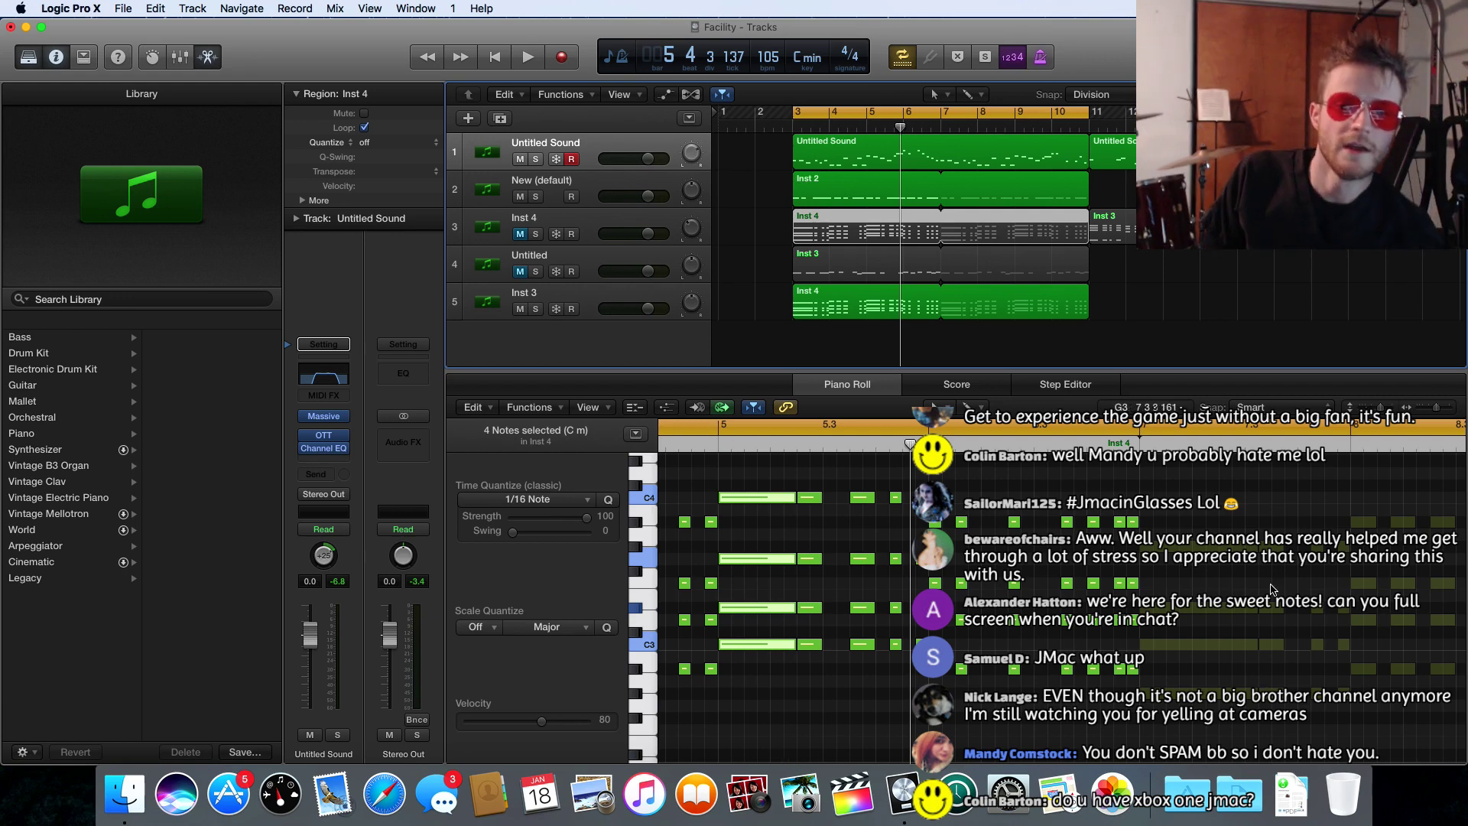
- Audition the second Untitled Sound region on track 1, starting at bar 11
left_click(1112, 152)
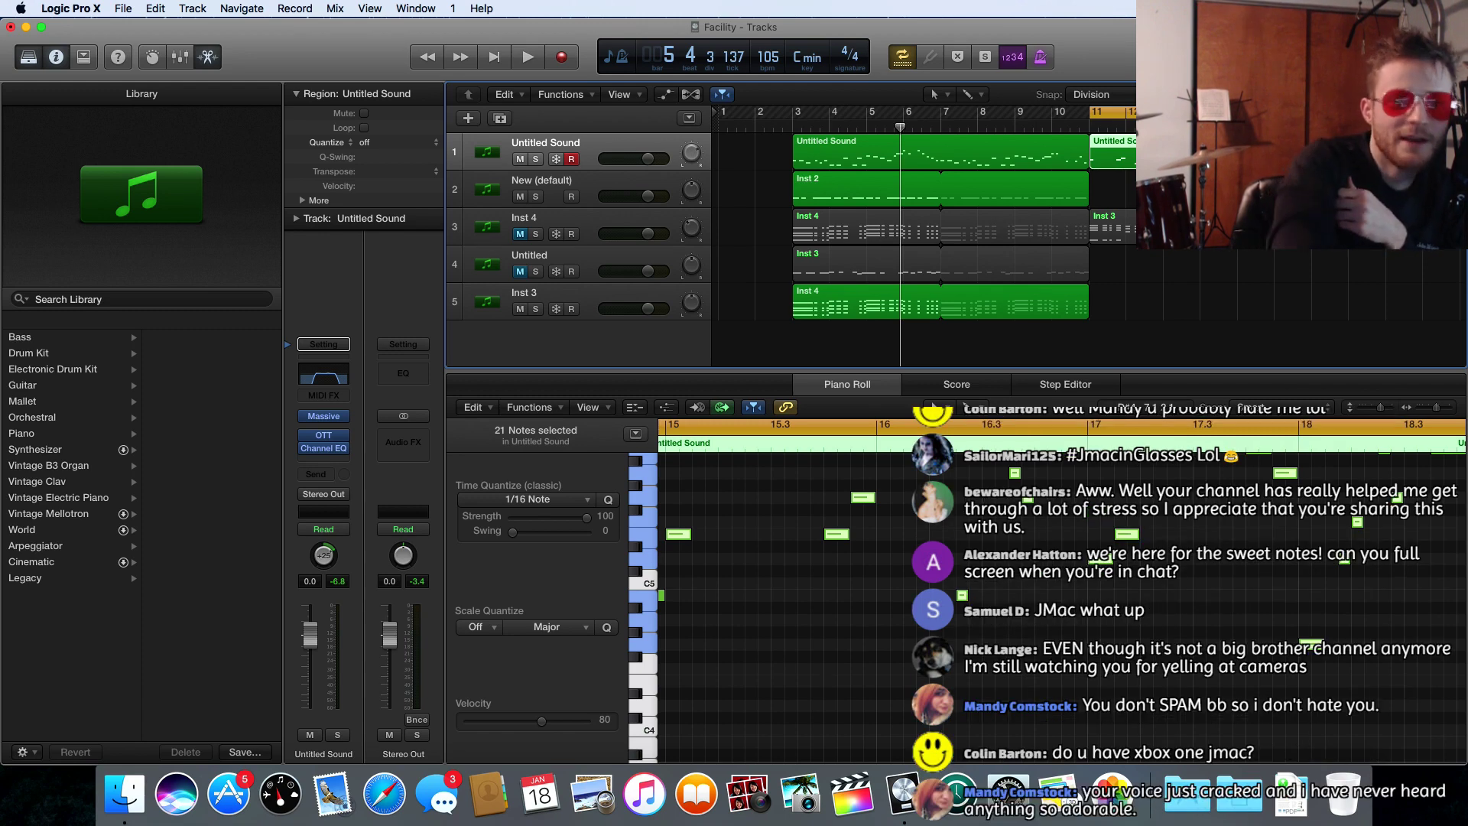
key("space")
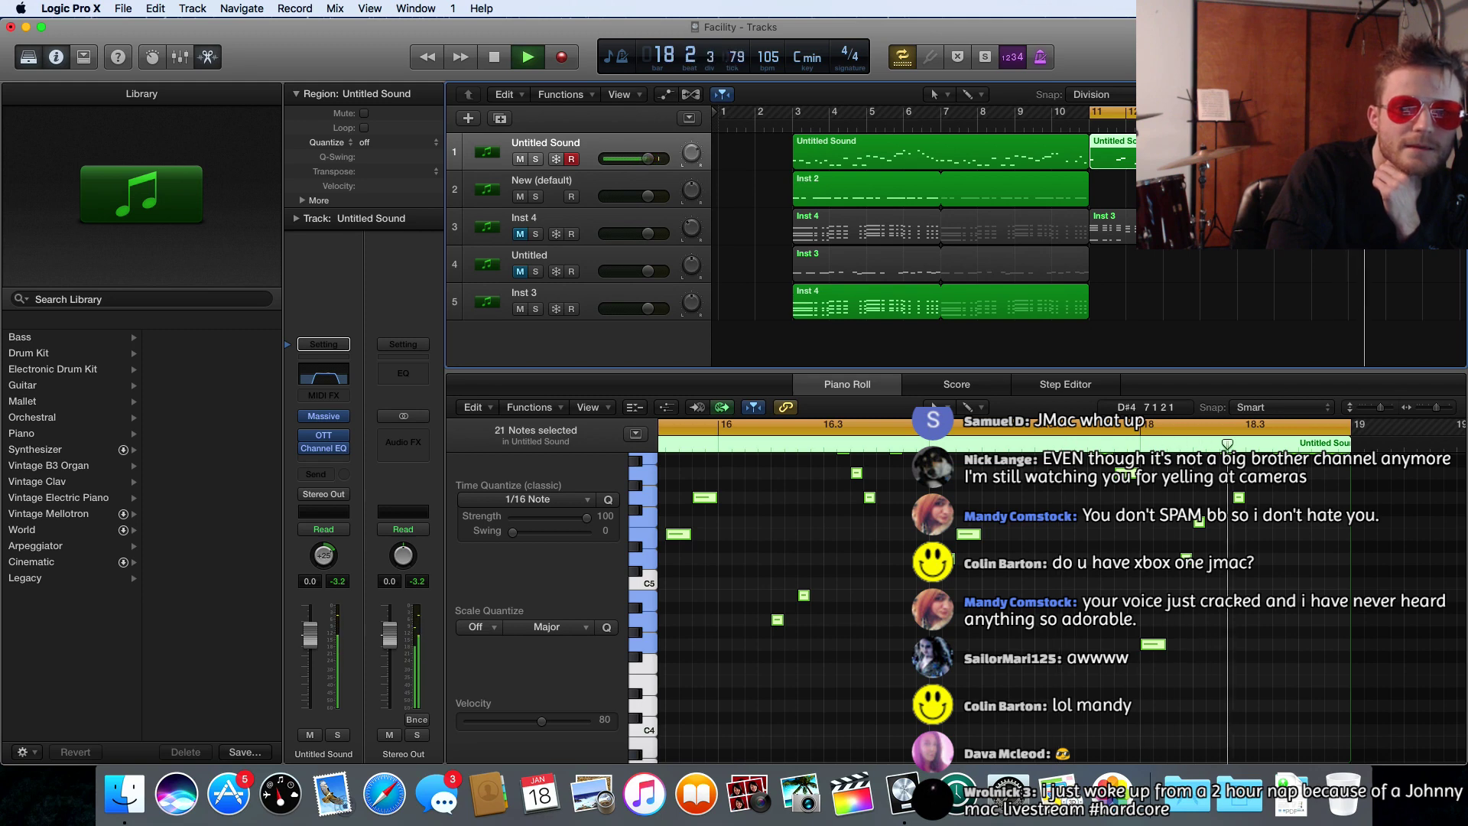
key("space")
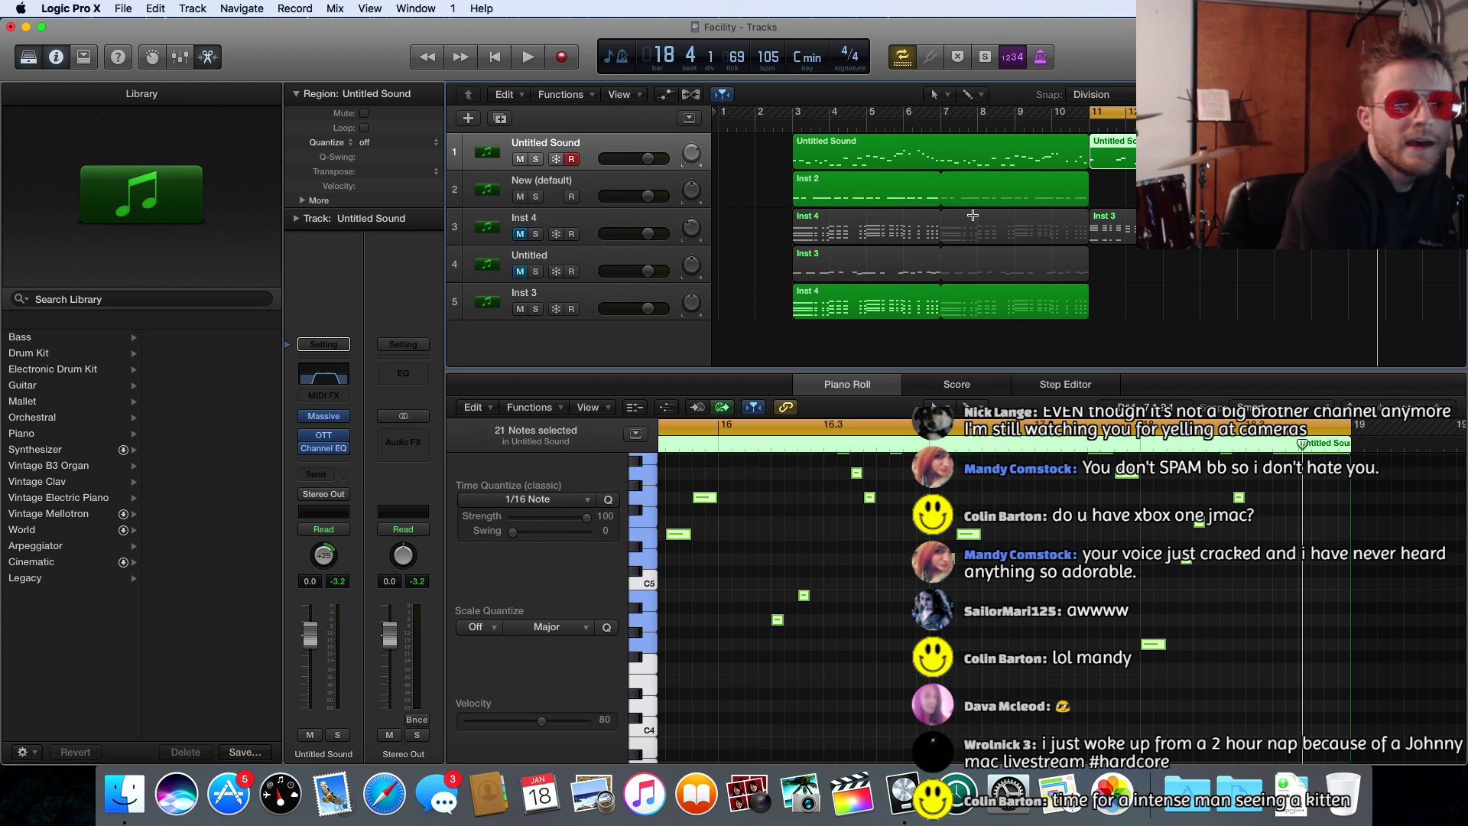
- Solo the New (default) track and play back its Inst 2 region from bar 3
left_click(623, 181)
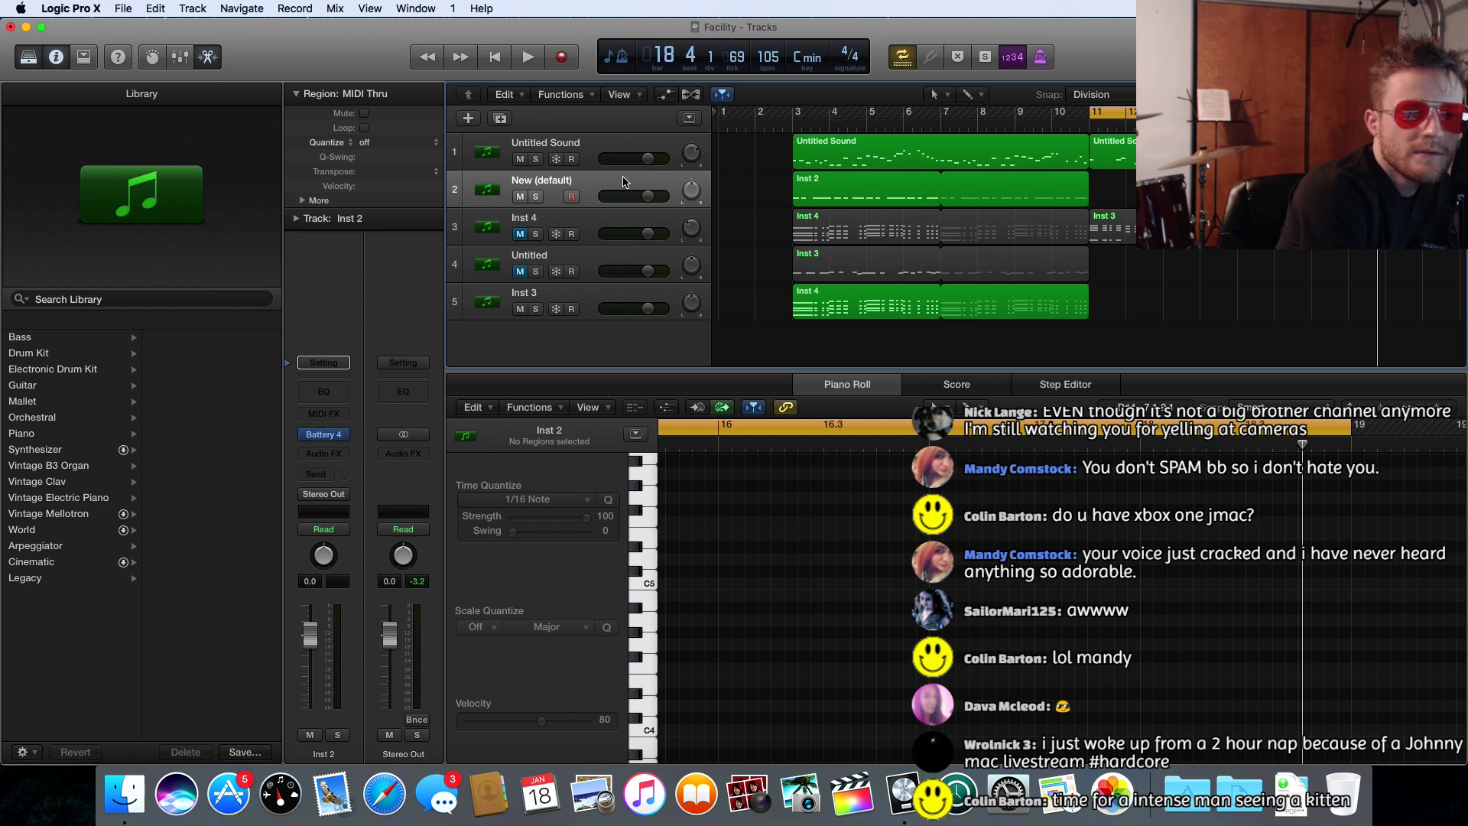
left_click(537, 197)
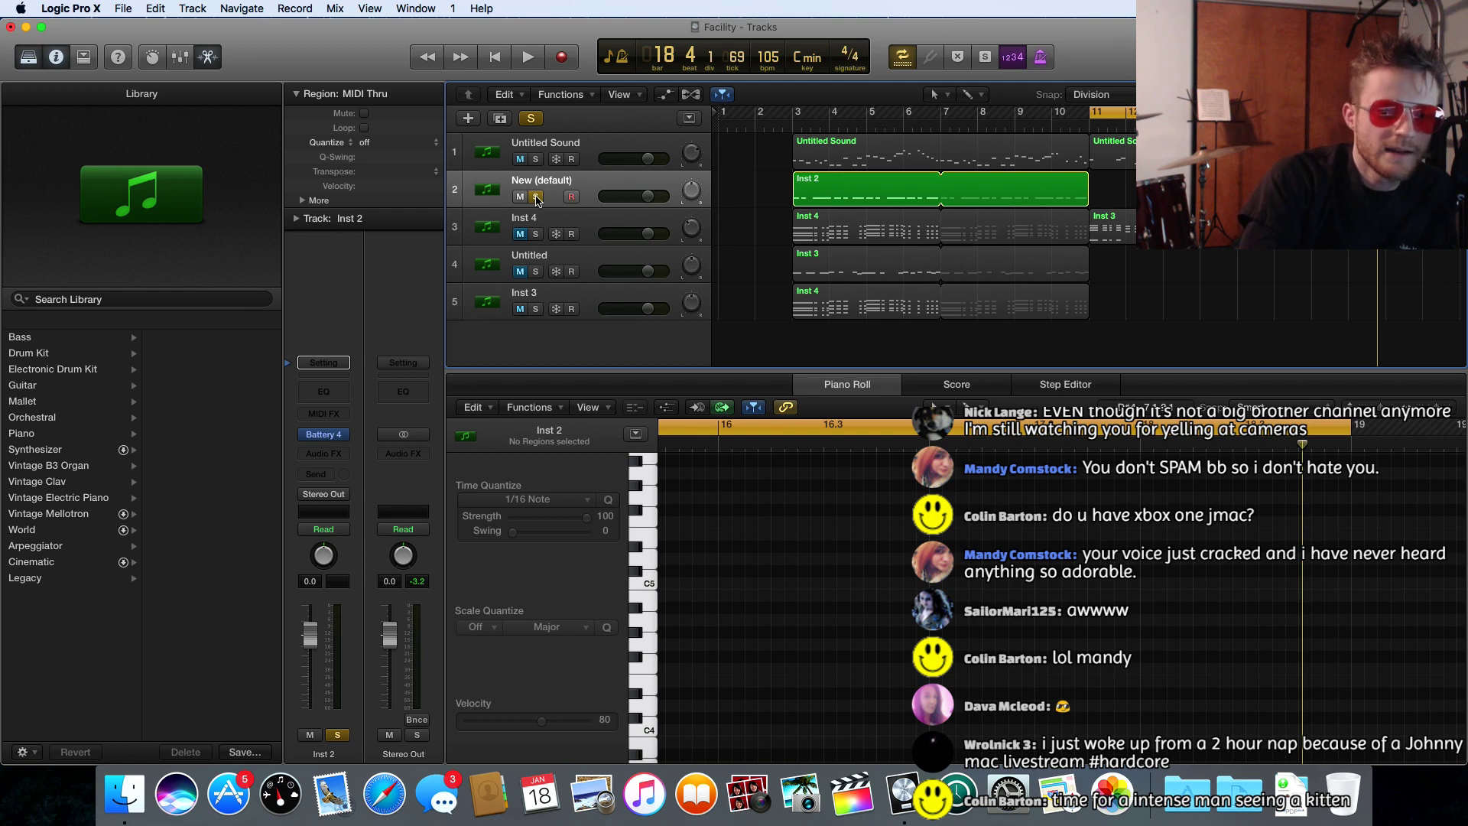
key("space")
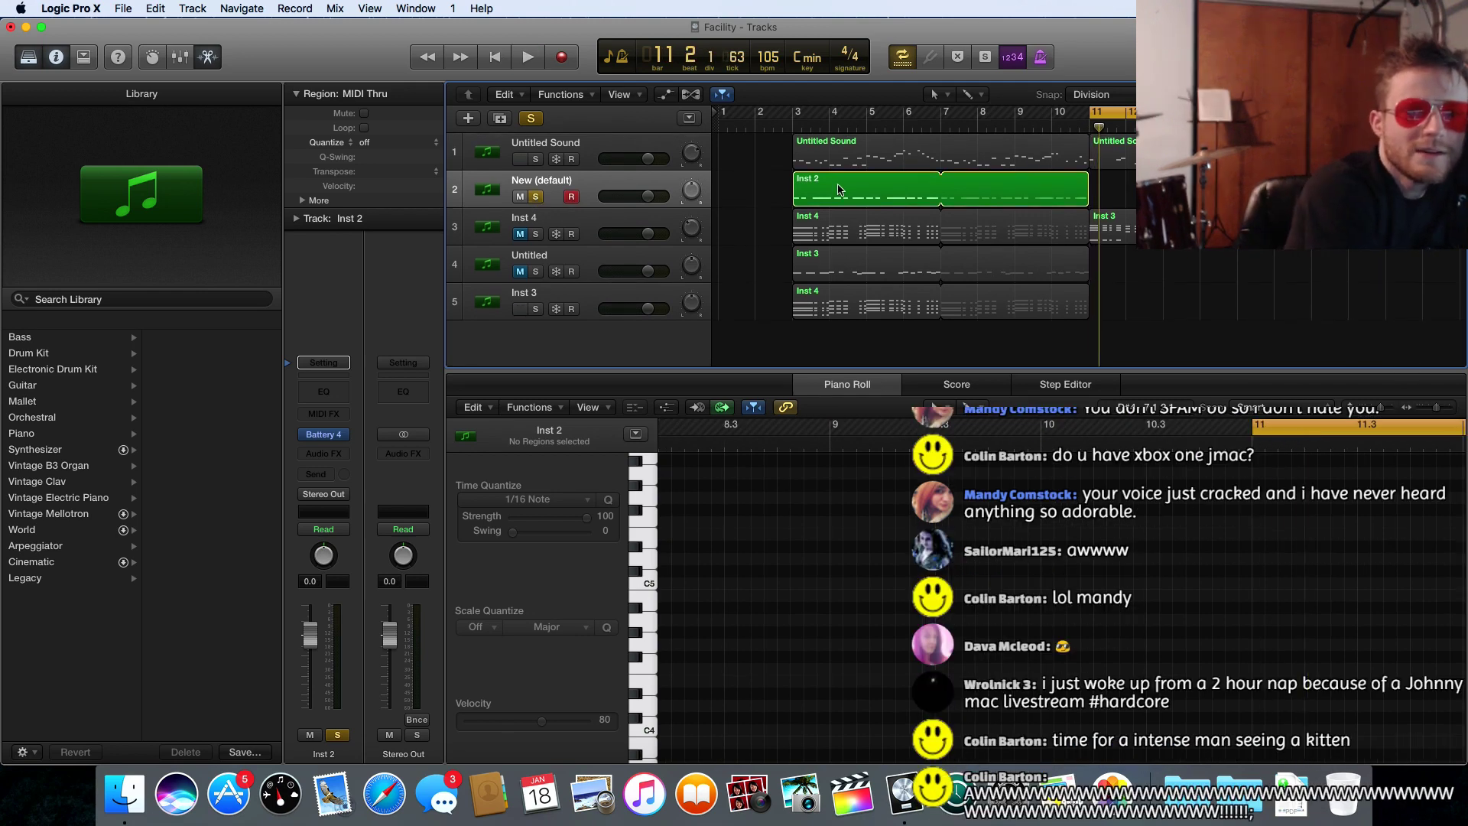
left_click(839, 189)
key("space")
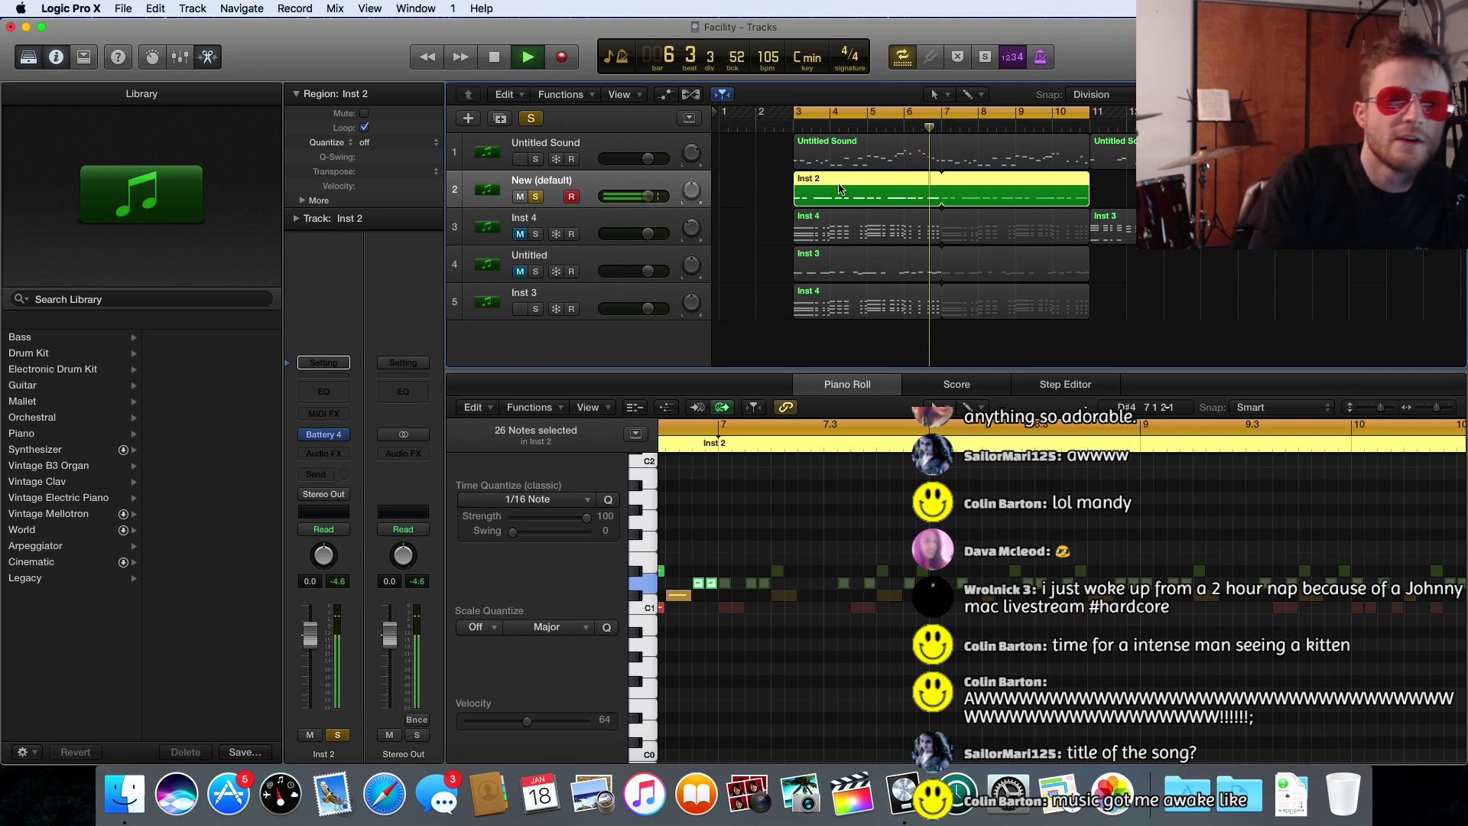
key("space")
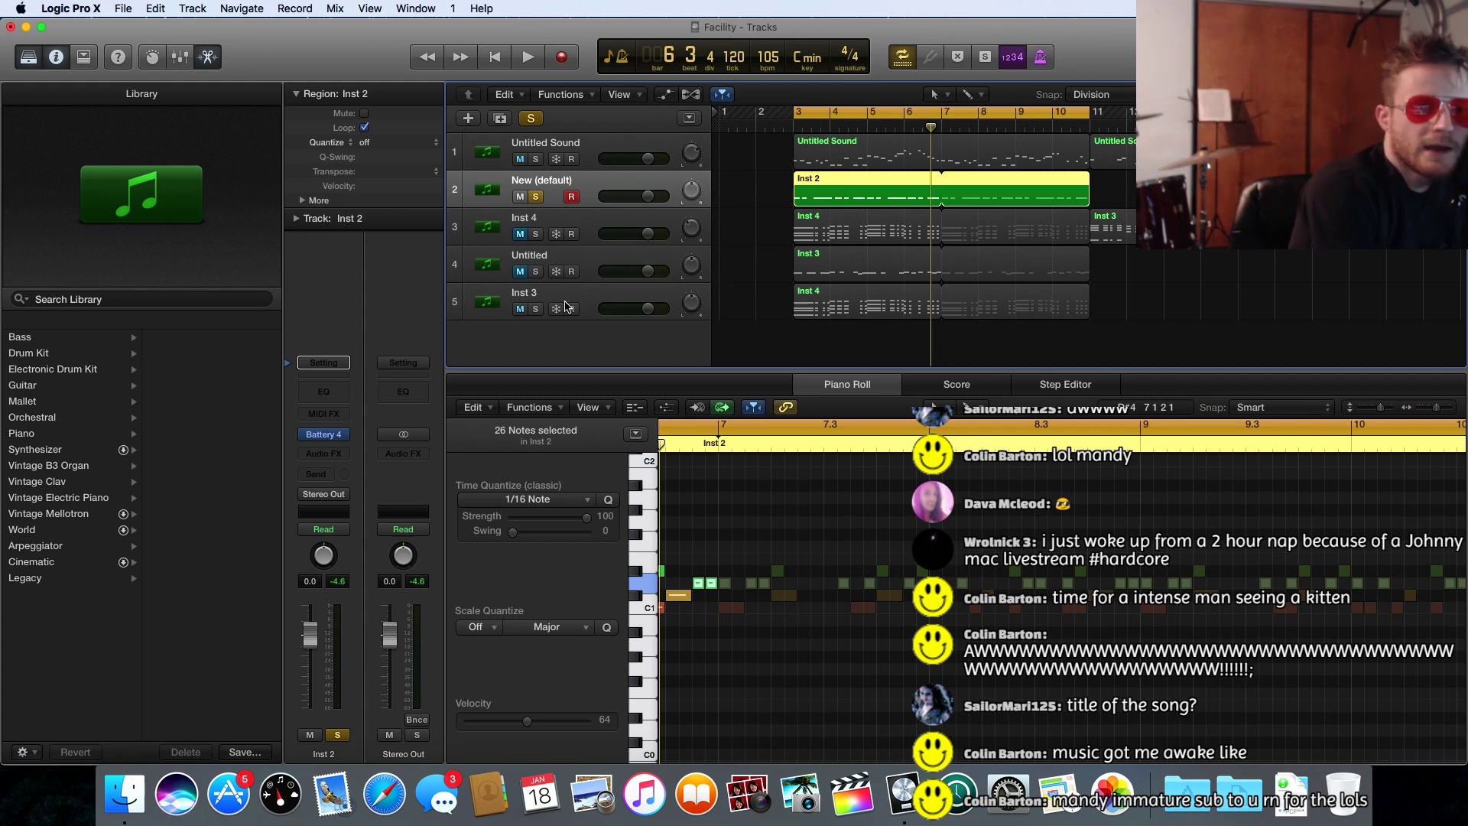
- Solo track 5, Inst 3, as well and briefly play it together with the New (default) track
left_click(538, 309)
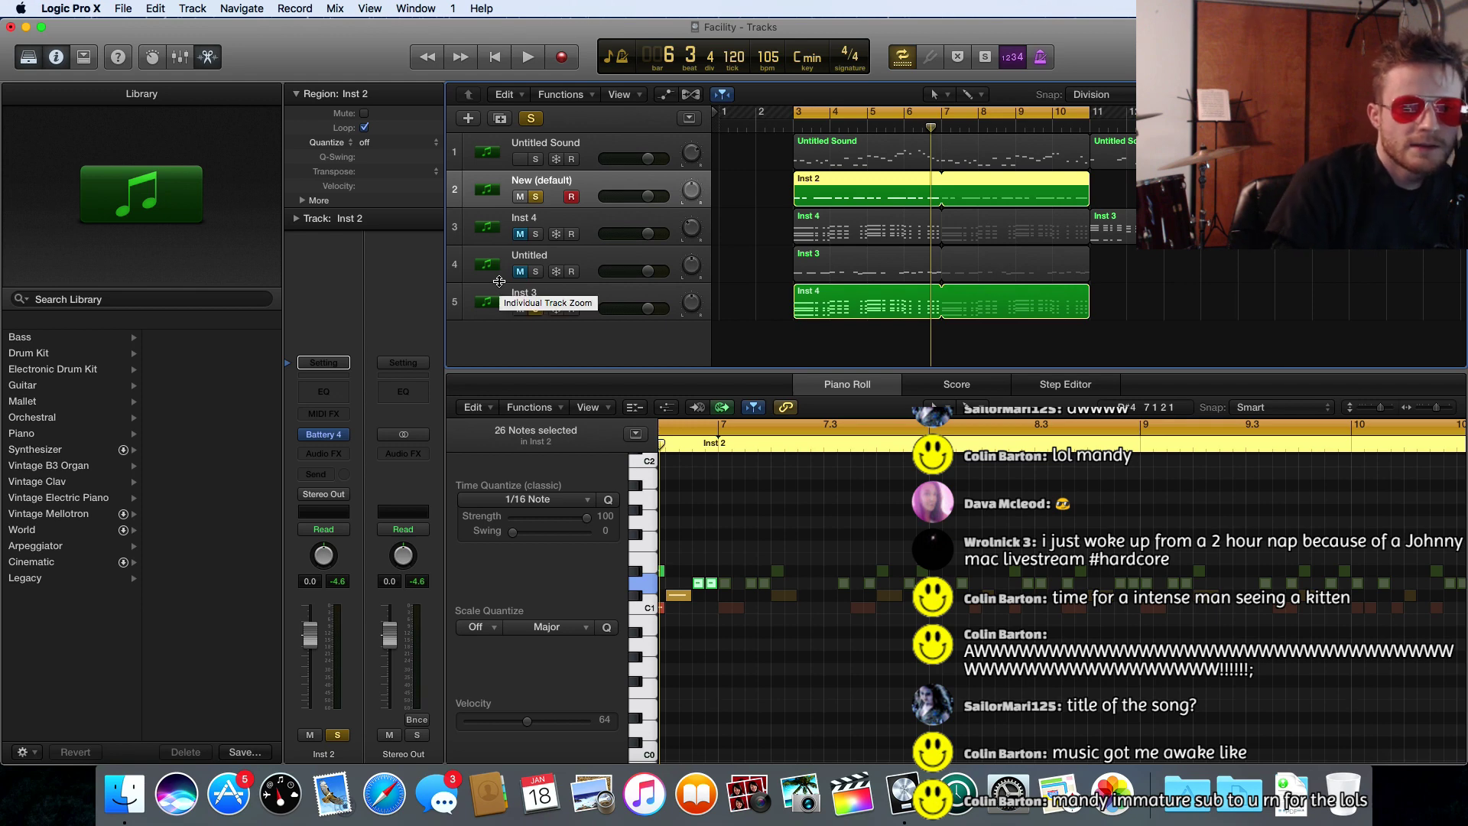
key("space")
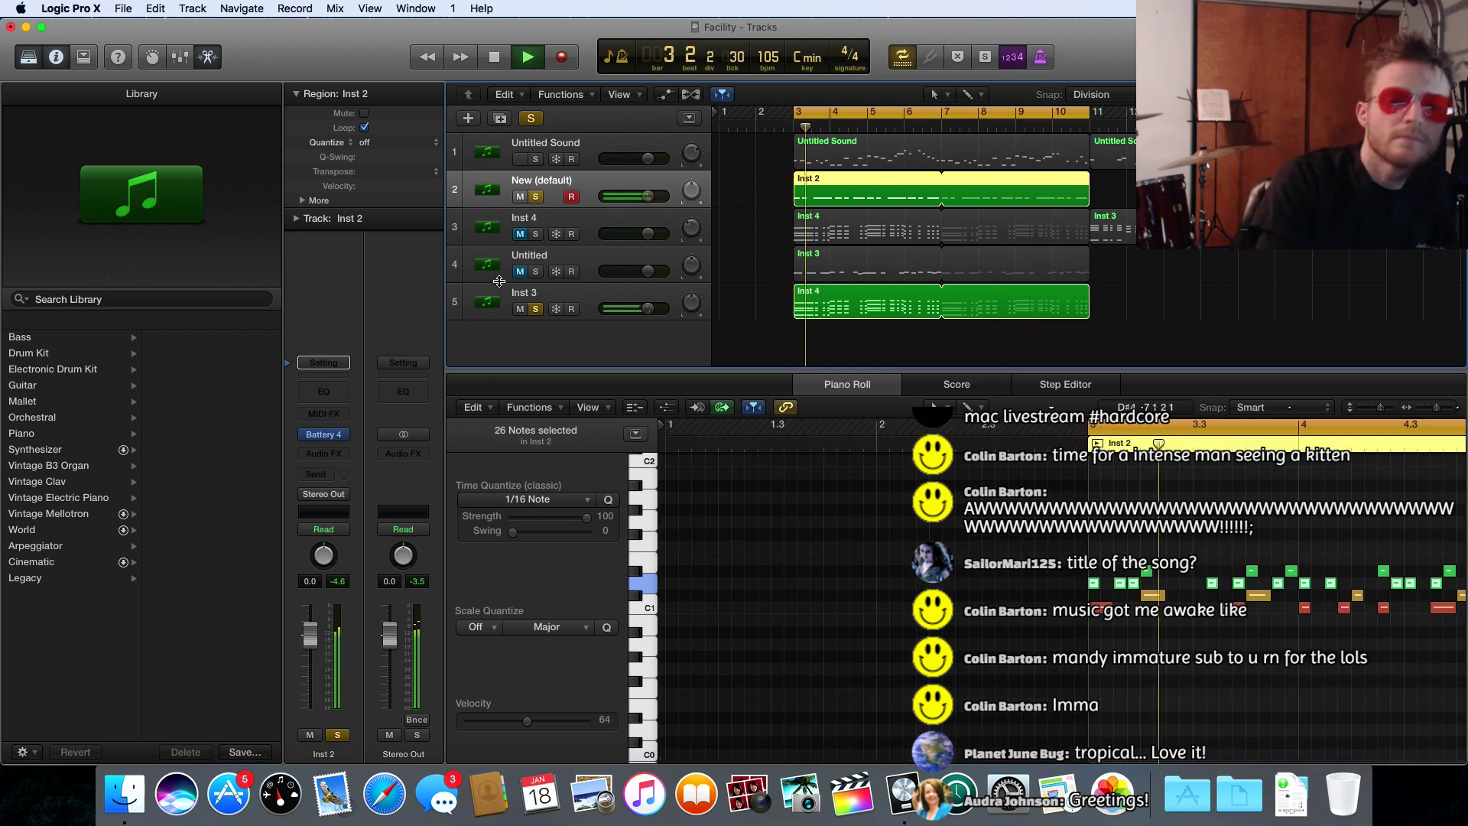
key("space")
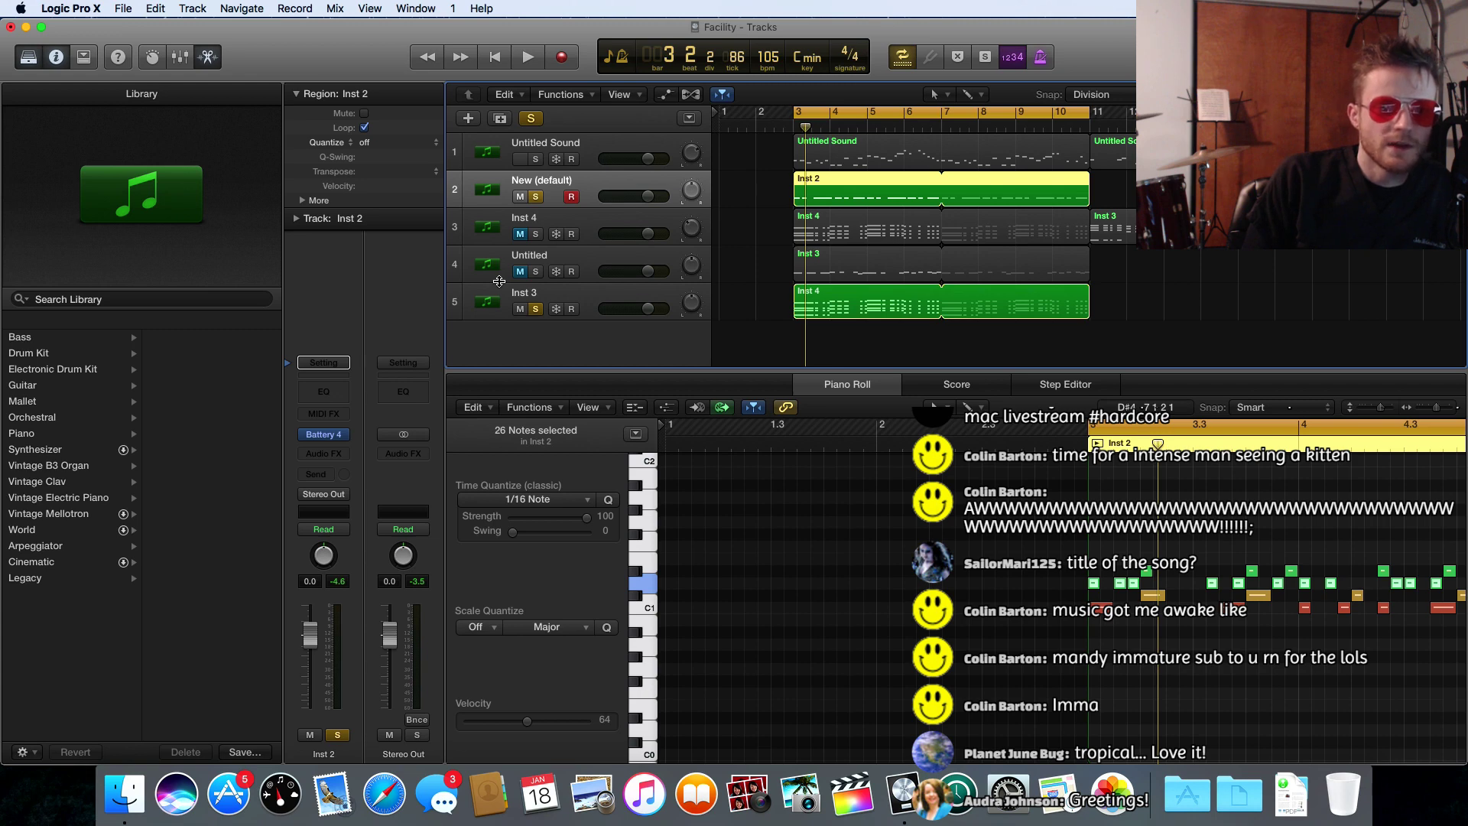
- Add the Untitled Sound track to the soloed tracks and disarm recording on the New (default) track
left_click(519, 159)
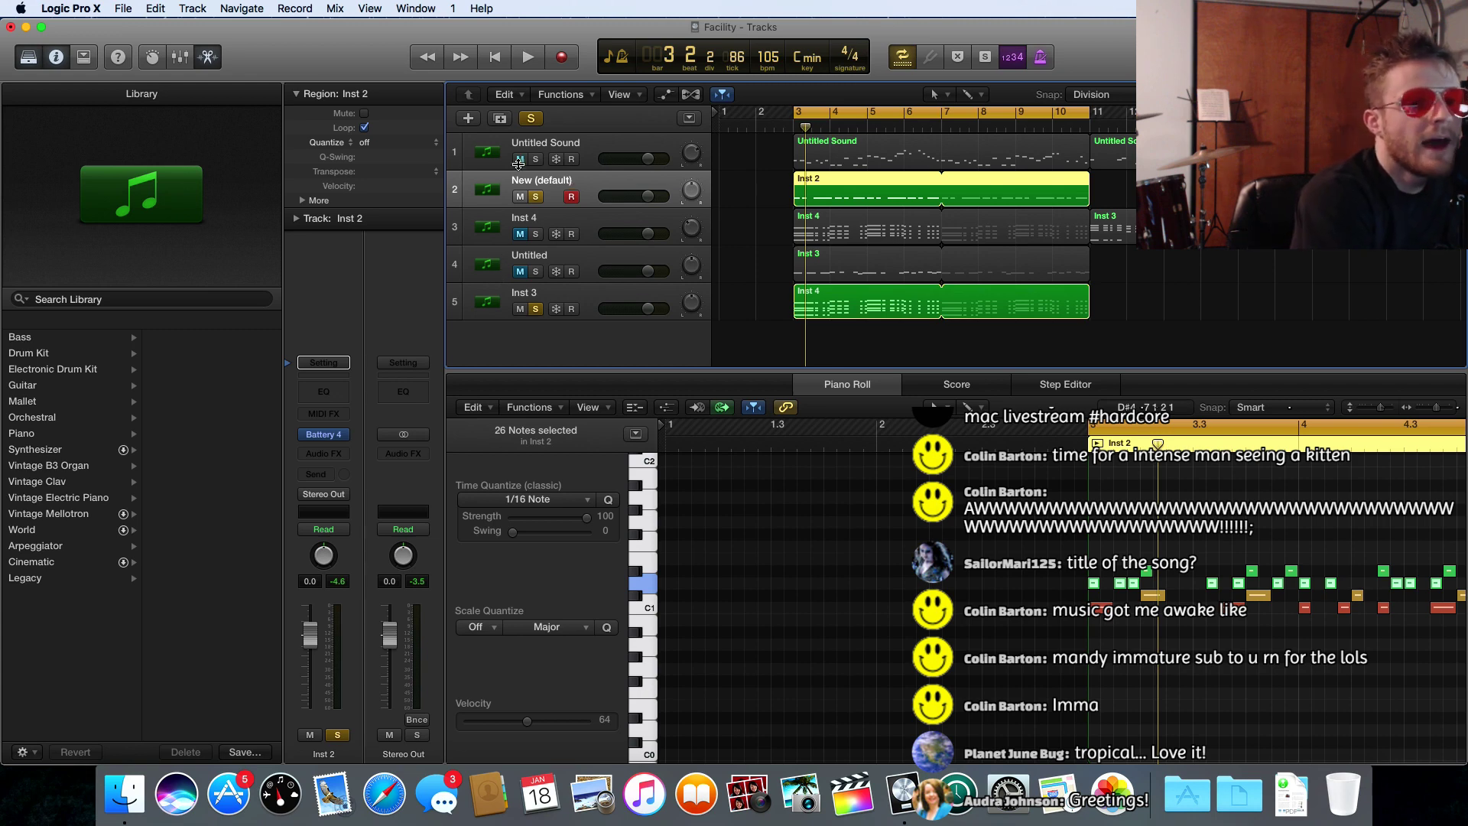
left_click(519, 159)
left_click(535, 159)
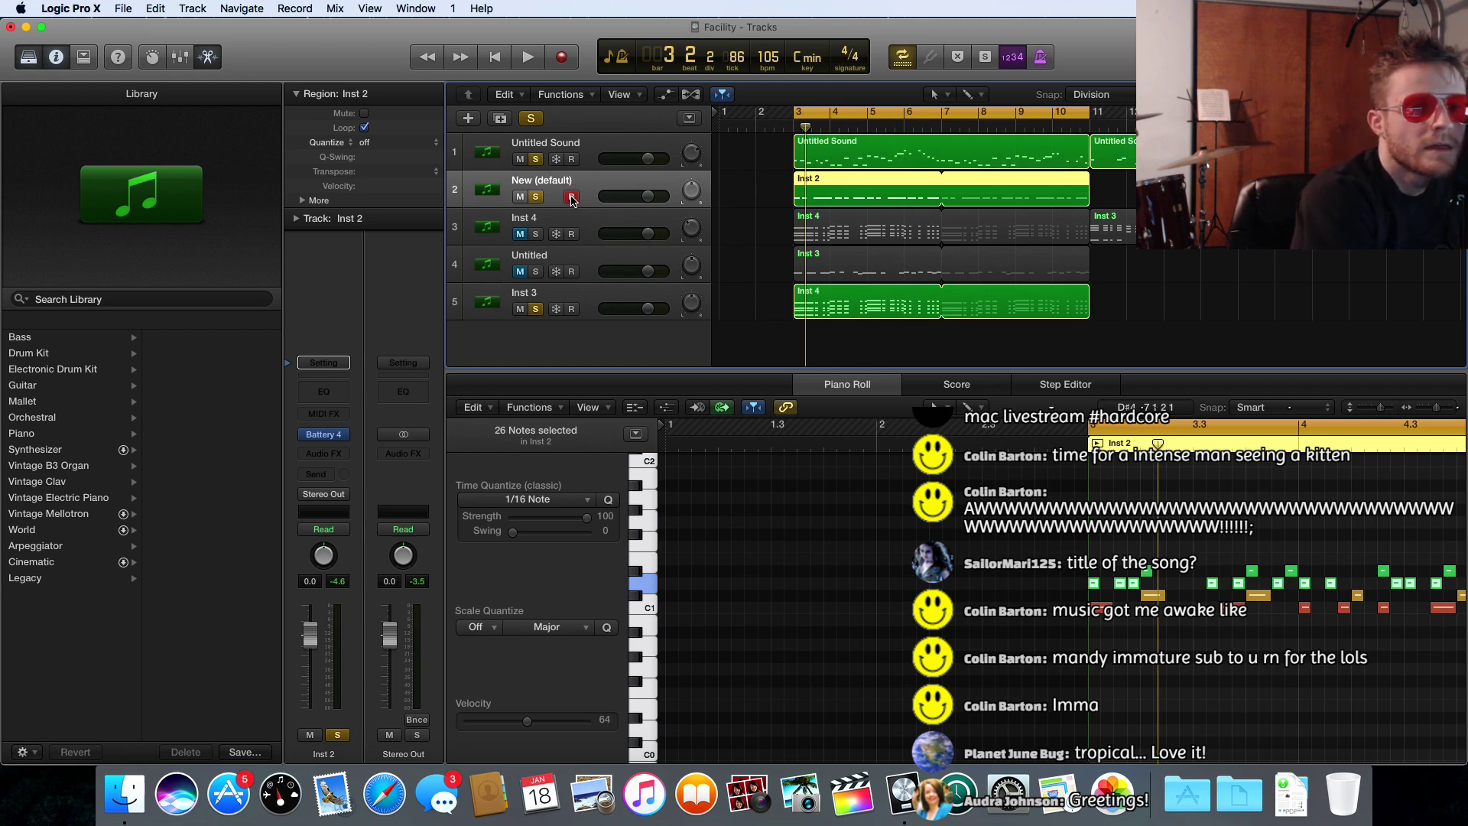
left_click(571, 198)
- Select the first Untitled Sound region and listen to the three soloed tracks together from bar 3
left_click(848, 147)
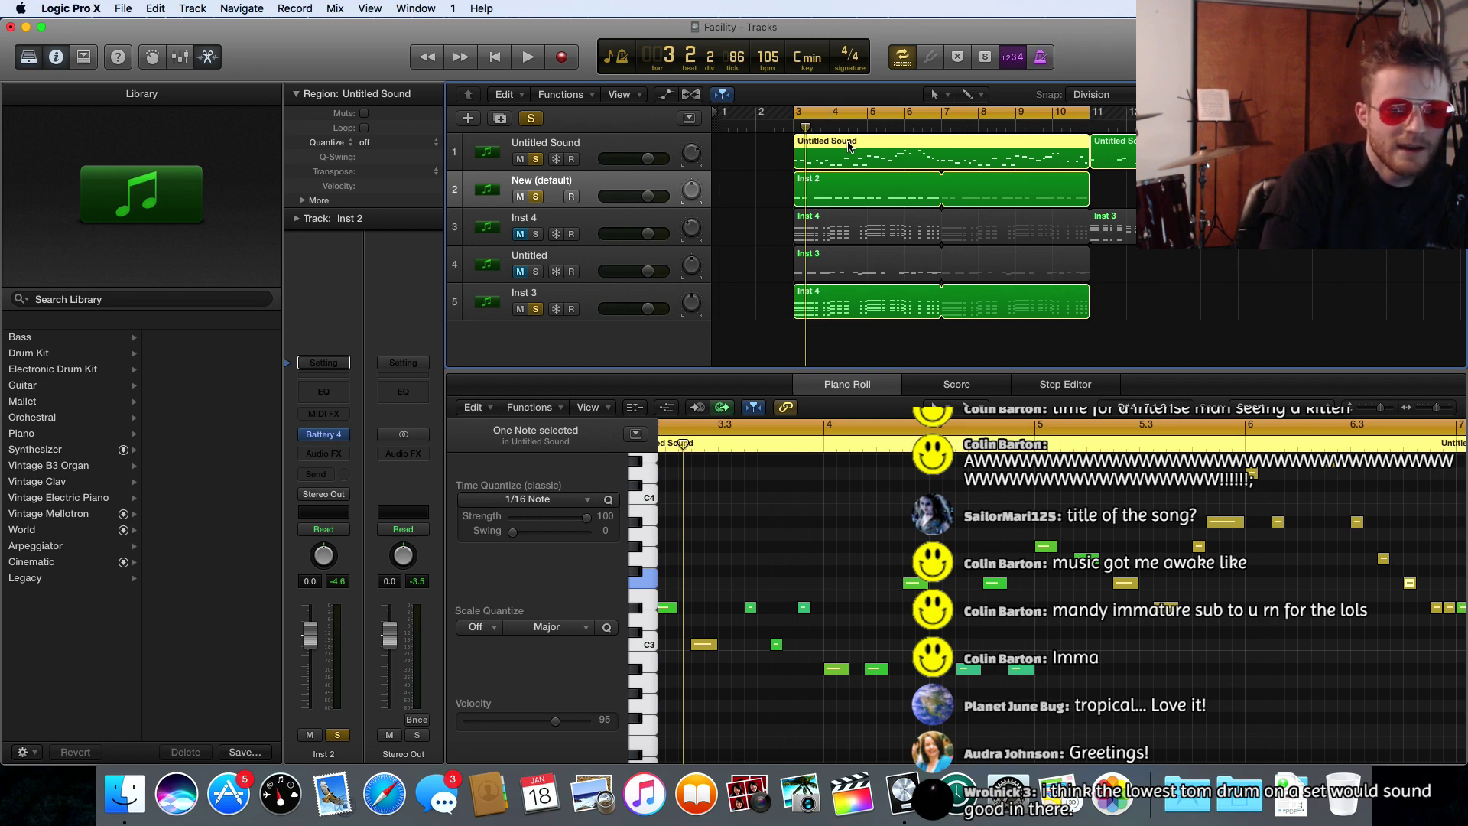
key("space")
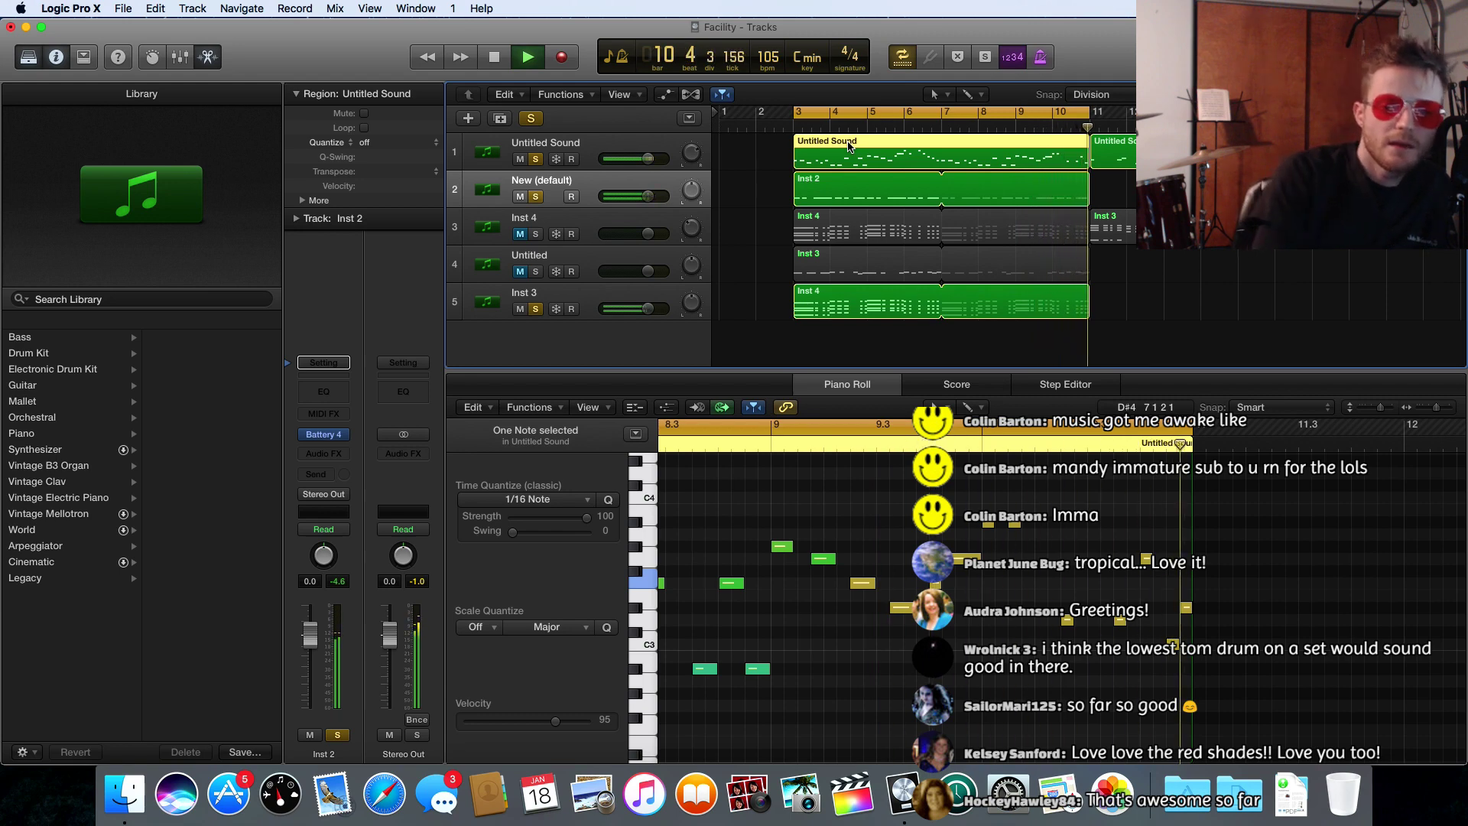
key("space")
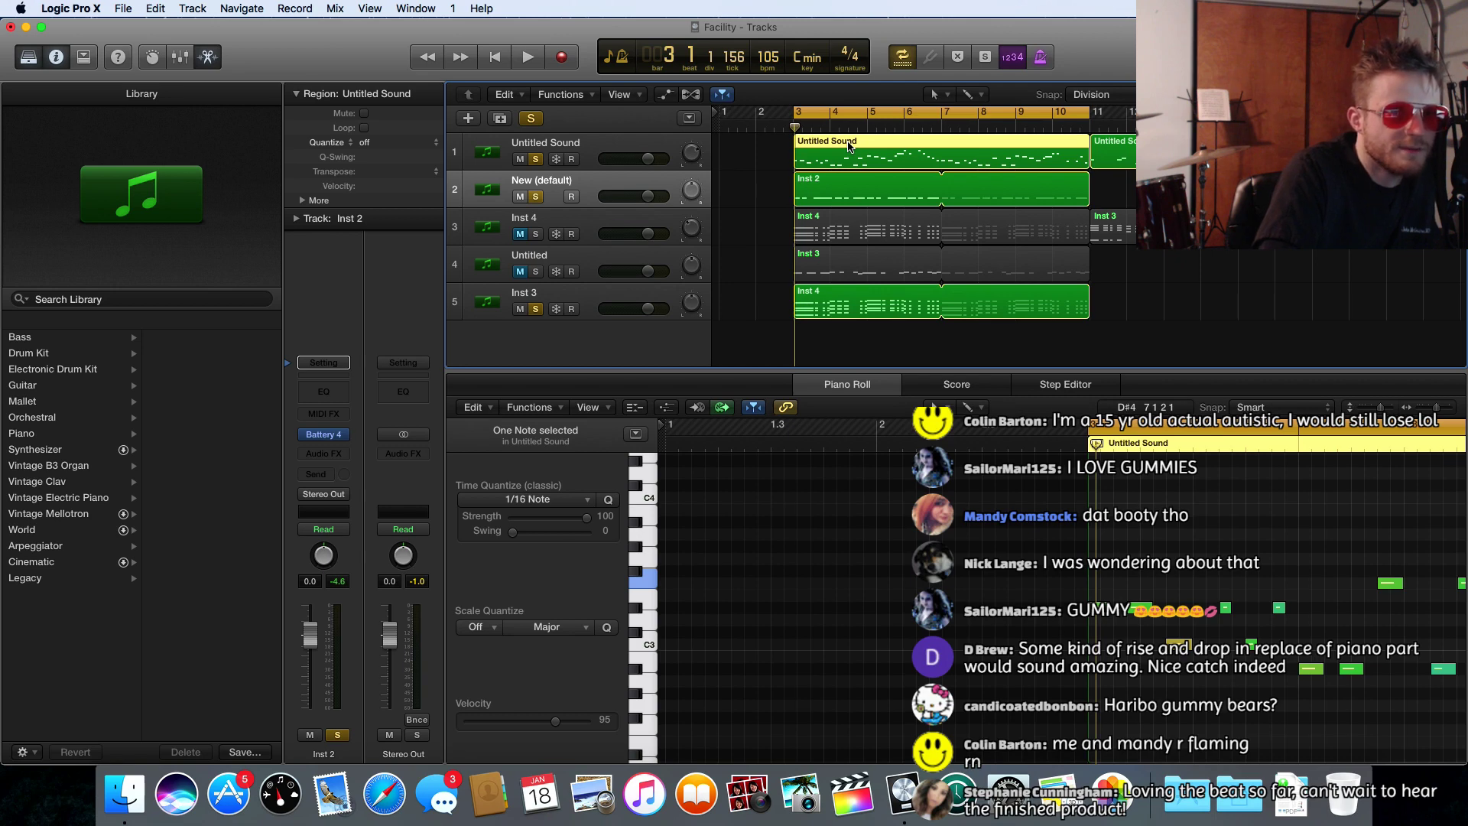
key("space")
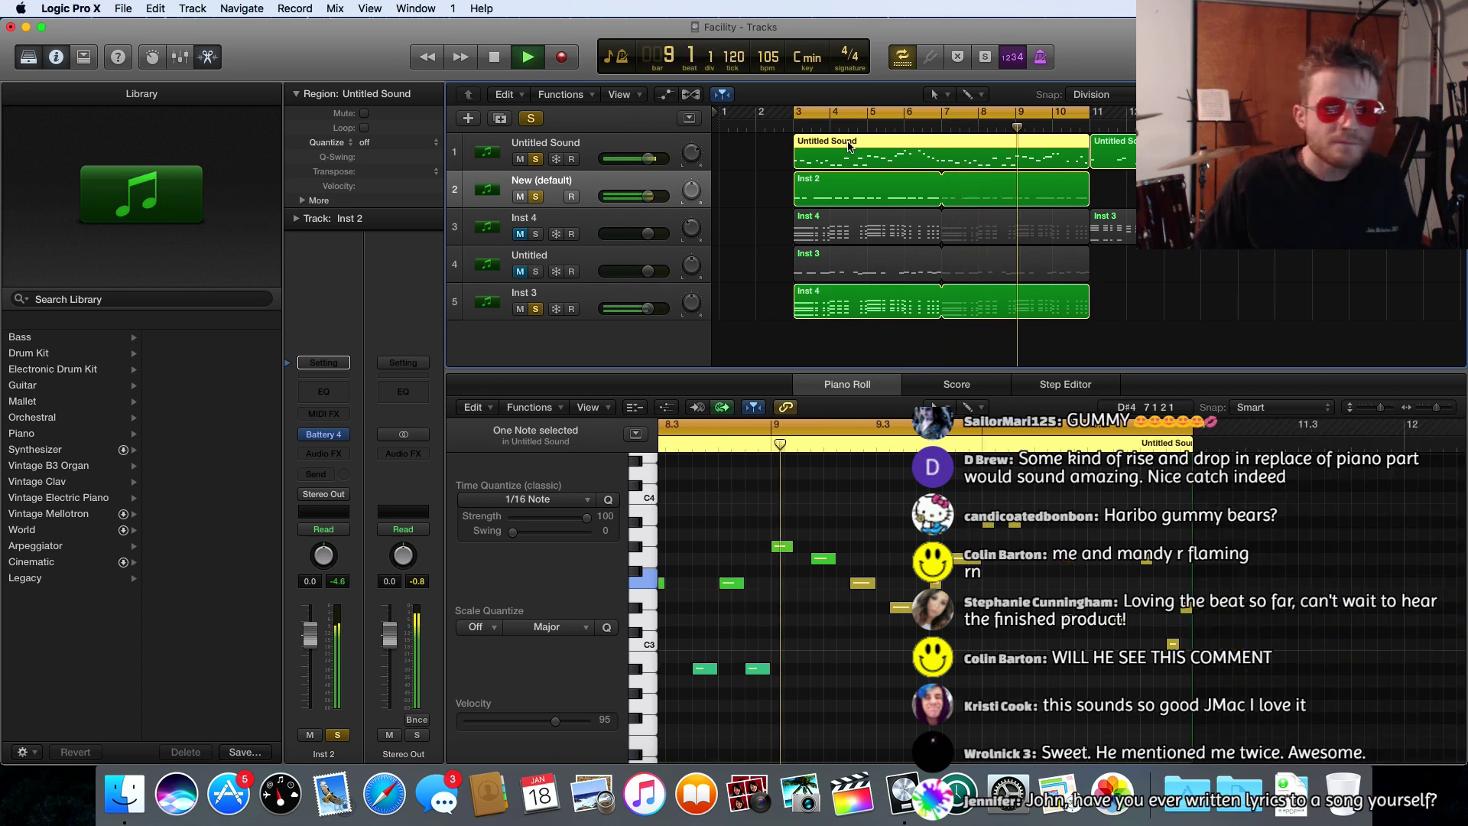
key("space")
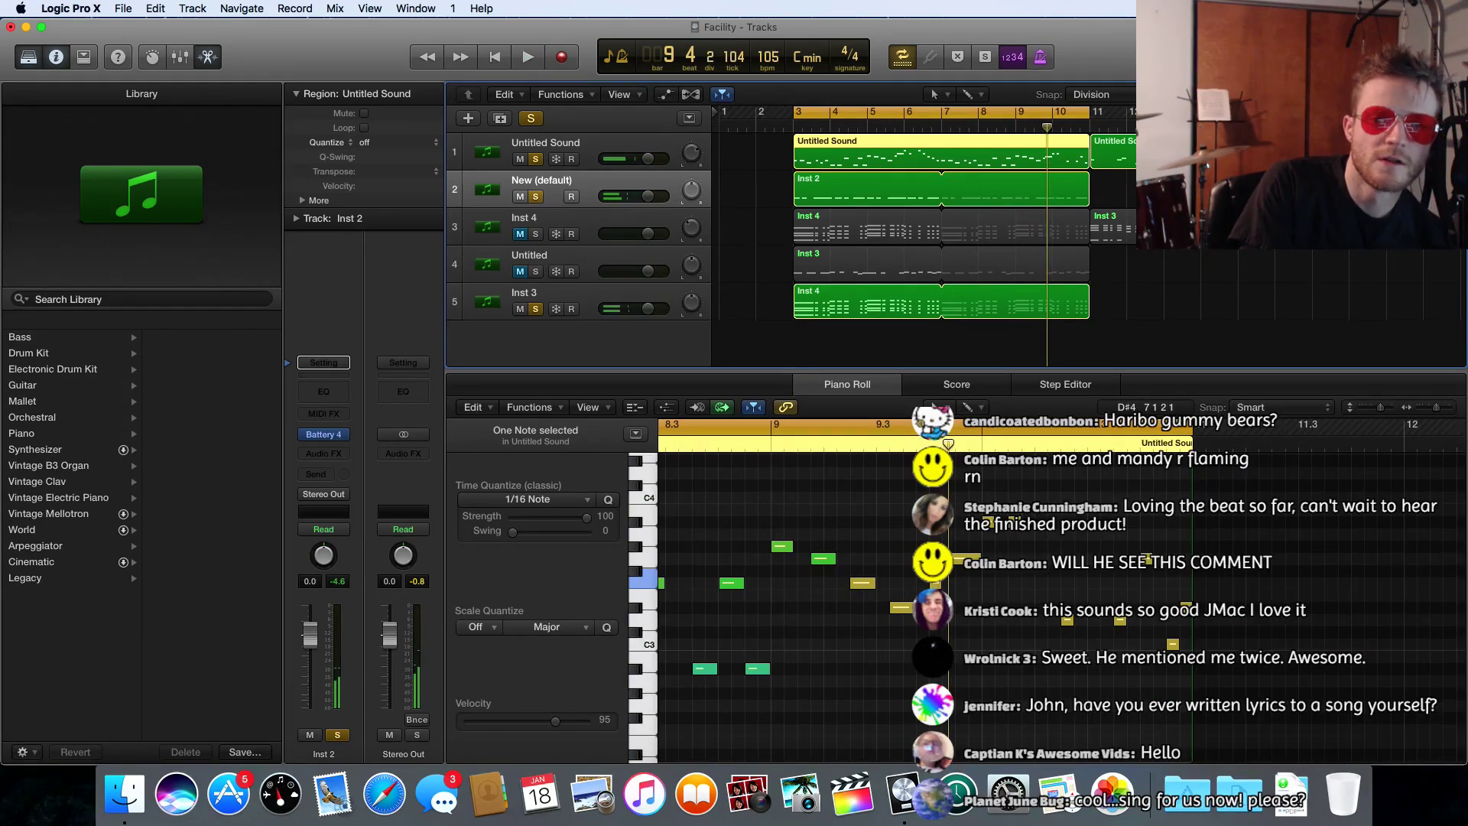
- Delete the two regions that start at bar 11, Untitled Sound on track 1 and Inst 3 on track 3
left_click_drag(1128, 258, 1139, 138)
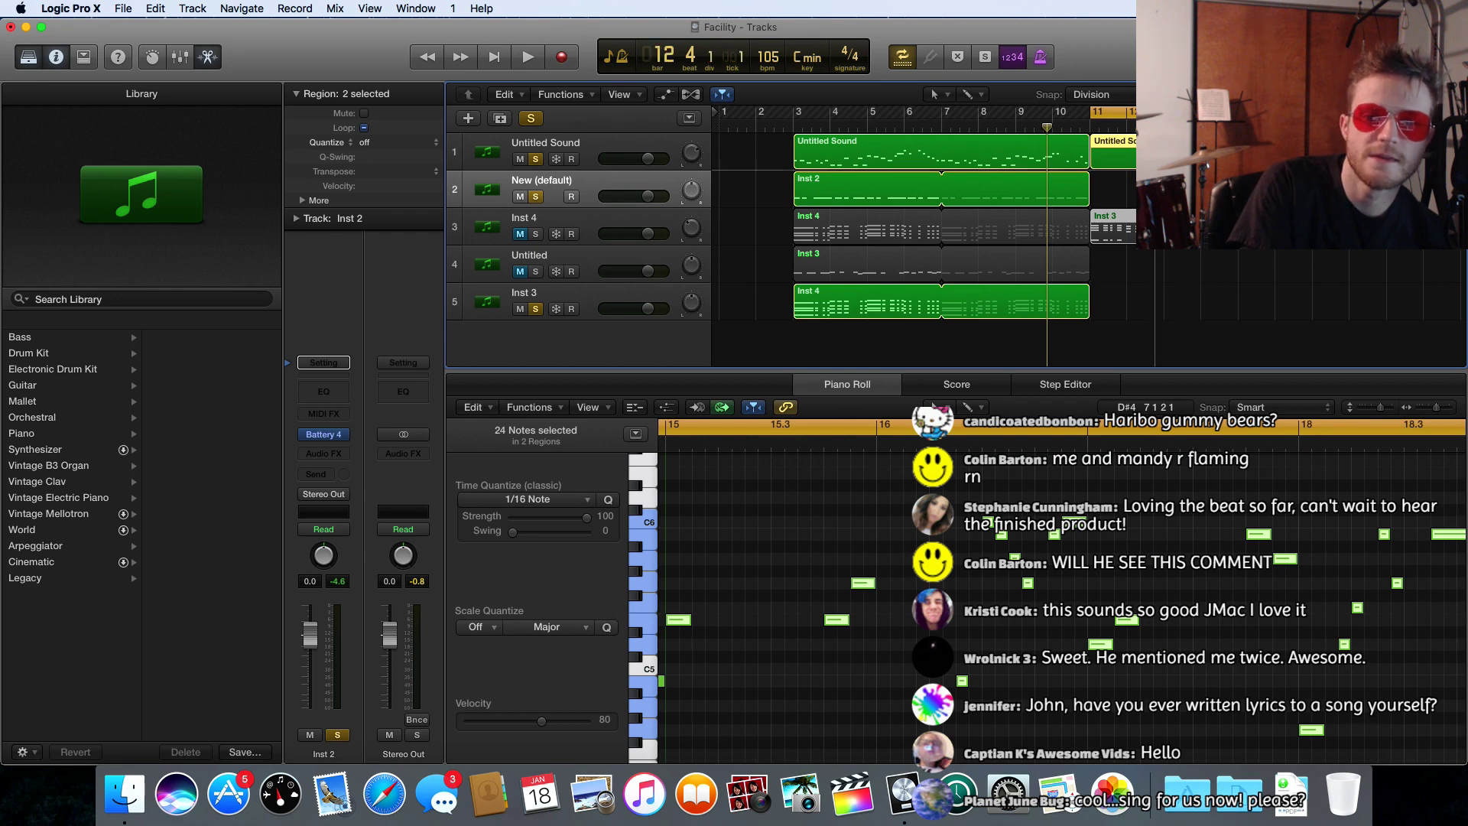
scroll(925, 230, "right", 2)
scroll(925, 230, "right", 3)
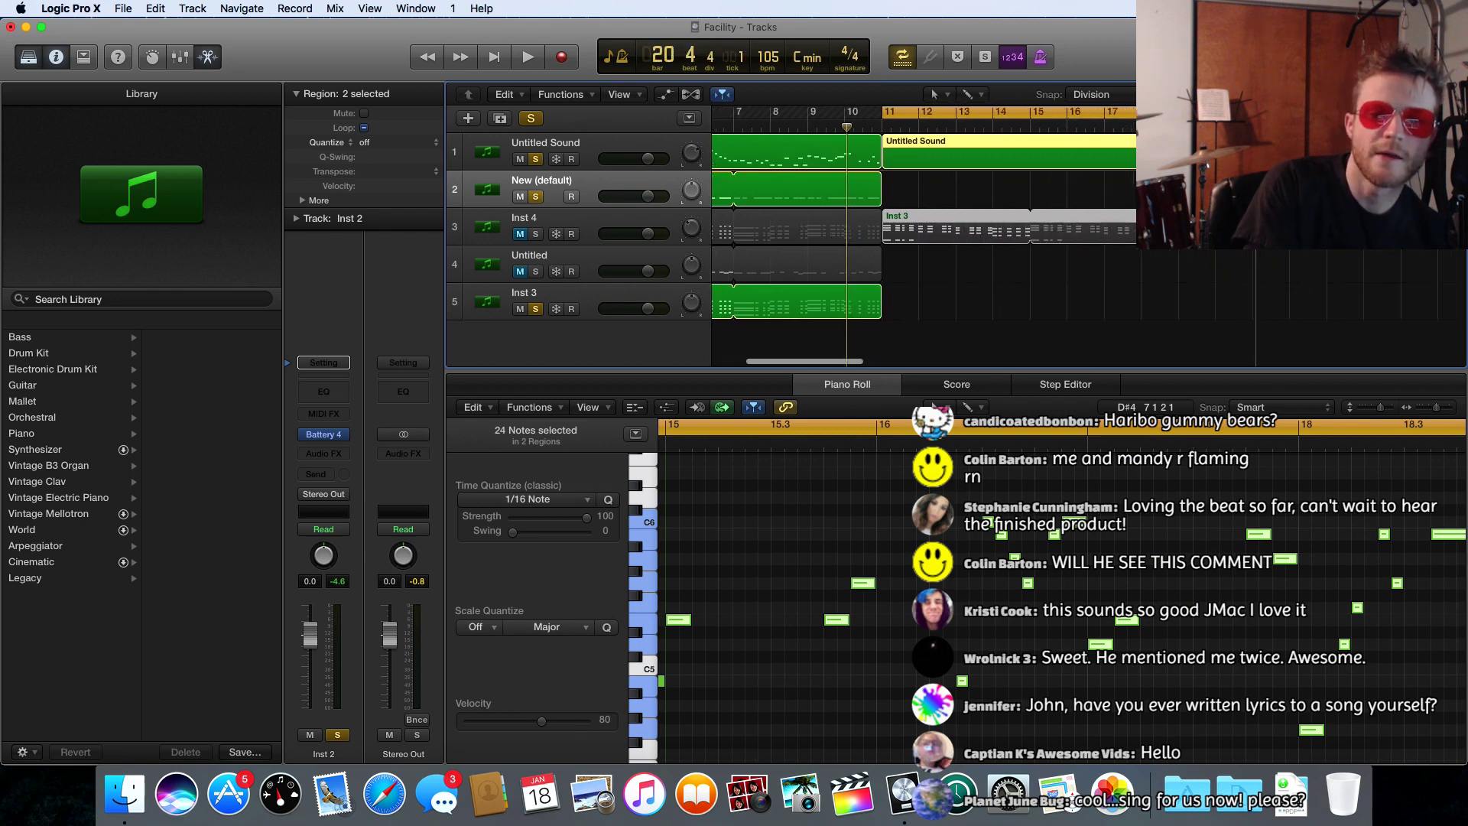
scroll(925, 230, "right", 3)
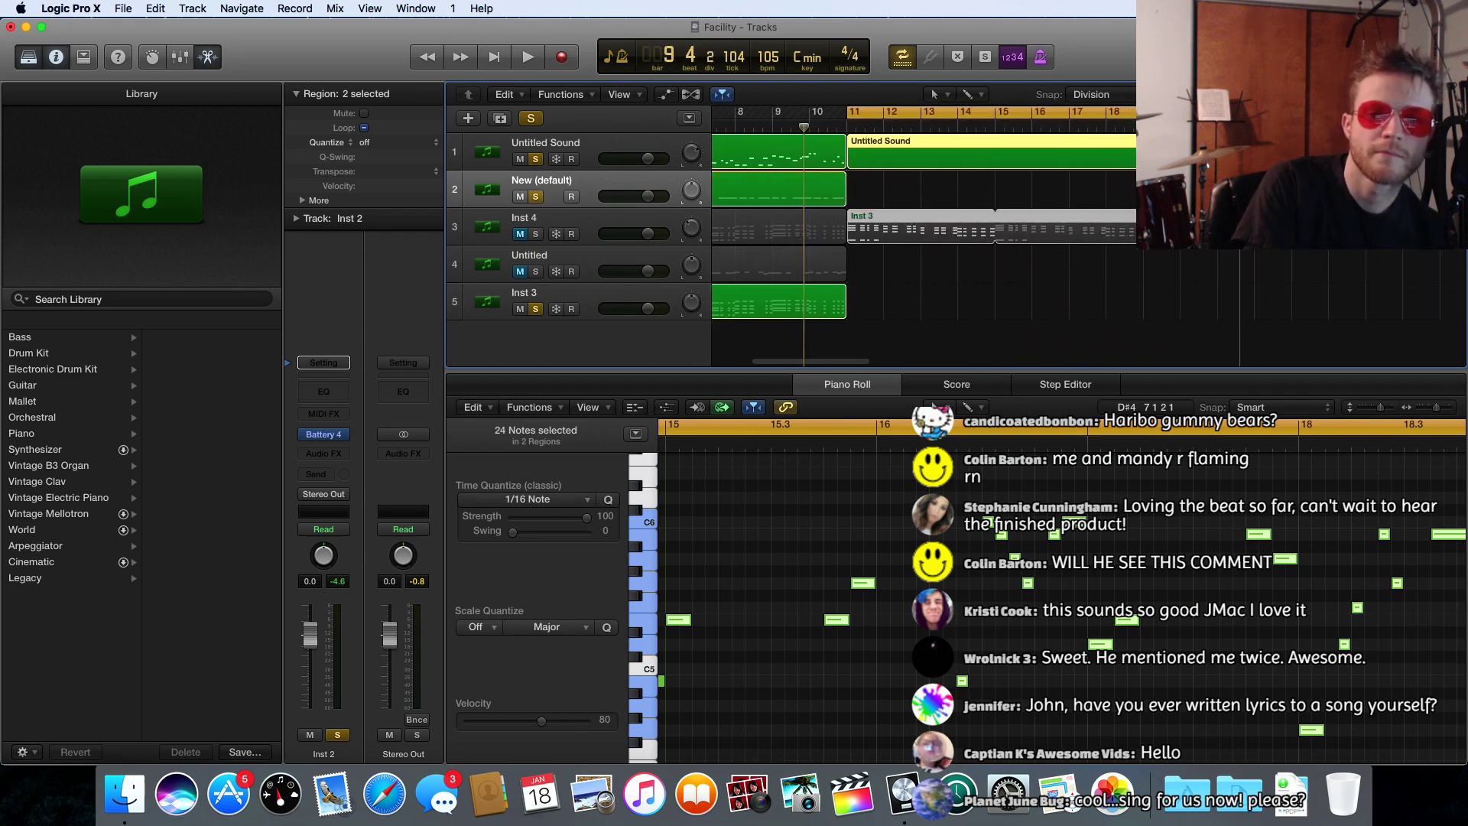
key("Delete")
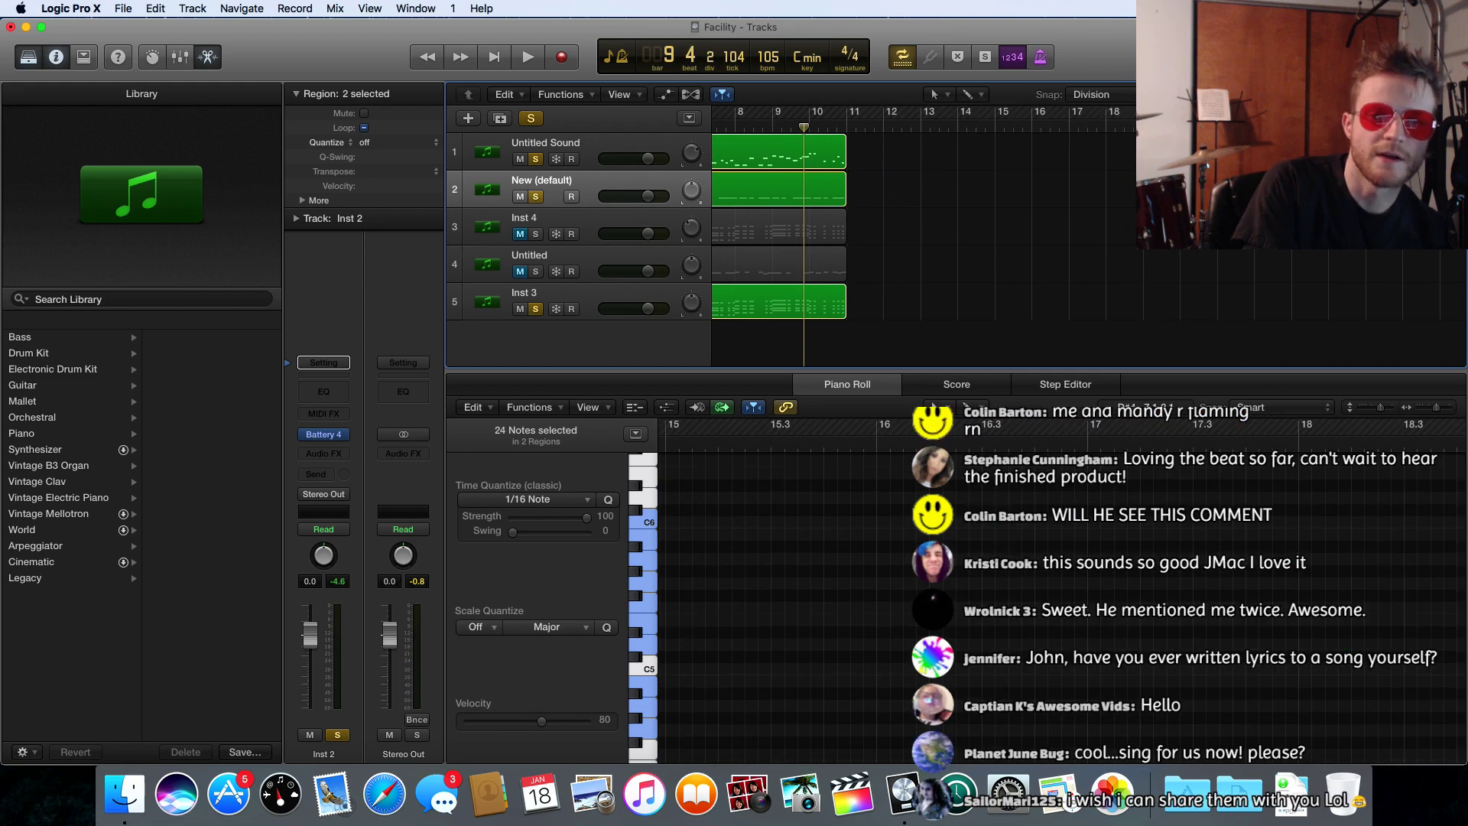
mouse_move(1300, 153)
left_mouse_down()
mouse_move(1465, 153)
mouse_move(1270, 153)
left_mouse_up()
scroll(1023, 195, "left", 15)
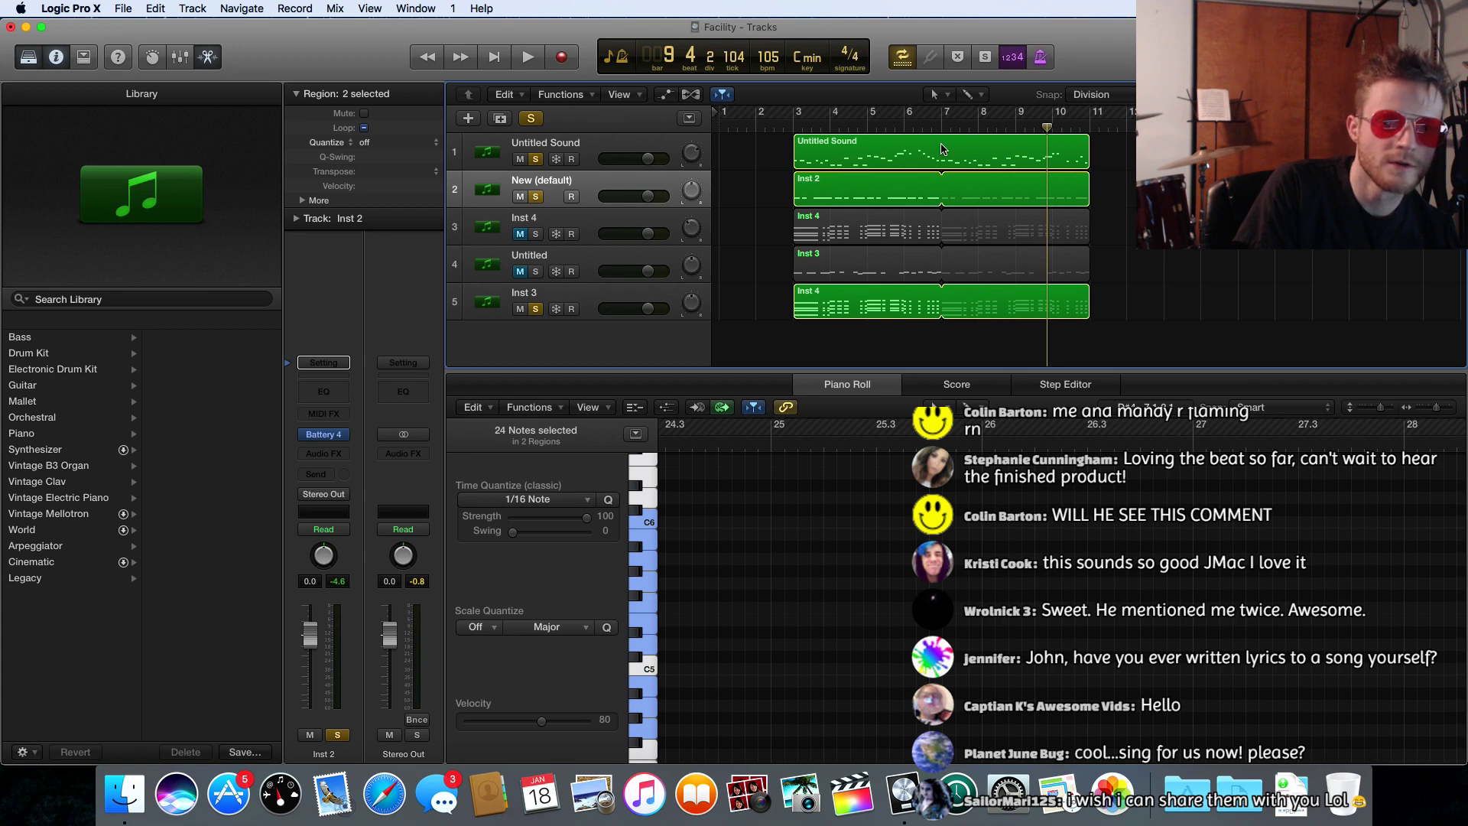
- Repeat the Untitled Sound, Inst 4 and Inst 3 regions on tracks 1, 3 and 4 so the copies start at bar 11
left_click(945, 150)
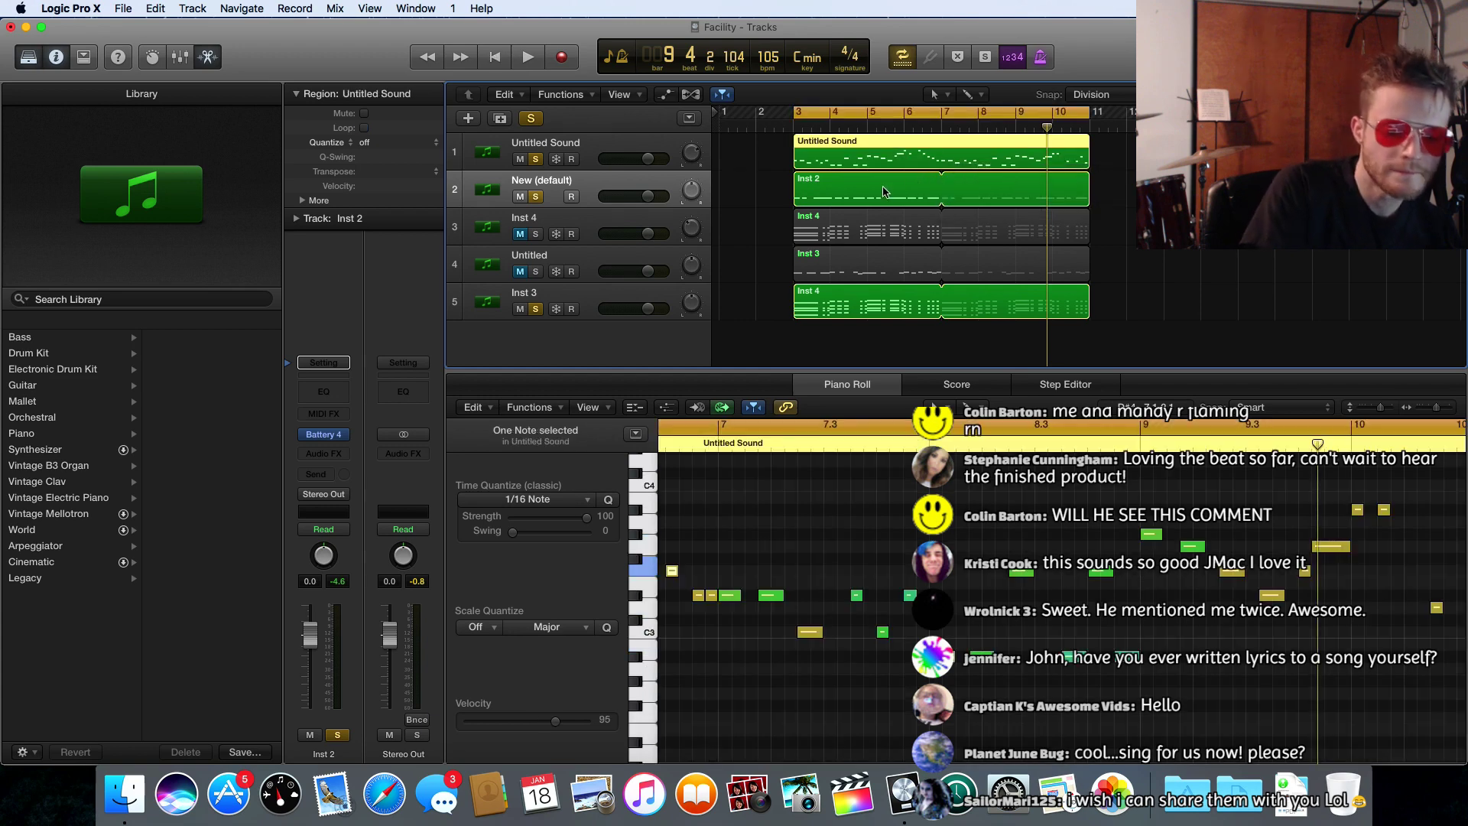
left_click(839, 222, "shift")
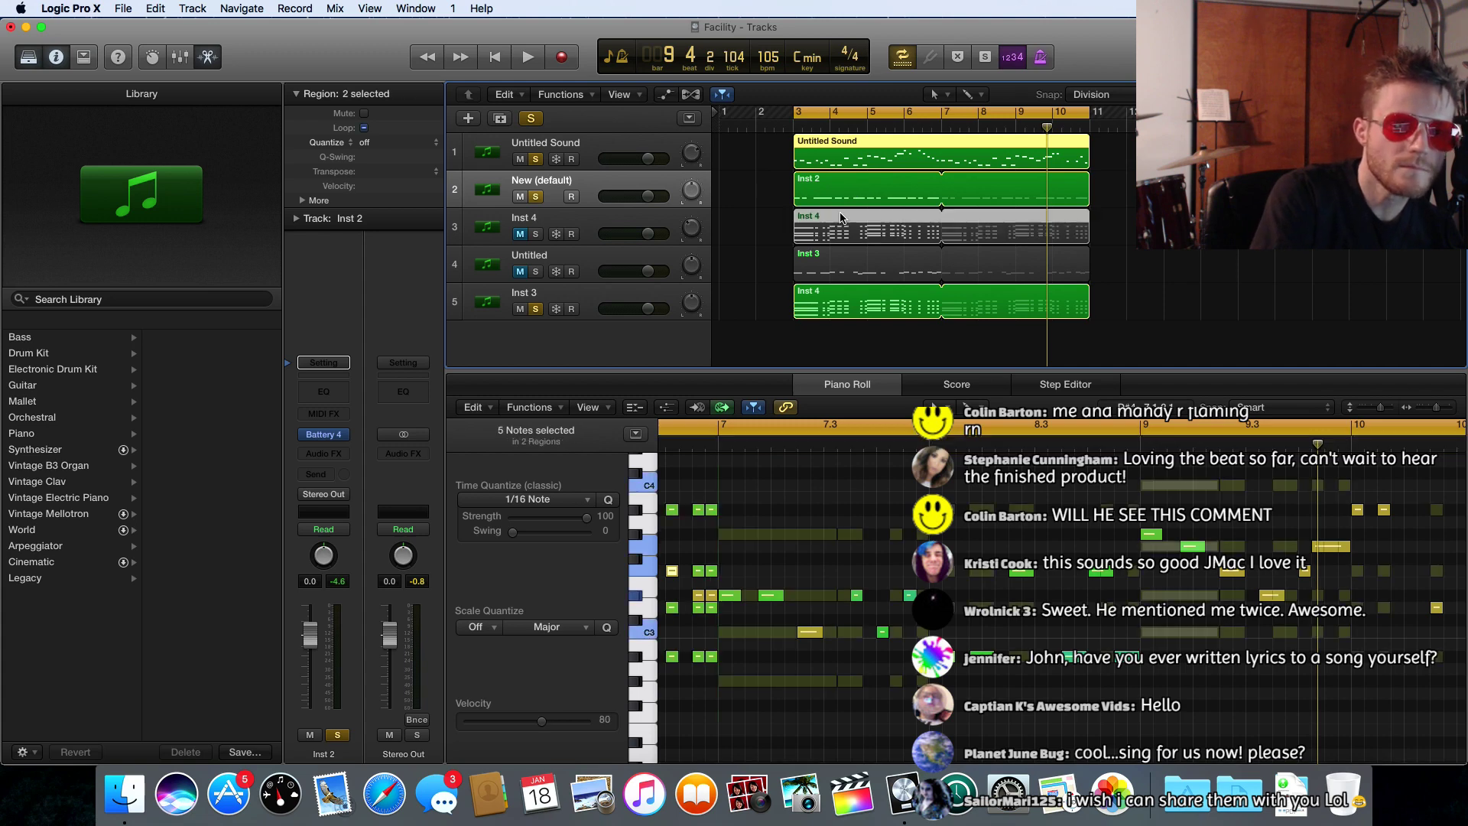
left_click(845, 258, "shift")
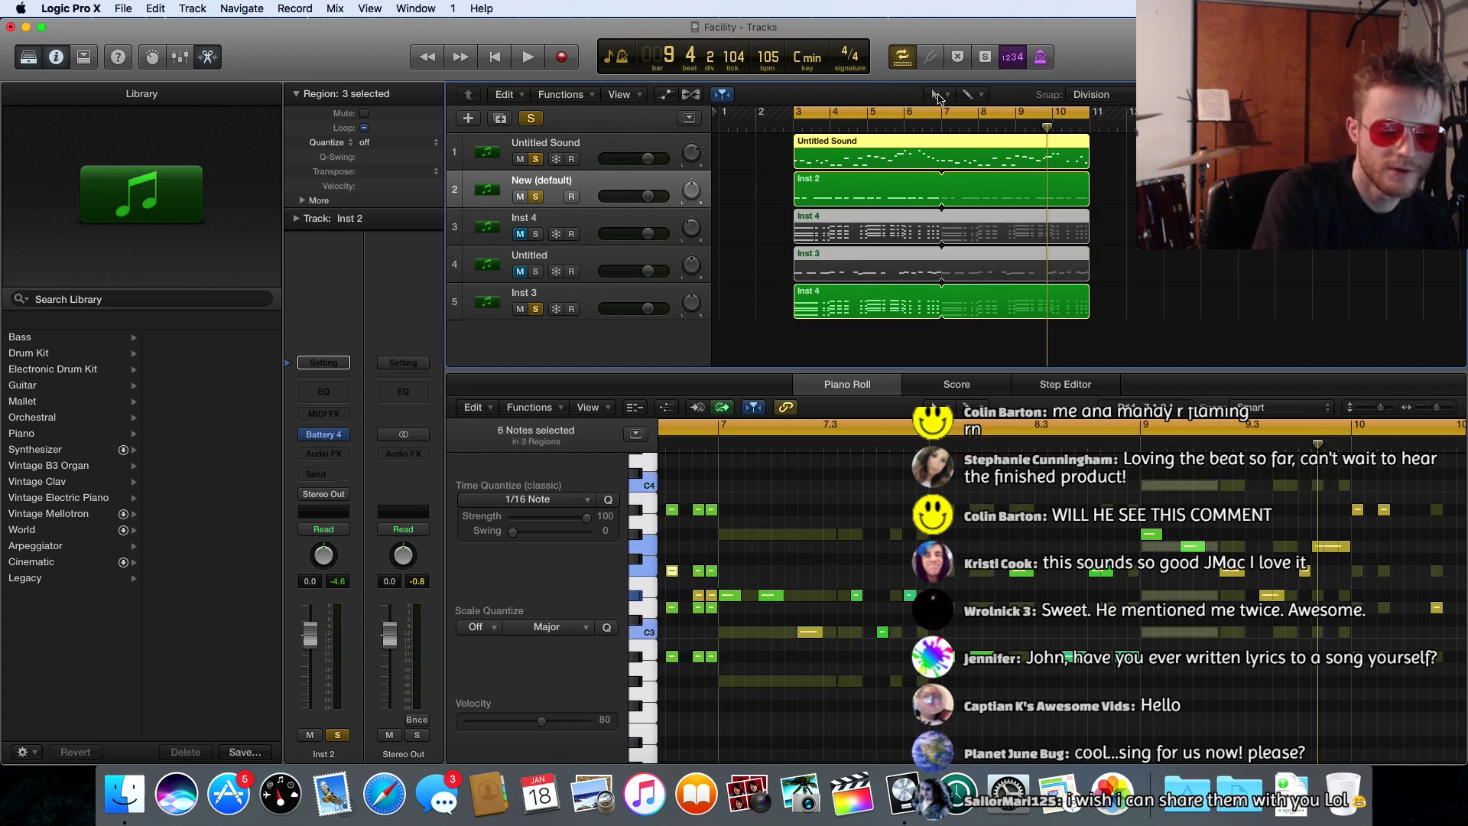
key("super+r")
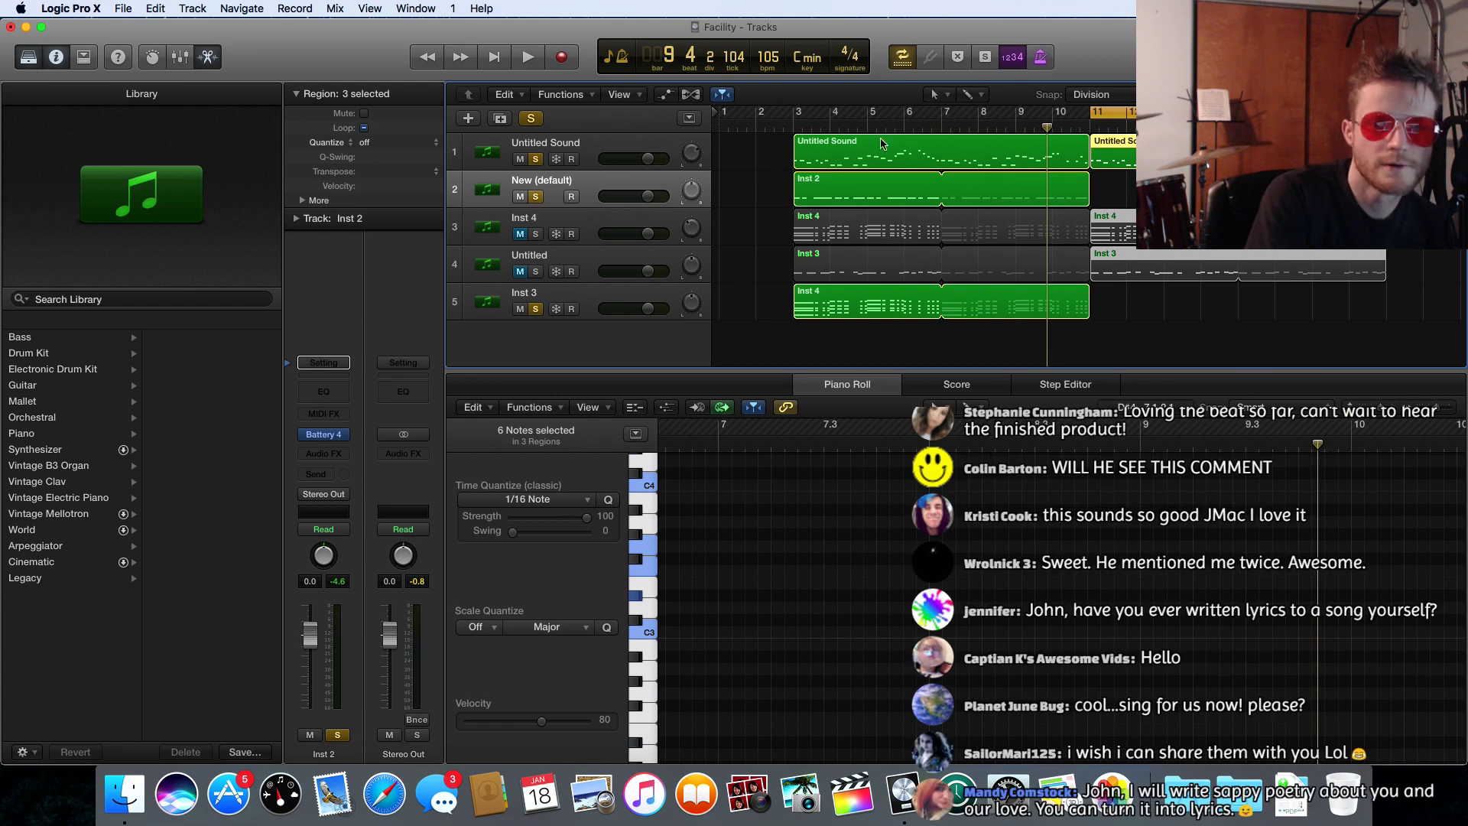
- Try repeating the looped Inst 2 region on the New (default) track, and undo that repeat
left_click(888, 187)
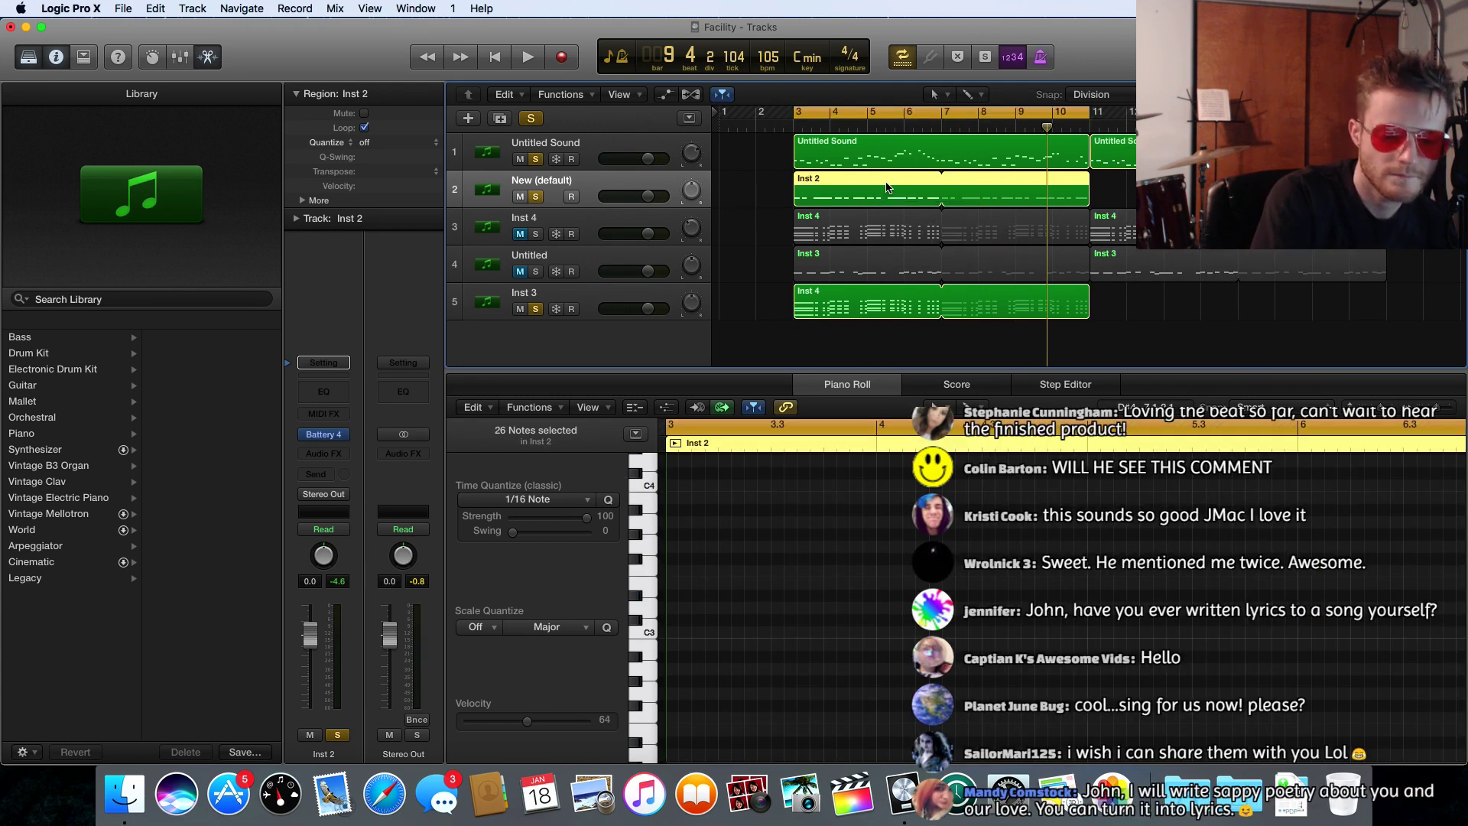
key("super+r")
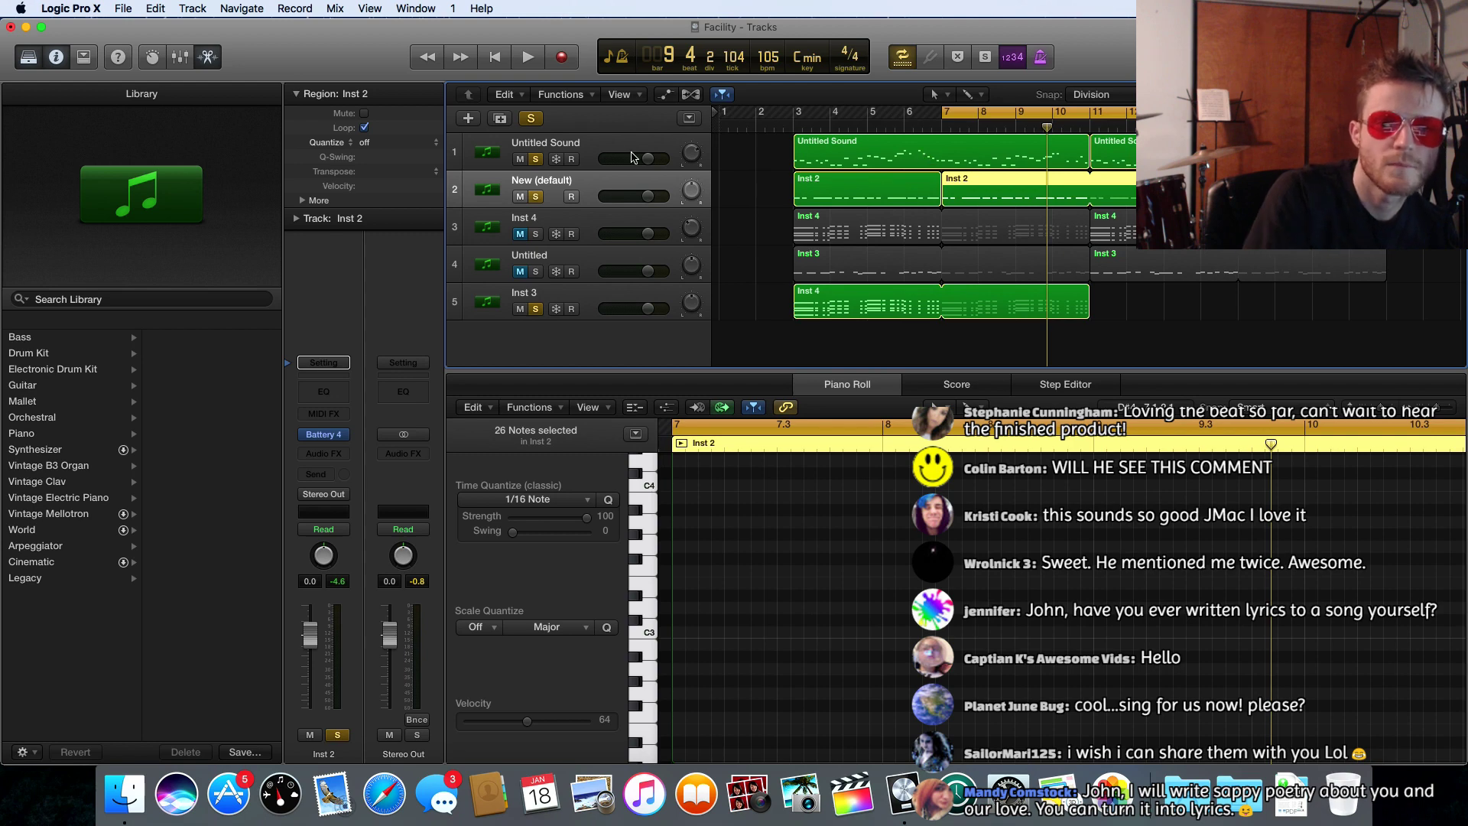
left_click(157, 9)
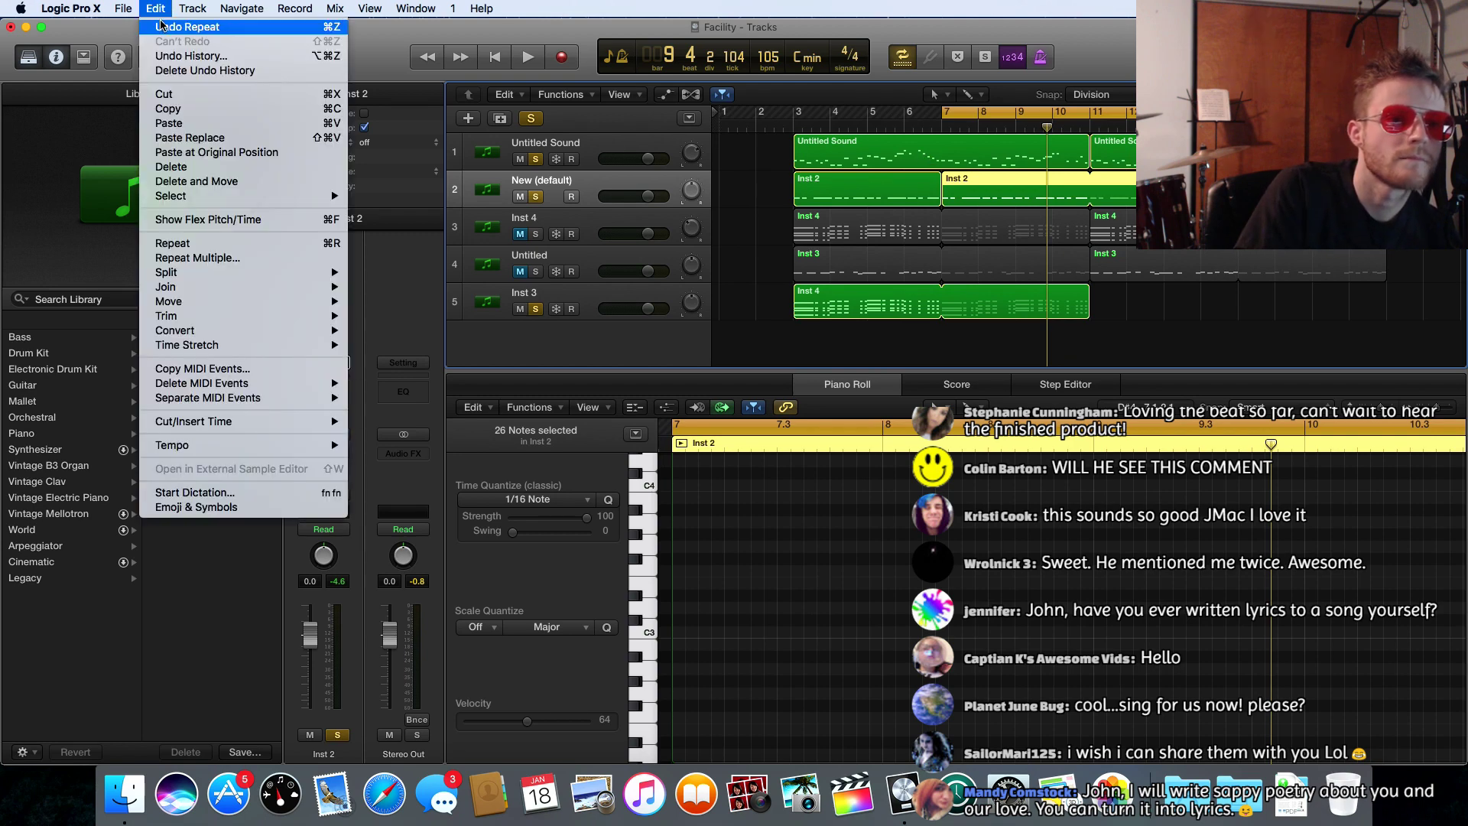
left_click(164, 28)
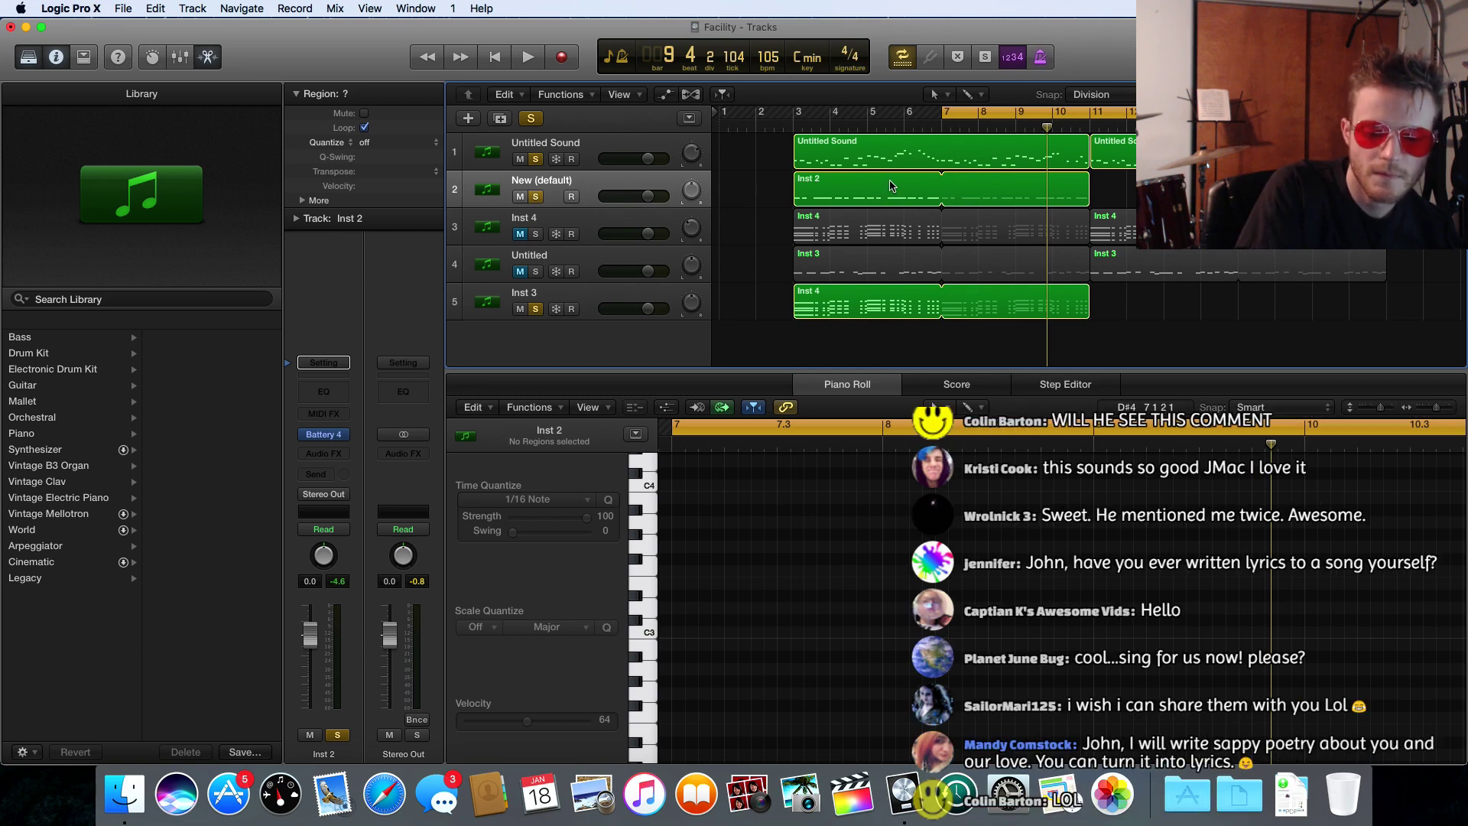
- Copy the Inst 2 region on track 2 and the Inst 4 region on track 5 to bar 11
left_click_drag(890, 185, 1194, 184)
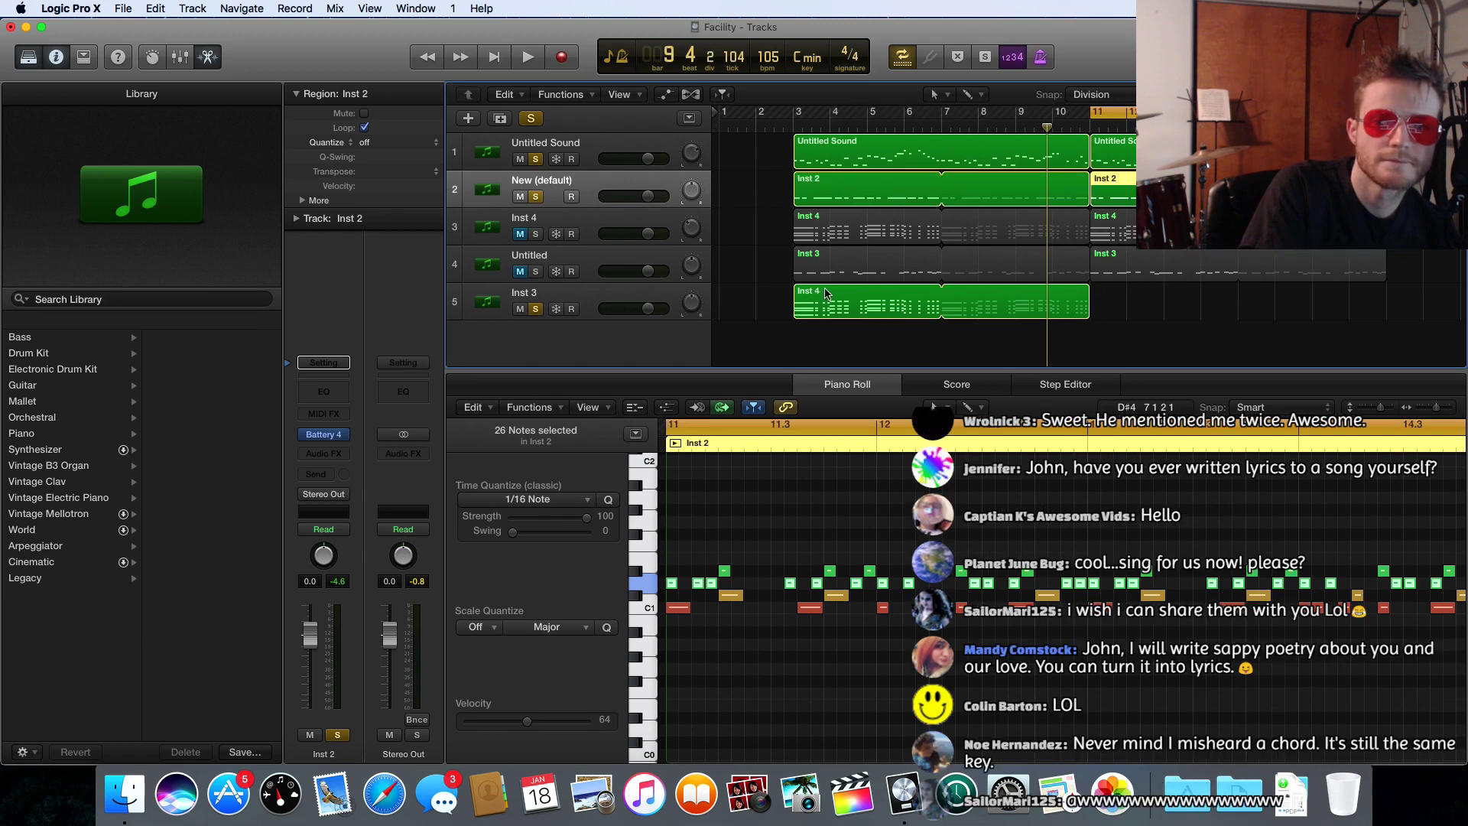
left_click_drag(829, 302, 1120, 299)
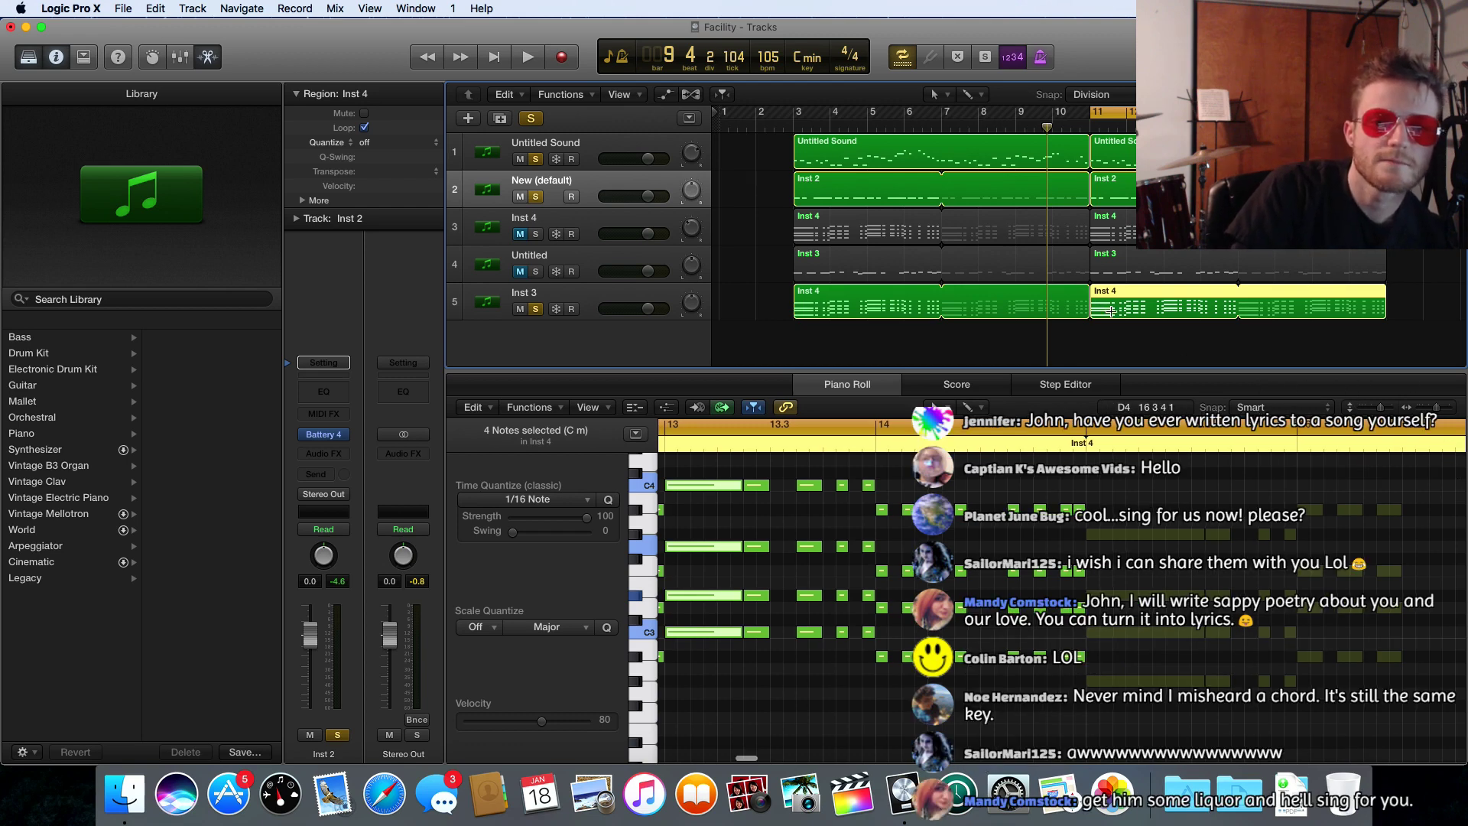
scroll(1084, 213, "left", 1)
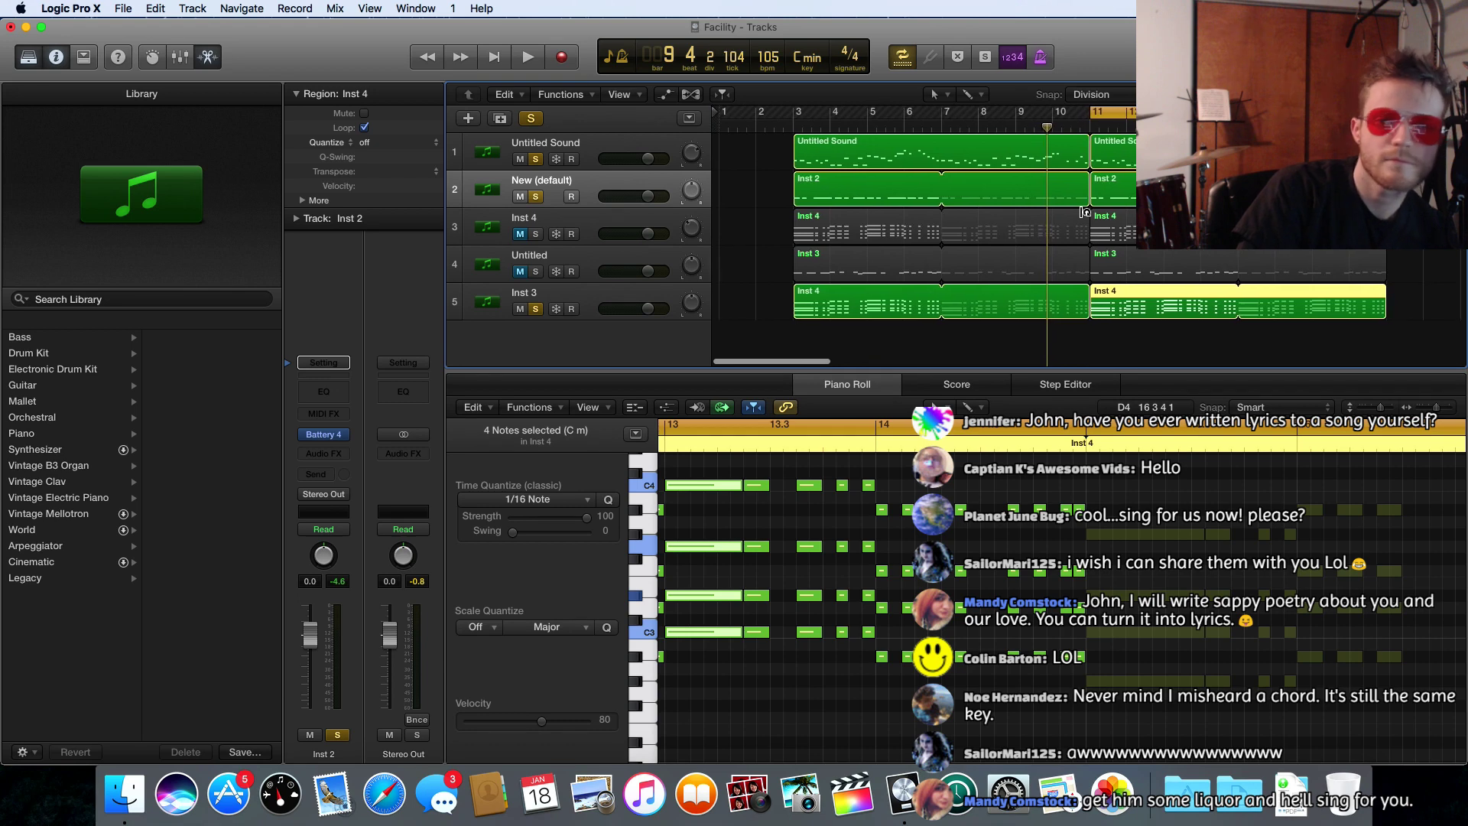
- Move all ten regions on the five tracks later in the timeline so the arrangement starts around bar 18
key("super+a")
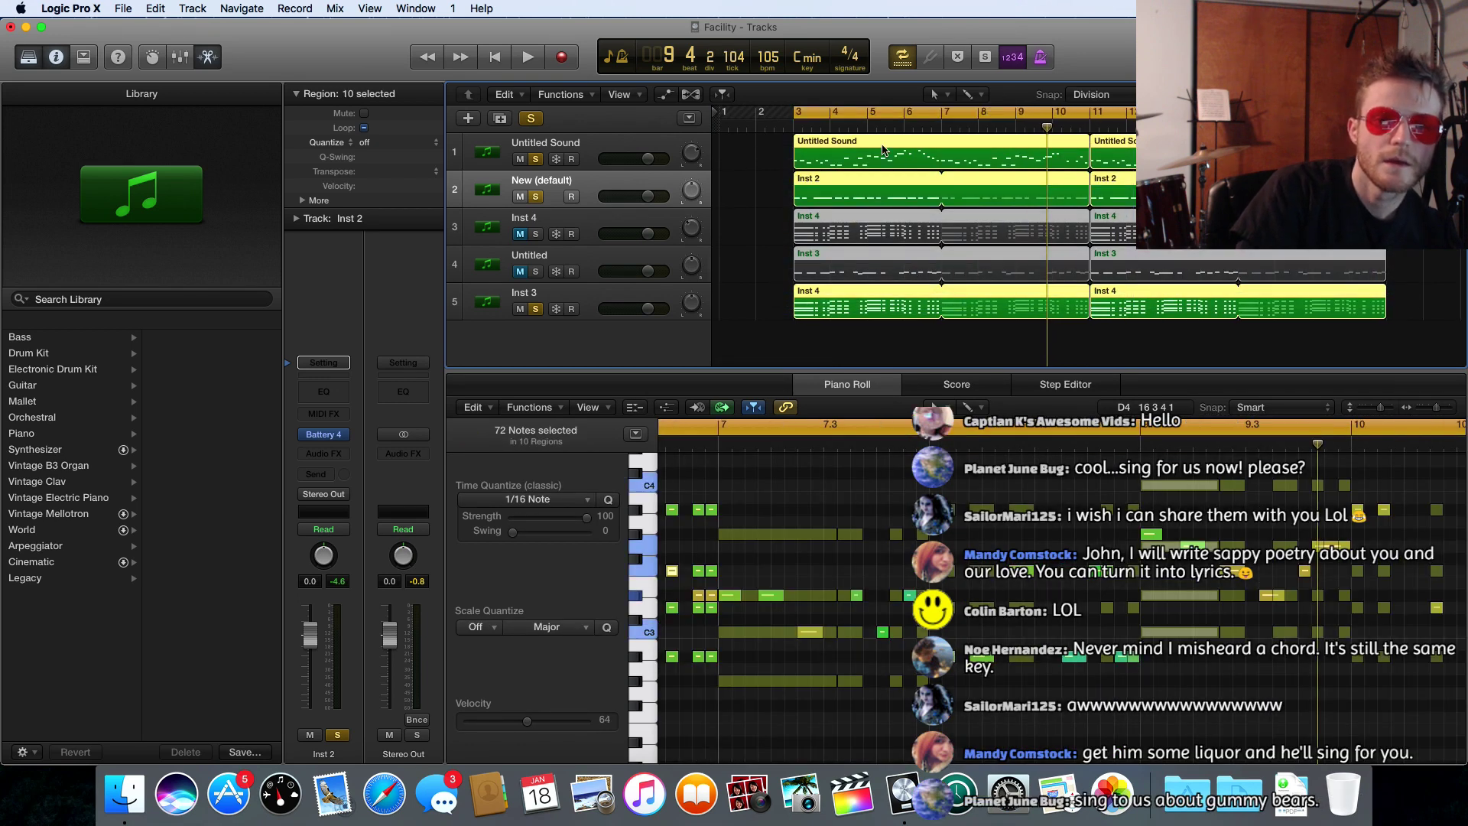
left_click_drag(883, 147, 996, 147)
scroll(765, 149, "right", 5)
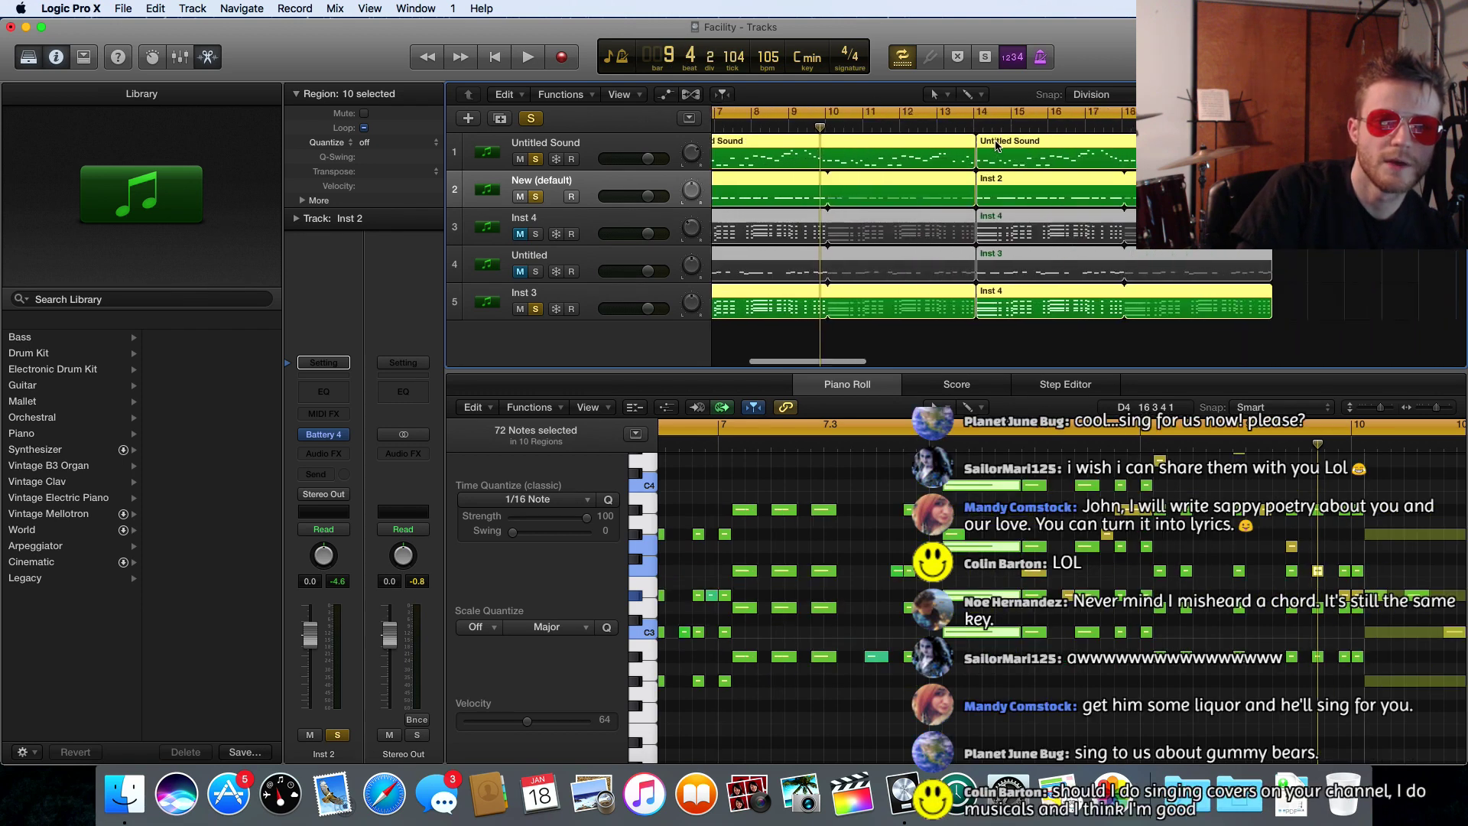
left_click_drag(765, 148, 1299, 152)
scroll(1146, 145, "right", 8)
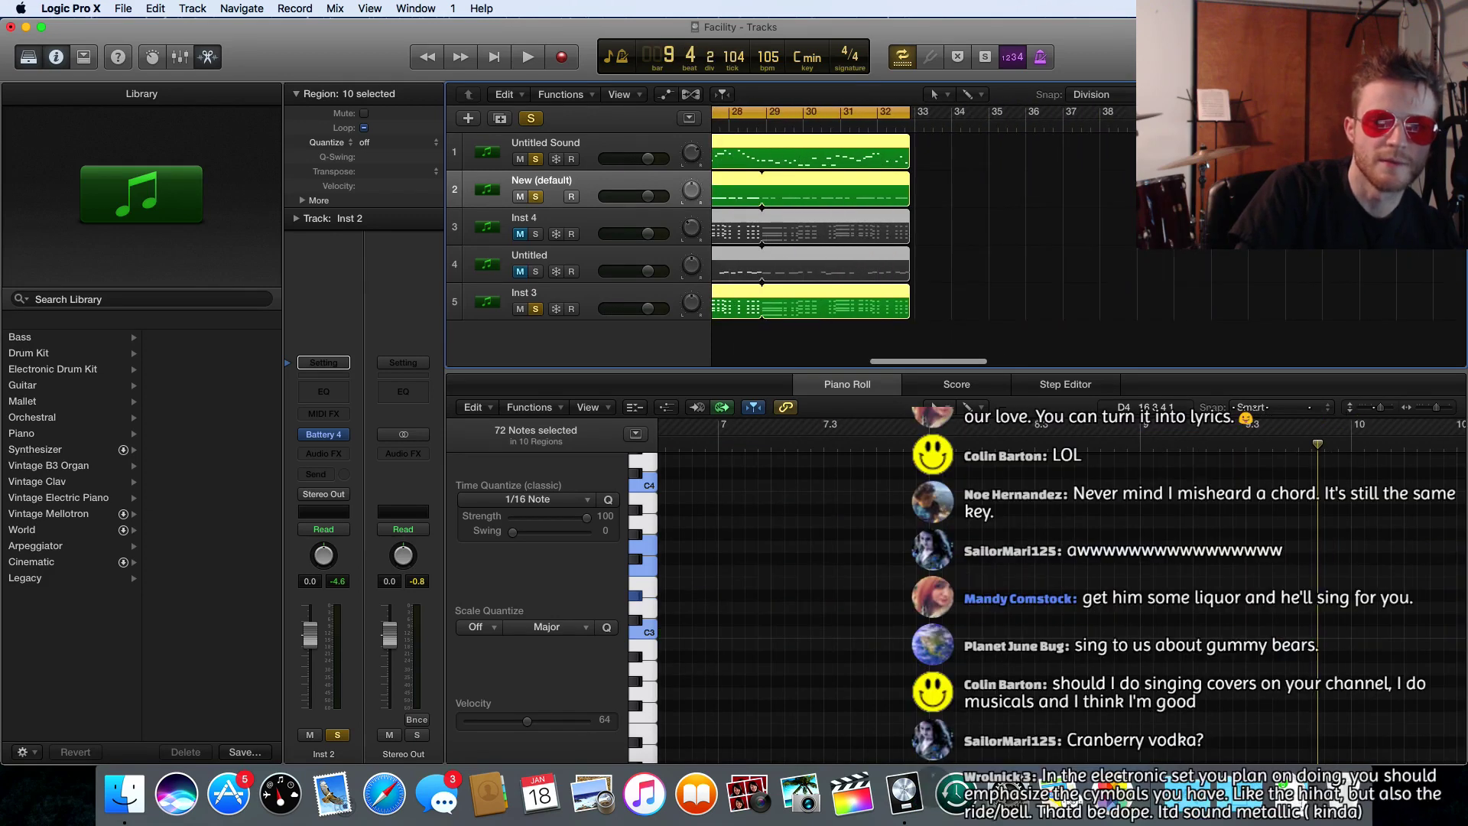
scroll(1101, 126, "left", 8)
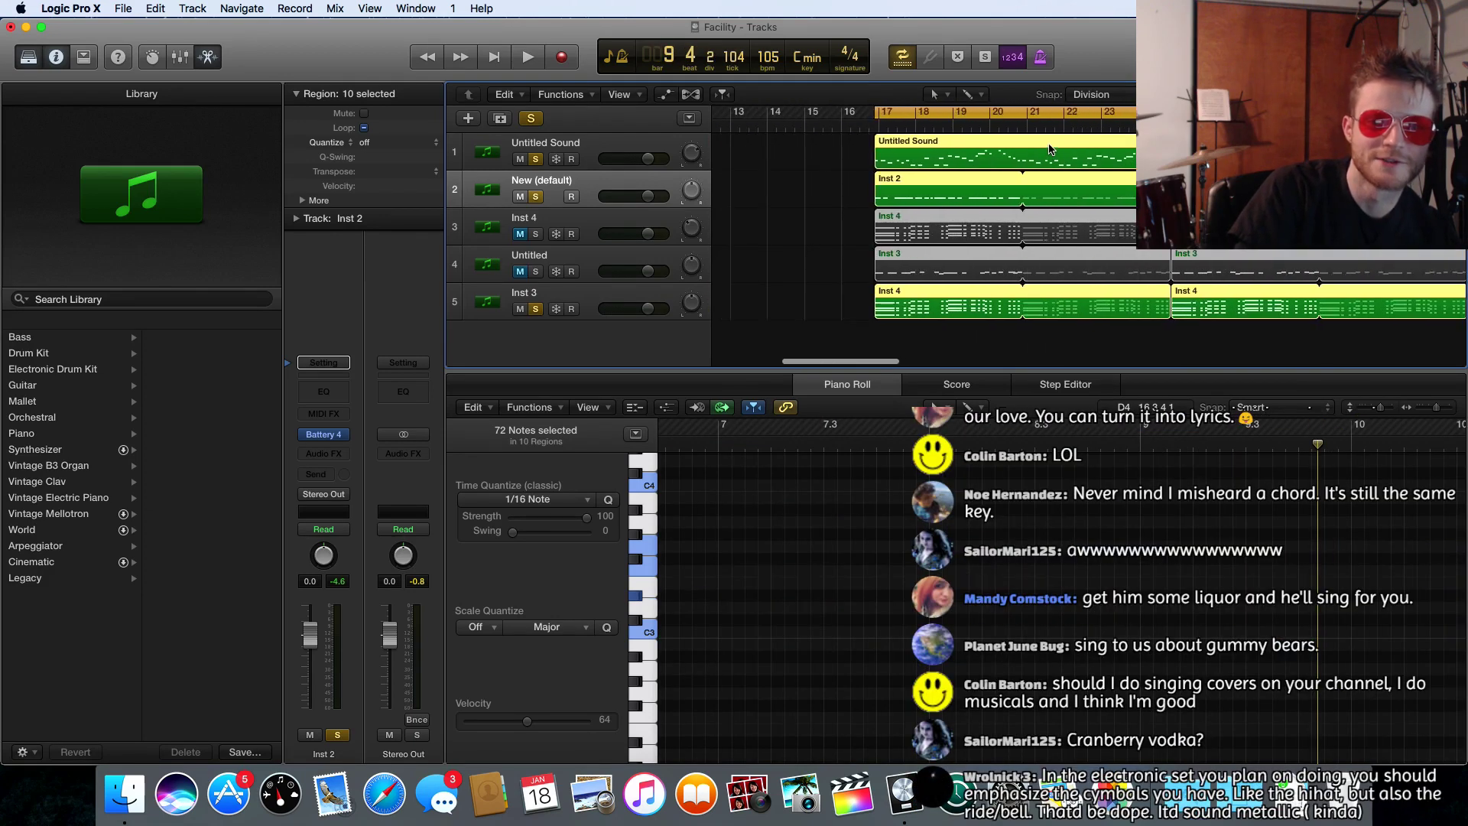
left_click_drag(1050, 150, 1105, 145)
scroll(1104, 145, "left", 10)
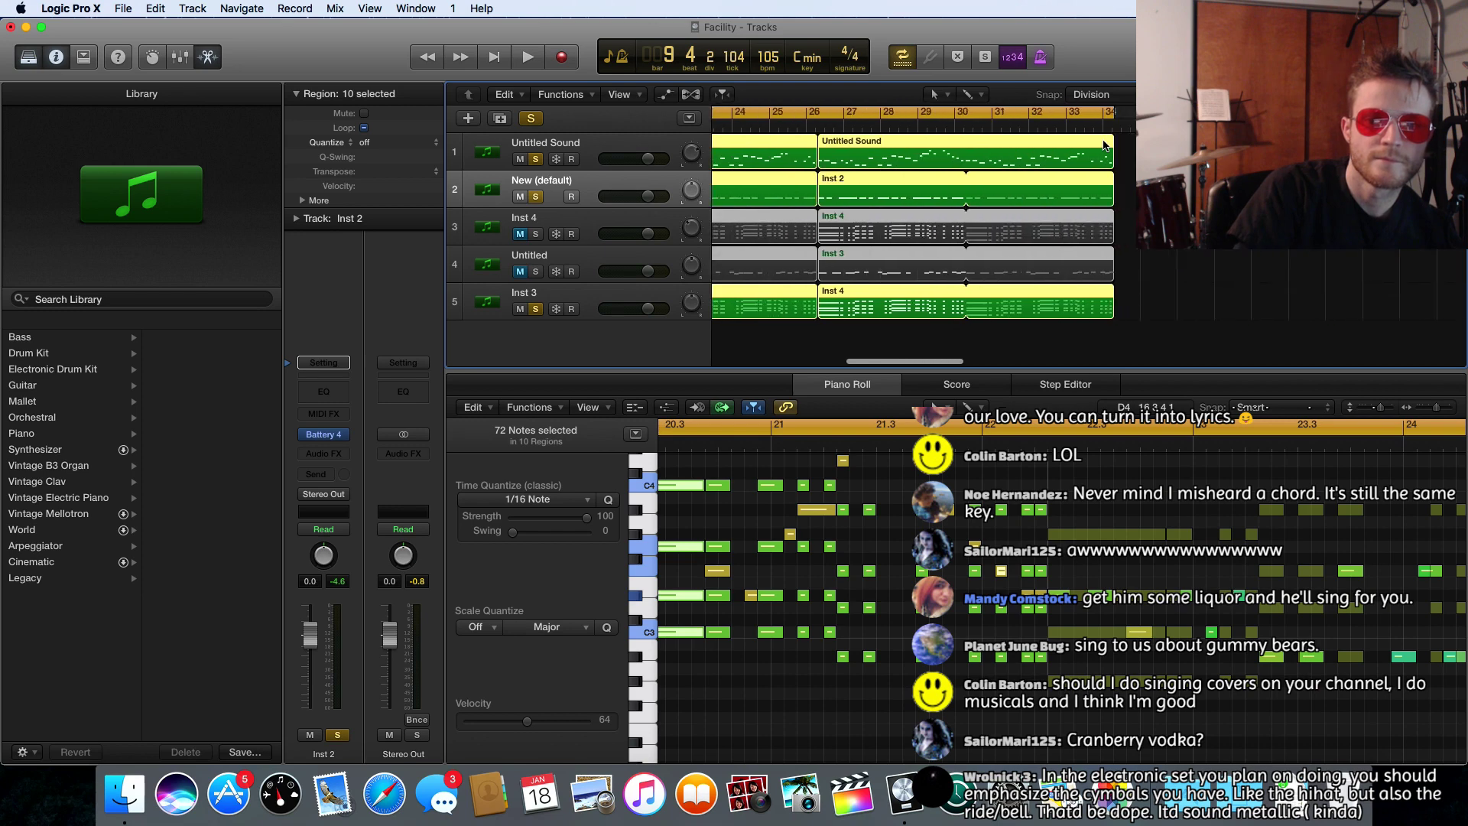
scroll(926, 167, "right", 2)
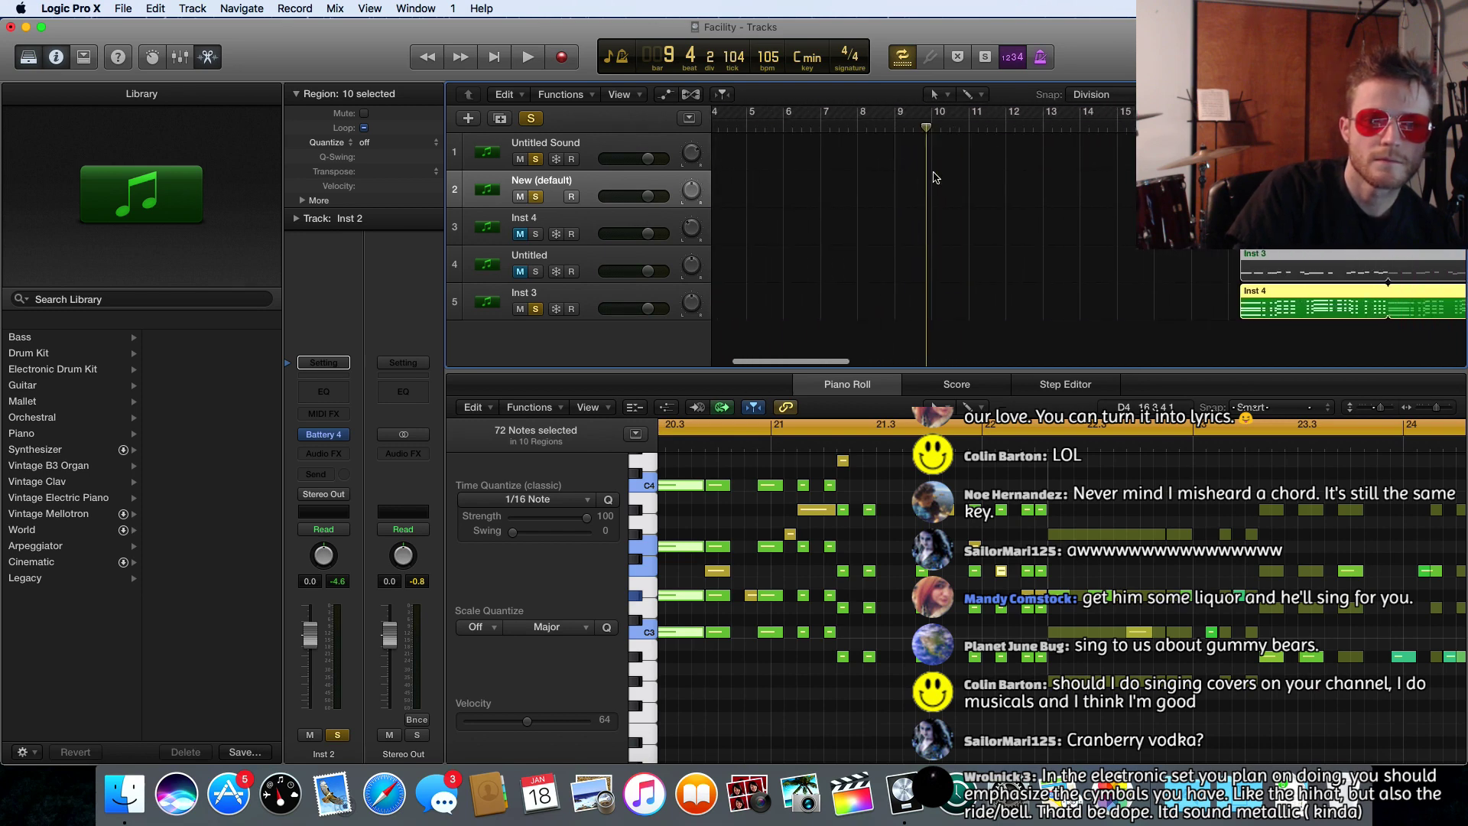
- Copy the first group of five regions, starting around bar 18, back to about bar 5 on their own tracks
left_click(767, 168)
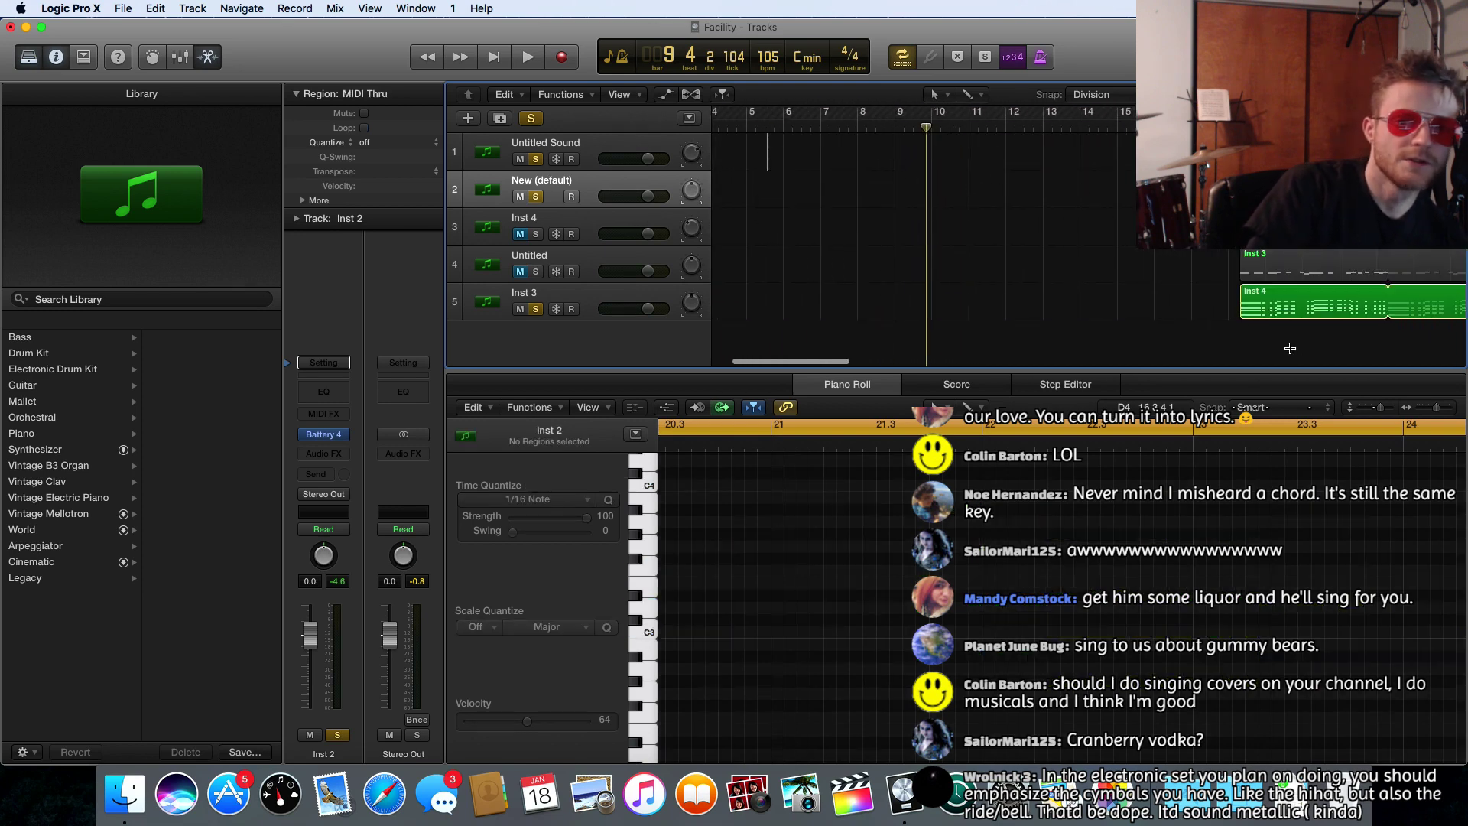
left_click_drag(1261, 333, 1319, 249)
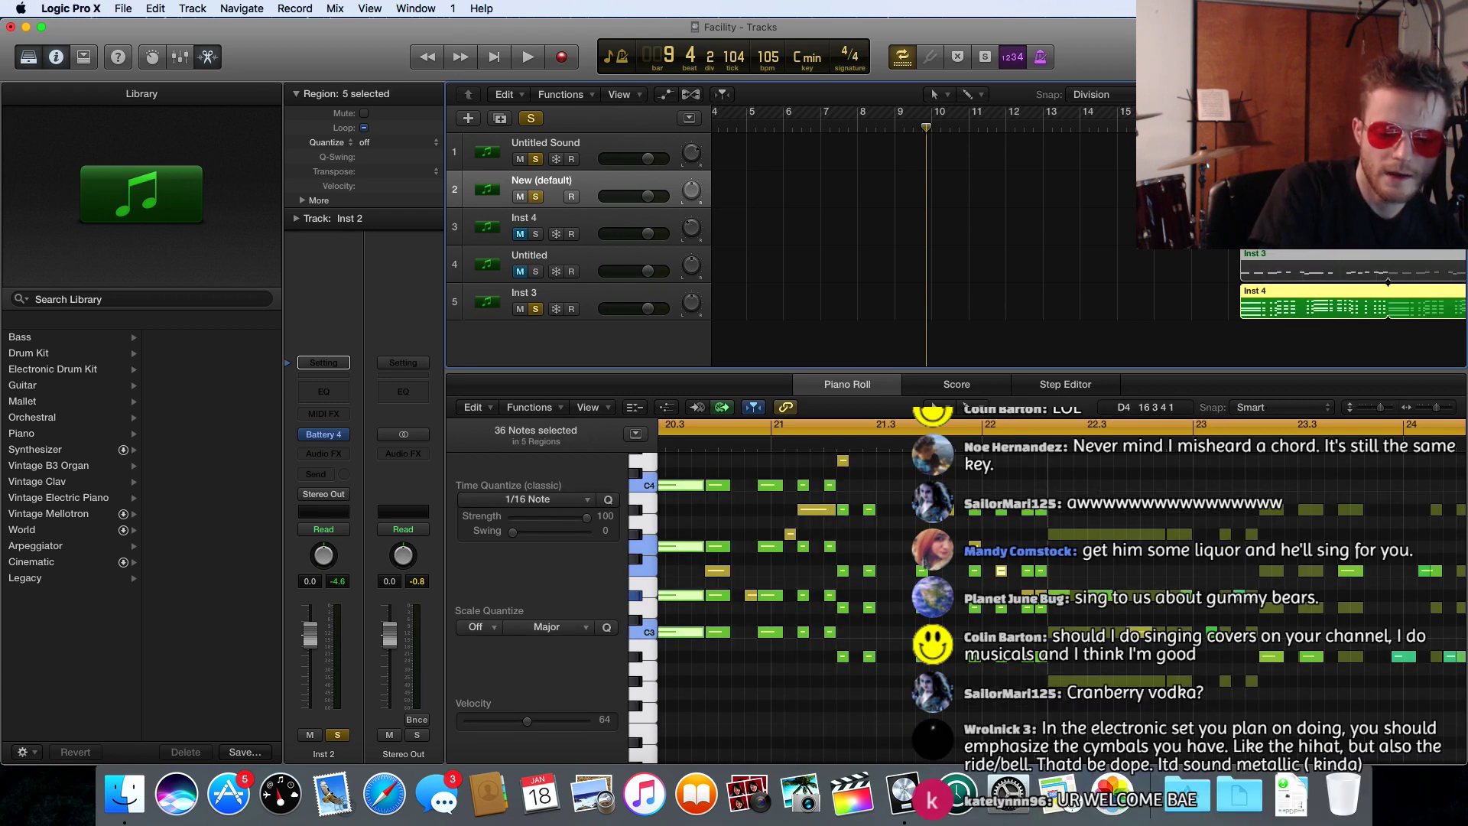
left_click_drag(1292, 174, 799, 174)
scroll(1115, 142, "right", 5)
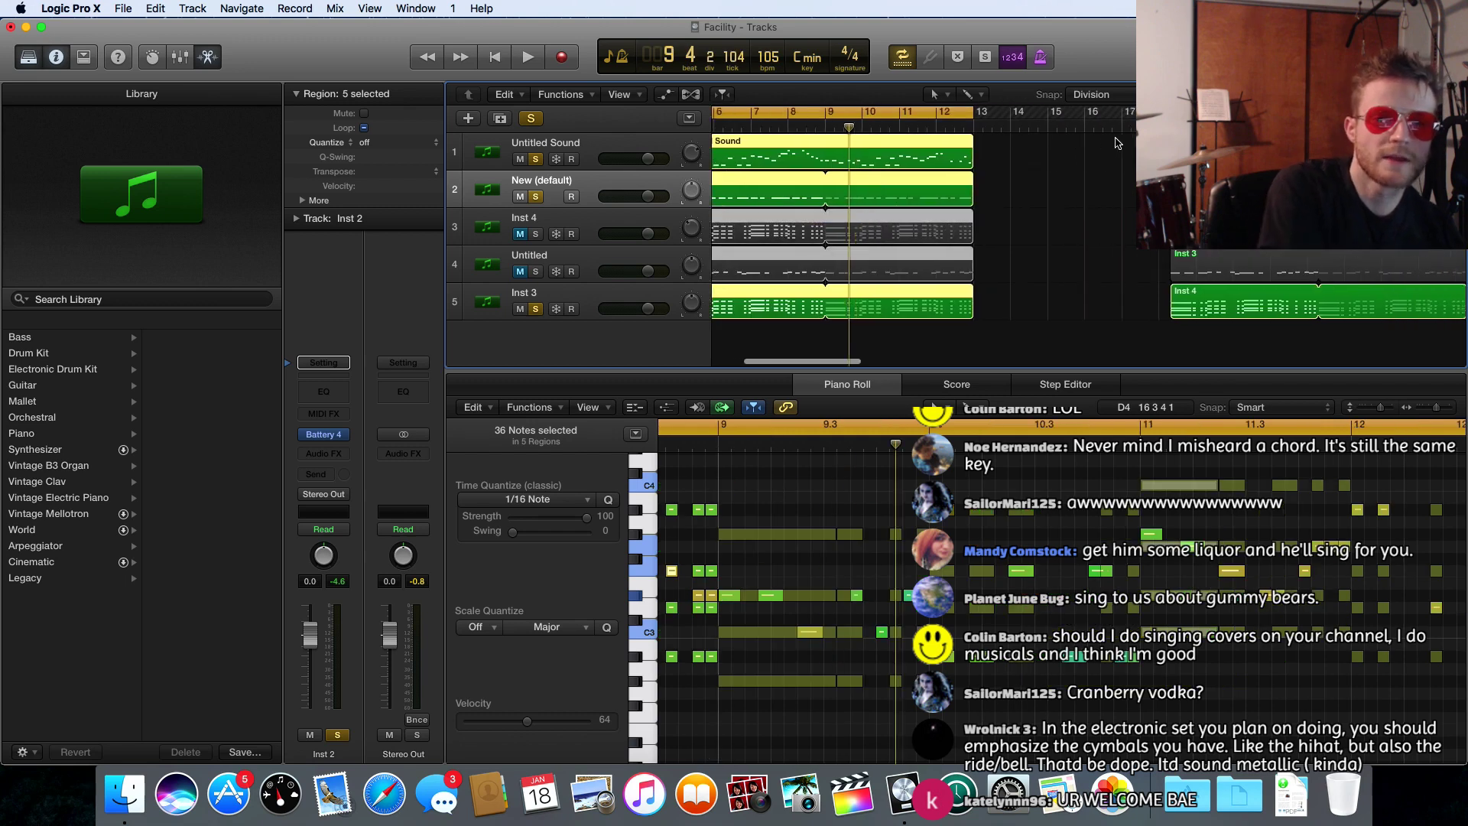
- Place the playhead at bar 20 beat 3 and duplicate the Untitled Sound track with its settings
left_click(1122, 122)
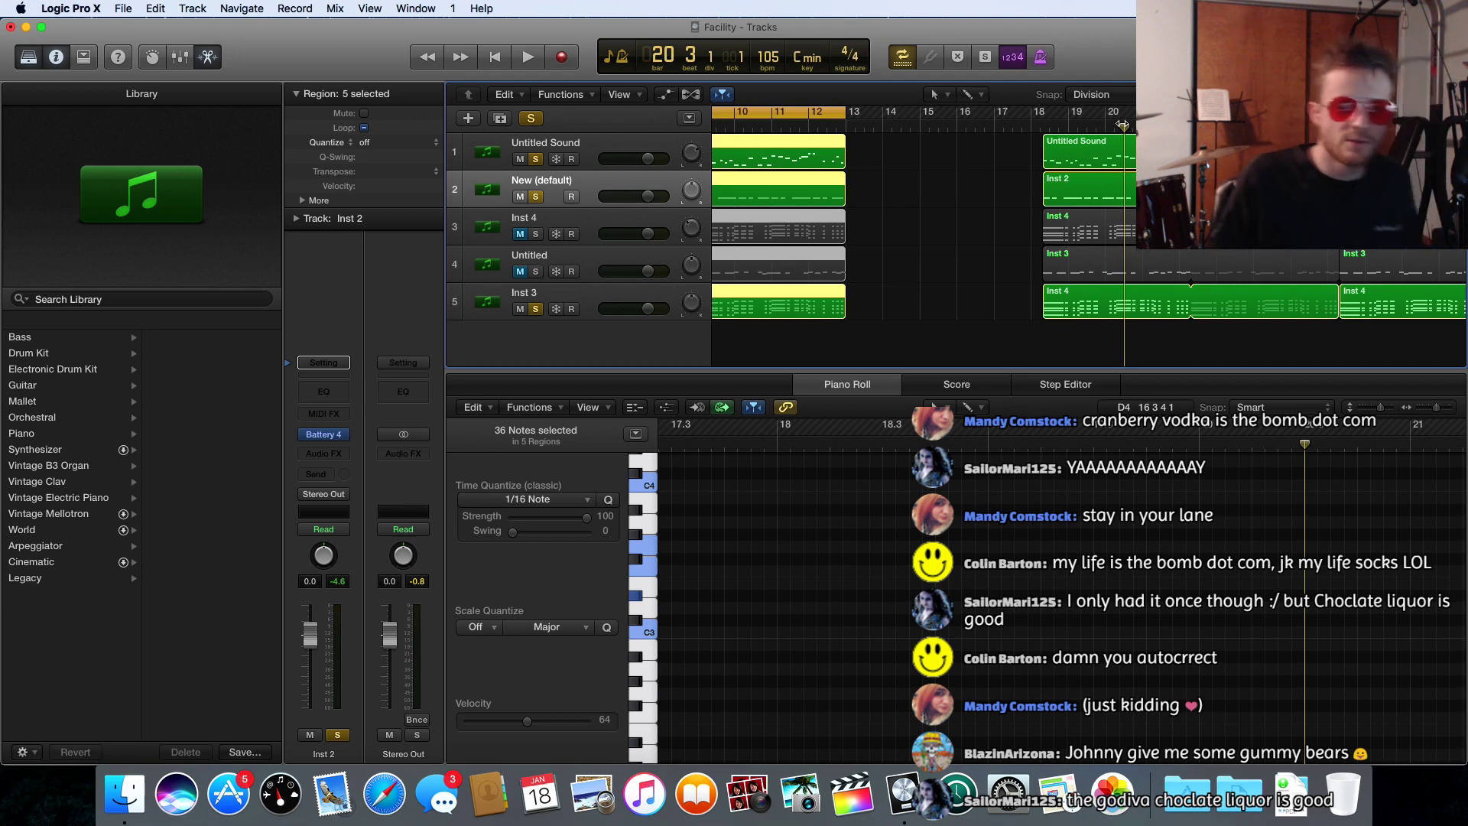
right_click(616, 138)
left_click(589, 146)
left_click(589, 147)
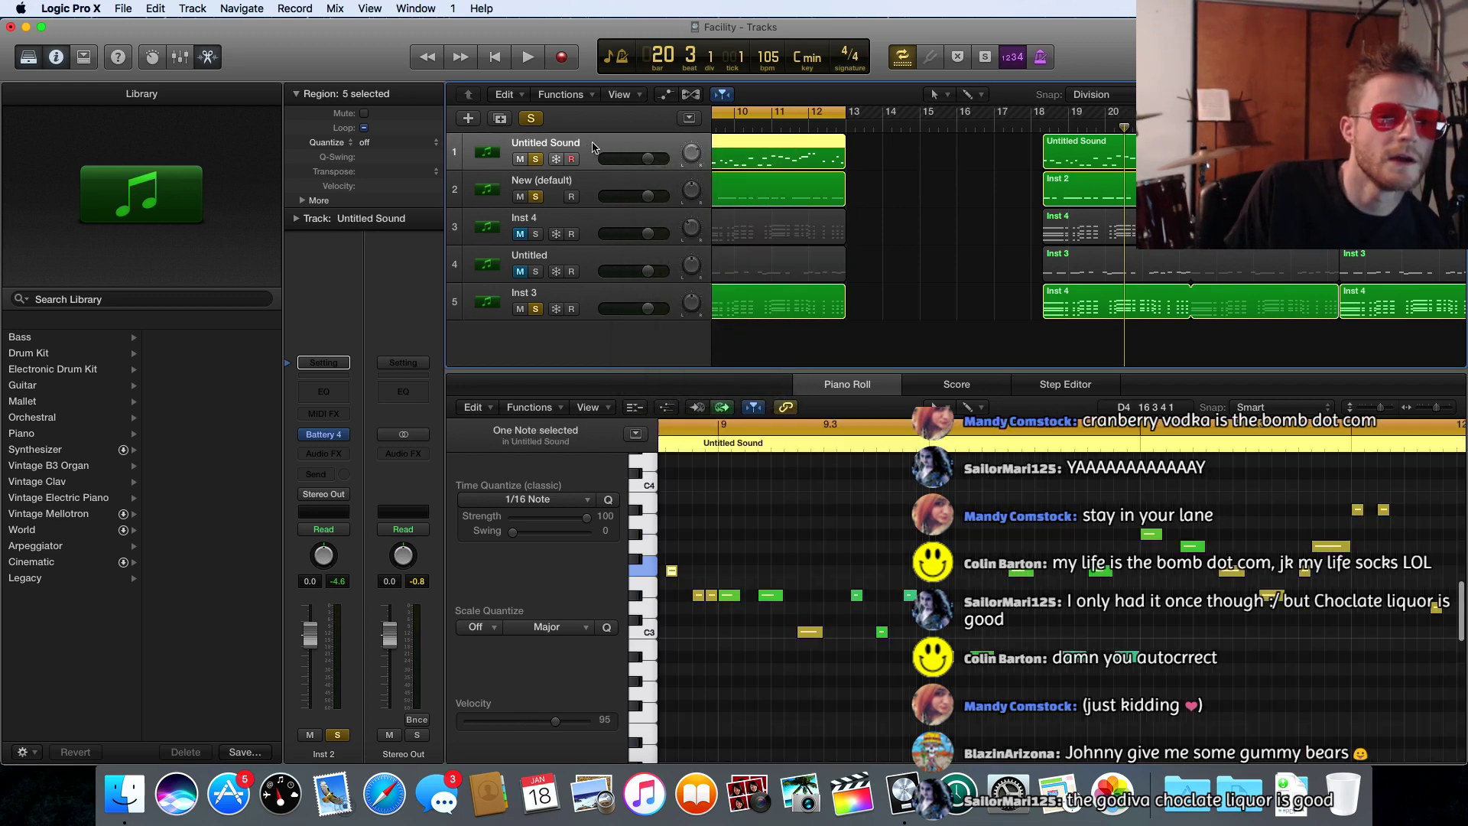
left_click(500, 118)
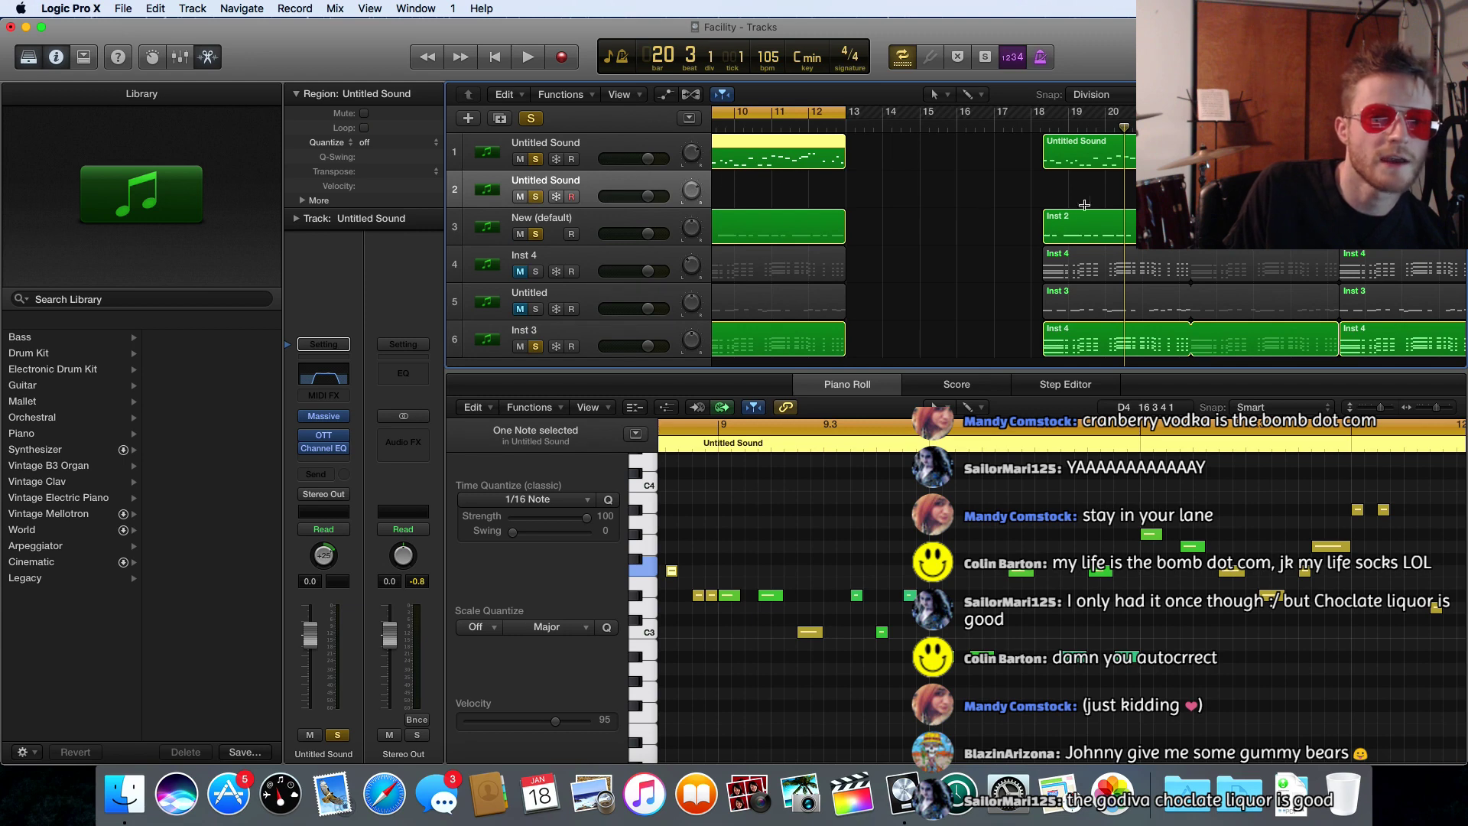
- Copy track 1's Untitled Sound region near bar 26 to the duplicated track 2, aligning its start with the original region
scroll(1071, 200, "right", 5)
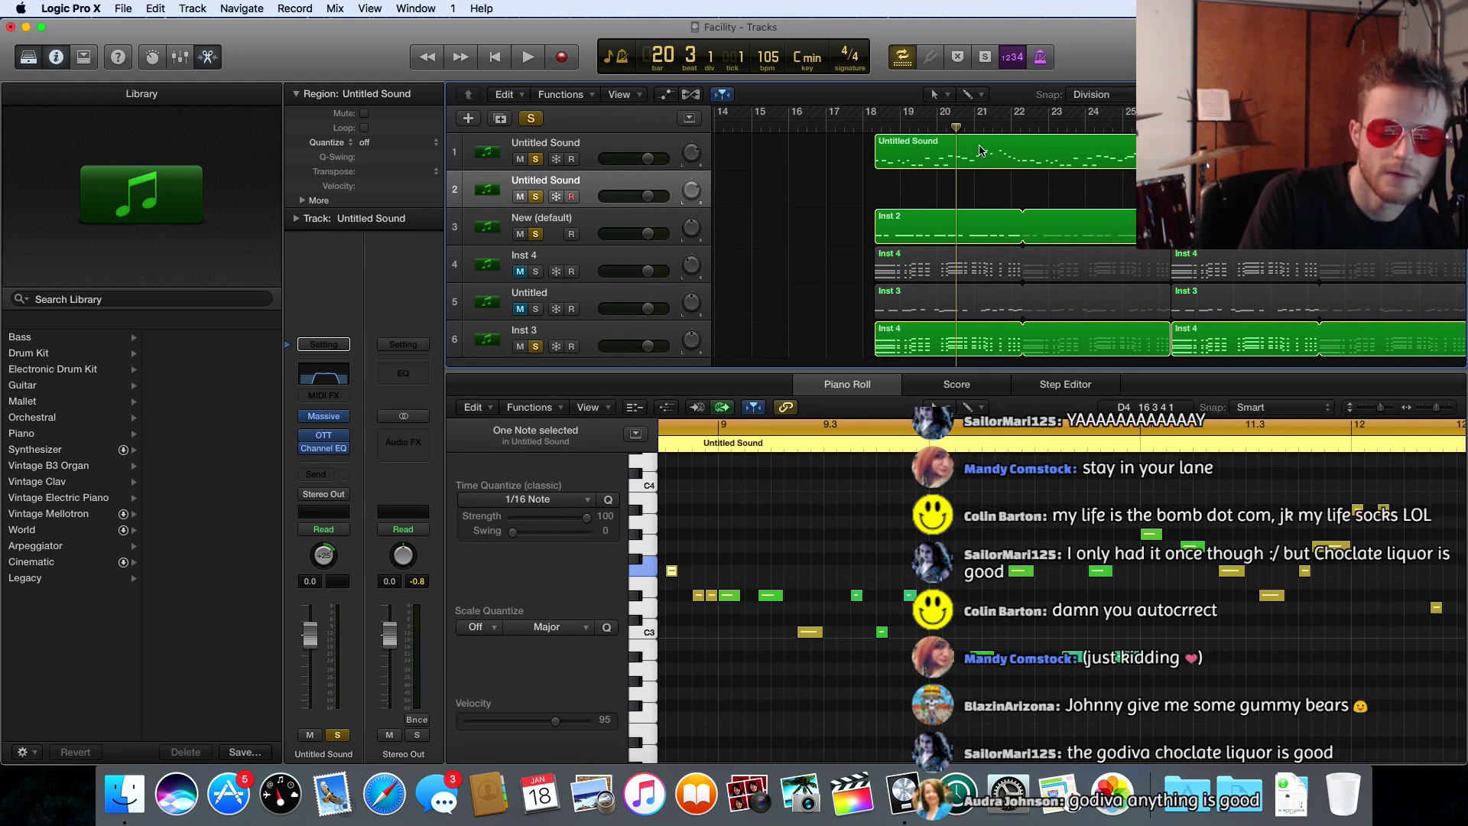
scroll(982, 150, "left", 1)
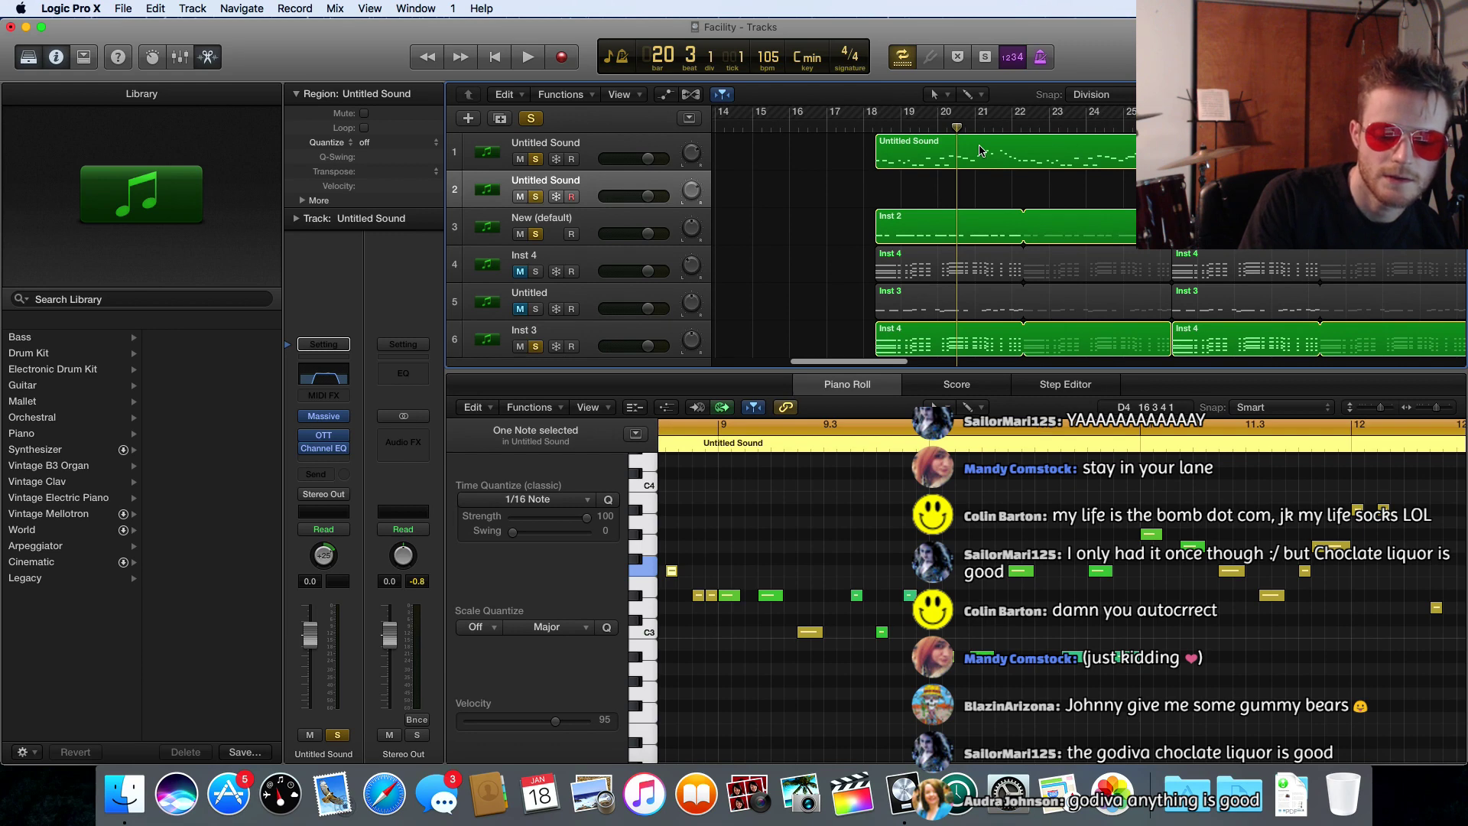
scroll(982, 150, "left", 1)
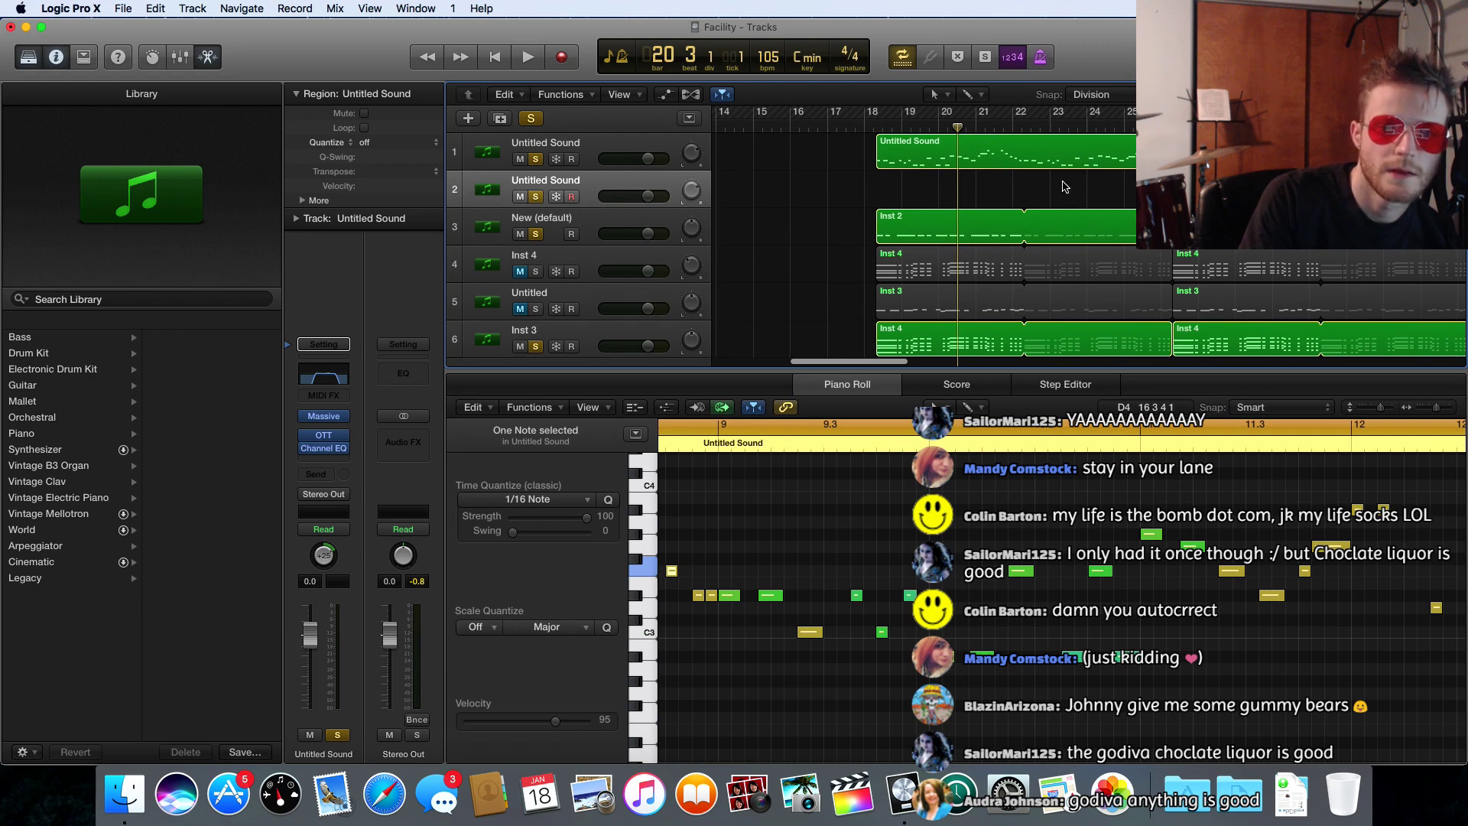
scroll(1063, 186, "right", 5)
left_click(1058, 153)
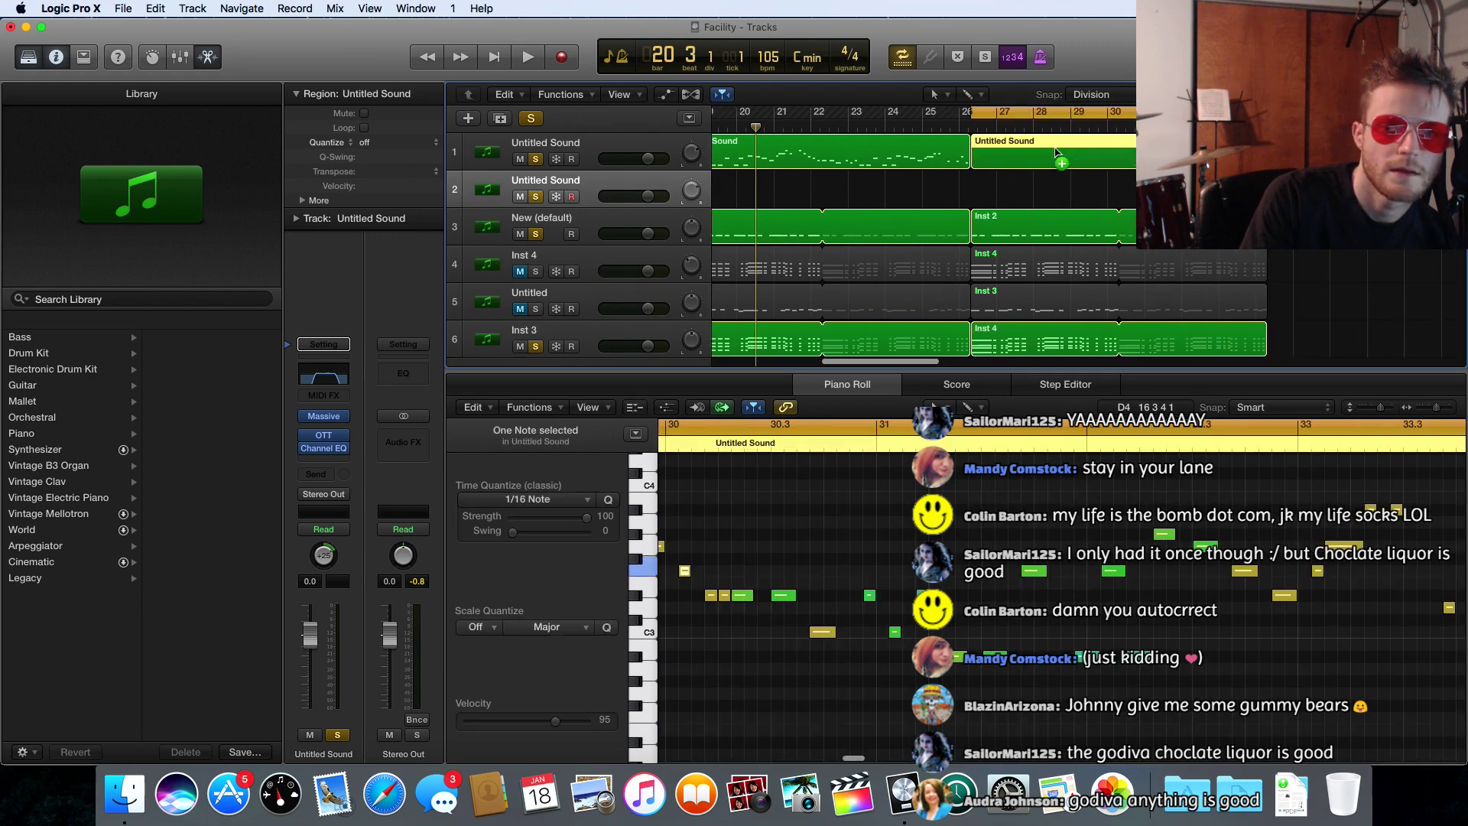
left_click_drag(1057, 153, 1059, 177)
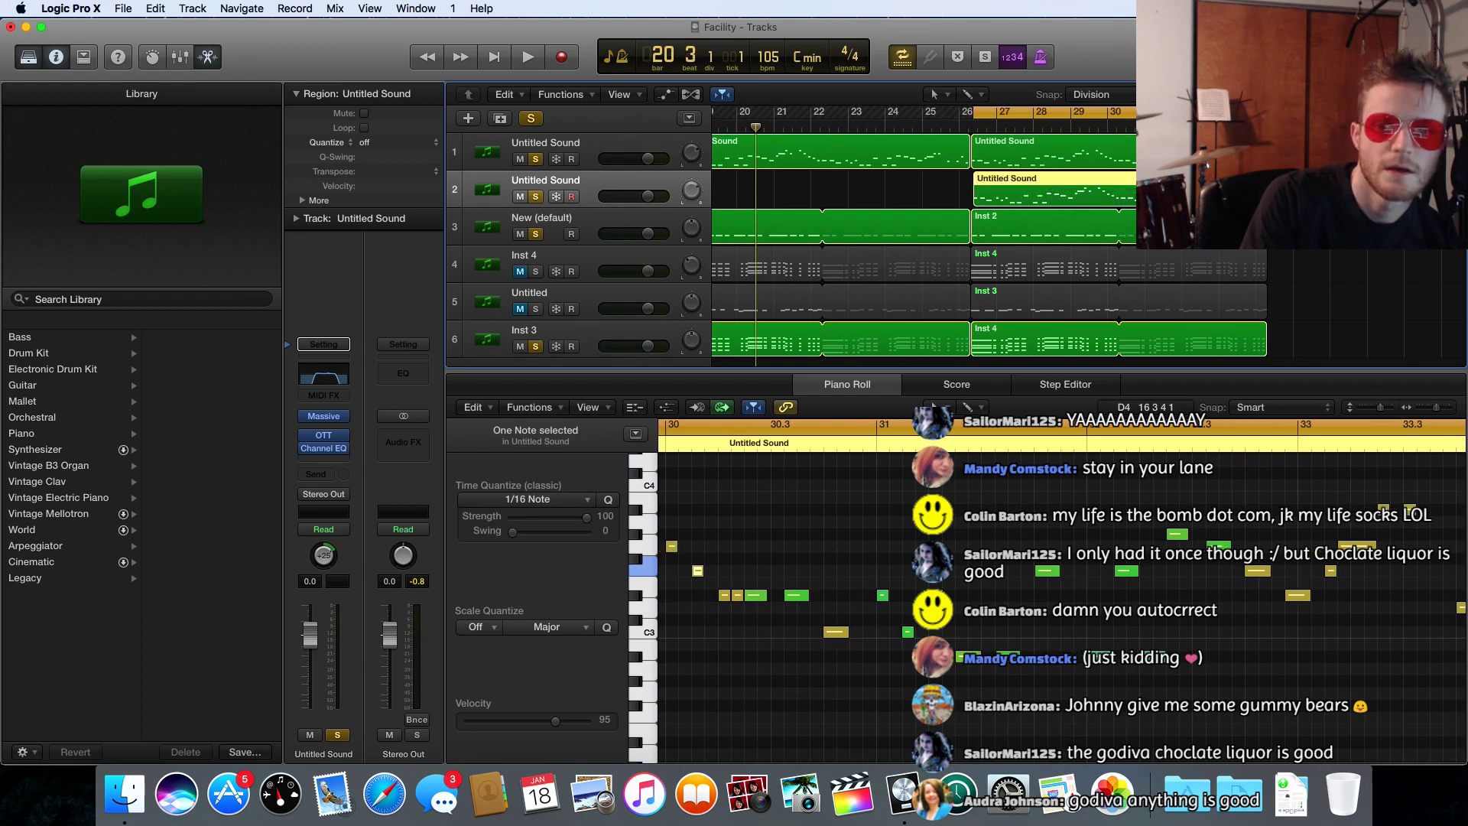
scroll(1071, 194, "up", 5)
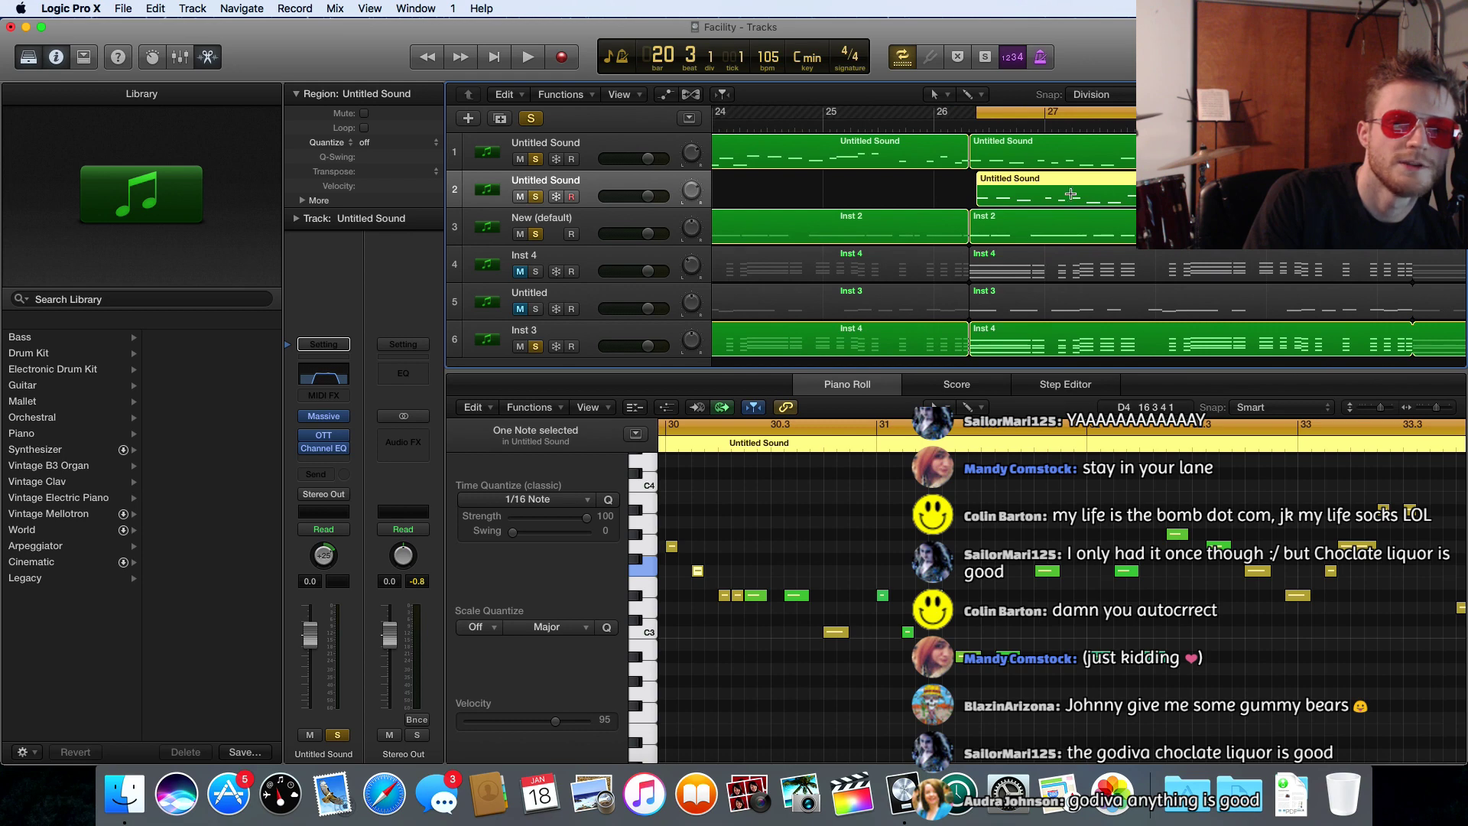
left_click_drag(1054, 191, 1047, 184)
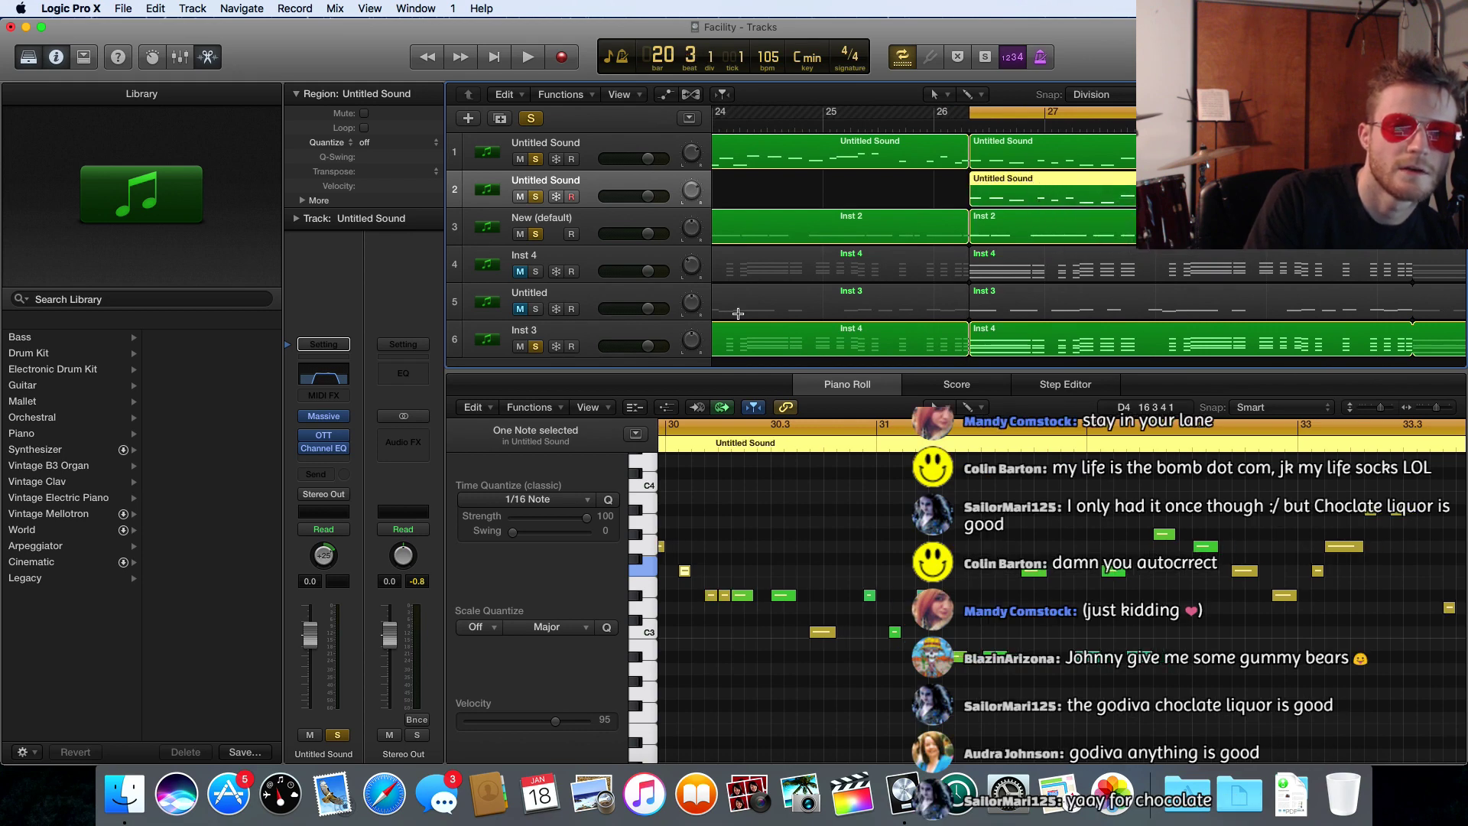
- Replace the Massive instrument on track 2 with the stereo version of Xfer Records Serum and close its plug-in window
left_click(334, 417)
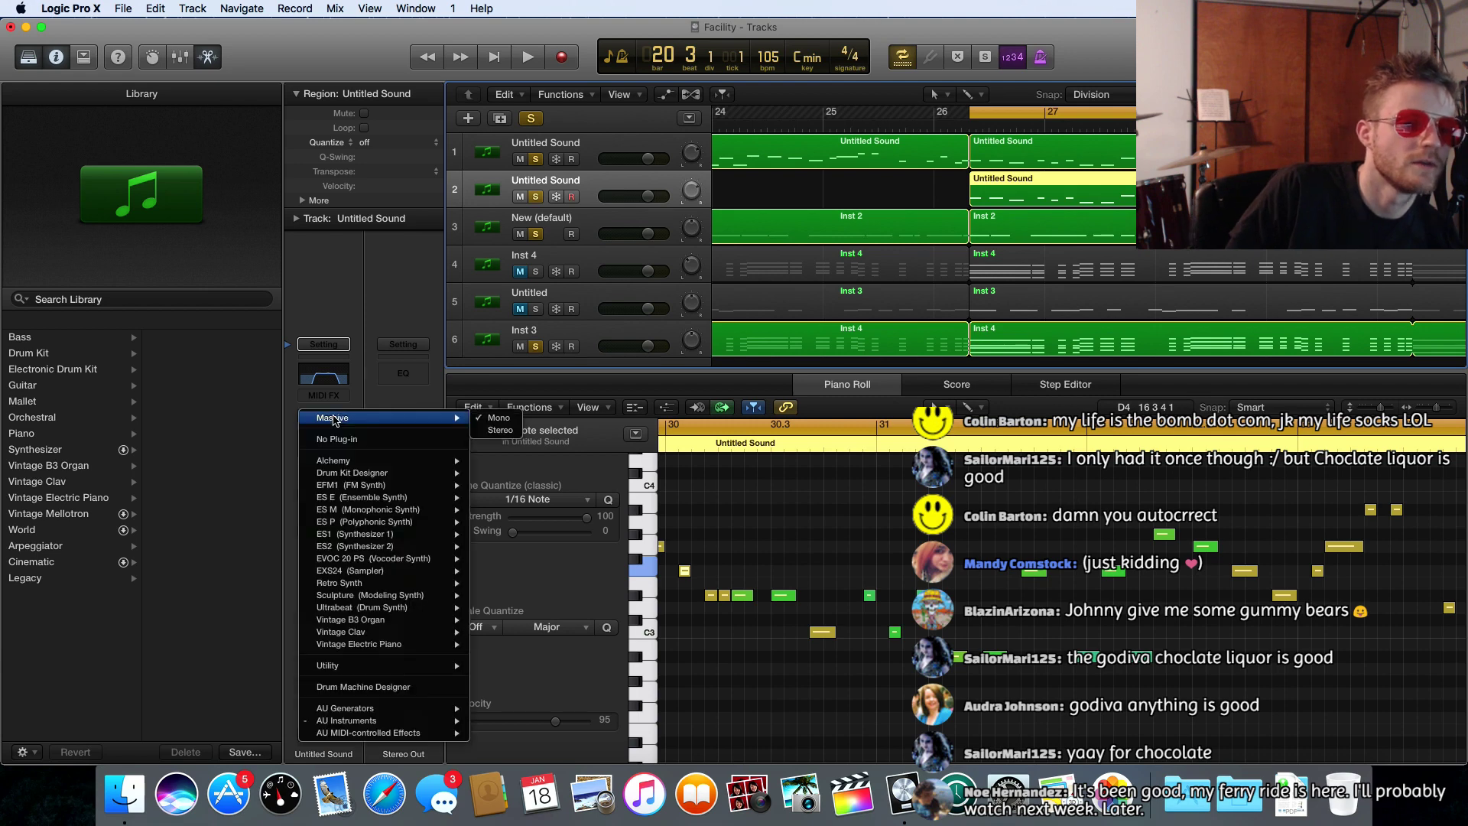
mouse_move(363, 725)
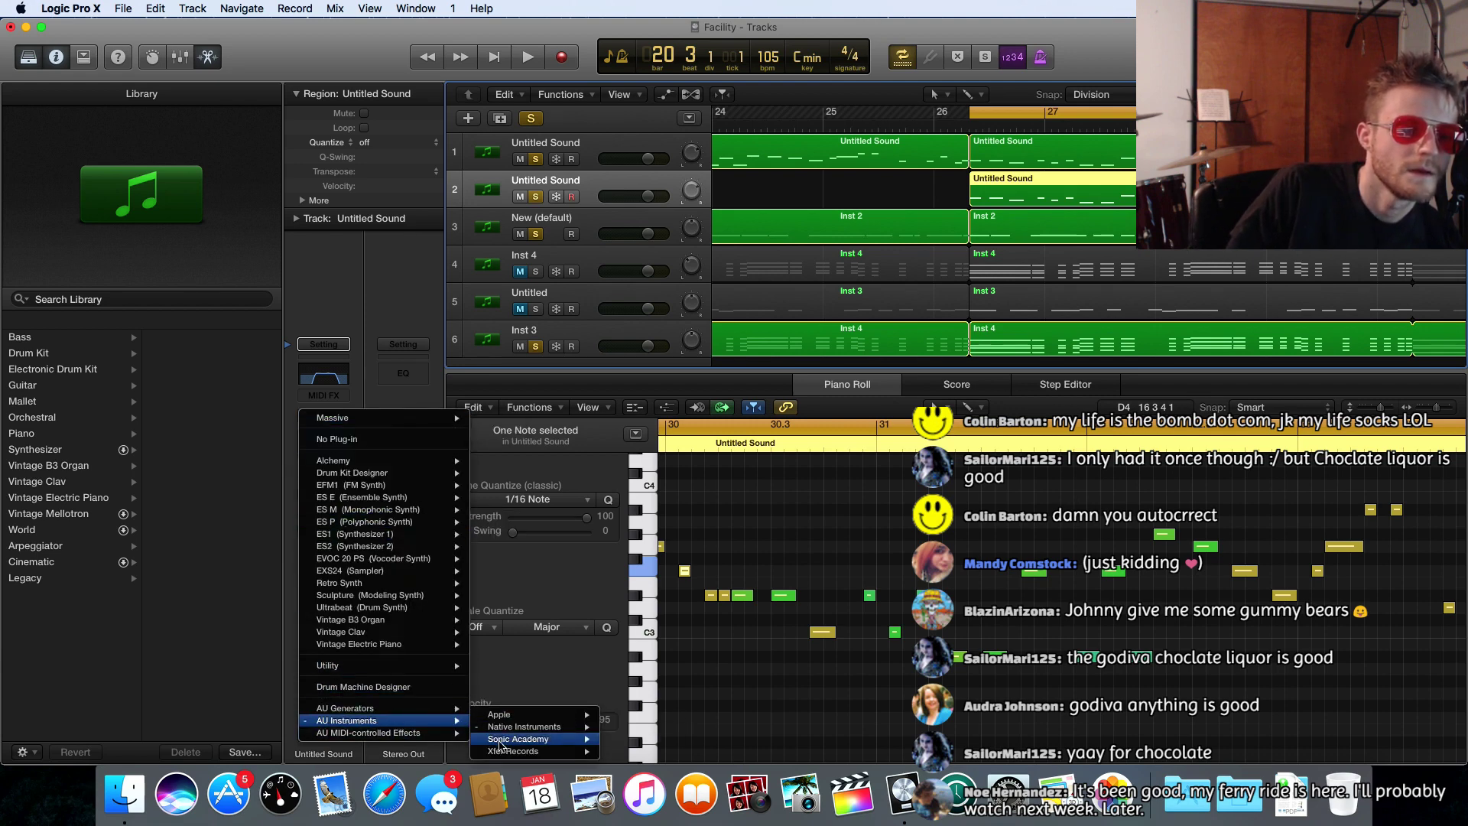
mouse_move(511, 751)
mouse_move(632, 753)
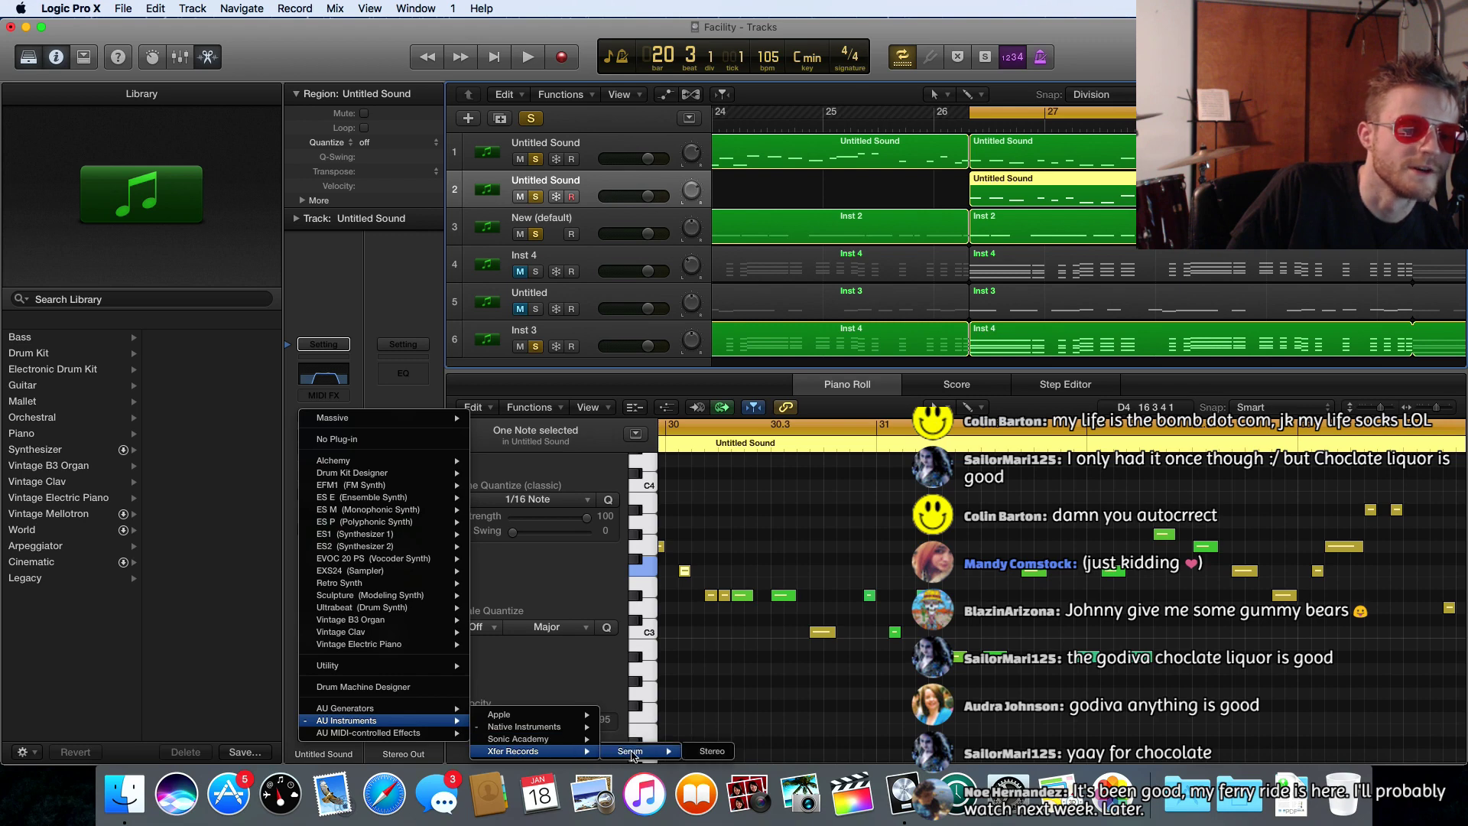
left_click(710, 751)
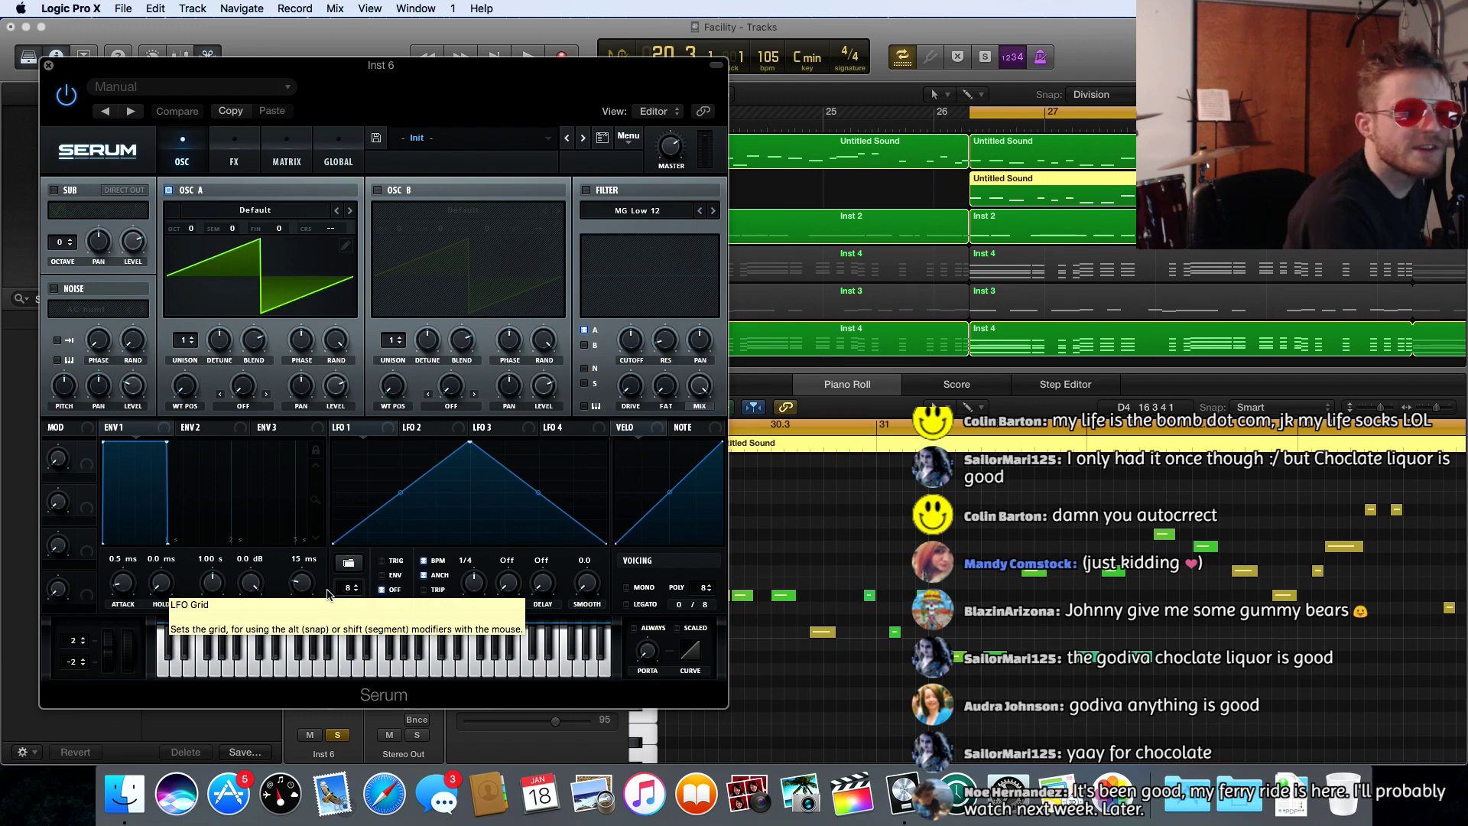
left_click_drag(148, 74, 371, 78)
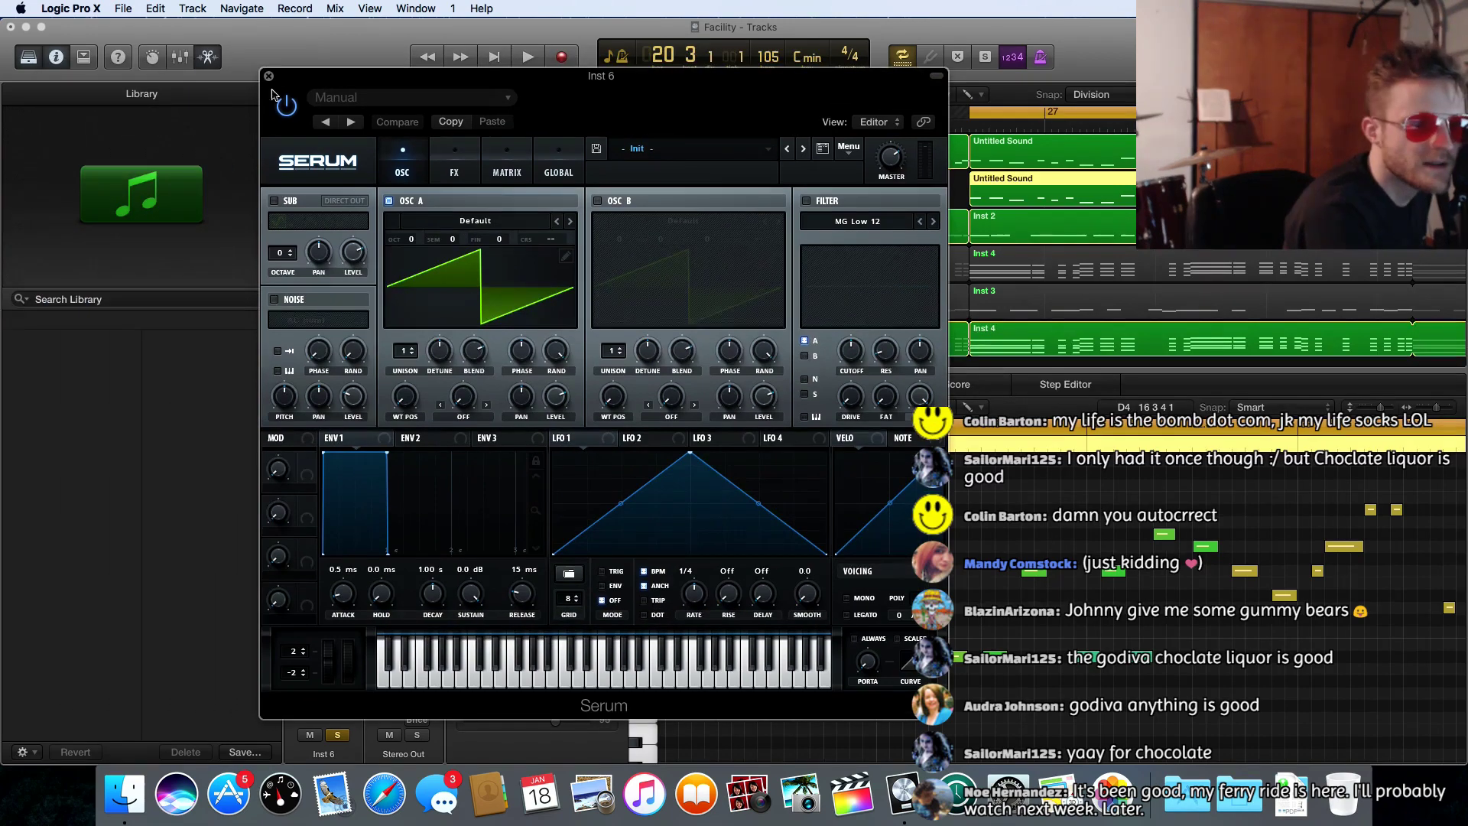
left_click(269, 74)
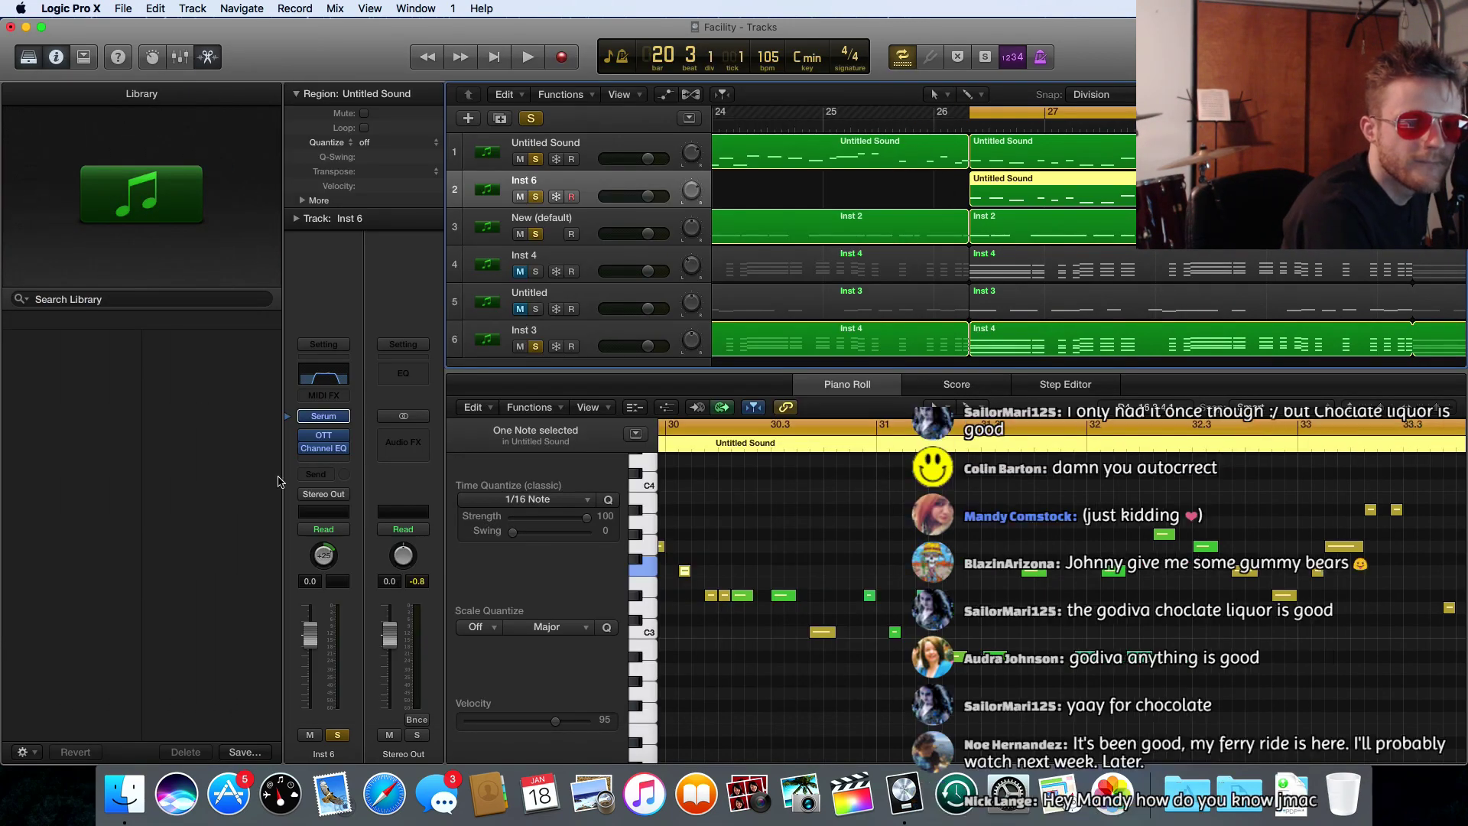
- Remove the OTT and Channel EQ effects from the Serum track's channel strip
mouse_move(306, 441)
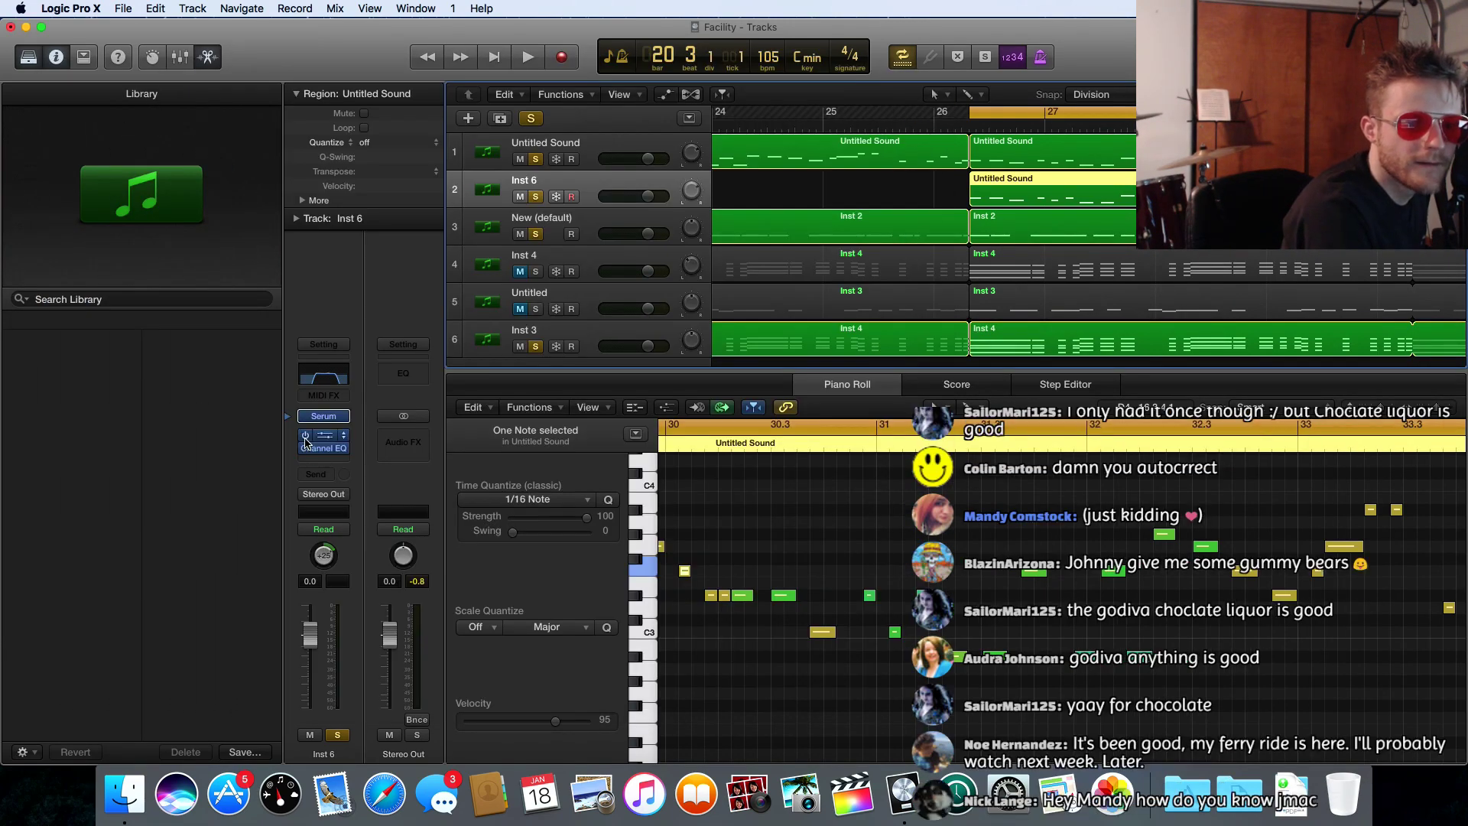
left_click(344, 436)
left_click(351, 459)
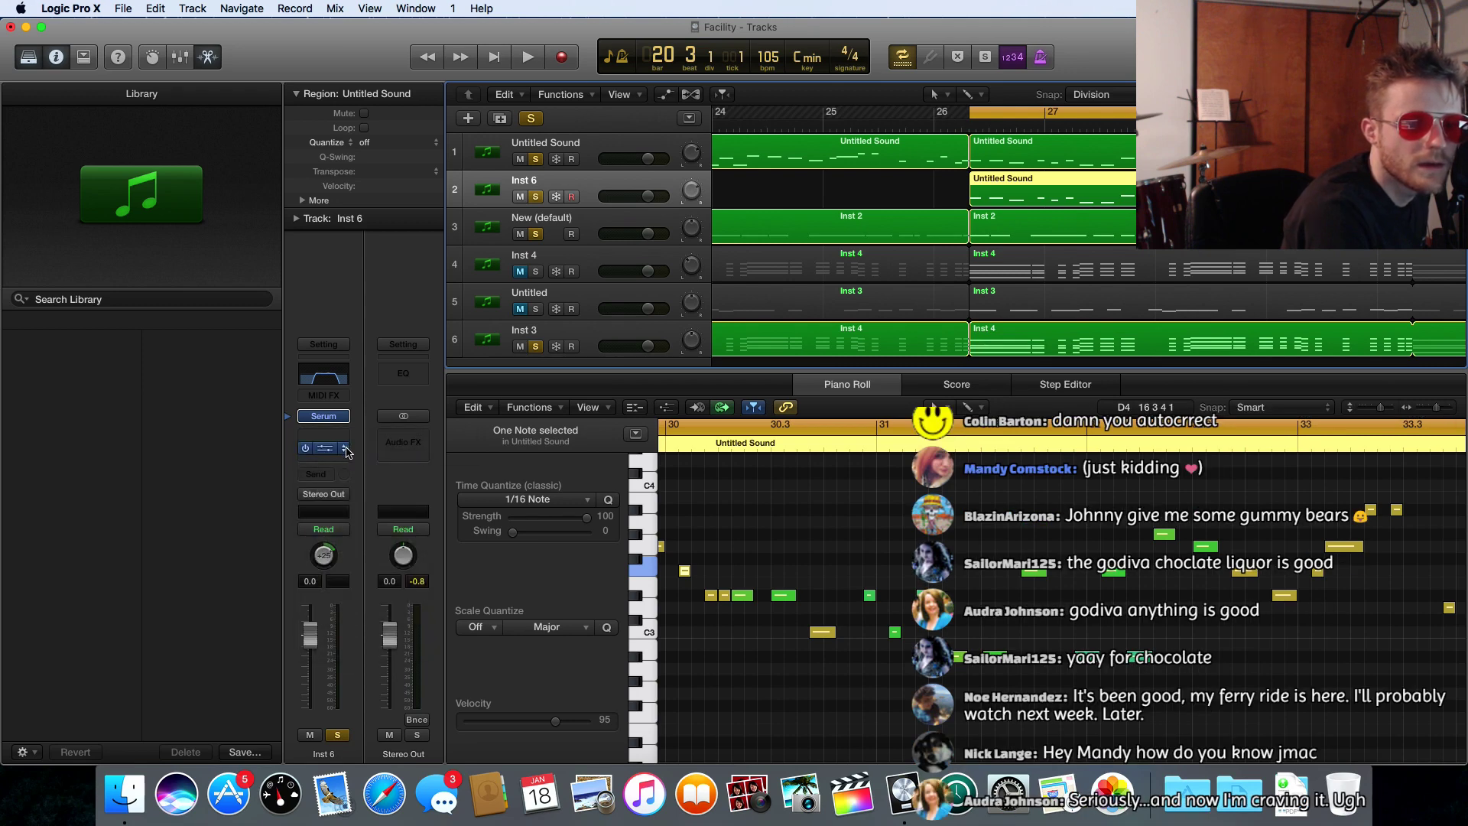
left_click(347, 451)
left_click(348, 470)
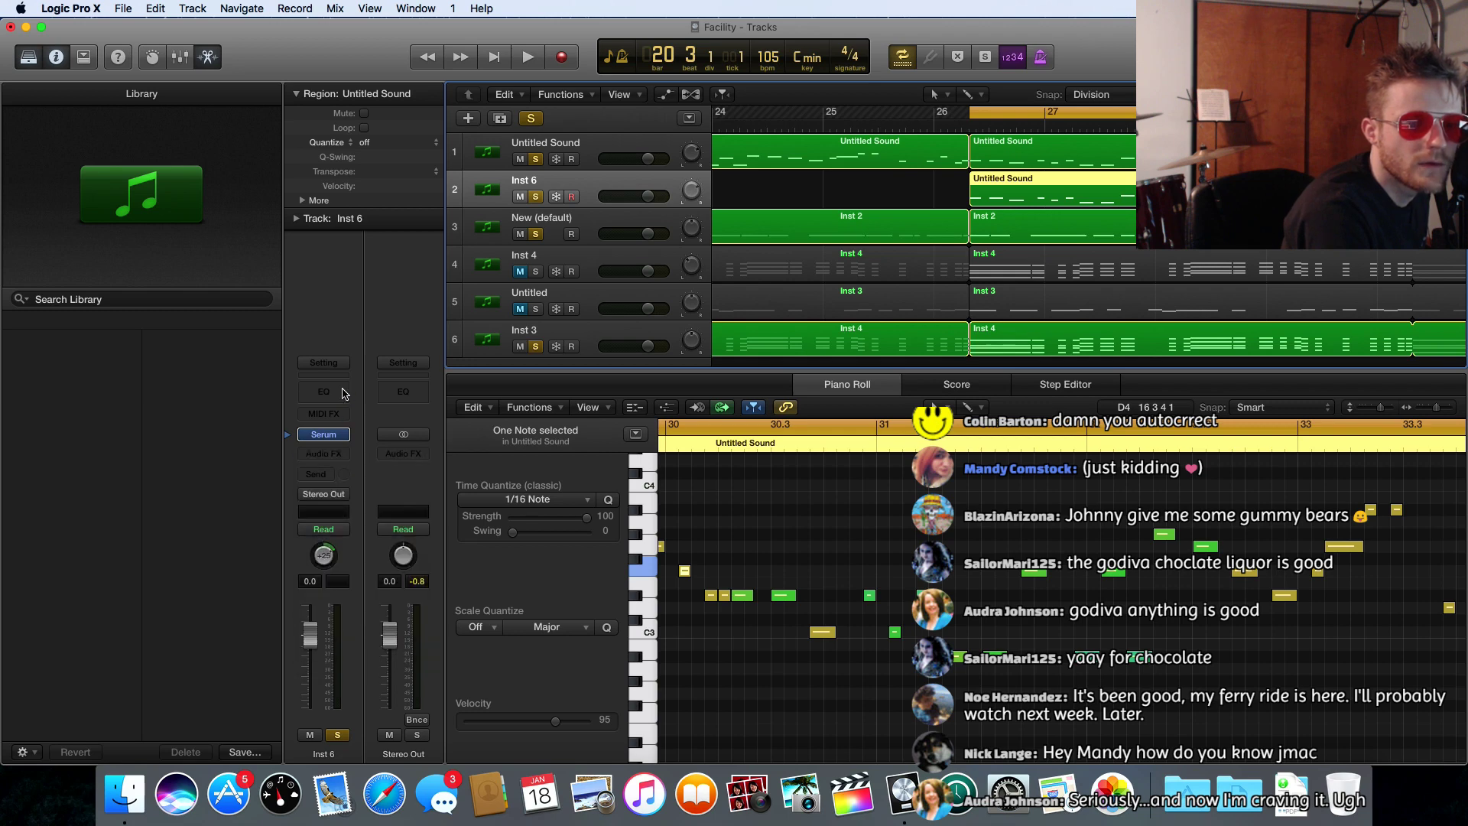
- Open Serum and load the Formant Torment wavetable from SA - WaveTable Ammo Vol.1 into oscillator A, keeping the oscillator on
left_click(324, 435)
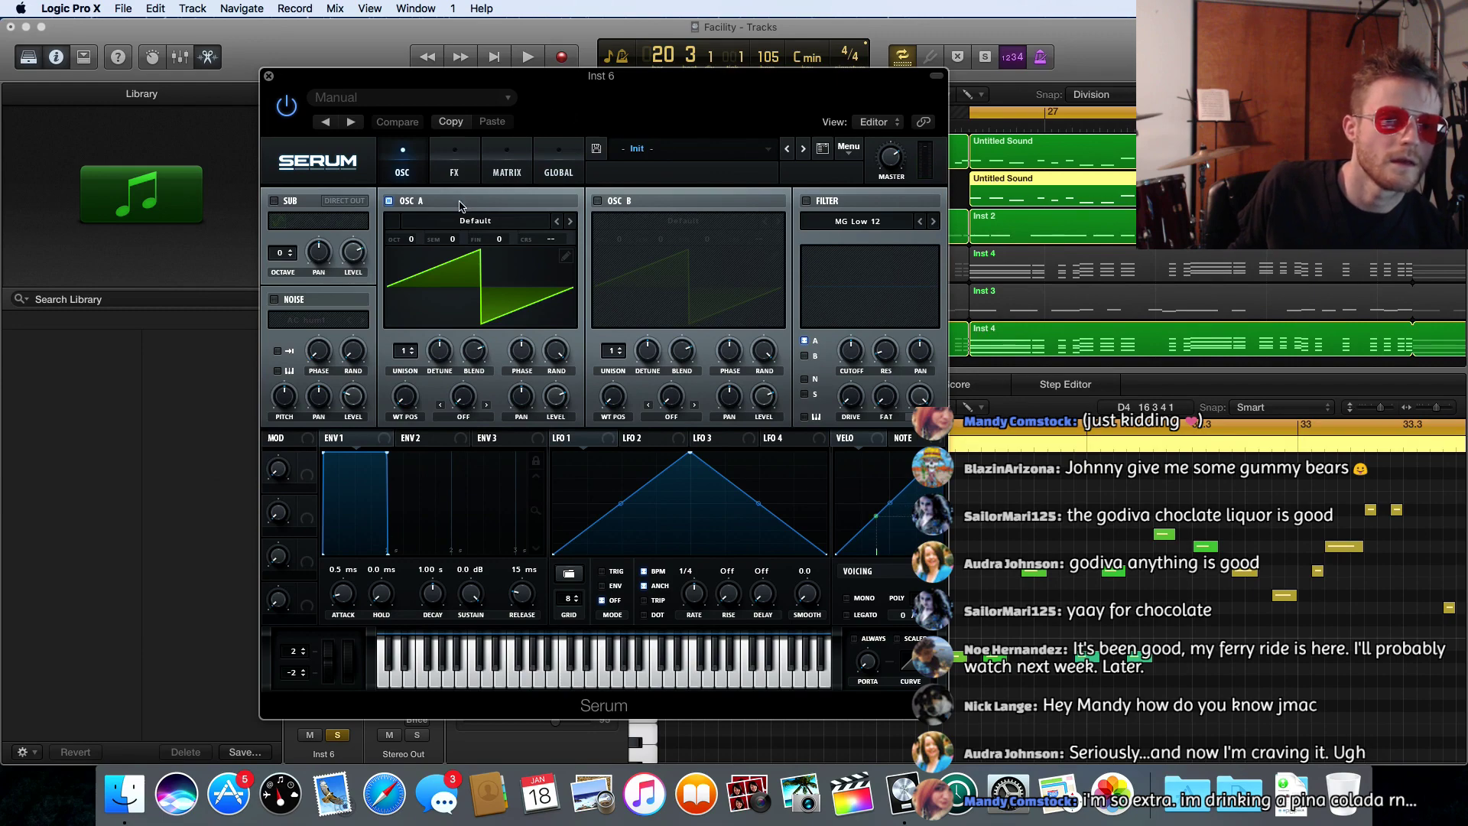
left_click(406, 201)
left_click(389, 201)
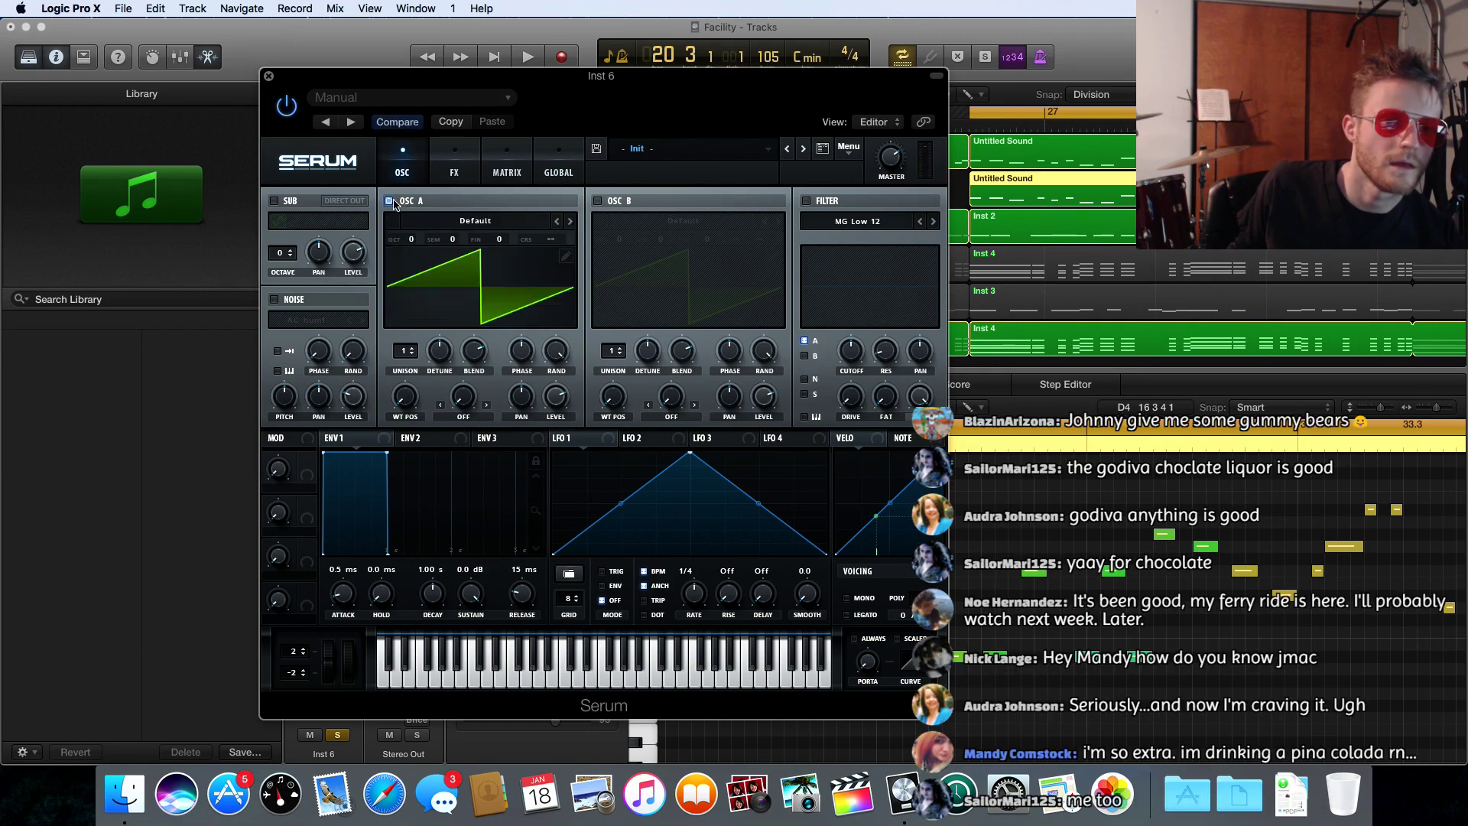
left_click(490, 221)
mouse_move(520, 267)
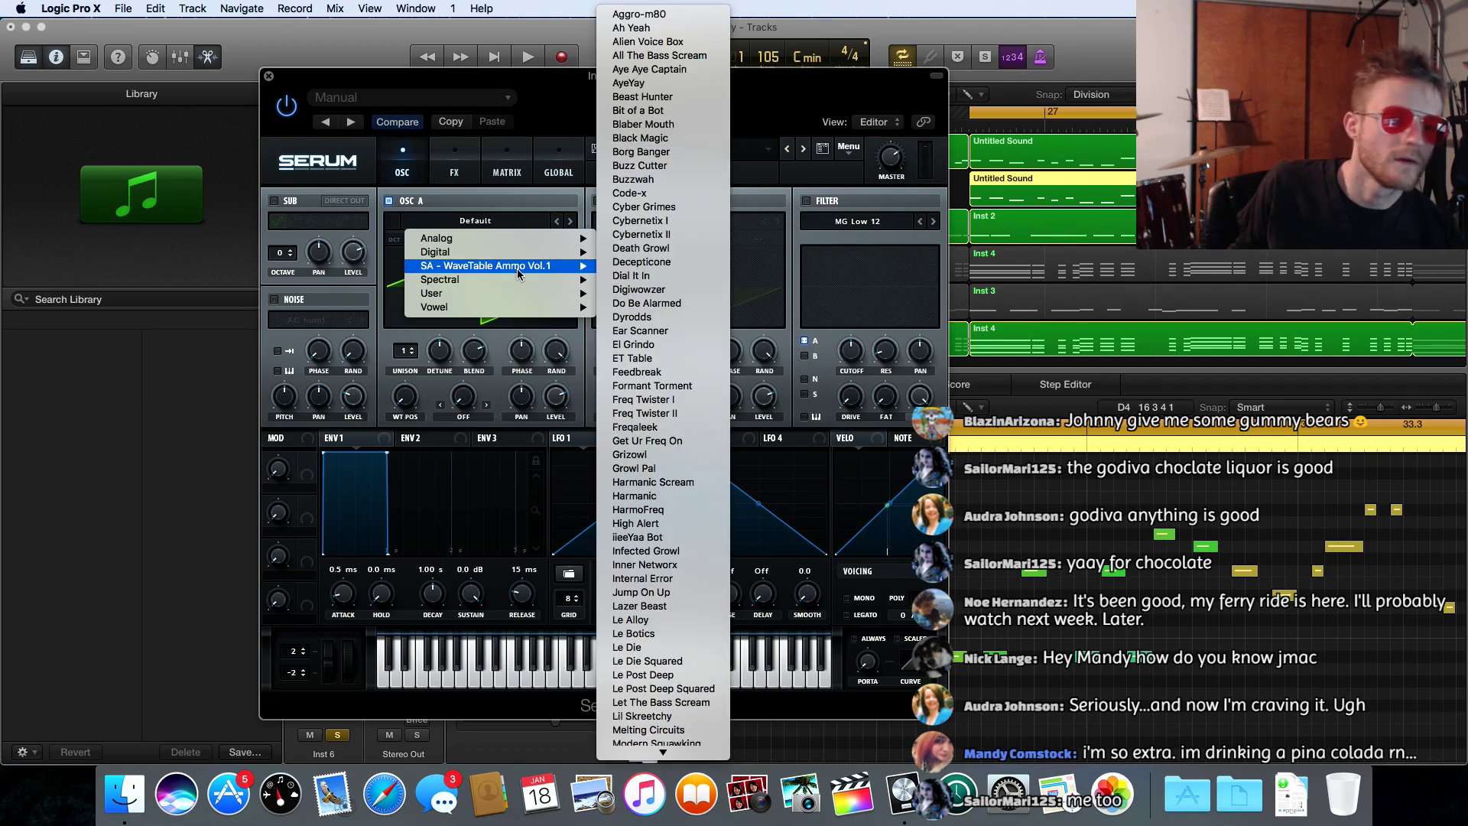
left_click(684, 388)
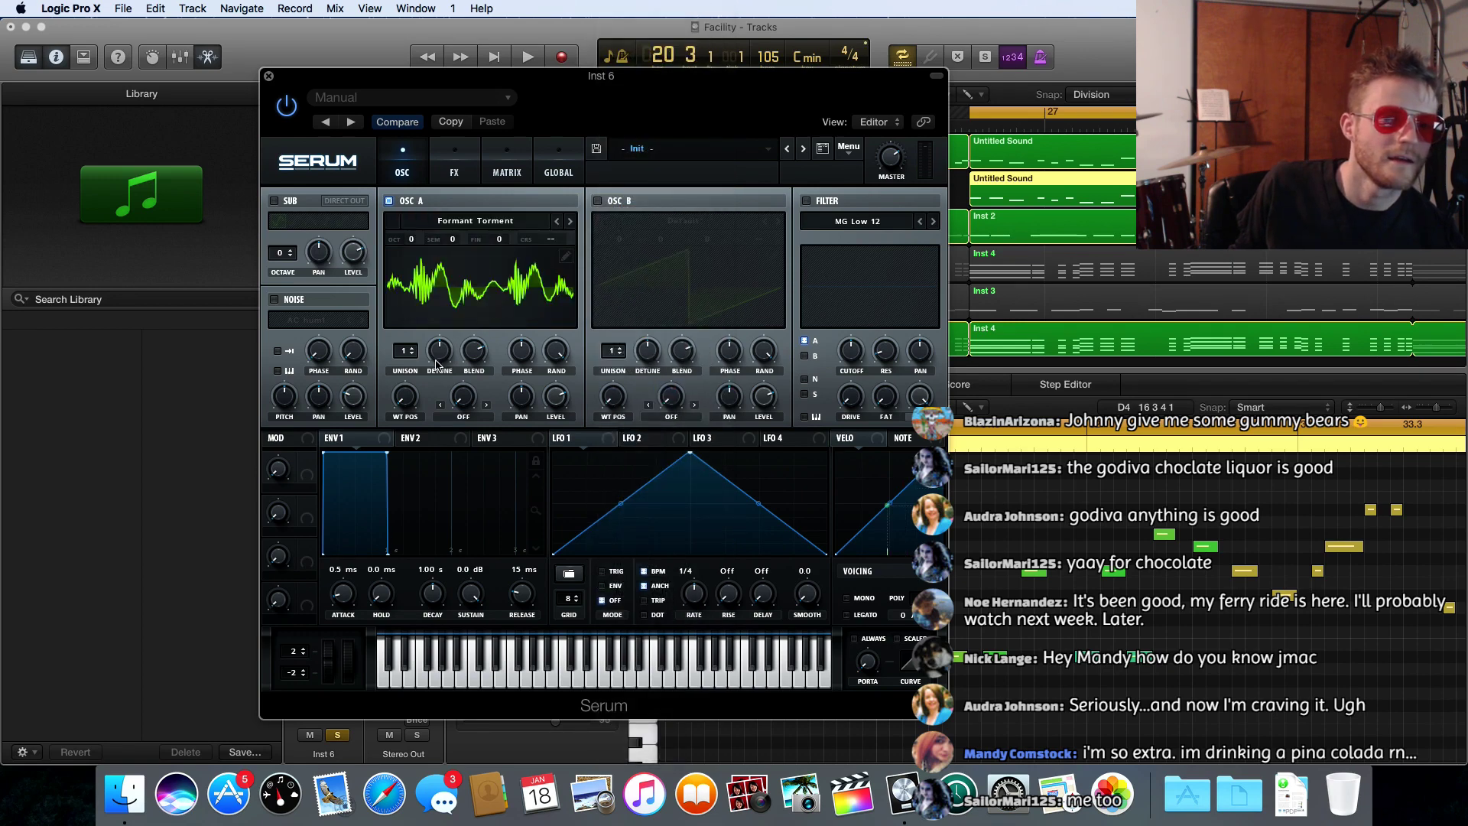
- Raise oscillator A's wavetable position to about 79, assign LFO 1 to modulate it, and adjust the modulation amount
left_click_drag(413, 404, 432, 372)
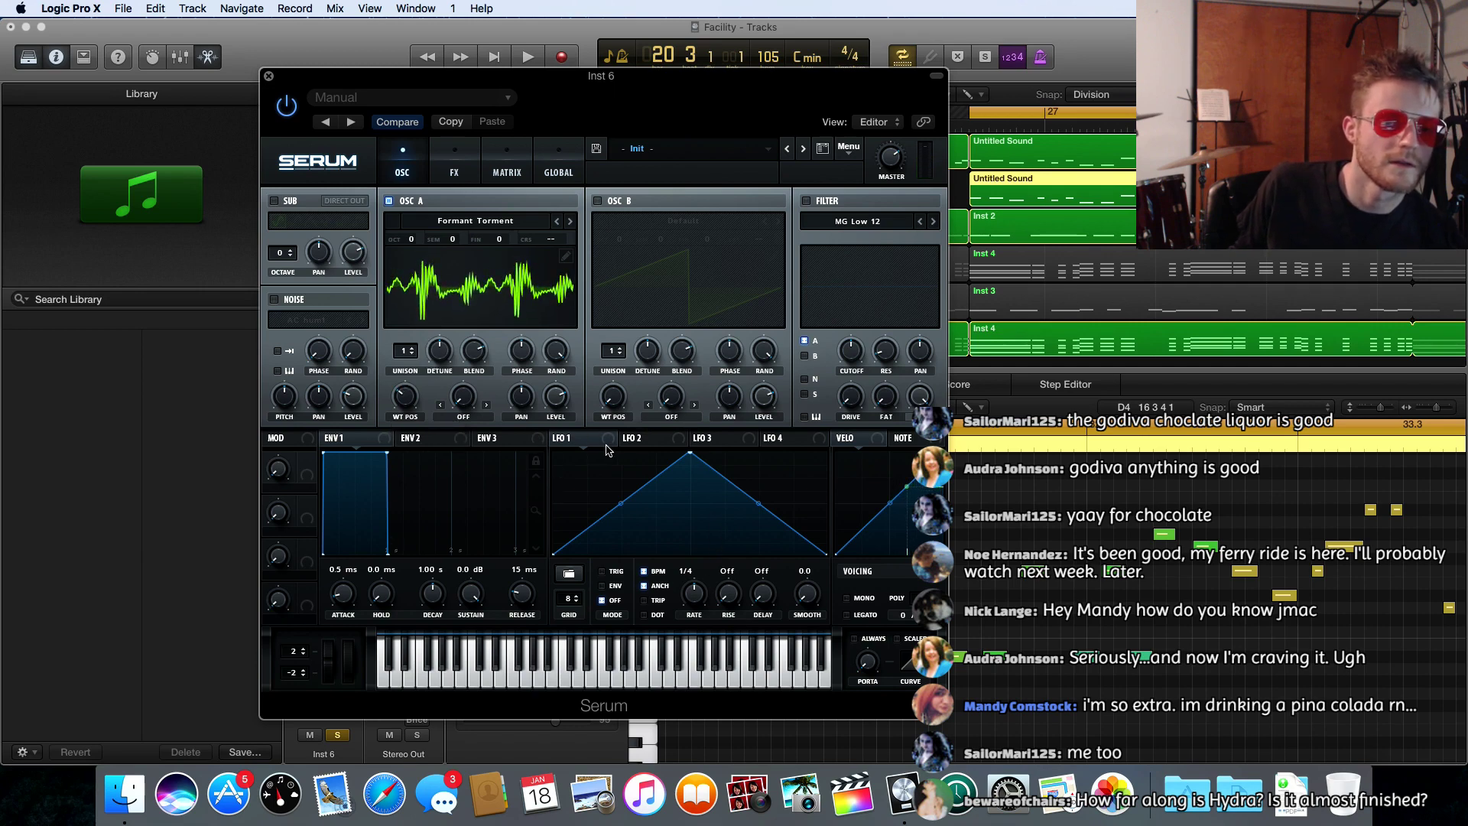
left_click_drag(611, 448, 406, 399)
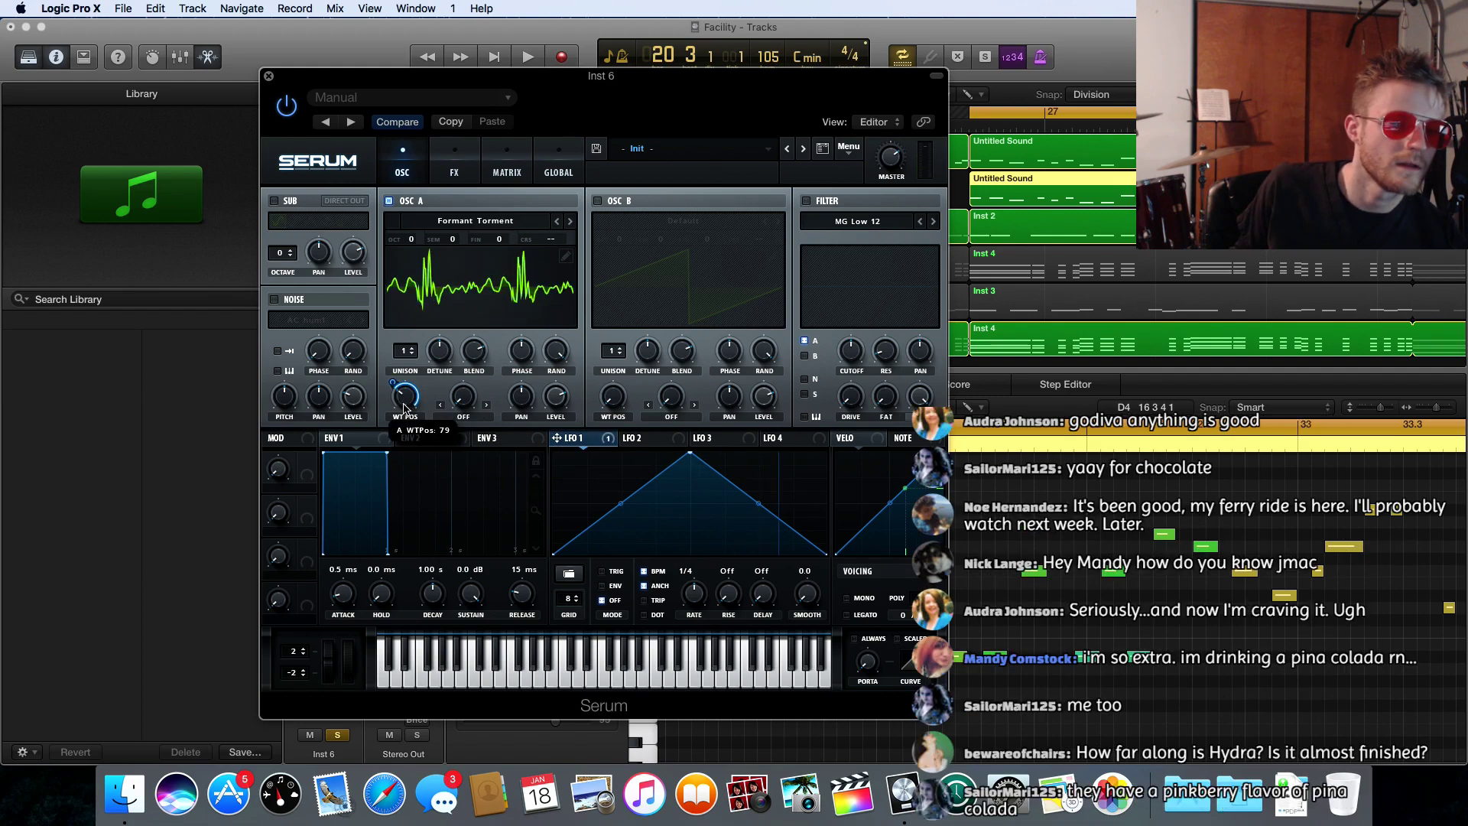
left_click_drag(396, 384, 399, 417)
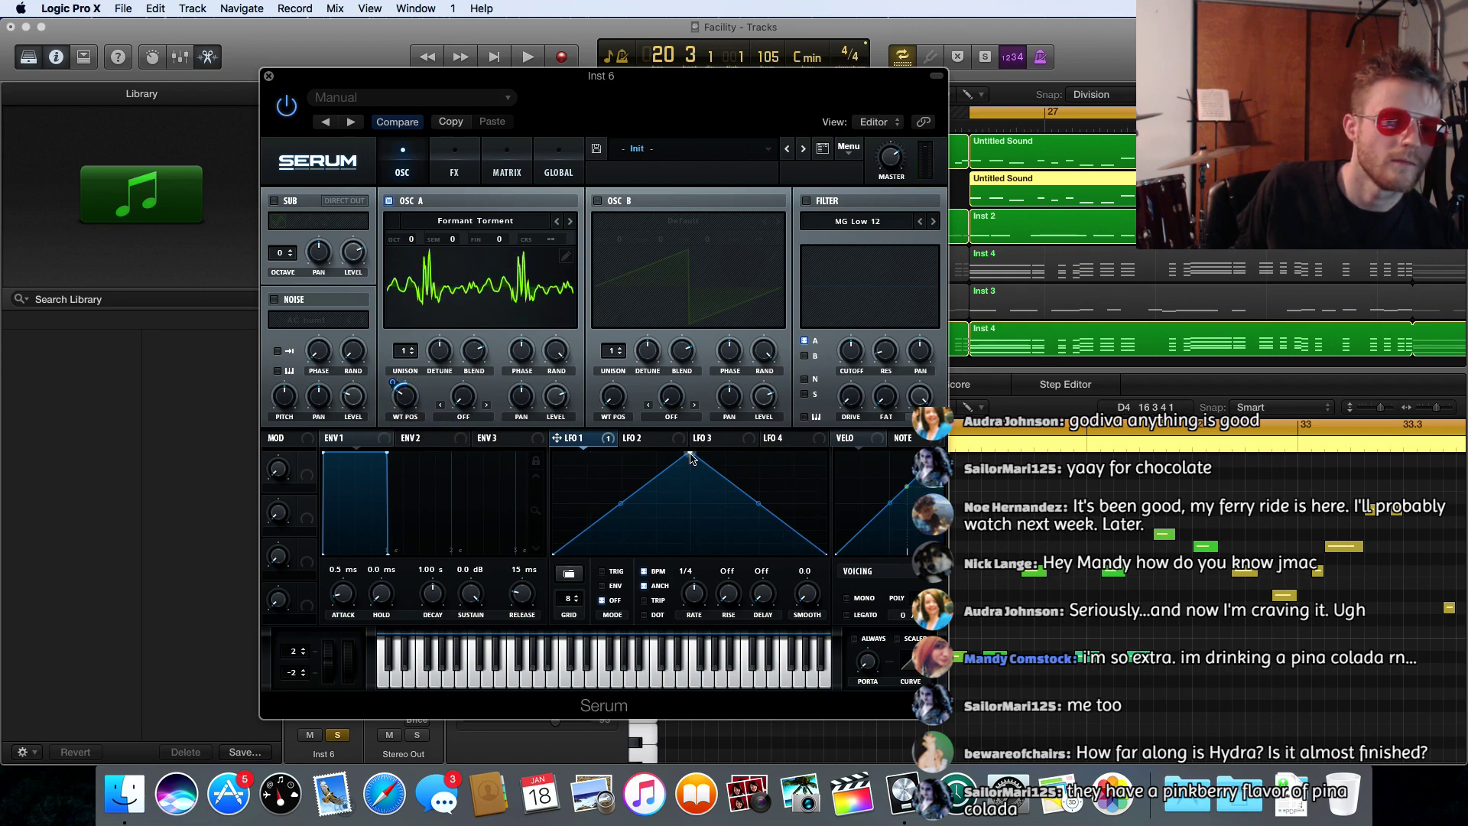
- Reshape LFO 1 into a rising ramp by moving its peak to the end of the cycle
left_click_drag(690, 458, 825, 453)
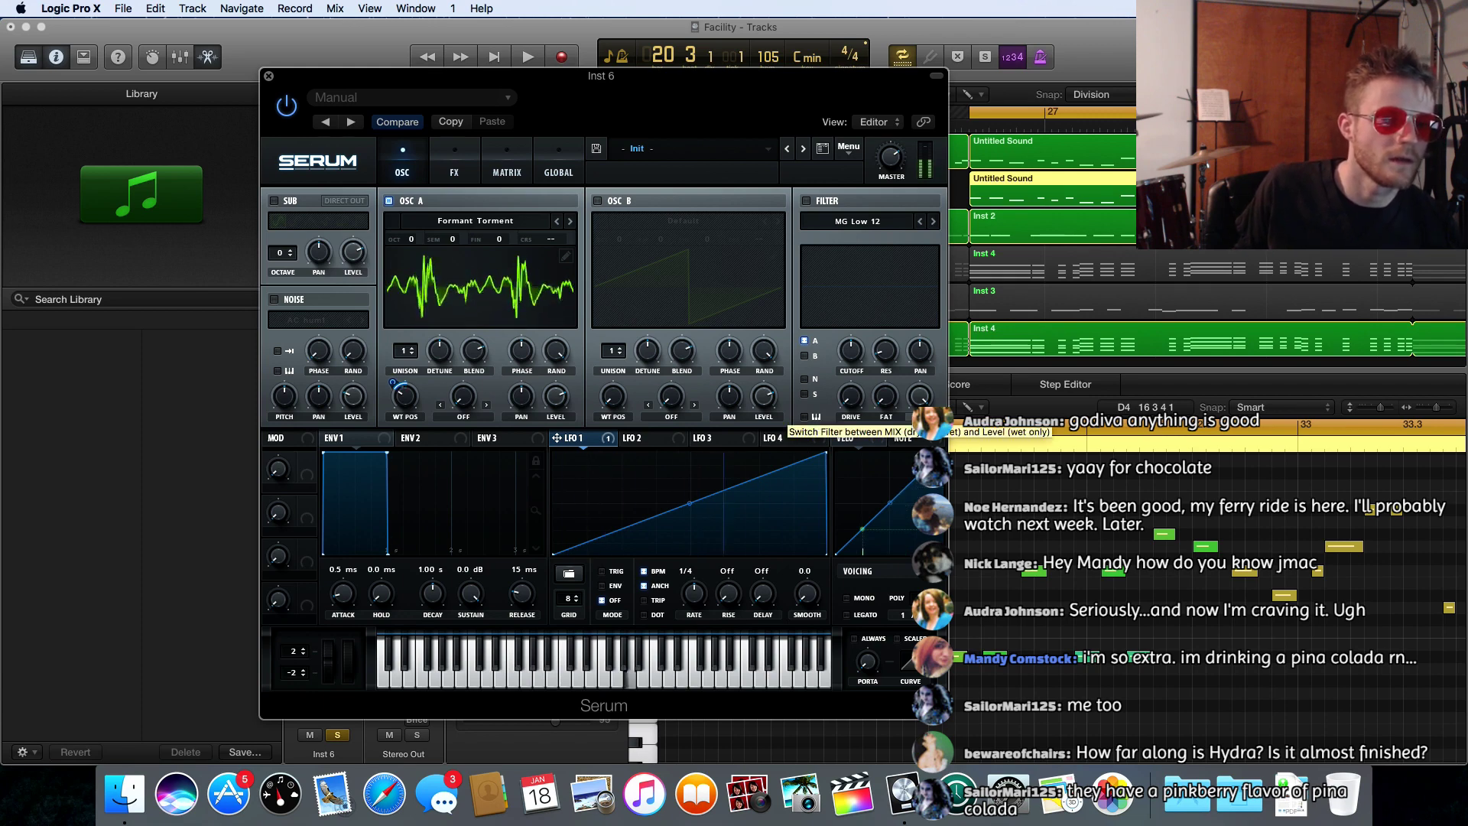
- Try the VOCheatCoder wavetable from SA - WaveTable Ammo Vol.1 in oscillator A
left_click(510, 222)
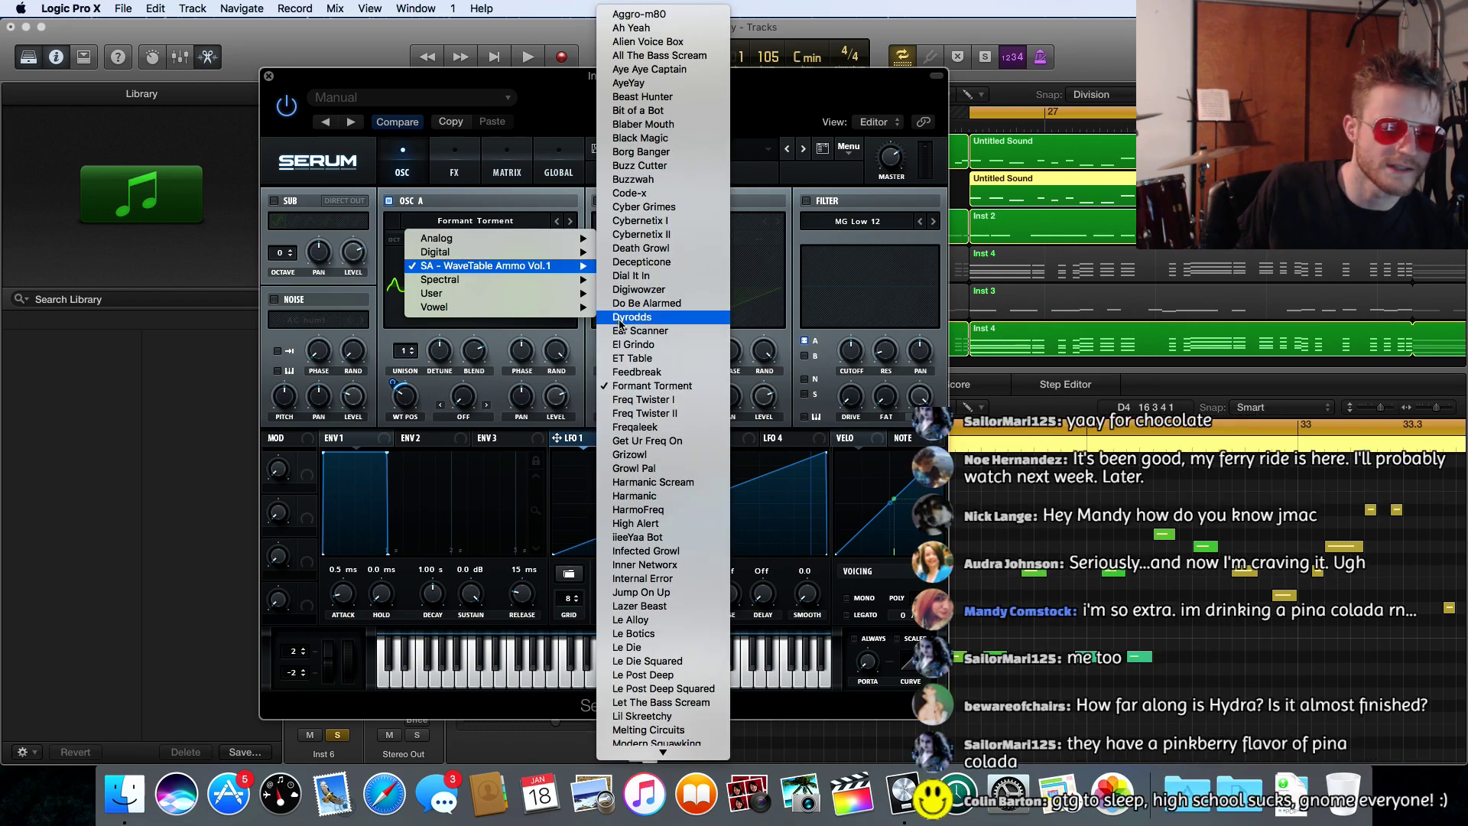
scroll(620, 325, "down", 15)
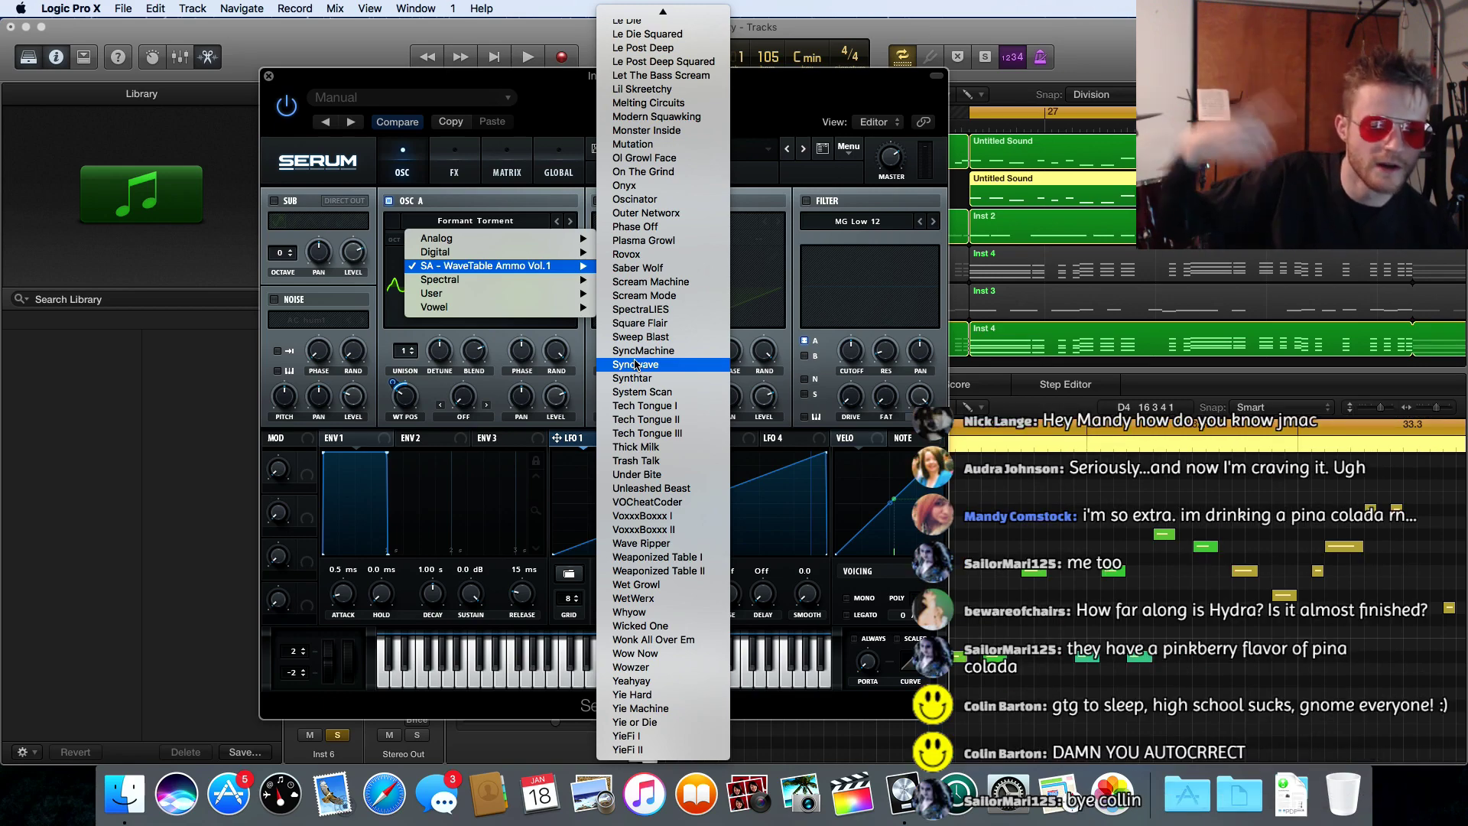
left_click(646, 502)
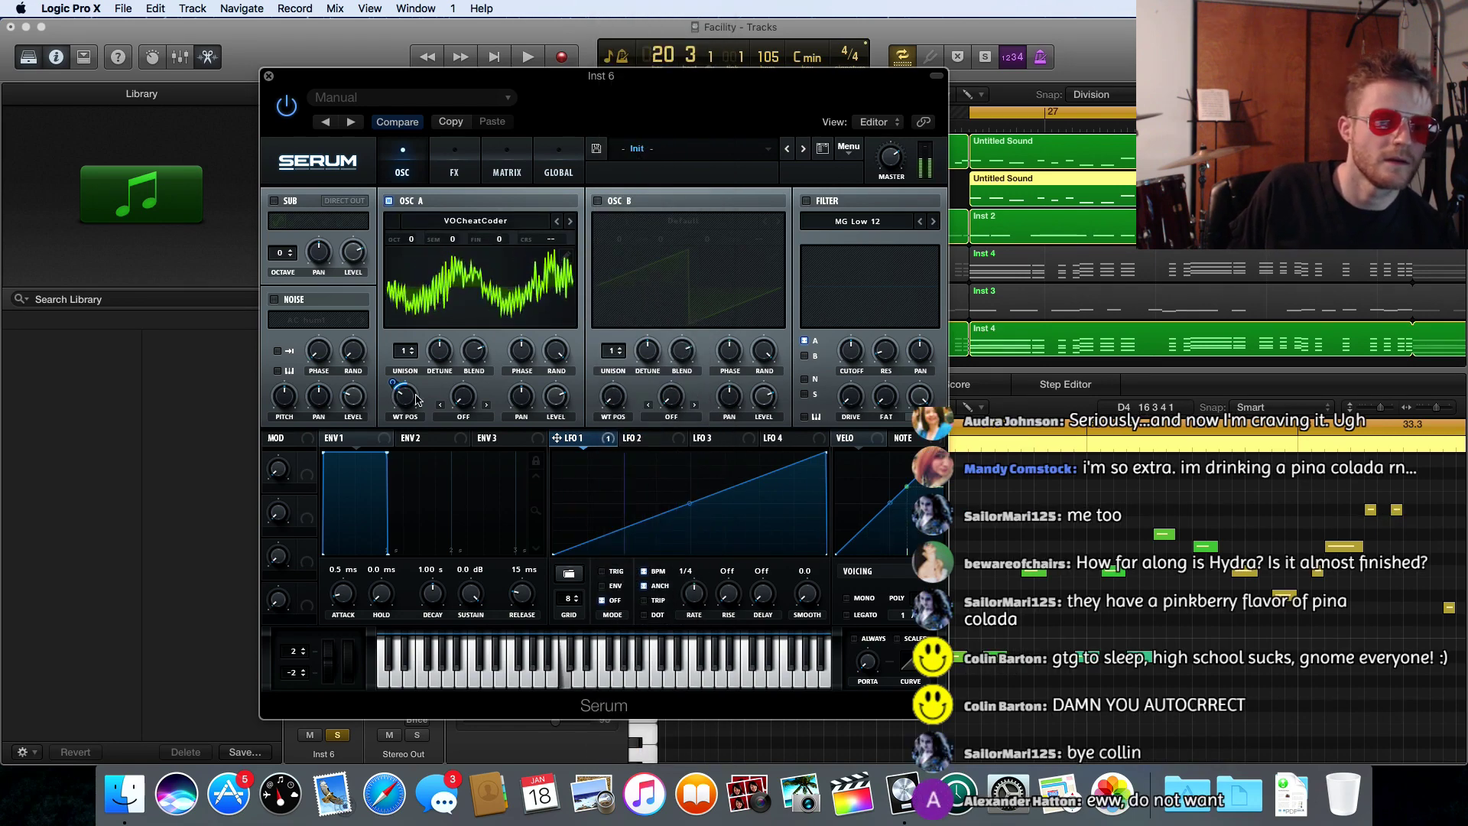
- Load the E_Yeah wavetable from the Vowel category into oscillator A and adjust its wavetable position modulation
mouse_move(408, 388)
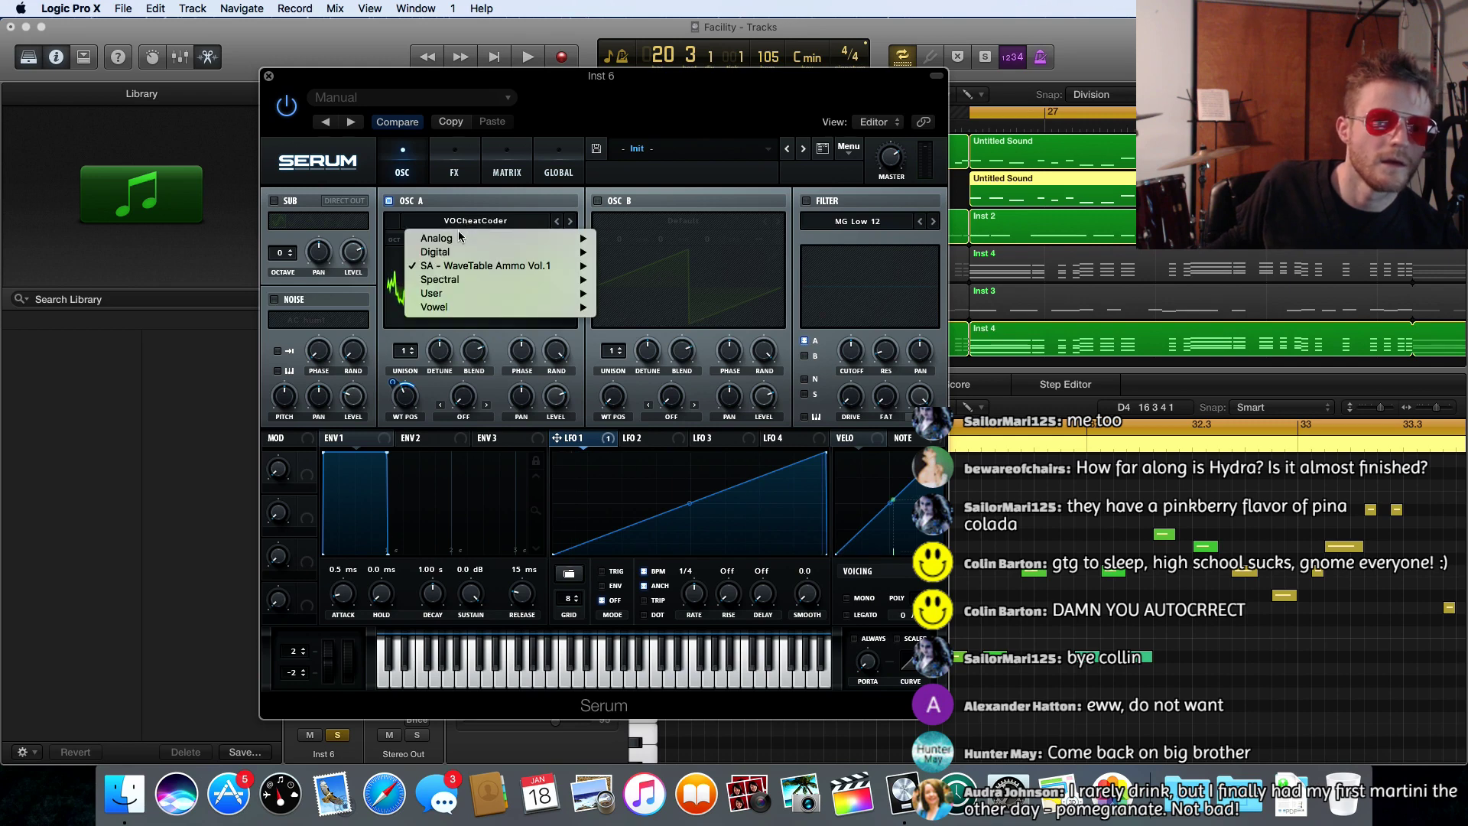
mouse_move(466, 307)
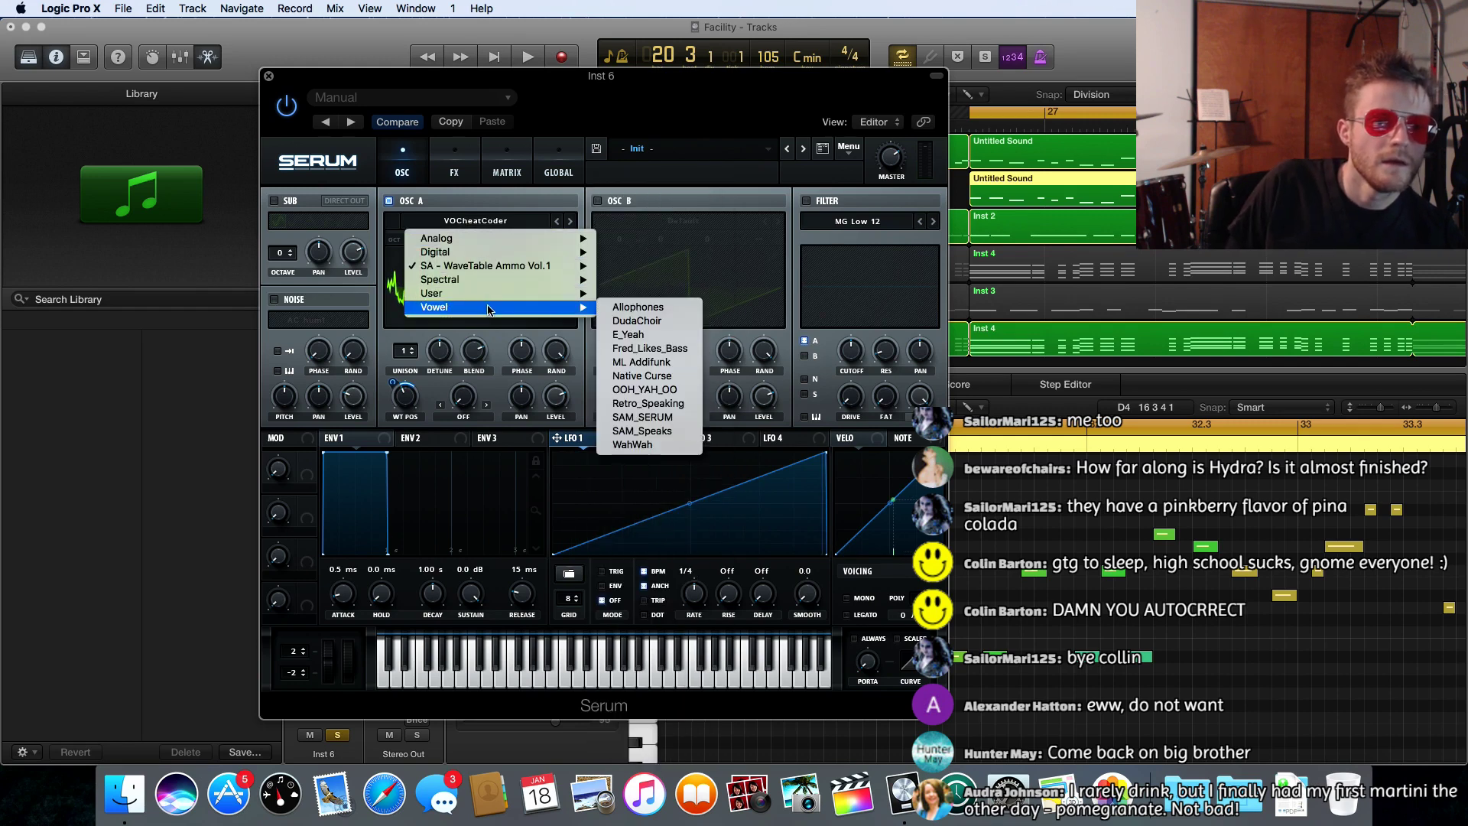
left_click(634, 337)
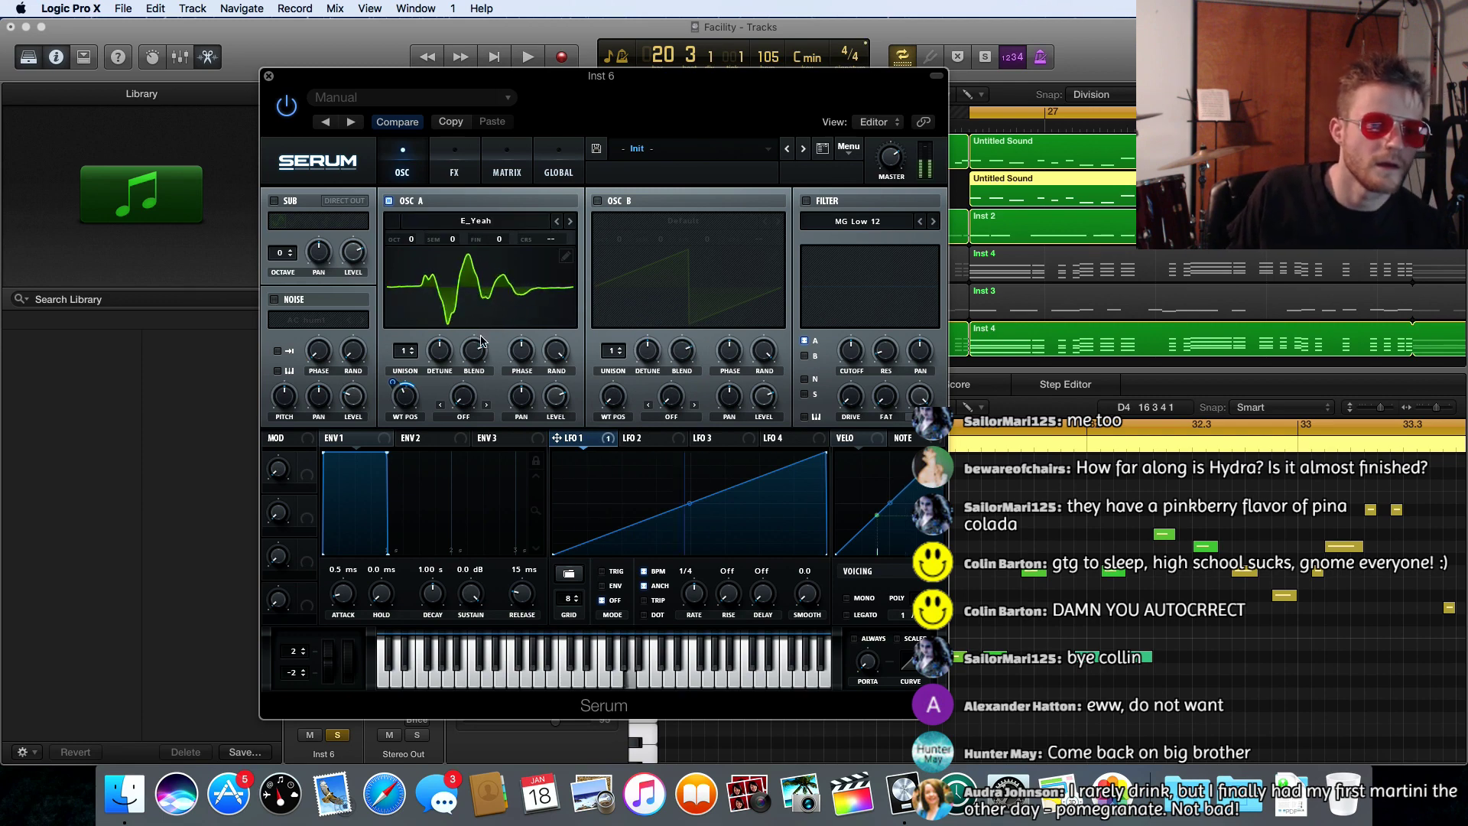
mouse_move(405, 390)
left_mouse_down()
mouse_move(417, 459)
mouse_move(419, 389)
left_mouse_up()
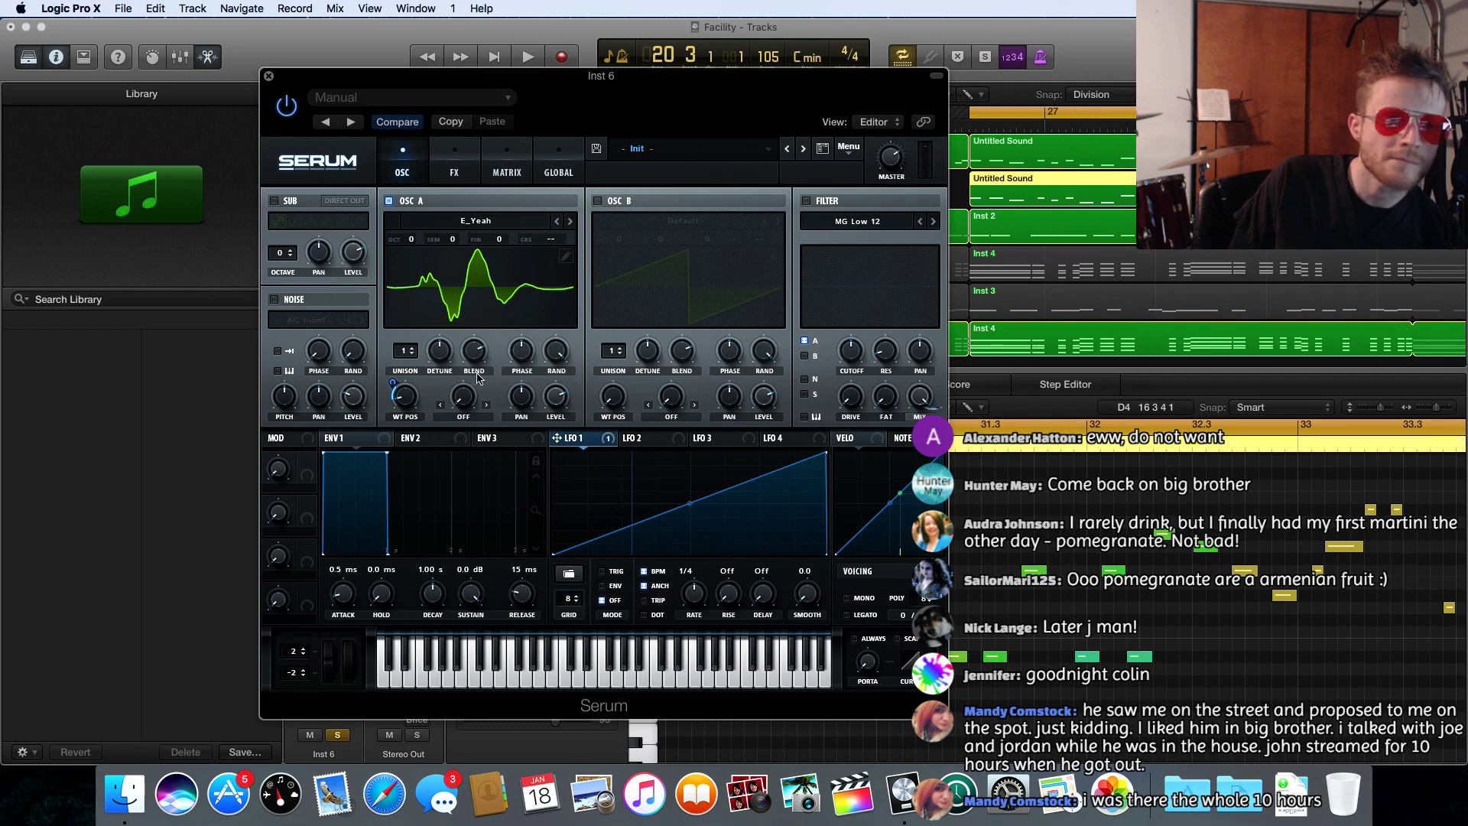
- Set oscillator A's warp mode to FM (from B), then switch on oscillator B and adjust its level
left_click(461, 417)
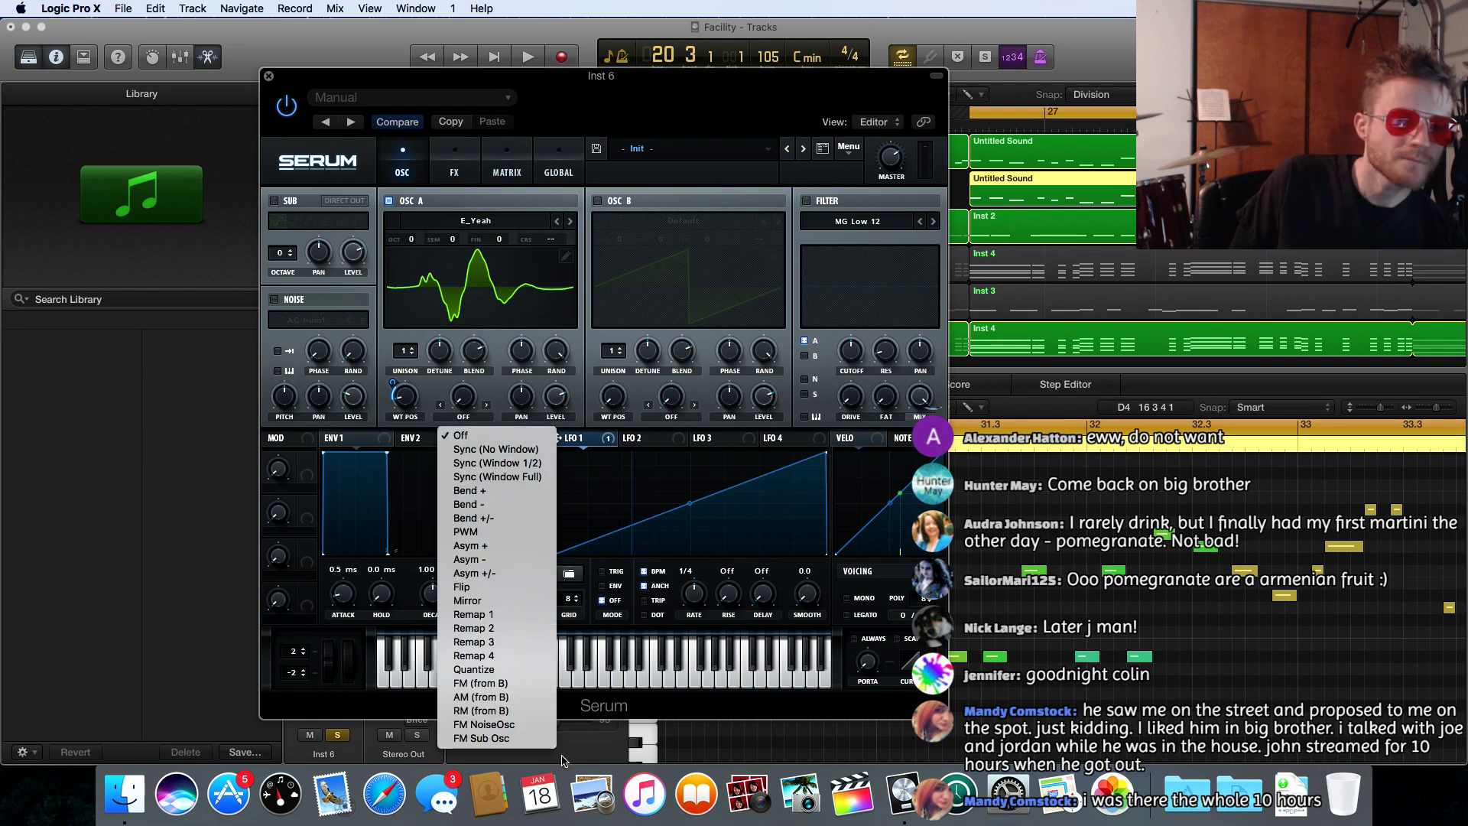
left_click(526, 682)
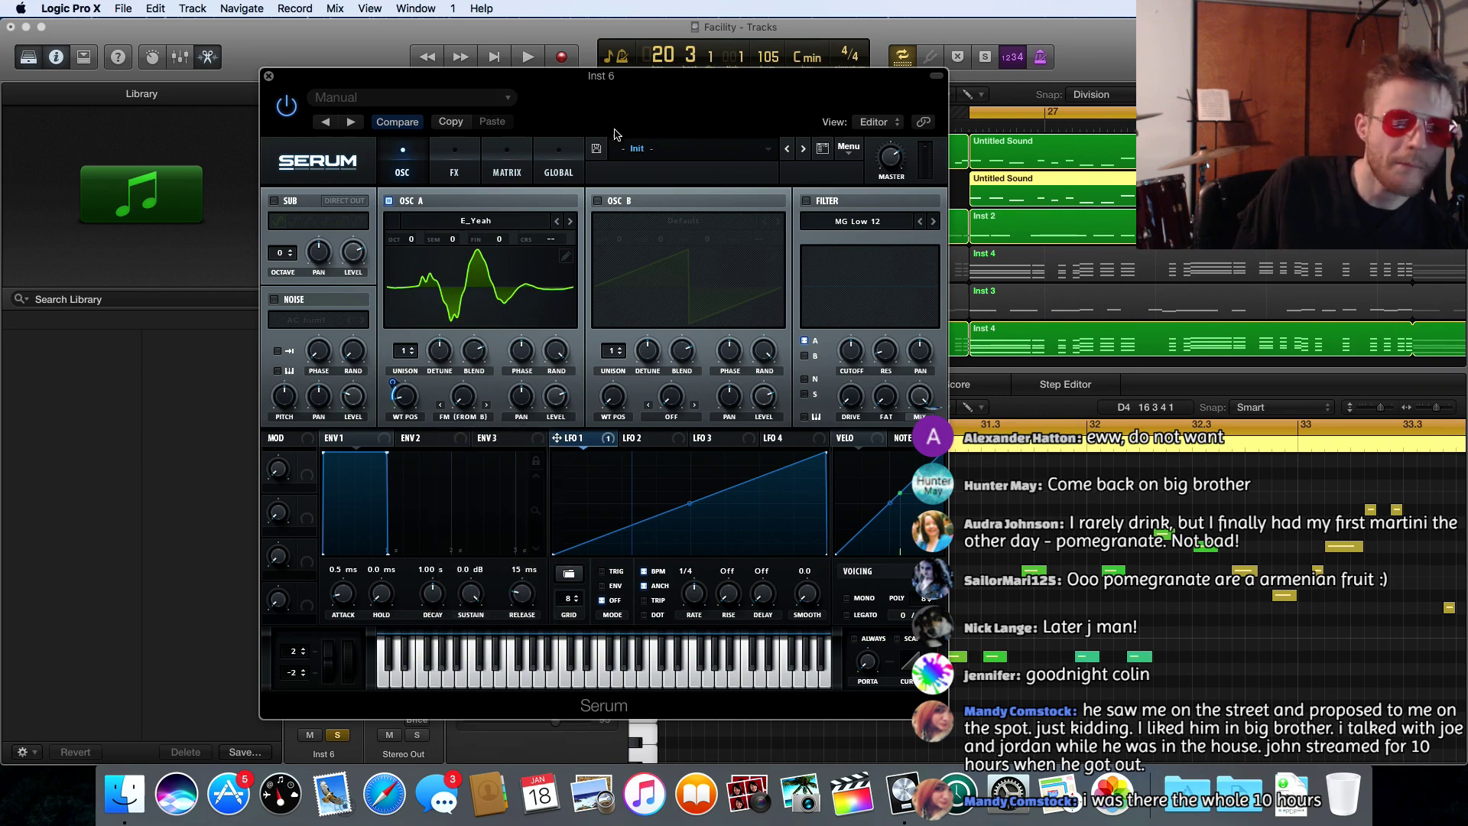
left_click(597, 200)
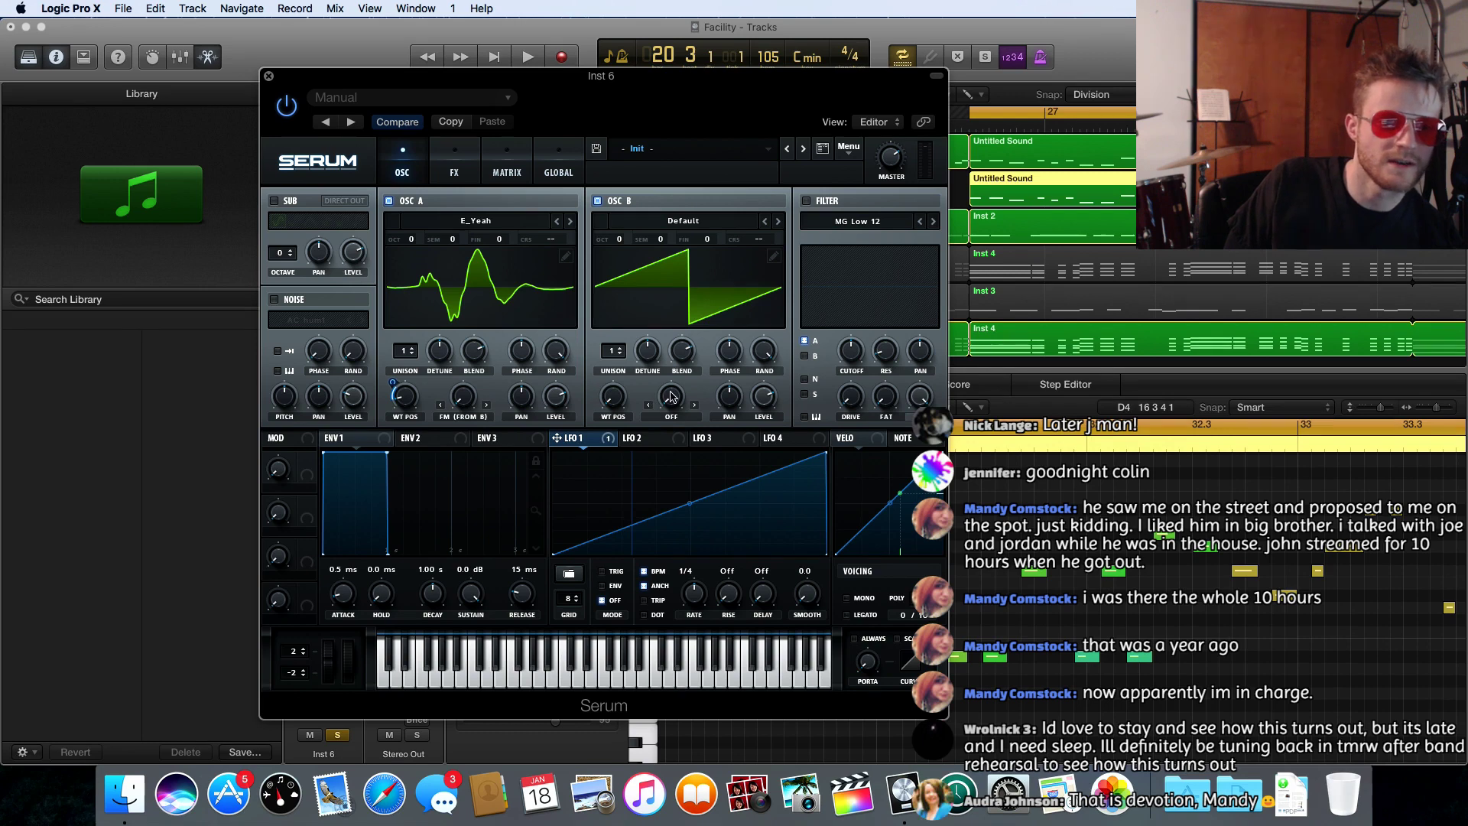
left_click_drag(759, 394, 763, 407)
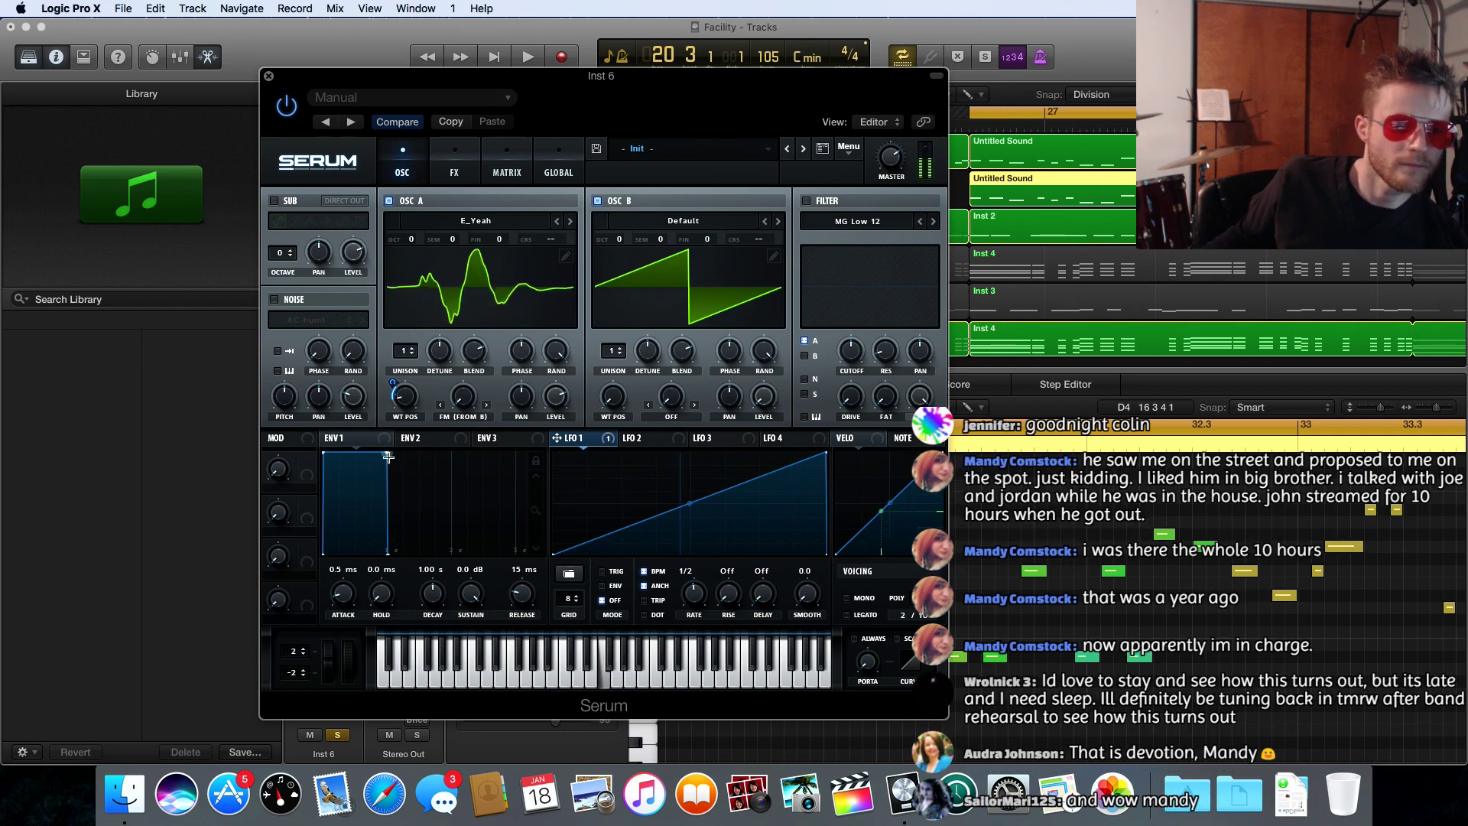
- Assign envelope 2 to oscillator A's semitone pitch and shape it with about 152 ms decay and 44% sustain
left_click(418, 439)
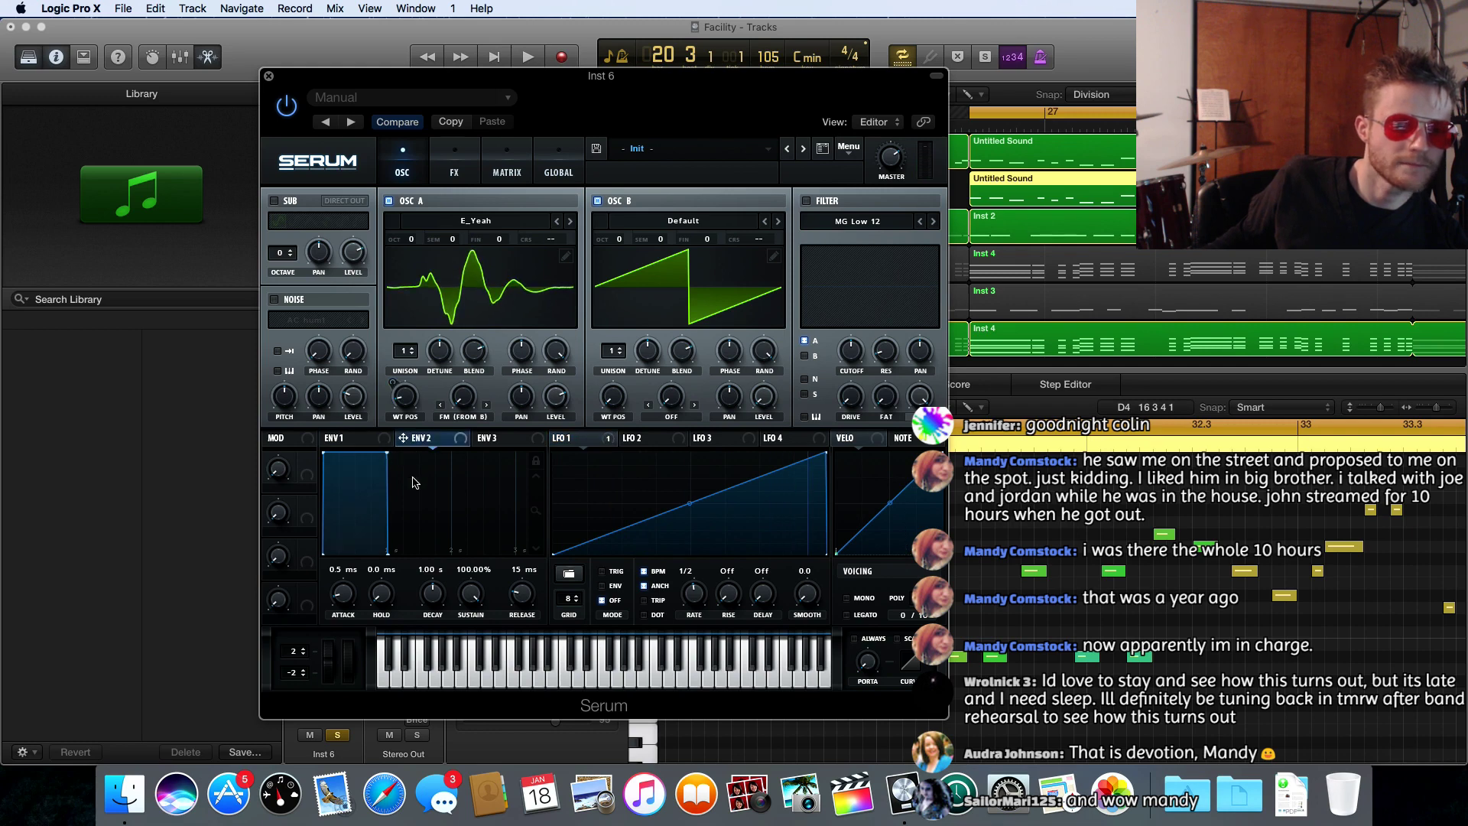
left_click_drag(392, 463, 412, 479)
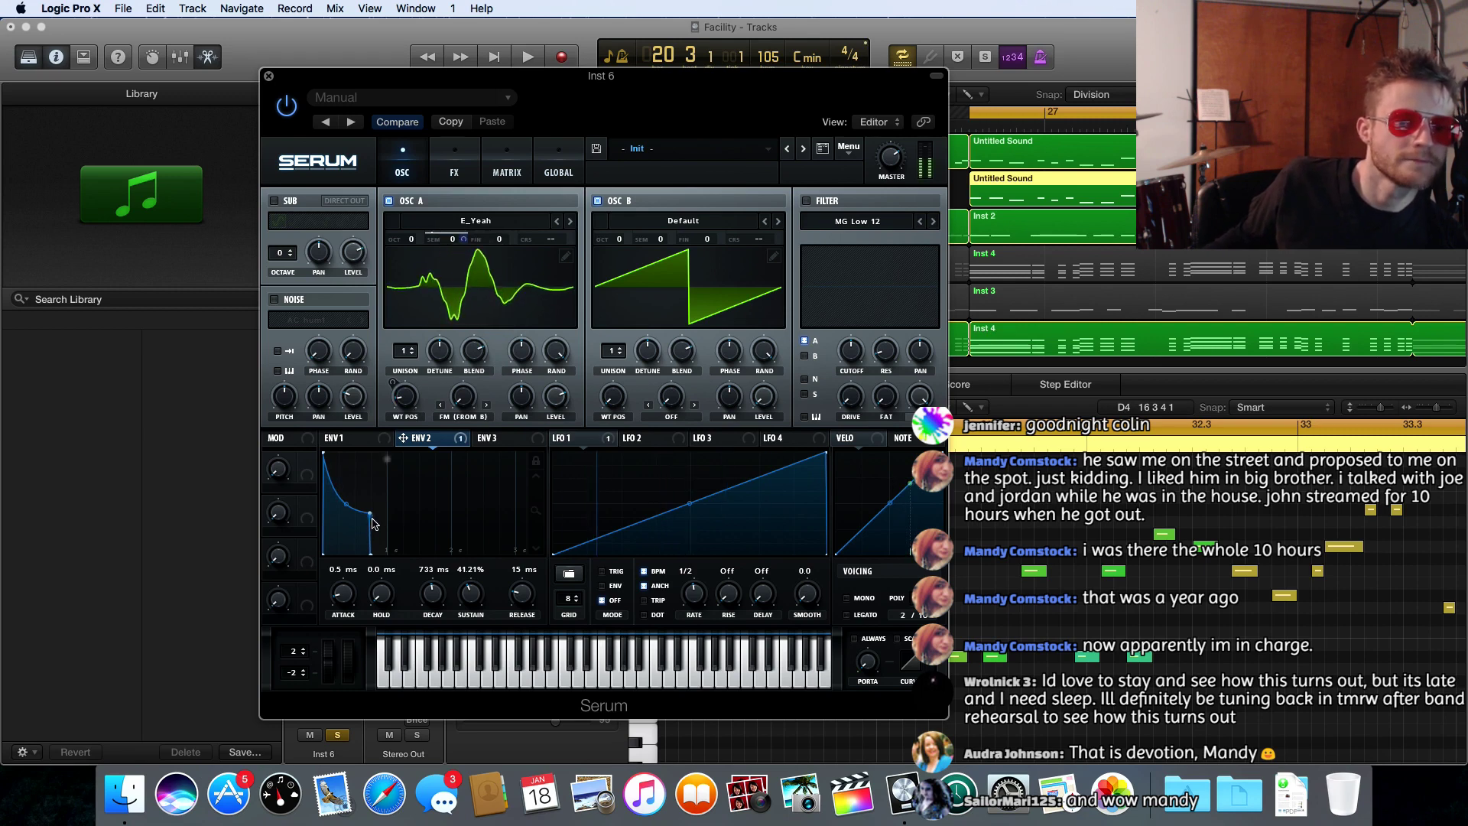
left_click_drag(369, 514, 314, 512)
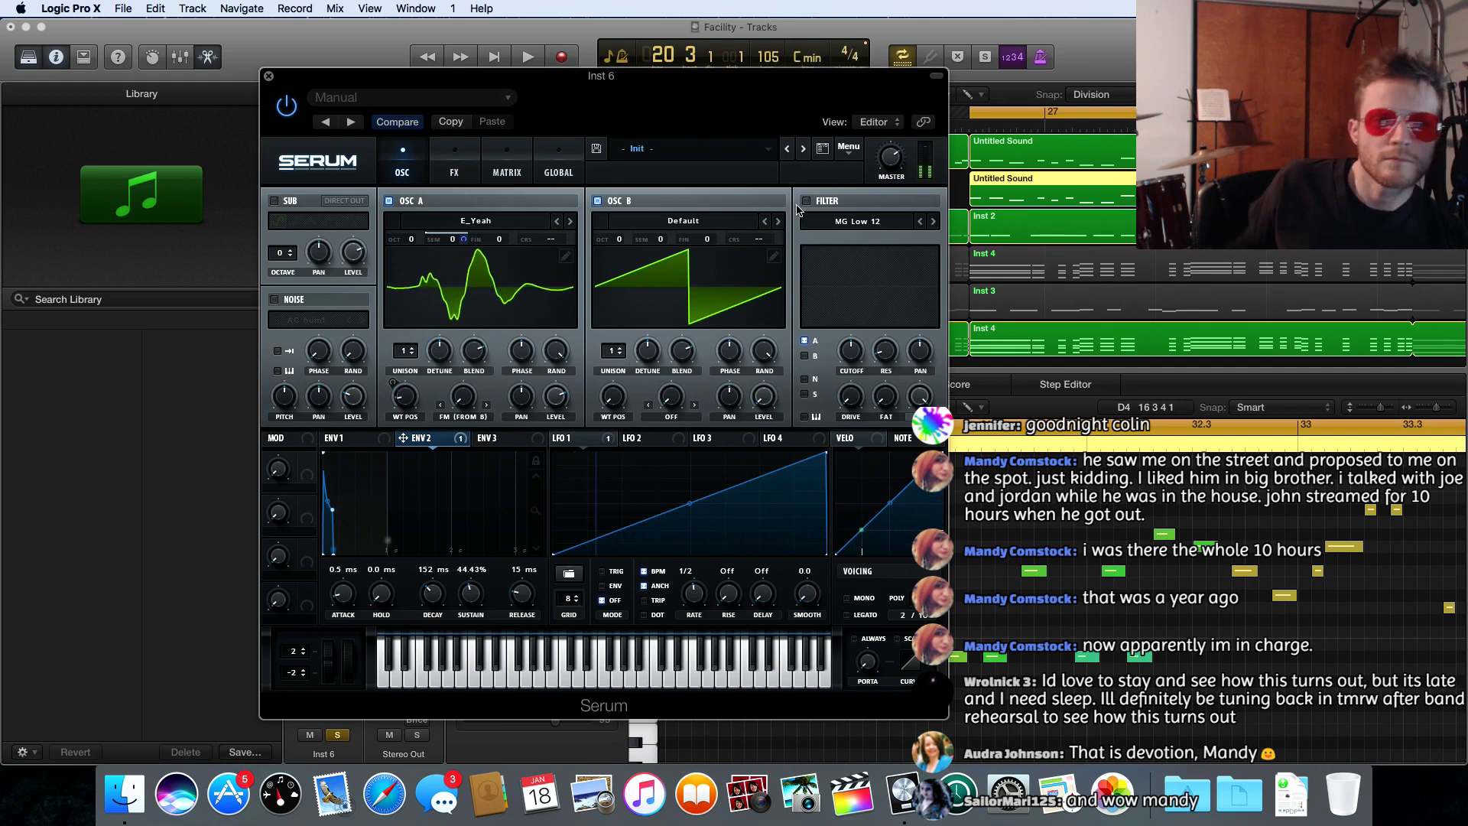
- Enable the filter with the HP 12 type from the Multi category and adjust its cutoff
left_click(849, 222)
mouse_move(843, 254)
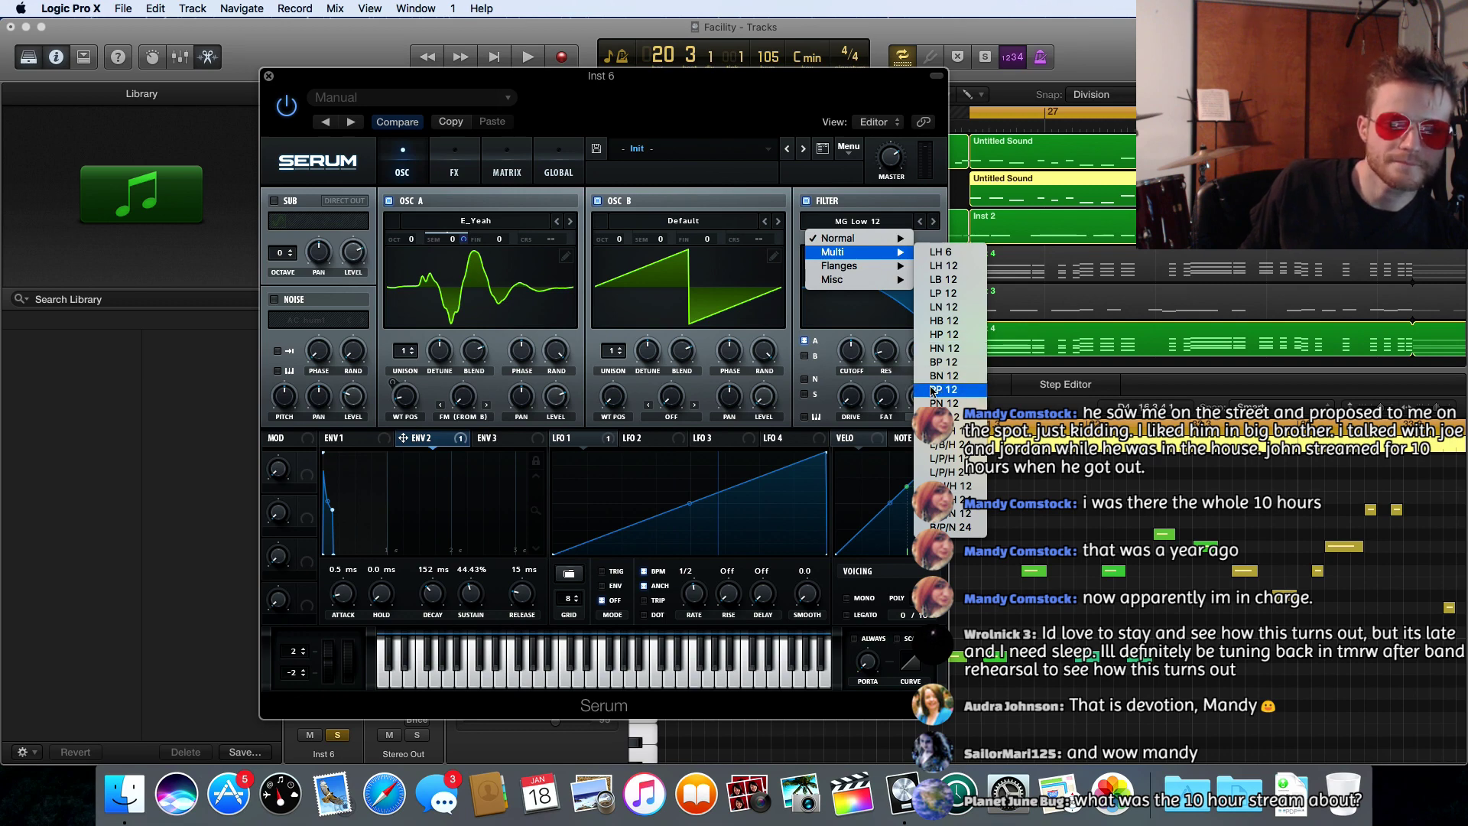
left_click(952, 336)
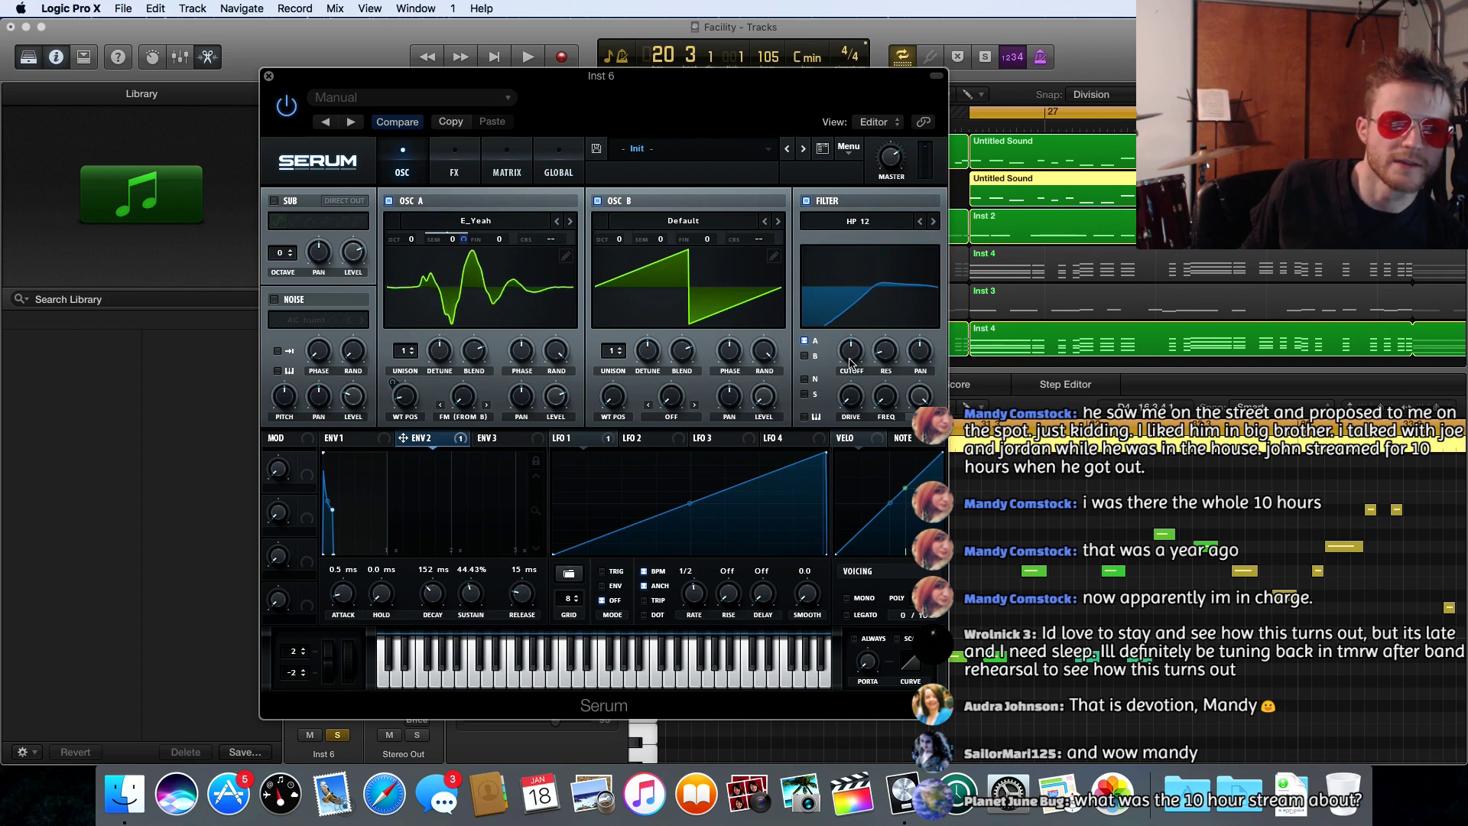
left_click_drag(851, 357, 851, 346)
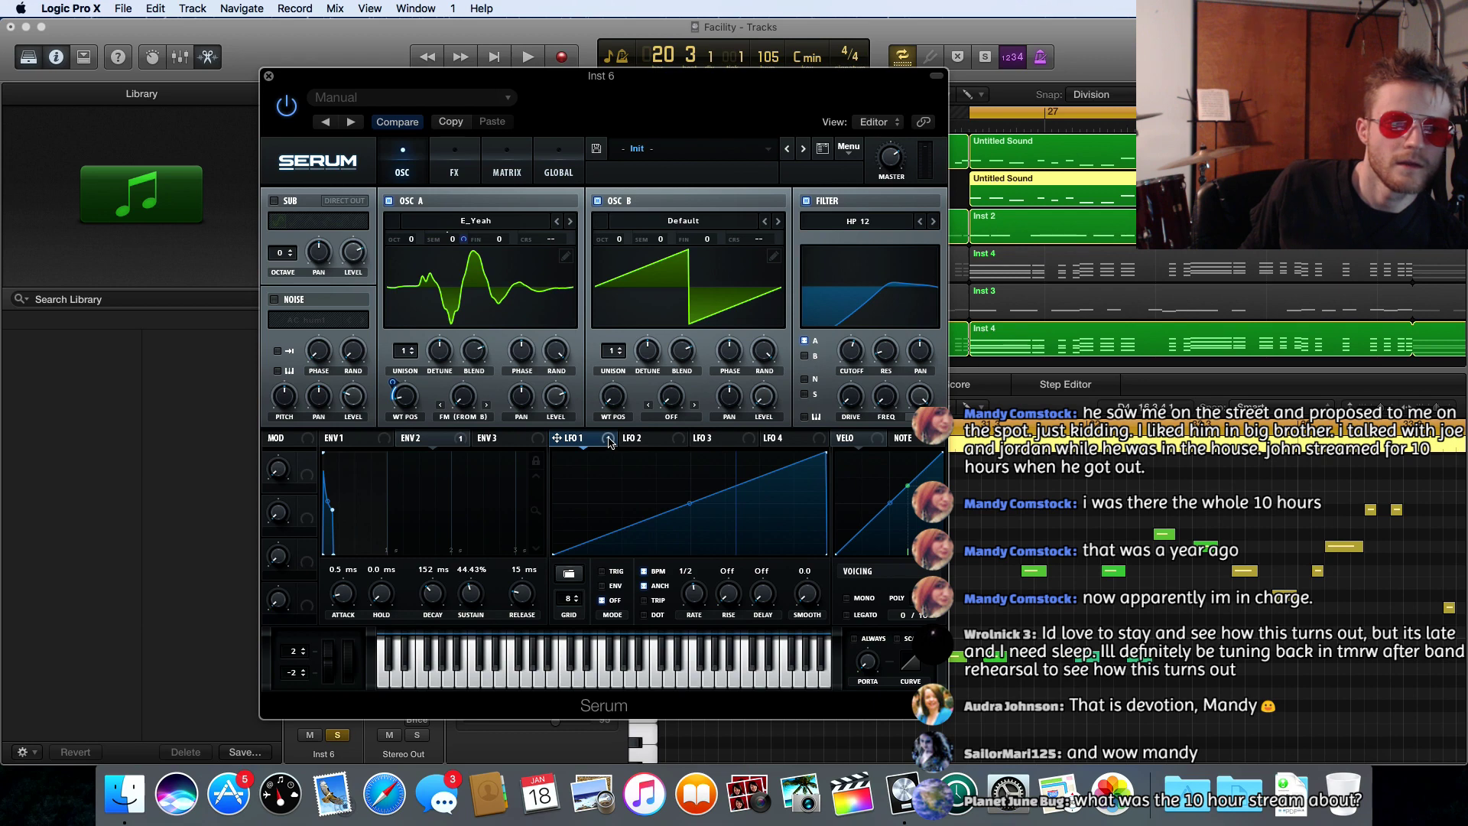
- Shape LFO 2 into two peaks by adding a point on each slope and pulling the centre point down
left_click(671, 441)
double_click(623, 475)
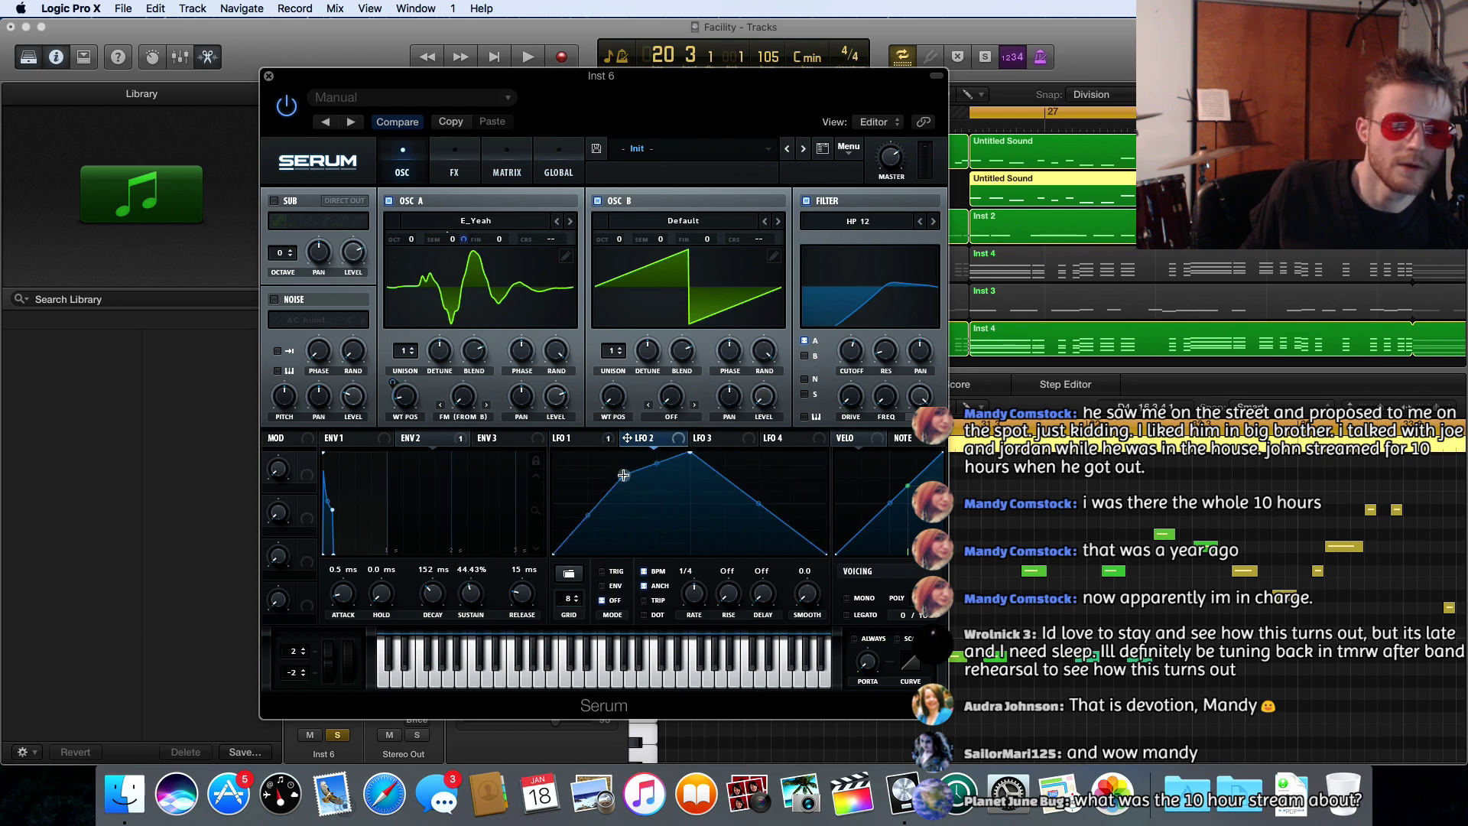
double_click(755, 486)
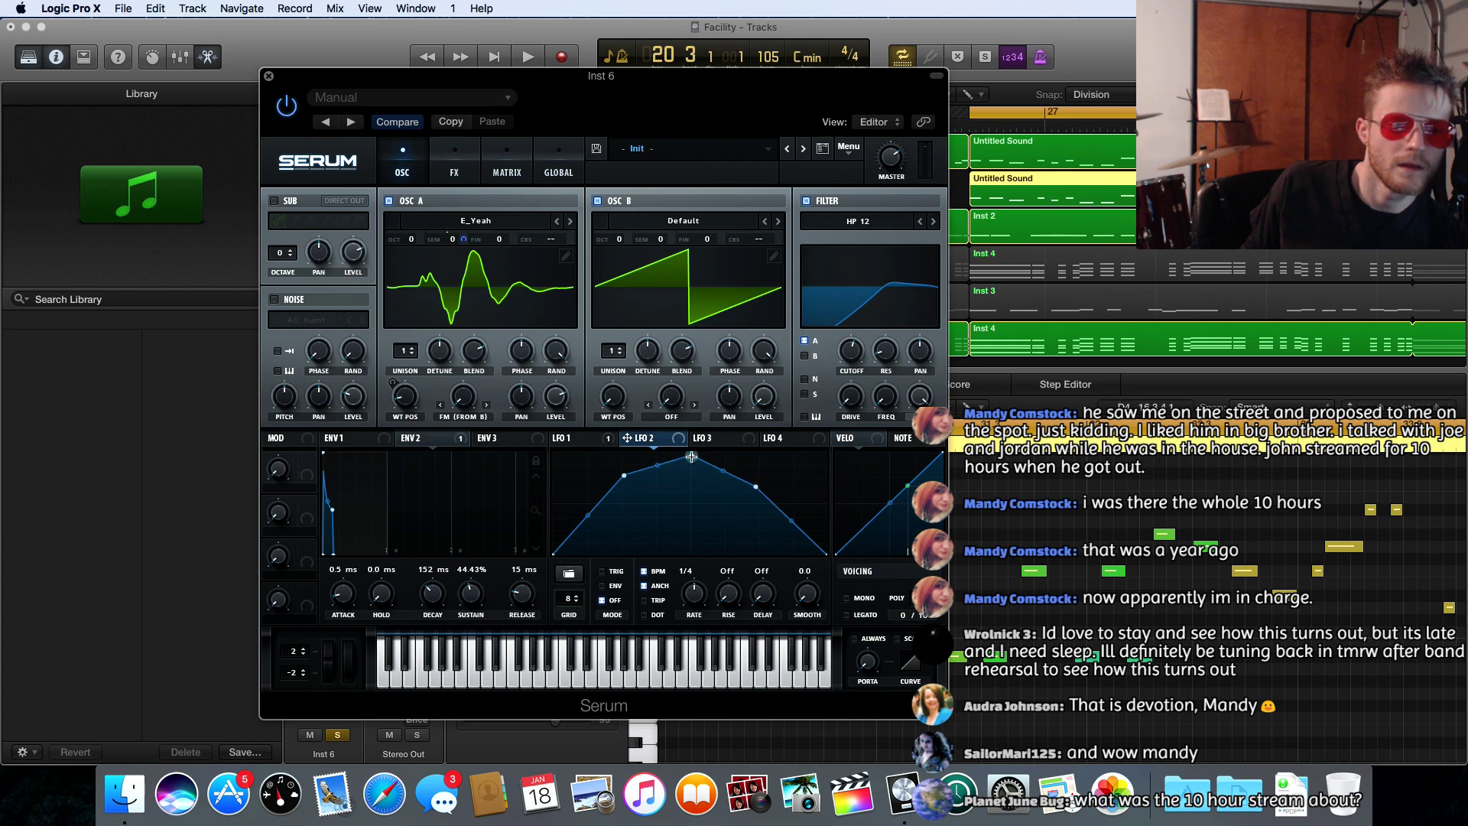
left_click_drag(691, 456, 687, 527)
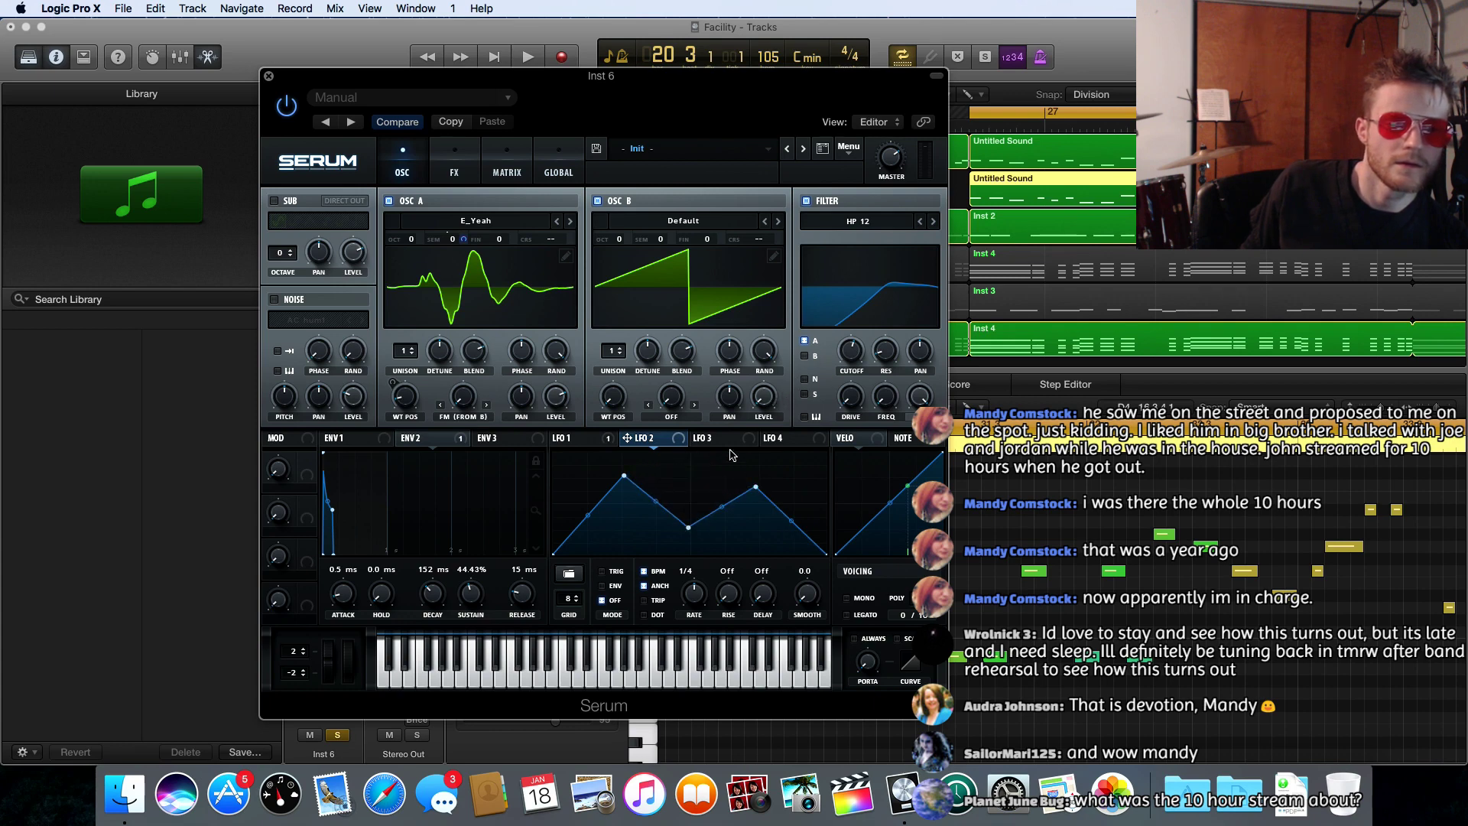
- Assign LFO 2 to modulate the filter cutoff and raise the filter resonance
left_click_drag(838, 374, 846, 405)
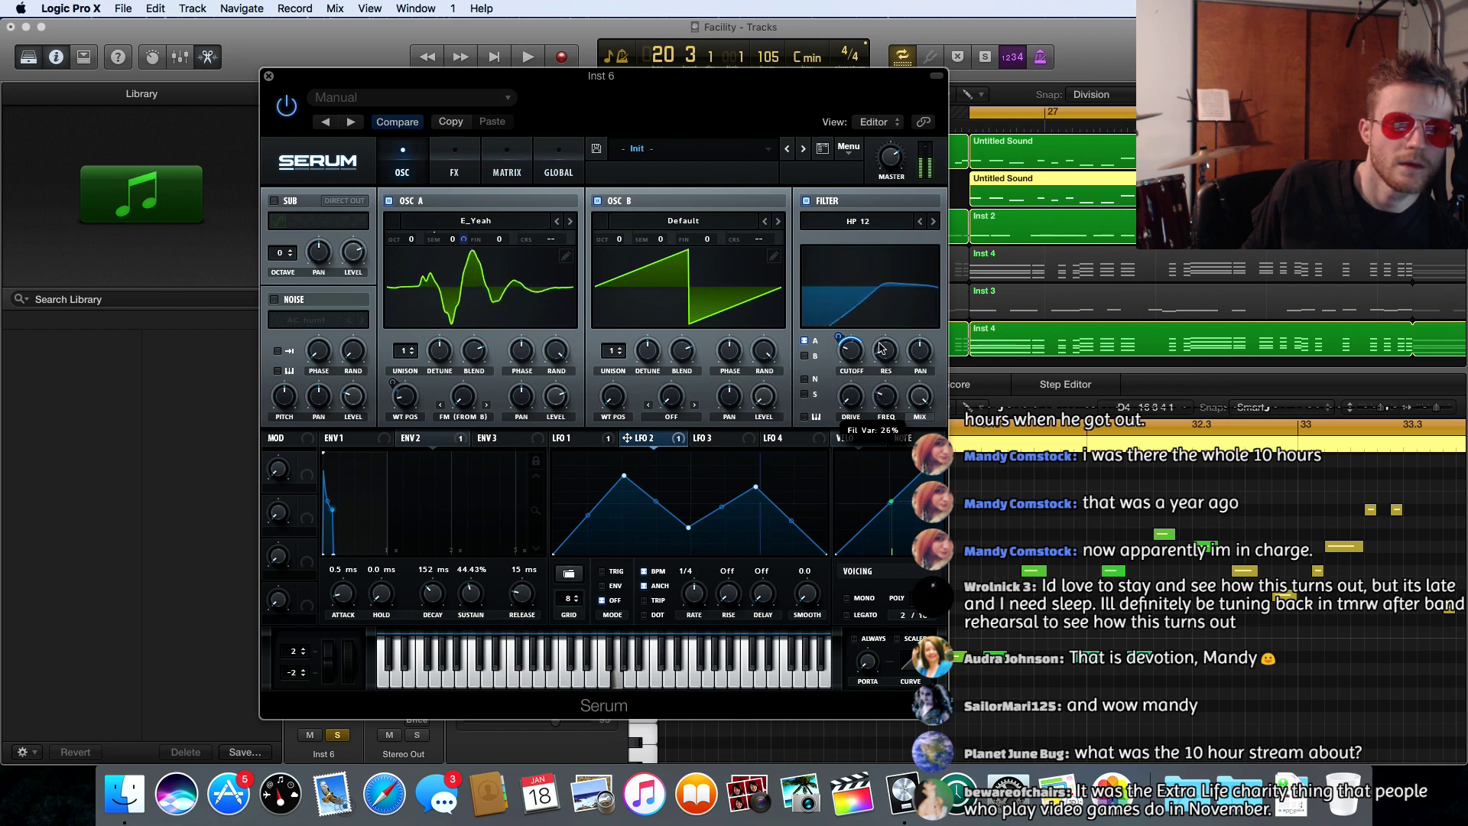
left_click_drag(882, 345, 883, 311)
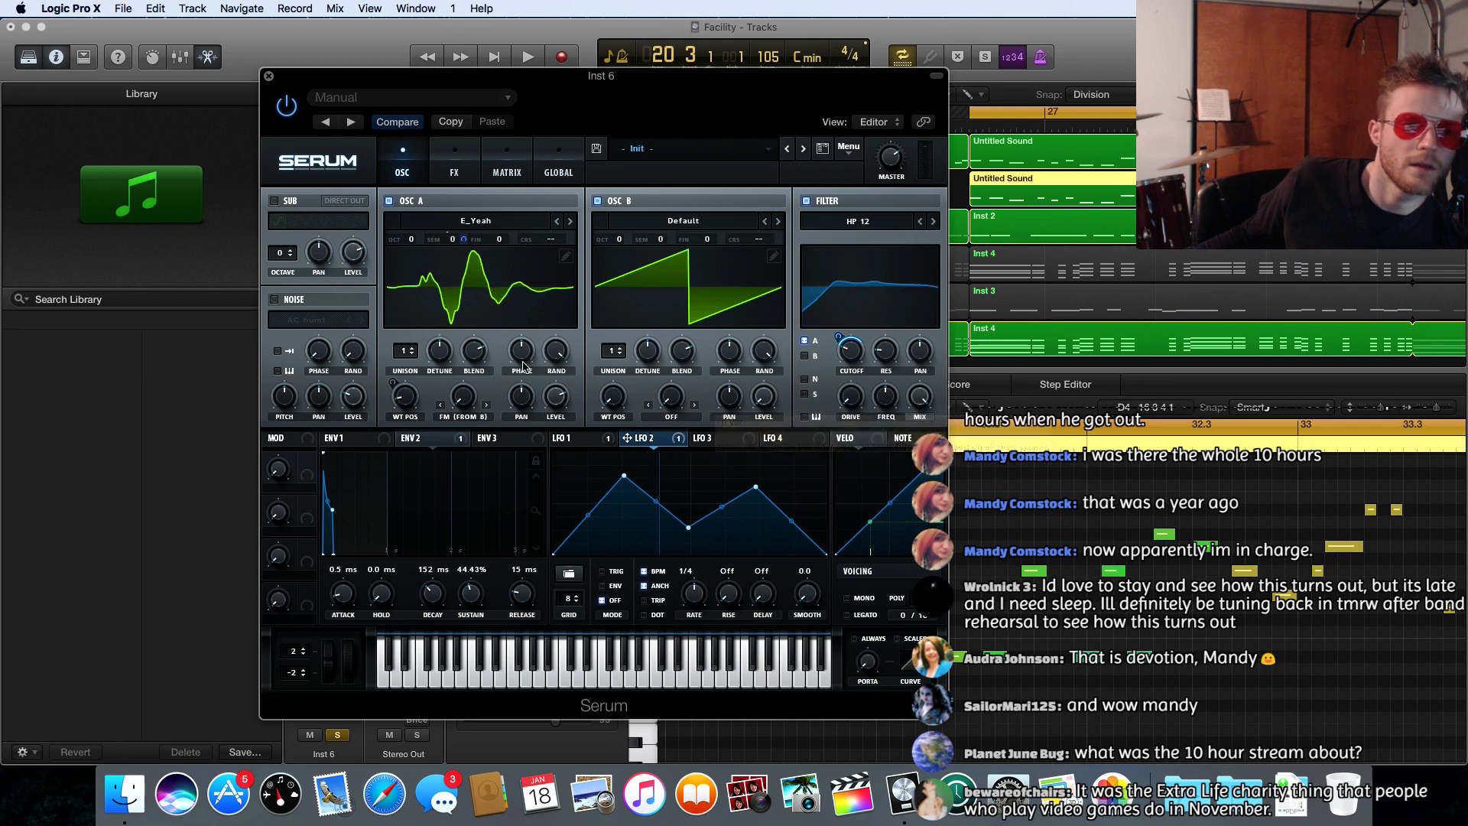
- Turn on the Hyper/Dimension effect in Serum's effects rack
left_click(457, 174)
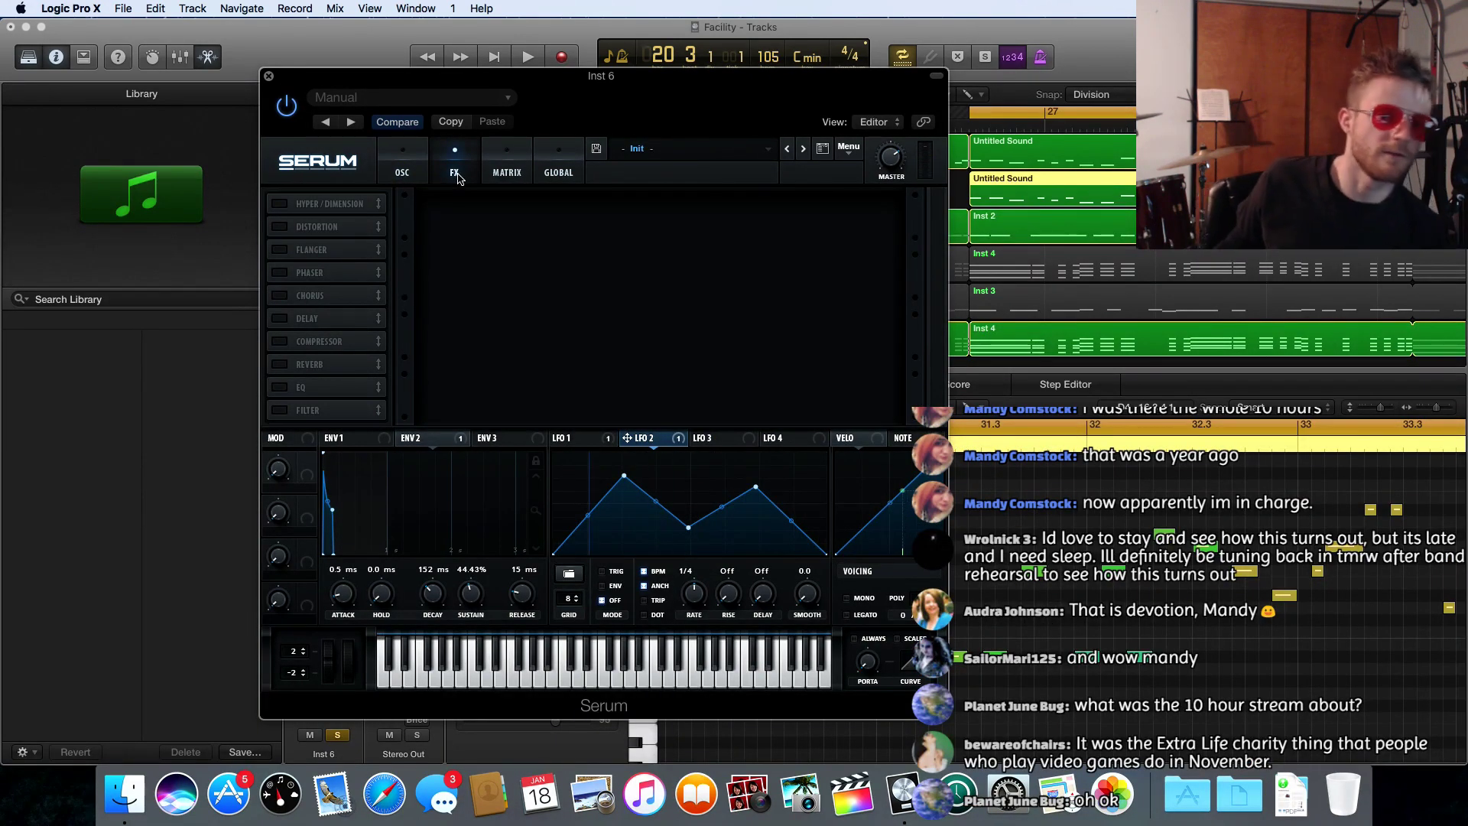
mouse_move(208, 196)
left_click(279, 205)
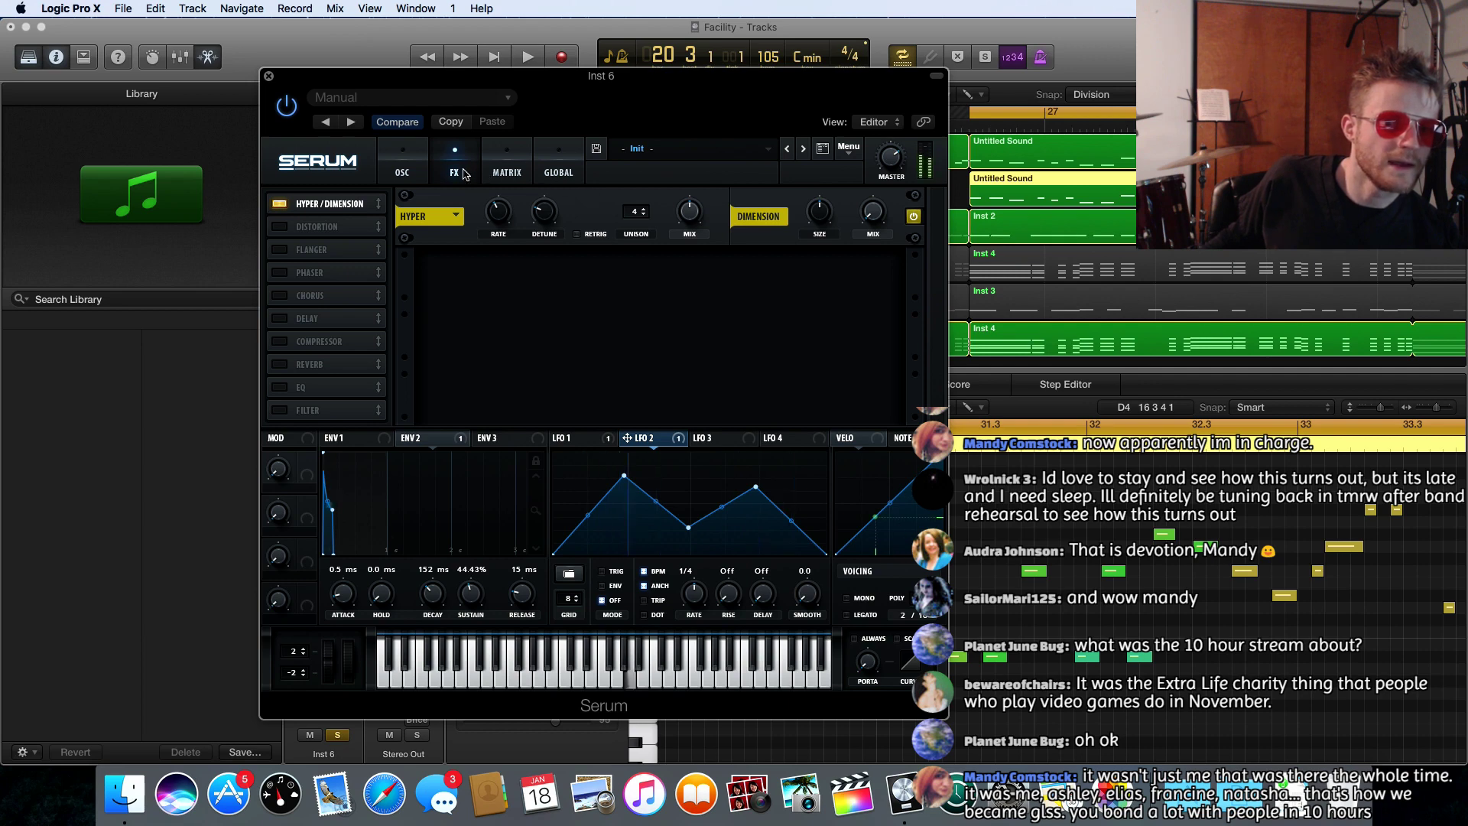
- Set oscillator A's unison to 3 voices and load the Basic Shapes analog wavetable into oscillator B
left_click(403, 172)
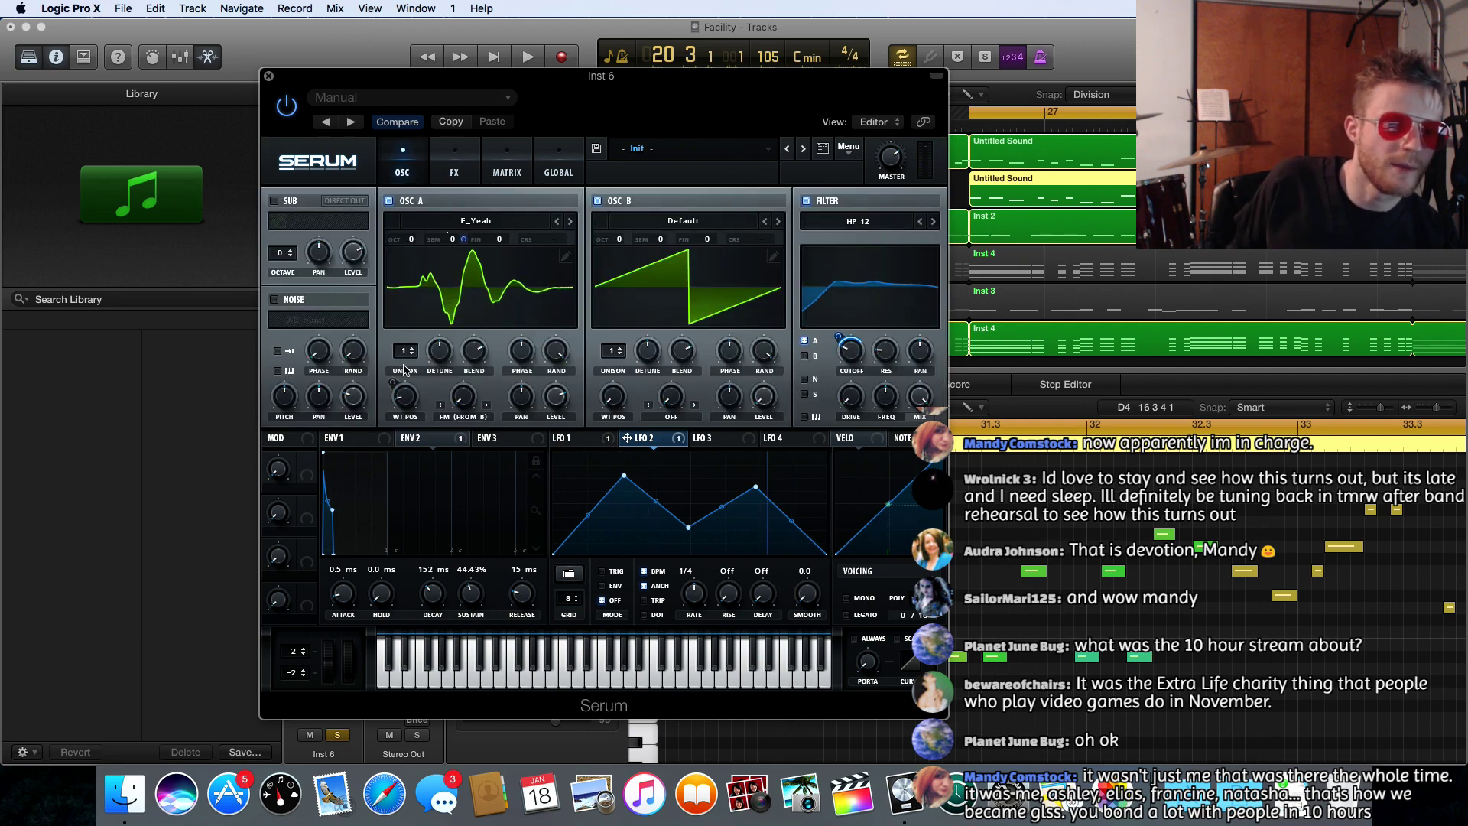
left_click_drag(405, 351, 448, 442)
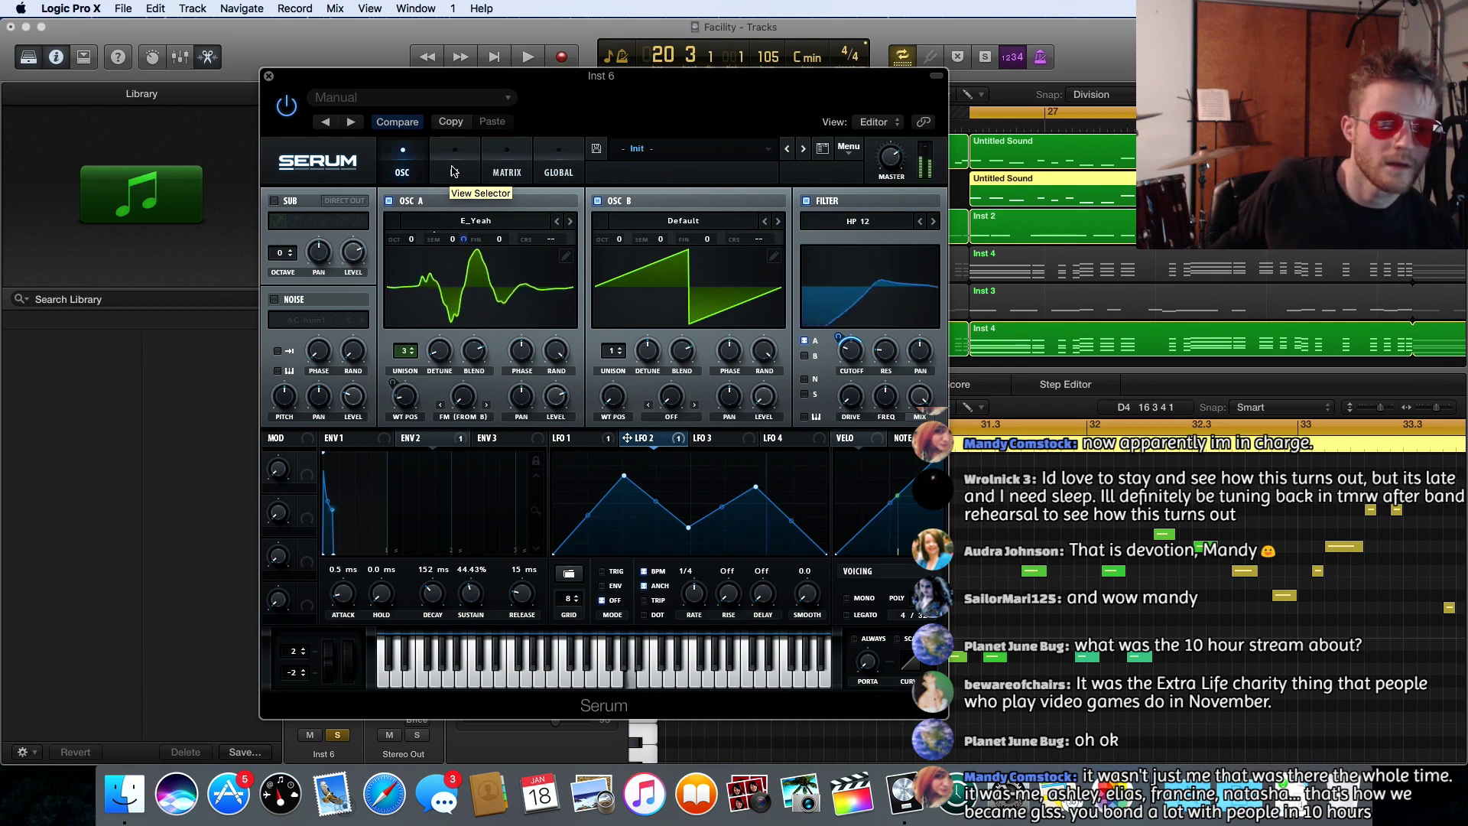
left_click(697, 228)
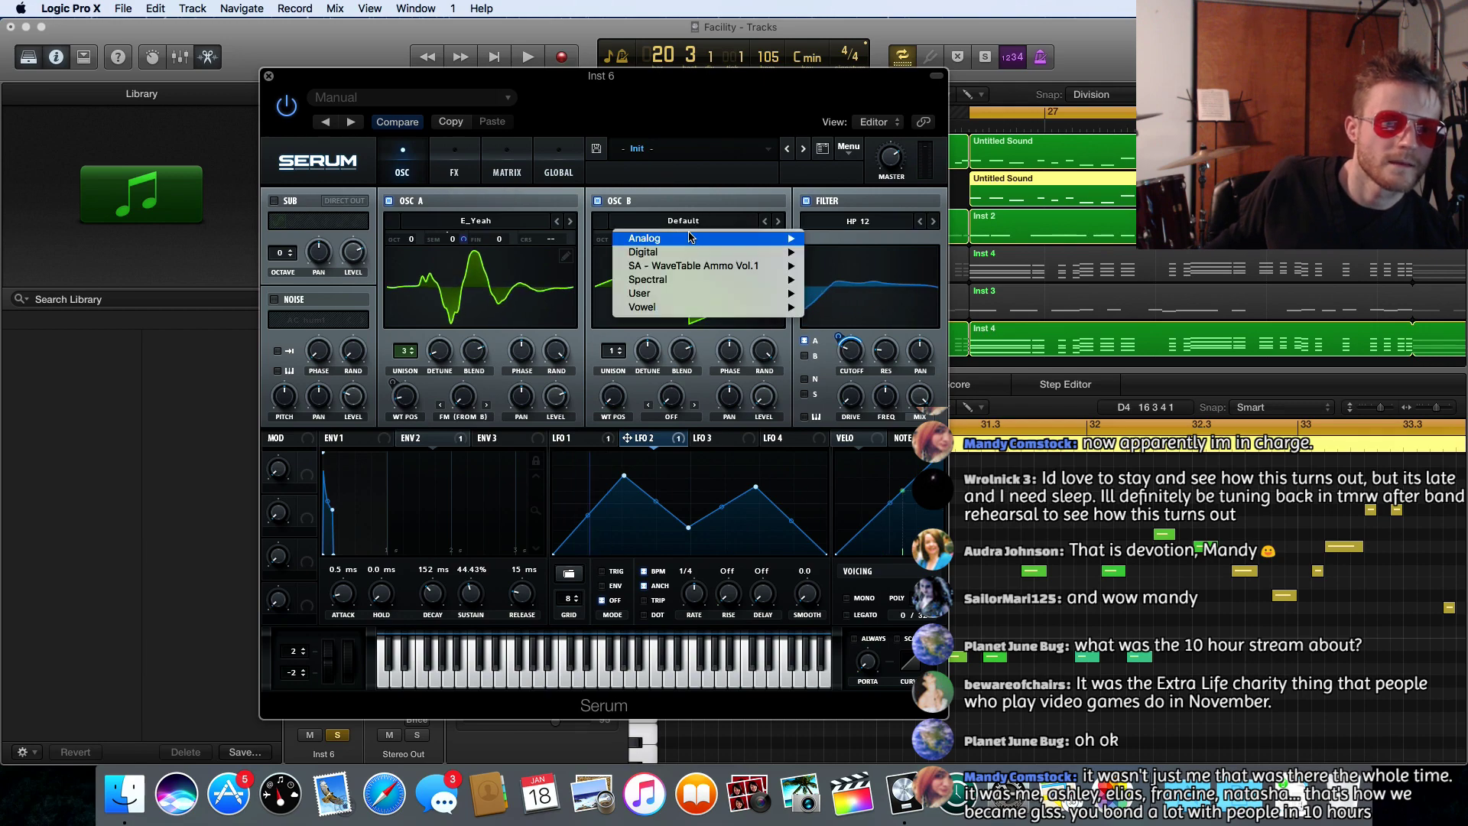
mouse_move(692, 257)
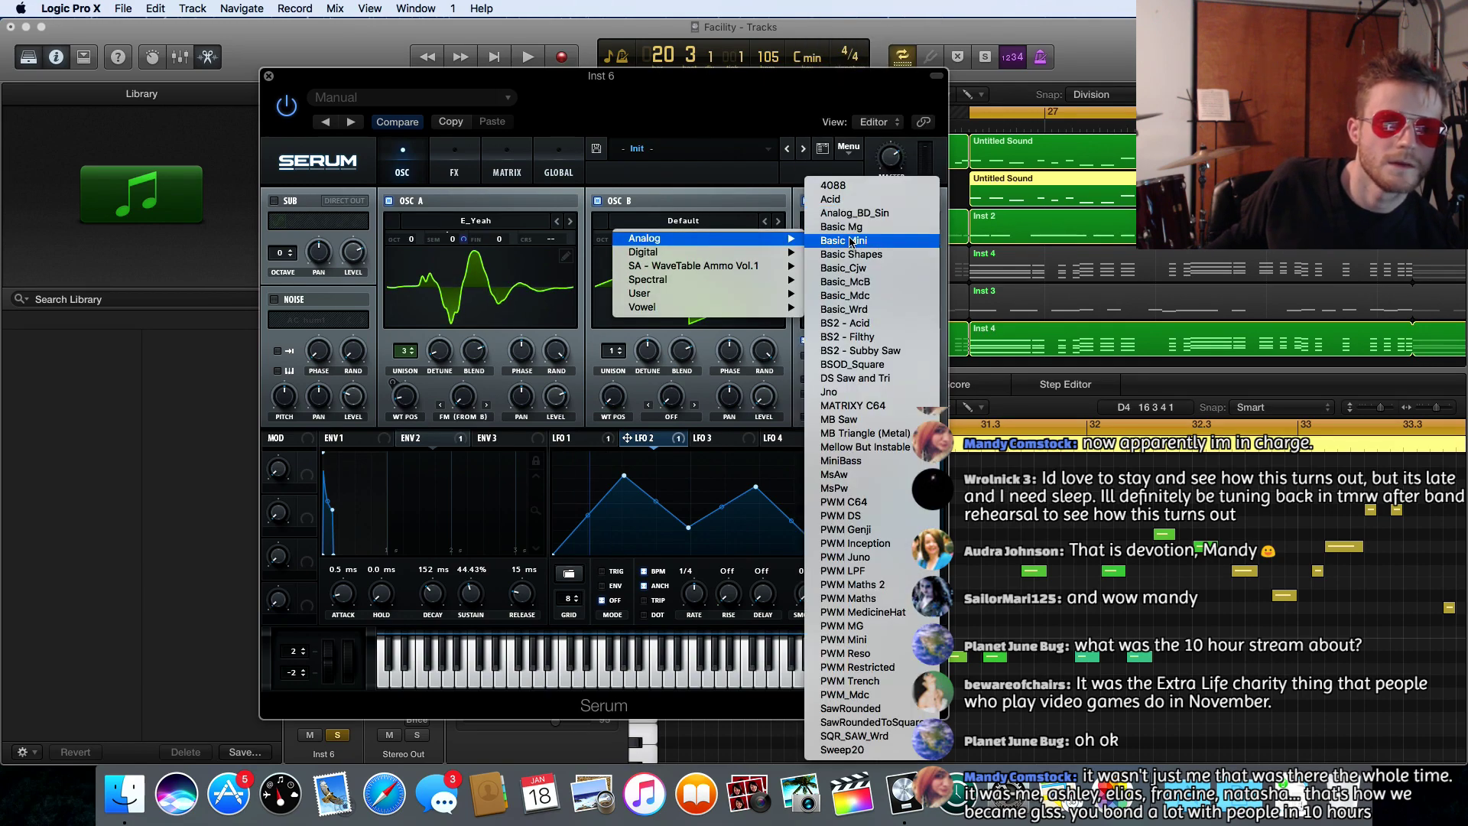
left_click(844, 241)
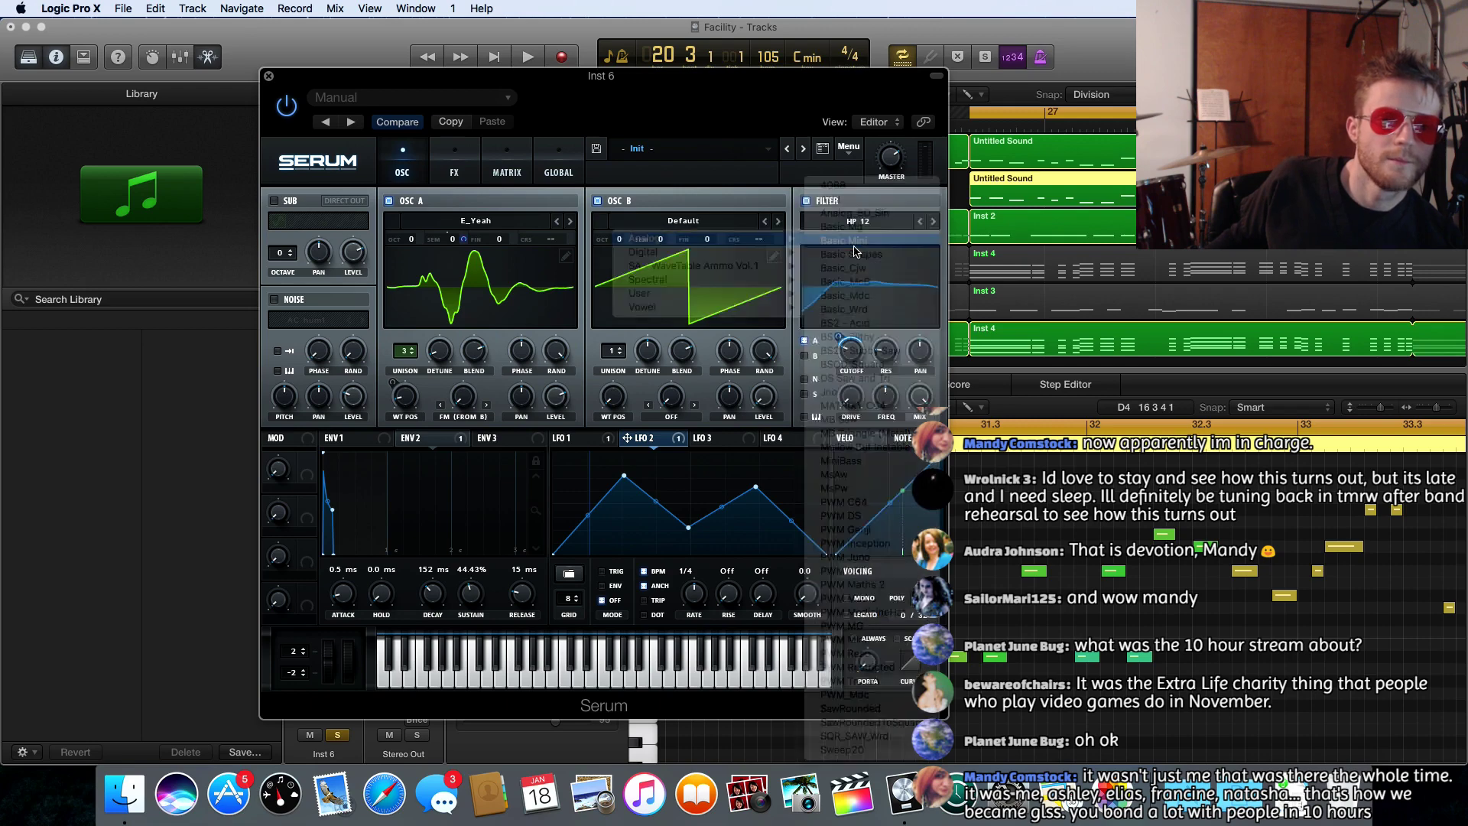
left_click(778, 221)
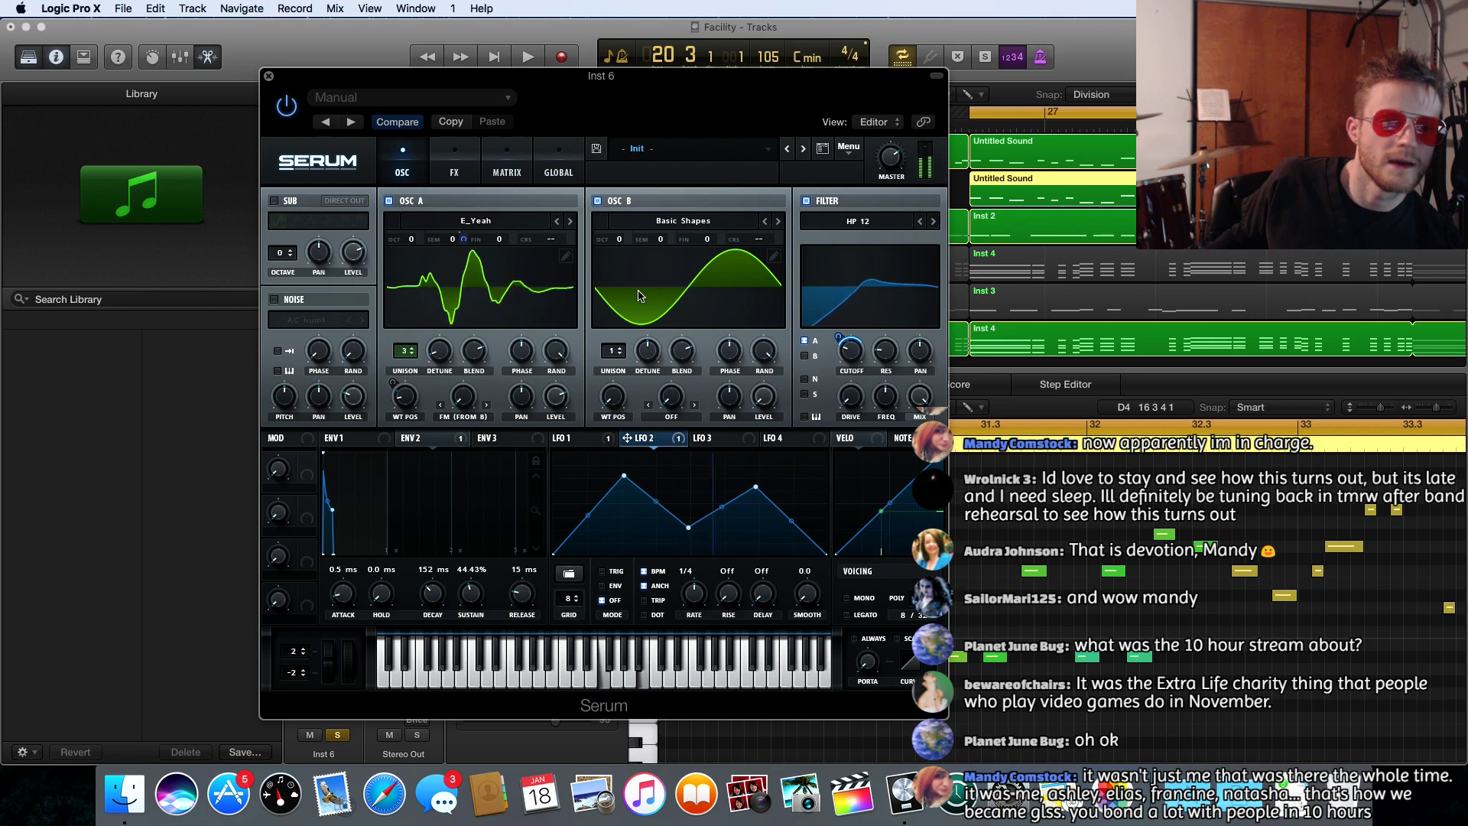
- Raise the Hyper mix and set the Dimension mix to about 24% in the effects rack
left_click(457, 176)
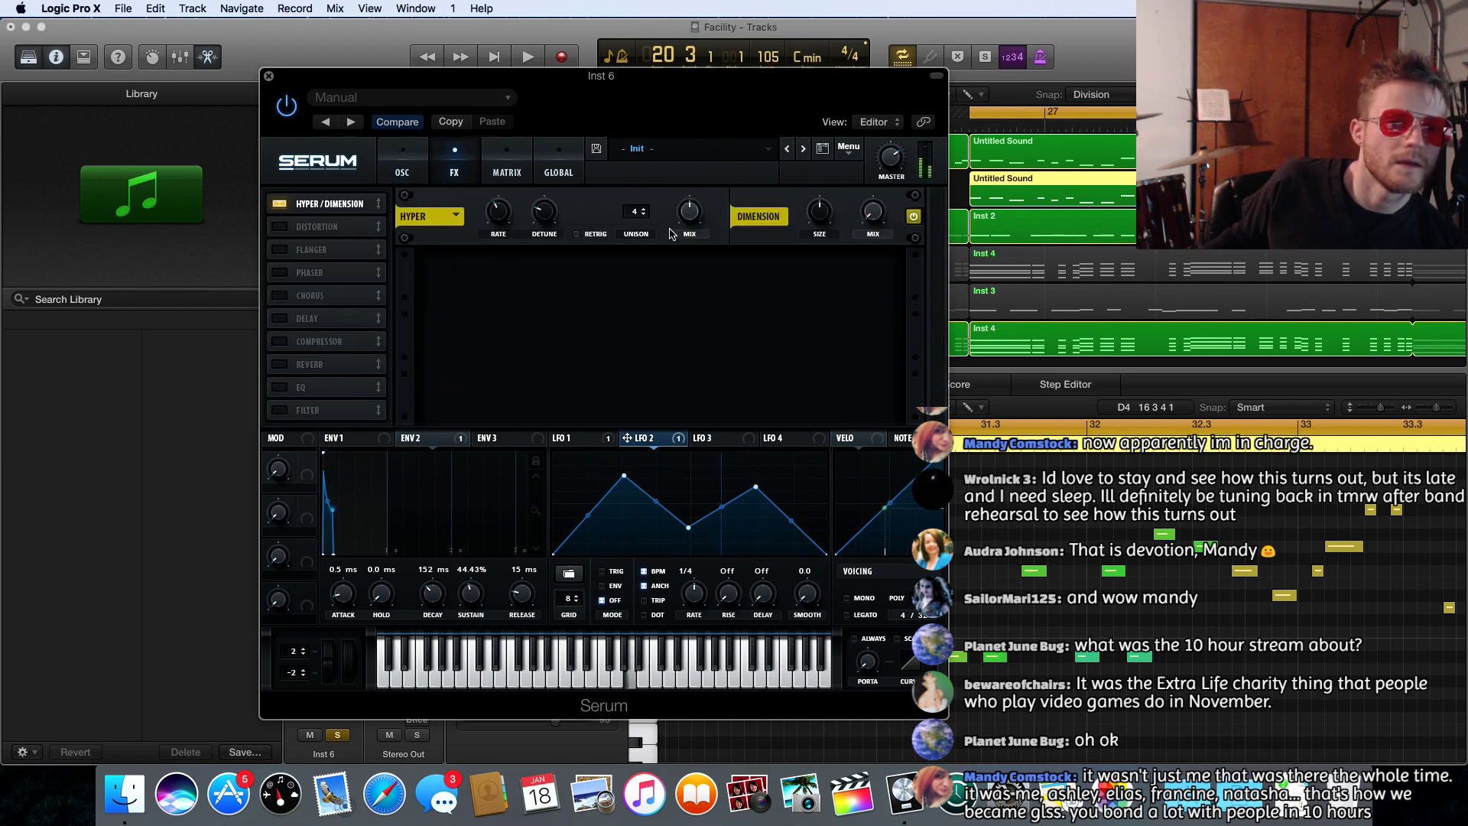
left_click_drag(691, 222, 687, 194)
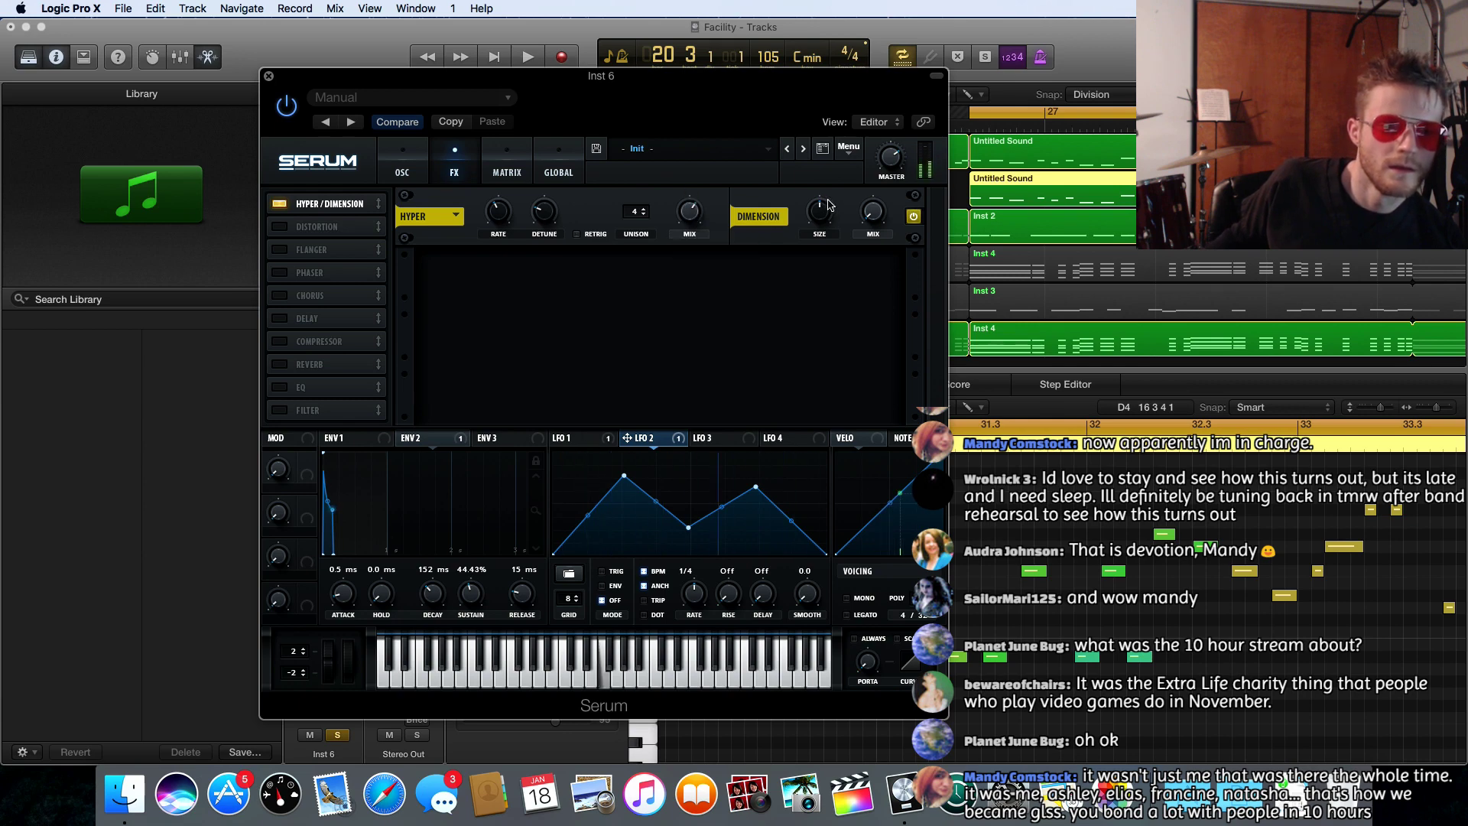
left_click_drag(873, 213, 869, 168)
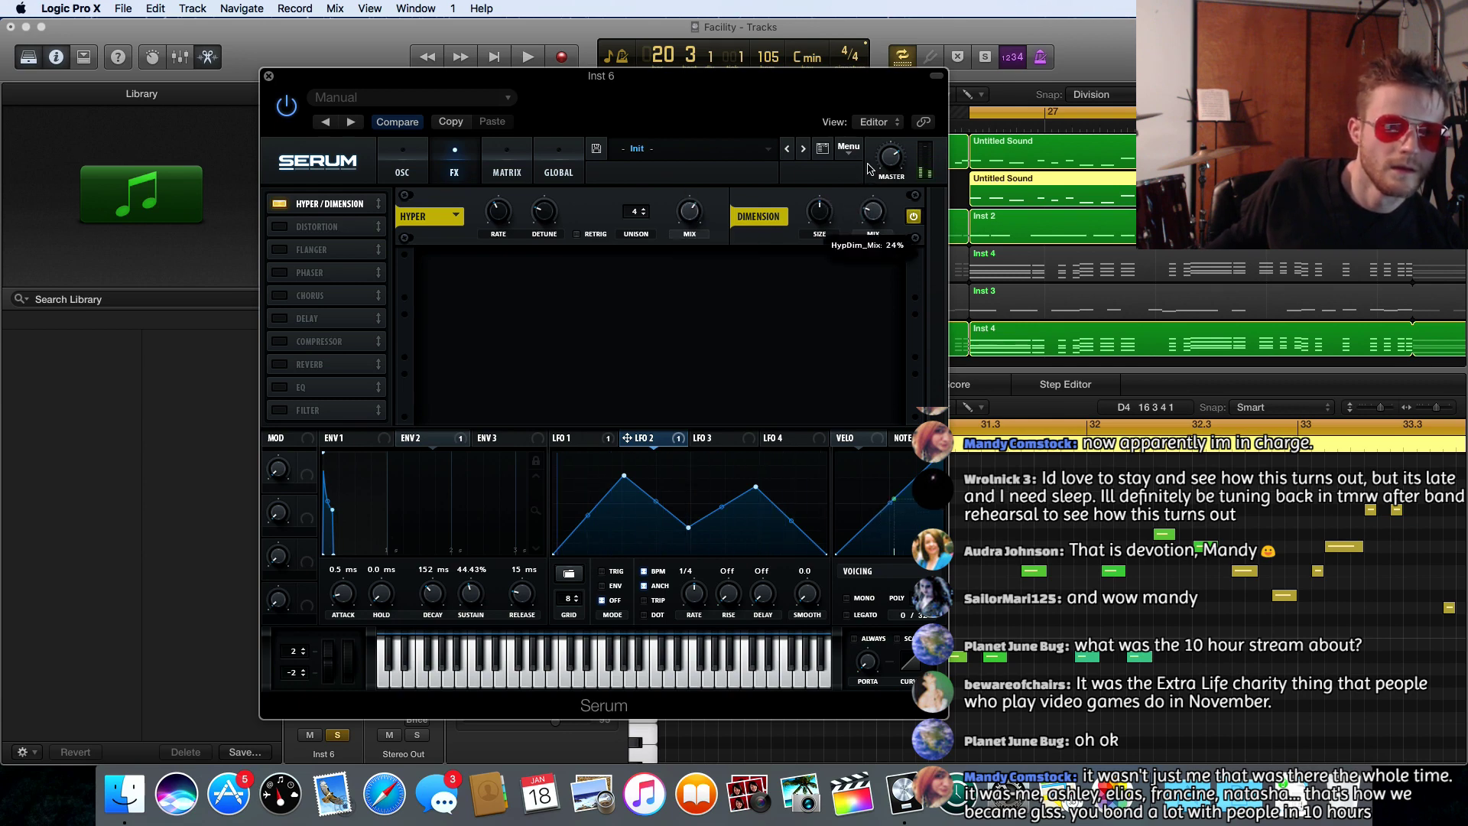
- Turn on the Phaser effect in the effects rack
left_click(280, 273)
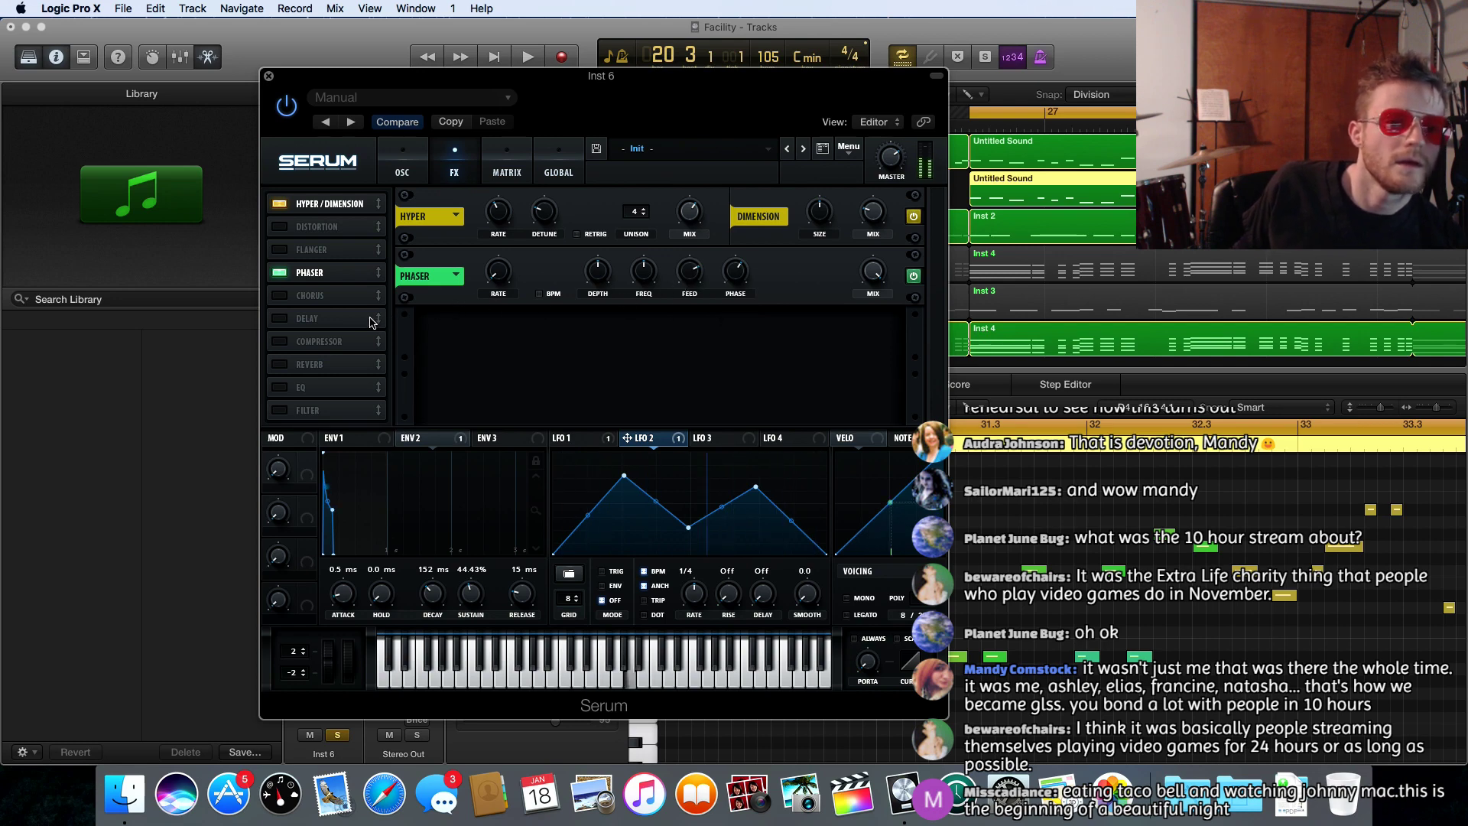
- Turn on Serum's Compressor in multiband mode and adjust its threshold and gain
left_click(278, 341)
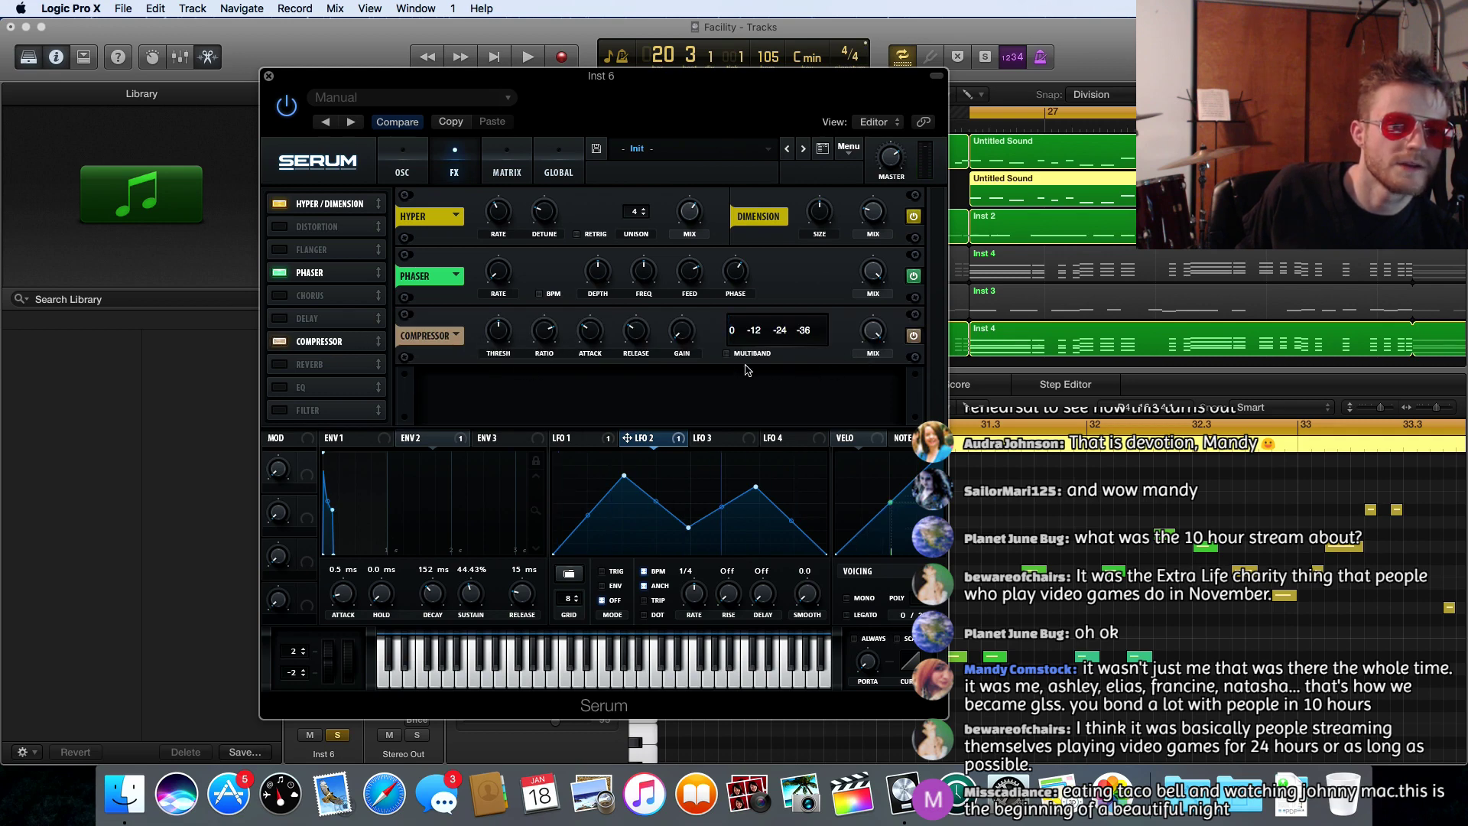
left_click(726, 354)
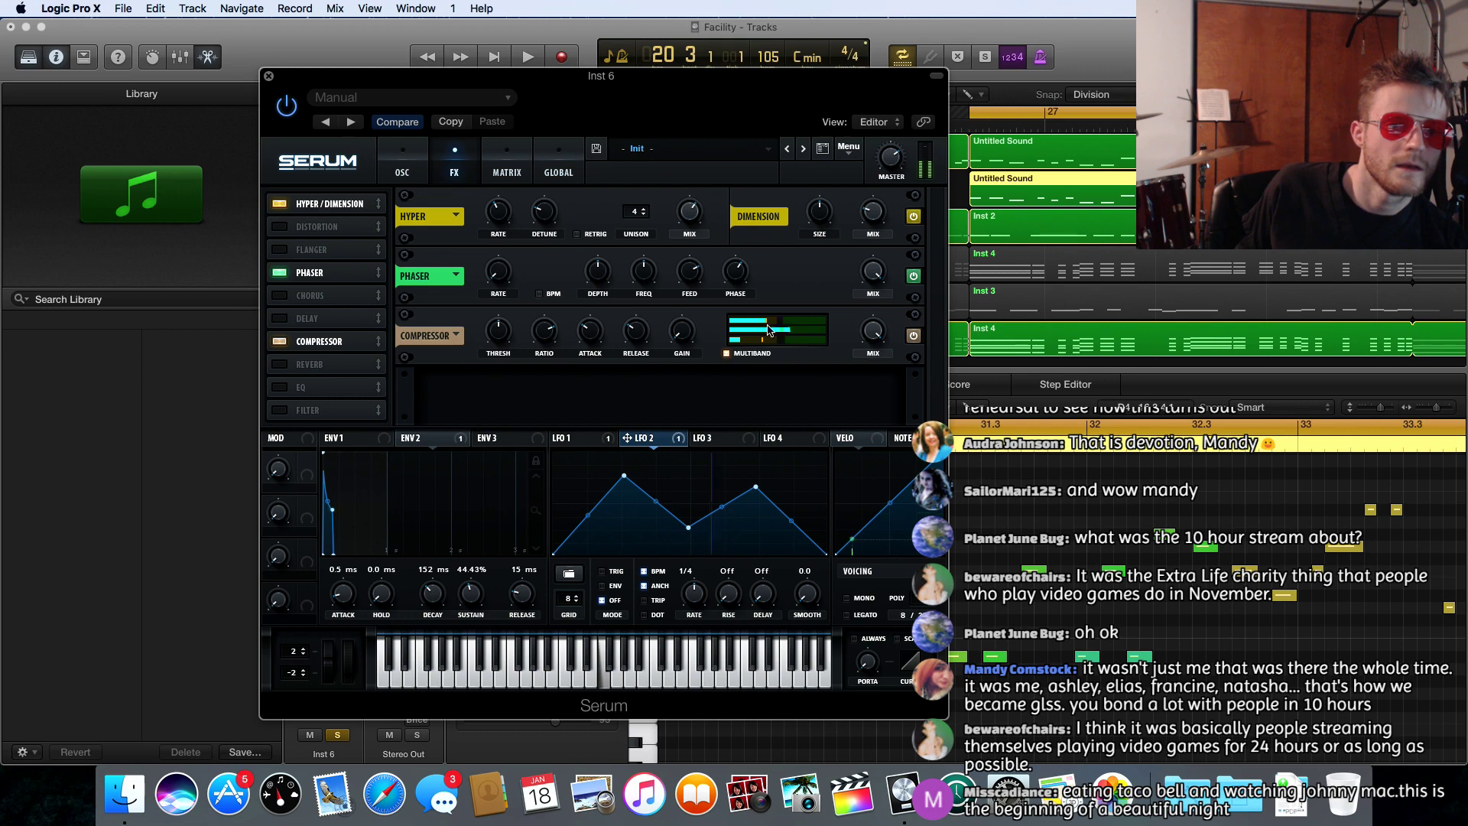
mouse_move(685, 329)
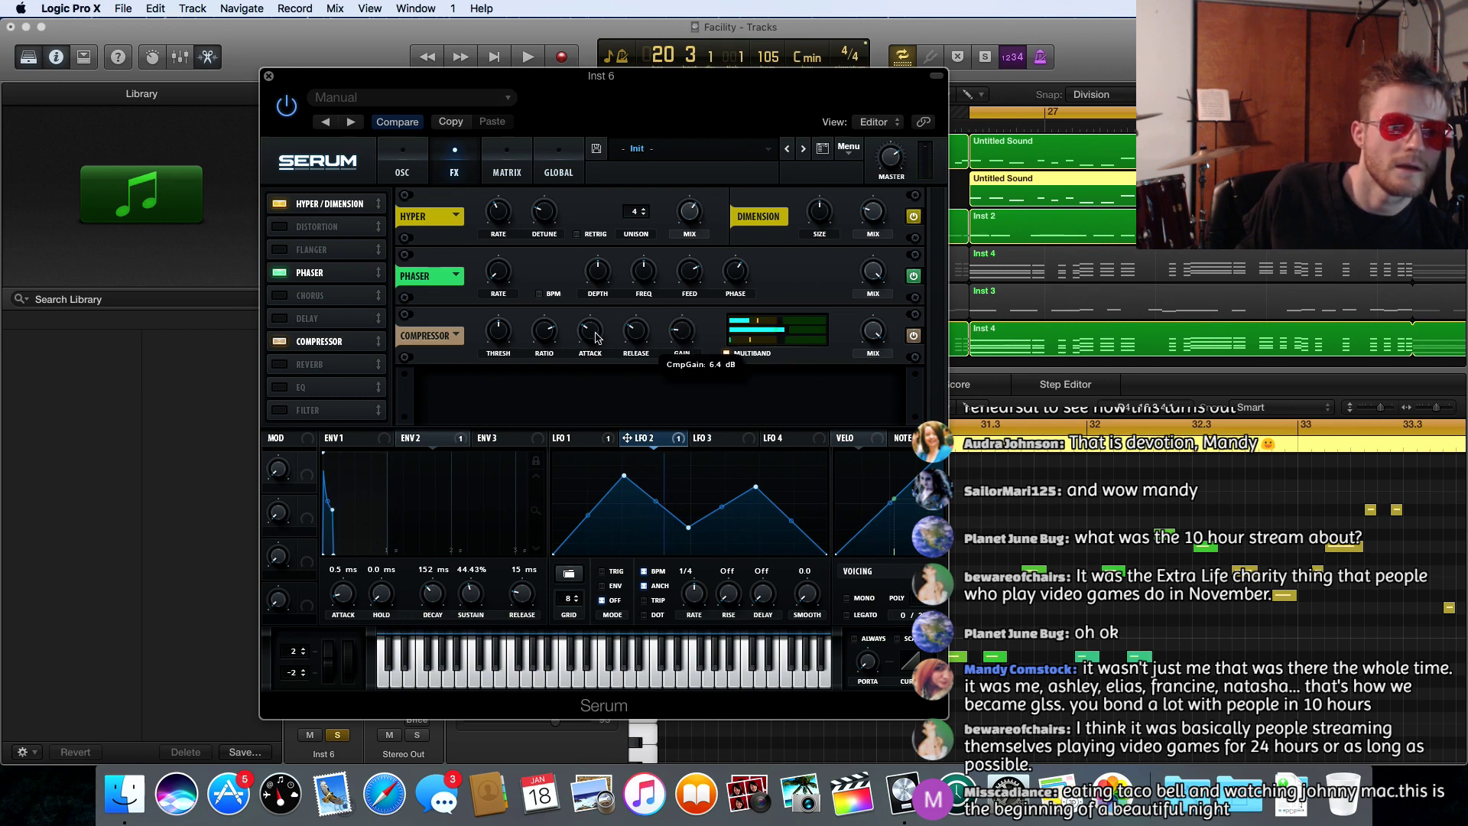
mouse_move(498, 340)
scroll(497, 341, "up", 3)
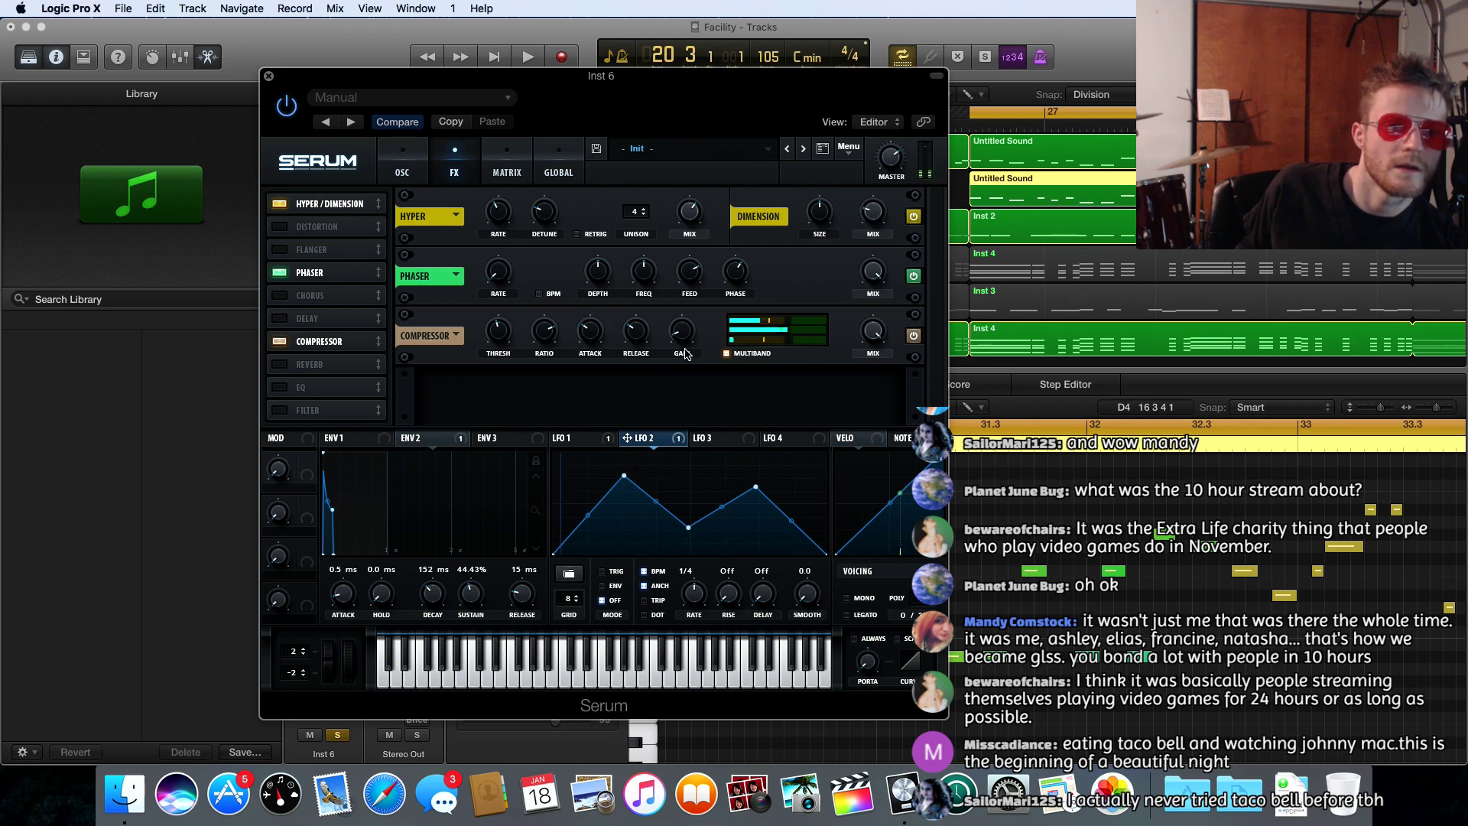
scroll(678, 333, "up", 2)
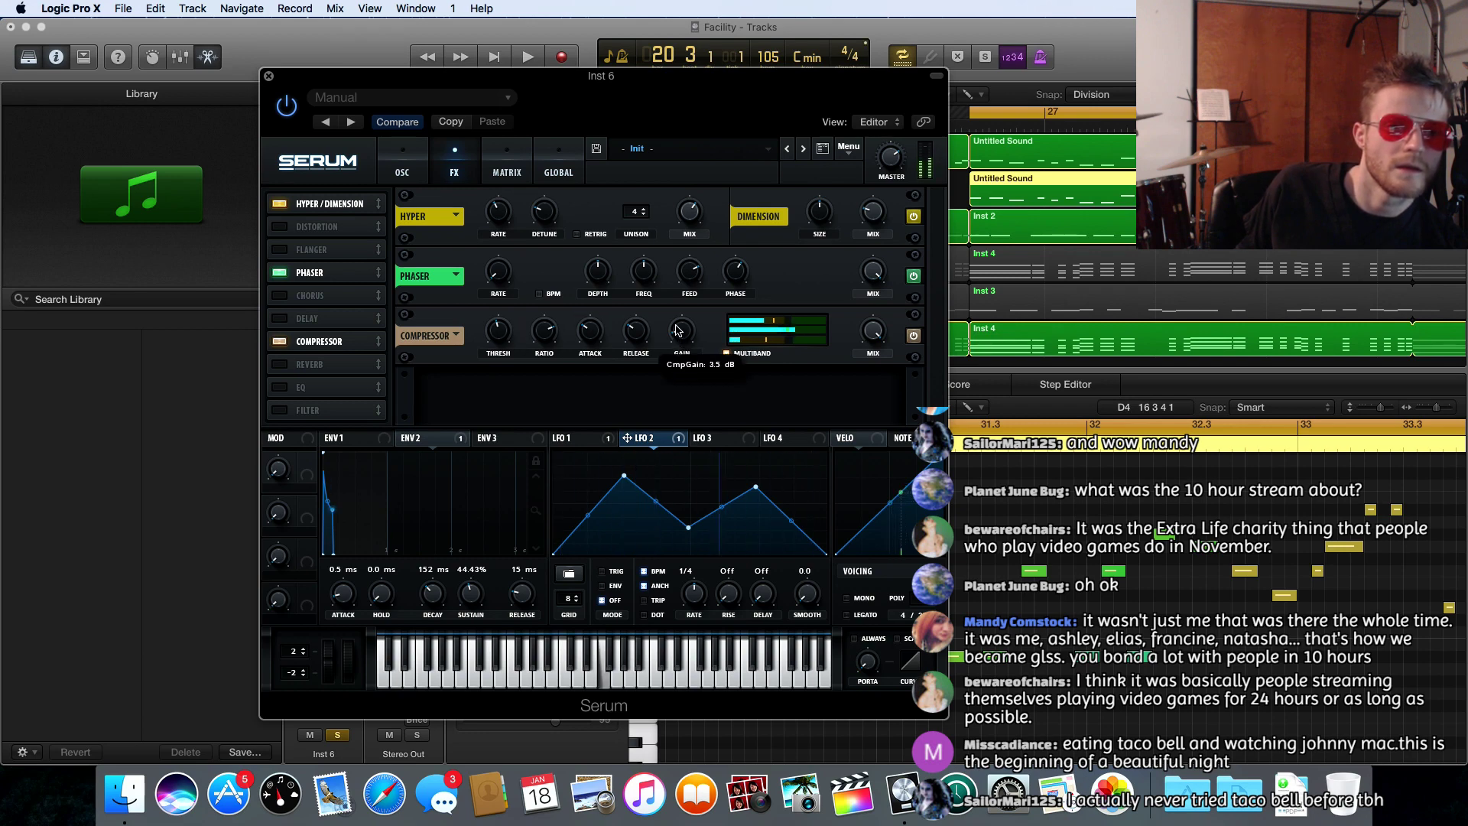
scroll(675, 323, "up", 2)
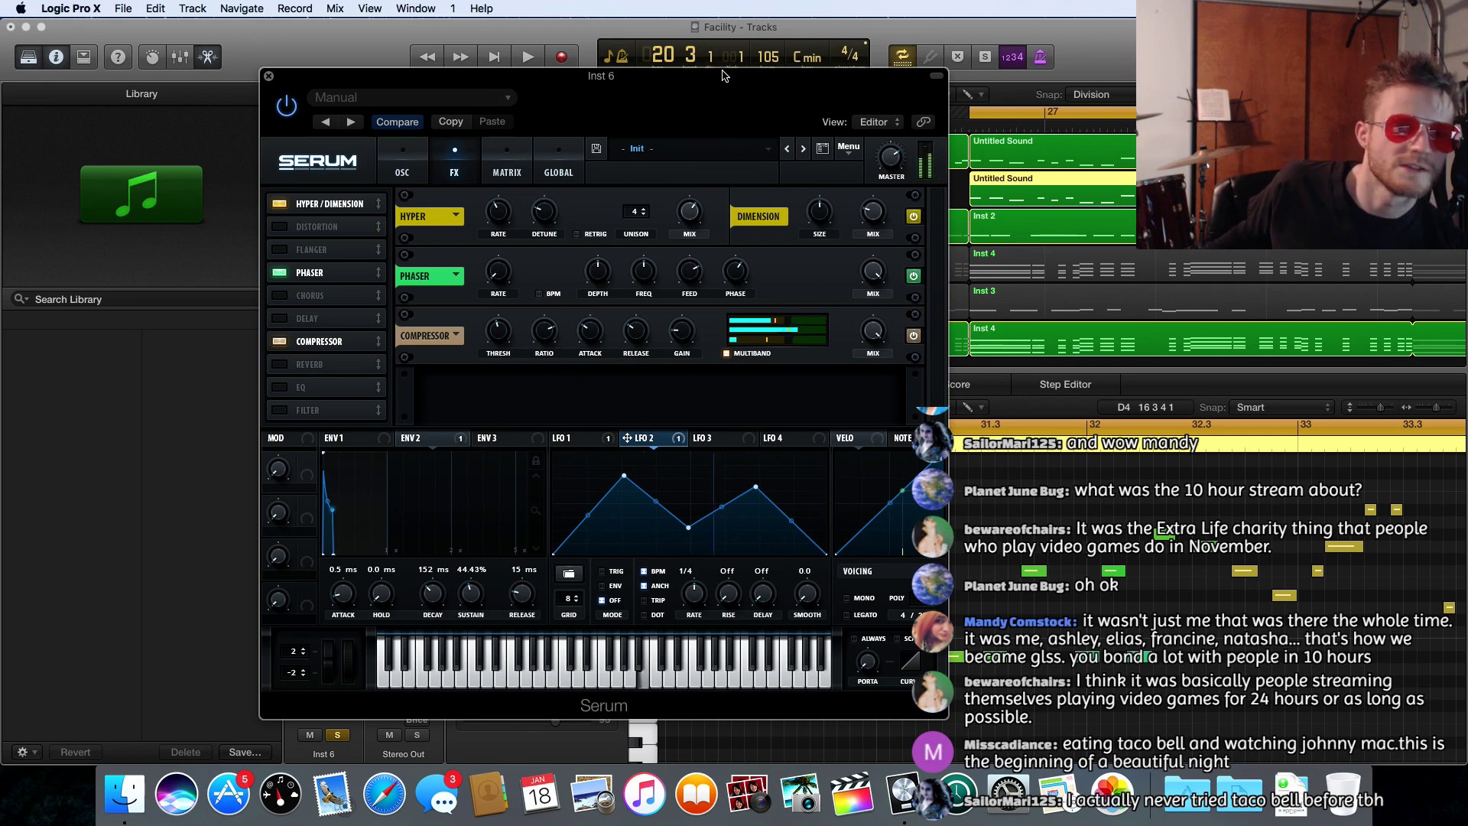
- Move the Serum window clear of the Inst 6 channel strip
left_click_drag(724, 74, 952, 81)
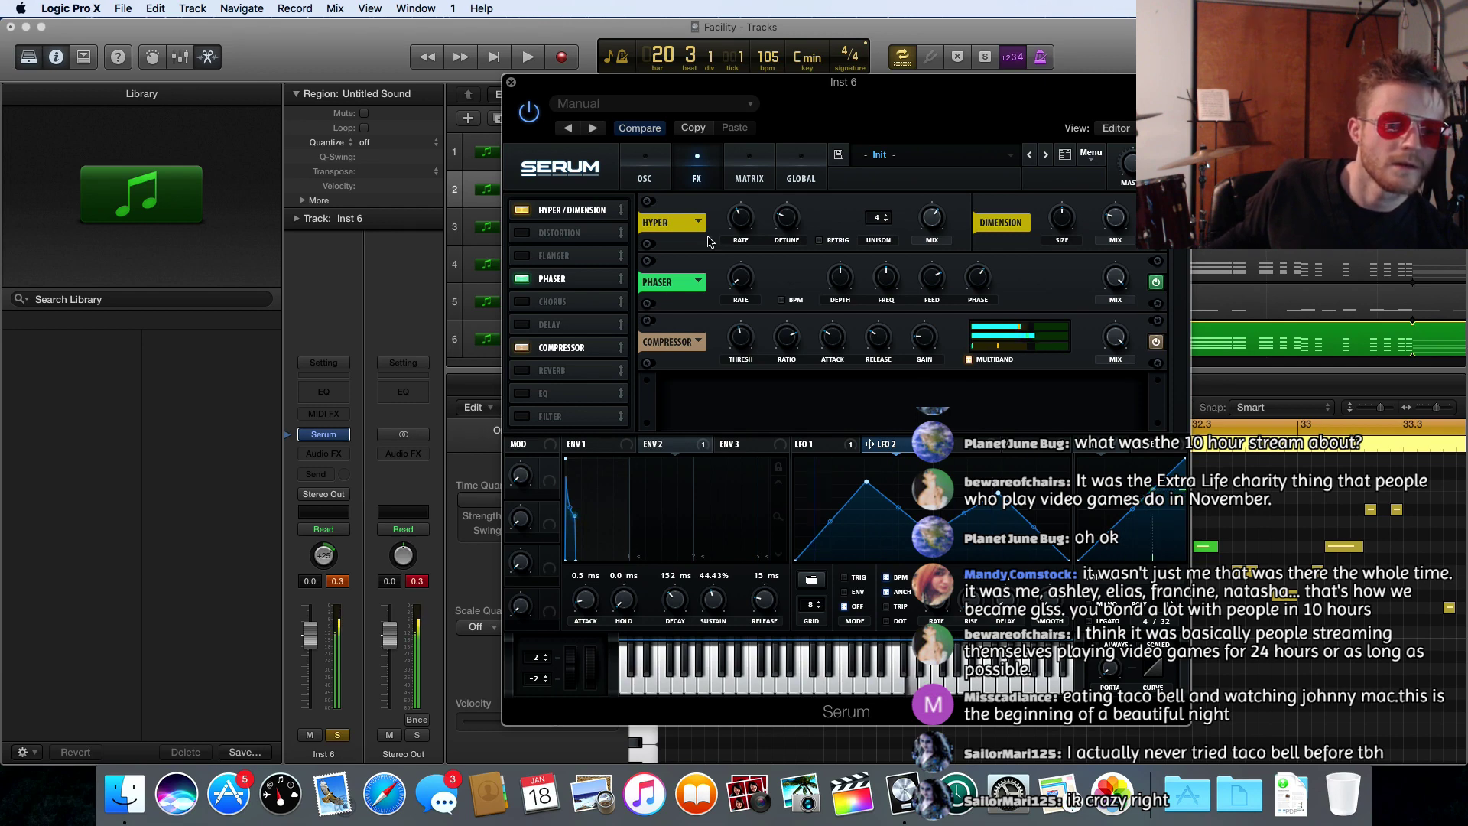
left_click_drag(327, 556, 328, 556)
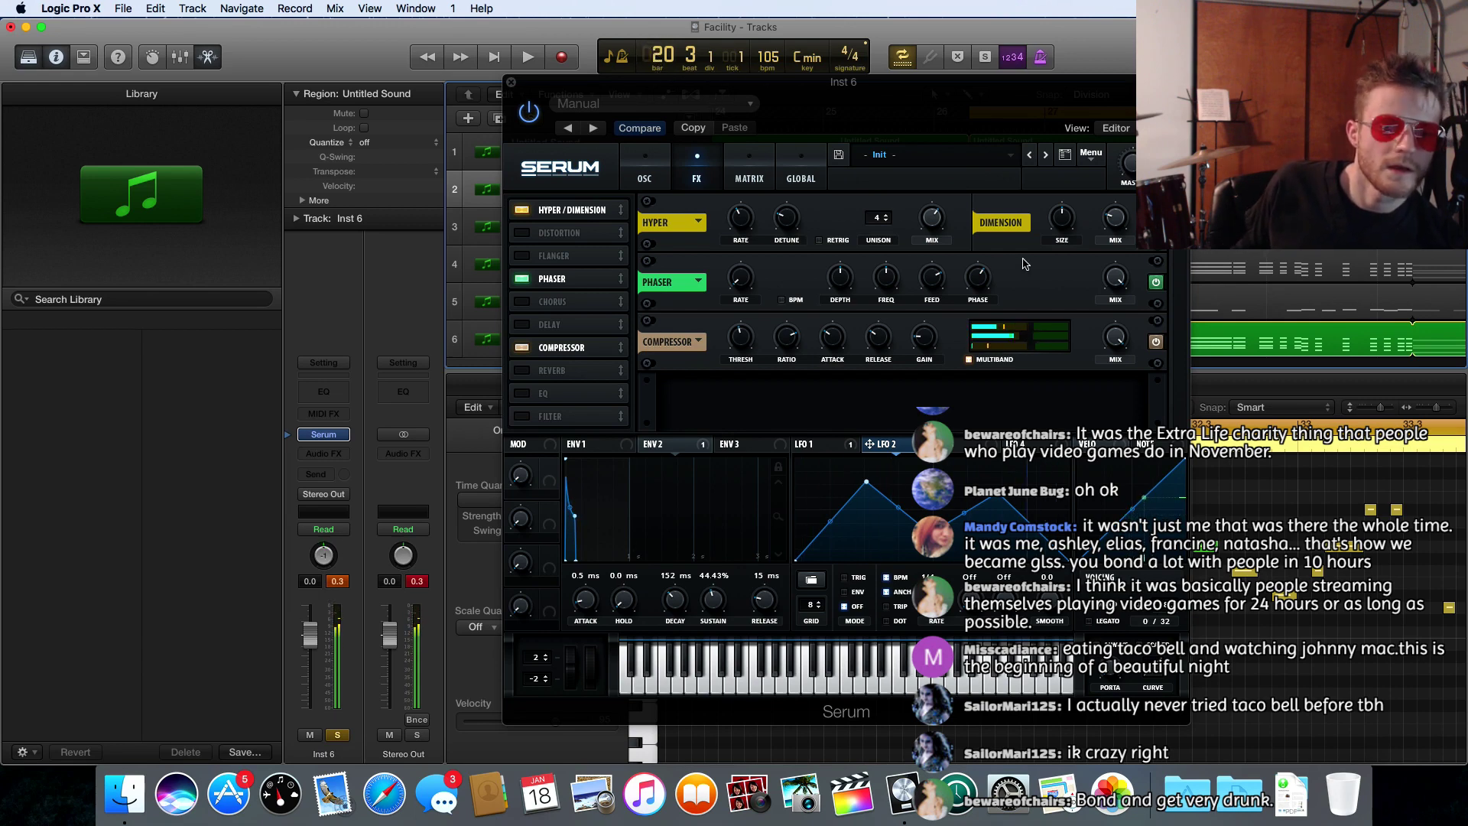
mouse_move(1134, 178)
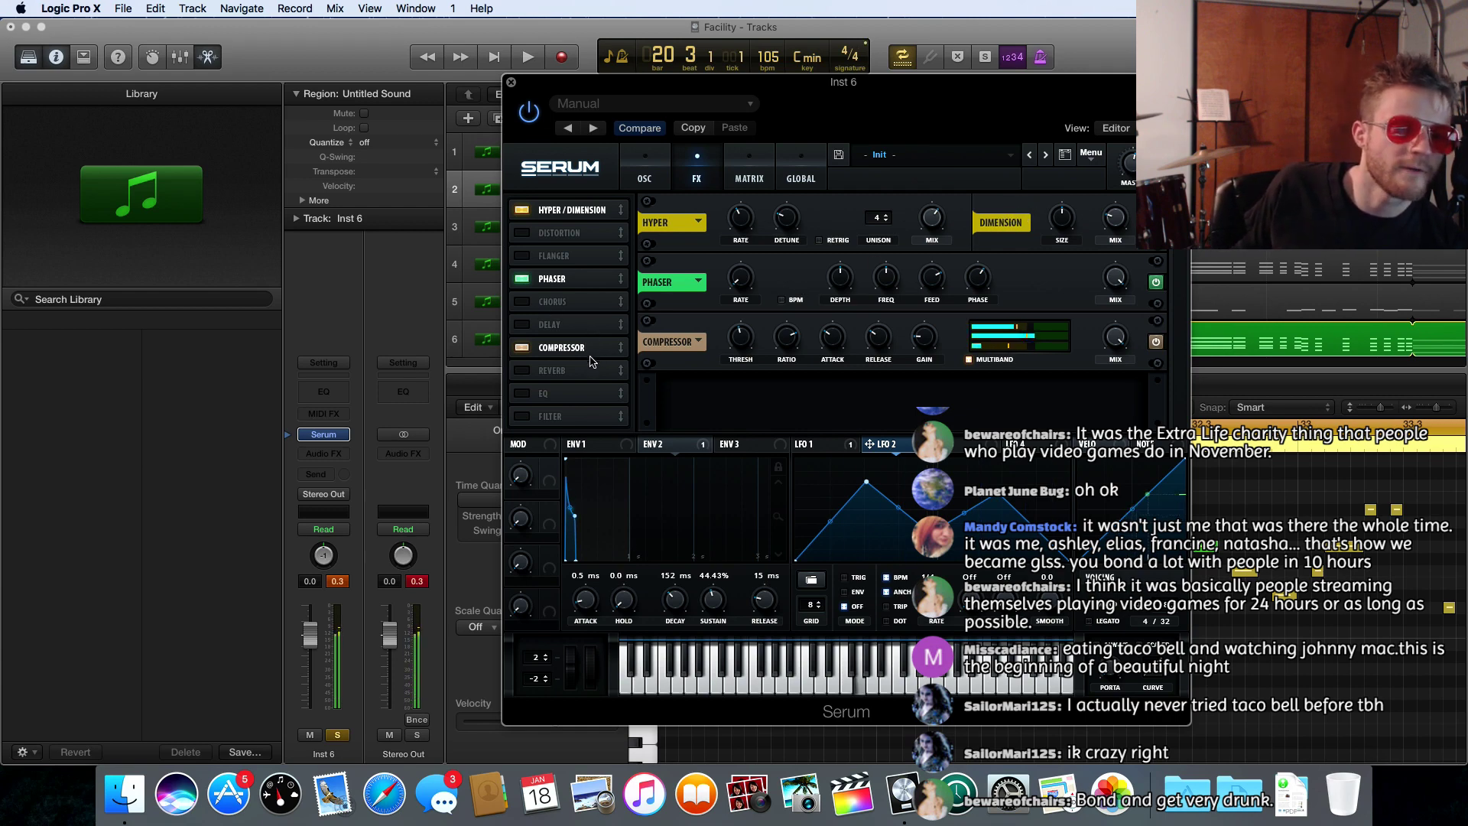
- Turn on the Reverb effect in the effects rack and adjust its decay
left_click(530, 372)
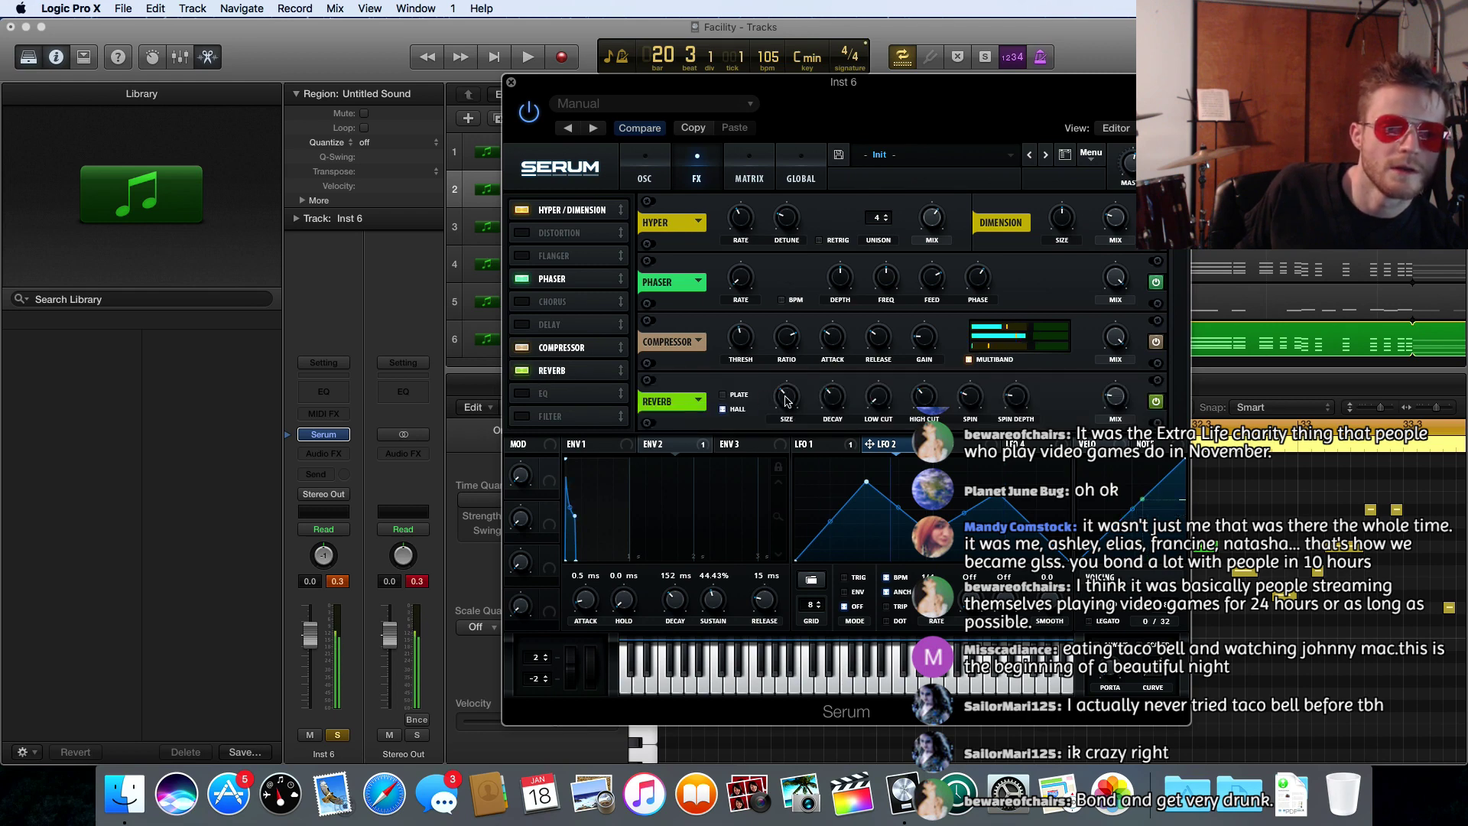
mouse_move(835, 378)
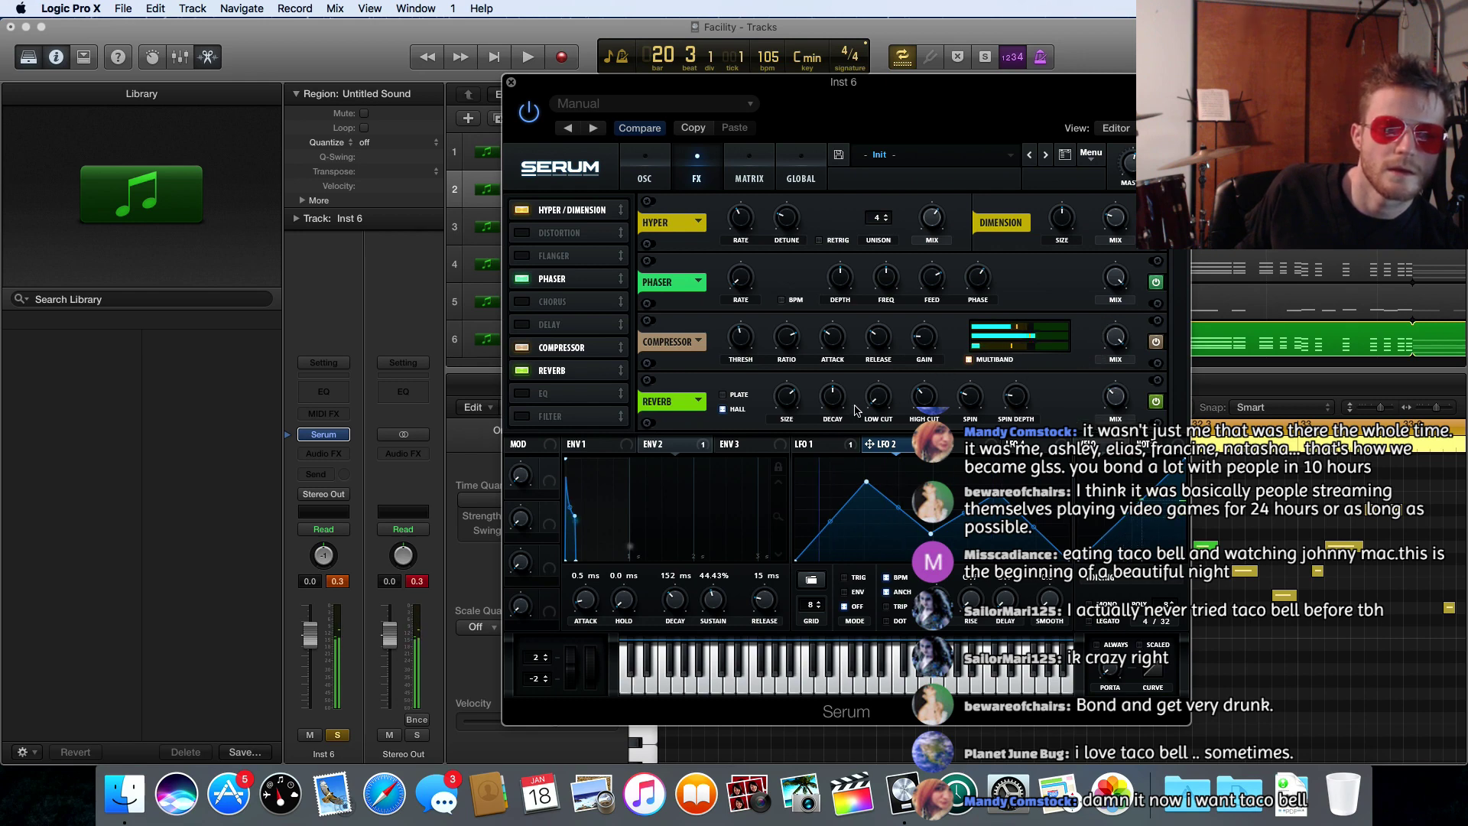
left_click_drag(833, 400, 839, 389)
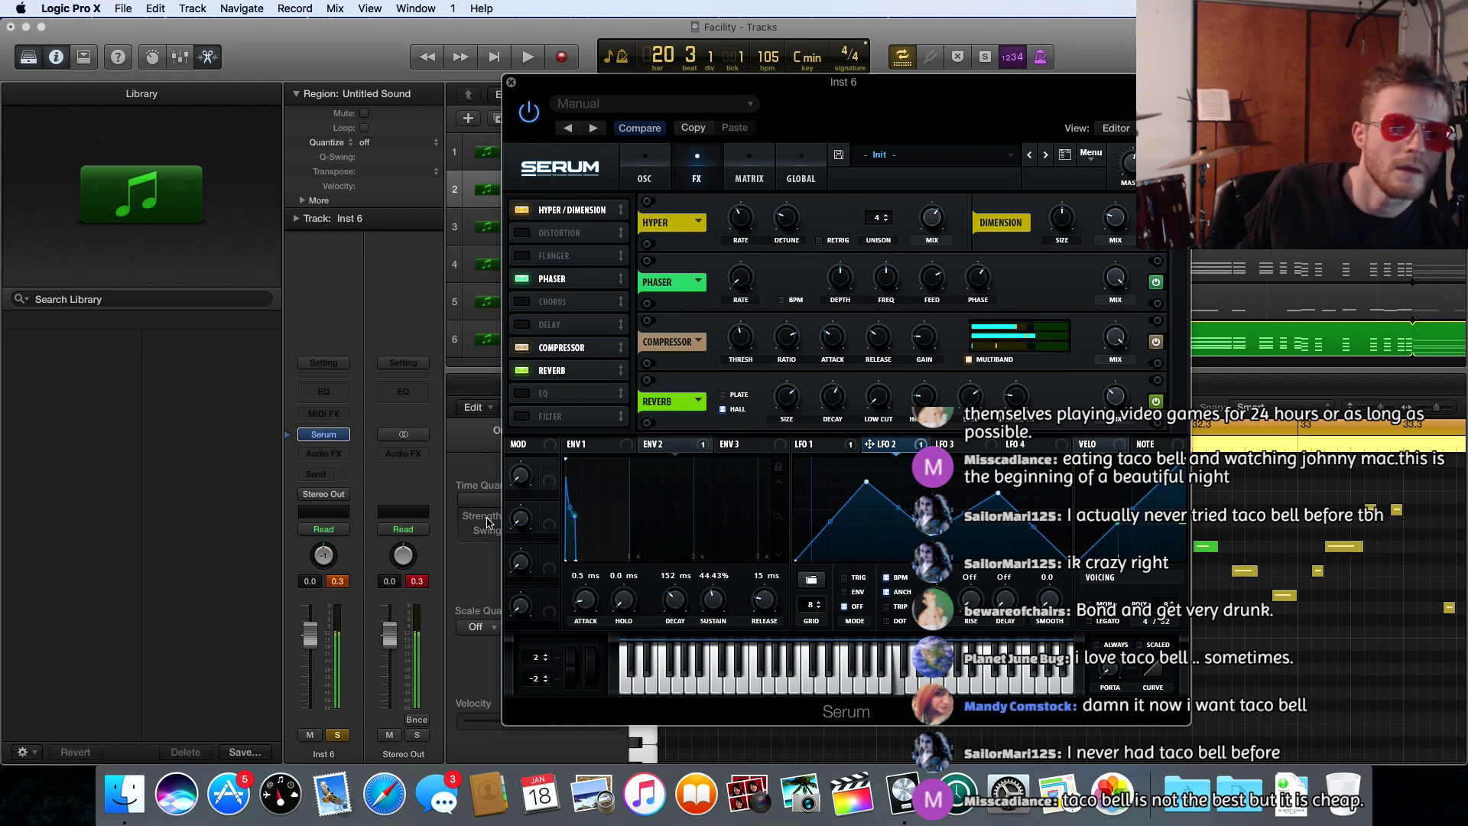
- Turn on the Delay, place it after the Compressor, set its right time to 1/8 dotted and adjust its feedback
left_click(523, 325)
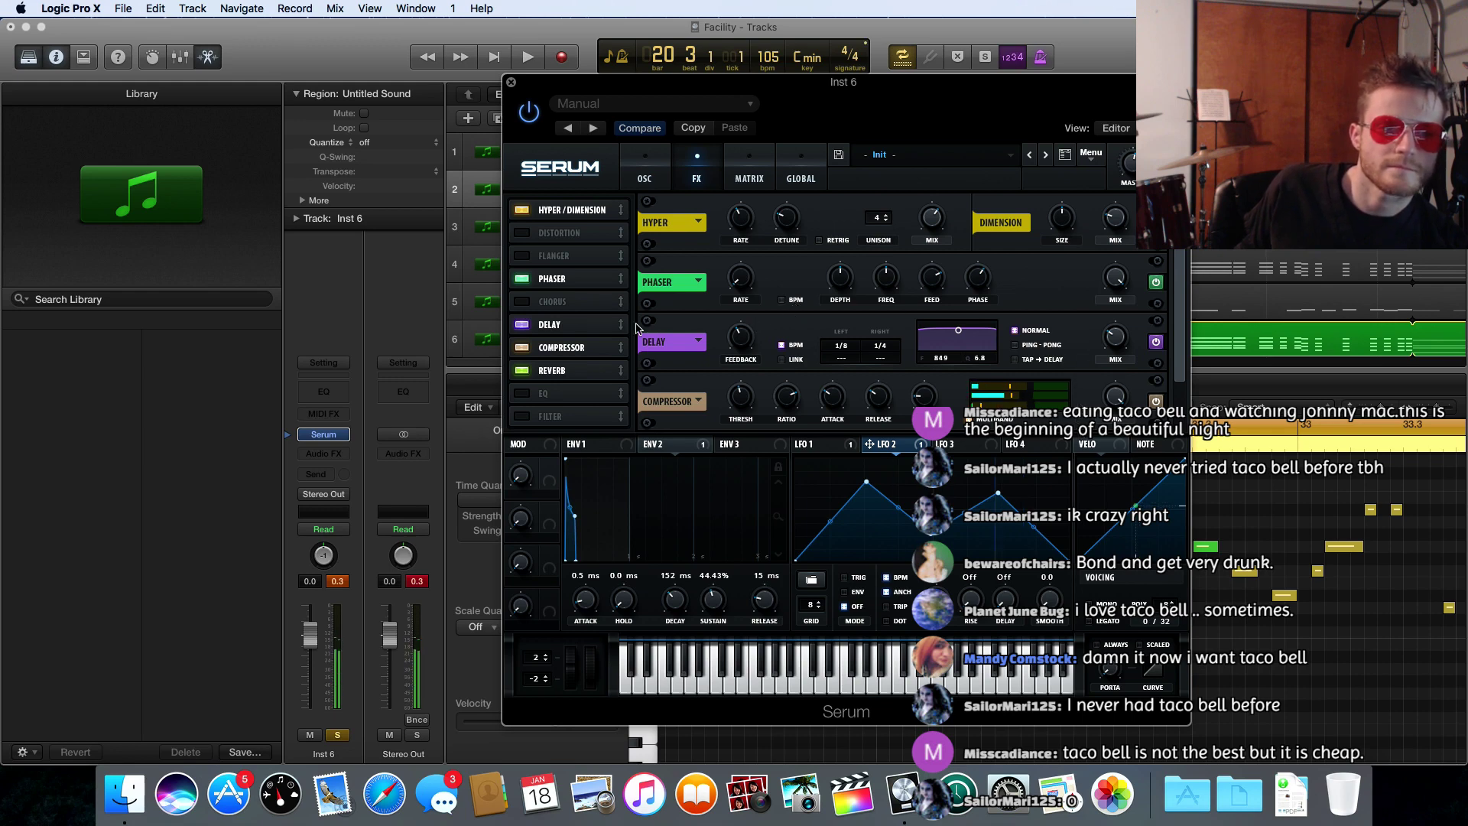
scroll(635, 327, "down", 1)
left_click_drag(621, 324, 615, 347)
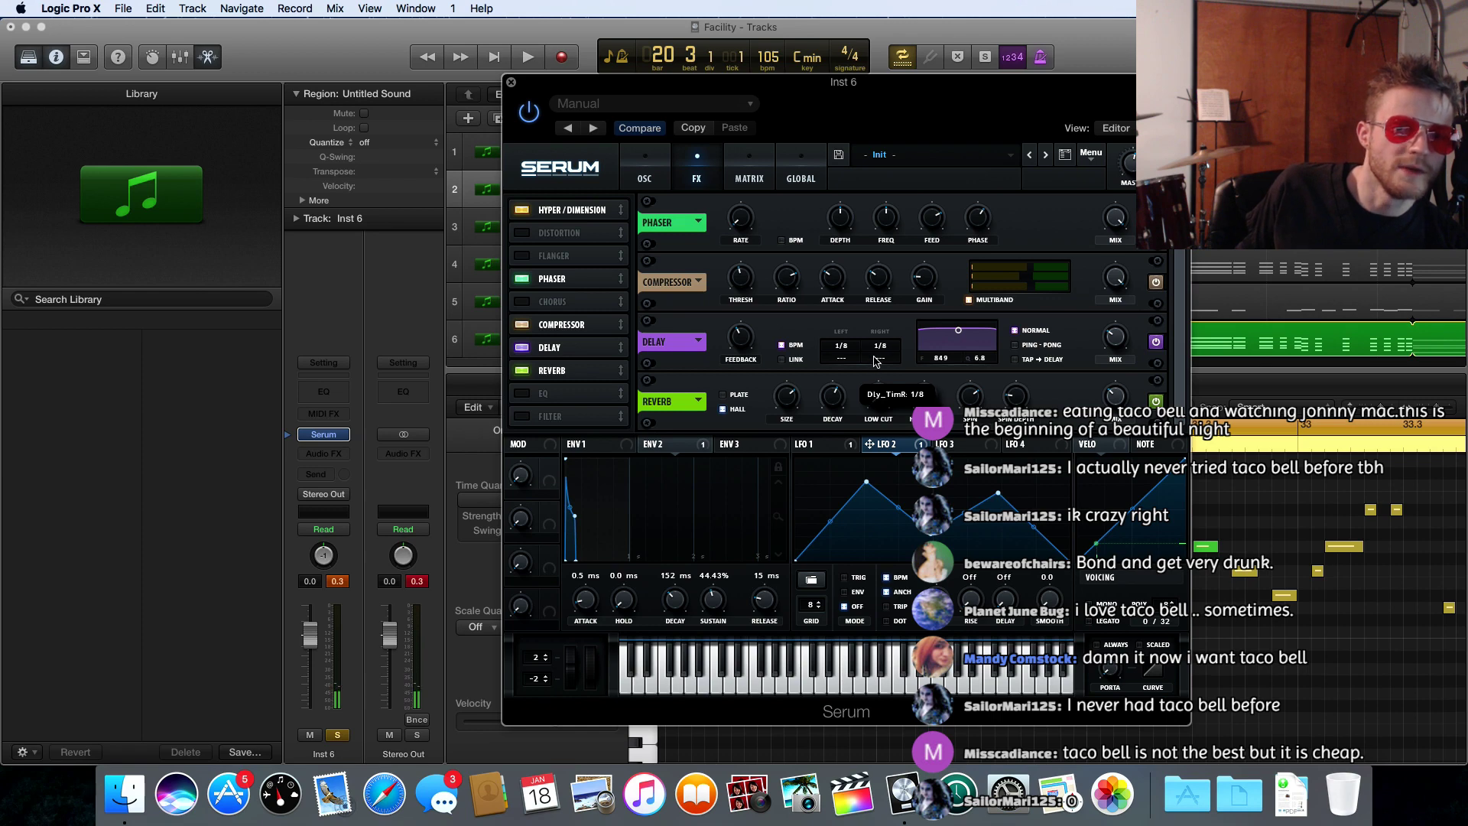
left_click_drag(879, 363, 878, 328)
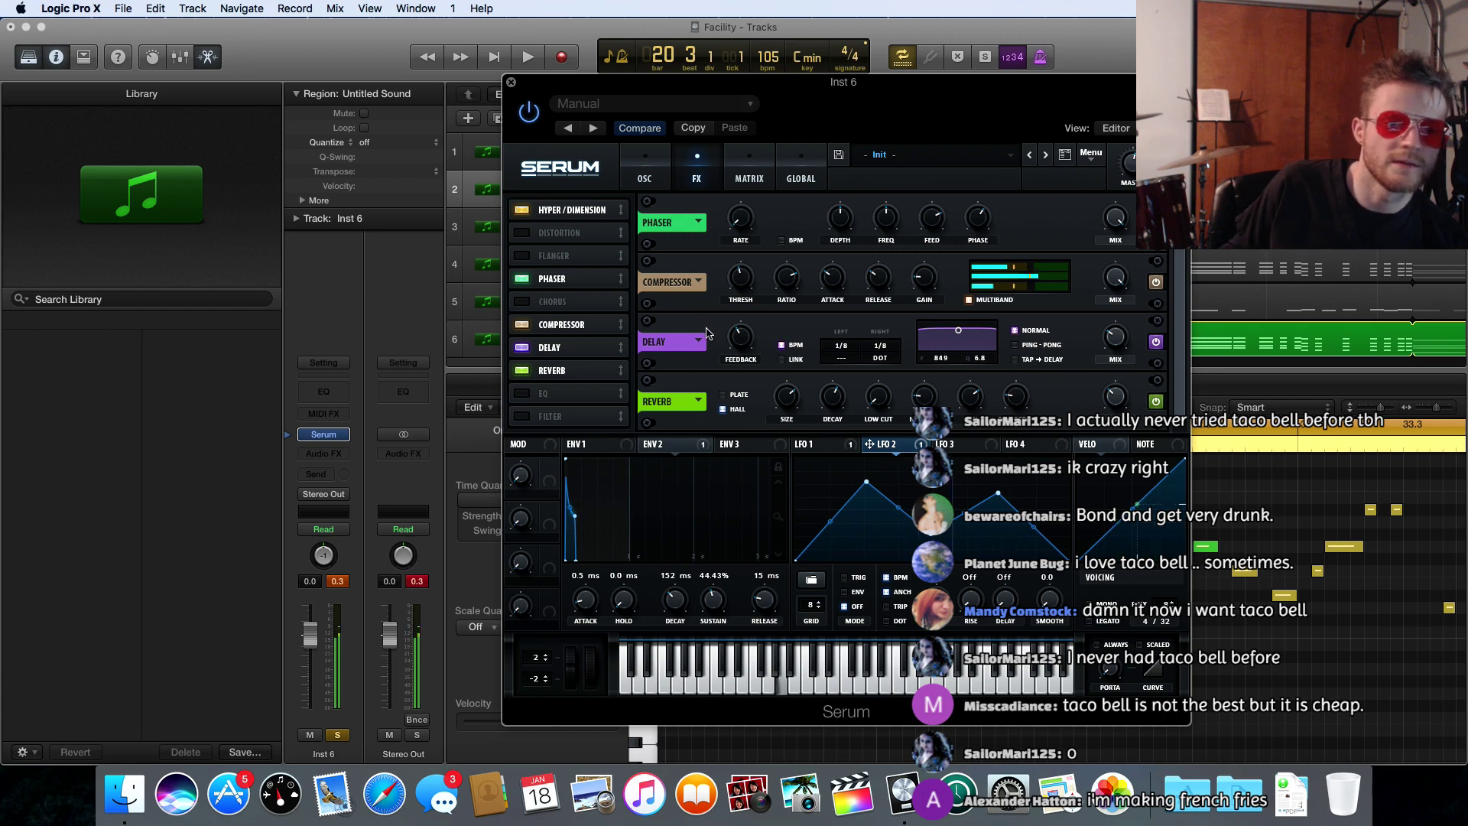
left_click_drag(741, 339, 732, 319)
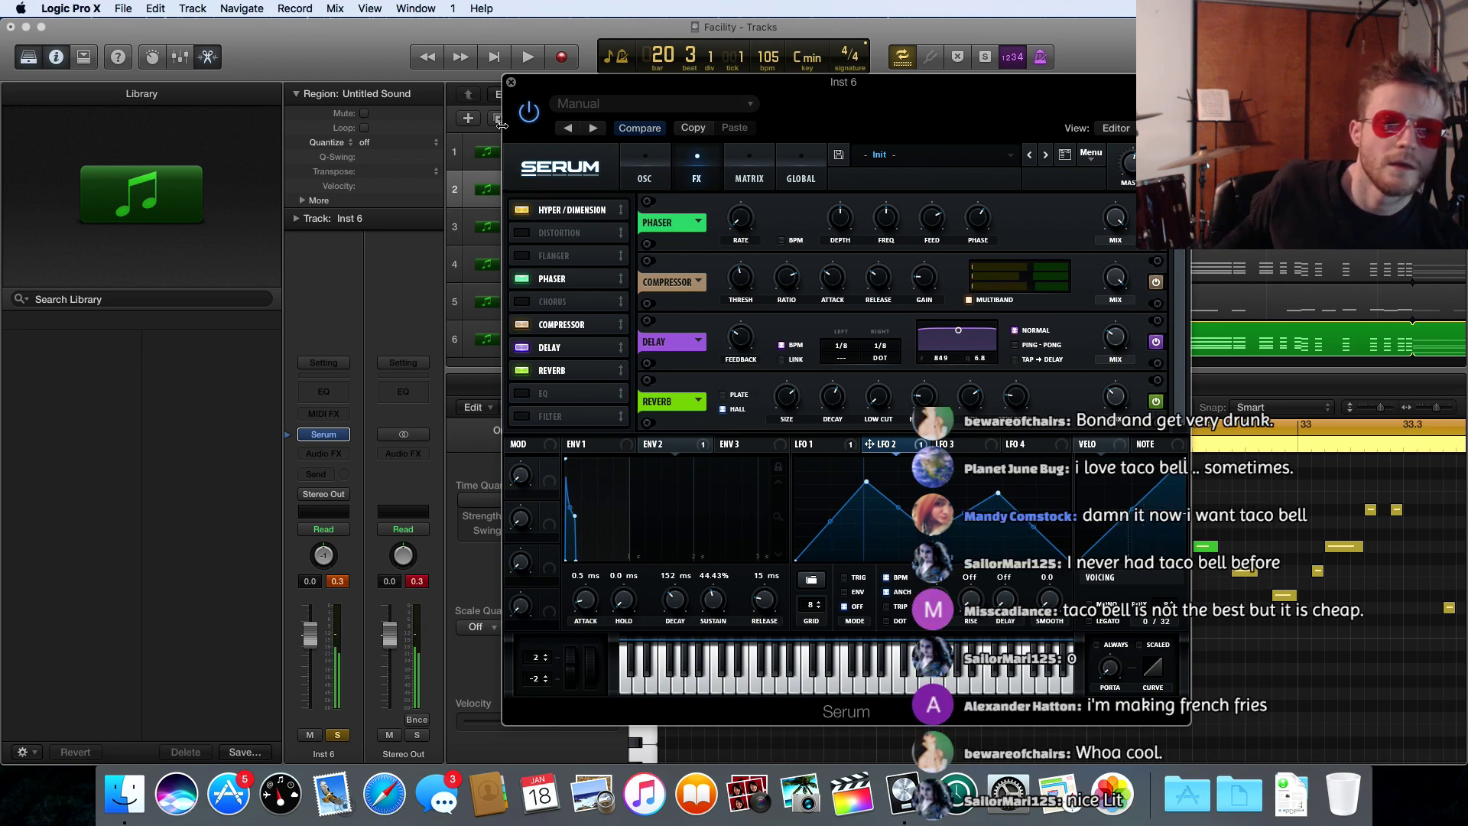
- Close Serum, leave only the Inst 6 track soloed and play the cycled section
left_click(511, 82)
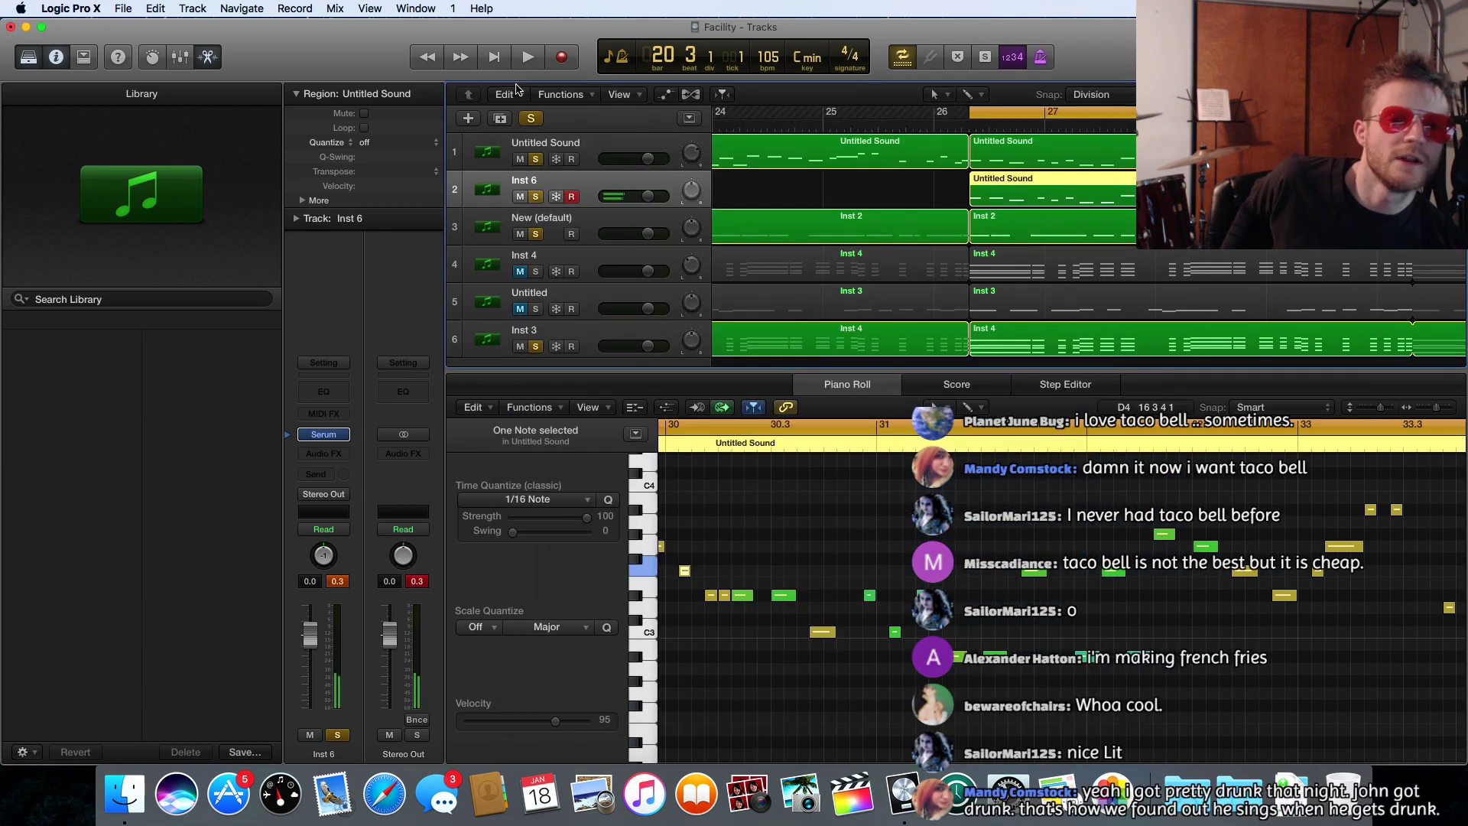
scroll(909, 212, "right", 1)
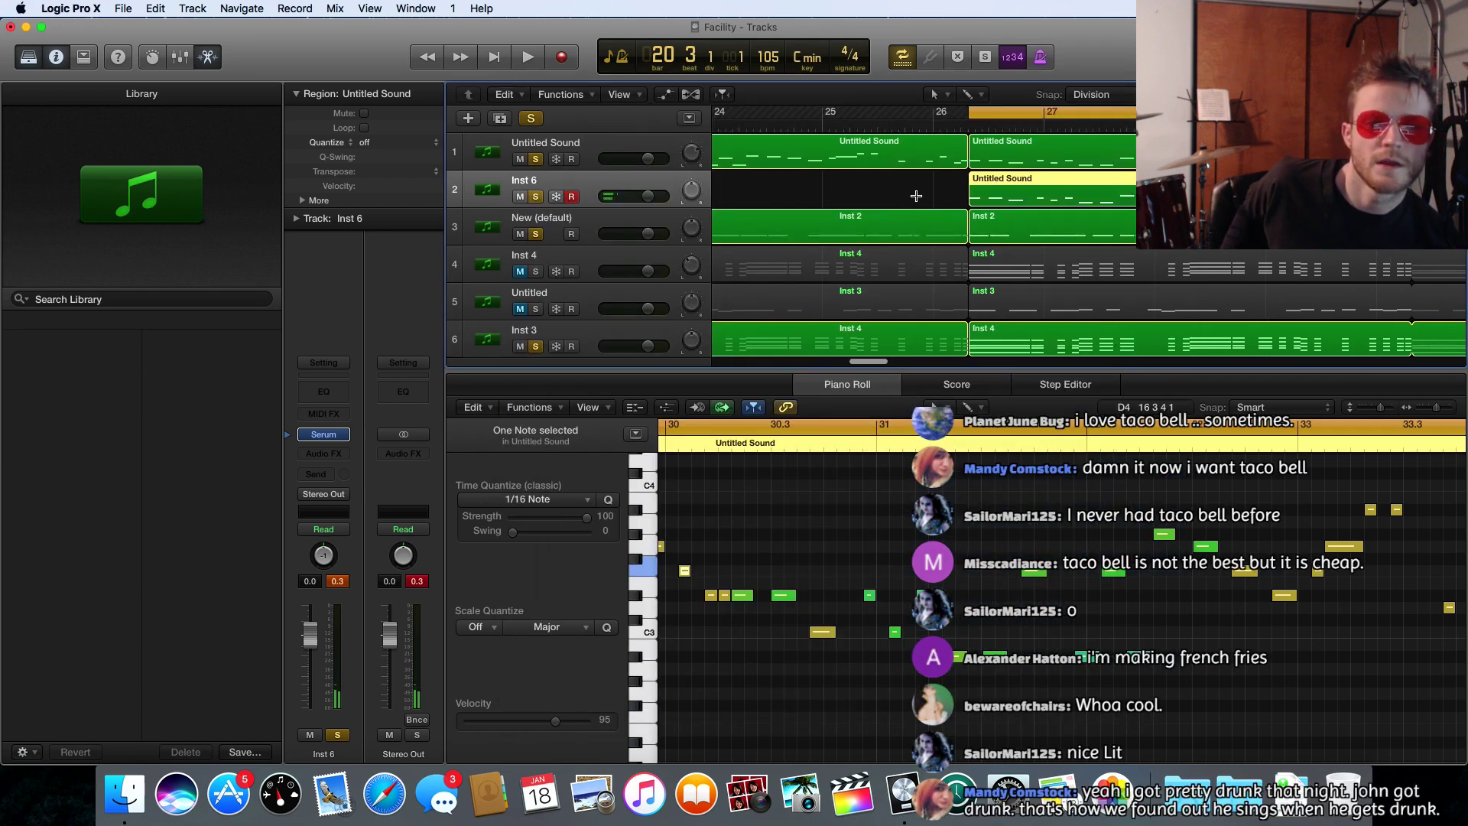
left_click(914, 194)
left_click(536, 234)
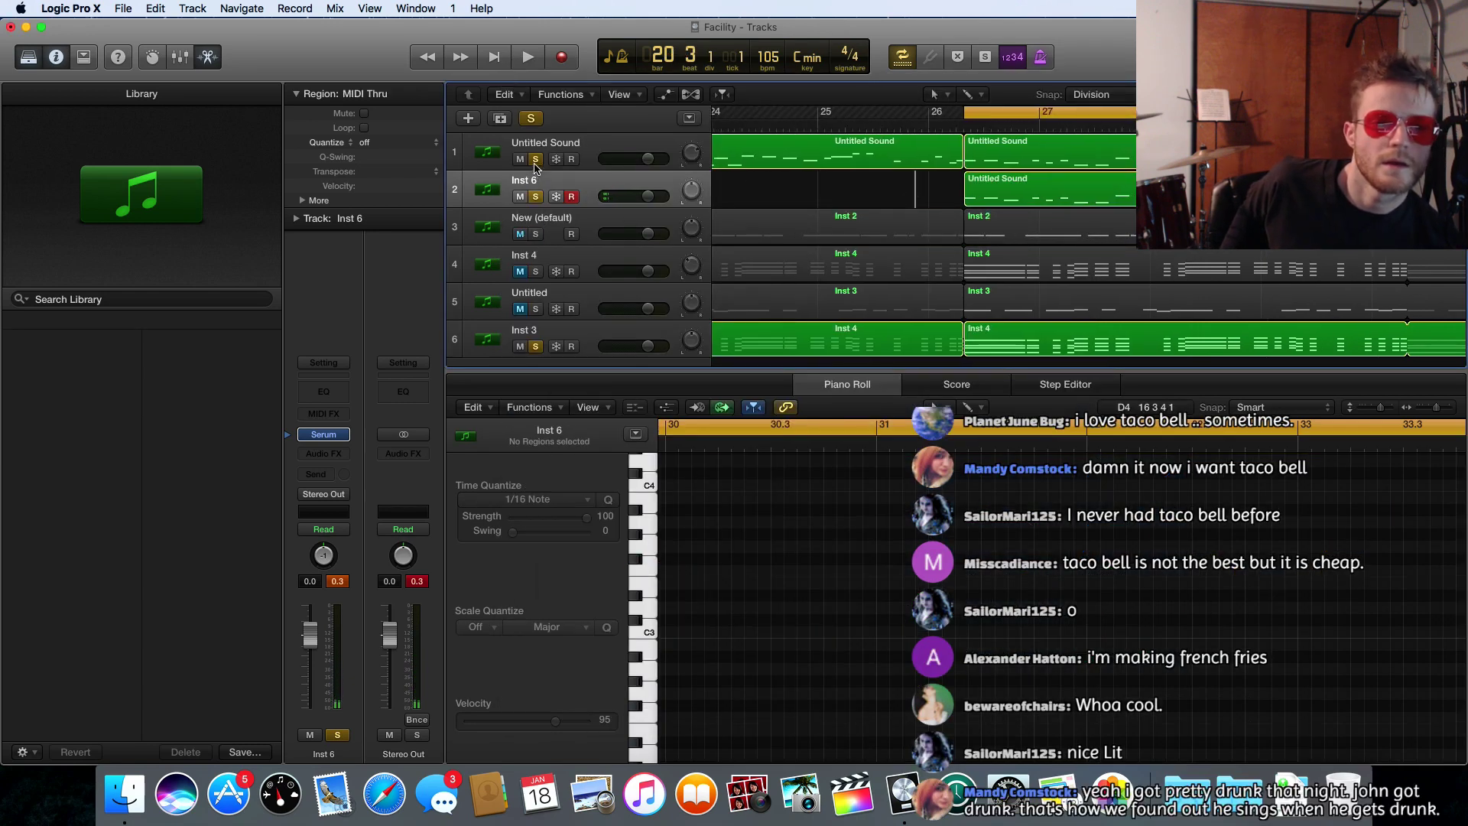
left_click(536, 159)
left_click(535, 347)
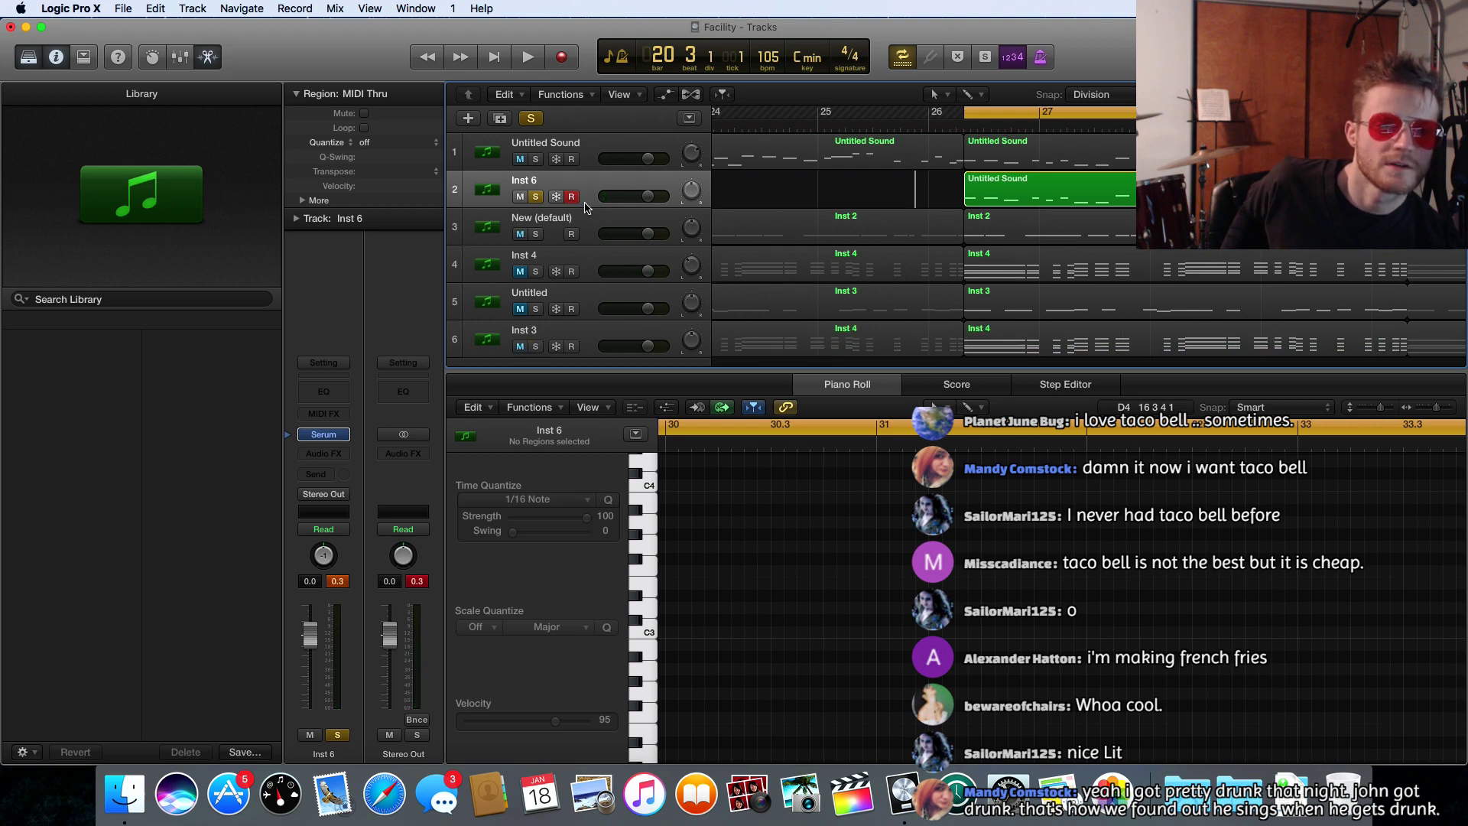
key("space")
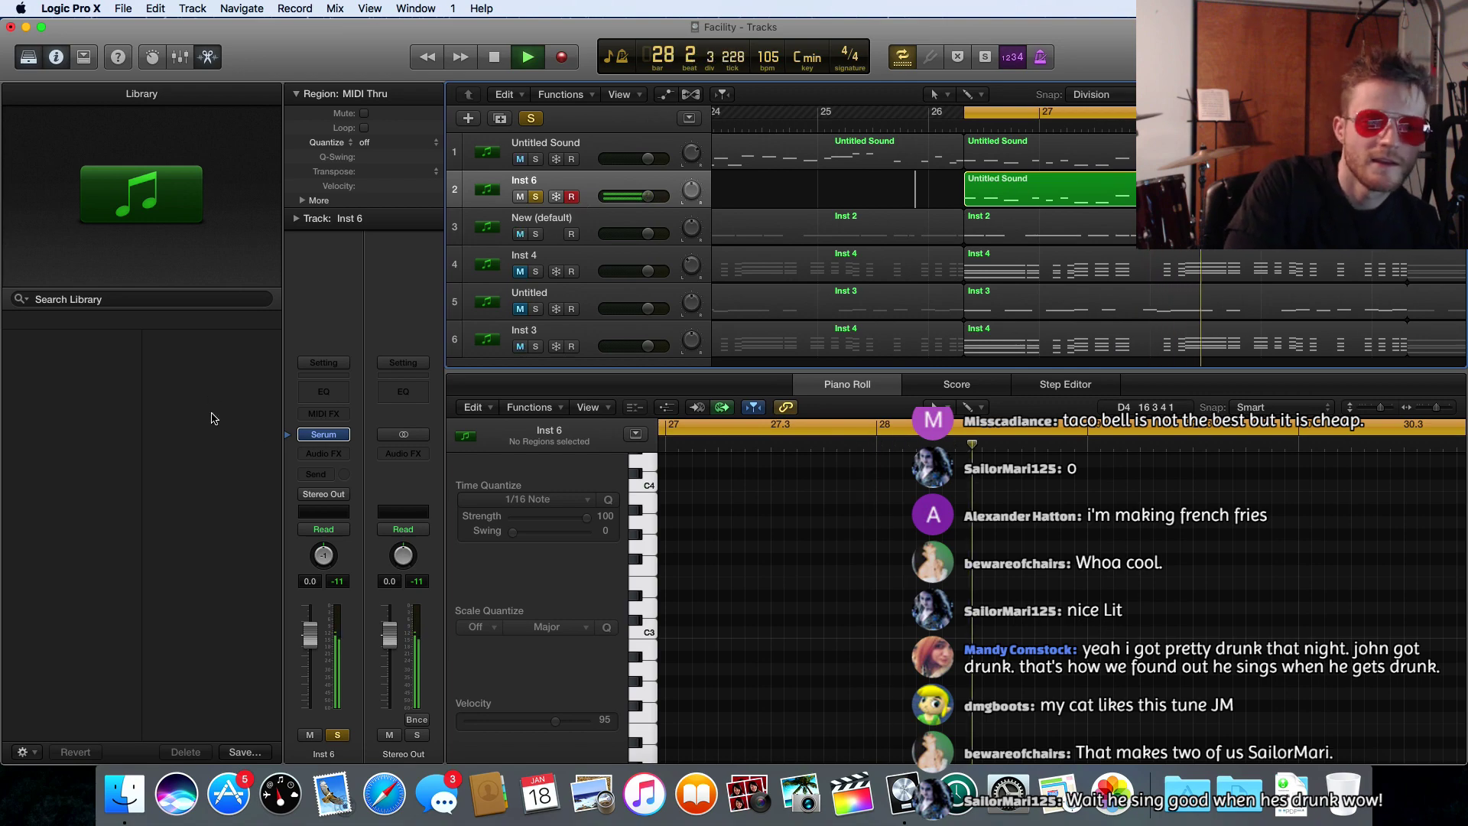
- Reopen Serum on Inst 6, select LFO 1 and adjust oscillator A's wavetable position
left_click(324, 433)
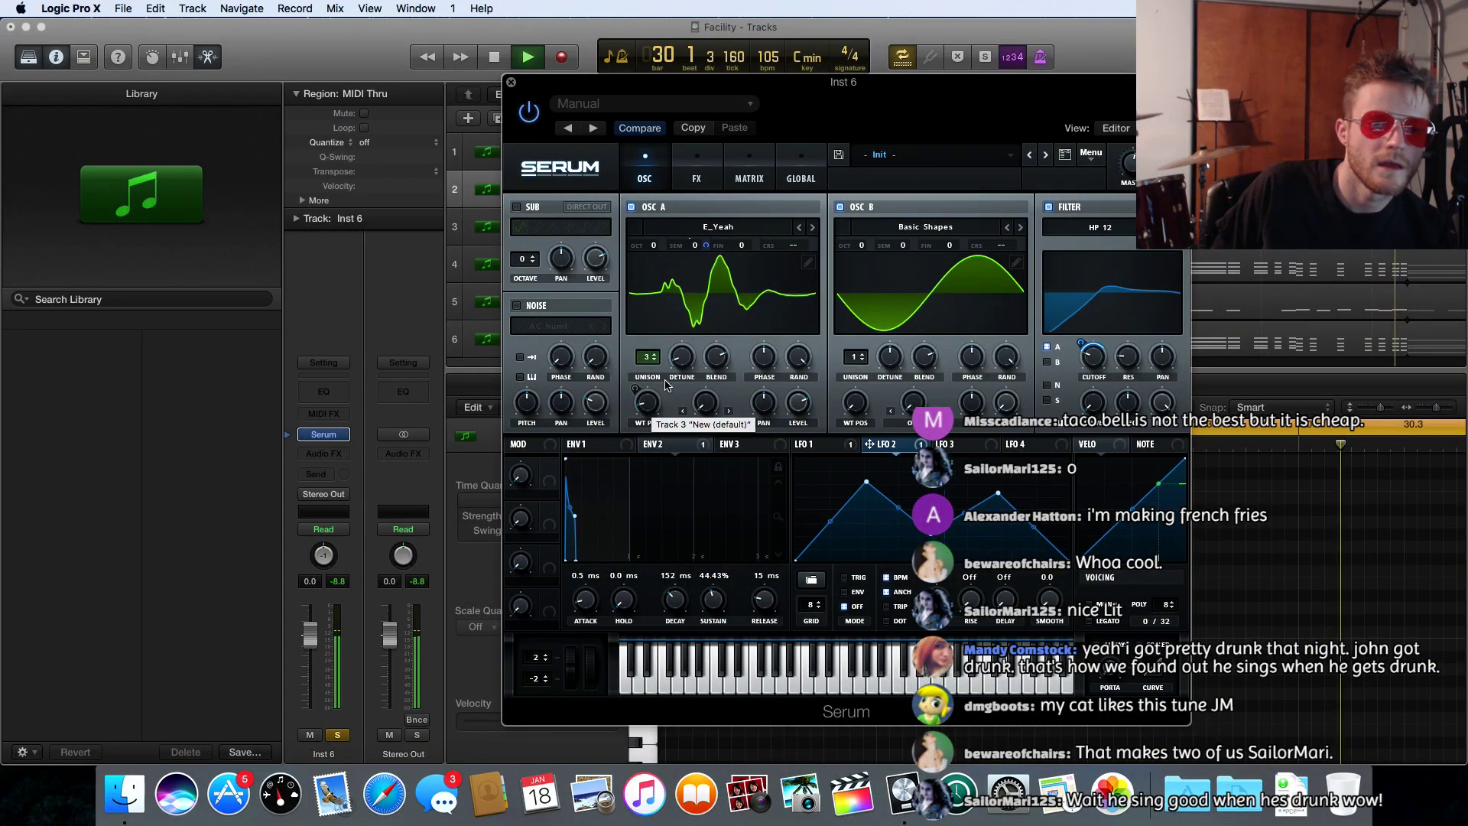
mouse_move(646, 398)
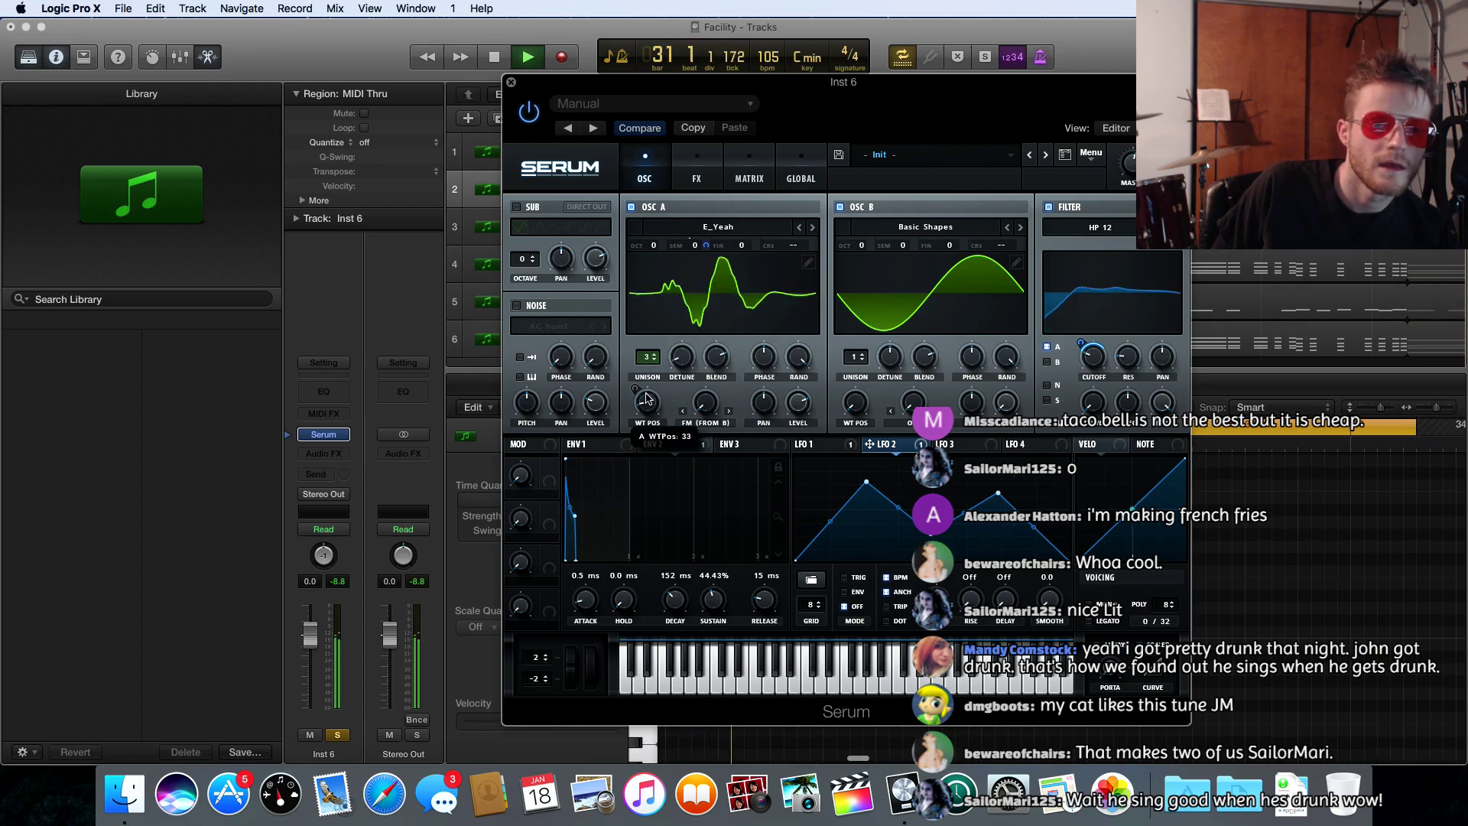
left_click(815, 445)
left_click_drag(641, 403, 649, 350)
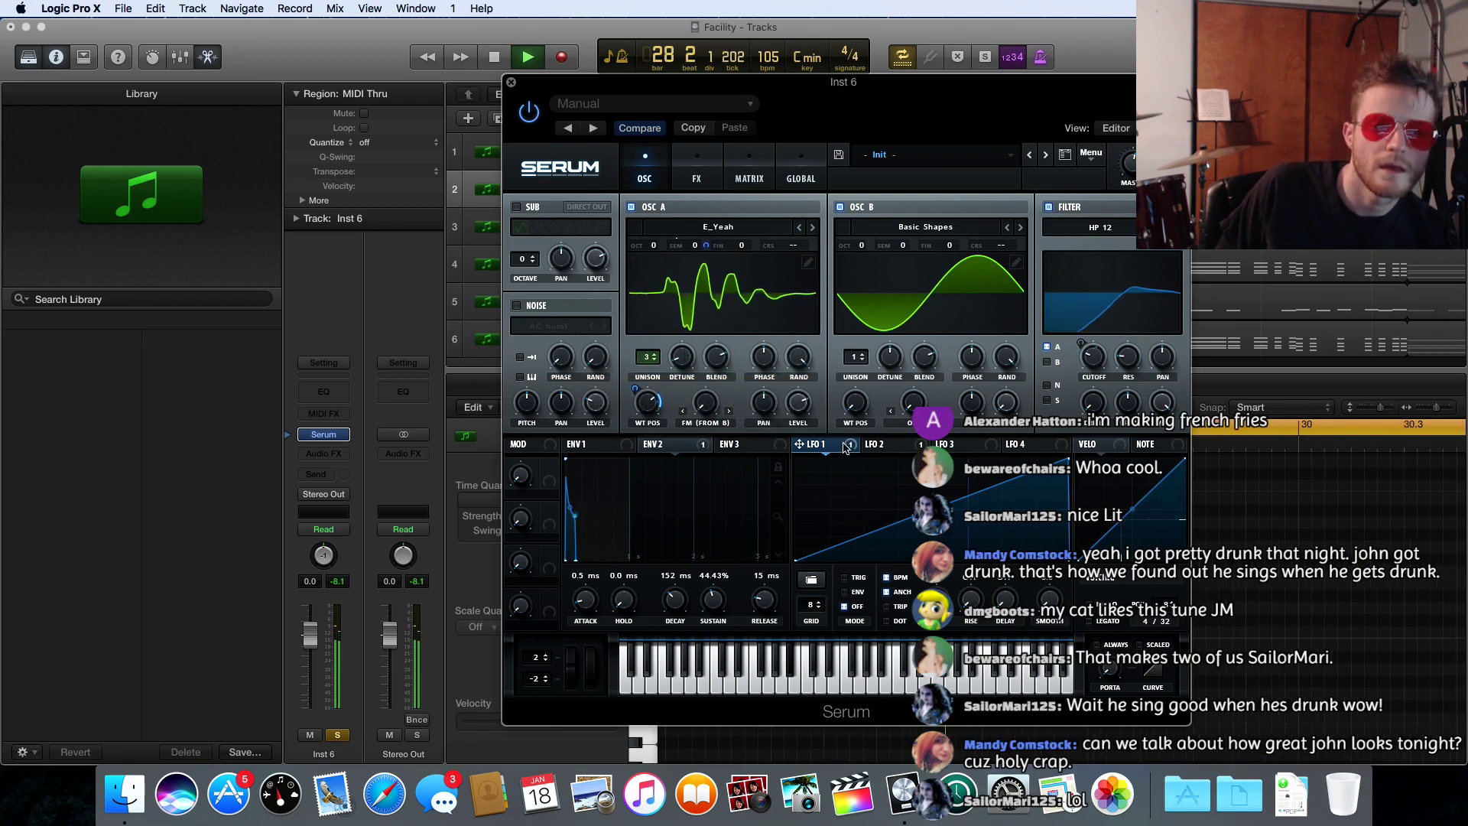
- Bend LFO 2's straight segments into curves, shorten Envelope 2's decay to 102 ms and close Serum
left_click(879, 444)
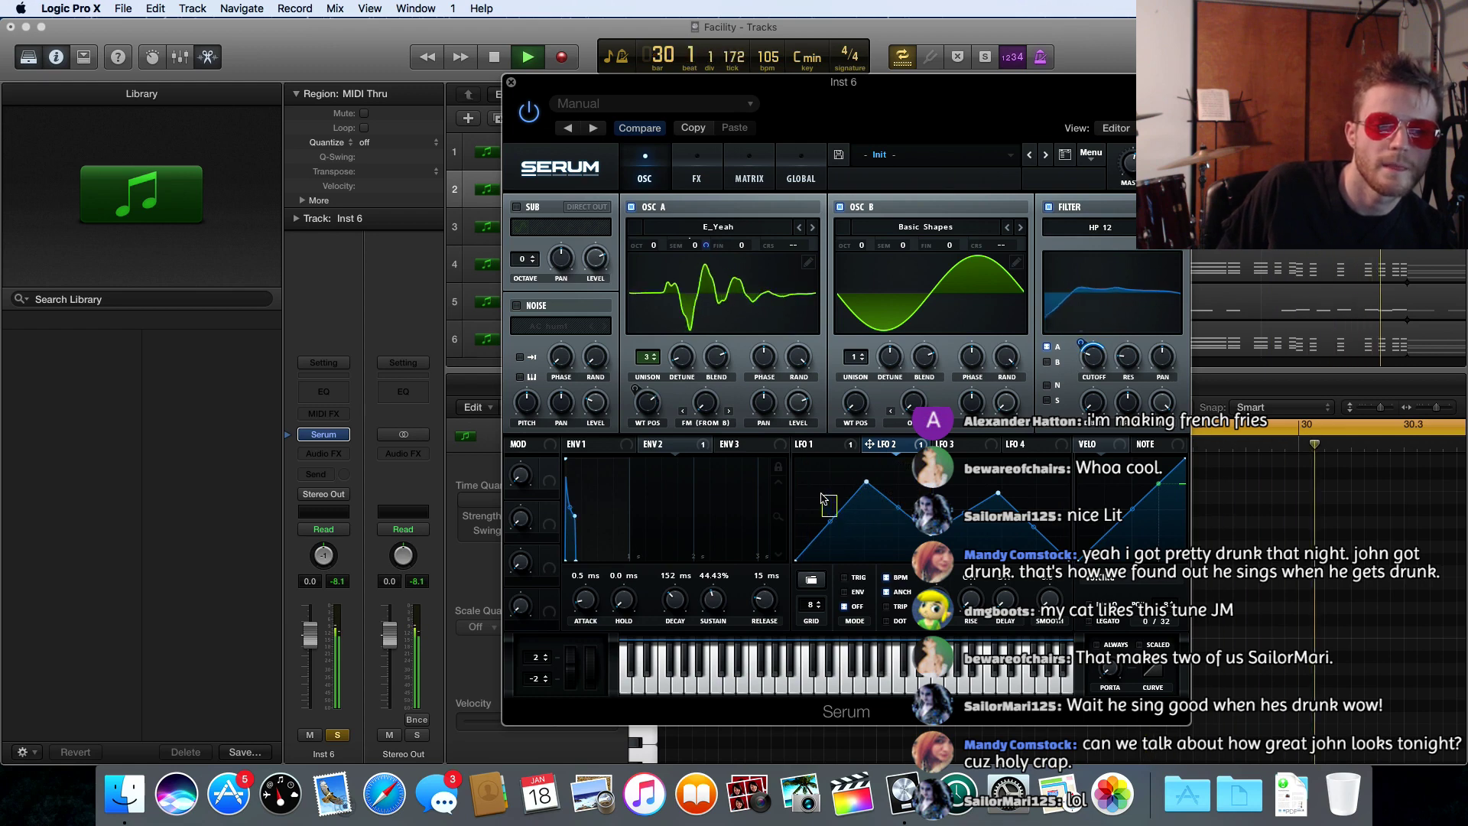
left_click_drag(828, 525, 818, 502)
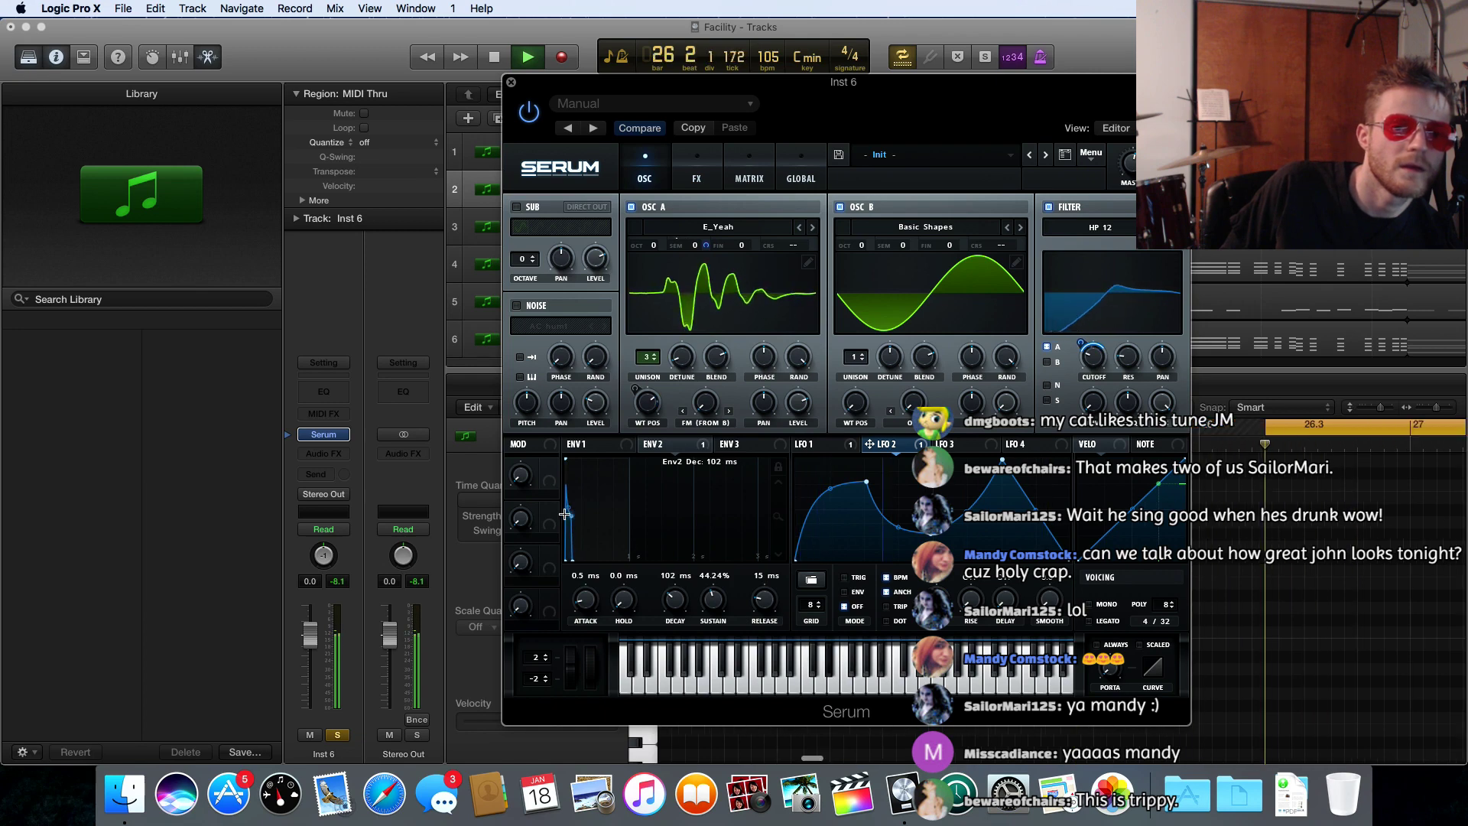
left_click(511, 82)
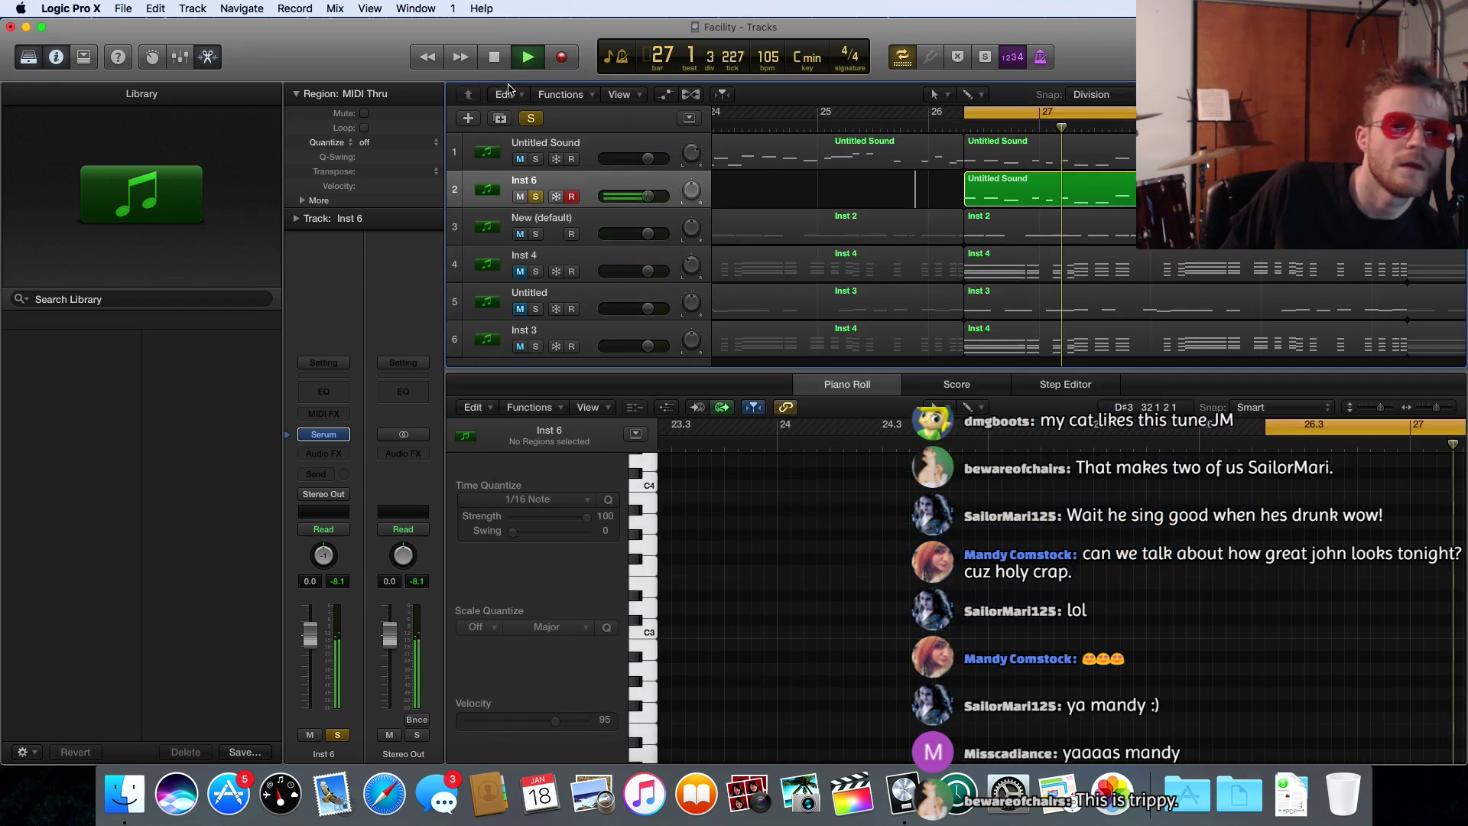
- Turn off solo on Inst 6 to hear the mix and pan the track to -17
left_click(535, 198)
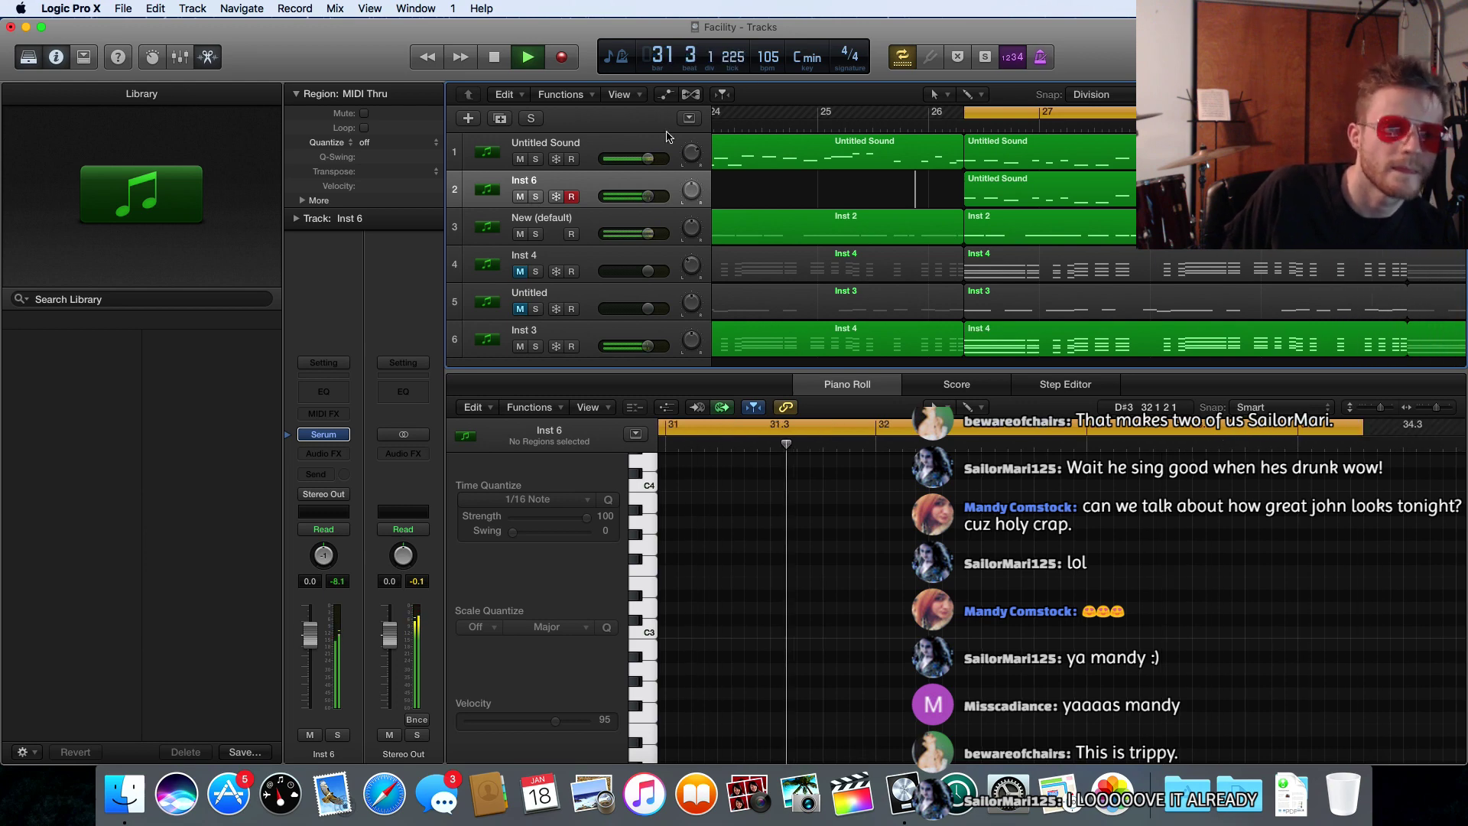
left_click_drag(691, 189, 691, 210)
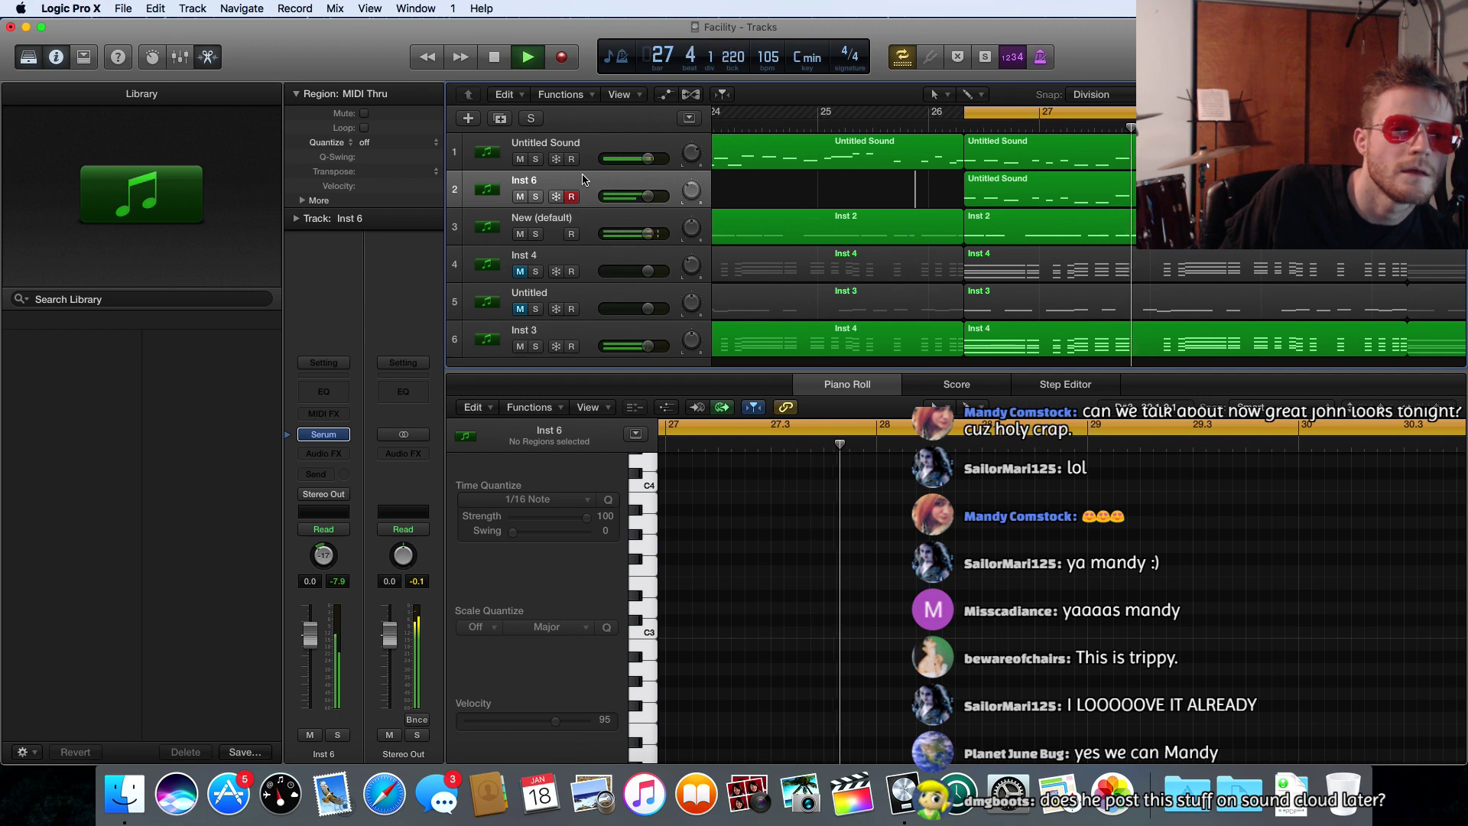
- Reopen Serum on Inst 6 and remove all modulators from oscillator A's semitone control
left_click(327, 437)
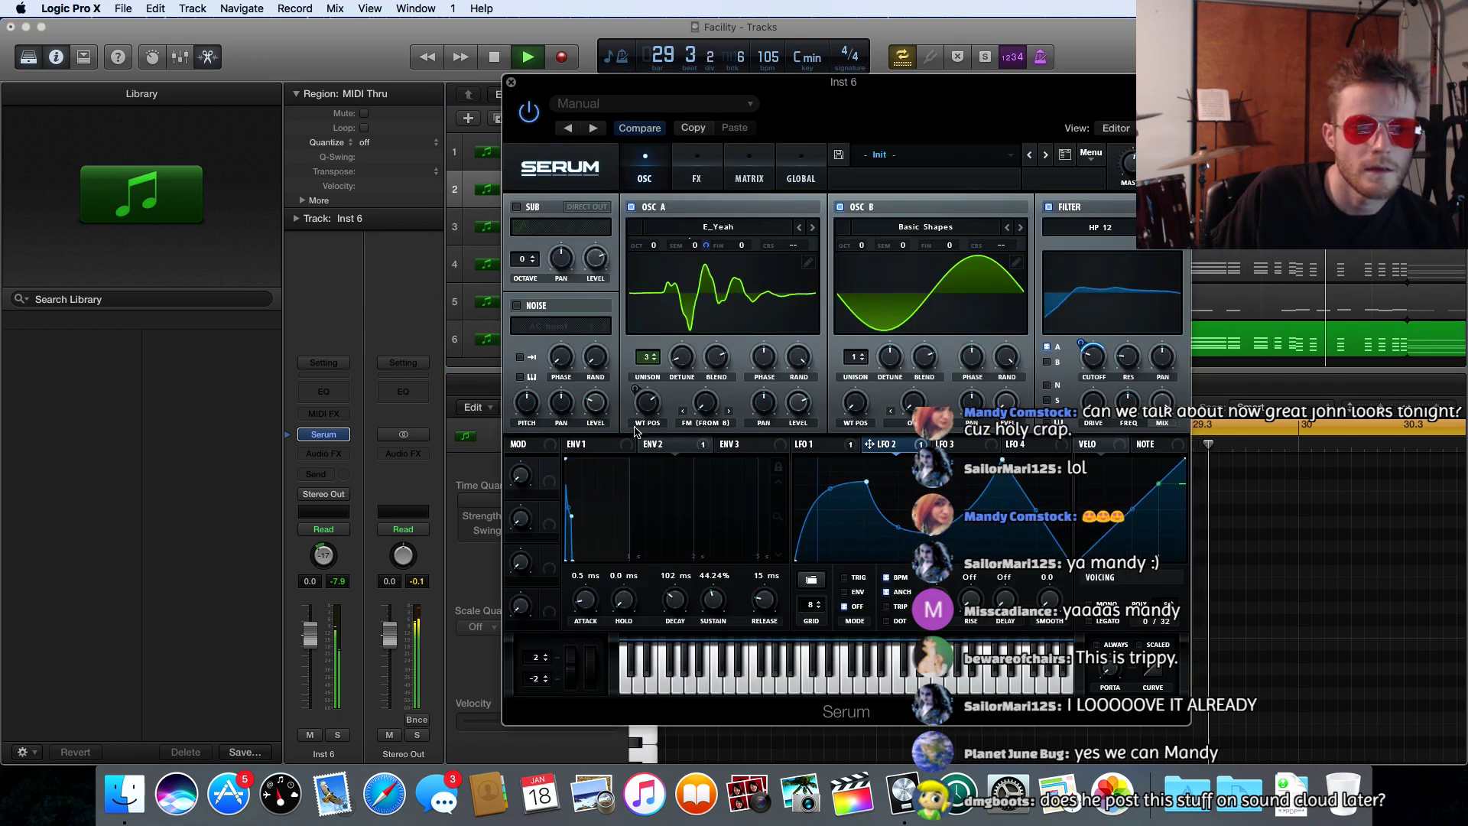
right_click(707, 246)
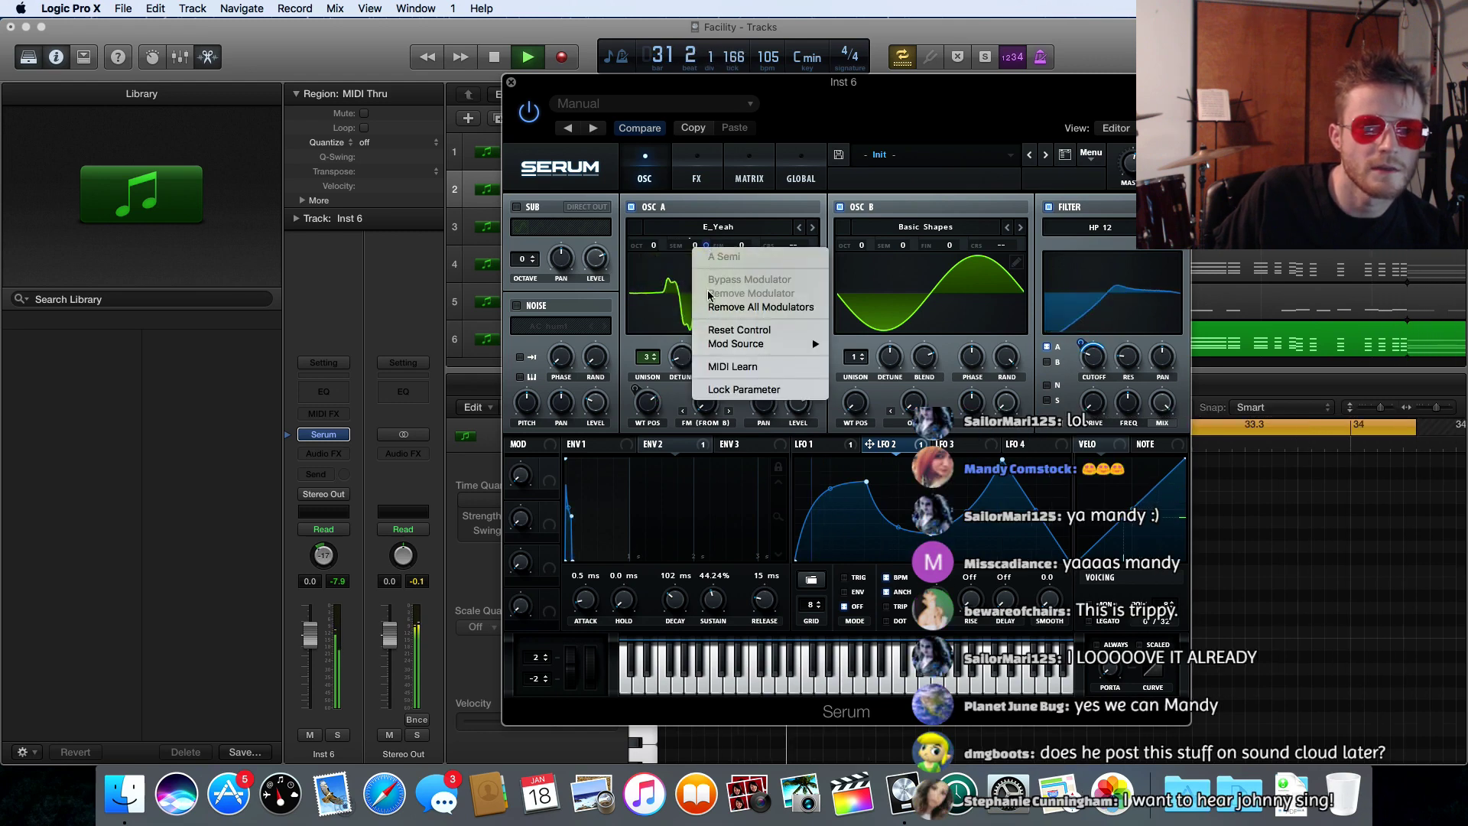
left_click(719, 307)
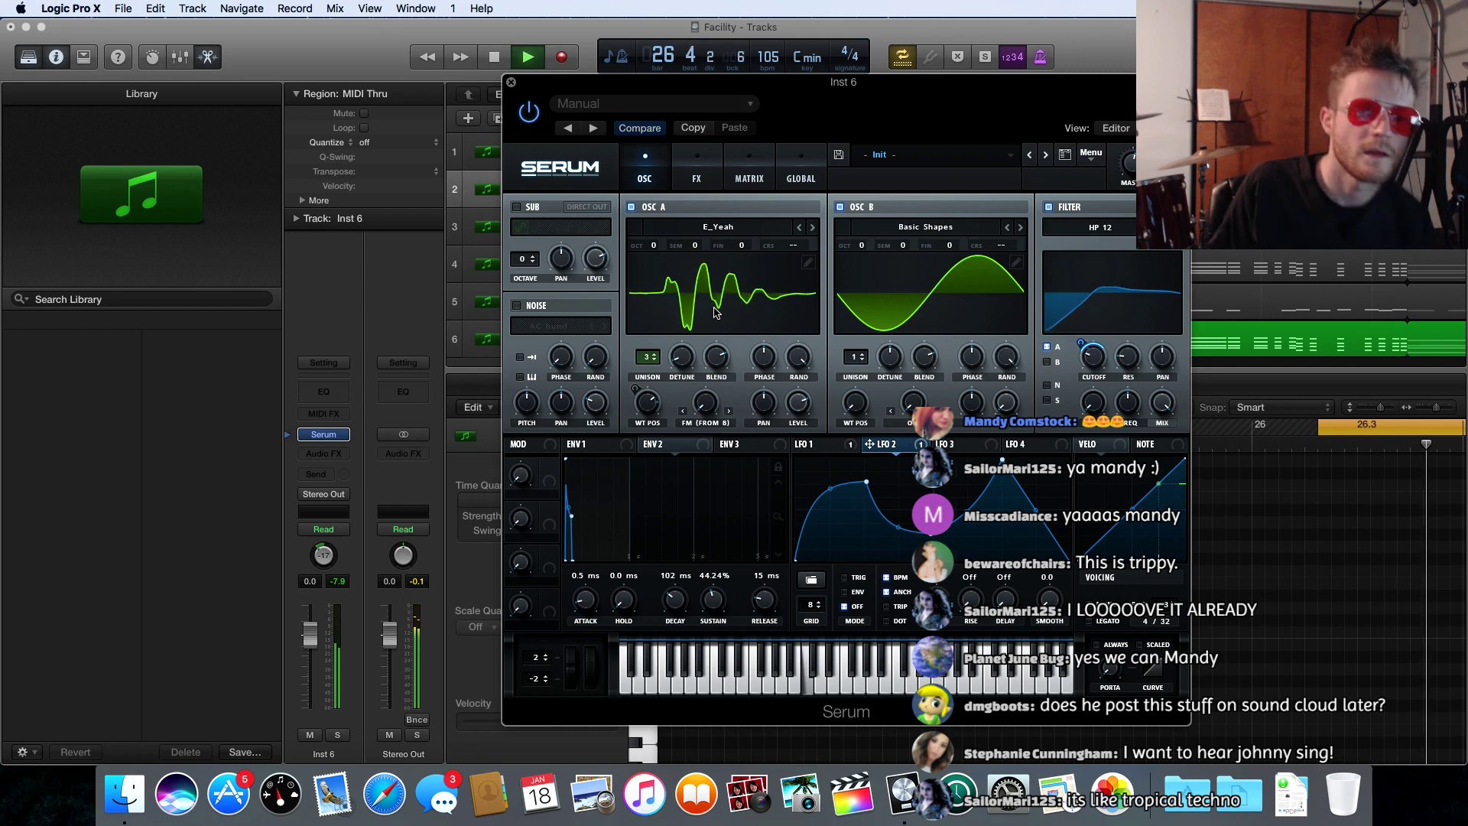
- Select Envelope 1 and raise the Delay feedback in Serum's effects rack
left_click(582, 445)
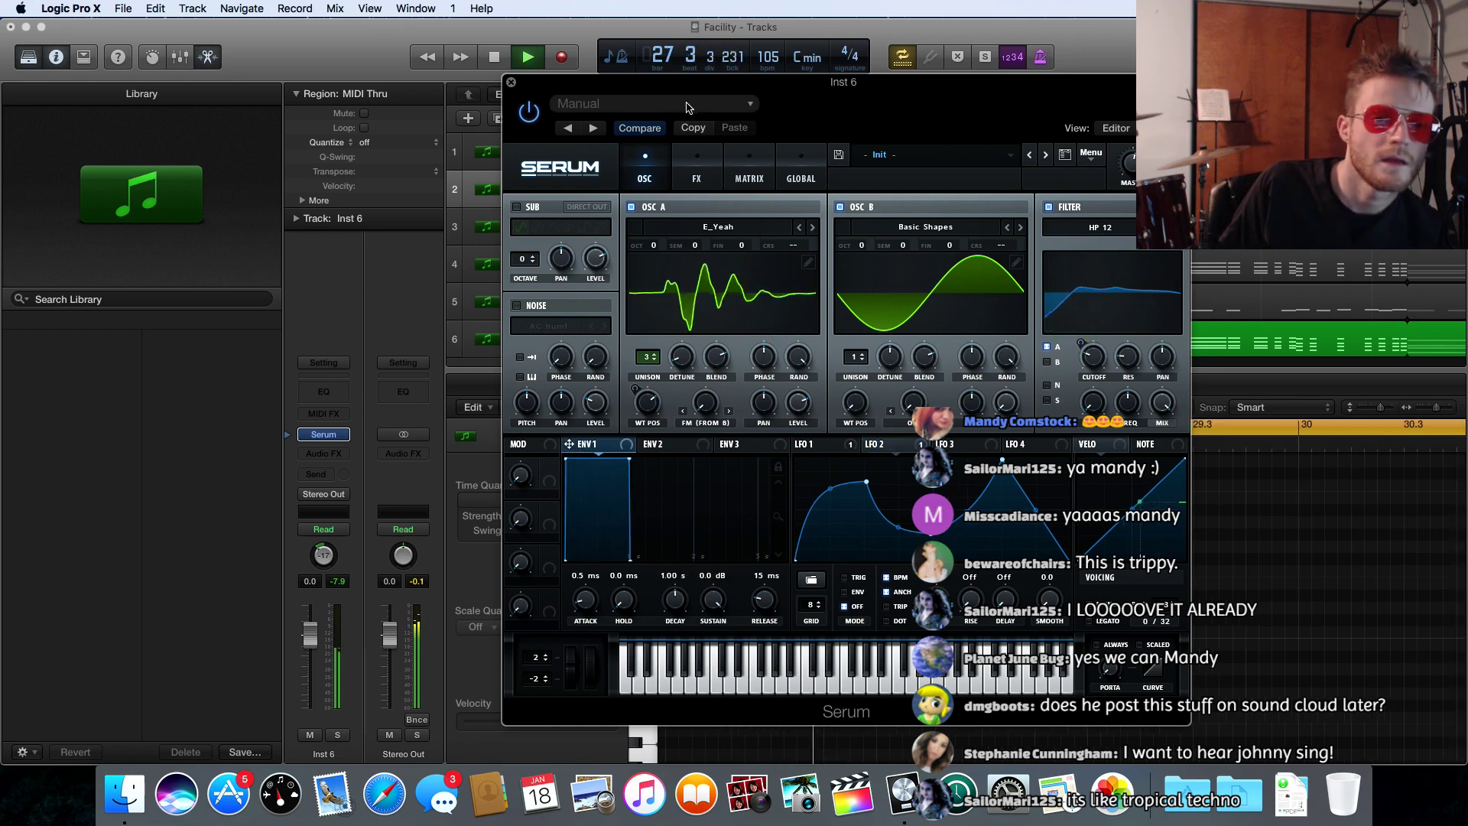
left_click(696, 172)
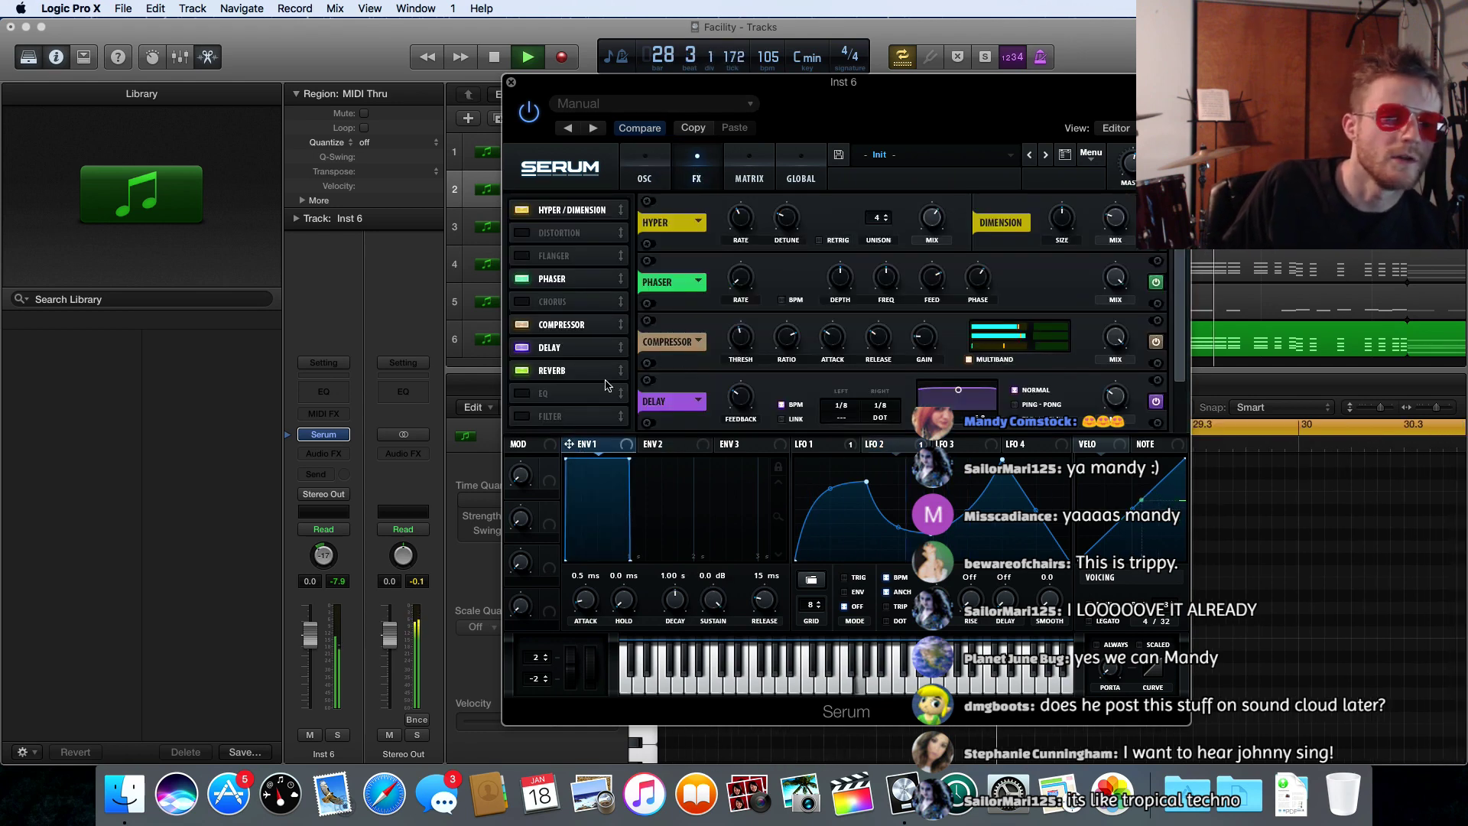
left_click_drag(741, 395, 741, 373)
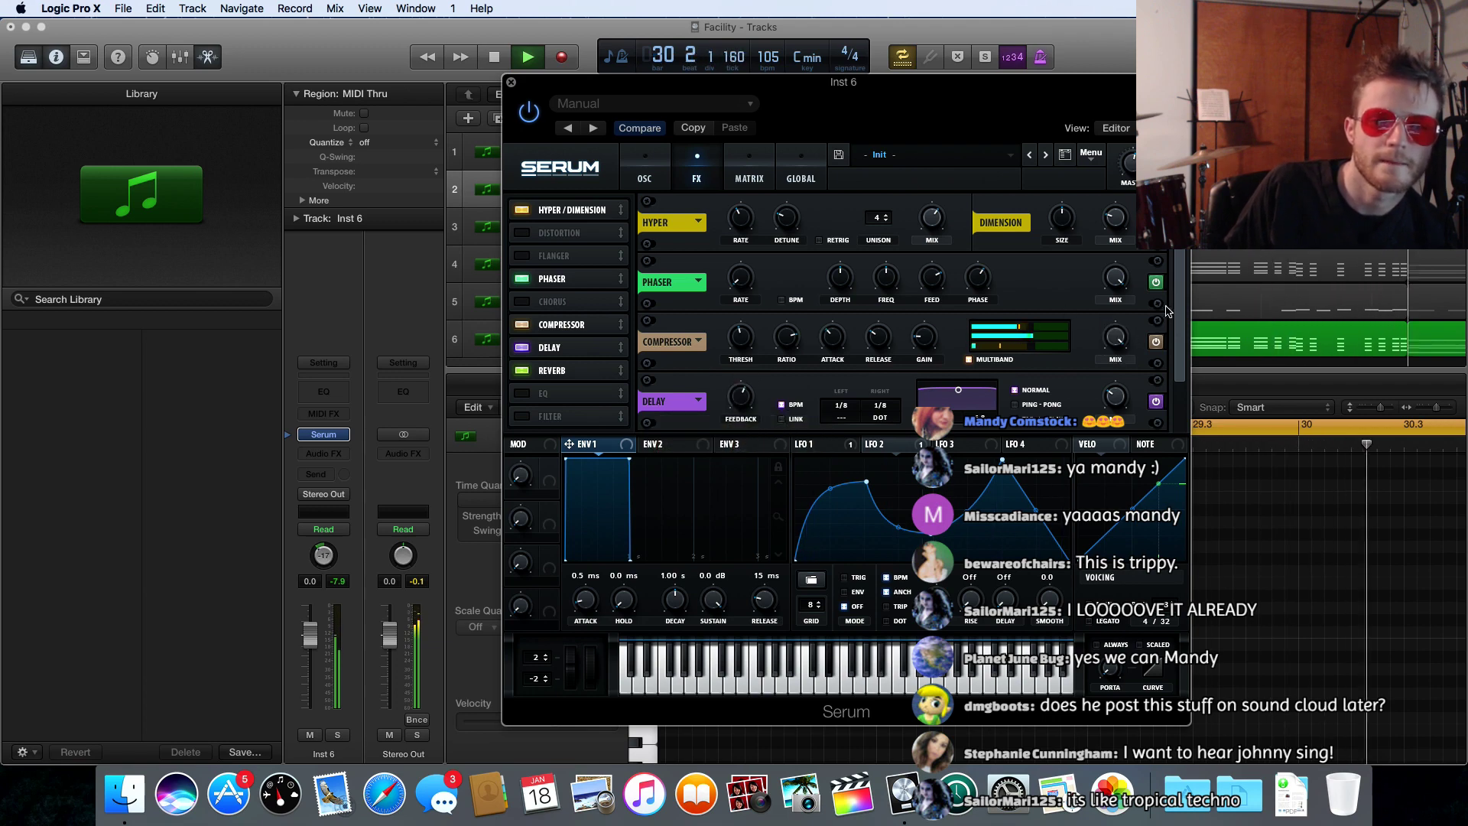
- Look over the remaining modules in Serum's effects rack, close the plug-in and stop playback
scroll(918, 380, "down", 3)
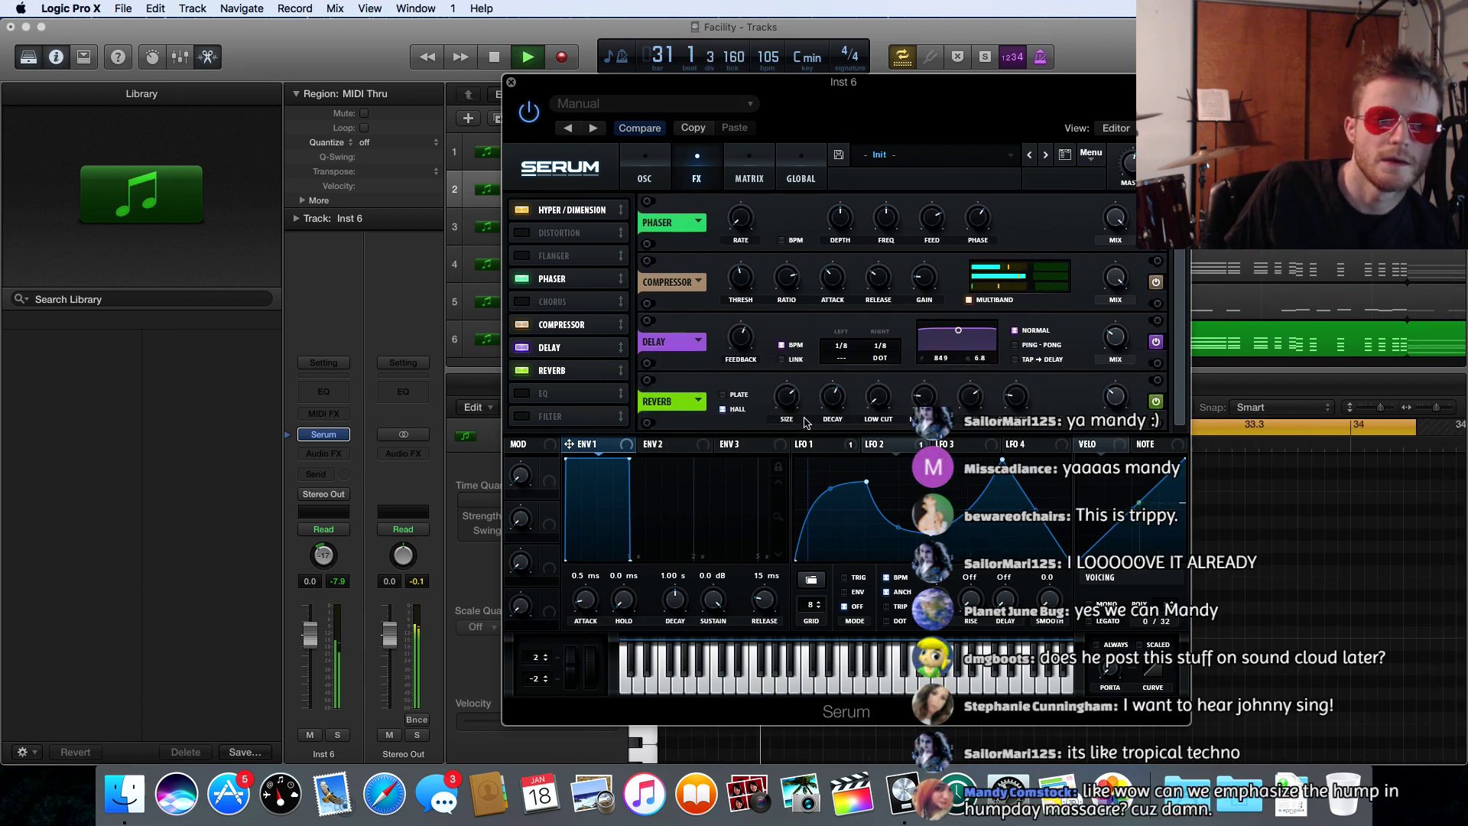
mouse_move(788, 399)
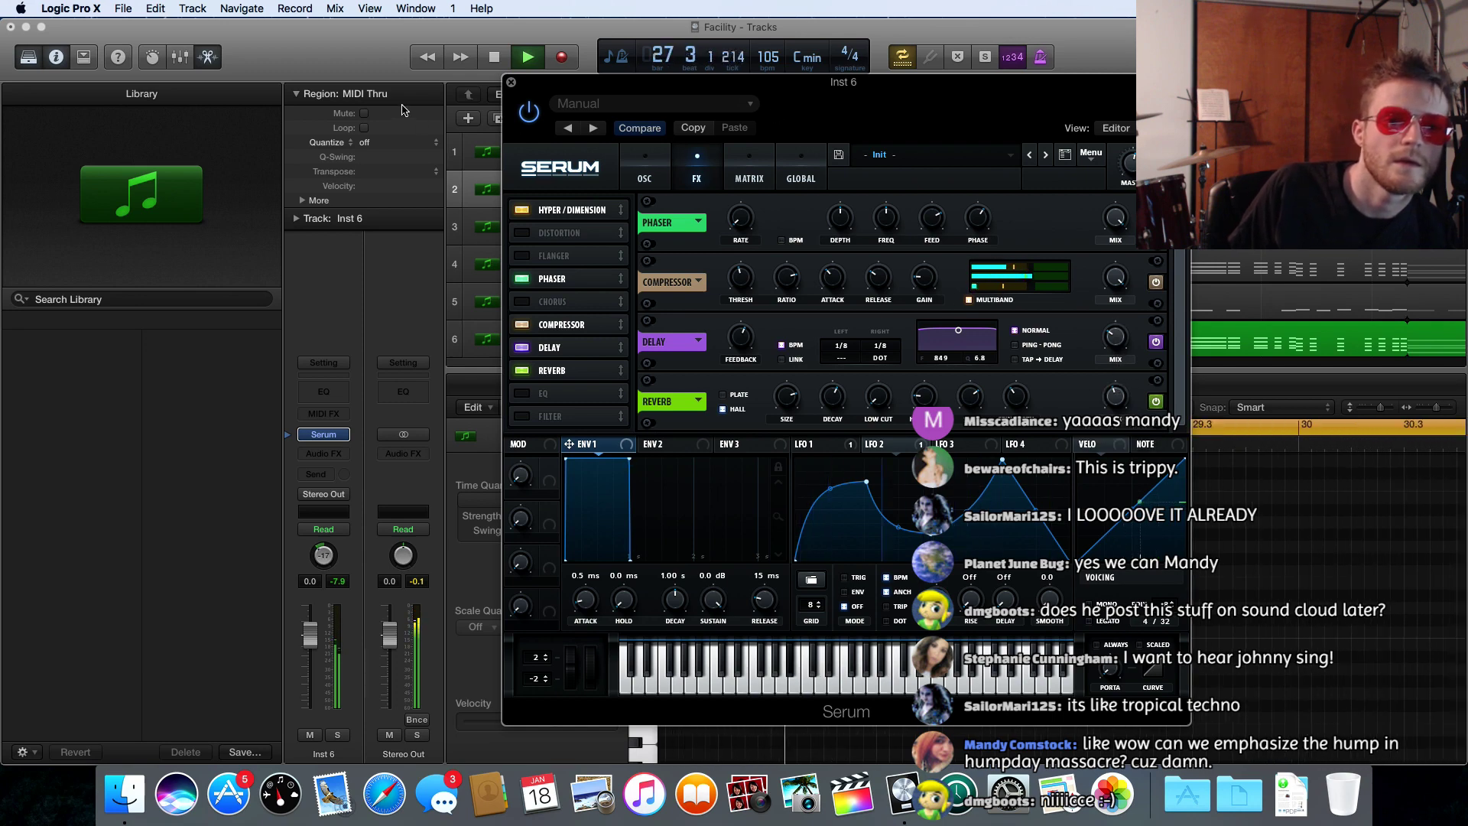
left_click(511, 83)
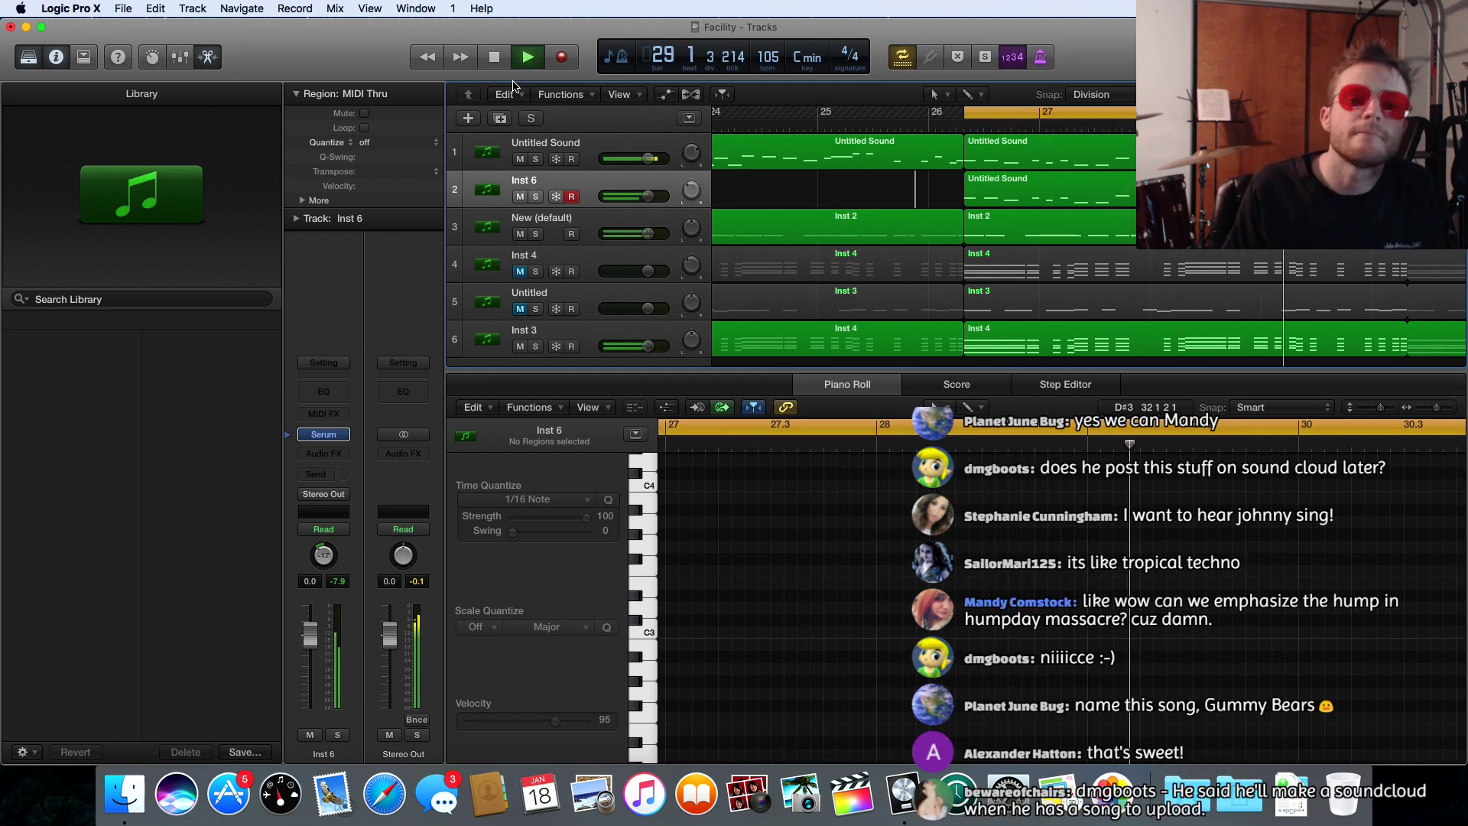
key("space")
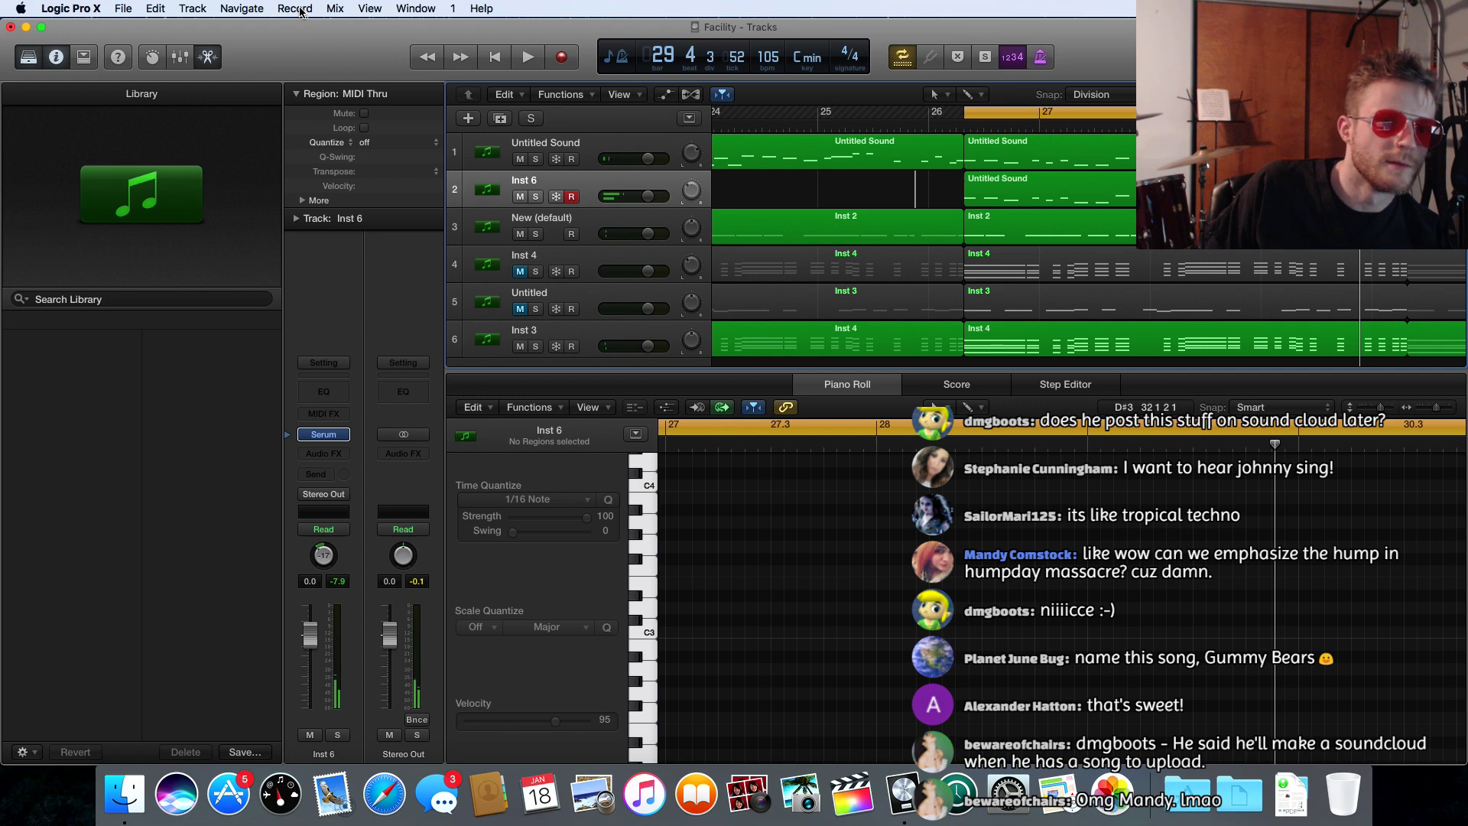
- Create one new software instrument track with an Empty Channel Strip, routed to Output 1 + 2
left_click(193, 8)
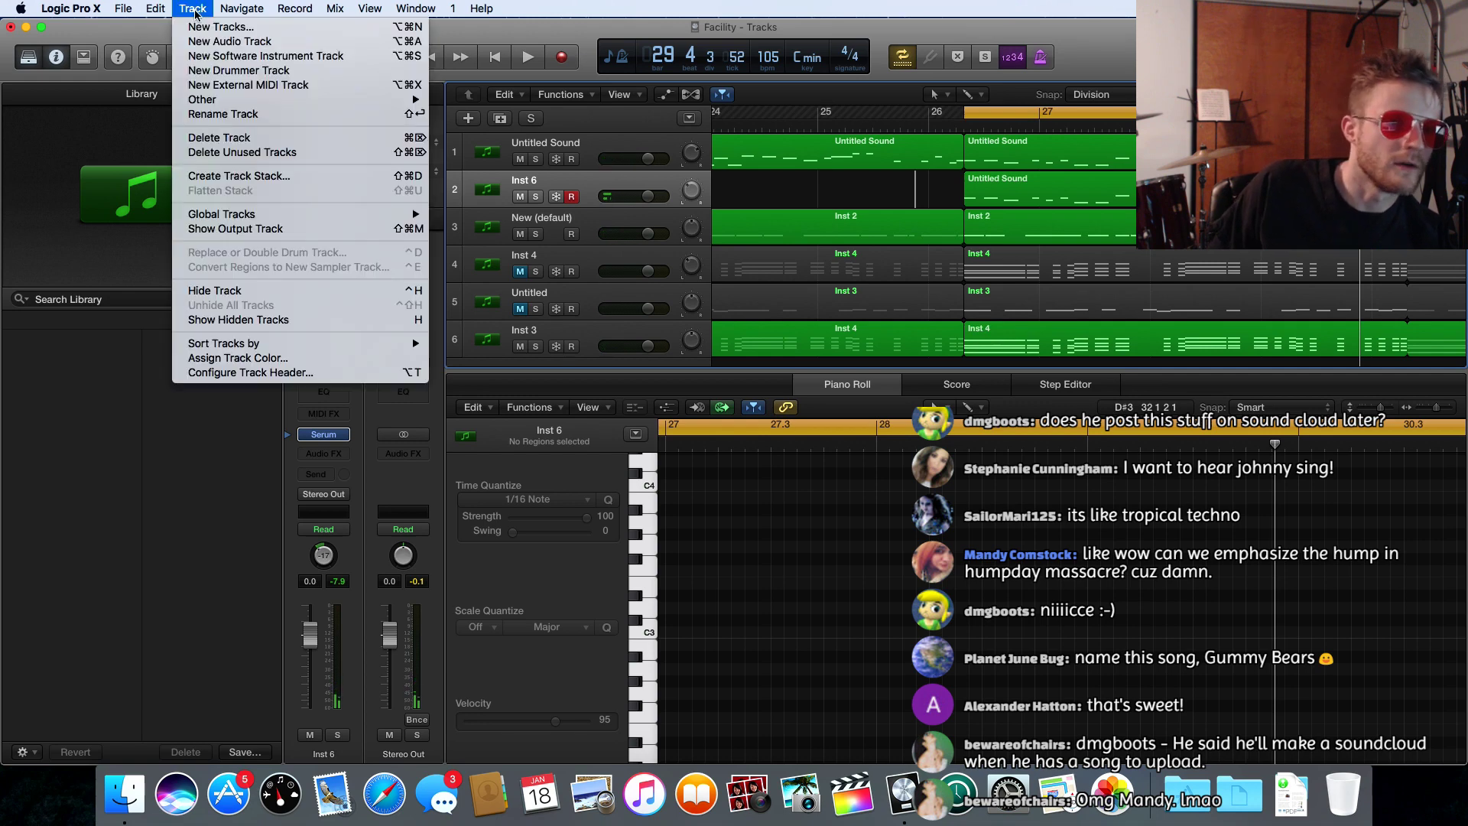
left_click(200, 29)
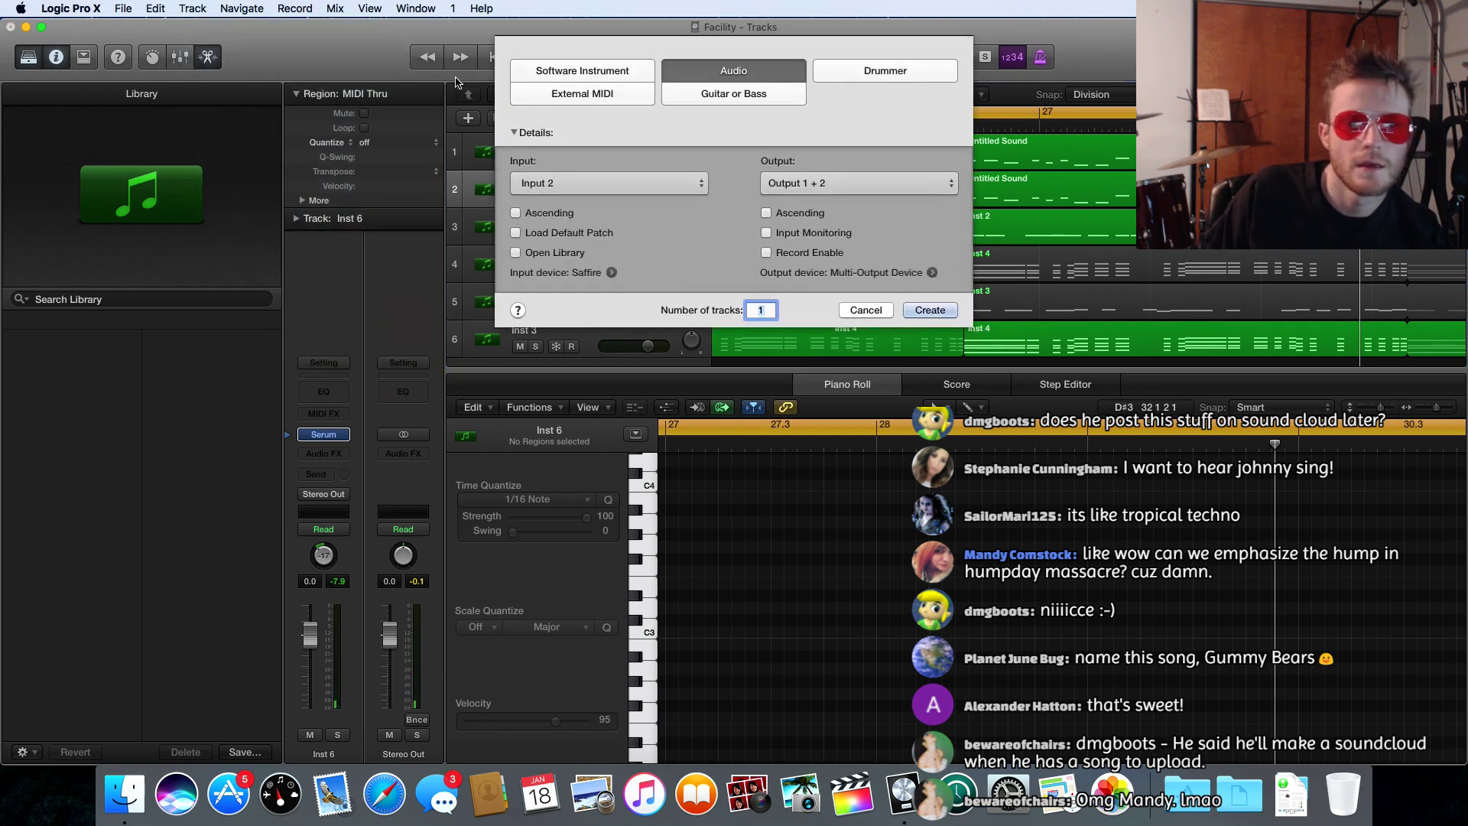
left_click(566, 70)
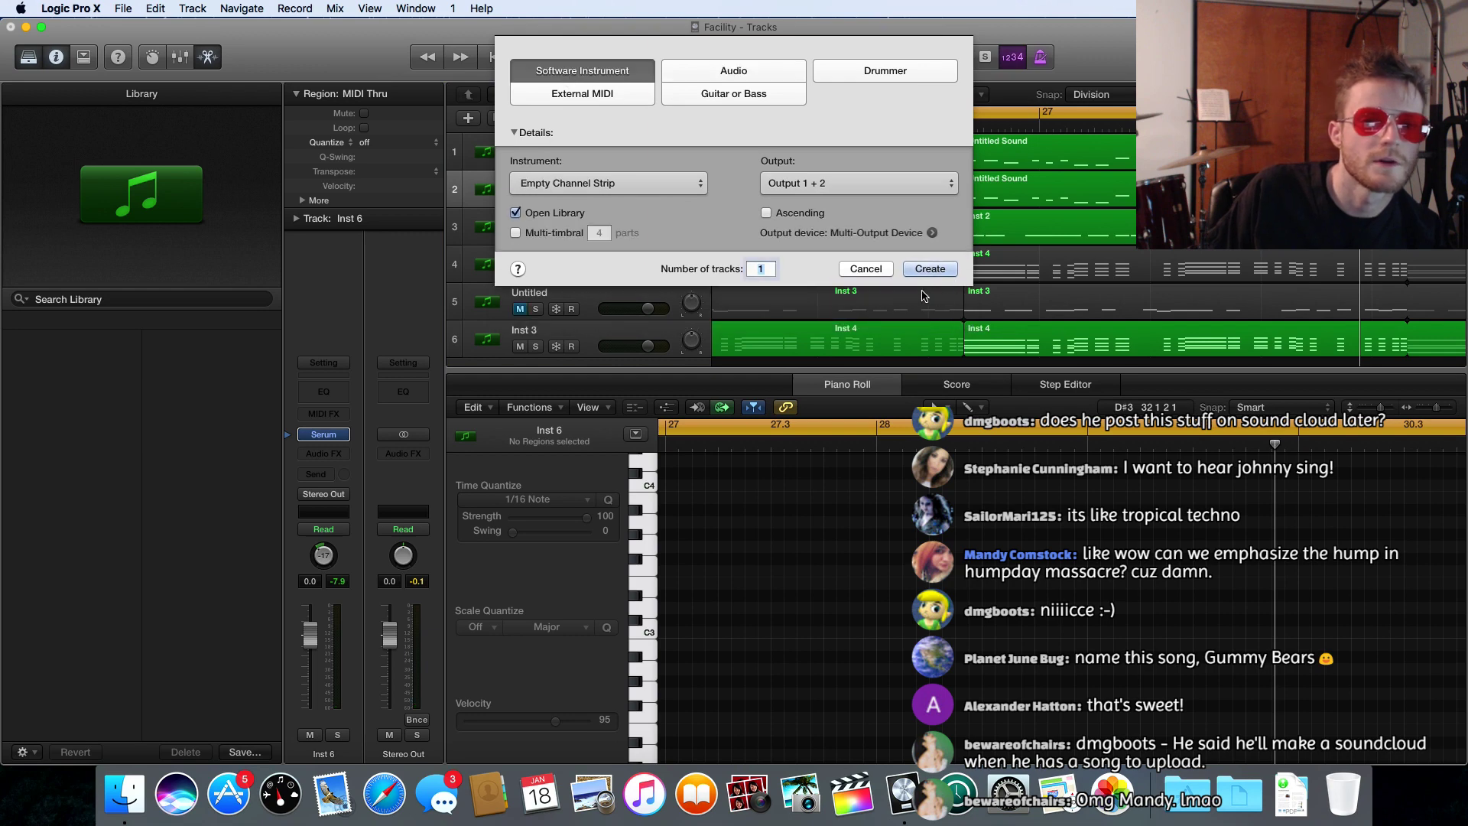
left_click(930, 268)
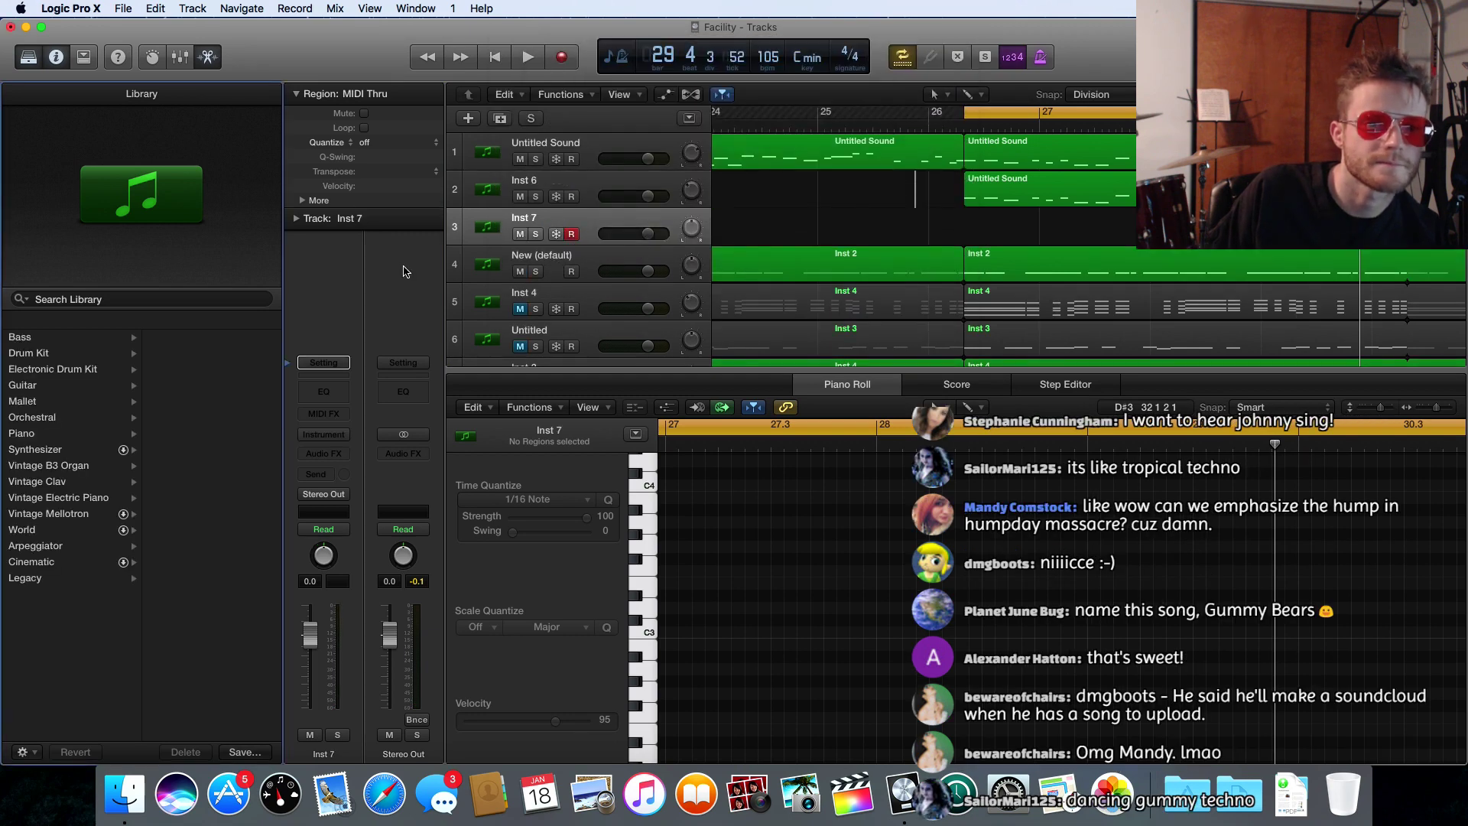
- Load Native Instruments Massive as the instrument on Inst 7
left_click(324, 435)
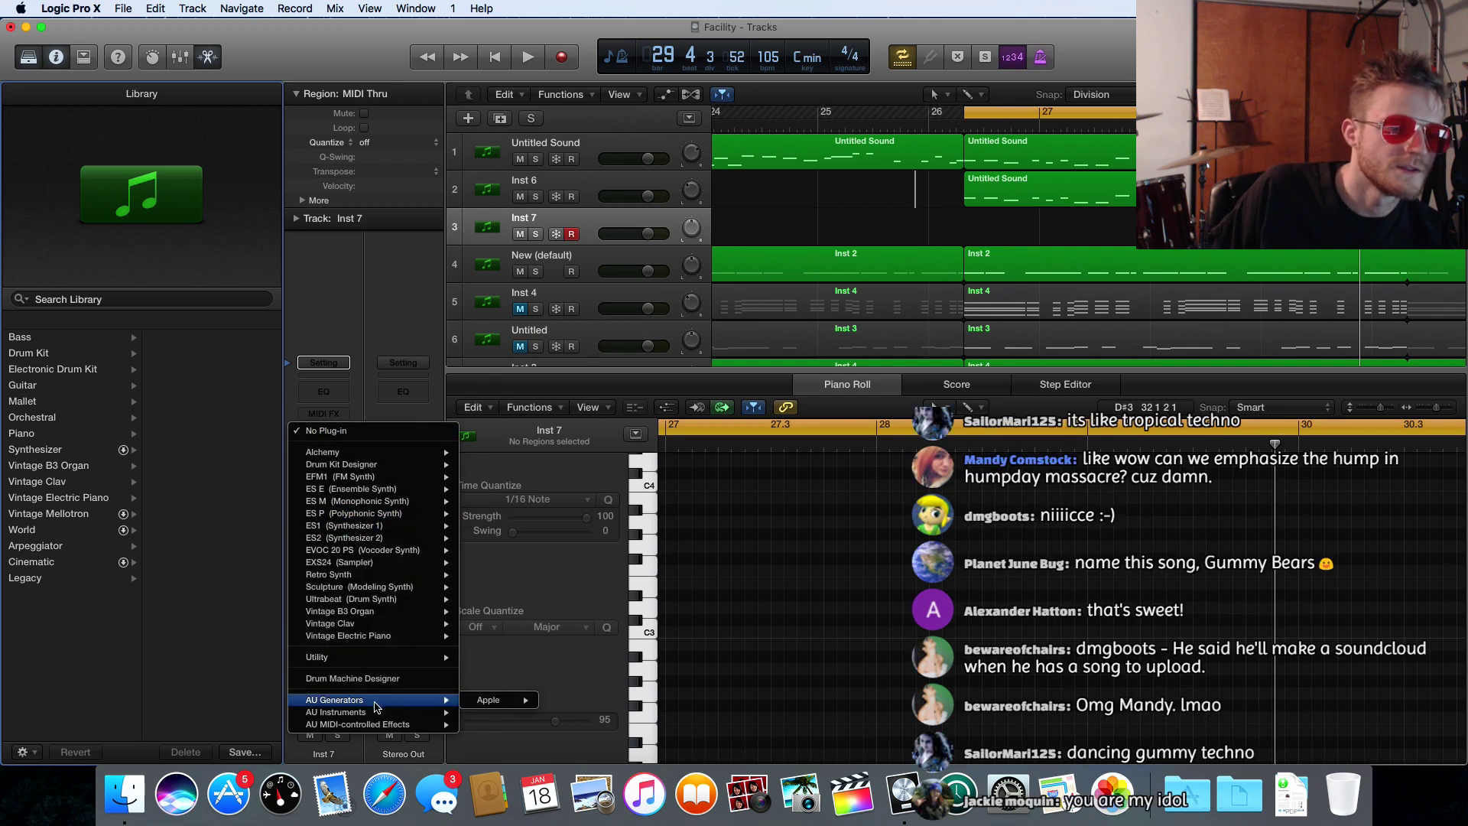
mouse_move(377, 713)
mouse_move(498, 724)
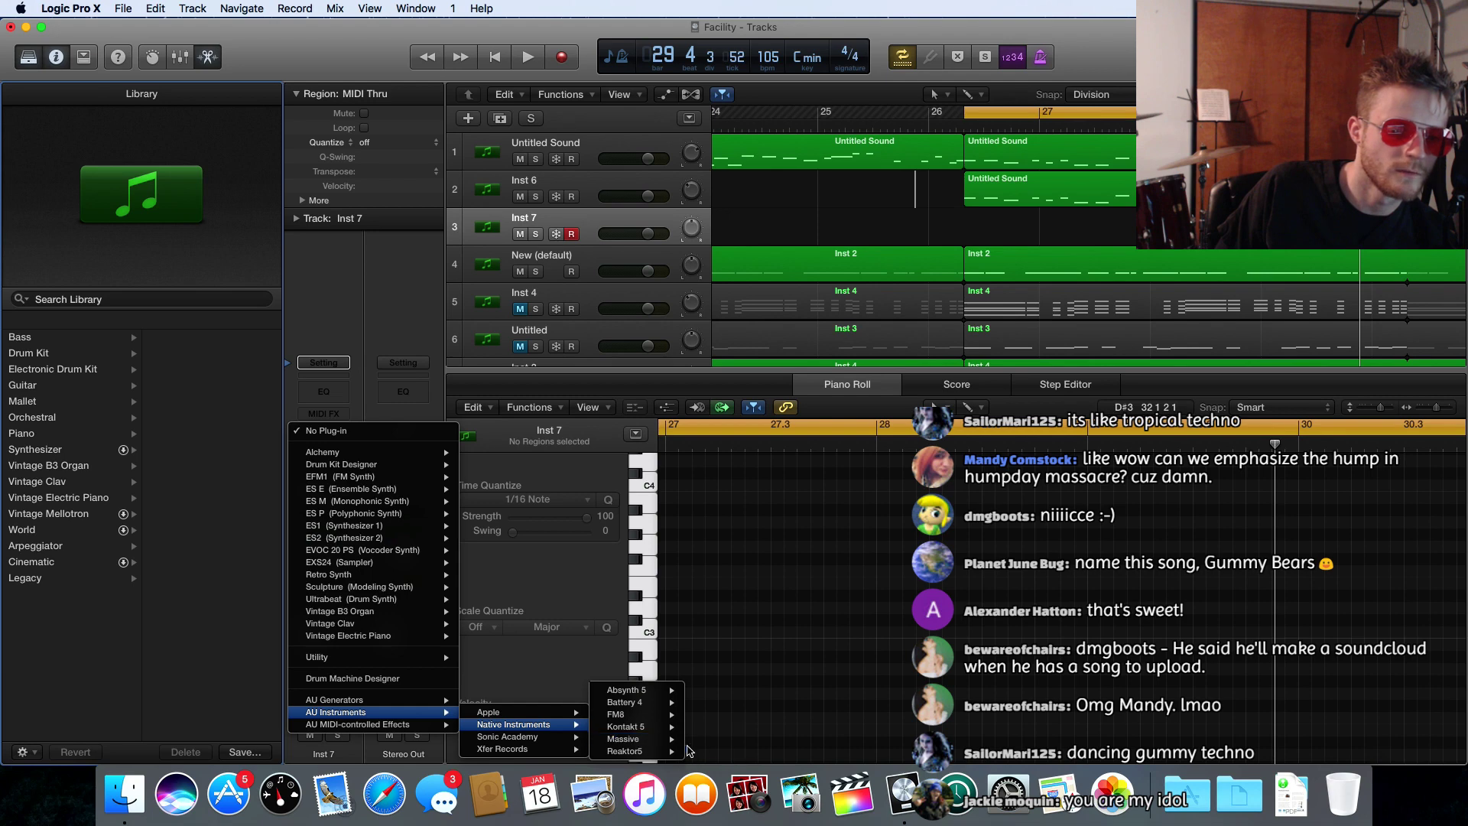
left_click(705, 739)
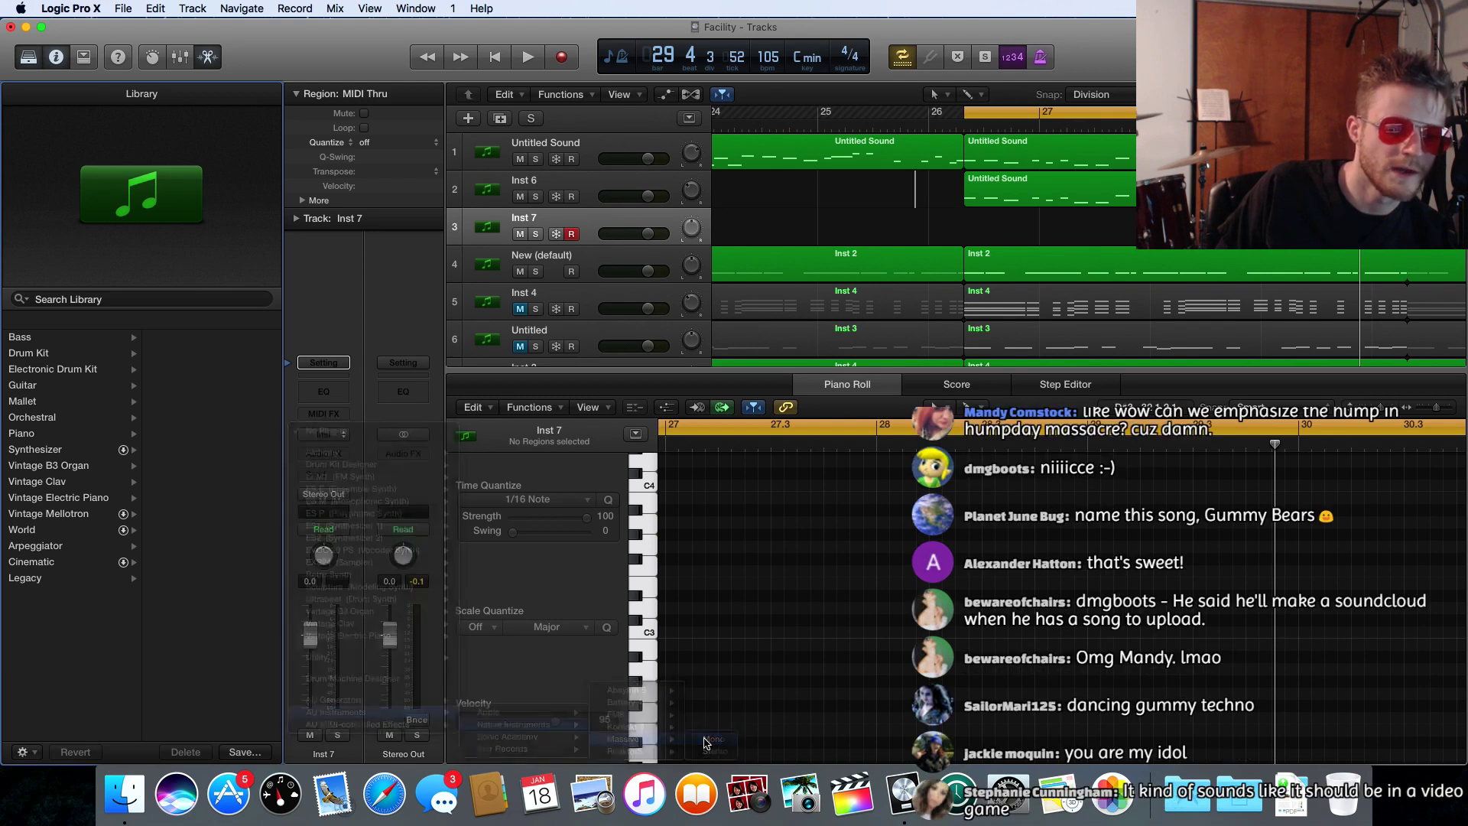
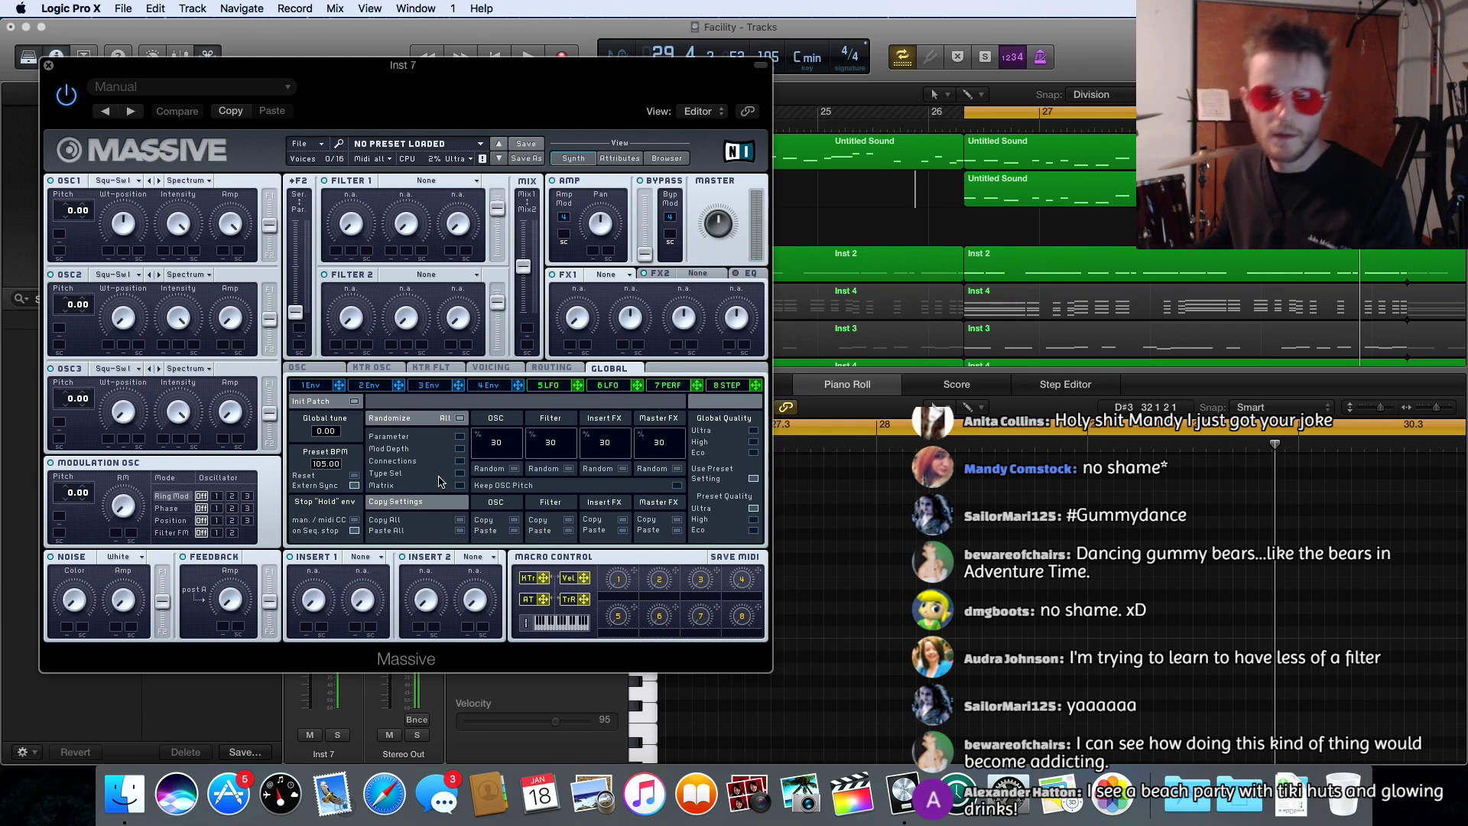
- Close Massive and record a repeating MIDI part on Inst 7 over the cycle range
key("space")
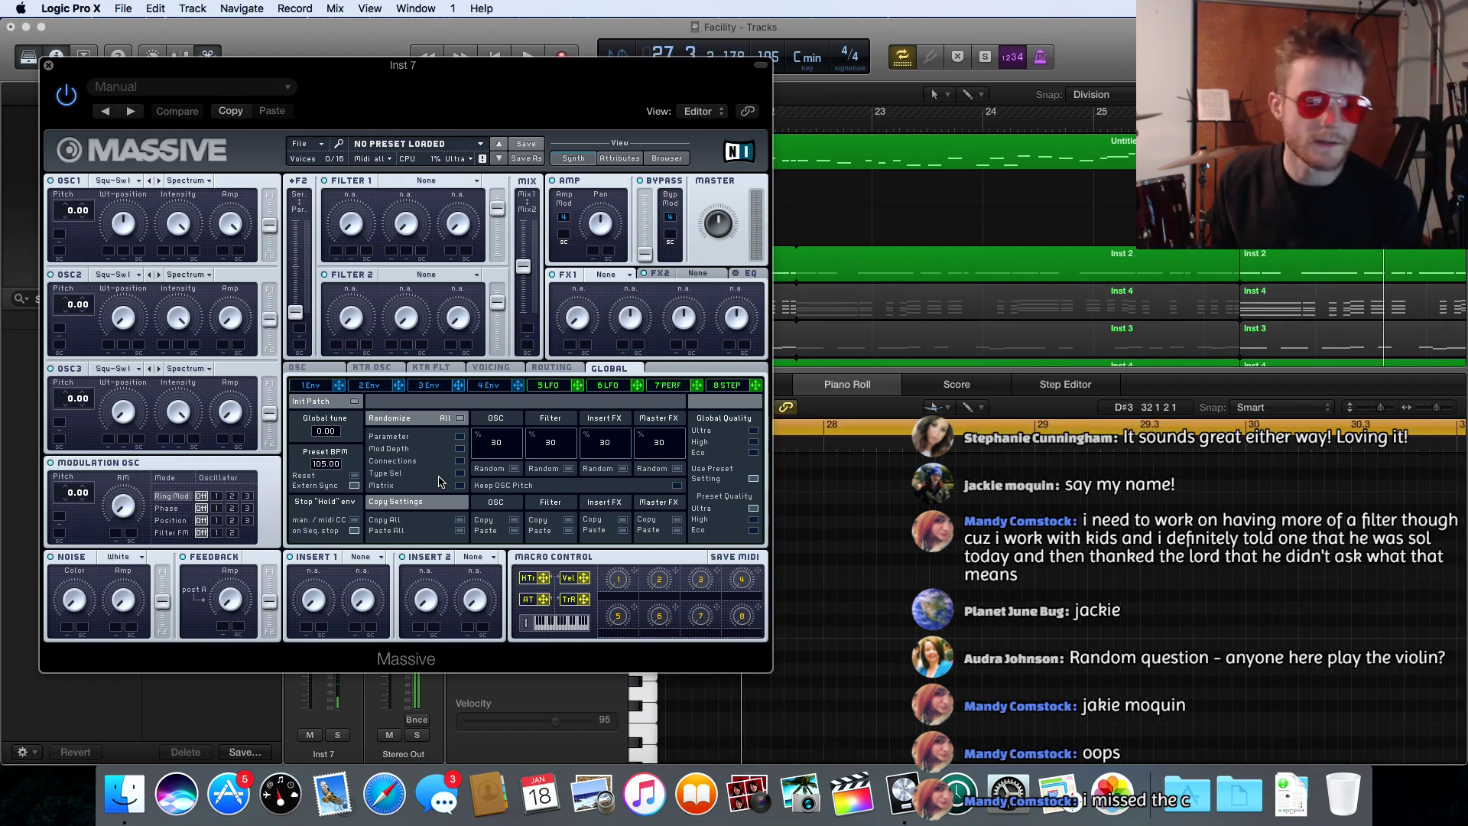
left_click(48, 67)
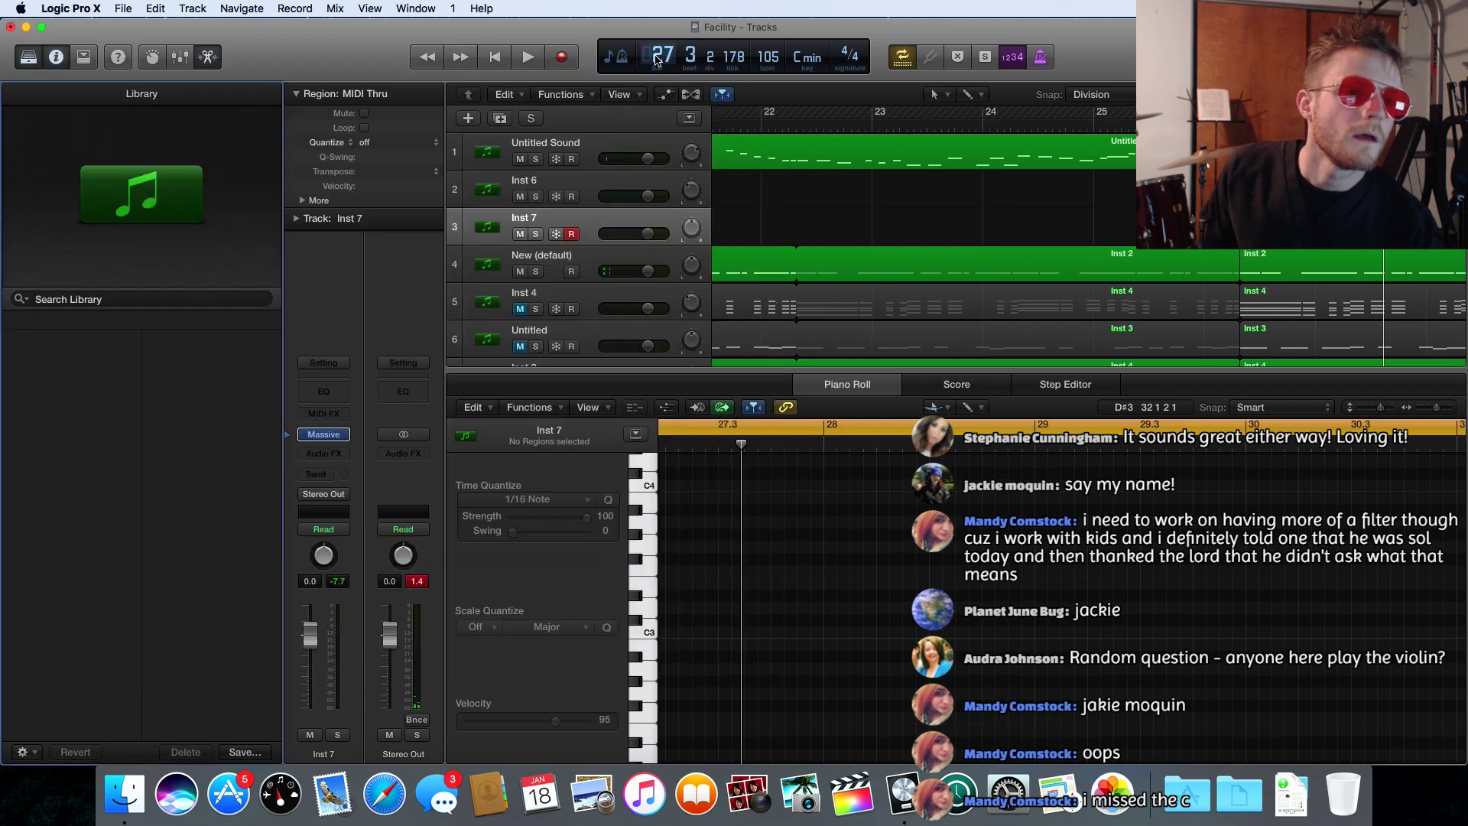
left_click(559, 57)
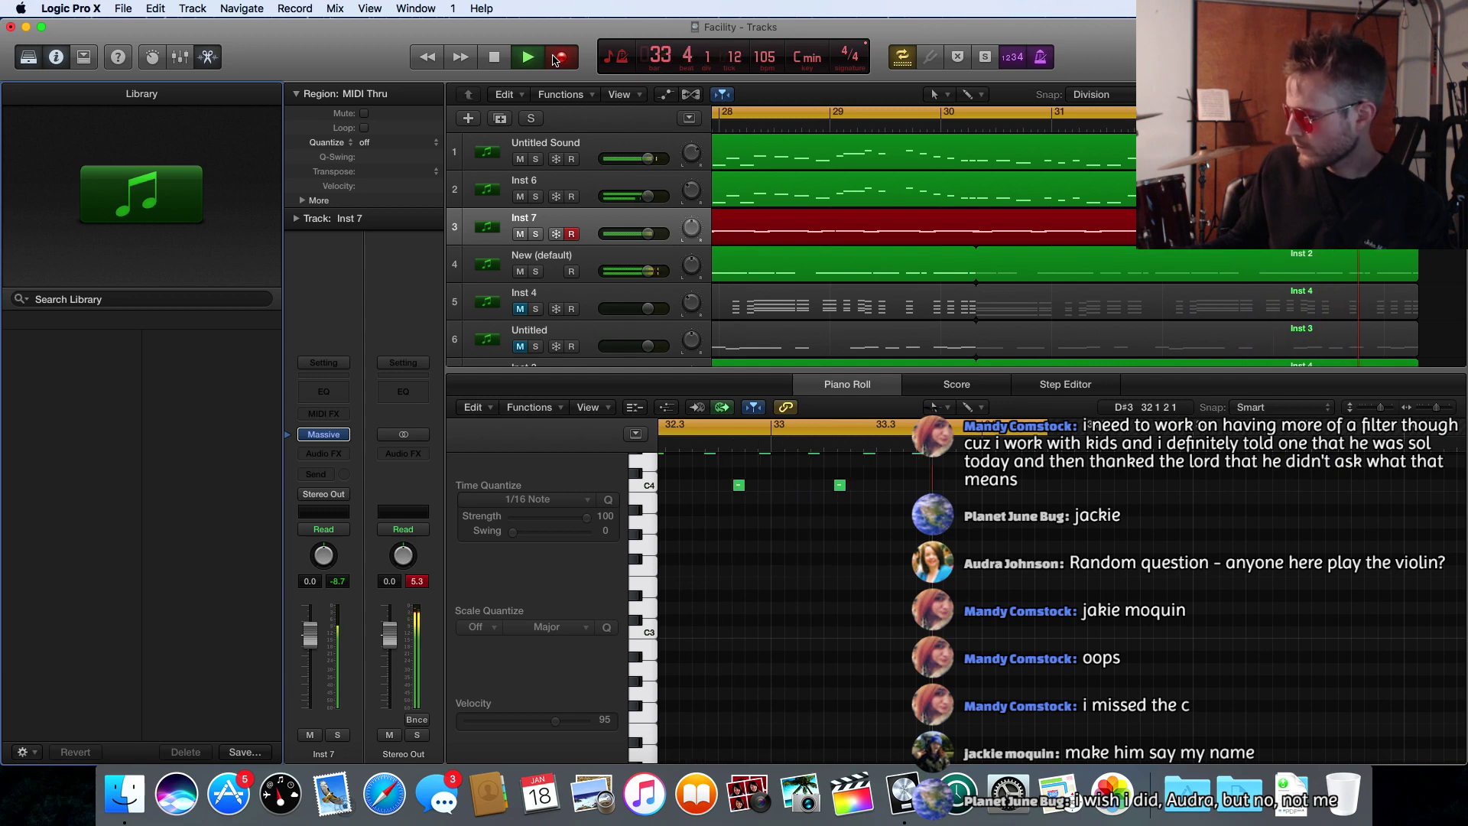
key("space")
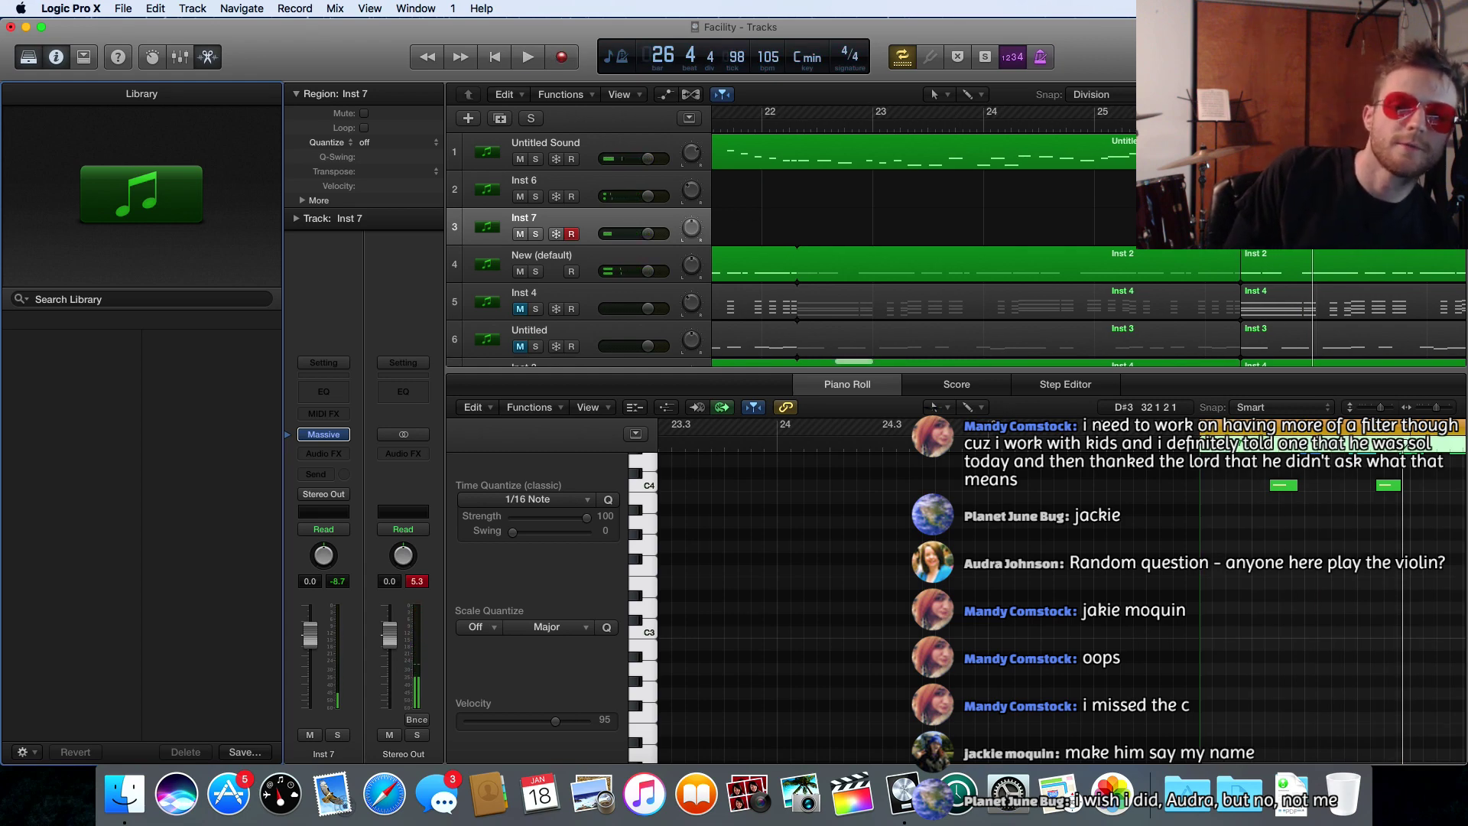
- Select all notes in the new Inst 7 region and quantize them to 1/16 Note
scroll(1242, 254, "left", 1)
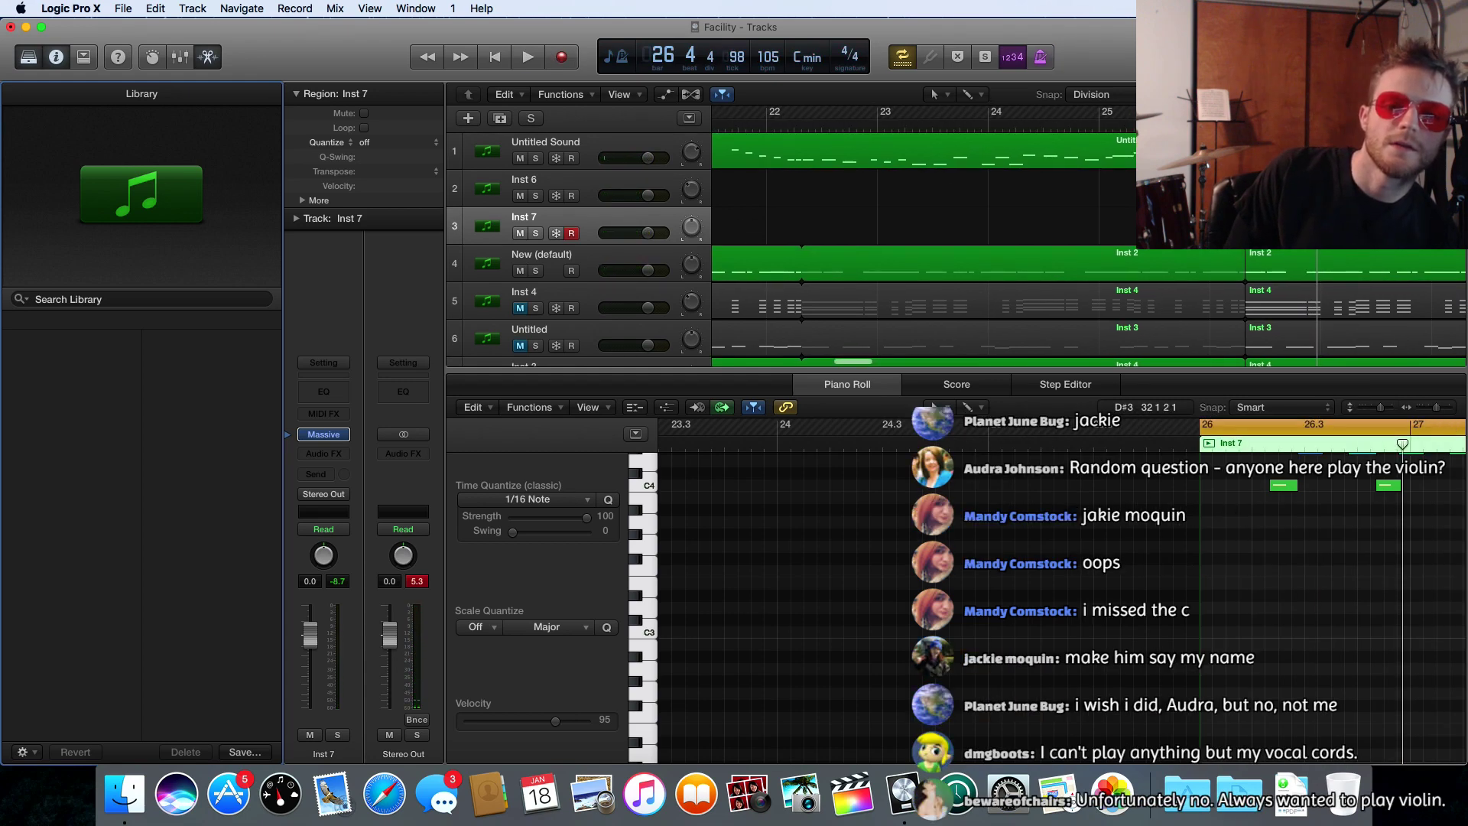
scroll(1242, 254, "right", 1)
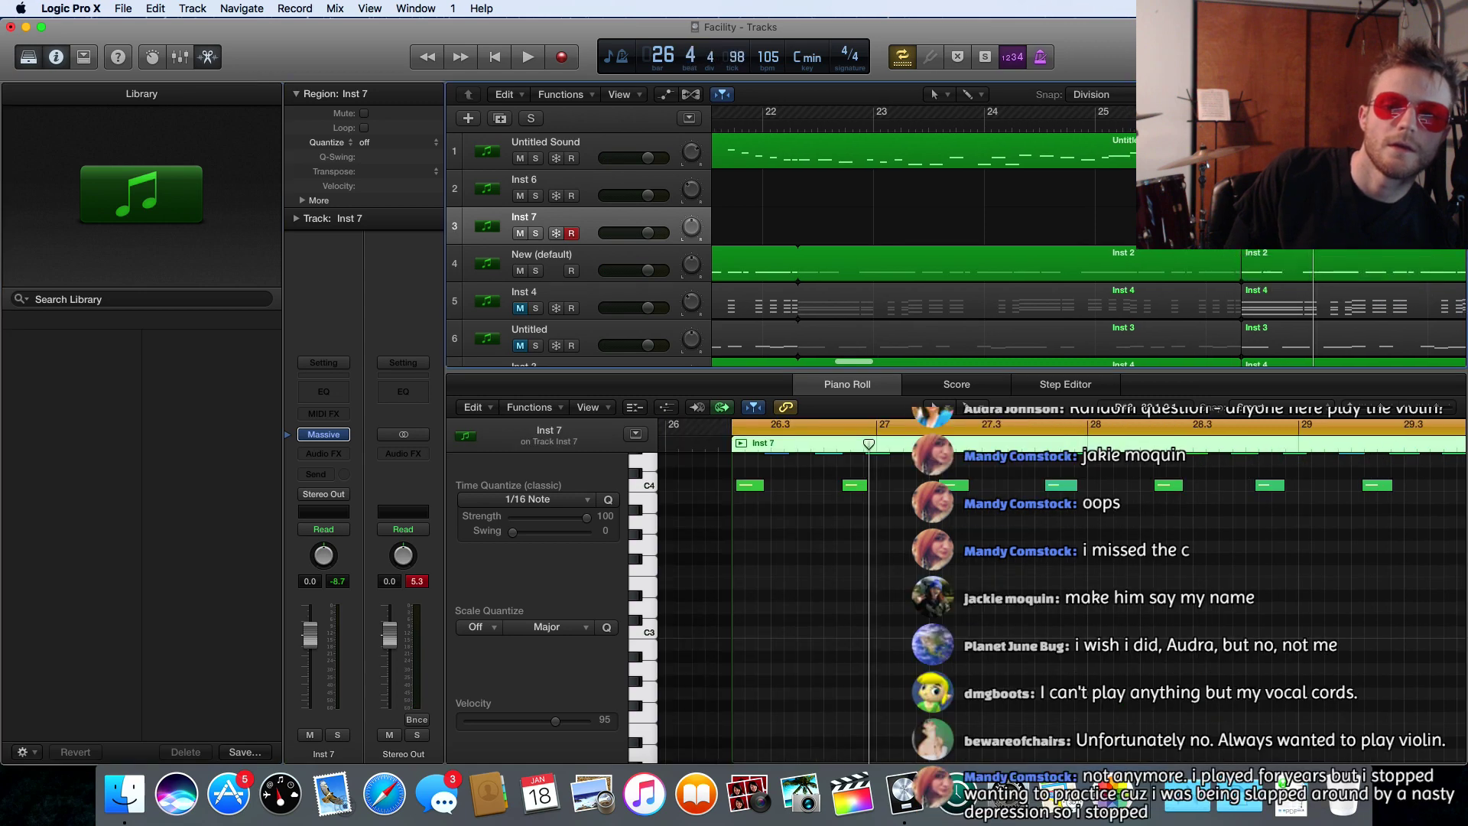
scroll(1071, 596, "right", 1)
scroll(994, 253, "down", 1)
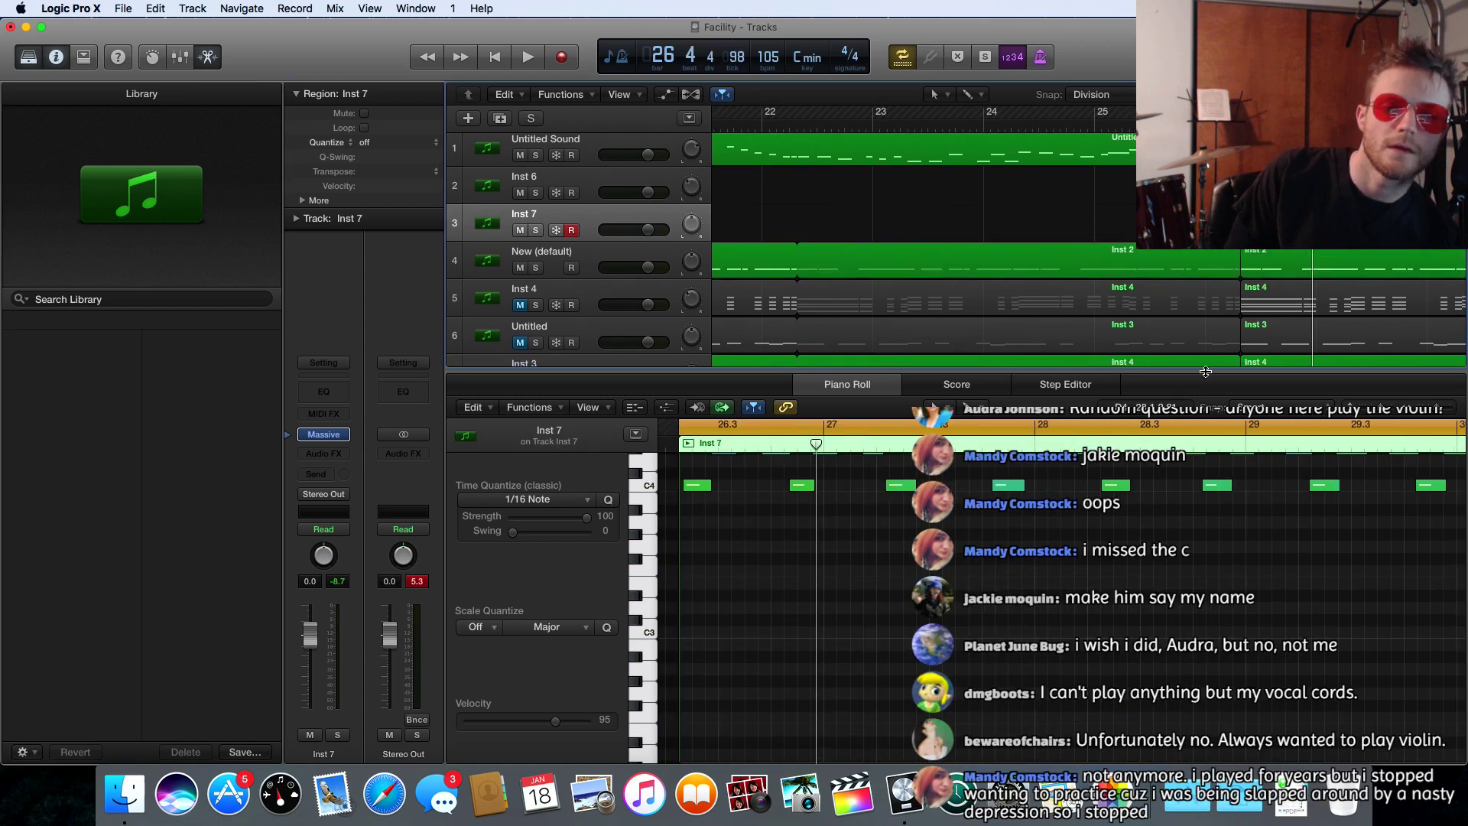
scroll(1071, 581, "up", 3)
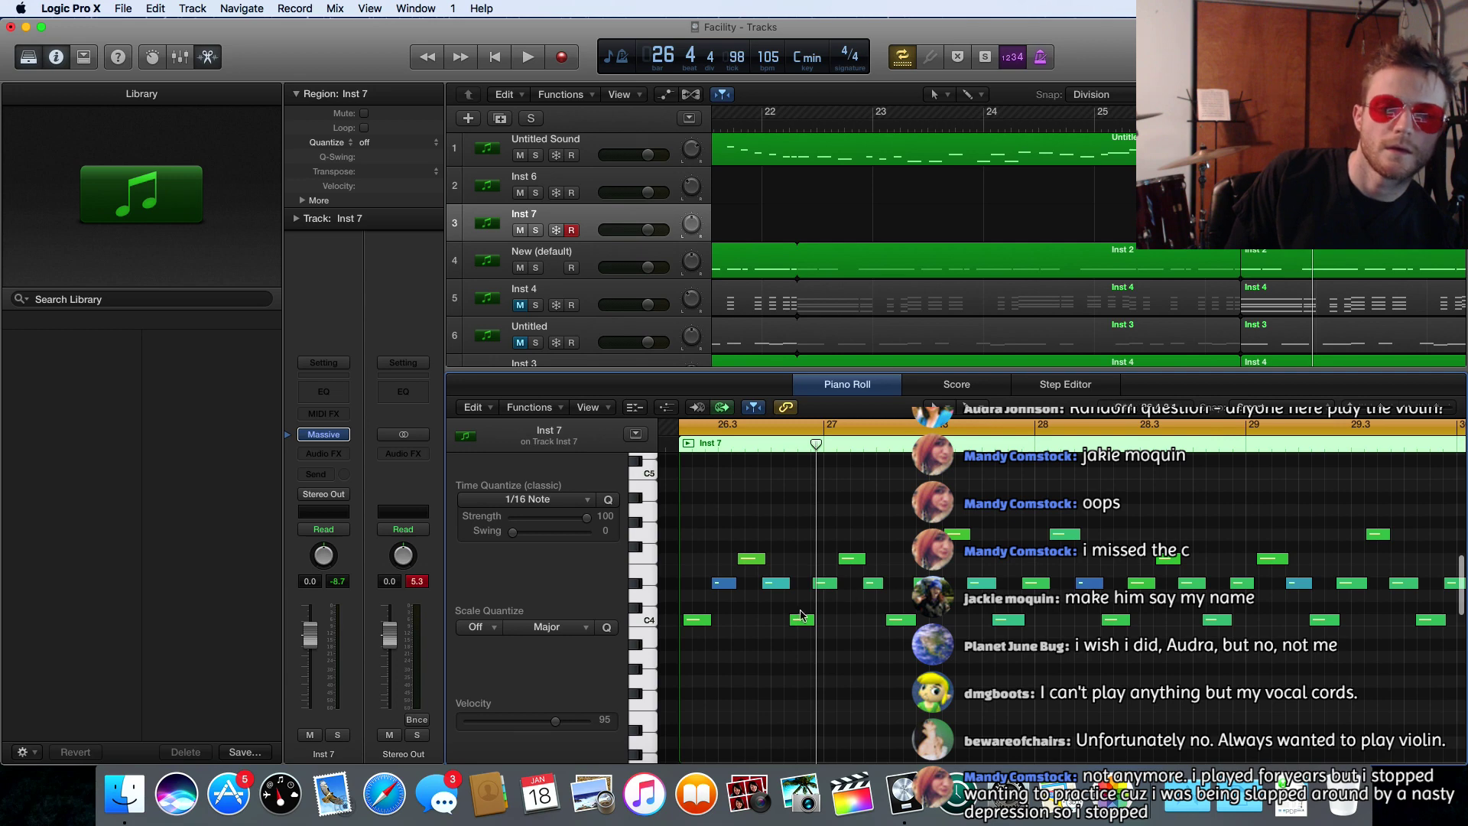
scroll(801, 614, "left", 2)
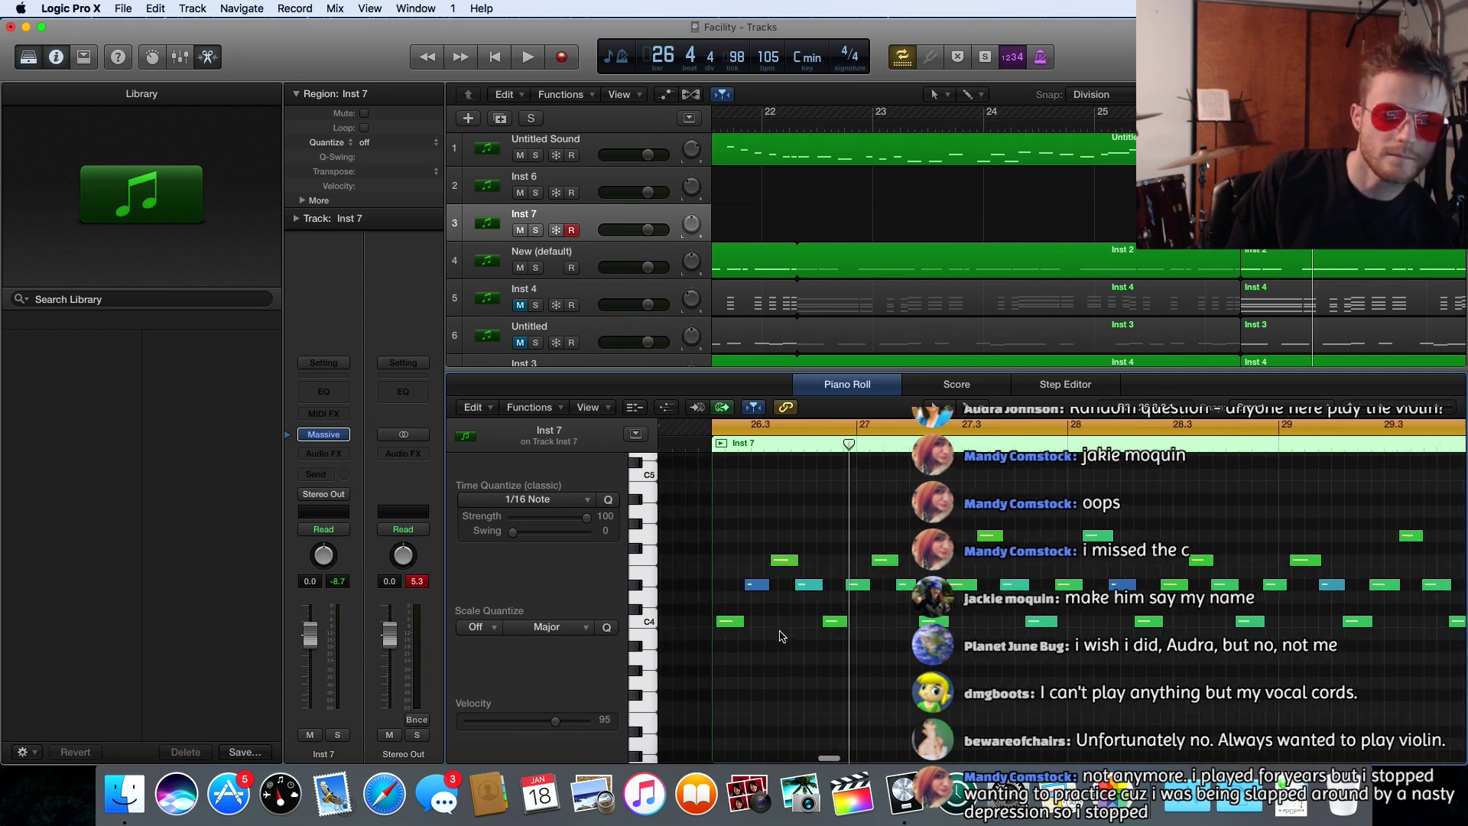
key("super+a")
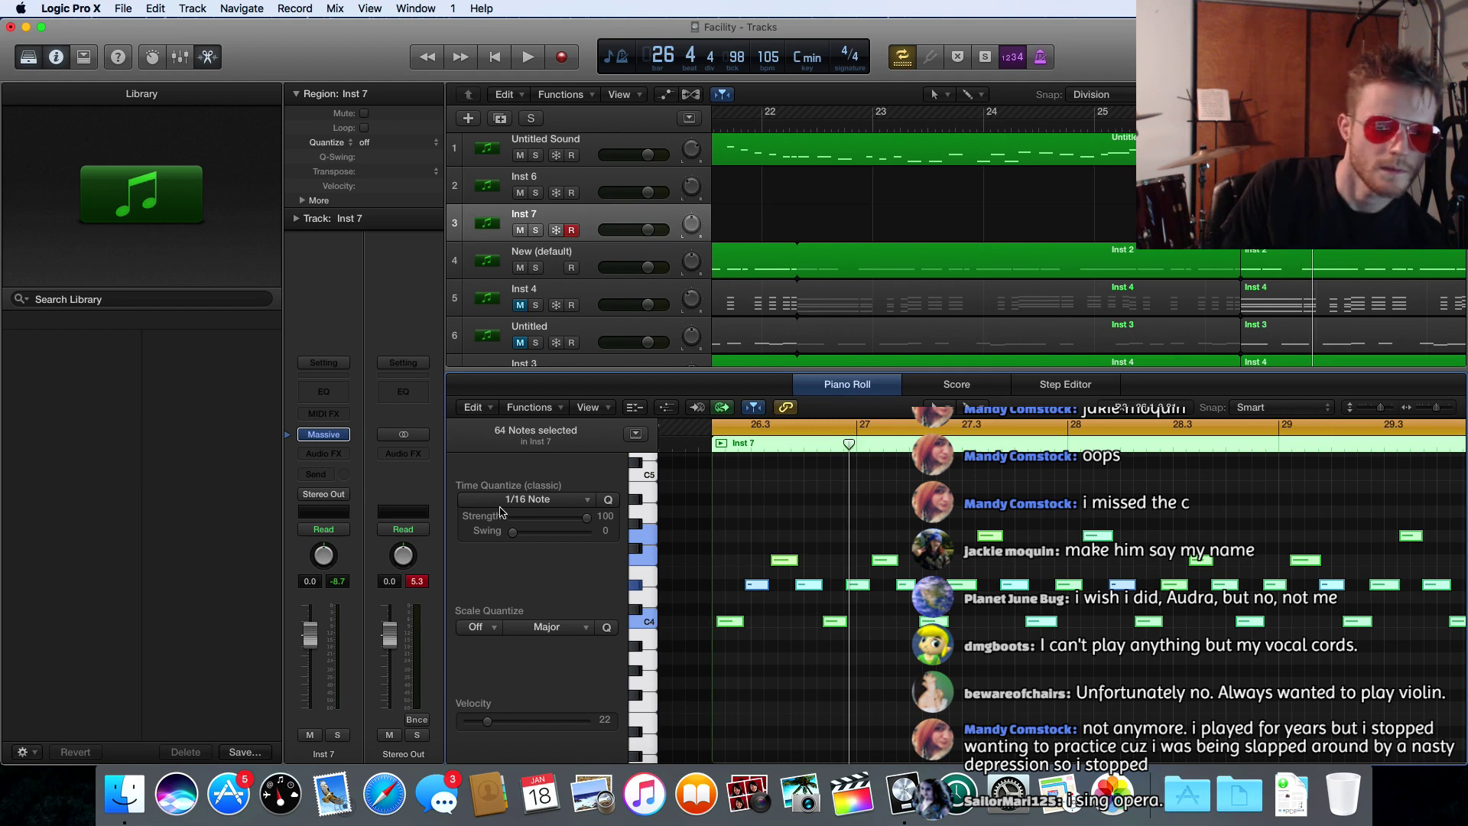
left_click(609, 500)
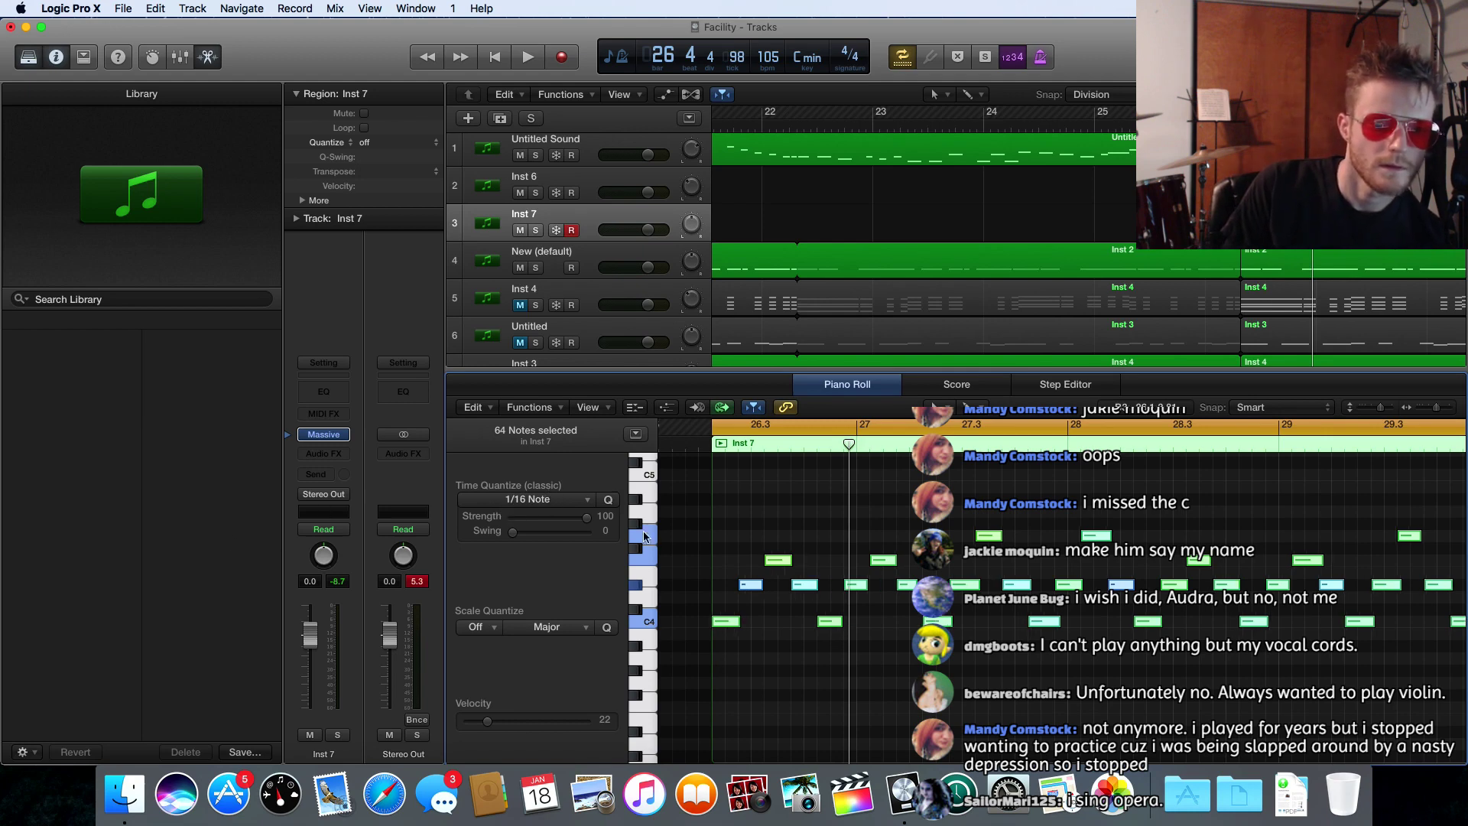
scroll(651, 572, "right", 1)
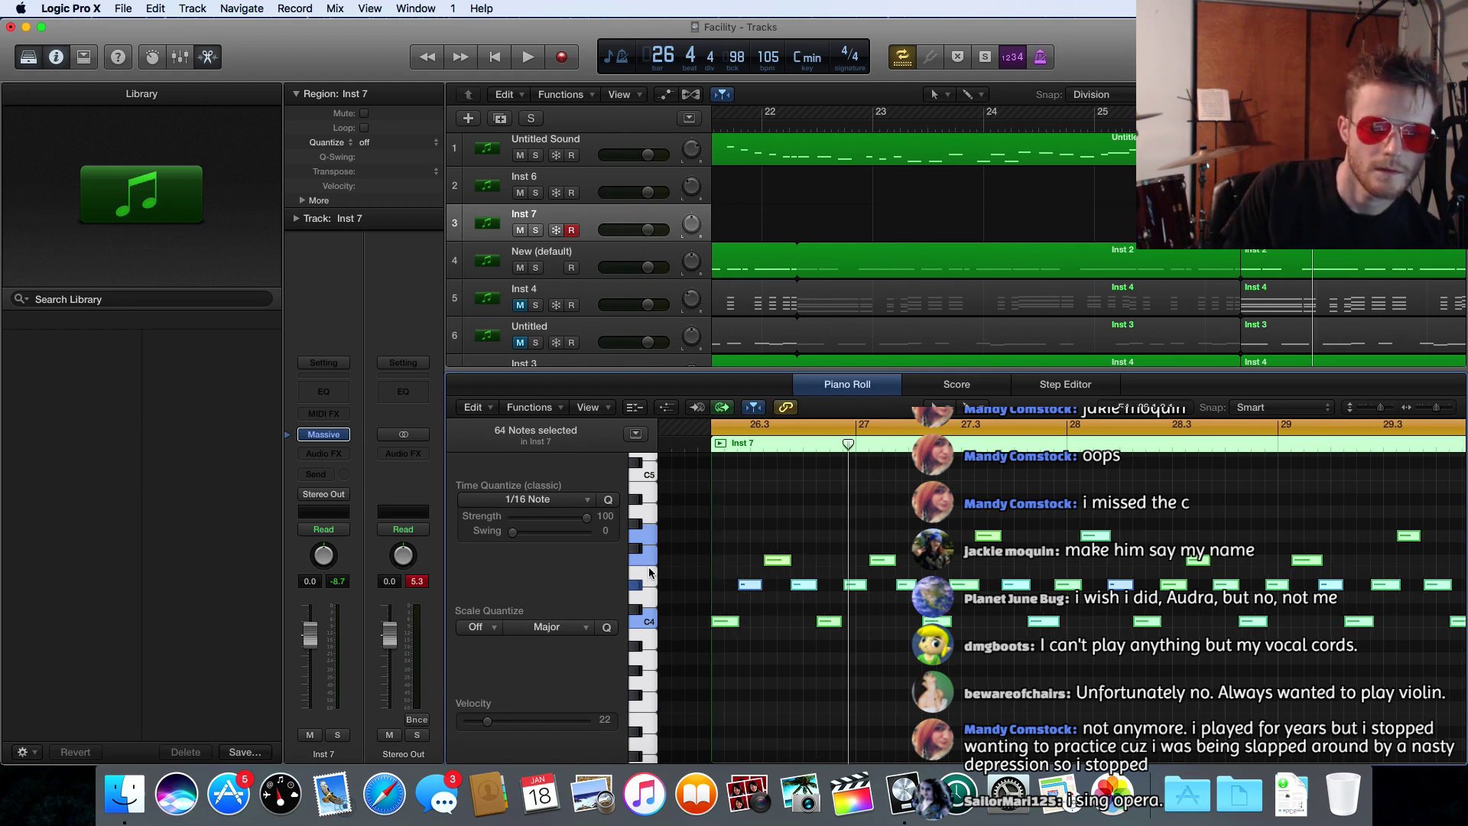
- Play back the quantized Inst 7 part and check the note timing around bar 30
key("space")
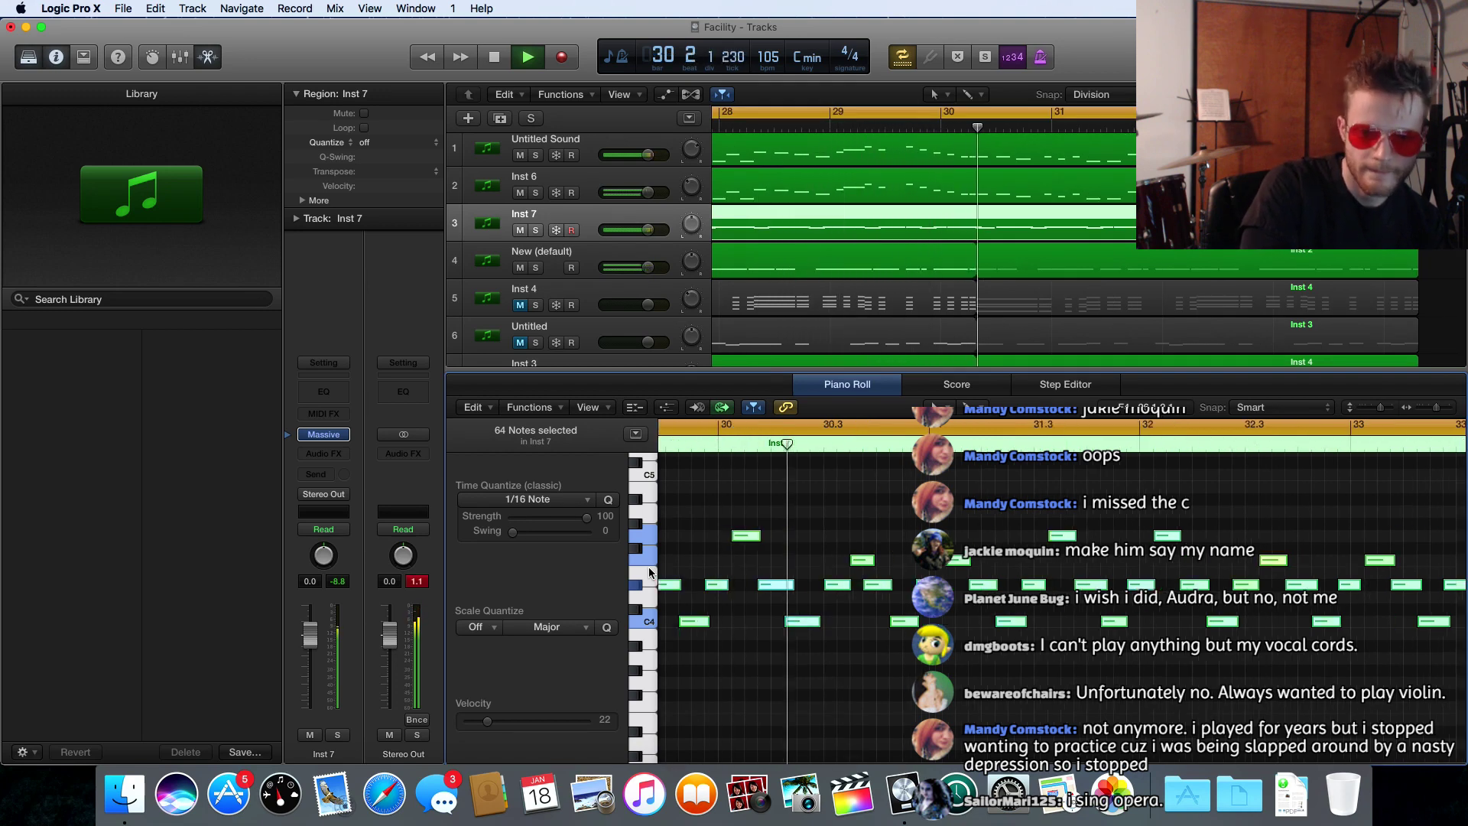
key("space")
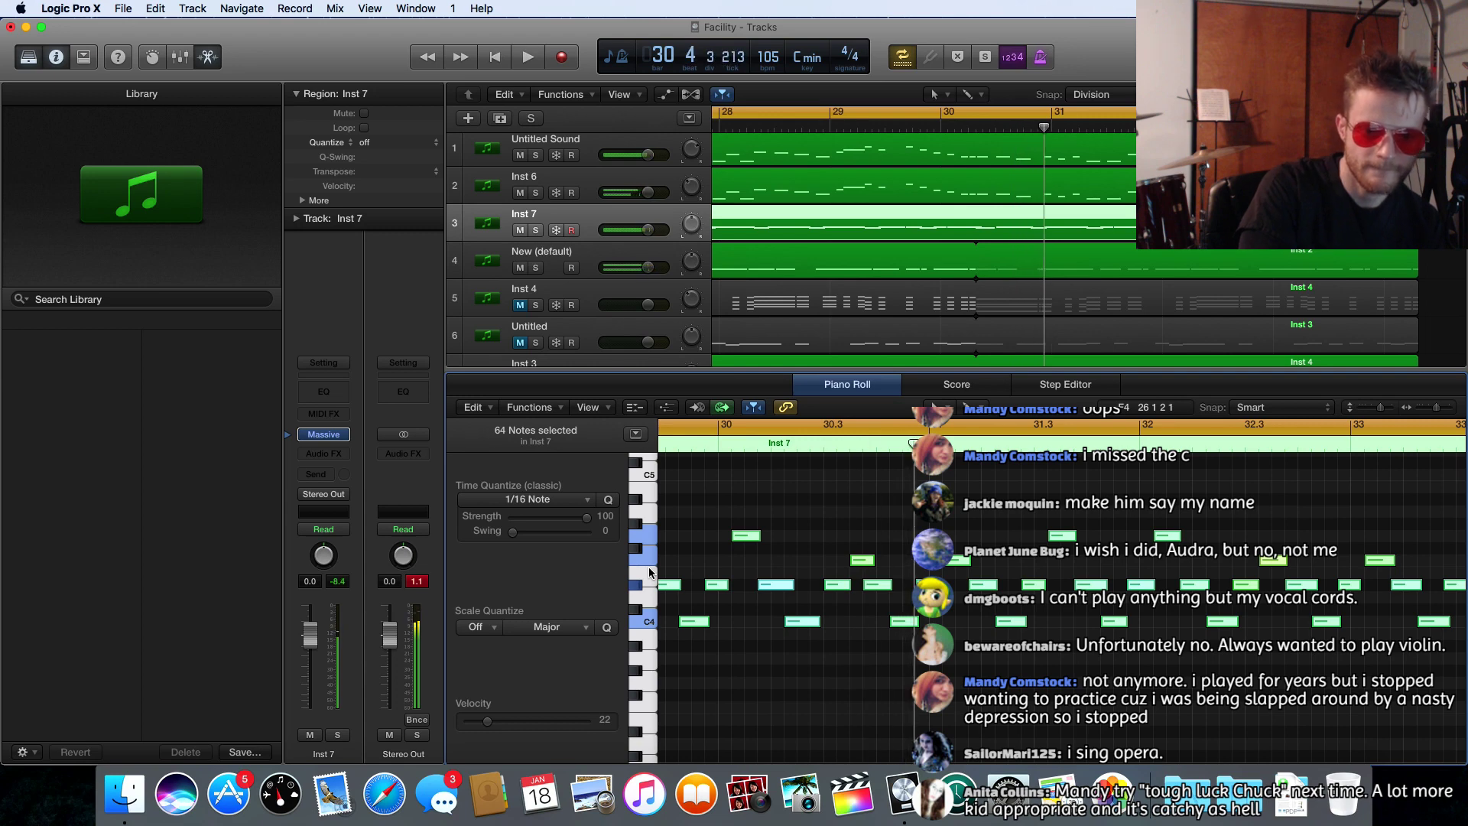
scroll(798, 614, "down", 1)
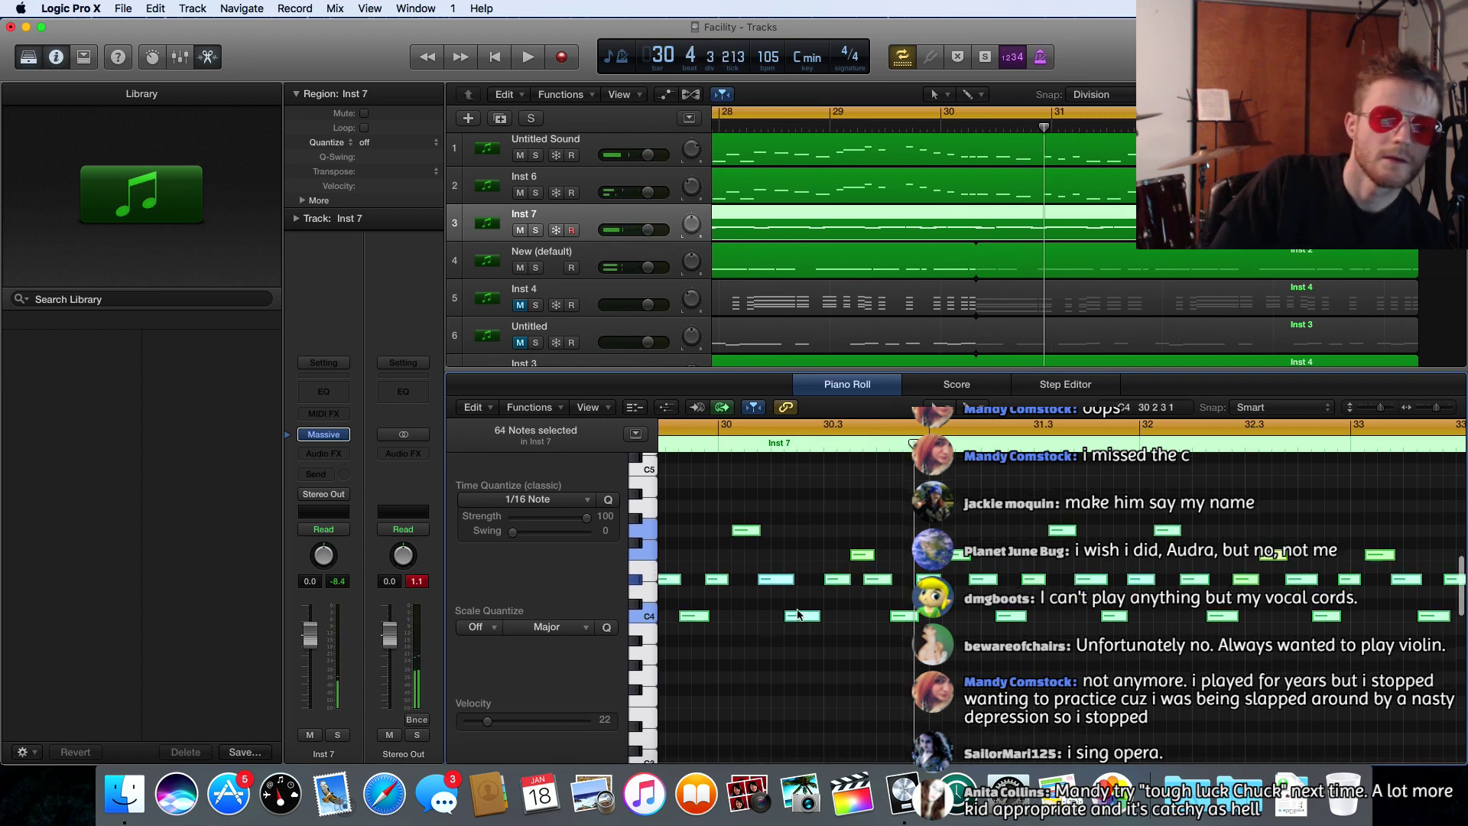
scroll(794, 615, "up", 1)
scroll(789, 623, "right", 1)
left_click(790, 623)
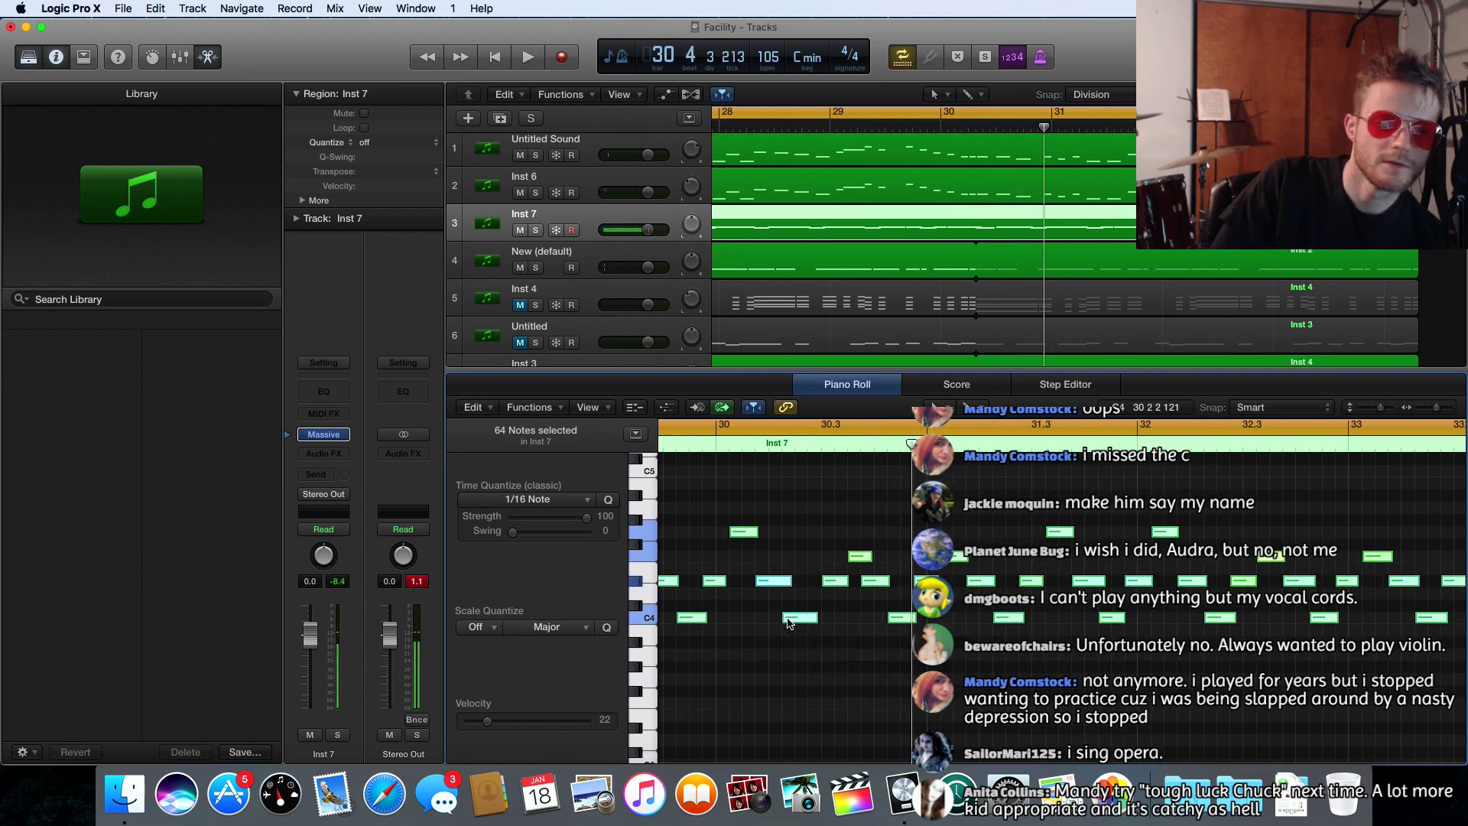
scroll(790, 623, "left", 1)
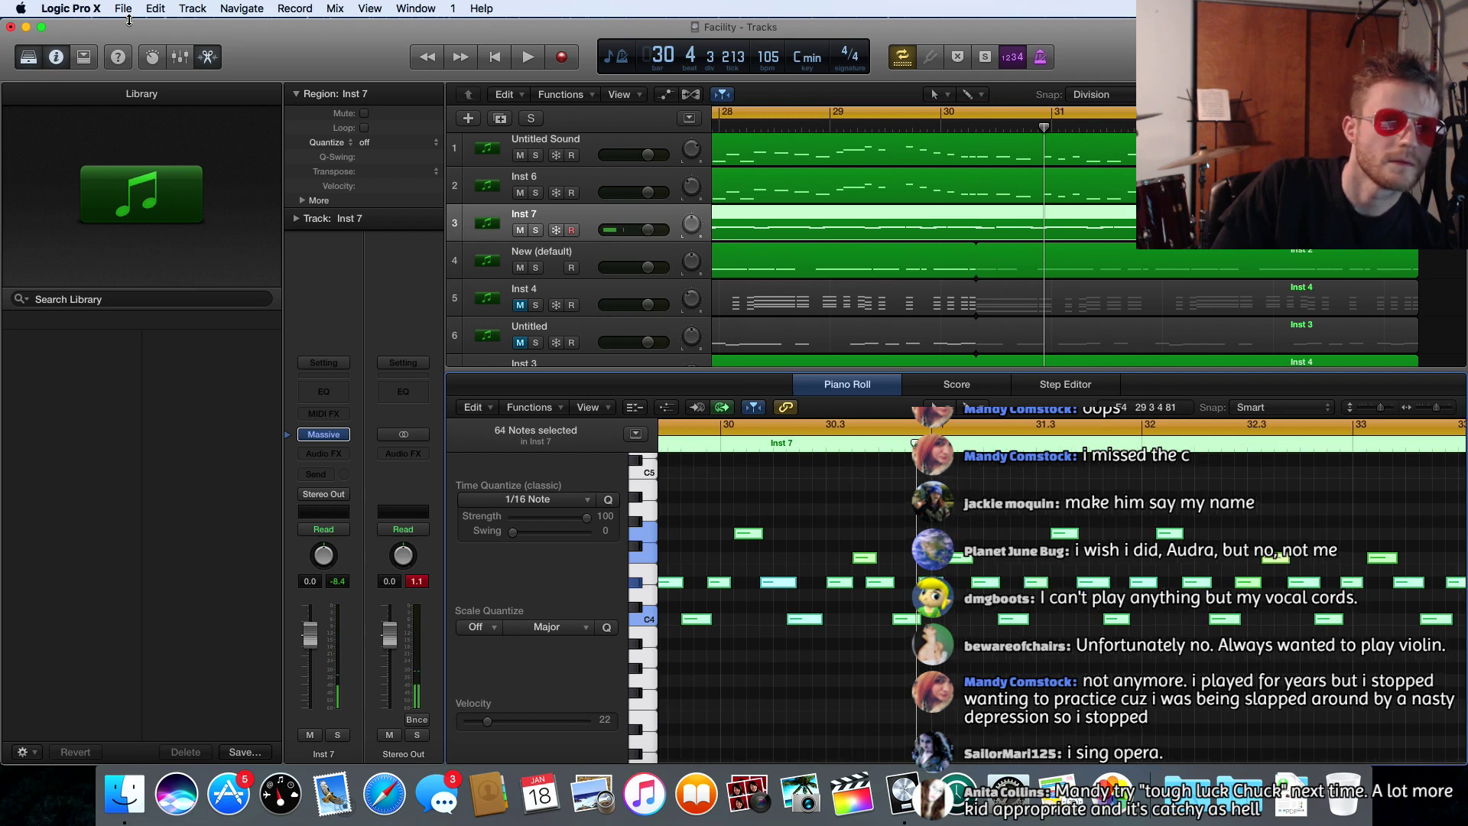
- Undo the quantization of the Inst 7 notes and reapply it at 1/16 Note
left_click(155, 8)
left_click(160, 30)
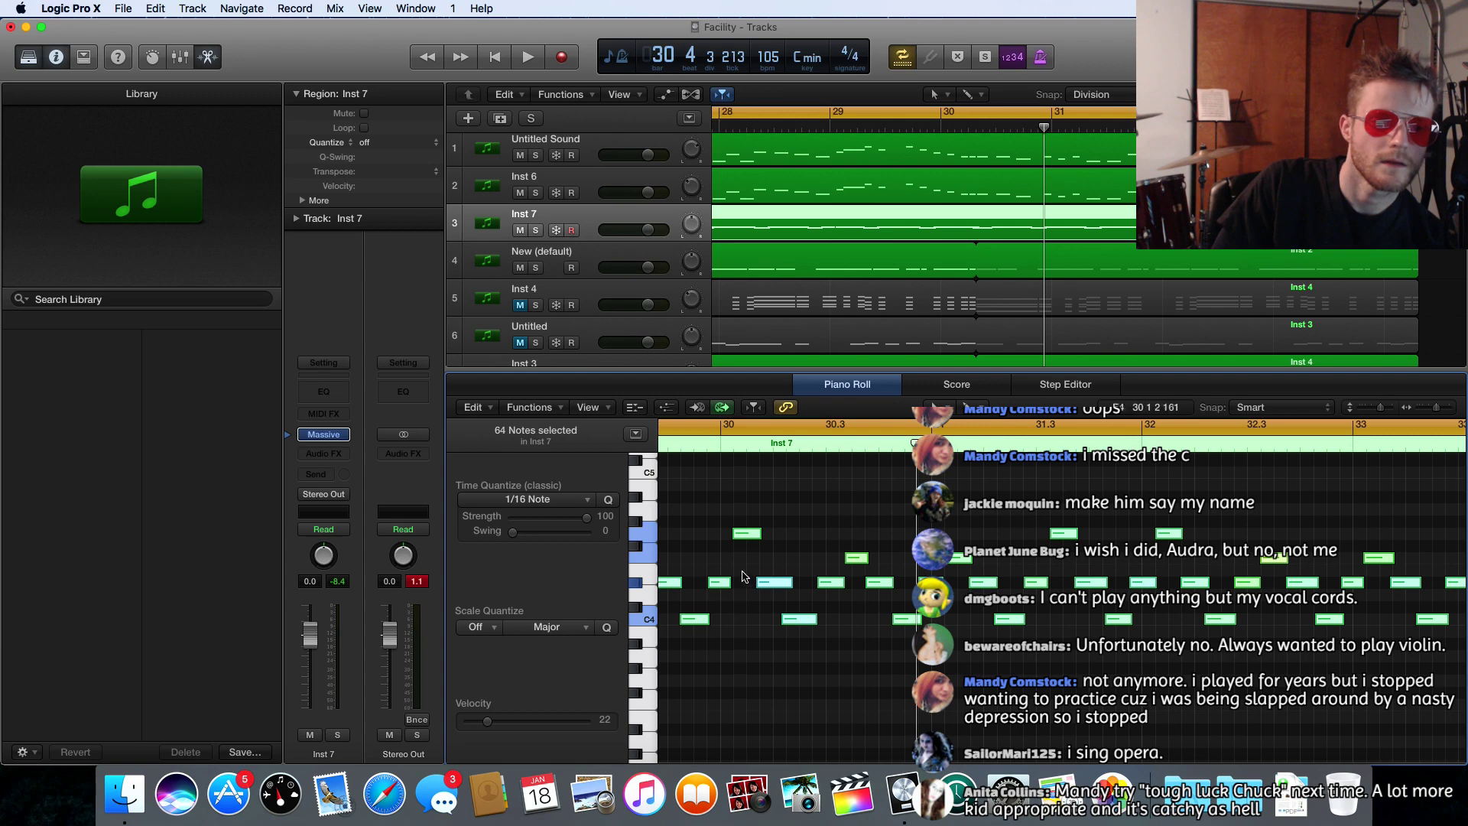
left_click(609, 500)
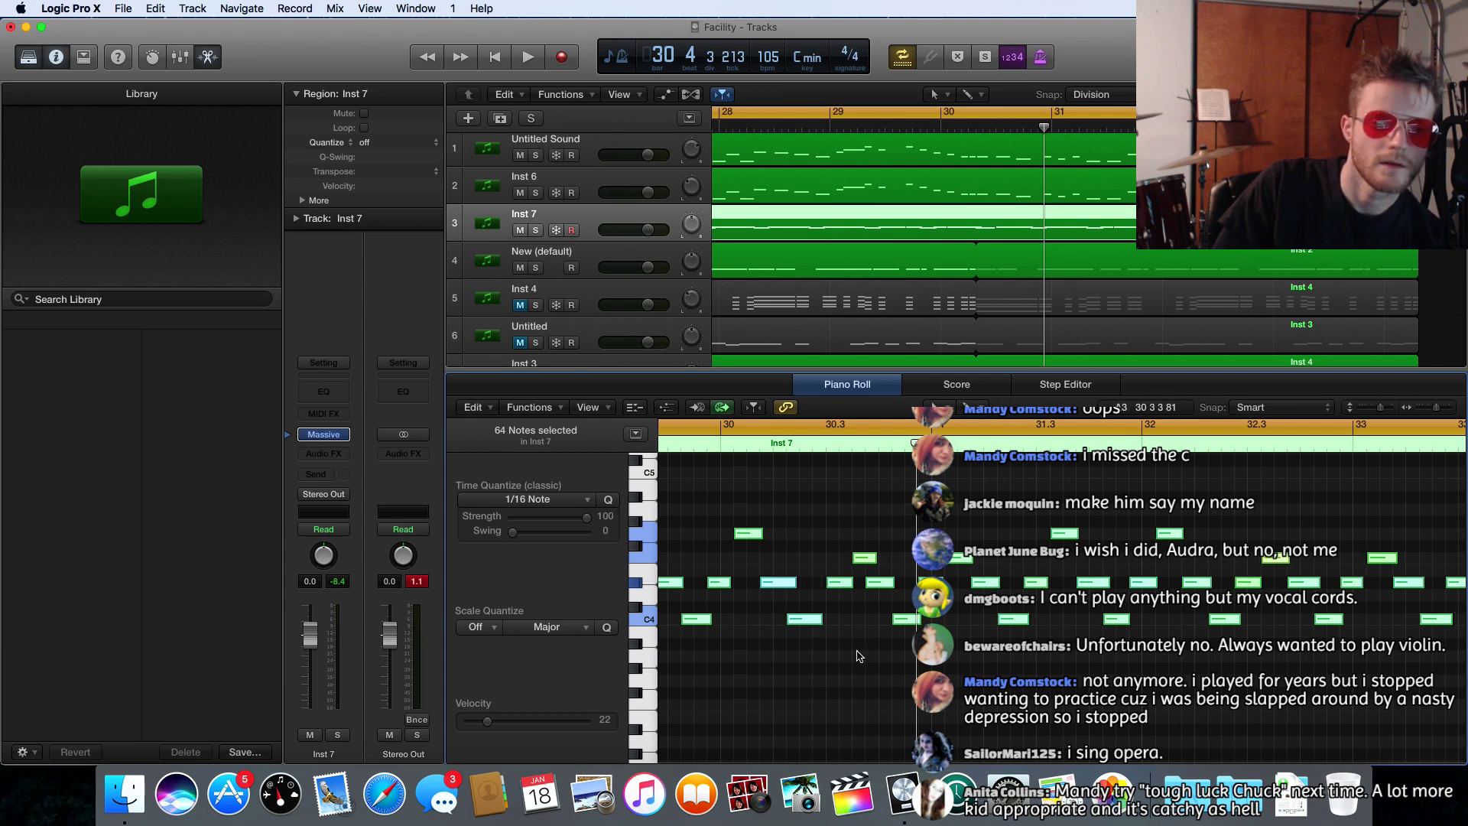
- Deselect all notes and shift the C4 note near beat 4 of bar 30 slightly later in the Inst 7 region
left_click(876, 647)
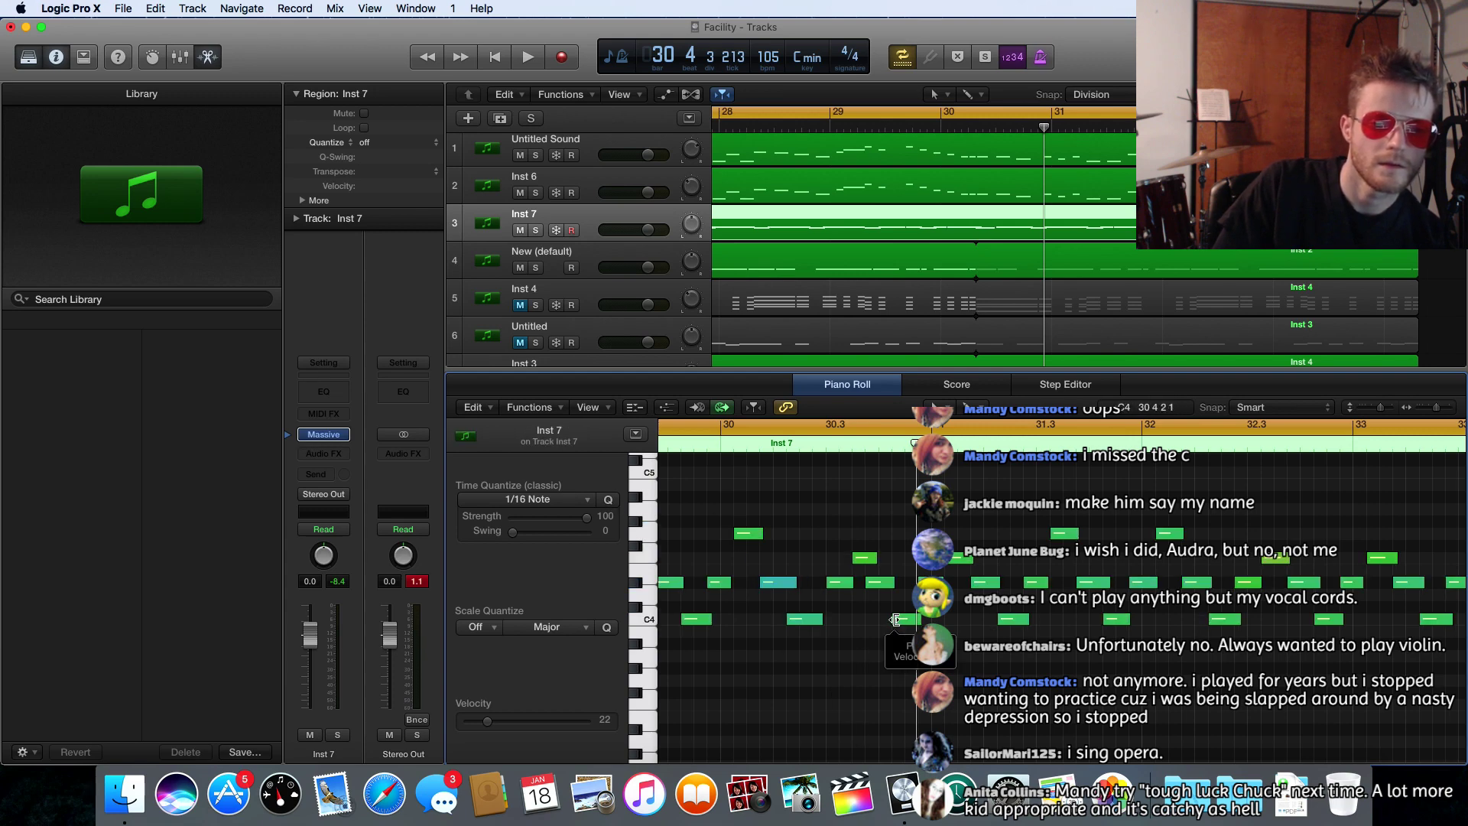
left_click_drag(896, 619, 933, 583)
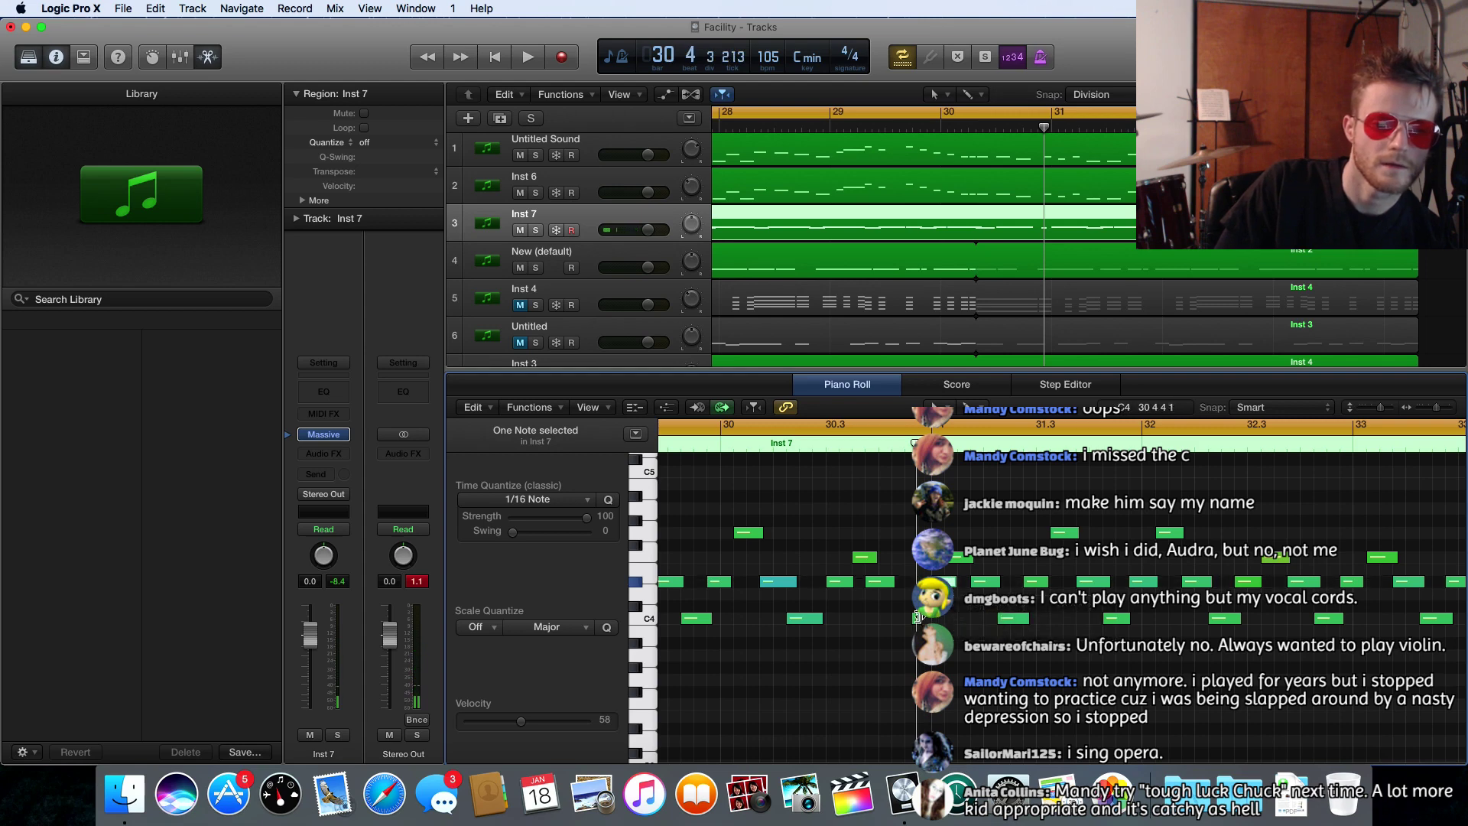
left_click(912, 618)
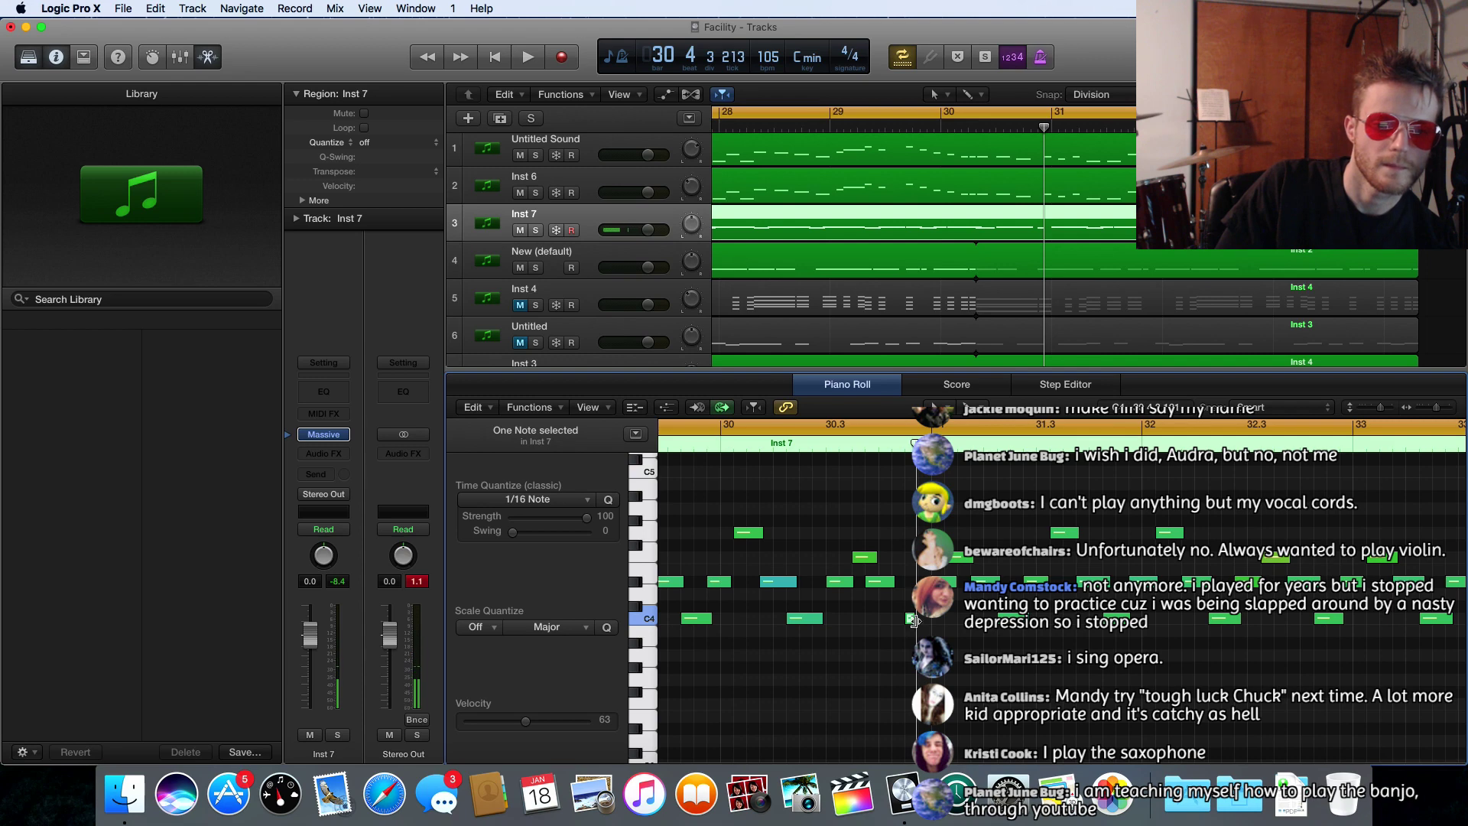
left_click_drag(912, 619, 930, 619)
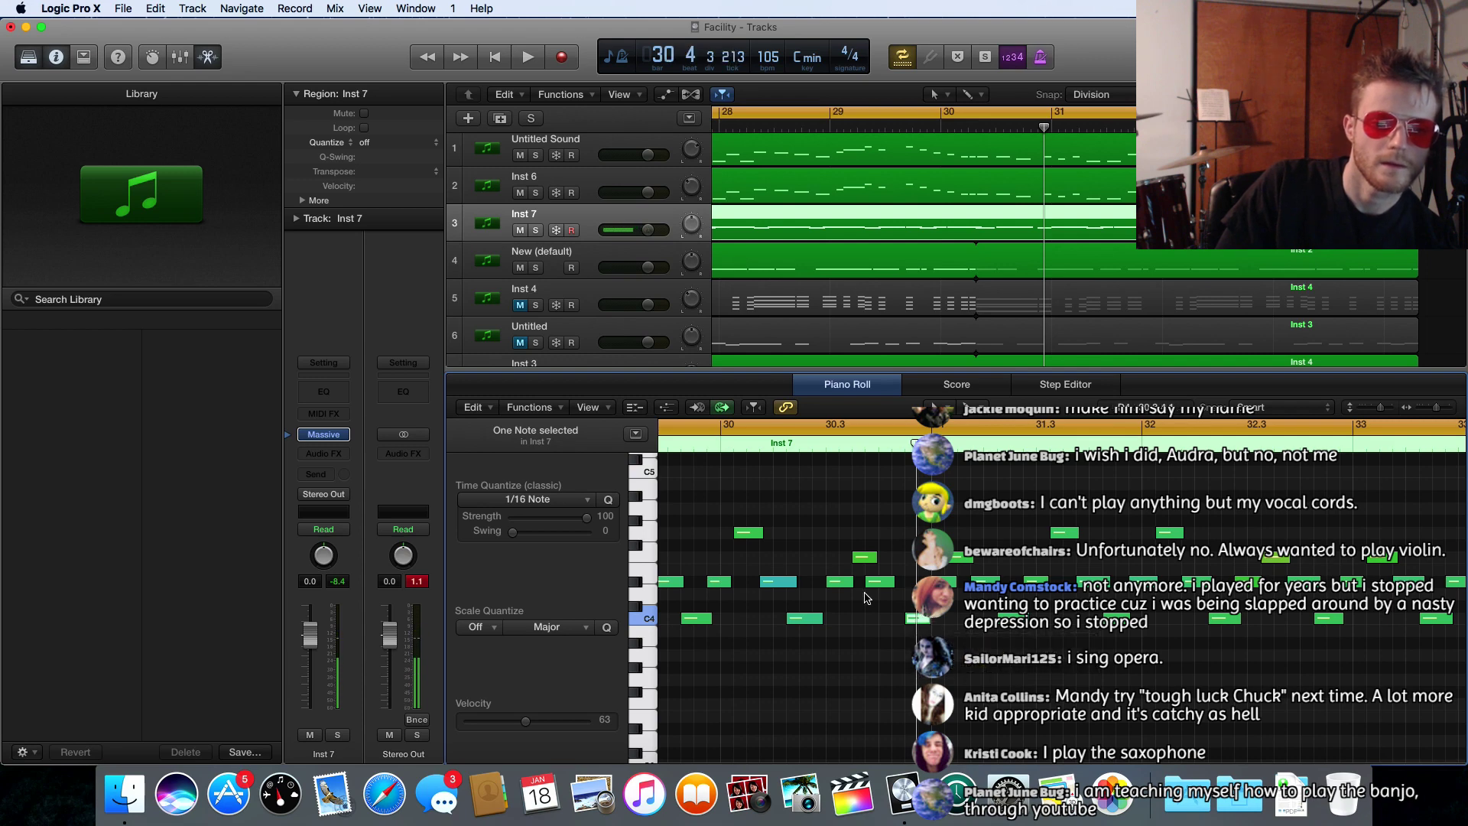
- Play back the Inst 7 part around bars 27 to 28 and check its timing after the last note shift
key("space")
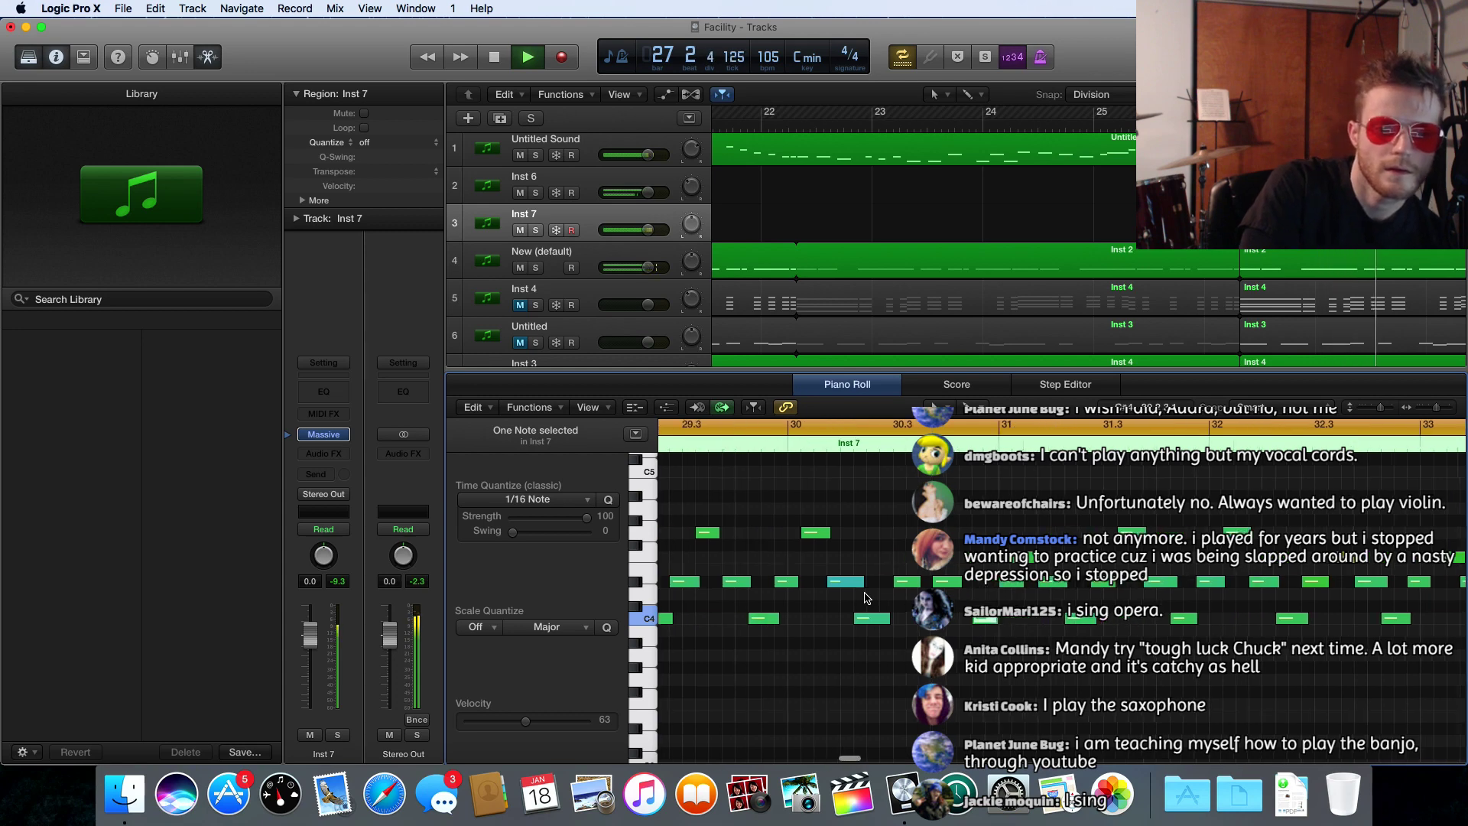
scroll(866, 597, "left", 10)
key("space")
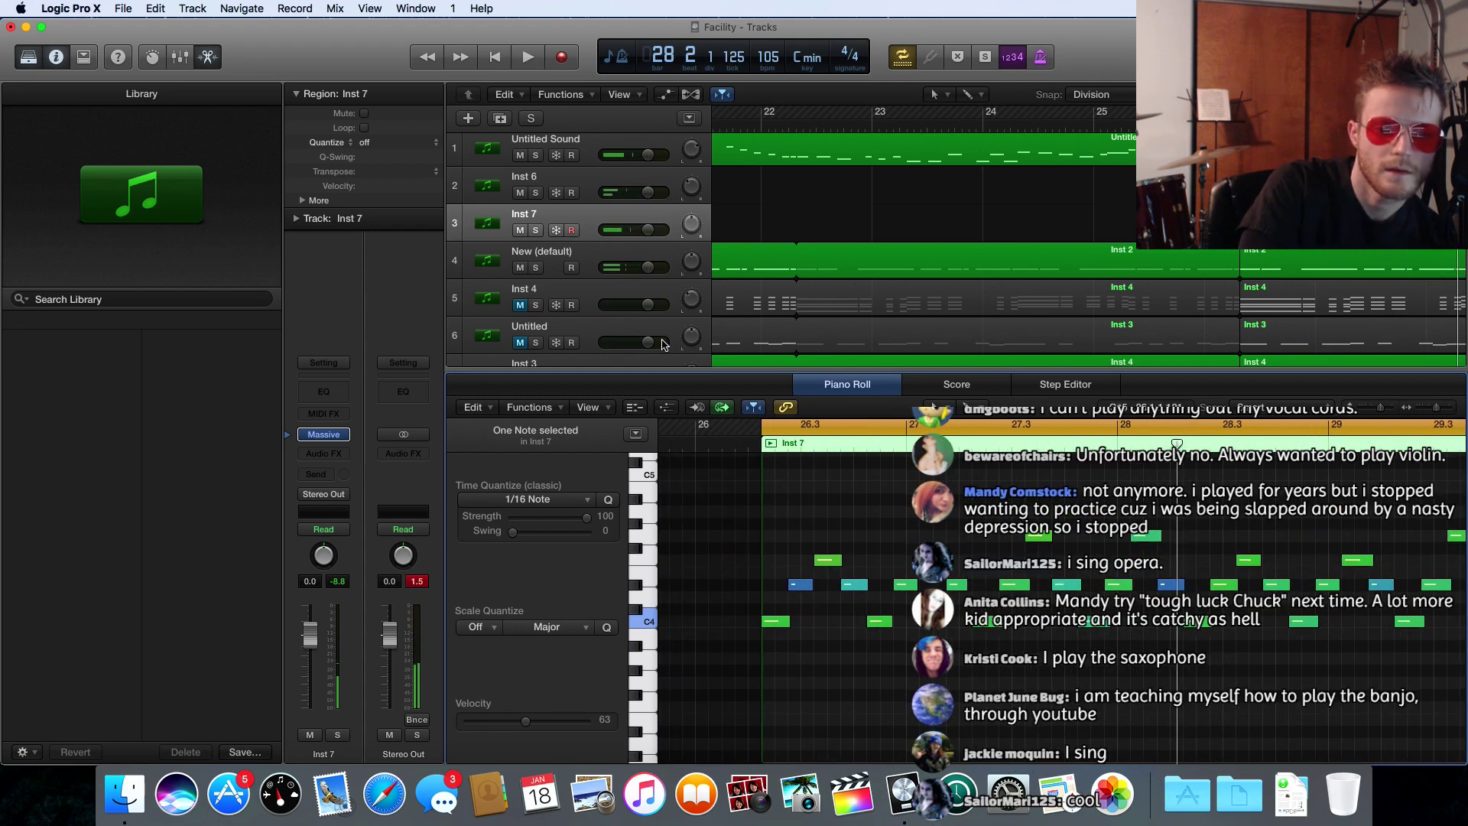
- Set the time quantization to 1/8 Note and select all notes in the Inst 7 region
left_click(532, 499)
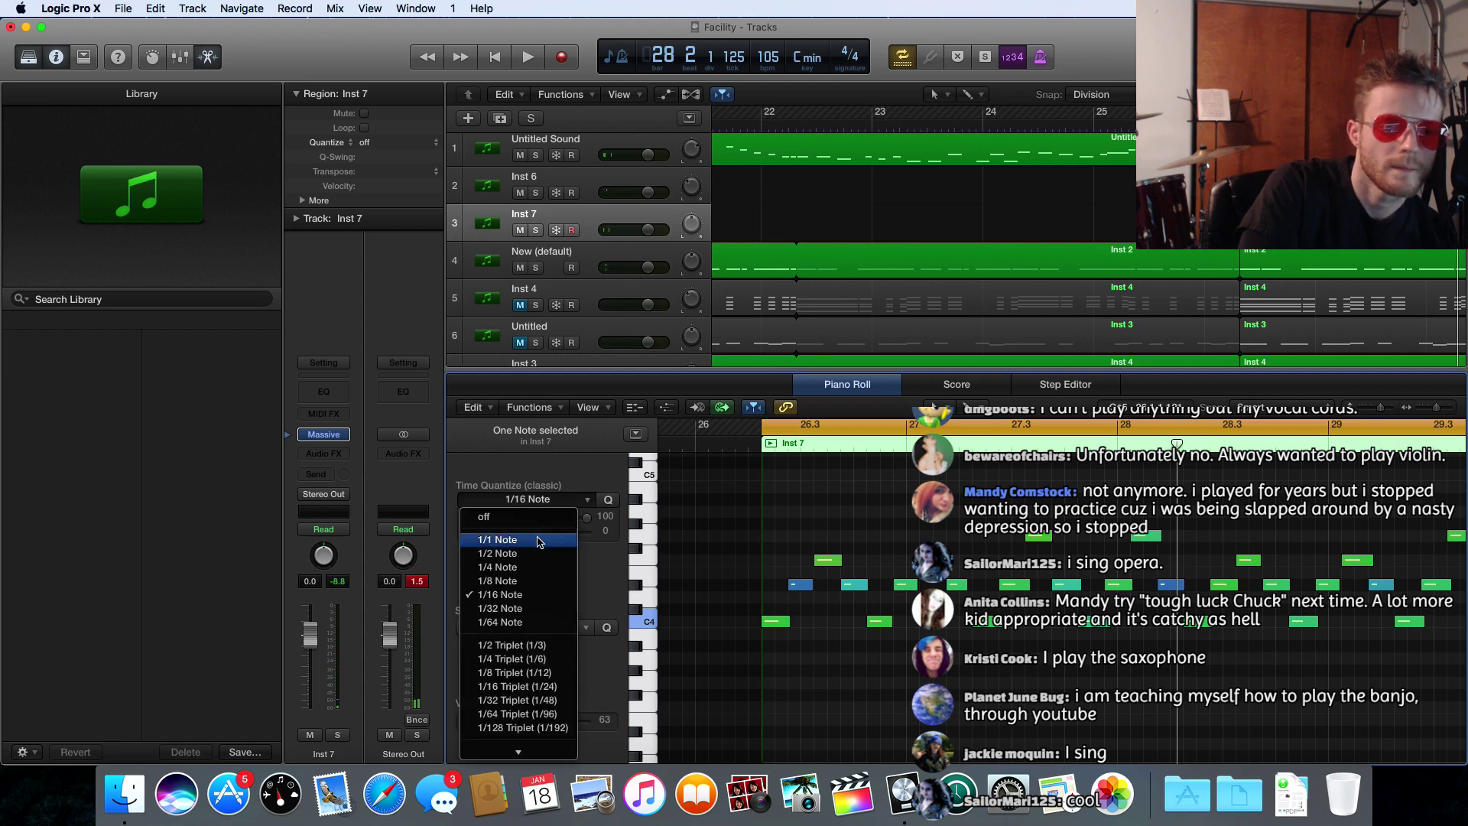
left_click(518, 581)
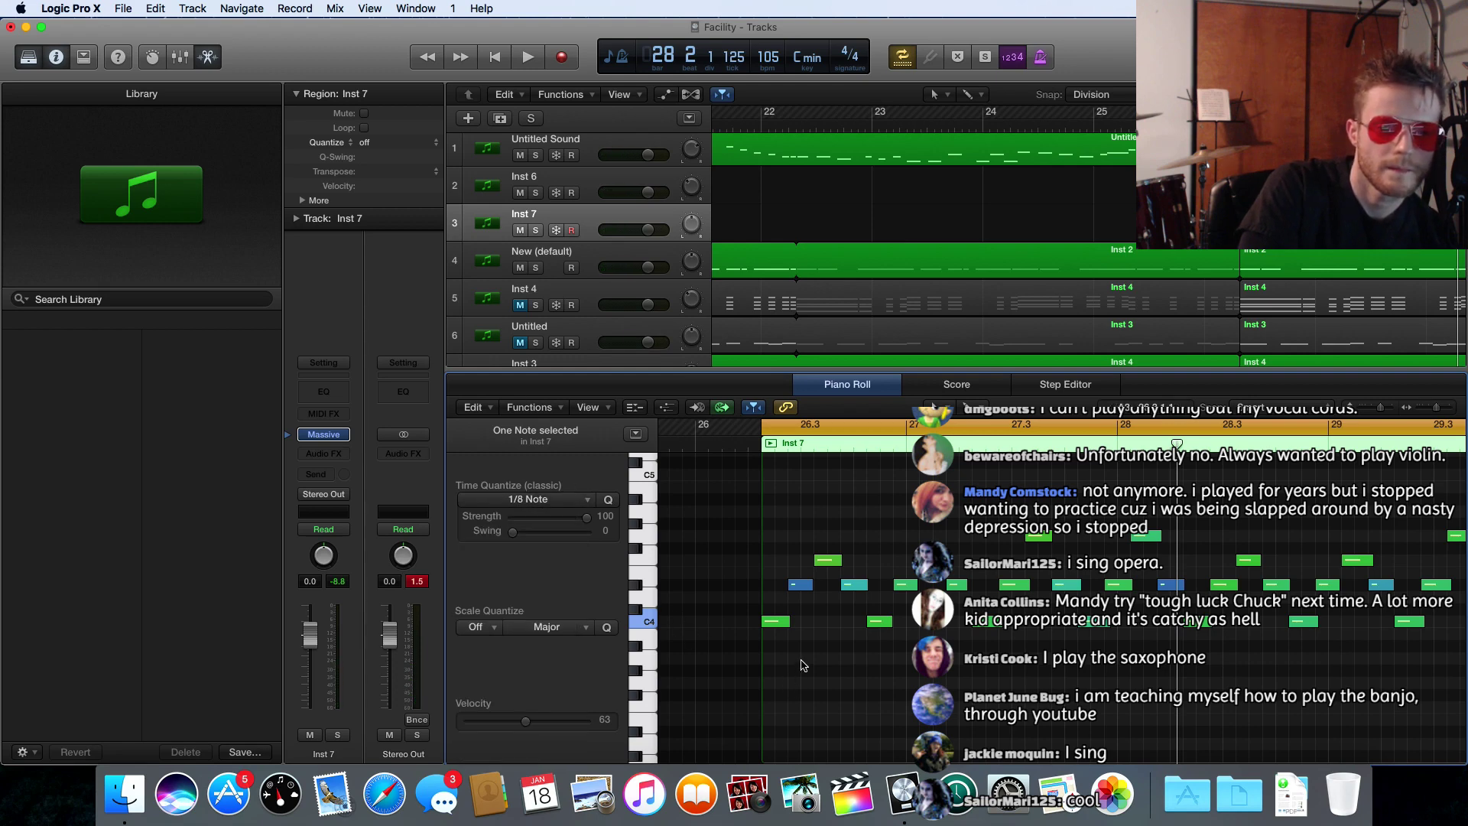
key("super+a")
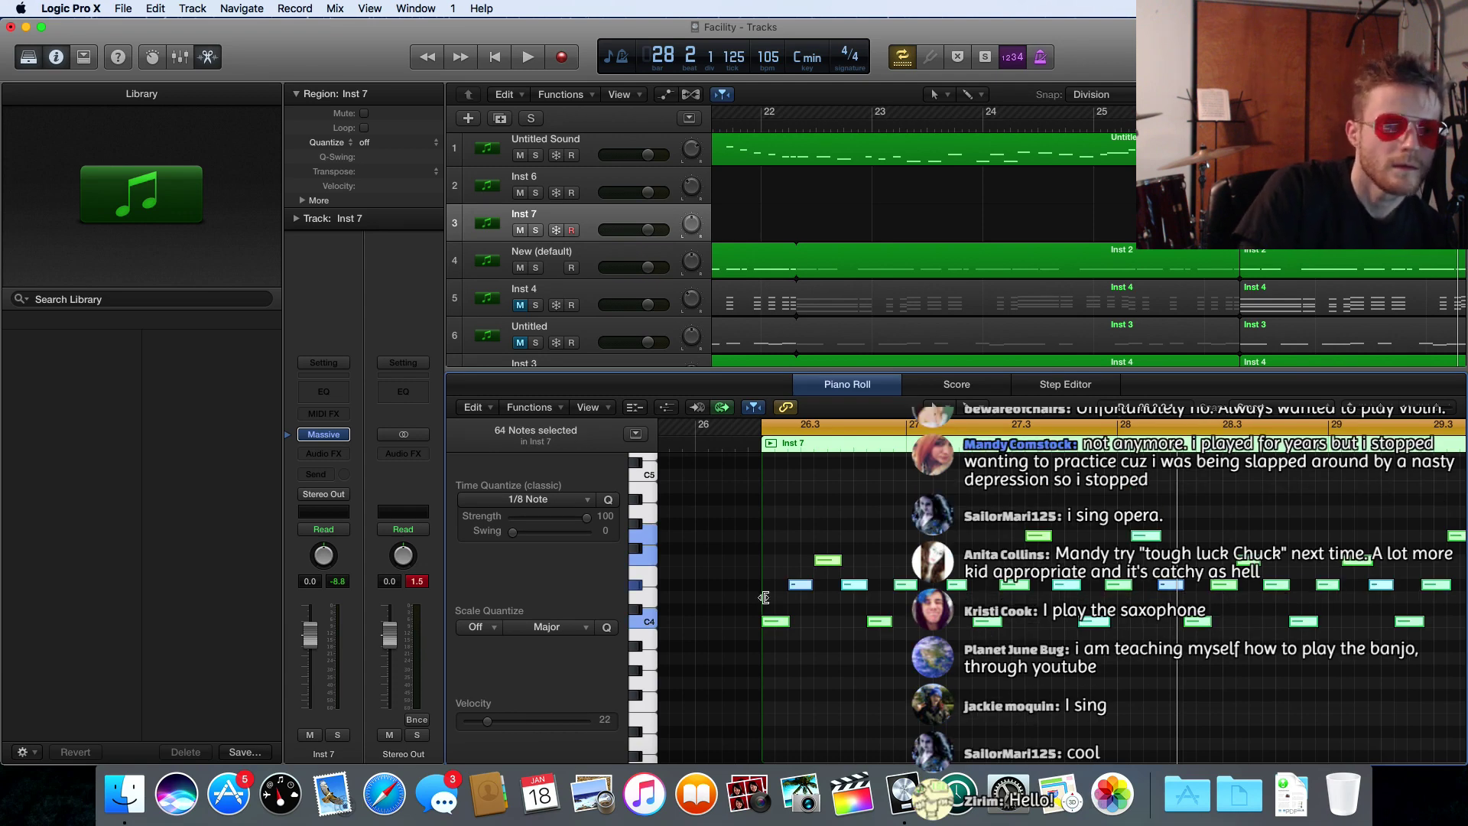
- Undo the last quantization, note length change and note move in the Inst 7 region
left_click(158, 9)
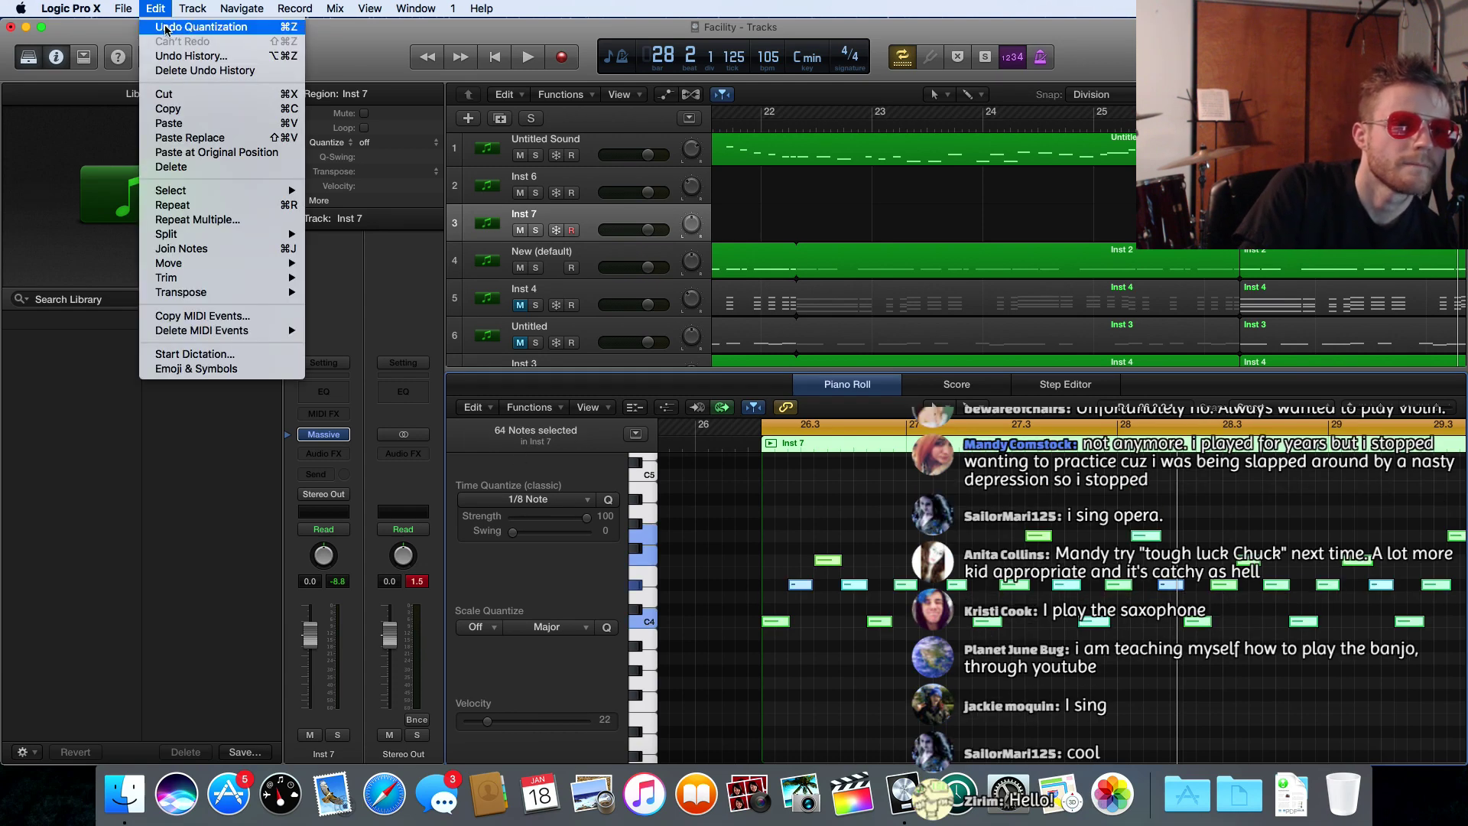
left_click(162, 25)
left_click(159, 9)
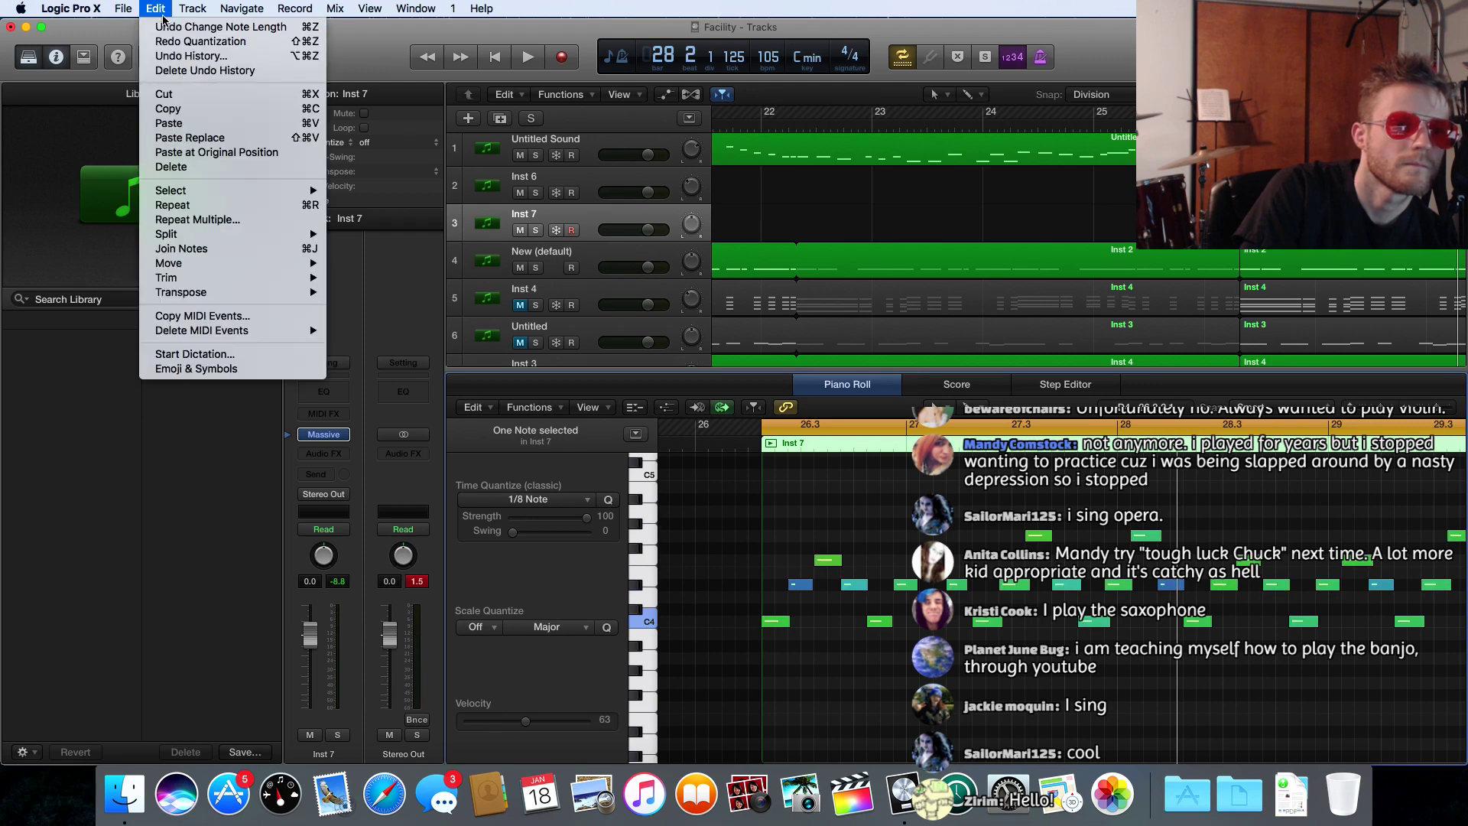
left_click(171, 25)
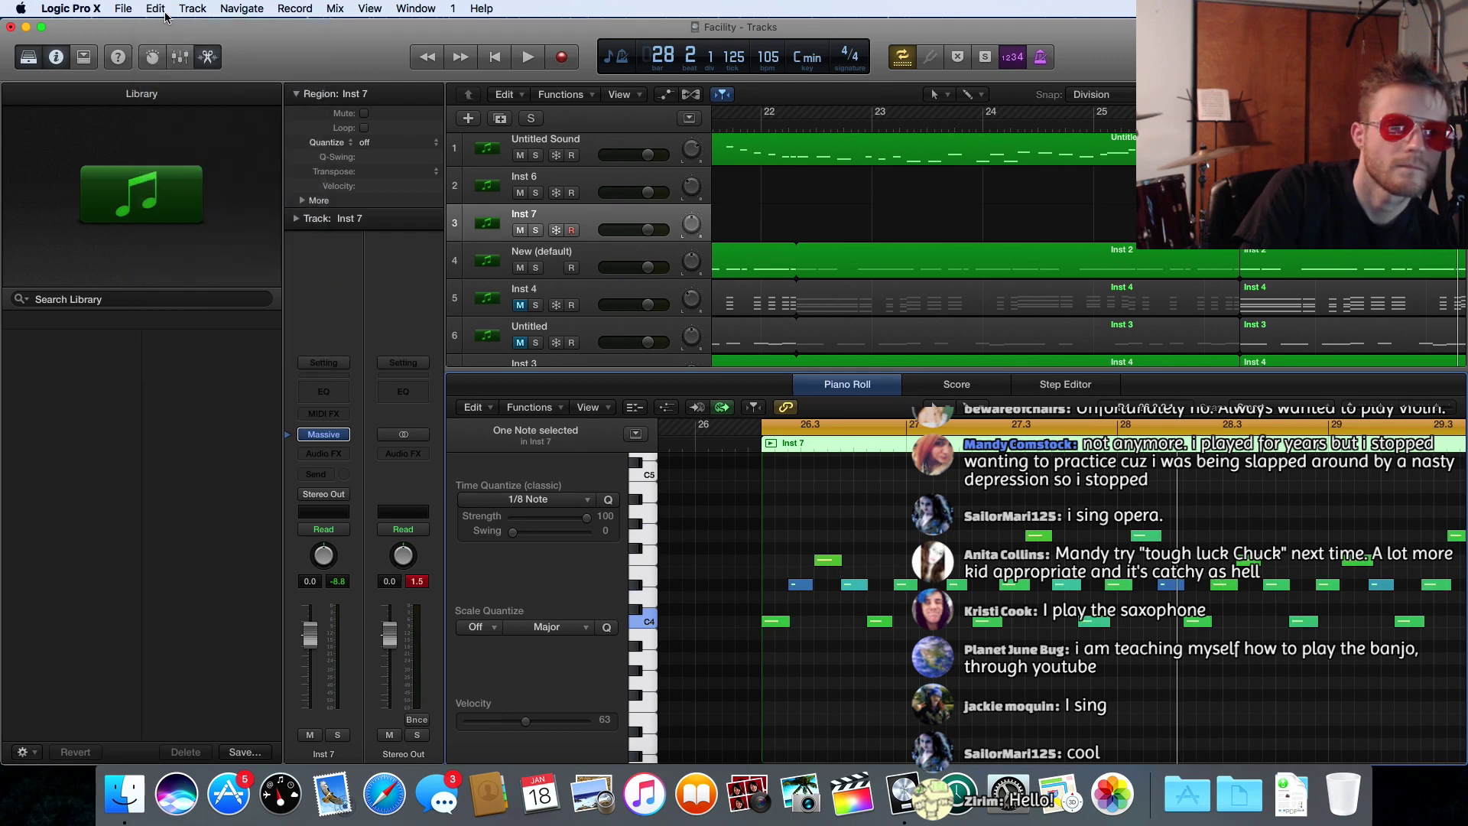
left_click(166, 10)
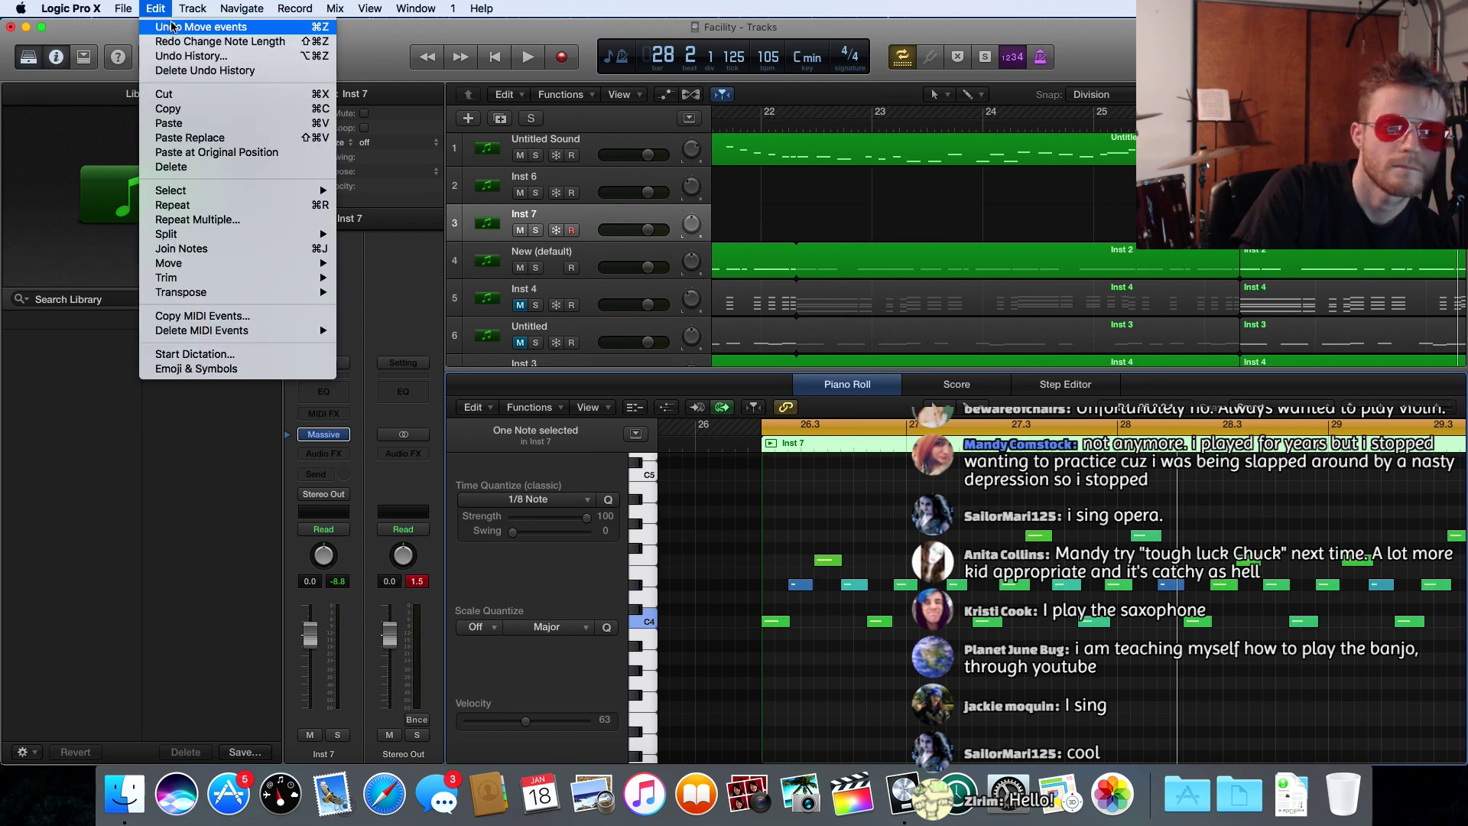
left_click(172, 27)
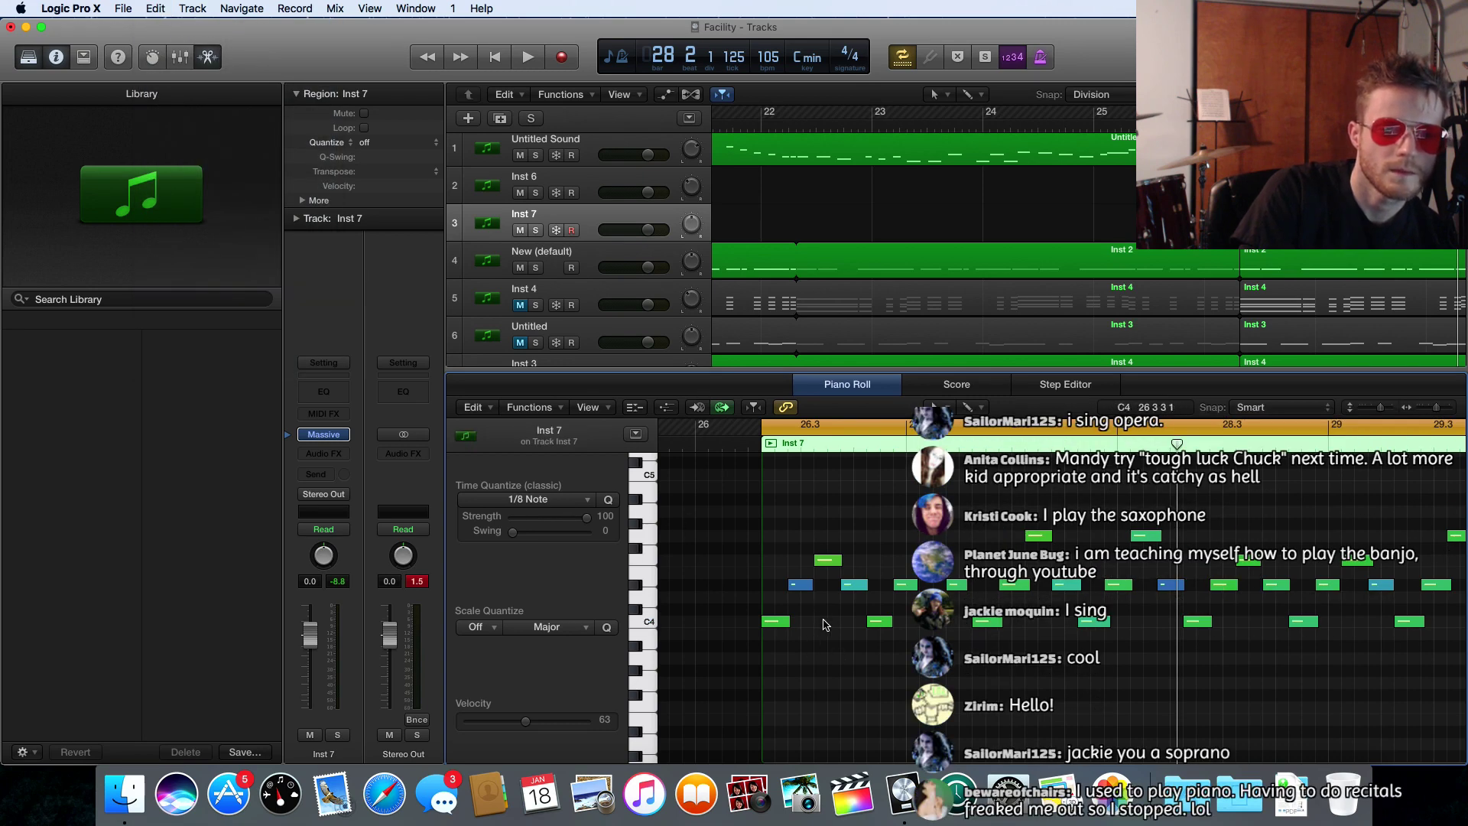
- Select all Inst 7 notes again, quantize them to 1/8 Note and clear the selection
key("super+a")
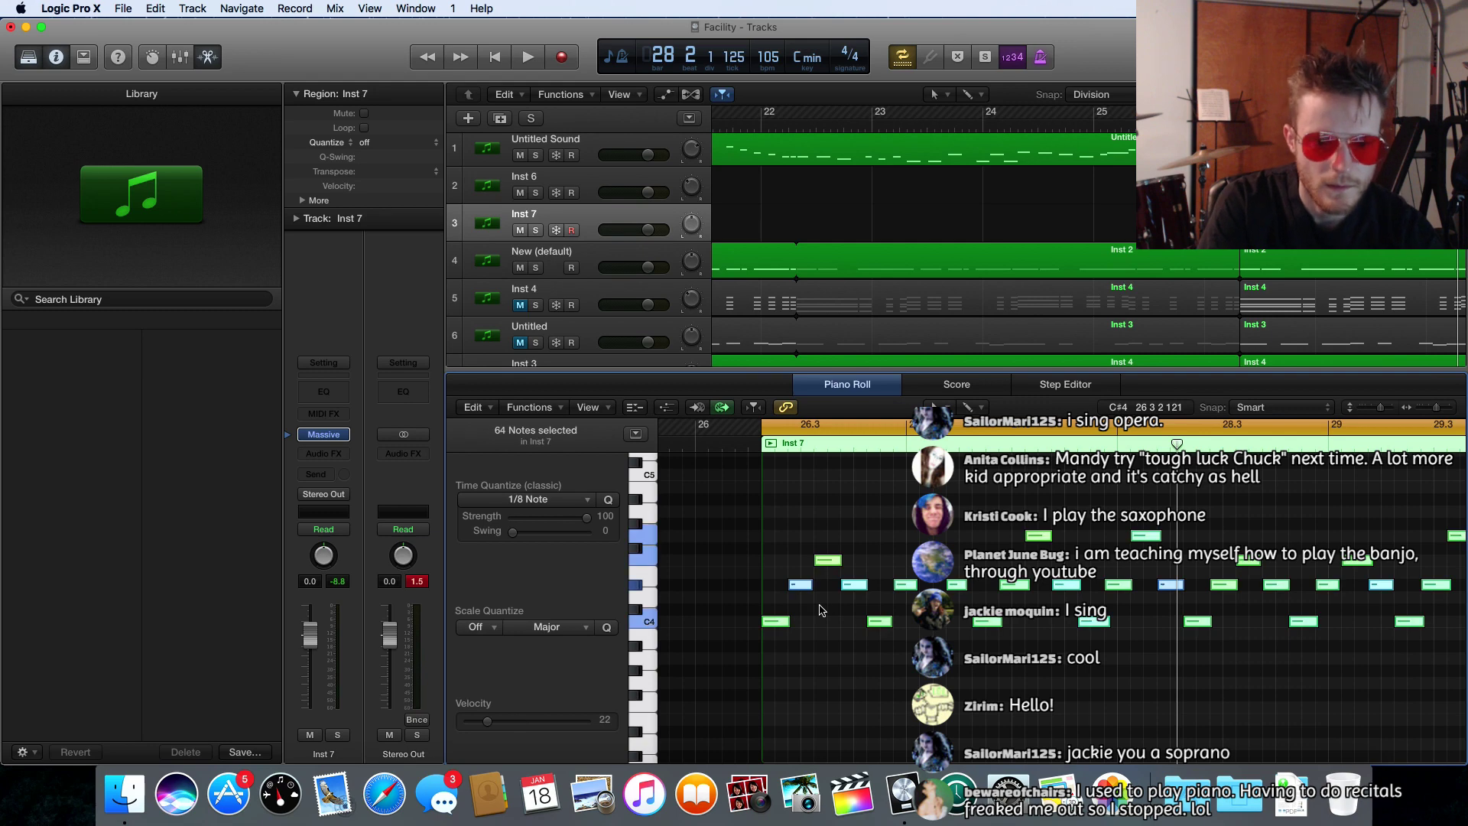
left_click(608, 502)
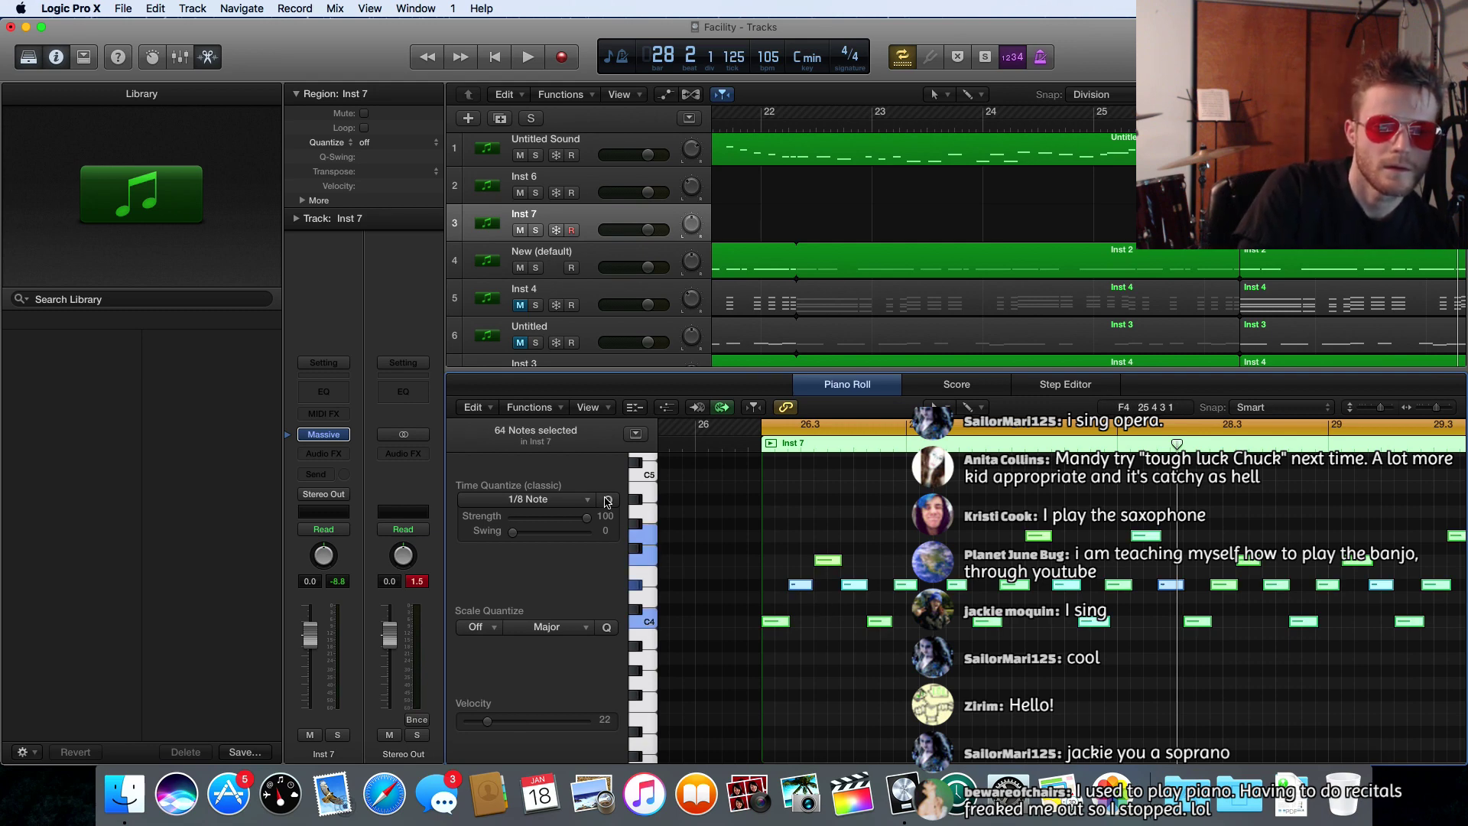
left_click(780, 655)
scroll(726, 612, "right", 3)
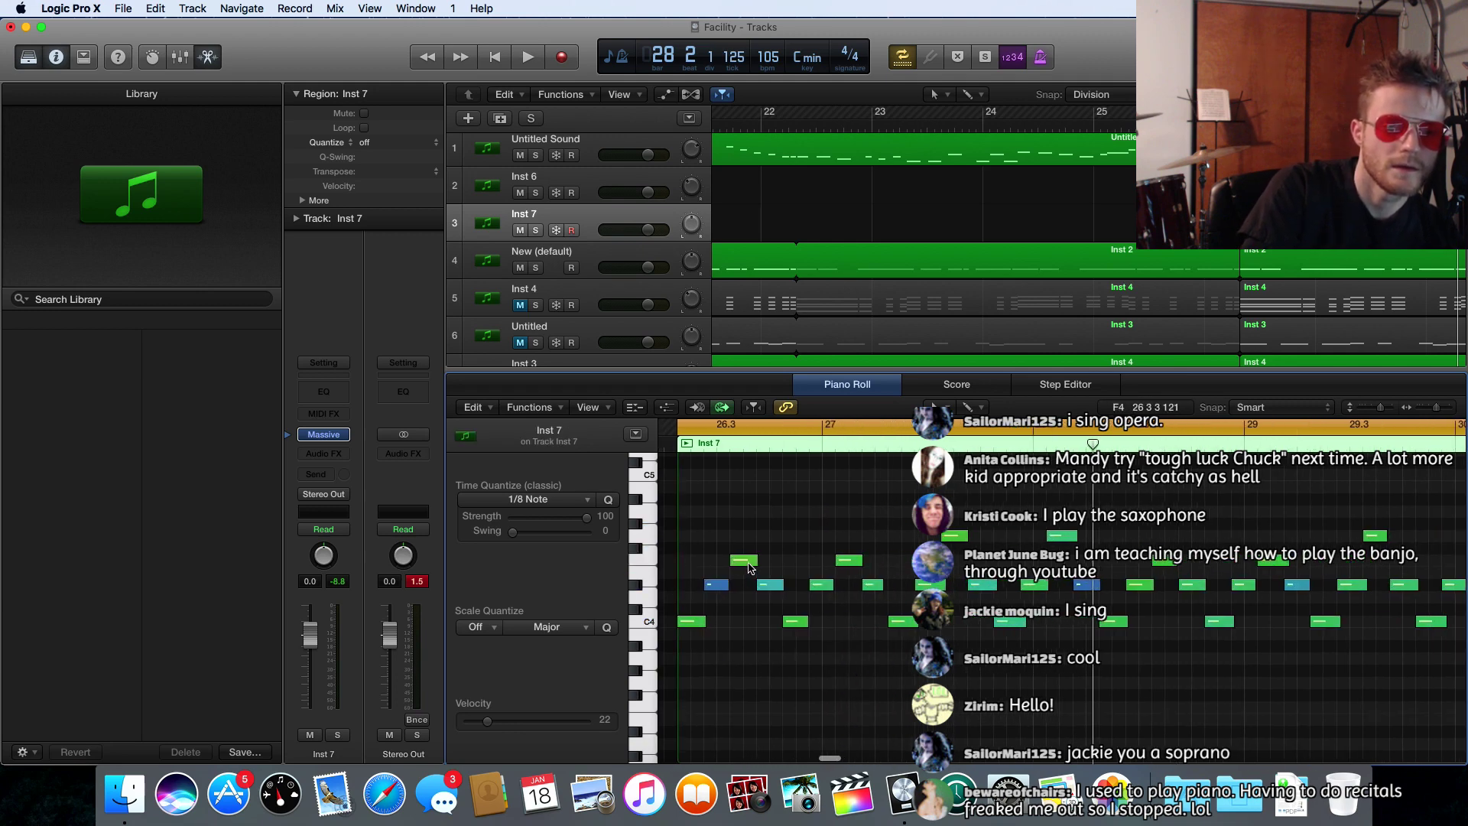
- Play back the requantized Inst 7 part and check the note timing through bar 31
left_click_drag(750, 566, 747, 564)
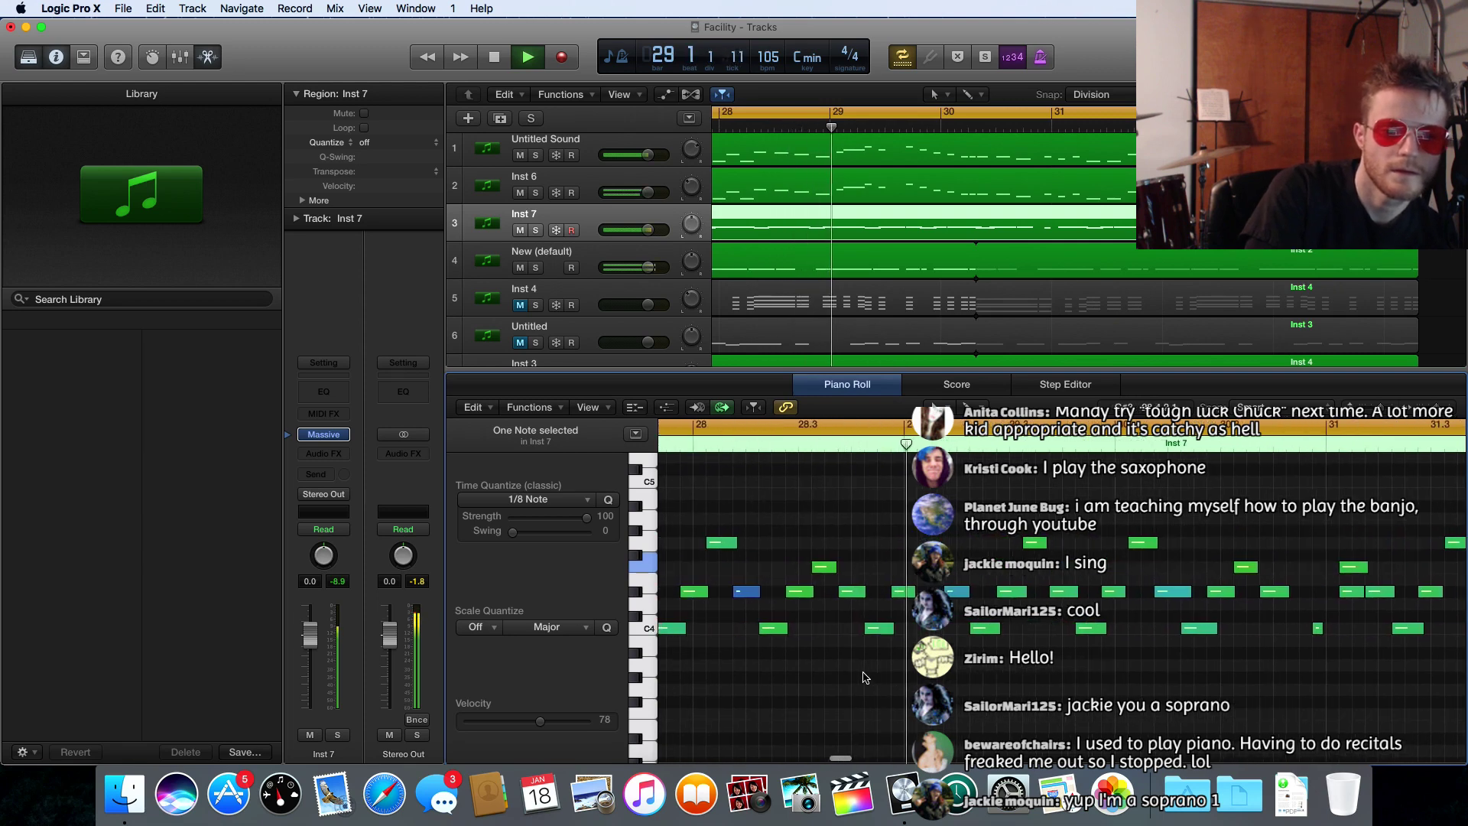
scroll(864, 678, "right", 10)
scroll(864, 677, "left", 10)
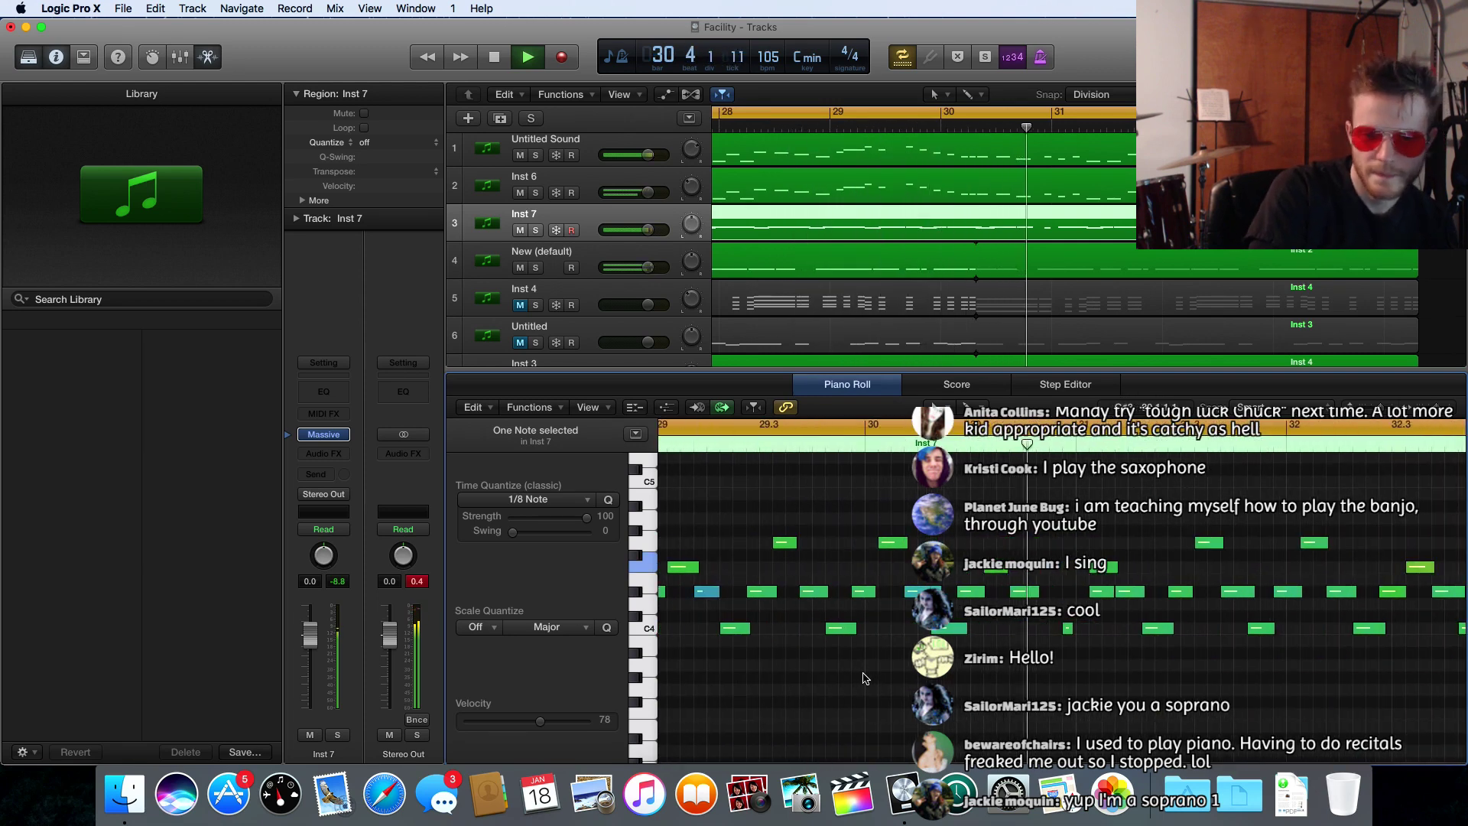
key("space")
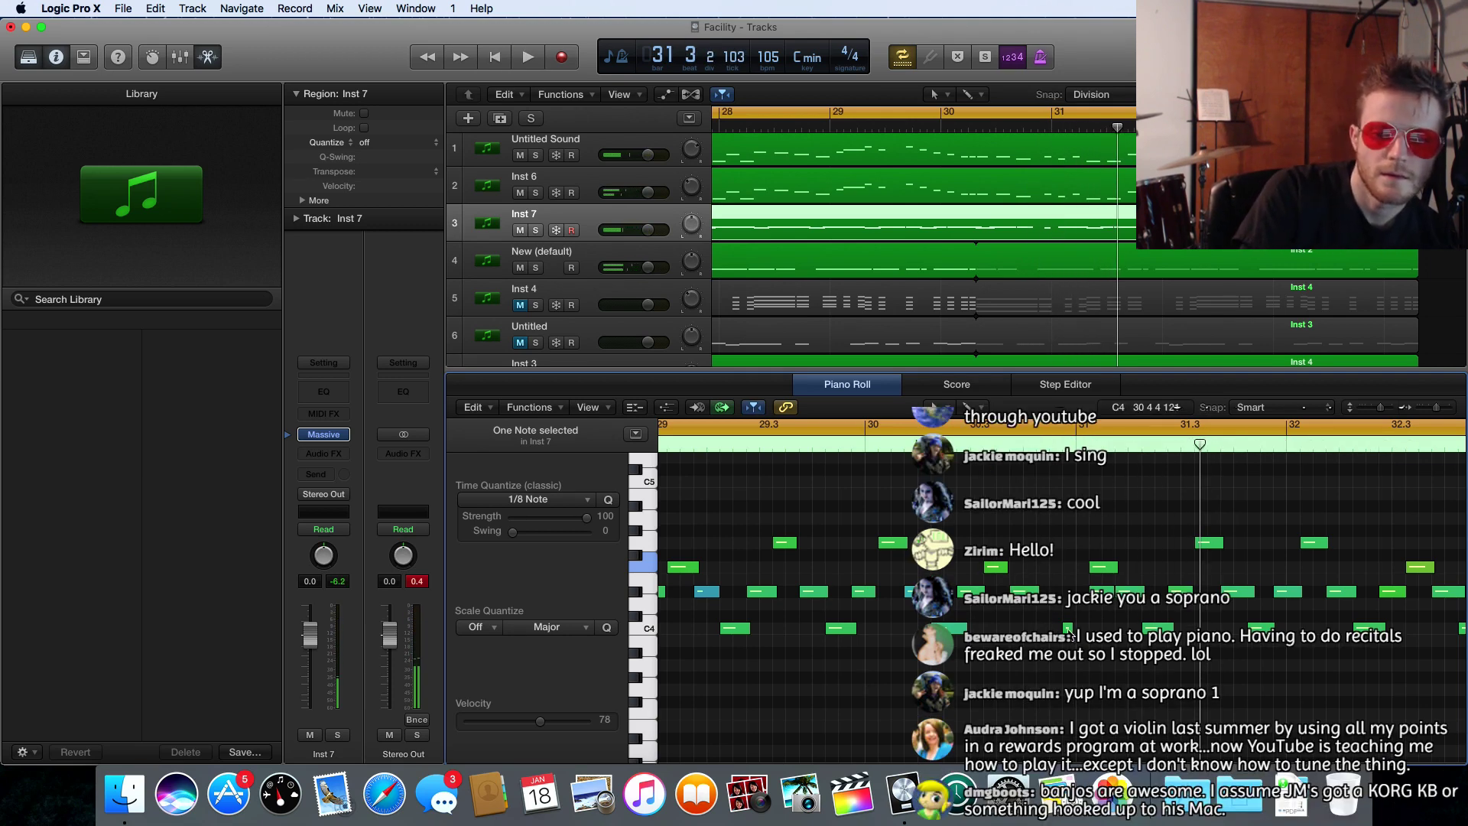
- Lengthen the short C4 note near beat 4 of bar 30 toward an earlier start and play back the result
mouse_move(1064, 631)
left_click_drag(1068, 629, 1065, 627)
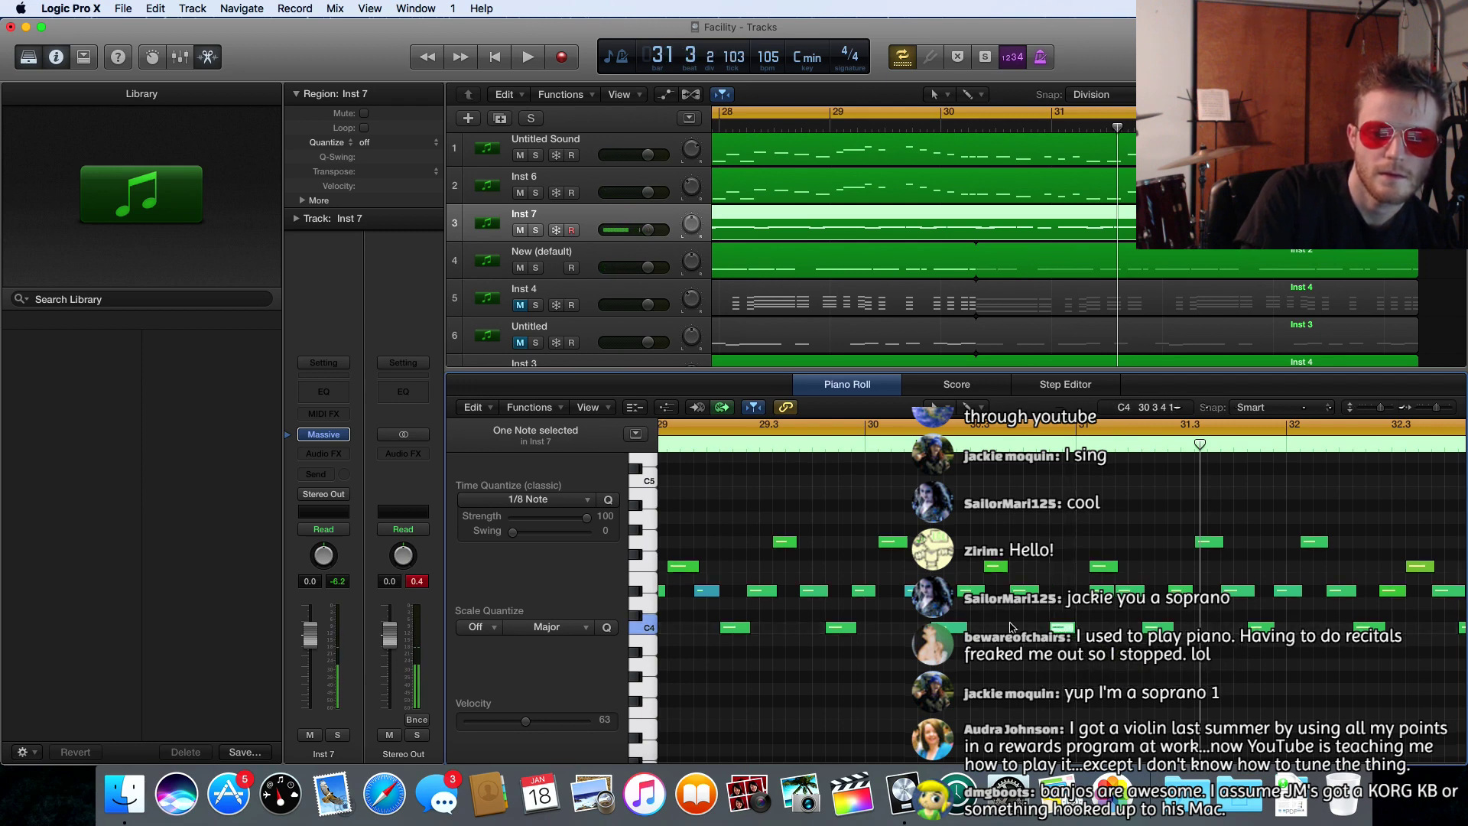
key("space")
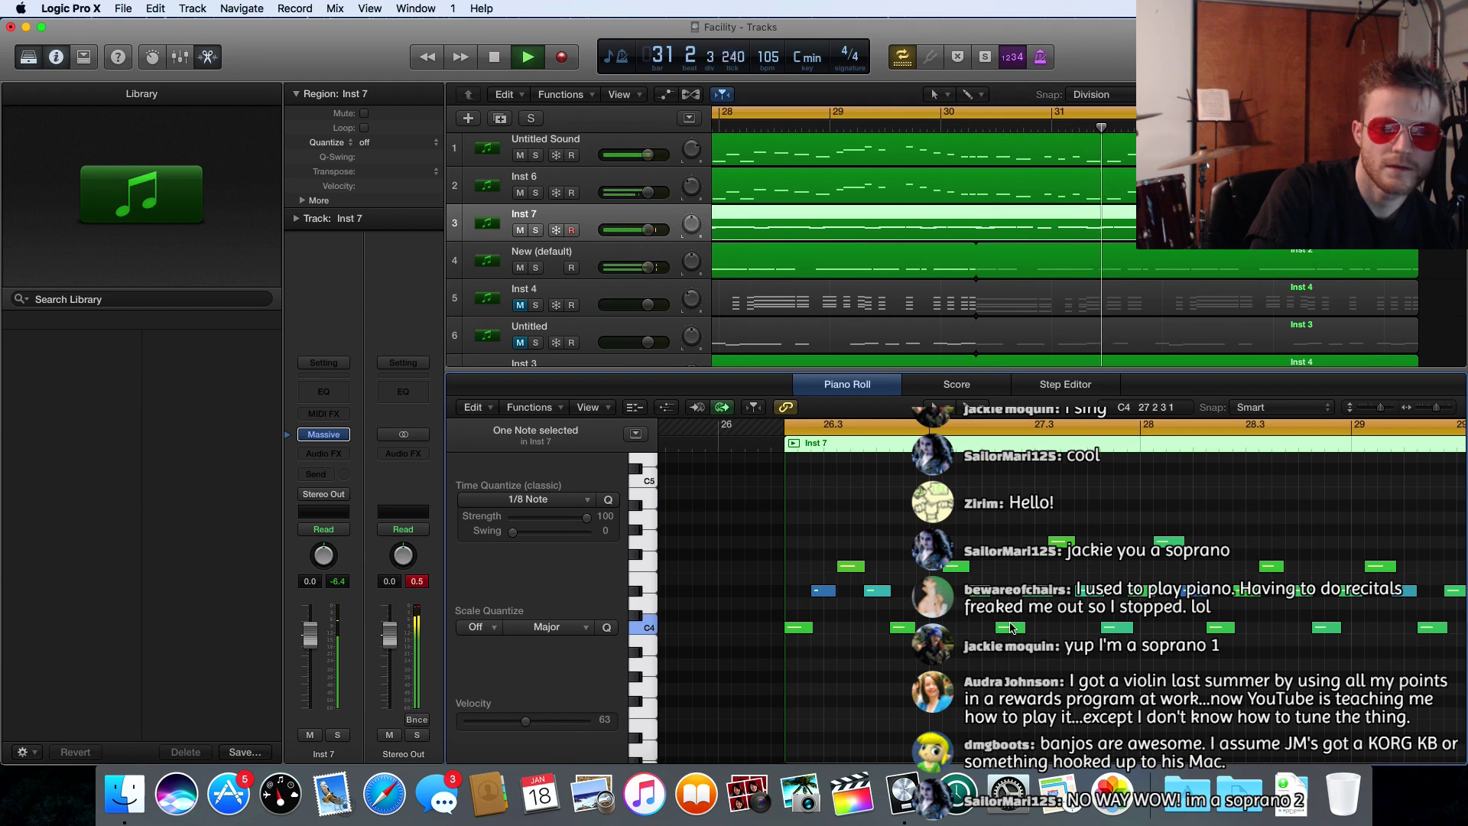
key("space")
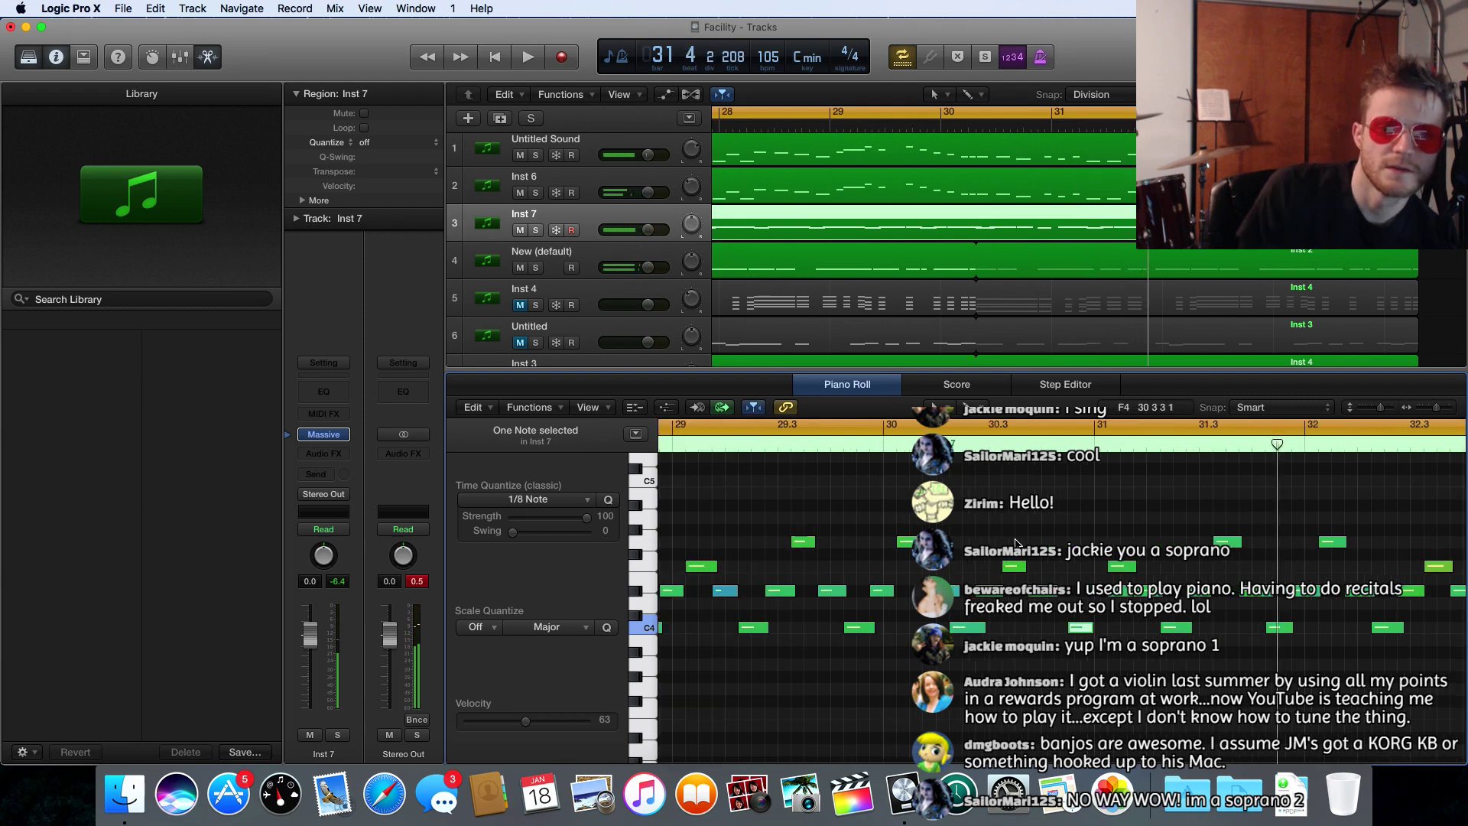
- Delete the existing Inst 7 region from the arrangement
scroll(1007, 277, "left", 3)
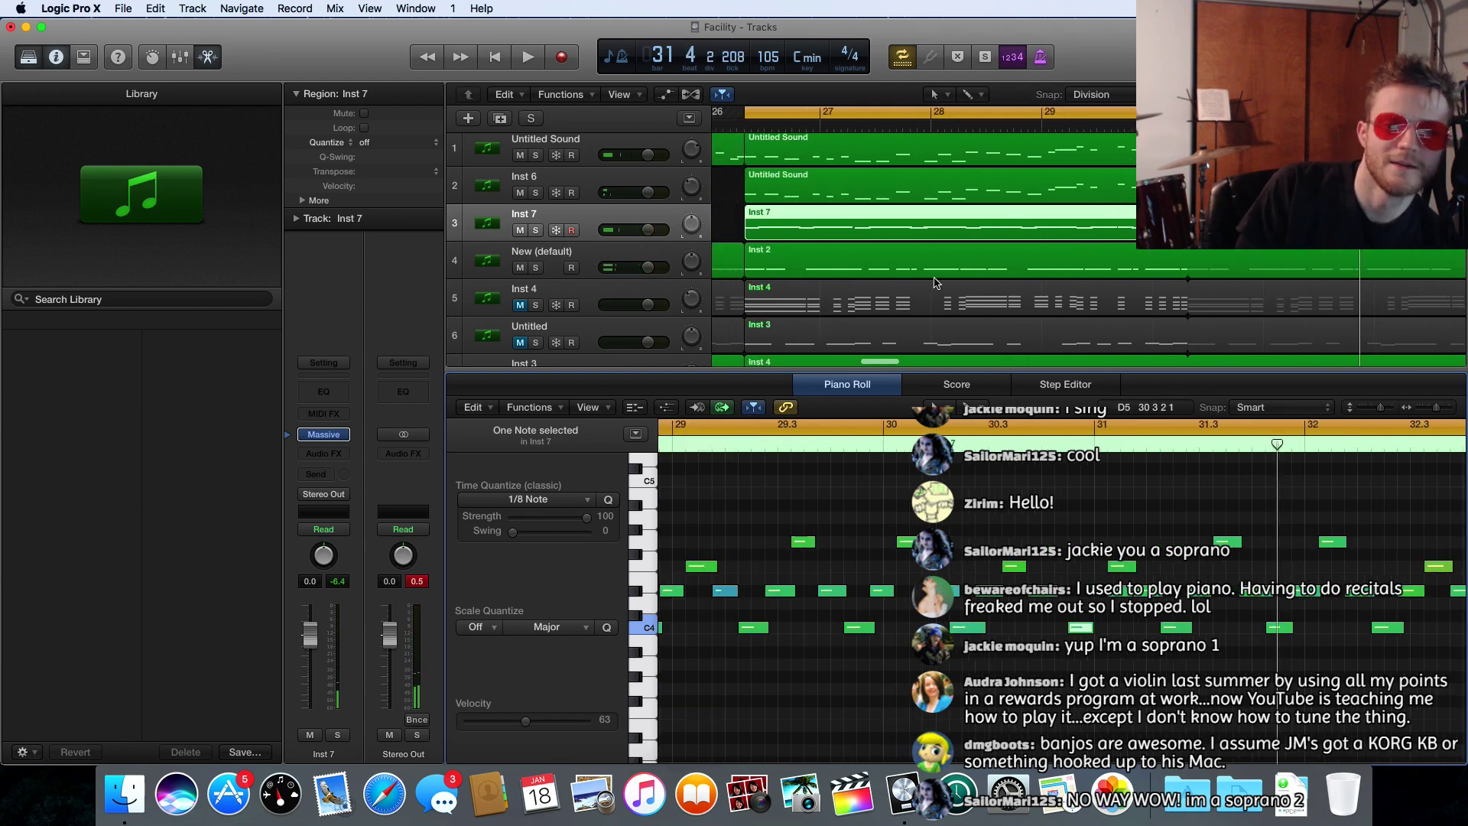
left_click(731, 225)
left_click(792, 215)
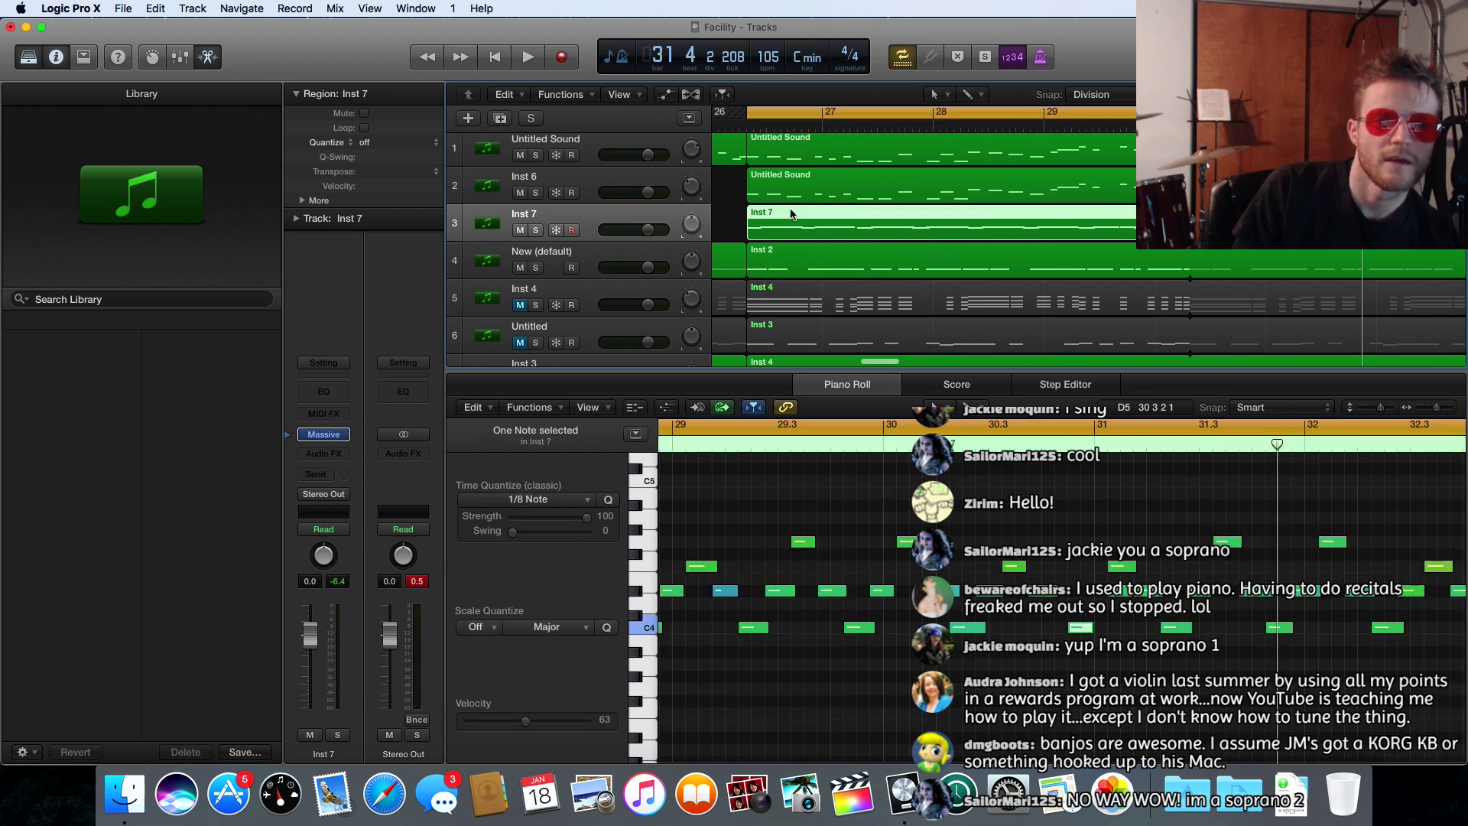
key("Delete")
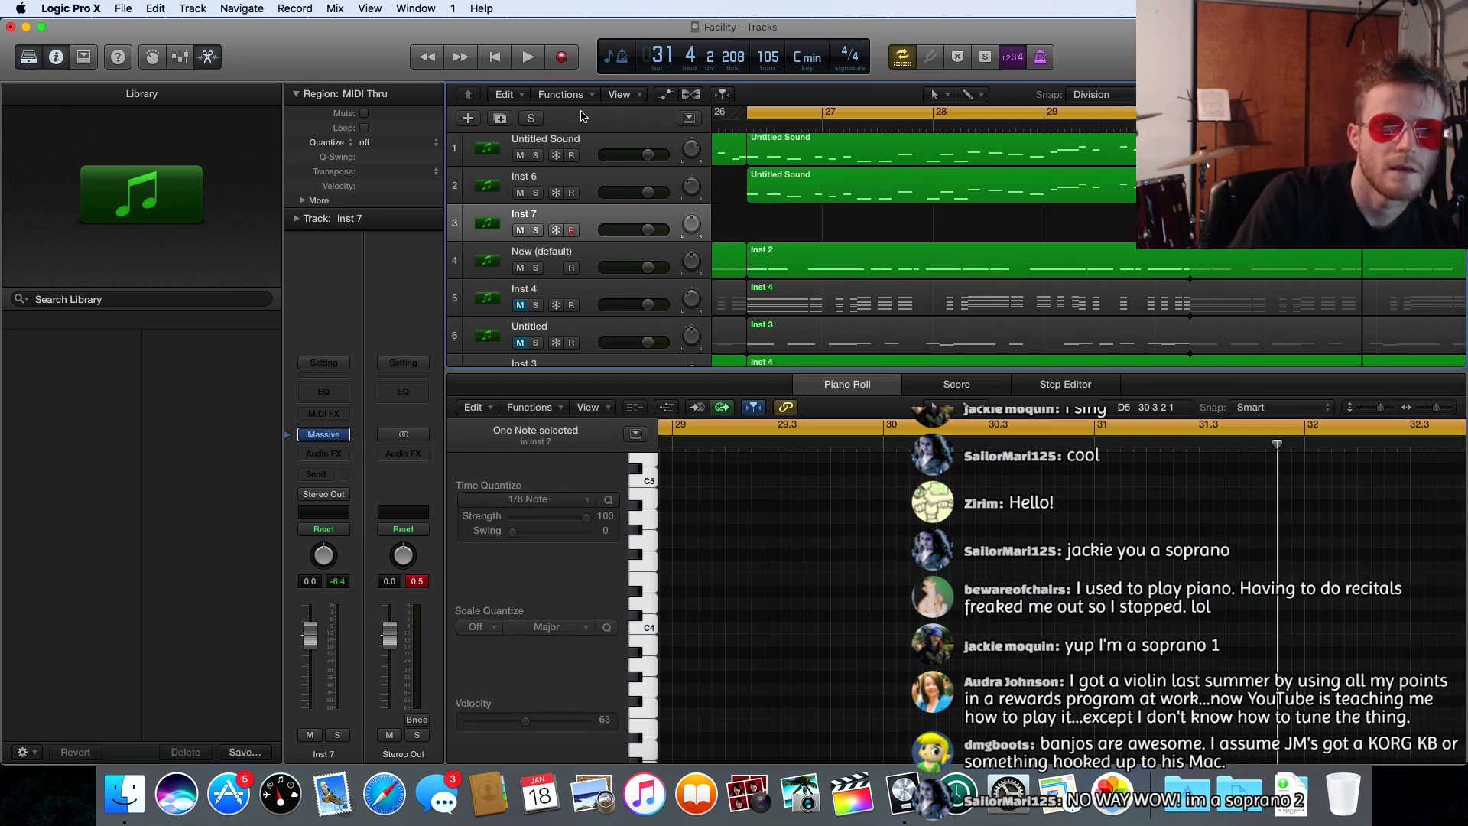
- Try recording a new take on the Inst 7 track up to bar 30 and delete the recorded region
left_click(564, 56)
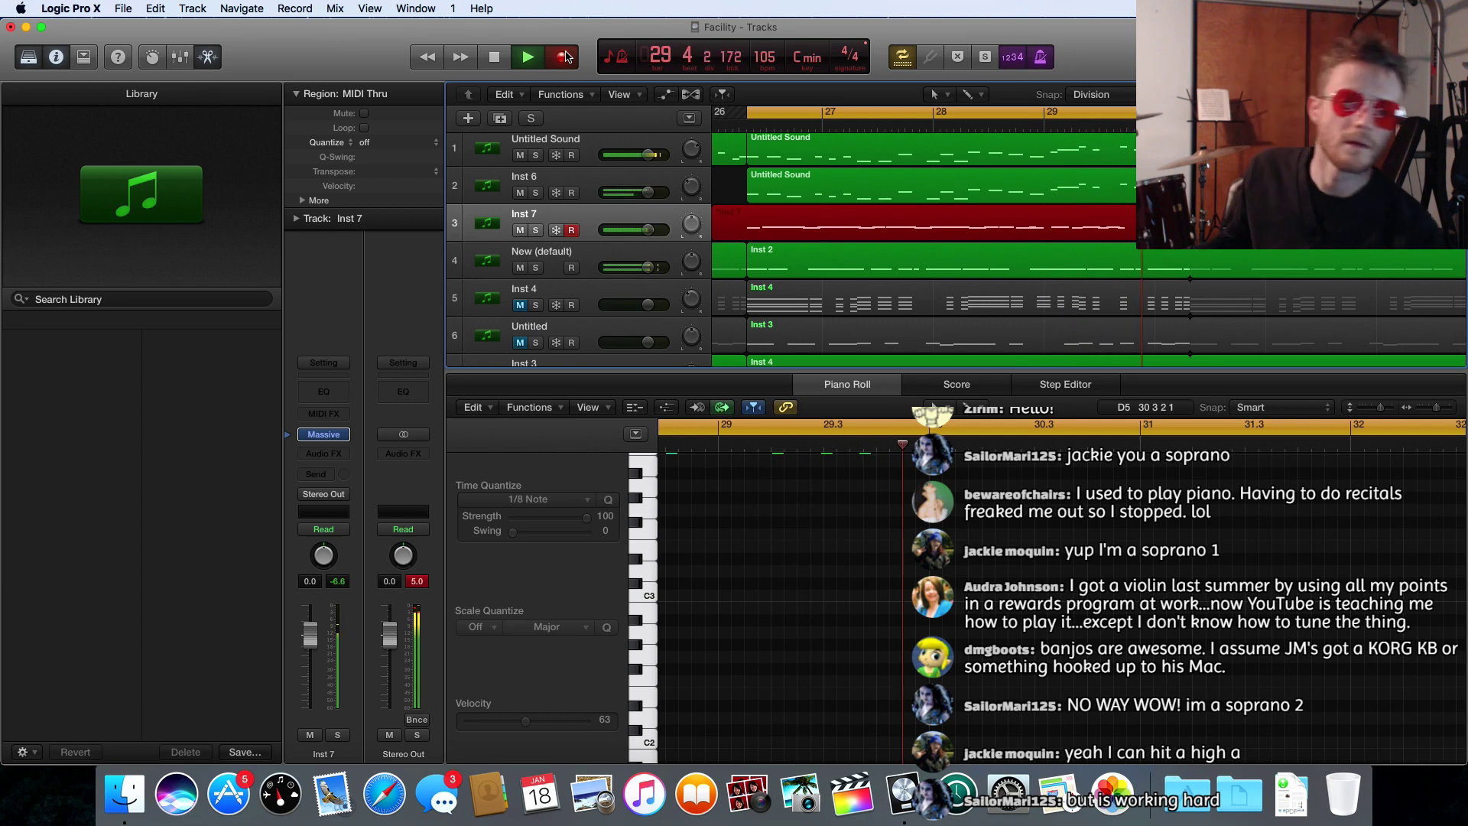
left_click(567, 56)
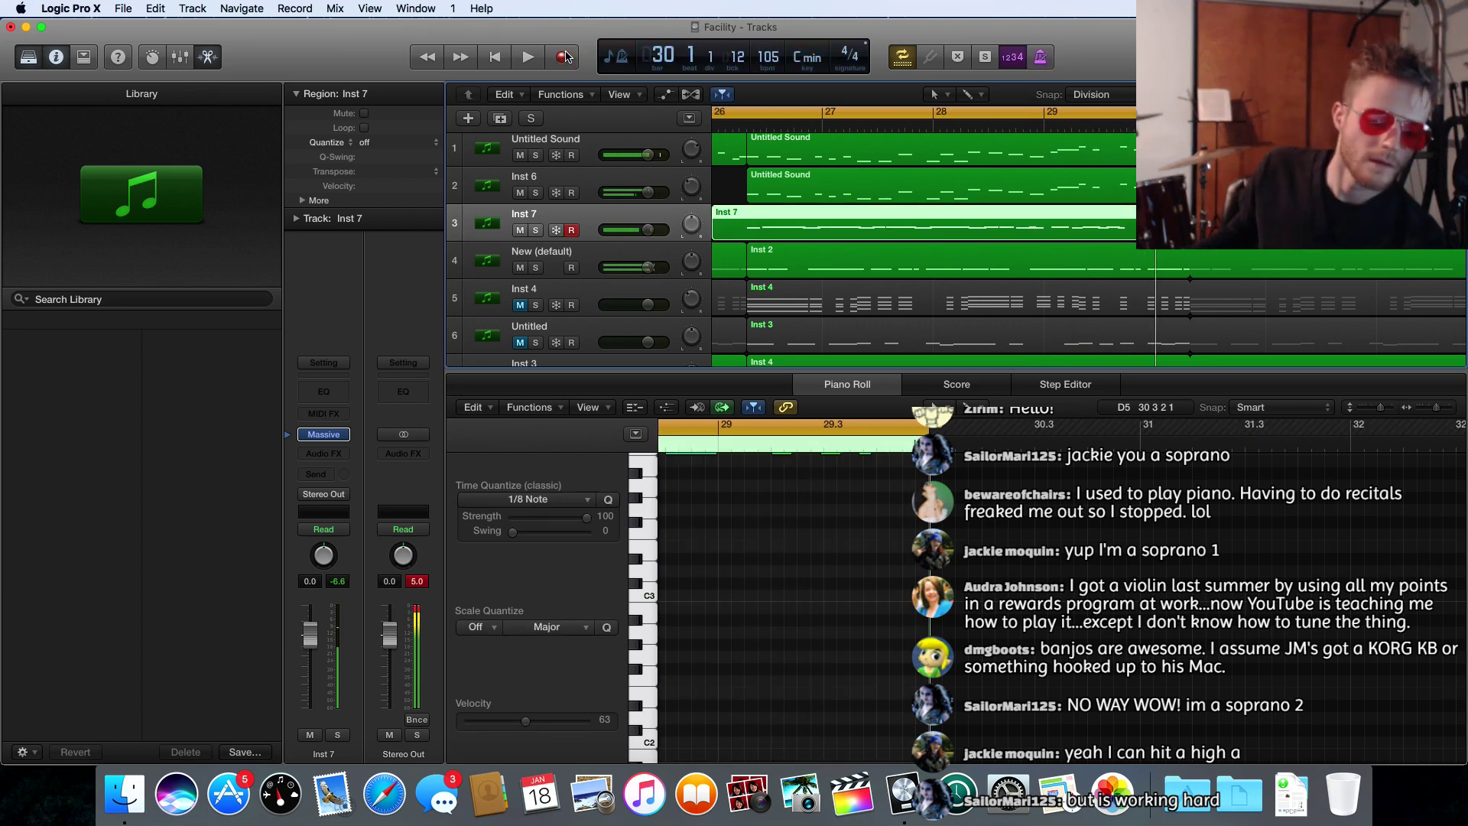
left_click(856, 217)
key("Delete")
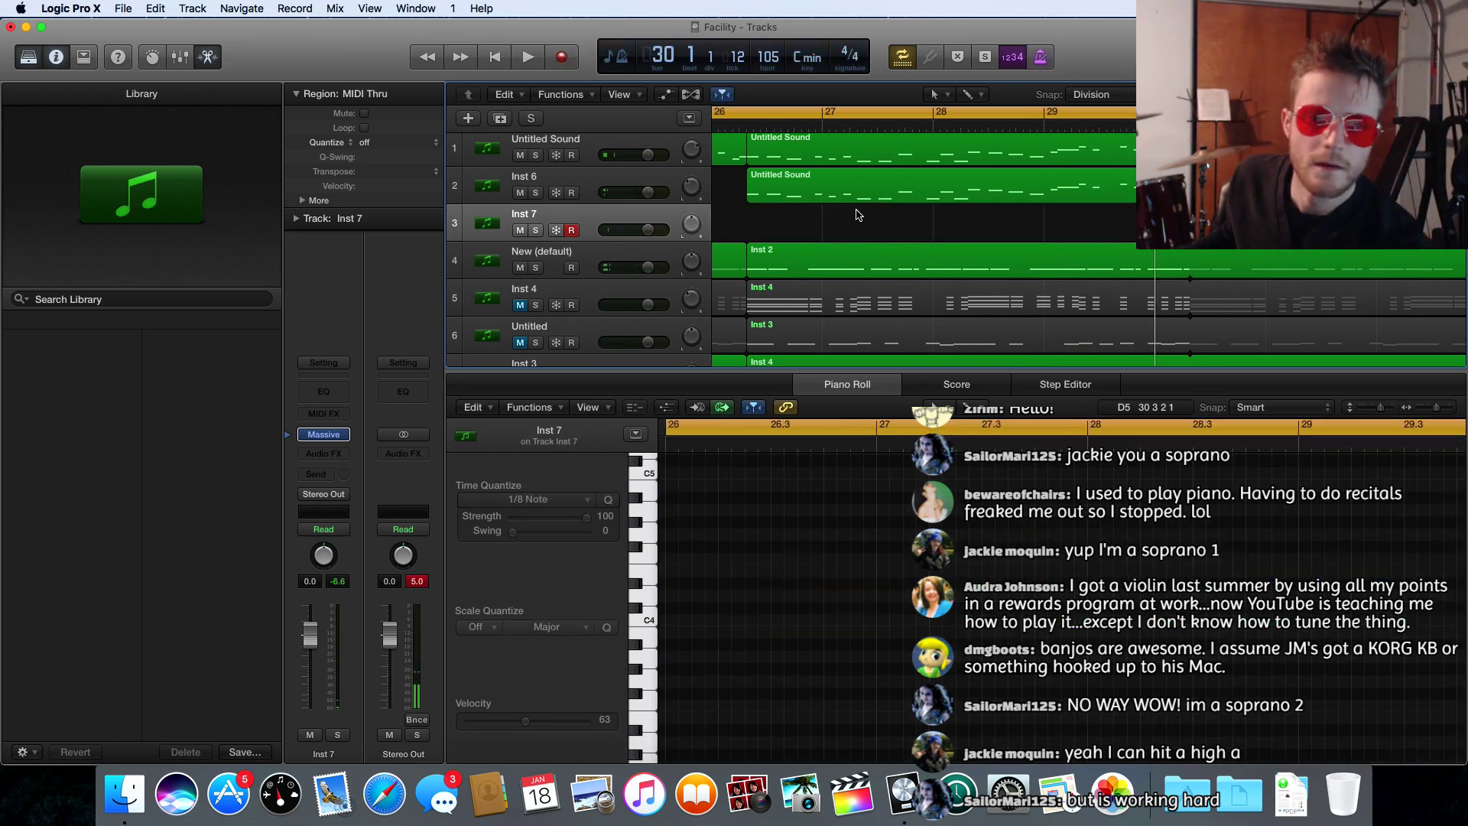
- Record another cycled take on the Inst 7 track and inspect its notes around bar 26
left_click(562, 58)
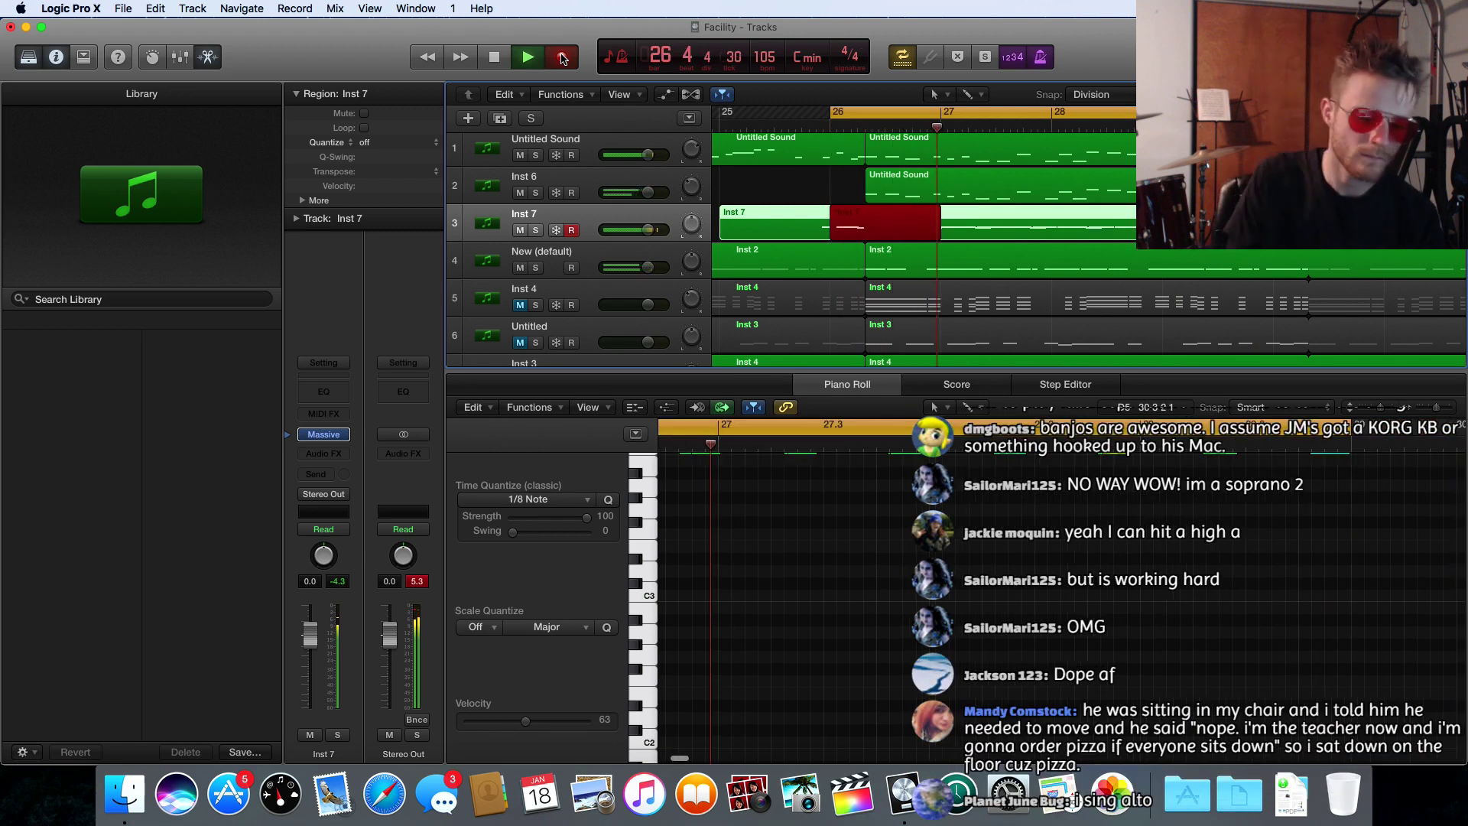
key("space")
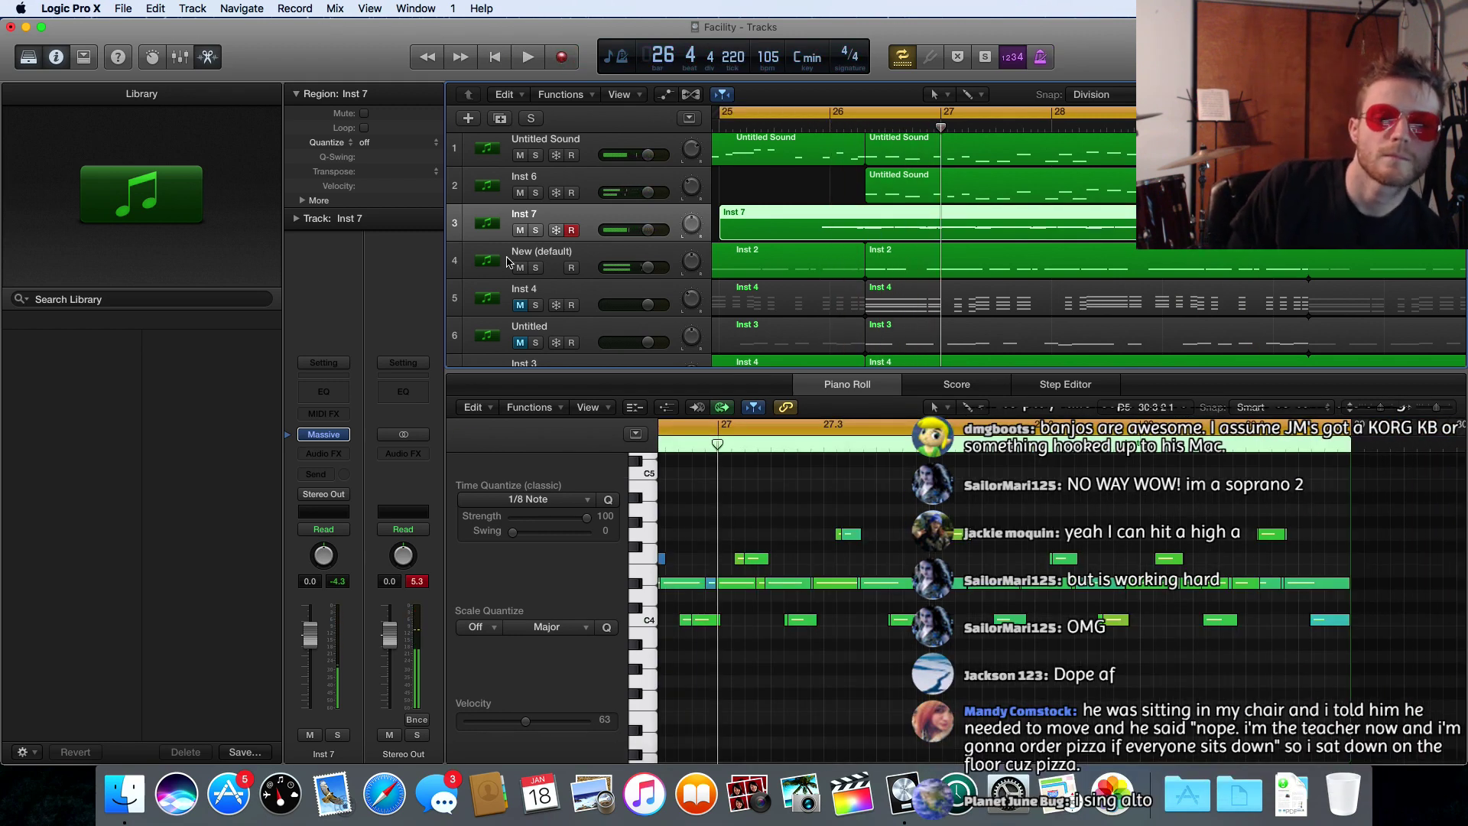
scroll(846, 713, "left", 6)
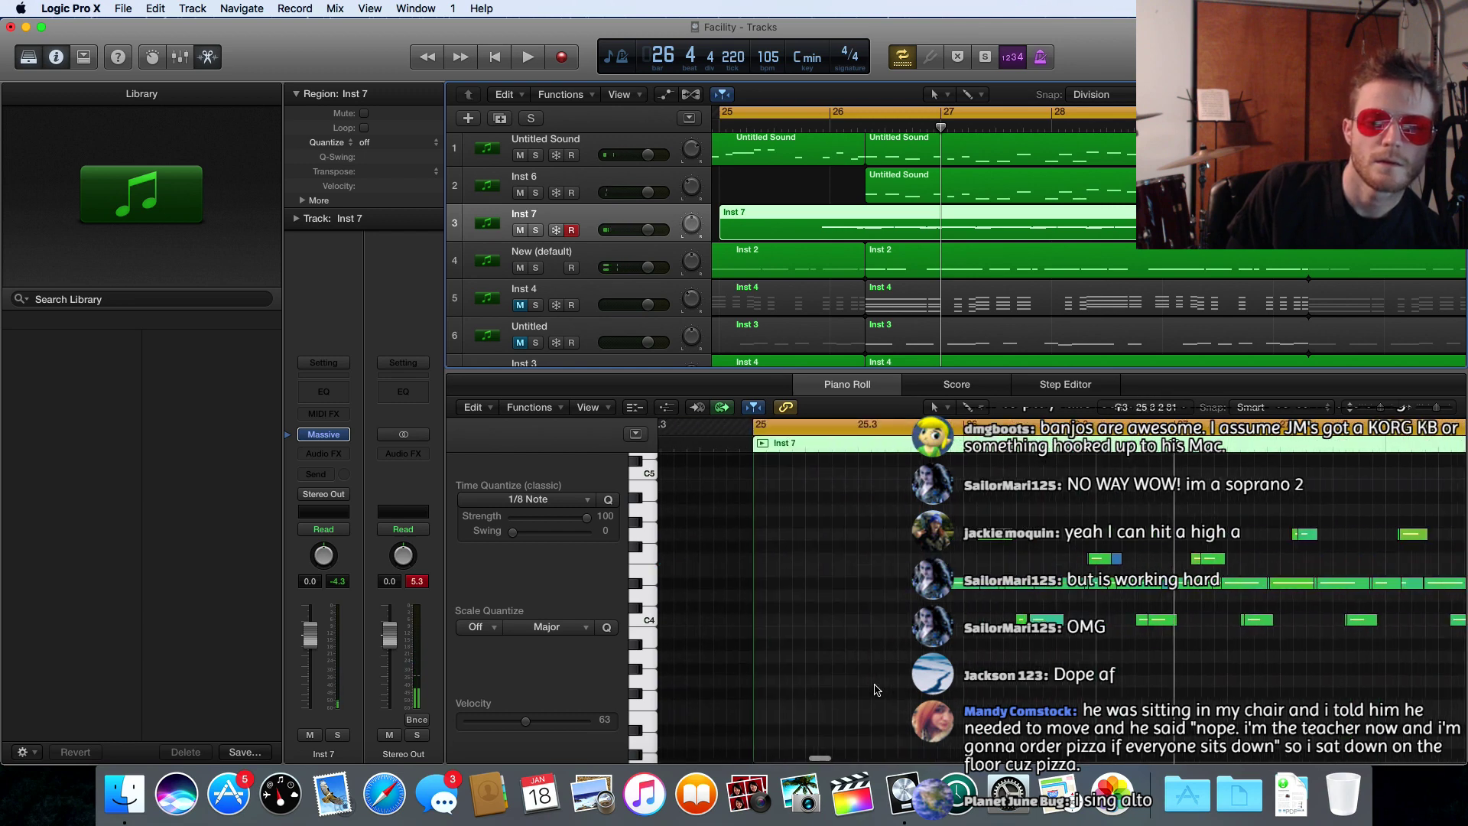
scroll(875, 689, "right", 2)
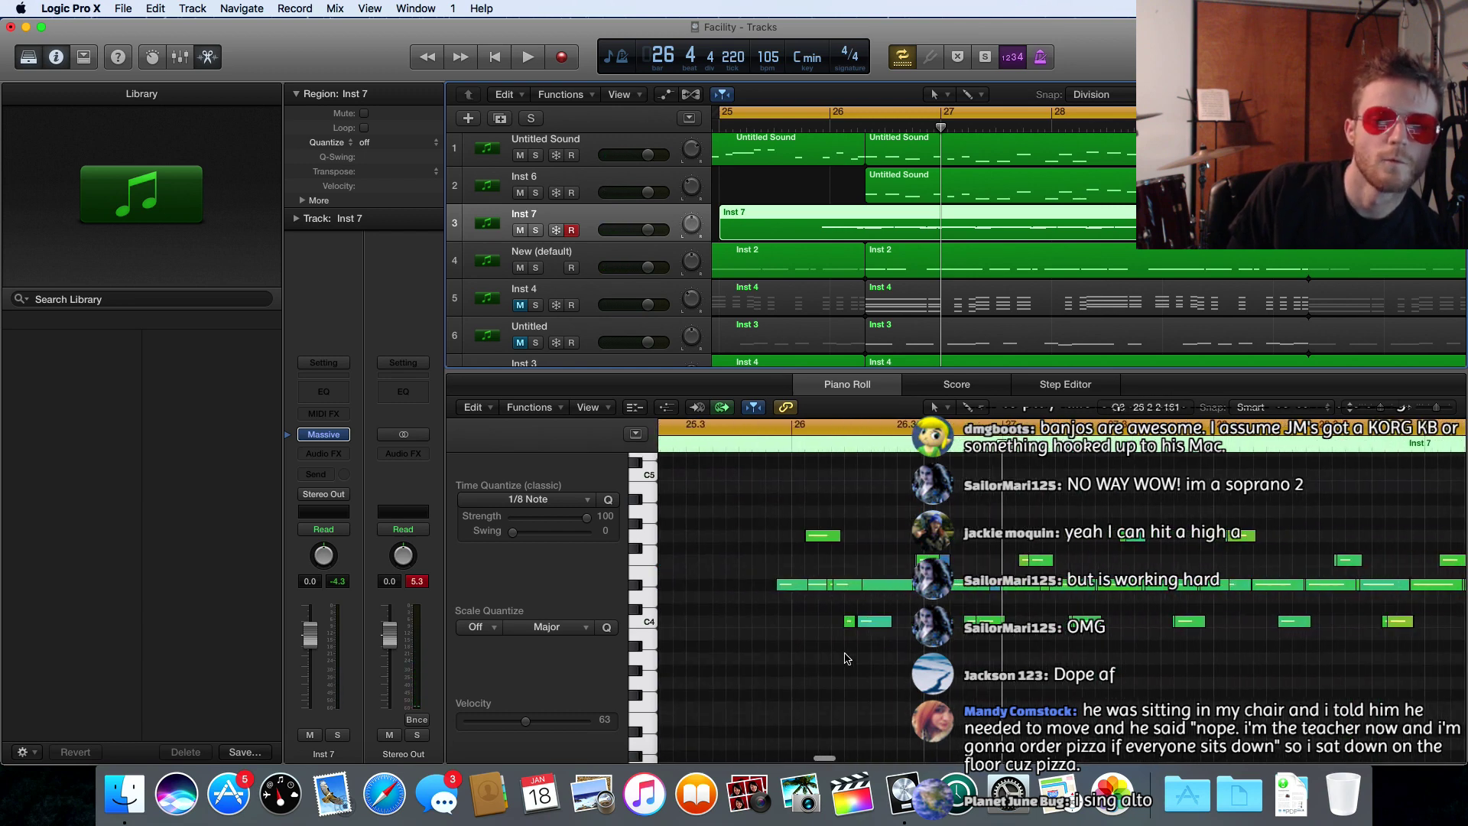
- Select the newly recorded Inst 7 region and delete it
left_click(799, 203)
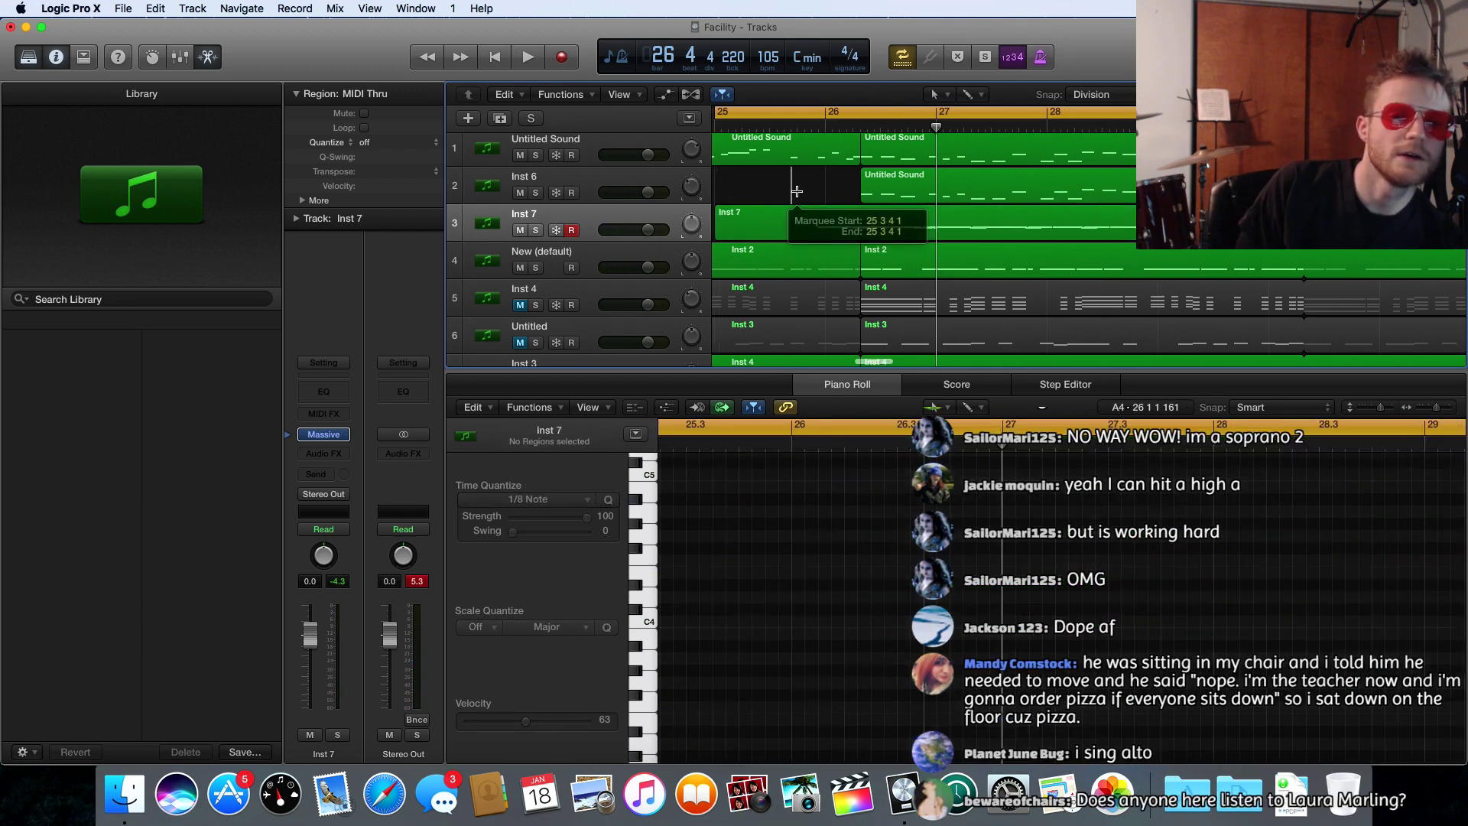
scroll(795, 214, "right", 1)
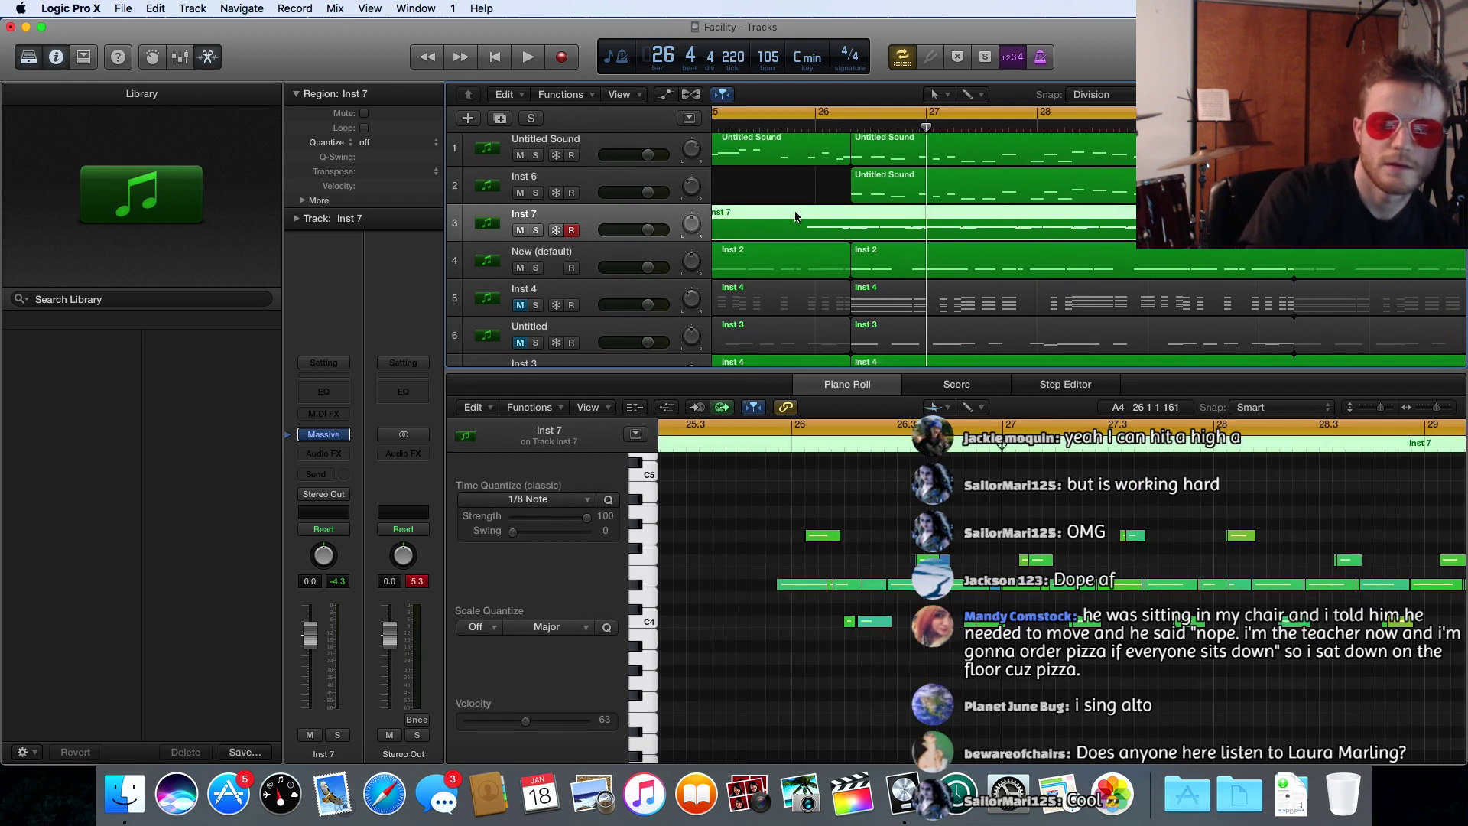
key("Delete")
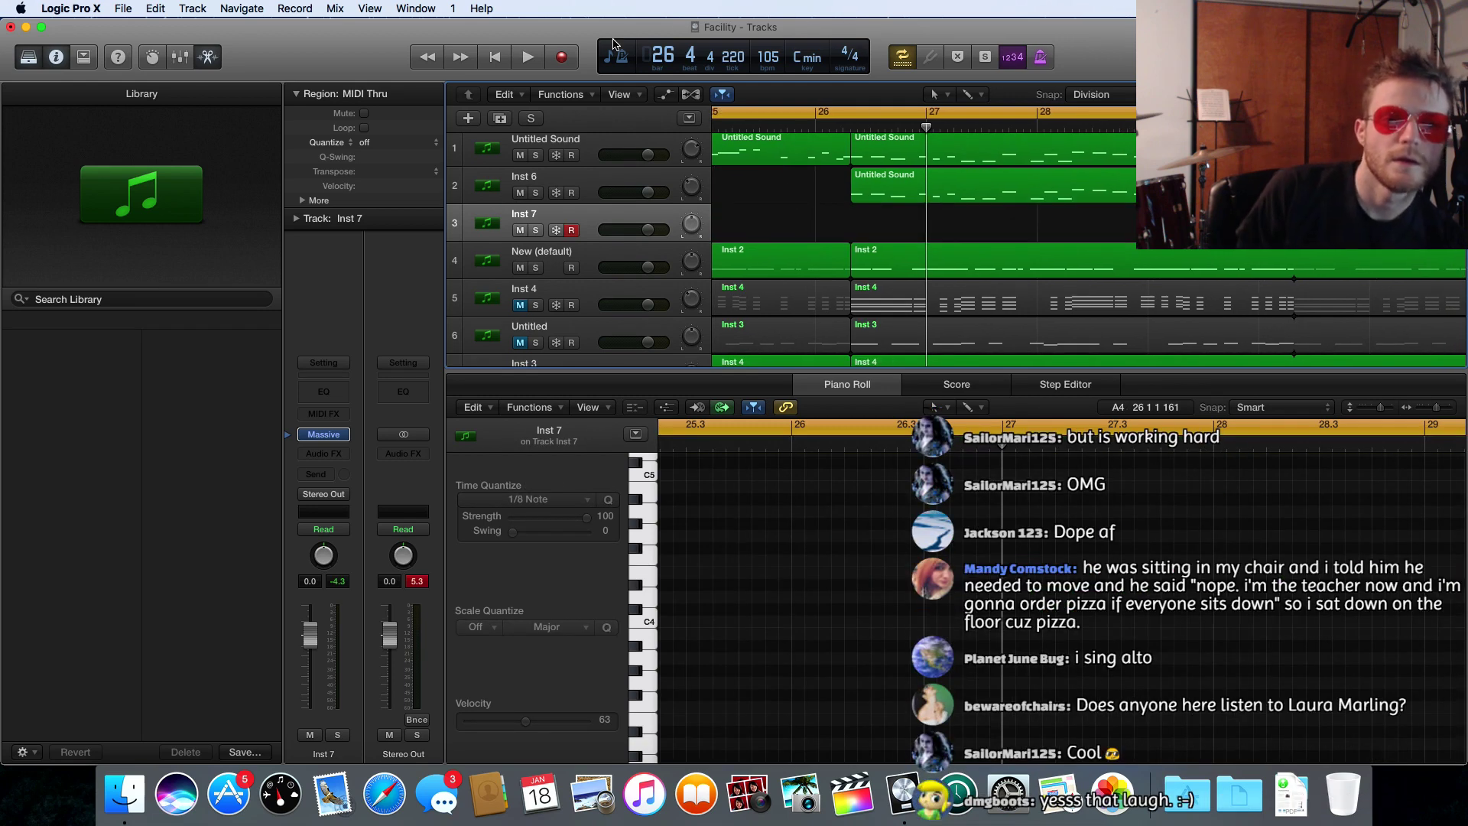
- Record a fresh take on the Inst 7 track over the cycled section starting at bar 24
left_click(562, 58)
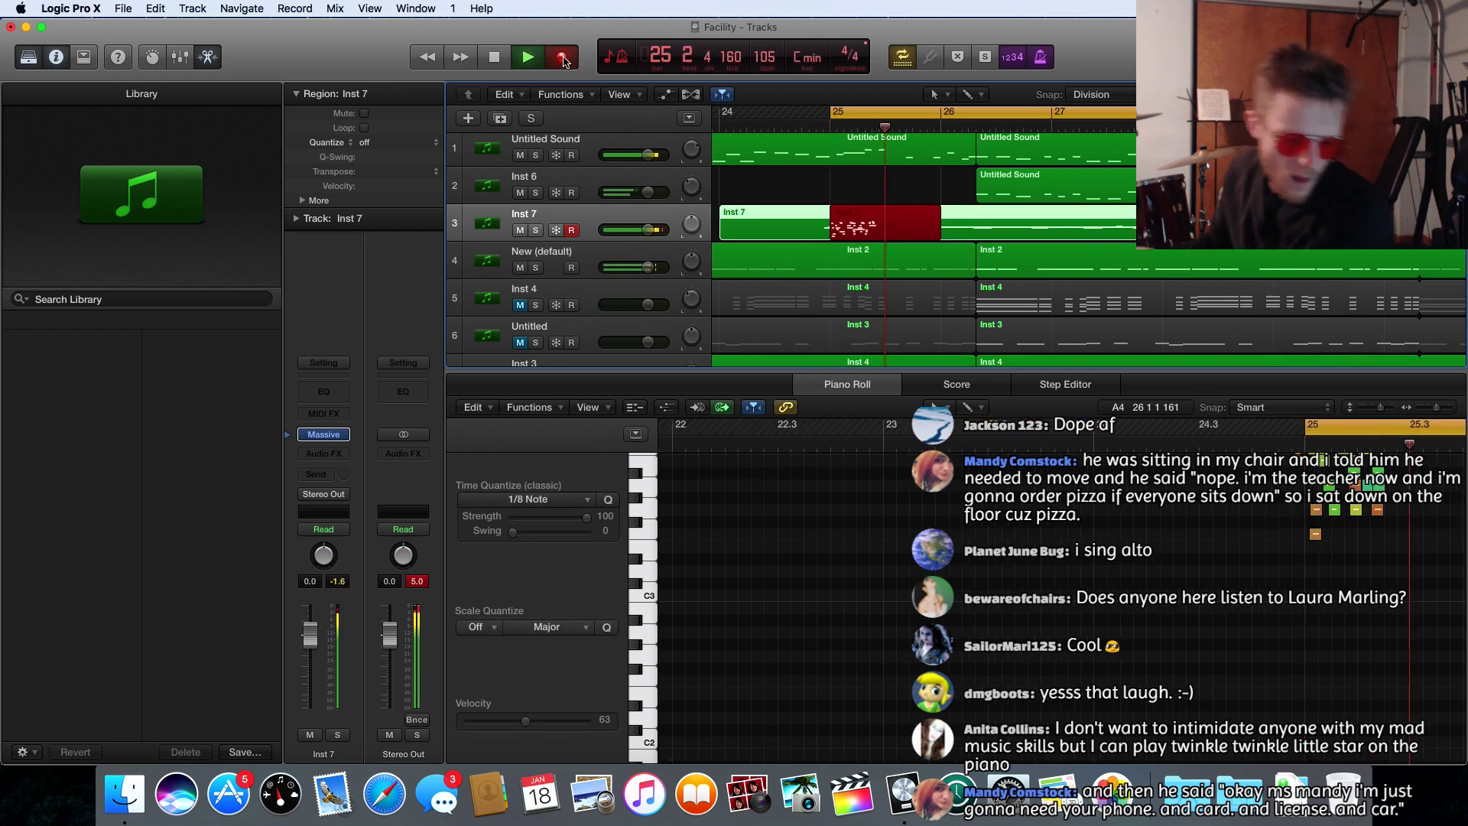
key("space")
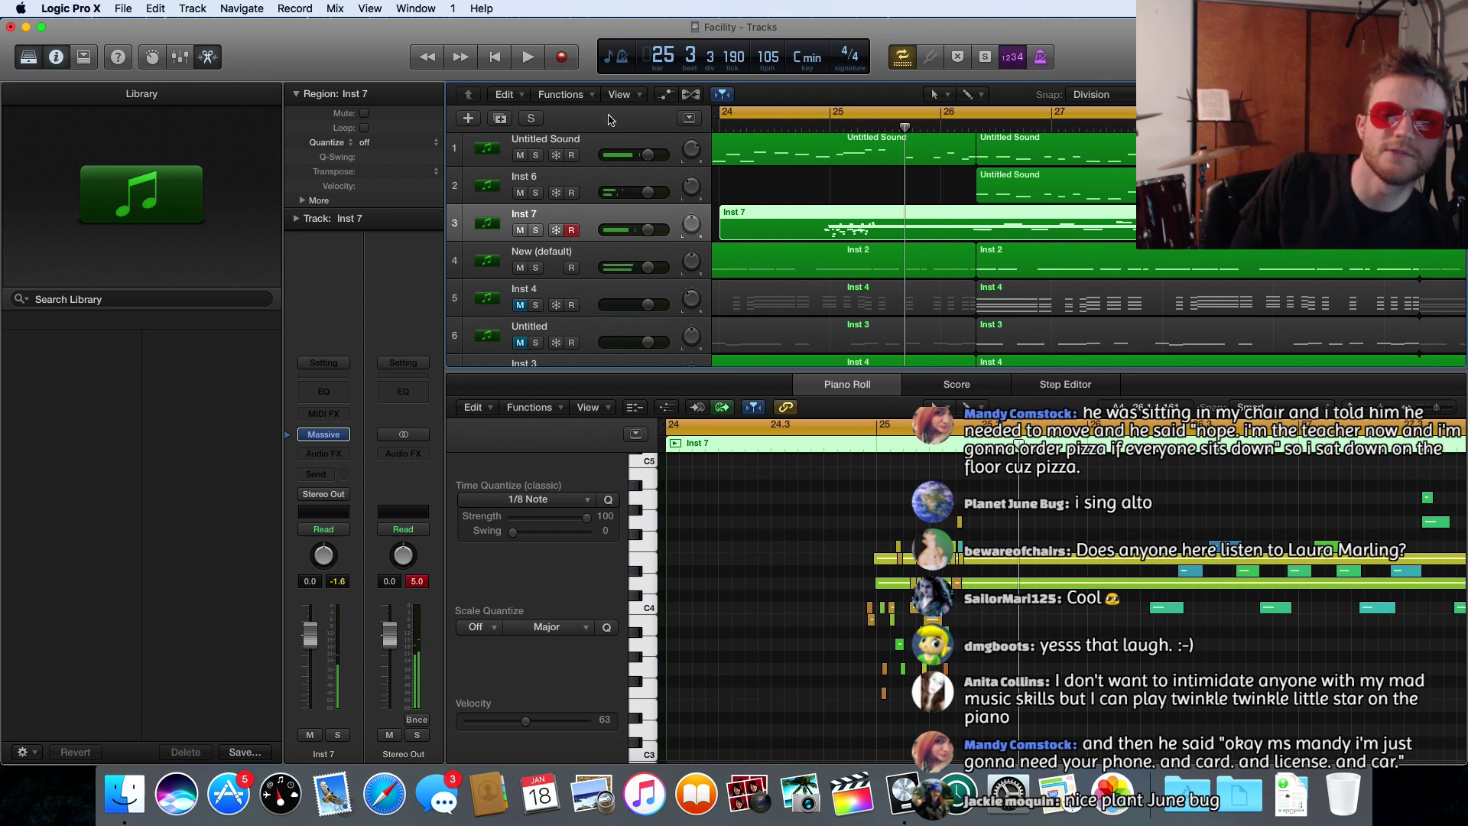
scroll(909, 236, "left", 1)
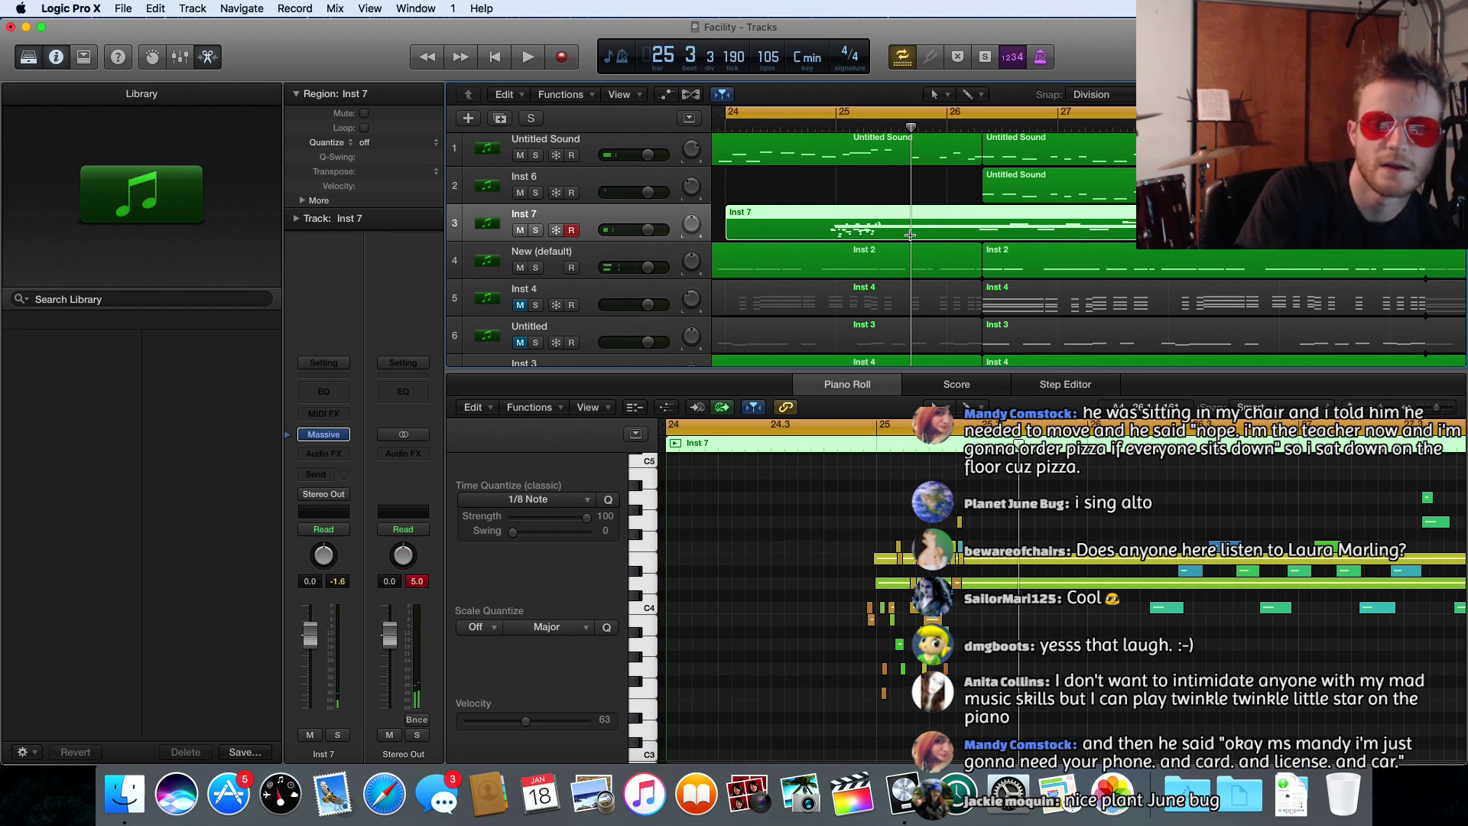
- Delete the recorded take that starts at bar 24 on the Inst 7 track
key("Delete")
scroll(913, 229, "right", 8)
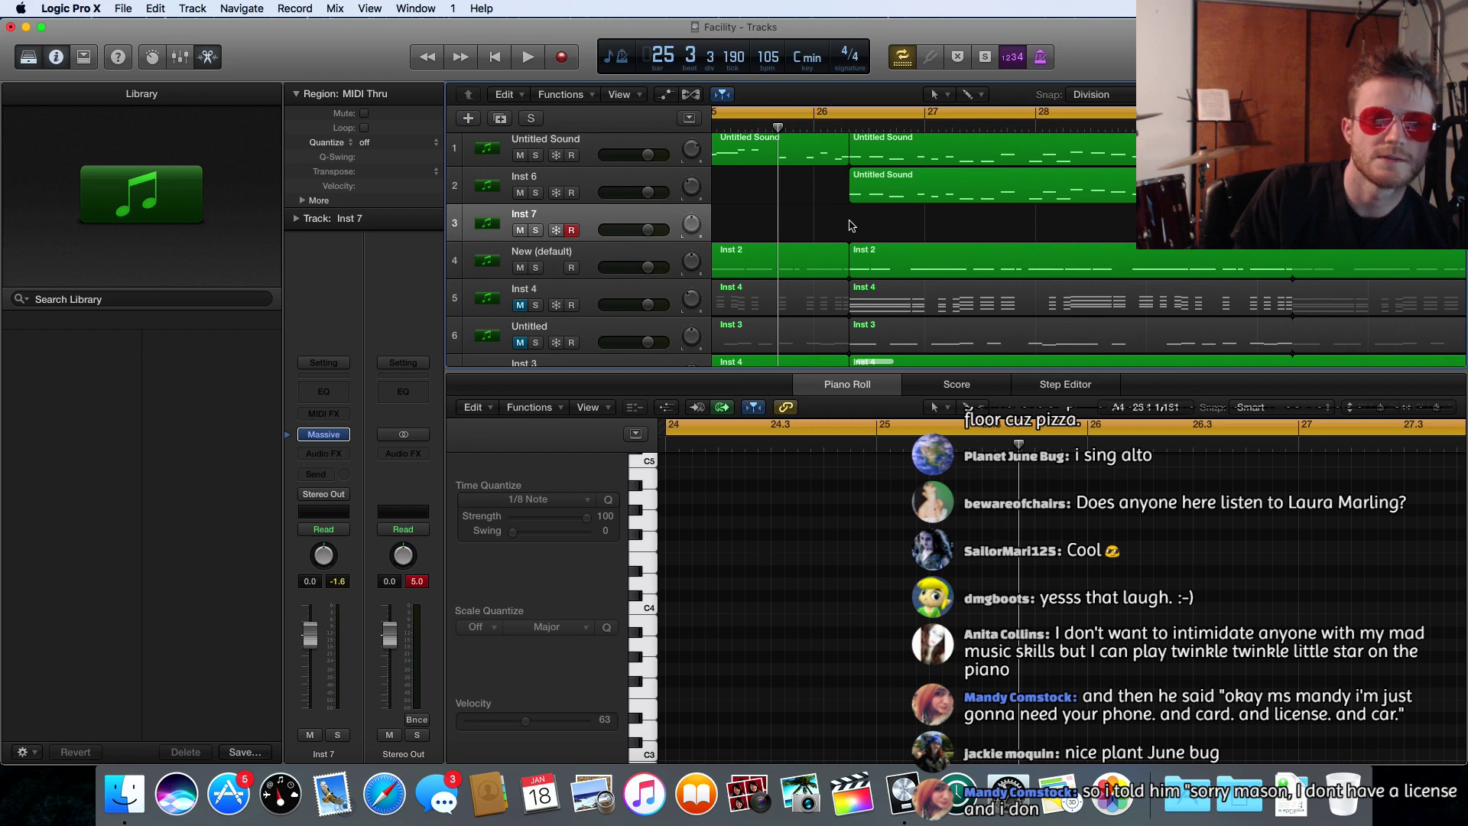
left_click_drag(850, 225, 876, 229)
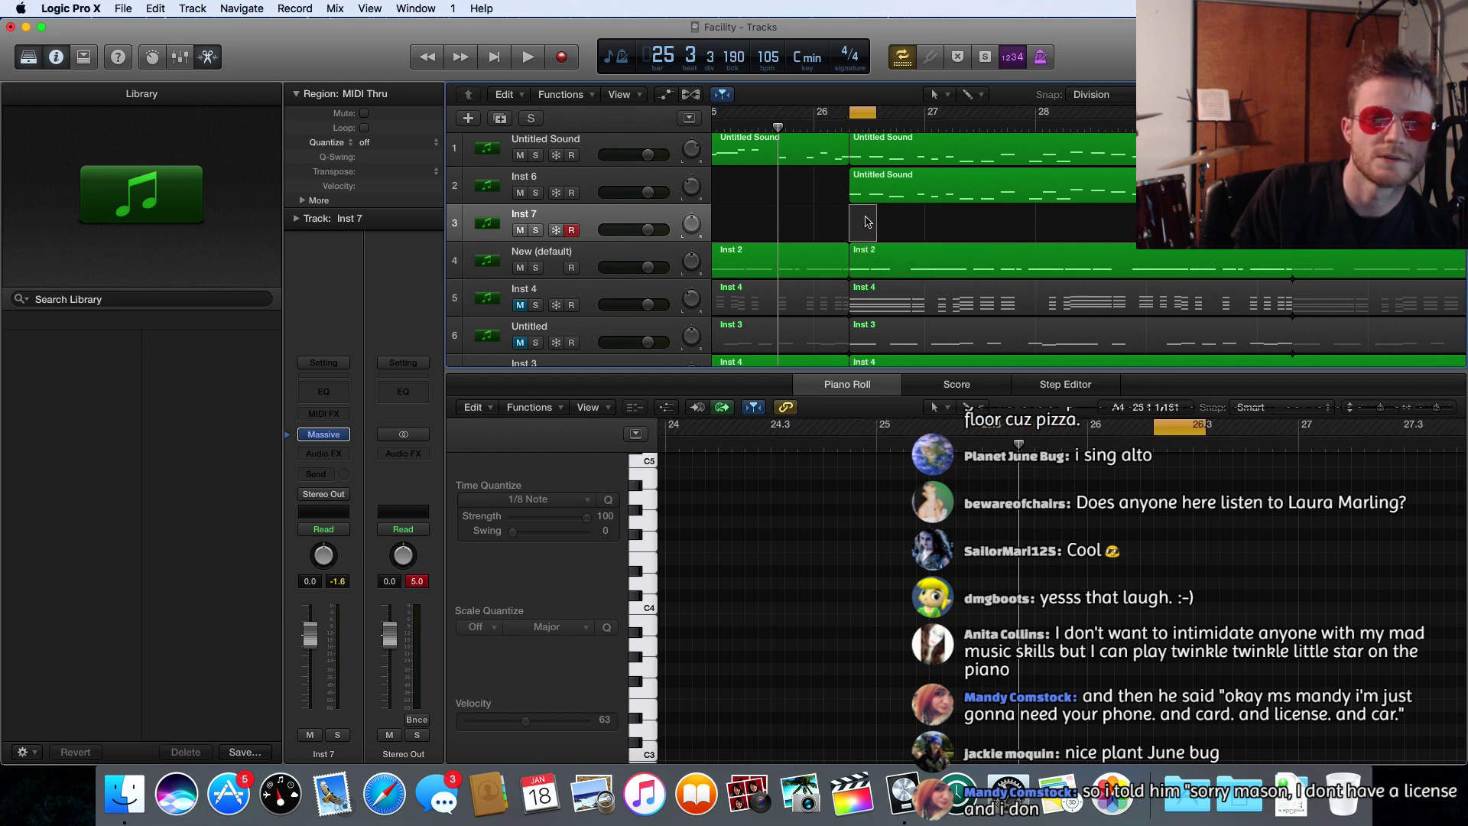
scroll(866, 223, "down", 1)
left_click(866, 222)
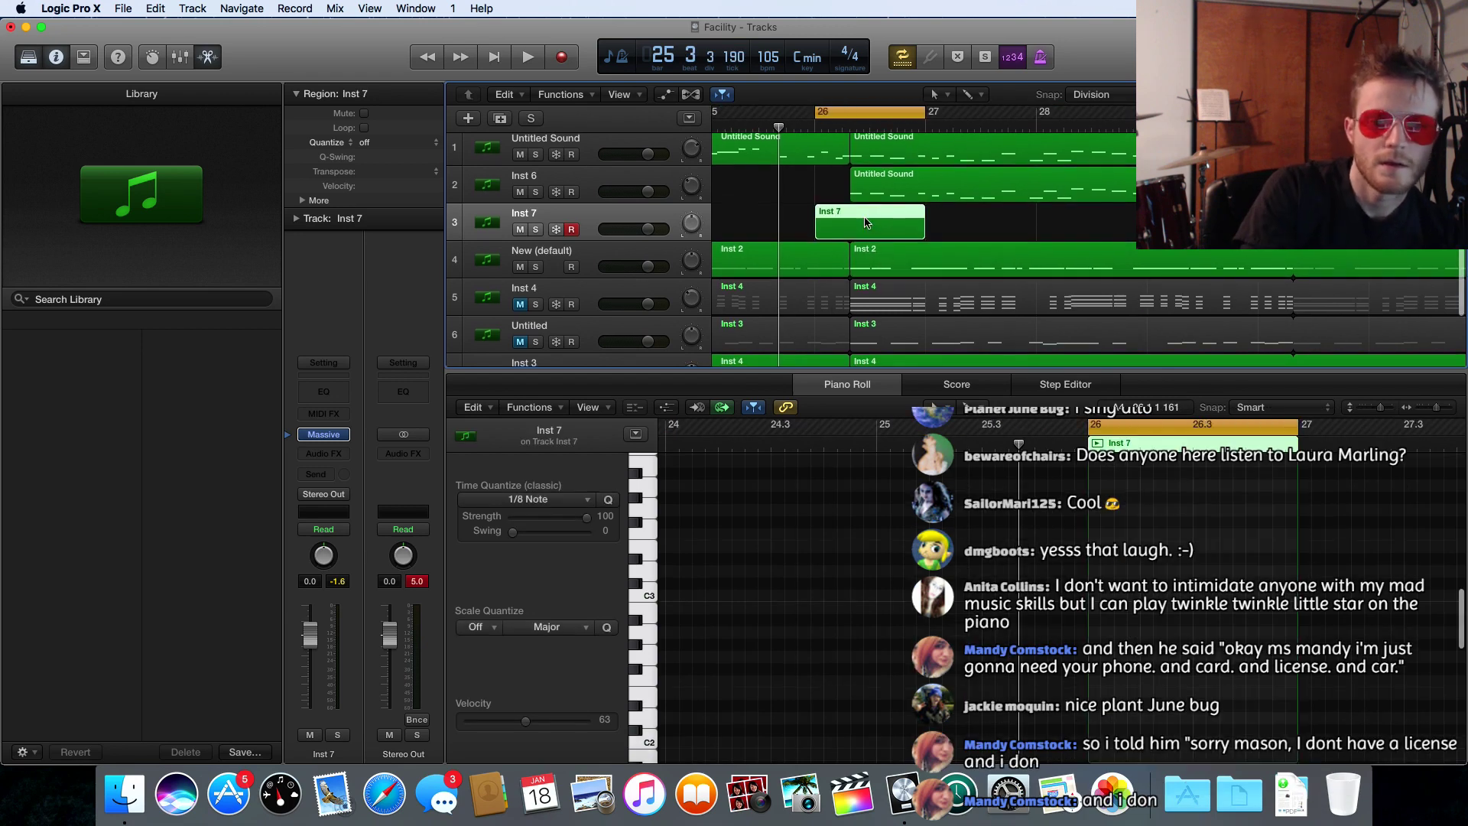
mouse_move(903, 219)
left_mouse_down()
mouse_move(962, 214)
mouse_move(903, 217)
left_mouse_up()
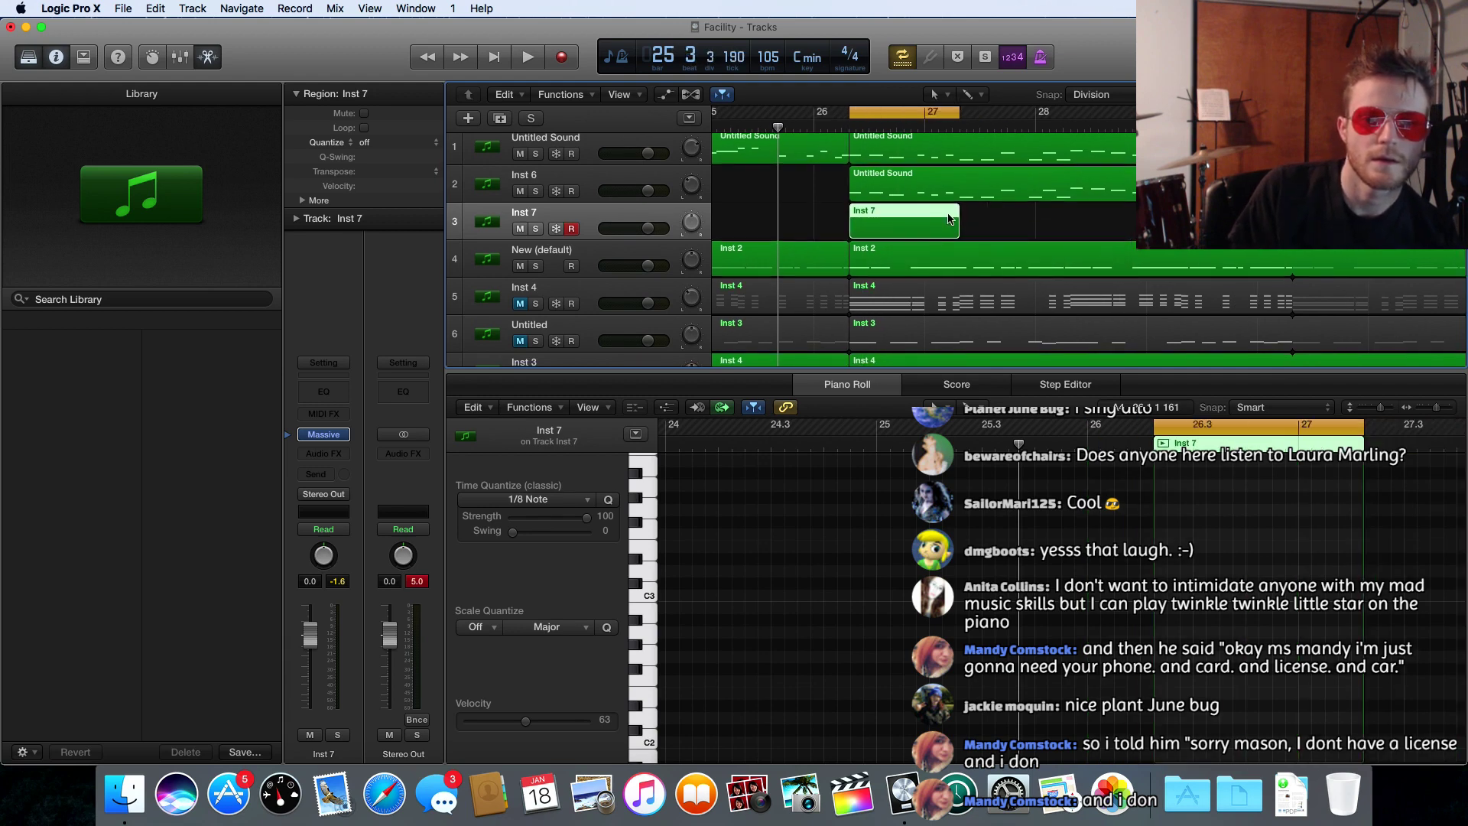
key("Delete")
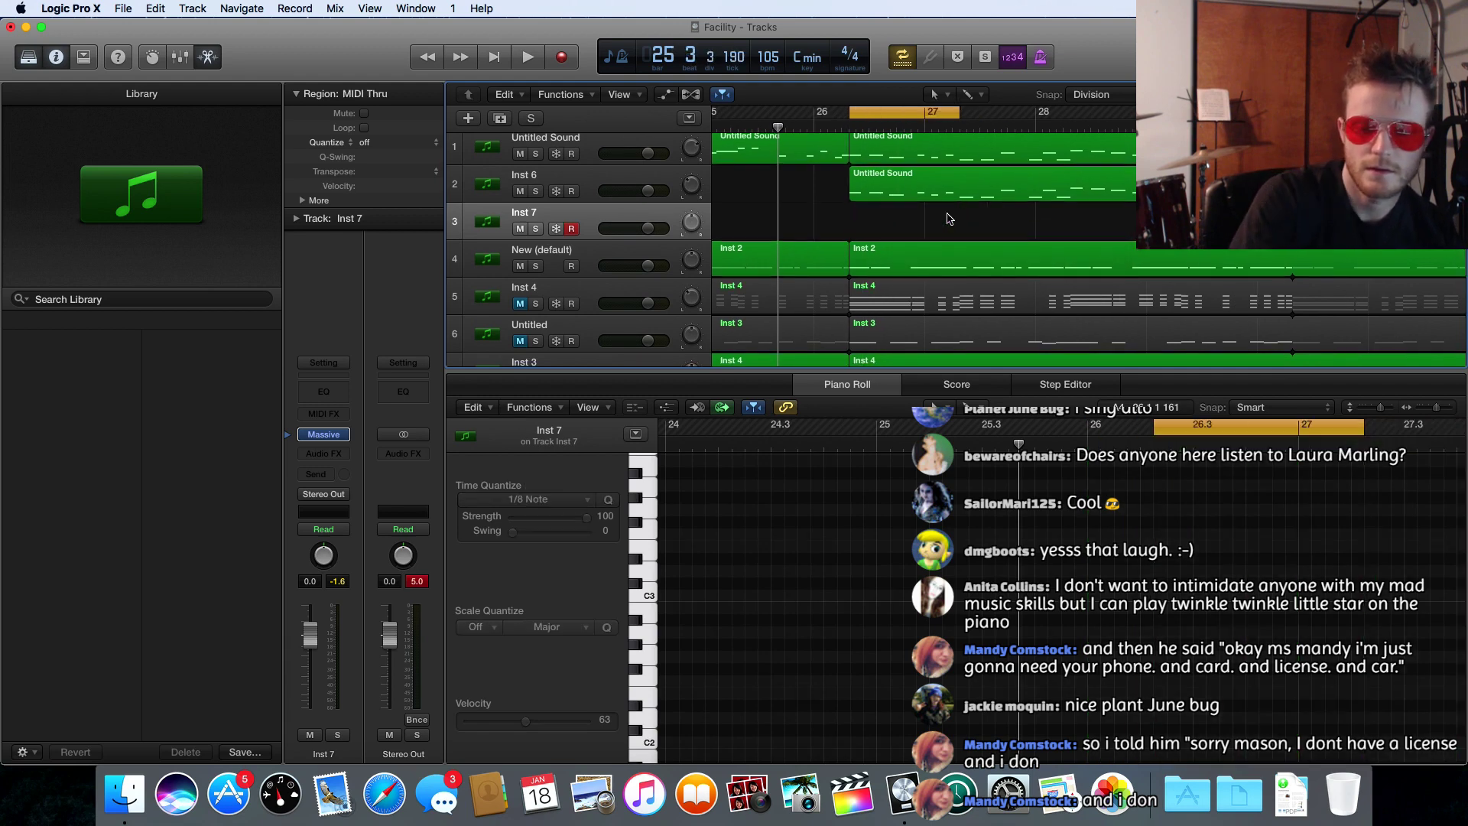
- Cycle the range of the Untitled Sound region on Inst 6 and record a new take on the Inst 7 track
left_click(972, 181)
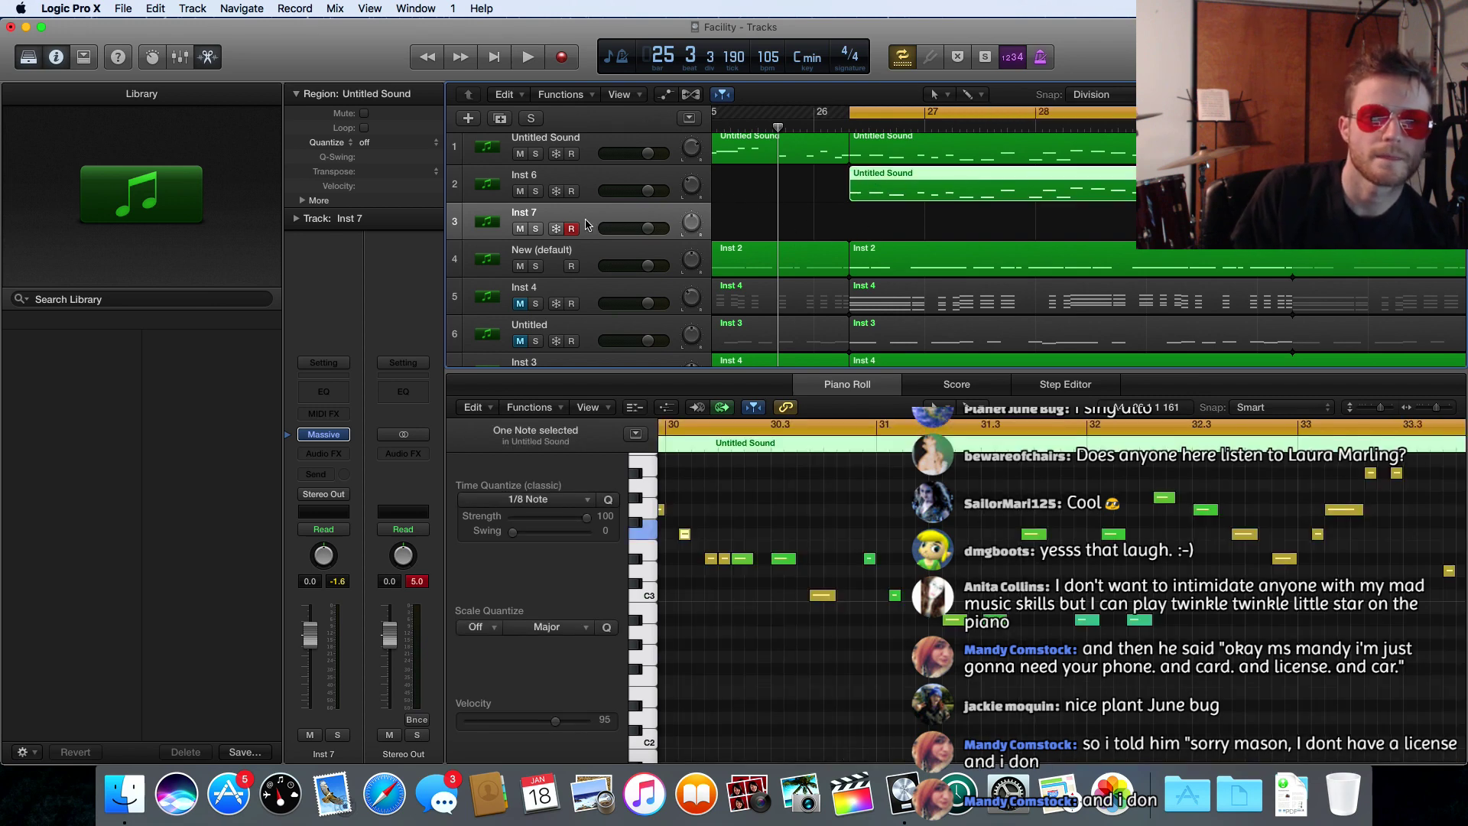
left_click(569, 66)
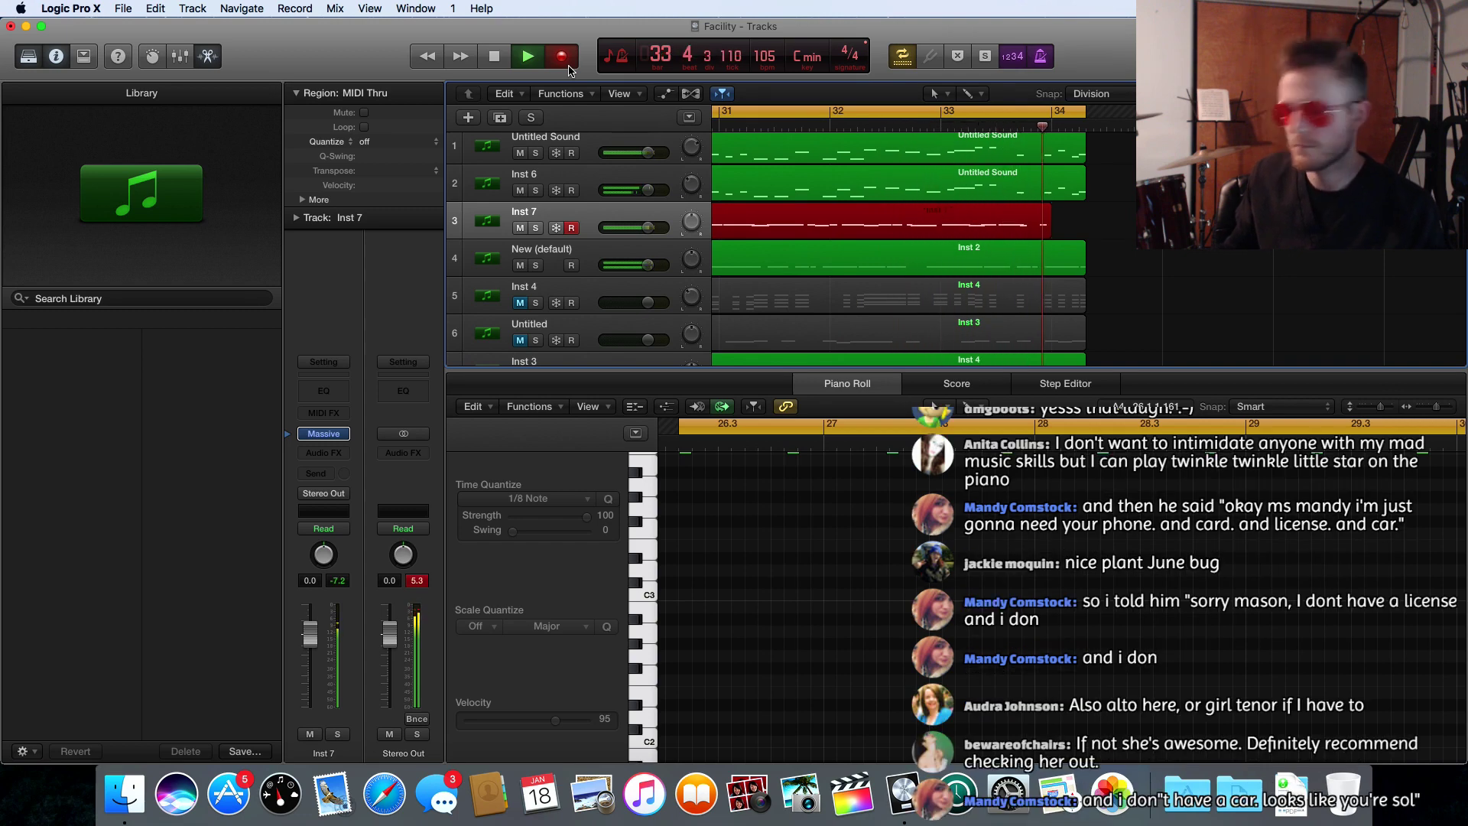
key("space")
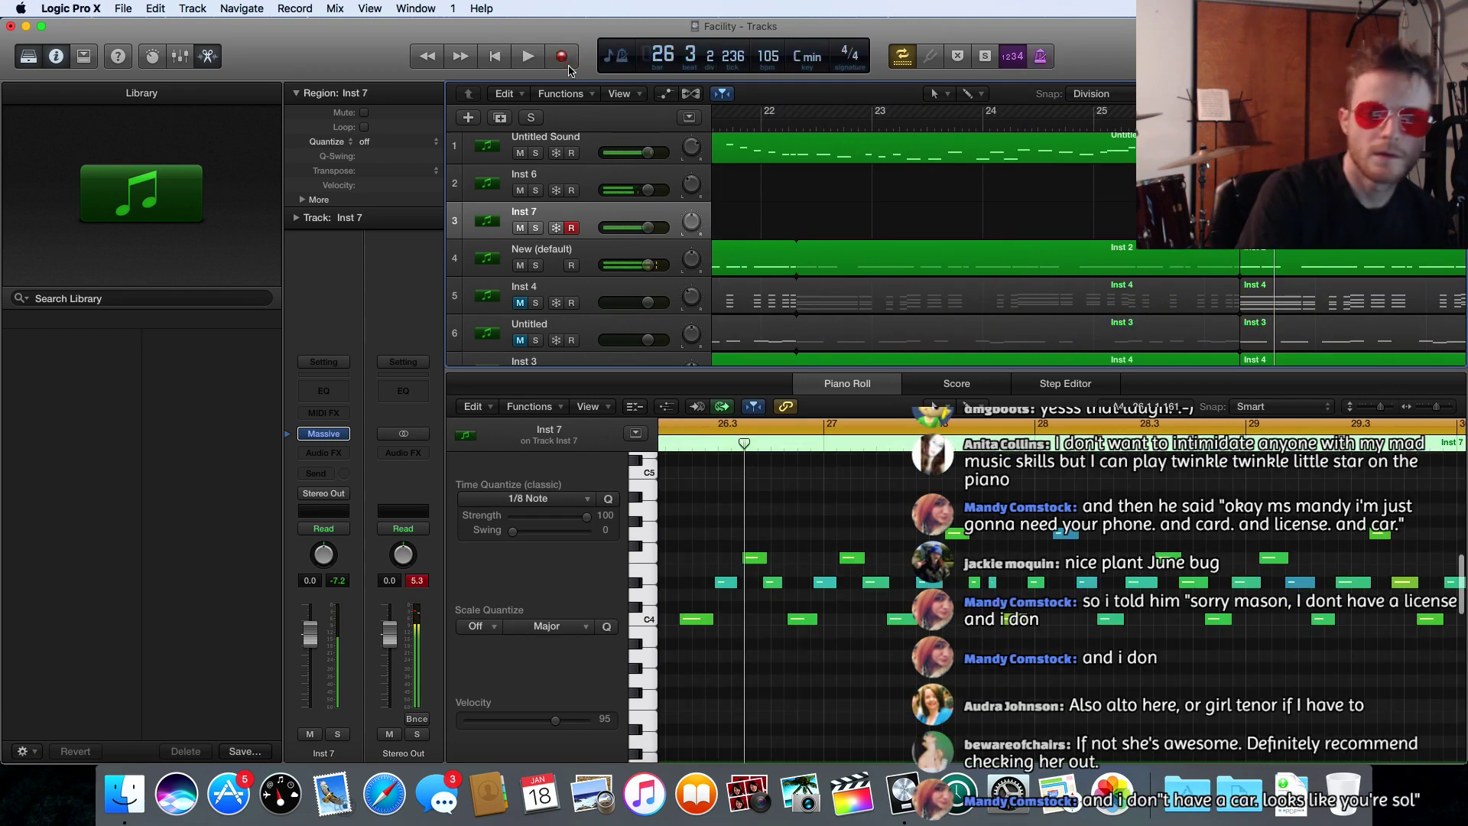
- Quantize all notes in the newly recorded Inst 7 region to 1/8 Note
scroll(688, 621, "left", 5)
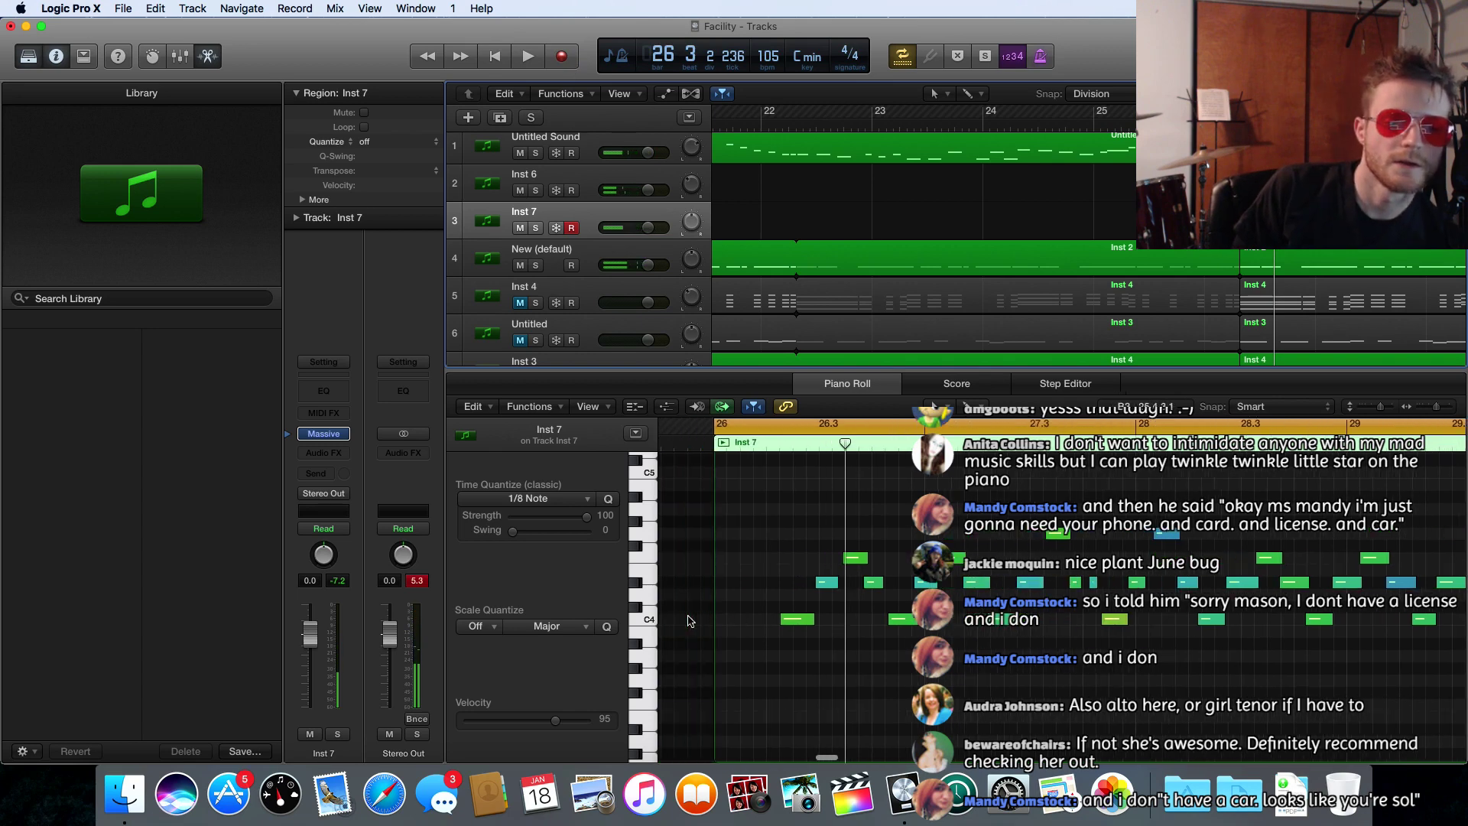
scroll(864, 637, "right", 3)
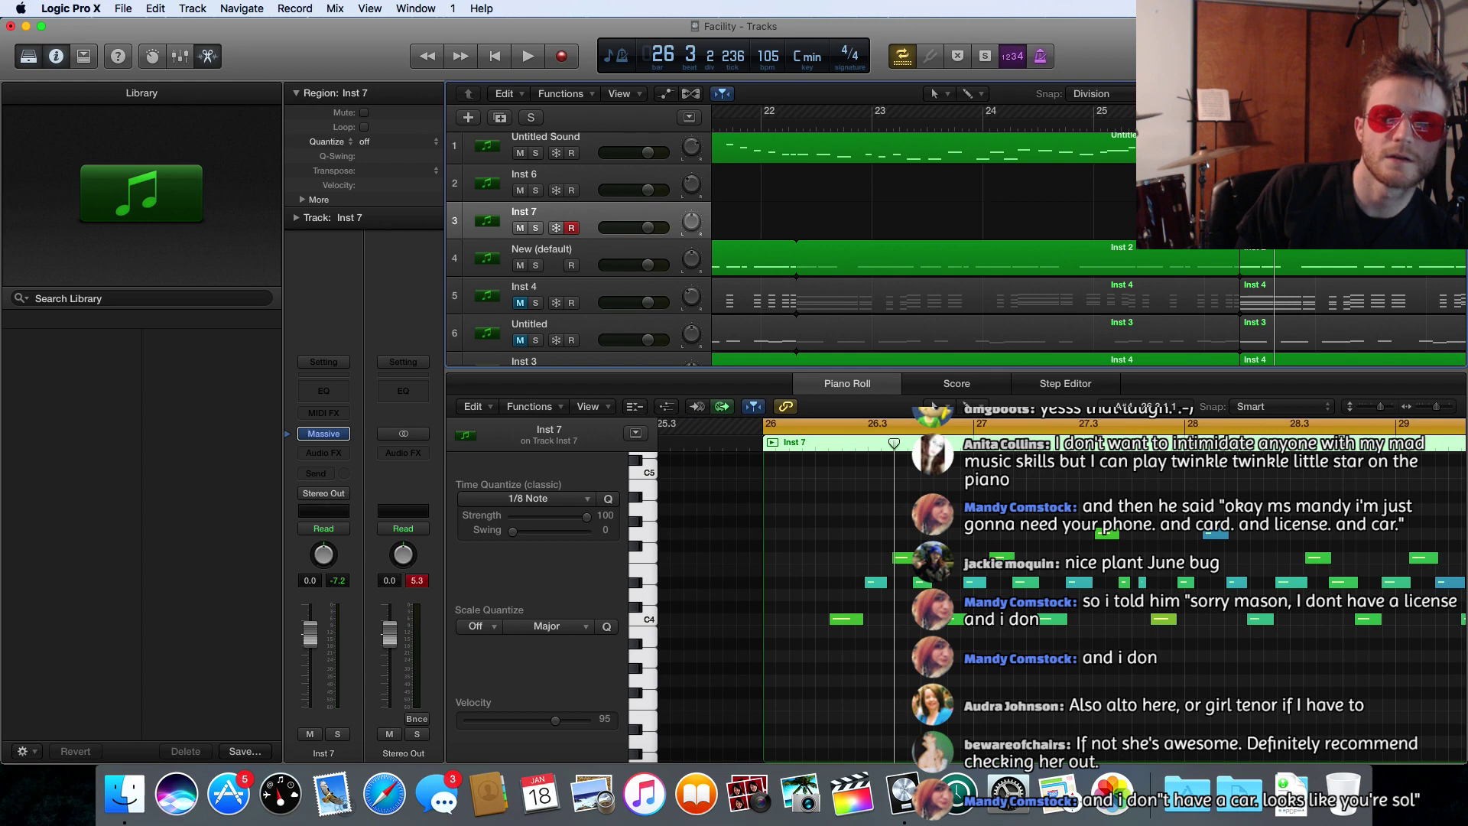
scroll(940, 610, "right", 2)
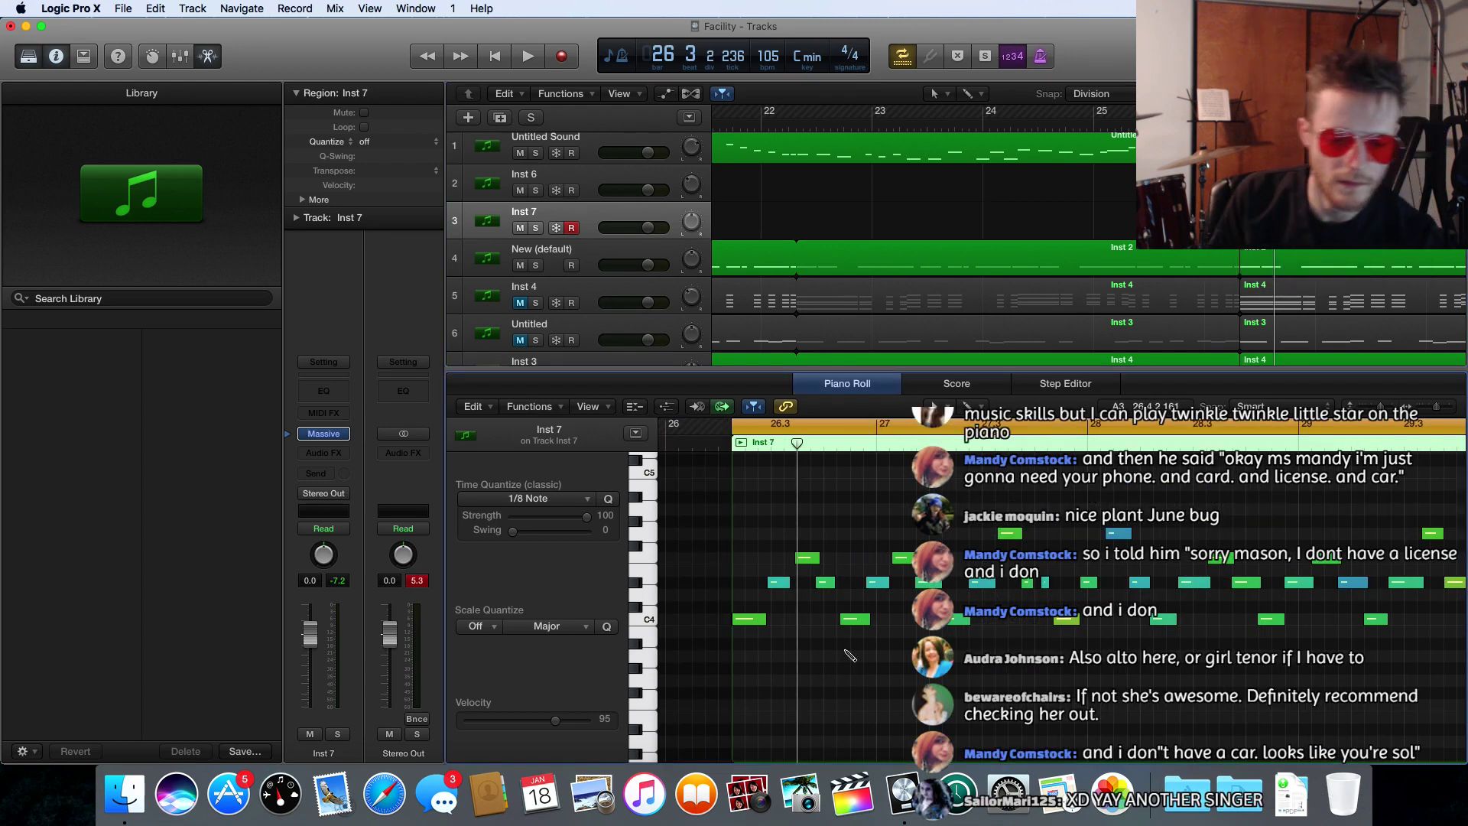
key("super+a")
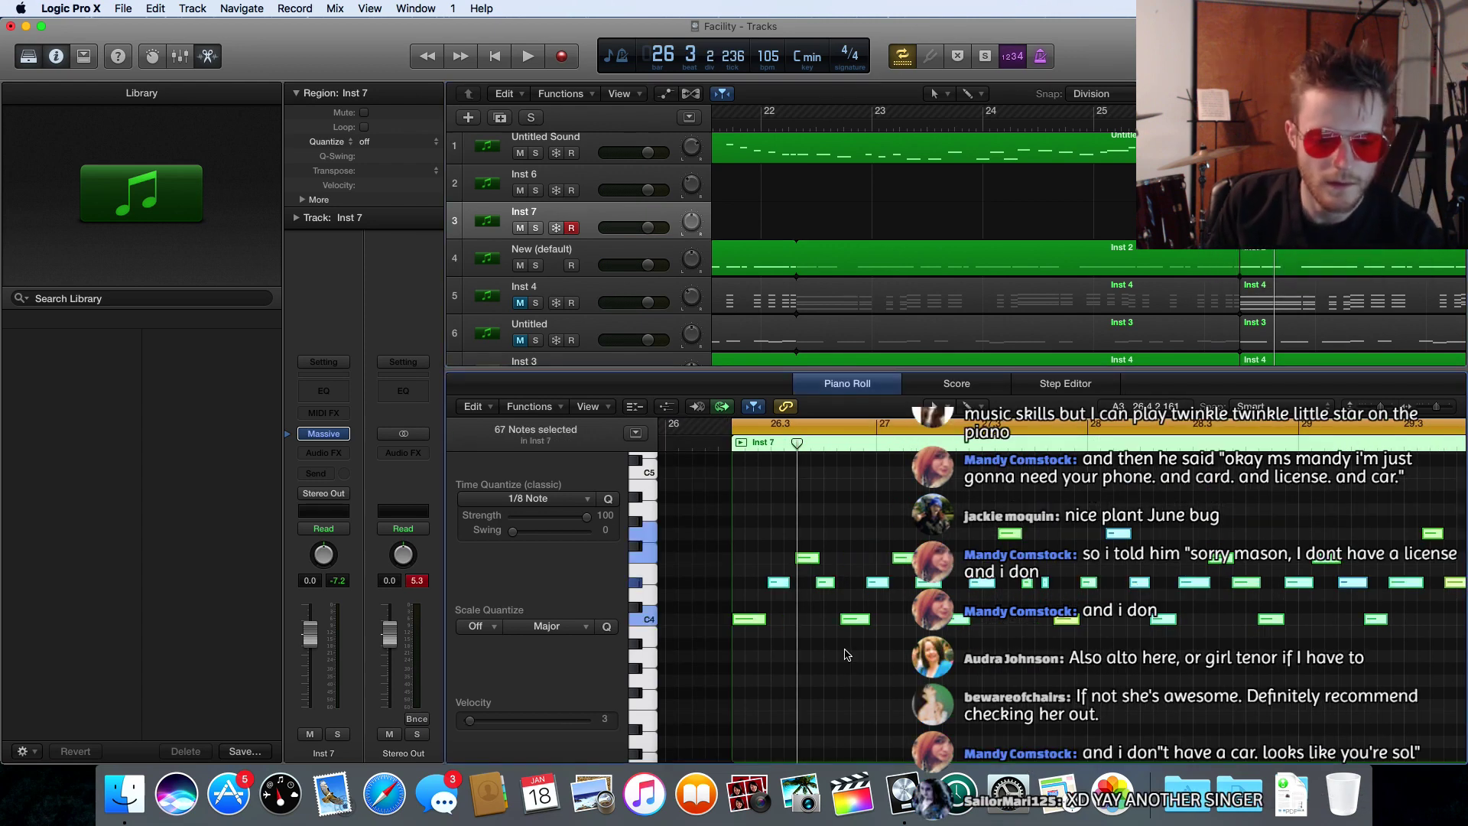
left_click(610, 499)
left_click(758, 649)
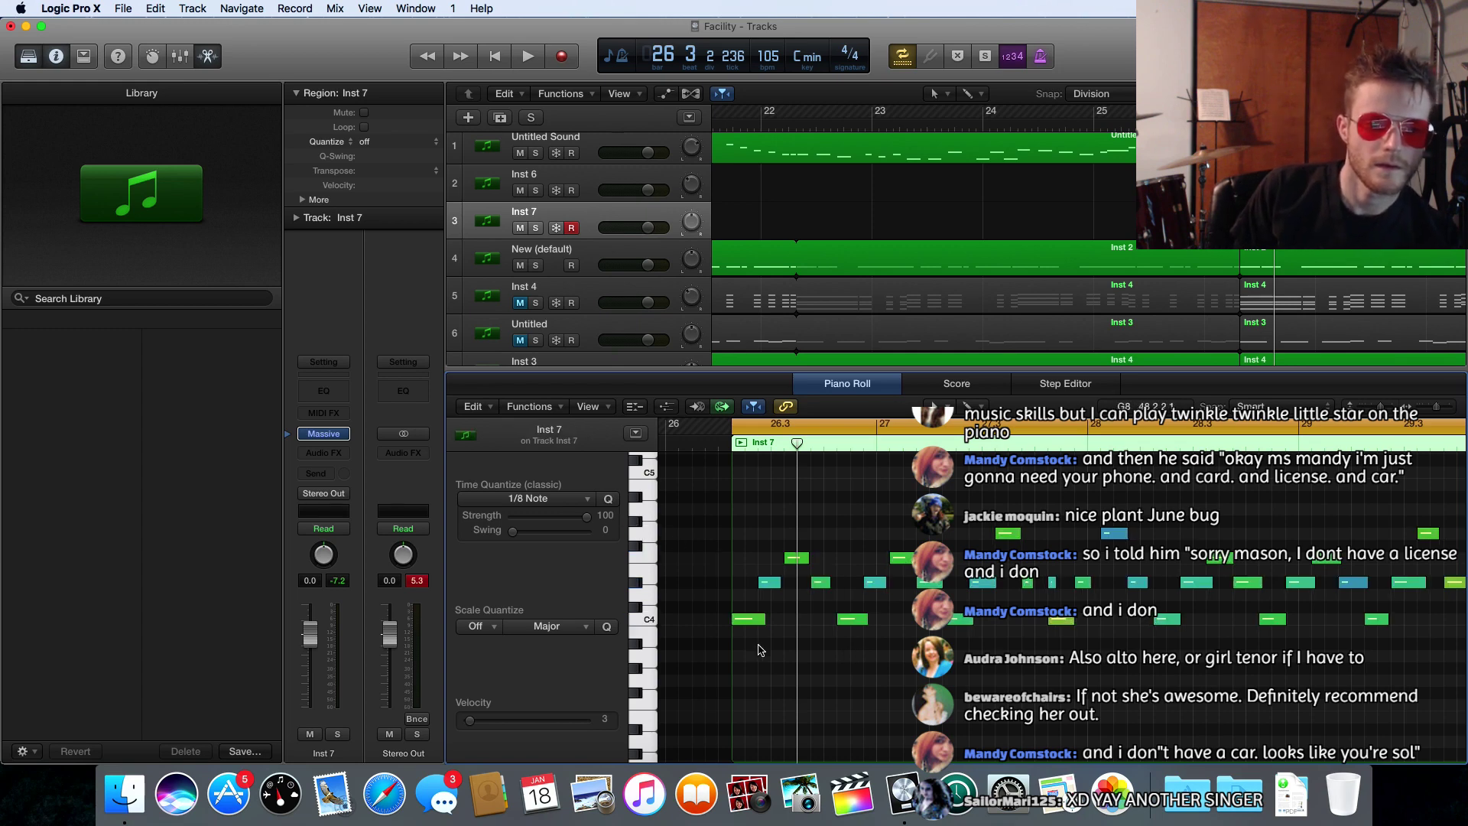
- Examine the pitch, velocity and timing of the quantized Inst 7 notes between bars 26 and 27
mouse_move(774, 584)
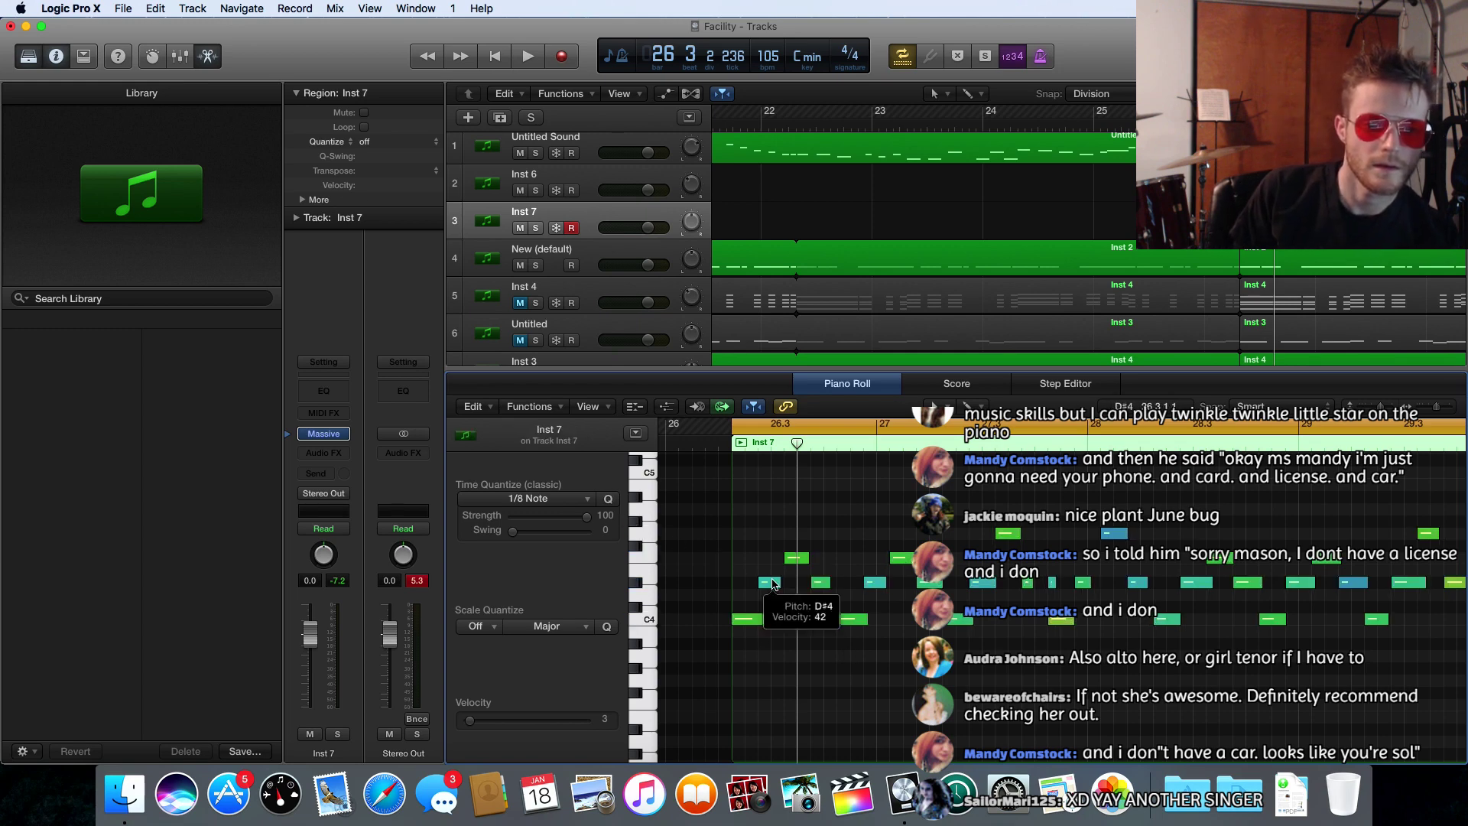
mouse_move(795, 559)
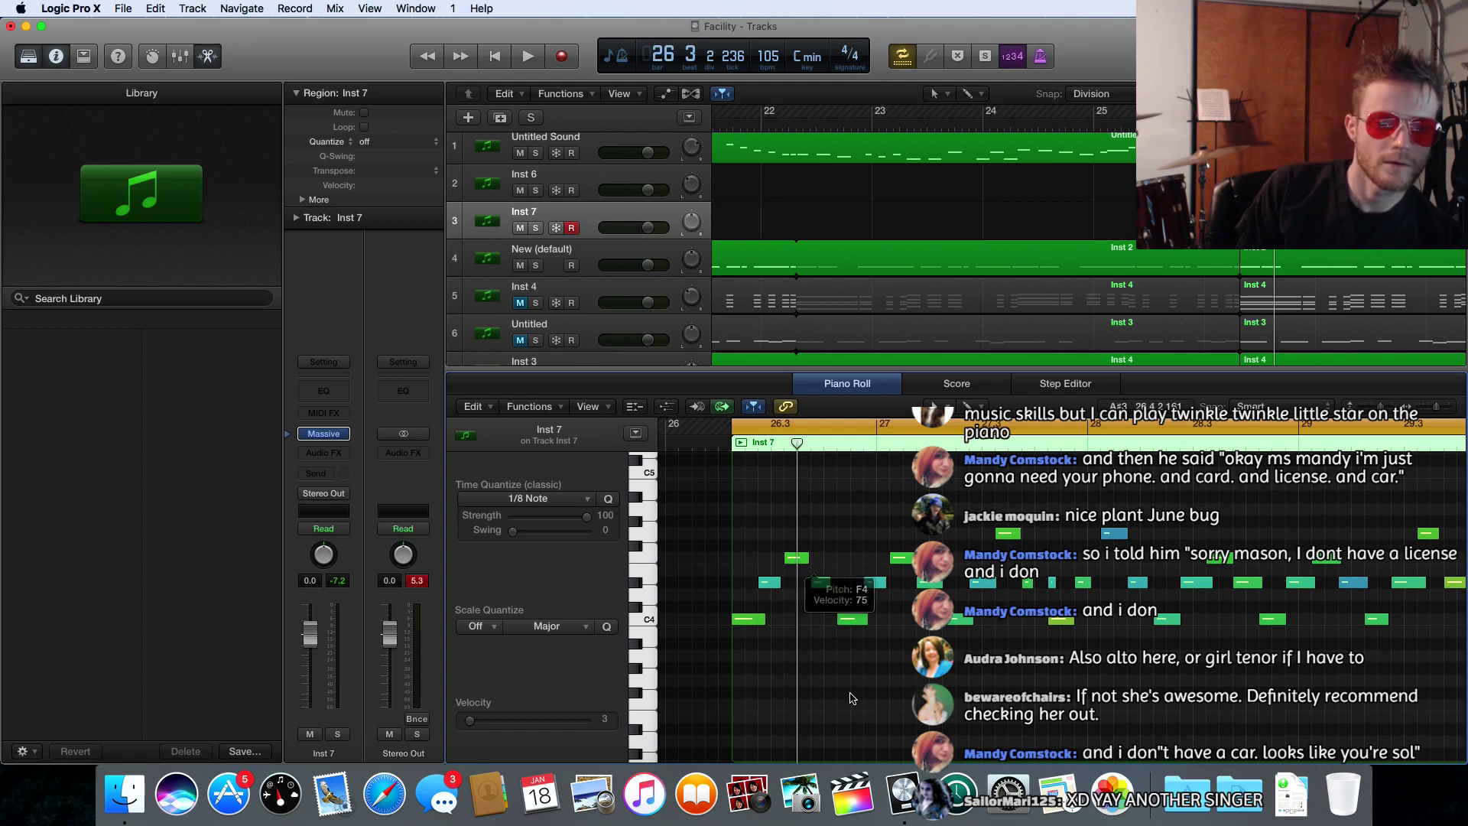
scroll(832, 671, "up", 2)
scroll(826, 652, "right", 1)
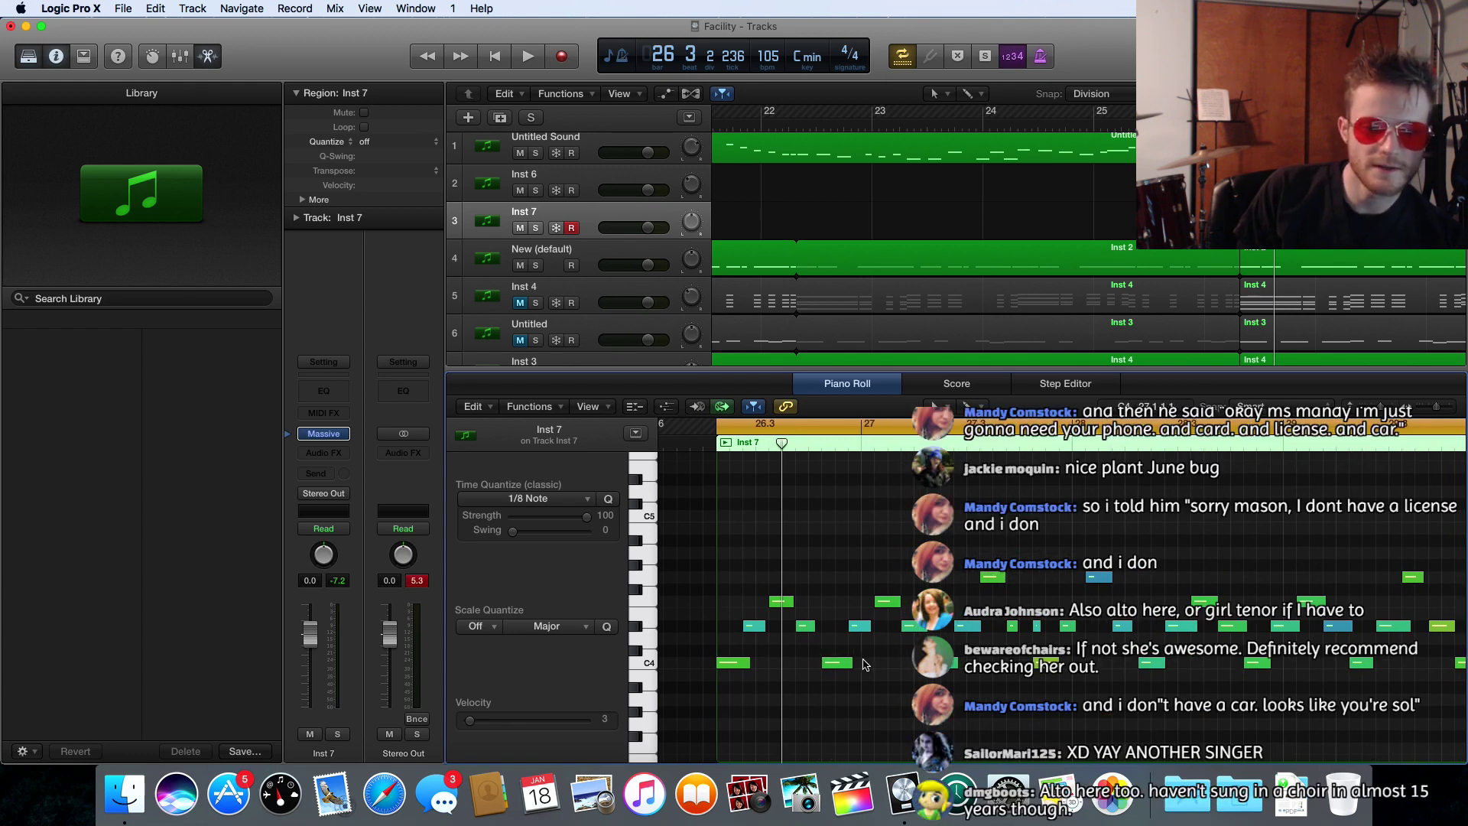
scroll(788, 623, "up", 1)
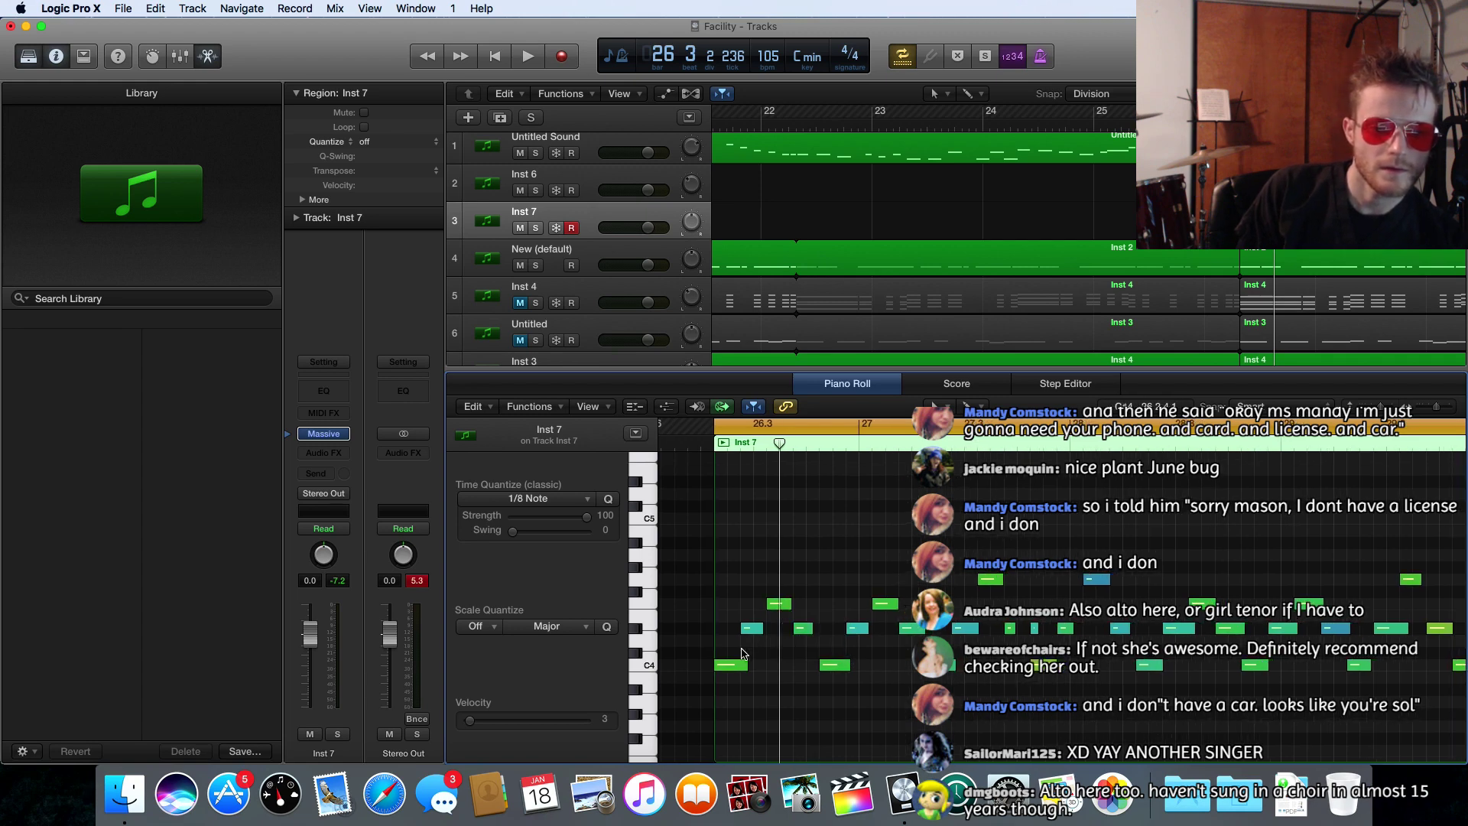
scroll(749, 632, "left", 3)
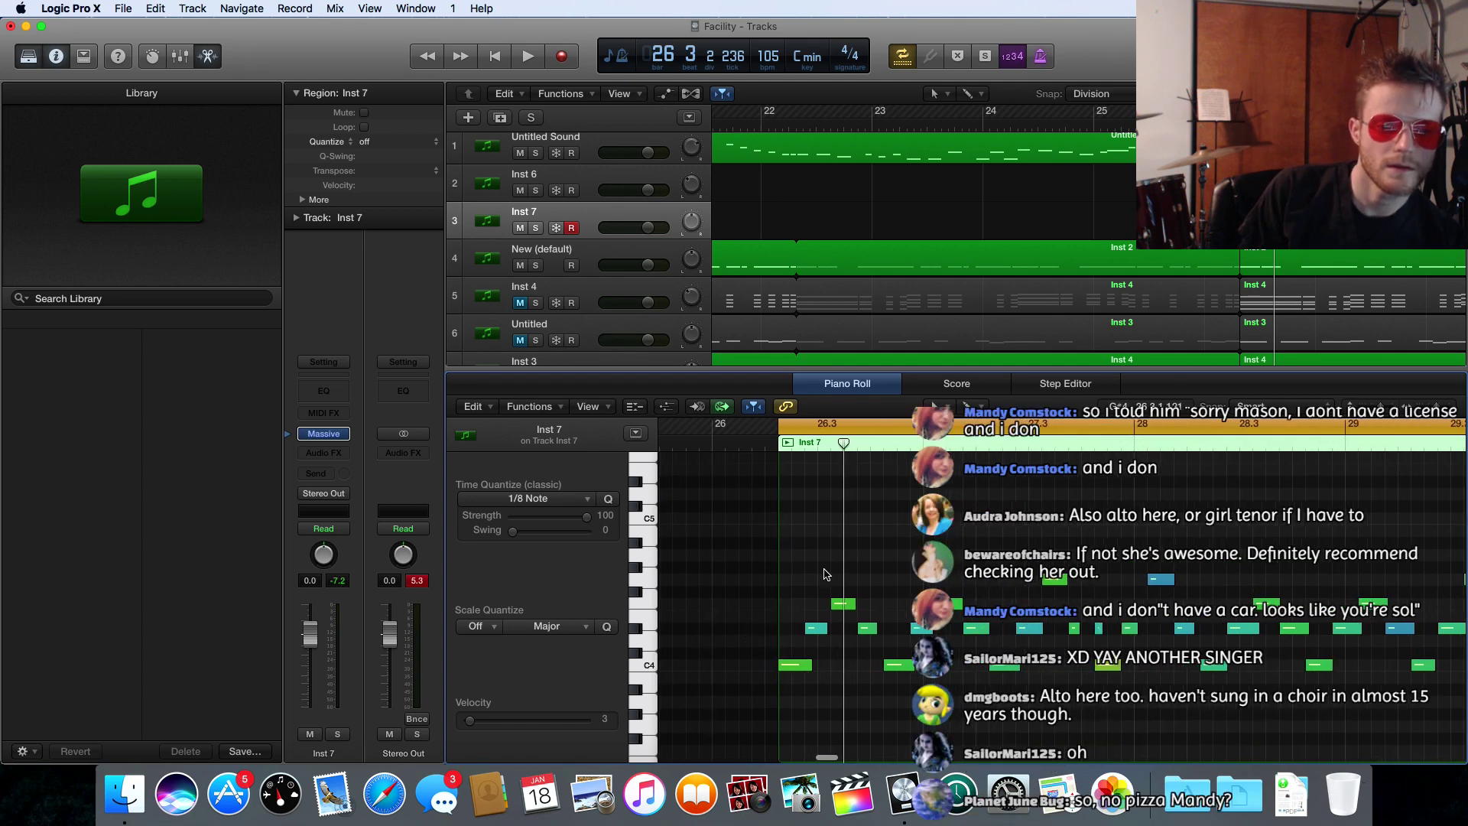
right_click(838, 603)
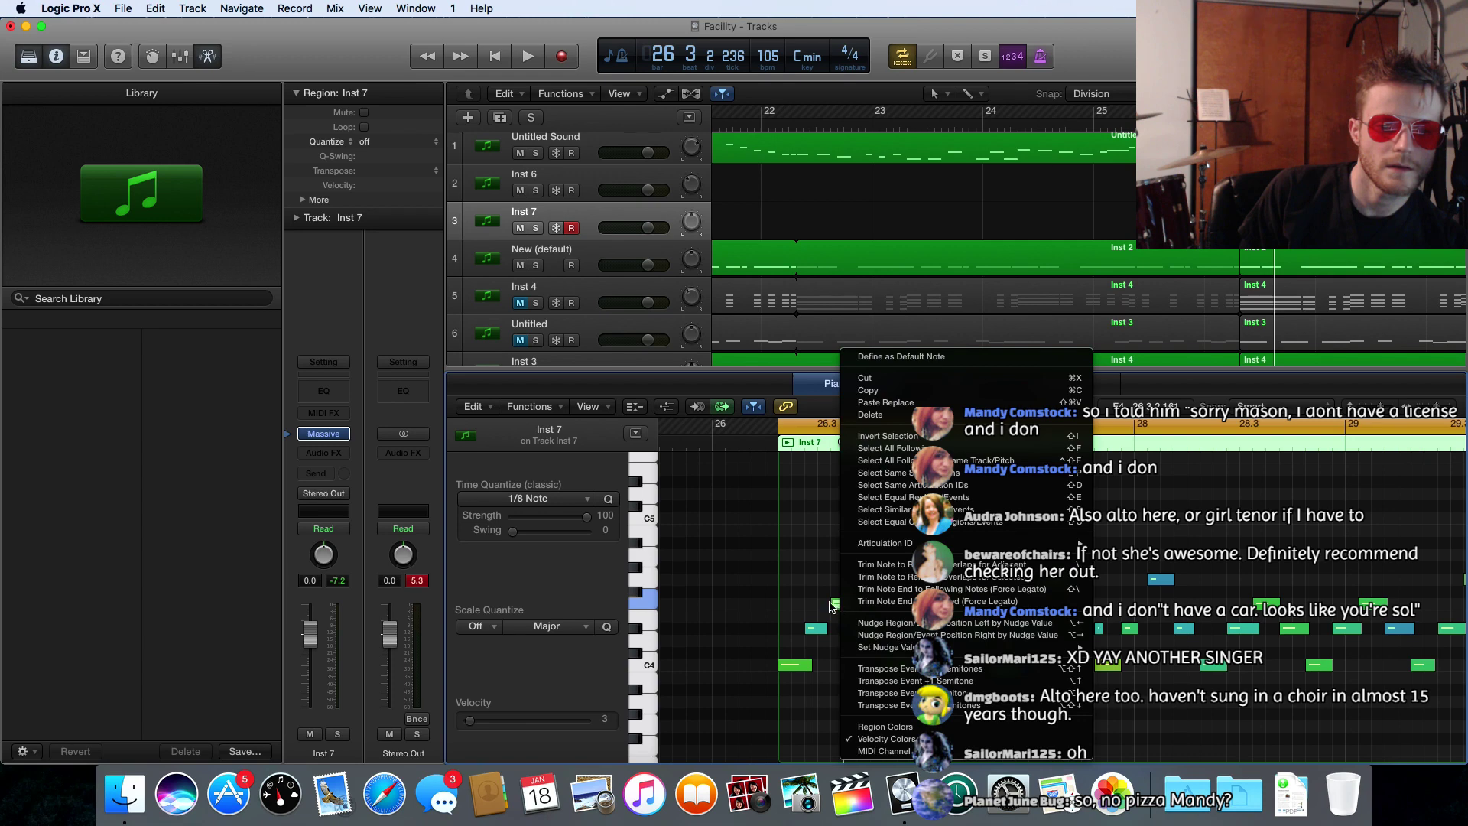
left_click(834, 604)
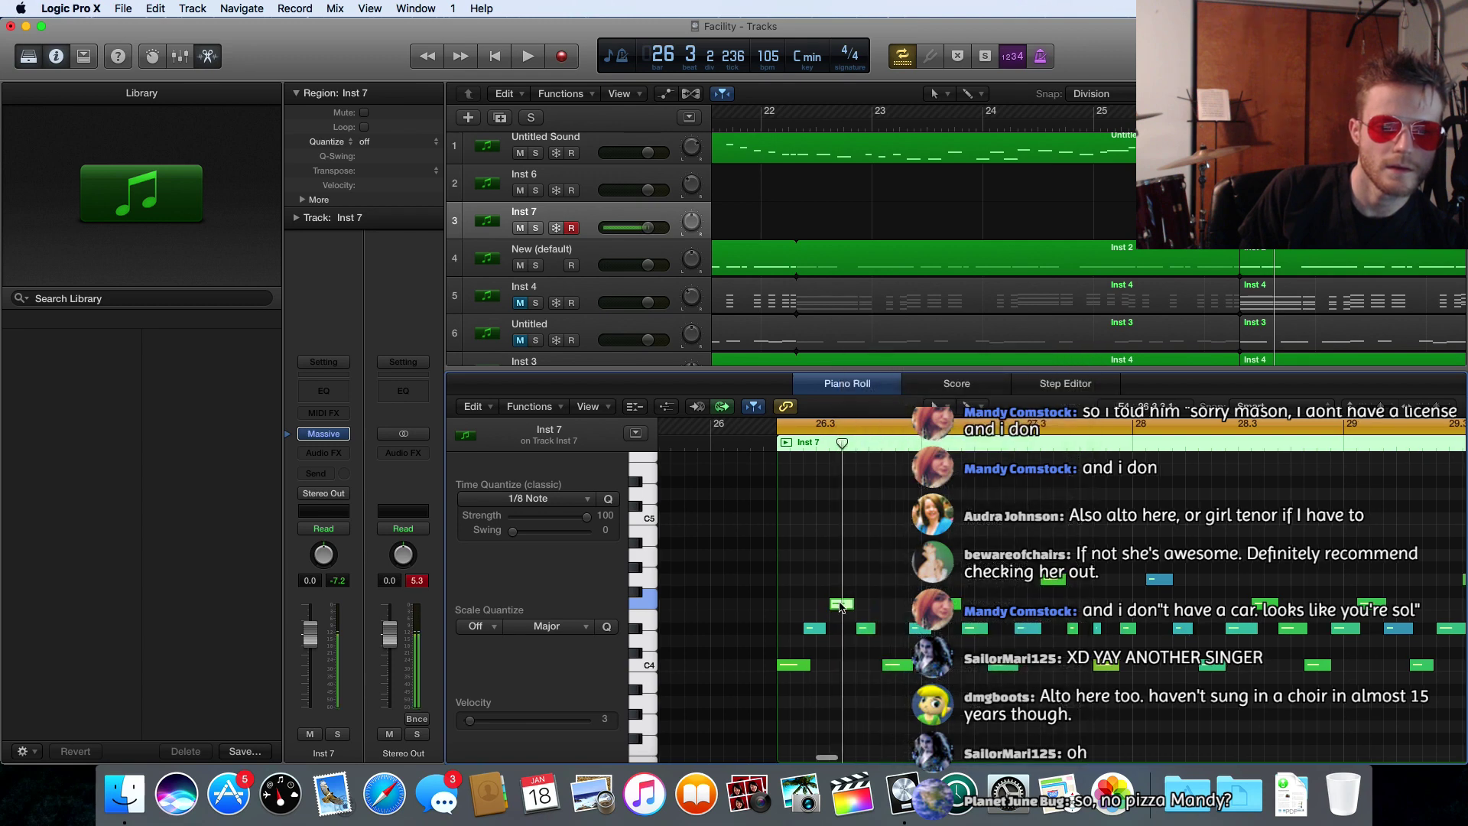
left_click_drag(840, 606, 799, 610)
left_click(814, 629)
scroll(851, 628, "right", 2)
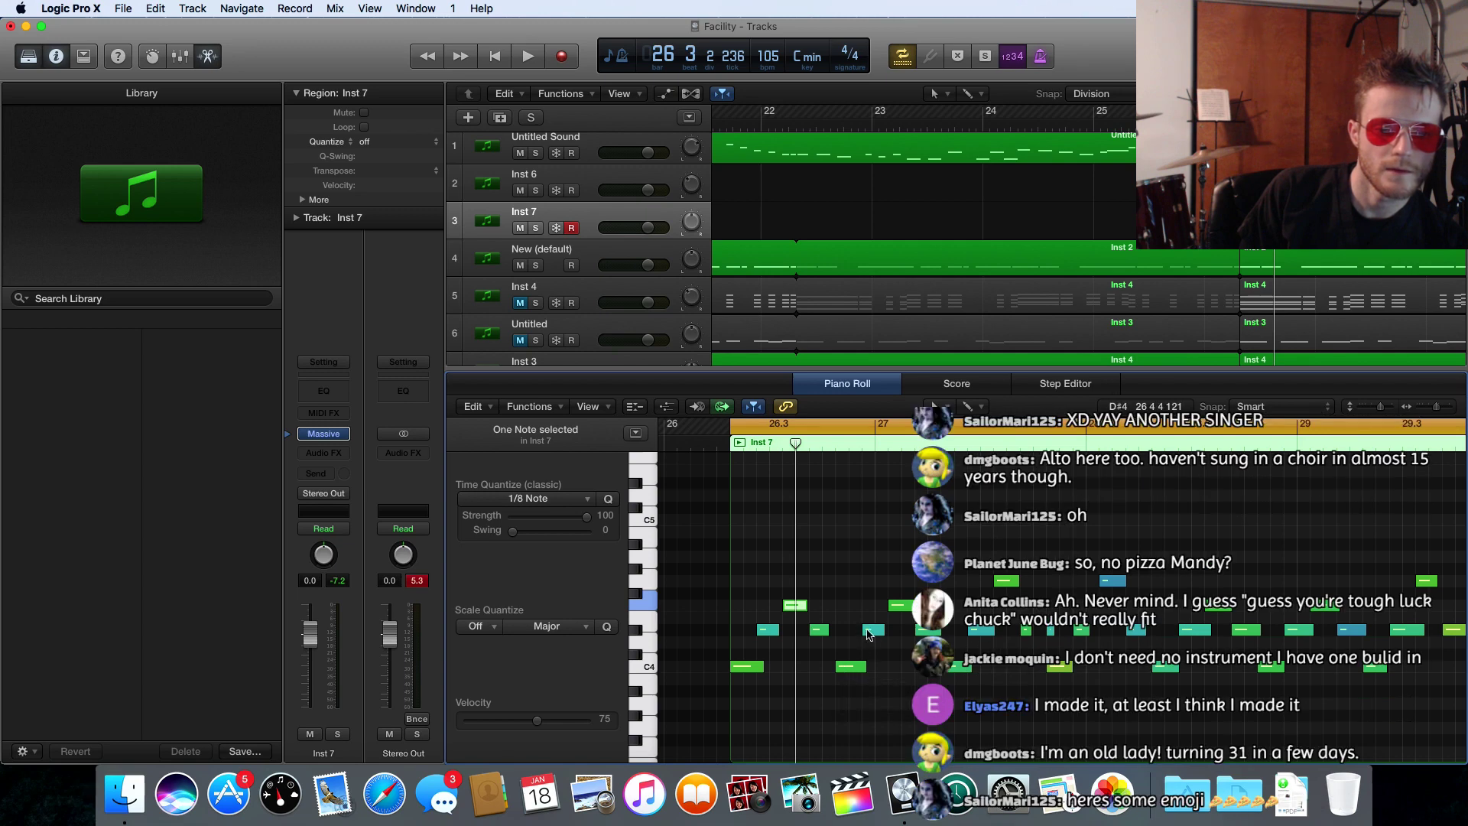
- Try shifting the Inst 7 D#4 note at bar 27 slightly earlier, audition it, and move it back
left_click_drag(868, 634, 865, 641)
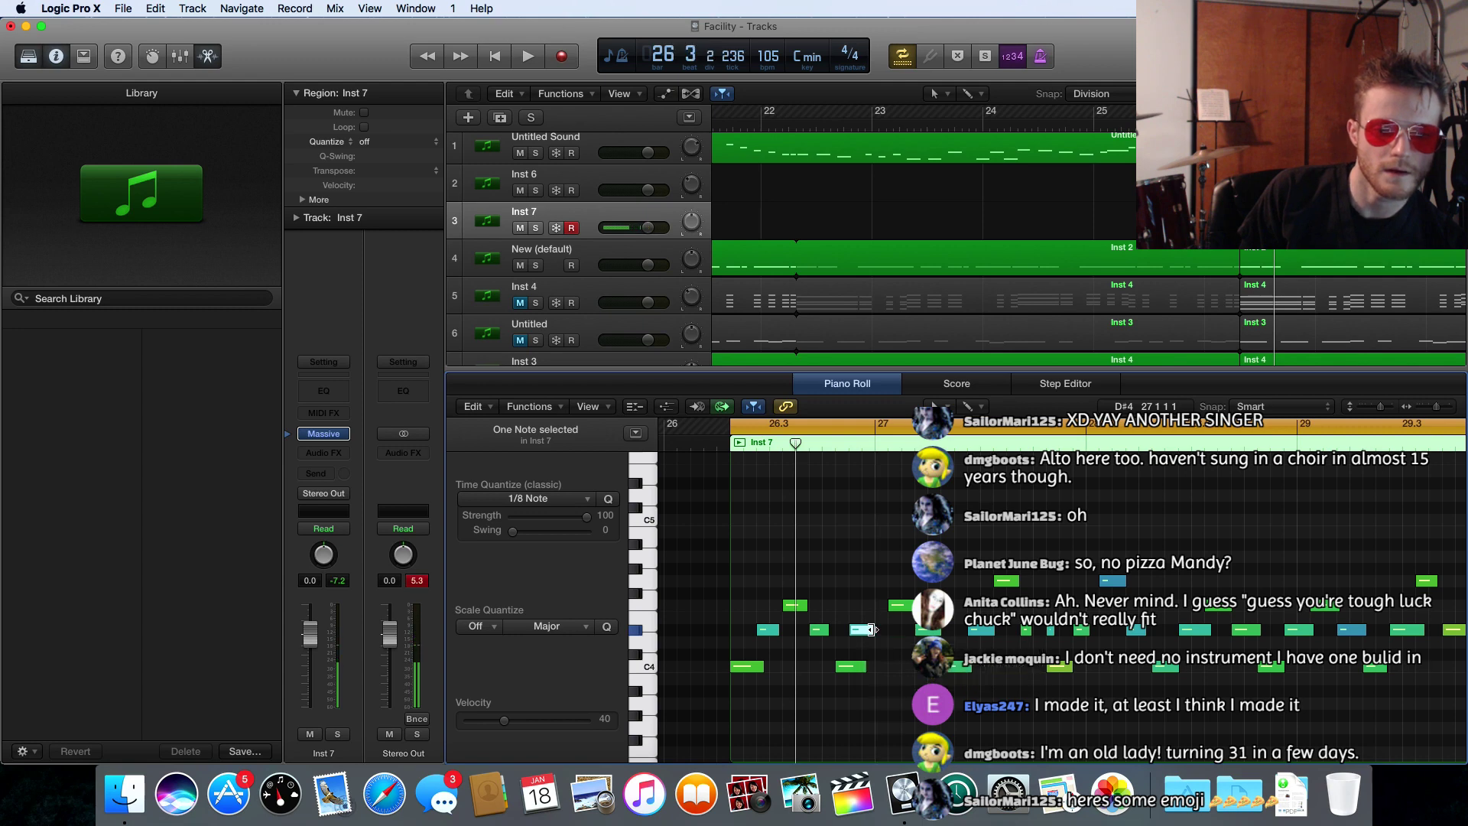
key("space")
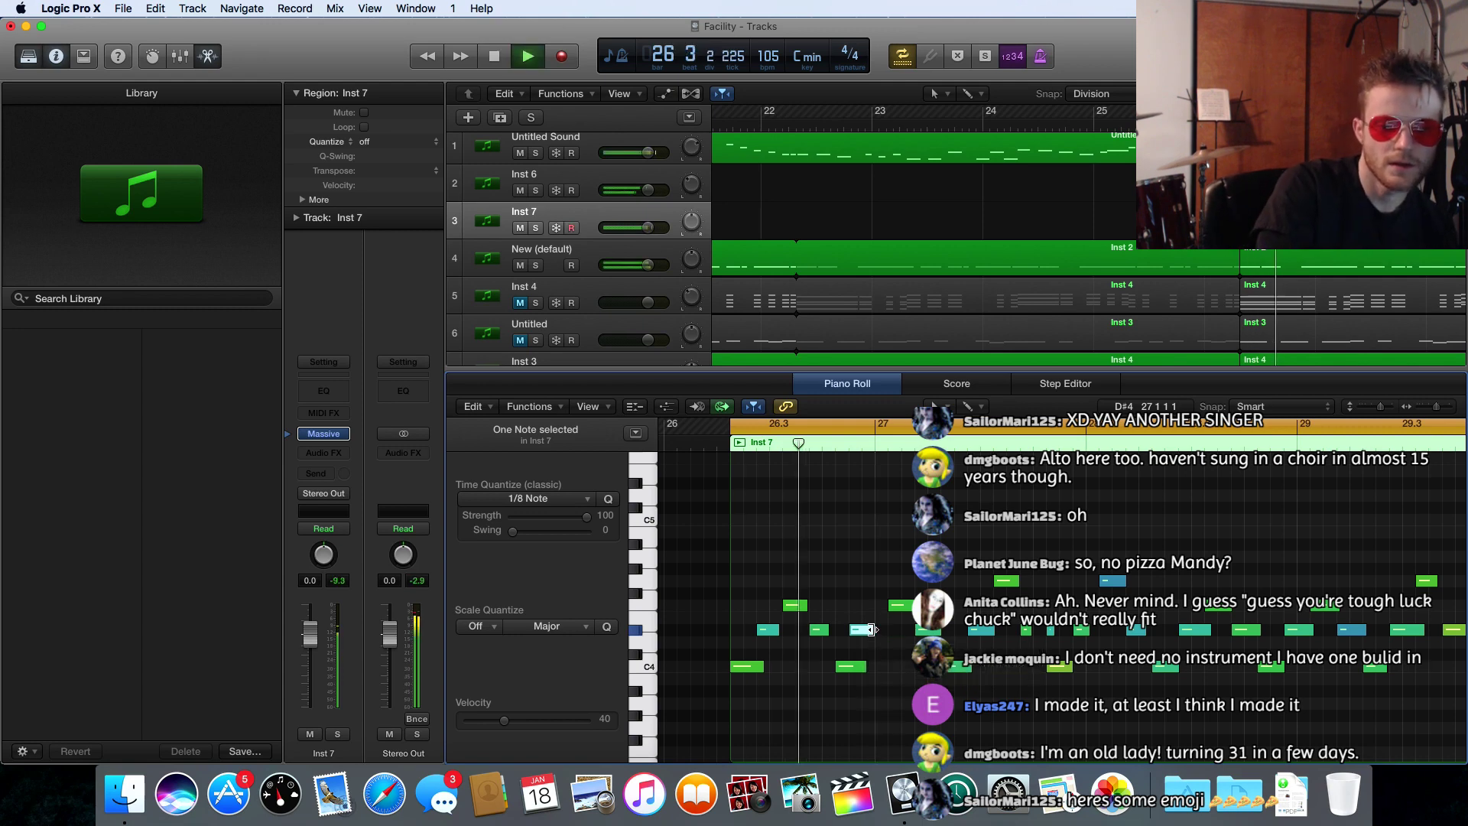
key("space")
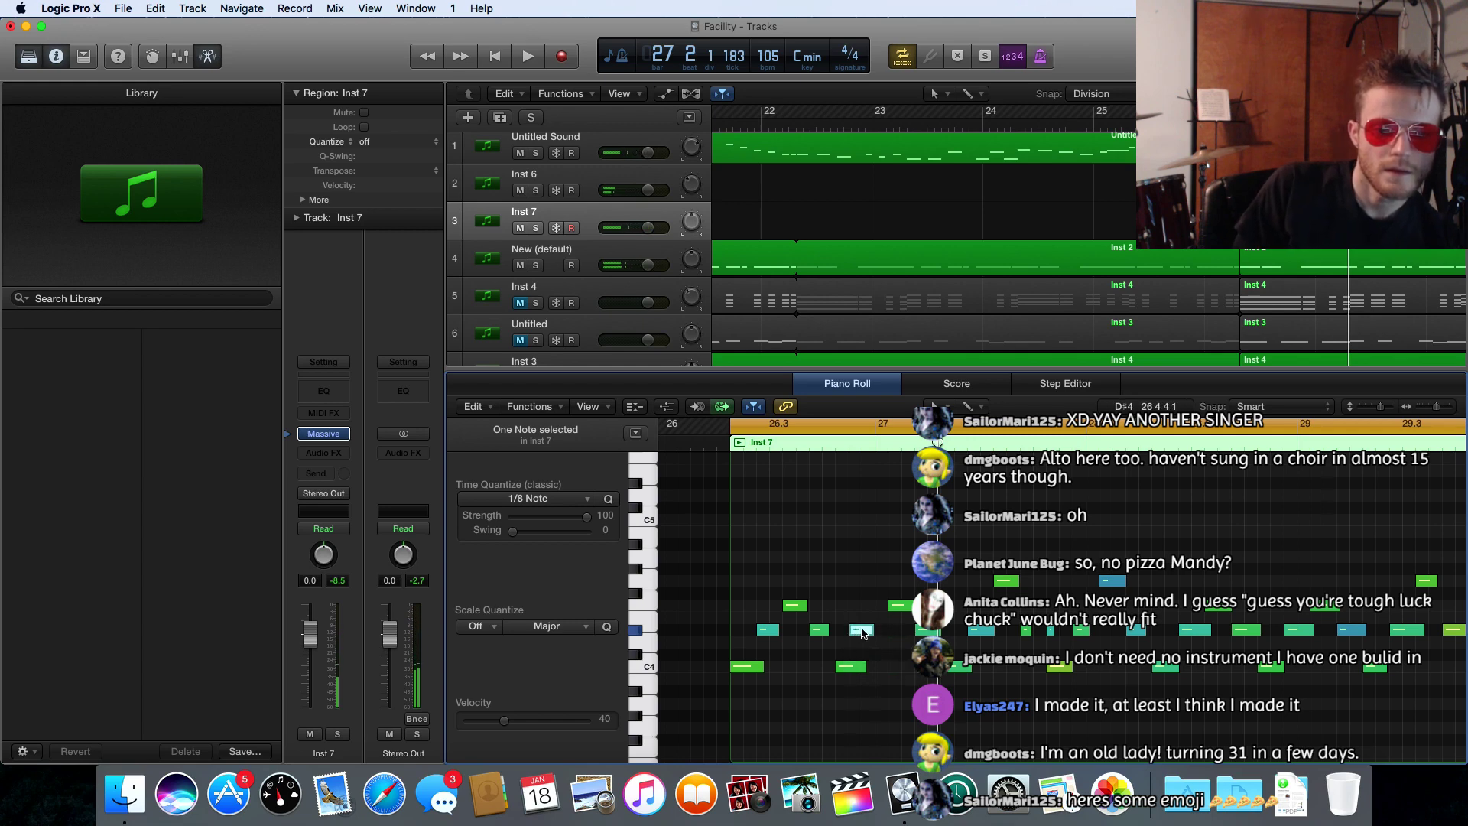
left_click_drag(863, 633, 875, 633)
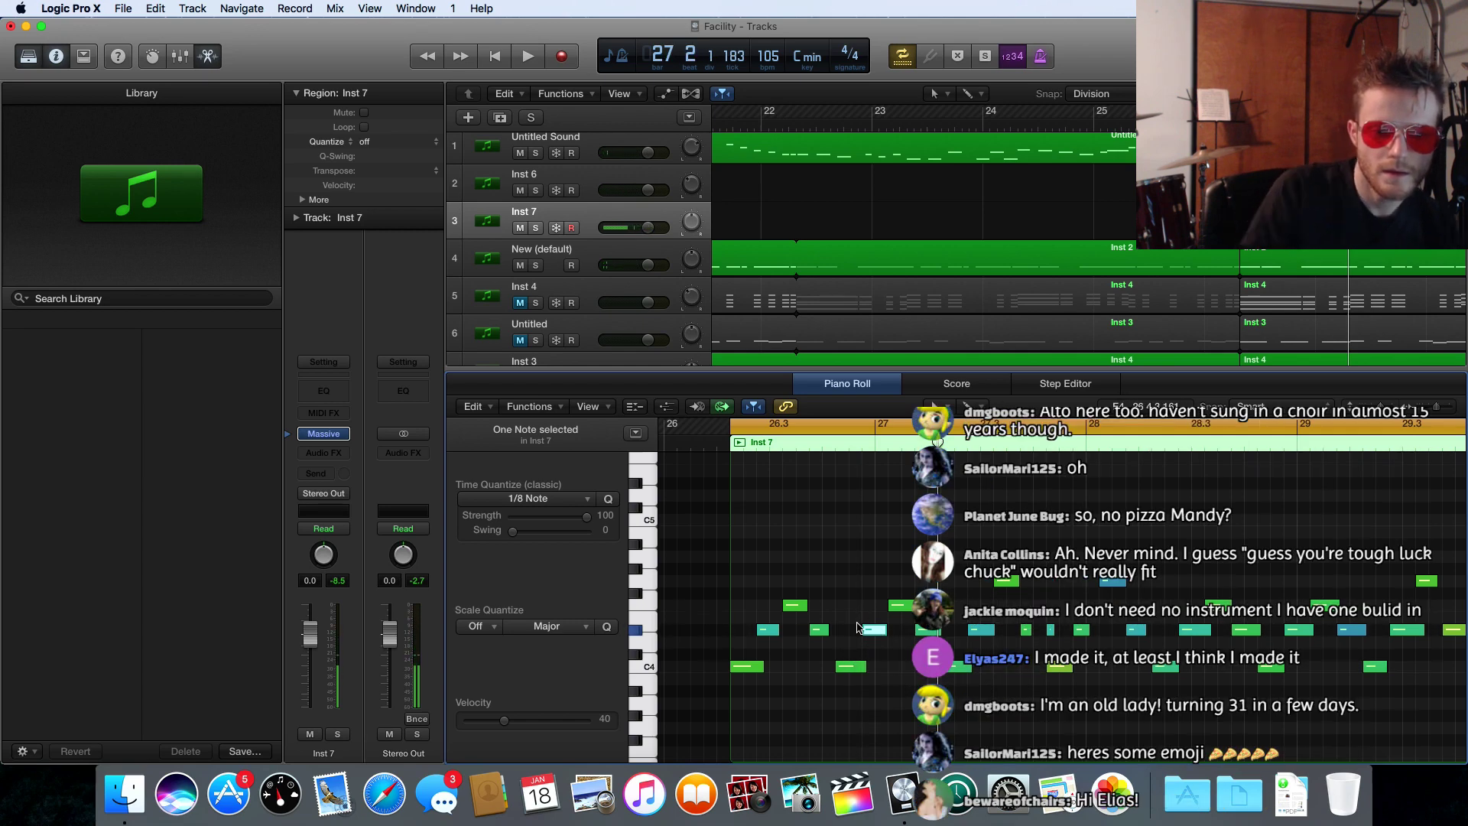
key("space")
key("space")
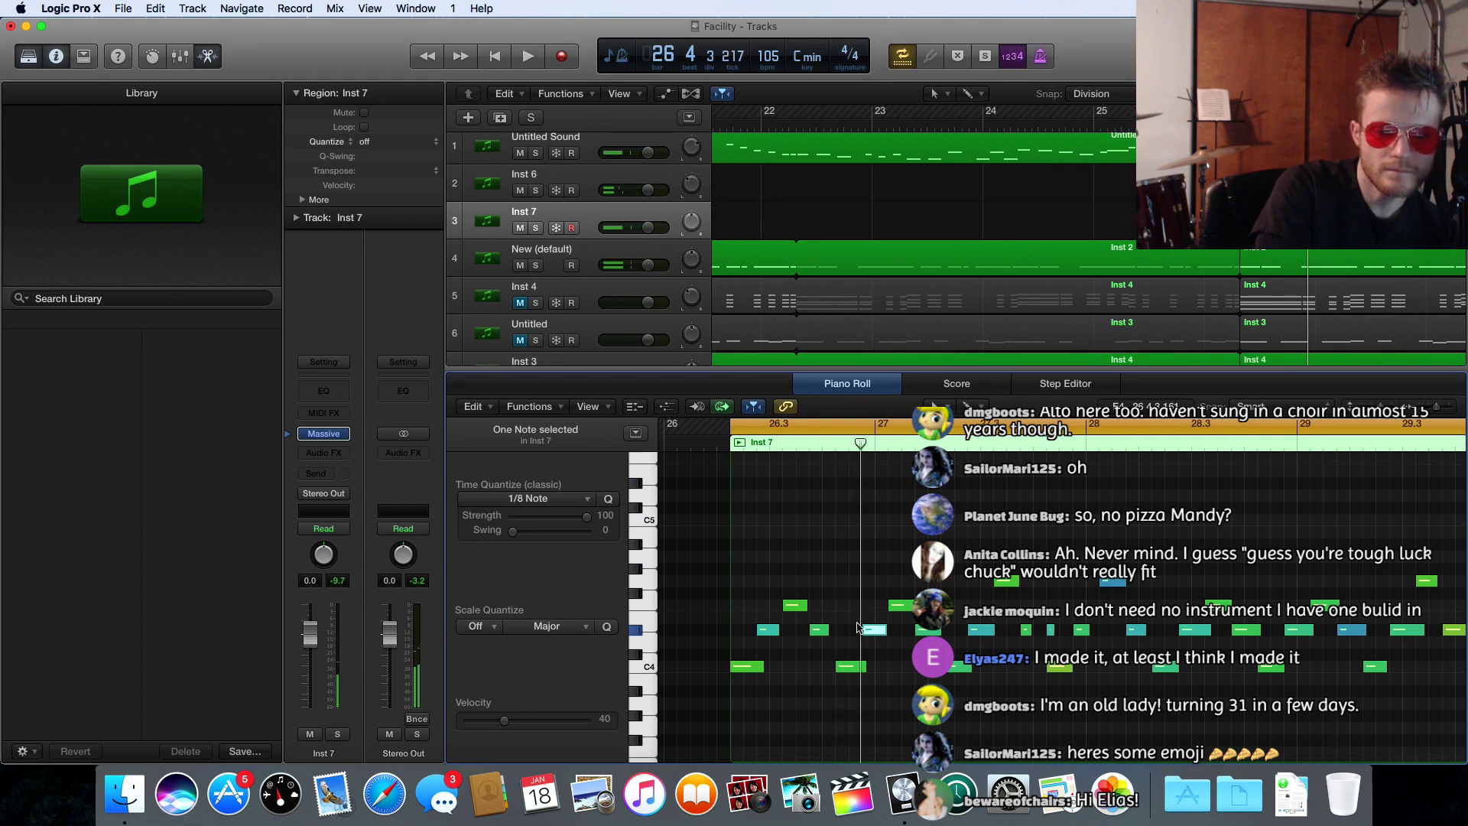
- Shorten the first two C4 notes and lengthen the first two D#4 notes of the Inst 7 region
scroll(757, 665, "up", 1)
left_click_drag(764, 669, 757, 667)
scroll(781, 623, "down", 1)
left_click(779, 625)
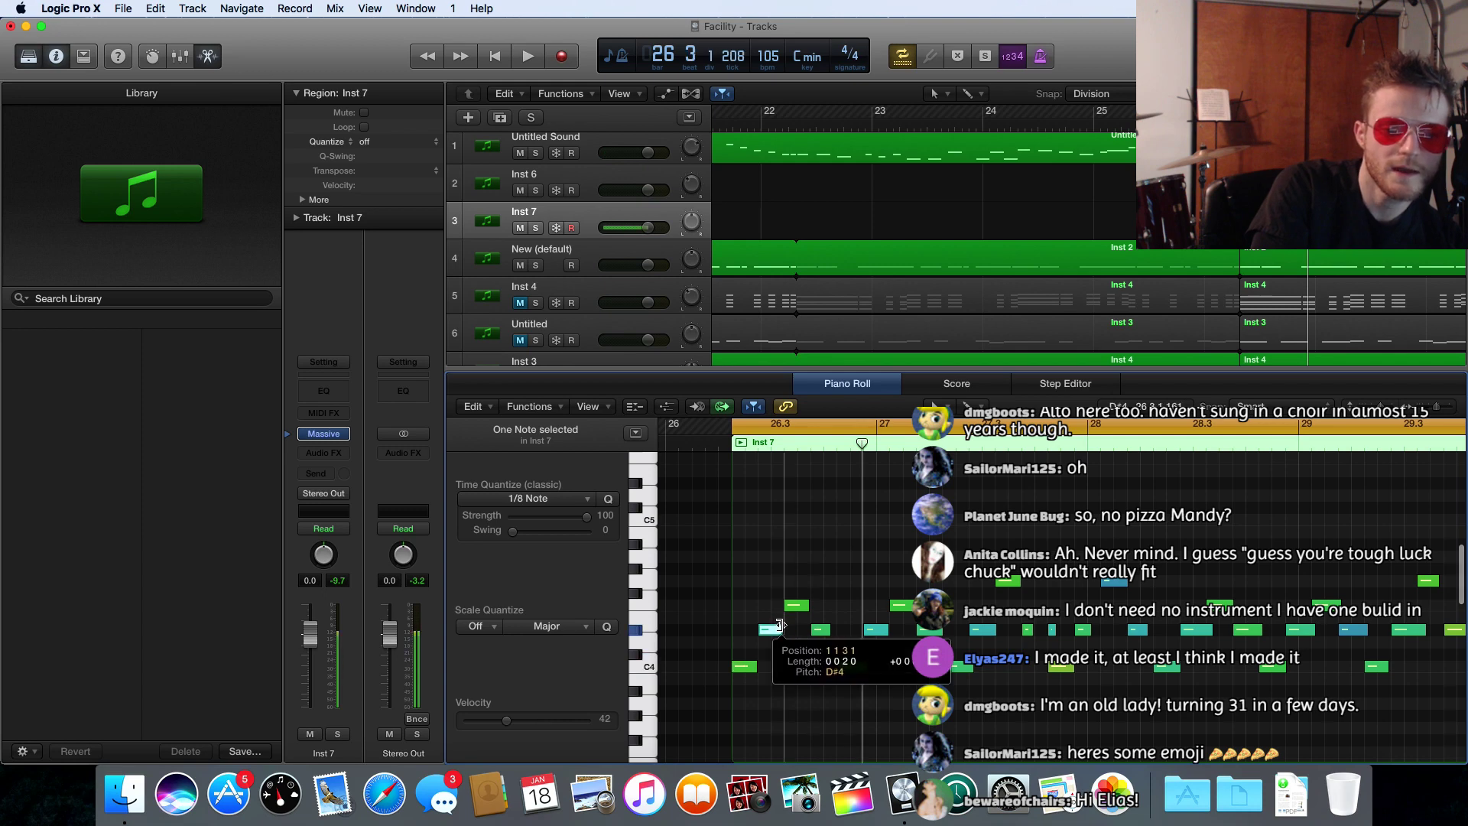
left_click_drag(824, 627, 835, 629)
left_click(865, 666)
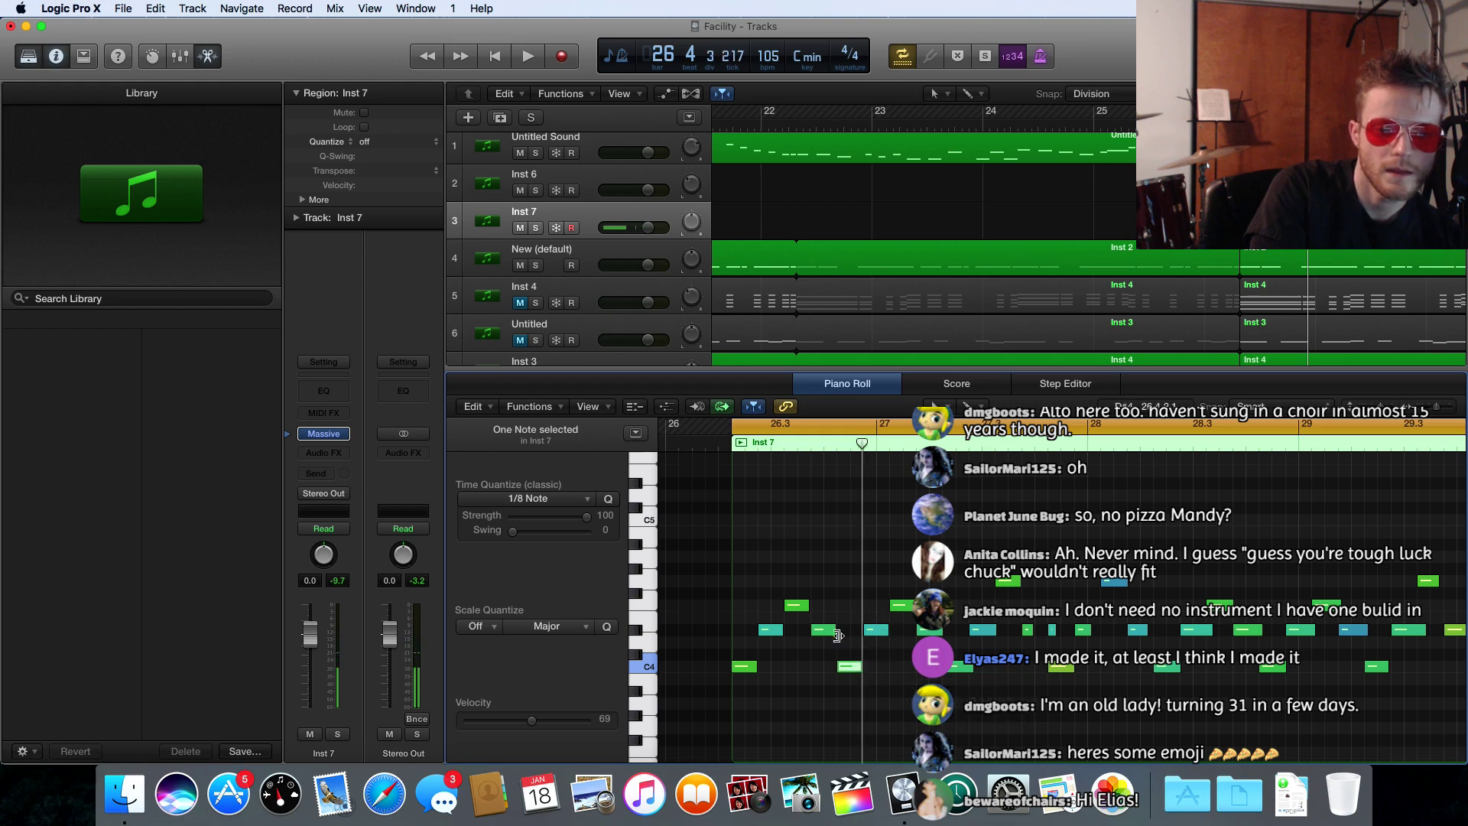
- Select the regions that begin between bars 18 and 19 across all tracks and move them to start at bar 18
scroll(833, 634, "left", 3)
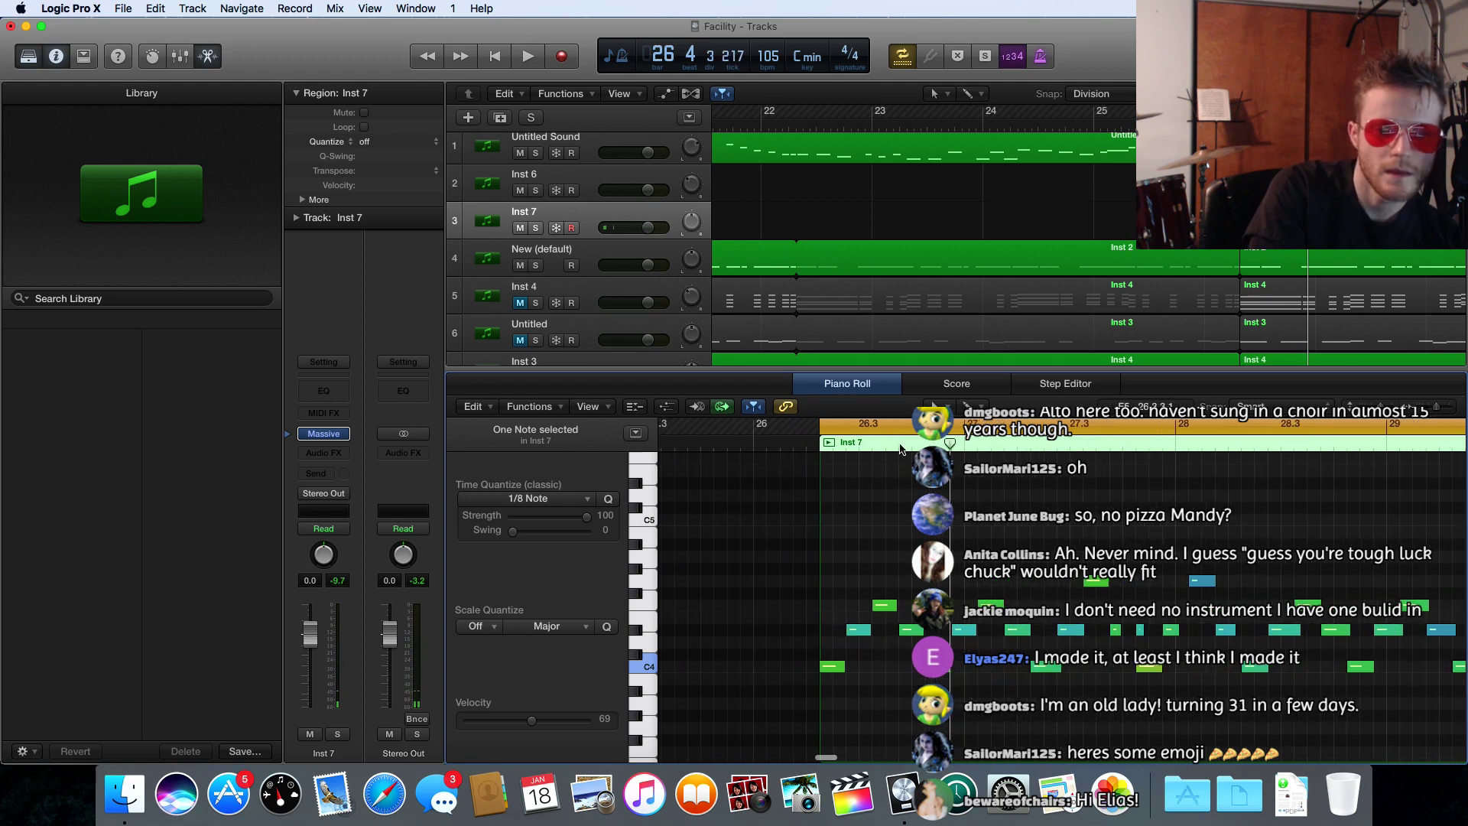
scroll(876, 431, "right", 1)
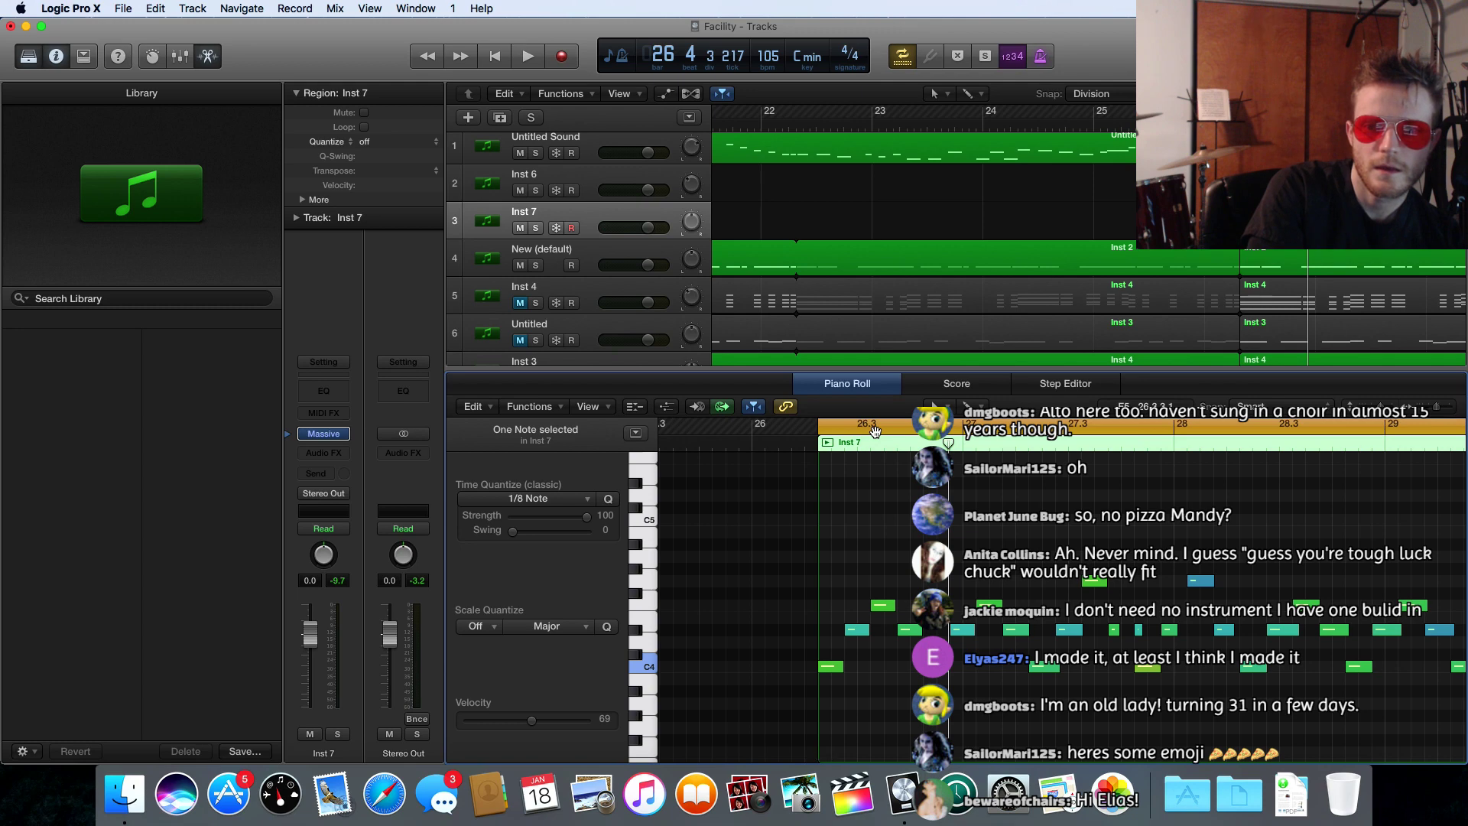
scroll(876, 459, "up", 2)
scroll(889, 221, "left", 10)
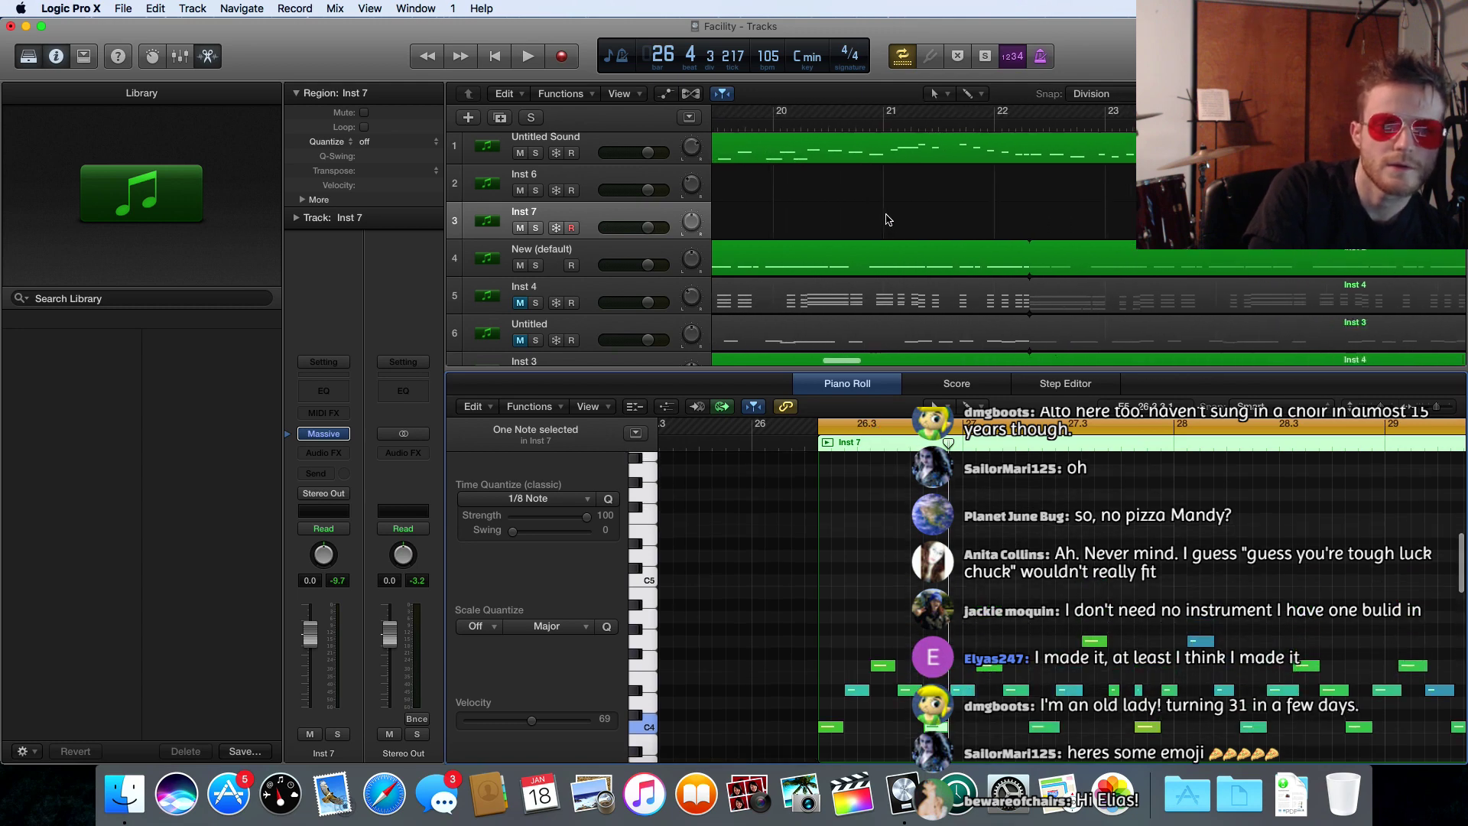
scroll(889, 221, "right", 4)
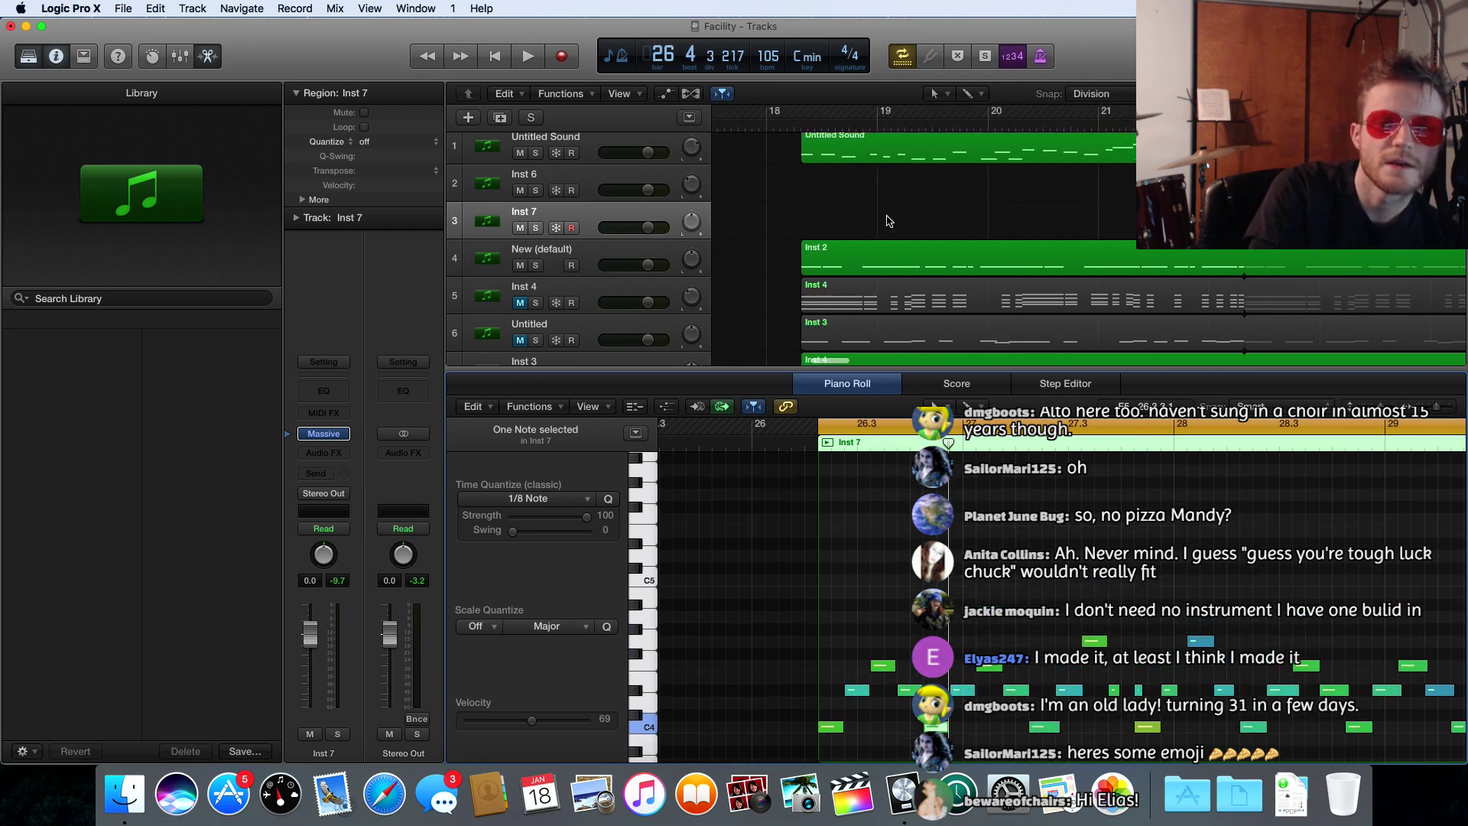
scroll(832, 147, "up", 1)
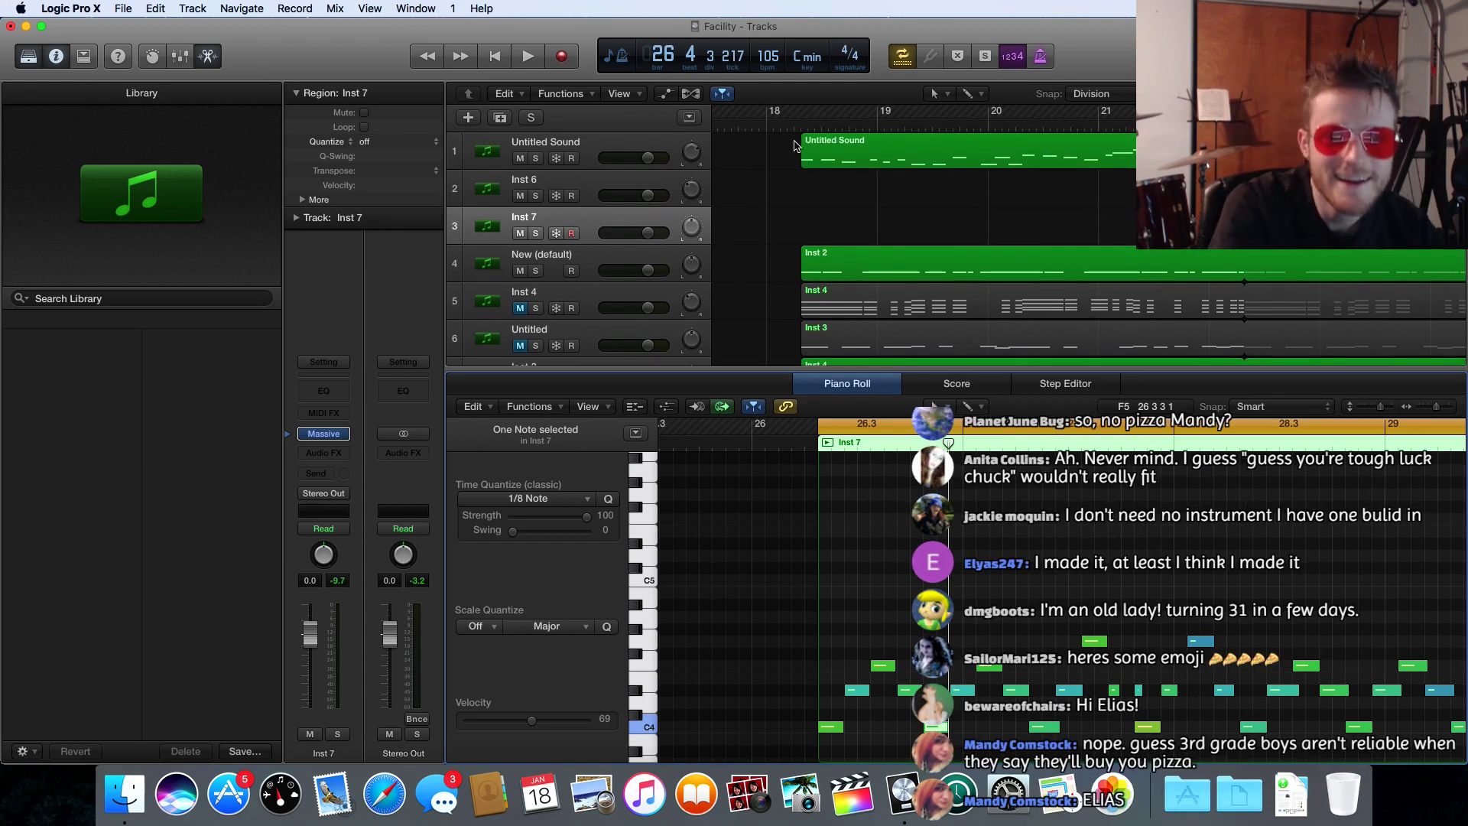
left_click_drag(795, 146, 795, 230)
scroll(787, 160, "up", 2)
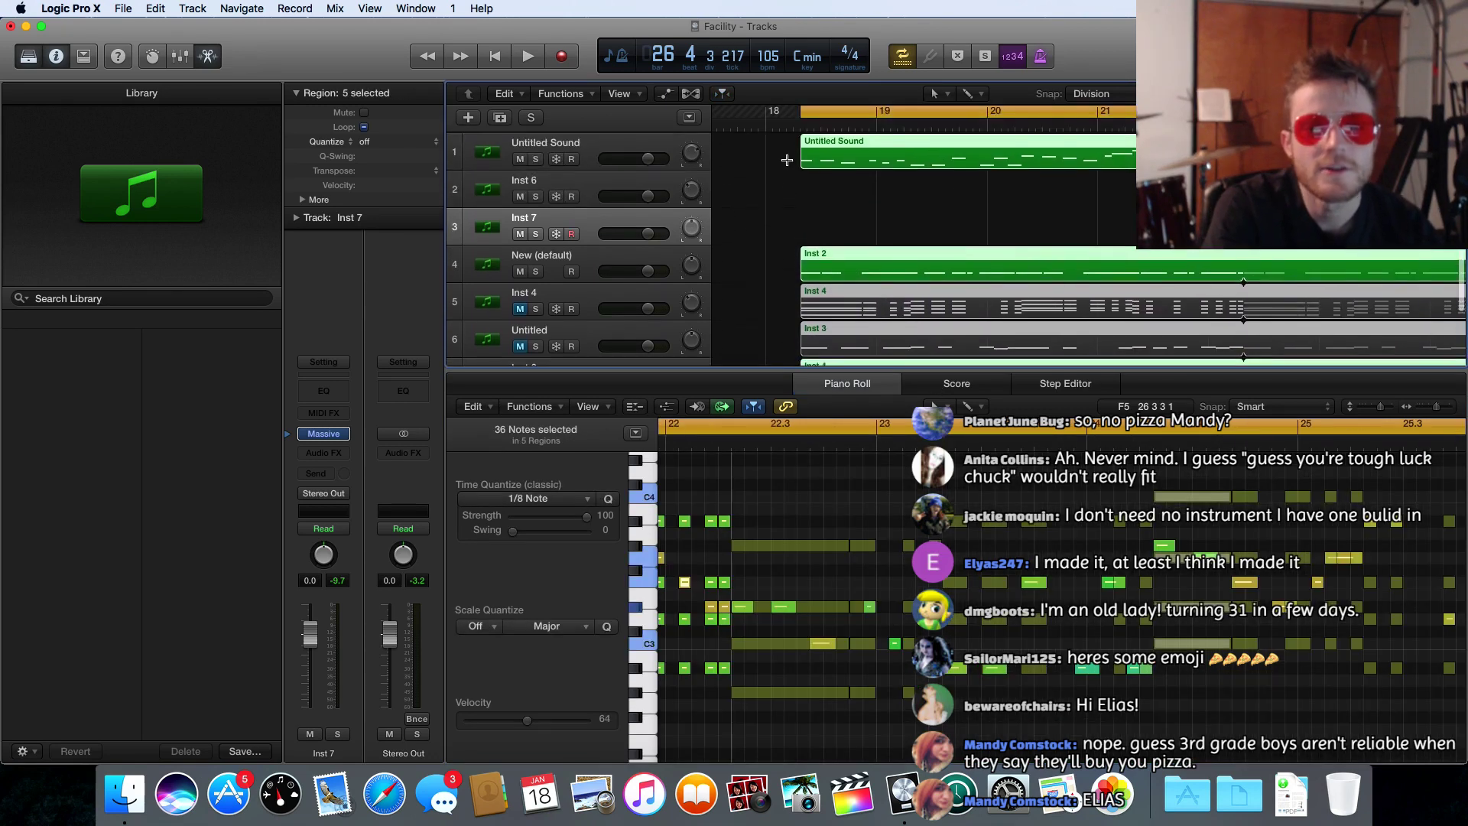
left_click_drag(832, 146, 796, 150)
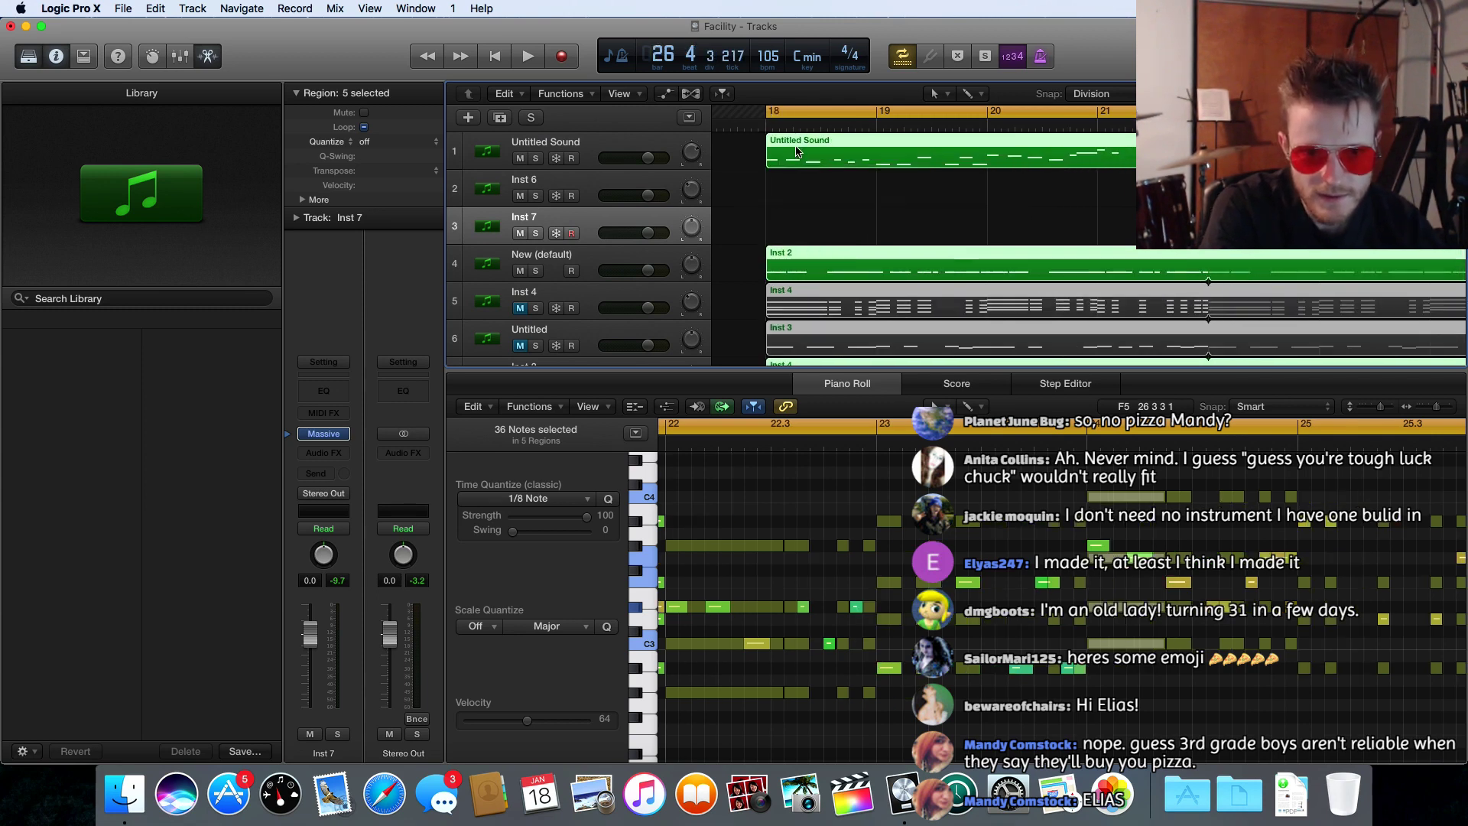
- Select the regions that begin between bars 26 and 27 across all tracks and move them to start at bar 26
scroll(1003, 226, "right", 5)
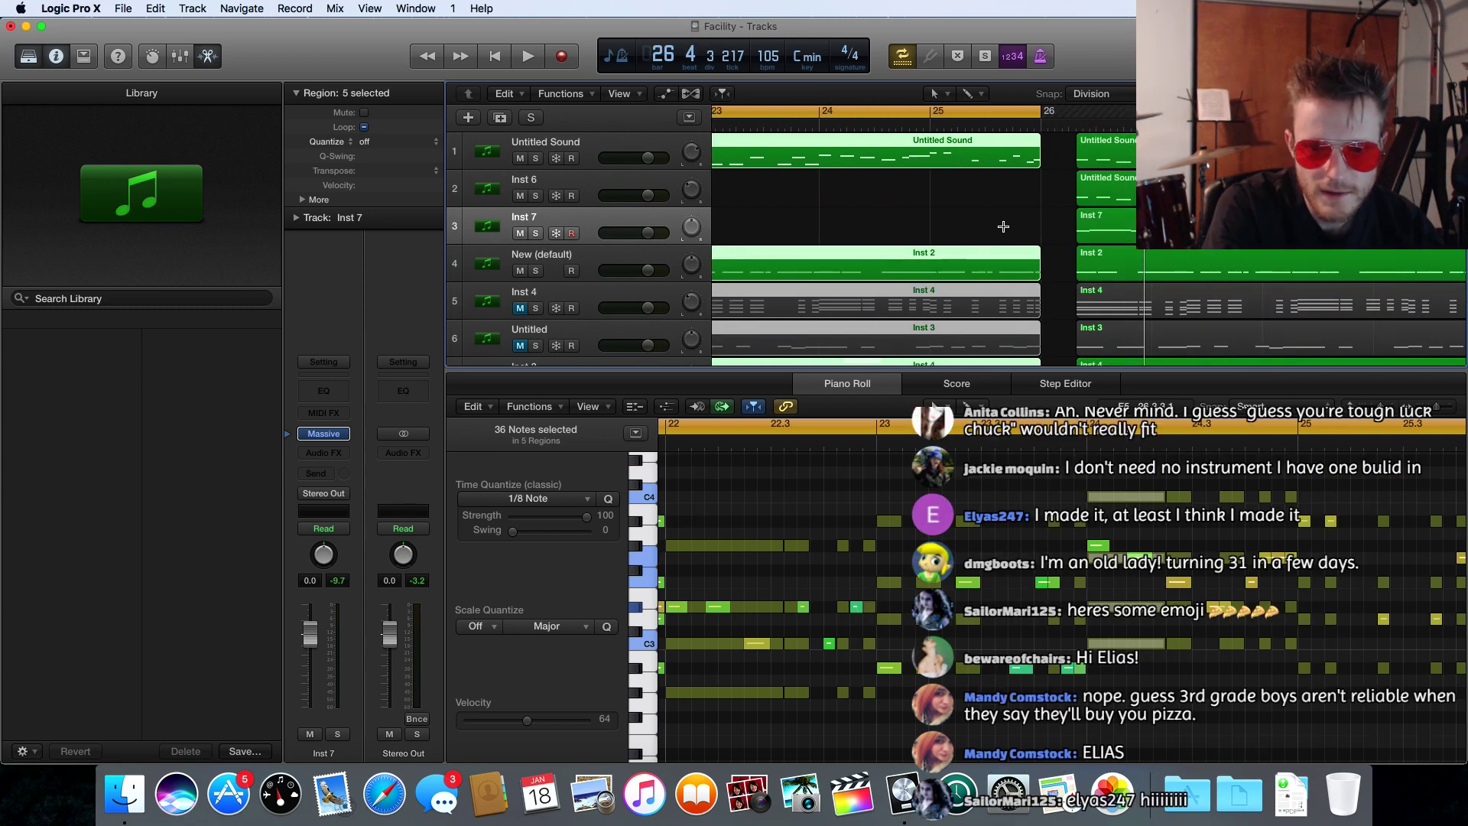
scroll(1003, 226, "left", 7)
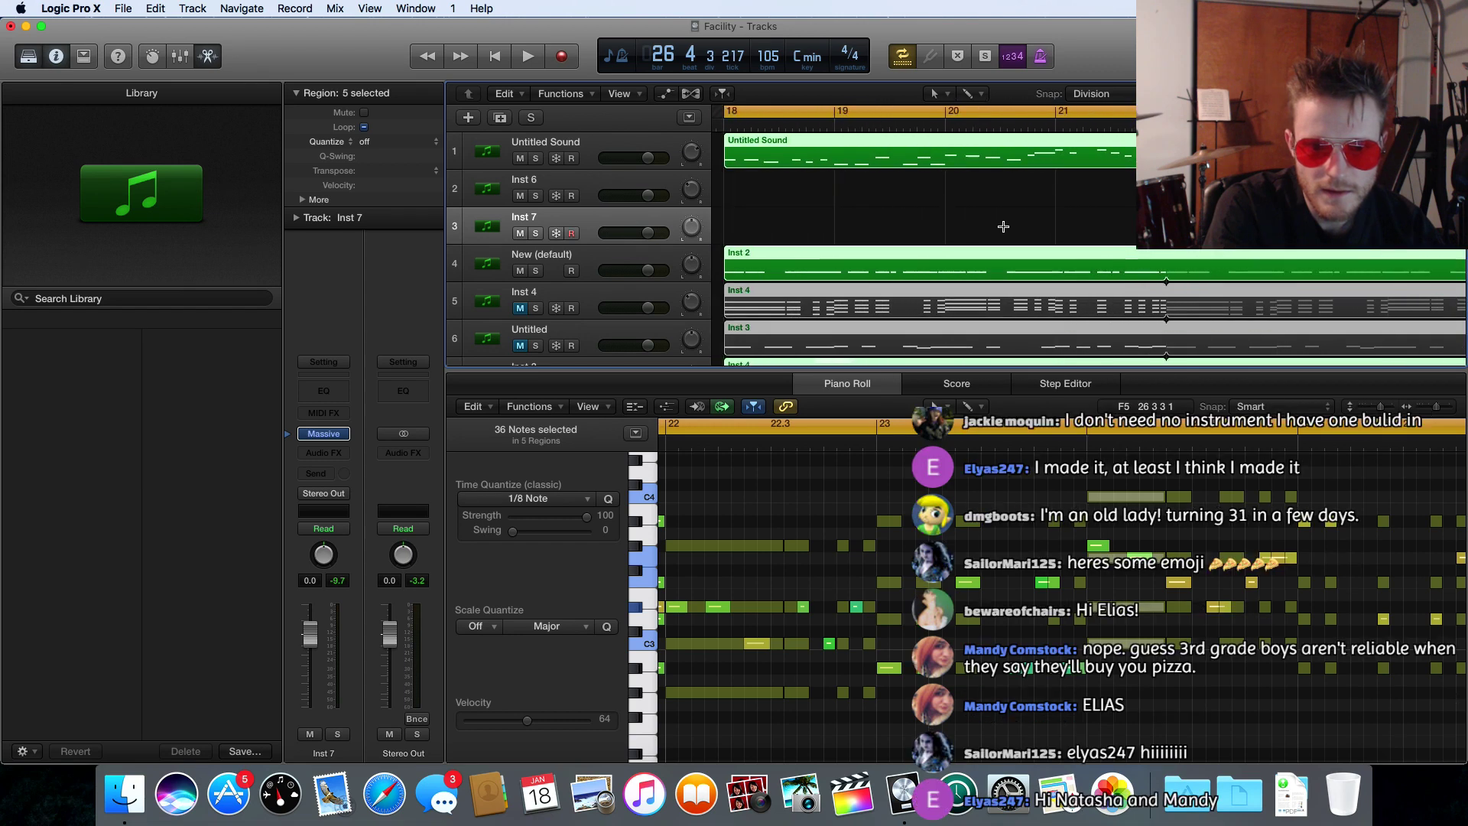
scroll(1003, 226, "right", 10)
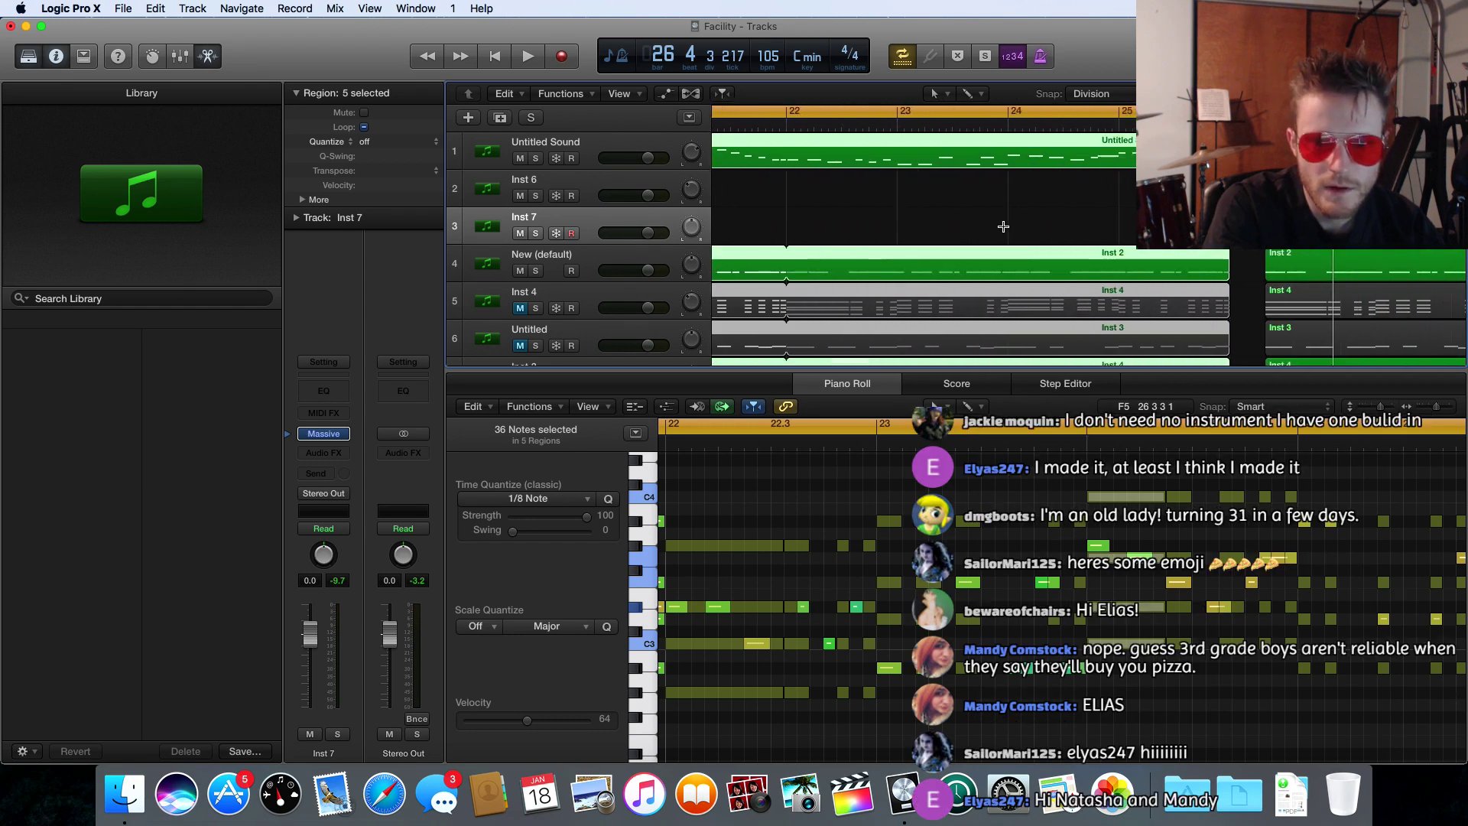
scroll(1003, 226, "right", 6)
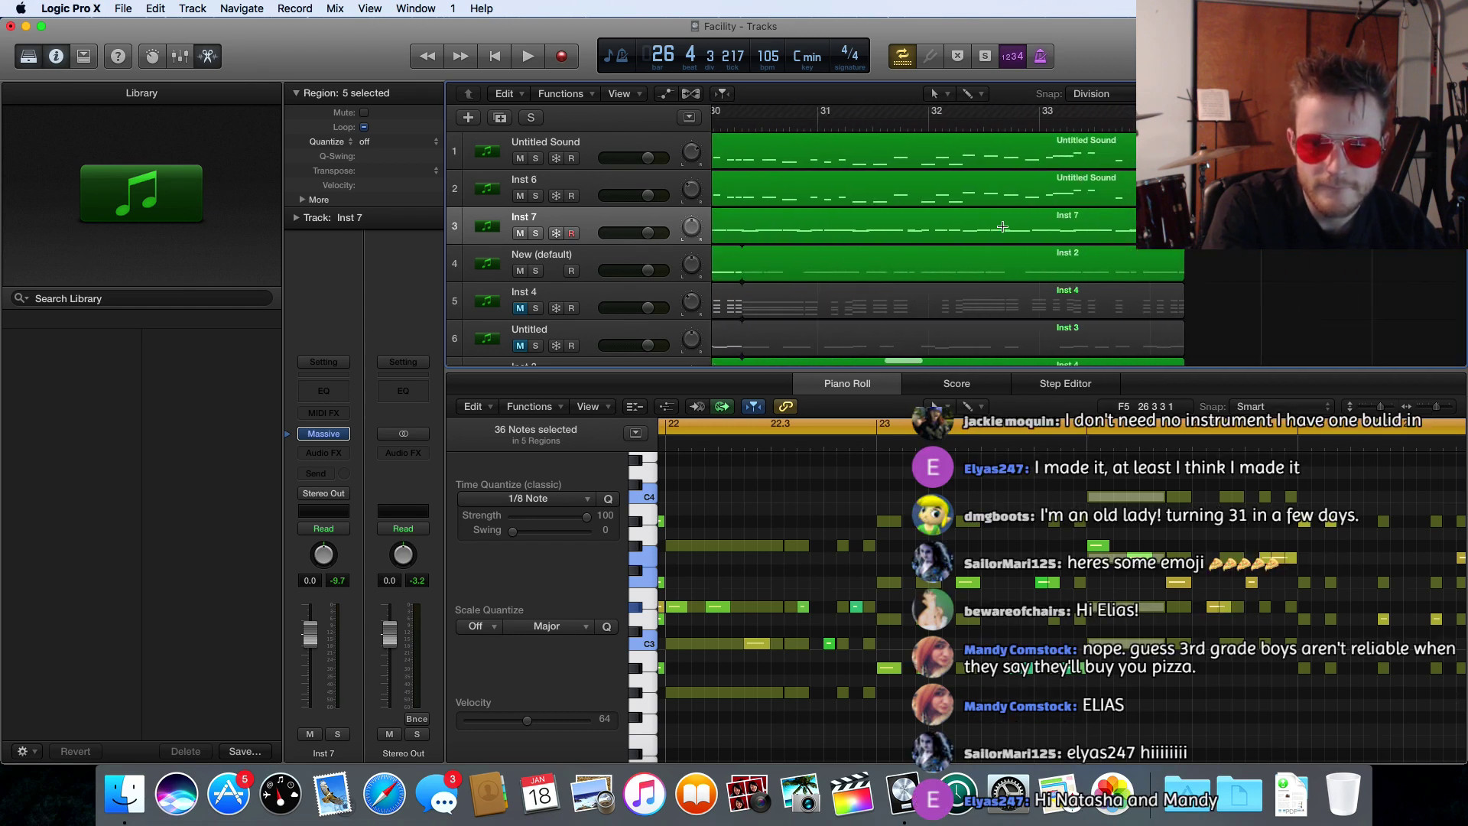
scroll(1002, 226, "left", 7)
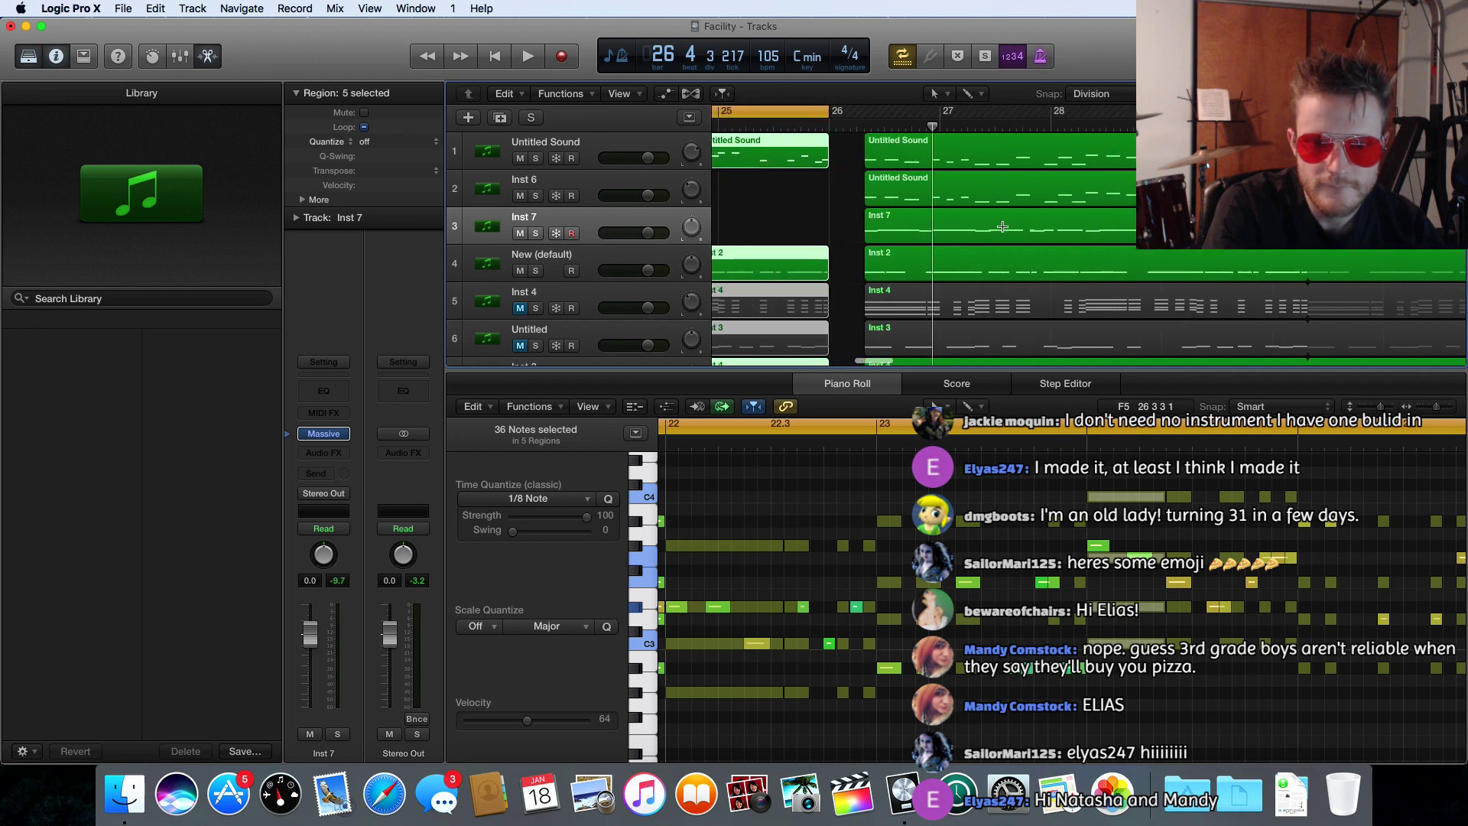
scroll(1003, 227, "down", 3)
left_click_drag(956, 350, 907, 146)
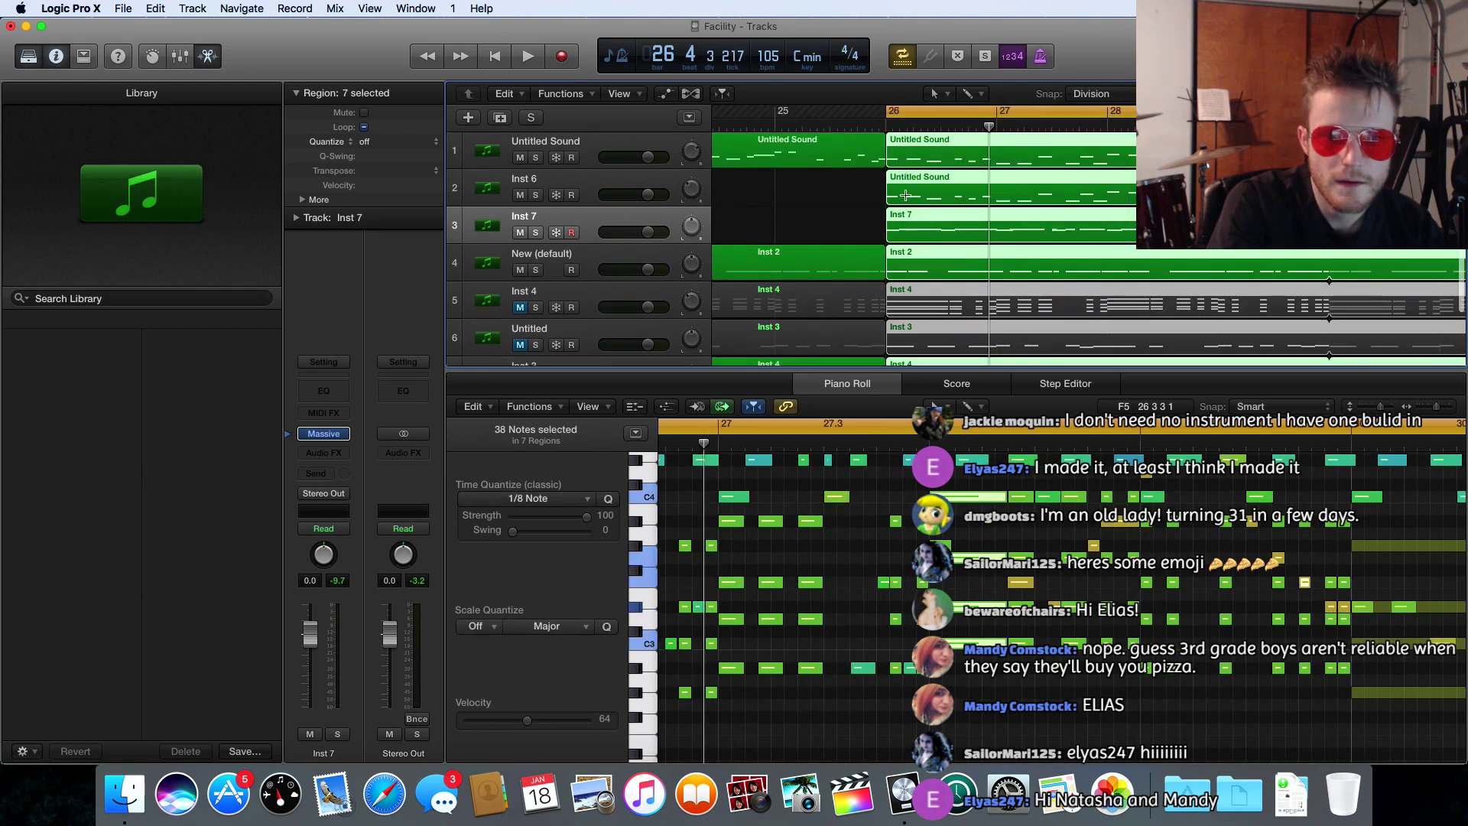
- Inspect the notes of the Inst 7 region starting at bar 26 and delete that region
left_click(851, 225)
left_click(922, 226)
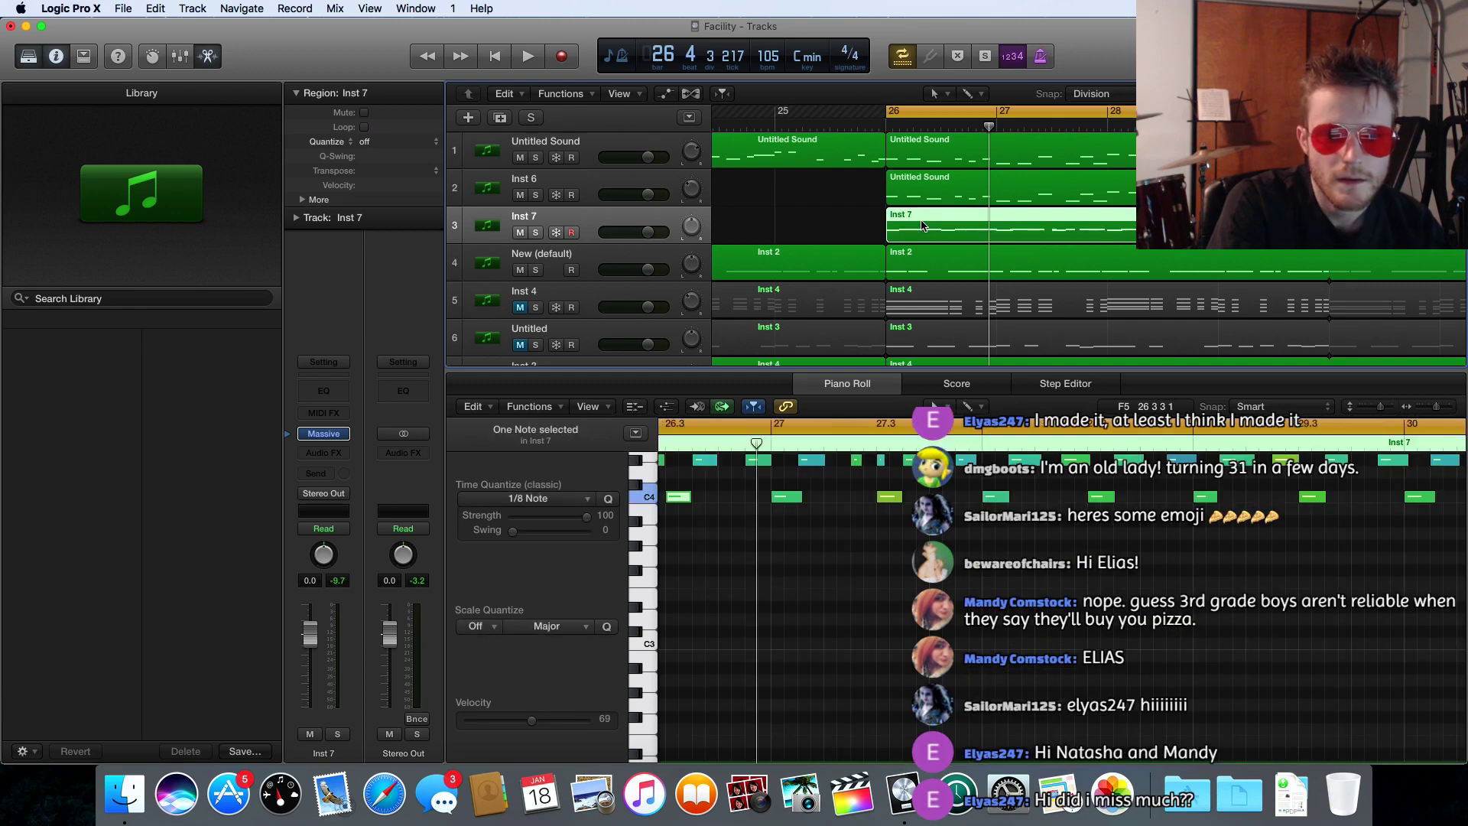
scroll(862, 543, "left", 5)
scroll(862, 542, "up", 2)
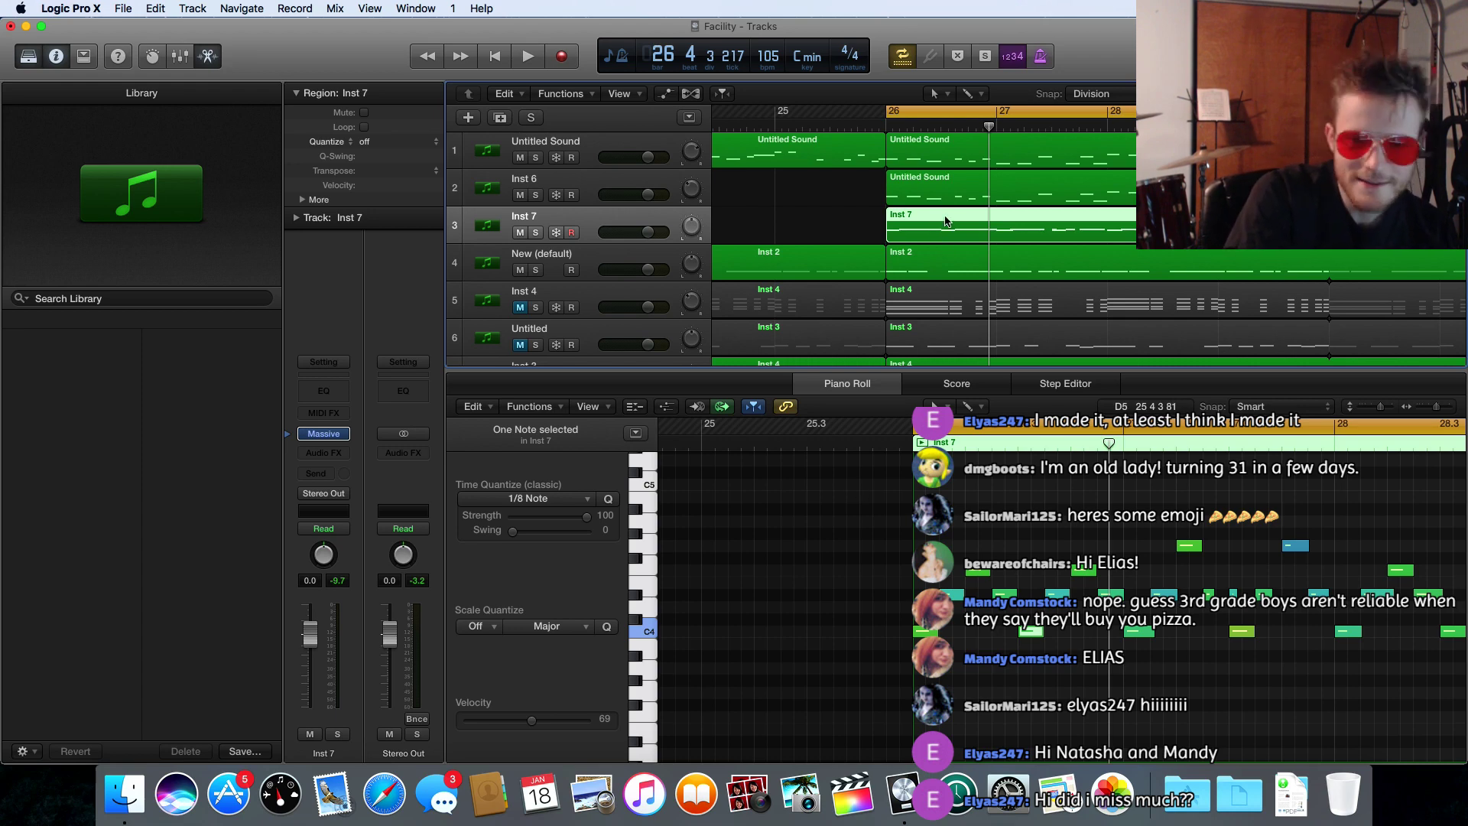
scroll(863, 543, "down", 1)
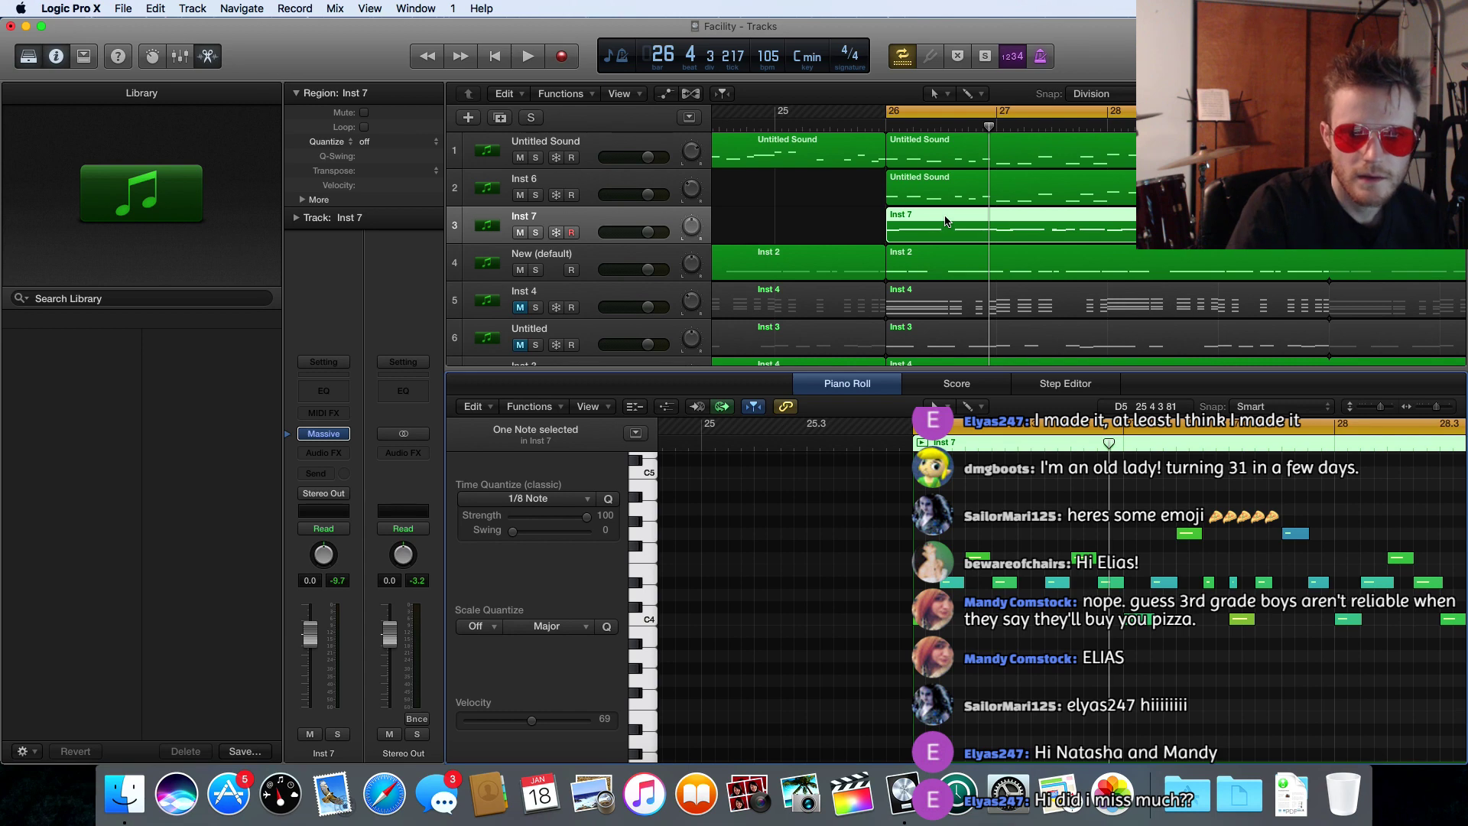
left_click(794, 229)
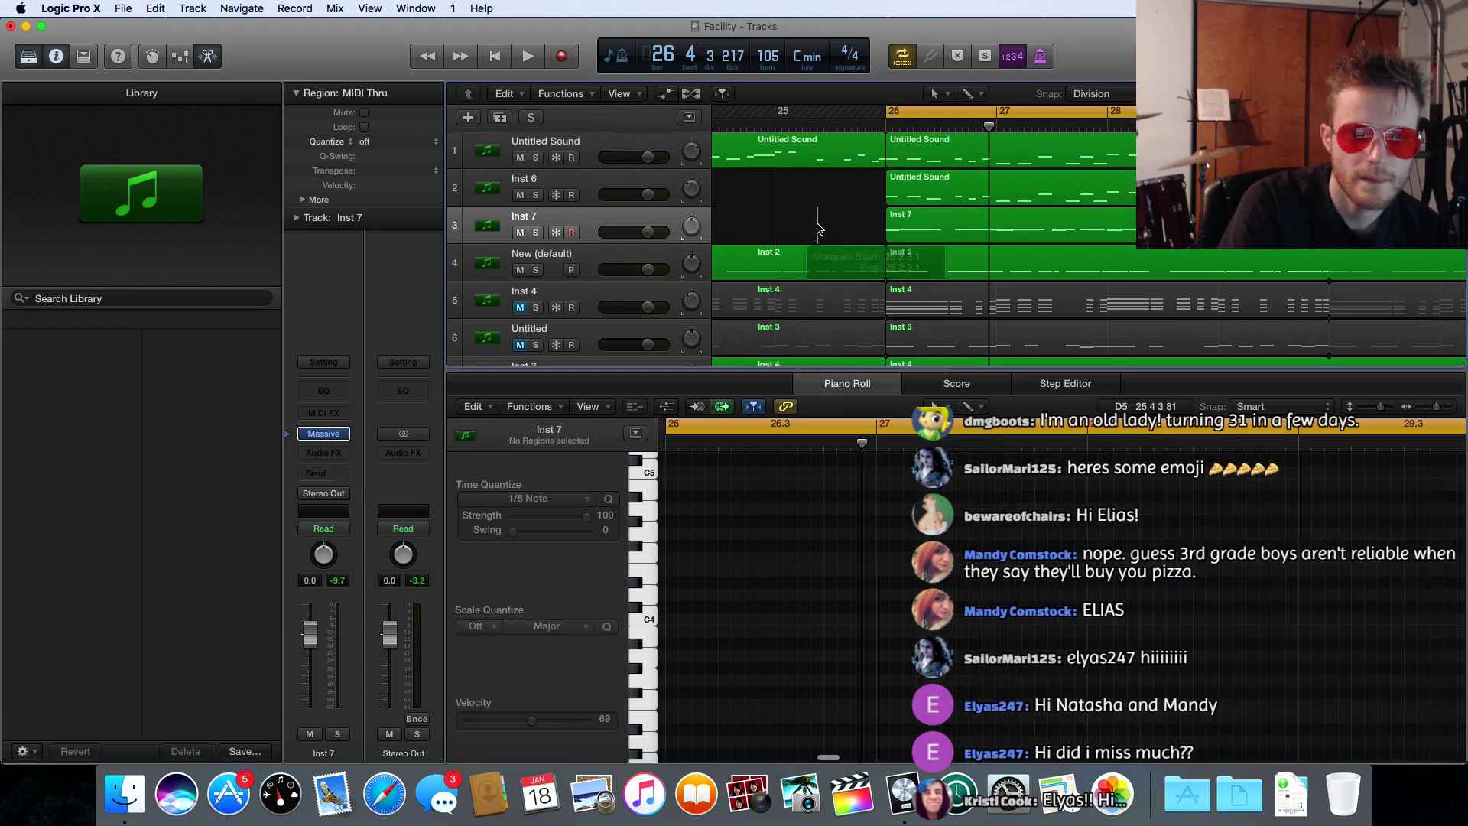
left_click(939, 221)
key("Delete")
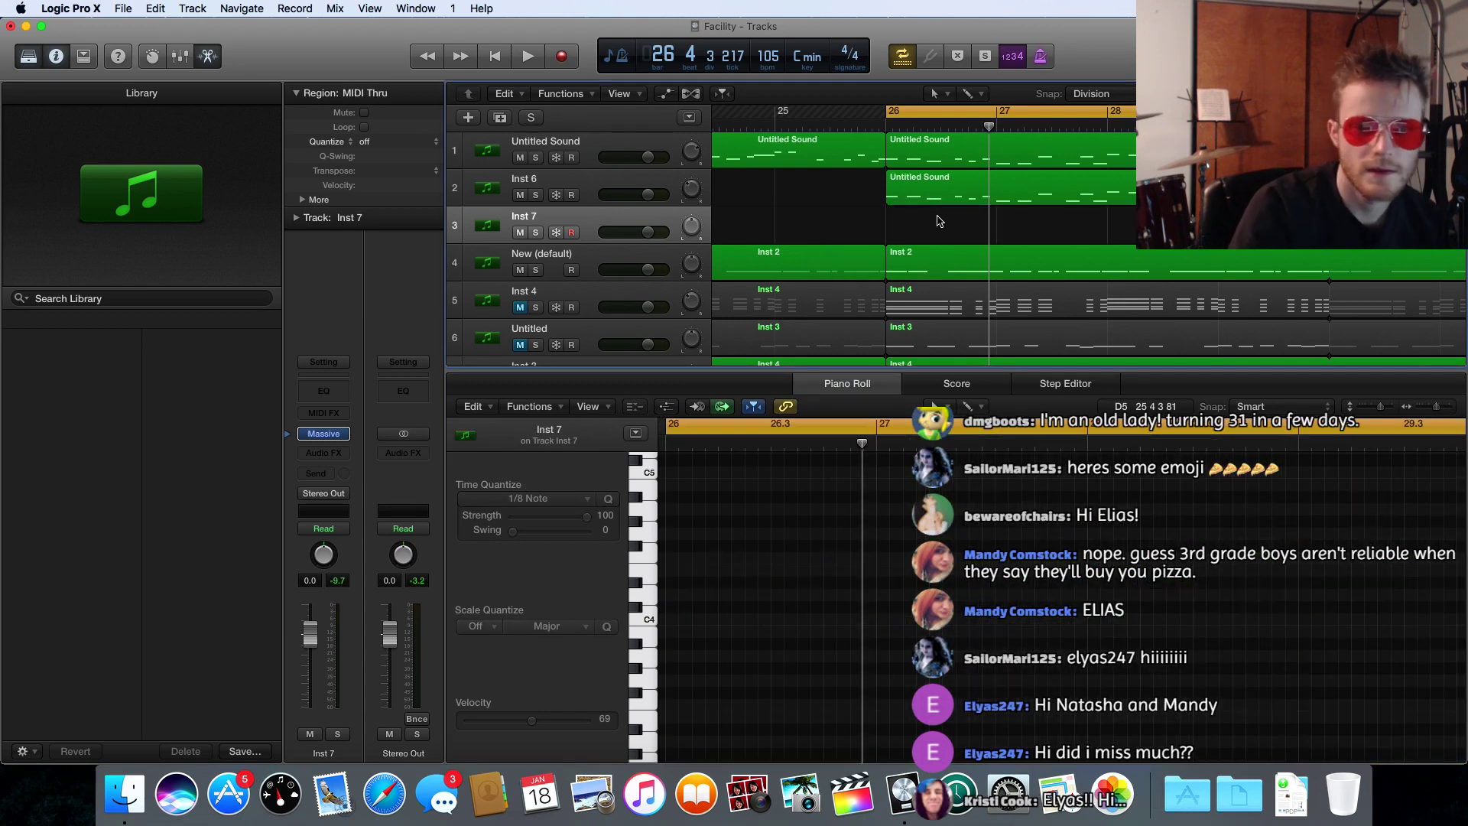
- Arm Inst 7 and record a new Massive part across the cycle from bar 26 to bar 34
key("space")
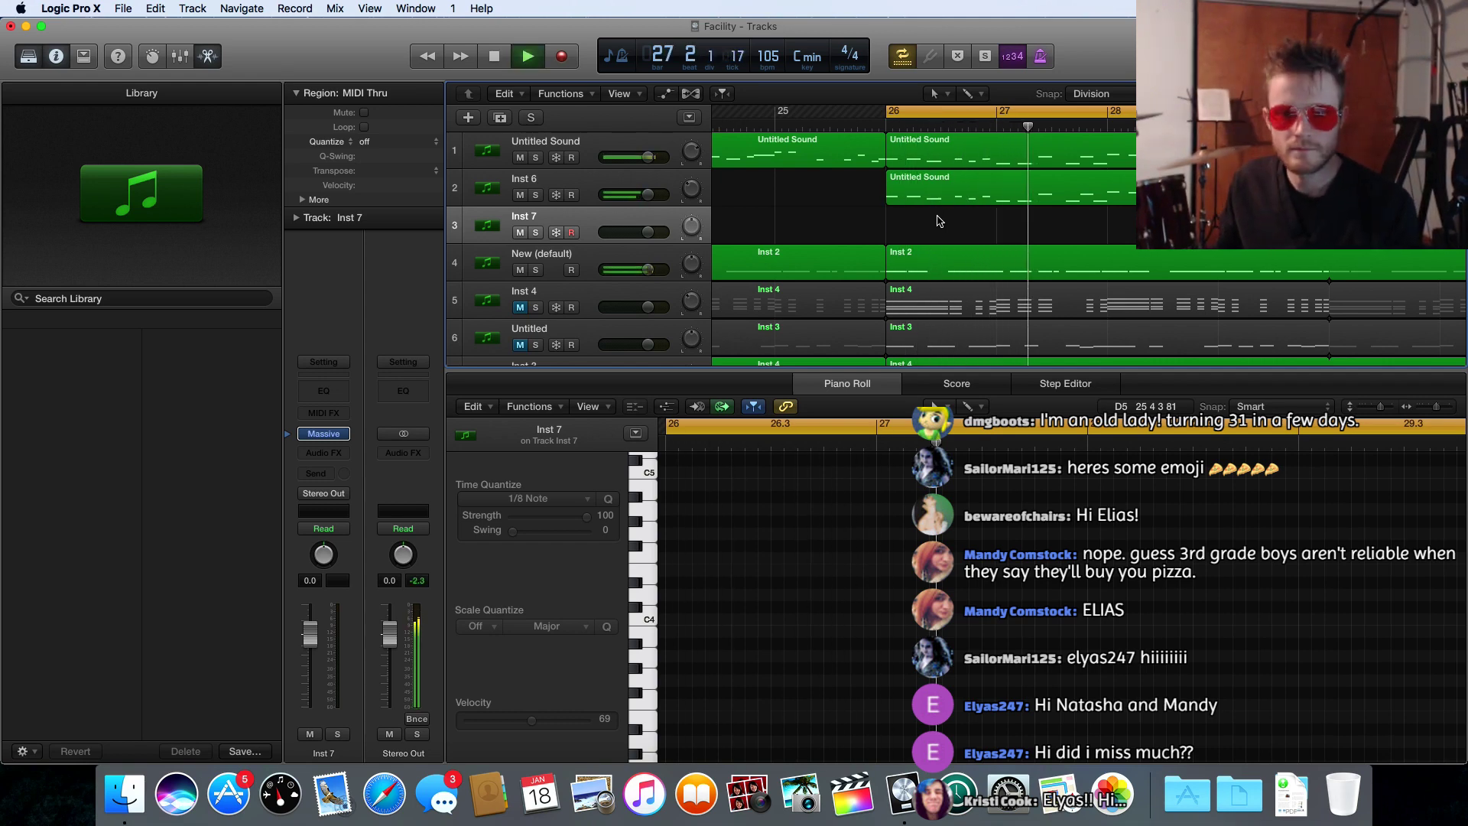
key("space")
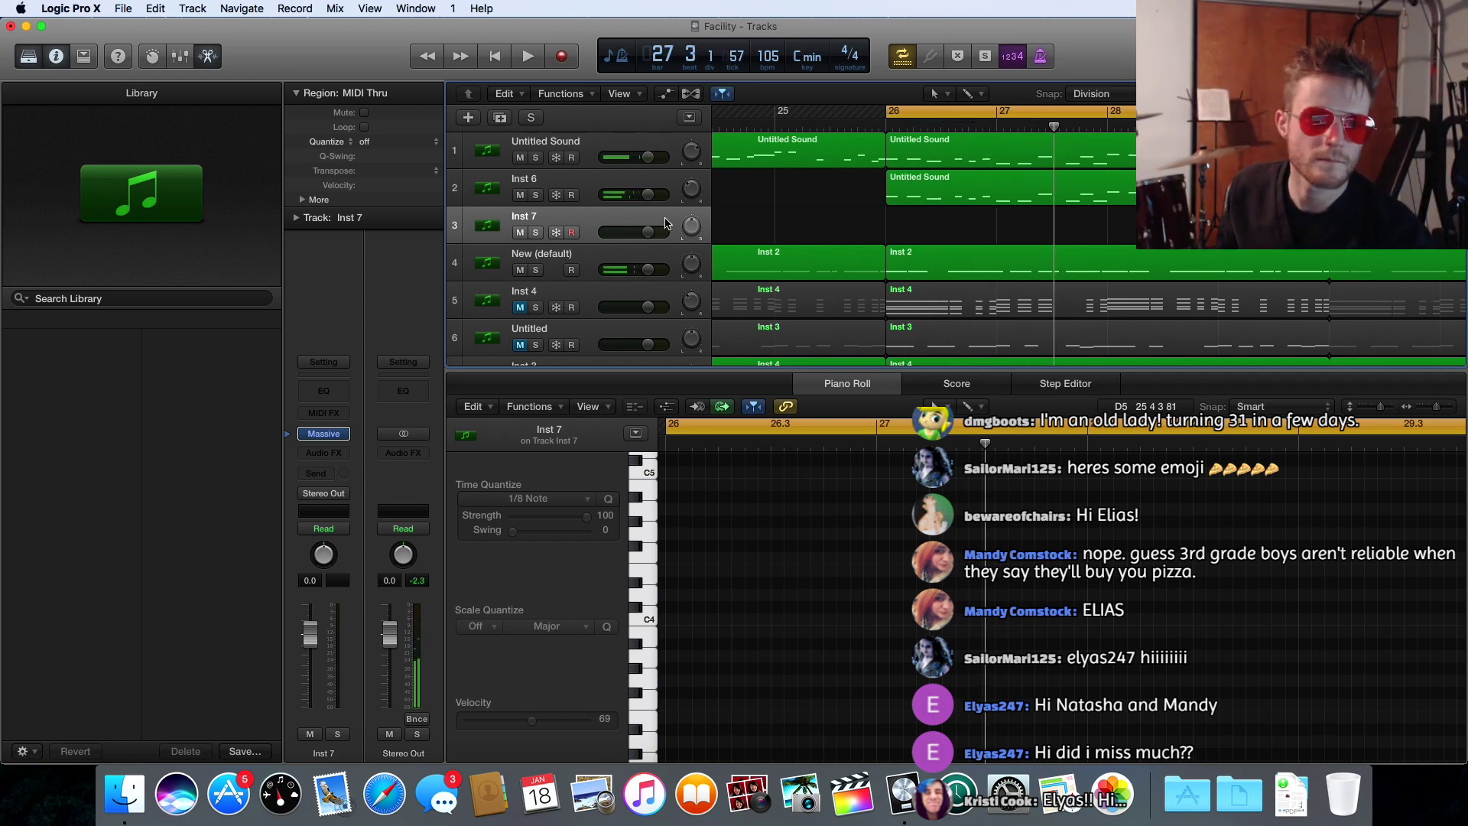
left_click(572, 232)
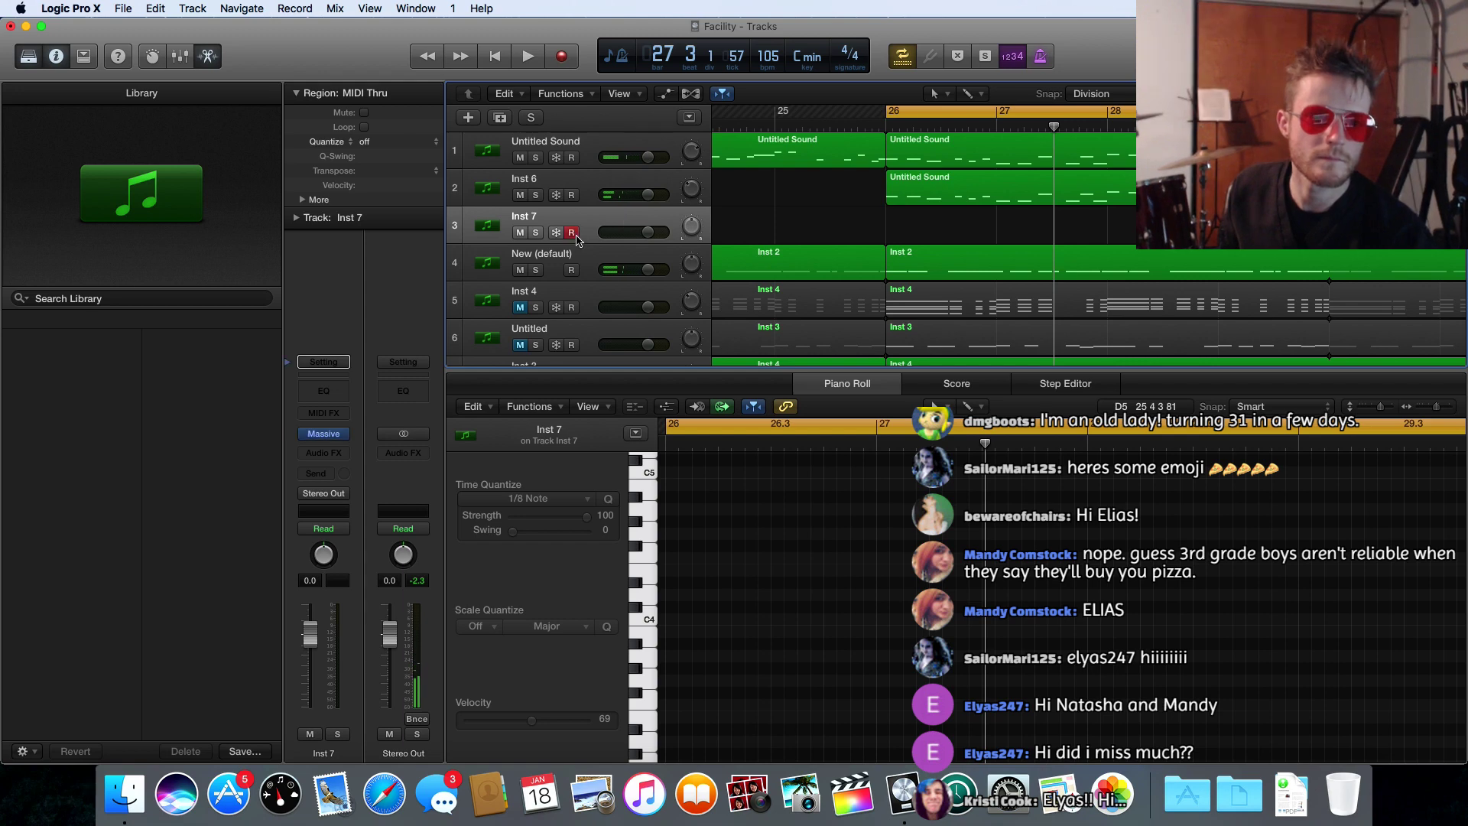
left_click(566, 59)
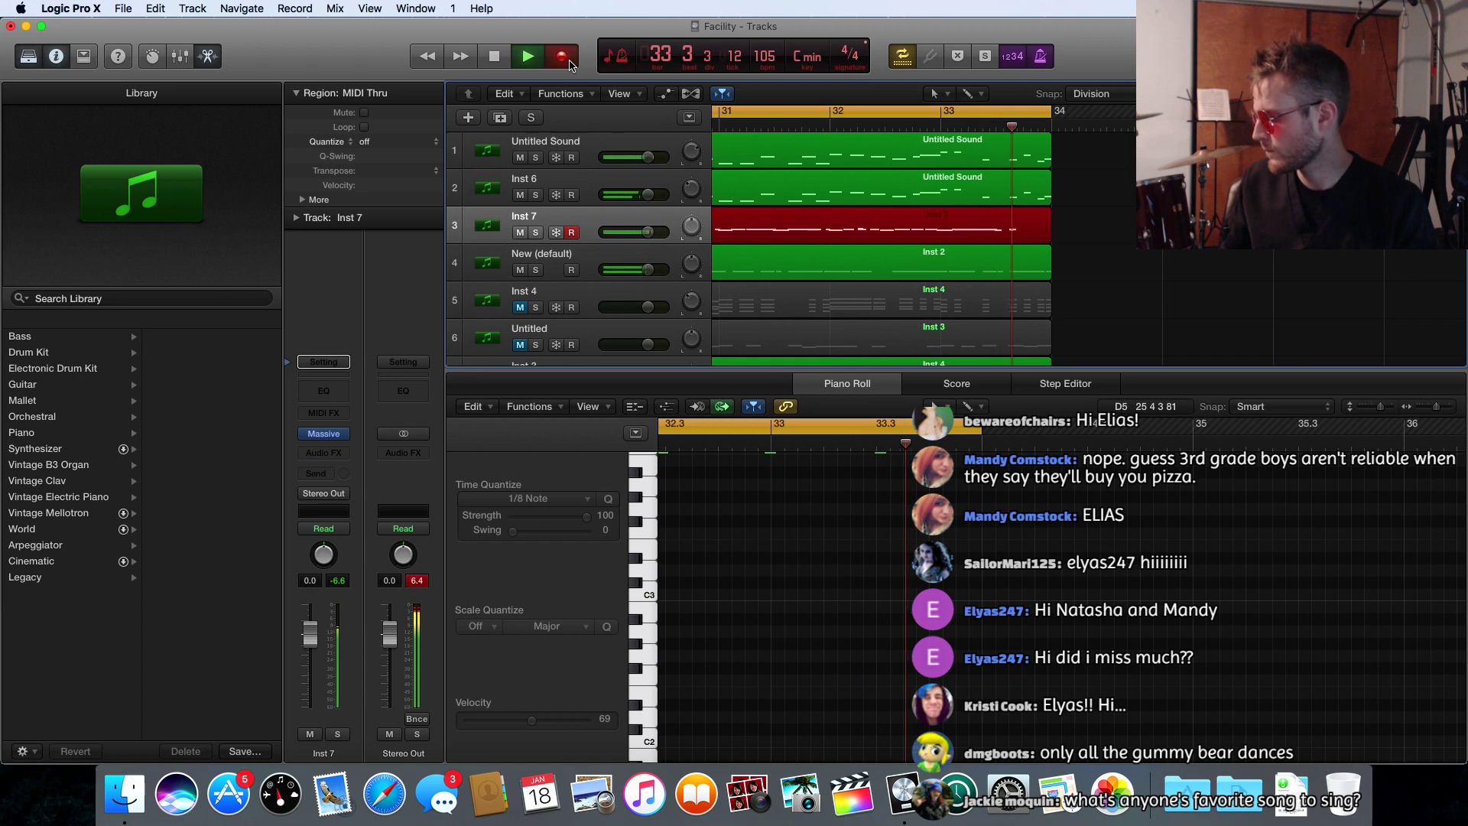
key("space")
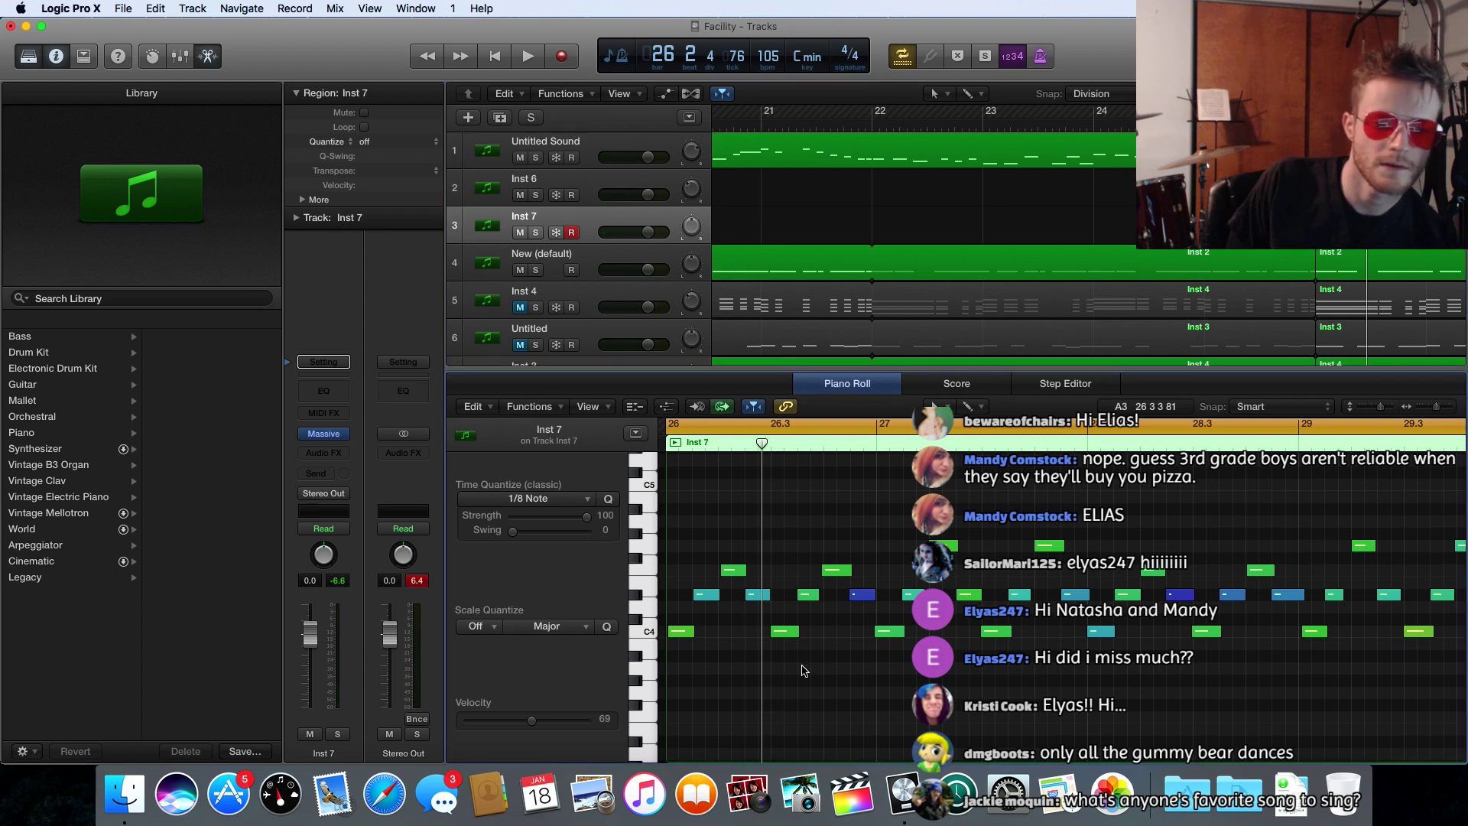
- Review the new Inst 7 notes, clean up the stray short notes around G4 just after bar 32, and audition the part
key("super+a")
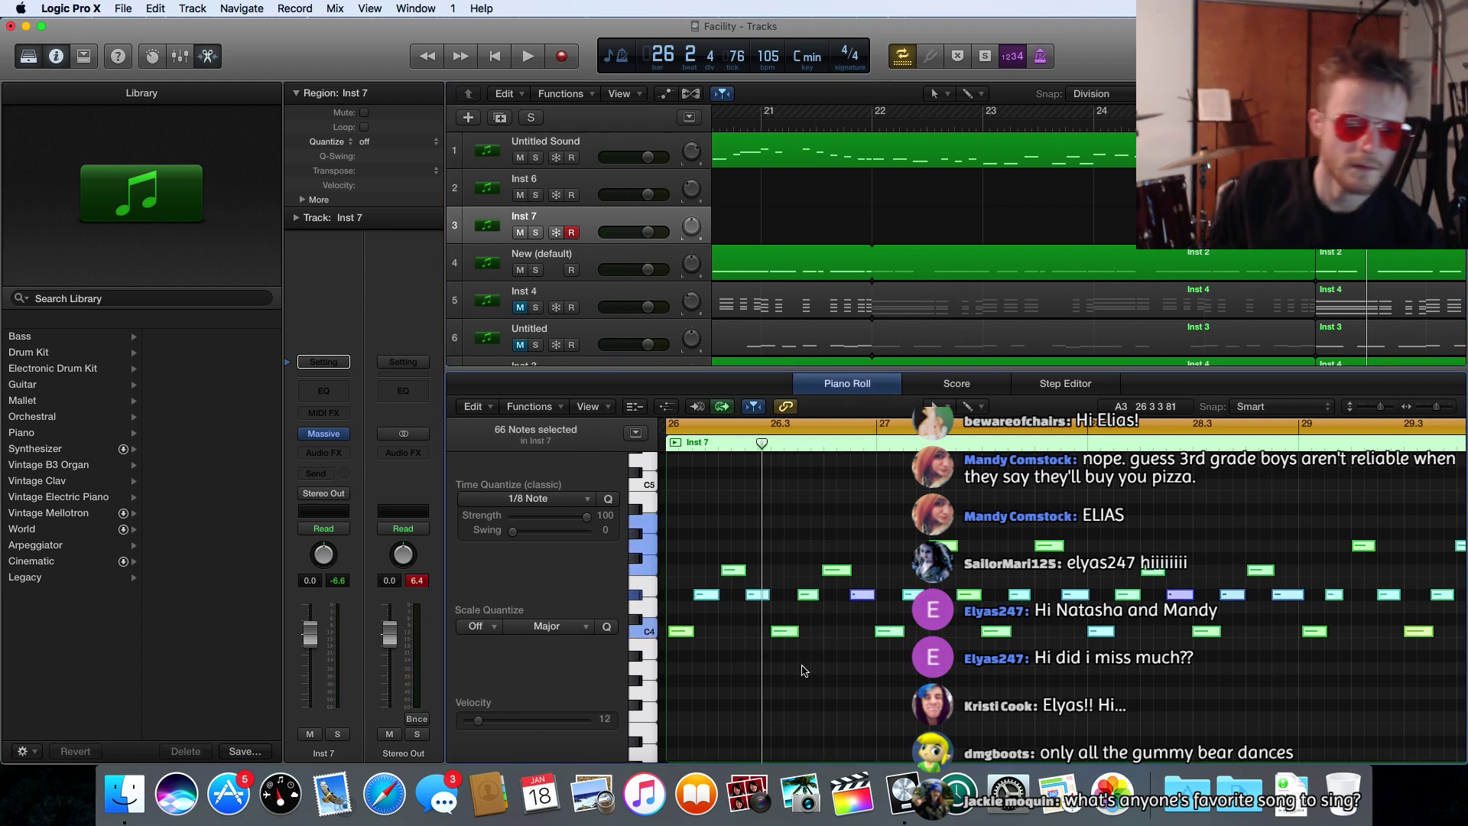
left_click(698, 692)
scroll(715, 684, "right", 10)
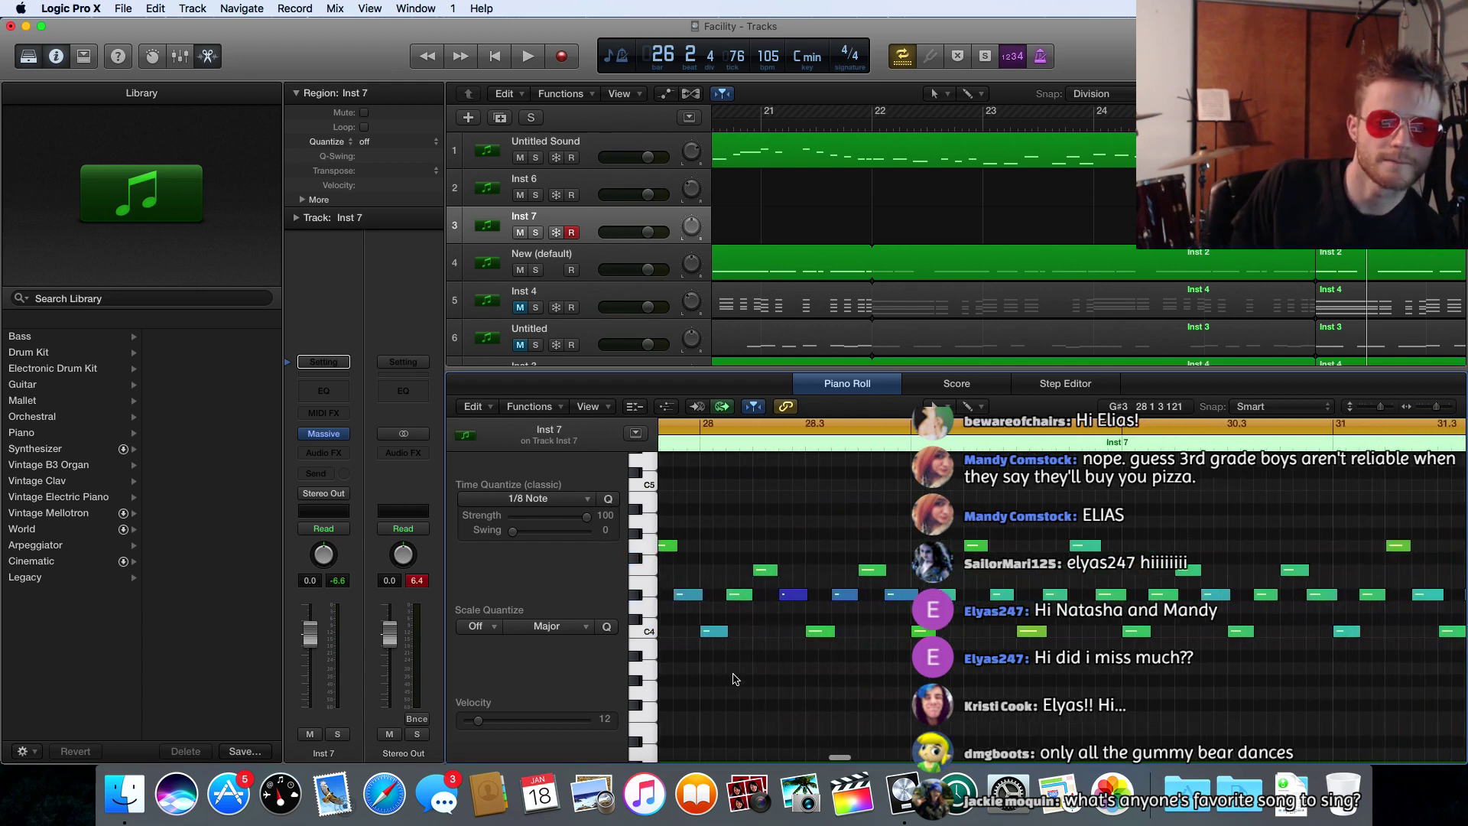
scroll(732, 679, "right", 10)
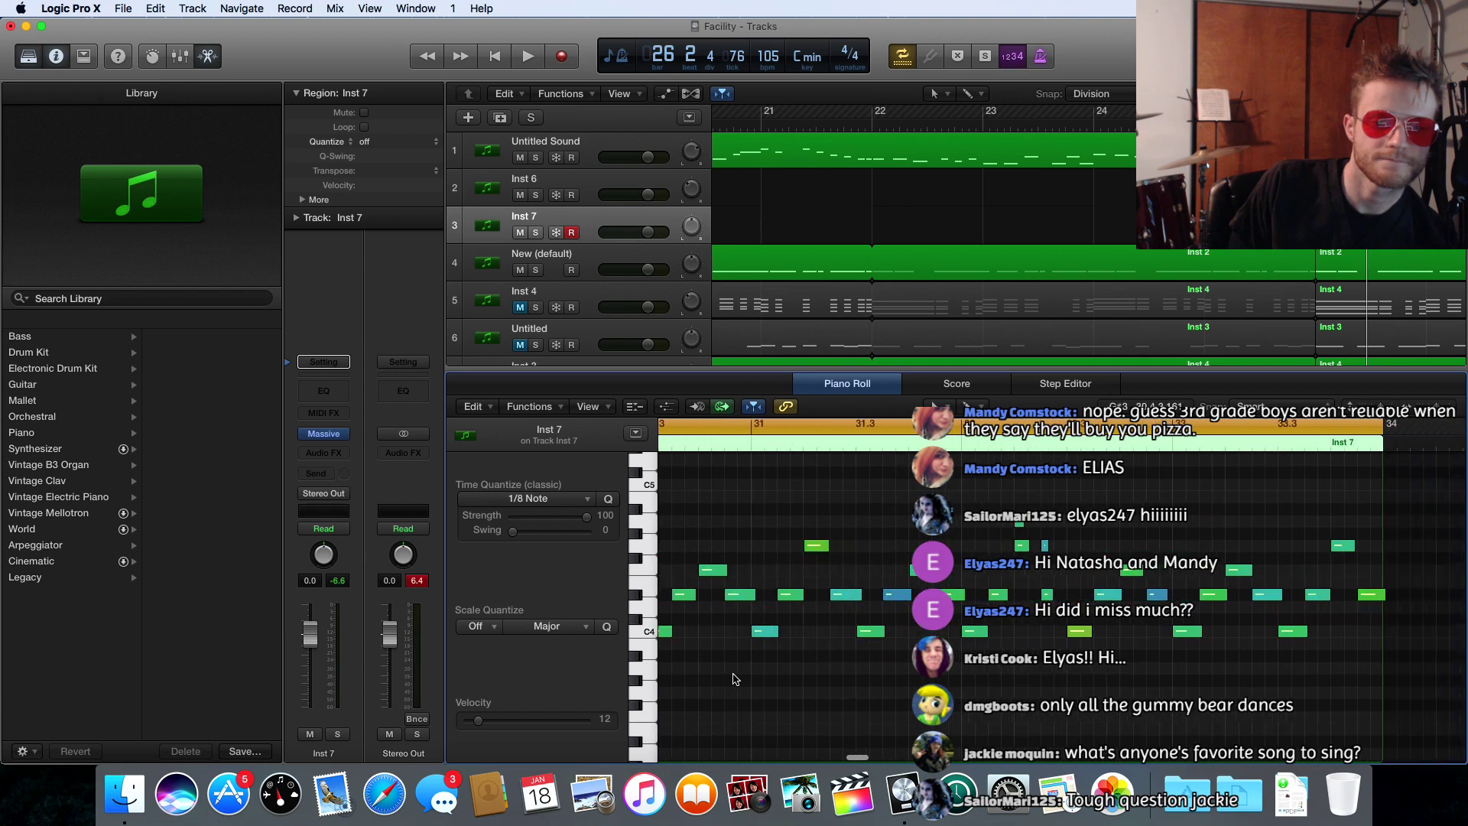
left_click_drag(1023, 567, 1071, 501)
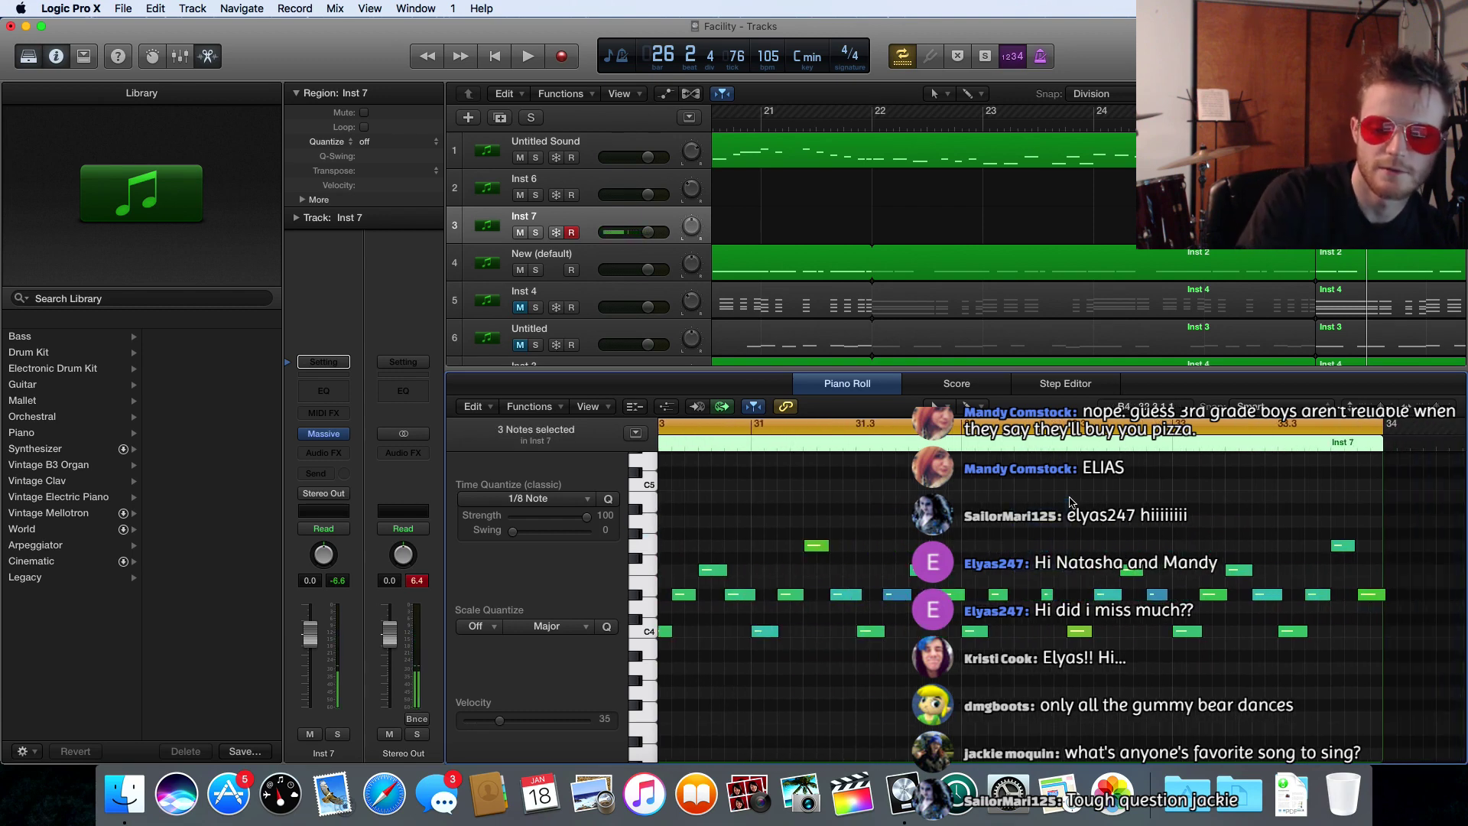
left_click(1048, 594)
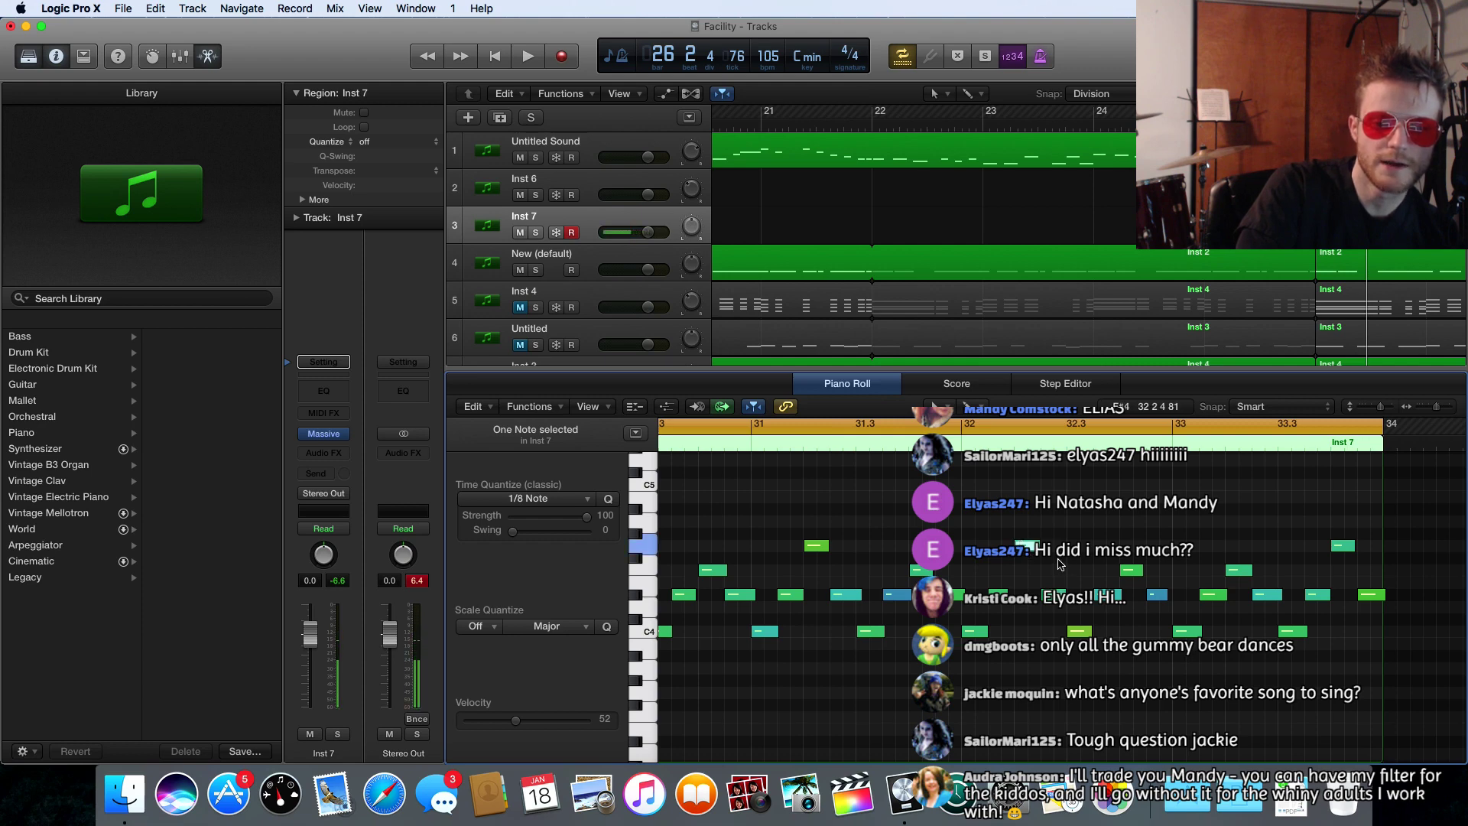
key("space")
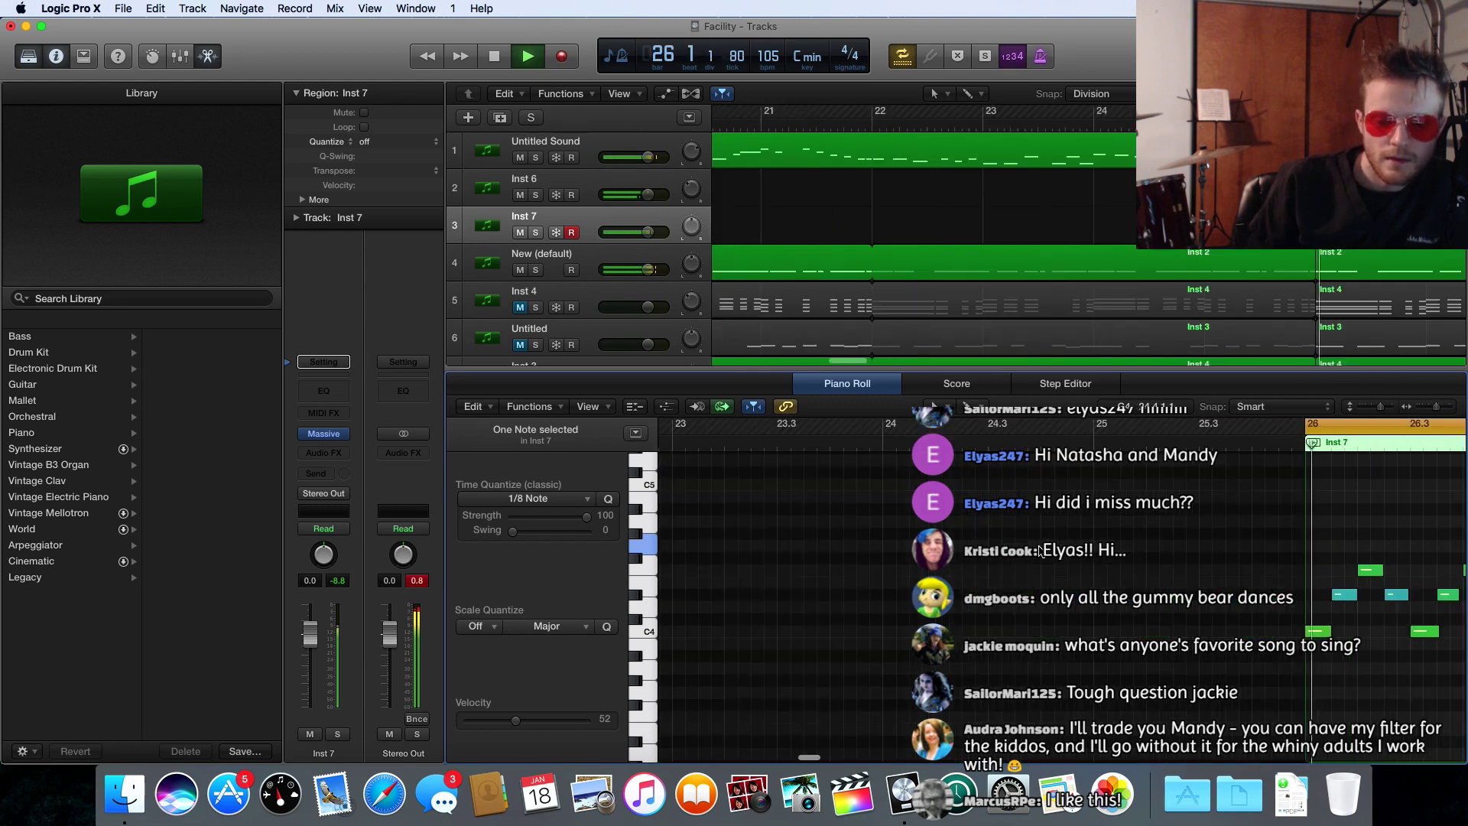
key("space")
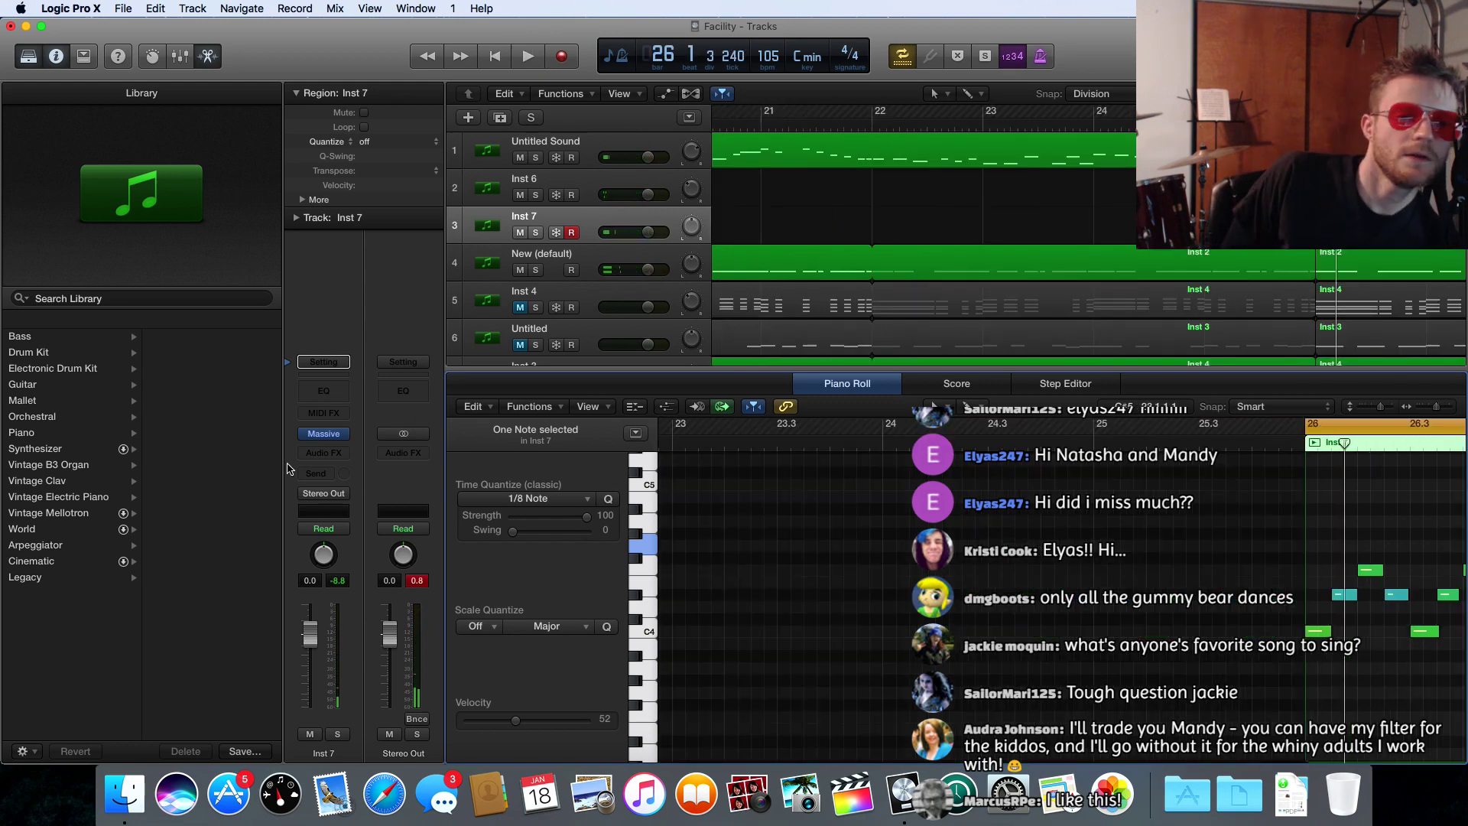
- Set oscillator 1 of the Inst 7 Massive to the Digigrain I wavetable, with pitch 12.00 and reduced wavetable position and intensity
left_click(324, 434)
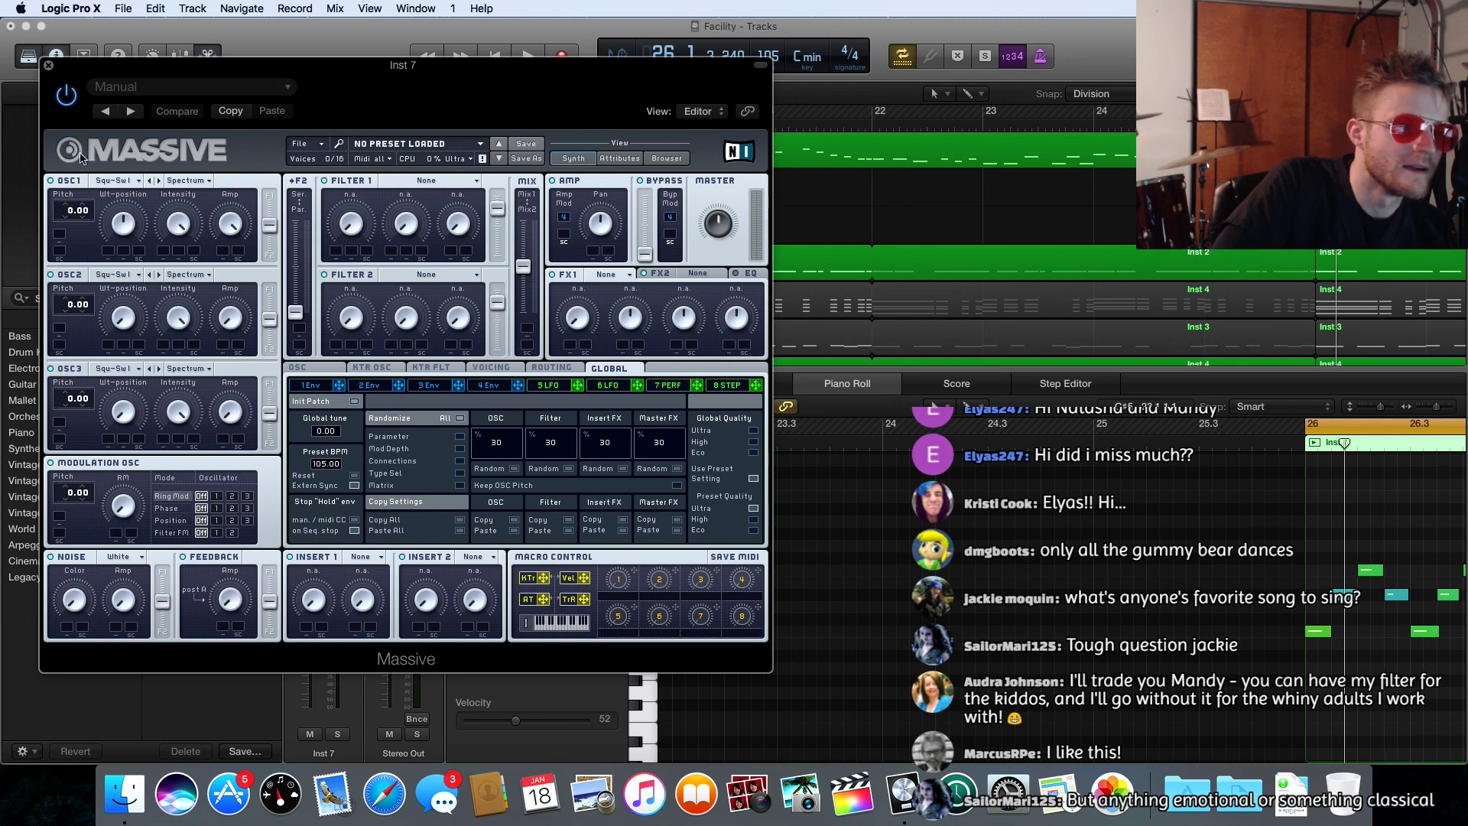
left_click(112, 181)
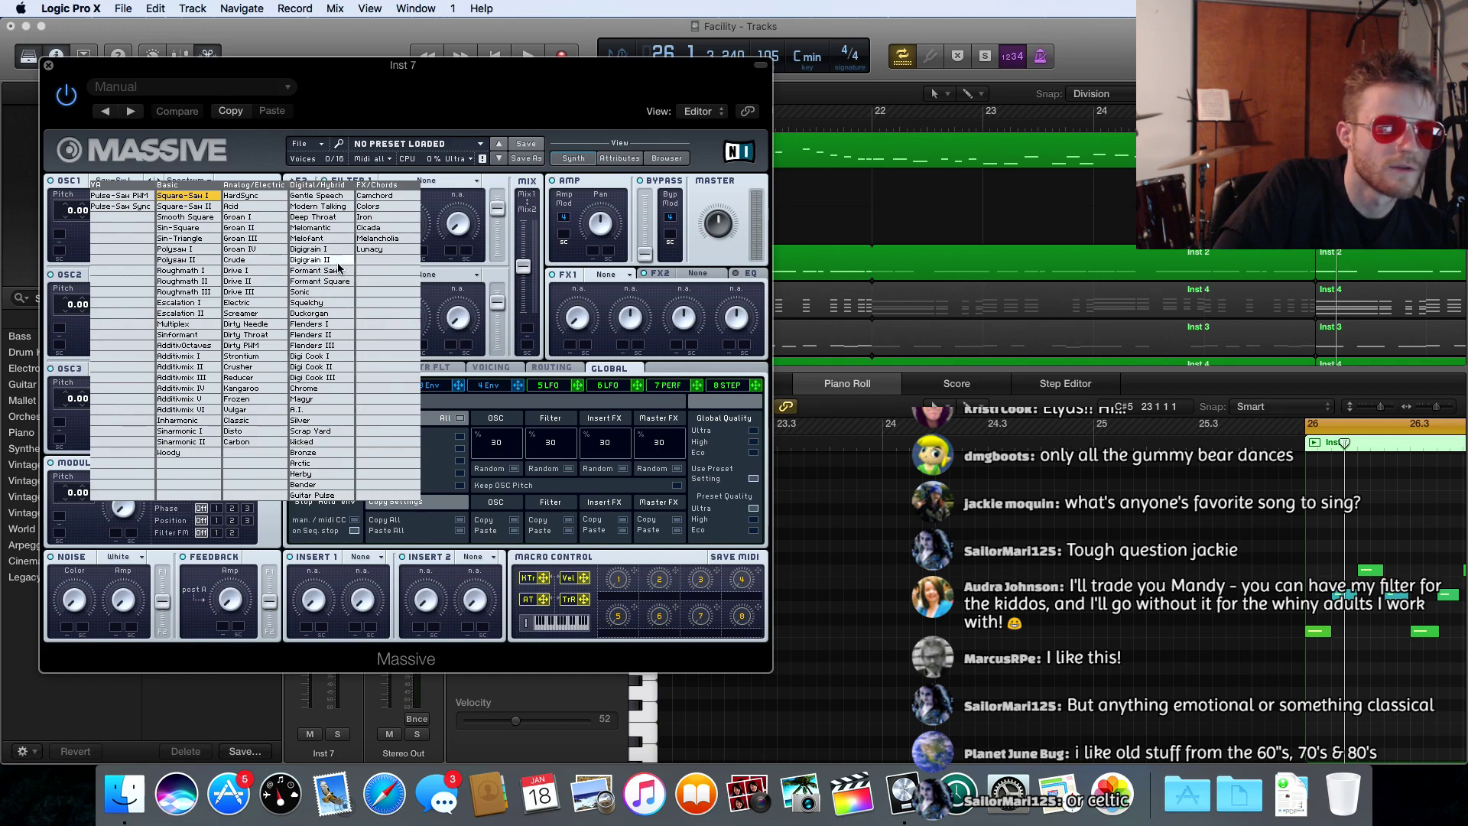
left_click(314, 250)
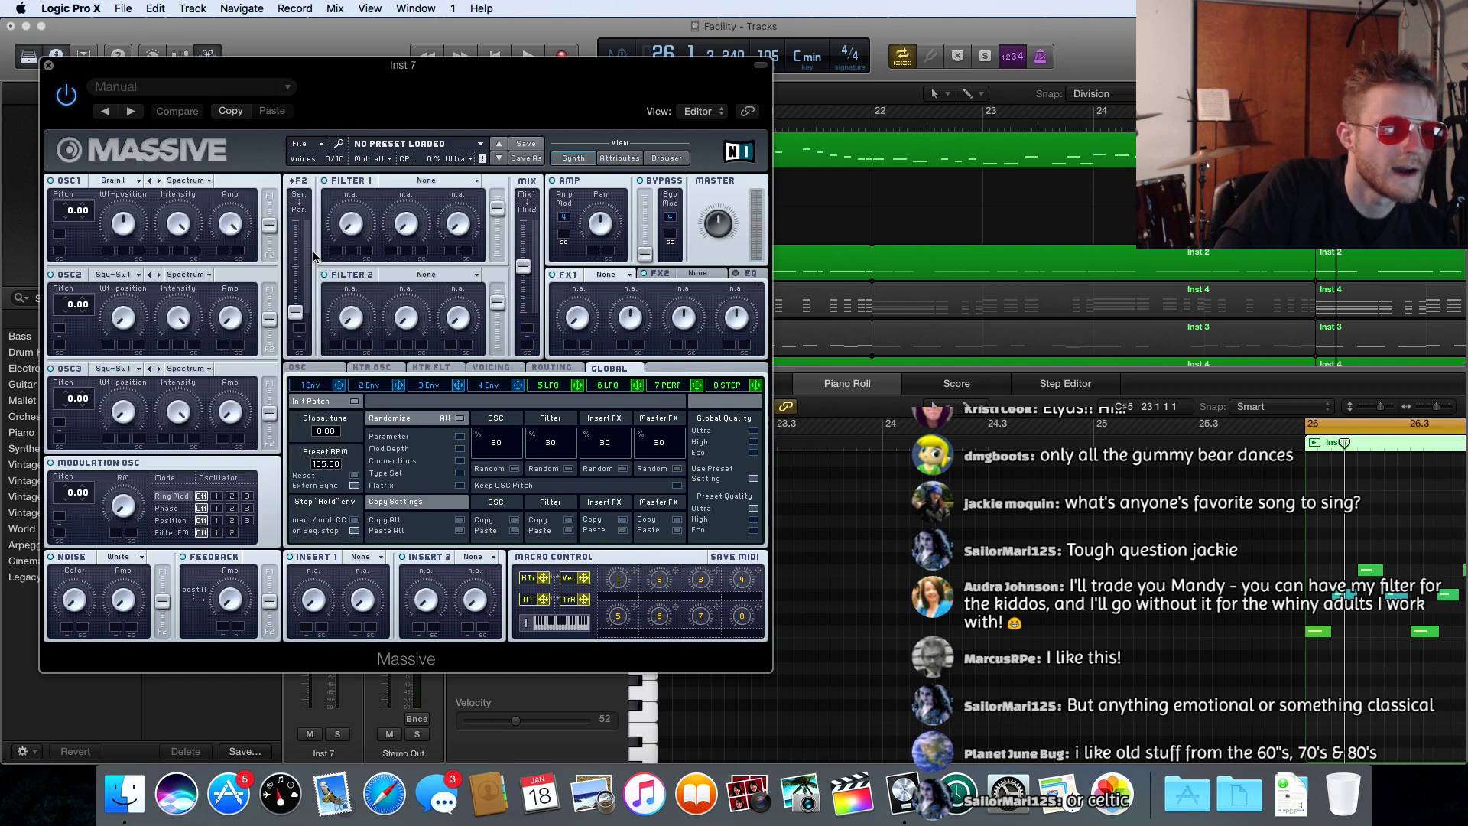
key("space")
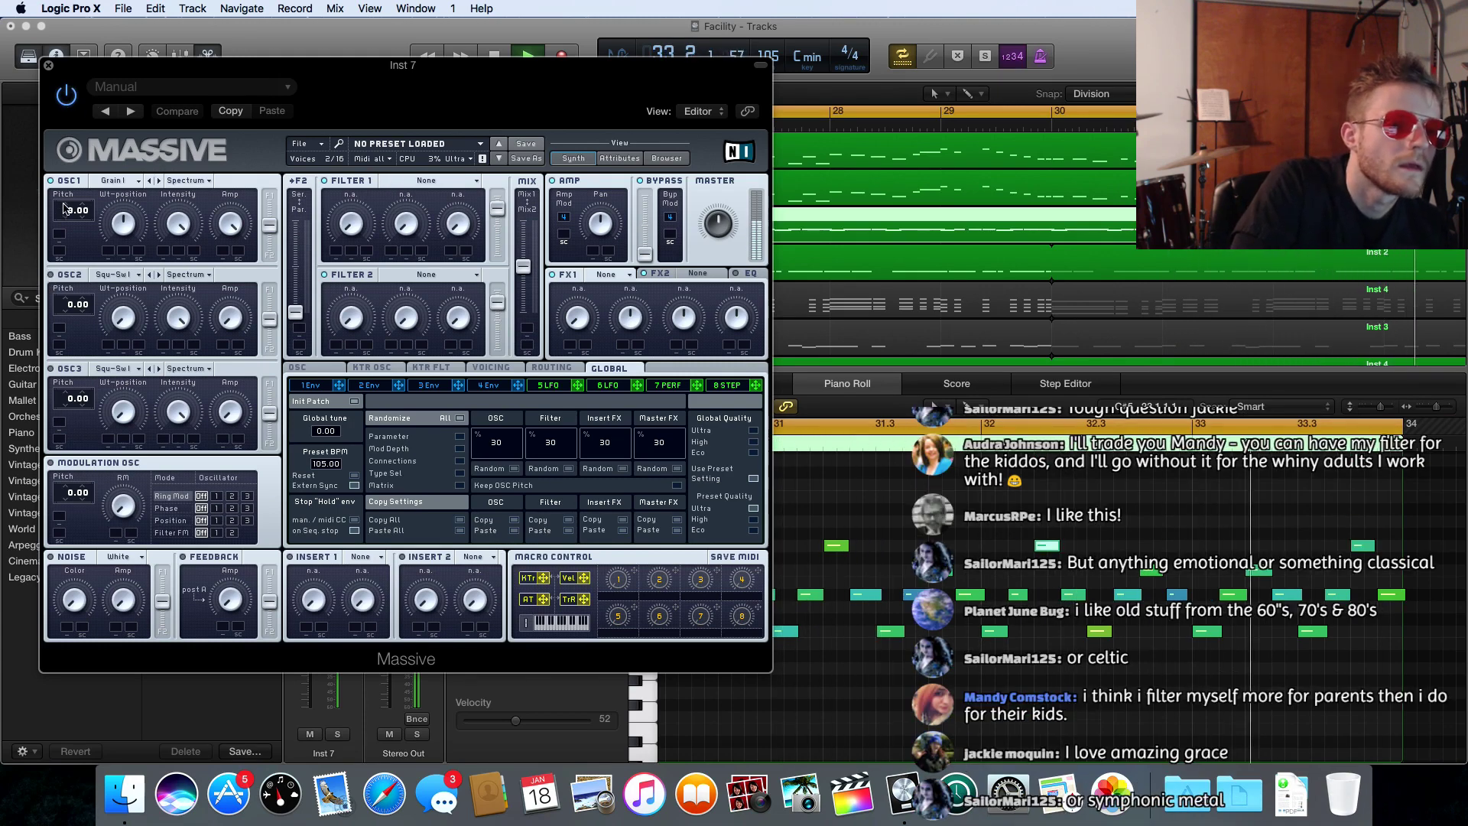
left_click_drag(64, 206, 67, 204)
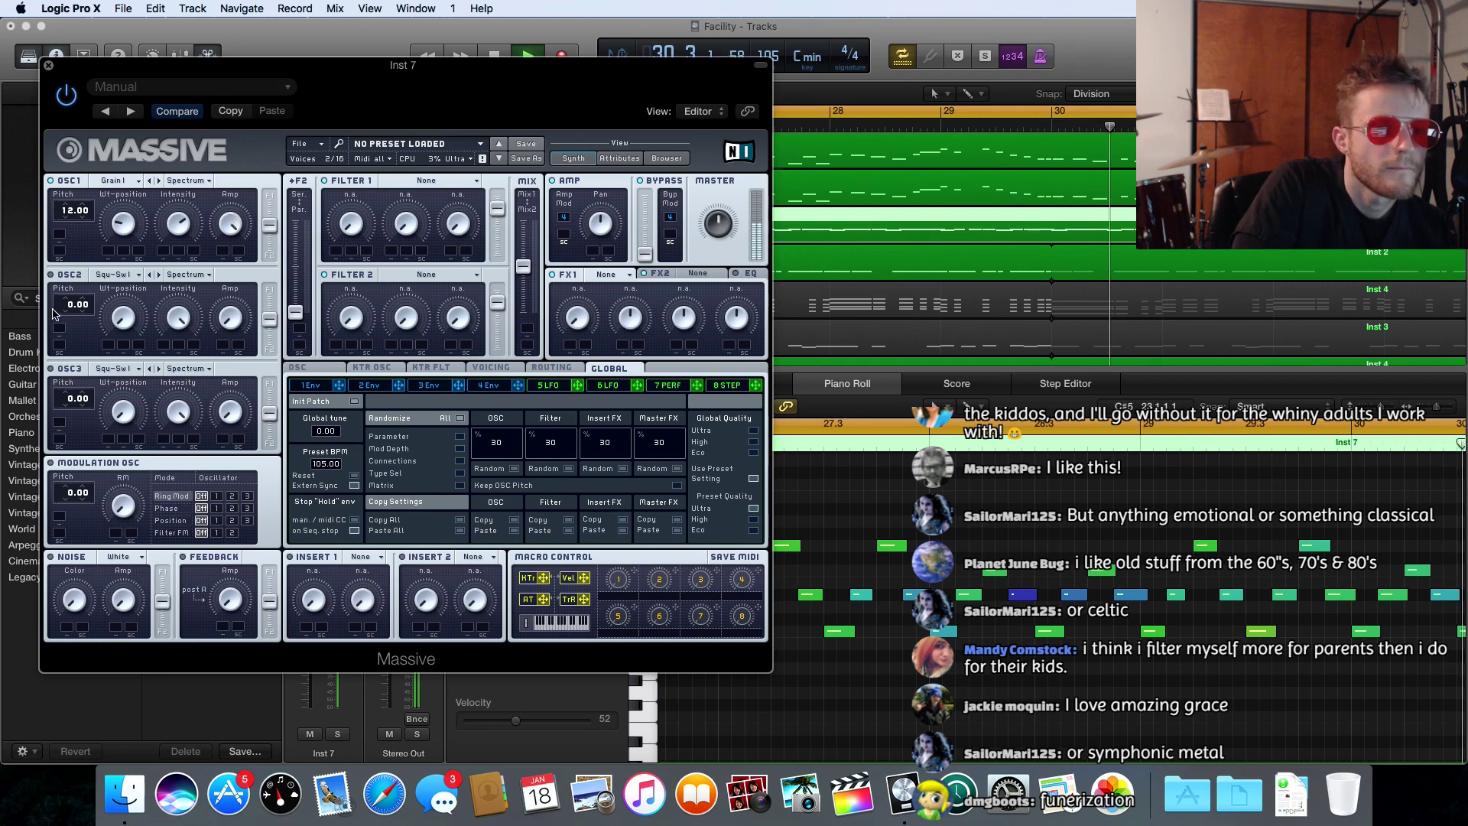
- Look through the oscillator 2 wavetables and set Massive's Filter 1 to Highpass 4
left_click(122, 275)
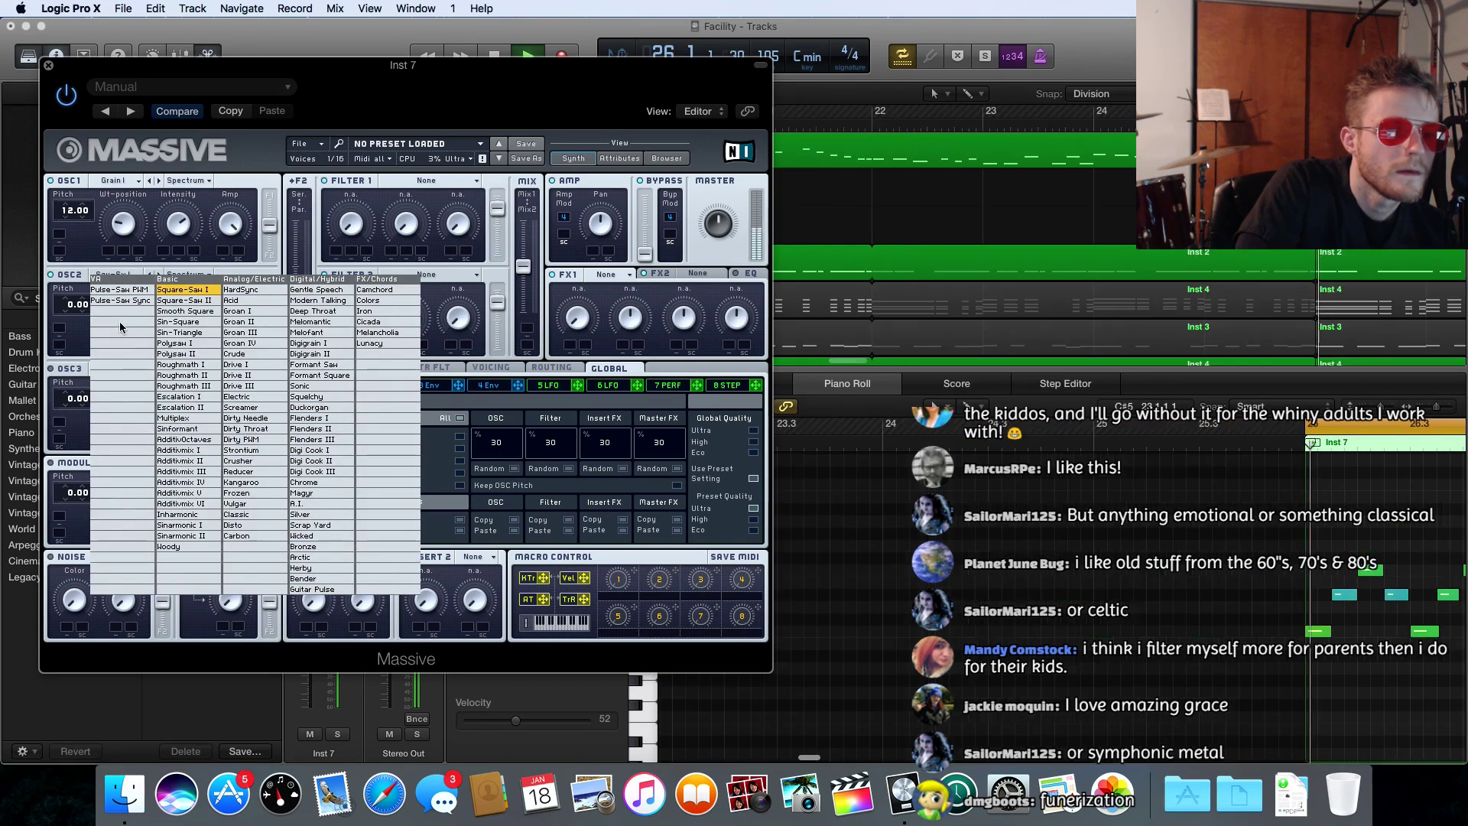
left_click(130, 267)
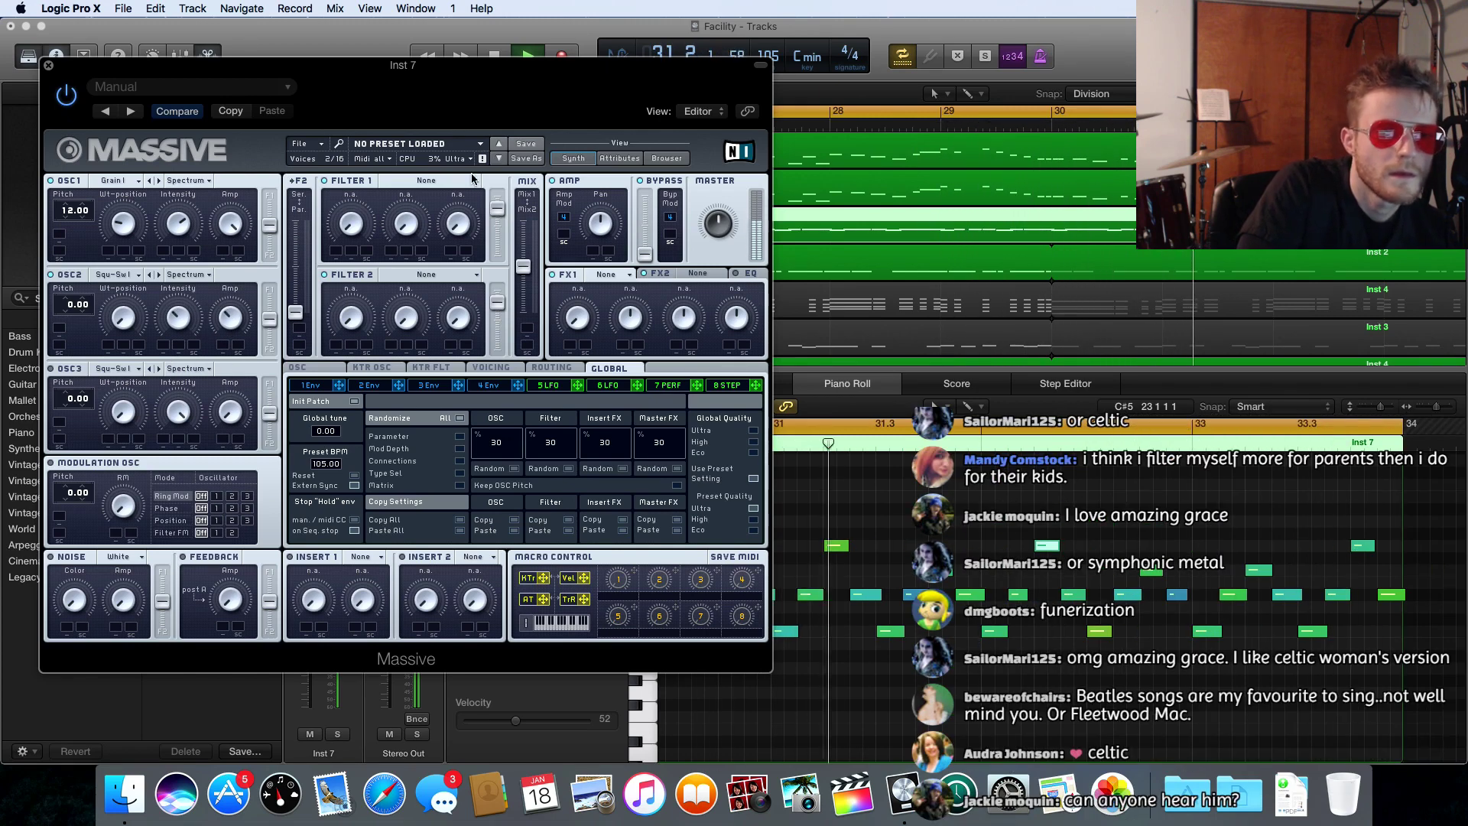
left_click(384, 180)
left_click(392, 209)
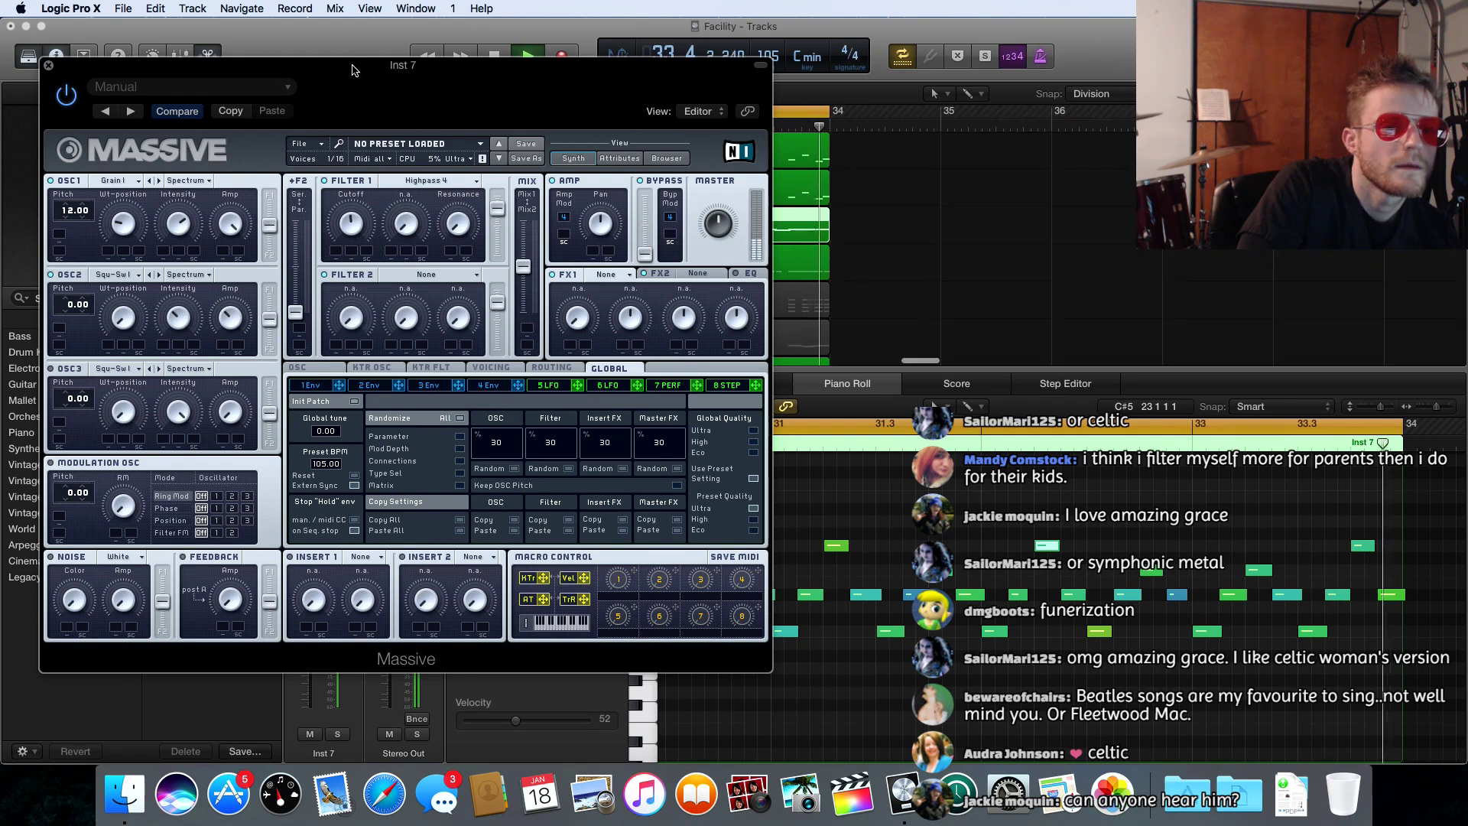
- Solo Inst 7 during playback and route Massive's oscillators 1 and 2 fully to Filter 1
left_click_drag(440, 77, 561, 367)
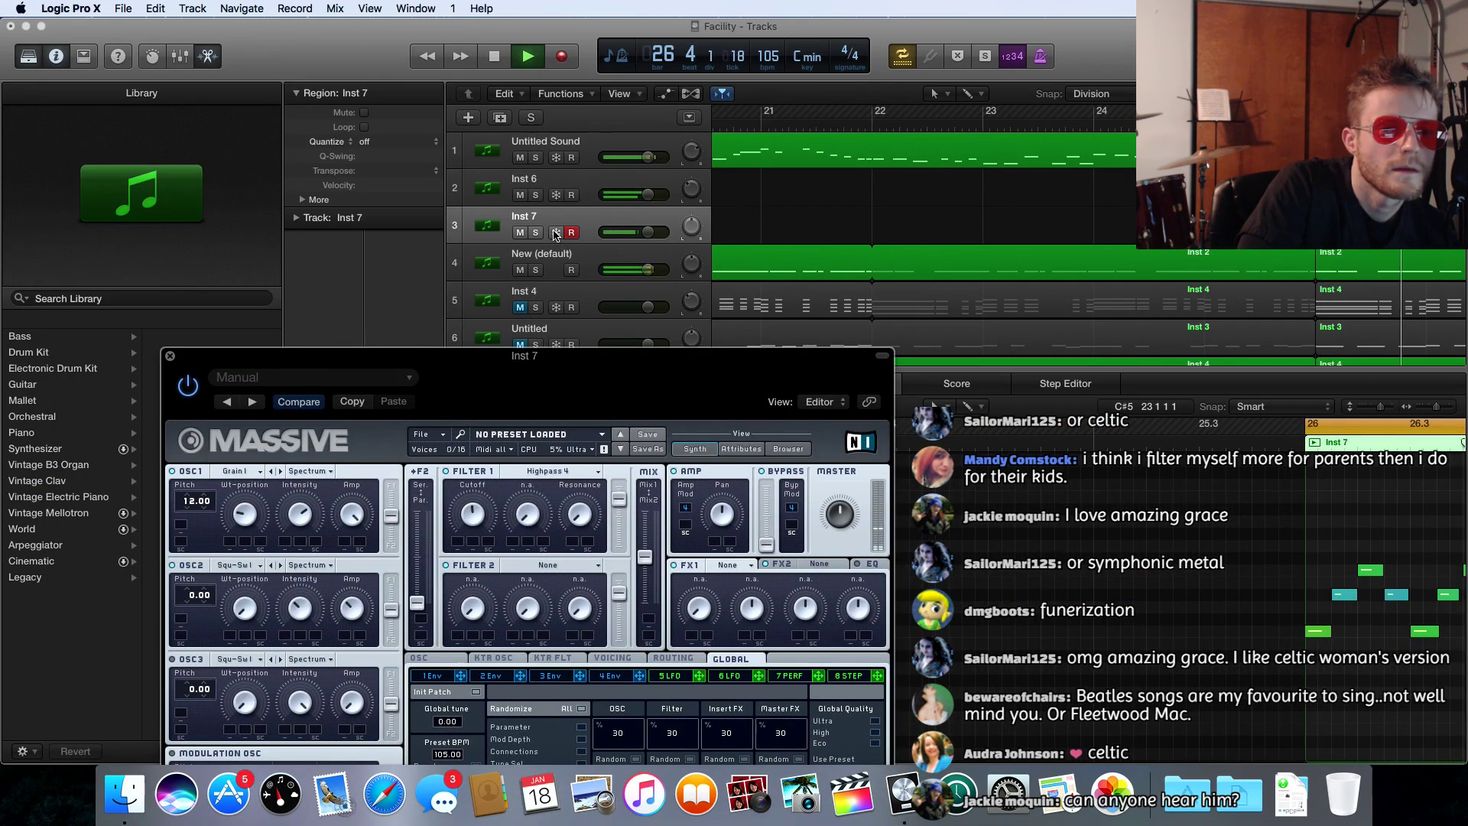
left_click(535, 232)
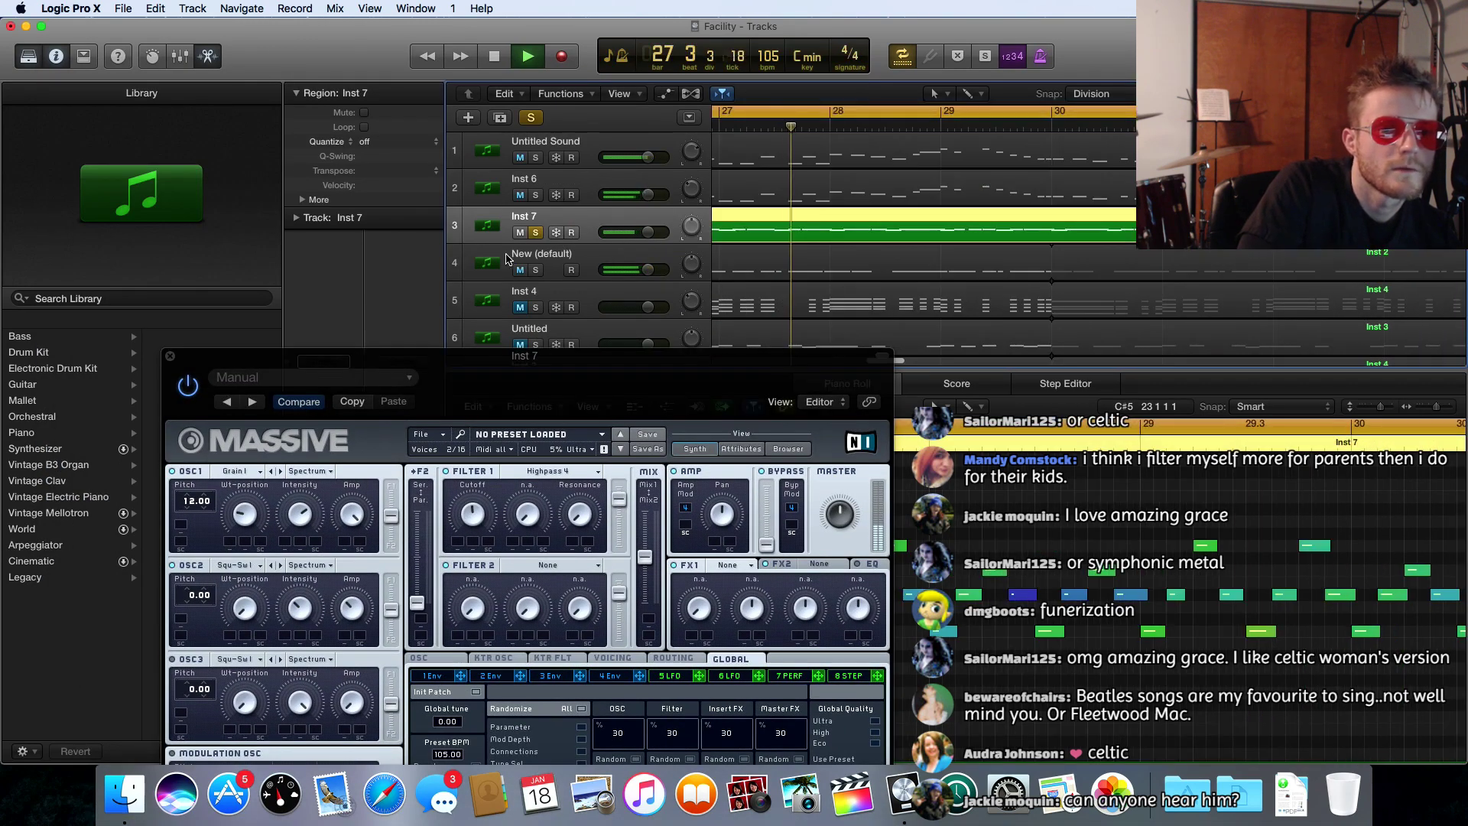
left_click_drag(539, 357, 479, 120)
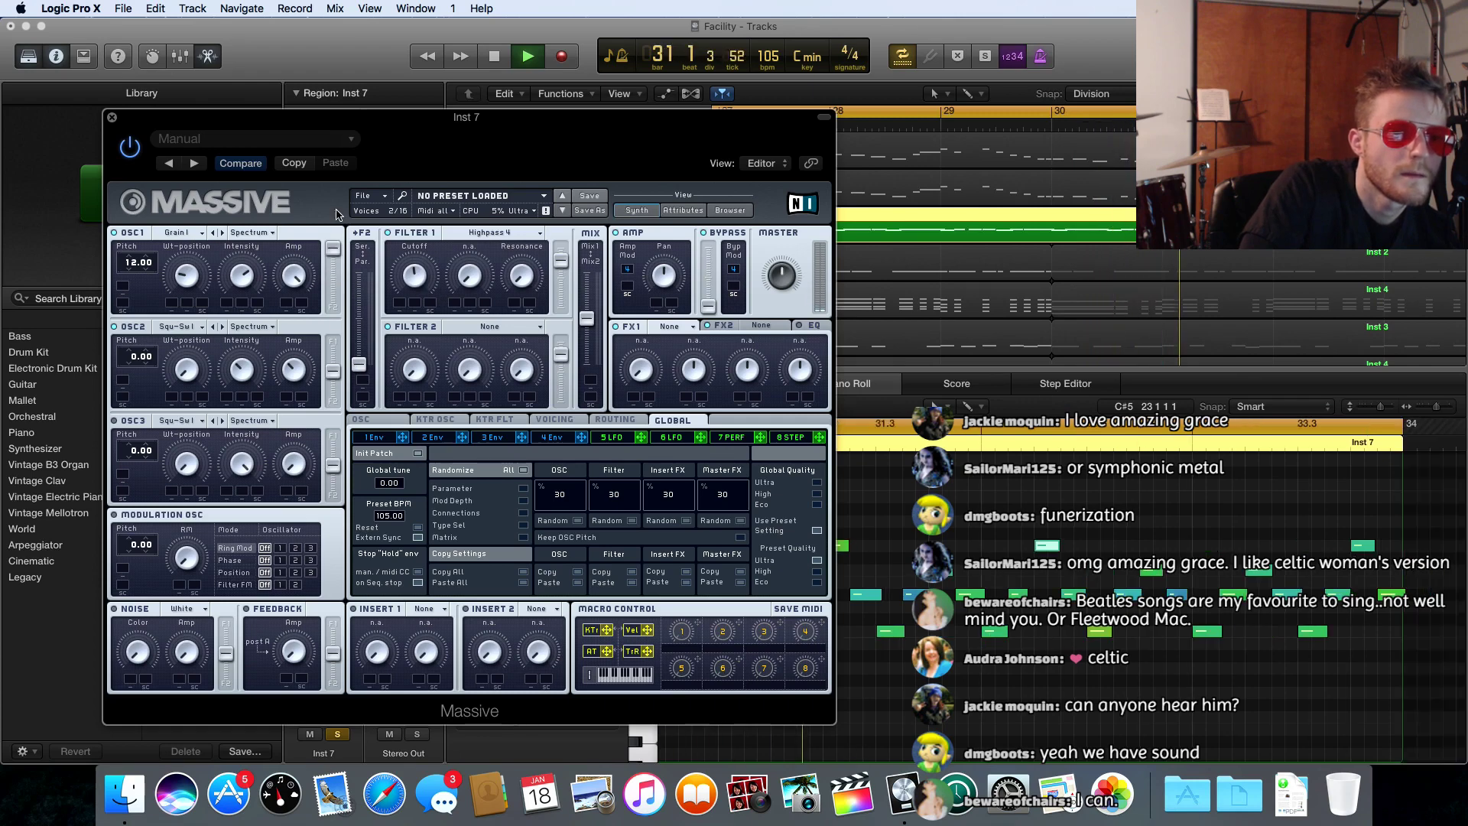
left_click_drag(336, 378, 326, 300)
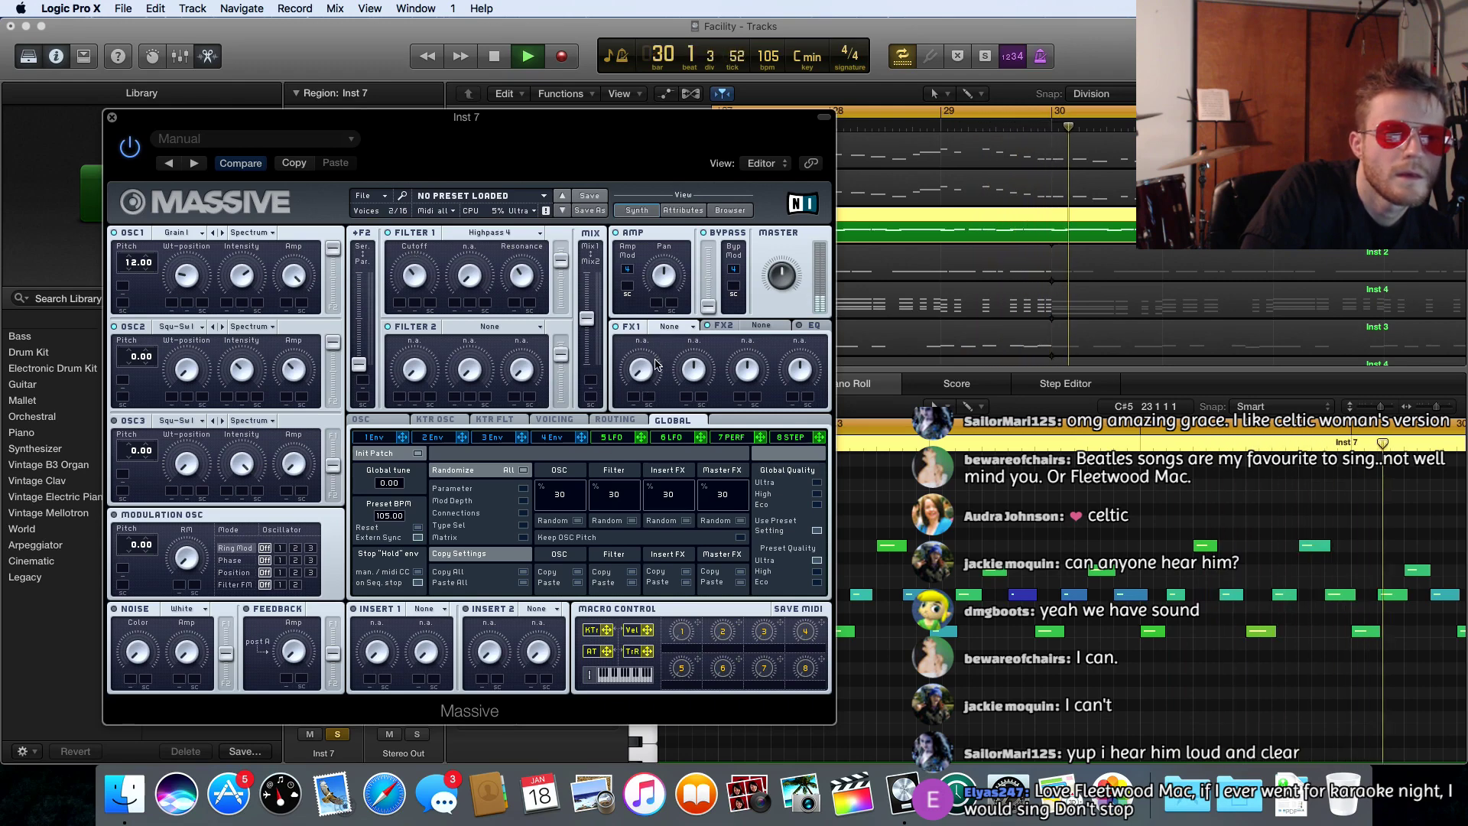
- Load the Reverb effect in FX1 of the Inst 7 Massive and assign envelope 4 to modulate its Dry/Wet amount
left_click(670, 326)
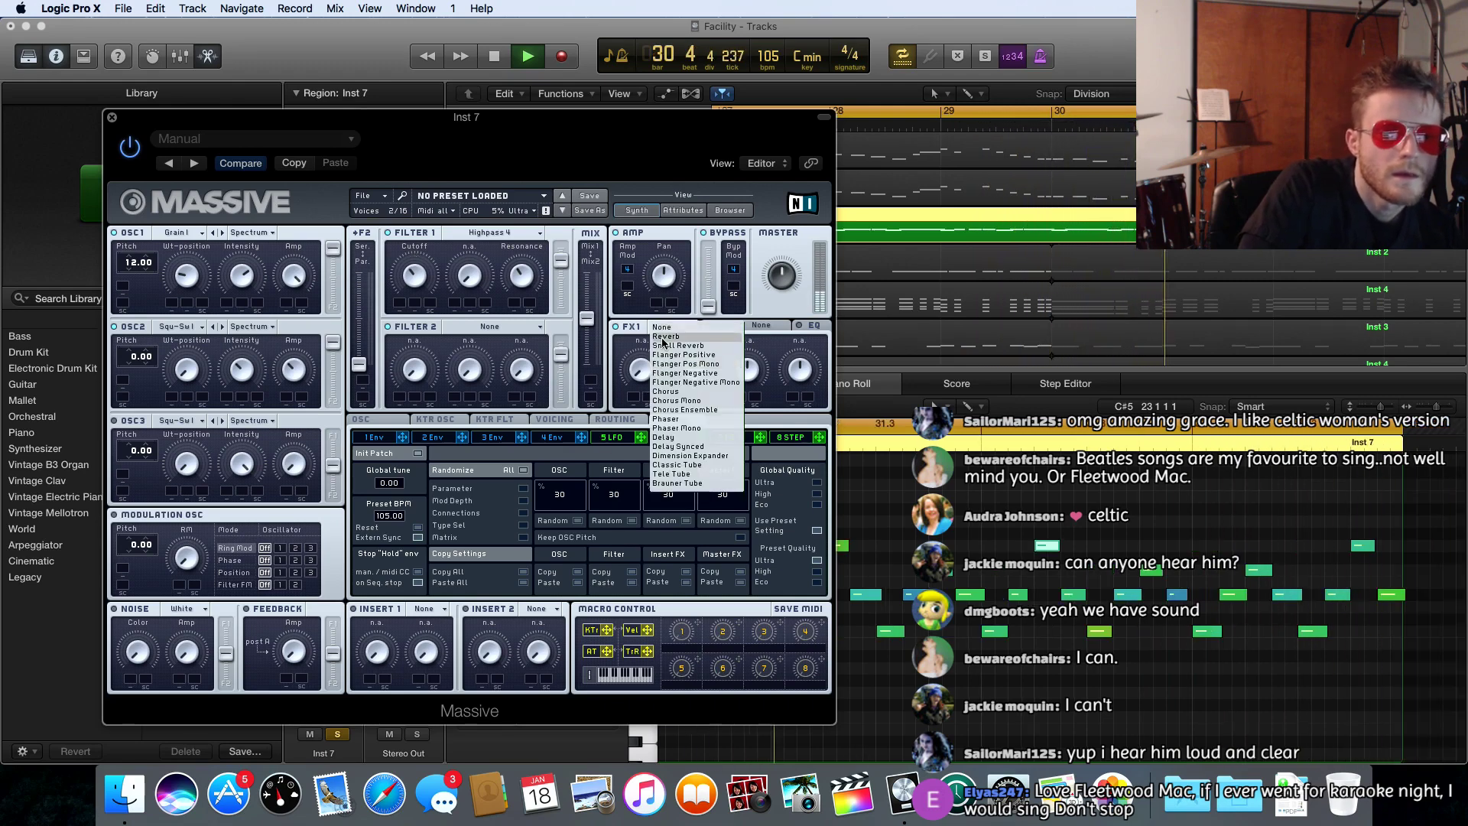
left_click(659, 337)
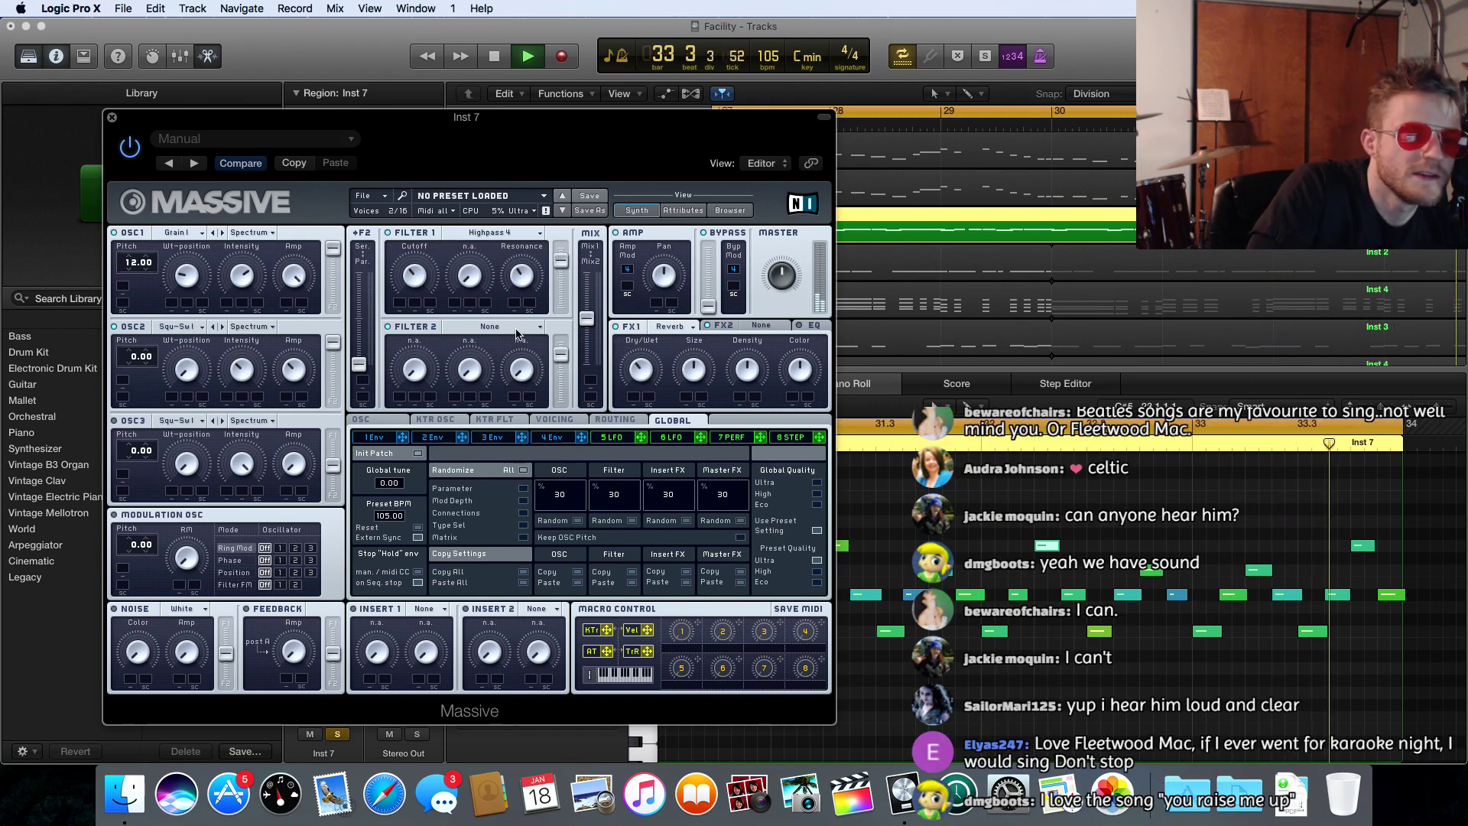
left_click(546, 439)
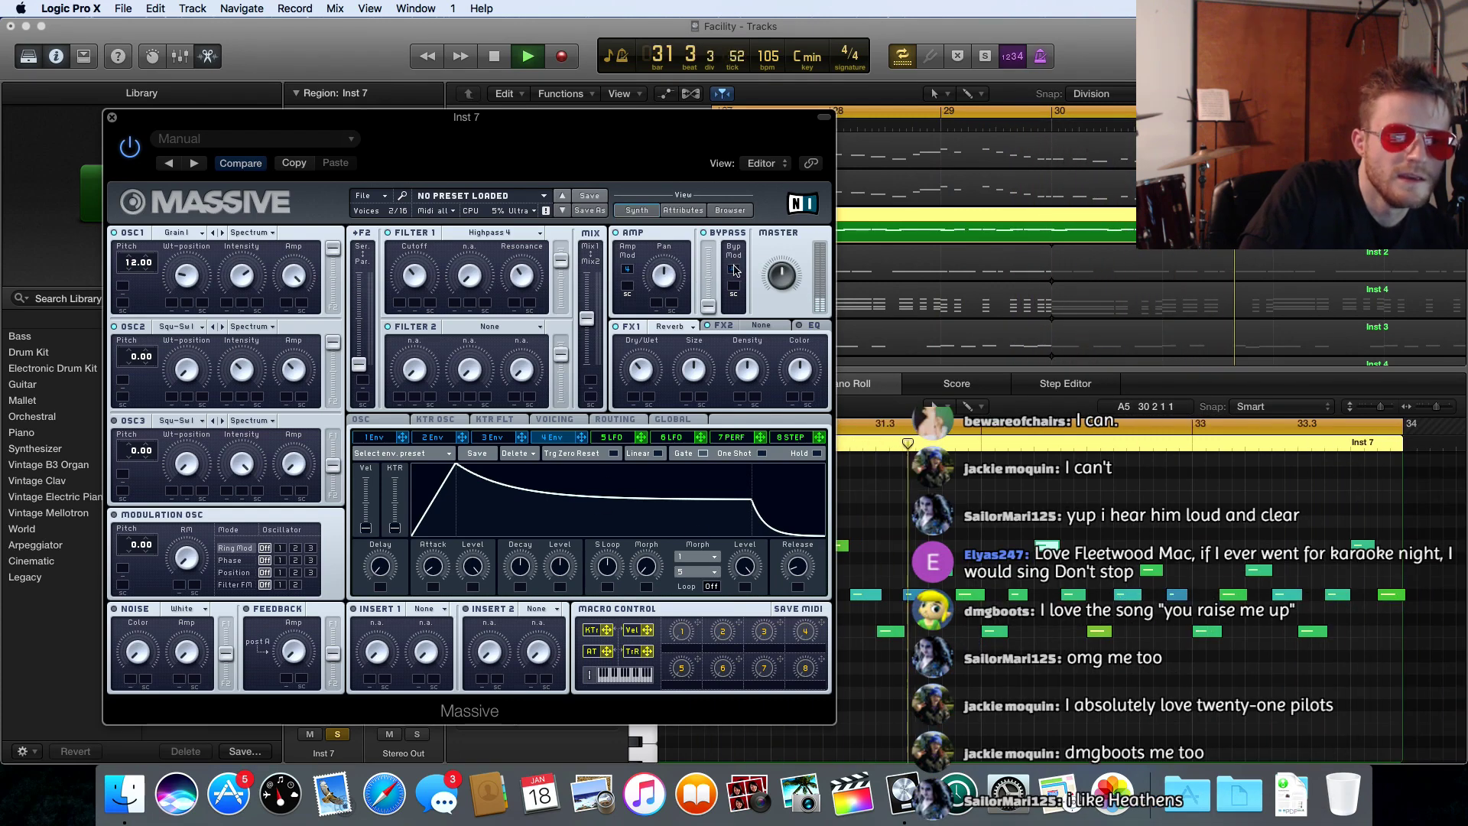
left_click_drag(729, 269, 731, 269)
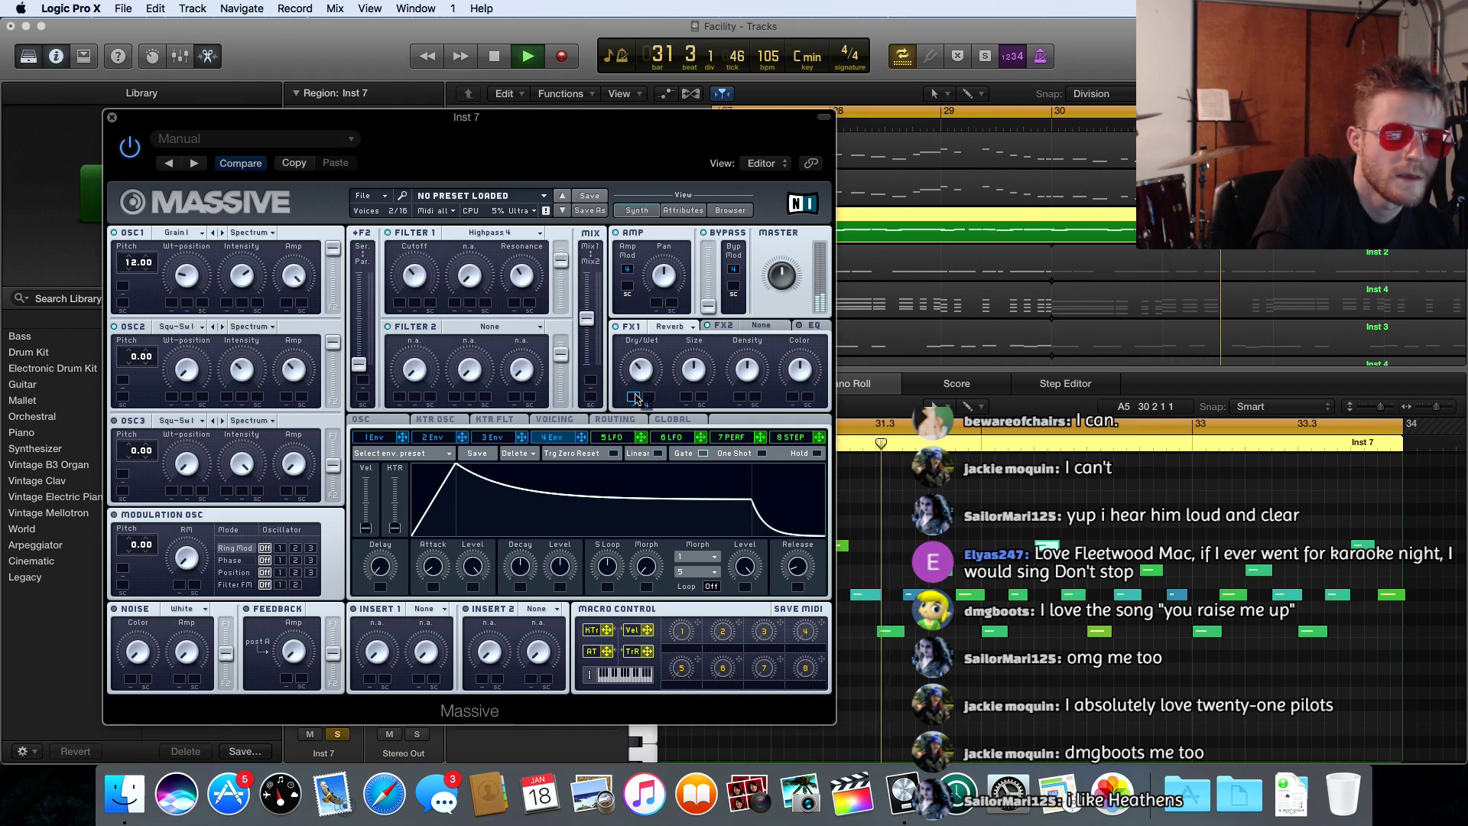
left_click_drag(635, 397, 635, 398)
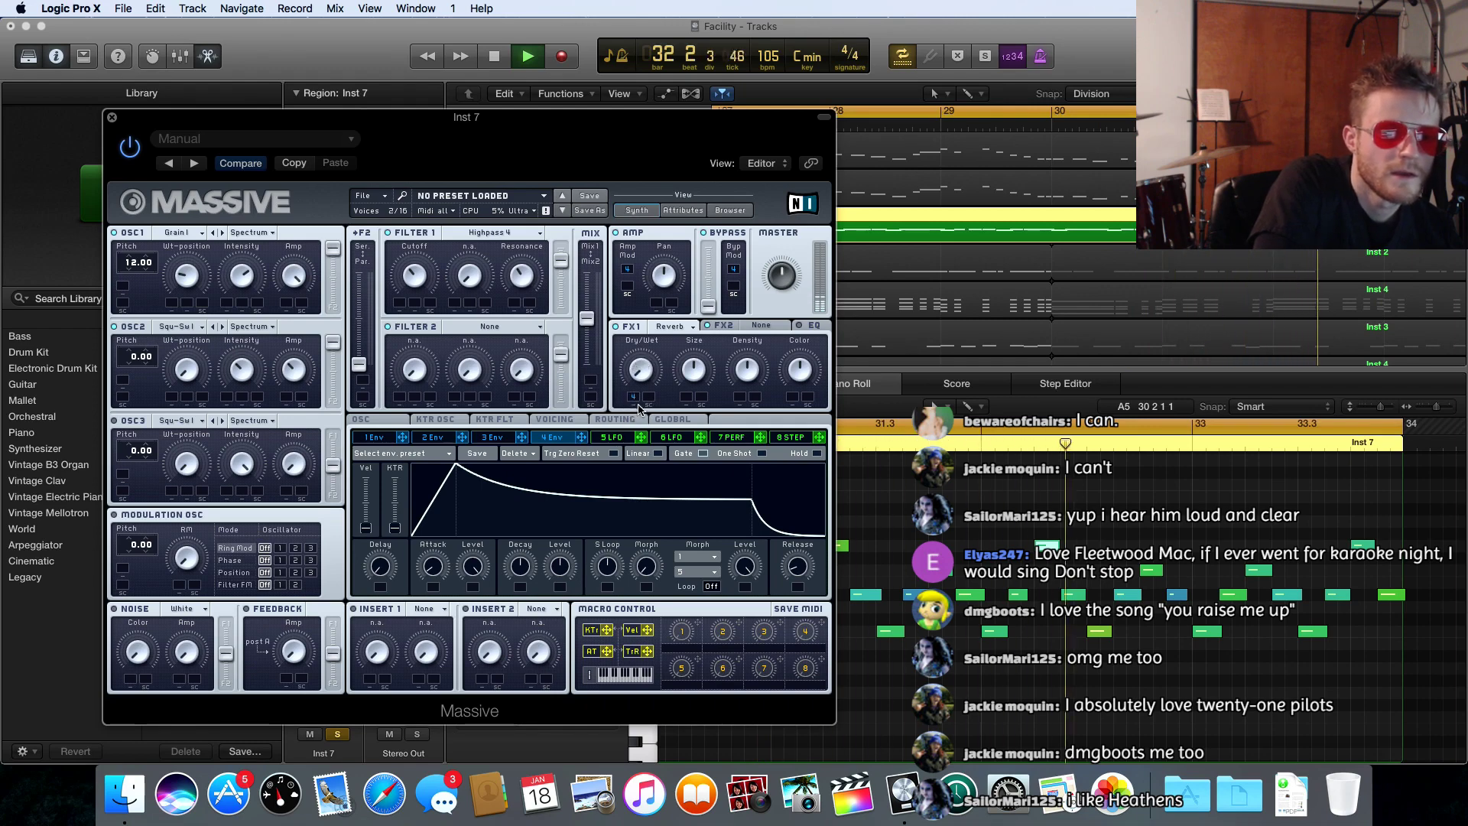
left_click_drag(631, 400, 622, 350)
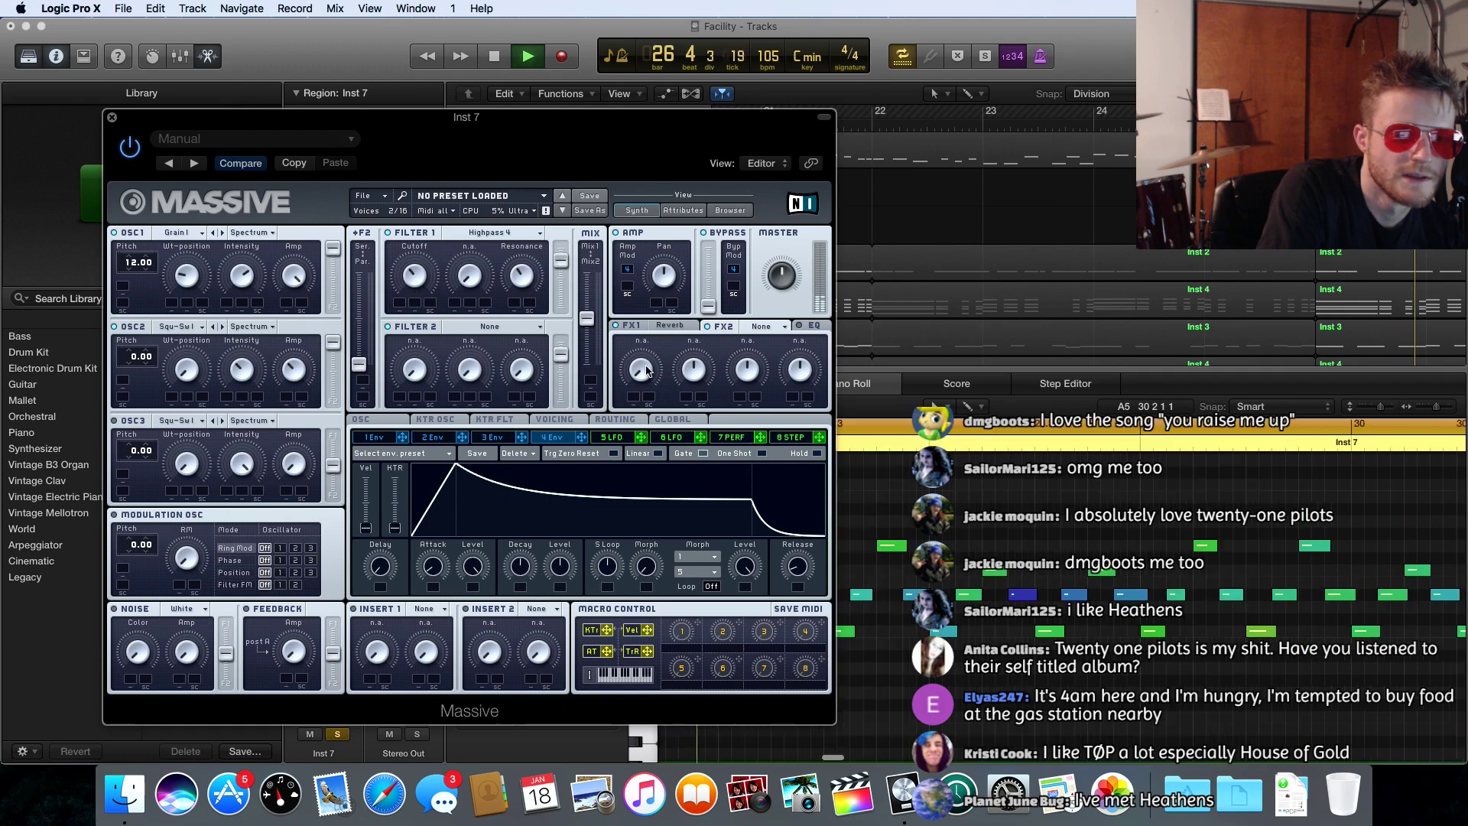
- Set Massive's FX2 to Chorus and close the synth window
left_click(746, 333)
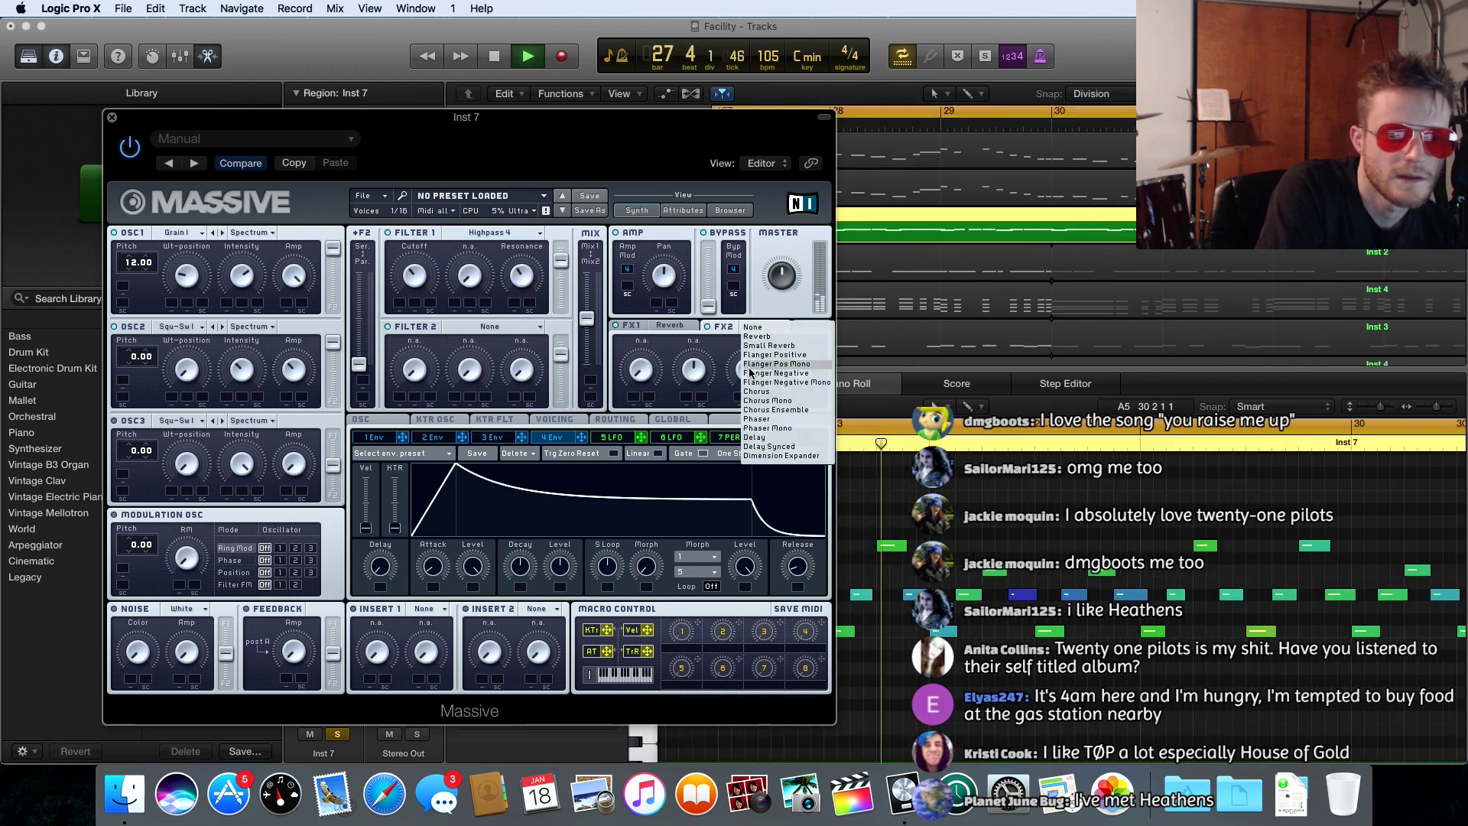
left_click(757, 394)
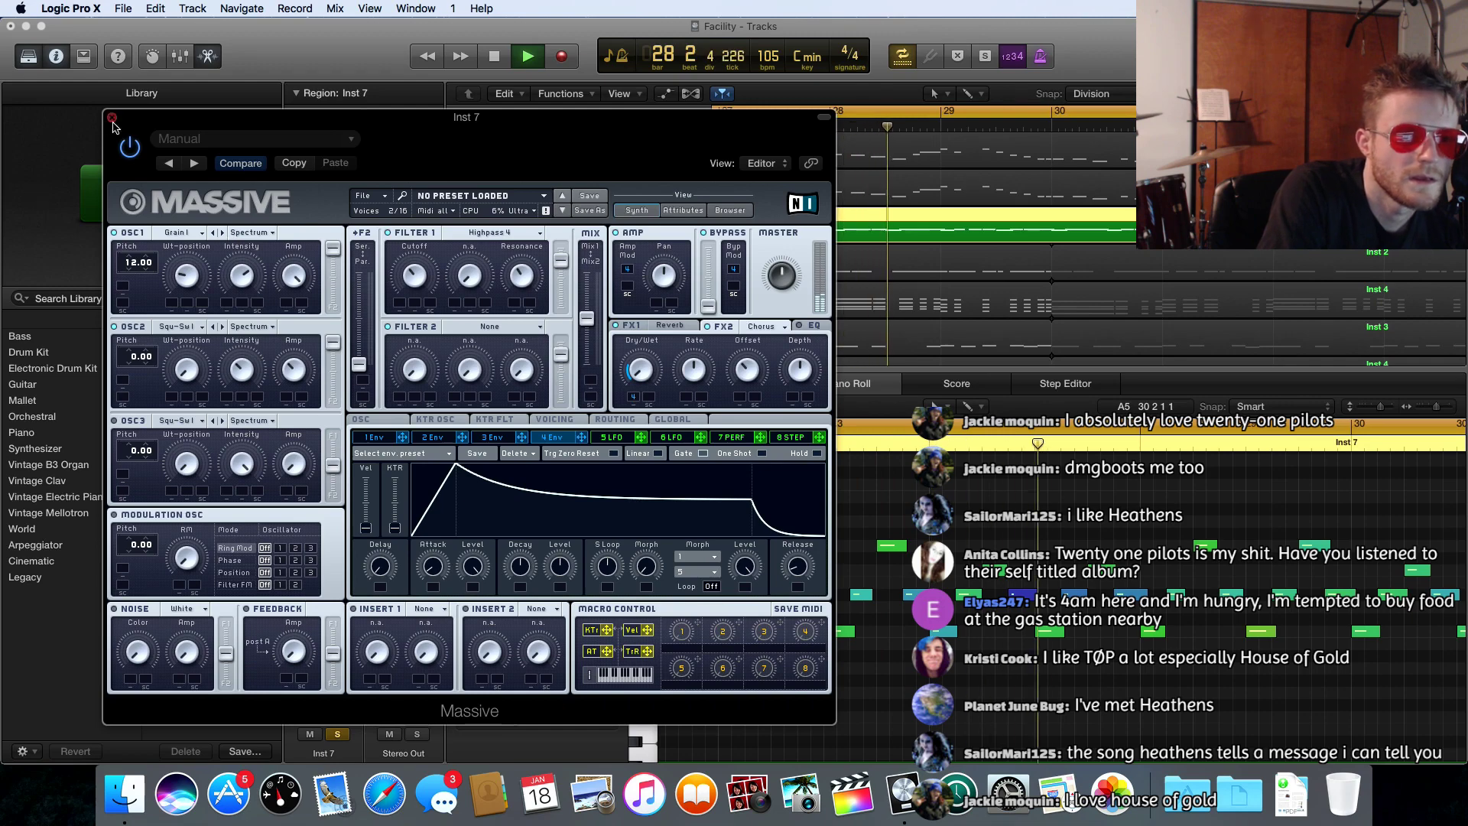
key("super+w")
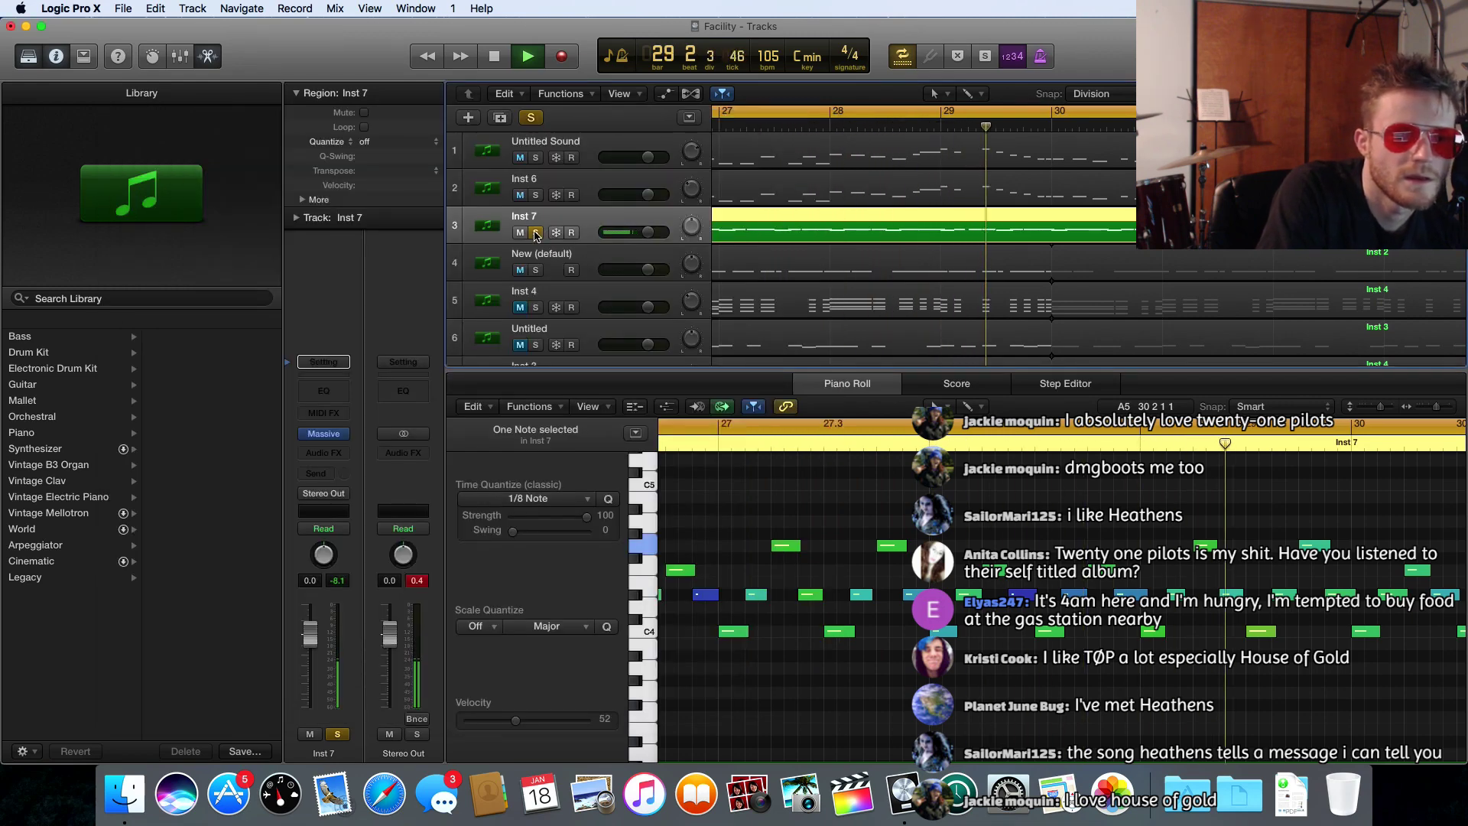
- Unsolo Inst 7, audition it against the other tracks, and stop playback
left_click(536, 233)
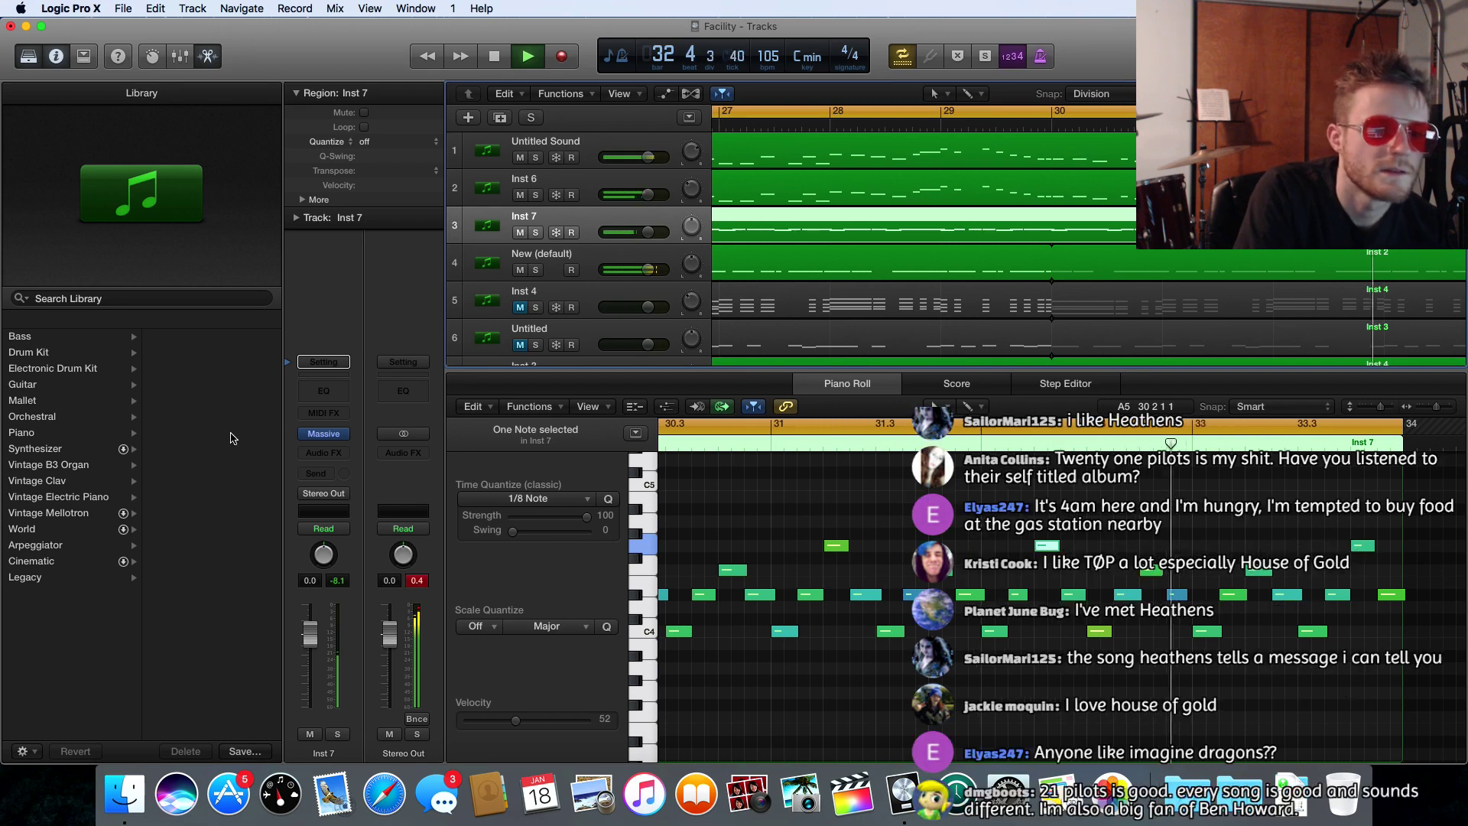
left_click(328, 434)
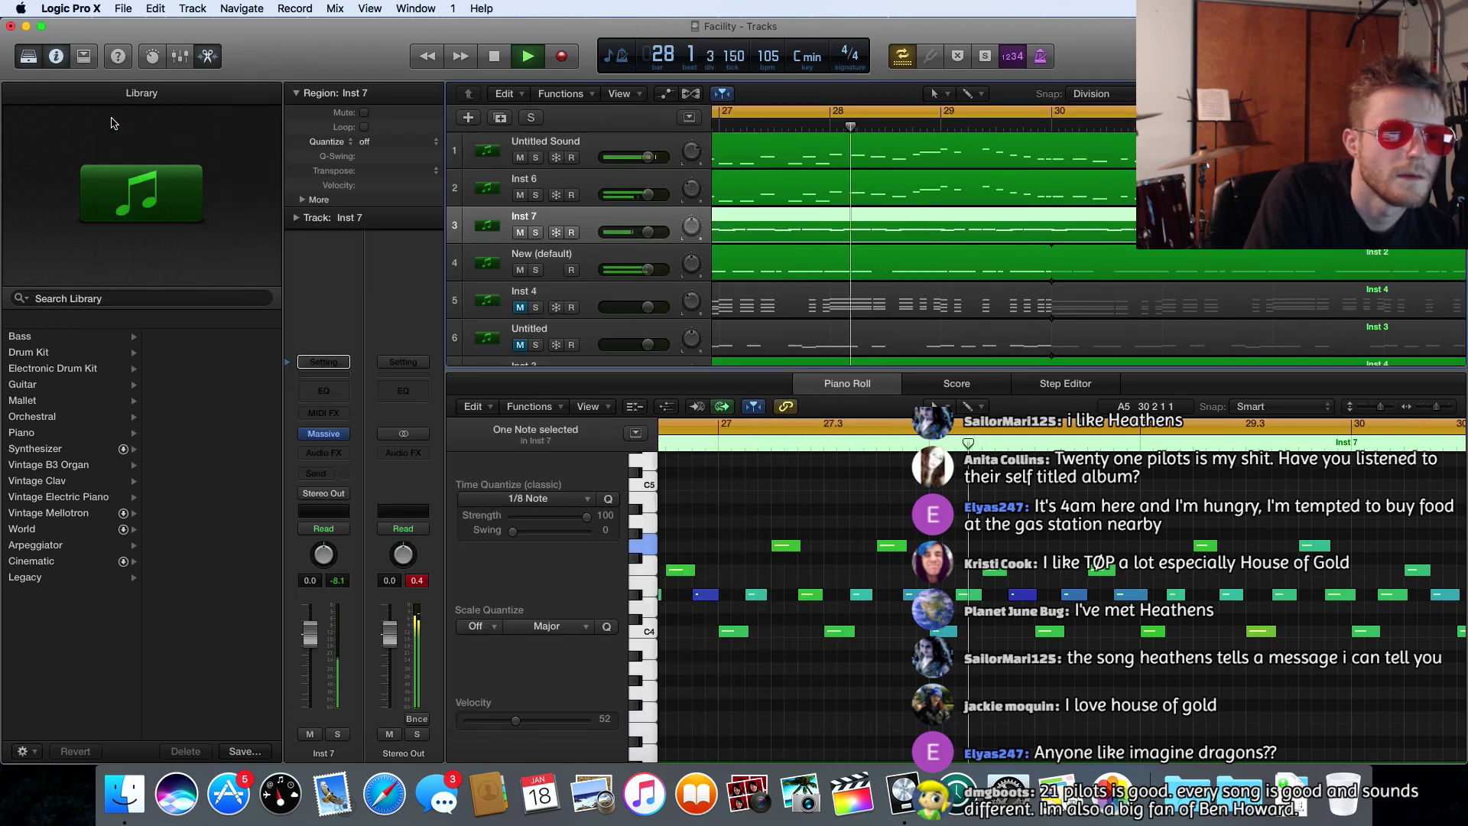
left_click(111, 119)
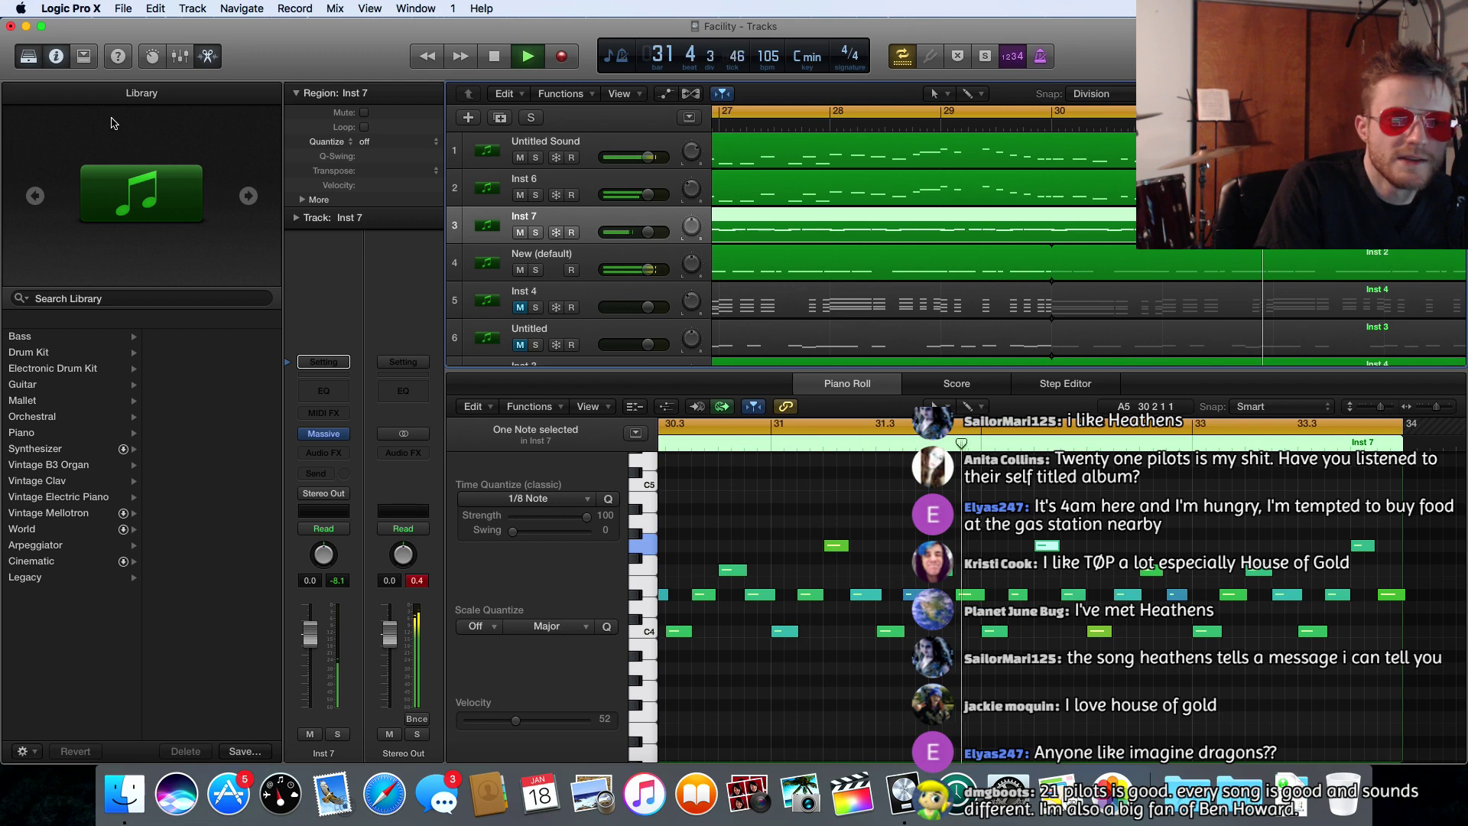
key("space")
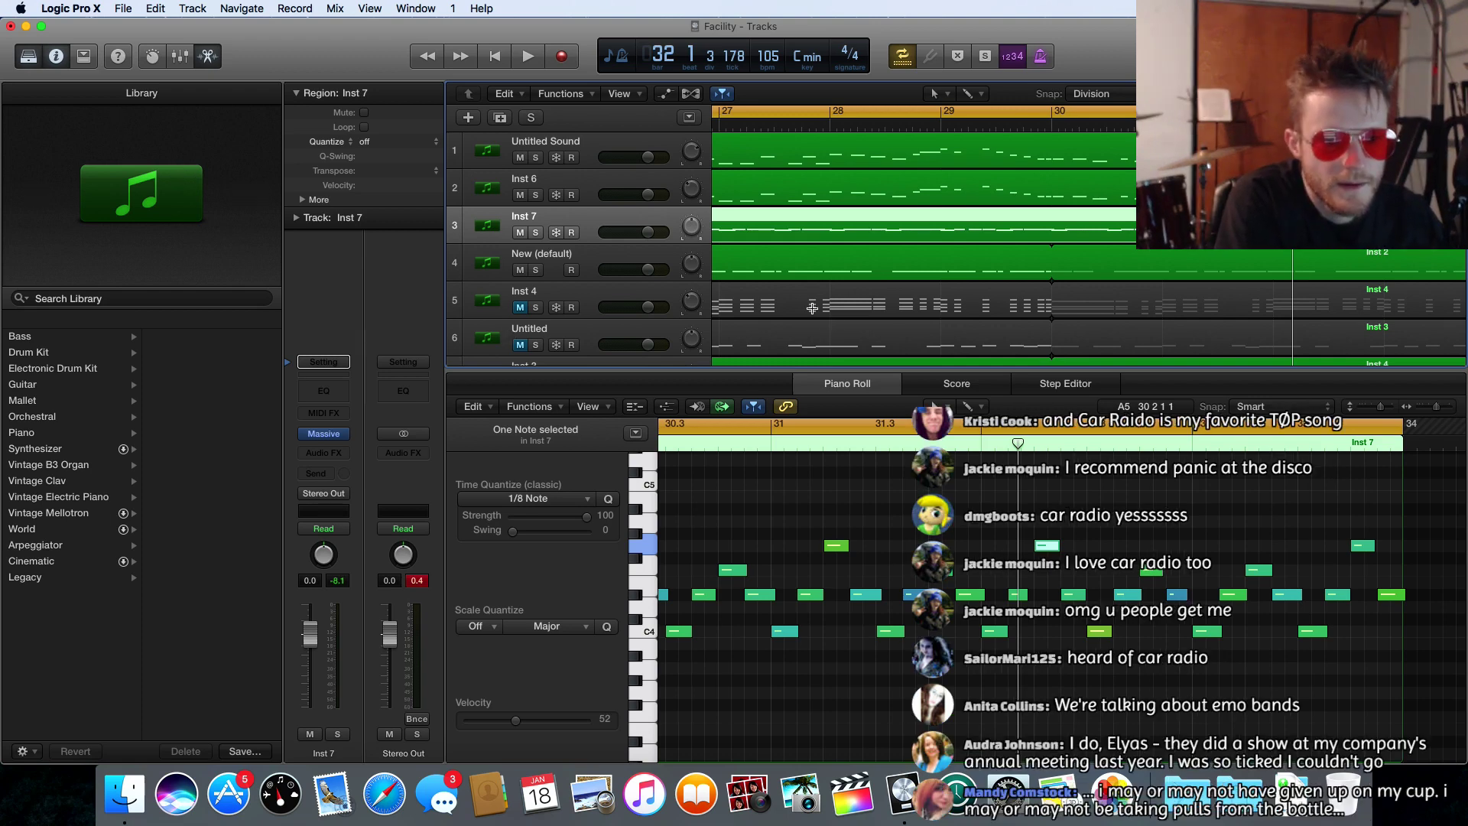
- Examine the arrangement's tracks and regions around the looped section from bar 26 to bar 34
scroll(812, 308, "down", 2)
scroll(812, 308, "left", 4)
scroll(812, 308, "right", 2)
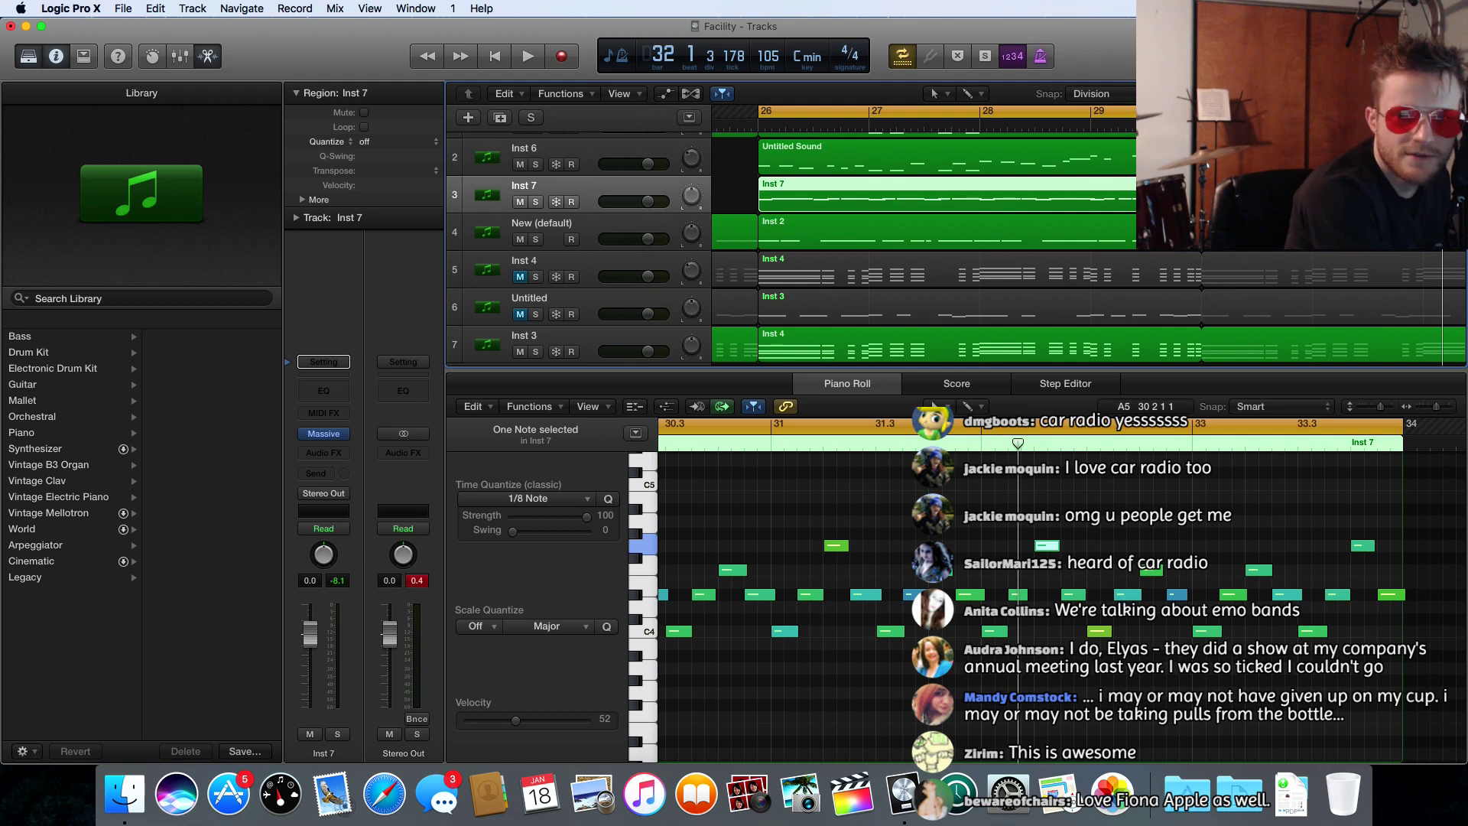
key("super+Left")
key("super+Left")
key("super+Left")
key("super+Left")
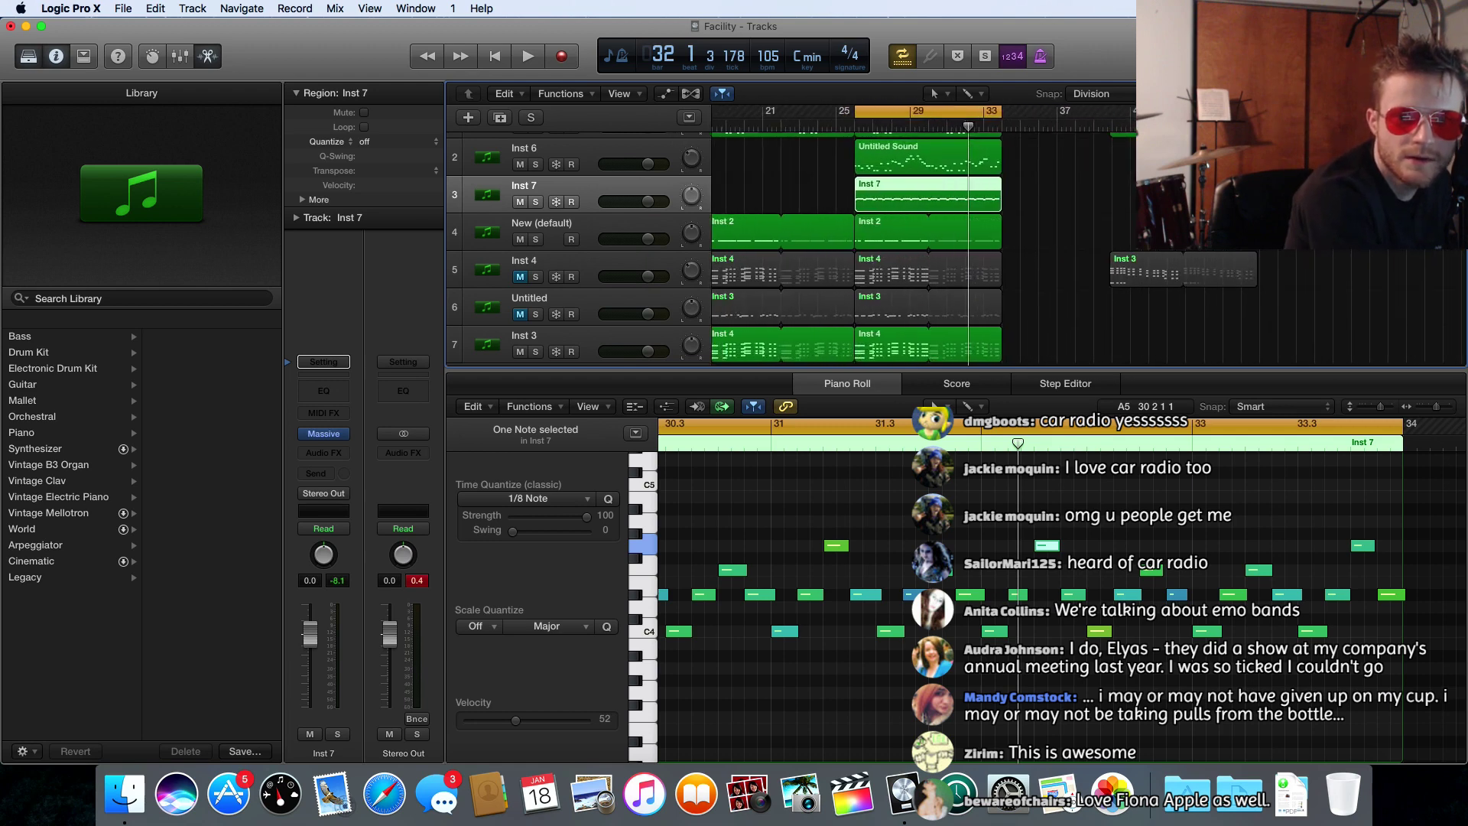
key("super+Right")
key("super+Right")
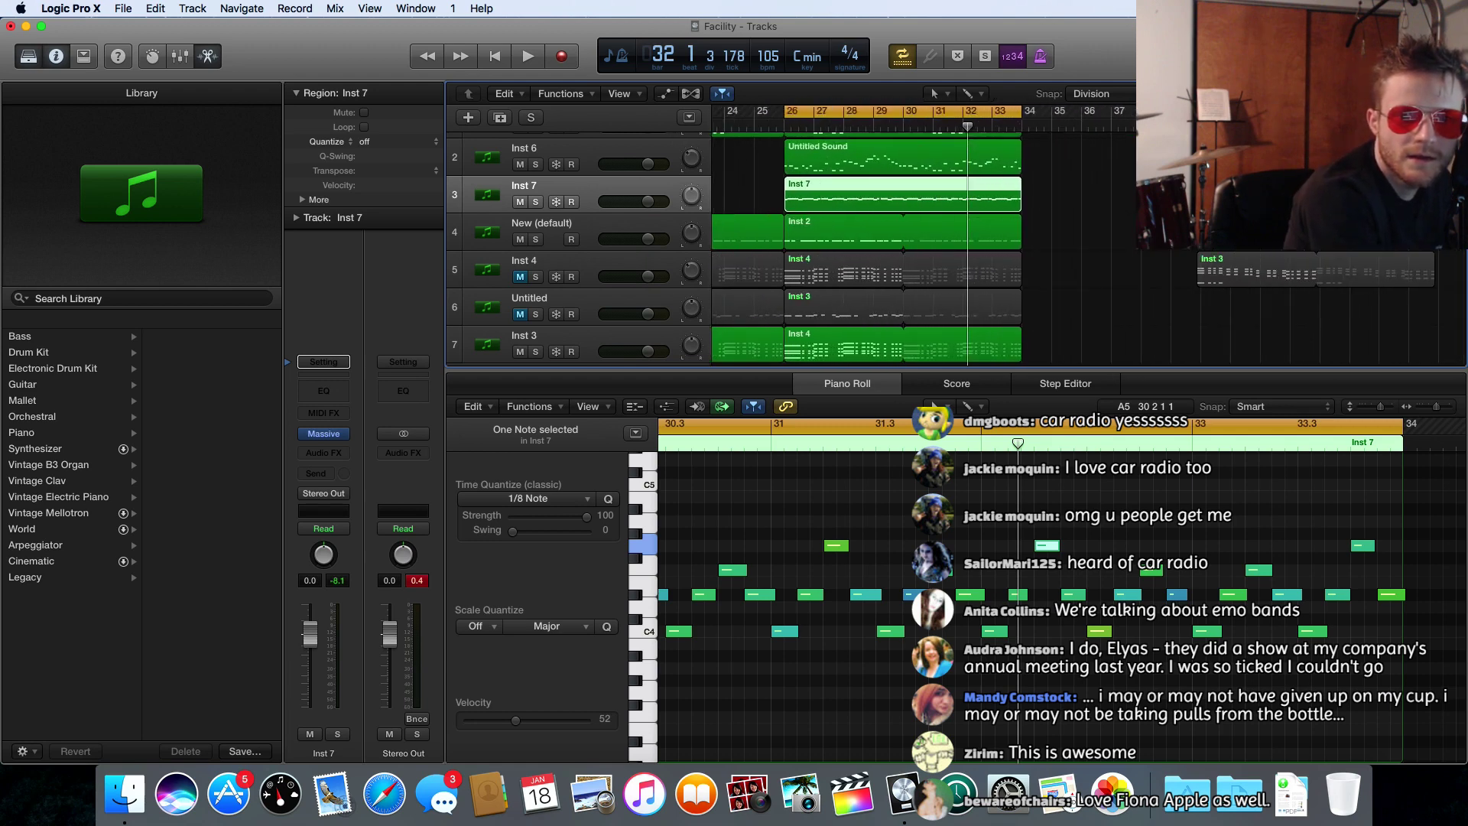
scroll(959, 216, "up", 3)
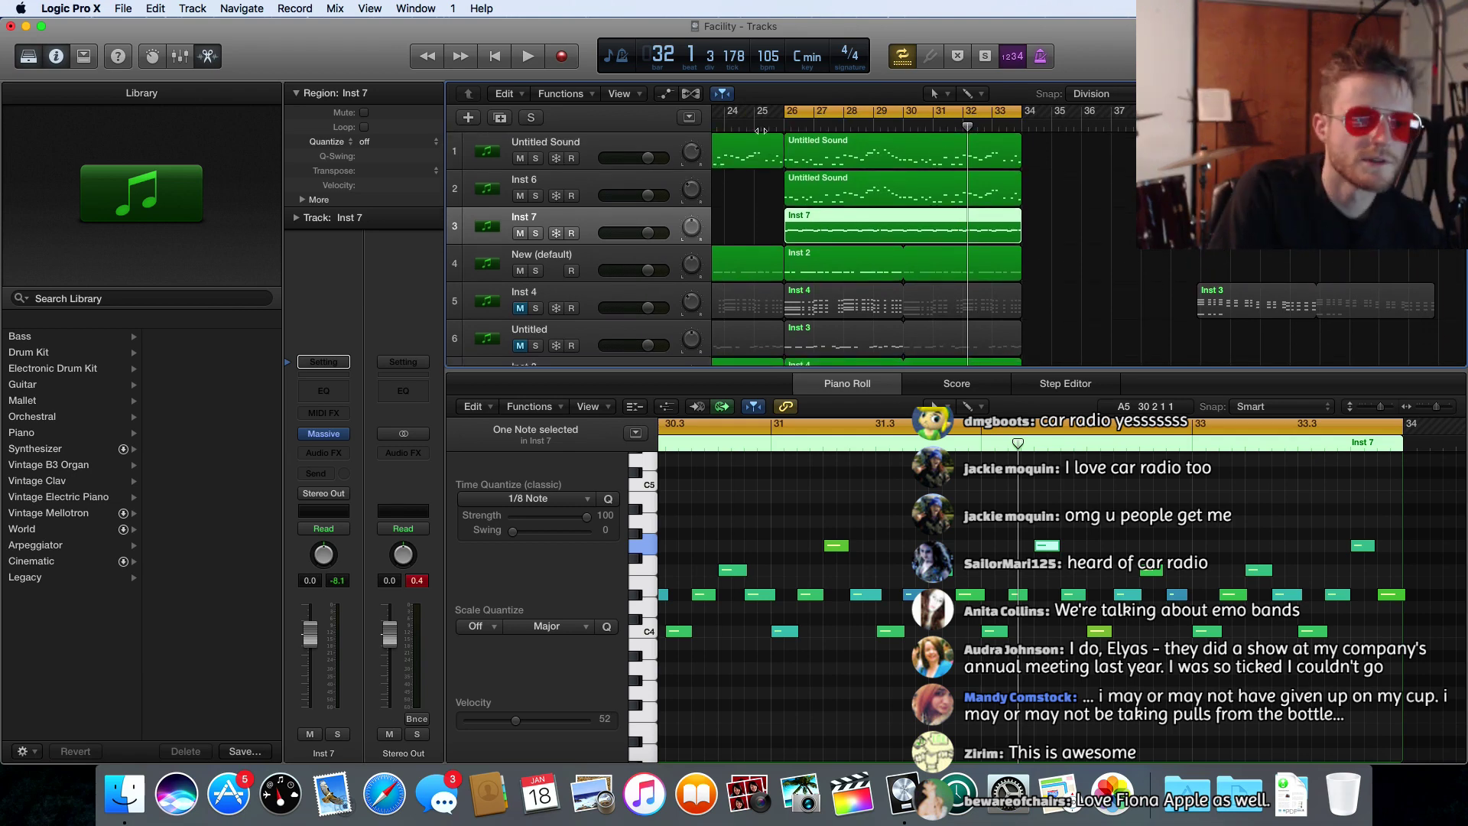
- Add a Channel EQ with the analyzer on to Inst 7 and enable a low cut at 800 Hz with a 48 dB/Oct slope
left_click(332, 394)
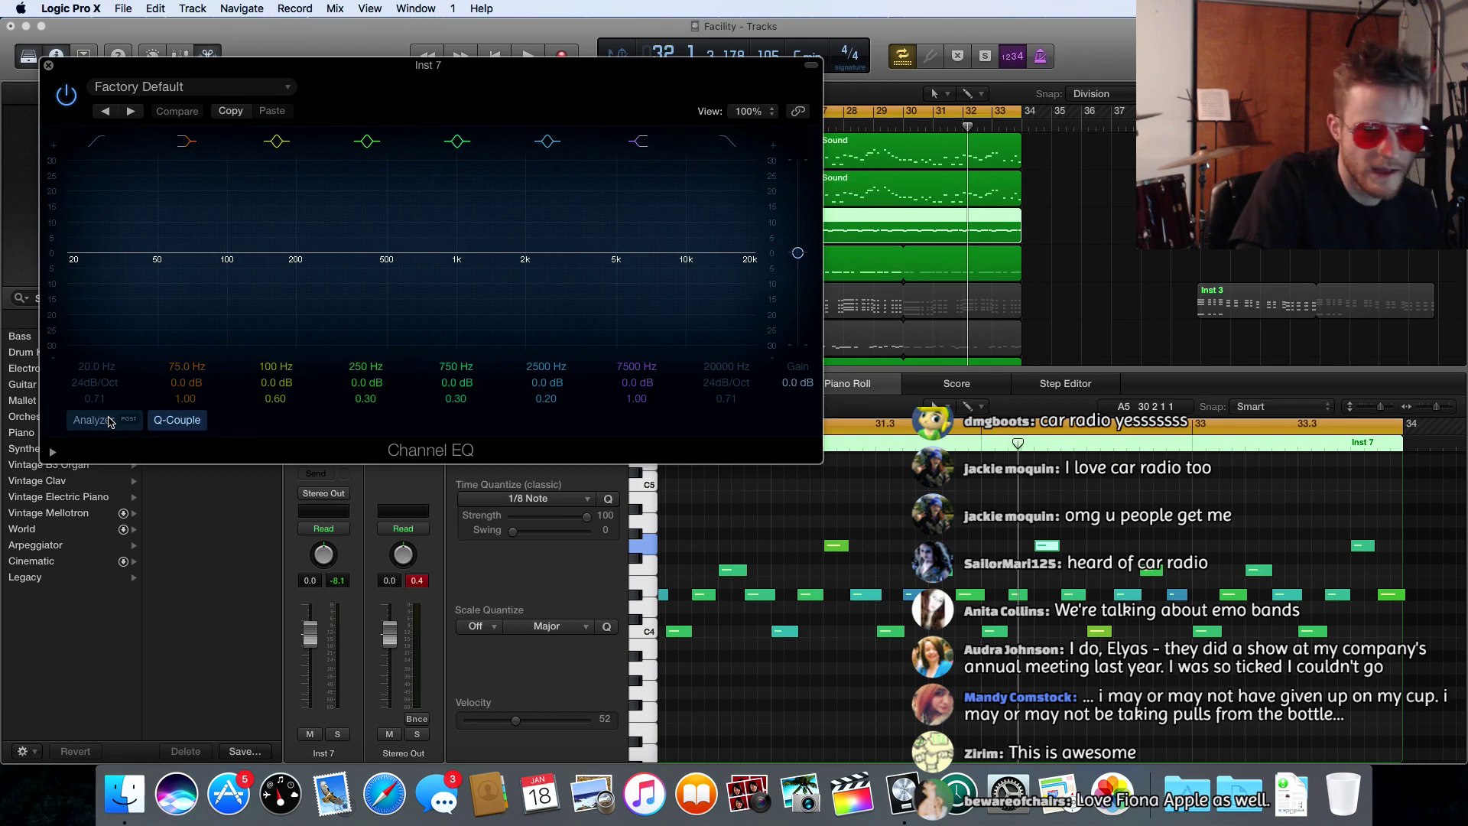
key("space")
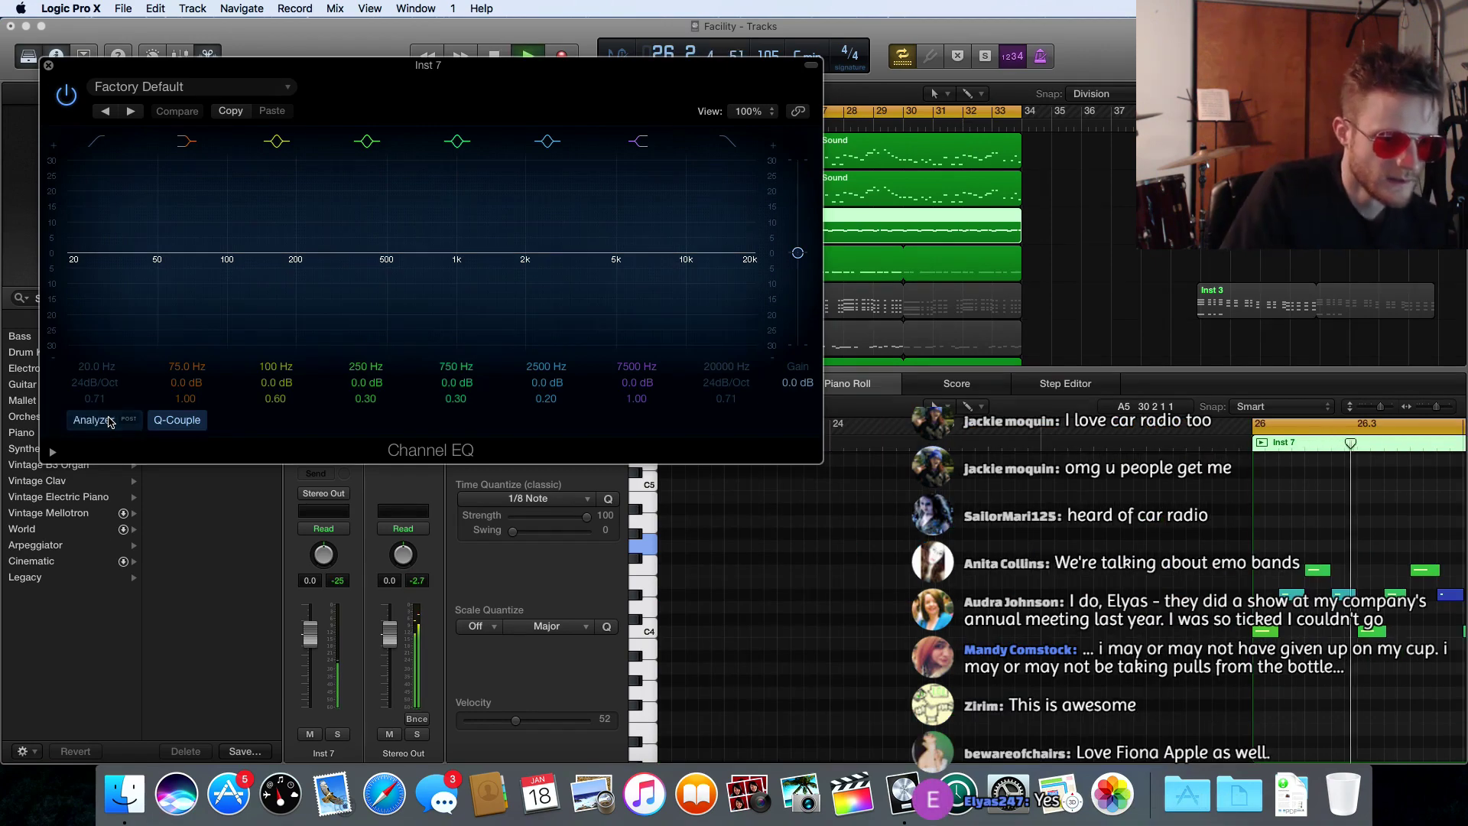
left_click(109, 422)
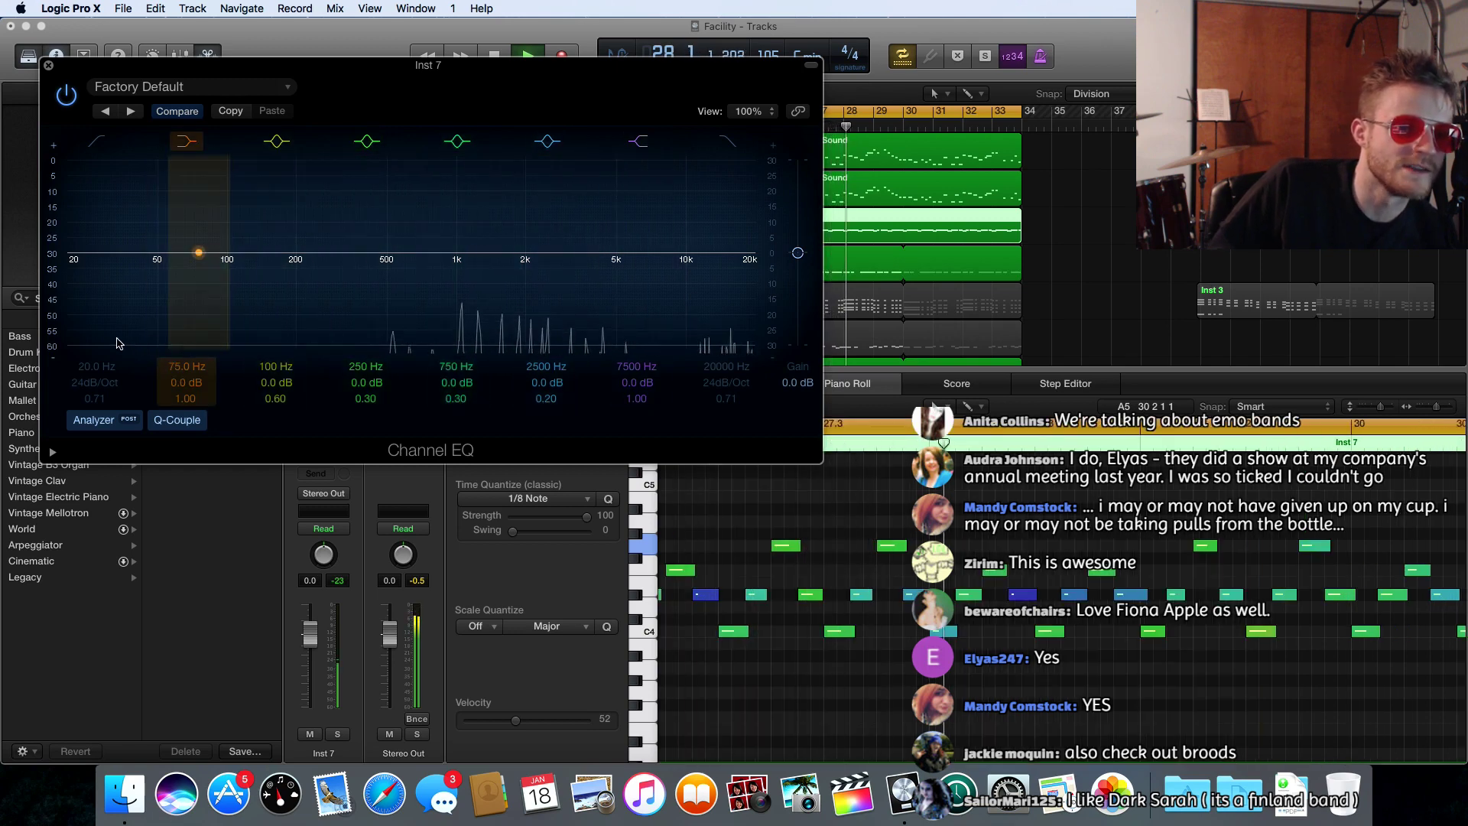
left_click(69, 260)
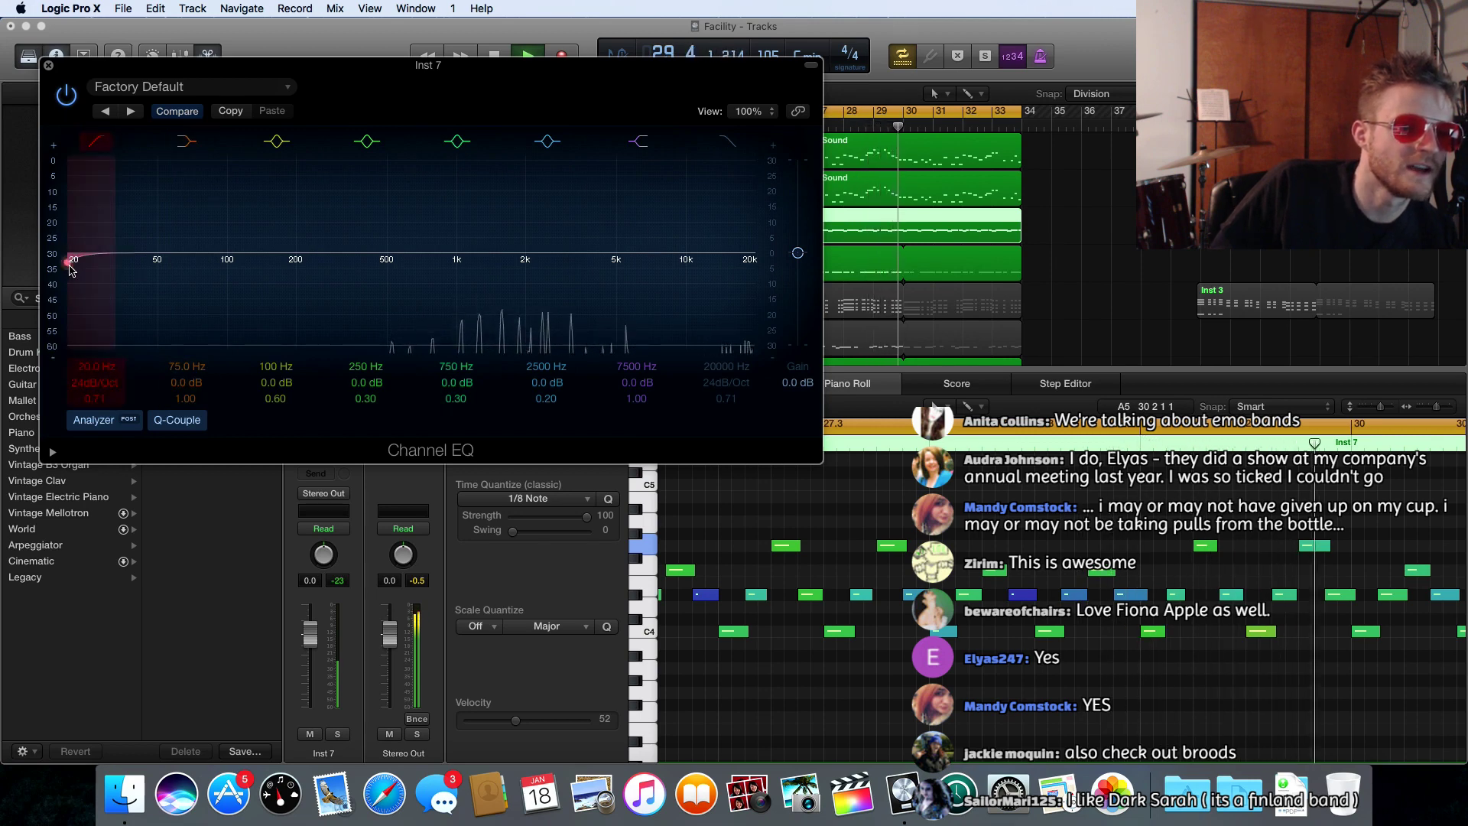
left_click_drag(69, 264, 472, 268)
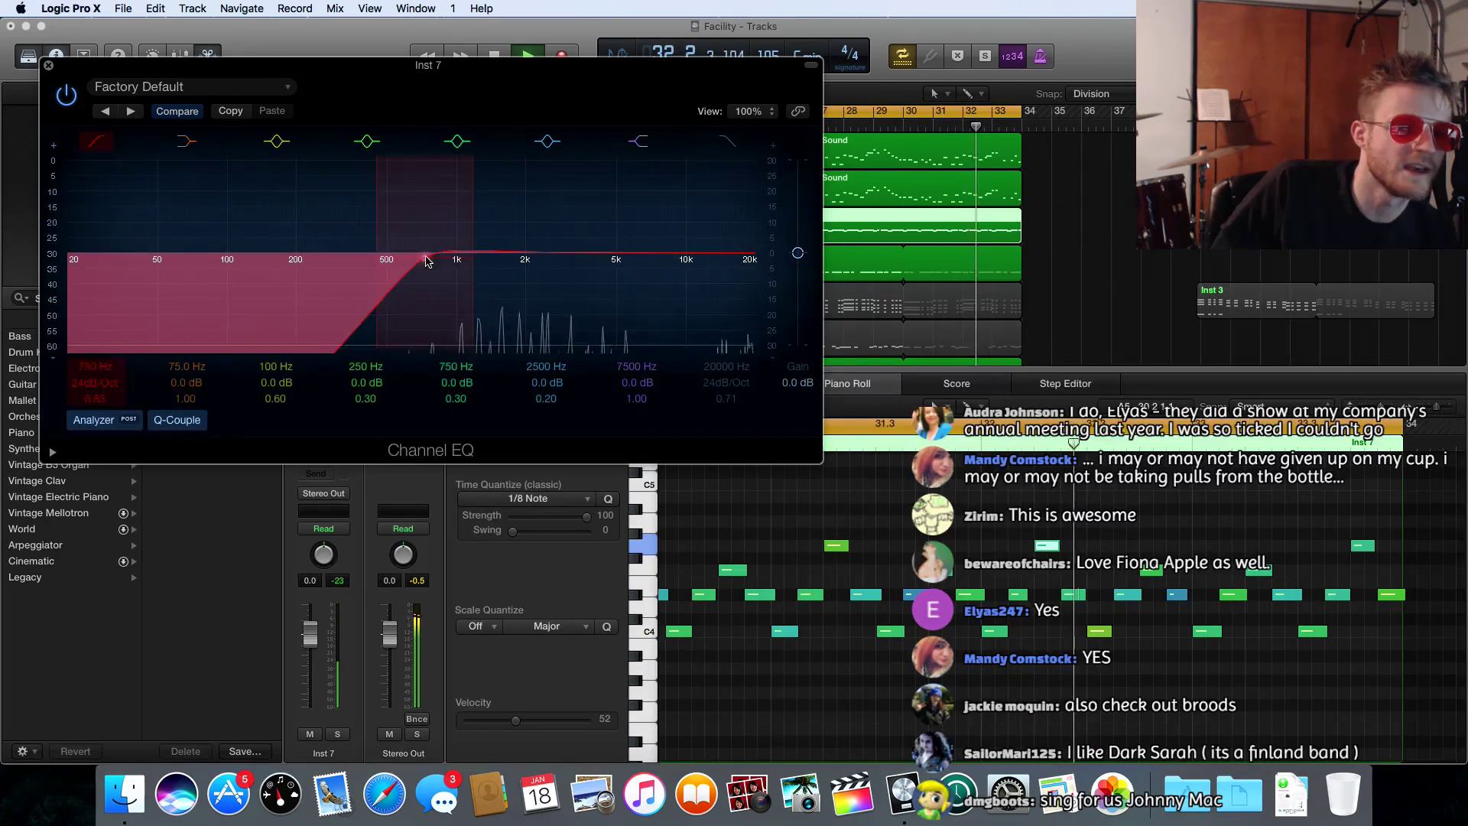
left_click_drag(425, 260, 436, 260)
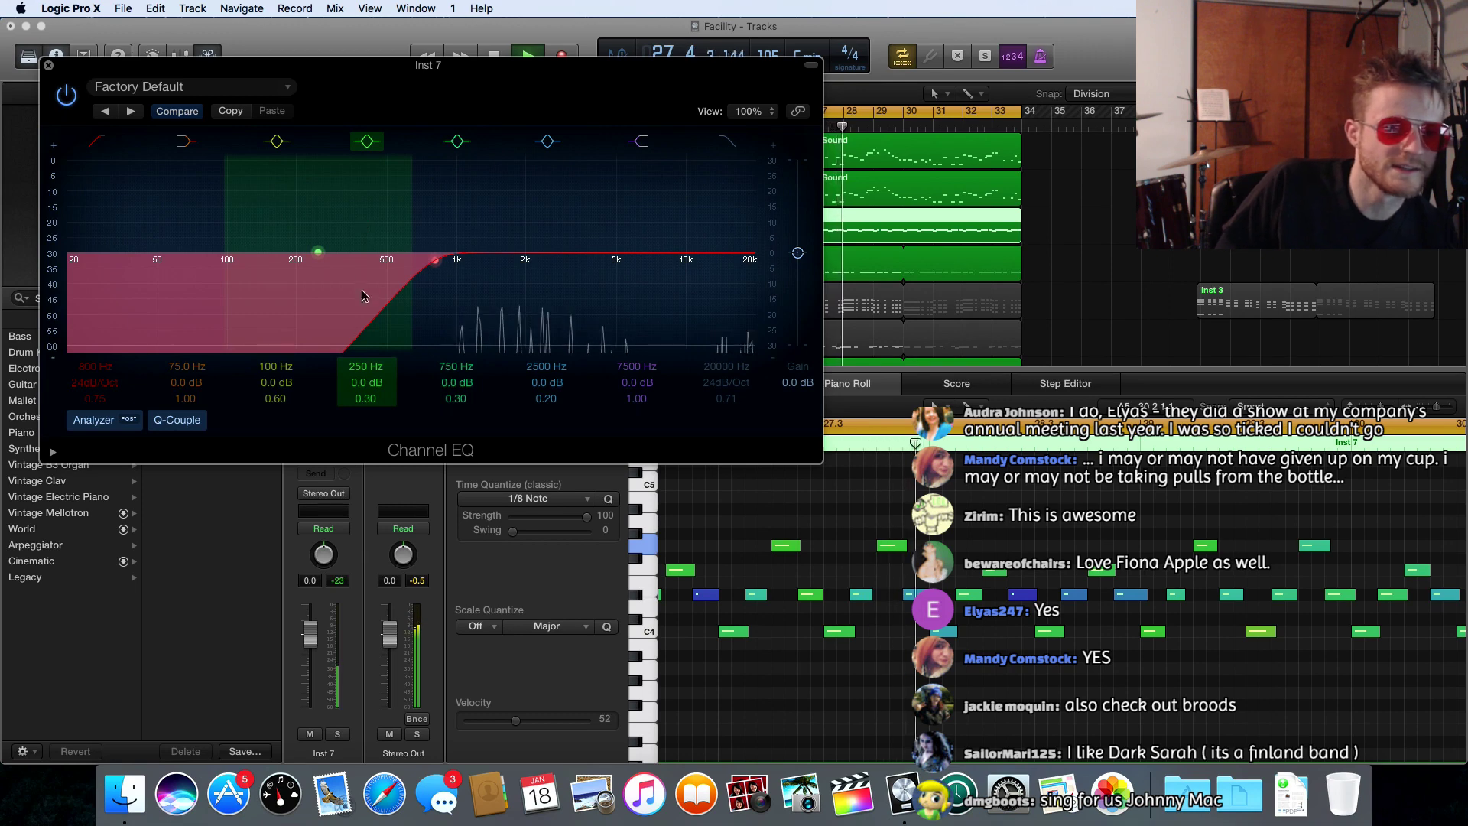
left_click_drag(363, 336, 364, 305)
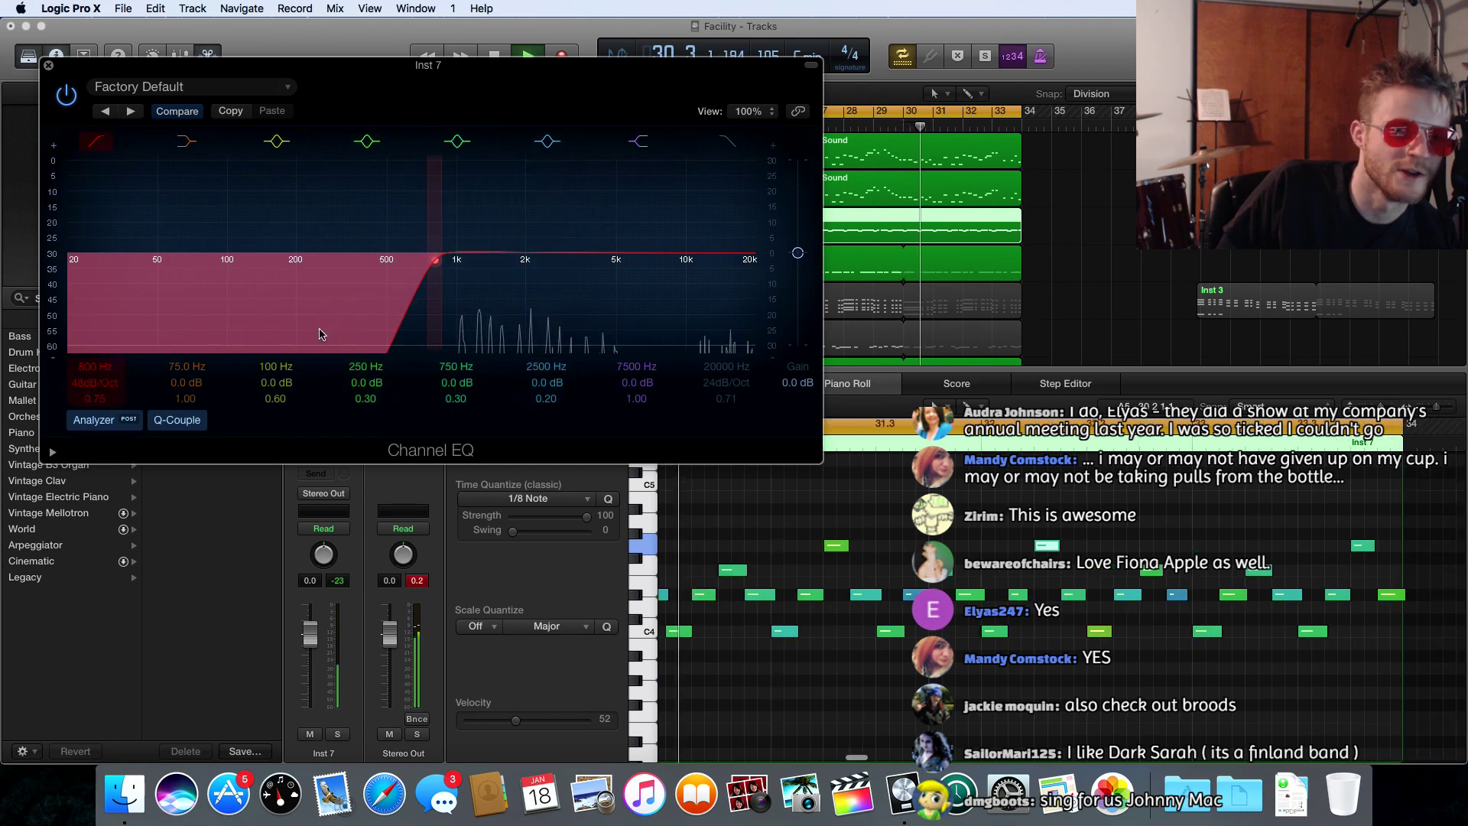
left_click(581, 287)
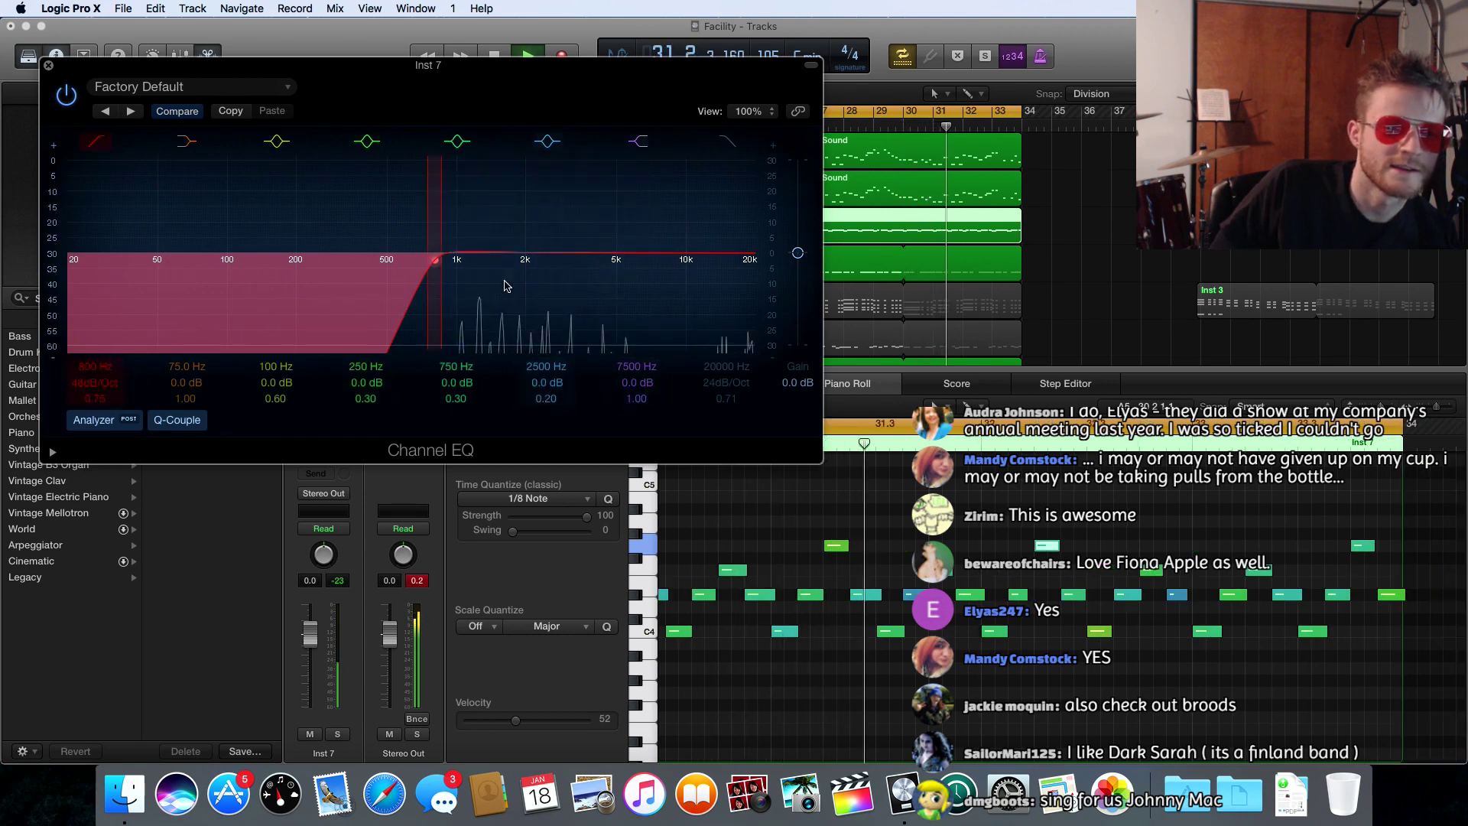
- Boost the Inst 7 EQ's high shelf by 1.5 dB at 7500 Hz and close the EQ window
left_click(196, 252)
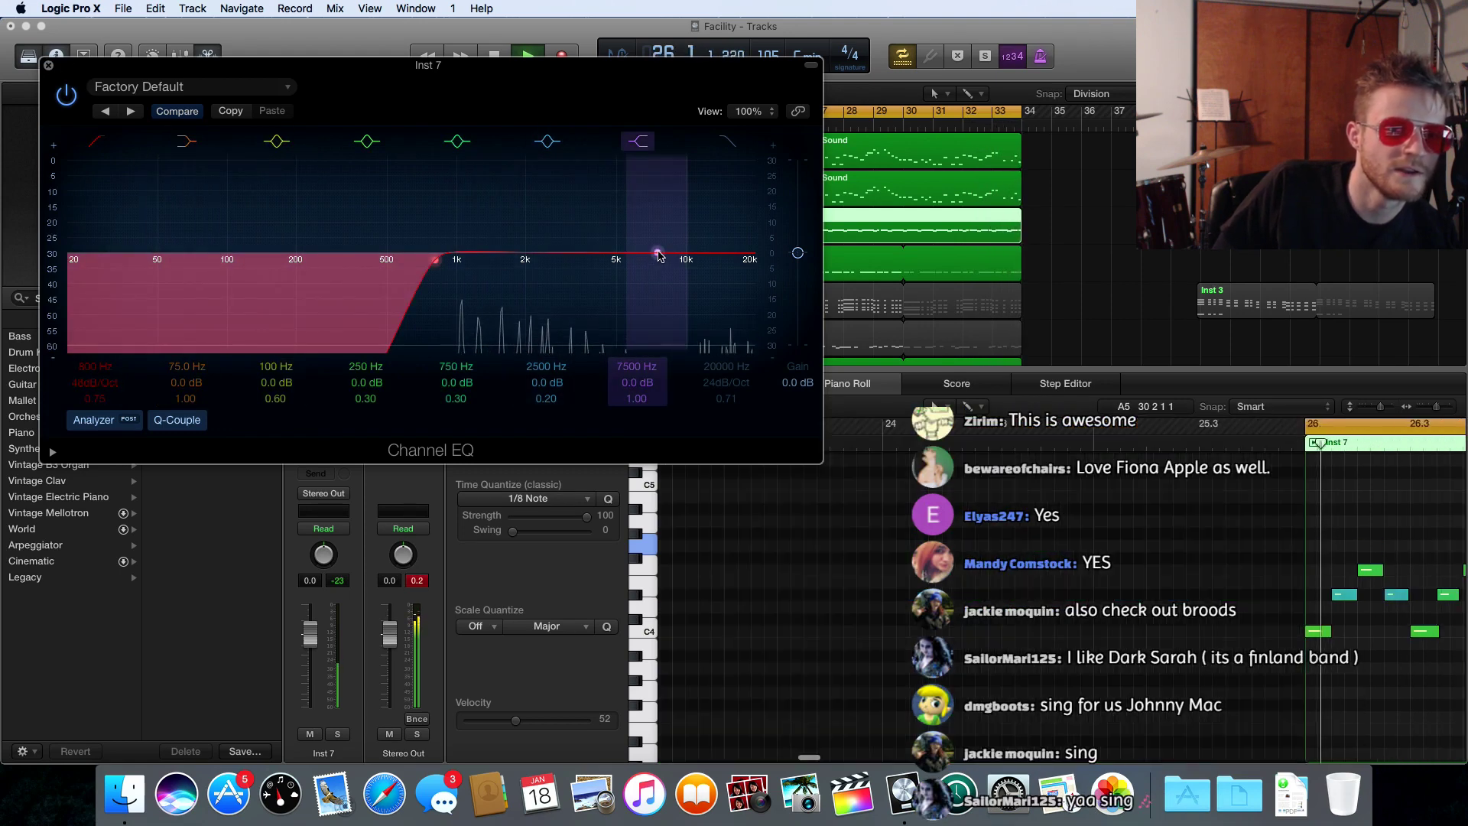
left_click_drag(657, 252, 656, 248)
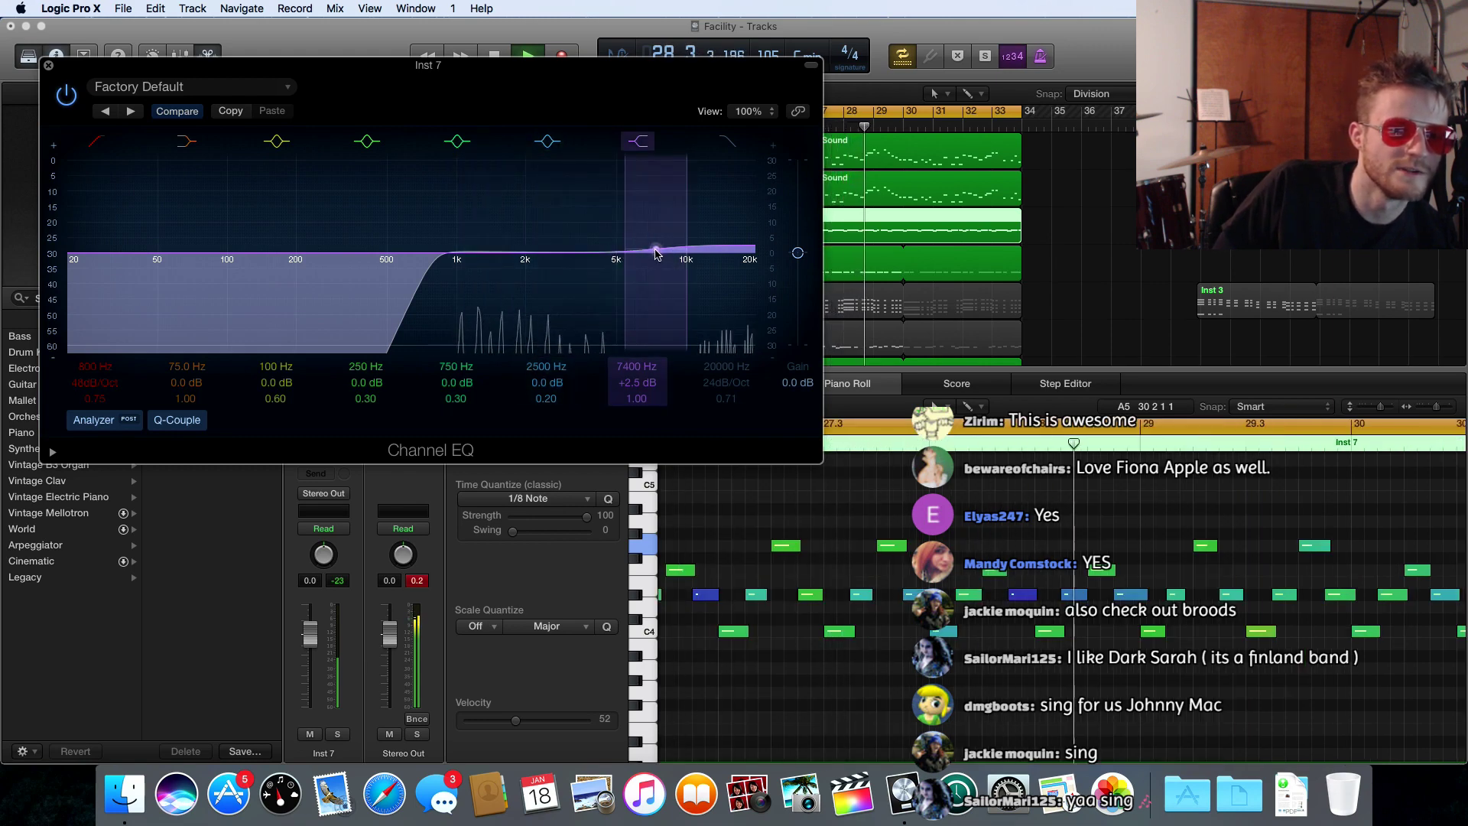
left_click_drag(654, 254, 659, 256)
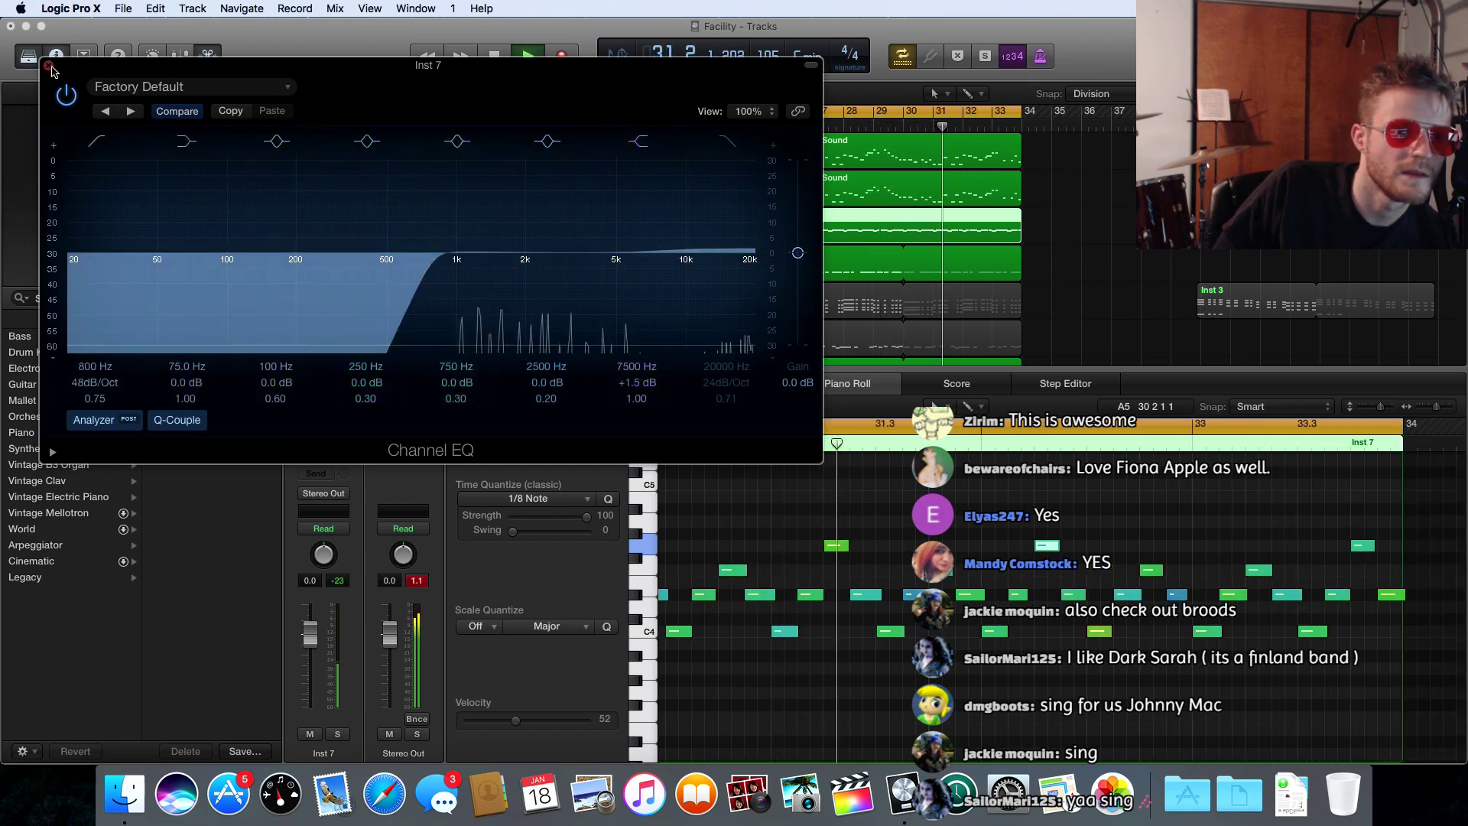
left_click(47, 65)
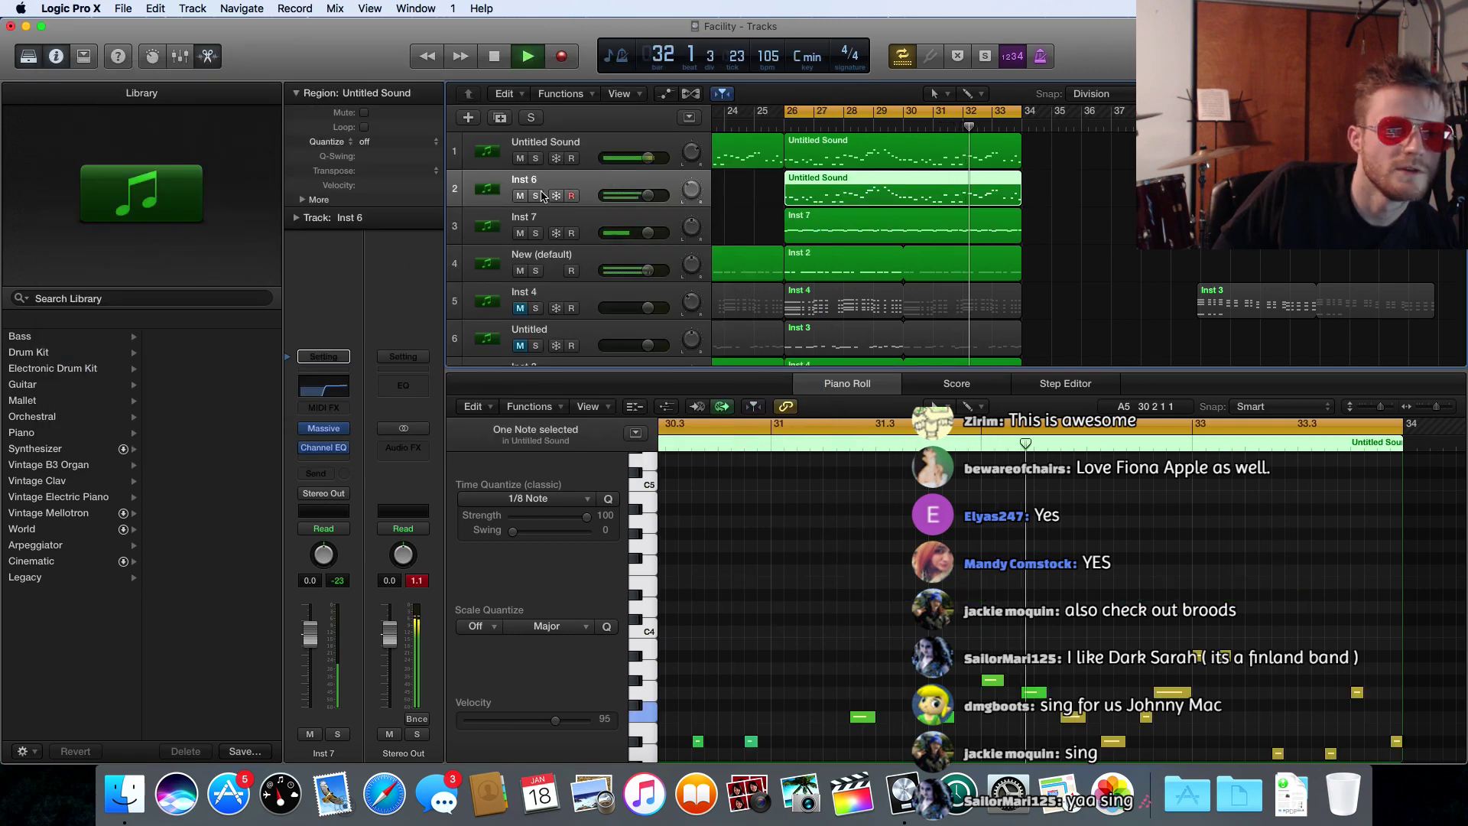
- Add a Channel EQ with the analyzer on to Inst 6 and enable a low cut at 320 Hz with a 48 dB/Oct slope
key("Up")
left_click(323, 391)
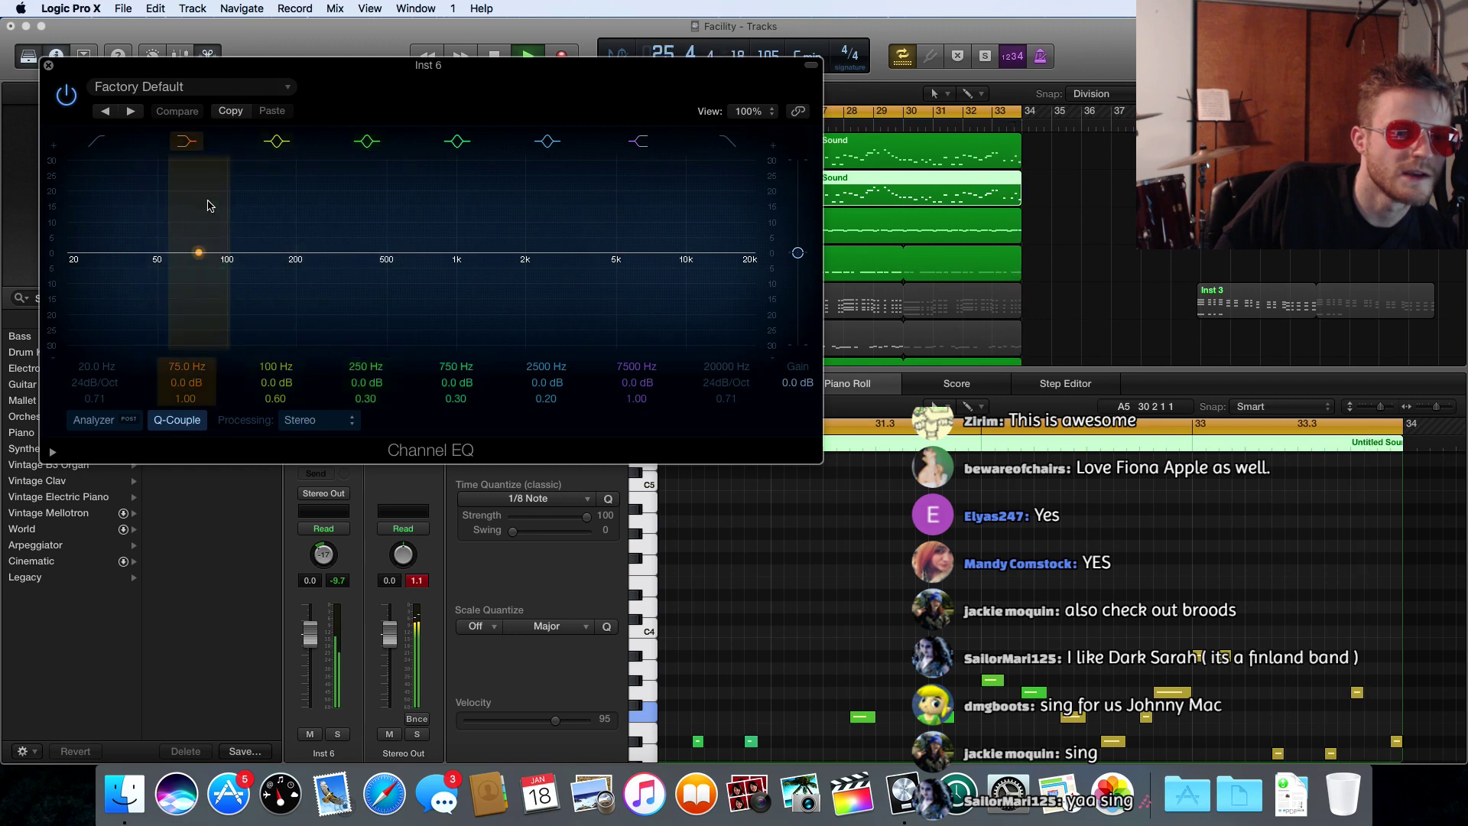
left_click(92, 421)
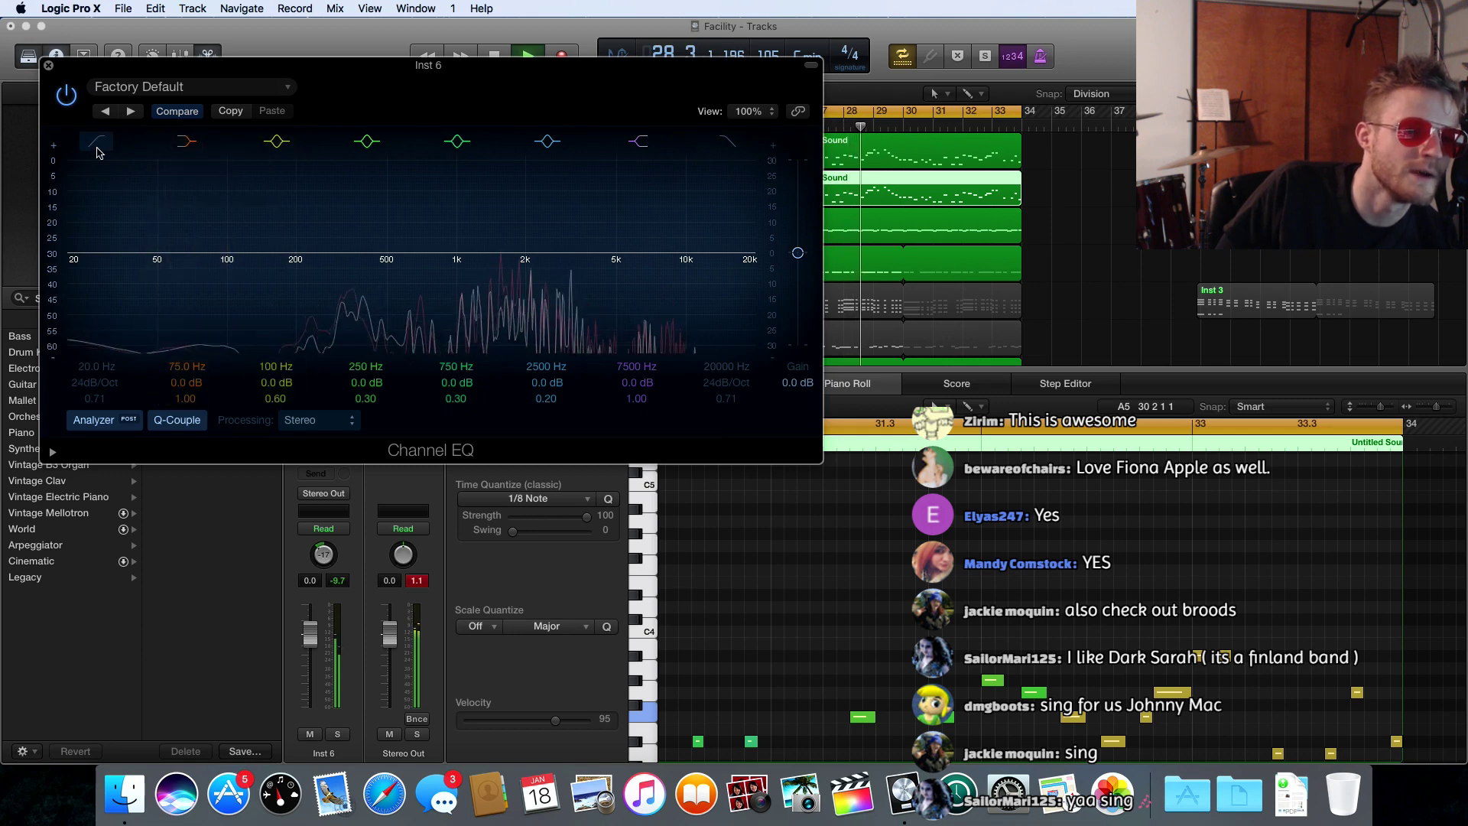
left_click(75, 266)
left_click_drag(76, 266, 344, 263)
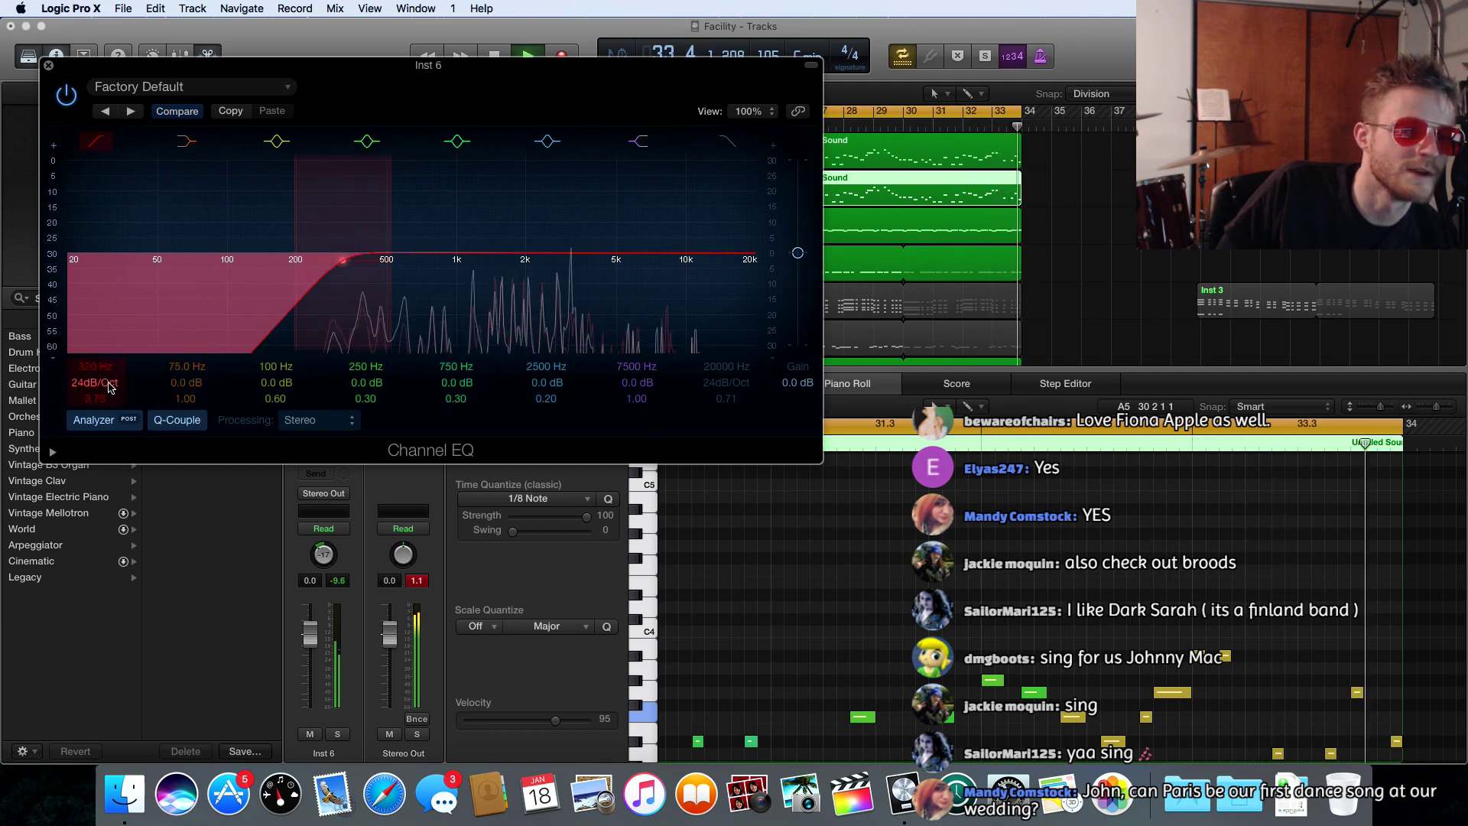
left_click_drag(117, 390, 117, 375)
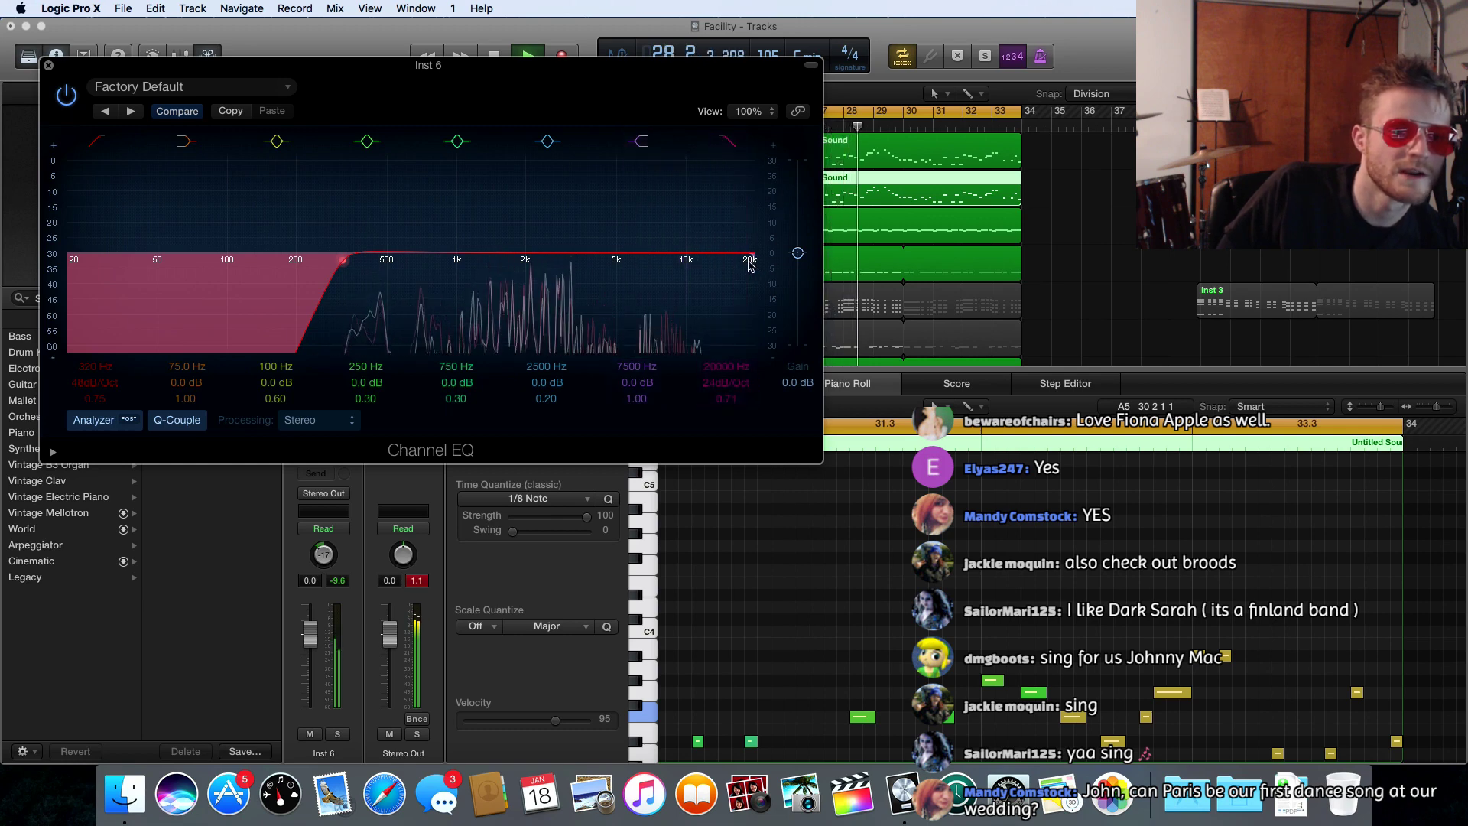
- Add a high cut at 13600 Hz and a 2.5 dB boost at 6900 Hz with Q 1.80 to the Inst 6 EQ, and close it
left_click_drag(753, 263, 715, 262)
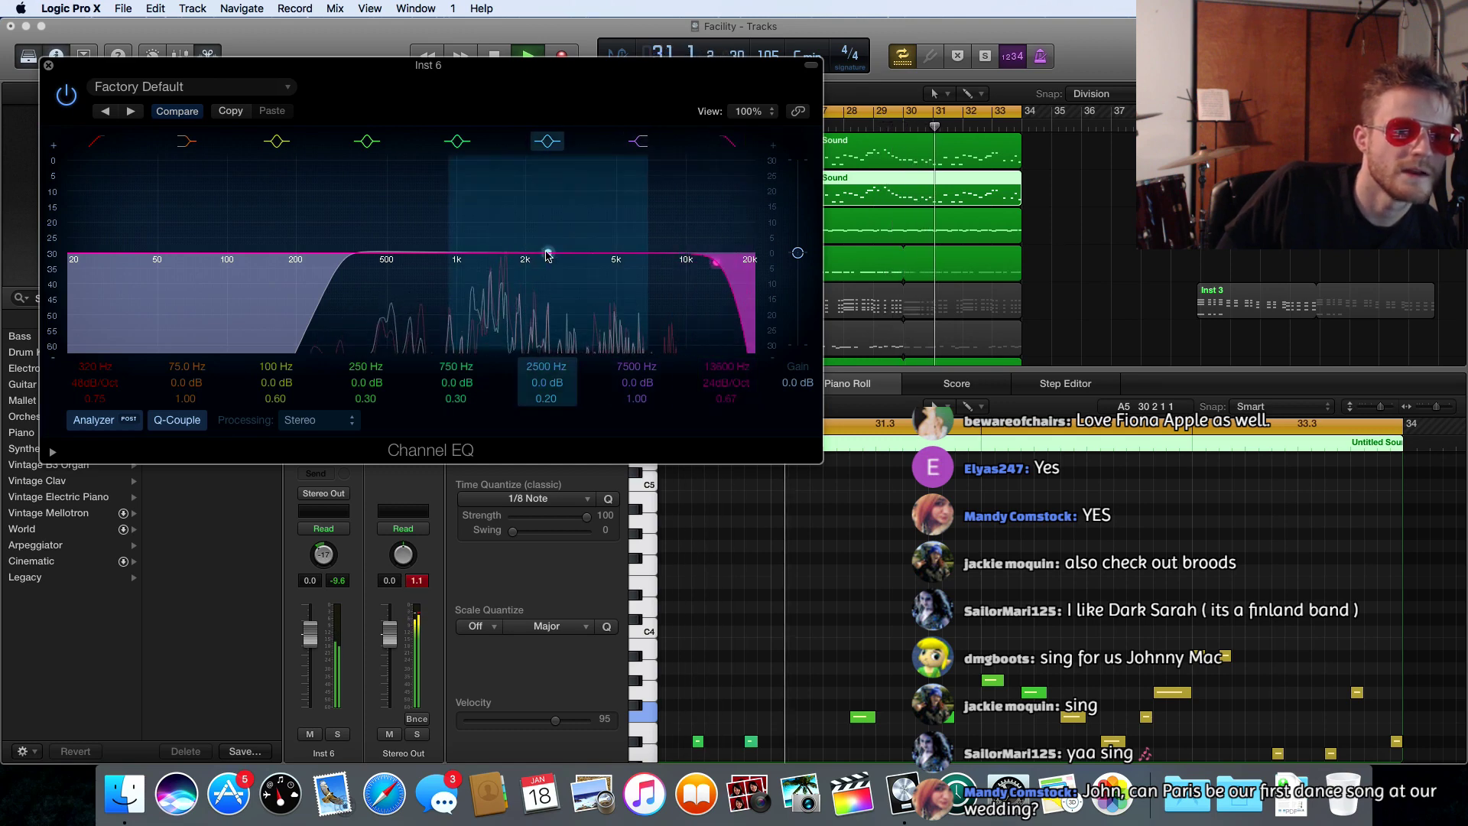
left_click_drag(559, 252, 609, 245)
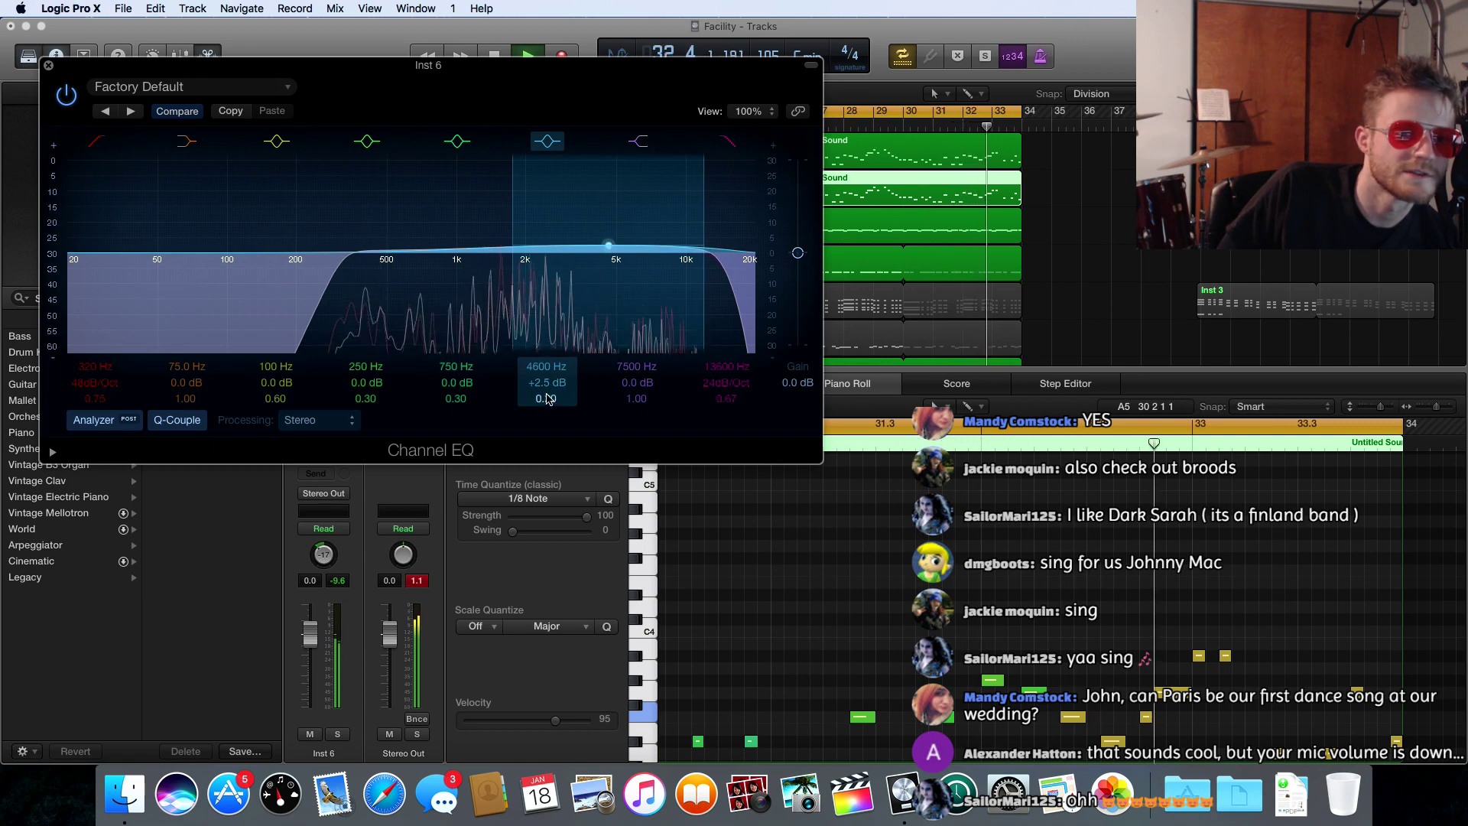
left_click_drag(546, 398, 545, 375)
left_click_drag(610, 245, 657, 264)
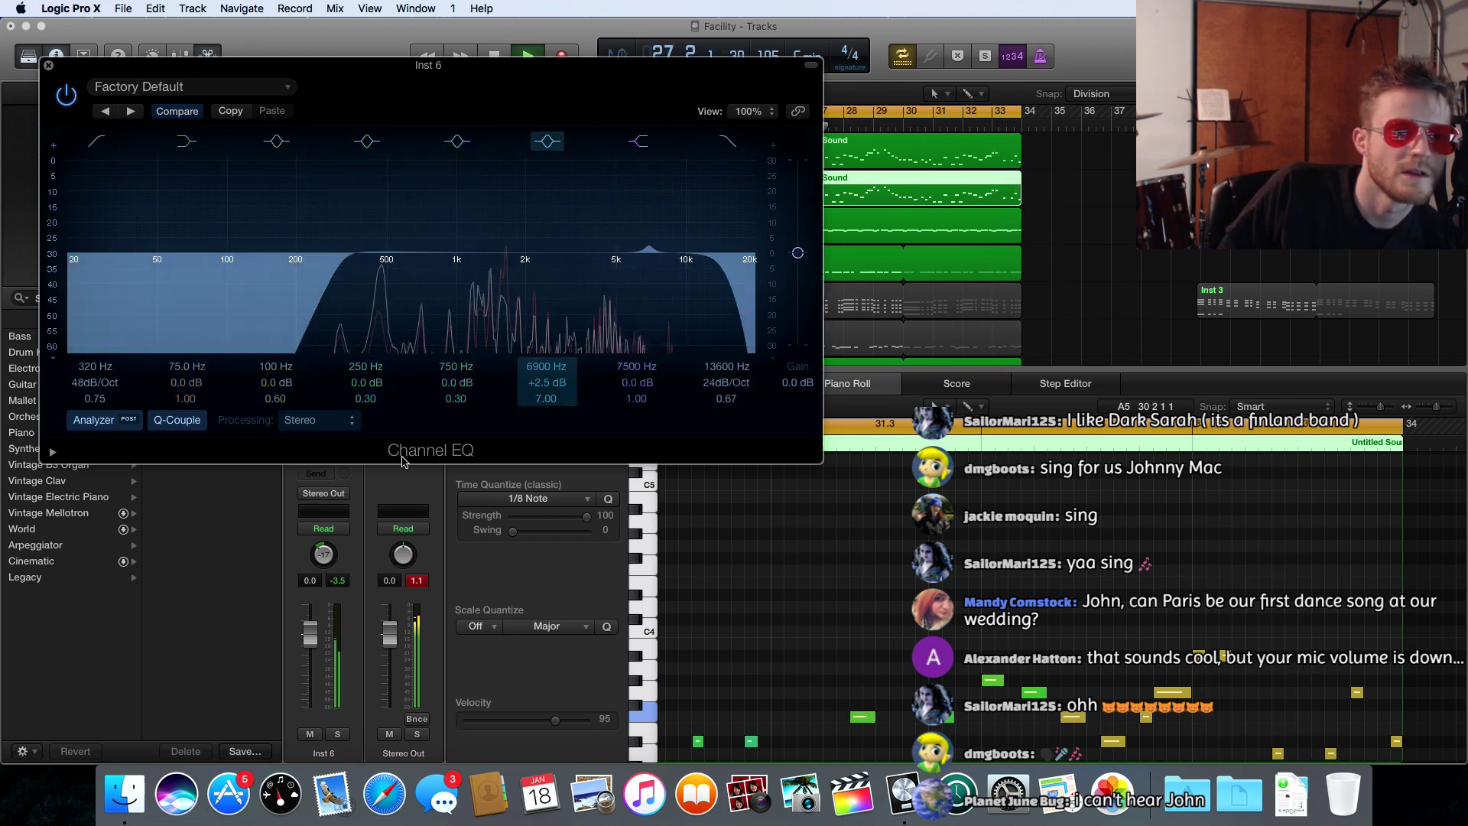
left_click_drag(552, 404, 552, 467)
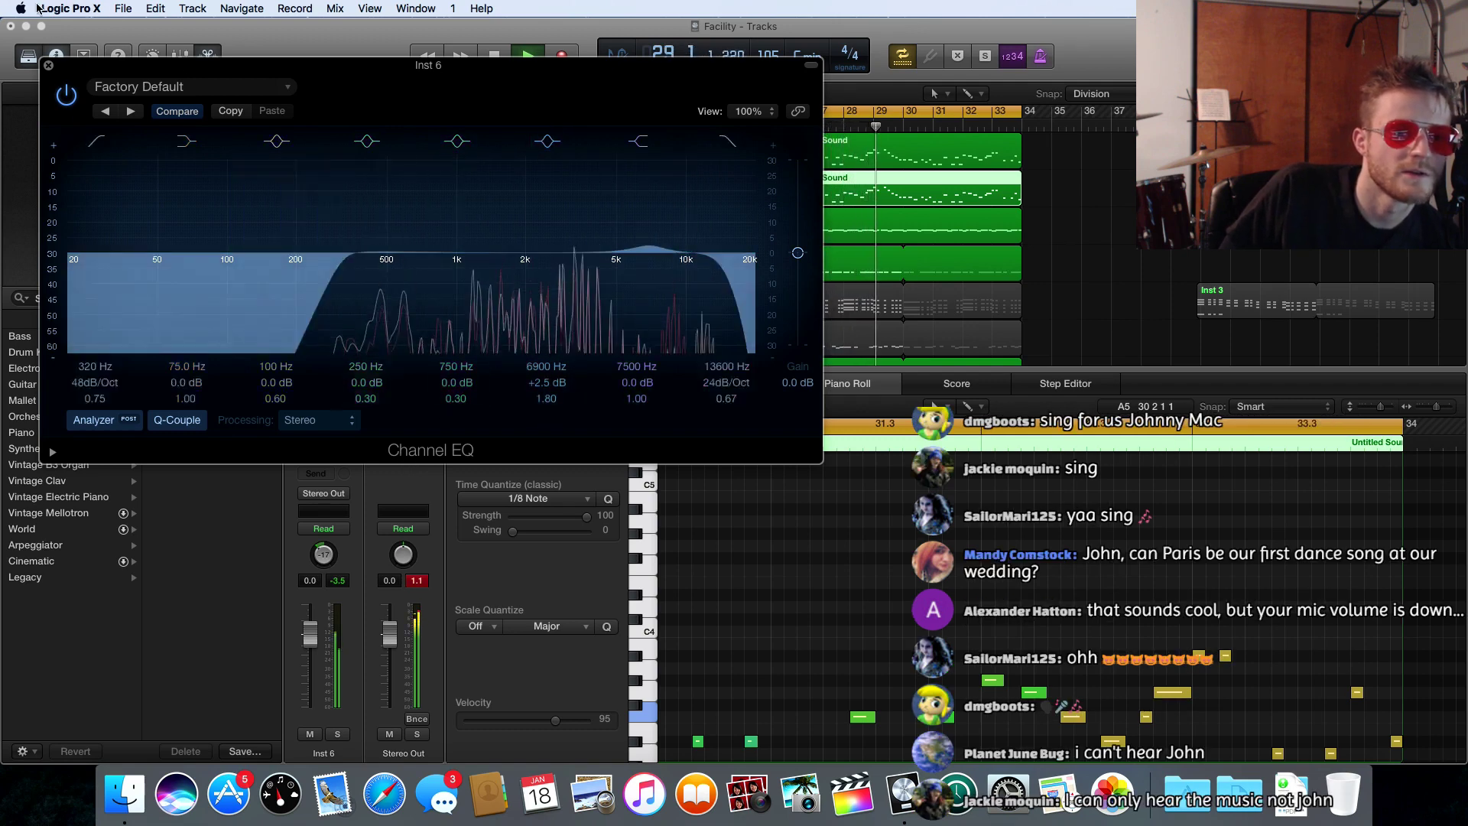
left_click(48, 68)
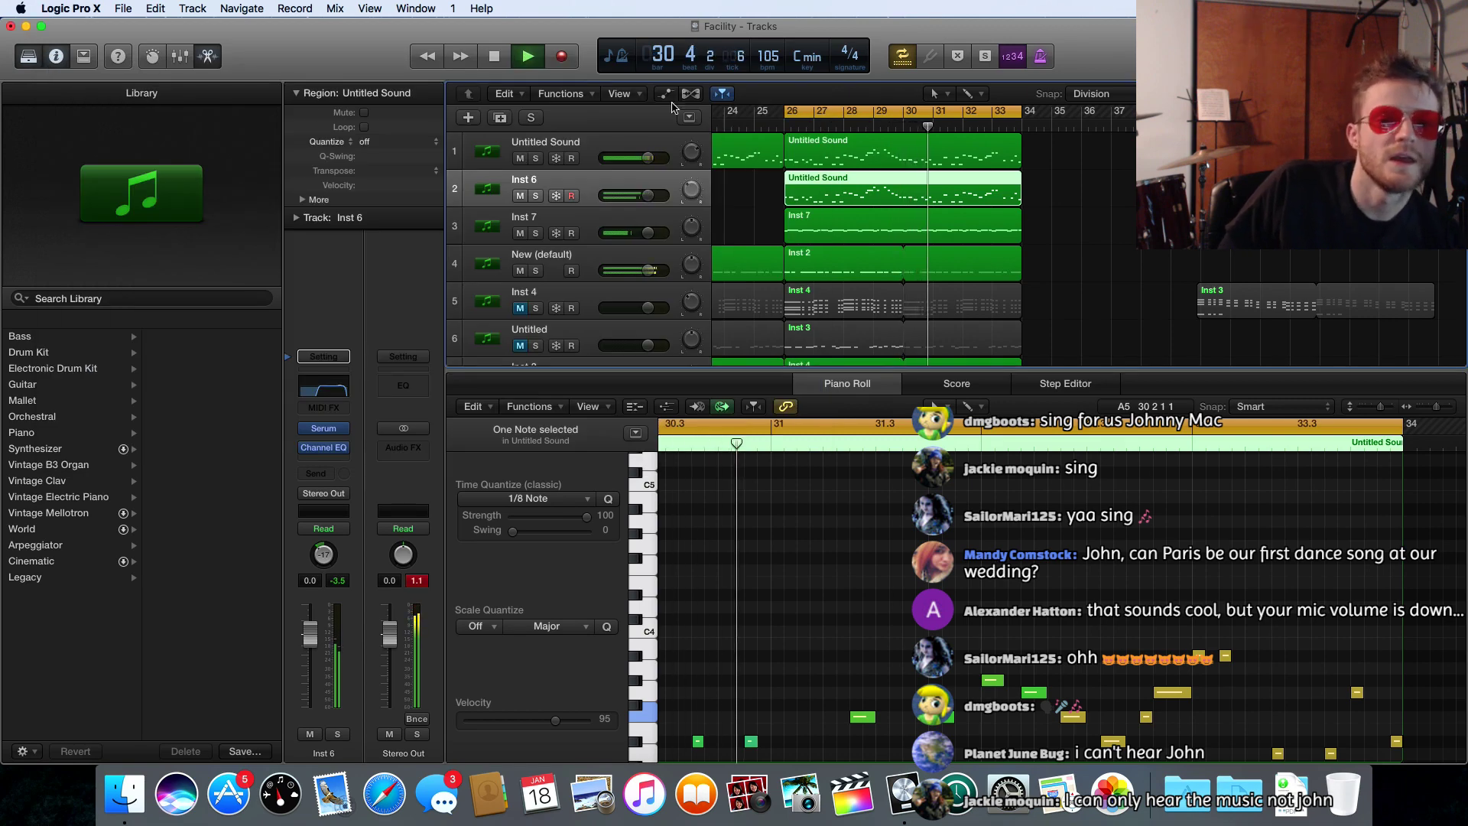
- Compare the channel strips of the Untitled Sound and Inst 6 tracks during playback and stop the playback
left_click(581, 149)
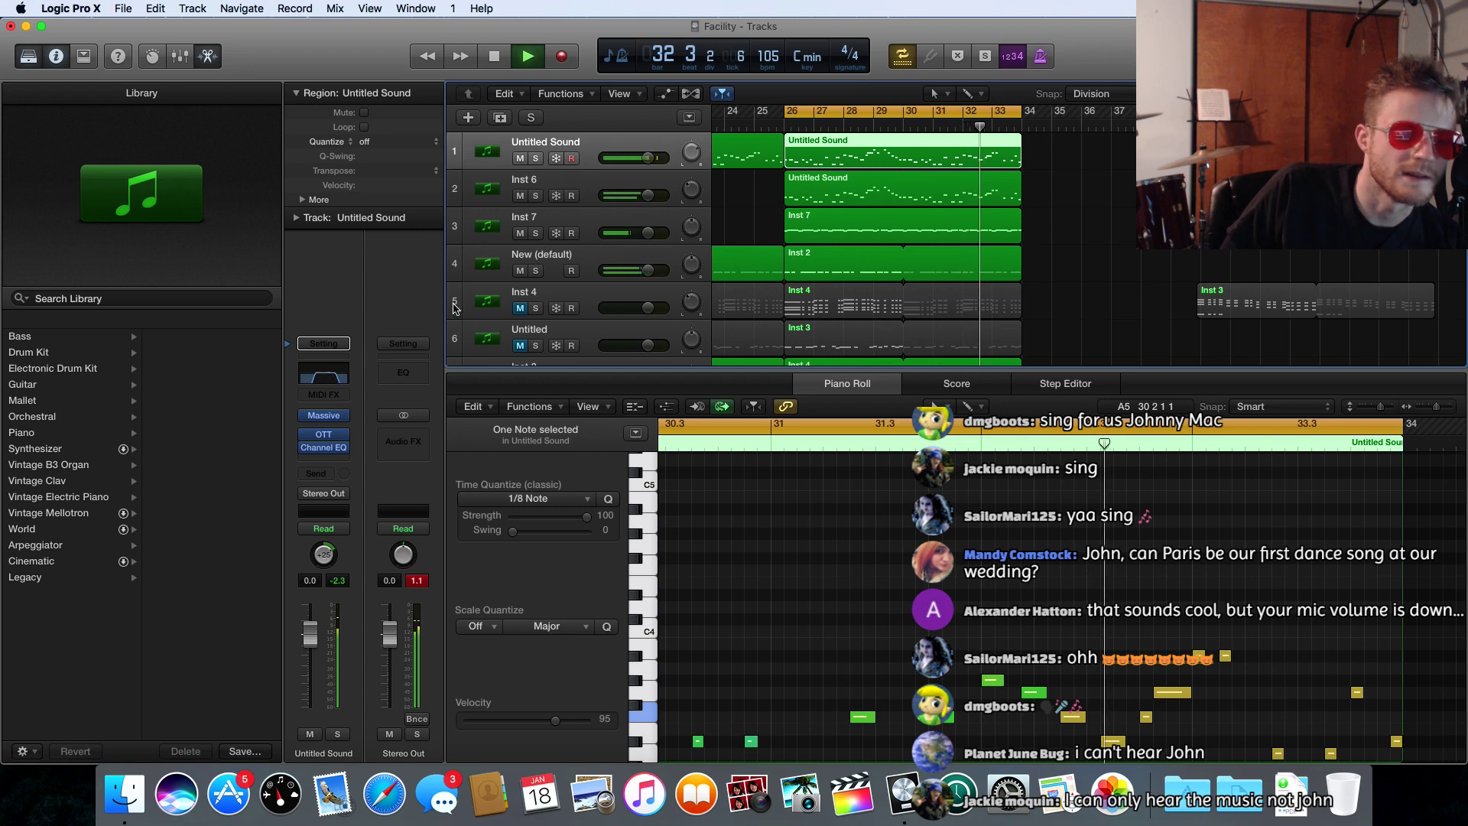
scroll(617, 192, "right", 1)
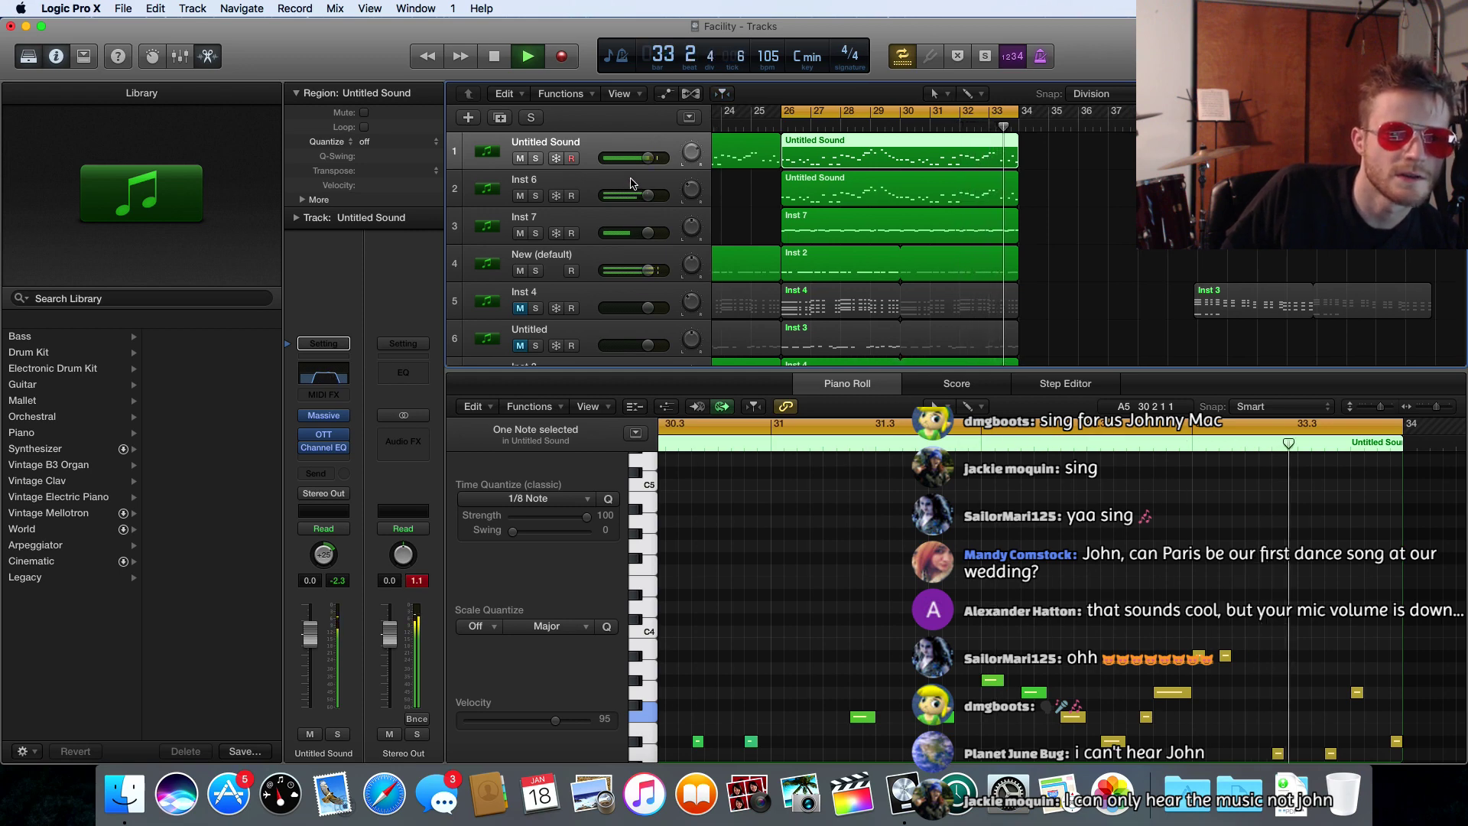
left_click(617, 193)
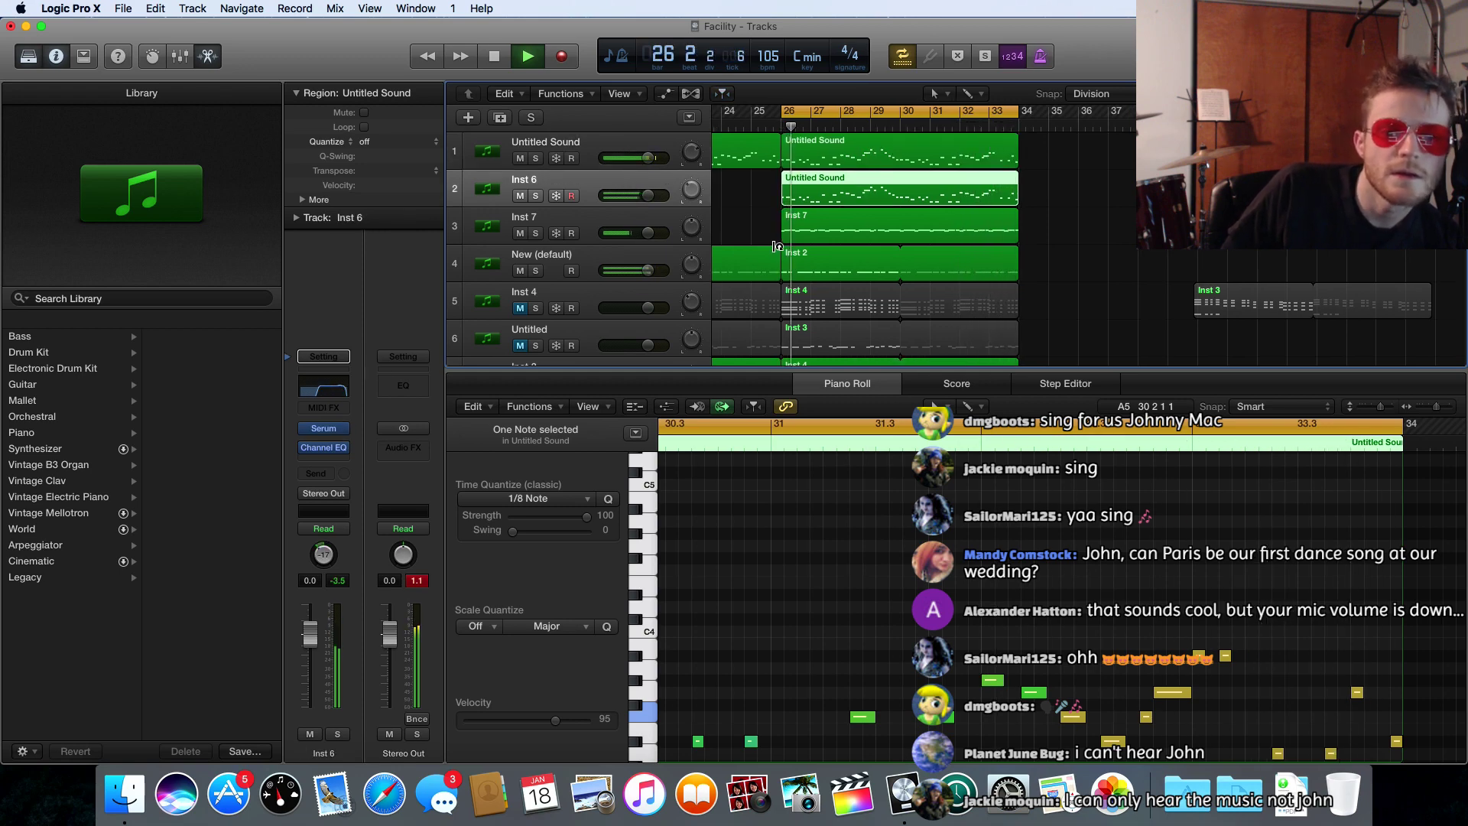
key("space")
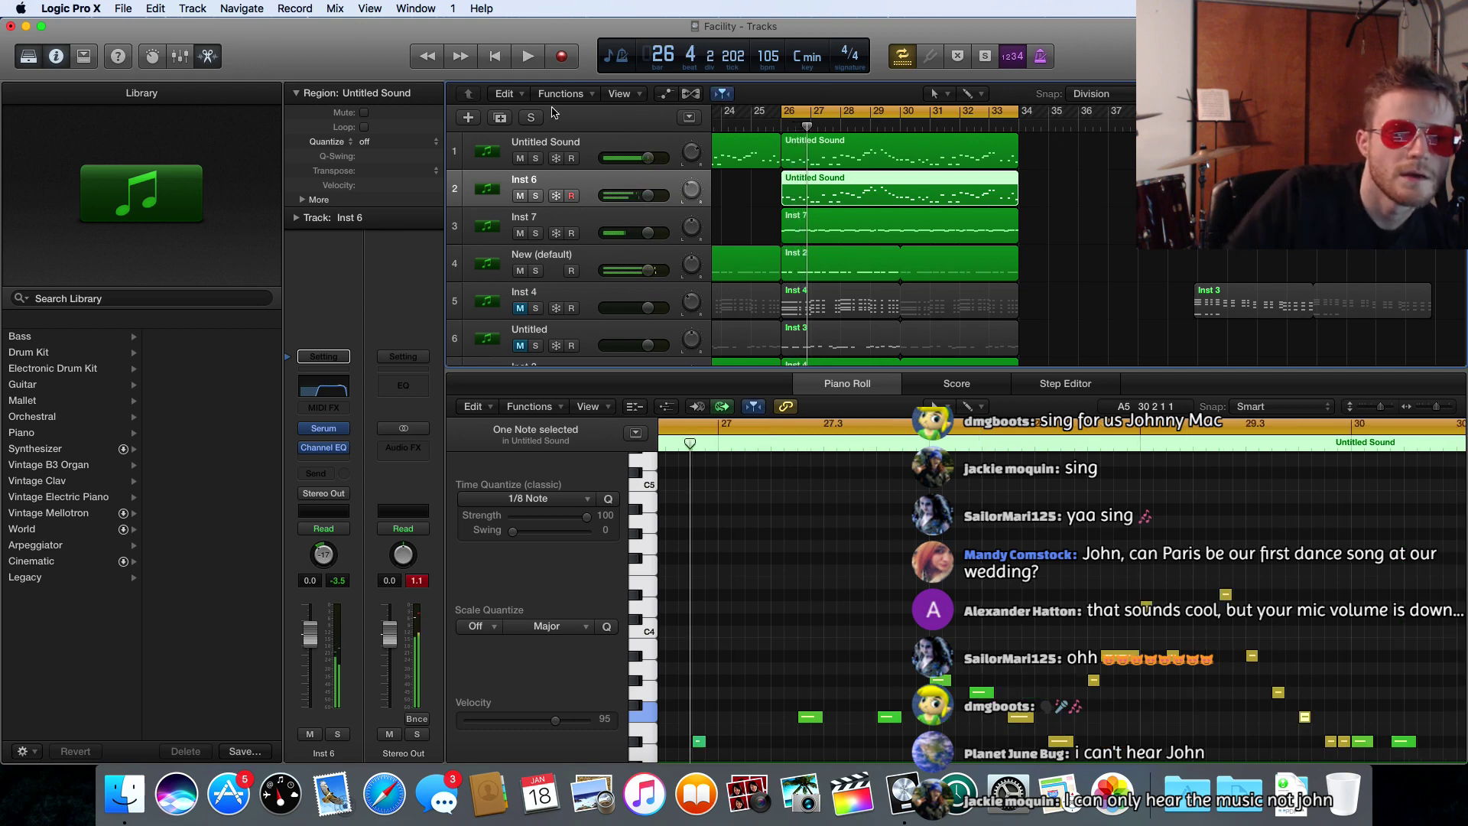
- Solo and unmute the Inst 4 track and audition its part in the looped section
left_click(604, 298)
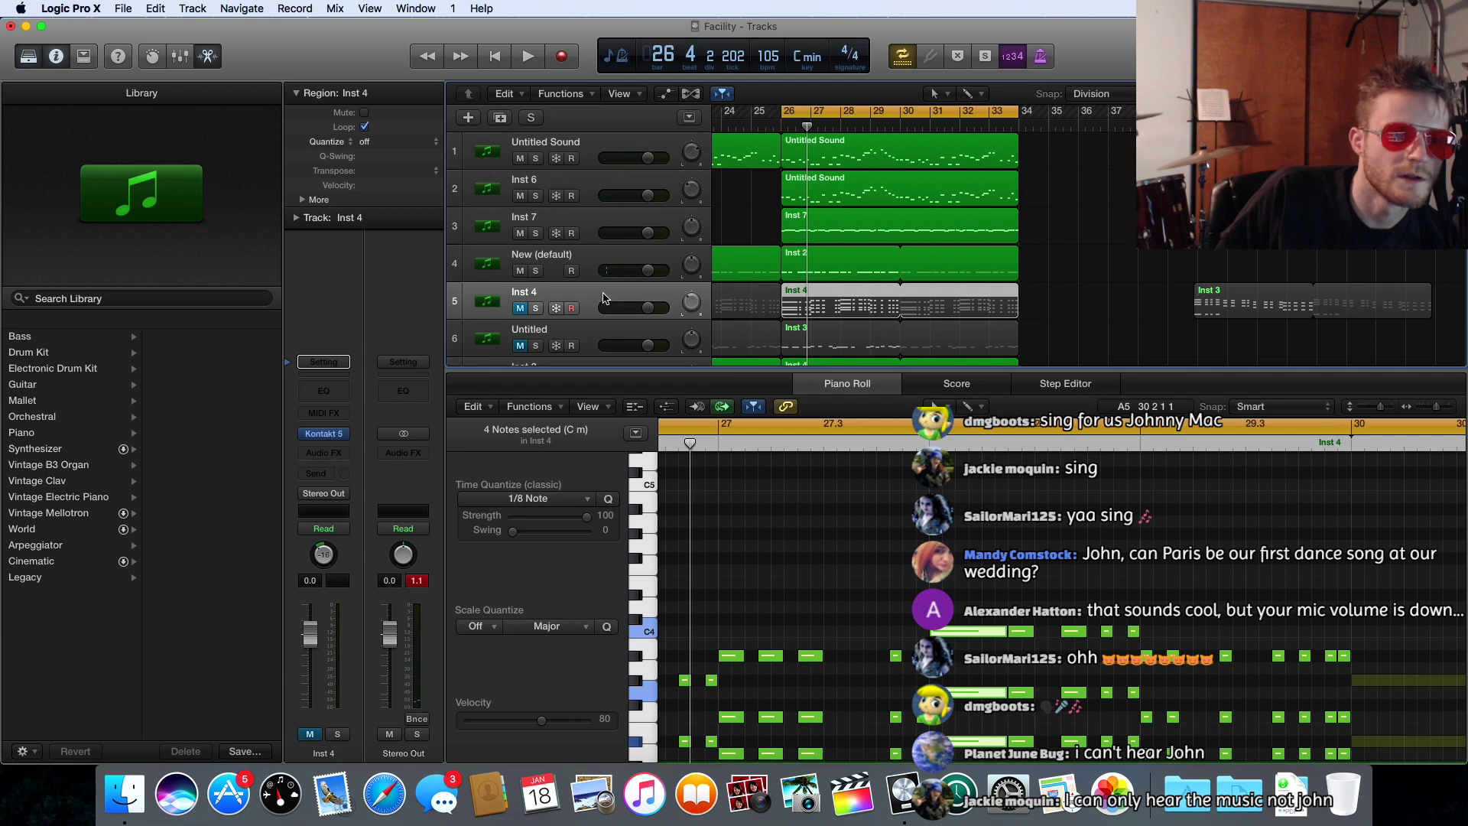
left_click(536, 308)
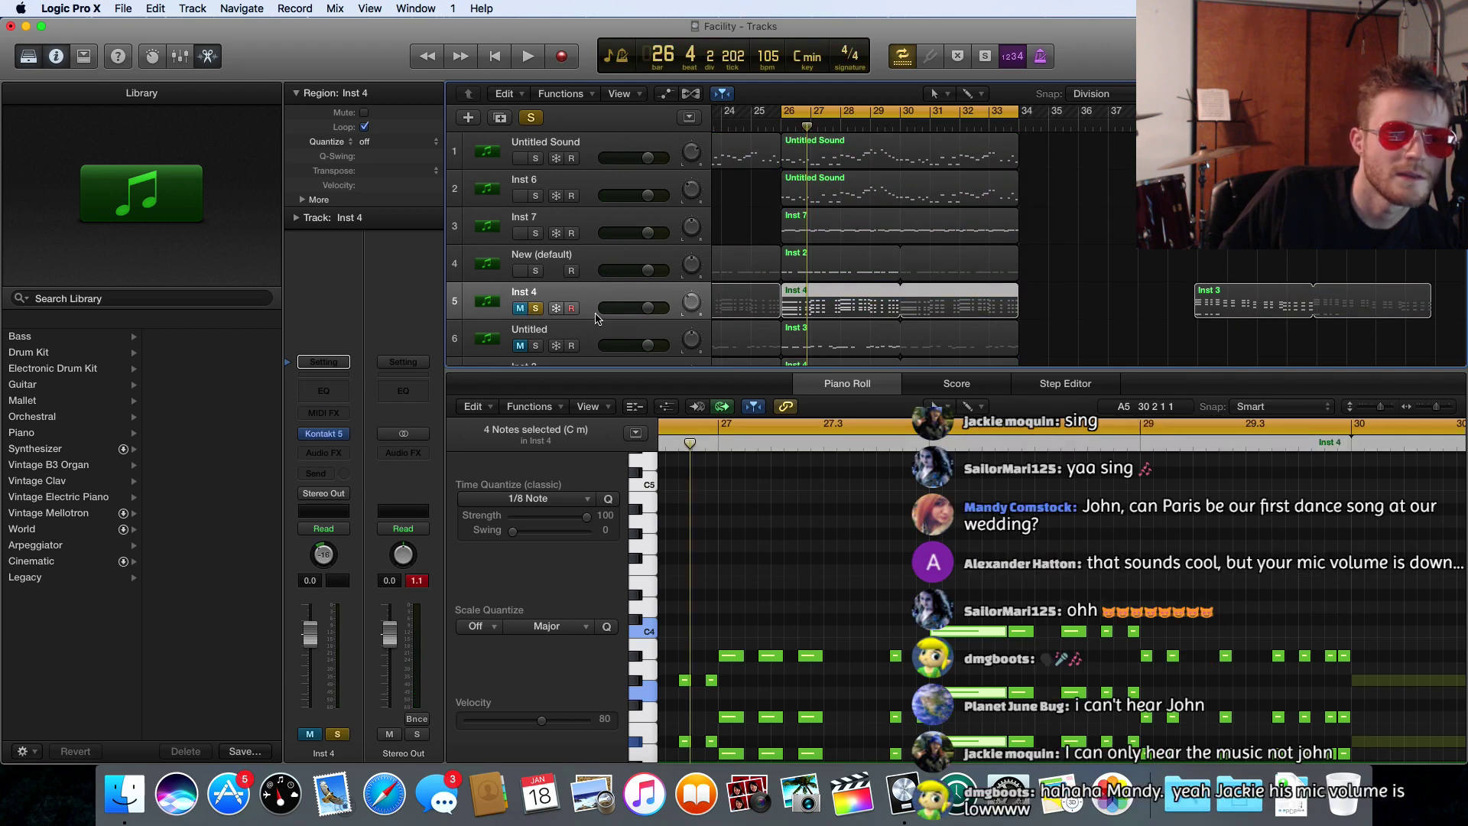
left_click(521, 308)
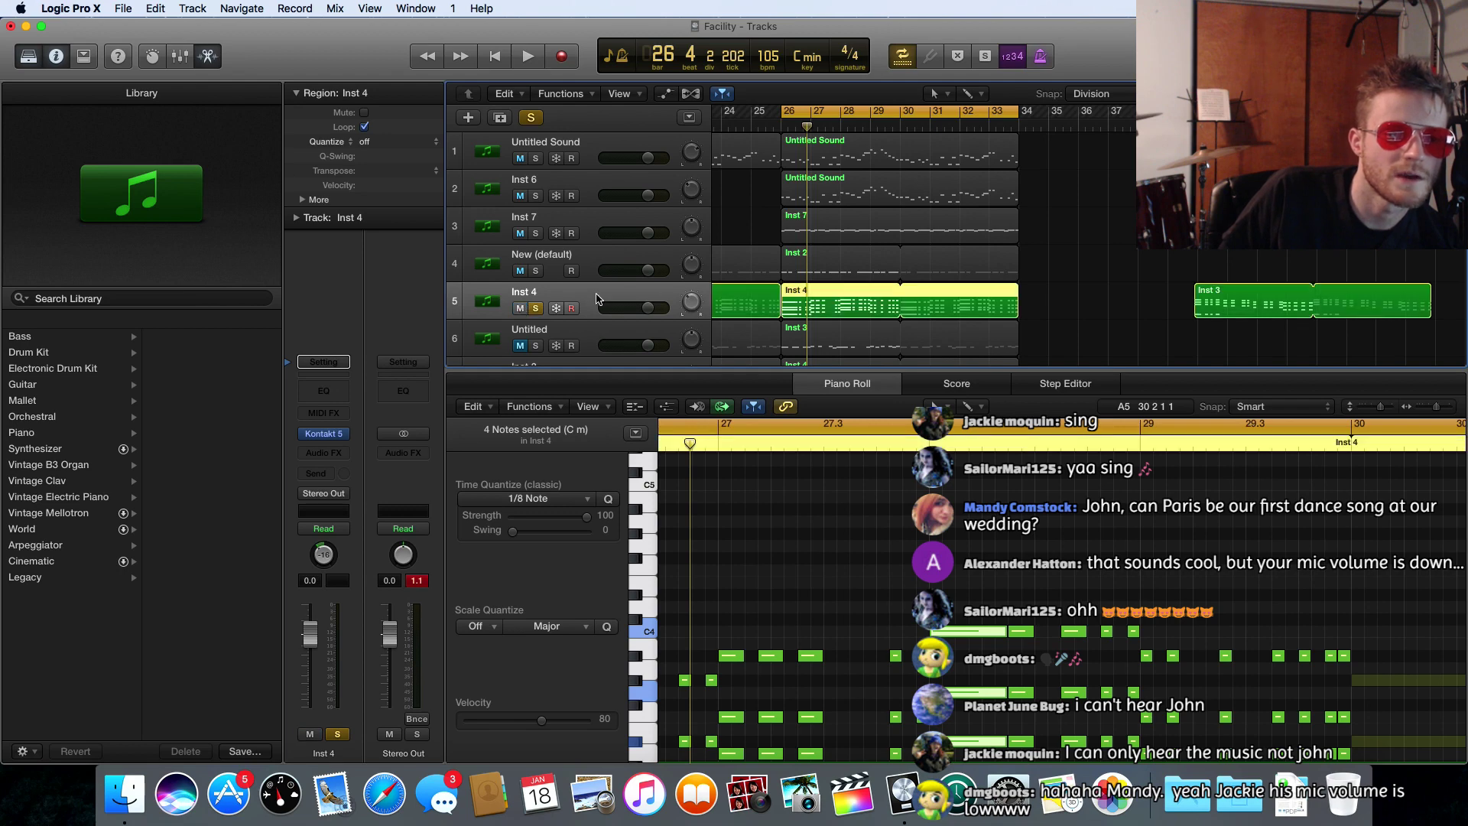
key("space")
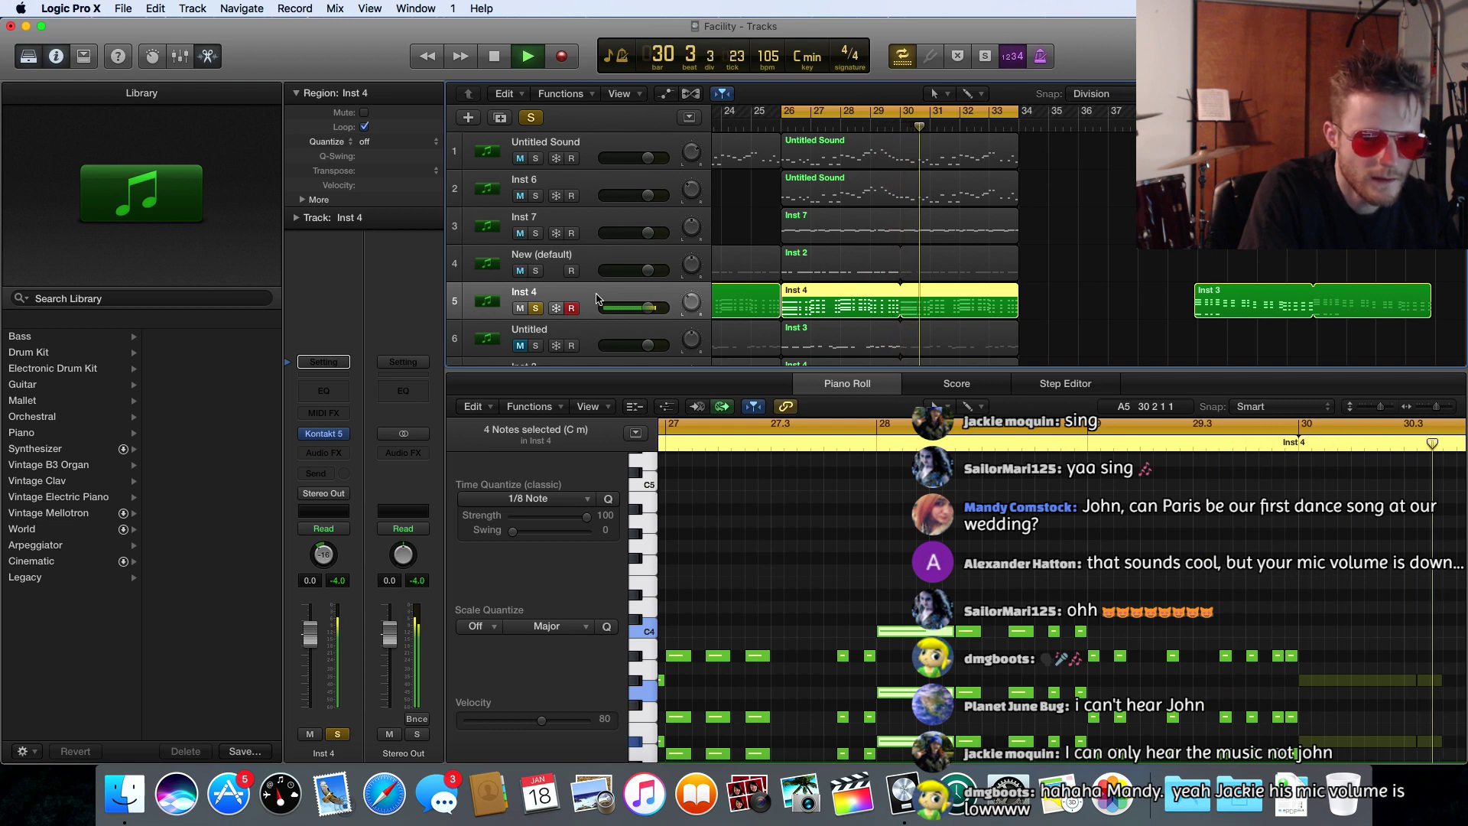
key("space")
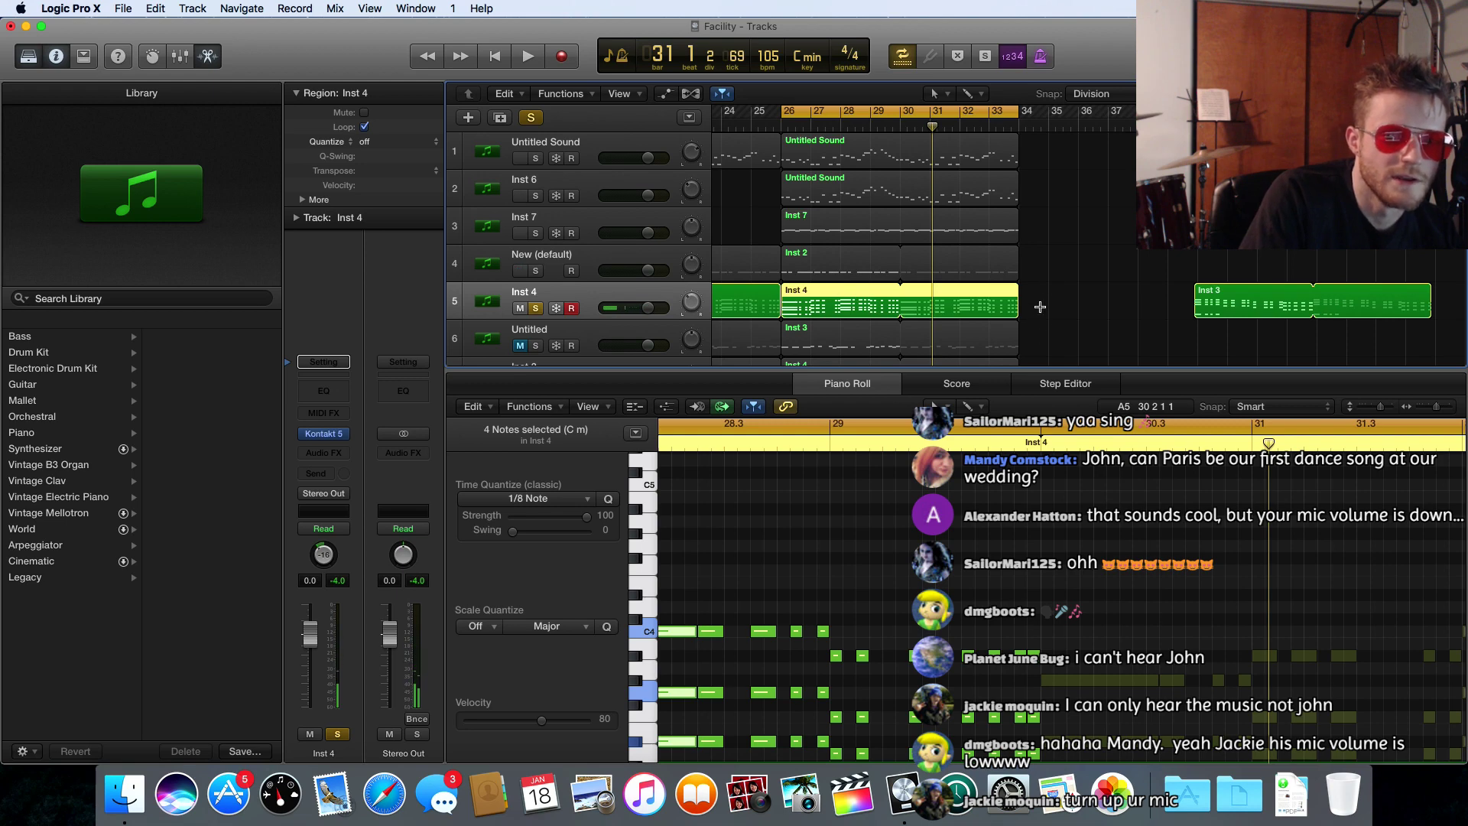
- Shorten the looped Inst 4 region to bar 32 and delete the region starting at bar 26
left_click_drag(1040, 307, 962, 304)
key("Delete")
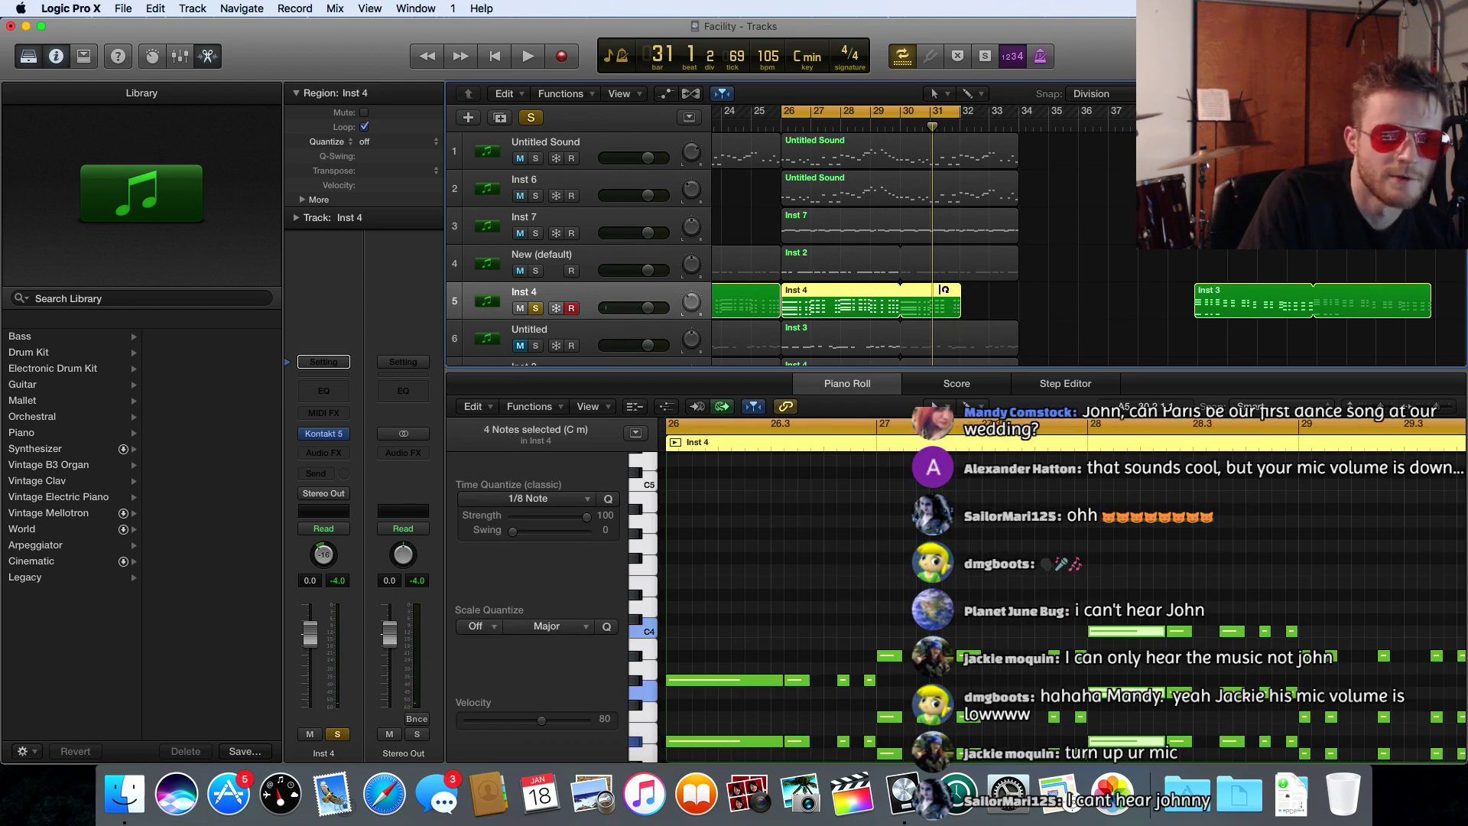
key("Delete")
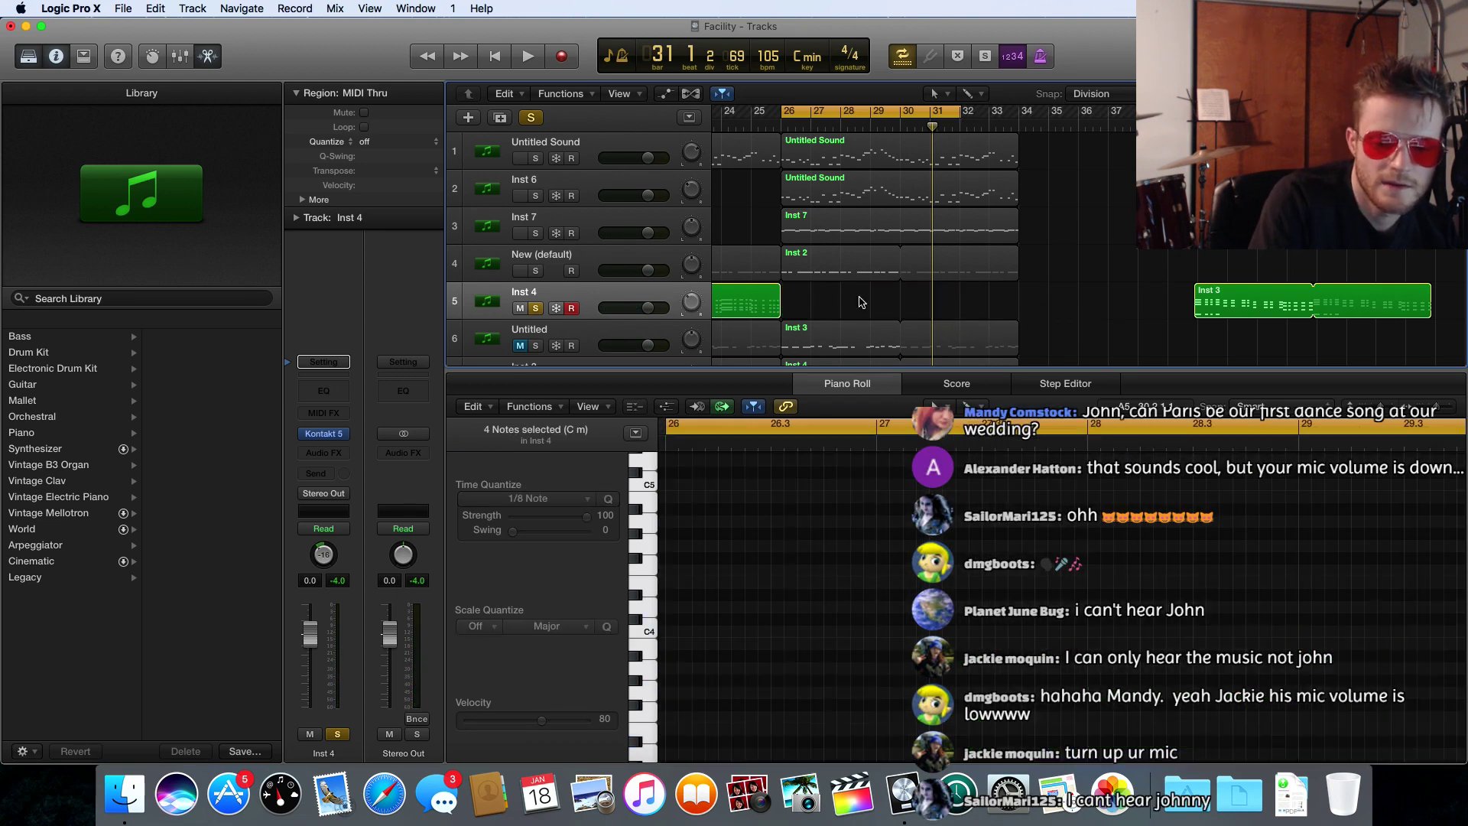
- Set the cycle range to the Inst 4 region starting at bar 18 on track 5 and delete that region
scroll(859, 302, "left", 5)
key("super+u")
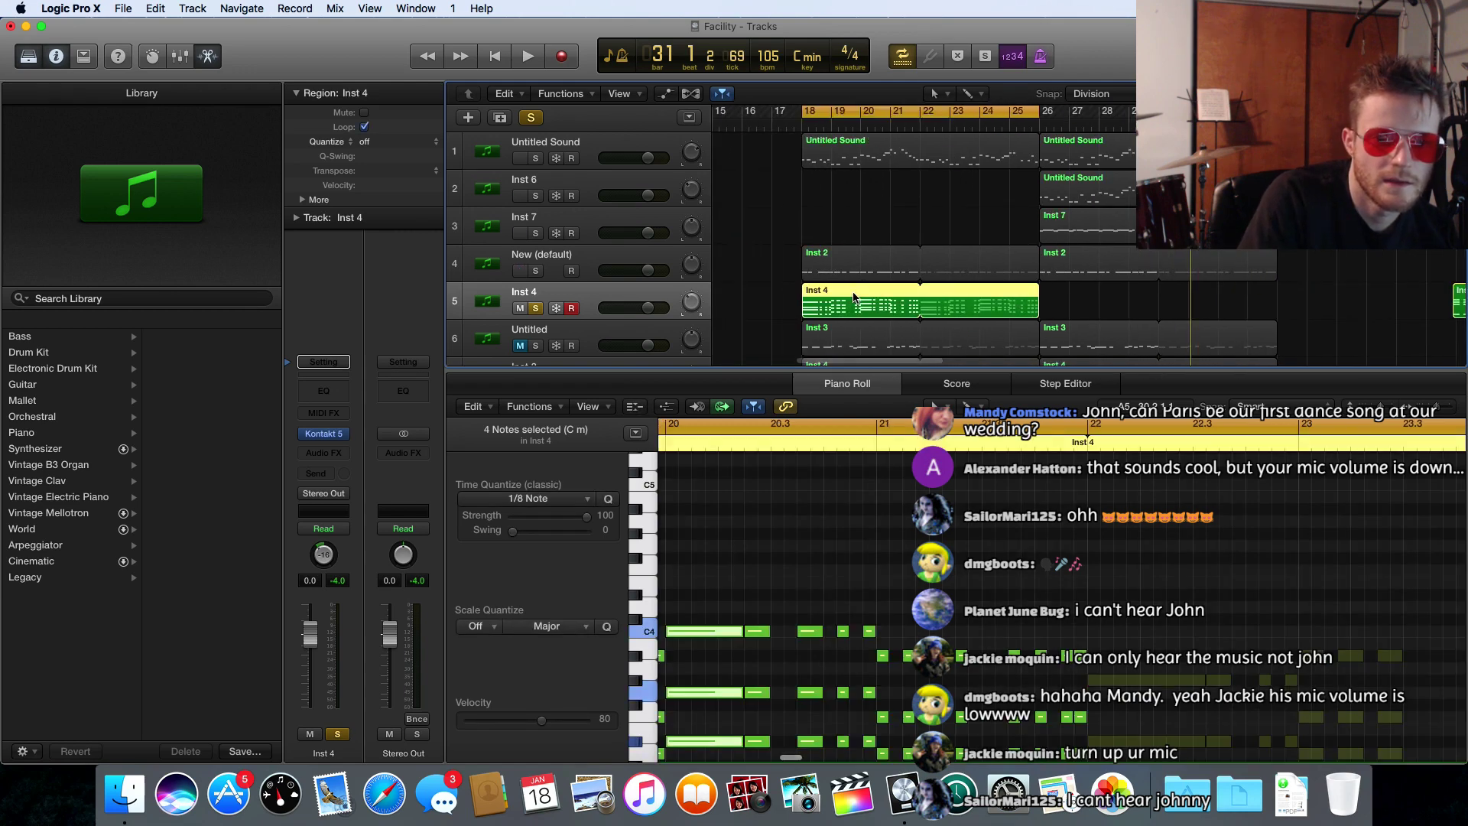
key("Delete")
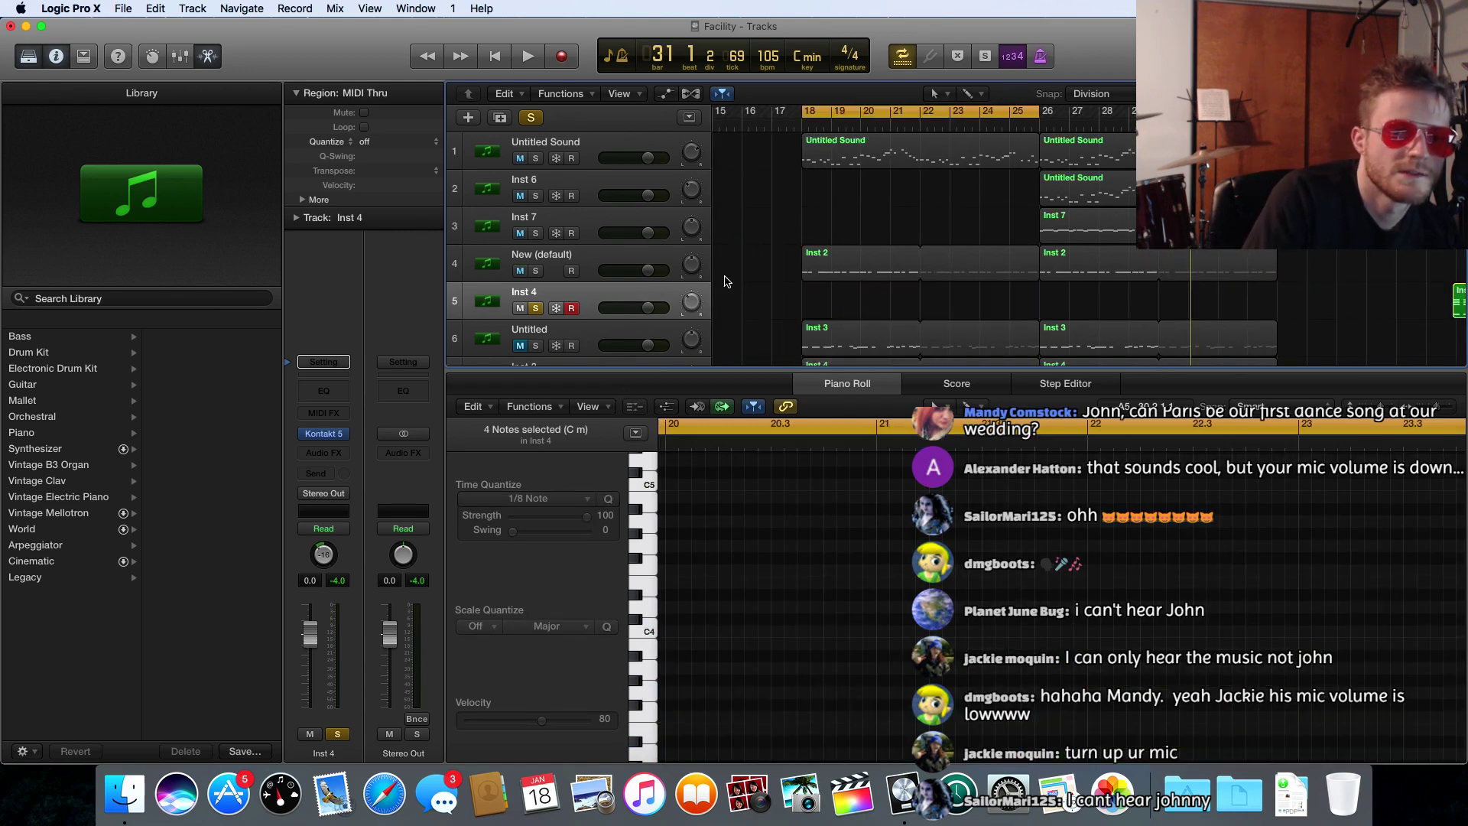
- Turn off solo on the Inst 4 track, unmute the Untitled track, and briefly play back the mix from bar 18
scroll(854, 312, "down", 2)
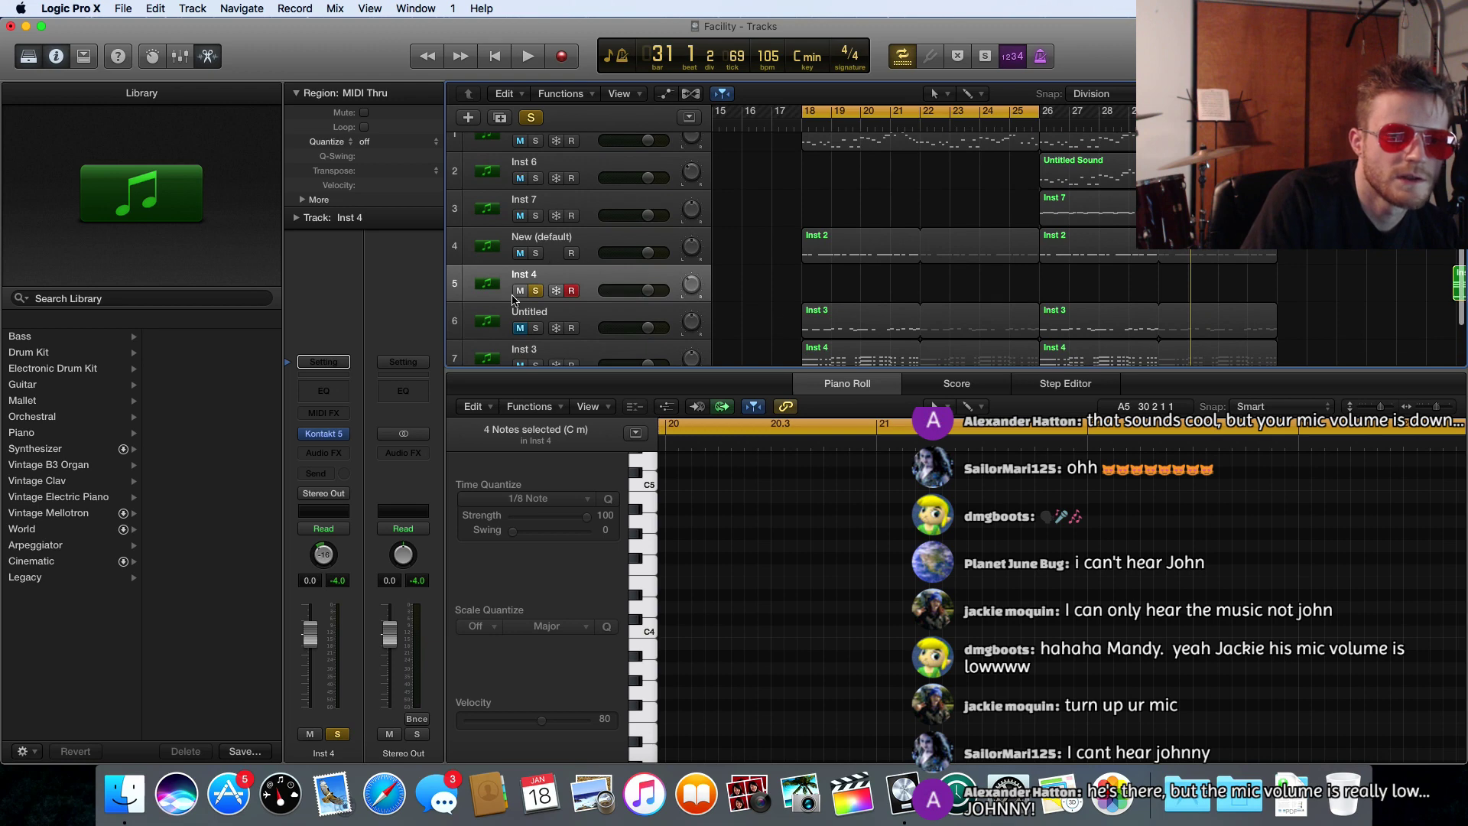
left_click(533, 291)
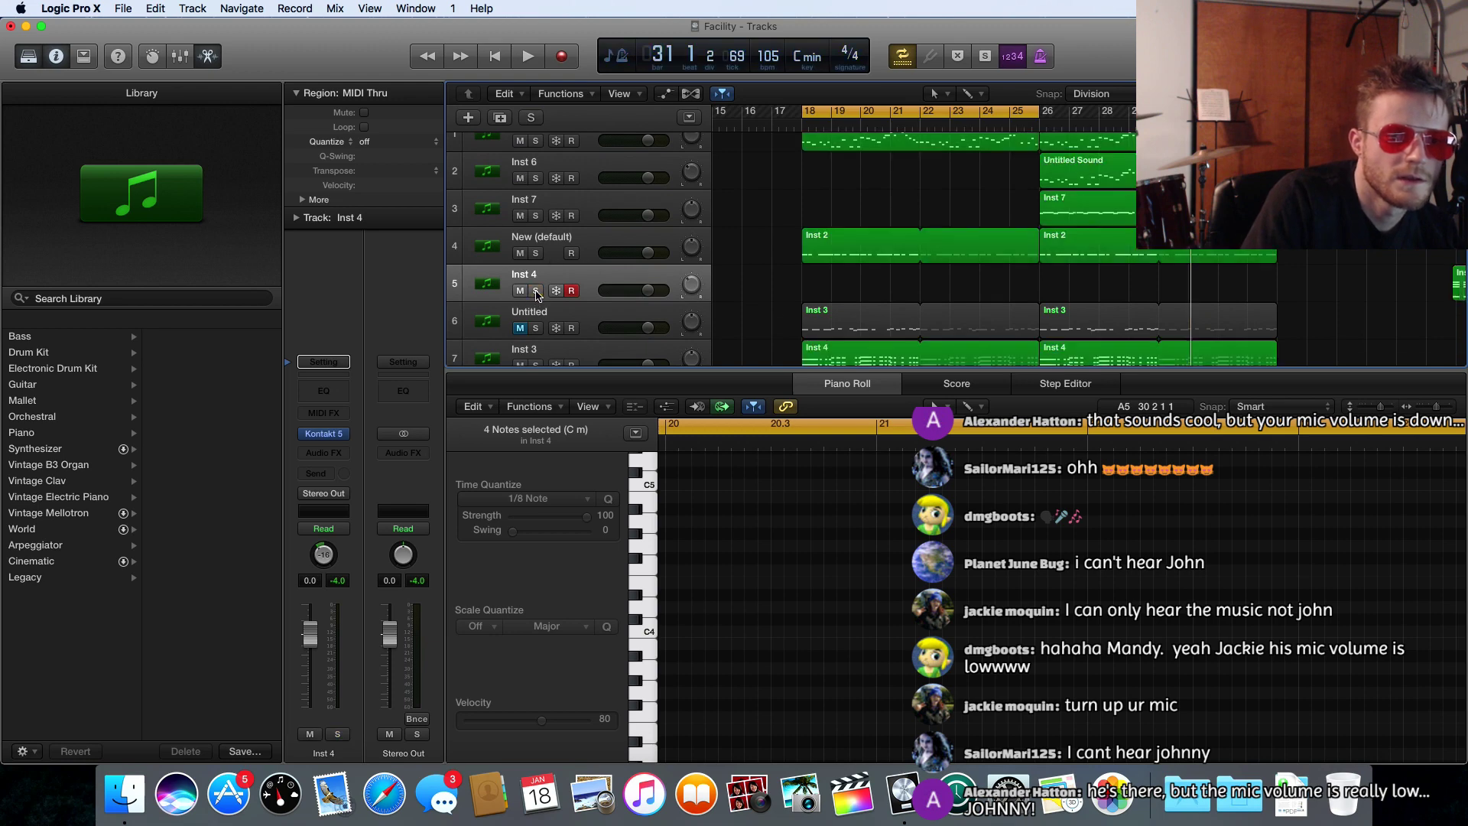
left_click(521, 328)
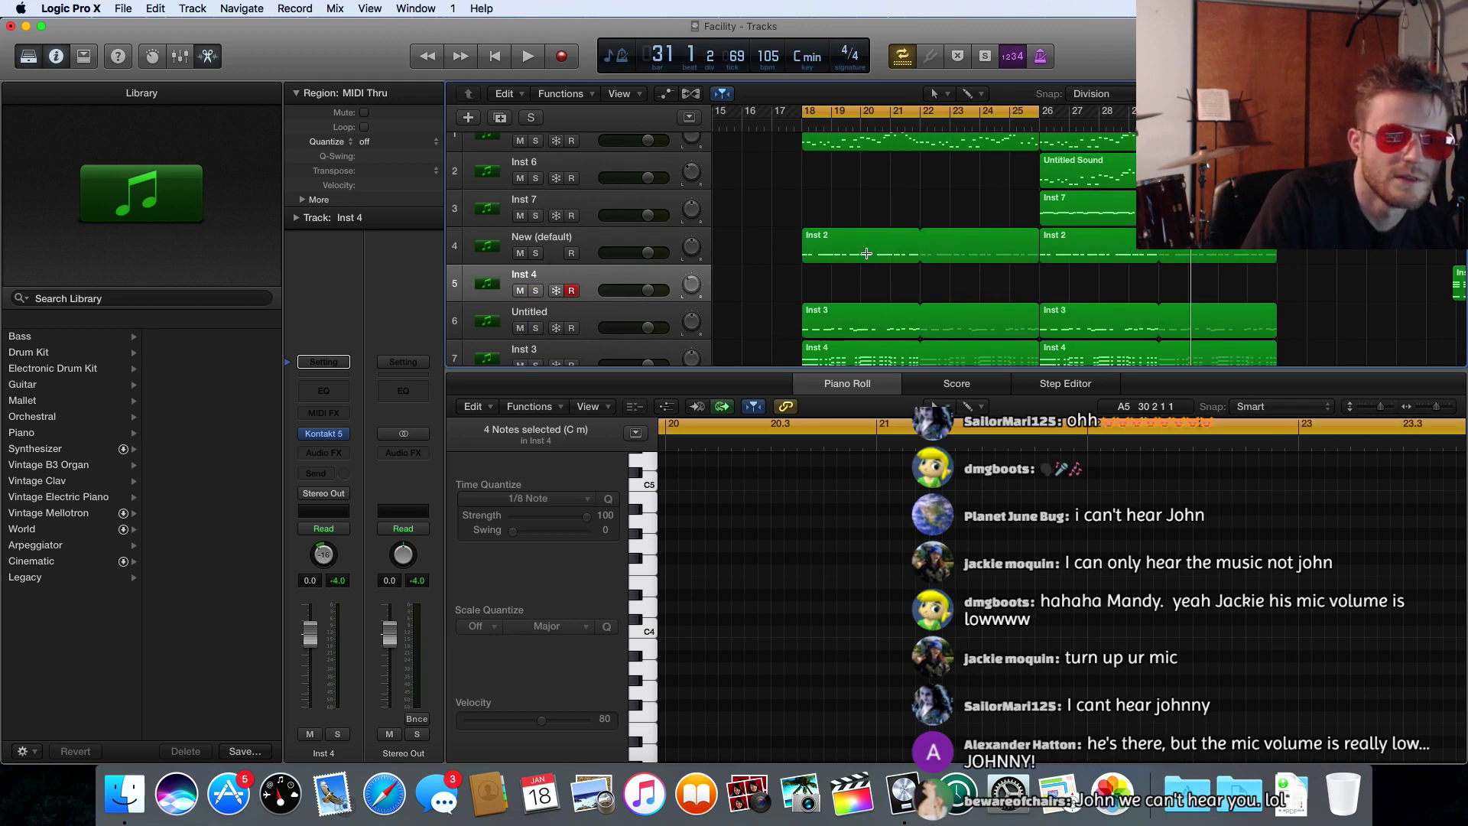
key("space")
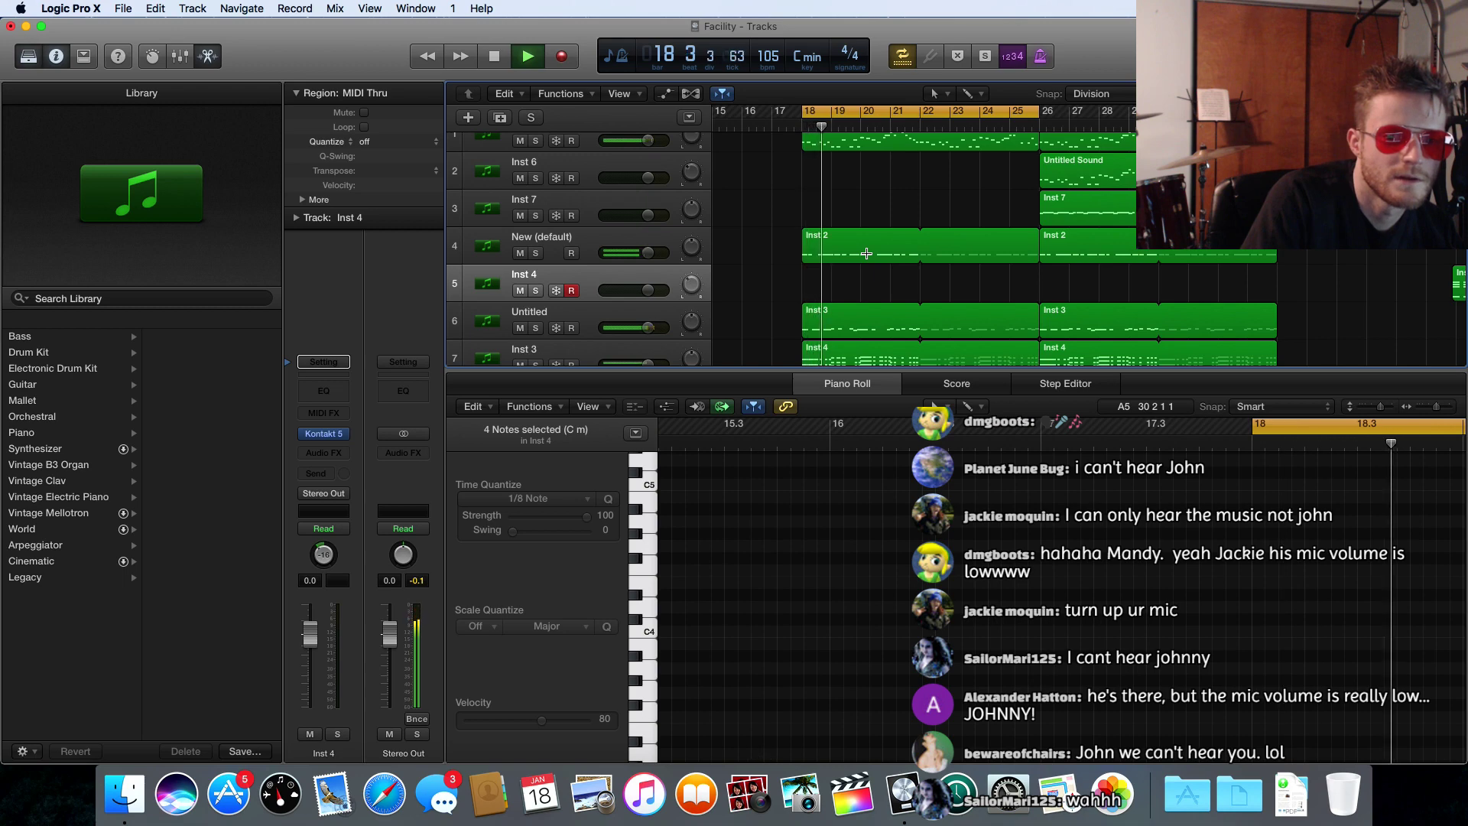
key("space")
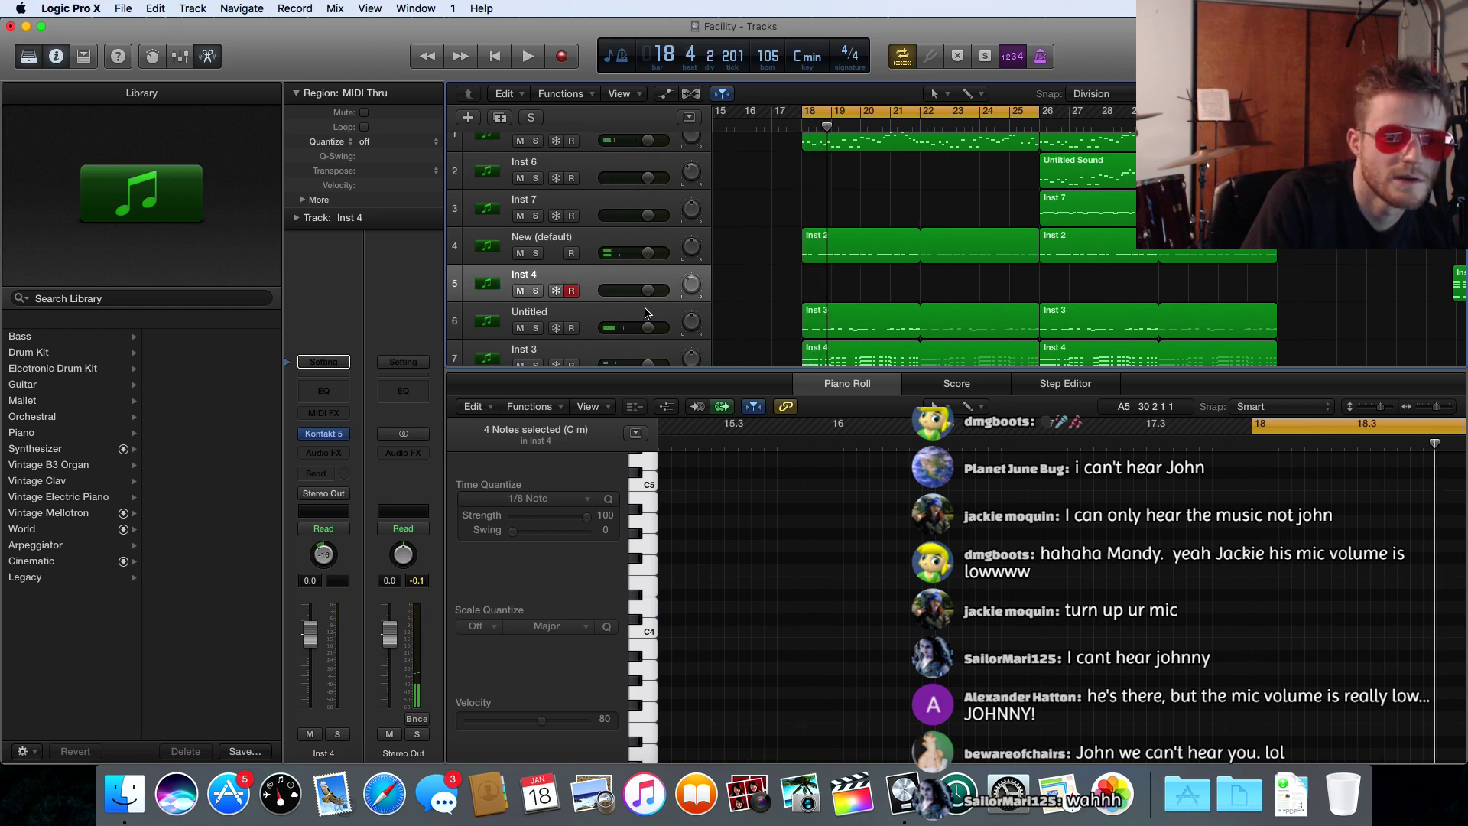
- Delete both Inst 3 regions, at bars 18 and 26, from the Untitled track
left_click(975, 324)
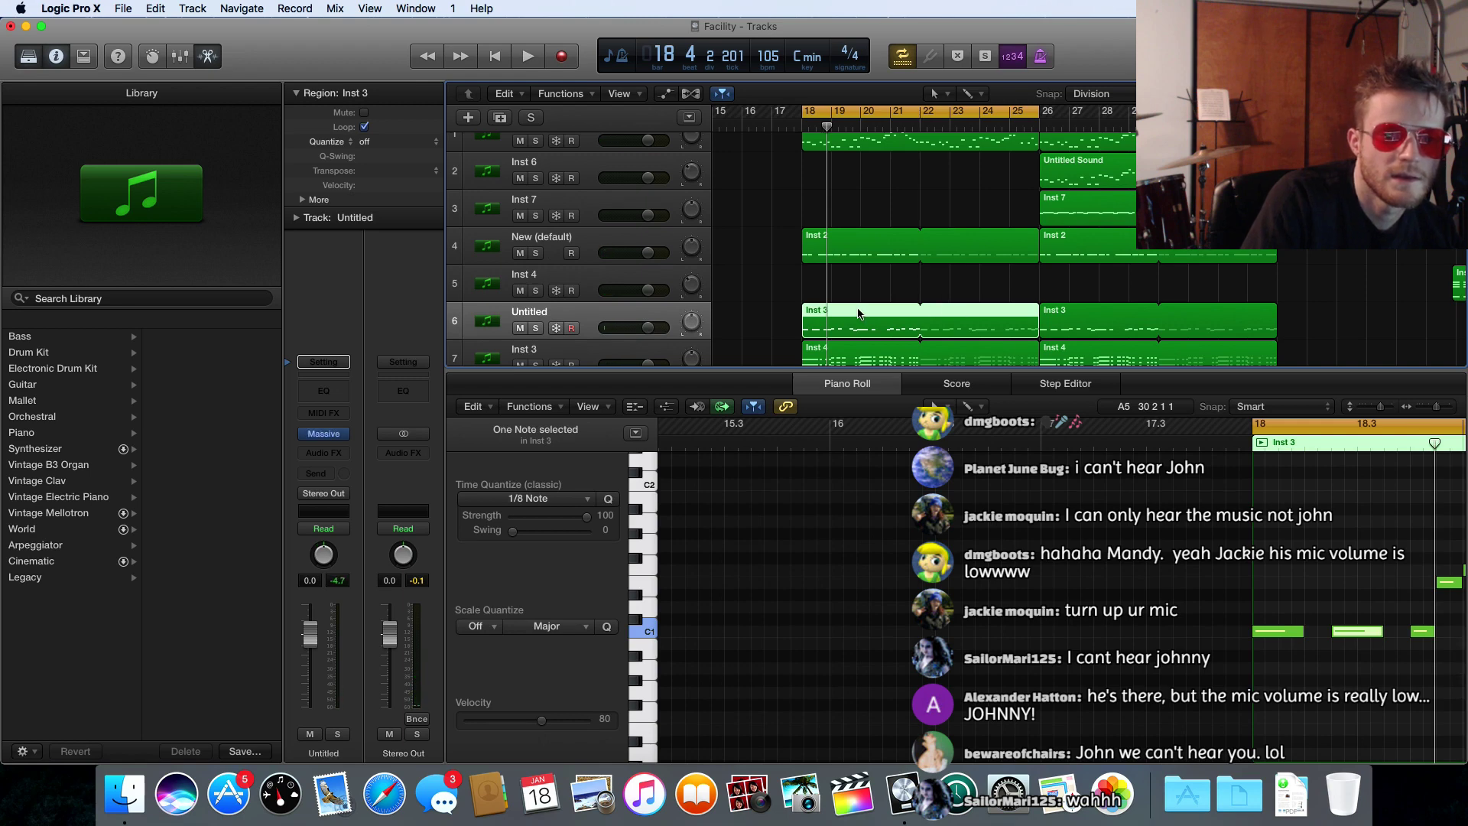
key("Delete")
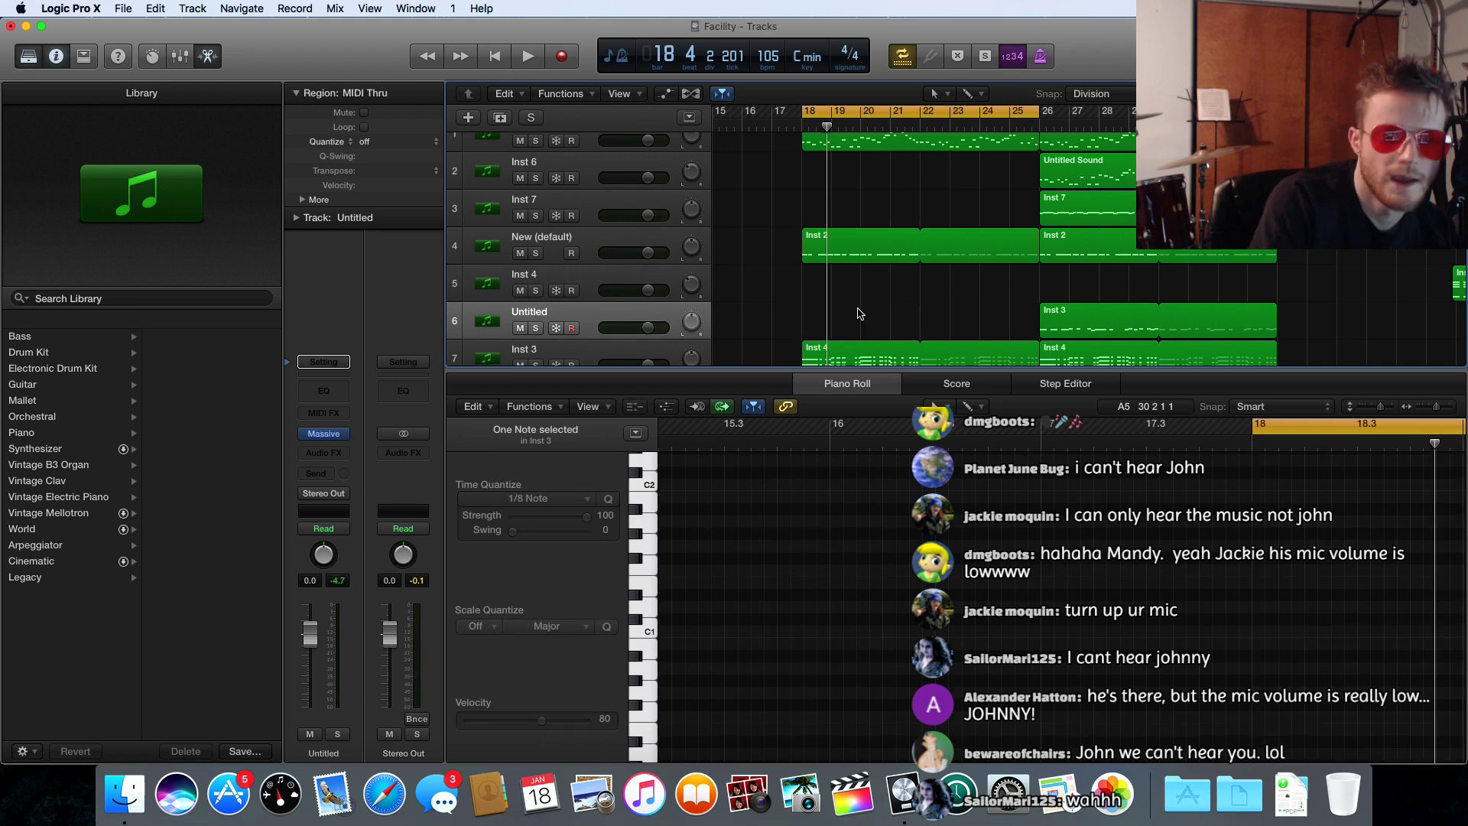
left_click(1075, 312)
key("Delete")
- Rename the first track, Untitled Sound, as OMG HOOK LEADZ
scroll(488, 249, "up", 2)
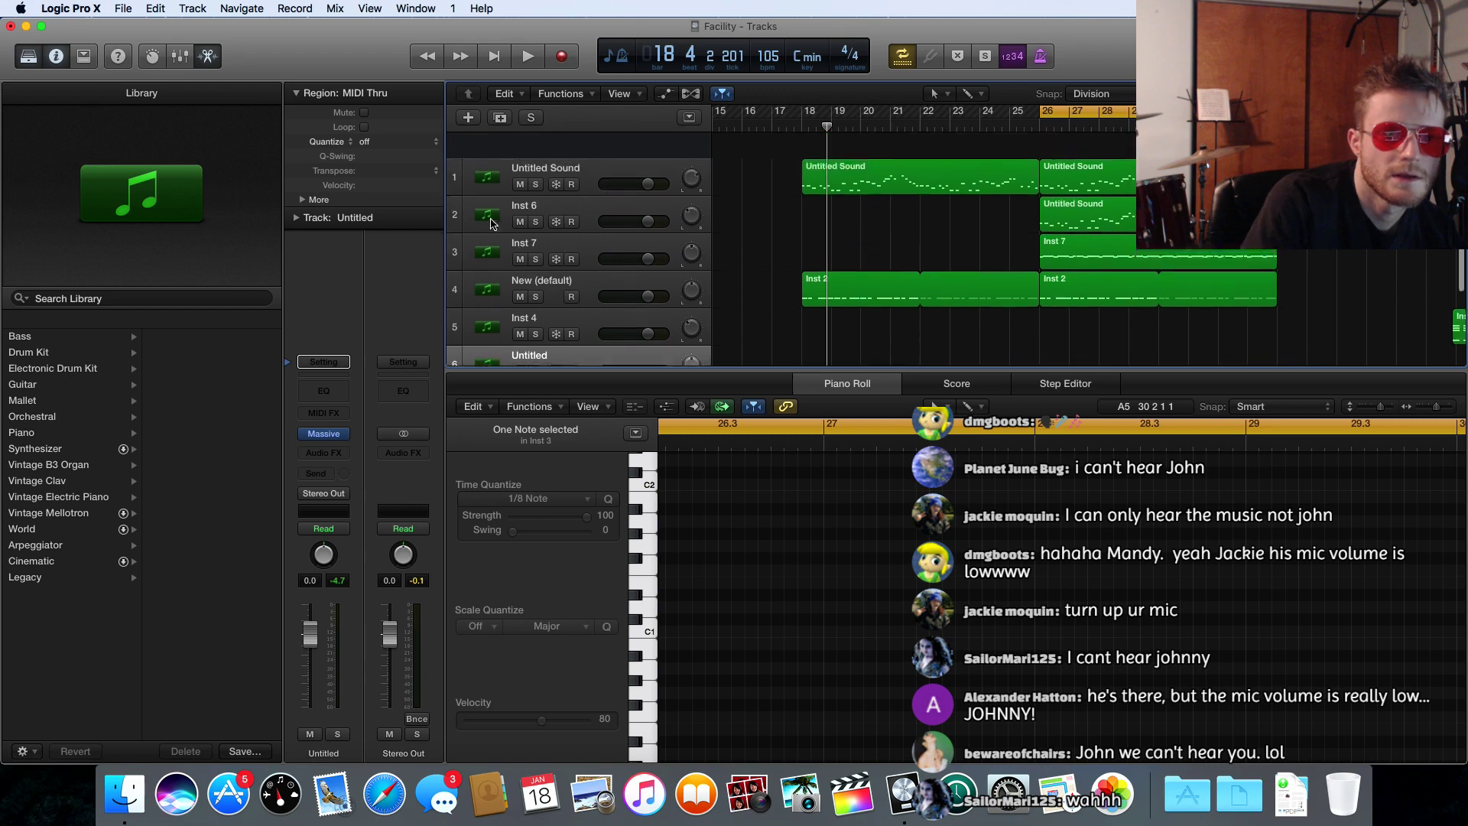
left_click(559, 142)
double_click(559, 142)
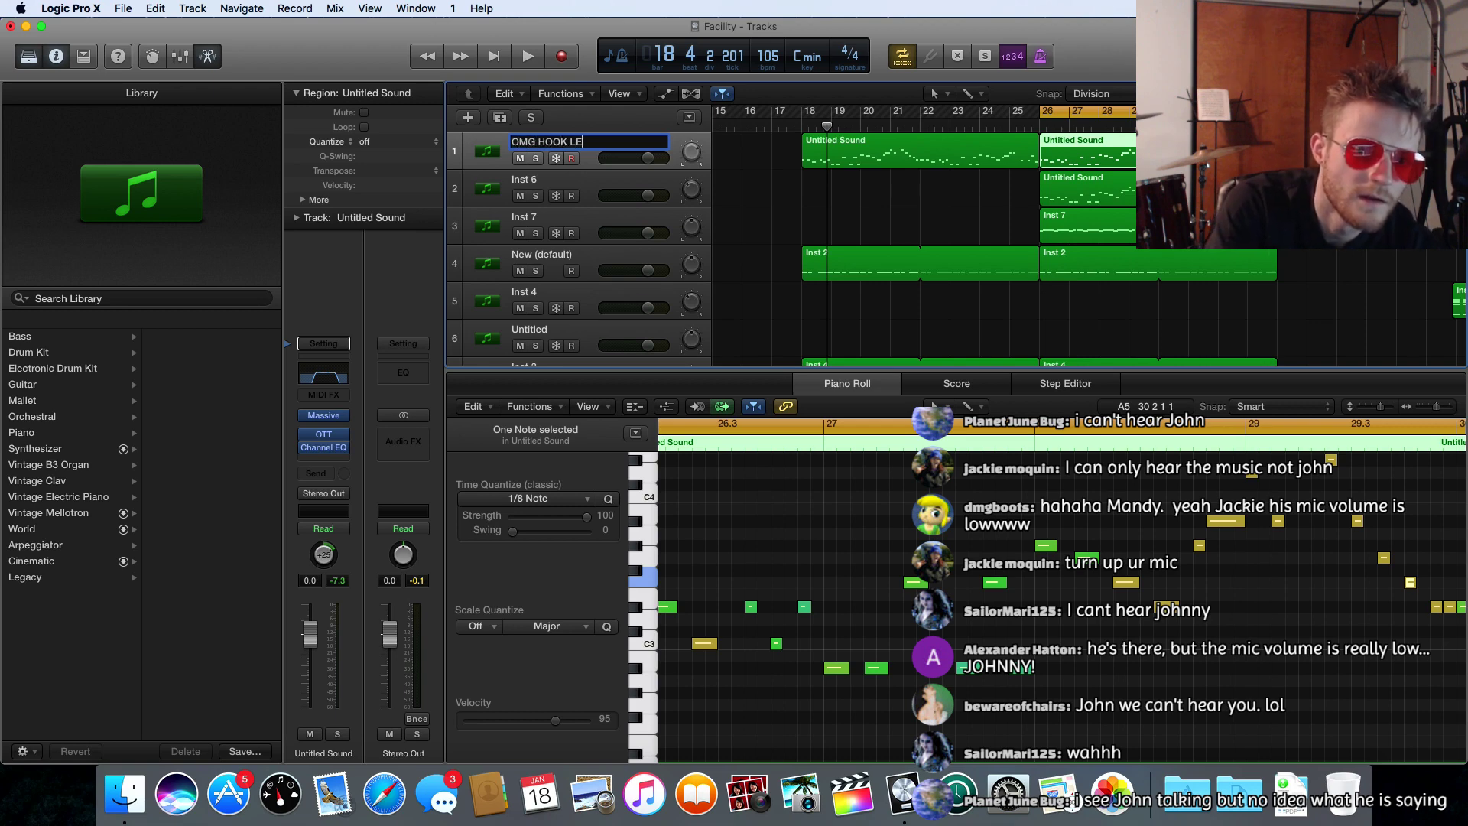
type("OMG HOOK LEADZ")
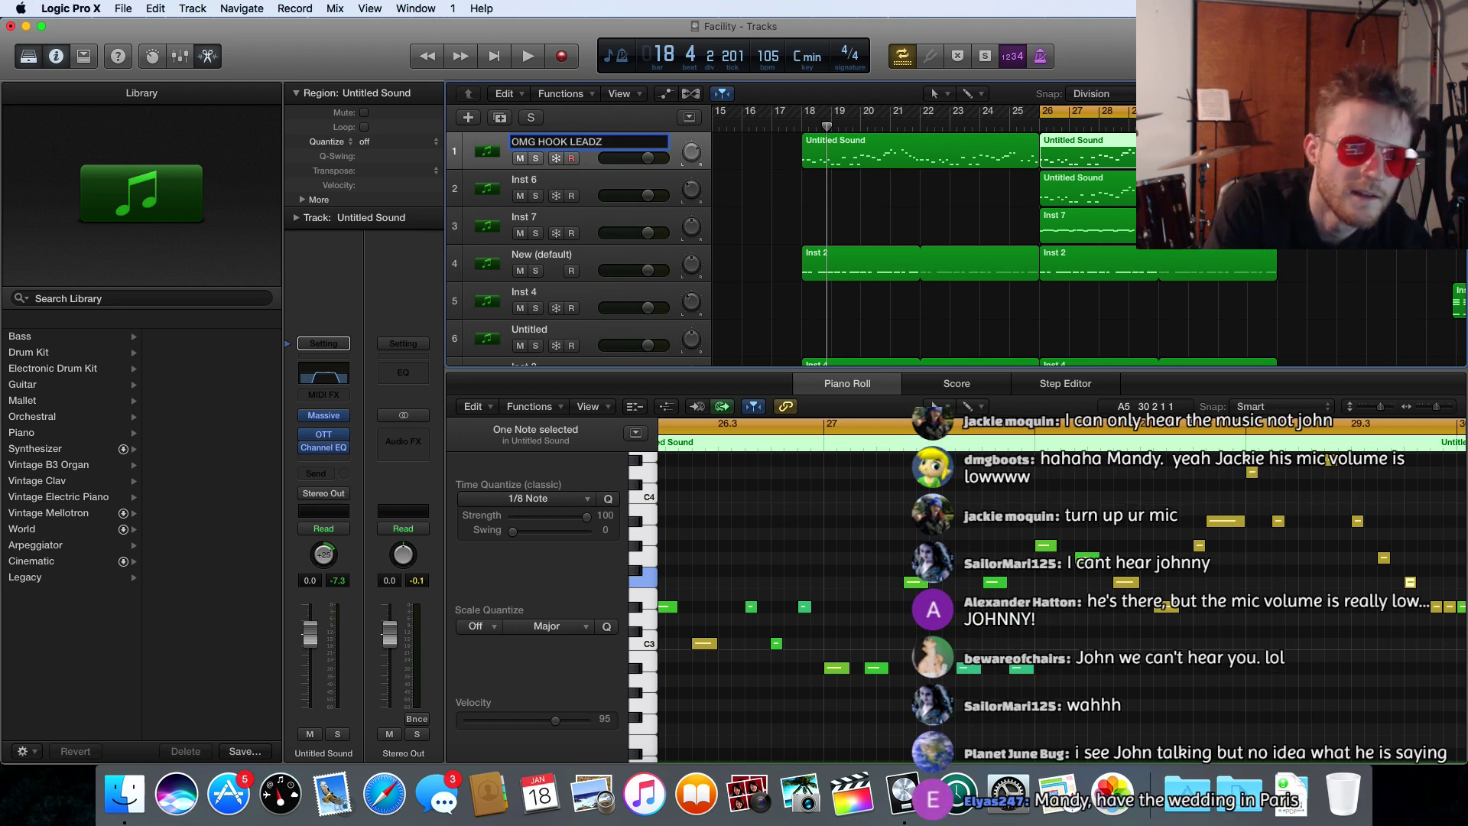
- Rename the Inst 6 track as Hook Layer
left_click(514, 182)
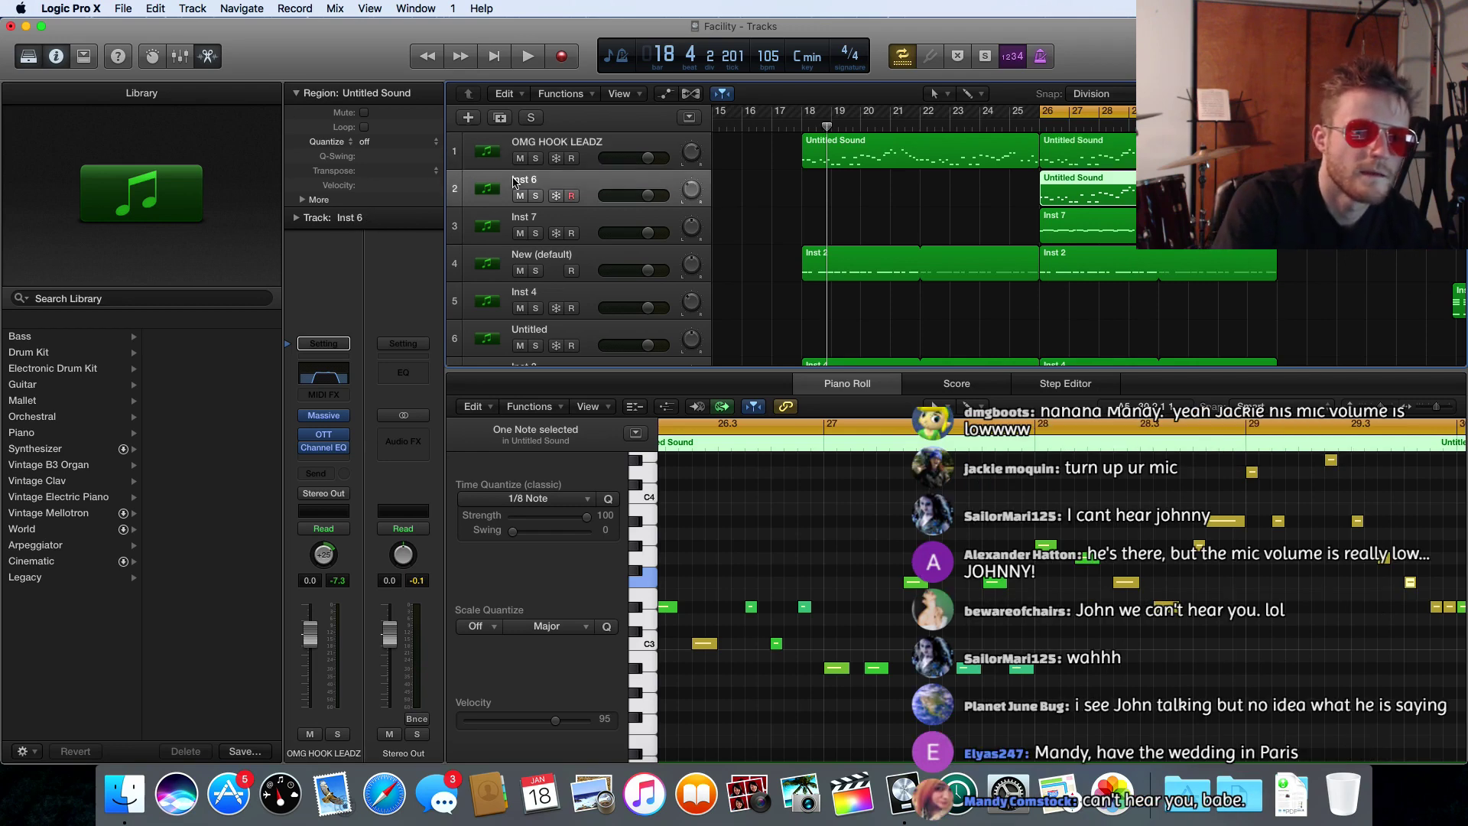
double_click(517, 179)
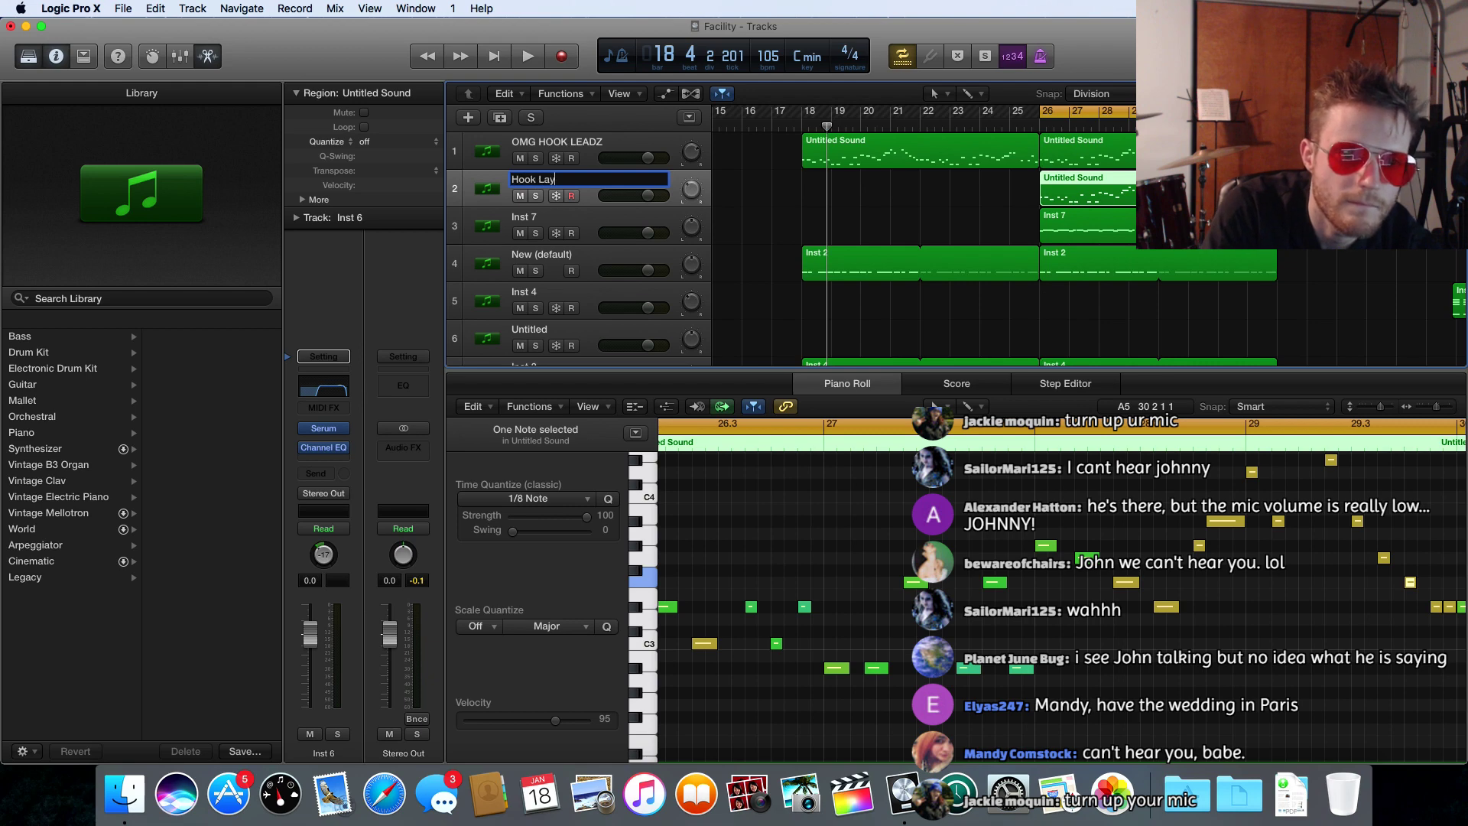
type("er")
key("Return")
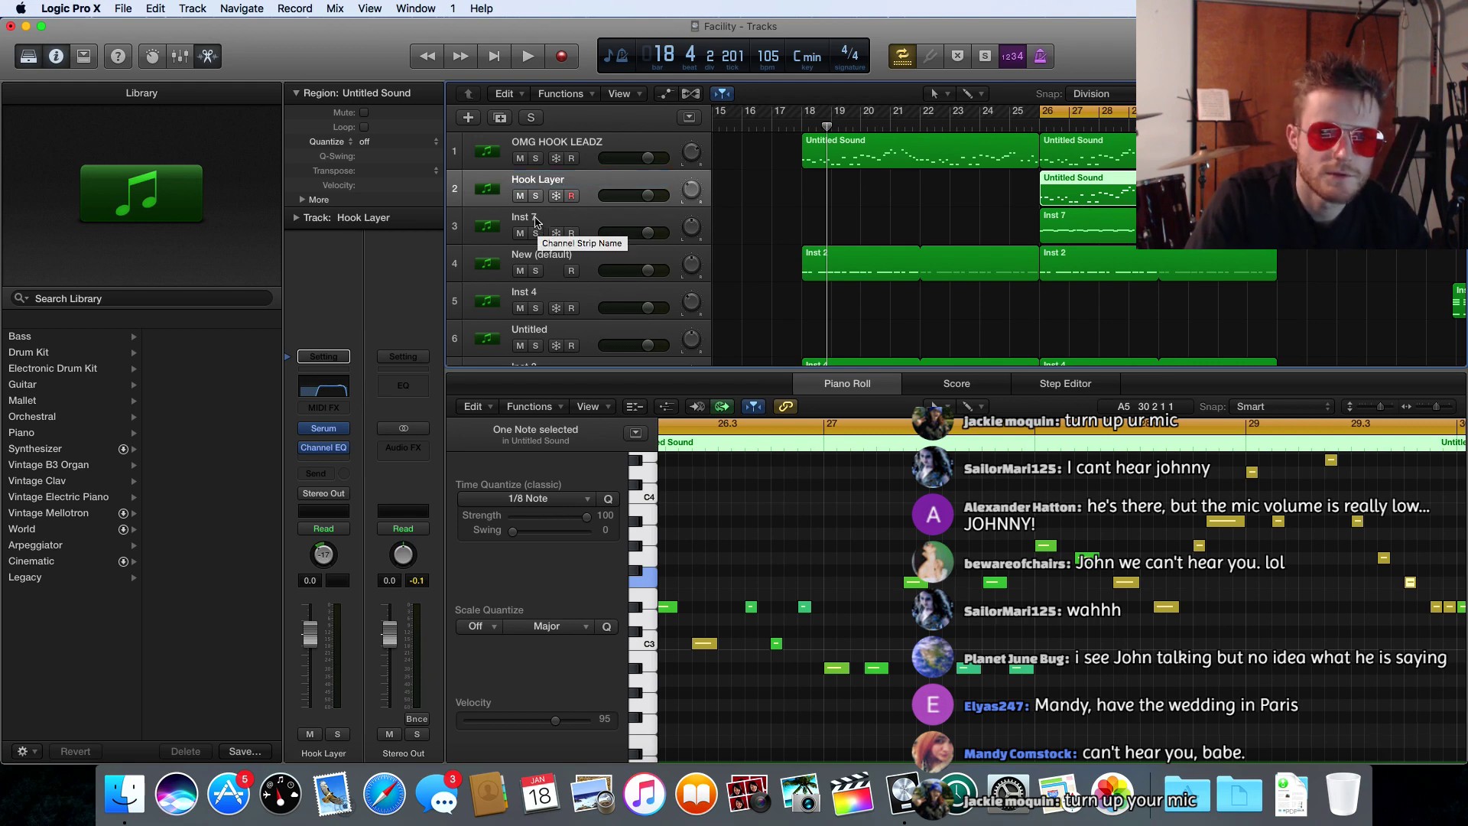
- Rename the Inst 7 track as 2nd Drop Arpeggiator
double_click(535, 220)
key("BackSpace")
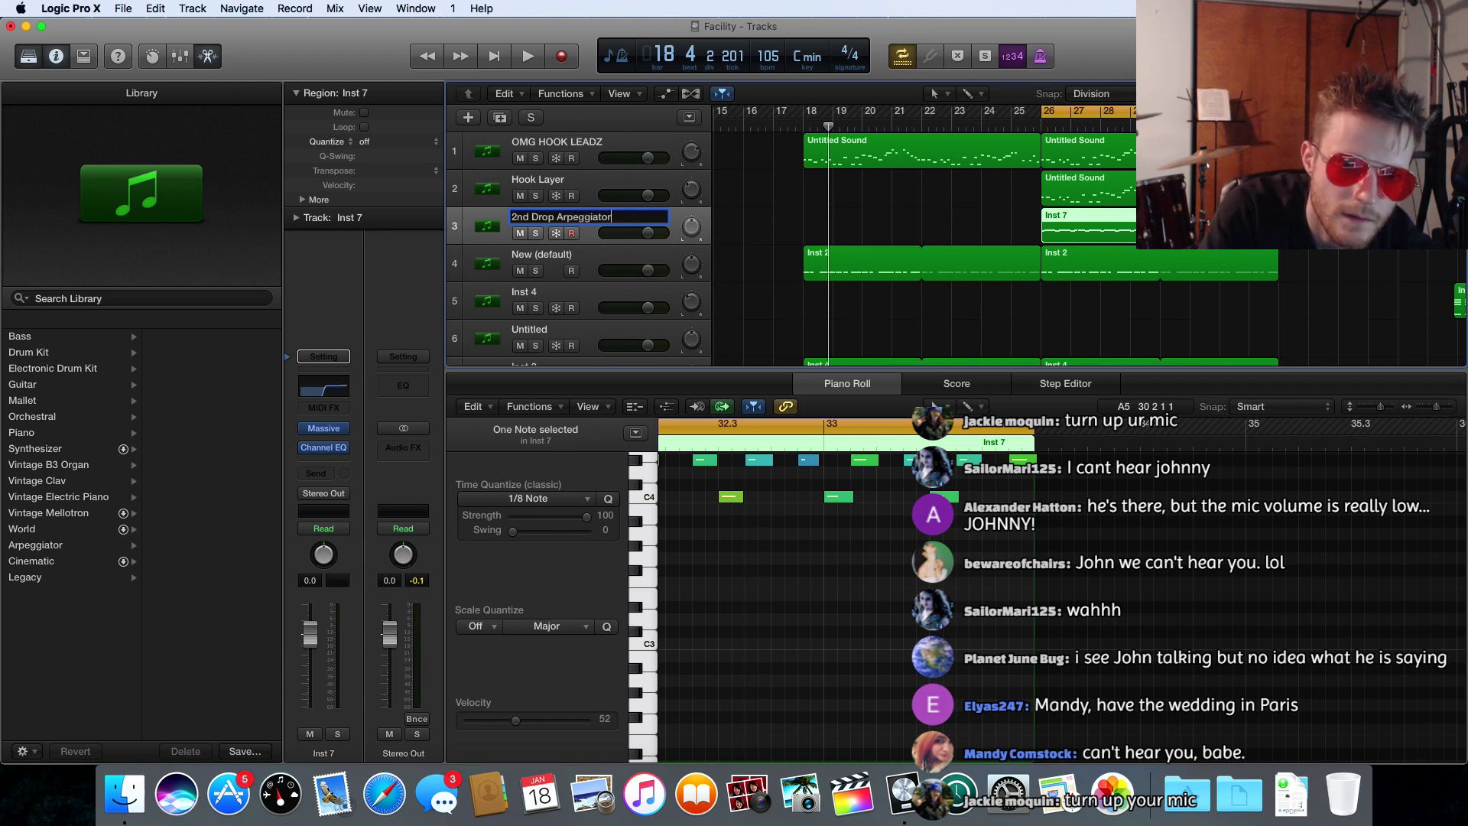
key("Return")
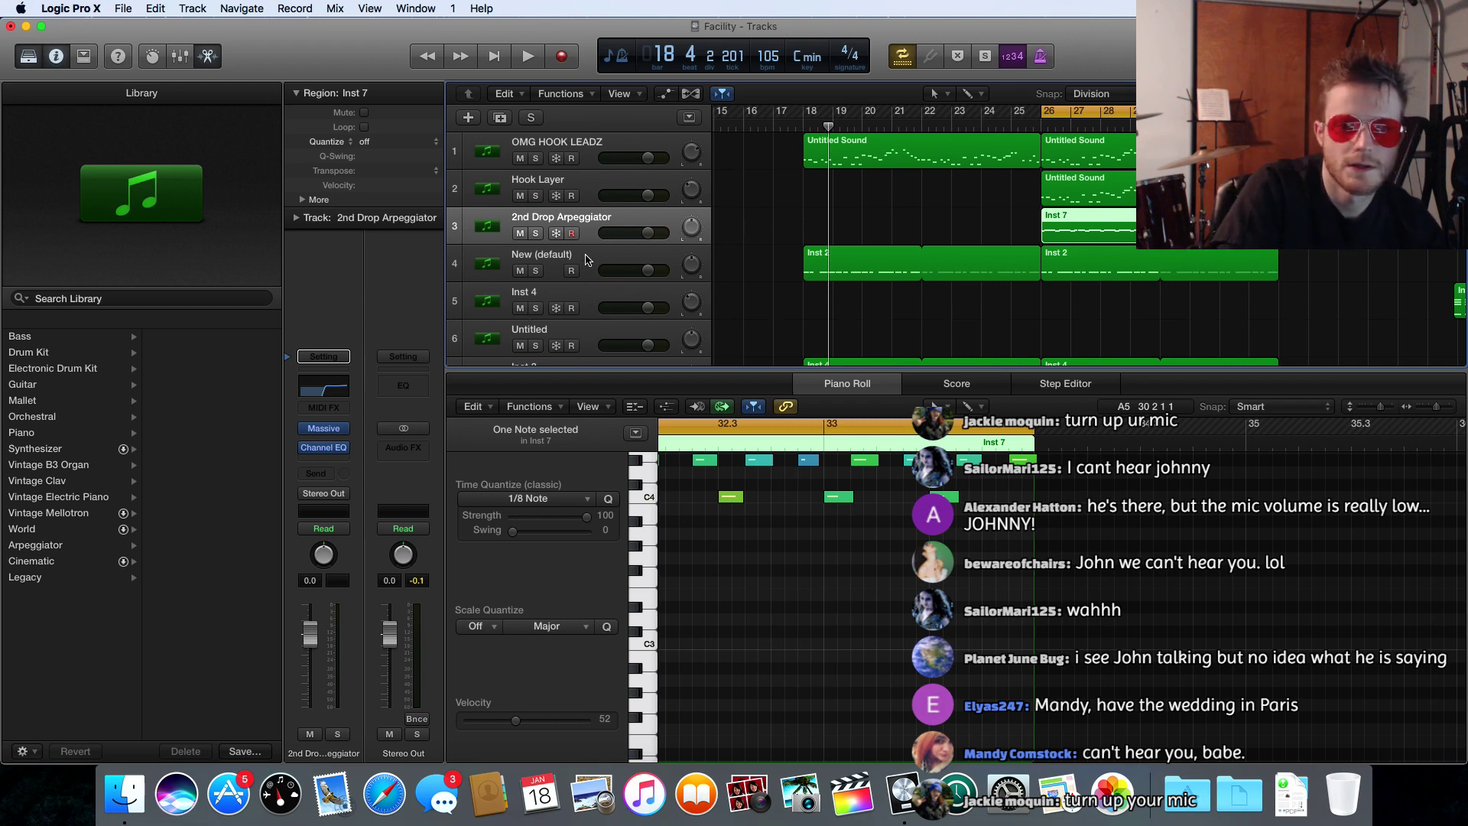
- Play a moment of the arrangement from bar 26 and rename track 4, New (default), as Battery
key("space")
left_click(542, 259)
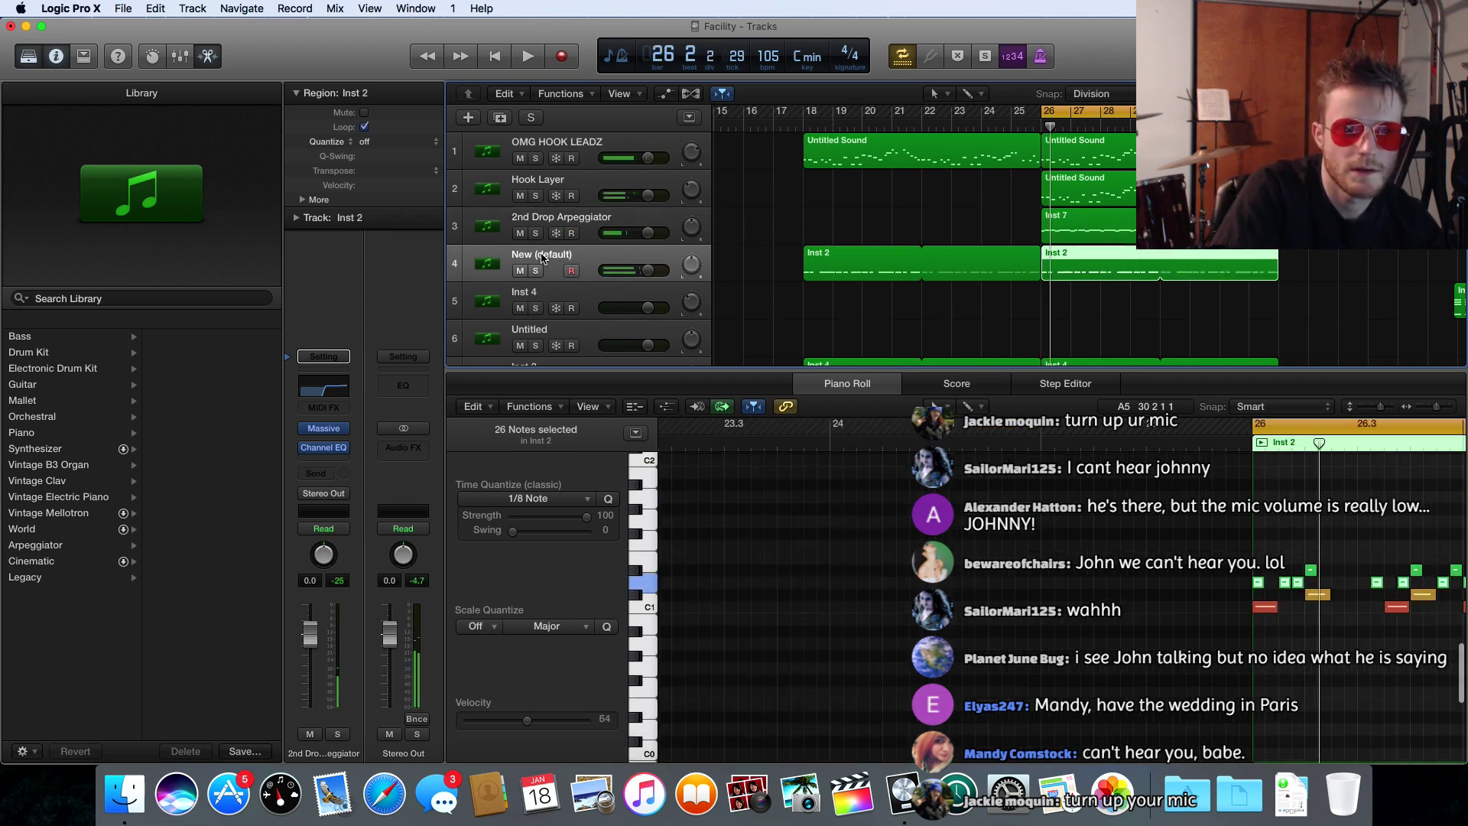
double_click(542, 256)
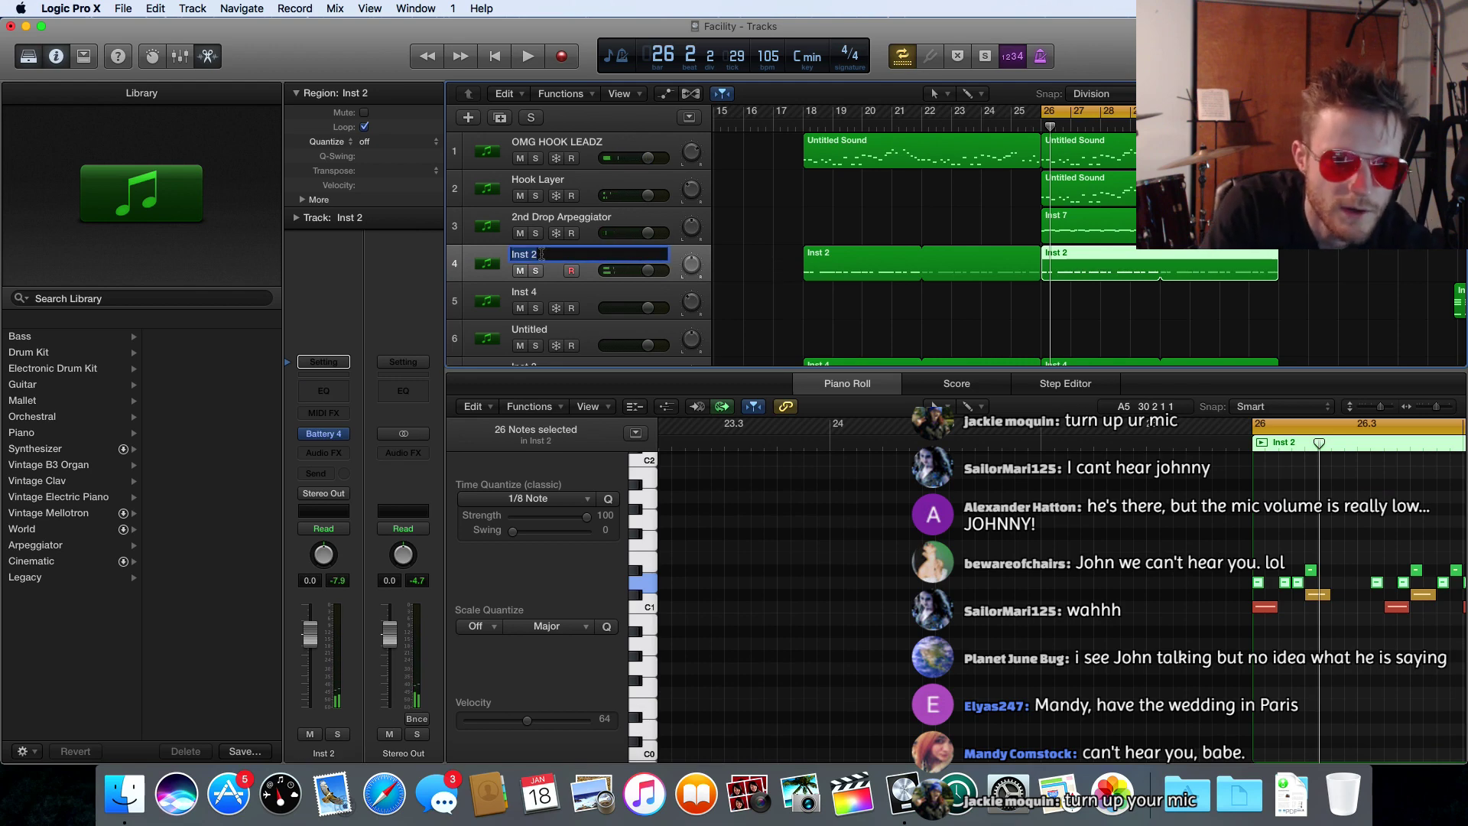
key("Return")
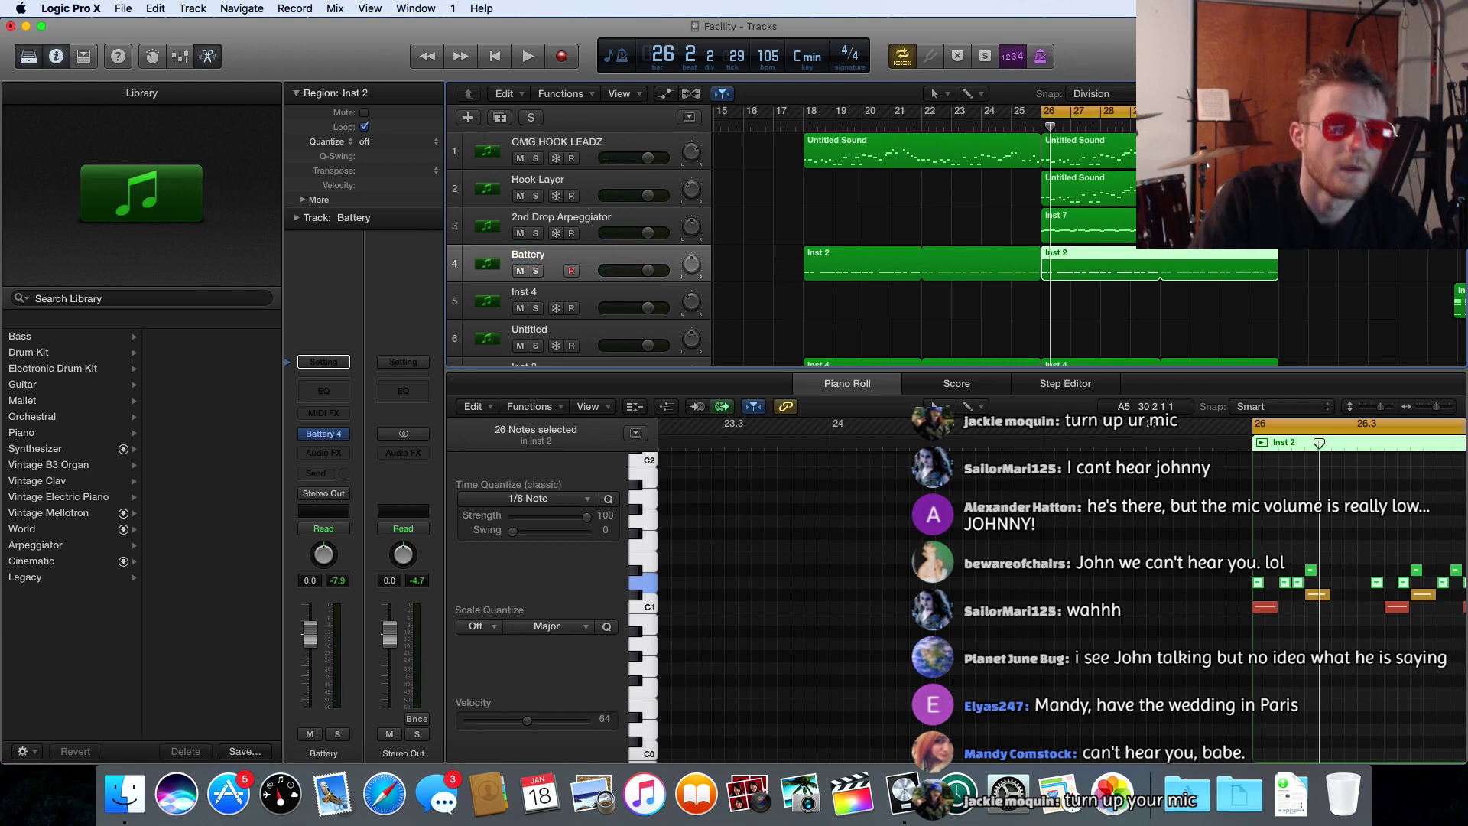
- Rename the Inst 4 track below Battery as Steel DRums
scroll(566, 298, "down", 3)
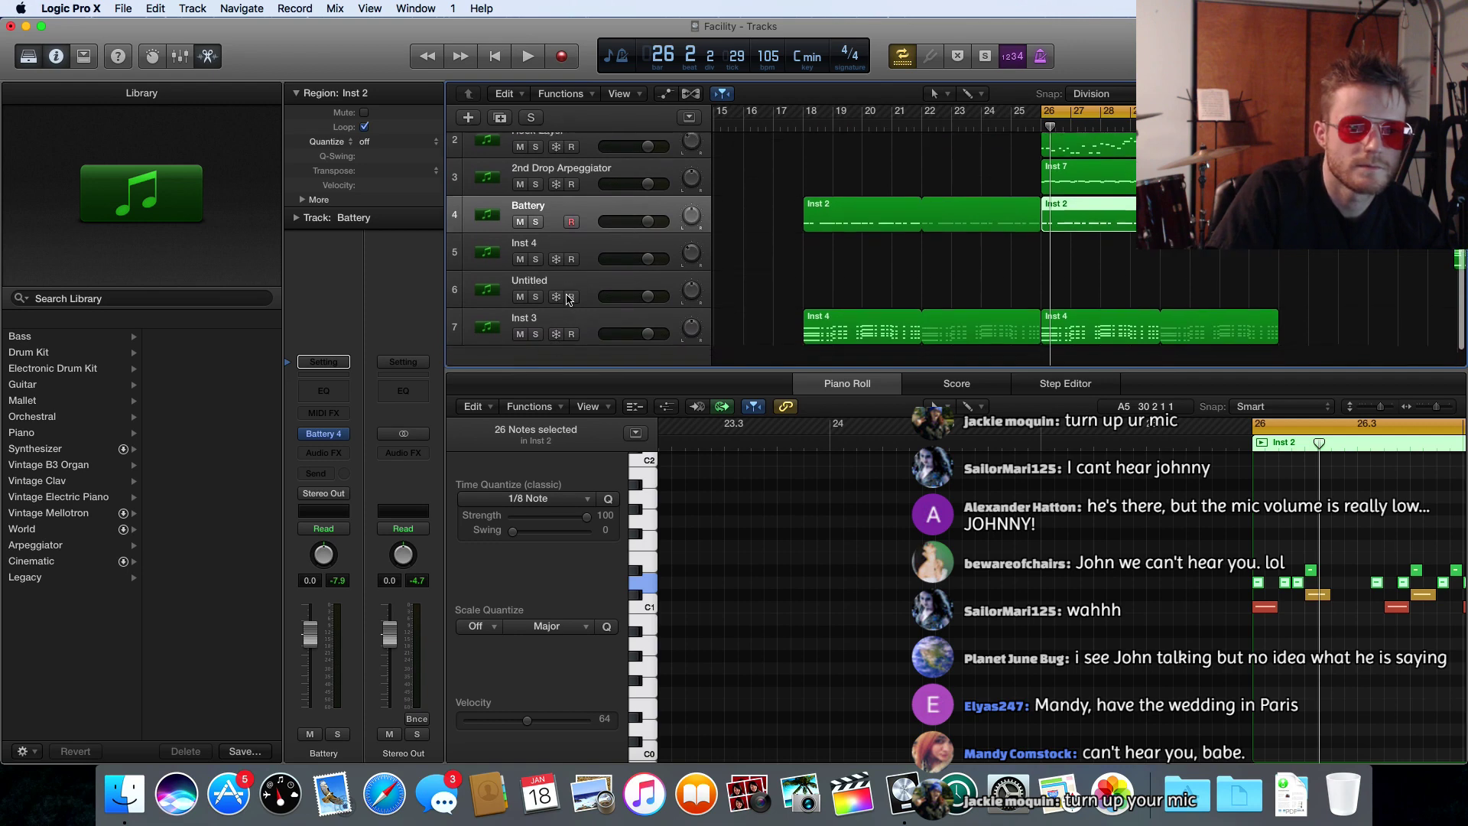
left_click(523, 241)
double_click(521, 239)
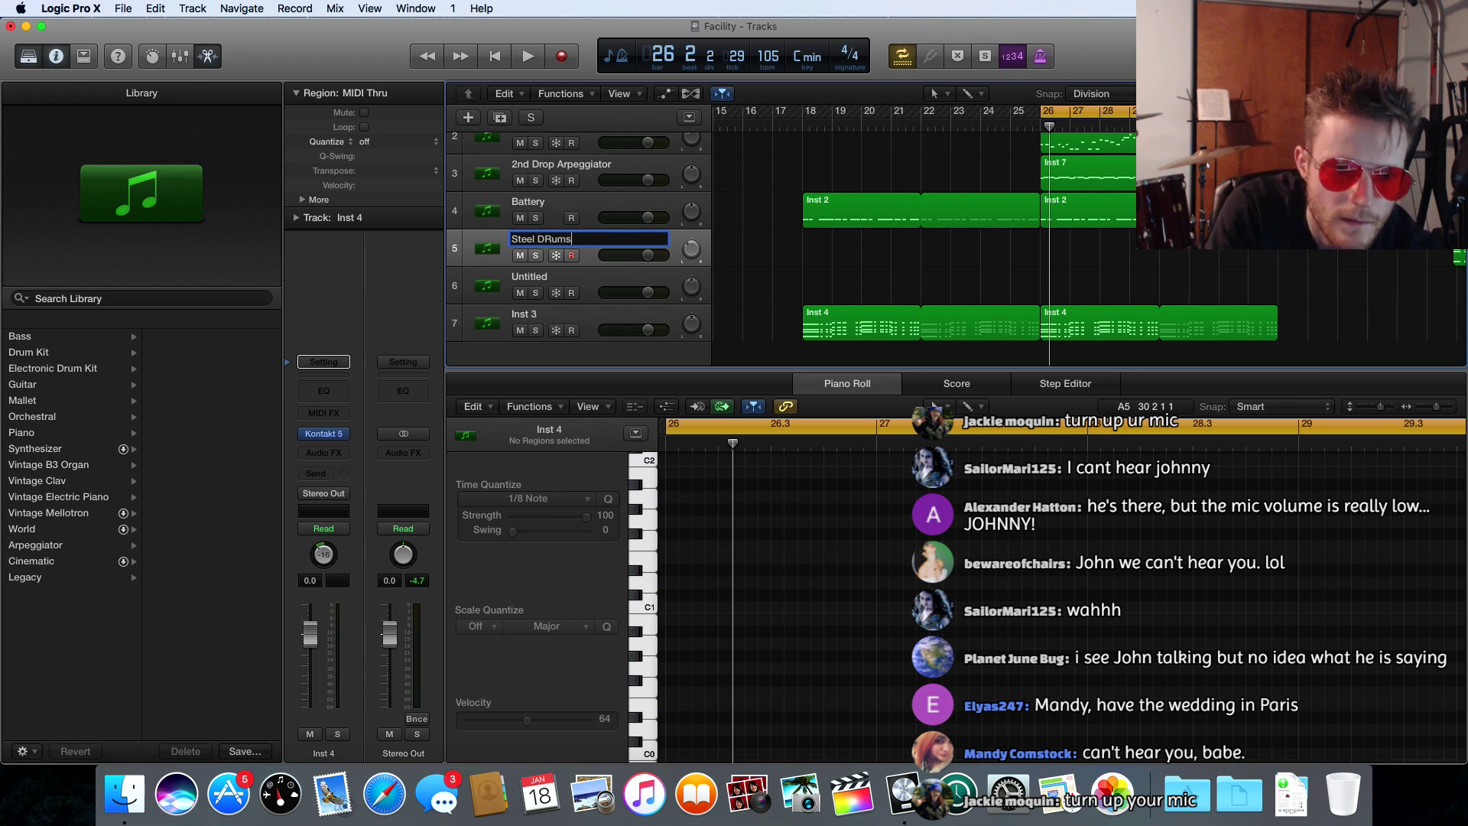
type("Steel DRums")
key("Return")
- Rename the Untitled track, number 6, as Sub
scroll(526, 259, "left", 1)
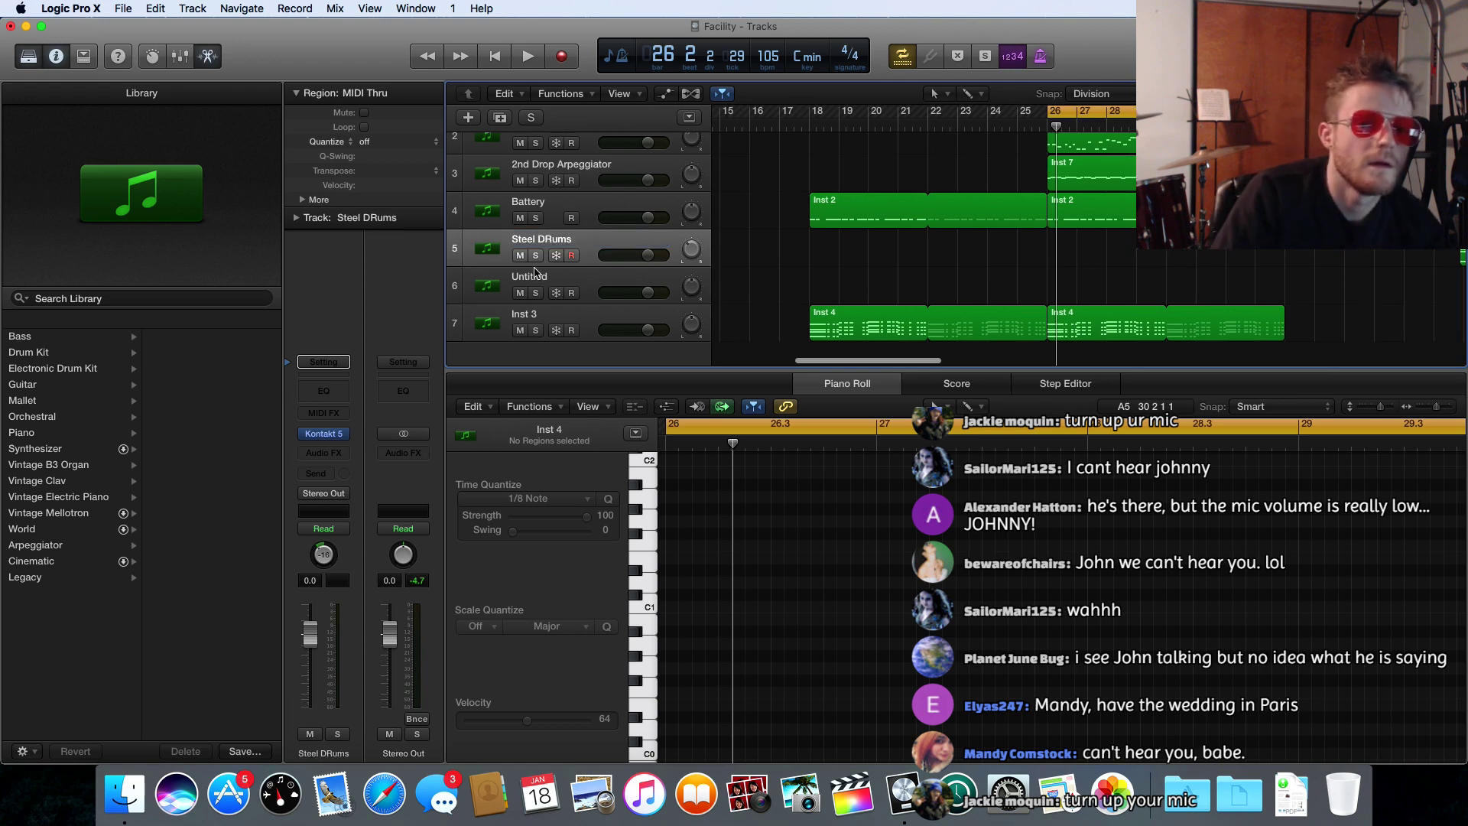
left_click(535, 273)
double_click(535, 277)
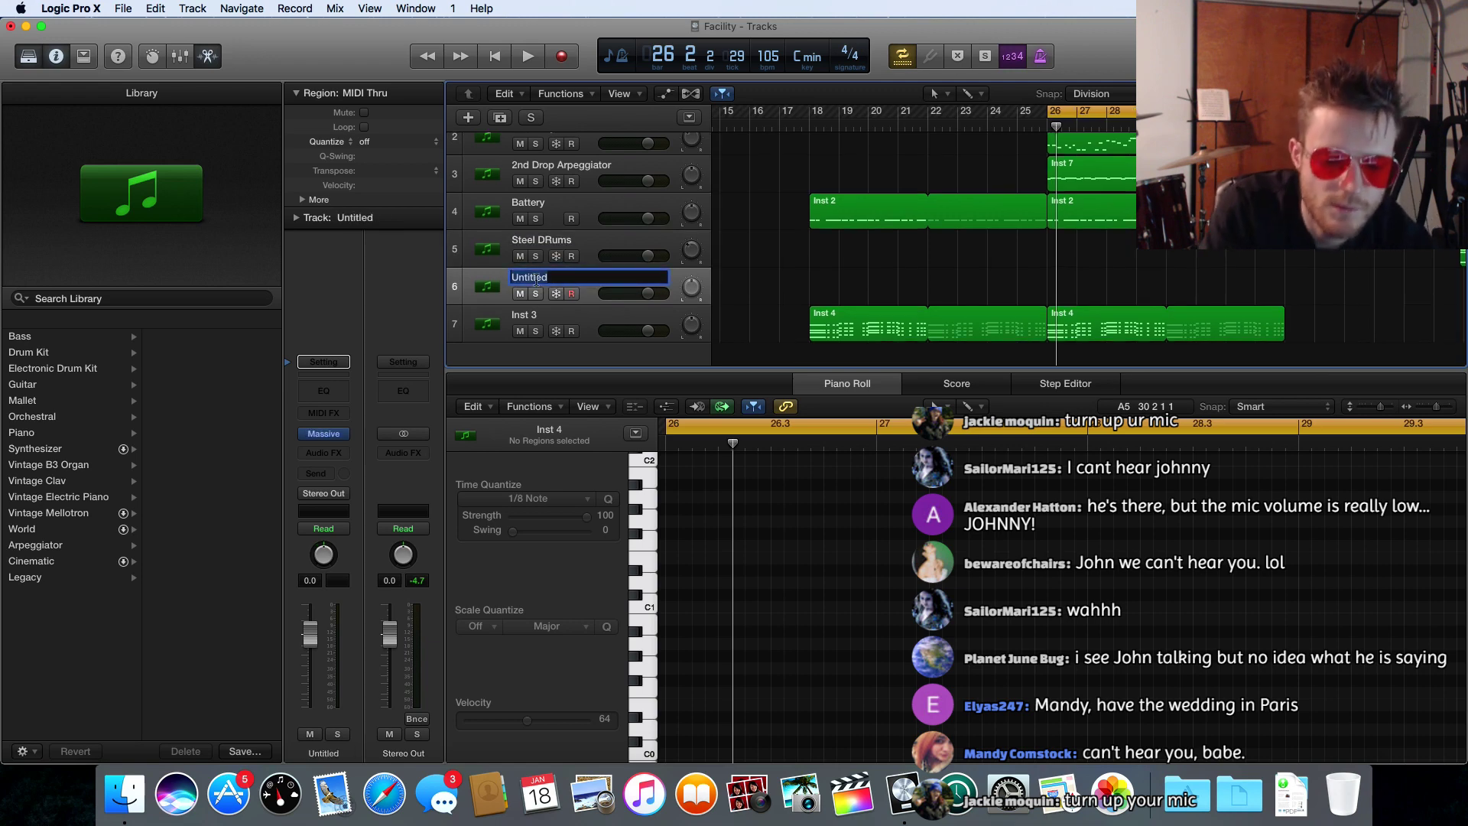
type("Su")
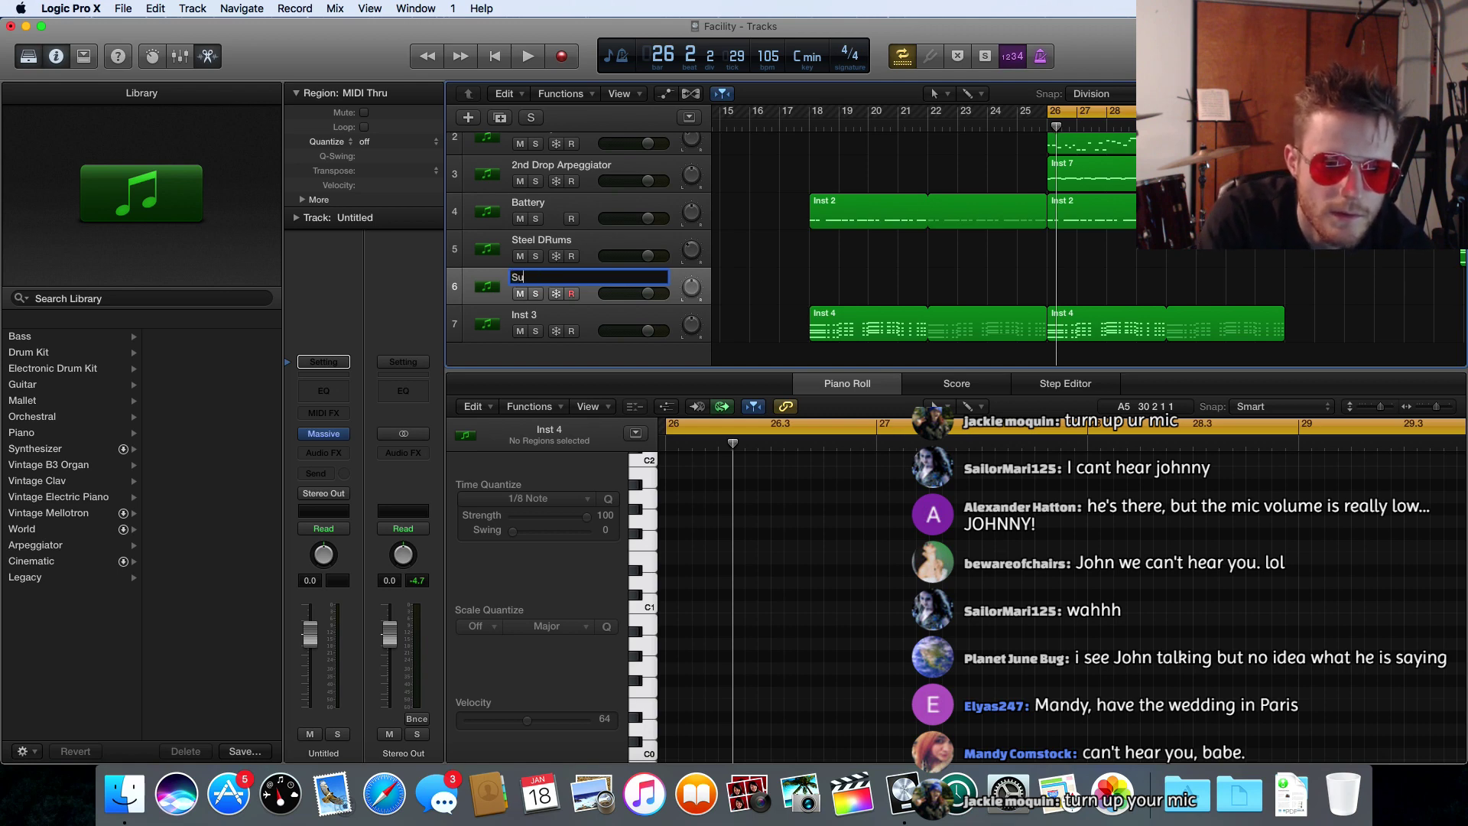
type("b")
key("Return")
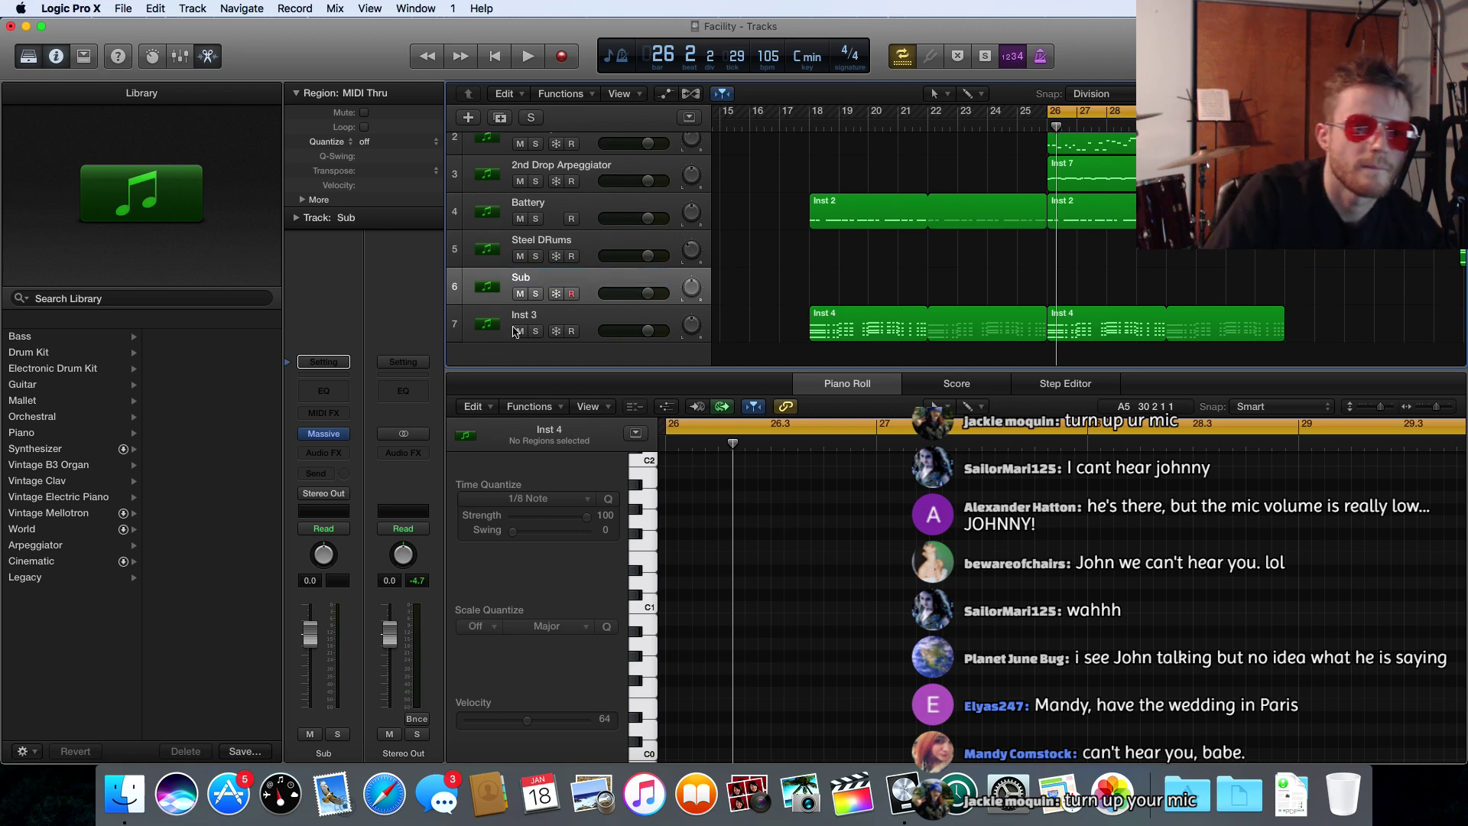
- Rename the Inst 3 track, number 7, as Drop Saw Chords
left_click(519, 317)
double_click(519, 316)
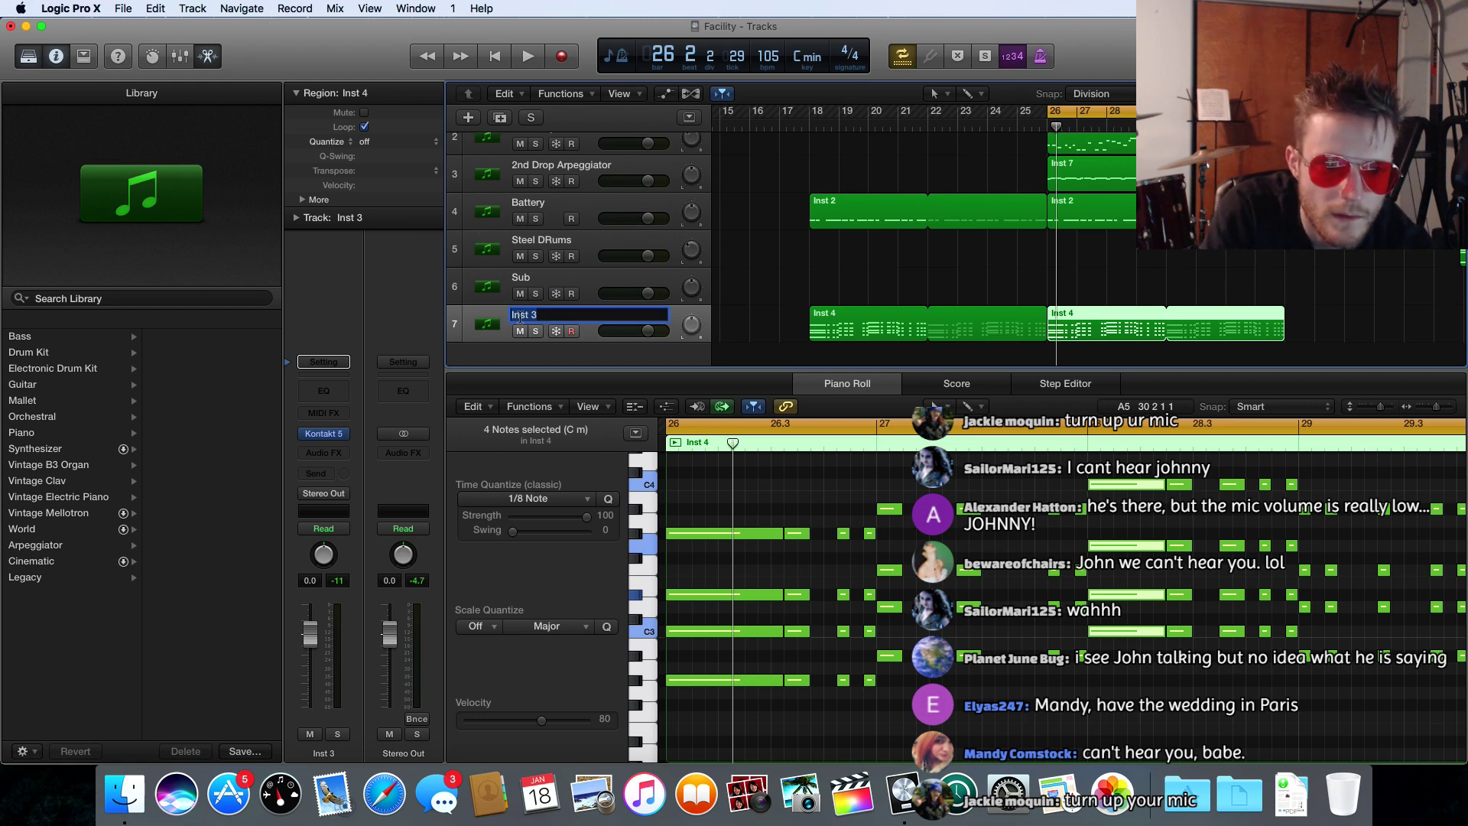
scroll(522, 316, "right", 1)
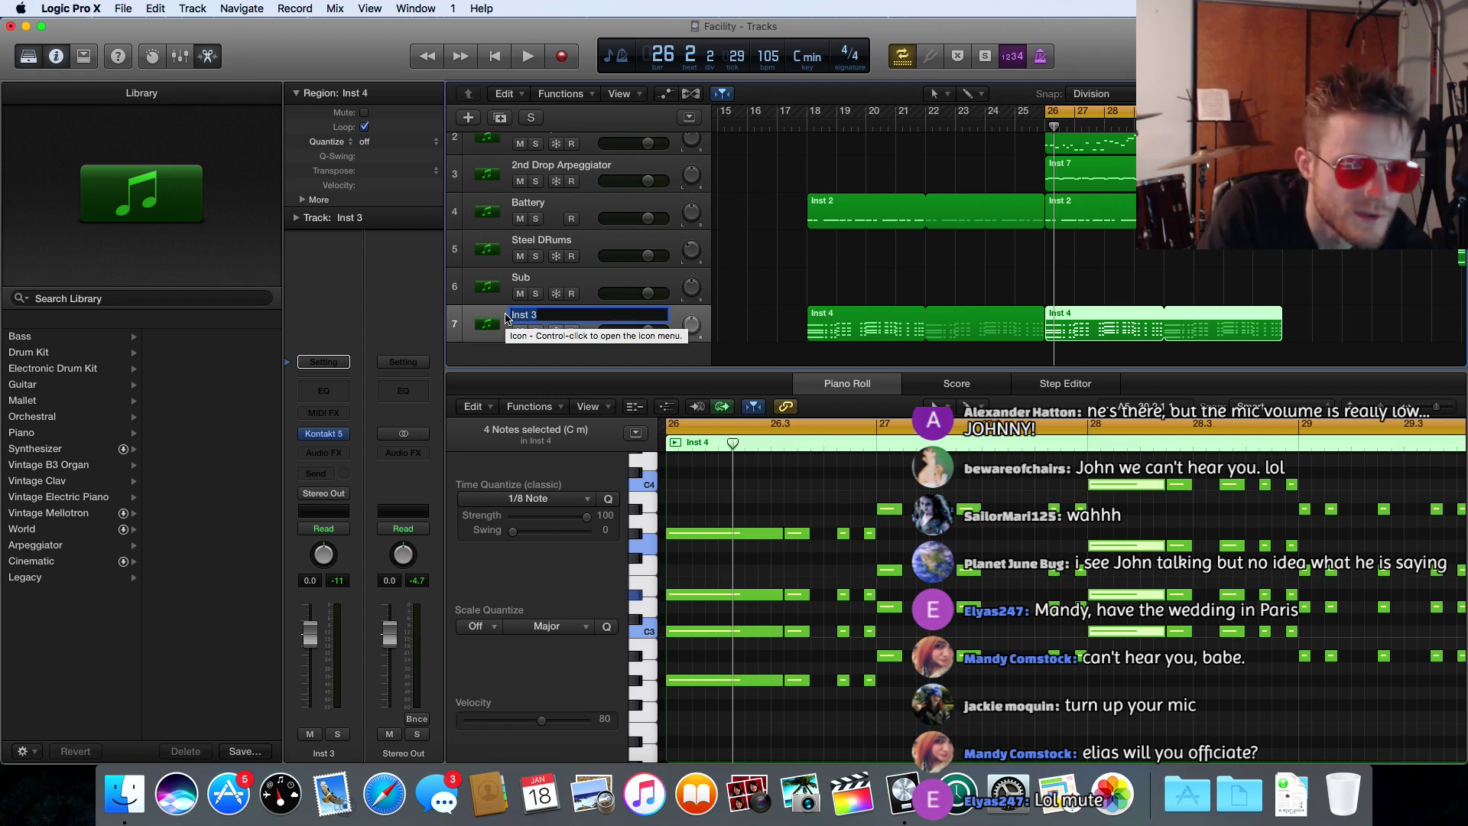
key("Return")
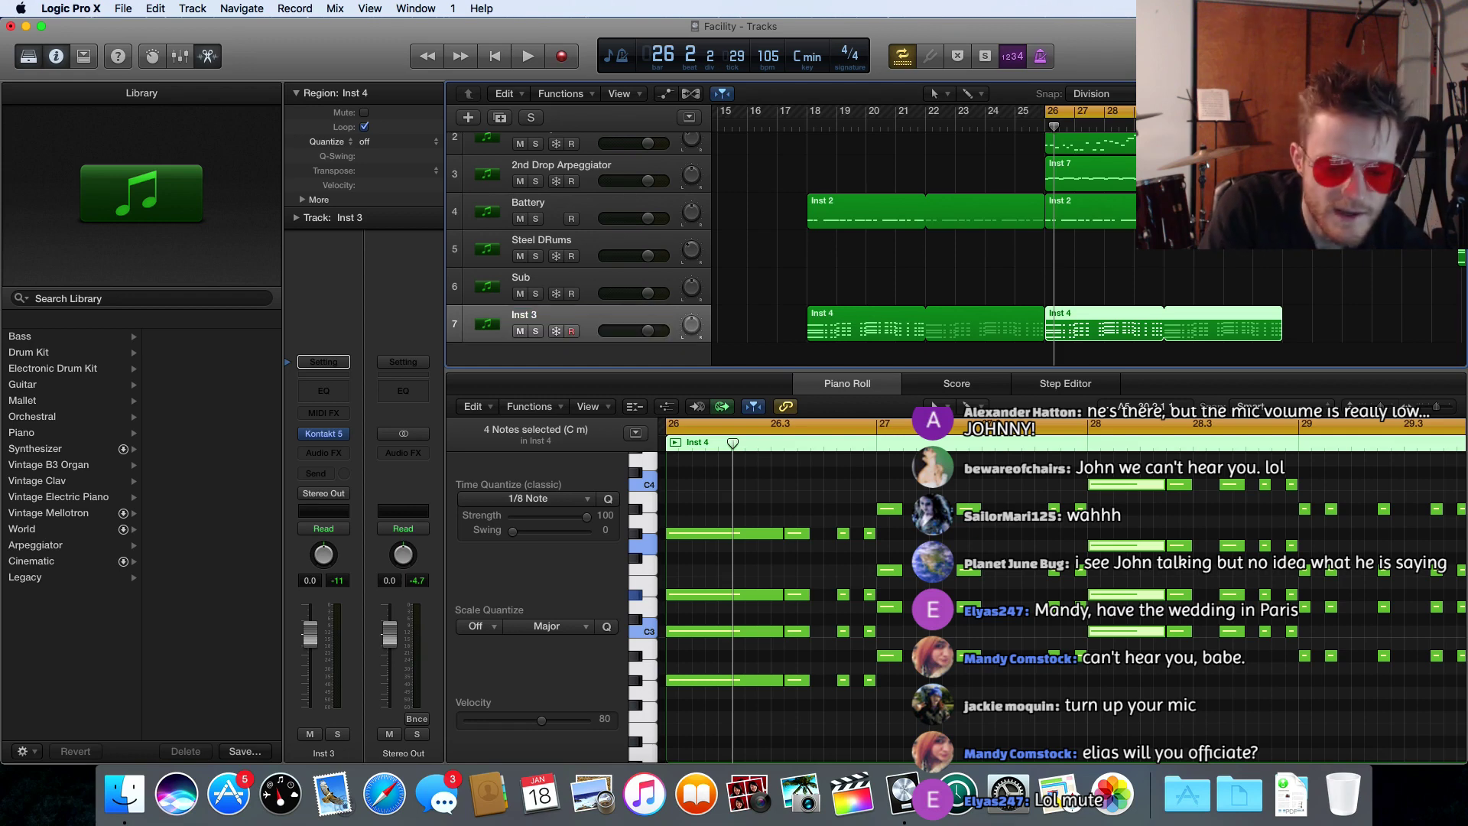
double_click(539, 318)
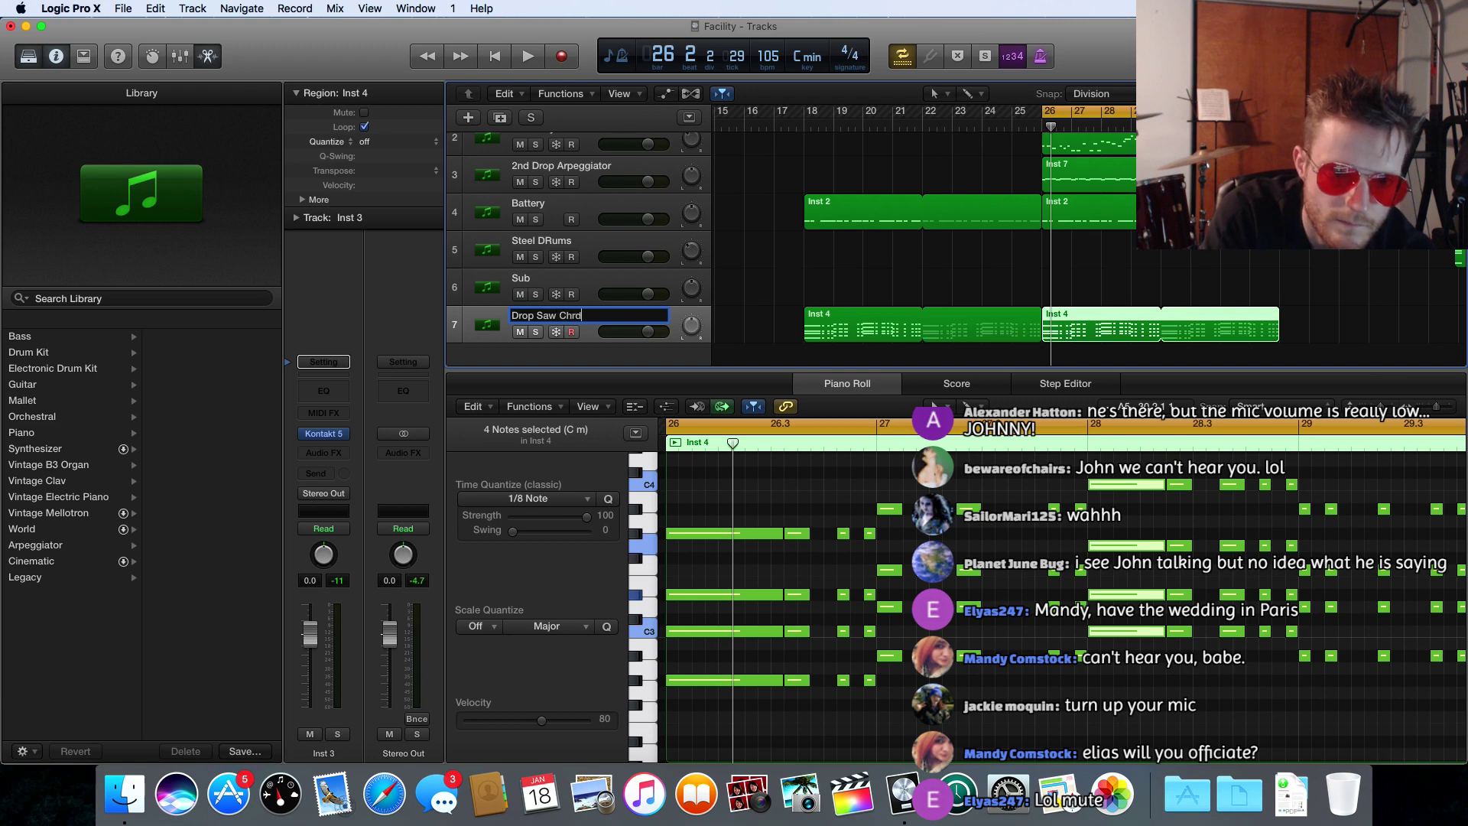
key("Return")
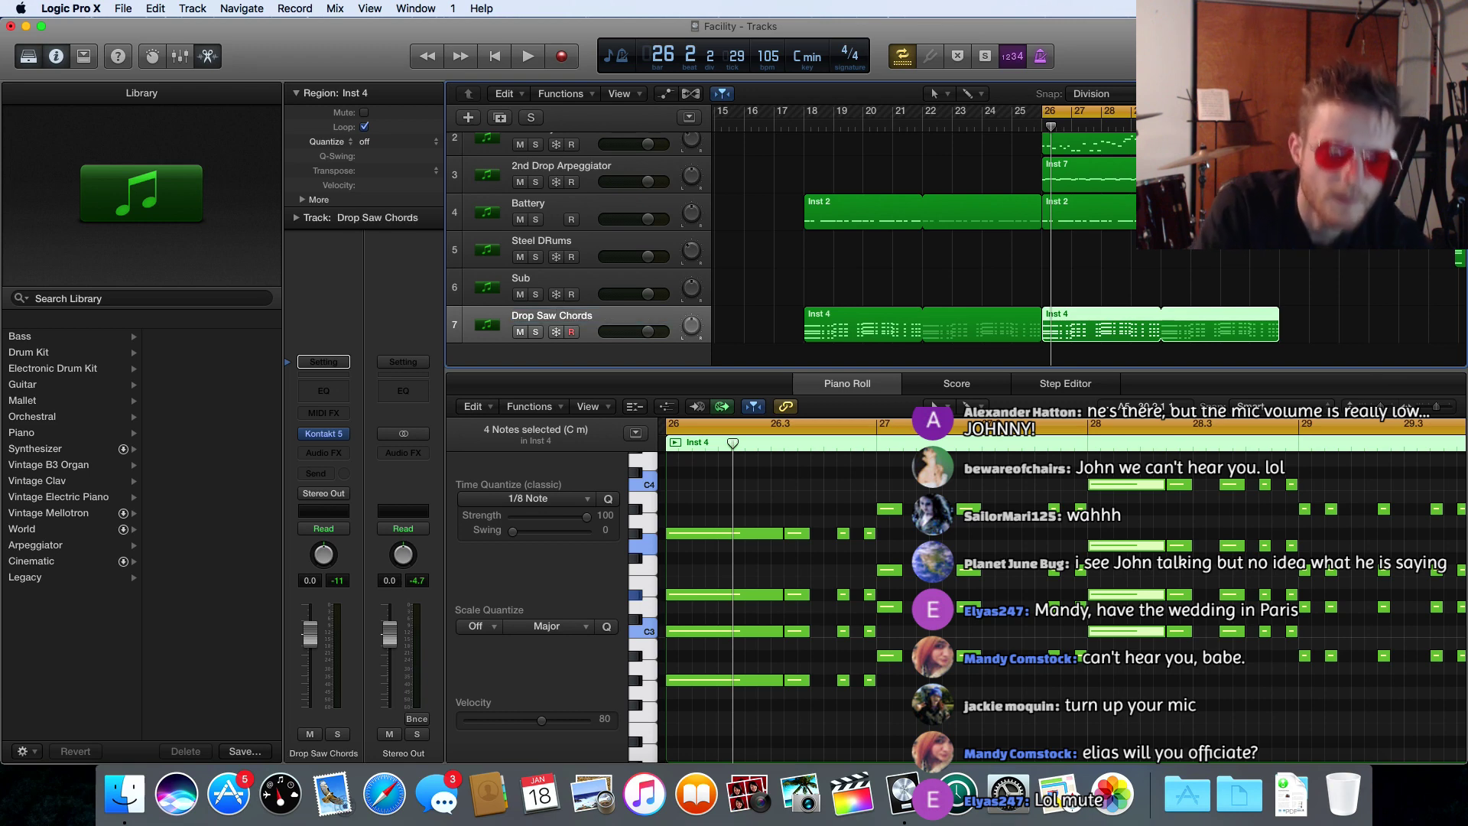
- Replace Kontakt 5 on the Drop Saw Chords track with the Xfer Records Serum instrument and set oscillator A's unison to 3 voices
left_click(346, 434)
mouse_move(346, 480)
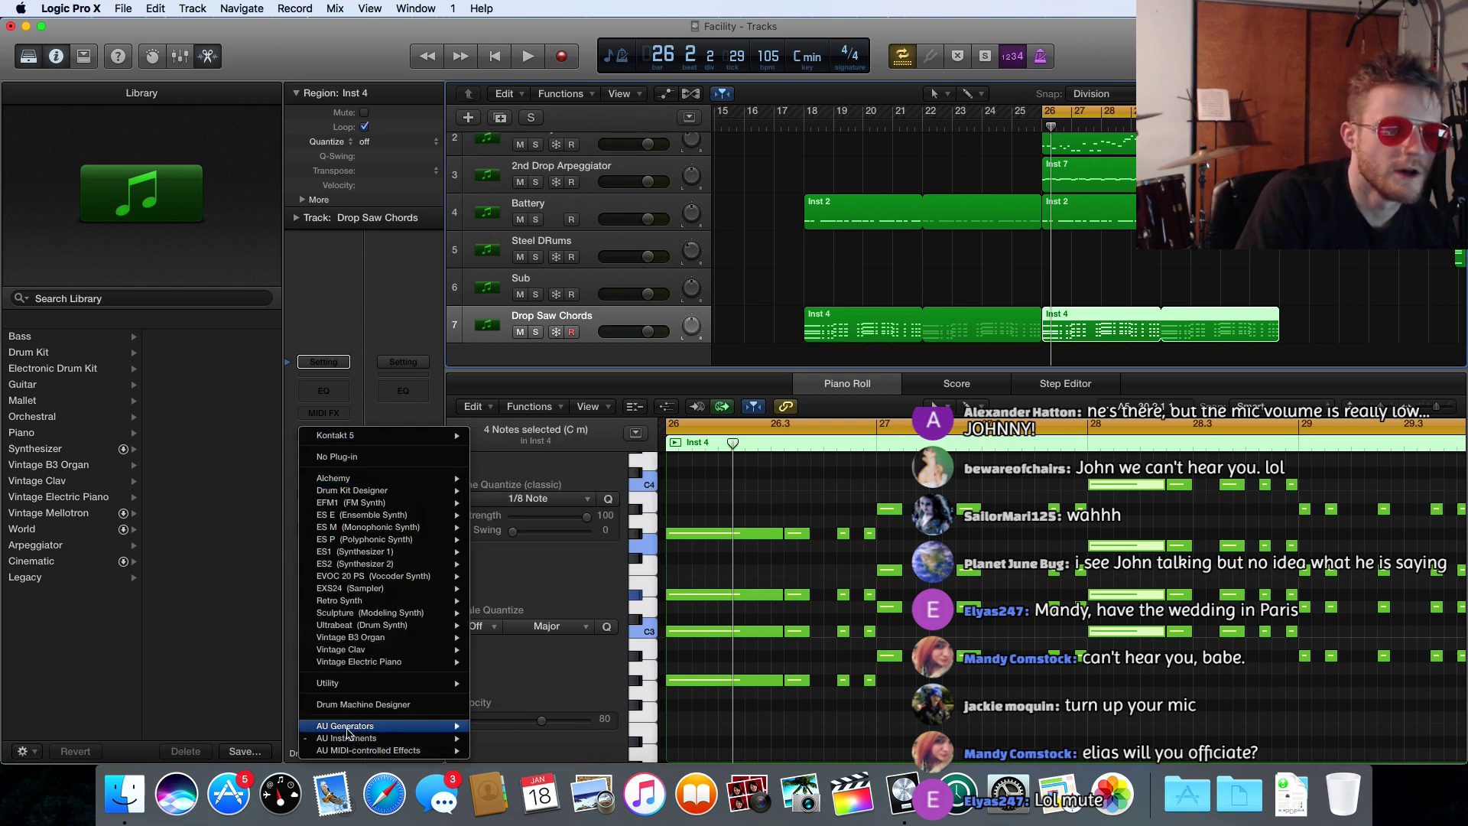
mouse_move(350, 741)
mouse_move(506, 743)
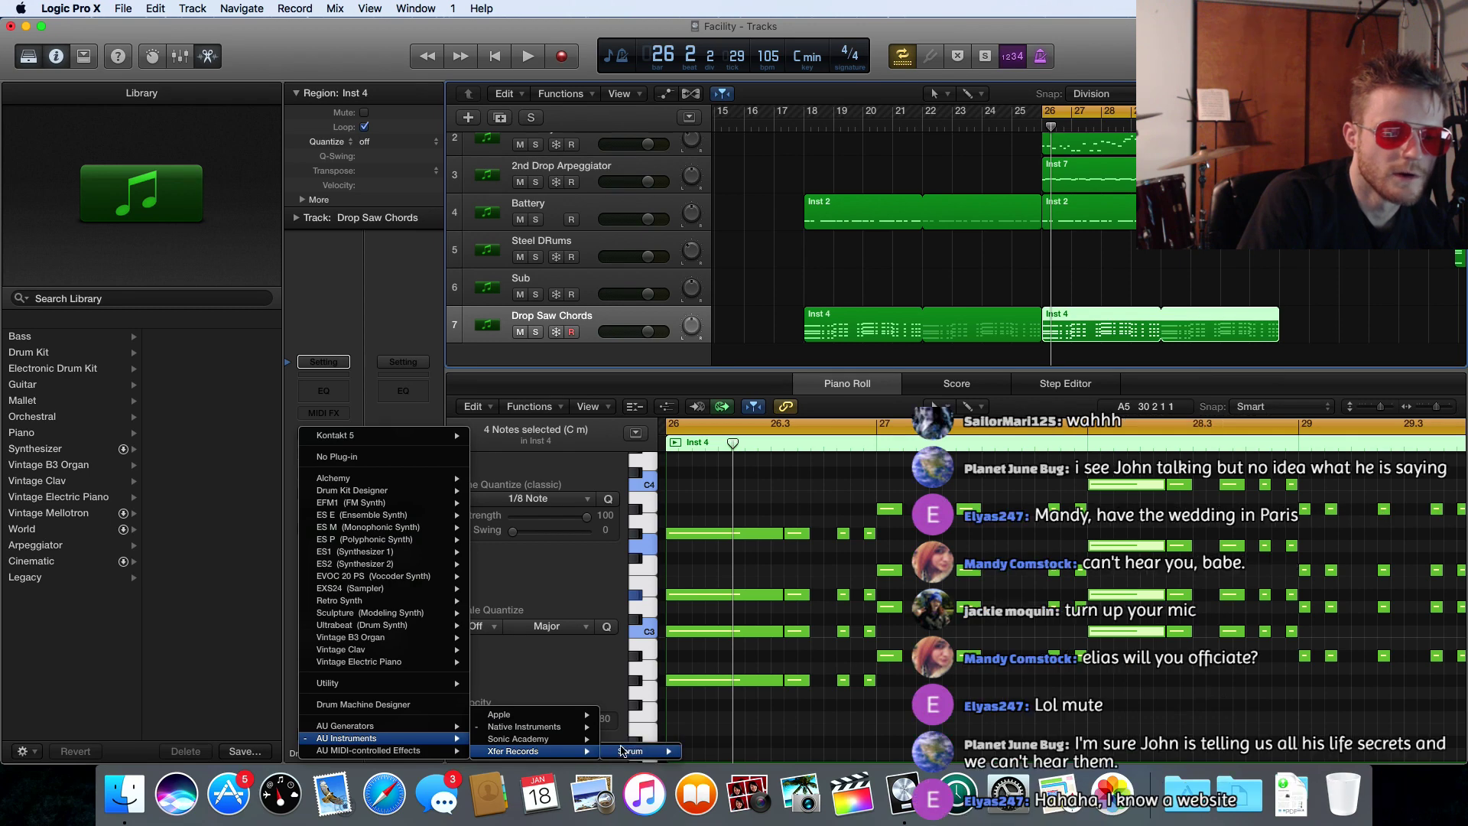
left_click(635, 751)
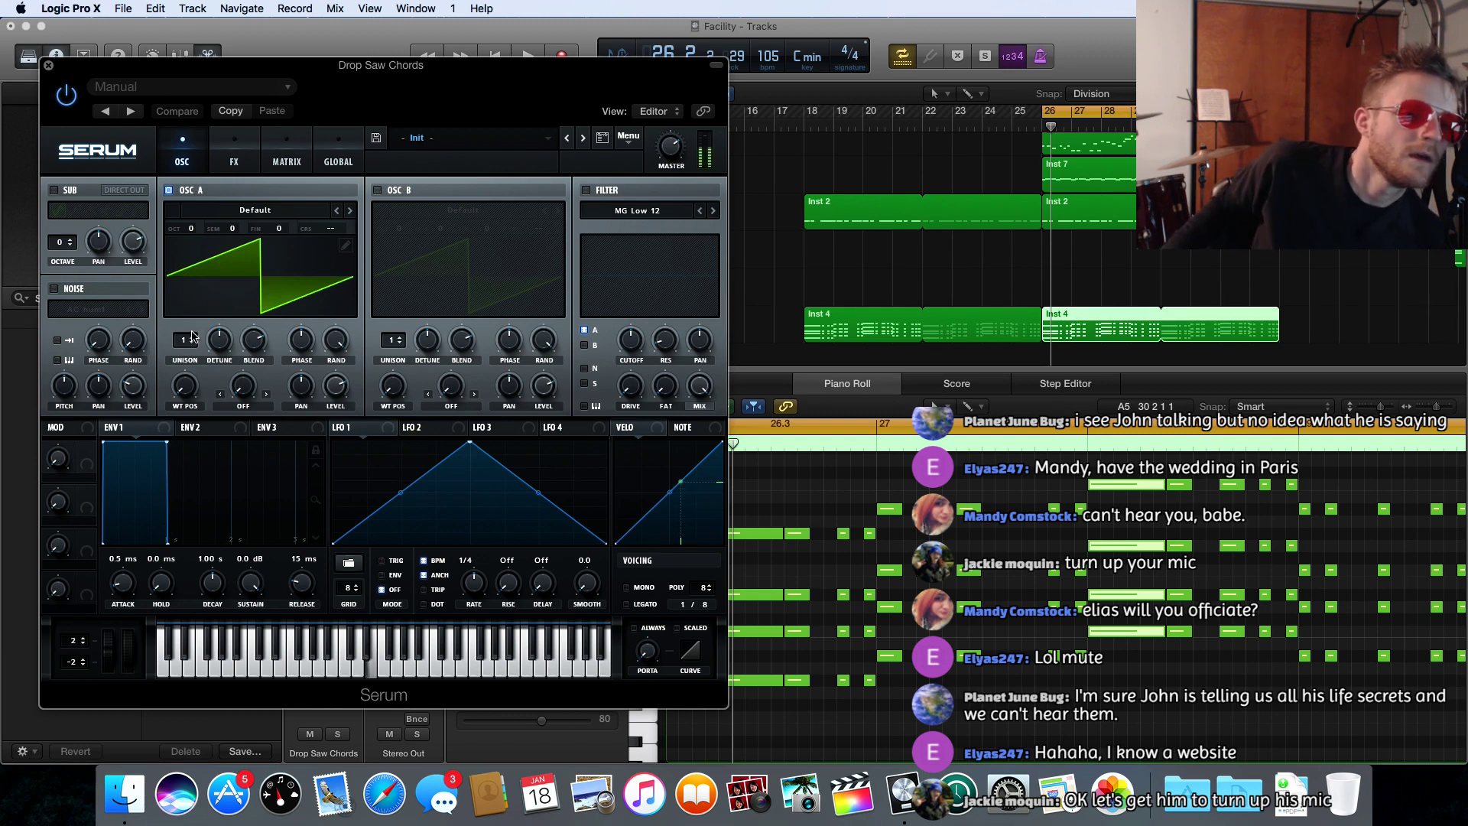
left_click_drag(184, 341, 227, 421)
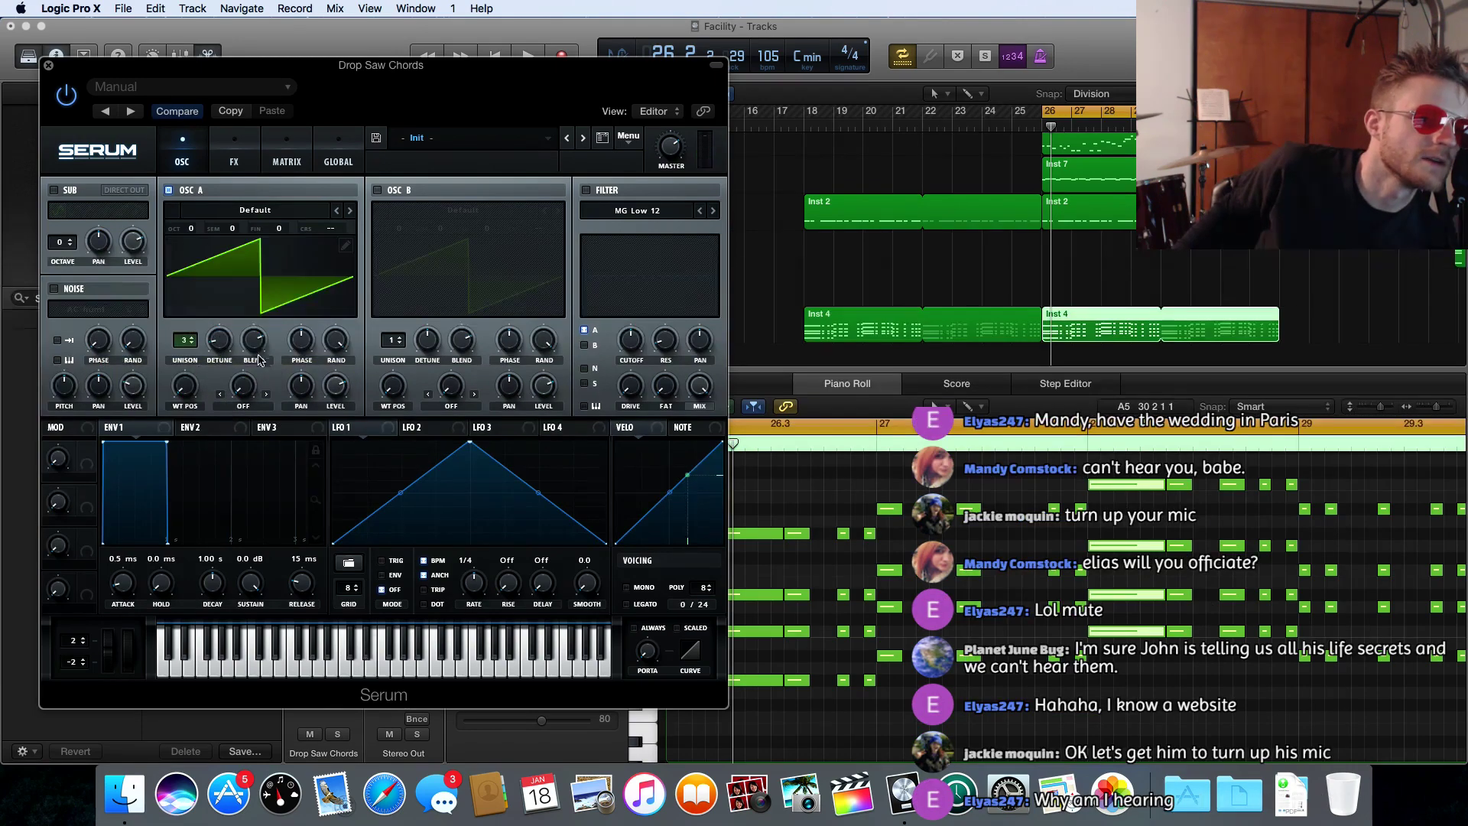
- Set oscillator A's unison to 5 voices and adjust its detune amount
left_click(186, 342)
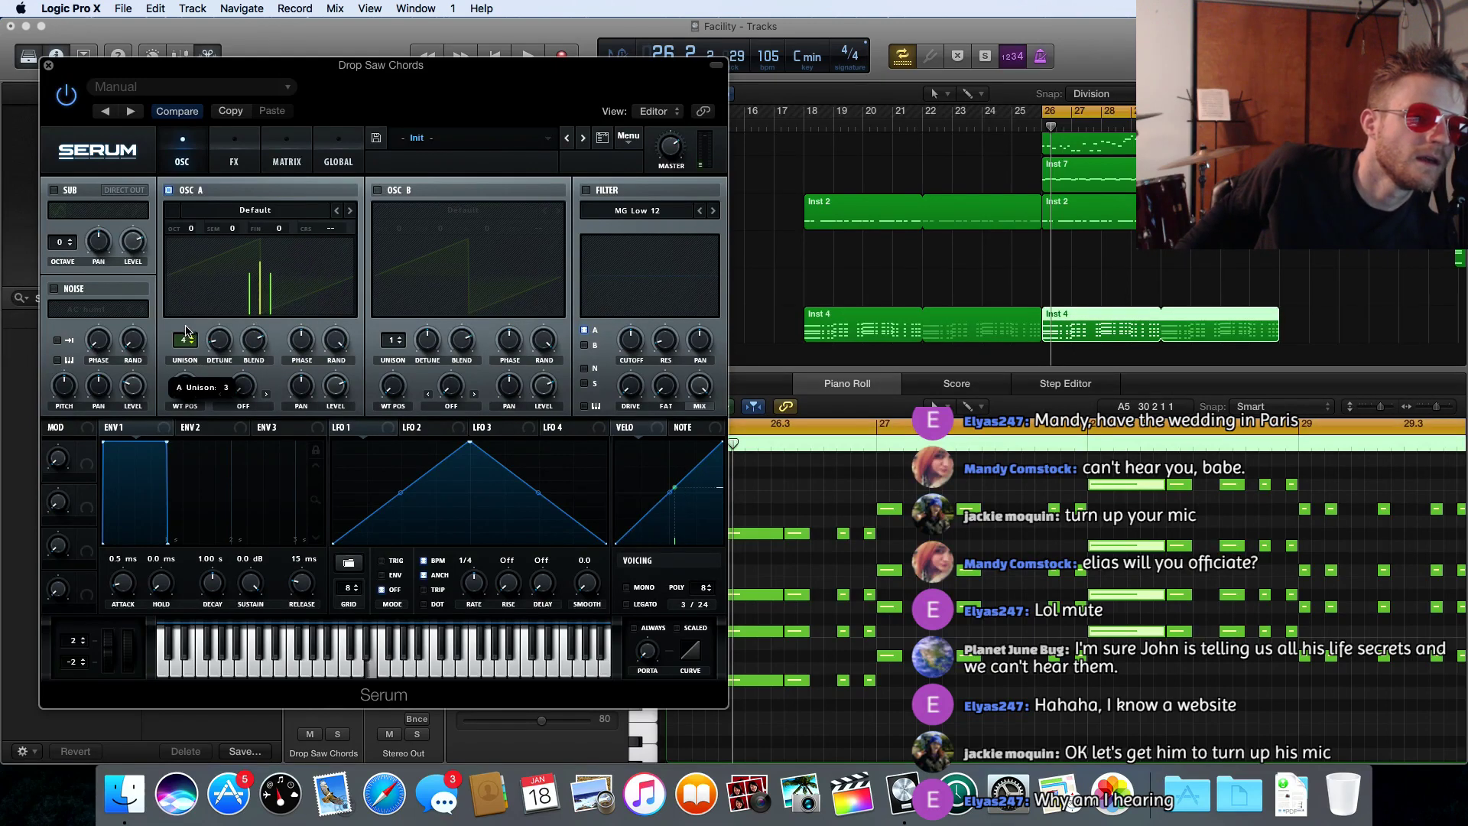
left_click_drag(186, 330, 187, 318)
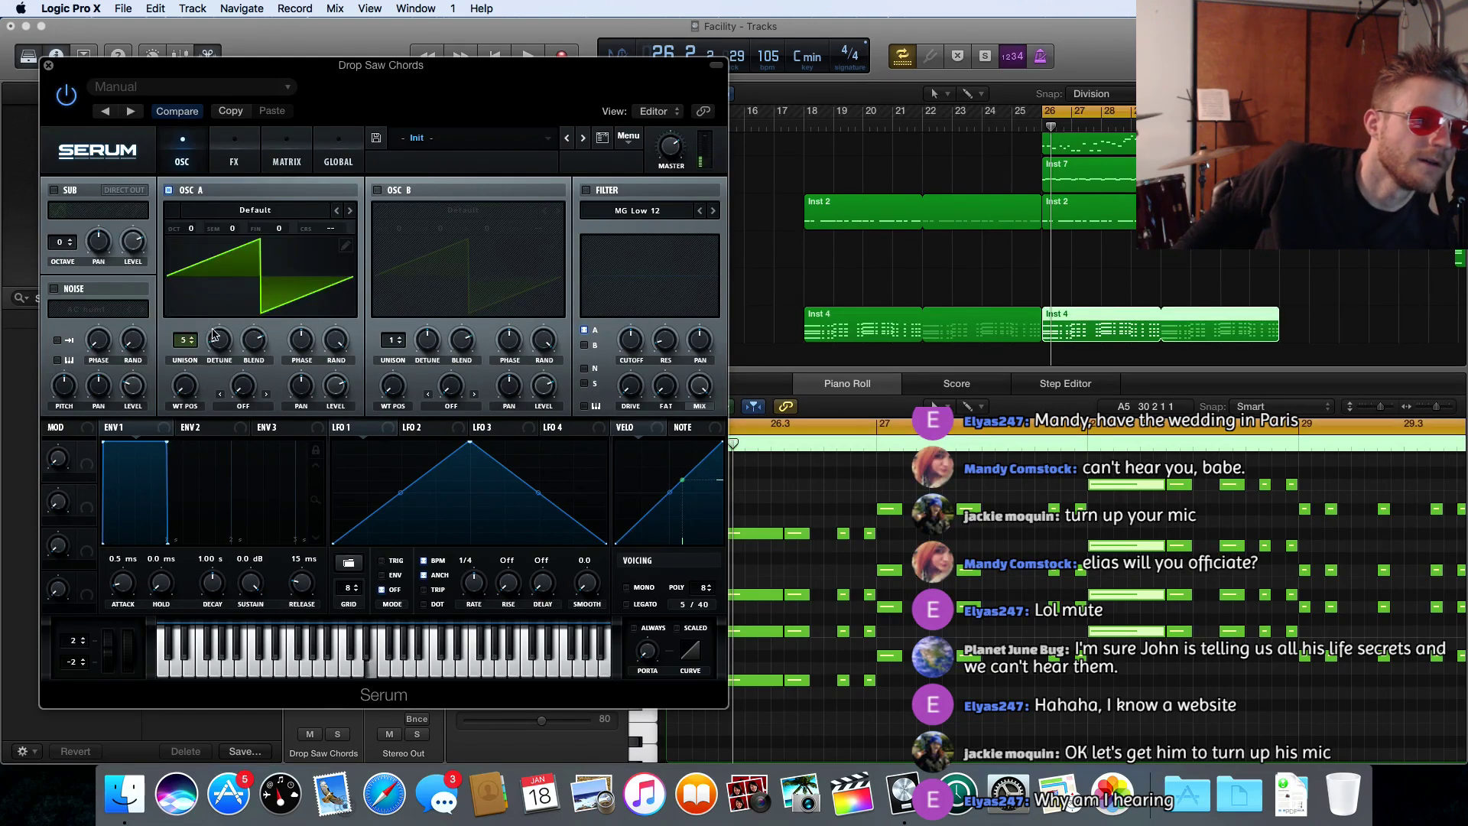
left_click(220, 345)
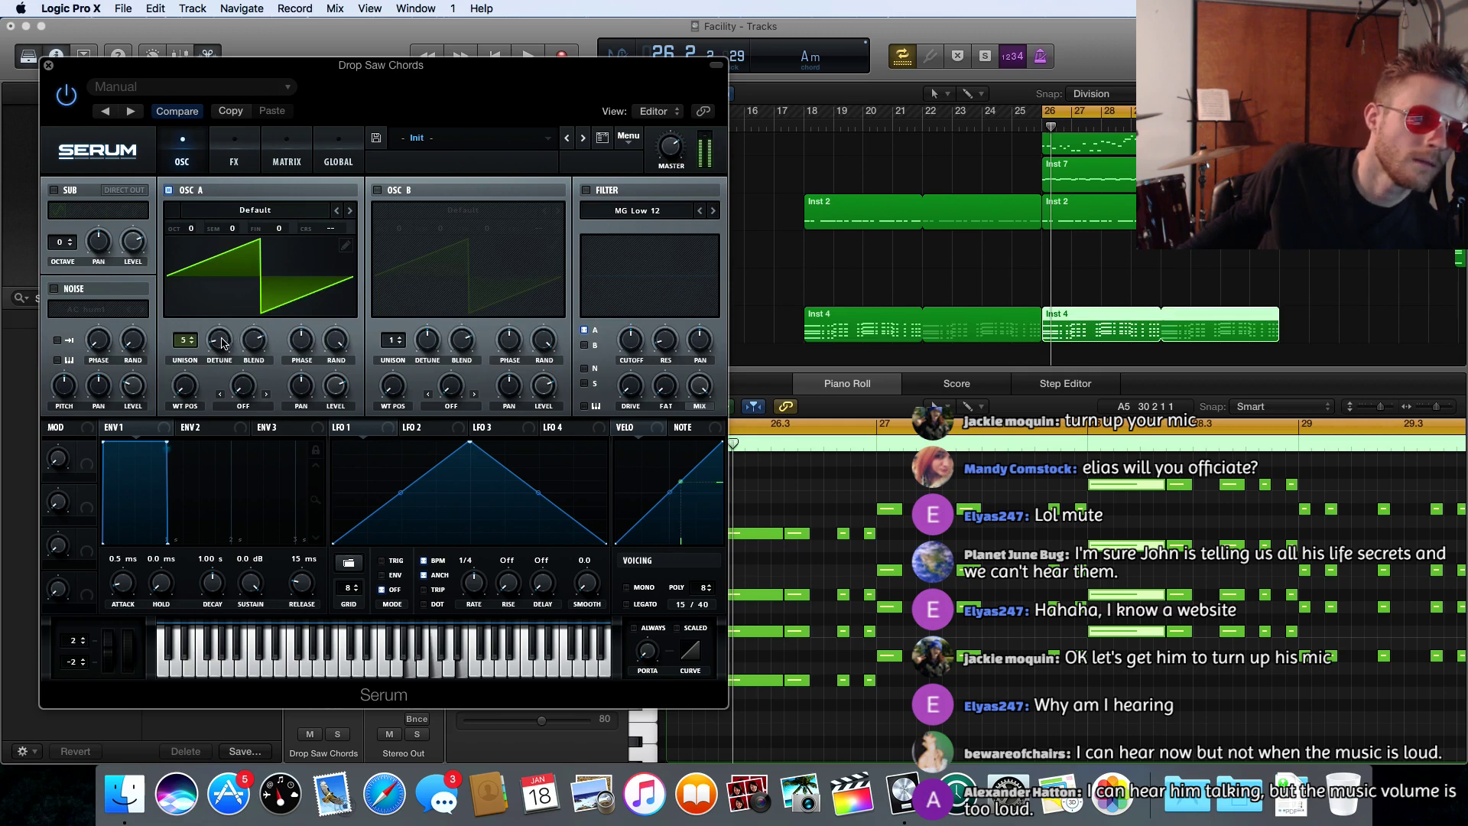
left_click_drag(223, 344, 221, 317)
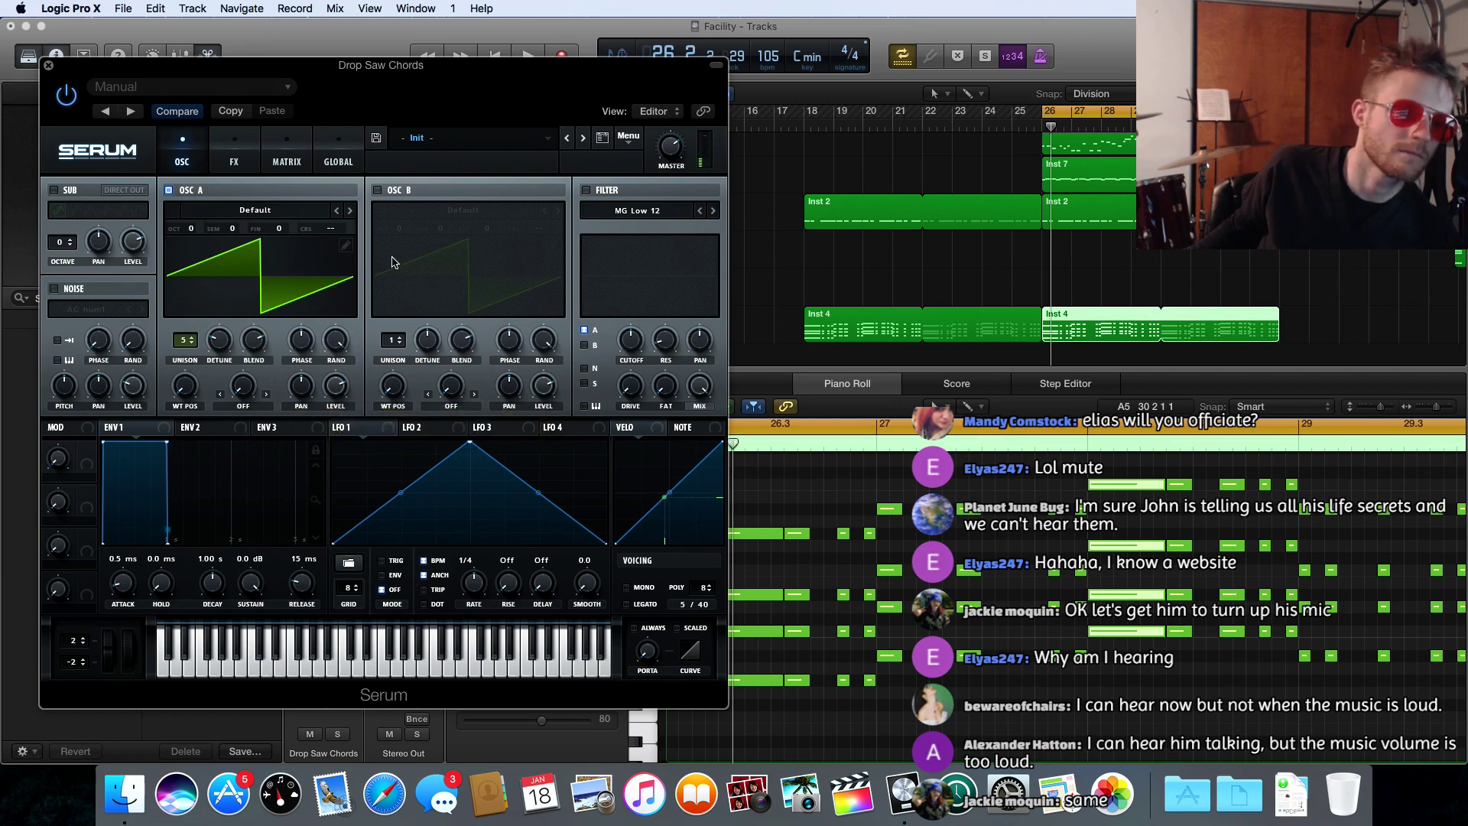
- Enable oscillator B and load the Harmonic Subtle wavetable from the Digital category
left_click(380, 191)
left_click(459, 211)
mouse_move(486, 274)
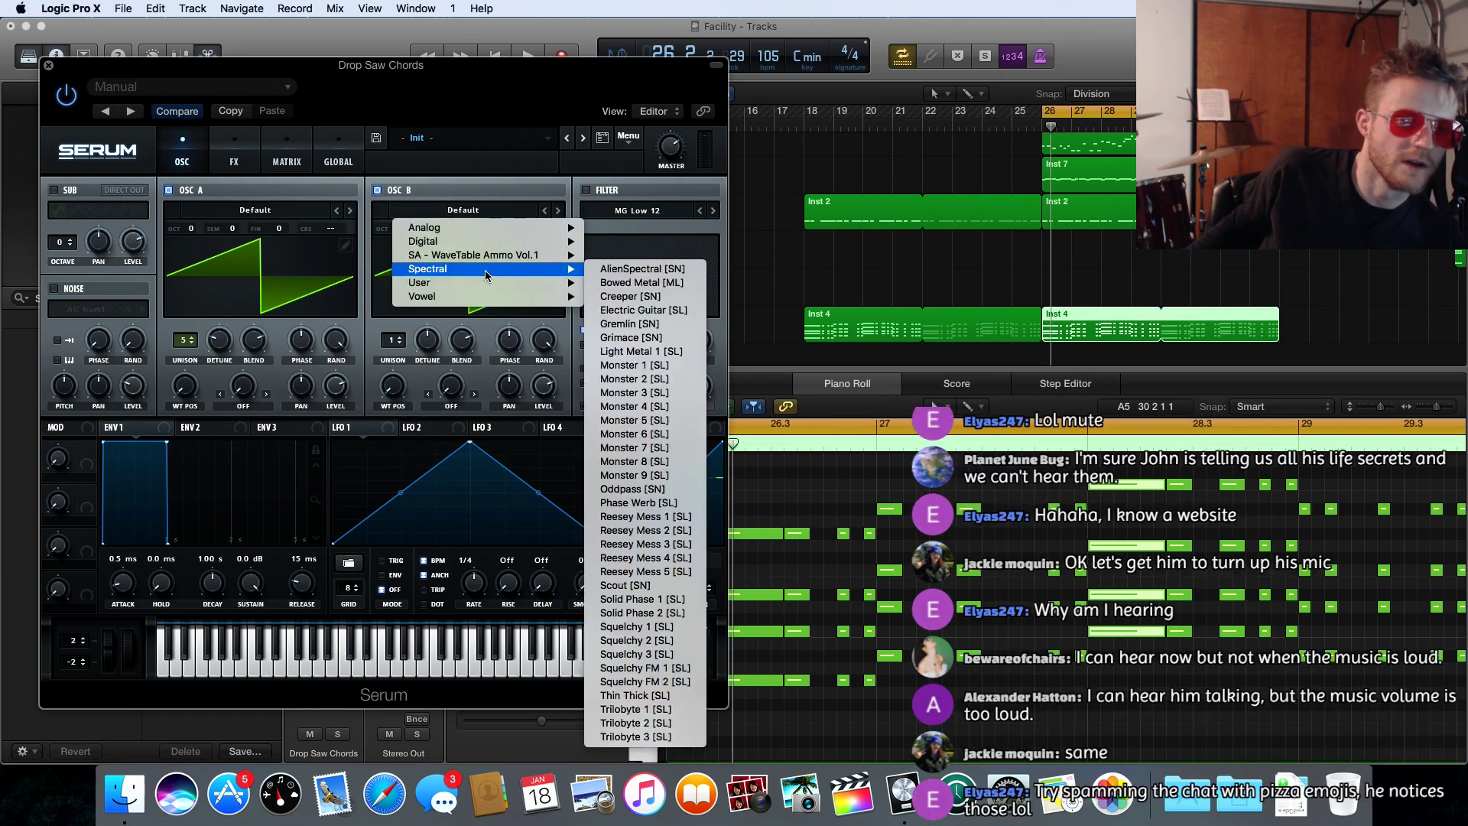
mouse_move(489, 241)
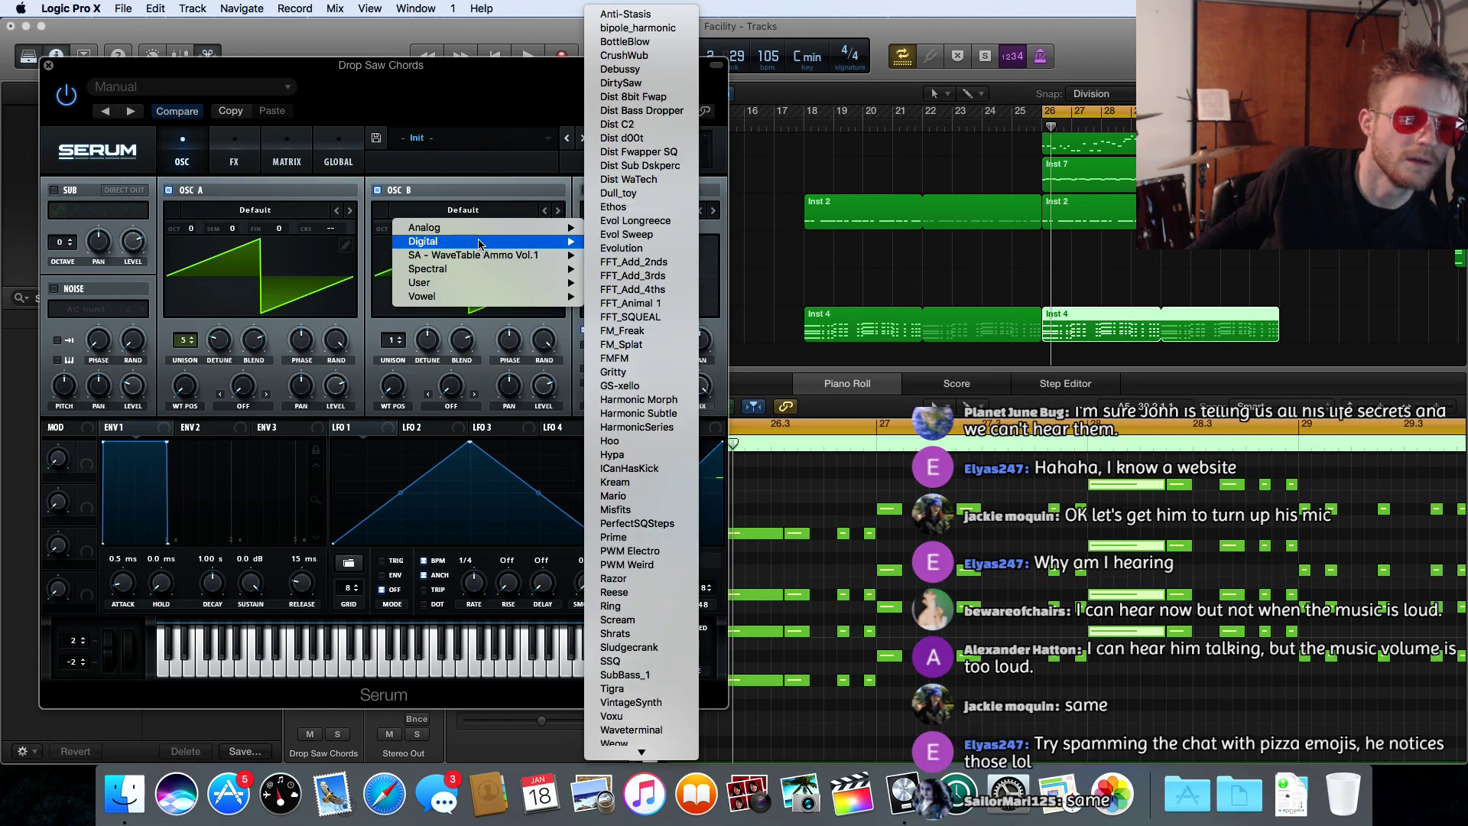
left_click(636, 413)
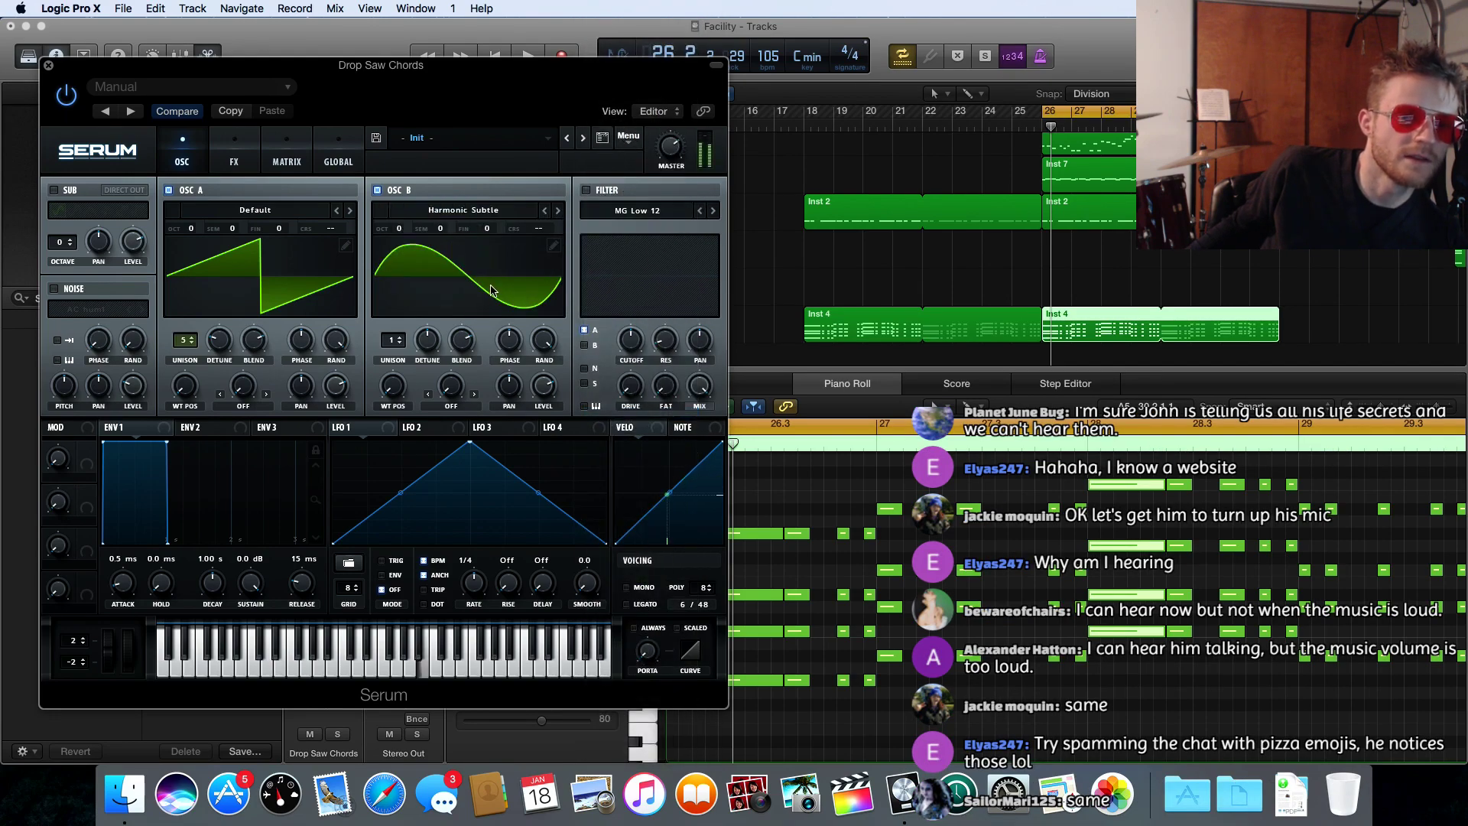
- Adjust oscillator B's wavetable position and set its unison to 4 voices
left_click_drag(393, 387, 429, 359)
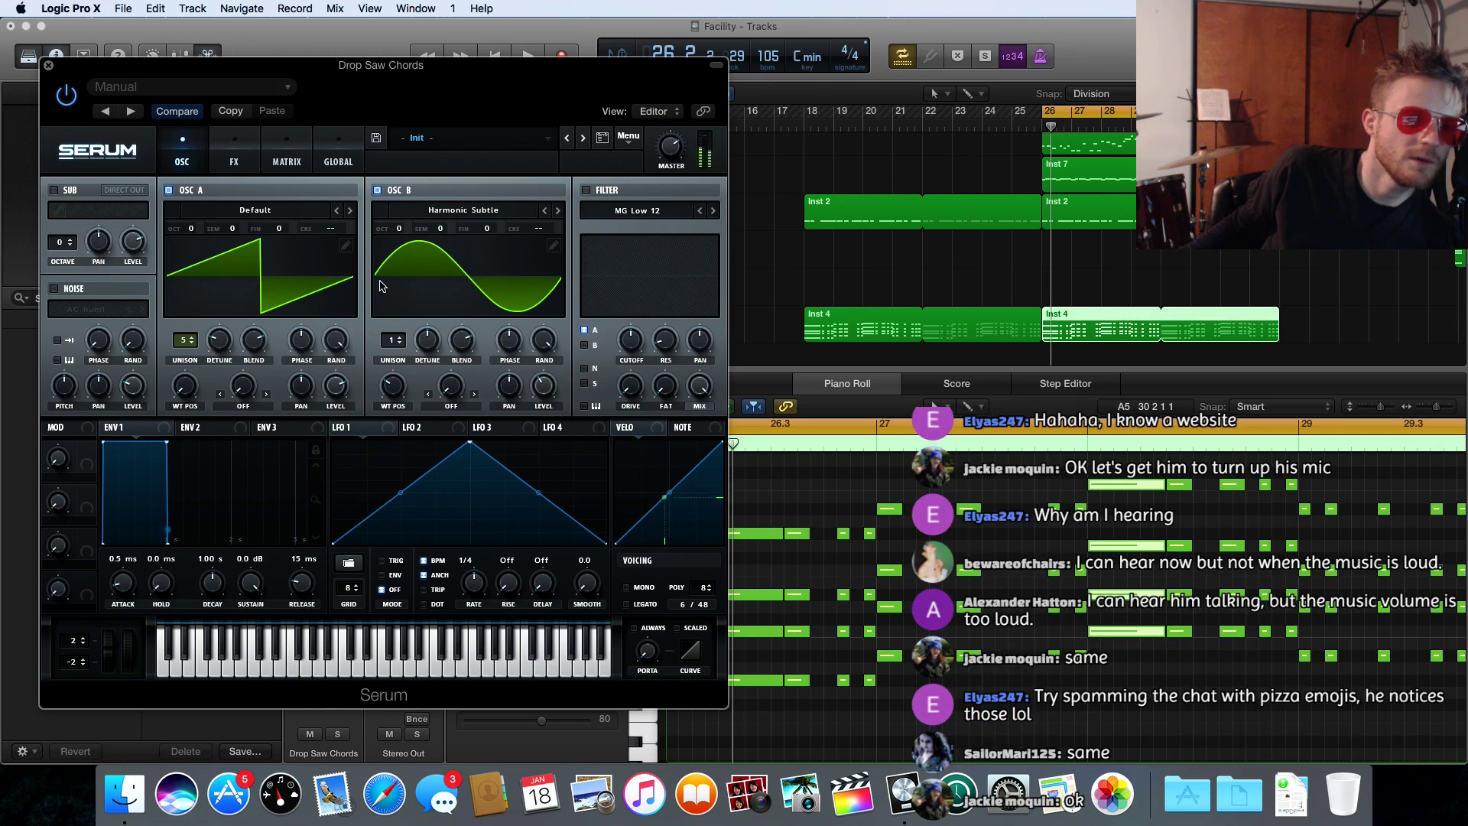
left_click_drag(391, 355, 440, 407)
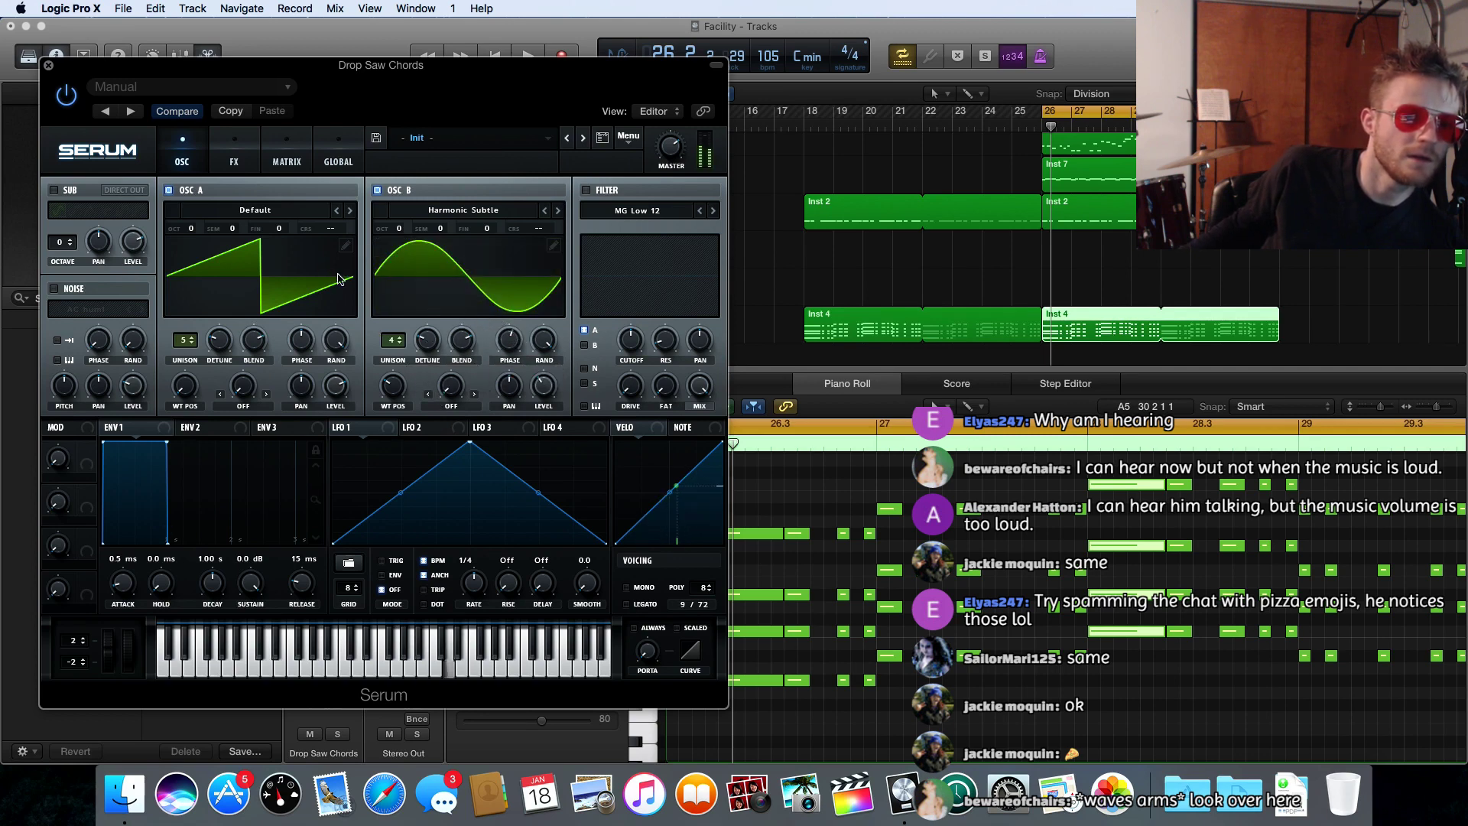
mouse_move(509, 342)
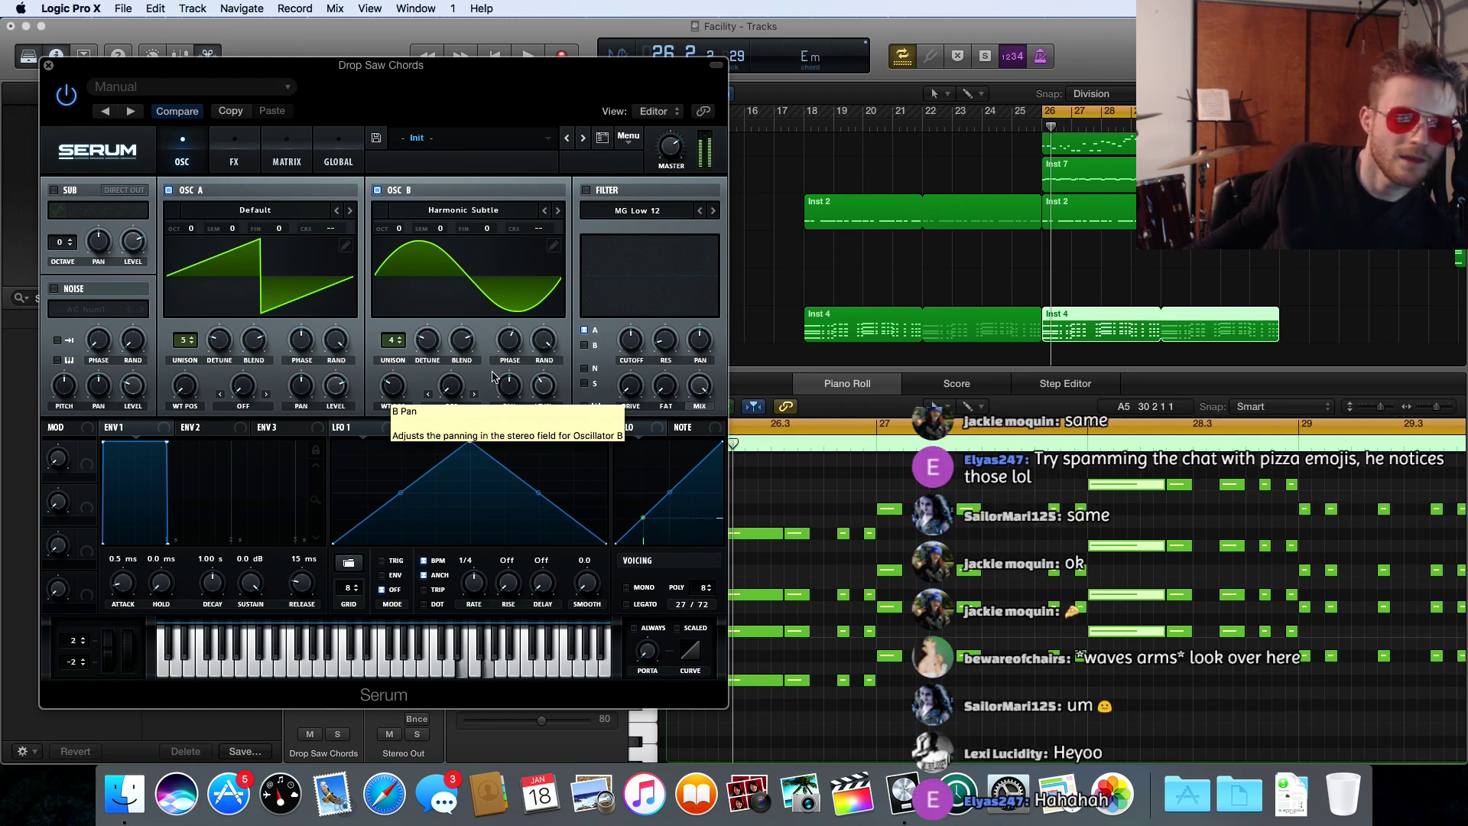
- Enable the Hyper/Dimension effect on the saw chord sound and adjust the Hyper wet/dry mix
left_click(236, 161)
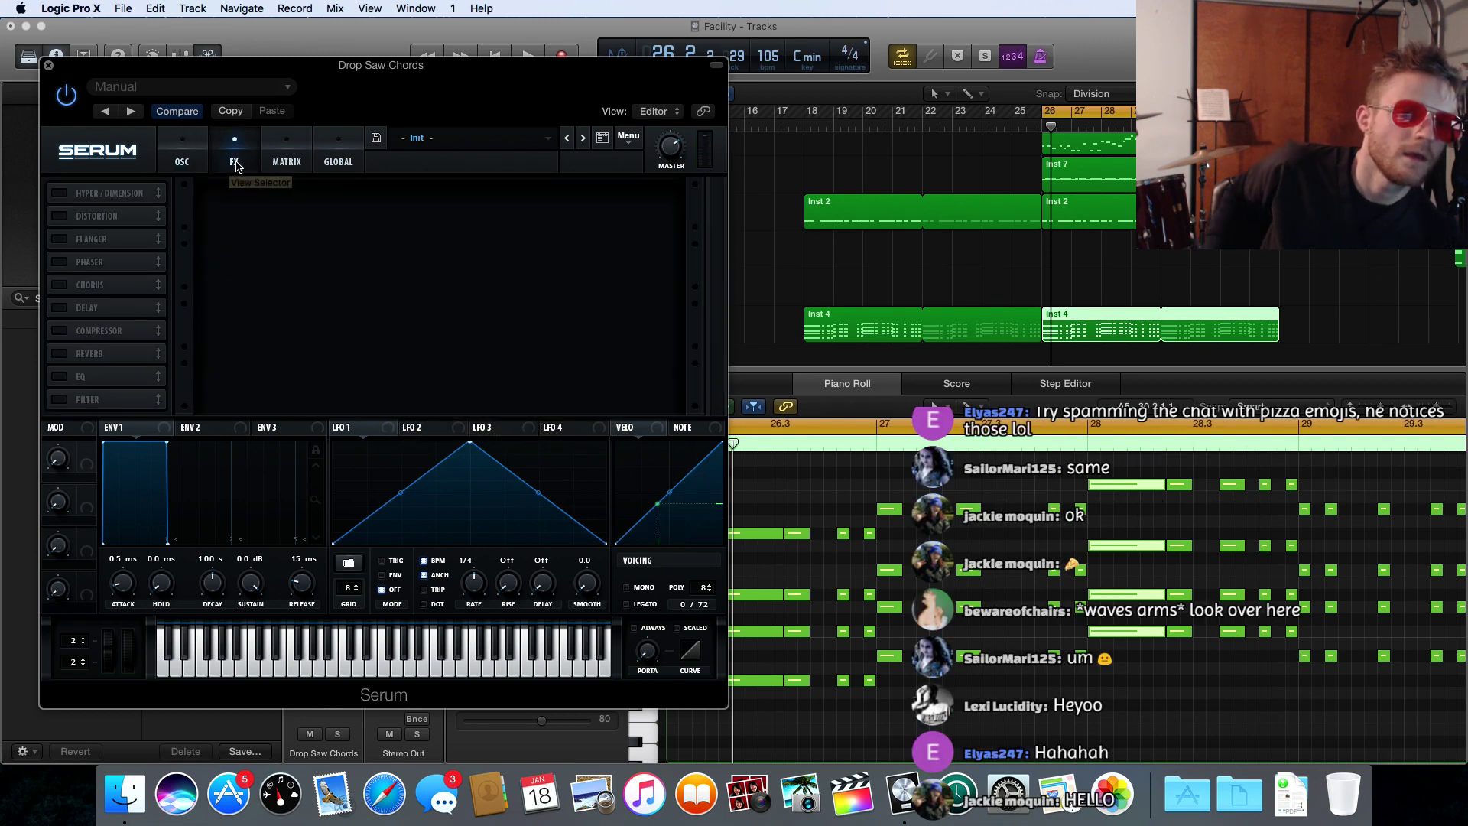
left_click(60, 194)
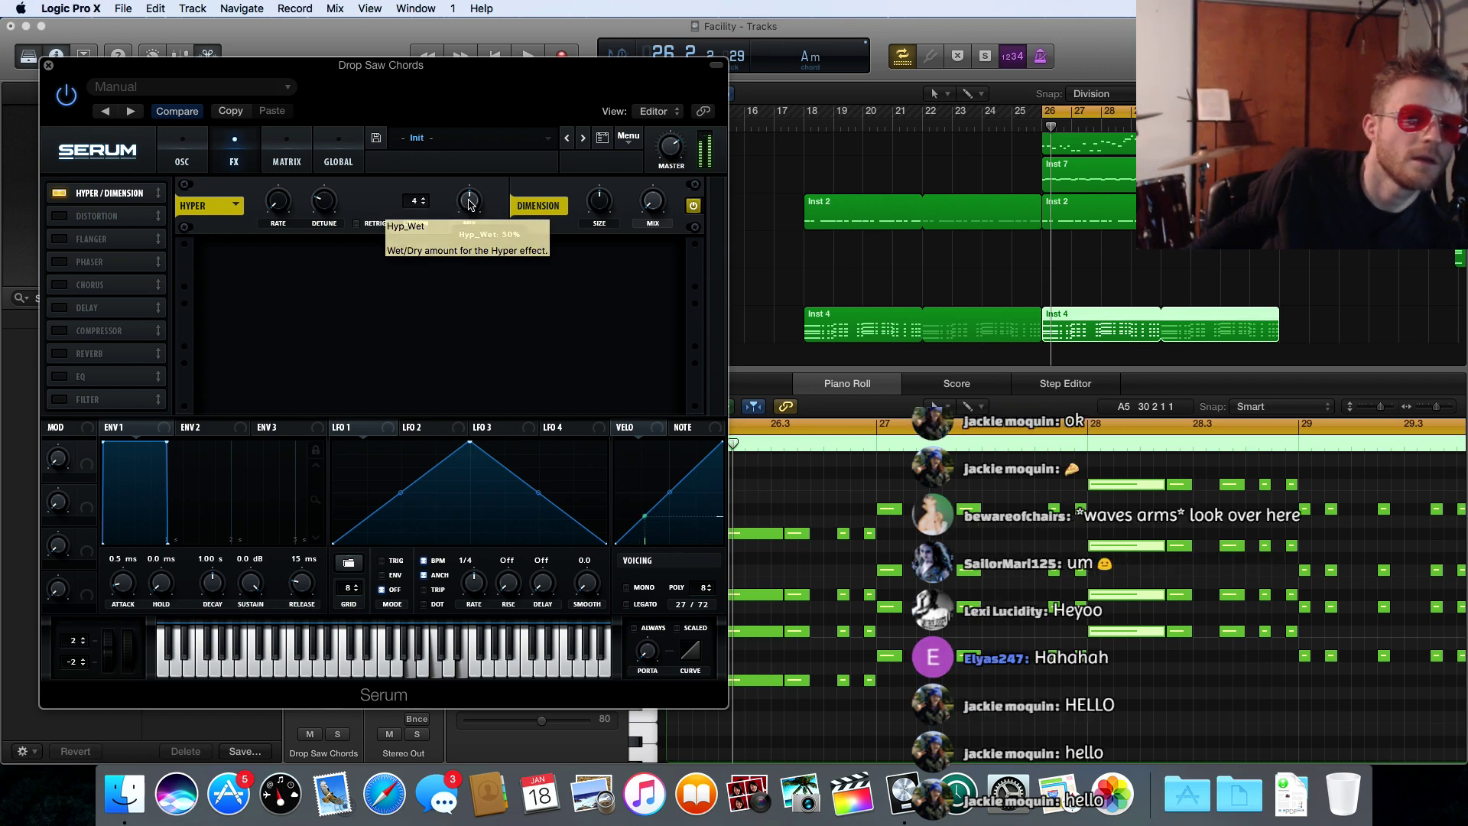
left_click_drag(469, 204, 470, 192)
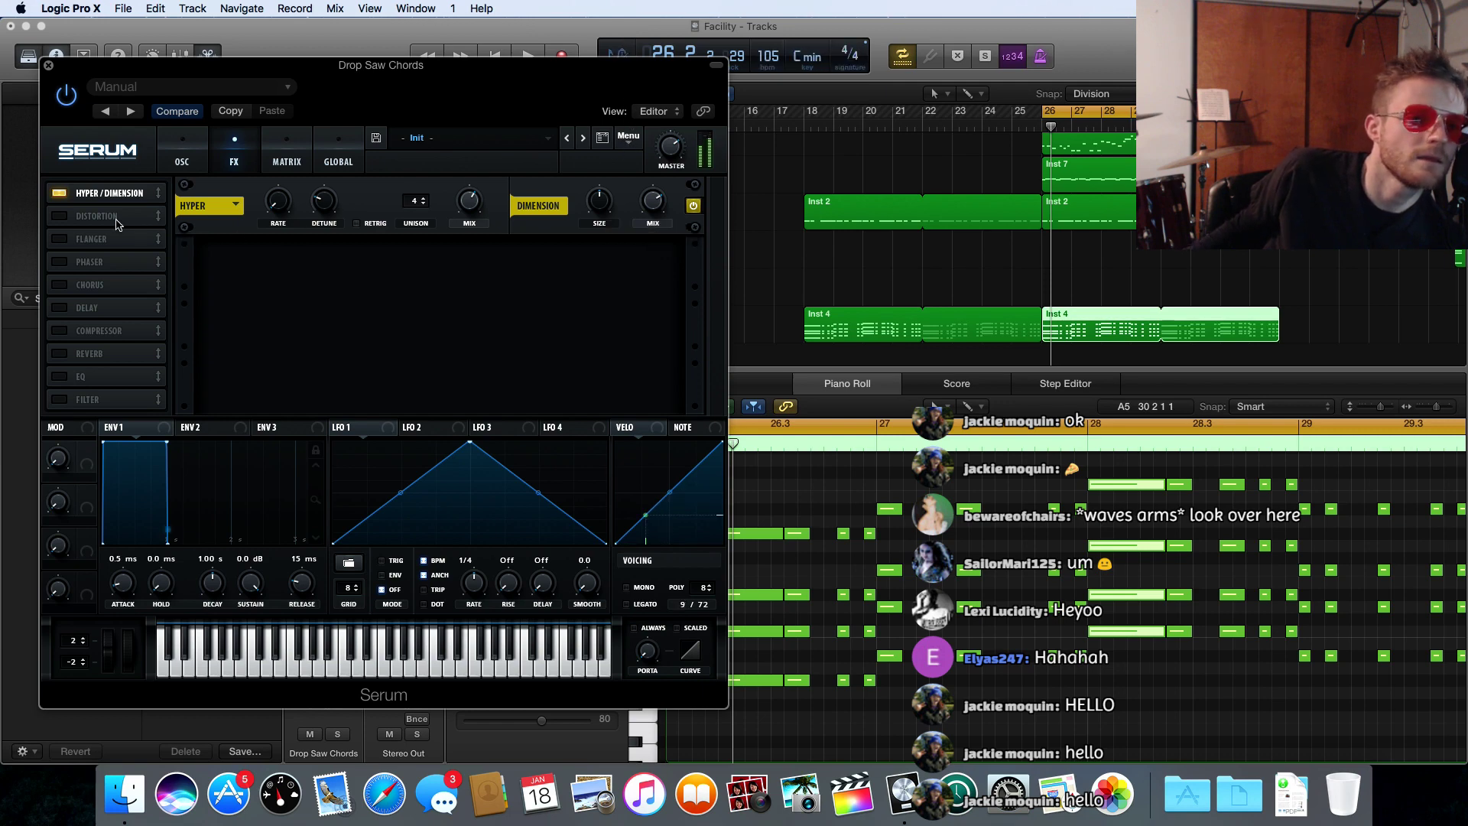
- Enable the Distortion effect, set its type to SoftClip and adjust the drive
left_click(55, 217)
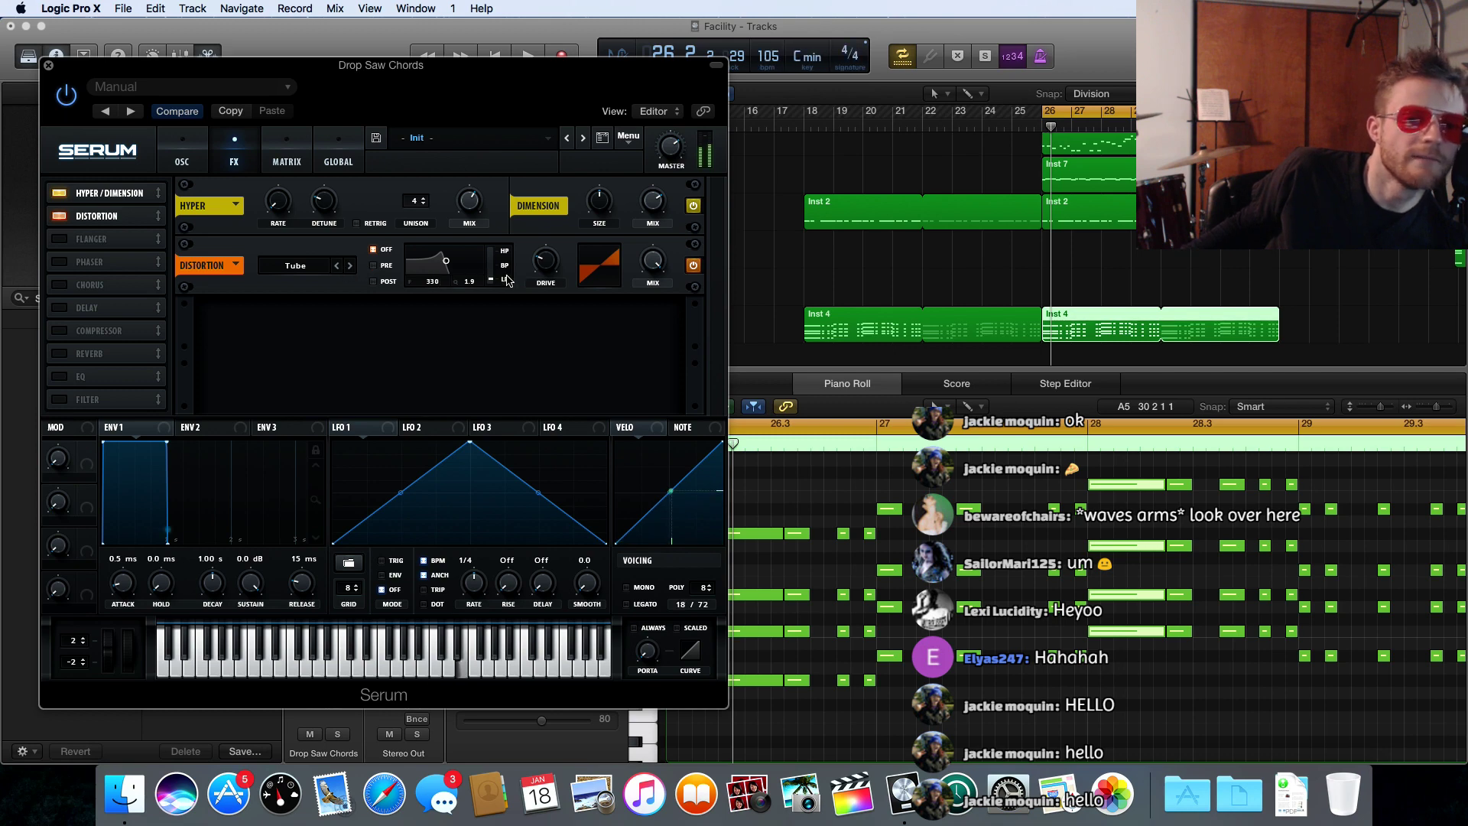
mouse_move(546, 263)
left_mouse_down()
mouse_move(543, 158)
mouse_move(541, 244)
left_mouse_up()
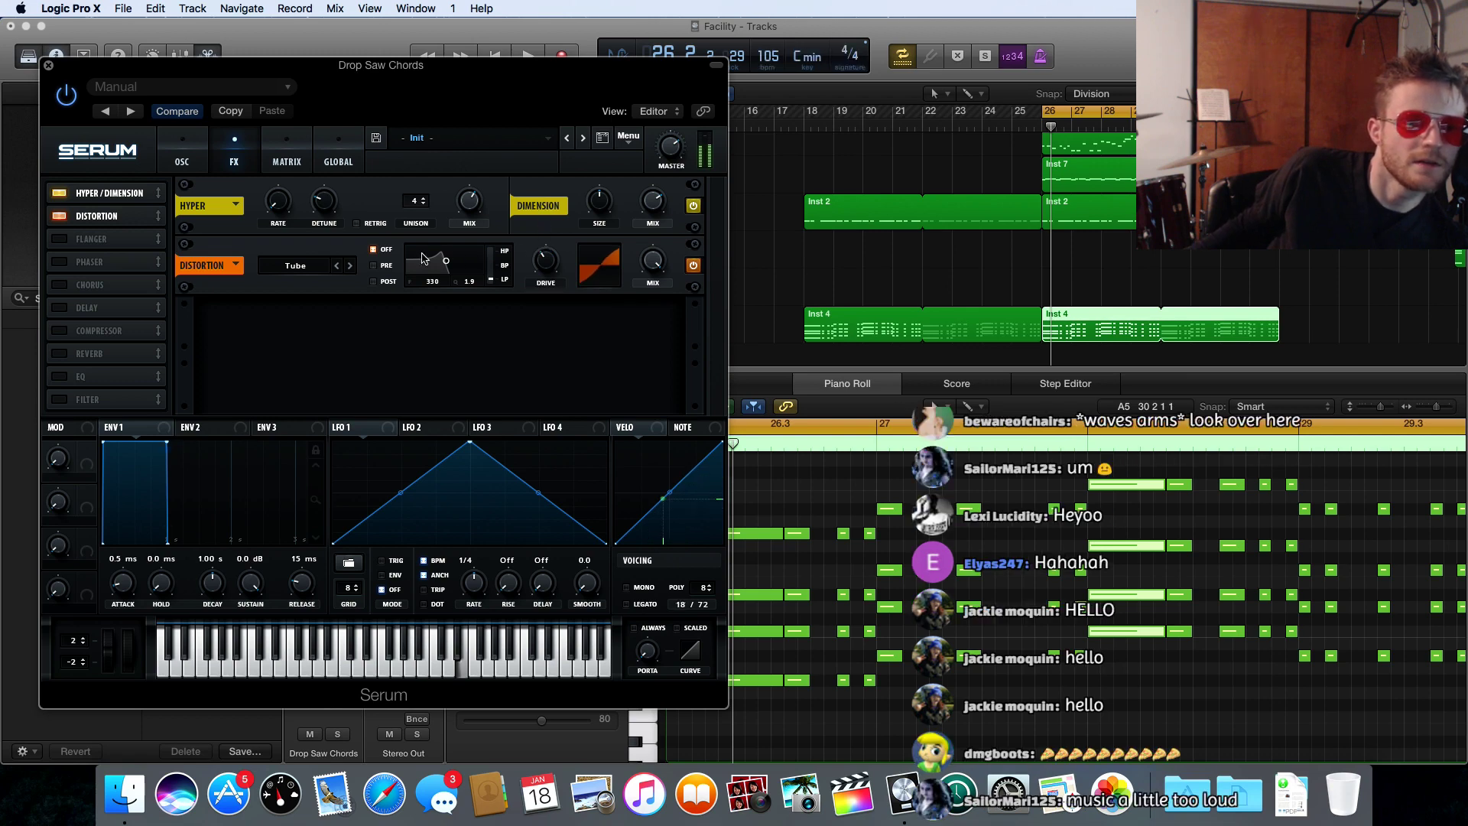
left_click(326, 271)
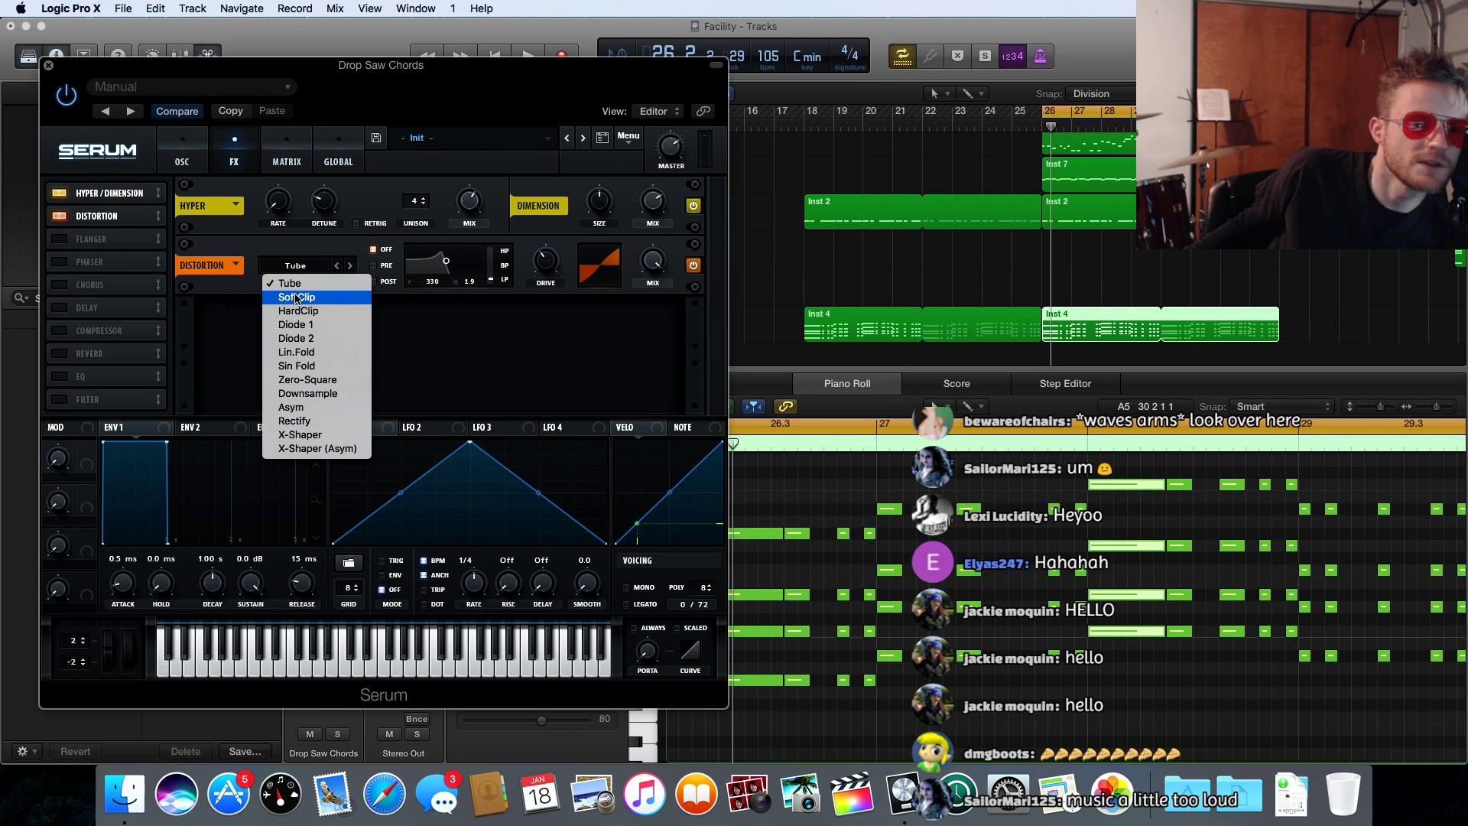
left_click(297, 298)
left_click_drag(546, 259, 546, 223)
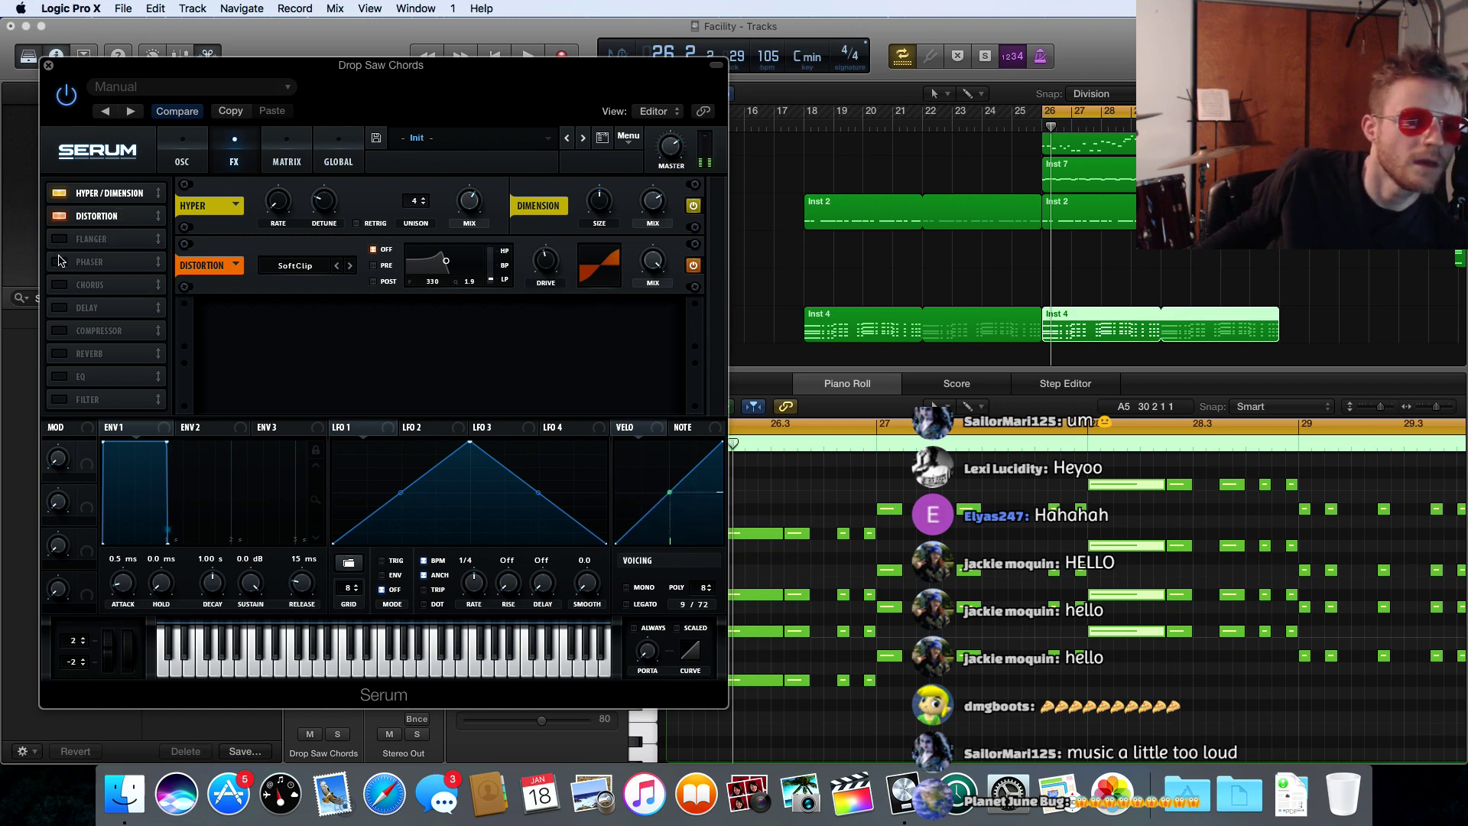
- Enable a ping-pong Delay with dotted 1/8 left and 1/8 right times, raise its feedback and mix, and set the distortion drive to 34%
left_click(59, 306)
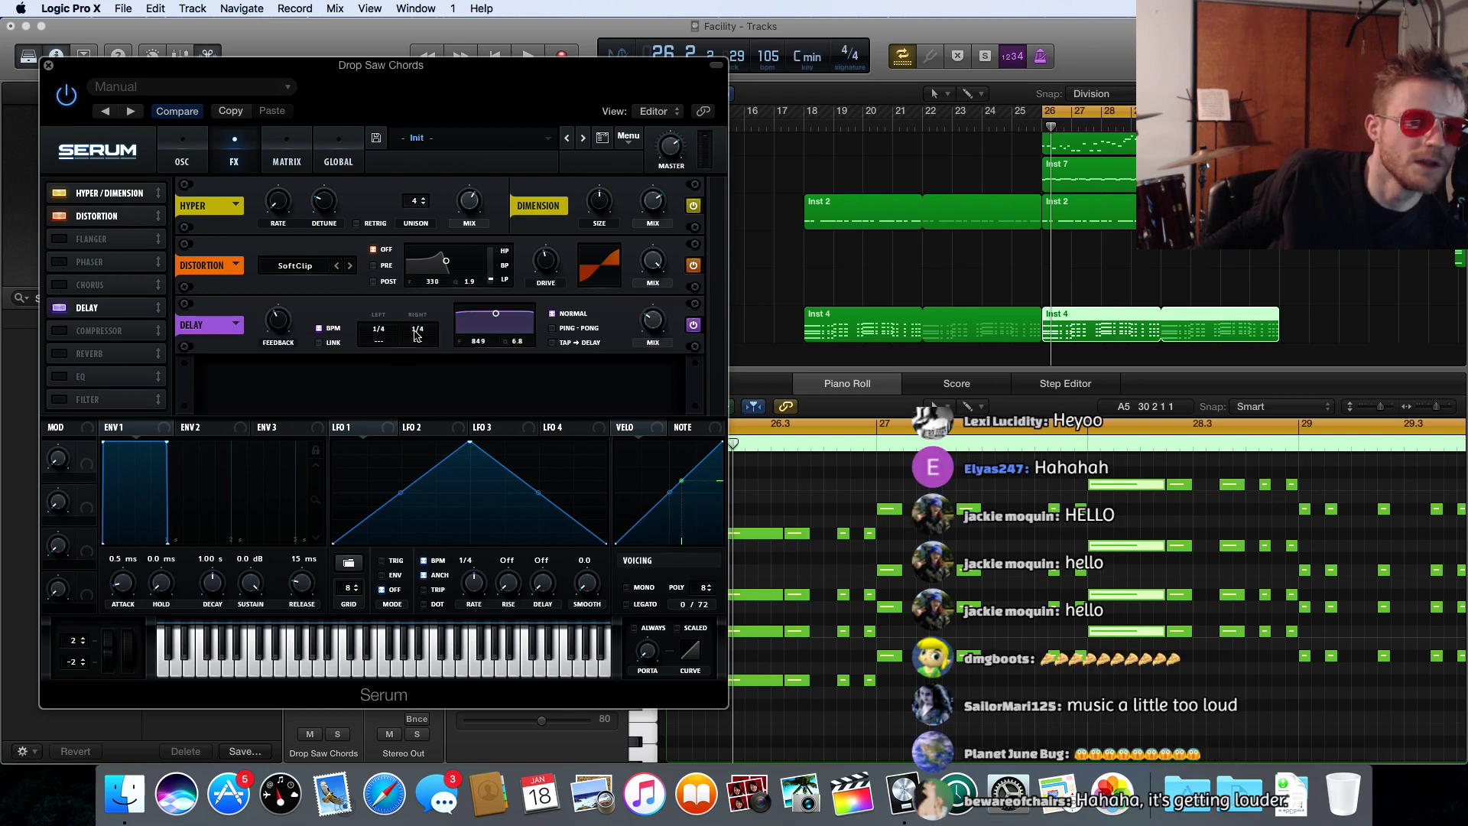
left_click_drag(416, 327, 418, 330)
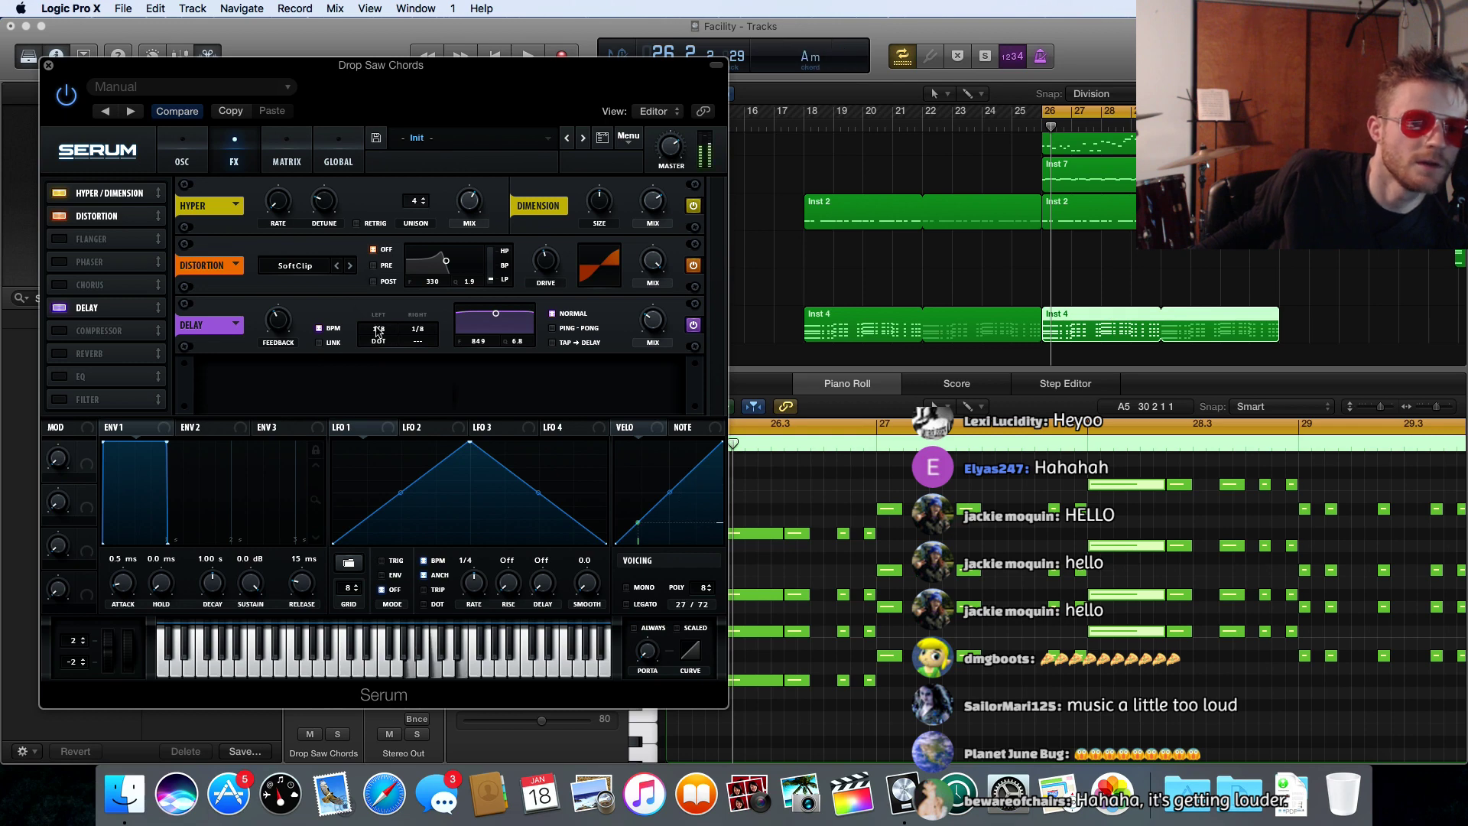
left_click(551, 328)
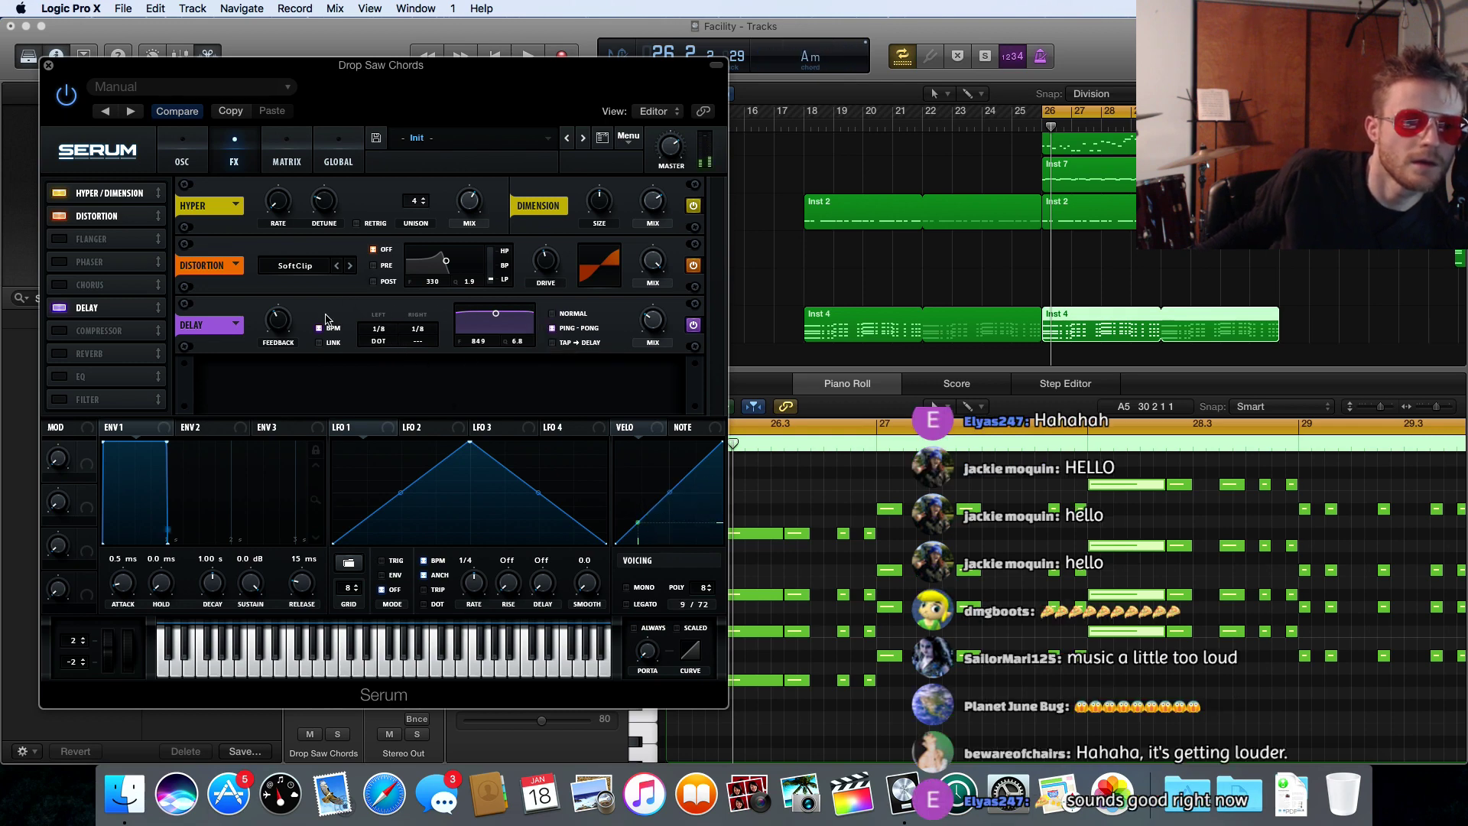
mouse_move(279, 310)
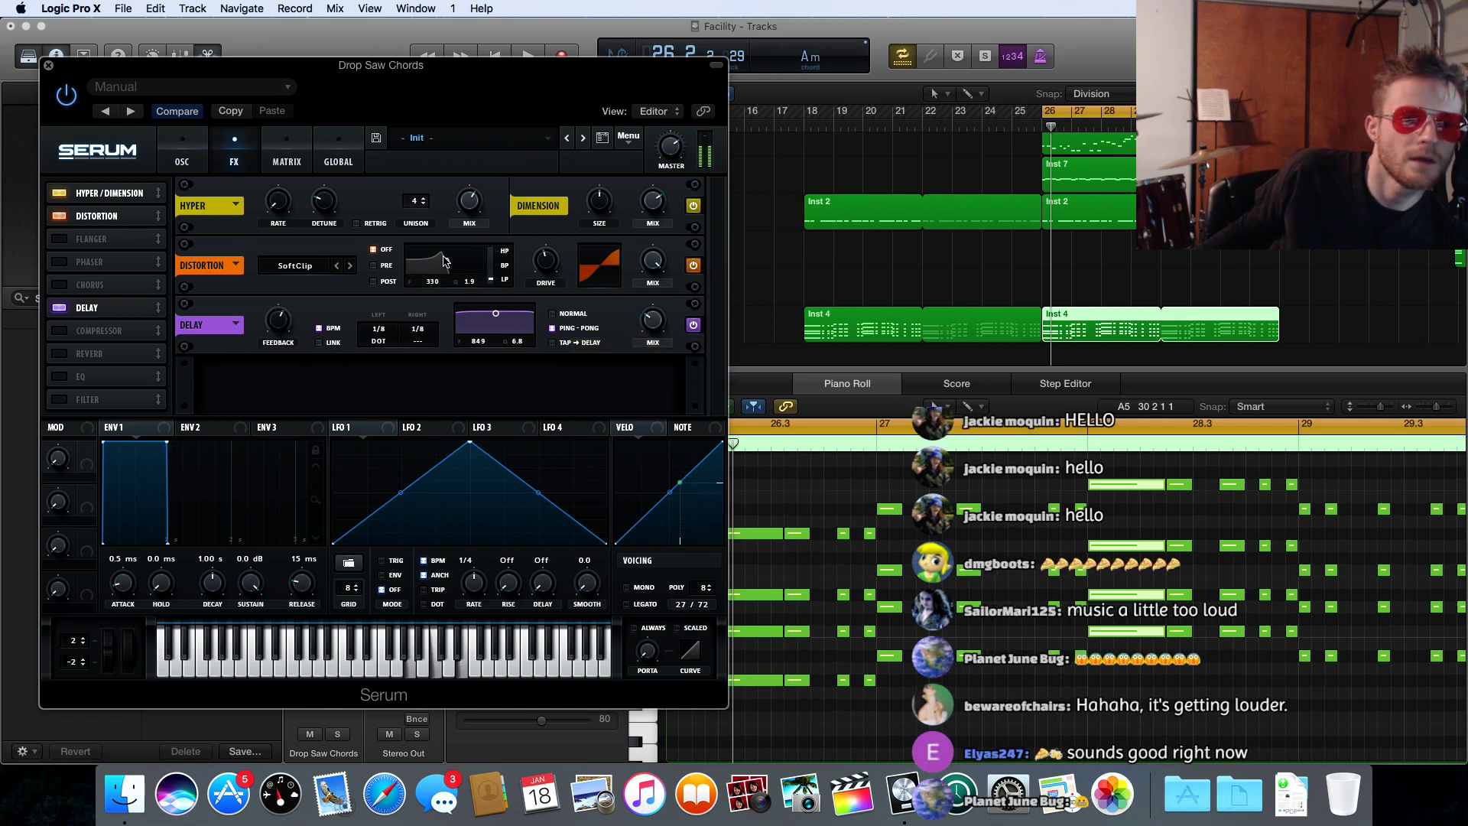
mouse_move(545, 263)
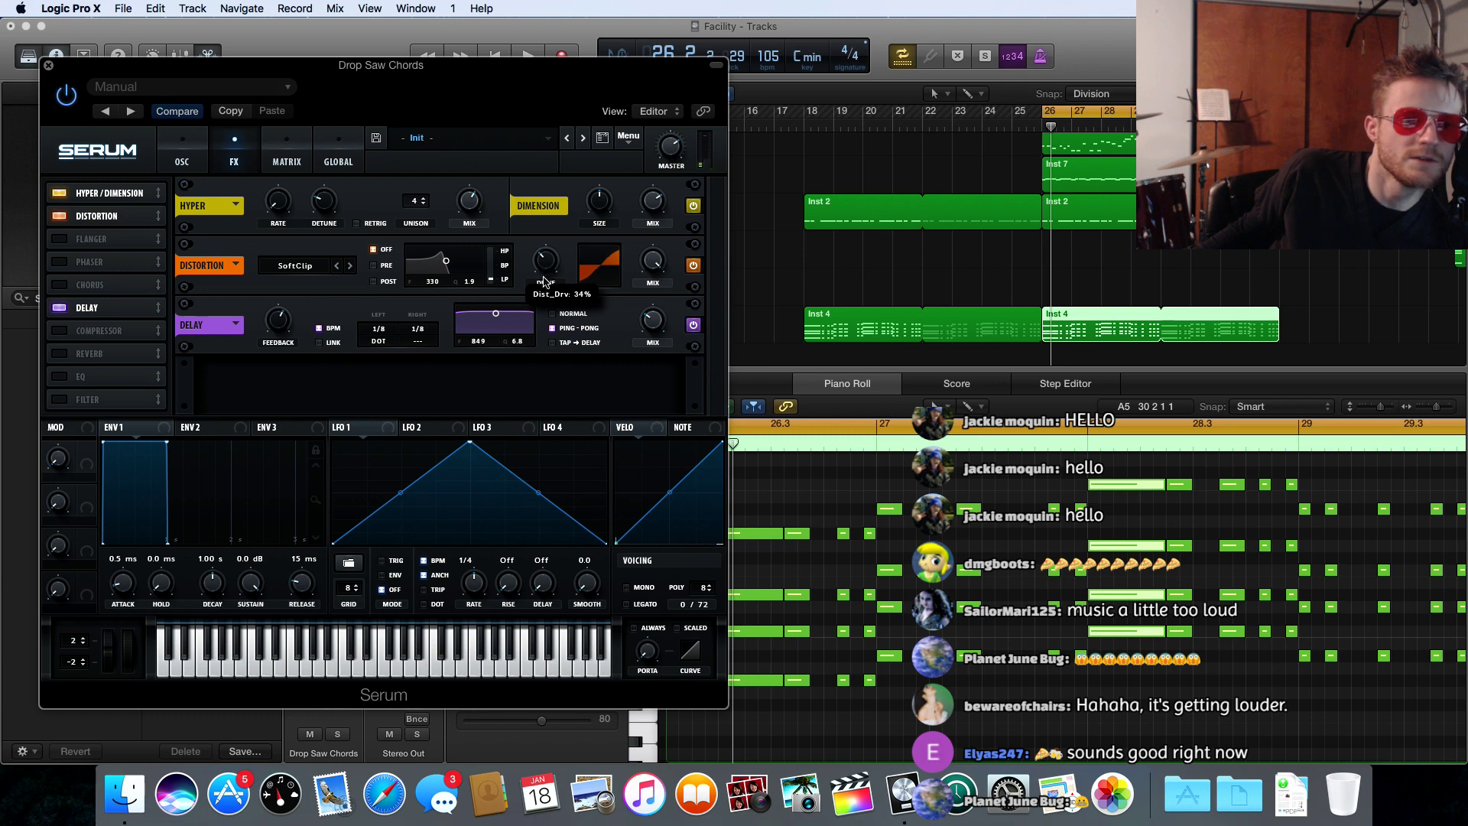
mouse_move(648, 309)
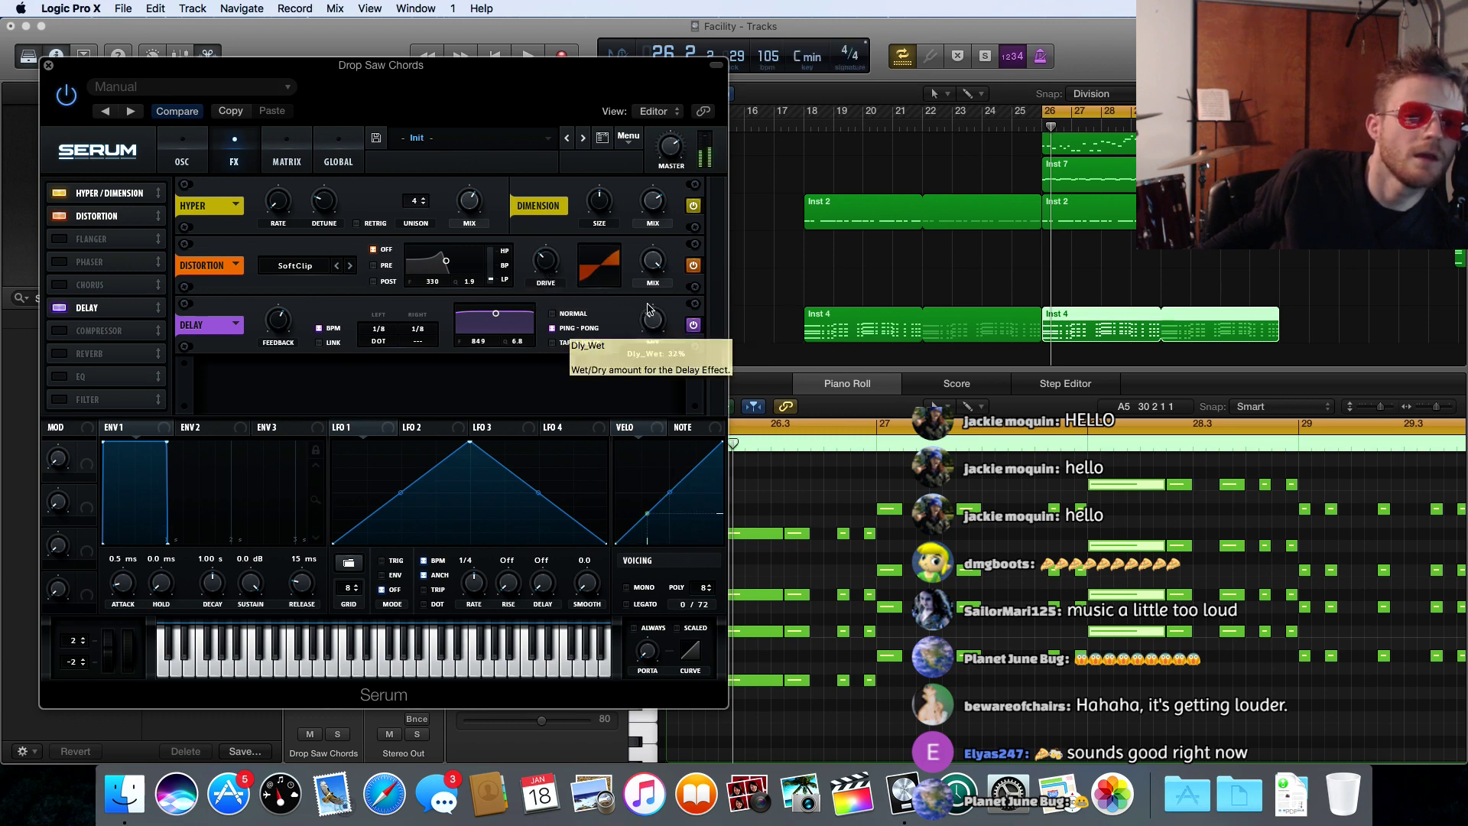
left_click_drag(648, 309, 633, 244)
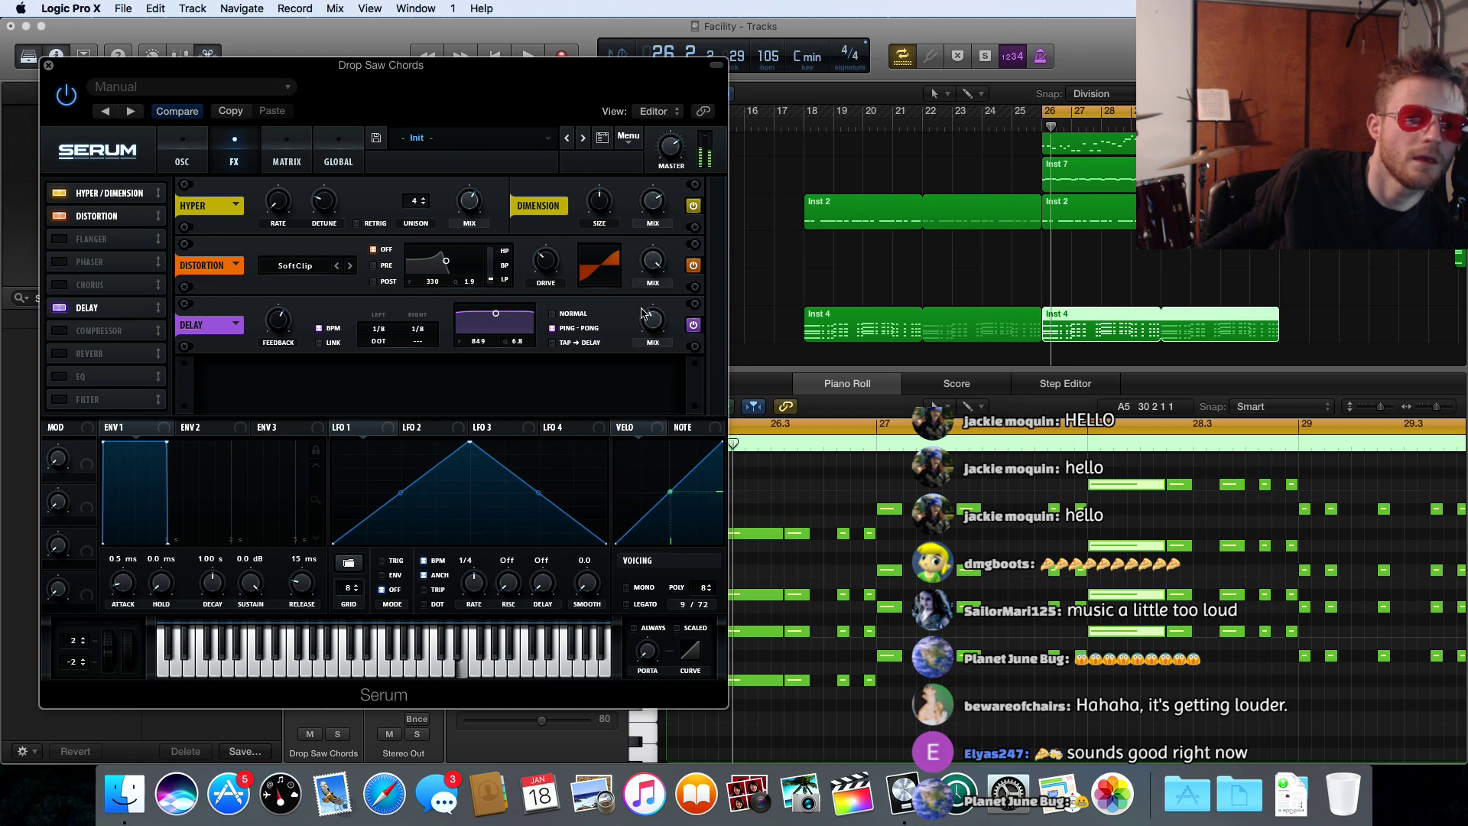
- Enable the Compressor effect in multiband mode and adjust its threshold
left_click(59, 331)
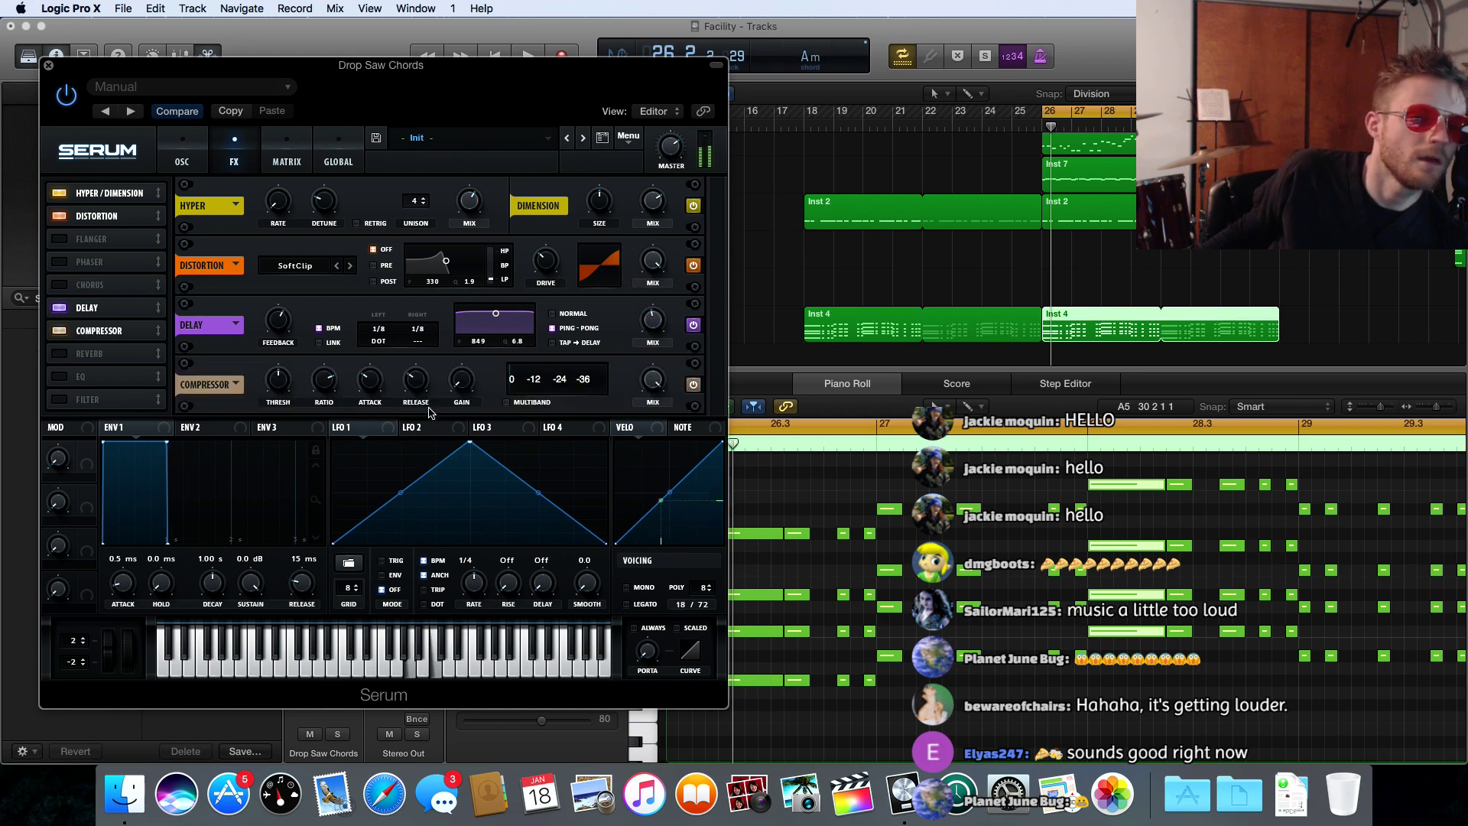
left_click(505, 402)
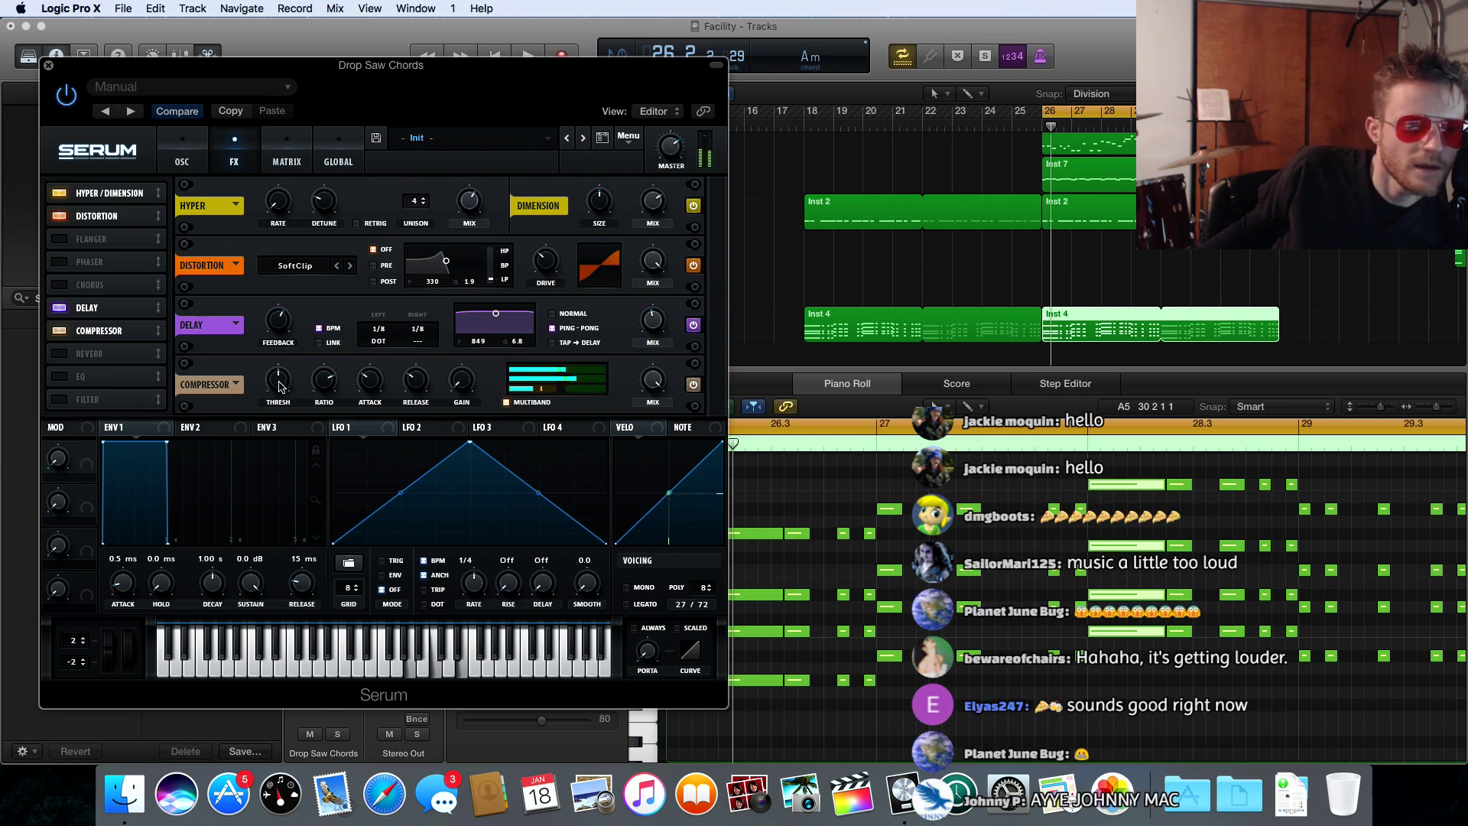
mouse_move(280, 395)
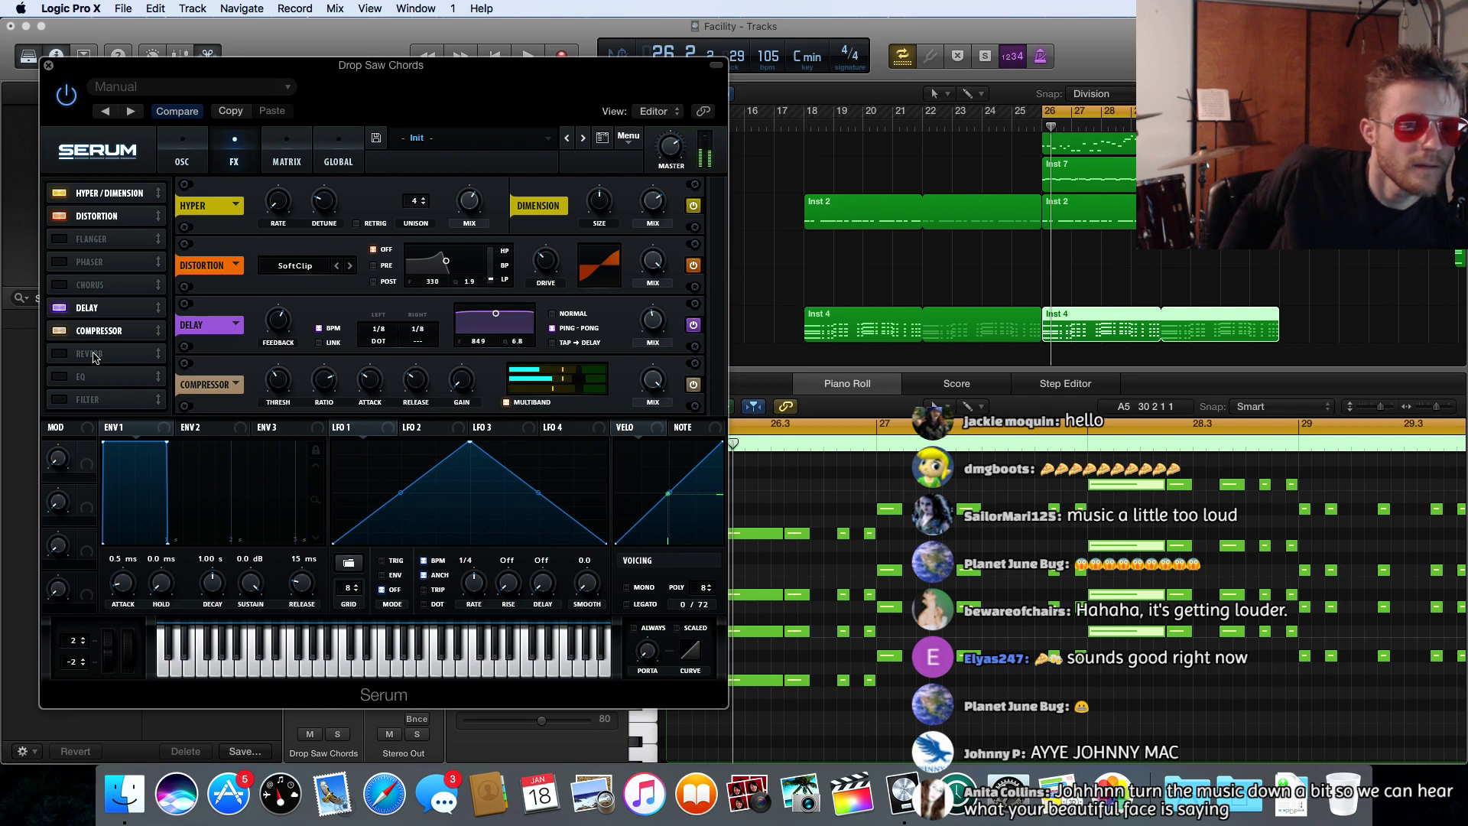
- Play the looped drop section with the new saw chords and lower the delay's wet/dry mix
left_click(183, 158)
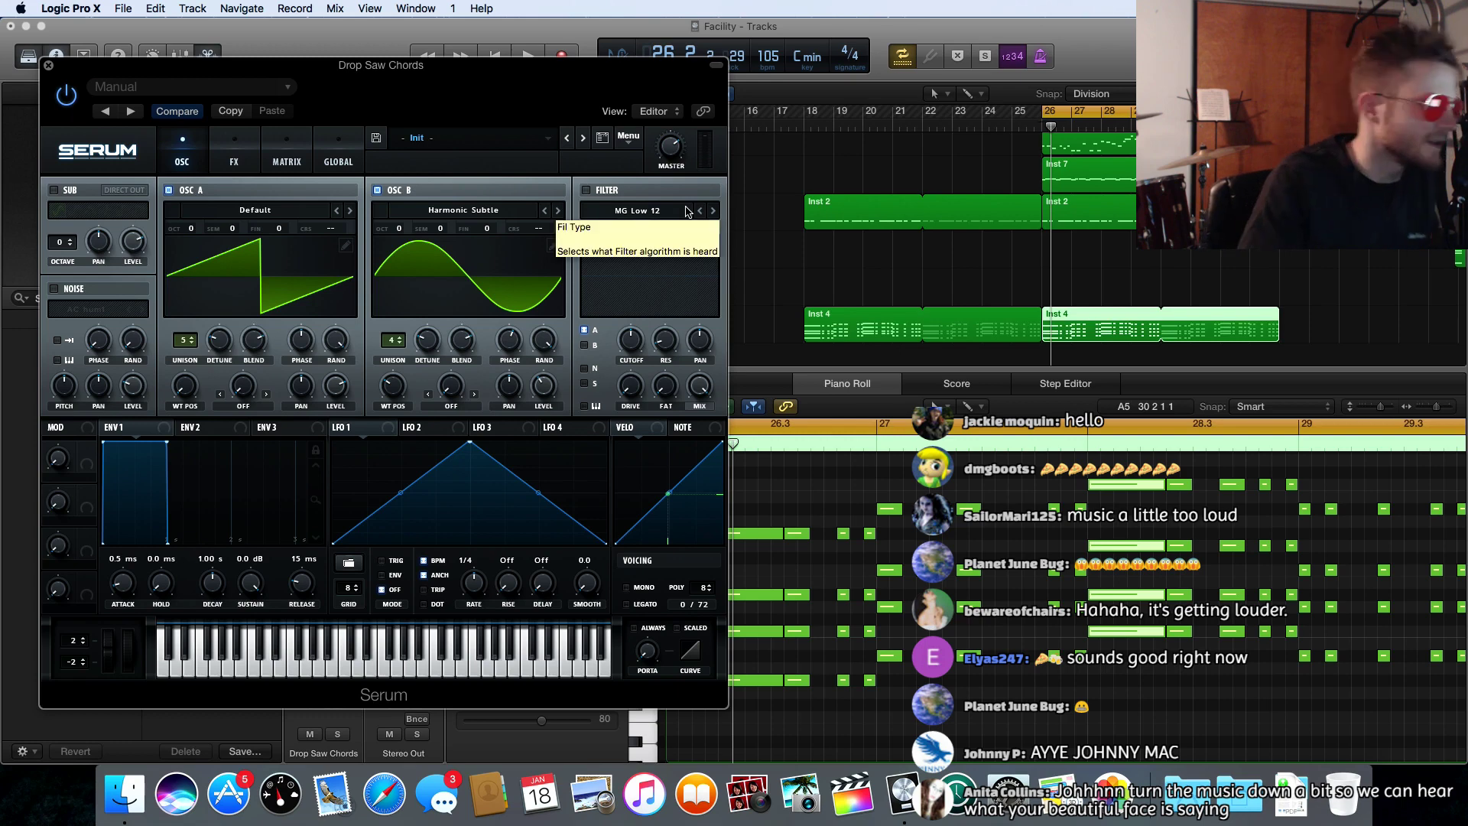
key("space")
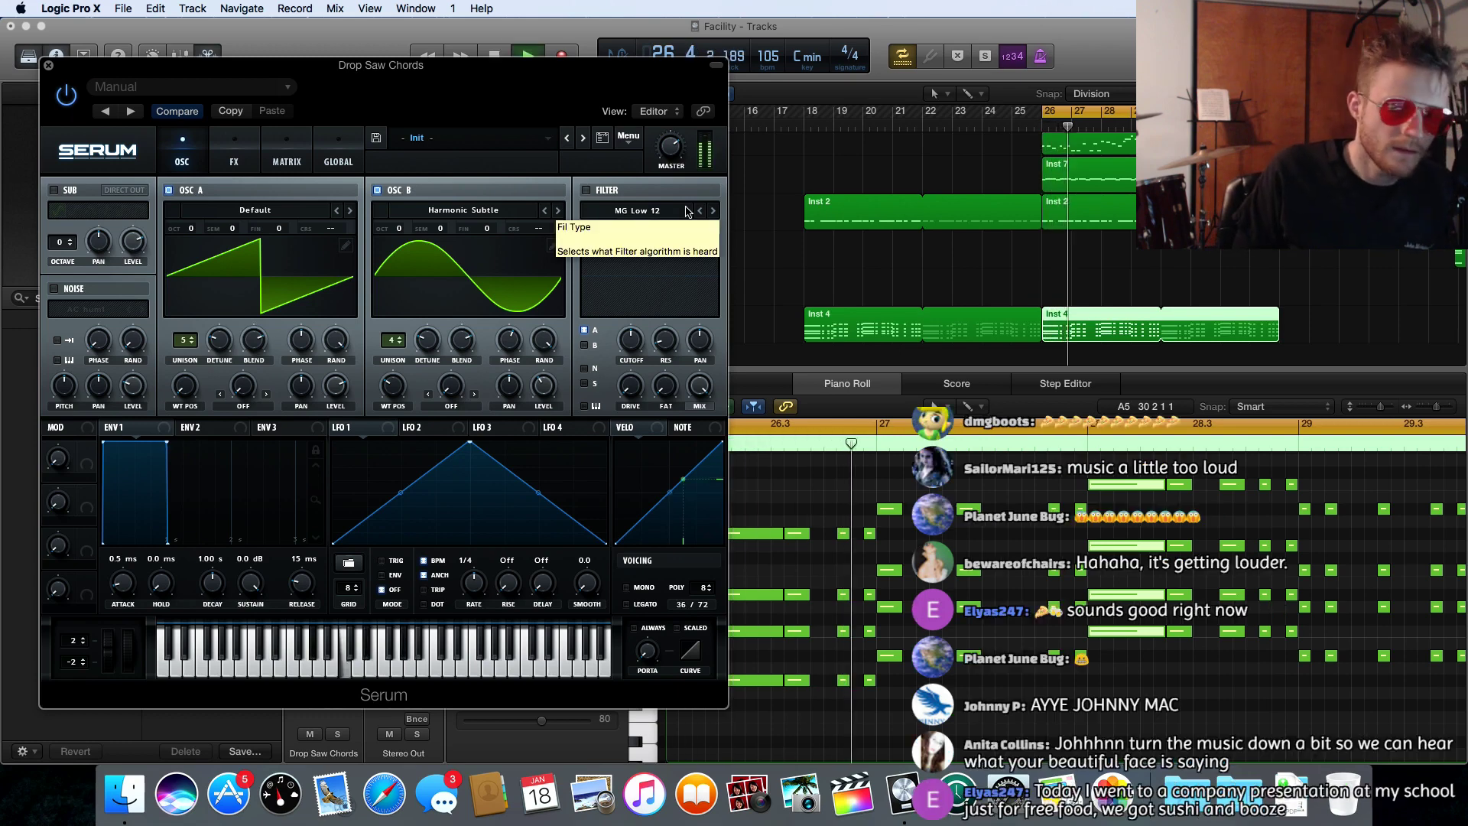
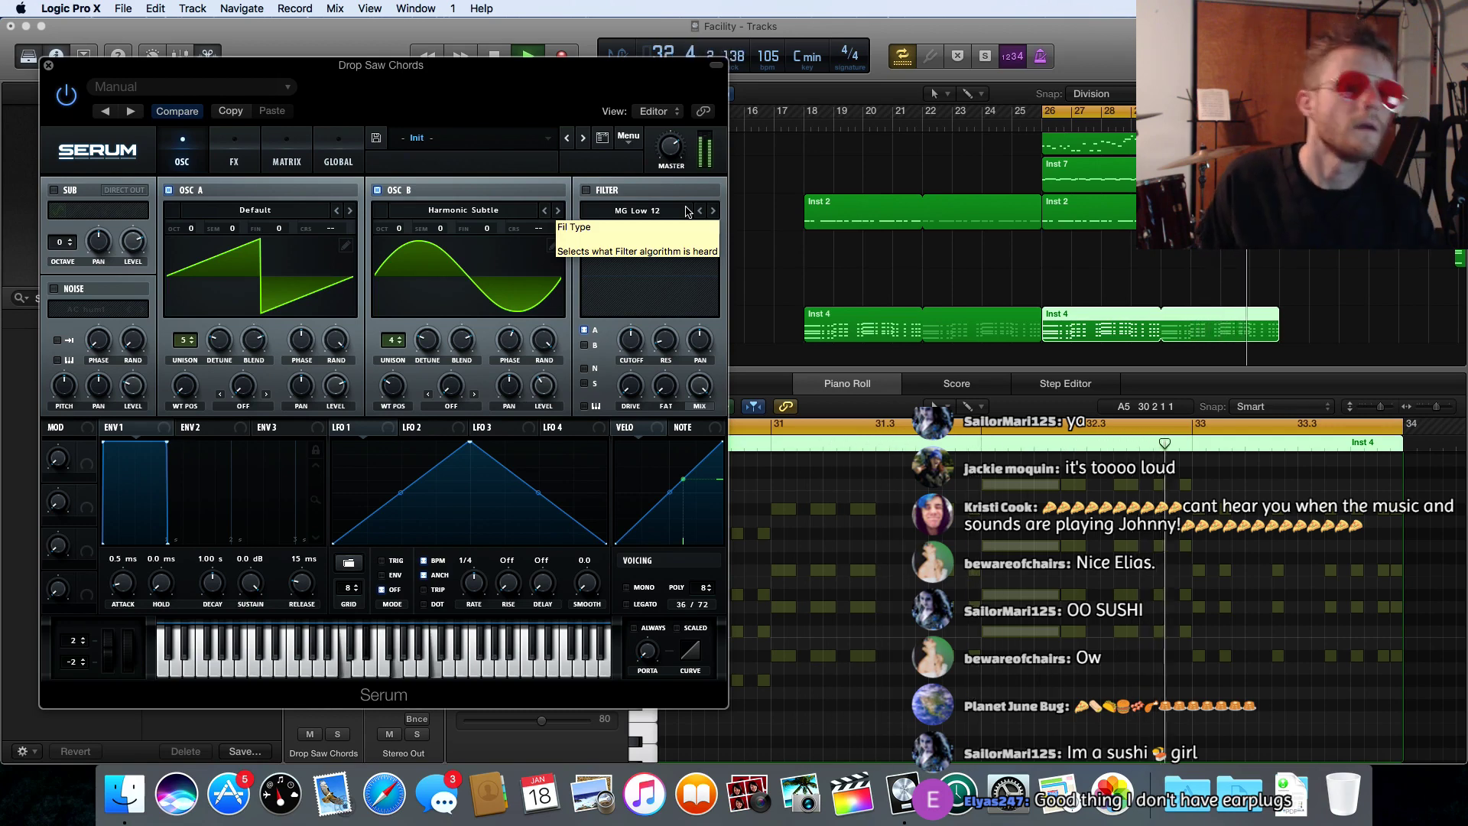
left_click(221, 161)
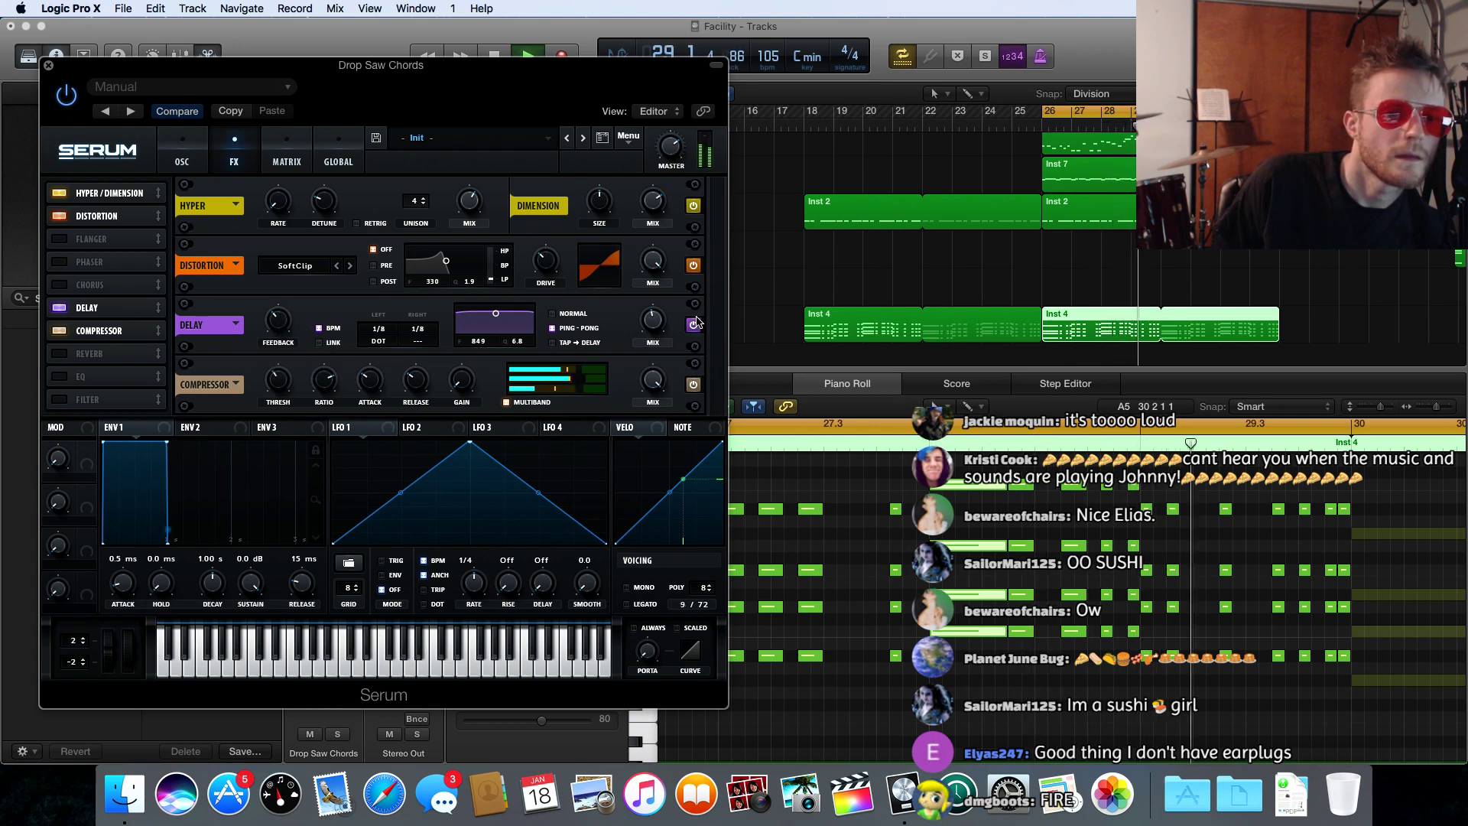
mouse_move(654, 329)
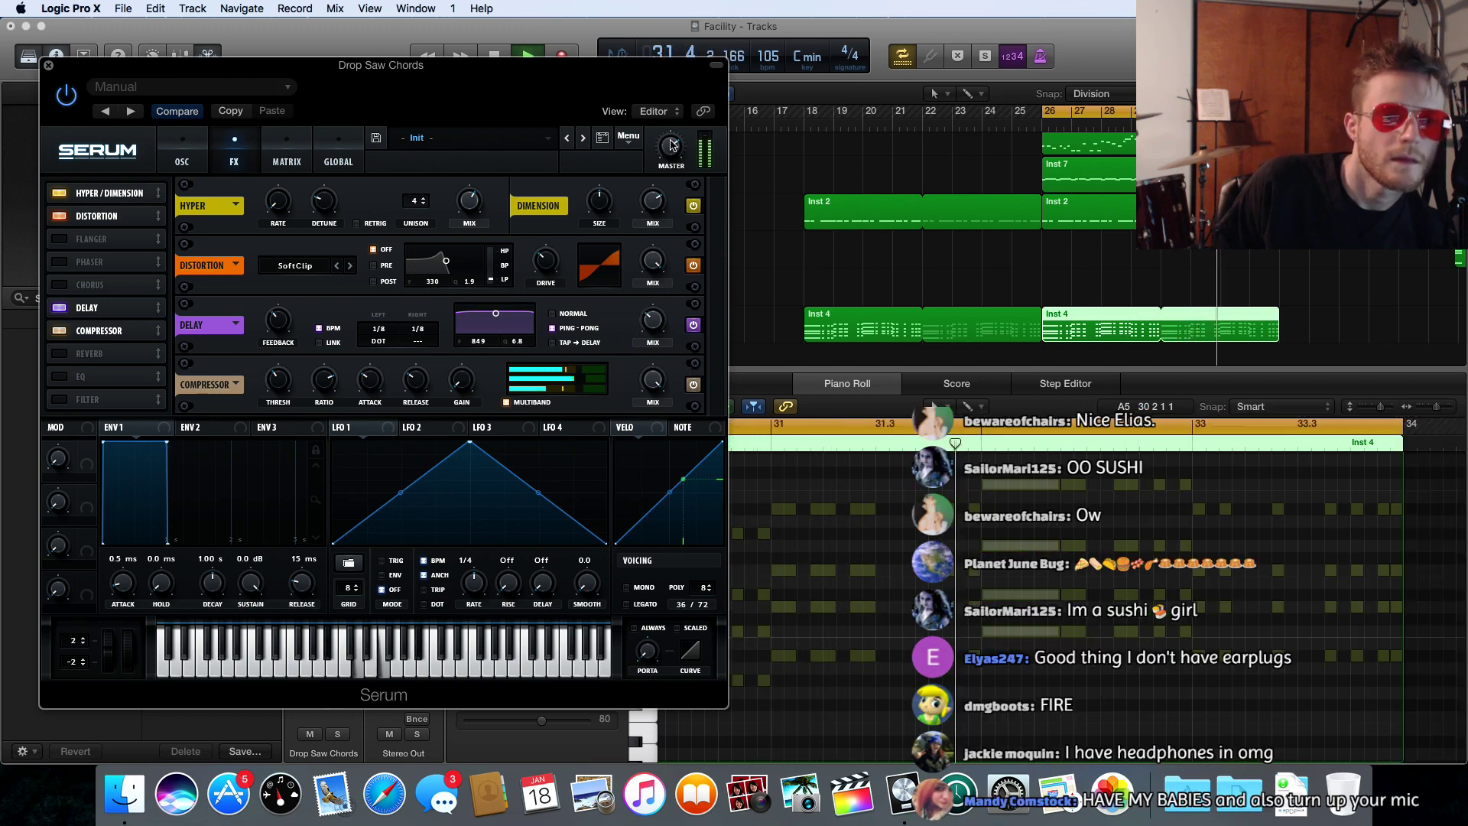
- Move the Serum window off the channel strips and set the synth's master volume to 57%
mouse_move(670, 159)
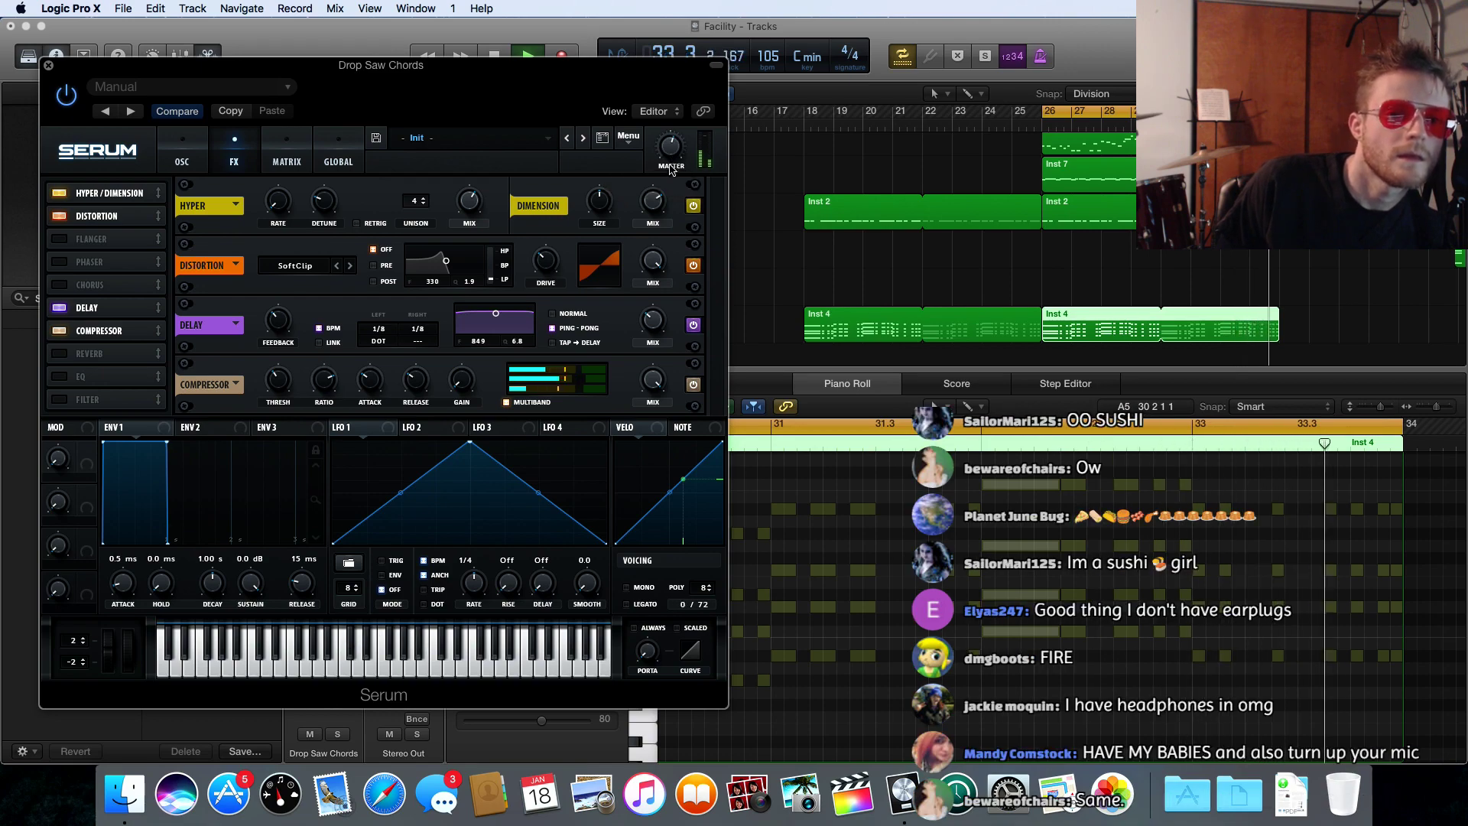
left_click_drag(569, 71, 941, 65)
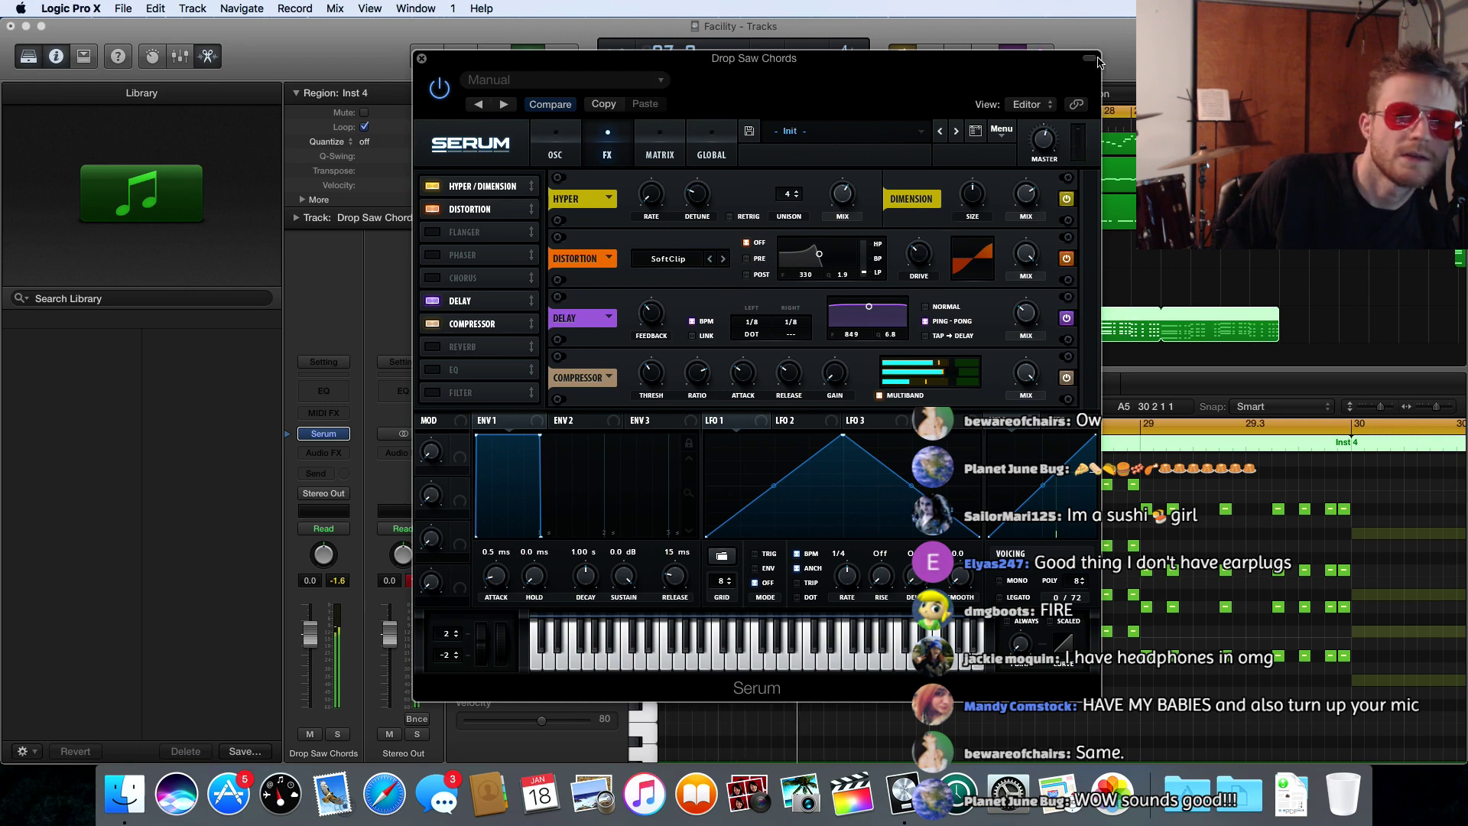
mouse_move(1042, 148)
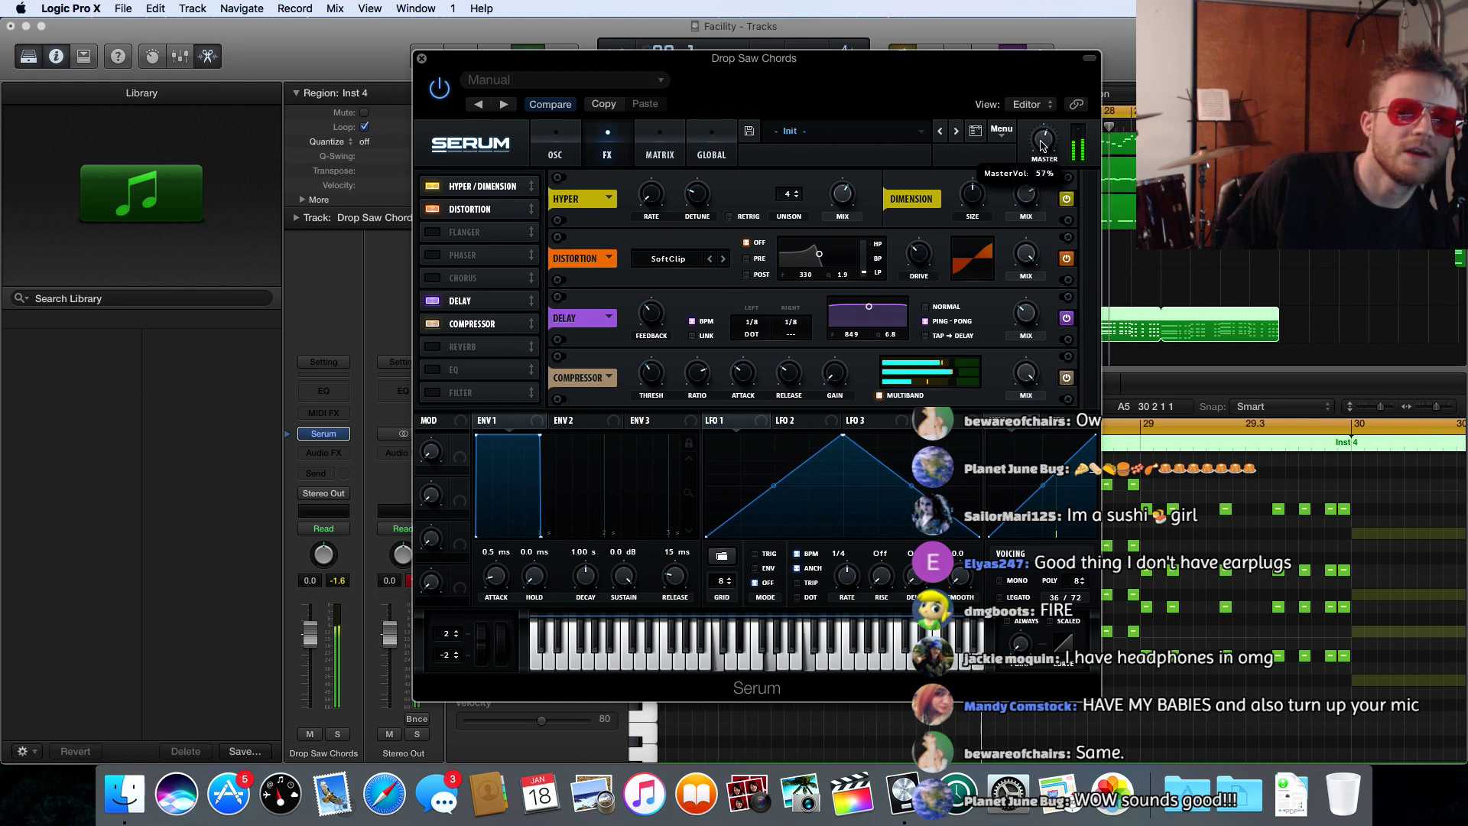
- Set Serum's master volume to 59%, then close the synth window and stop playback
scroll(1041, 147, "up", 1)
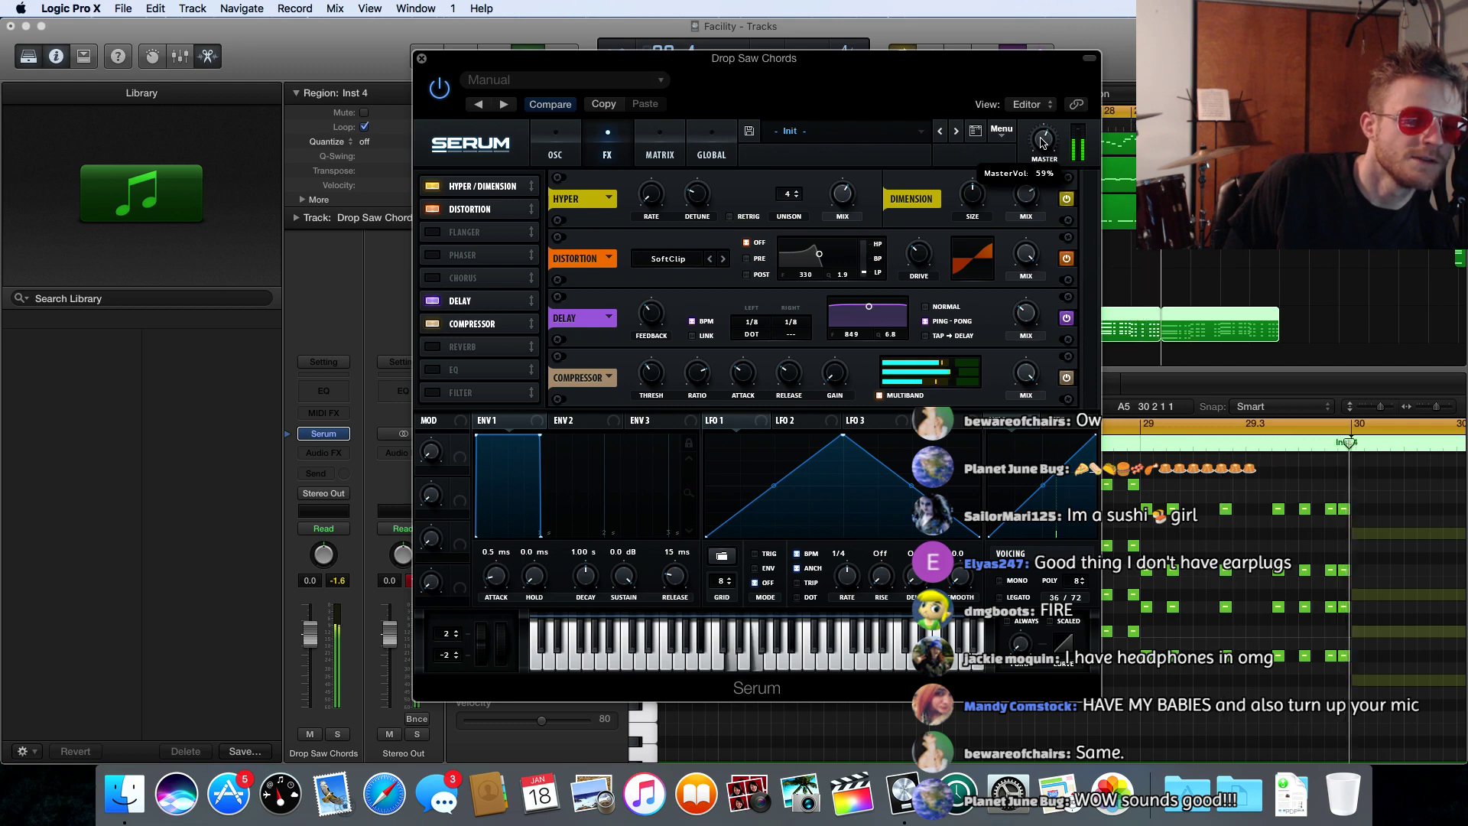
left_click(421, 59)
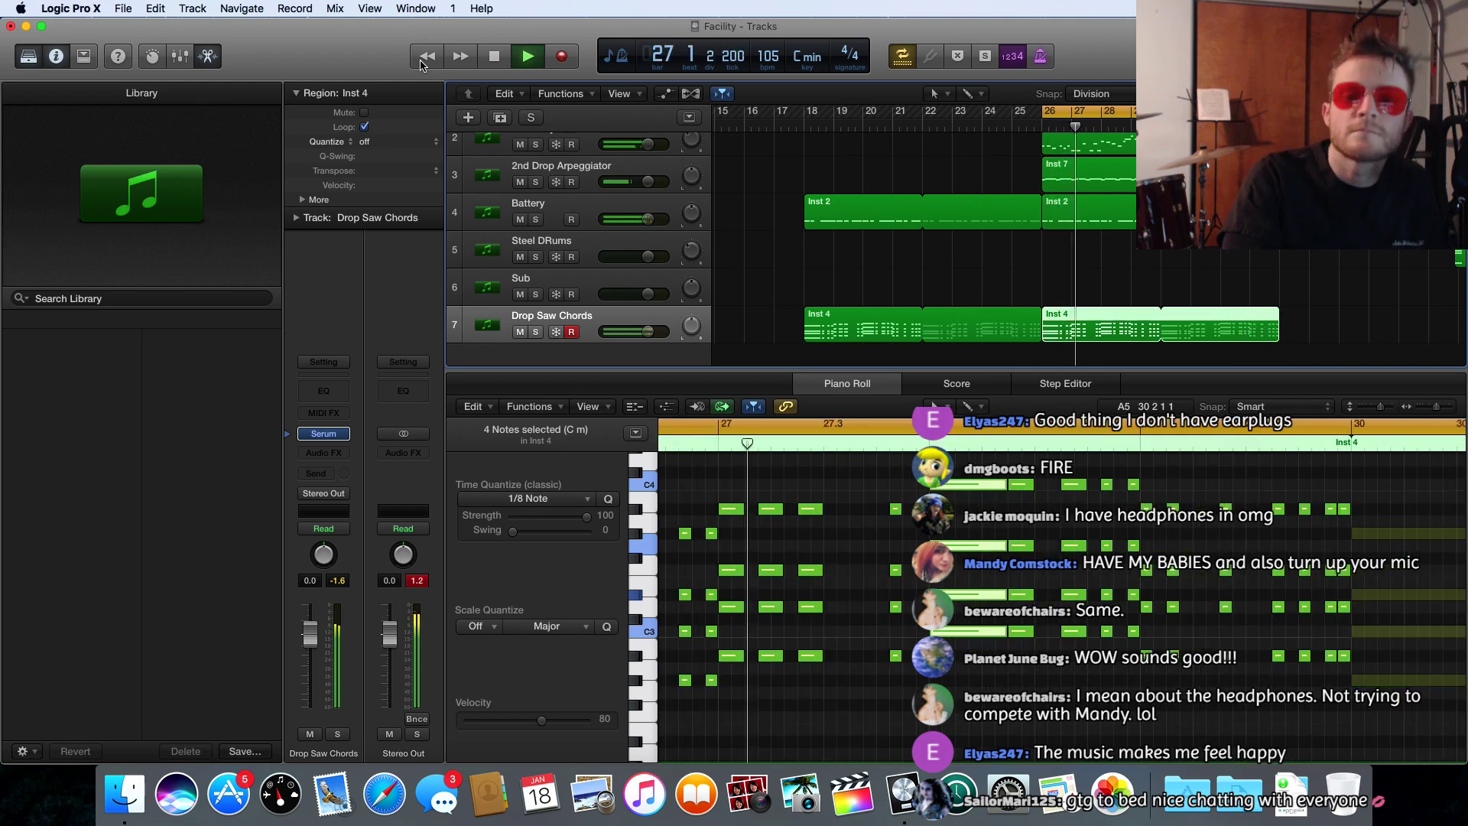
key("space")
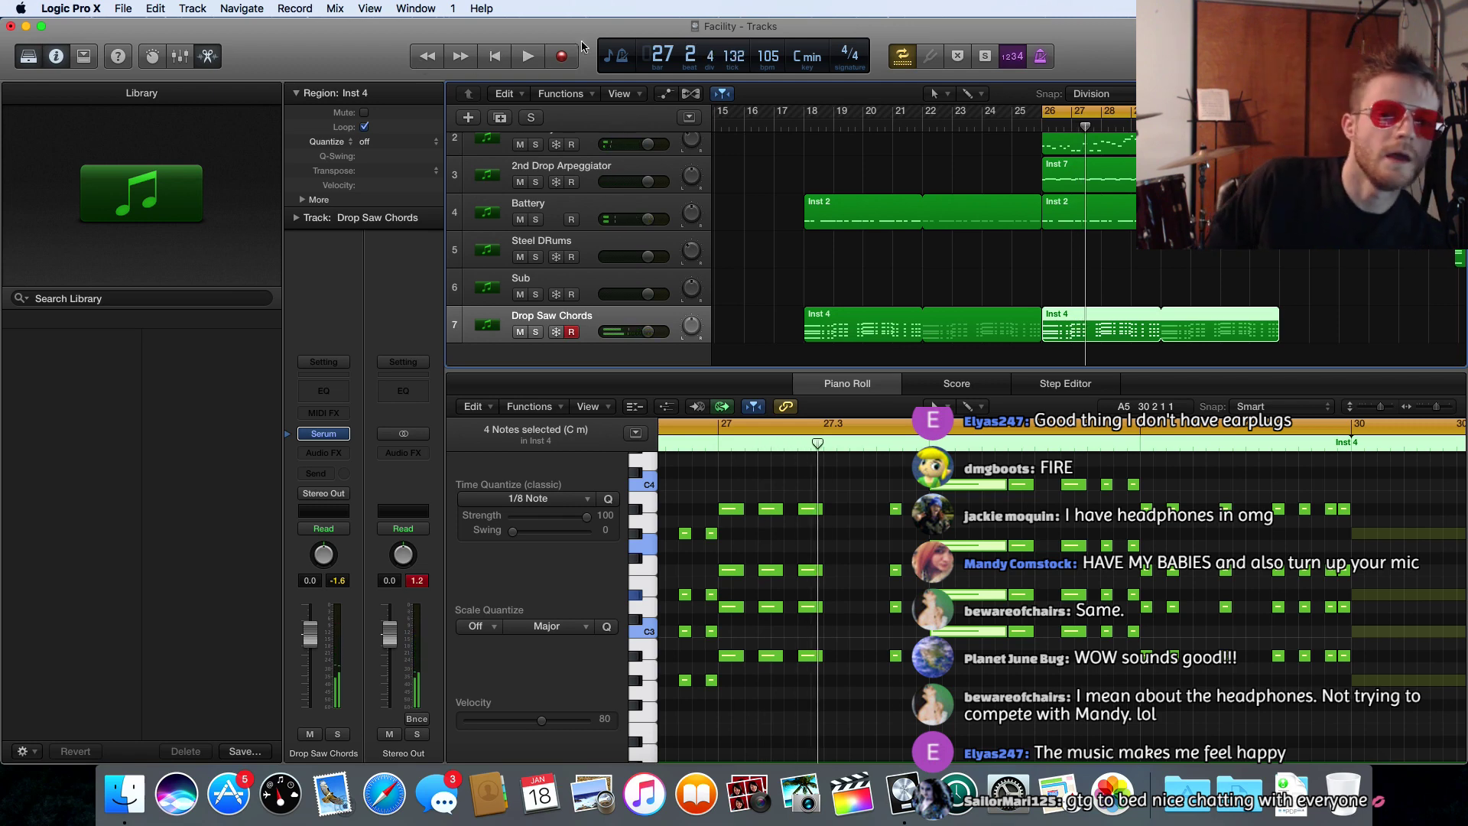
- Select the Battery track's Inst 2 region at bar 26 and bring the beginning of its notes into view for editing
scroll(1079, 213, "left", 1)
scroll(1079, 213, "up", 1)
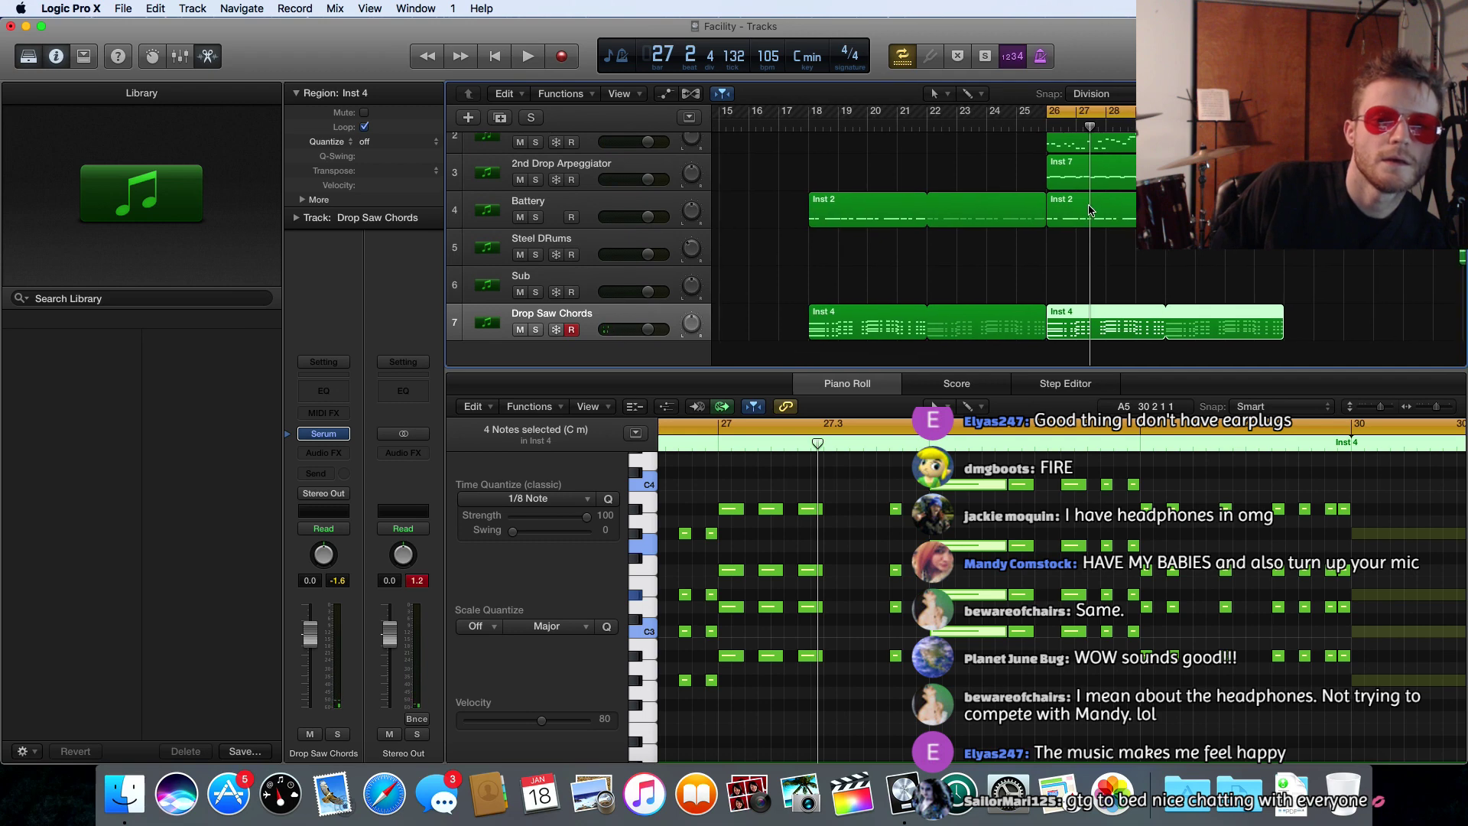
scroll(1091, 211, "up", 2)
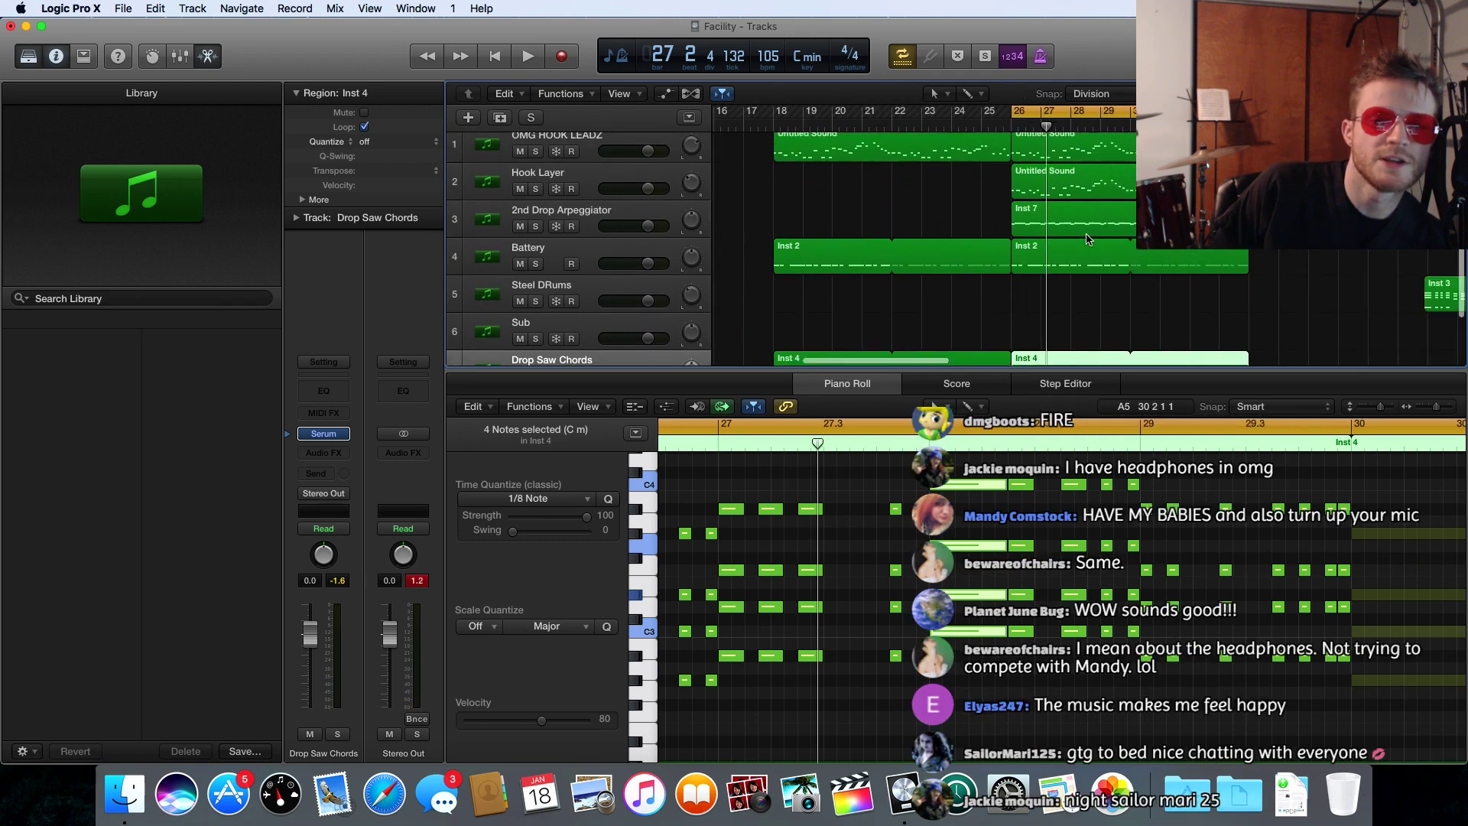
scroll(1086, 235, "right", 5)
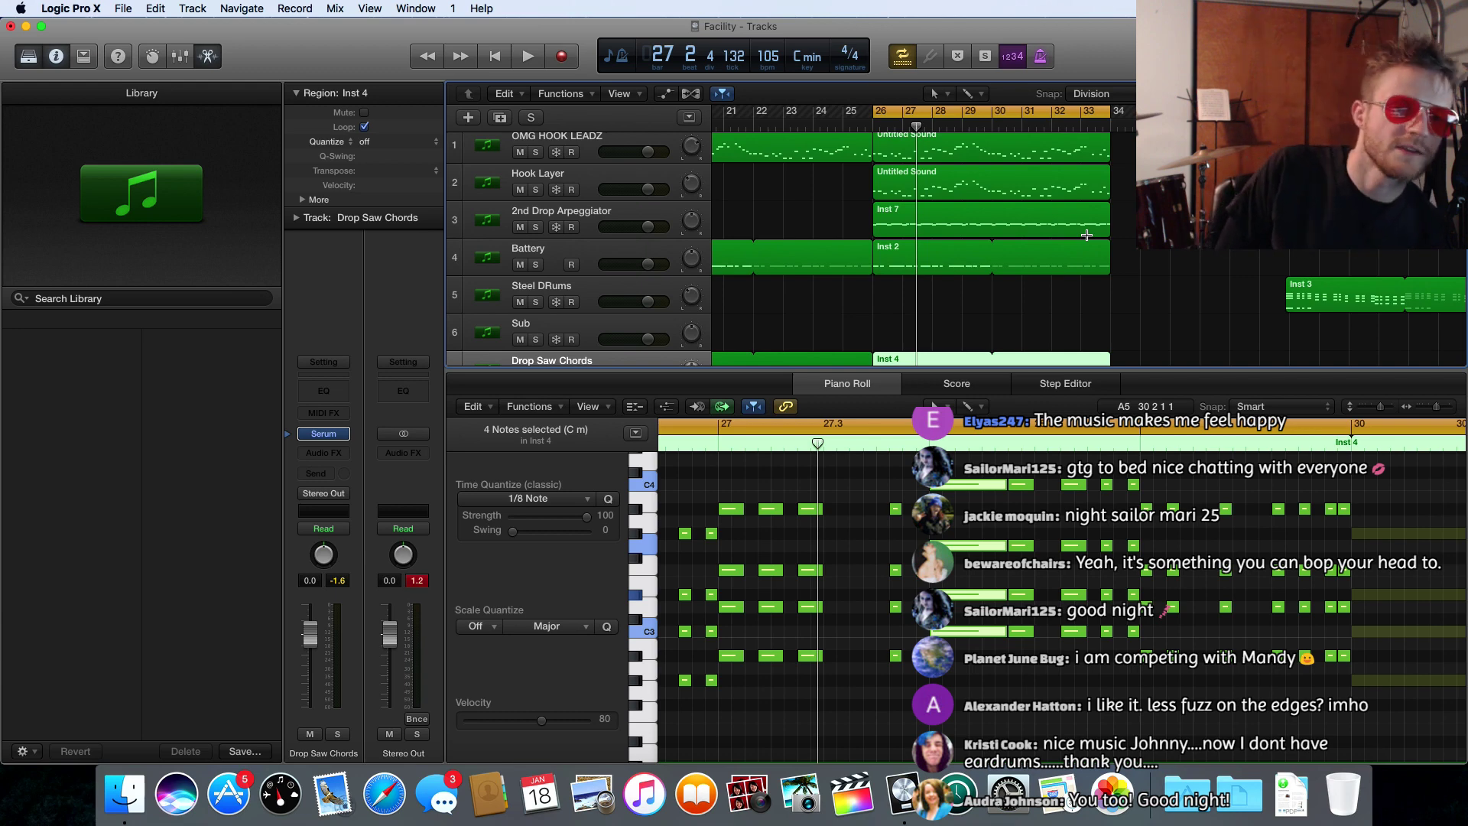
left_click(945, 253)
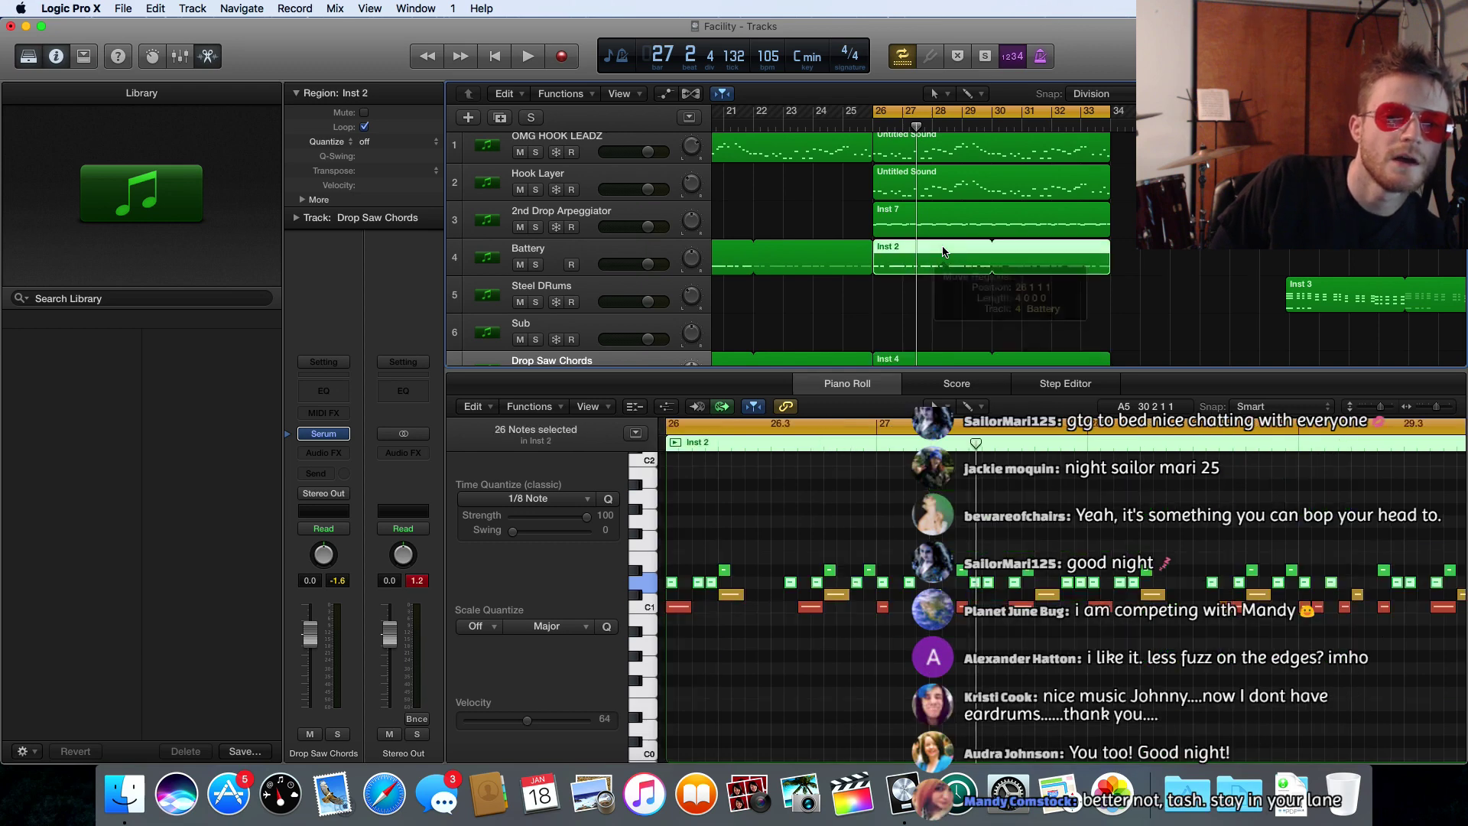
scroll(789, 640, "left", 3)
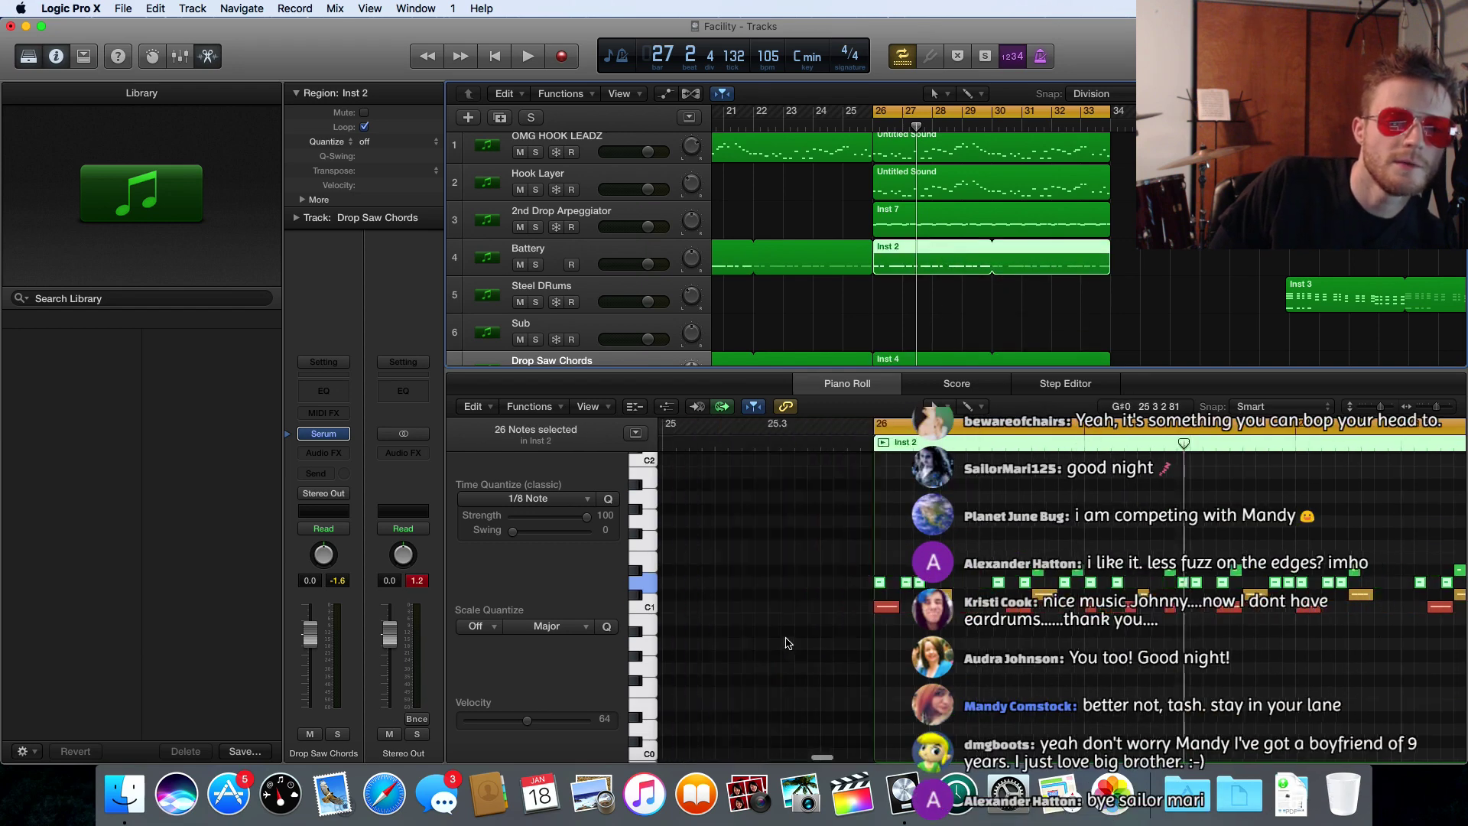
scroll(790, 631, "right", 1)
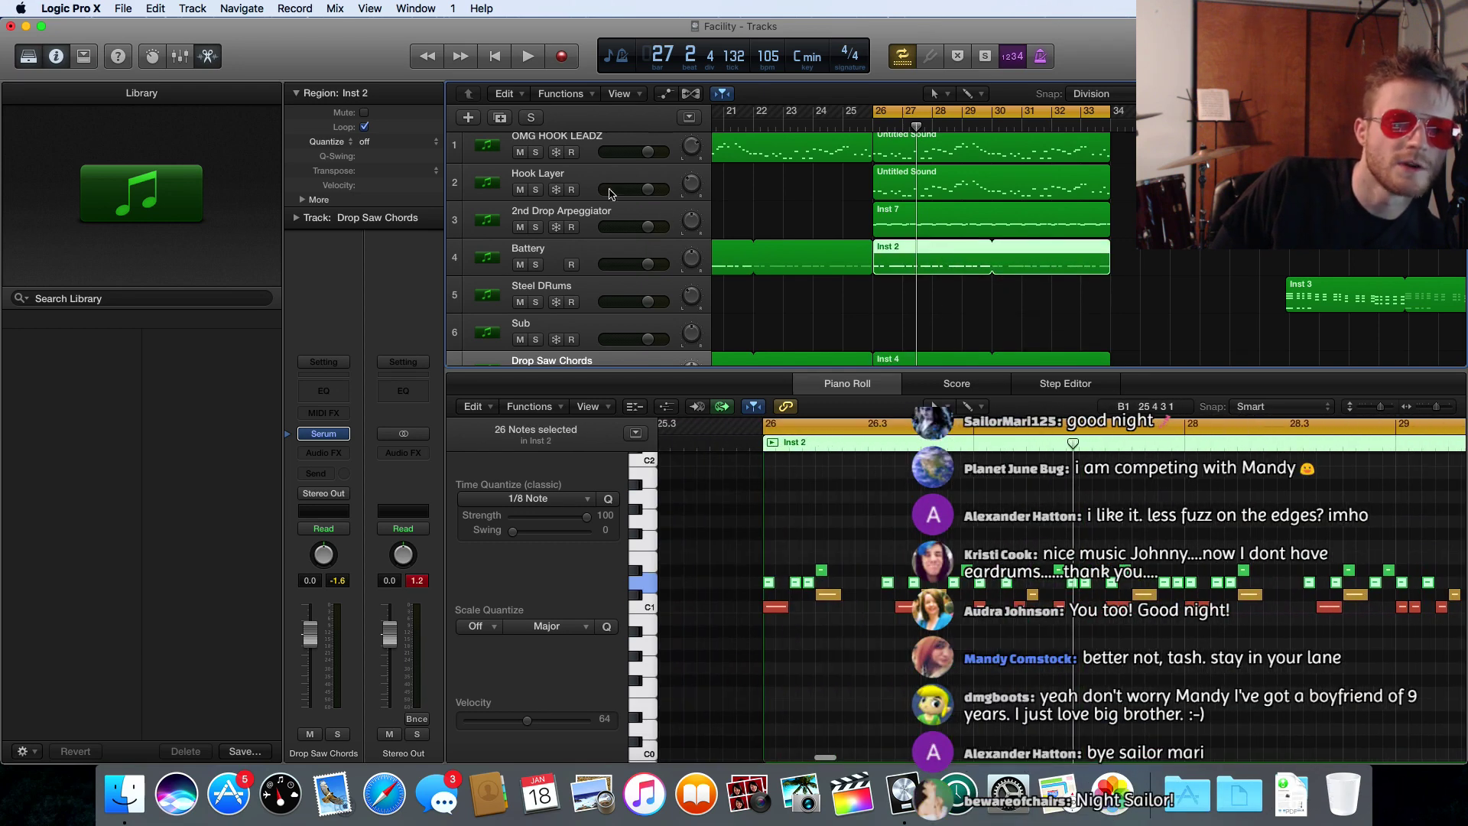
- Solo the Battery track and listen to its drum pattern across the looped bars
left_click(536, 264)
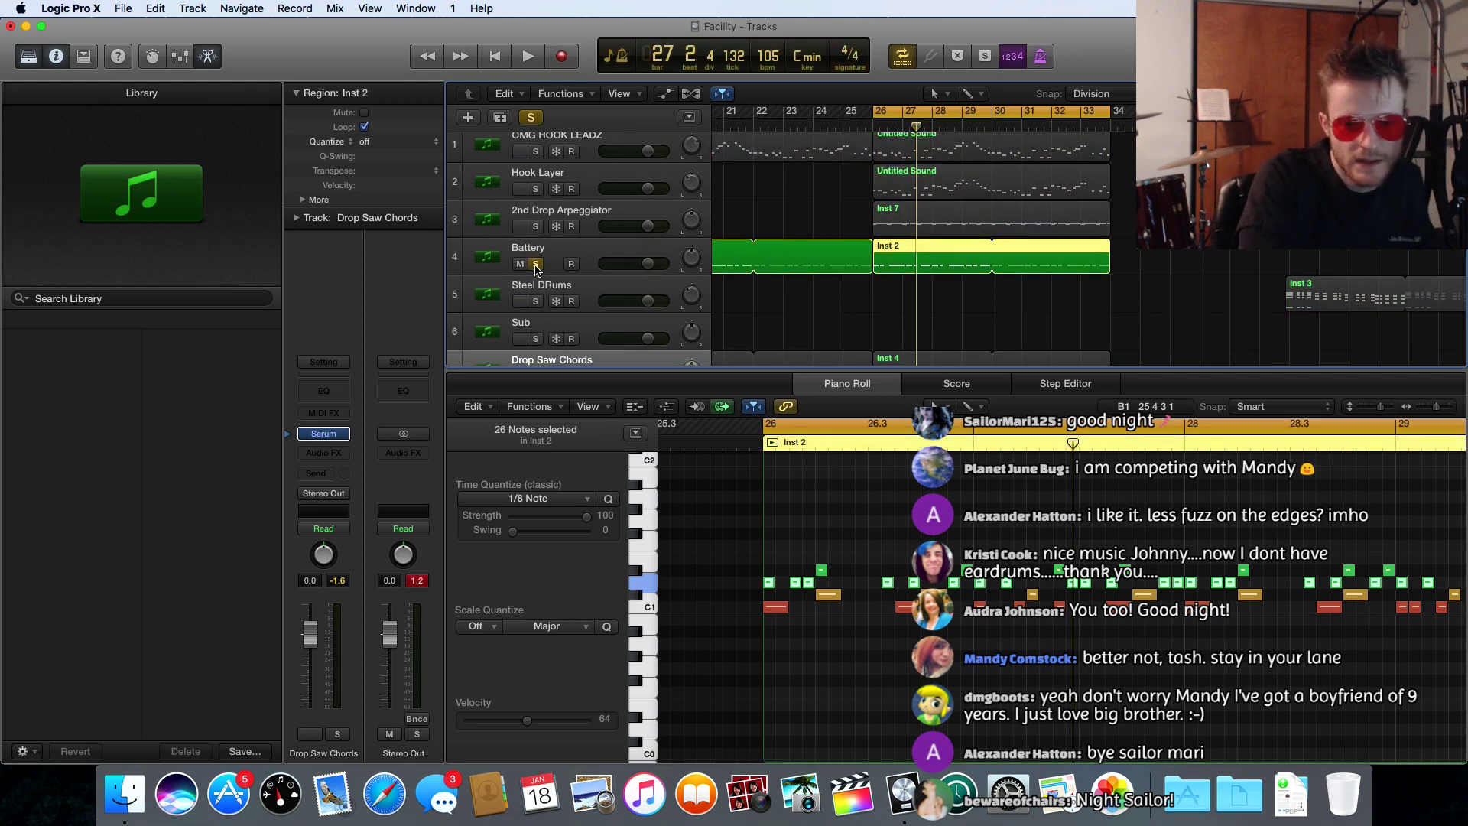
key("space")
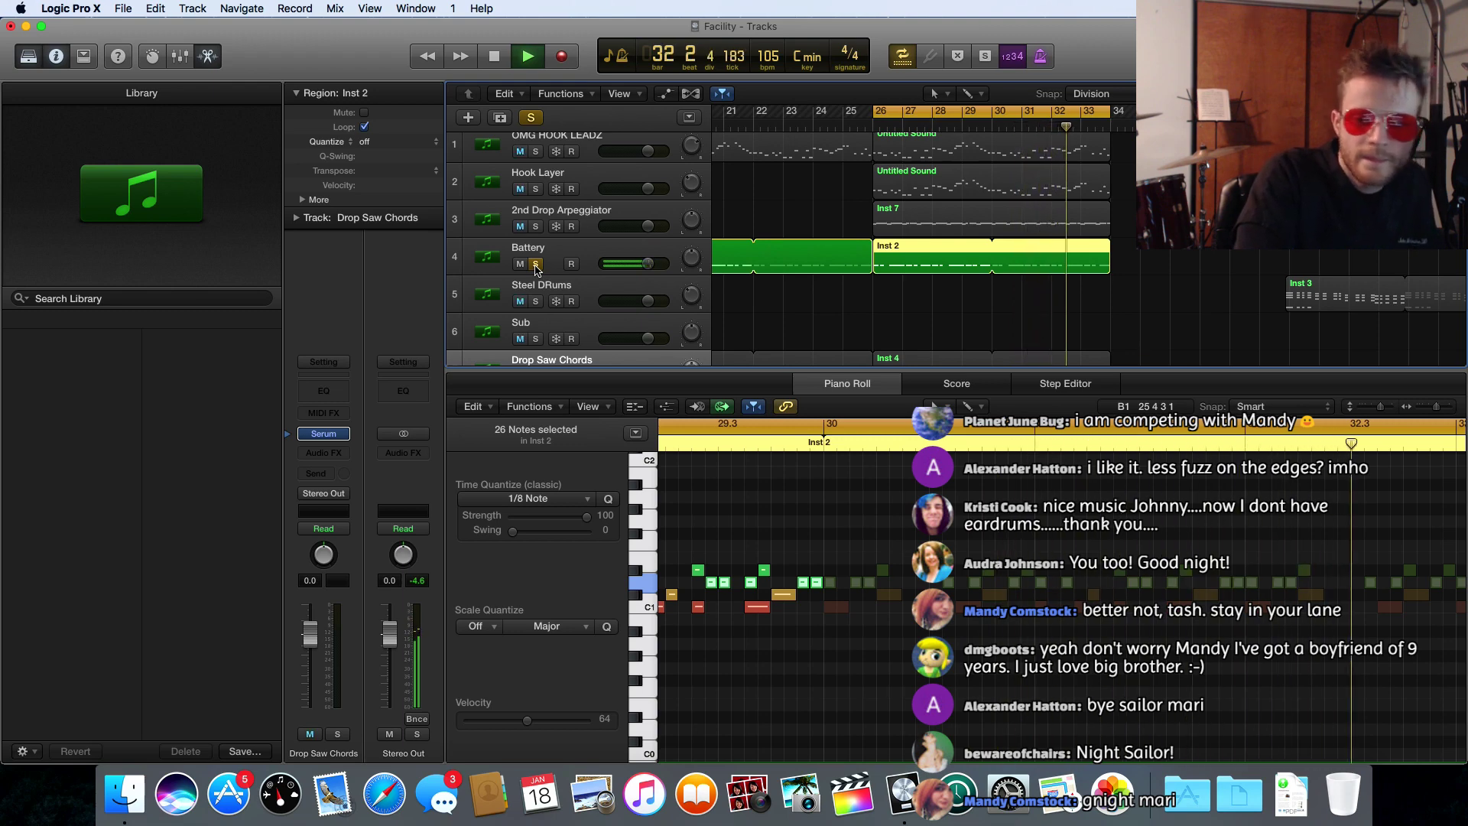
key("space")
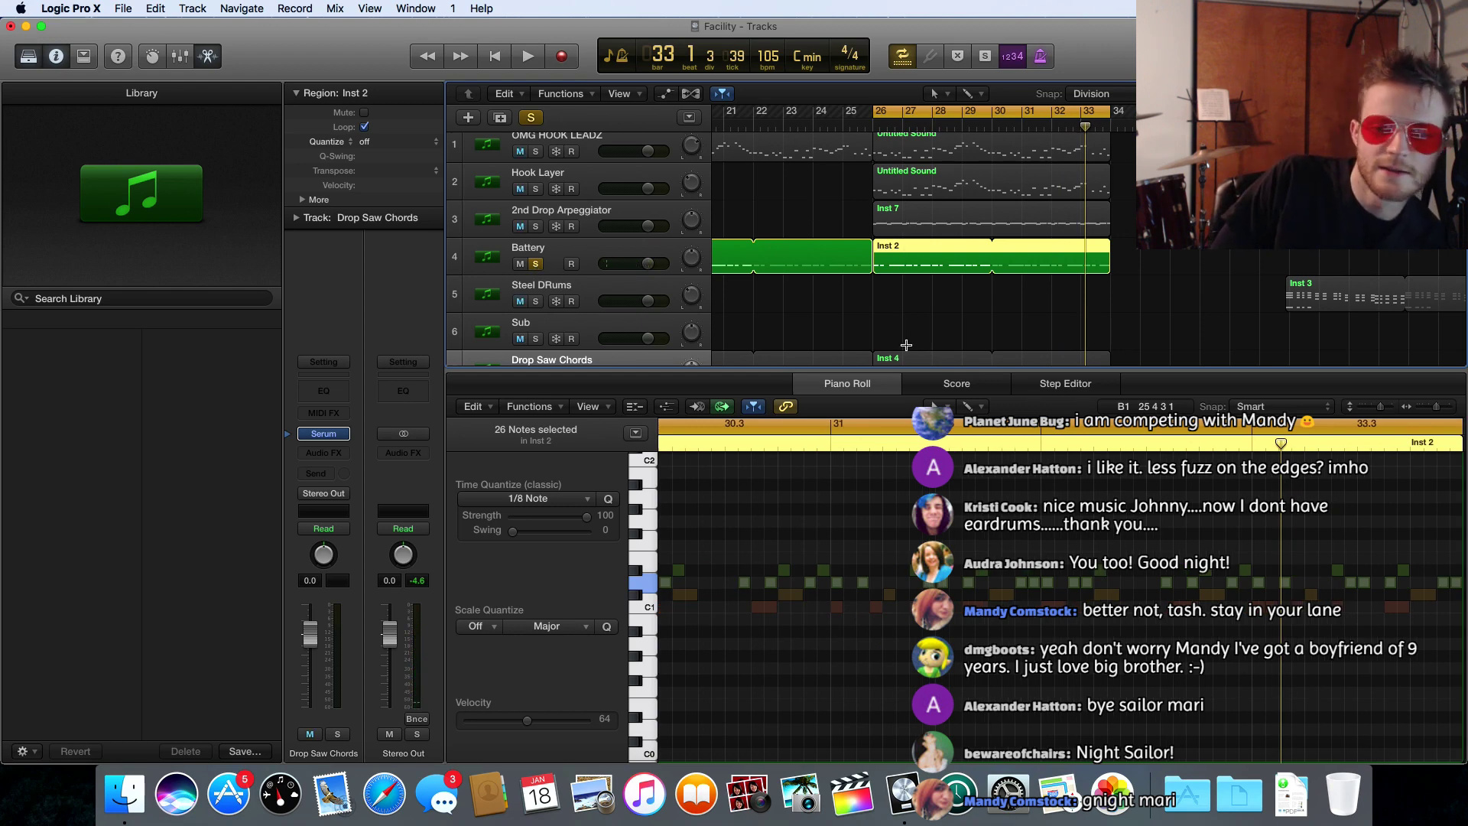
- Select the Battery track and audition its C#1 and C1 drum sounds, selecting all notes on both pitches in the Inst 2 region
scroll(906, 344, "right", 3)
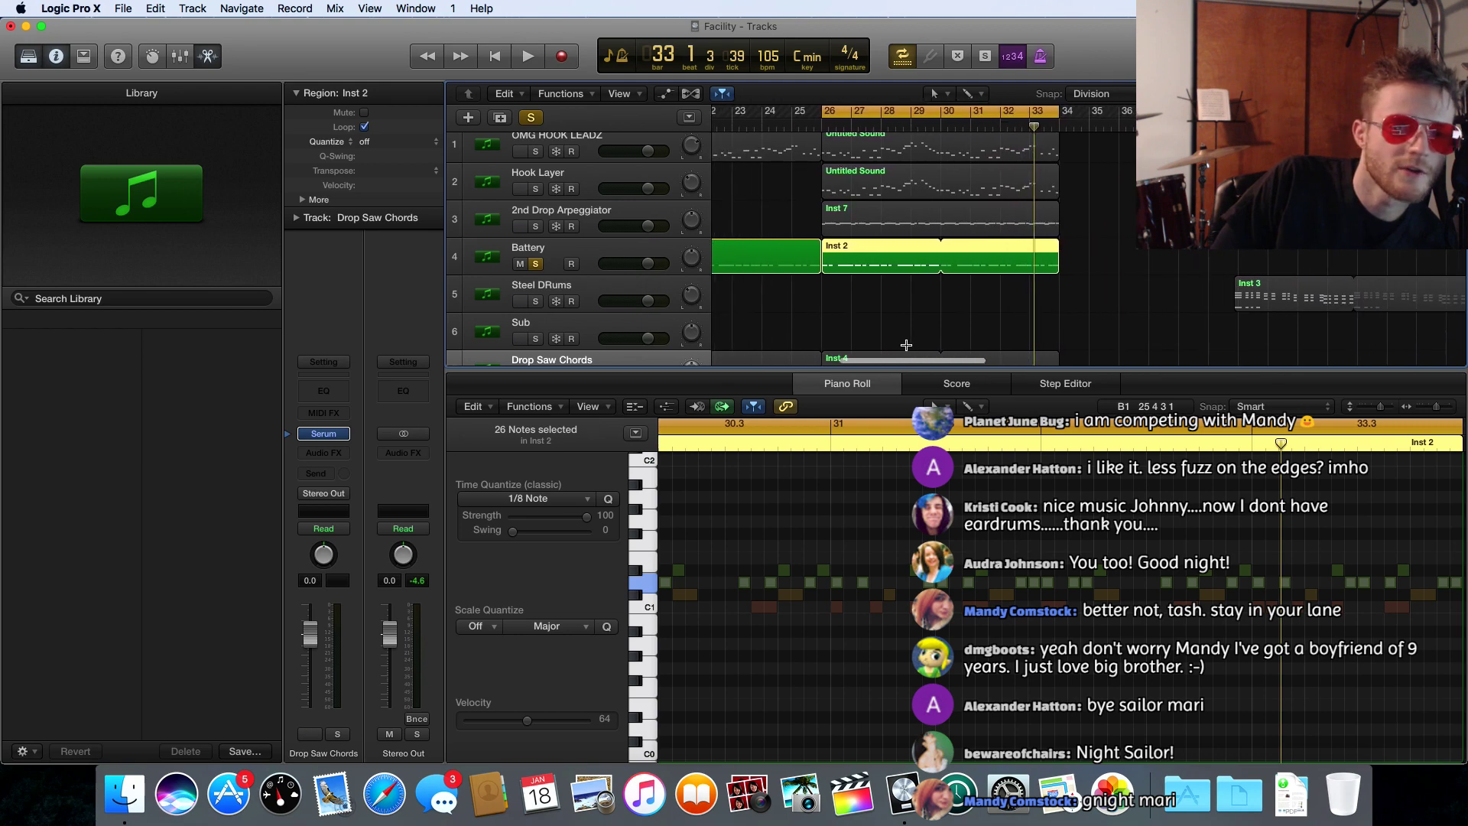
left_click(655, 255)
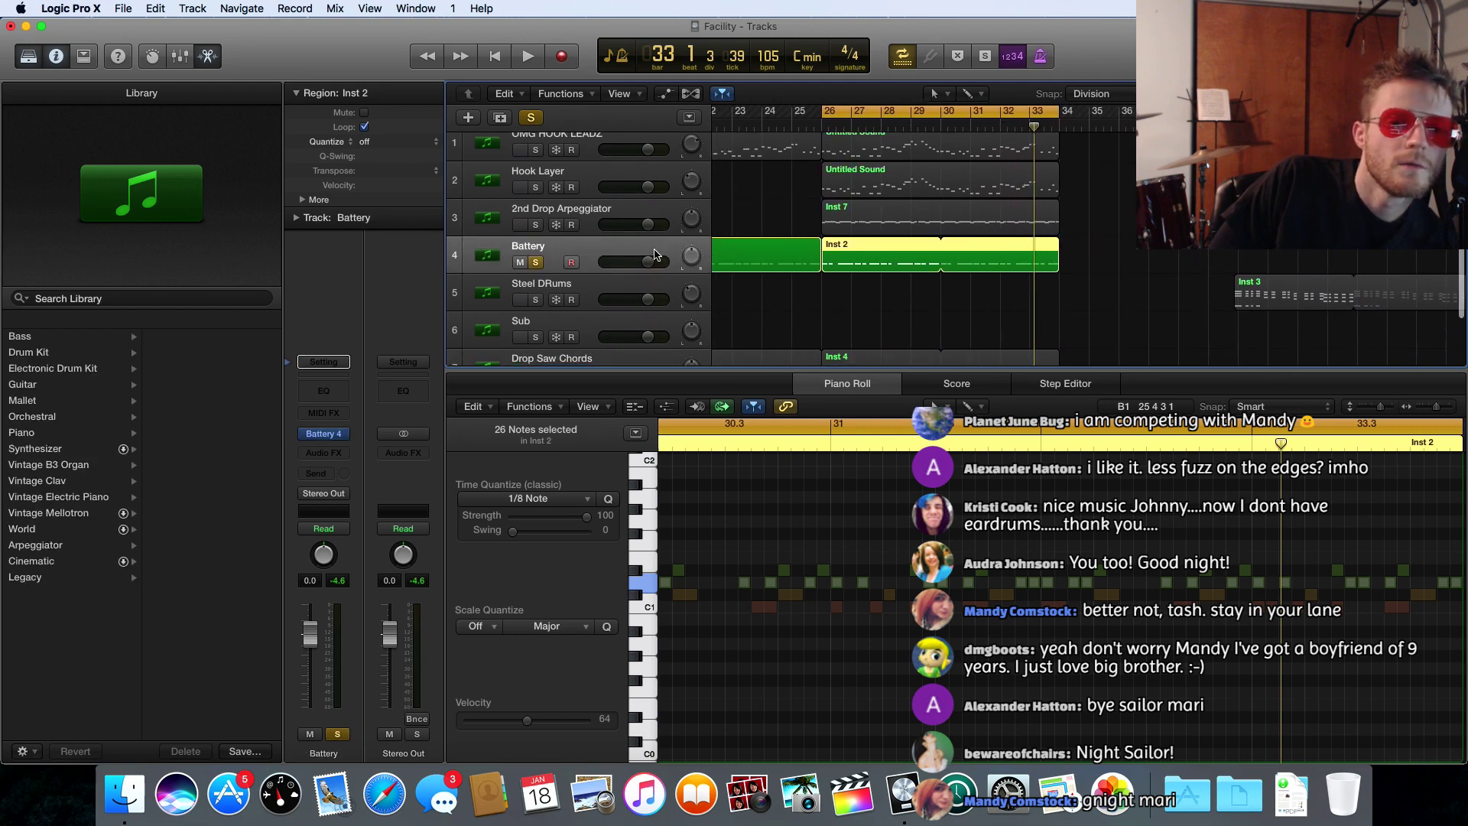
scroll(812, 548, "left", 10)
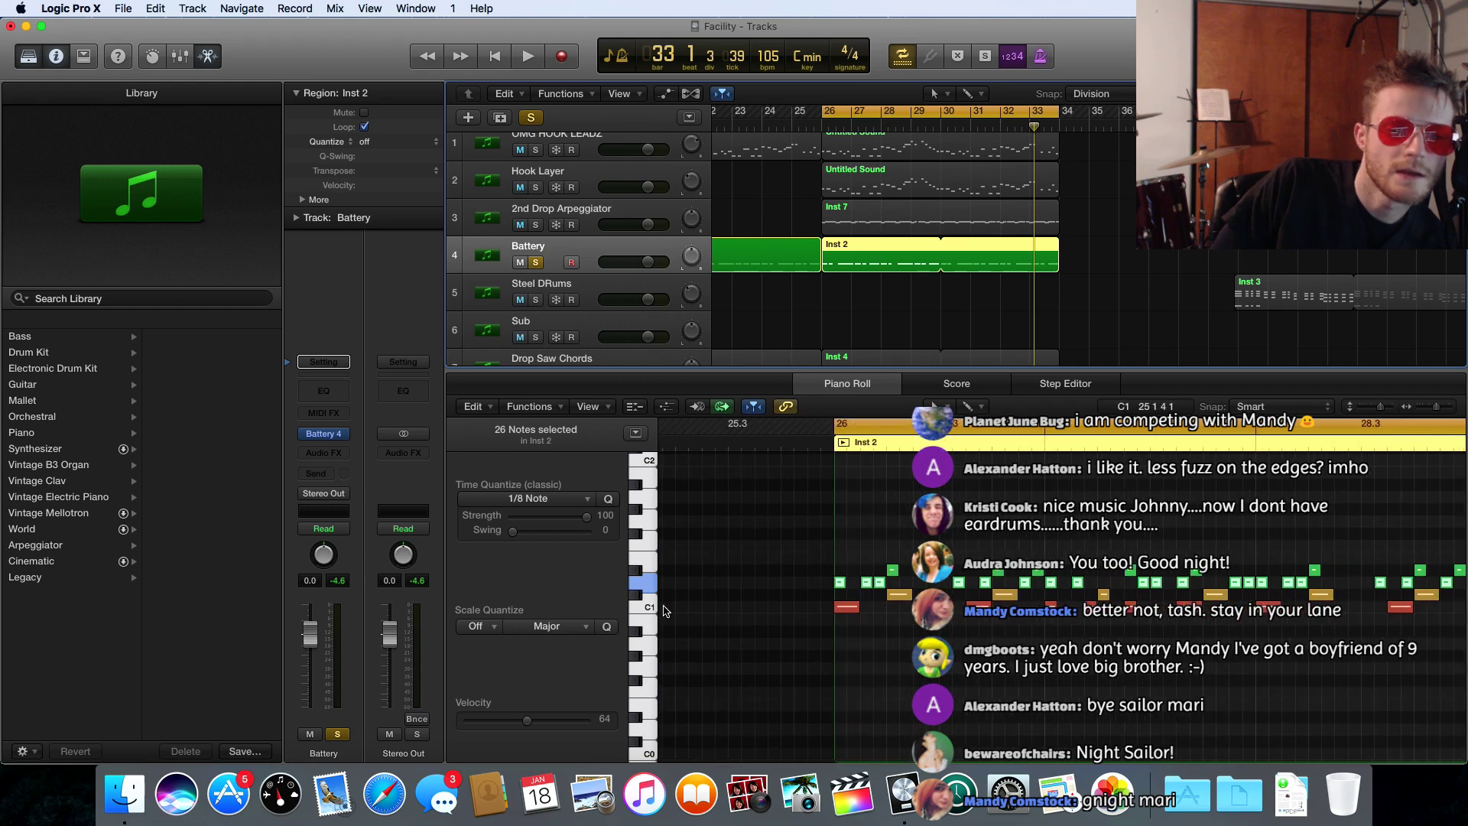
left_click(639, 596)
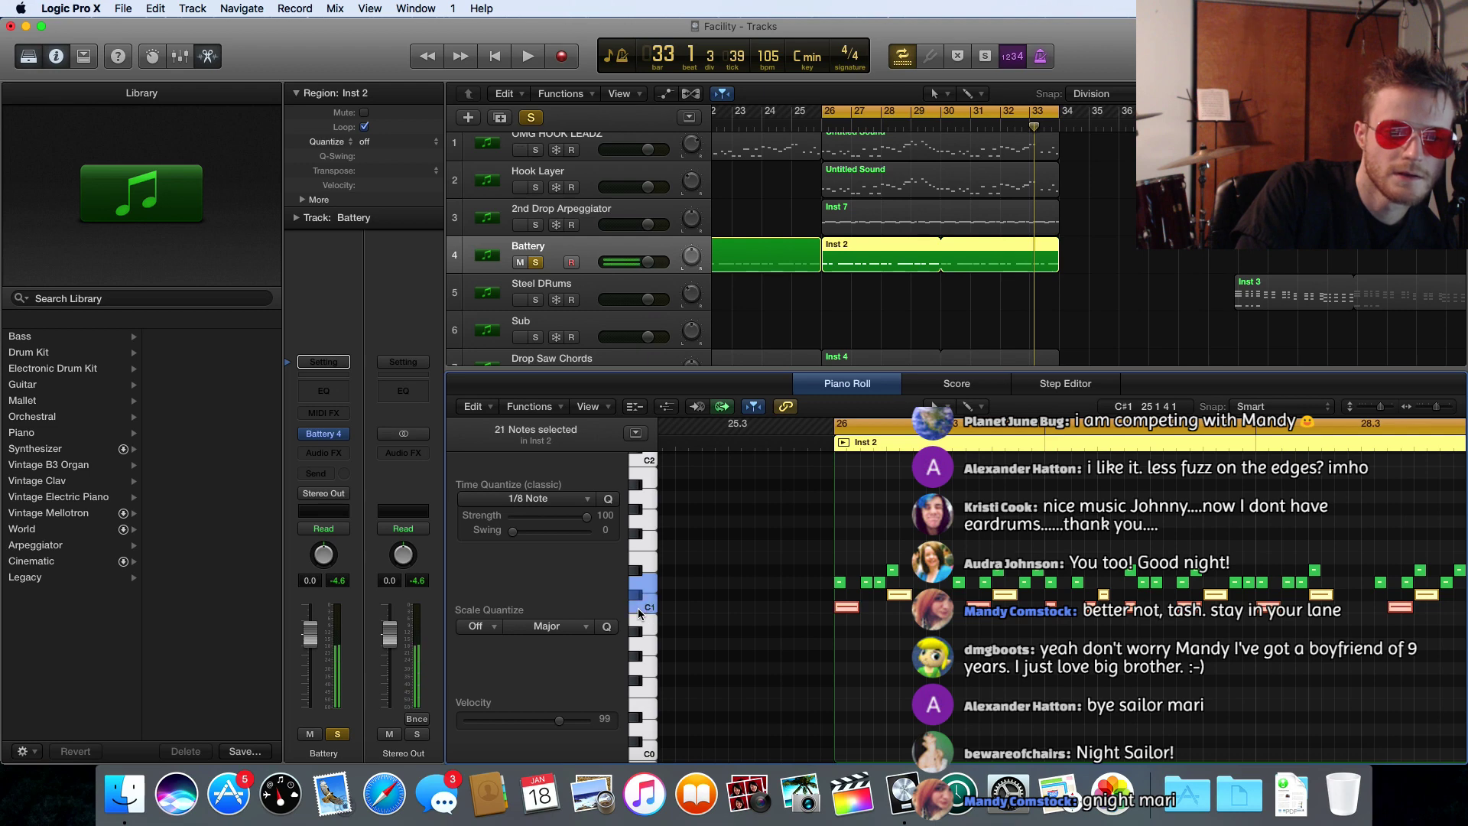
left_click(650, 606, "shift")
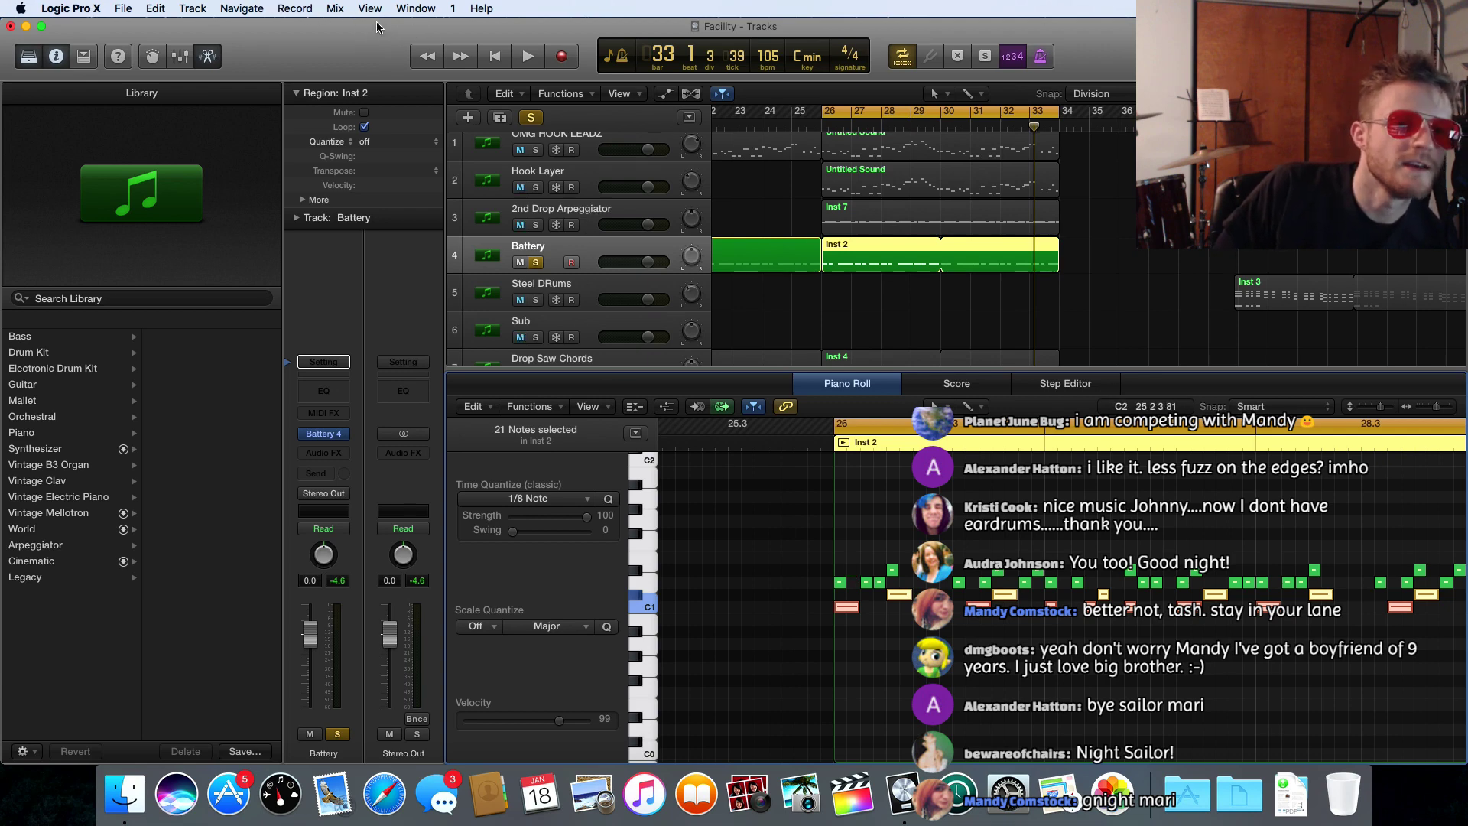
- Create one software instrument track with an empty channel strip below Battery and name it LFO Tool Sidechain
left_click(195, 9)
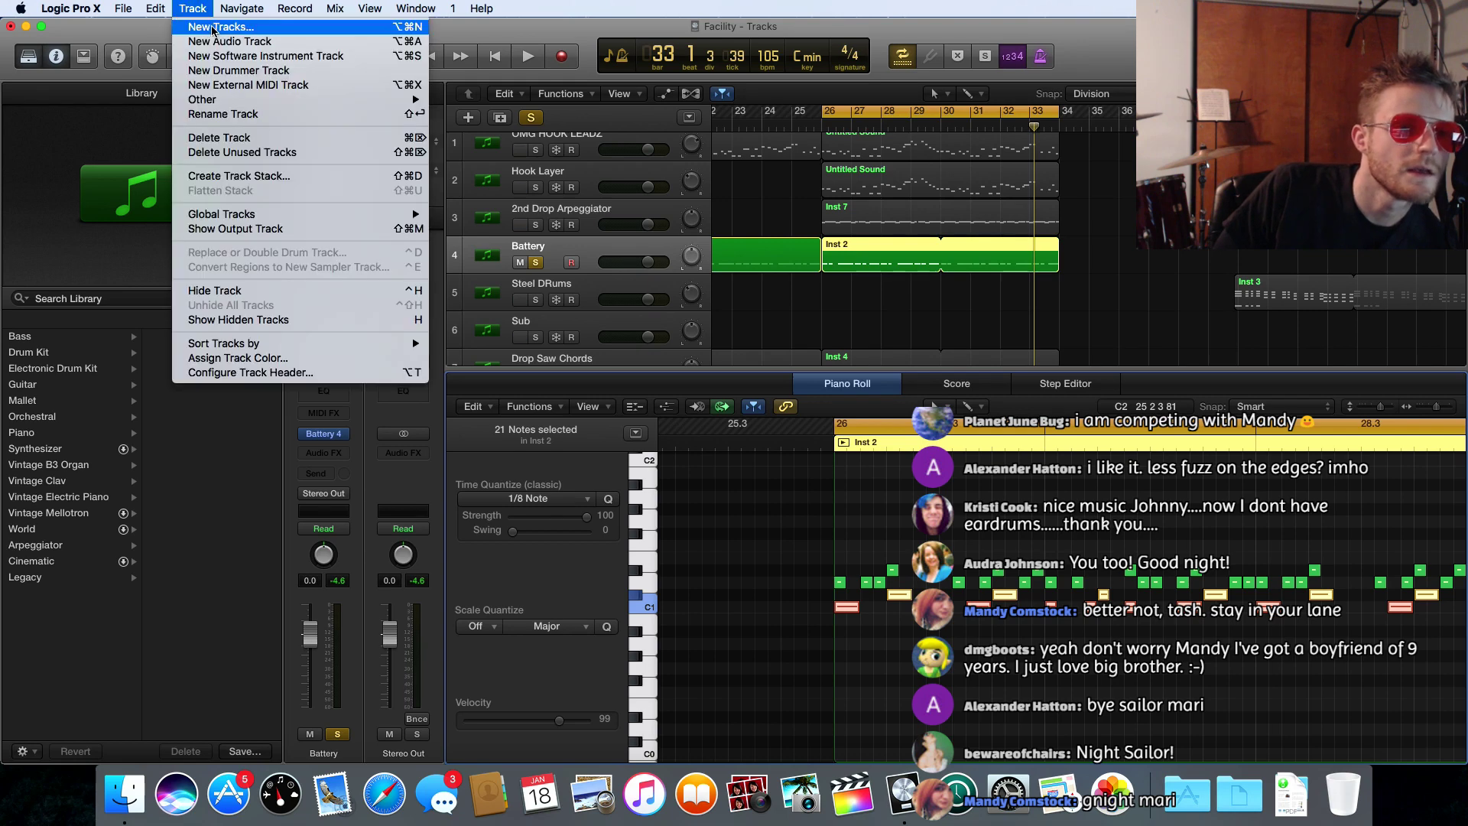
left_click(214, 29)
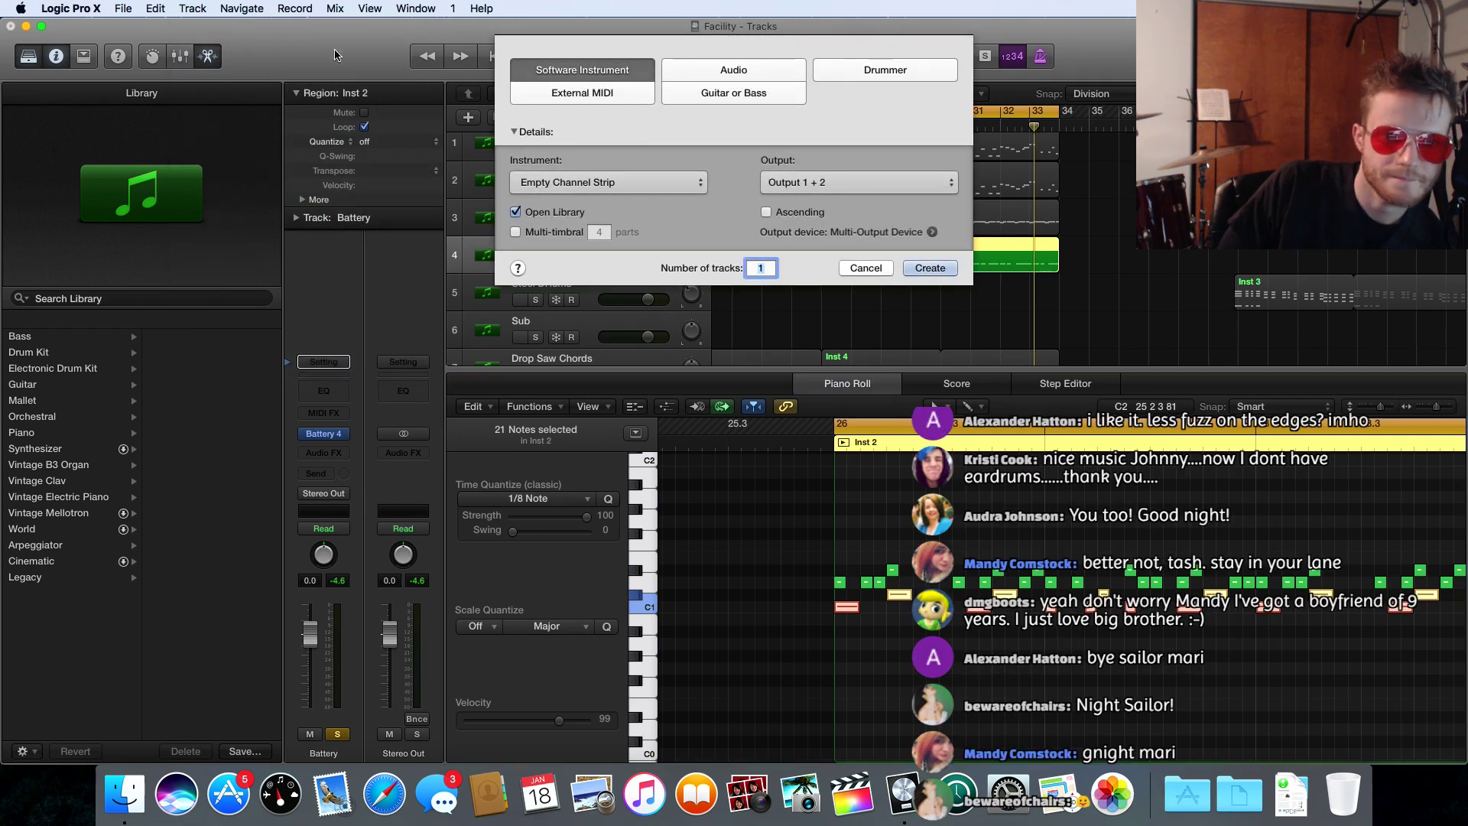
left_click(928, 269)
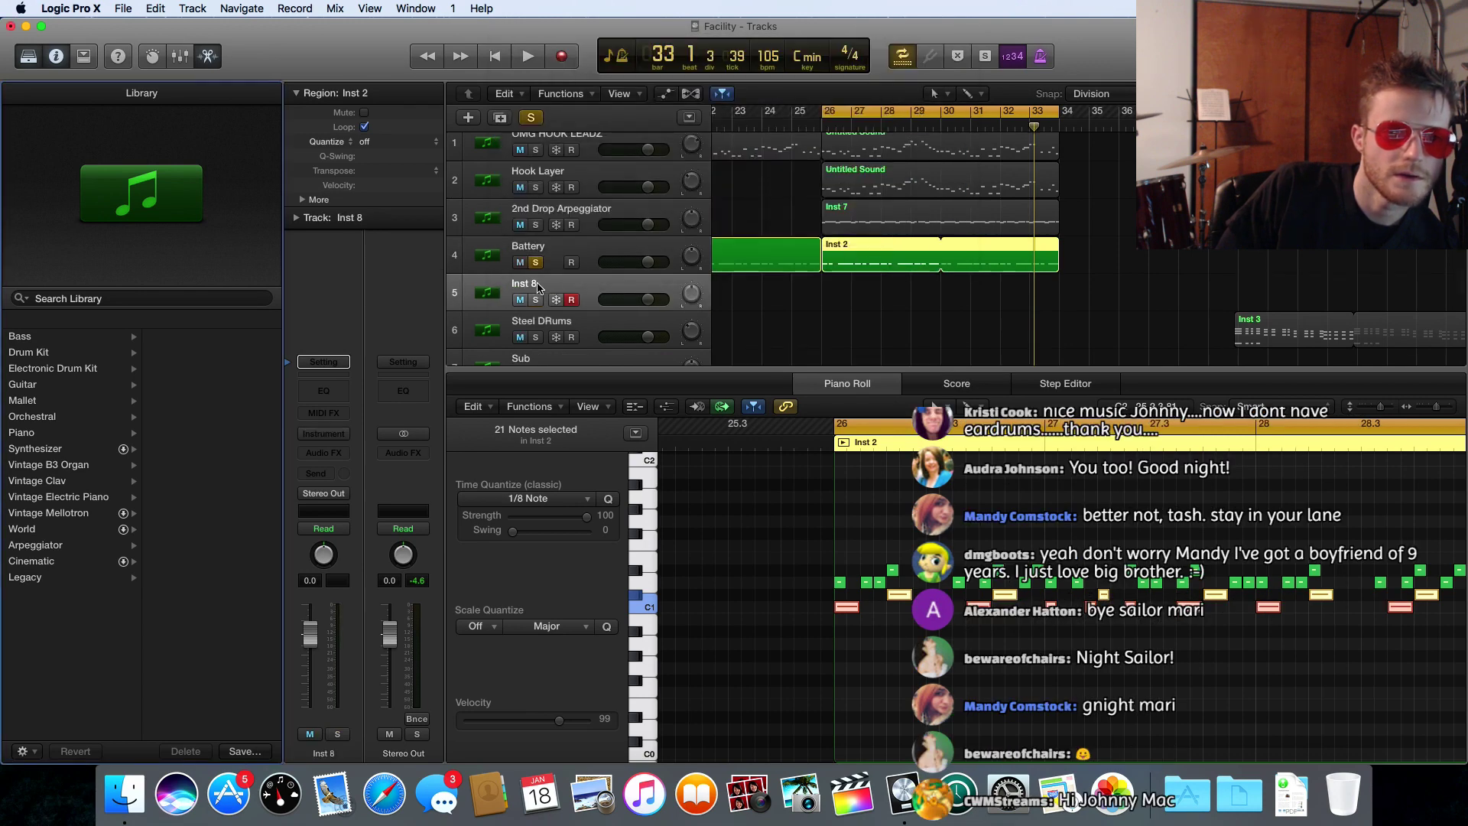
double_click(537, 284)
type("LFO Tool Sidechain")
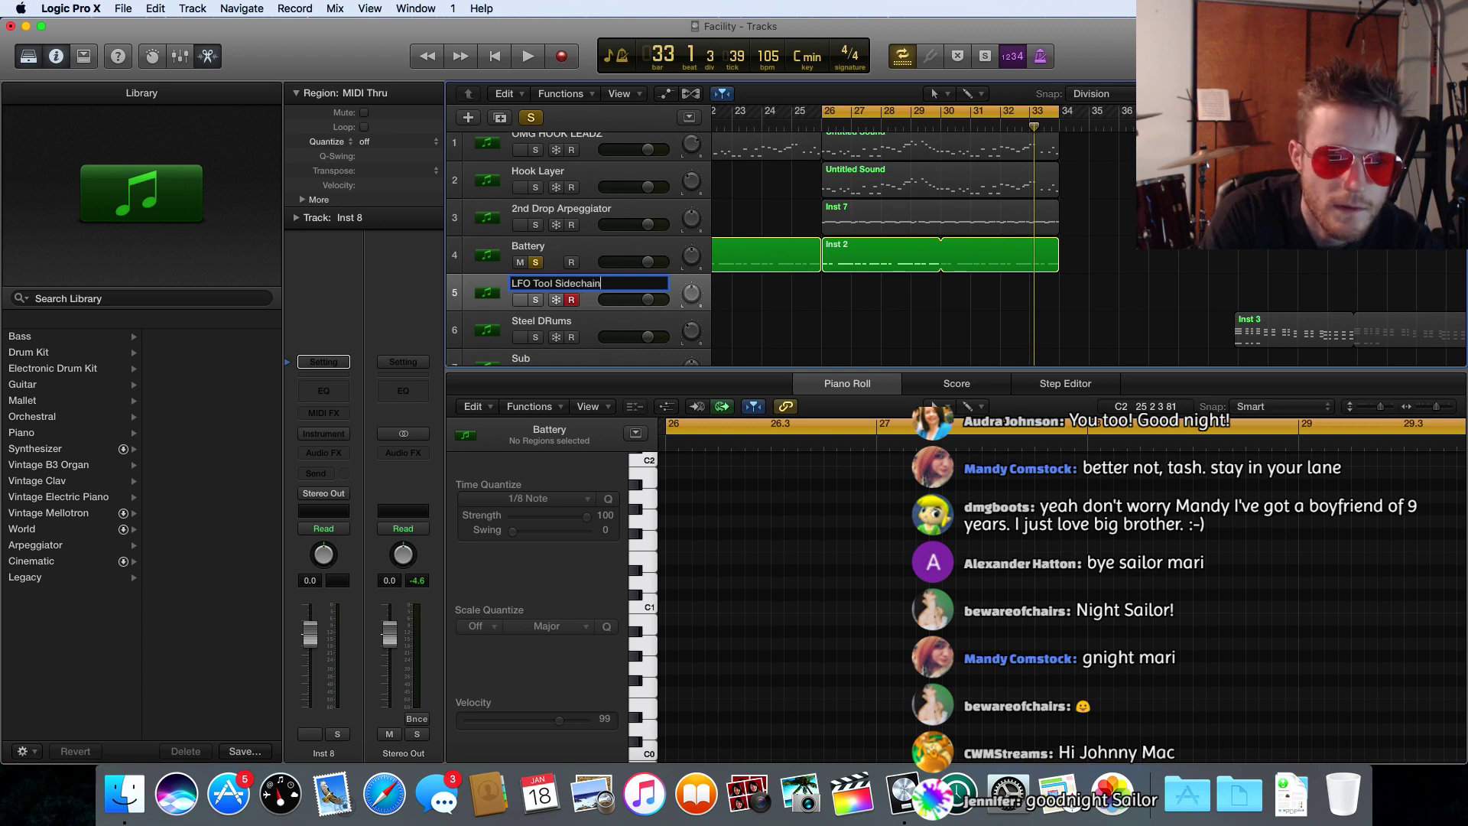
key("Return")
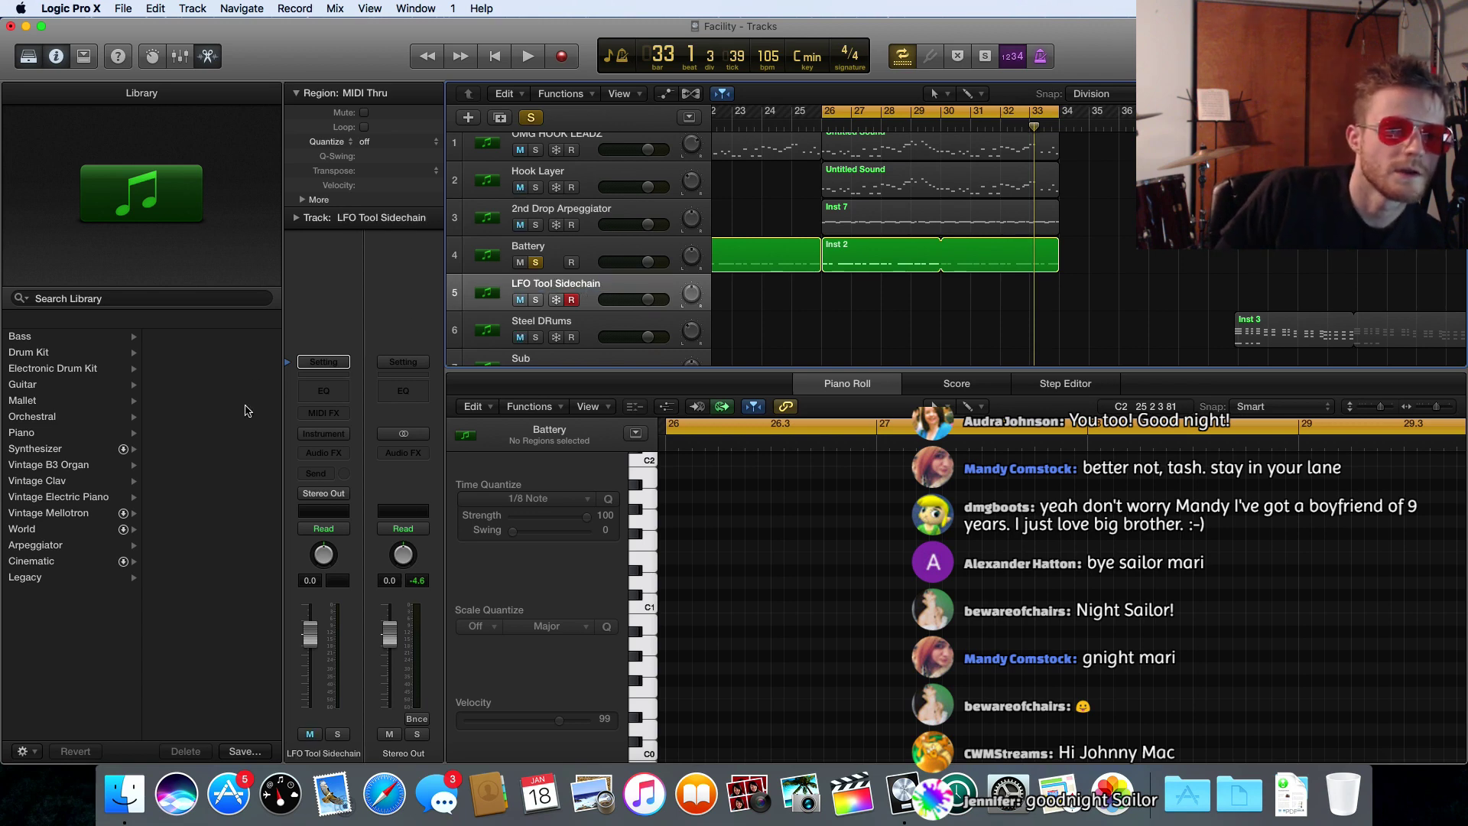
left_click(326, 435)
mouse_move(375, 612)
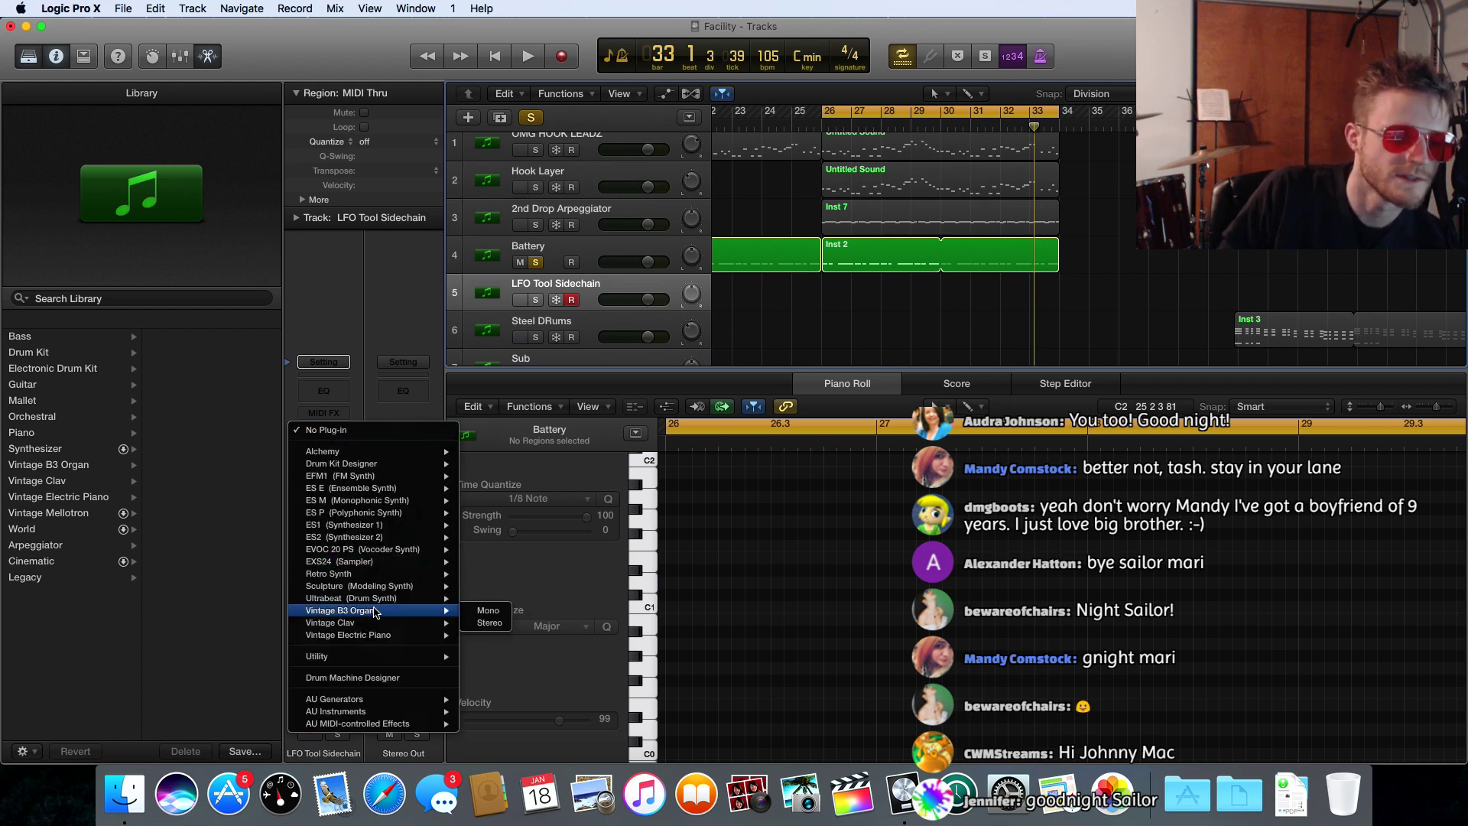
mouse_move(366, 713)
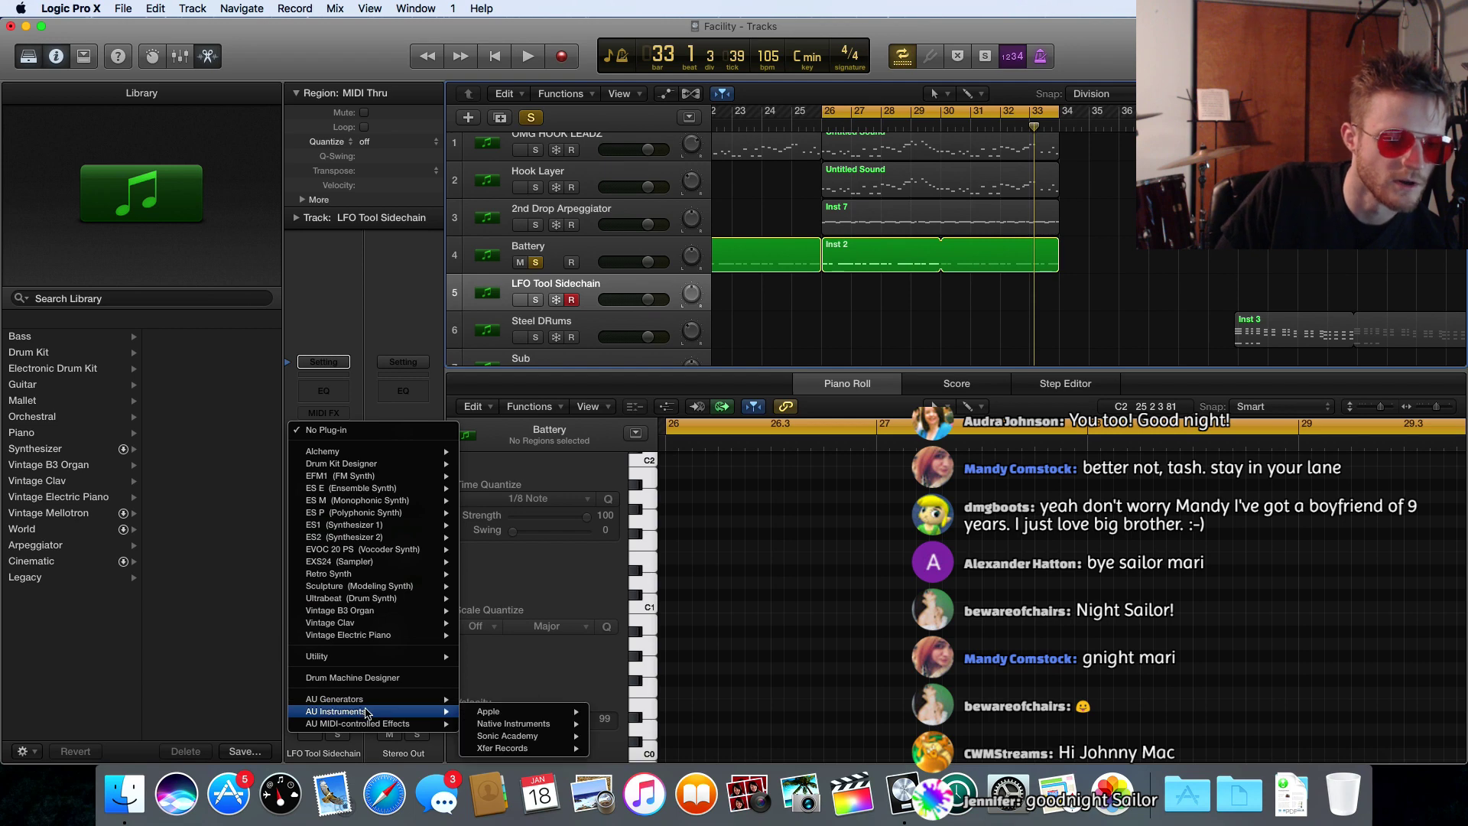
mouse_move(529, 747)
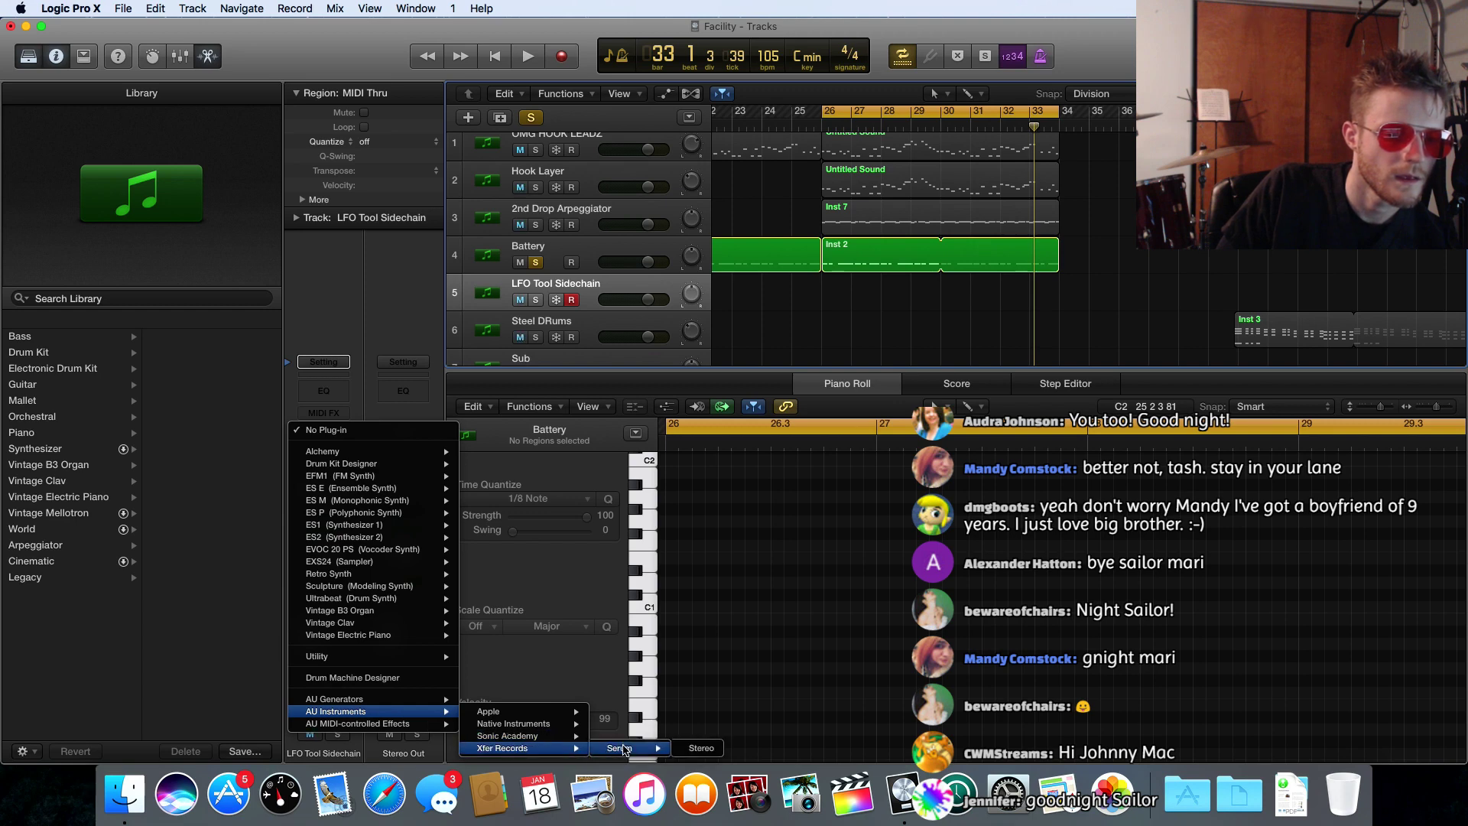
left_click(319, 334)
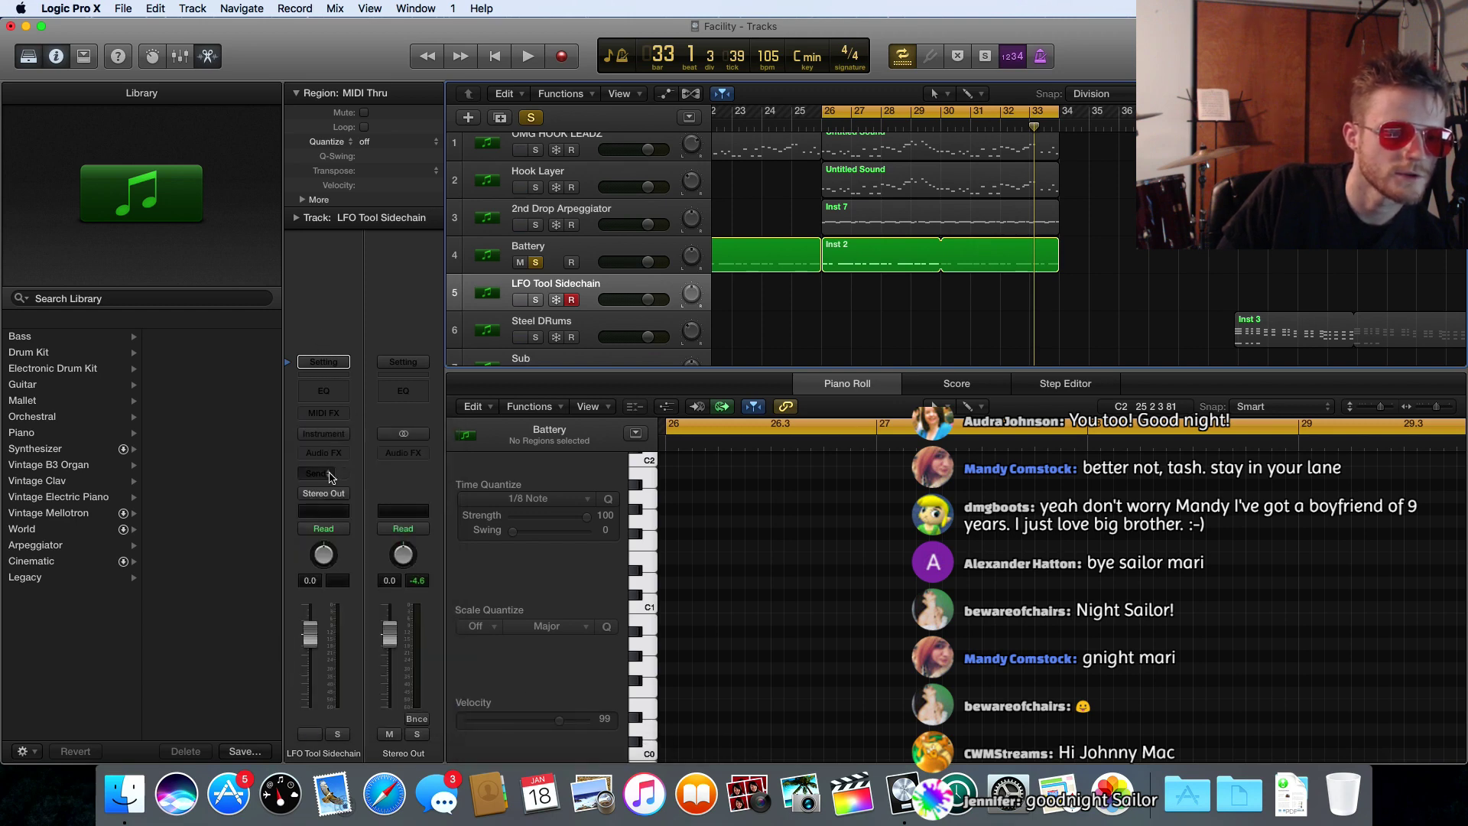
- Load the stereo version of Xfer Records' LFOTool as a MIDI-controlled effect in the LFO Tool Sidechain track's instrument slot
left_click(324, 435)
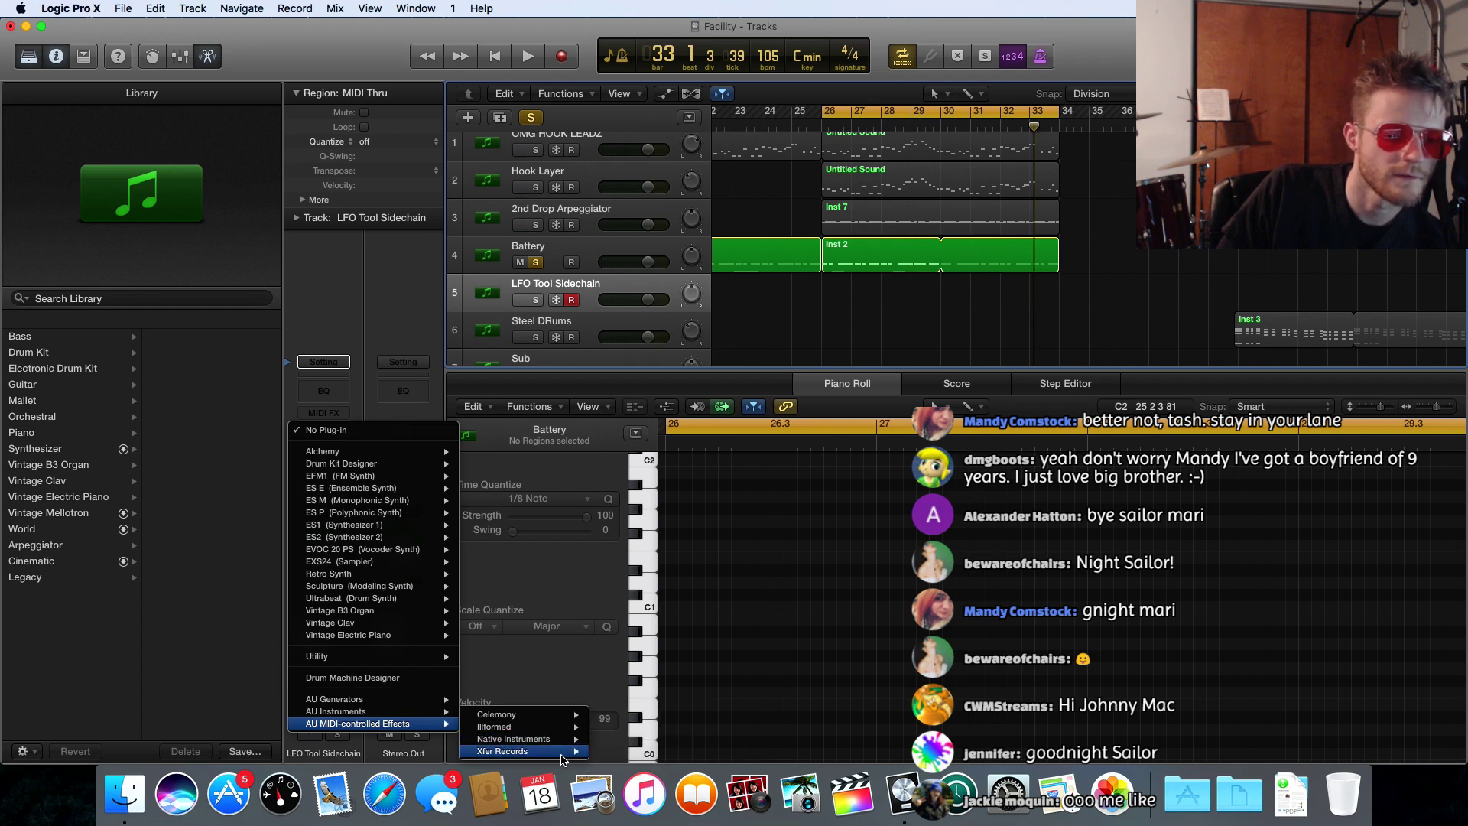
mouse_move(631, 741)
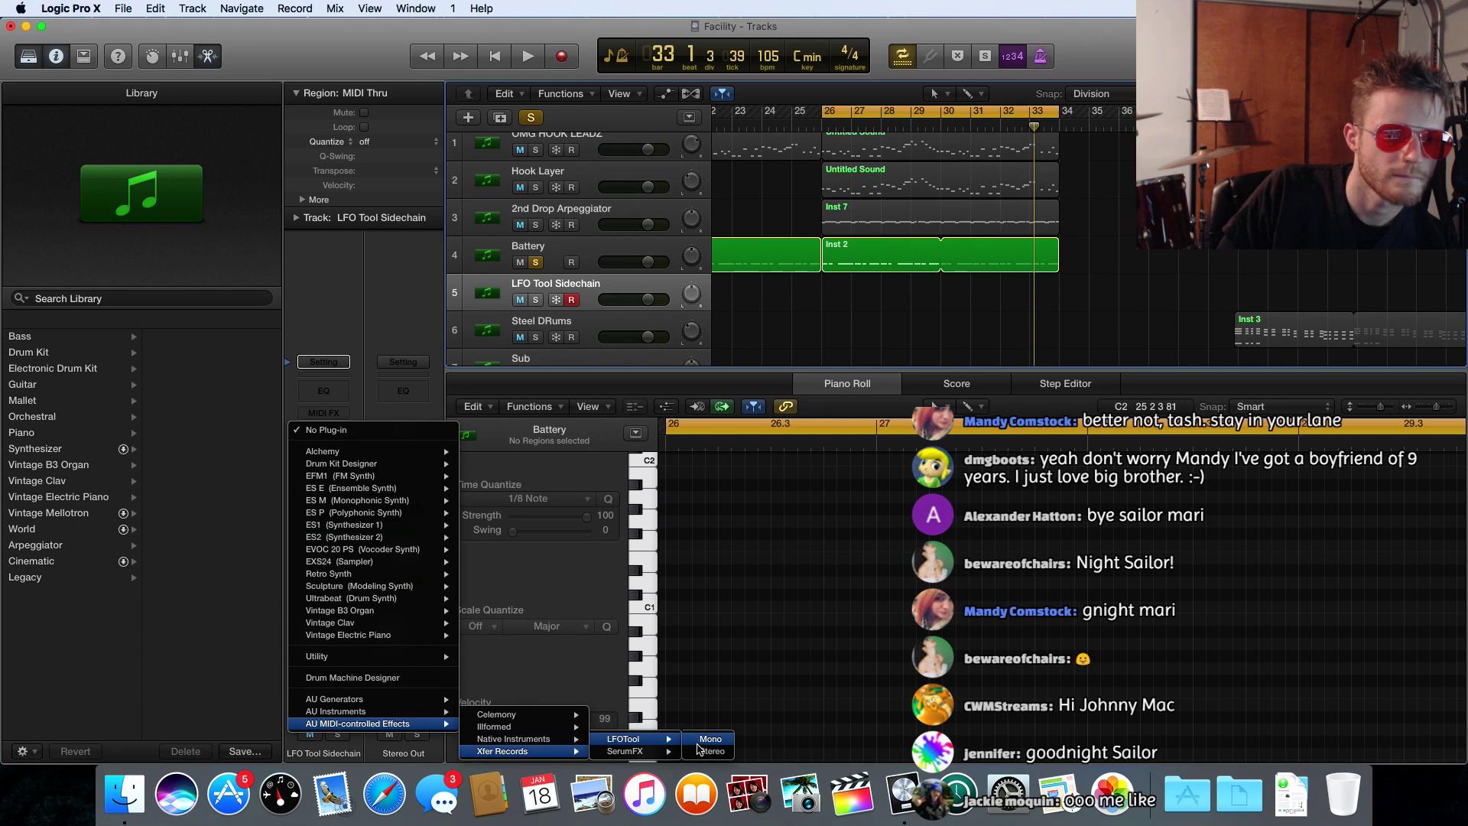
left_click(696, 751)
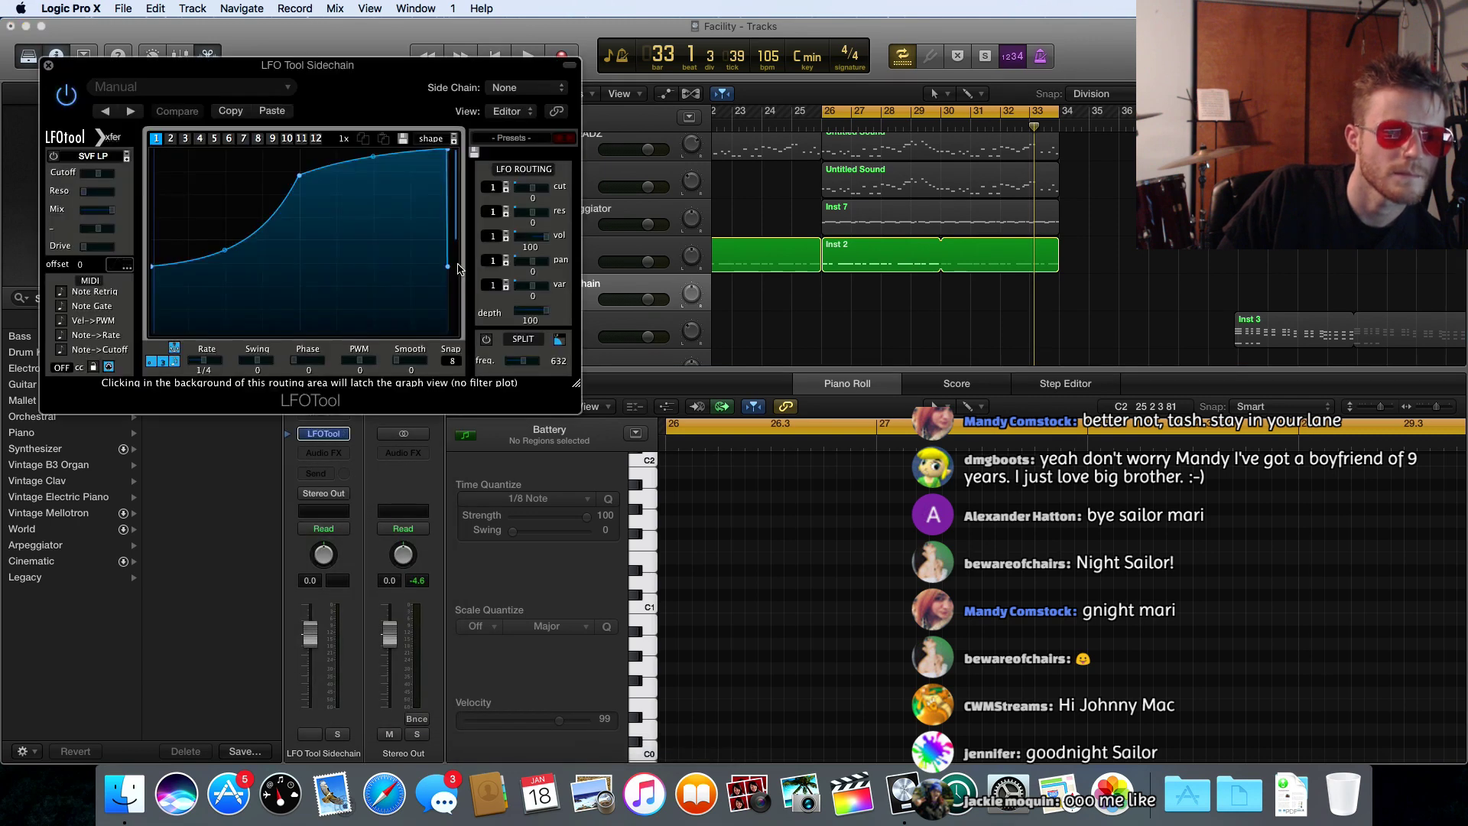
- Examine LFOTool's side chain sources, leaving None selected, and check its filter and LFO curve displays while the soloed drums play
left_click(514, 91)
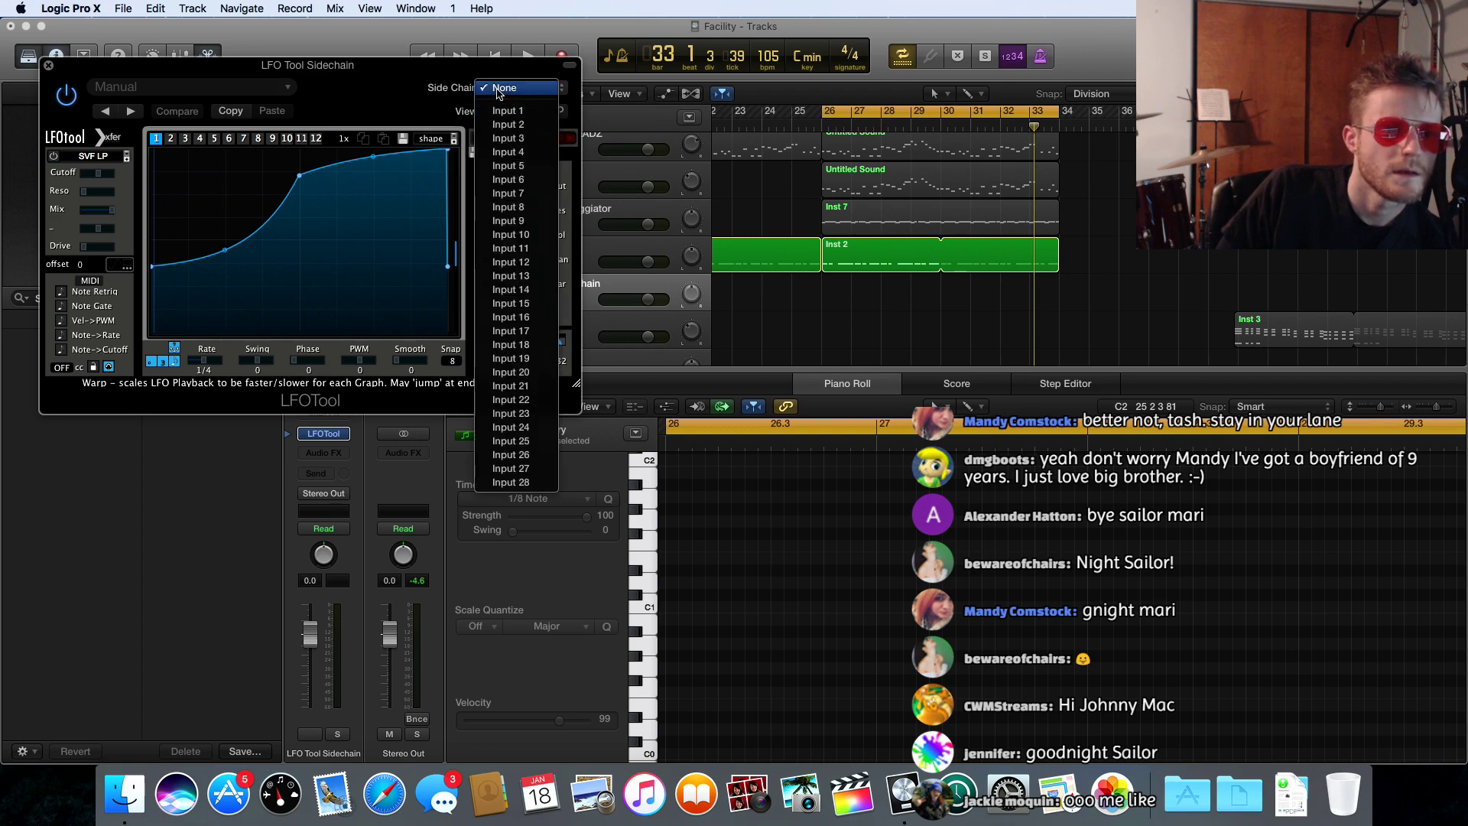
left_click(498, 89)
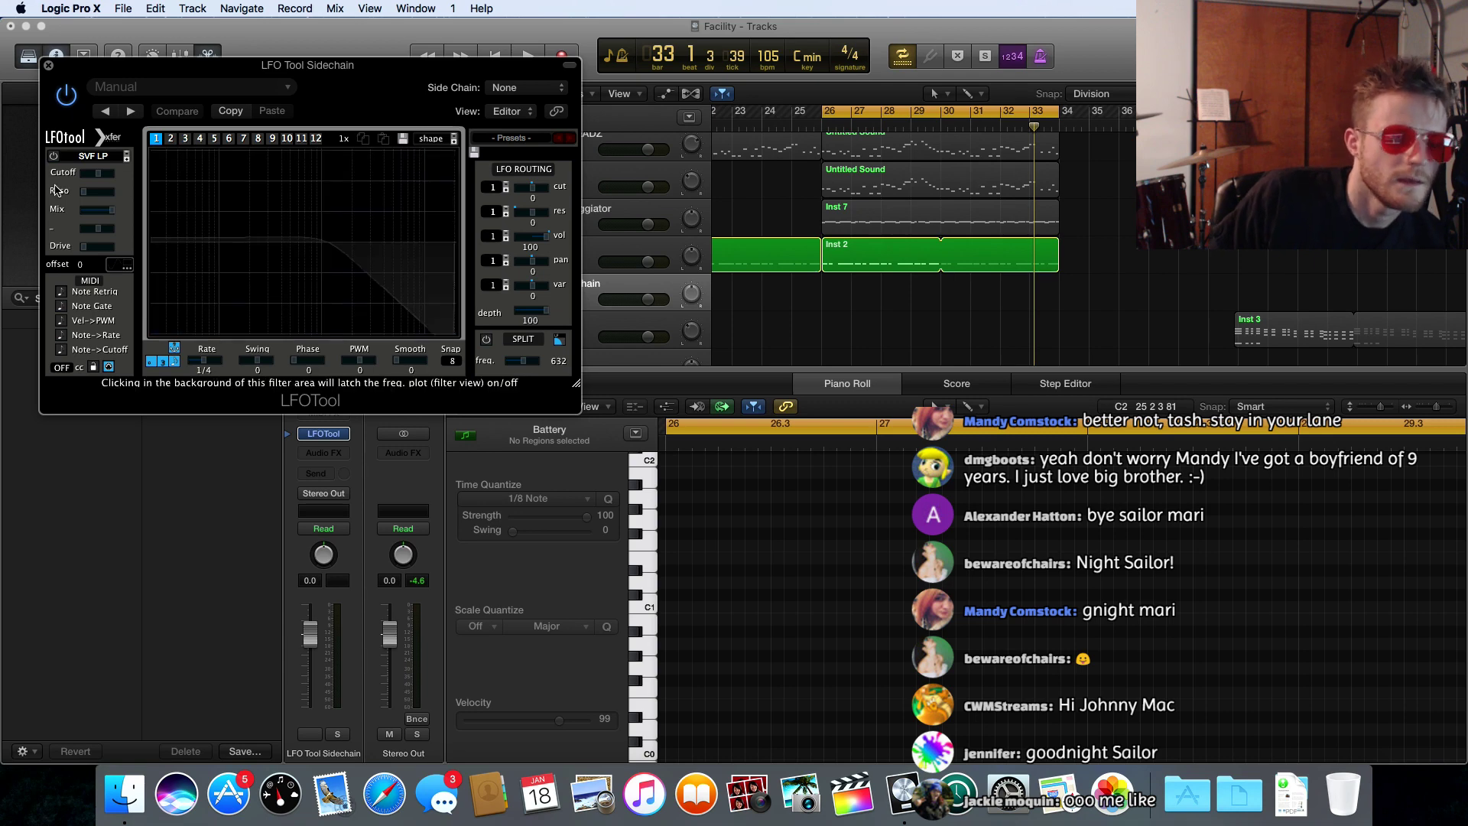
key("space")
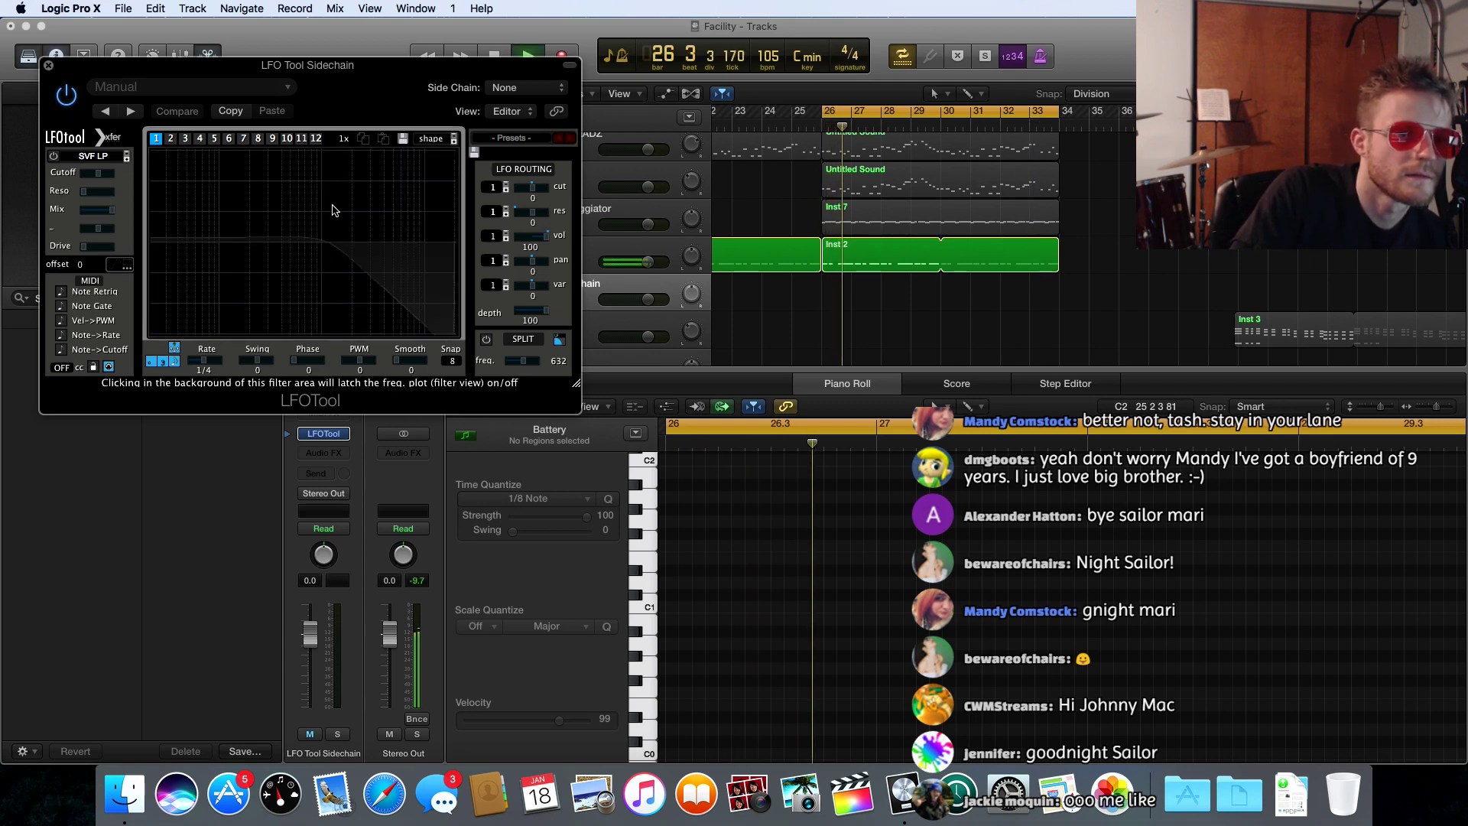
left_click(418, 211)
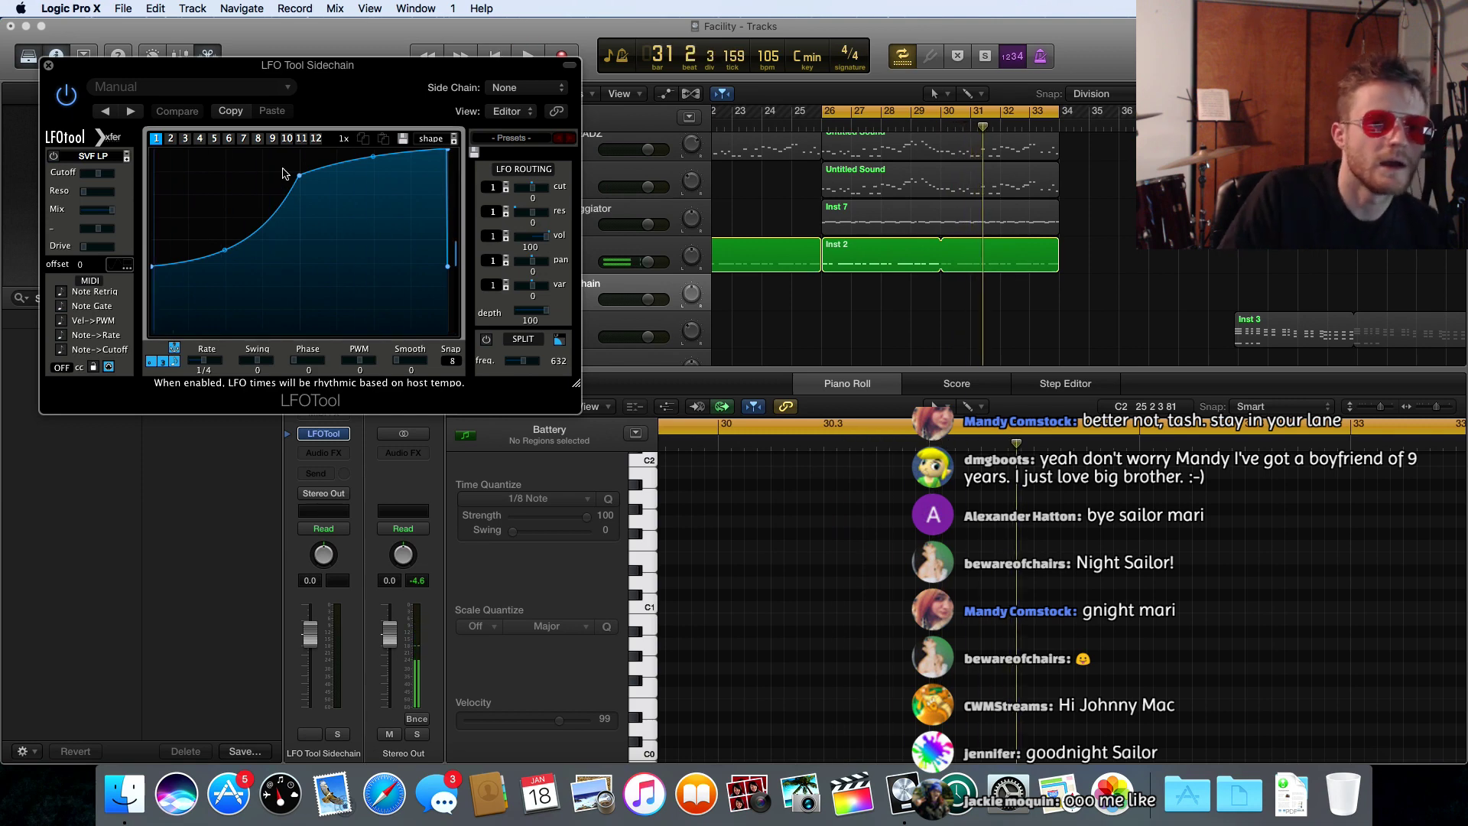
- Close the LFOTool window and show the mixer with the channel strips of all tracks
left_click(49, 67)
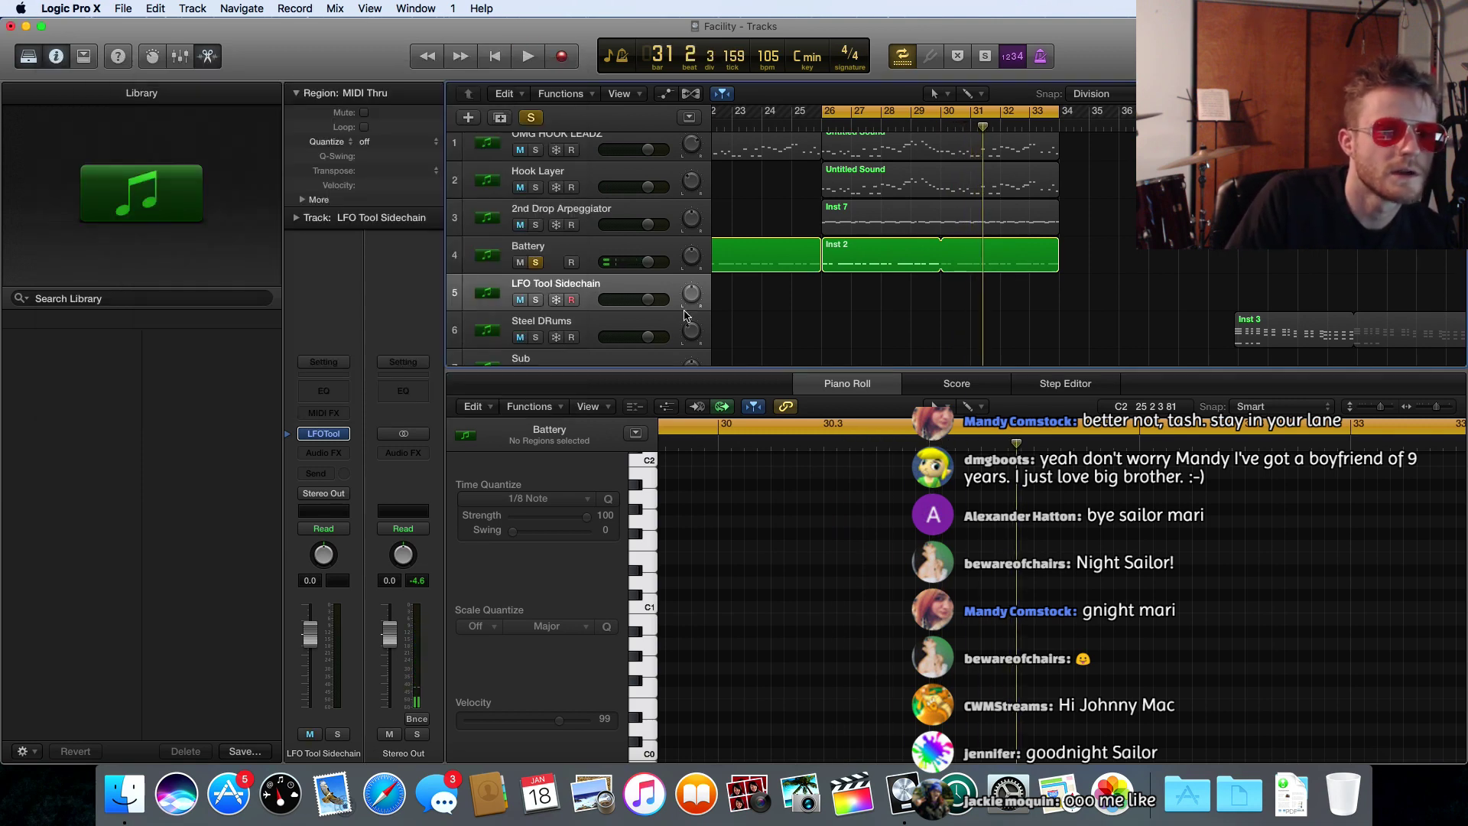
key("x")
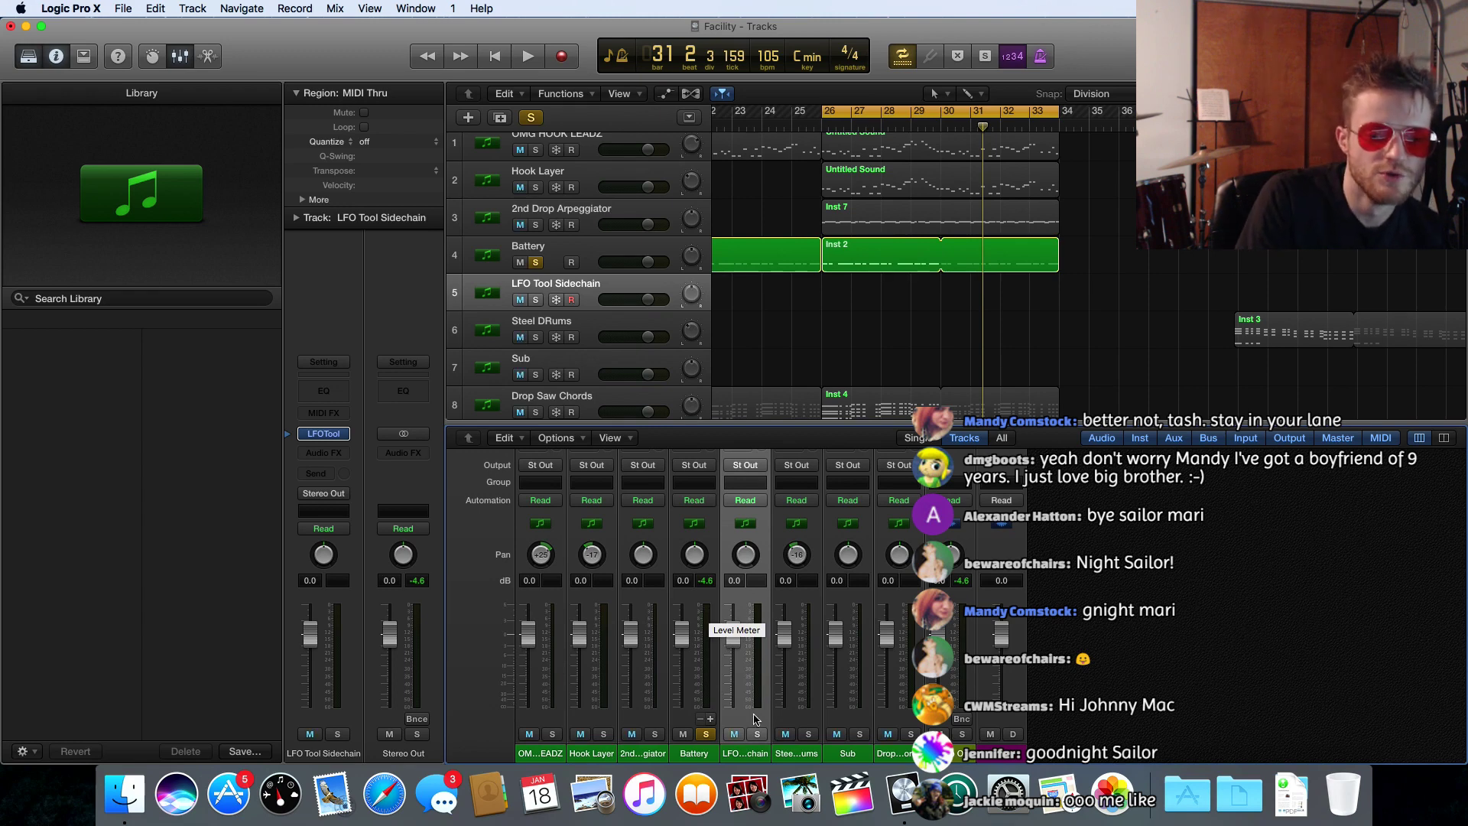
- Route the output of the Drop Saw Chords channel strip to Bus 1
scroll(678, 648, "up", 3)
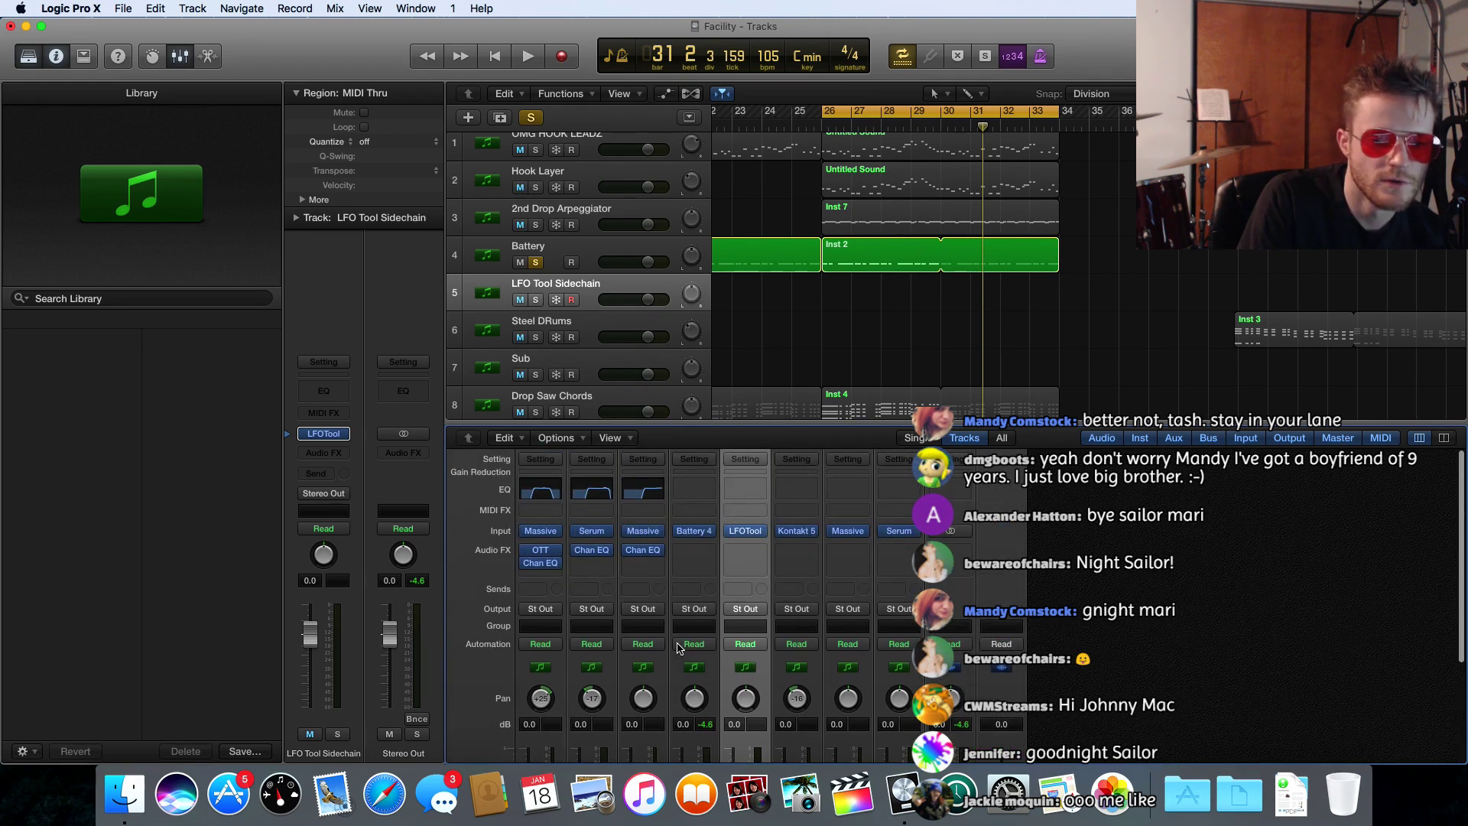
scroll(677, 649, "up", 2)
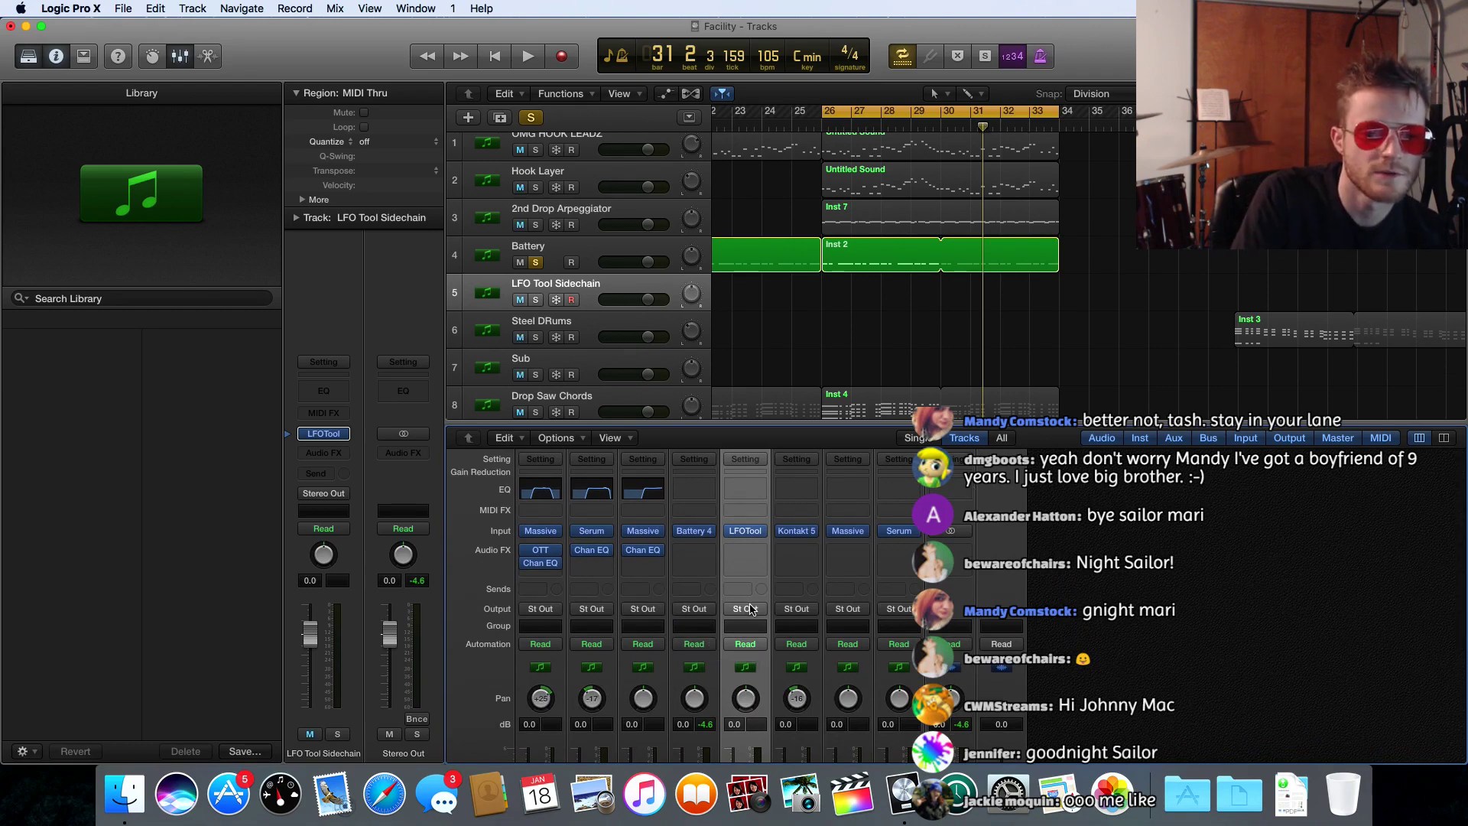
scroll(749, 611, "down", 5)
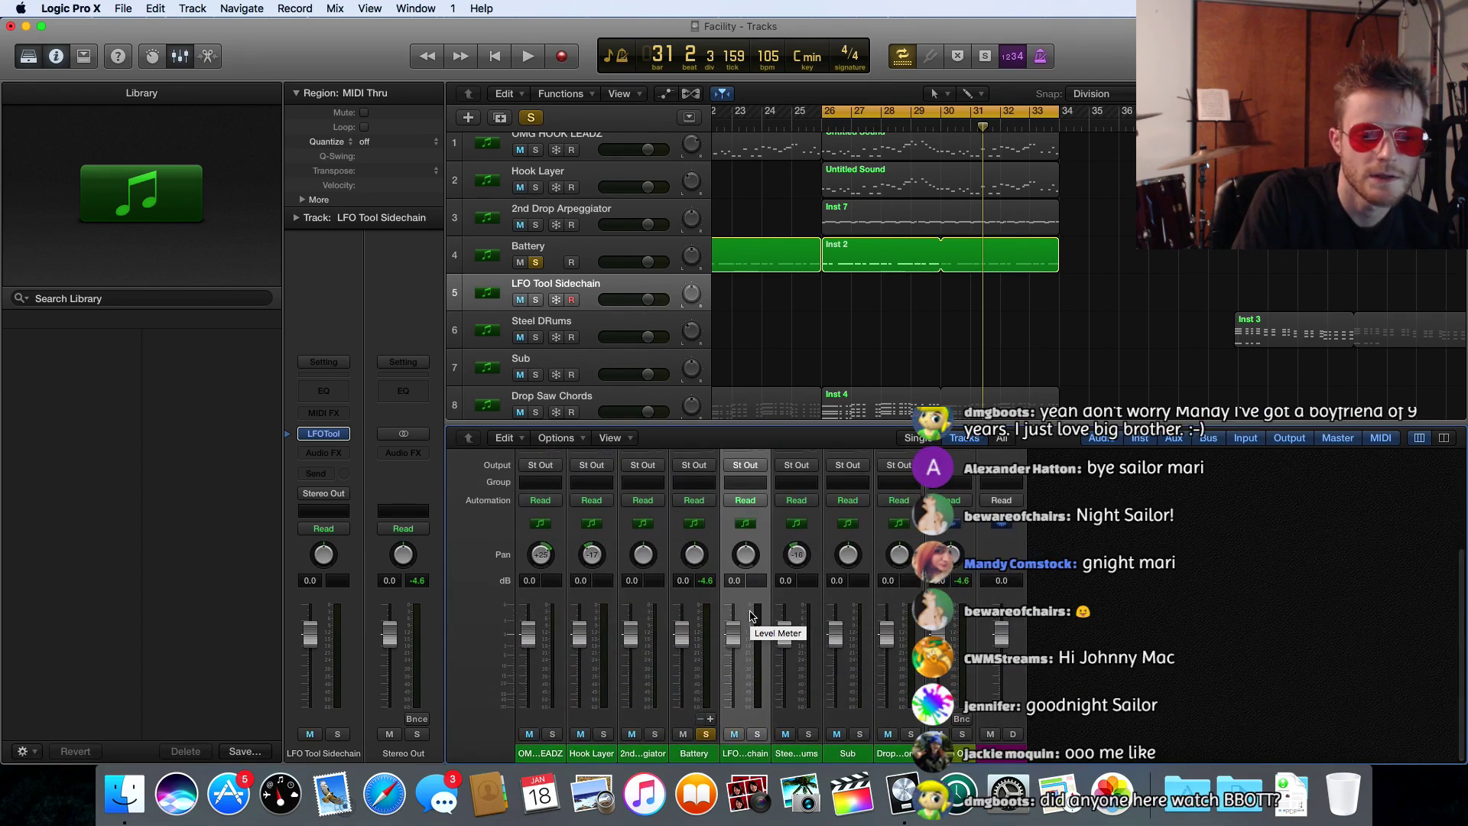
scroll(858, 597, "up", 3)
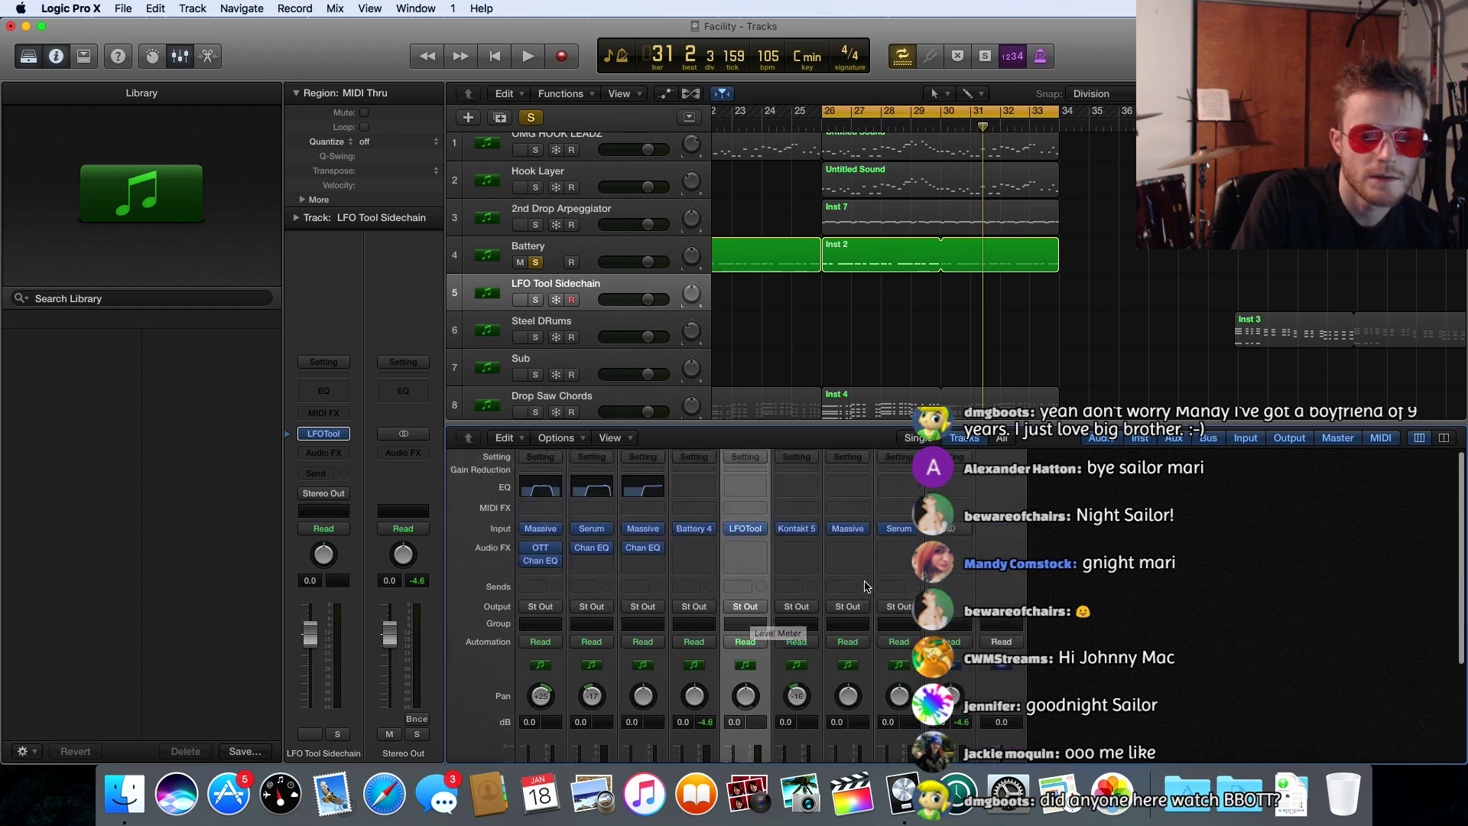
left_click(899, 563)
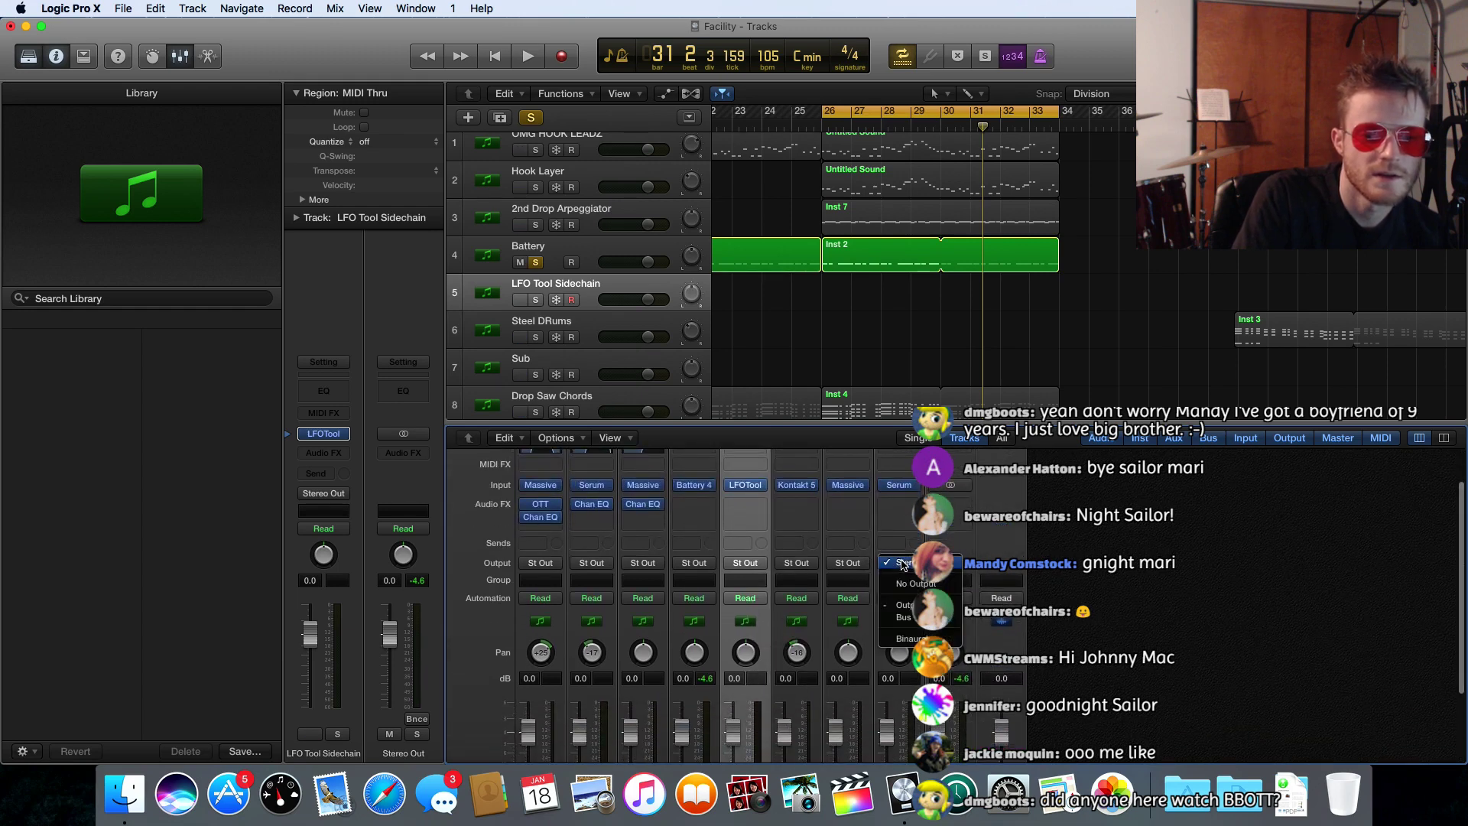
mouse_move(910, 610)
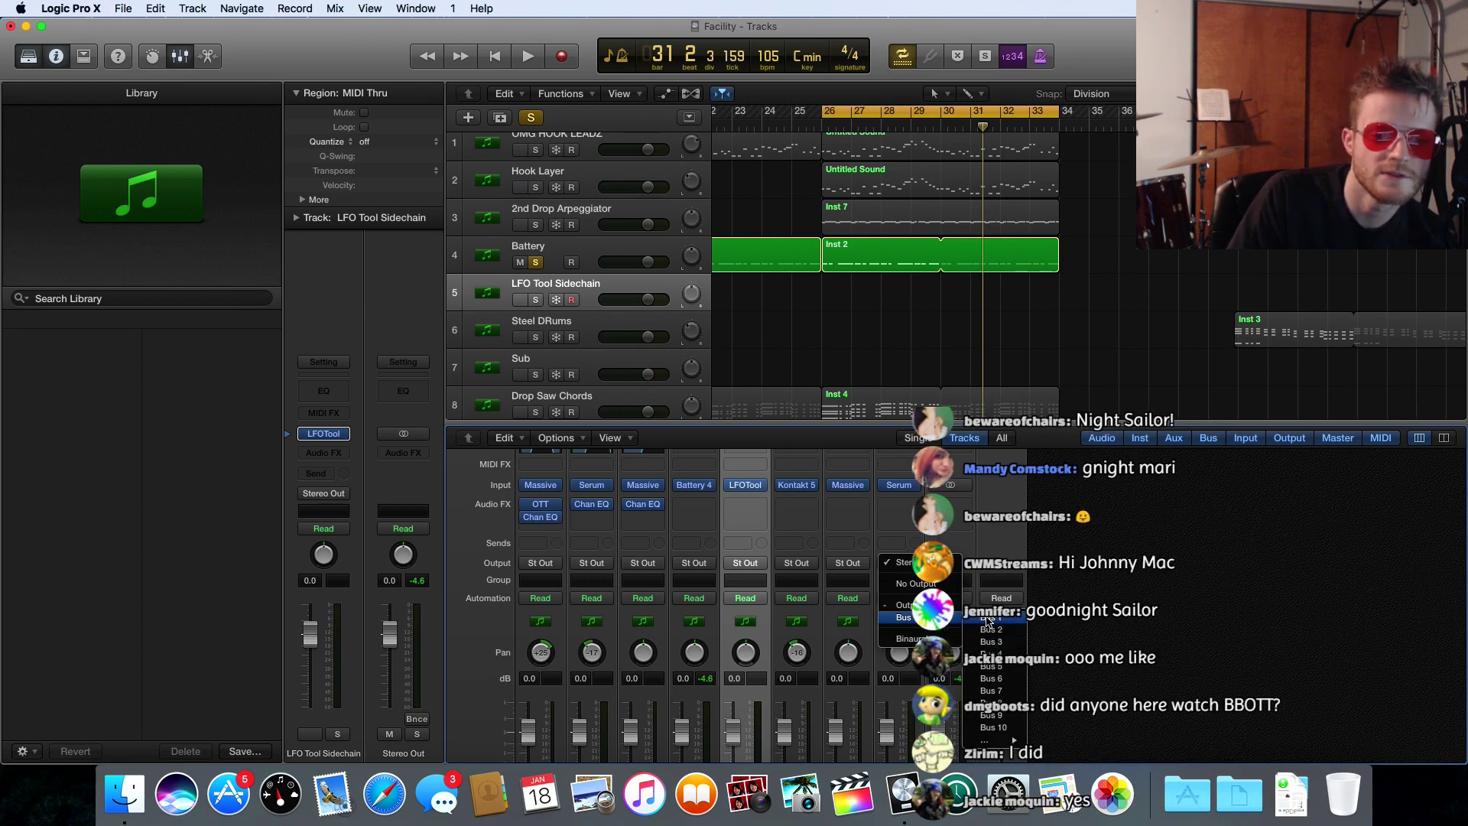
left_click(987, 619)
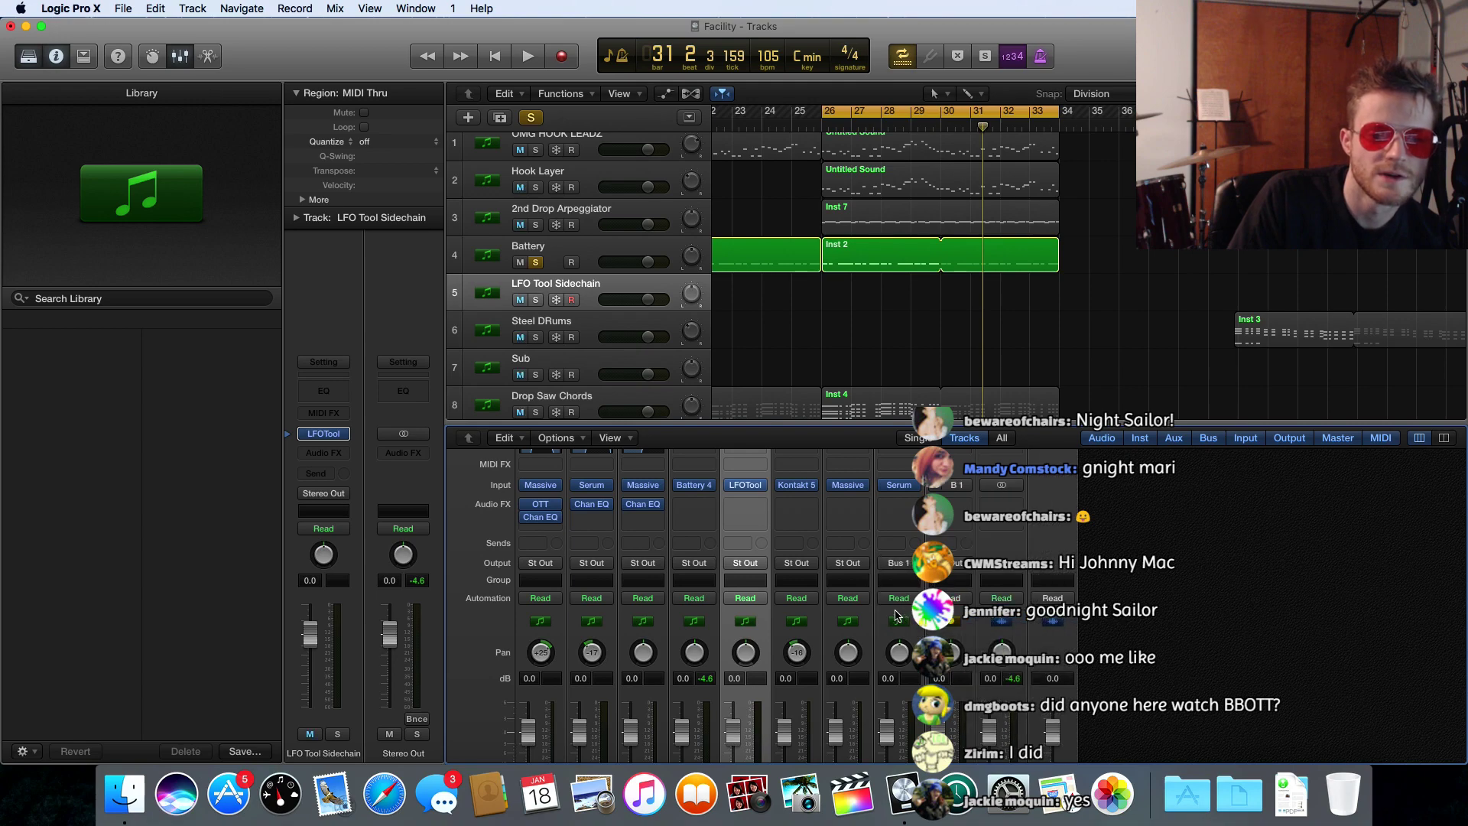
- Route the output of the 2nd Drop Arpeggiator channel strip to Bus 1
scroll(761, 578, "down", 3)
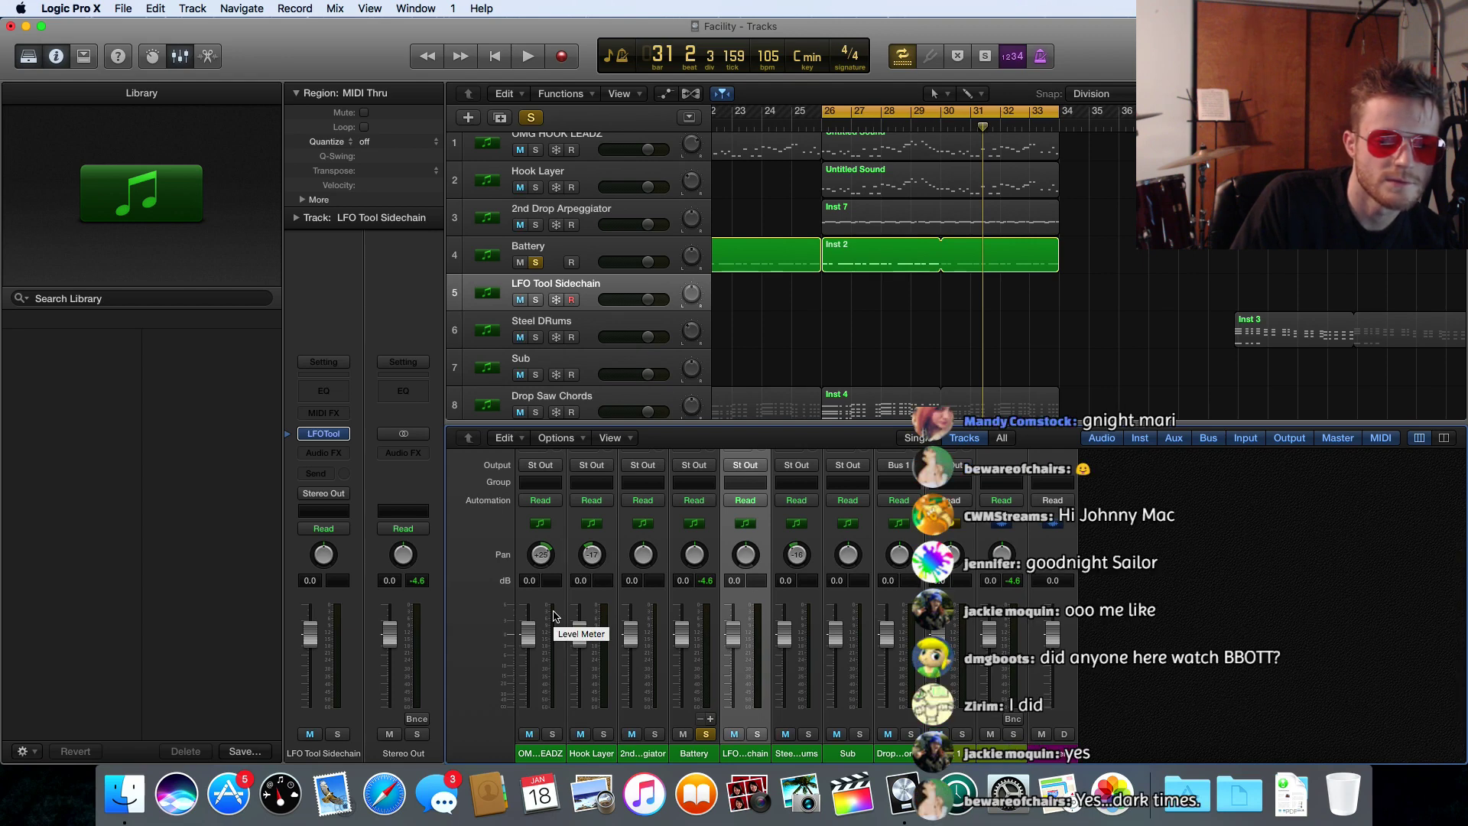
scroll(589, 581, "up", 2)
left_click(646, 530)
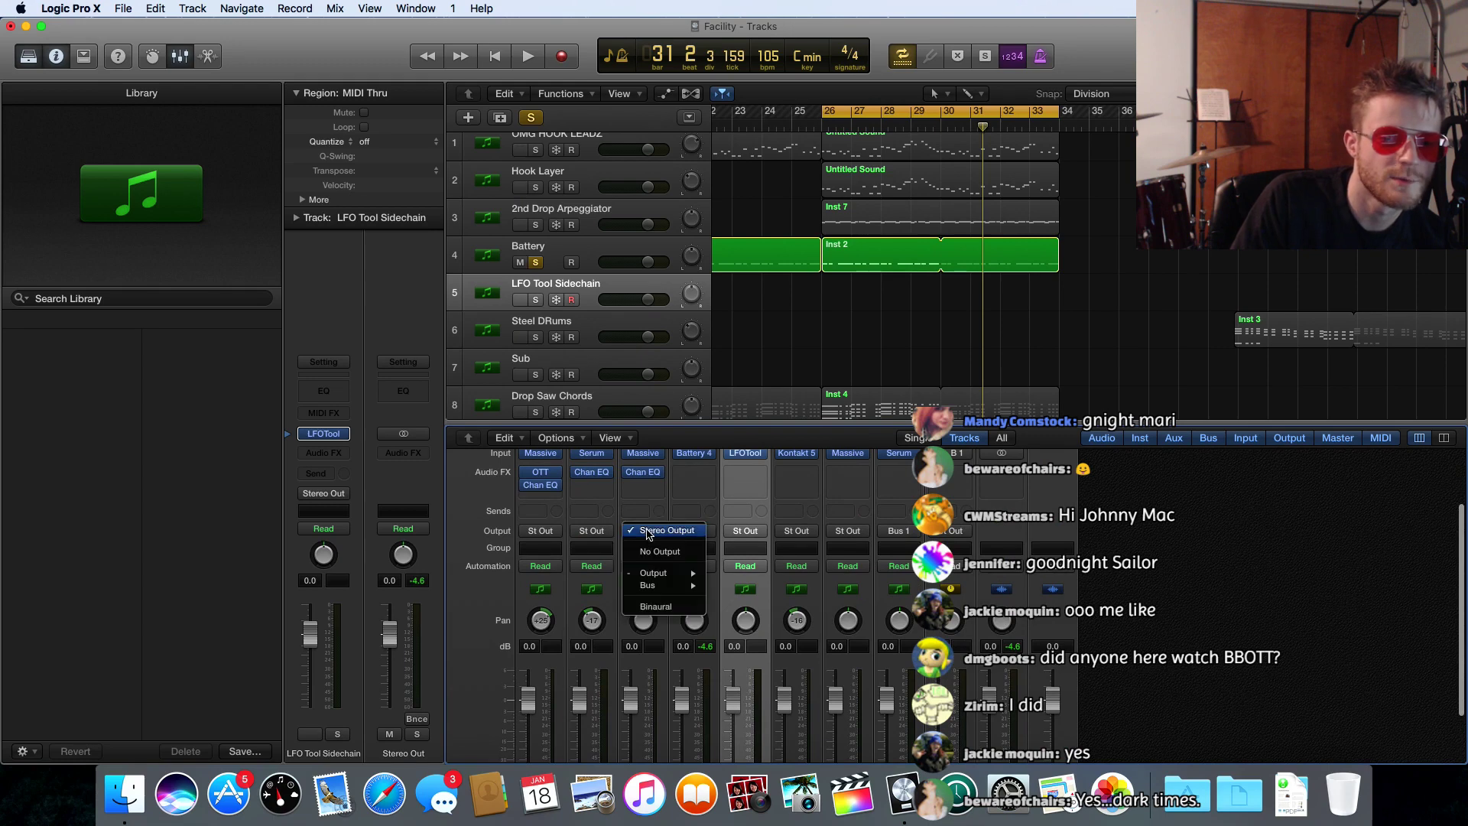
mouse_move(667, 593)
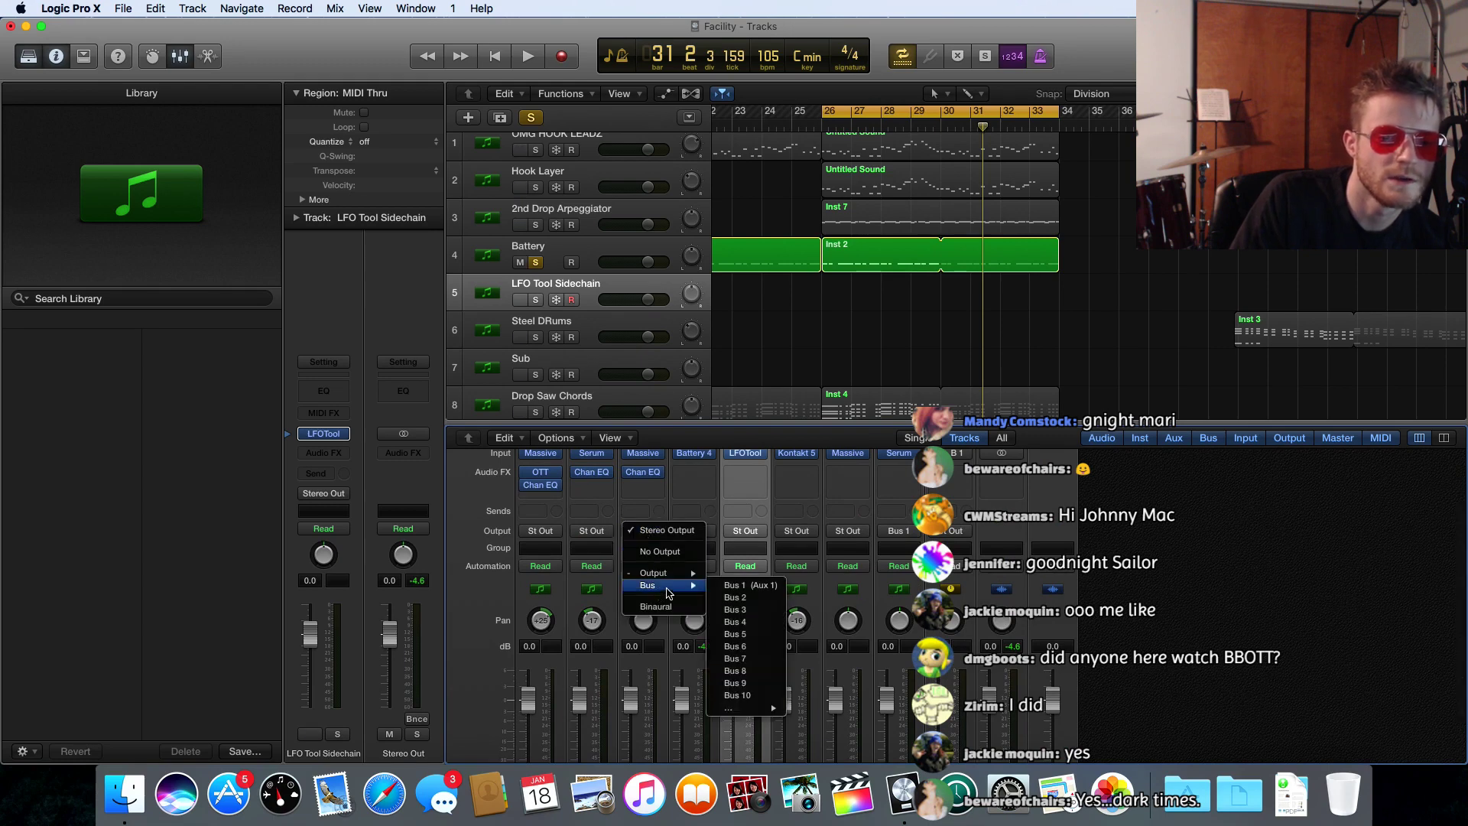
left_click(736, 594)
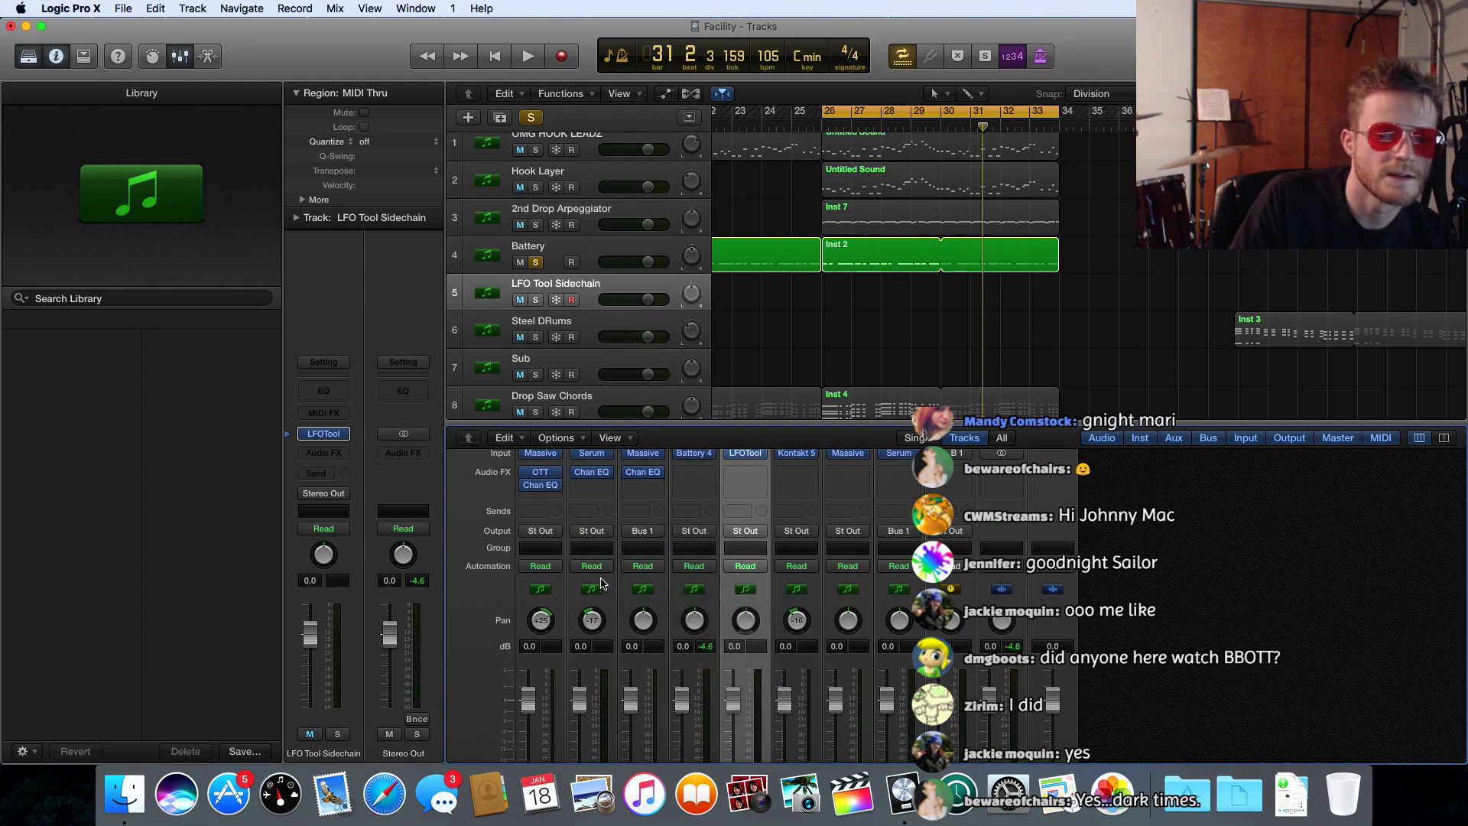
scroll(596, 577, "up", 3)
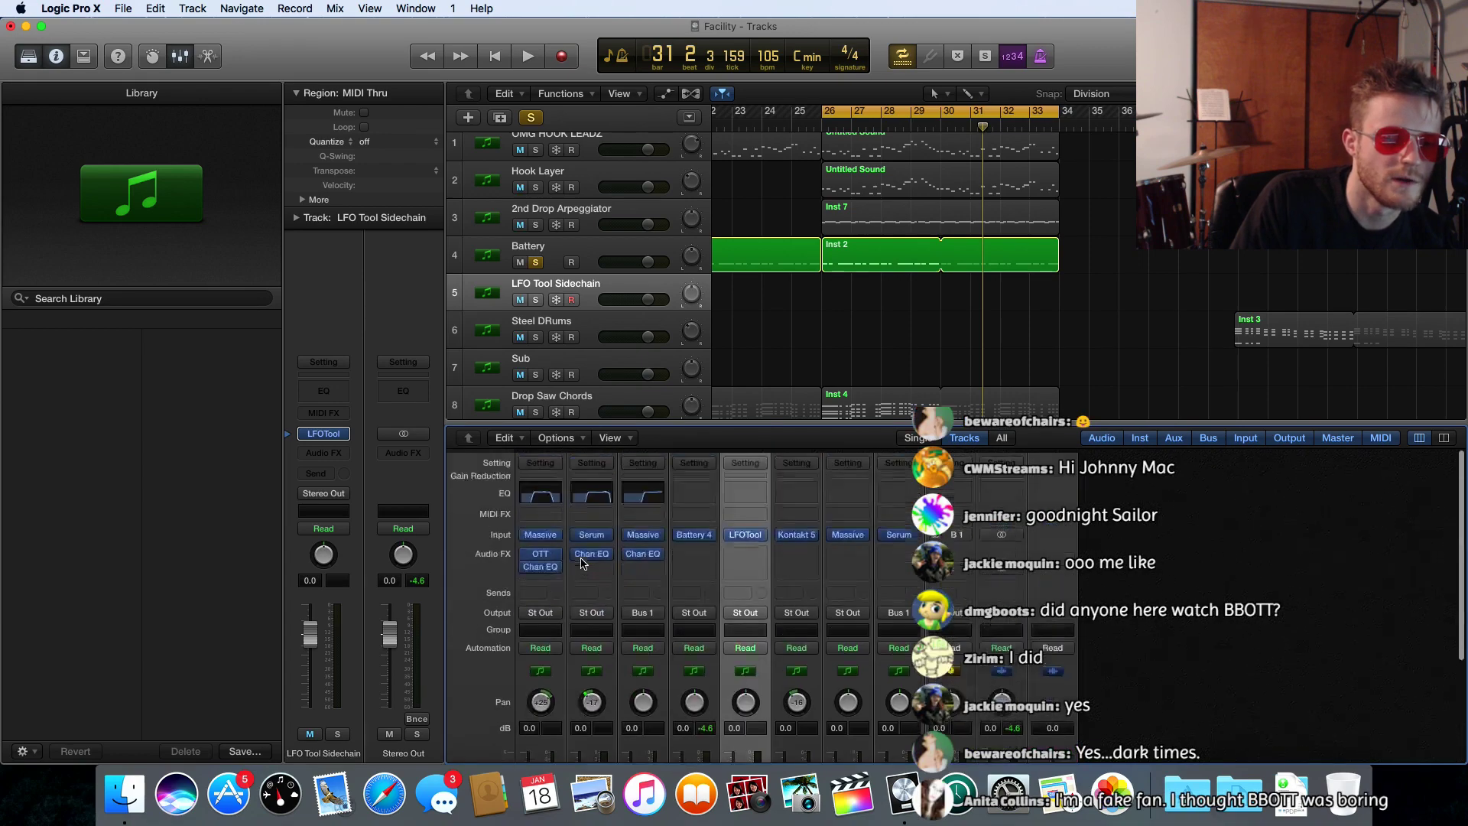
scroll(581, 563, "up", 2)
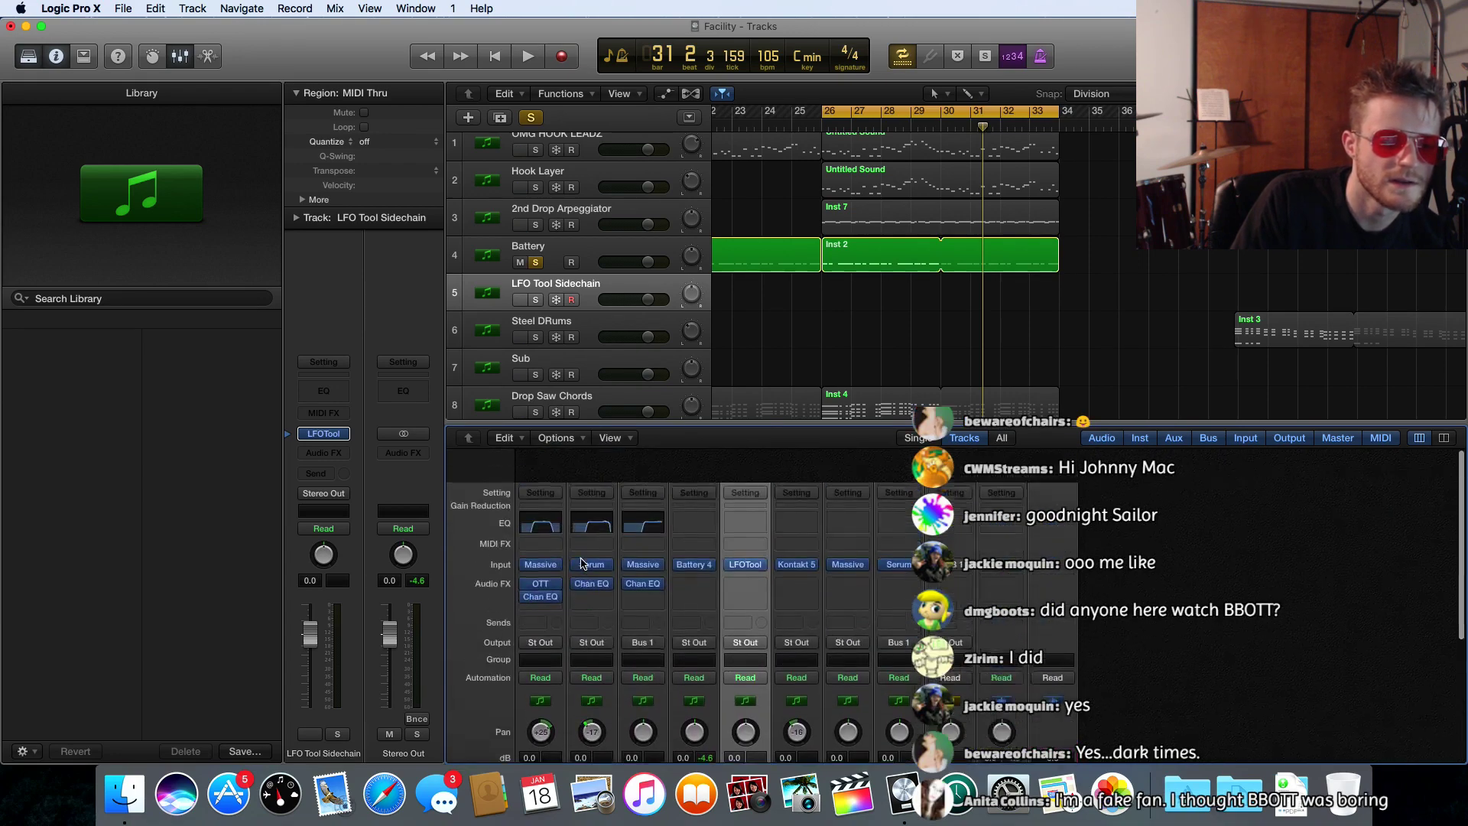
scroll(581, 563, "down", 6)
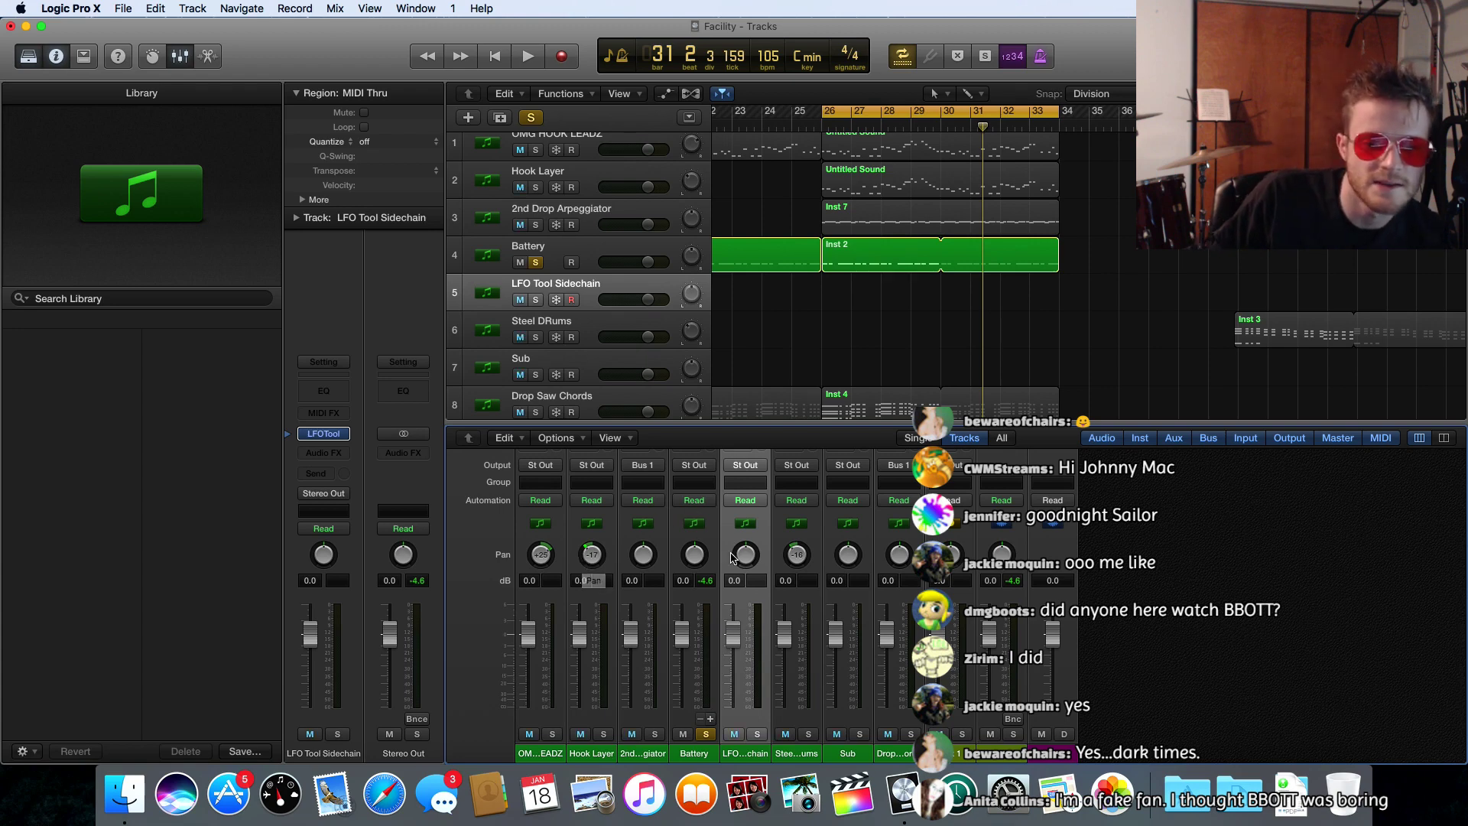
key("ctrl+alt+super+m")
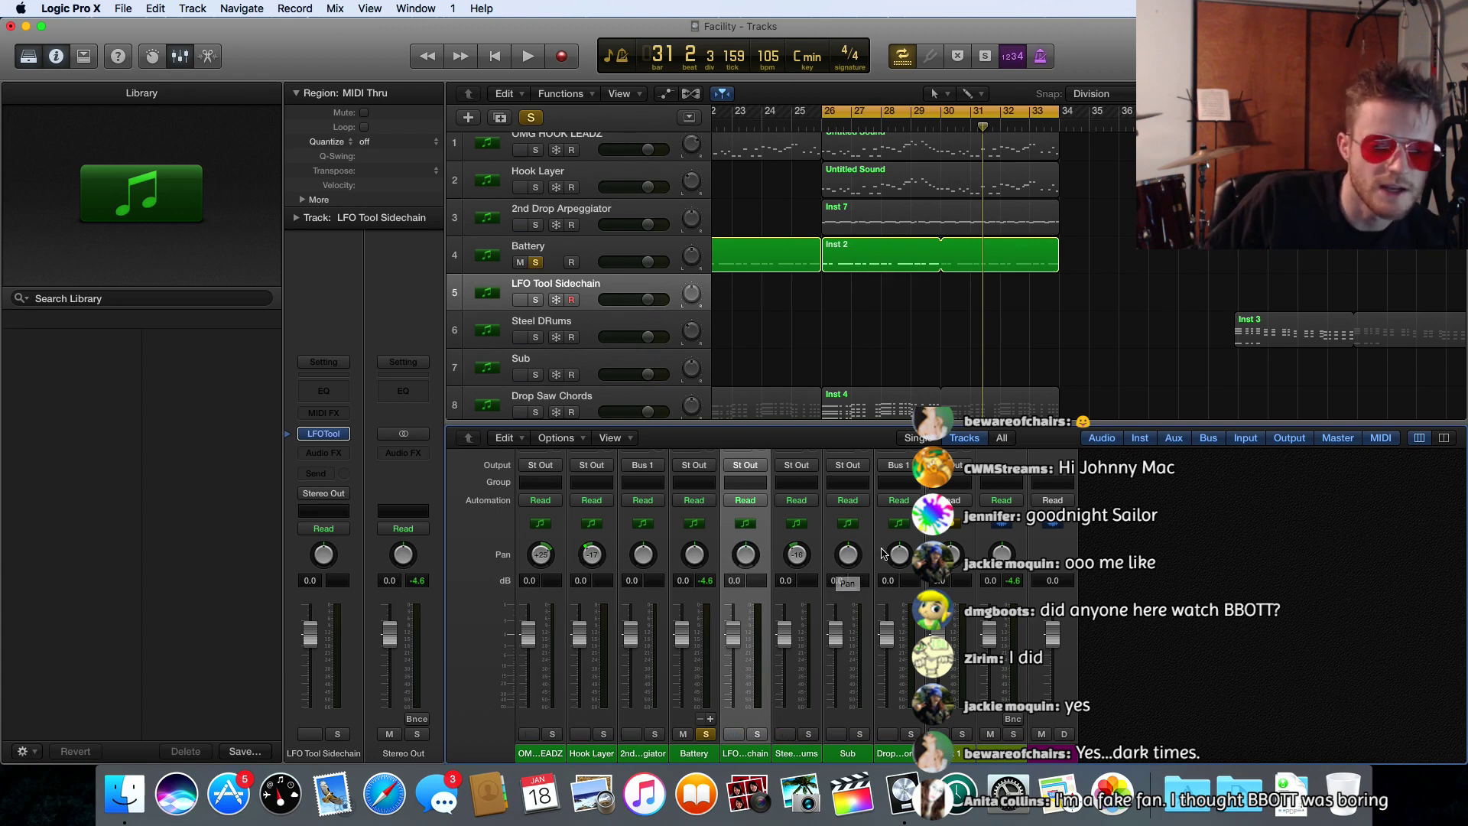
key("super+z")
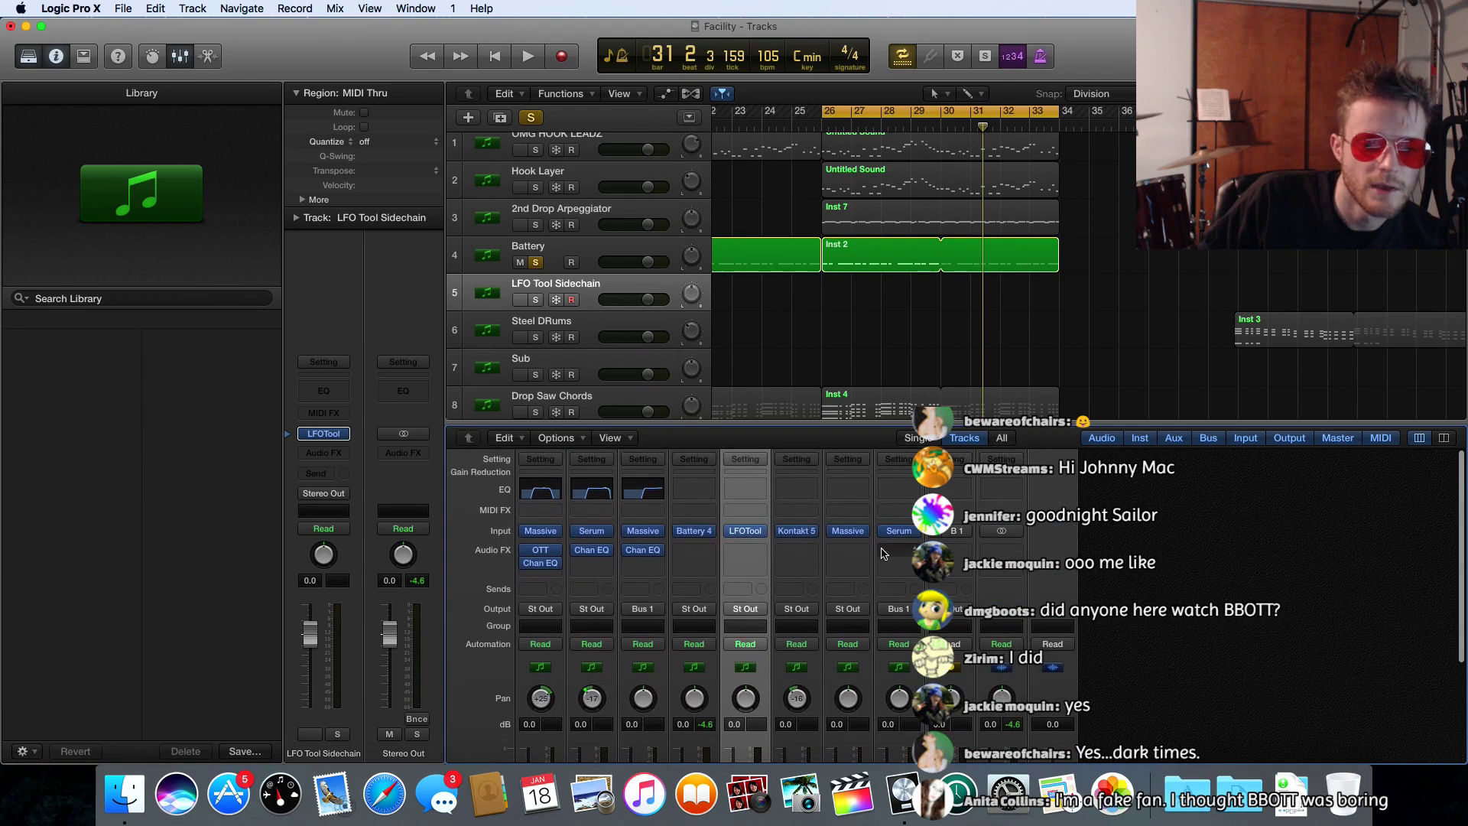
scroll(884, 553, "up", 4)
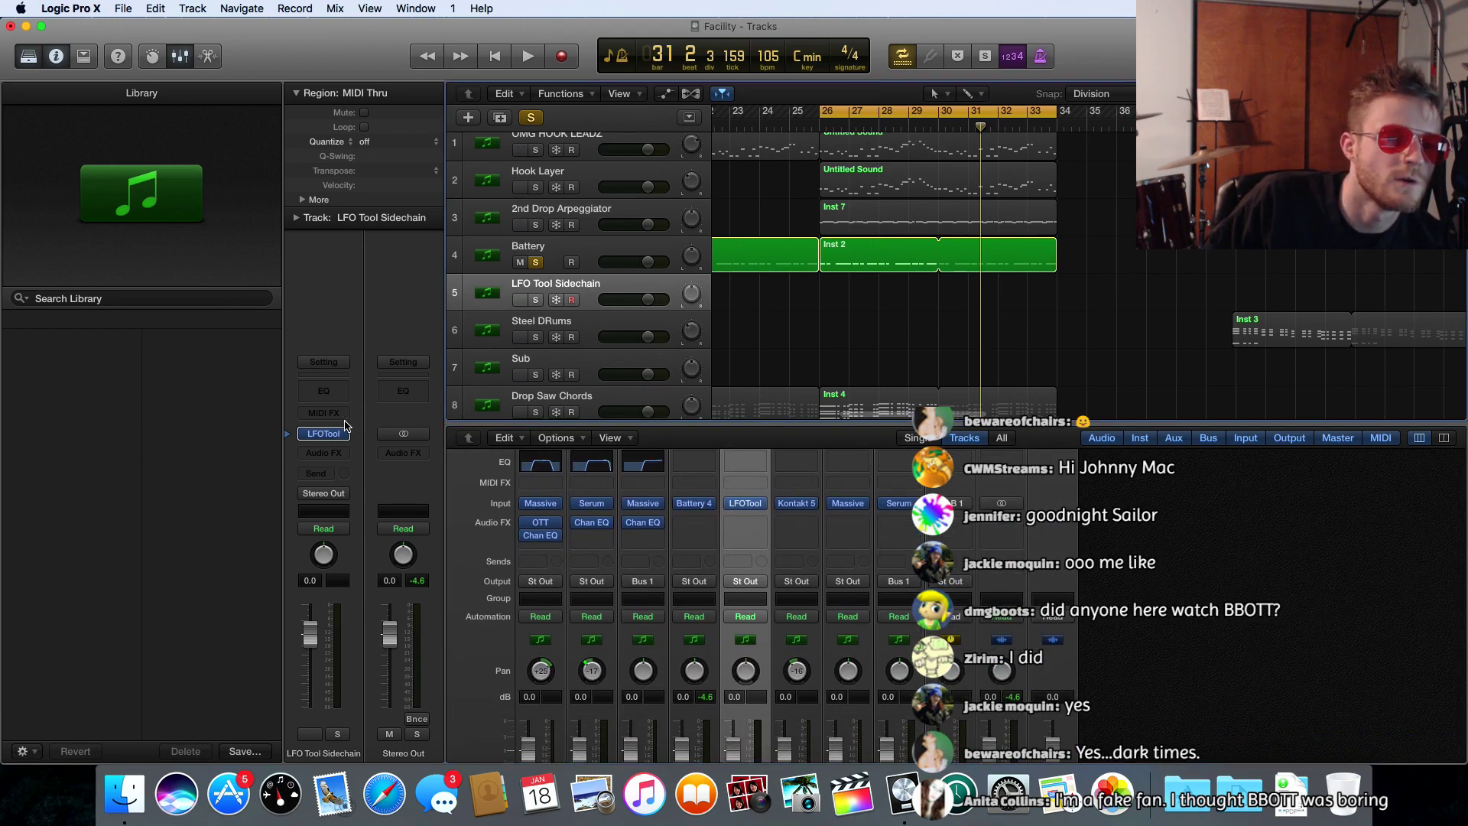
- Open LFOTool on the LFO Tool Sidechain track and set its side chain source to Bus 1
left_click(329, 437)
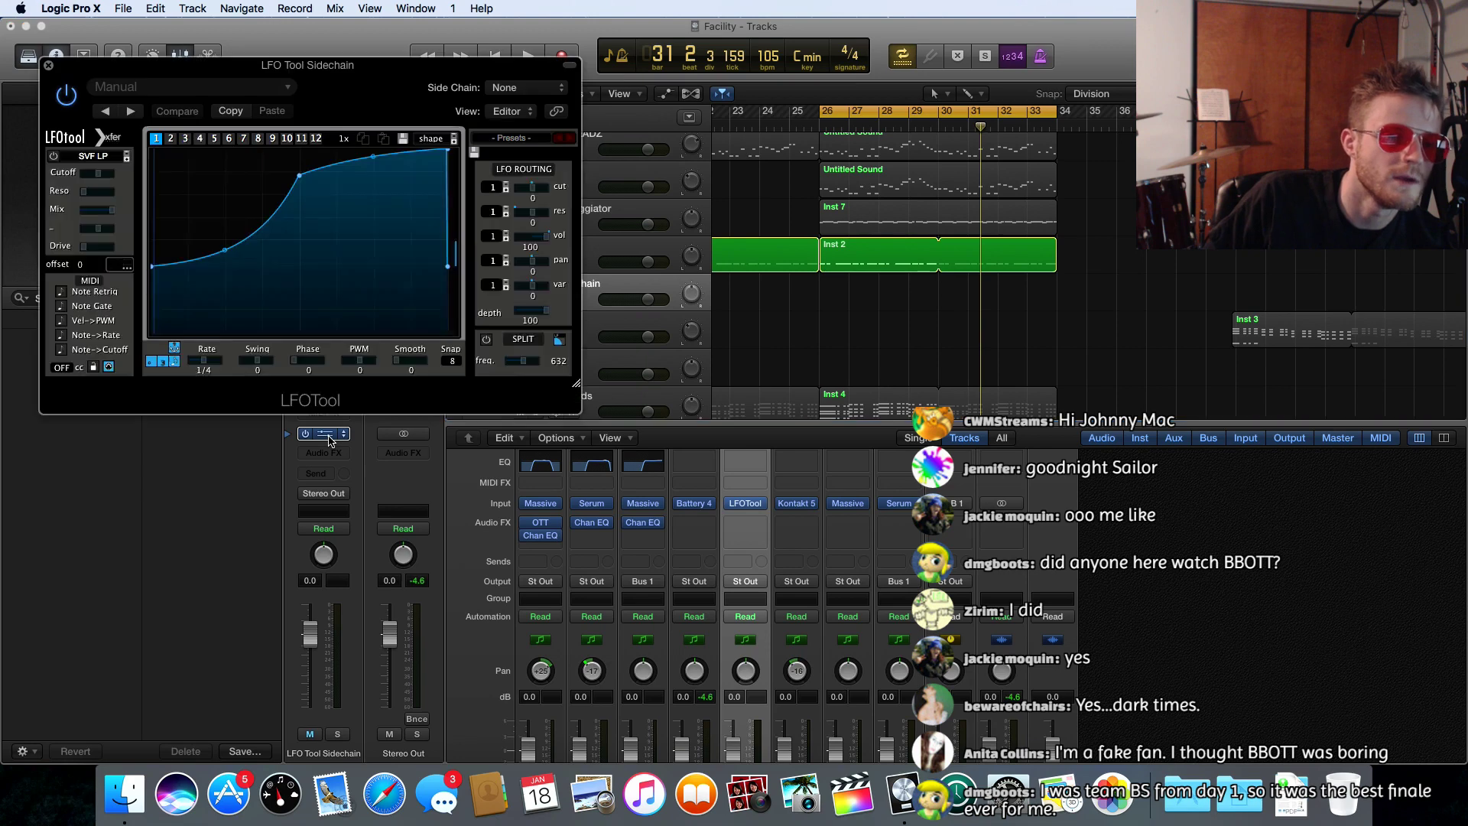
left_click(508, 89)
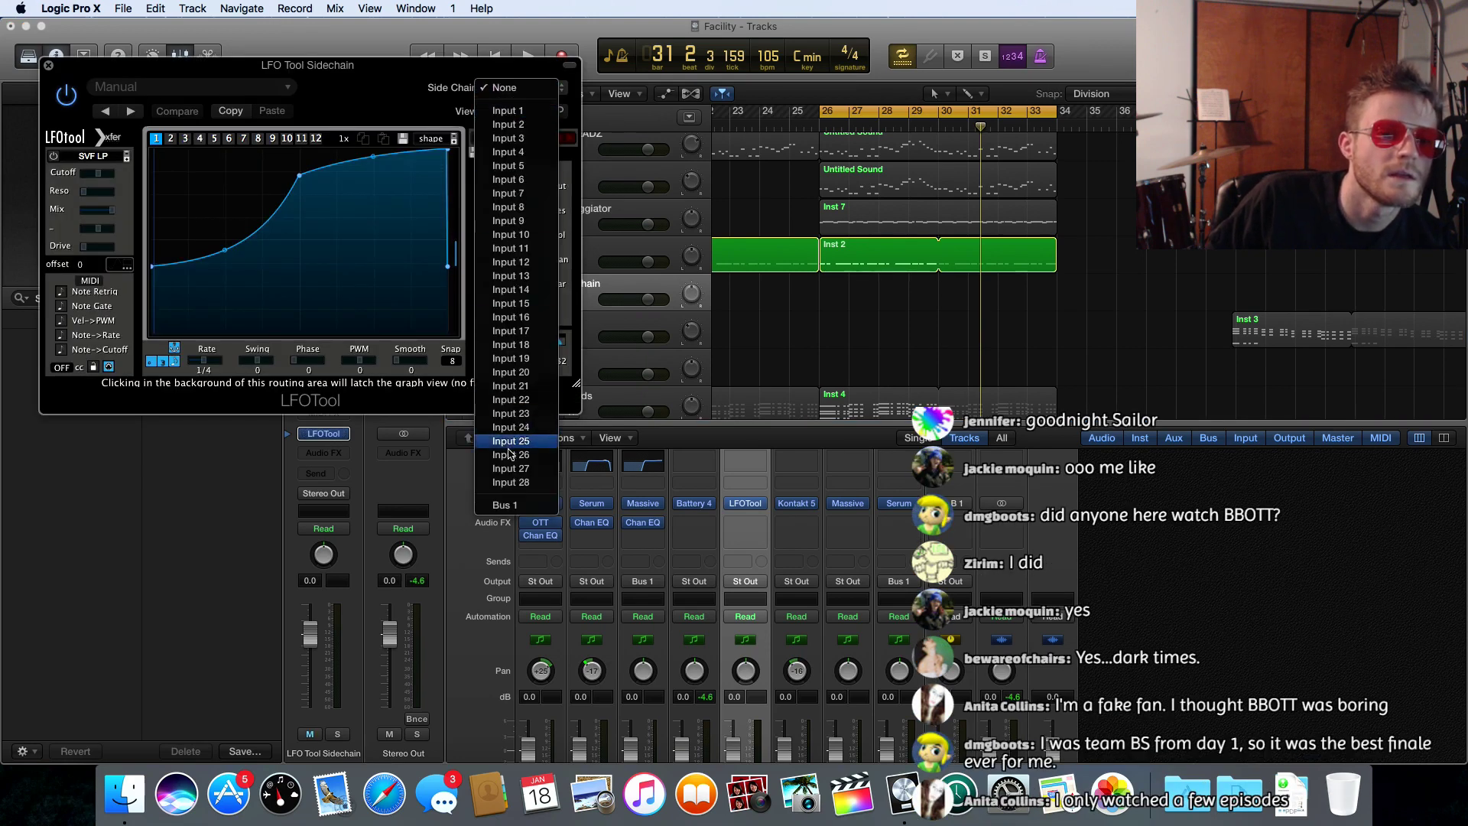
left_click(505, 506)
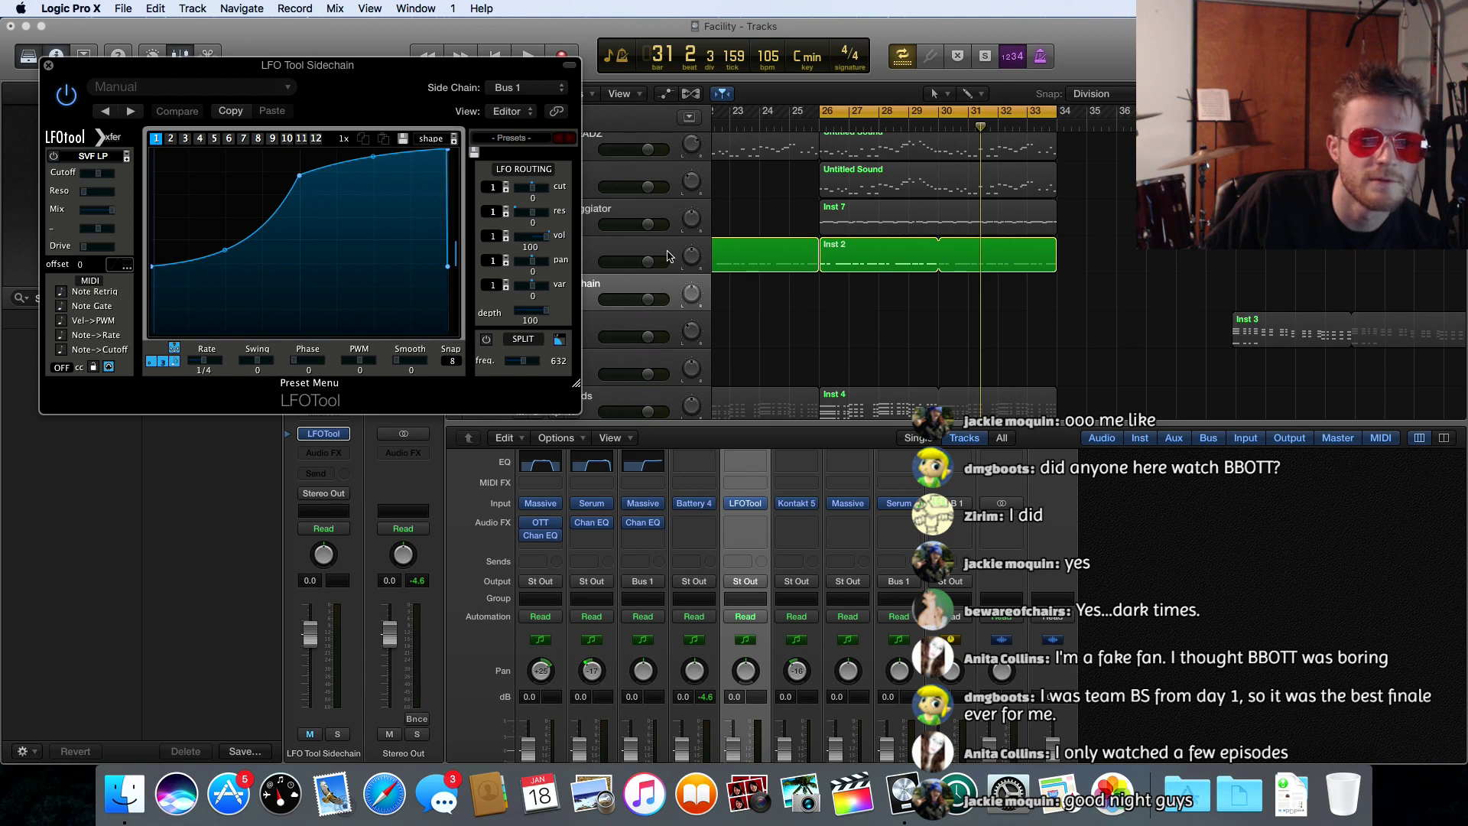
- Create an empty region on the LFO Tool Sidechain track from bar 26 to bar 34, then close LFOTool and unsolo Battery
scroll(671, 286, "left", 5)
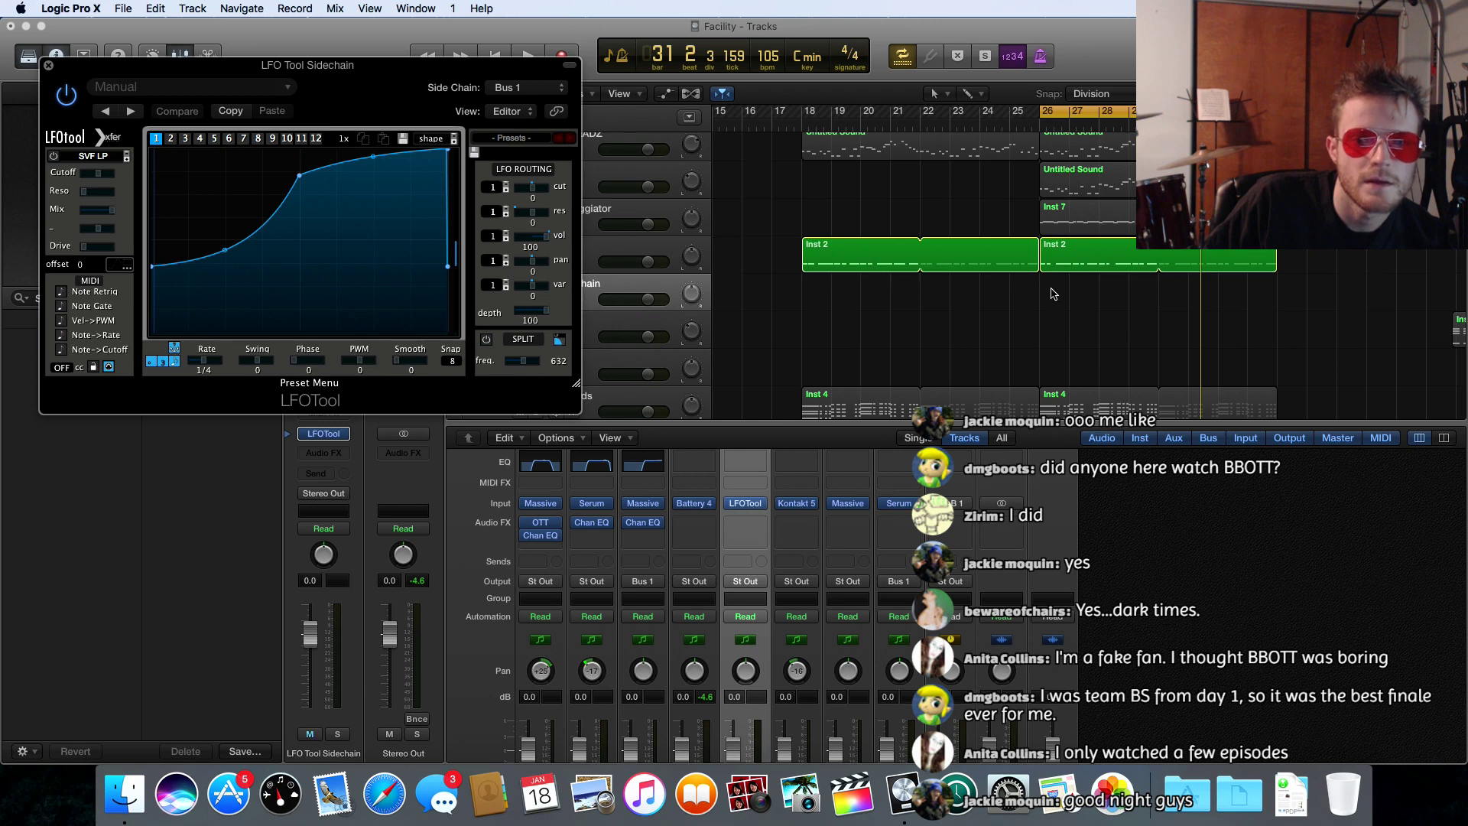
key("ctrl+m")
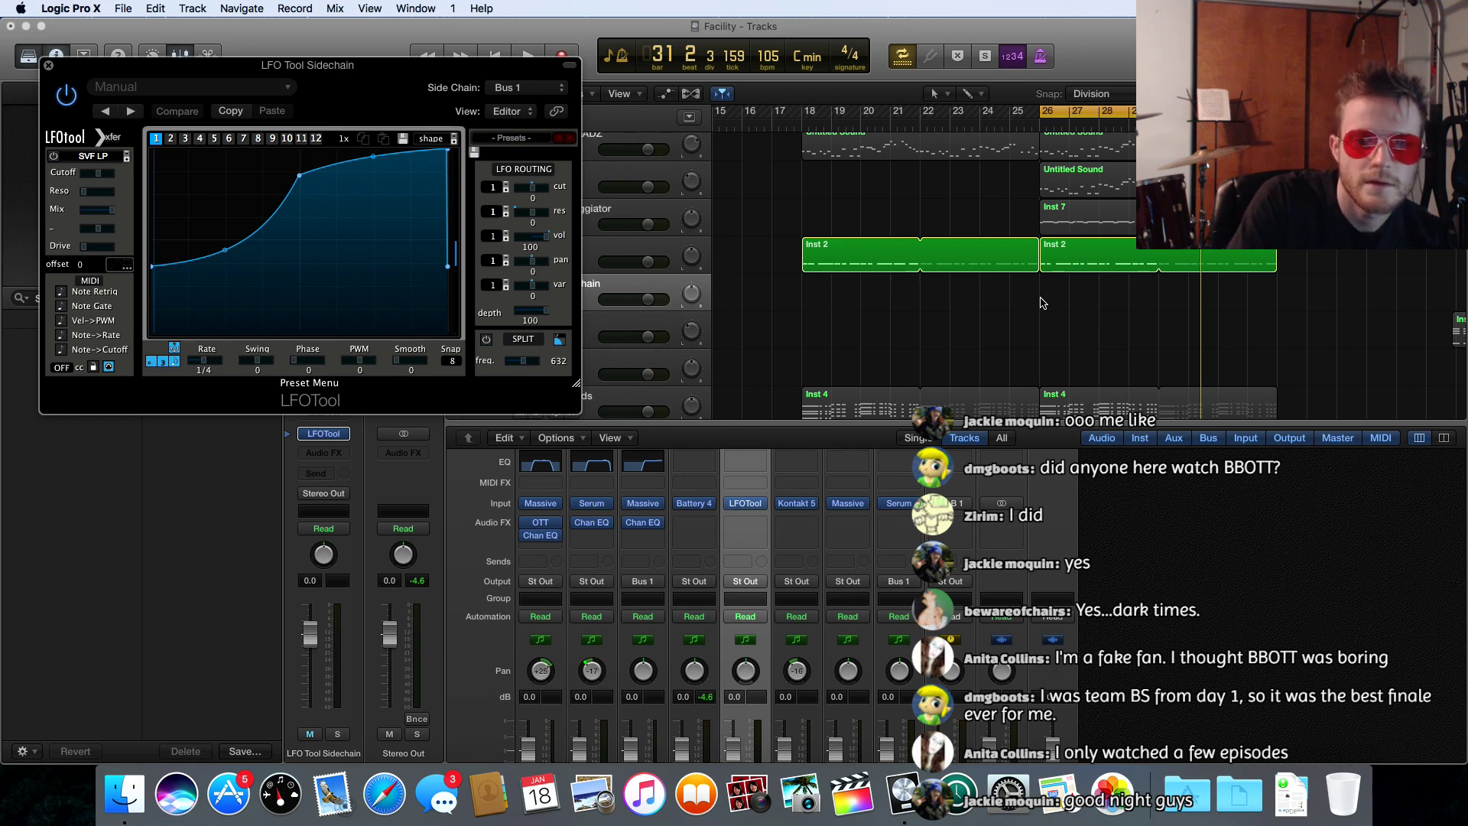
left_click_drag(1042, 302, 1273, 277)
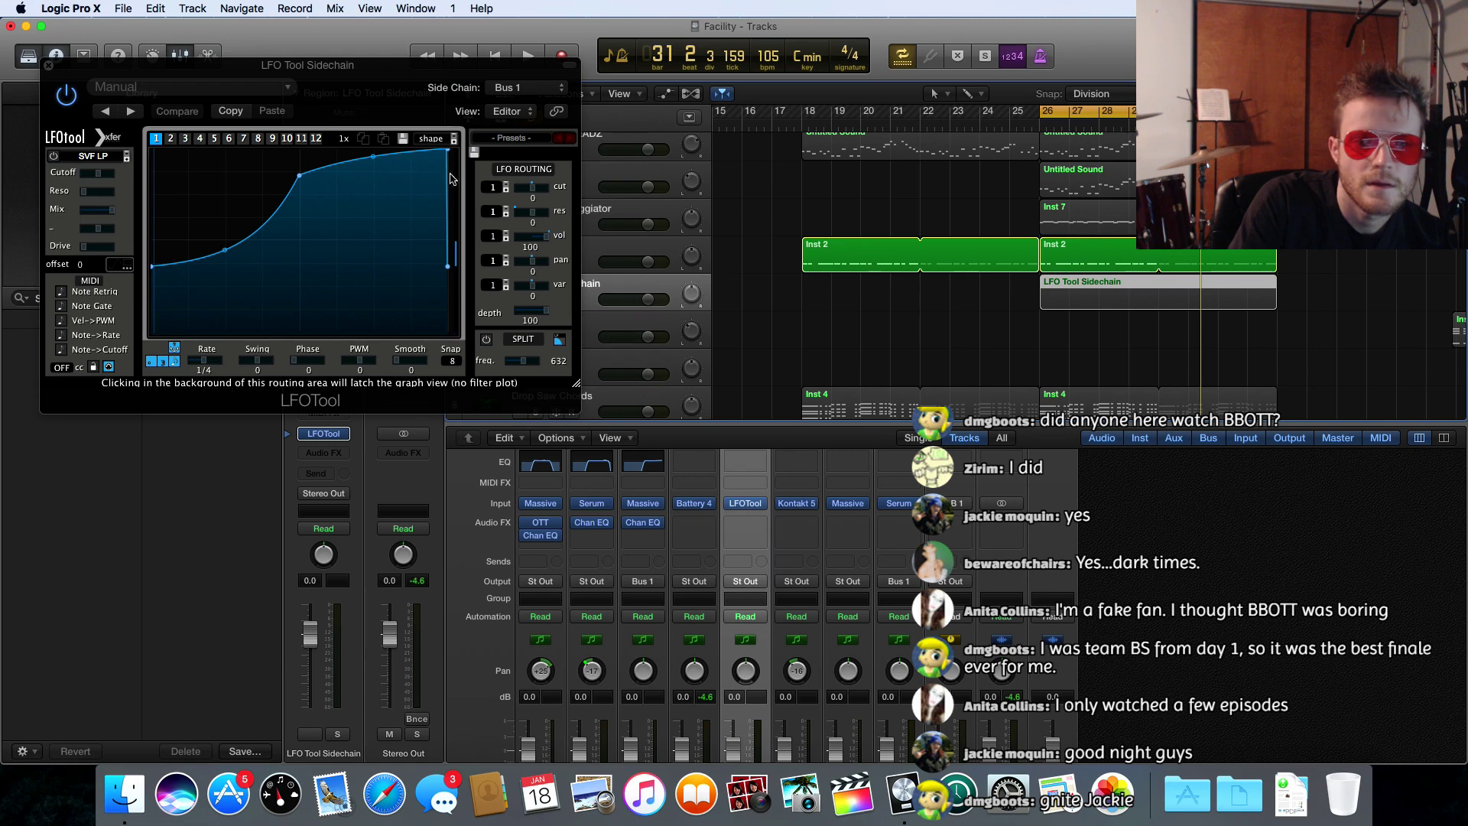
left_click(49, 68)
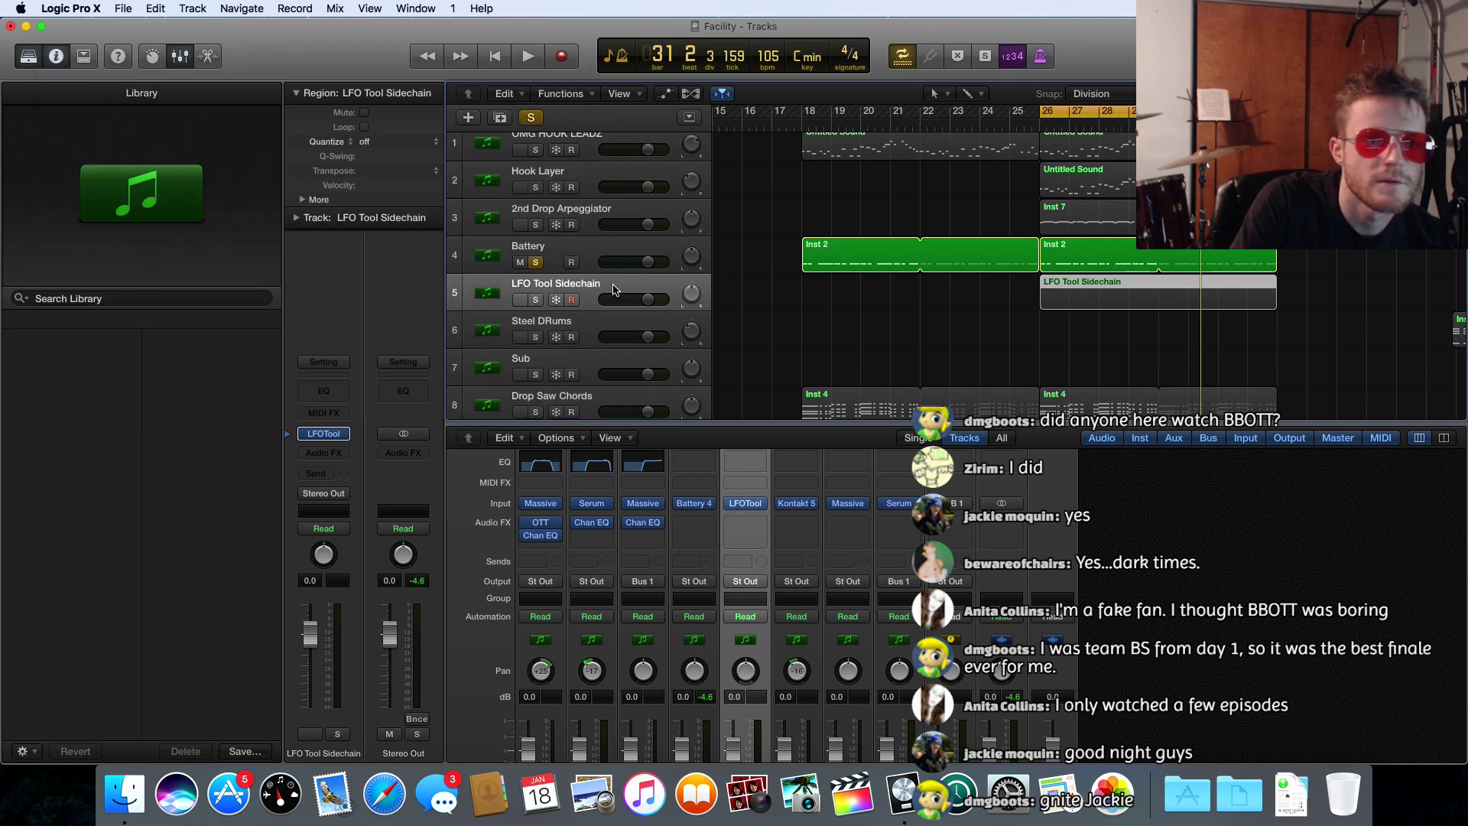
left_click(535, 262)
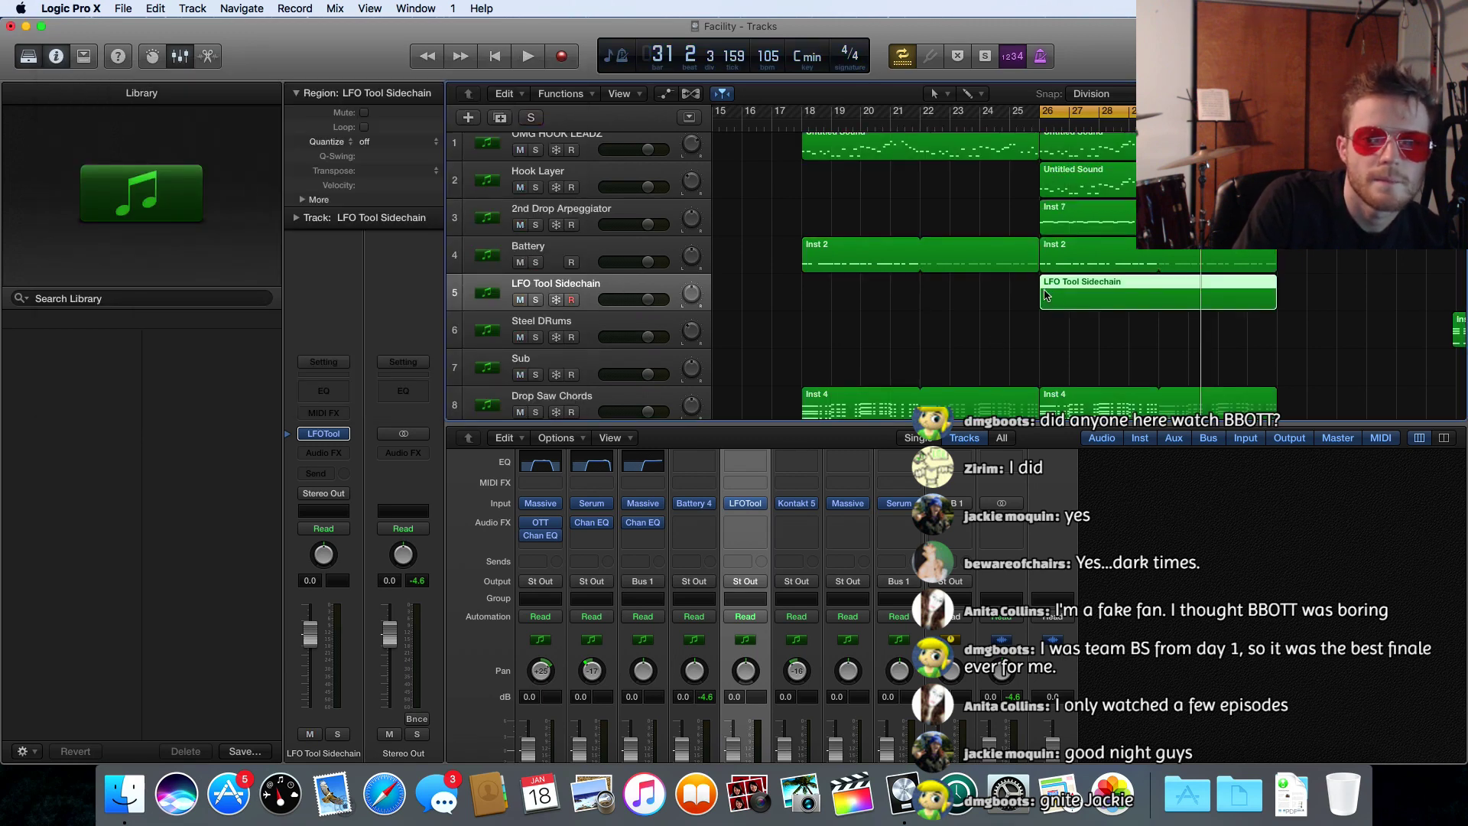
- Paste the Battery drum pattern's notes into the LFO Tool Sidechain region from bar 26 and check them in the Piano Roll
key("e")
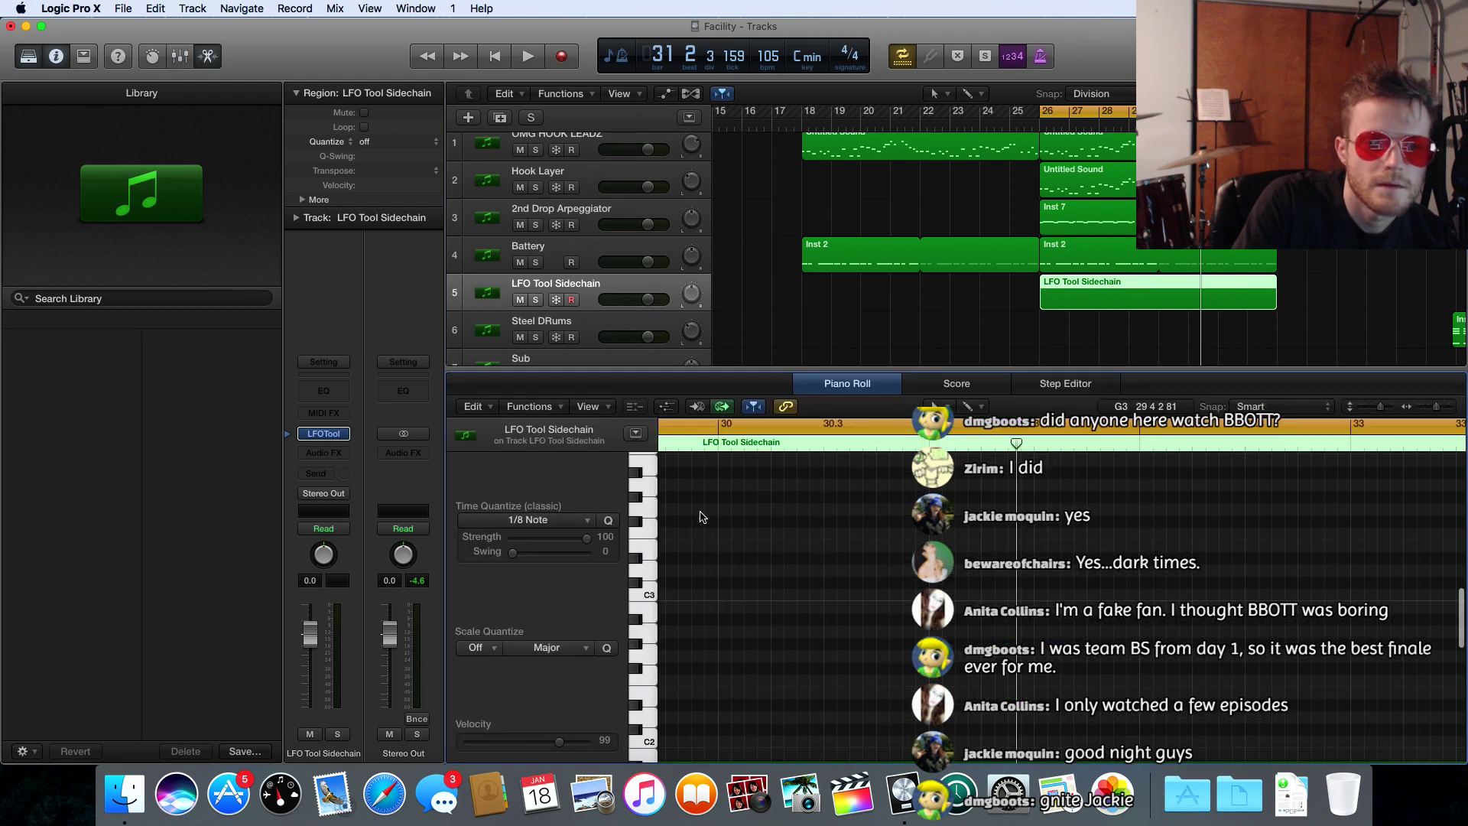
scroll(702, 517, "left", 10)
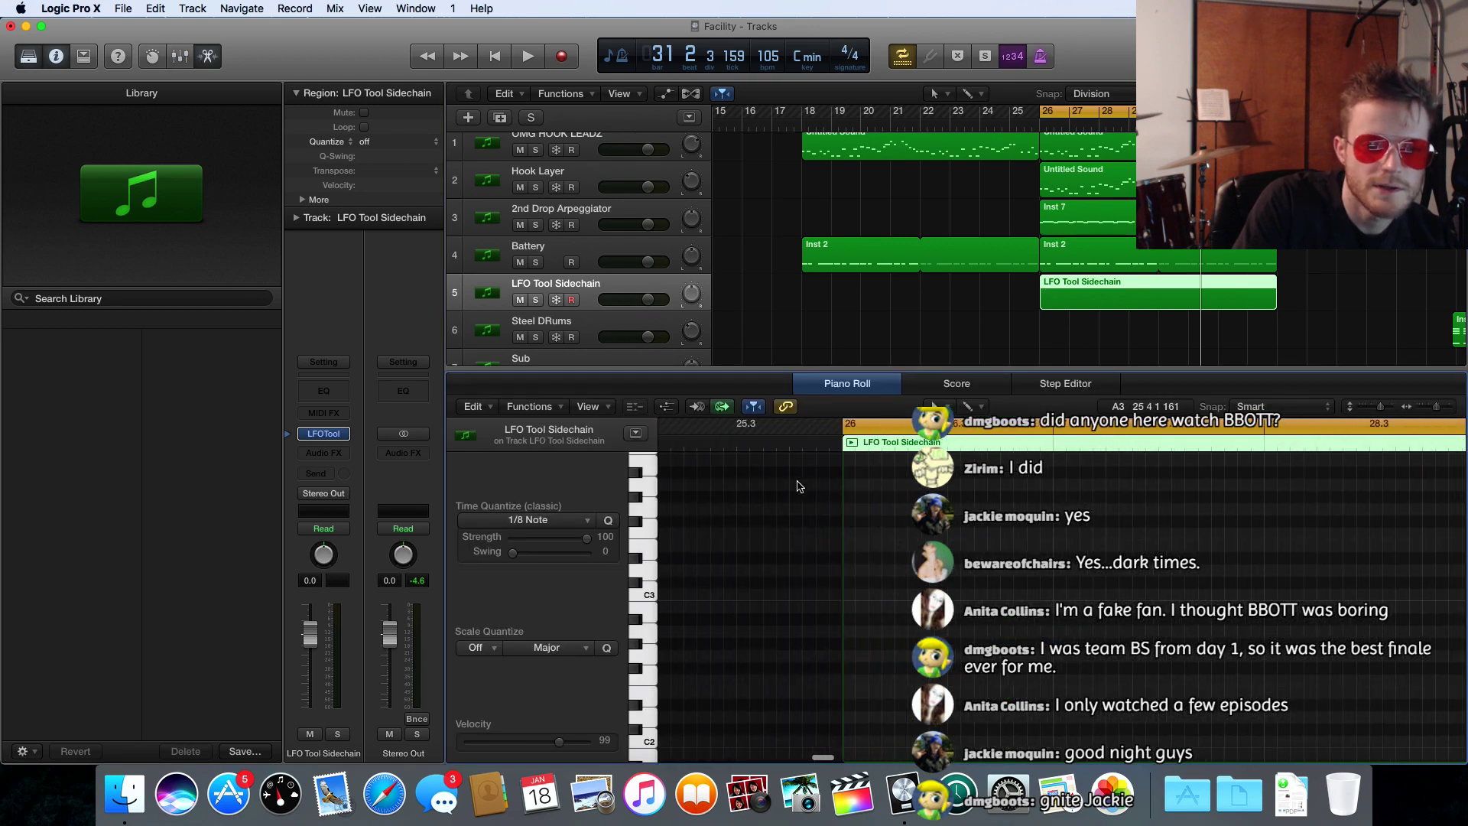
left_click(841, 442)
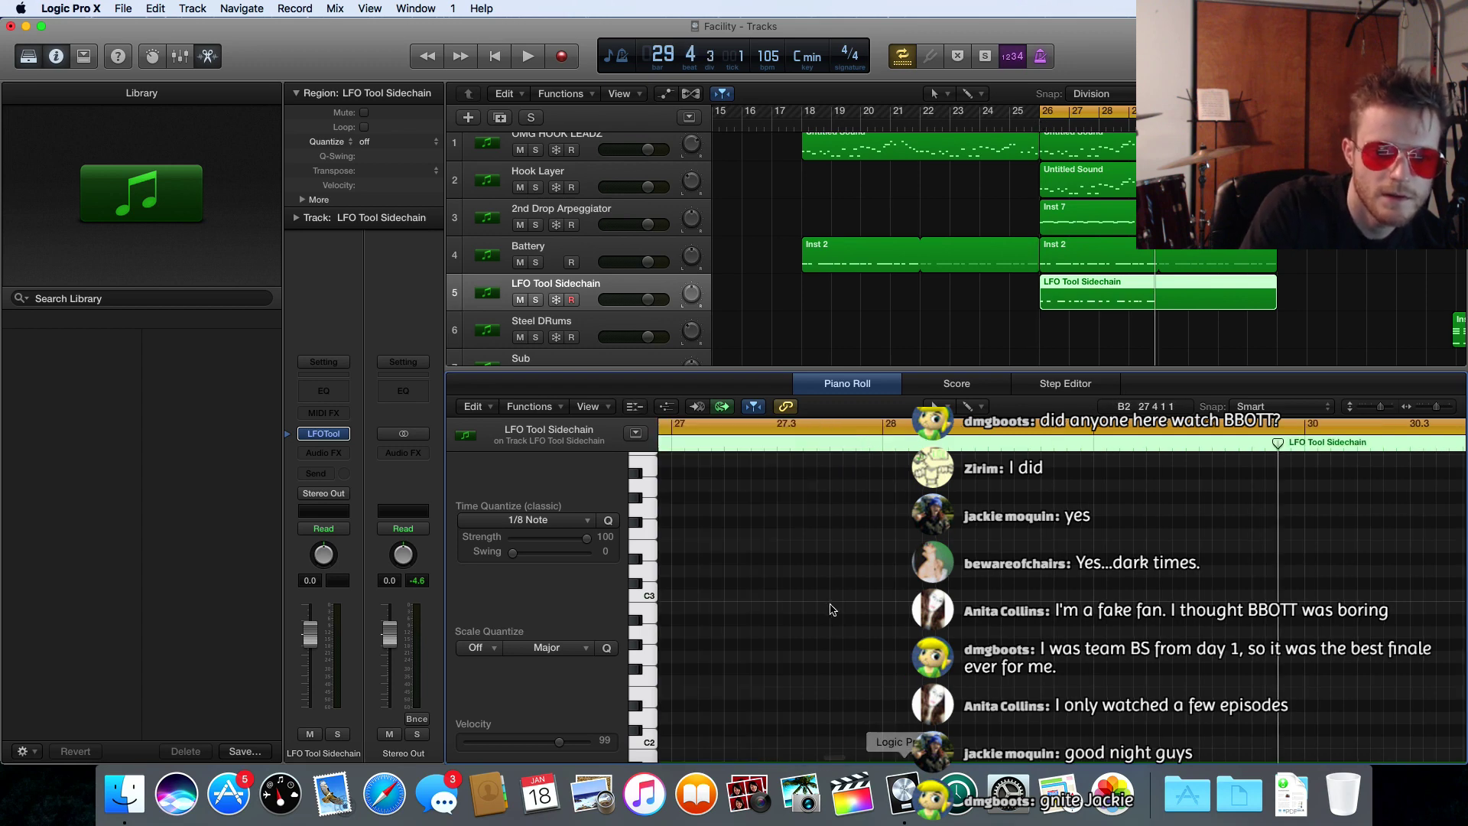
scroll(828, 607, "down", 5)
scroll(829, 606, "left", 5)
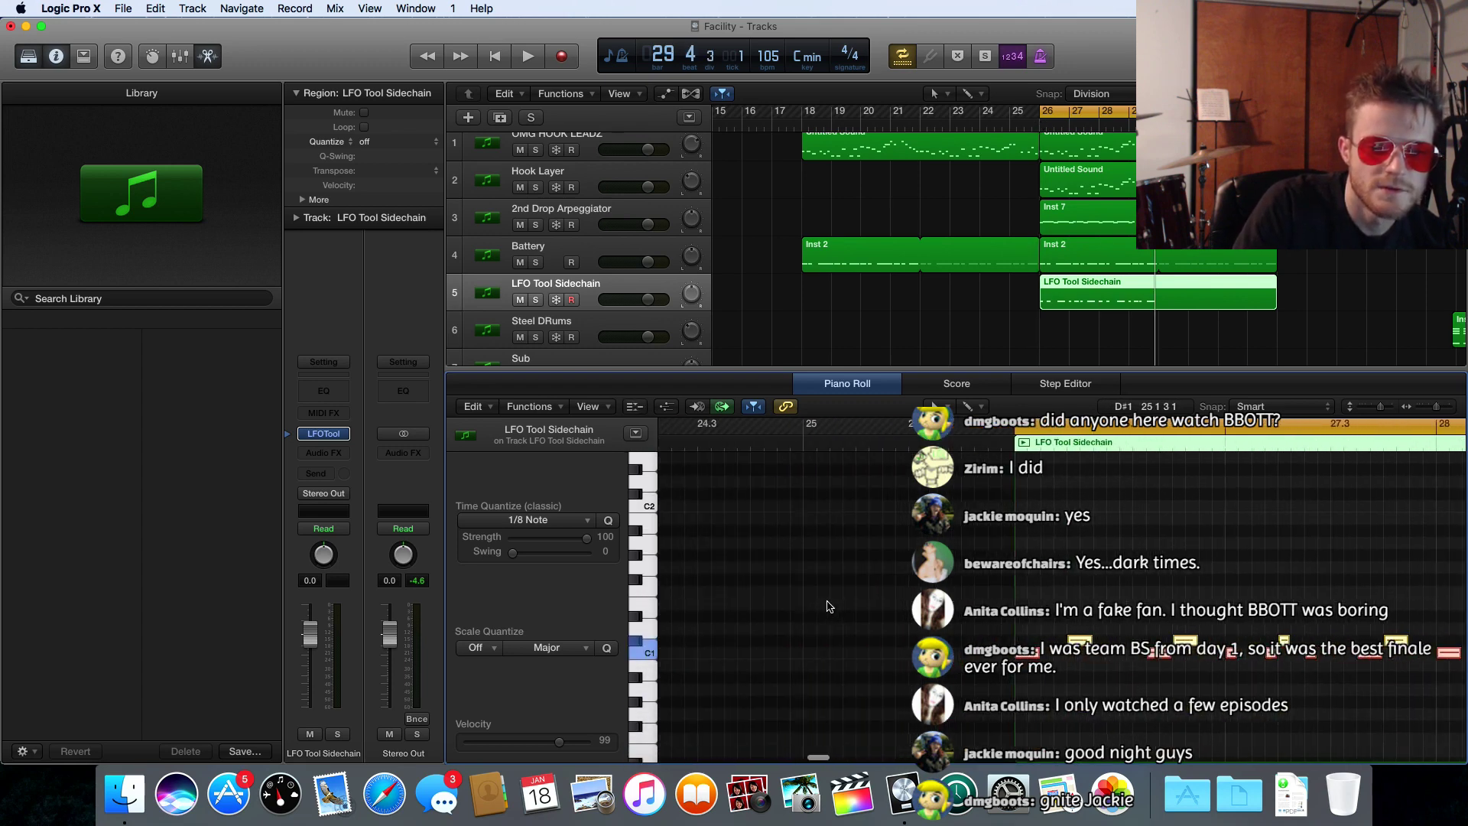
scroll(829, 607, "right", 3)
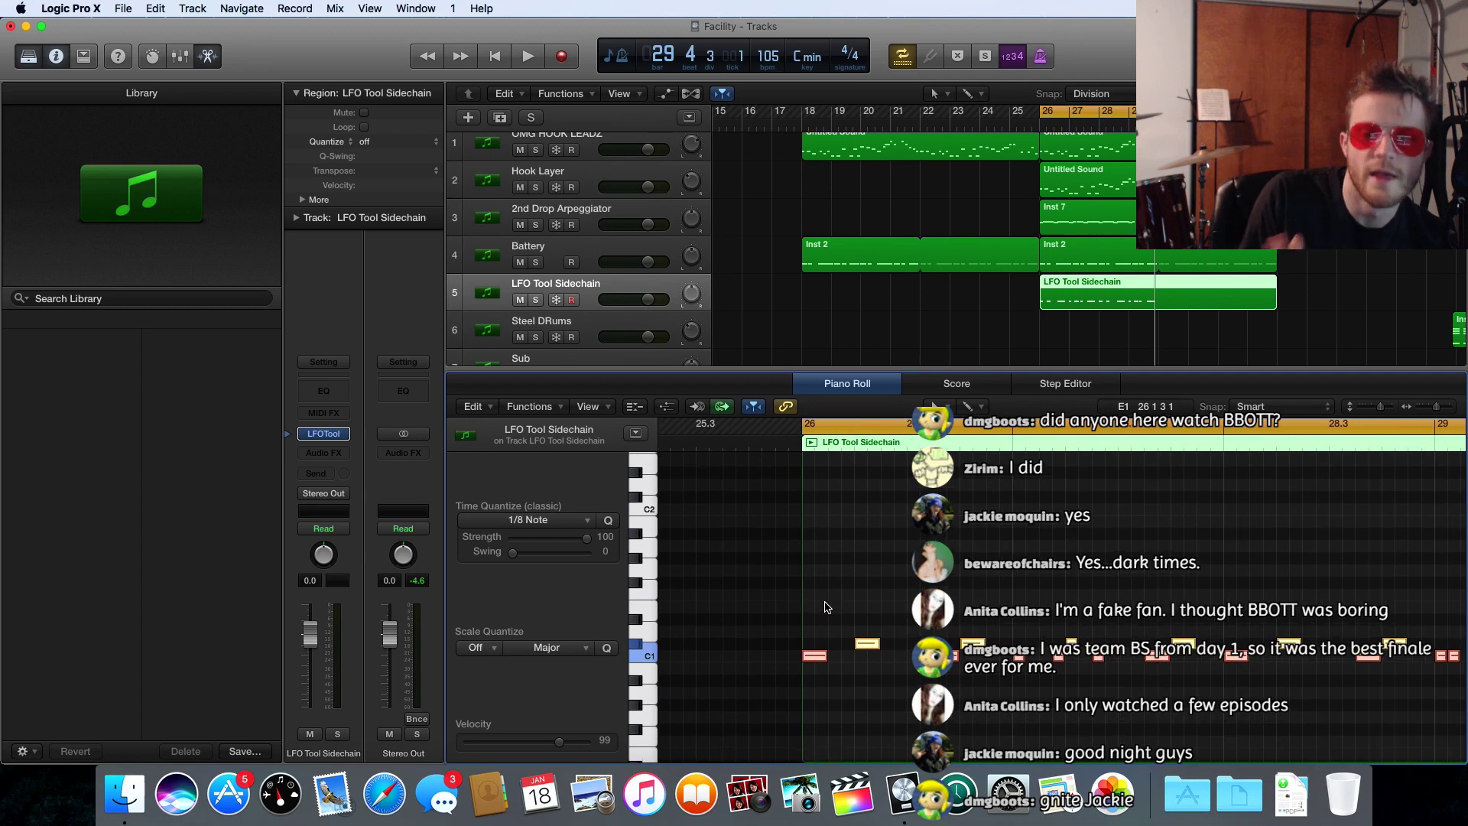
scroll(826, 608, "left", 1)
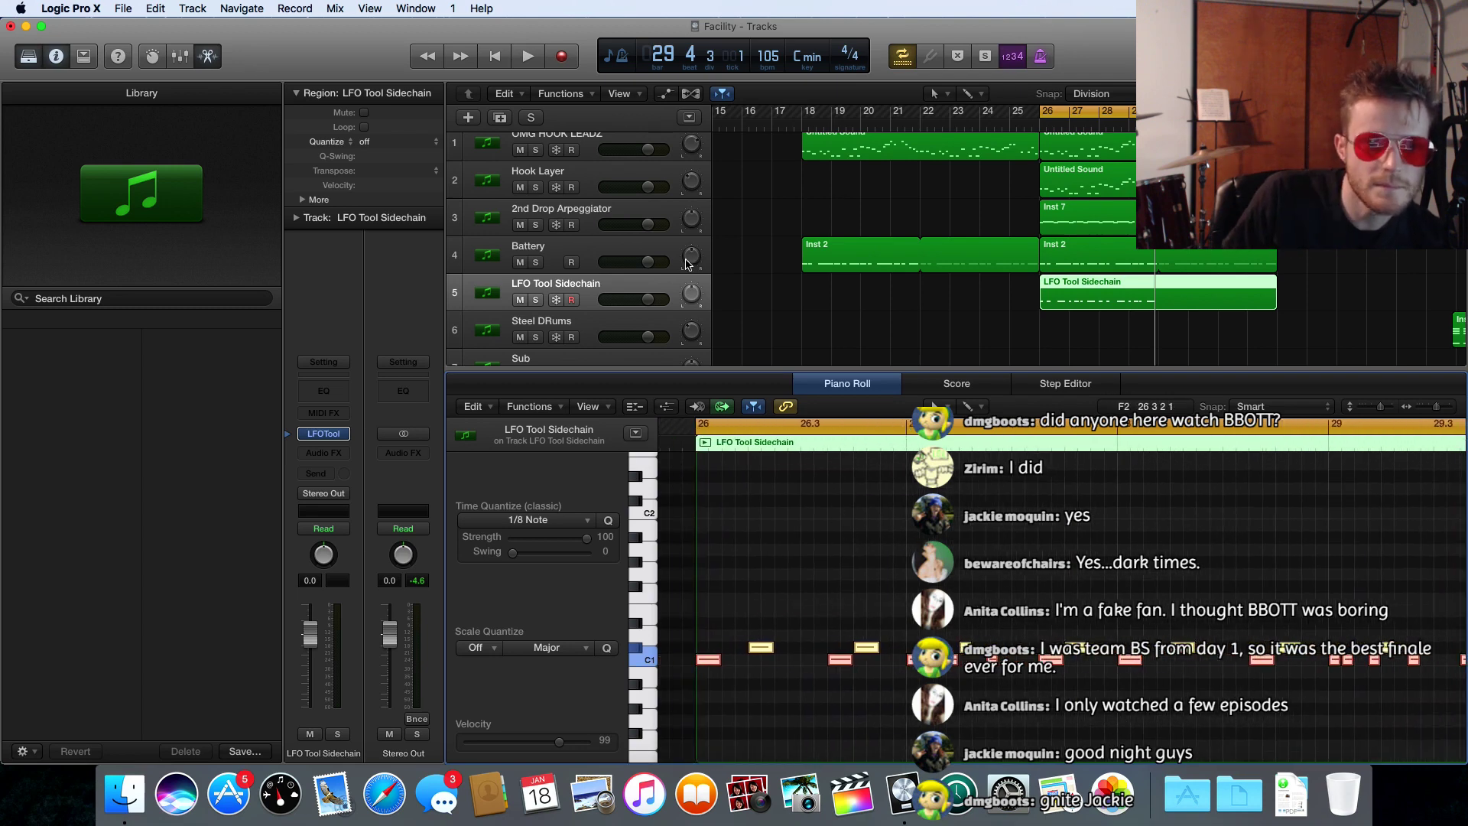
- Solo the Drop Saw Chords track and play the cycled section to hear the sidechain setup
scroll(681, 265, "up", 2)
scroll(681, 265, "down", 1)
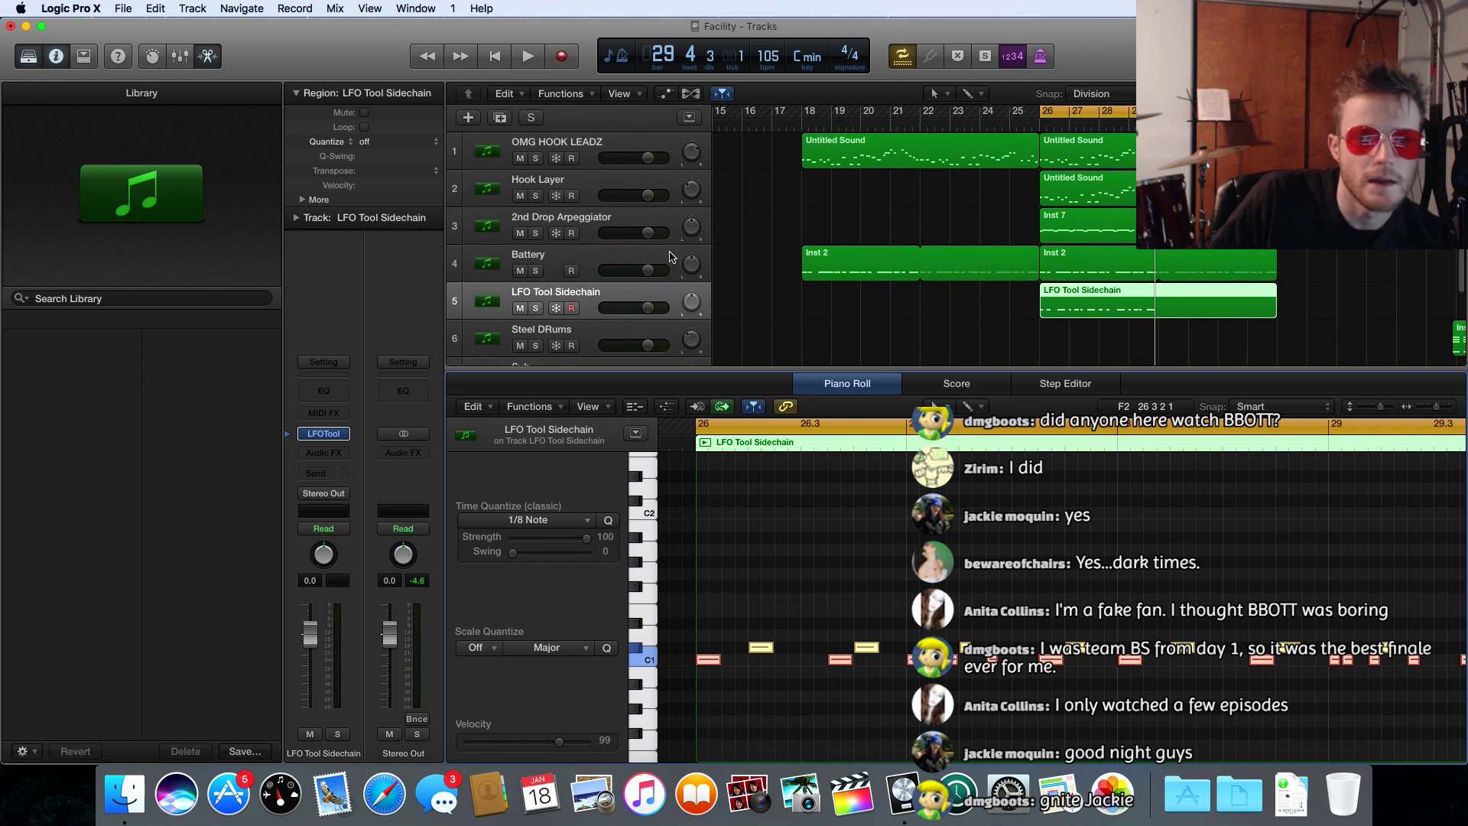
scroll(670, 256, "down", 5)
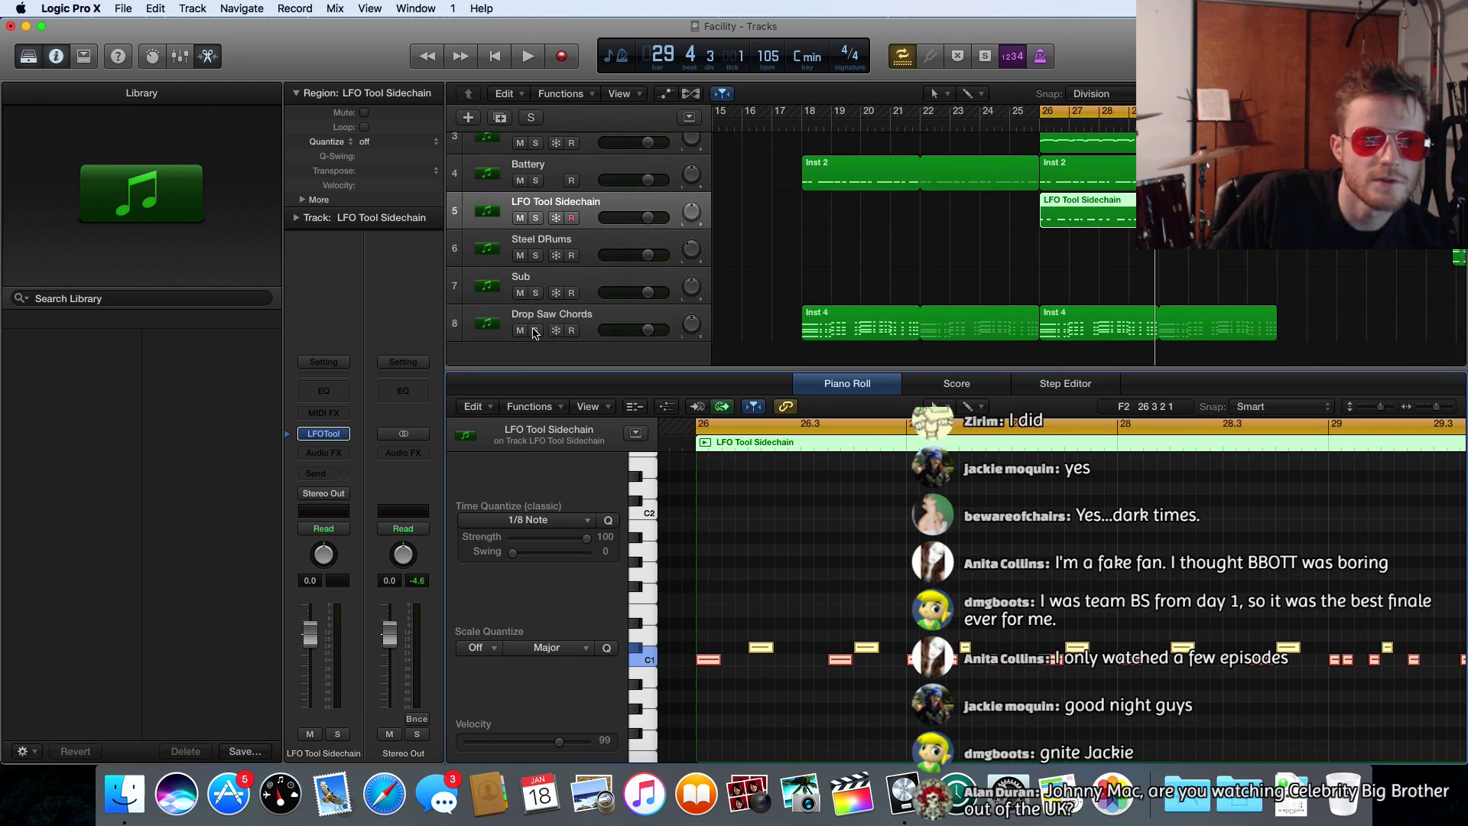
left_click(536, 330)
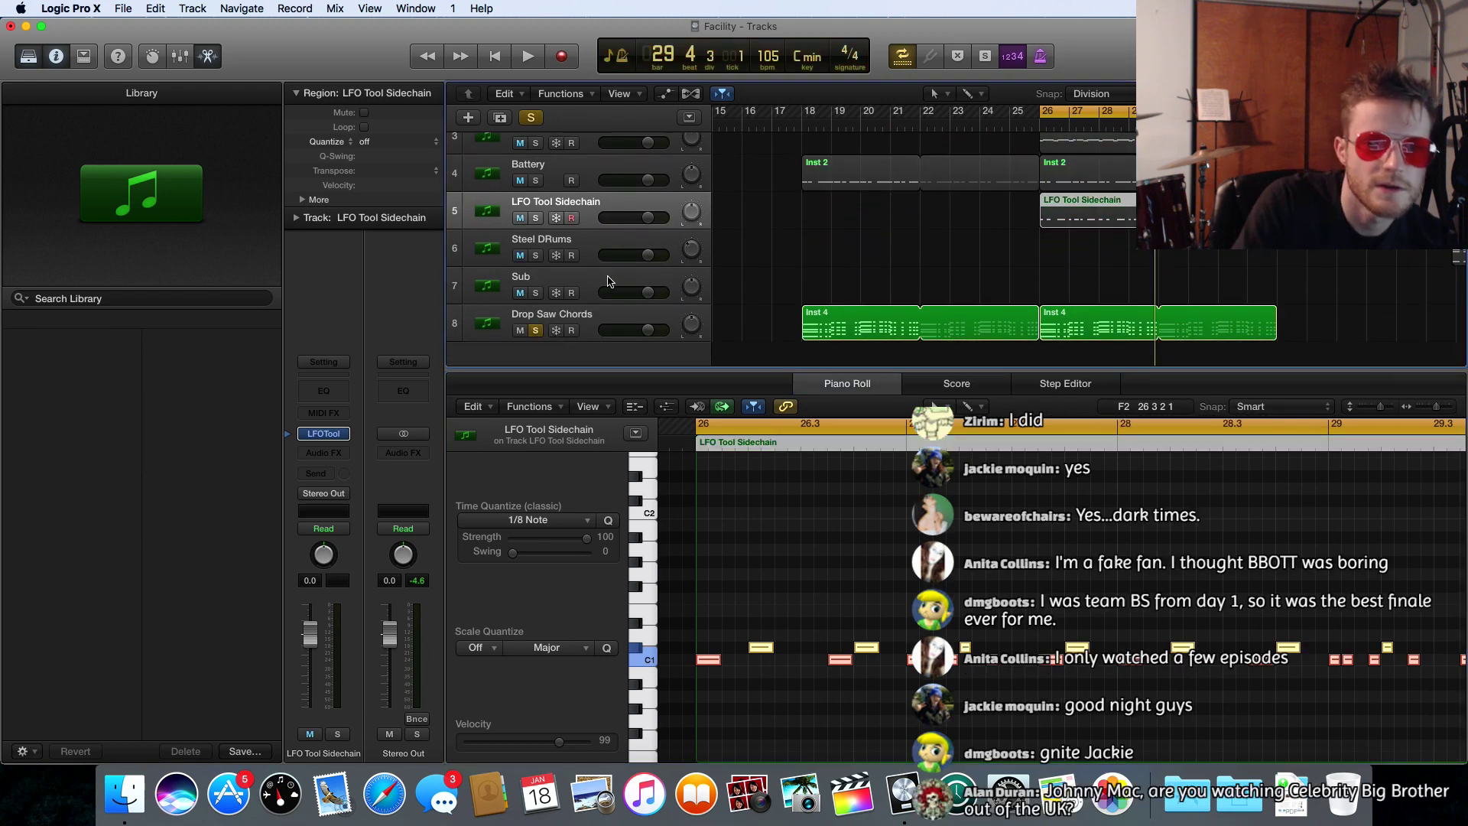
key("space")
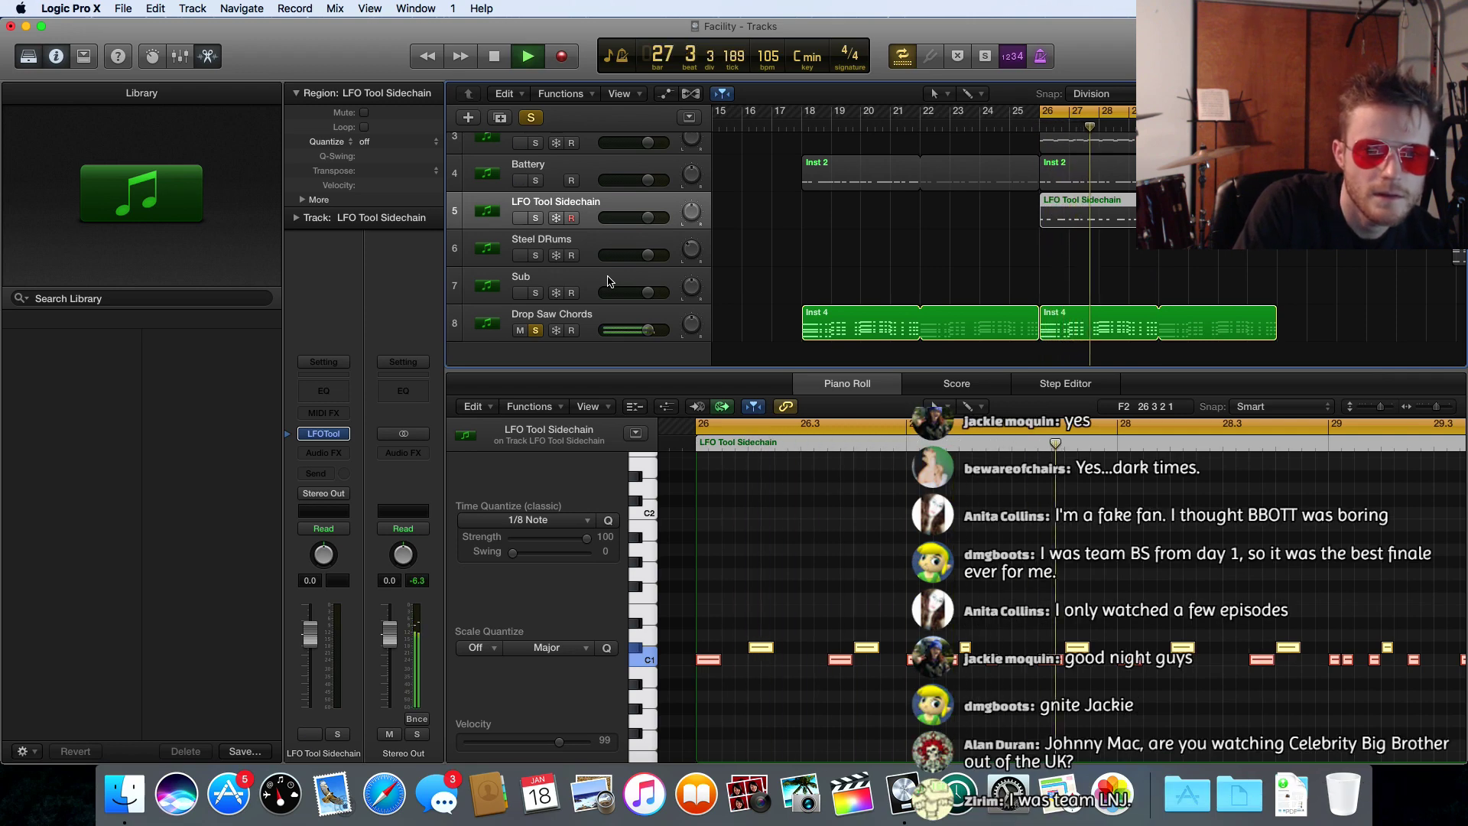
- Stop playback, enable Note Retrig in LFOTool on the LFO Tool Sidechain track, and audition the section again
key("space")
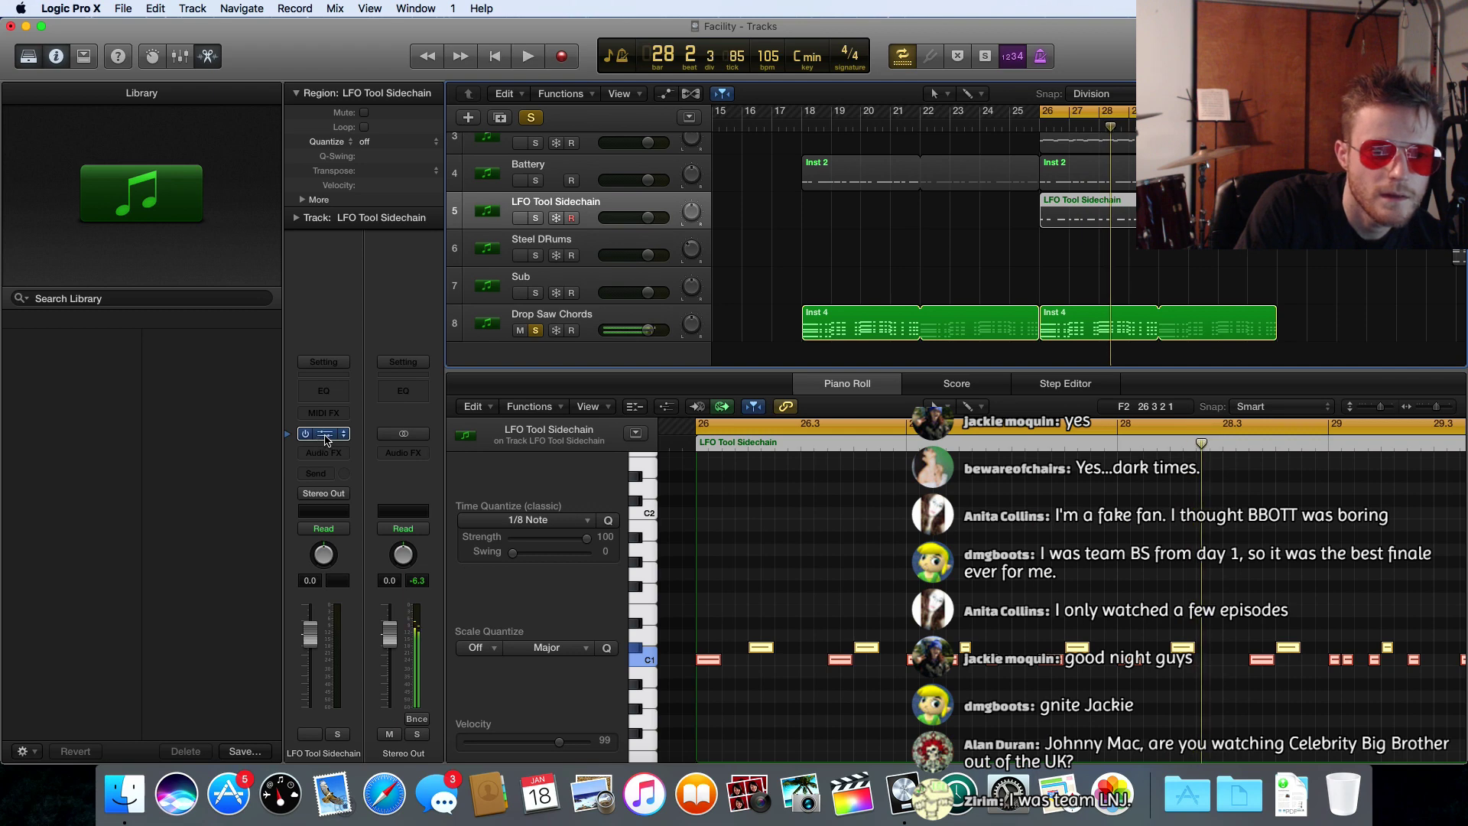
left_click(325, 438)
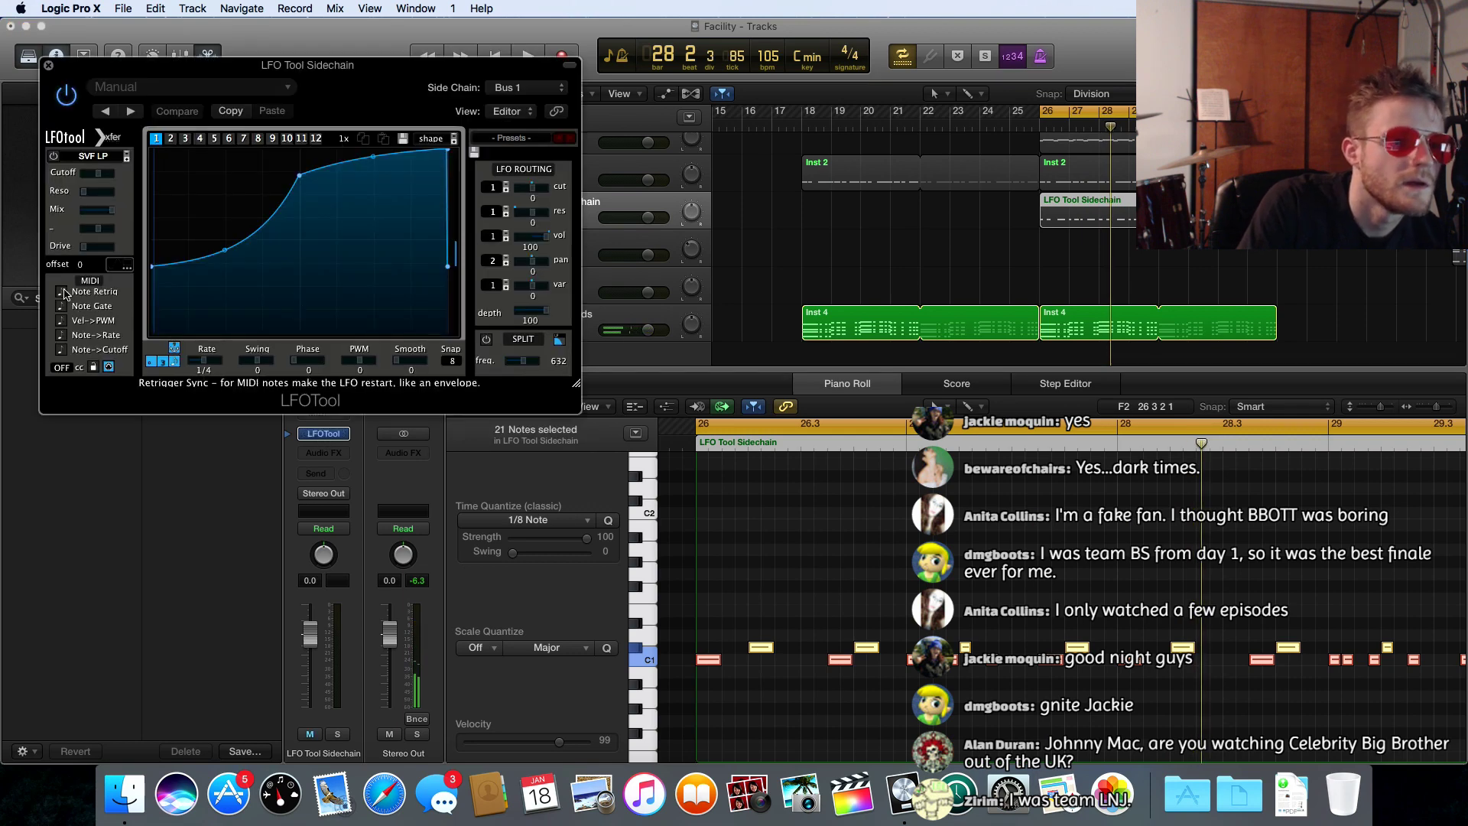
key("space")
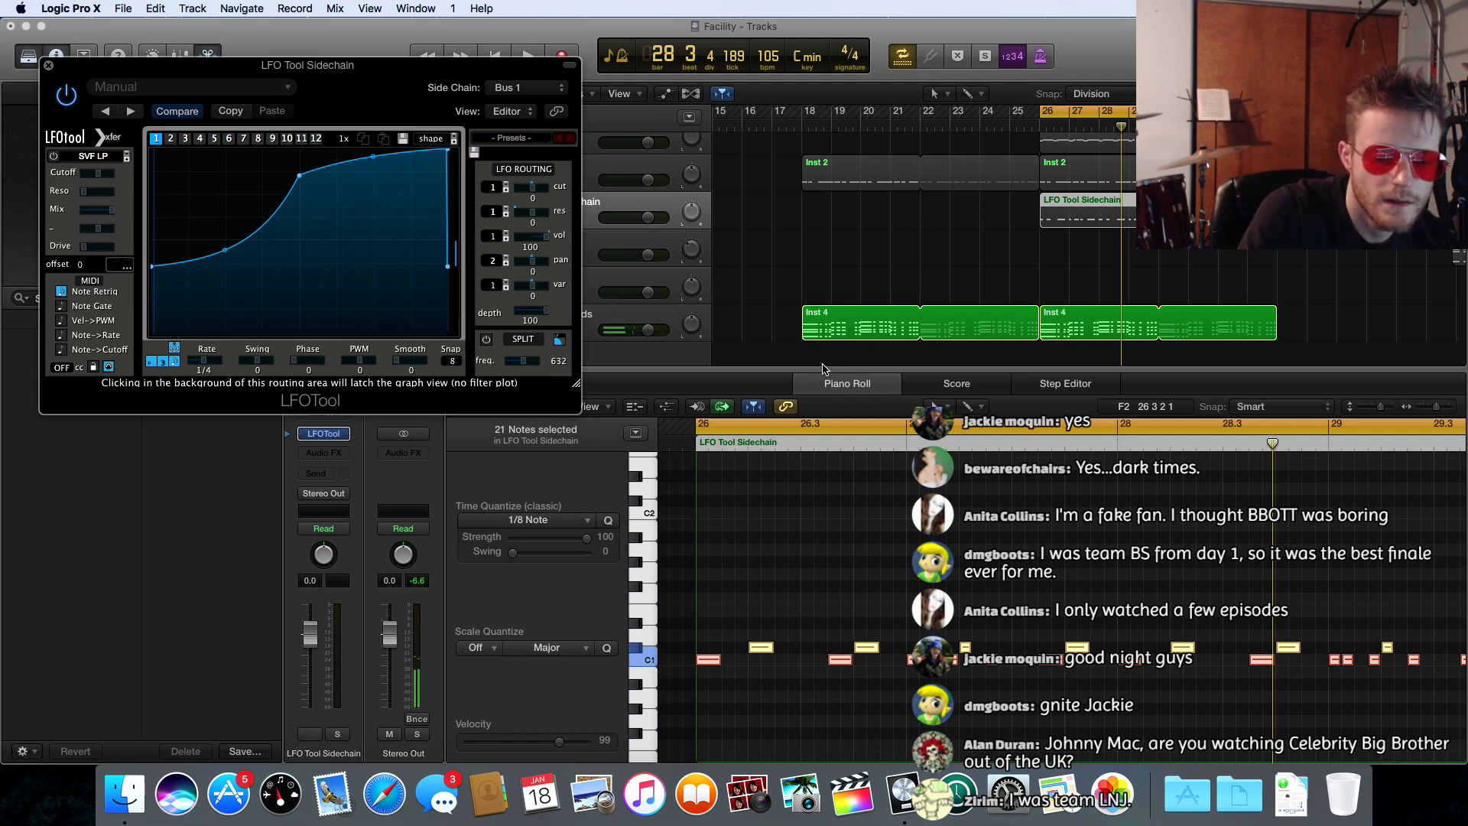
- Delete the auxiliary channel strip fed by Bus 1 from the Mixer, despite its active bus routing
key("x")
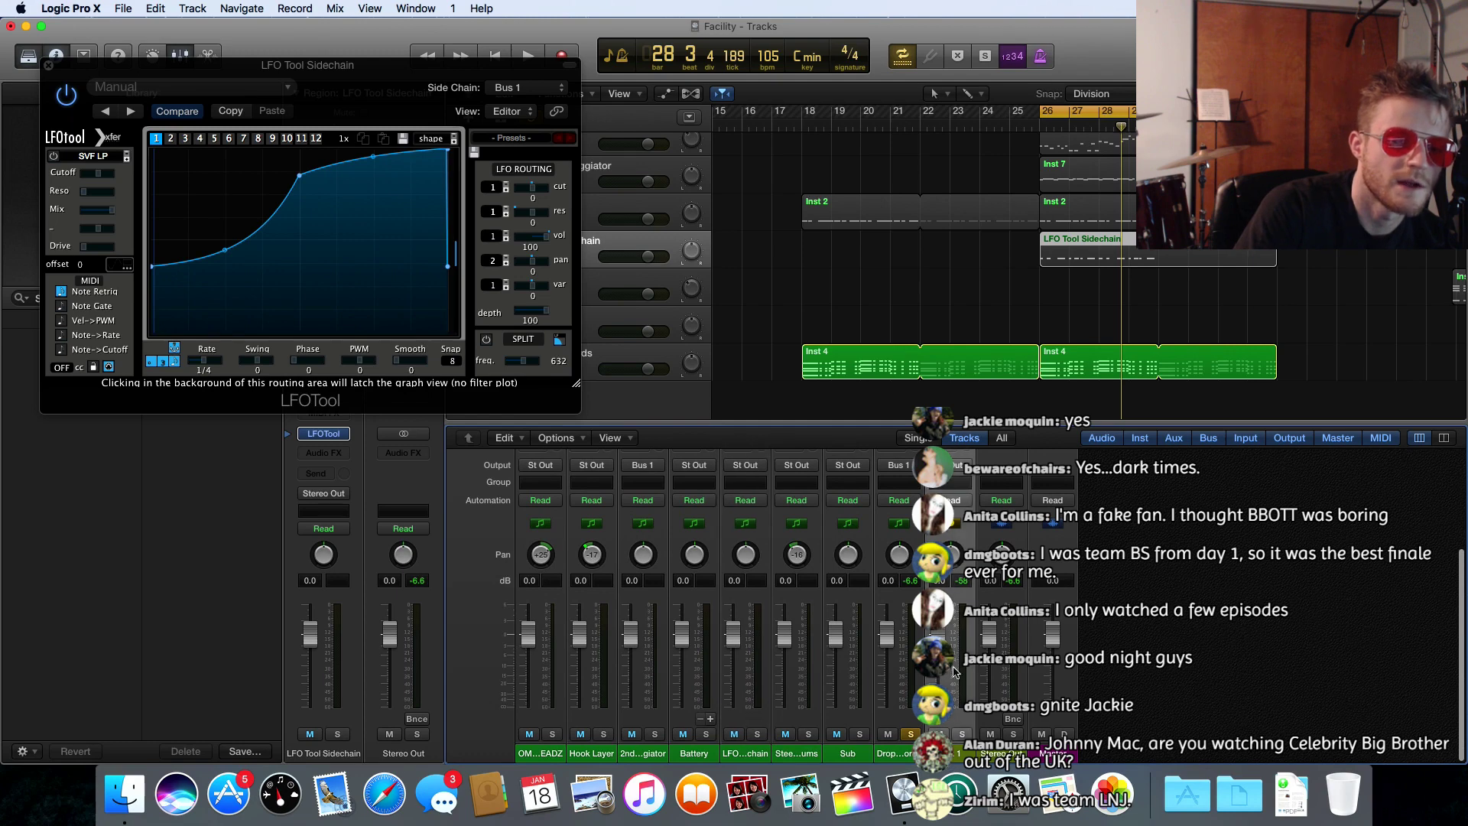
scroll(954, 529, "up", 5)
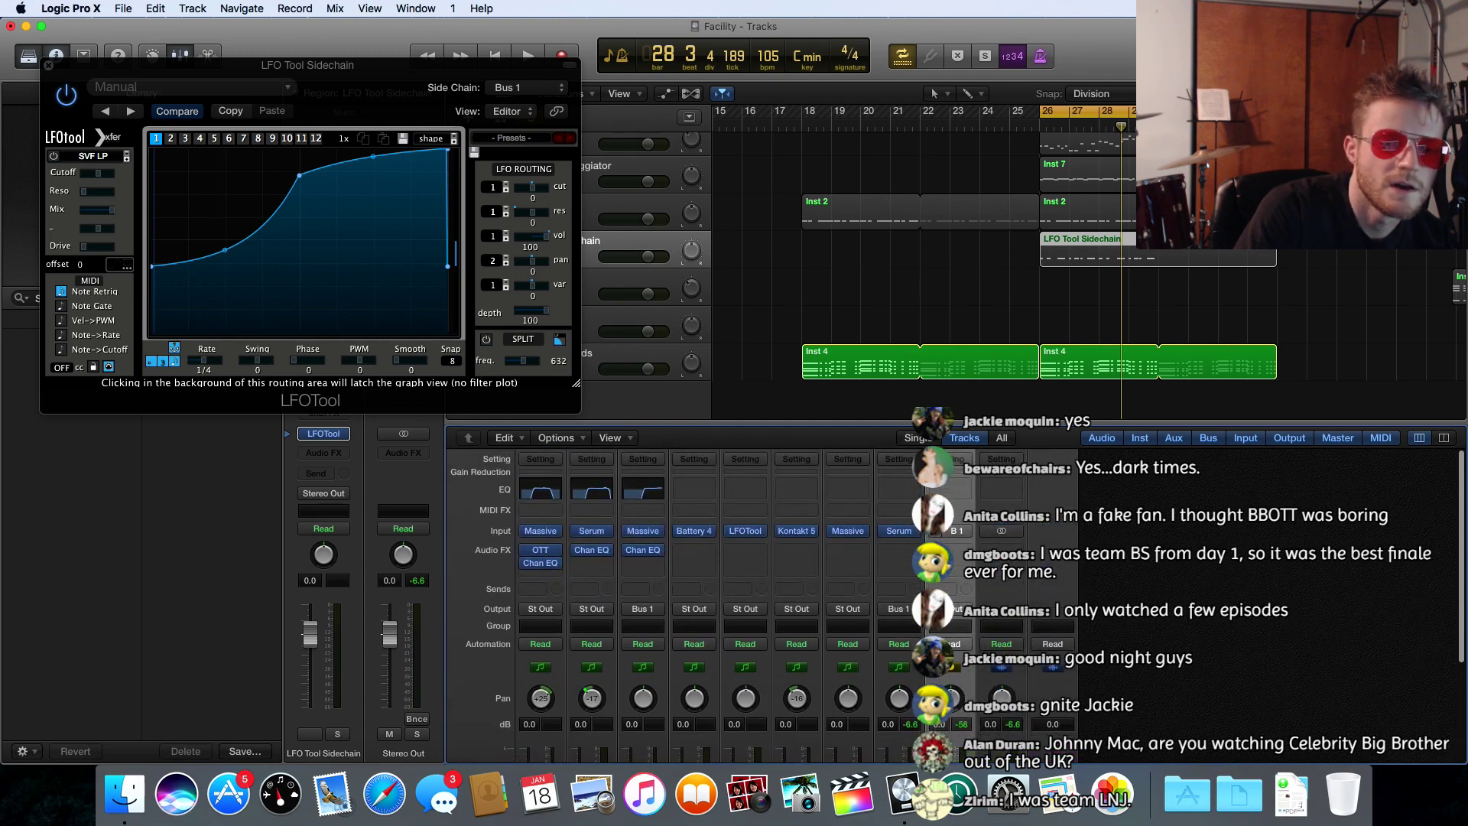
right_click(950, 525)
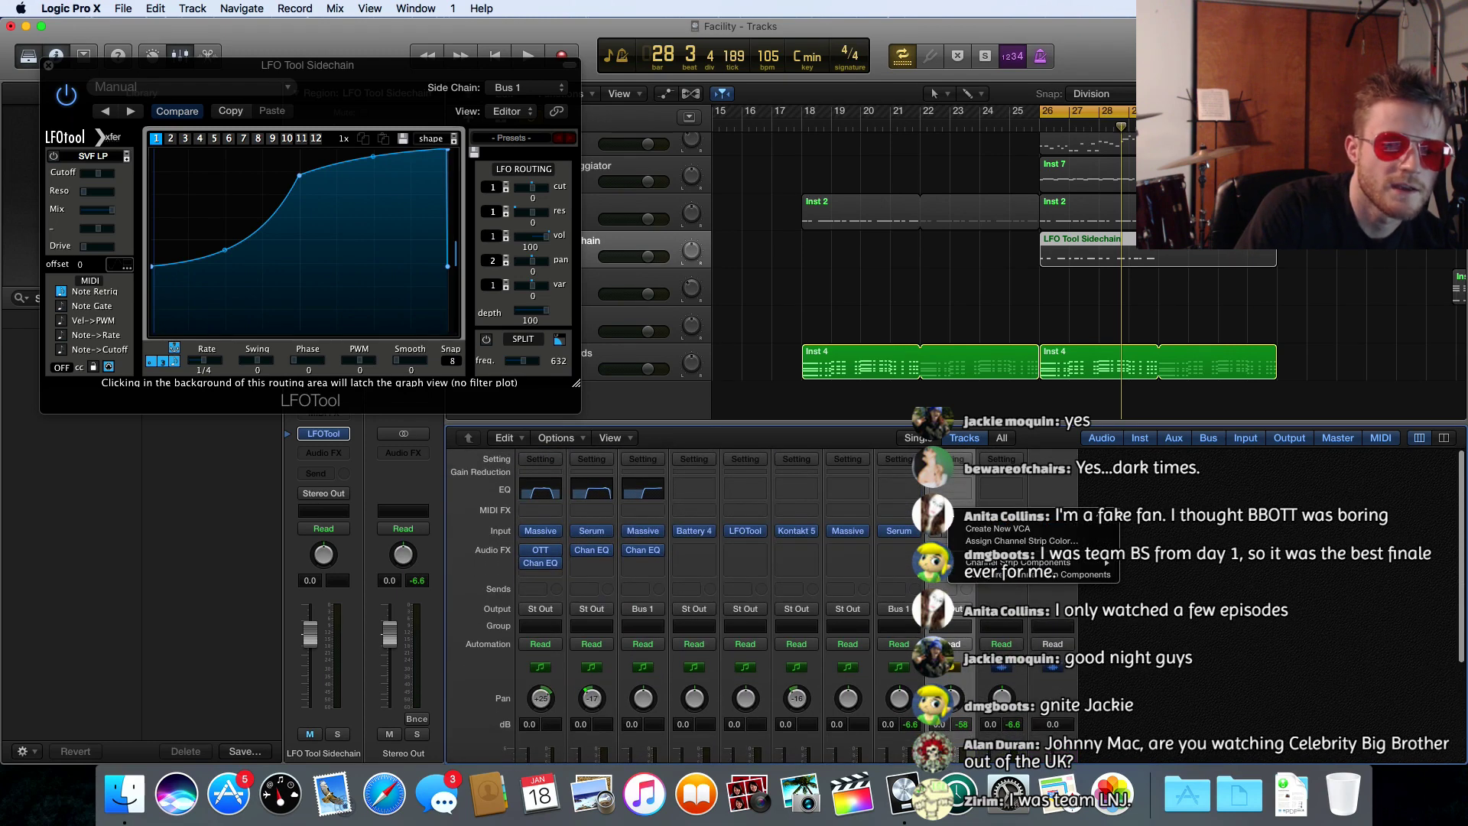
left_click(960, 518)
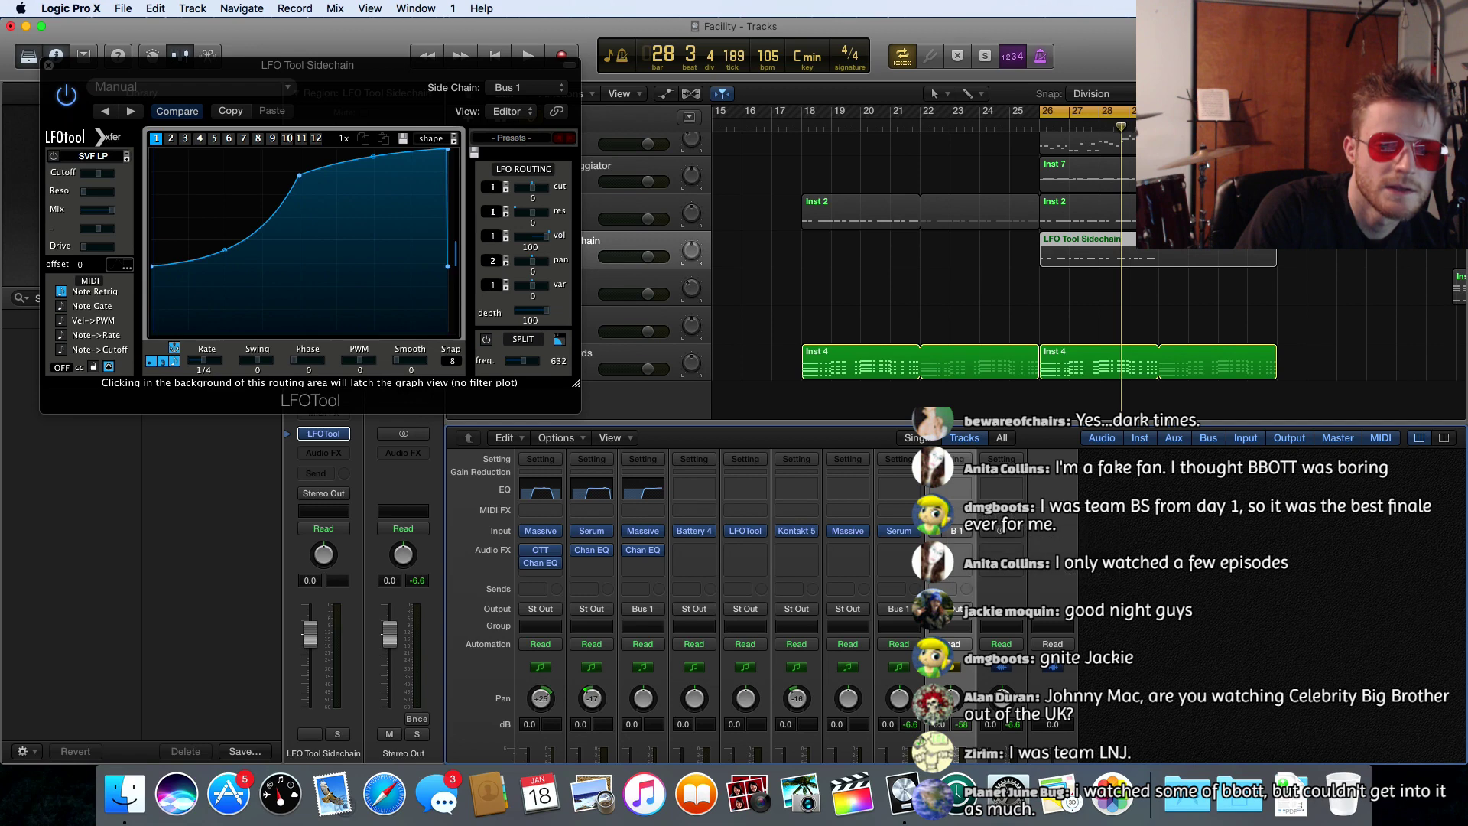
left_click(504, 438)
left_click(512, 556)
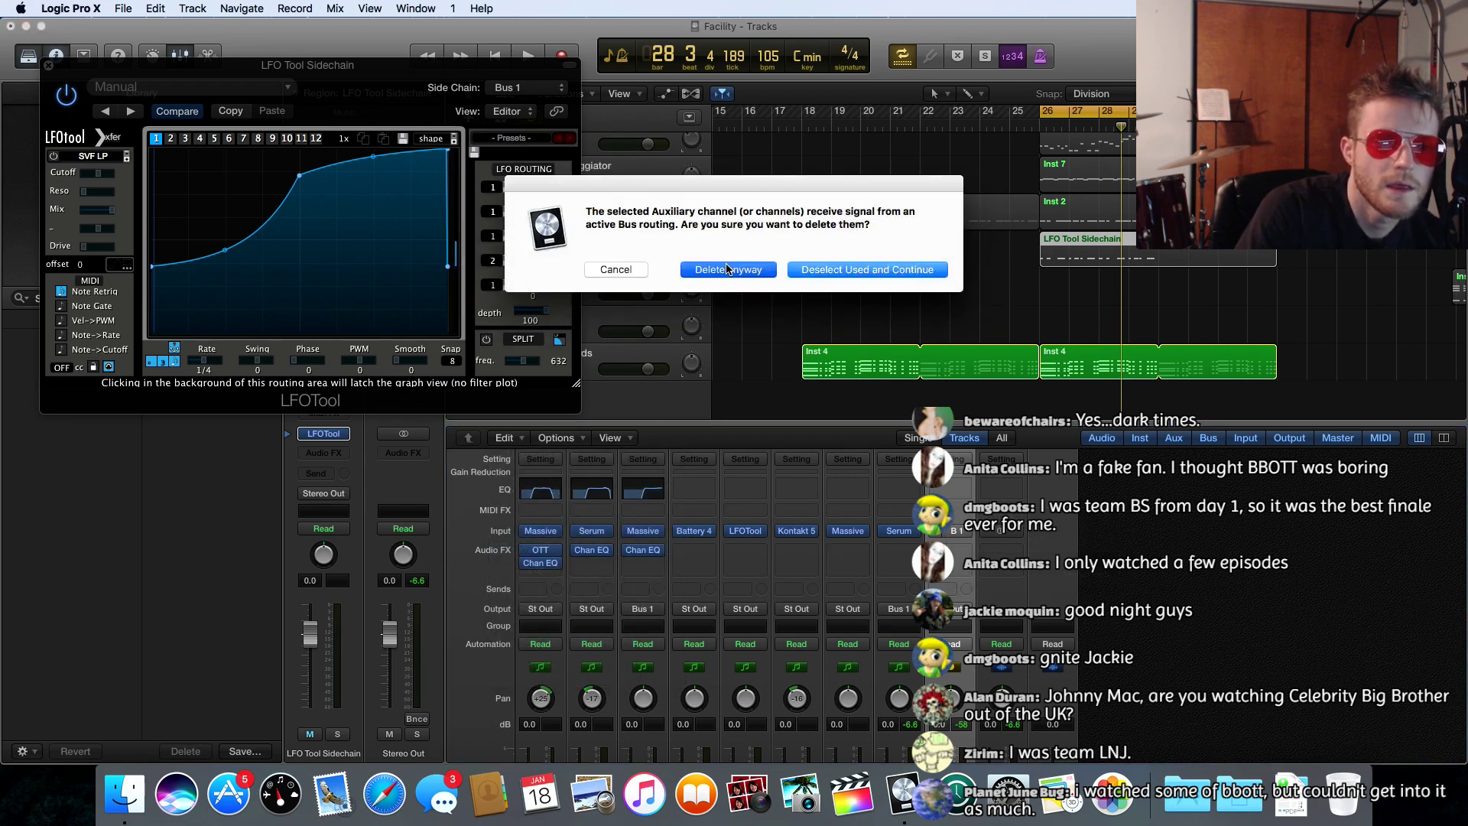
left_click(728, 269)
- Play the cycled section from bar 26 and check the output routing of the channel strips in the Mixer
scroll(724, 266, "right", 5)
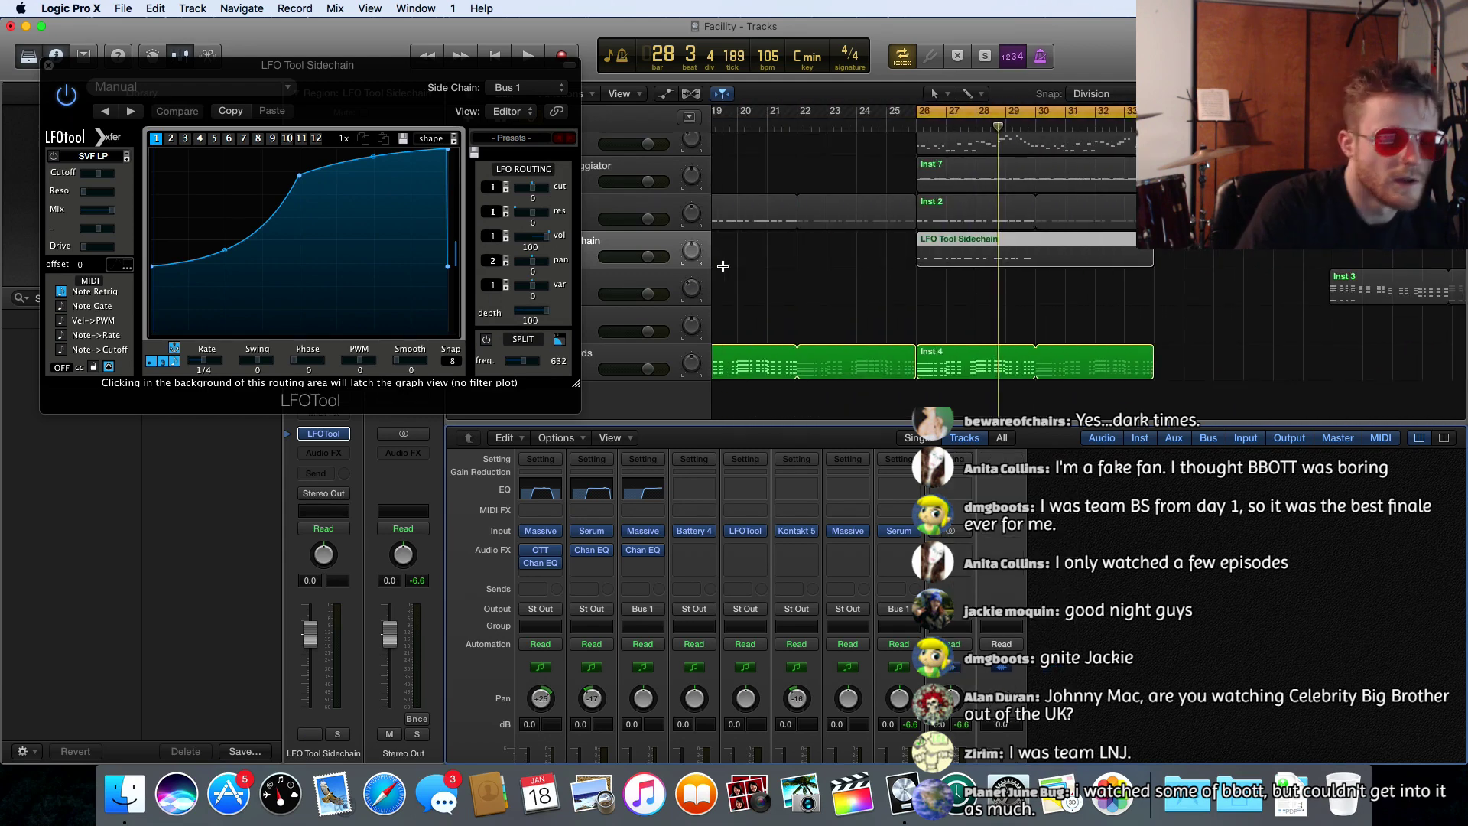
key("space")
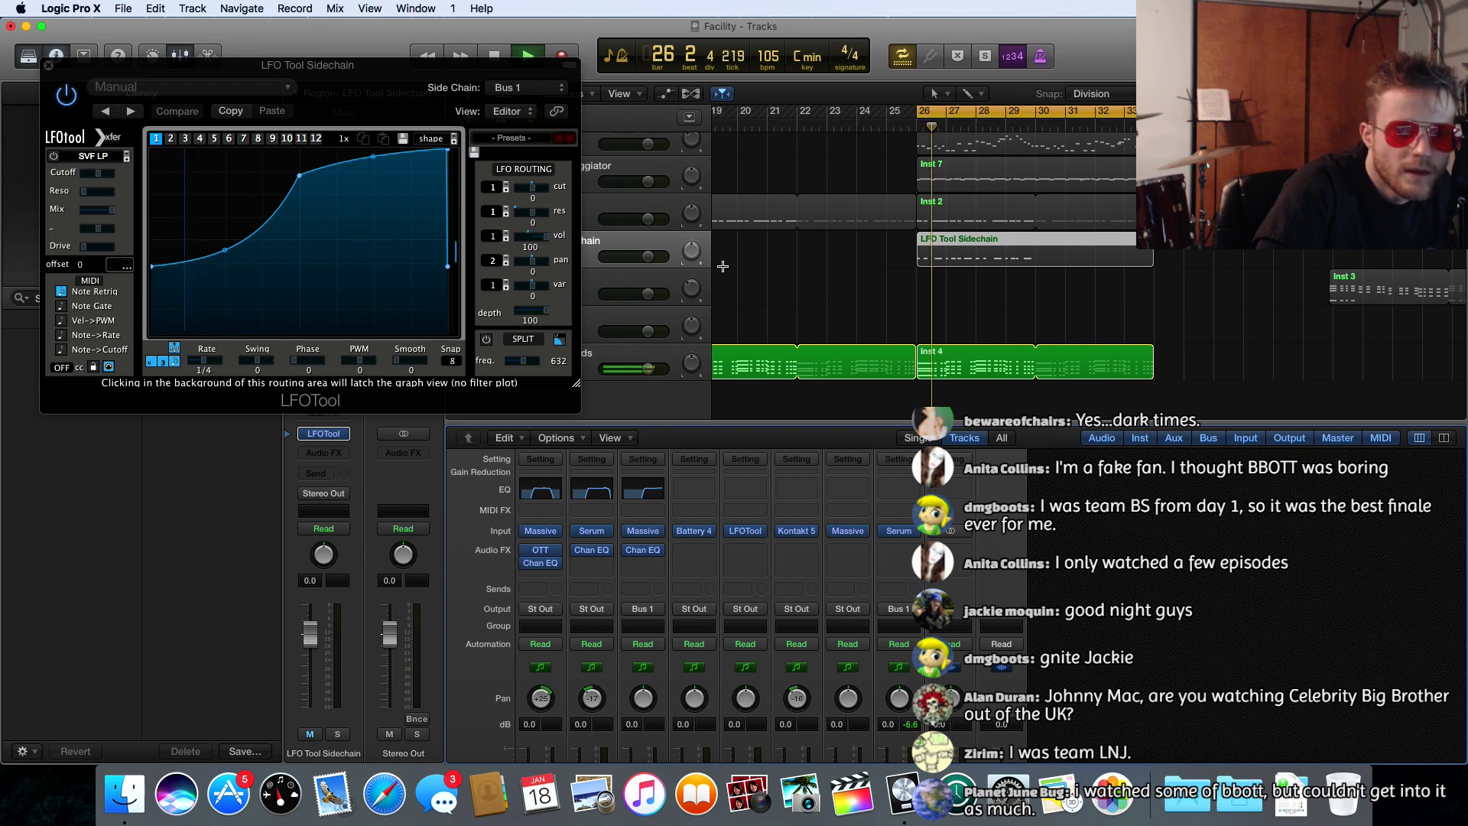
key("space")
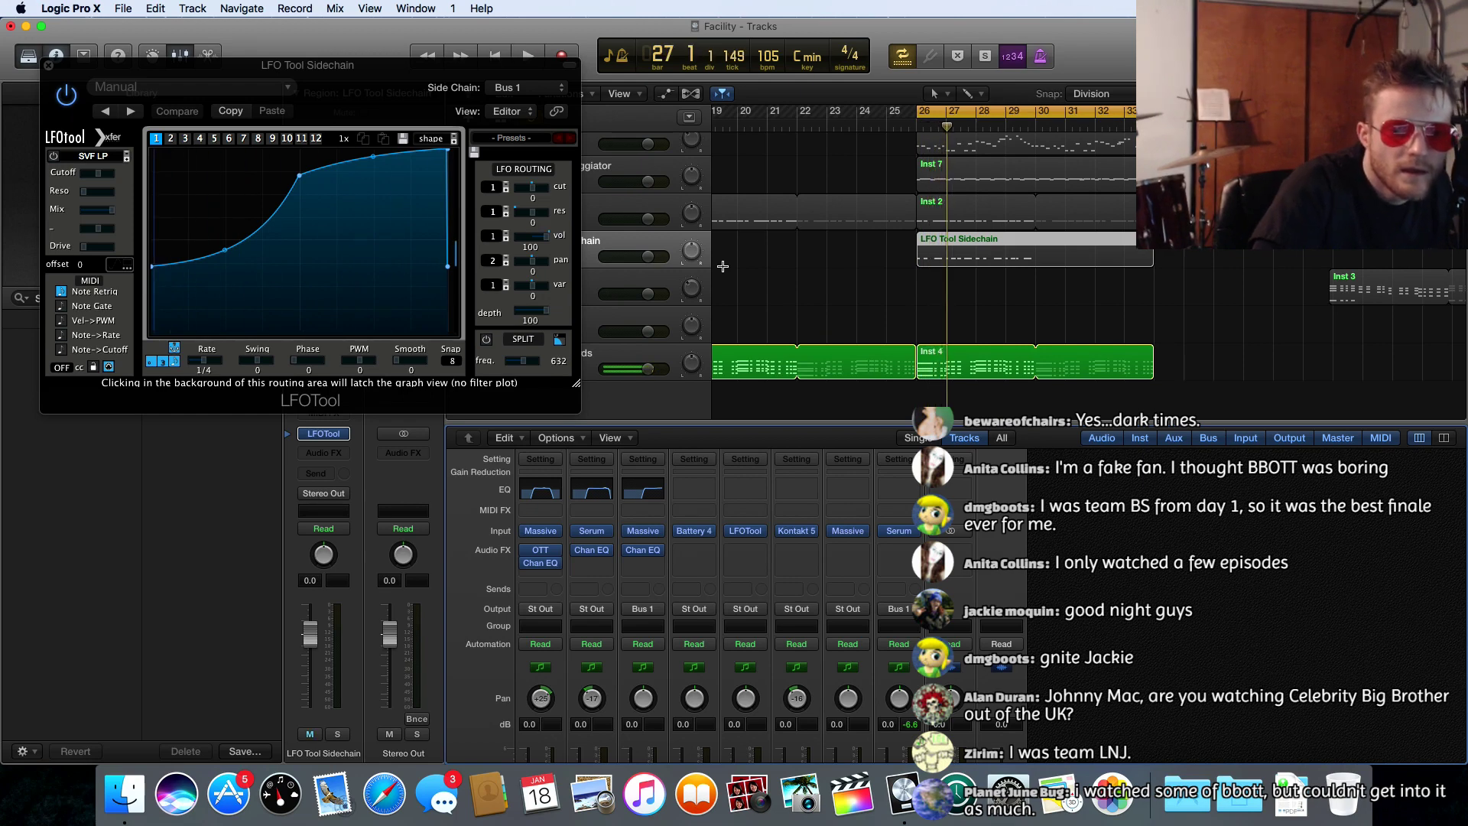
key("m")
scroll(688, 596, "down", 5)
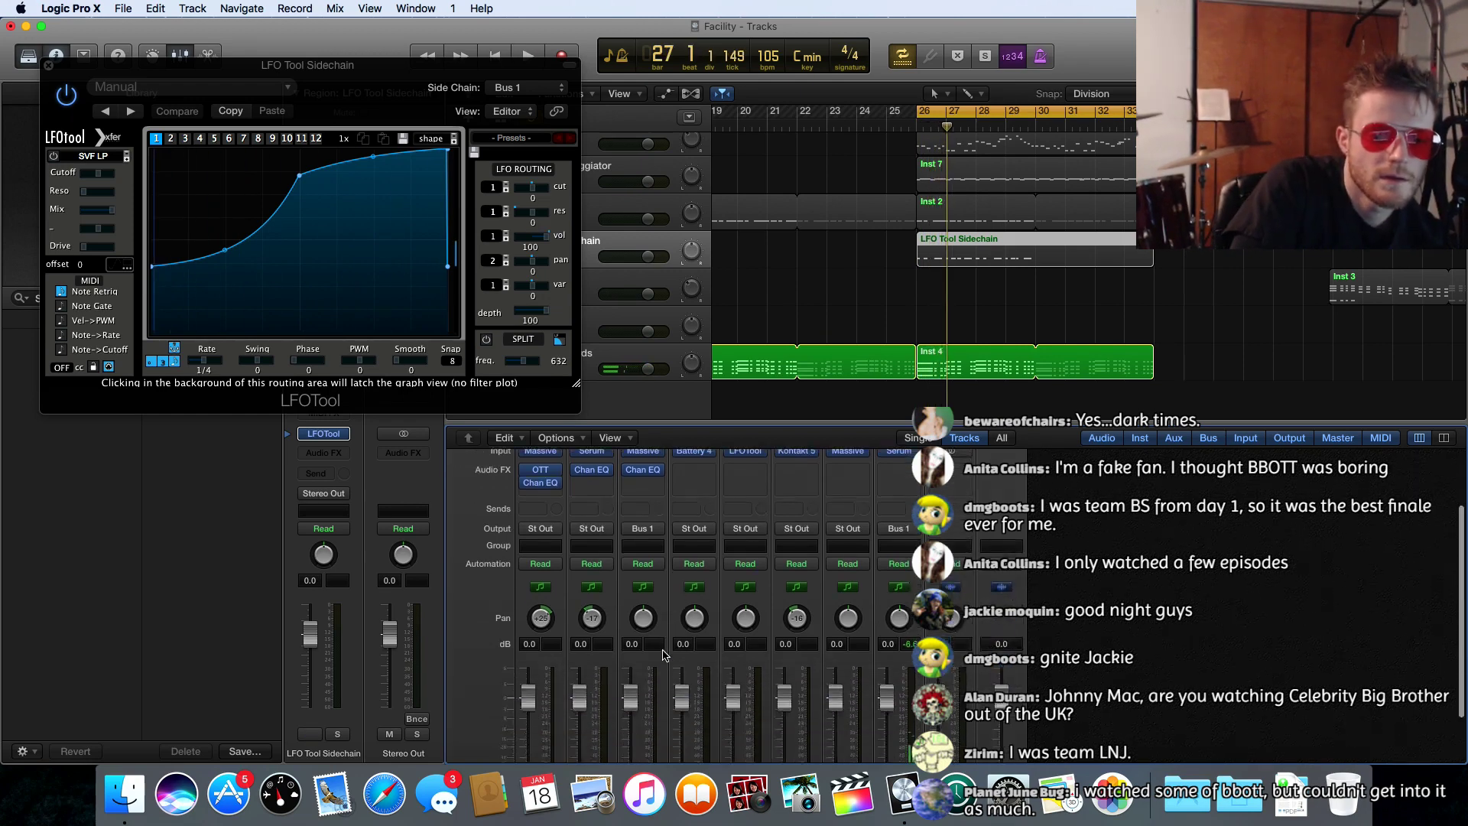
scroll(727, 635, "up", 5)
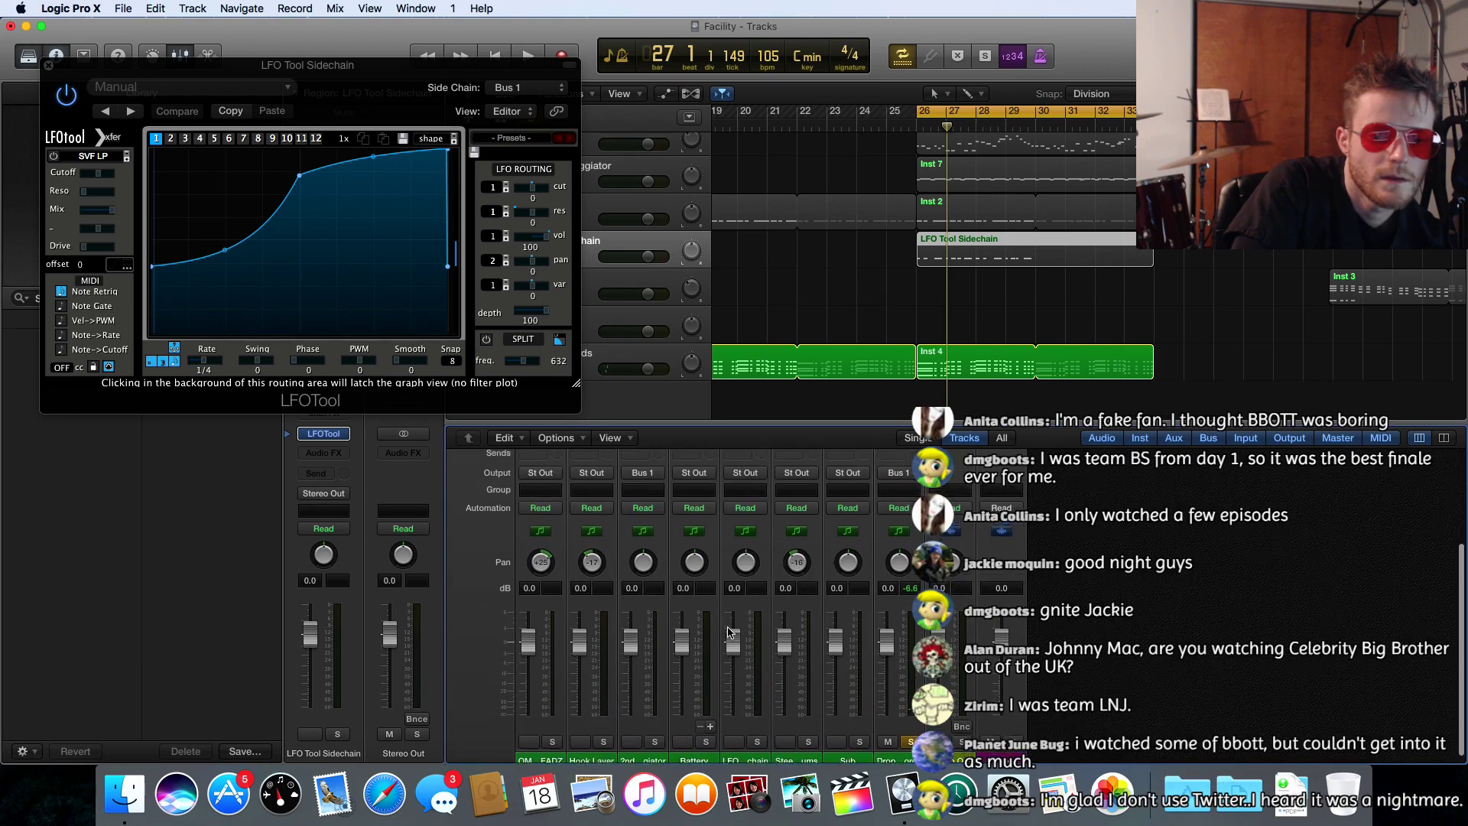
key("m")
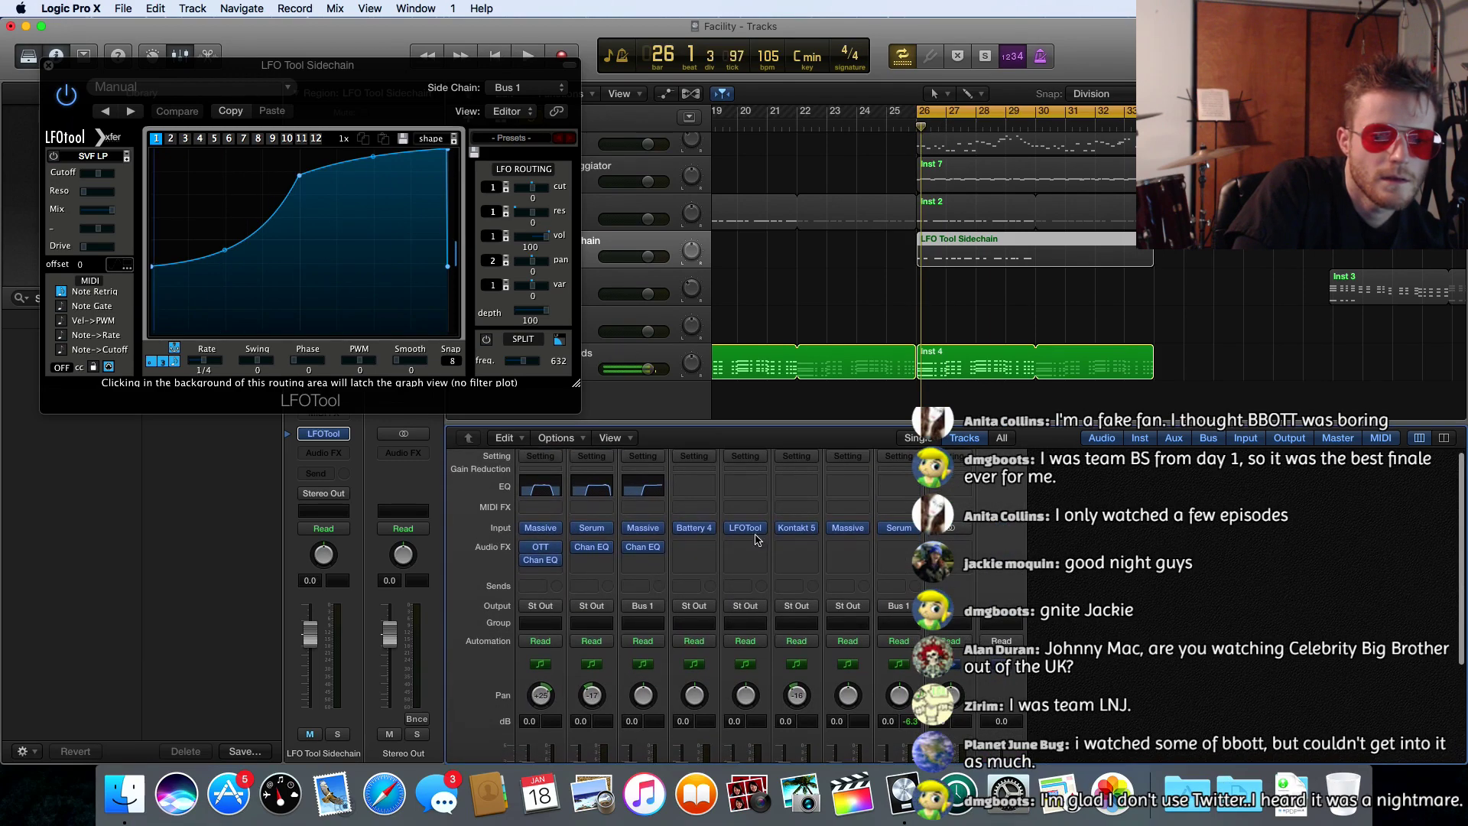
- Set LFOTool's side chain source to None during playback and close the plug-in window
left_click(749, 535)
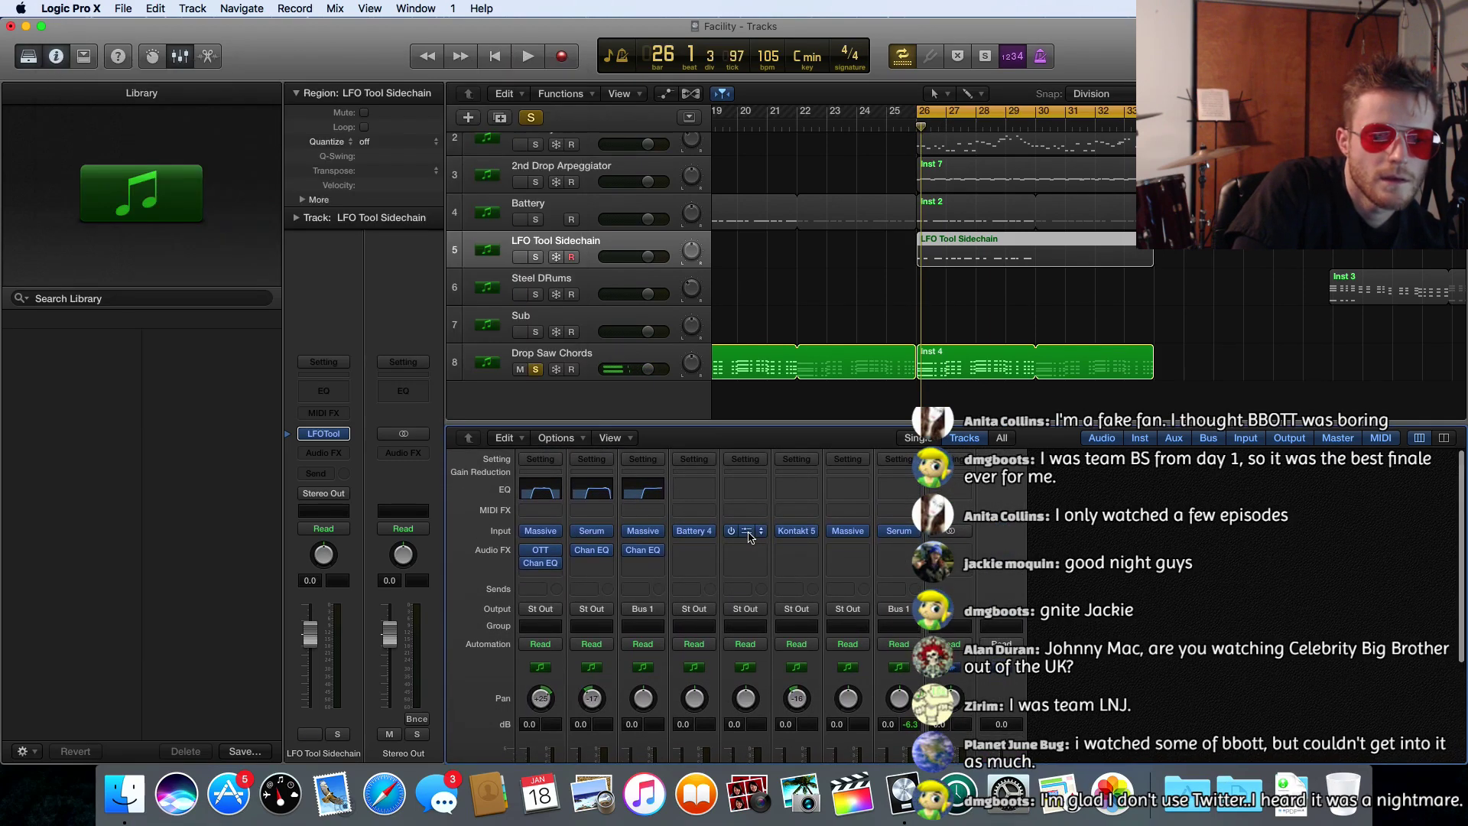
left_click(748, 534)
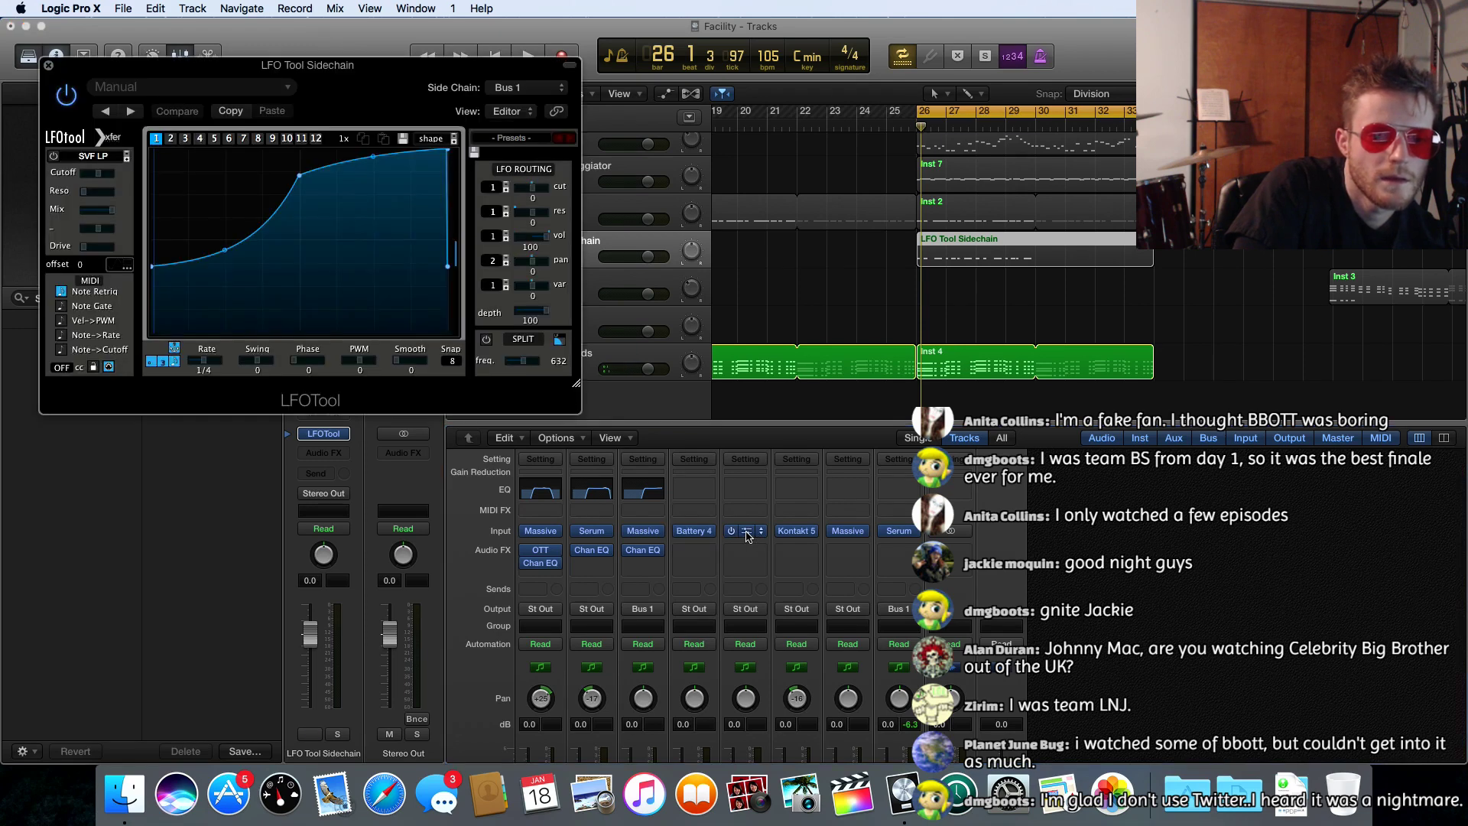
key("space")
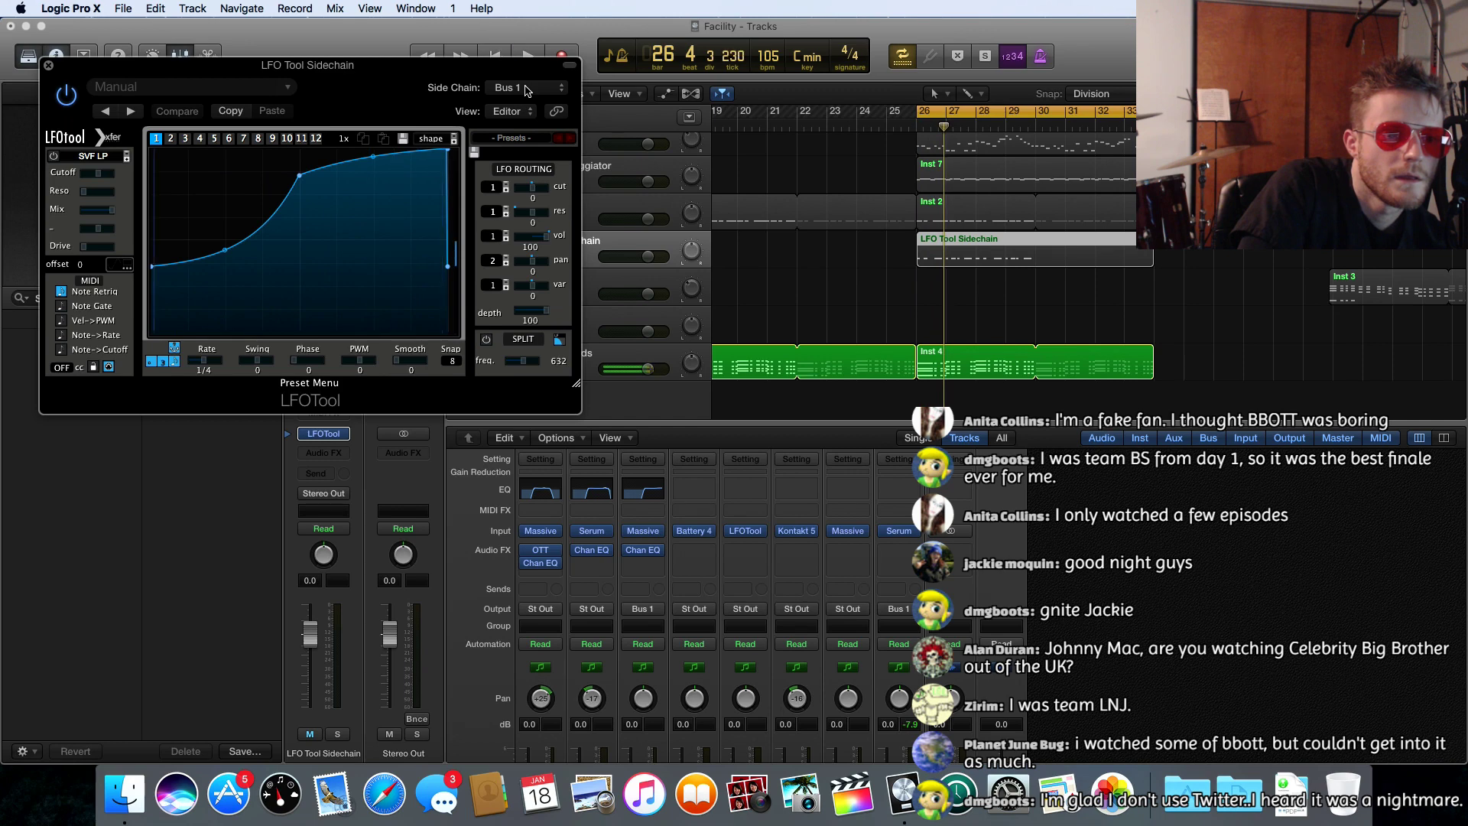
left_click(525, 89)
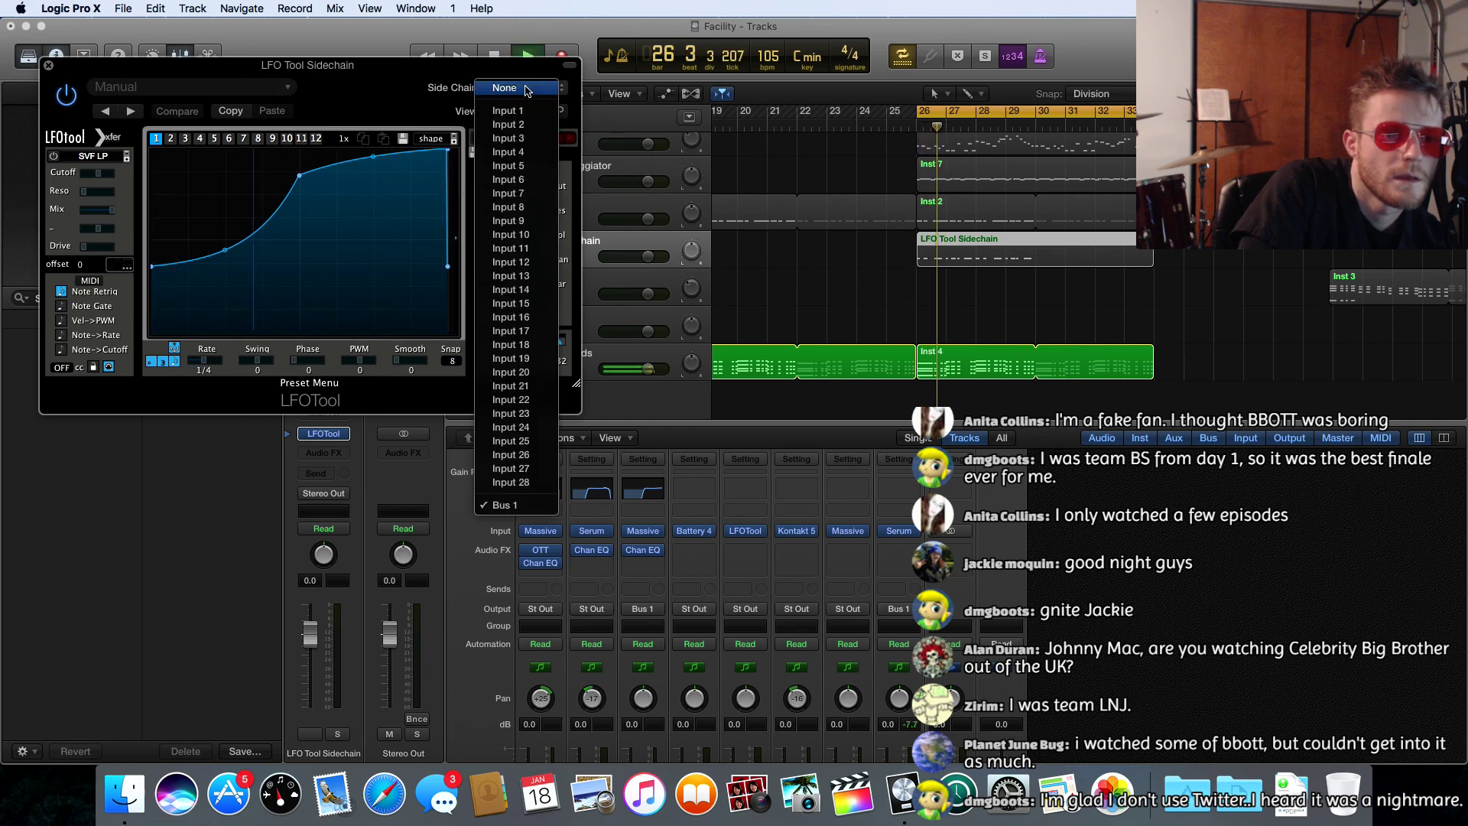
left_click(526, 89)
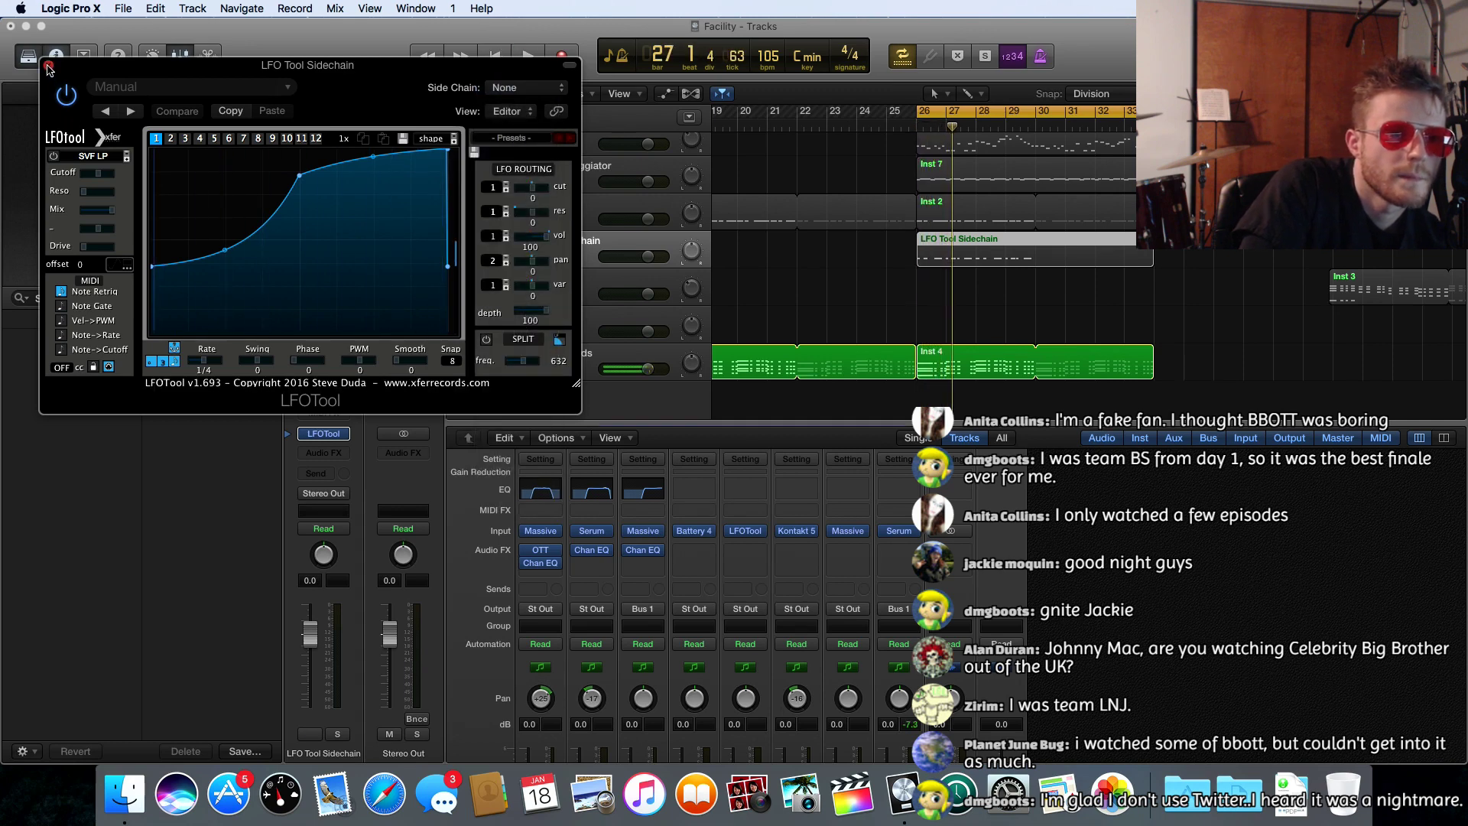
left_click(49, 69)
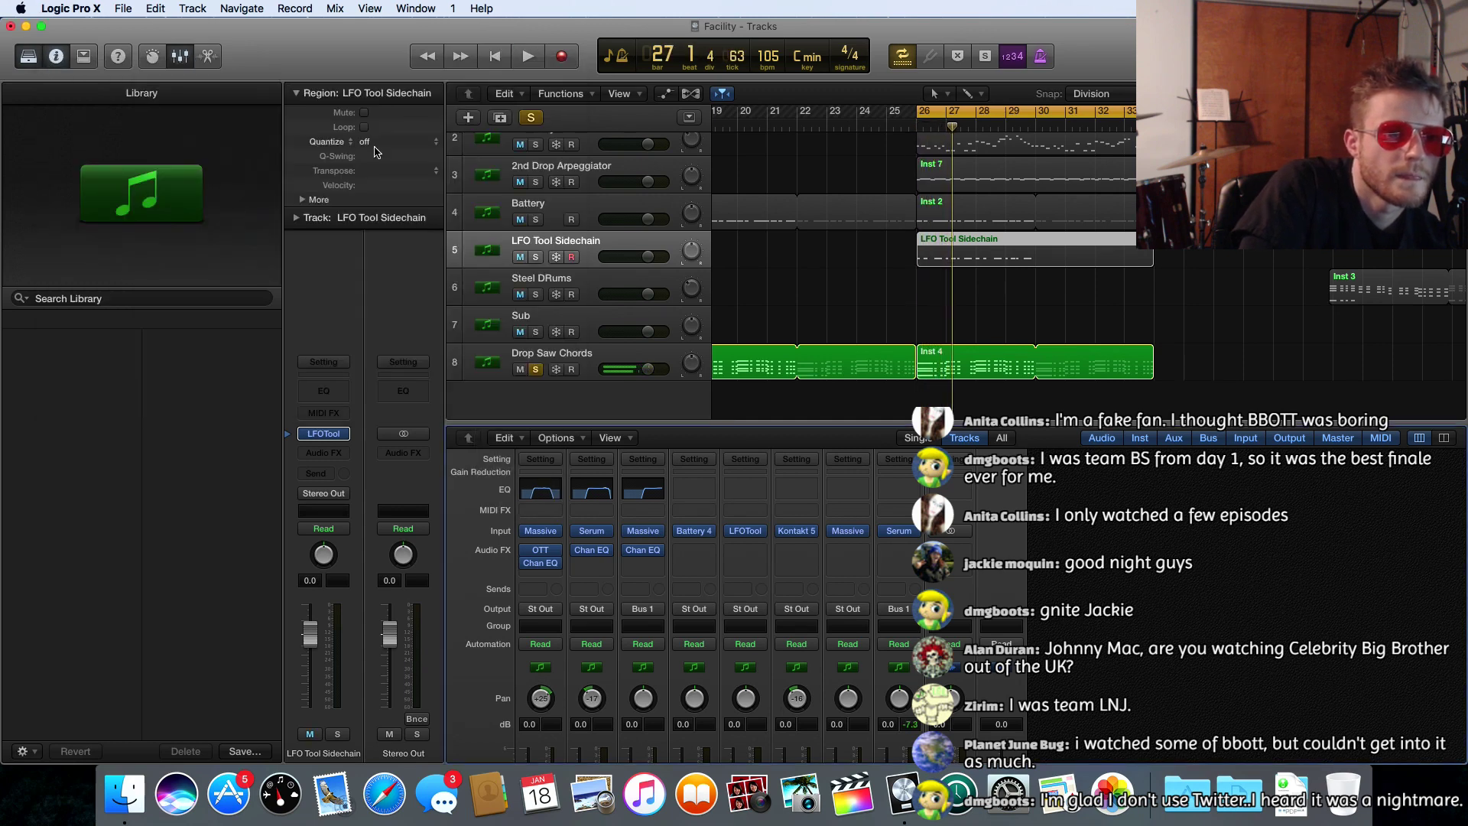
- Remove the LFOTool plug-in from the LFO Tool Sidechain track's instrument slot
left_click(330, 436)
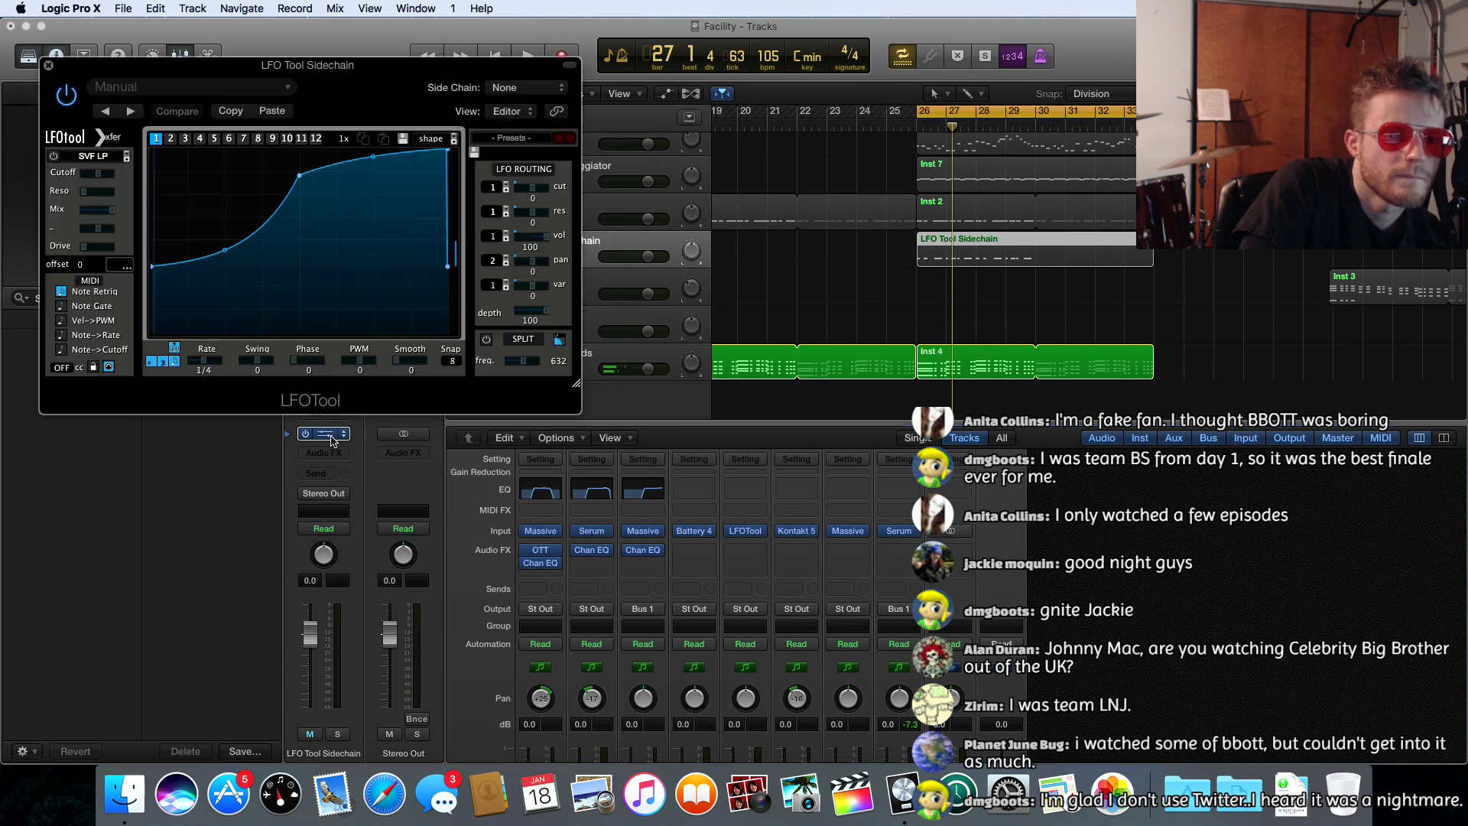
left_click(49, 69)
left_click(346, 435)
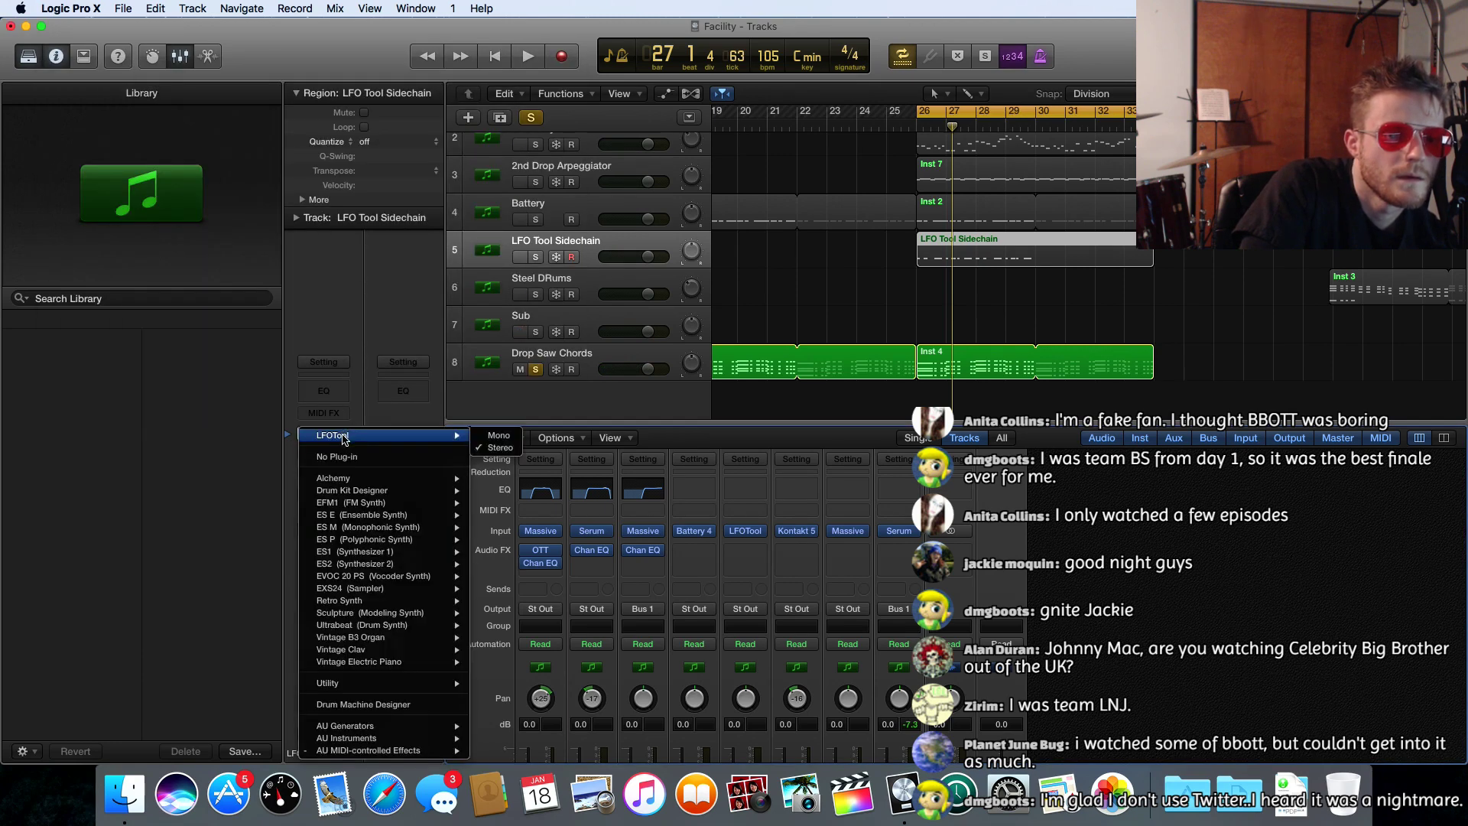
left_click(343, 458)
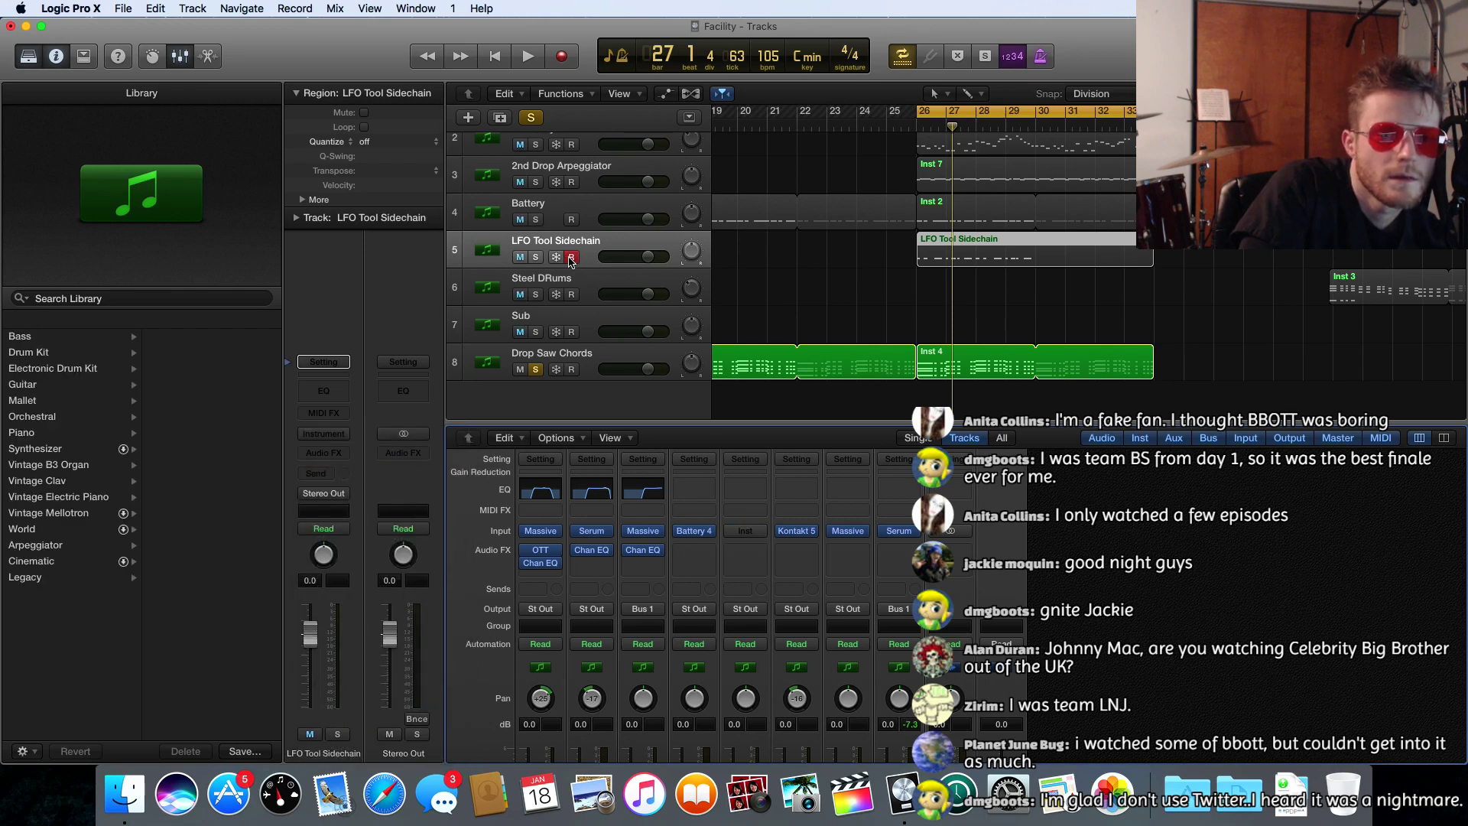
- Solo the LFO Tool Sidechain track and insert LFOTool on it as a Mono AU MIDI-controlled effect, then close its window
left_click(533, 256)
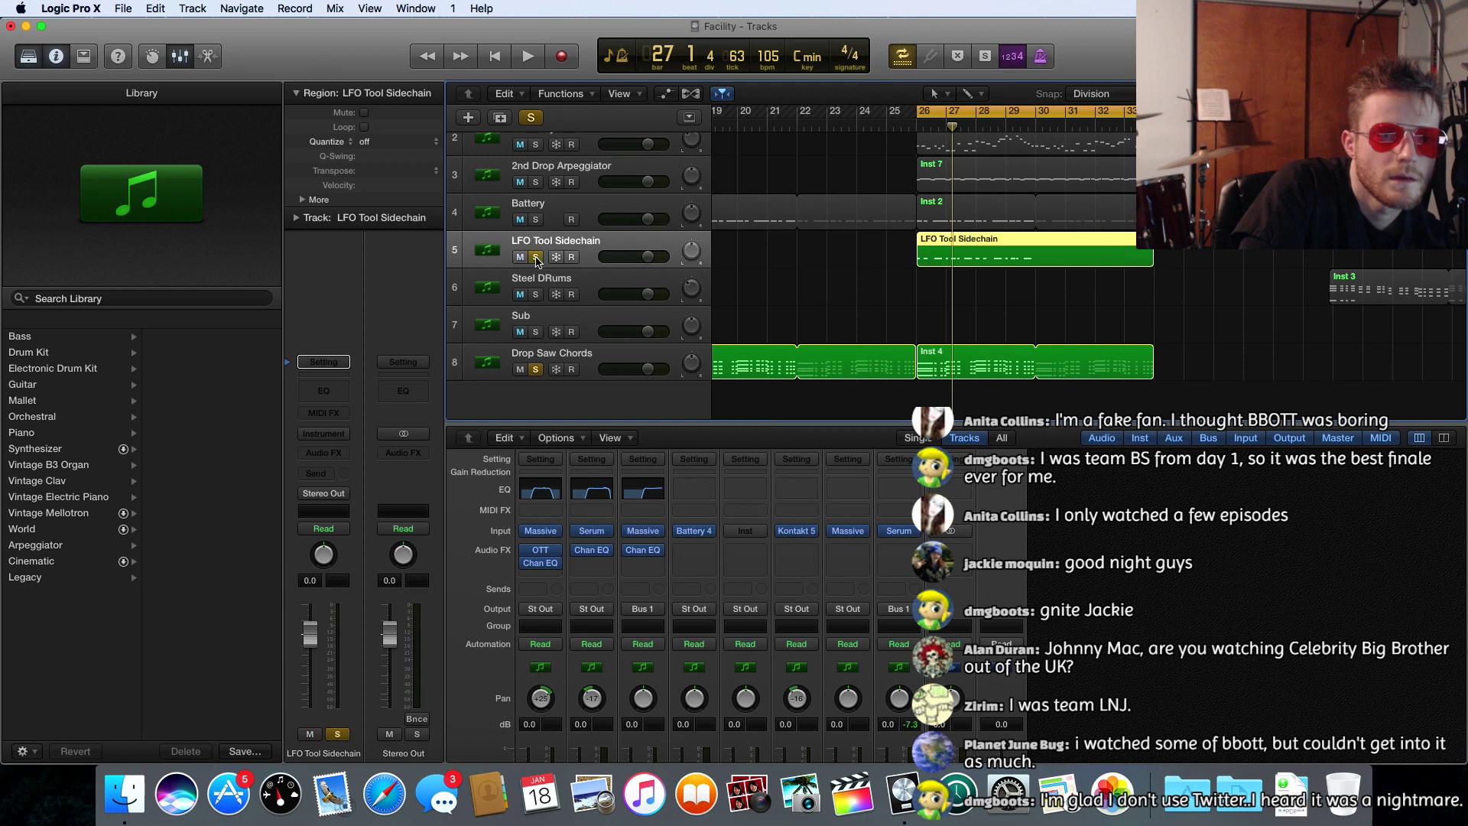
left_click(342, 435)
mouse_move(367, 711)
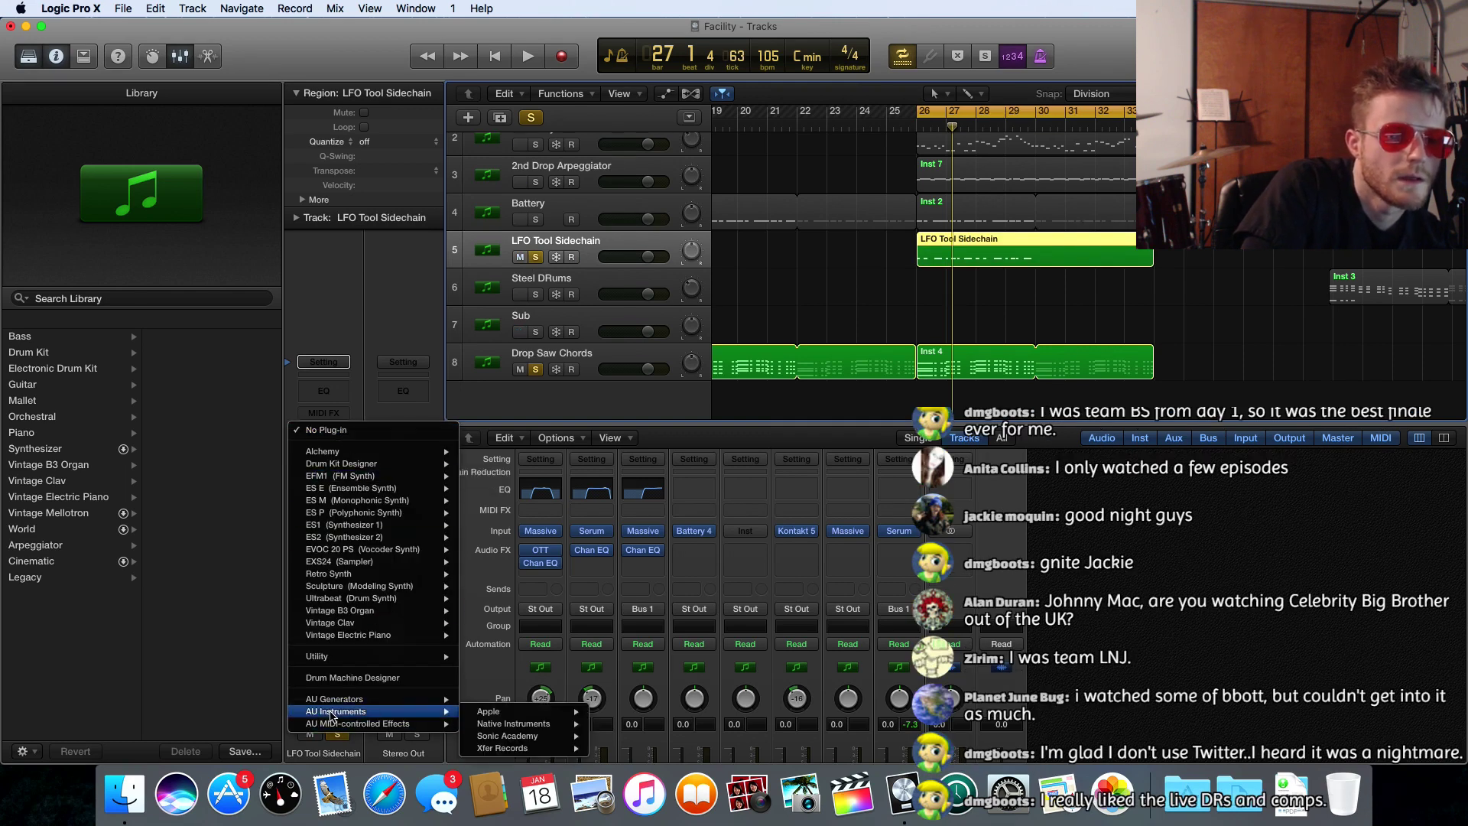
mouse_move(509, 712)
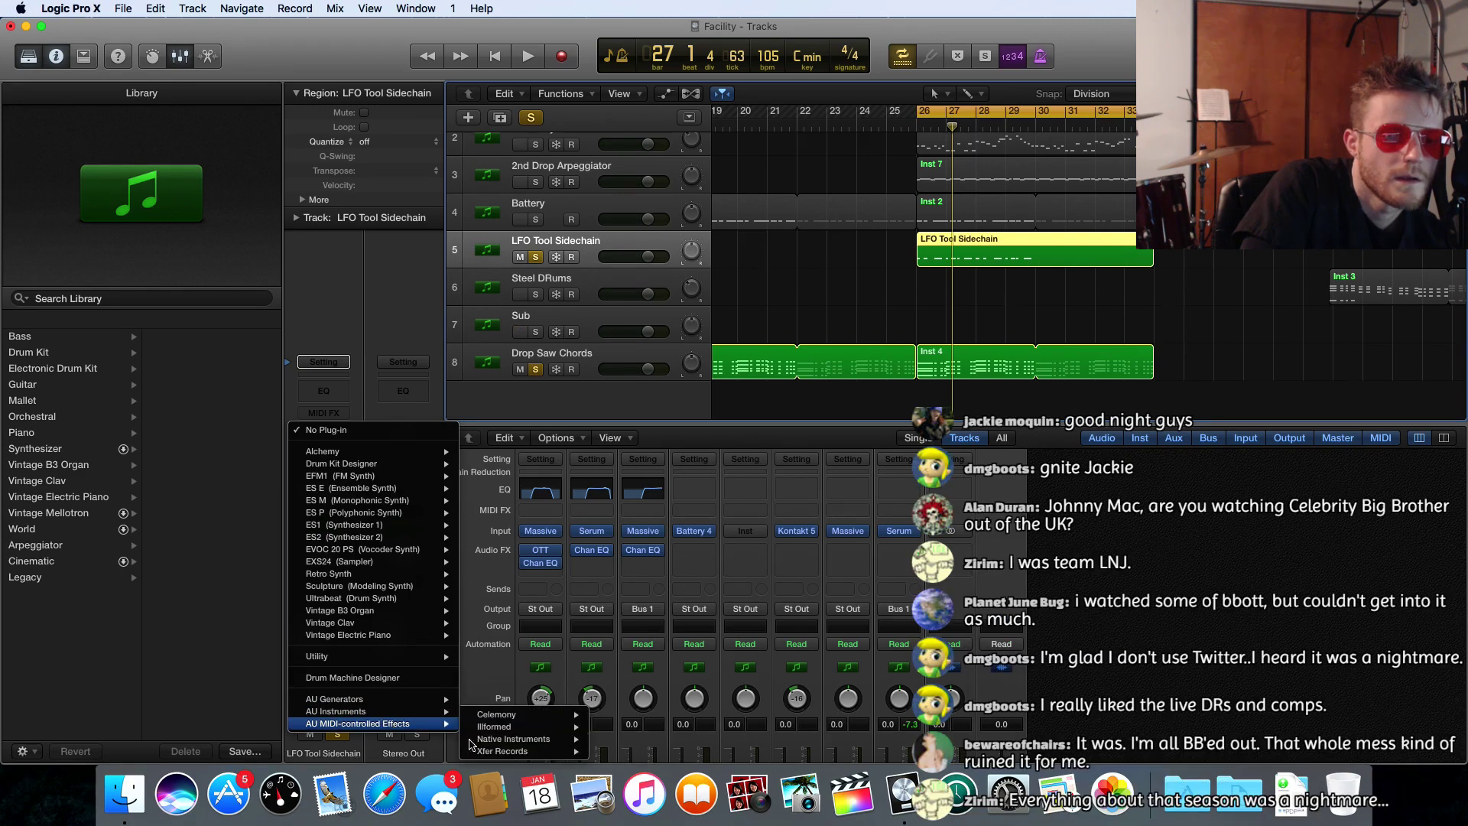
mouse_move(510, 751)
mouse_move(619, 752)
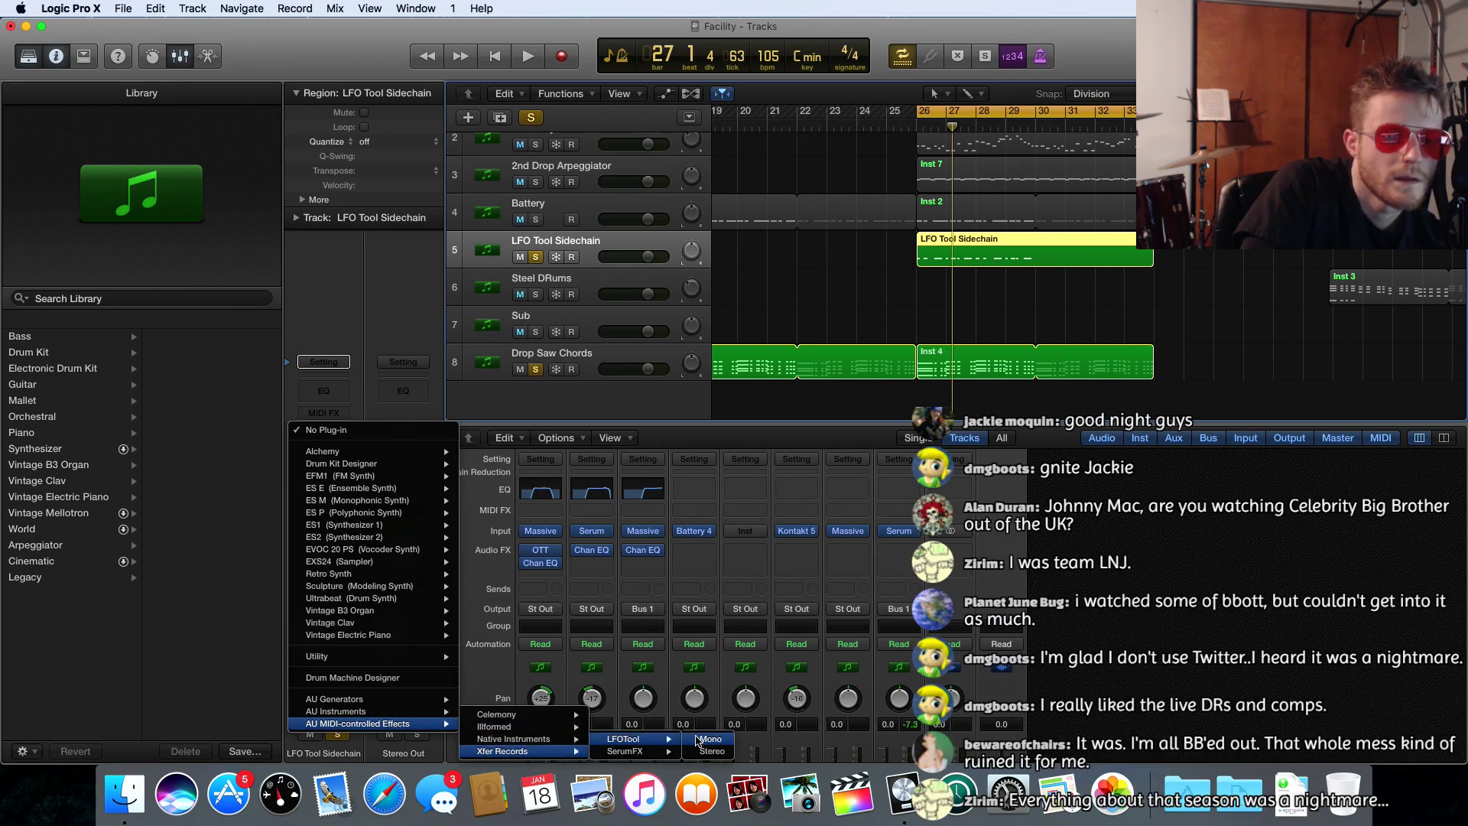
left_click(699, 740)
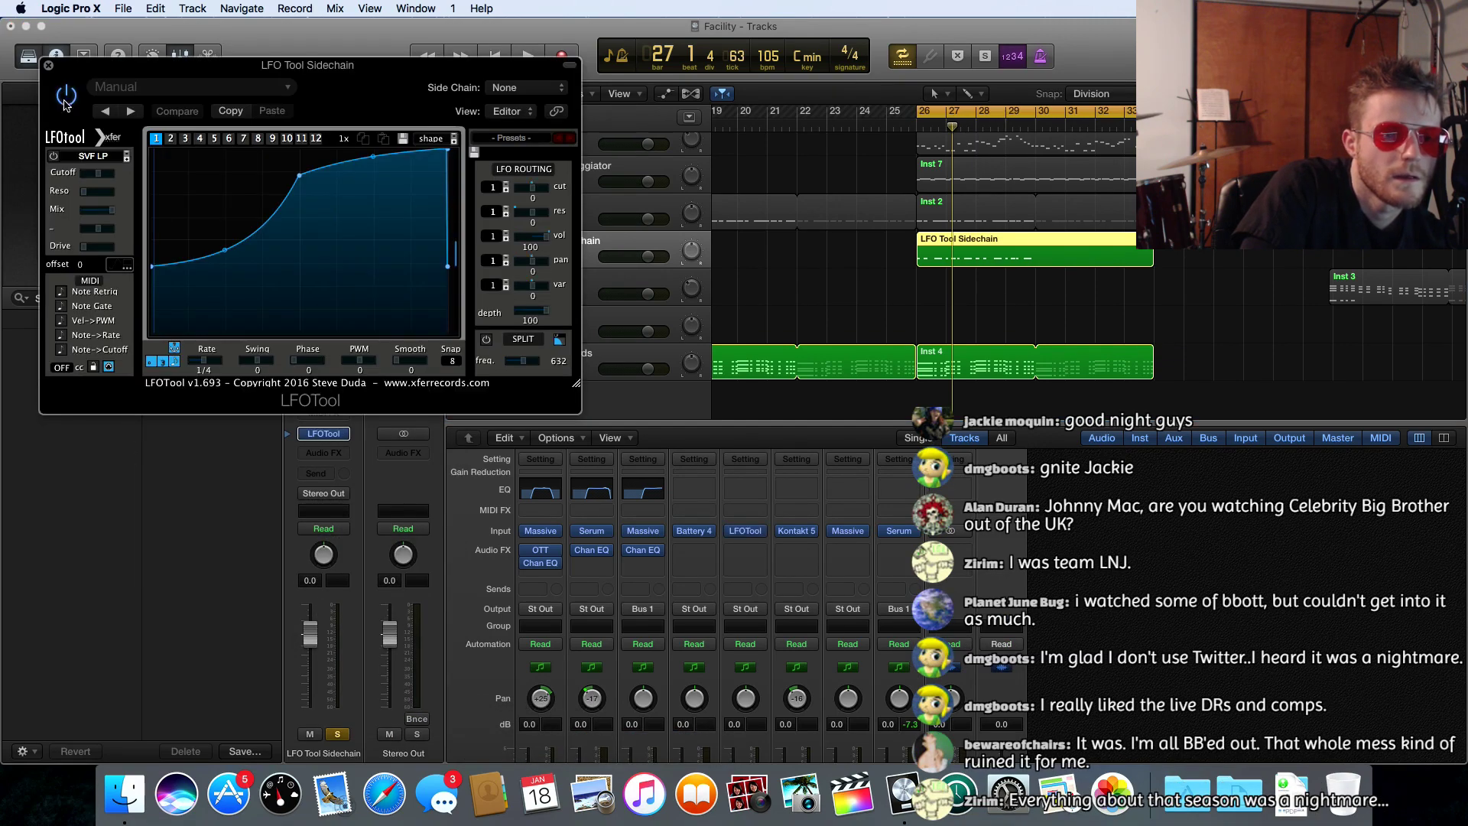
left_click(48, 68)
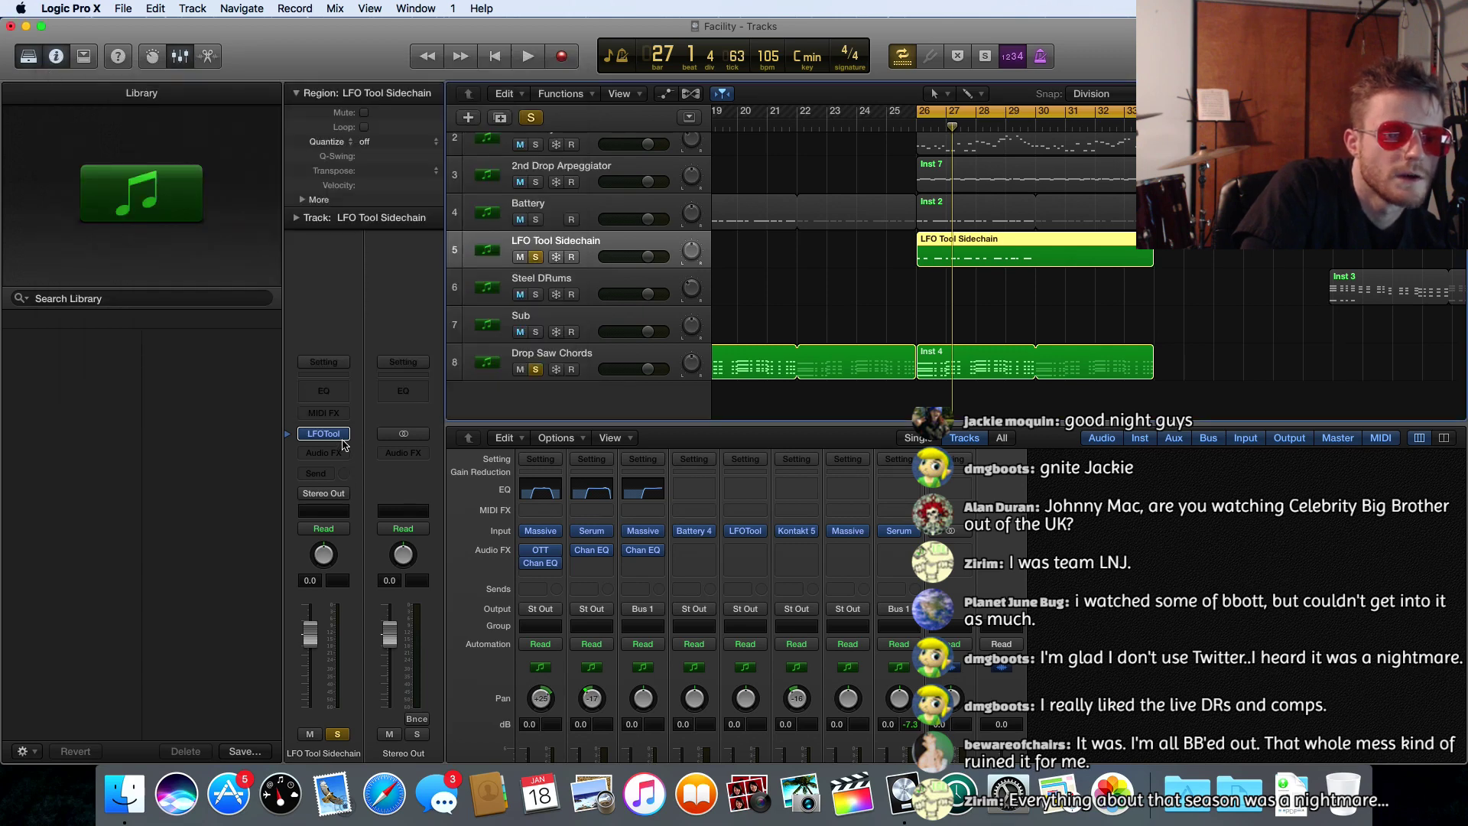
- Replace the mono LFOTool on the LFO Tool Sidechain track with its Stereo version
left_click(344, 436)
mouse_move(374, 752)
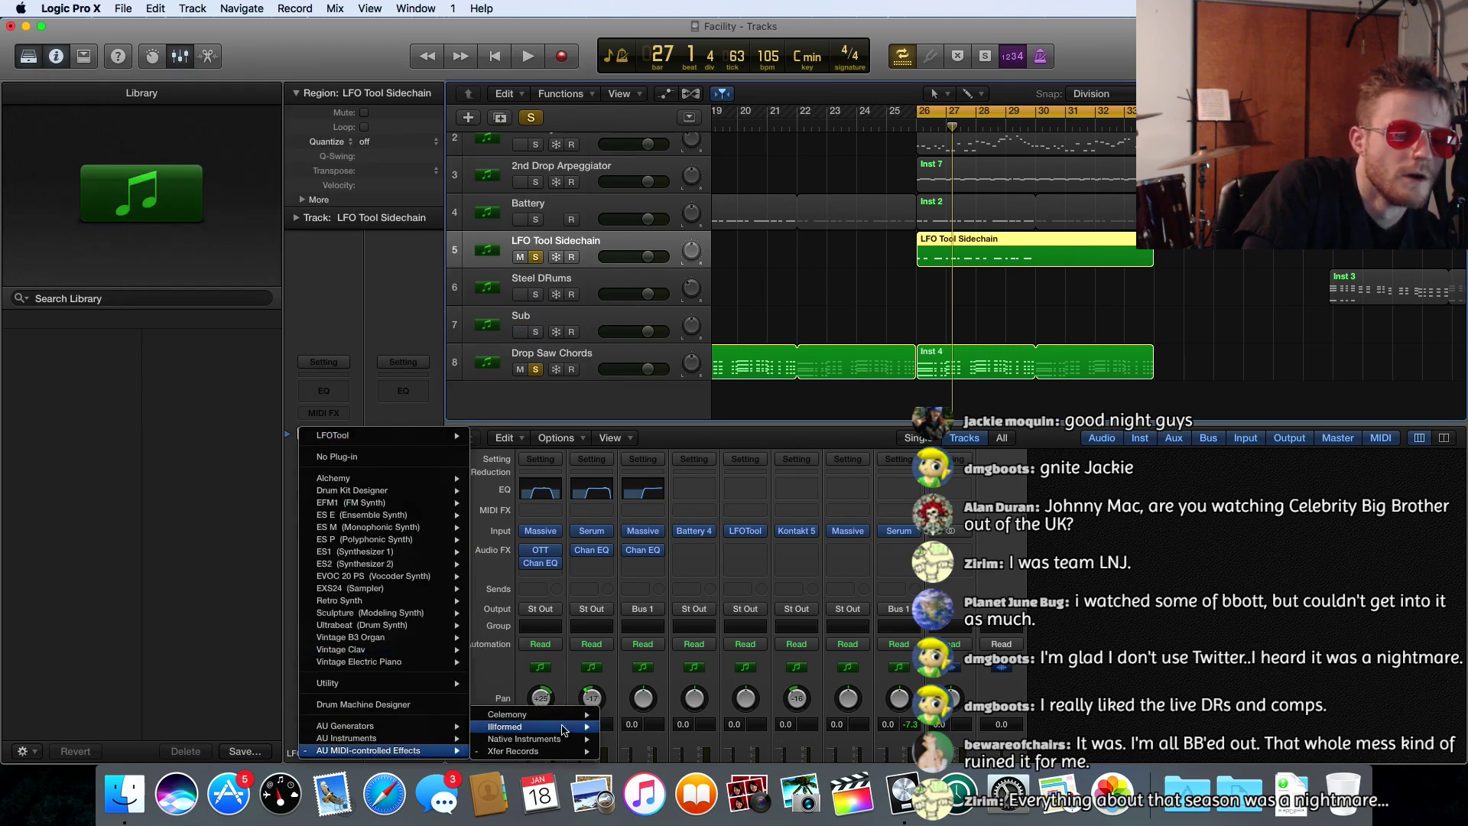
mouse_move(506, 751)
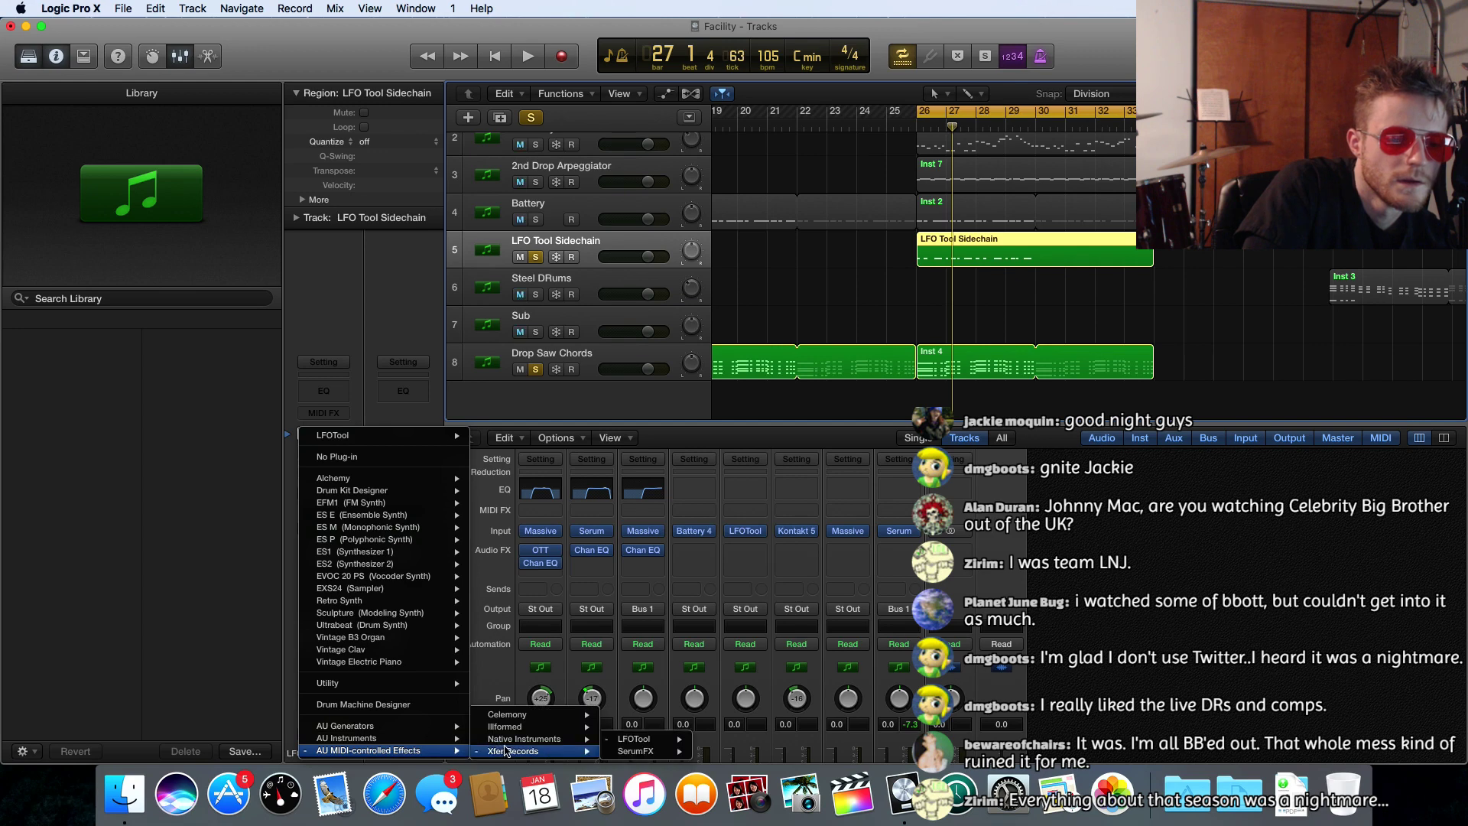
mouse_move(645, 746)
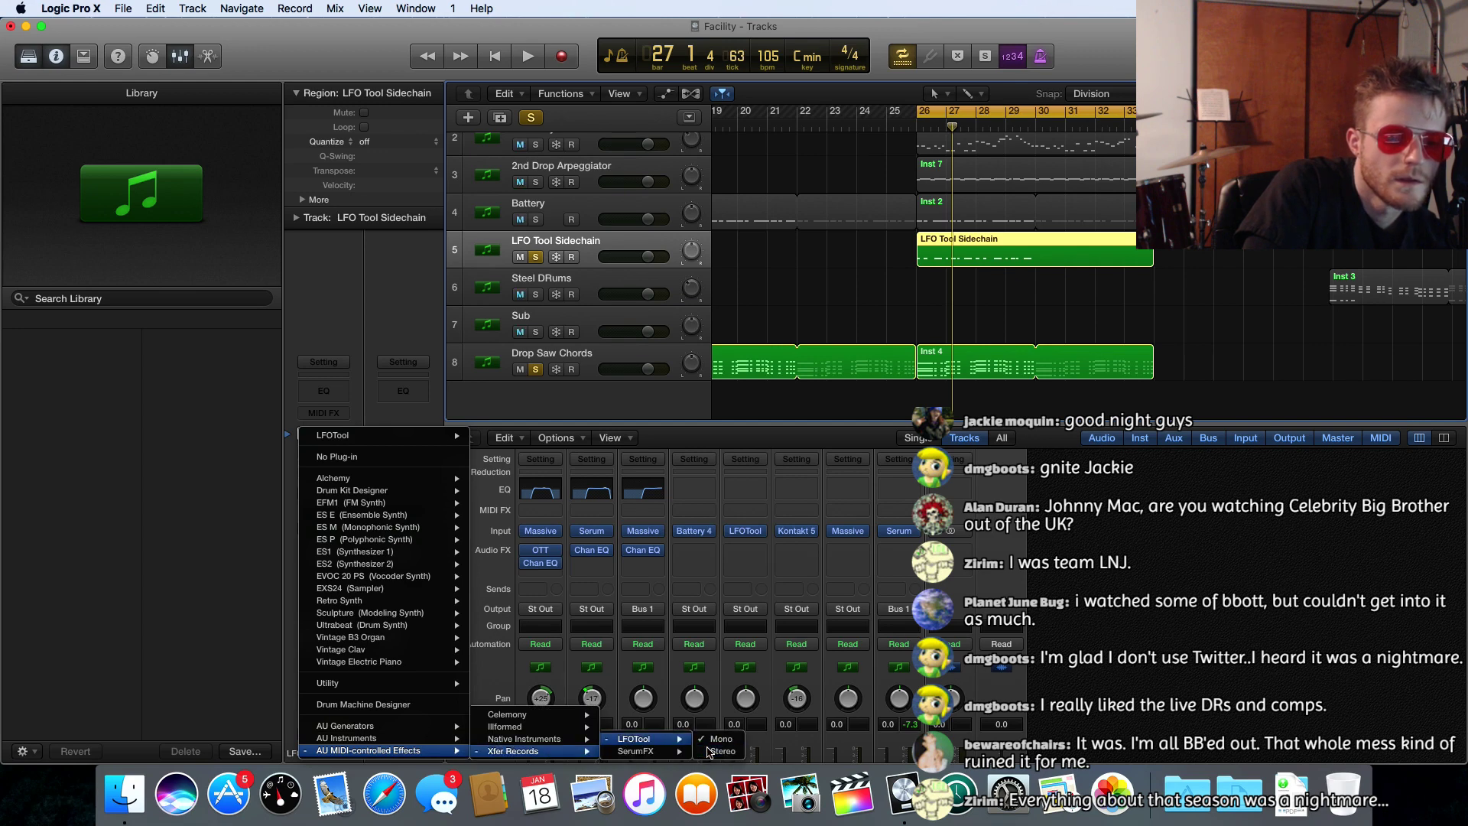
left_click(710, 752)
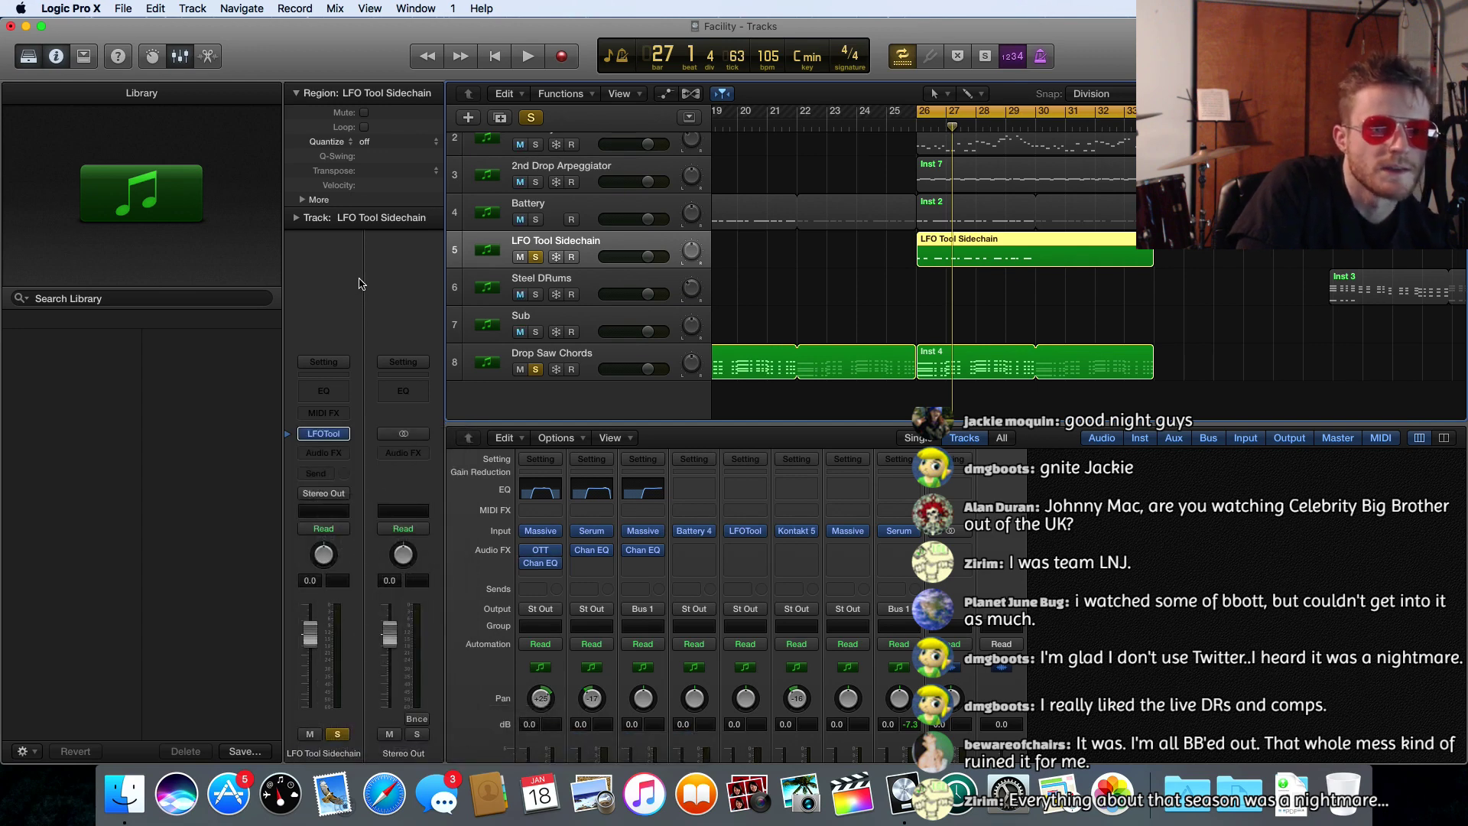
- Play the soloed sidechain and saw chord tracks from bar 26, then open LFOTool to inspect its settings
key("space")
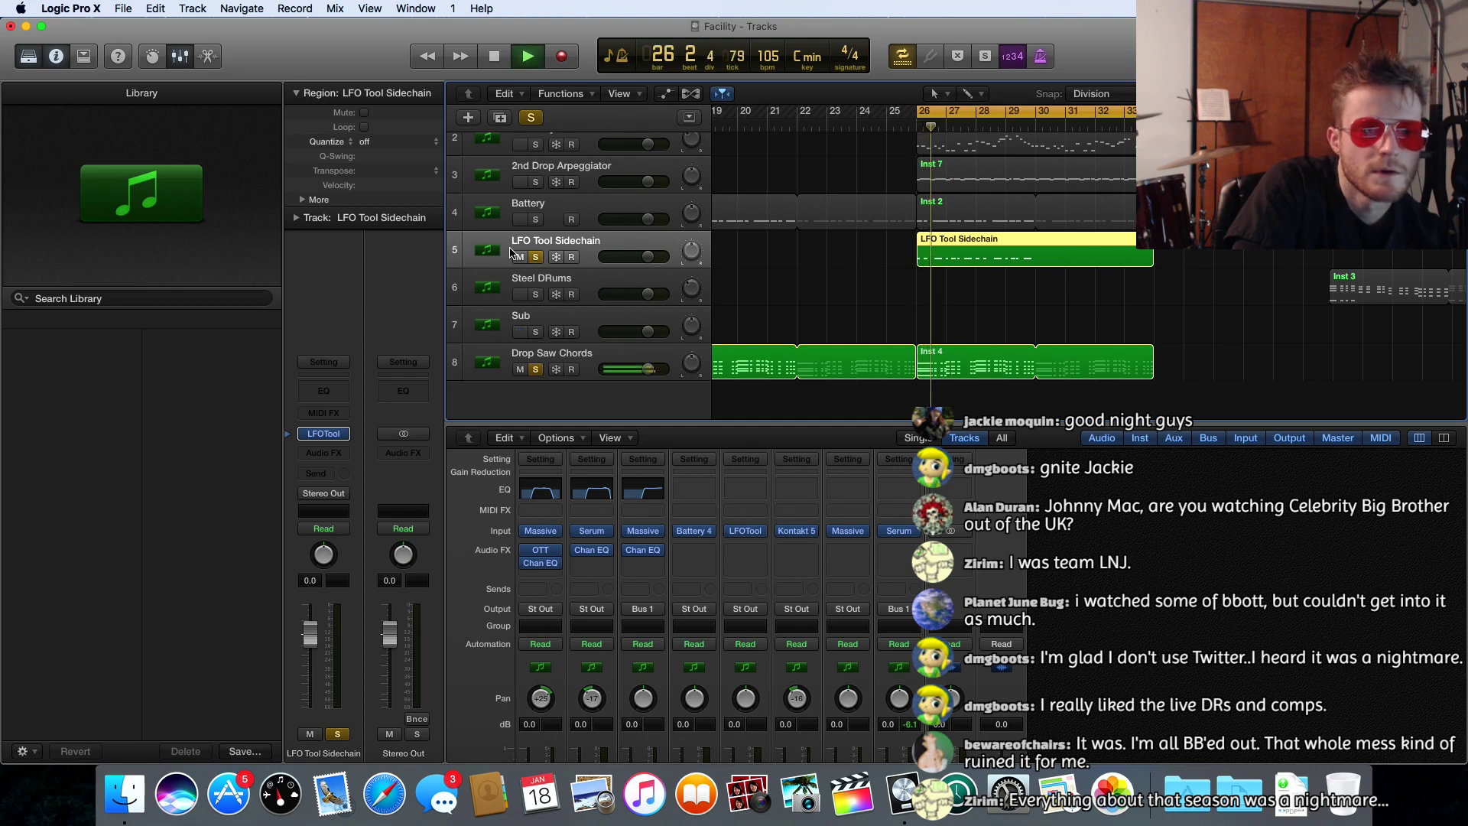
key("space")
left_click(324, 434)
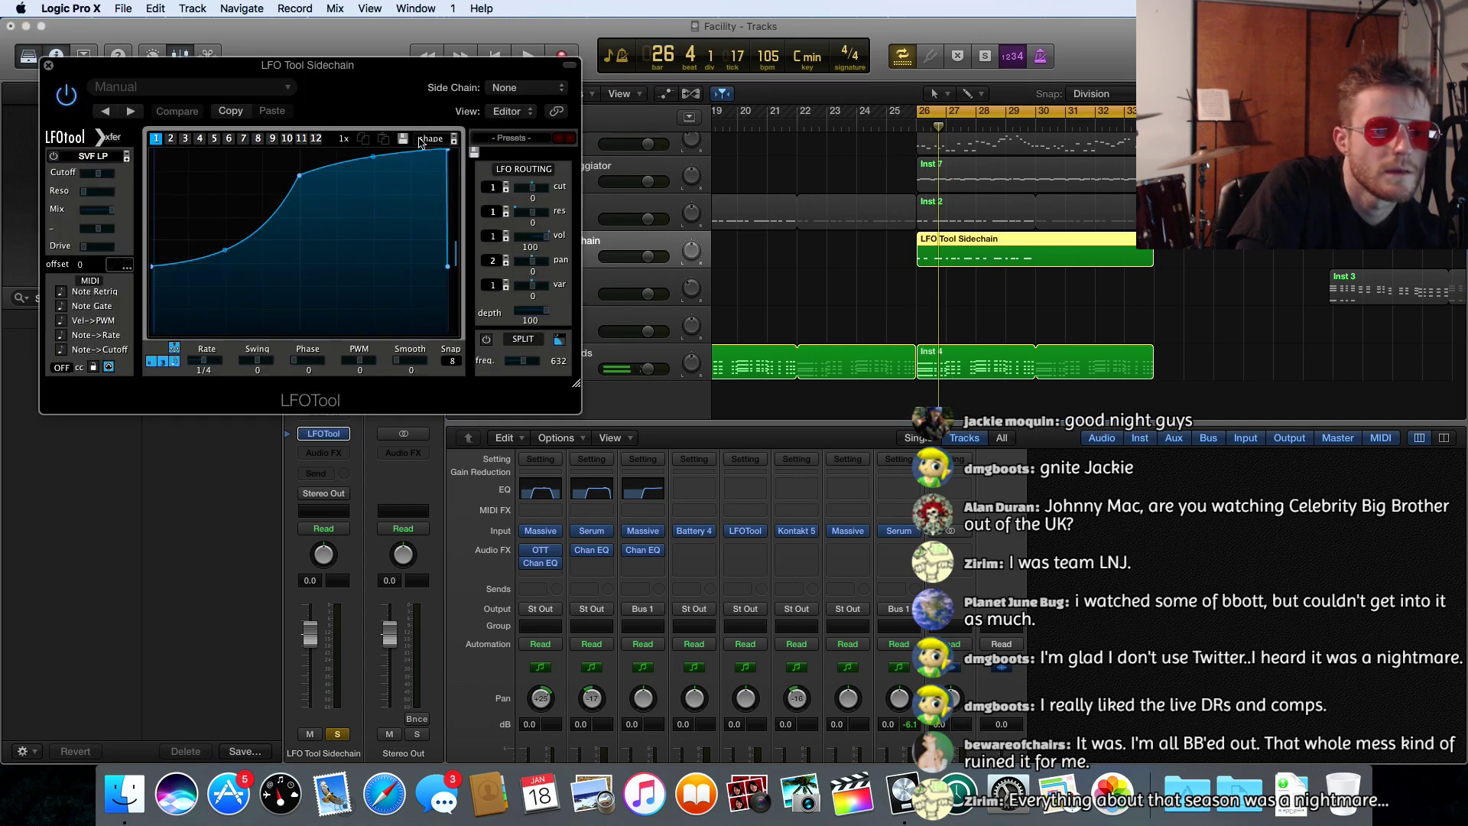
- Set LFOTool's side chain to Bus 1 and enable Note Retrig while auditioning the soloed tracks from bar 26
left_click(508, 89)
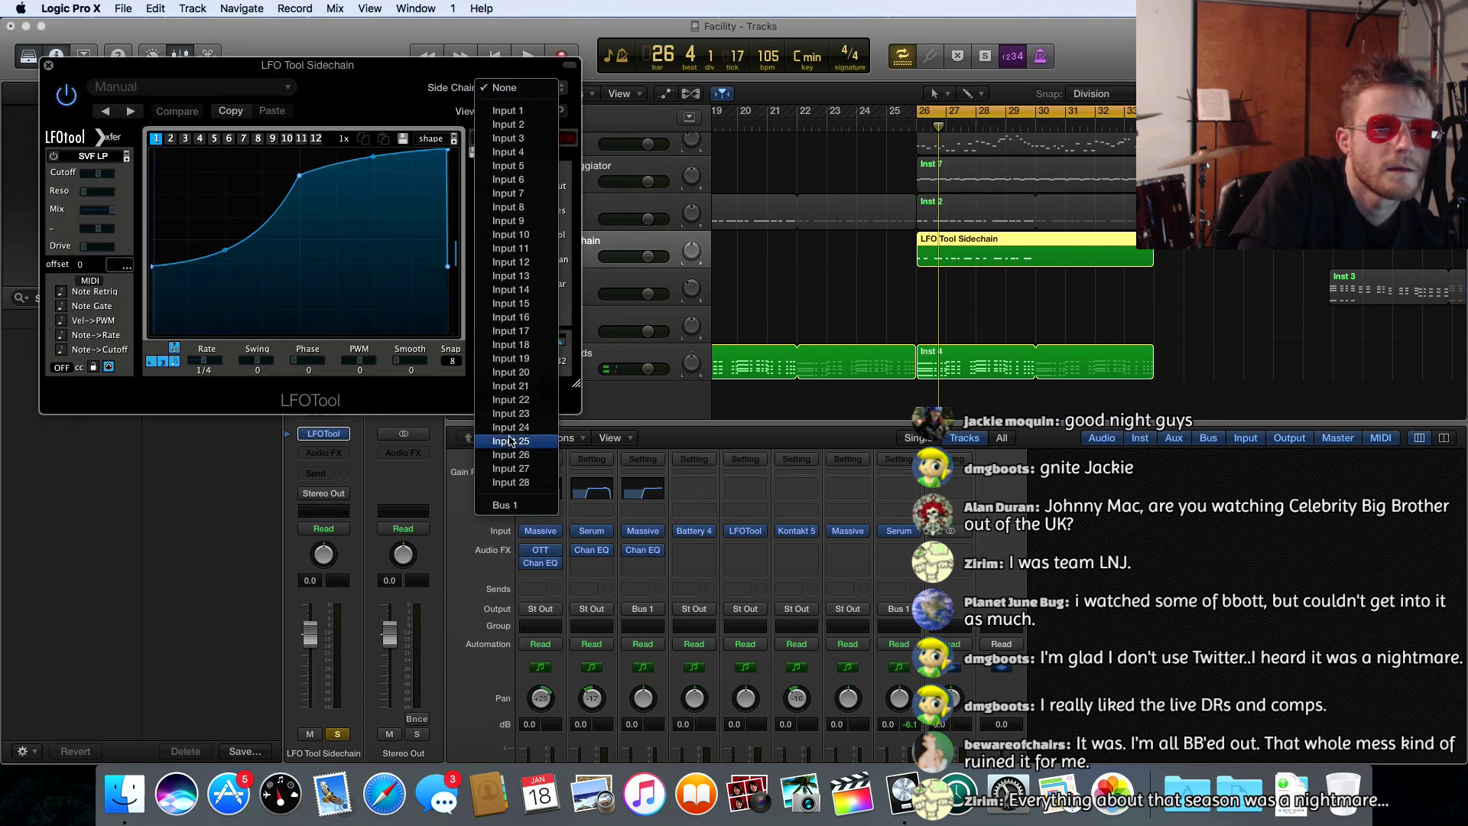
left_click(523, 506)
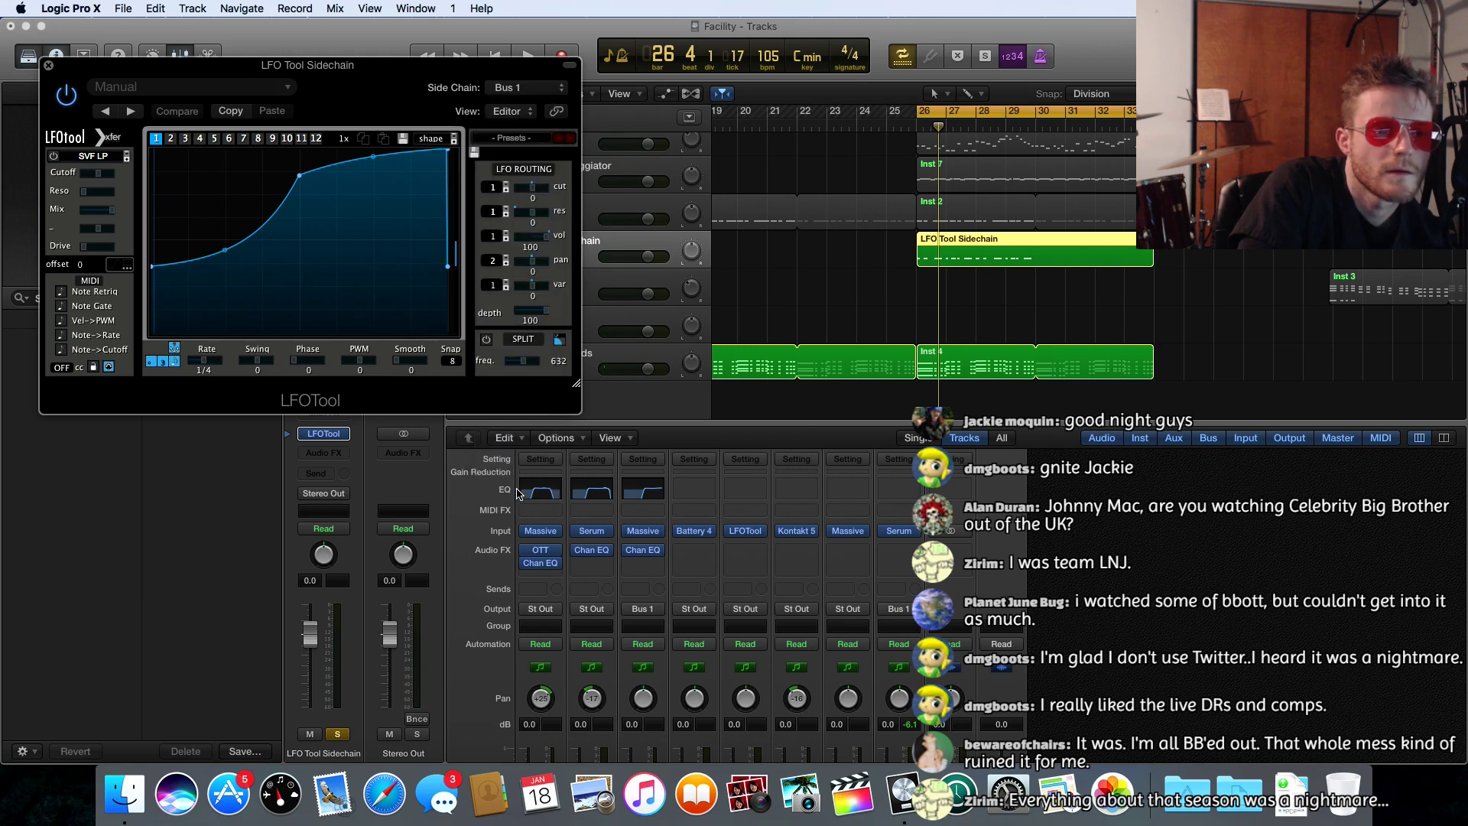
key("space")
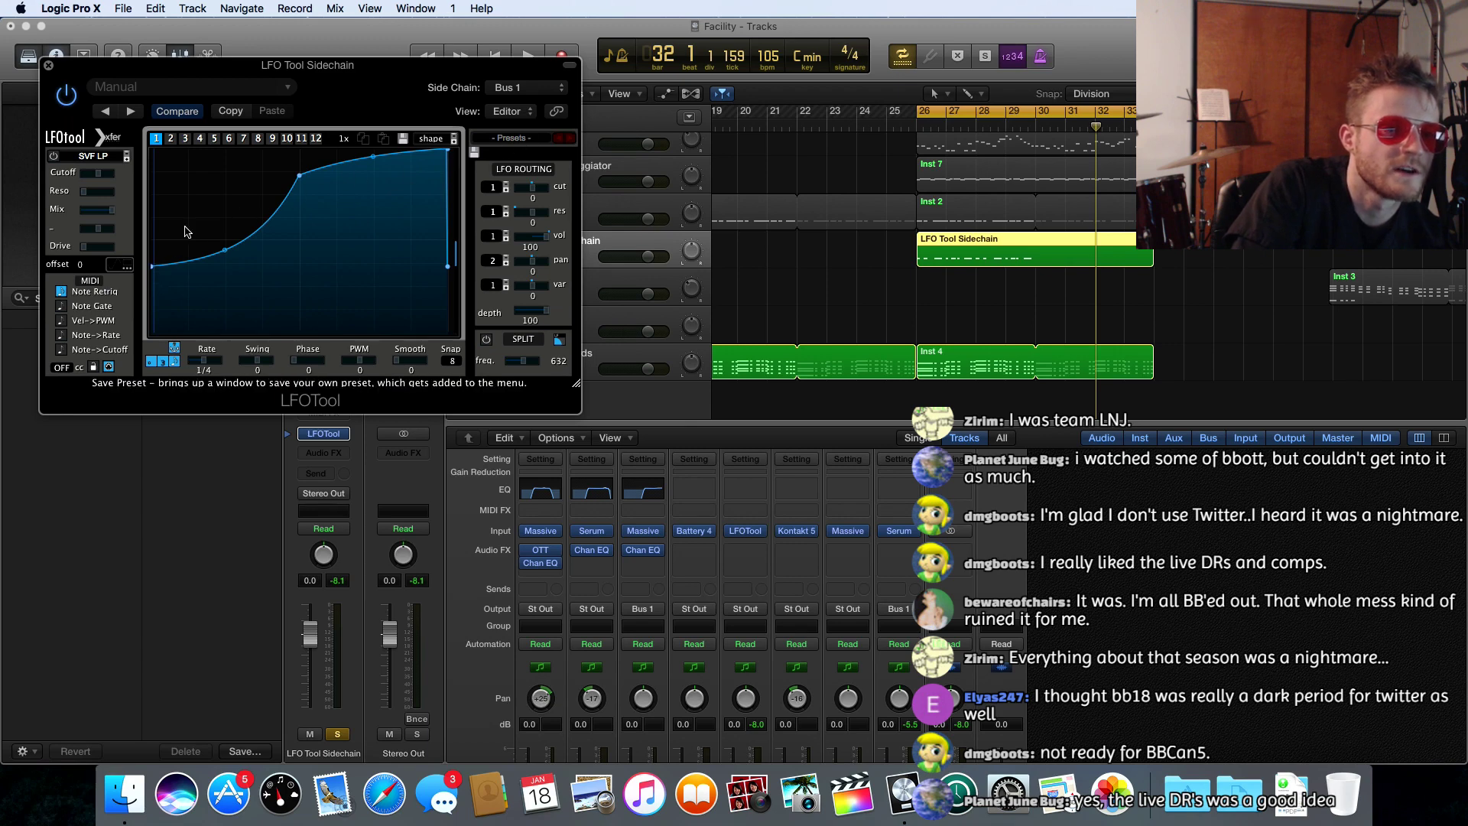
- Loop the four-bar LFO Tool Sidechain region through to bar 34, and play it with the soloed saw chords
left_click(1153, 287)
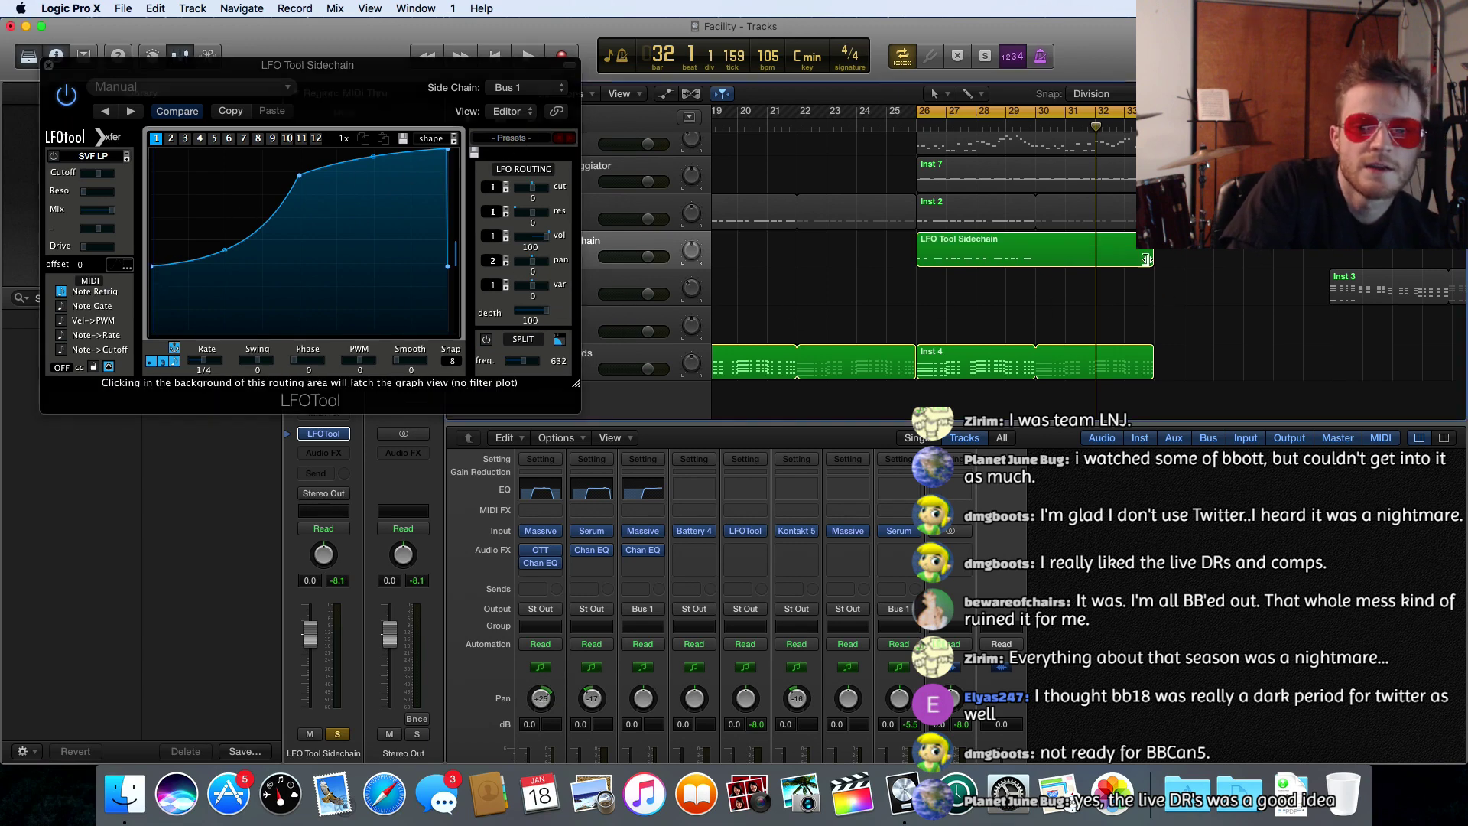
mouse_move(1150, 260)
left_mouse_down()
mouse_move(1031, 259)
mouse_move(1153, 250)
left_mouse_up()
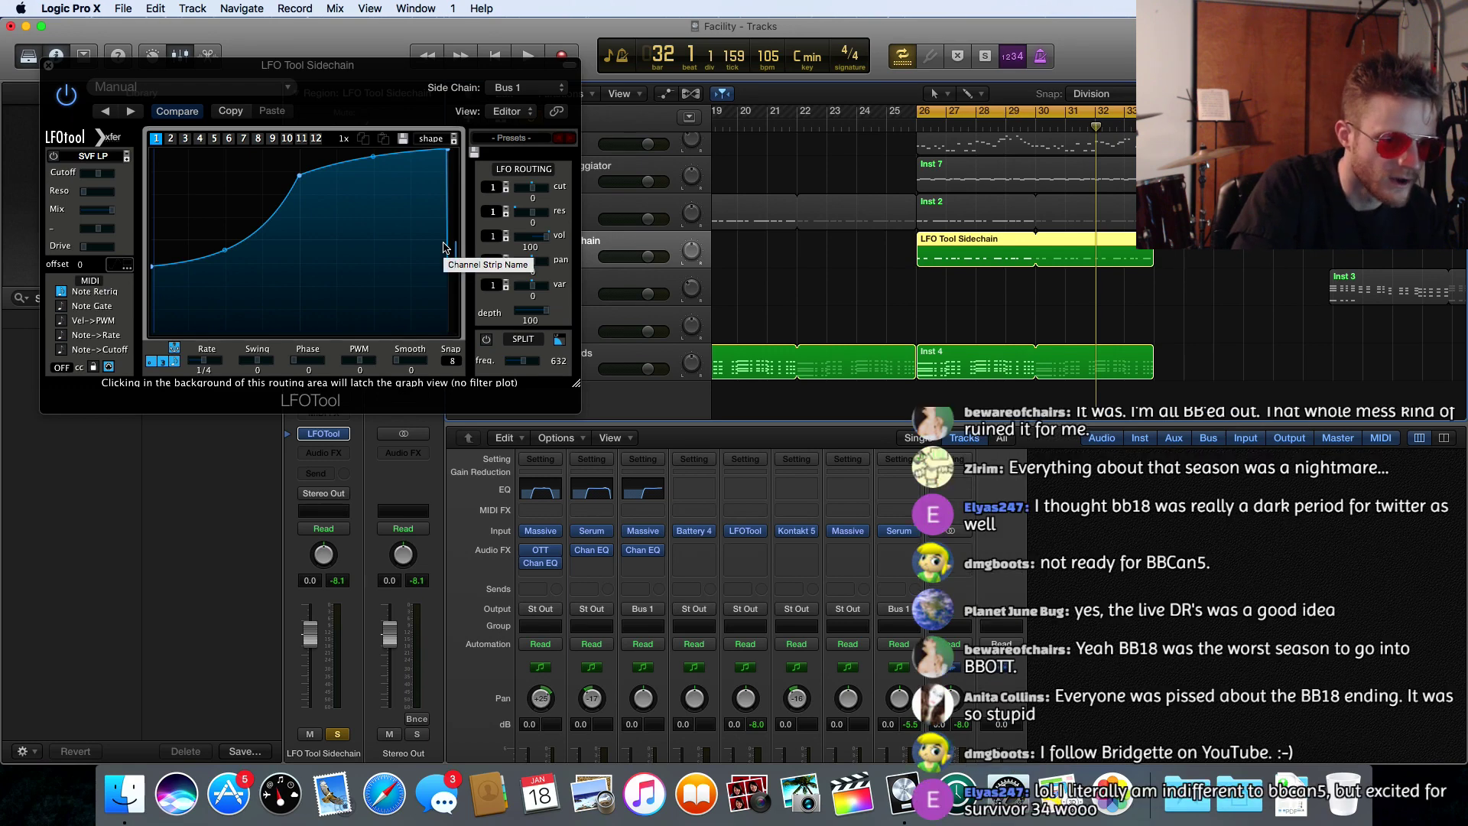
key("space")
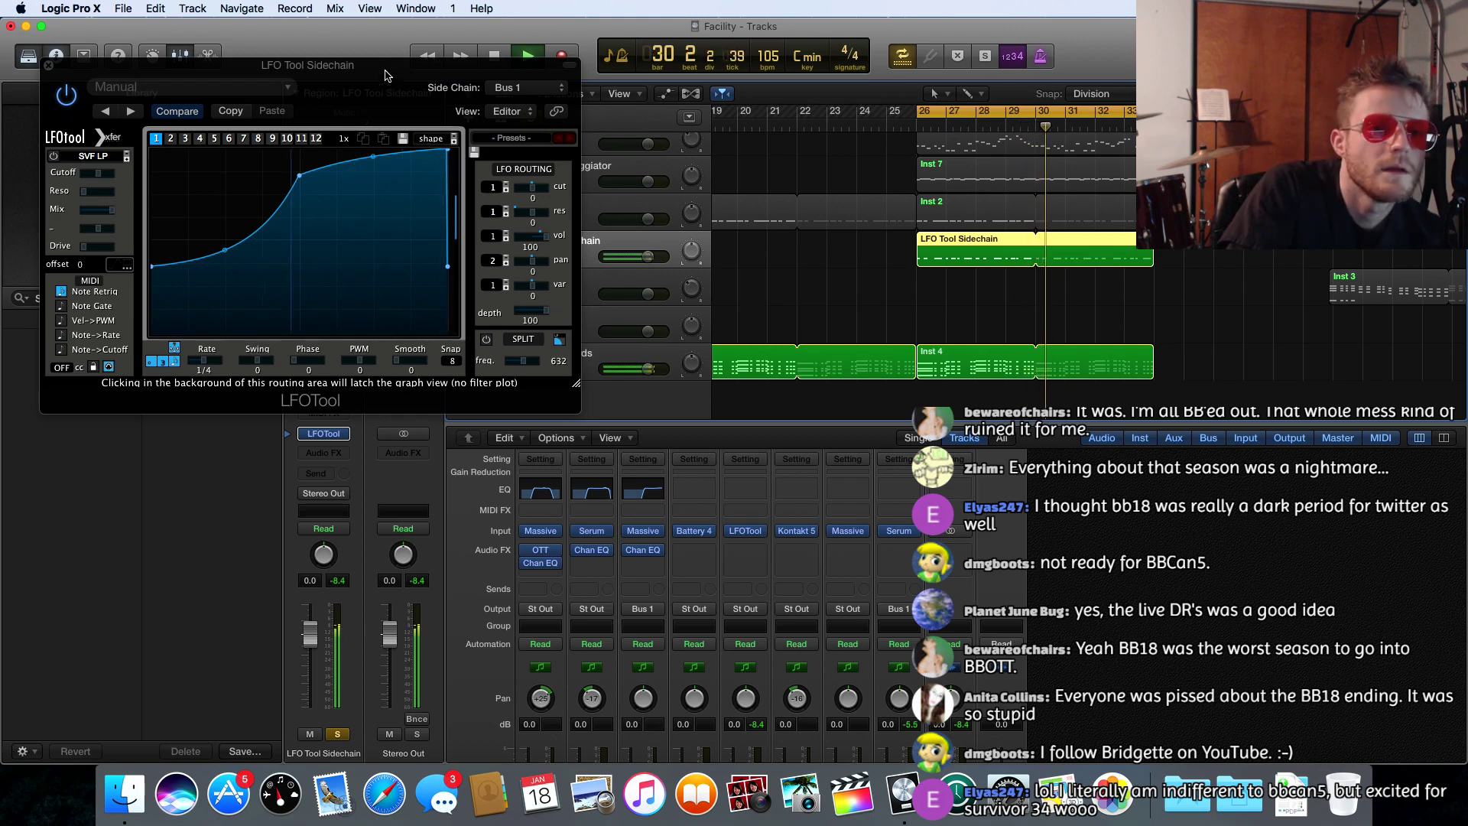
- Unsolo the LFO Tool Sidechain and Drop Saw Chords tracks so the whole arrangement plays
left_click_drag(385, 74, 303, 76)
left_click(520, 257)
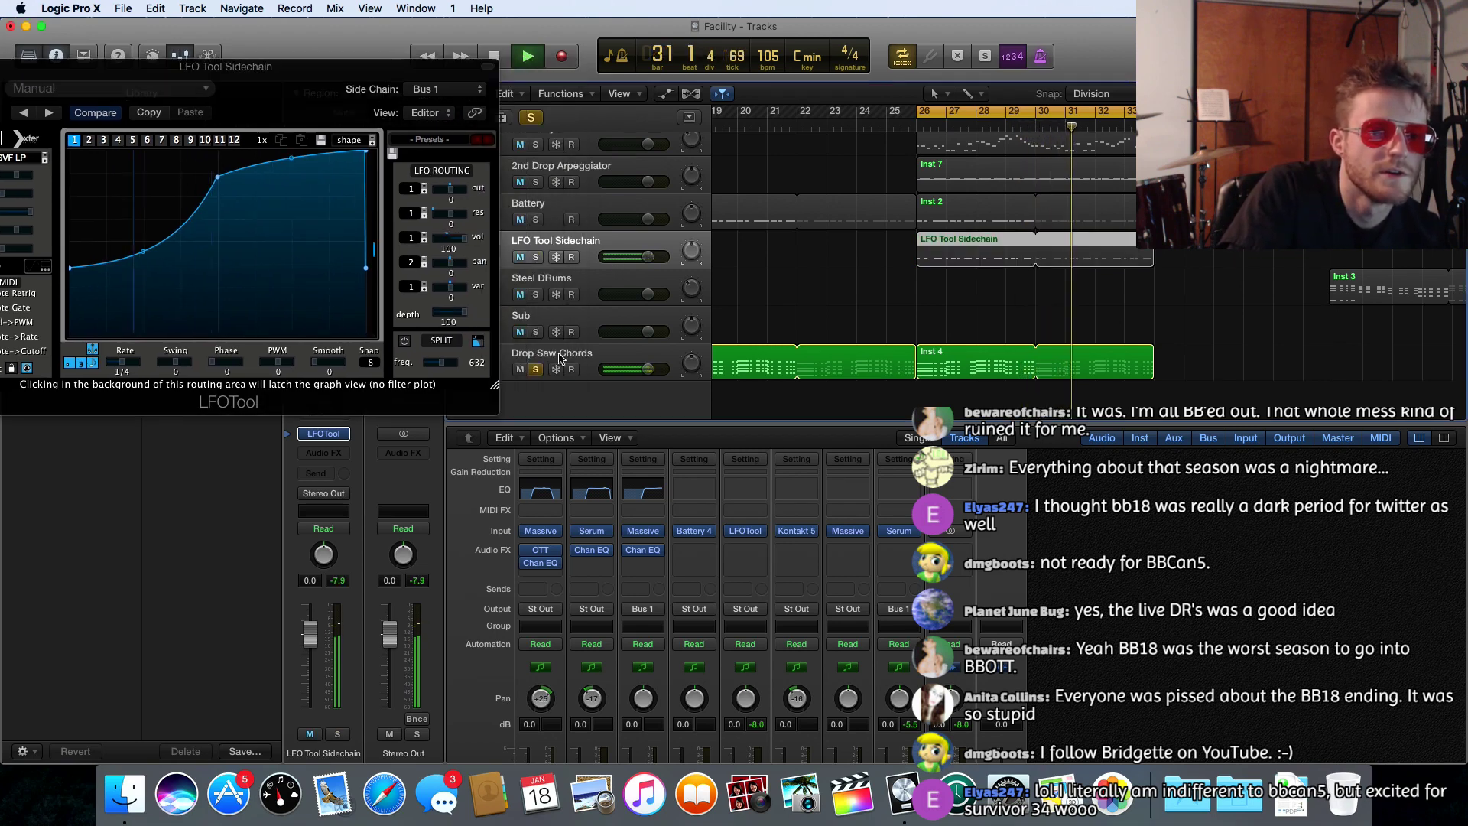
left_click(535, 369)
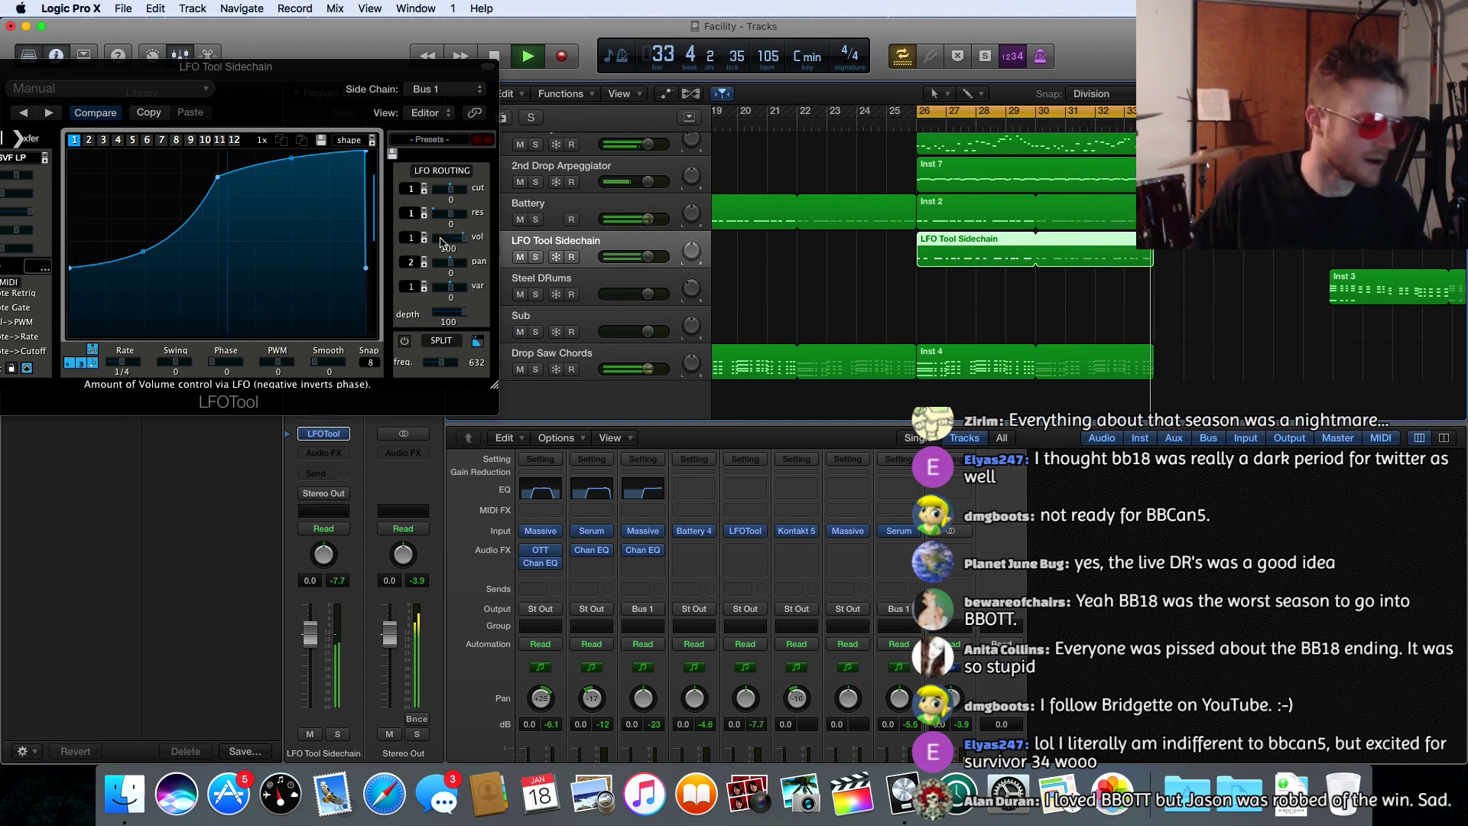
- Move the LFOTool curve's upper bend point much earlier for a faster volume rise, then close the plug-in and stop playback
left_click_drag(218, 177, 145, 181)
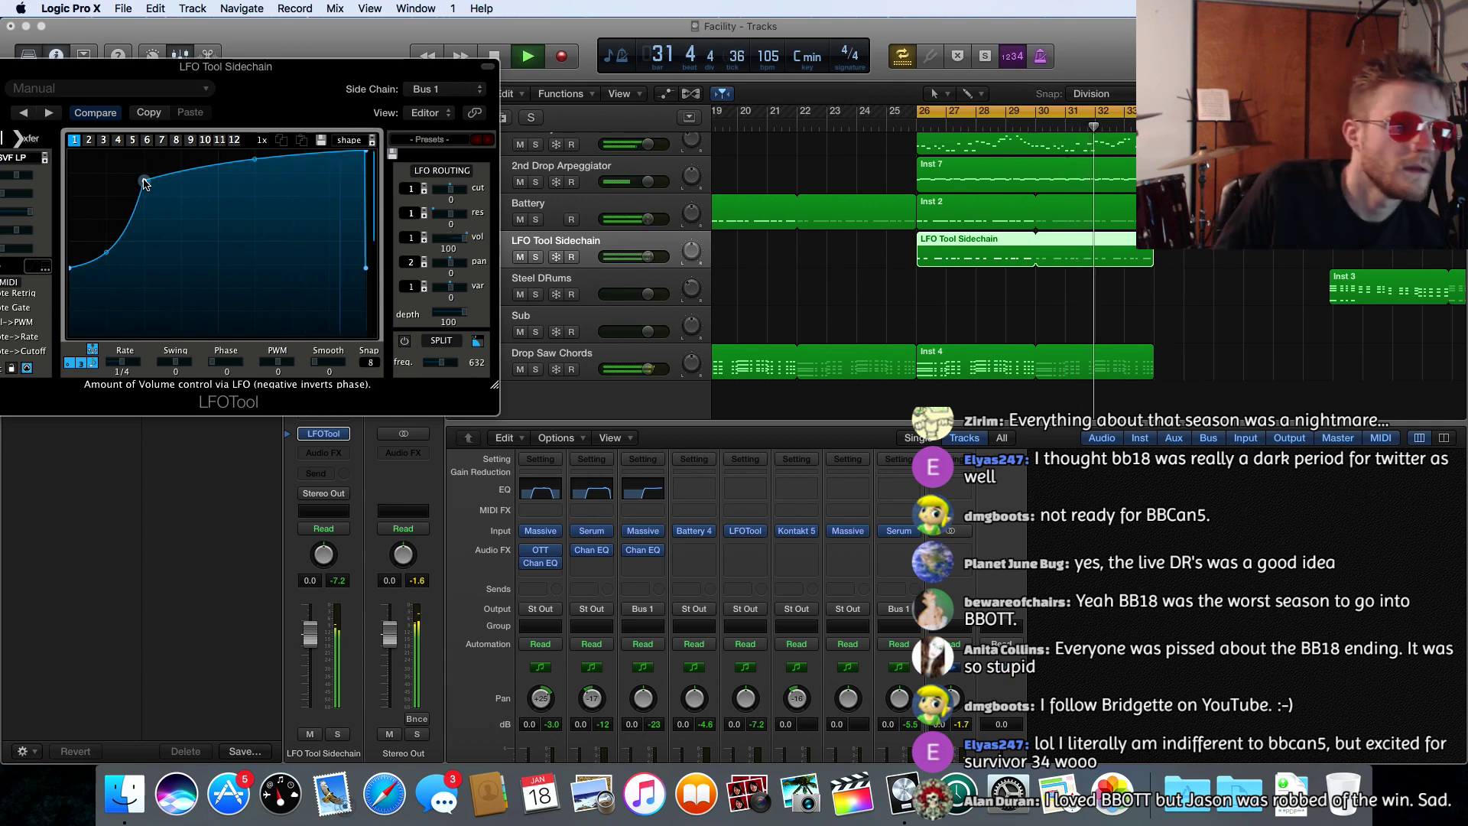
left_click_drag(145, 184, 123, 180)
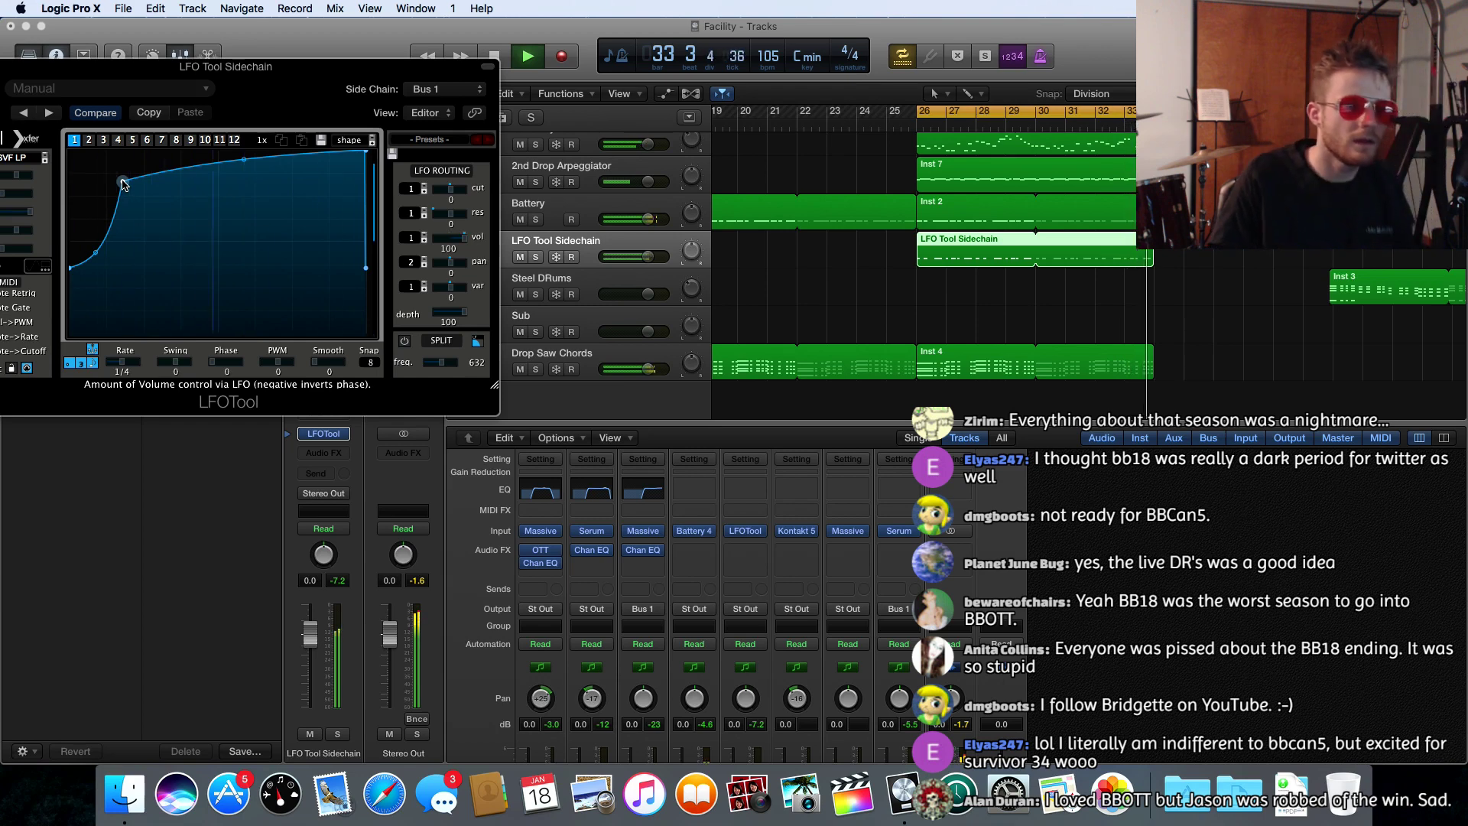
left_click_drag(237, 74, 348, 74)
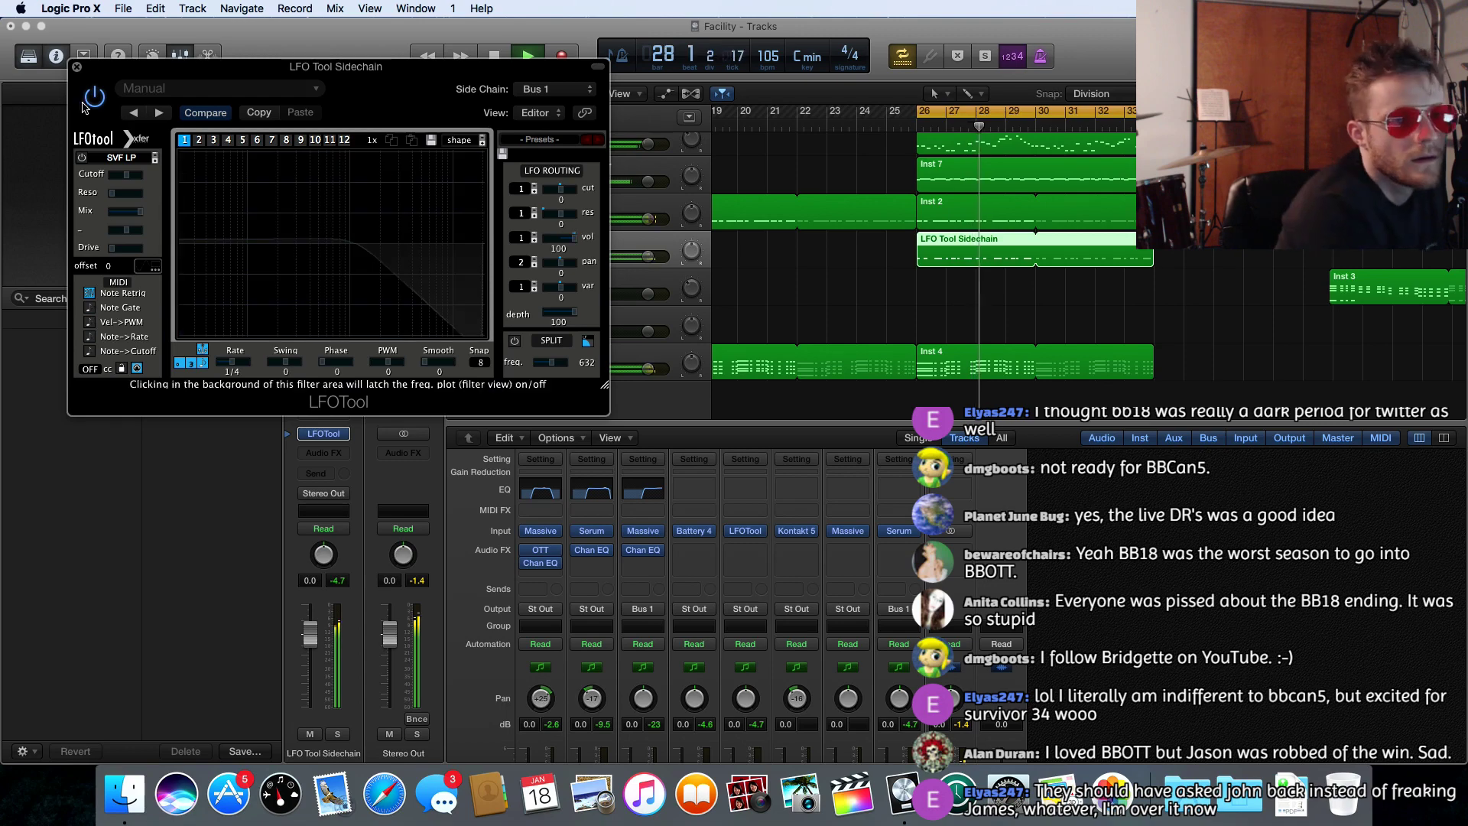
left_click(77, 67)
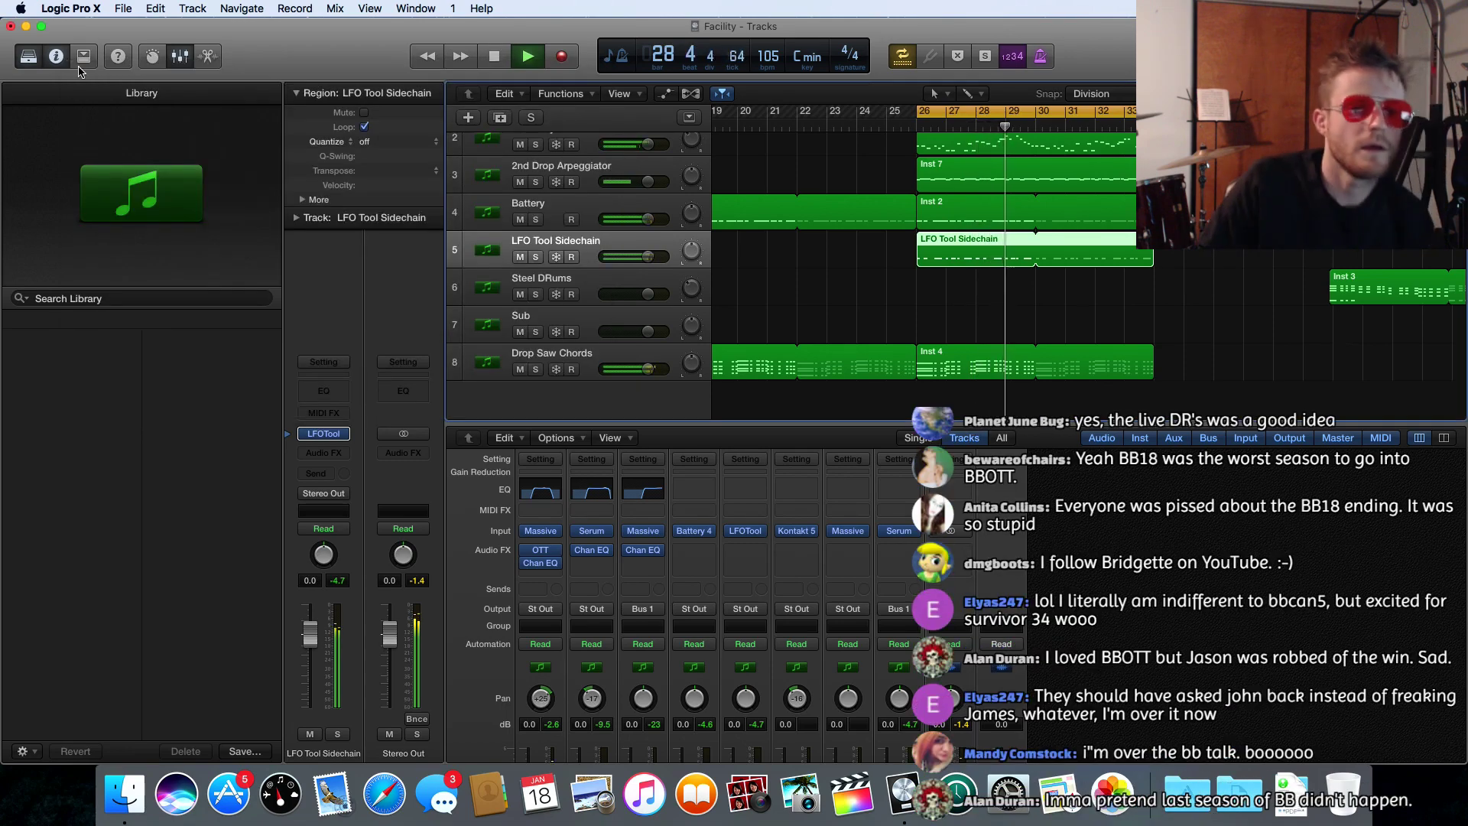
key("space")
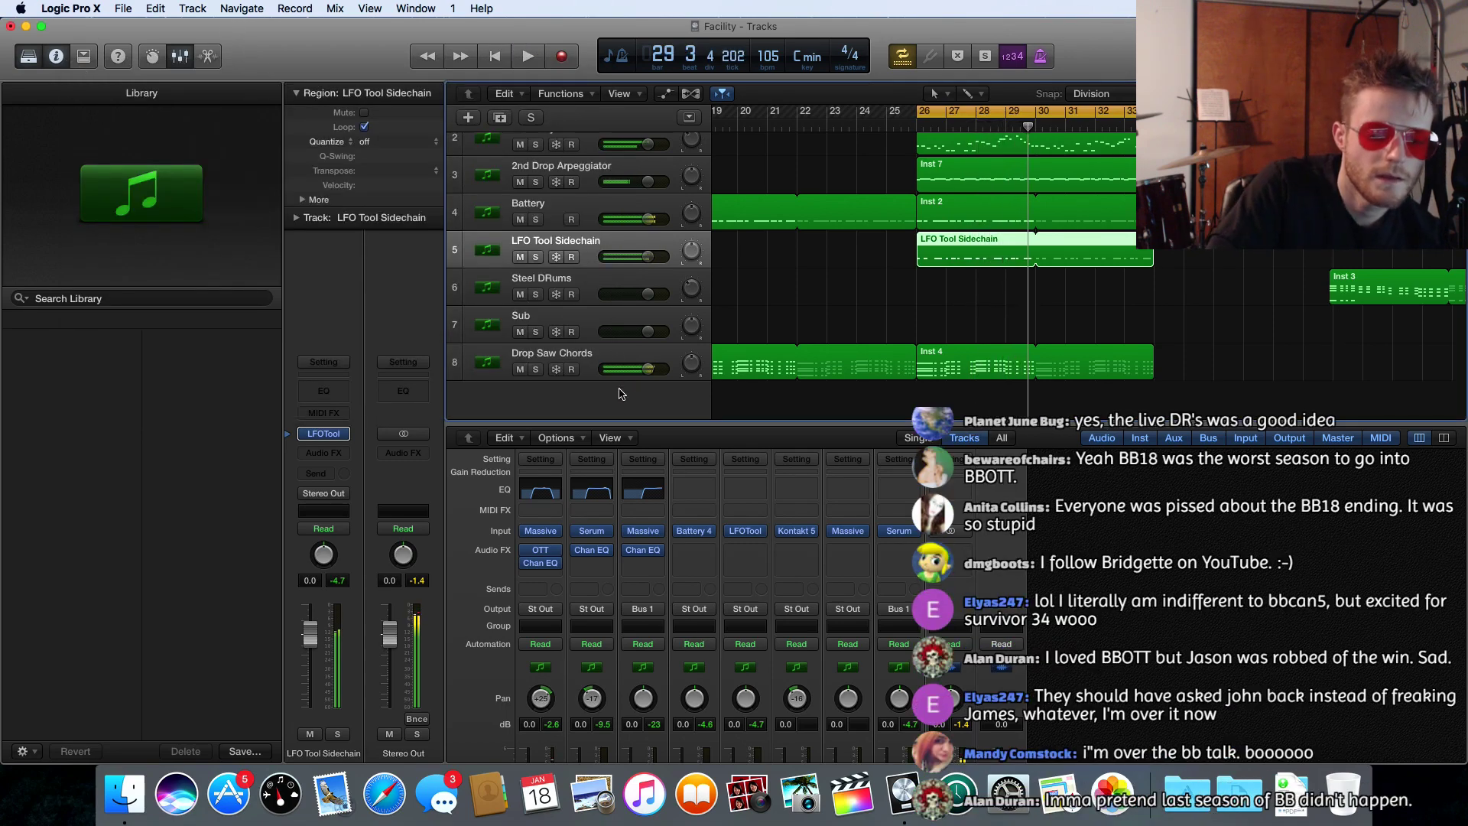
- Add a duplicate Serum track below Drop Saw Chords and copy both Inst 4 regions onto it at bars 18 and 26
left_click(608, 358)
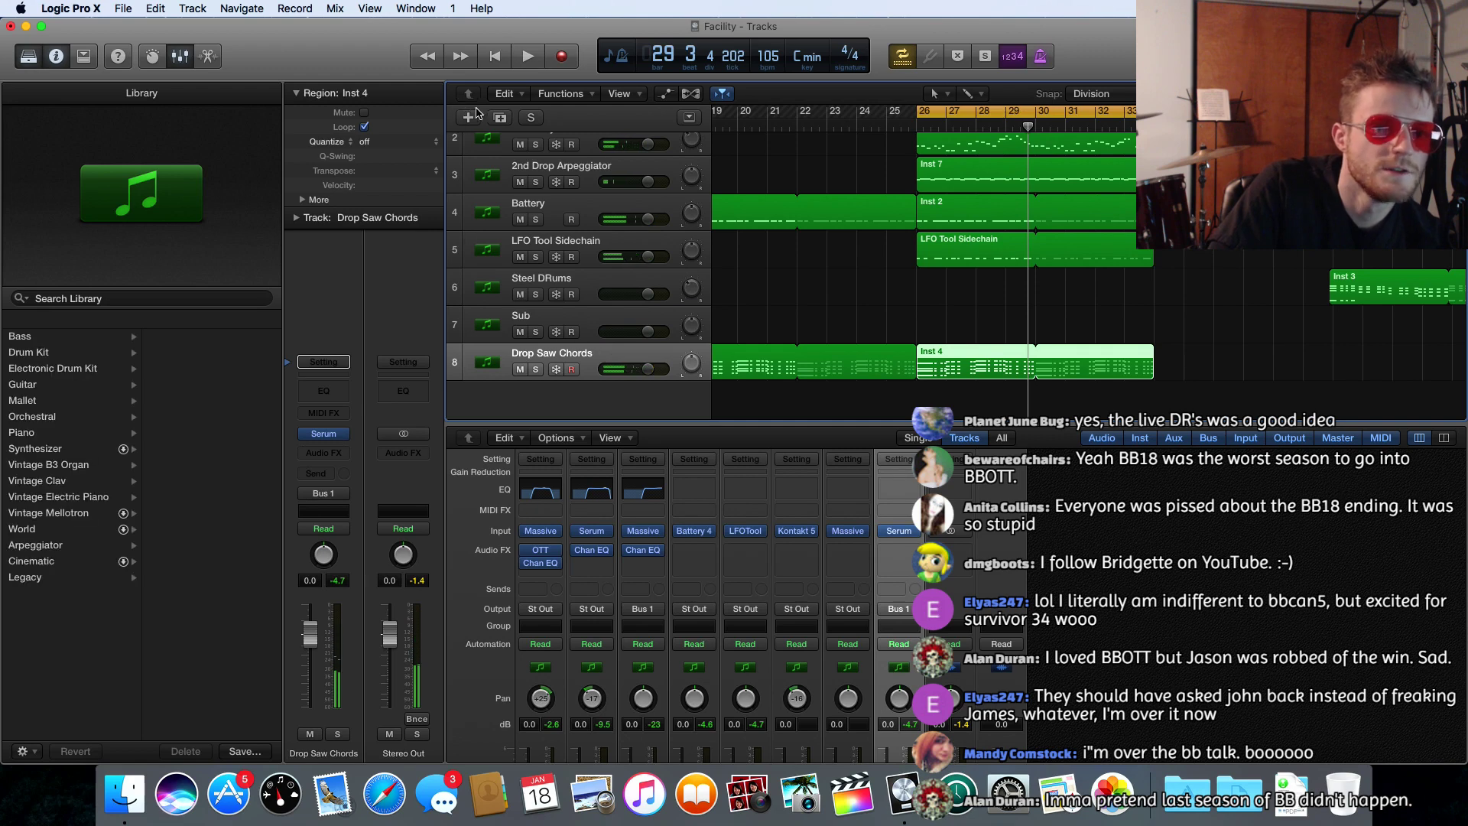
double_click(487, 400)
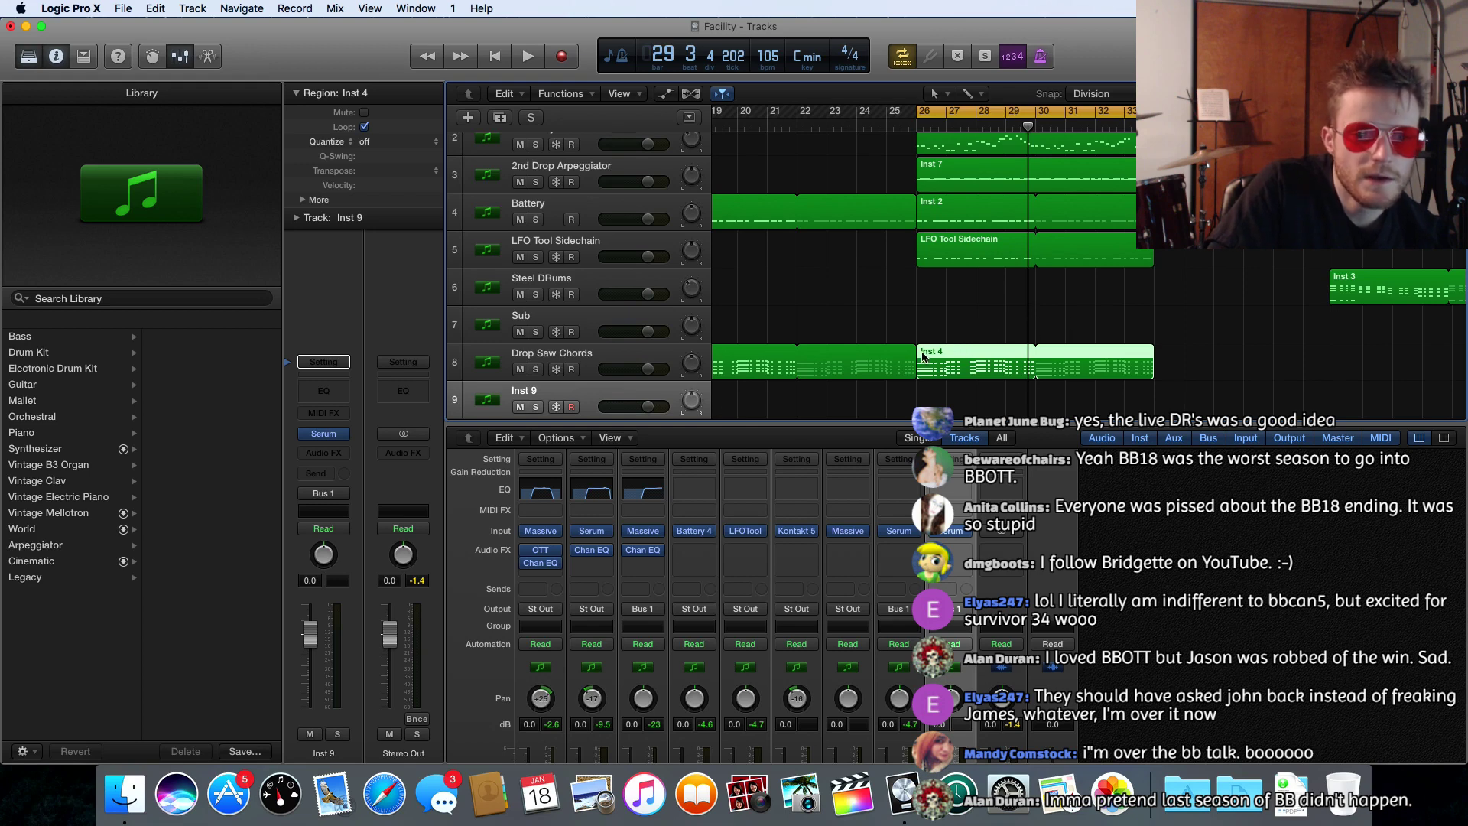
scroll(923, 357, "left", 5)
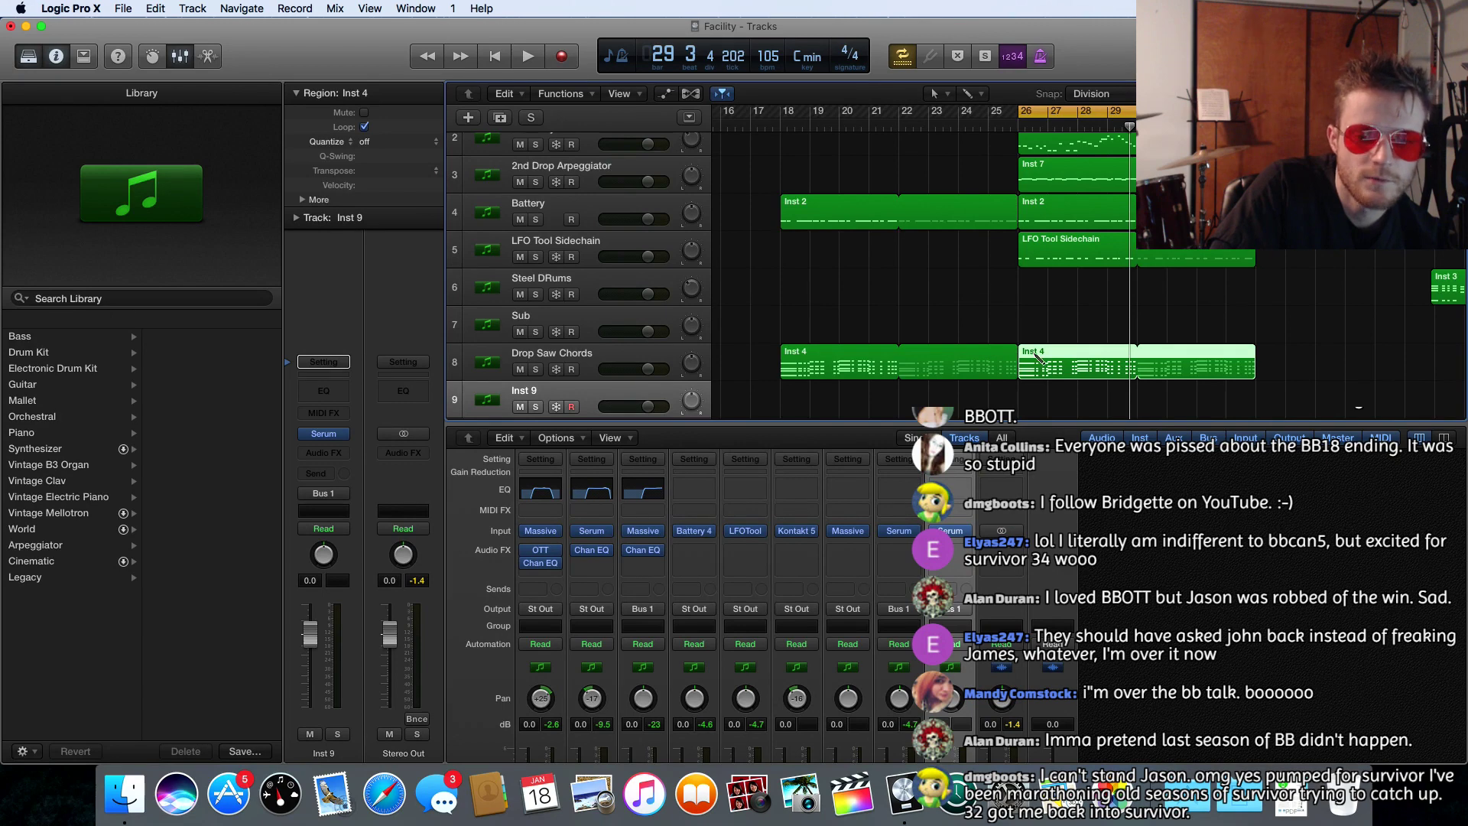
left_click_drag(1033, 357, 1034, 395)
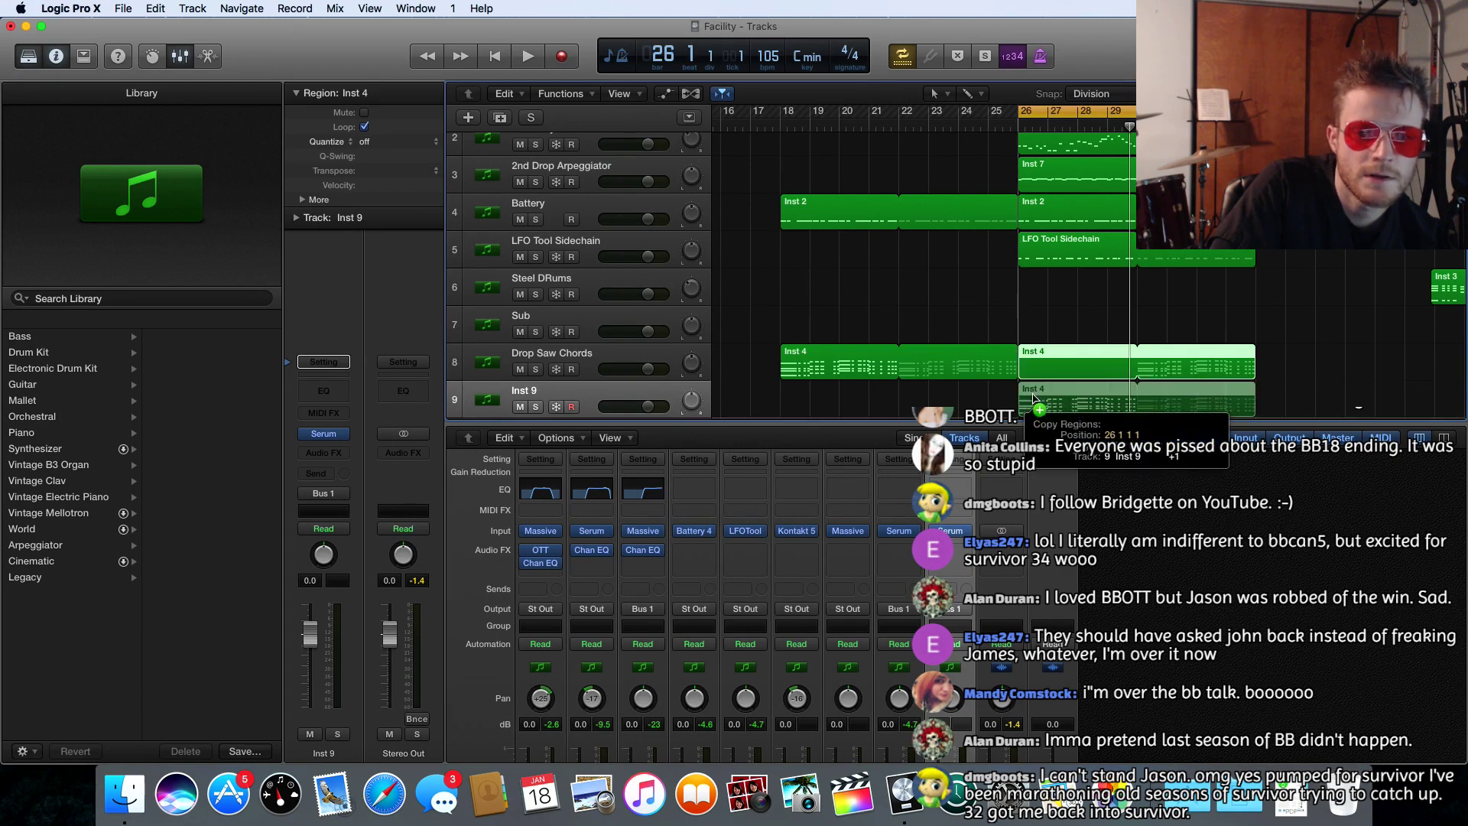
left_click_drag(828, 360, 828, 388)
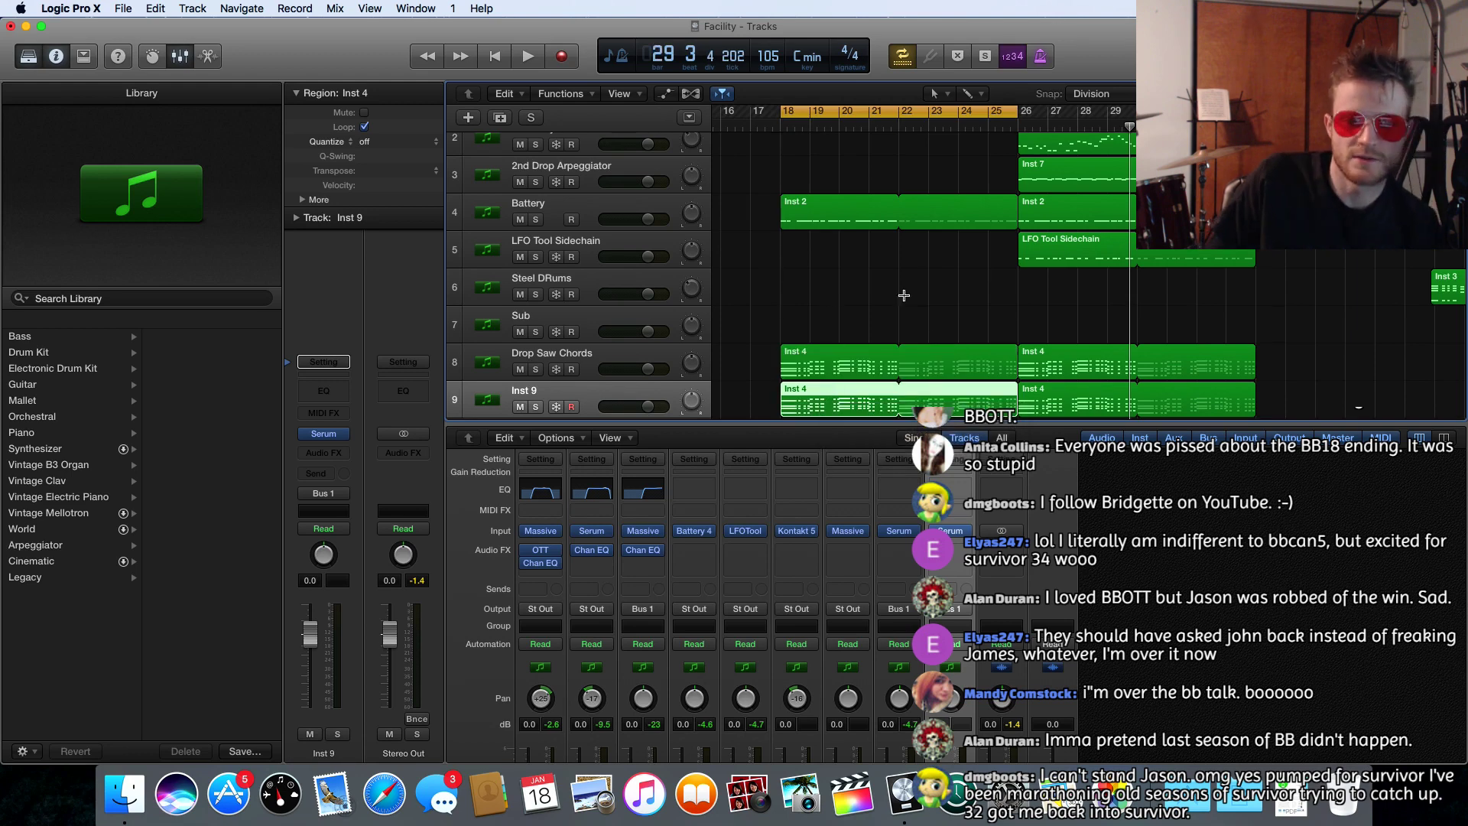
left_click(1079, 394)
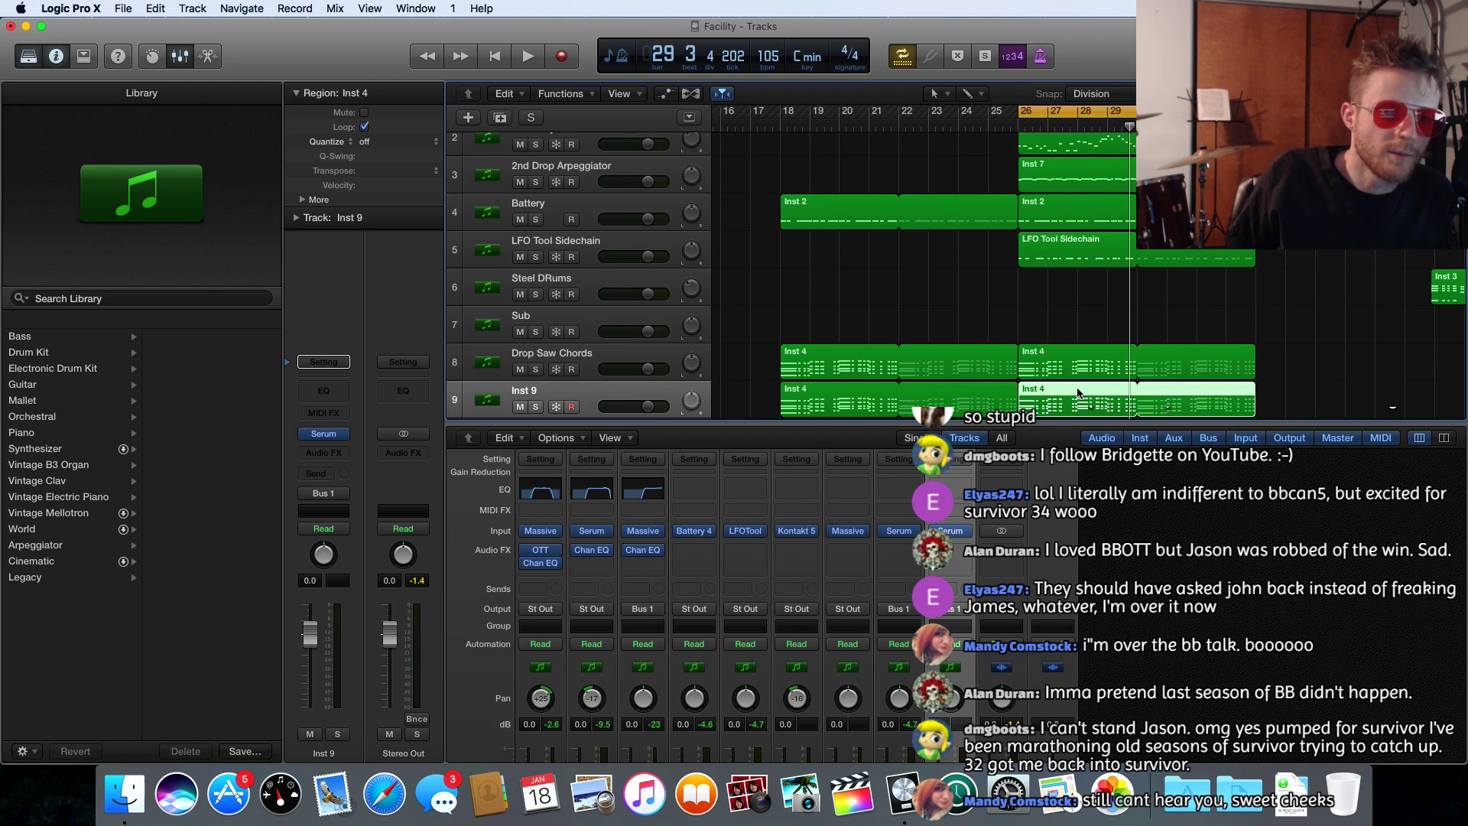
- Pan the new track to -19 and rename it Drop Square Chords
left_click_drag(692, 362, 693, 414)
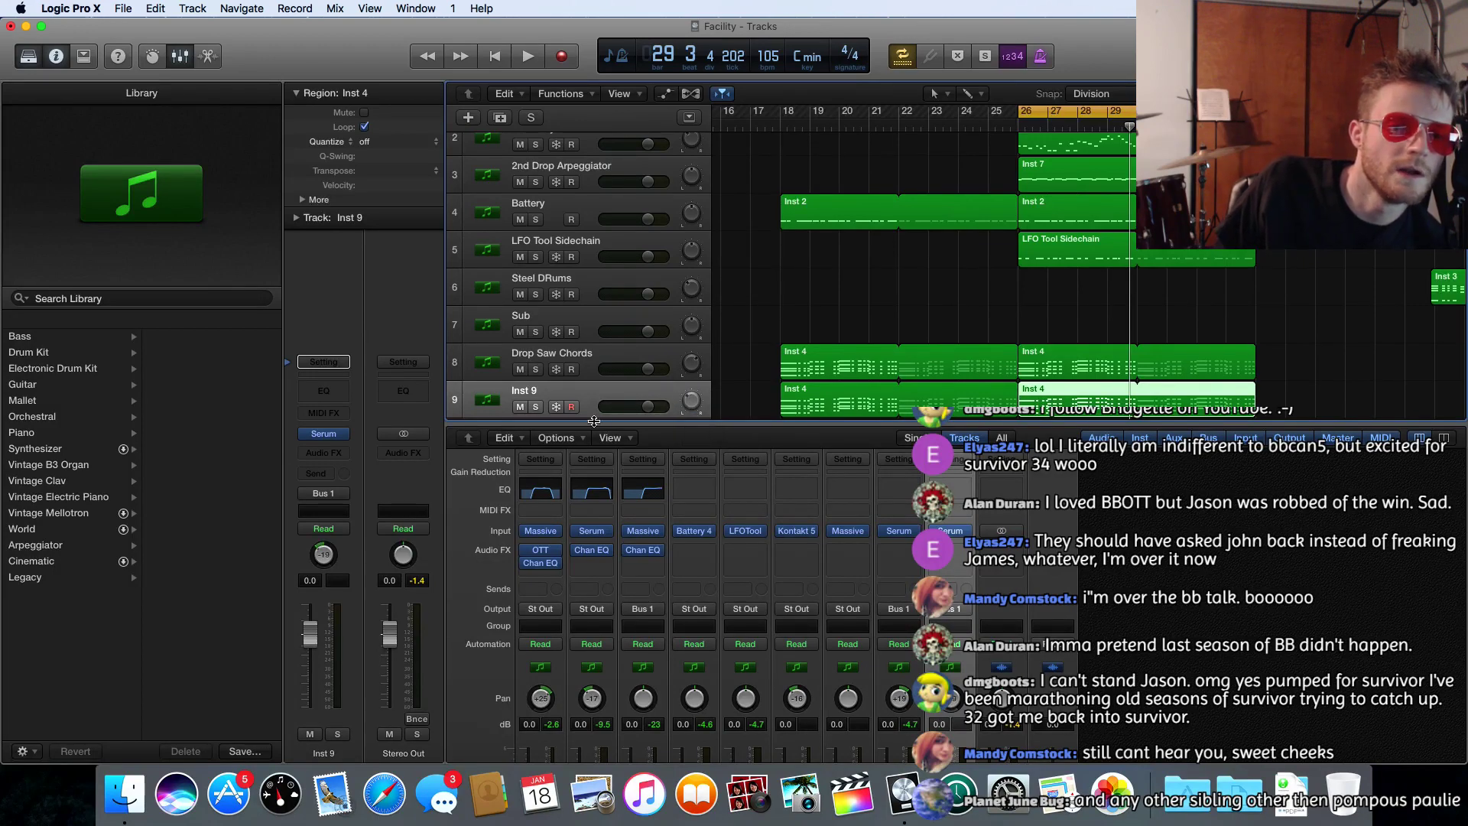
double_click(531, 392)
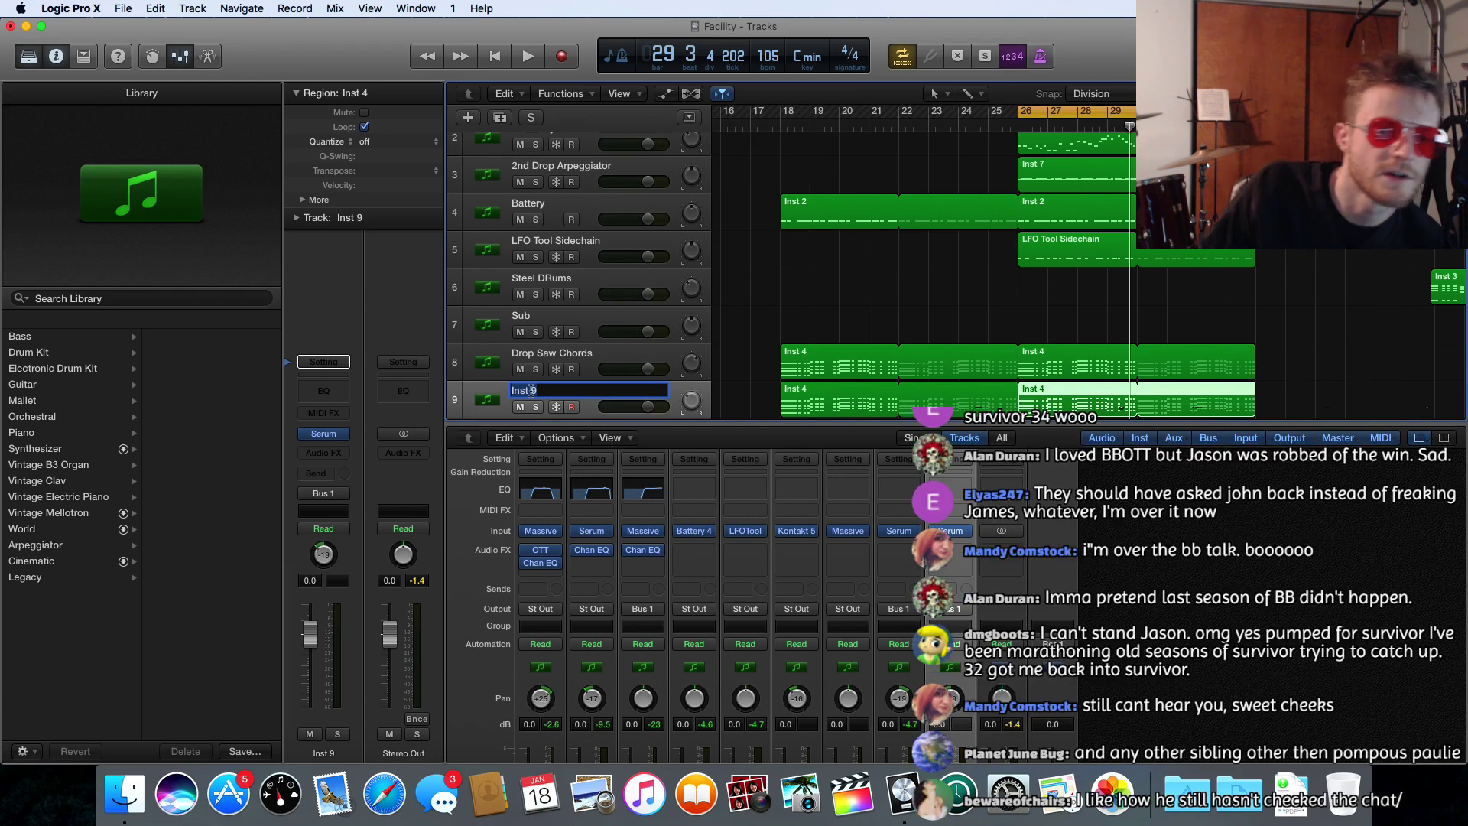
type("D")
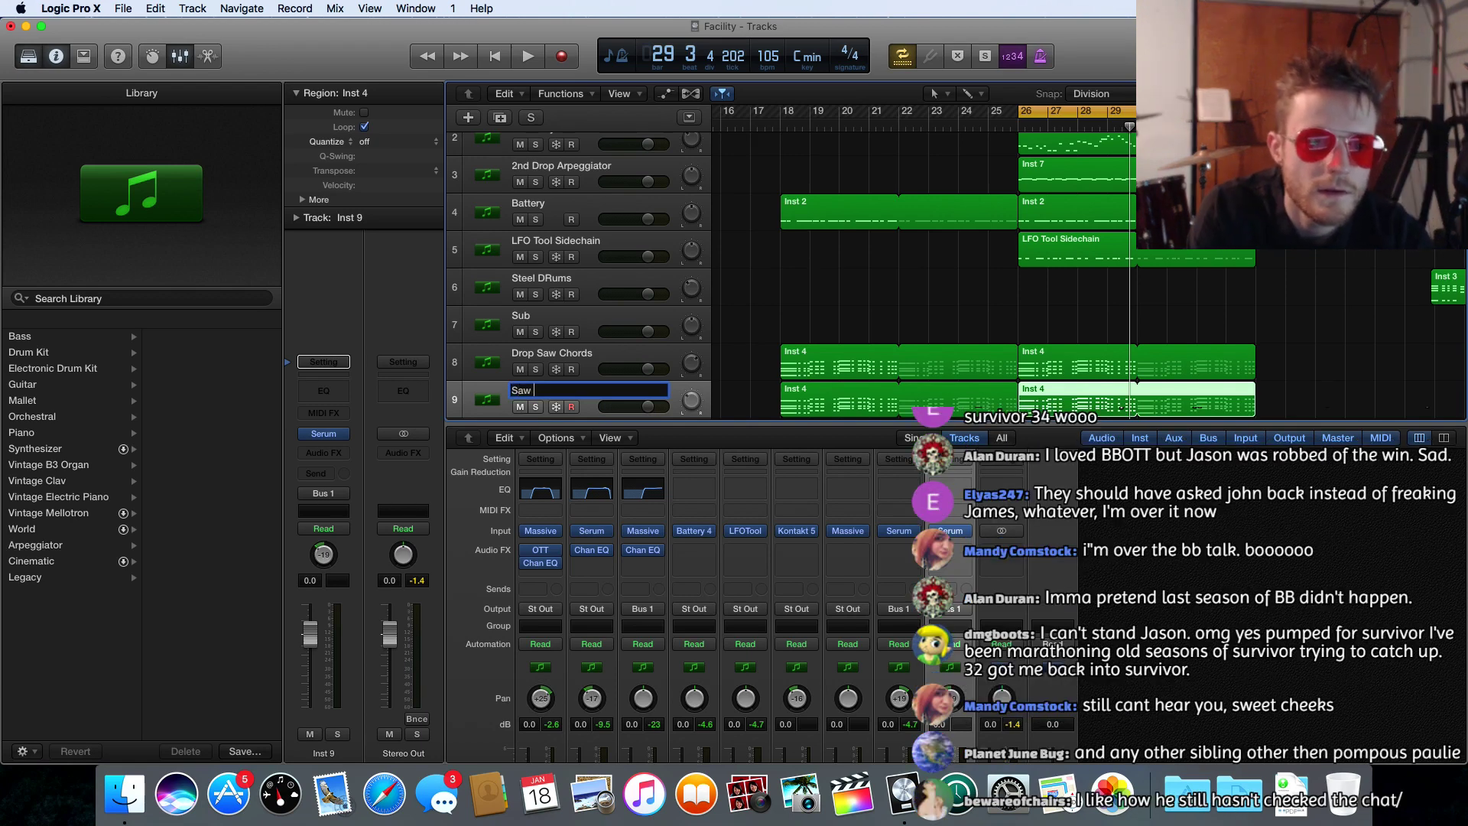
type("r")
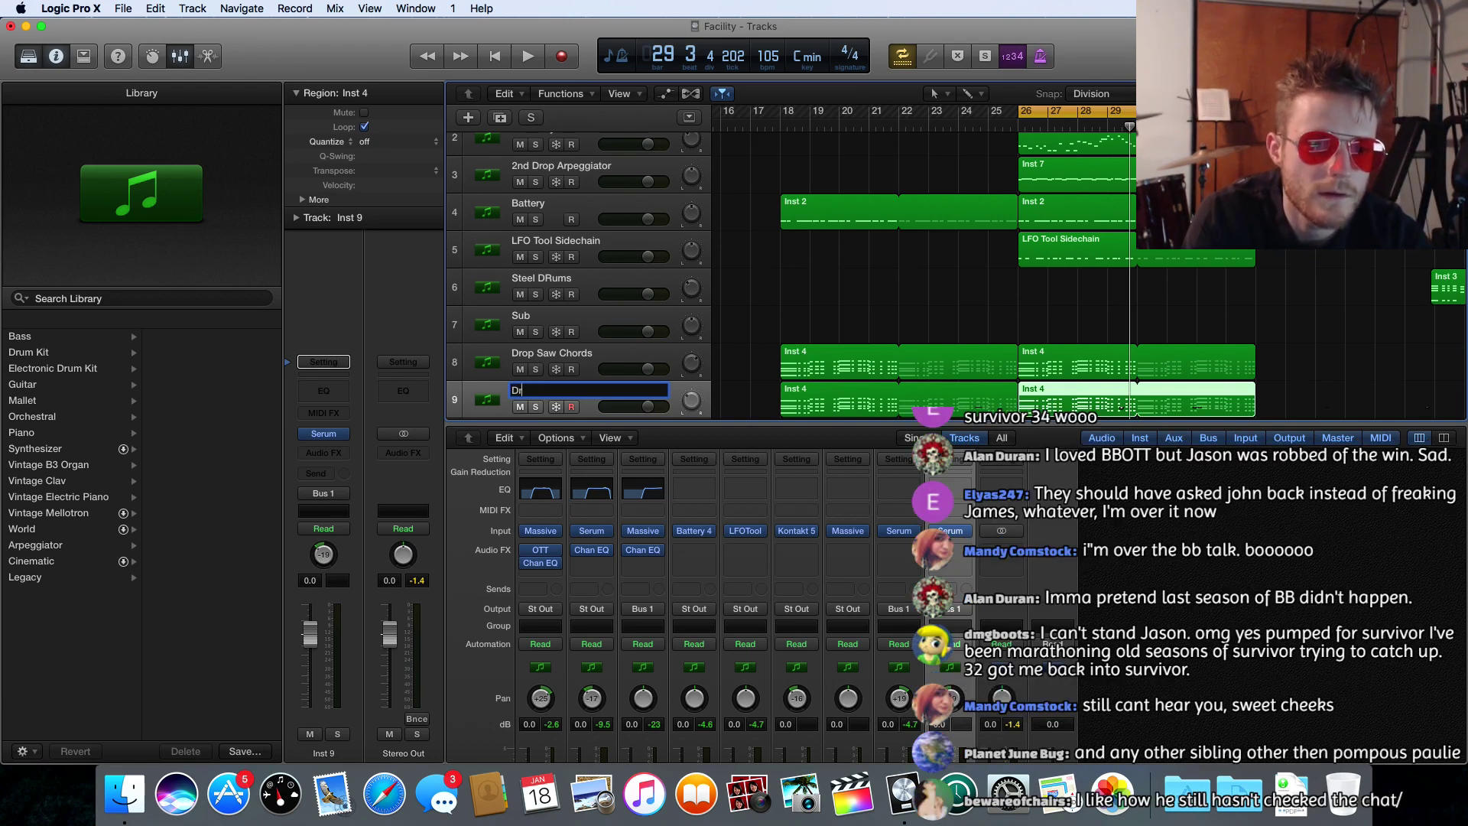
type("op Square Chords")
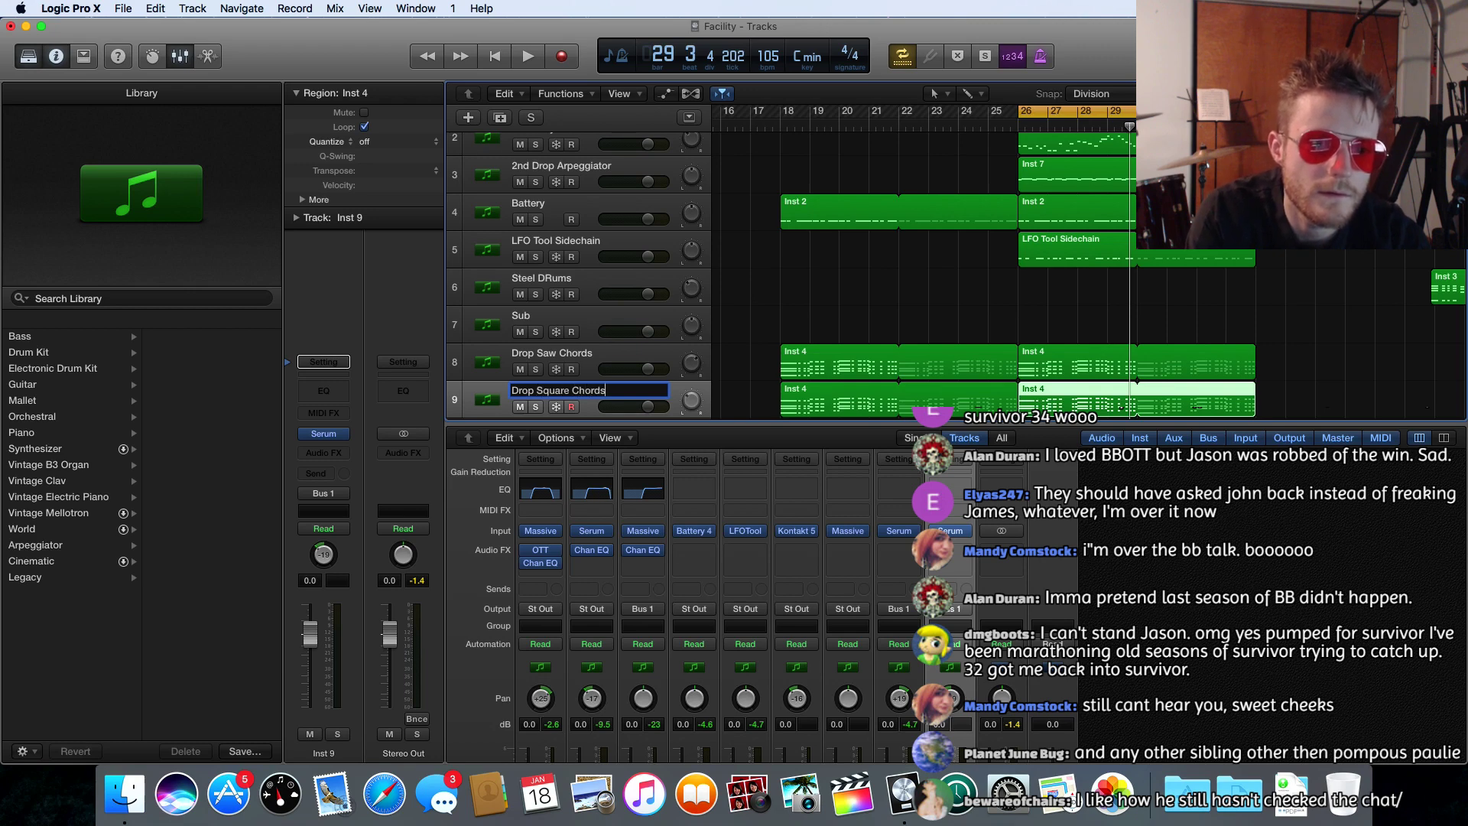
key("Return")
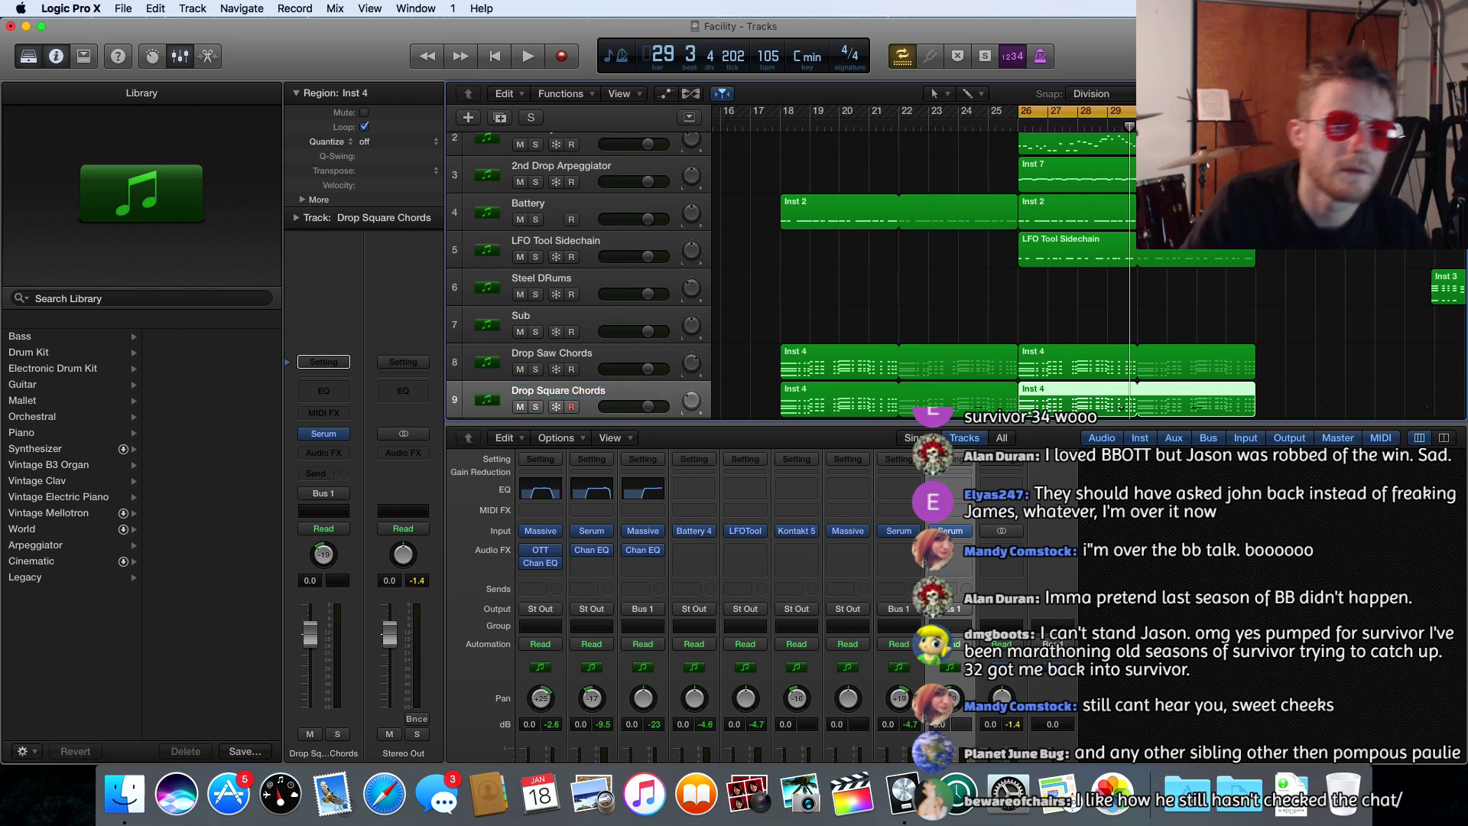
- Replace Serum on the Drop Square Chords track with Native Instruments Massive in its Mono version
scroll(994, 268, "left", 2)
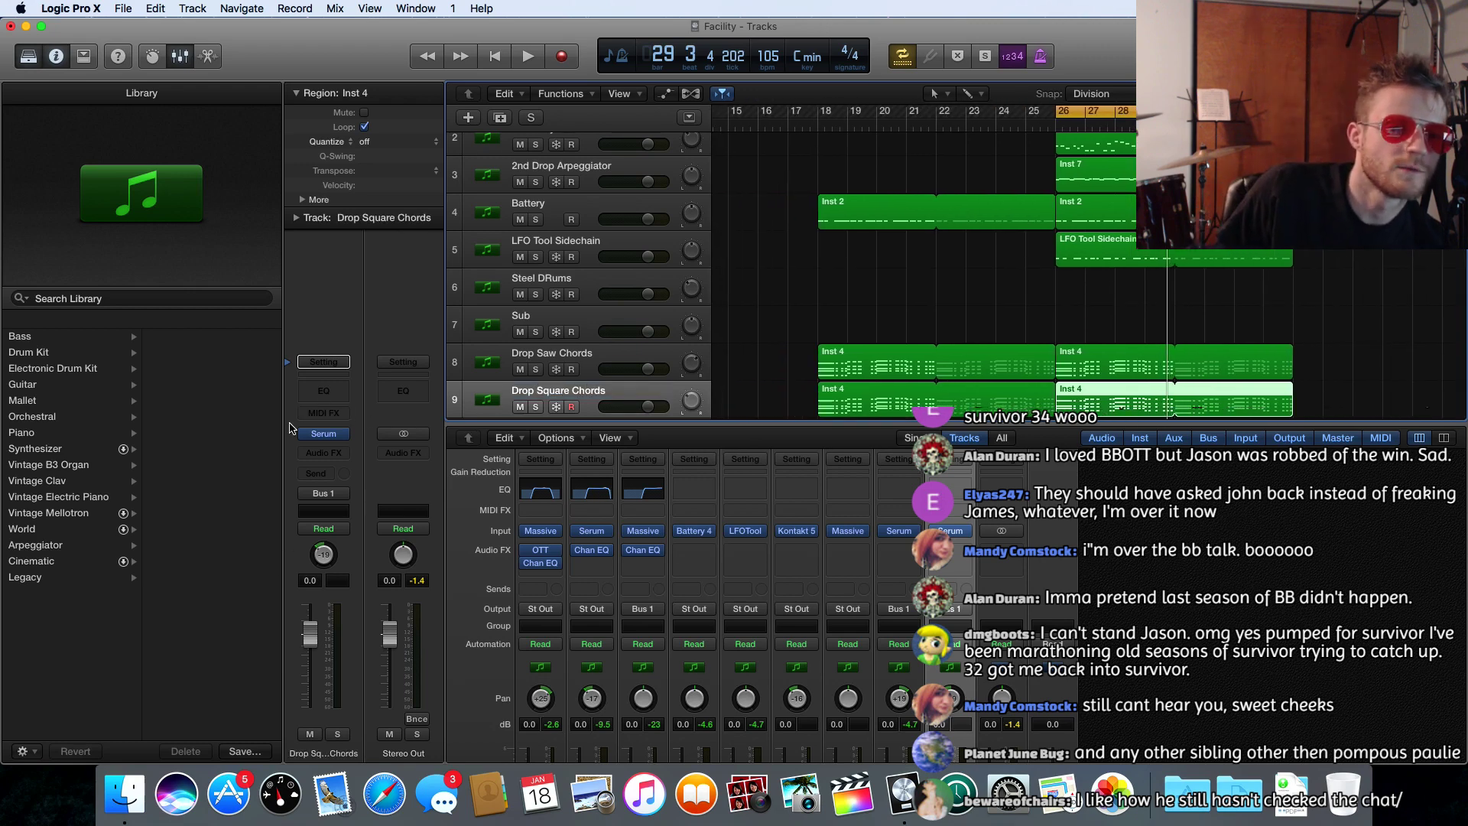
left_click(348, 434)
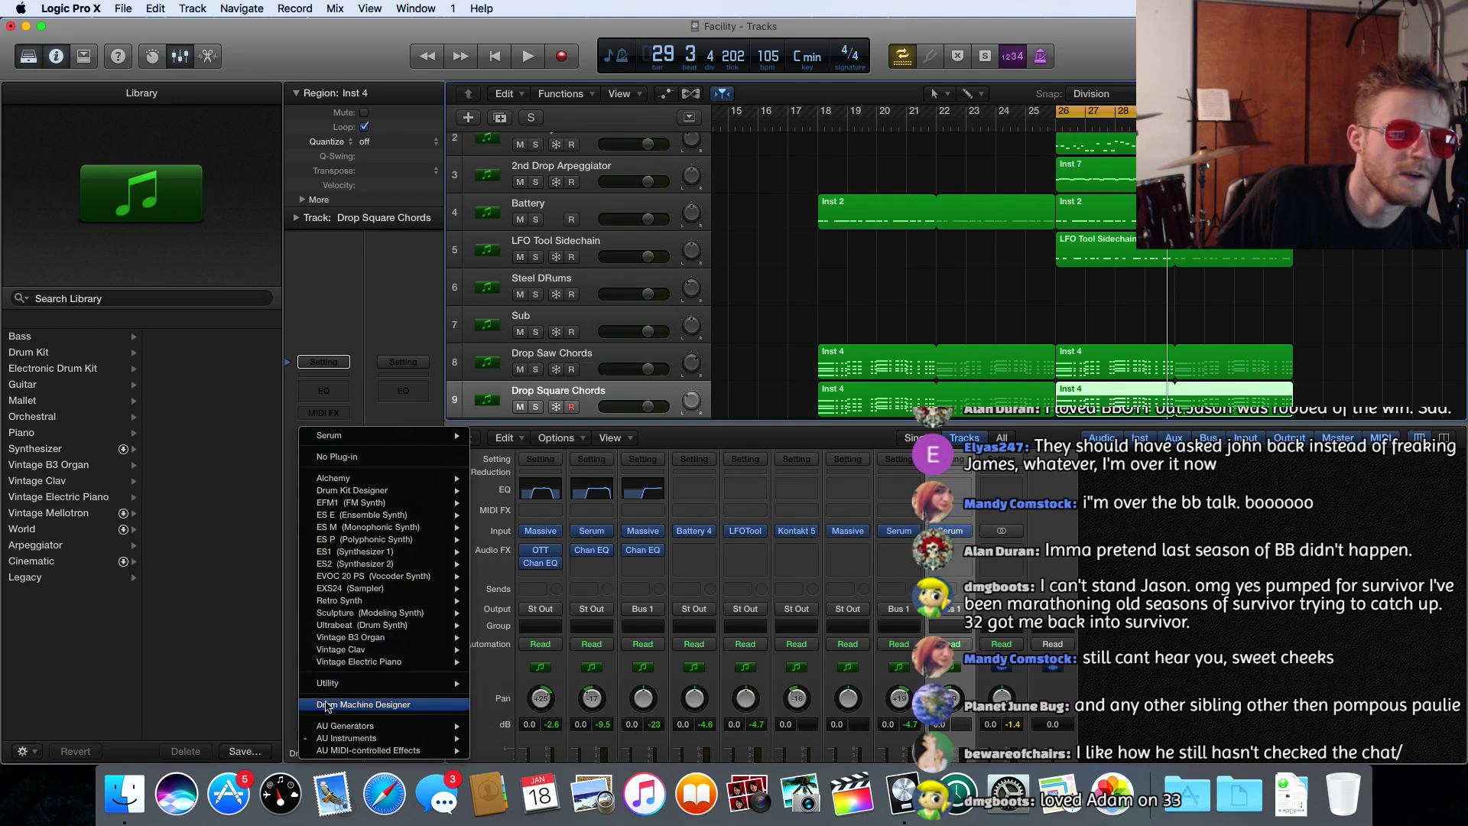
mouse_move(382, 738)
mouse_move(537, 728)
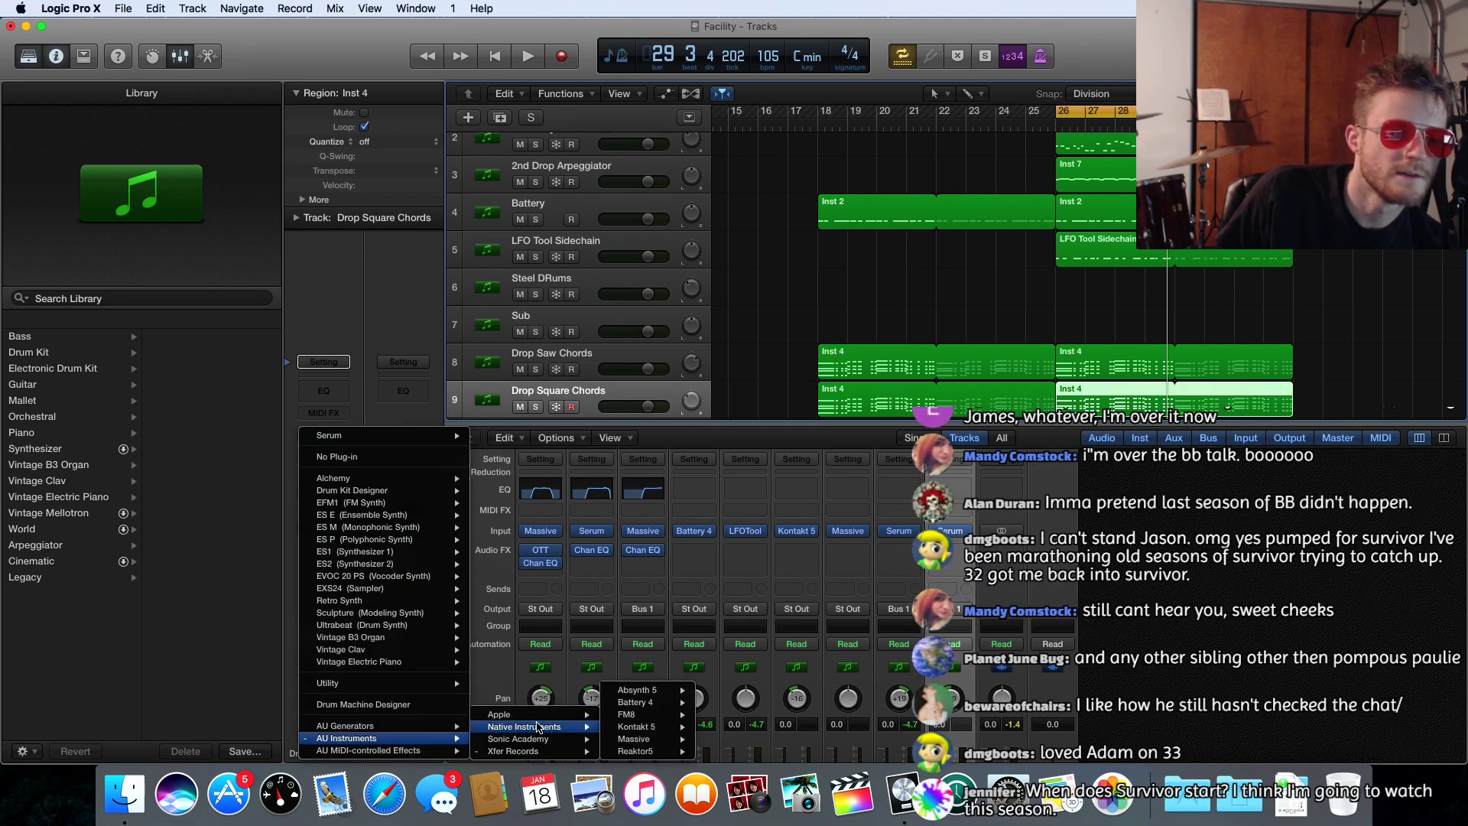
mouse_move(644, 700)
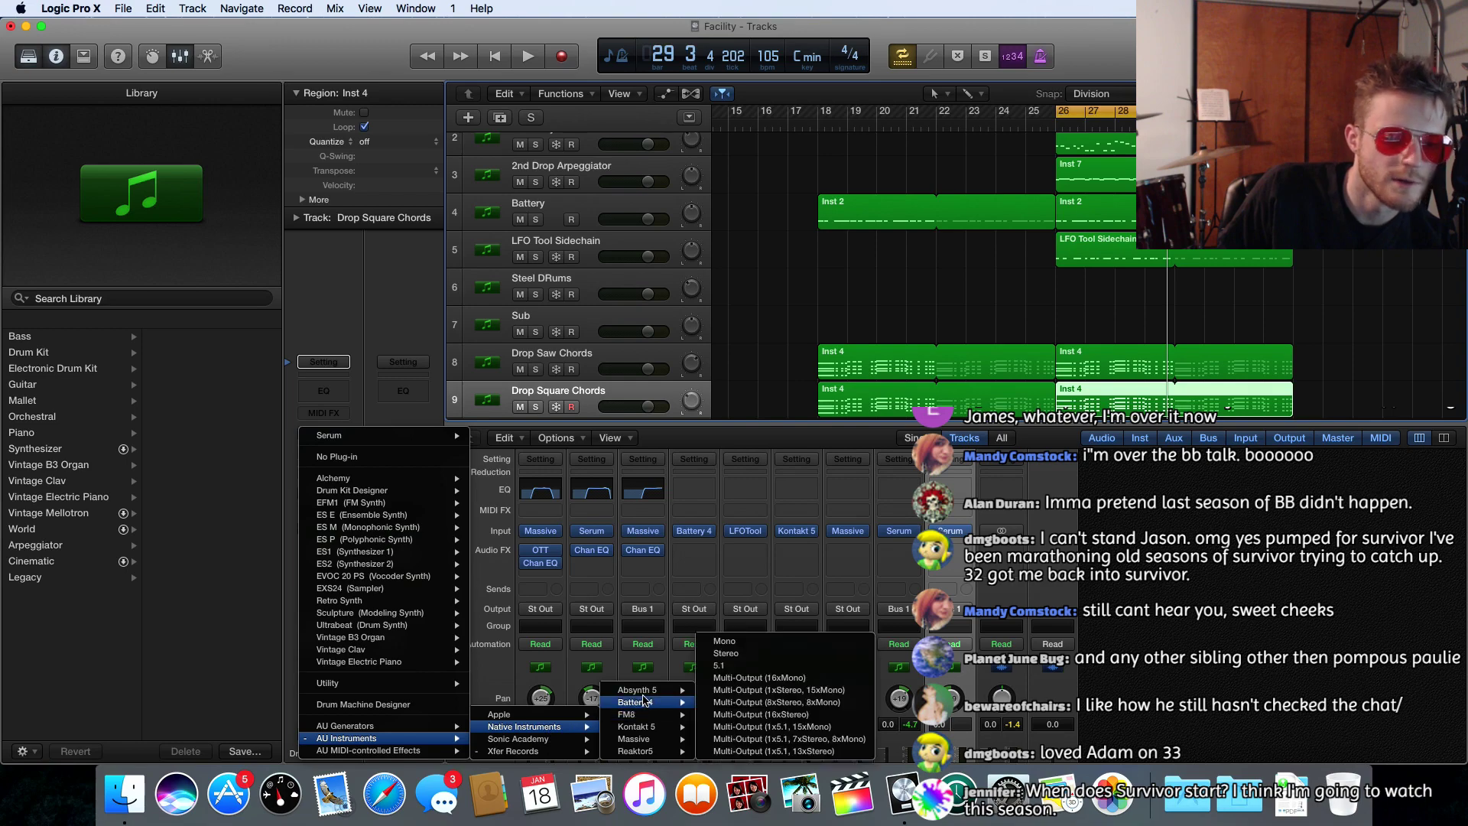
mouse_move(650, 738)
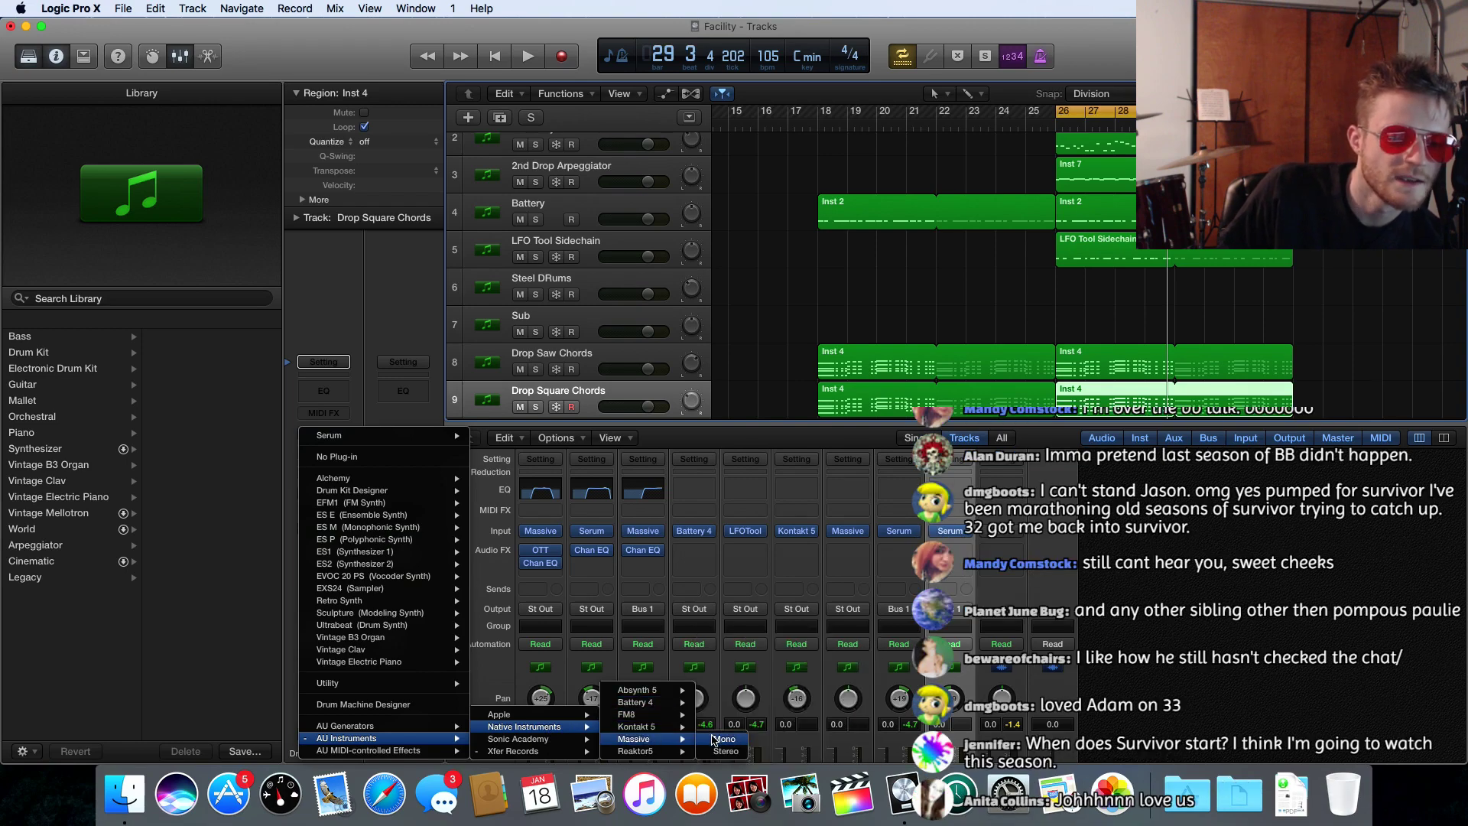
left_click(722, 739)
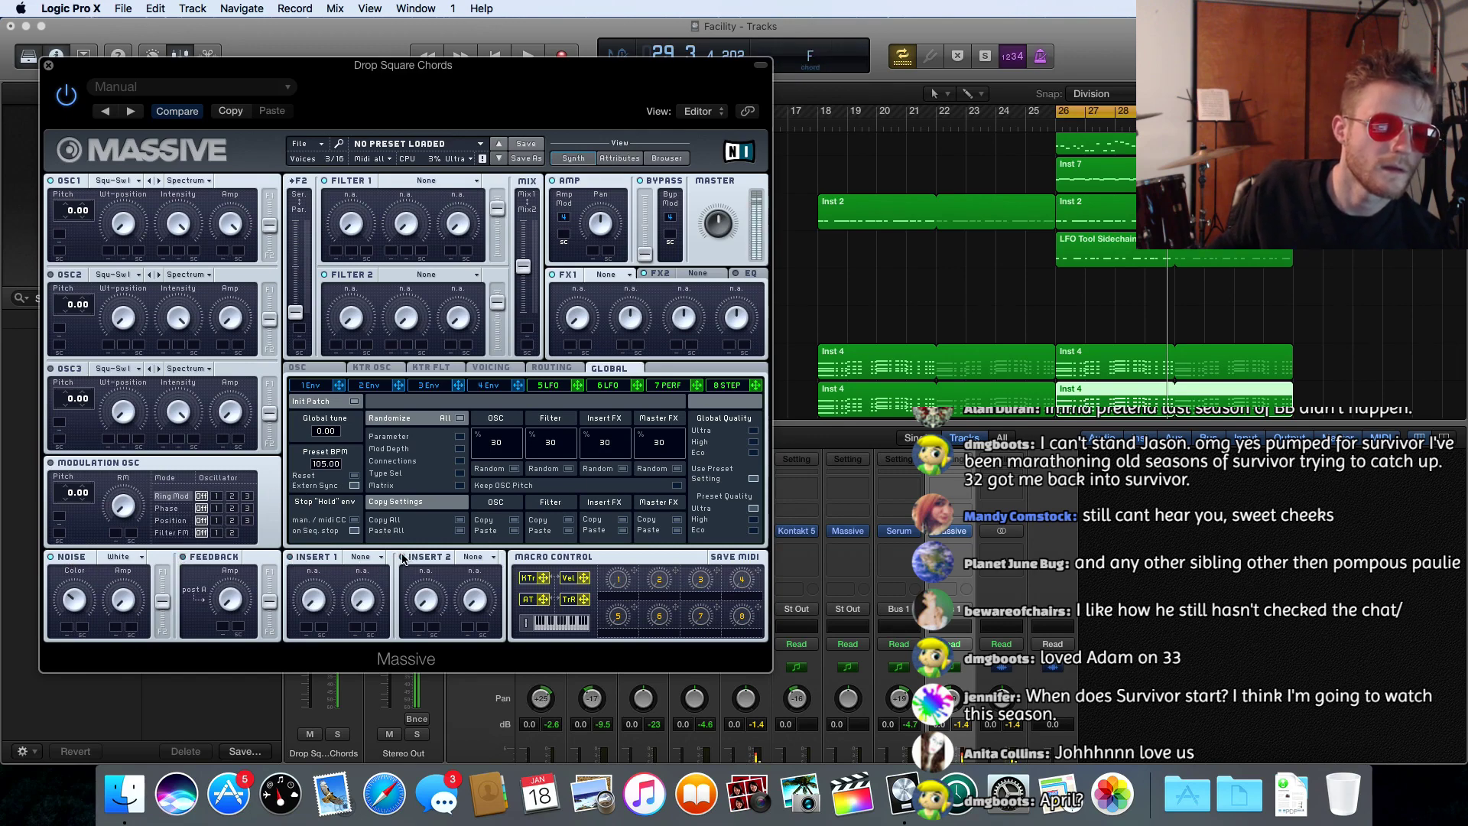
- Set Massive's Filter 1 to Scream and route oscillator 1 fully into Filter 1
left_click(401, 182)
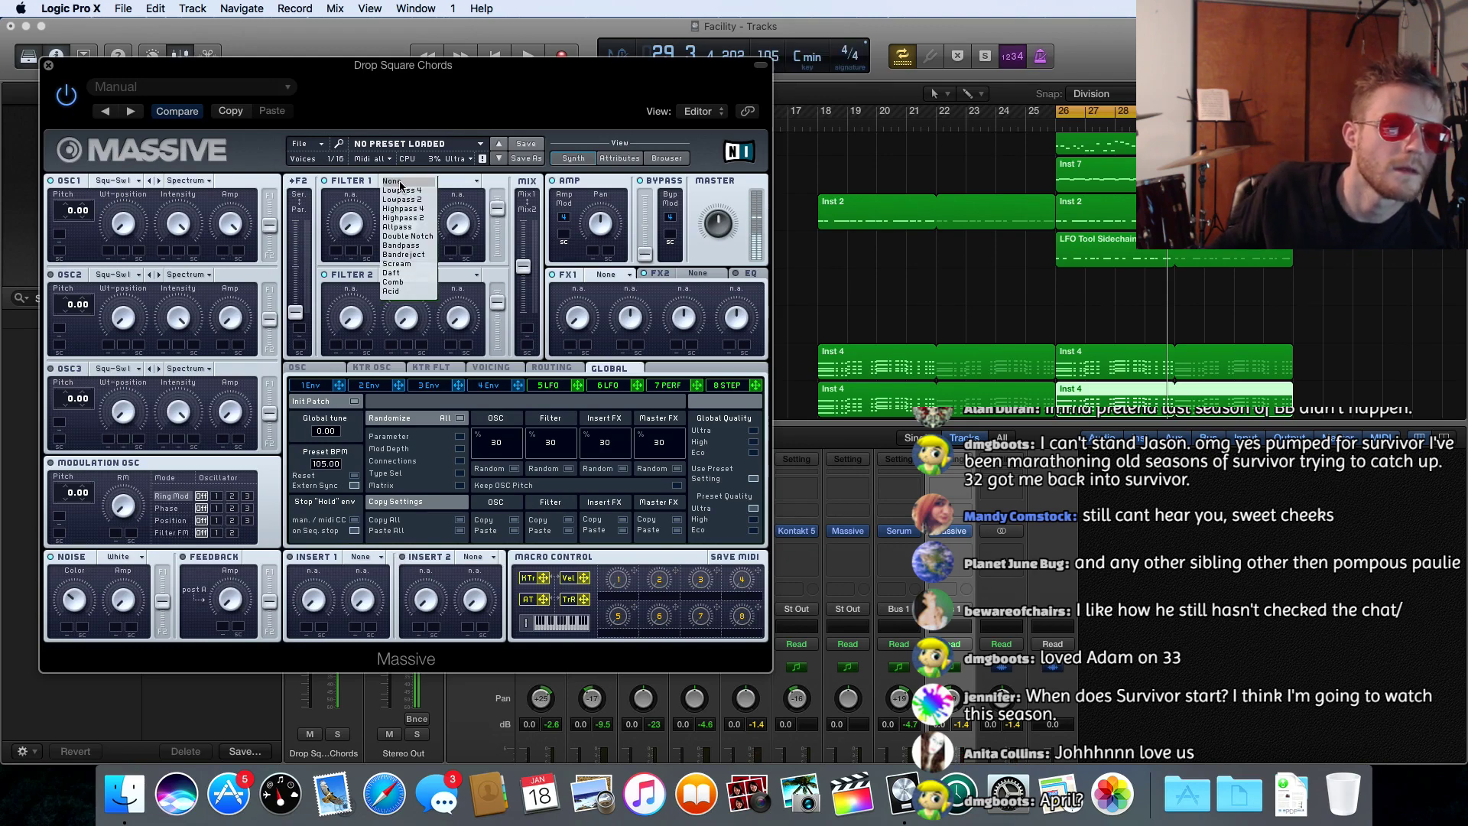
left_click(396, 264)
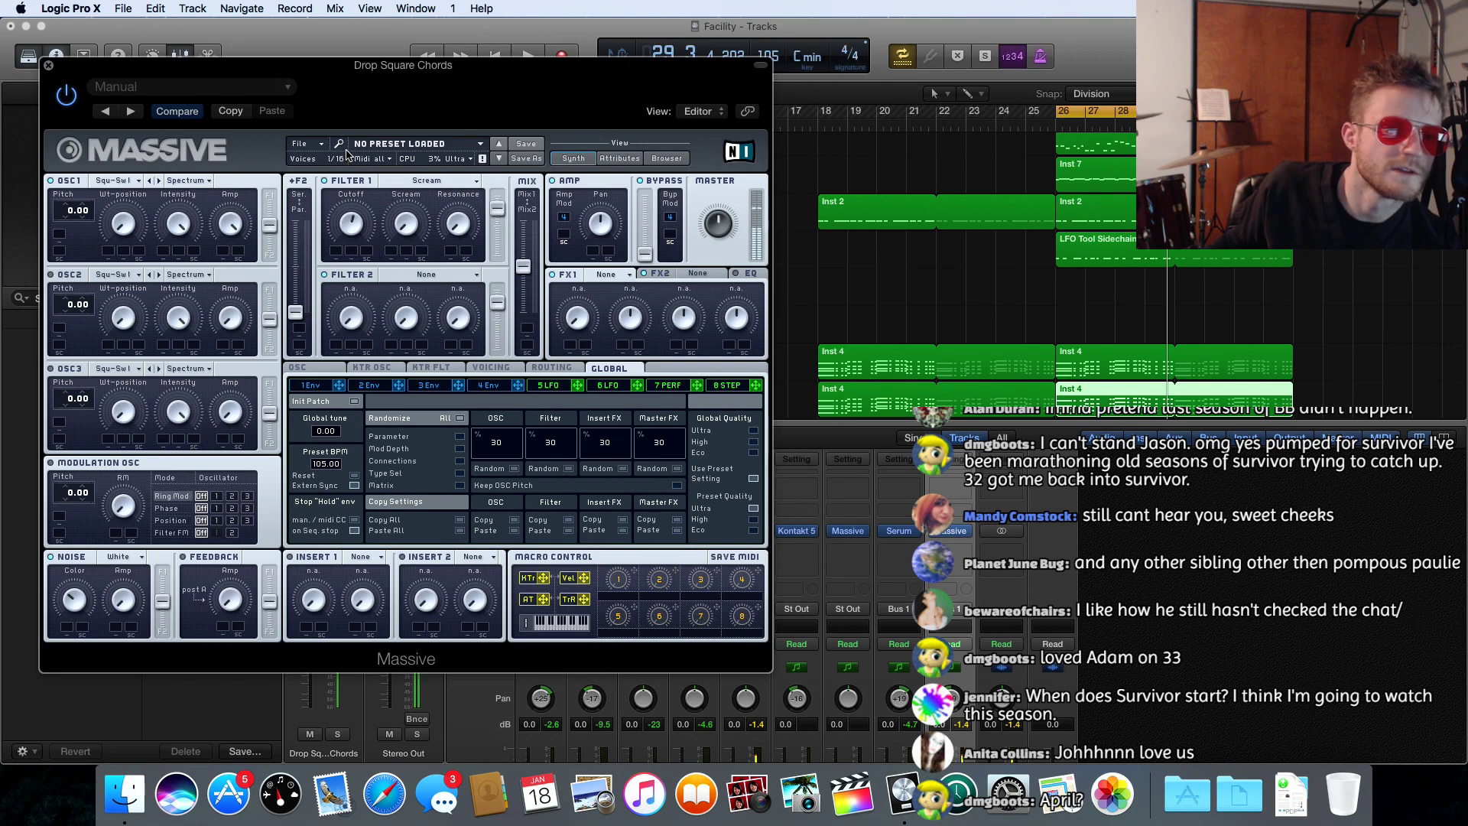
left_click_drag(270, 224, 269, 197)
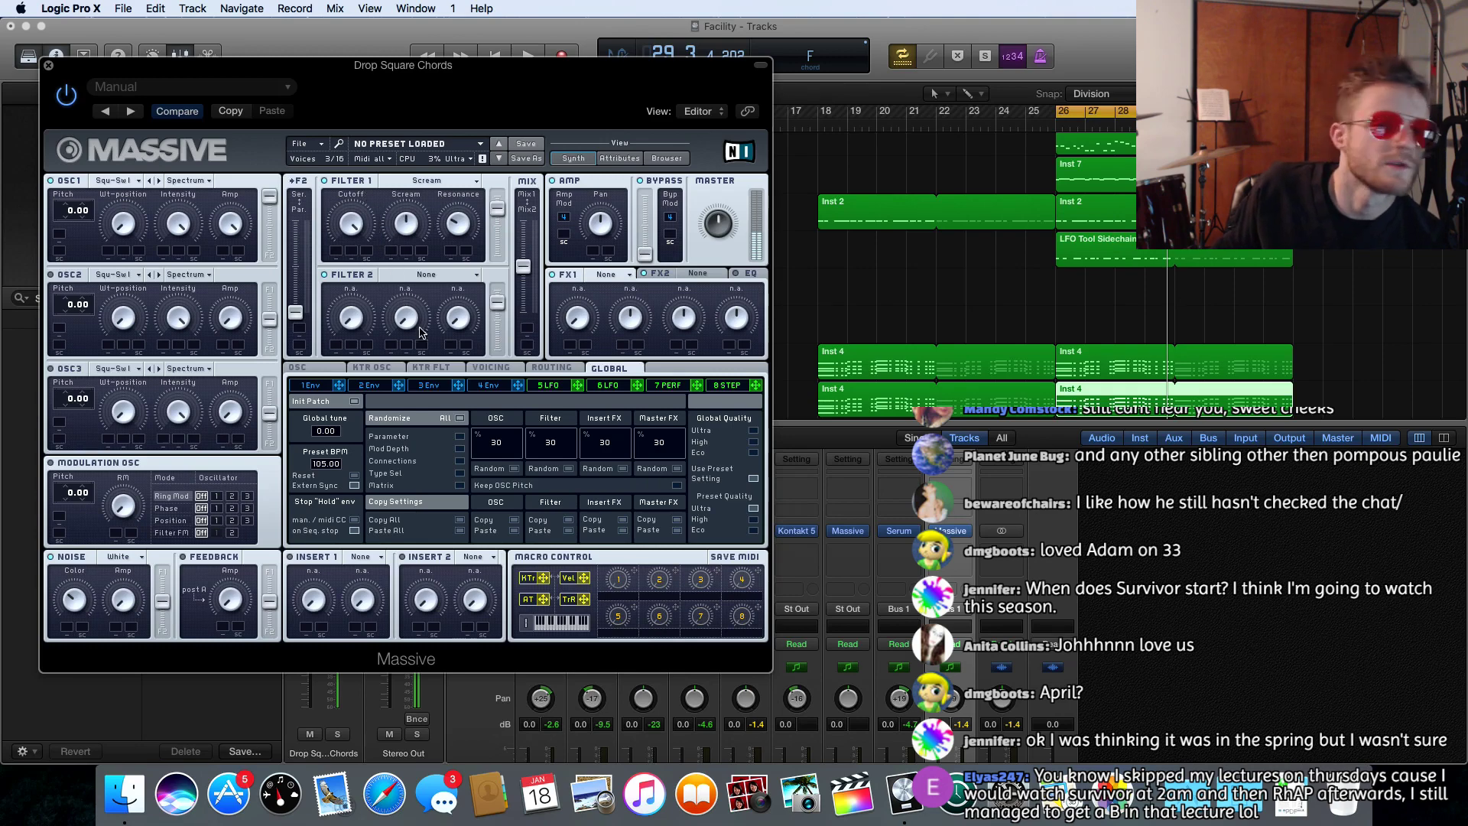
- Sync Massive's LFO 5 at a 1/8 ratio and assign it to modulate Filter 1's Scream amount
left_click(554, 384)
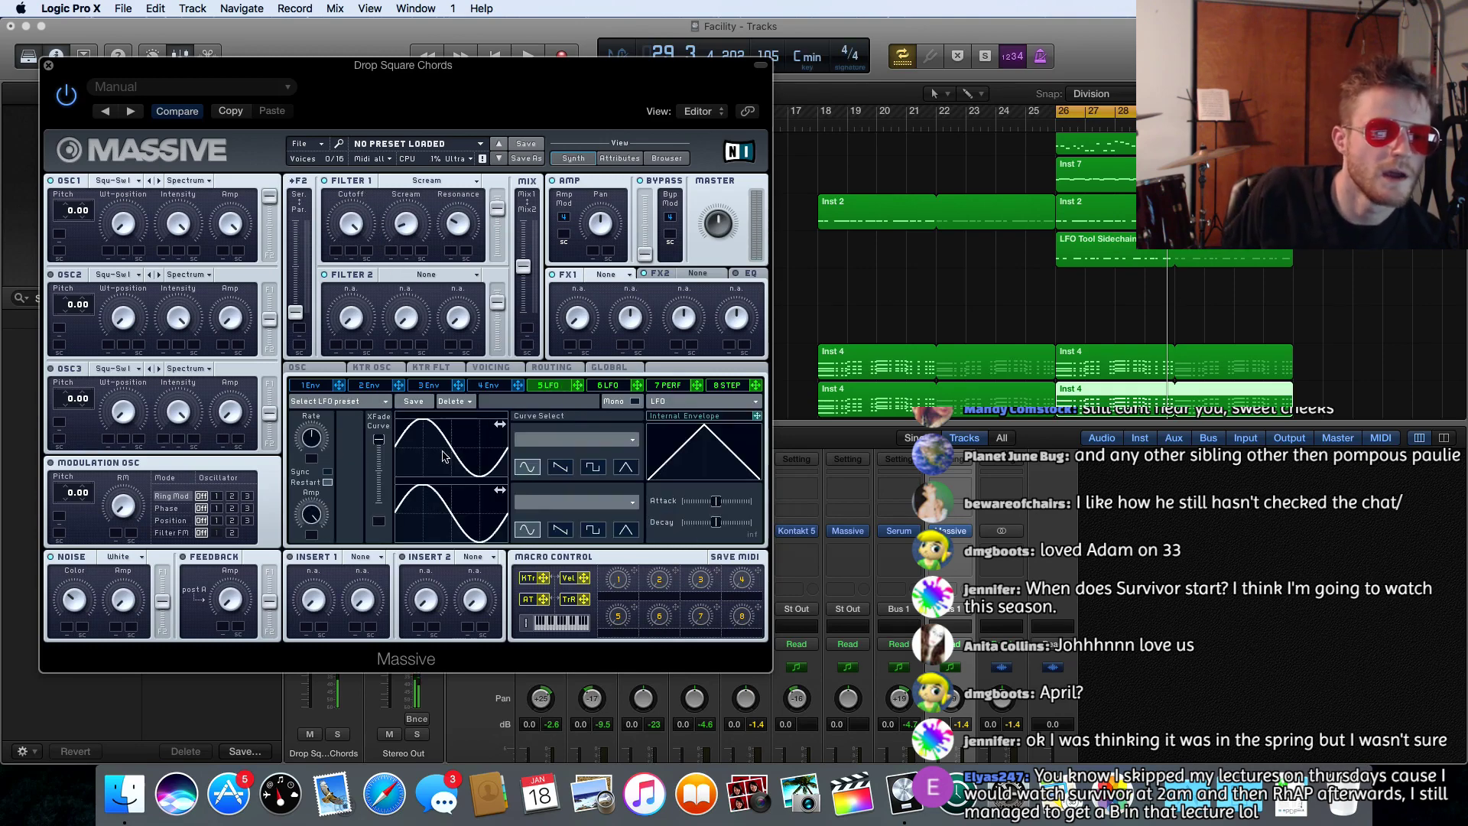
left_click(327, 472)
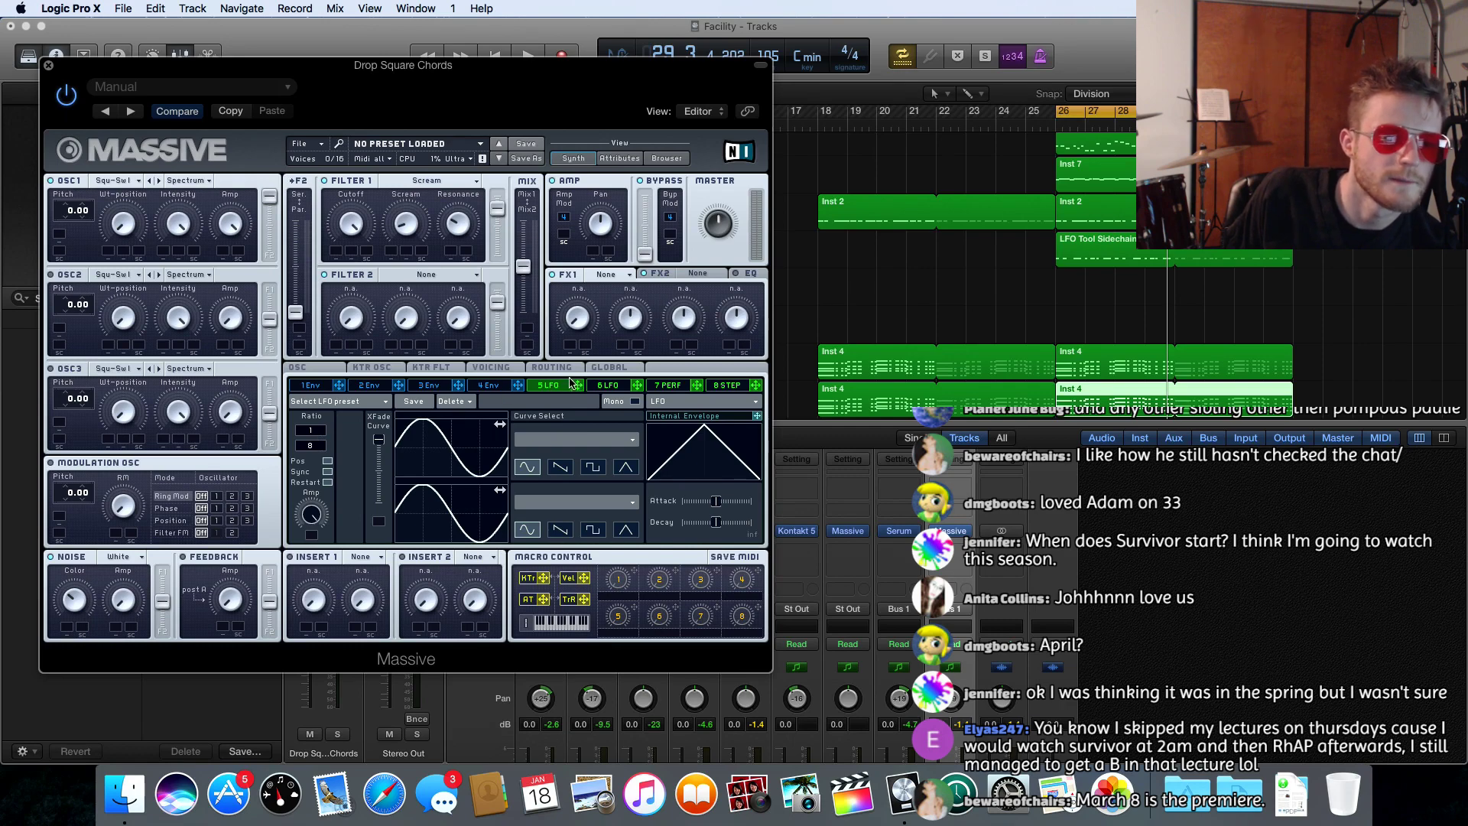
left_click_drag(576, 387, 390, 218)
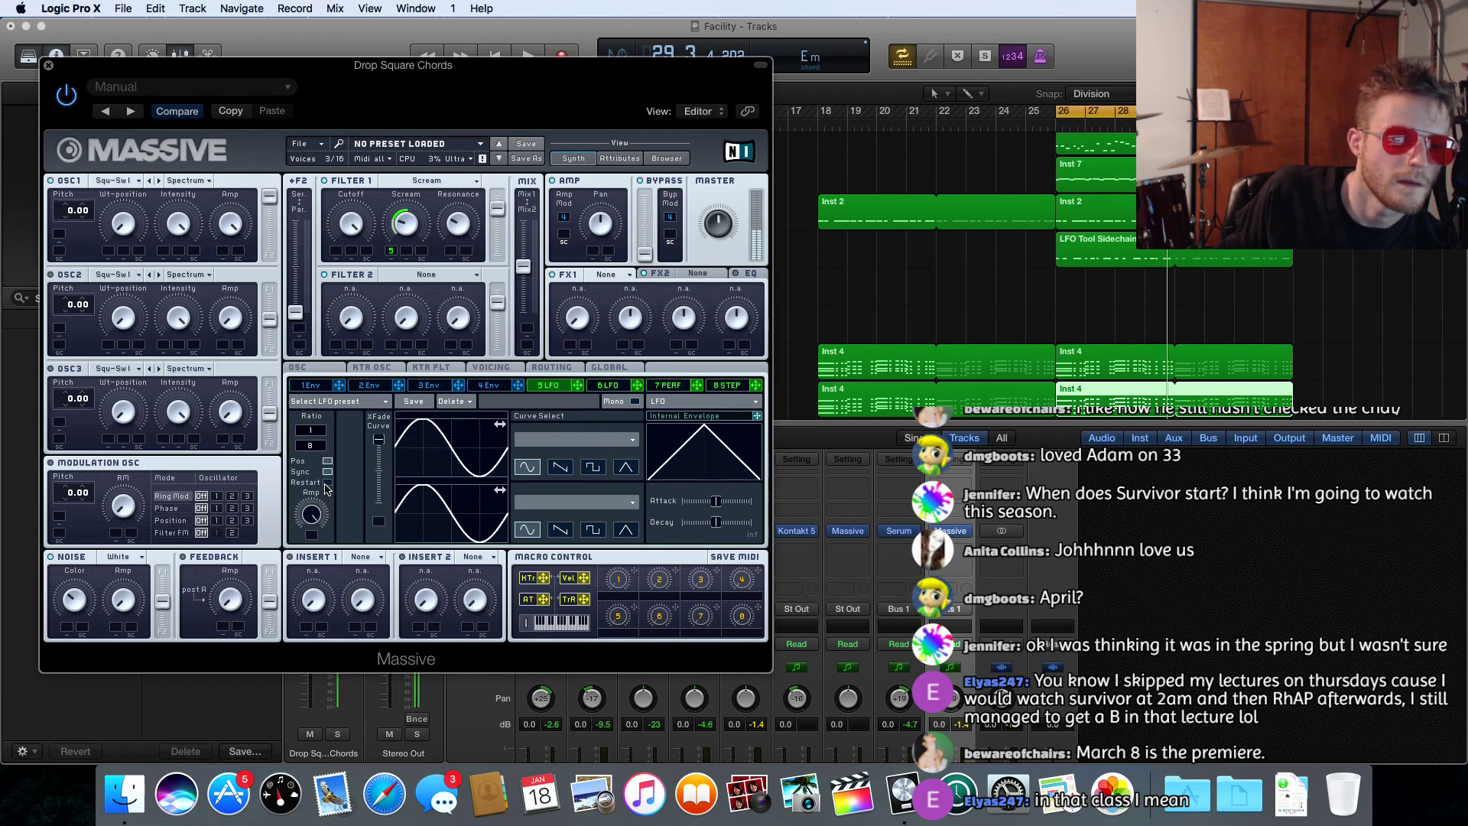
left_click_drag(393, 244, 391, 250)
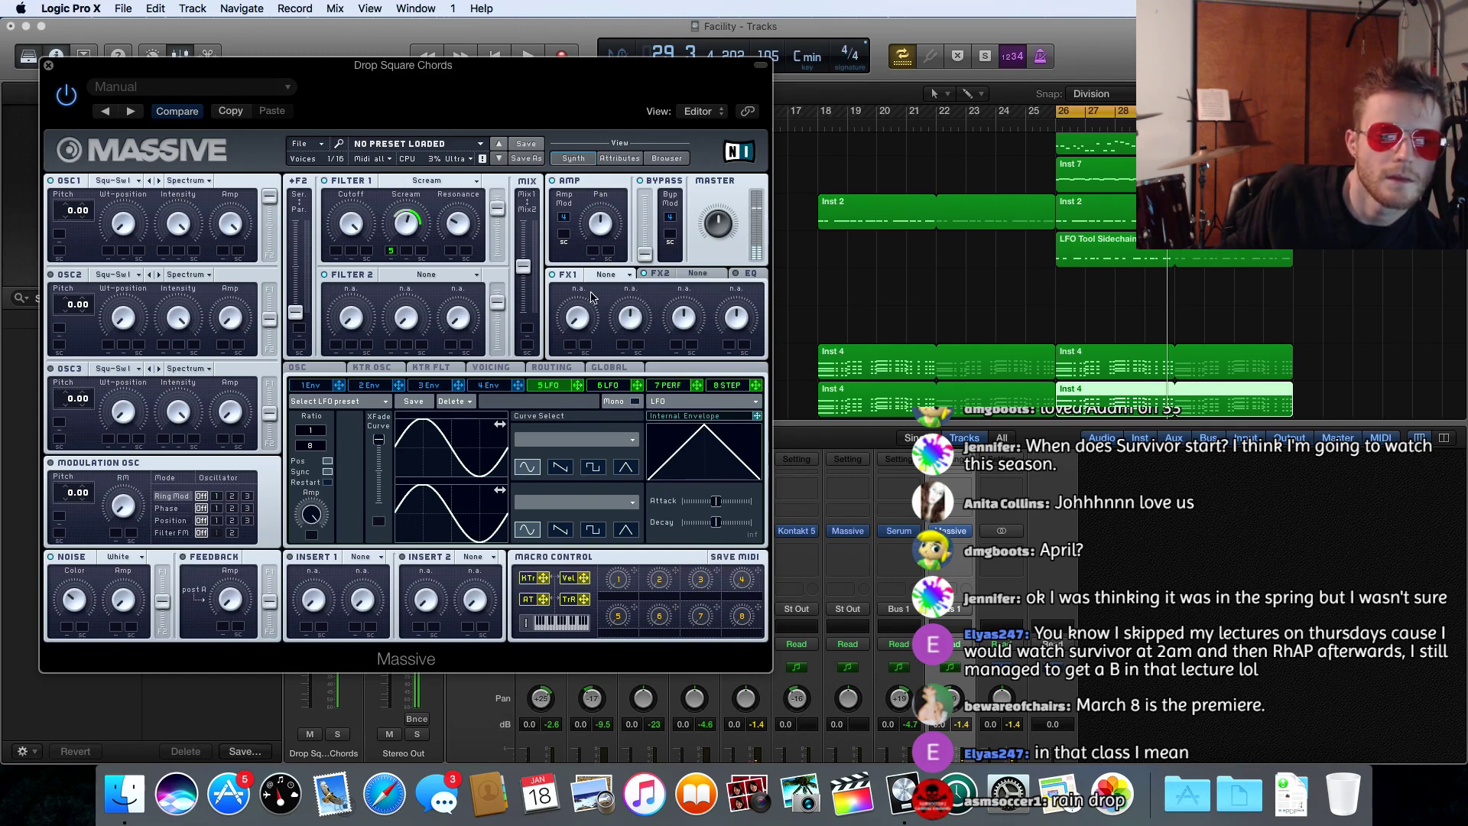
- Load Delay into Massive's FX1 slot and Dimension Expander into its FX2 slot
left_click(614, 275)
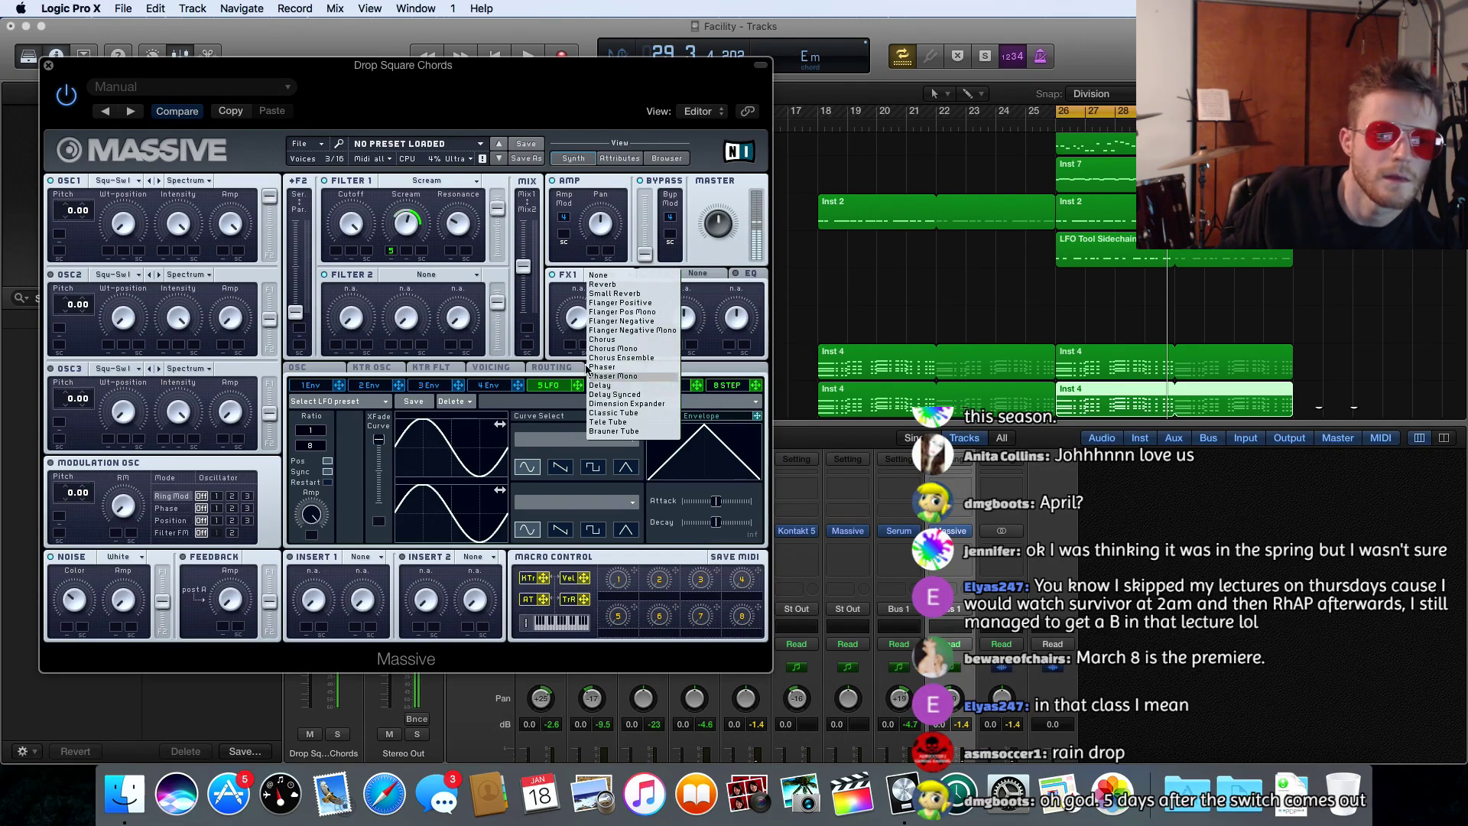
left_click(600, 385)
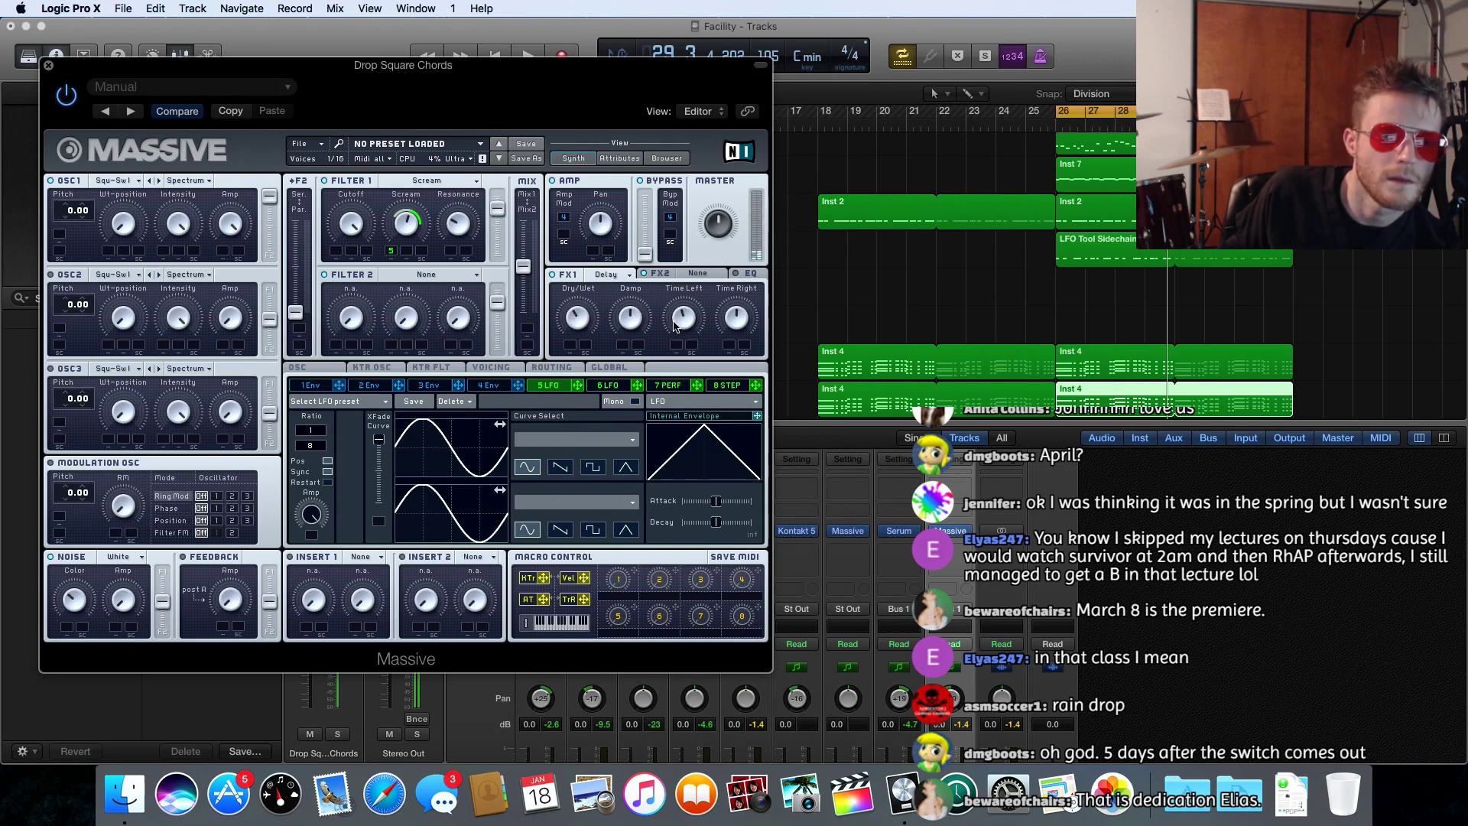
left_click(685, 277)
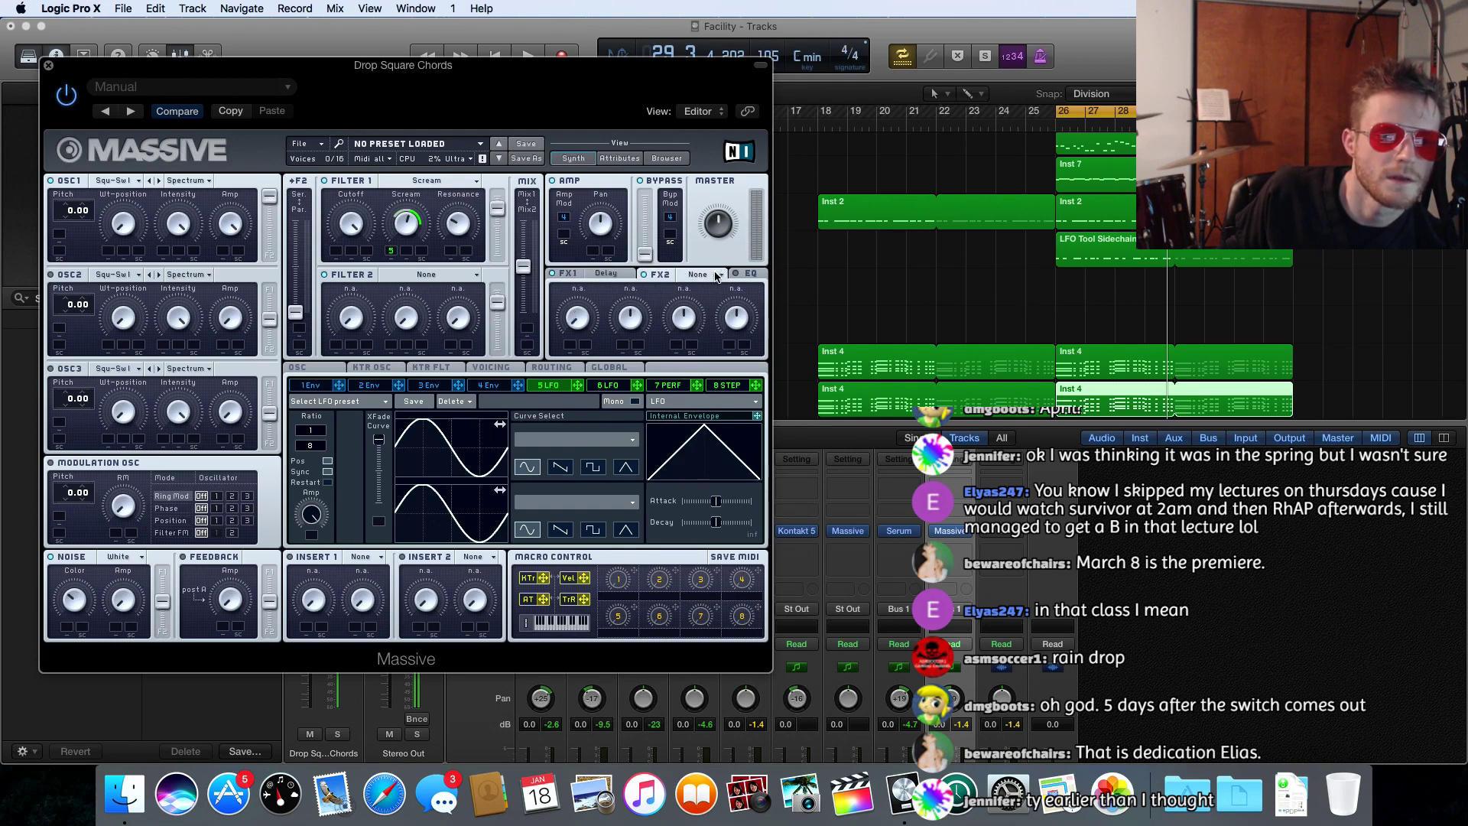
left_click(717, 276)
left_click(704, 404)
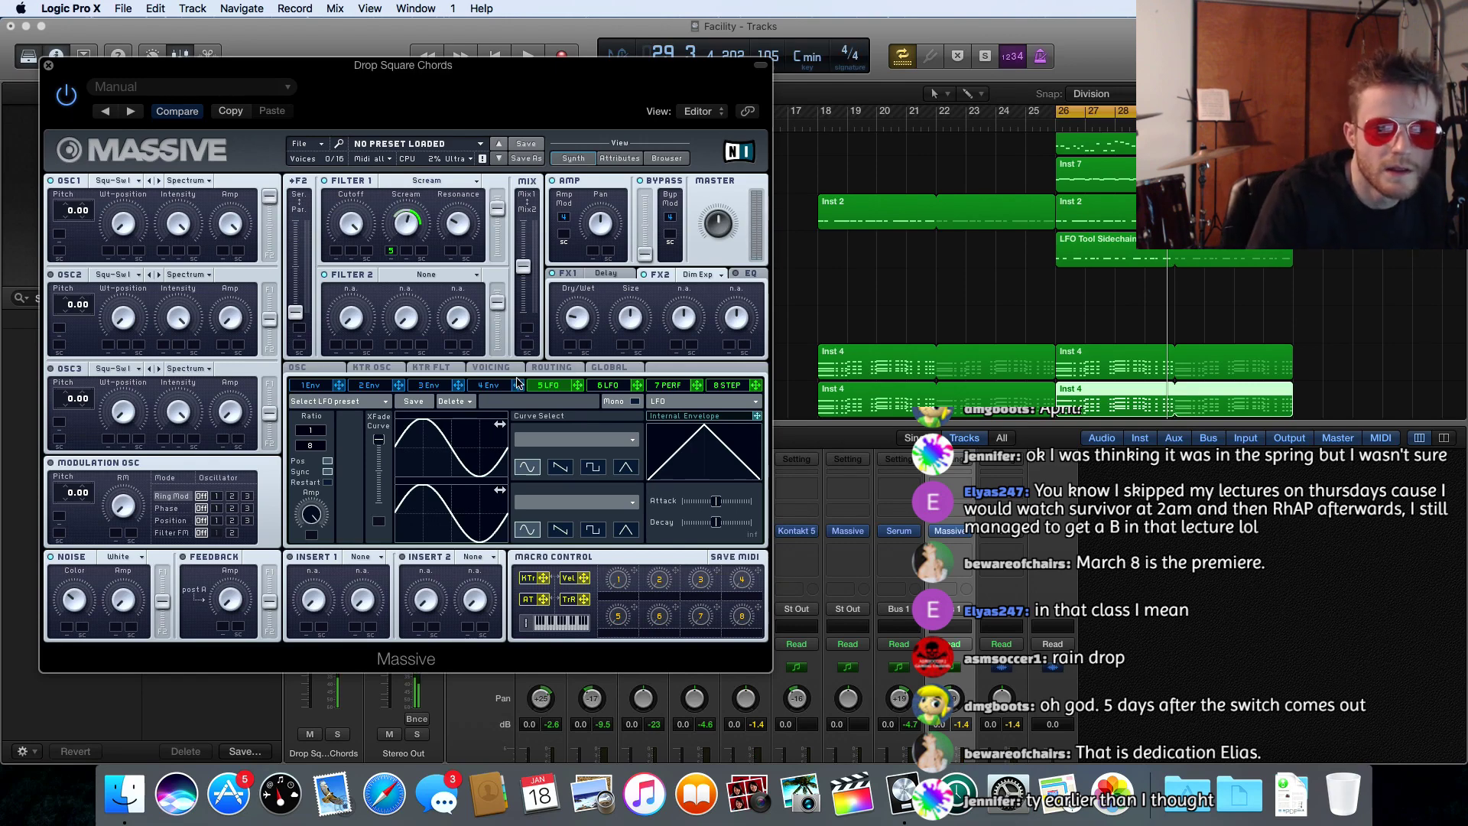
- Play the drop with LFO Tool Sidechain and Drop Square Chords soloed, and disarm recording on Drop Square Chords
key("space")
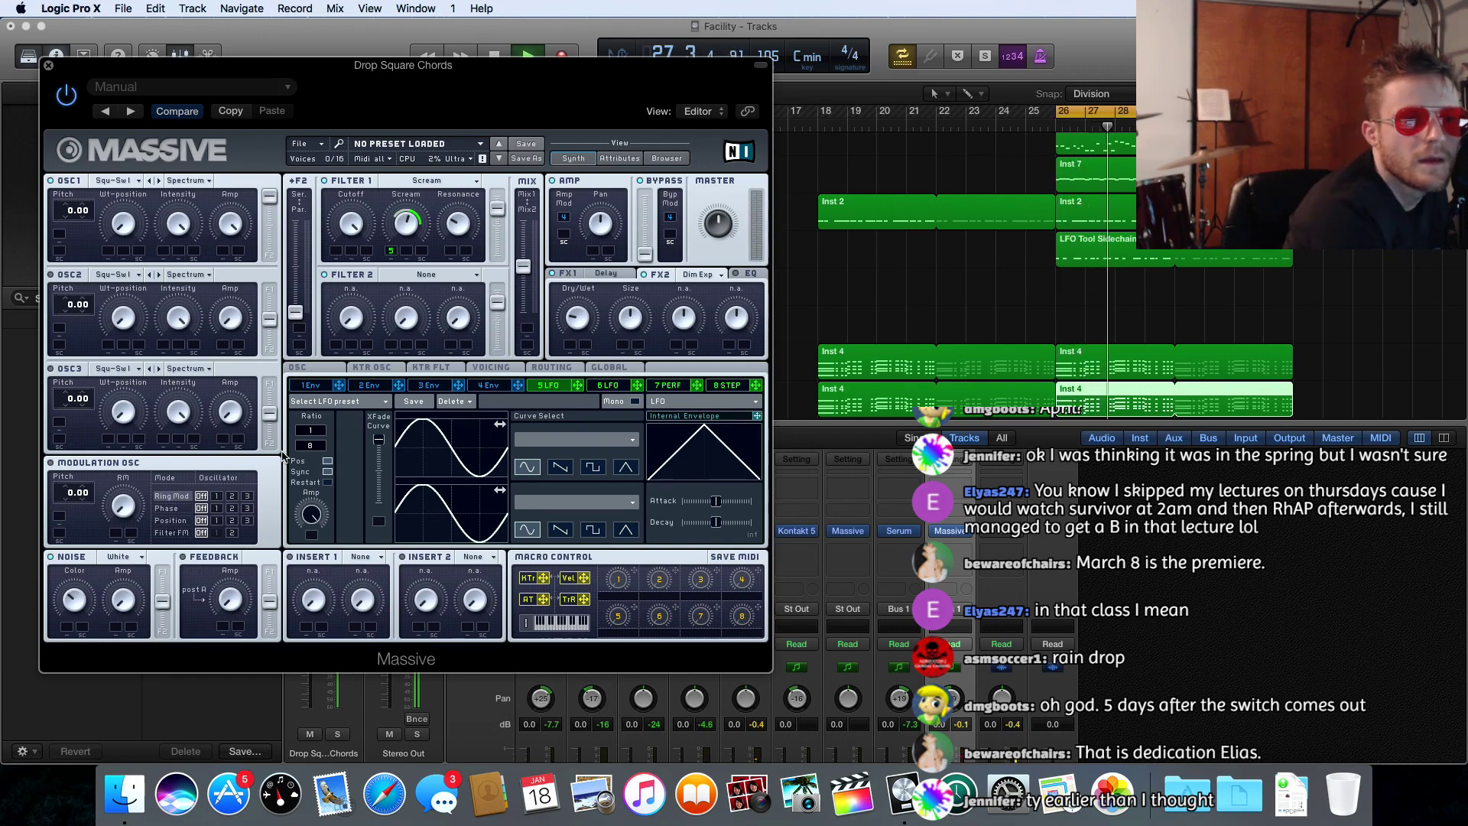
left_click(47, 70)
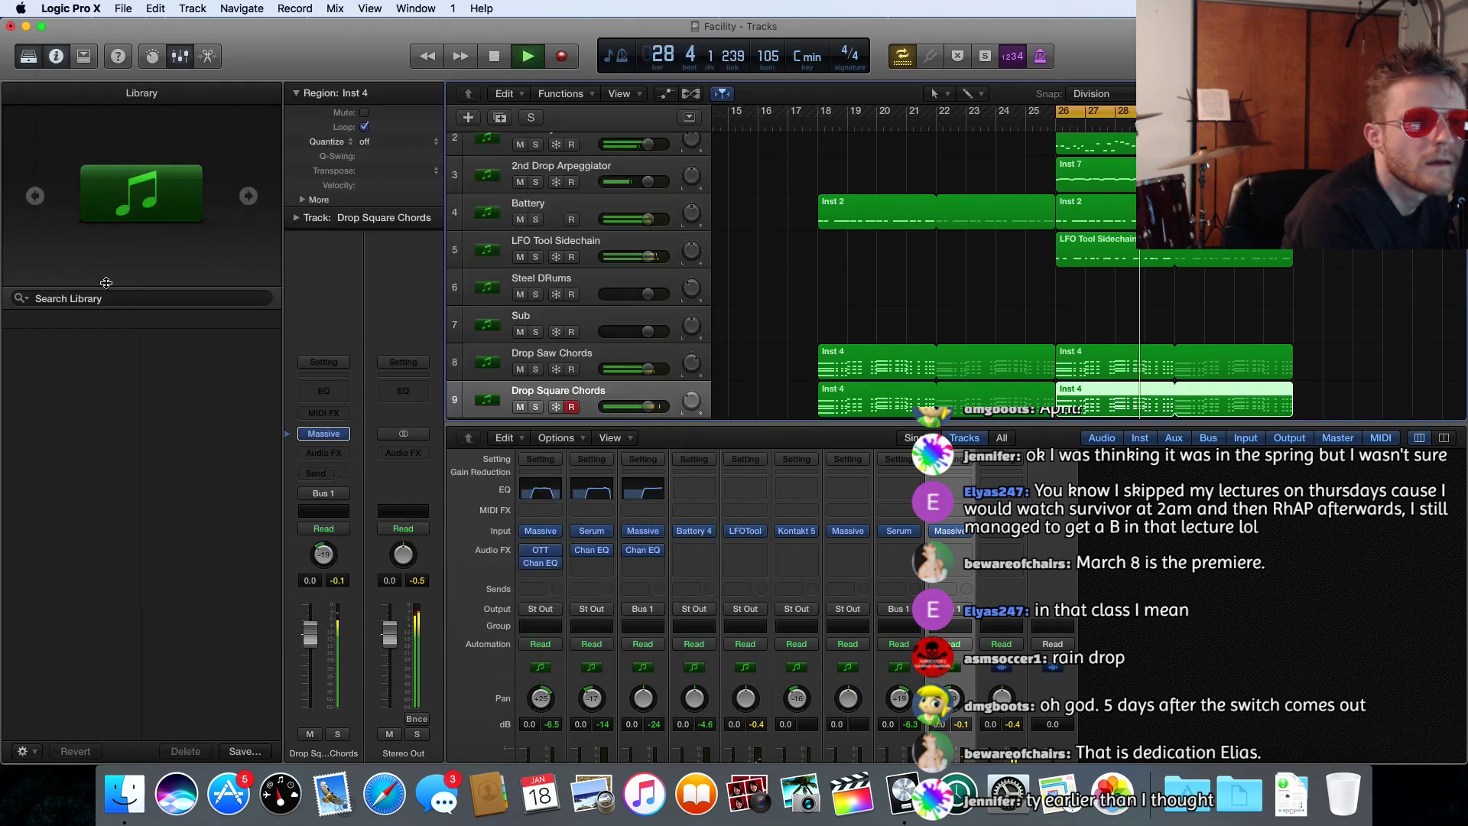
left_click(535, 407)
left_click(535, 406)
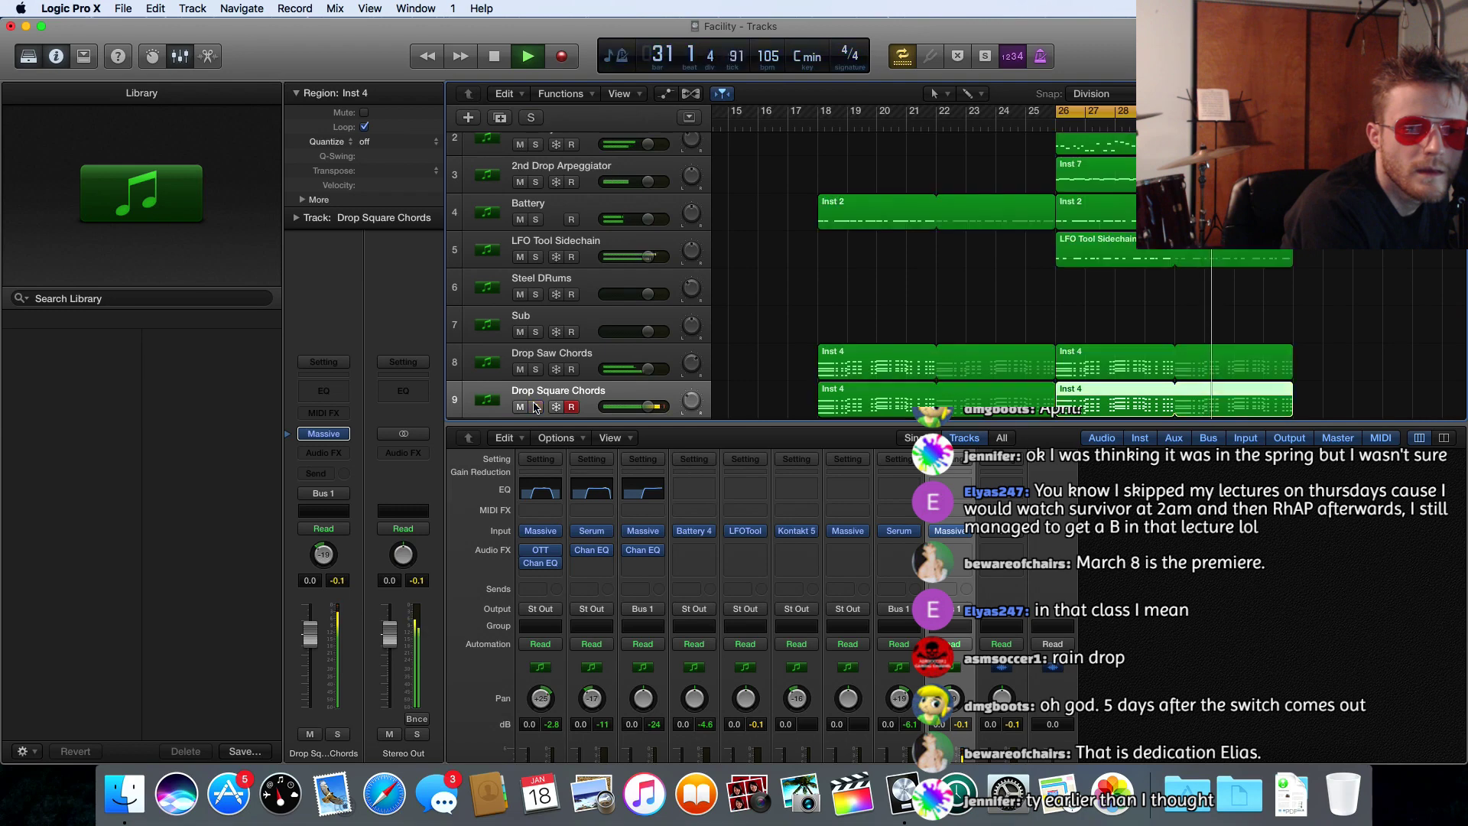
scroll(570, 355, "down", 2)
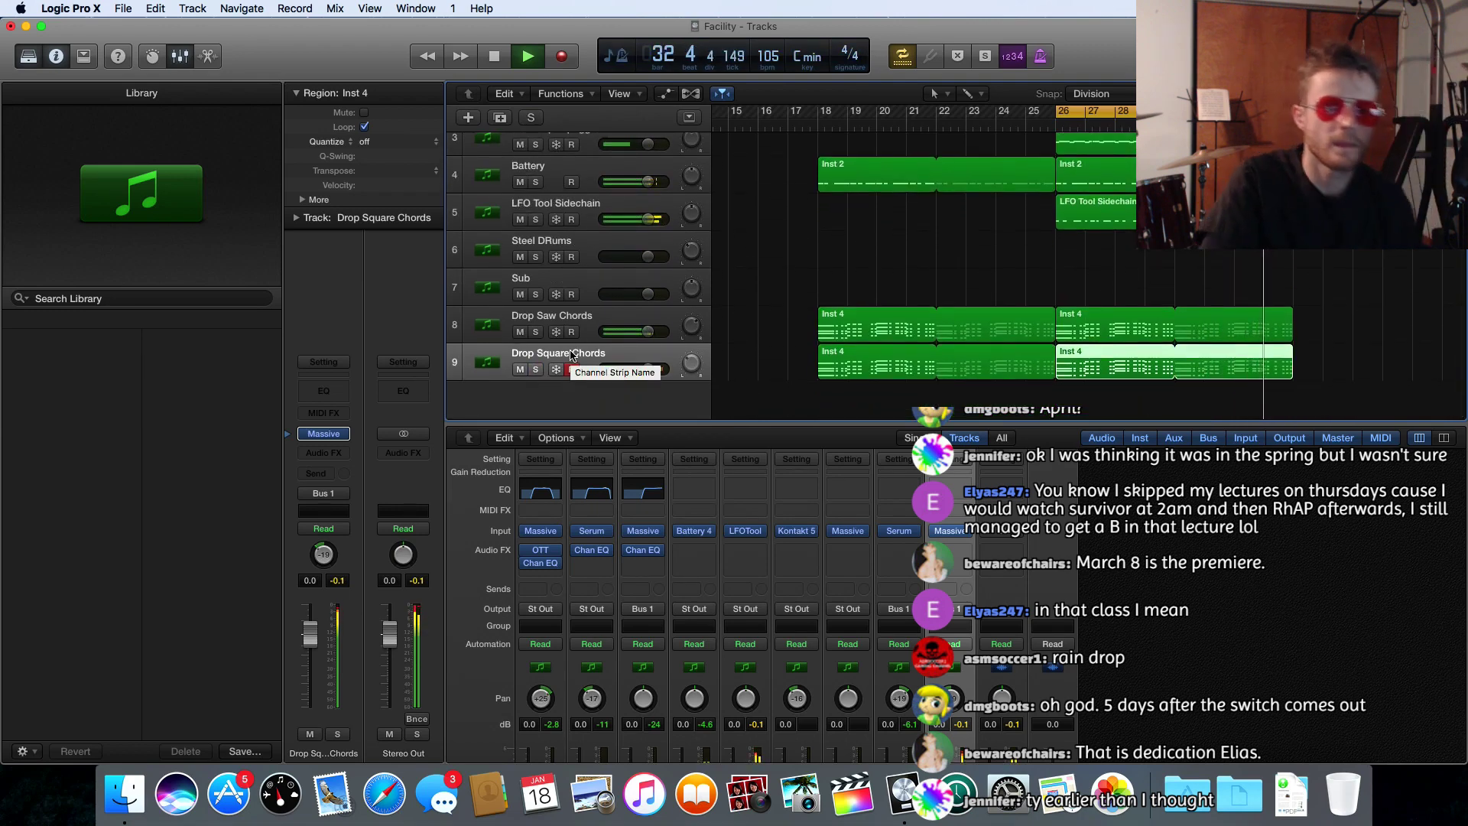
left_click(535, 220)
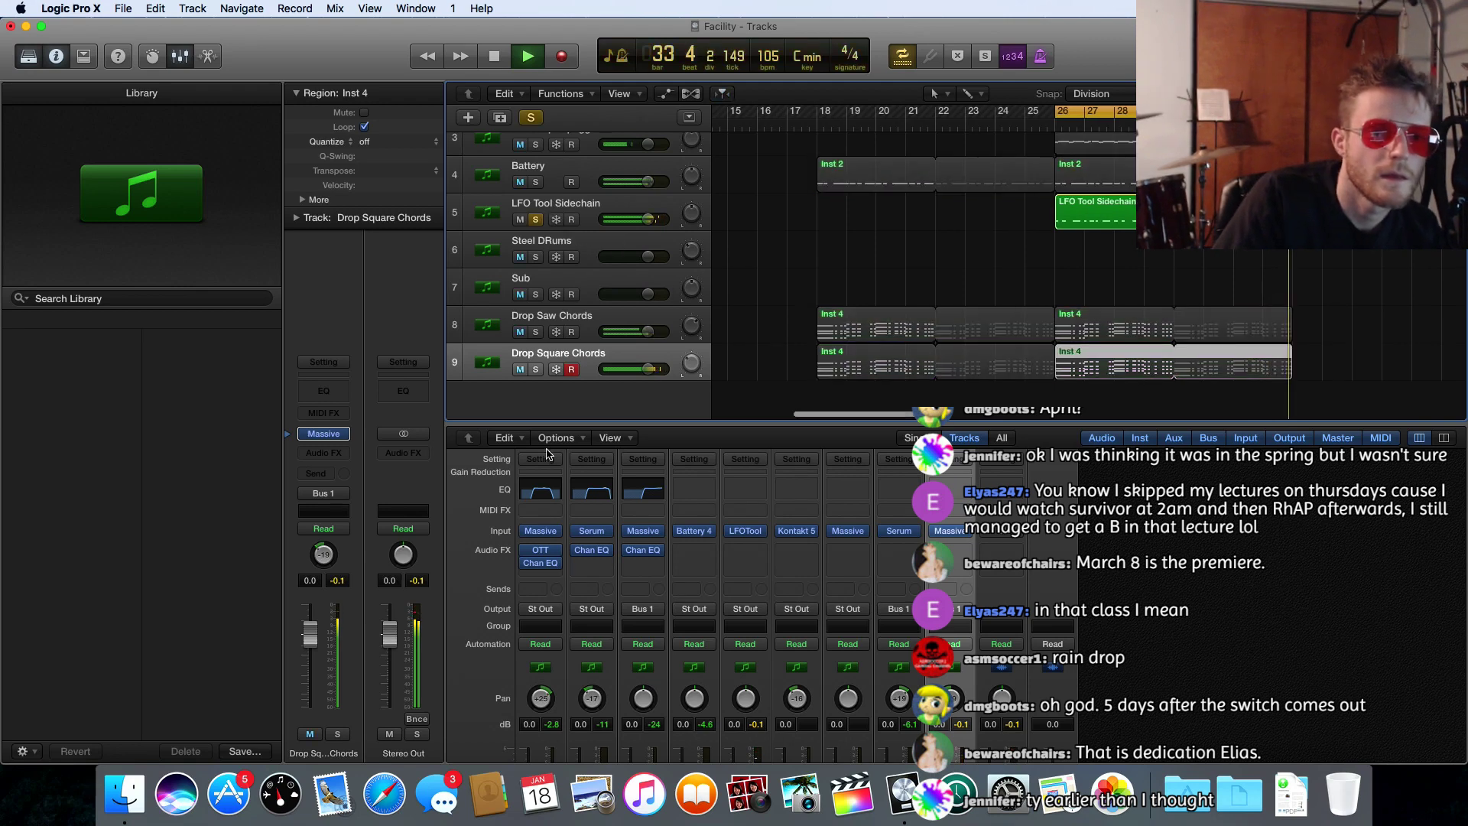
left_click(537, 370)
left_click(571, 370)
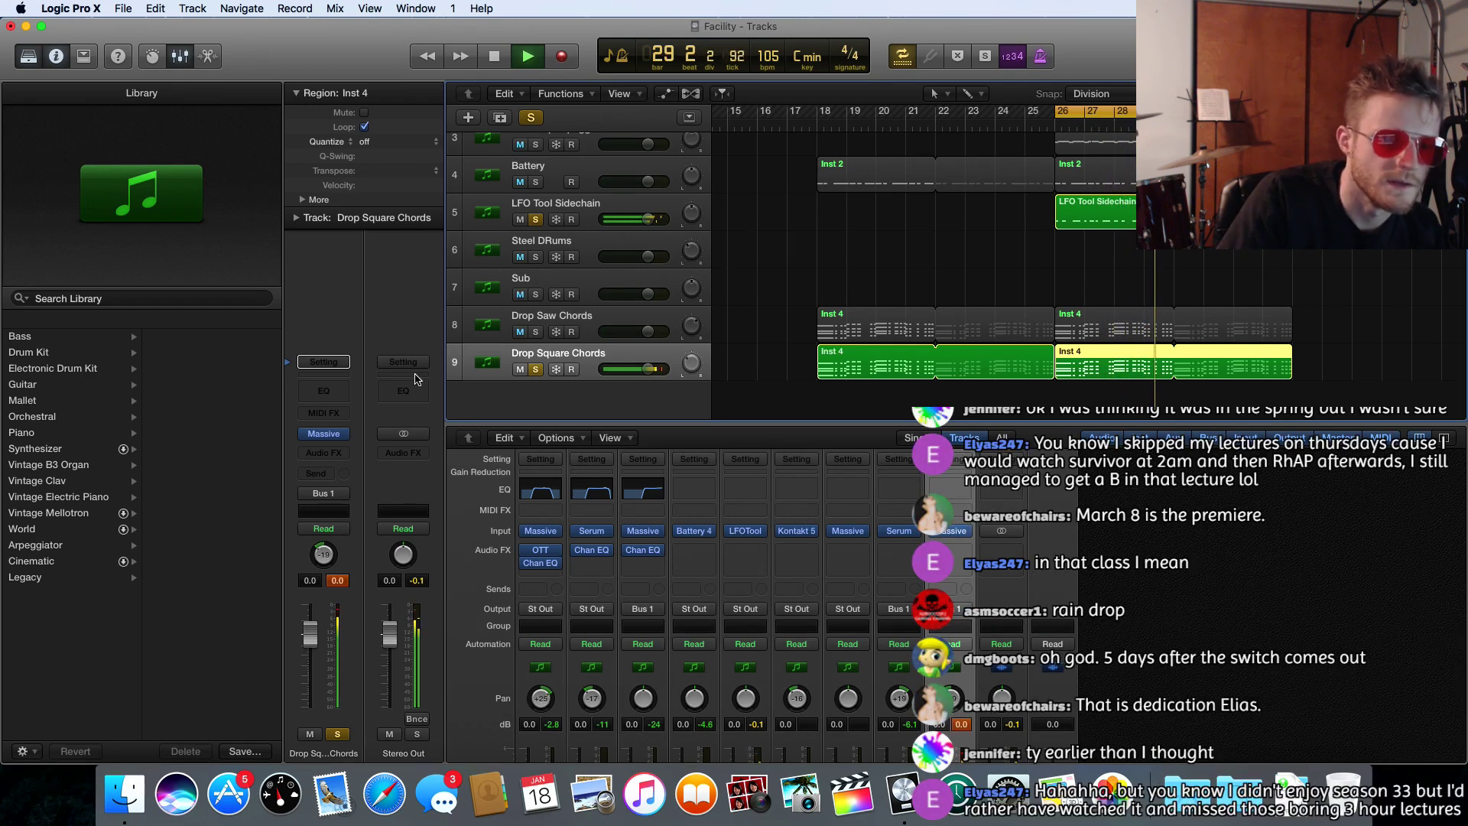
- Load Bitcrusher into Insert 1 of the Drop Square Chords Massive and unsolo both soloed tracks
left_click(324, 433)
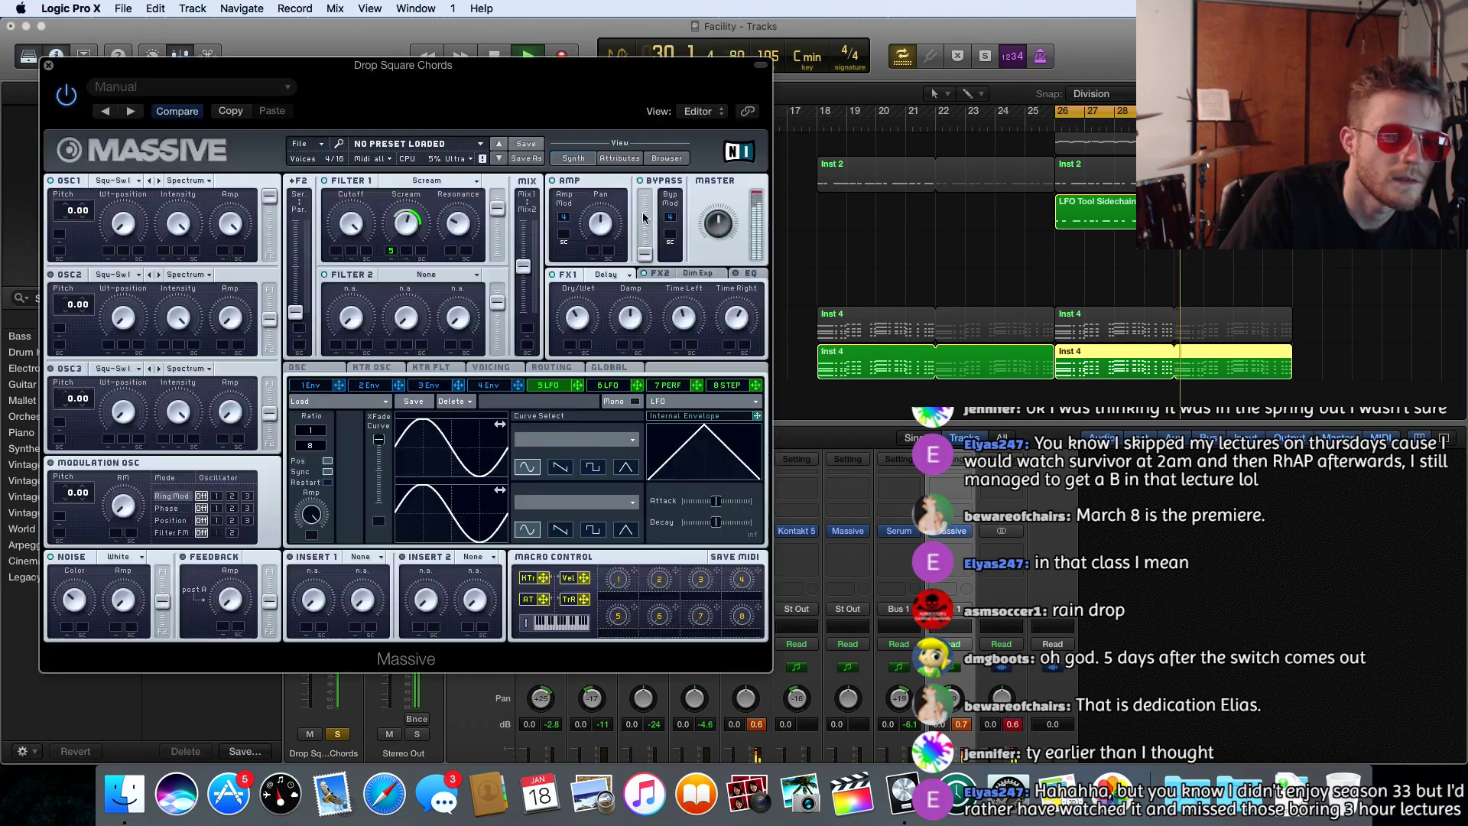
left_click_drag(622, 86, 1087, 48)
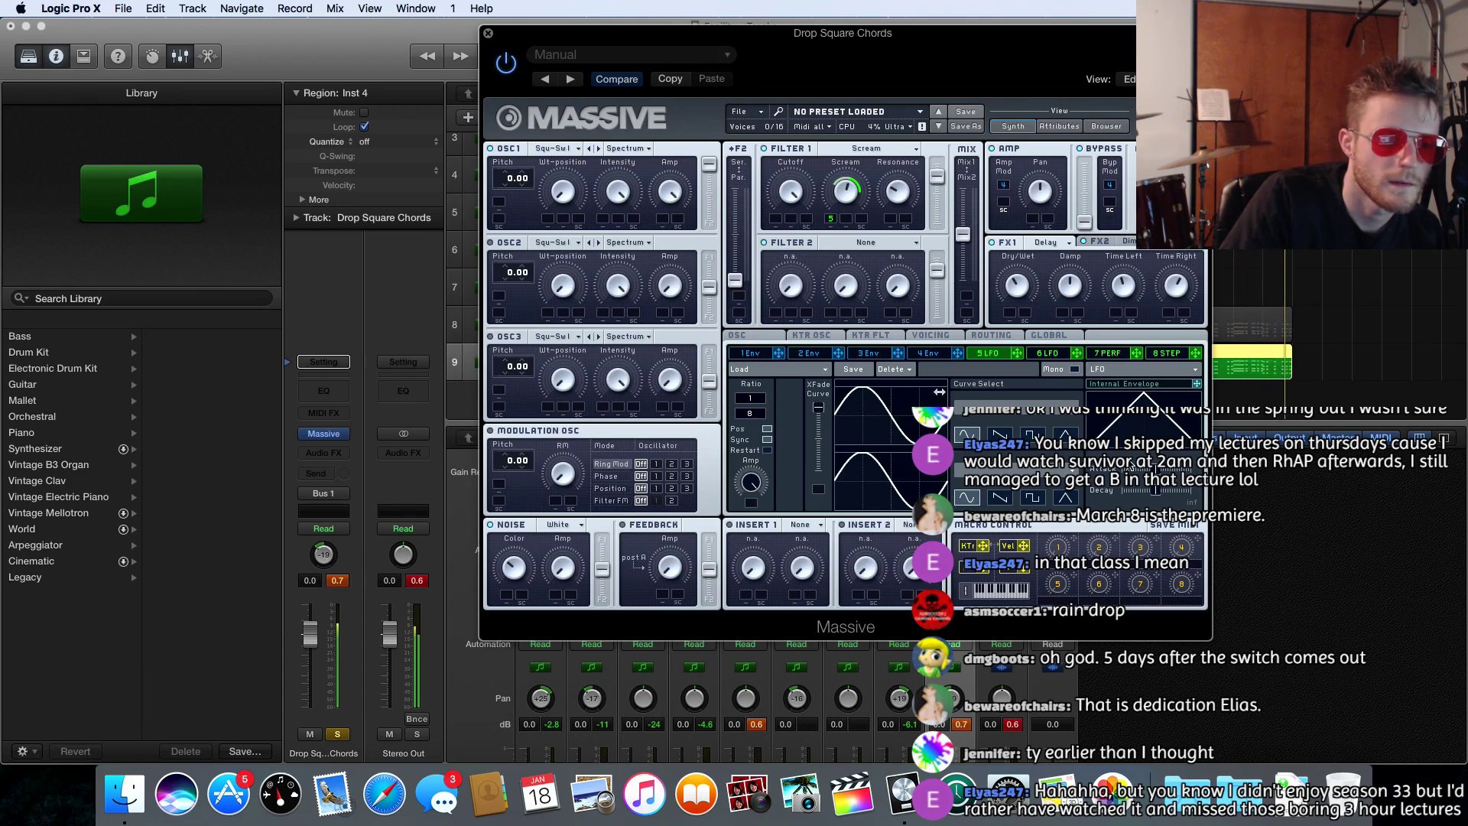
left_click(797, 525)
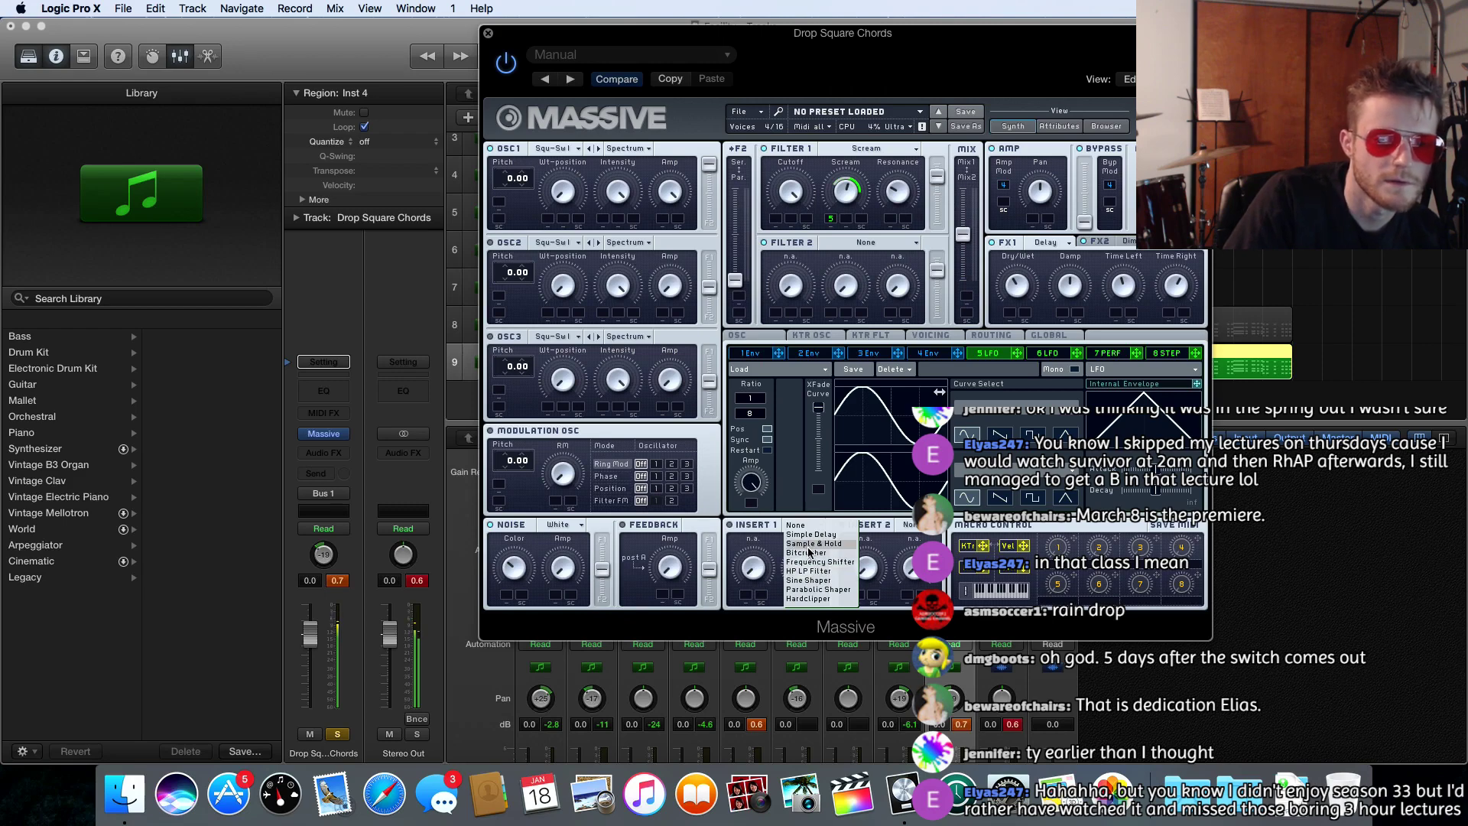
left_click(809, 552)
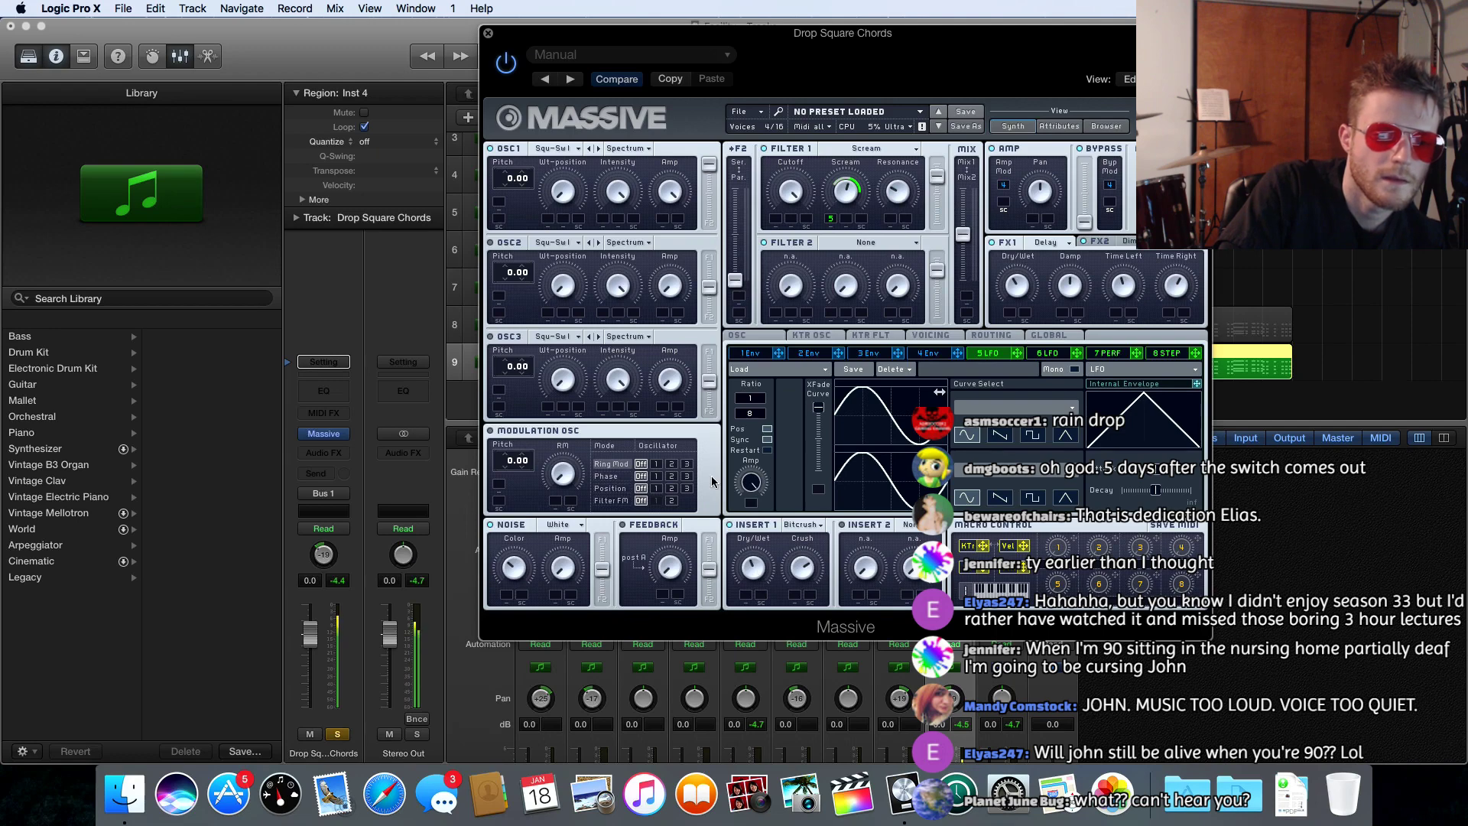
left_click(487, 33)
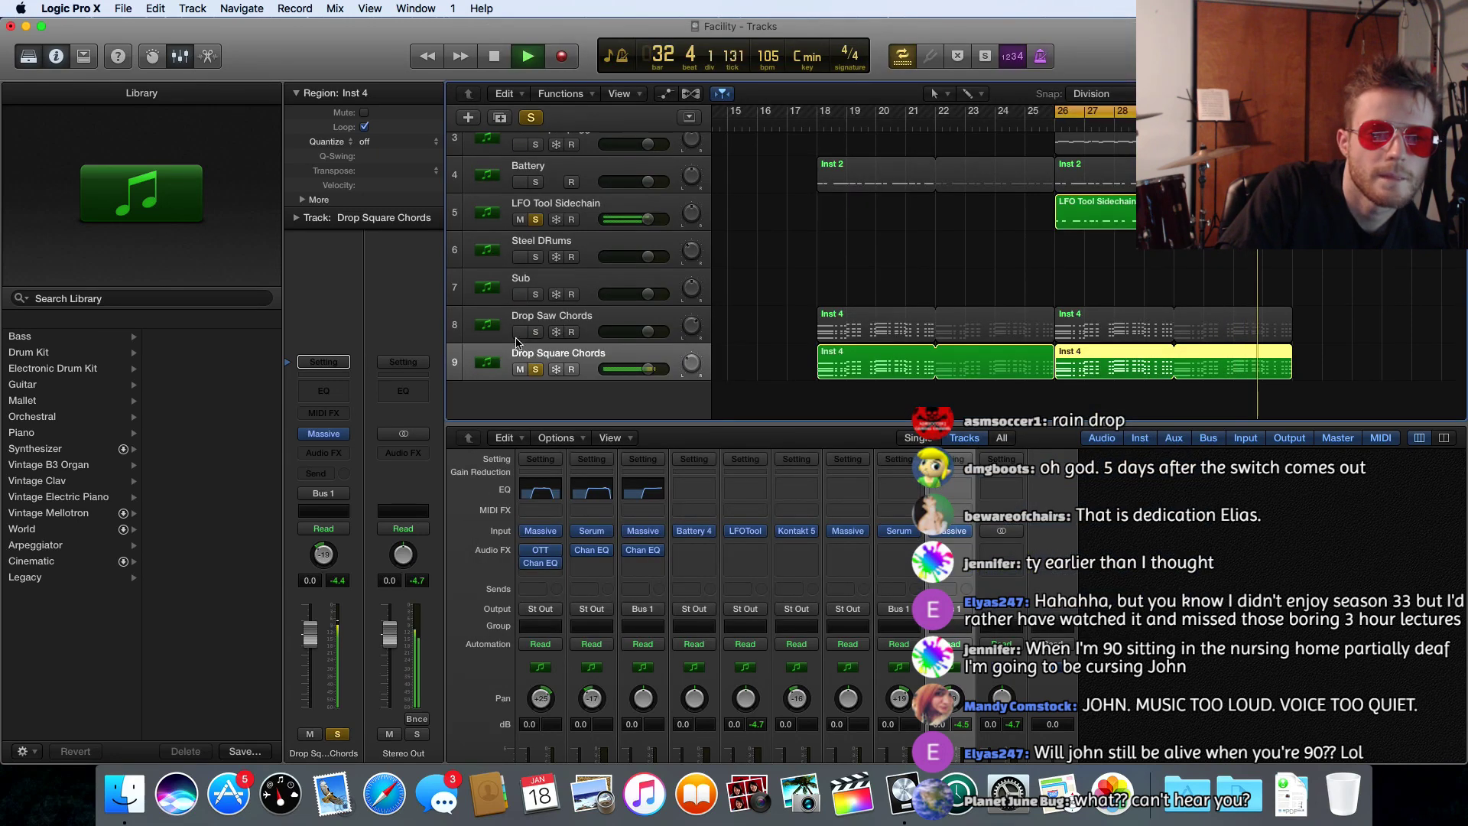
left_click(536, 369)
left_click(537, 221)
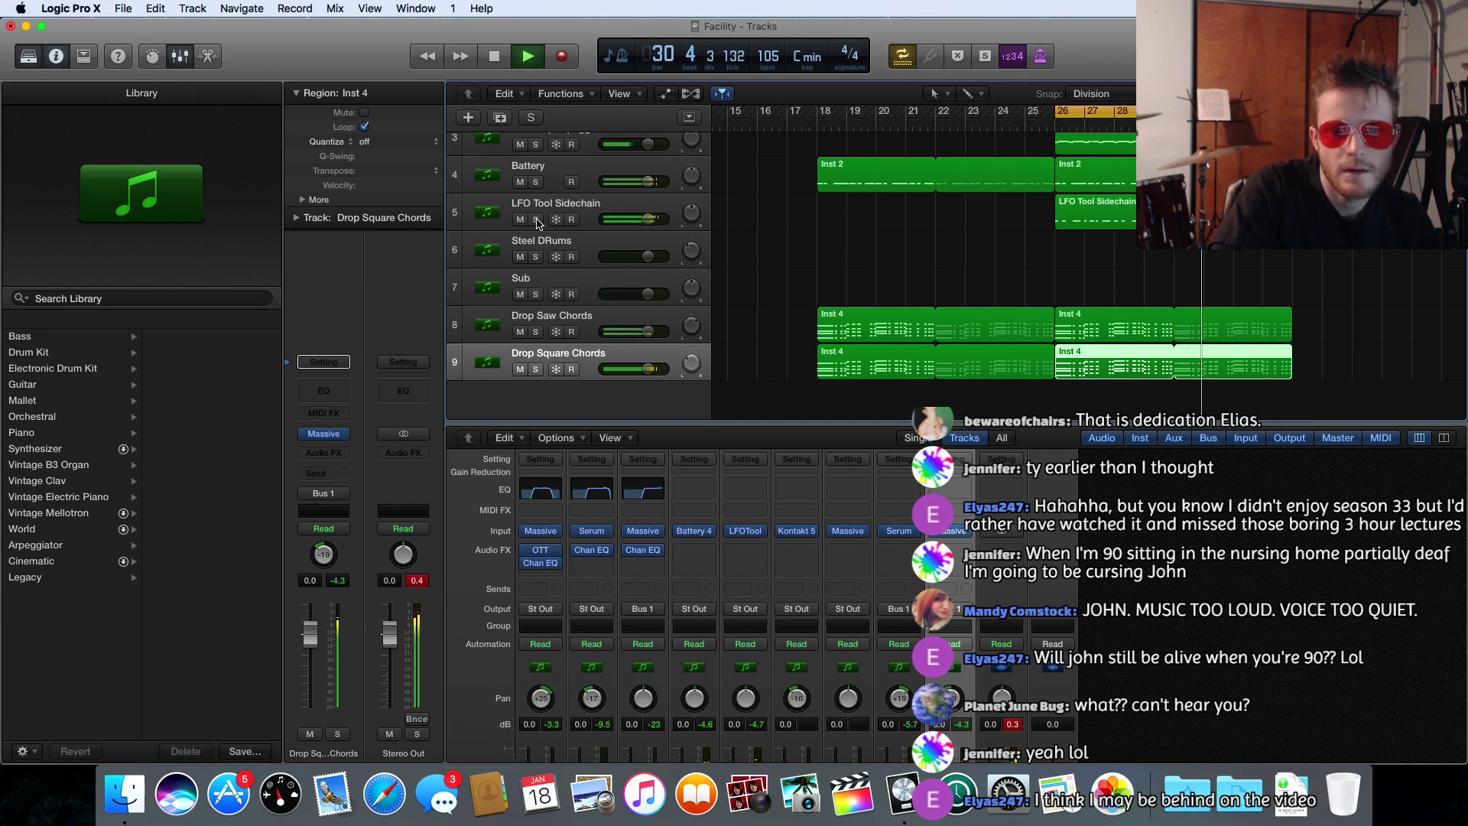
- Add a Channel EQ with the analyzer on to Drop Square Chords, with a 48 dB/Oct low cut at 210 Hz and a high cut near 12800 Hz
left_click(325, 392)
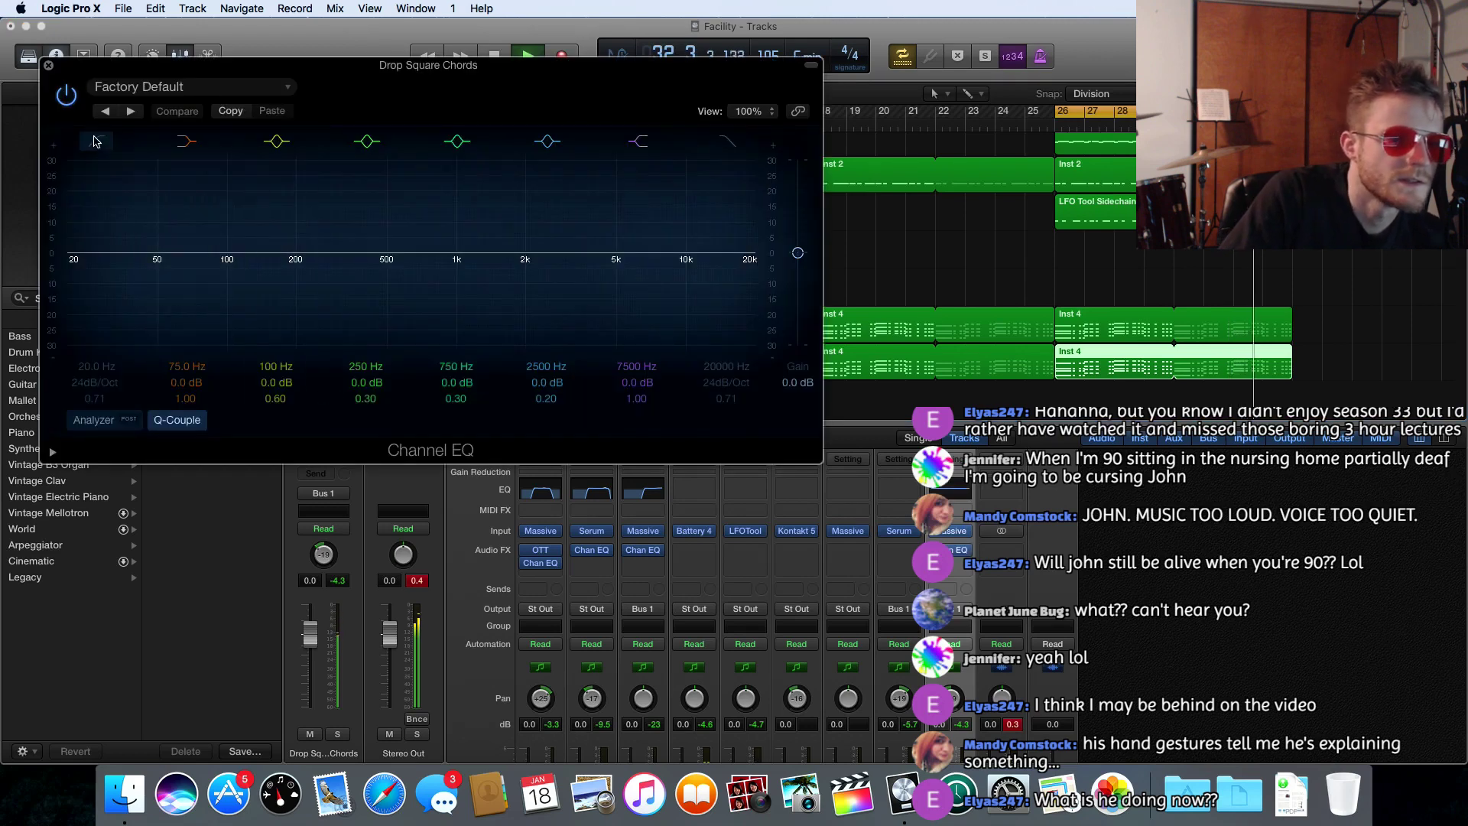
left_click(94, 420)
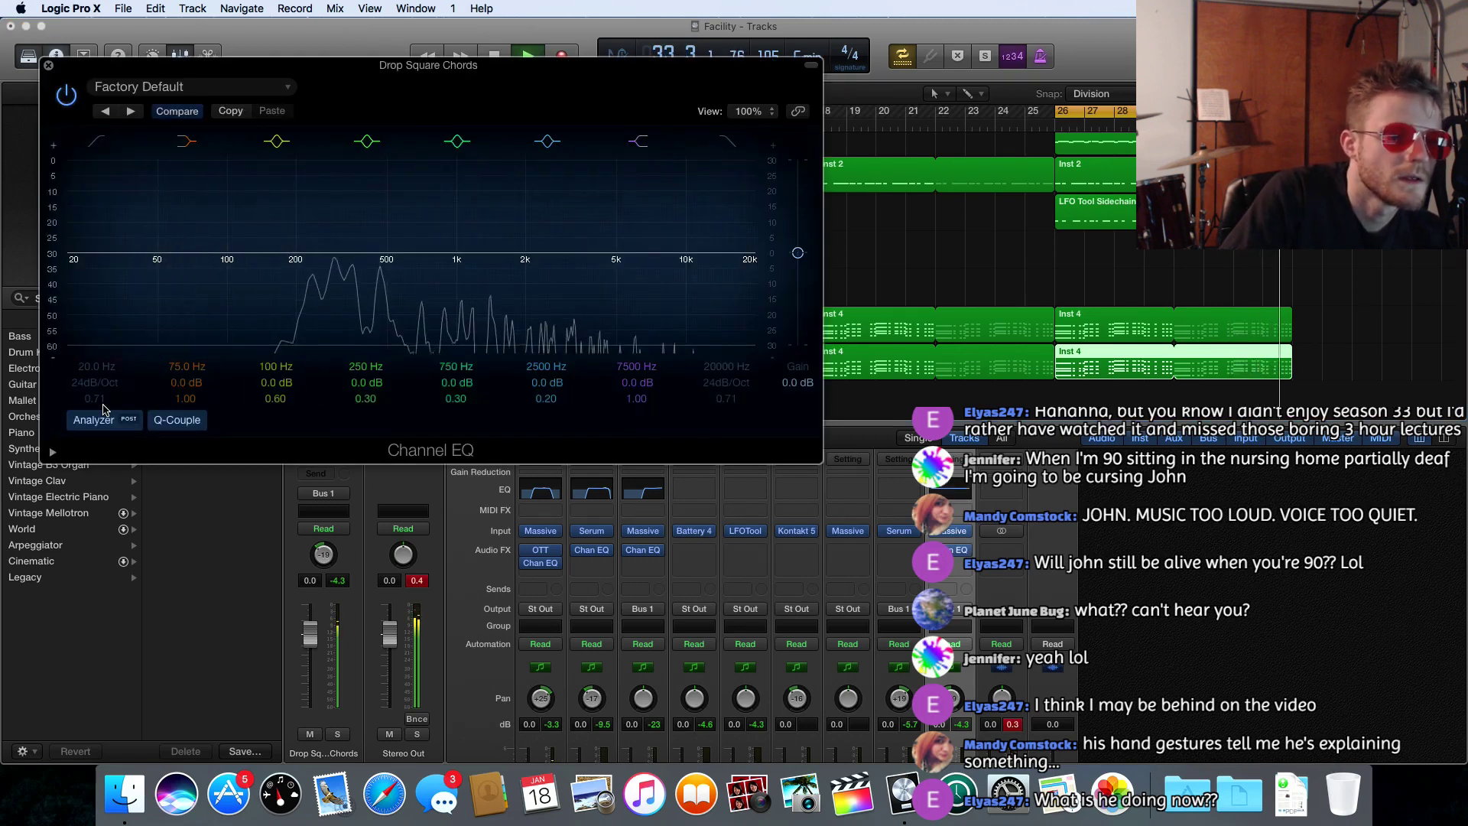
left_click(69, 261)
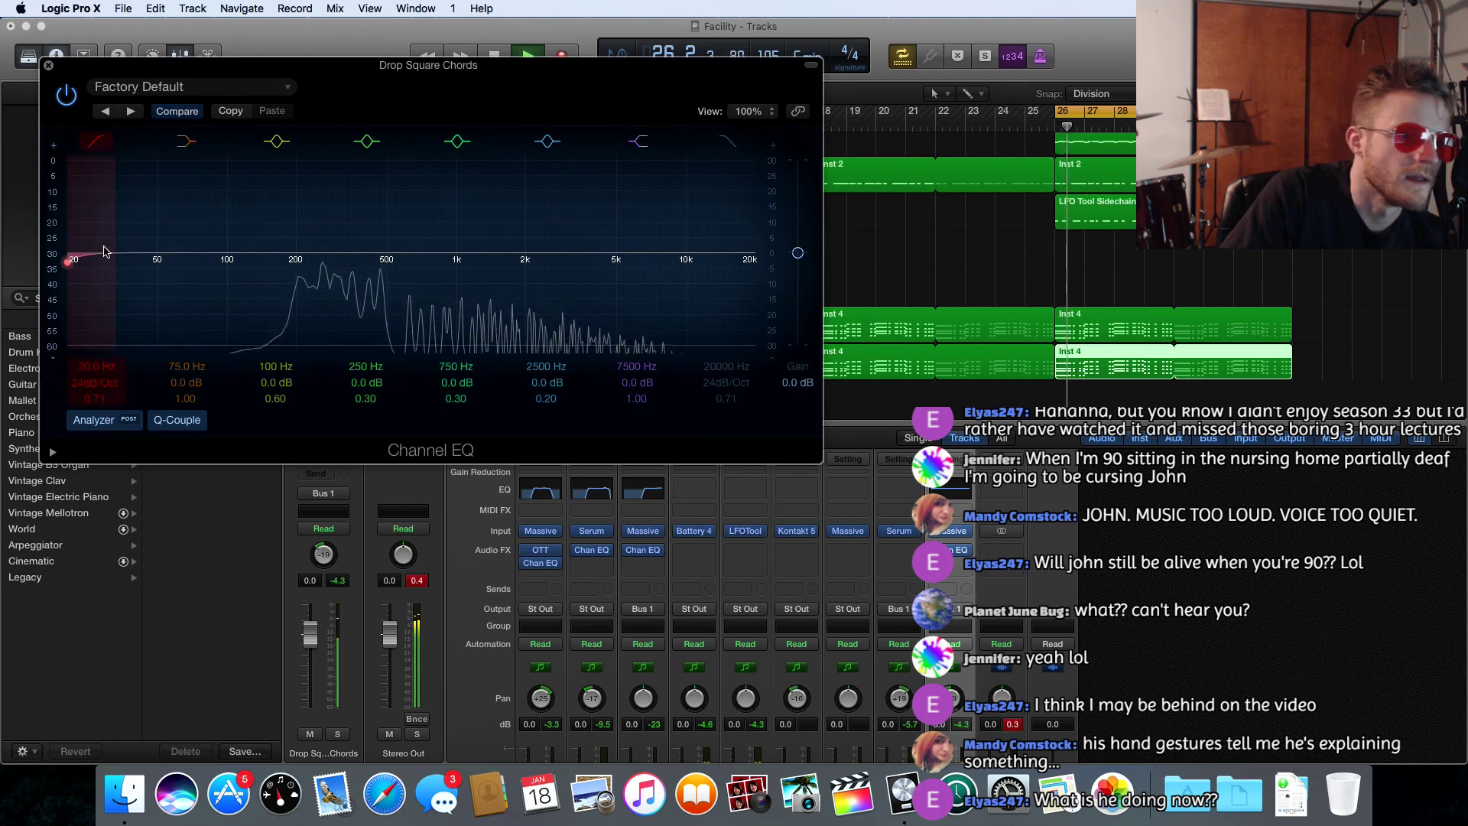
mouse_move(71, 264)
left_mouse_down()
mouse_move(338, 260)
mouse_move(166, 398)
mouse_move(99, 378)
mouse_move(355, 355)
left_mouse_up()
left_click(731, 144)
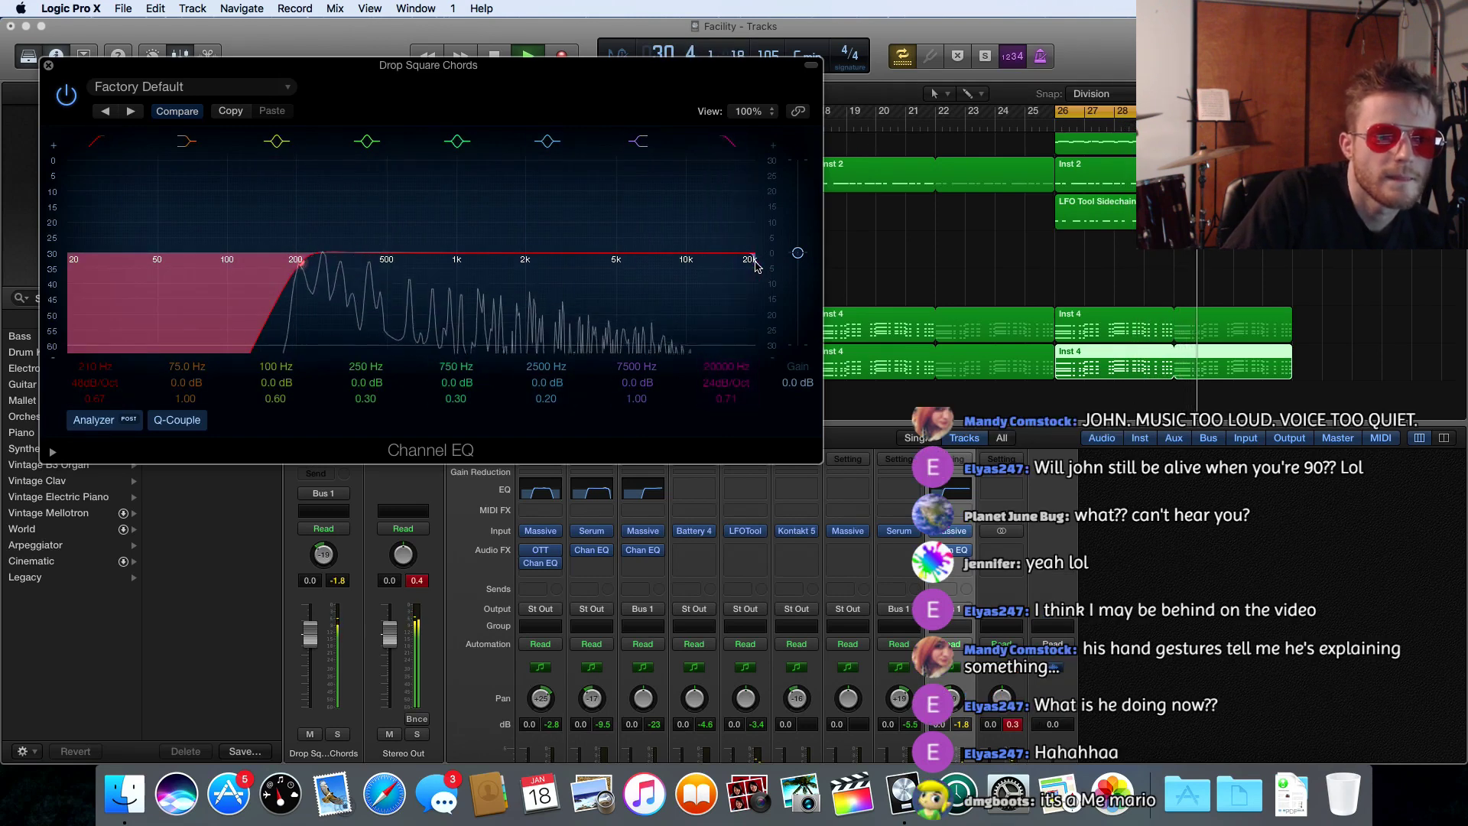
left_click_drag(751, 264, 708, 273)
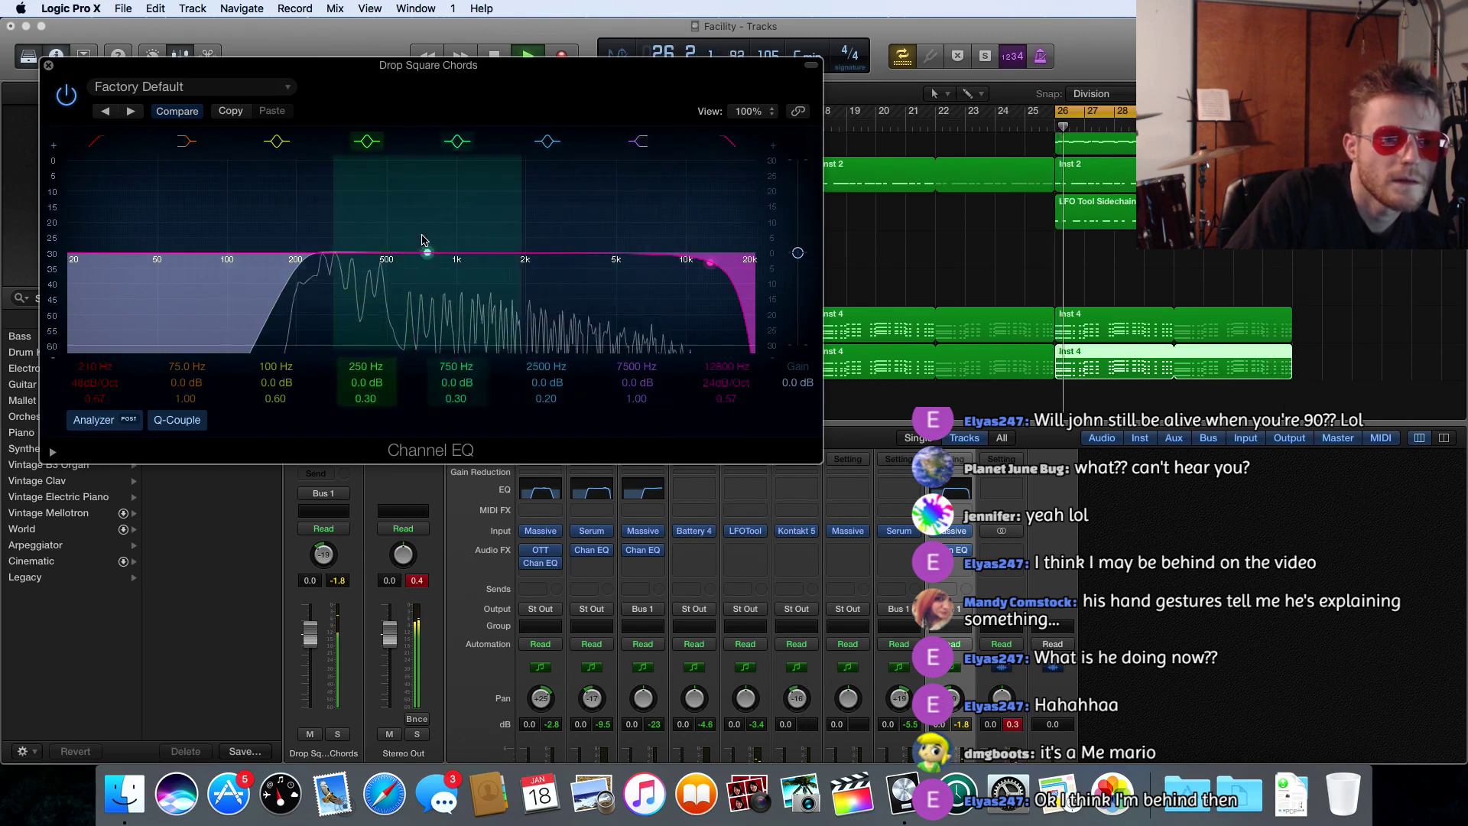
- Turn the 750 Hz EQ band into a +1.5 dB boost at 445 Hz with a Q of 1.50
left_click_drag(427, 252, 426, 234)
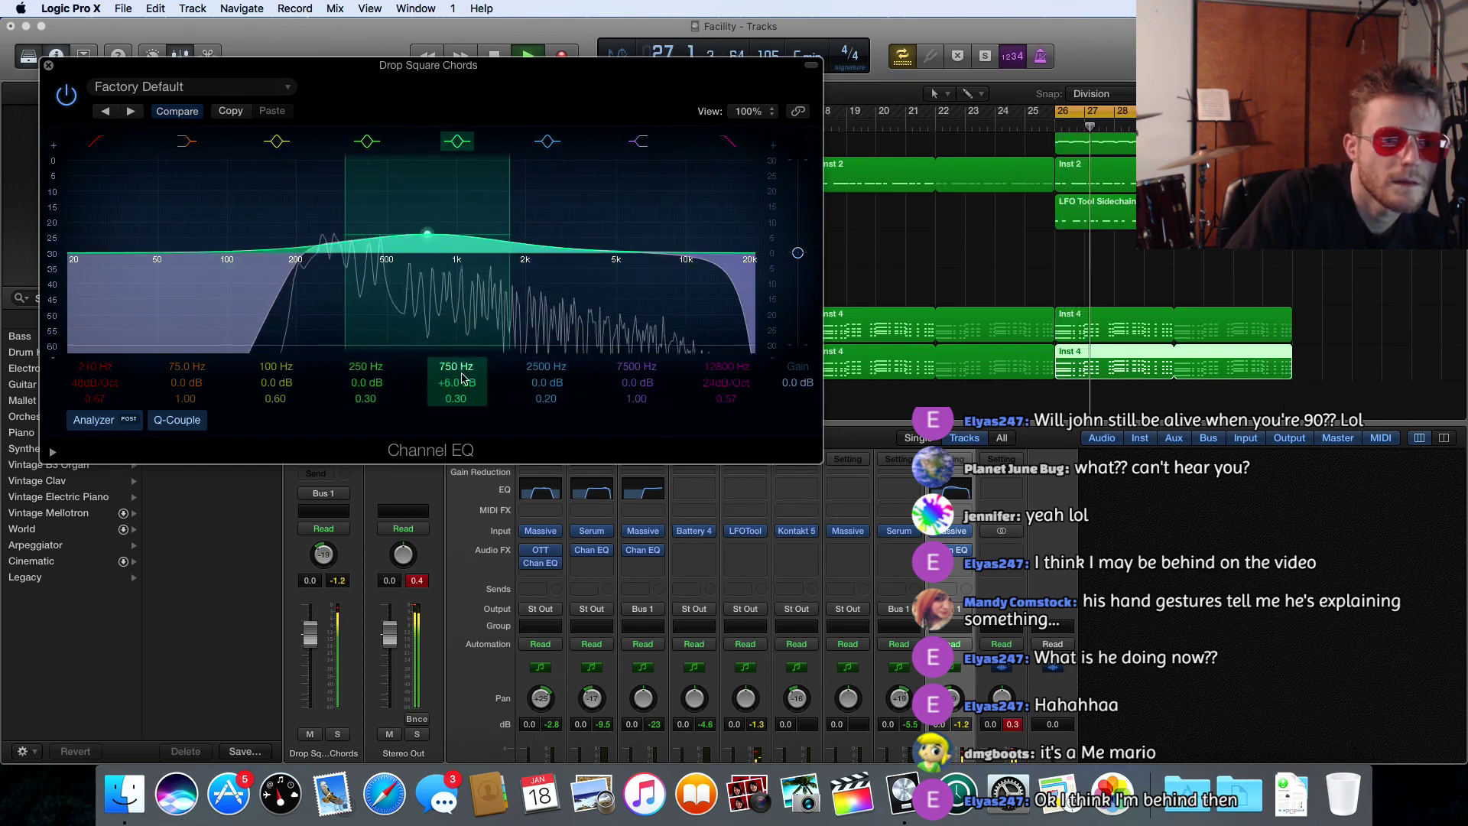
double_click(462, 382)
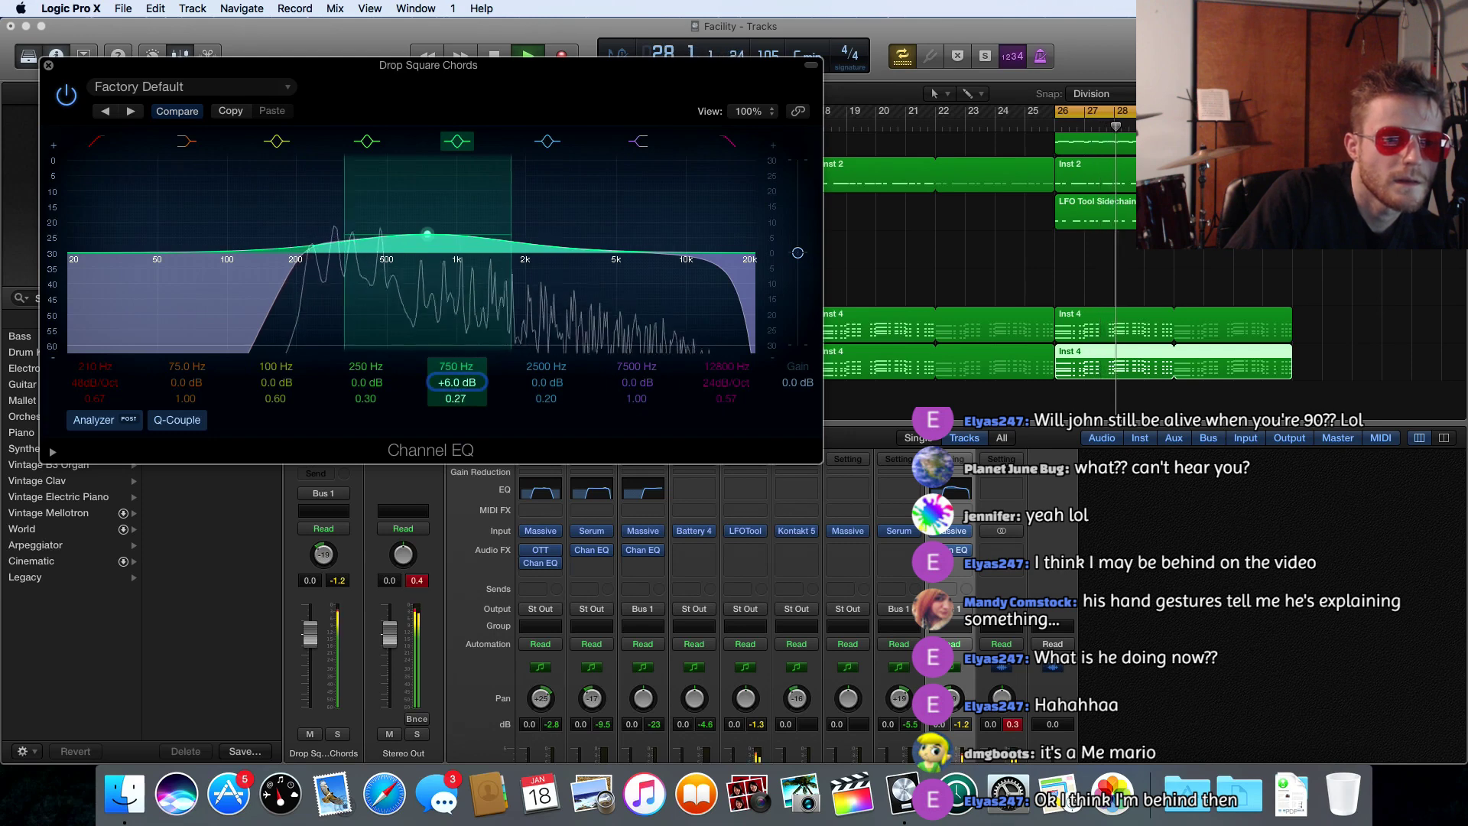
left_click_drag(427, 234, 375, 252)
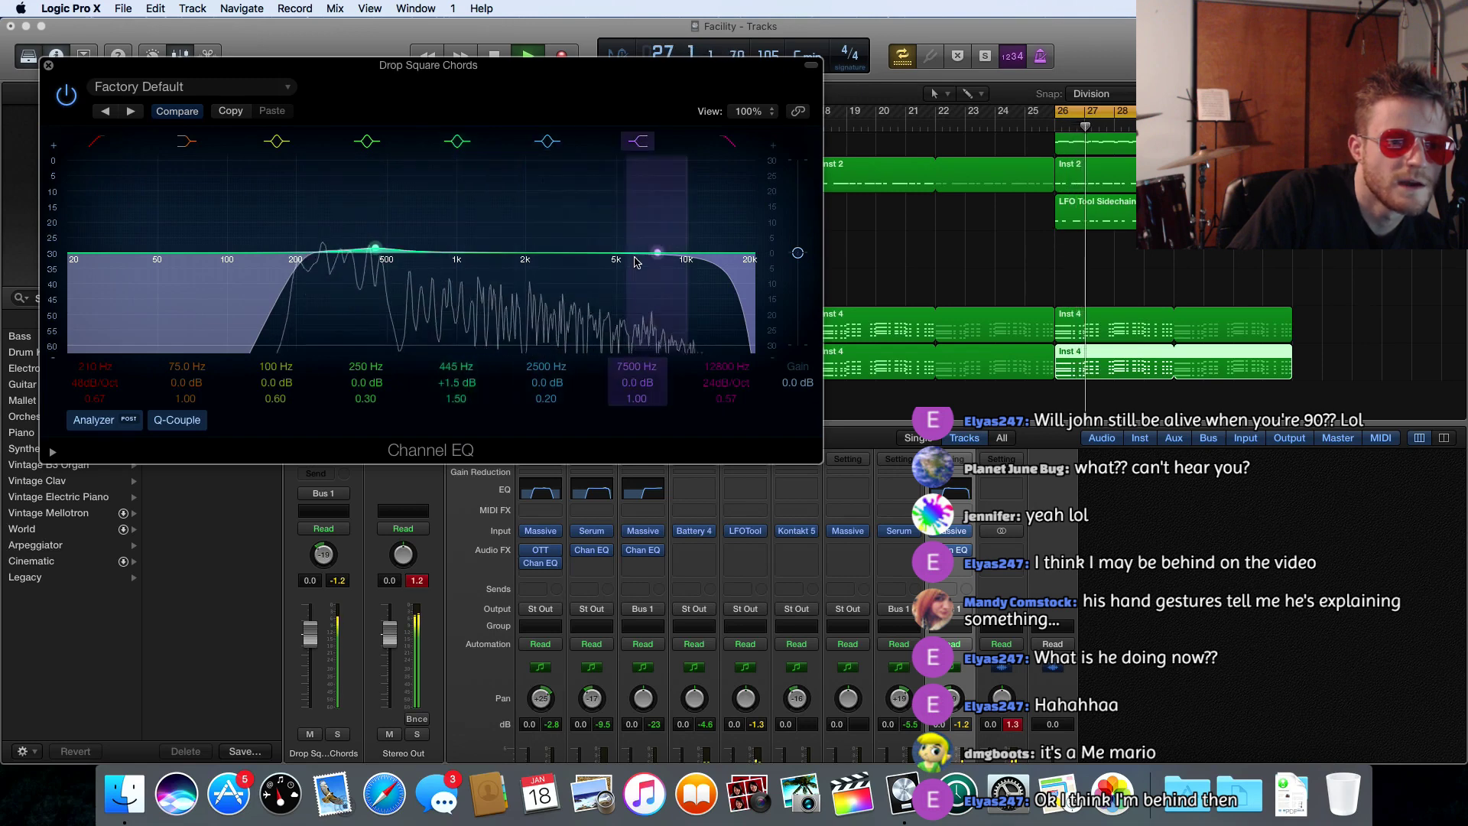
- Turn the 2500 Hz EQ band into a -4.5 dB cut at 4050 Hz with a Q of 2.10
left_click_drag(548, 252, 601, 263)
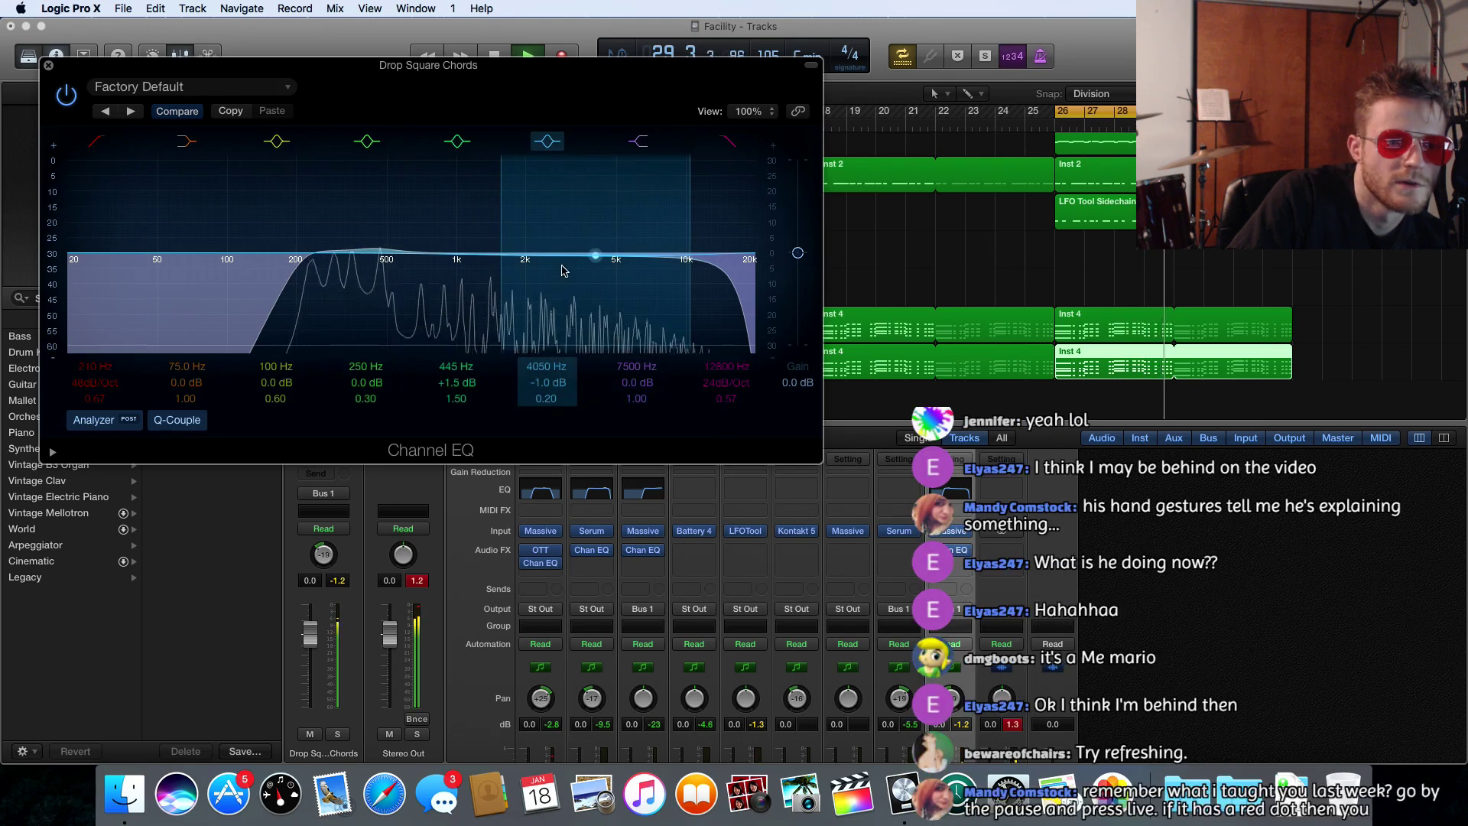
left_click_drag(545, 406, 546, 363)
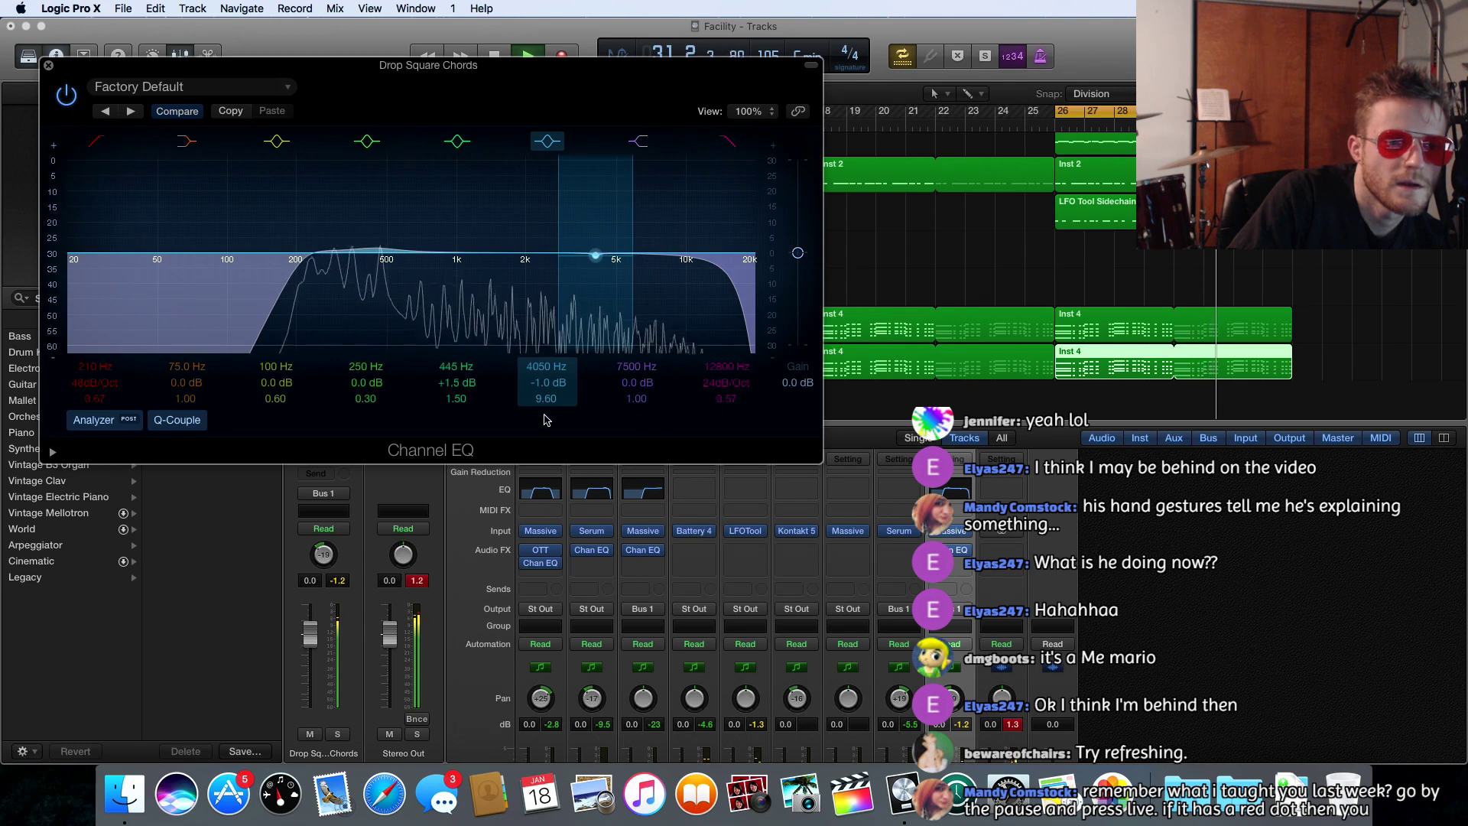
left_click_drag(596, 259, 598, 272)
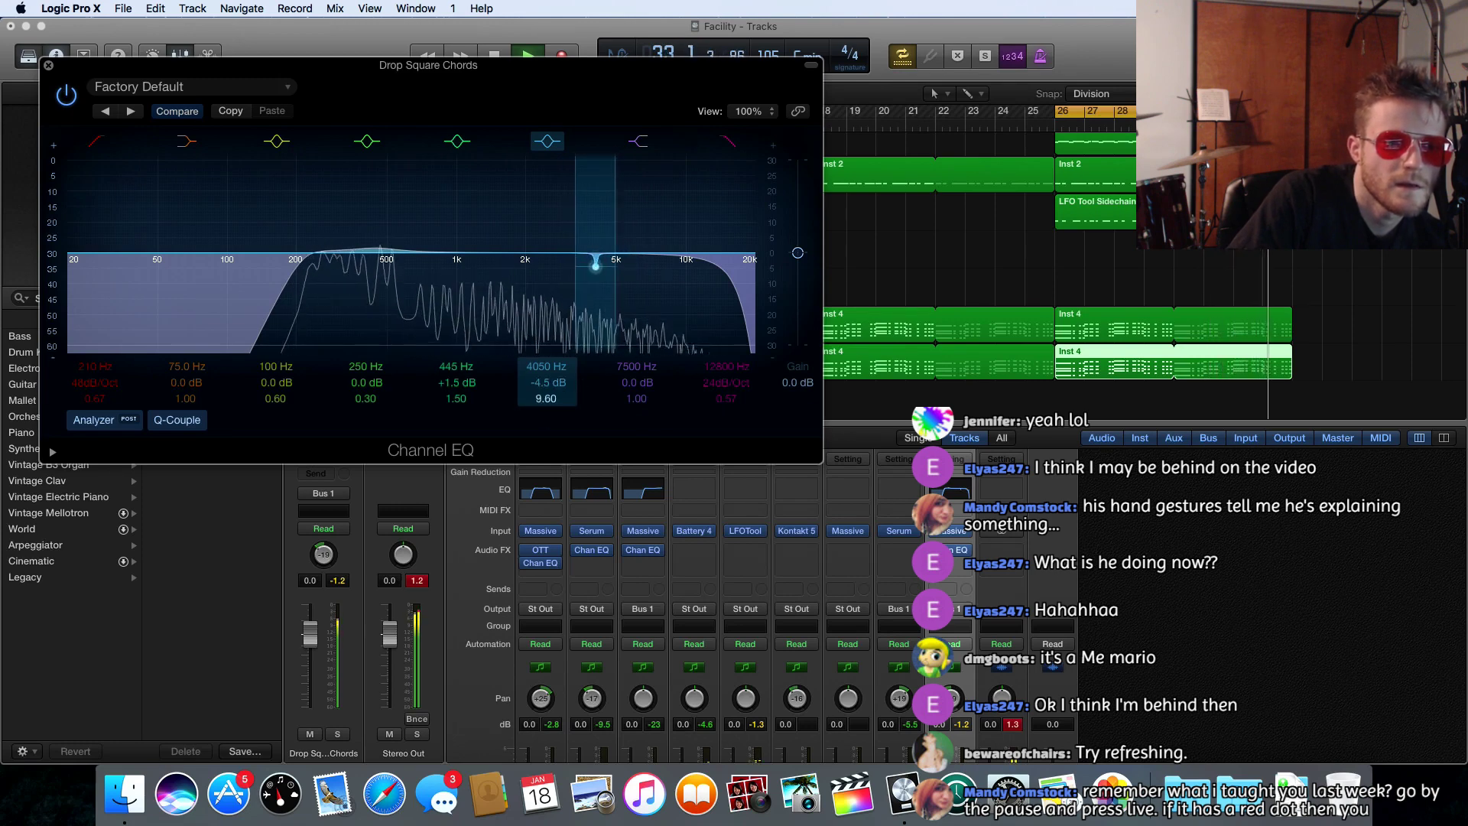
left_click_drag(556, 398, 556, 419)
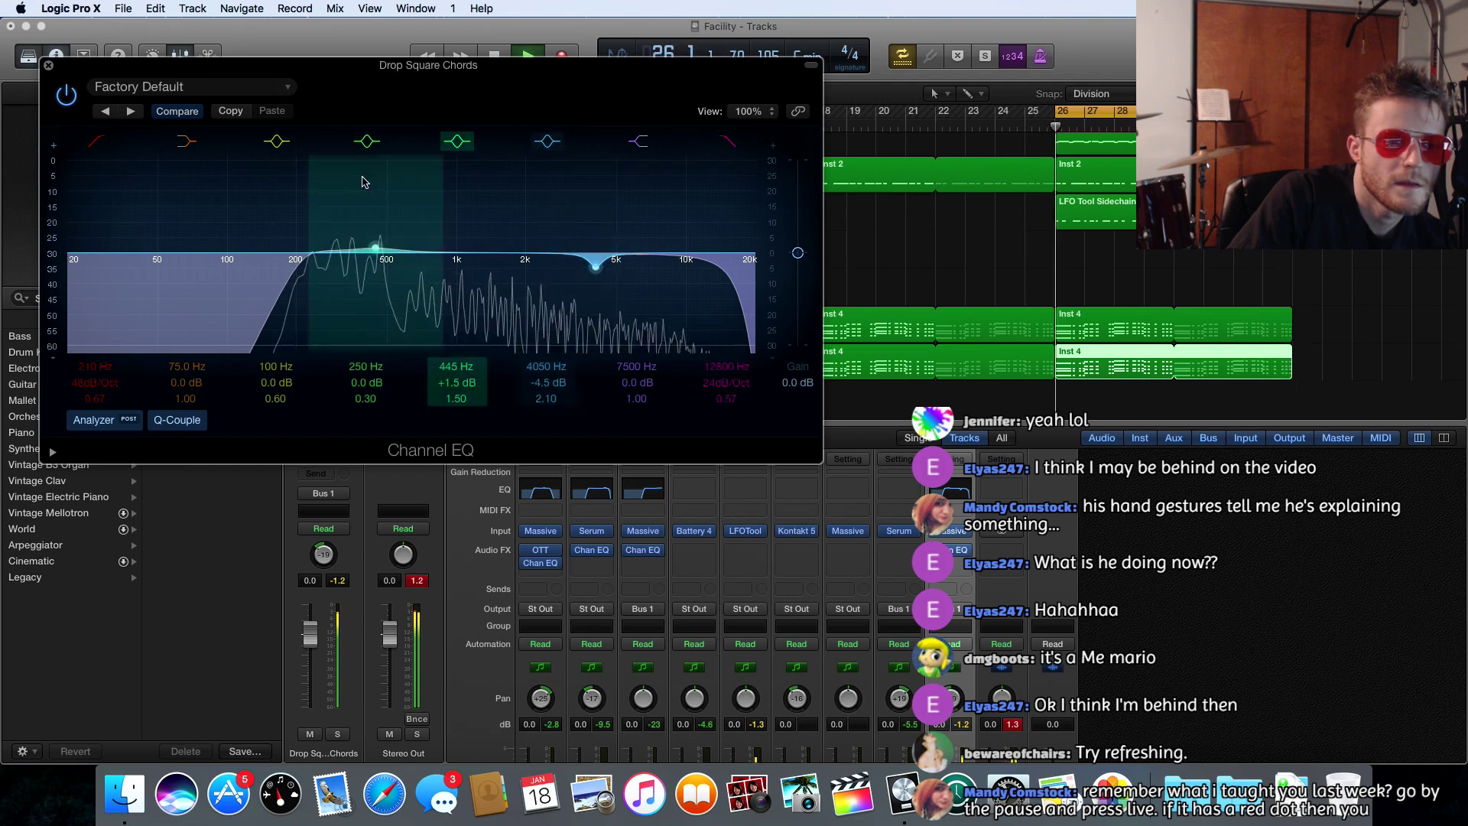
left_click(49, 67)
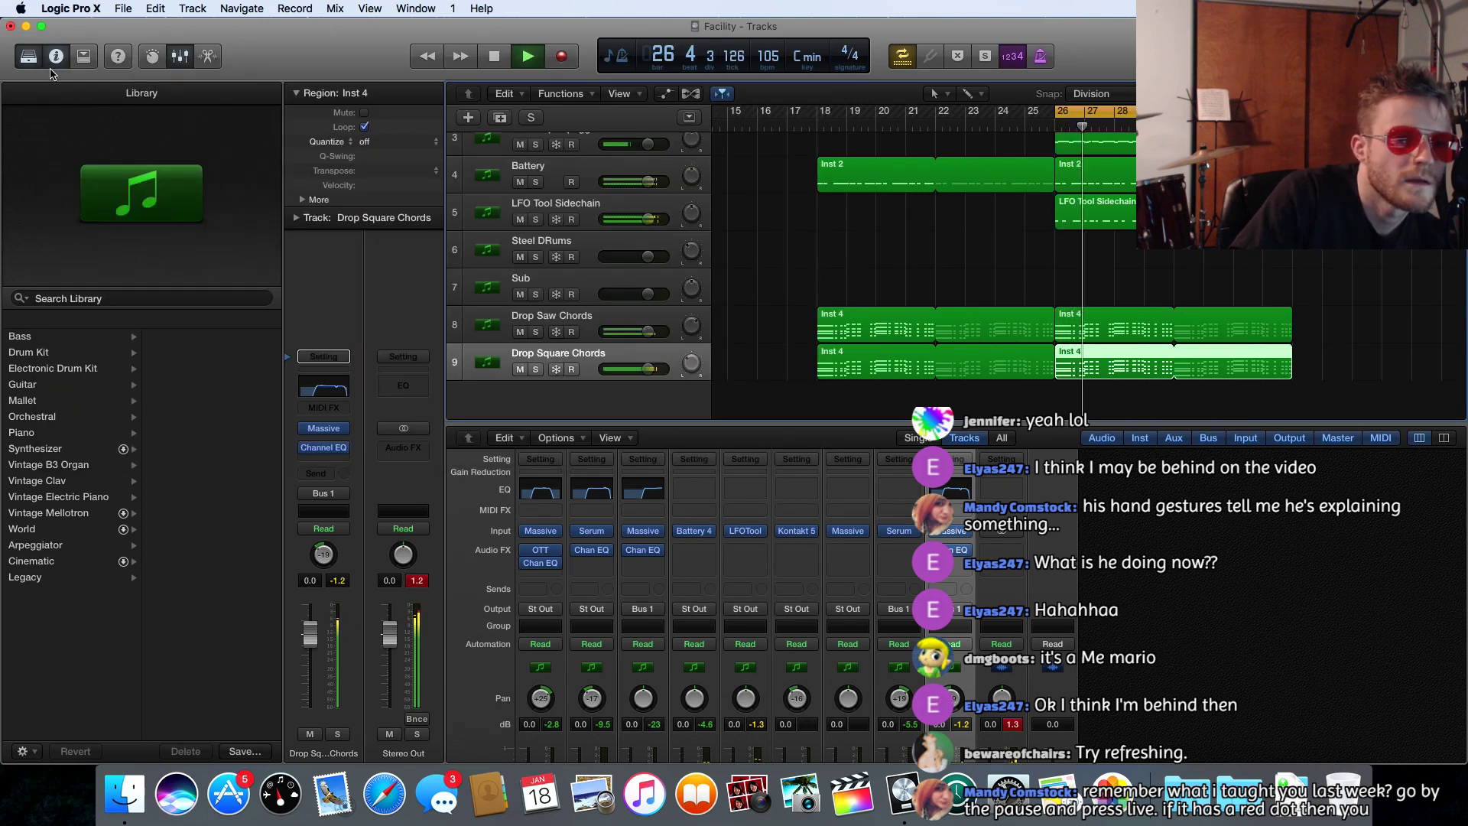
- Turn on the analyzer in a Channel EQ on Drop Saw Chords and add a 48 dB/Oct low cut at 405 Hz with a Q of 0.54
key("Up")
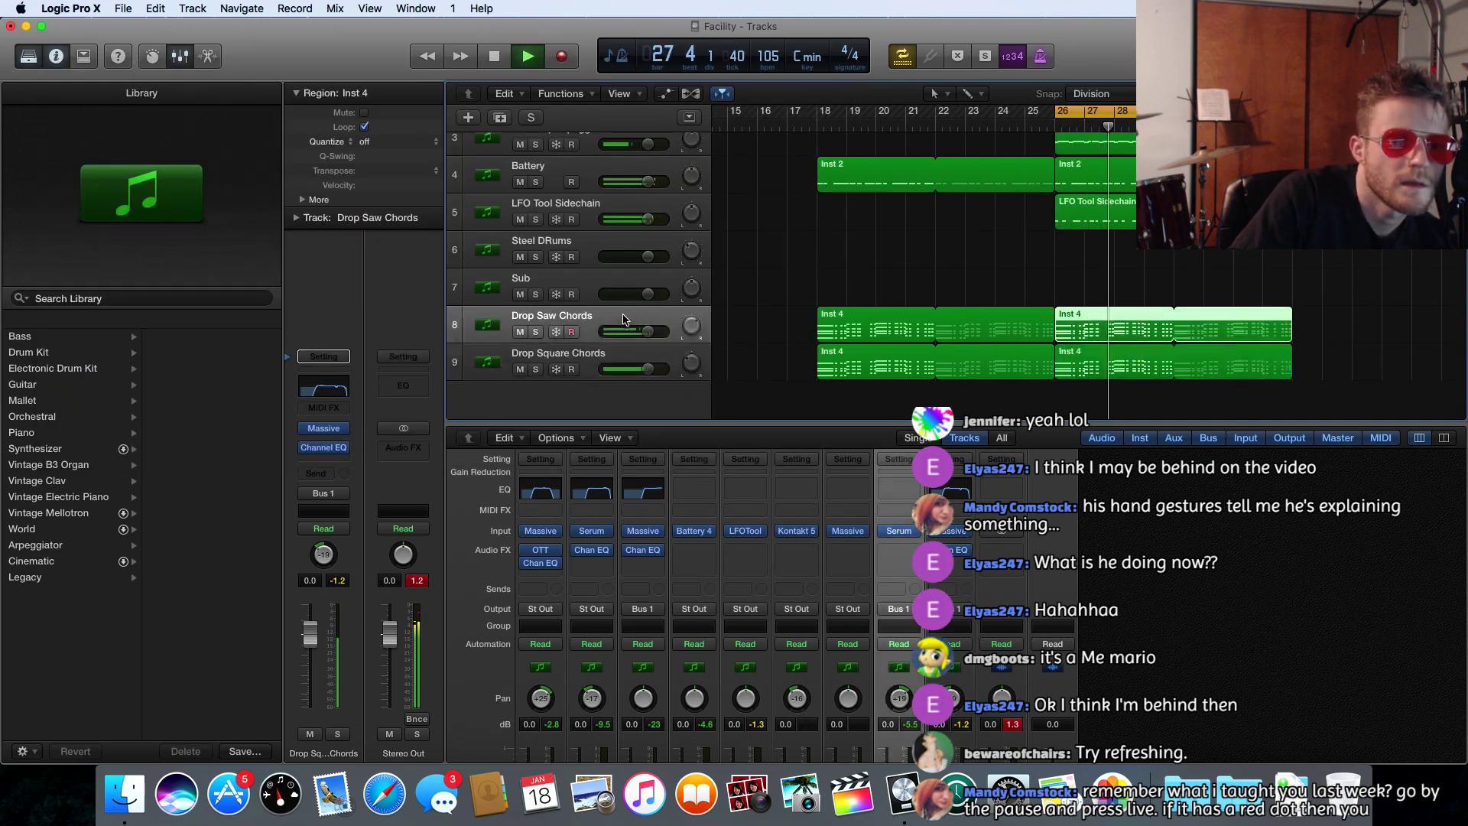
left_click(334, 395)
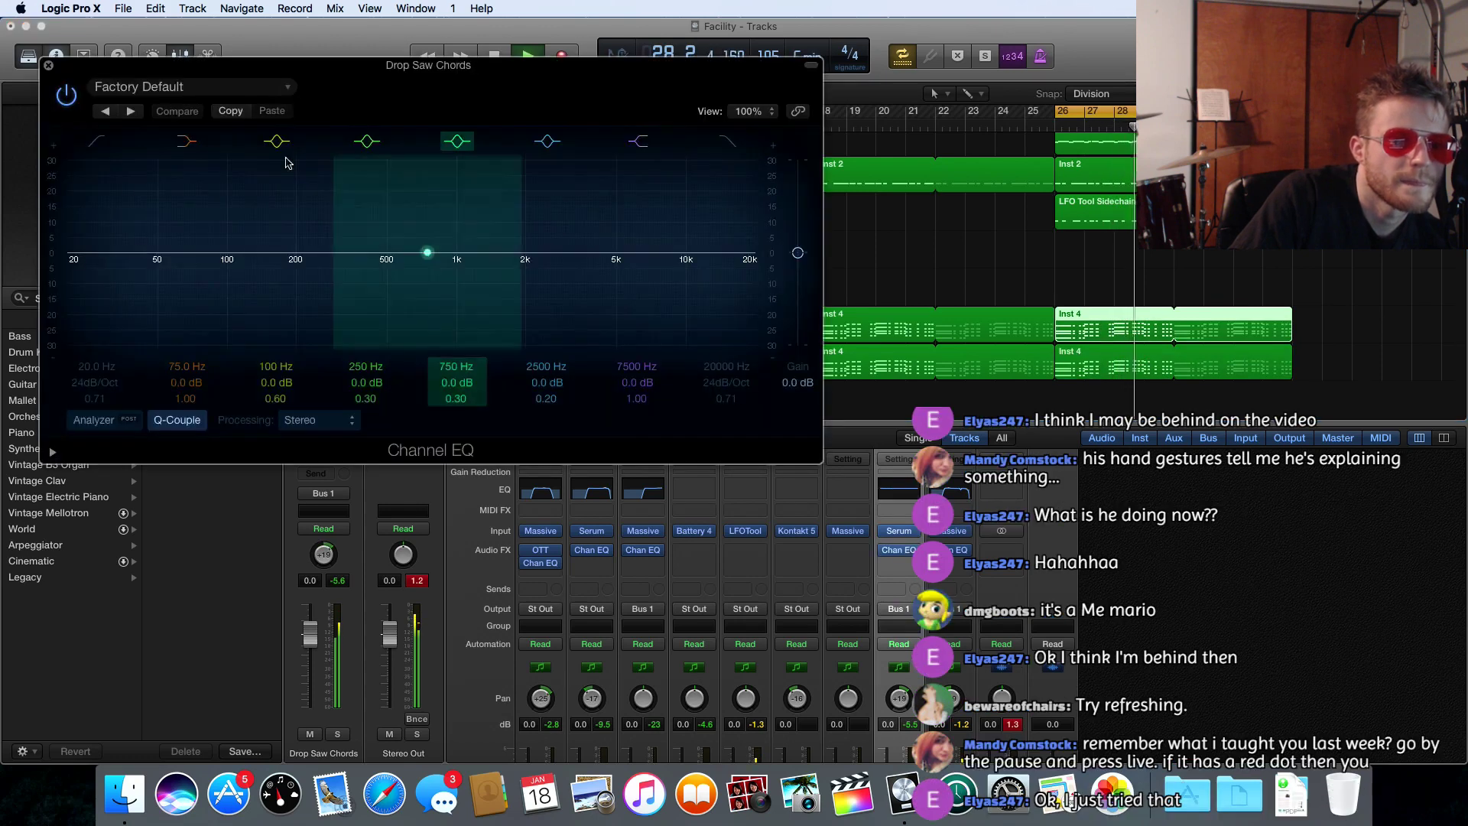
left_click(110, 419)
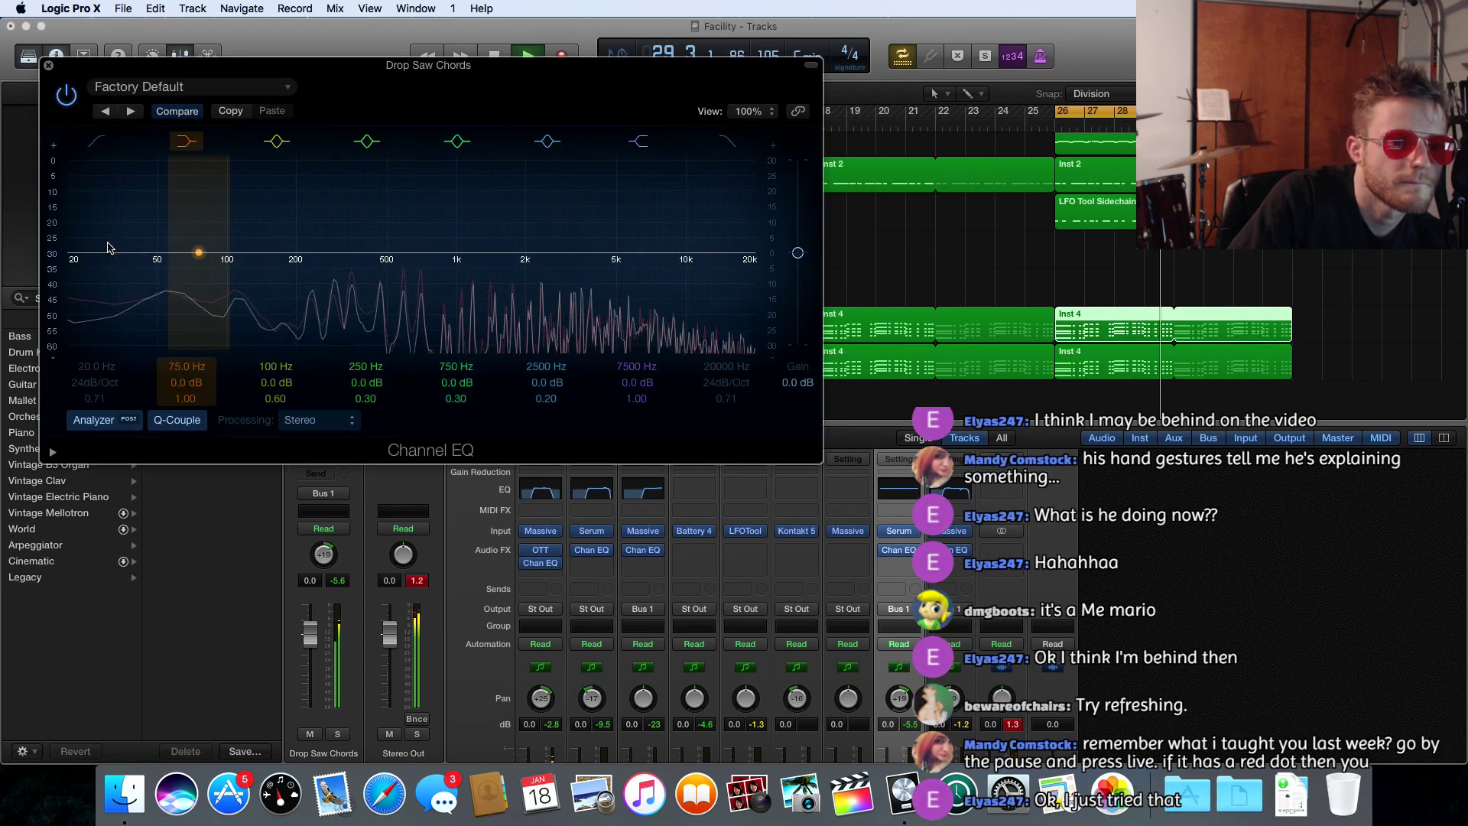
left_click(99, 144)
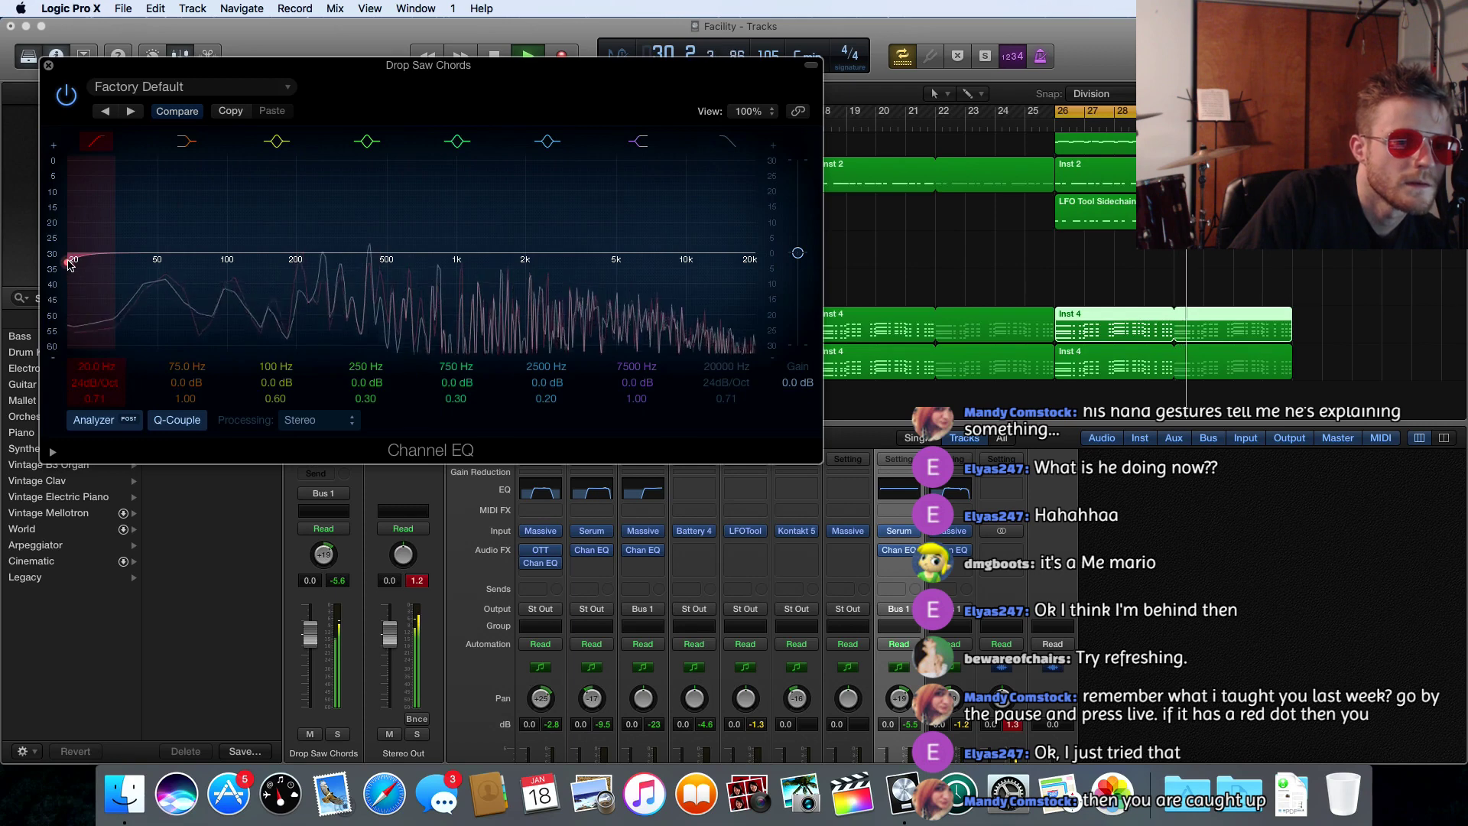
left_click_drag(68, 261, 351, 275)
left_click_drag(102, 384, 102, 368)
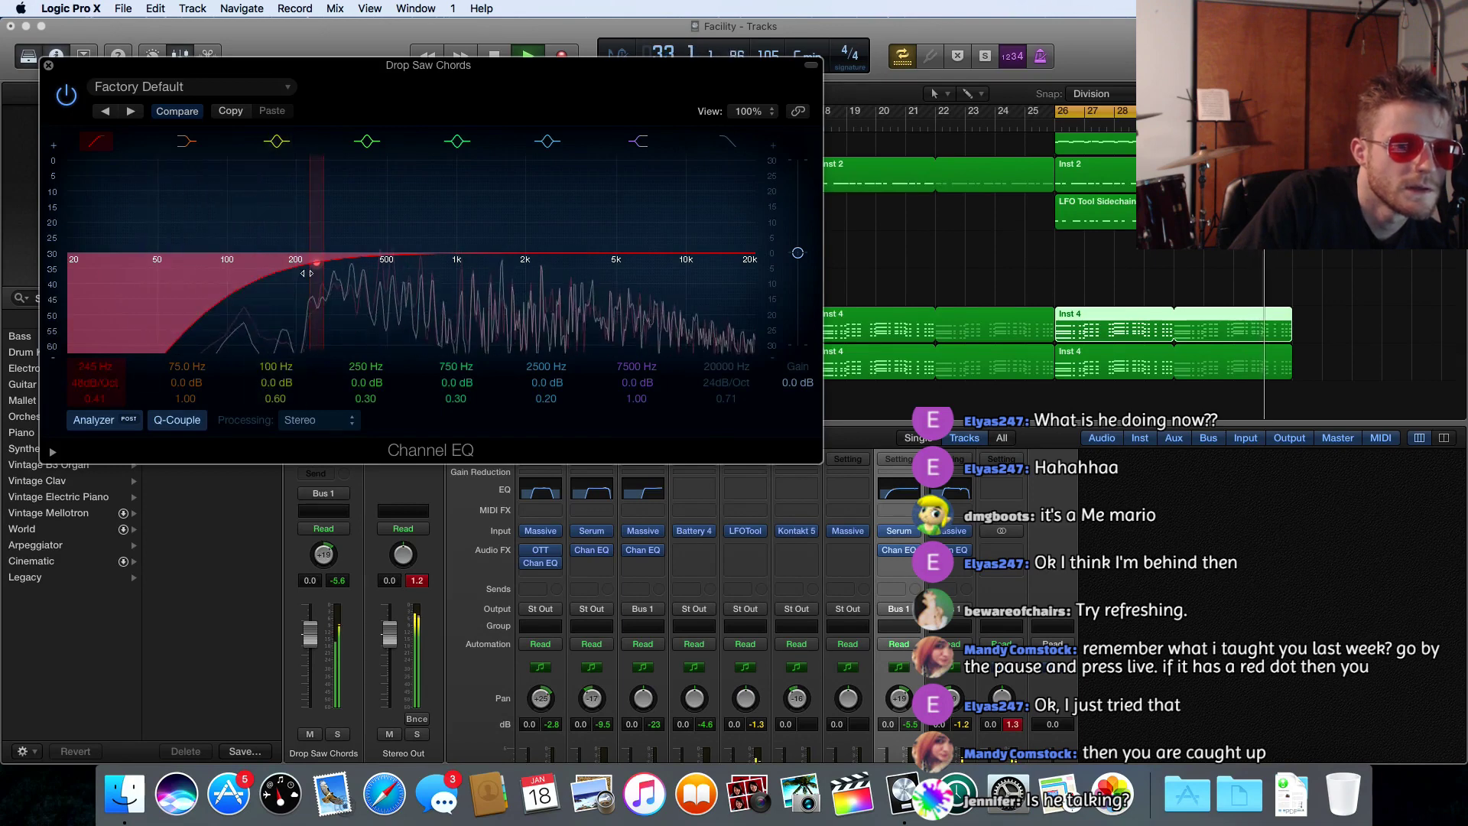
left_click_drag(349, 266, 378, 255)
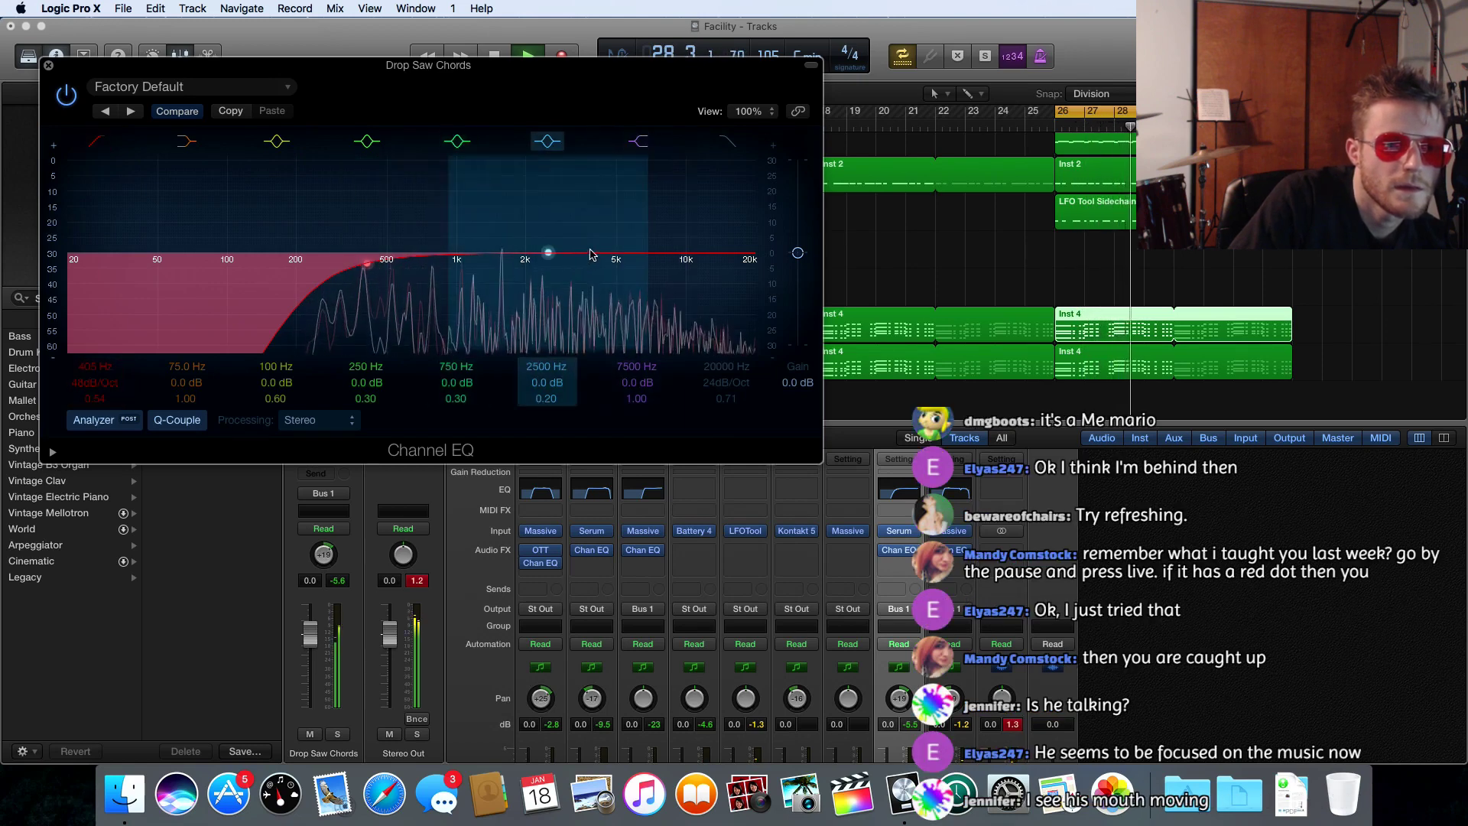
- Turn the 2500 Hz EQ band into a +1.5 dB boost at 4600 Hz with a Q of 3.20 and close the EQ
left_click_drag(548, 253, 609, 244)
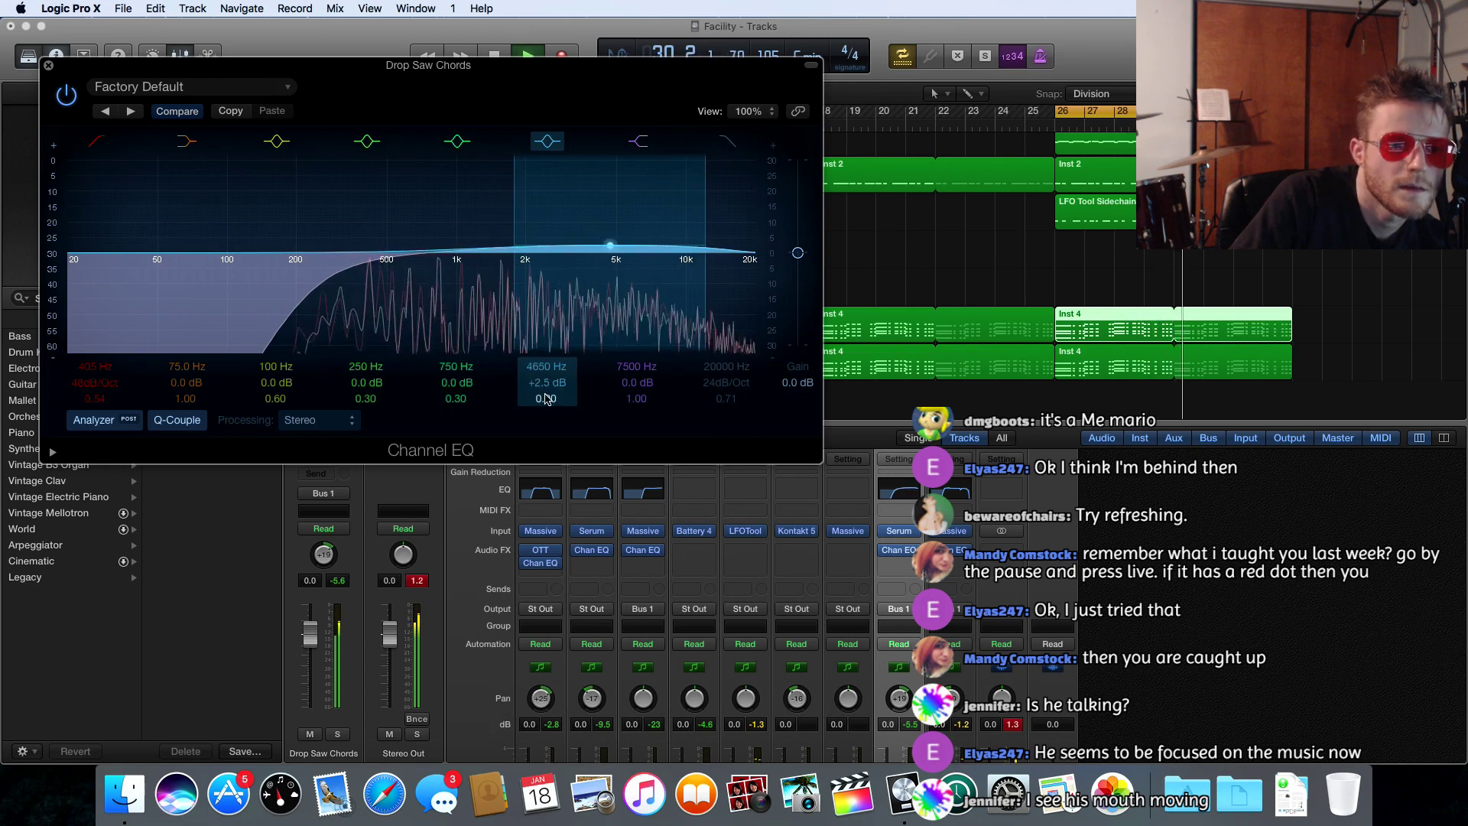
left_click_drag(530, 390, 530, 332)
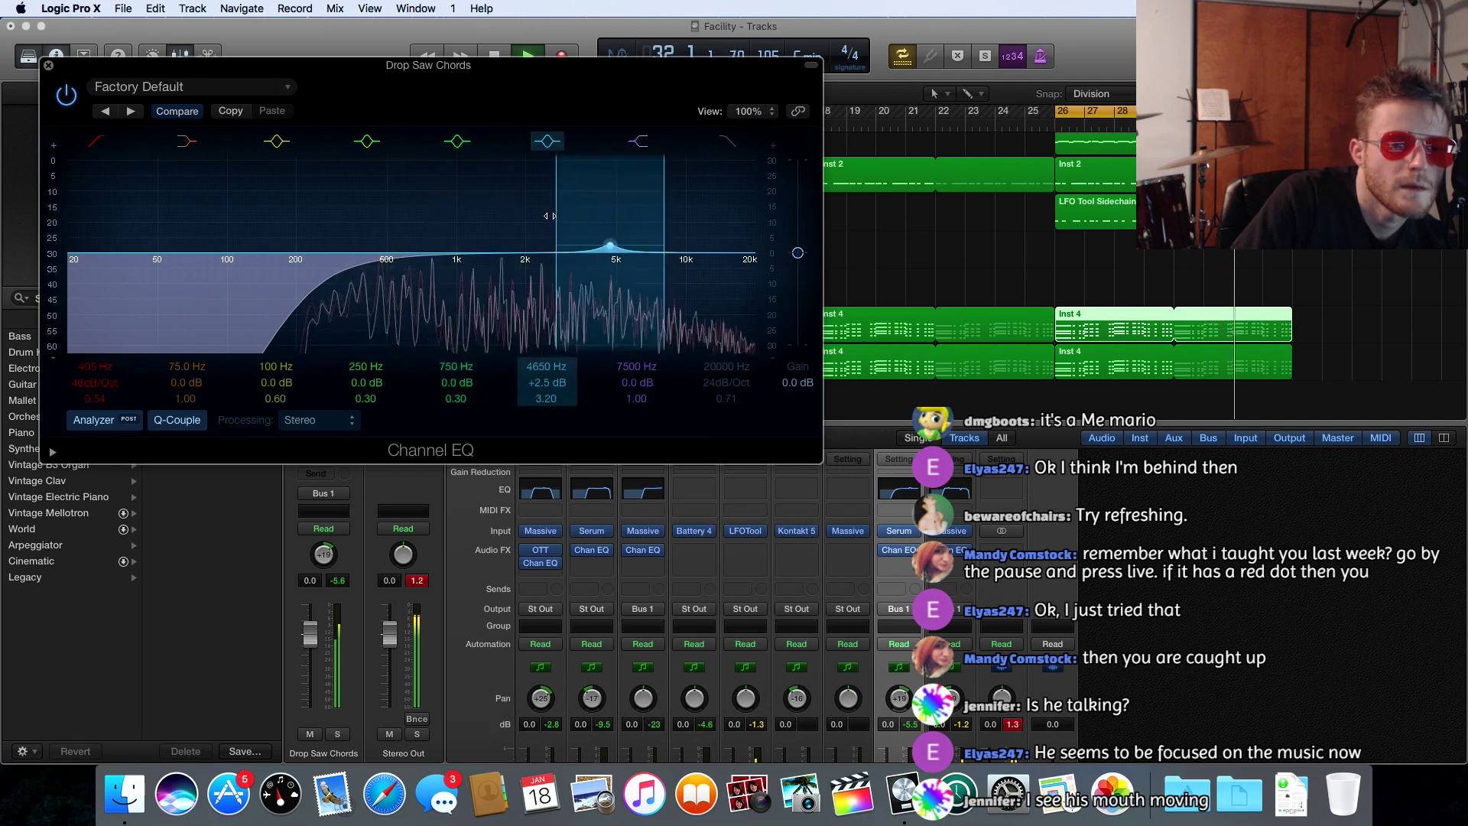
left_click_drag(609, 245, 610, 250)
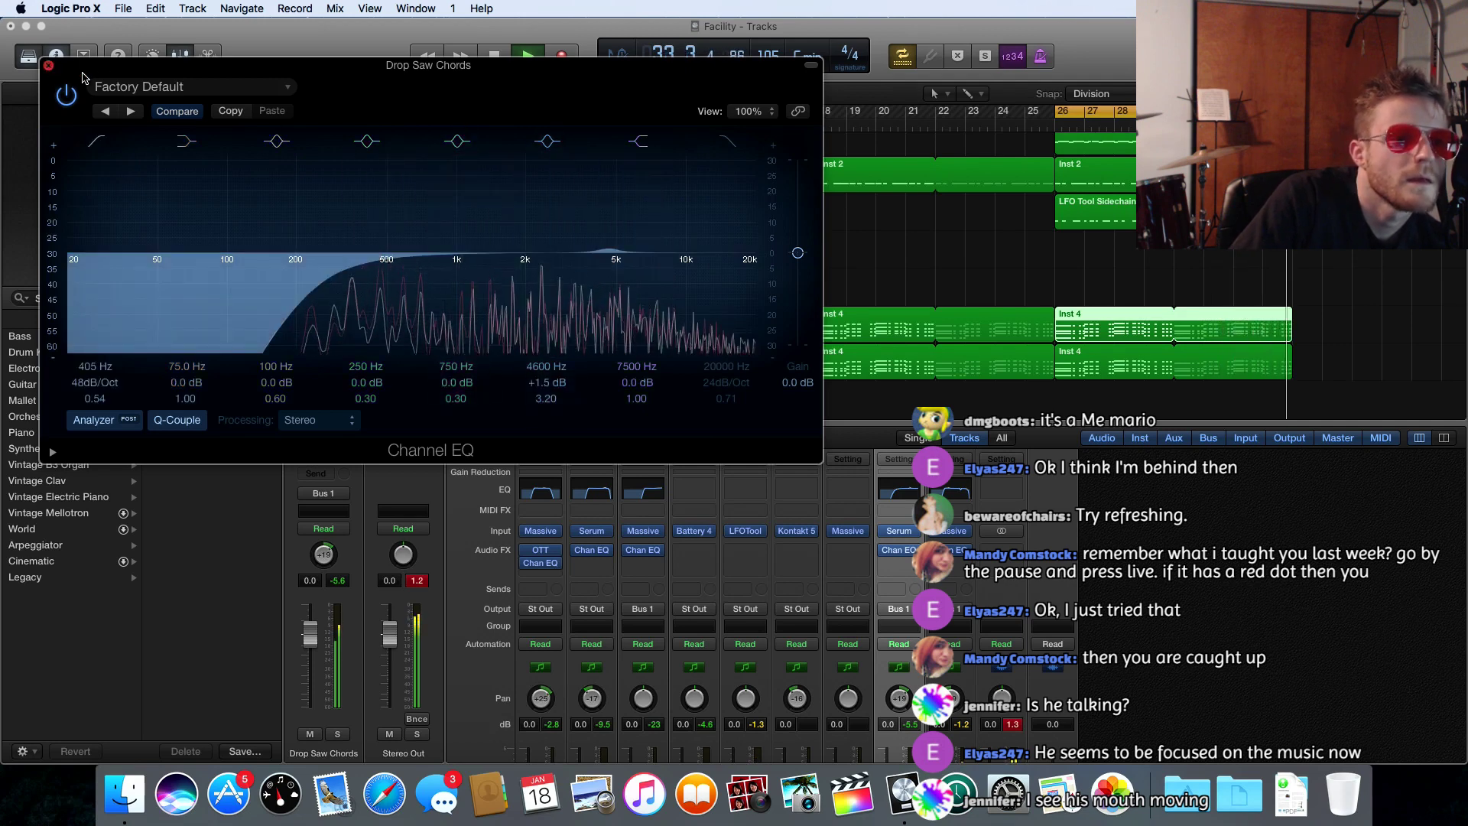
left_click(49, 66)
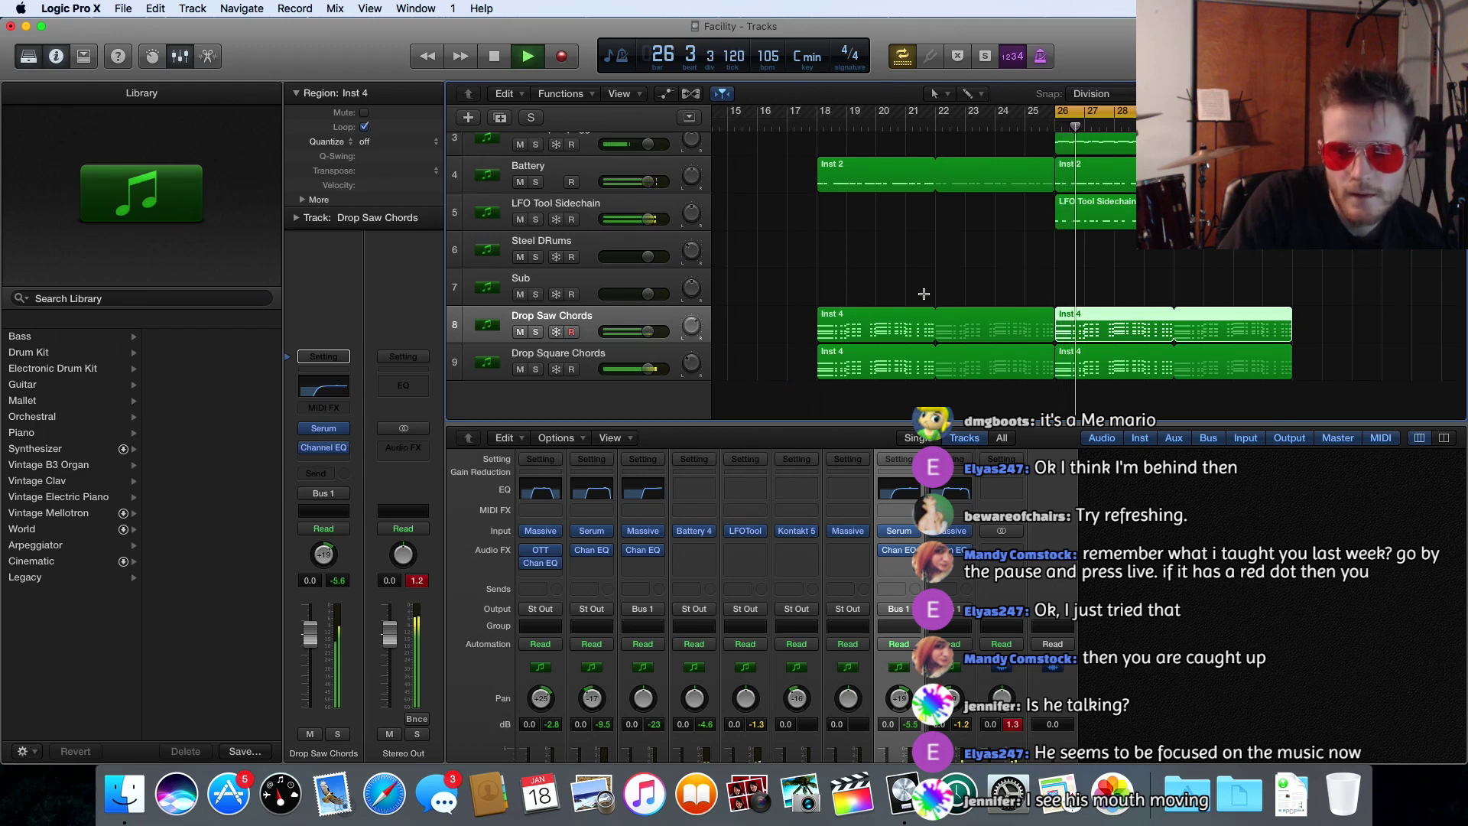
- Play back the drop to check both equalized chord tracks in the full mix
key("space")
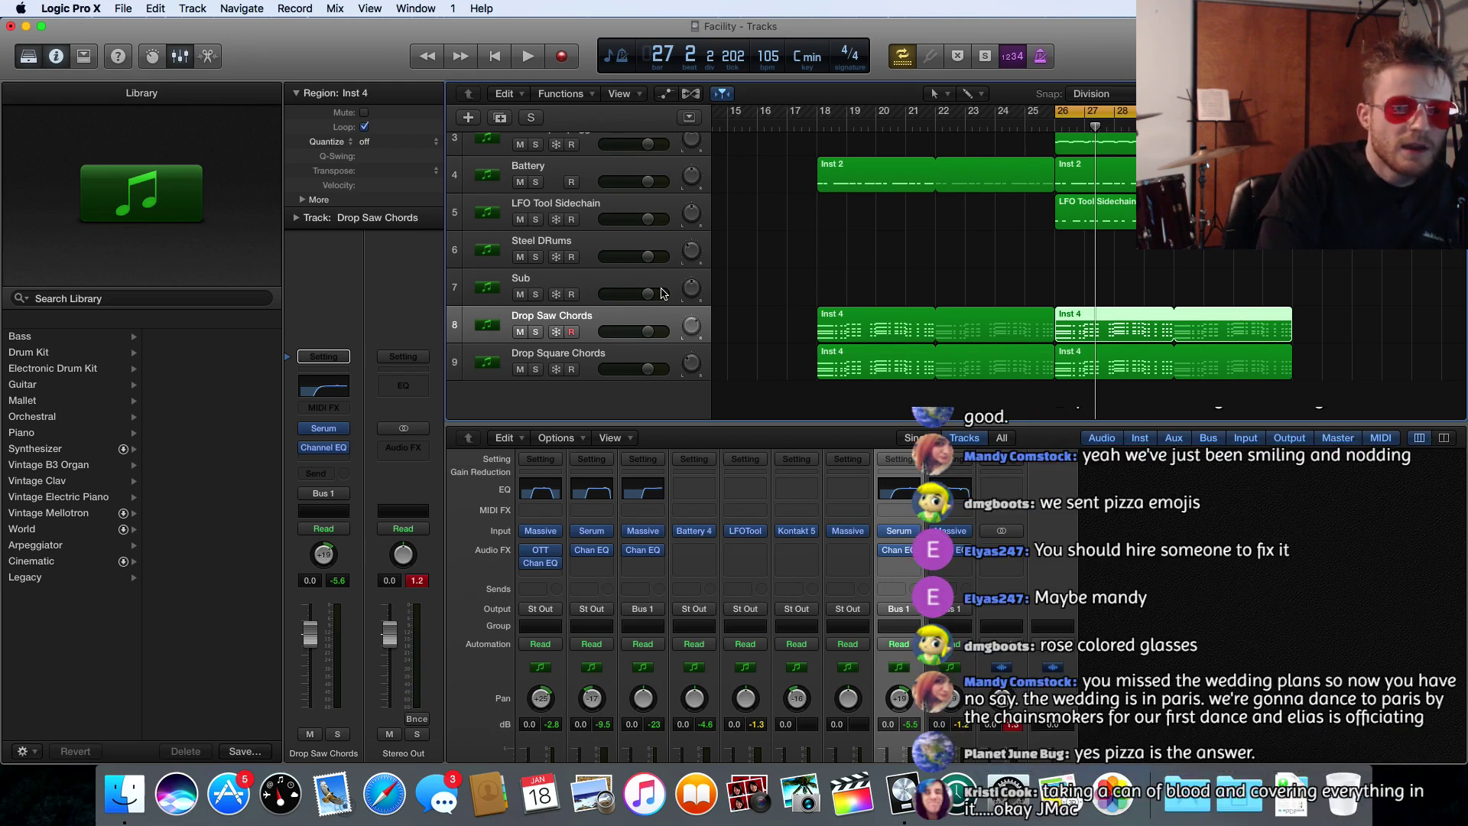
key("space")
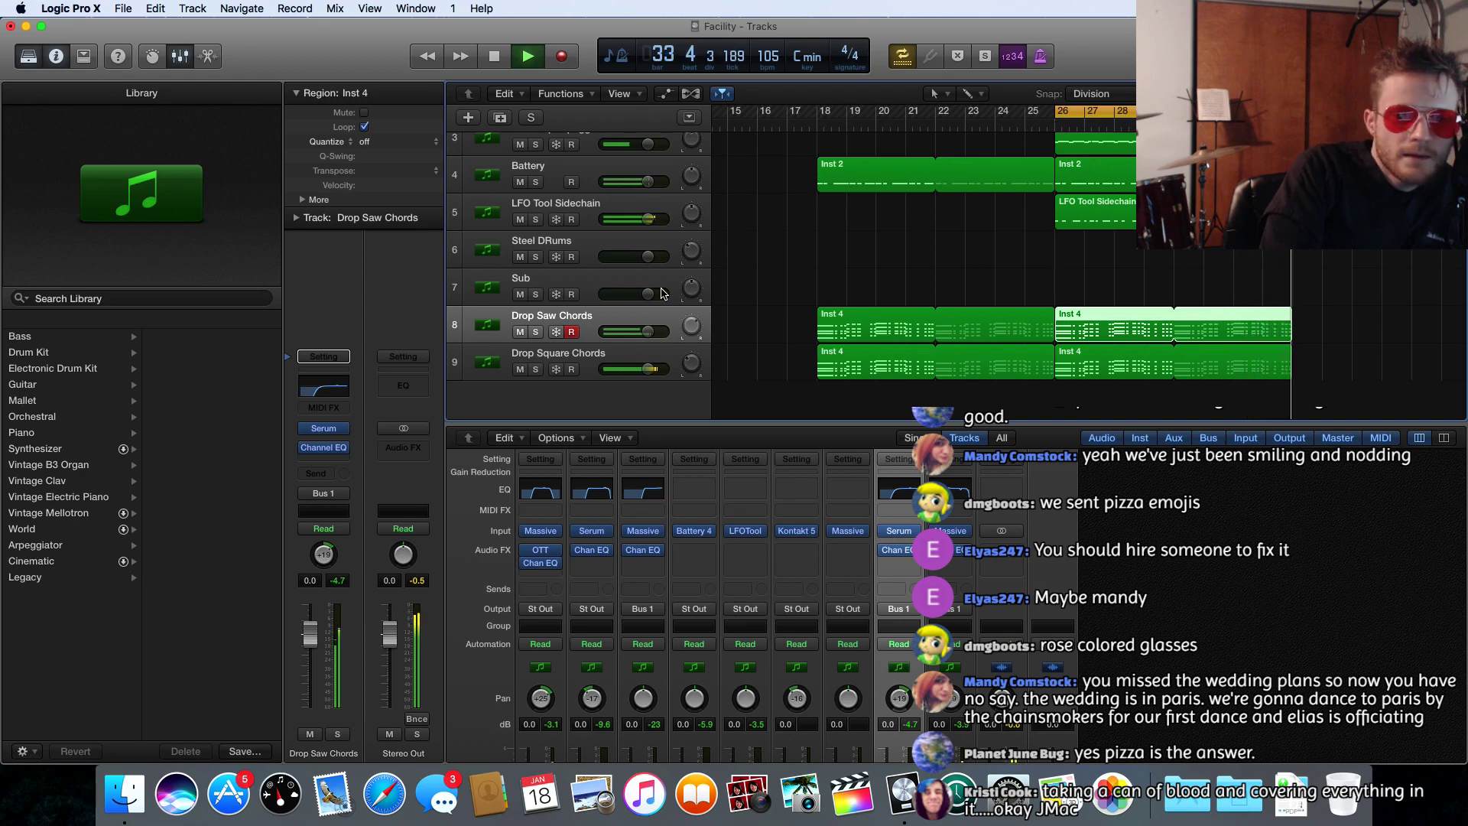
key("space")
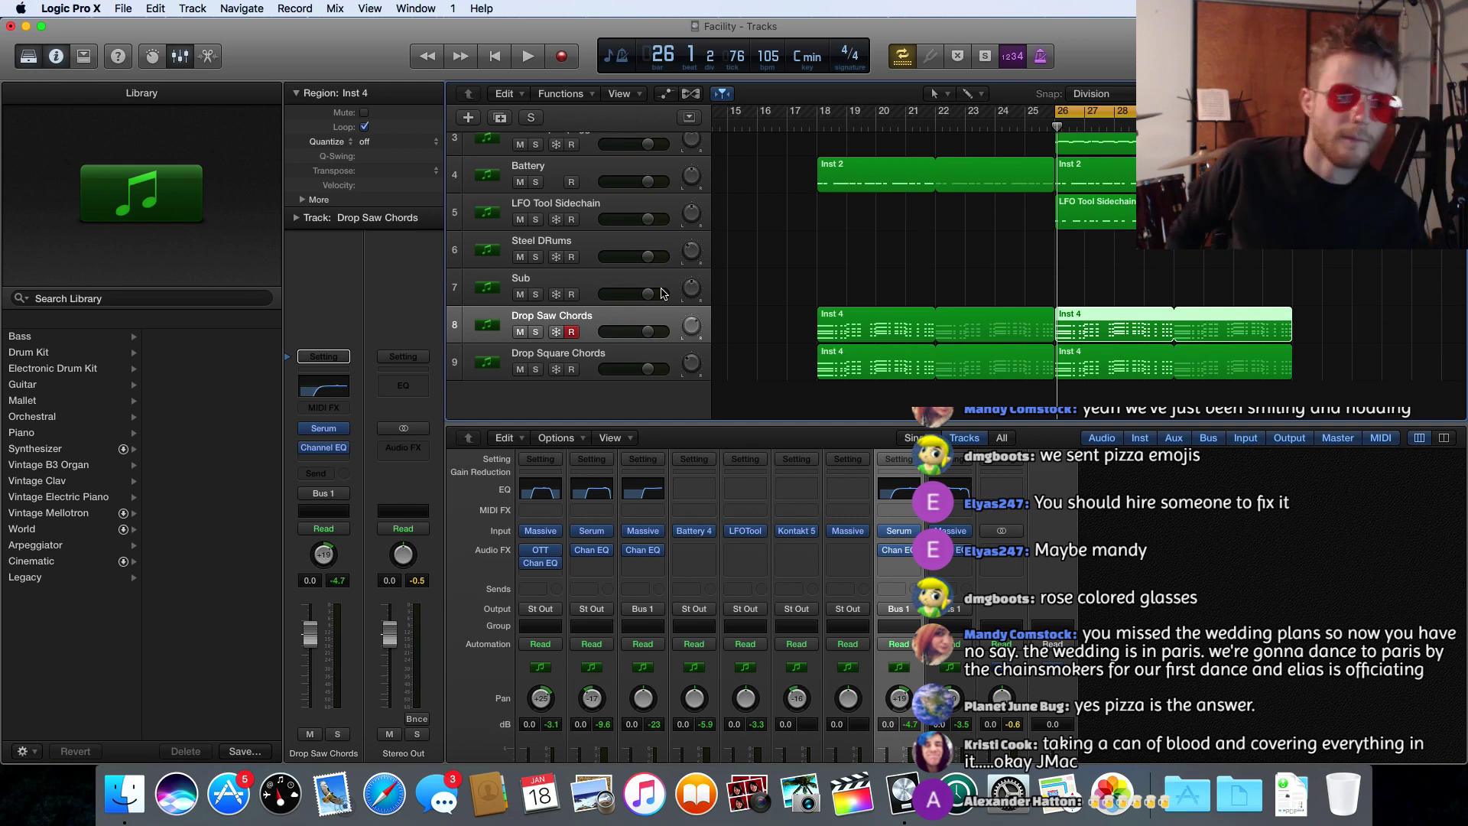
- Set the OSC1 pitch to -12.00 in the Sub track's Massive and close the plug-in window
left_click(582, 285)
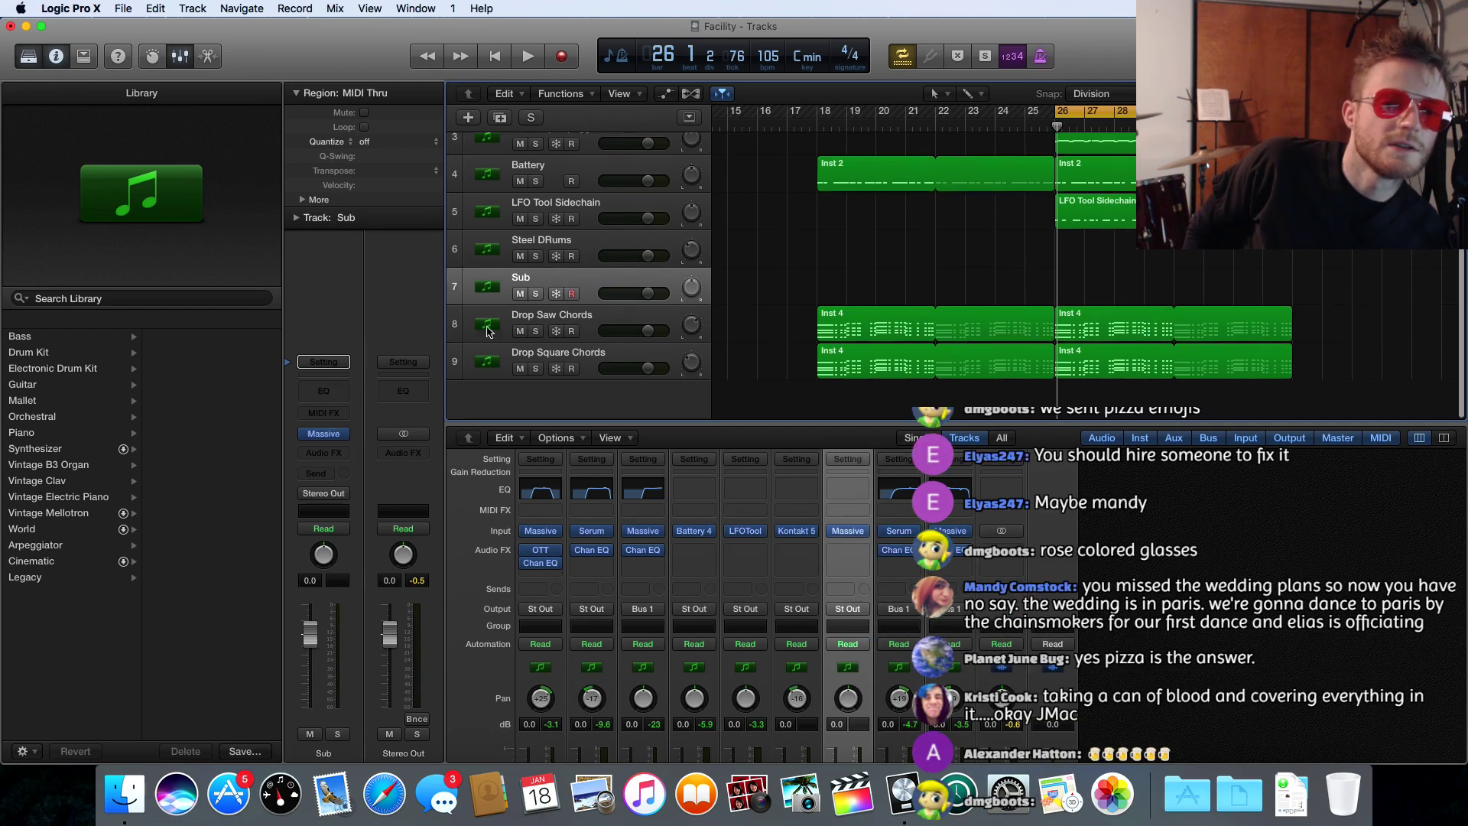
mouse_move(330, 434)
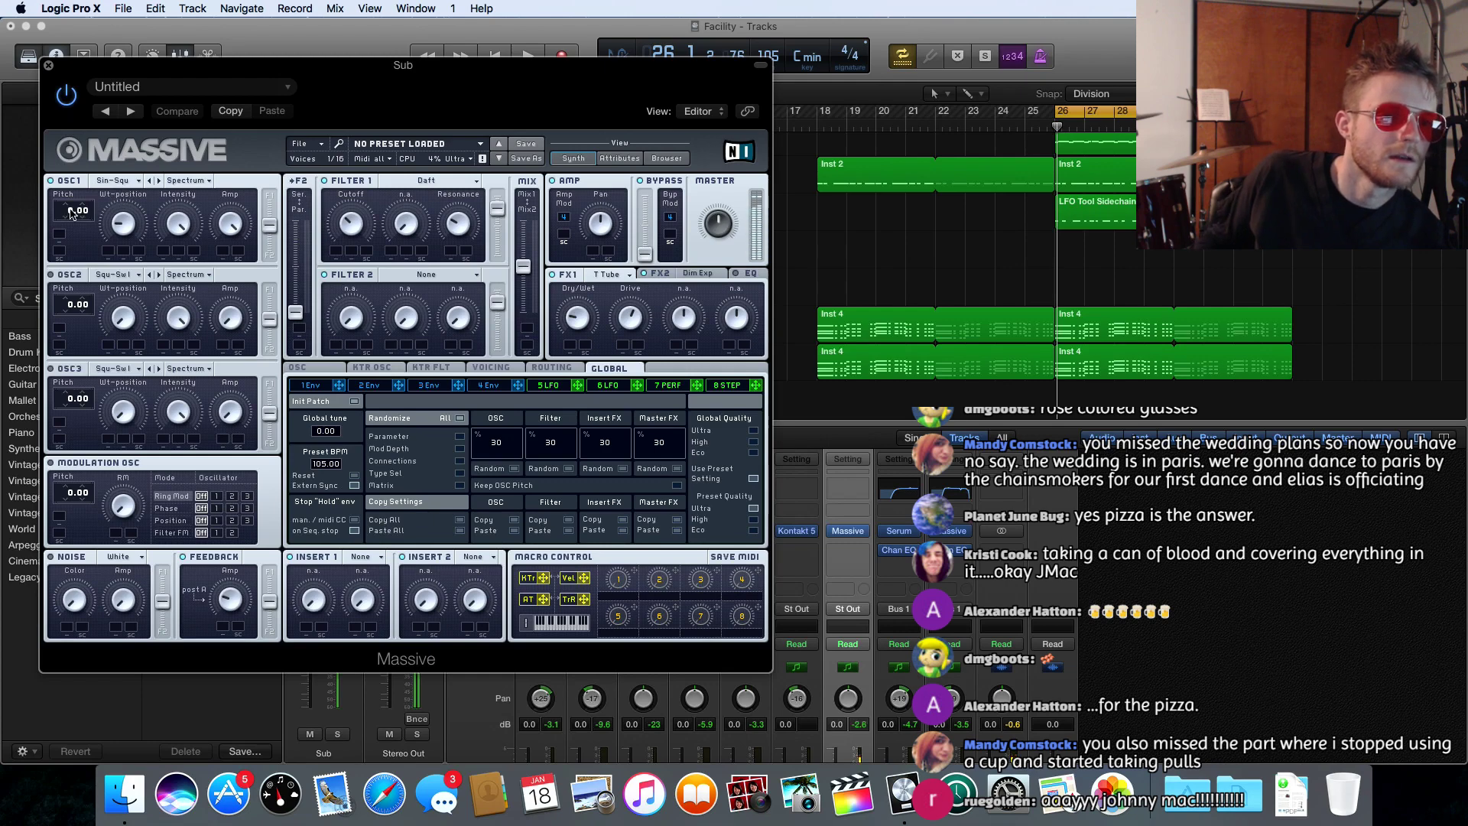
scroll(67, 214, "down", 3)
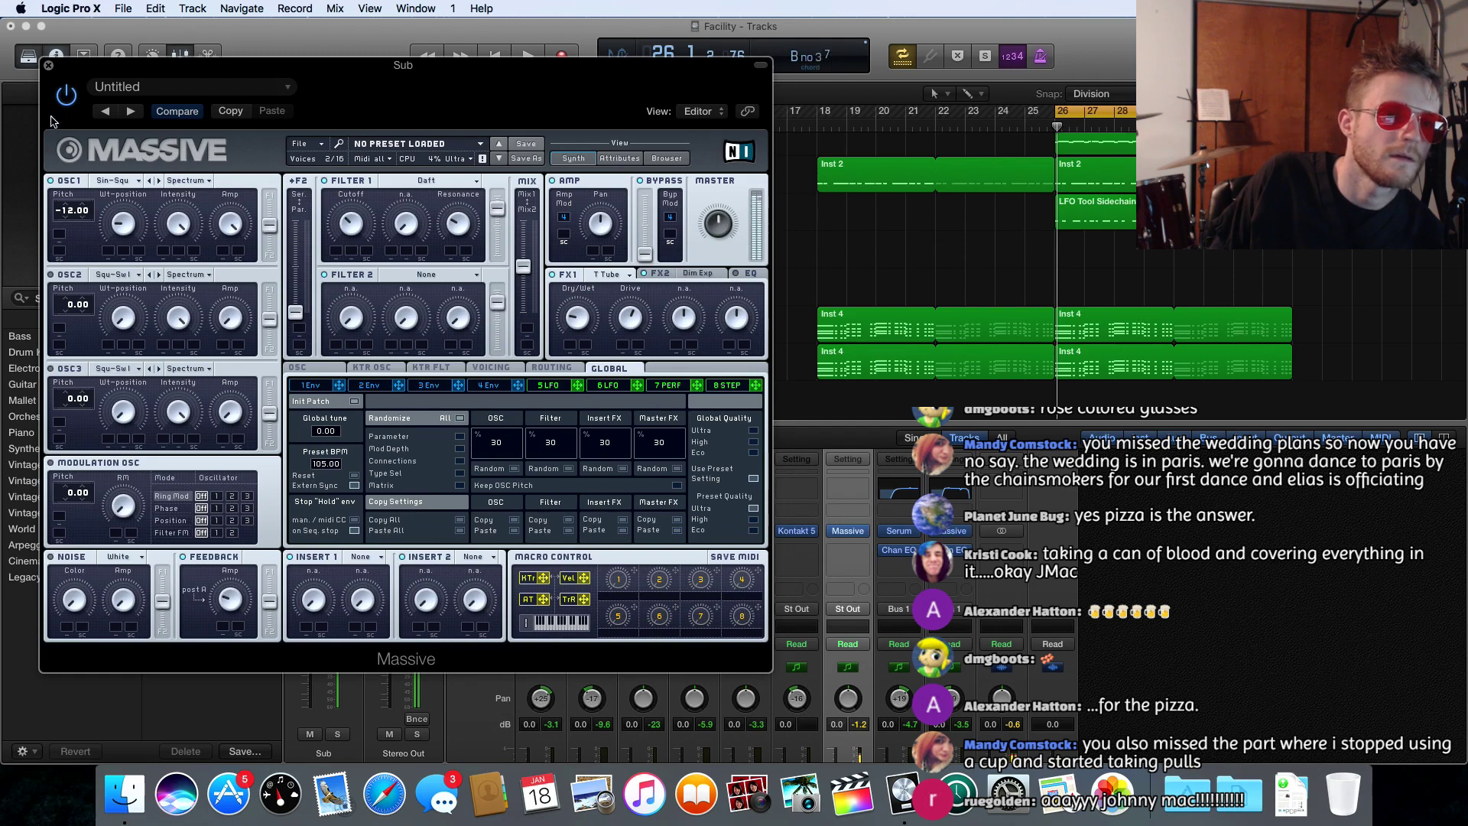
left_click(48, 66)
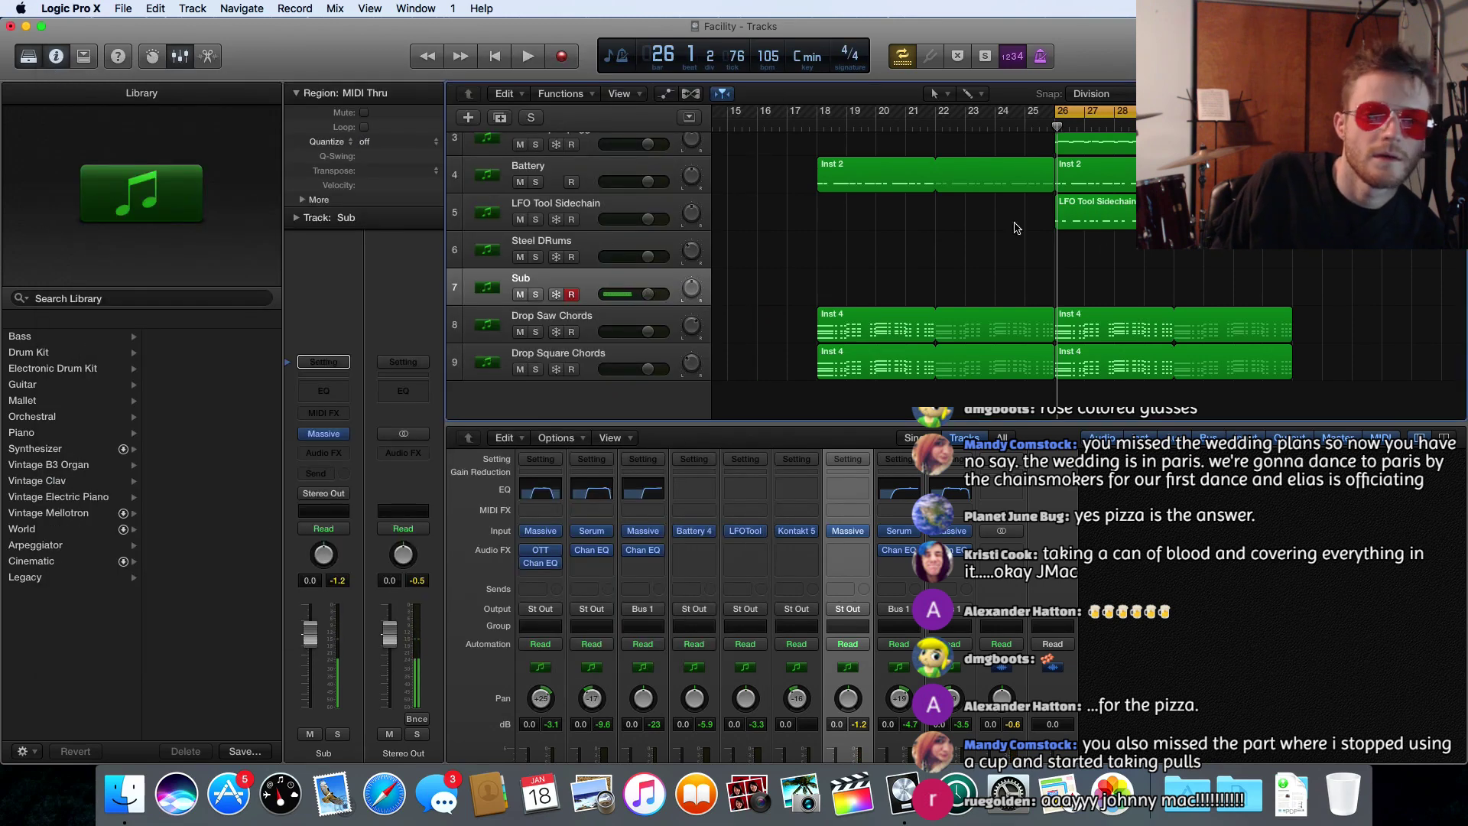
- Copy the drop region from Drop Saw Chords onto the Sub track and align its start with bar 26
left_click(1078, 319)
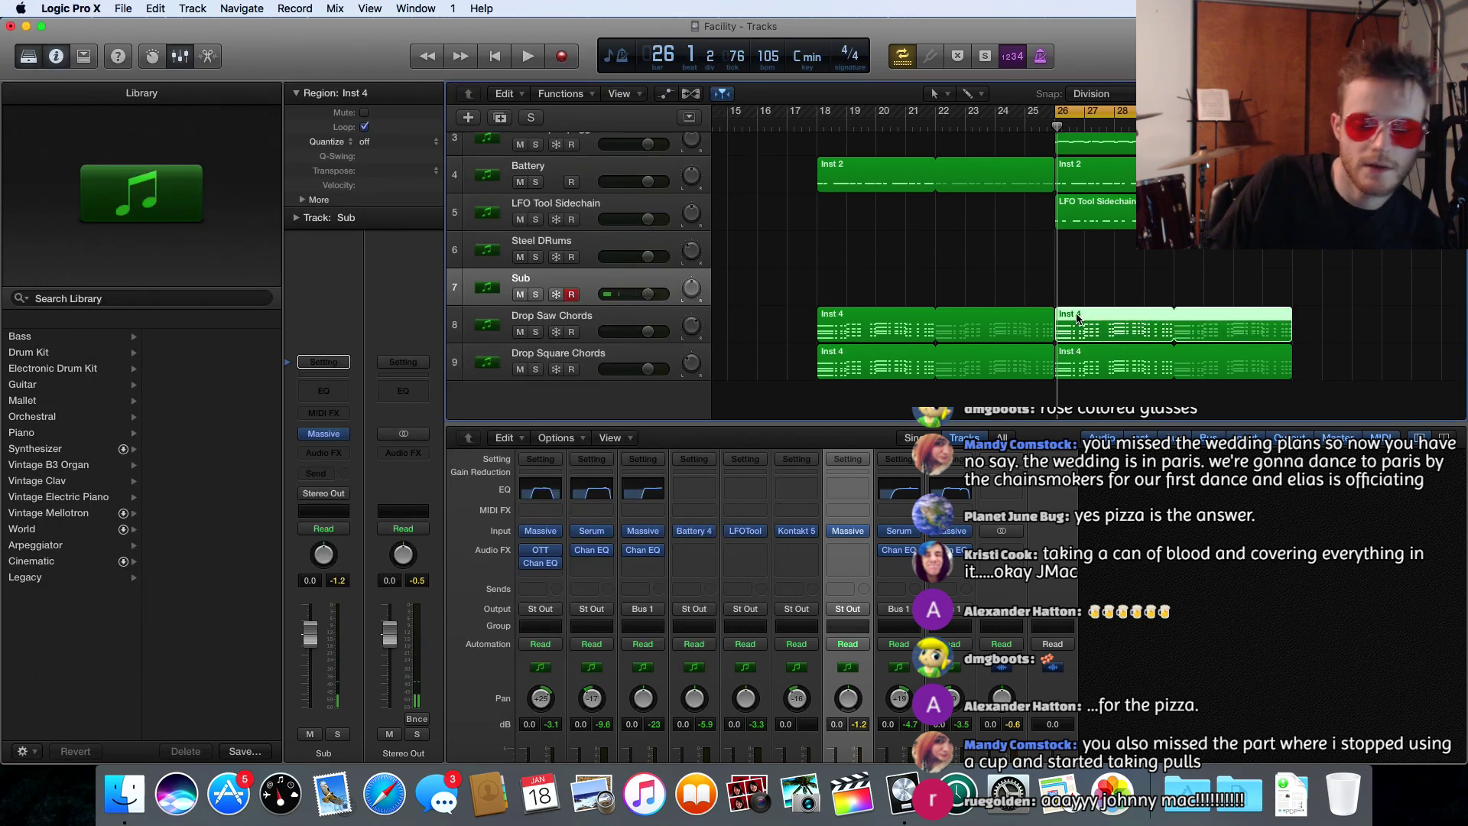
mouse_move(1078, 319)
left_mouse_down()
mouse_move(1074, 277)
mouse_move(1079, 295)
left_mouse_up()
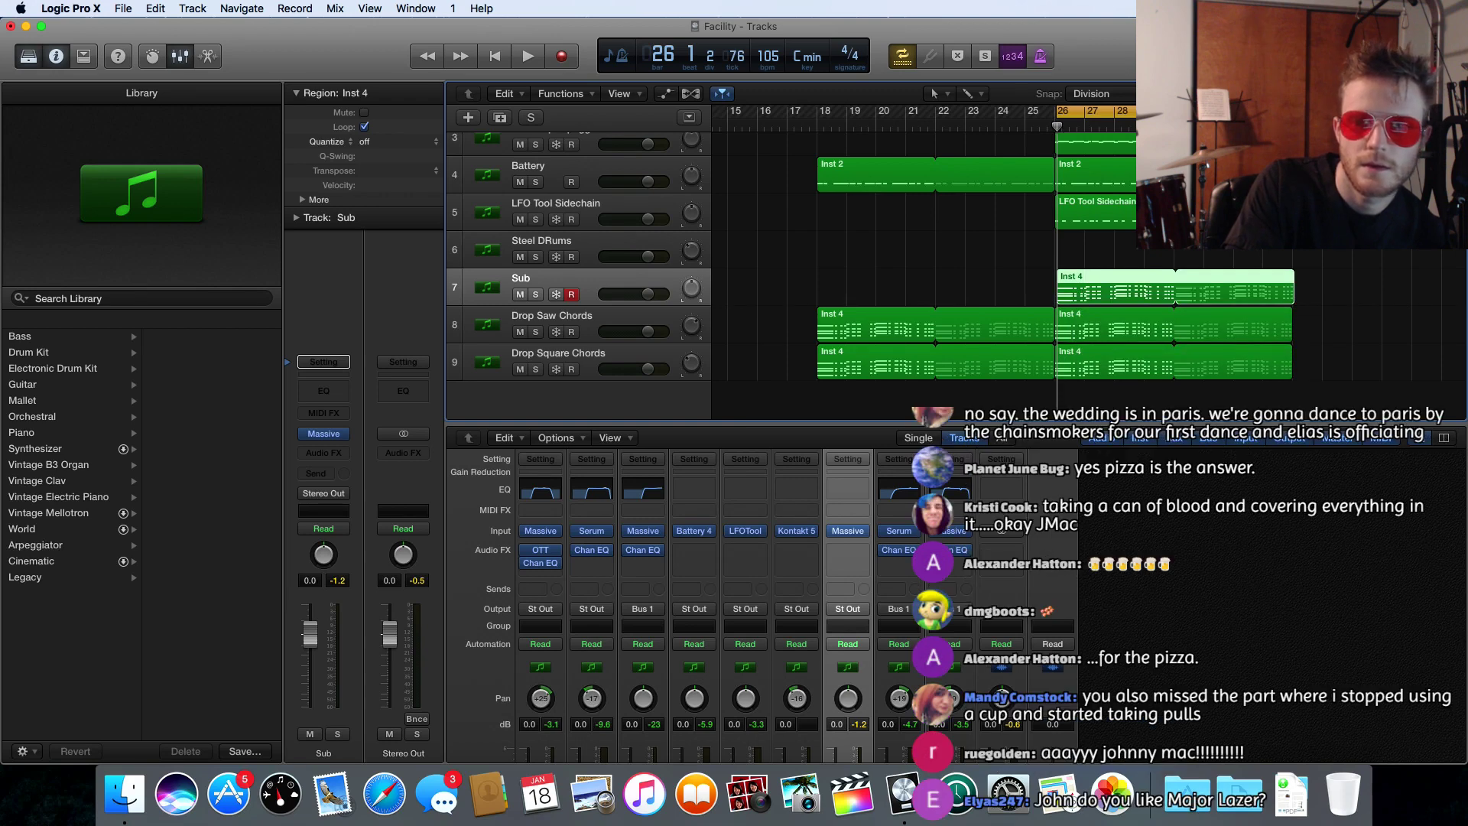
key("super+Right")
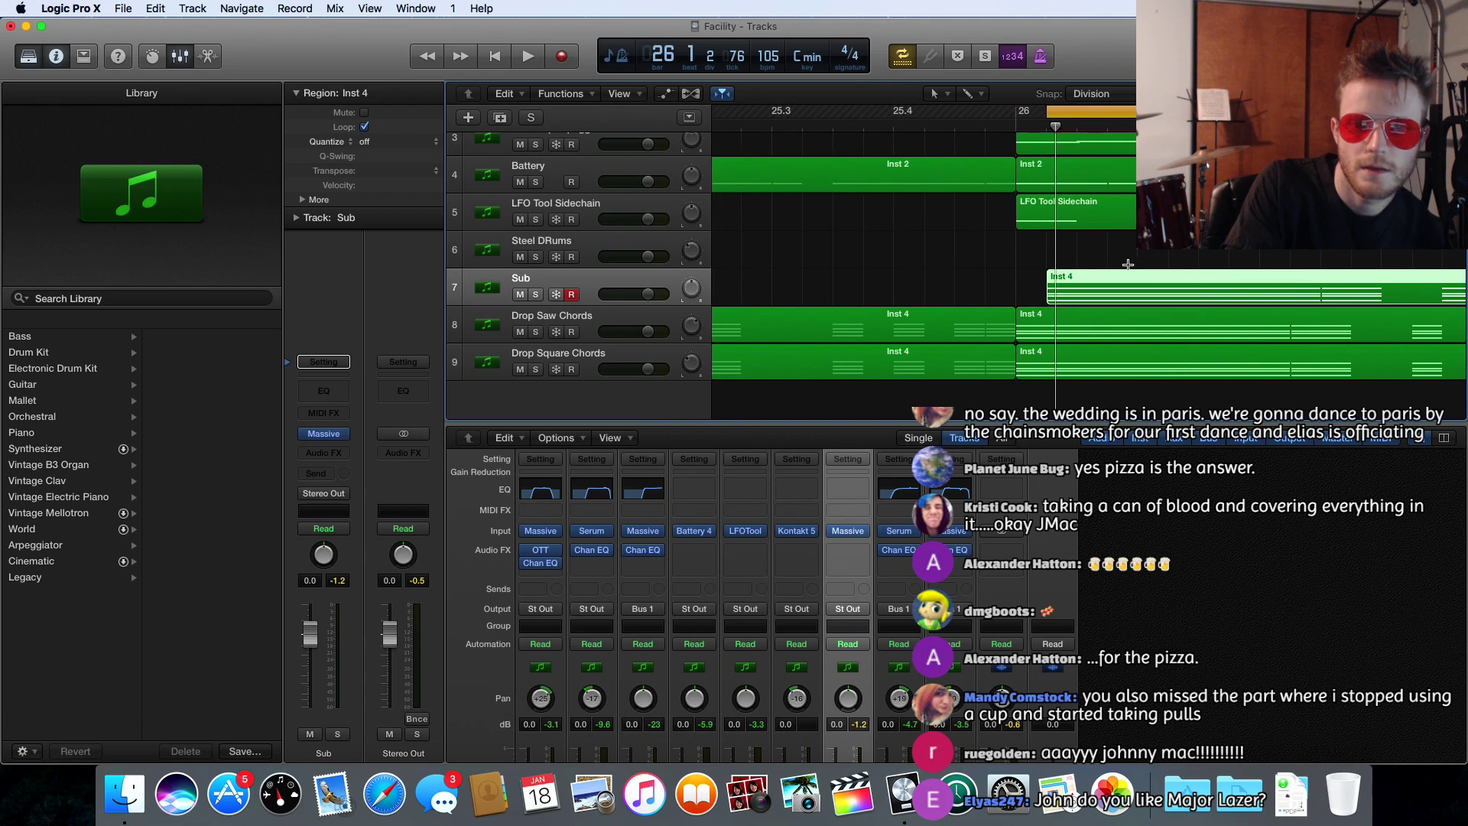
left_click_drag(1118, 279, 1088, 274)
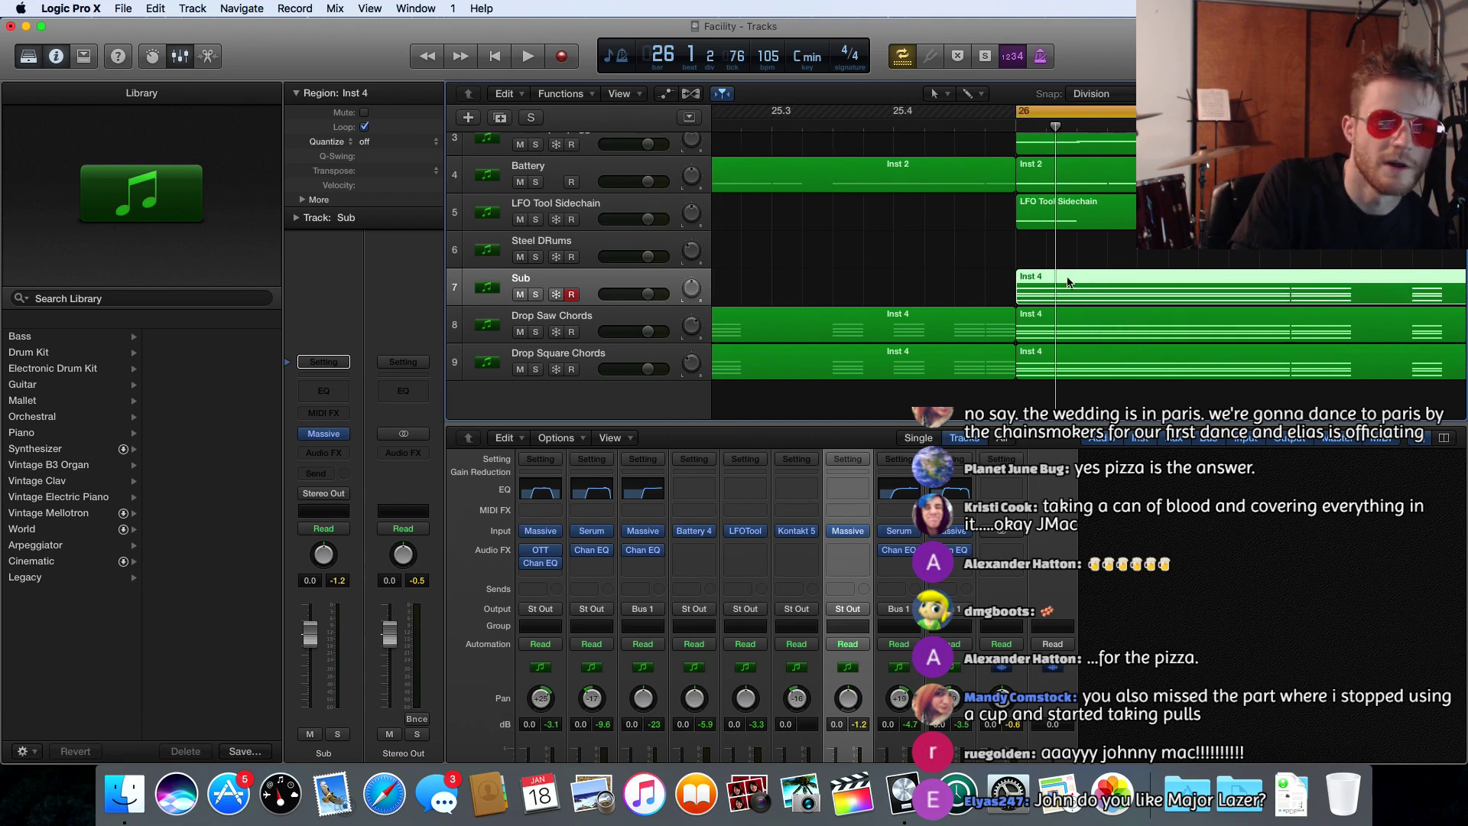
- Delete the upper chord notes from the Sub region in the Piano Roll, keeping only the lowest note of each chord
double_click(1068, 282)
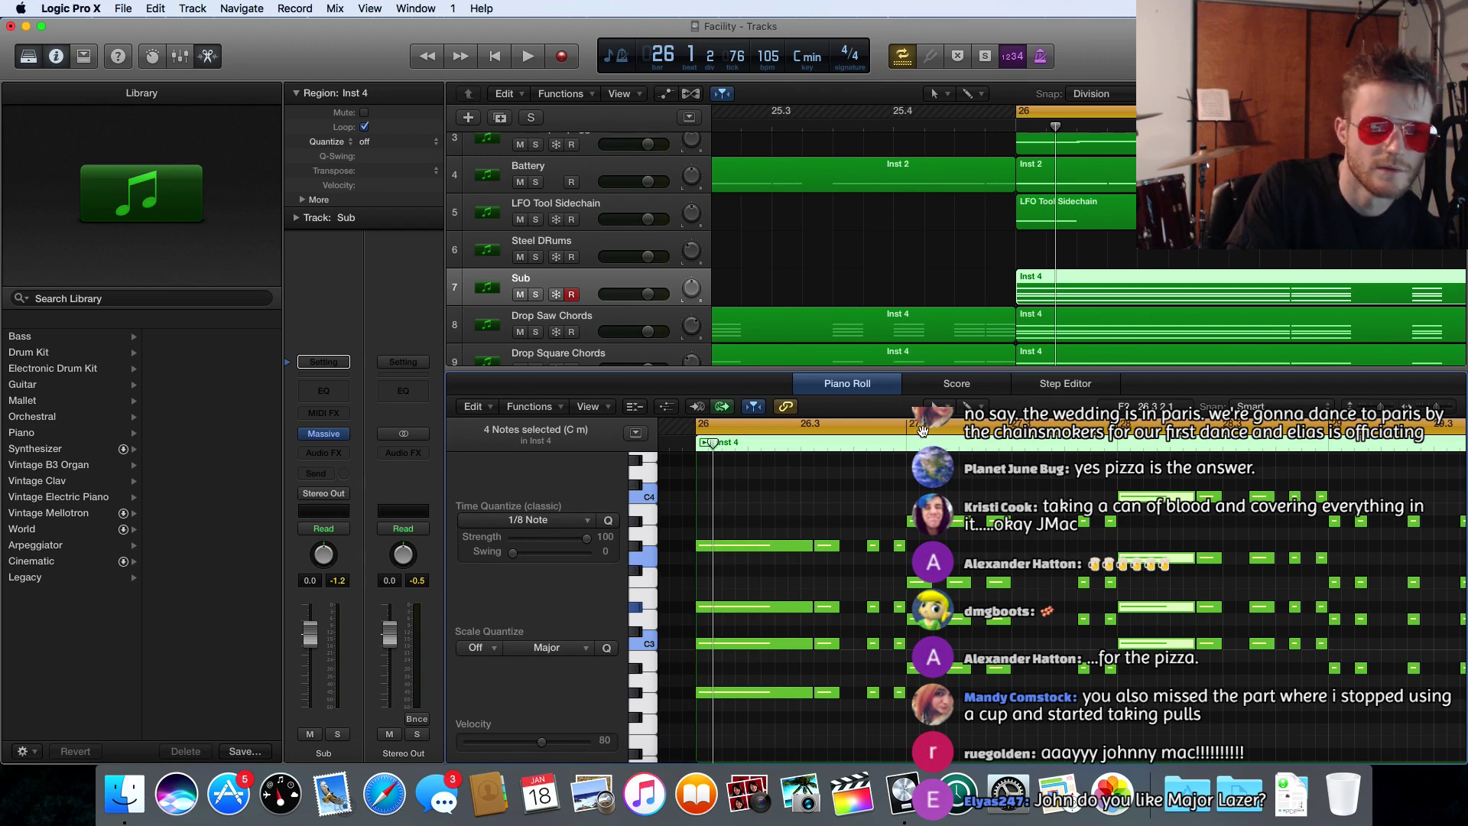
left_click_drag(734, 677, 1114, 642)
key("Delete")
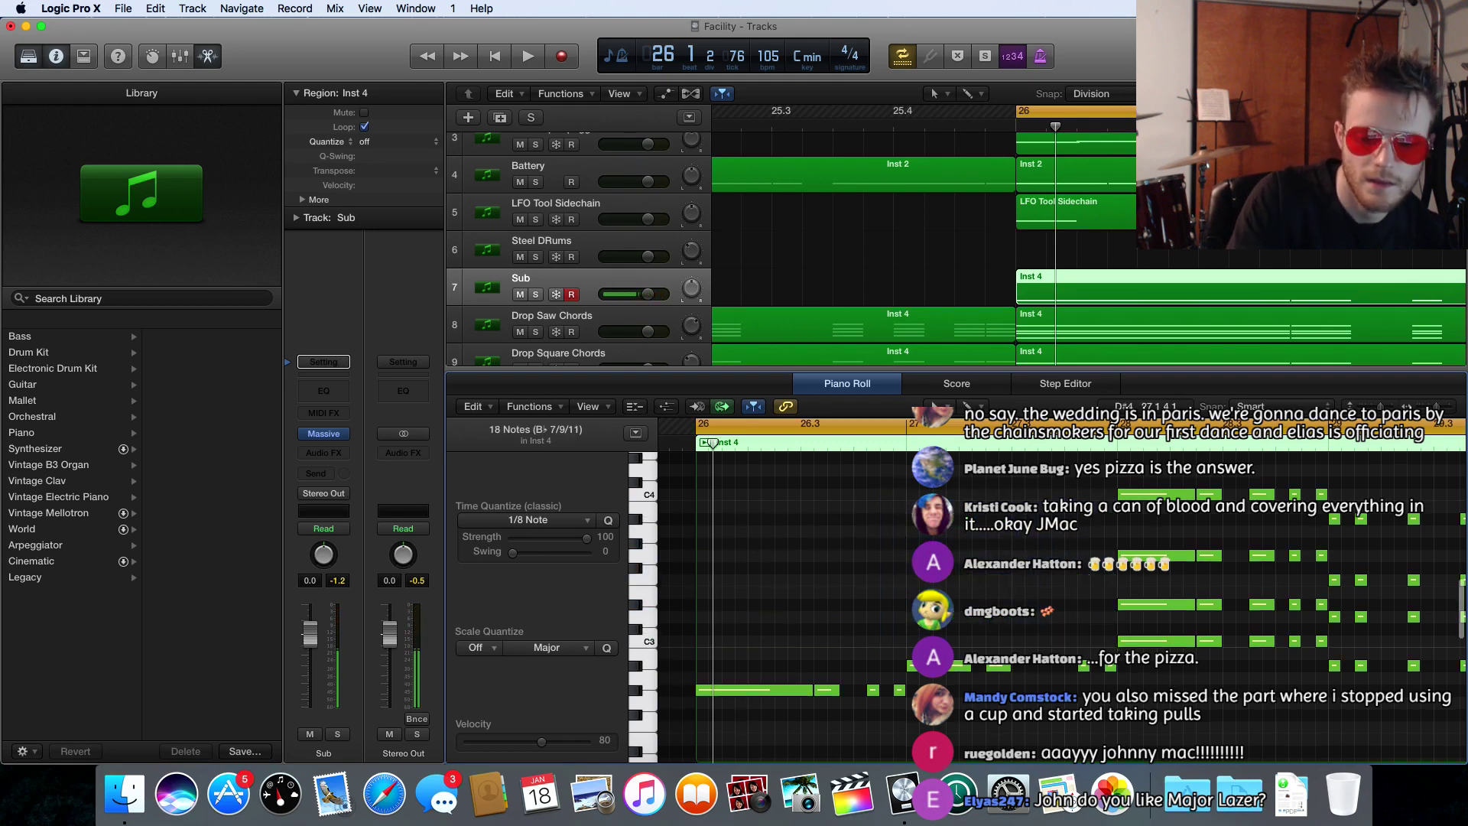
scroll(1063, 596, "right", 5)
left_click_drag(841, 494, 1309, 667)
scroll(1154, 563, "right", 3)
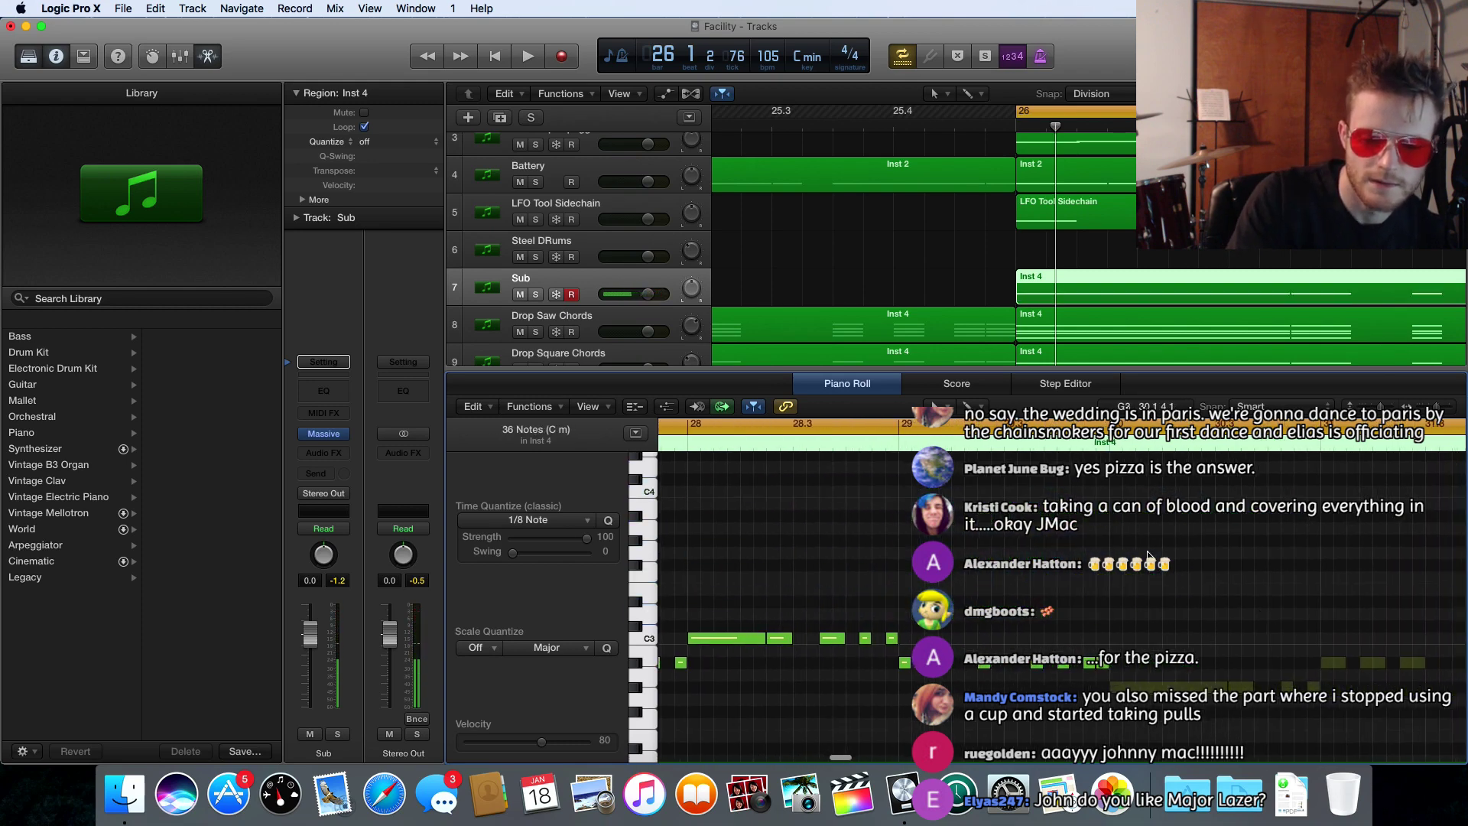
scroll(1151, 562, "left", 8)
scroll(1145, 555, "up", 2)
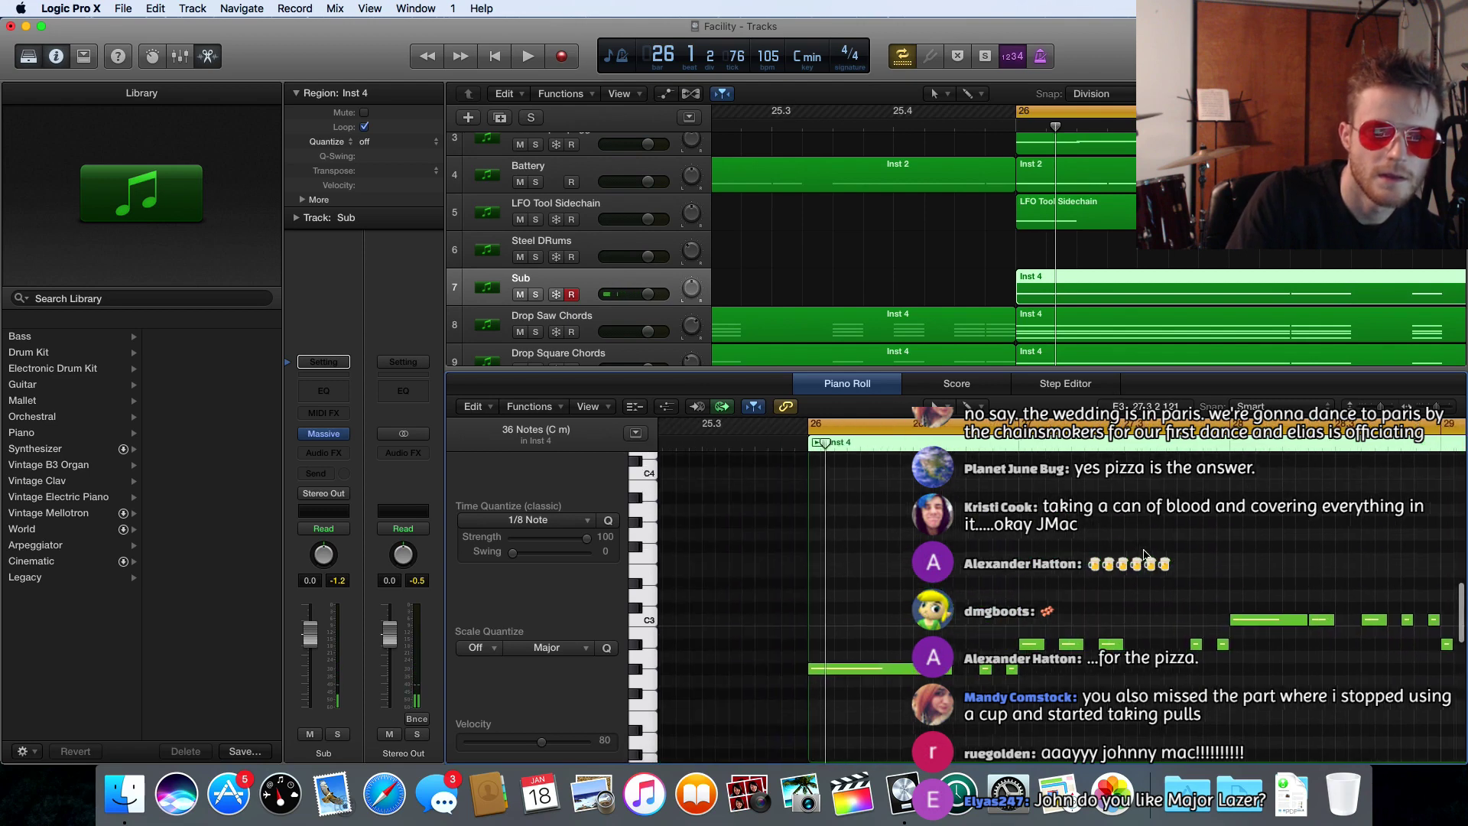
- Audition the Sub bassline soloed and lower the OSC1 pitch in its Massive to about -25.00
left_click(536, 295)
key("space")
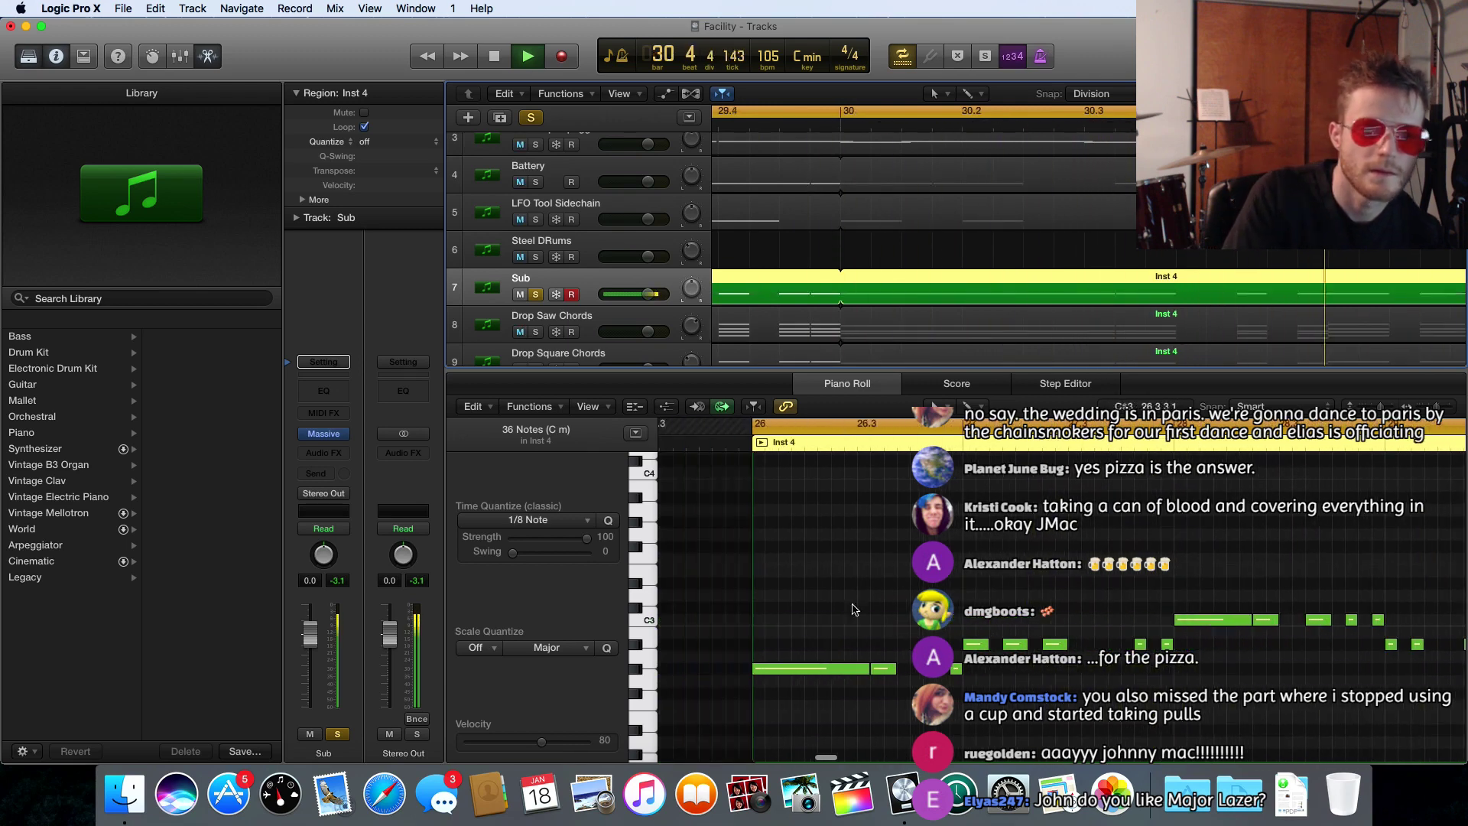
key("space")
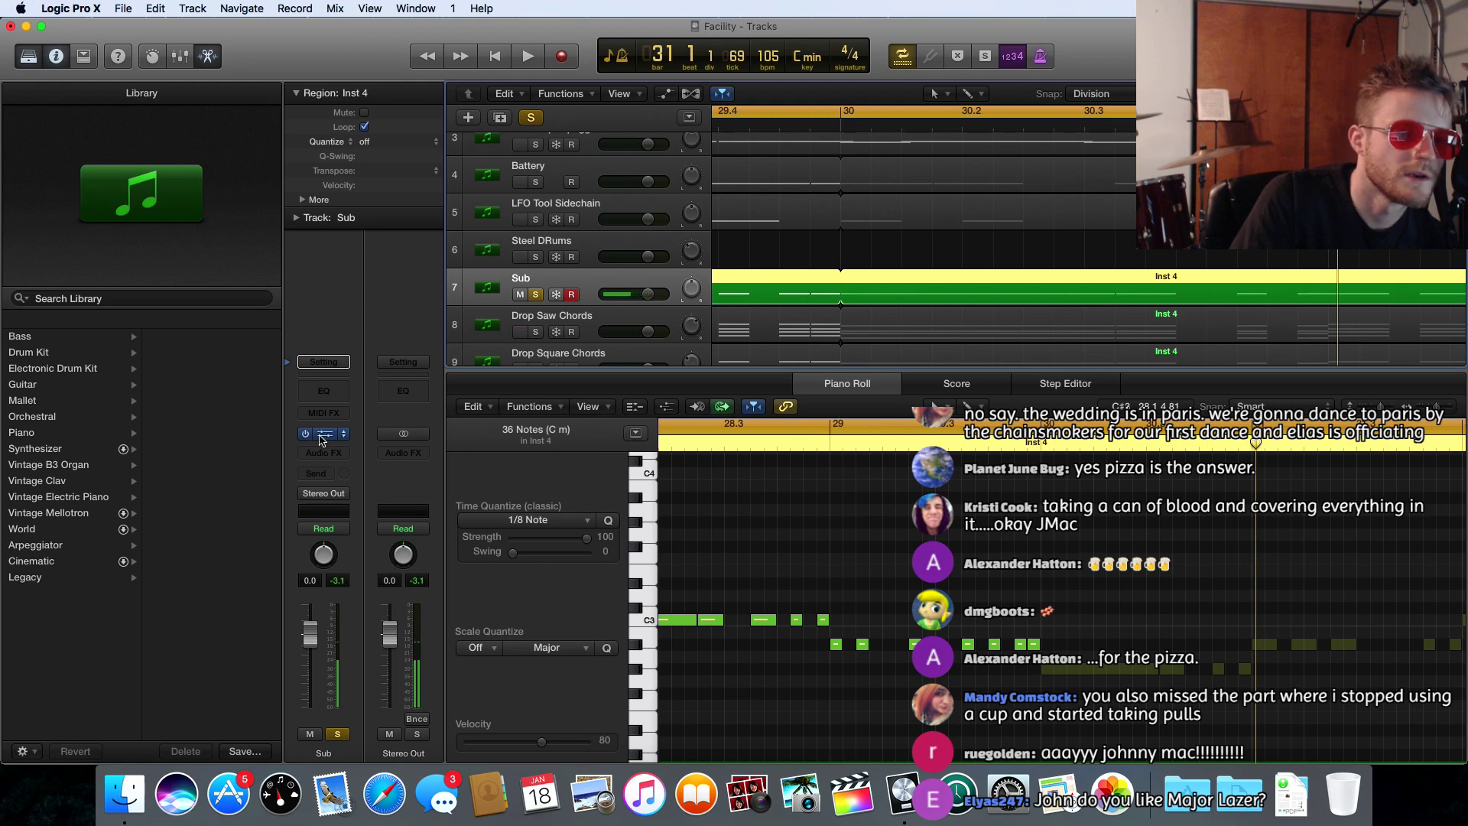
left_click(325, 433)
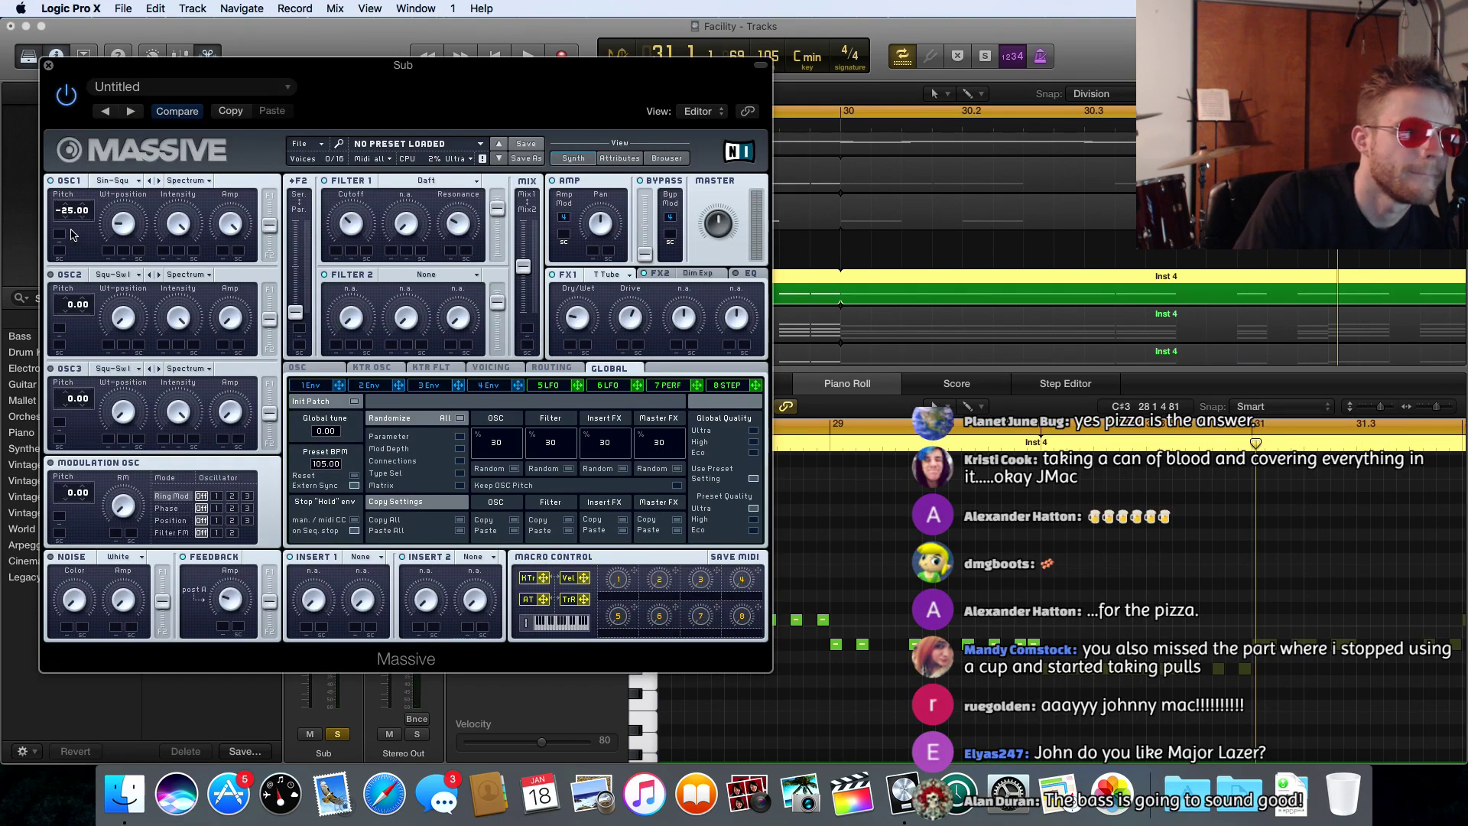
left_click(47, 67)
- Play the lowered bassline and unsolo the Sub track to hear it in the full mix
key("space")
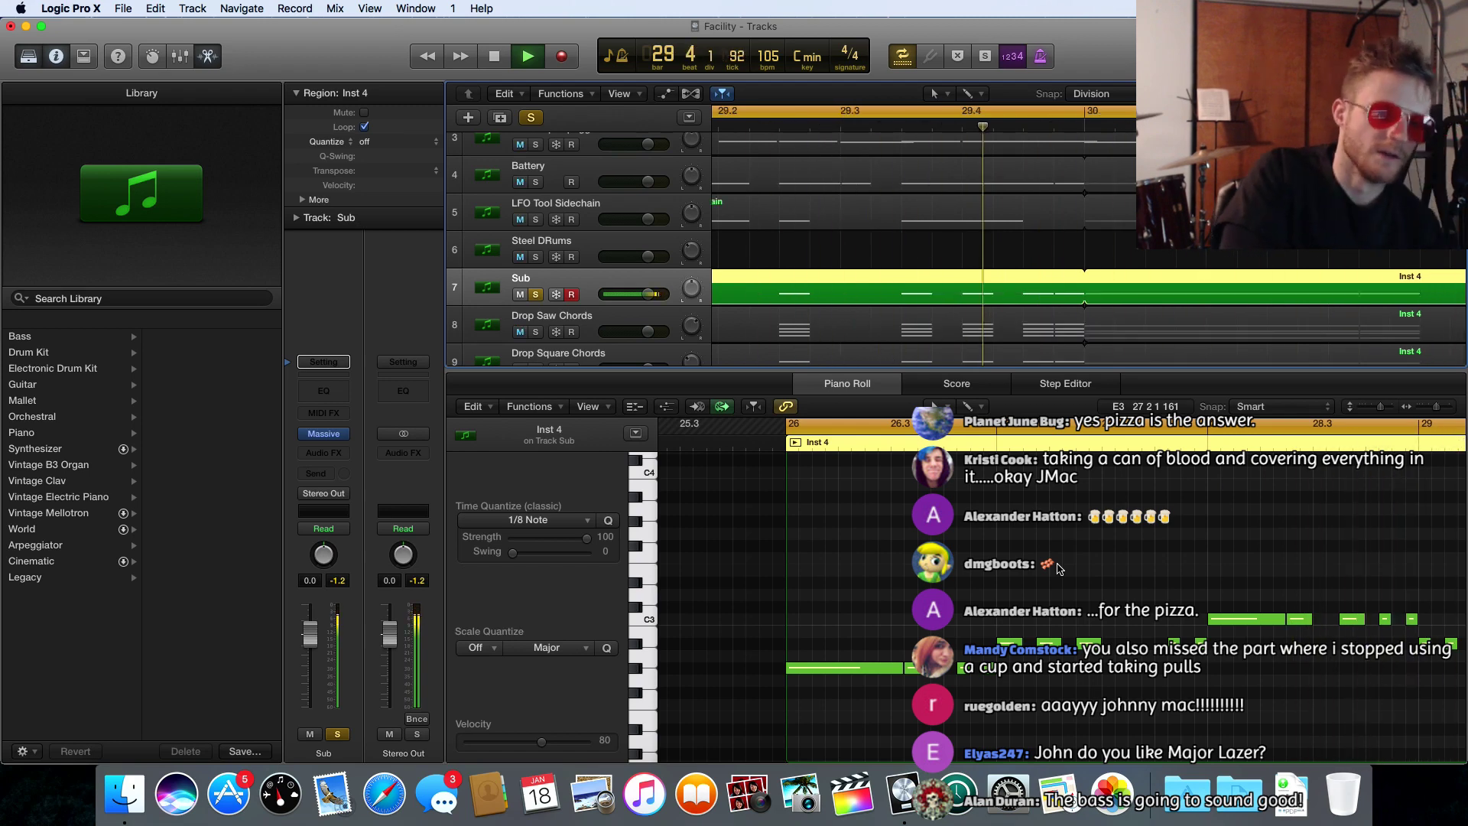
left_click(535, 295)
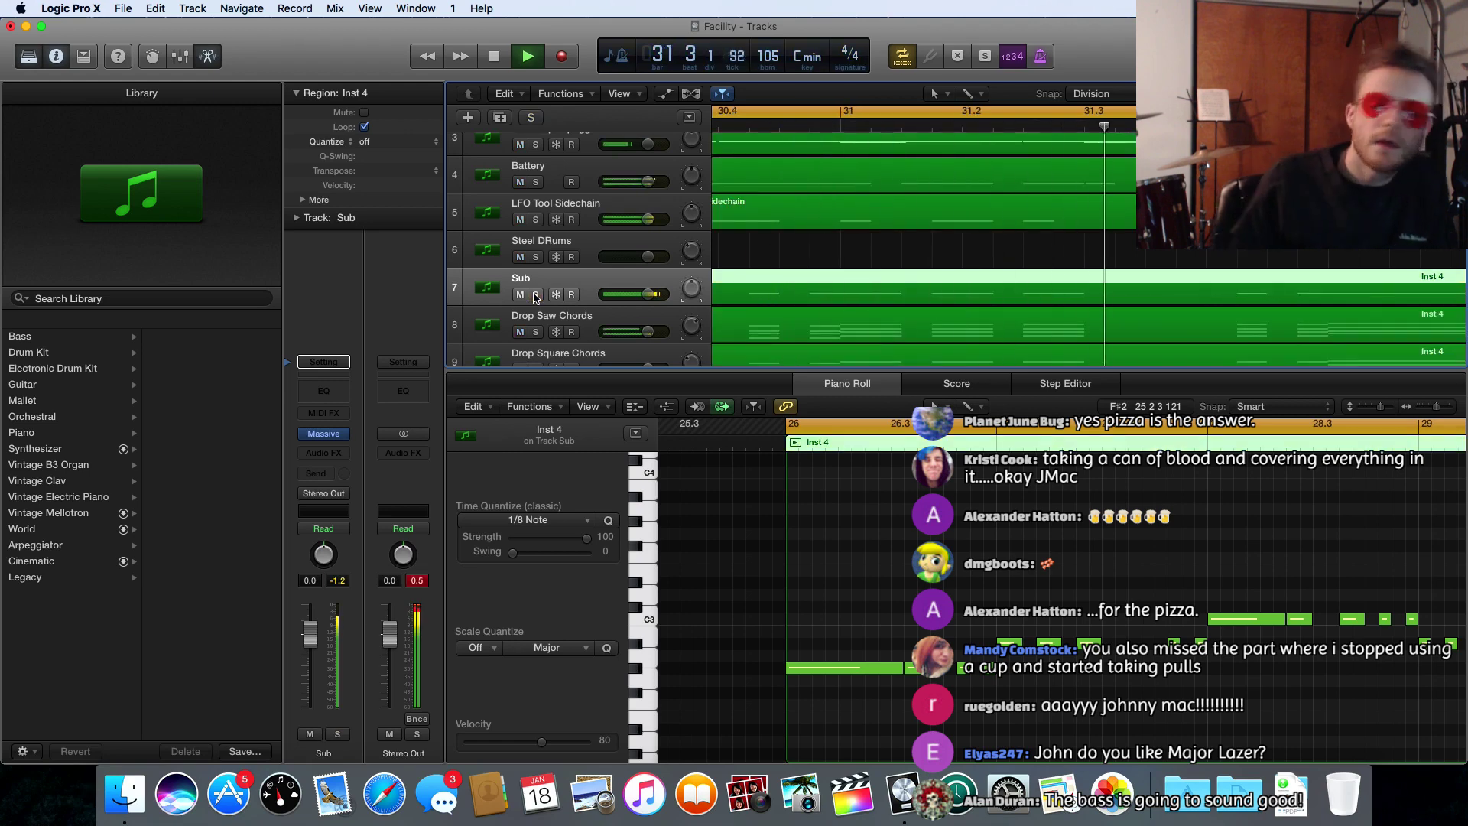
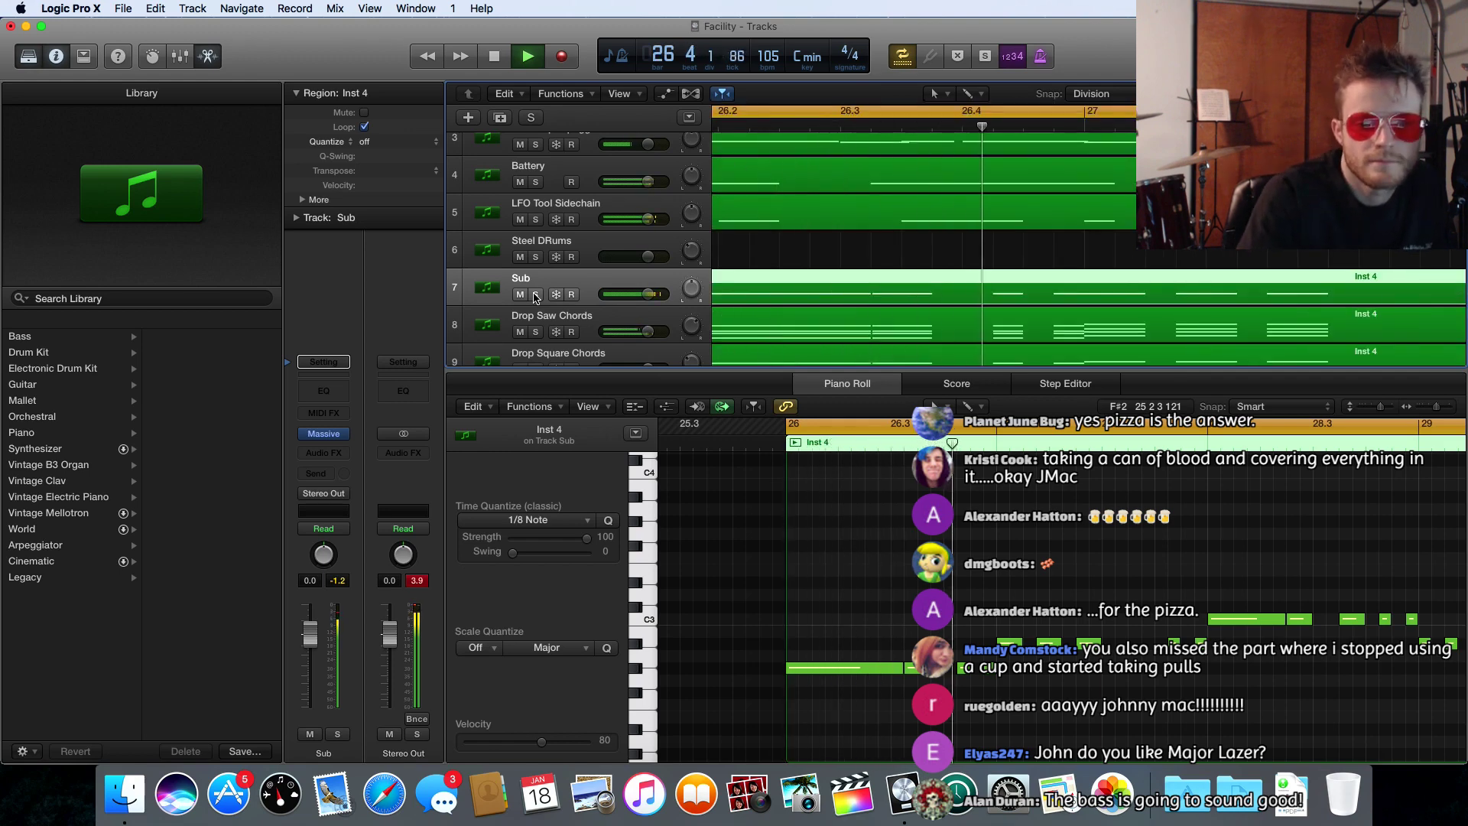
key("space")
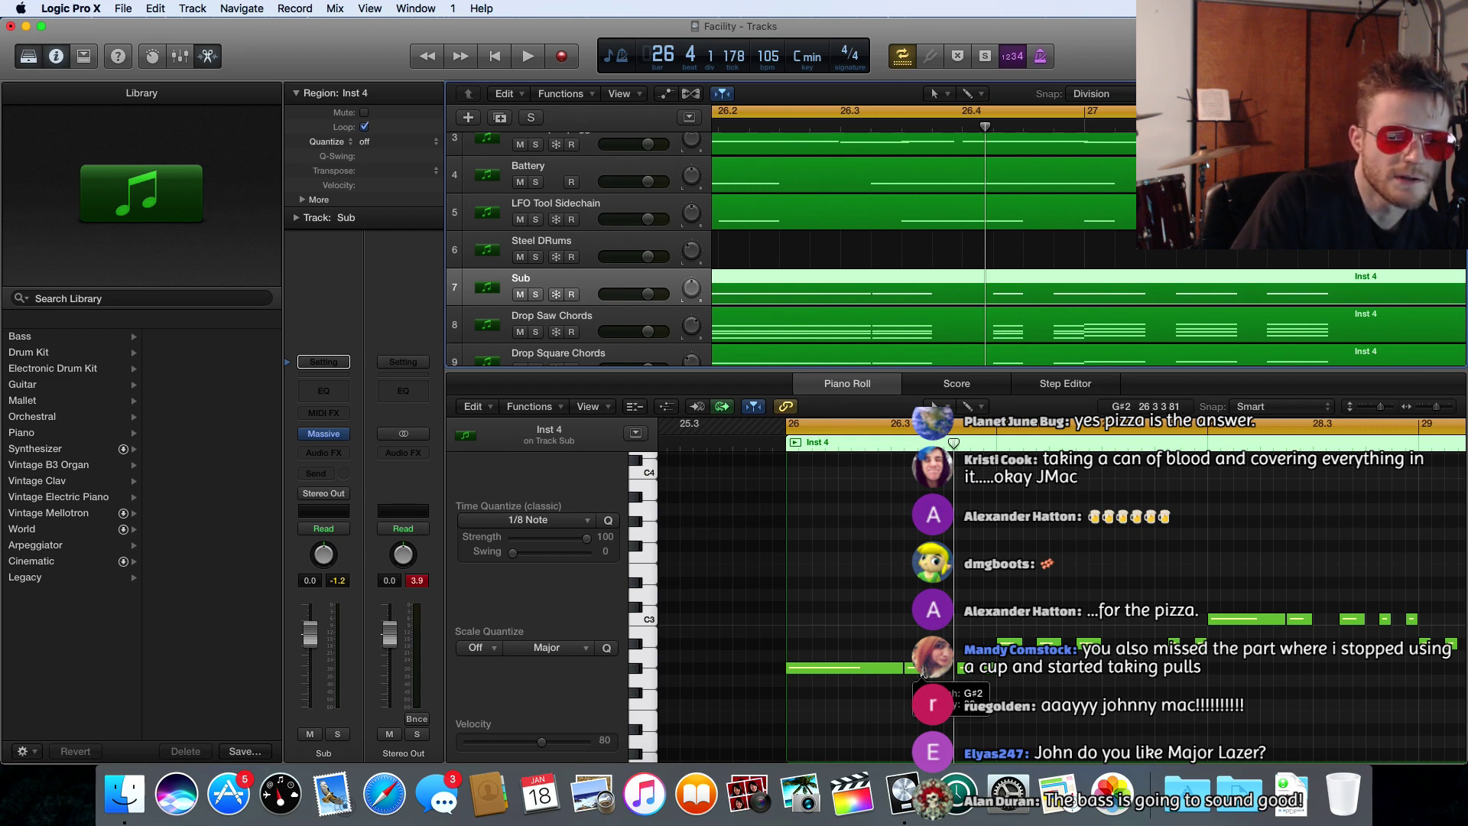
- Raise the short G#2 Sub note in the second half of bar 26 to C3 and audition it in the mix and soloed
left_click_drag(923, 673, 959, 628)
key("space")
key("space")
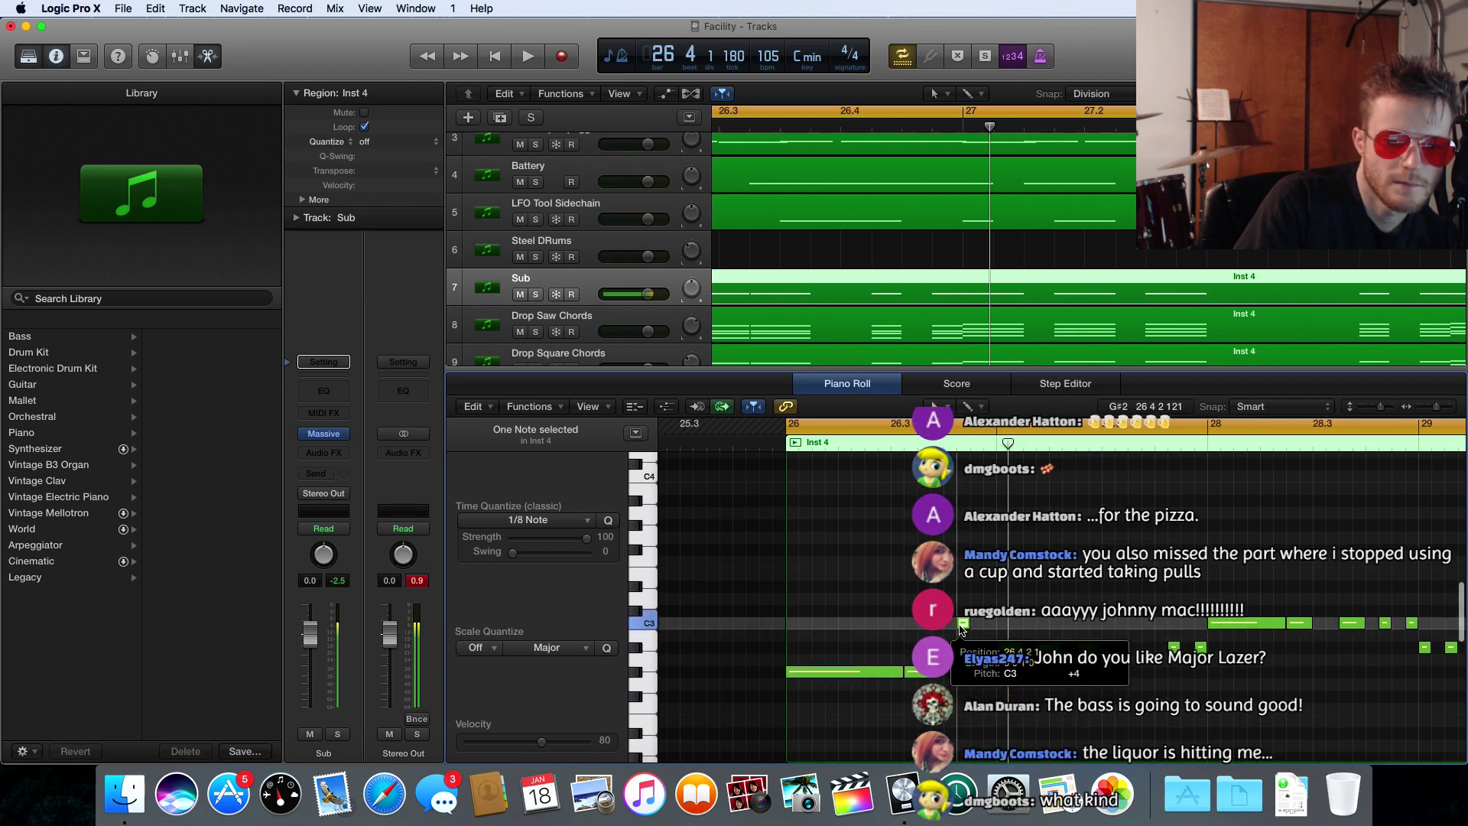
key("space")
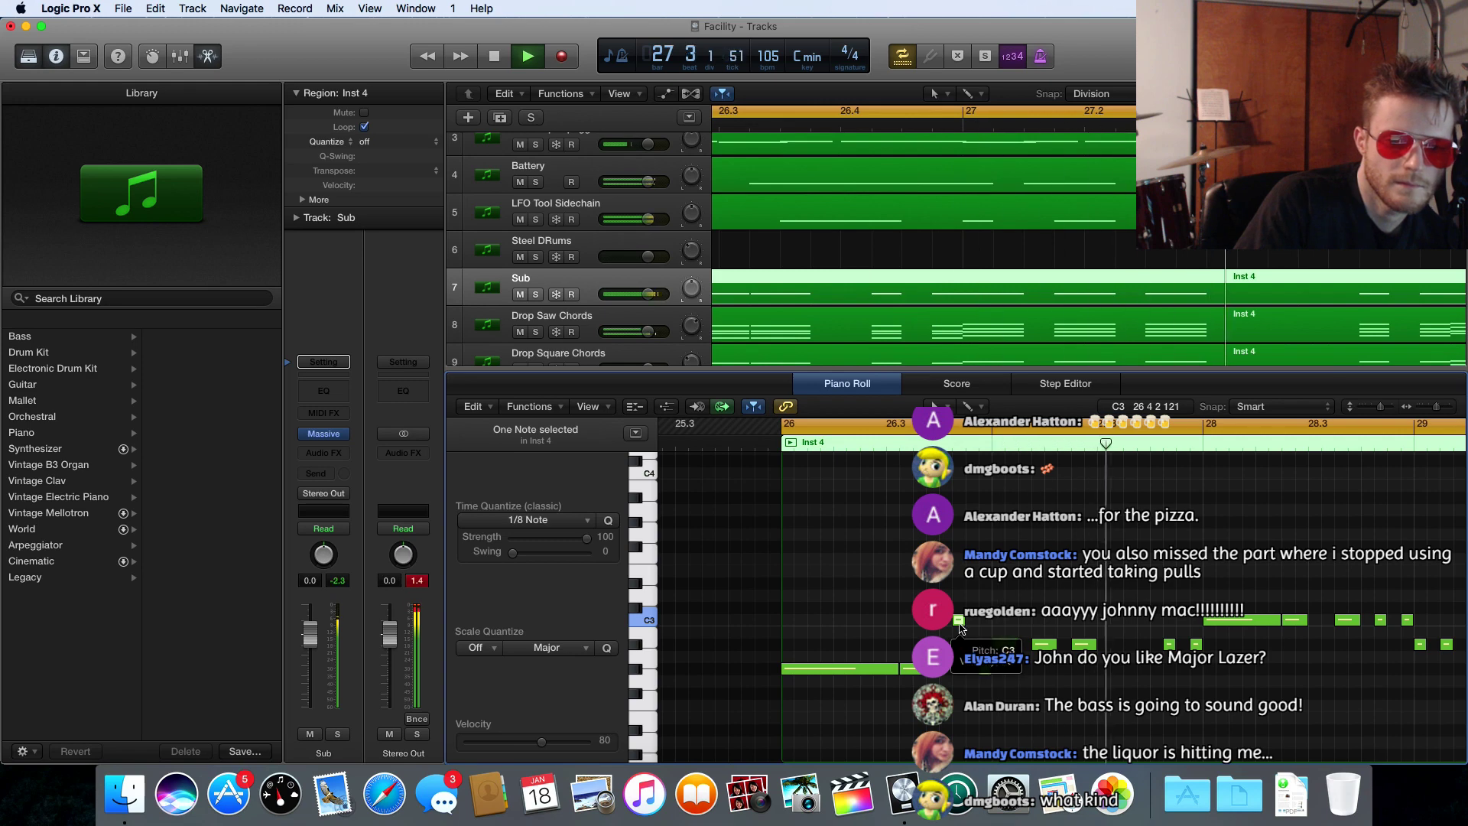
left_click(538, 295)
key("space")
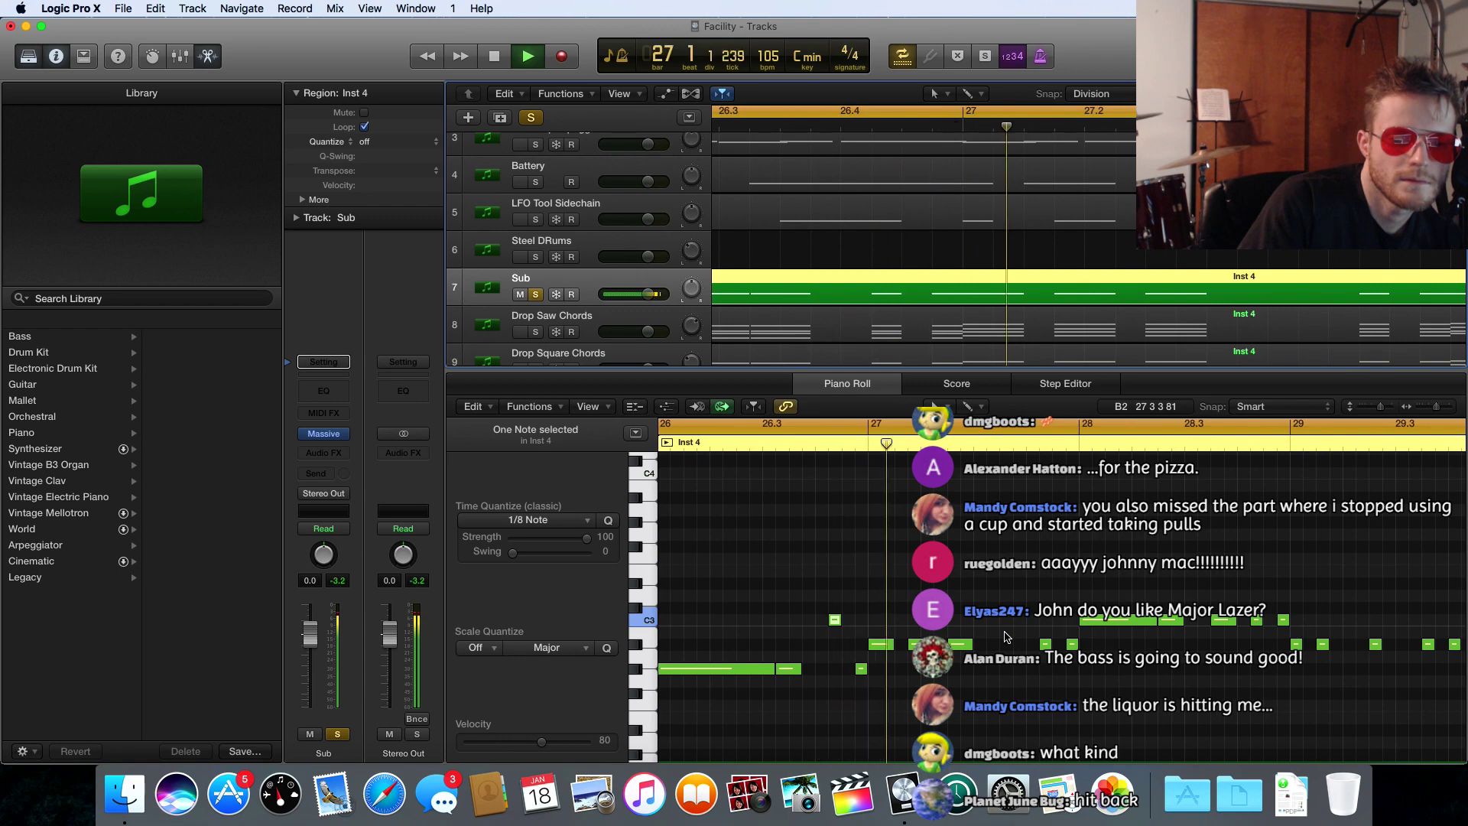
- Raise the Sub note at 27 2 3 to D3 in the Piano Roll and audition it soloed
key("space")
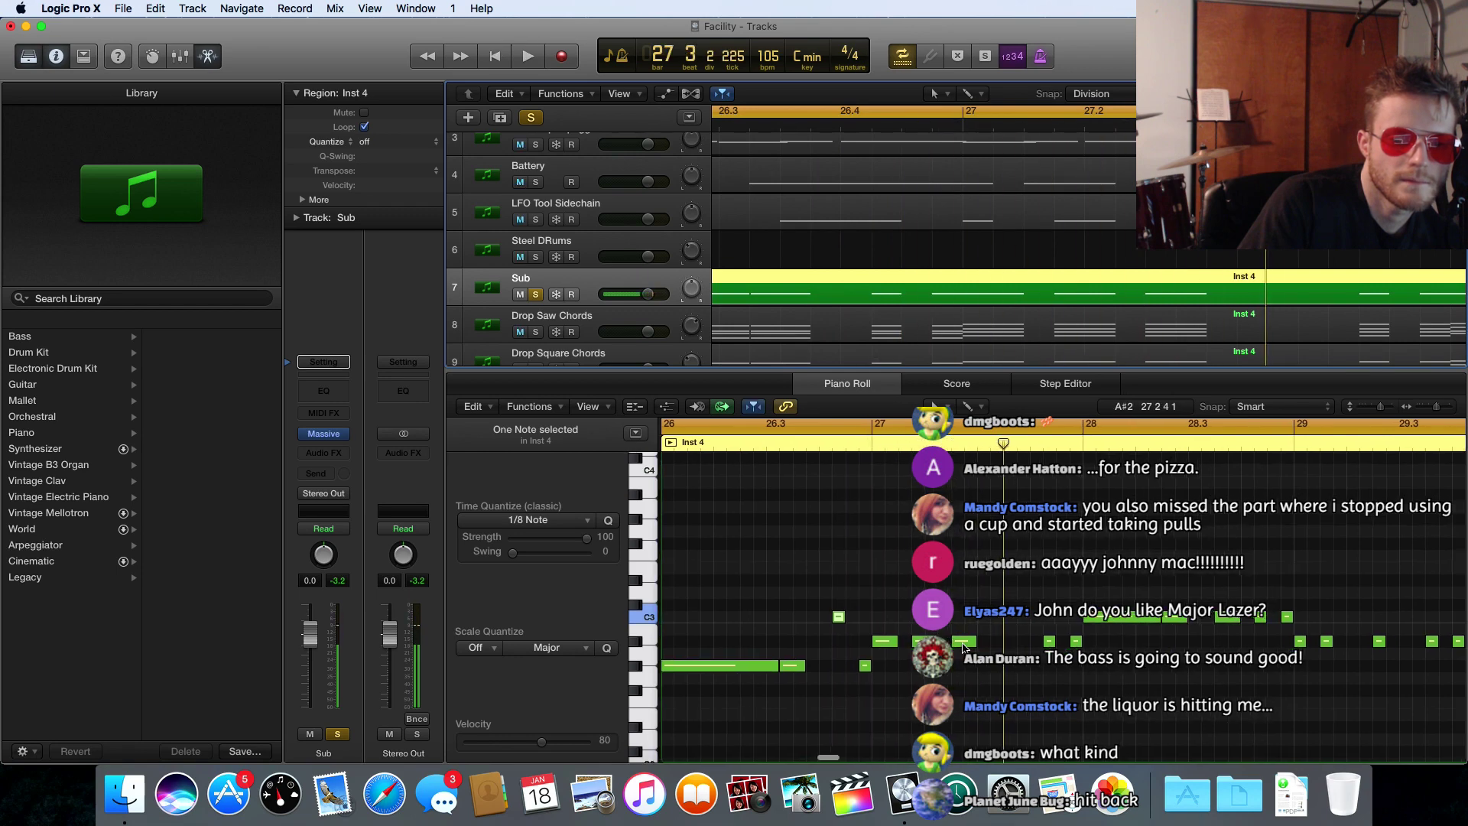
left_click(963, 640)
left_click_drag(963, 640, 964, 602)
key("space")
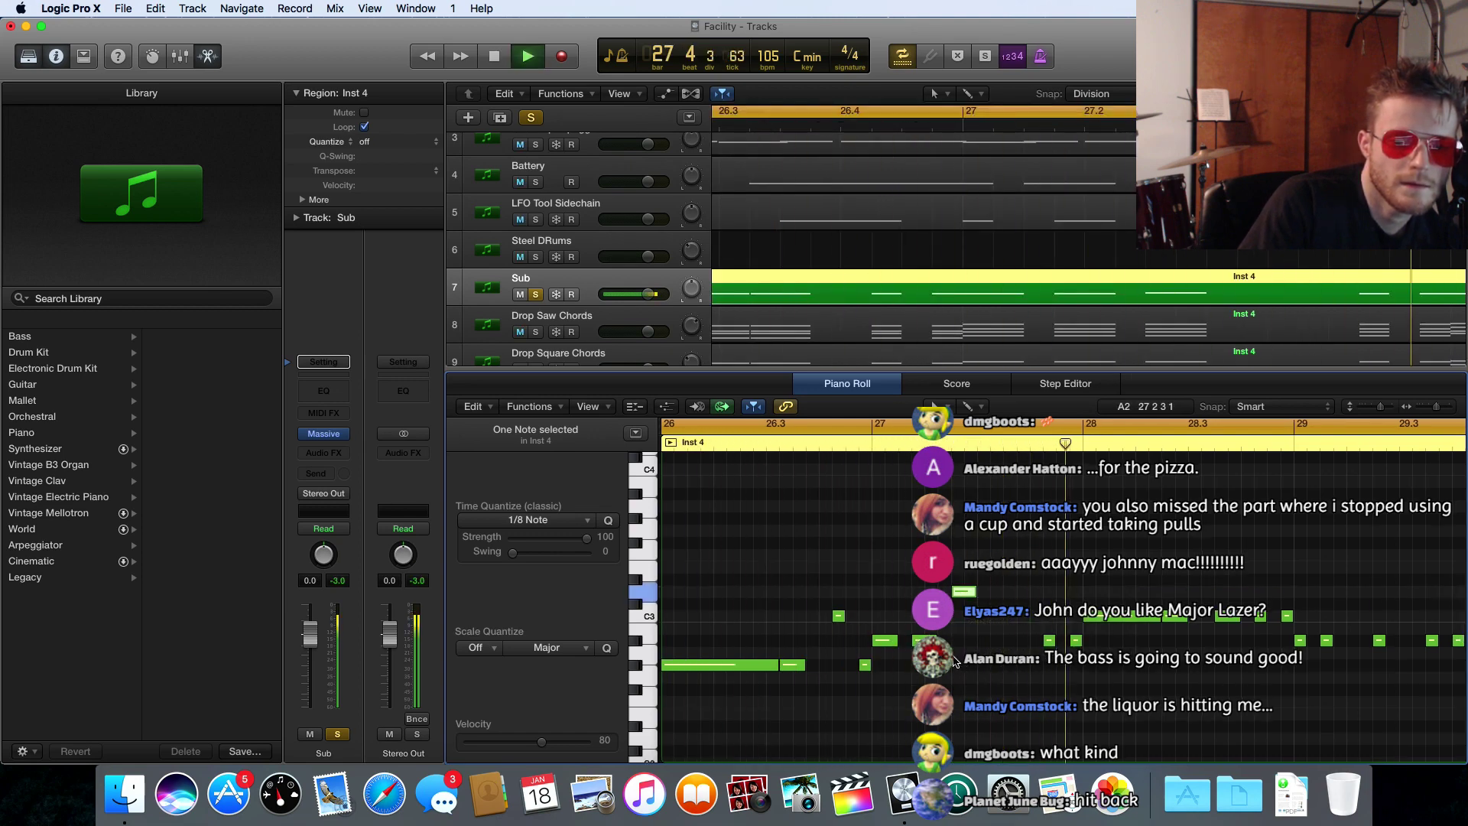
key("space")
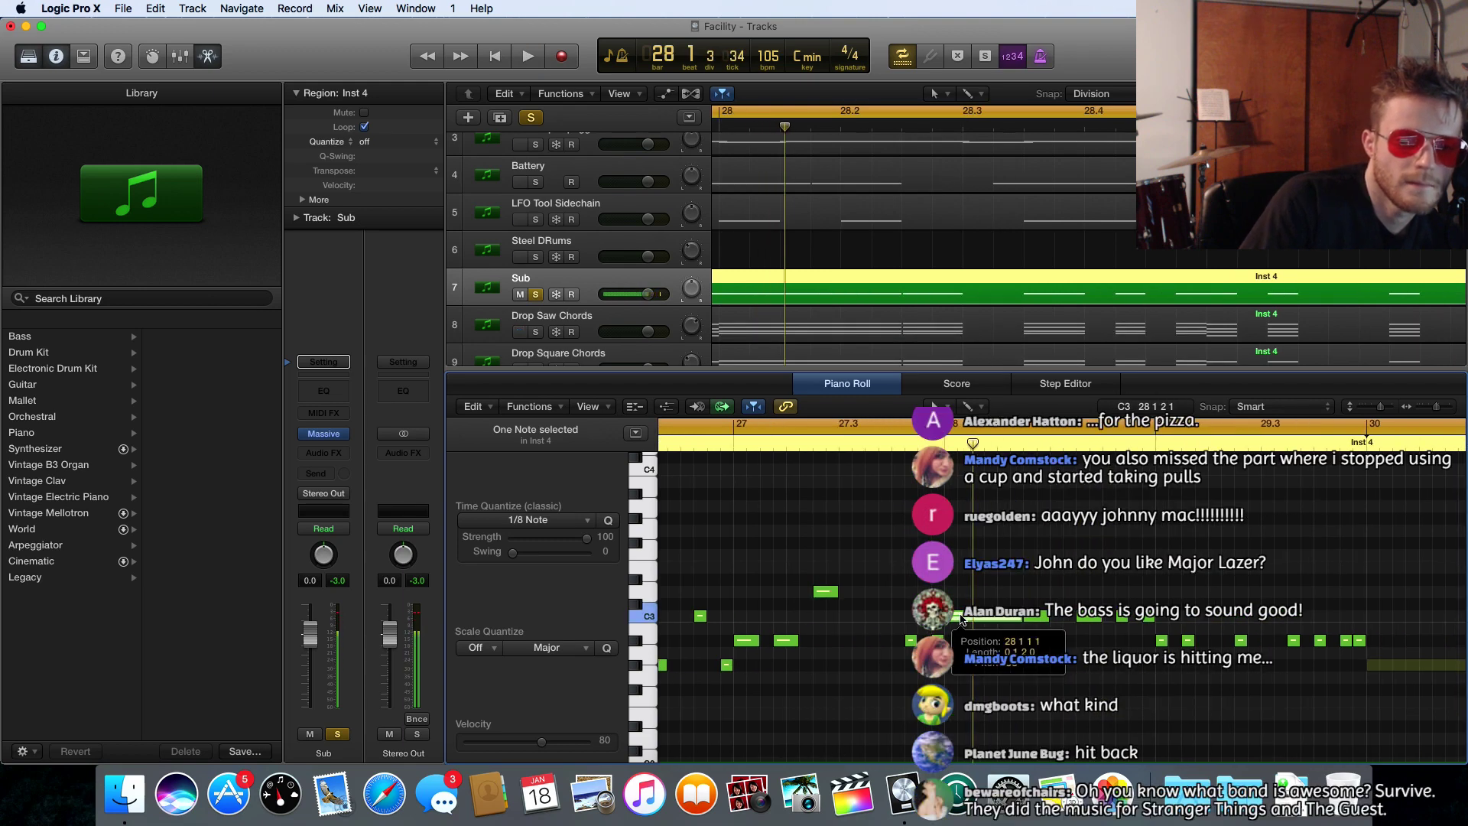
- Raise the bar 28 Sub note at 28 3 3 to F3 and the short one on beat 4 to D#3, auditioning both
left_click_drag(962, 620, 1015, 621)
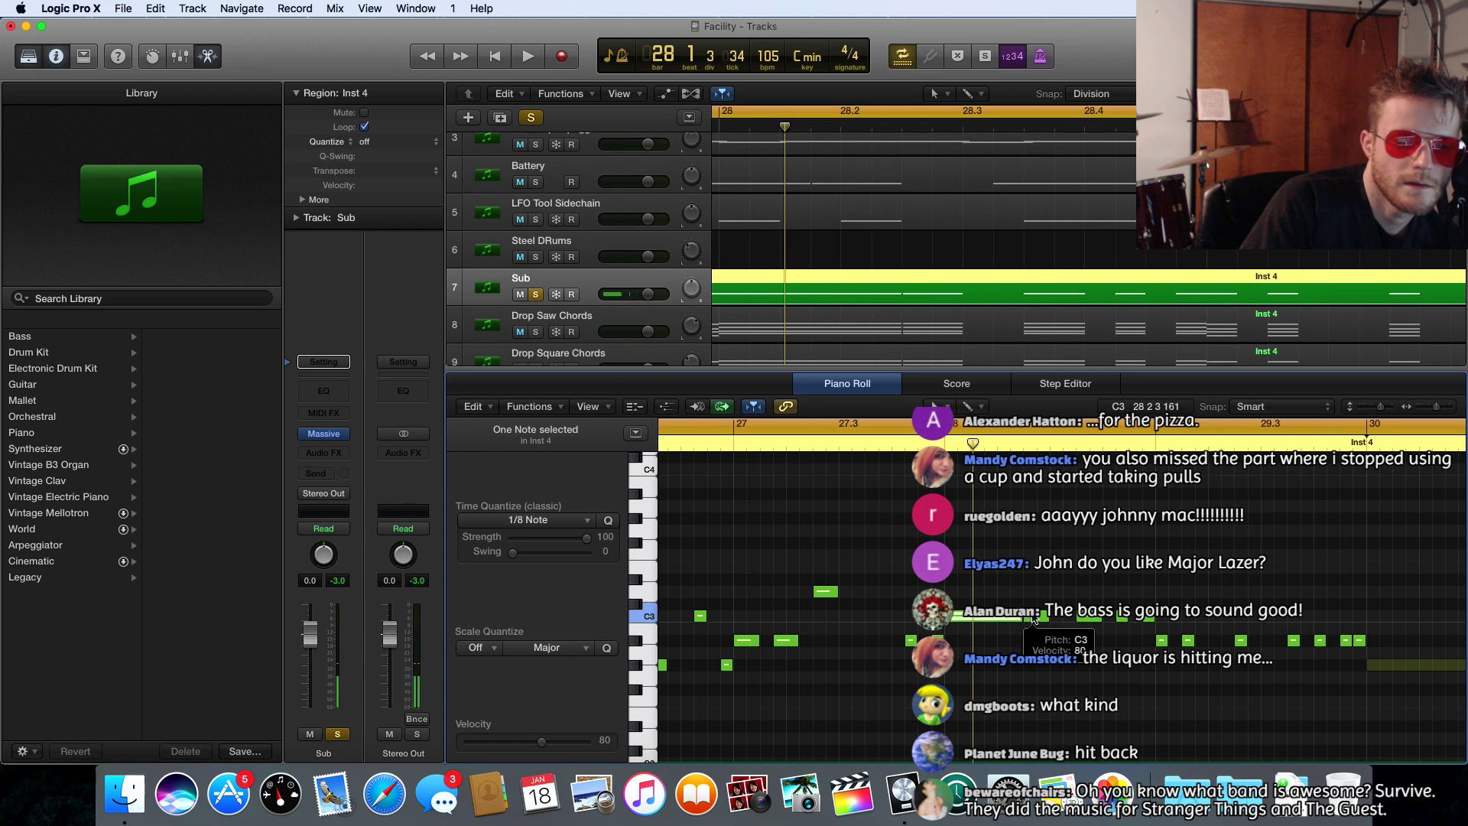
key("space")
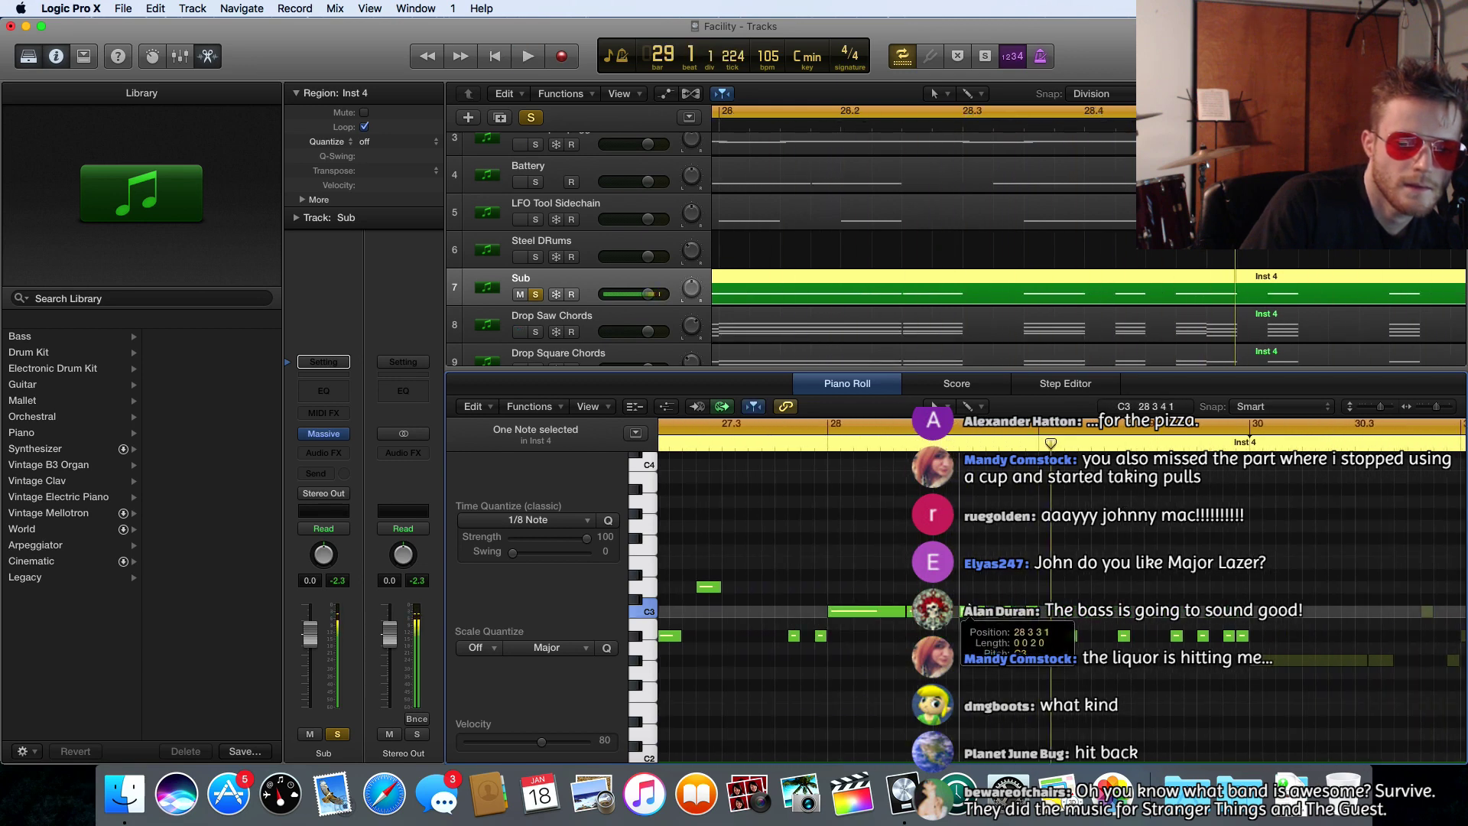
left_click_drag(972, 616, 969, 554)
key("space")
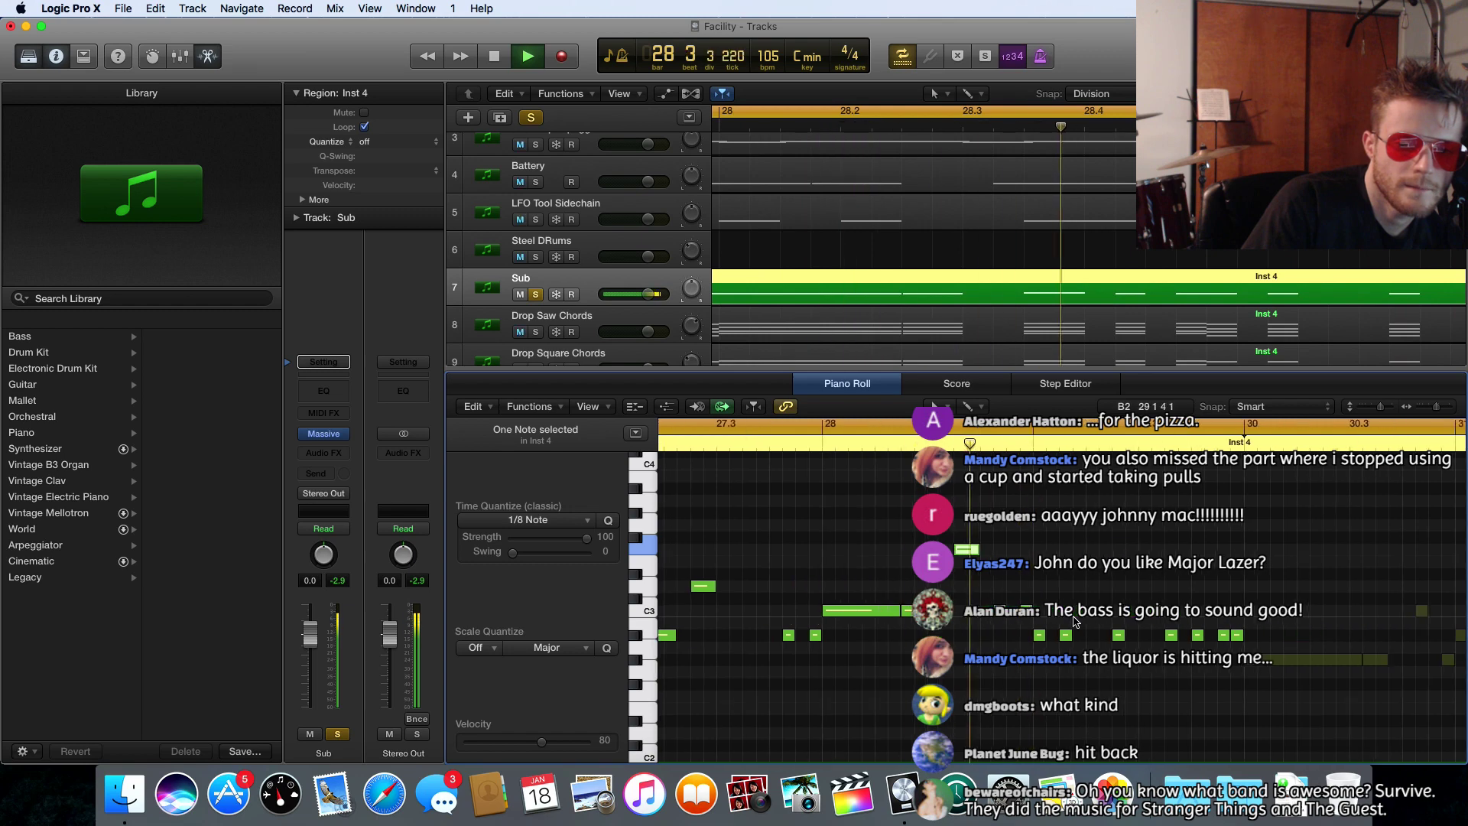
key("space")
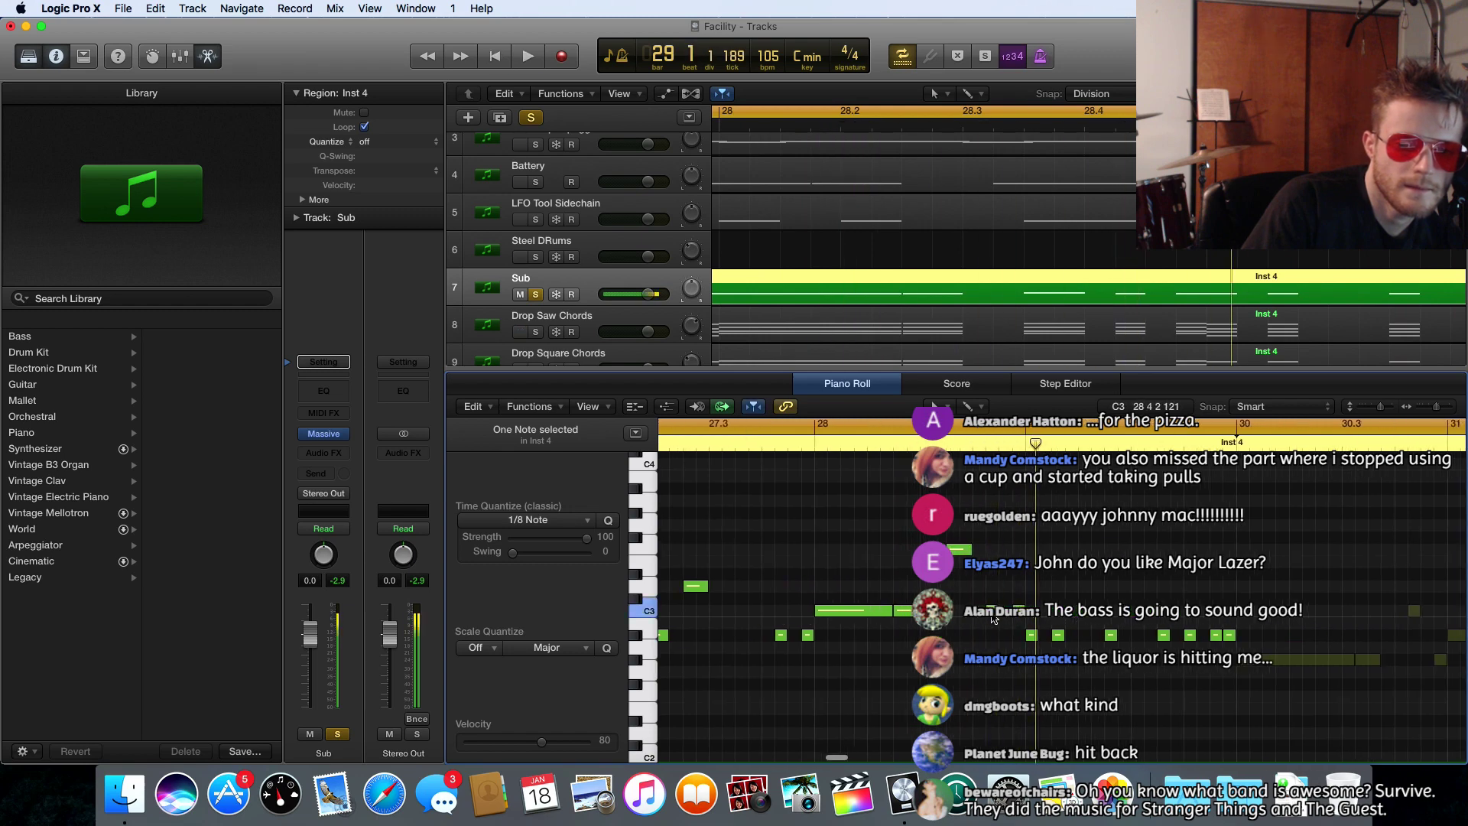
key("space")
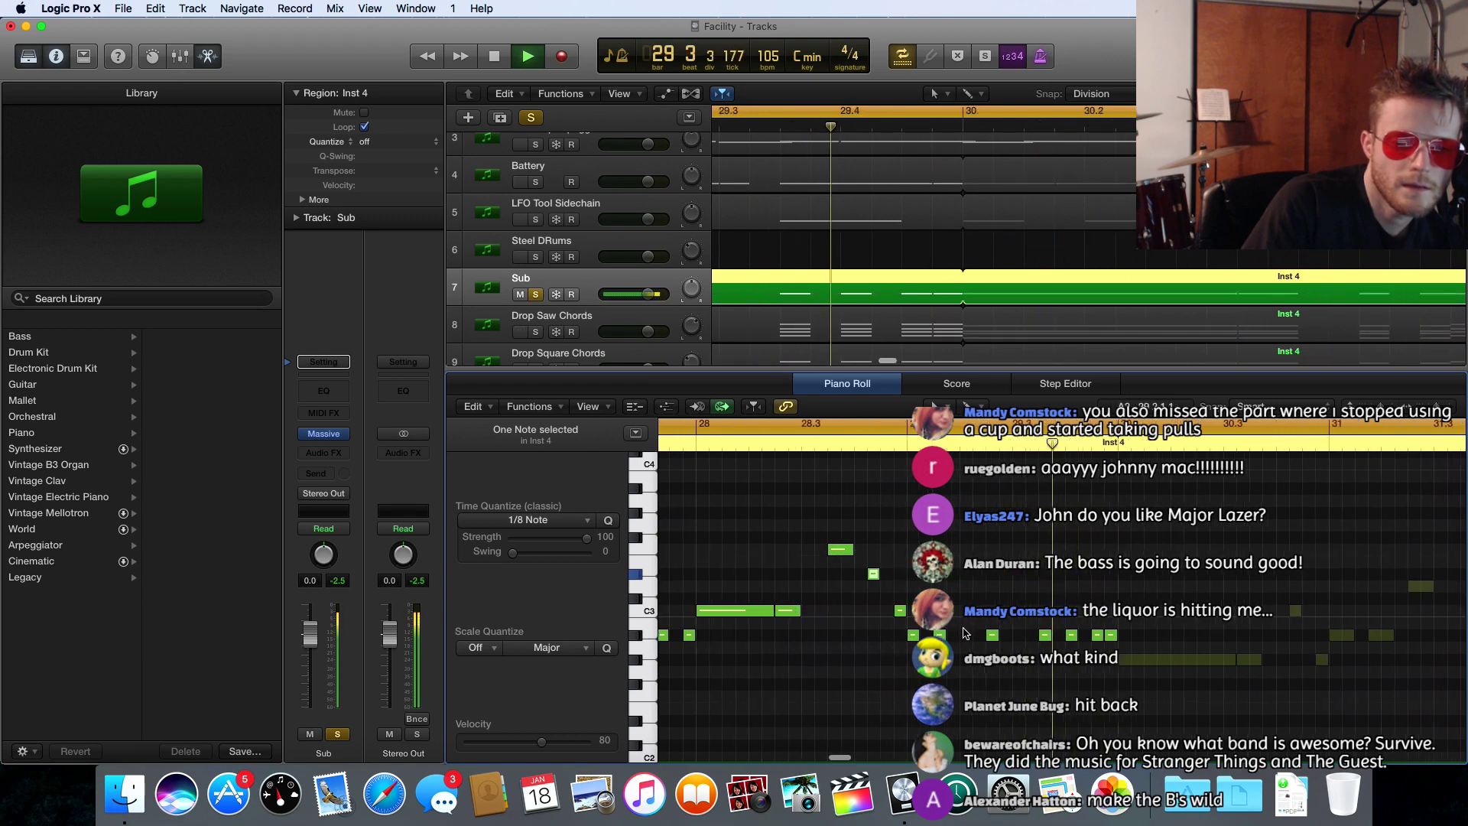
key("space")
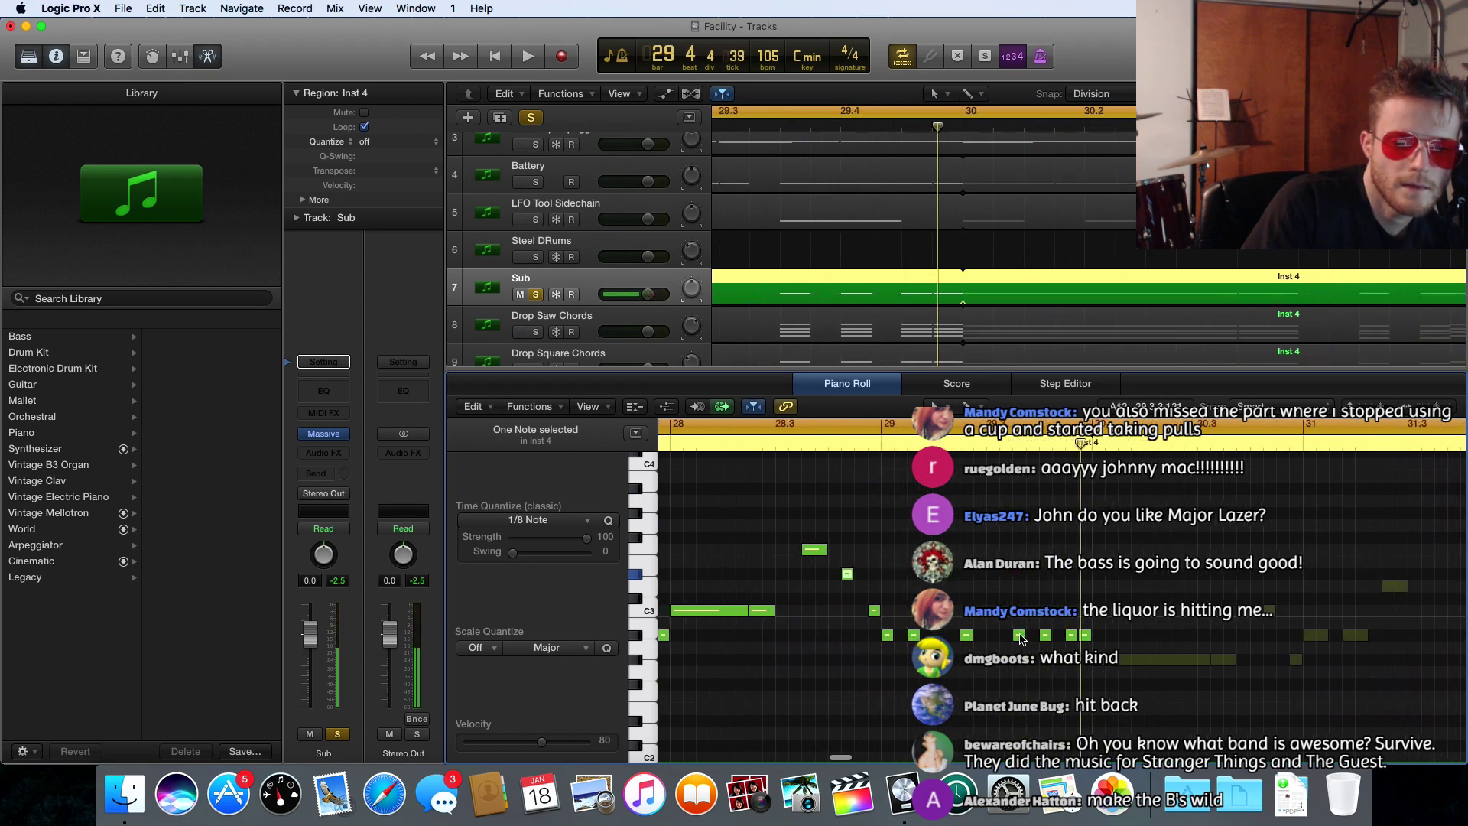
- Raise the short Sub note on beat 4 of bar 29 to D3 and audition it soloed and in the full mix
left_click_drag(1046, 640, 1046, 593)
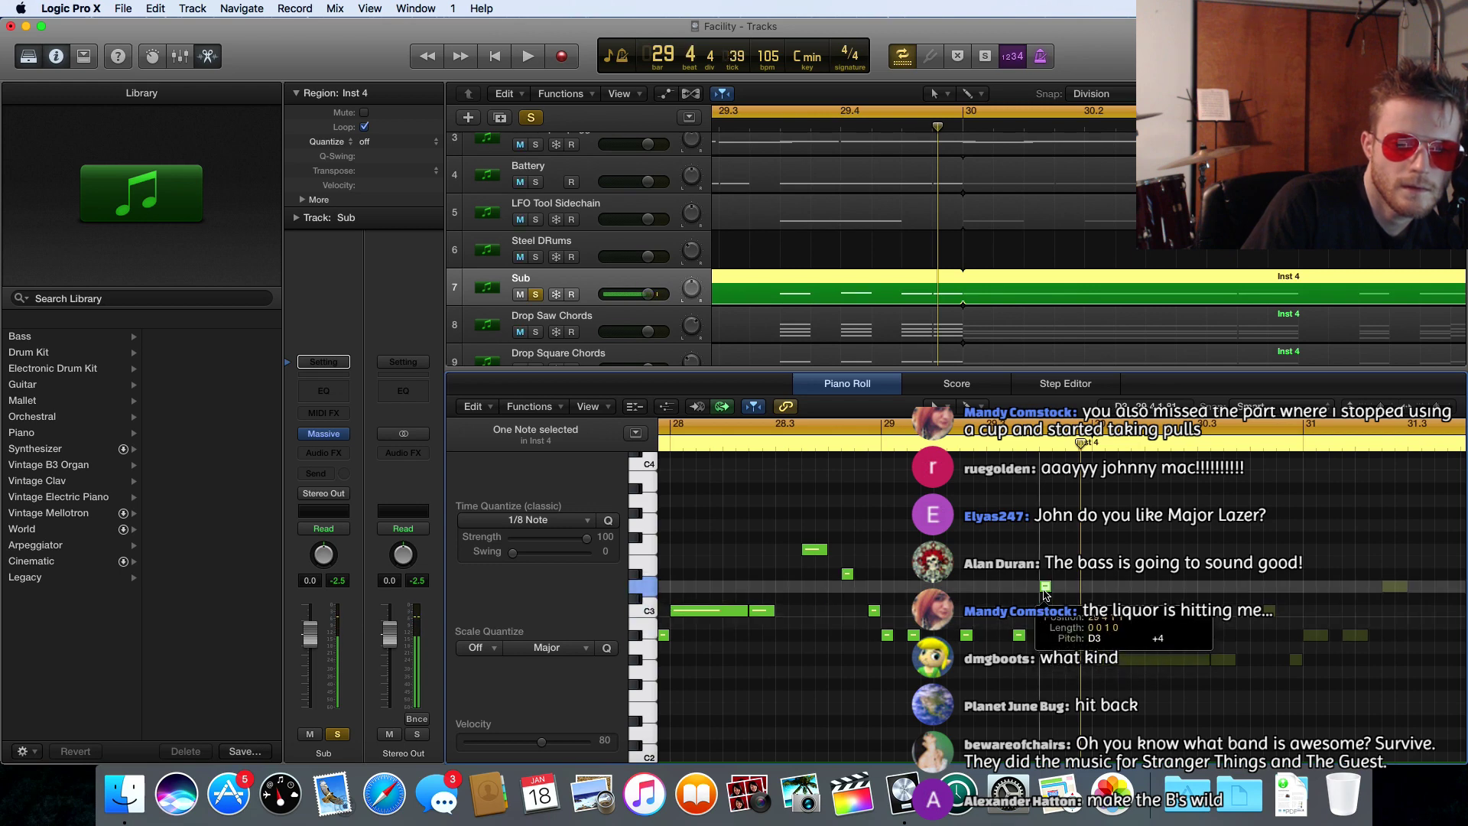
key("space")
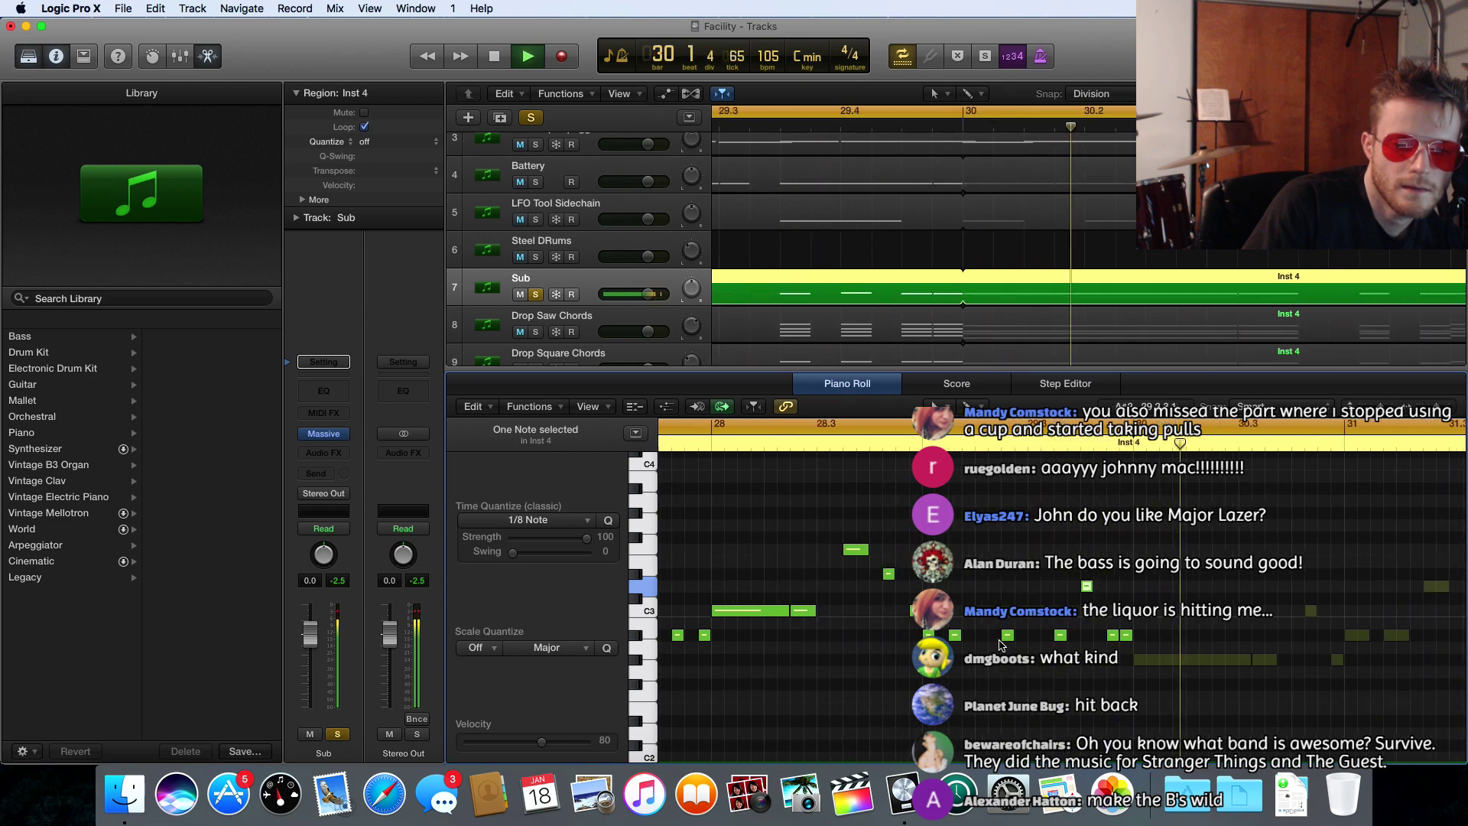
key("space")
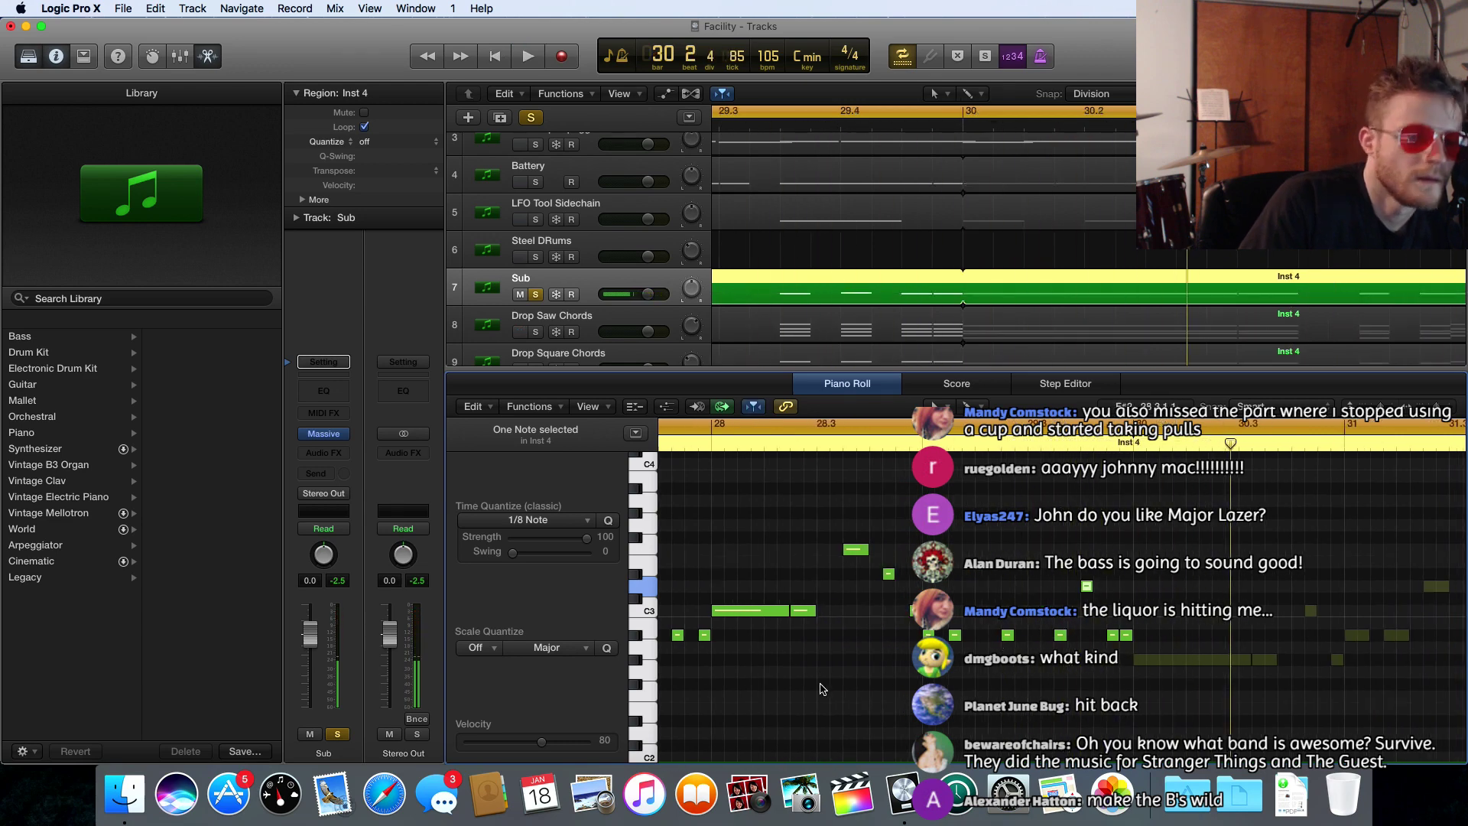
left_click(535, 296)
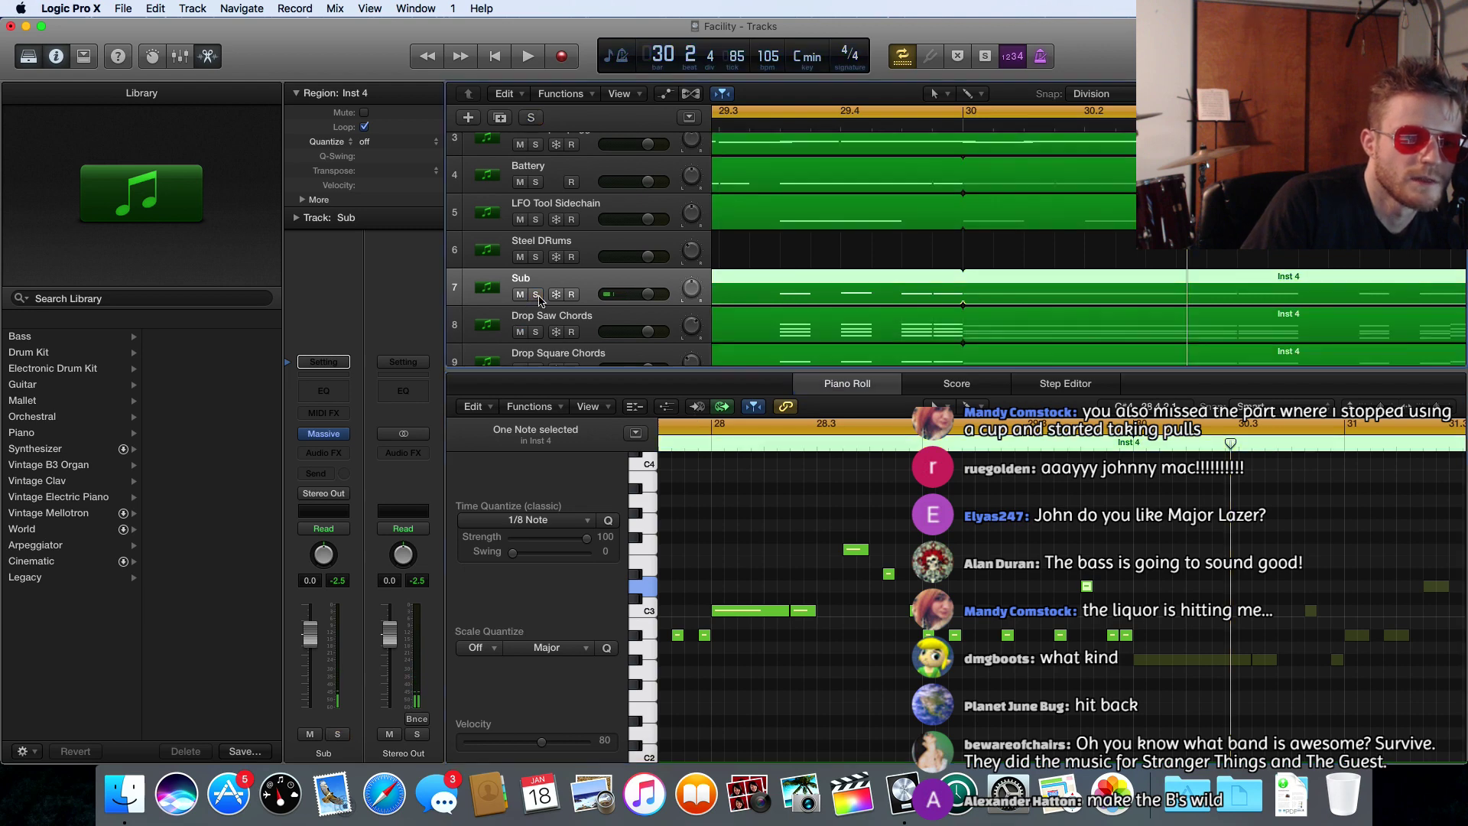
key("space")
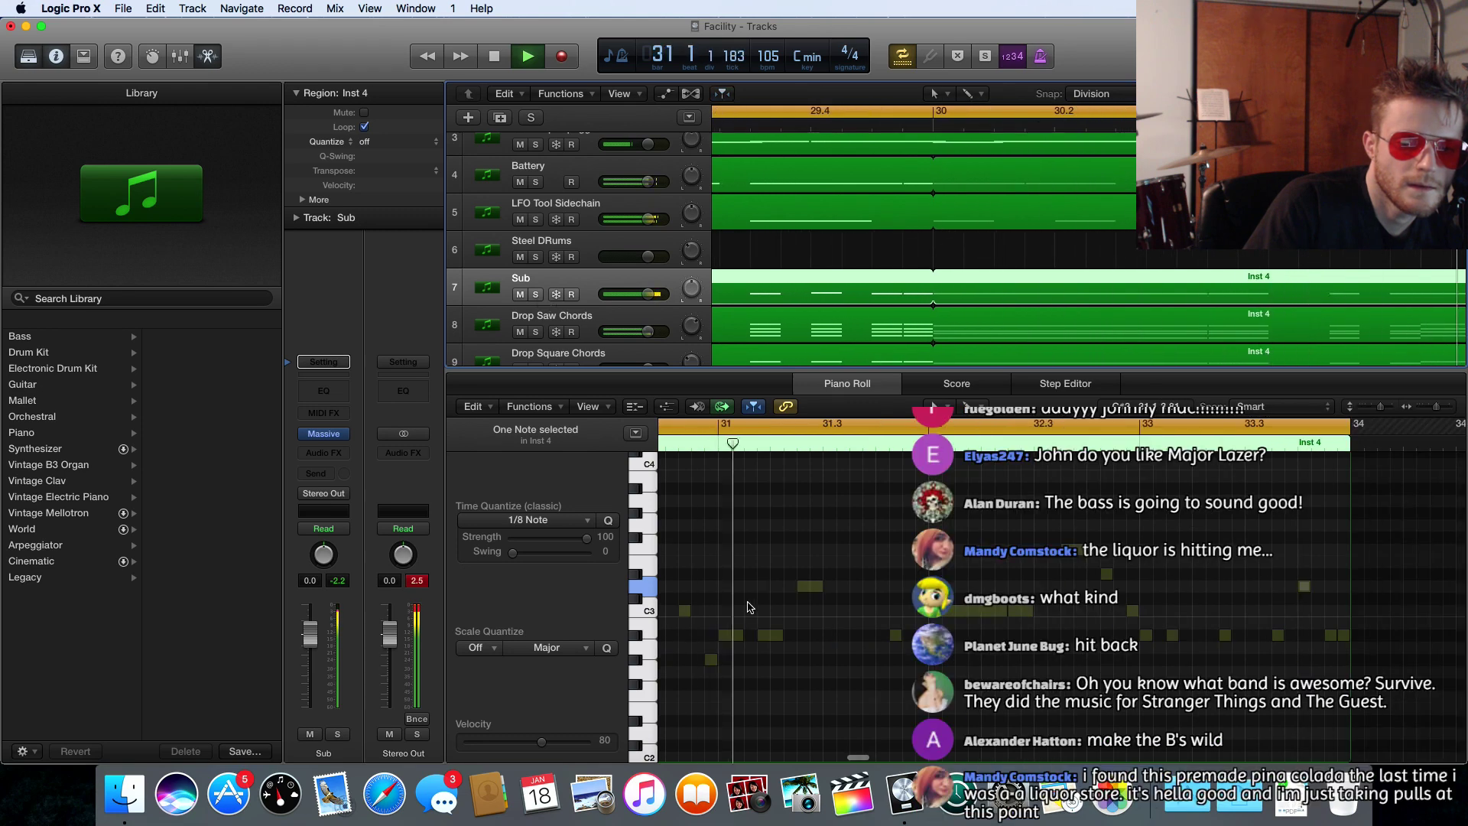
key("space")
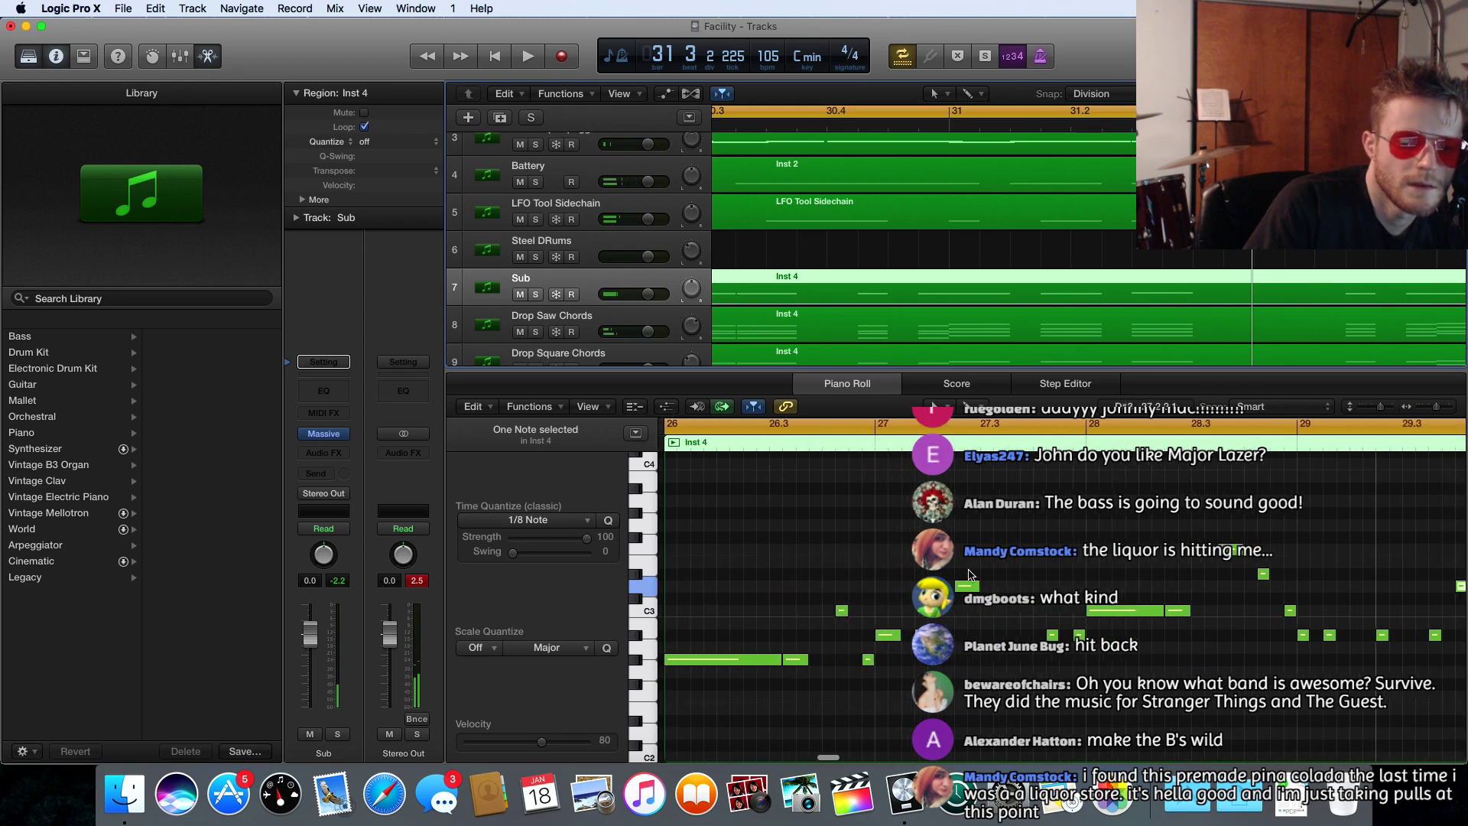
- Try the Sub note at 27 2 3 on D#3 and play it in the full mix
left_click_drag(970, 587, 969, 567)
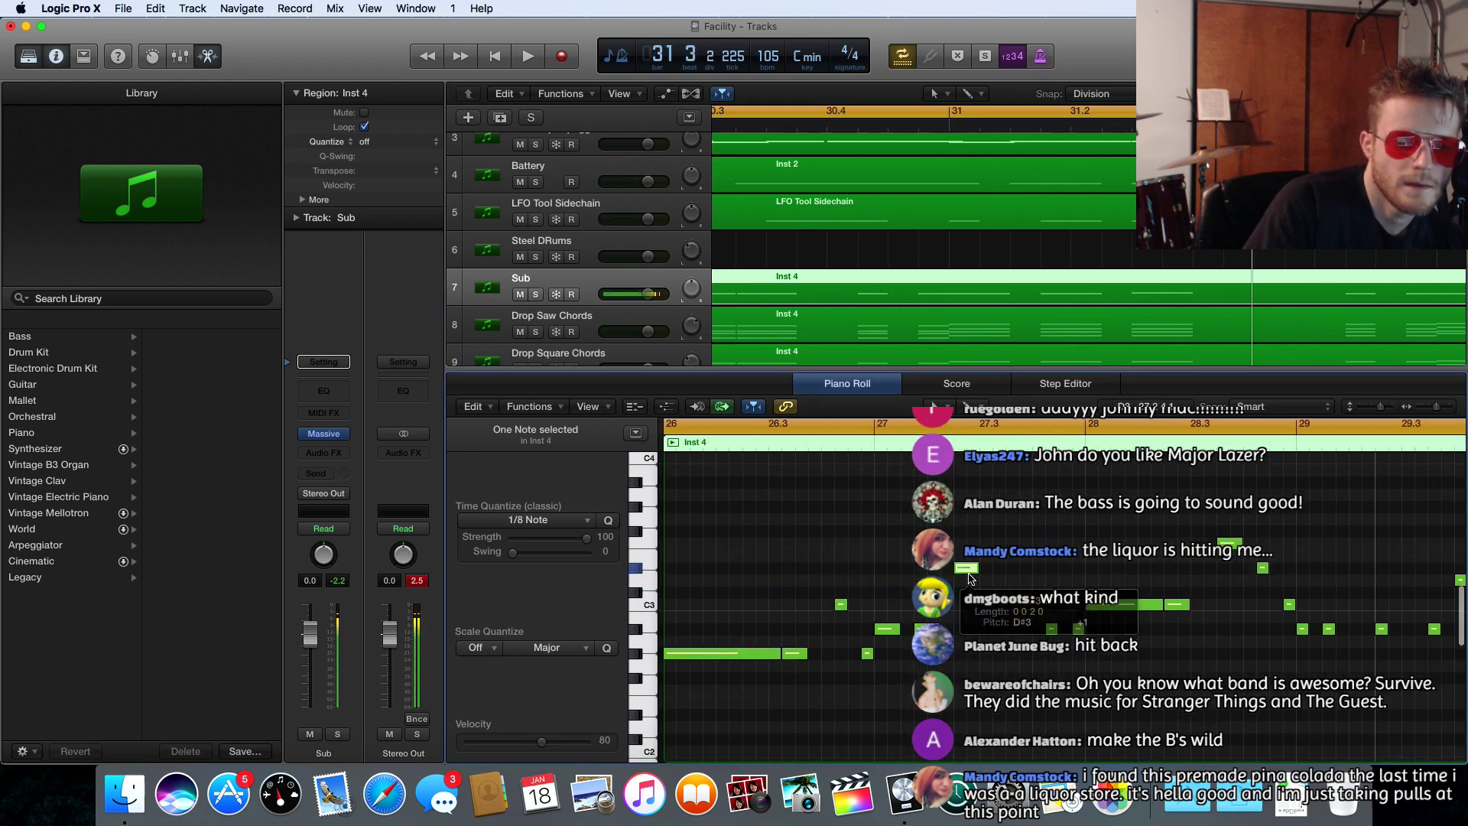
key("space")
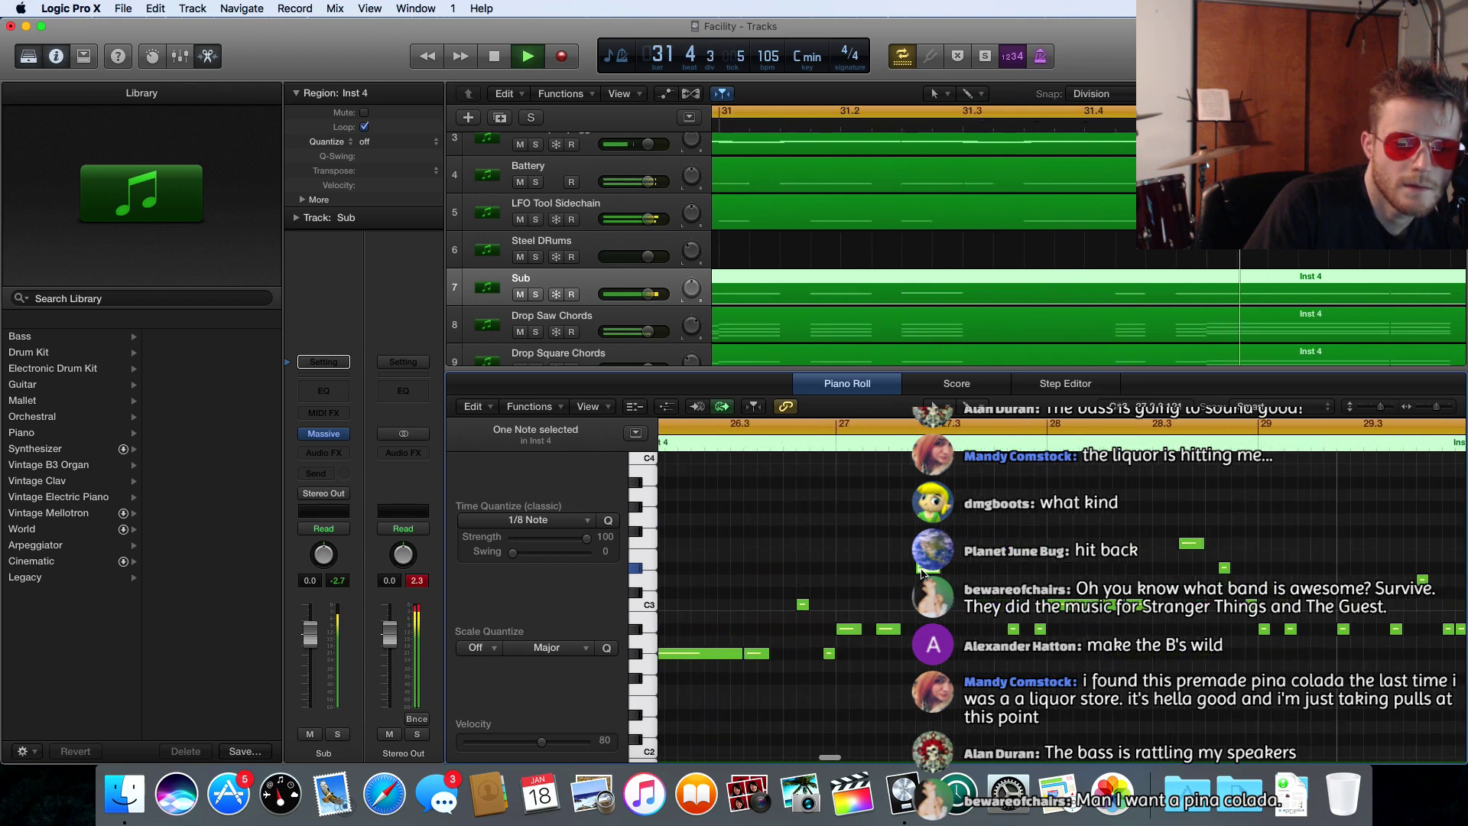
key("space")
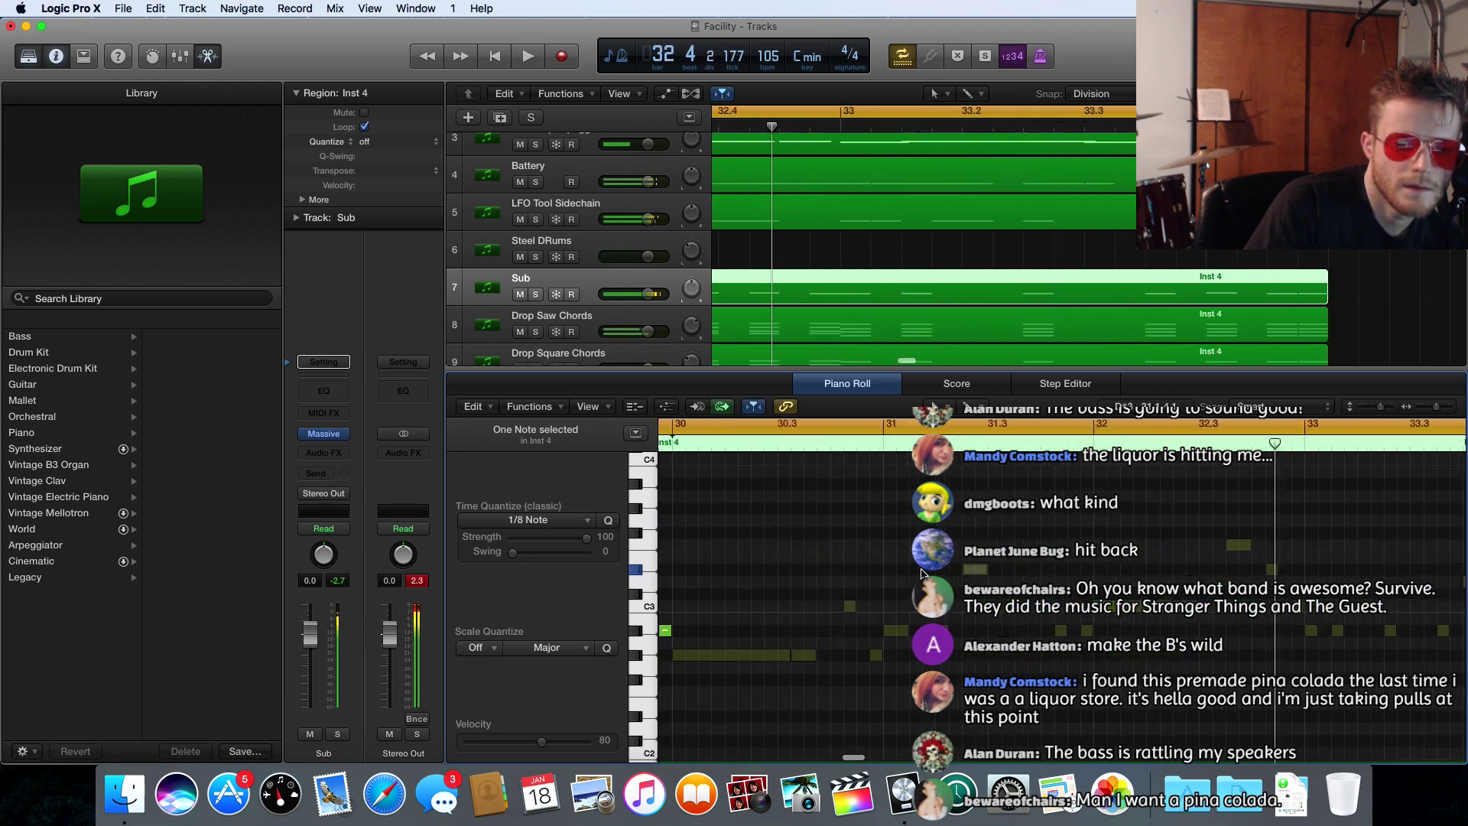
- Raise the Sub note at 27 2 3 to F3 and play the bassline in the full mix
scroll(939, 575, "left", 5)
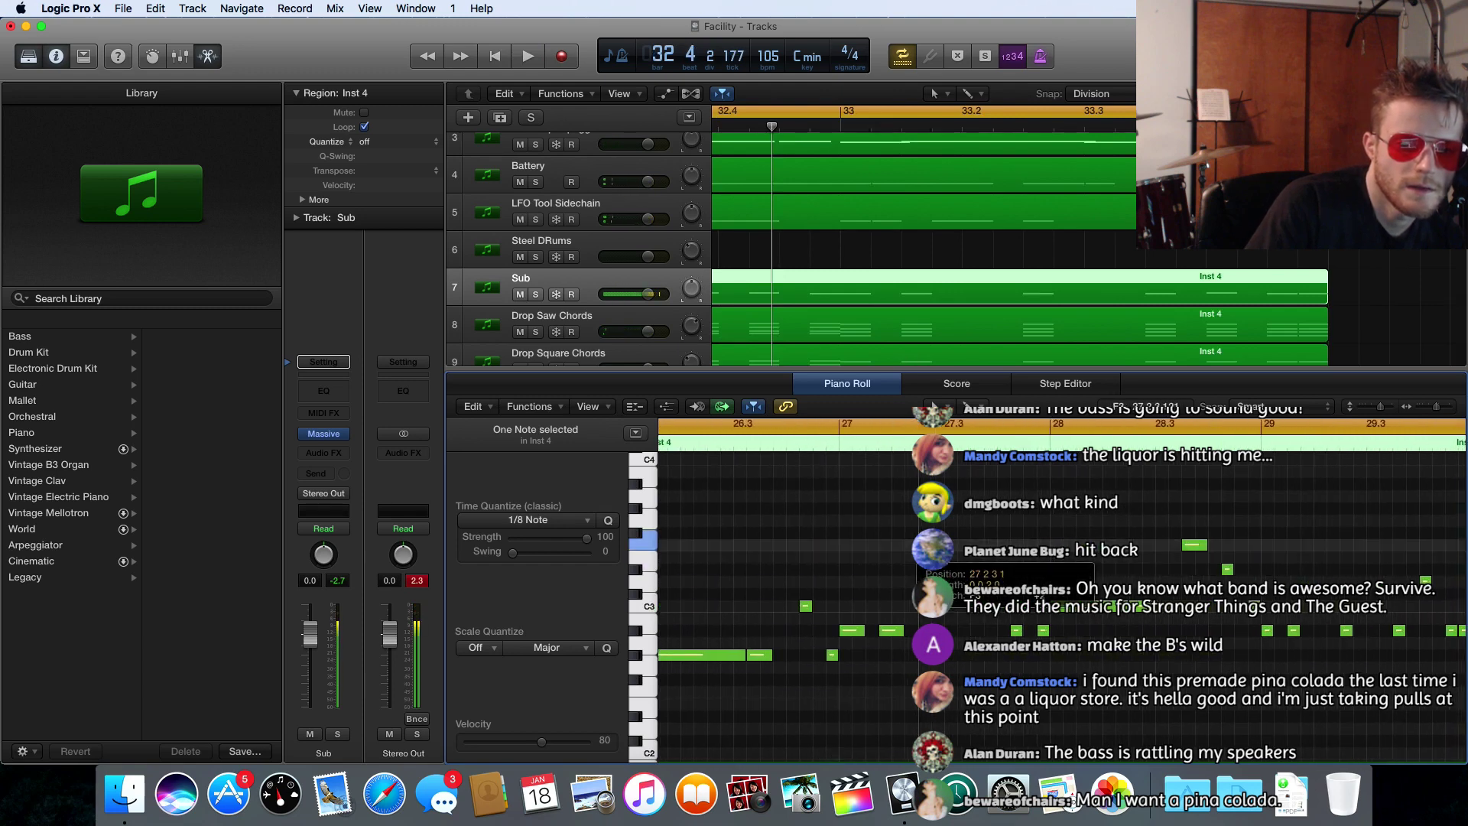
key("space")
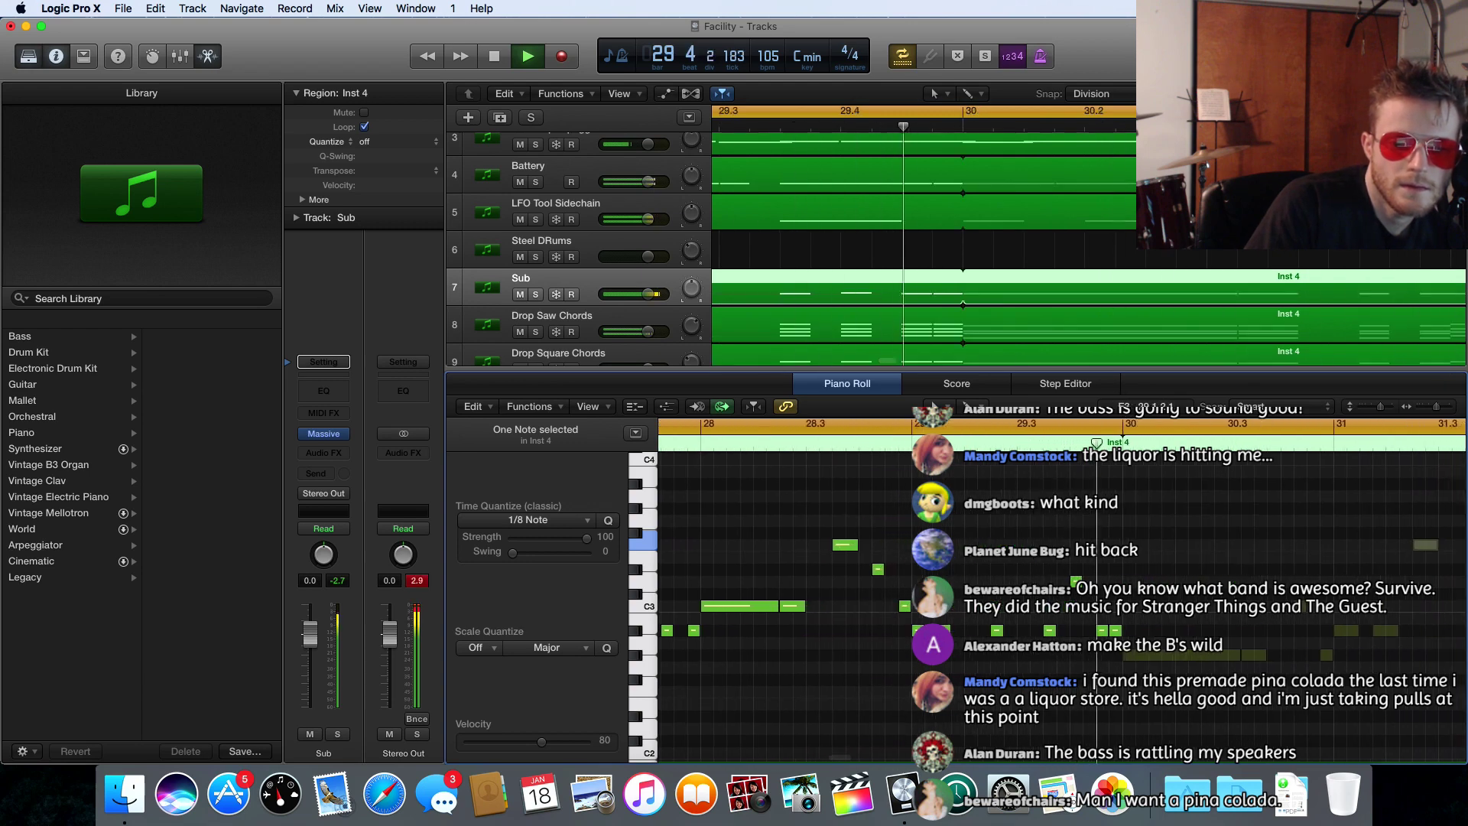
key("space")
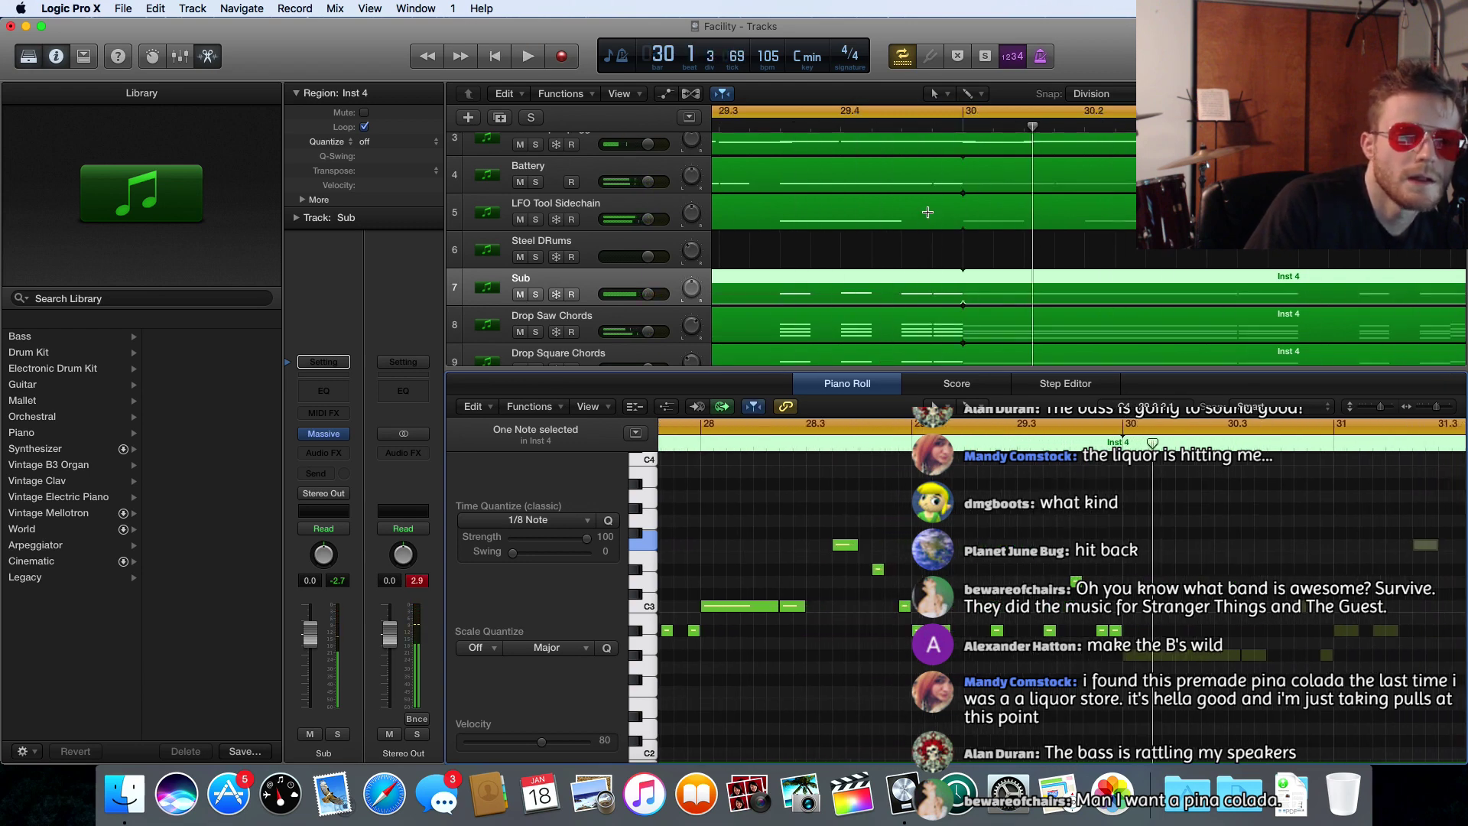
key("space")
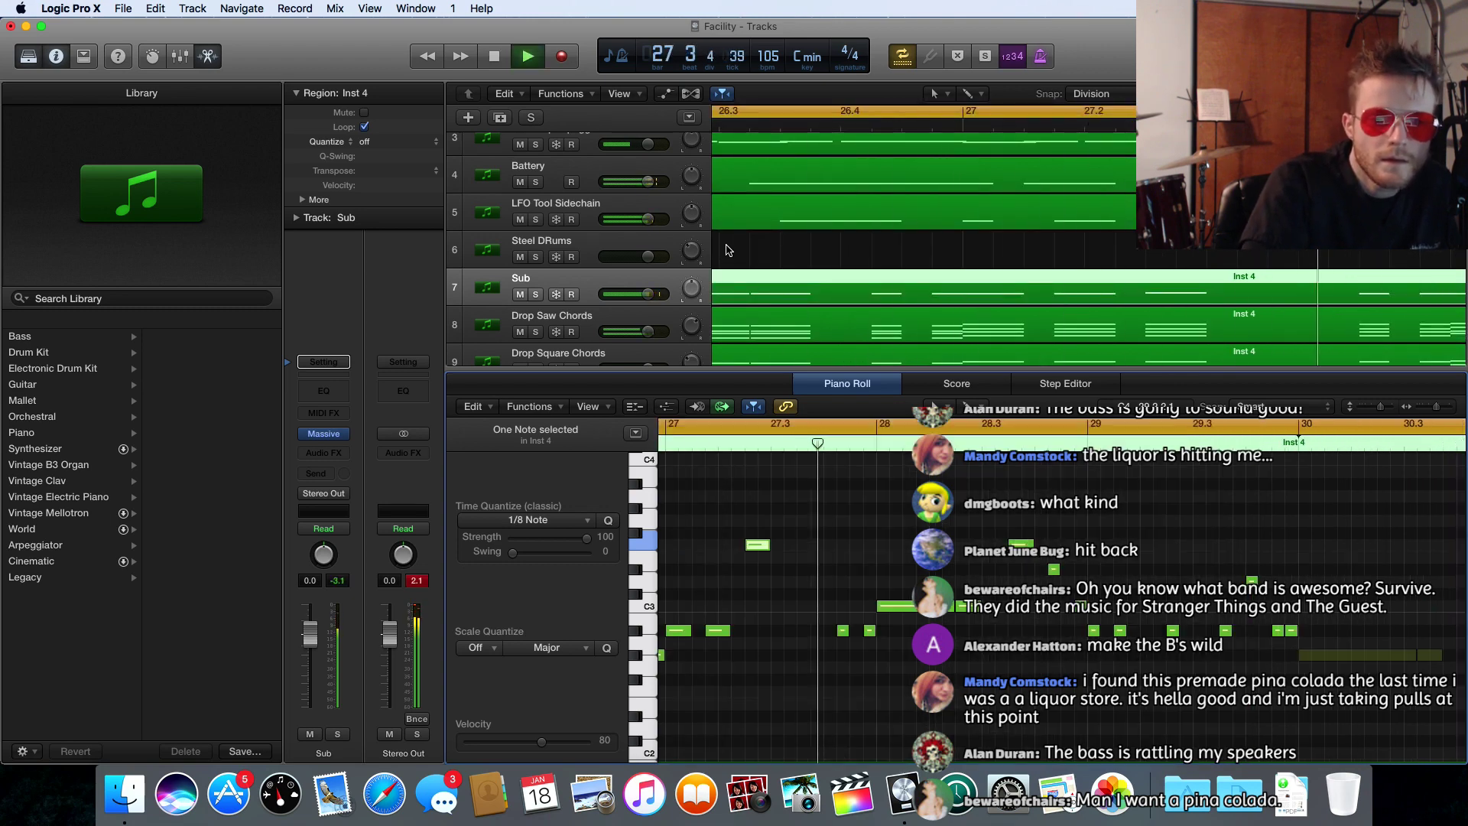
key("space")
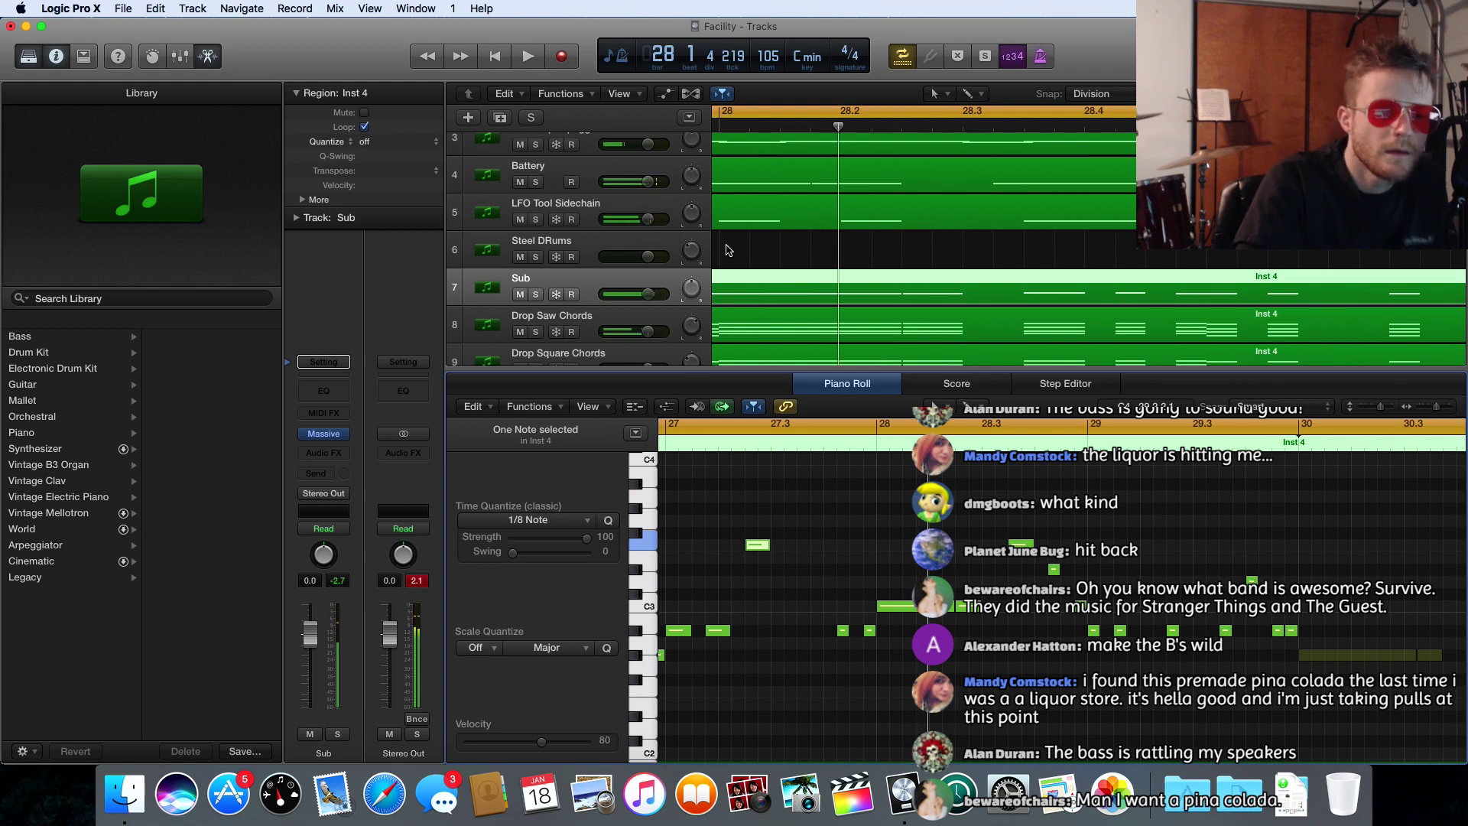
- Open the Sub track's Massive and look through the Filter 1 types
left_click(327, 434)
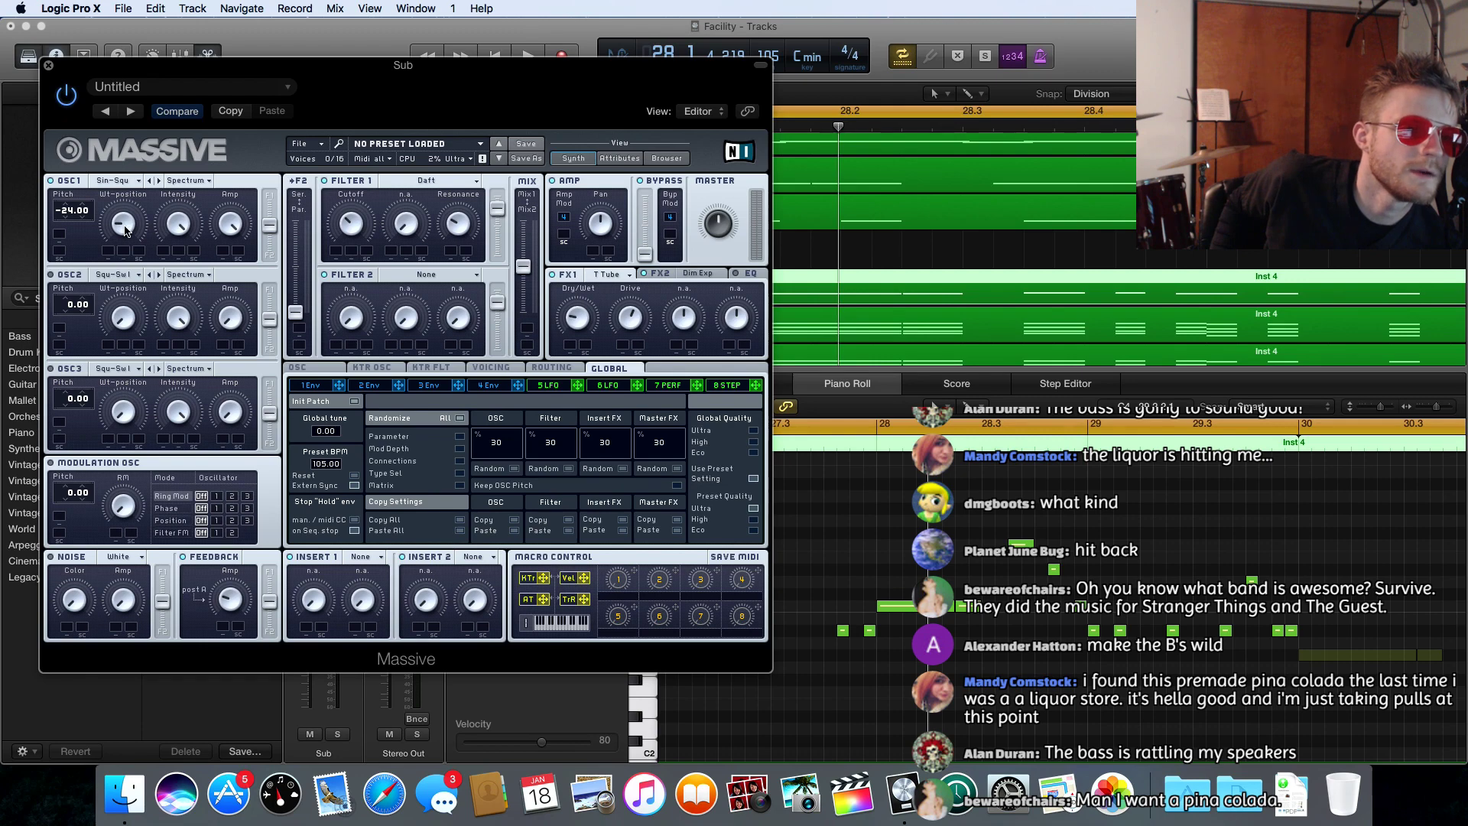
left_click(419, 186)
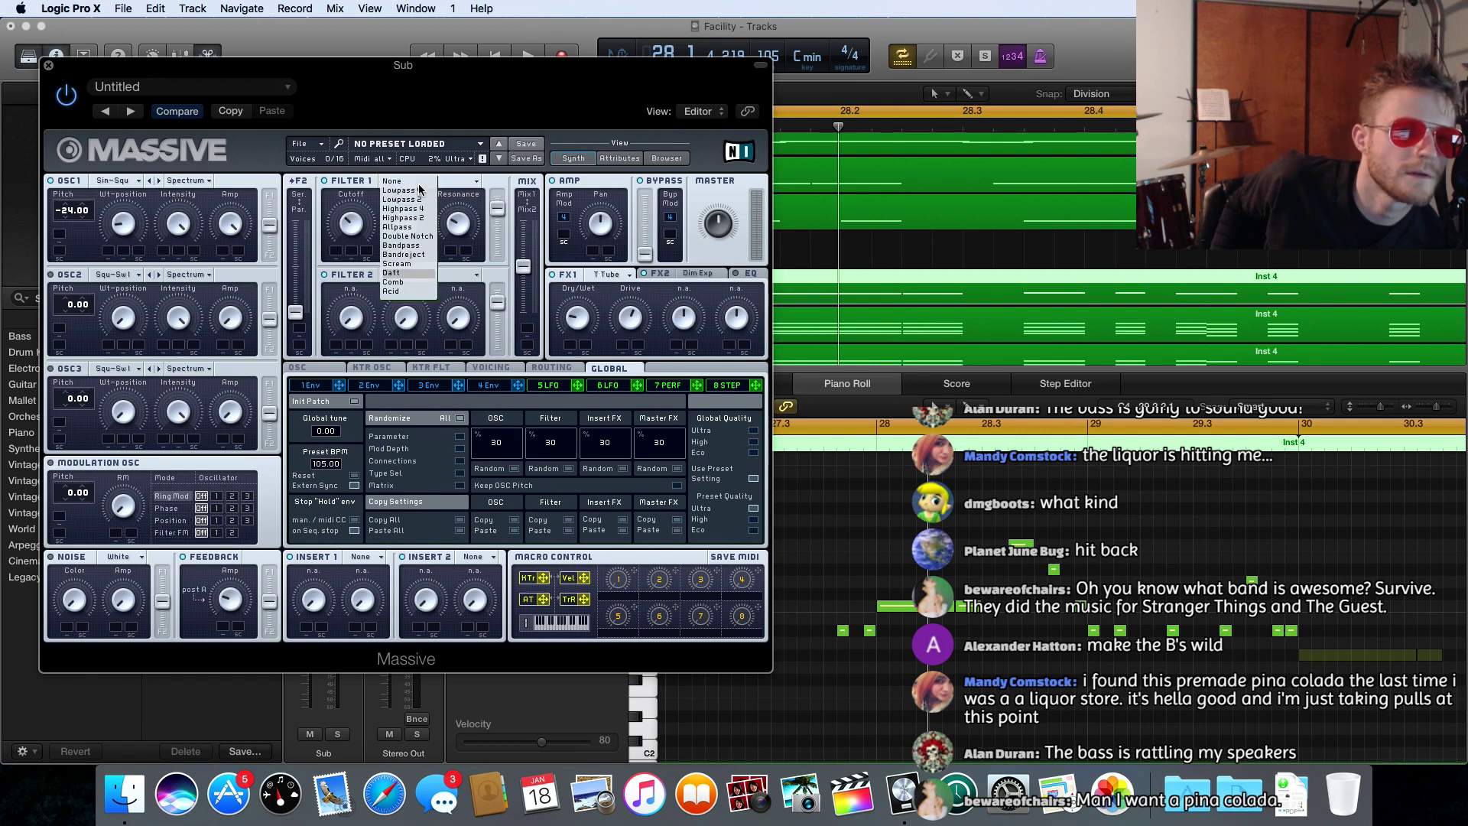
left_click(362, 196)
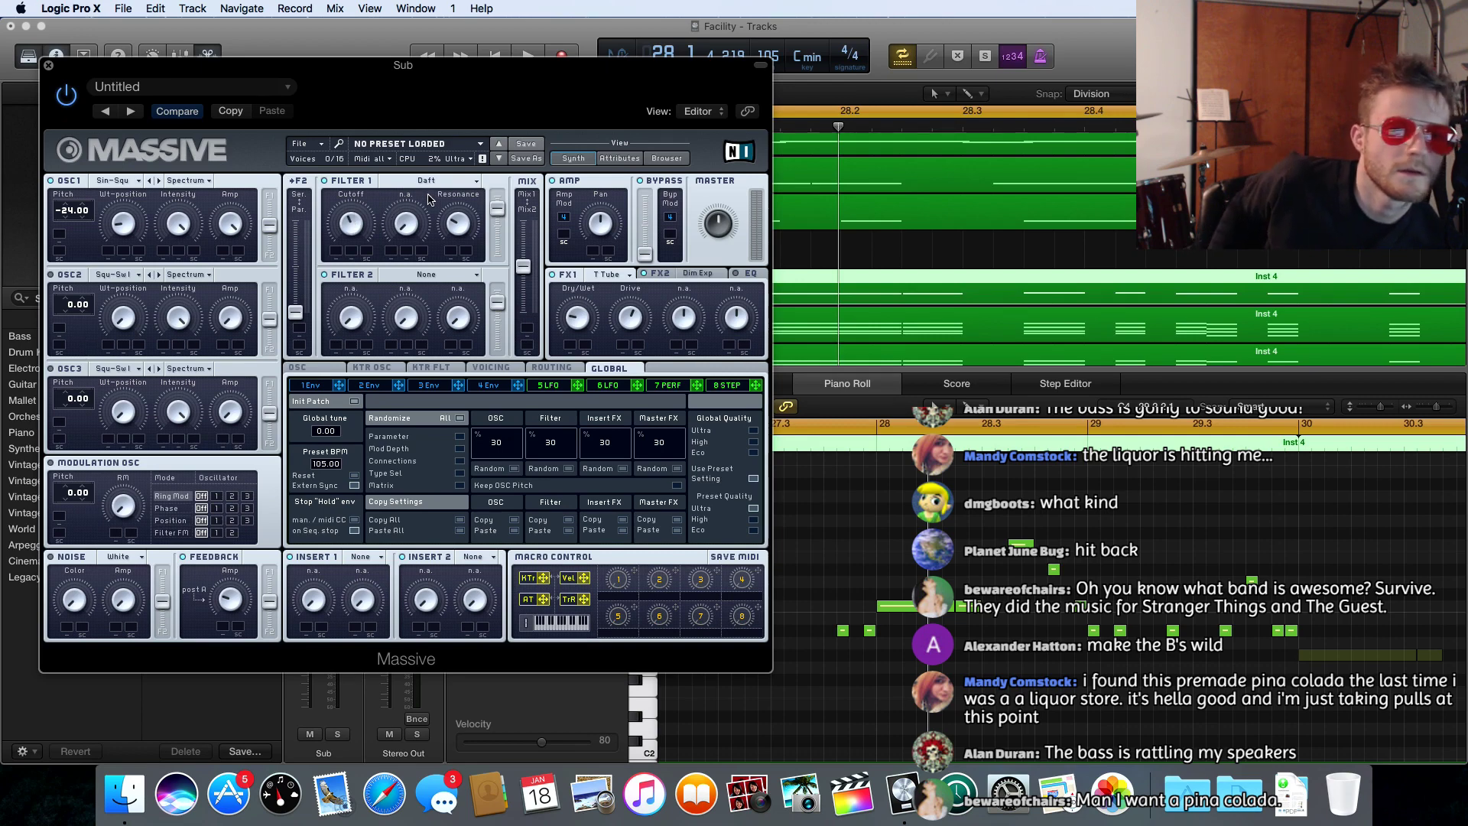
left_click_drag(515, 82, 512, 165)
- Solo the Sub track during playback, check the FX2 Dimension Expander settings in its Massive, and close the plug-in
key("space")
left_click(537, 296)
key("space")
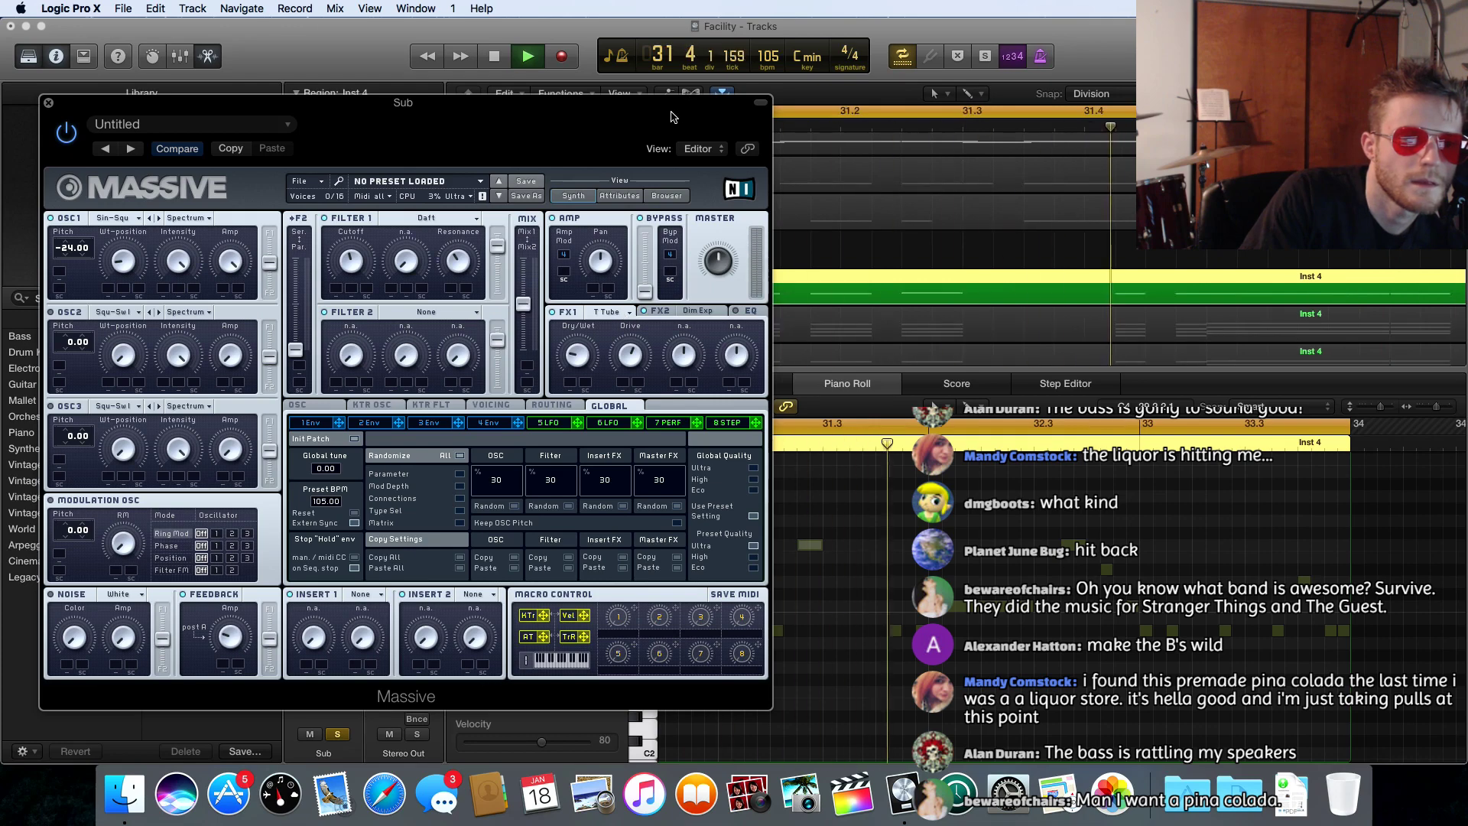
left_click_drag(693, 123, 1119, 179)
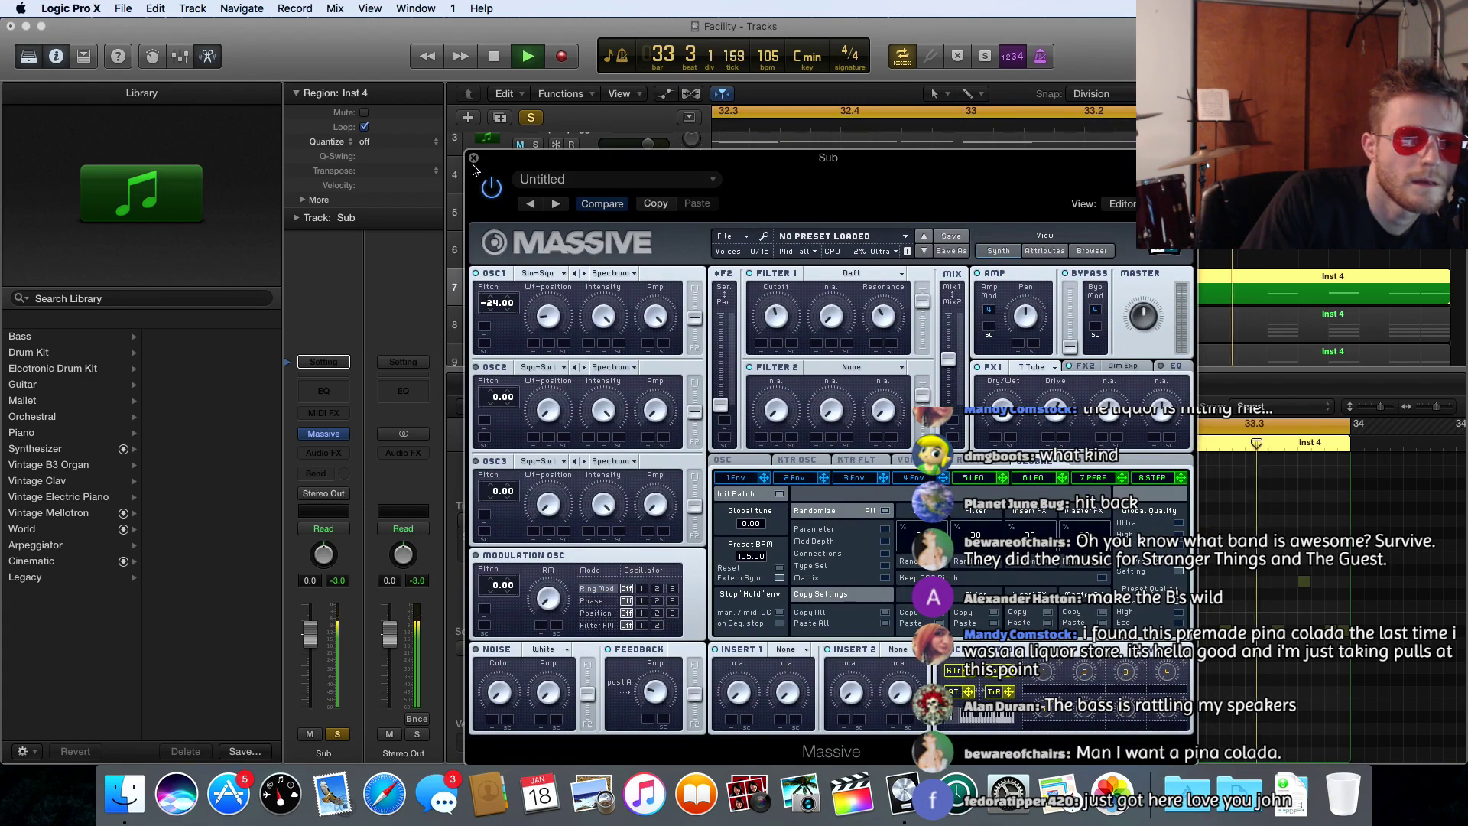
left_click_drag(612, 163, 414, 88)
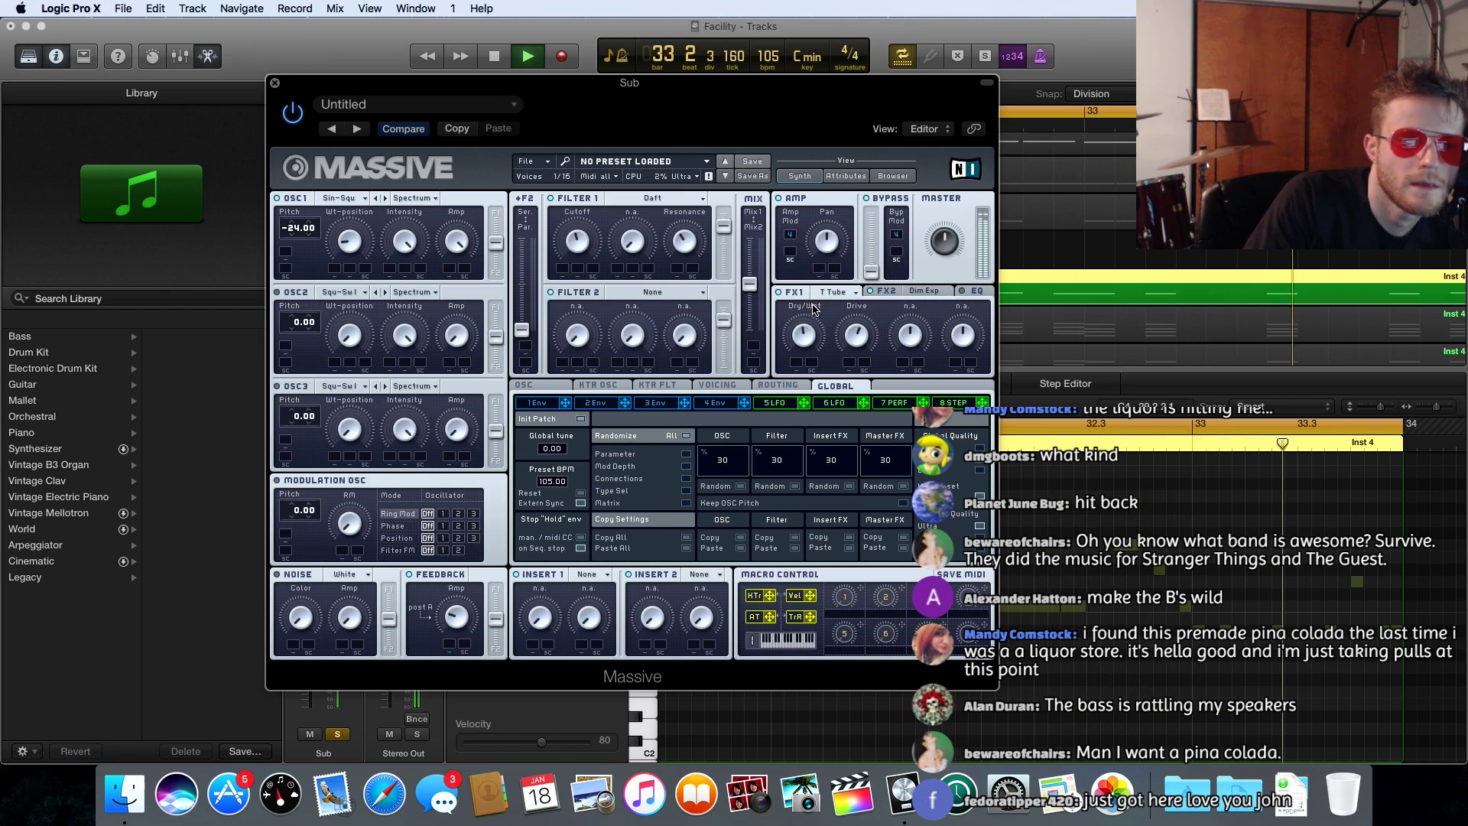
left_click(922, 291)
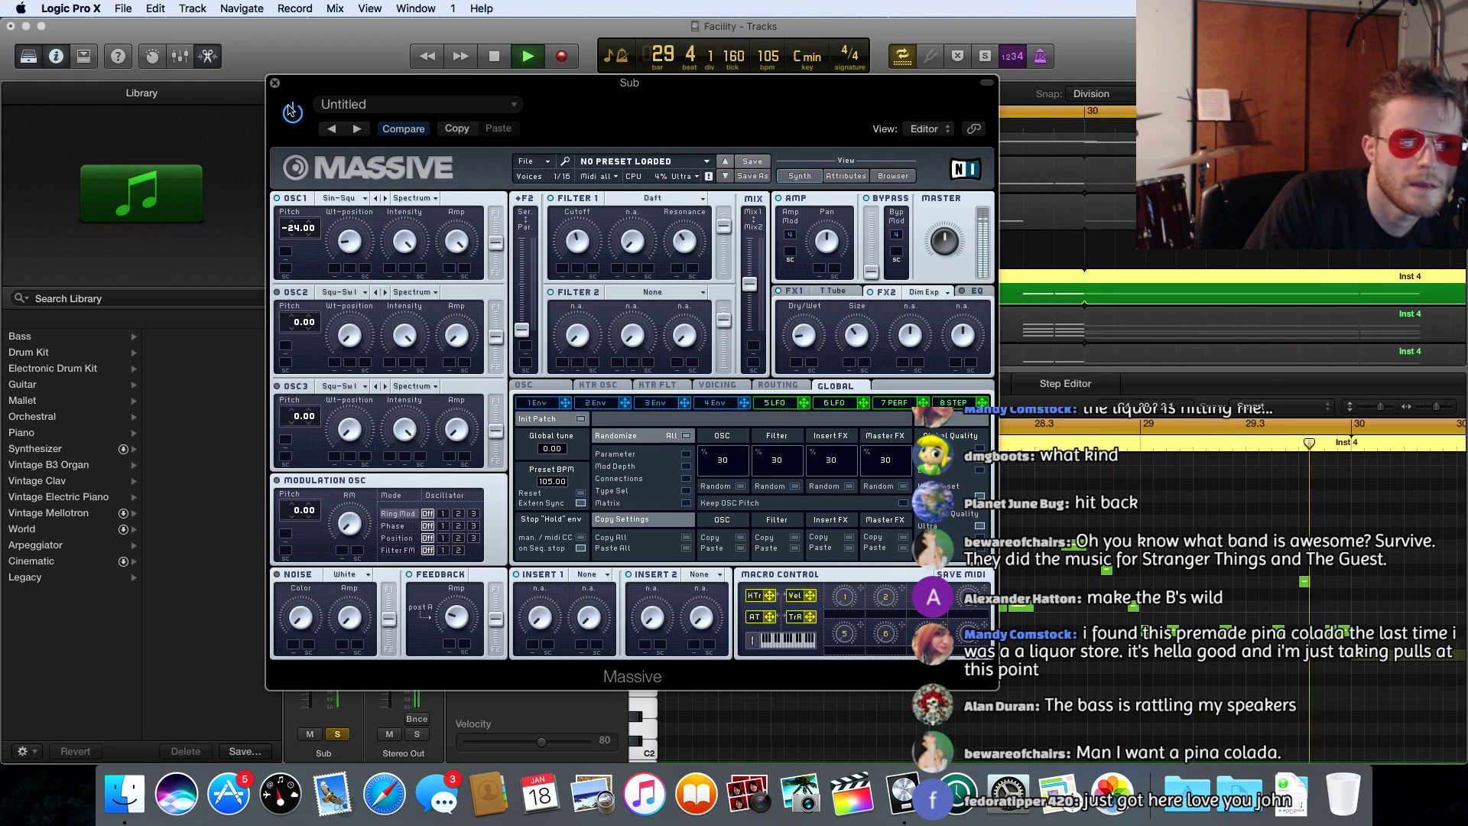
left_click(274, 83)
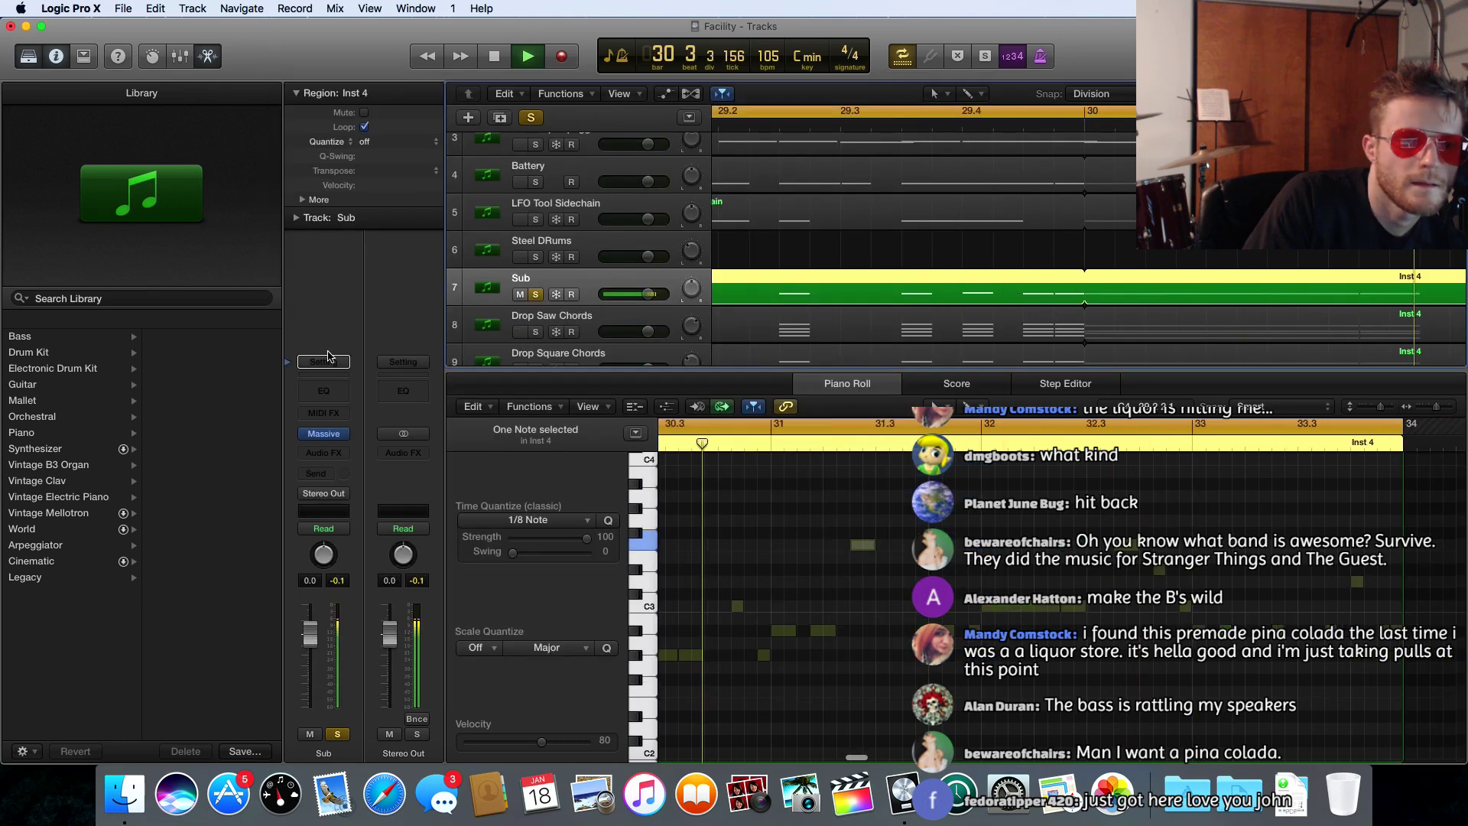
- Add a Channel EQ with the analyzer on to the Sub track and lower its high-cut filter to about 400 Hz
left_click(324, 391)
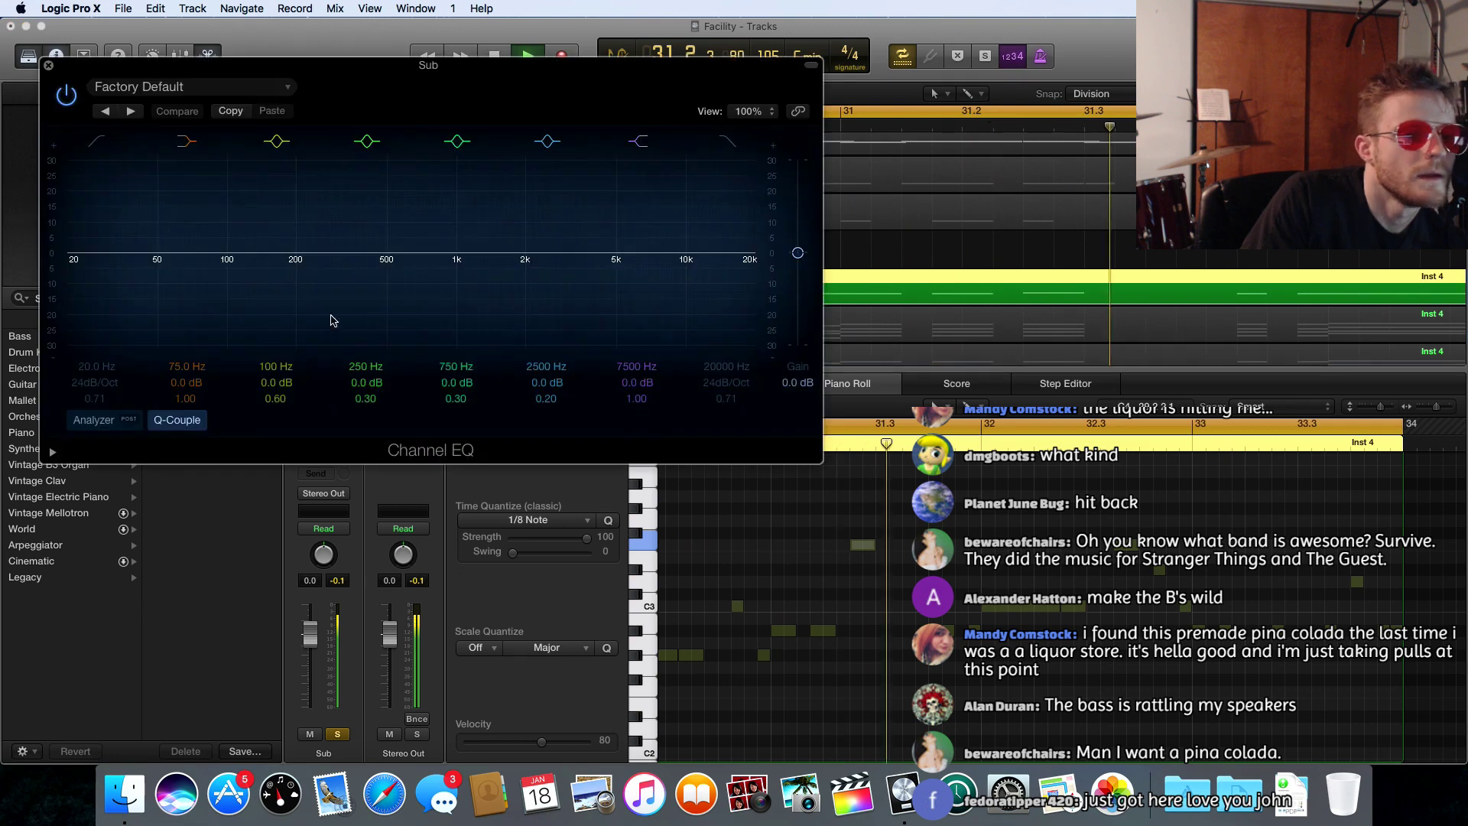
left_click(93, 419)
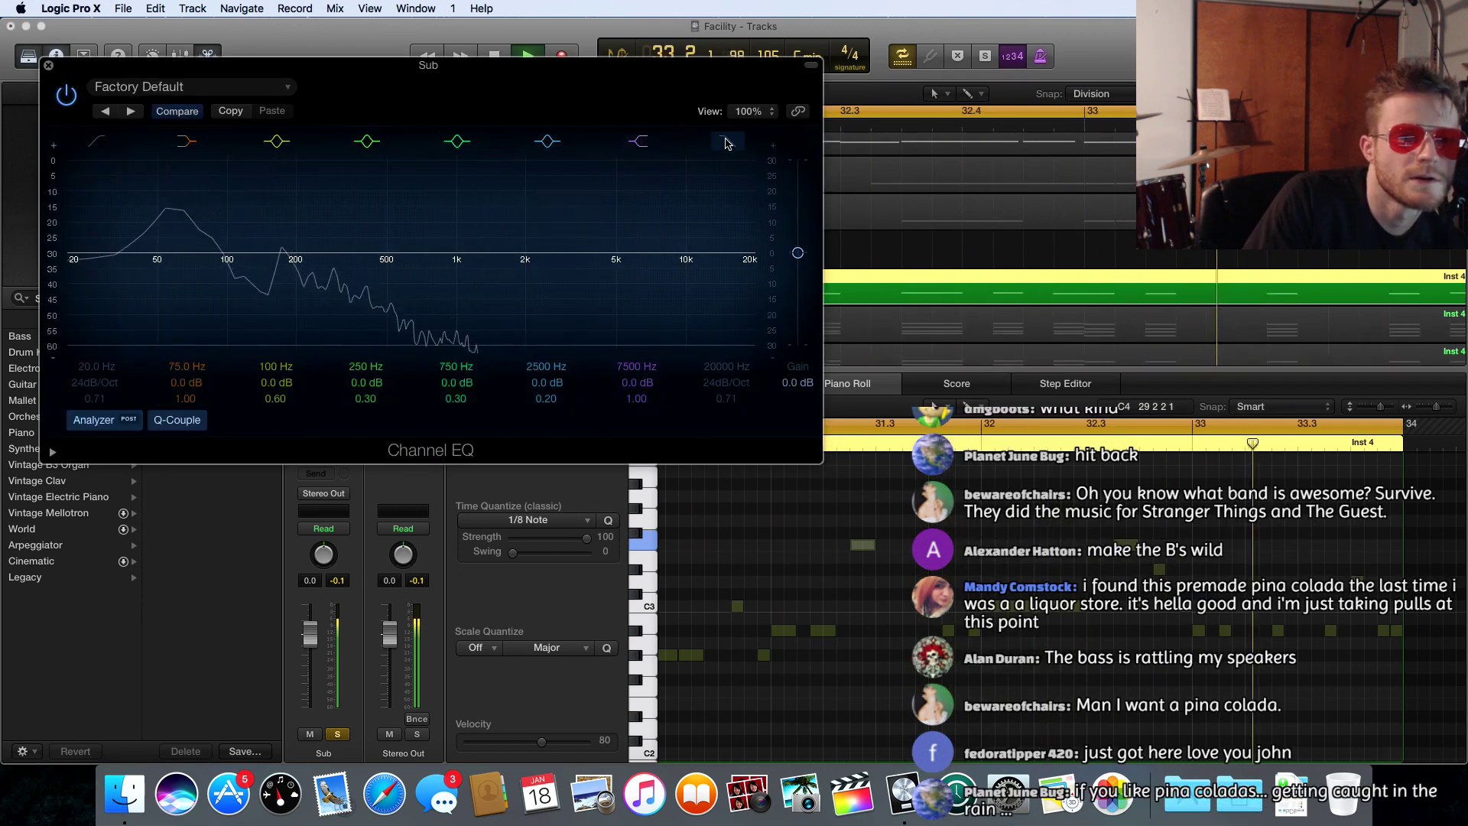
left_click(727, 142)
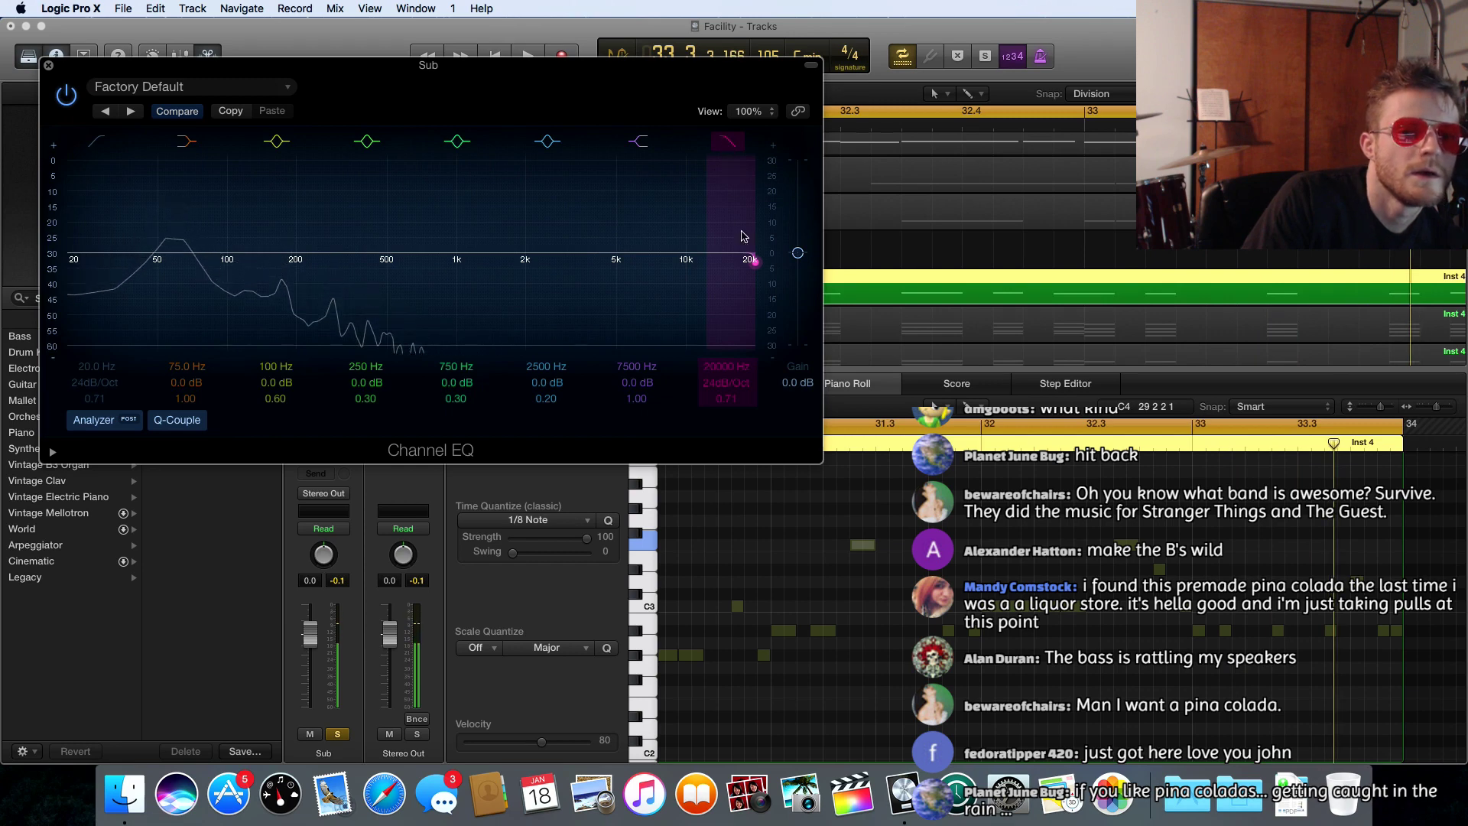
left_click_drag(752, 259, 336, 266)
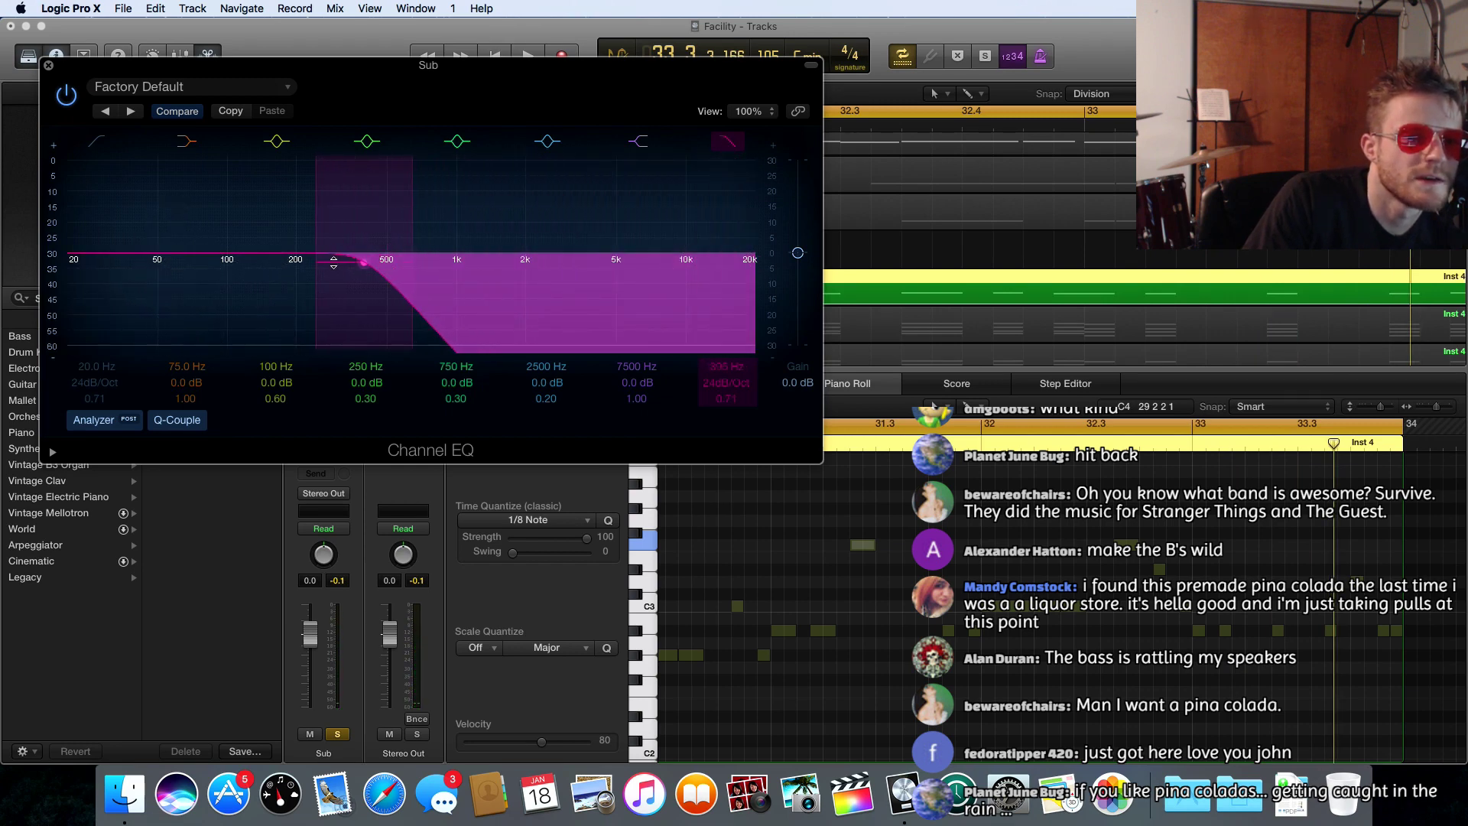
- Enable the Sub EQ's low-cut filter at 30 Hz with a 48 dB/Oct slope and Q 0.83, audition it, and close the EQ
key("space")
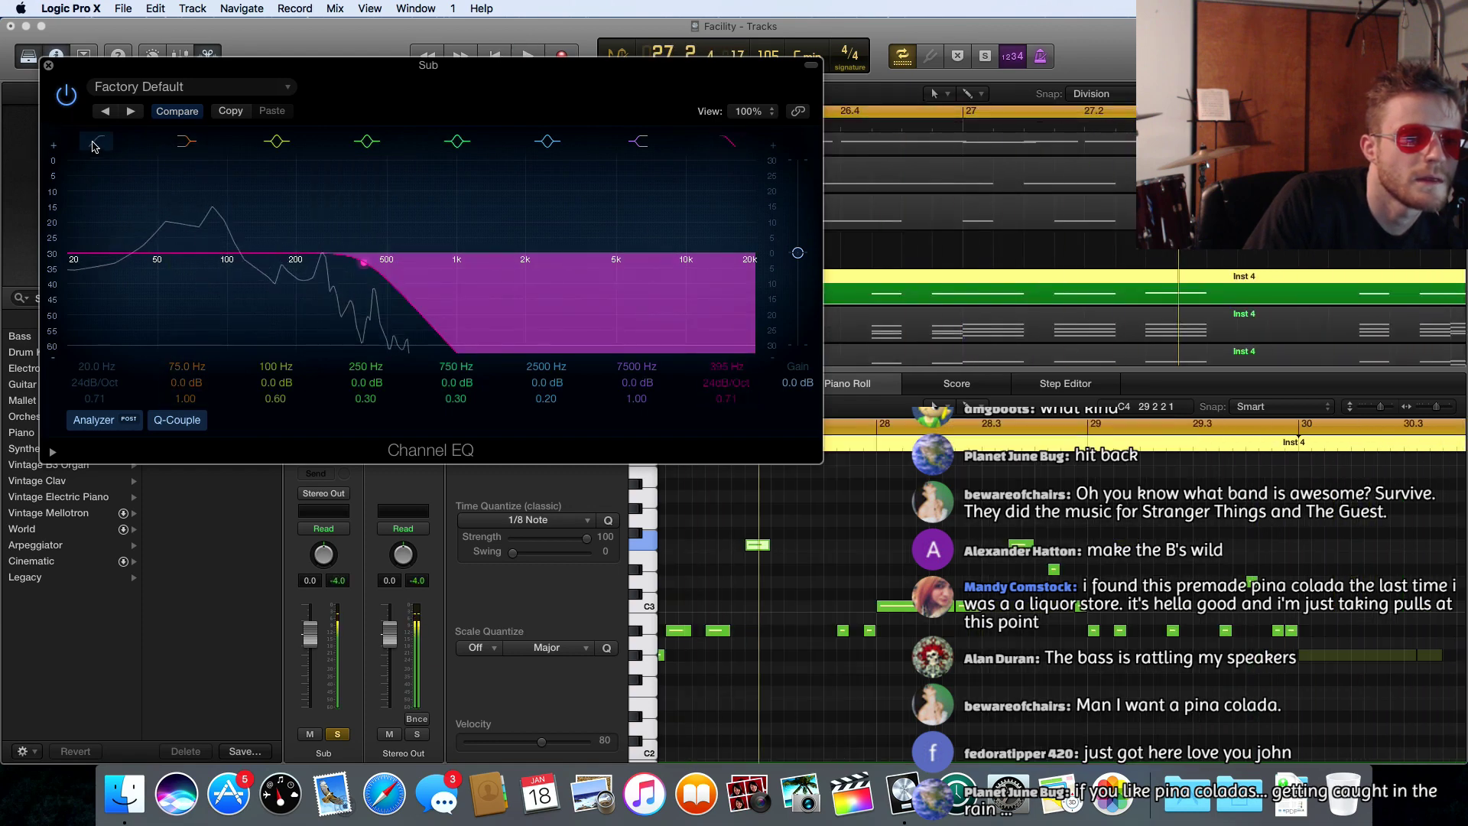
left_click_drag(73, 261, 78, 267)
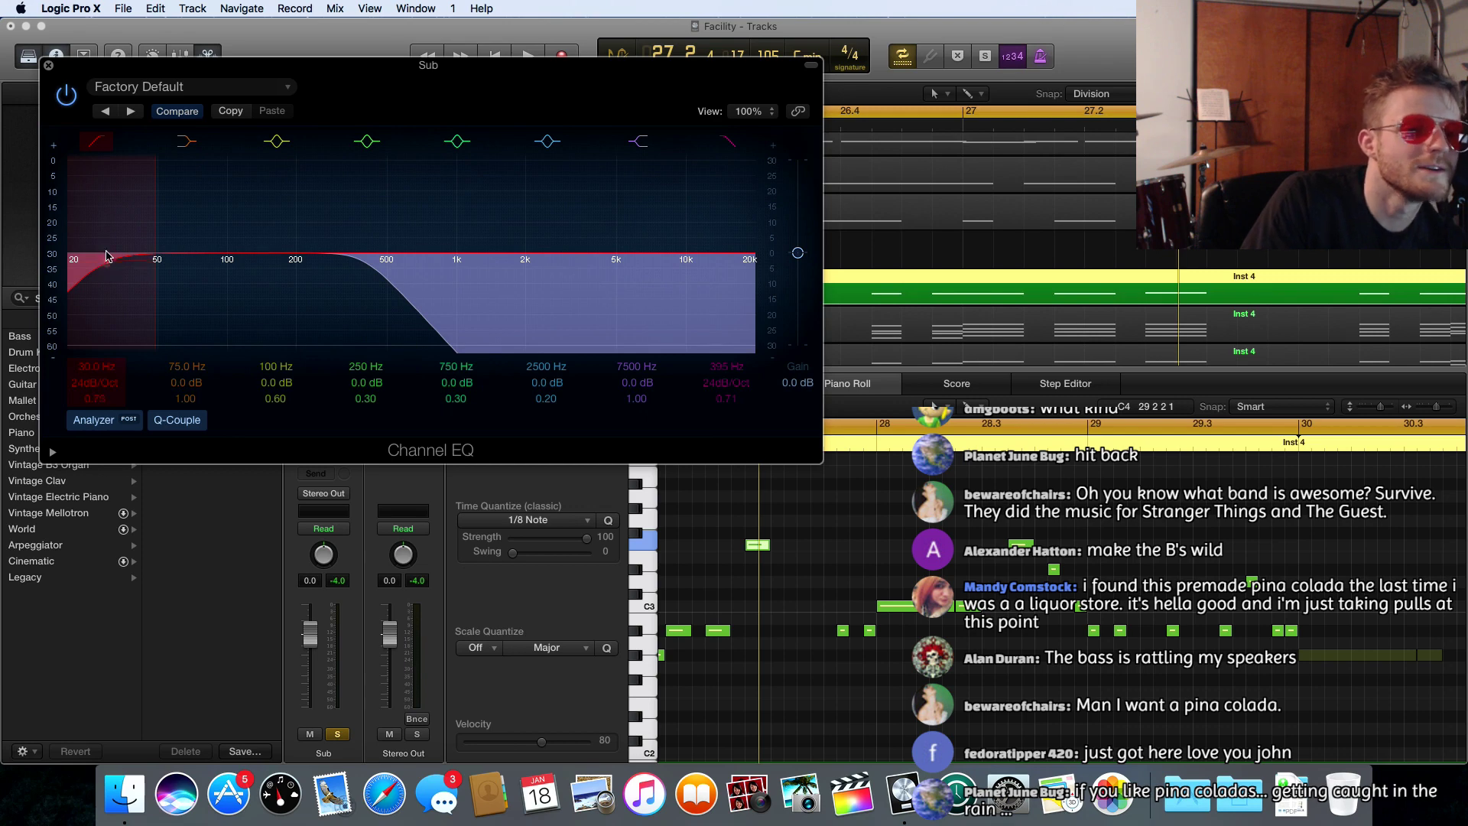
left_click_drag(106, 257, 105, 219)
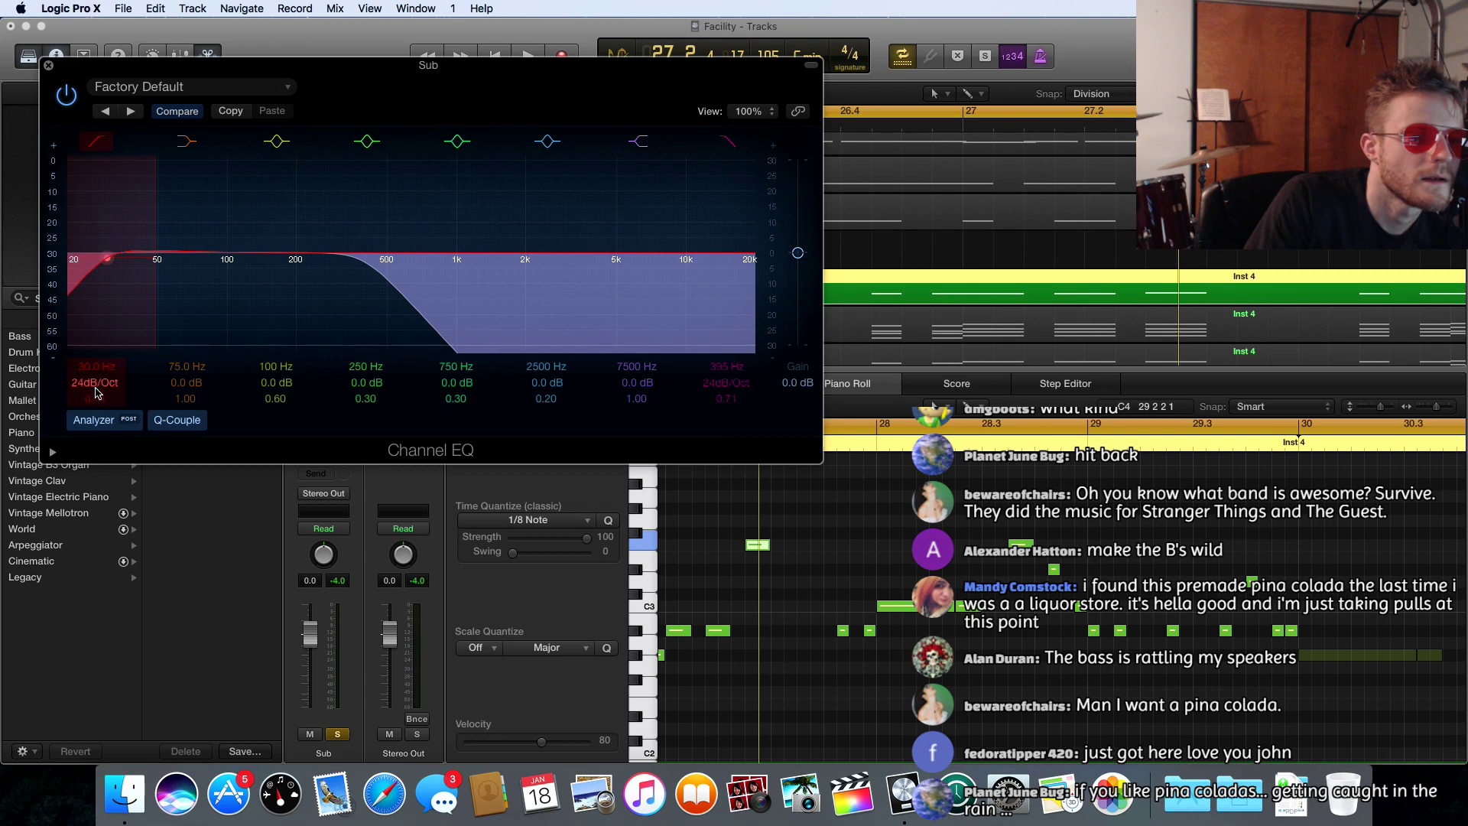
left_click_drag(96, 393, 96, 381)
key("space")
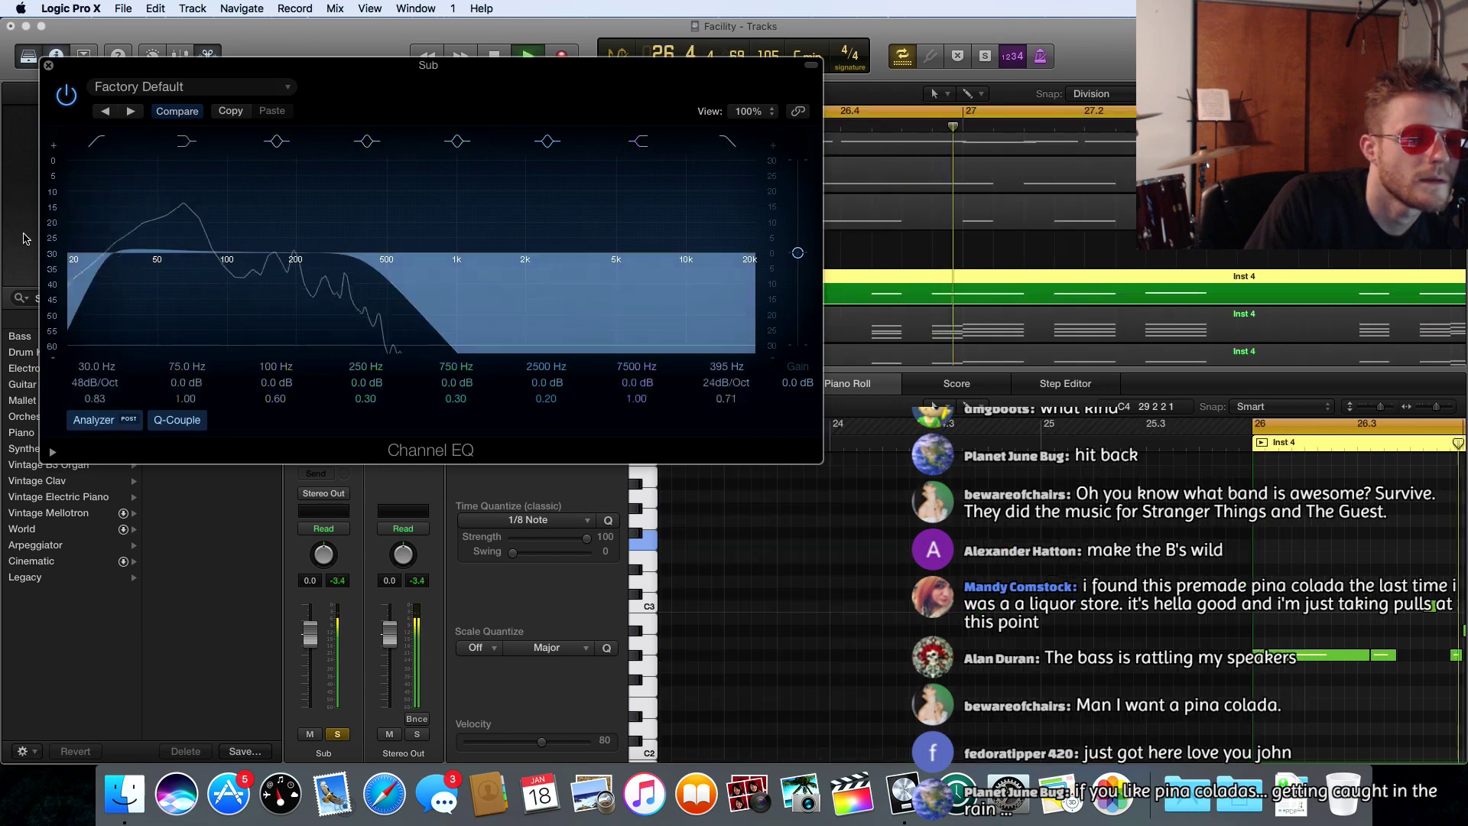
left_click(49, 66)
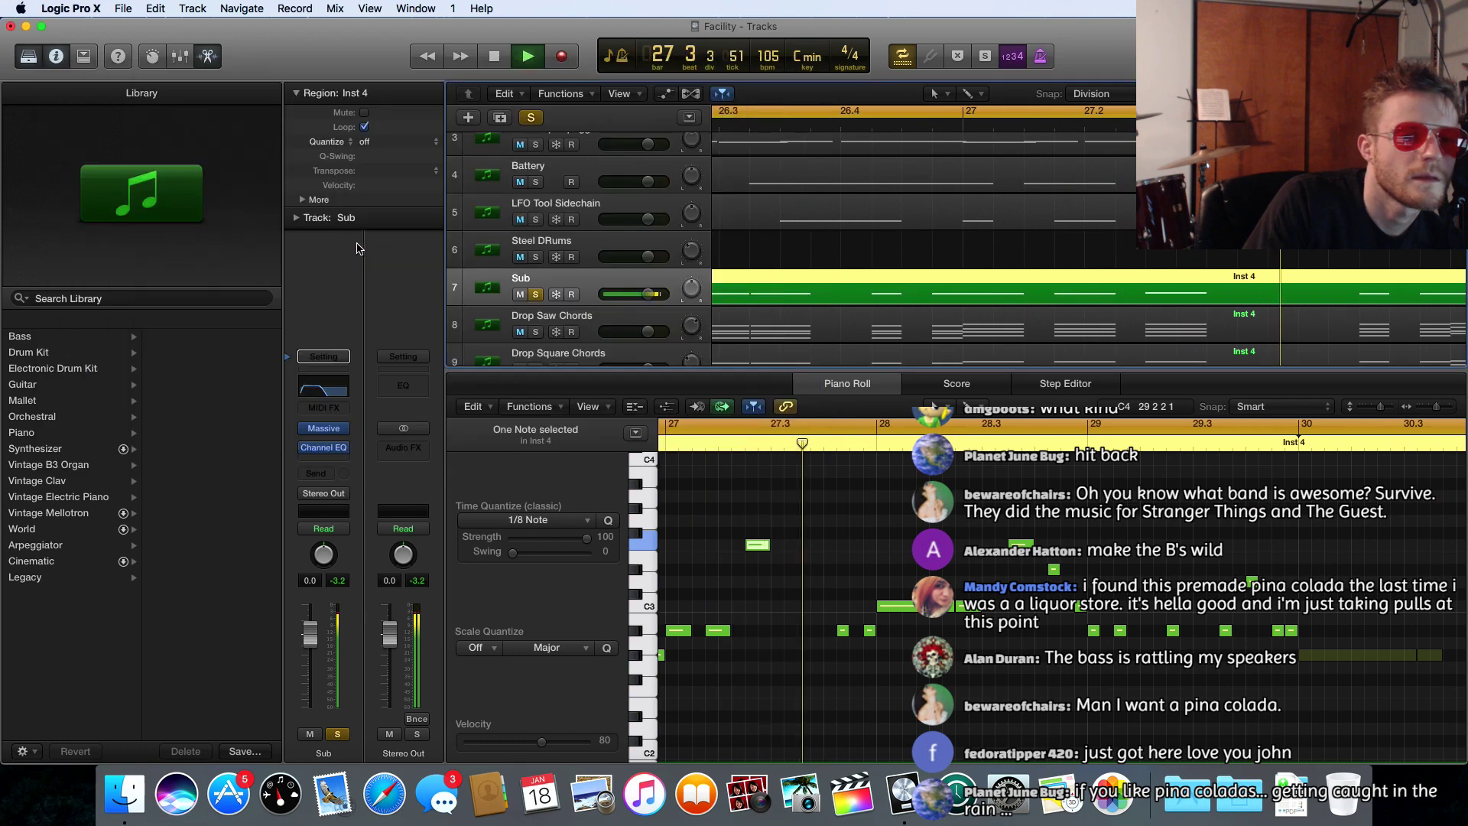
- Unsolo the Sub track and look over its Massive settings while the full mix plays
left_click(535, 295)
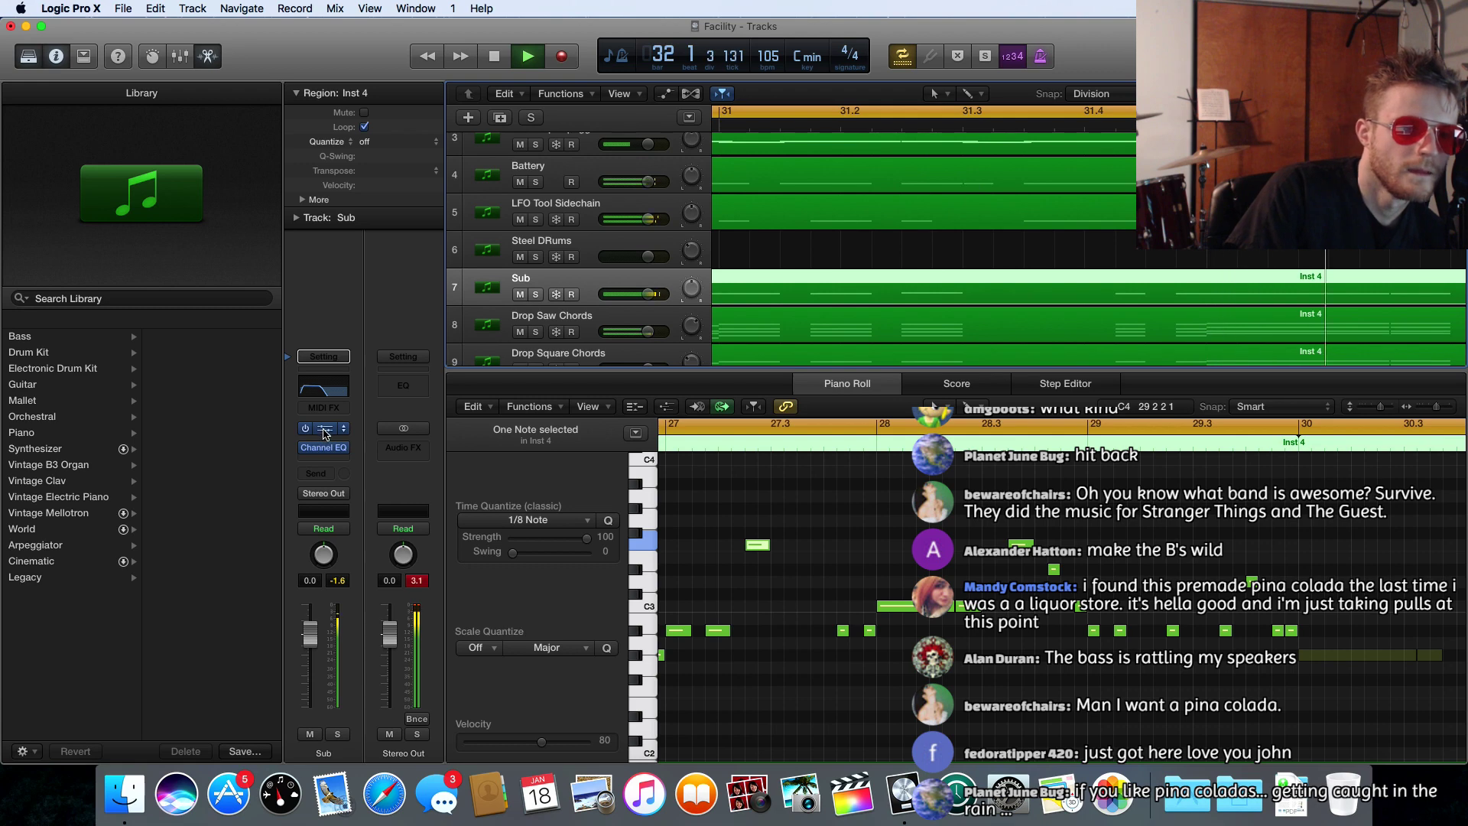
left_click(485, 292)
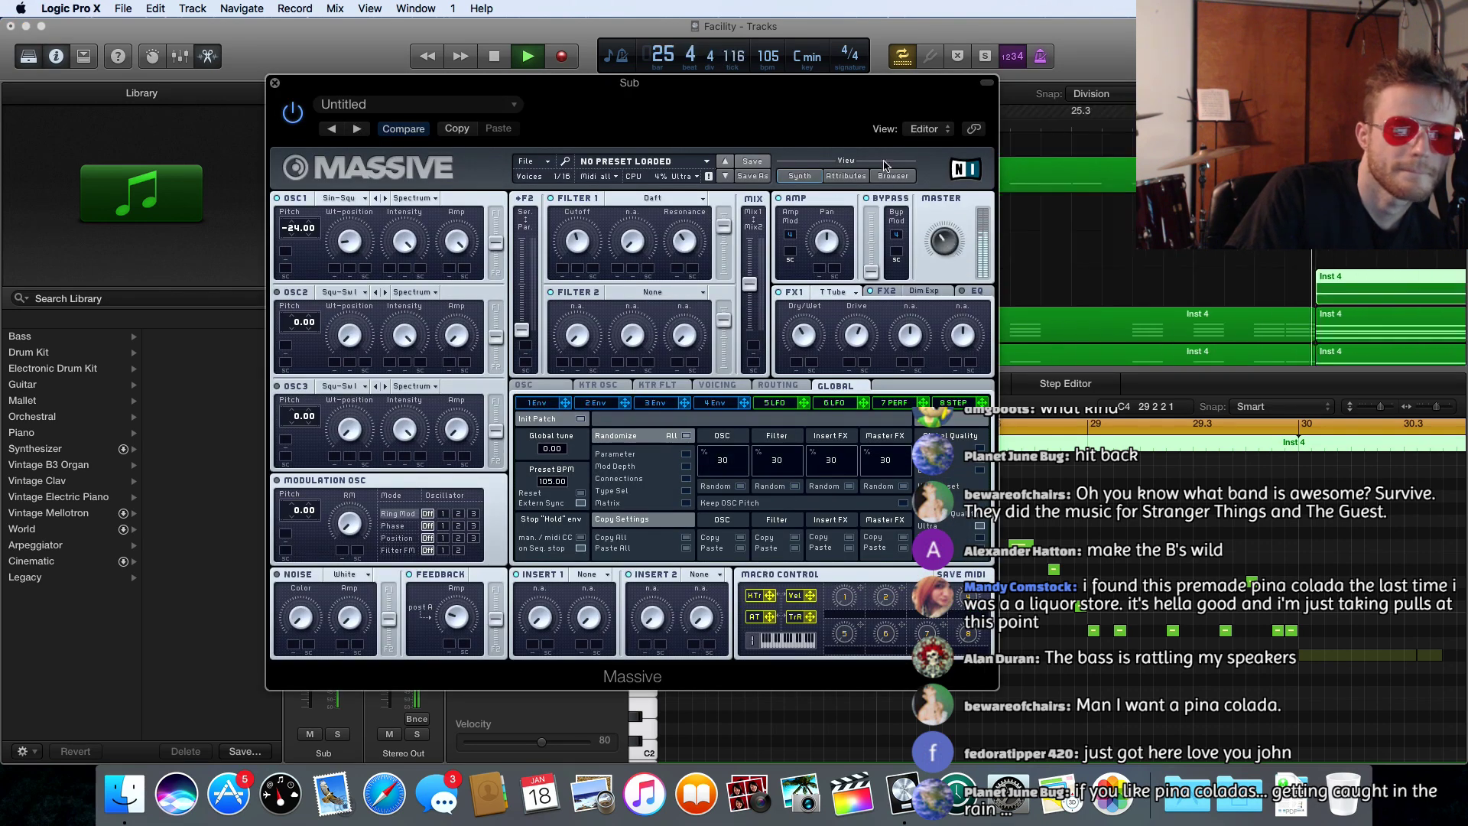
left_click_drag(825, 96, 917, 81)
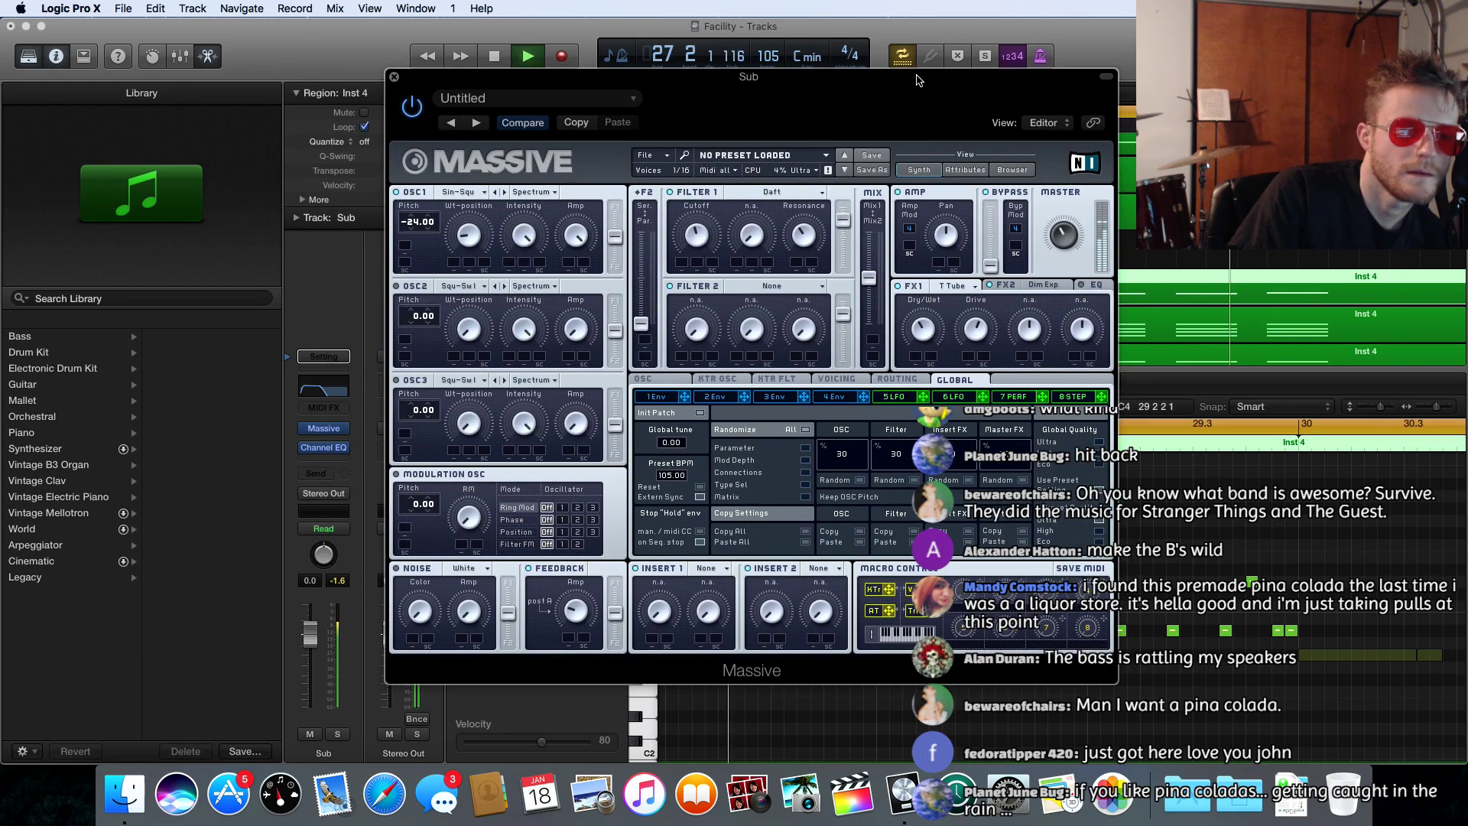
left_click(394, 78)
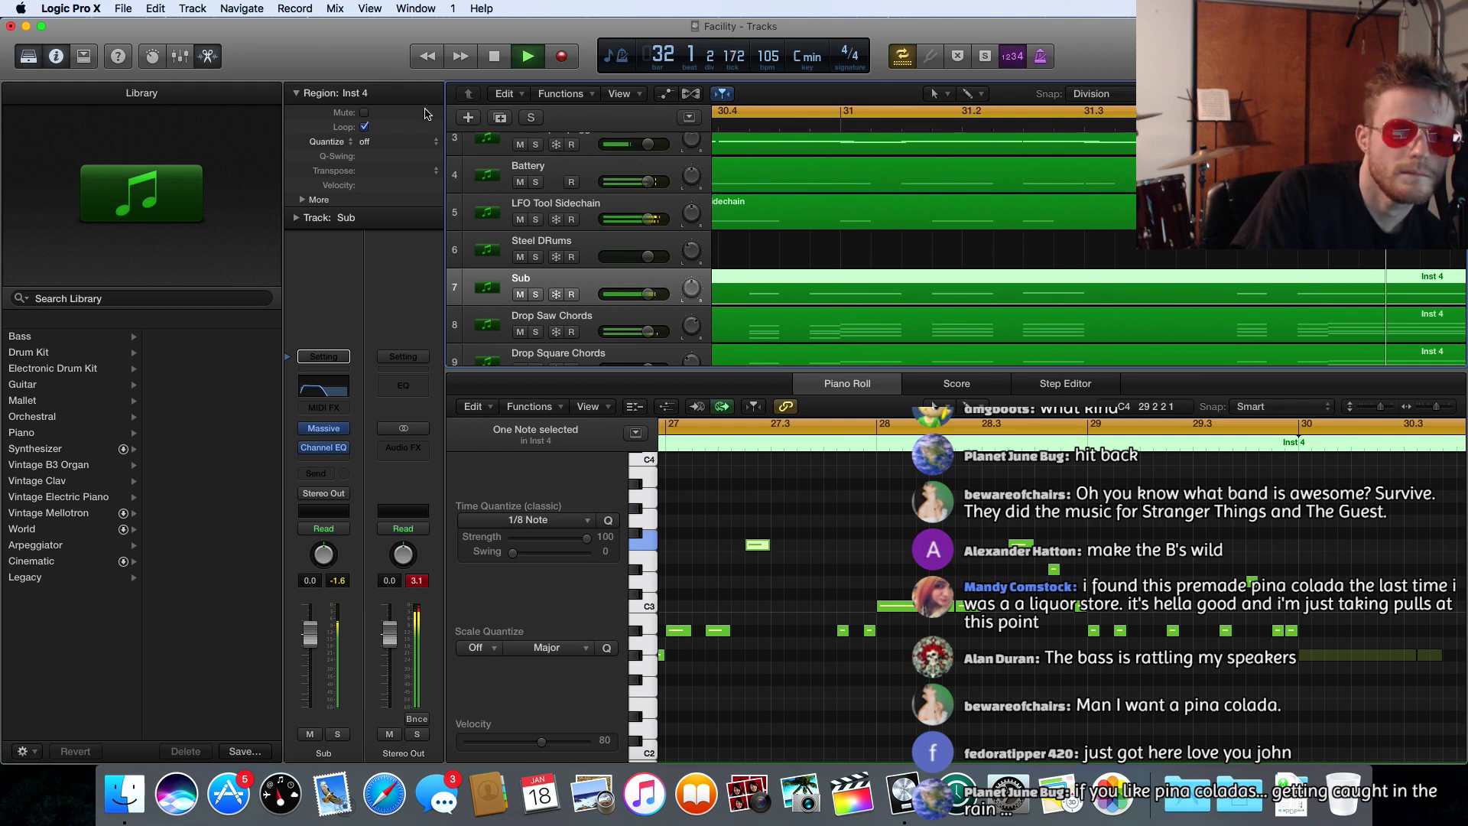
key("space")
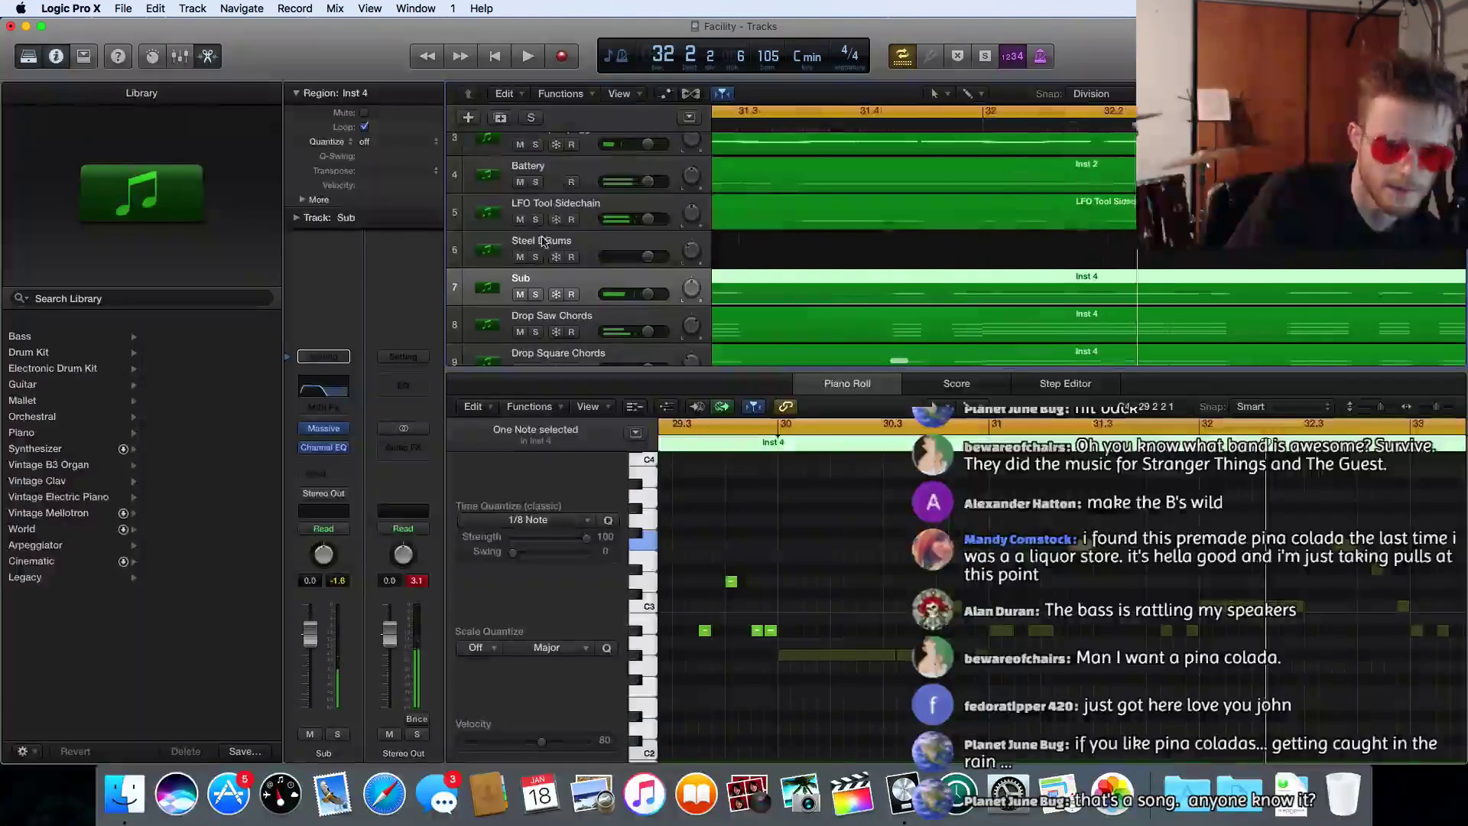
- Duplicate the Sub track with its Massive and Channel EQ, and copy the bassline region at bar 26 onto the new track
scroll(558, 260, "left", 5)
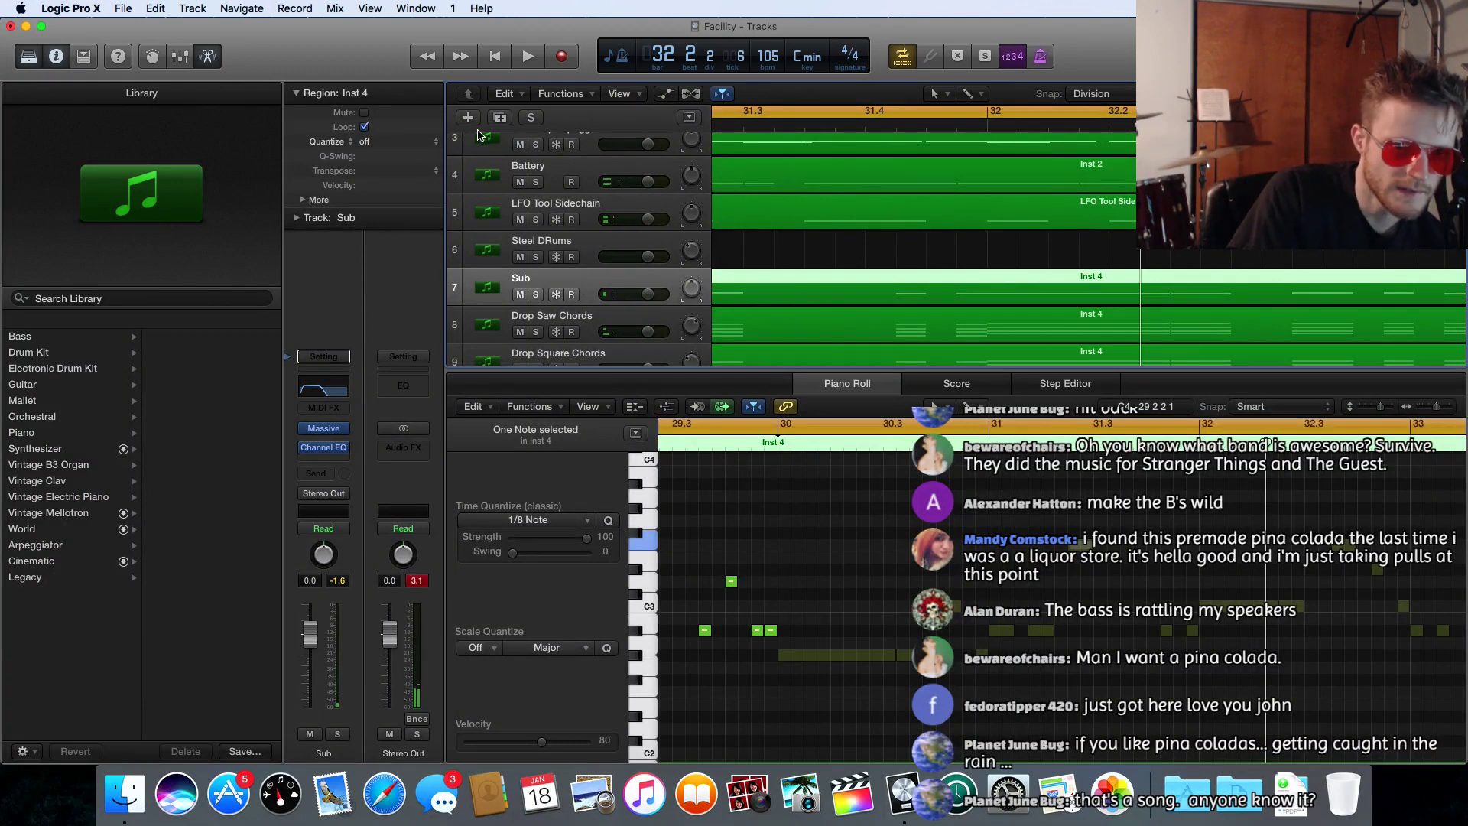
left_click(498, 119)
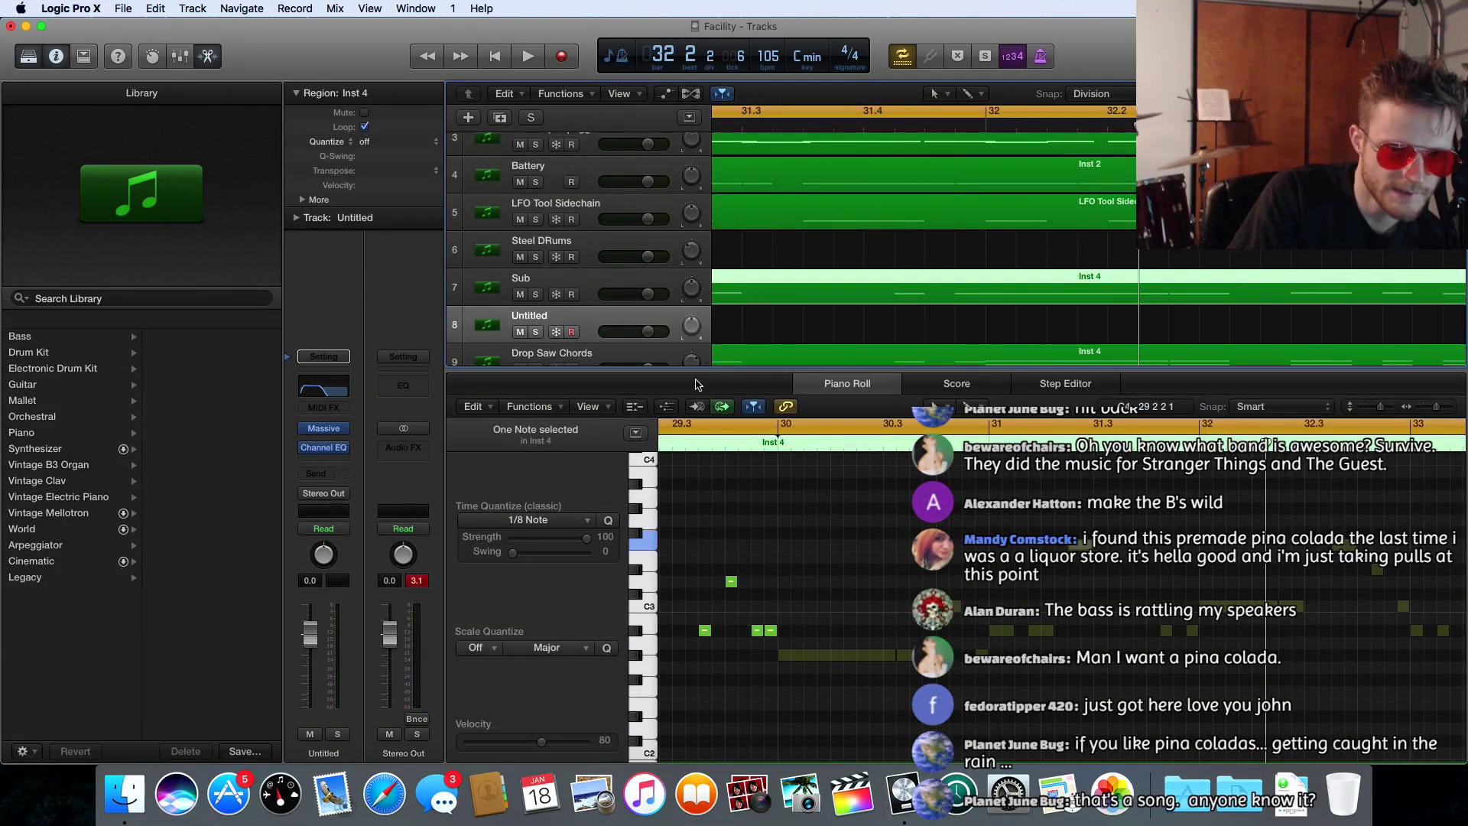
scroll(747, 332, "left", 10)
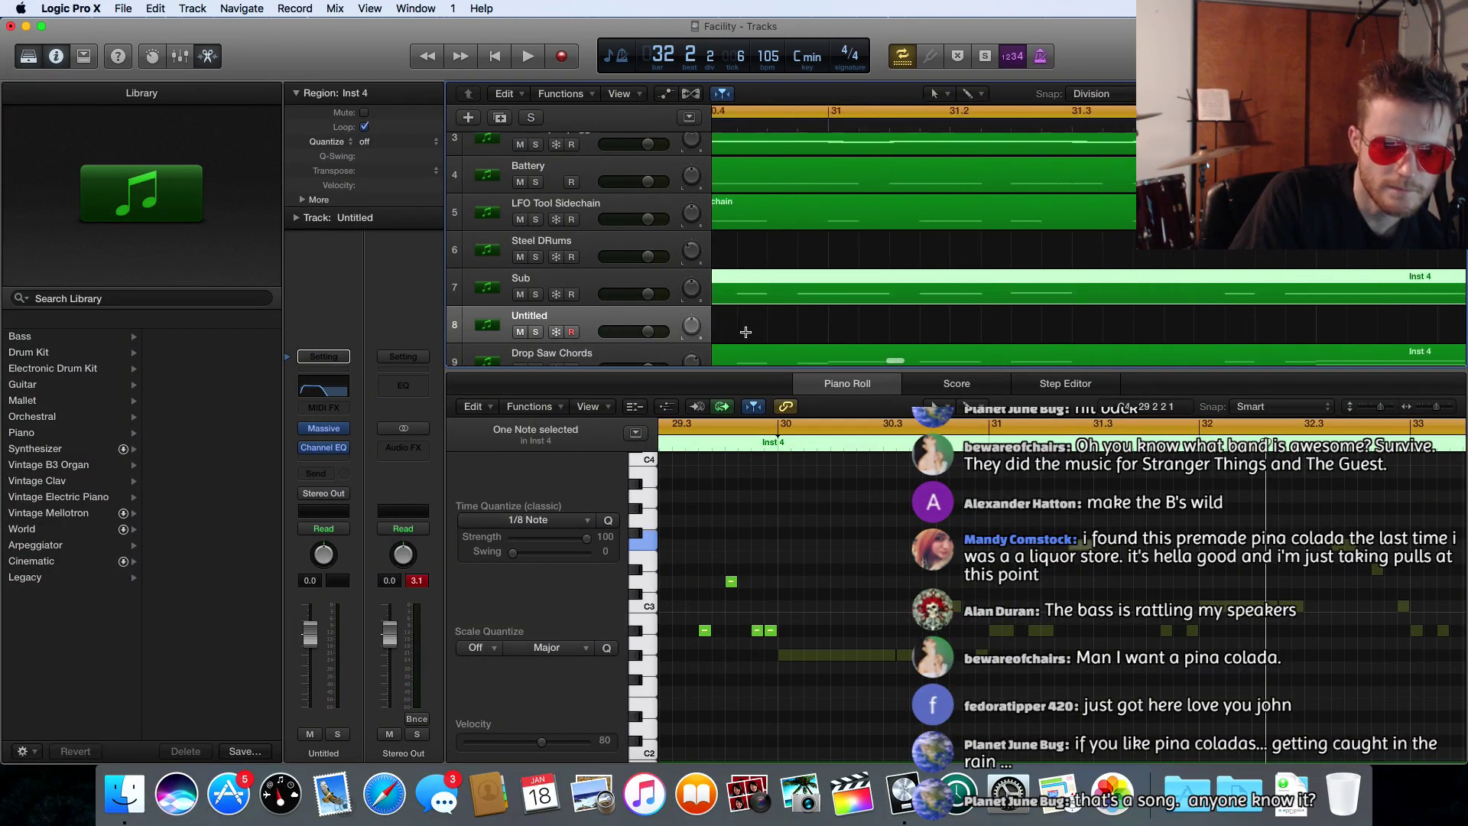
scroll(747, 331, "left", 7)
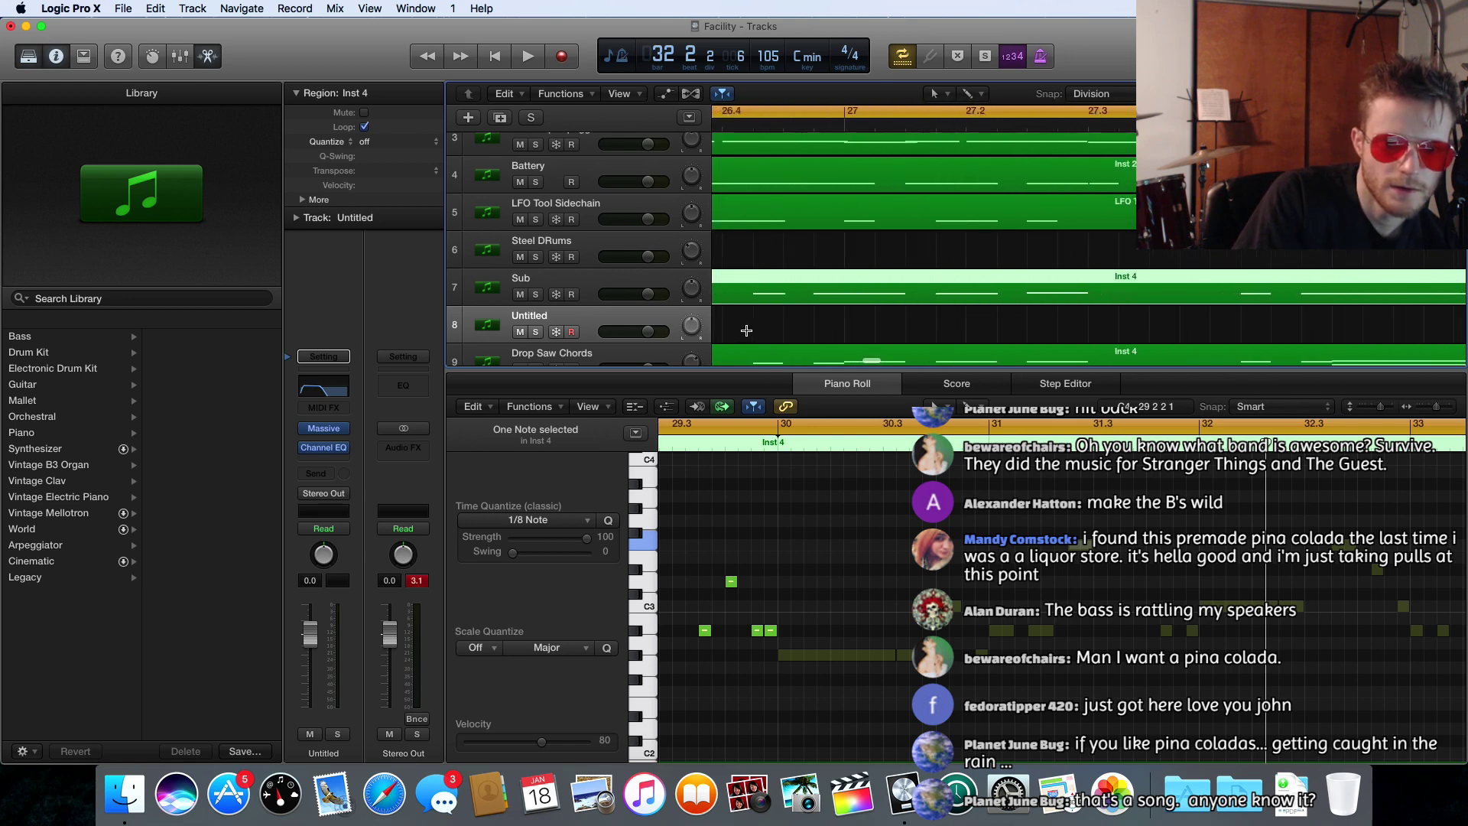
scroll(747, 330, "left", 8)
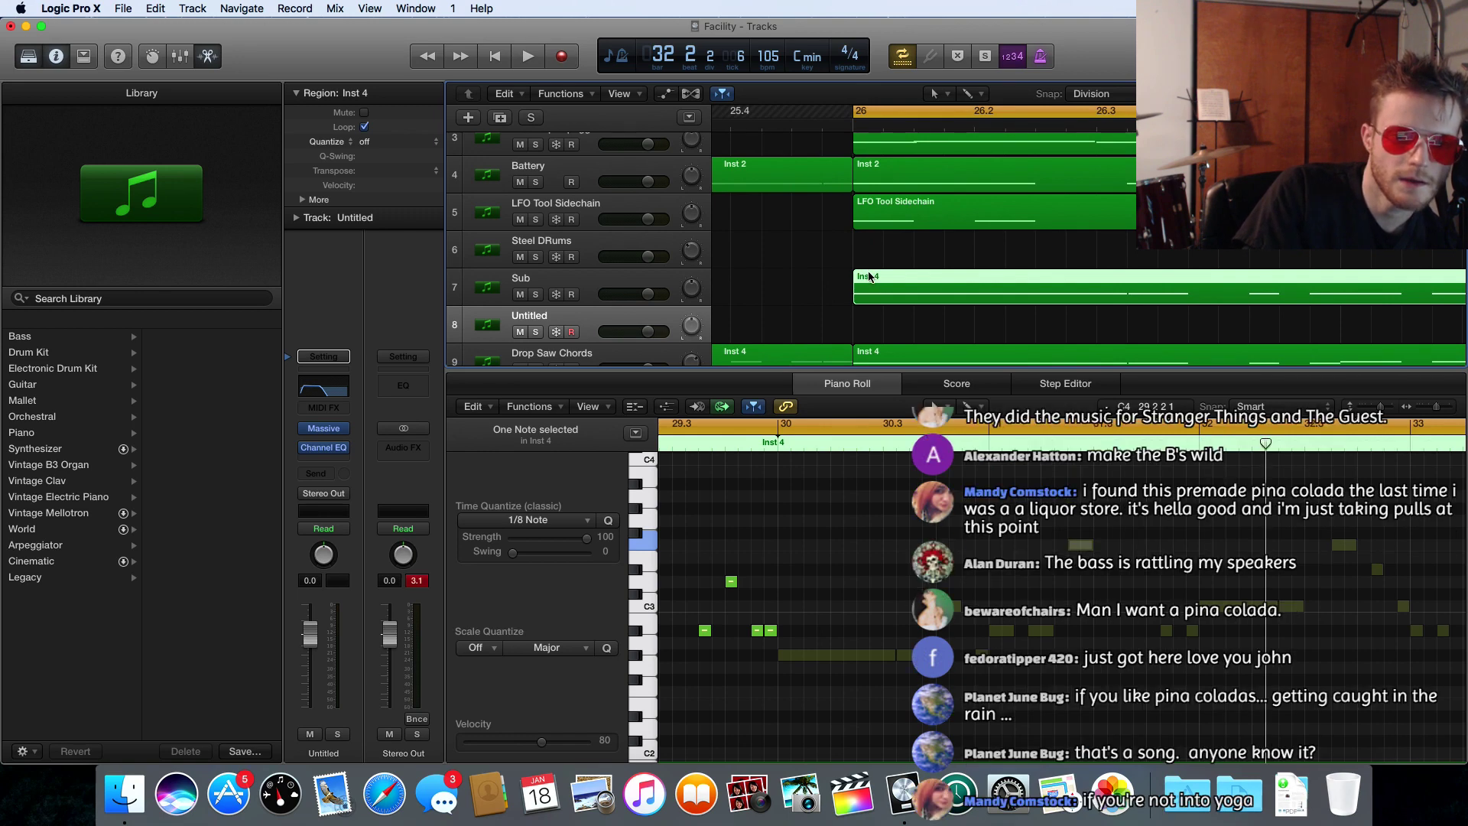
left_click_drag(869, 274, 870, 318)
key("super+Right")
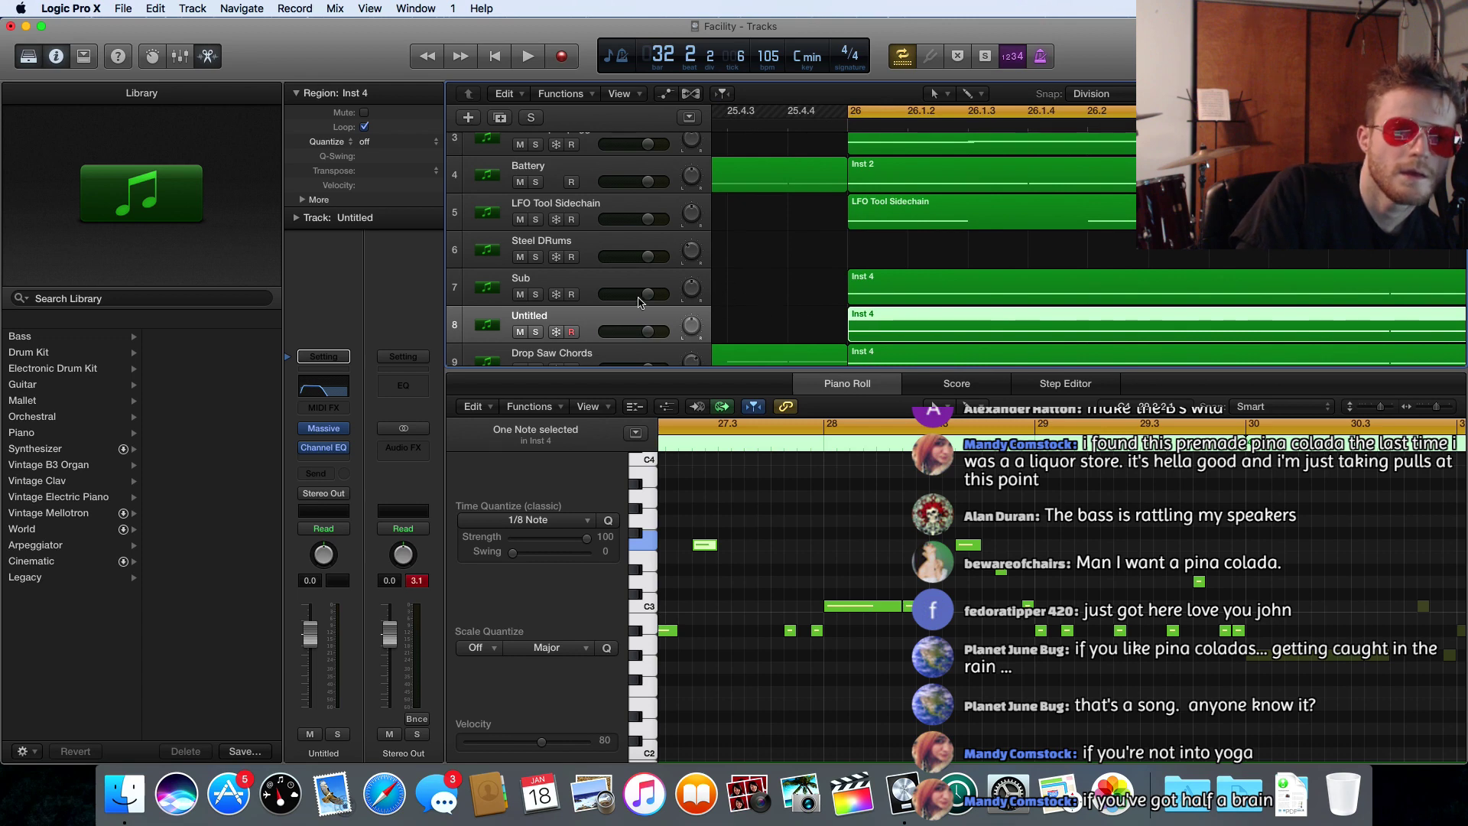
- Remove the Channel EQ from the Untitled track's channel strip and replace its Massive instrument with Xfer Records Serum
left_click(341, 453)
left_click(339, 471)
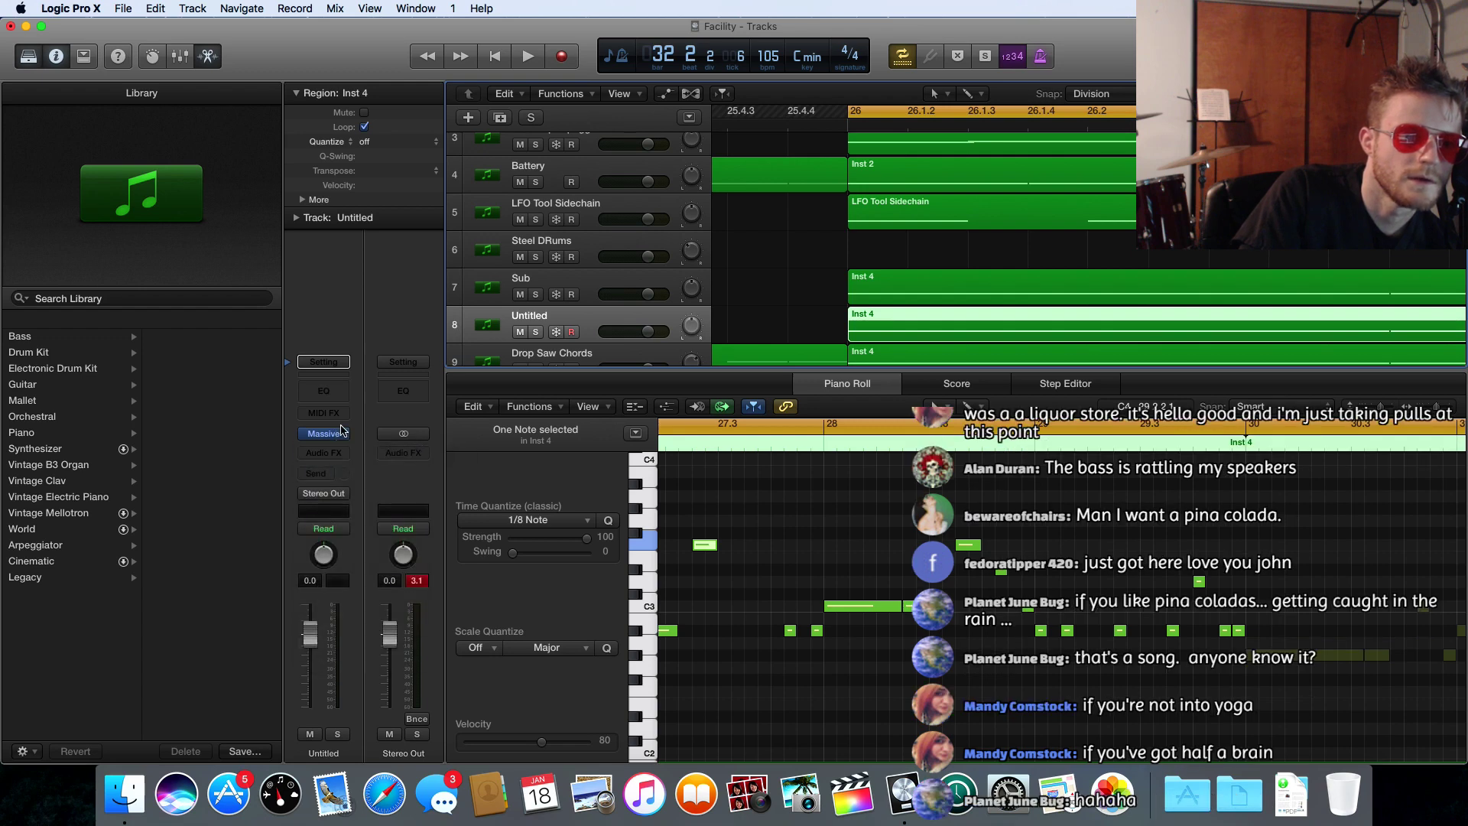
left_click(344, 437)
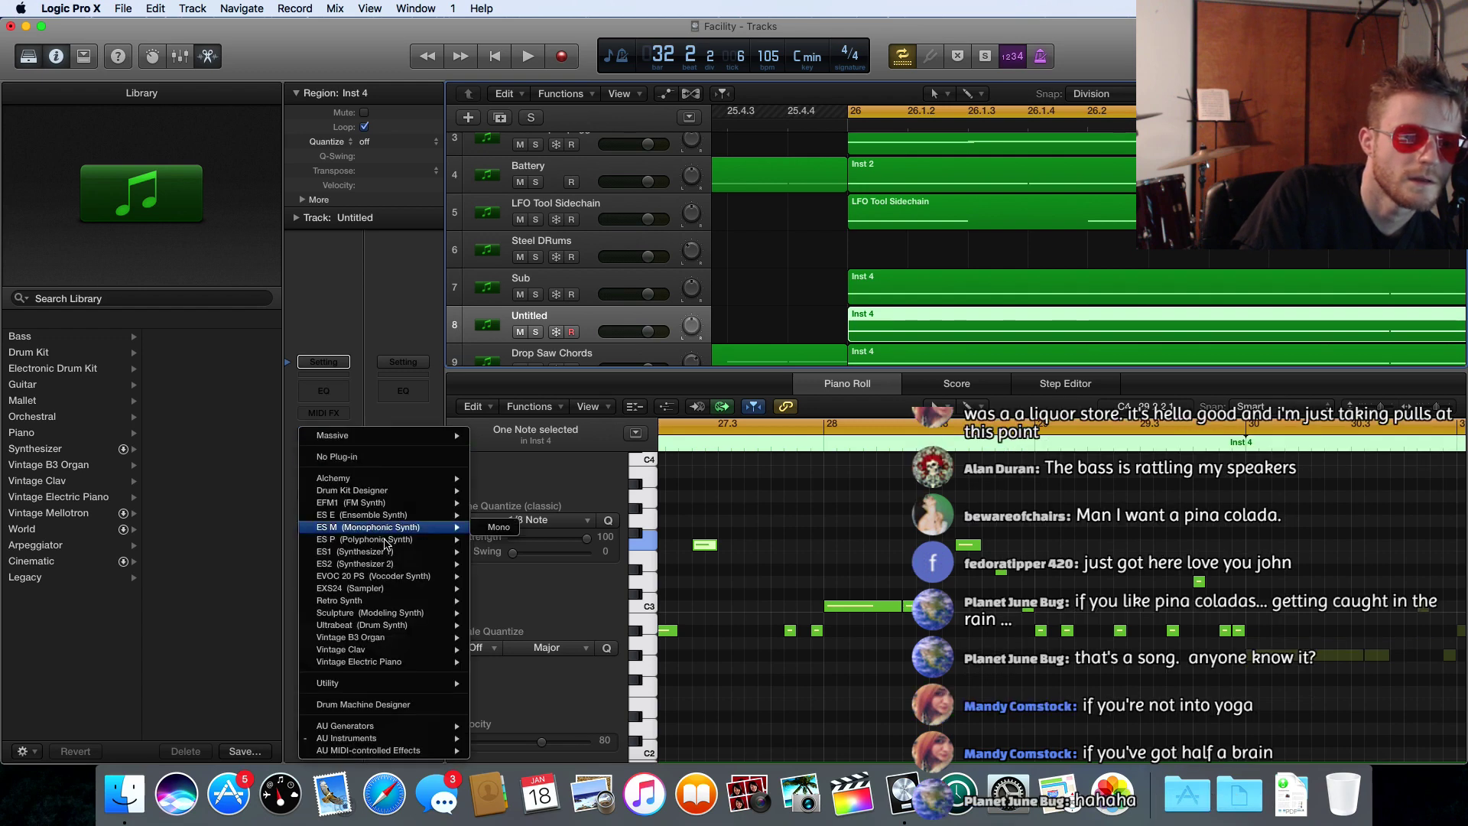
mouse_move(429, 738)
mouse_move(530, 740)
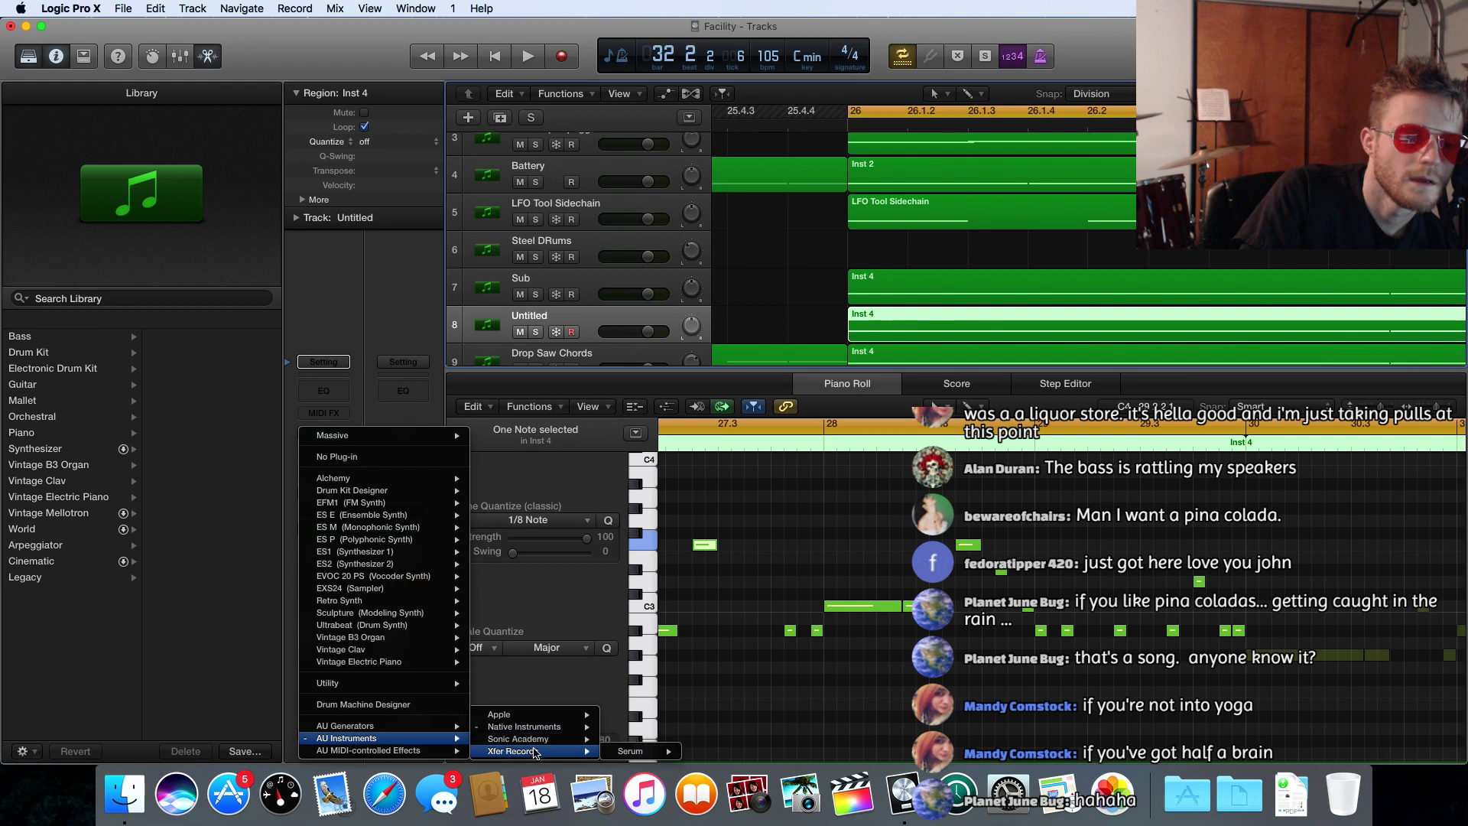
mouse_move(629, 754)
left_click(698, 752)
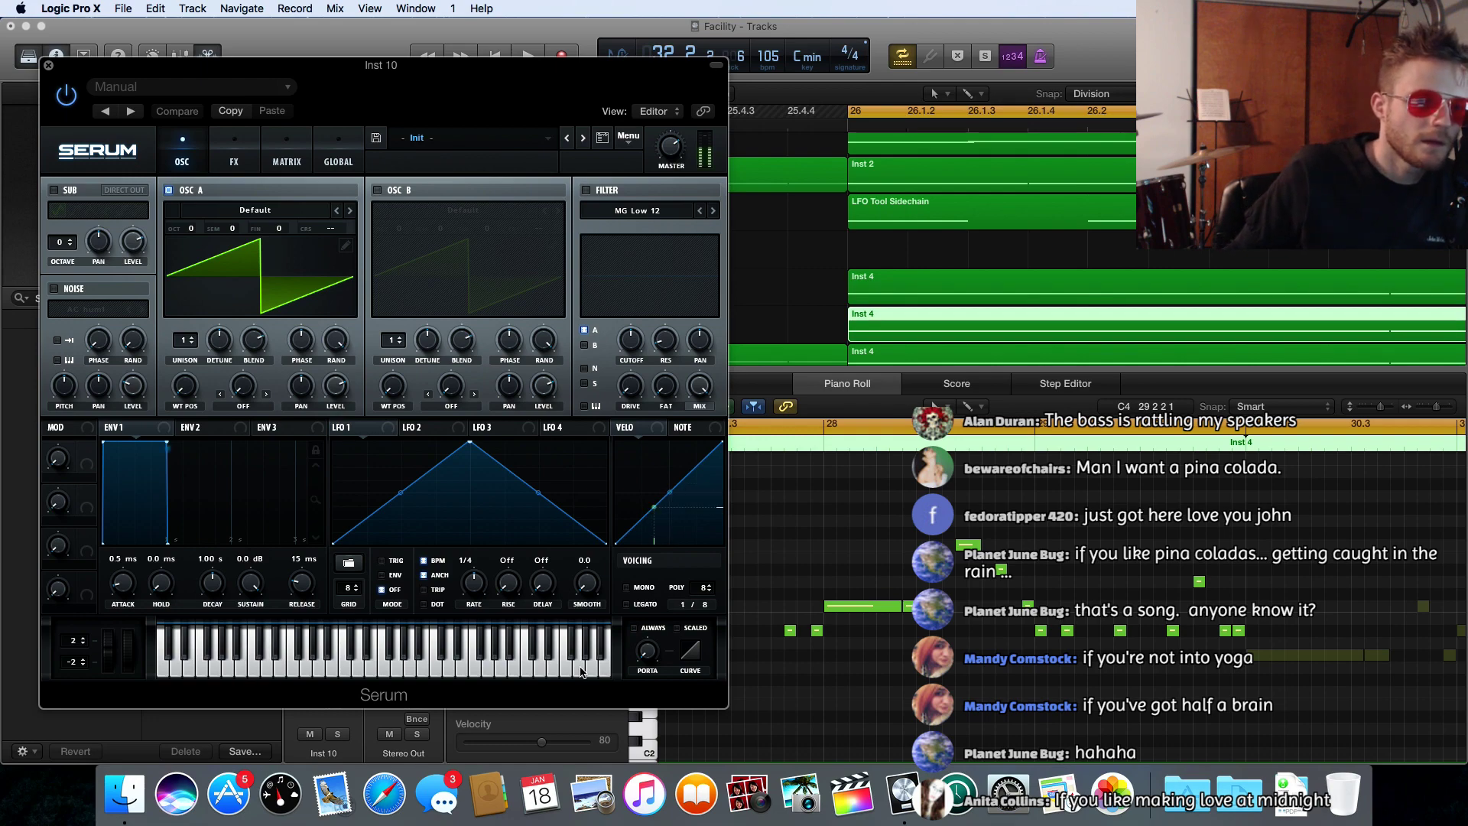
- Set oscillator A's octave to -1 and load the Native Curse wavetable from the Vowel category
left_click(194, 229)
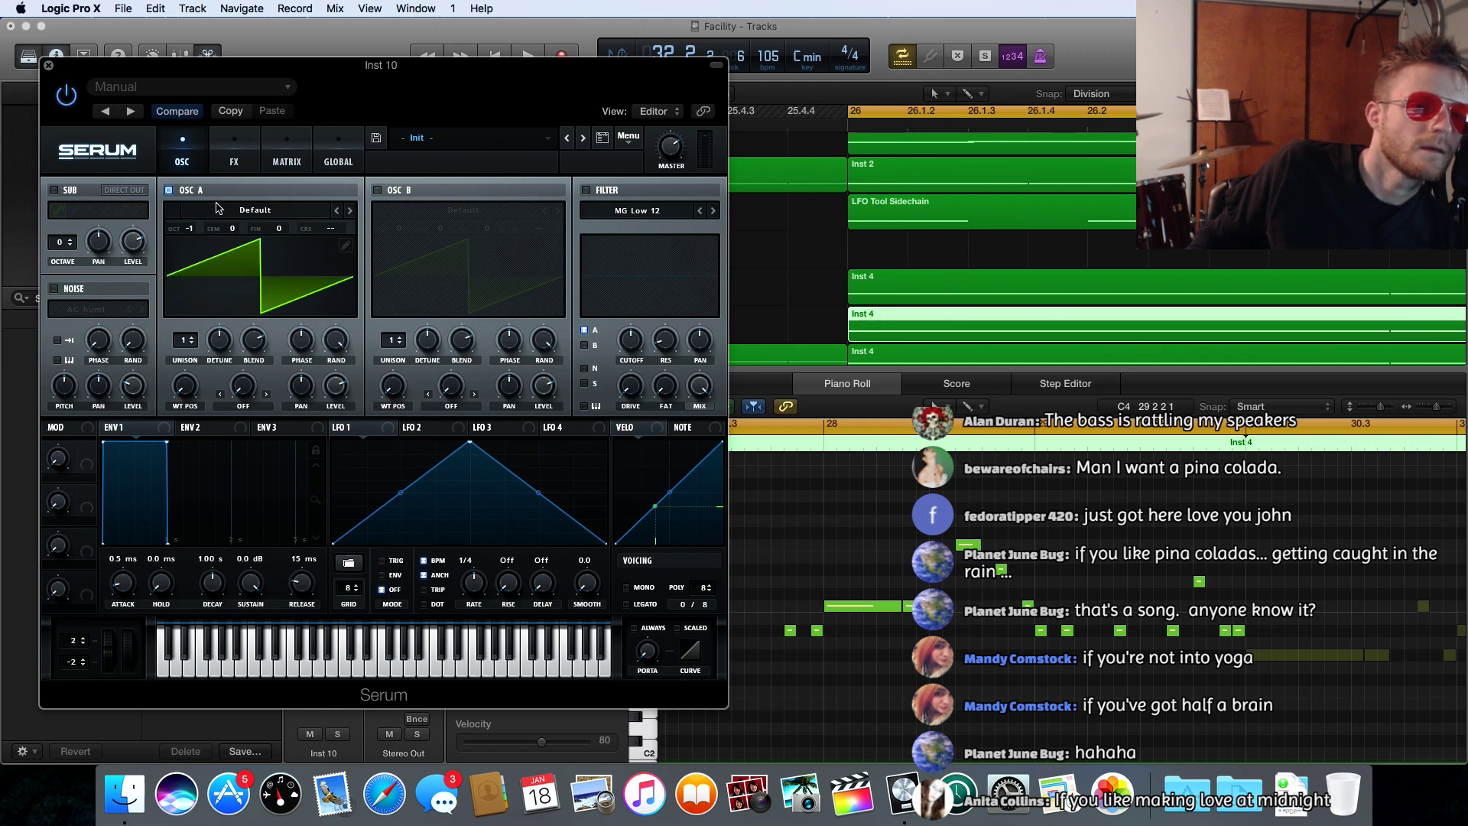
left_click(221, 210)
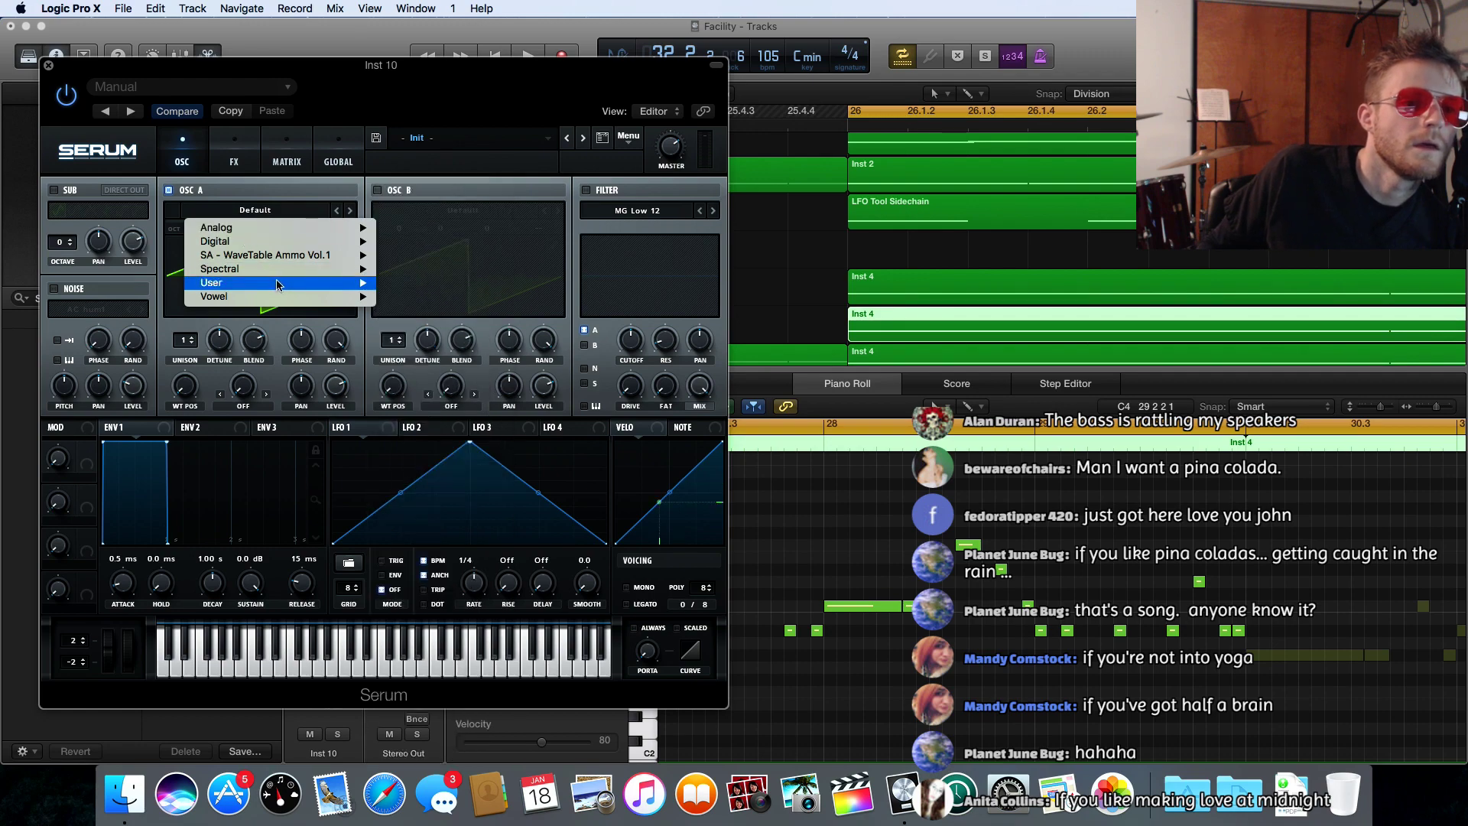
mouse_move(291, 299)
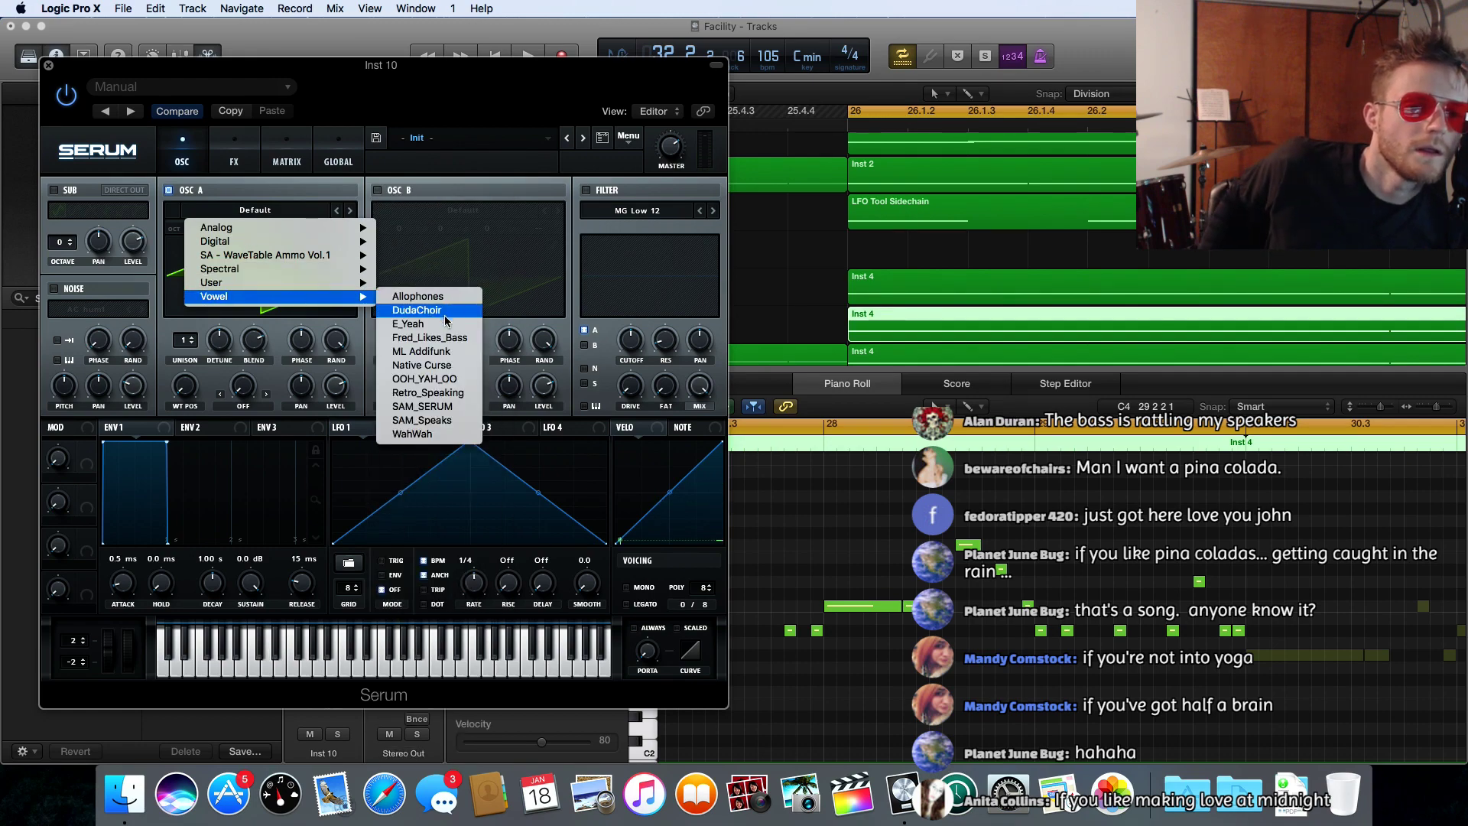
left_click(429, 367)
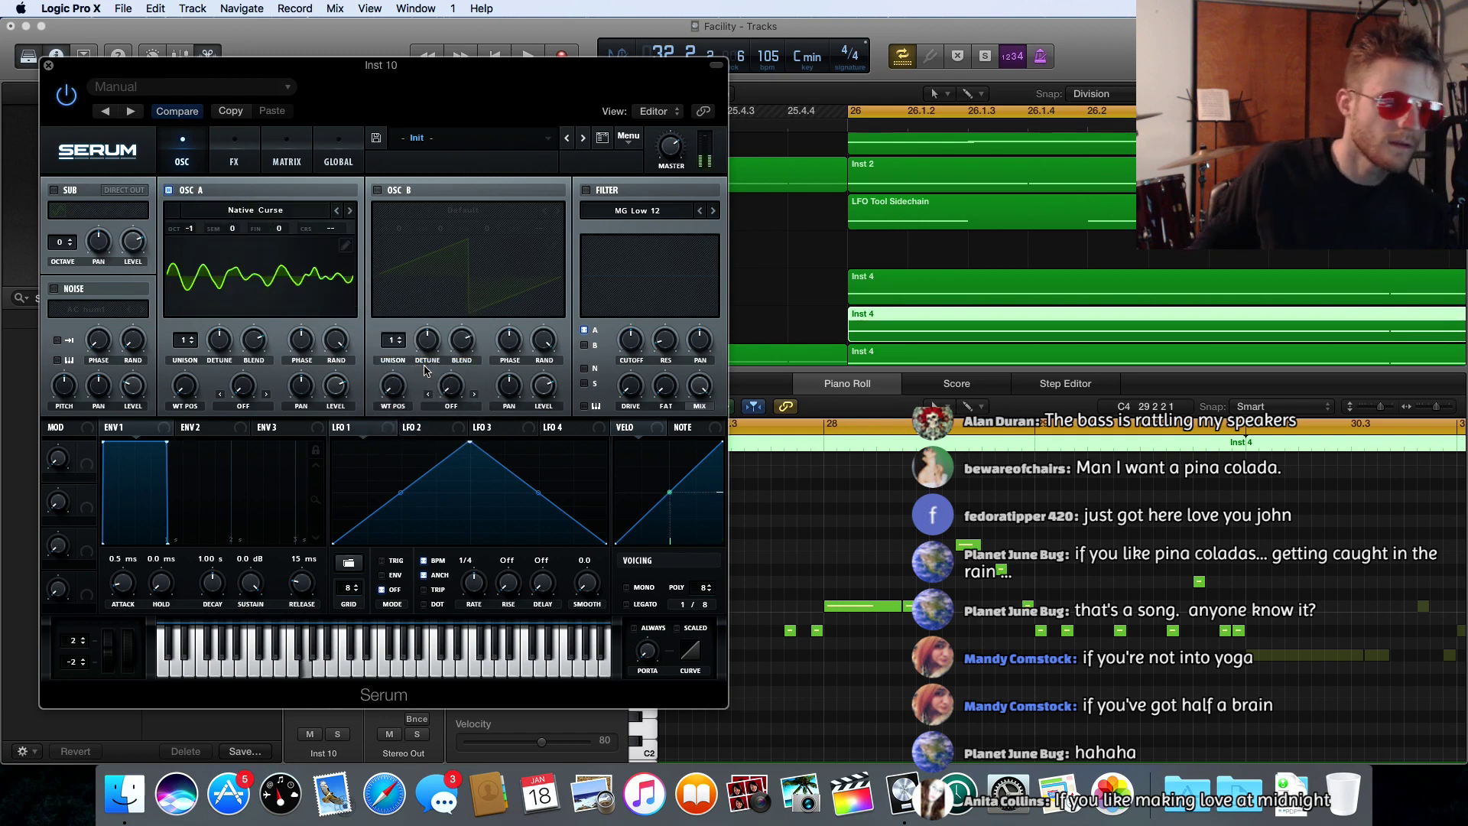
- Raise oscillator A's wavetable position, then reshape LFO 1 into a rising ramp and assign it to that position
left_click_drag(185, 388, 200, 257)
right_click(468, 446)
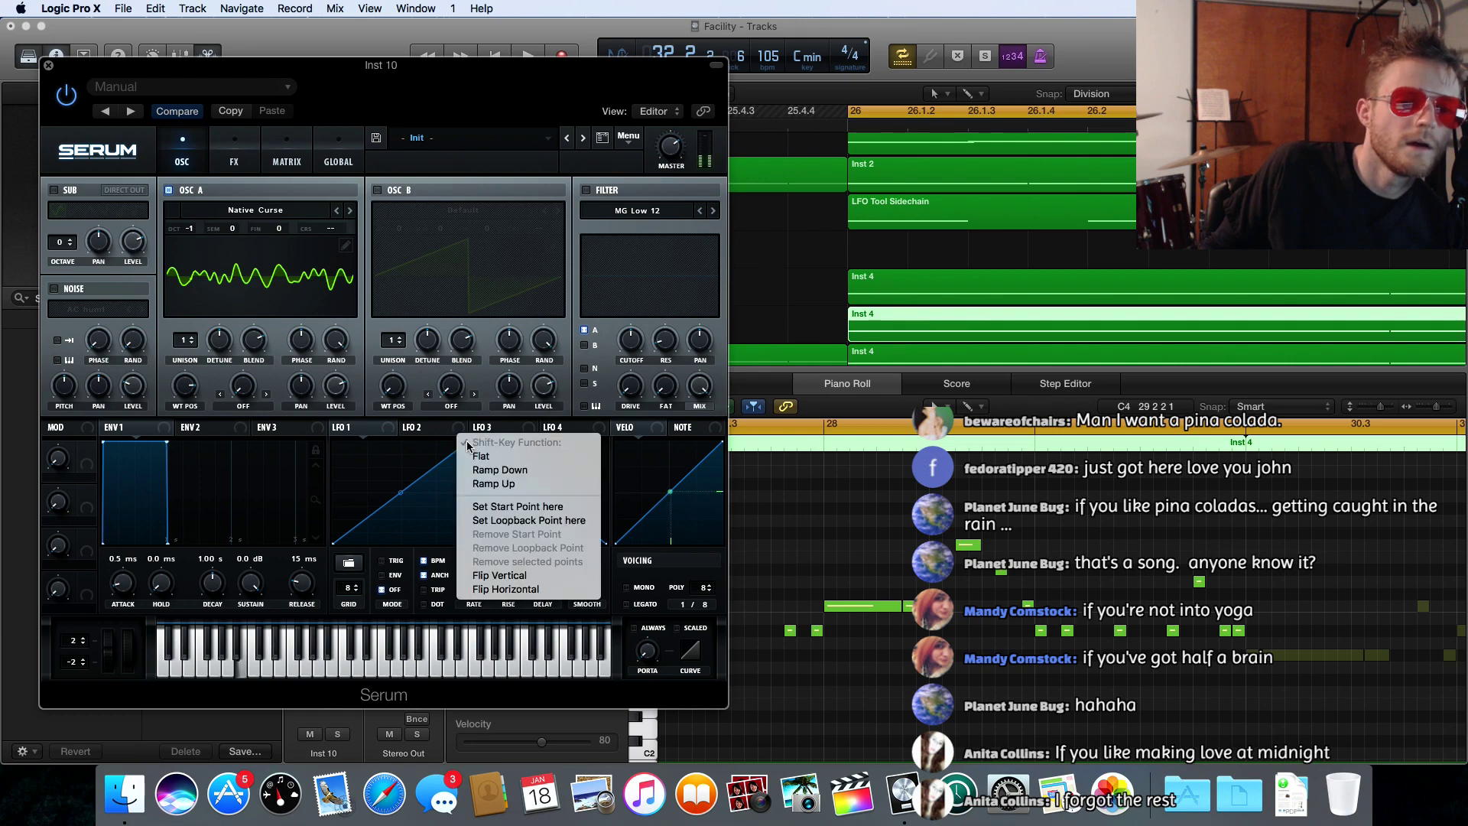
left_click(473, 449)
left_click_drag(474, 449, 620, 418)
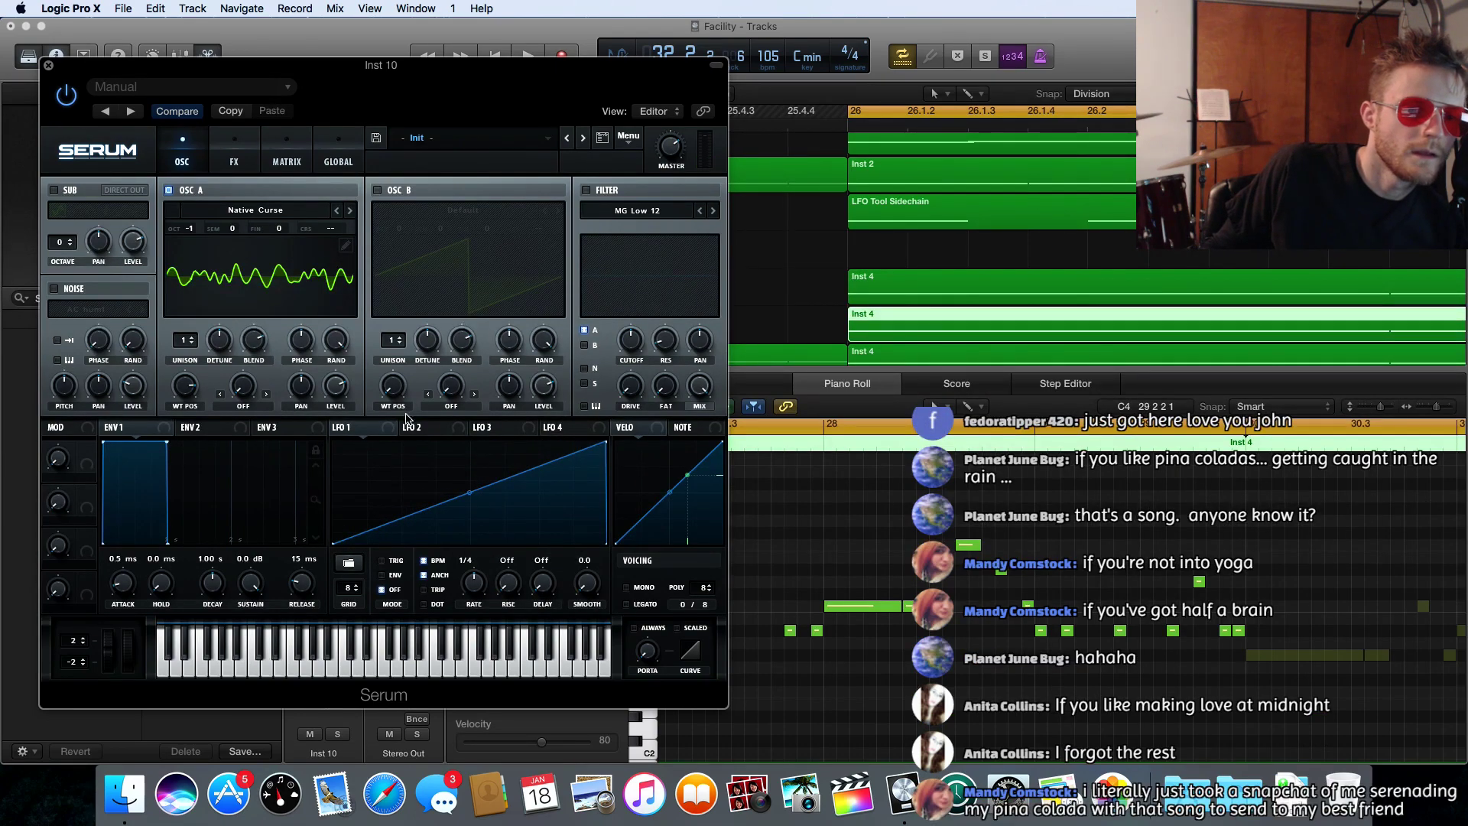
left_click_drag(391, 430, 167, 403)
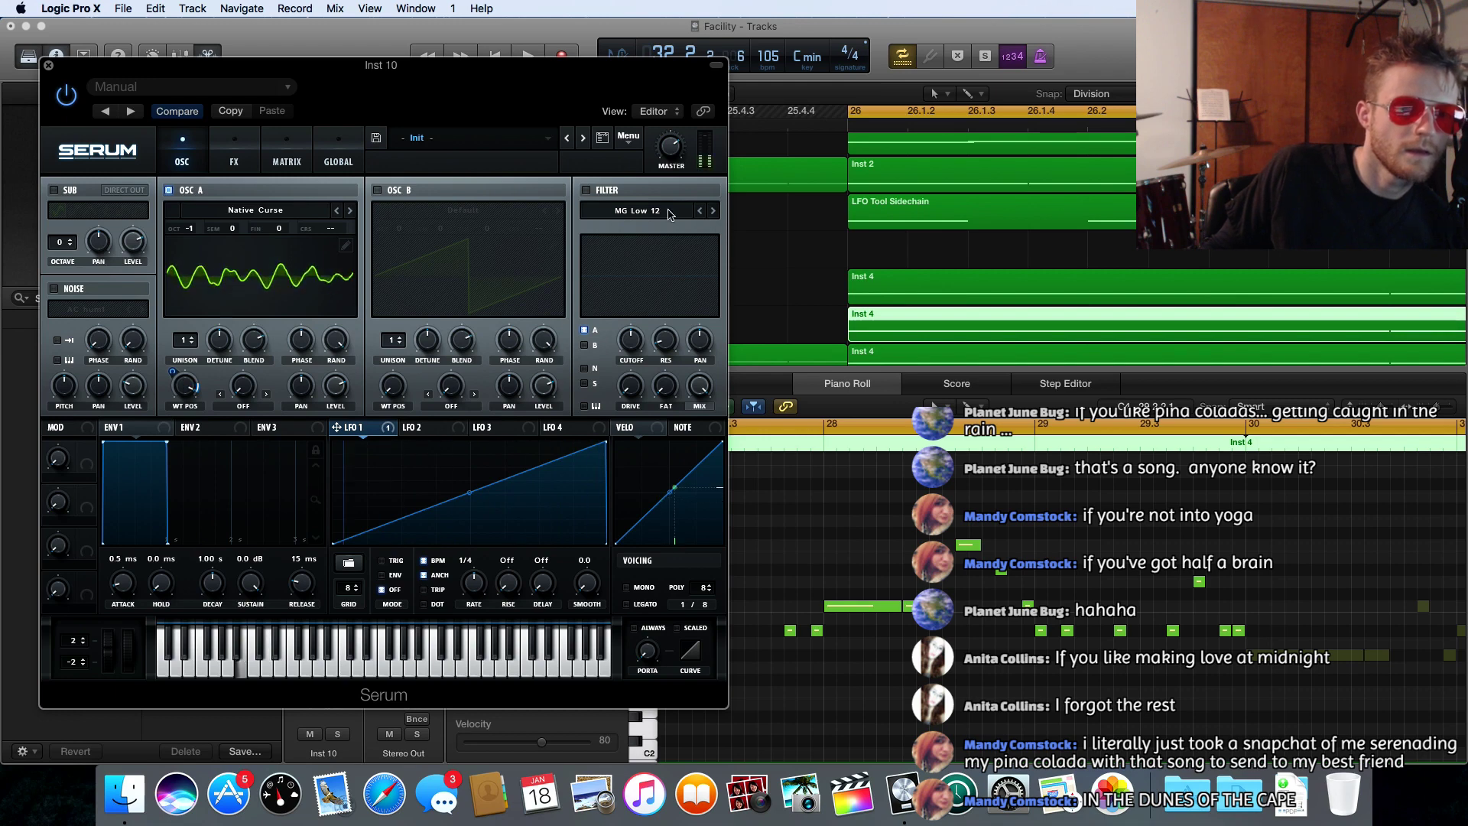
- Enable the filter and set oscillator A to 3 unison voices with its level at 93%
left_click(585, 189)
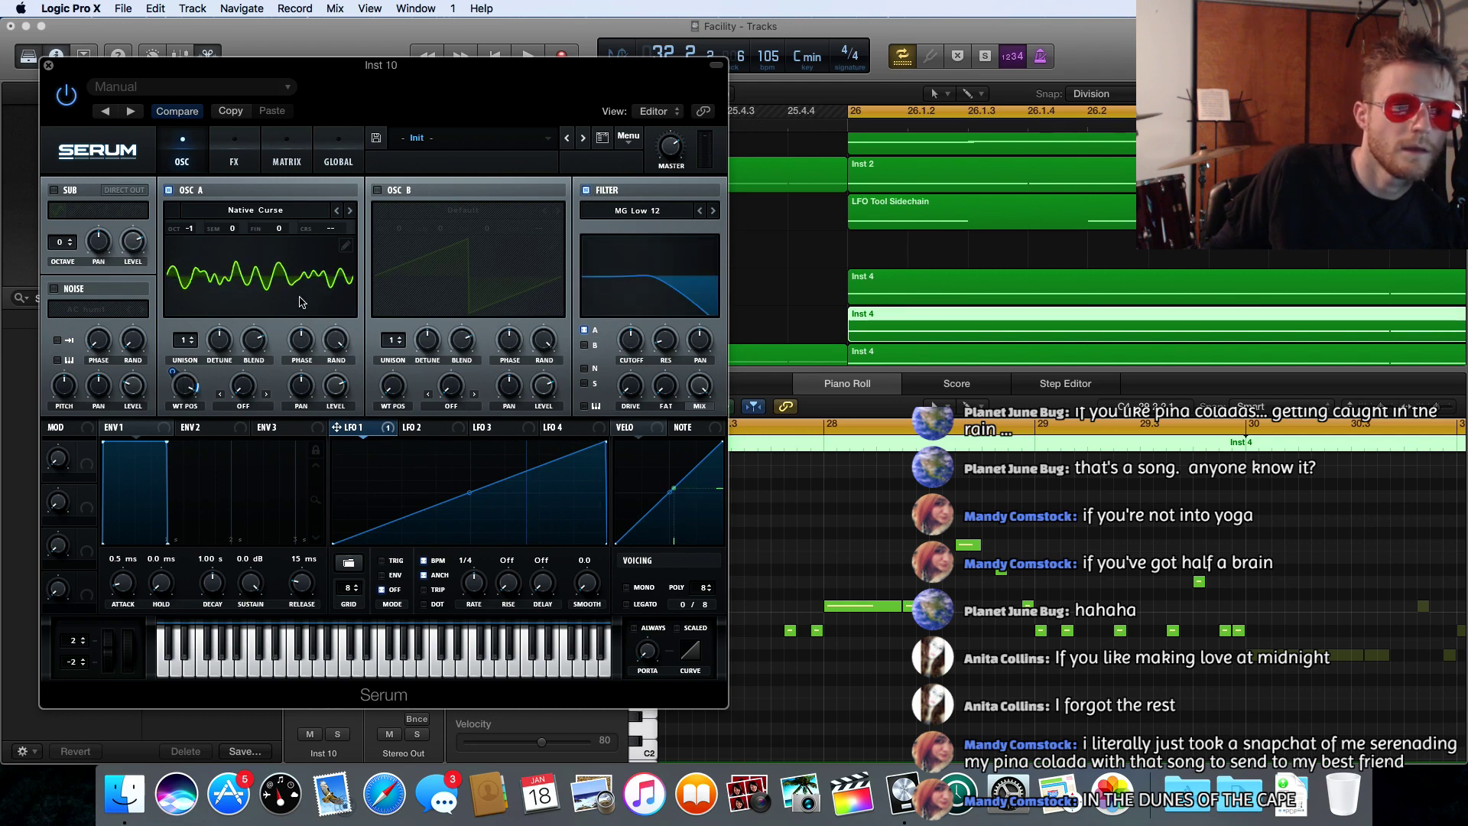
left_click(185, 339)
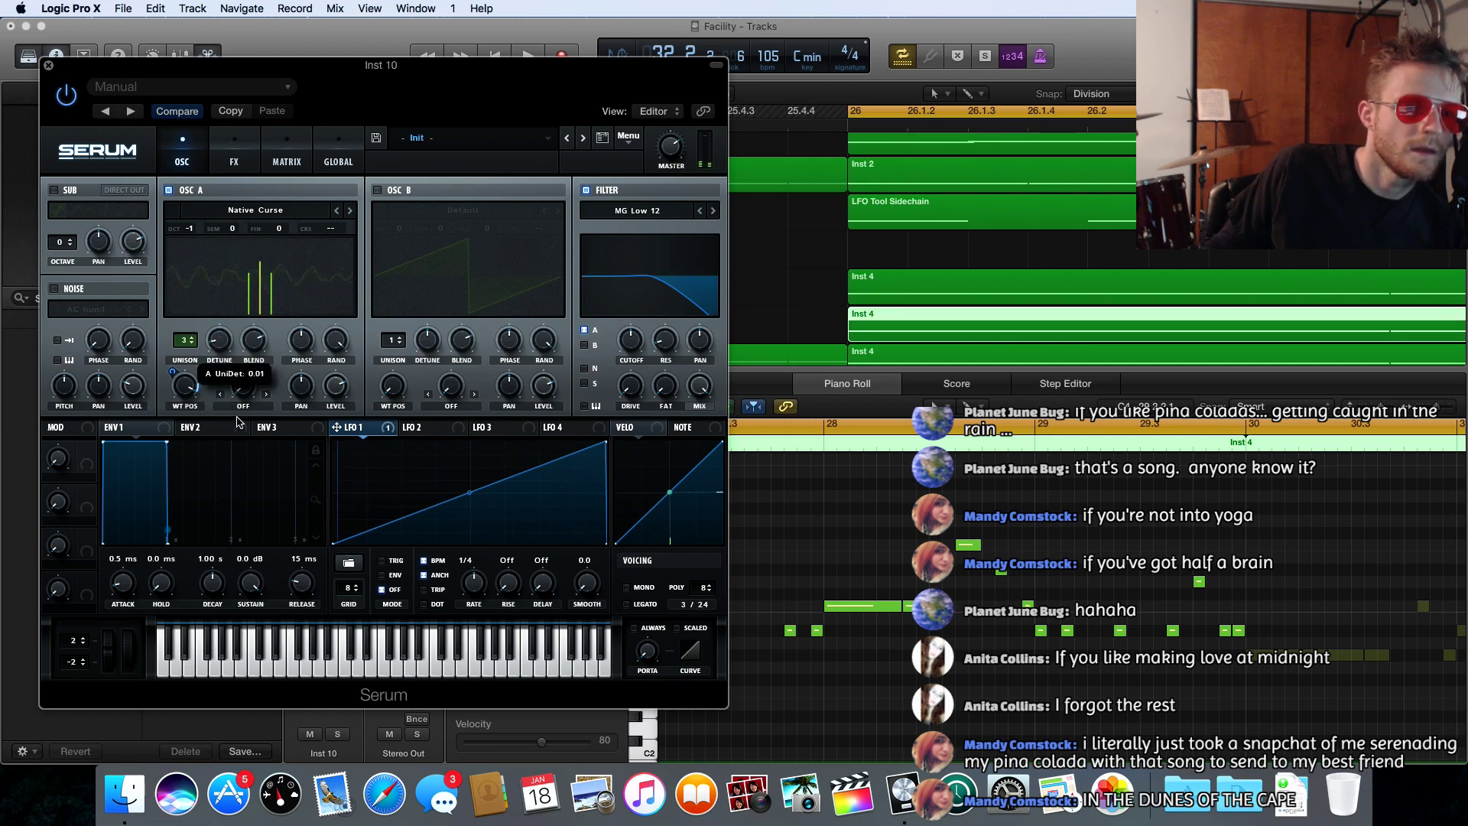
right_click(336, 386)
left_click(331, 344)
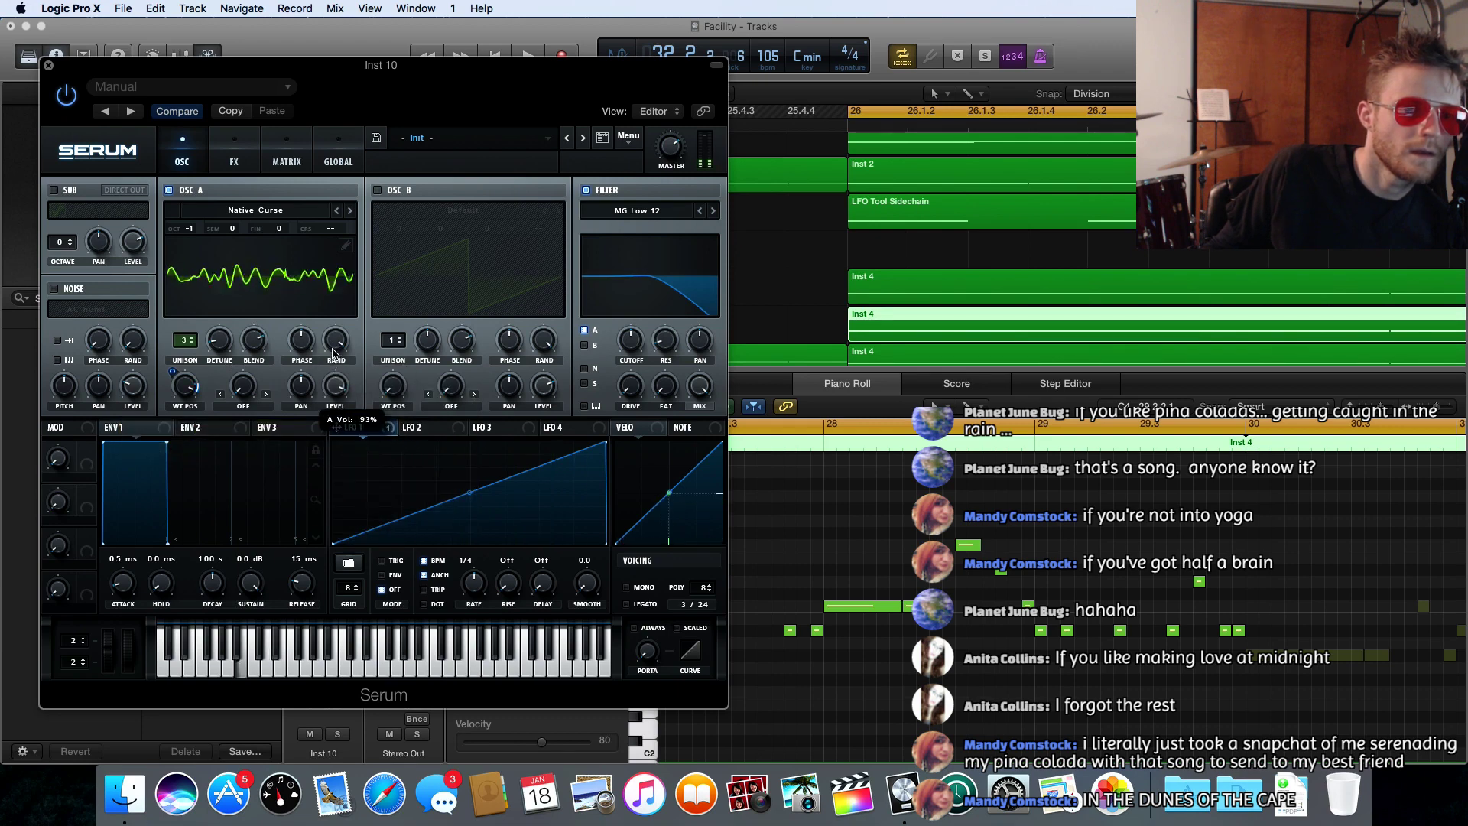
- Change the filter type to the Multi category's HP 12, adjust its cutoff and modulate the cutoff with LFO 1
left_click(646, 217)
mouse_move(643, 241)
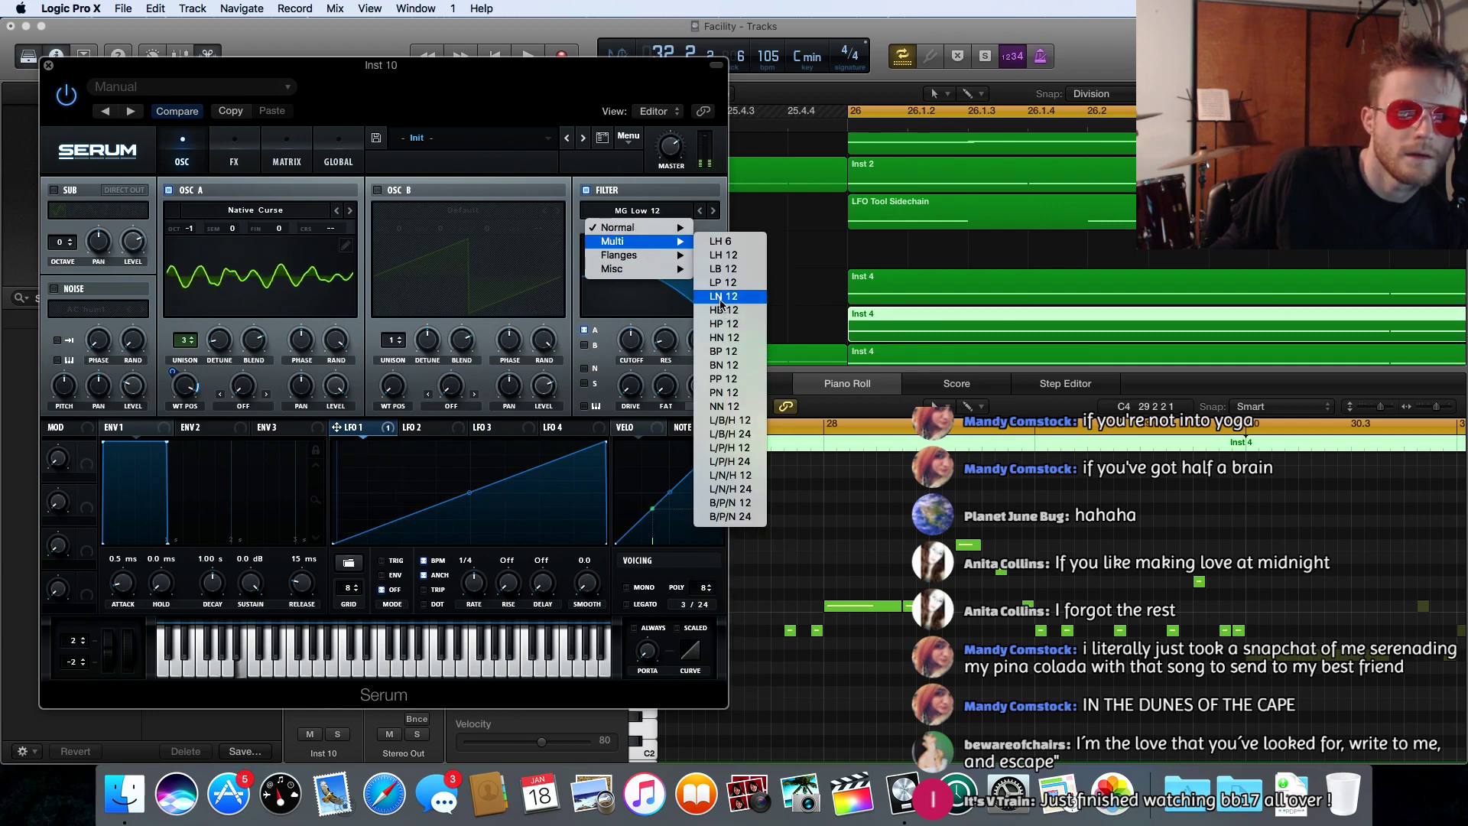
left_click(723, 324)
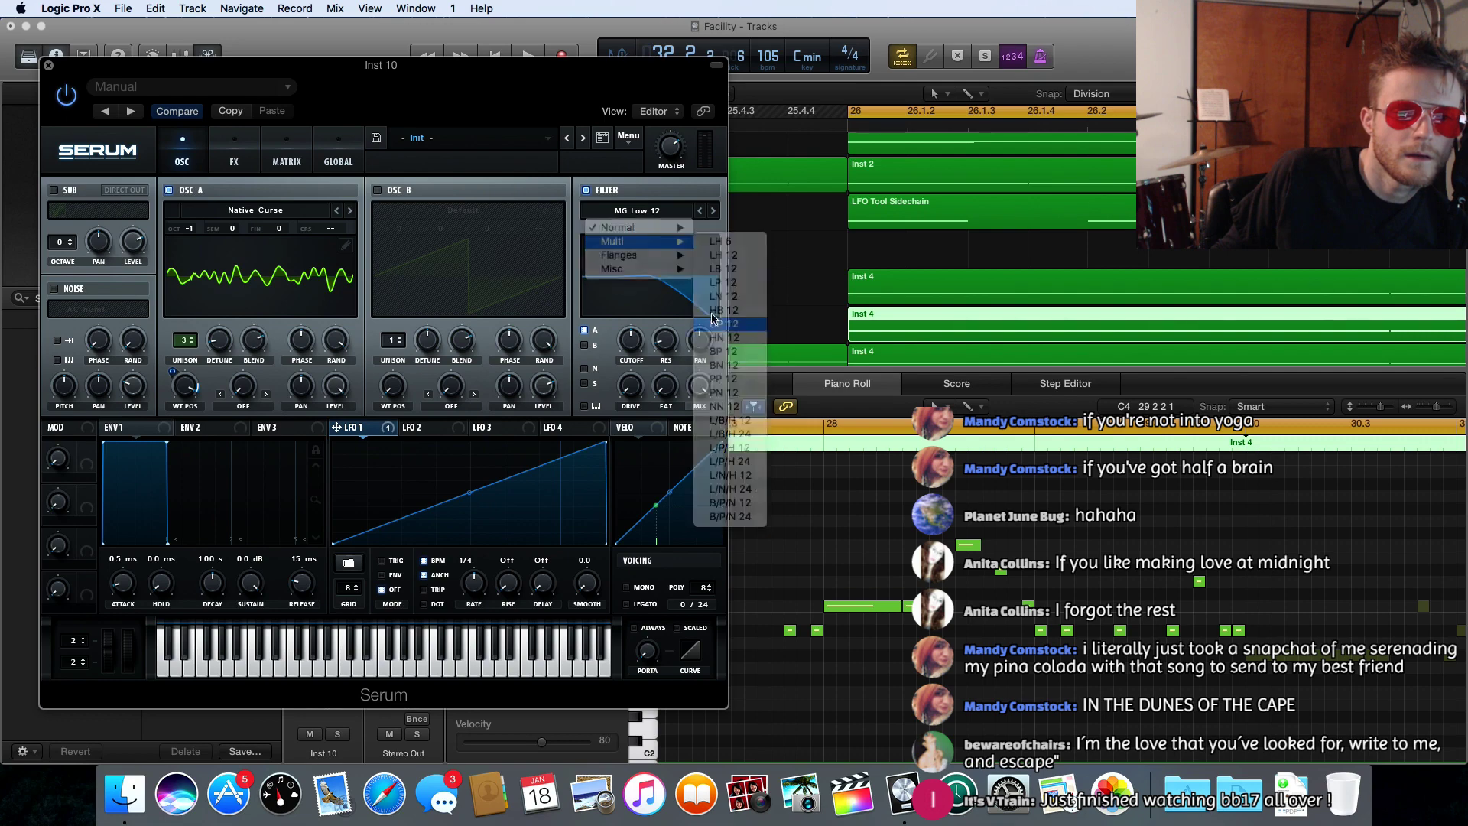
mouse_move(633, 340)
left_mouse_down()
mouse_move(637, 446)
mouse_move(673, 339)
mouse_move(668, 322)
mouse_move(634, 329)
mouse_move(639, 280)
mouse_move(641, 321)
left_mouse_up()
mouse_move(671, 380)
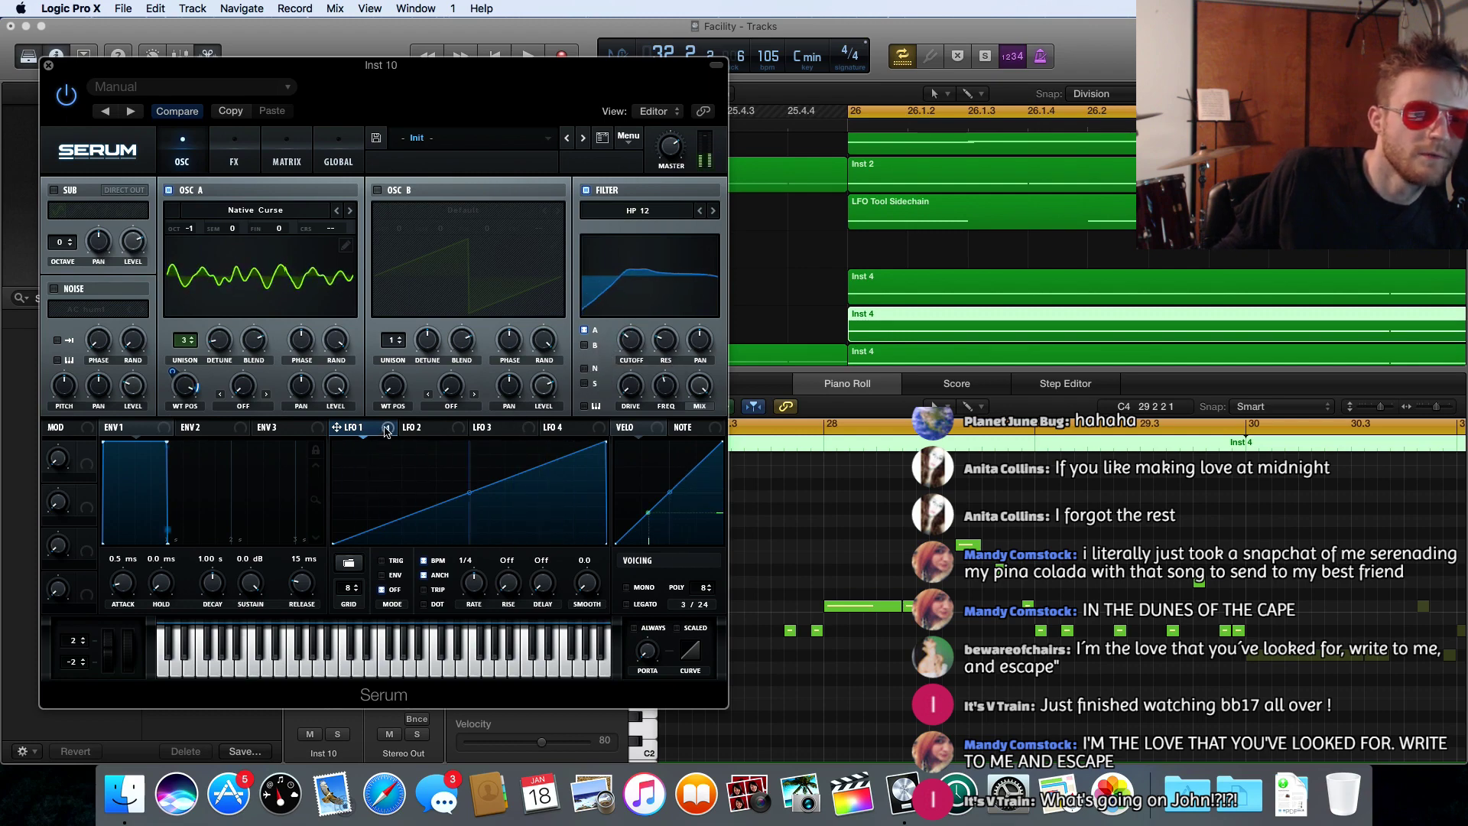
left_click_drag(579, 383, 621, 368)
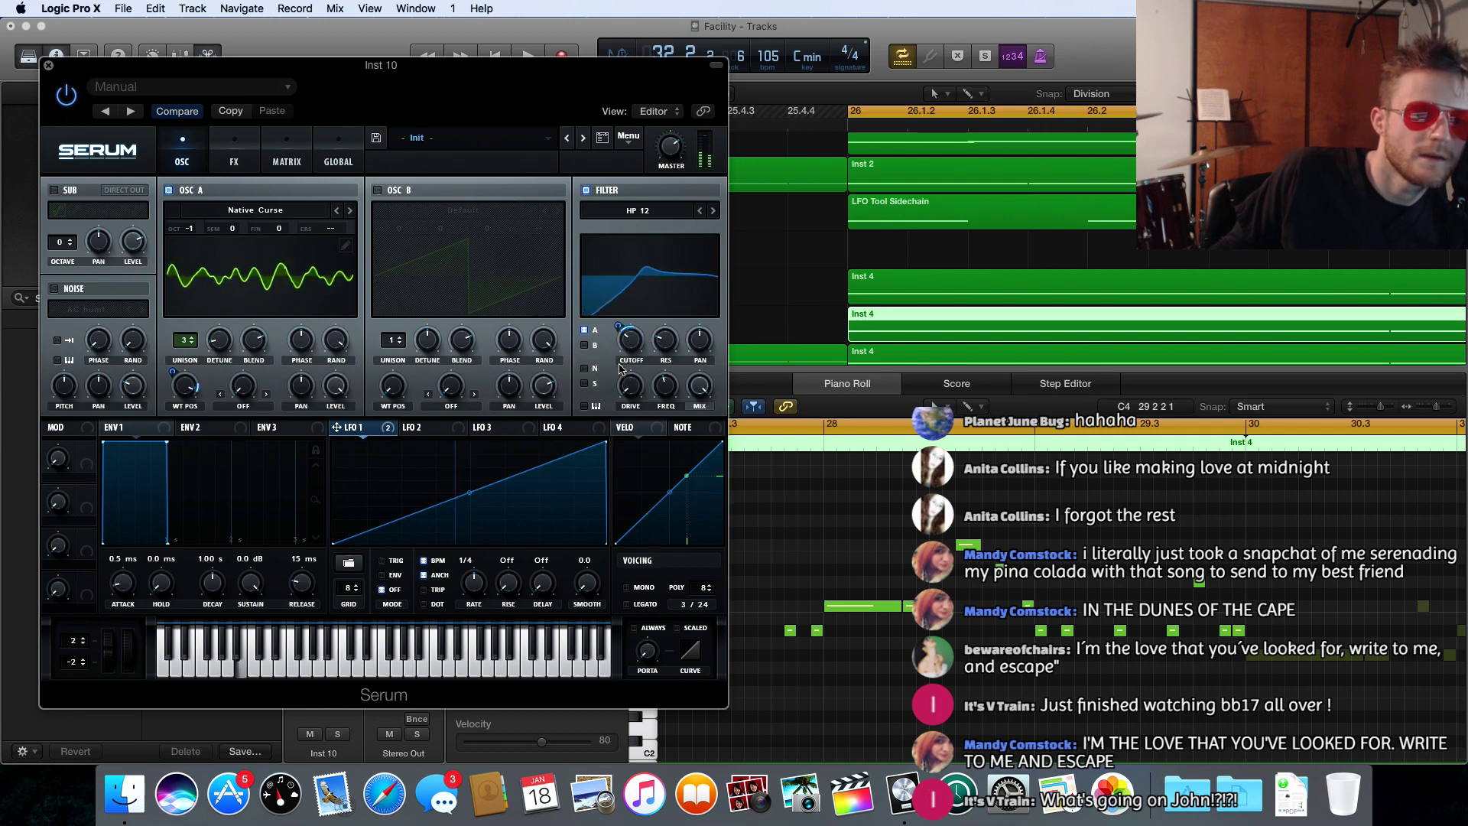
- Enable the Hyper/Dimension effect and lower the Hyper mix to about 34%
left_click(234, 162)
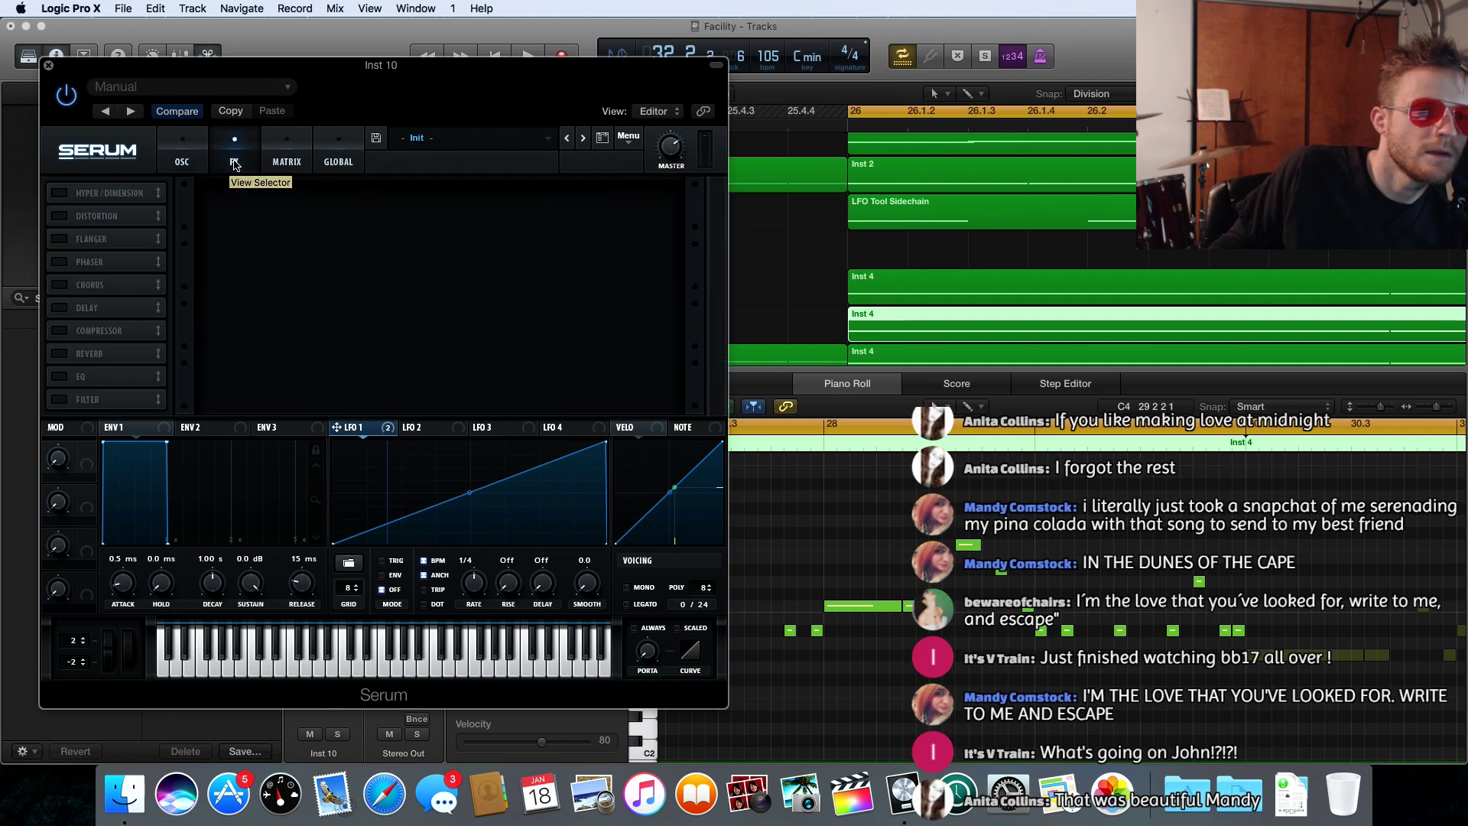
left_click(74, 194)
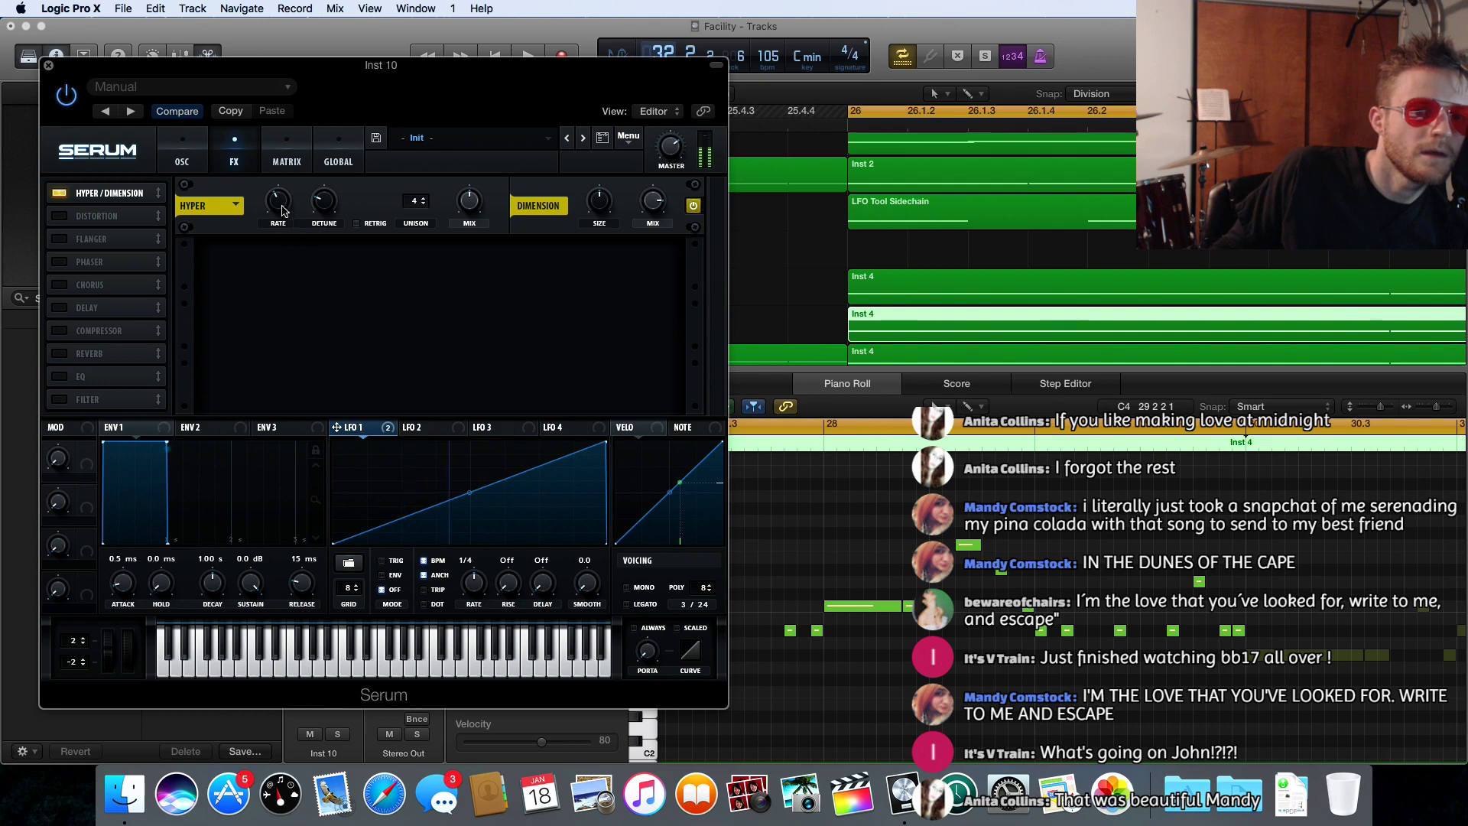
mouse_move(472, 240)
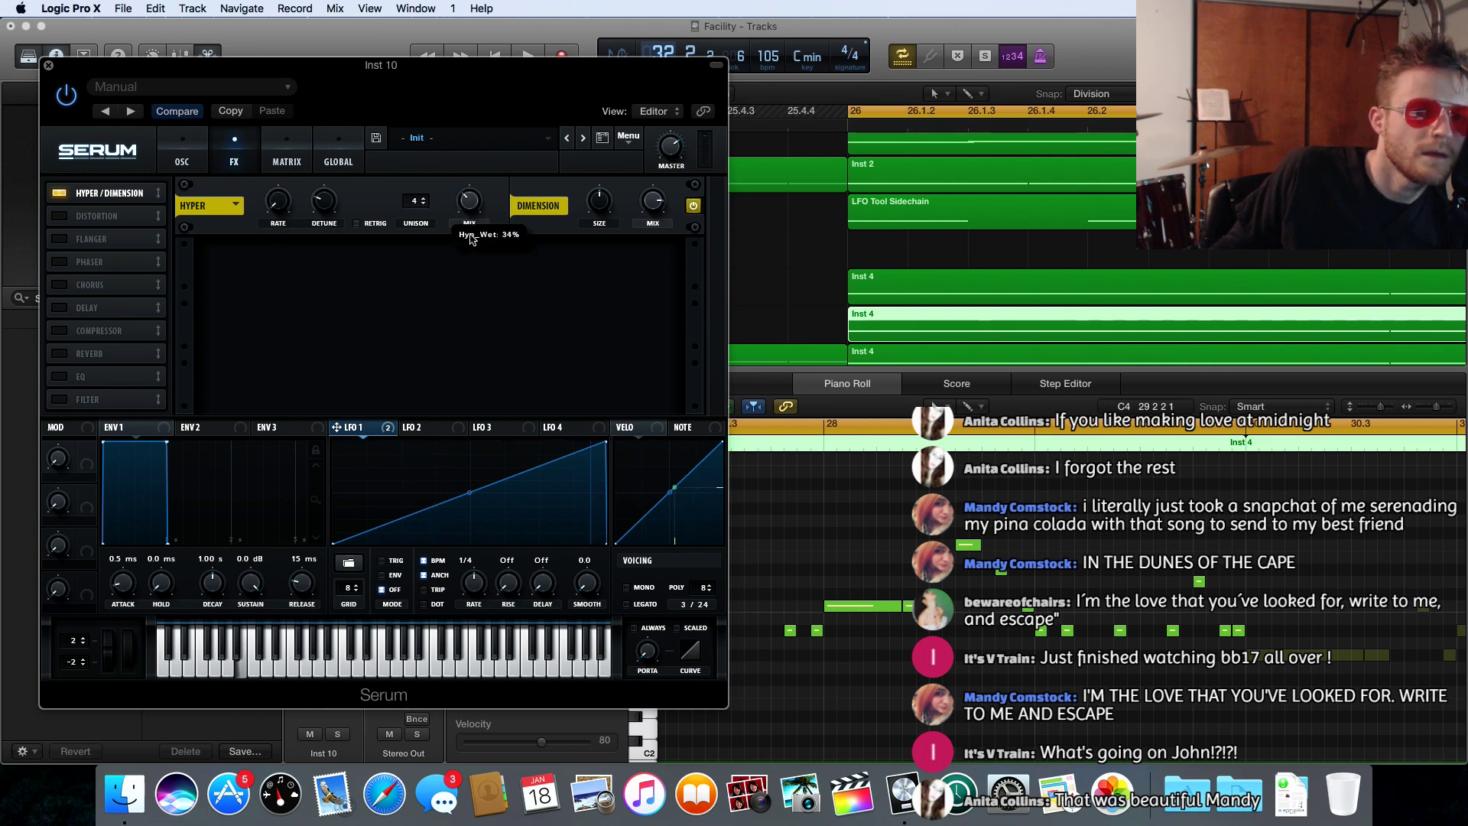
- Enable the Distortion effect and set its type to Downsample
left_click(59, 216)
left_click(338, 267)
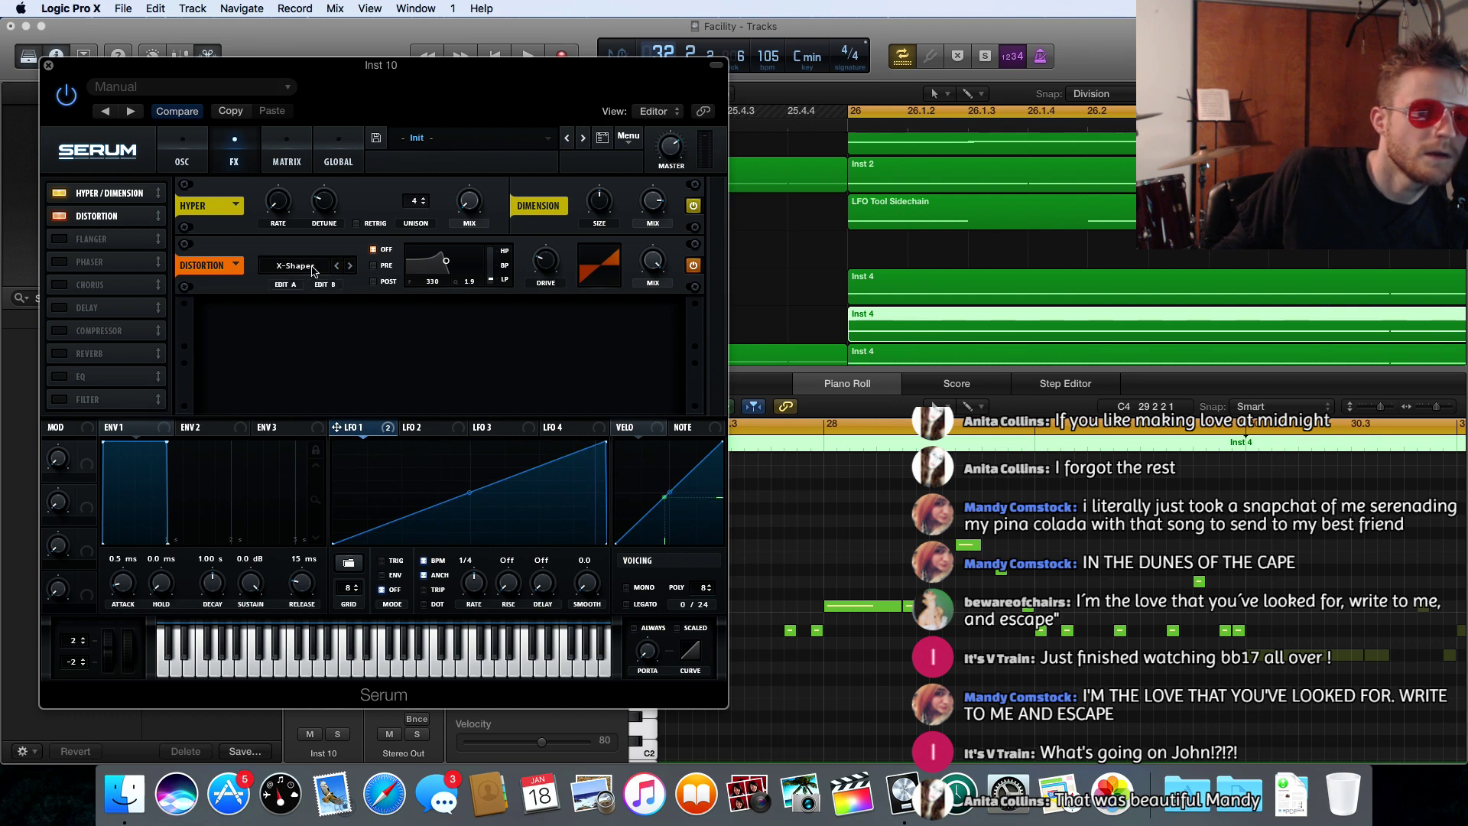
left_click(315, 270)
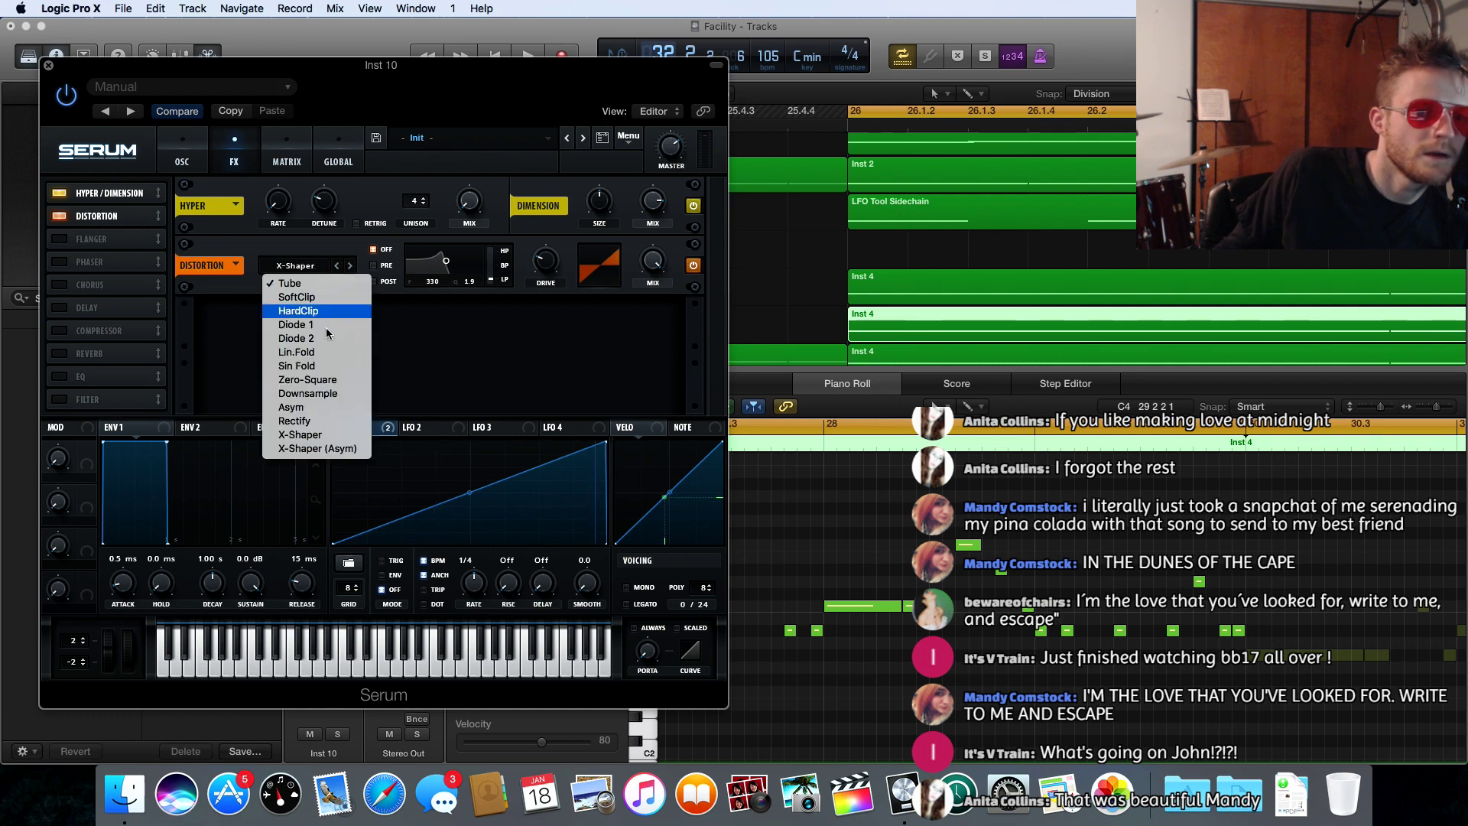
left_click(320, 394)
mouse_move(542, 267)
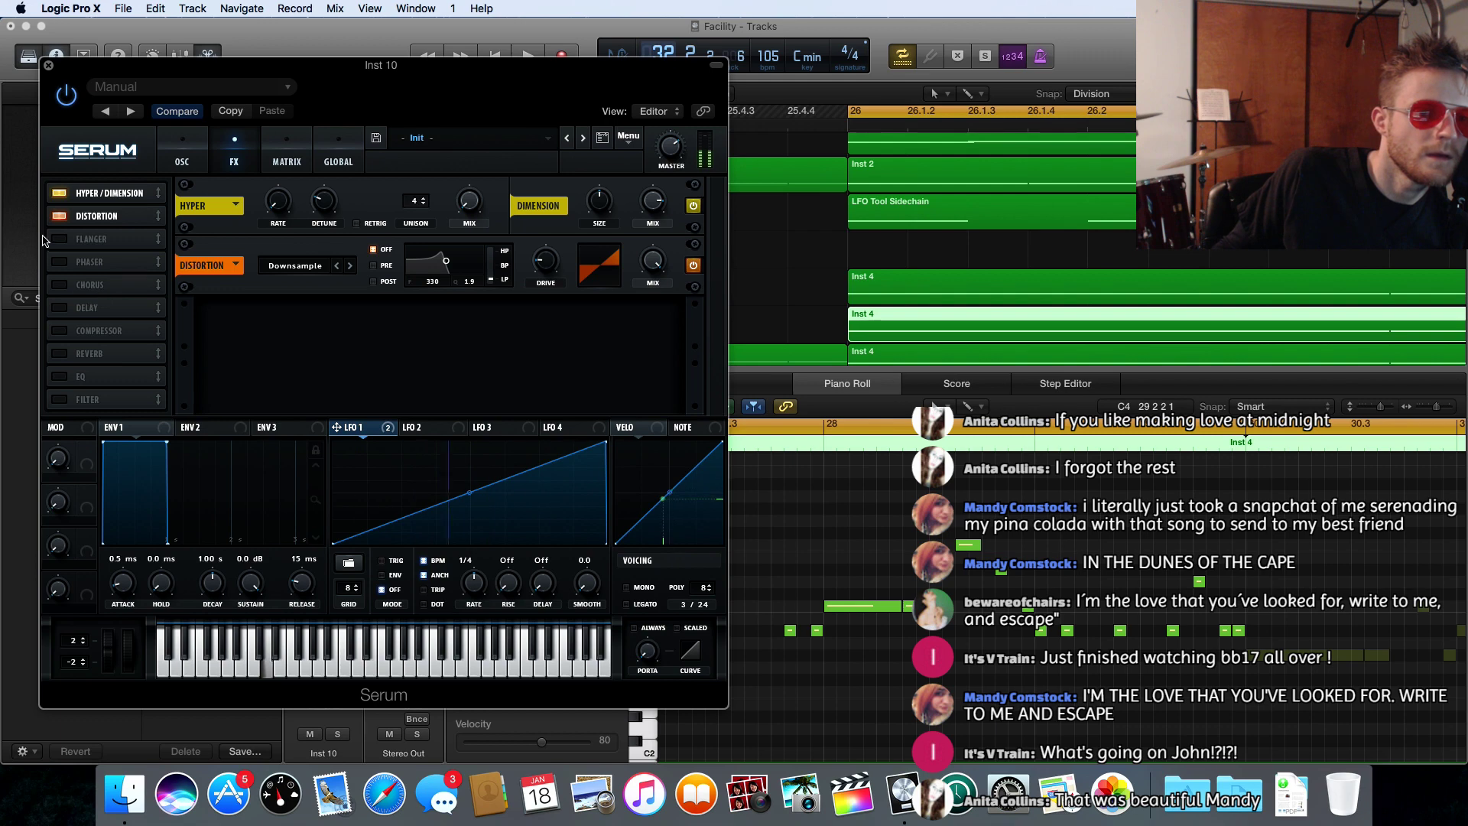
- Enable the Phaser effect, lower its phase and modulate the phase with LFO 1
left_click(57, 263)
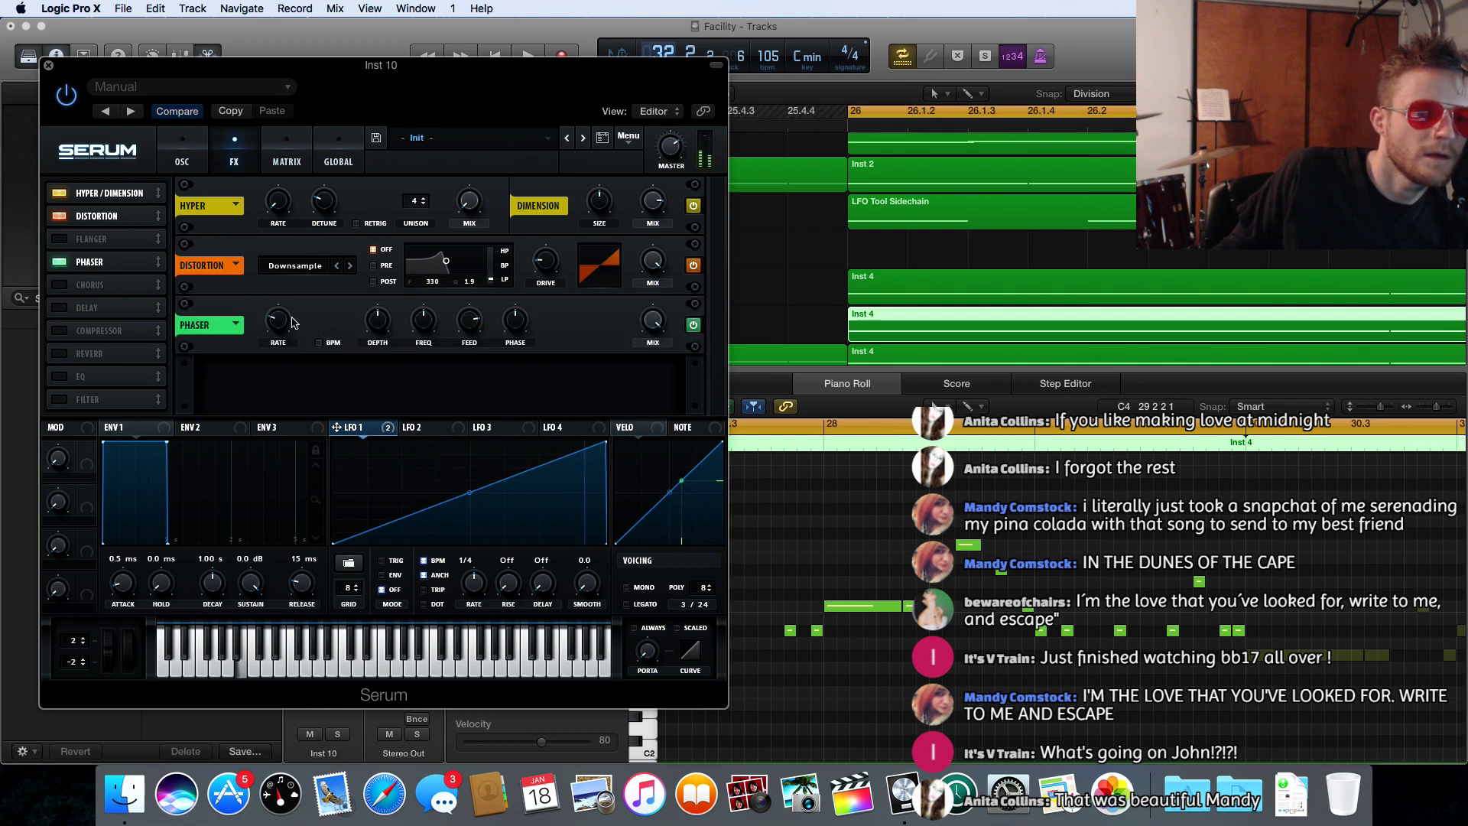
mouse_move(511, 331)
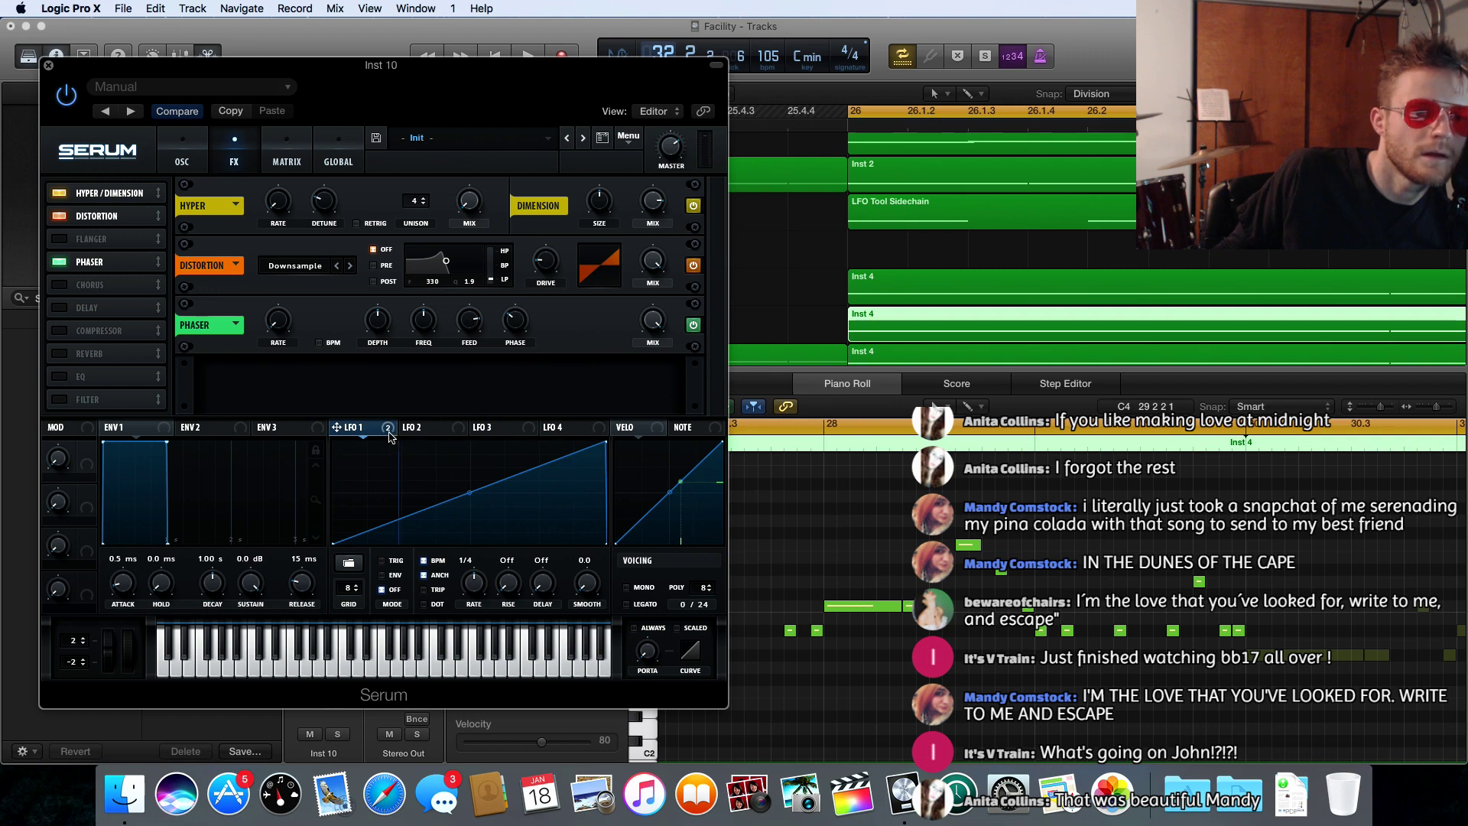
left_click_drag(392, 437, 512, 322)
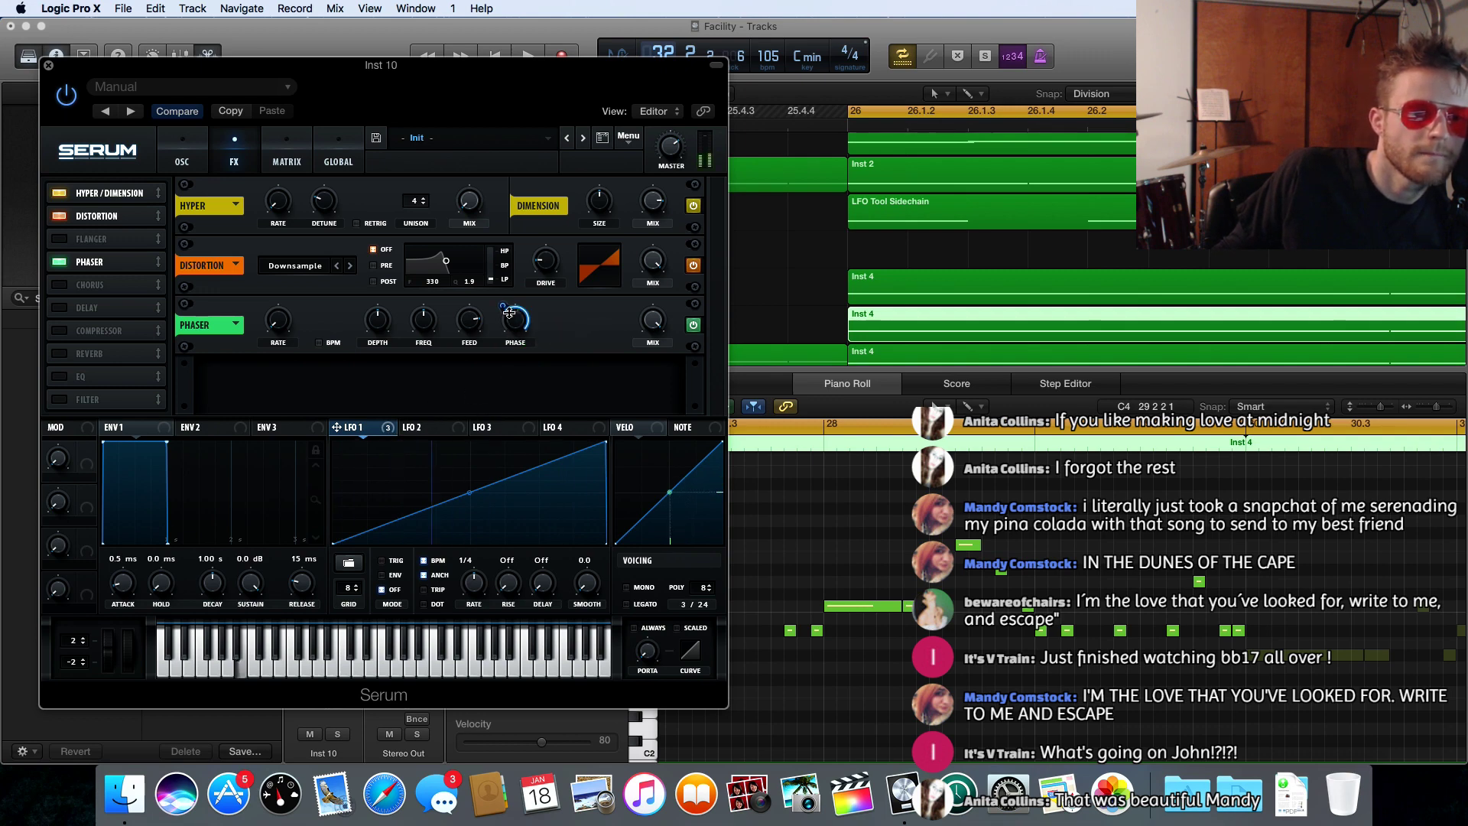
- Reshape LFO 2 into a multi-point curve with a low first rise, a plateau and a curved fall, and assign it to the phaser's phase
left_click(421, 428)
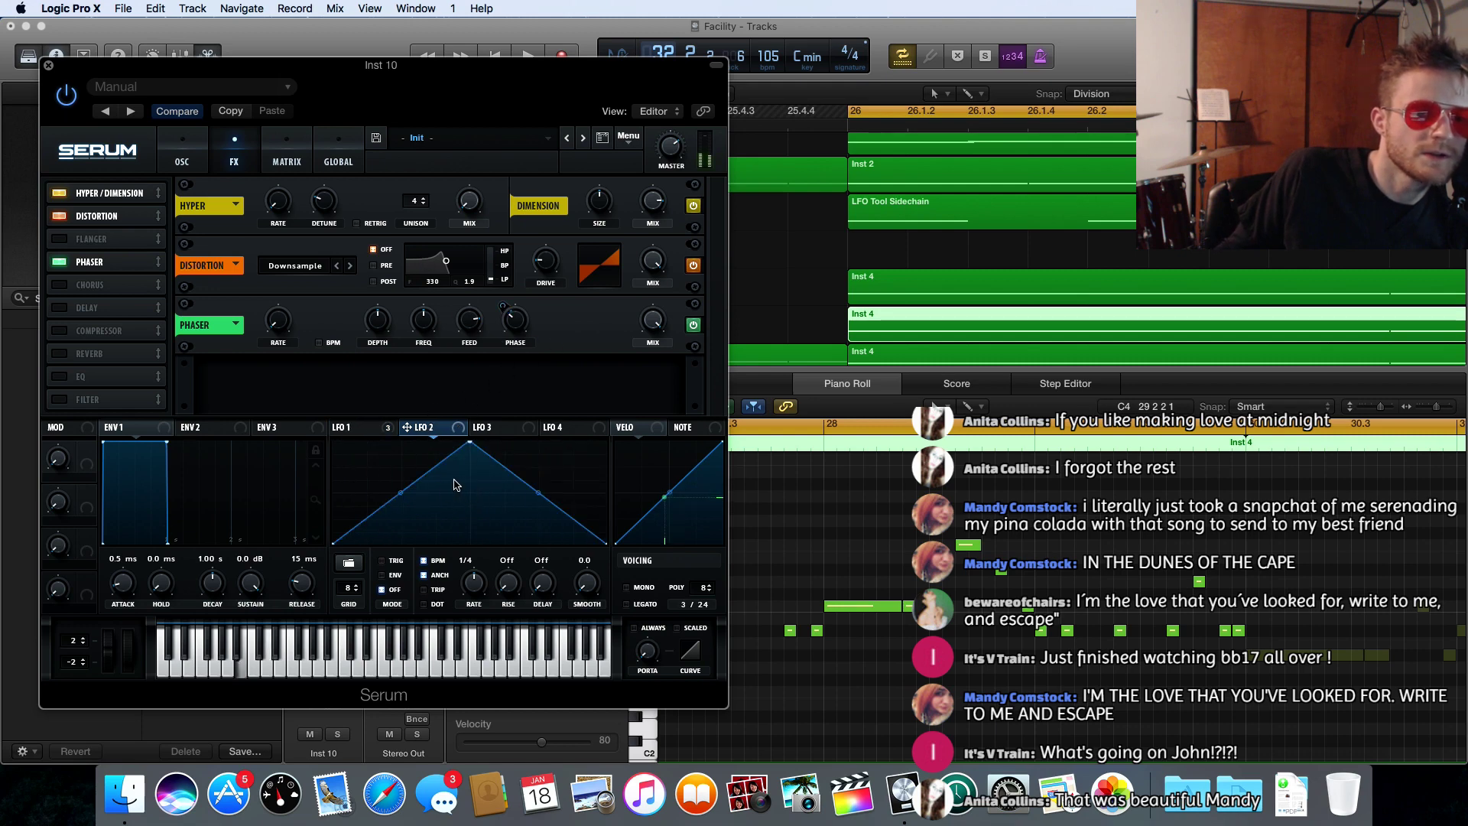
left_click_drag(411, 495, 424, 518)
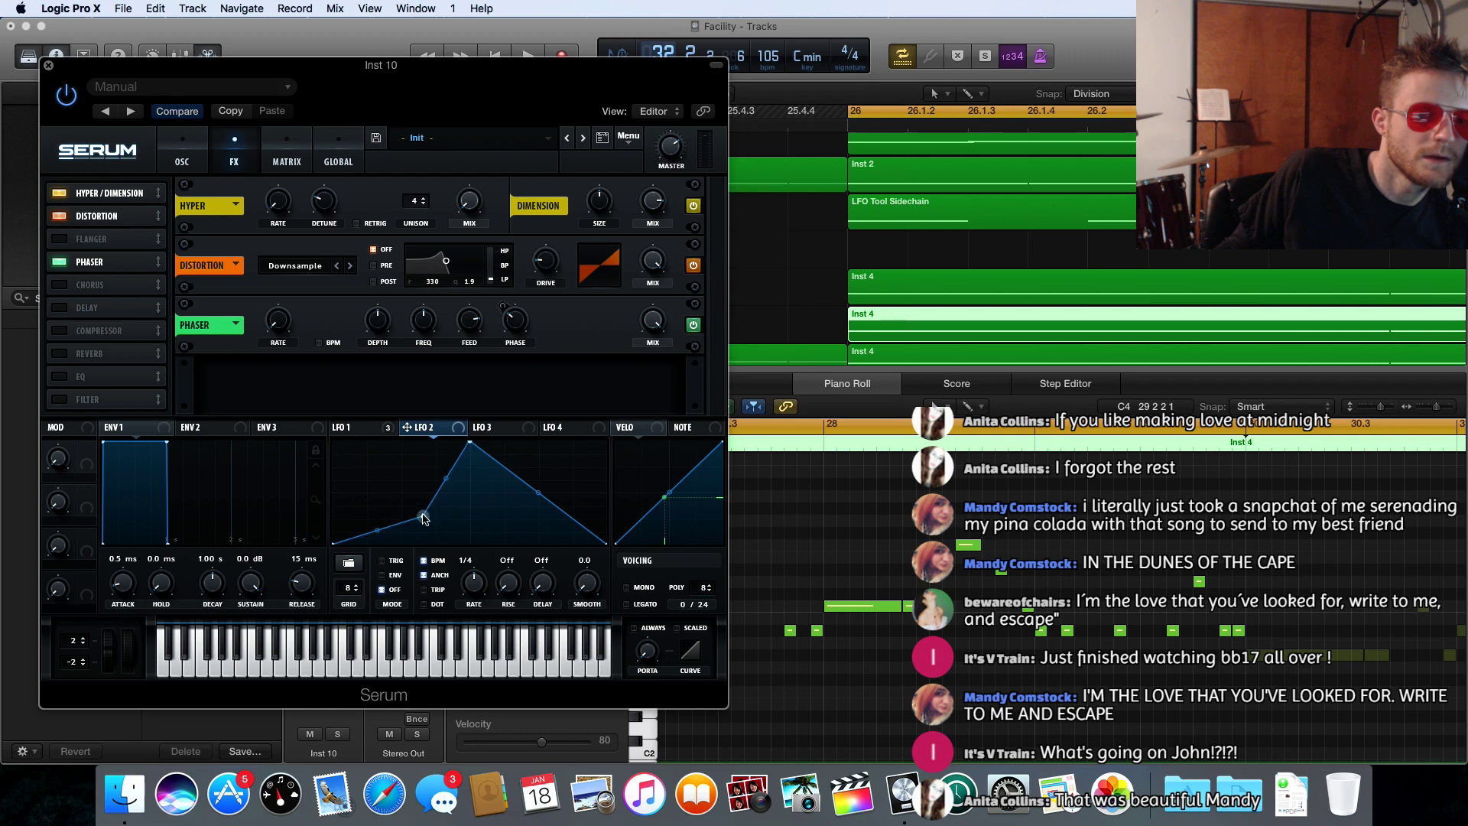
double_click(541, 467)
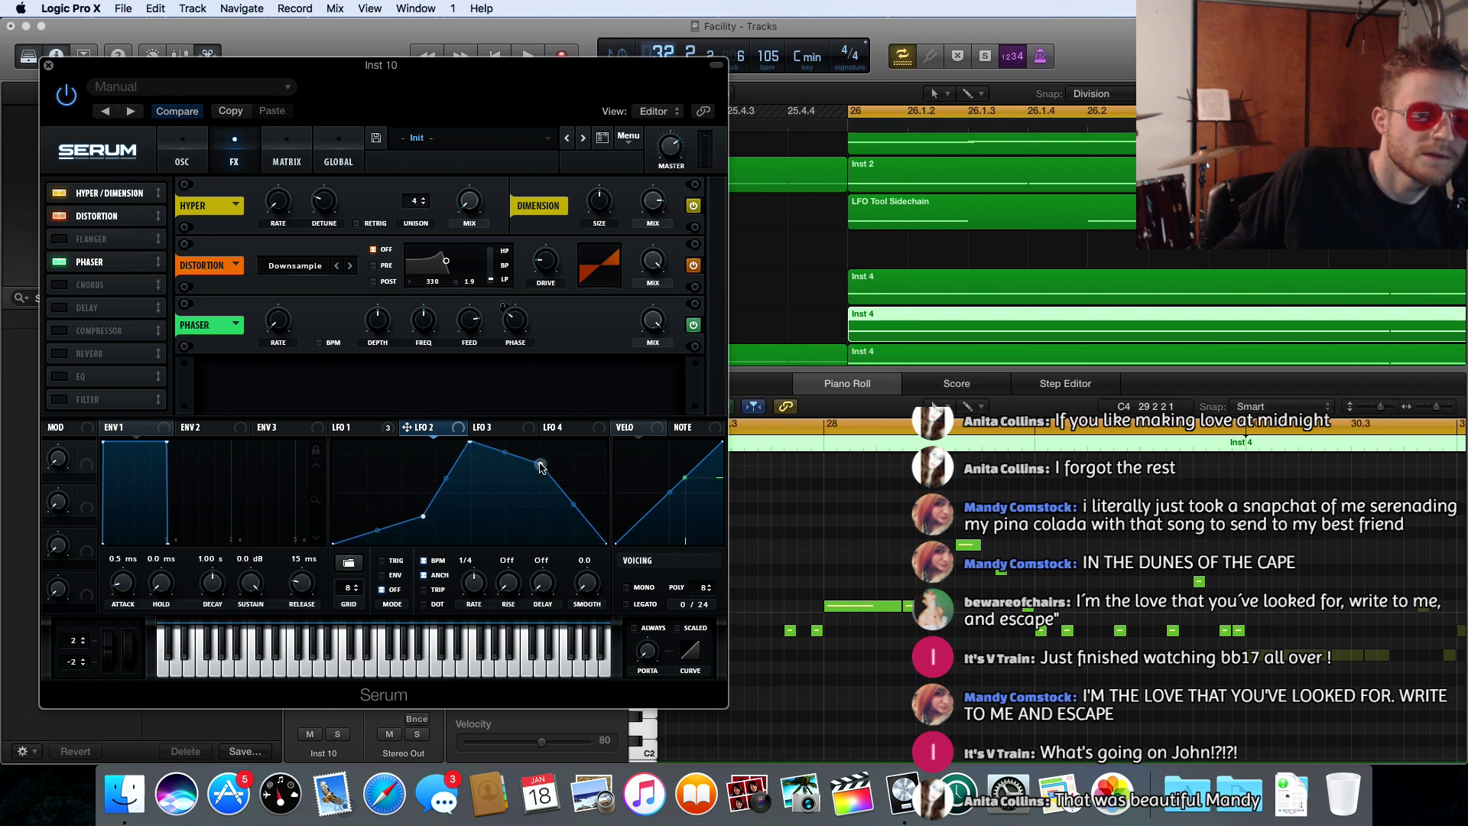
mouse_move(474, 445)
left_mouse_down()
mouse_move(462, 483)
mouse_move(475, 483)
mouse_move(466, 456)
left_mouse_up()
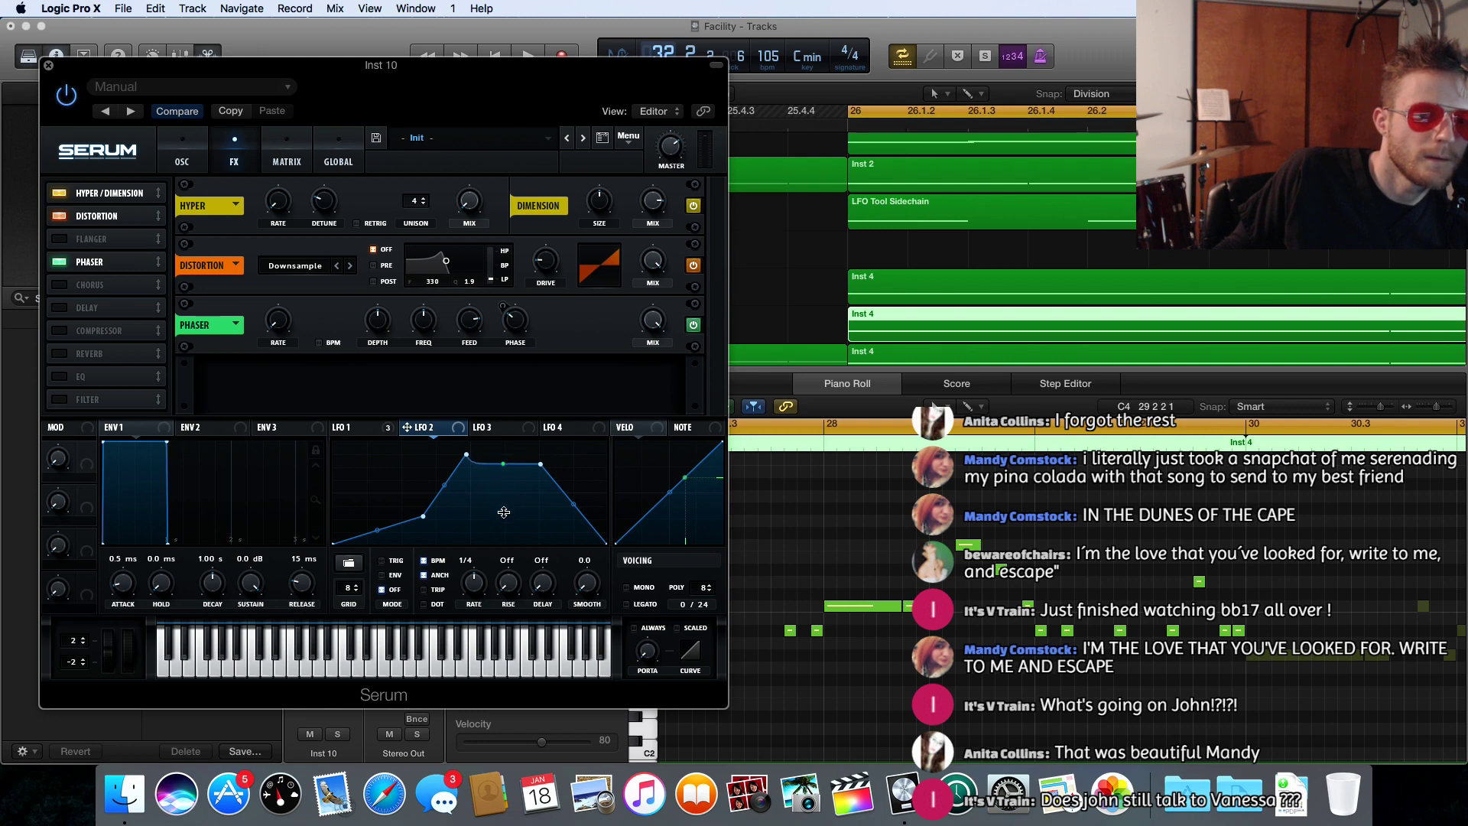
left_click_drag(574, 503, 575, 533)
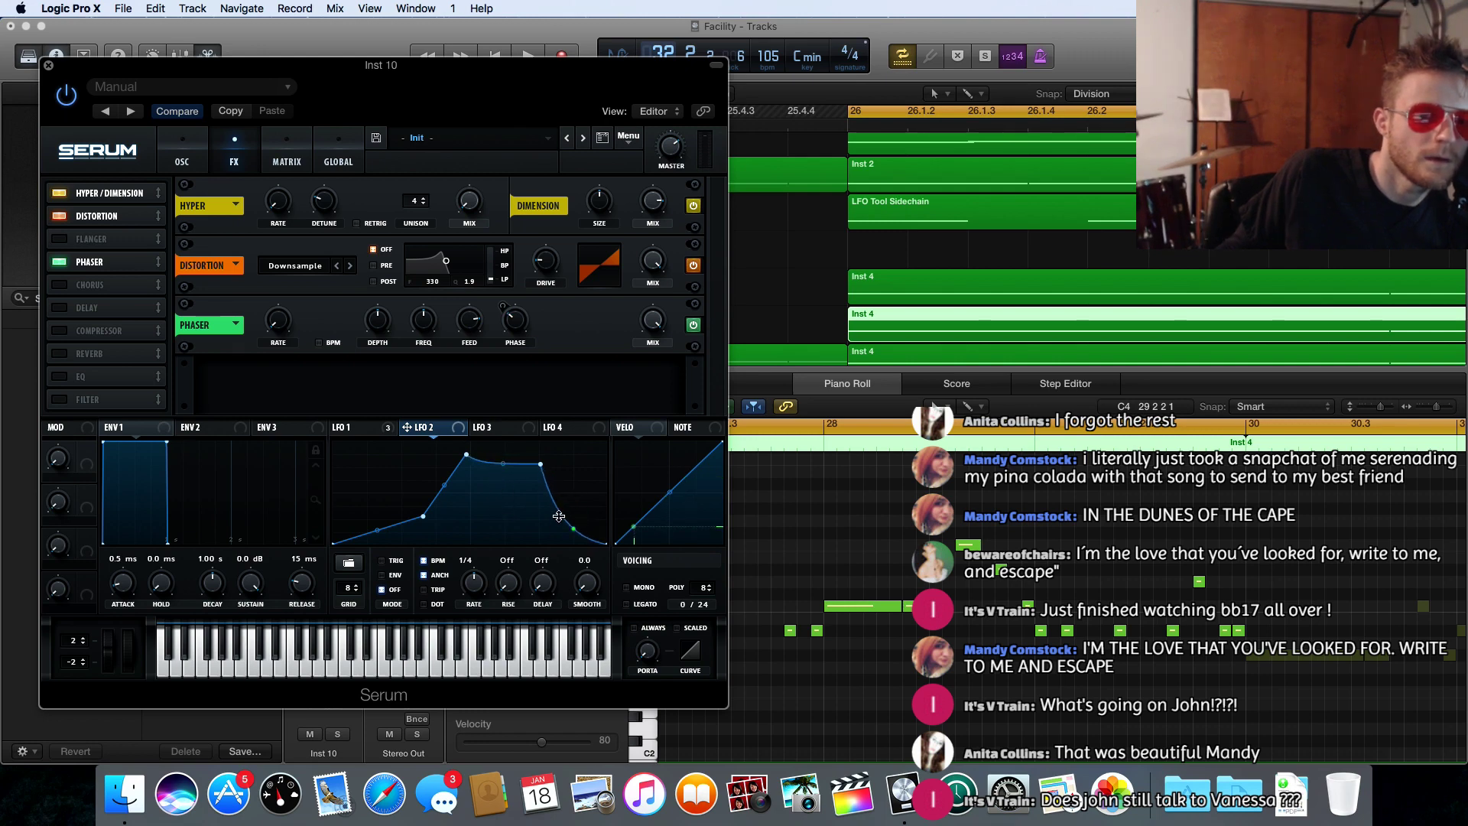
left_click_drag(384, 535, 376, 518)
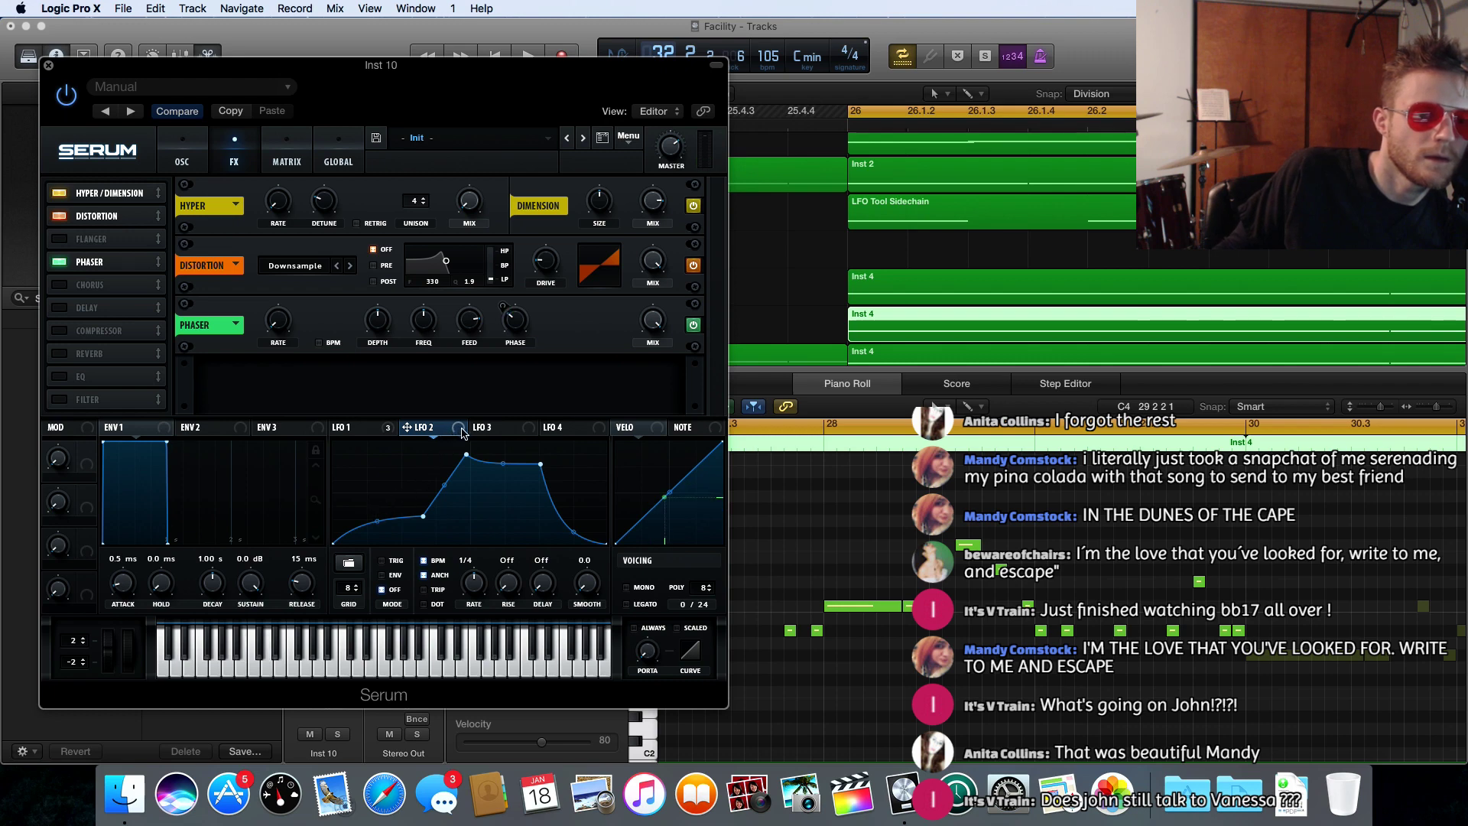
left_click_drag(459, 427, 511, 314)
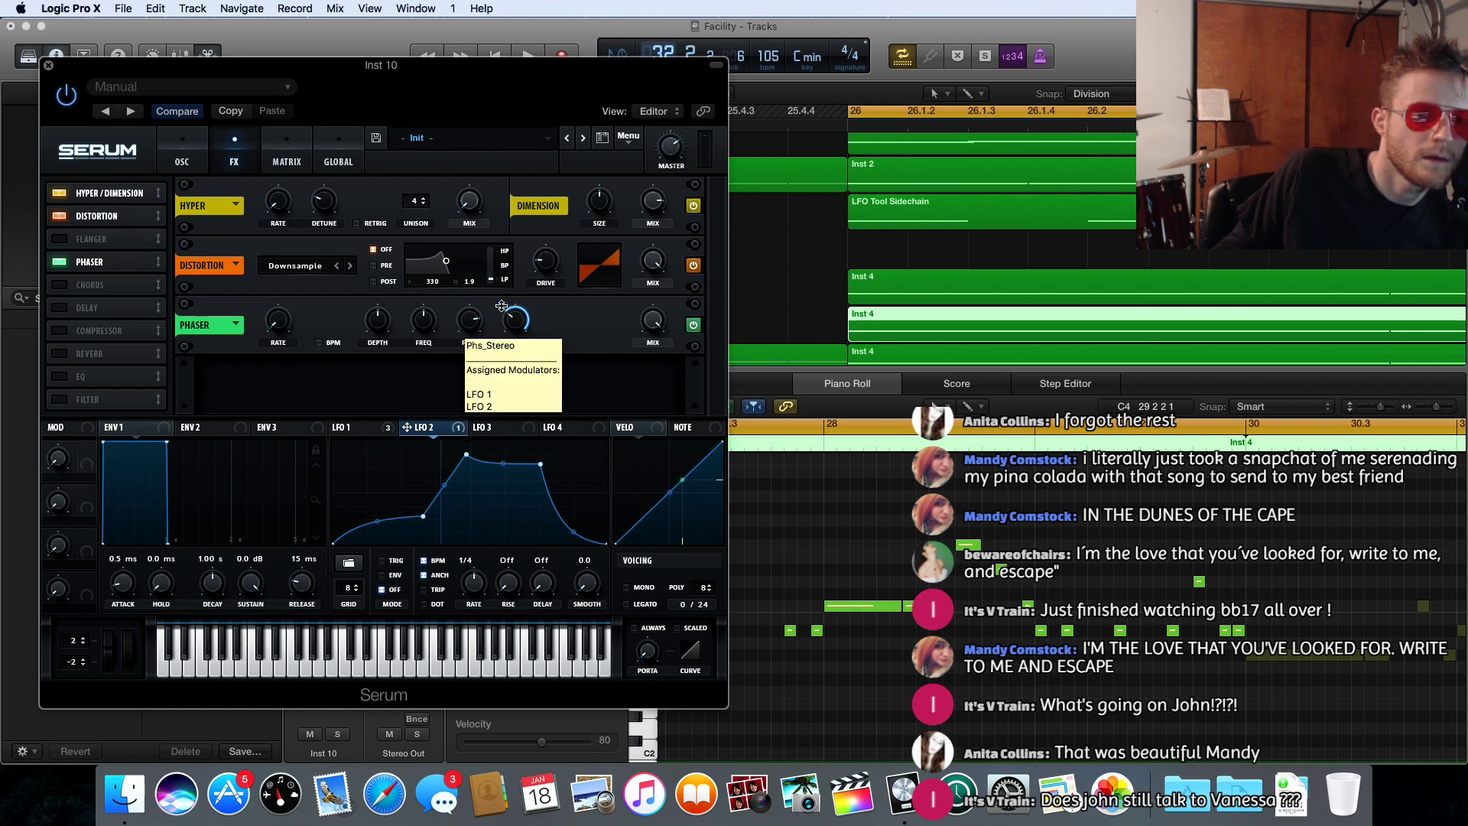
- Remove the LFO 1 modulator from the phaser's phase and readjust the phase's base value and LFO 2 modulation
left_click(345, 428)
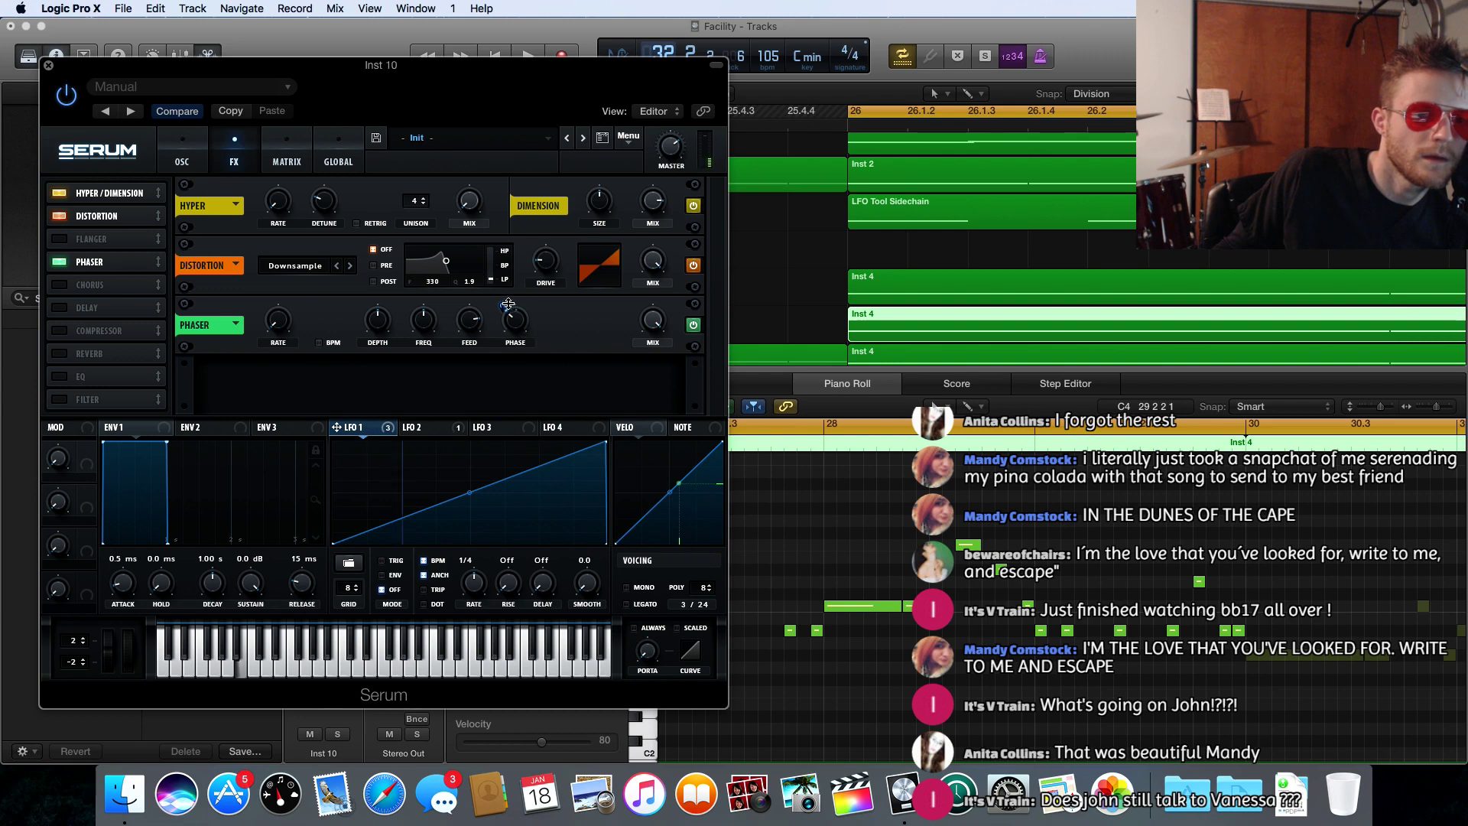
right_click(509, 304)
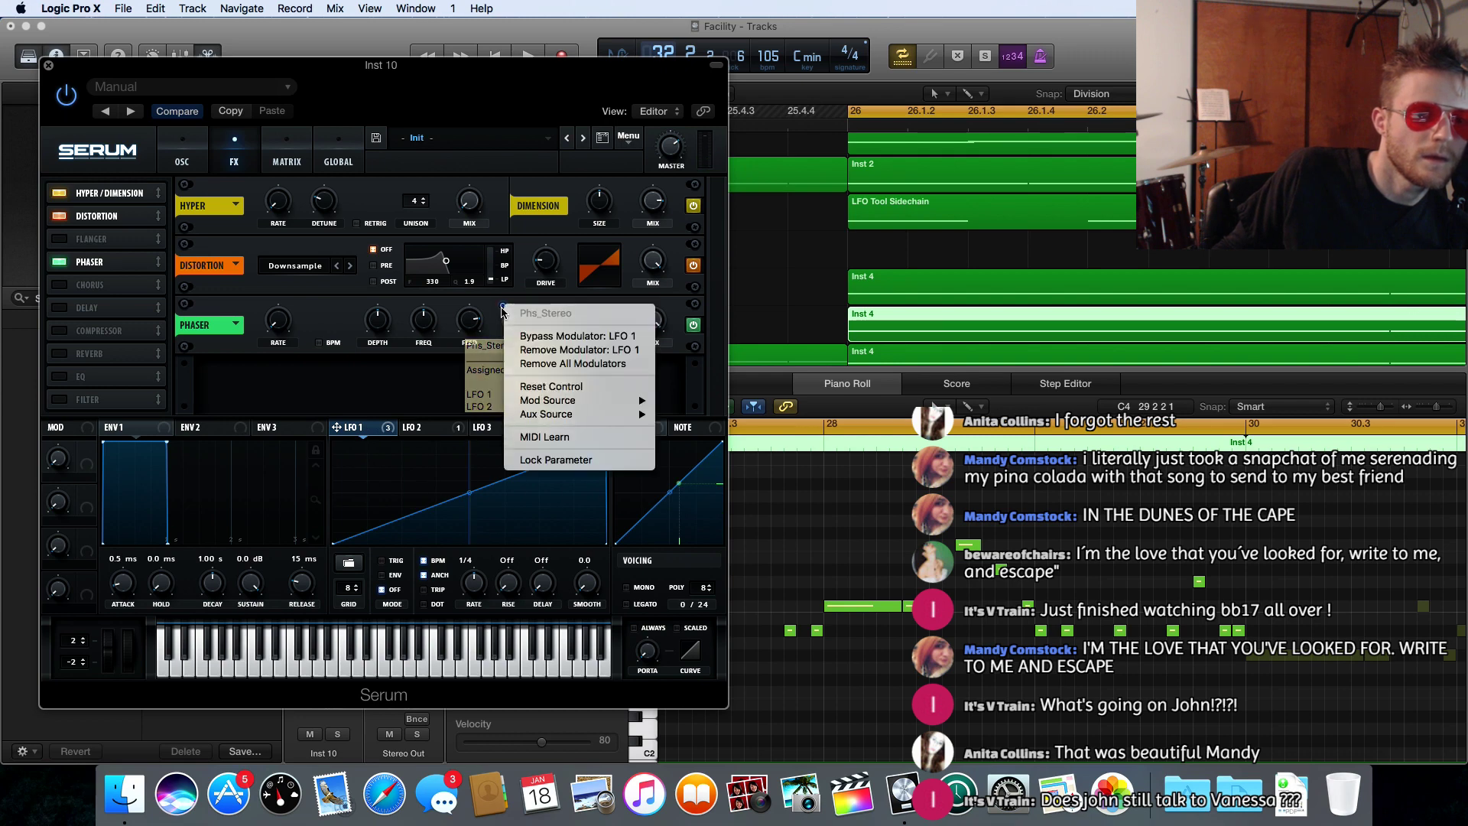
left_click(528, 349)
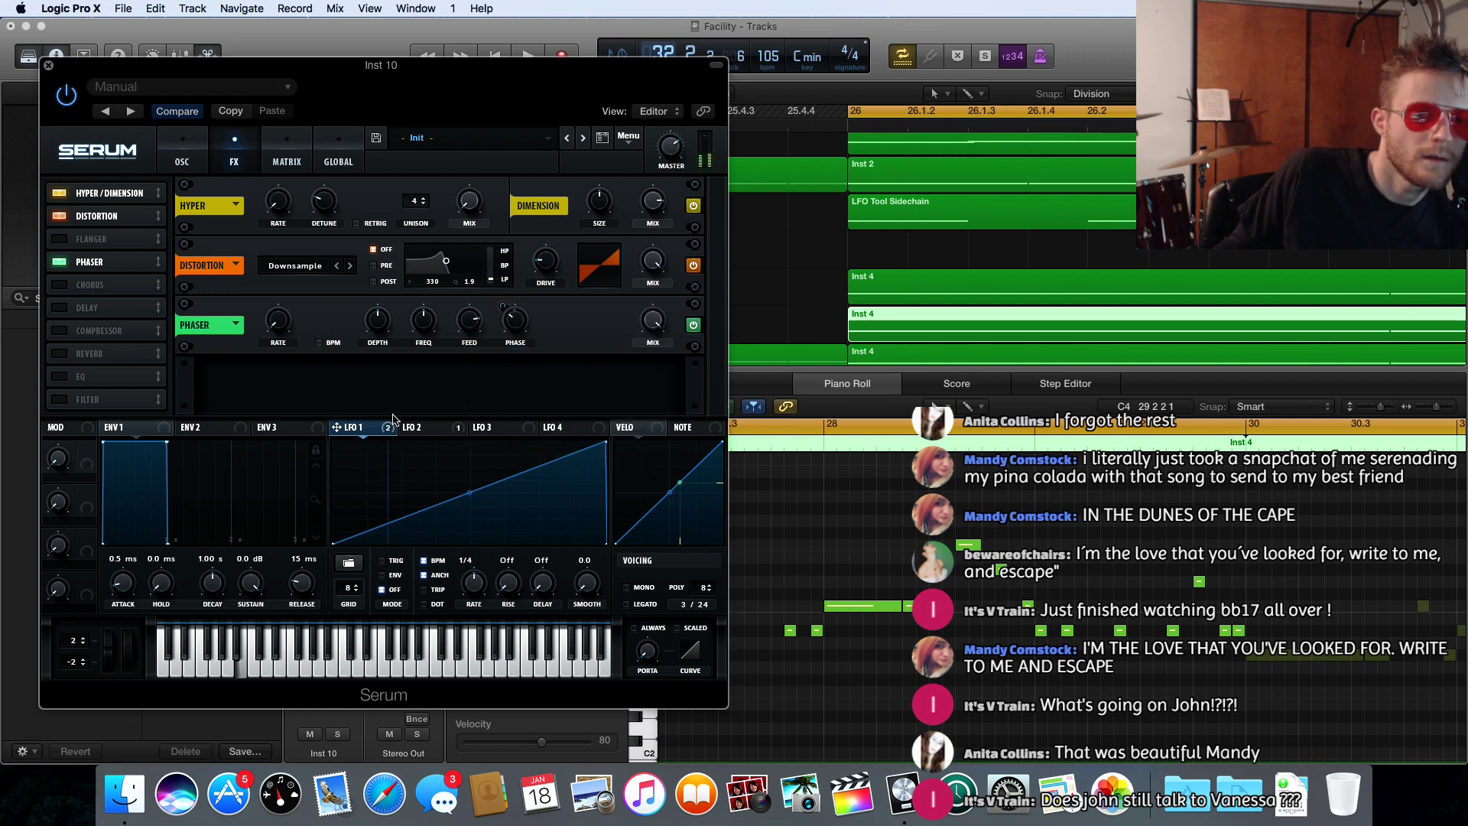
left_click(423, 429)
left_click_drag(500, 305, 504, 334)
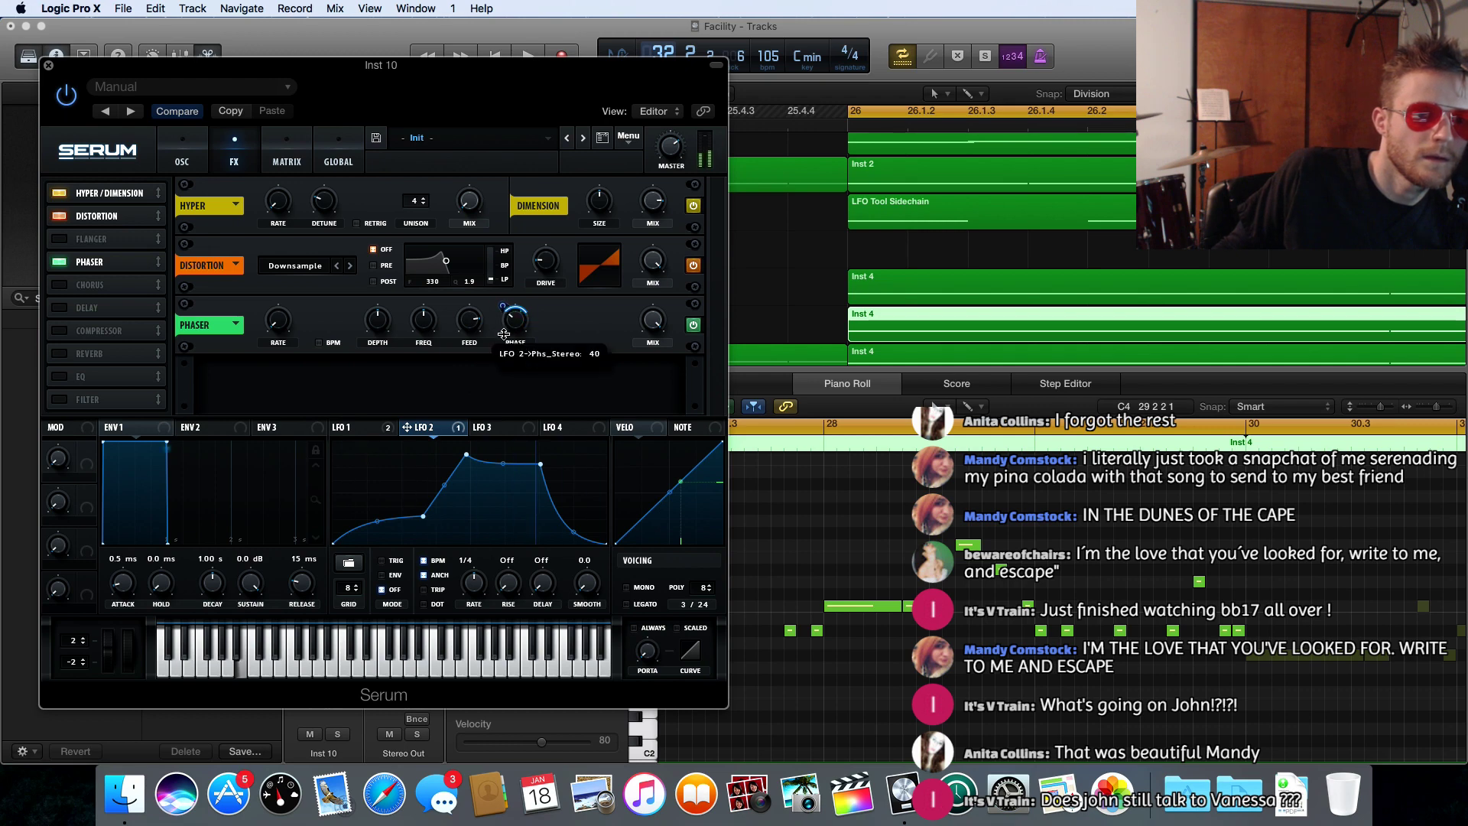
mouse_move(515, 342)
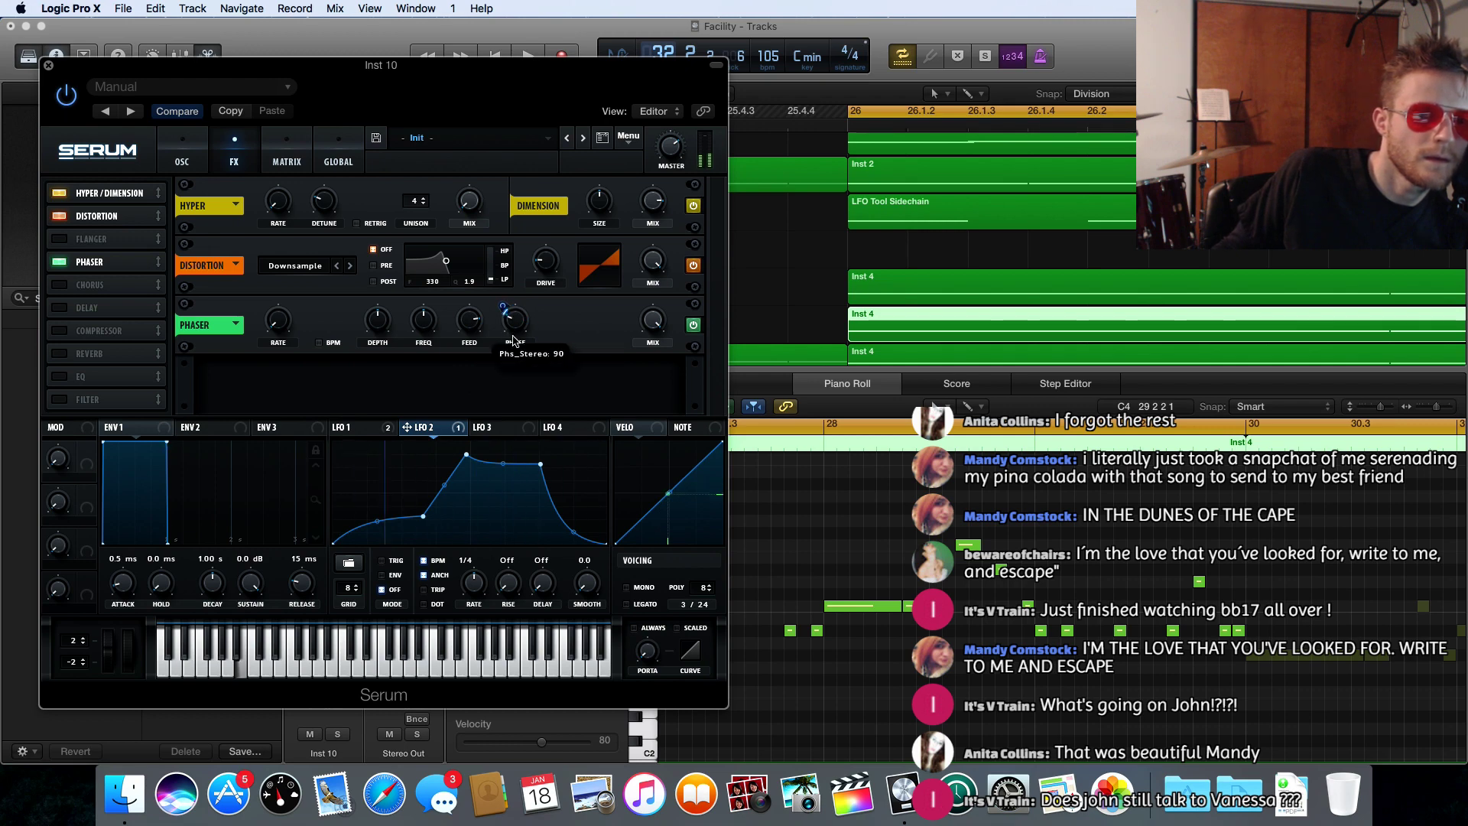
left_click_drag(512, 323, 502, 301)
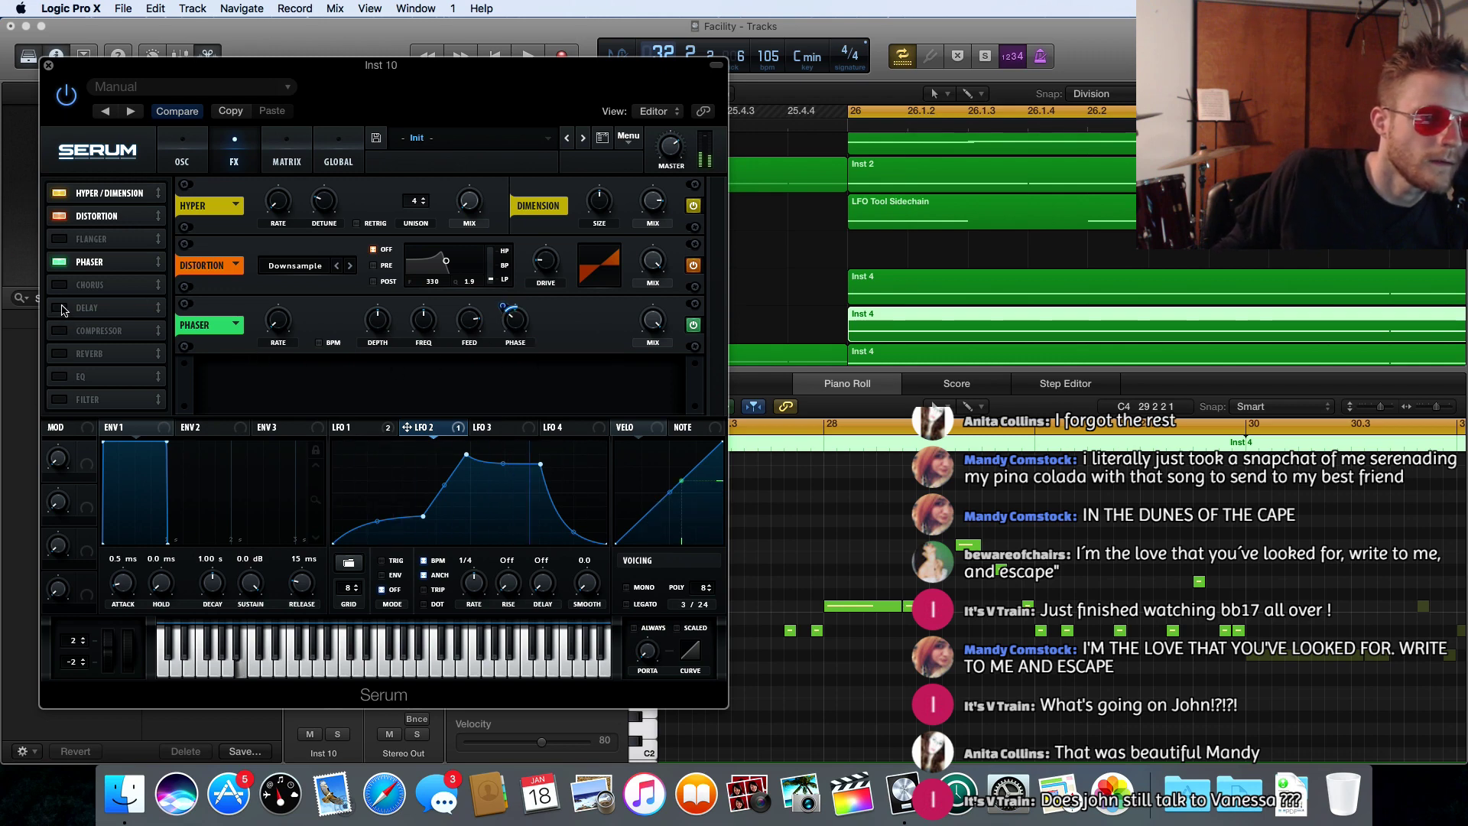
- Enable the Compressor effect in multiband mode and lower its high band to 0% during playback
left_click(61, 331)
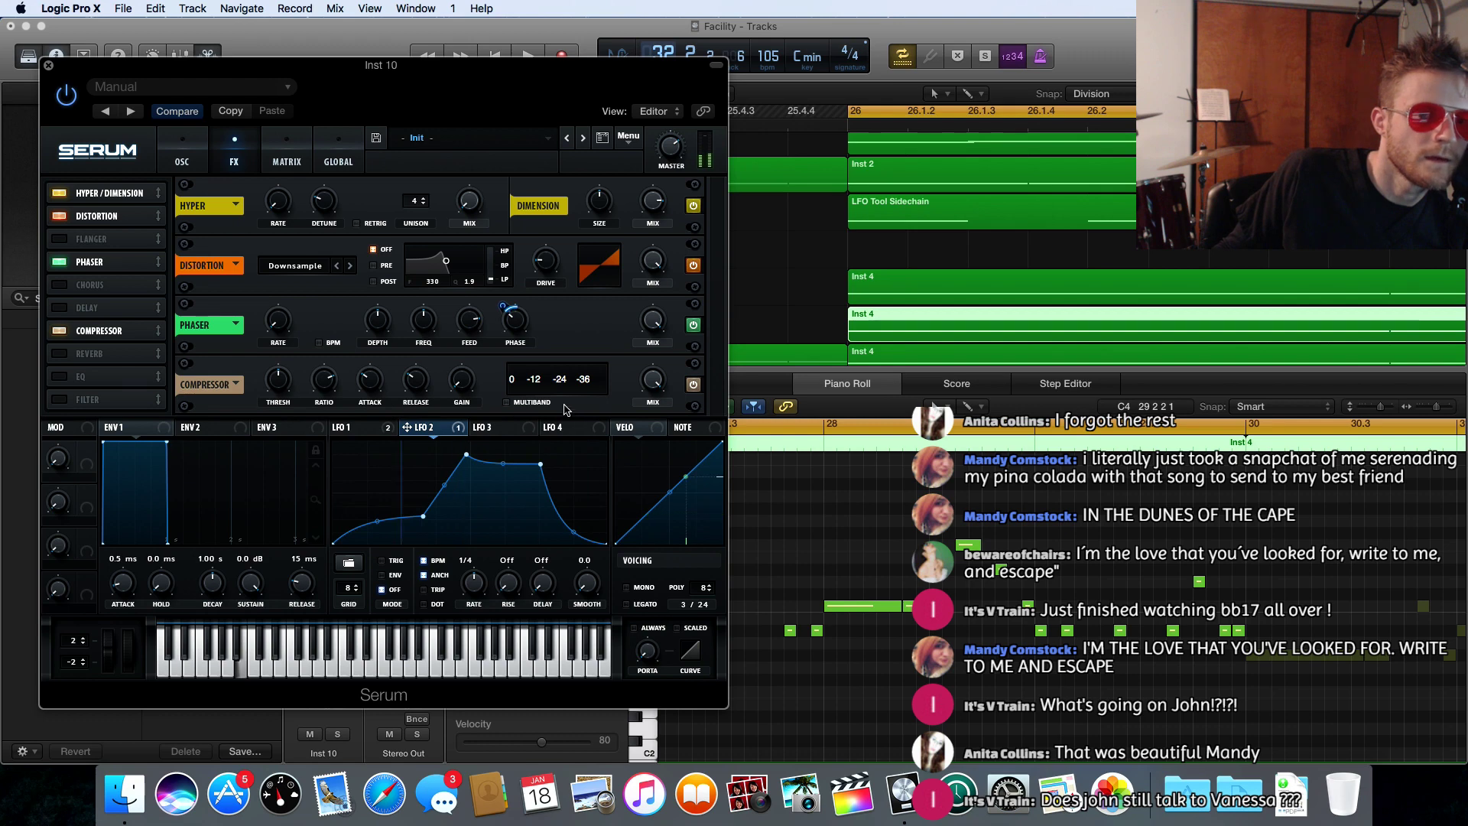
left_click(538, 403)
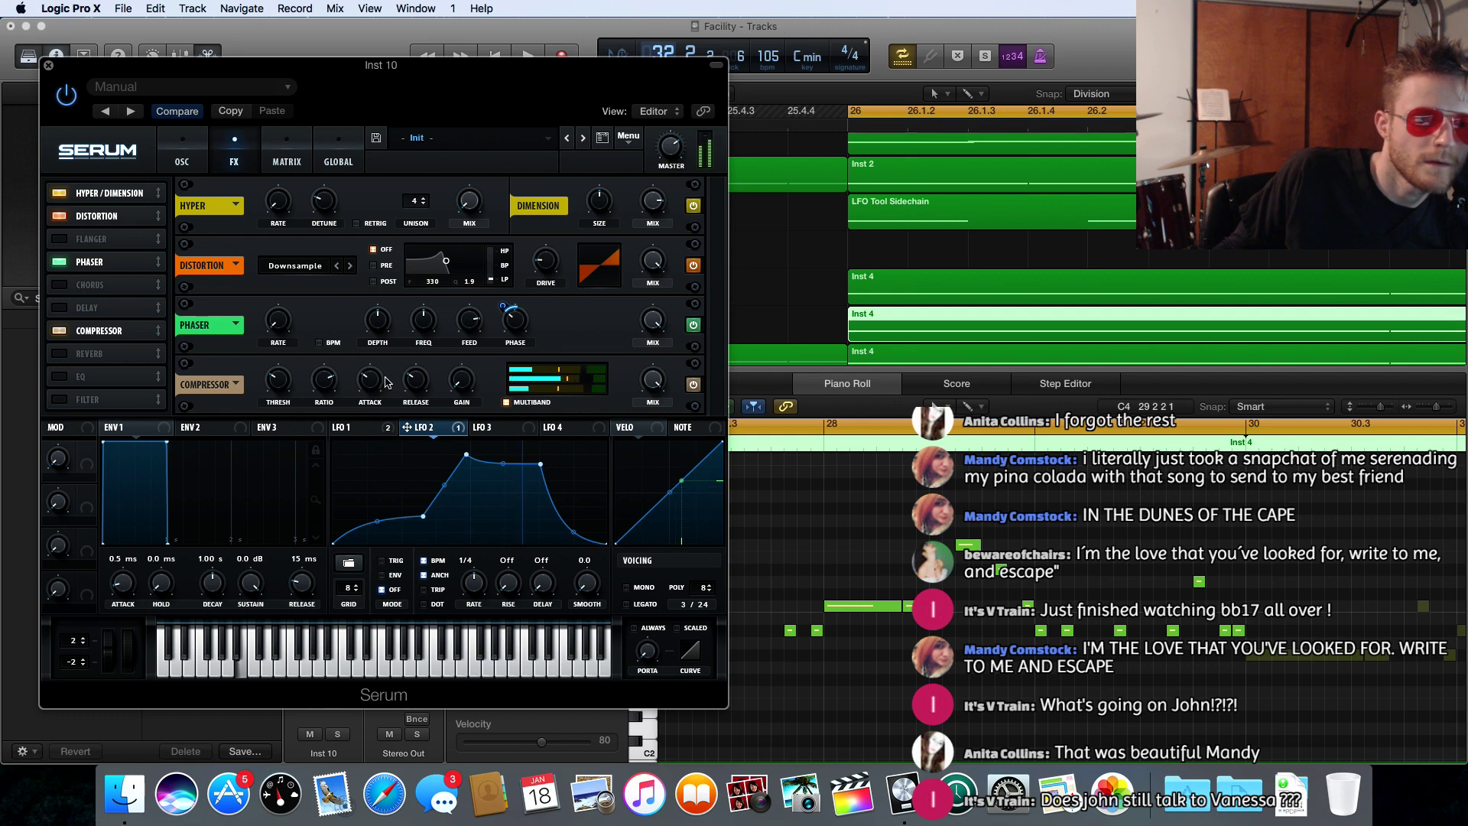
mouse_move(287, 384)
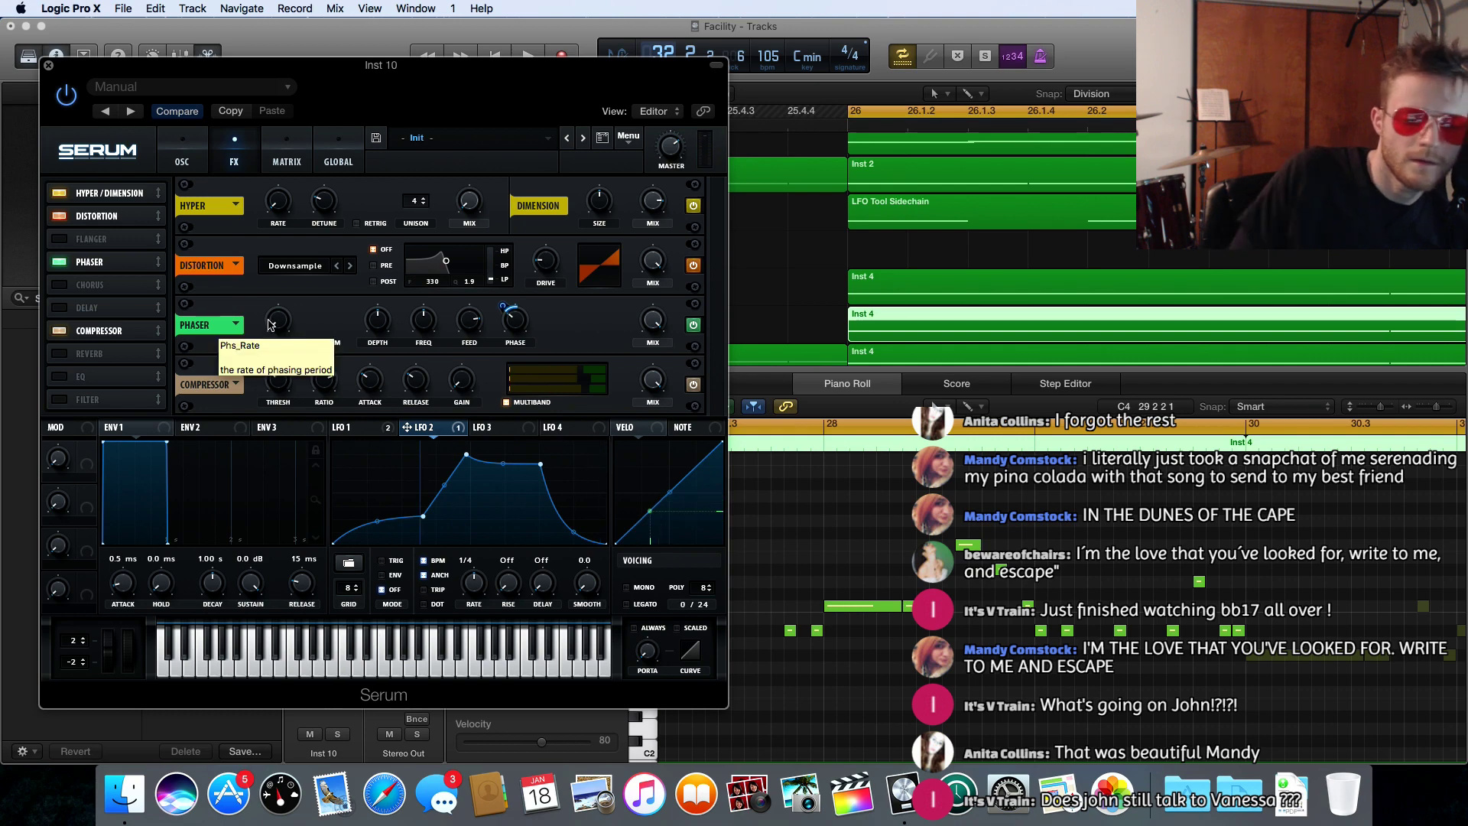
key("space")
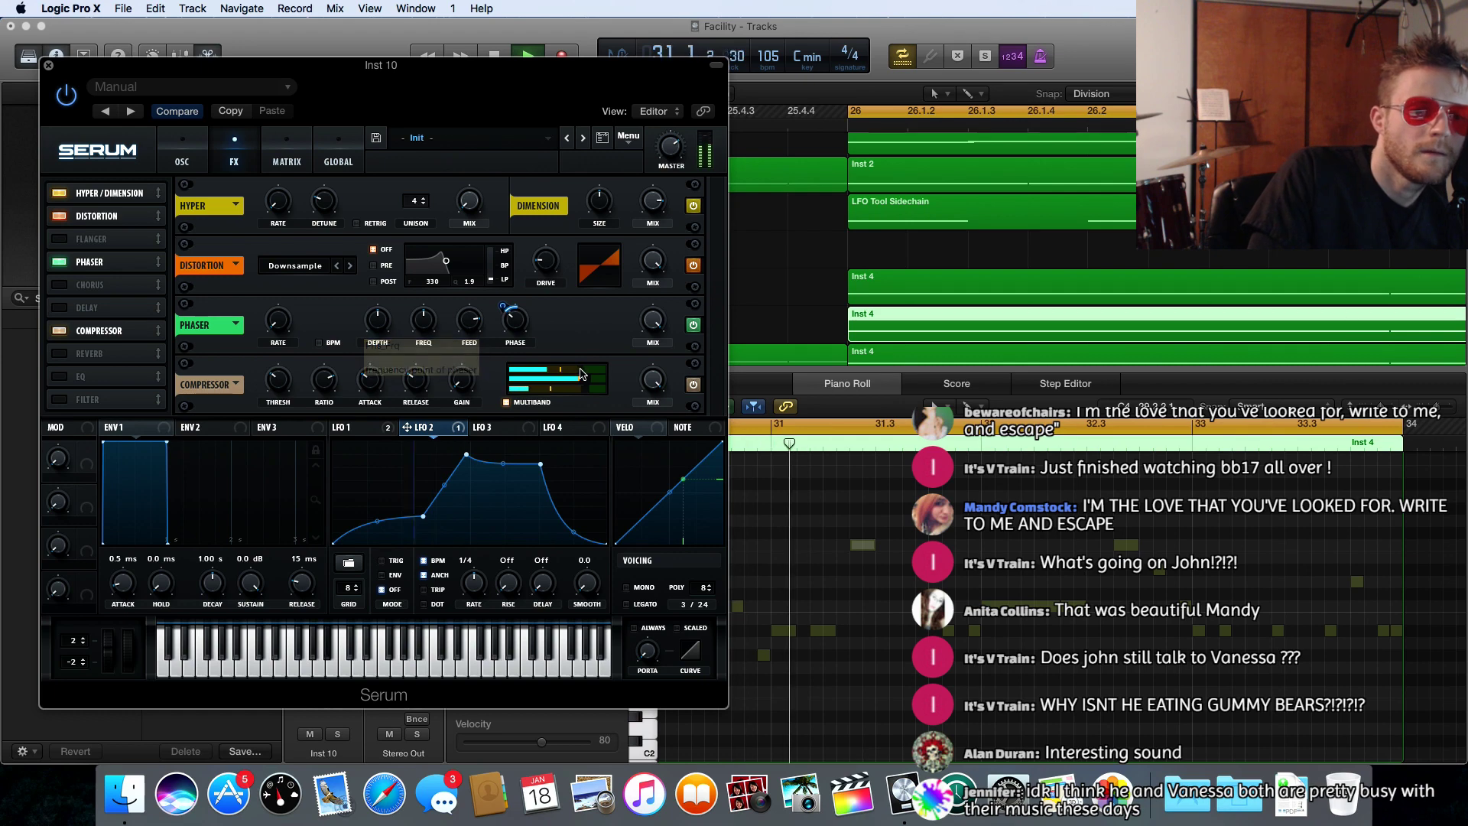
left_click_drag(580, 368, 552, 366)
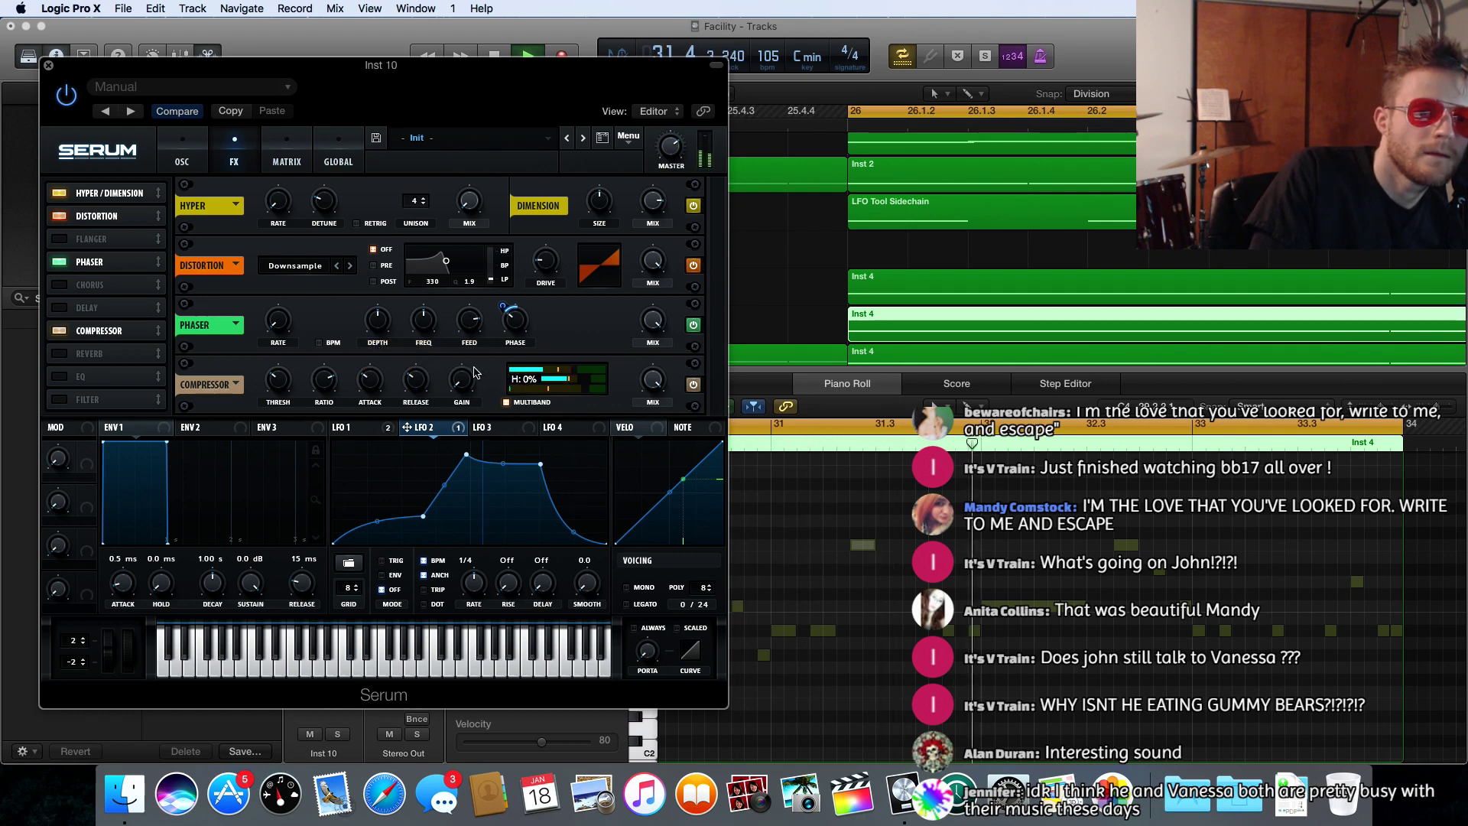
- Add a Channel EQ to the Inst 10 track with the analyzer on and a high cut at 4350 Hz
left_click(48, 67)
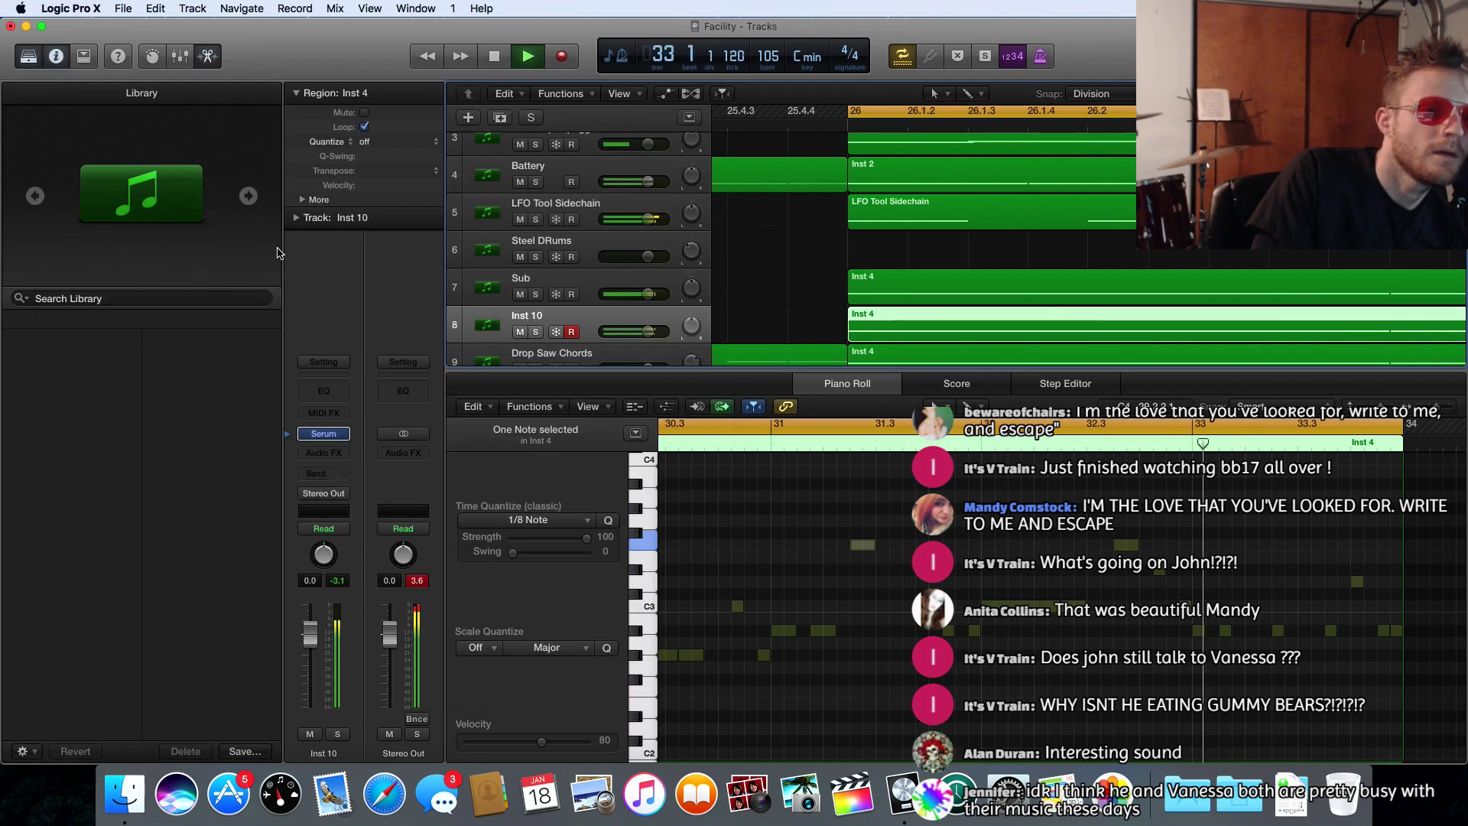
left_click(334, 390)
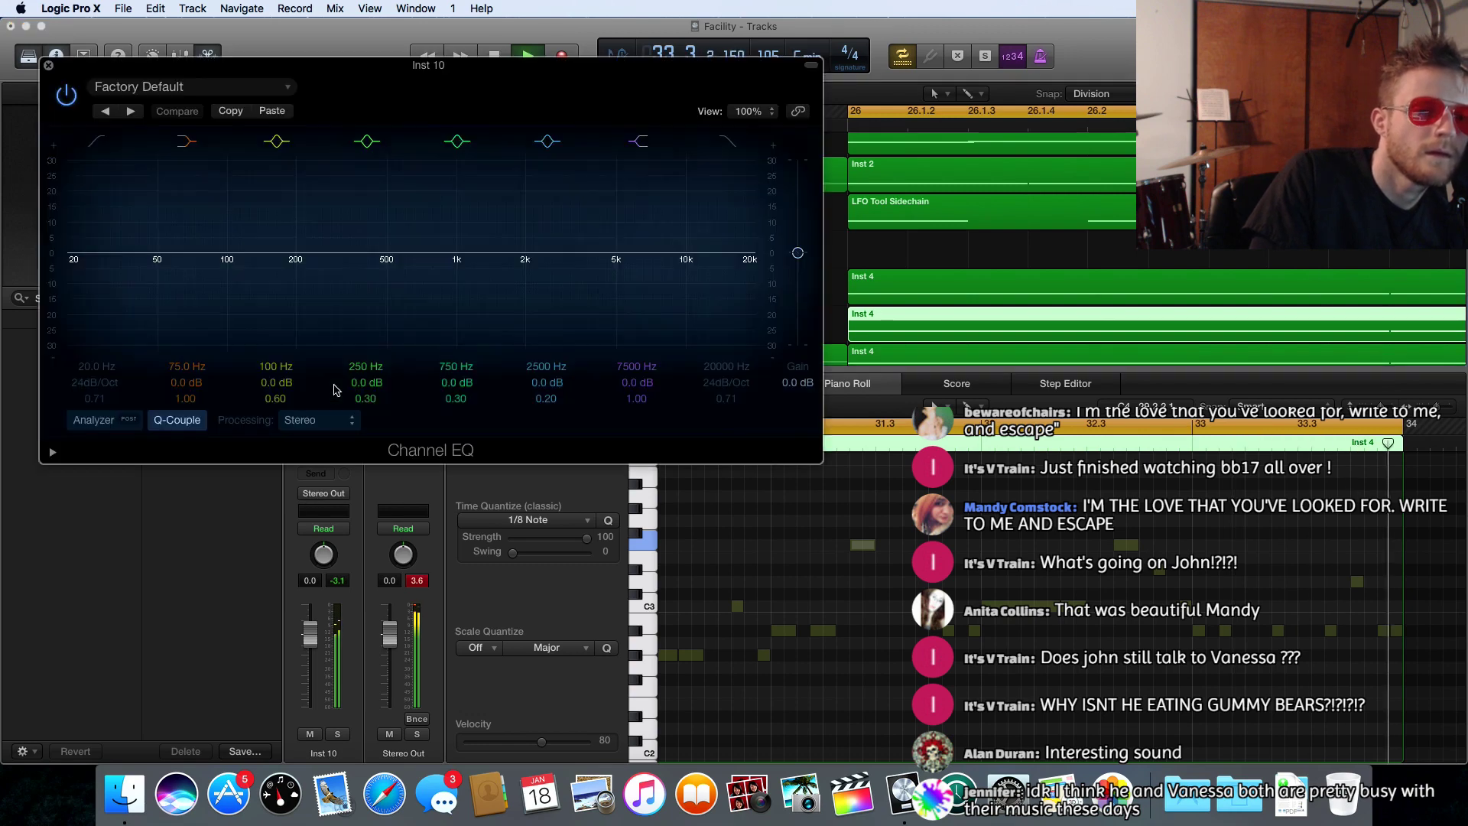
left_click(93, 420)
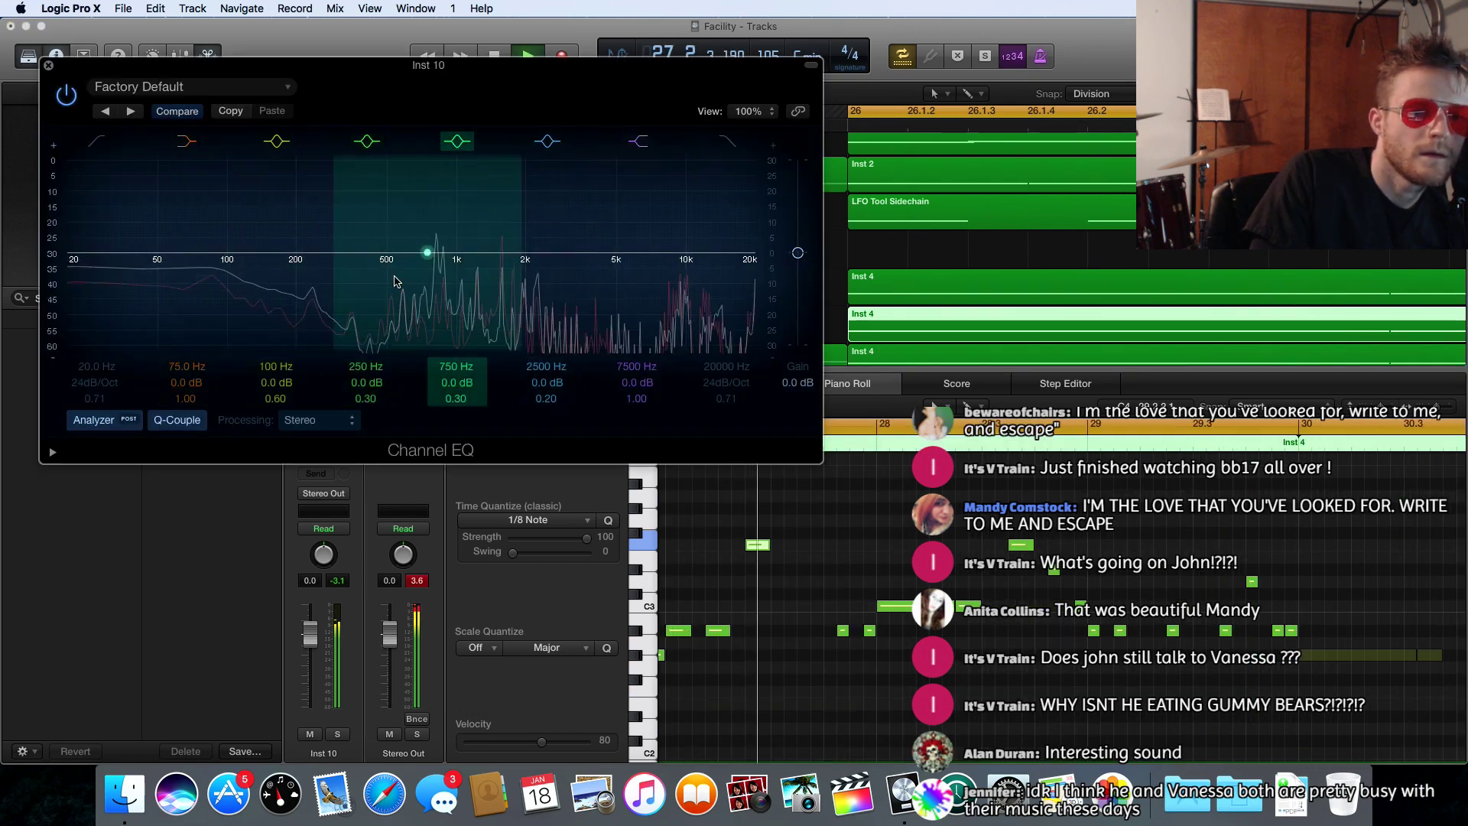
left_click(726, 143)
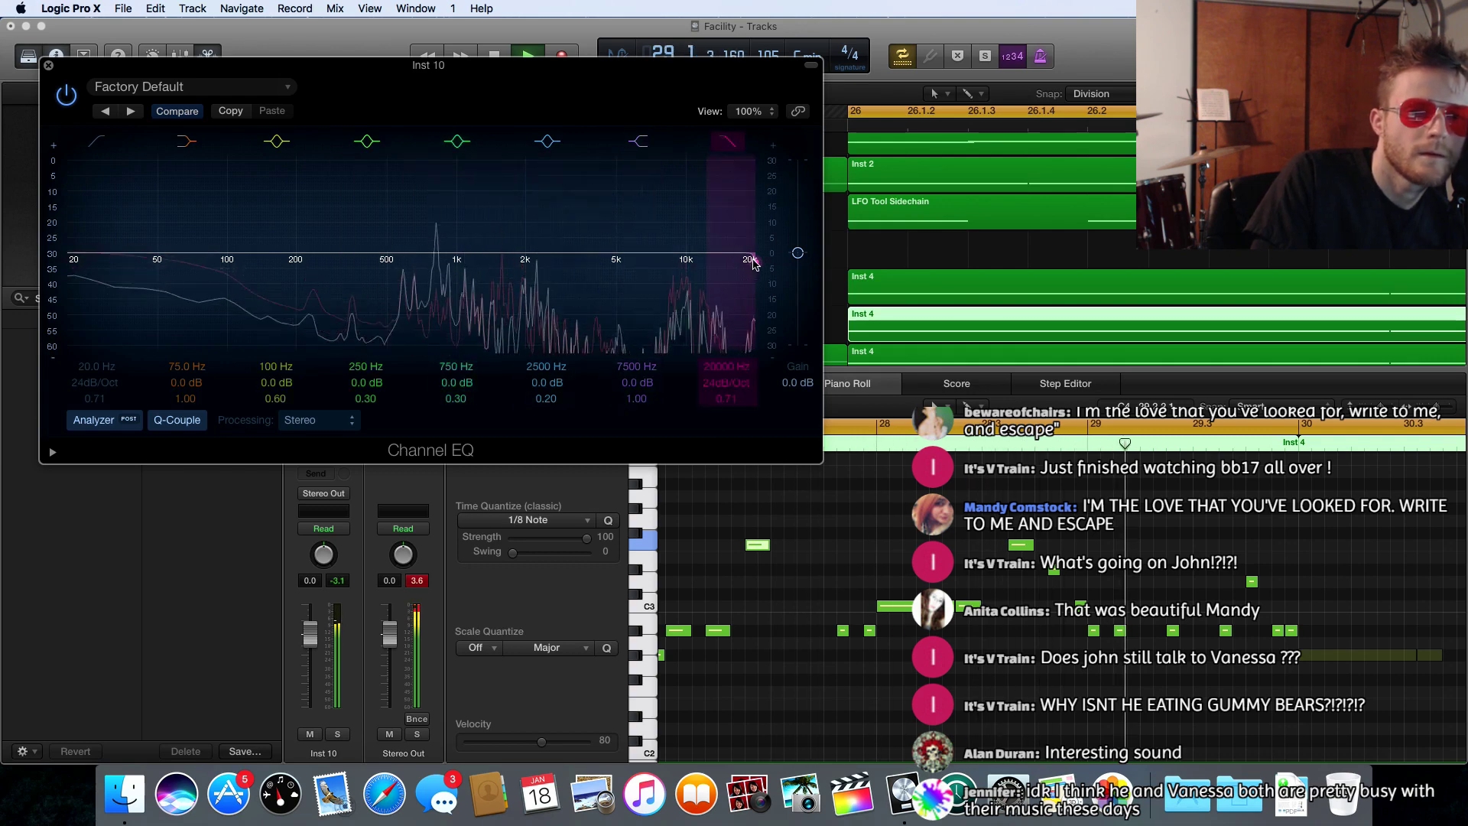
left_click_drag(737, 260, 591, 266)
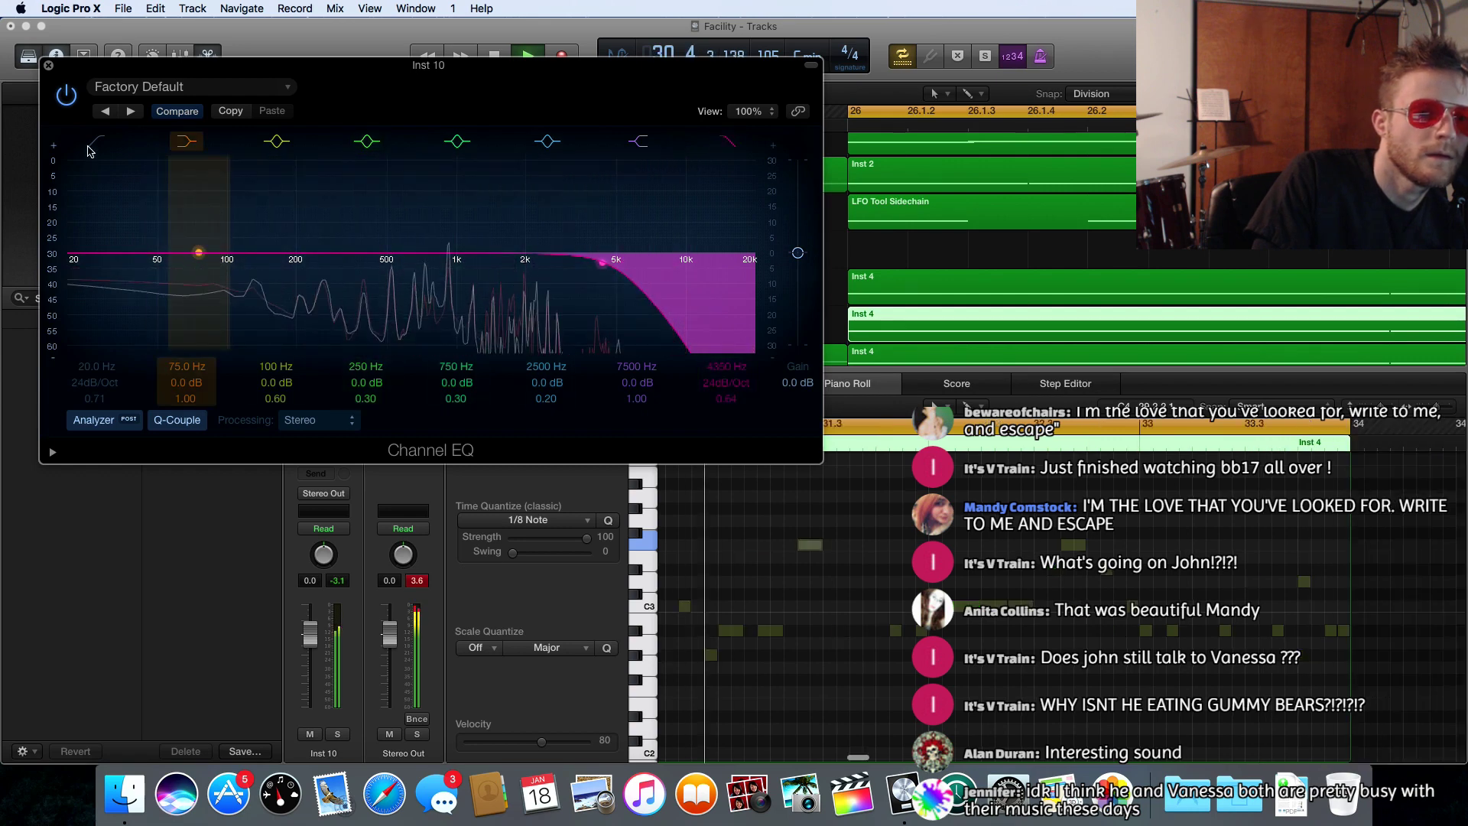
- Enable a low cut at 30 Hz with a 48 dB/Oct slope and raise the 2500 Hz band to +1.0 dB
left_click(86, 190)
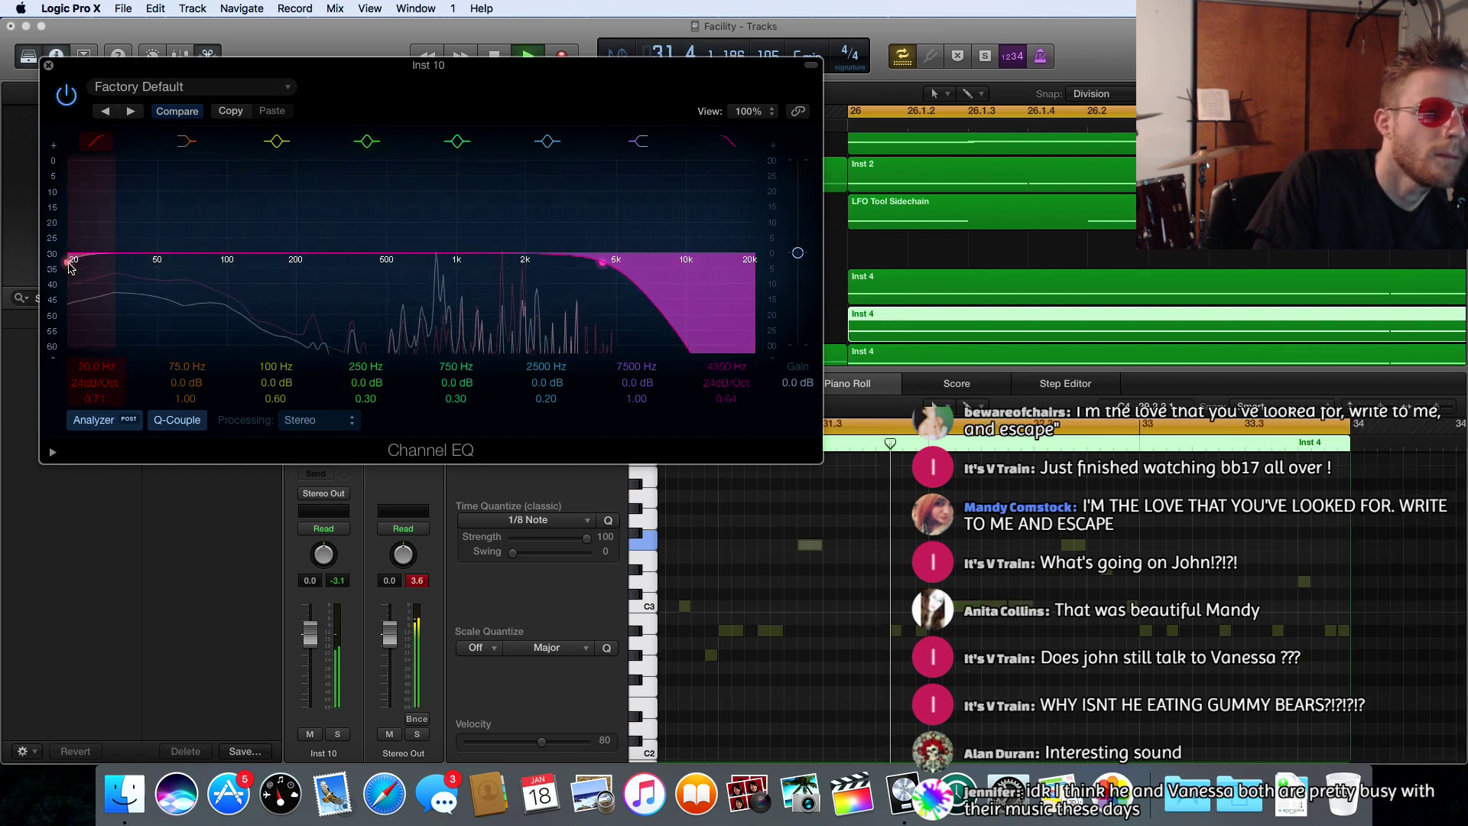
left_click_drag(69, 275, 107, 268)
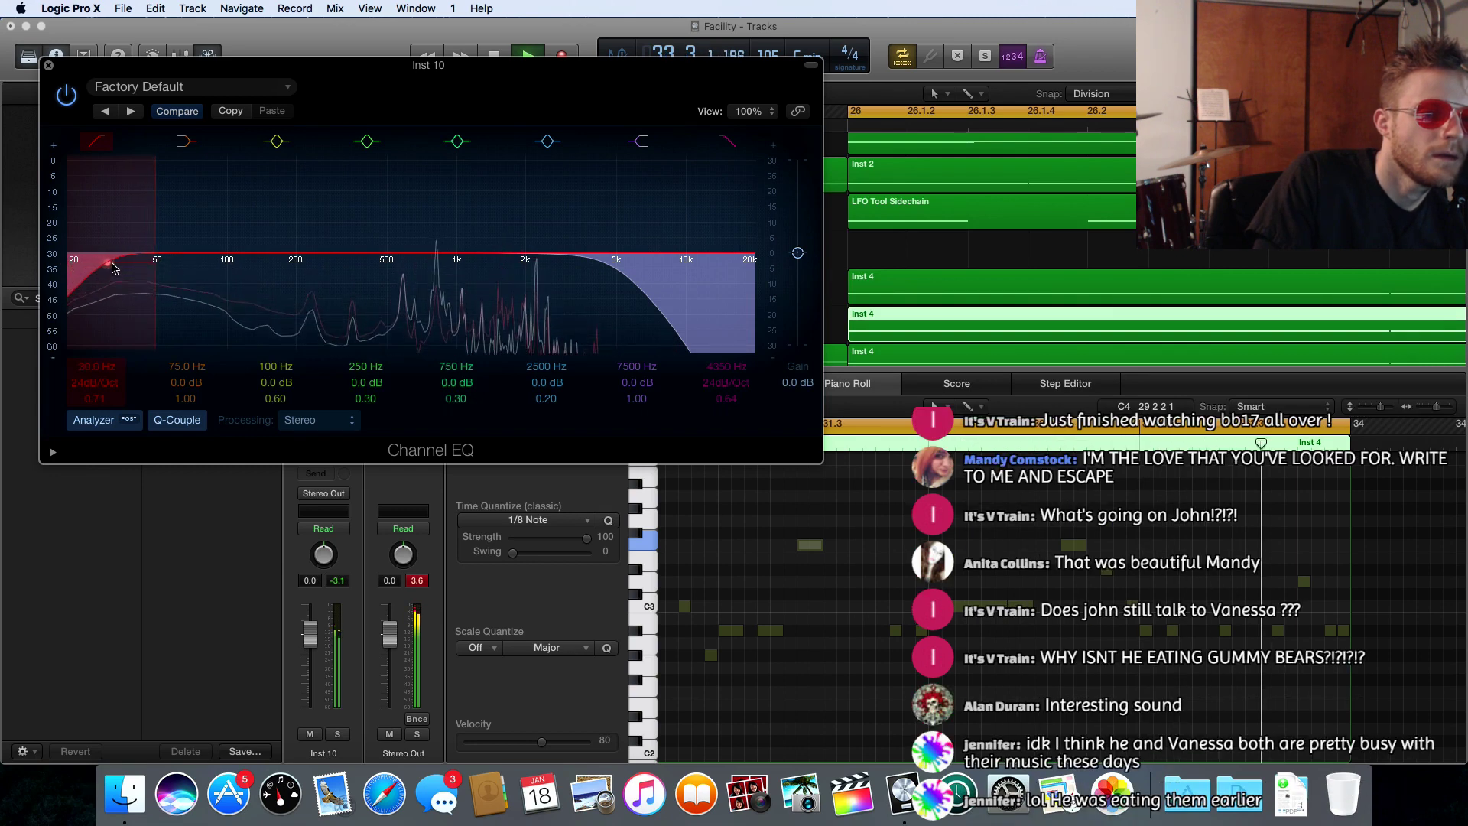
left_click_drag(95, 382, 95, 371)
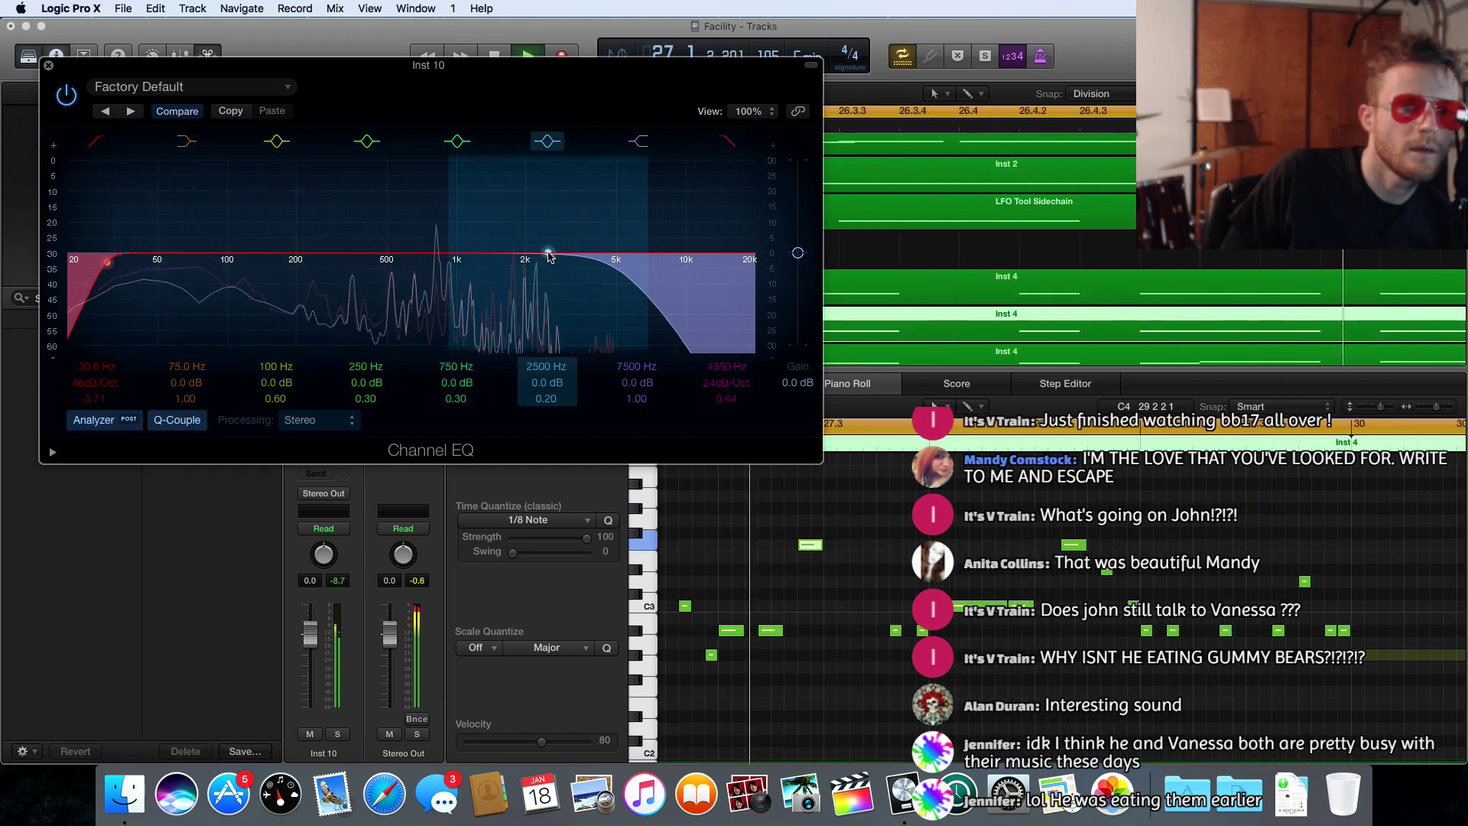
left_click_drag(547, 255, 548, 272)
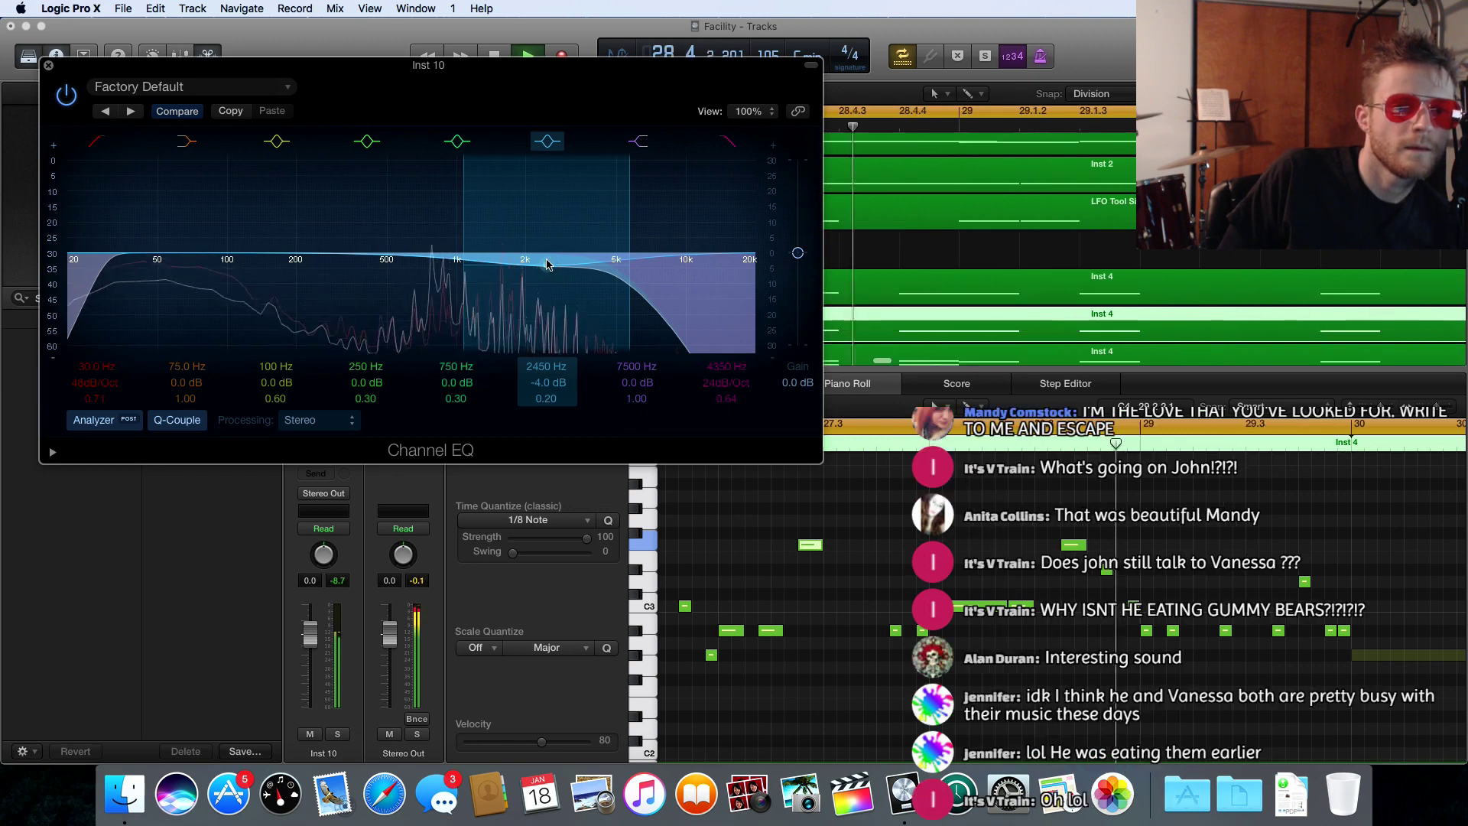
left_click_drag(546, 265, 549, 249)
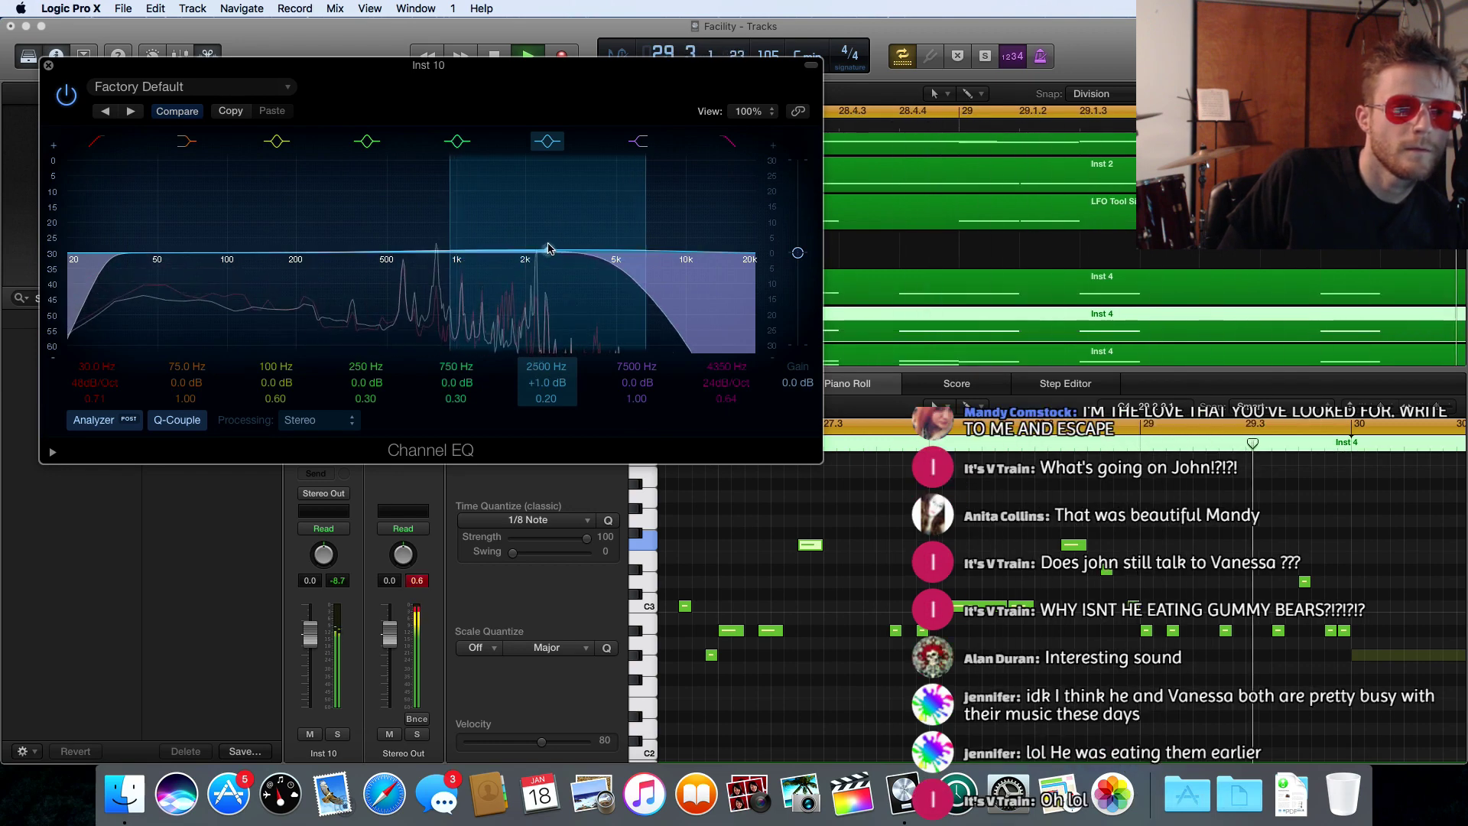
- Try a high-shelf cut of -16 dB at 240 Hz in the Channel EQ
left_click(640, 142)
left_click(640, 144)
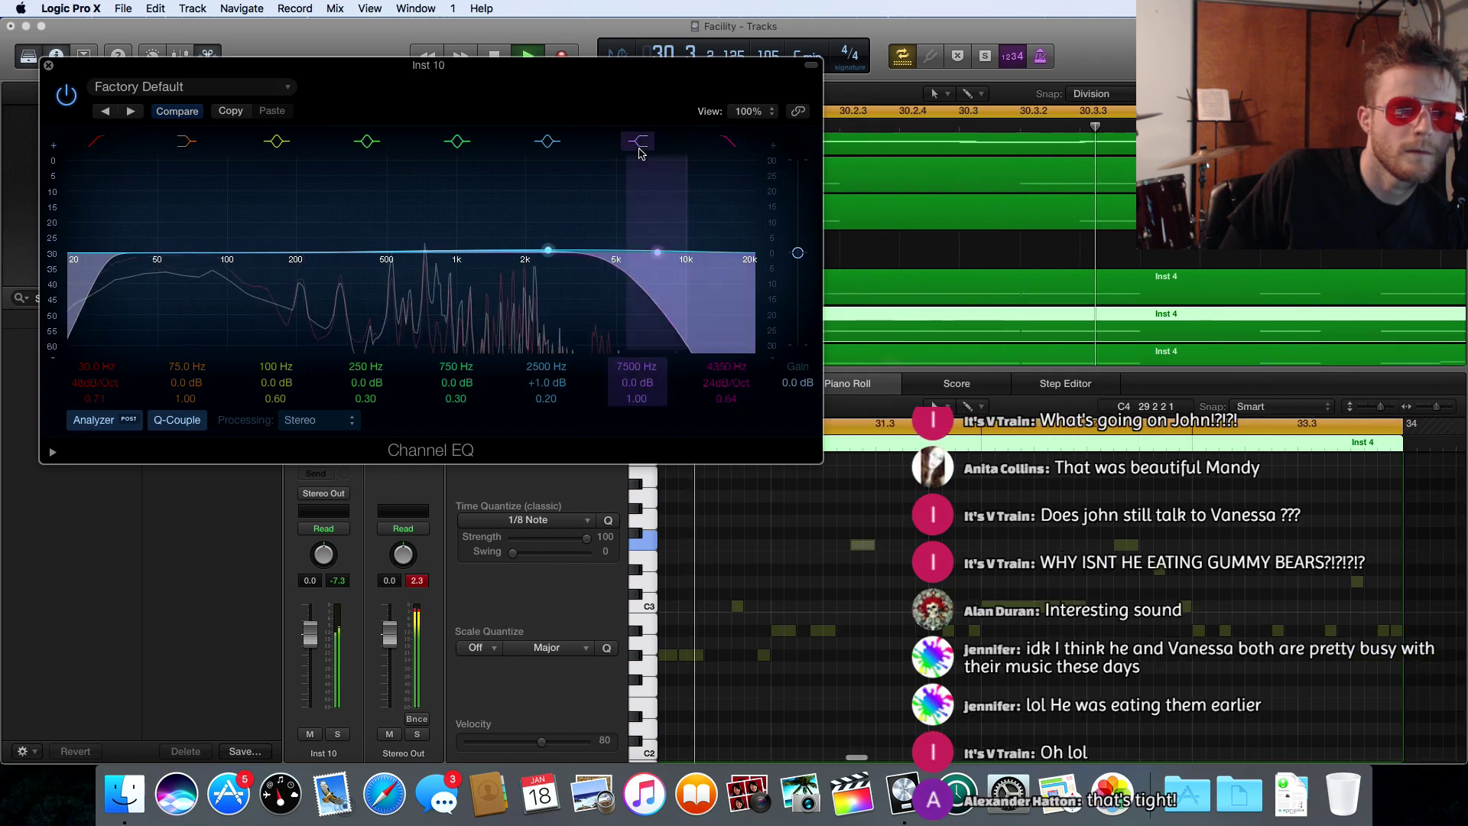
left_click_drag(658, 250, 385, 296)
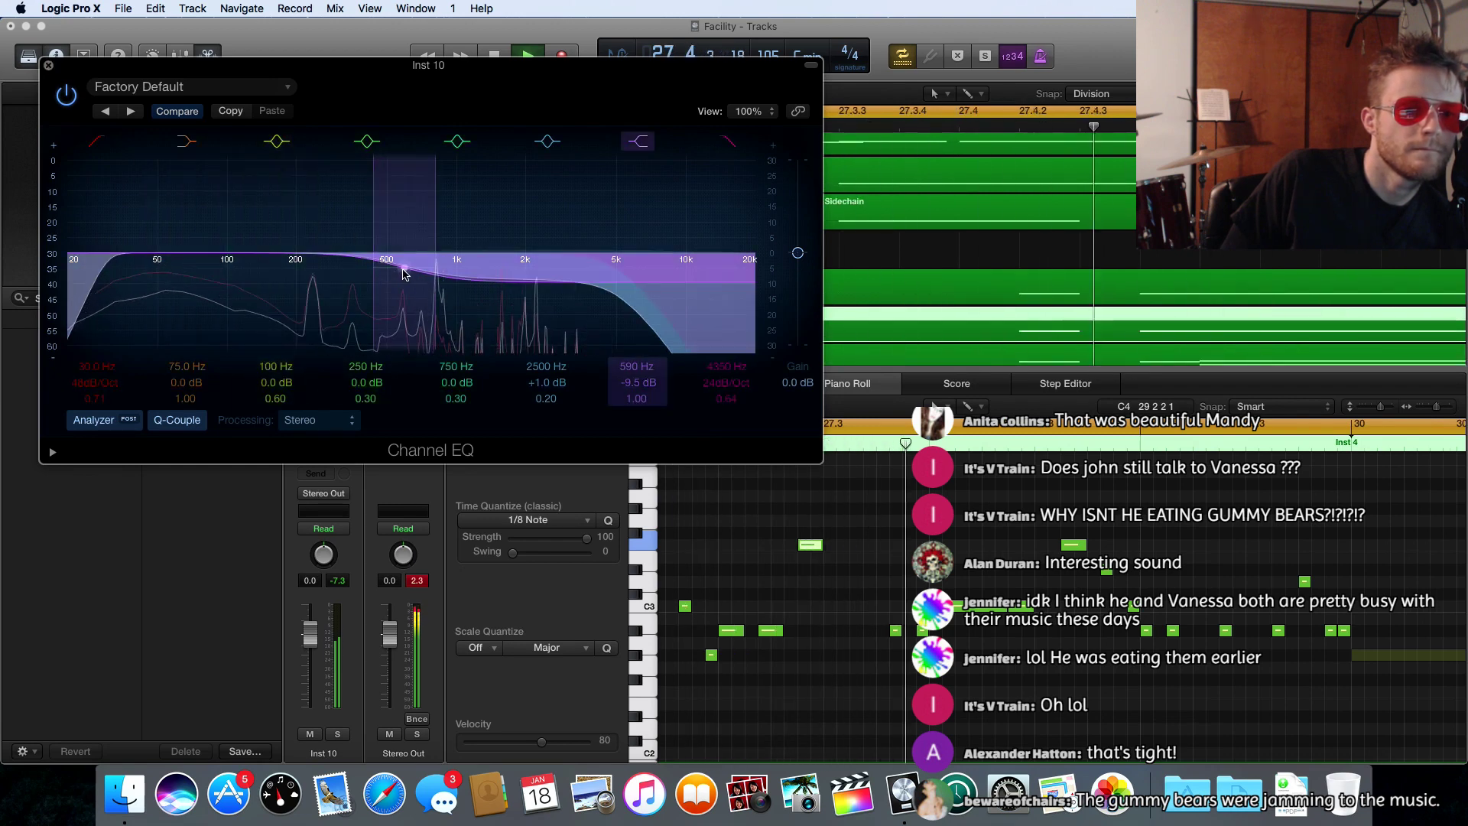
left_click_drag(405, 273, 308, 301)
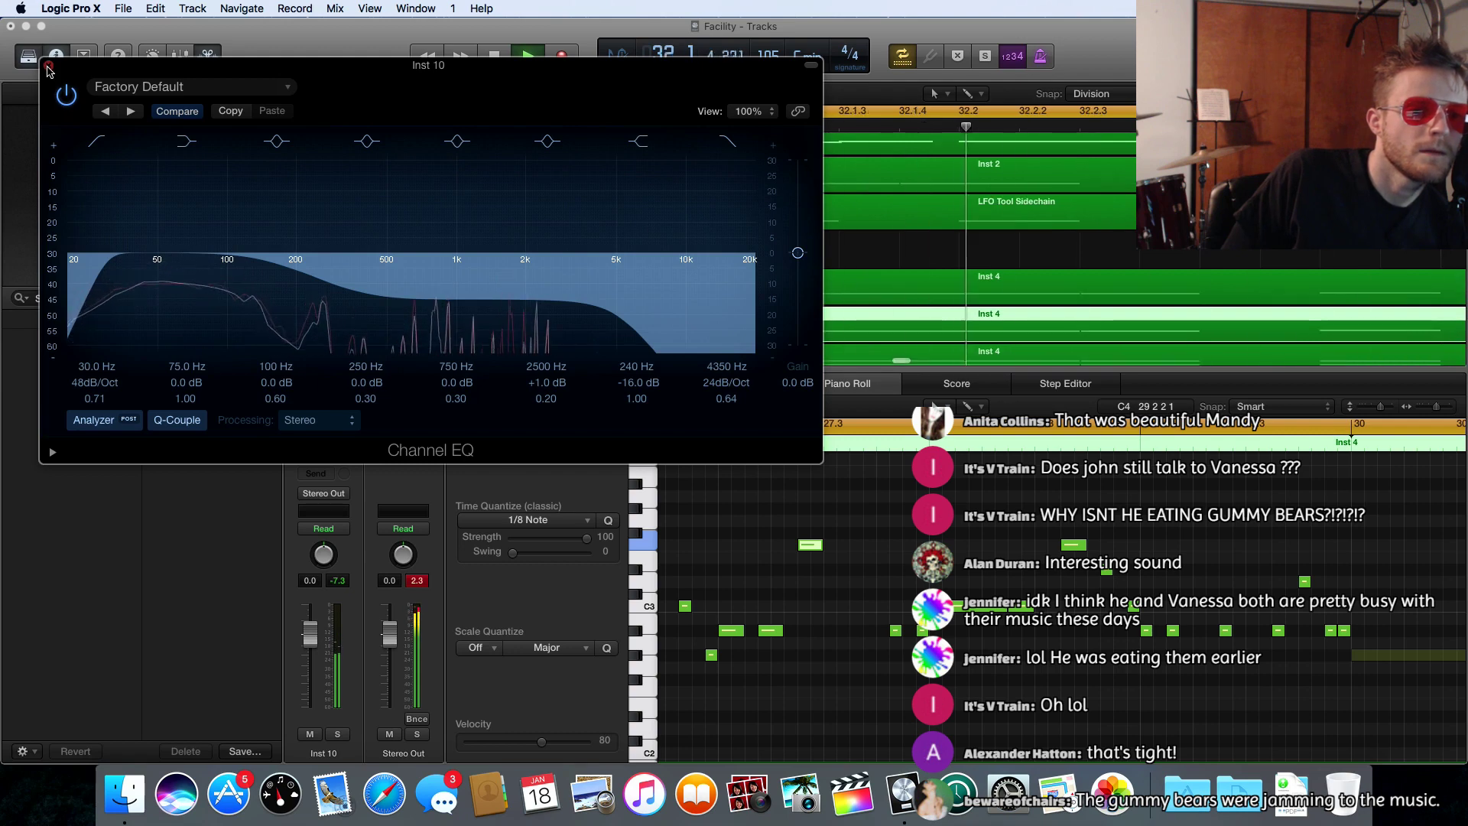
left_click(49, 70)
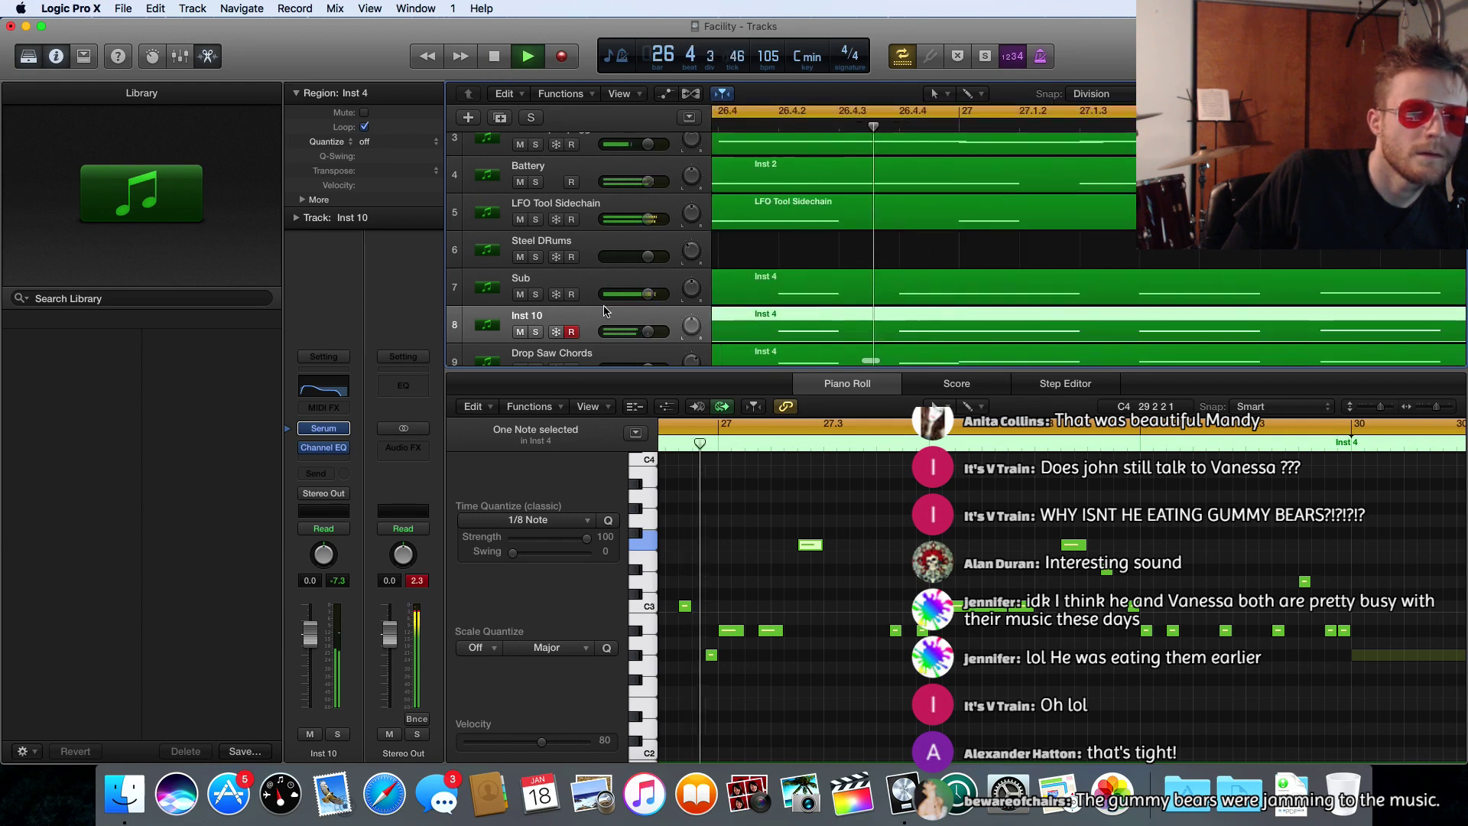
- Solo Inst 10 while setting the EQ's high shelf to 2300 Hz and -24 dB, and return to the full mix
left_click(536, 333)
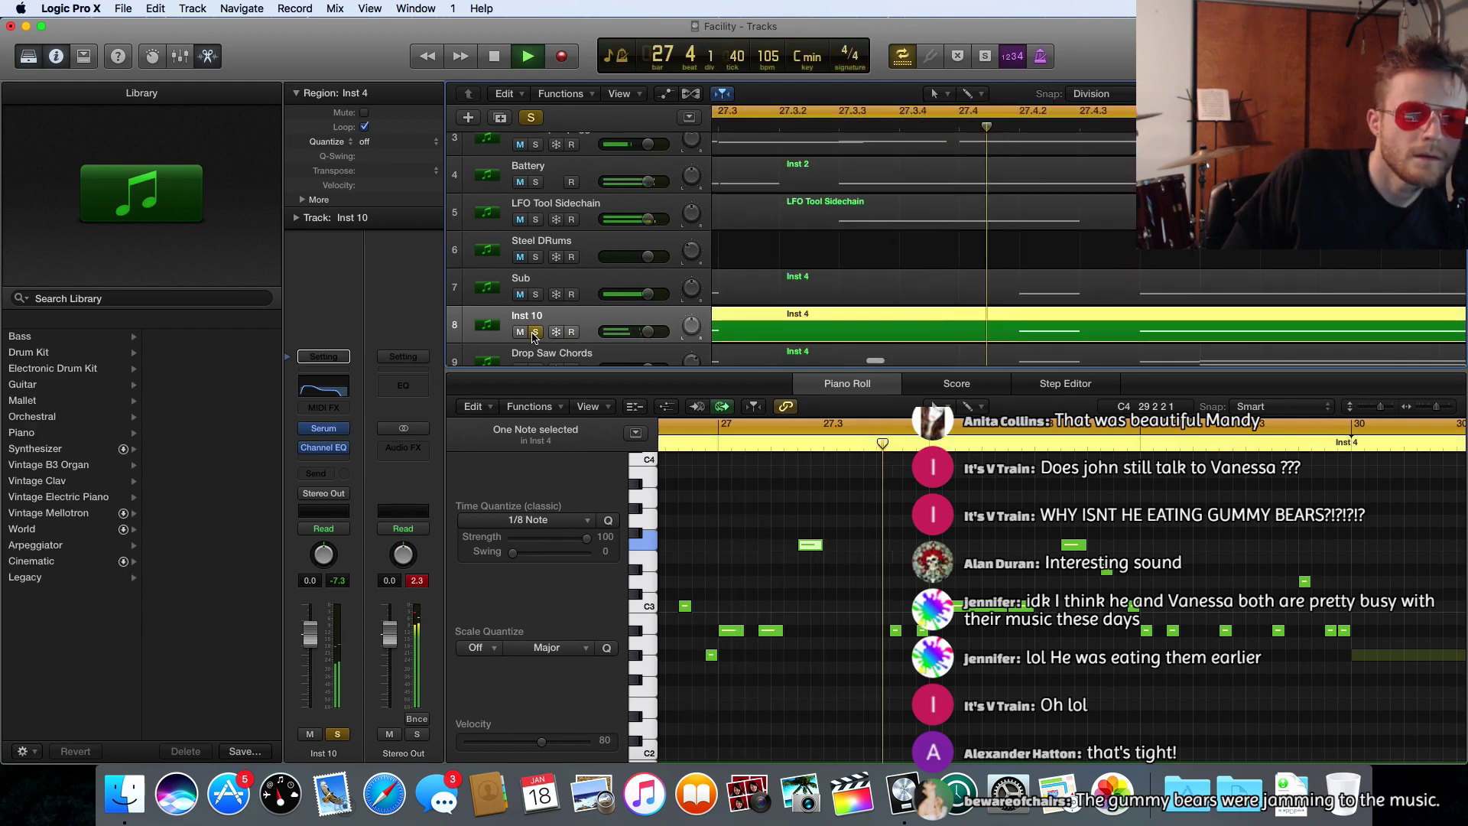
left_click(314, 390)
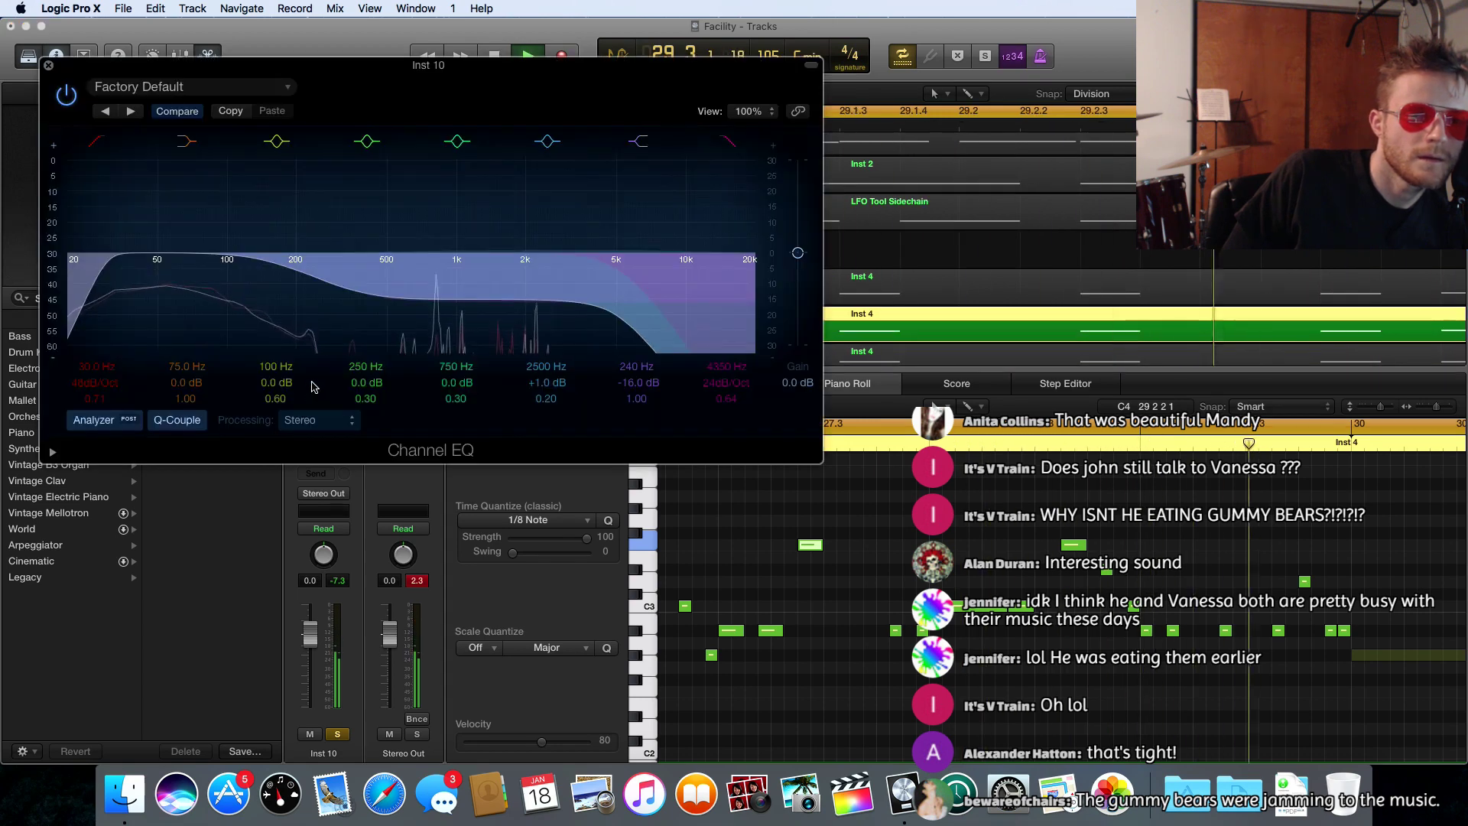
left_click_drag(316, 282, 543, 315)
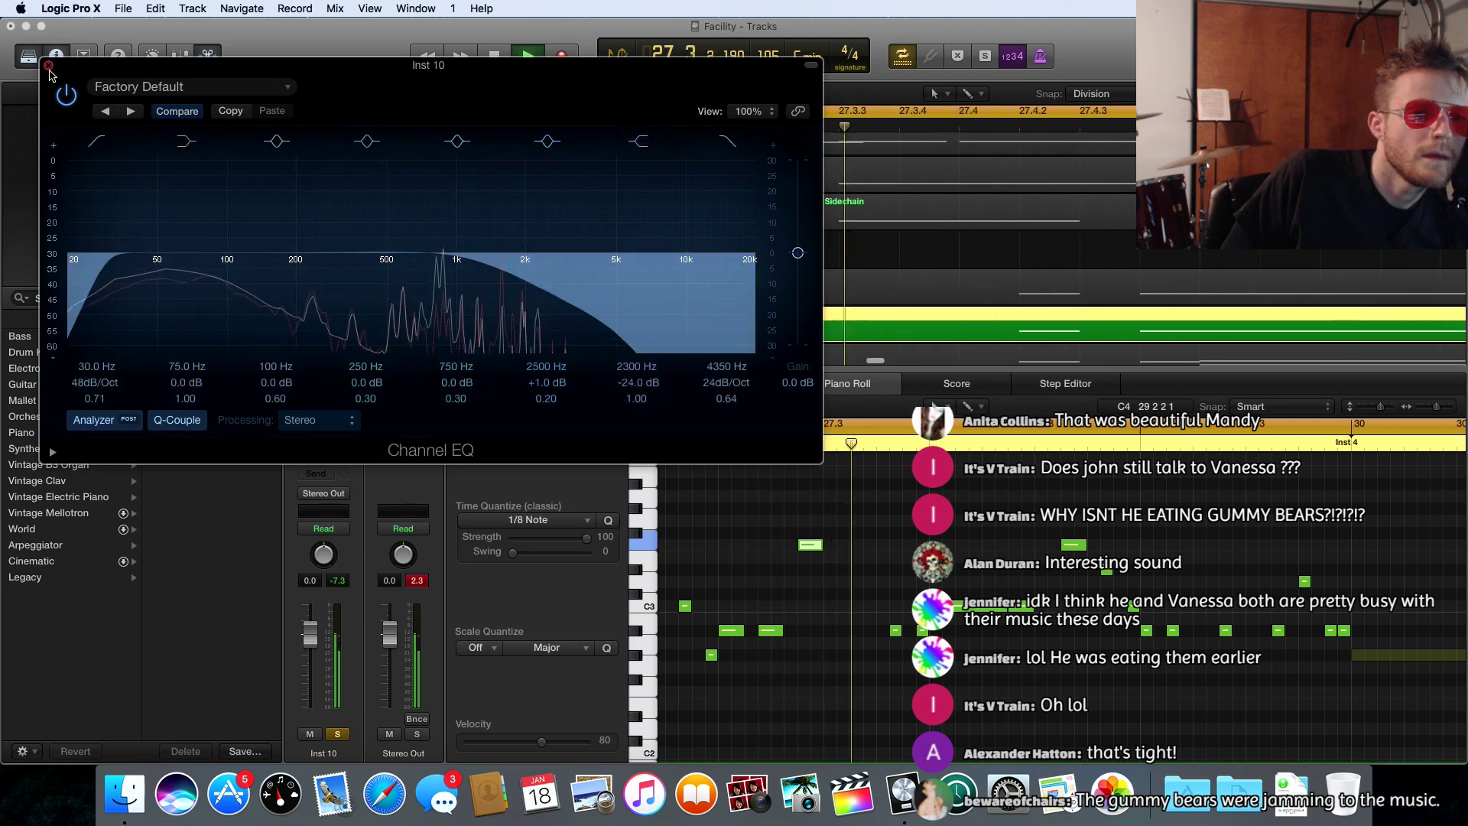
left_click(48, 66)
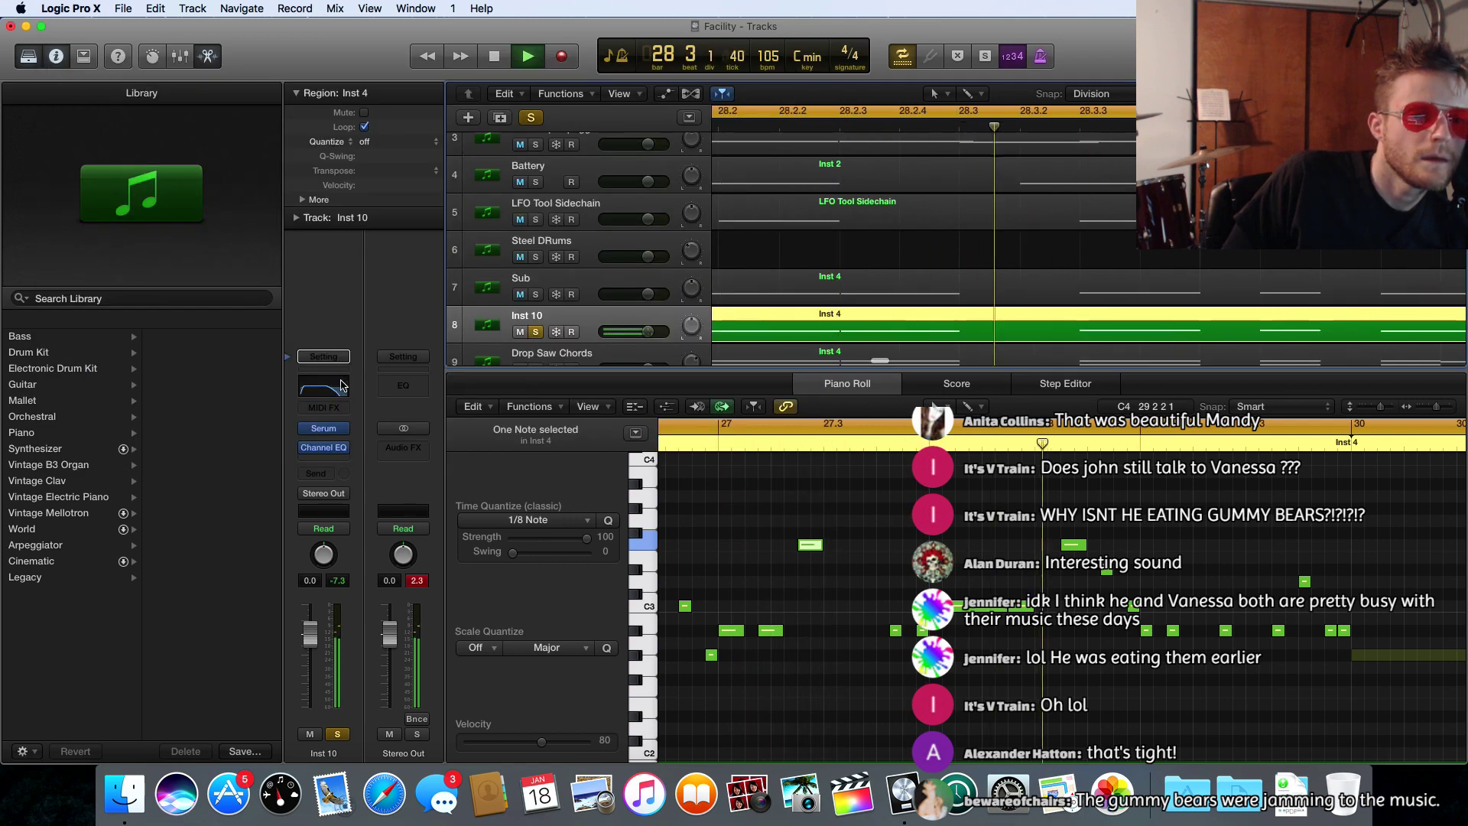
left_click(537, 331)
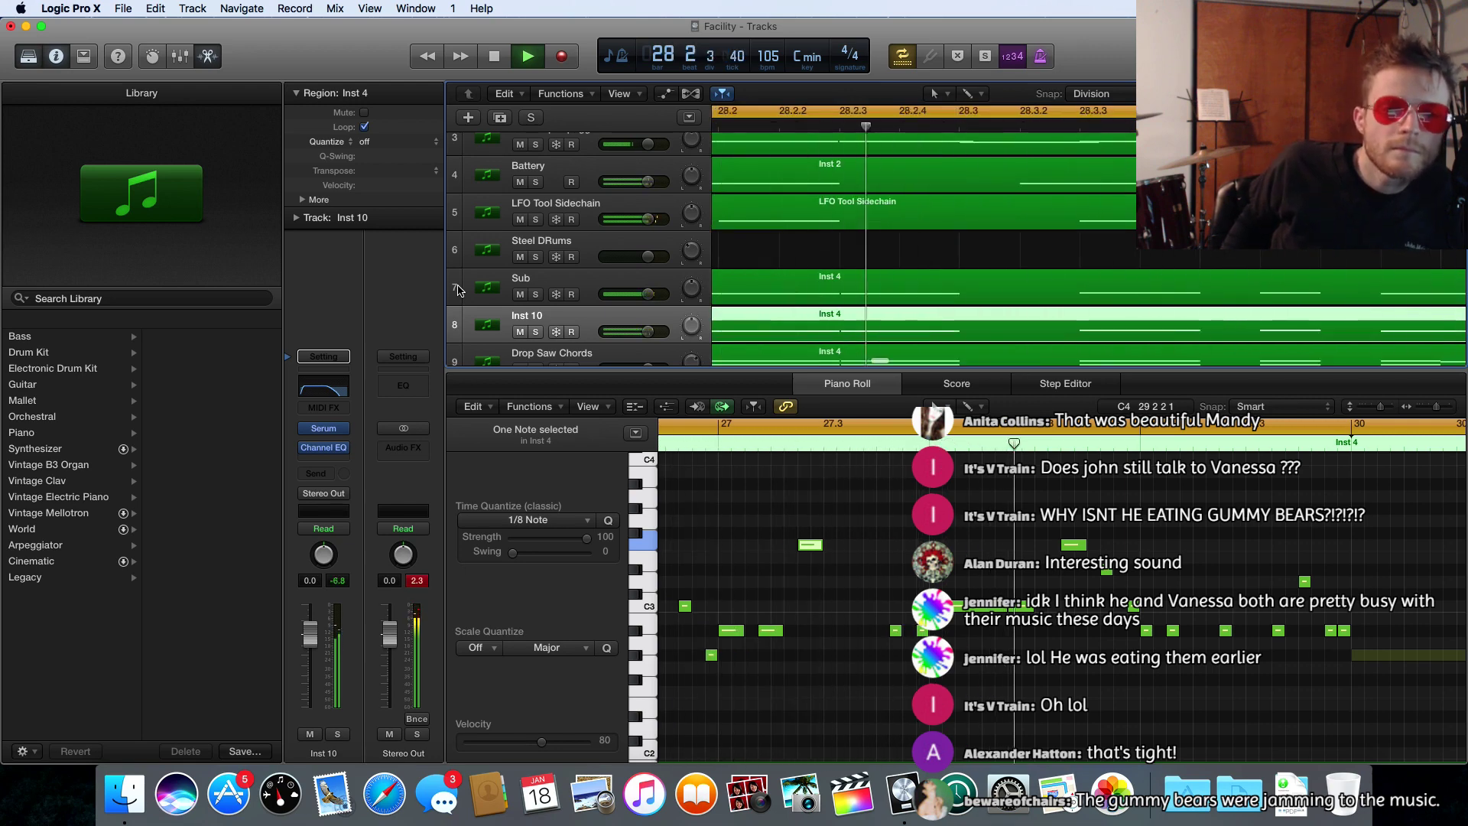
- Stop playback, show the mixer and route the outputs of the Inst 10 and Sub tracks to Bus 1
key("space")
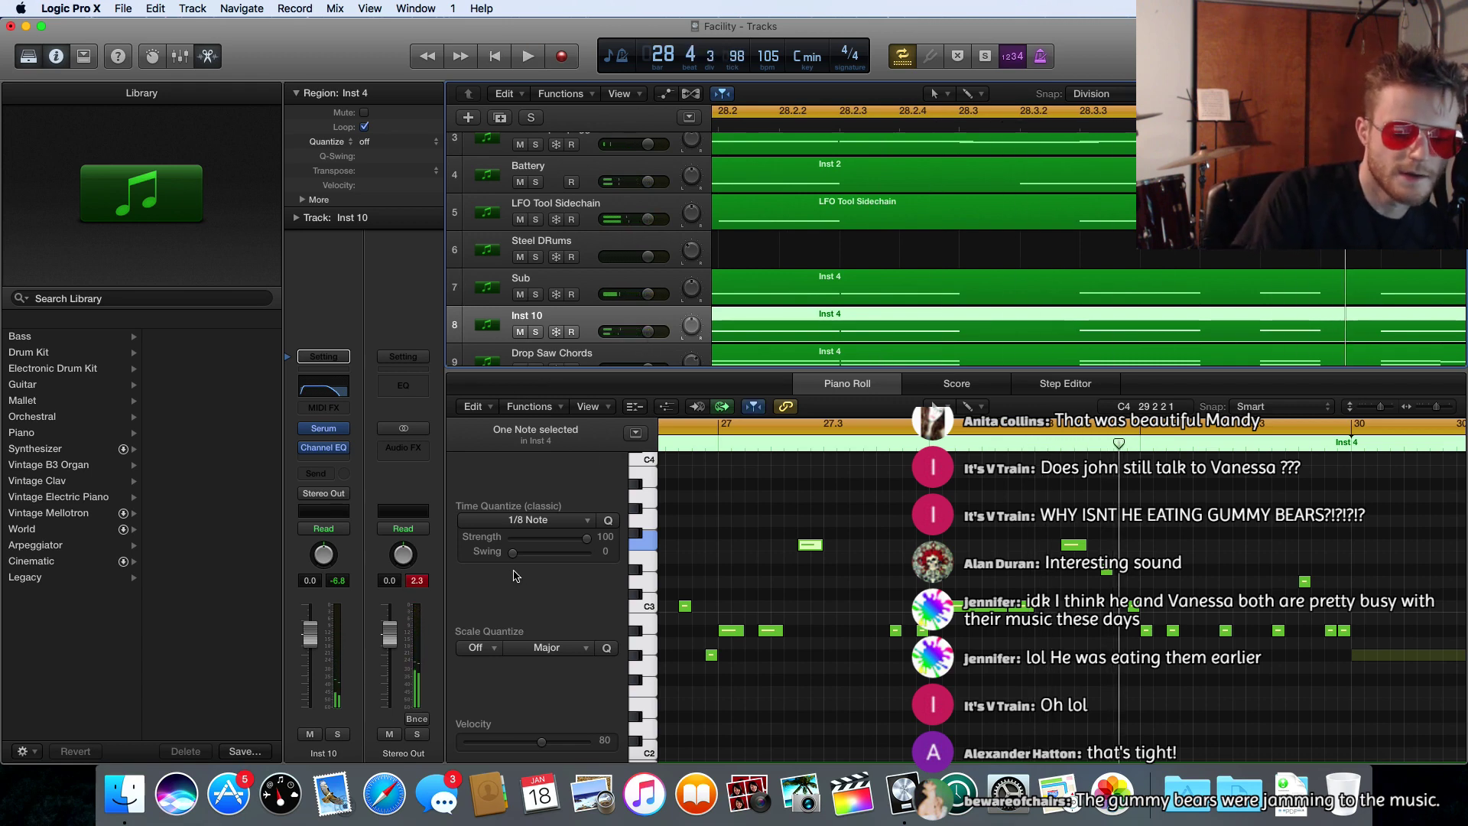
key("x")
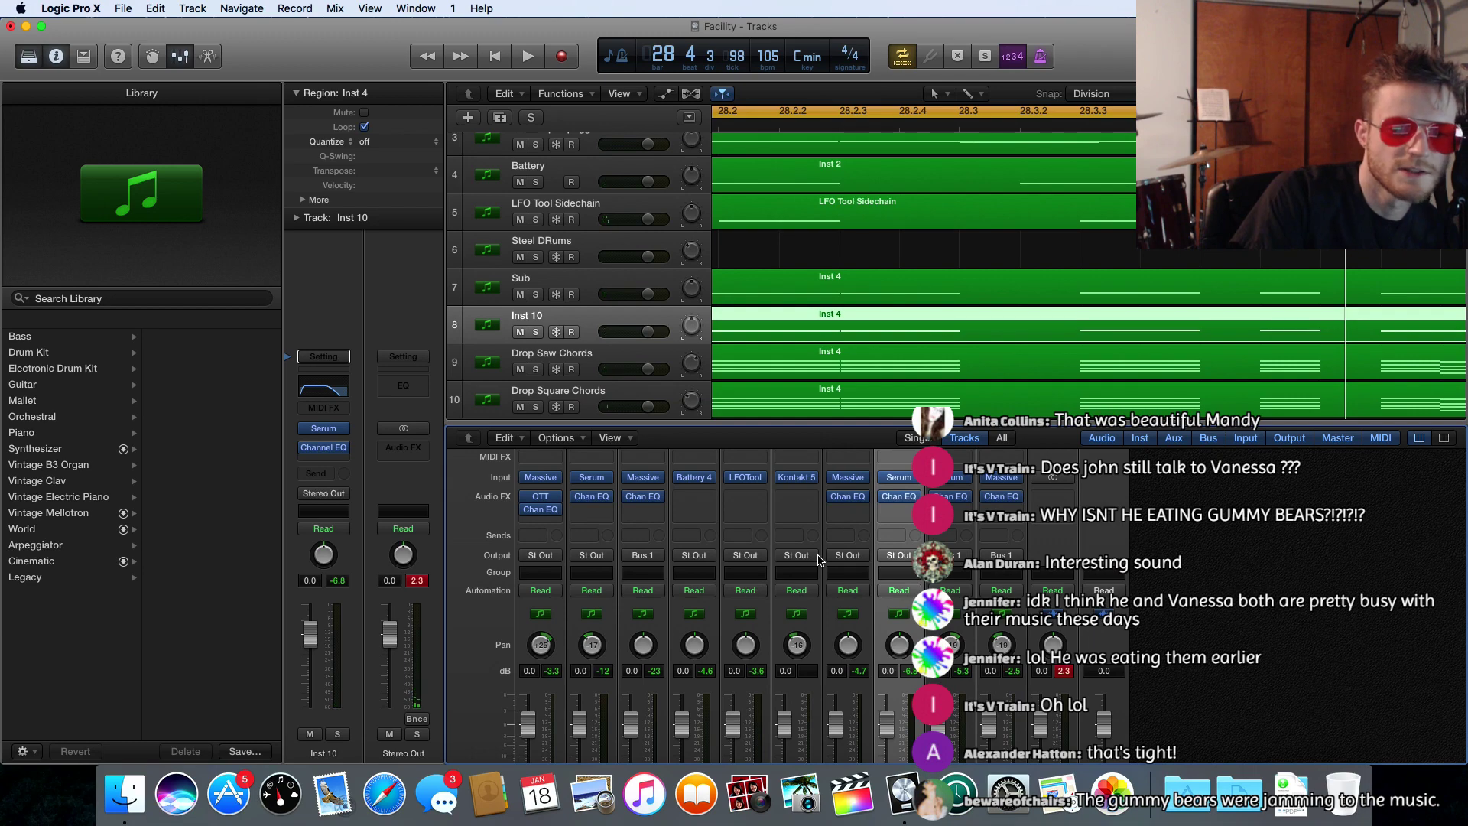
scroll(811, 604, "up", 3)
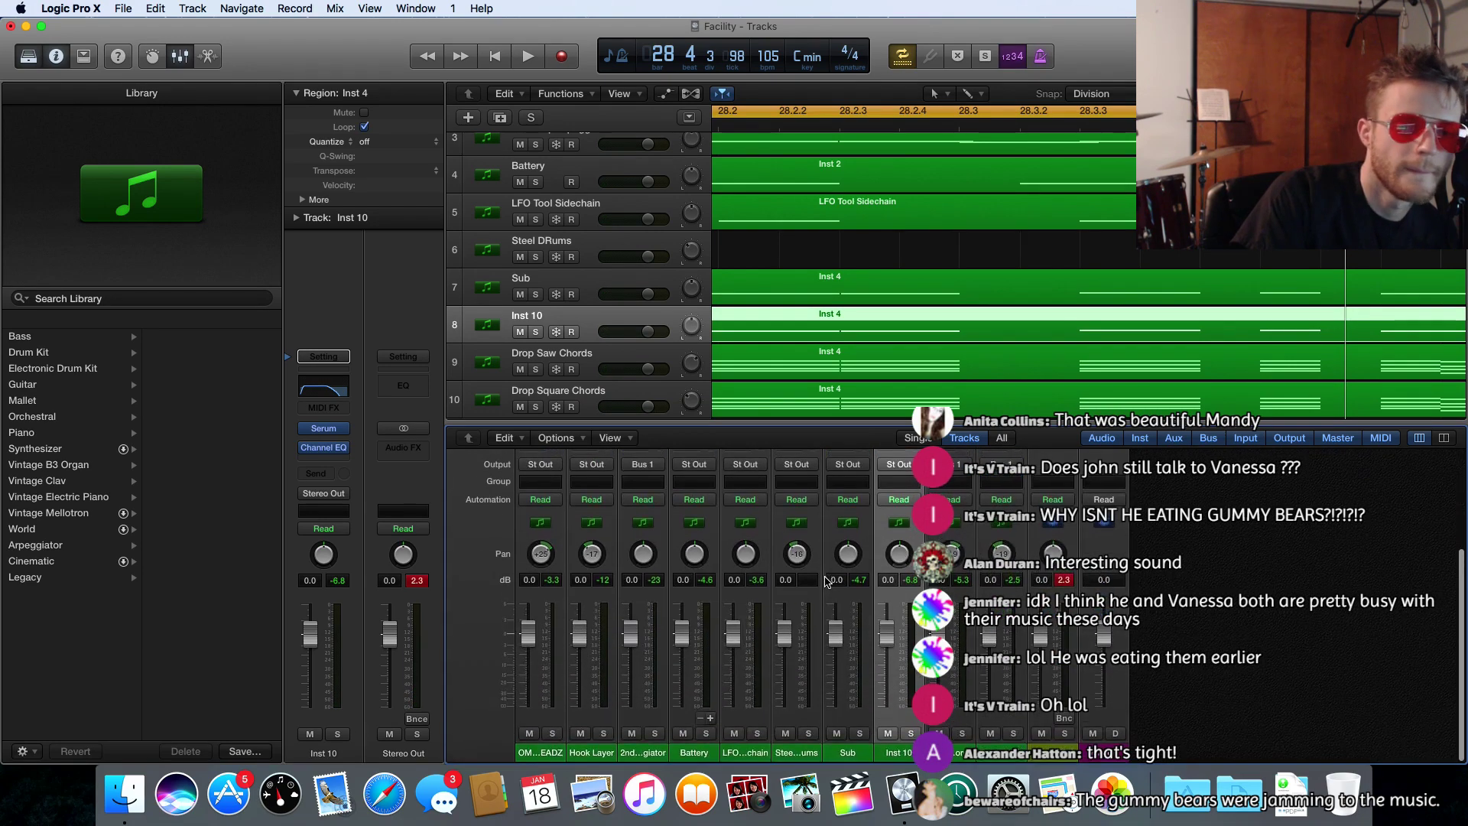
scroll(886, 575, "up", 1)
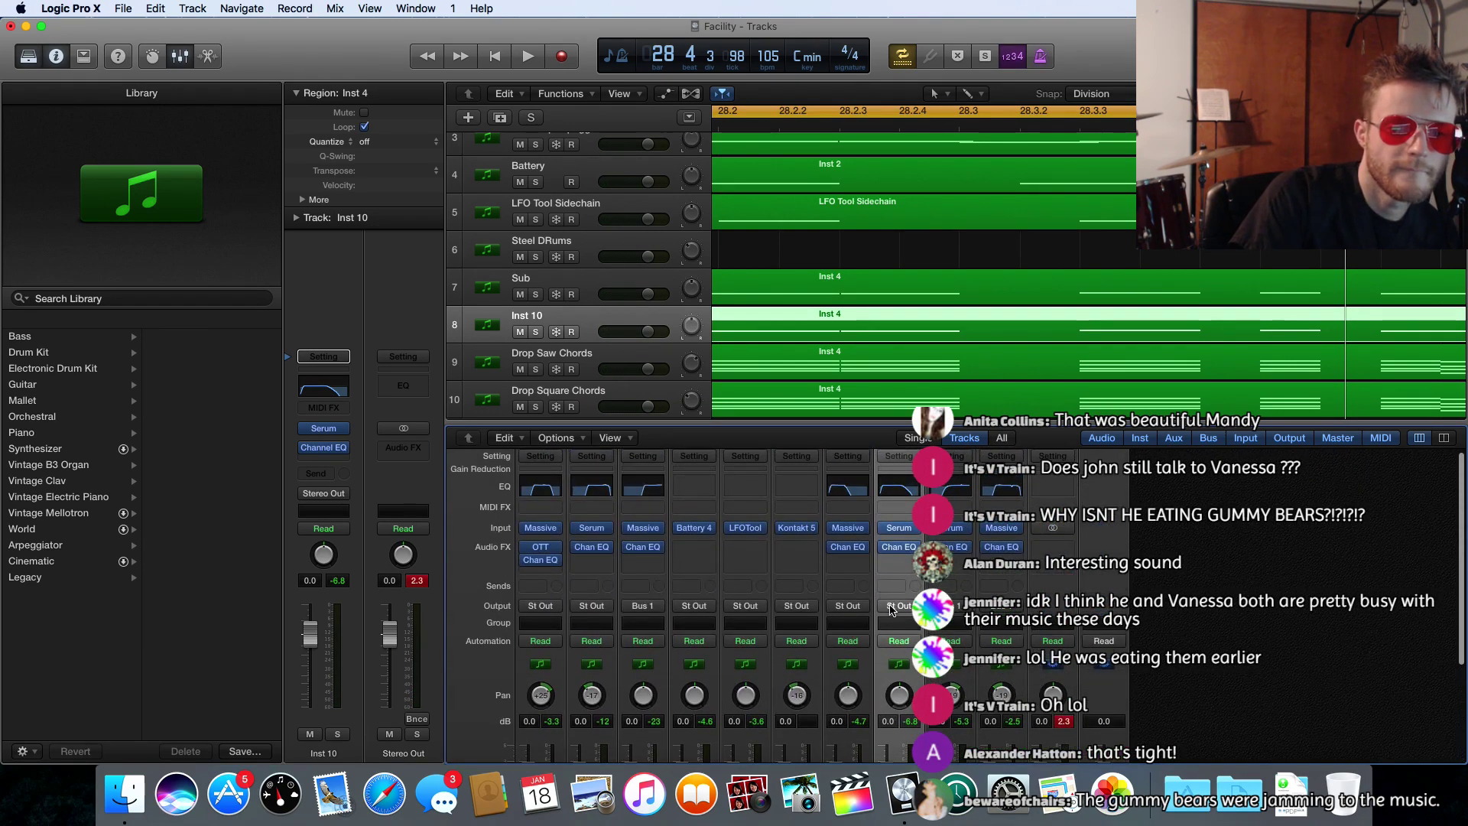
left_click(895, 606)
mouse_move(910, 660)
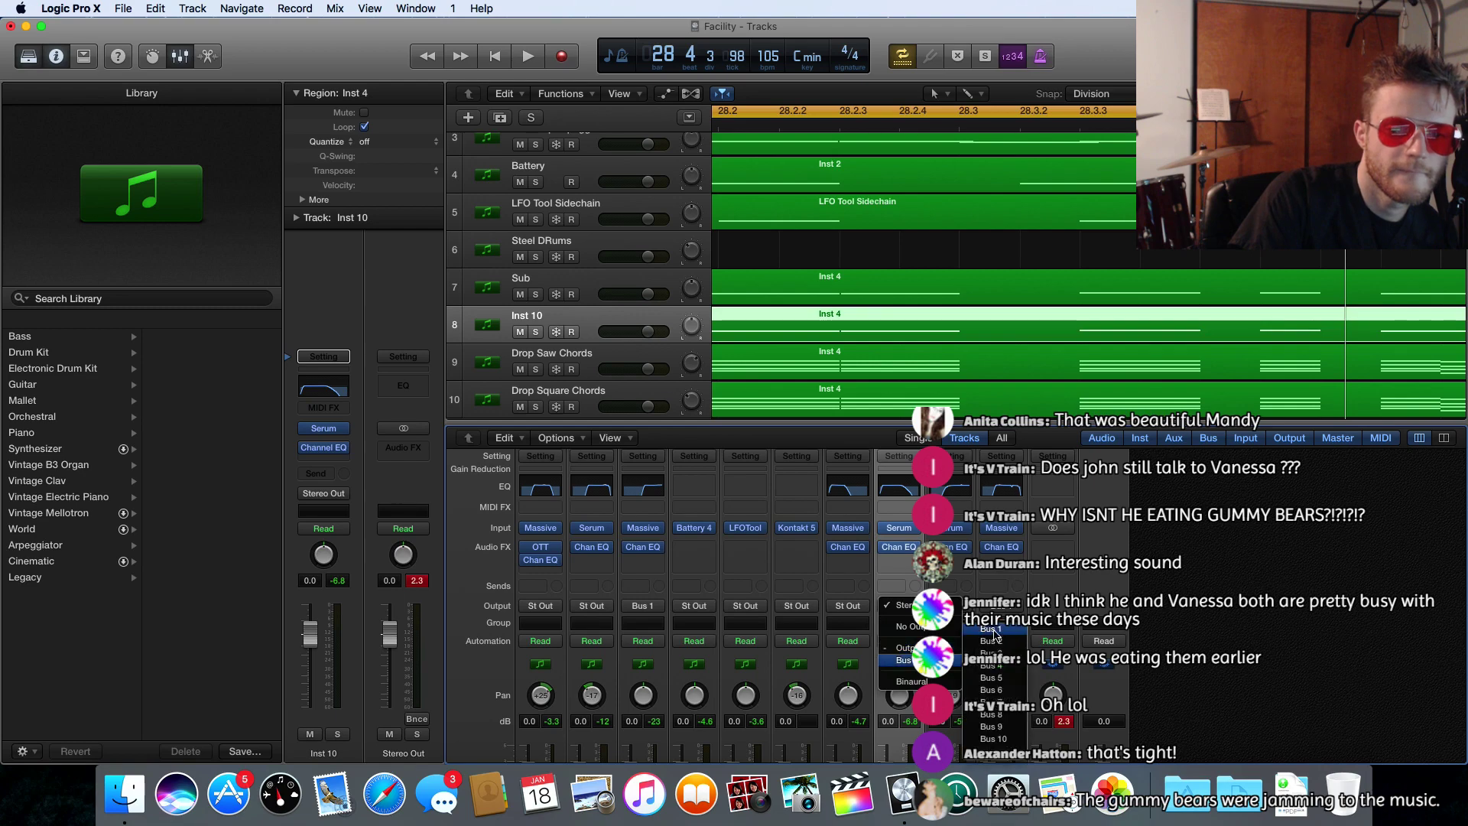
left_click(992, 633)
left_click(844, 607)
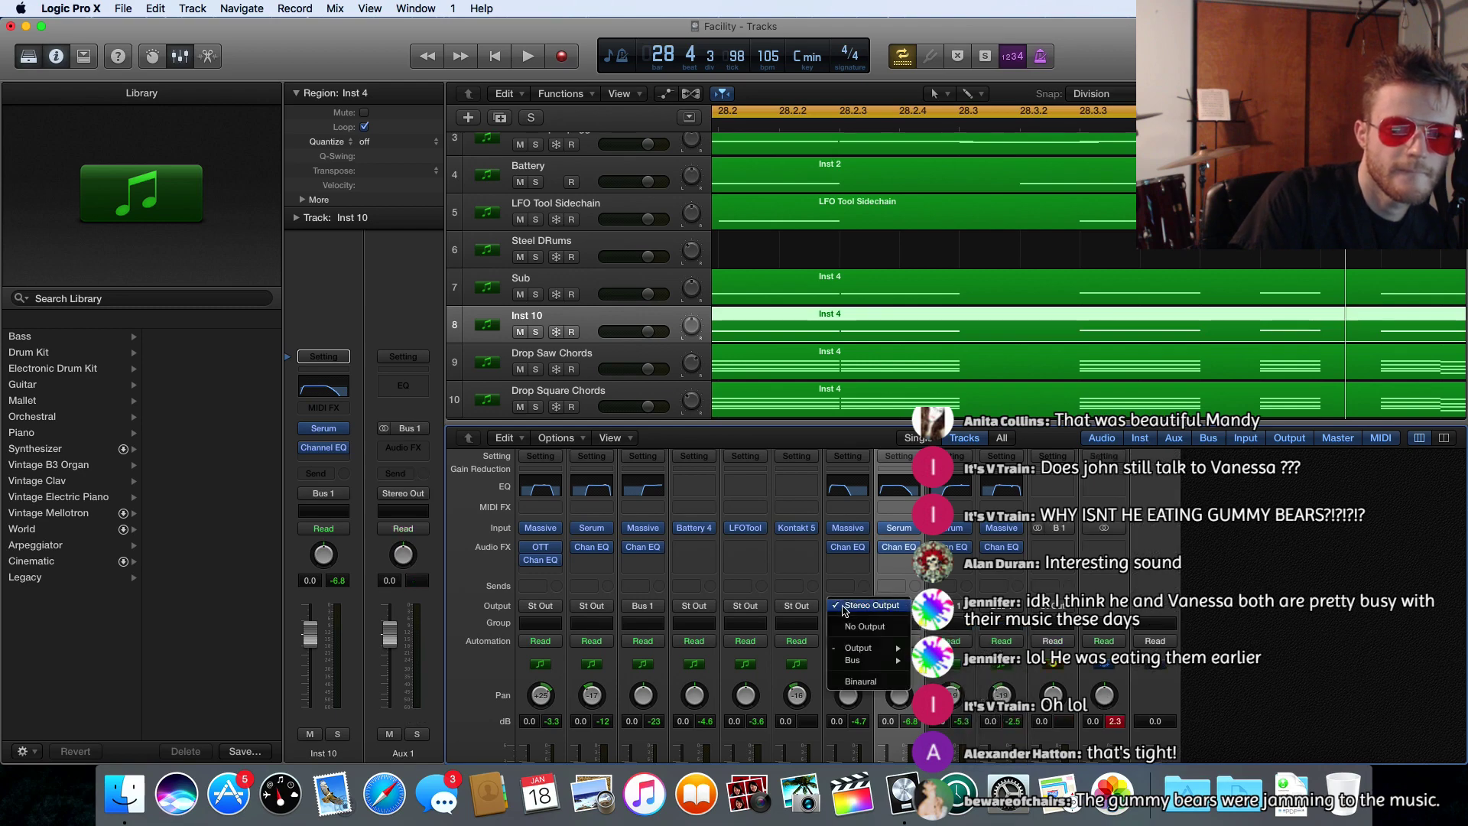
mouse_move(863, 662)
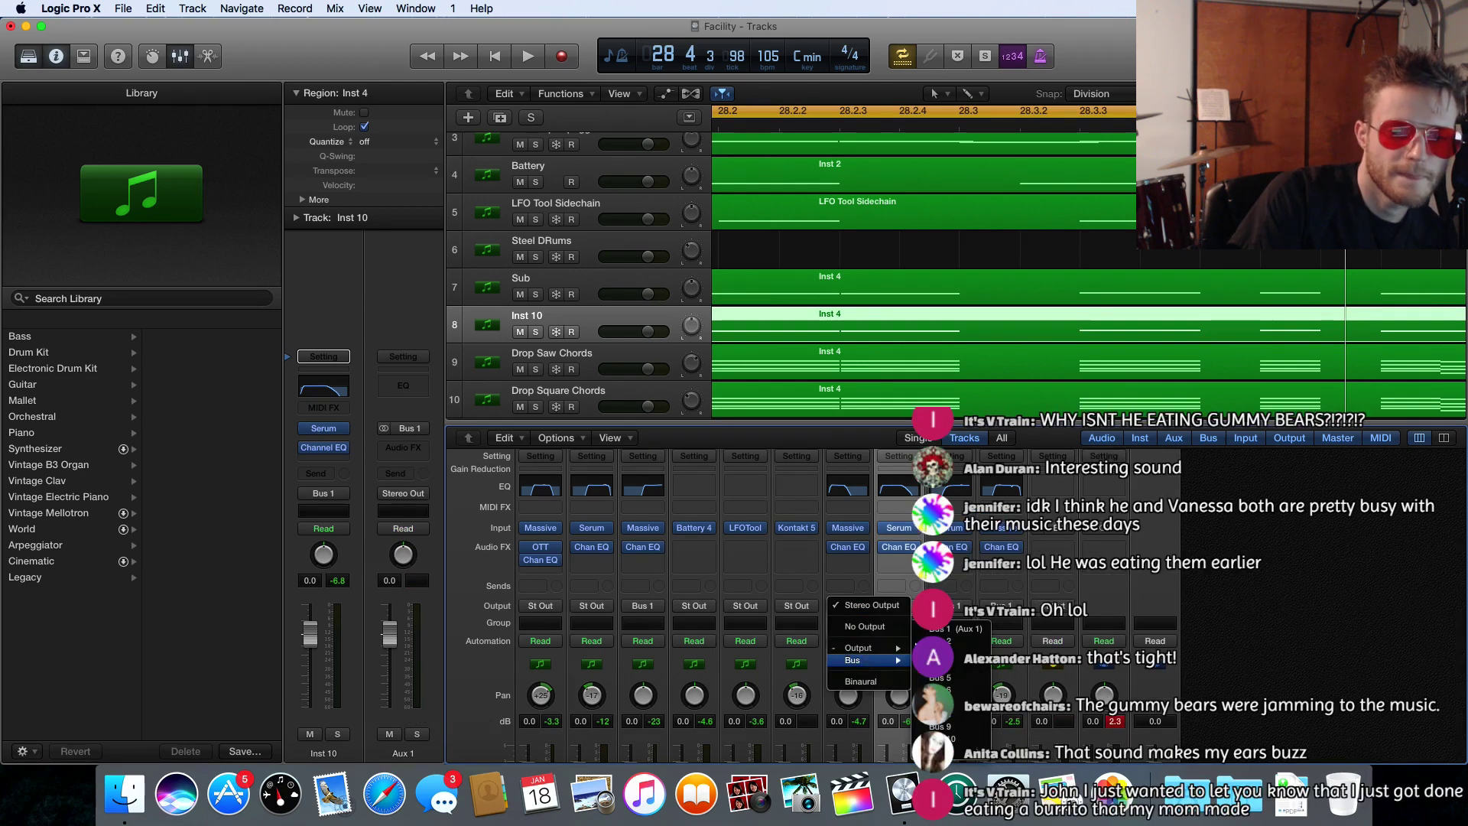
left_click(938, 629)
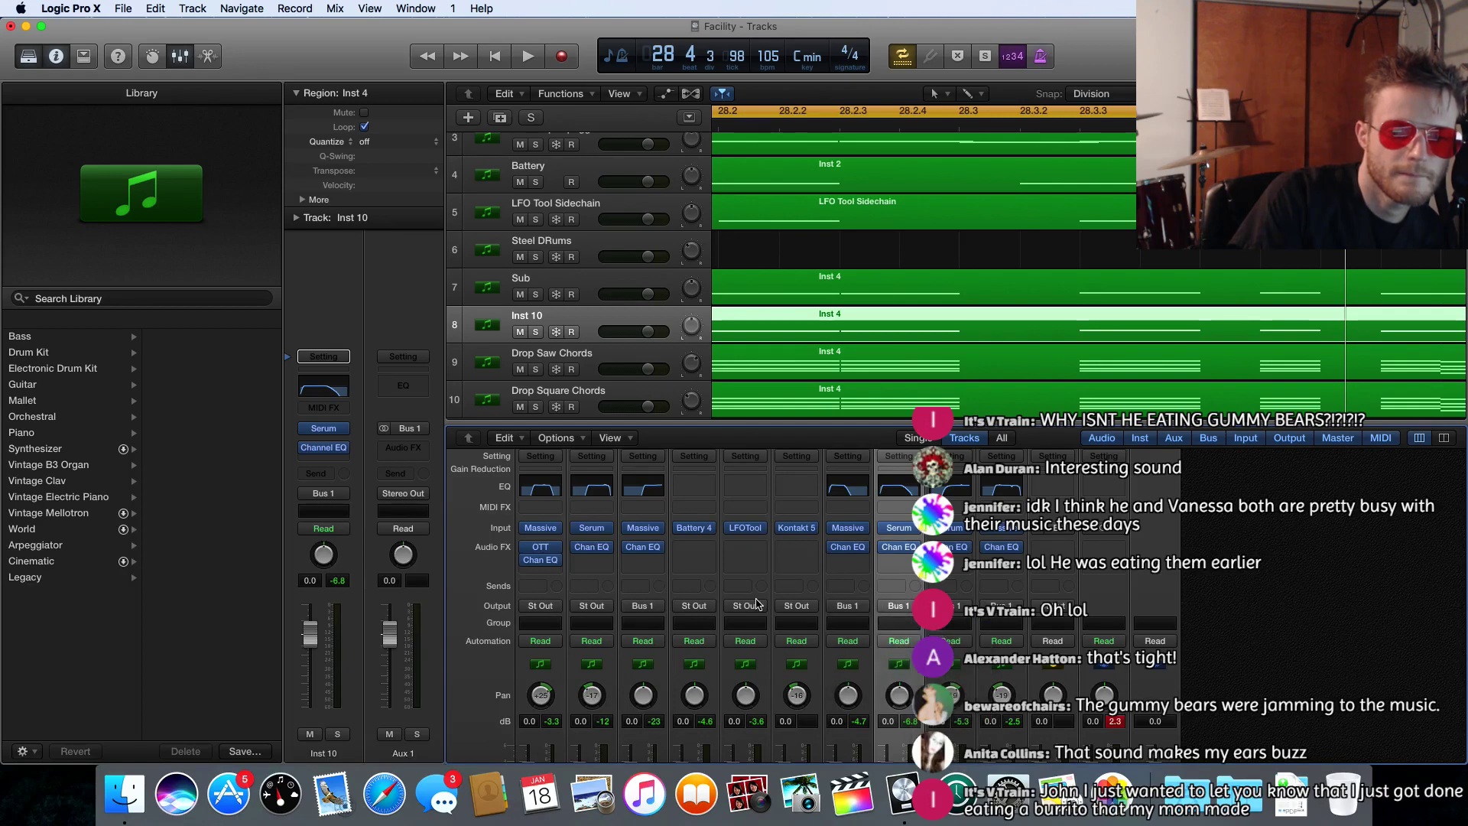
- Delete the auxiliary channel strip fed by Bus 1 from the mixer, despite its active bus routing
scroll(757, 604, "down", 4)
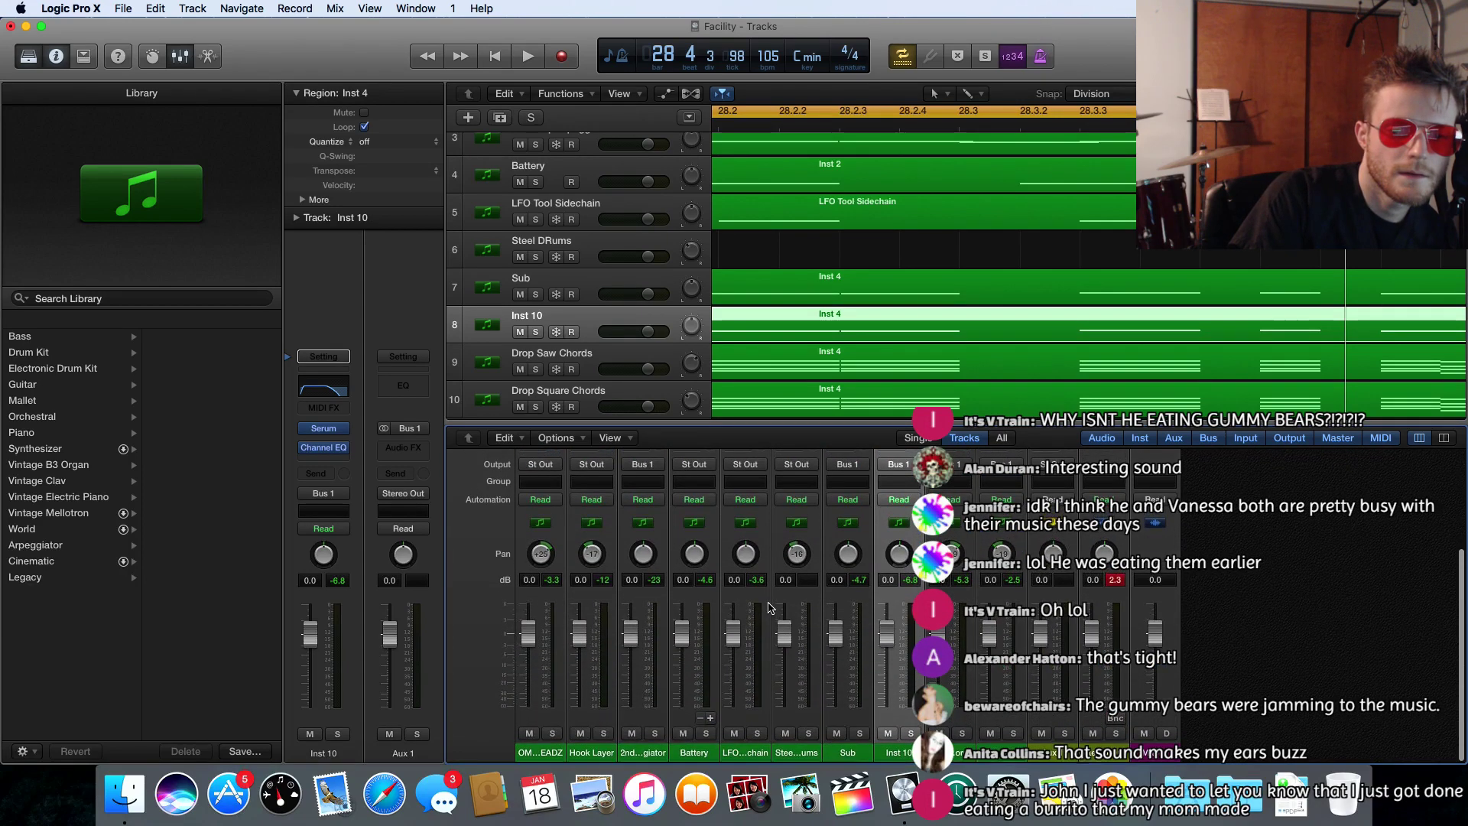
scroll(768, 608, "up", 4)
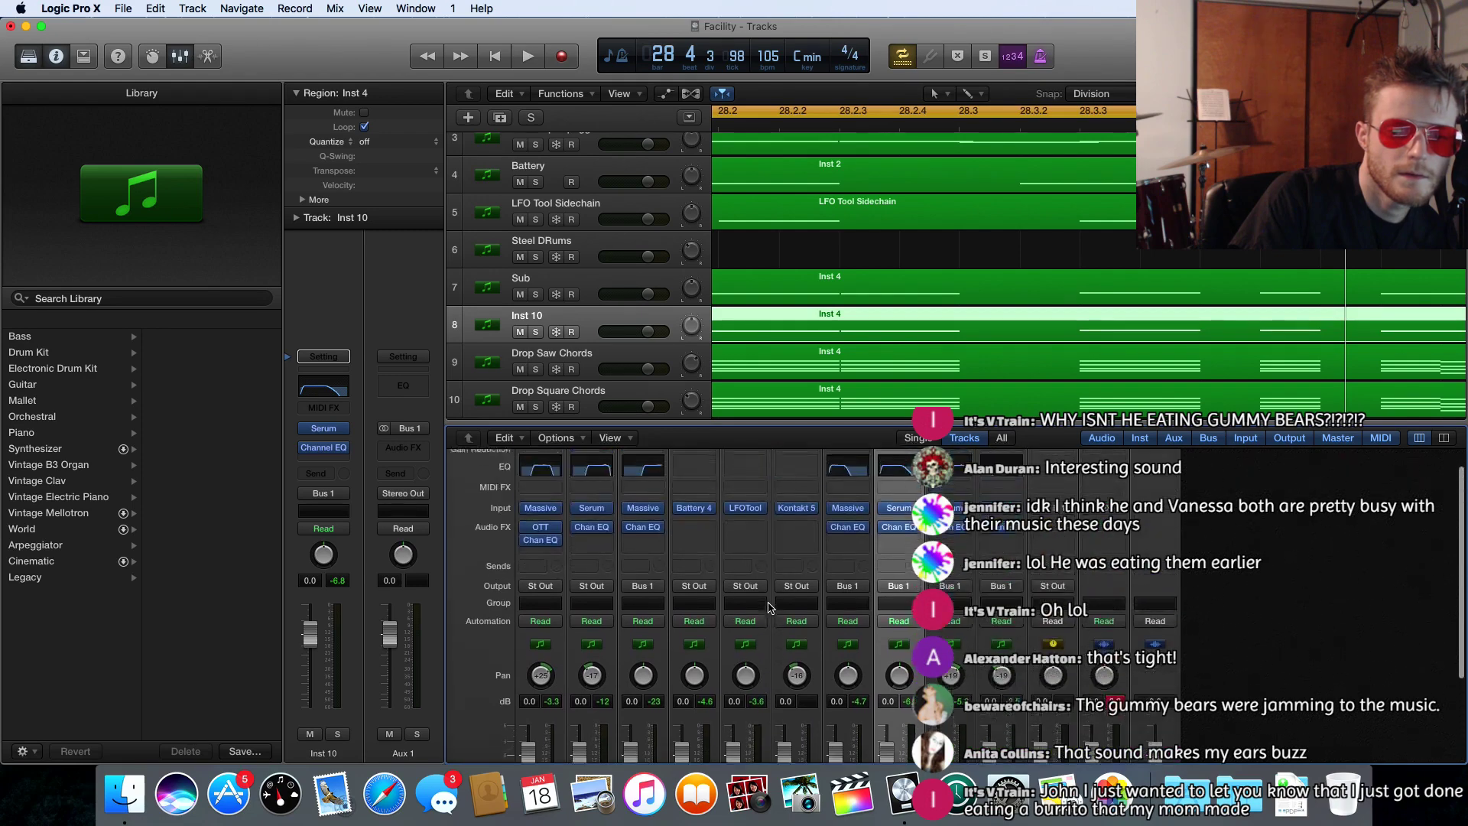
scroll(769, 608, "up", 2)
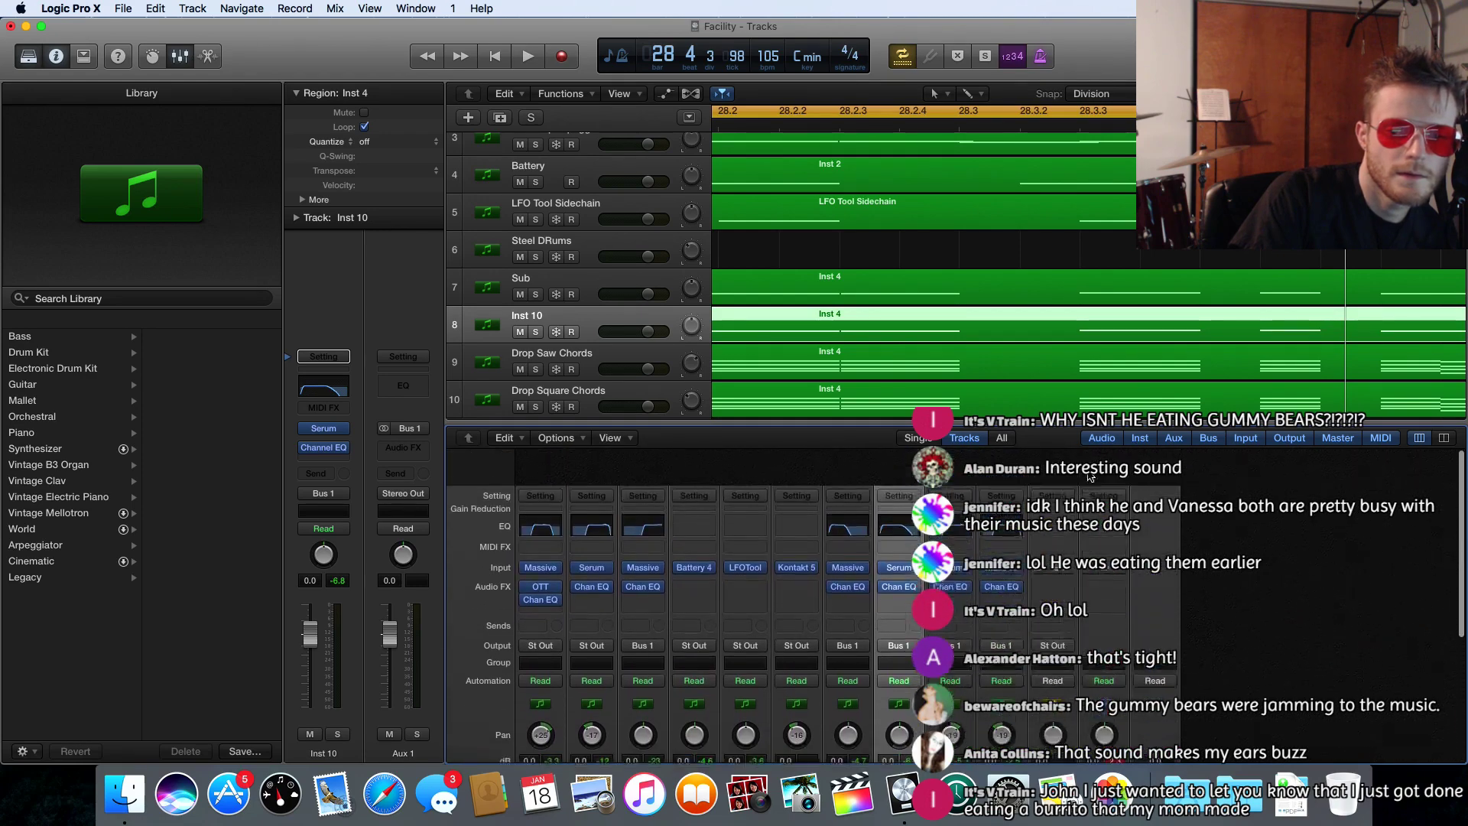
scroll(1071, 485, "down", 2)
left_click(1056, 517)
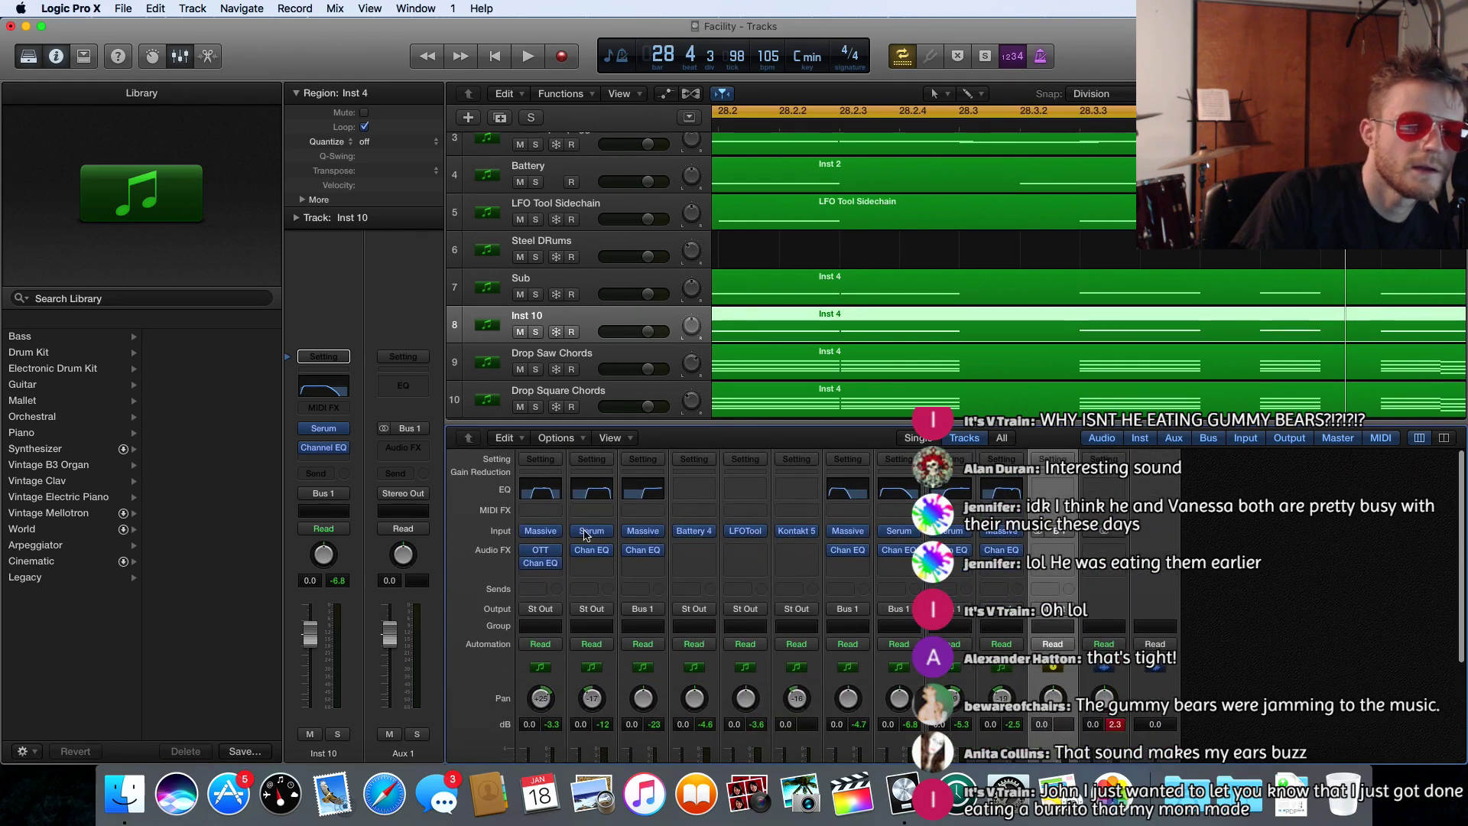
left_click(503, 438)
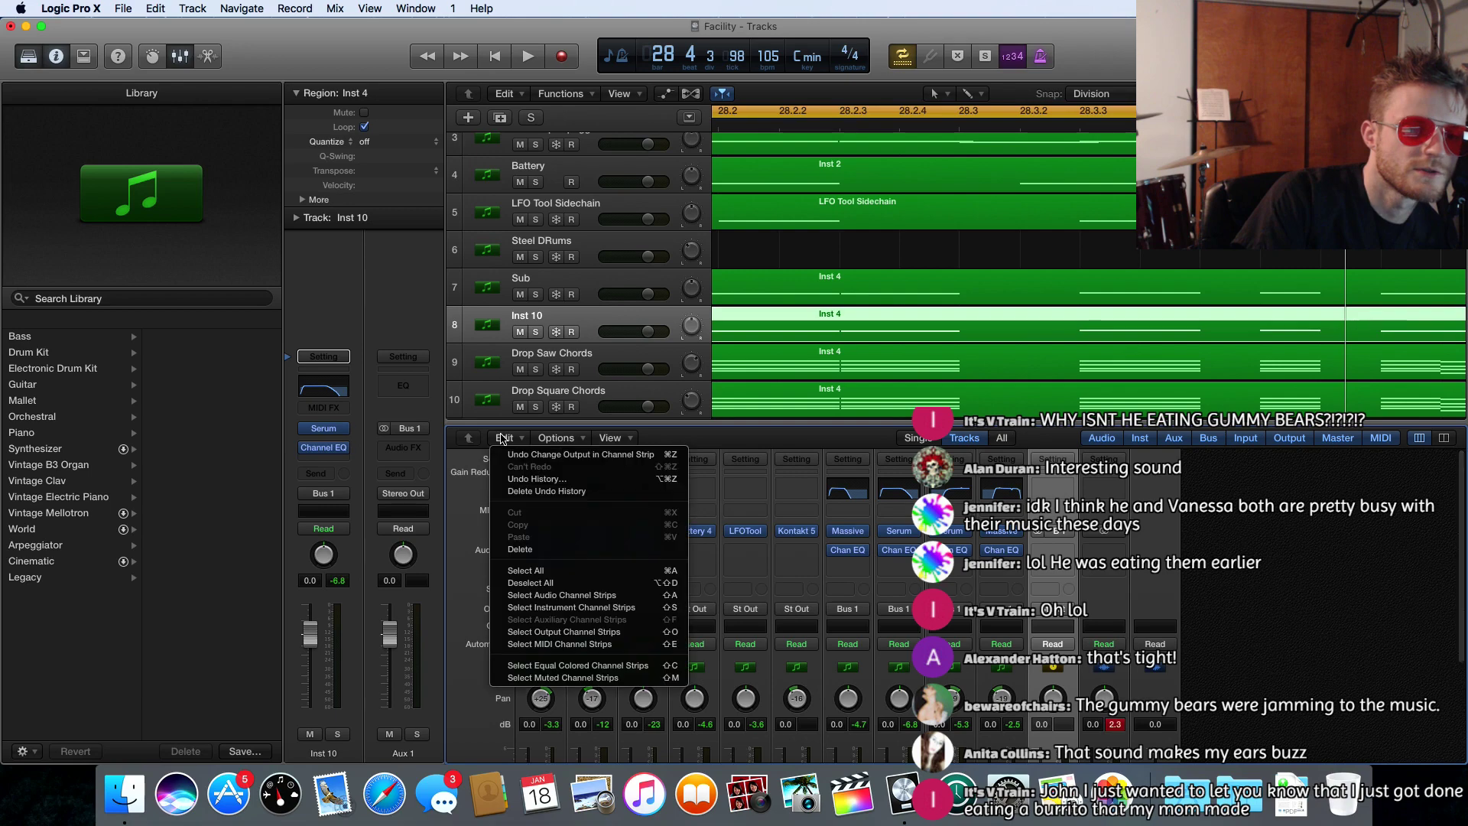
left_click(525, 550)
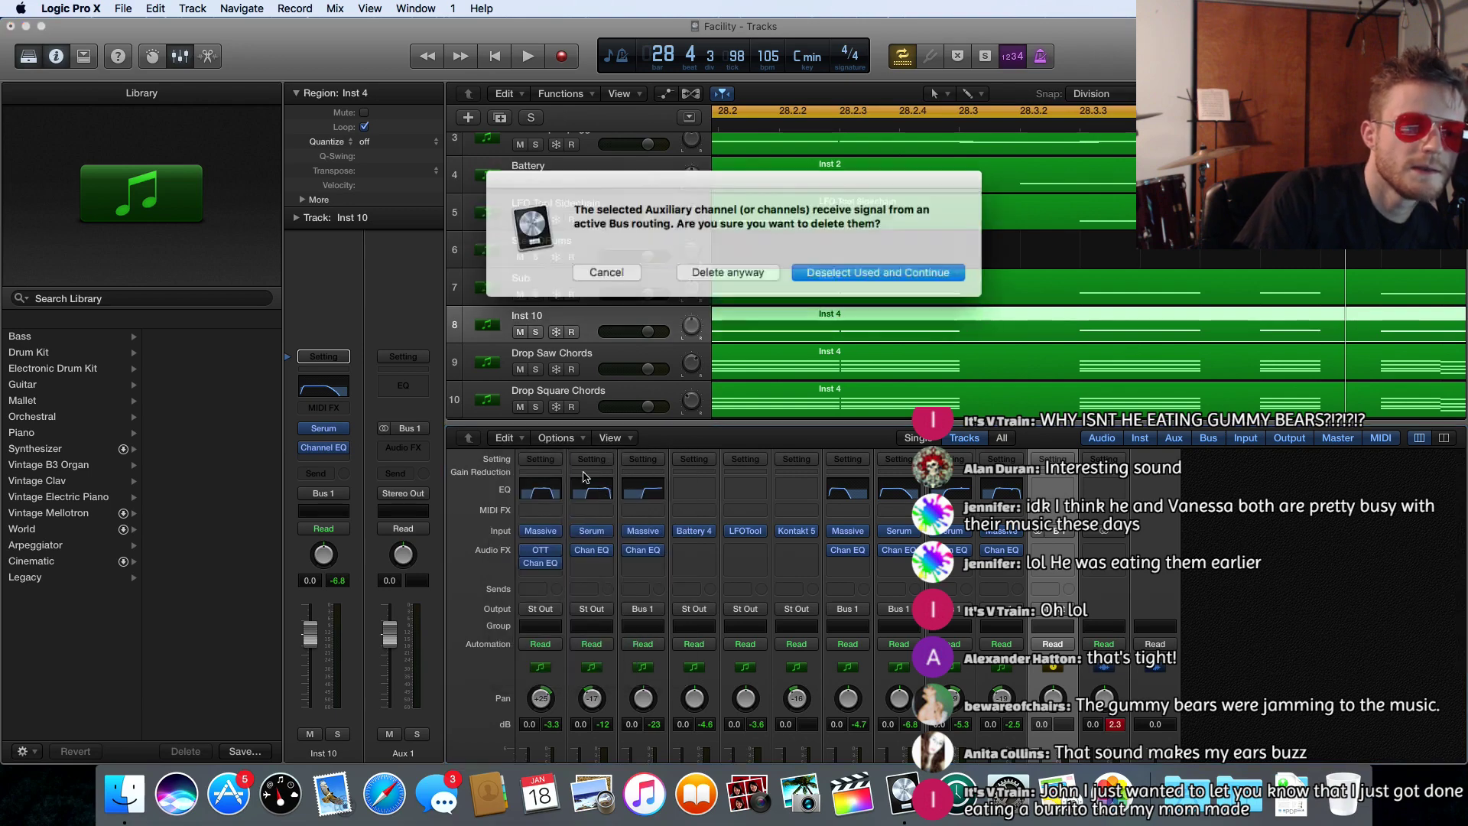
left_click(728, 270)
- Raise the low cut in Inst 10's Channel EQ to 95 Hz, audition it in the mix and close the EQ
key("space")
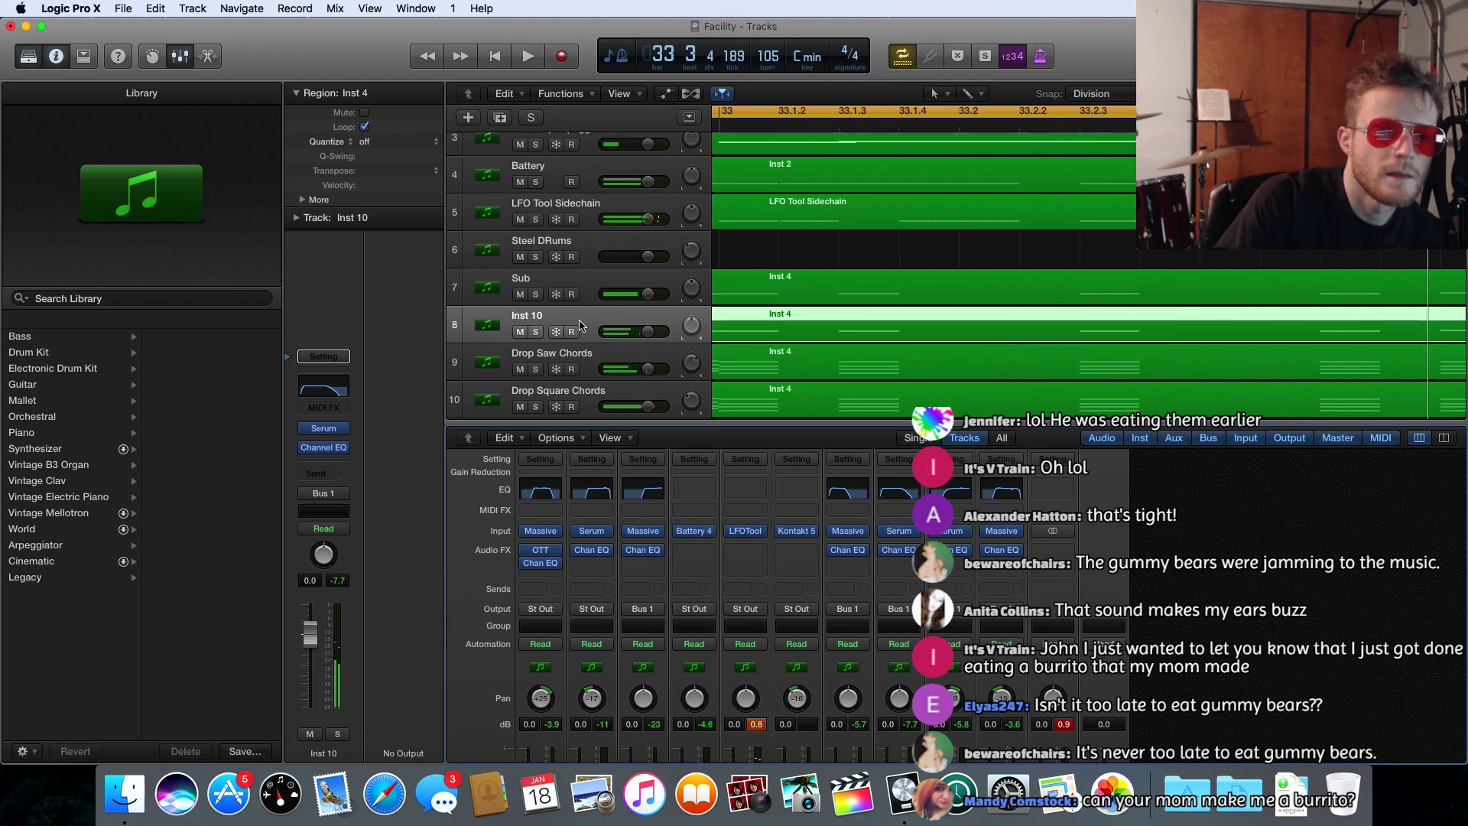
left_click(319, 388)
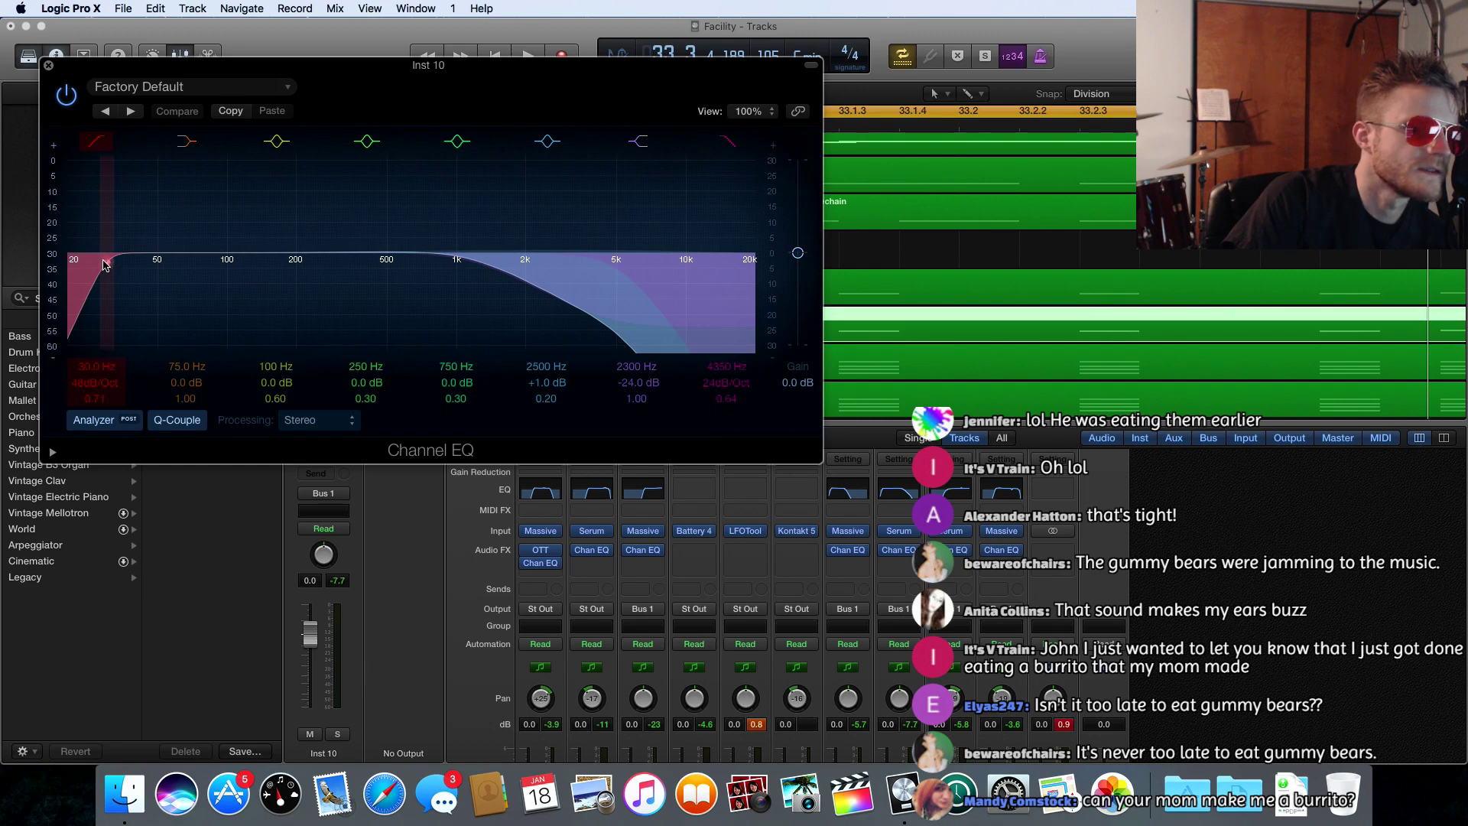
left_click_drag(106, 264, 229, 265)
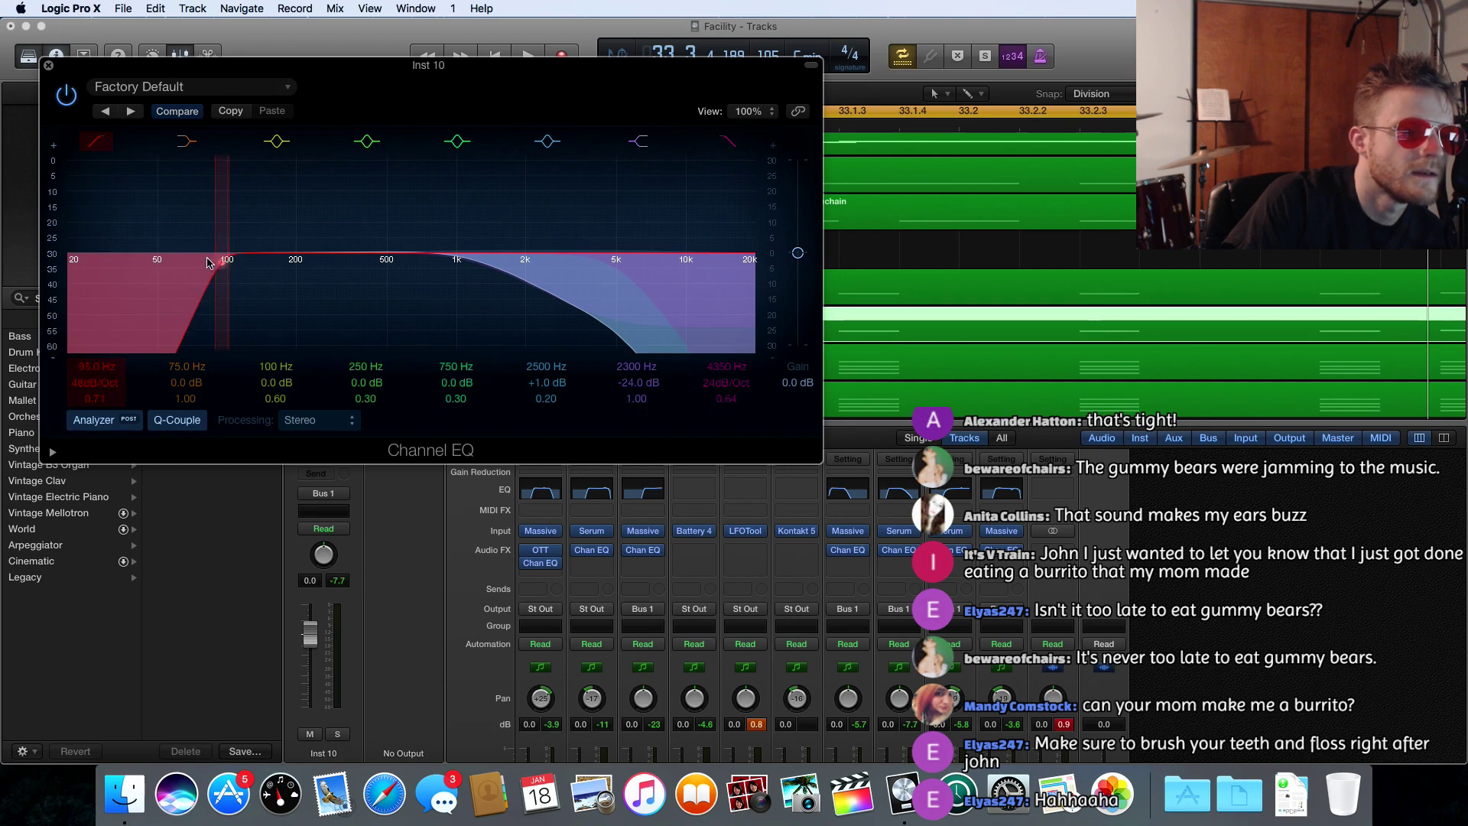
key("space")
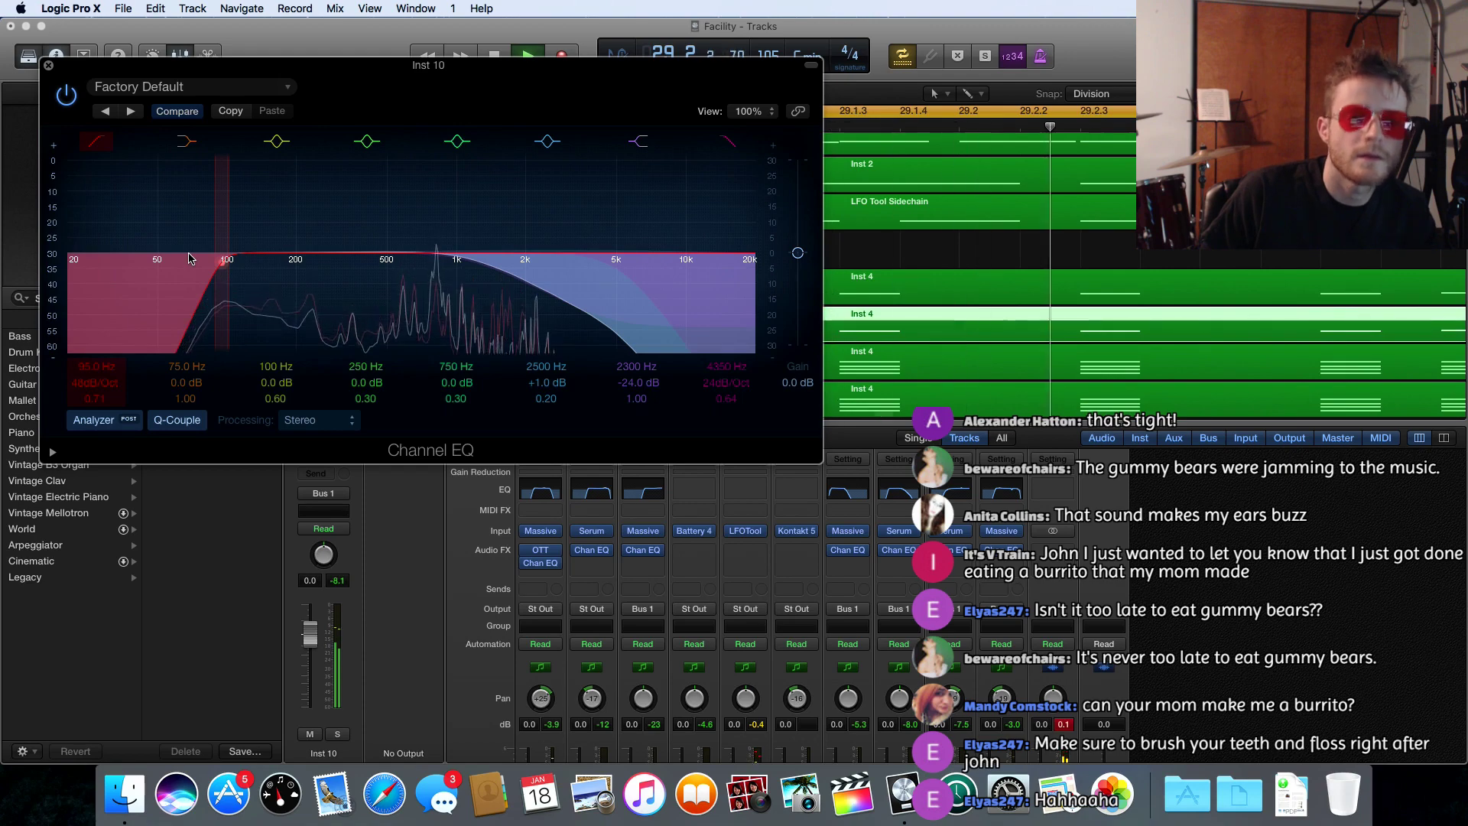
key("space")
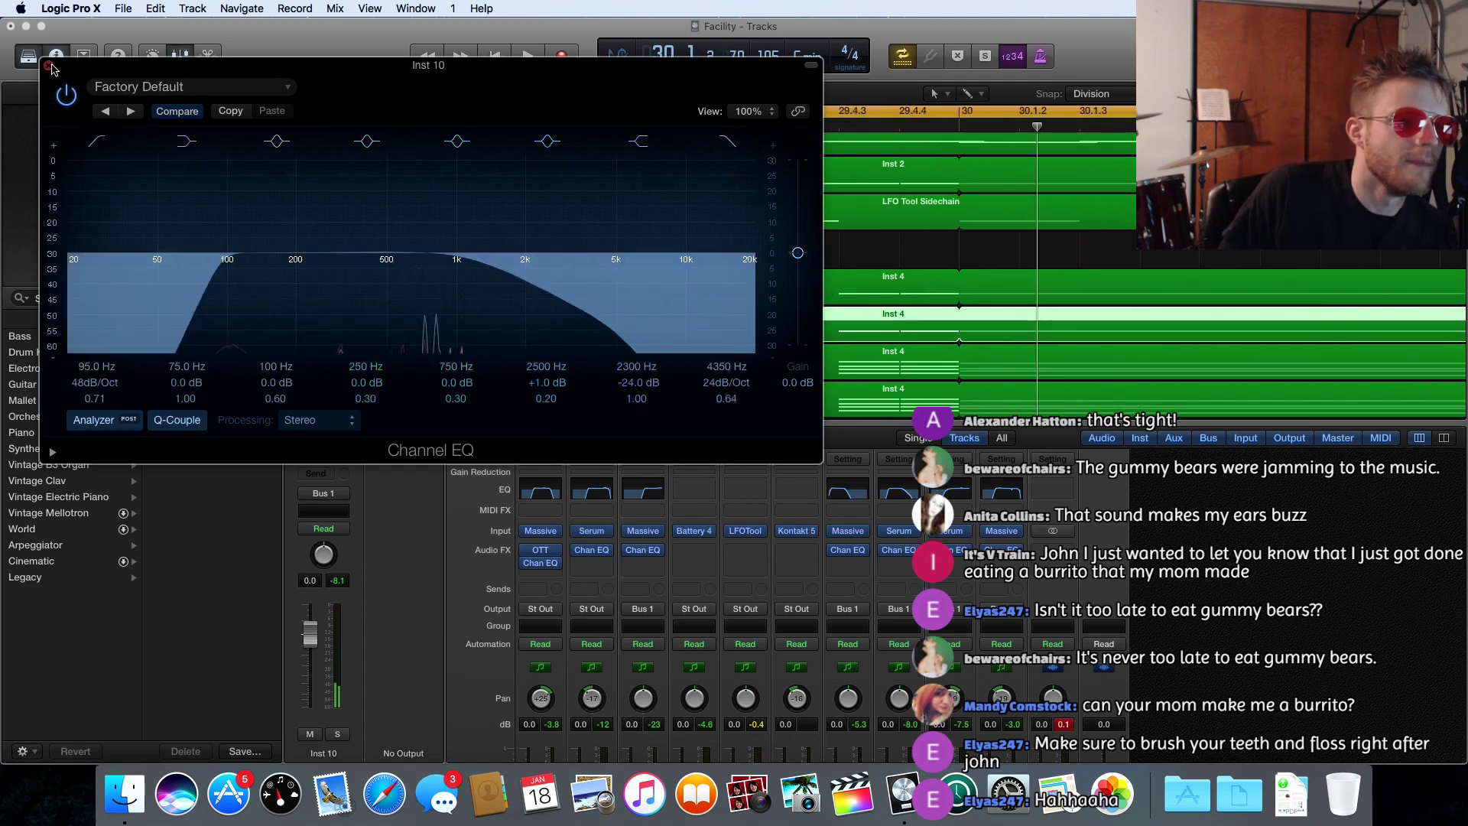
left_click(48, 67)
- Go back to the start of the drop at bar 26 and audition the full mix from there
scroll(796, 184, "up", 3)
scroll(796, 184, "left", 10)
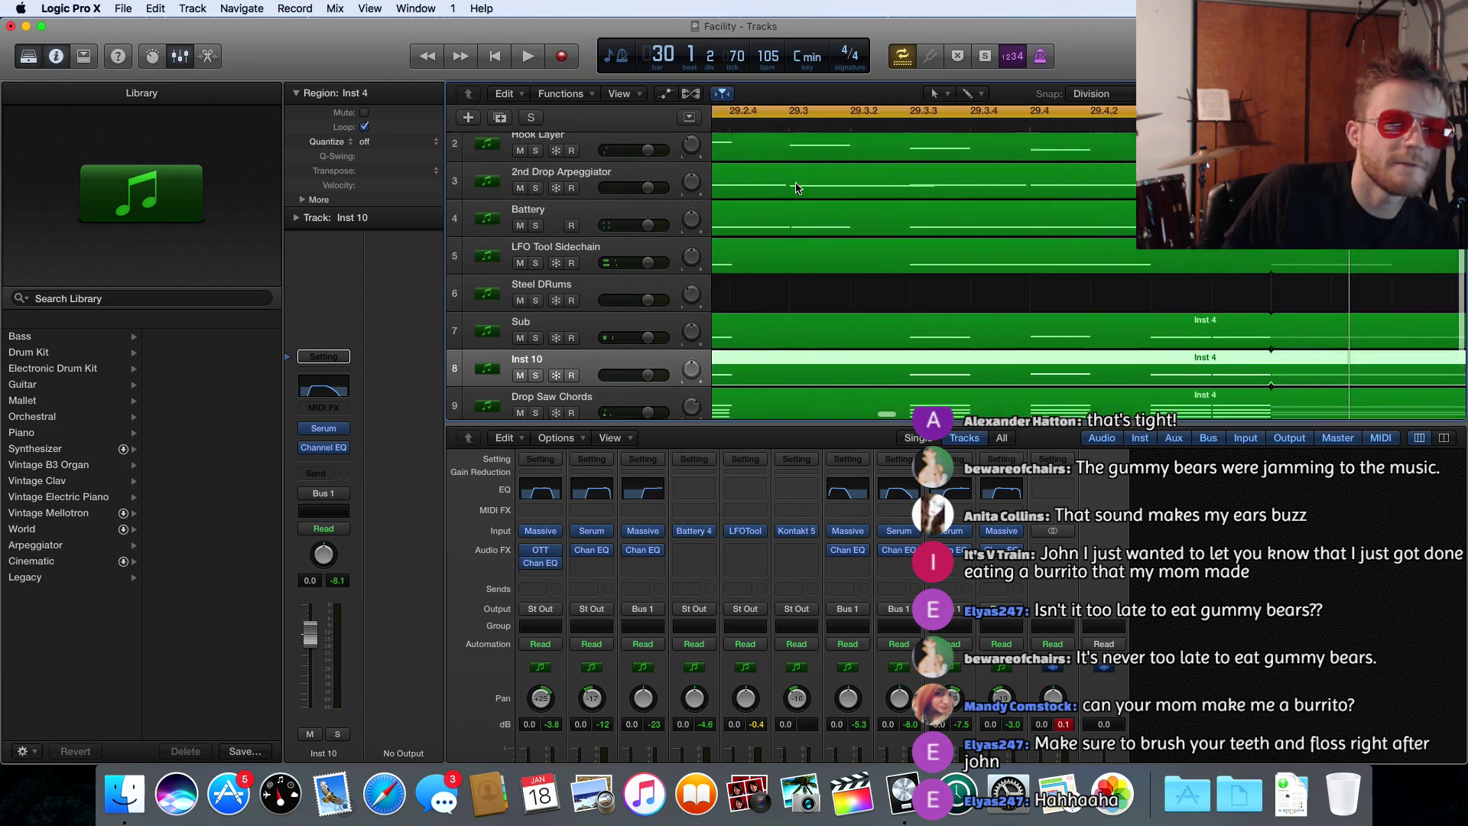
scroll(796, 187, "left", 10)
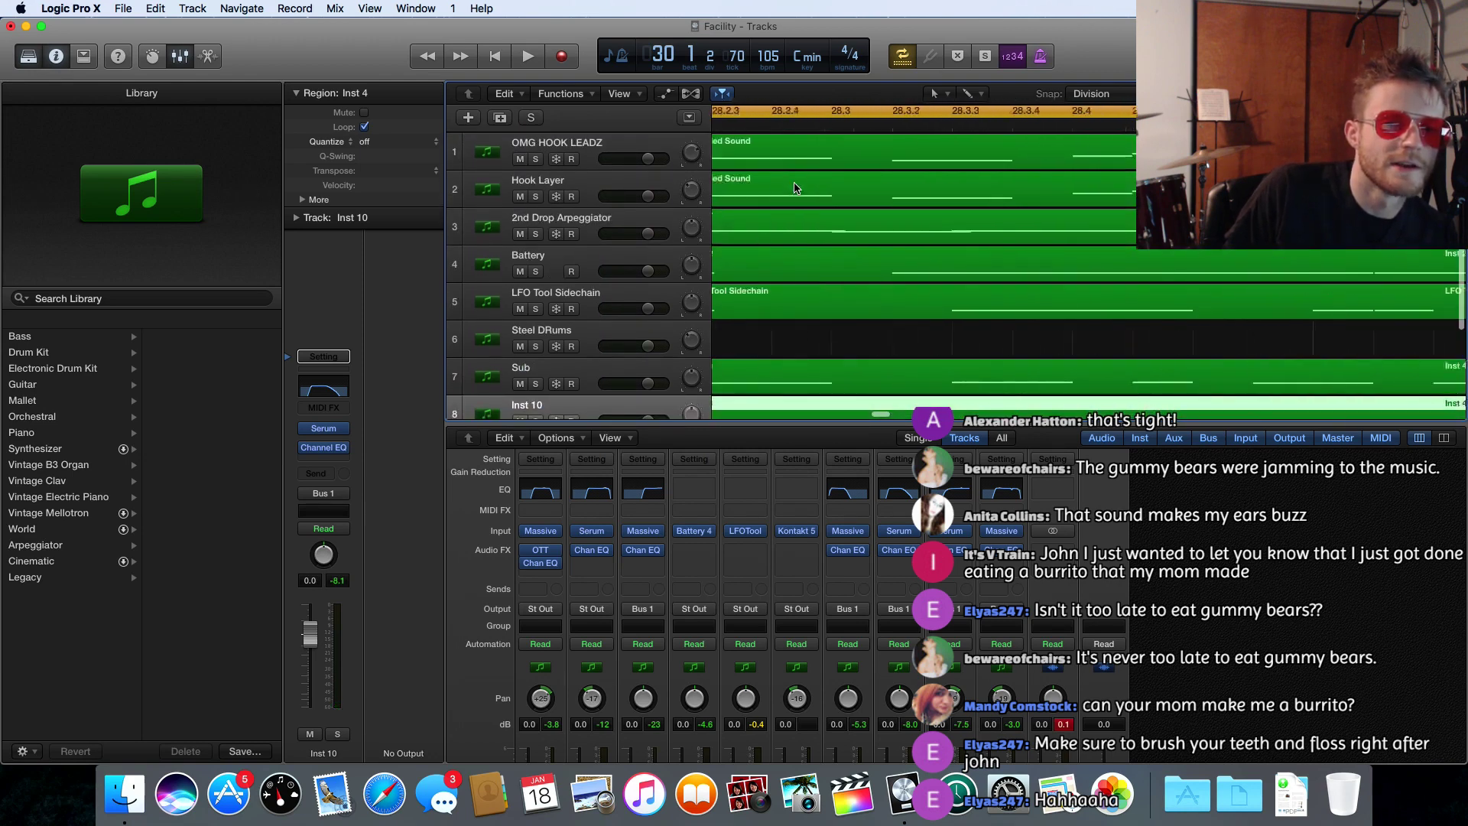
scroll(796, 188, "left", 5)
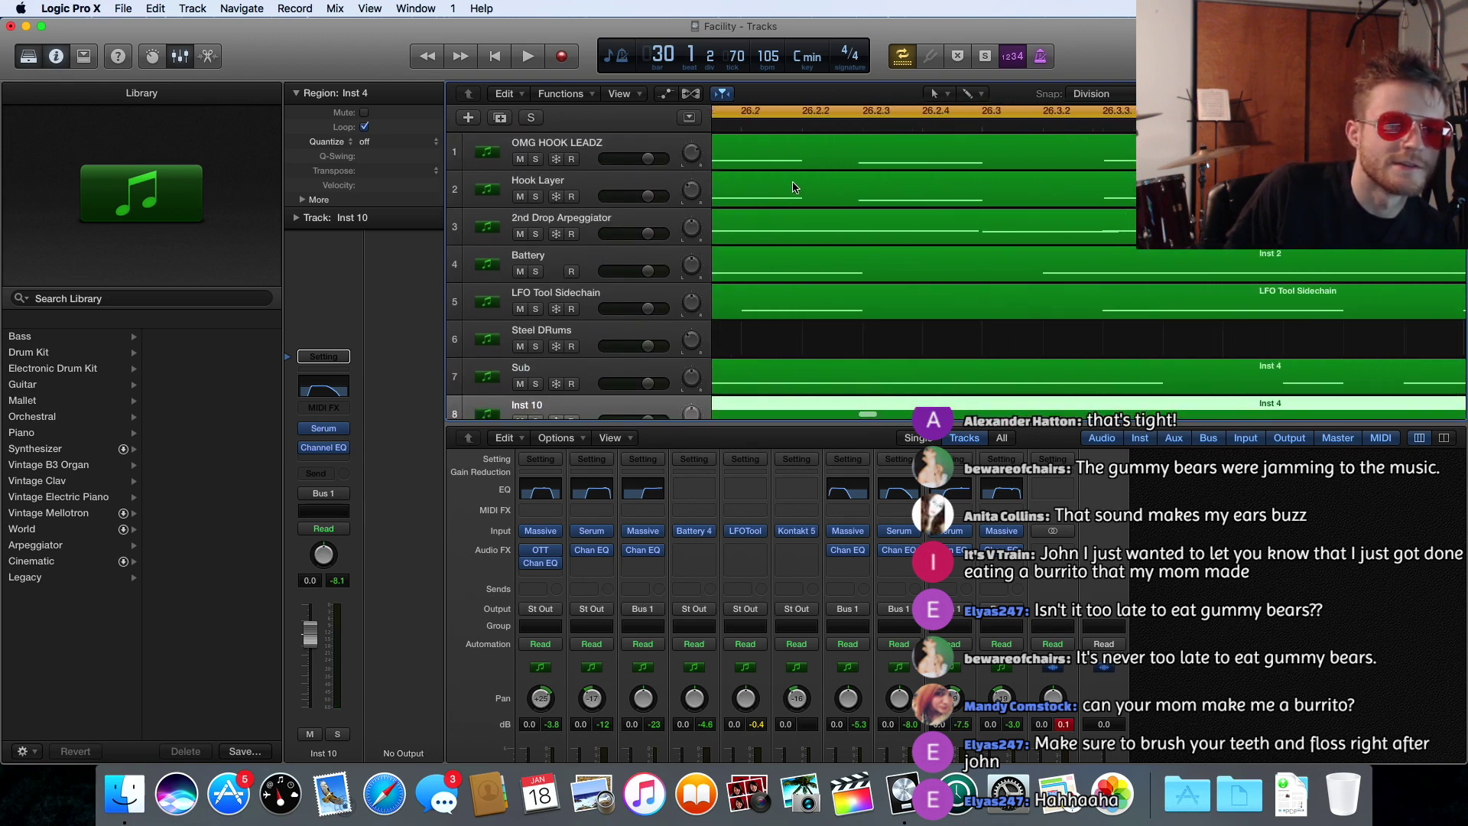
scroll(796, 187, "right", 5)
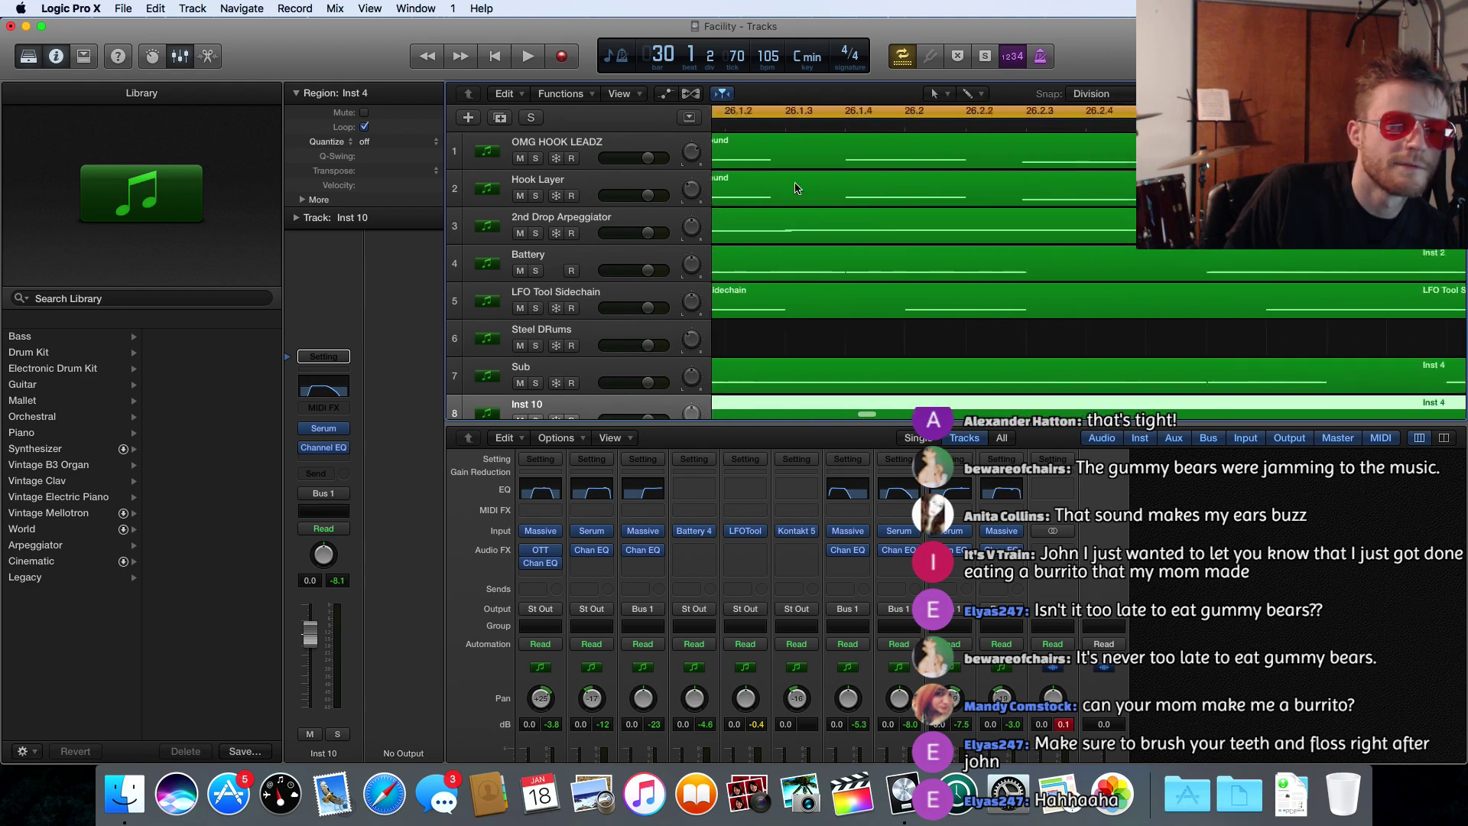
scroll(795, 187, "left", 2)
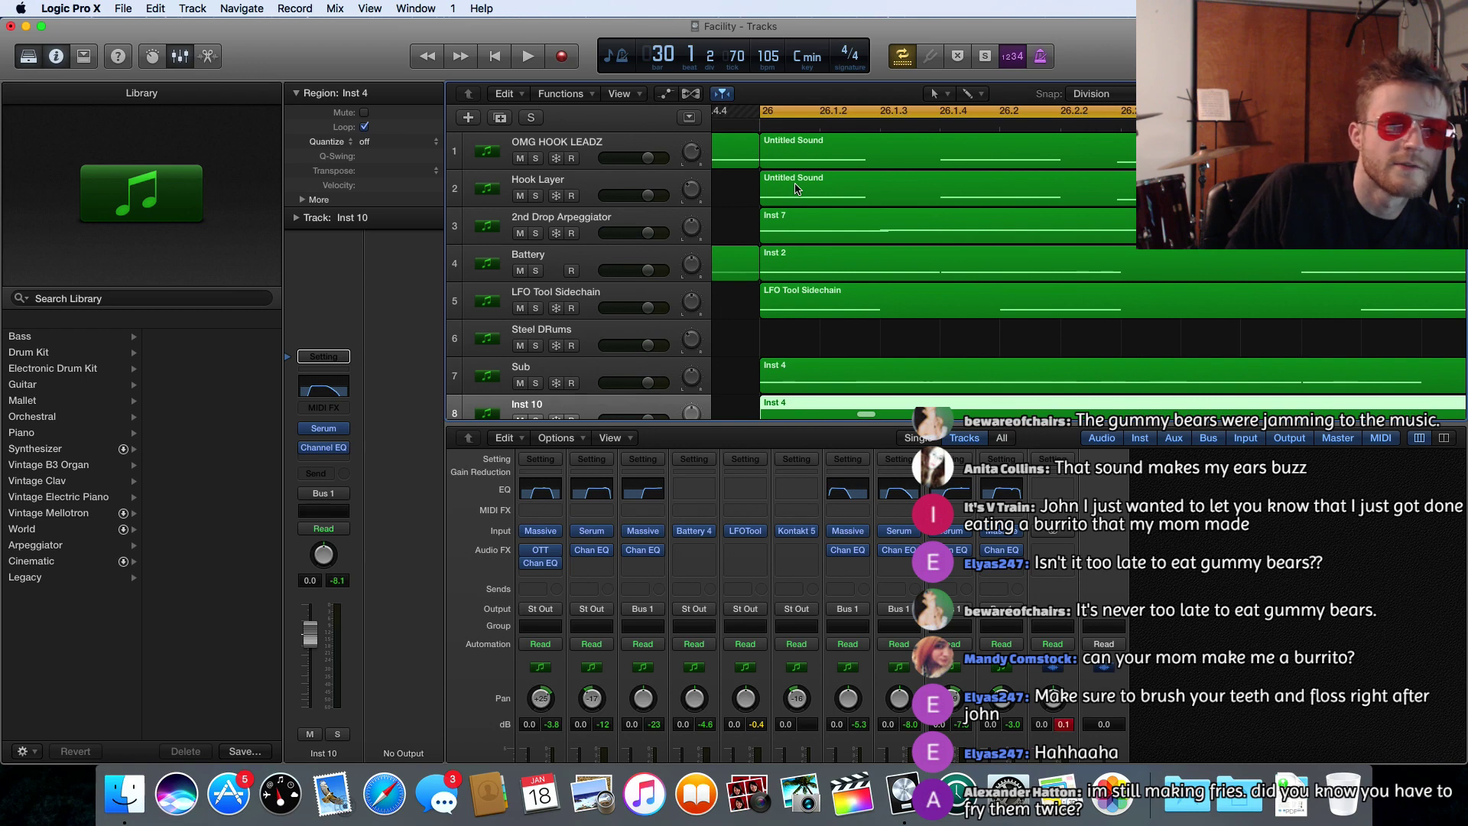
key("space")
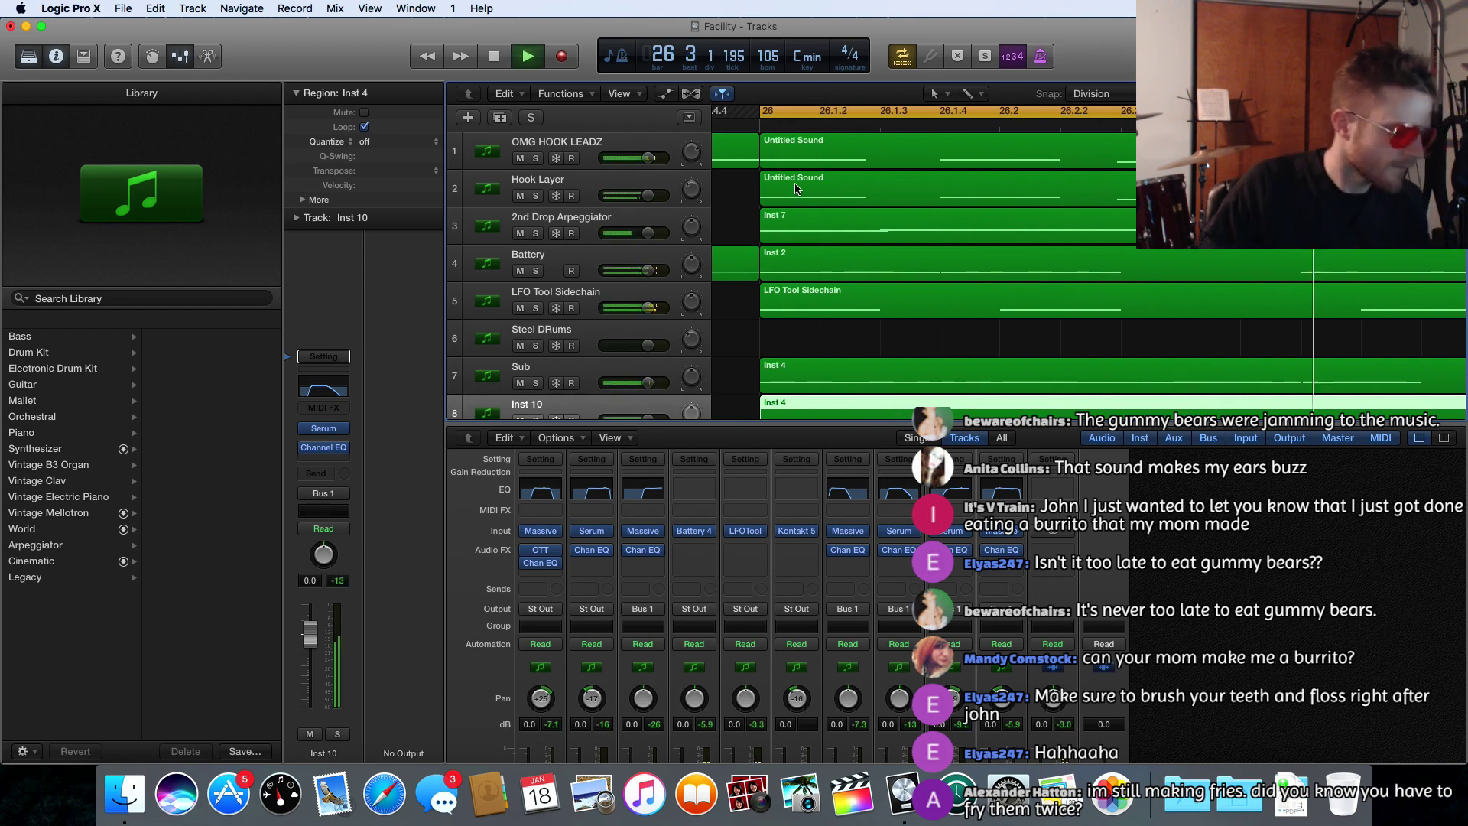
key("space")
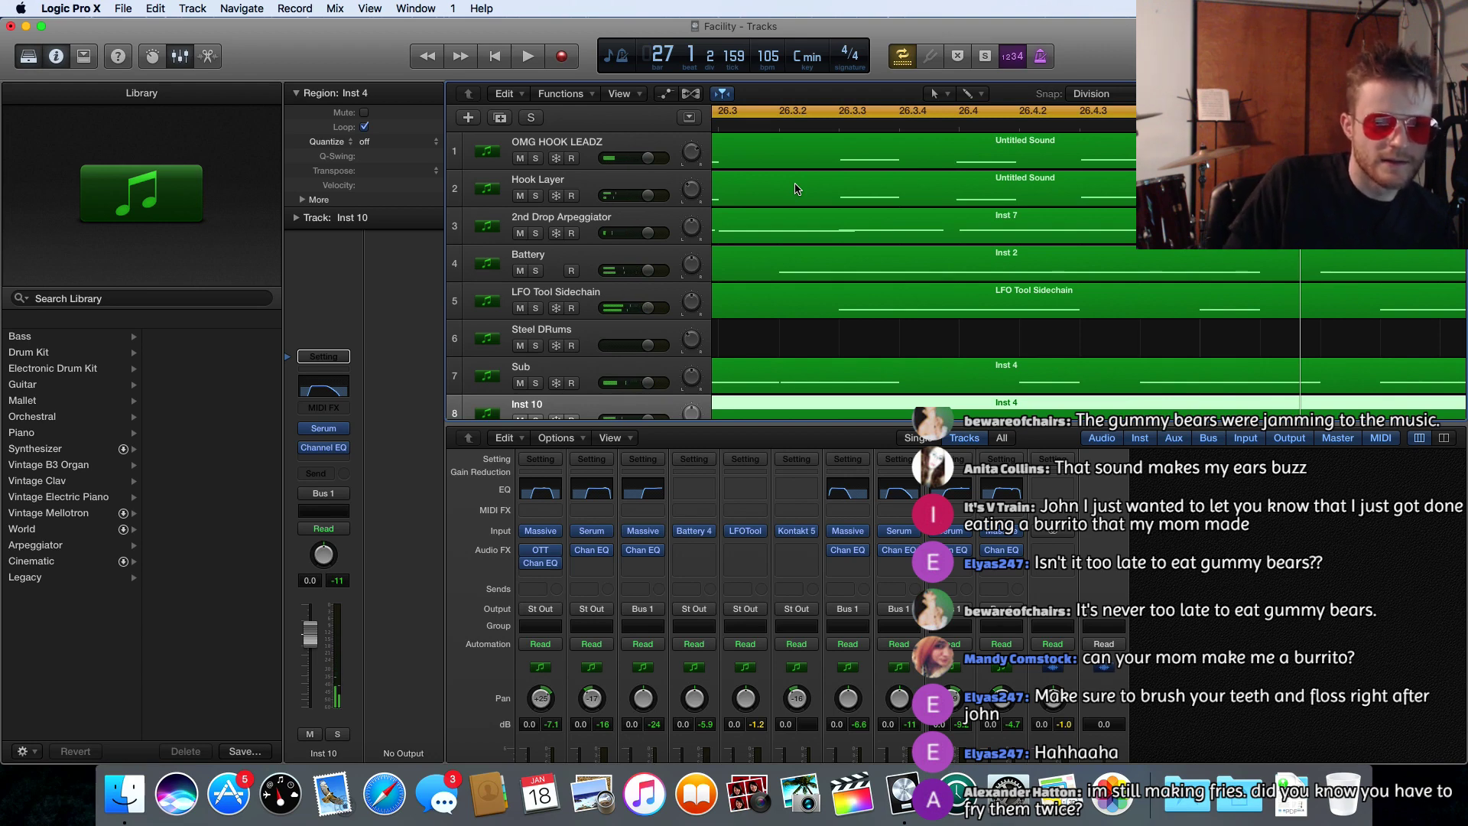
- During playback, lower Steel DRums to -1.7 dB, Sub to -3.5 dB, Inst 10 to -2.8 dB, Drop Square Chords to -2.6 dB, and Drop Saw Chords
key("space")
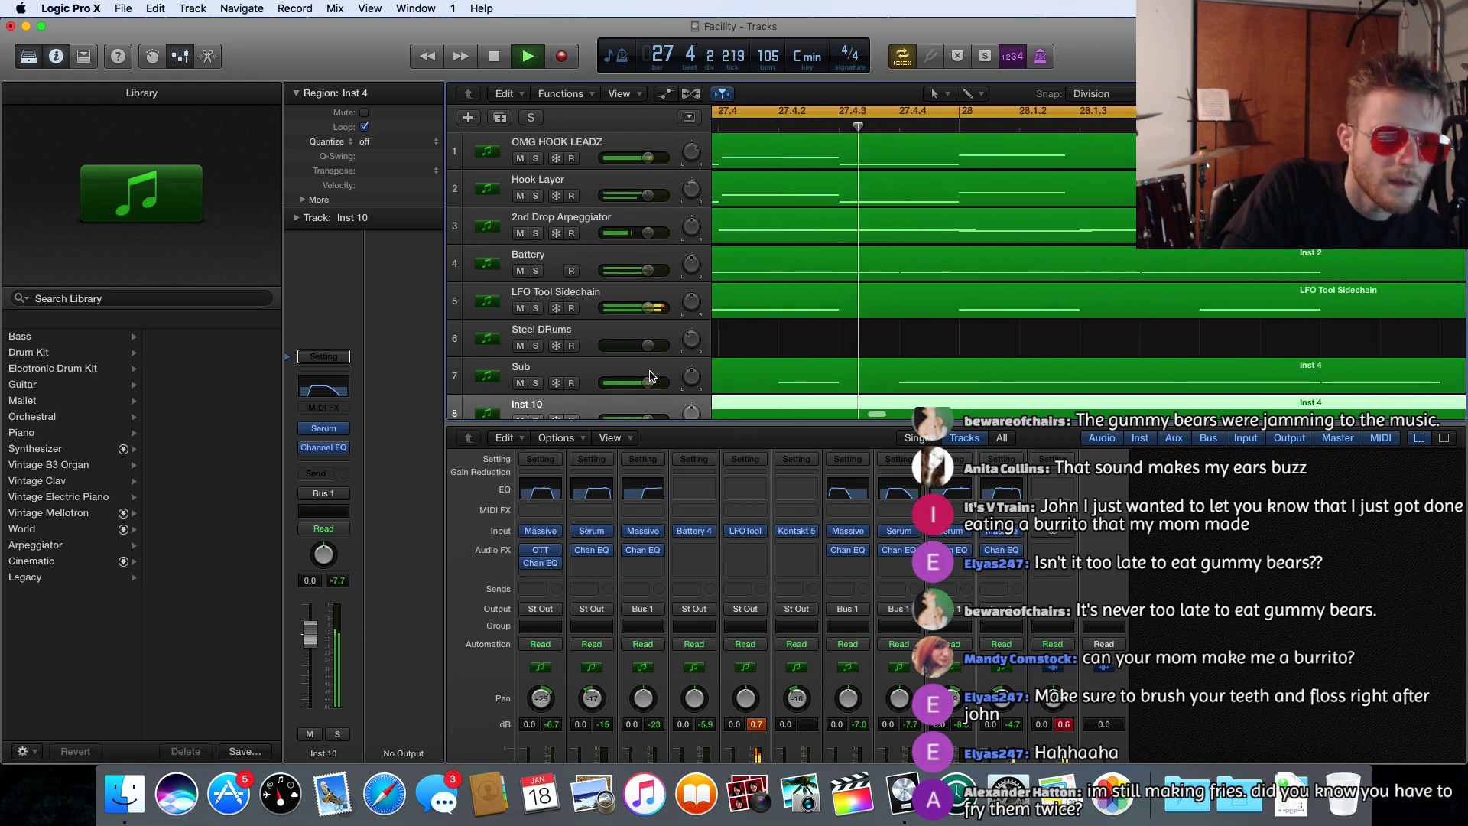
mouse_move(648, 382)
left_mouse_down()
mouse_move(646, 350)
mouse_move(640, 372)
left_mouse_up()
scroll(650, 354, "down", 2)
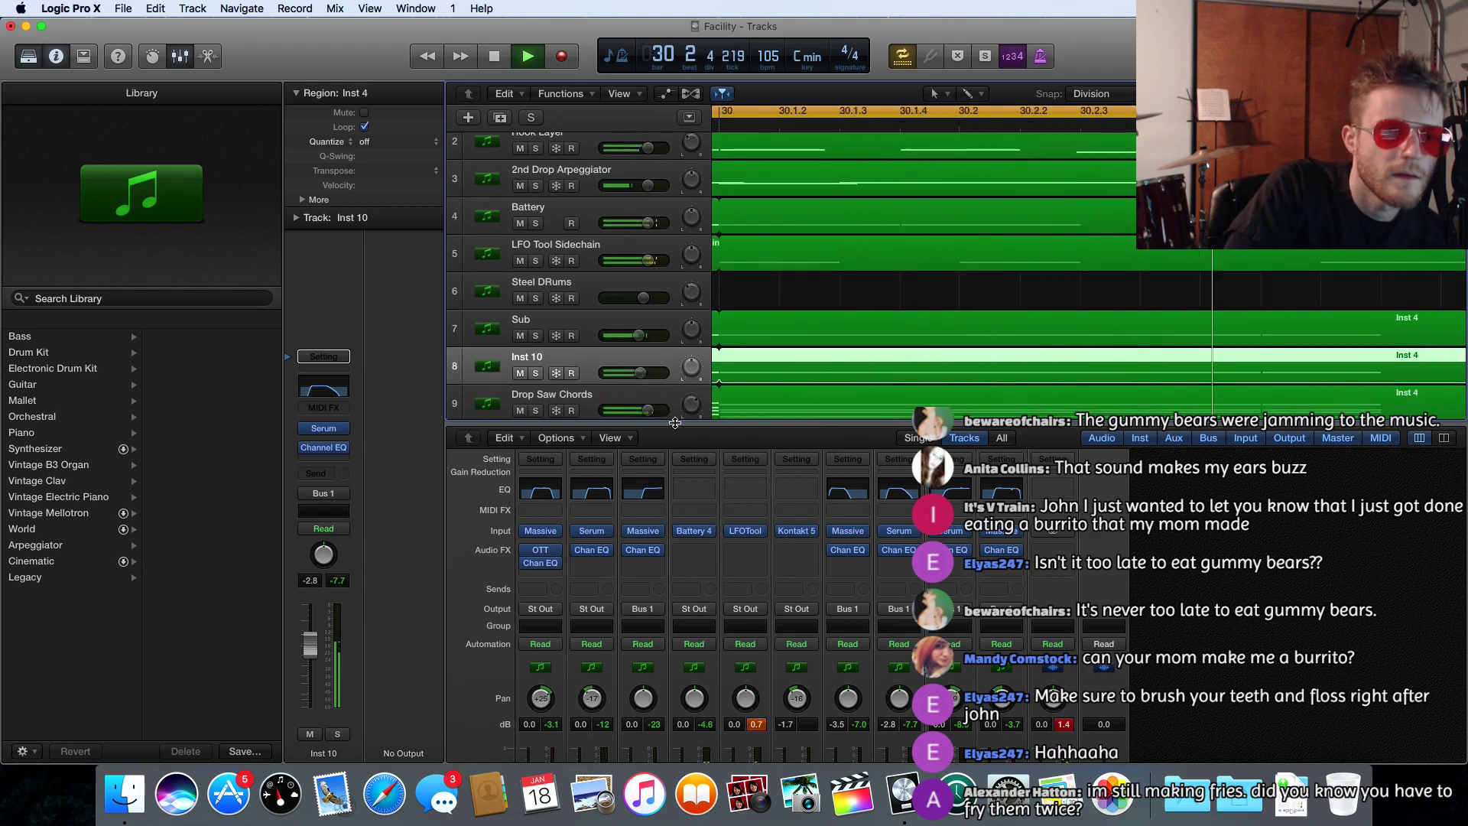
scroll(650, 321, "down", 4)
left_click_drag(649, 337, 646, 375)
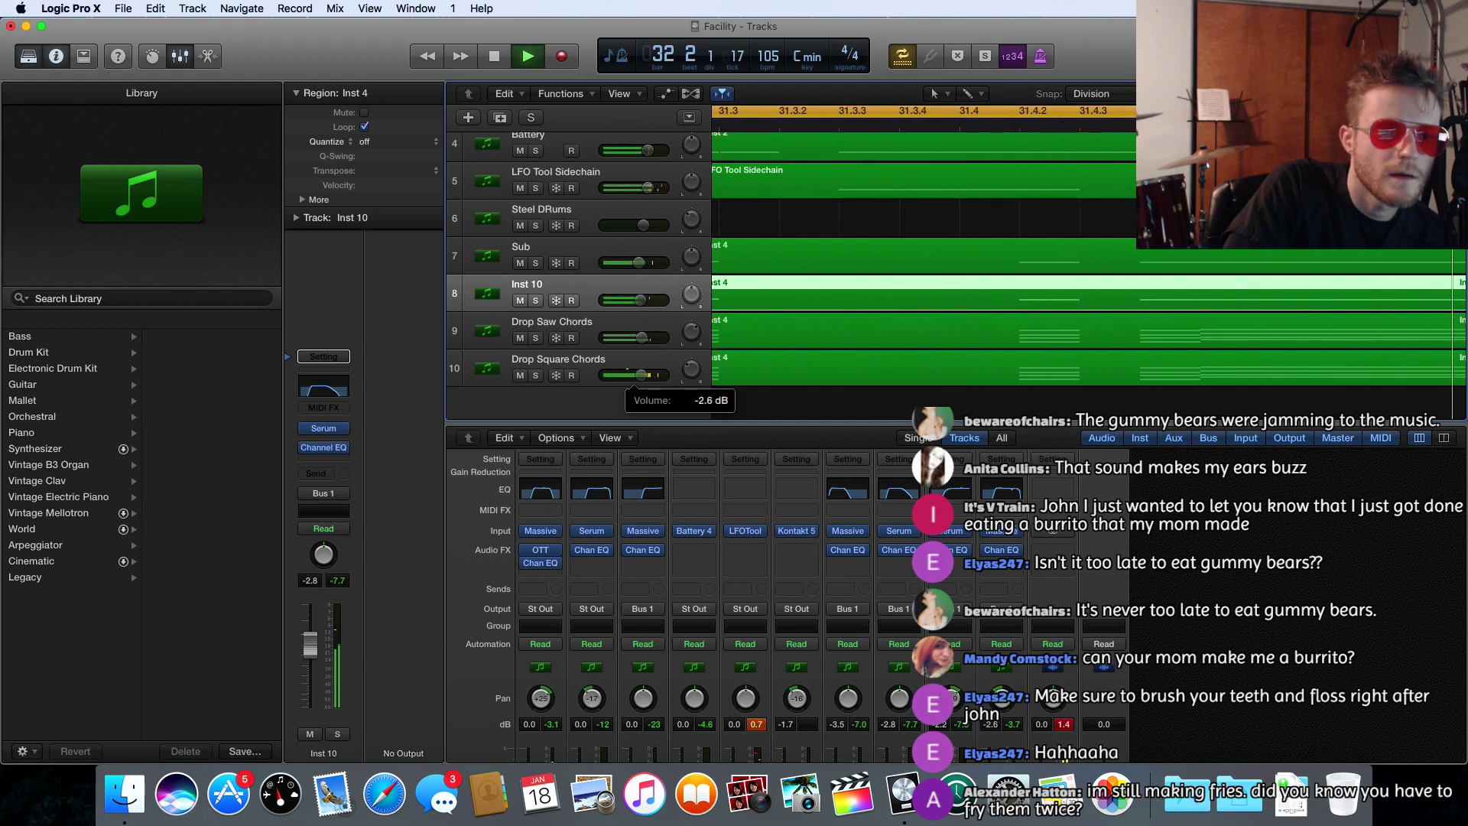
- Lower the 2nd Drop Arpeggiator to -3.3 dB, the Sub to -5.9 dB and Inst 10 to -5.8 dB during playback
scroll(678, 263, "up", 5)
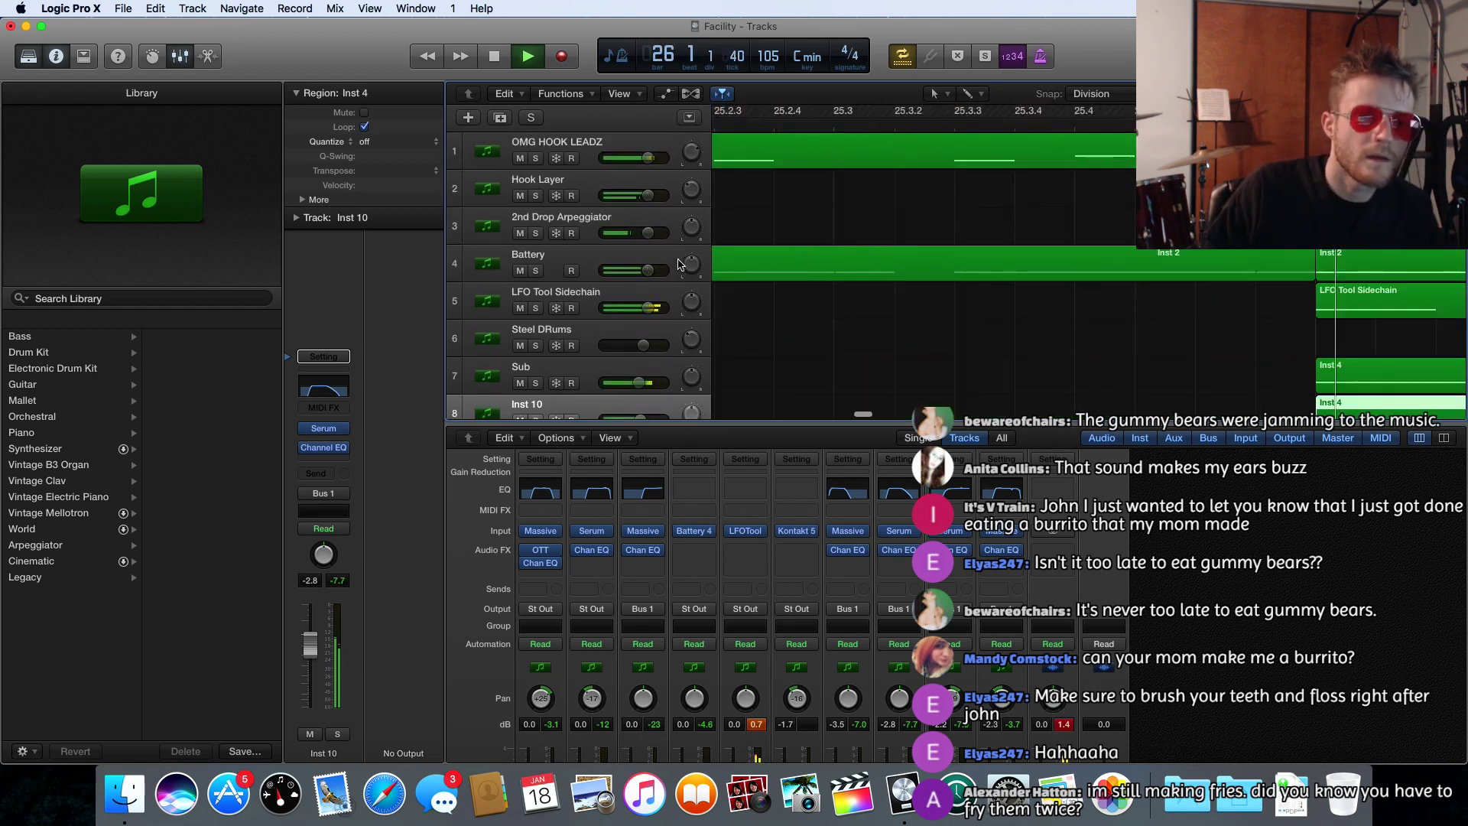
left_click_drag(647, 233, 620, 235)
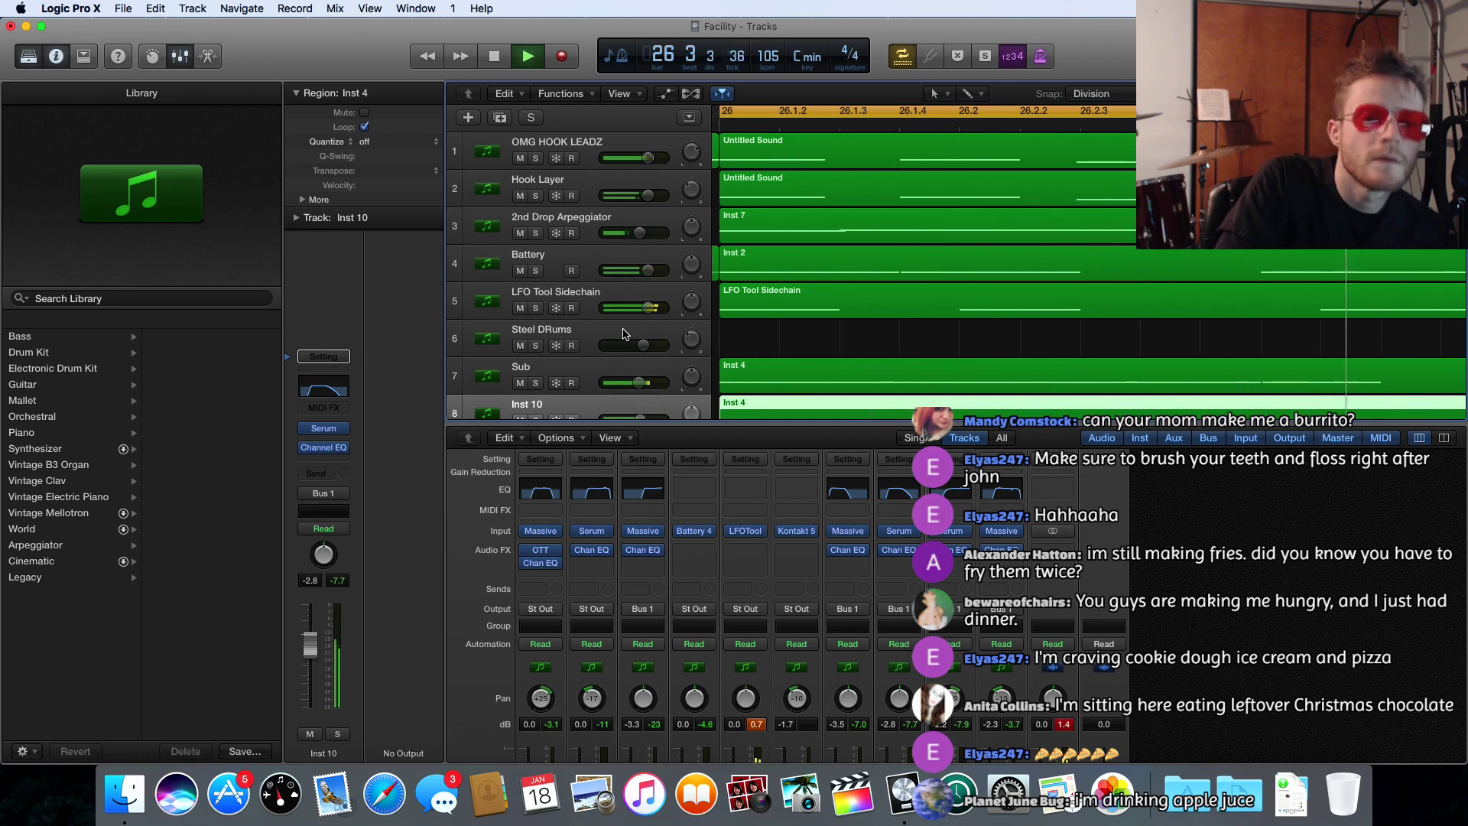
left_click_drag(625, 383, 632, 372)
scroll(635, 375, "down", 3)
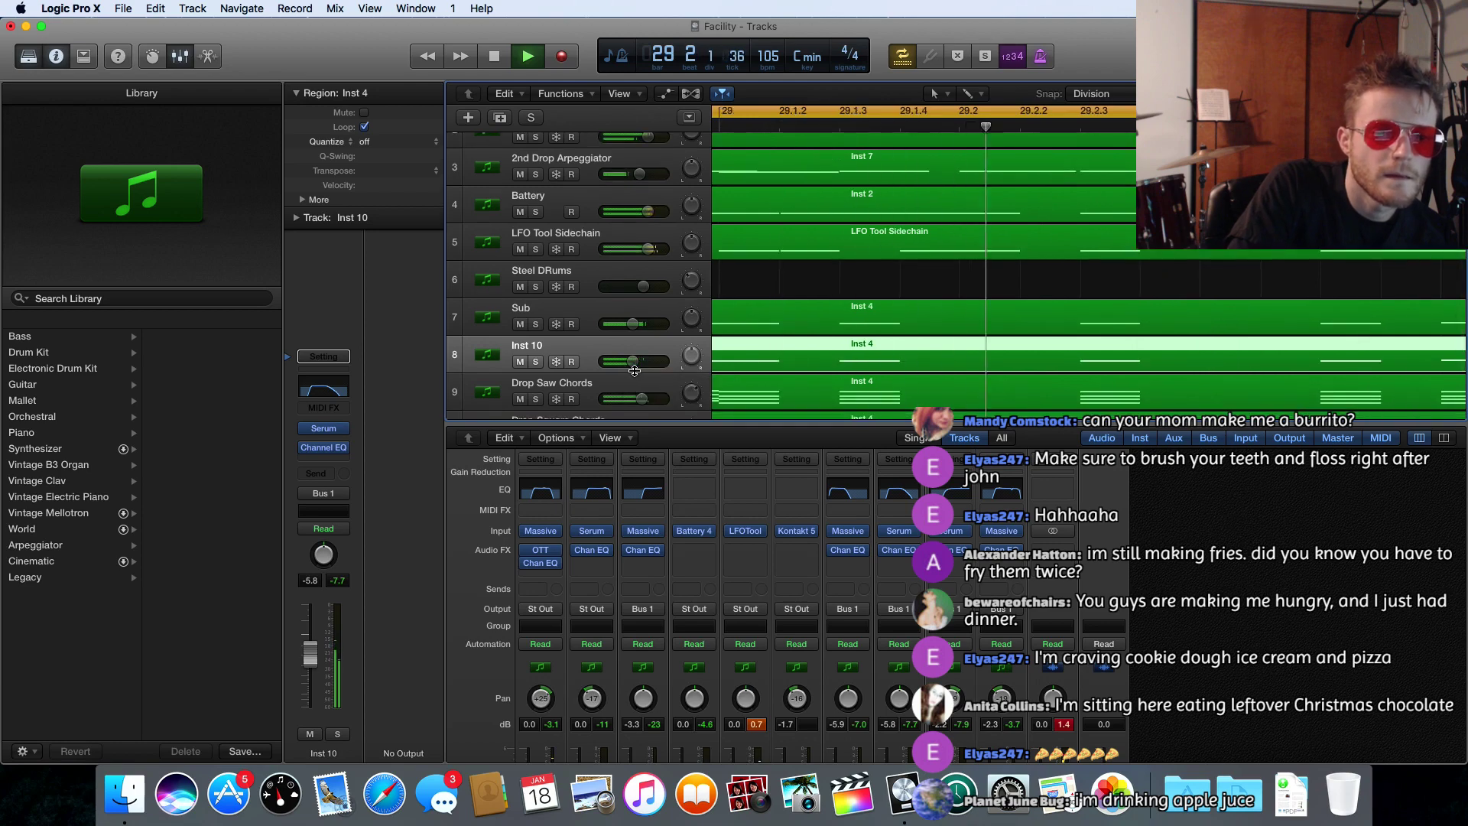
- Lower Drop Saw Chords further and Drop Square Chords to -6.6 dB, audition the balance and stop playback
scroll(636, 378, "down", 1)
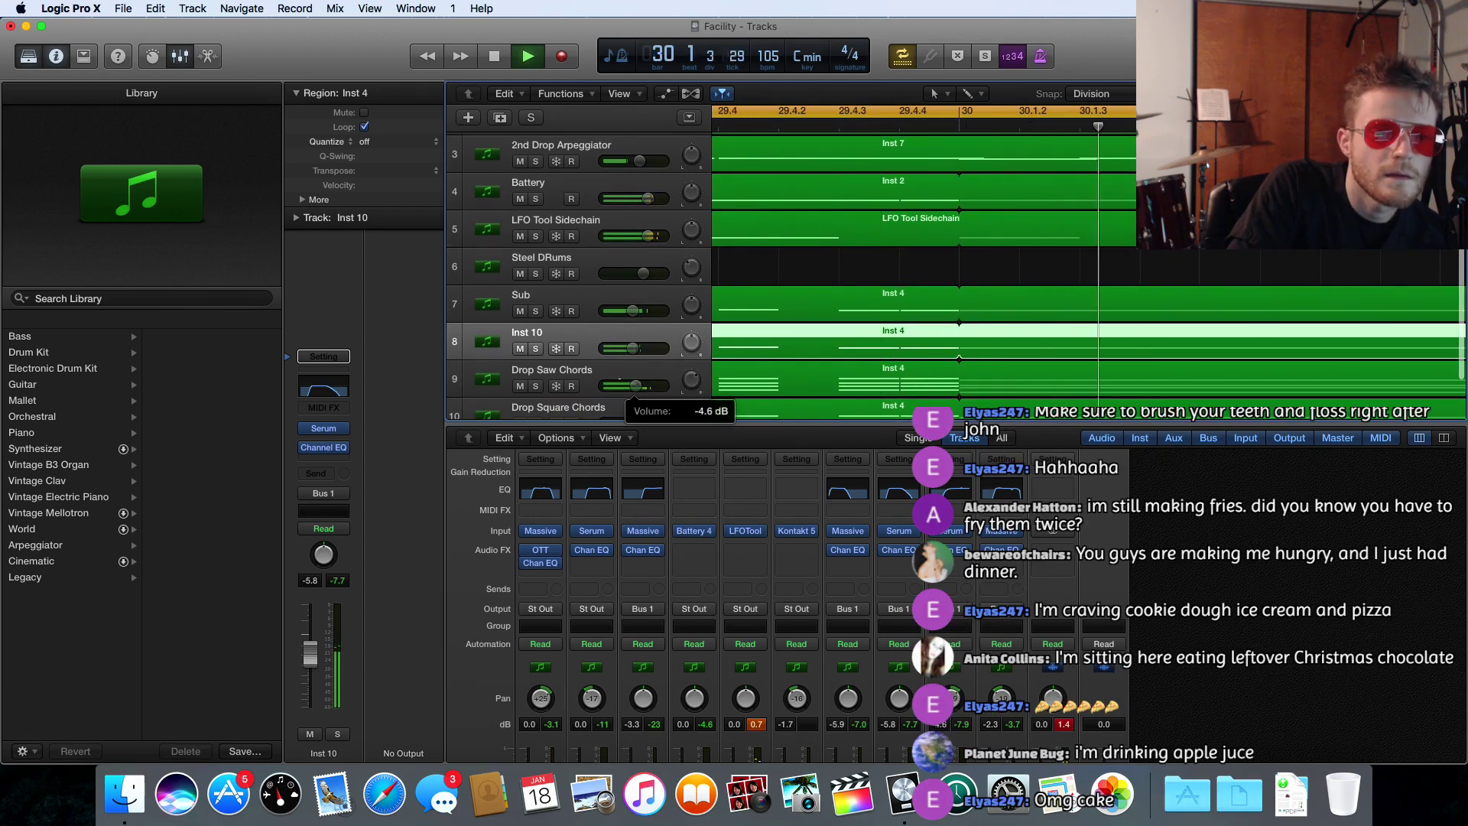
scroll(644, 389, "down", 2)
left_click_drag(643, 393, 637, 373)
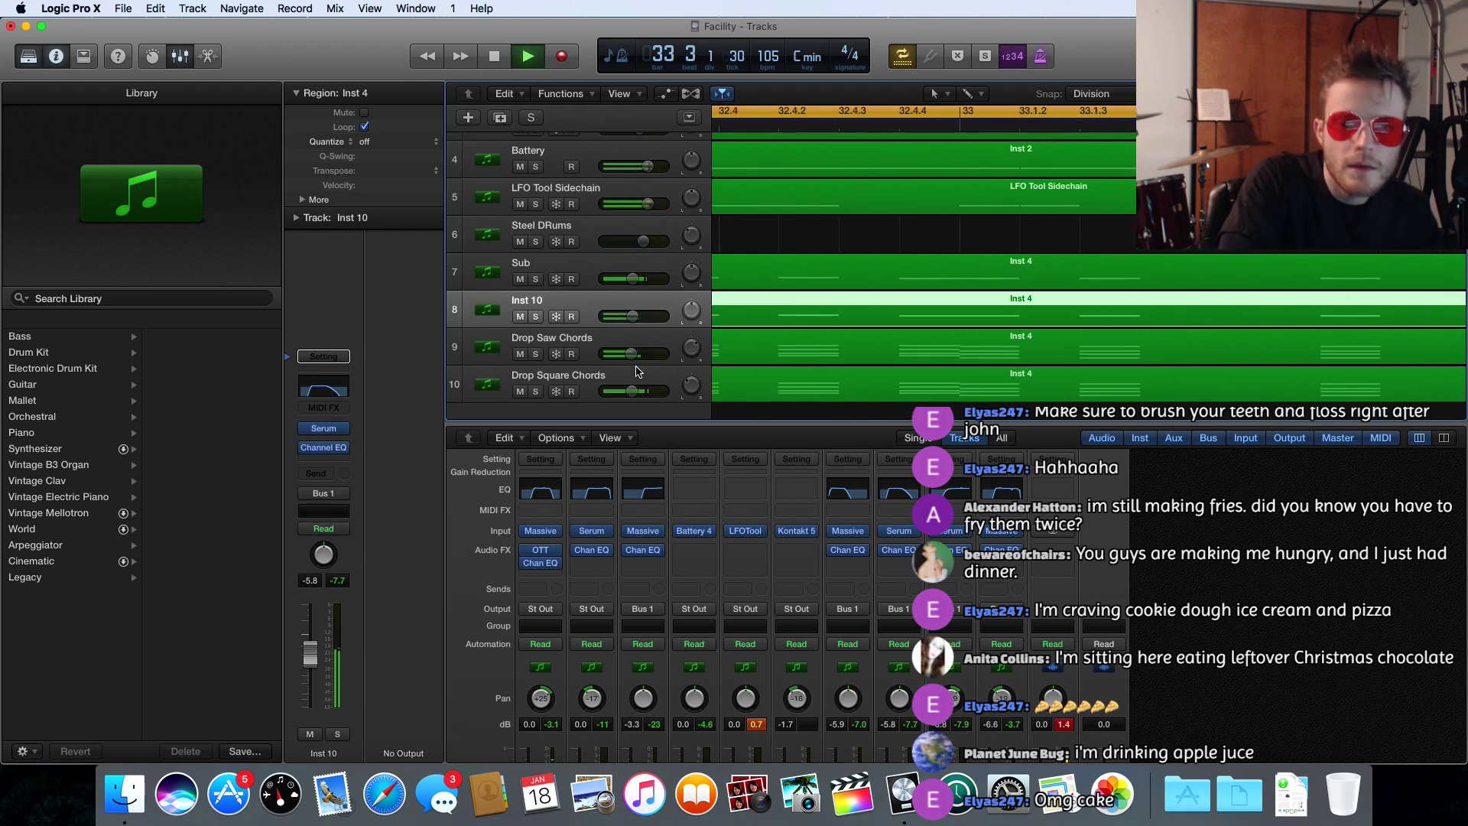
key("space")
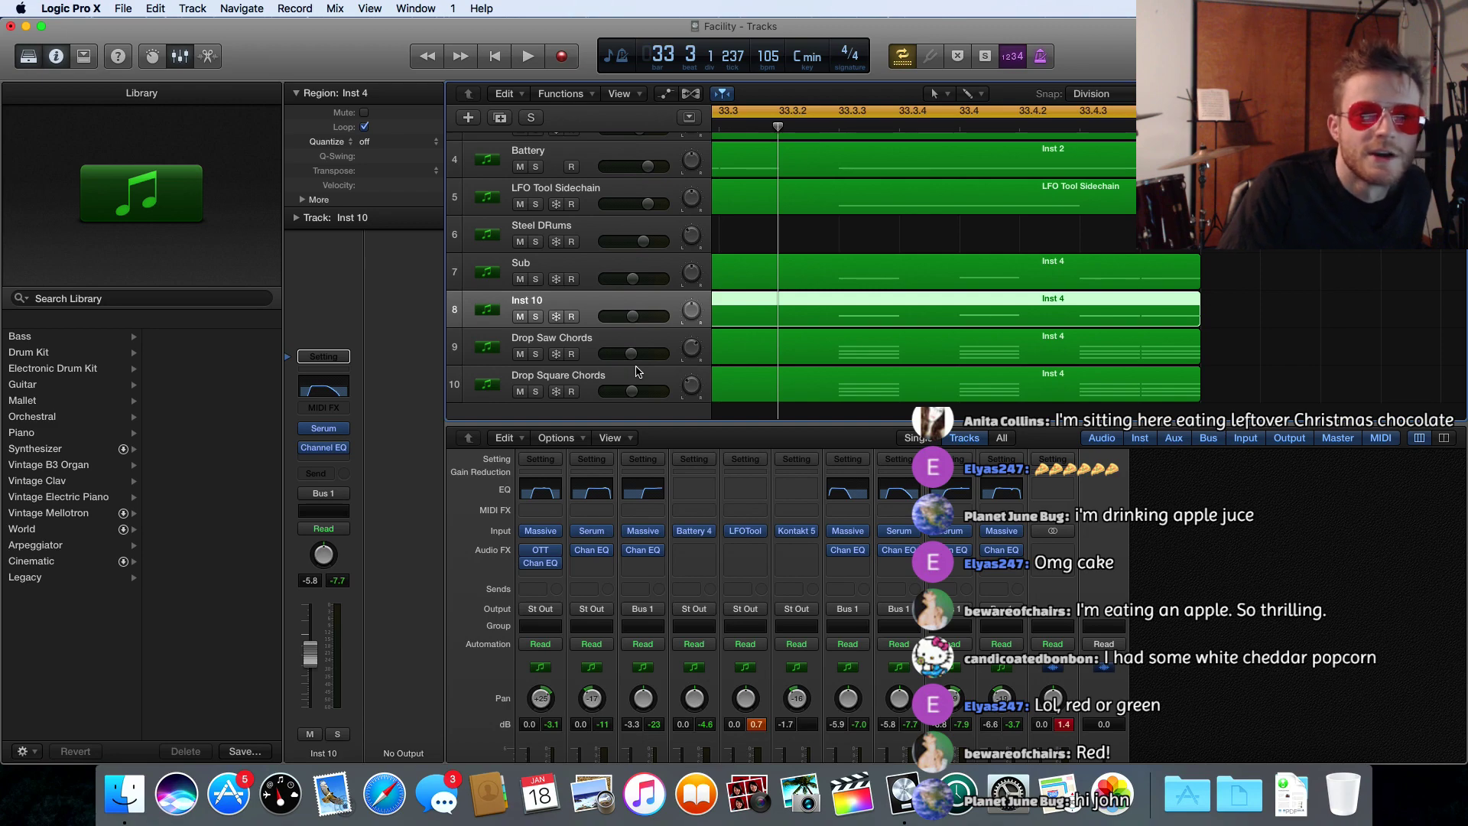
- Audition the looped drop once more and switch off the cycle range spanning bars 26 to 34
key("space")
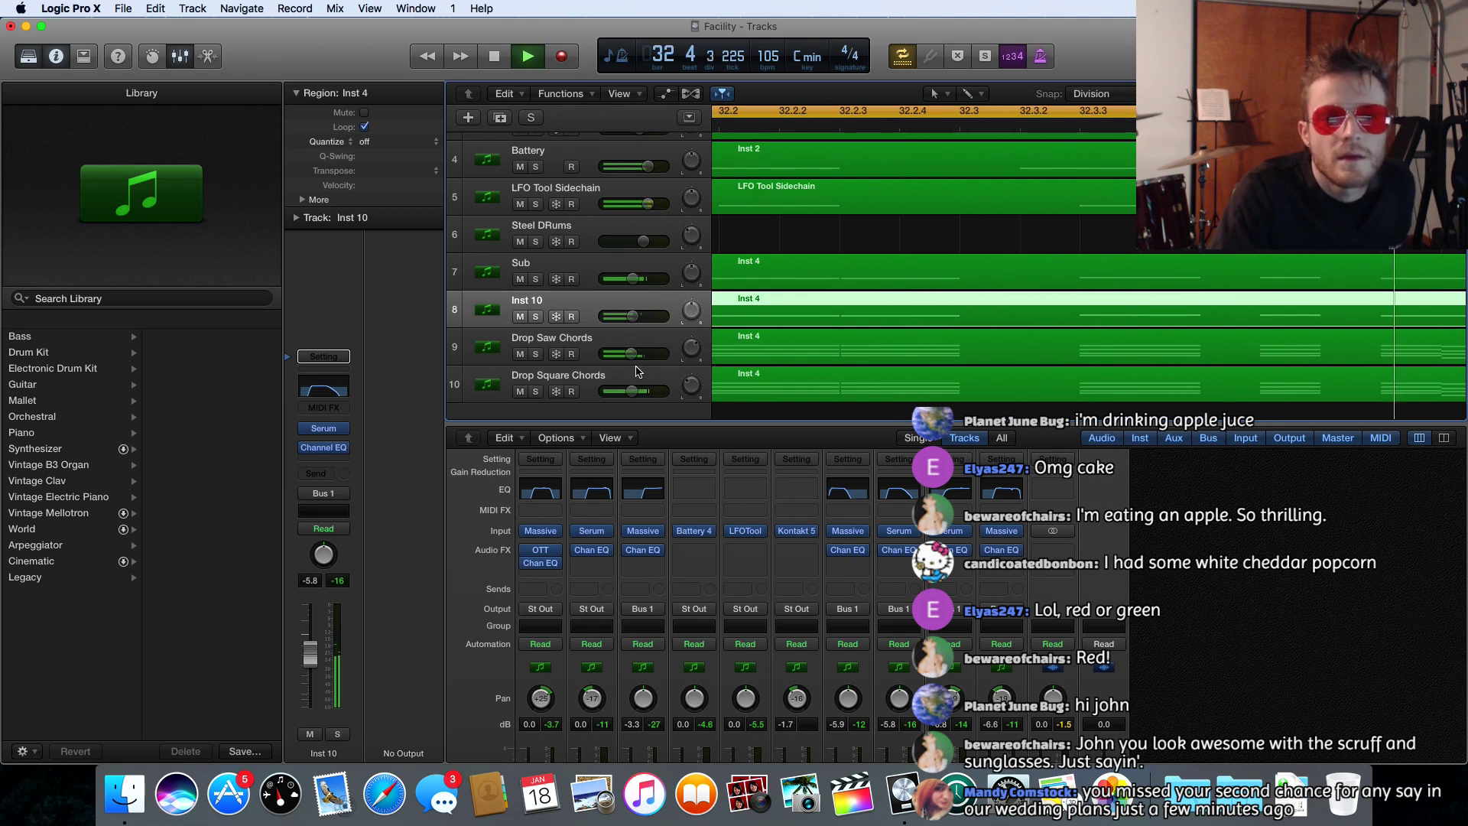
key("space")
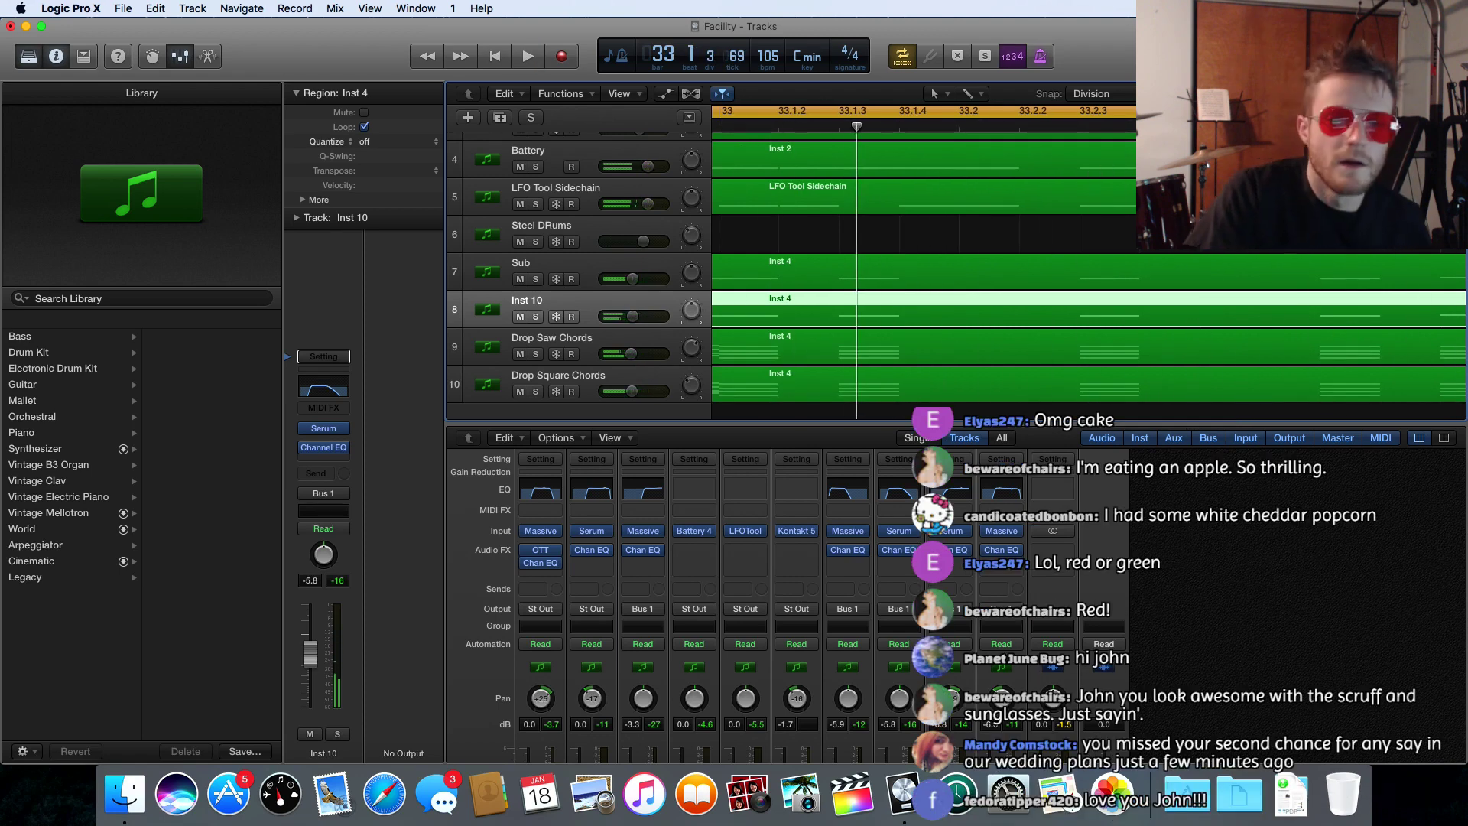
key("super+Left")
key("super+Left")
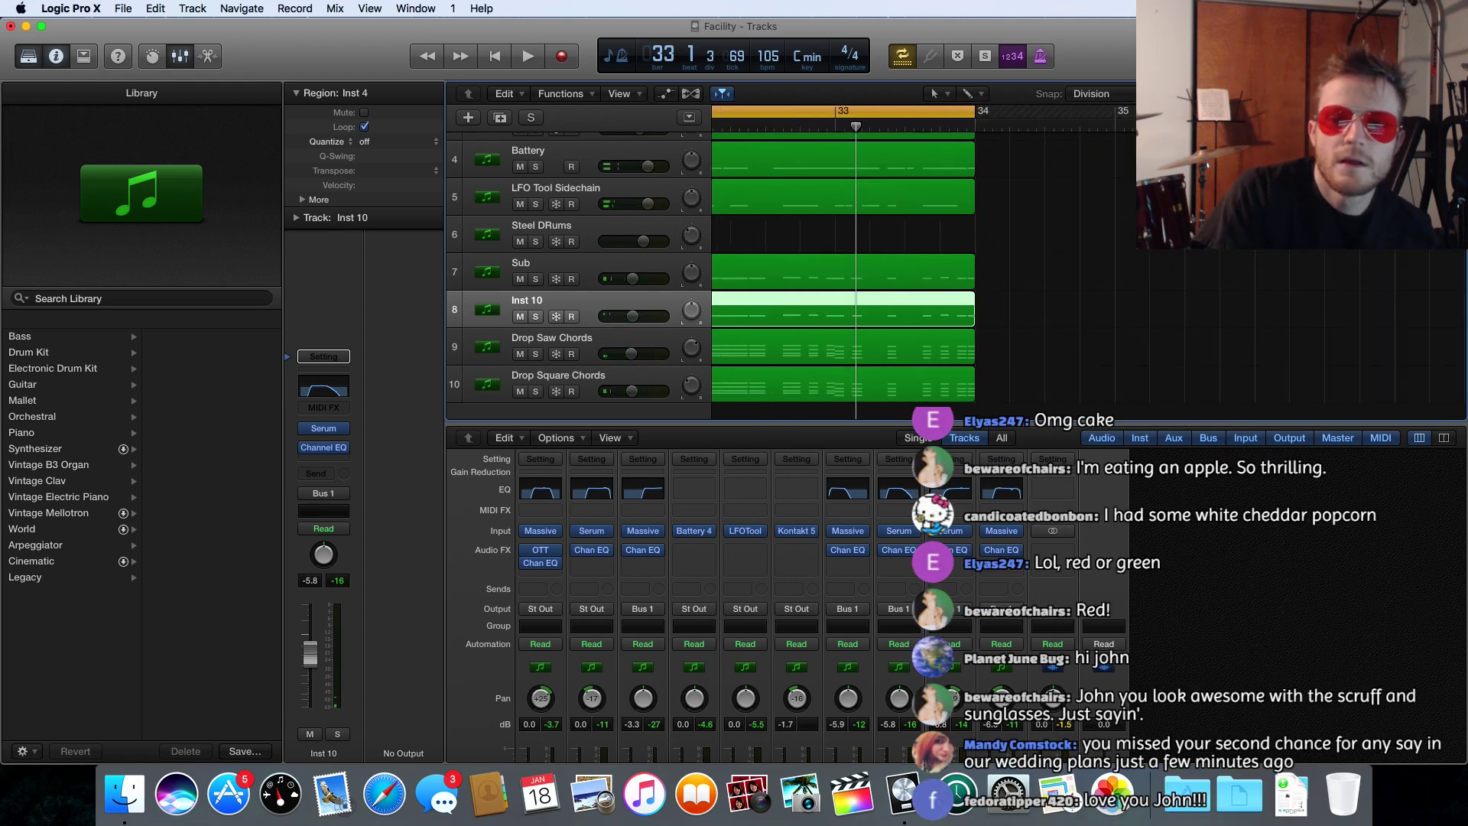
scroll(1057, 245, "left", 10)
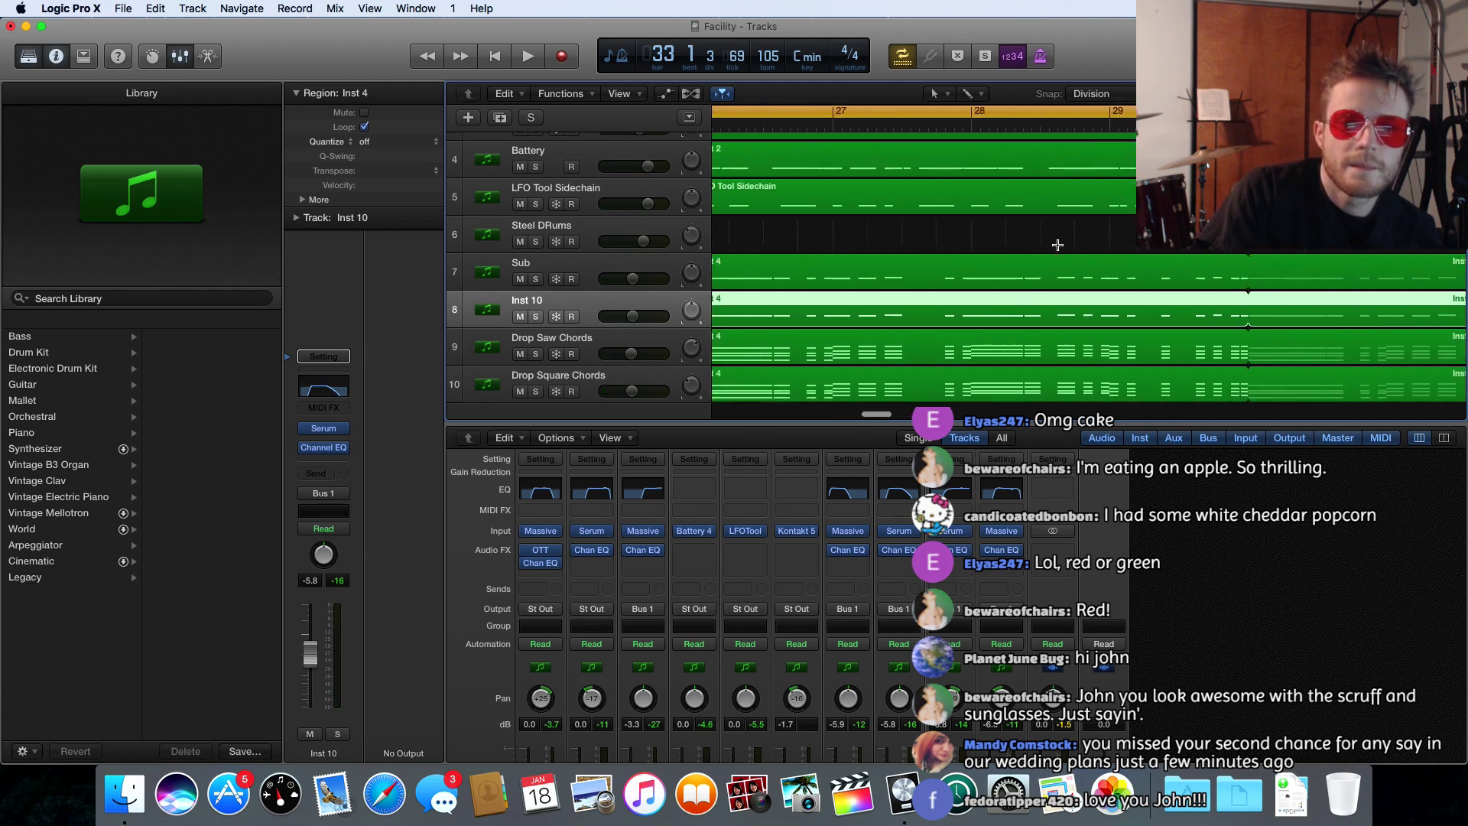
scroll(1057, 245, "right", 6)
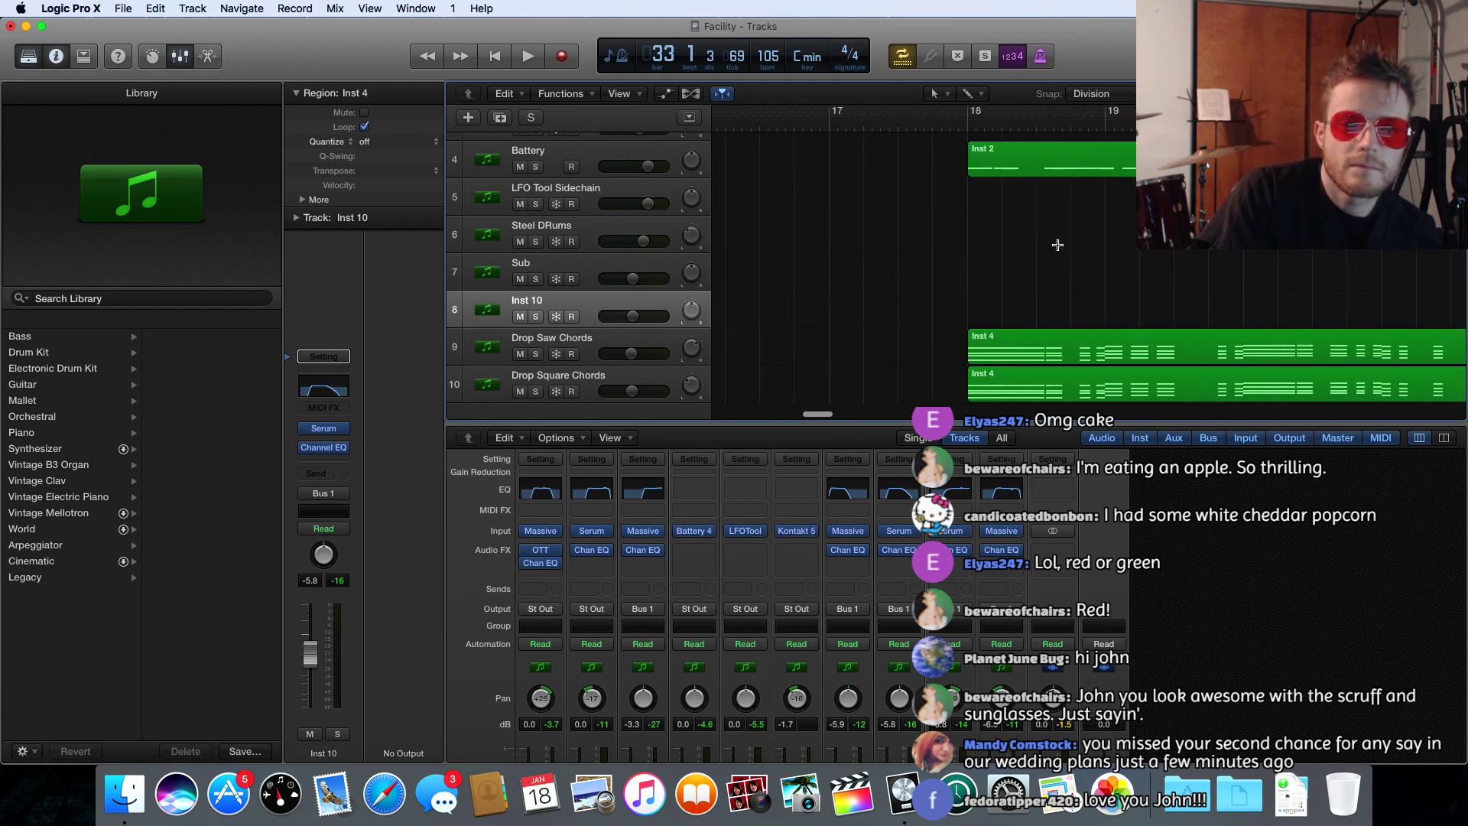
scroll(1057, 245, "left", 3)
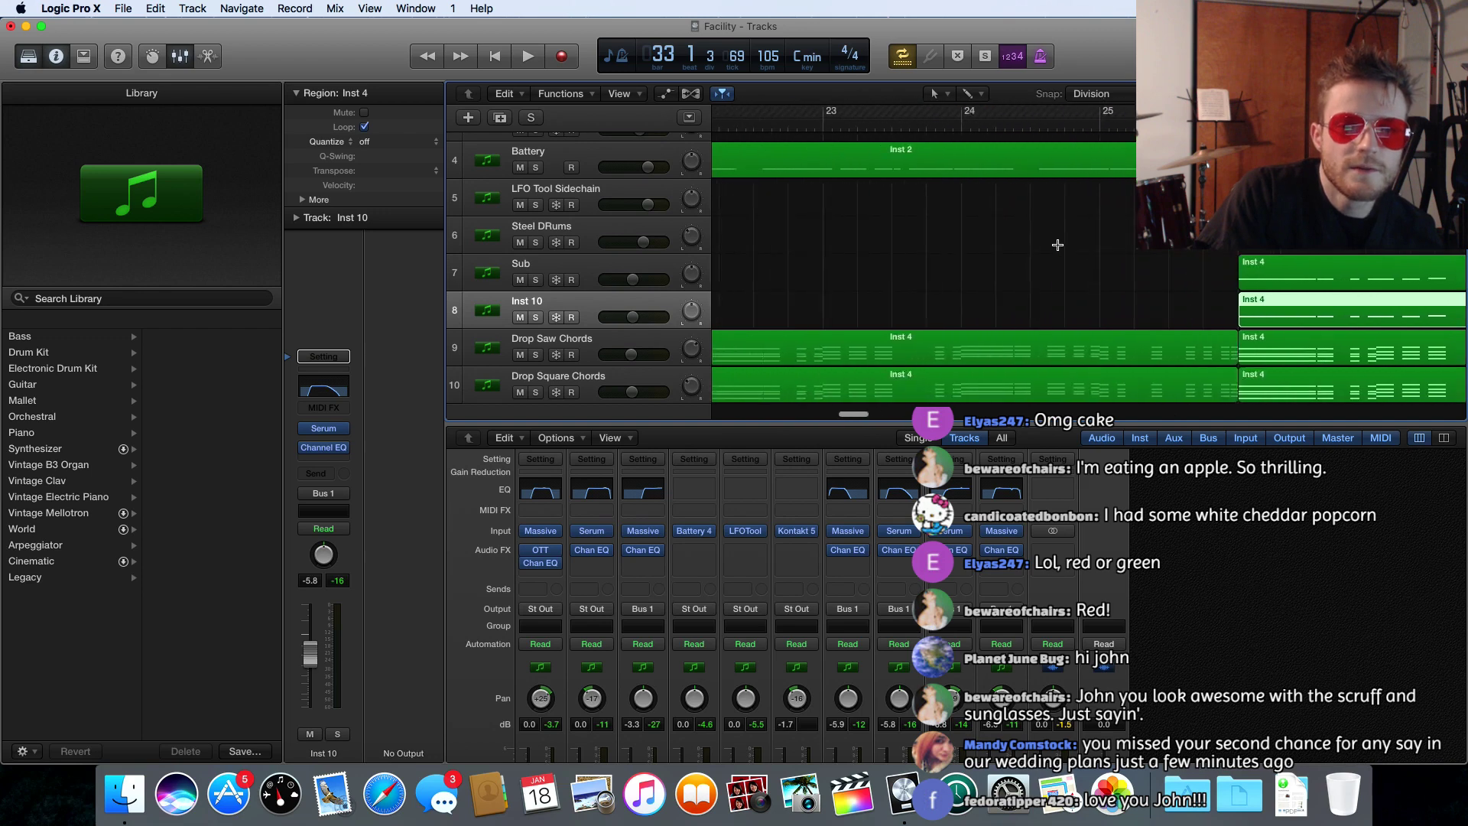
scroll(1053, 243, "right", 3)
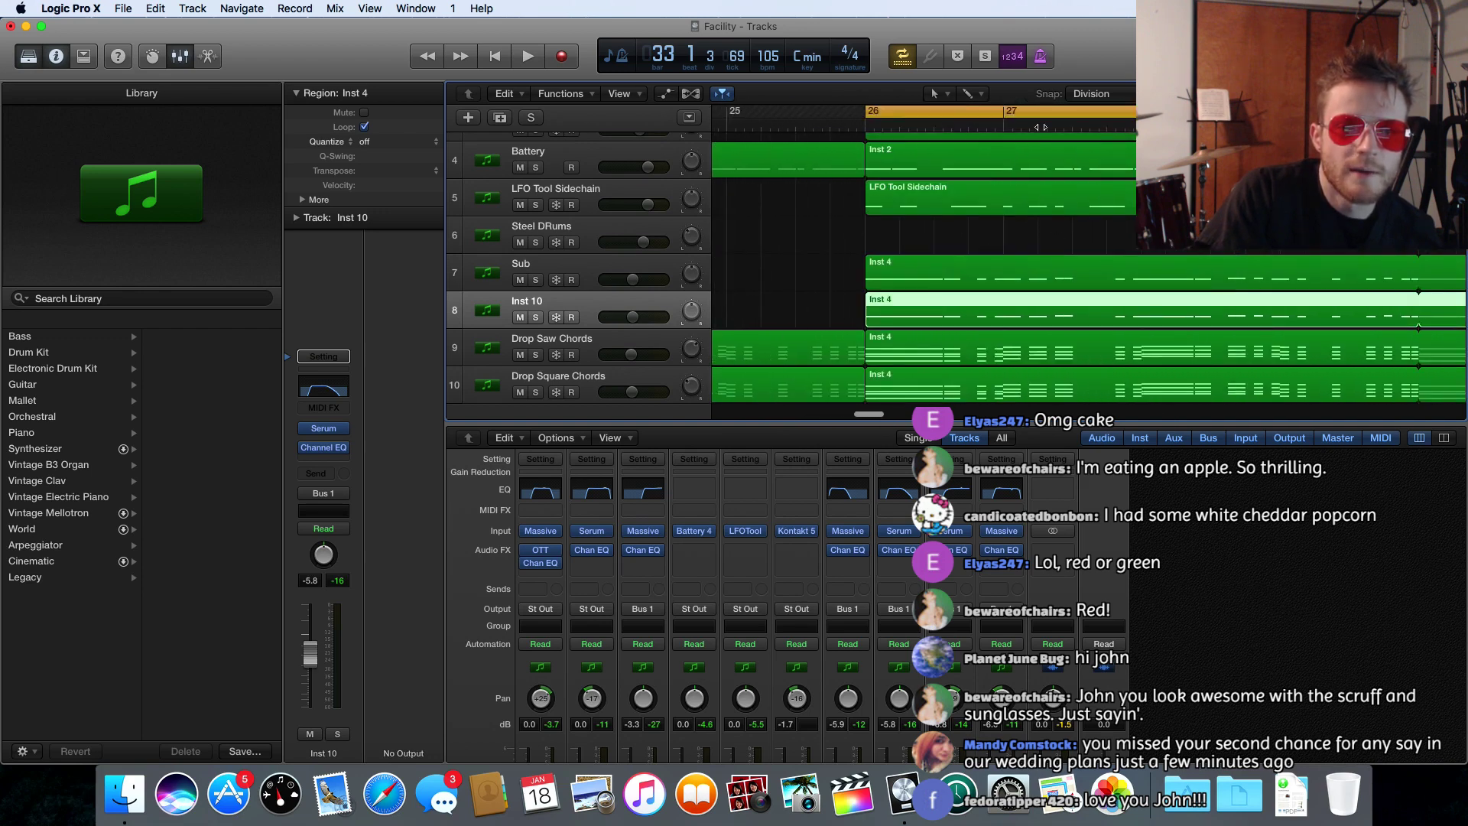
left_click(1016, 115)
- Play the arrangement from just before bar 18 into the start of the drop, stopping in bar 27
scroll(902, 175, "left", 4)
scroll(902, 174, "up", 3)
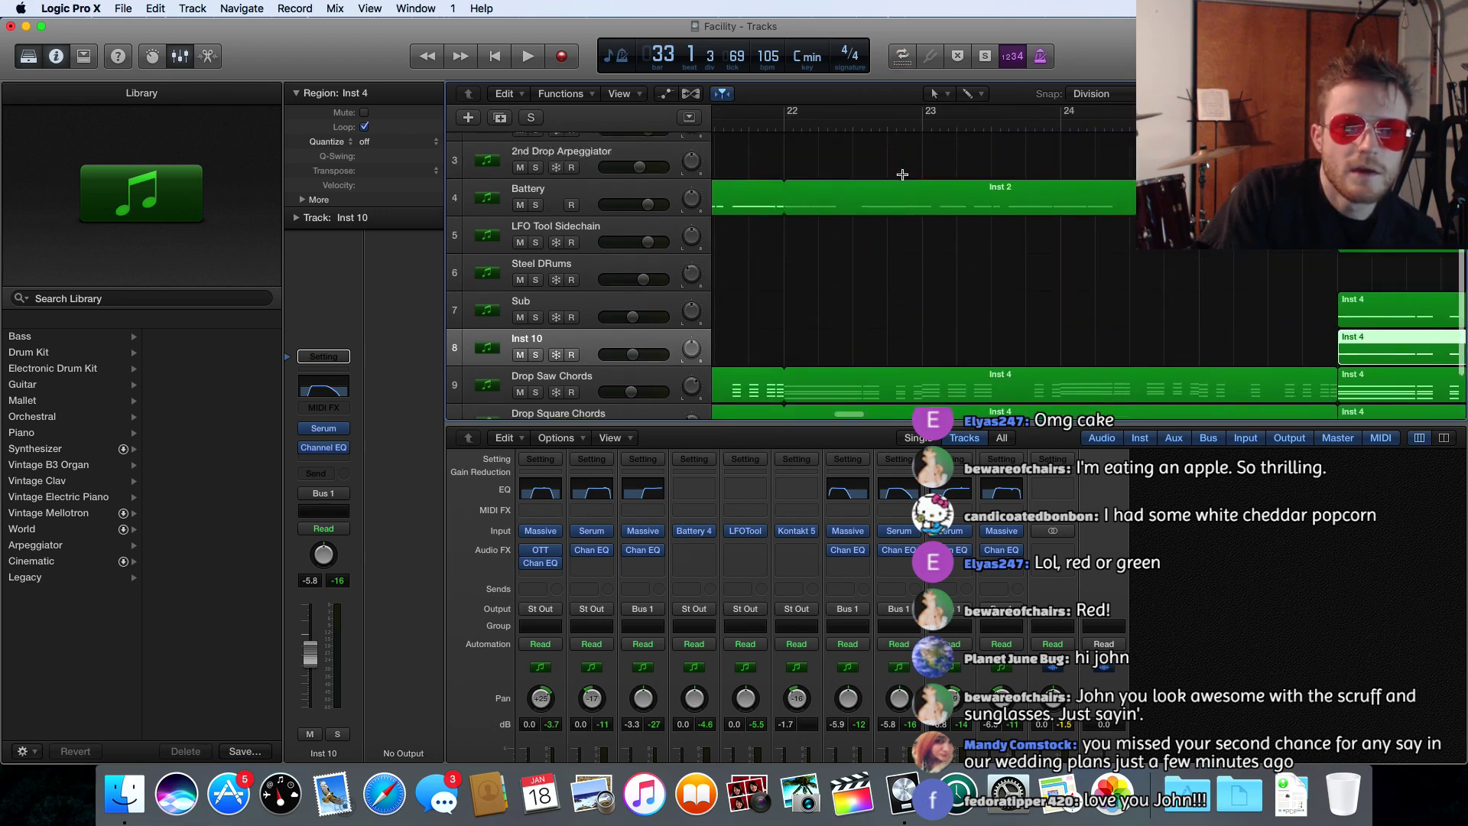
scroll(903, 177, "left", 8)
scroll(905, 179, "up", 2)
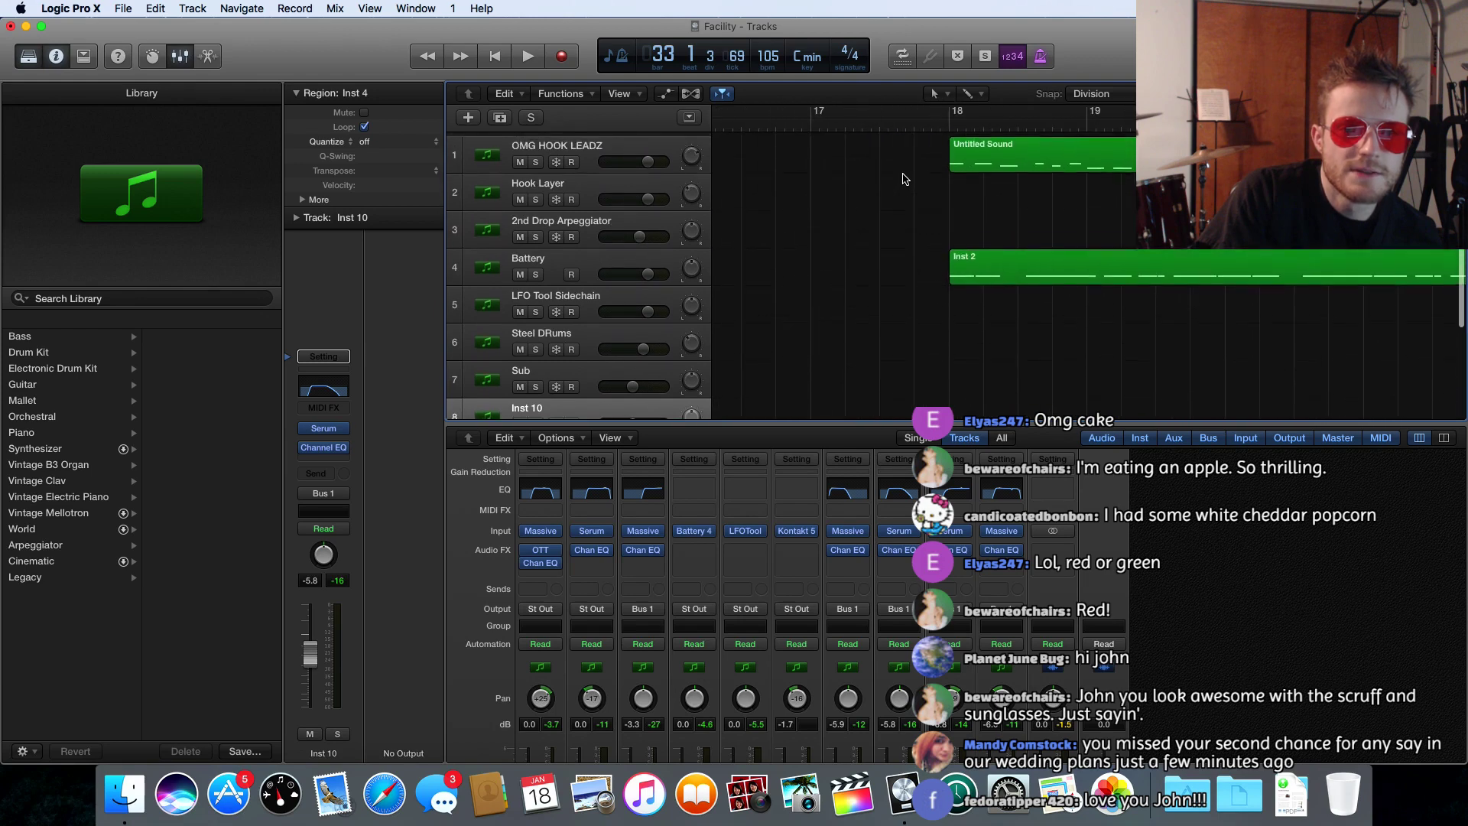
left_click(937, 124)
key("space")
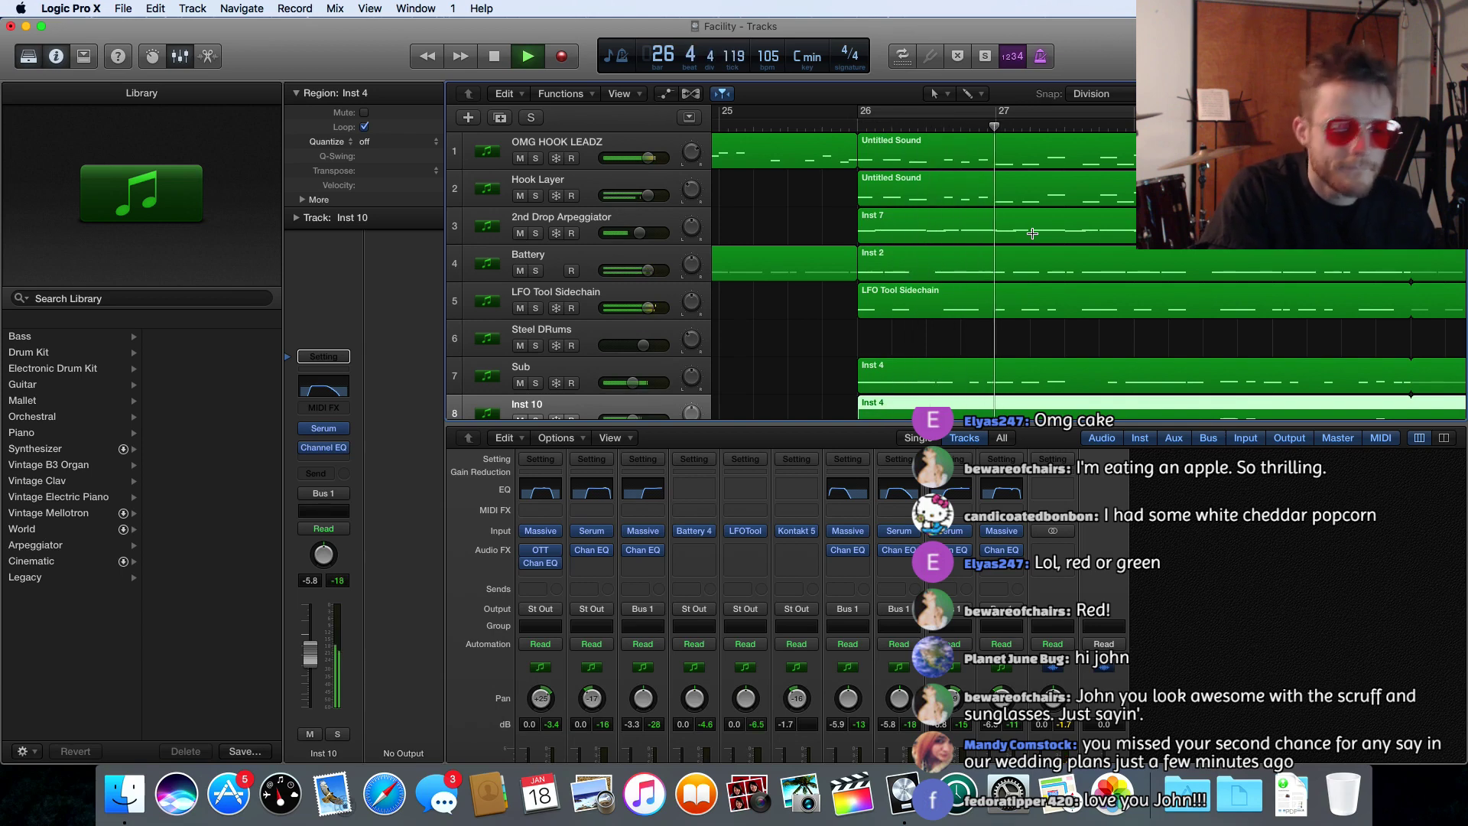
key("space")
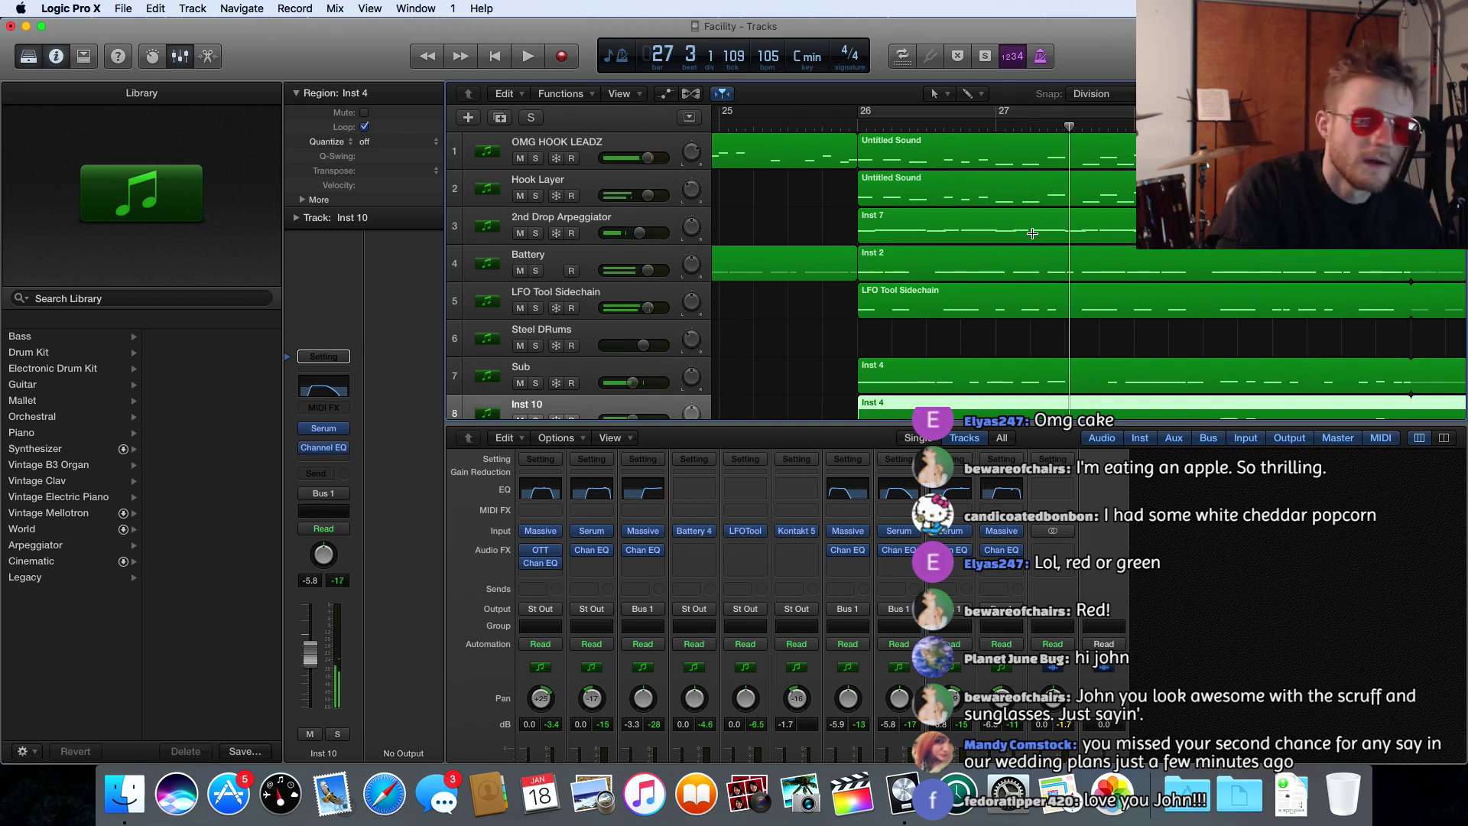
- Replay the transition from the middle of bar 25 and listen through to the end of the drop
scroll(1033, 233, "left", 5)
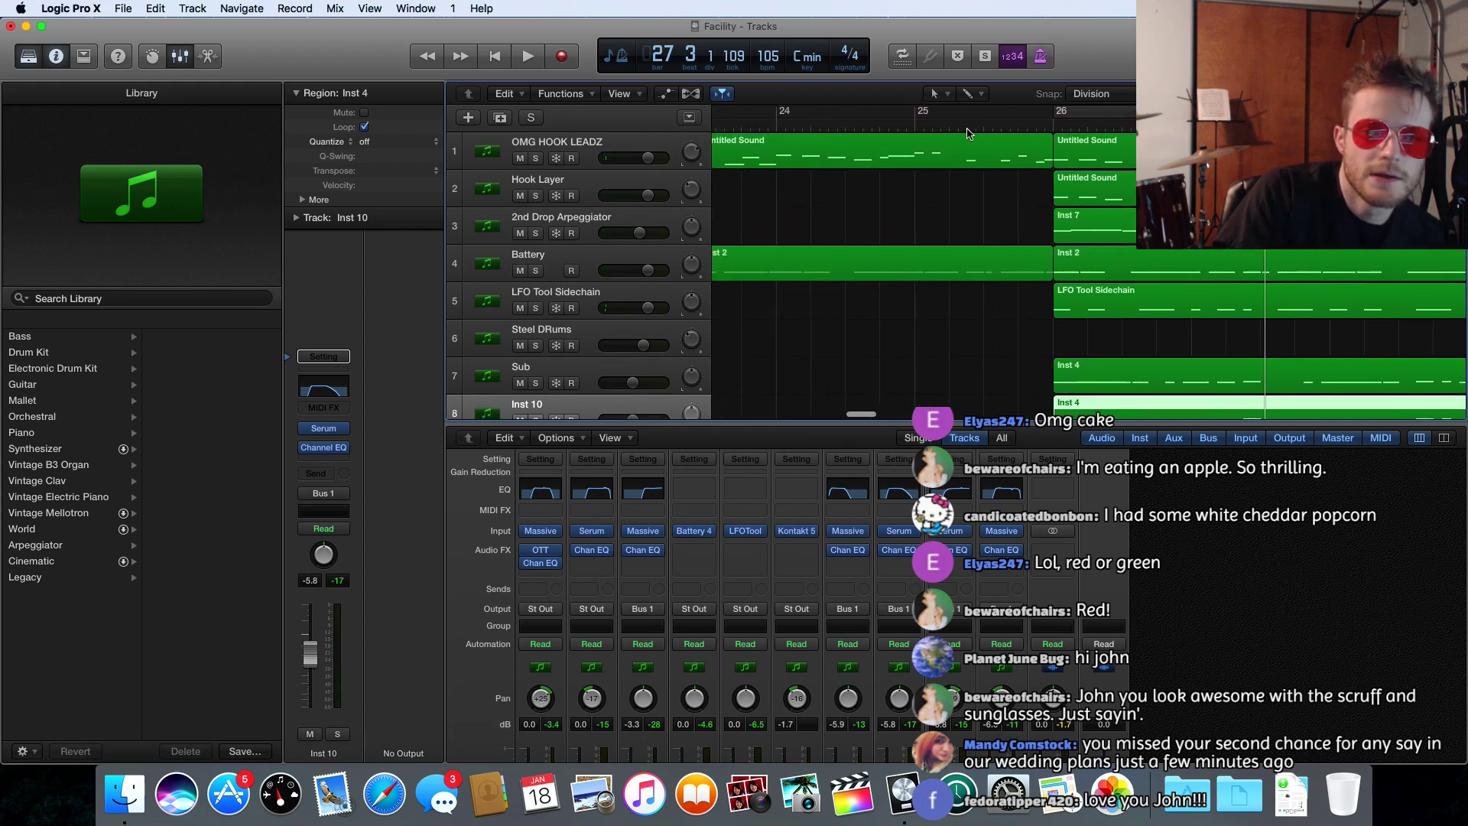
left_click(985, 125)
key("space")
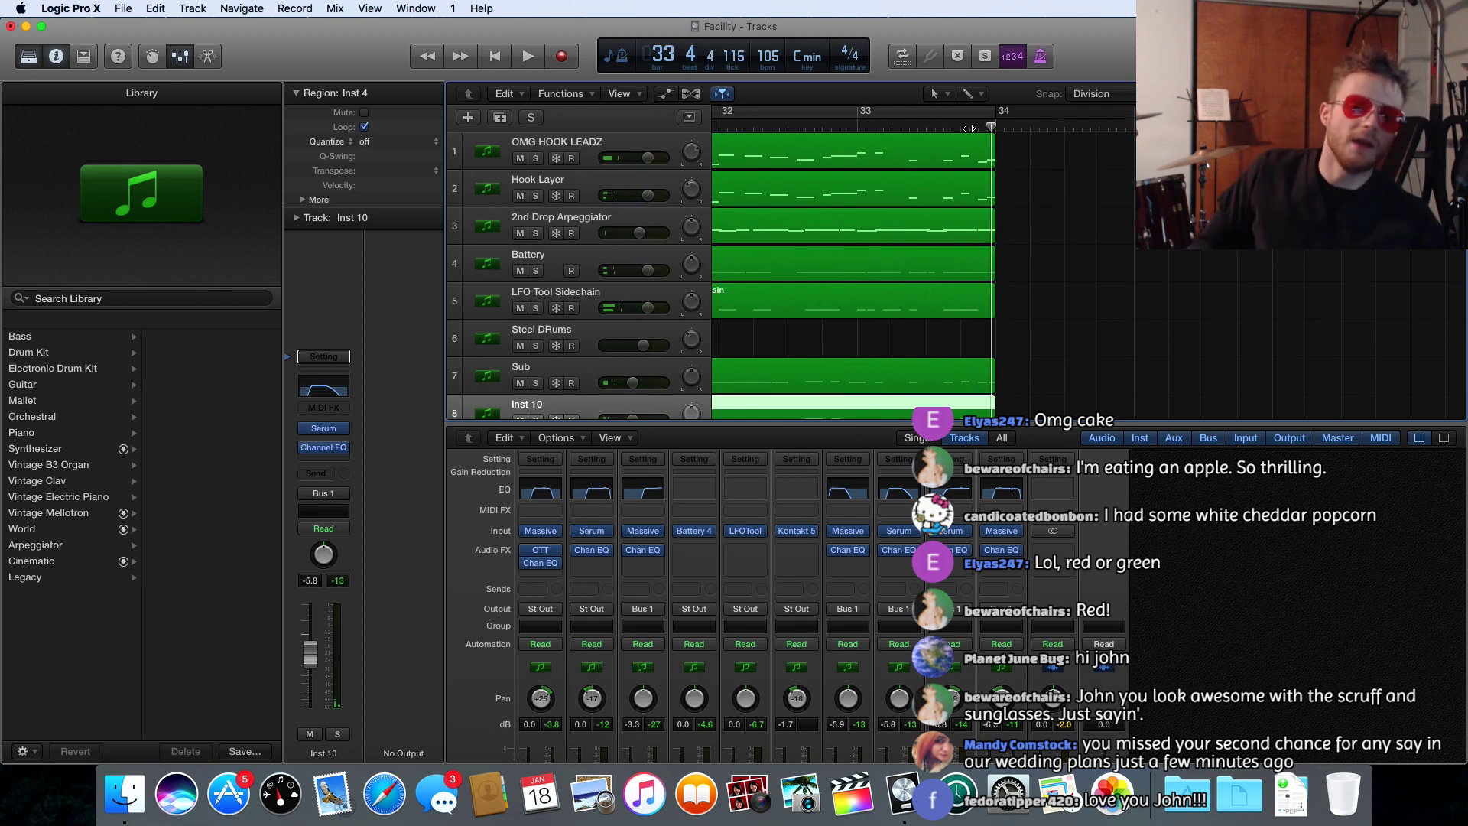
- Add a new software instrument track below Inst 10 with duplicate Inst 10 settings
scroll(833, 282, "left", 10)
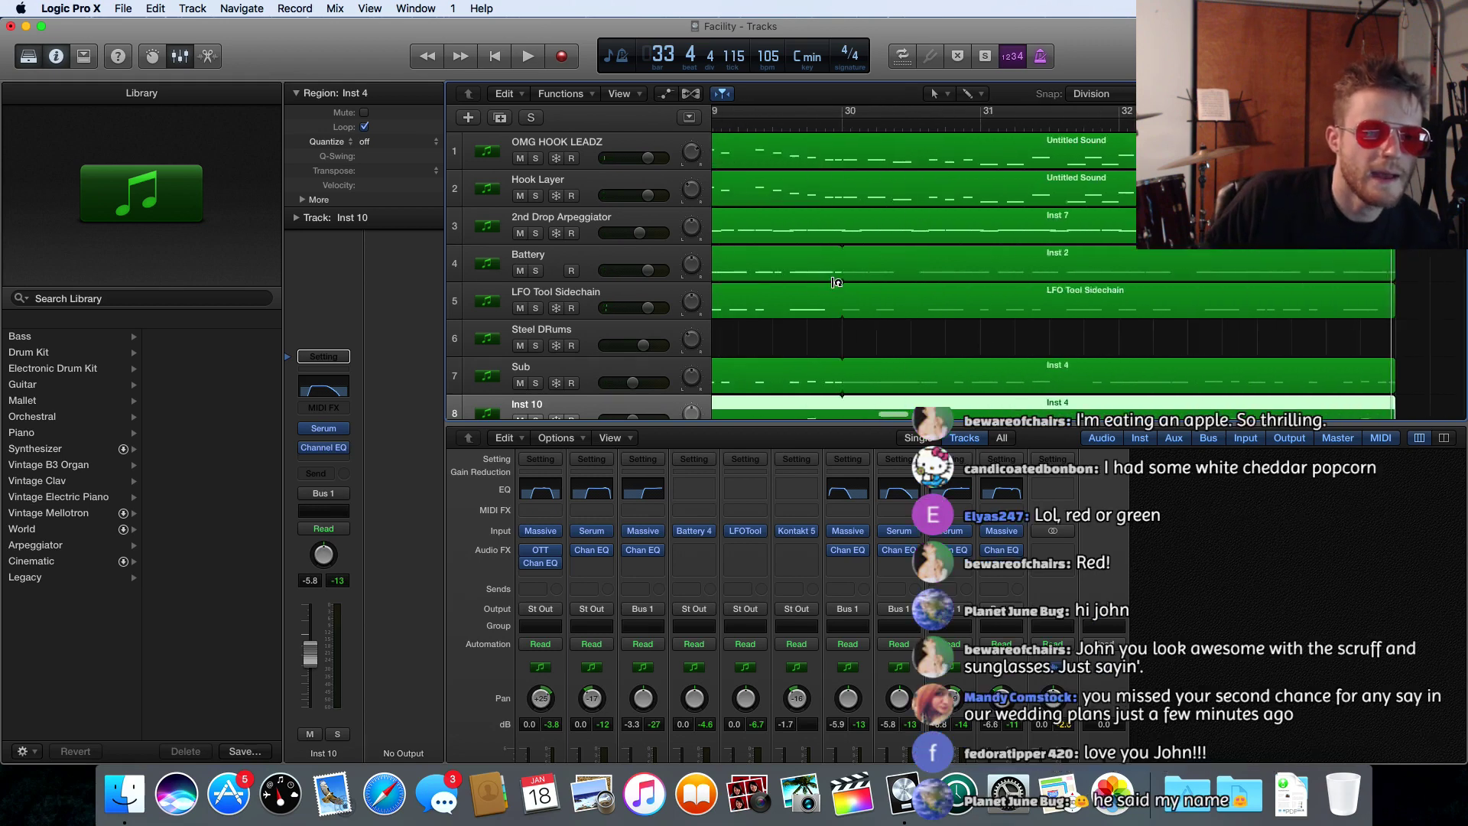
scroll(833, 287, "left", 5)
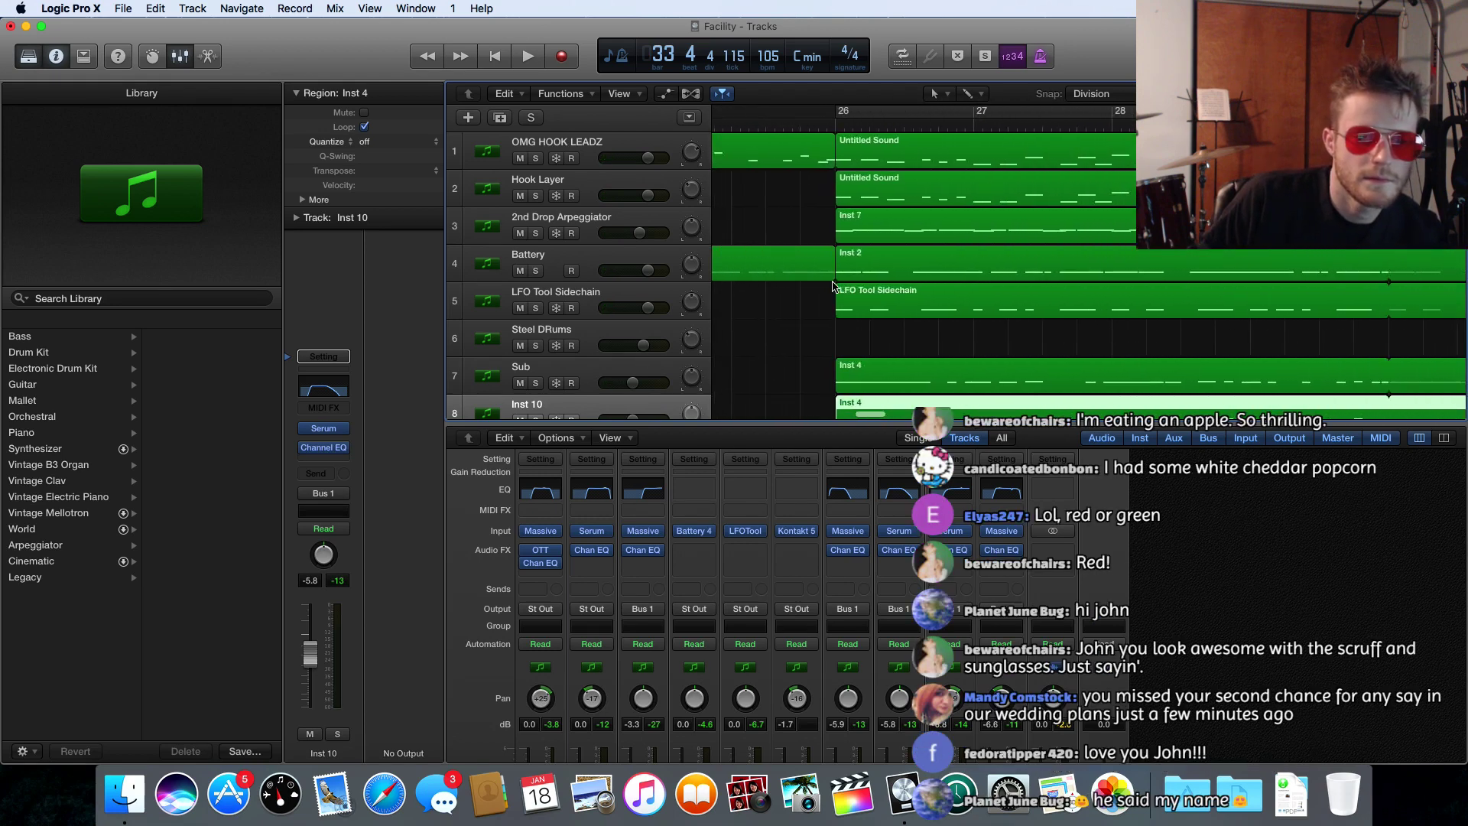
scroll(836, 290, "right", 8)
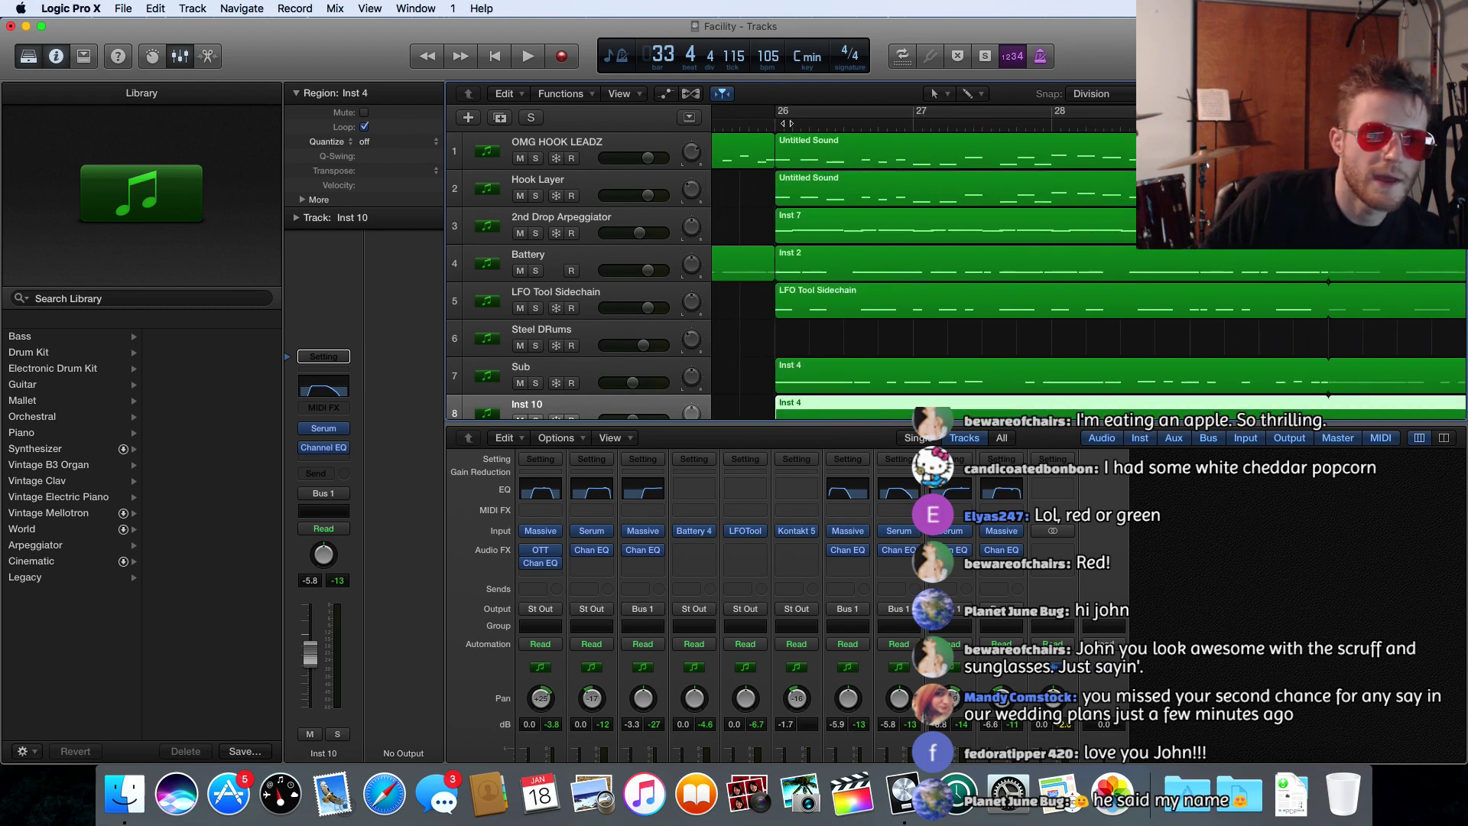
scroll(645, 398, "down", 3)
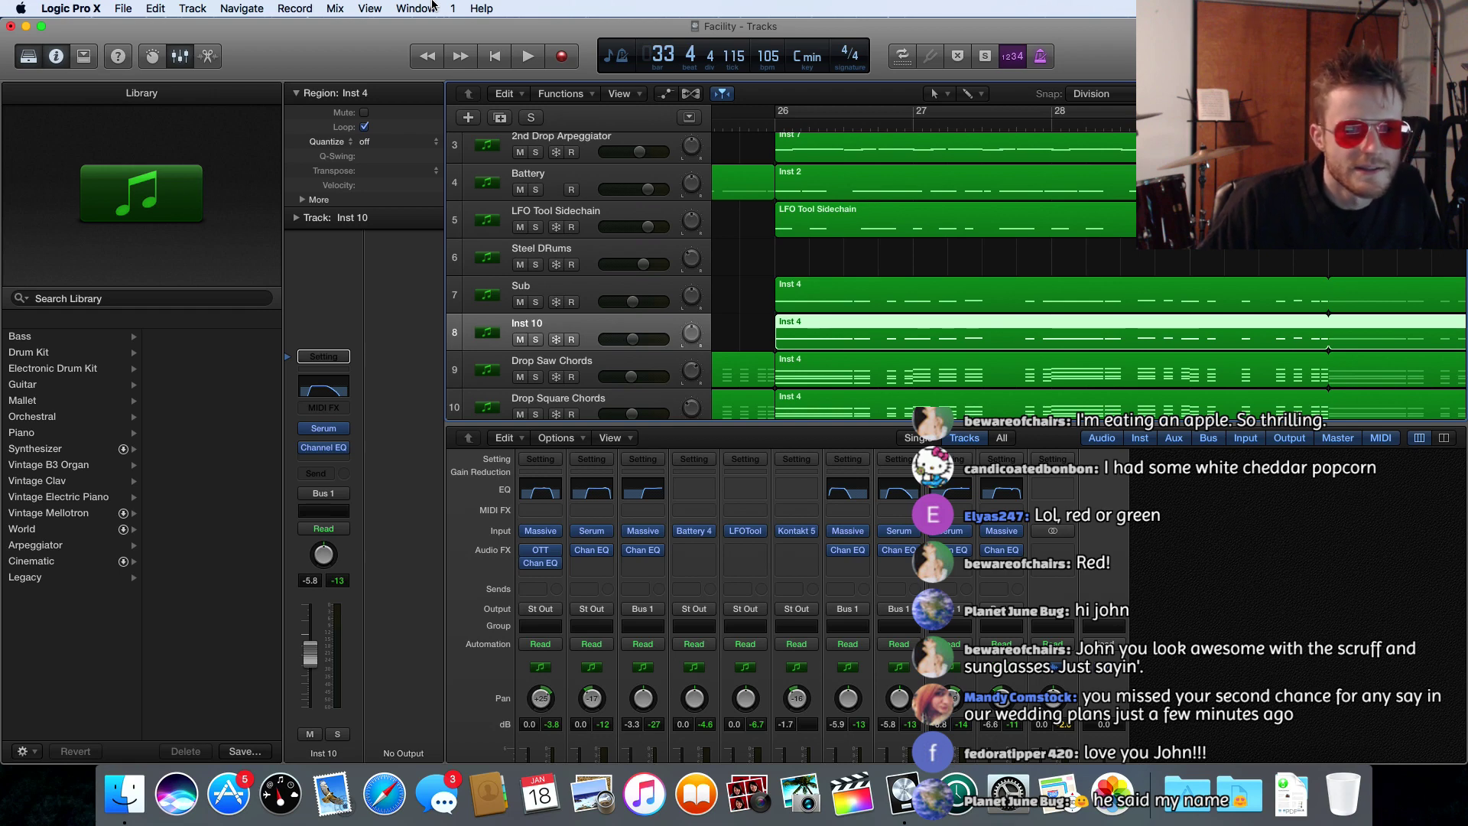
scroll(746, 225, "left", 10)
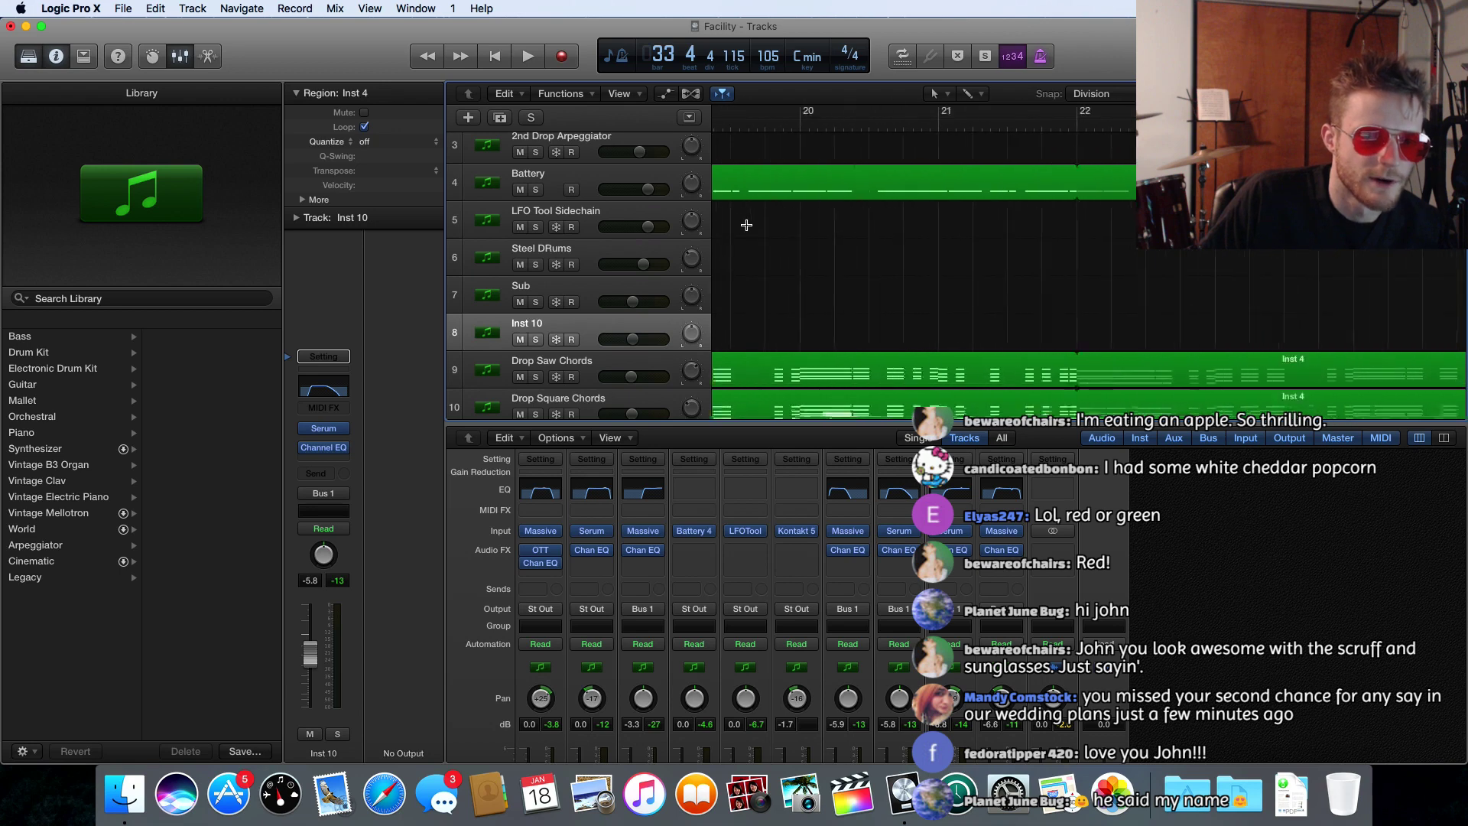
scroll(747, 224, "left", 3)
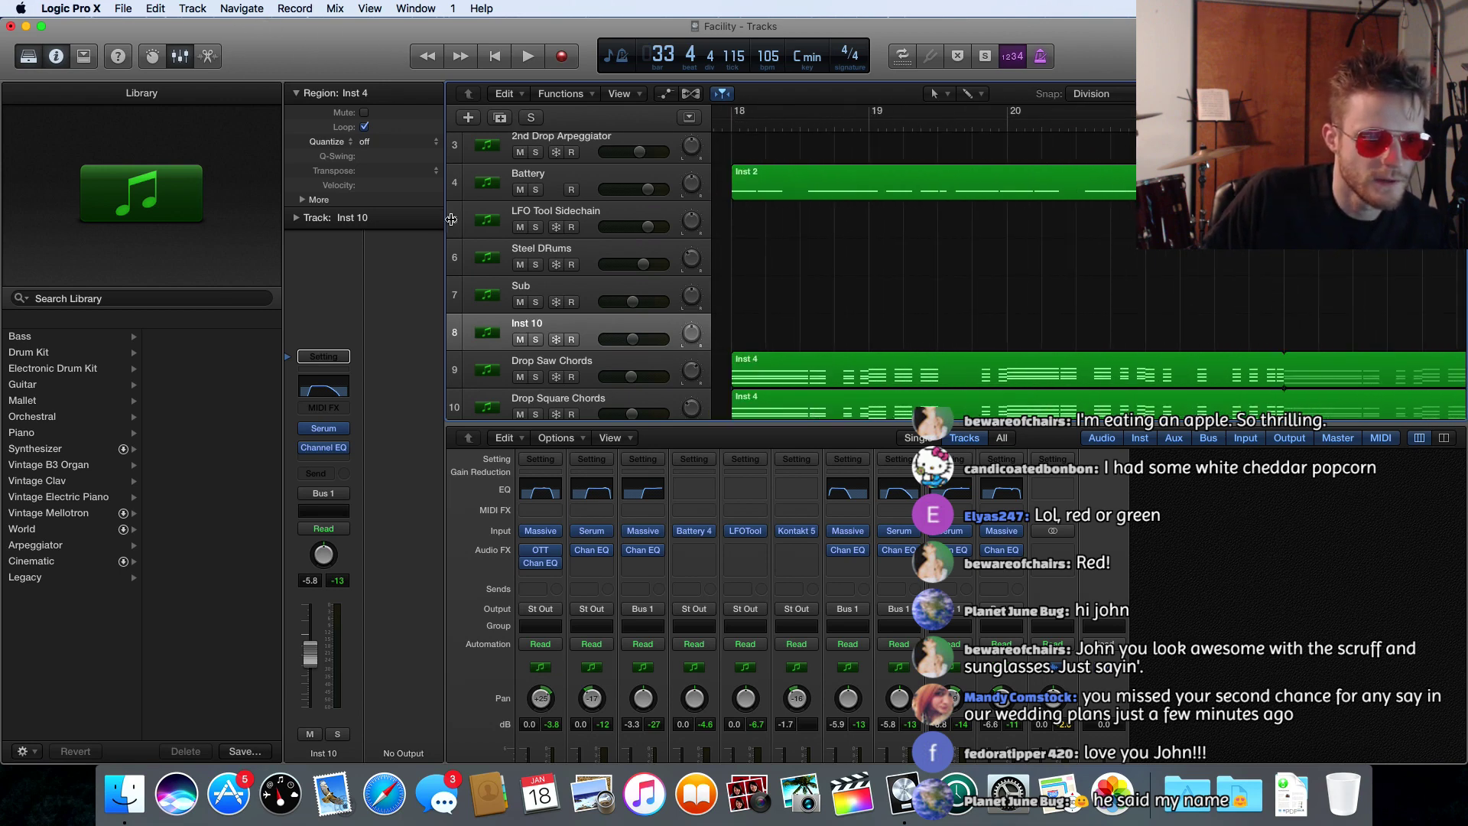
left_click(501, 117)
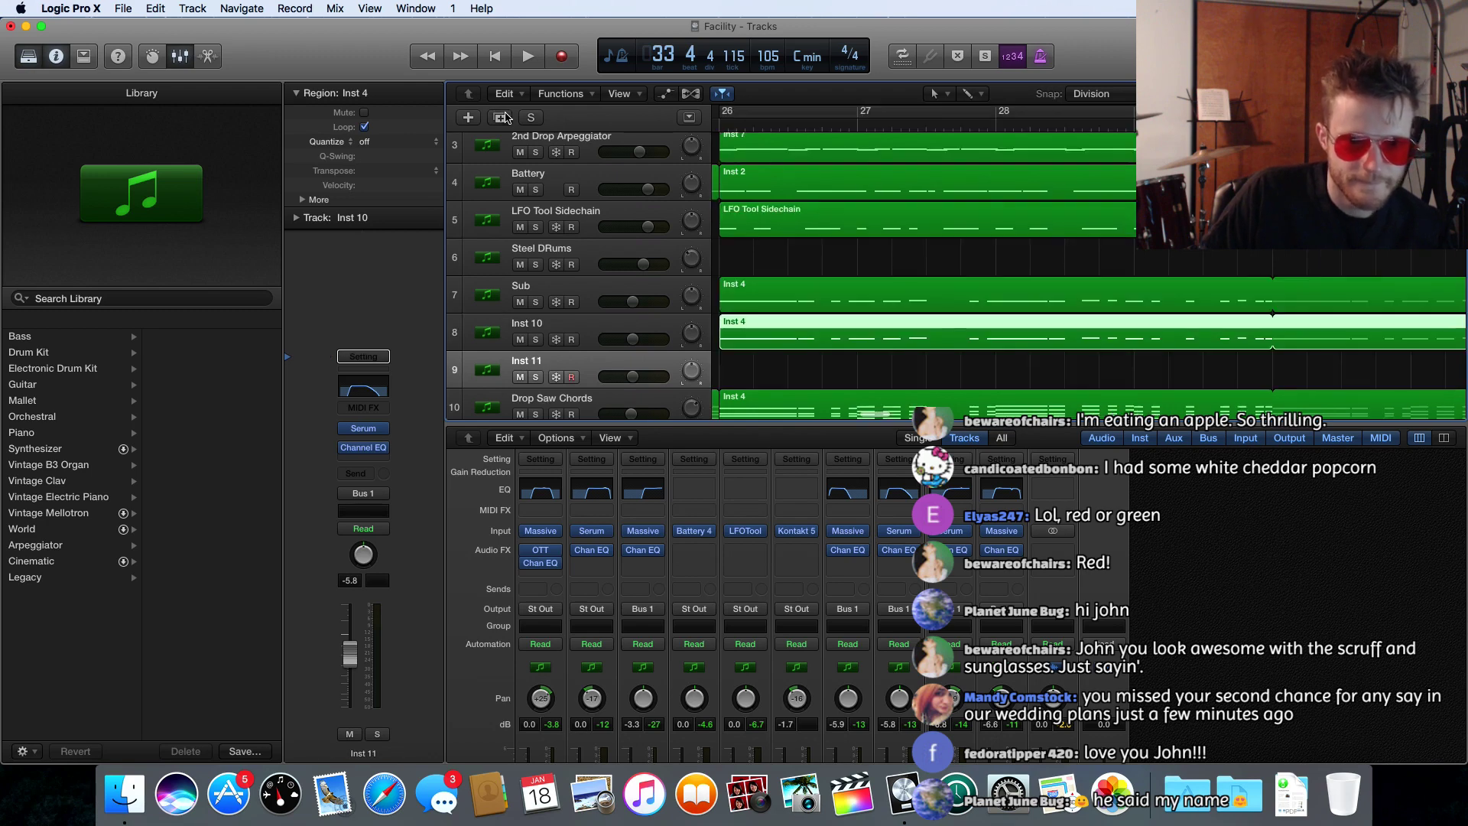
- Remove the Channel EQ plug-in from the Inst 11 channel strip
scroll(715, 297, "left", 15)
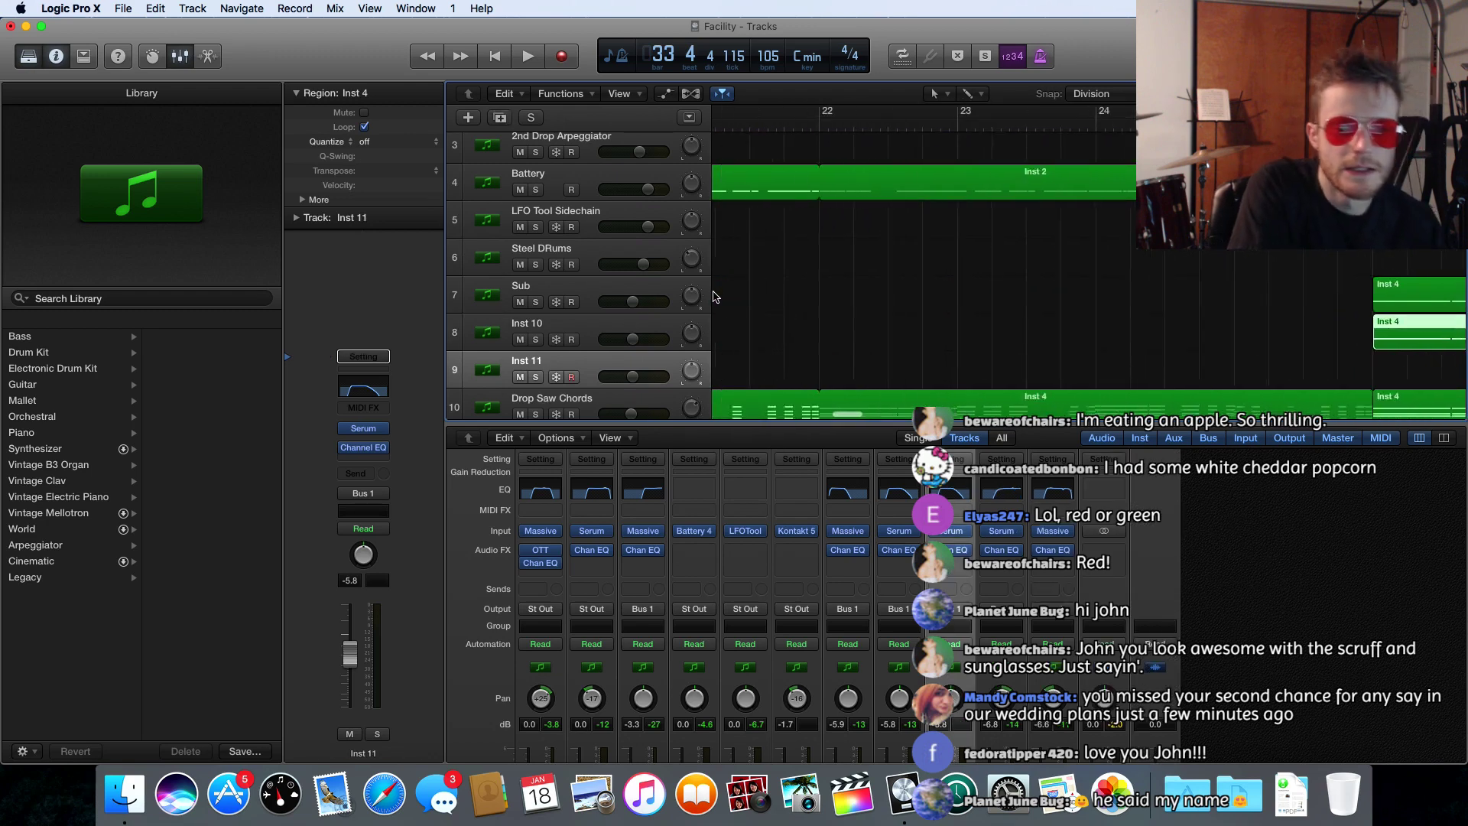
scroll(716, 297, "right", 15)
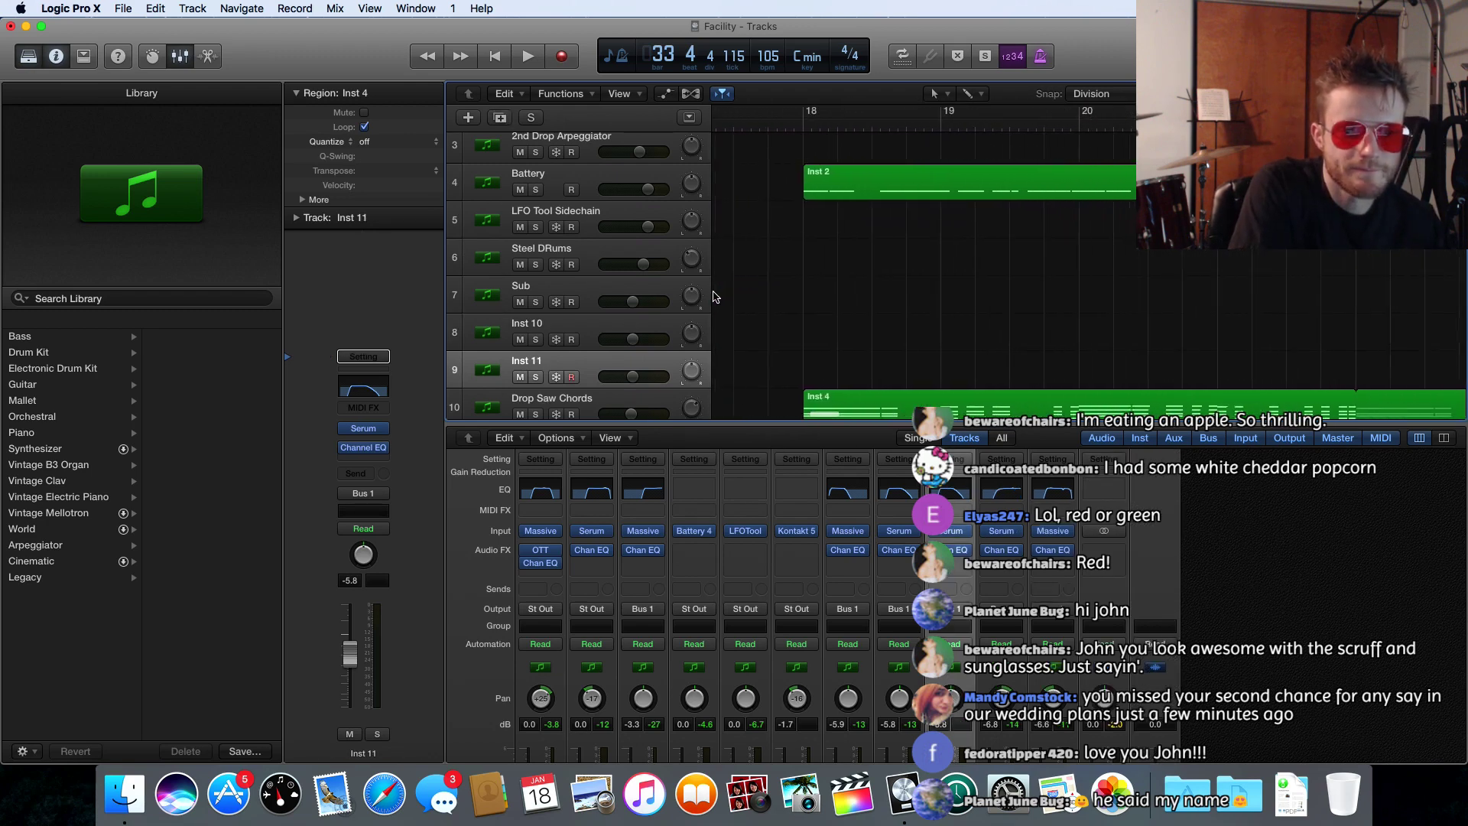
scroll(716, 296, "left", 5)
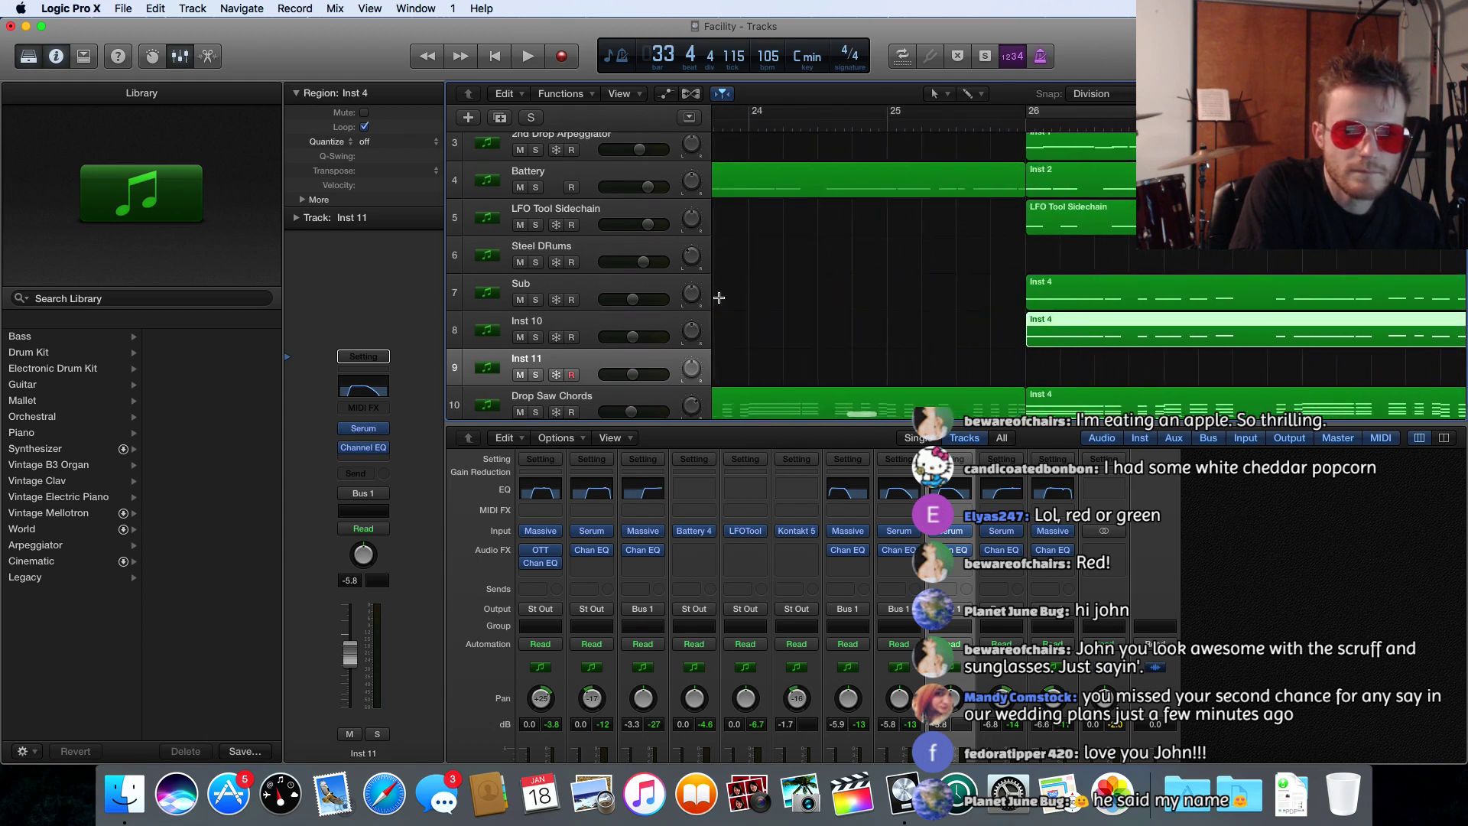
left_click(382, 452)
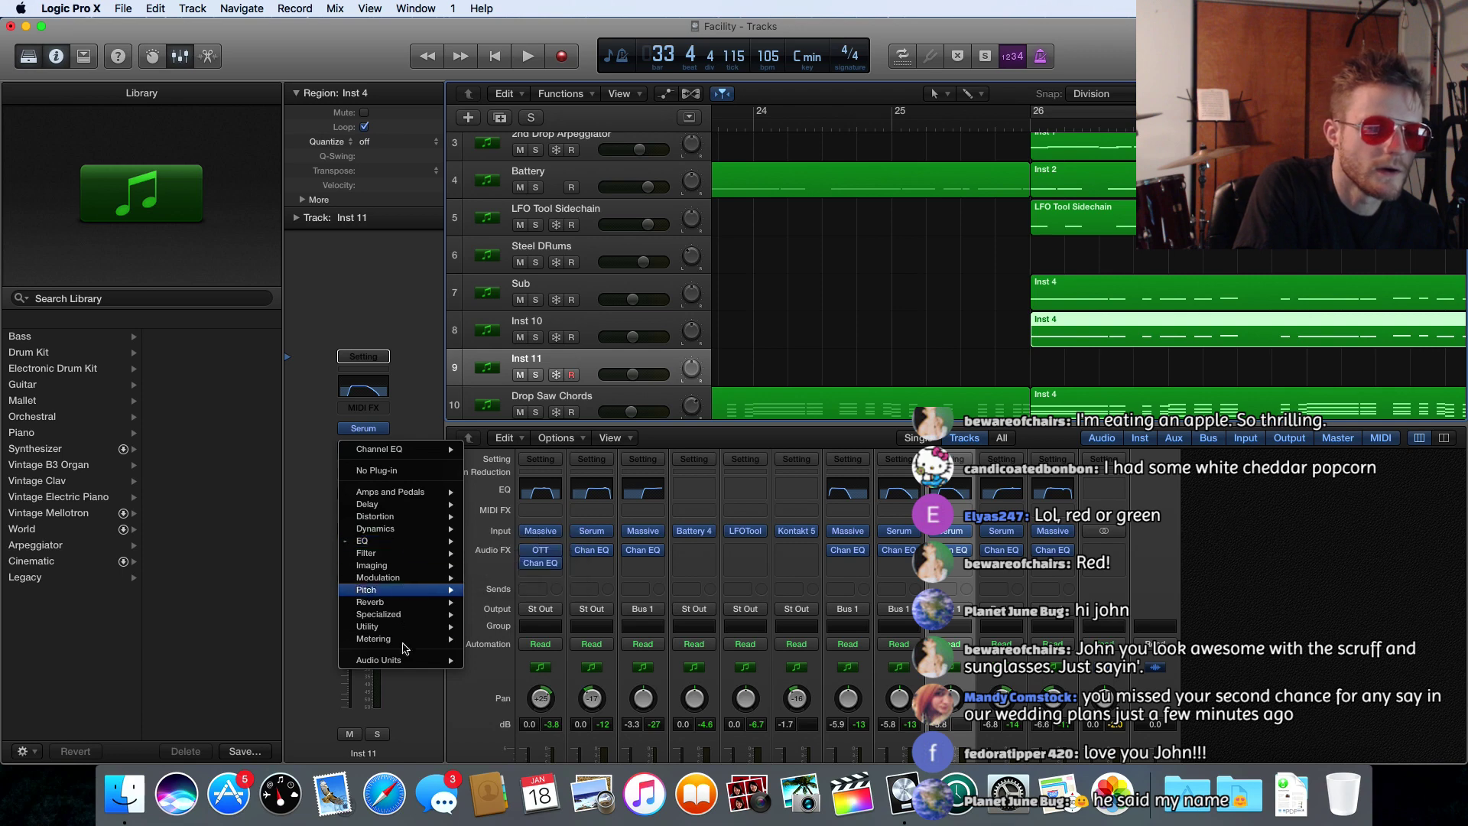
left_click(391, 470)
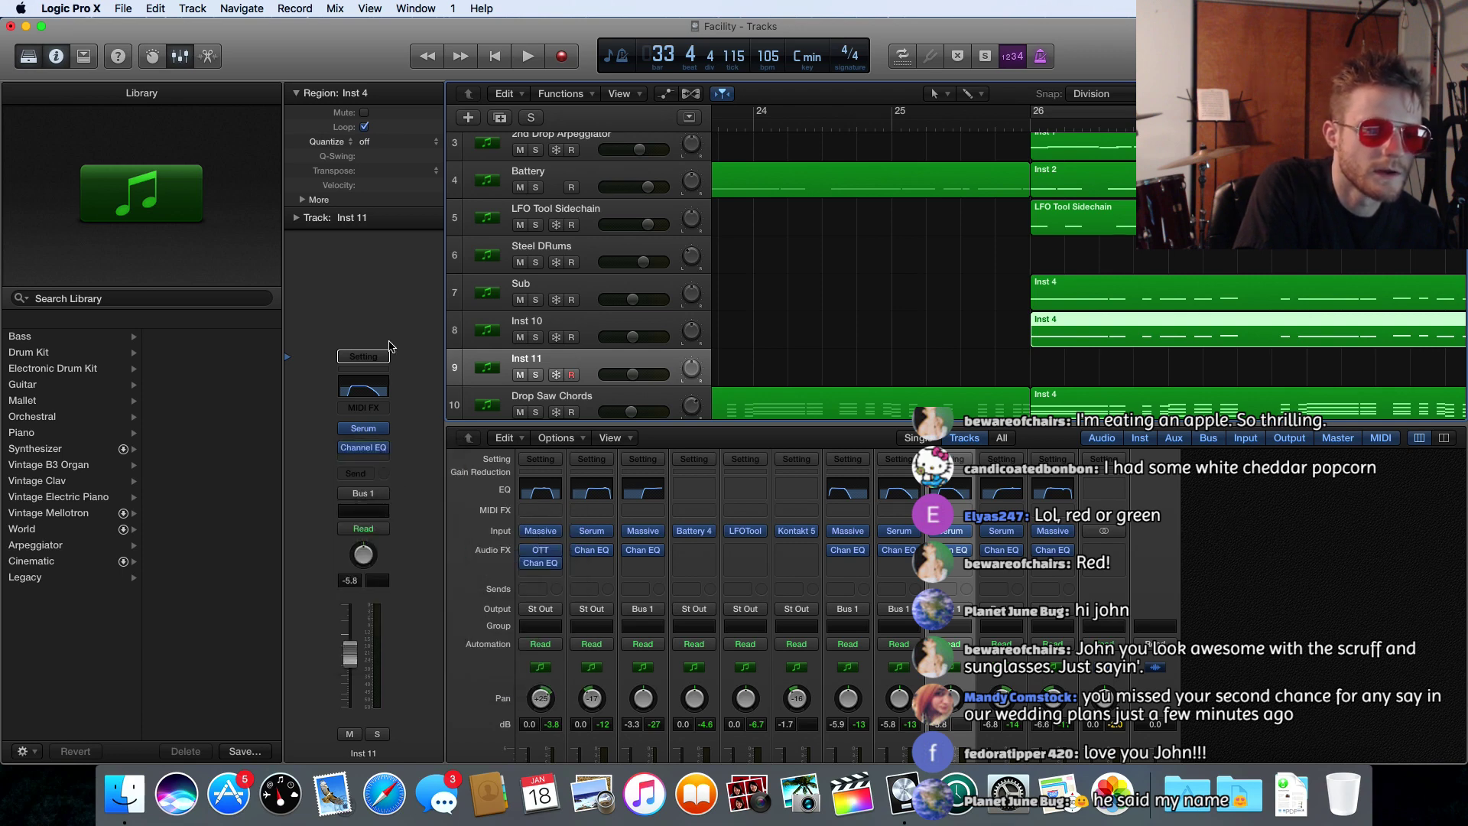
- Move the playhead to the start of bar 18, where the Battery and chord regions begin
scroll(806, 348, "left", 10)
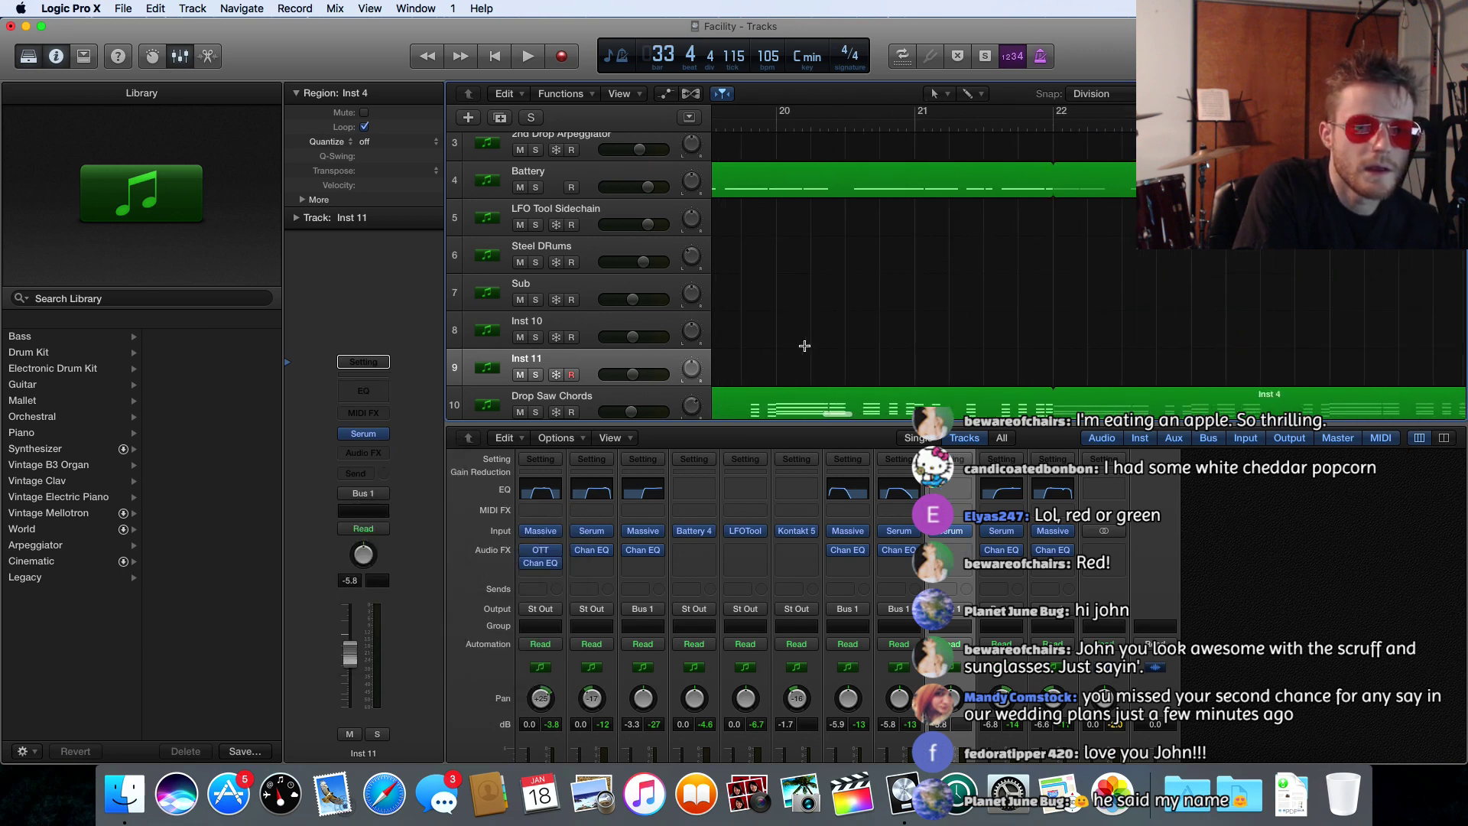
scroll(804, 346, "right", 3)
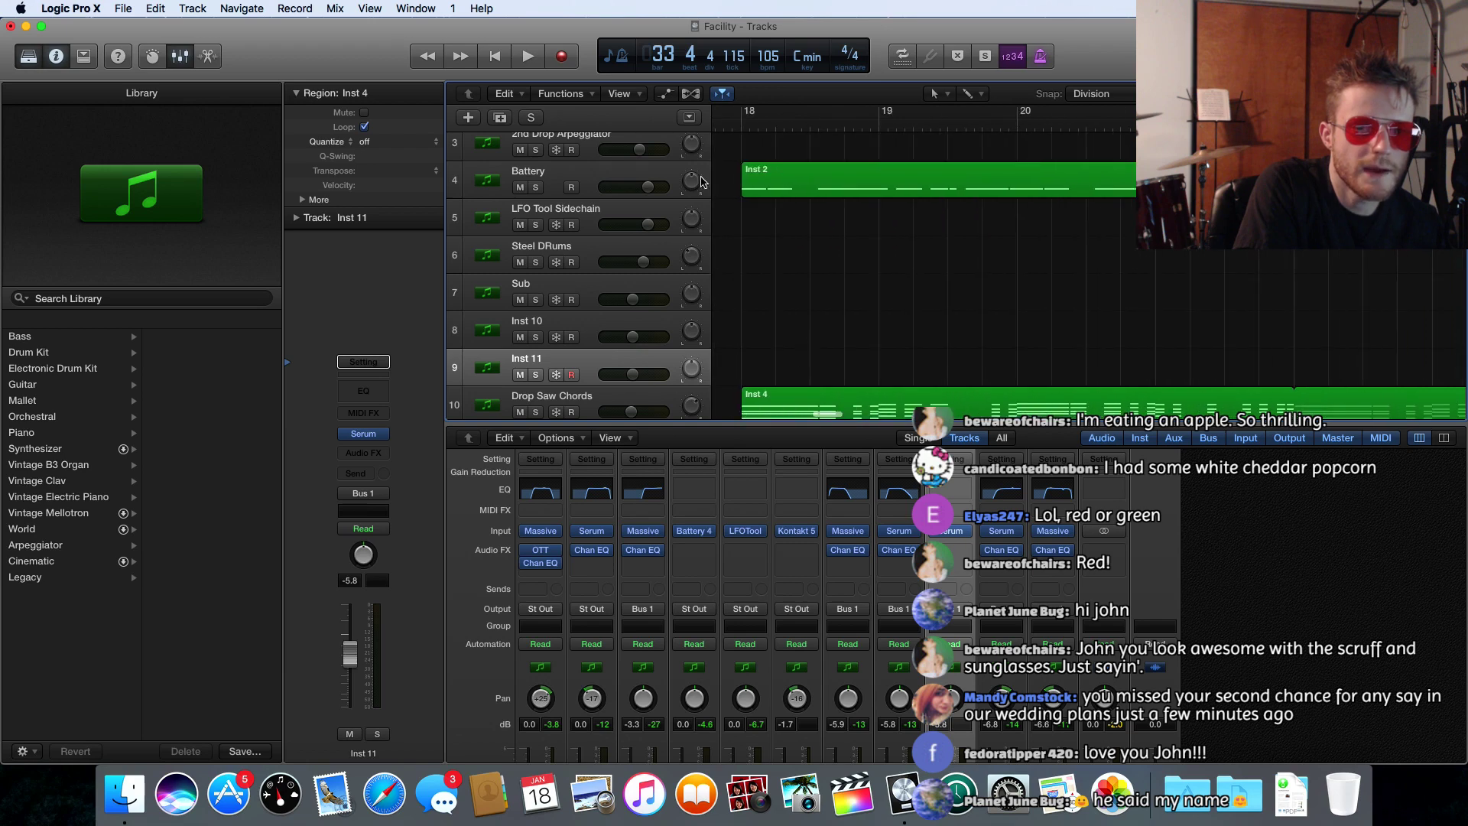
left_click(741, 122)
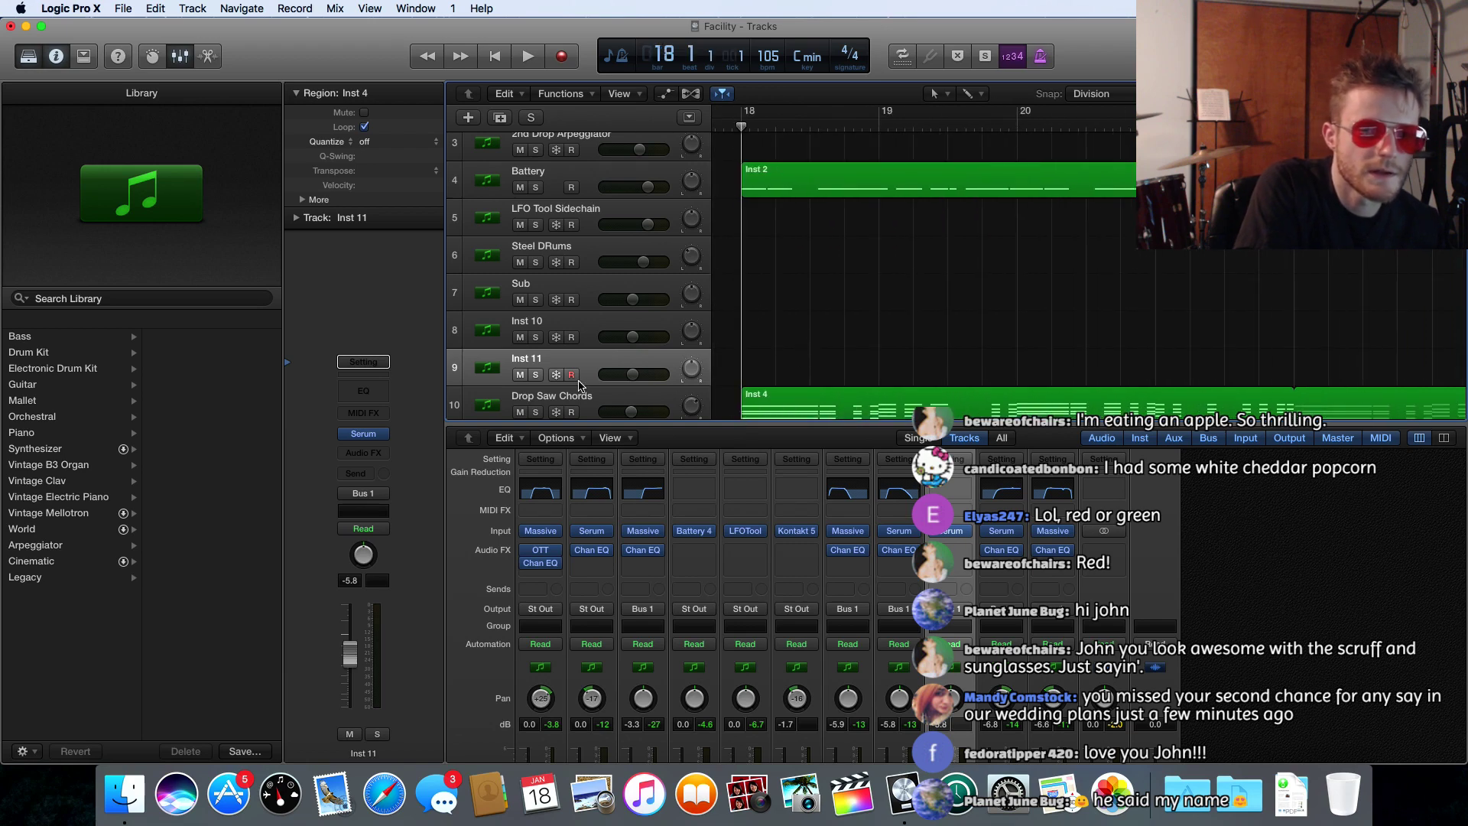
- Replace Serum on Inst 11 with the stereo version of Native Instruments Absynth 5
left_click(384, 436)
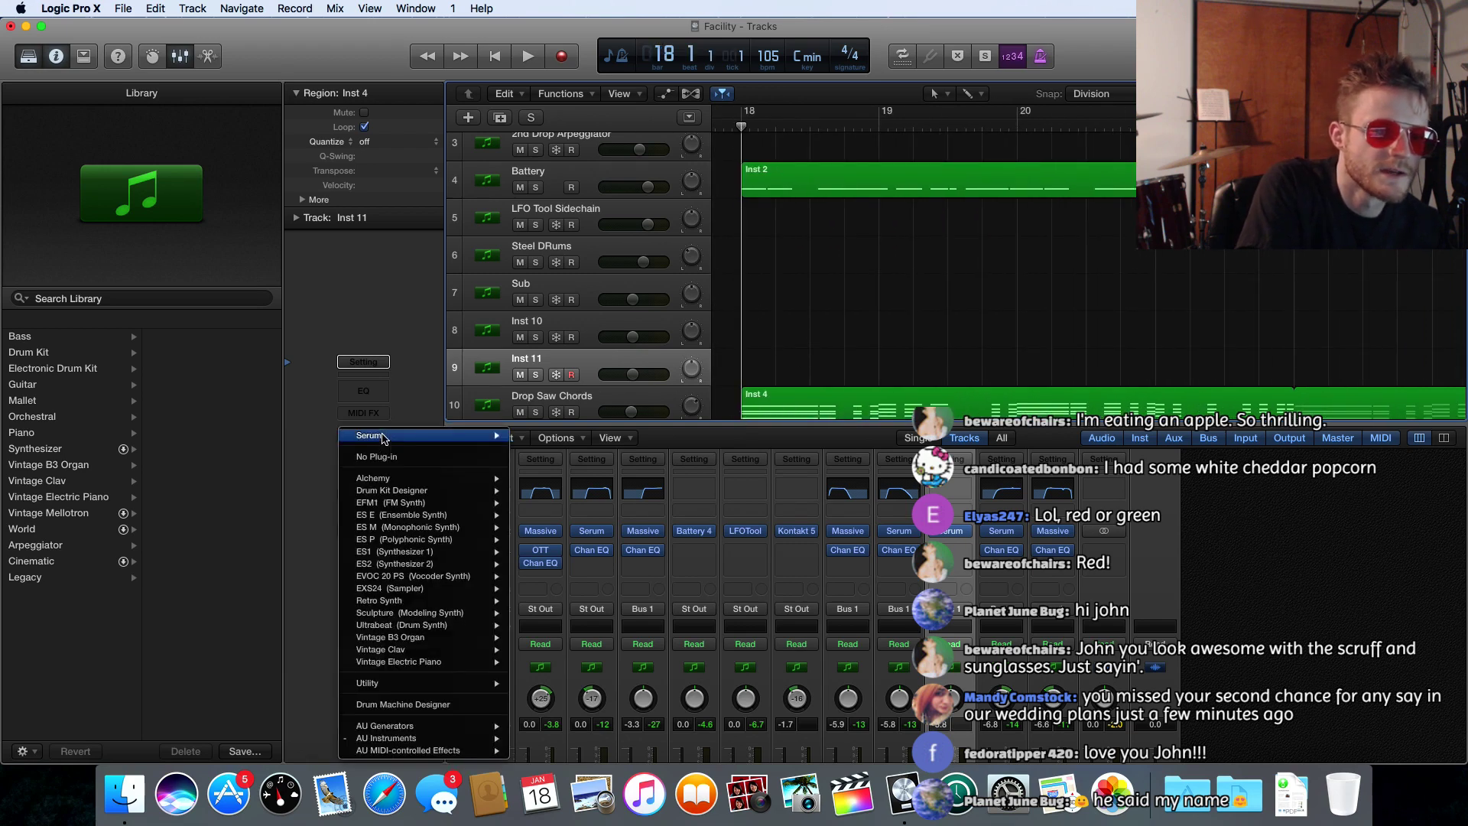
mouse_move(362, 740)
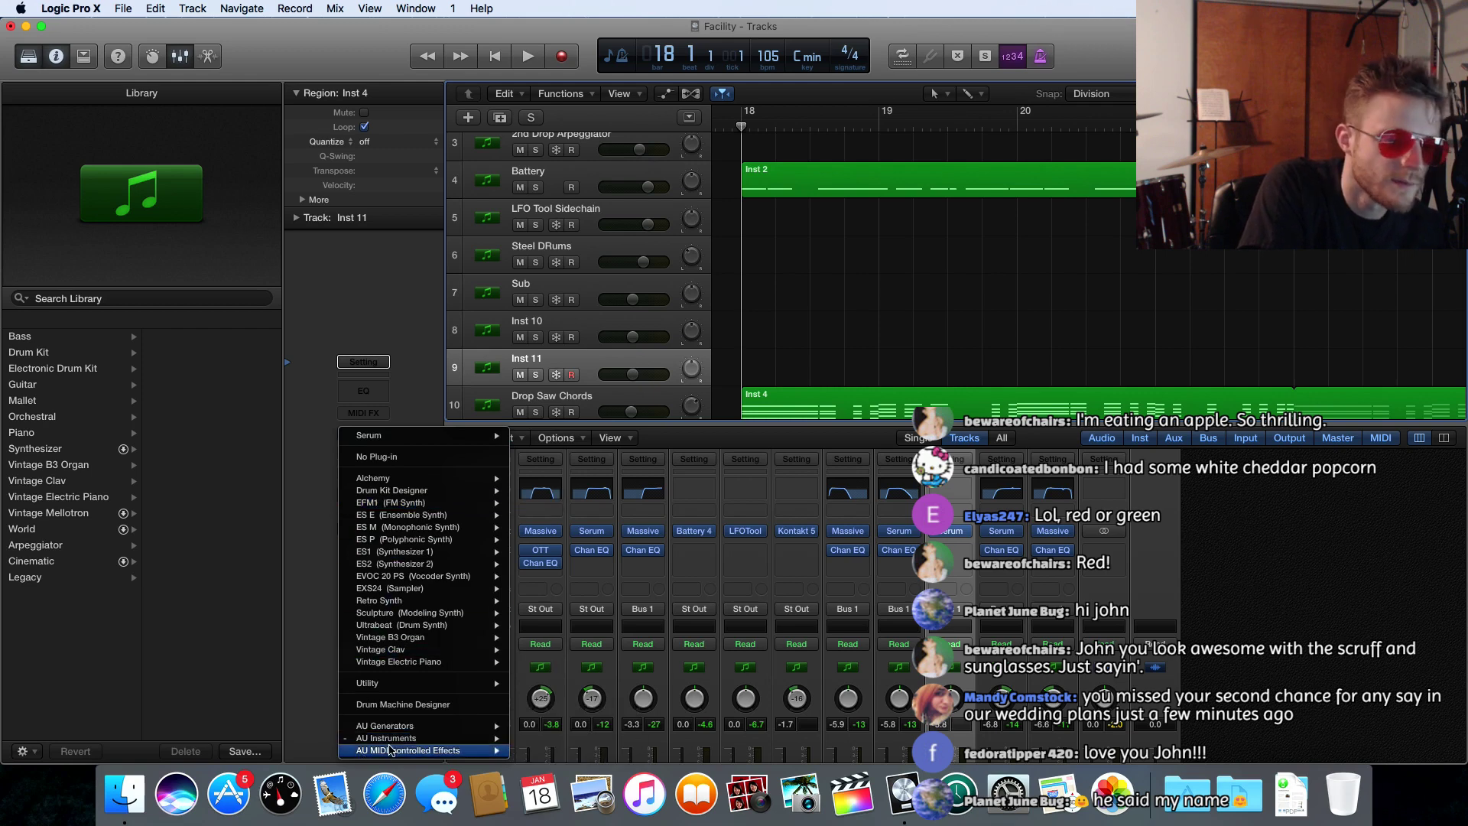
mouse_move(558, 740)
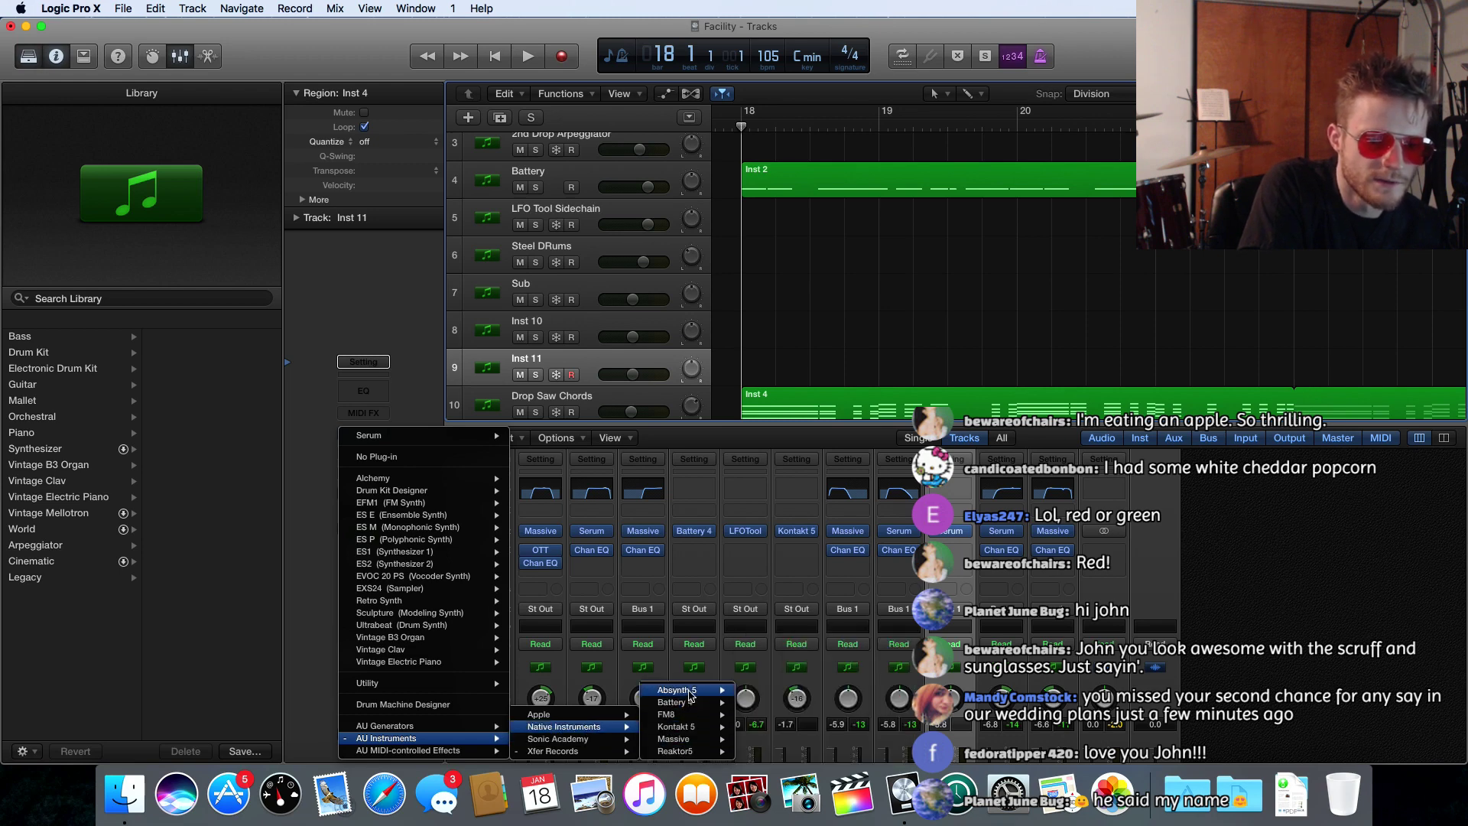
mouse_move(715, 691)
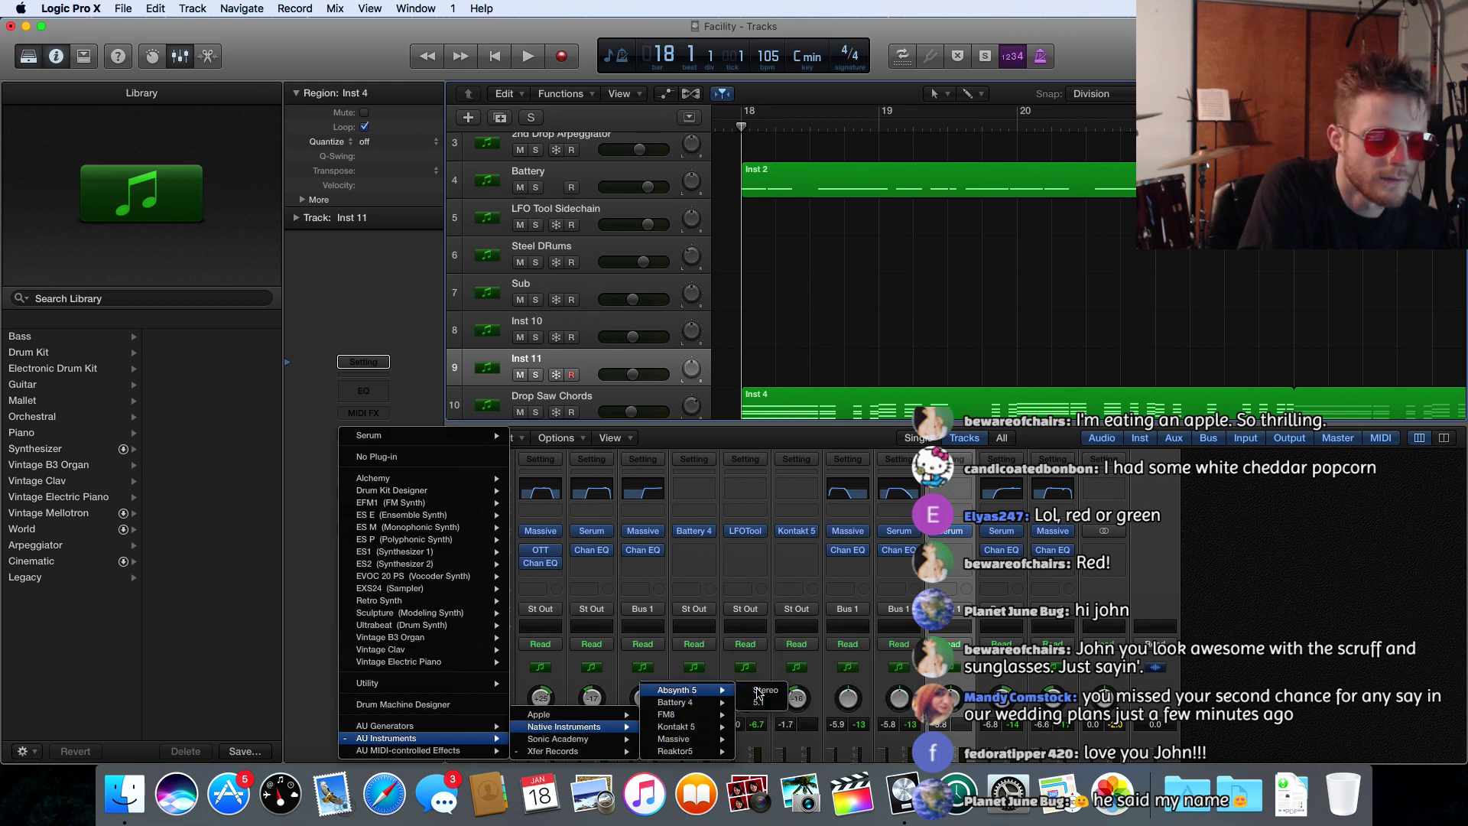
left_click(759, 692)
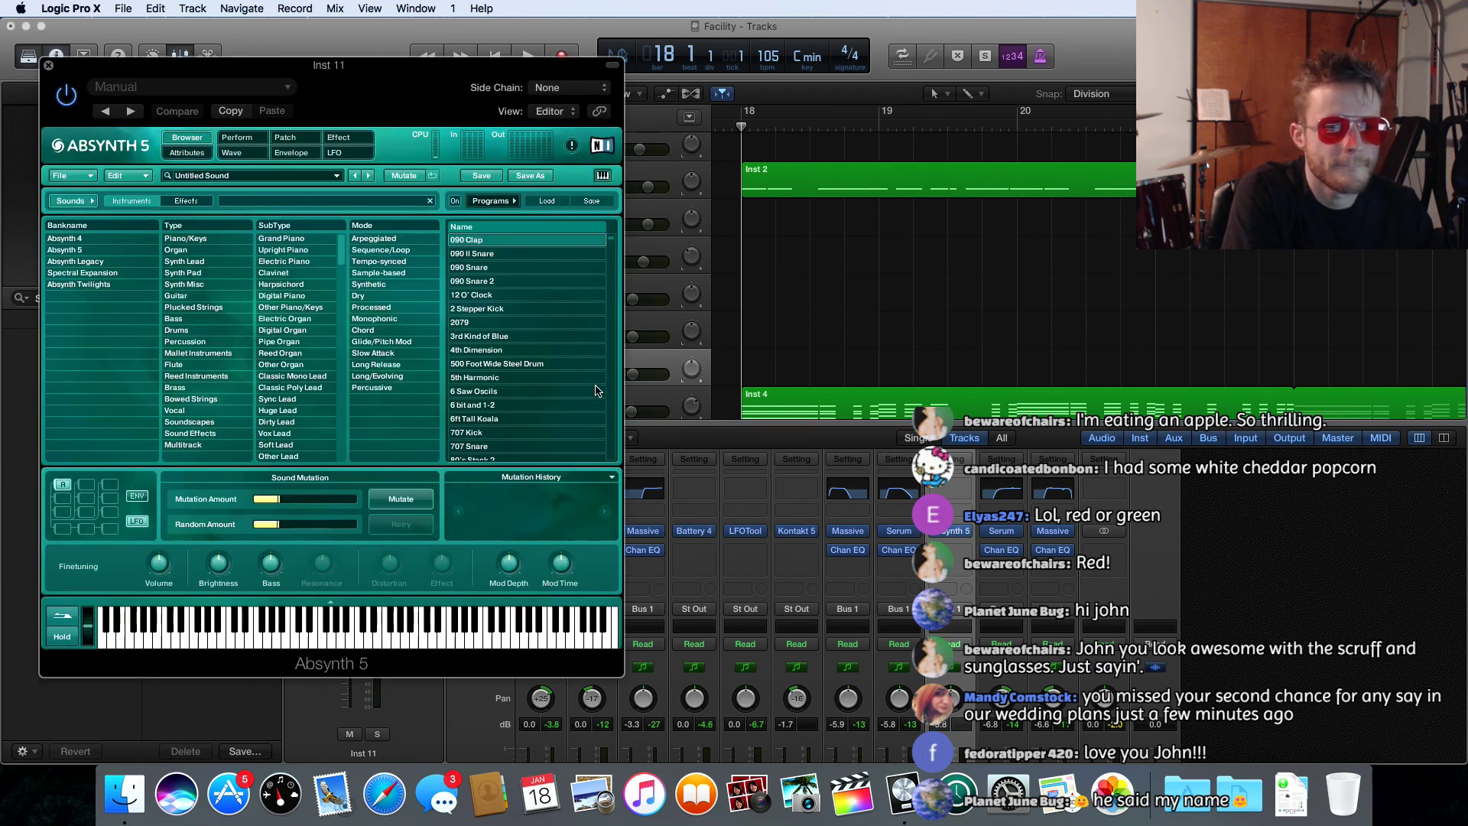
- Load the Arcadia preset from Absynth 4's Synth Pad sounds, auditioning Konstantinople4 for comparison, and close the plug-in window
left_click(88, 251)
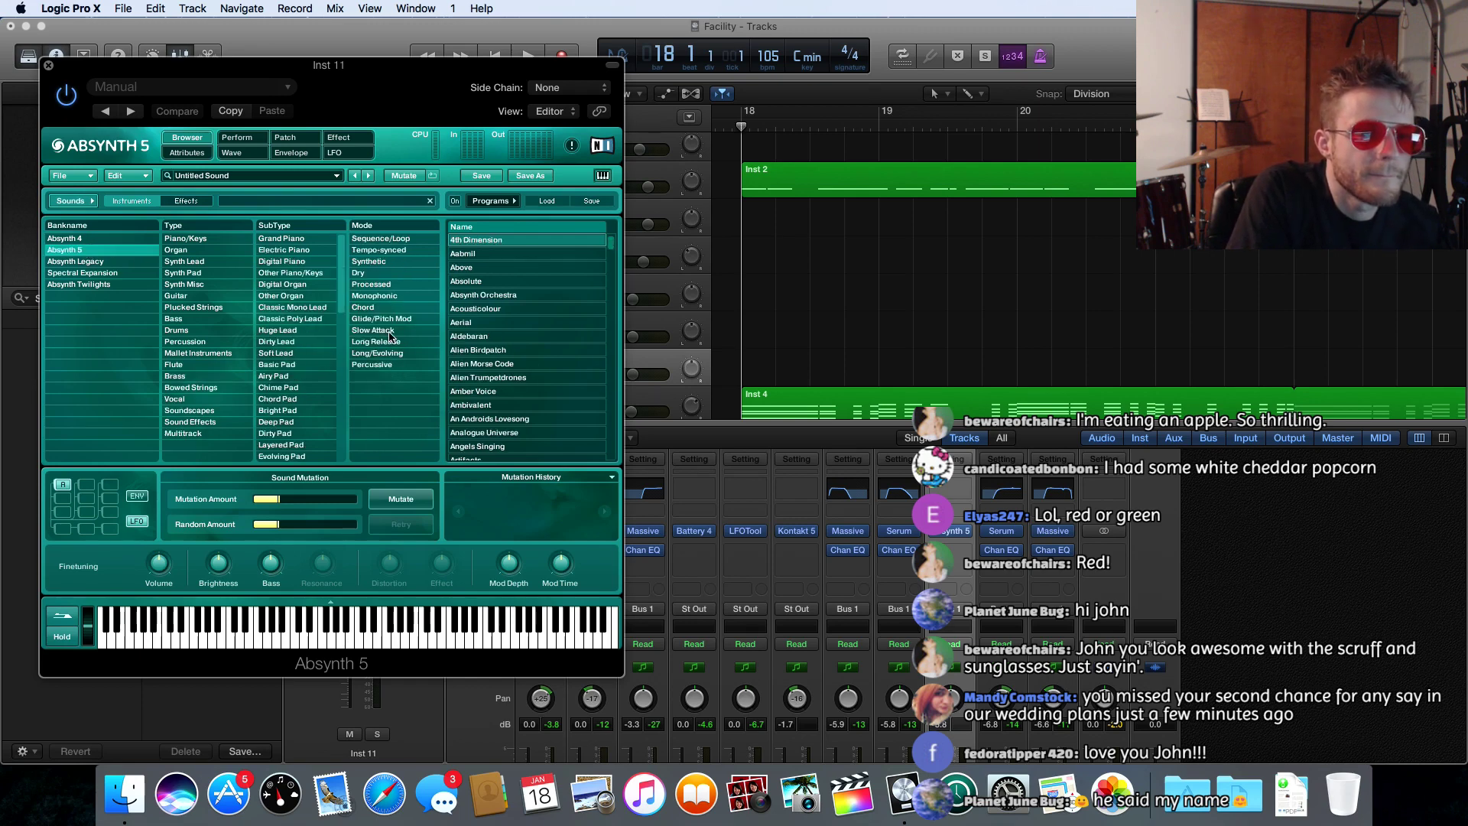
left_click(95, 239)
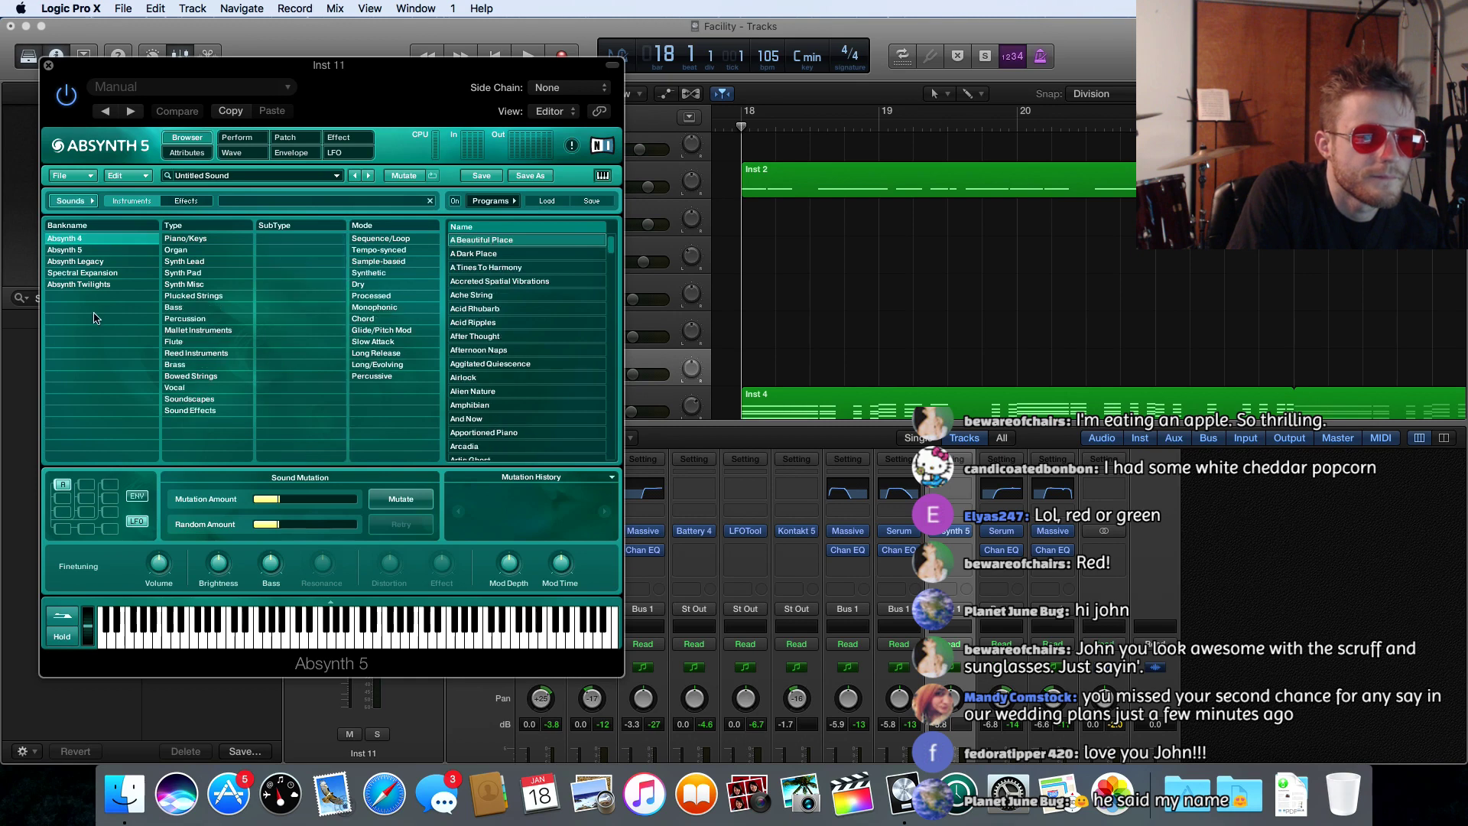
left_click(188, 273)
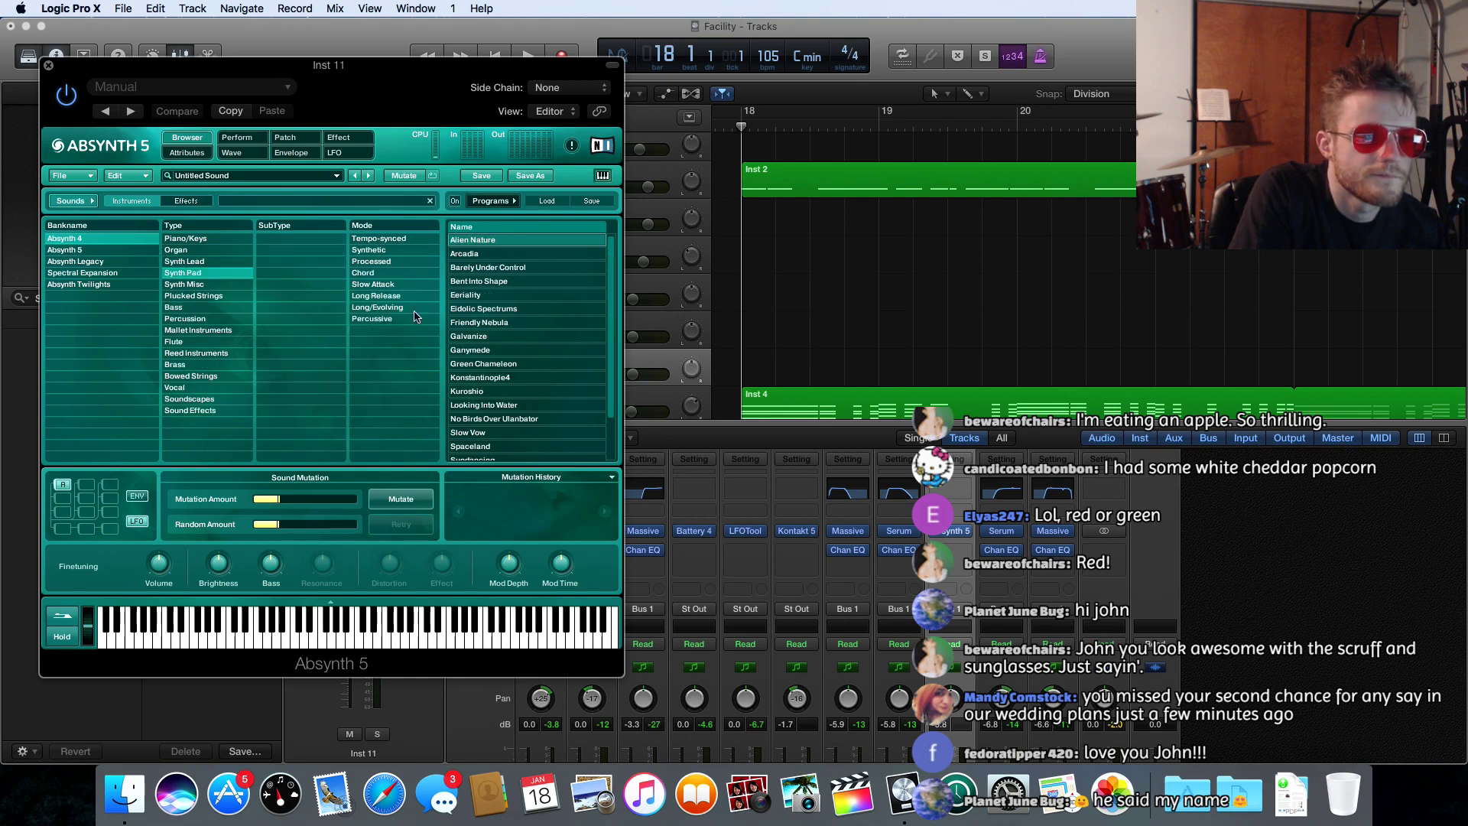
left_click(475, 256)
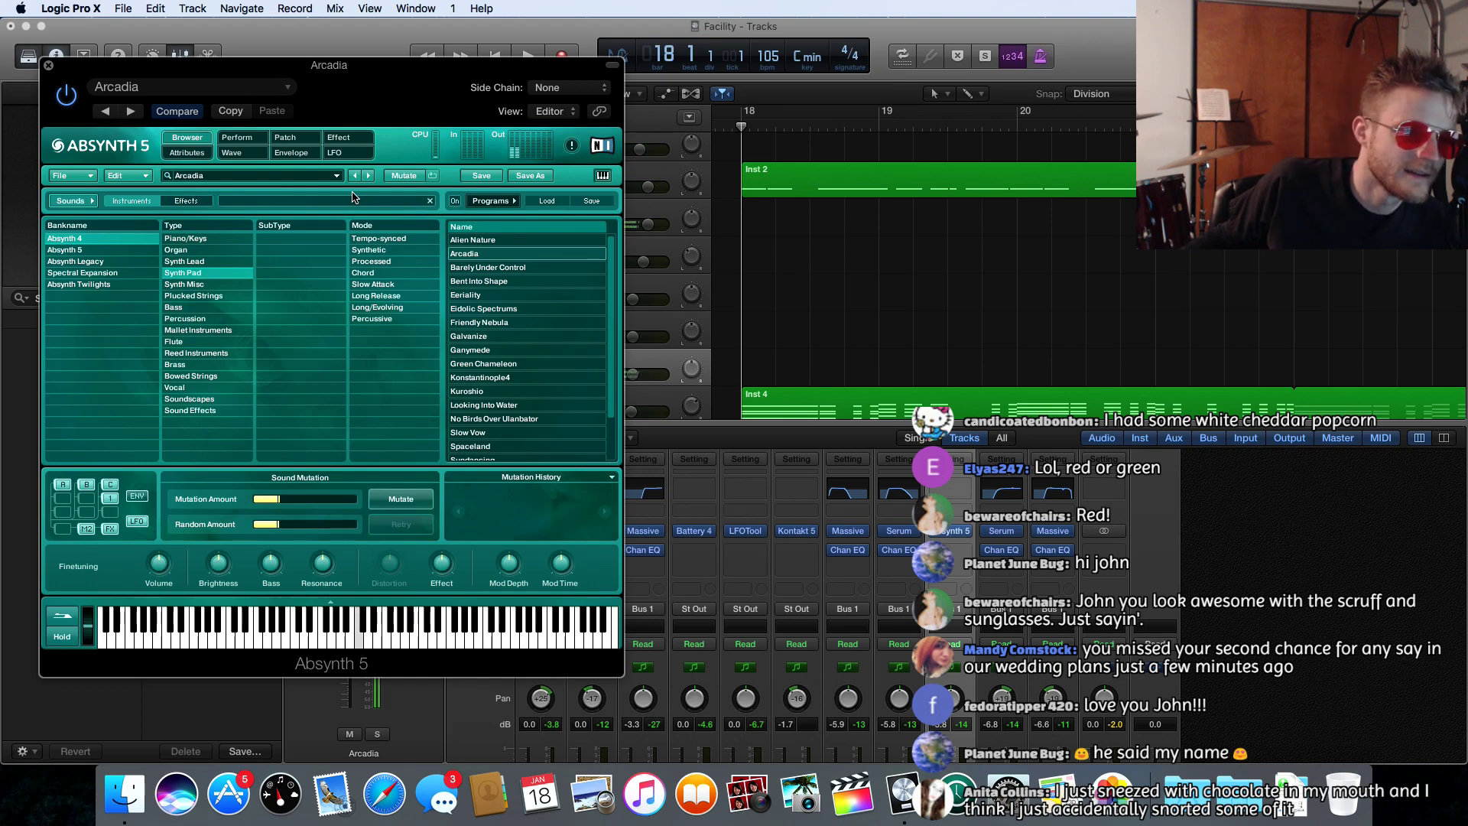
left_click(497, 378)
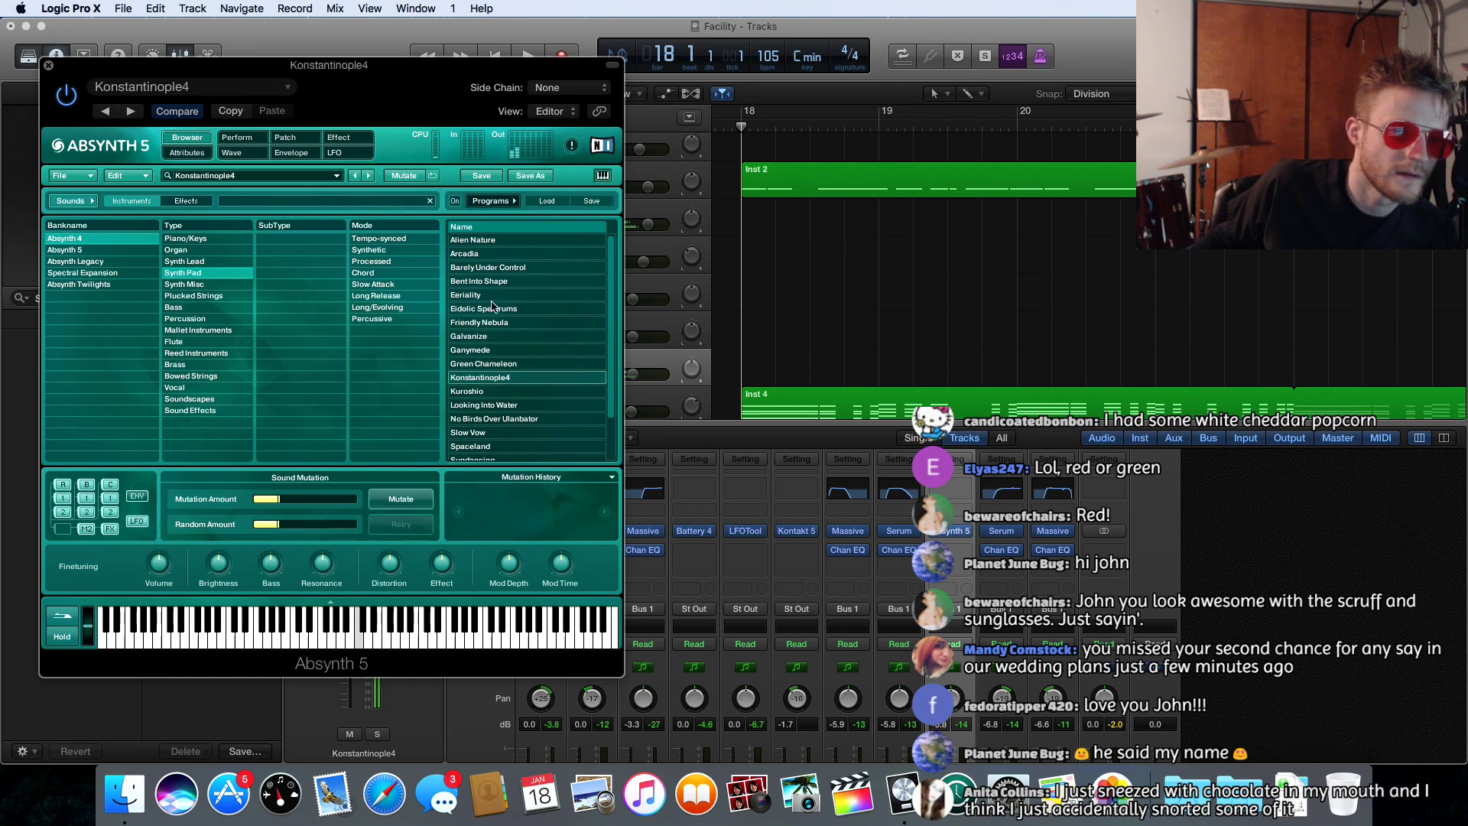
left_click(475, 254)
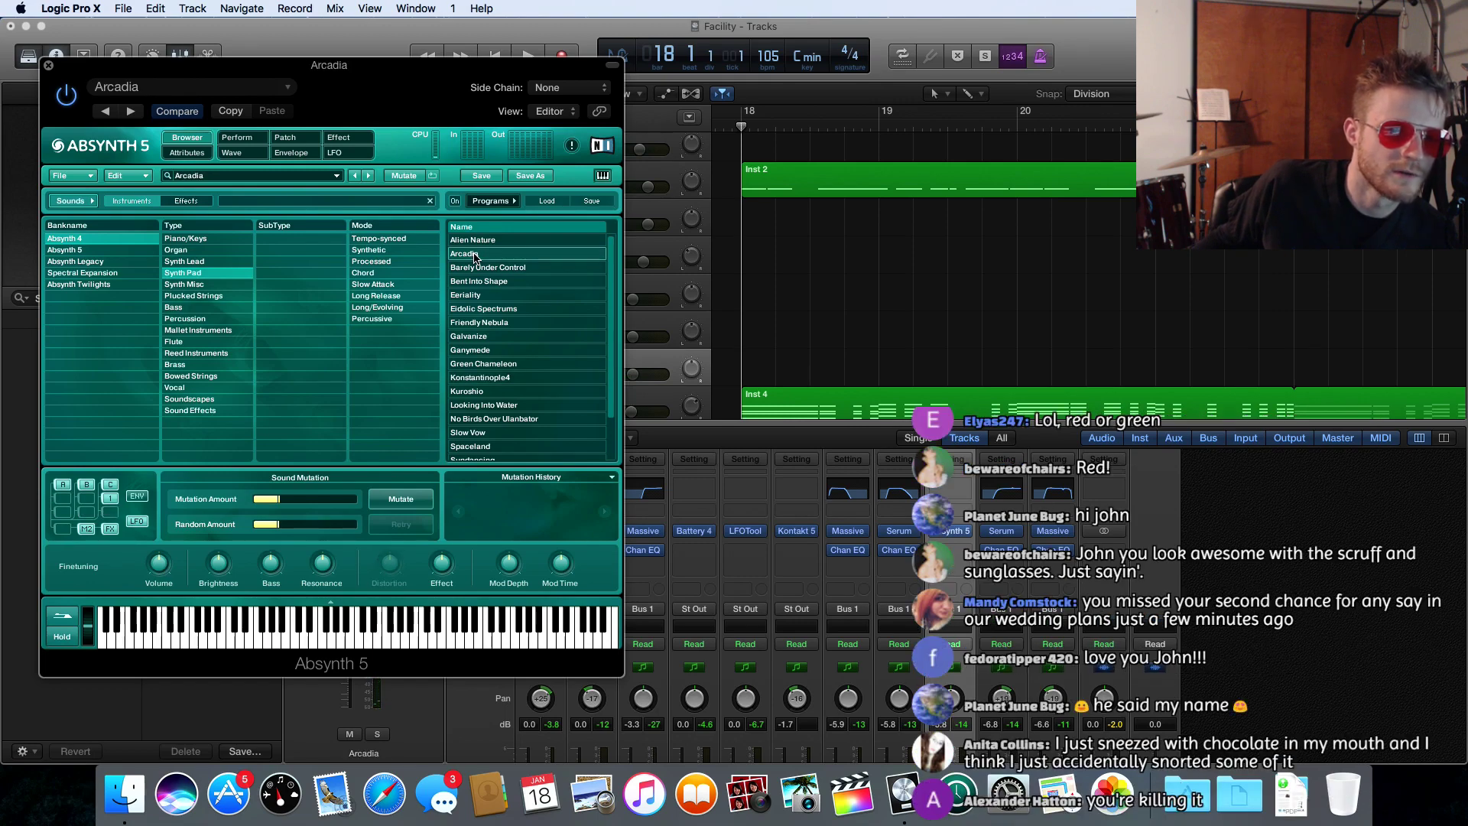
left_click(48, 65)
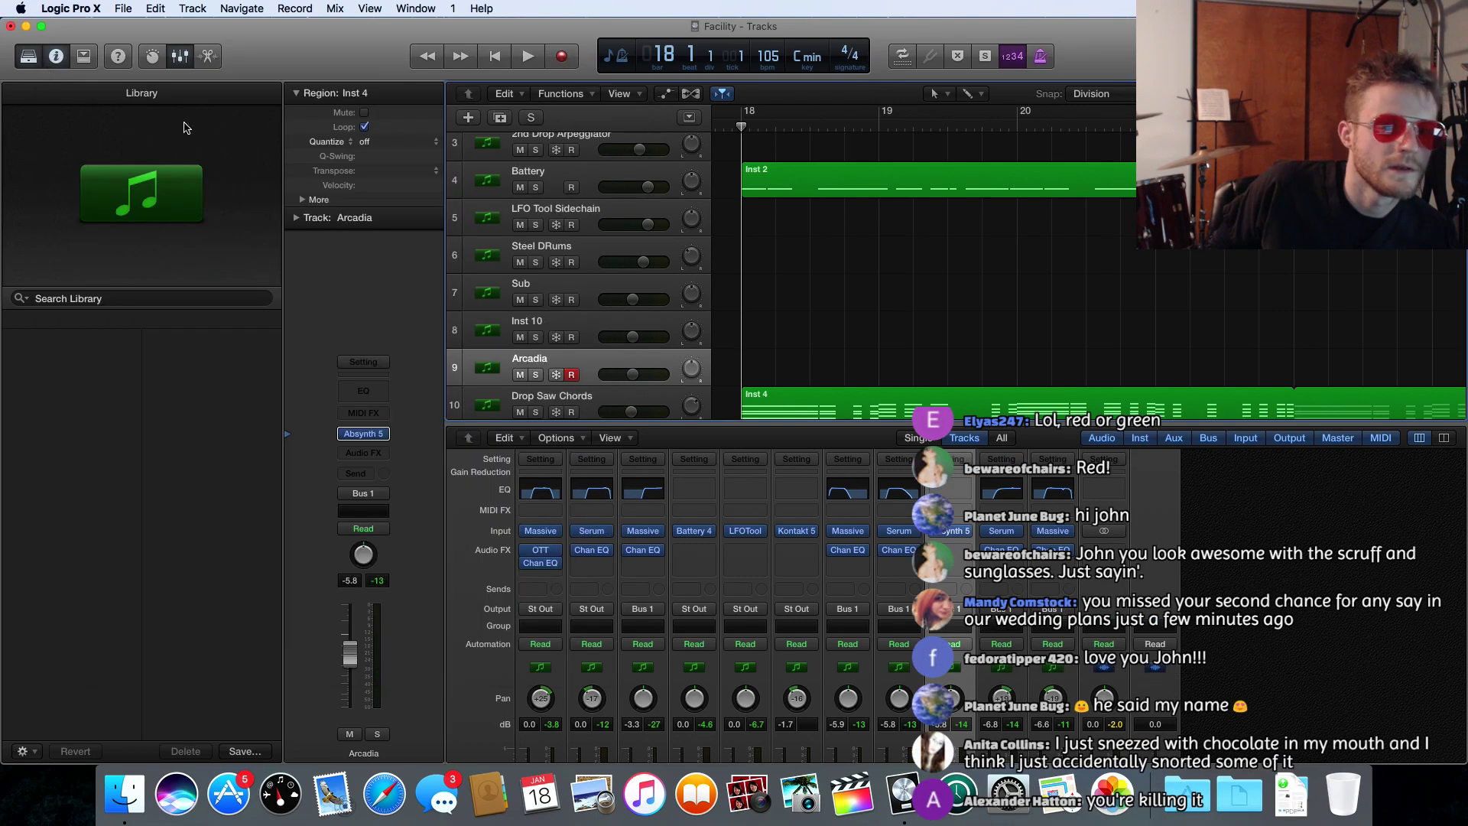
- Create a region on the Arcadia track at bar 18 and extend it to a length of eight bars, ending at bar 26
double_click(759, 369)
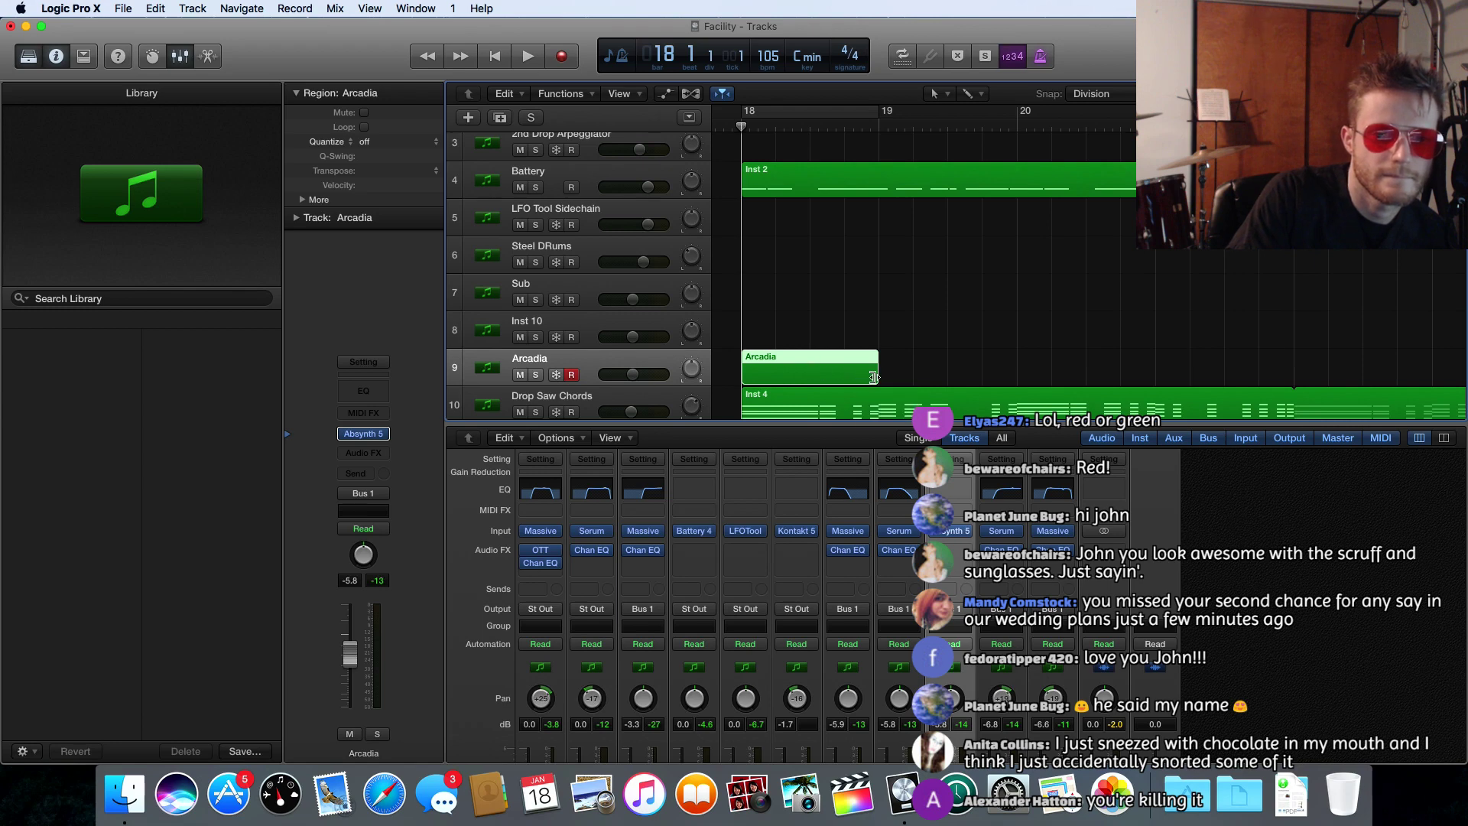
left_click_drag(877, 378, 1244, 386)
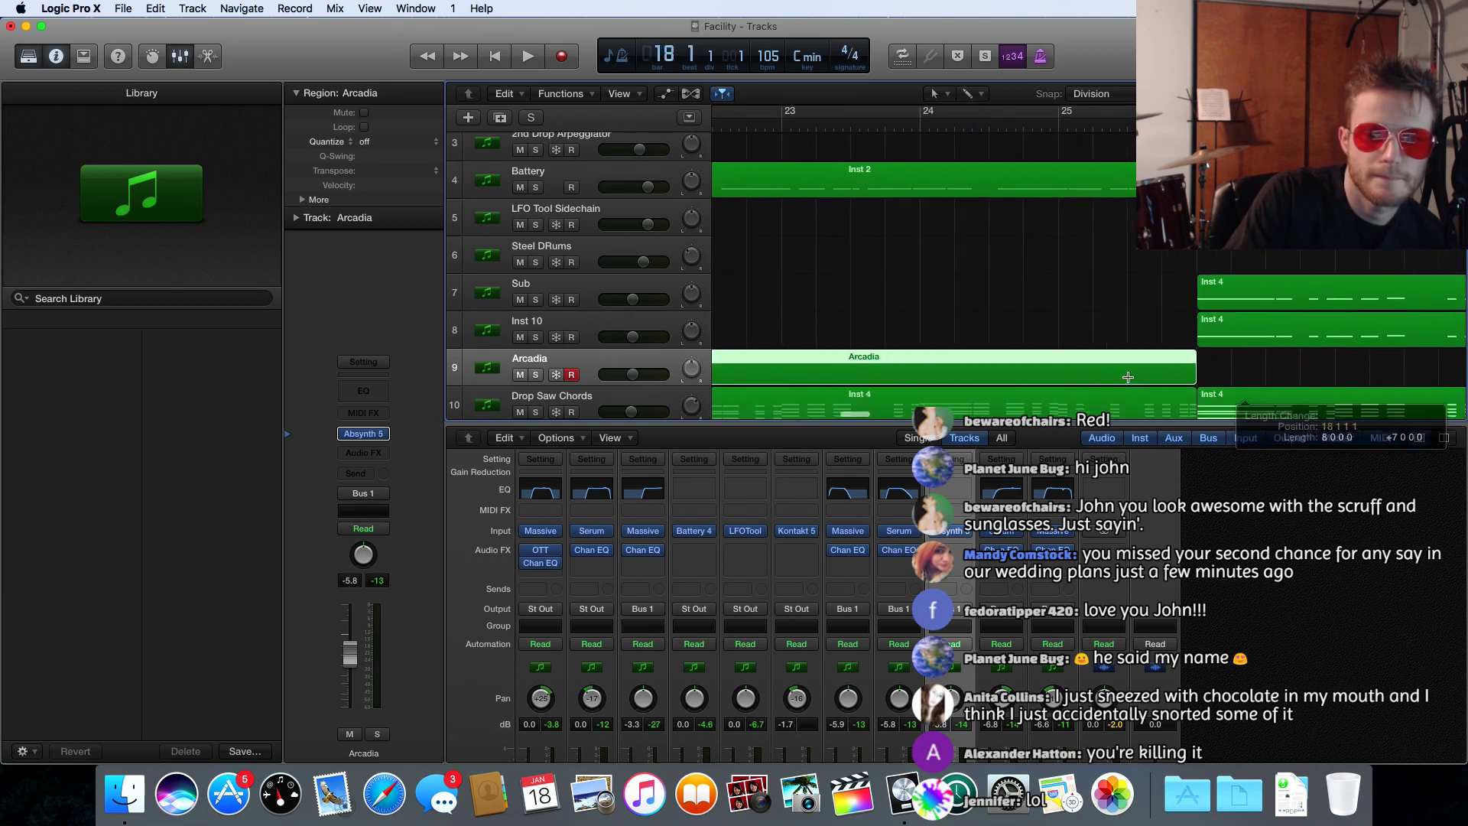
scroll(1175, 359, "left", 10)
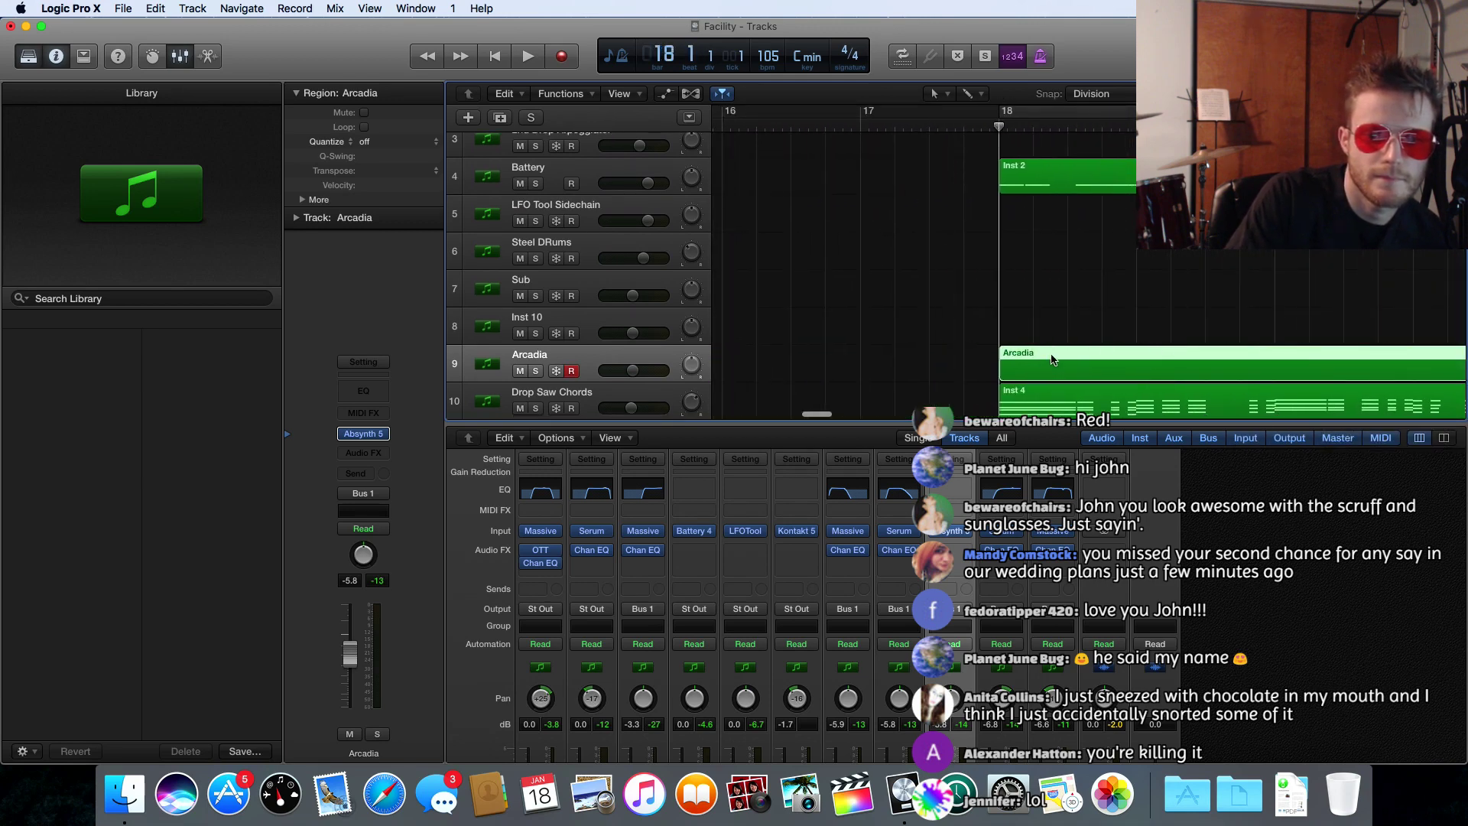
- Draw a sustained C3 note across the whole Arcadia region up to bar 26 and play the section back
double_click(1034, 370)
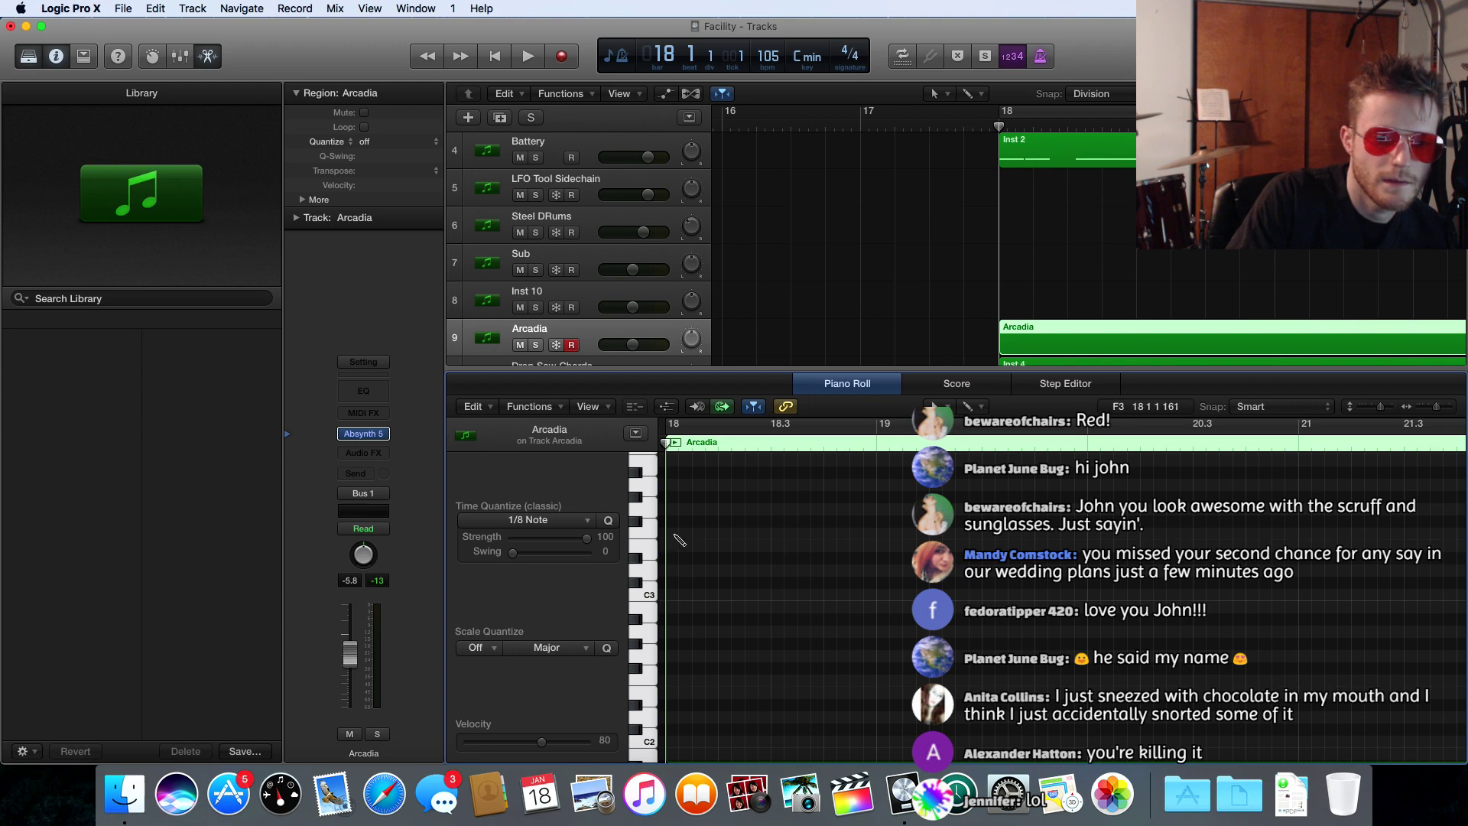
mouse_move(672, 593)
left_mouse_down()
mouse_move(1372, 601)
mouse_move(1464, 575)
mouse_move(1463, 591)
mouse_move(1388, 592)
mouse_move(1426, 592)
left_mouse_up()
scroll(1426, 592, "right", 5)
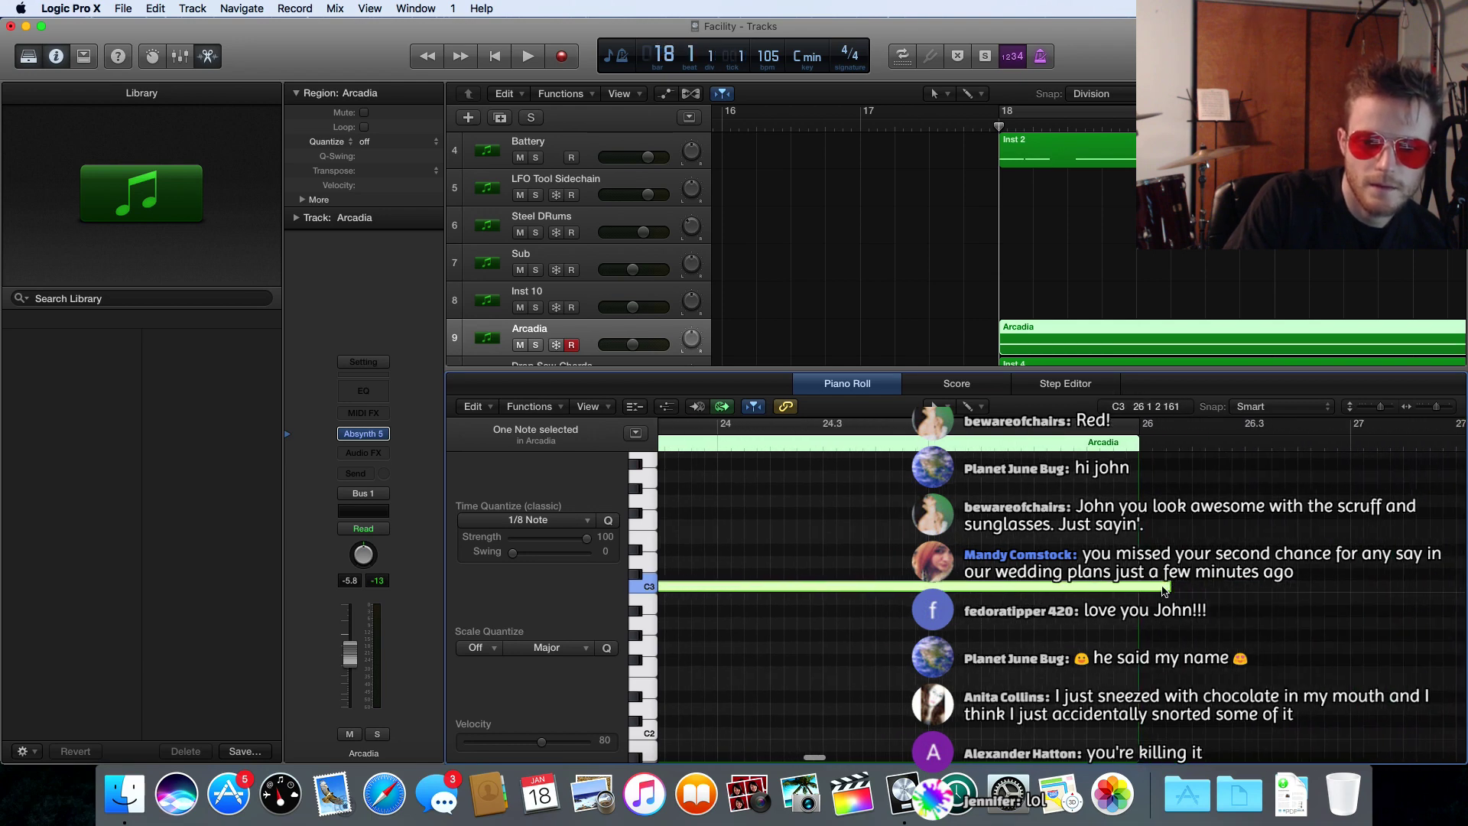
key("space")
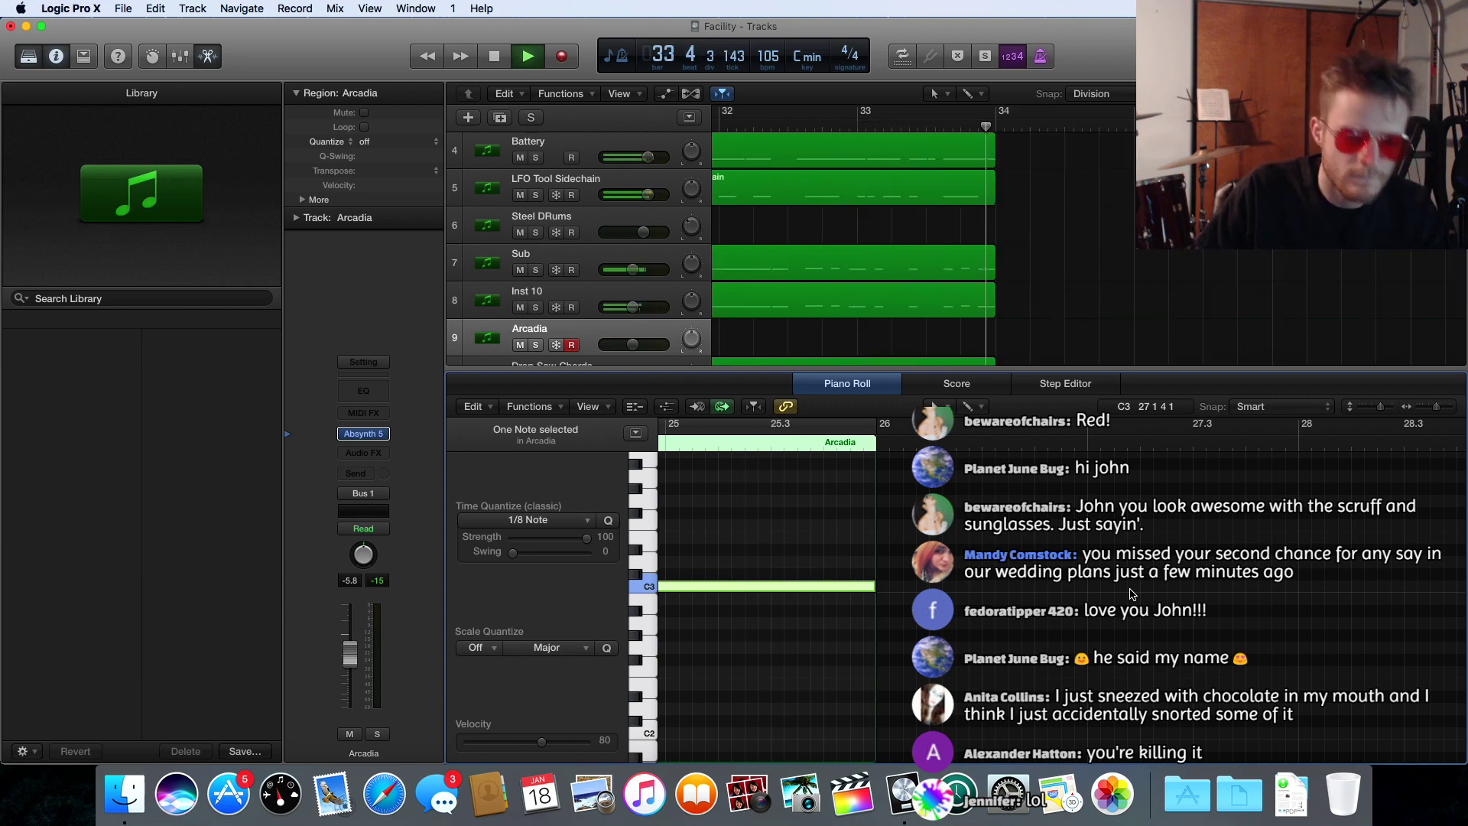
key("space")
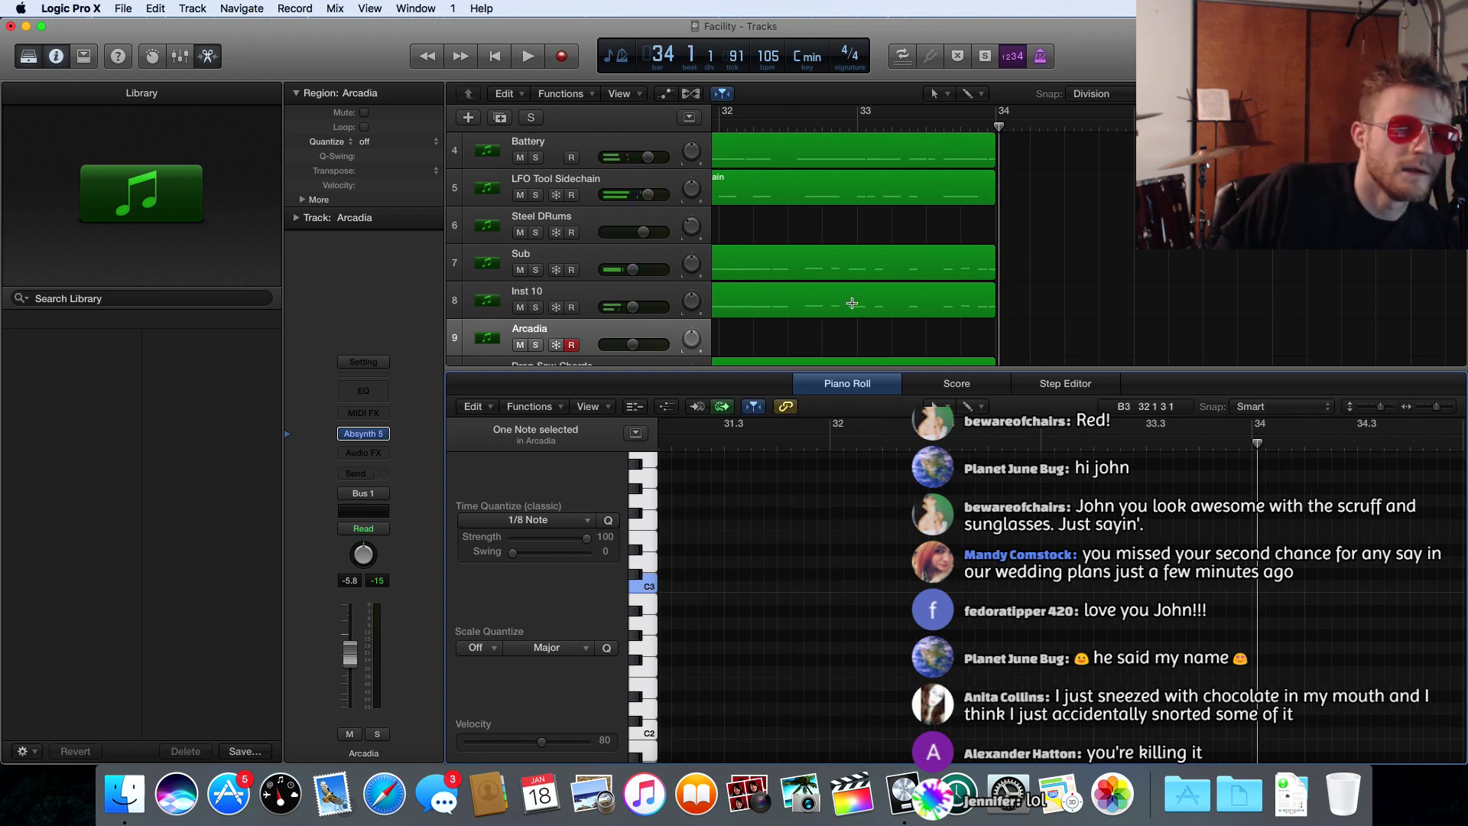
- Add one software instrument track with an empty channel strip below Drop Square Chords
scroll(852, 304, "left", 10)
scroll(852, 305, "down", 3)
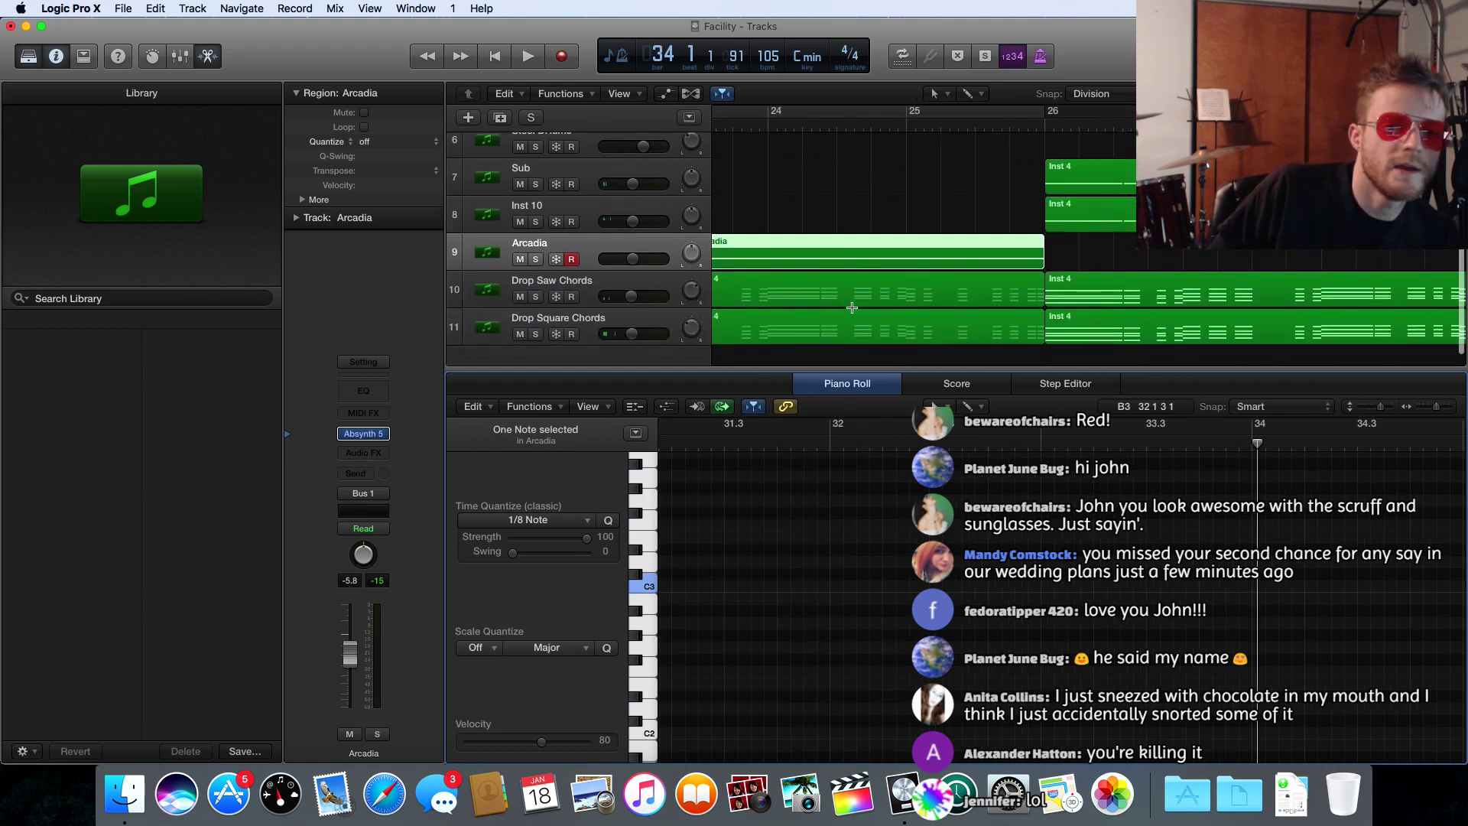
scroll(852, 307, "down", 2)
left_click(632, 300)
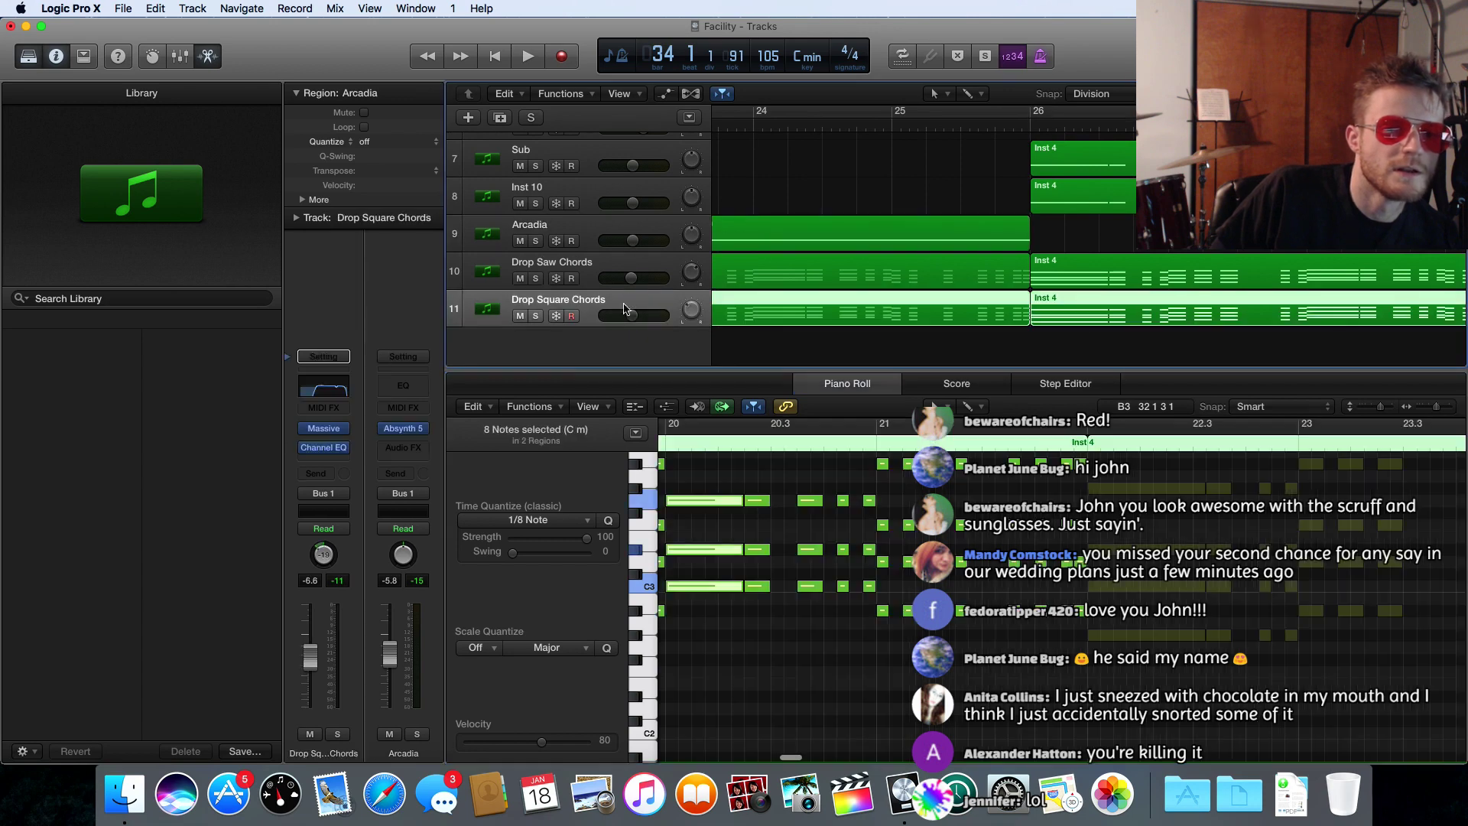
left_click(194, 8)
left_click(214, 27)
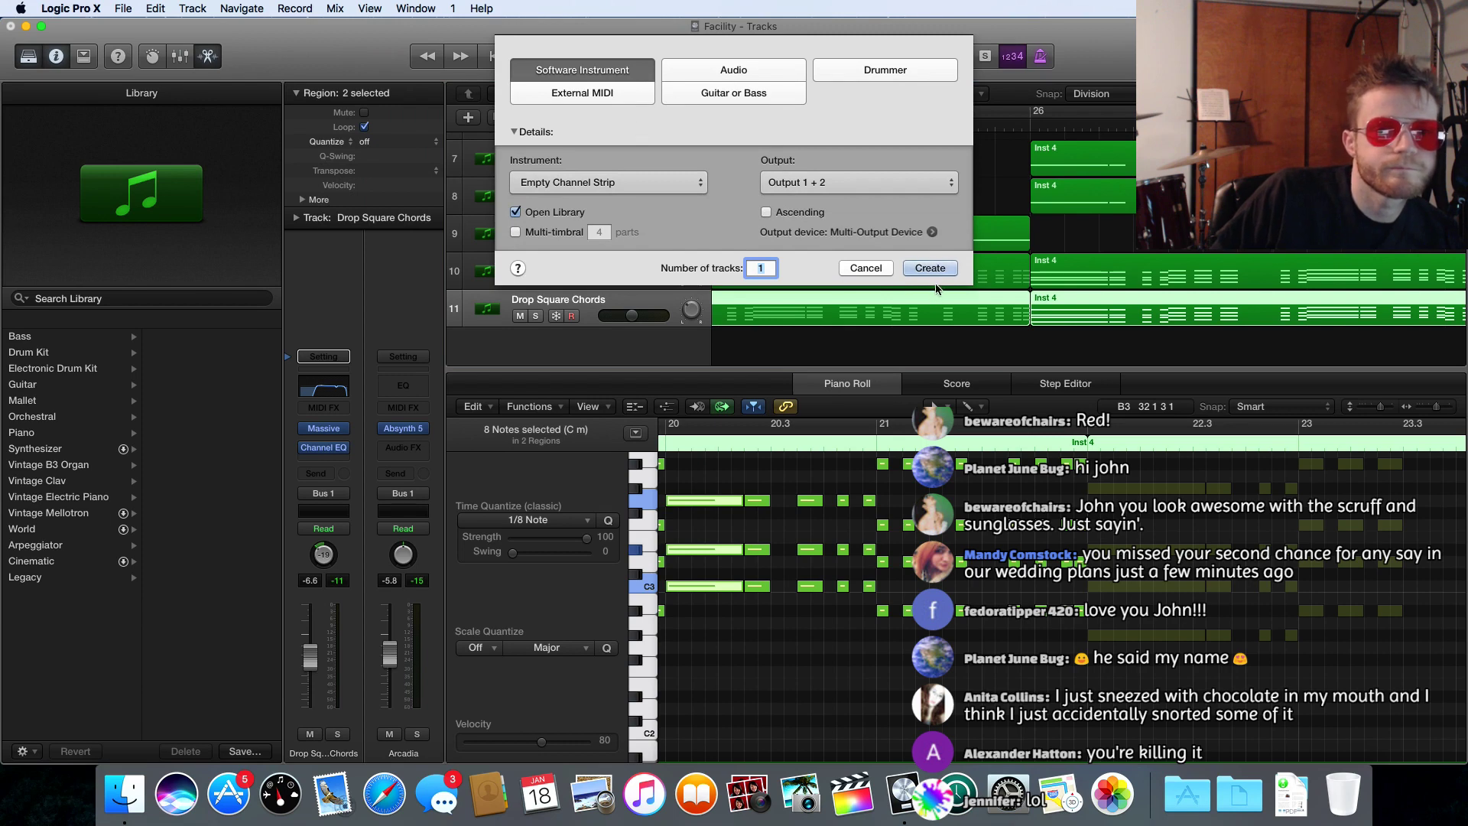
left_click(931, 270)
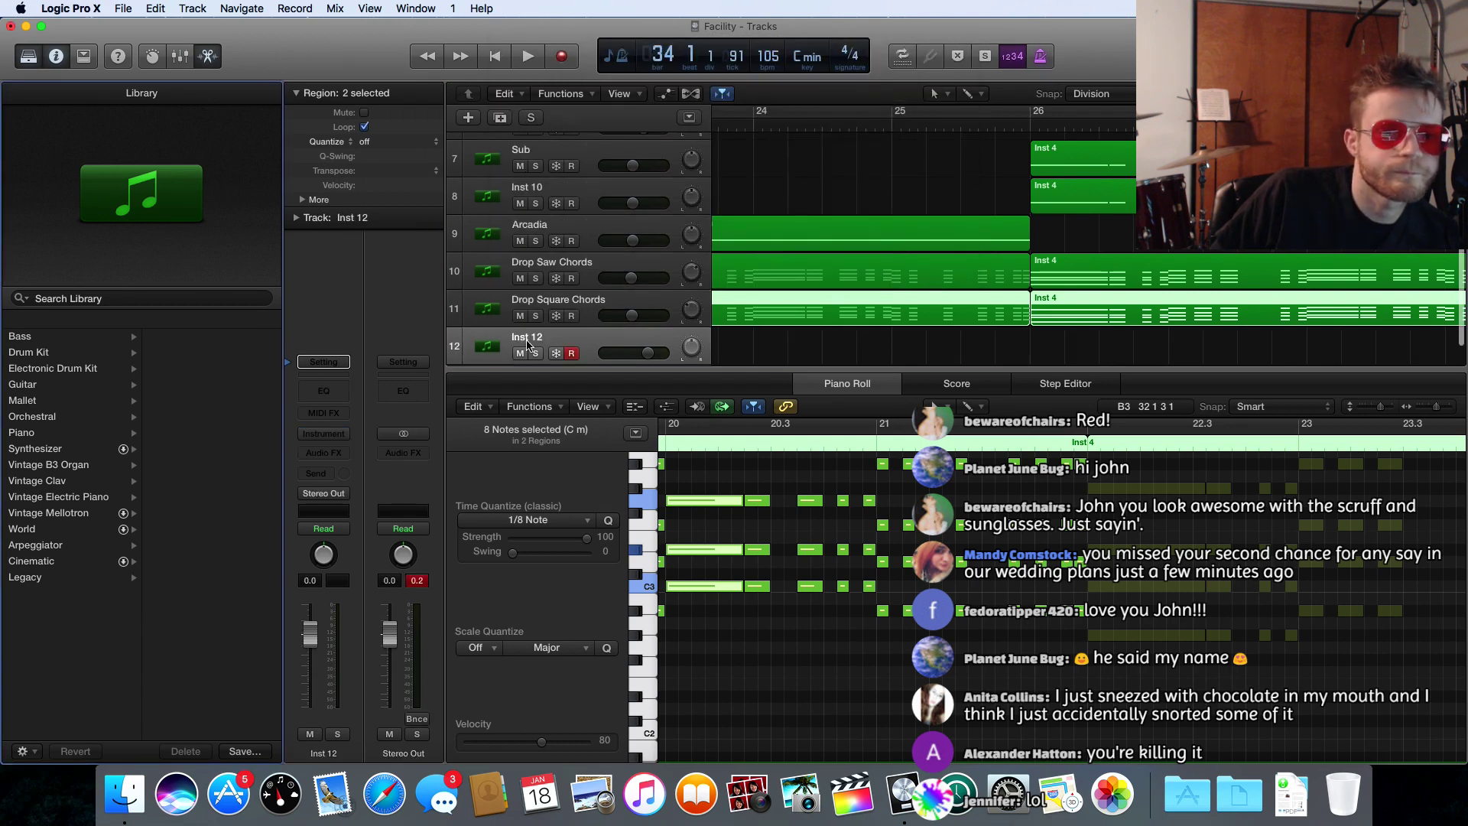
- Rename the new Inst 12 track as Riser Small
double_click(527, 340)
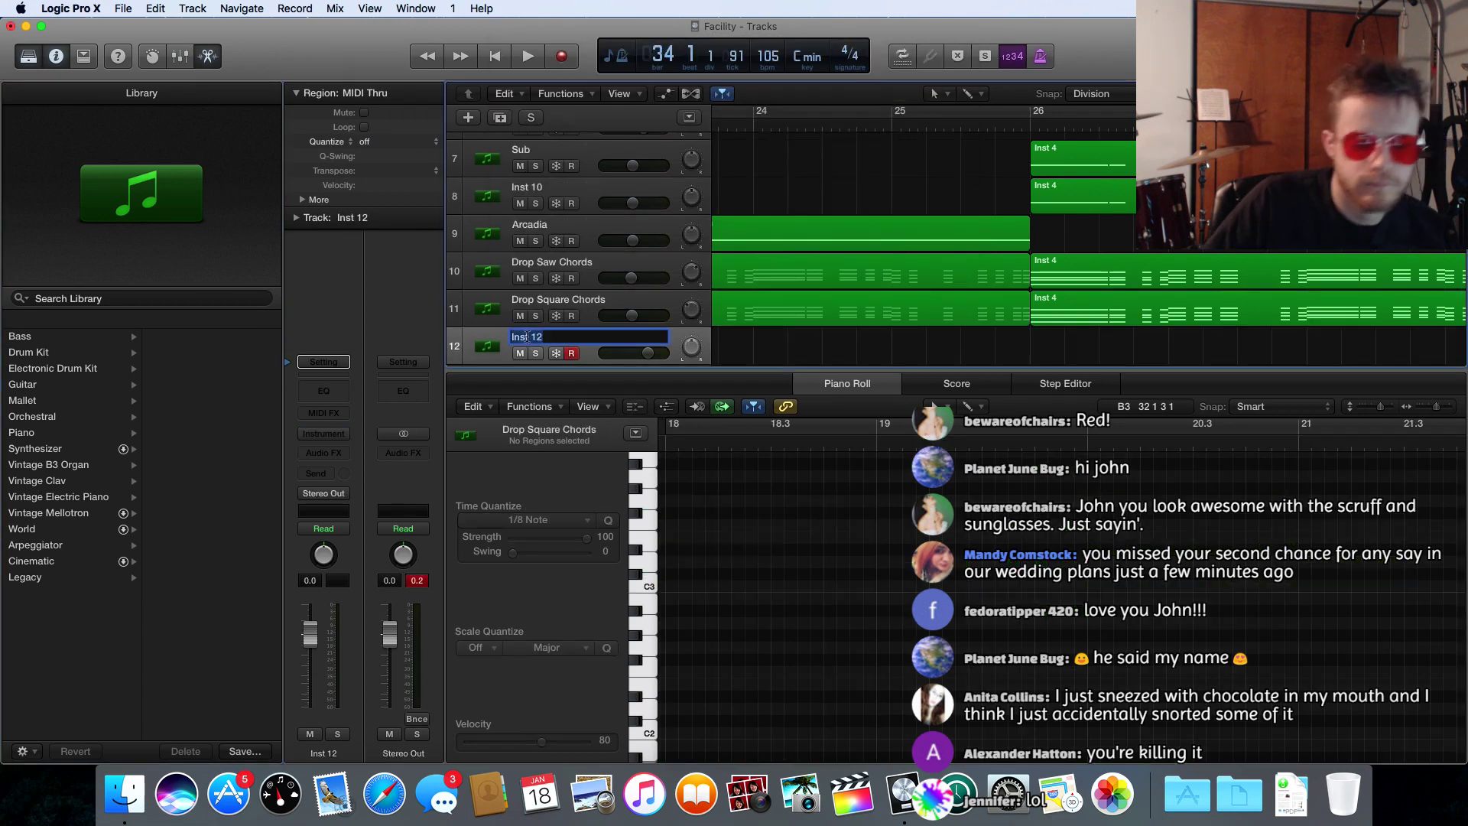
type("Riser S")
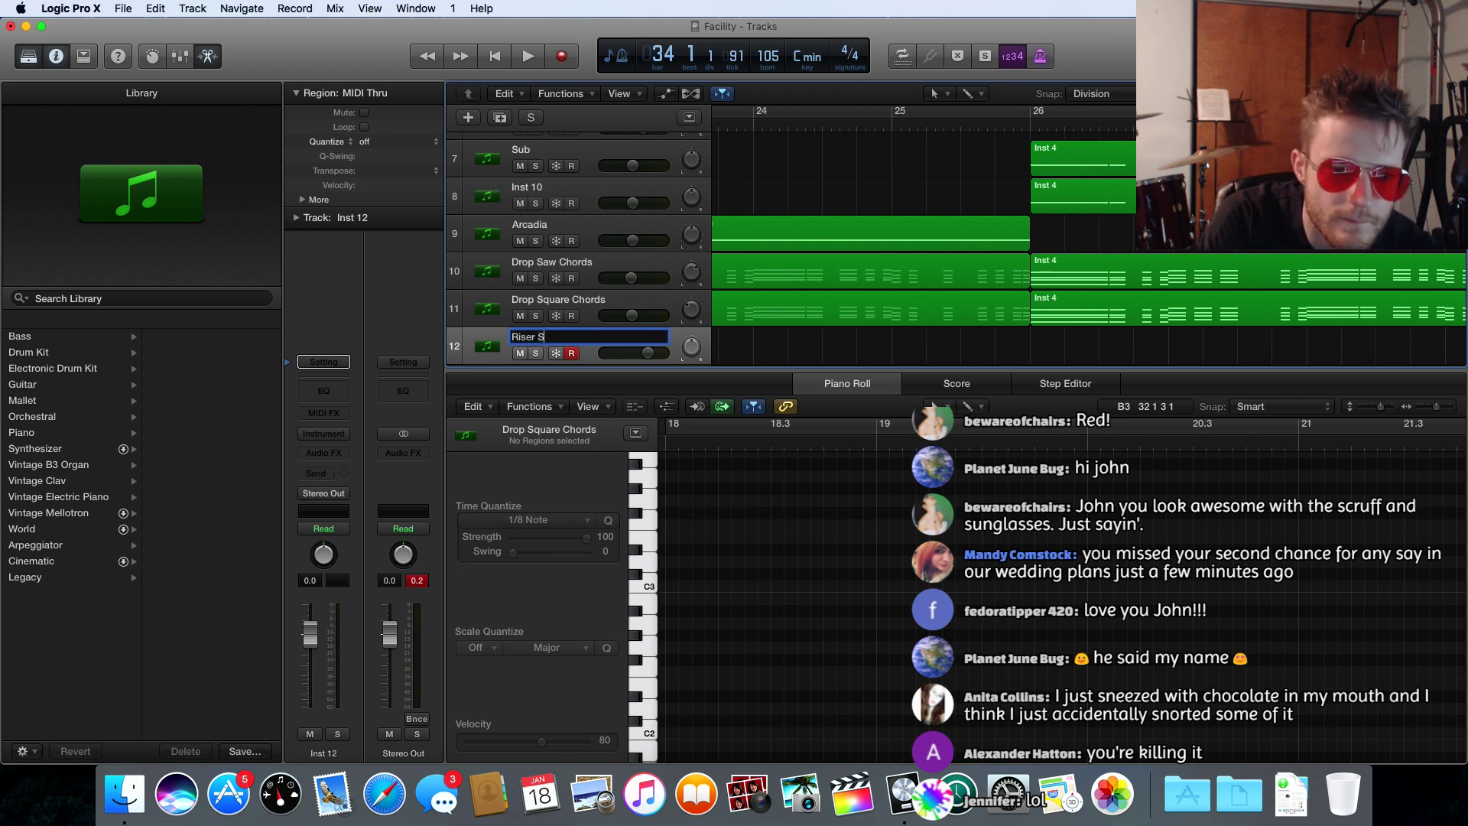
type("mall")
key("Return")
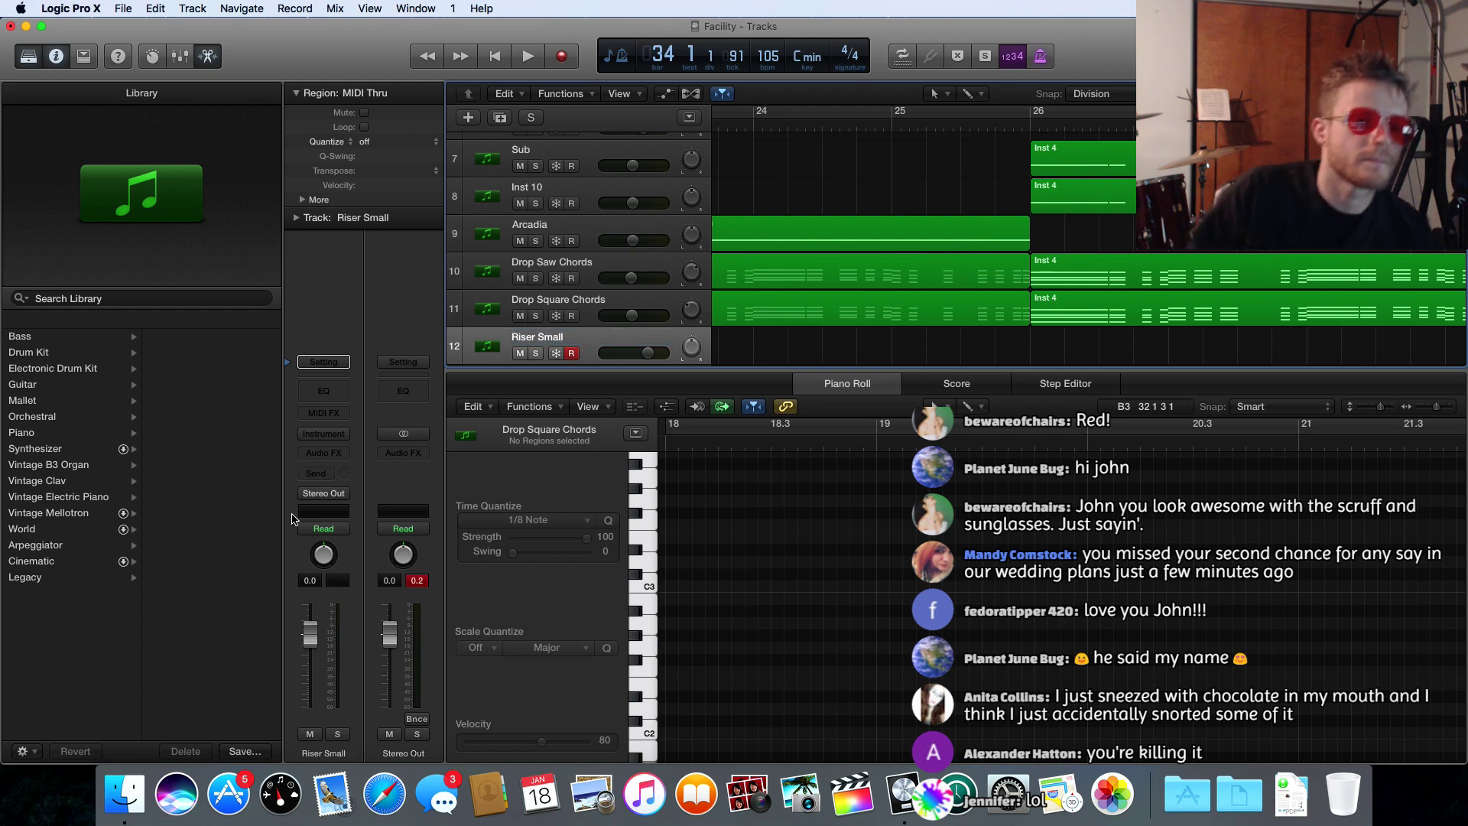
- Load the stereo version of Xfer Records Serum on the Riser Small track and close its window
left_click(334, 436)
mouse_move(405, 715)
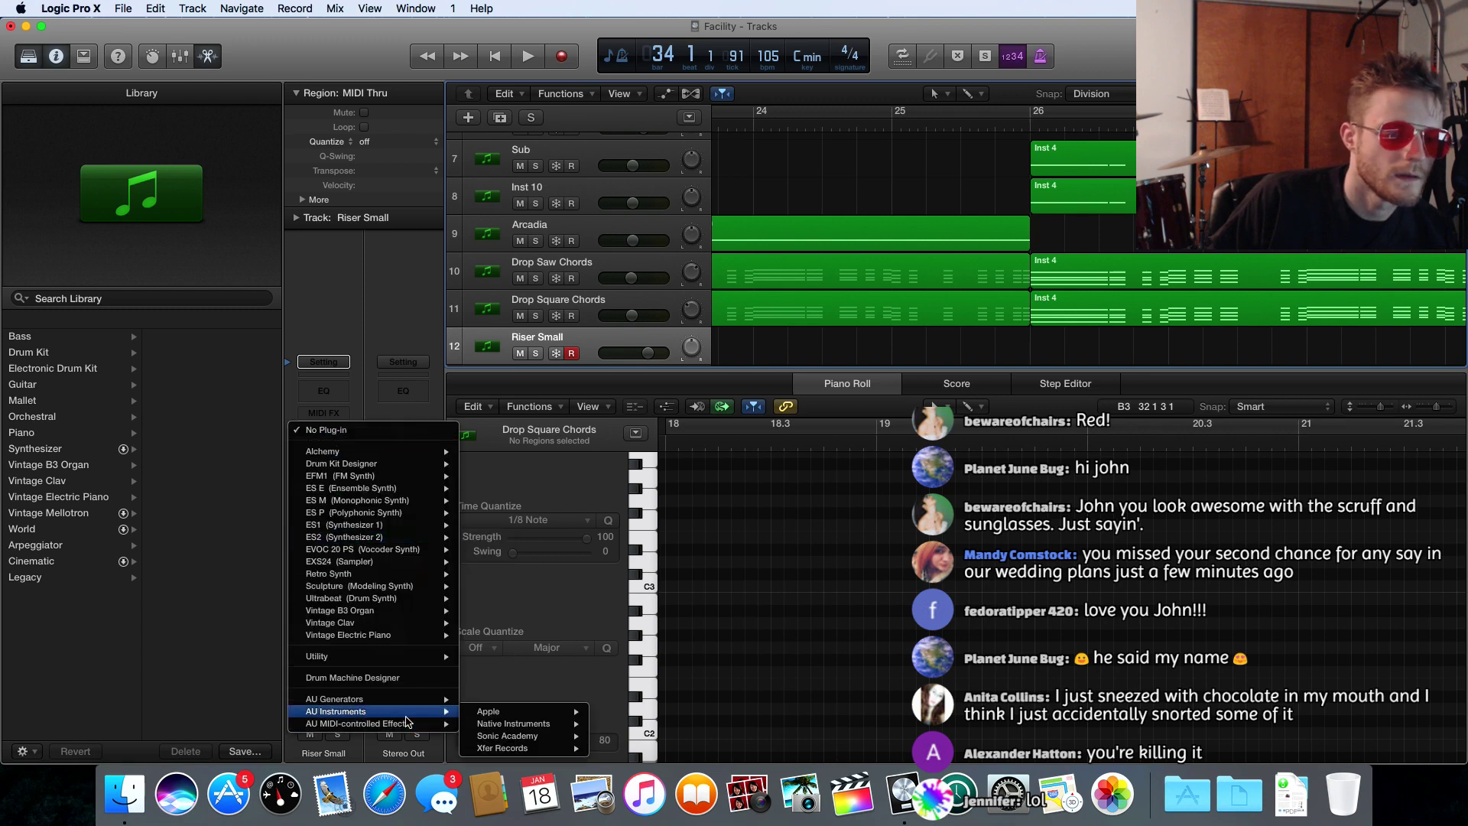
mouse_move(487, 738)
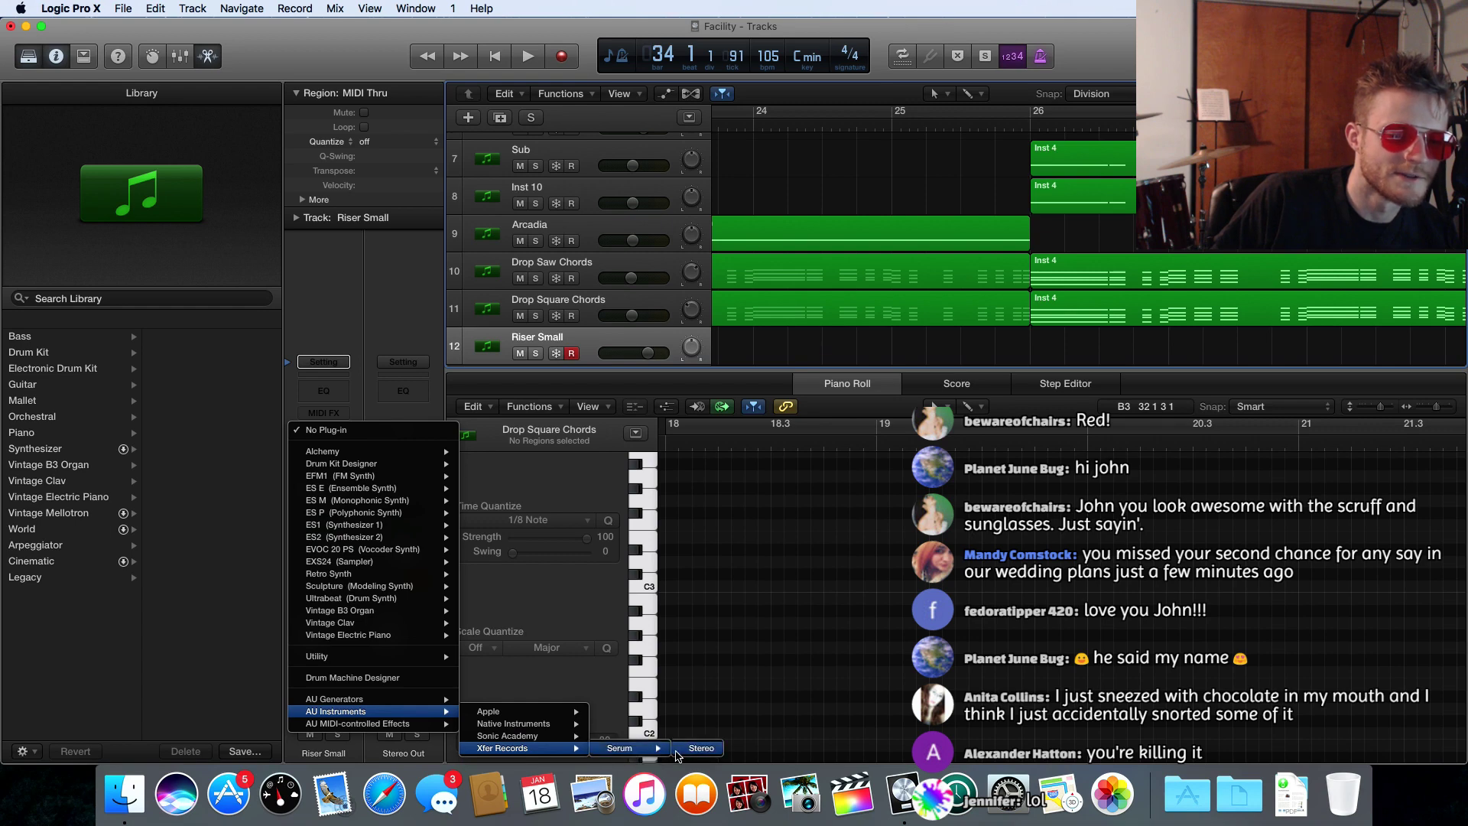
left_click(626, 749)
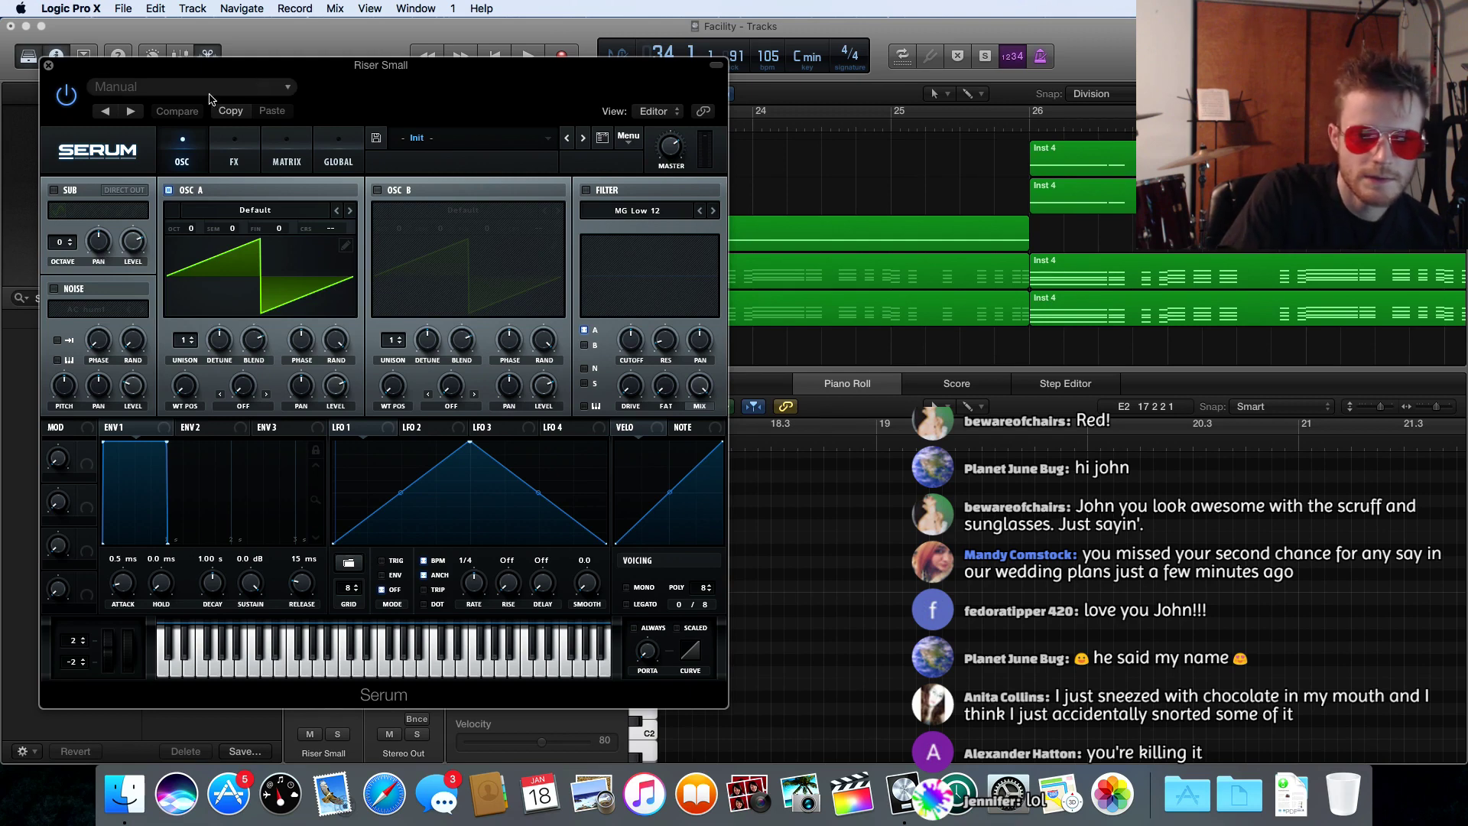
left_click(49, 66)
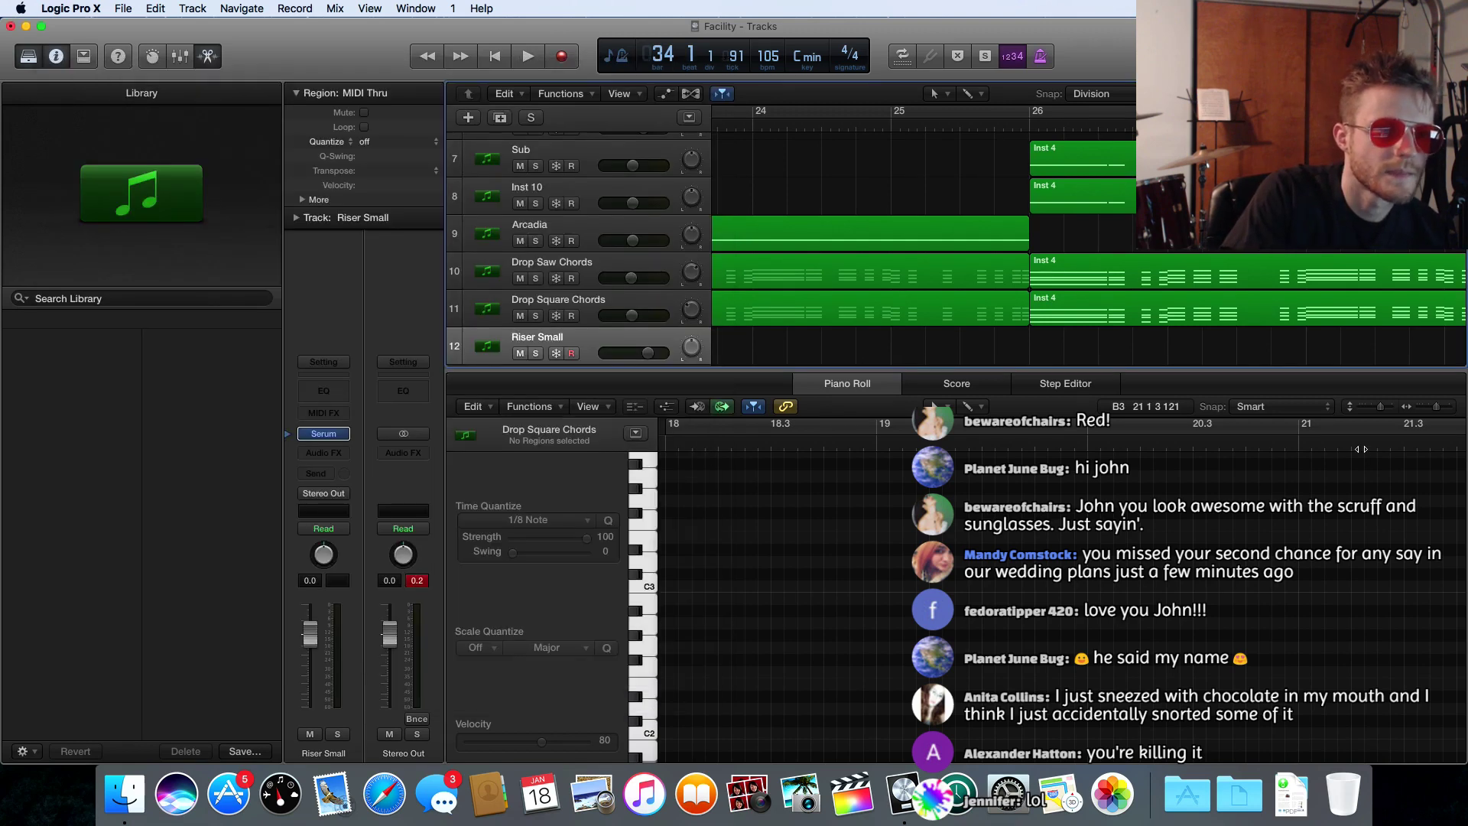
- Create a one-bar region on the Riser Small track in bar 25 and shift it one beat later
left_click(1007, 349, "super")
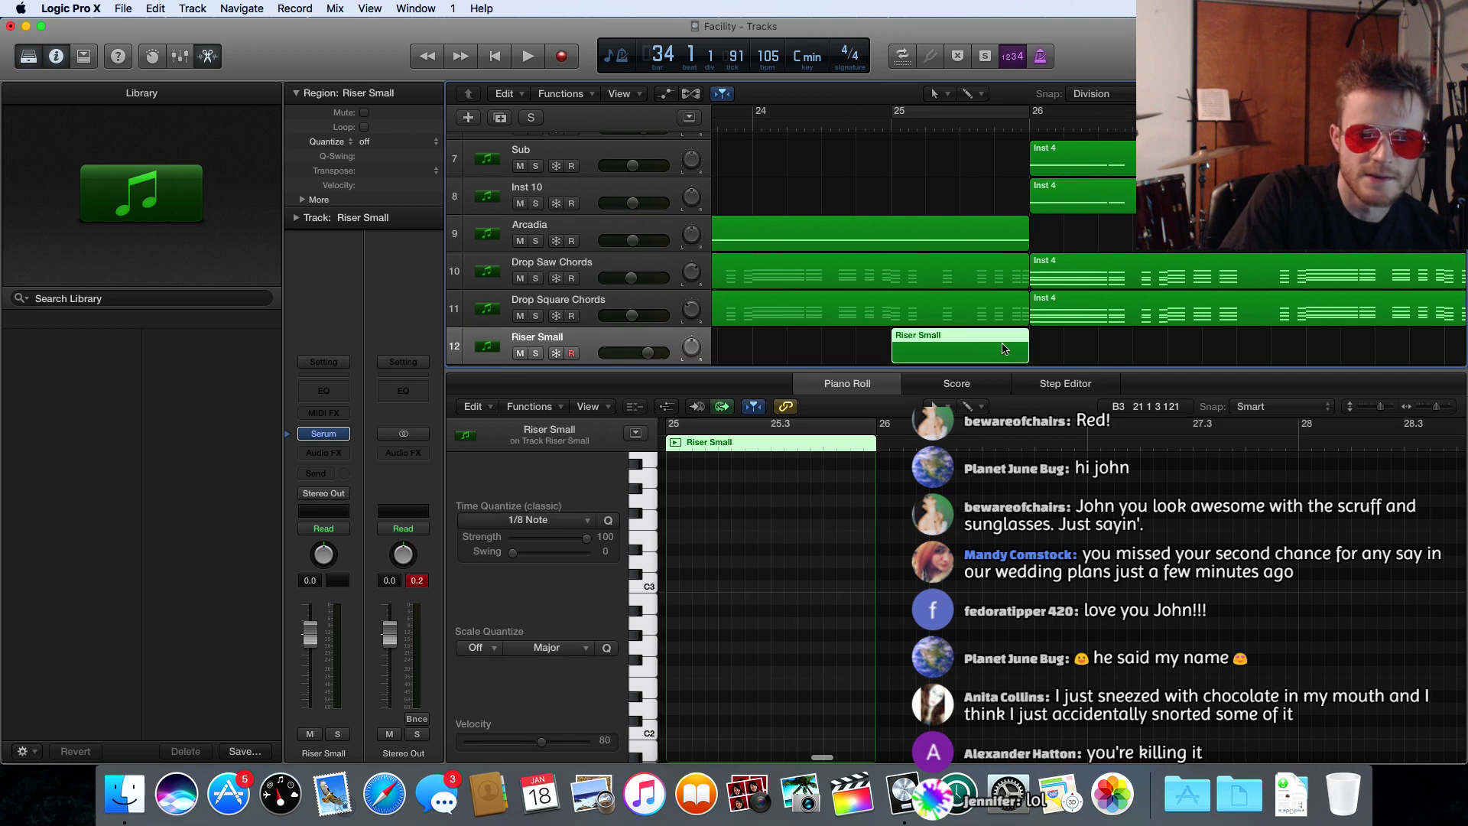
left_click_drag(1004, 343, 1040, 343)
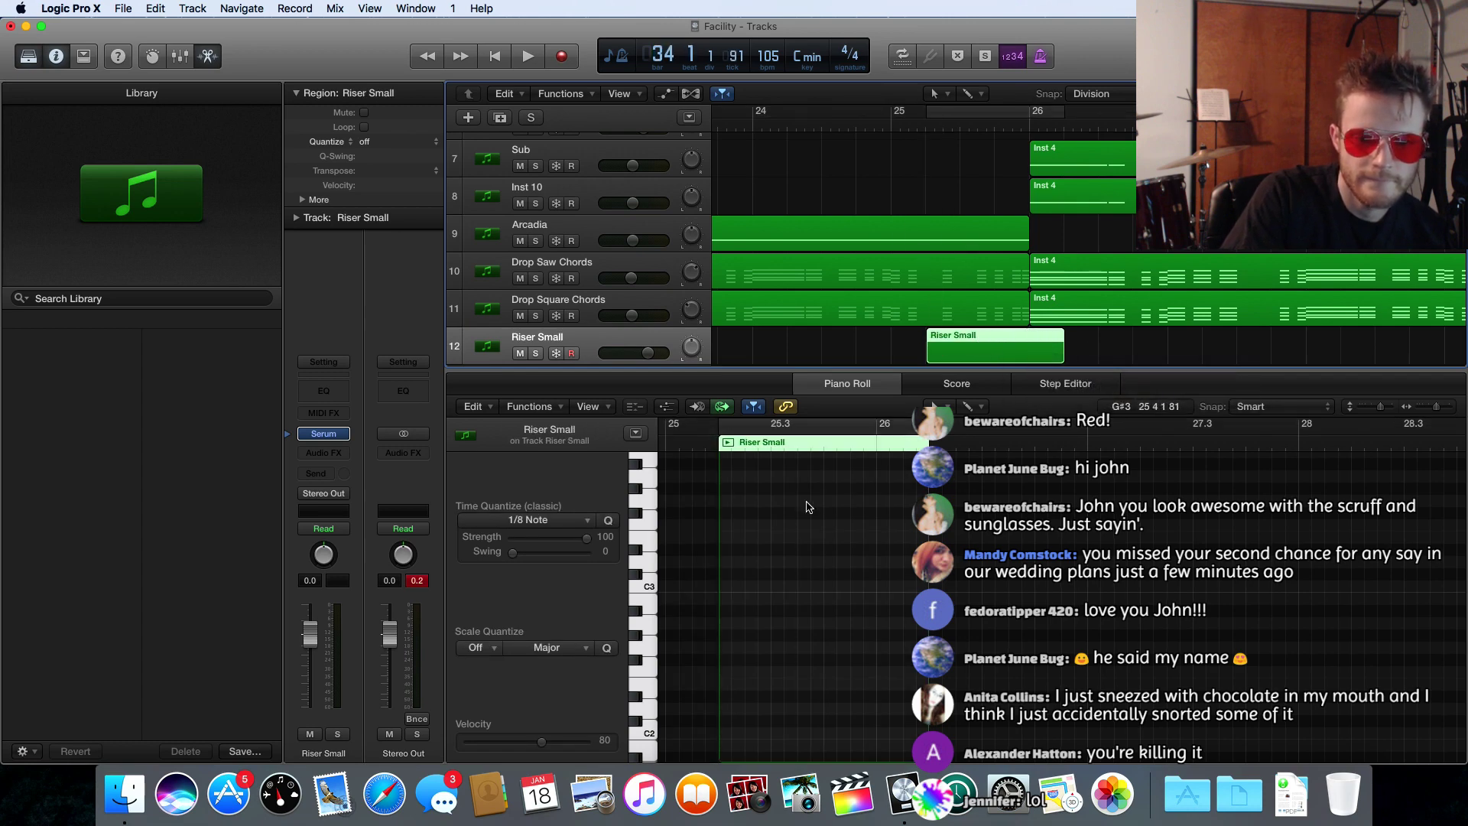
- Add a C3 note at the start of the Riser Small region and shorten it to one bar, matching the region's end
left_click(730, 591)
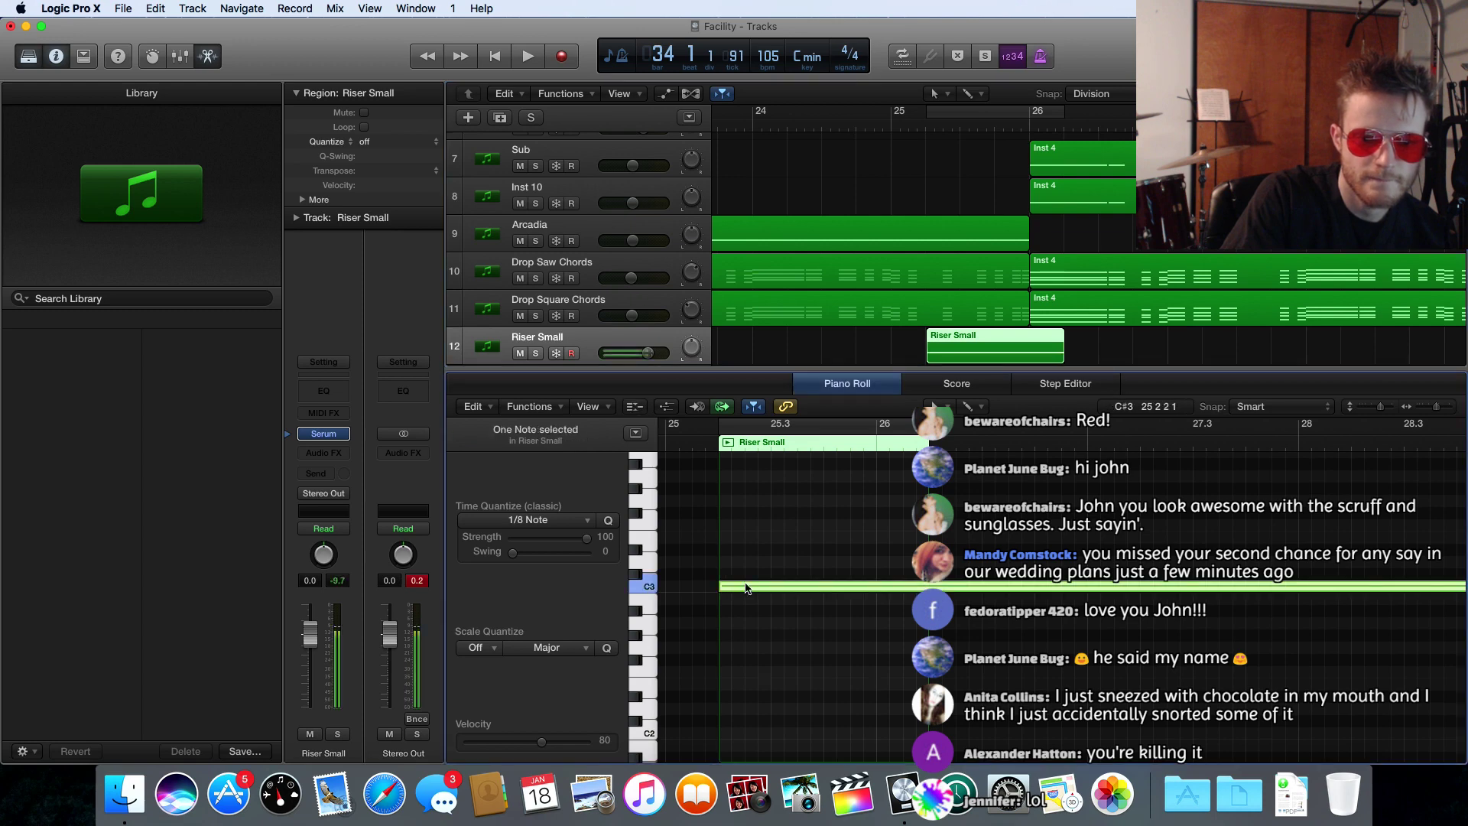
scroll(954, 600, "right", 10)
scroll(954, 600, "right", 2)
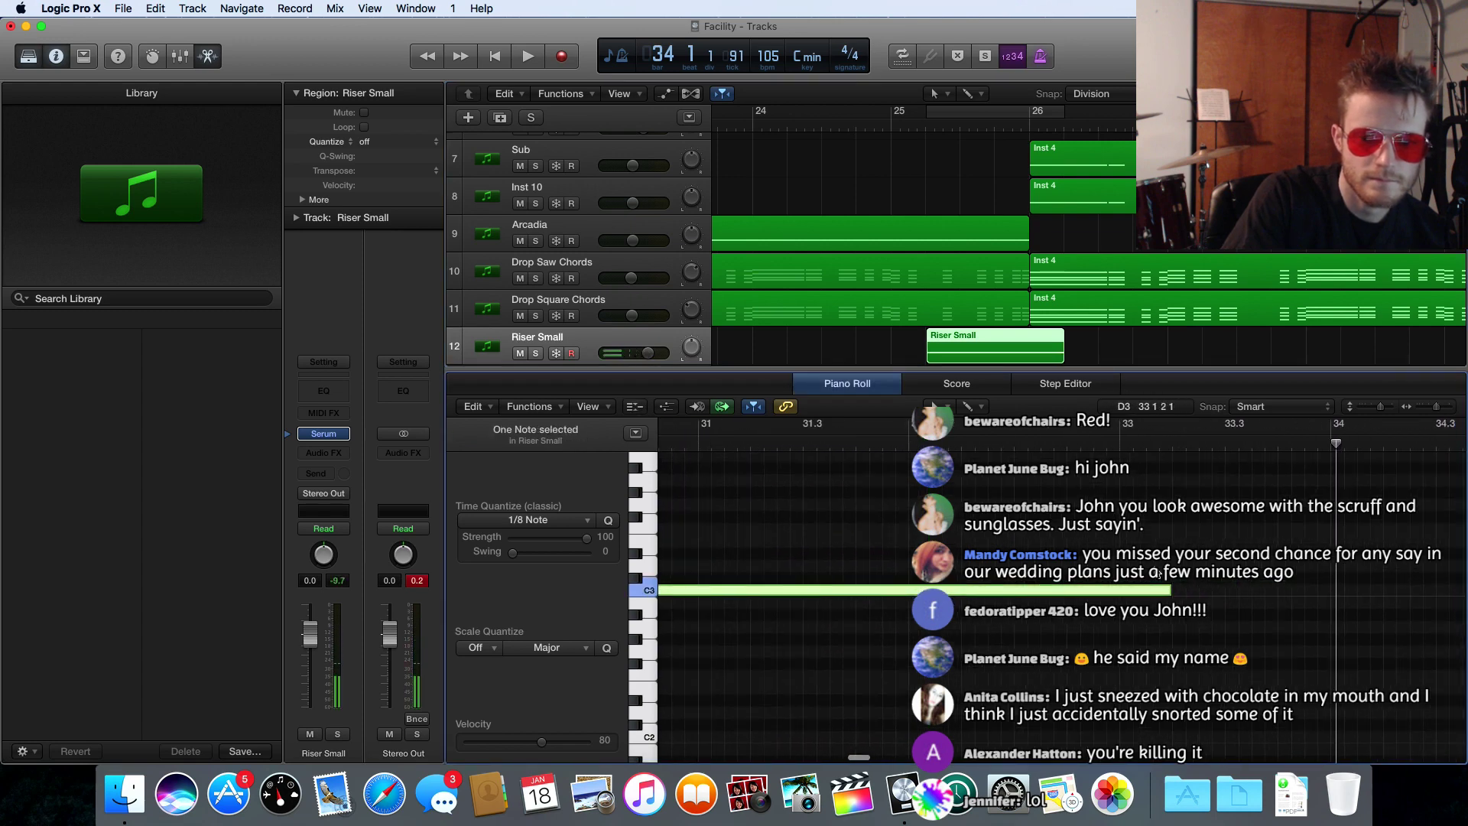
left_click_drag(1166, 587, 711, 600)
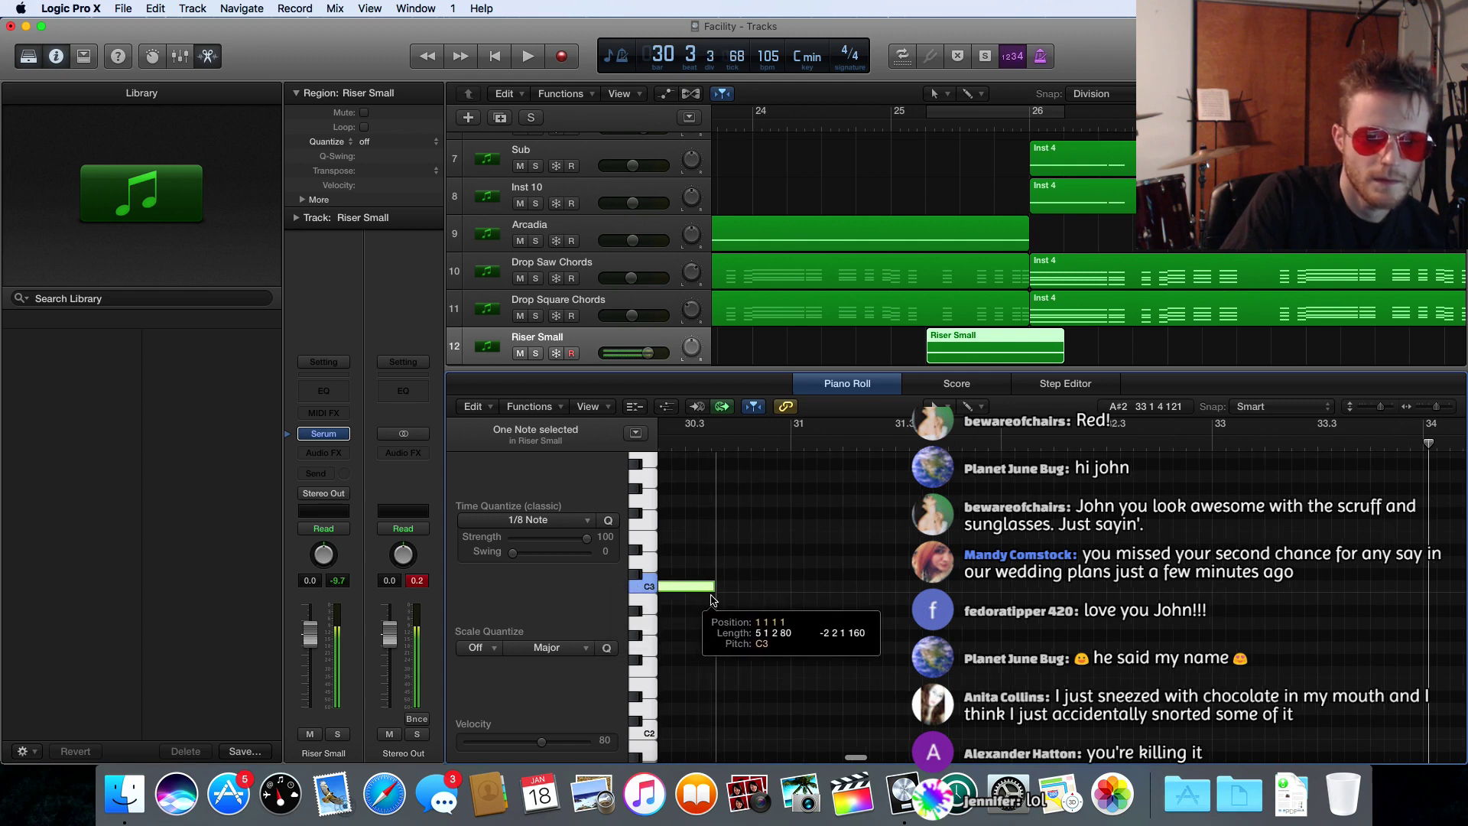
scroll(711, 600, "left", 5)
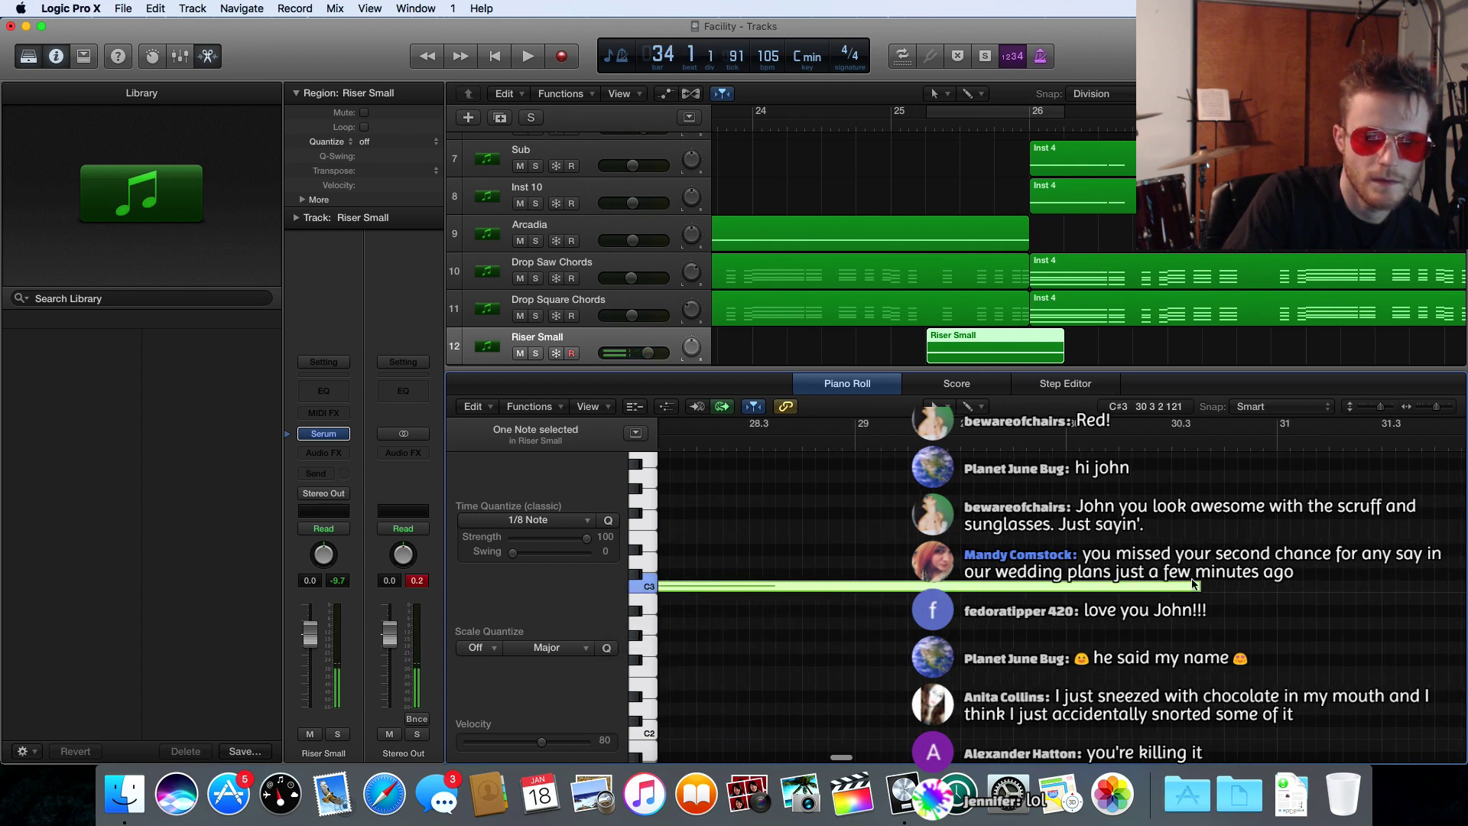
left_click_drag(1192, 583, 773, 585)
scroll(830, 621, "left", 3)
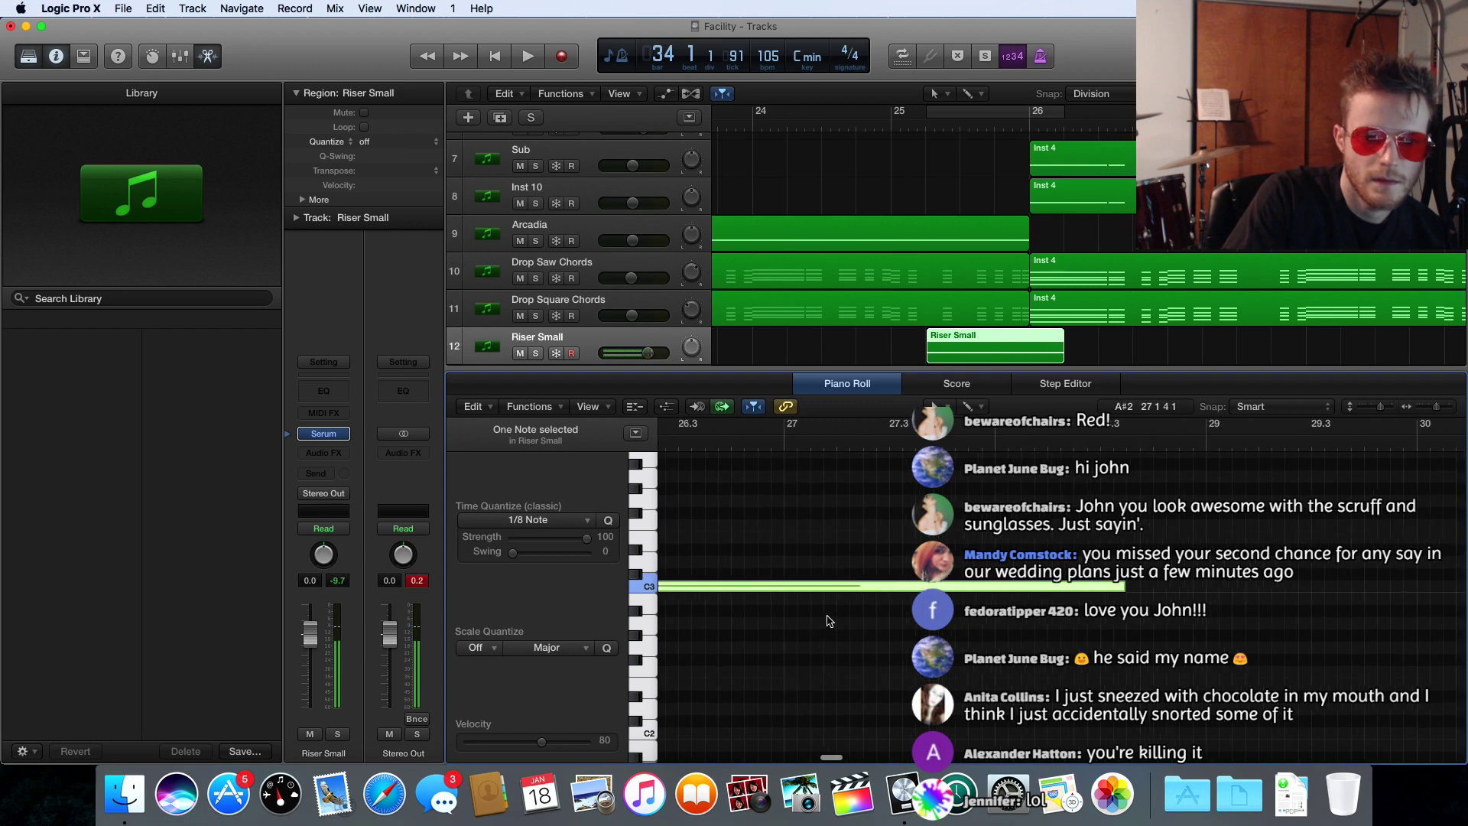
scroll(830, 621, "left", 2)
left_click_drag(1245, 588, 746, 587)
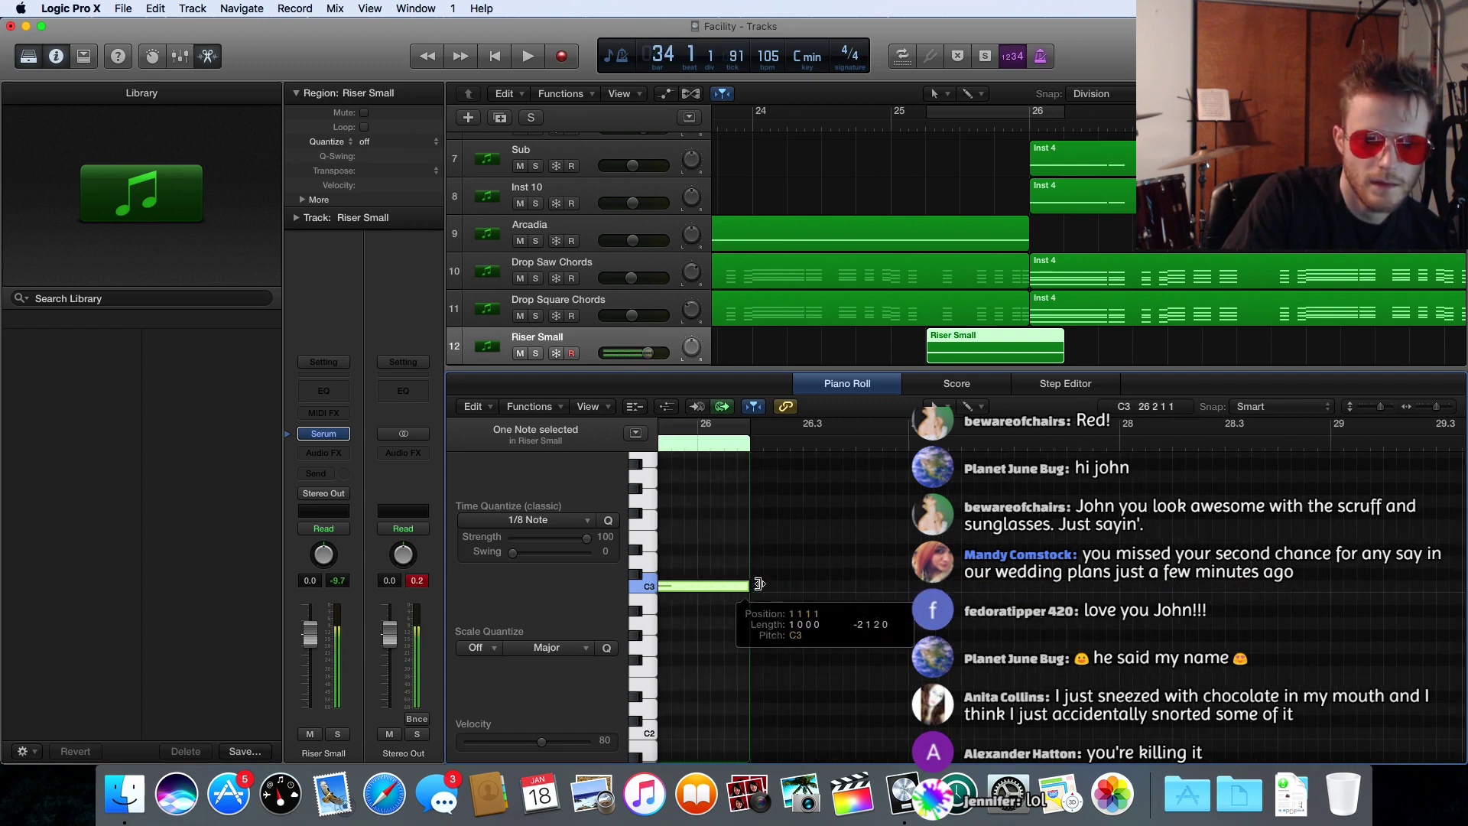
scroll(836, 585, "left", 4)
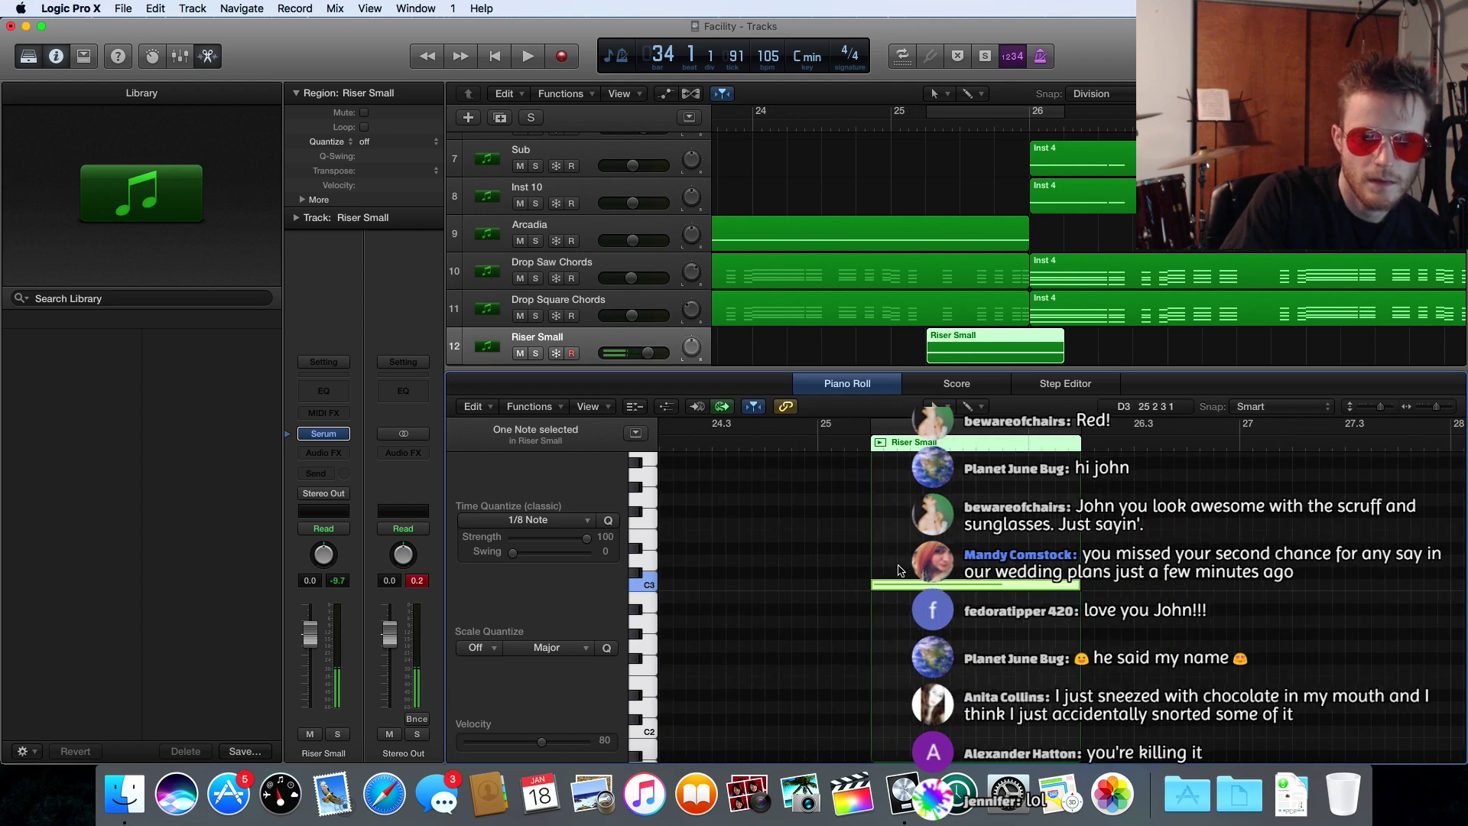
- Reopen Serum on the Riser Small track and turn on its noise oscillator
left_click(320, 434)
left_click(54, 289)
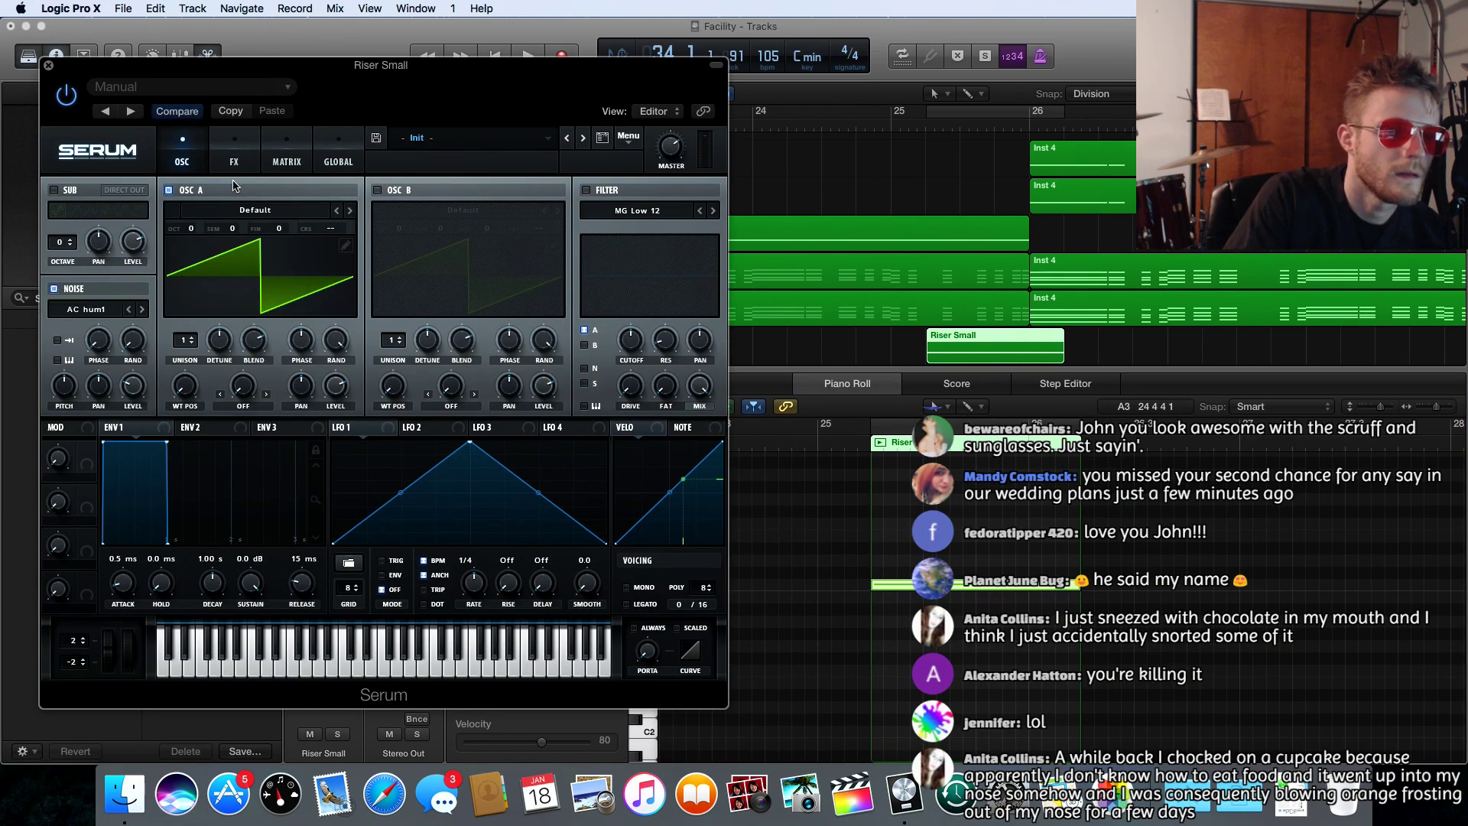
- Turn off oscillator A, adjust the noise oscillator's level, and close the Serum window
left_click(168, 191)
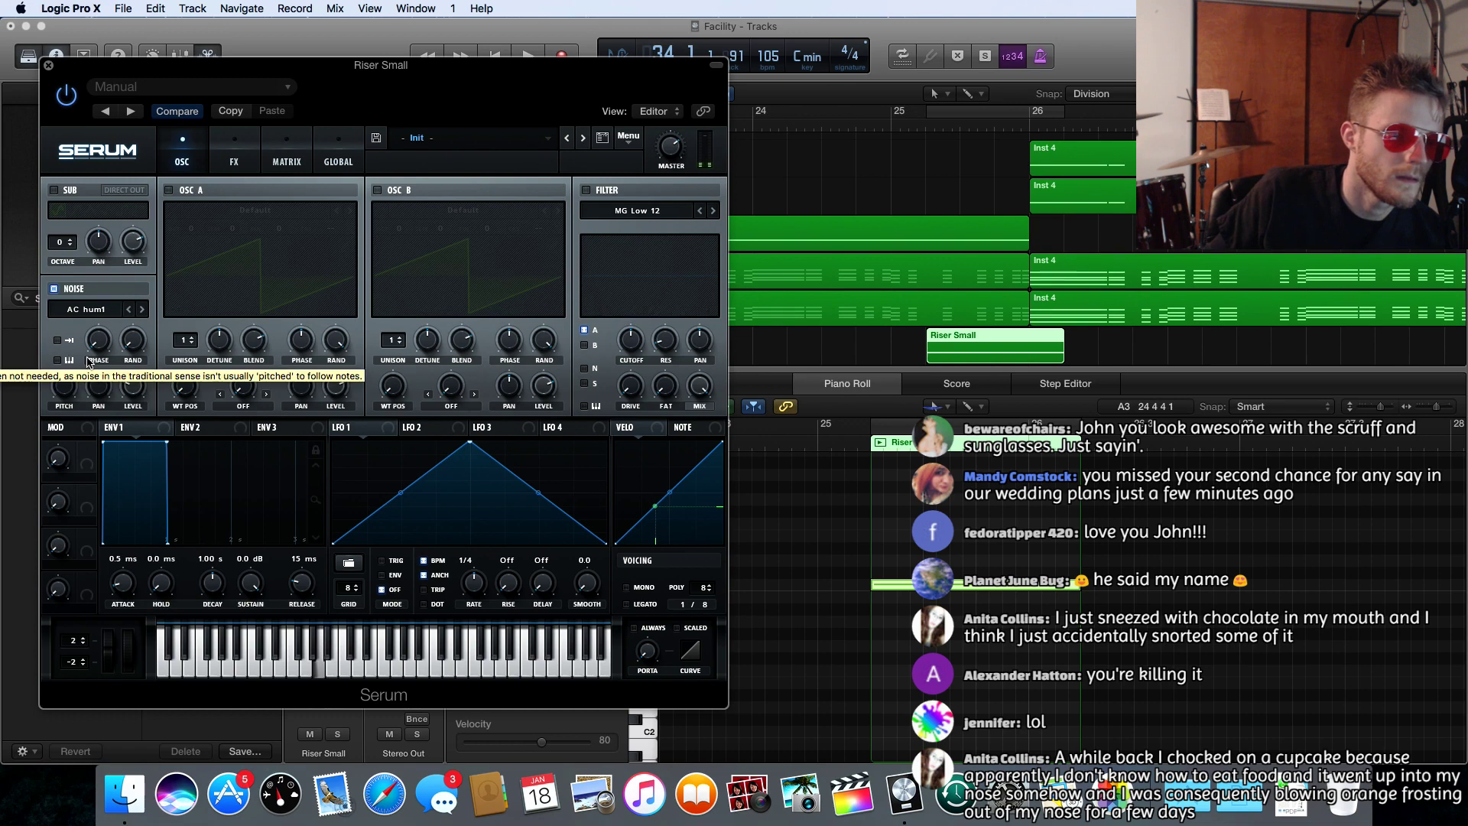
left_click_drag(132, 386, 118, 274)
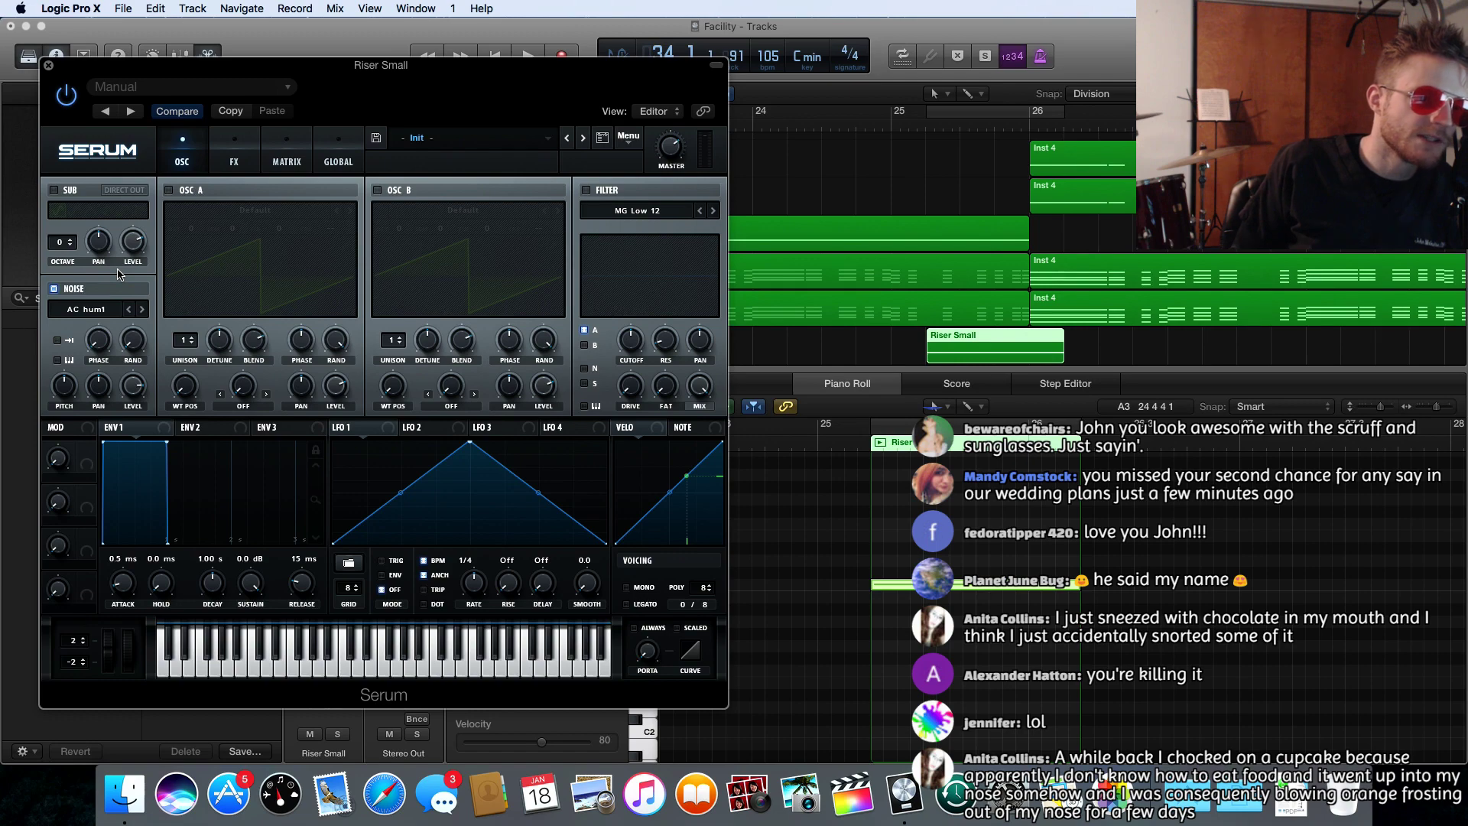
left_click(47, 67)
- Add a Channel EQ to the Riser Small track and try a 6800 Hz high cut and a 47 Hz low cut with the analyzer on
left_click(329, 391)
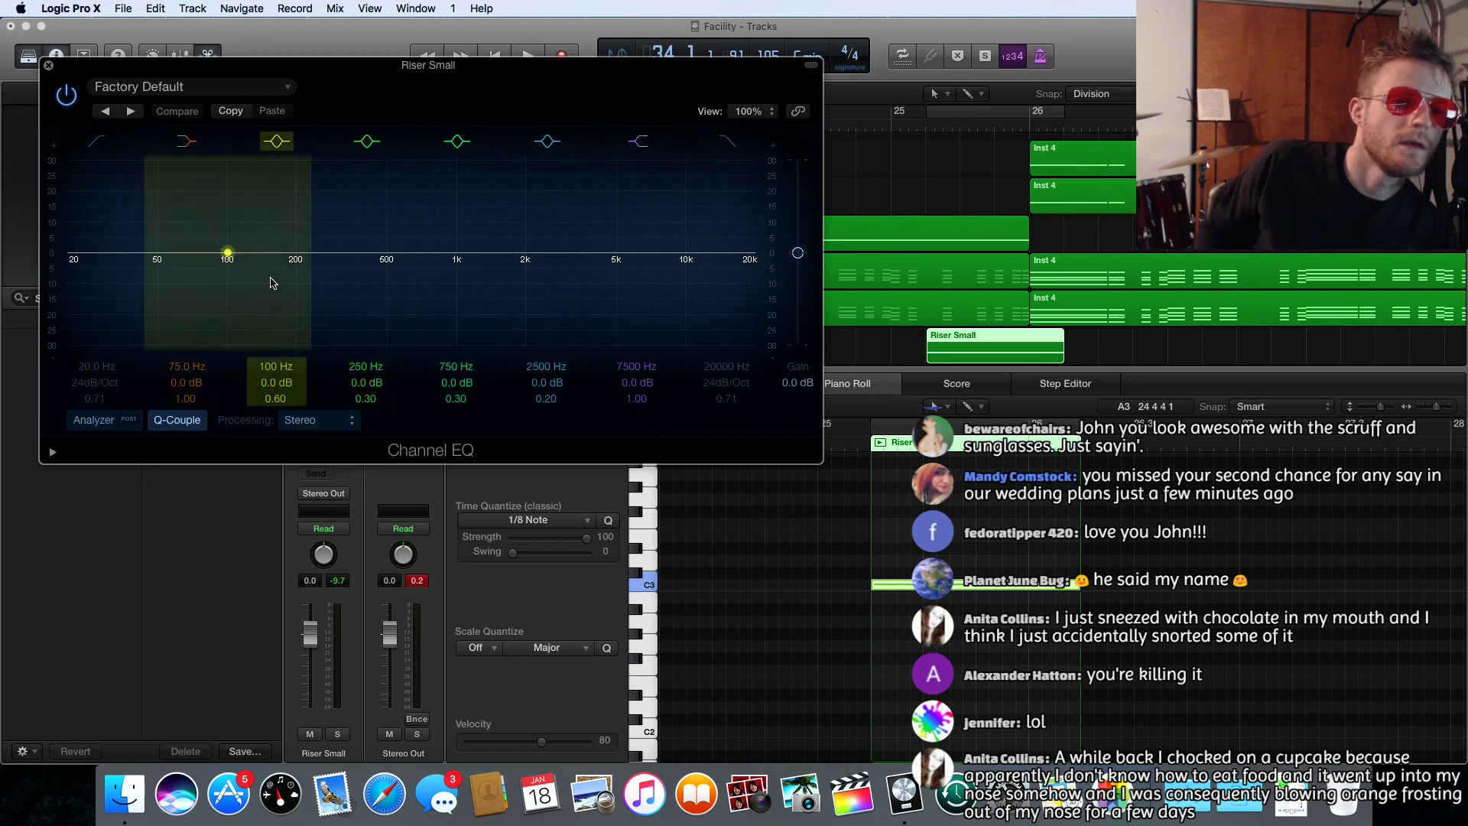
left_click(92, 423)
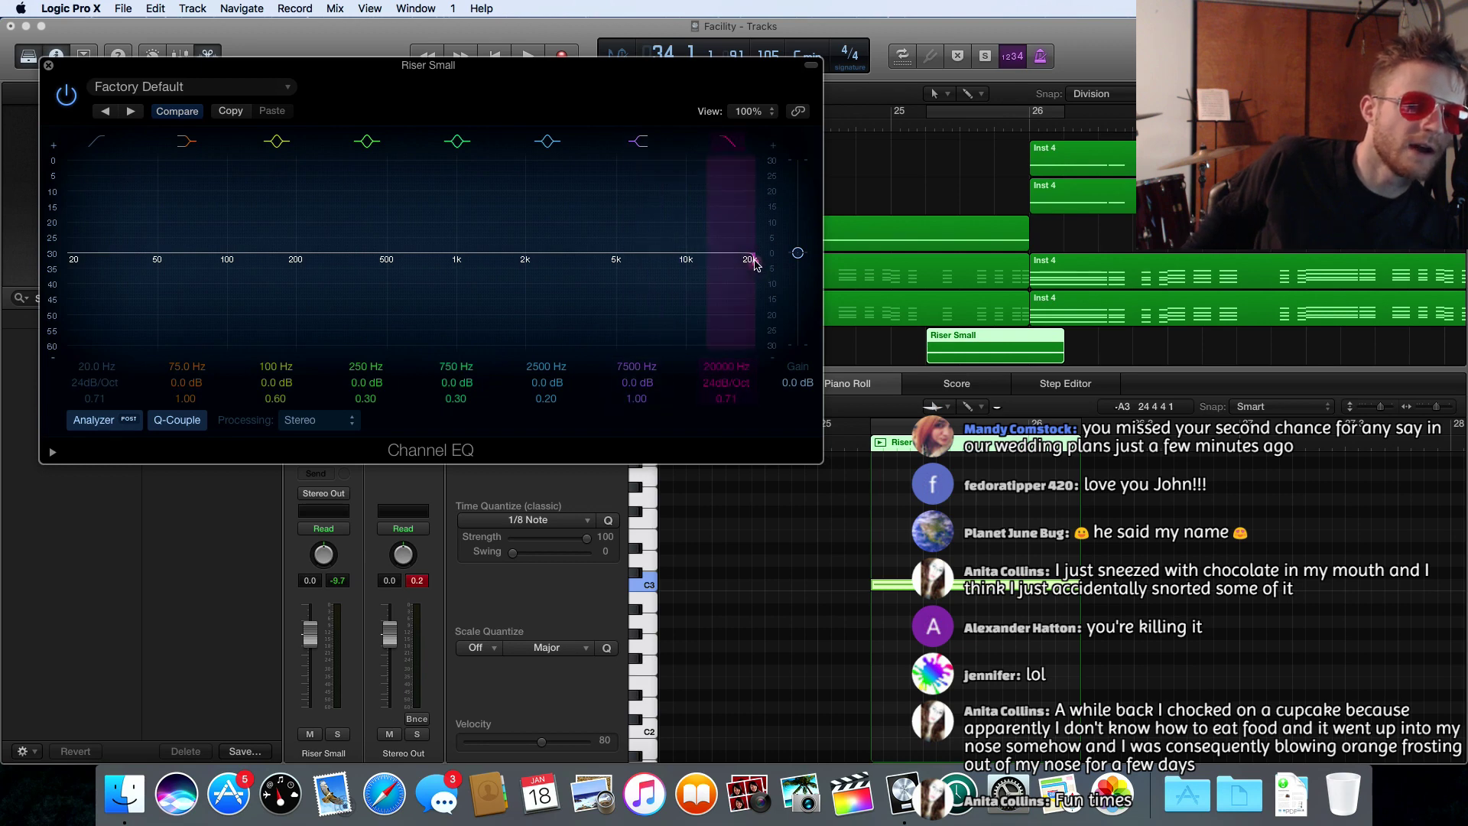
left_click_drag(753, 262, 646, 264)
left_click(727, 140)
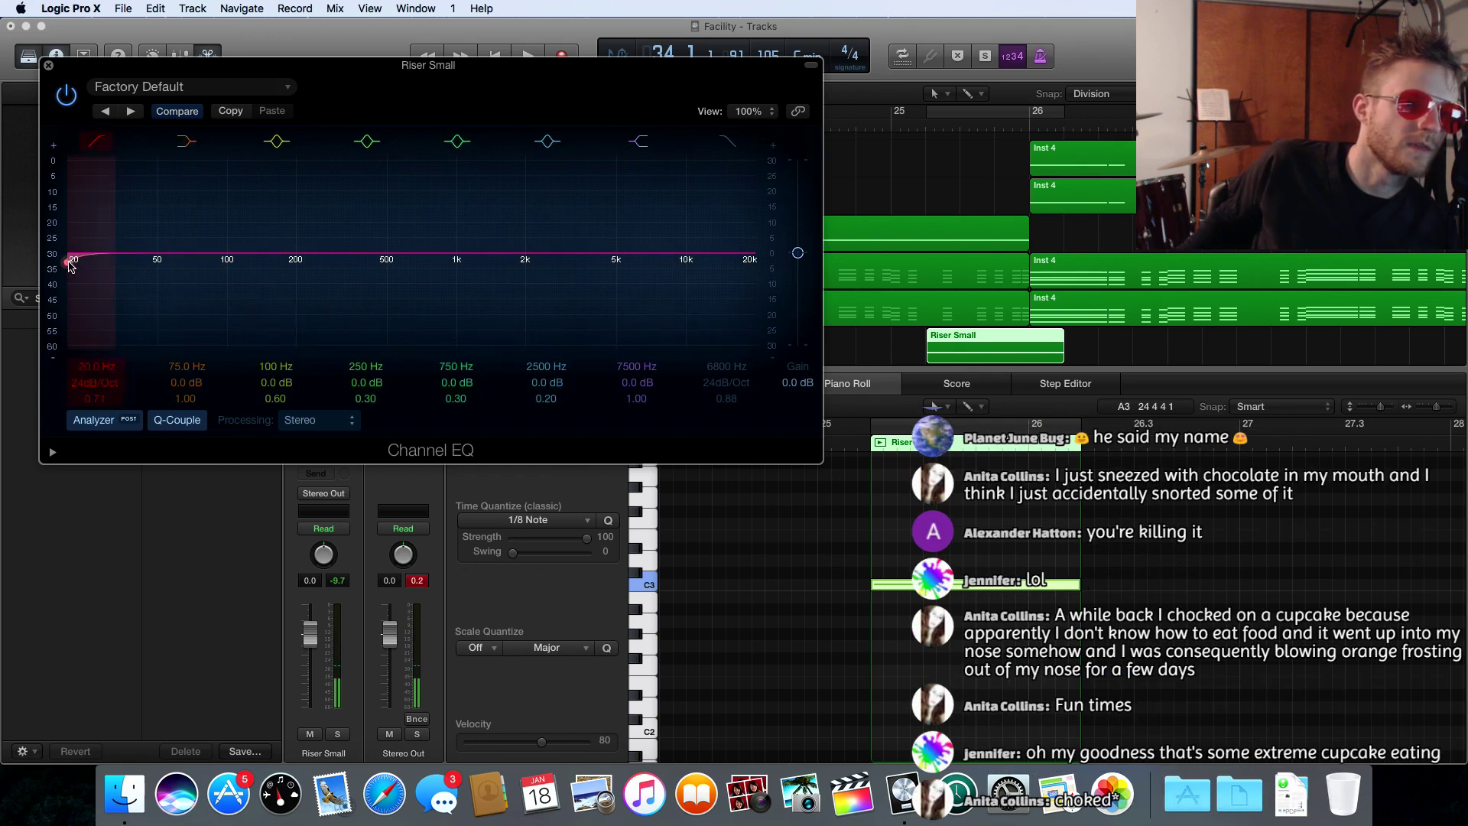
left_click_drag(69, 265, 152, 316)
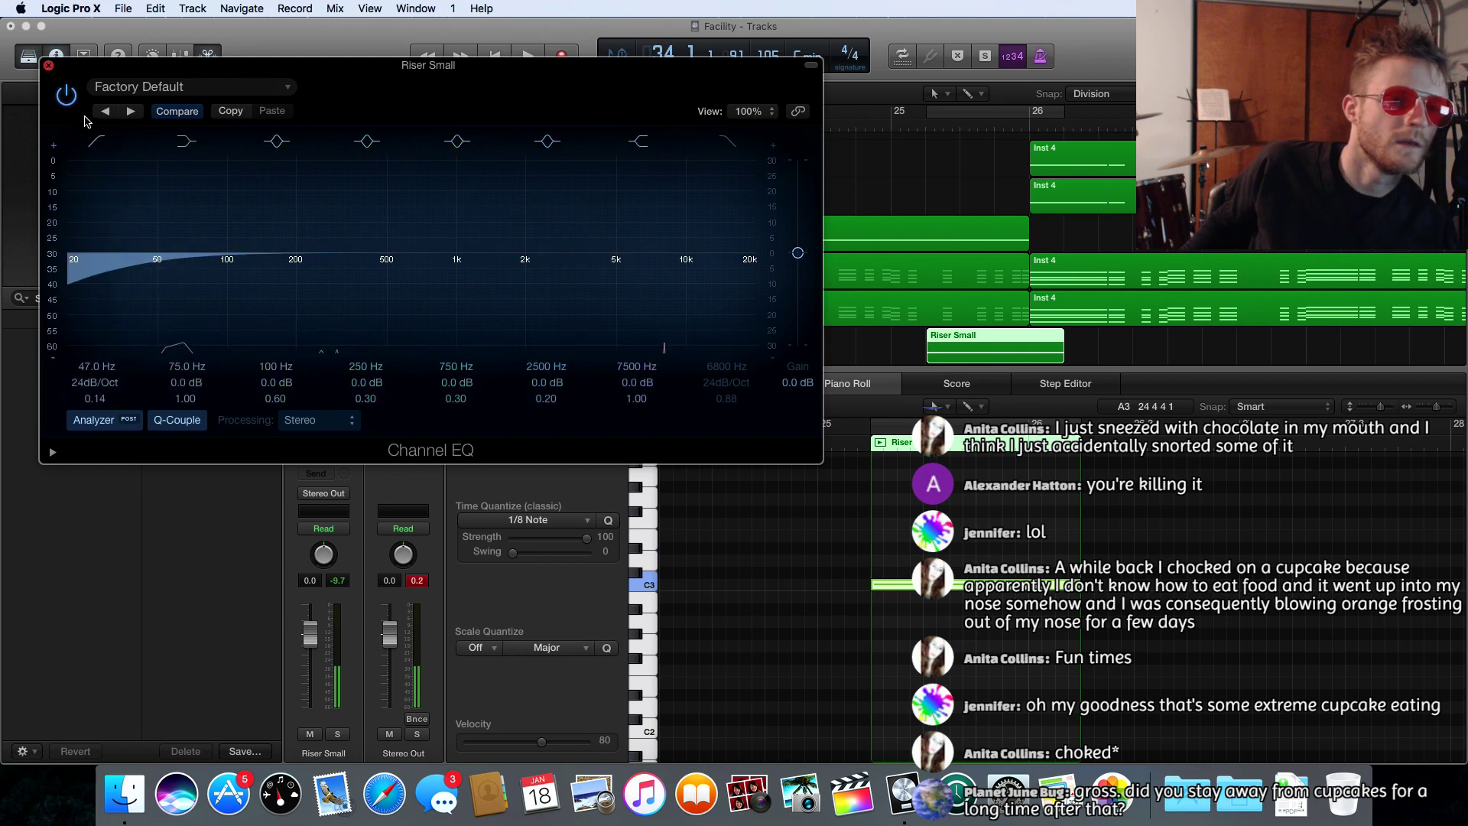
left_click(48, 65)
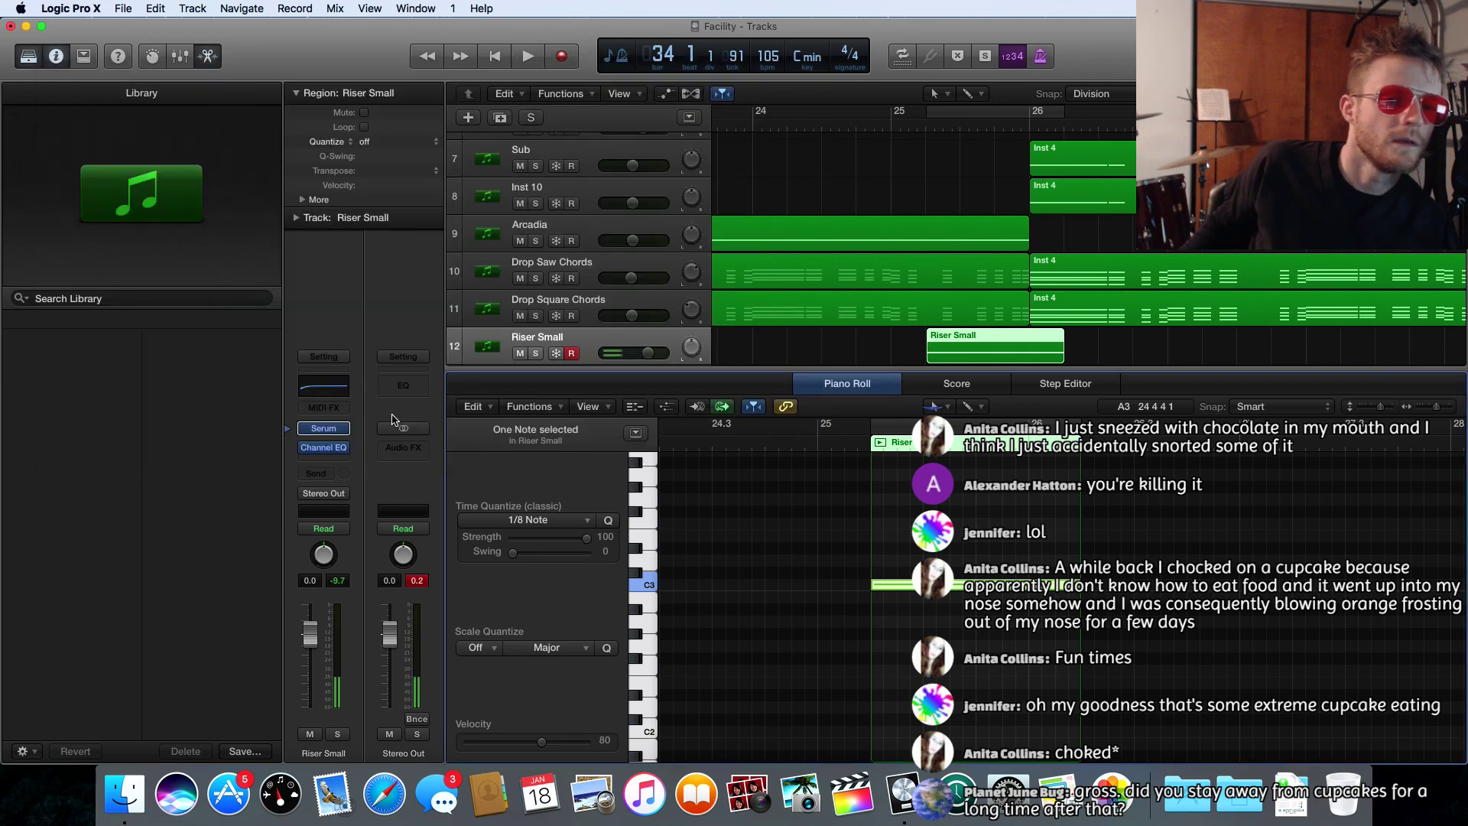
- Remove the Channel EQ from the Riser Small track
left_click(342, 449)
mouse_move(344, 514)
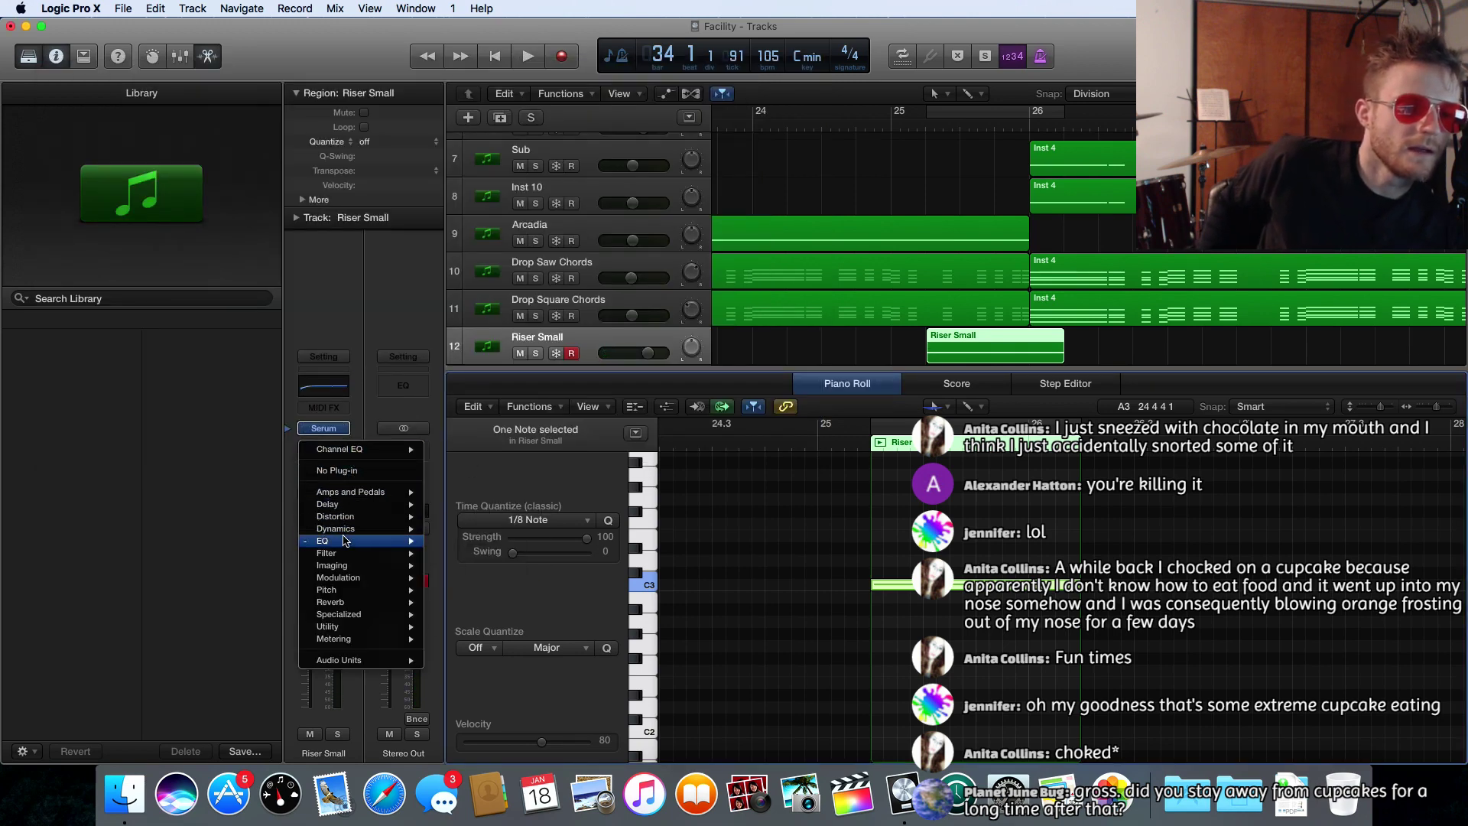
left_click(357, 472)
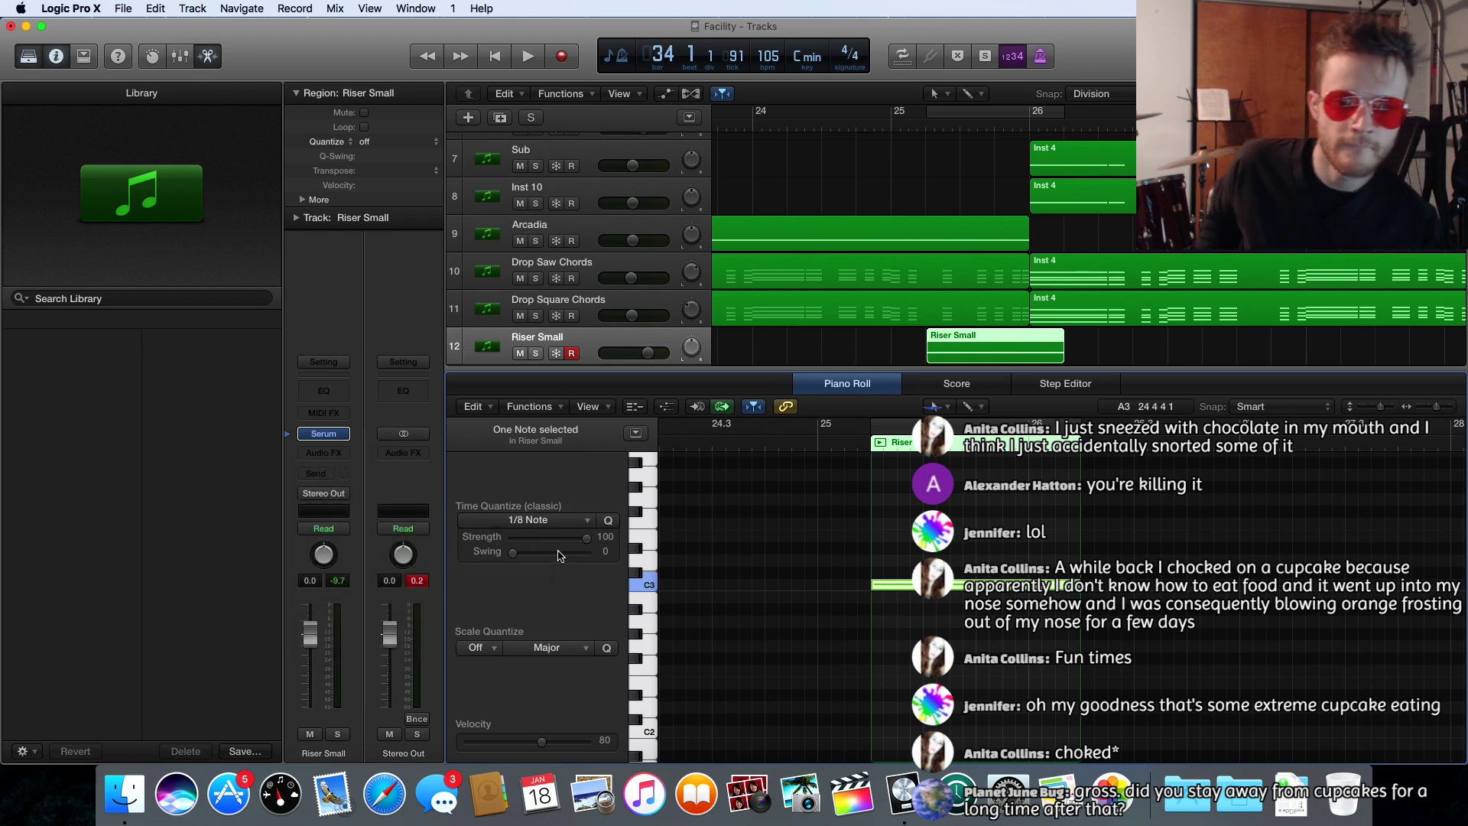
- Reopen Serum and reshape LFO 1 with a one-bar rate, a later peak, a slow curved rise and a rounded fall
mouse_move(320, 440)
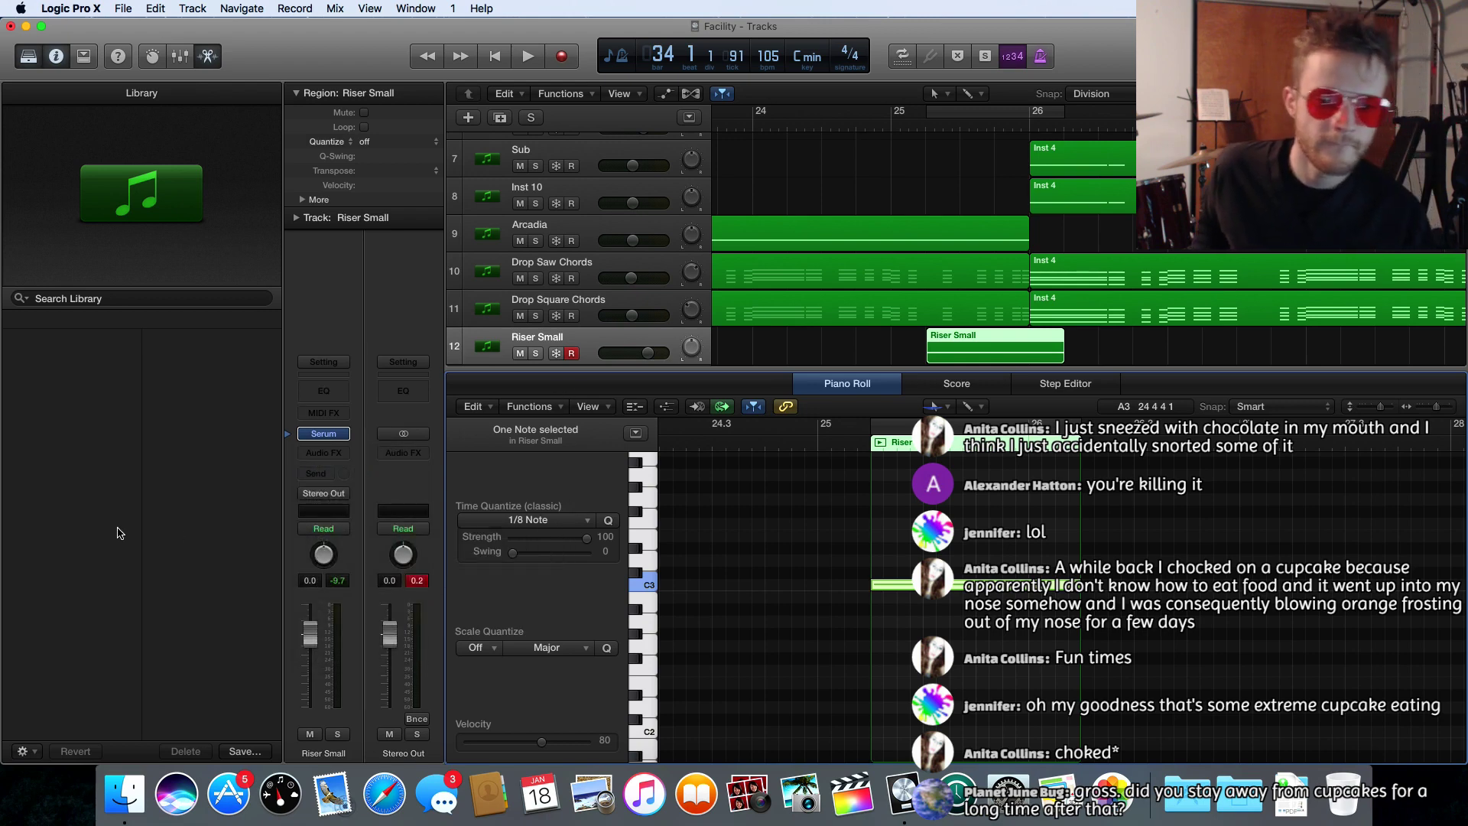
left_click(319, 437)
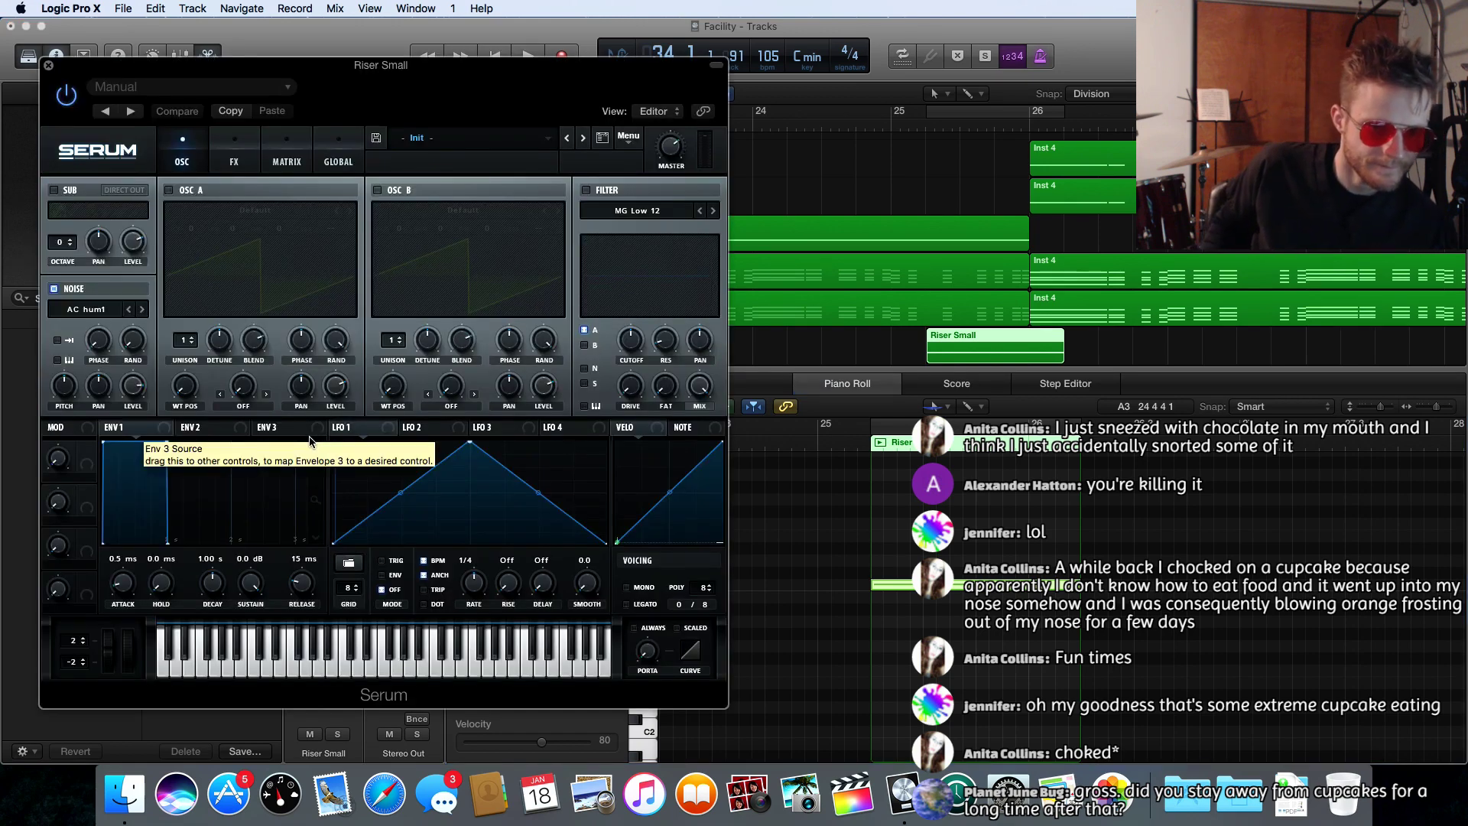
left_click_drag(473, 447, 552, 439)
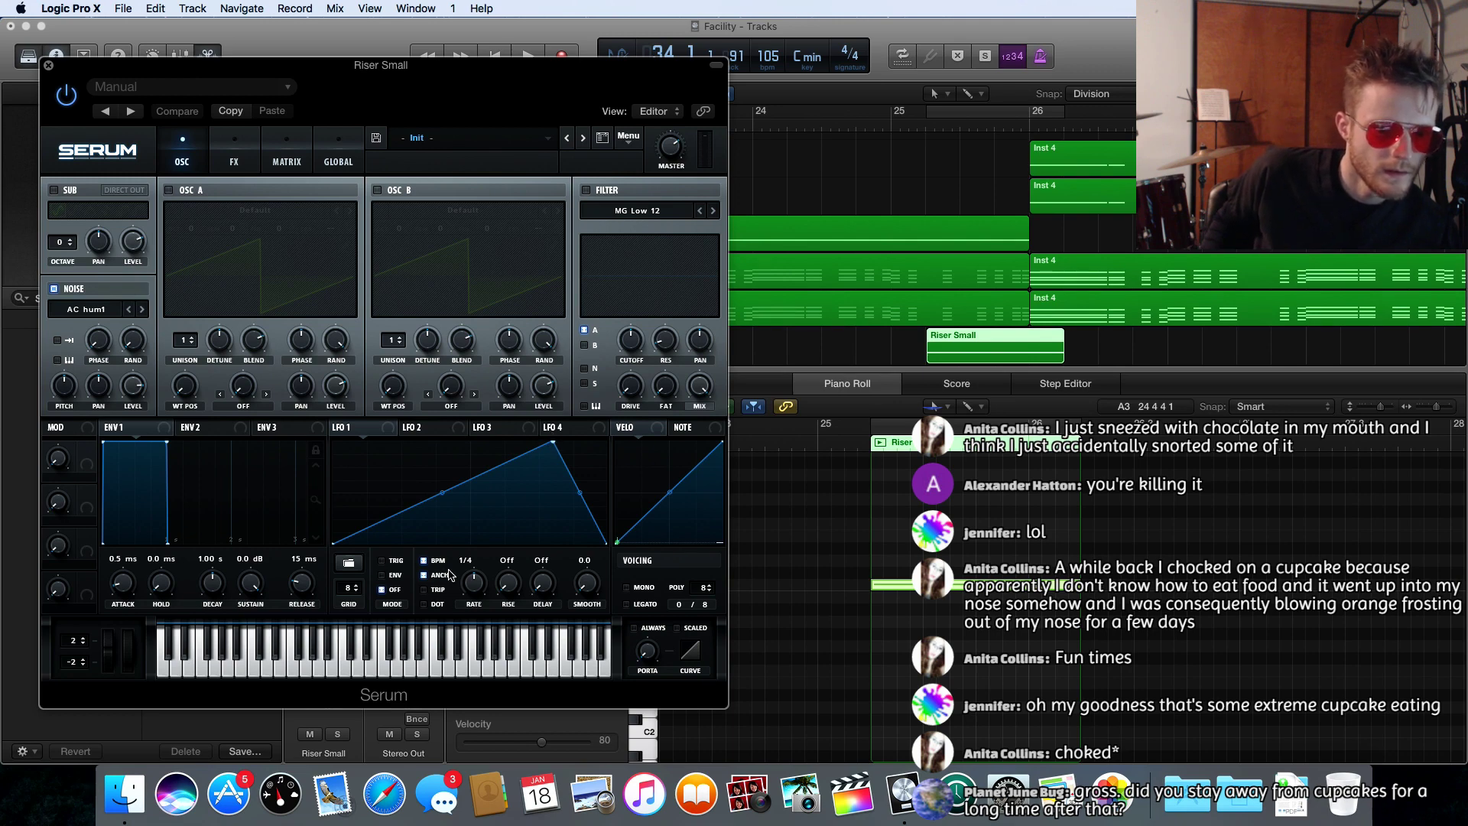
left_click_drag(484, 584, 481, 589)
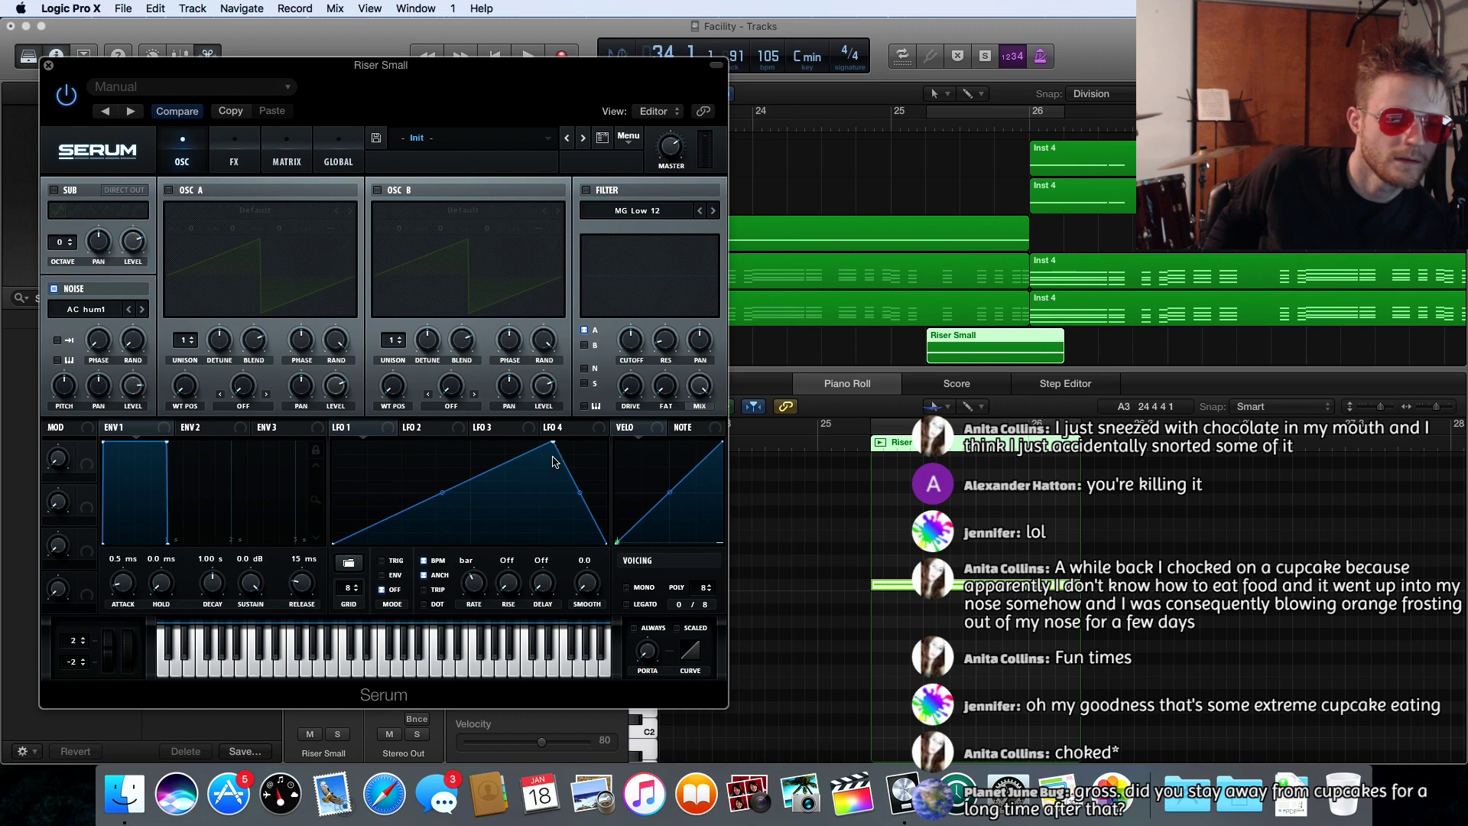
left_click_drag(582, 494, 582, 477)
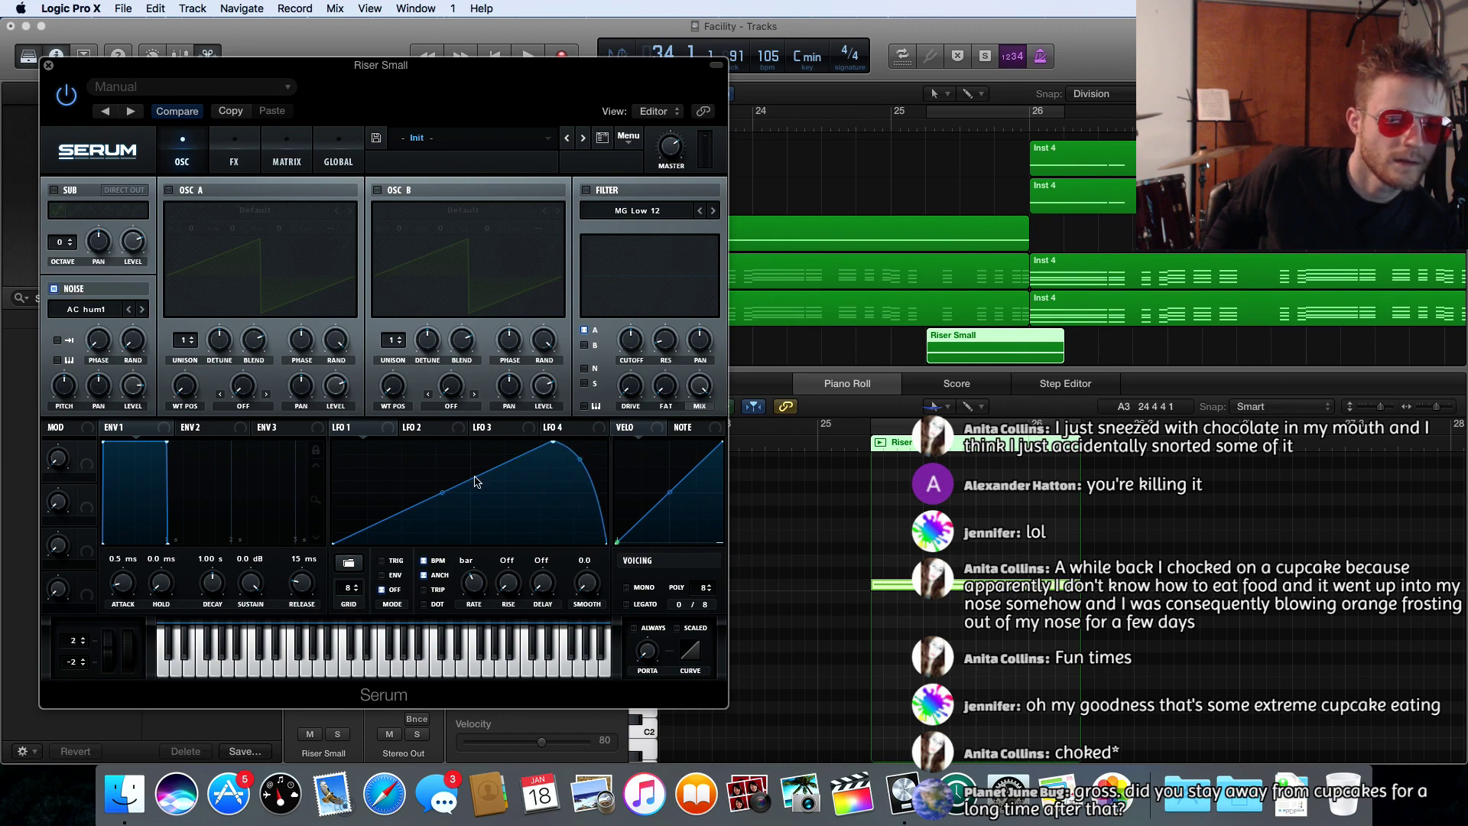
left_click_drag(445, 492, 453, 507)
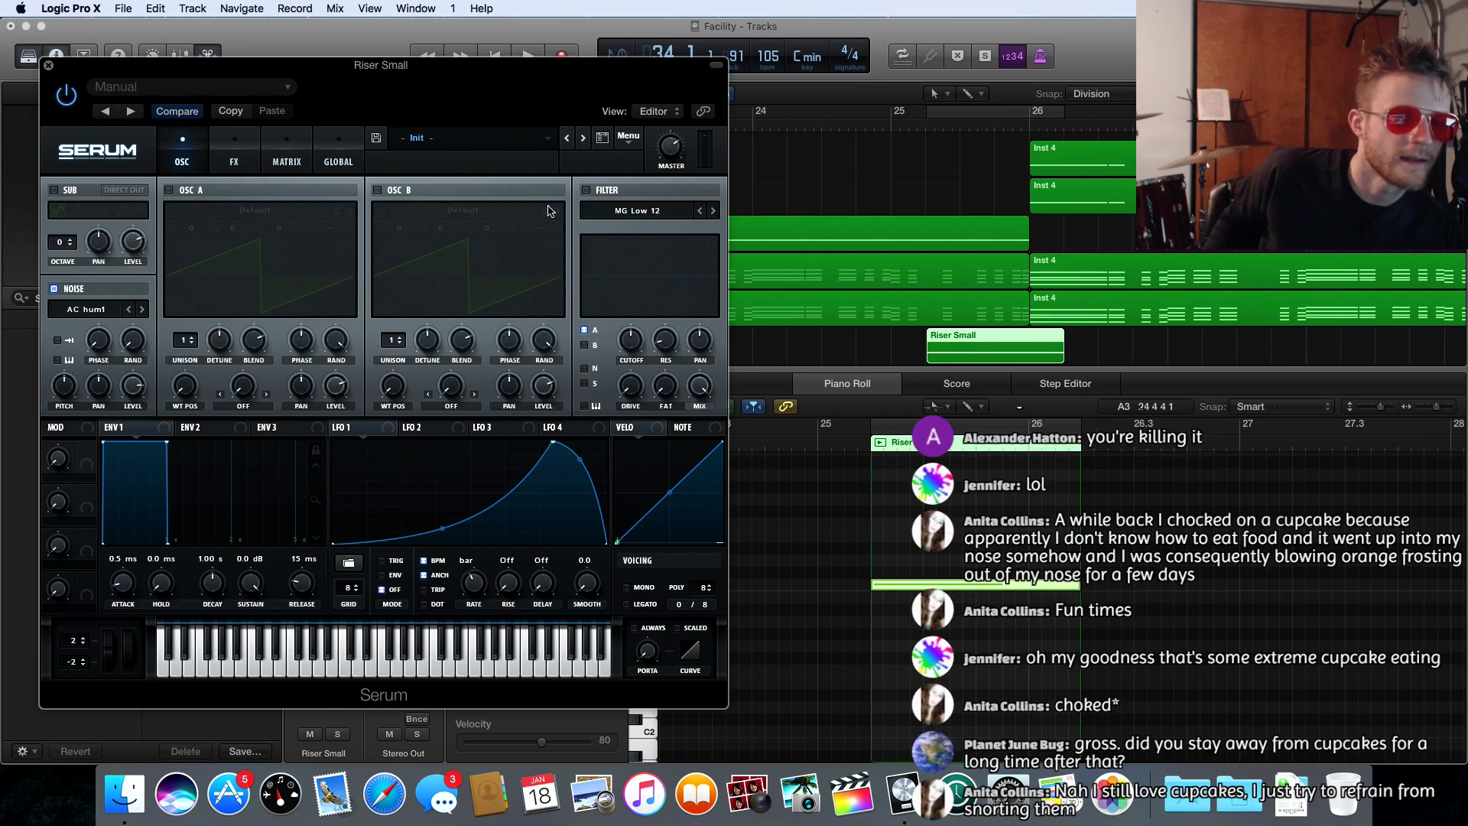
- Turn on Serum's filter and set its type to High 6
left_click(648, 213)
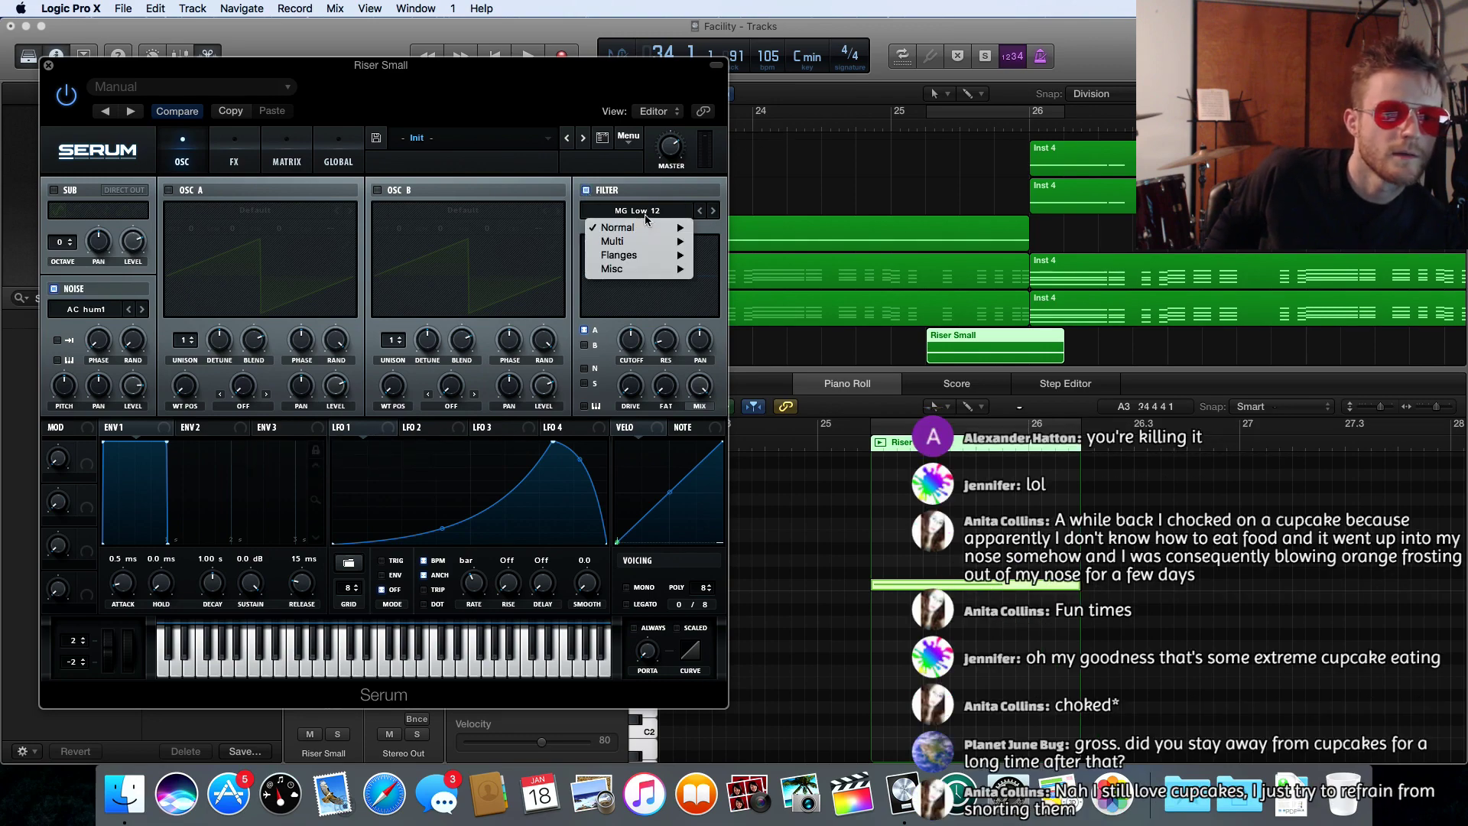
mouse_move(648, 227)
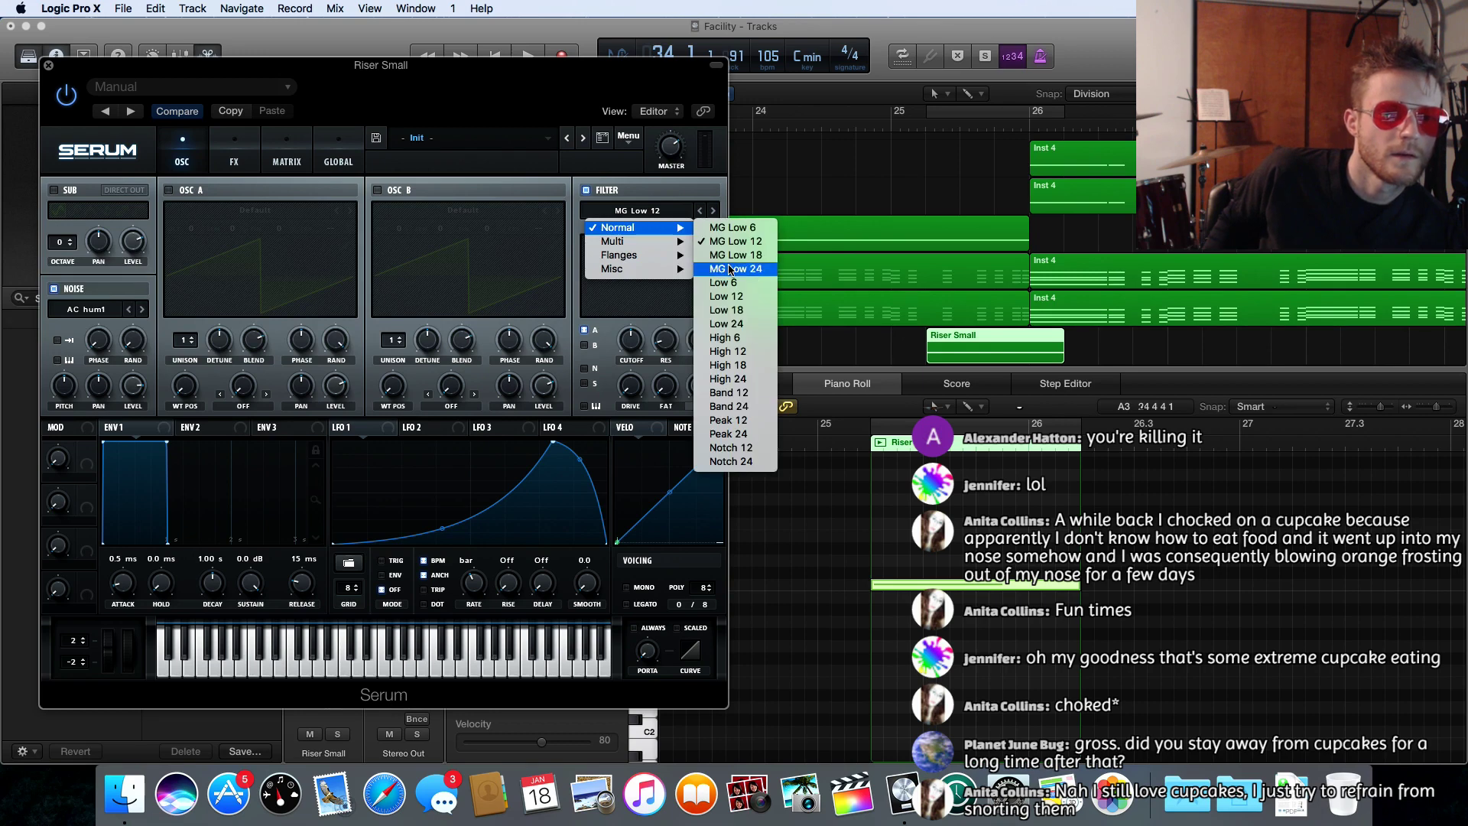
left_click(717, 339)
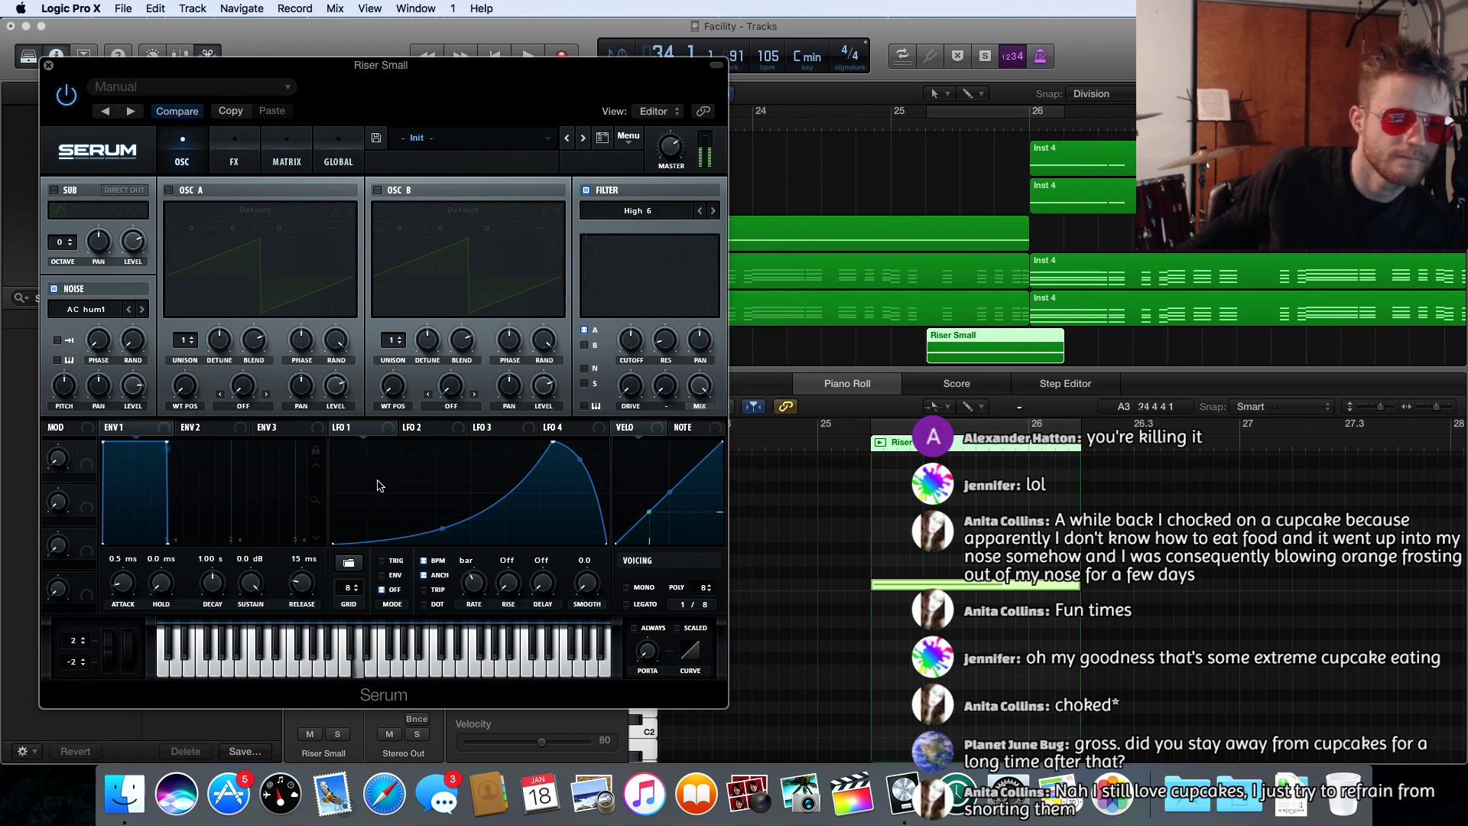
- Try LFO 1 as a modulator of the filter cutoff, and remove that modulation
left_click_drag(376, 430, 639, 412)
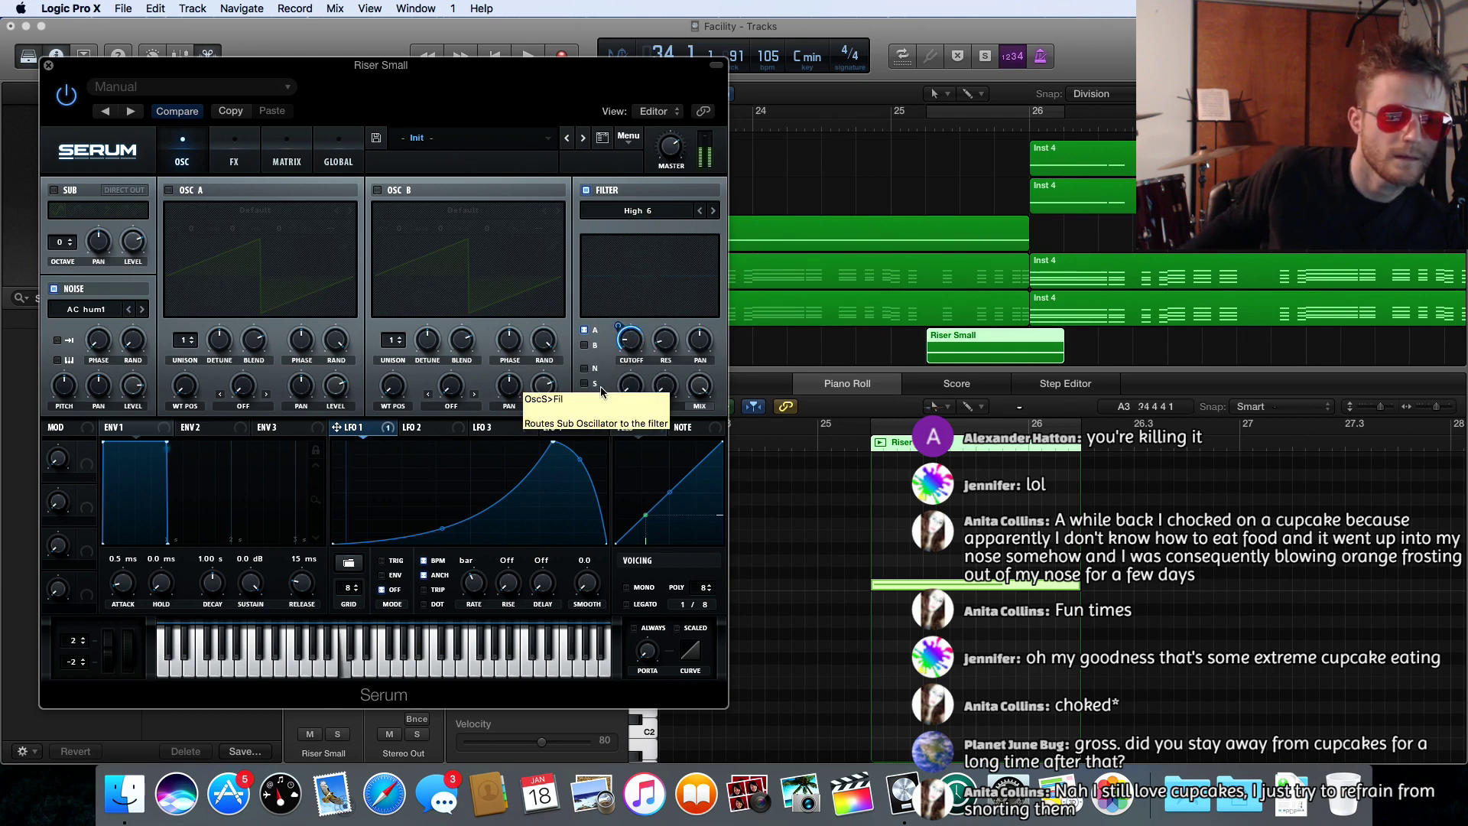
right_click(619, 325)
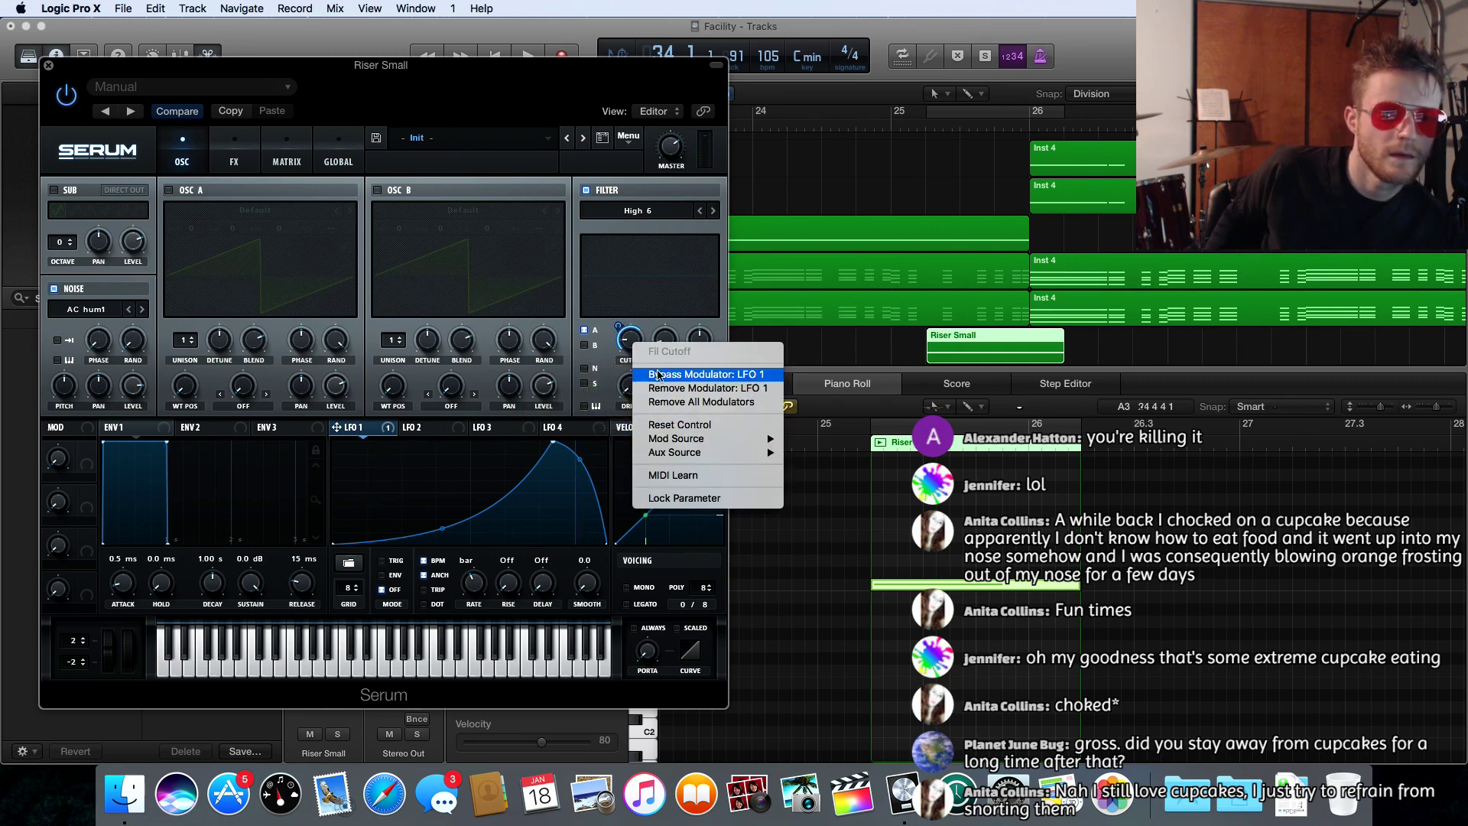
left_click(609, 410)
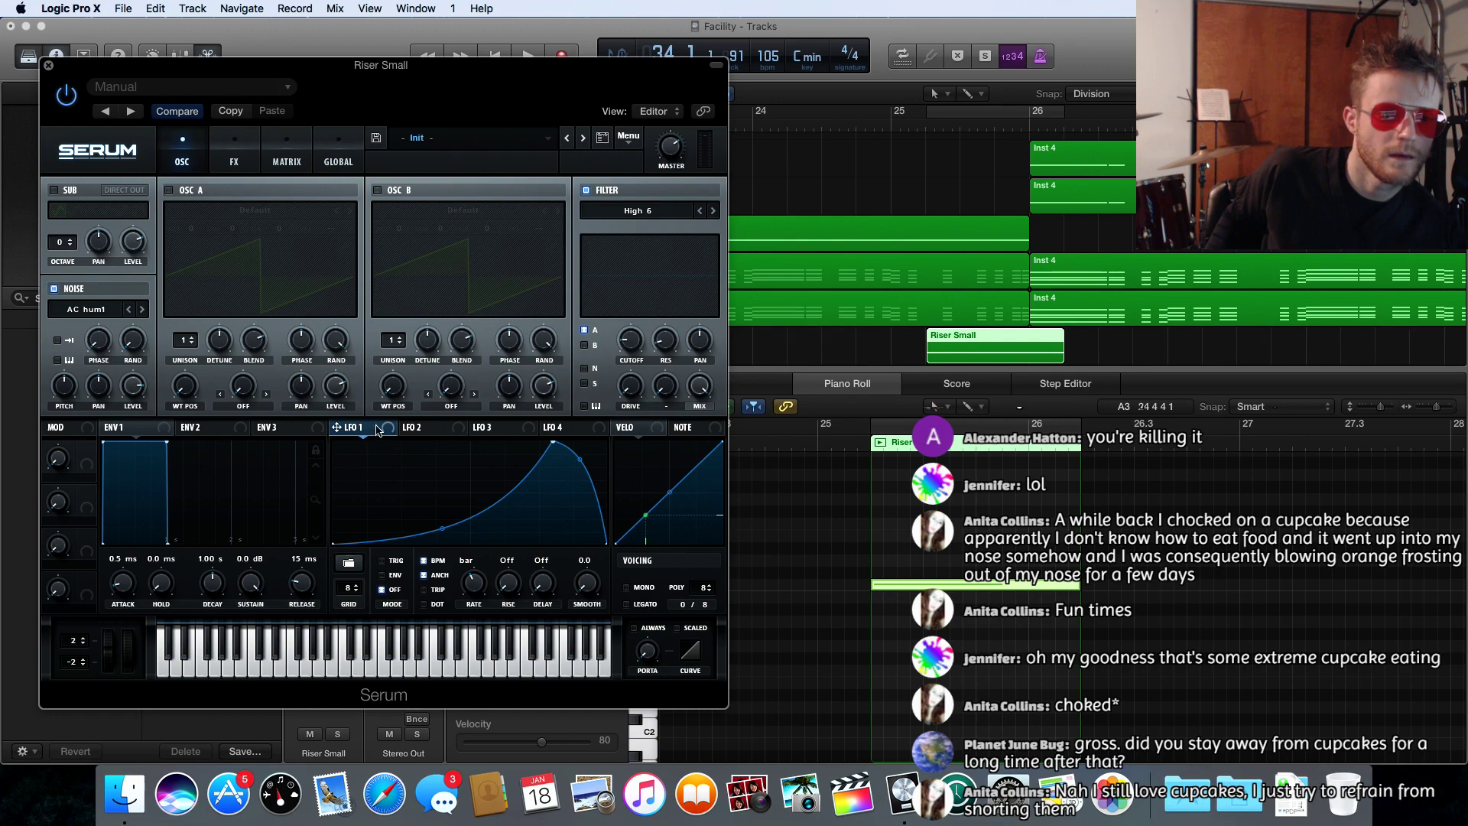
- Assign LFO 1 to the filter cutoff and set the modulation amount to 92
left_click_drag(442, 417, 625, 337)
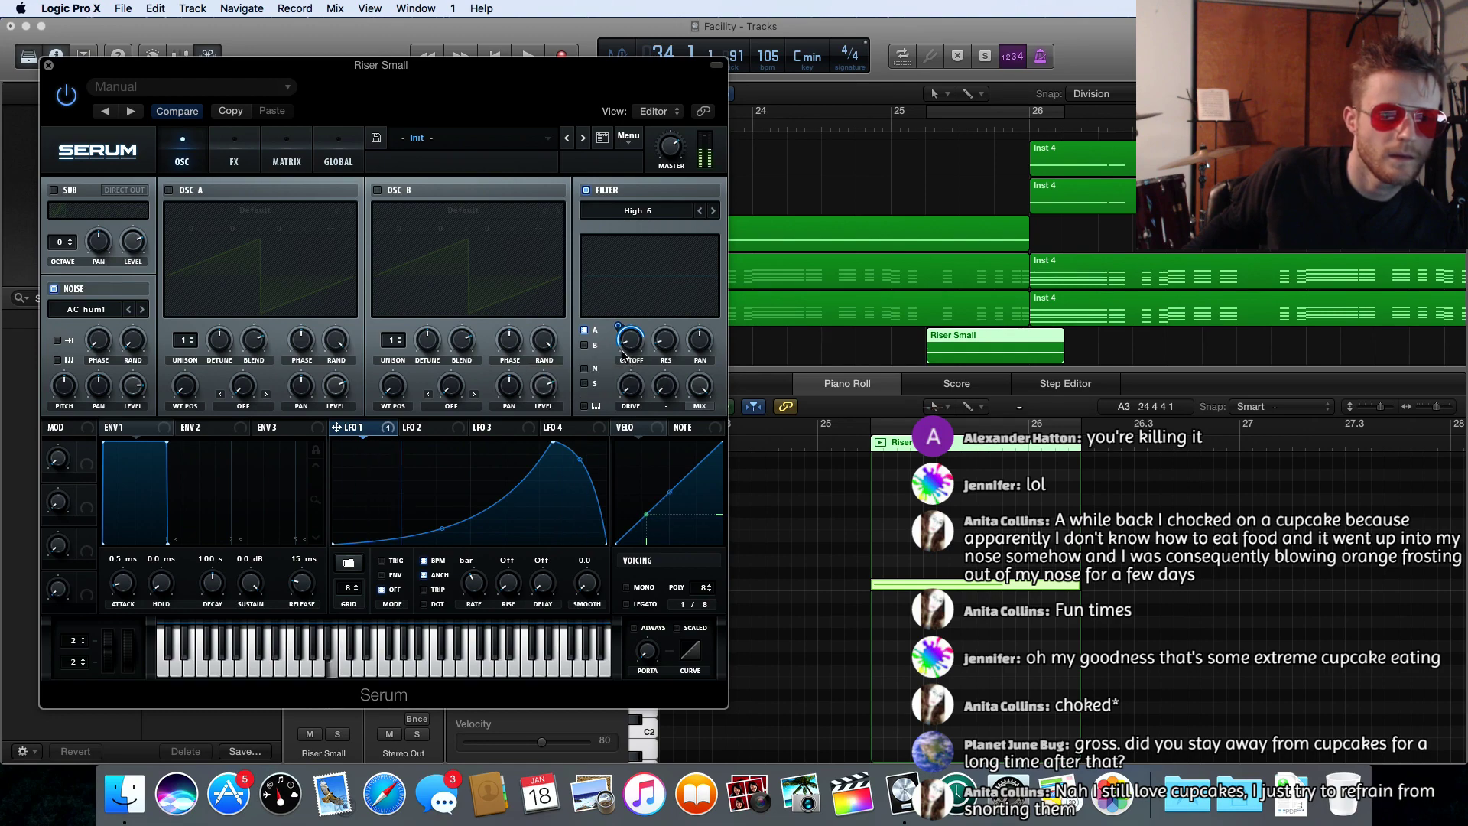
left_click_drag(616, 328, 617, 307)
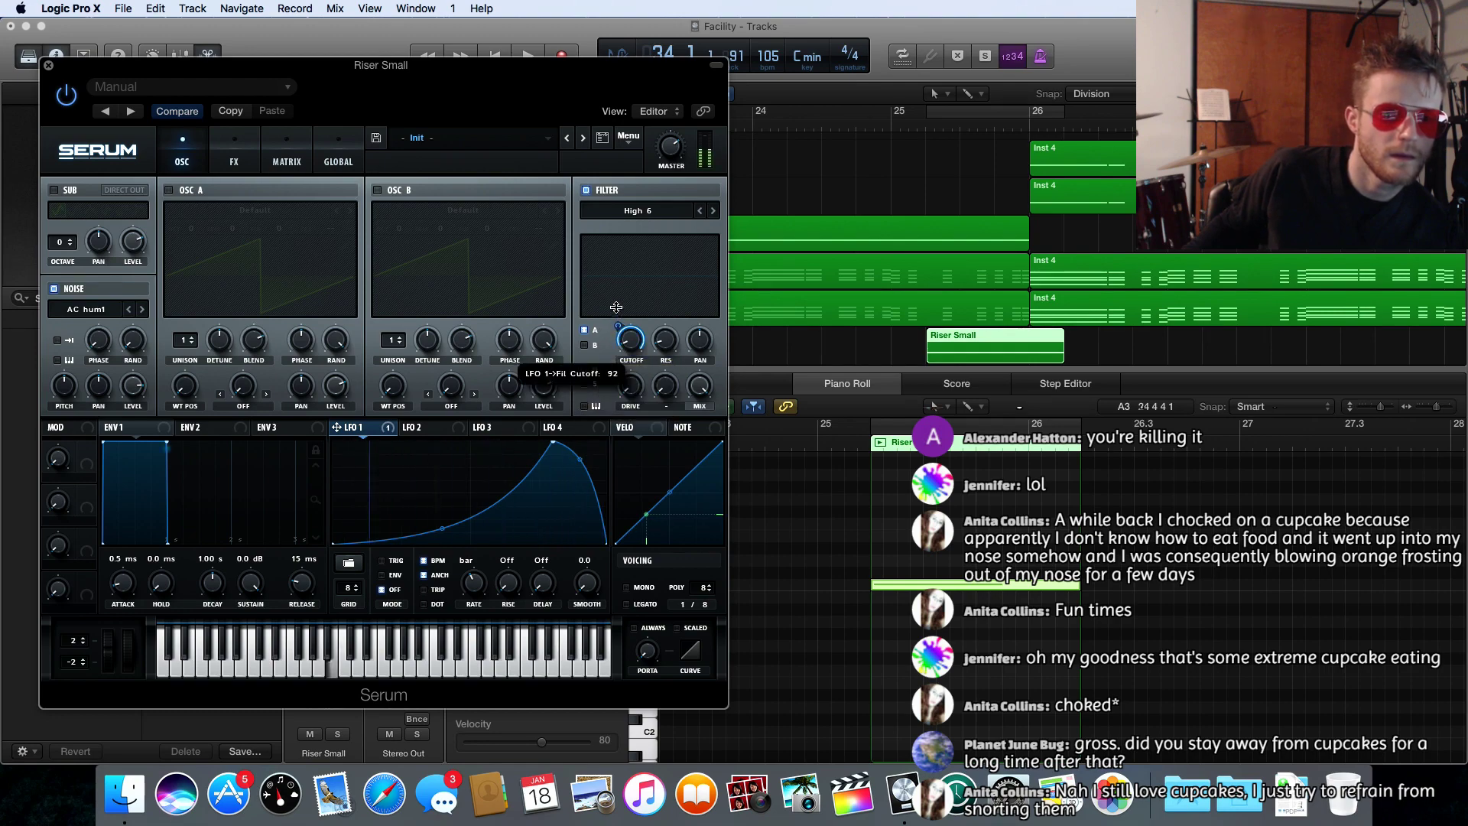
- Change the filter type to the multi filter HP 12 and turn oscillator A back on
left_click(656, 211)
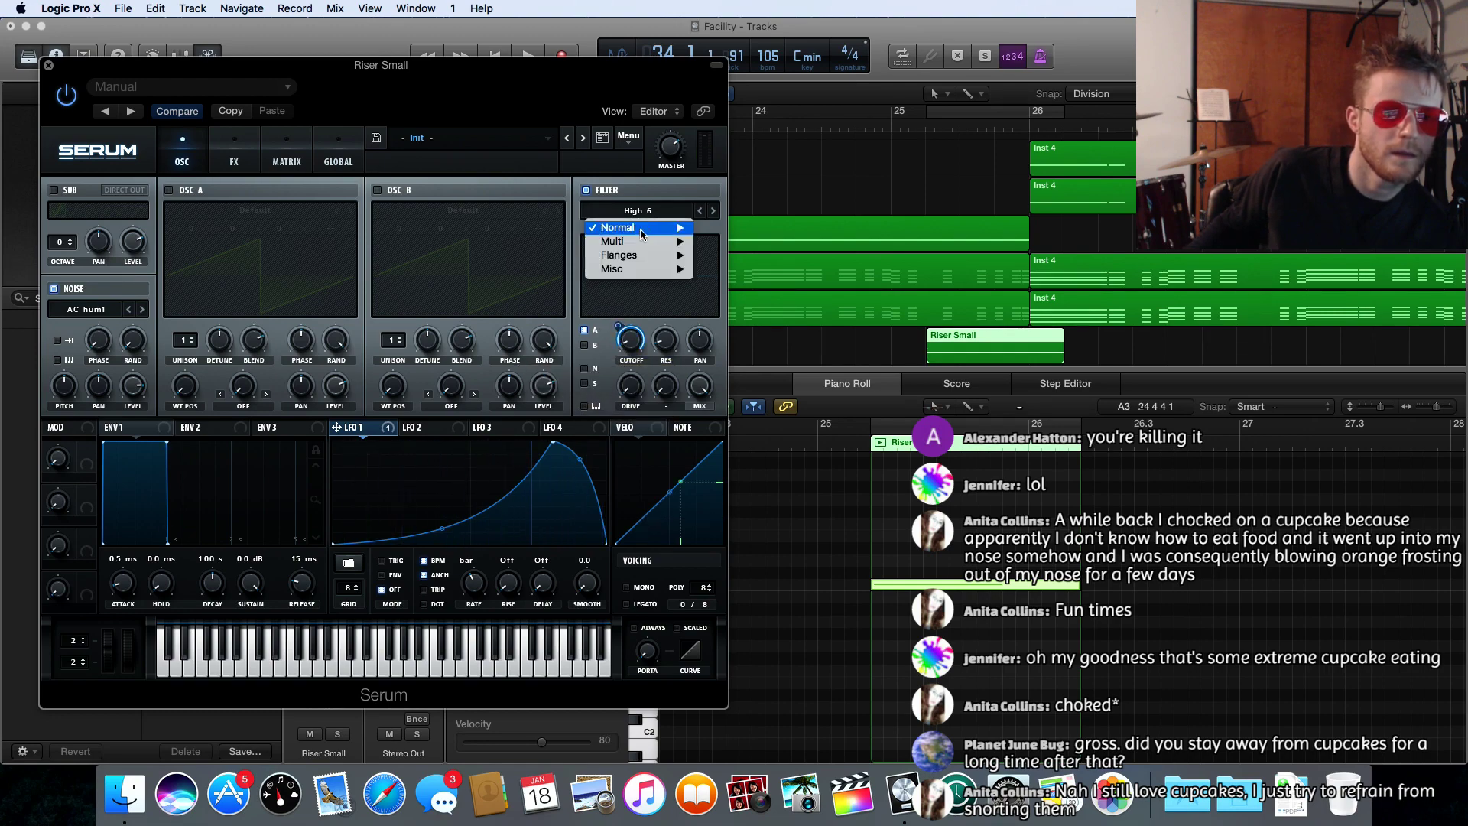
mouse_move(639, 241)
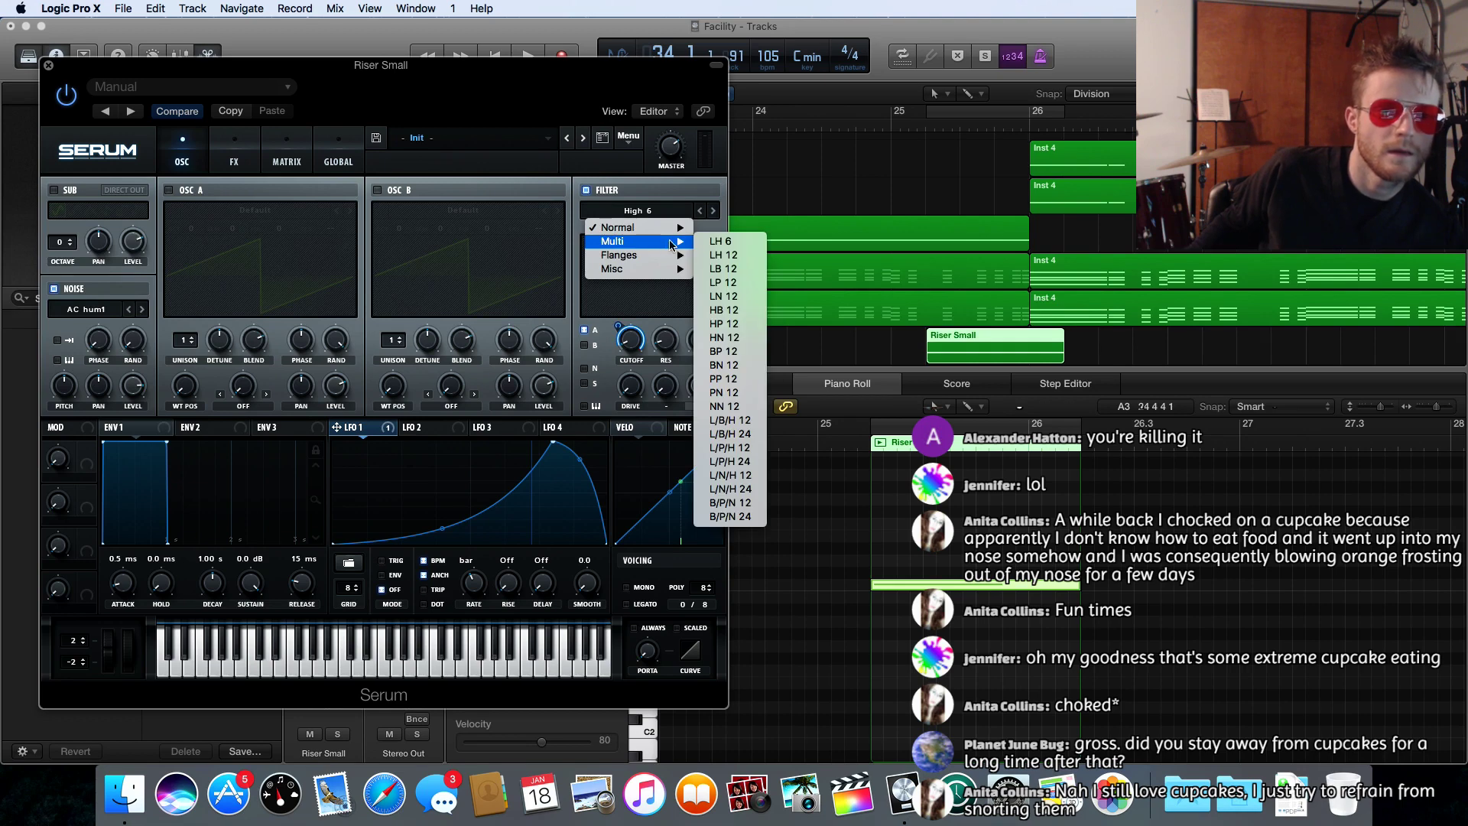
left_click(723, 323)
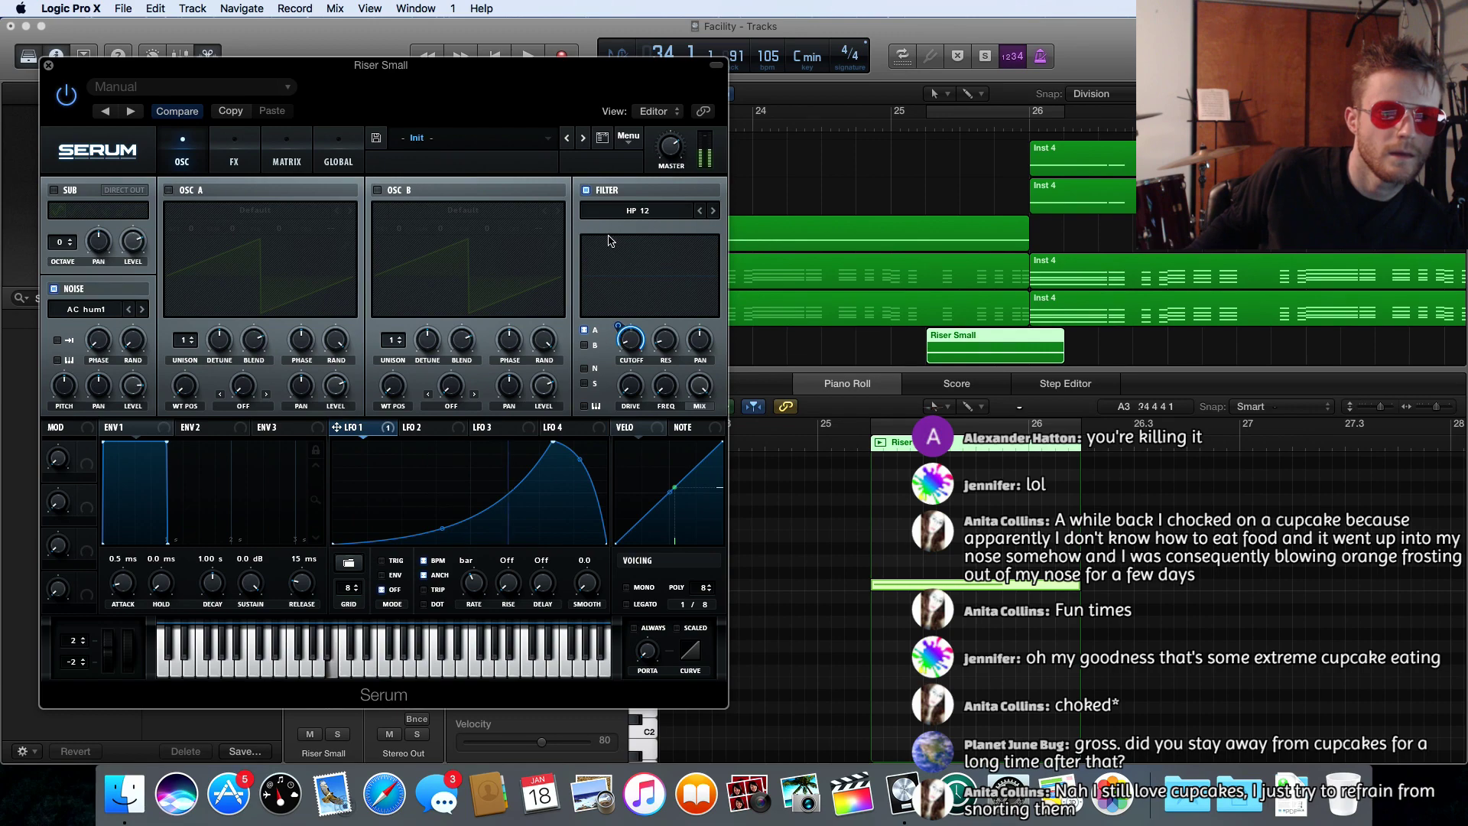
left_click(170, 192)
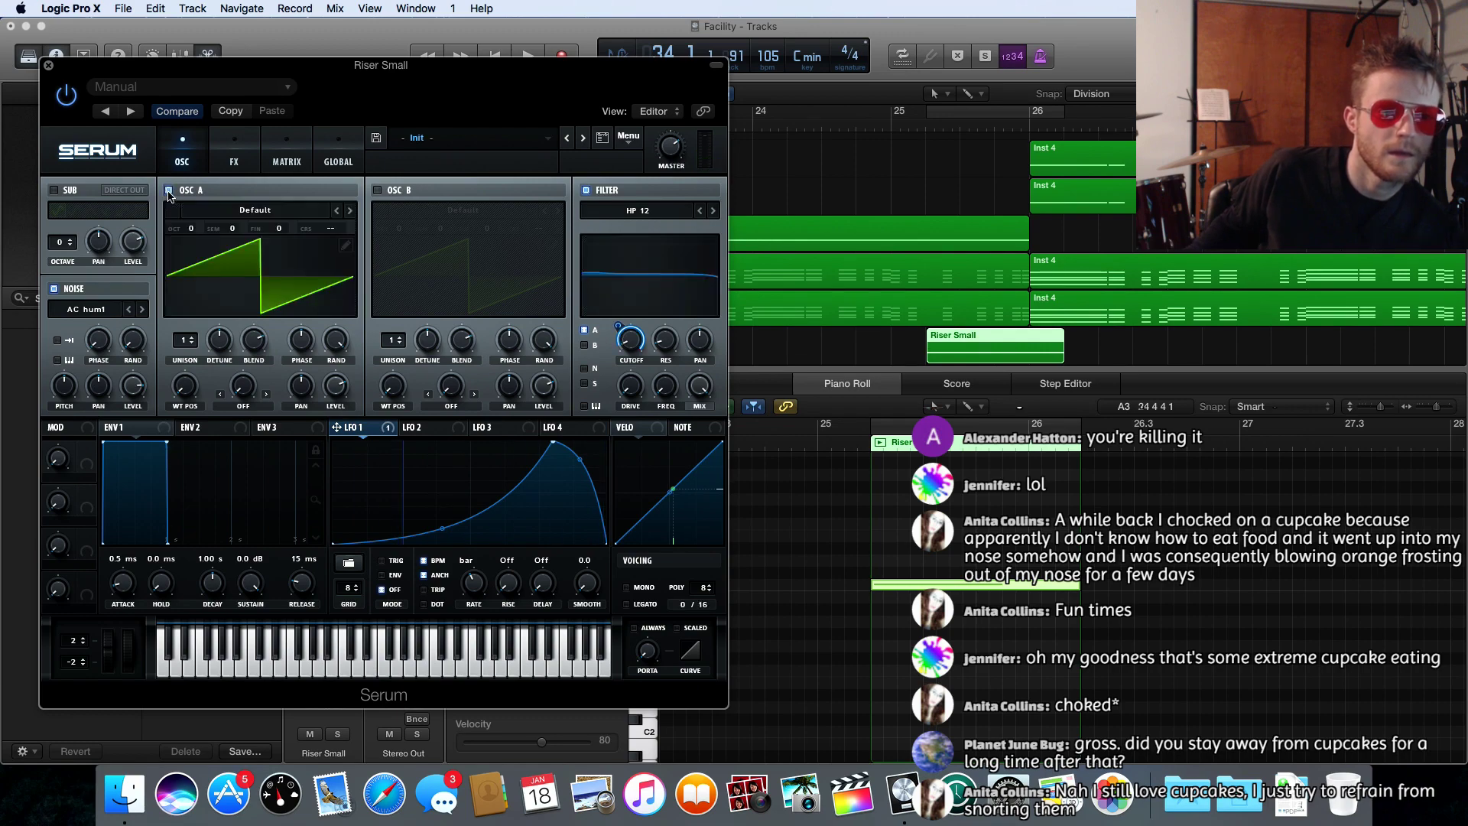
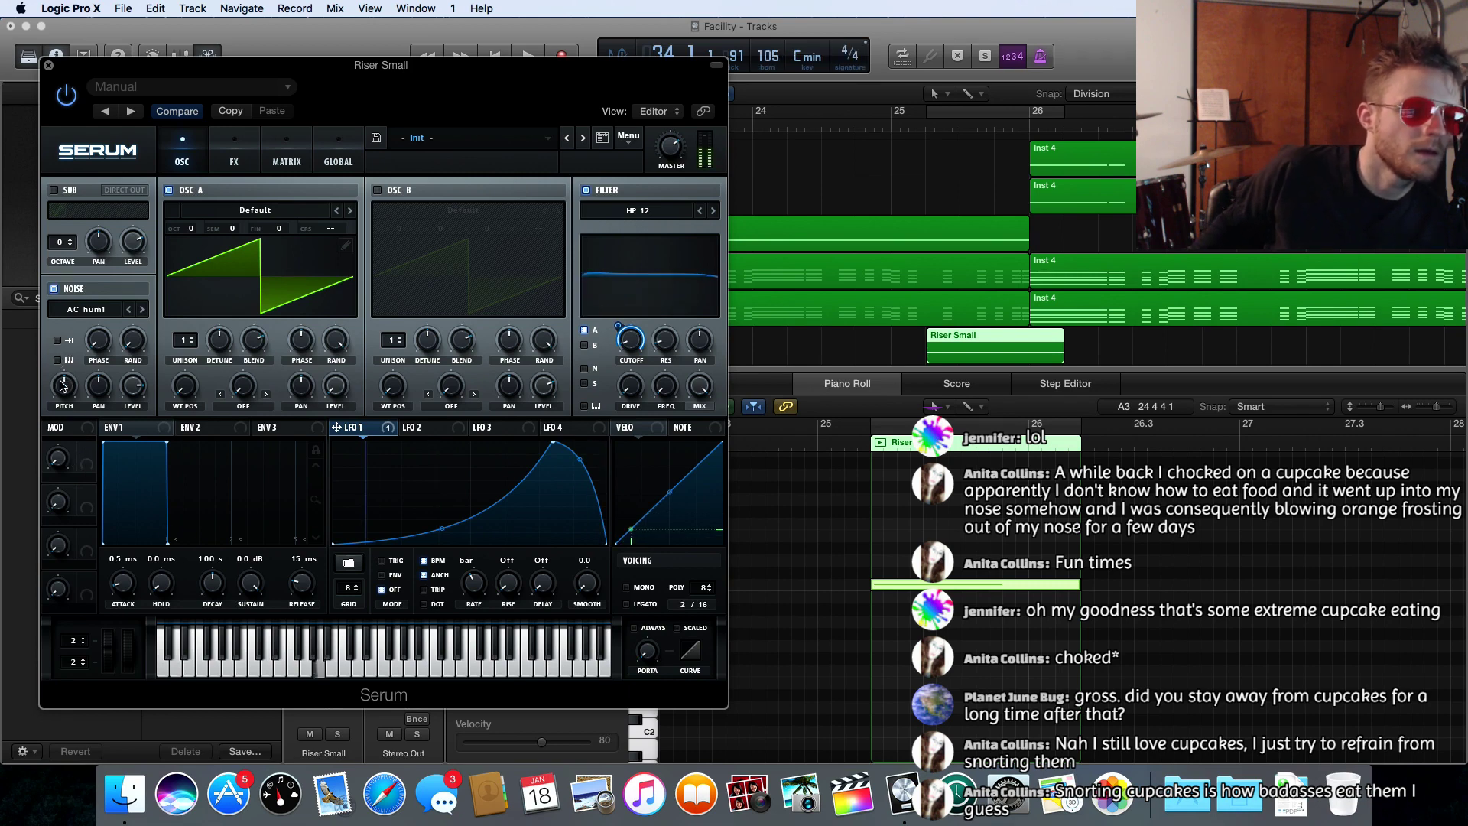
- Modulate the noise pitch with LFO 1, lower the base noise pitch, increase the modulation depth, and close Serum
left_click_drag(60, 356, 59, 316)
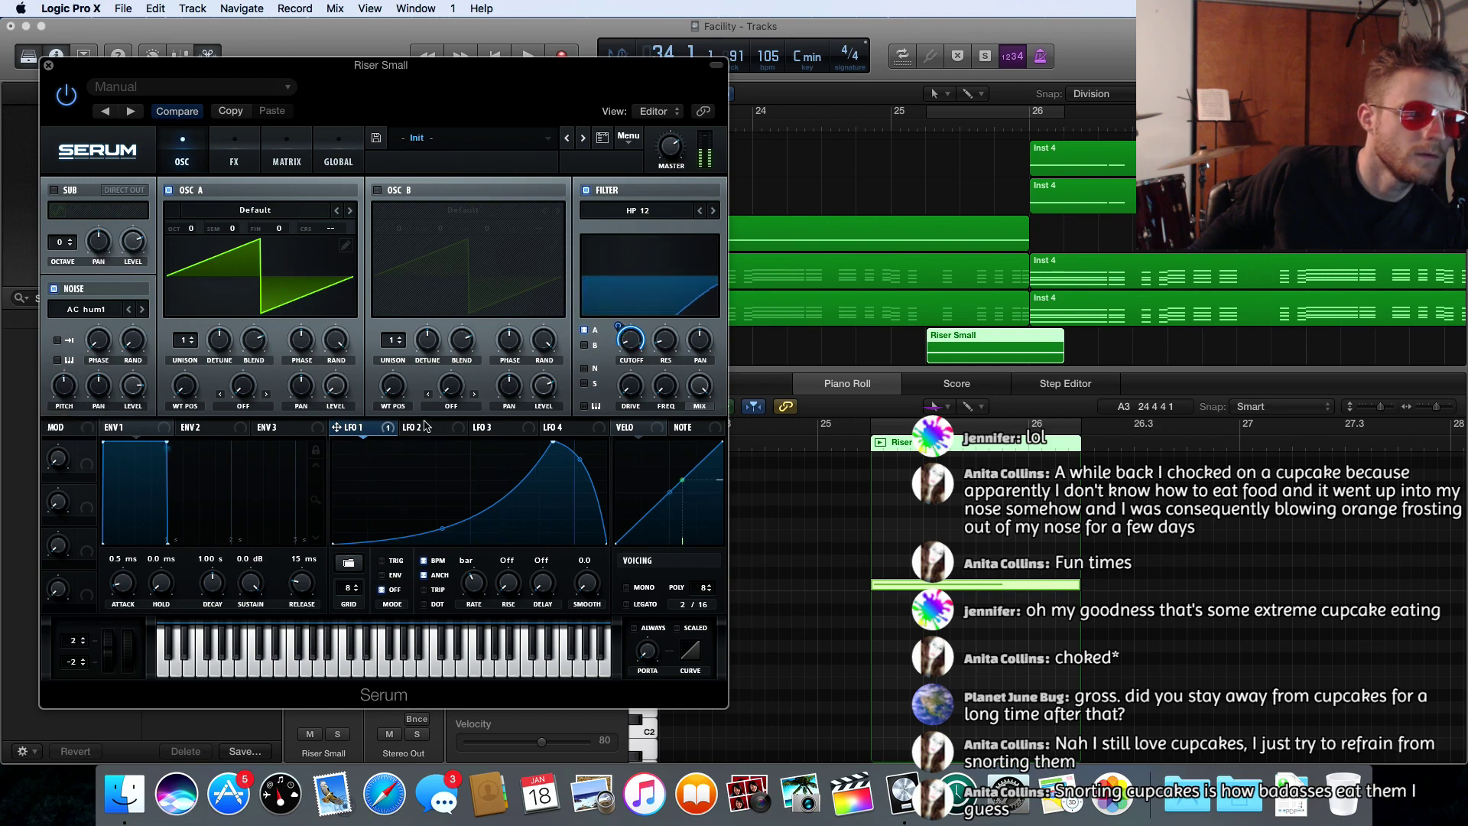
left_click_drag(263, 415, 53, 376)
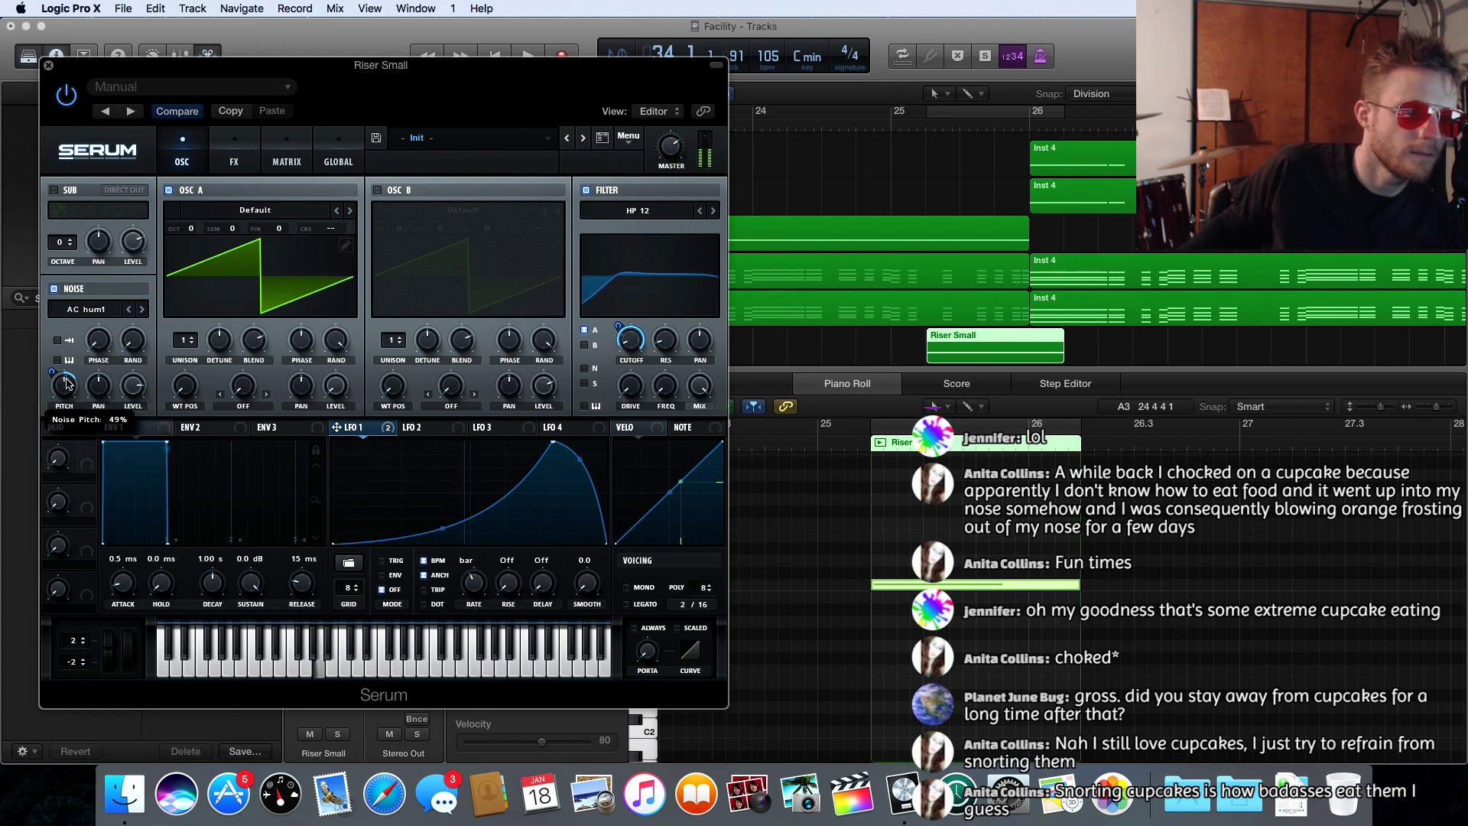
mouse_move(51, 371)
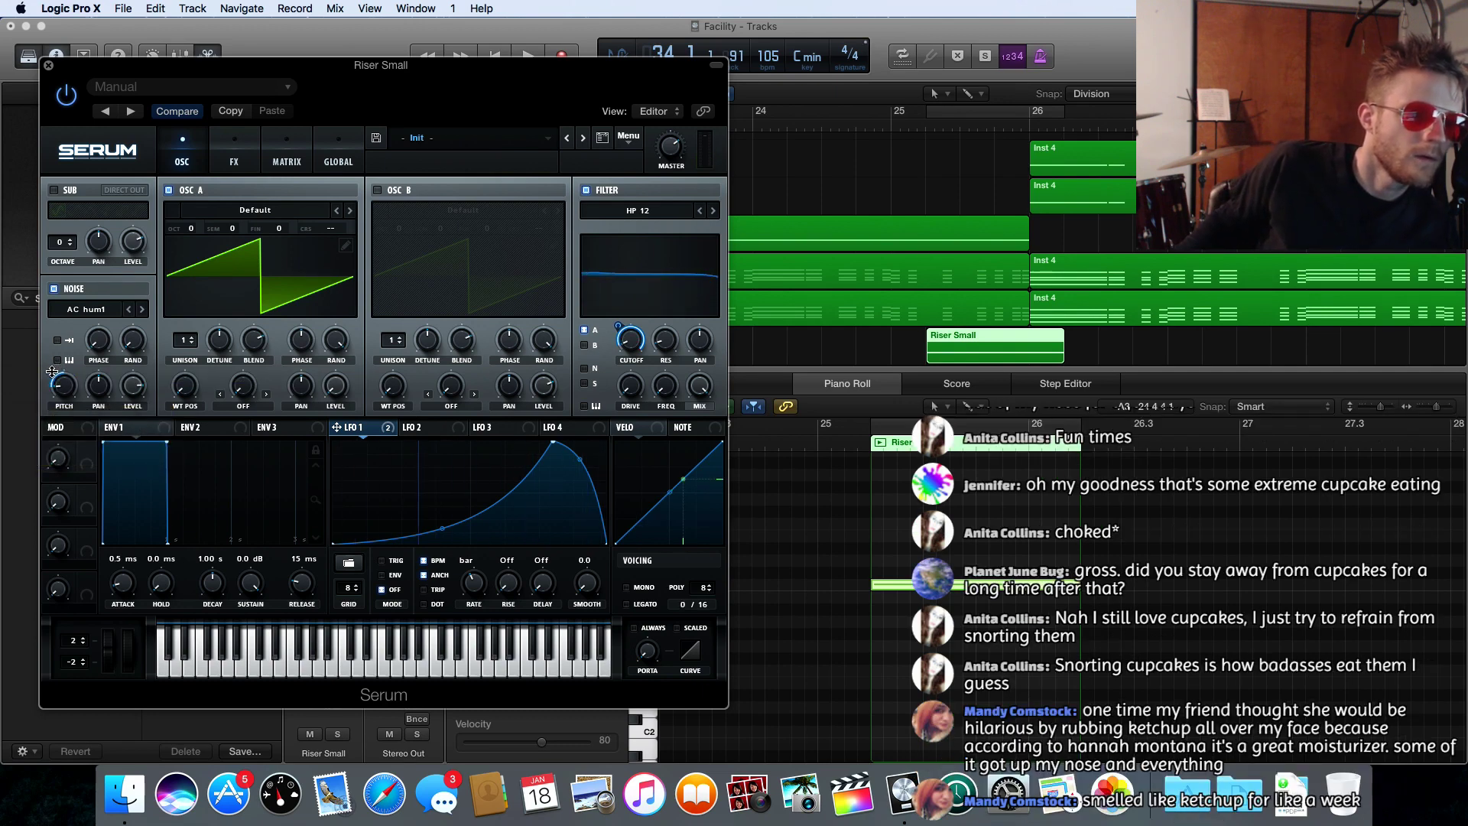
left_click_drag(52, 371, 52, 372)
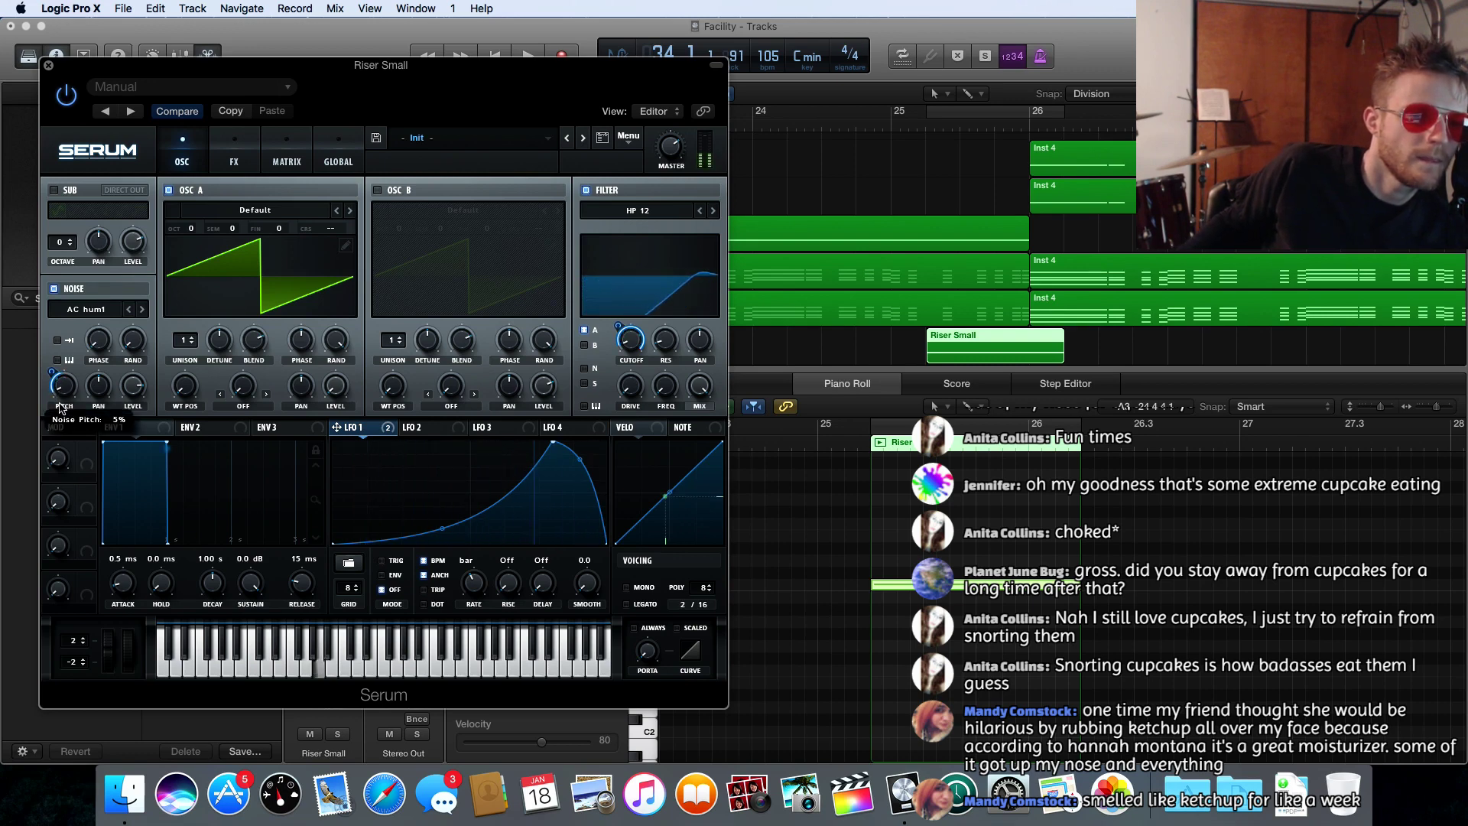
left_click_drag(54, 371, 57, 338)
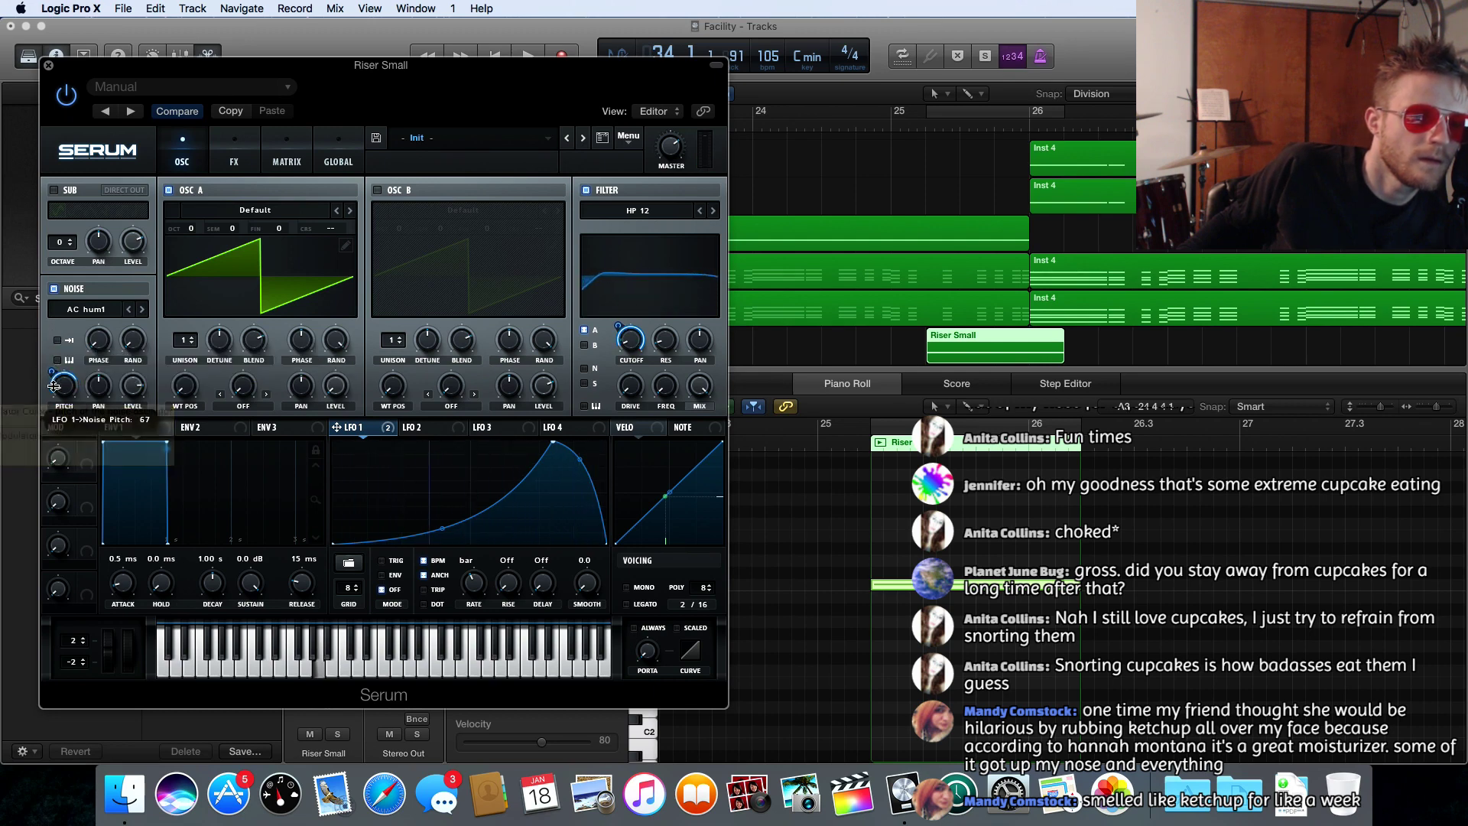
mouse_move(66, 386)
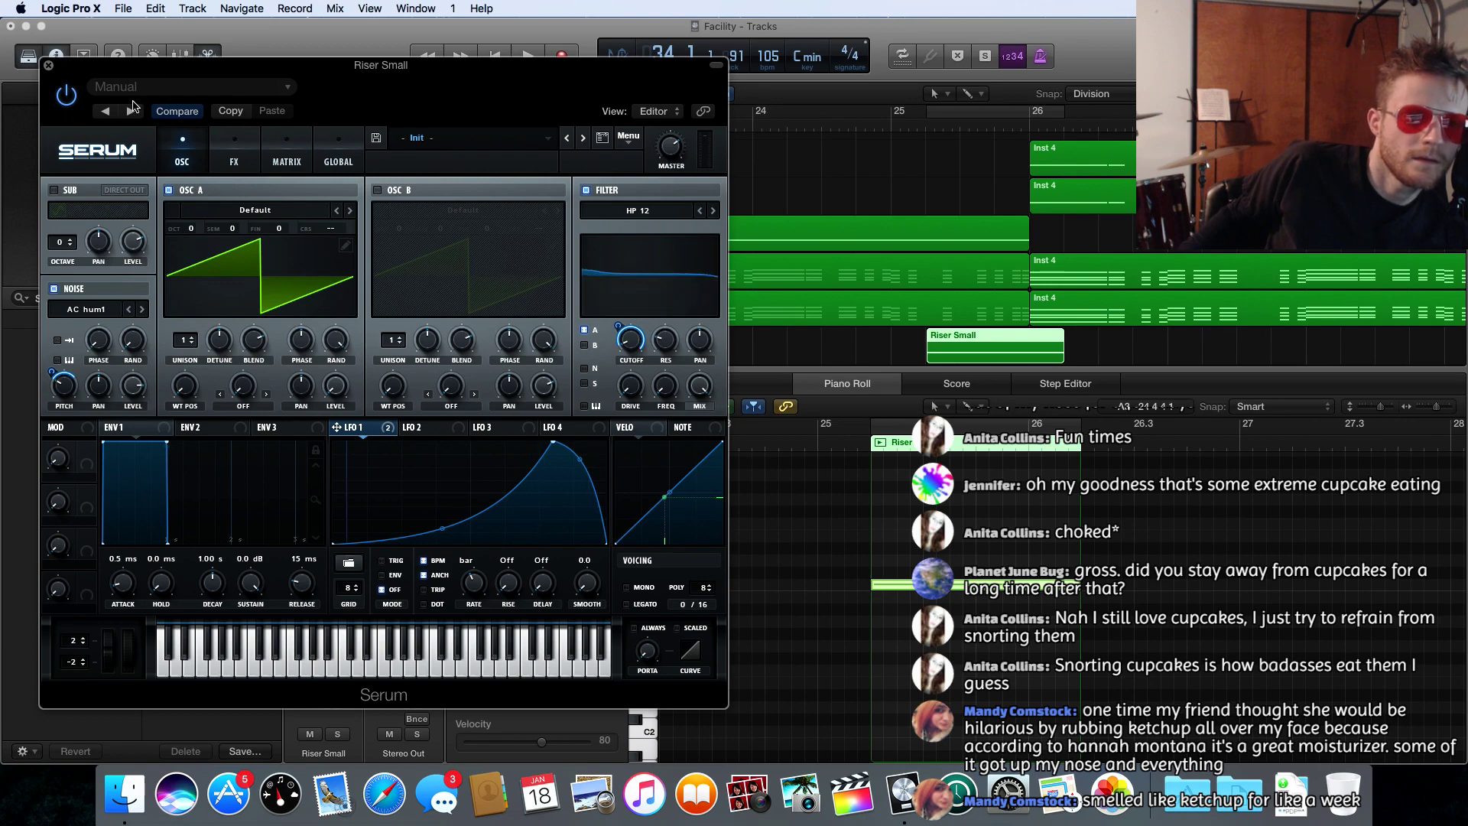
left_click(48, 66)
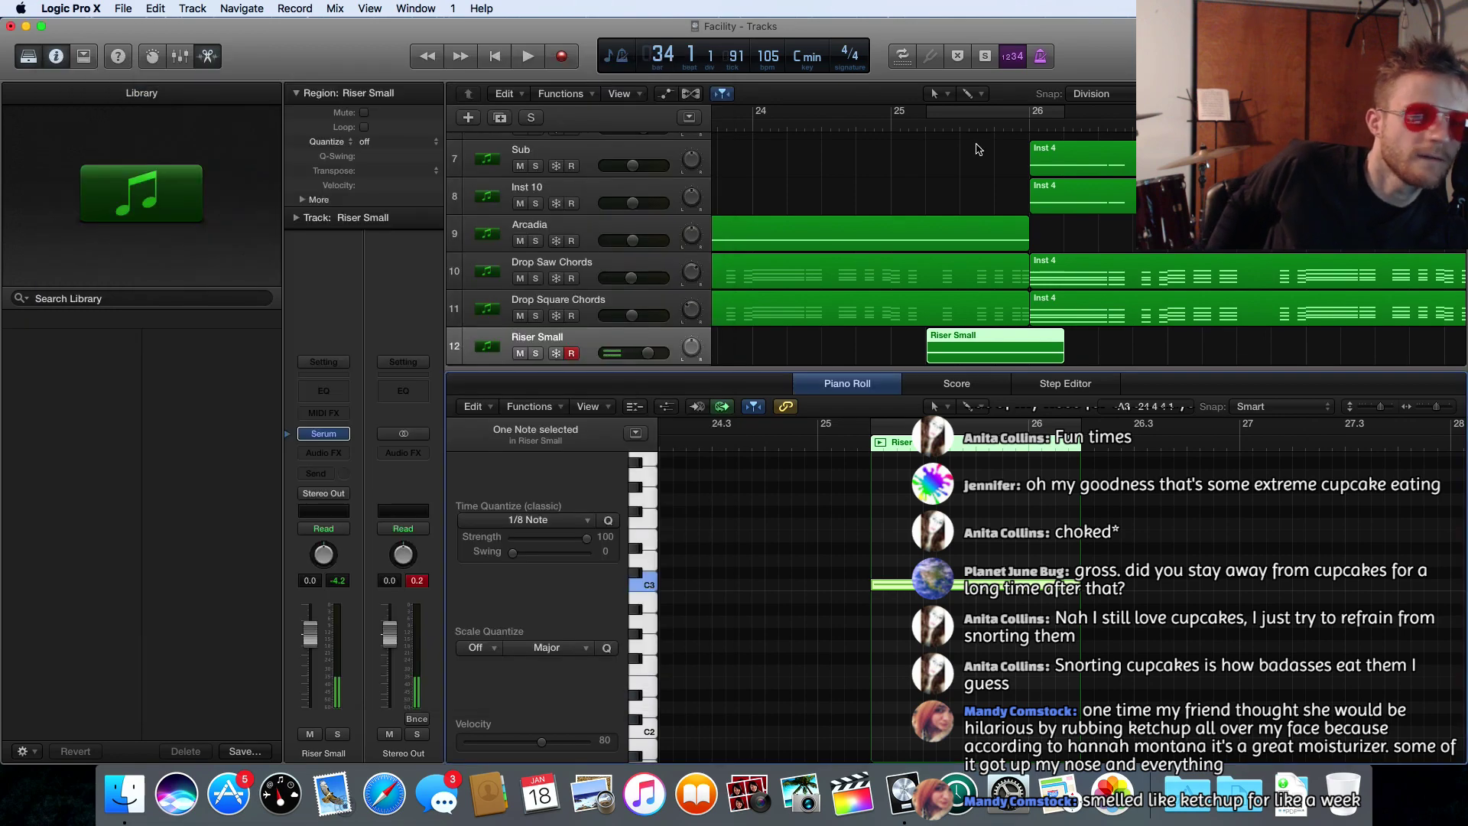
- Audition the Riser Small region in a cycle set to its length, and turn the cycle off
left_click(920, 123)
key("super+u")
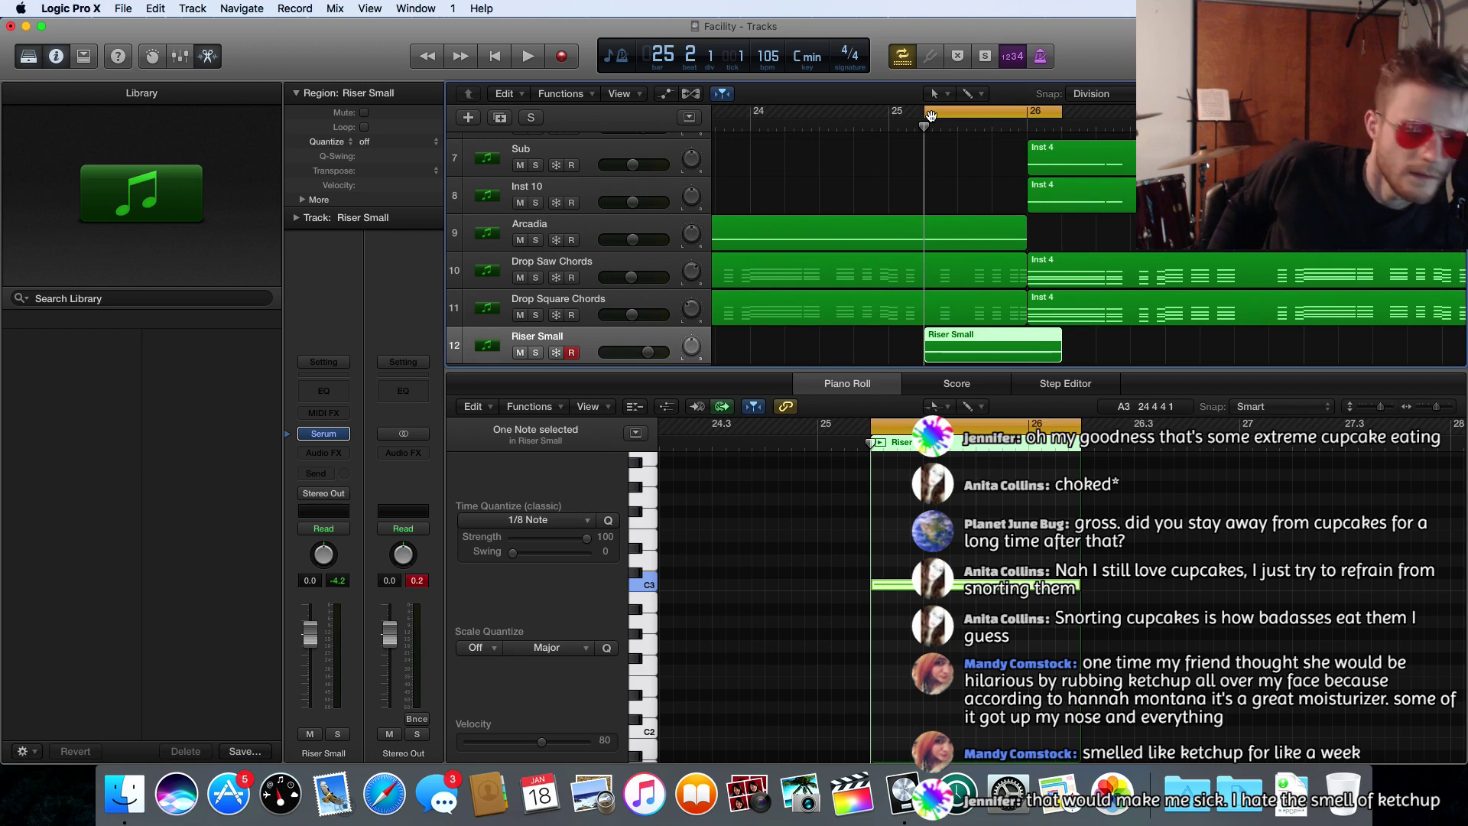
key("space")
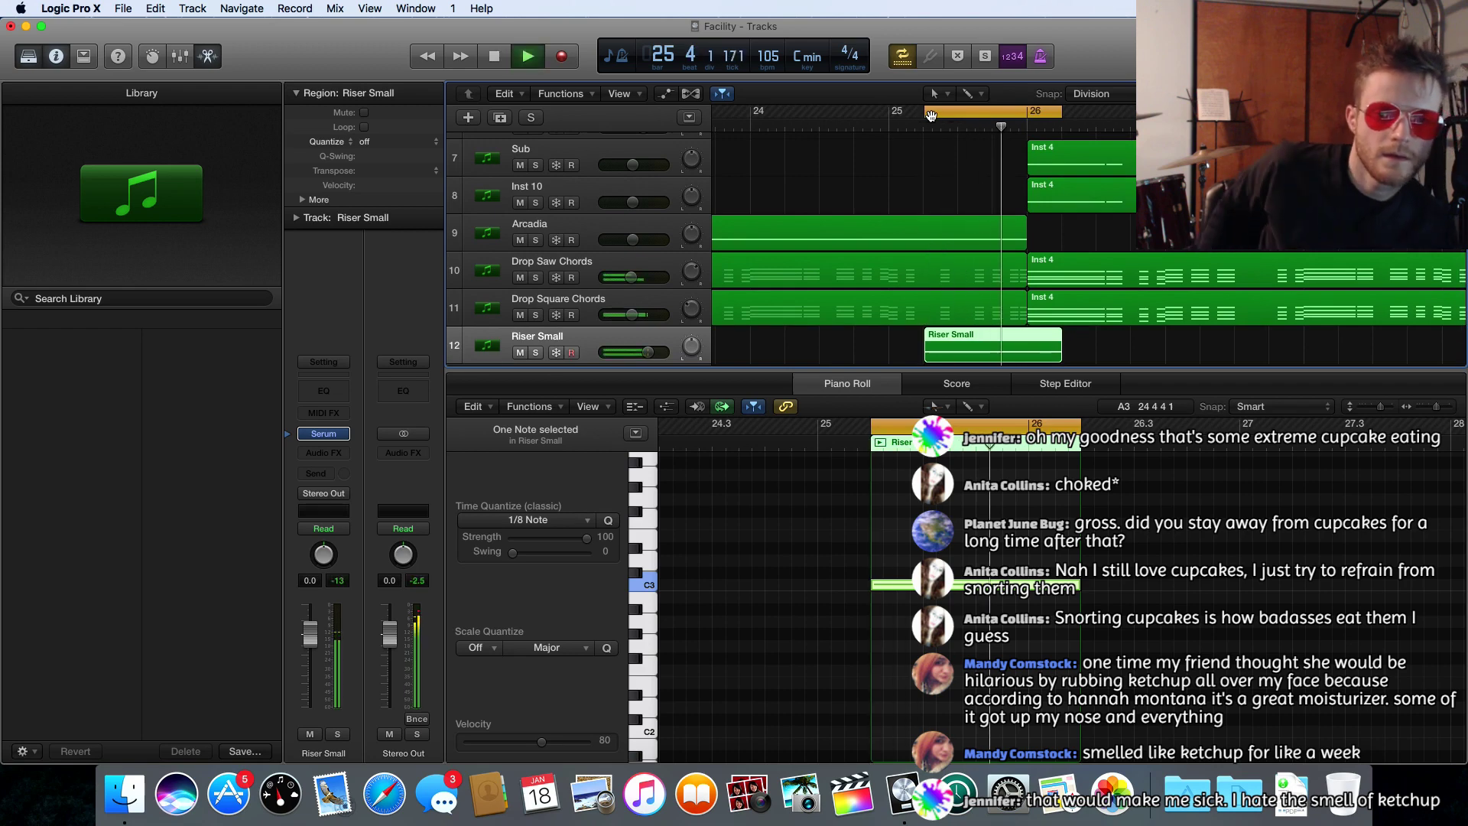
key("space")
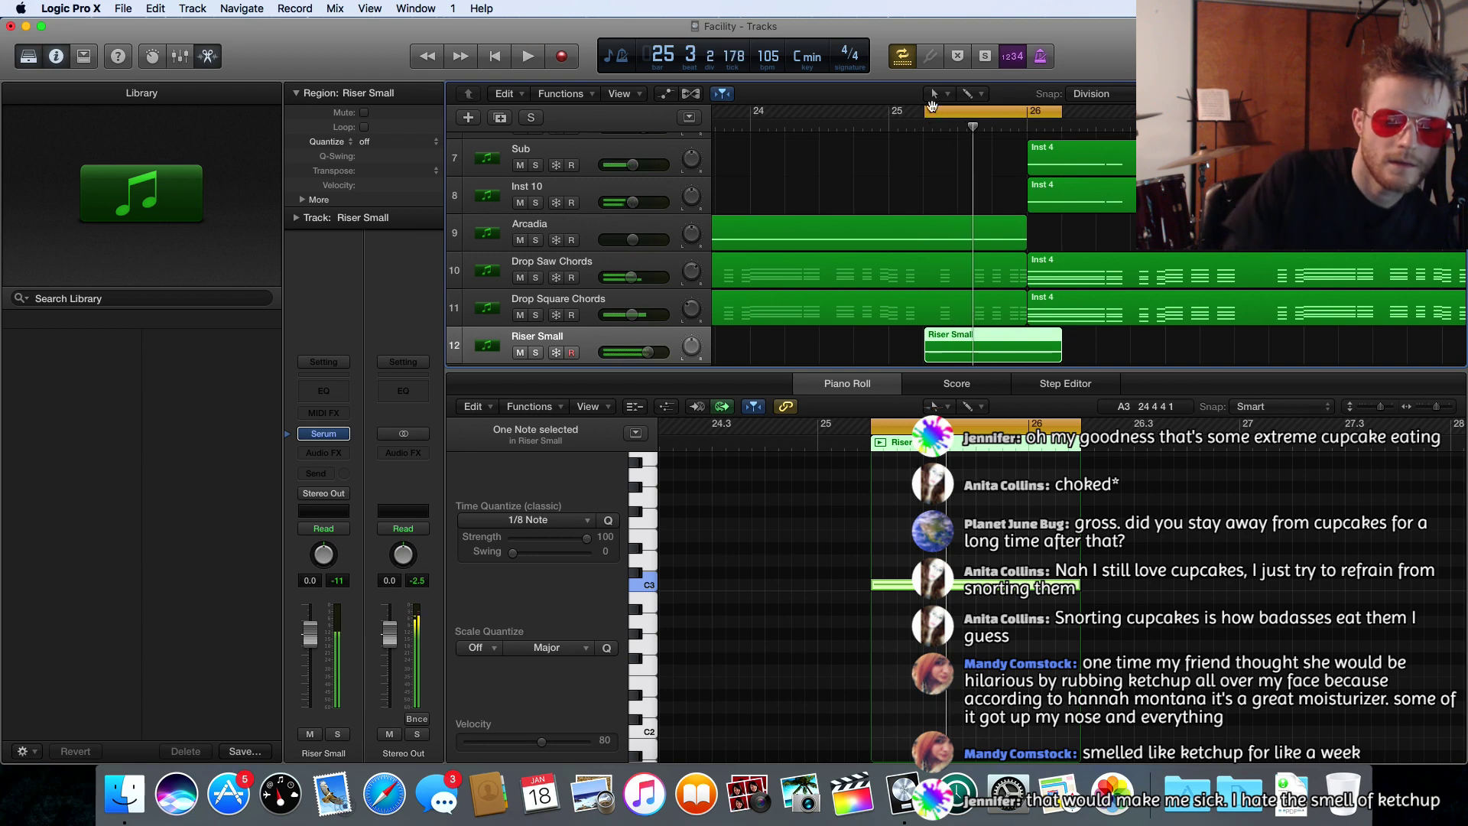
left_click(987, 112)
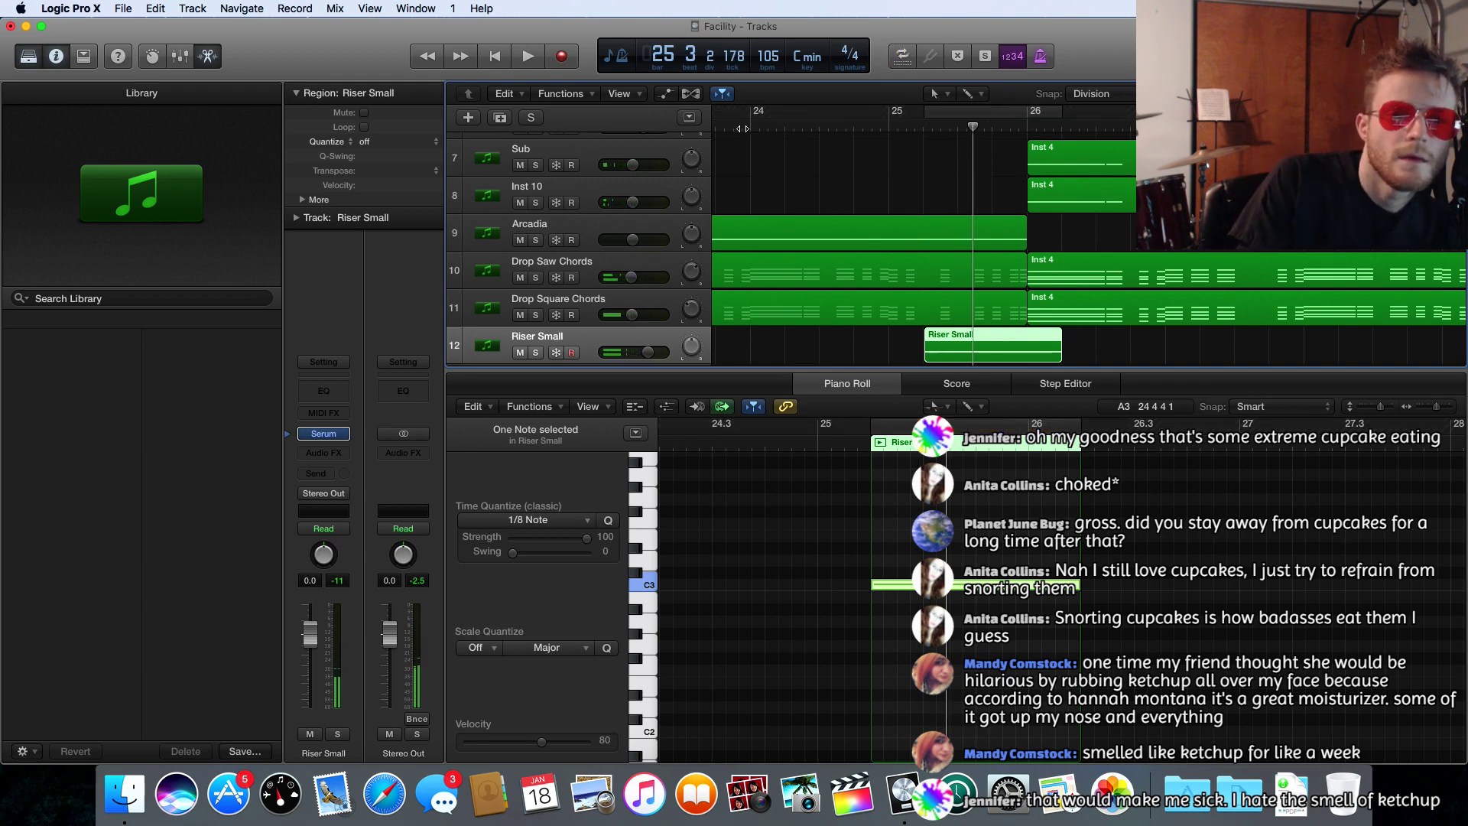
- Play the arrangement from around bar 24 into the drop twice to hear the riser in context
left_click(742, 128)
key("space")
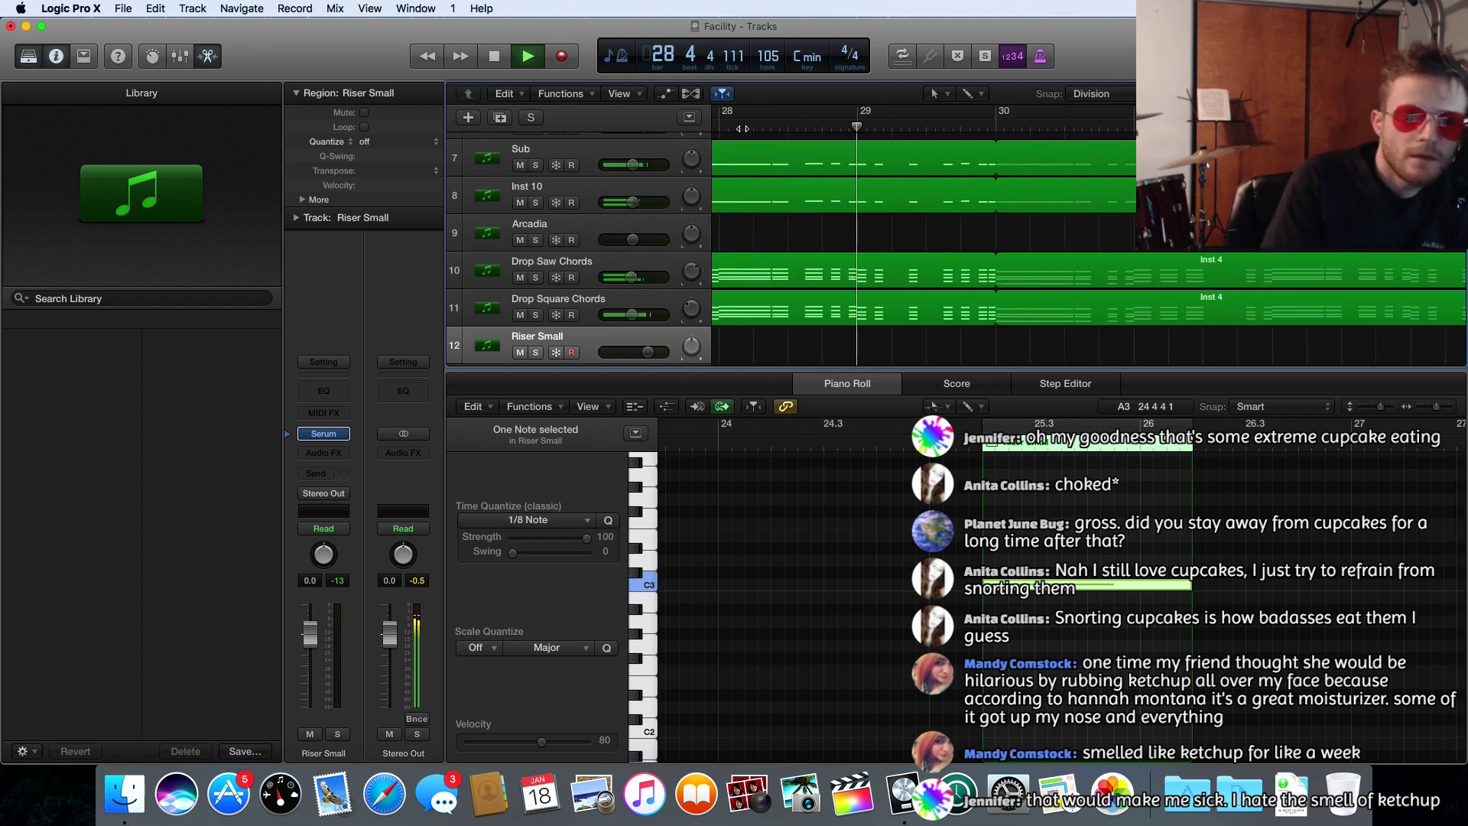
key("space")
scroll(745, 127, "left", 10)
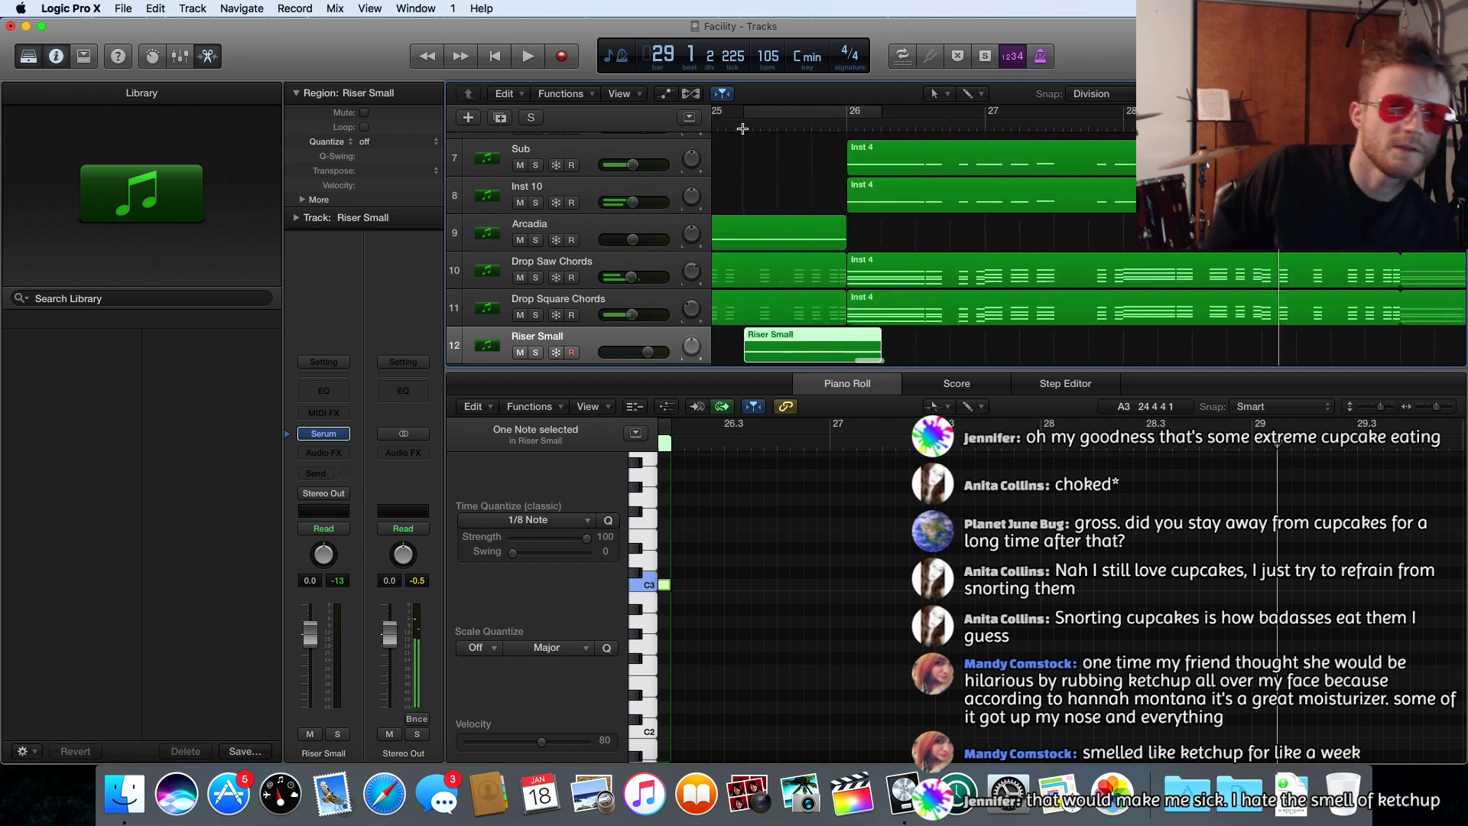
left_click(771, 125)
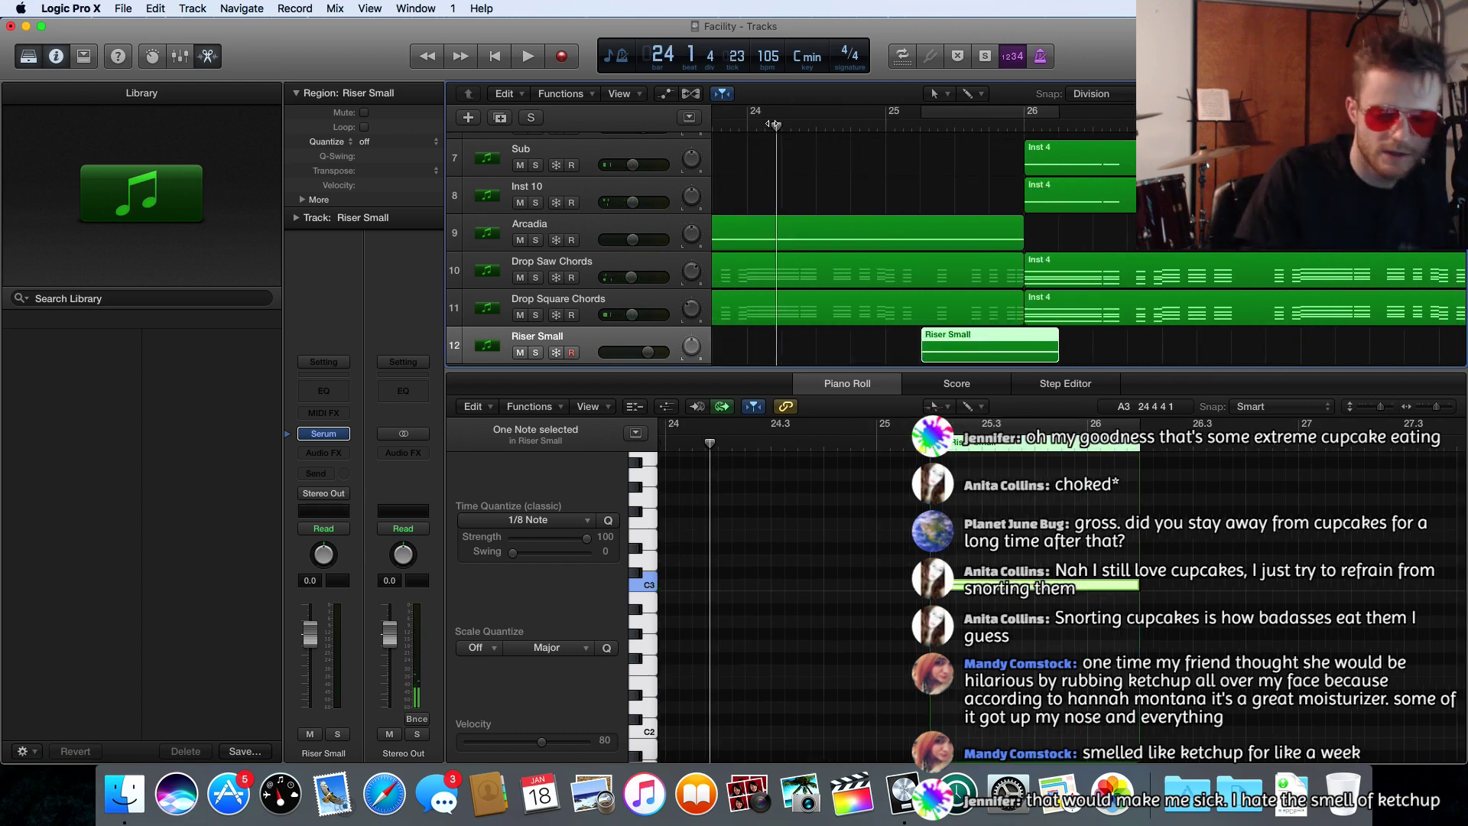
key("space")
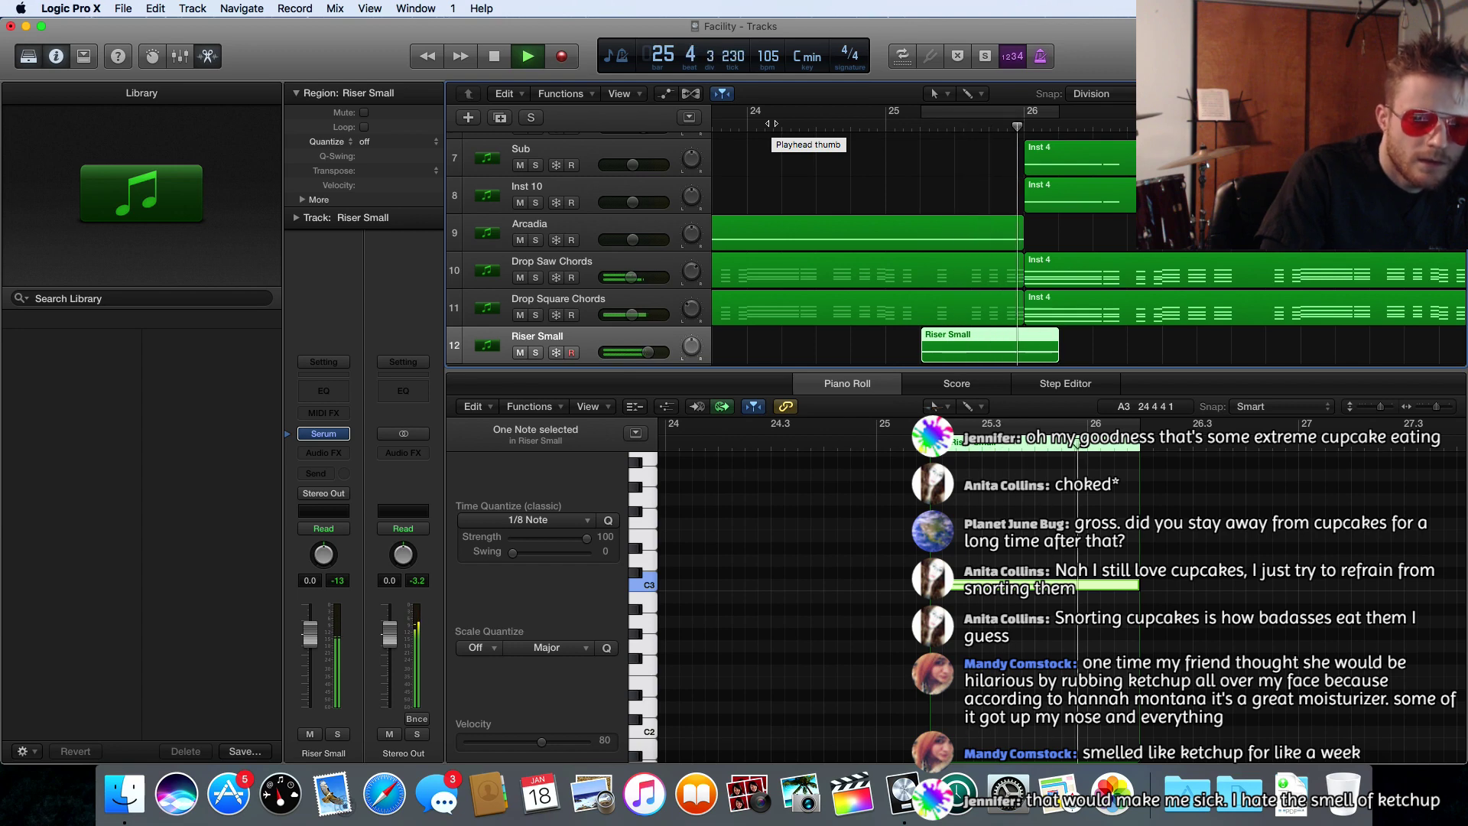
key("space")
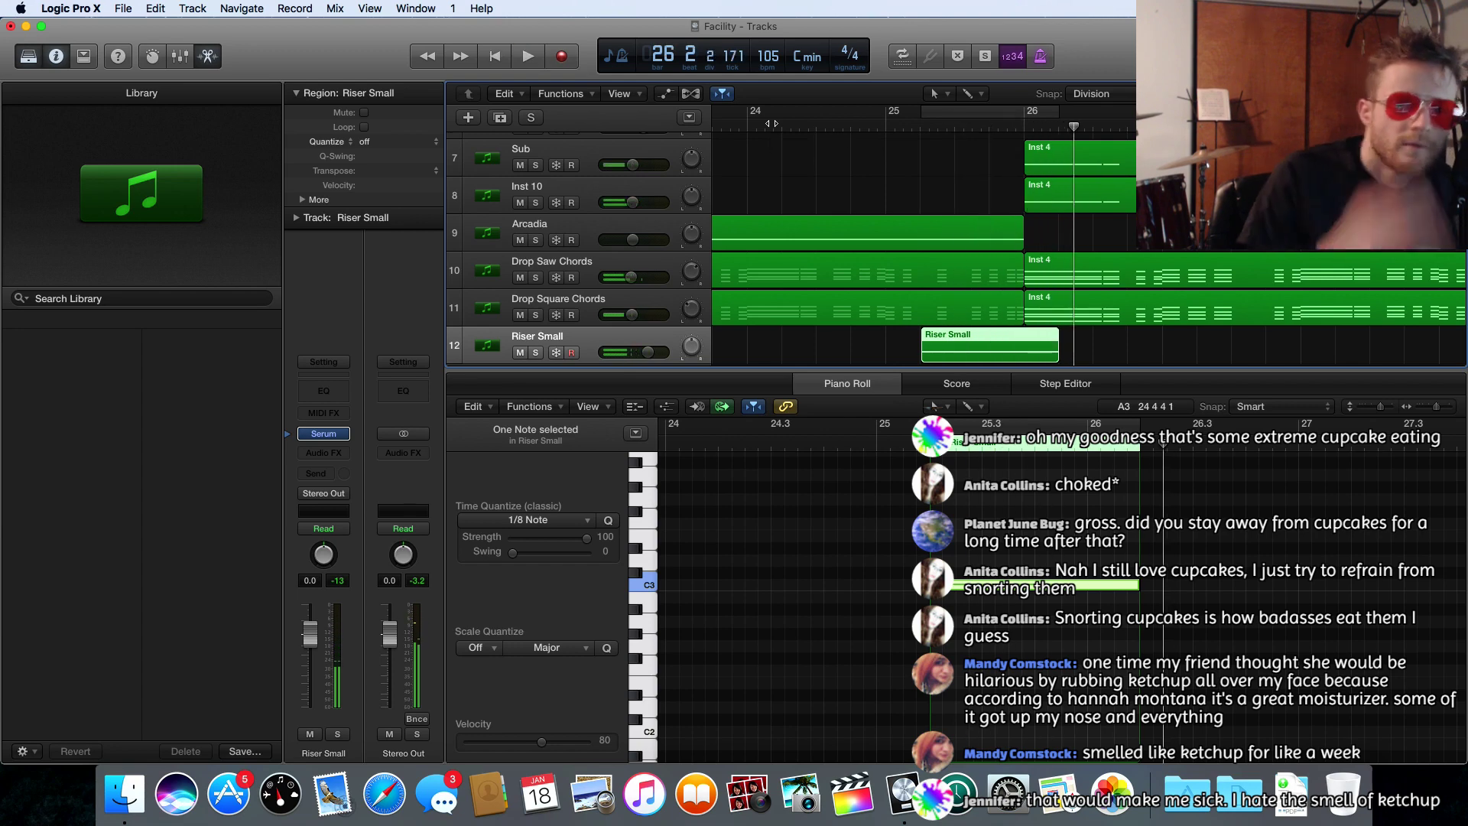
- In the riser's Serum, move the peak of the LFO 1 curve later and set the LFO 1 rate to 2 bar
scroll(581, 252, "down", 2)
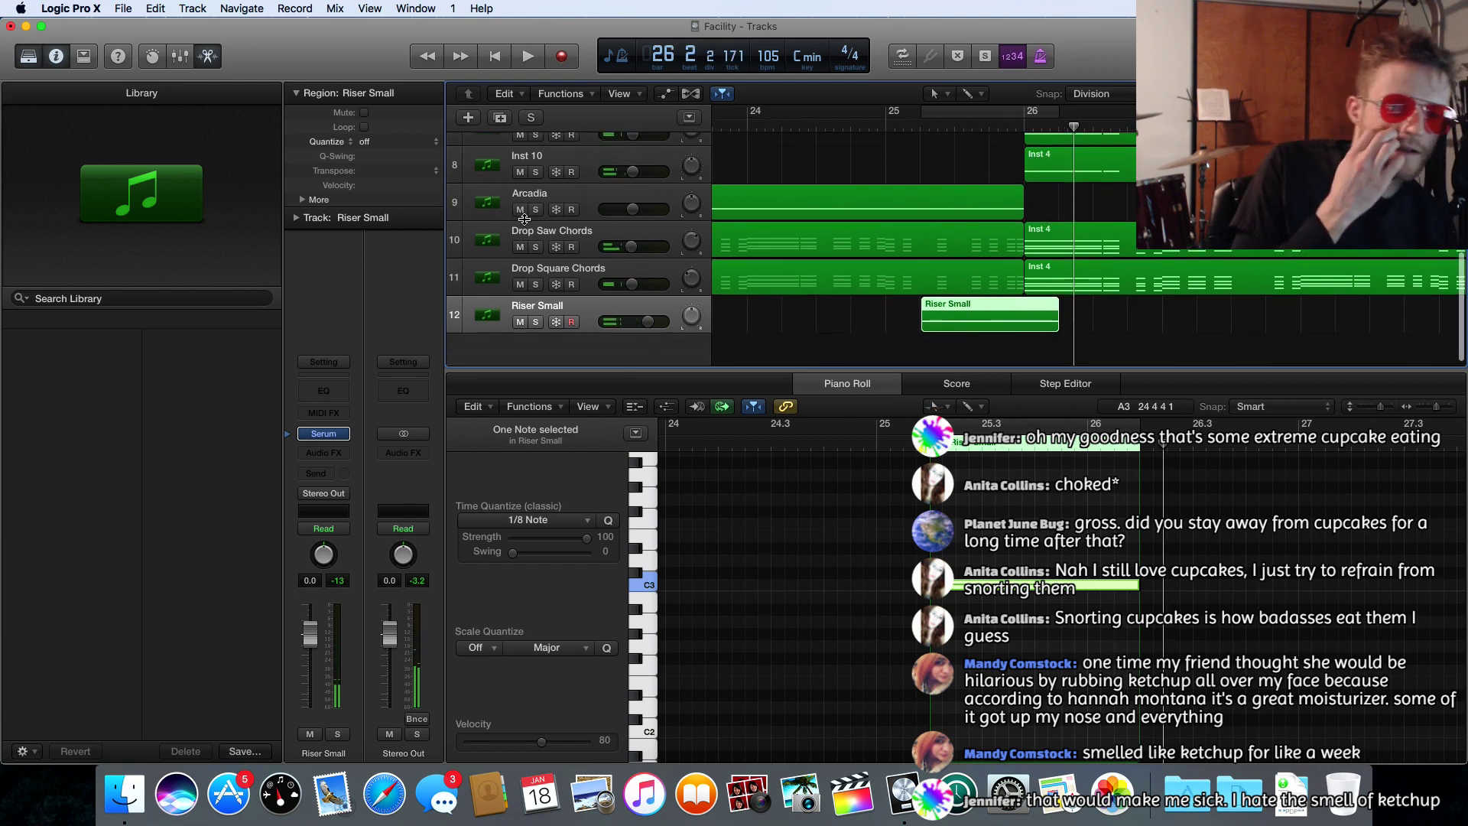
left_click(324, 434)
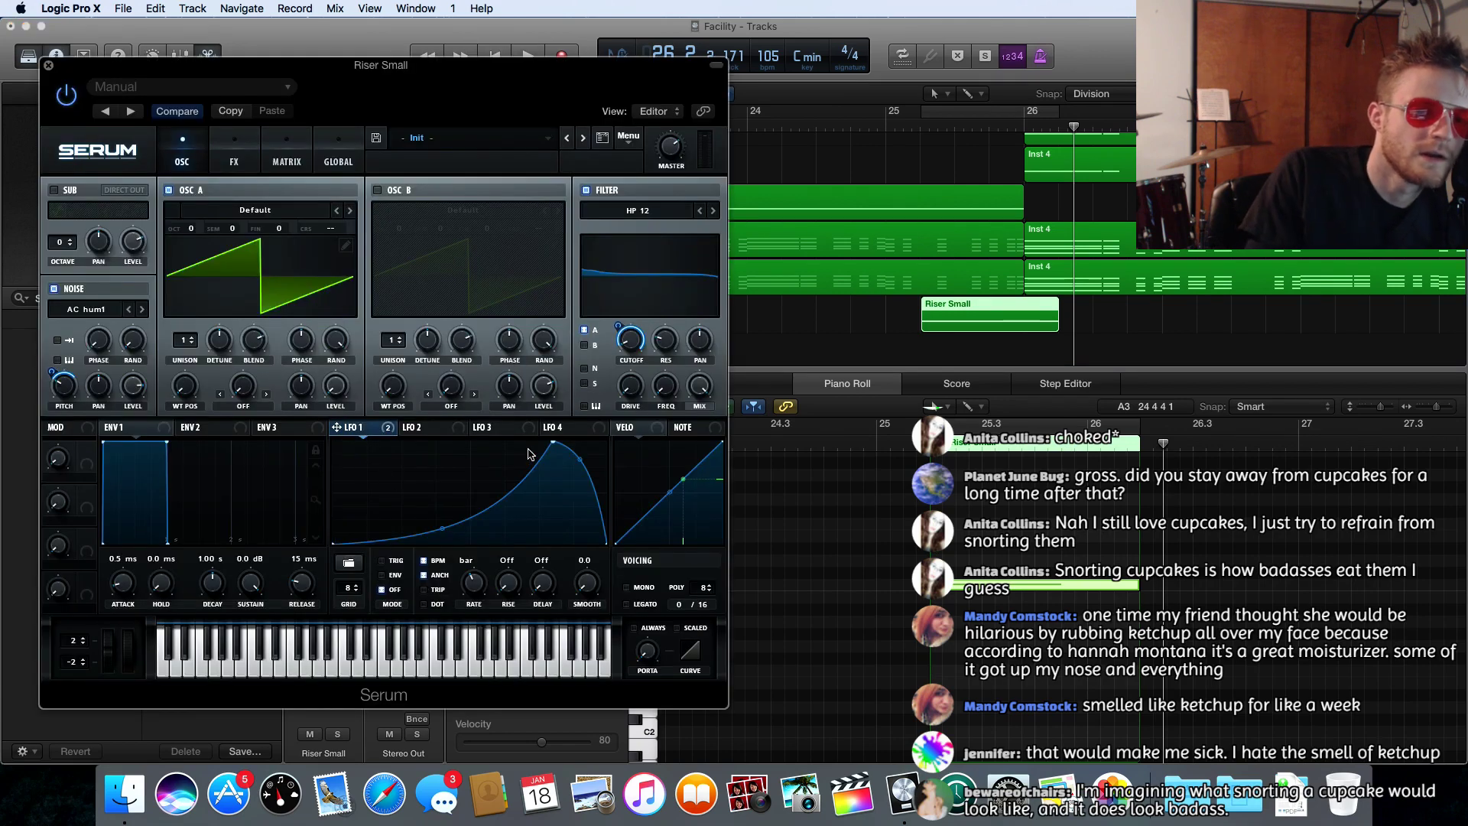
left_click_drag(567, 442, 579, 438)
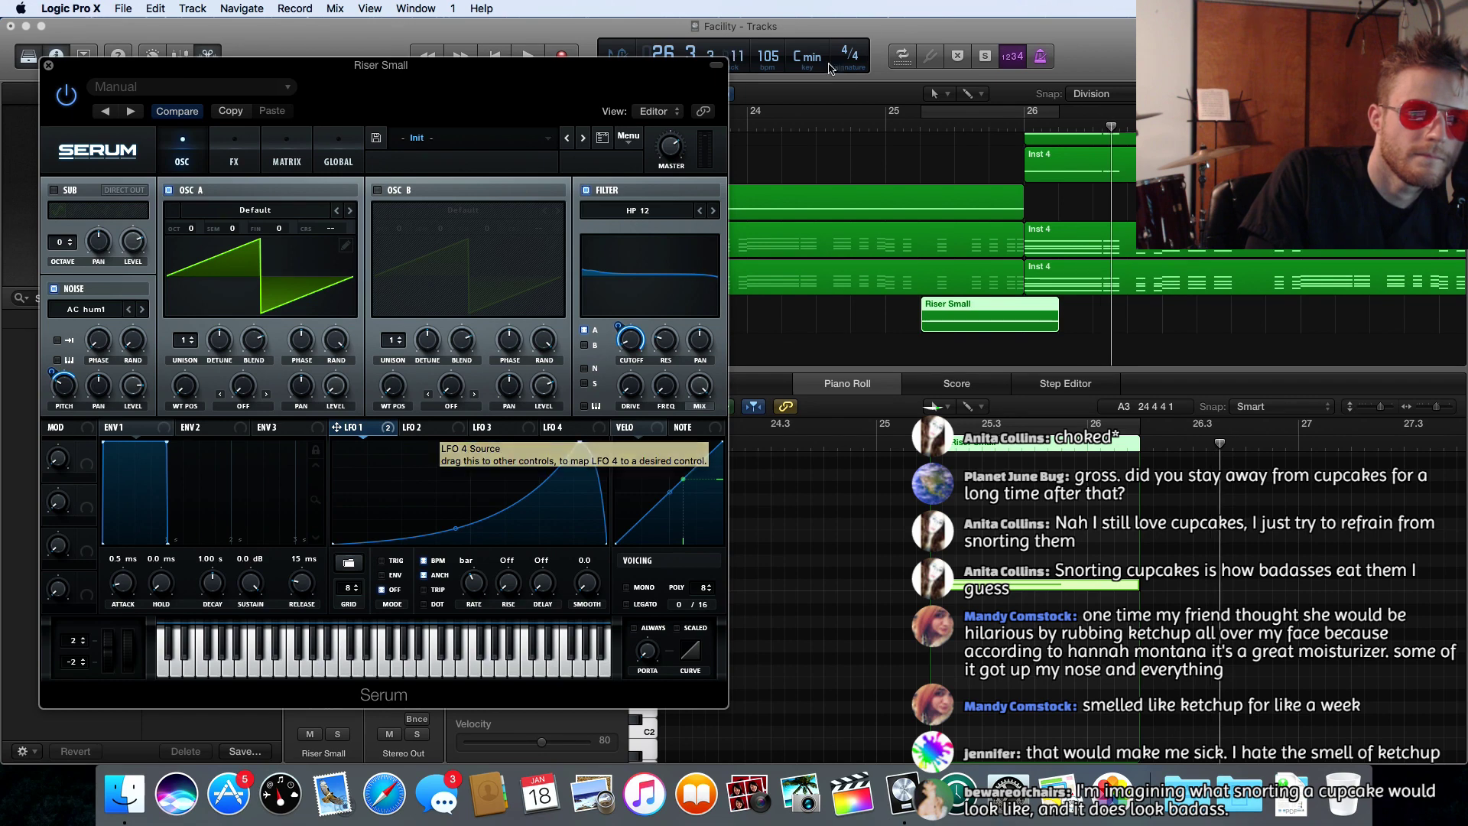
left_click(745, 130)
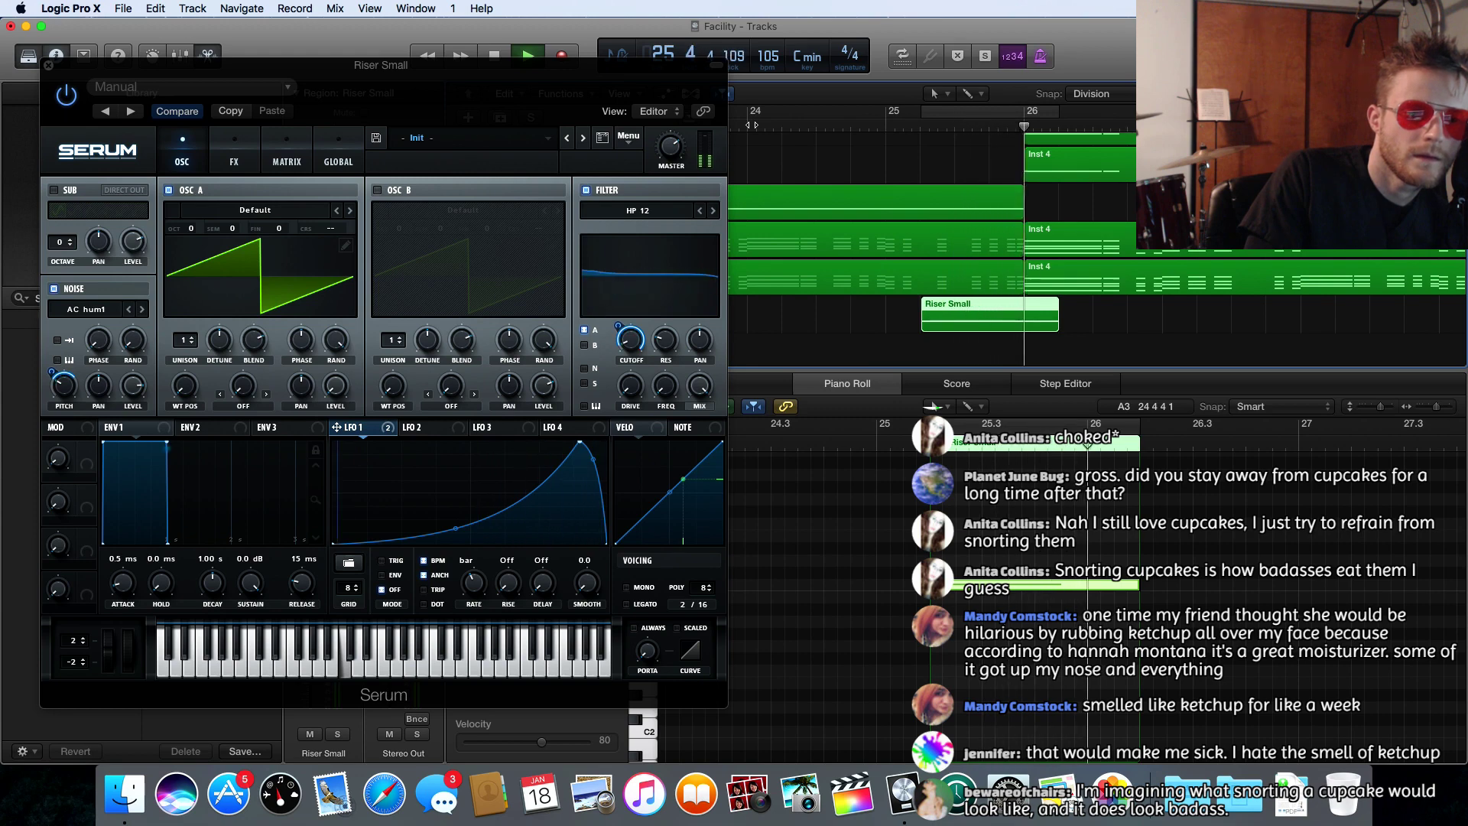
key("space")
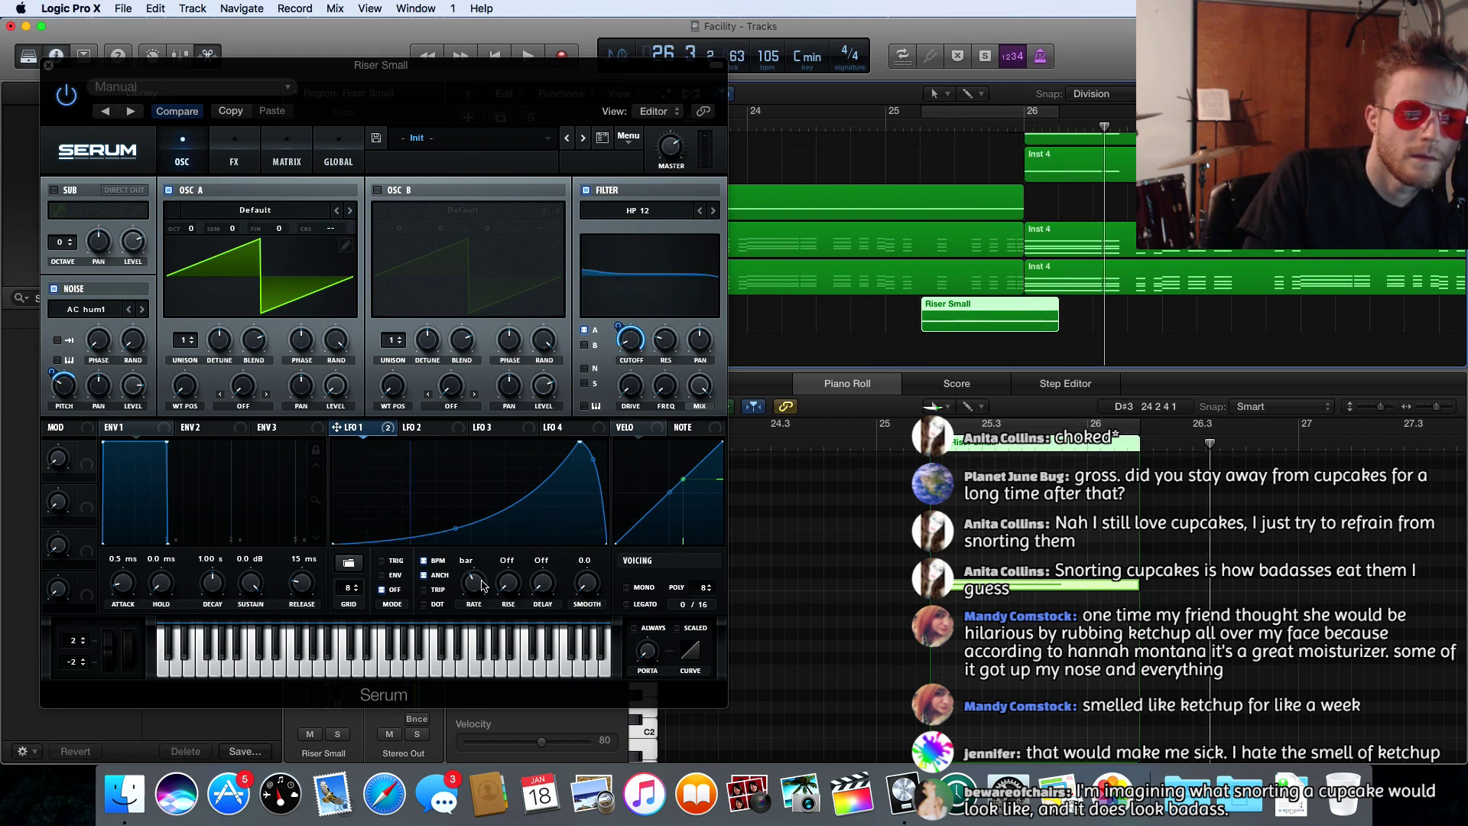
left_click_drag(481, 585, 481, 597)
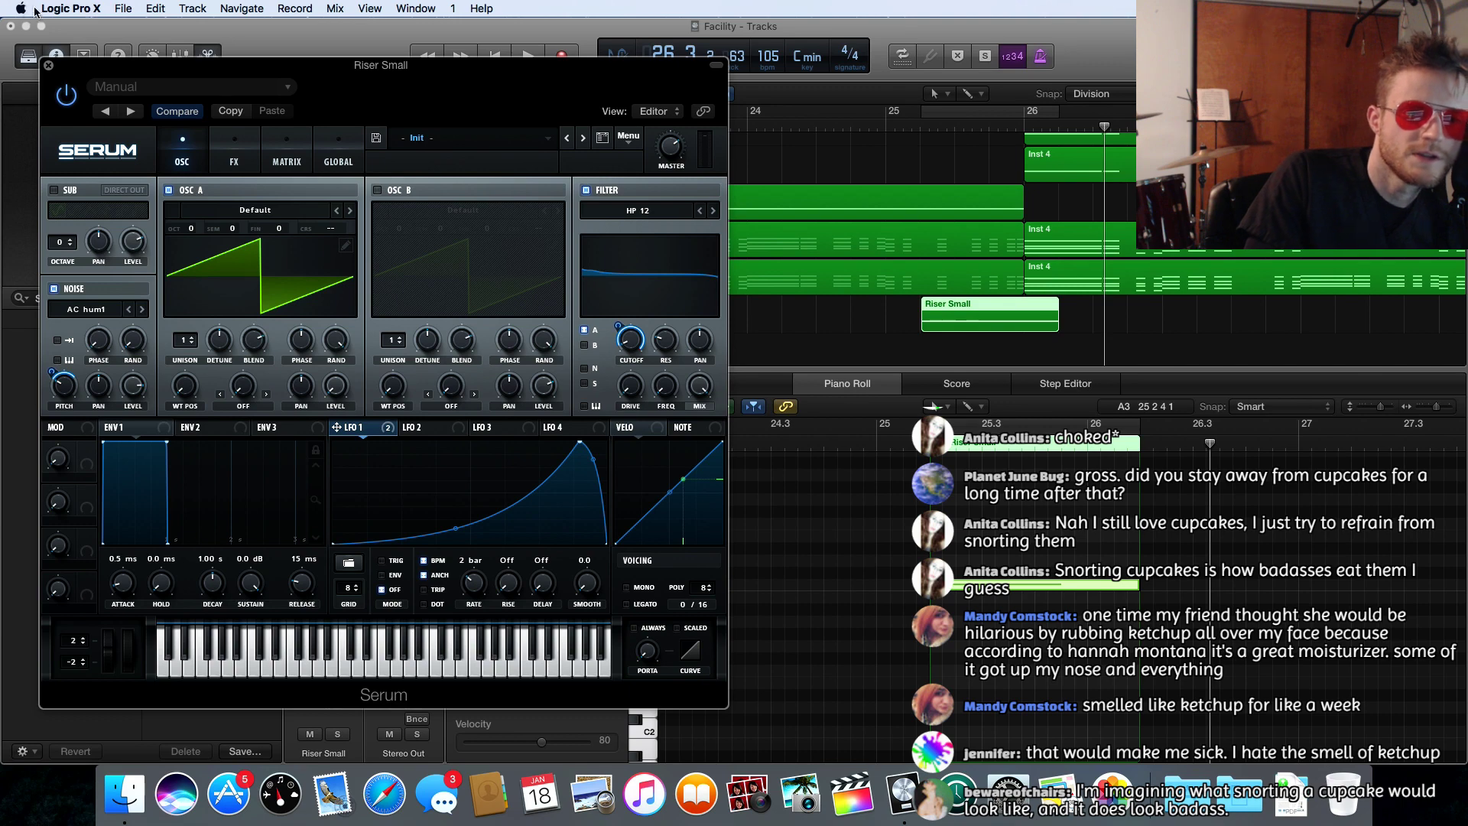
left_click(48, 69)
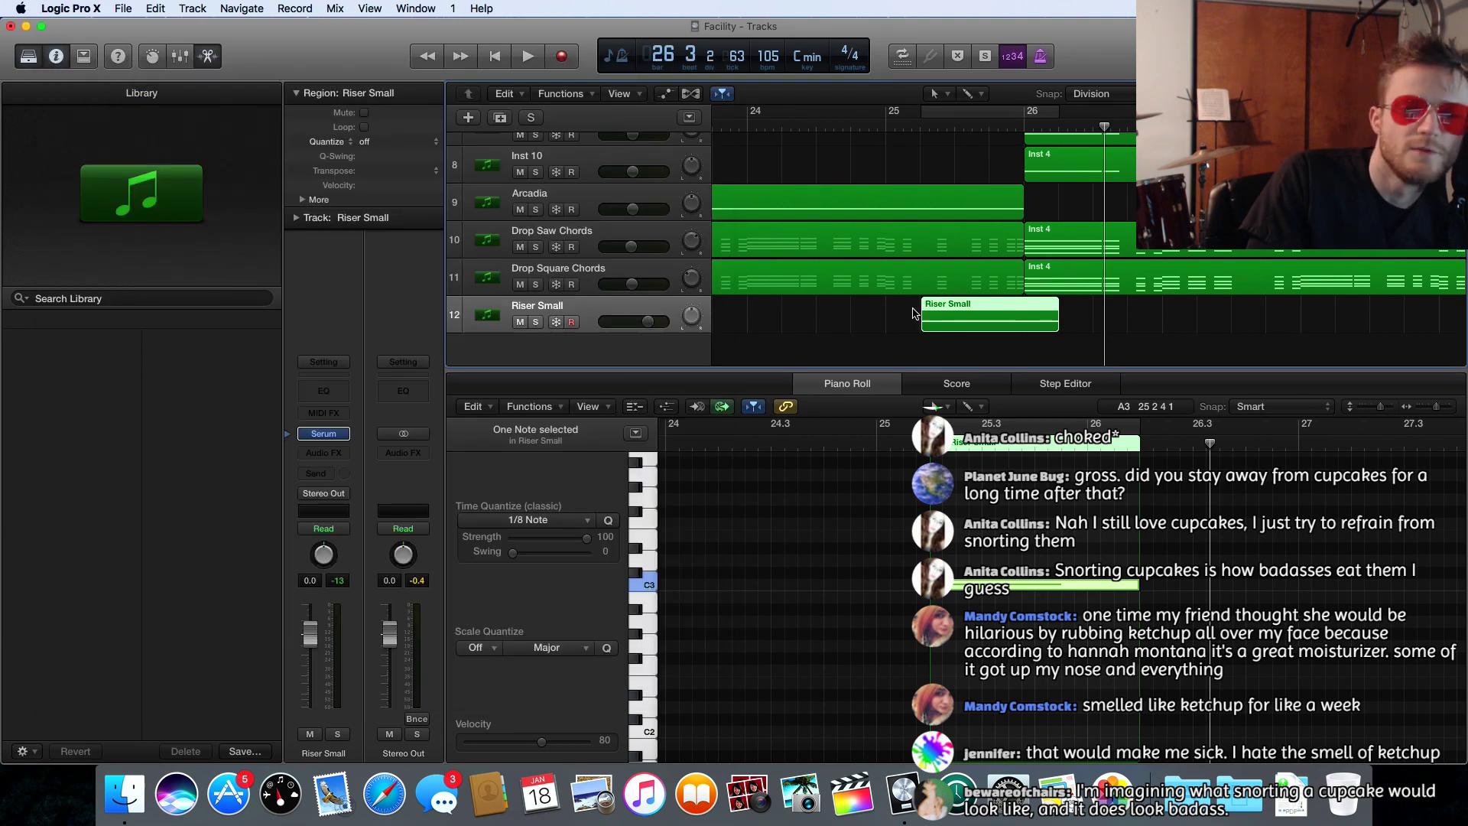
- Extend the Riser Small region on both sides so it runs from bar 25 to bar 27
scroll(912, 314, "right", 3)
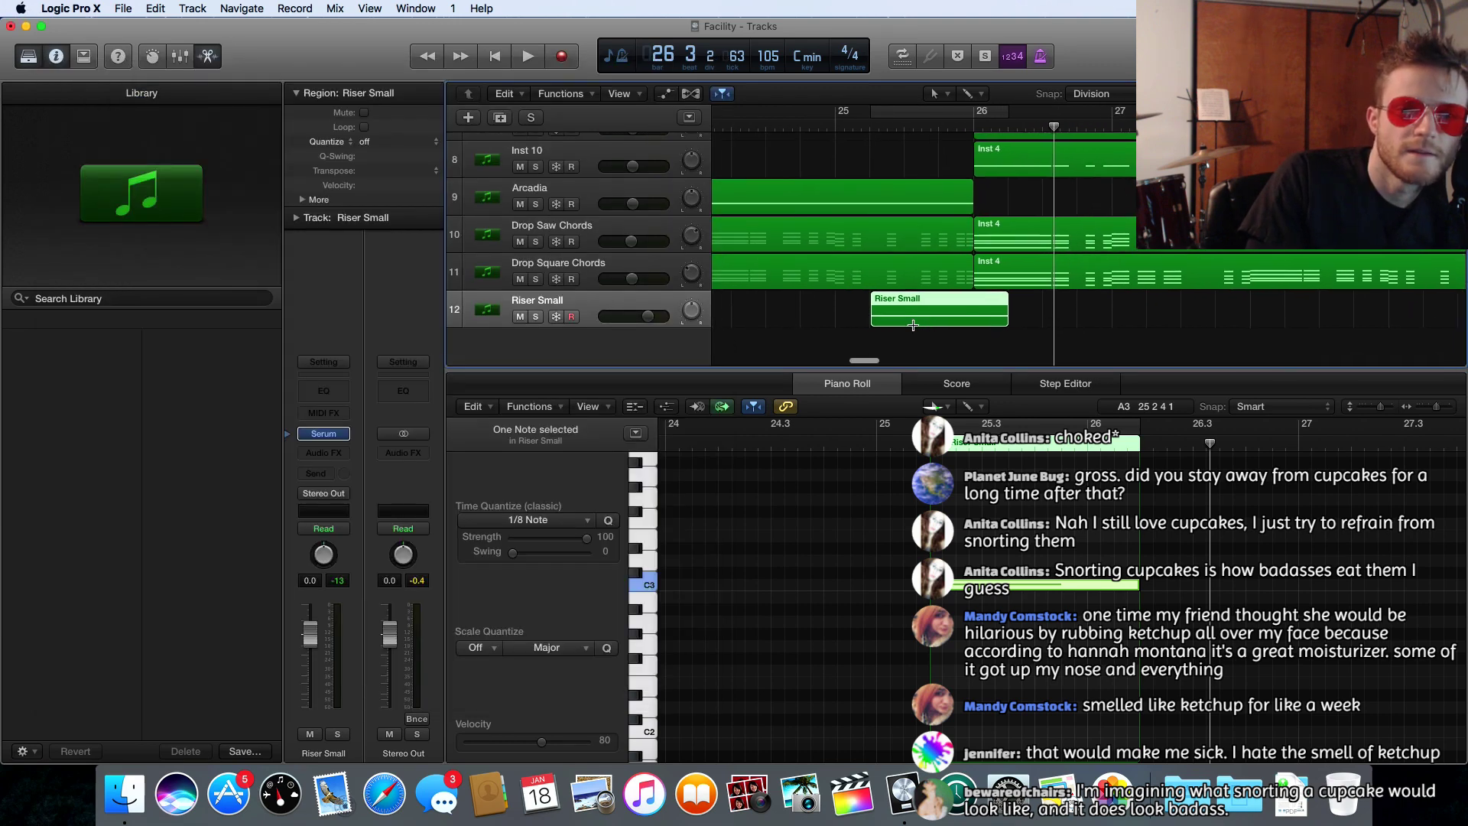
left_click_drag(878, 319, 837, 319)
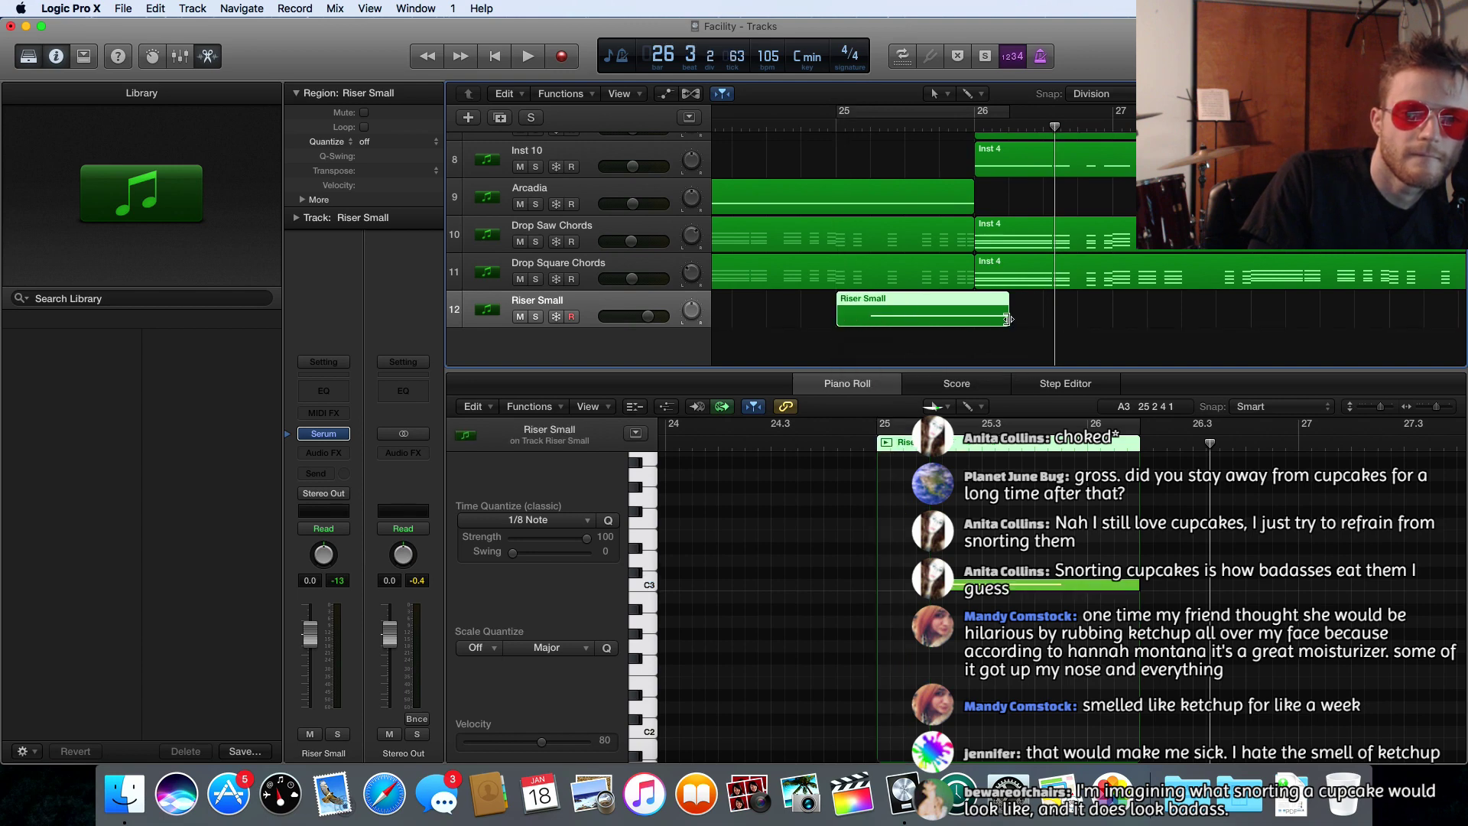
left_click_drag(1004, 316, 1078, 315)
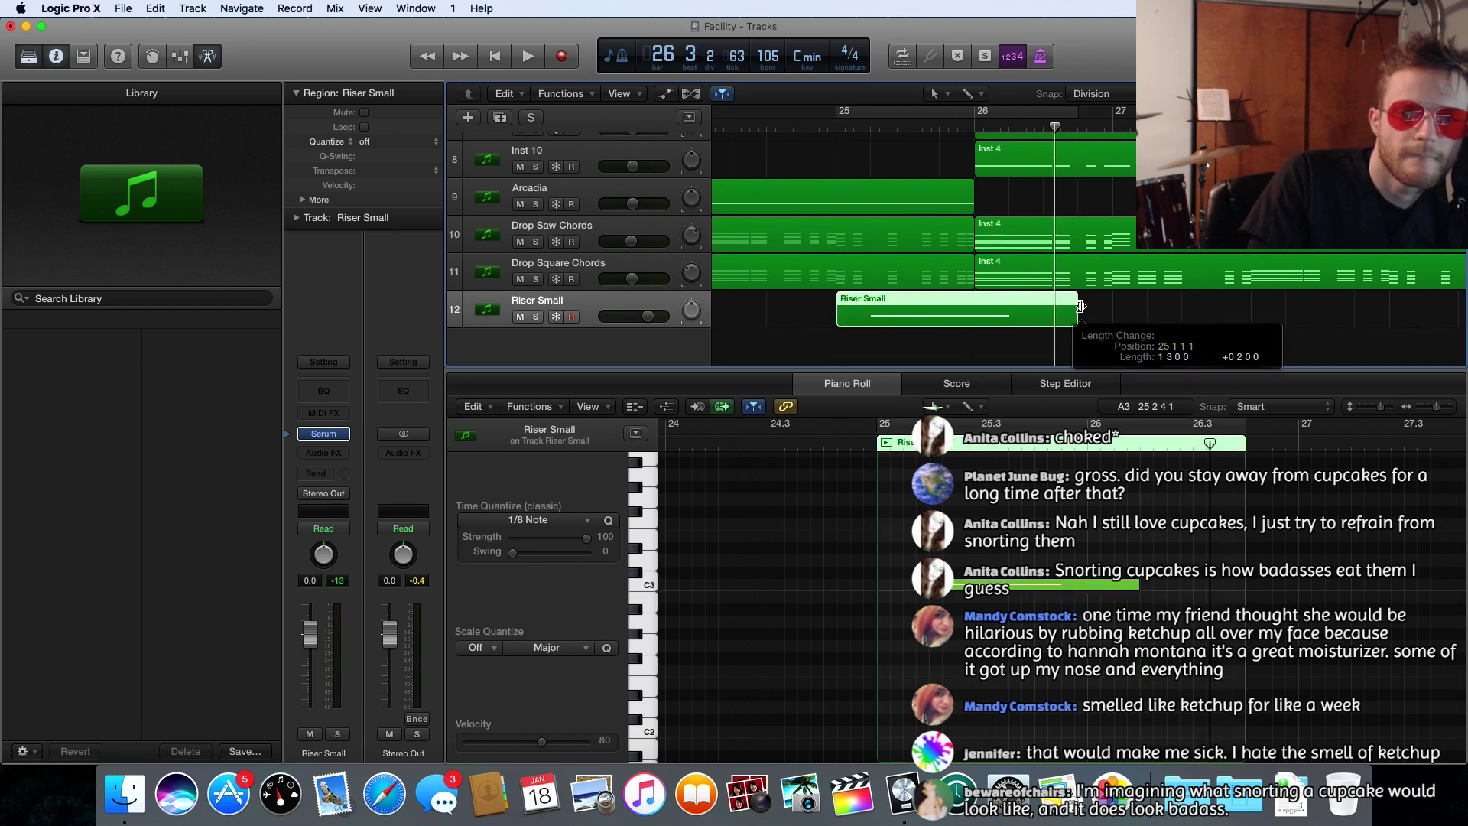
left_click(1077, 307)
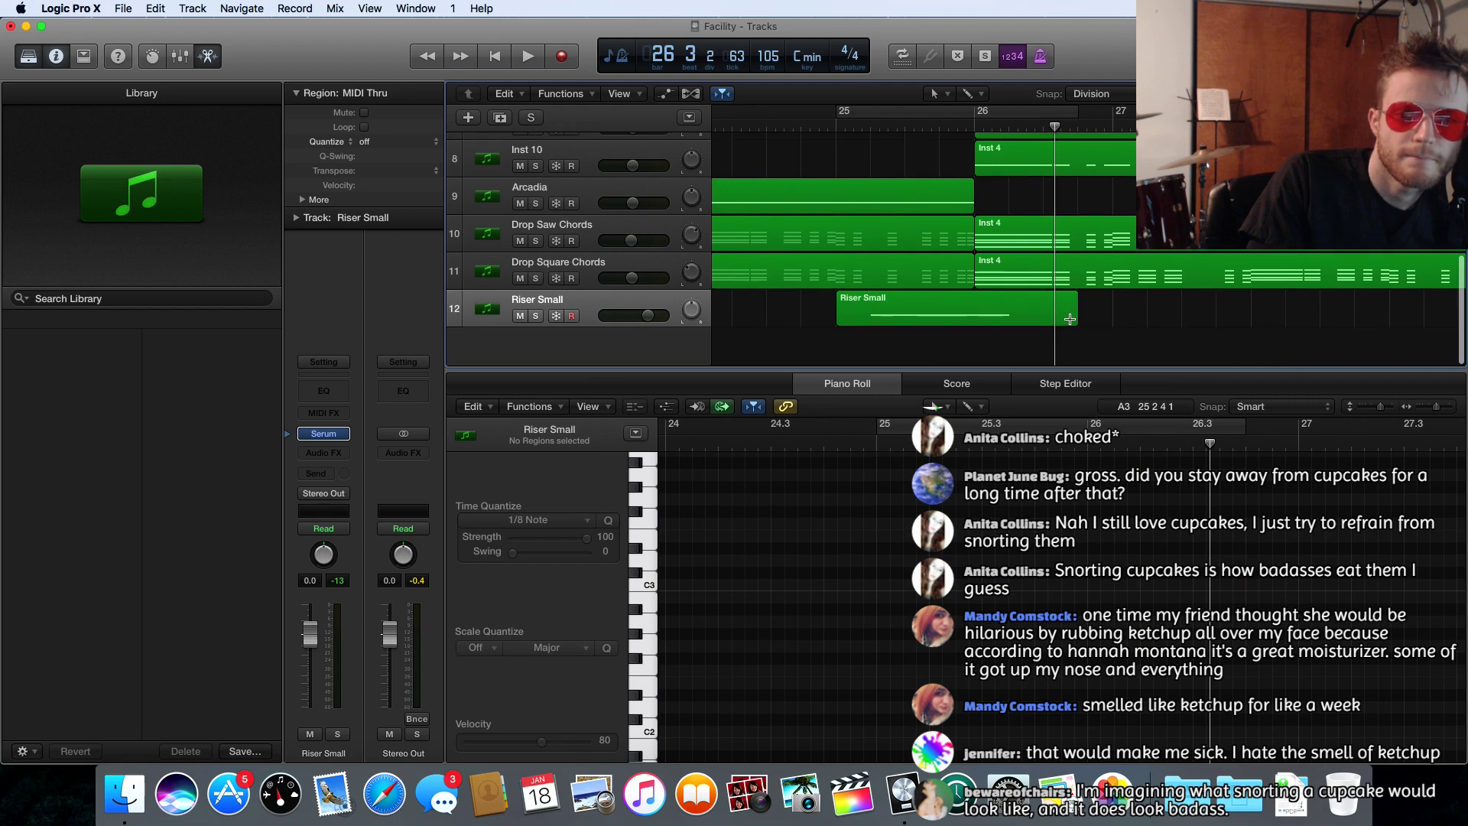
left_click_drag(1073, 317, 1113, 317)
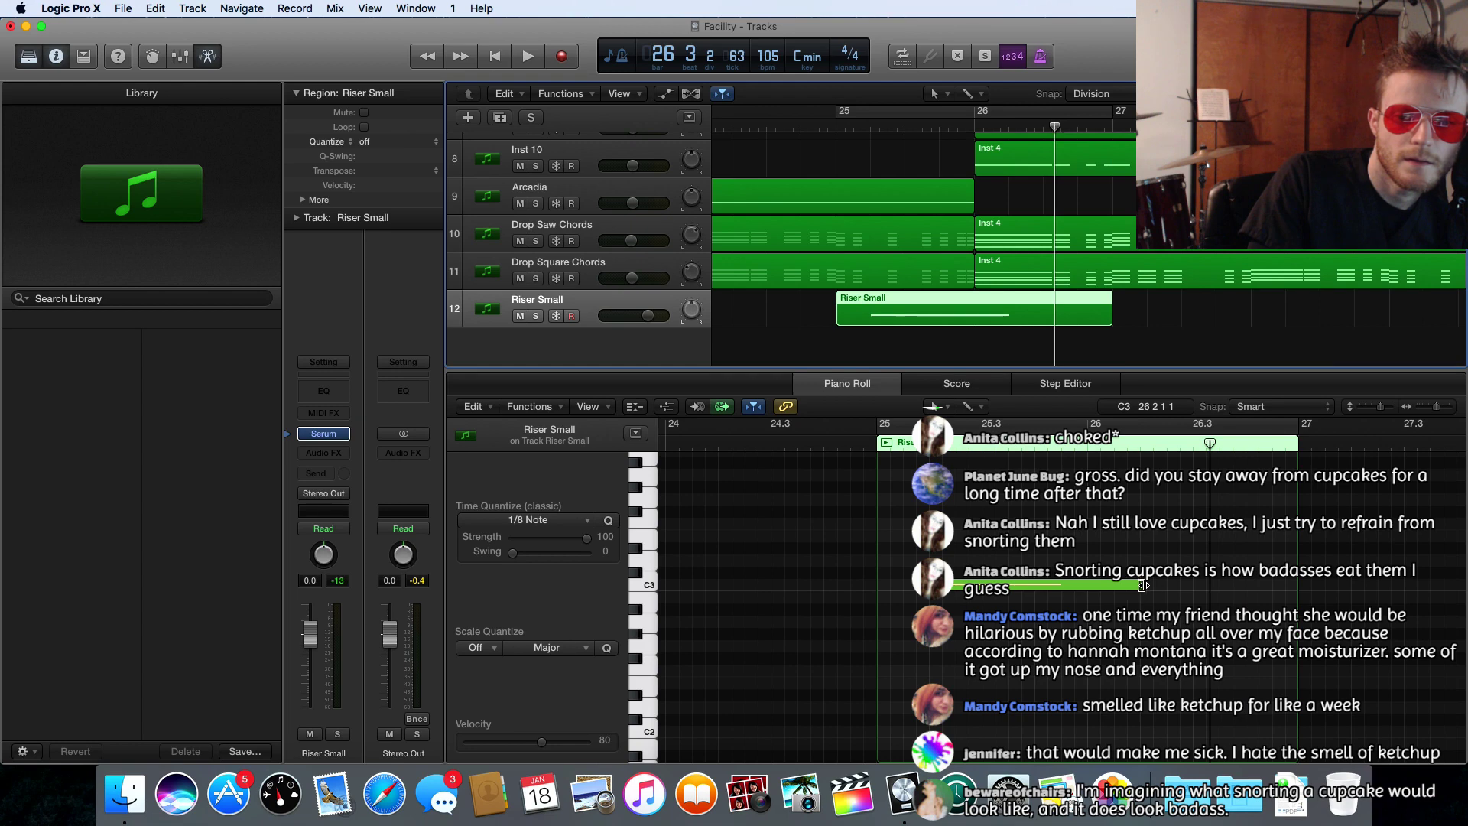
- Stretch the C3 note to fill the whole region, and move the Riser Small region half a bar earlier
left_click_drag(1143, 586, 1292, 588)
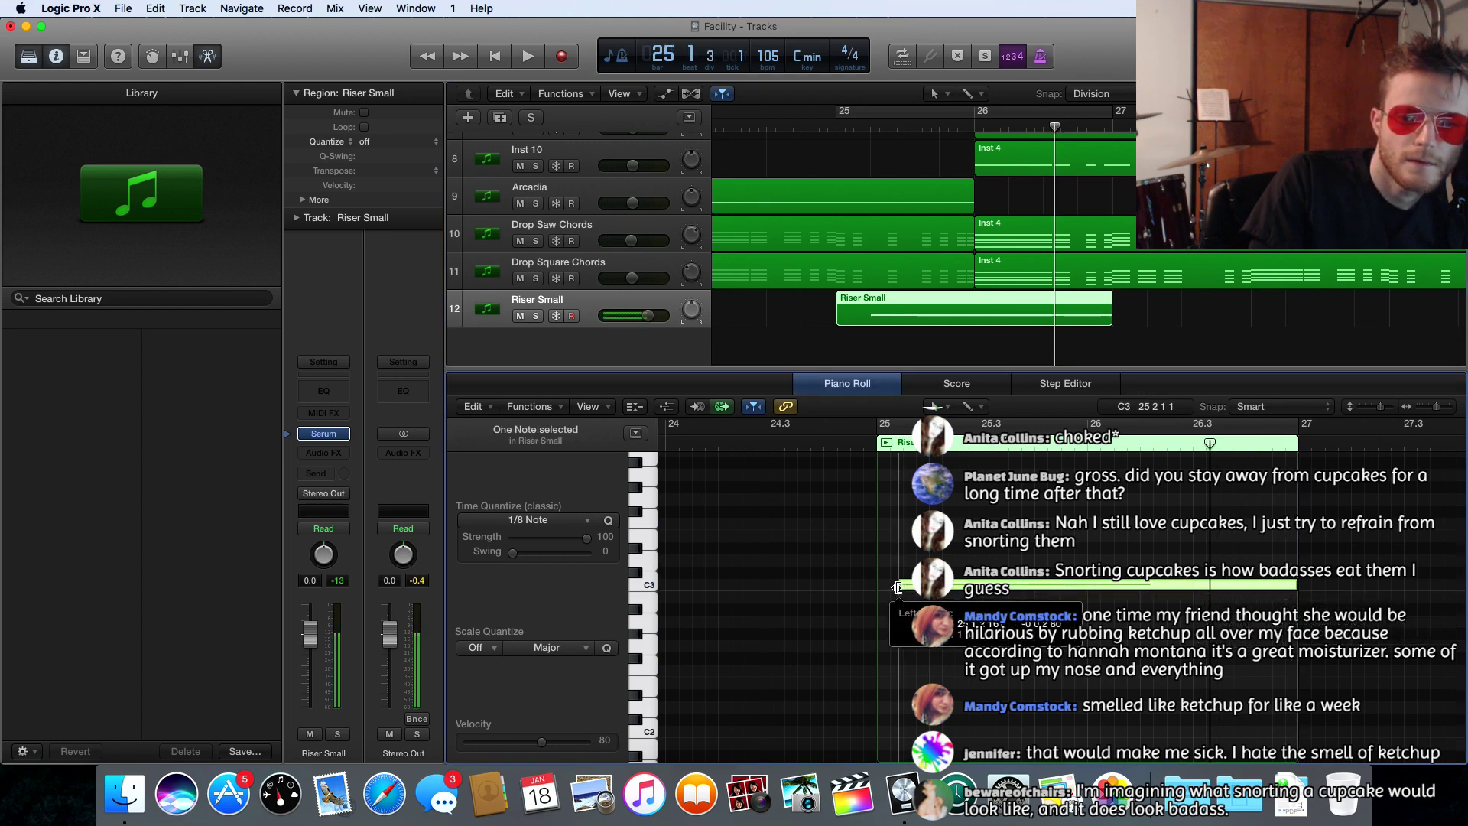
left_click_drag(880, 589, 881, 590)
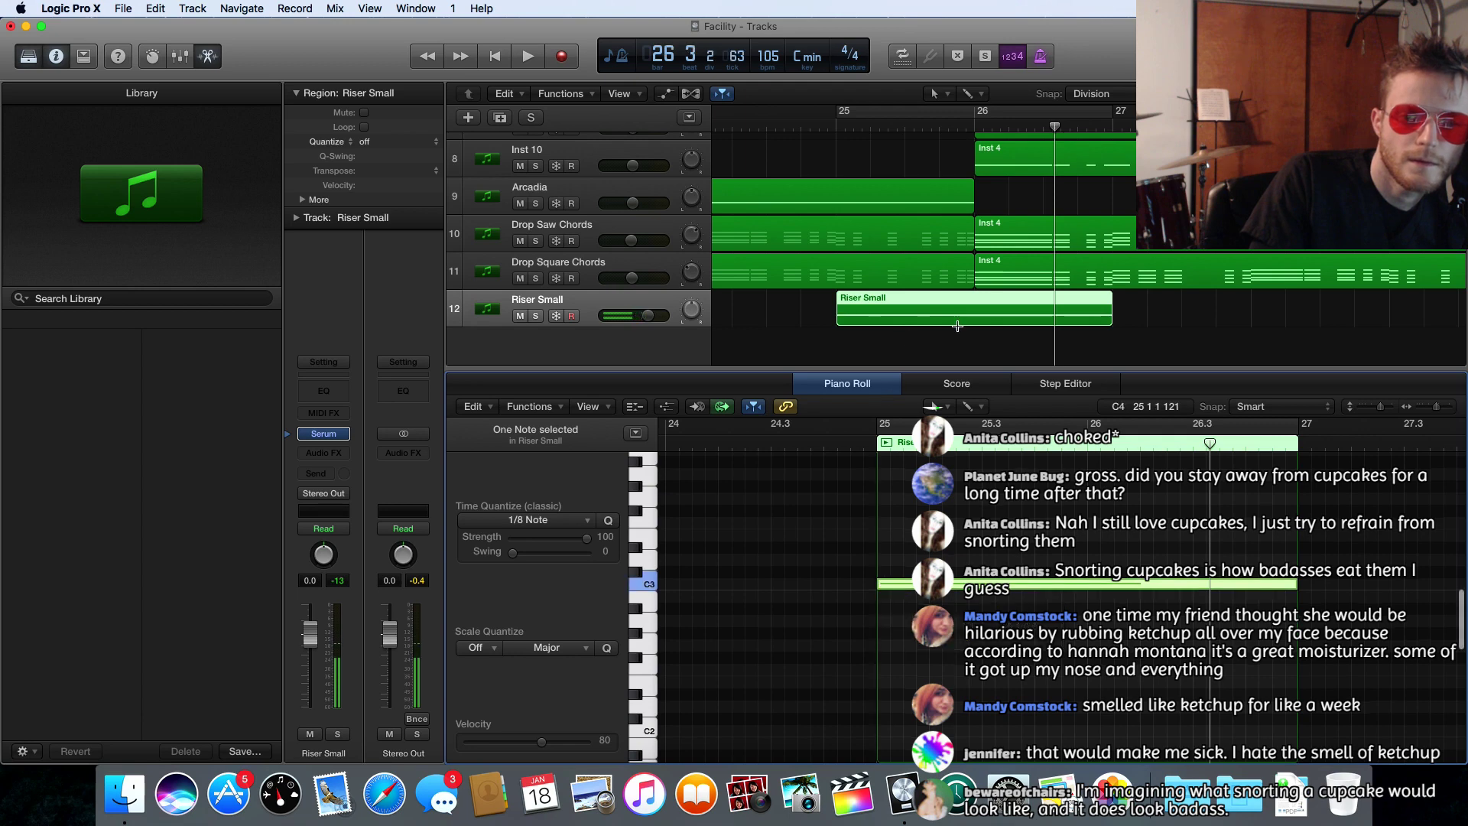
left_click_drag(901, 301, 827, 304)
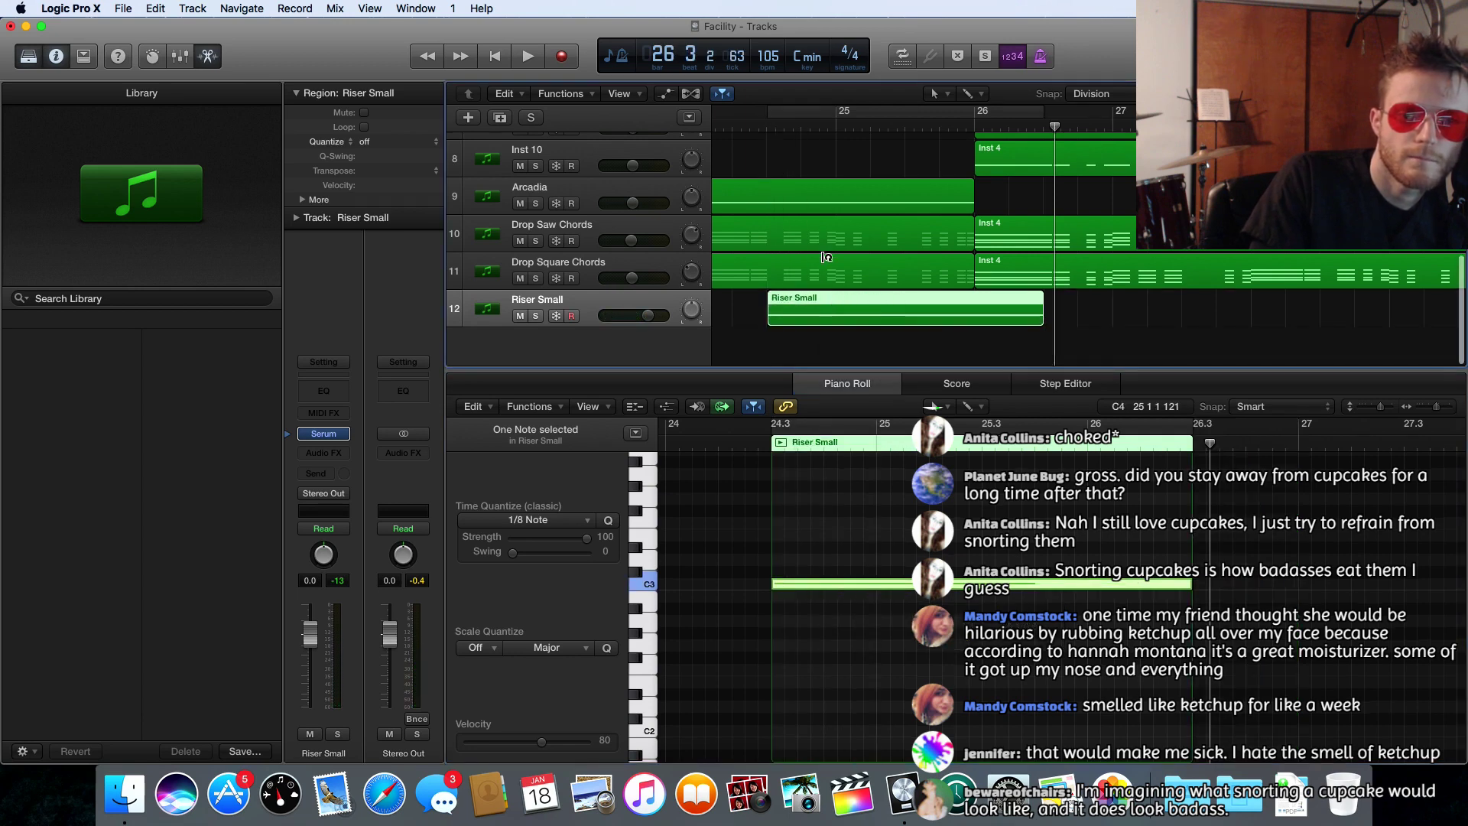
- Play the moved riser from bar 24 into the drop
scroll(830, 252, "left", 3)
left_click(841, 125)
key("space")
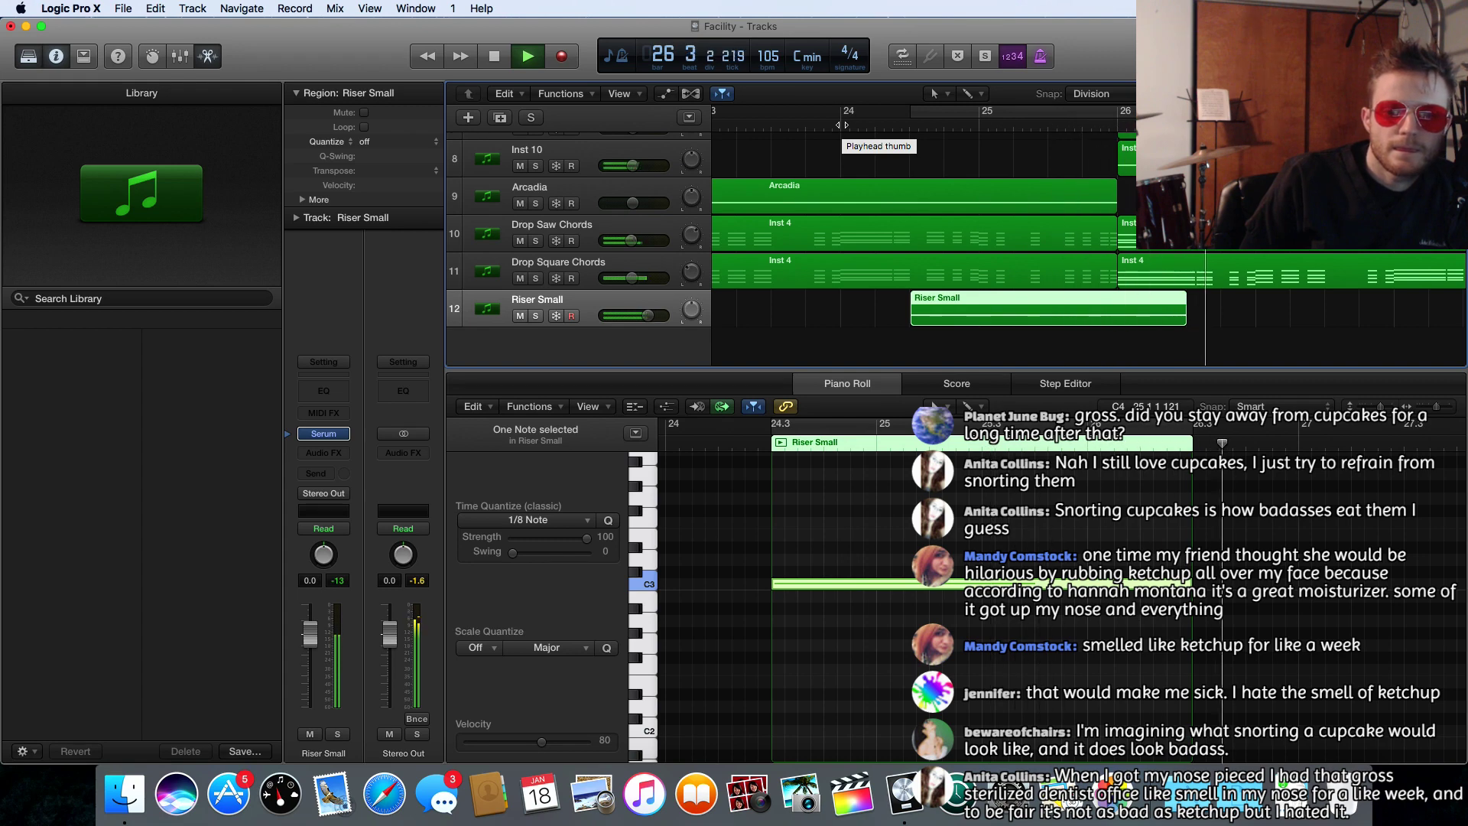
key("space")
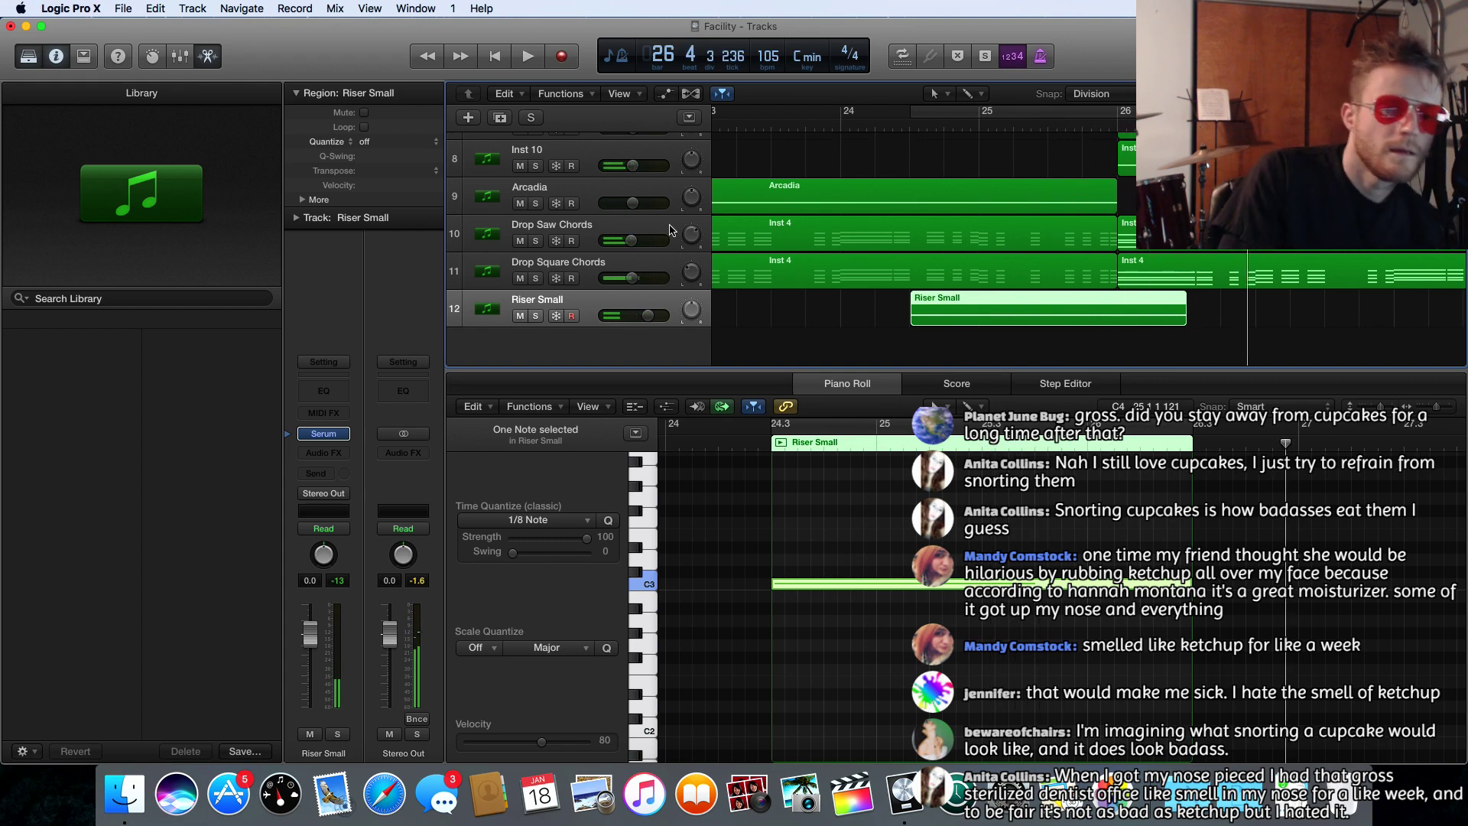
- Set LFO 1 to TRIG mode in the riser's Serum, and play the build-up through the drop
left_click(321, 434)
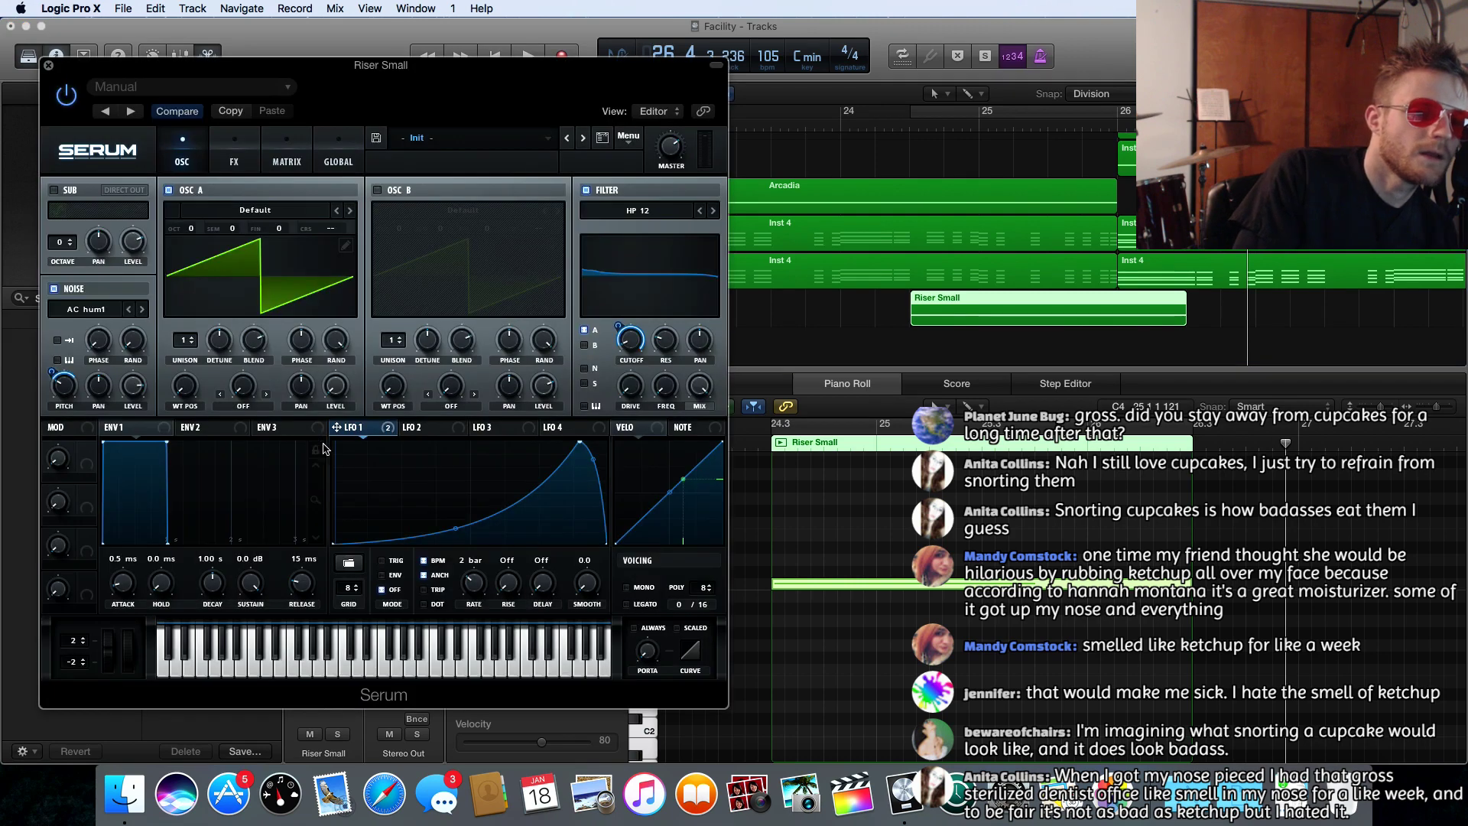
key("space")
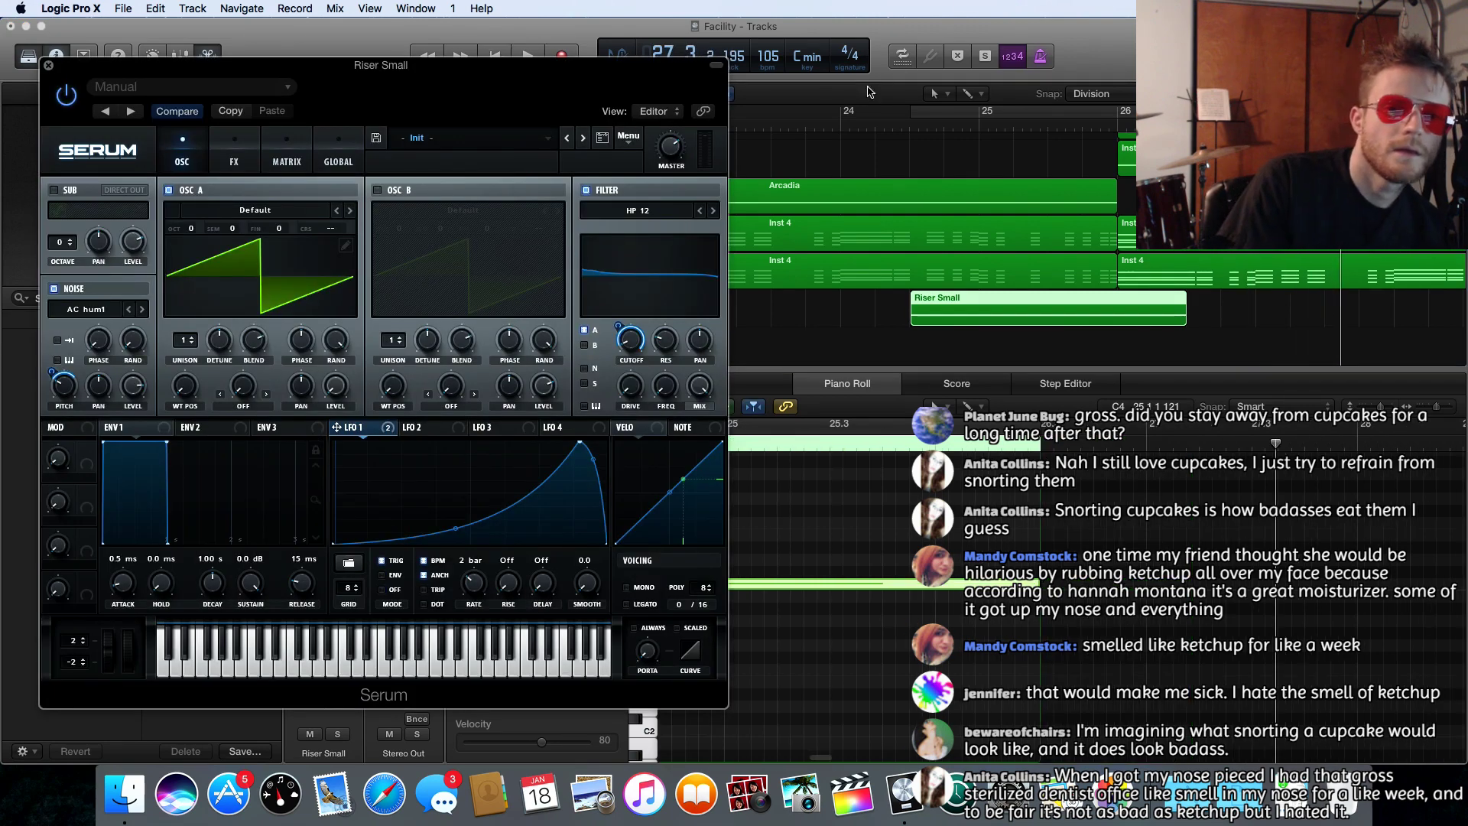
scroll(827, 123, "left", 8)
left_click(828, 123)
key("space")
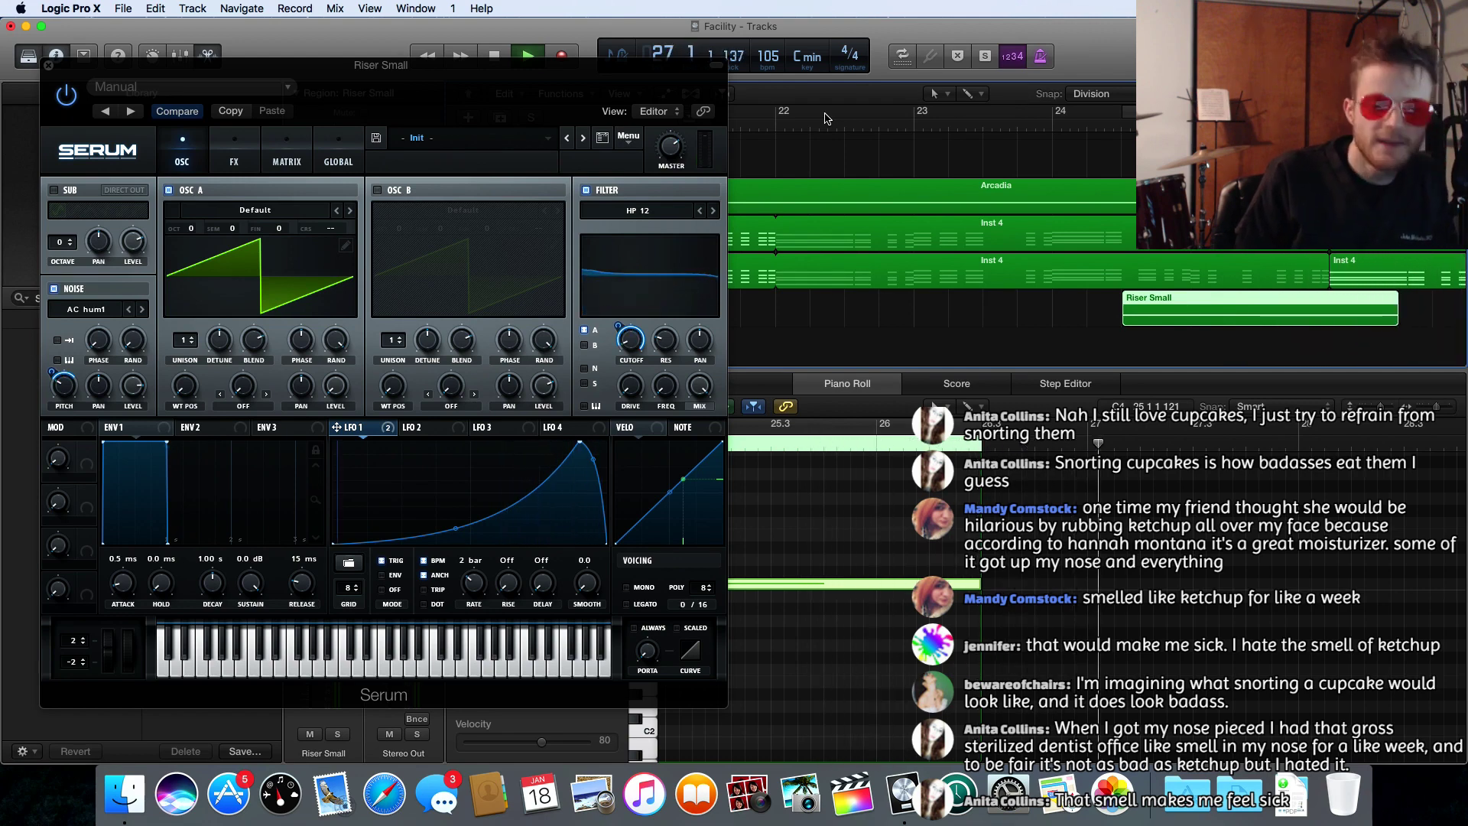
key("space")
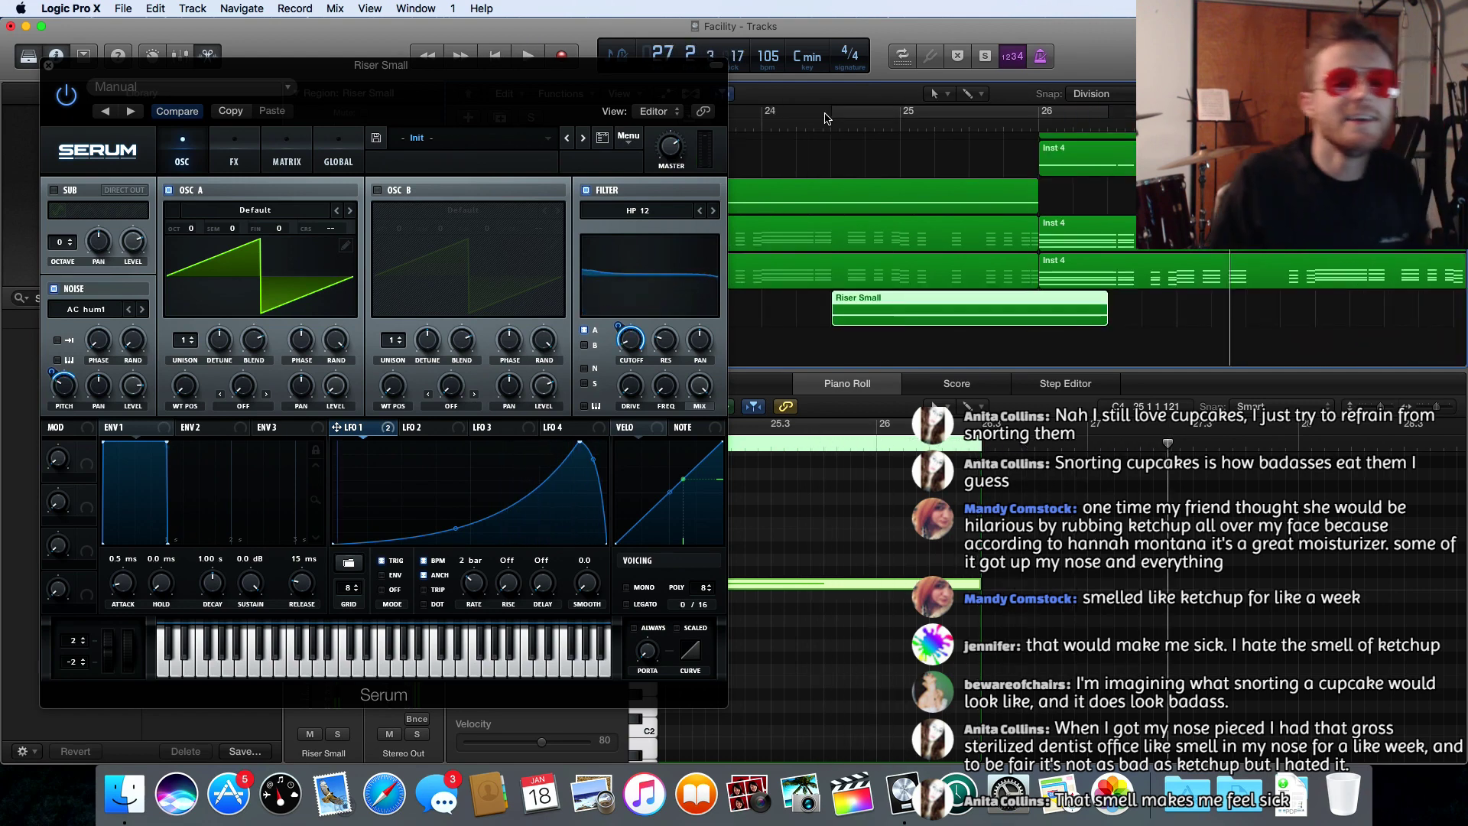
- Close Serum and pan the Riser Small track to the left
left_click(46, 68)
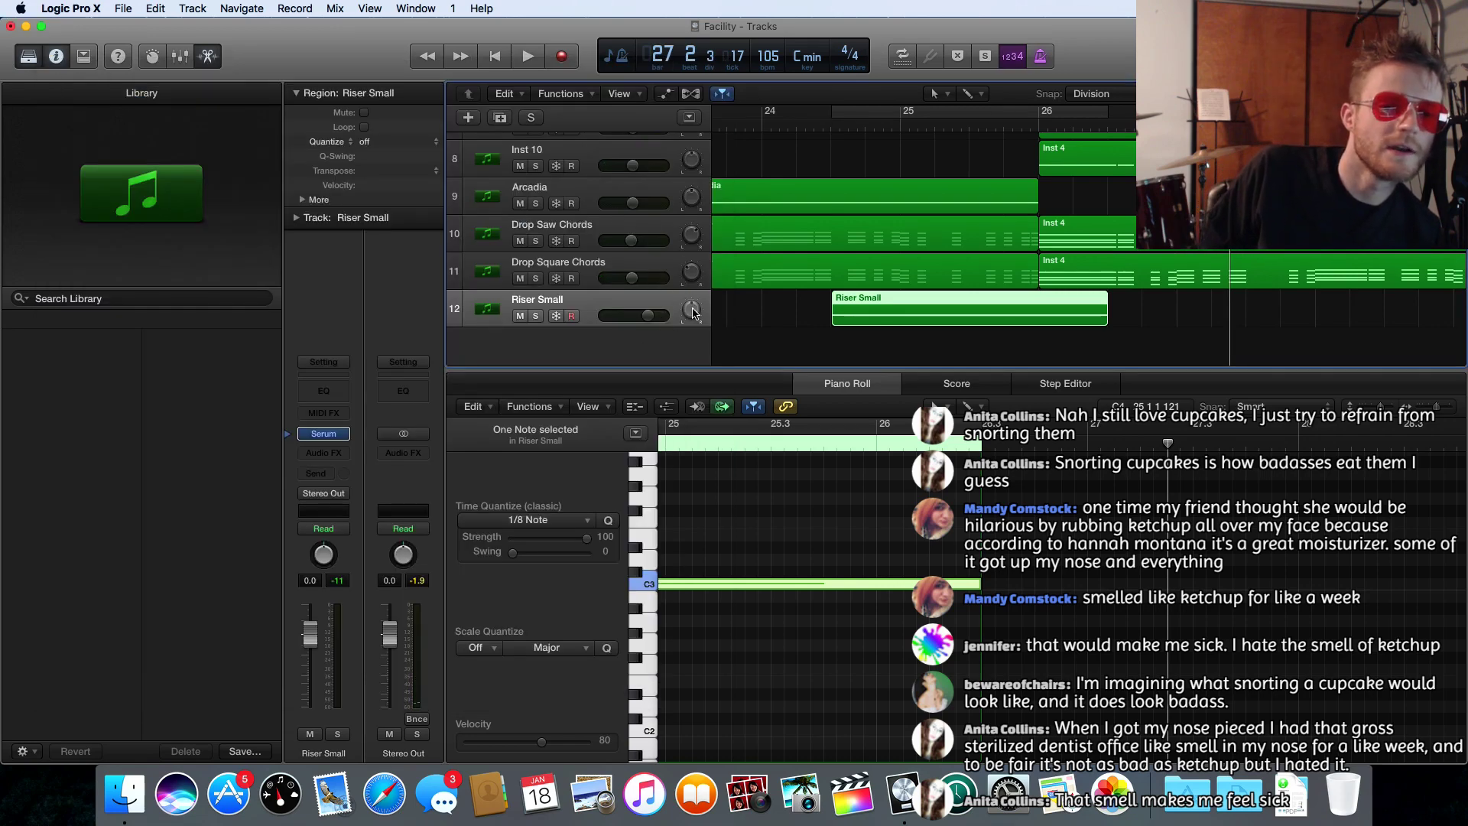
left_click_drag(692, 310, 689, 329)
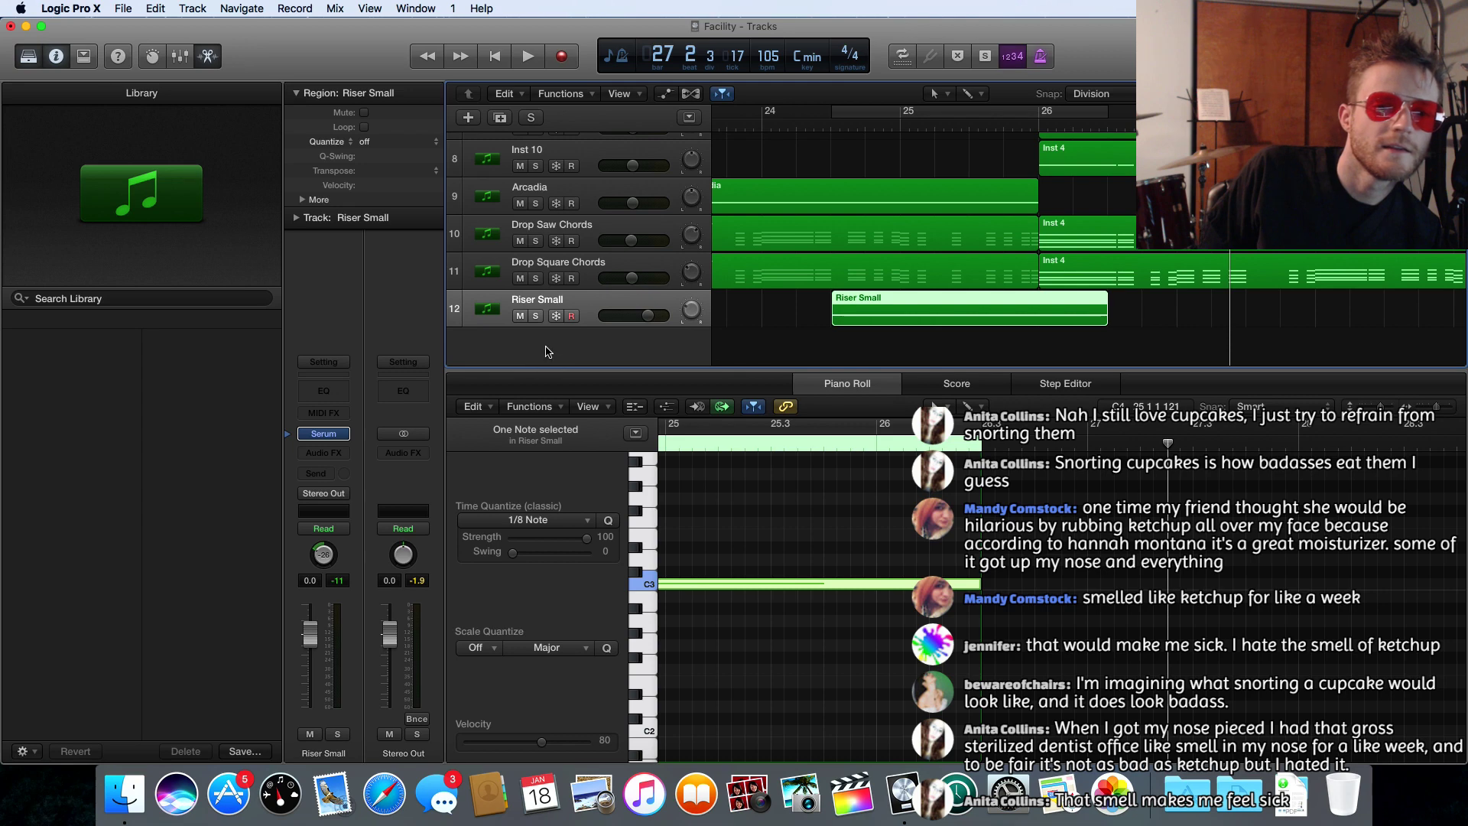
- Enable the compressor effect in the riser's Serum and switch it to multiband
left_click(323, 435)
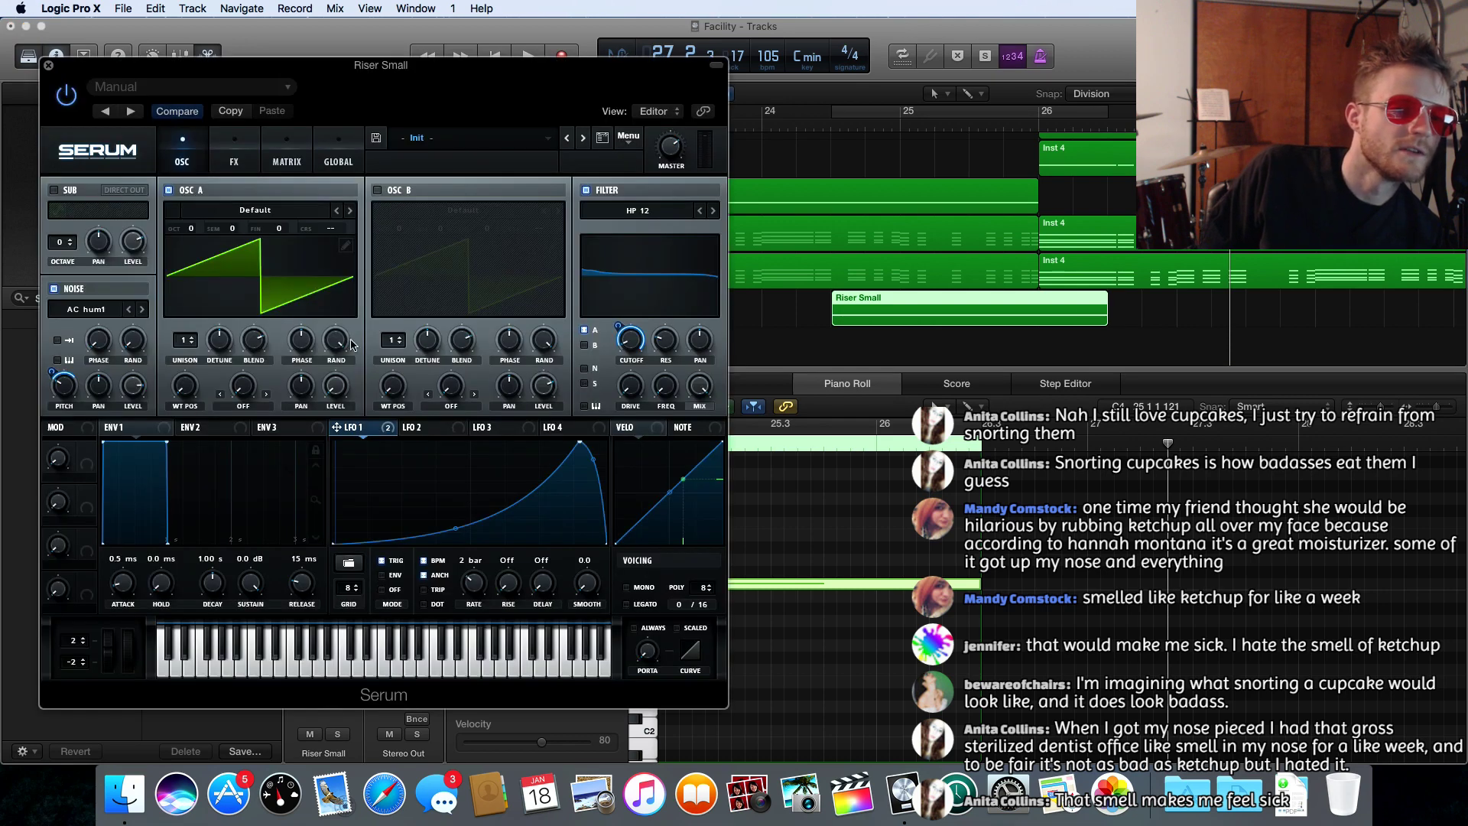
left_click(237, 159)
left_click(58, 330)
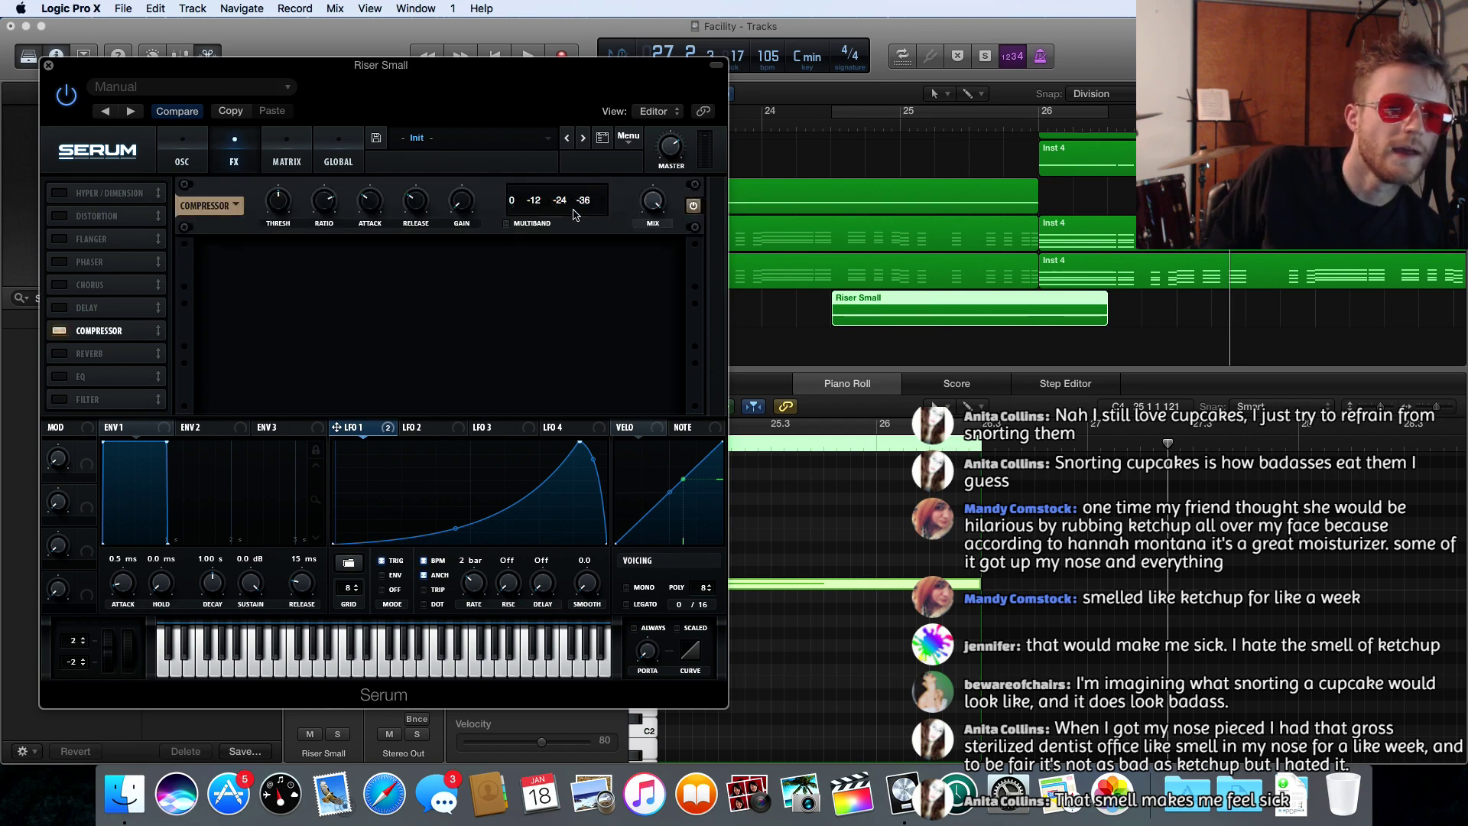
left_click(505, 224)
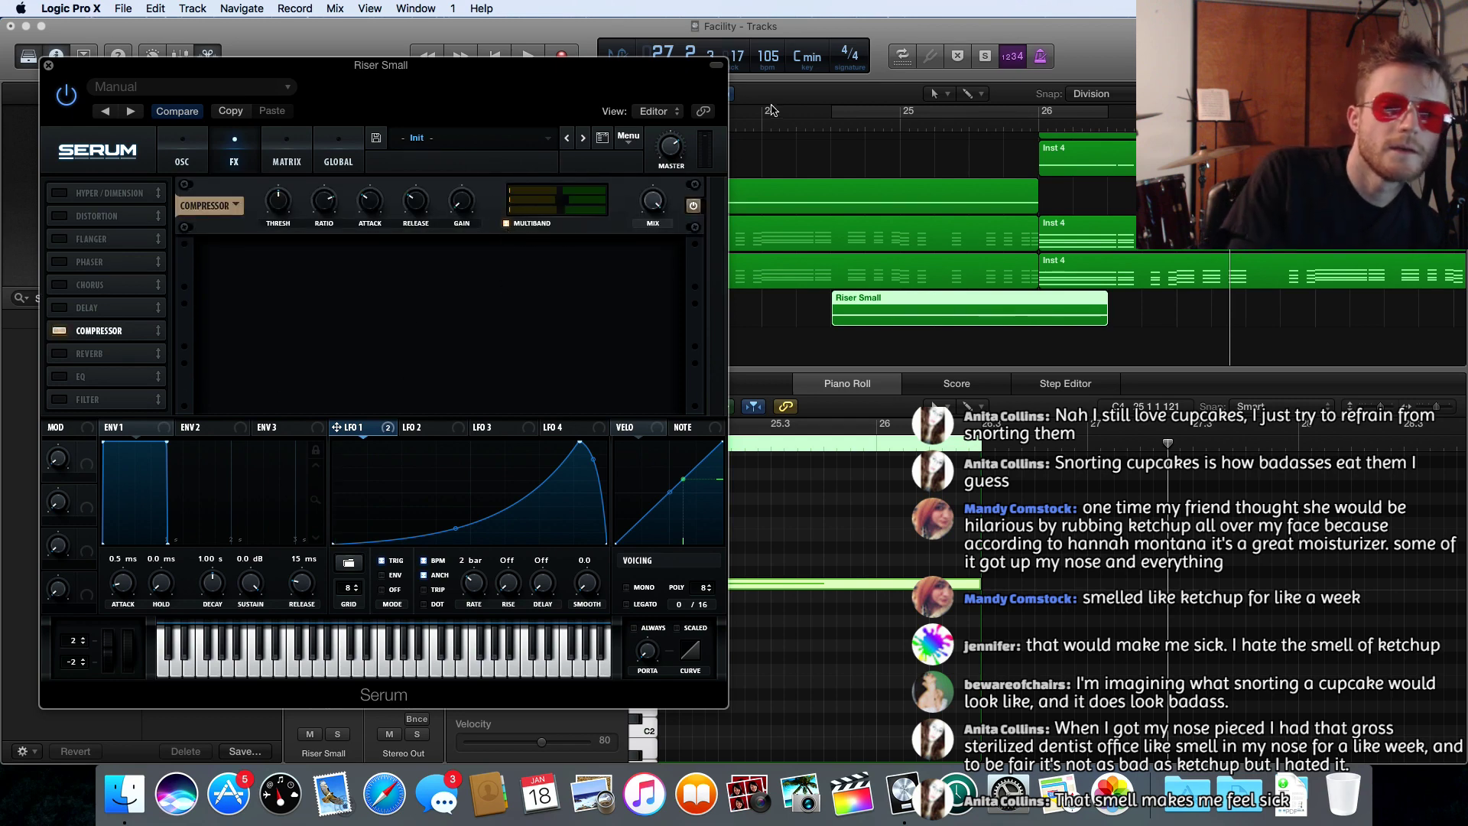
- Loop playback over the Riser Small region and lower the threshold of the riser's Serum compressor
left_click(860, 113)
key("space")
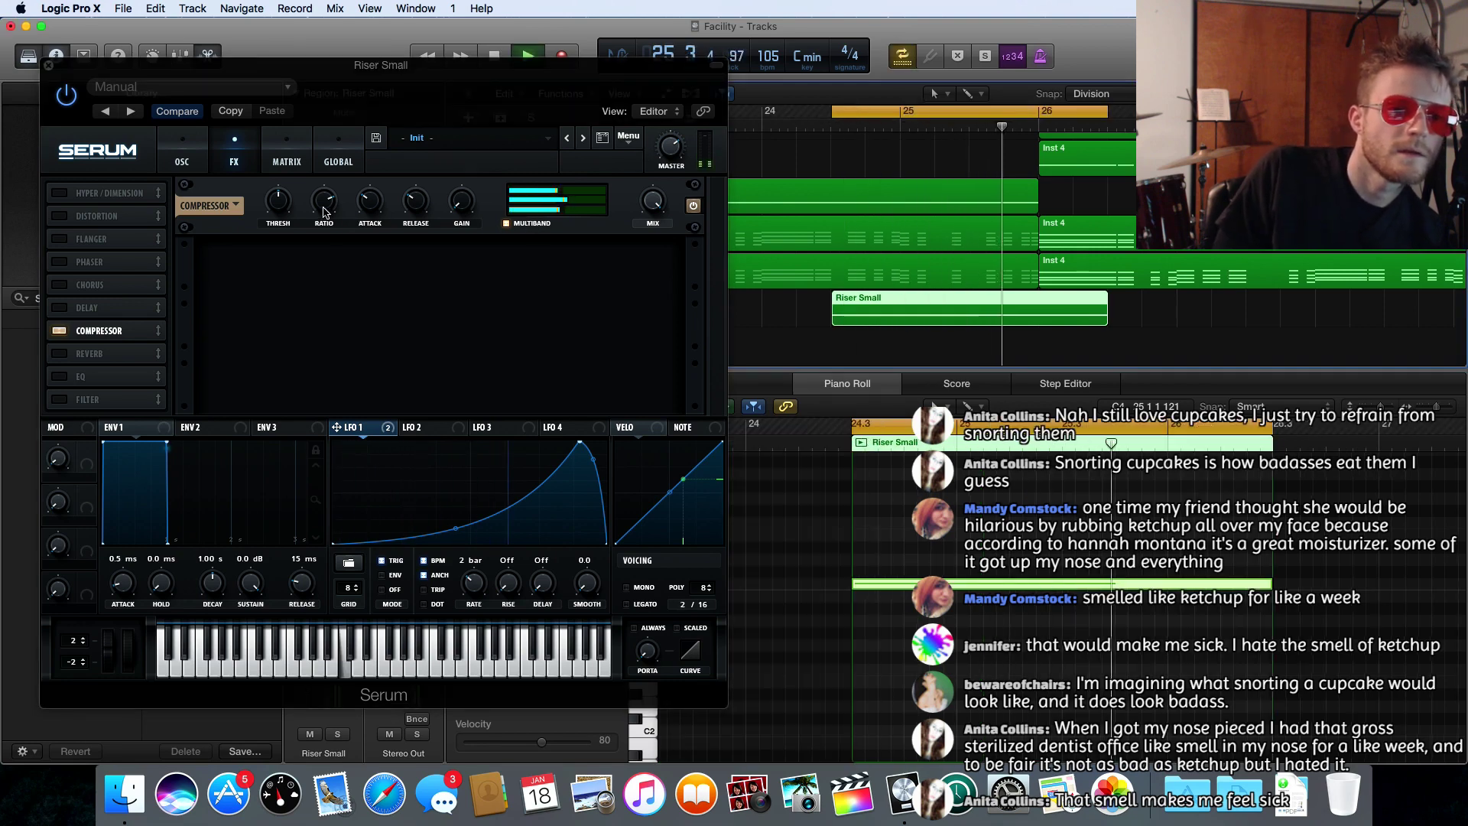
left_click_drag(278, 209, 283, 251)
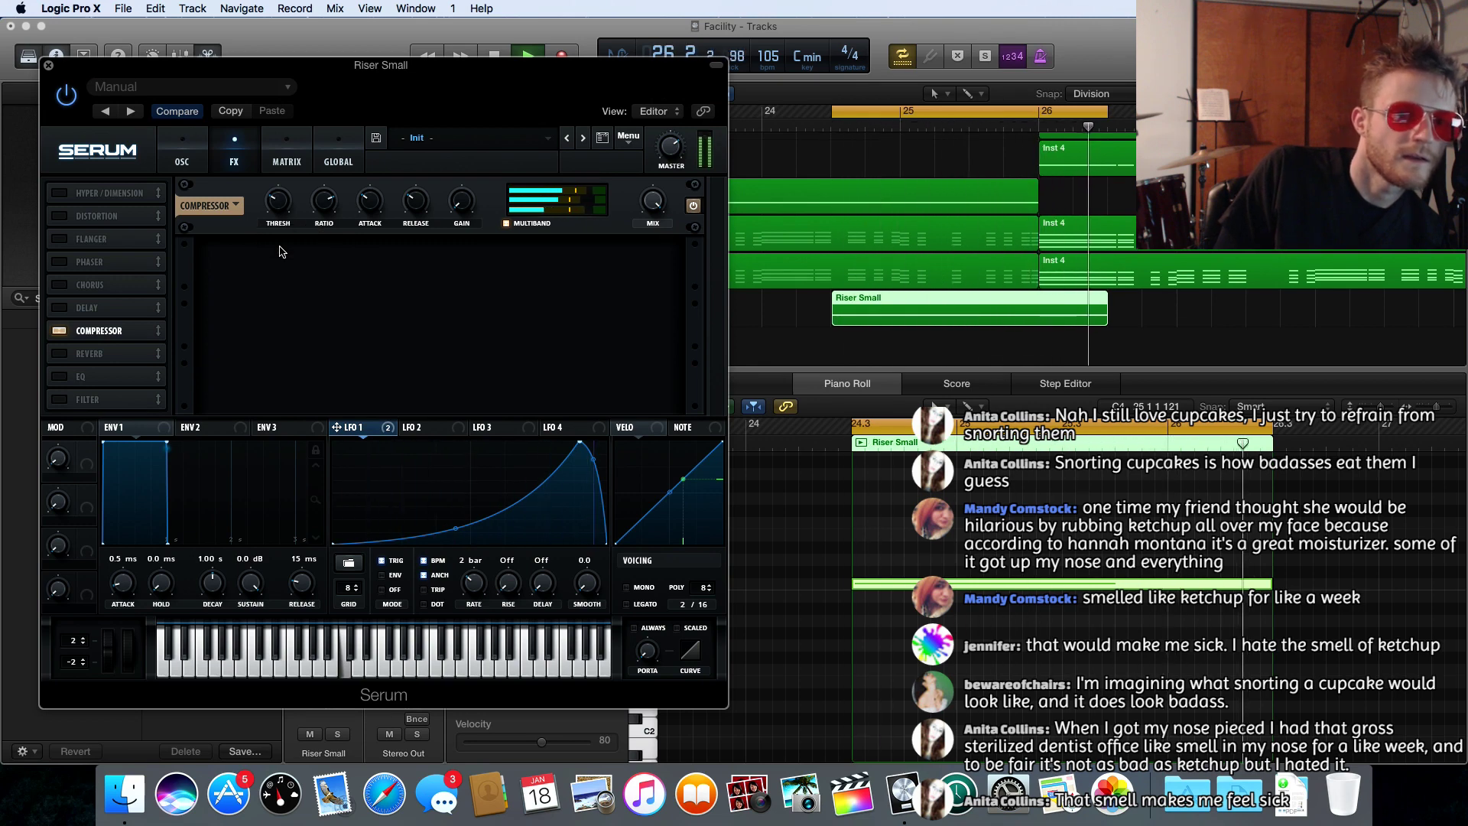
key("space")
- Enable the hall reverb in the riser's Serum and raise its mix and size during looped playback
left_click(60, 354)
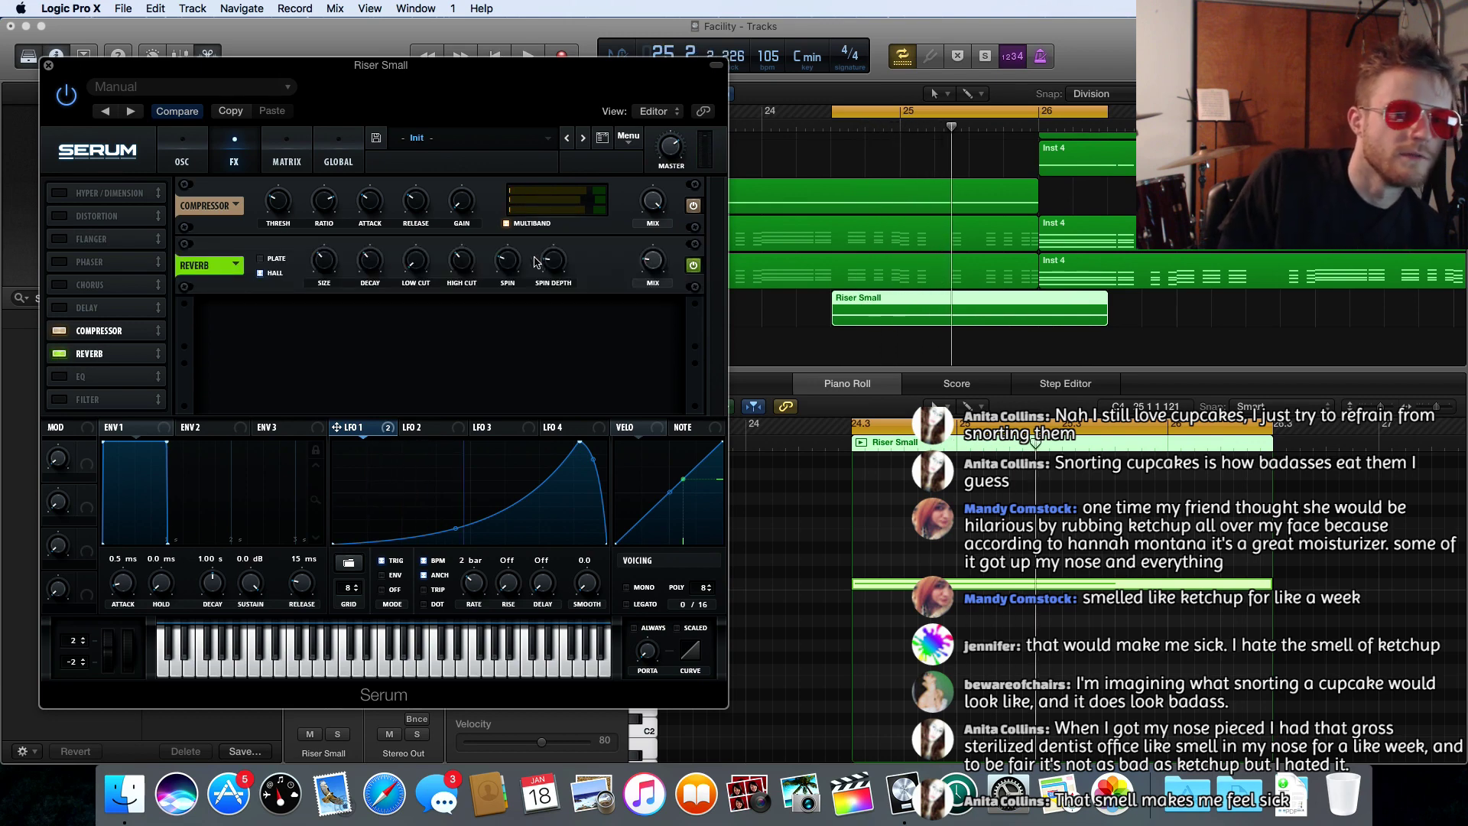
key("space")
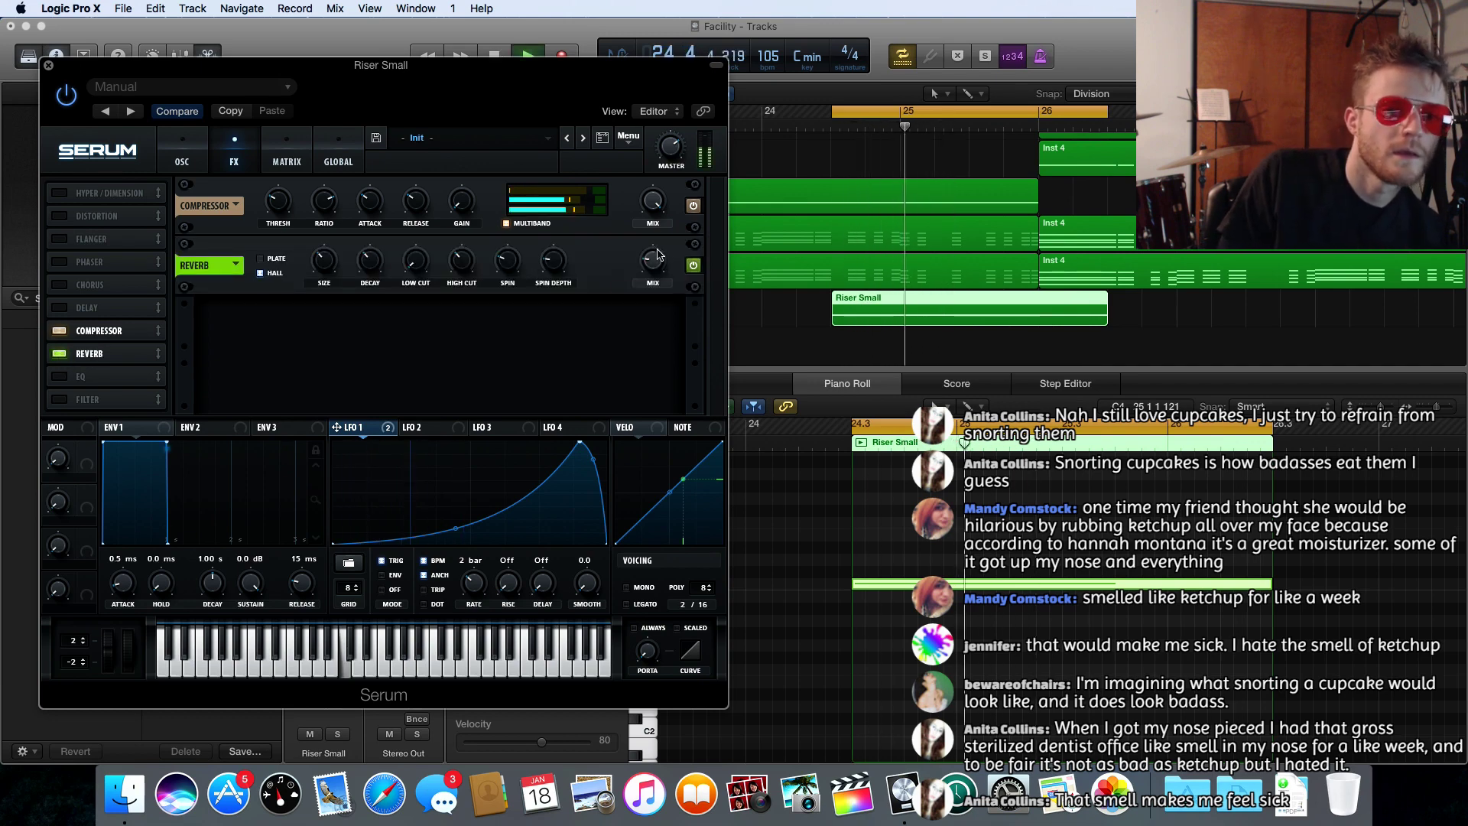
left_click_drag(653, 261, 657, 226)
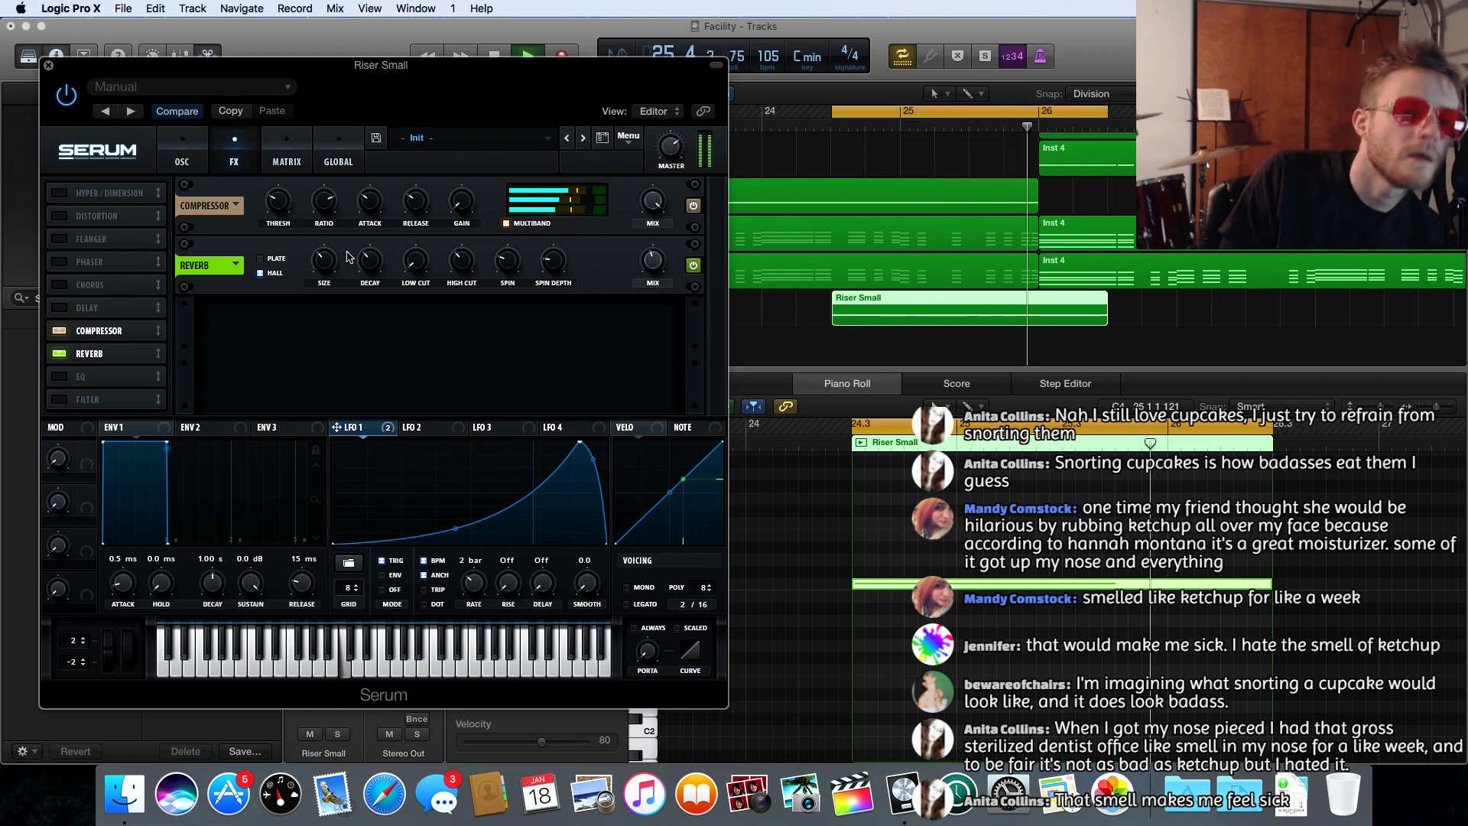
left_click_drag(327, 261, 338, 229)
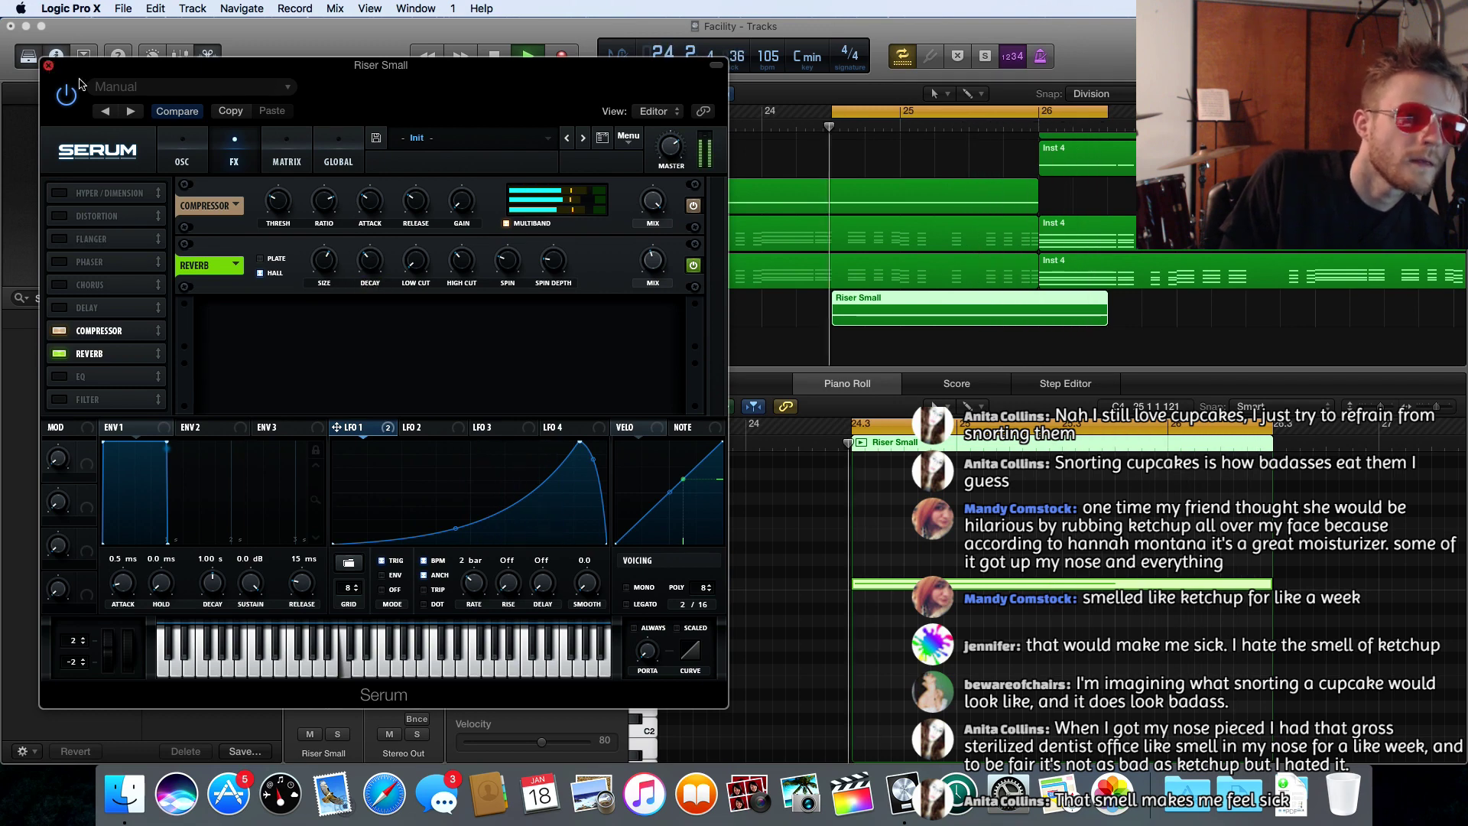
- Close Serum, turn cycling off, and play the arrangement from bar 23 into the bar 26 drop
key("super+w")
left_click(747, 128)
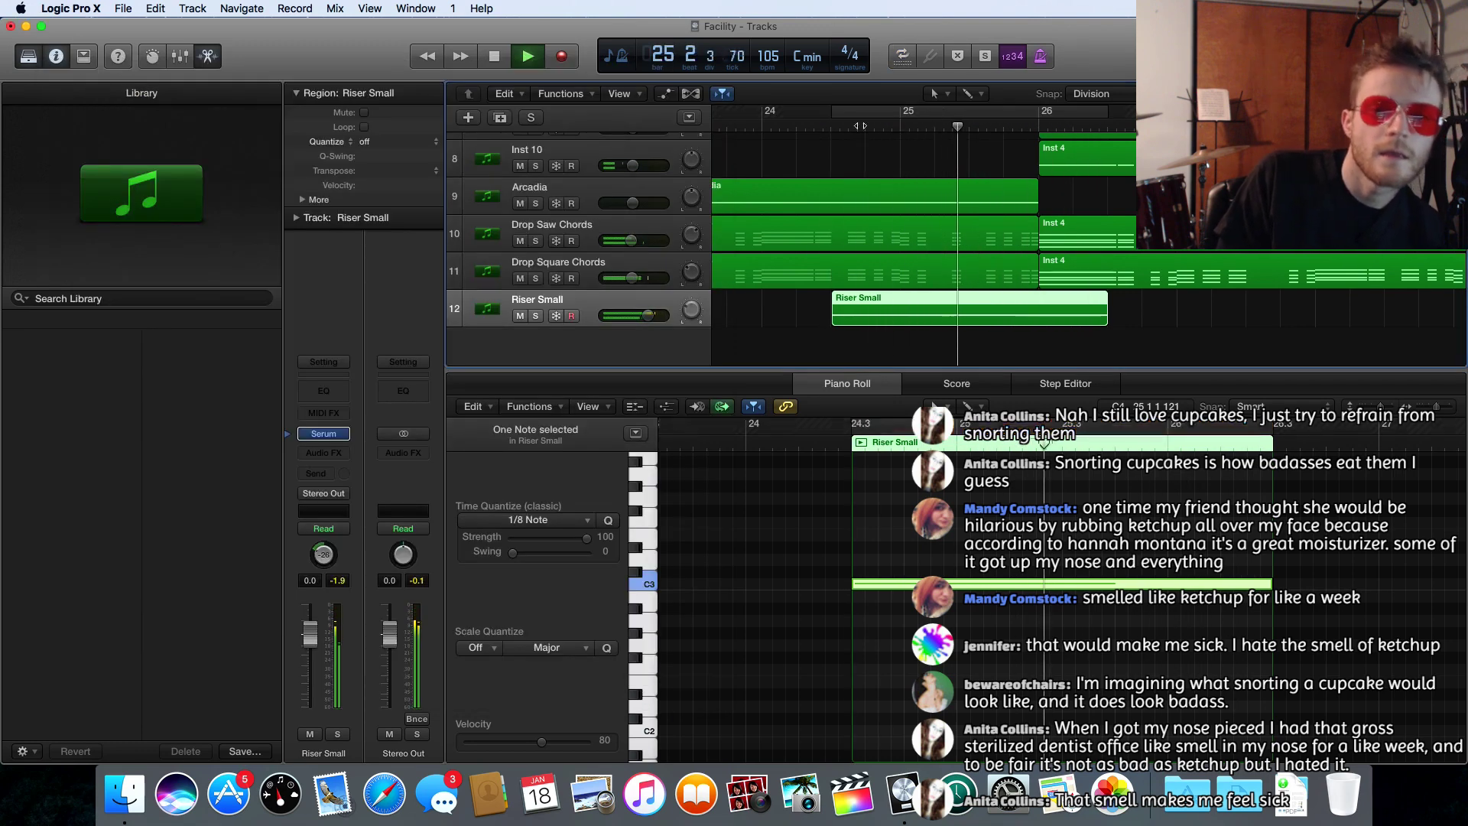
scroll(753, 128, "left", 2)
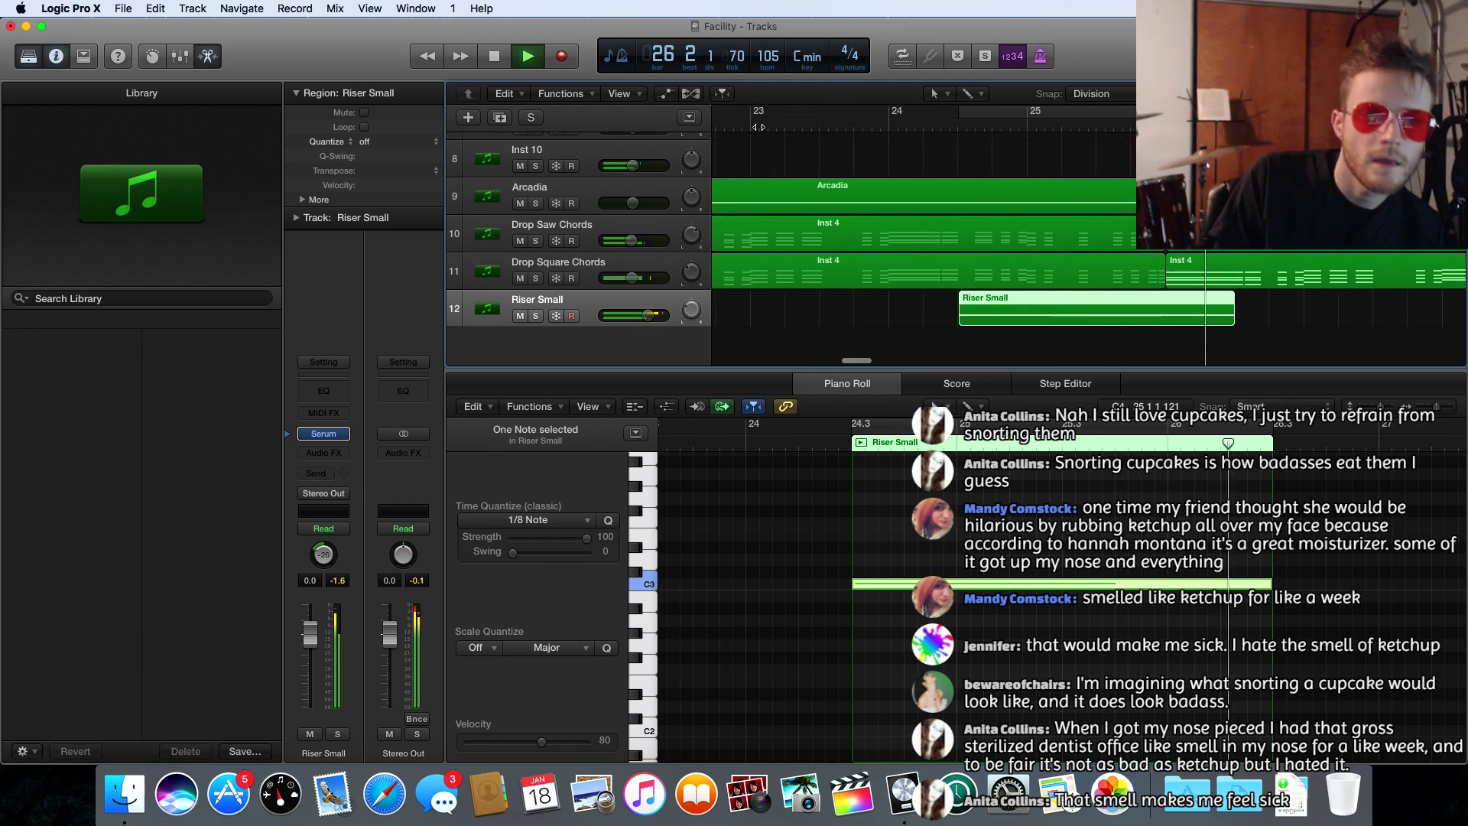
left_click(762, 127)
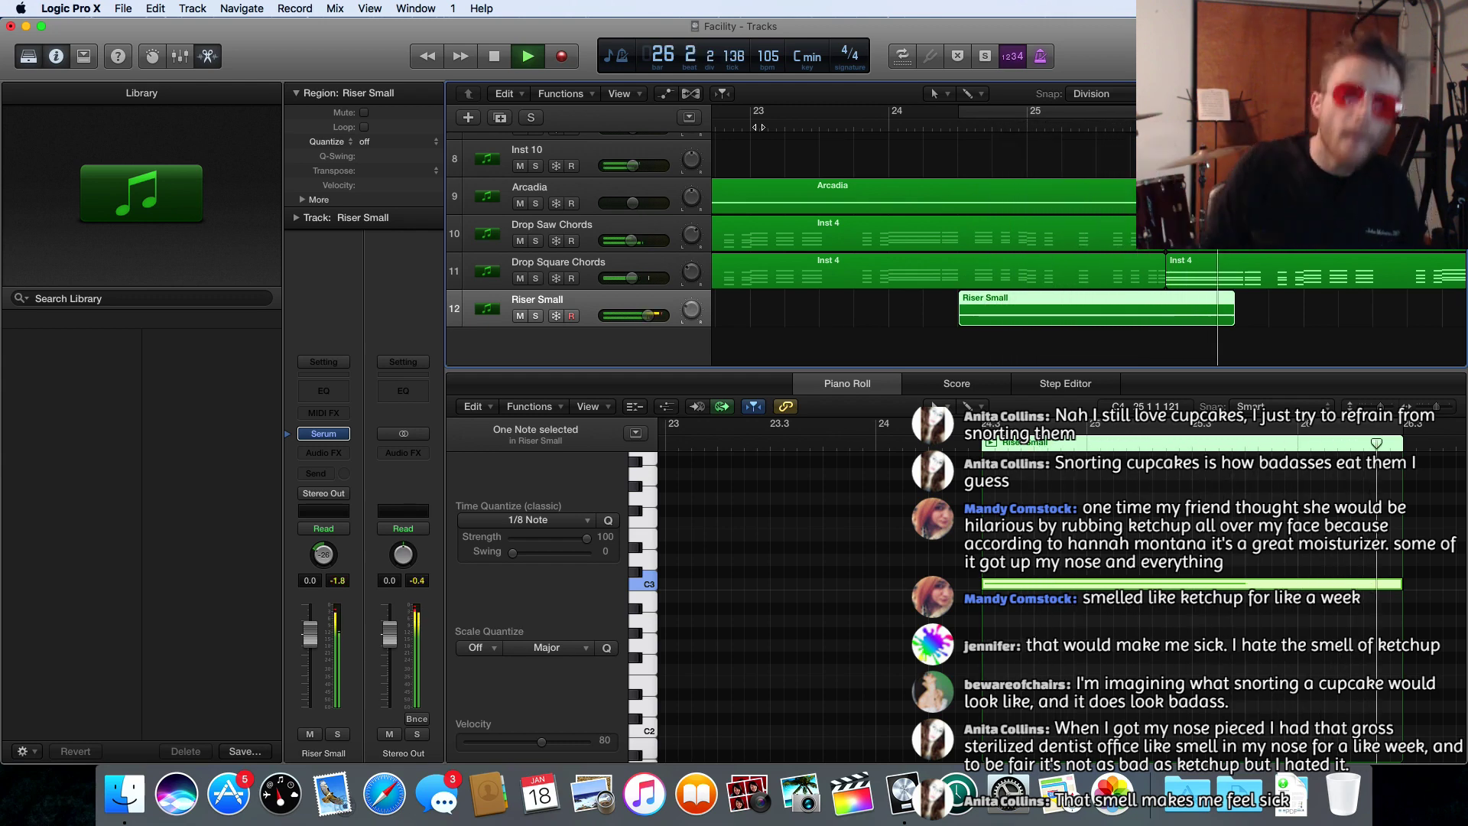
key("space")
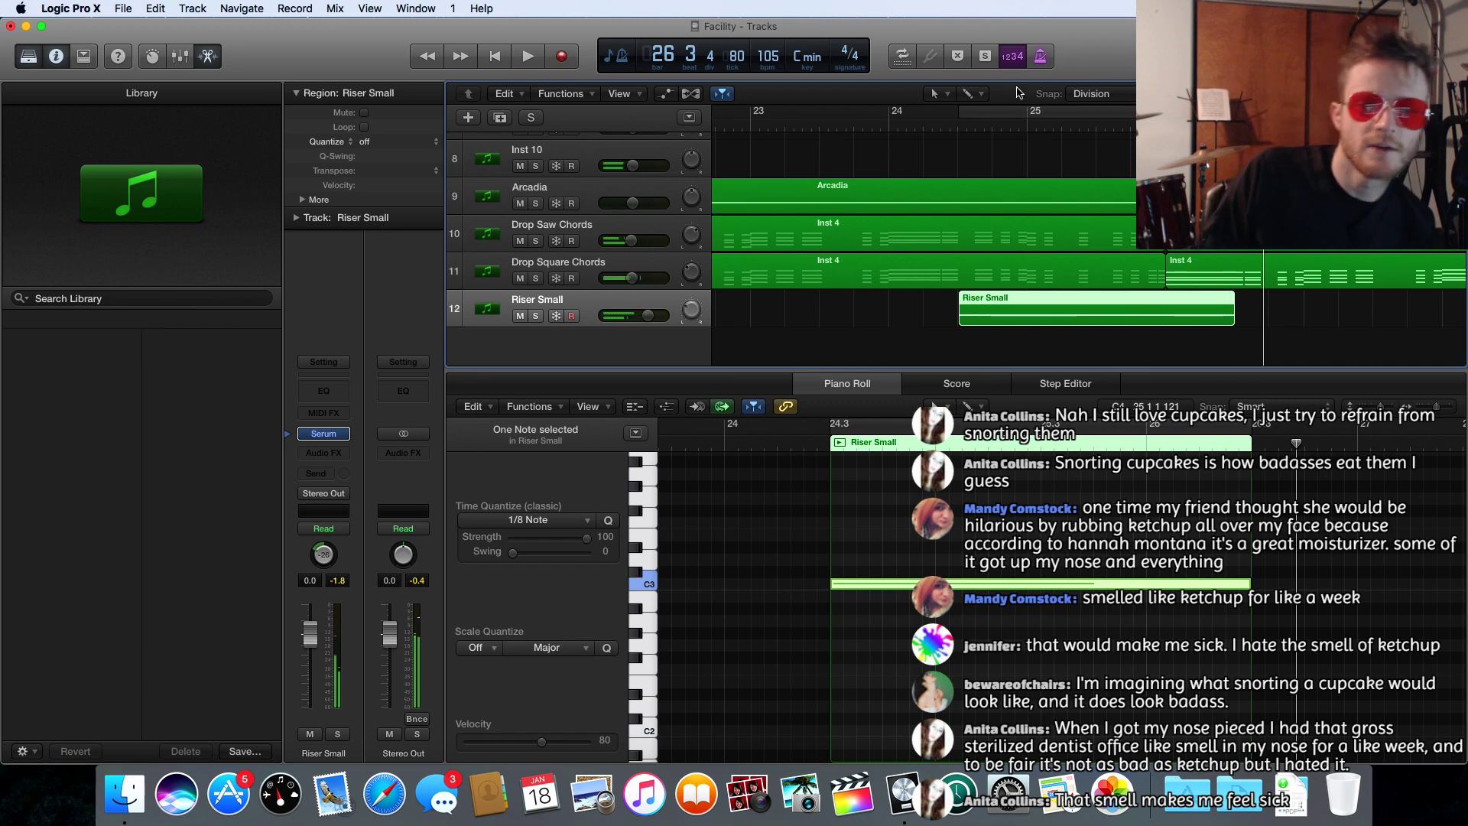
- Open the Battery track's drum sampler and search its sample library for "crash"
scroll(1092, 296, "up", 5)
scroll(1116, 275, "right", 8)
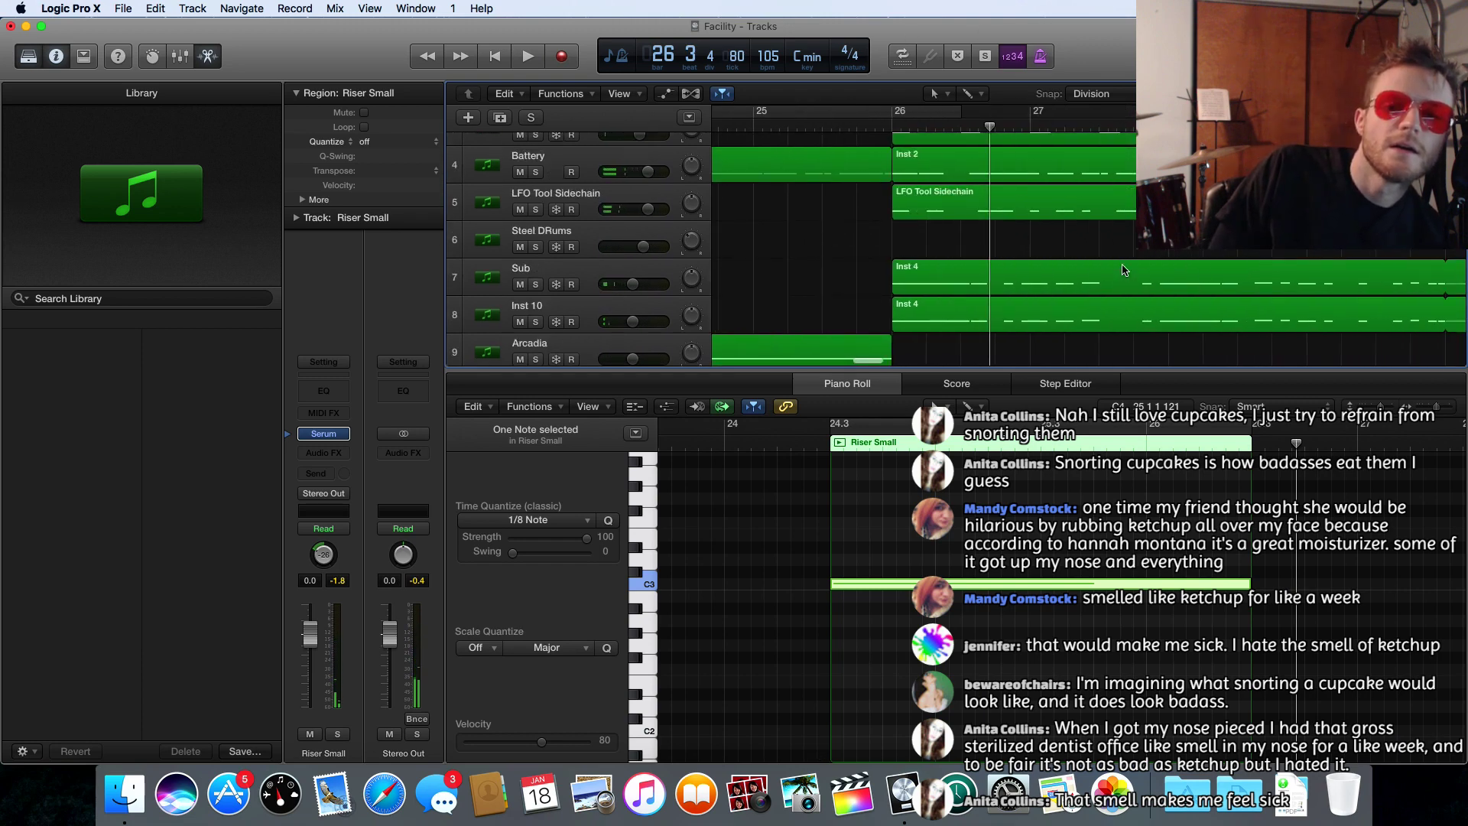
scroll(1030, 303, "up", 3)
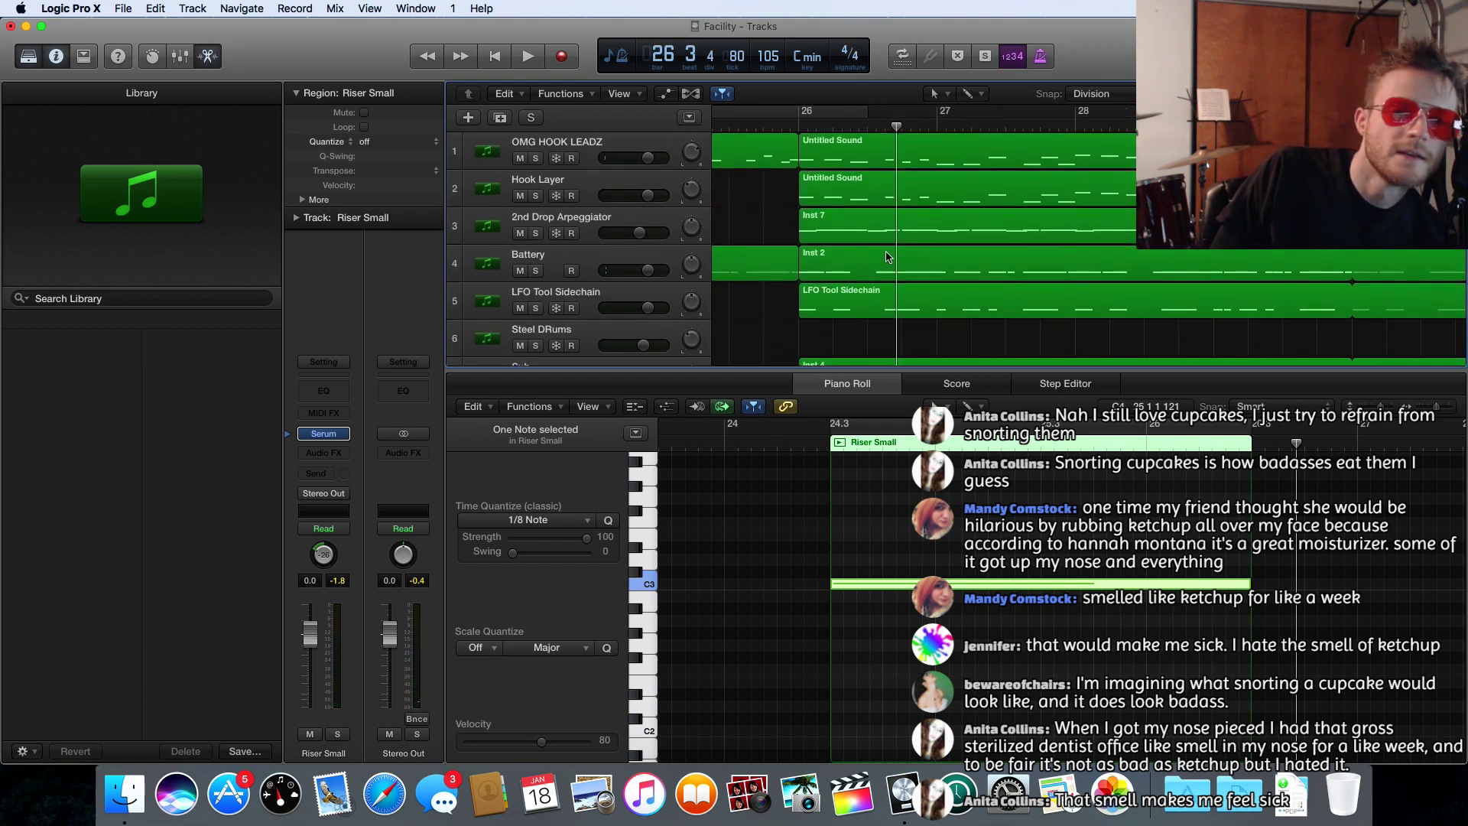
left_click(824, 260)
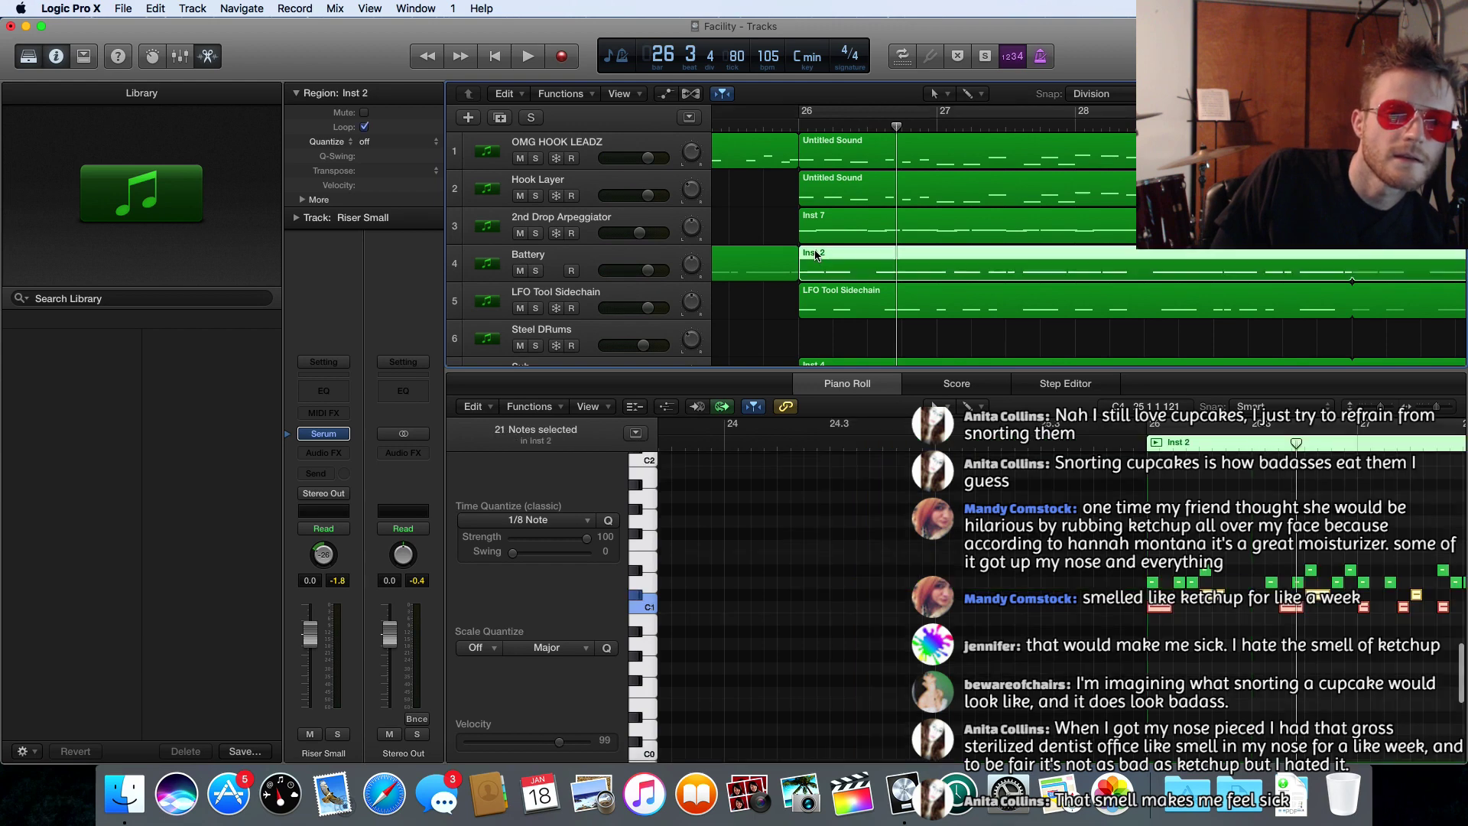
left_click(593, 260)
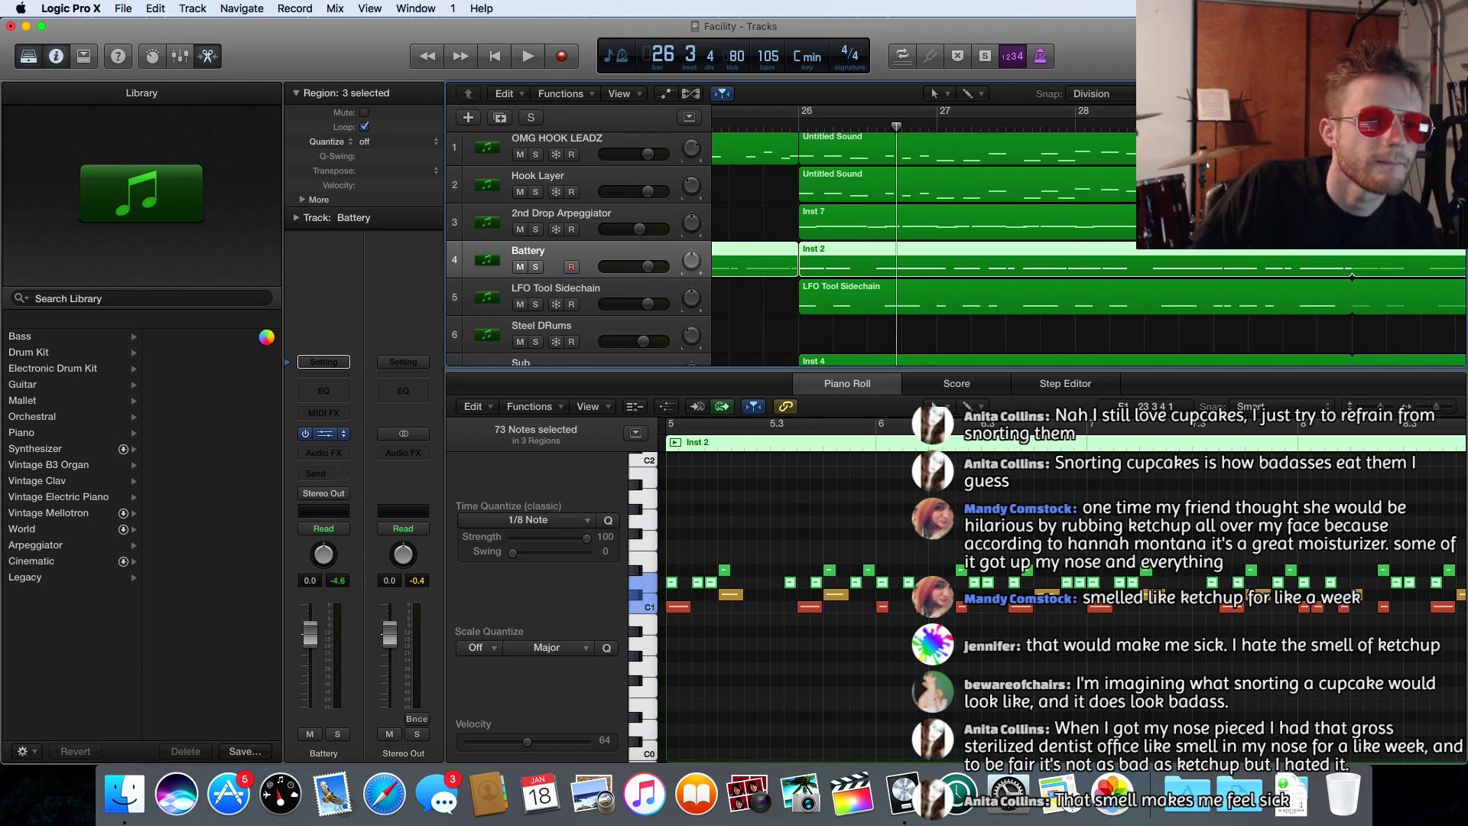
key("v")
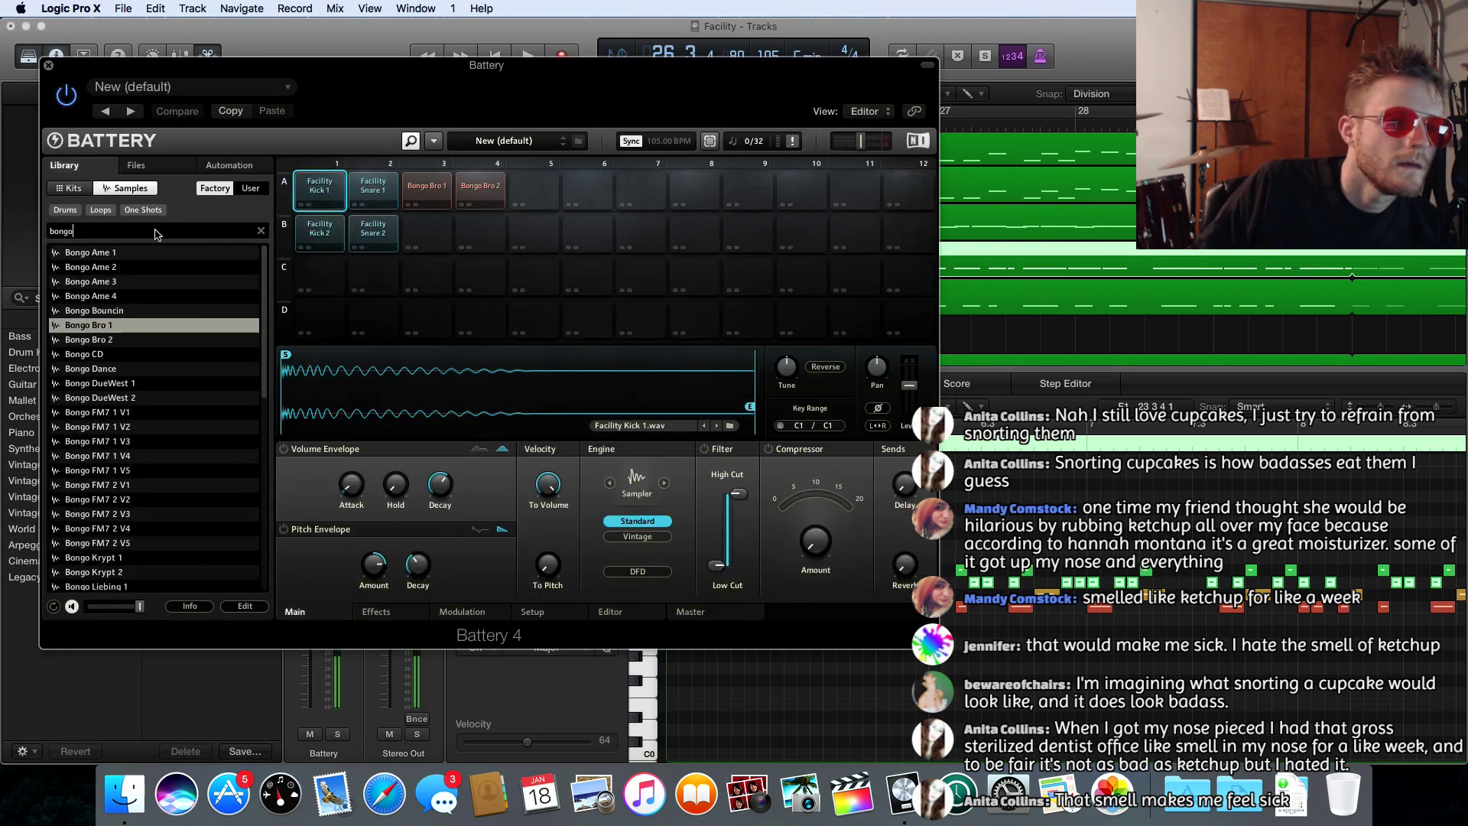
type("crash")
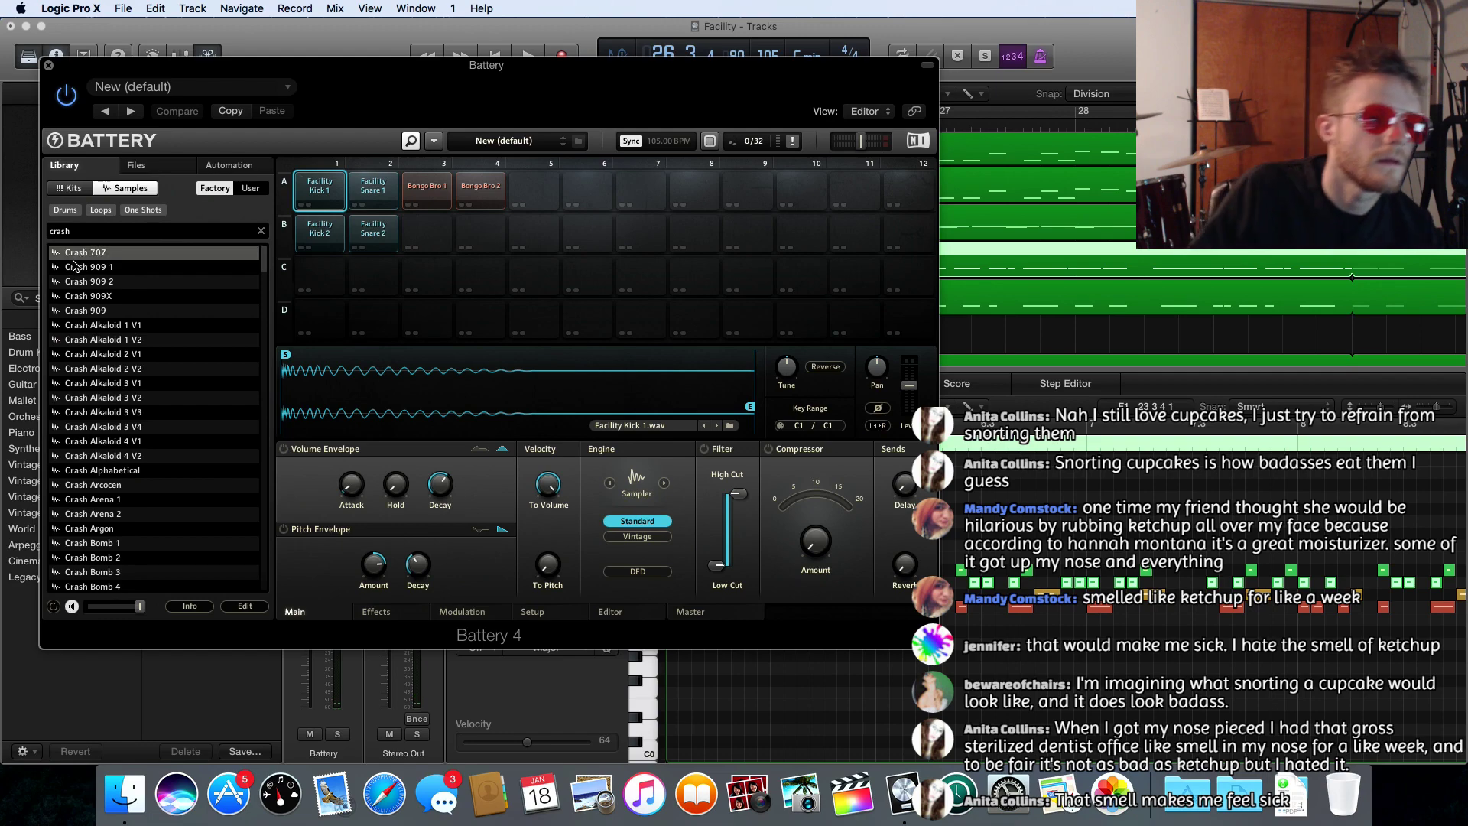
- Audition the crash samples one after another from Crash 909 1 through Crash DubRemix 1 V2, revisiting a few for comparison
left_click(74, 266)
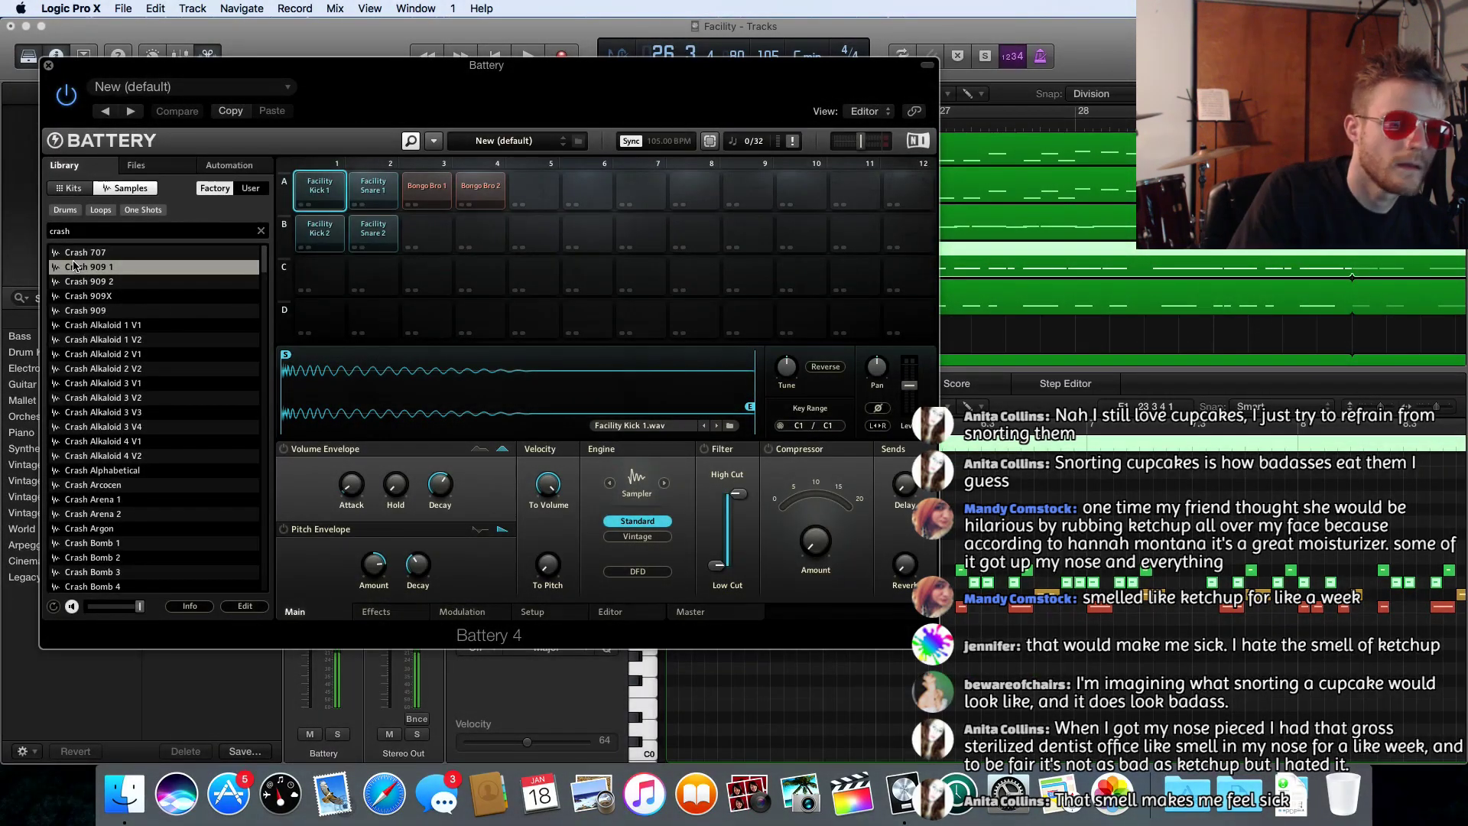
key("Down")
key("Down")
key("Down")
key("Down")
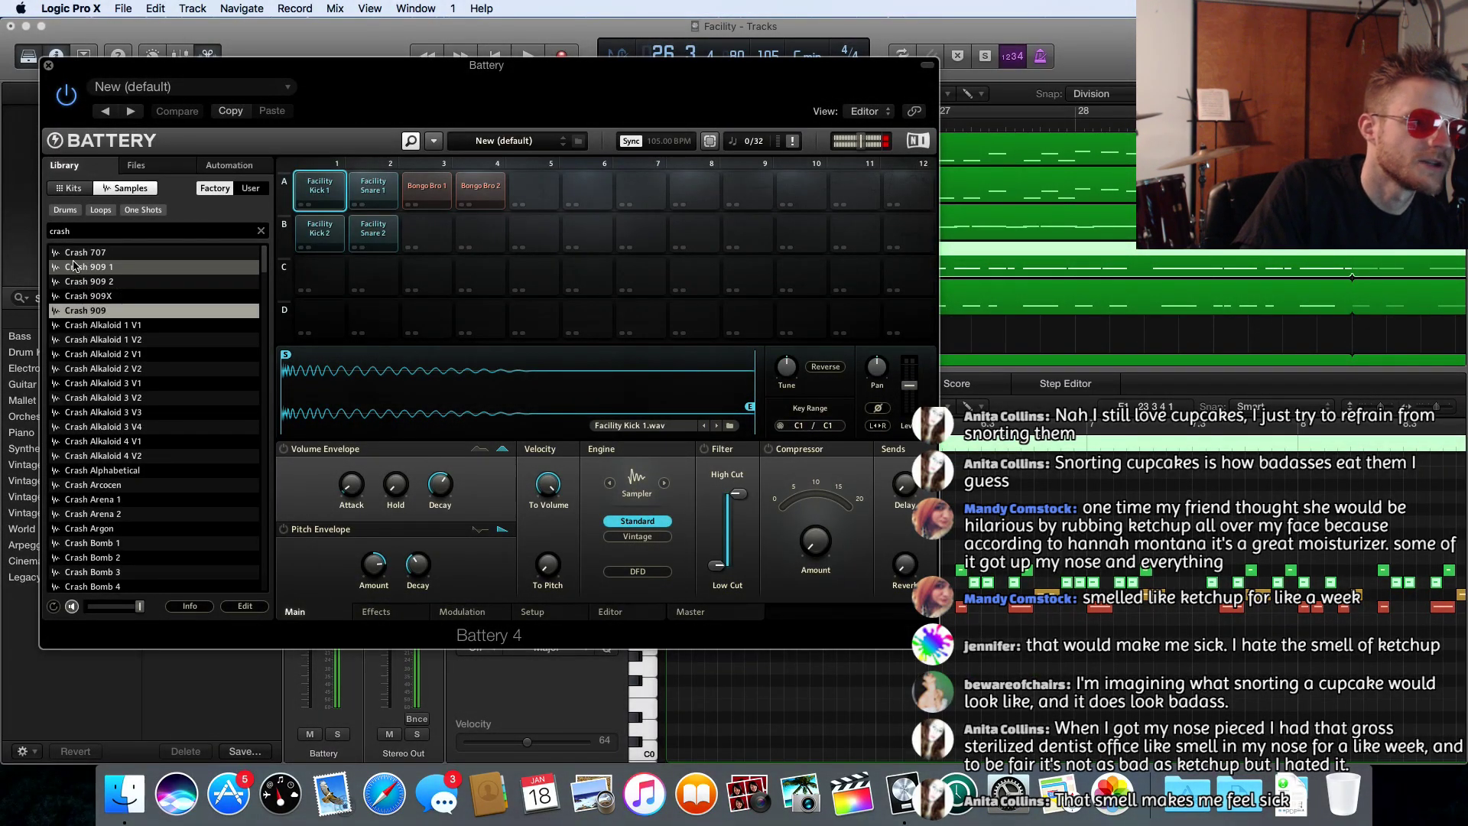
key("Down")
key("Down")
key("Down")
key("Down")
key("Down")
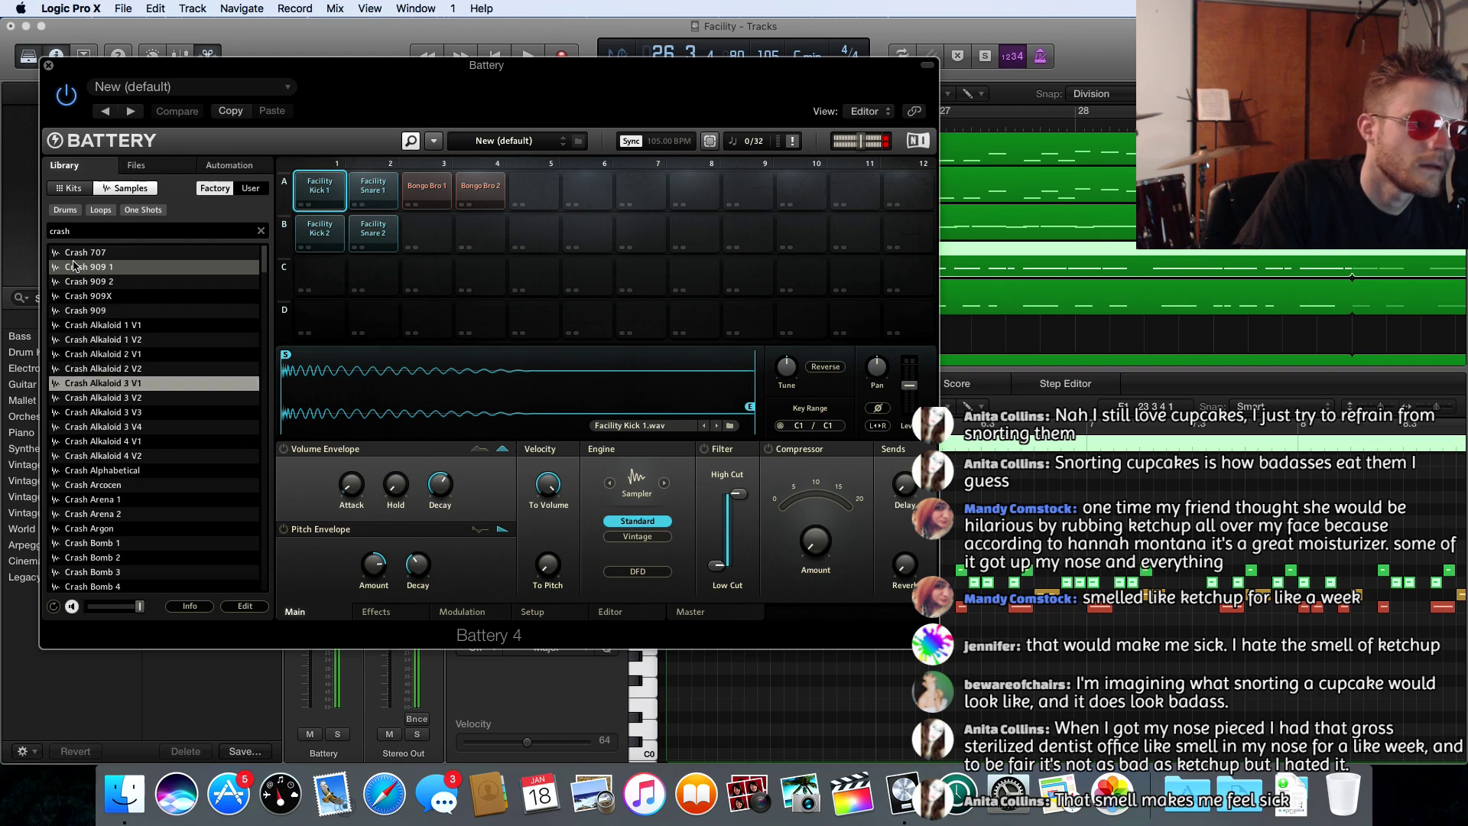
key("Down")
key("Down")
key("Down")
key("Down")
key("Down")
key("Down")
key("Down")
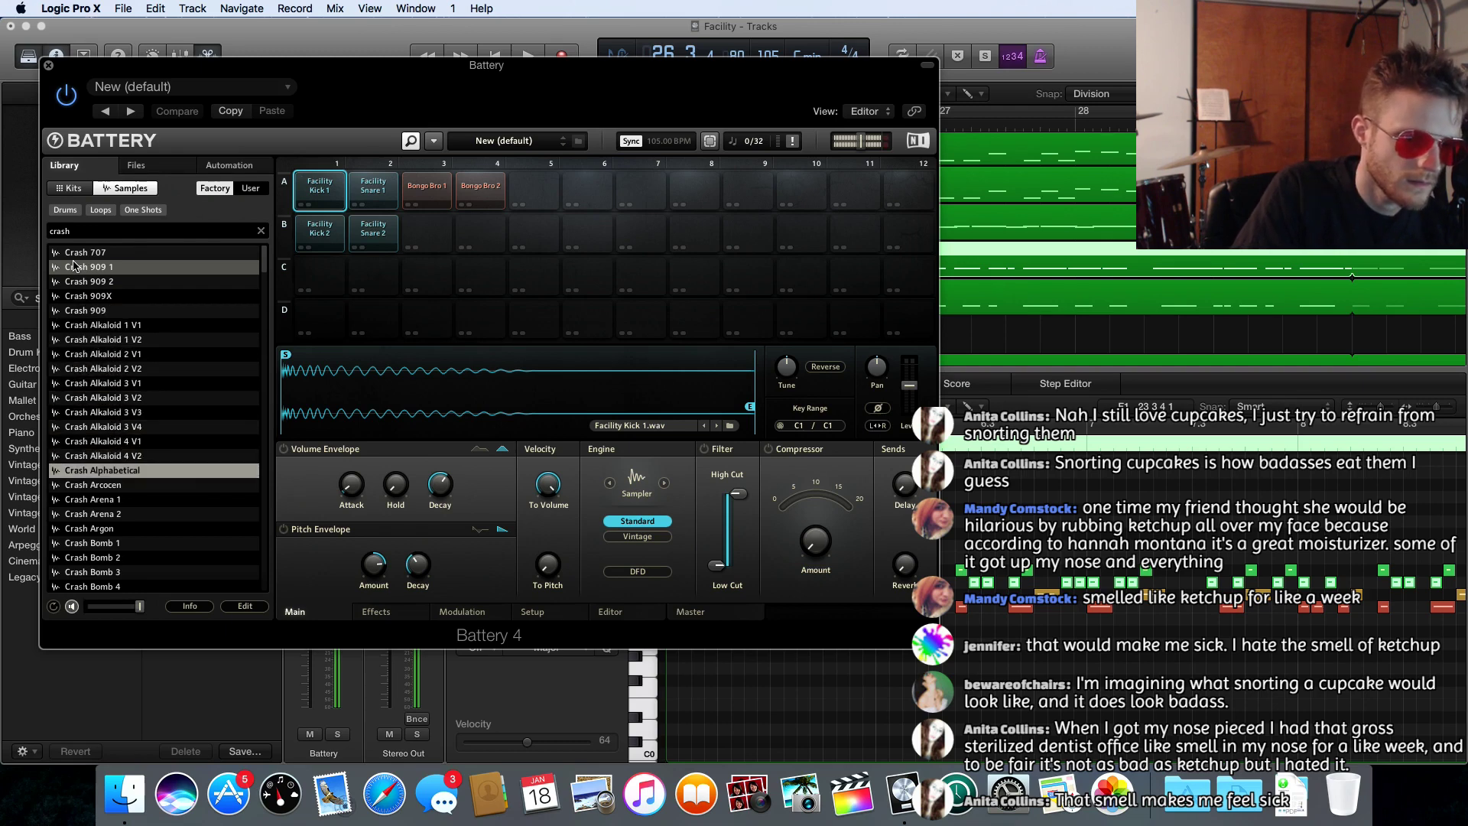
key("Down")
key("Down")
key("Down")
key("Down")
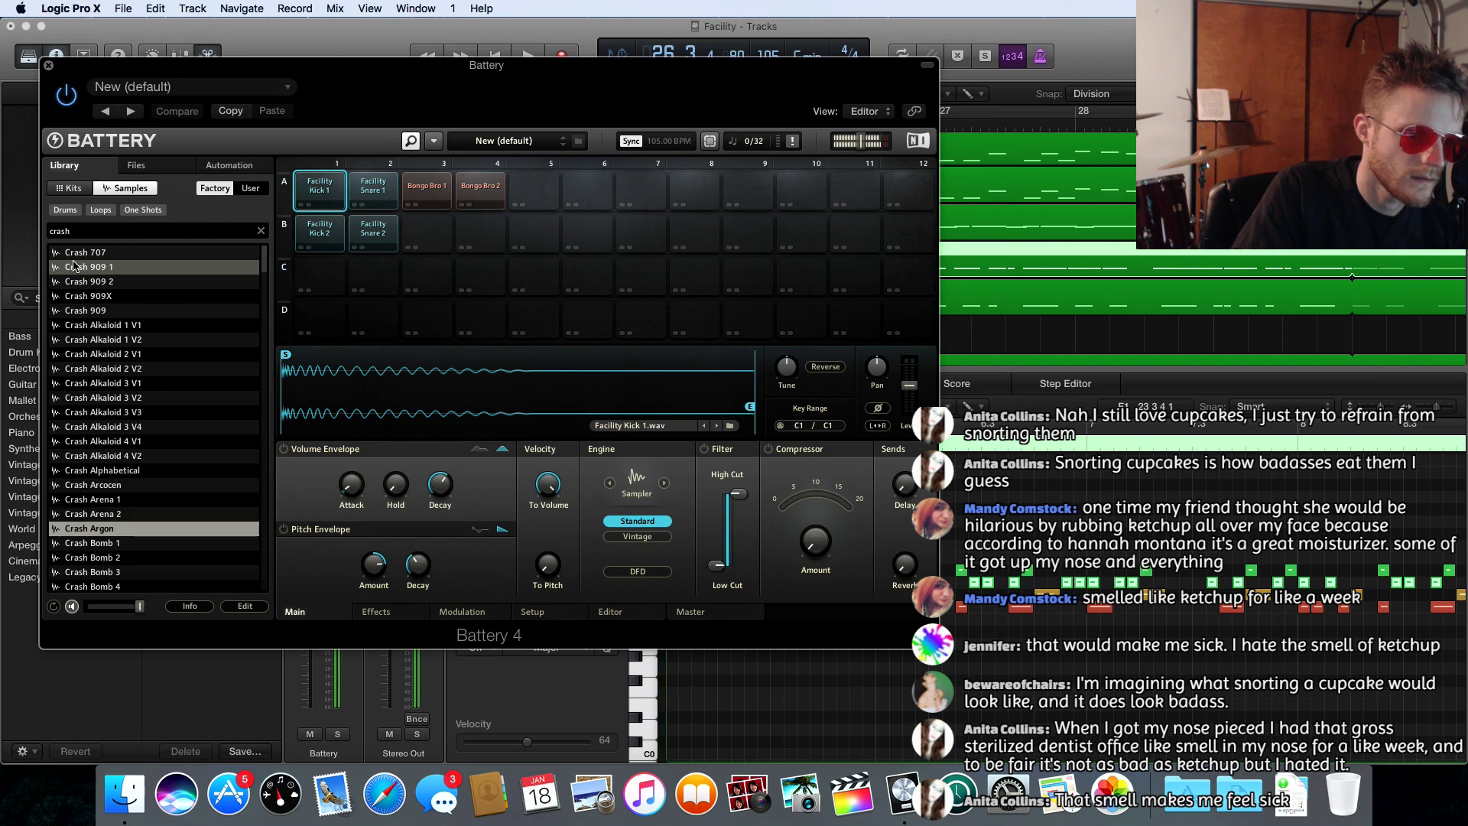
key("Down")
key("Down")
key("Down")
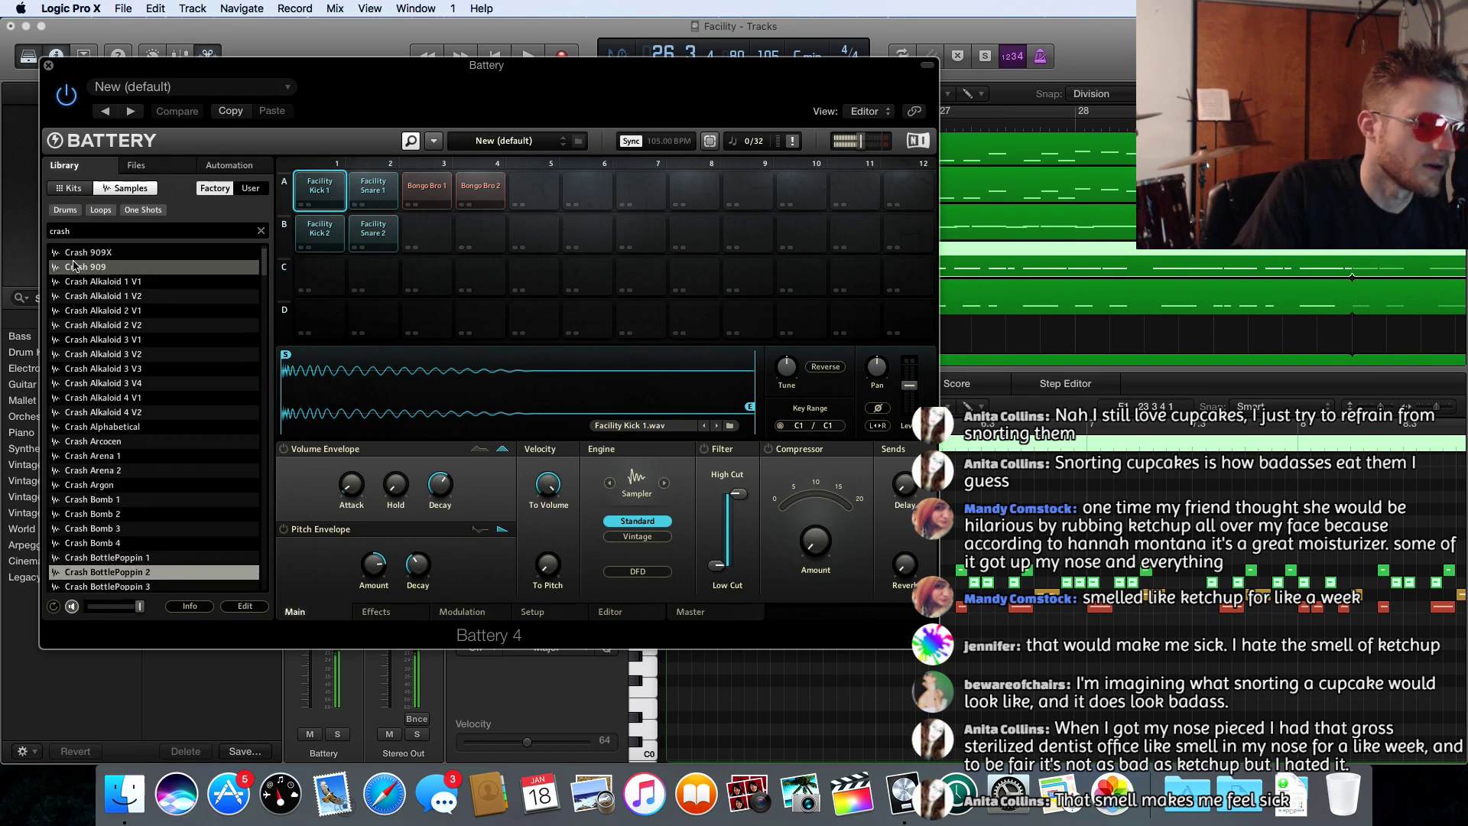
key("Down")
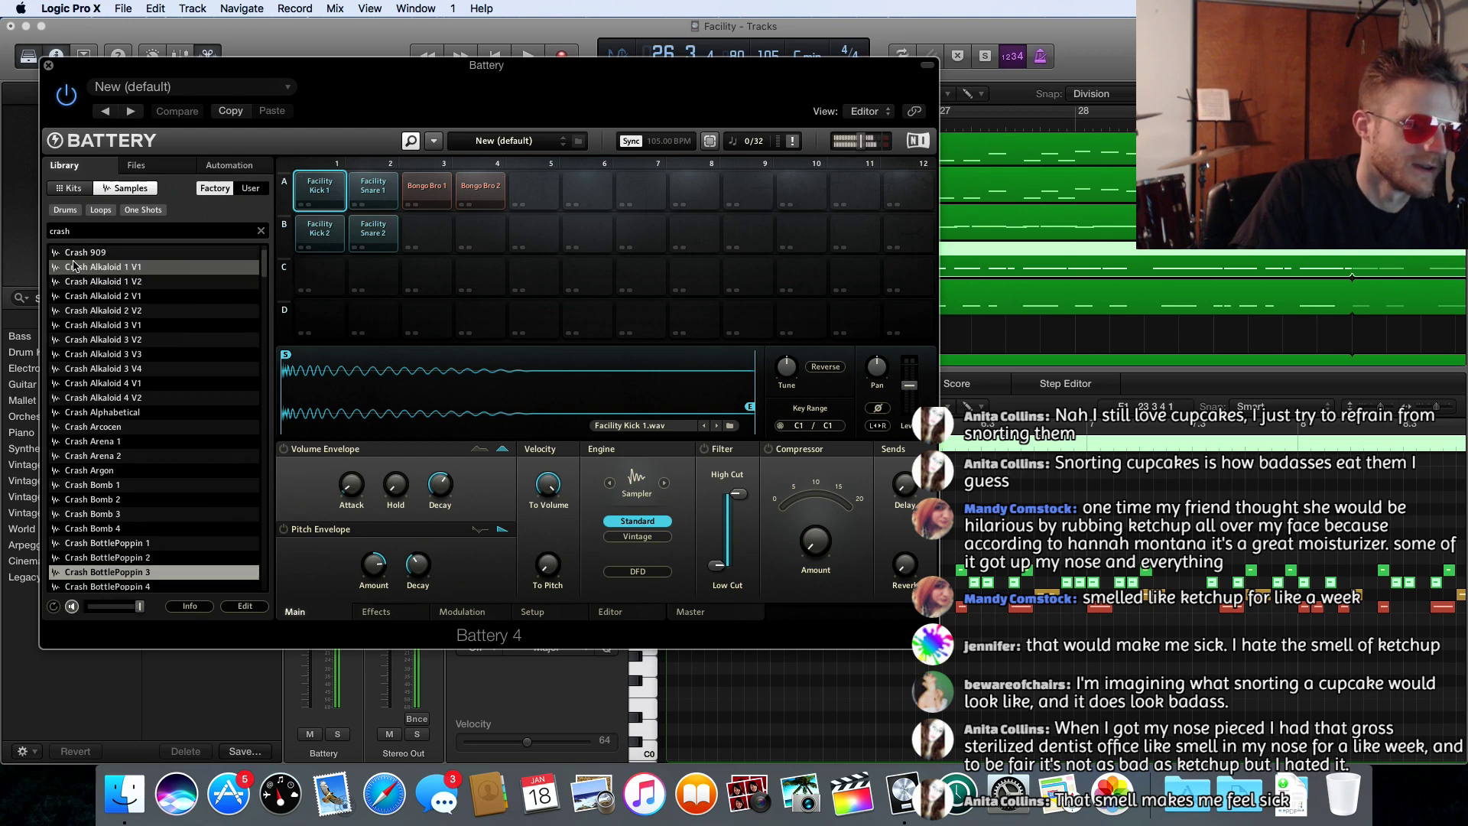
key("Down")
key("Down")
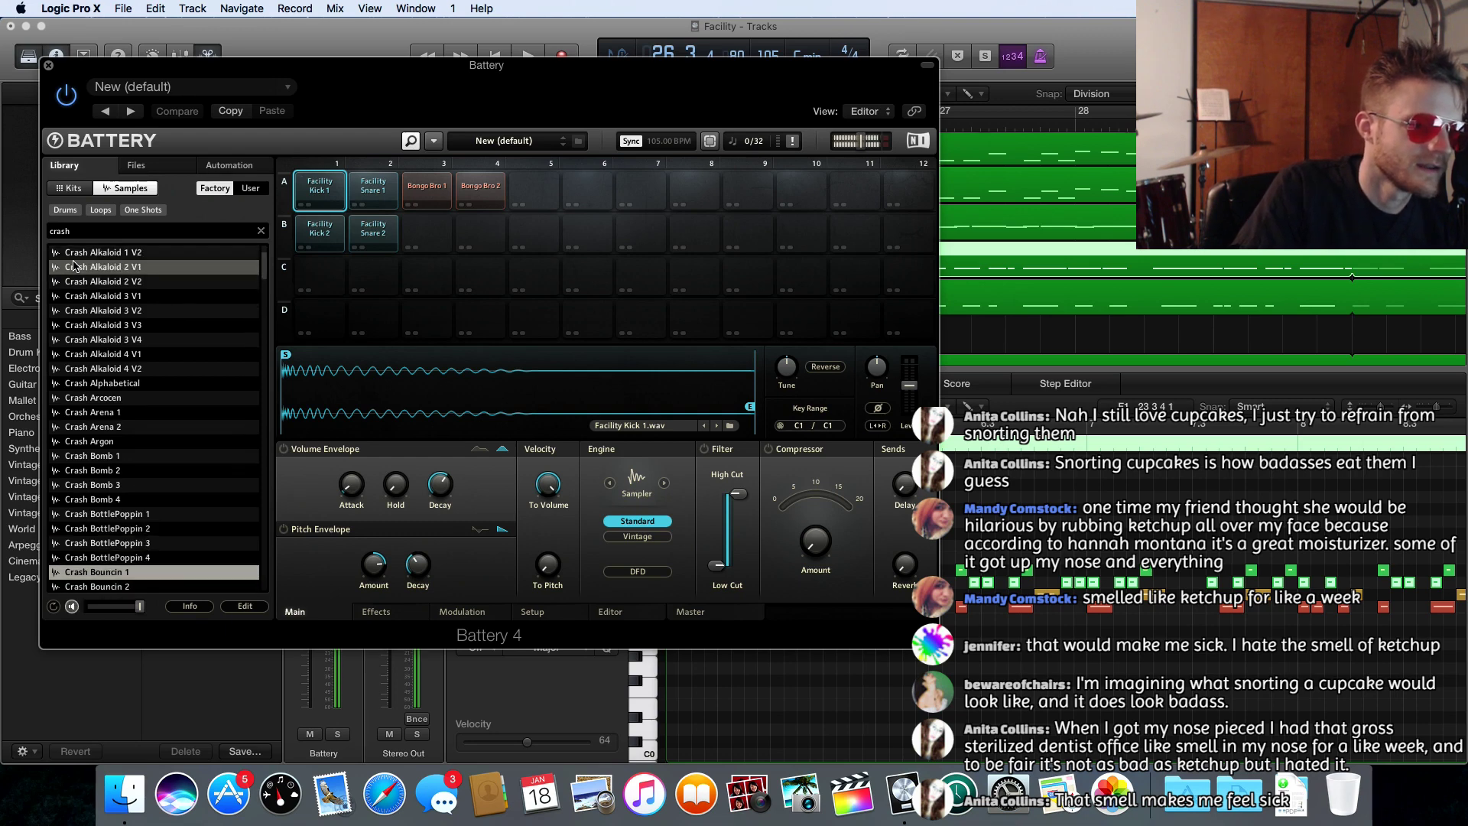
key("Up")
key("Up")
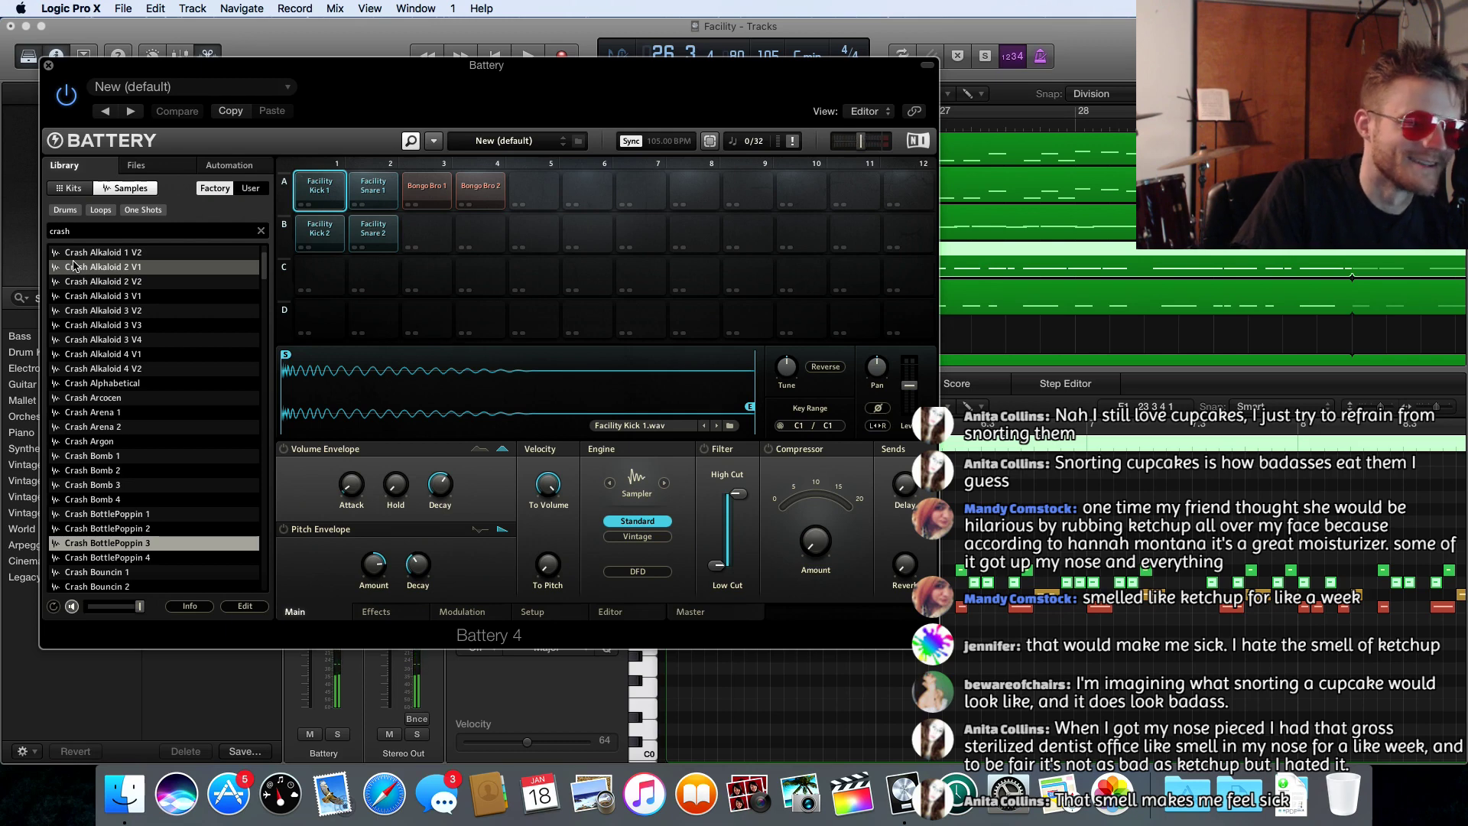
key("Down")
key("Down")
key("Down")
key("Down")
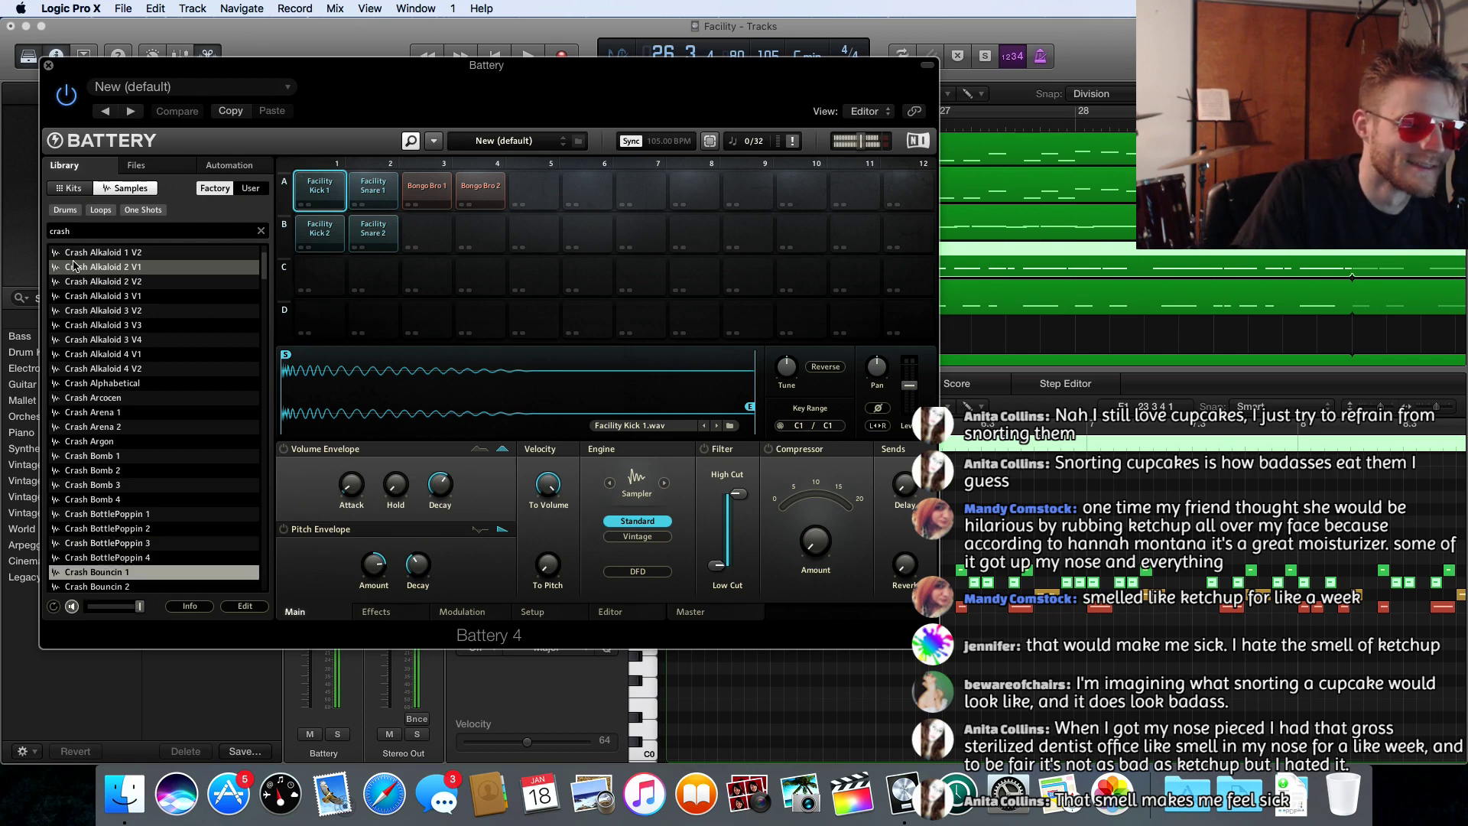
key("Down")
key("Down")
key("Down")
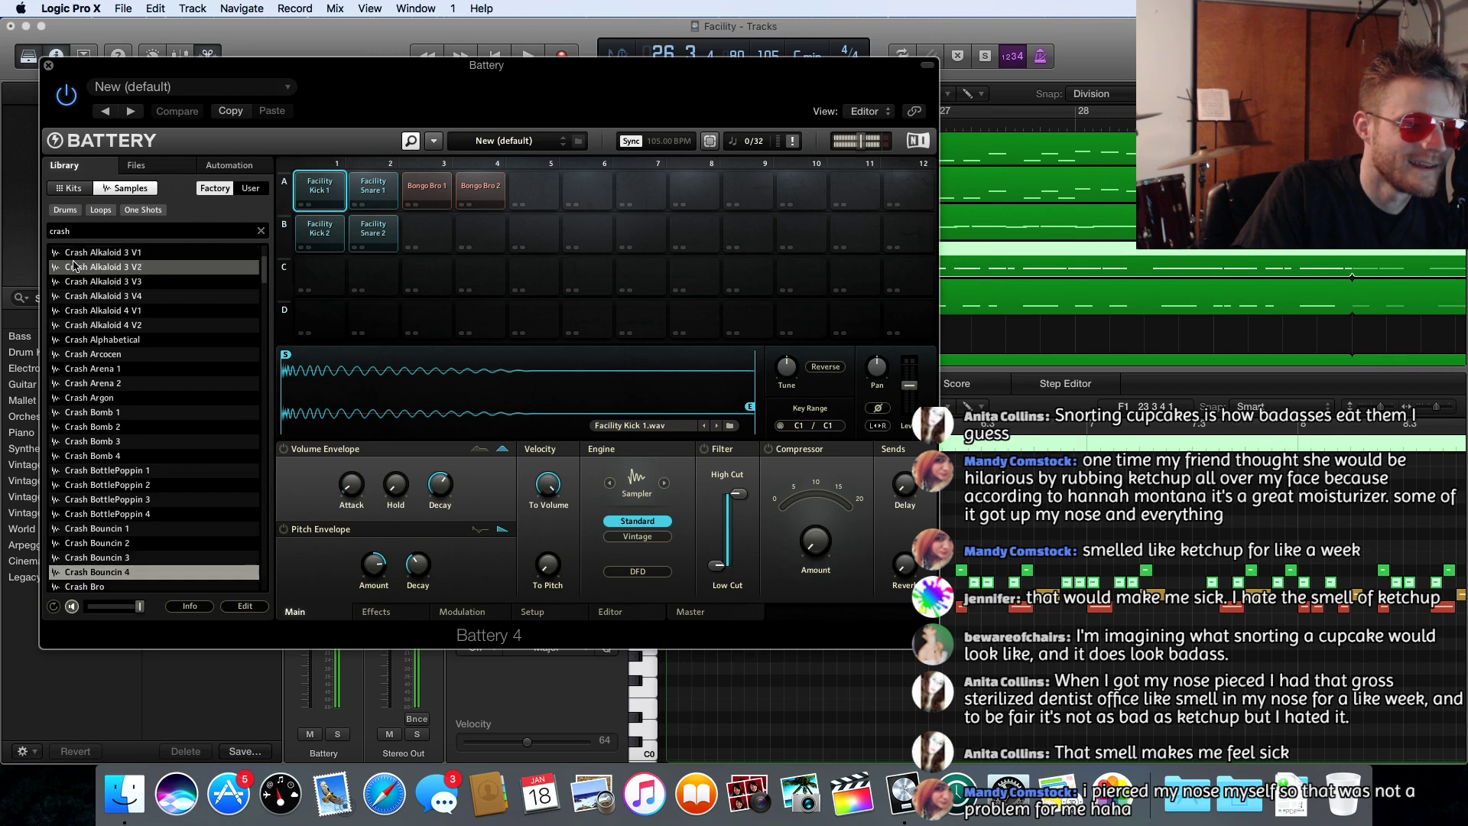
key("Down")
key("Down")
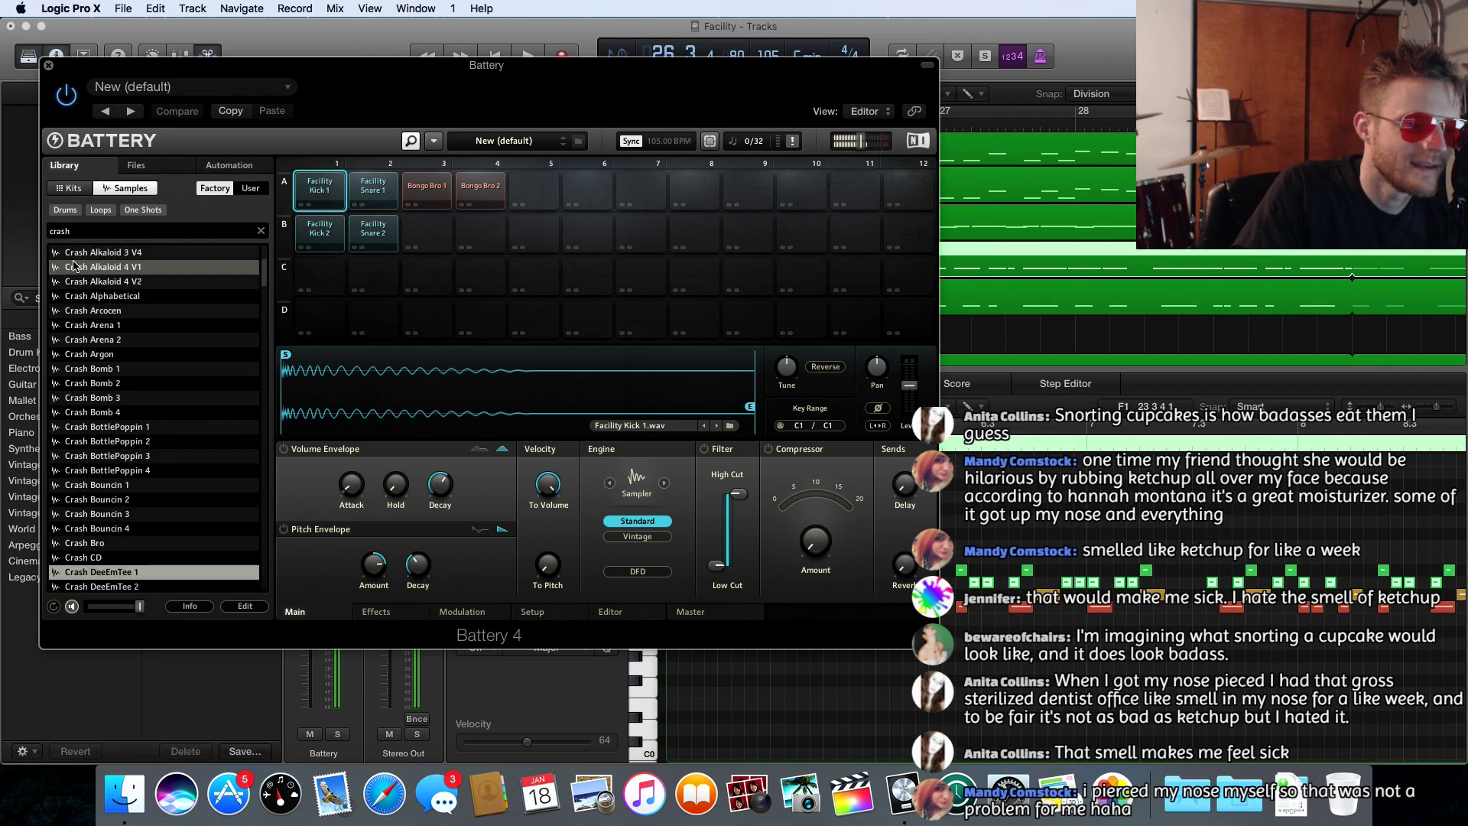
key("Down")
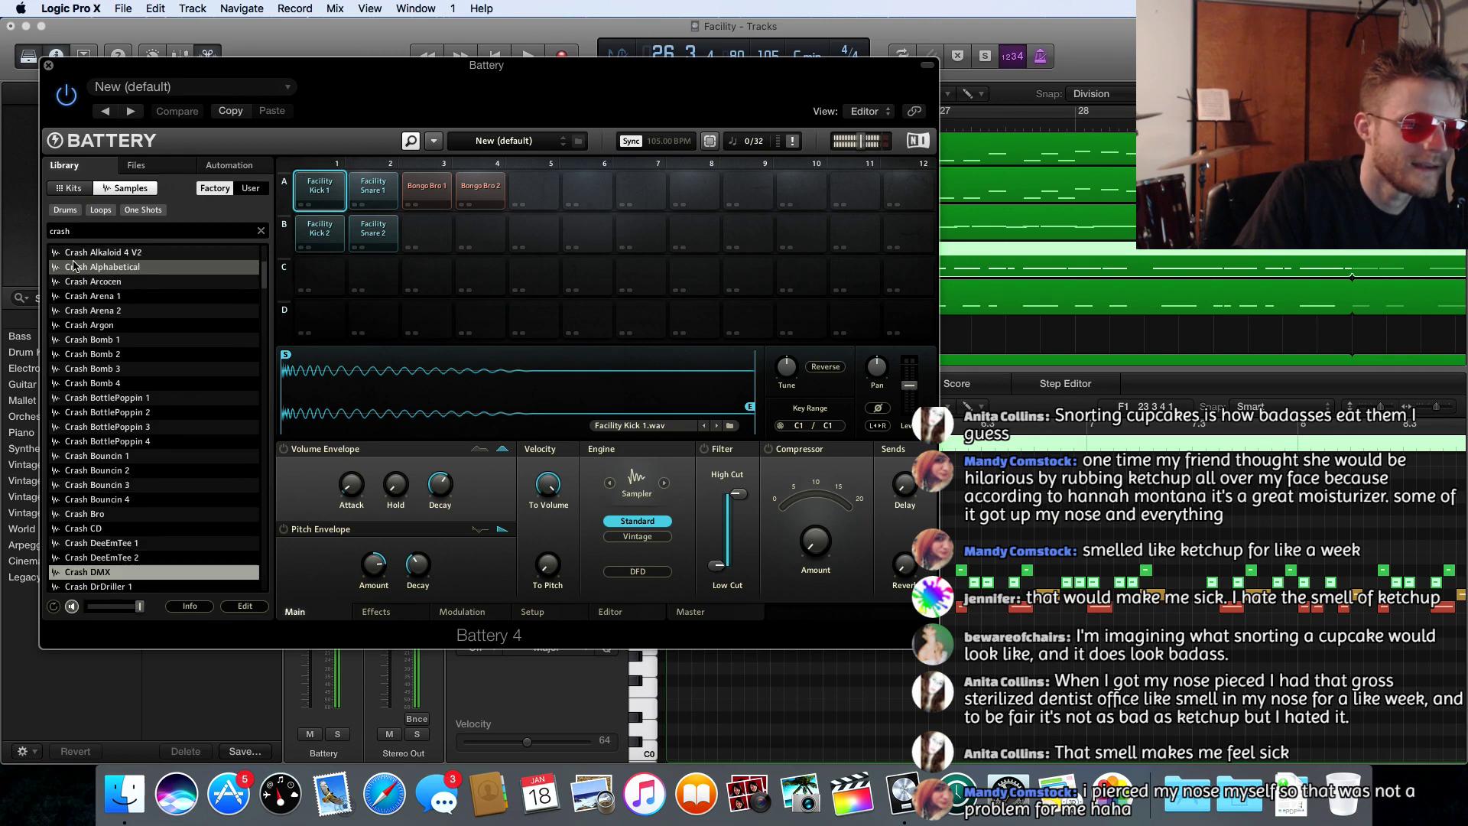
key("Down")
key("Down")
key("Down")
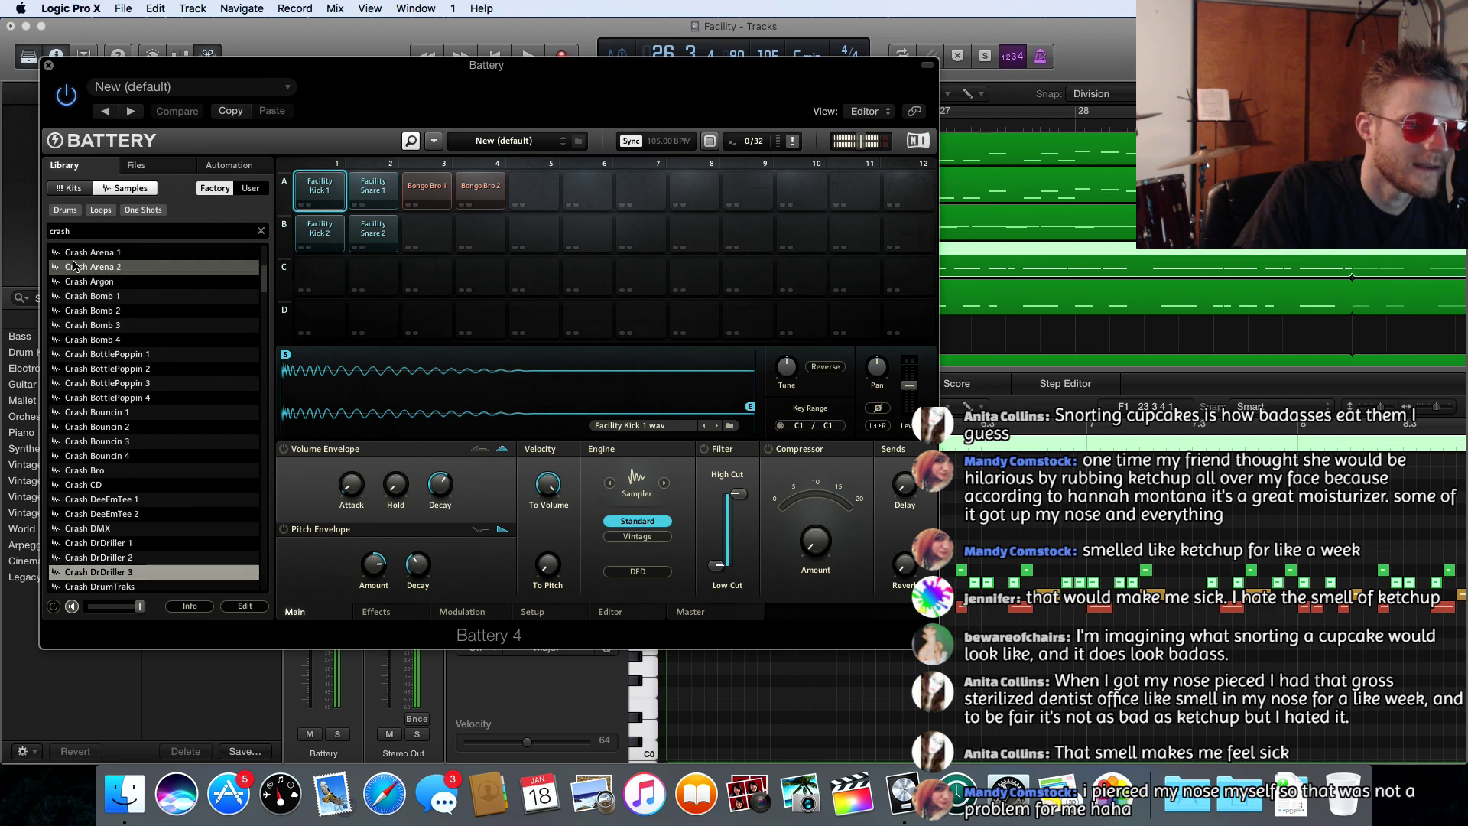
key("Up")
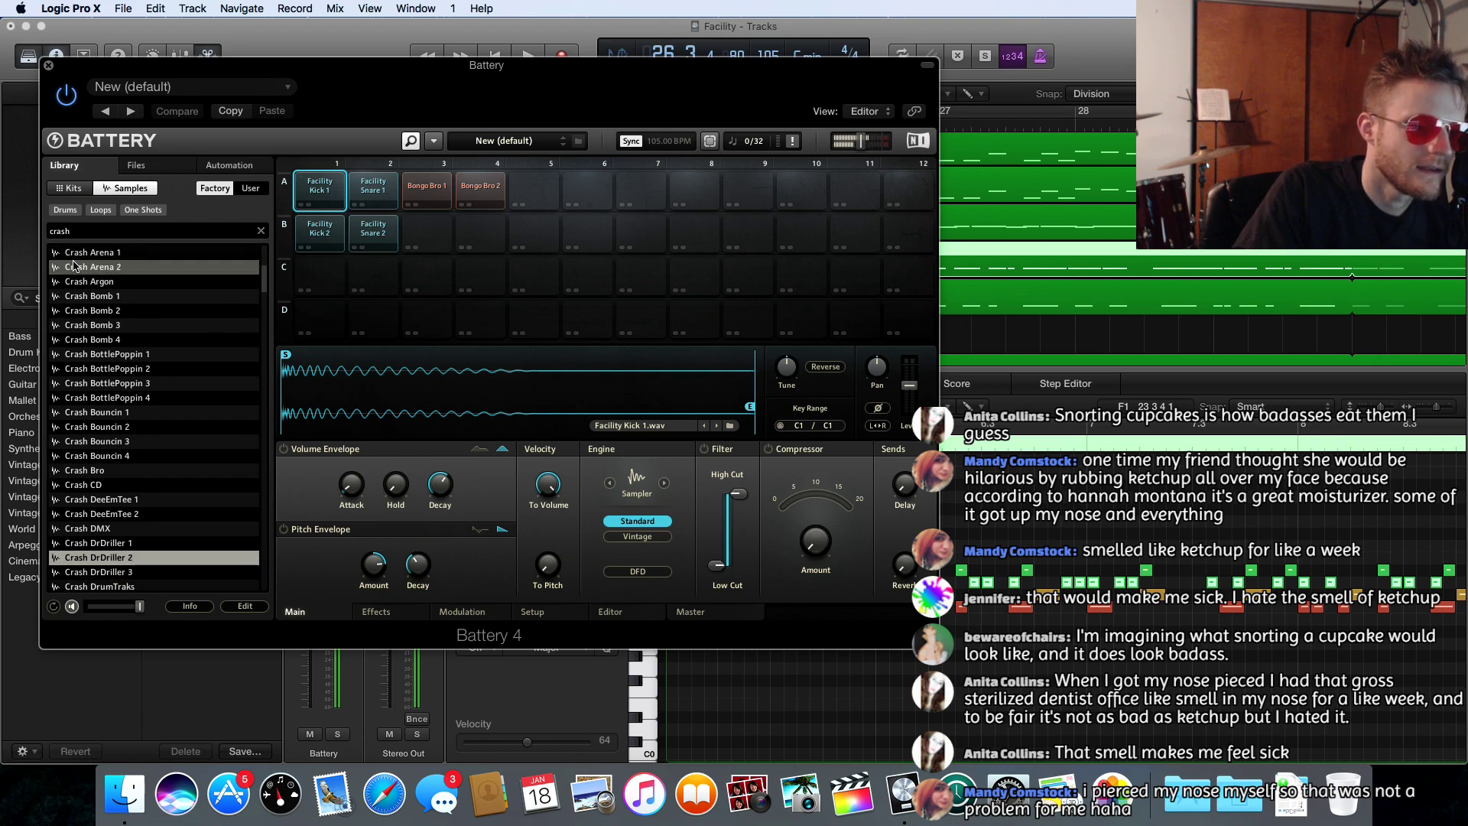
key("Down")
key("Down")
key("Down")
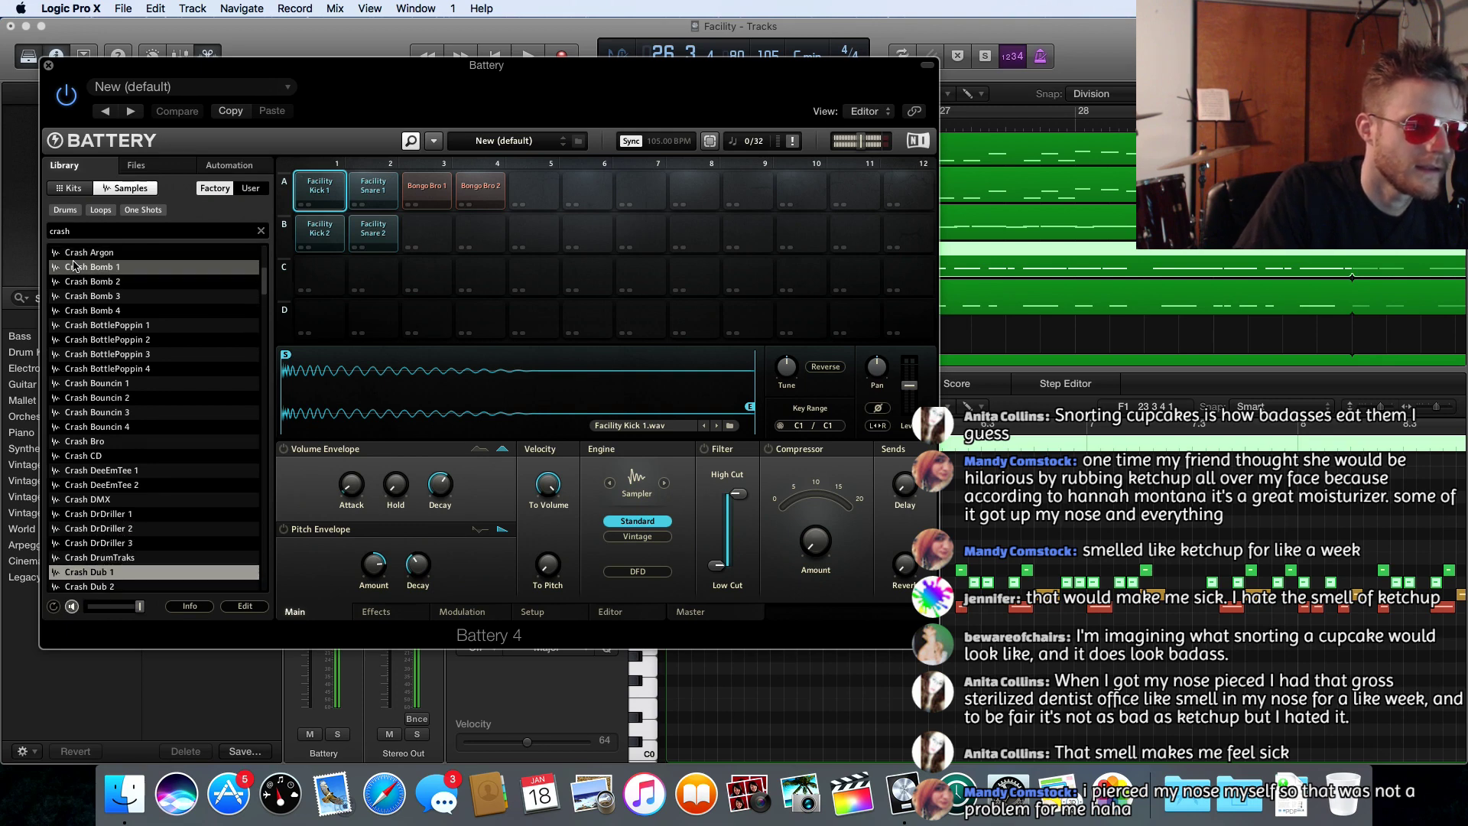
key("Up")
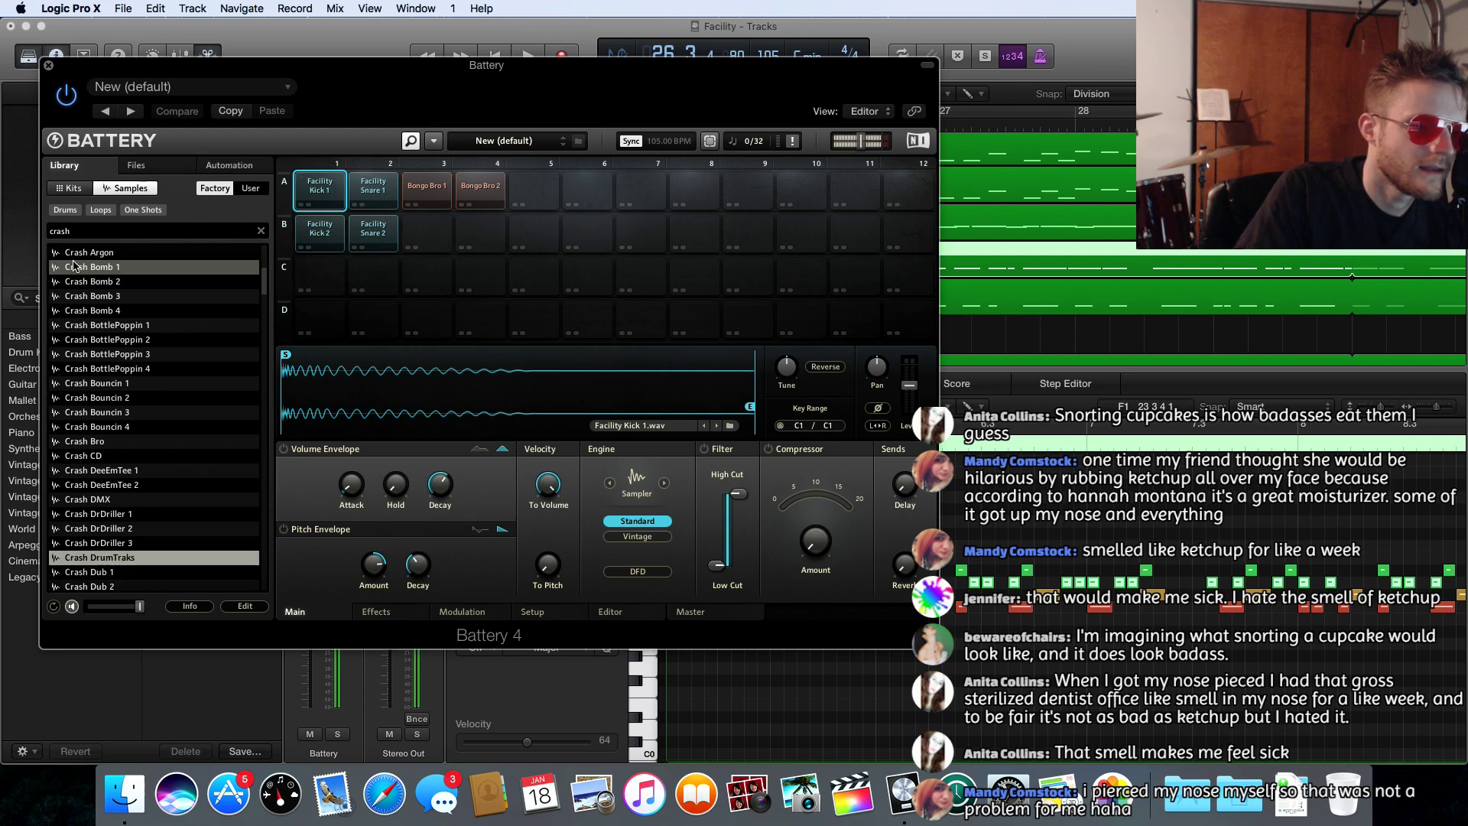
key("Down")
key("Down")
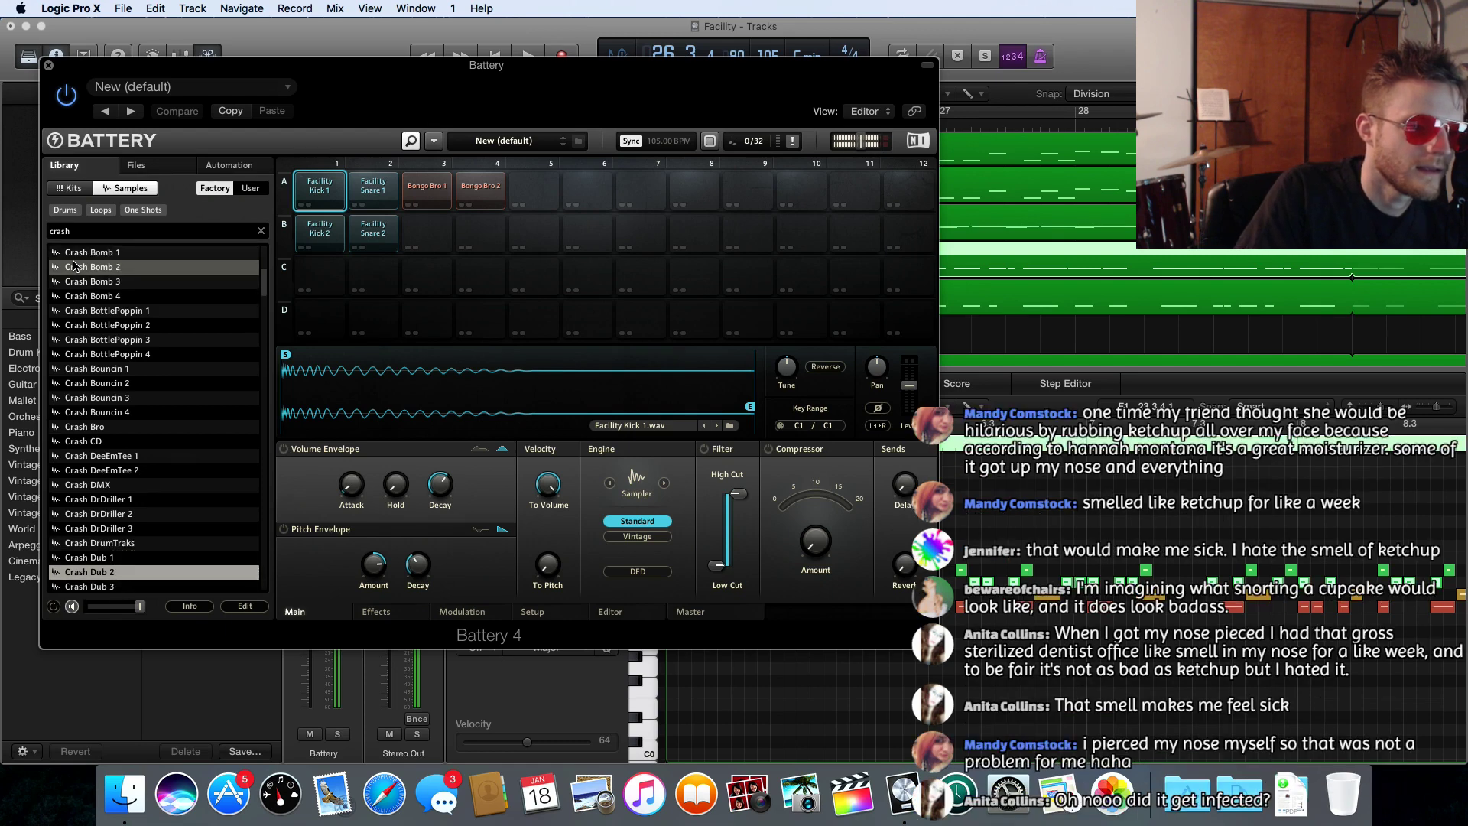
key("Down")
key("Down")
key("Down")
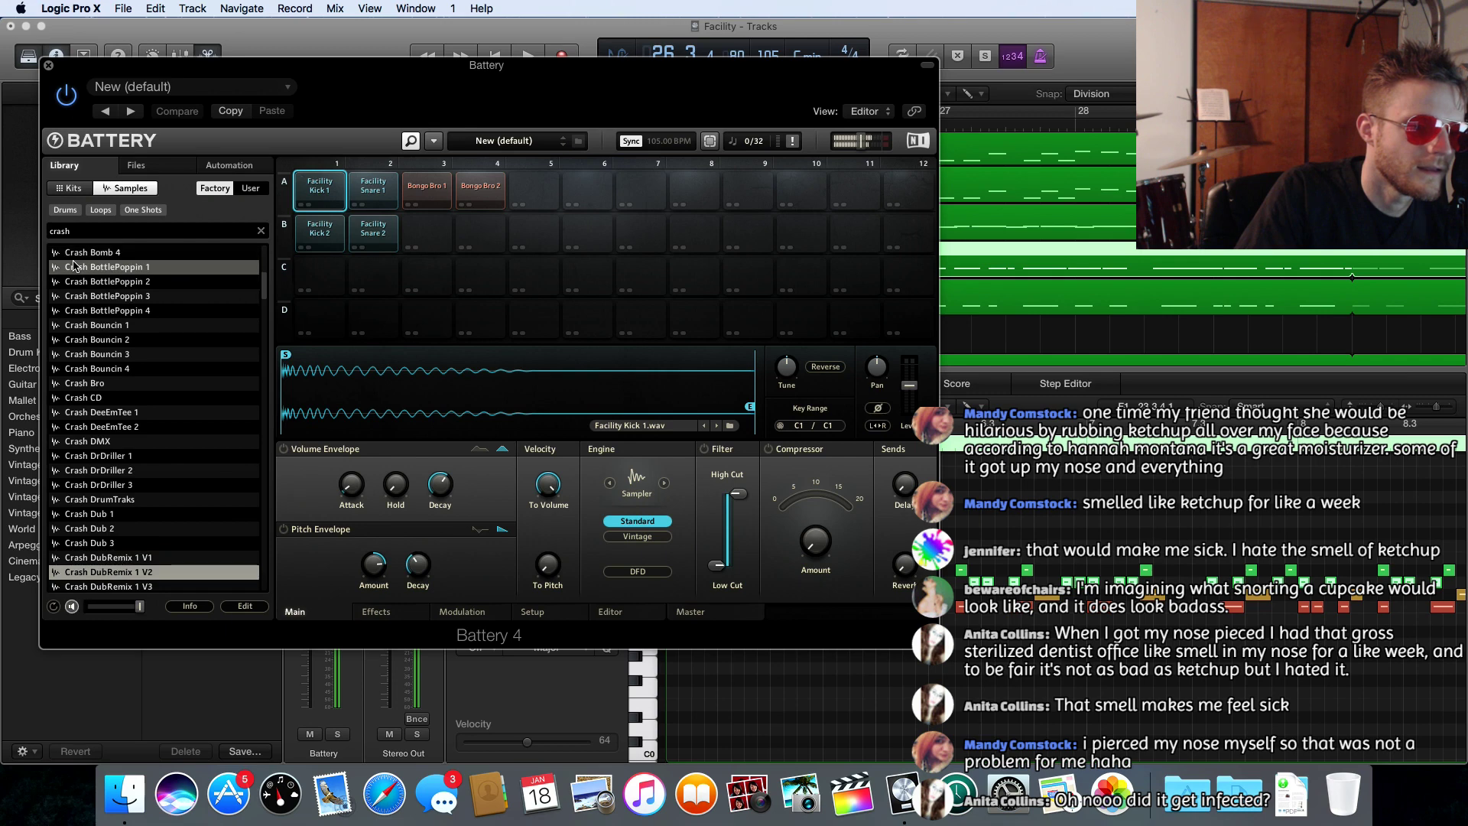
- Audition the Crash DubRemix 1 samples one after another from V3 past V12, stepping back to V11
key("Down")
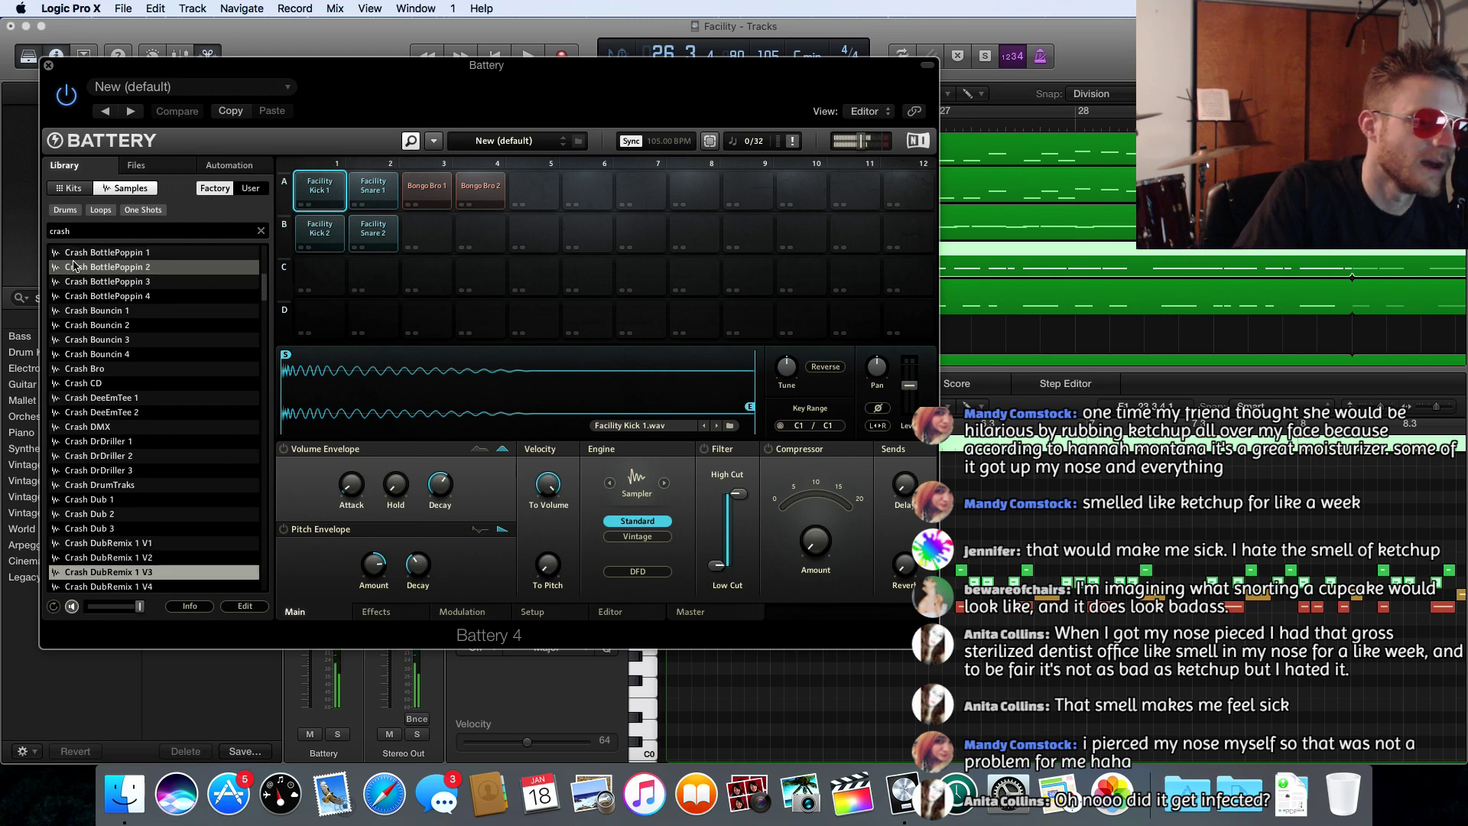
key("Down")
key("Down")
key("Down")
key("Down")
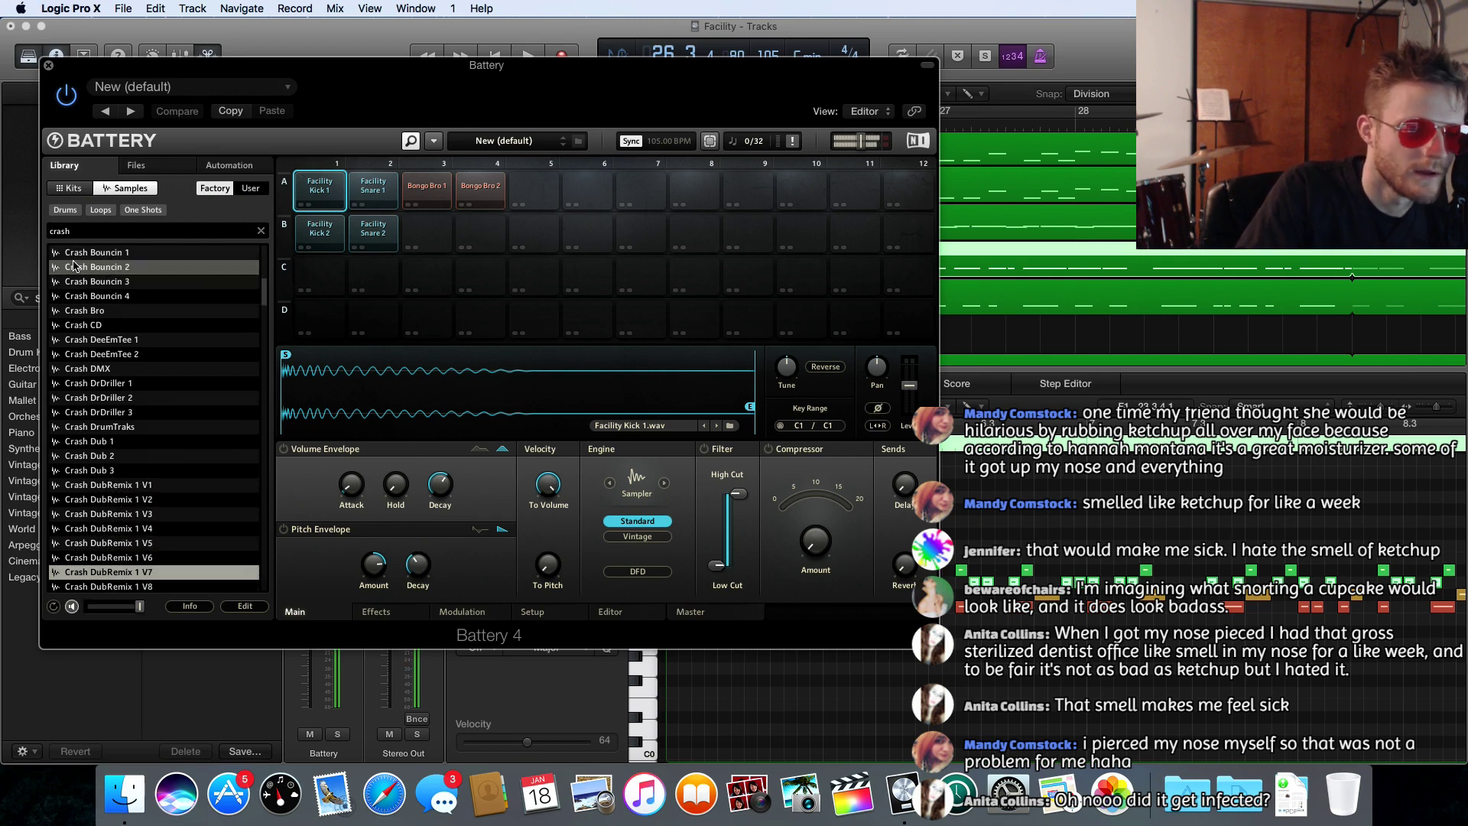
key("Down")
key("Down")
key("Down")
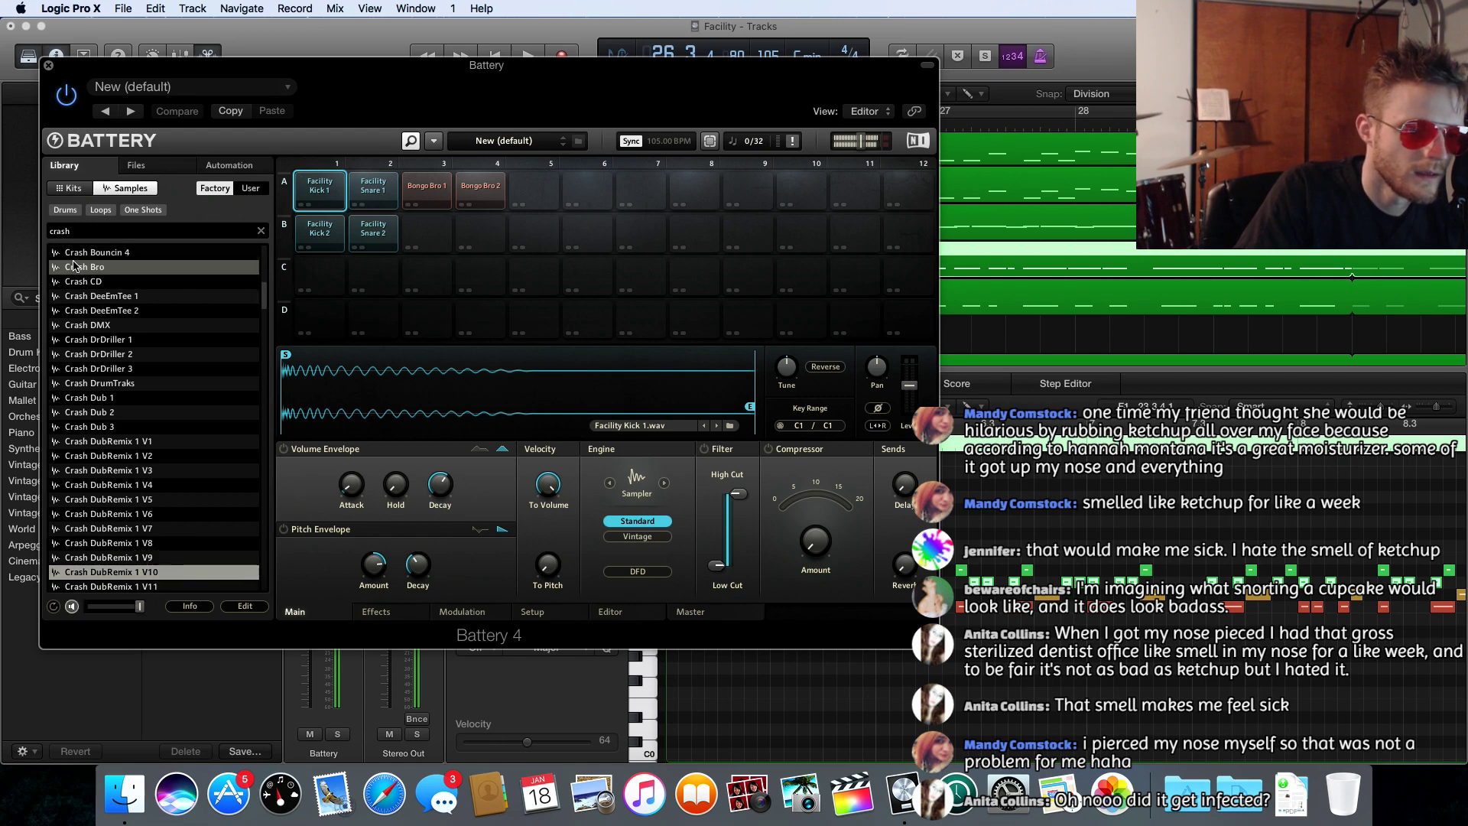
key("Down")
key("Down")
key("Down")
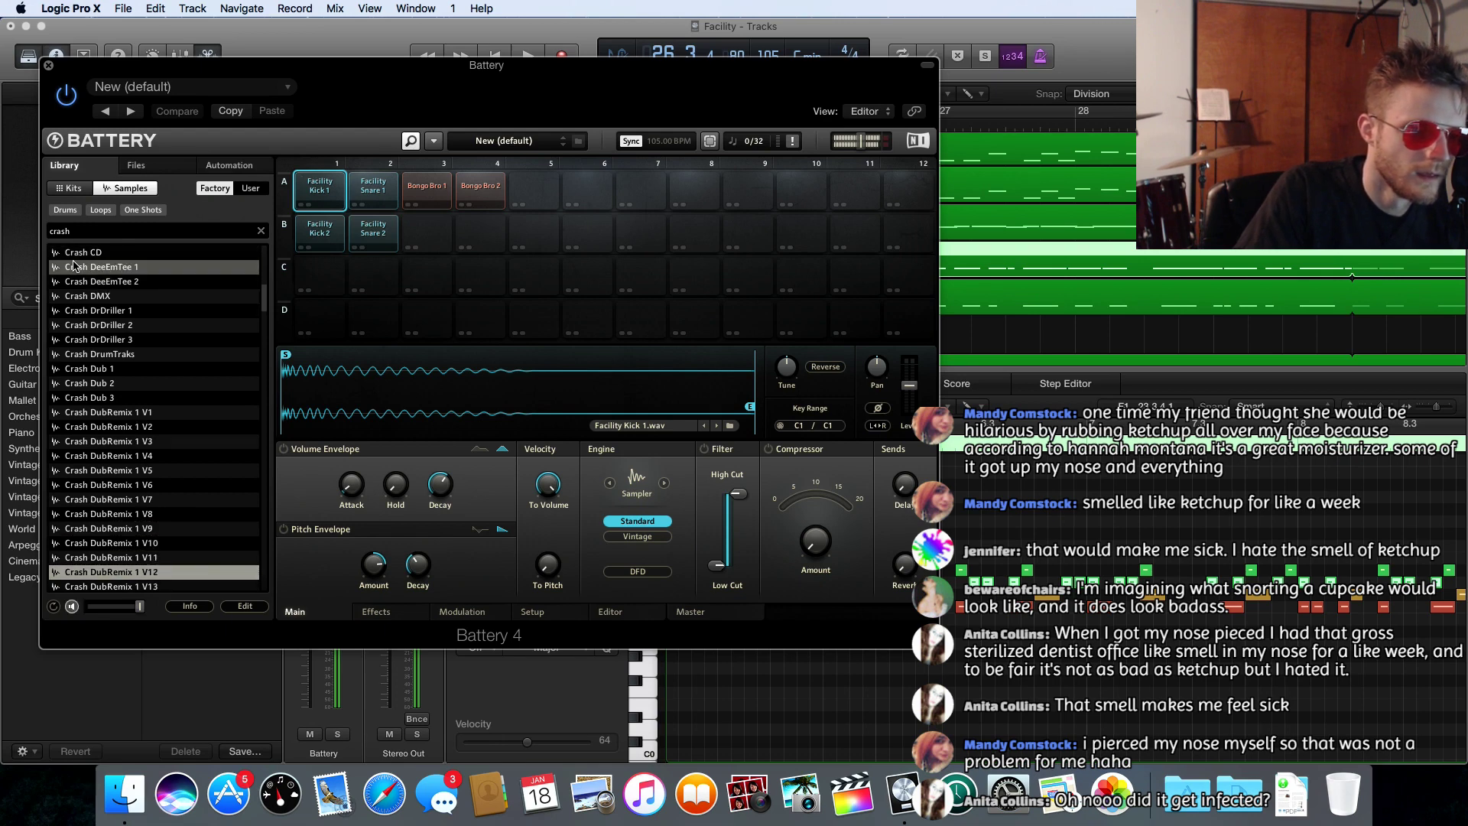
key("Up")
key("Up")
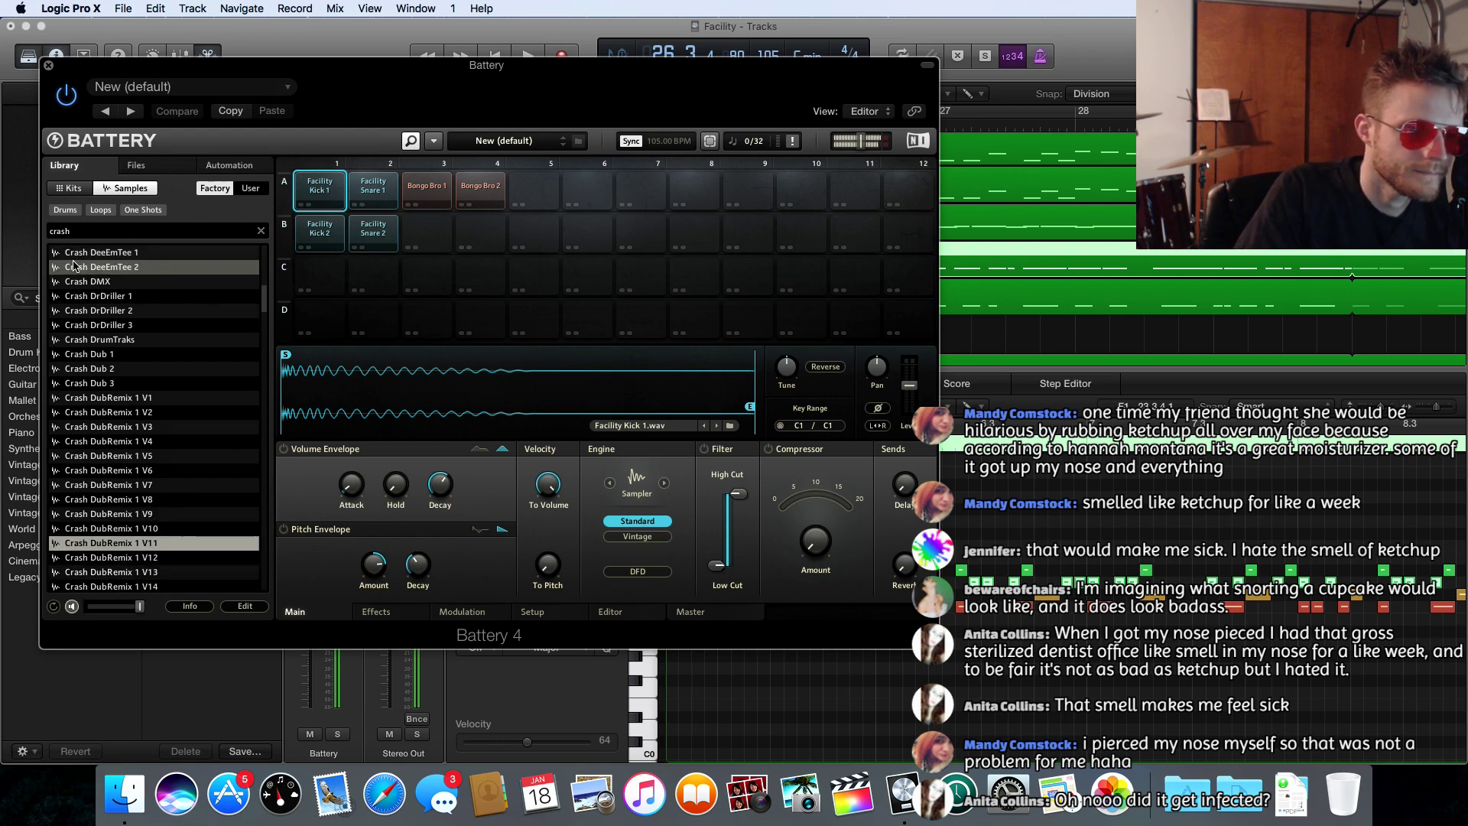
- Load Crash DubRemix 1 V10 into cell A1 and also into empty cell A5, and close Battery
double_click(125, 529)
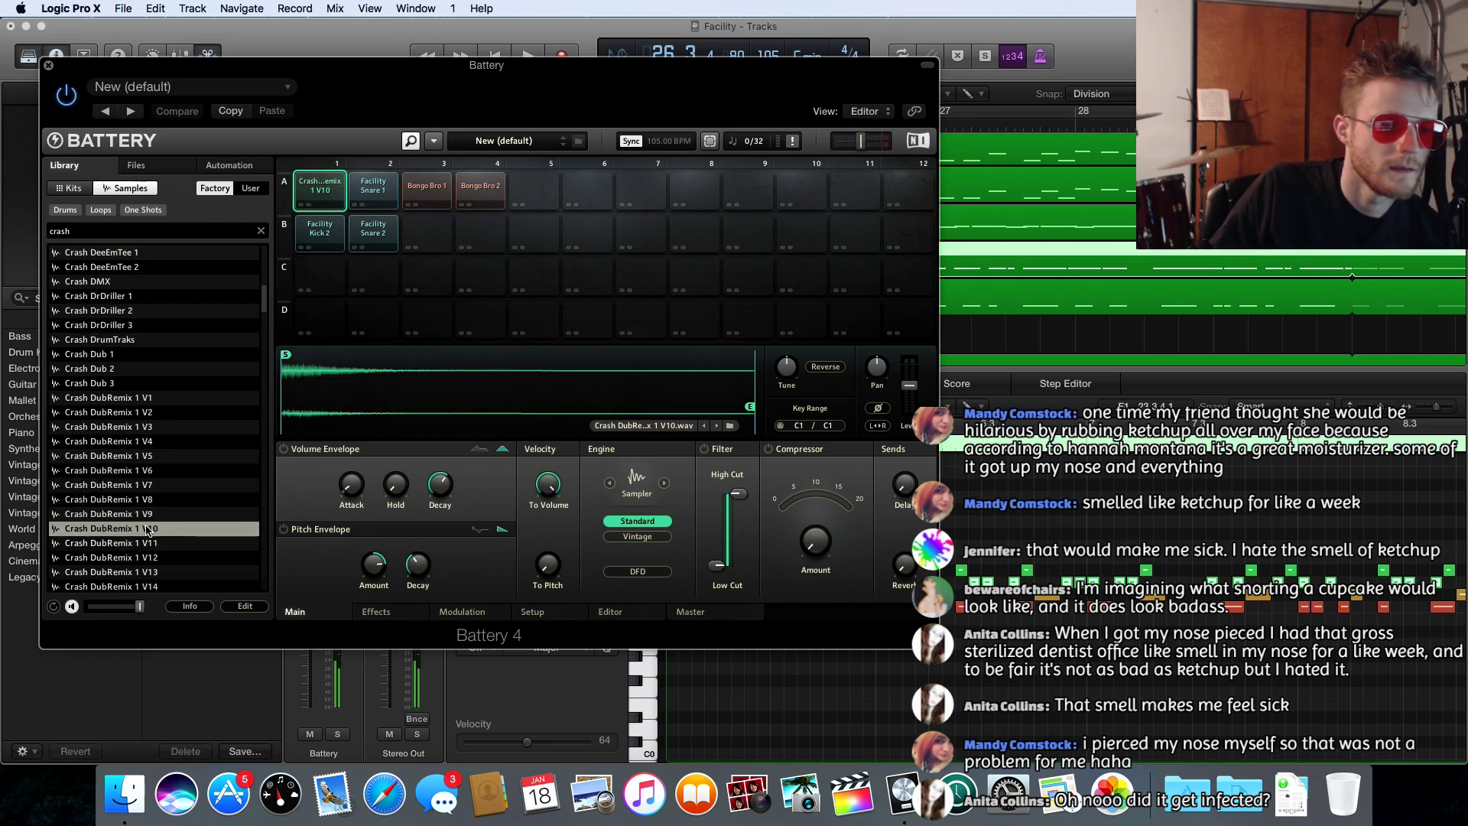
left_click_drag(149, 530, 535, 195)
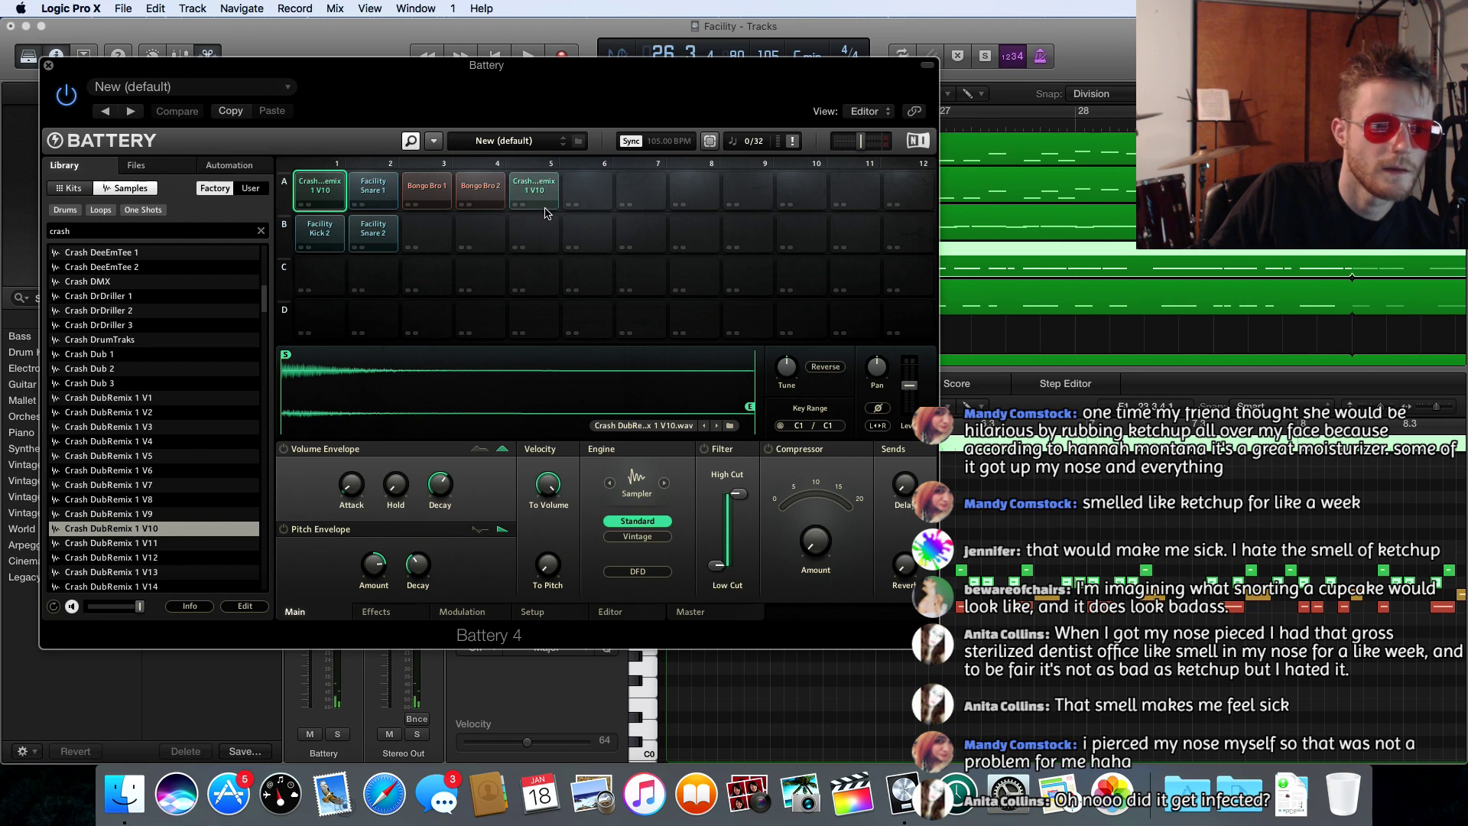
left_click(49, 68)
- Try a long E1 crash note at bar 5 of the Battery track and play the arrangement from there
scroll(699, 561, "left", 4)
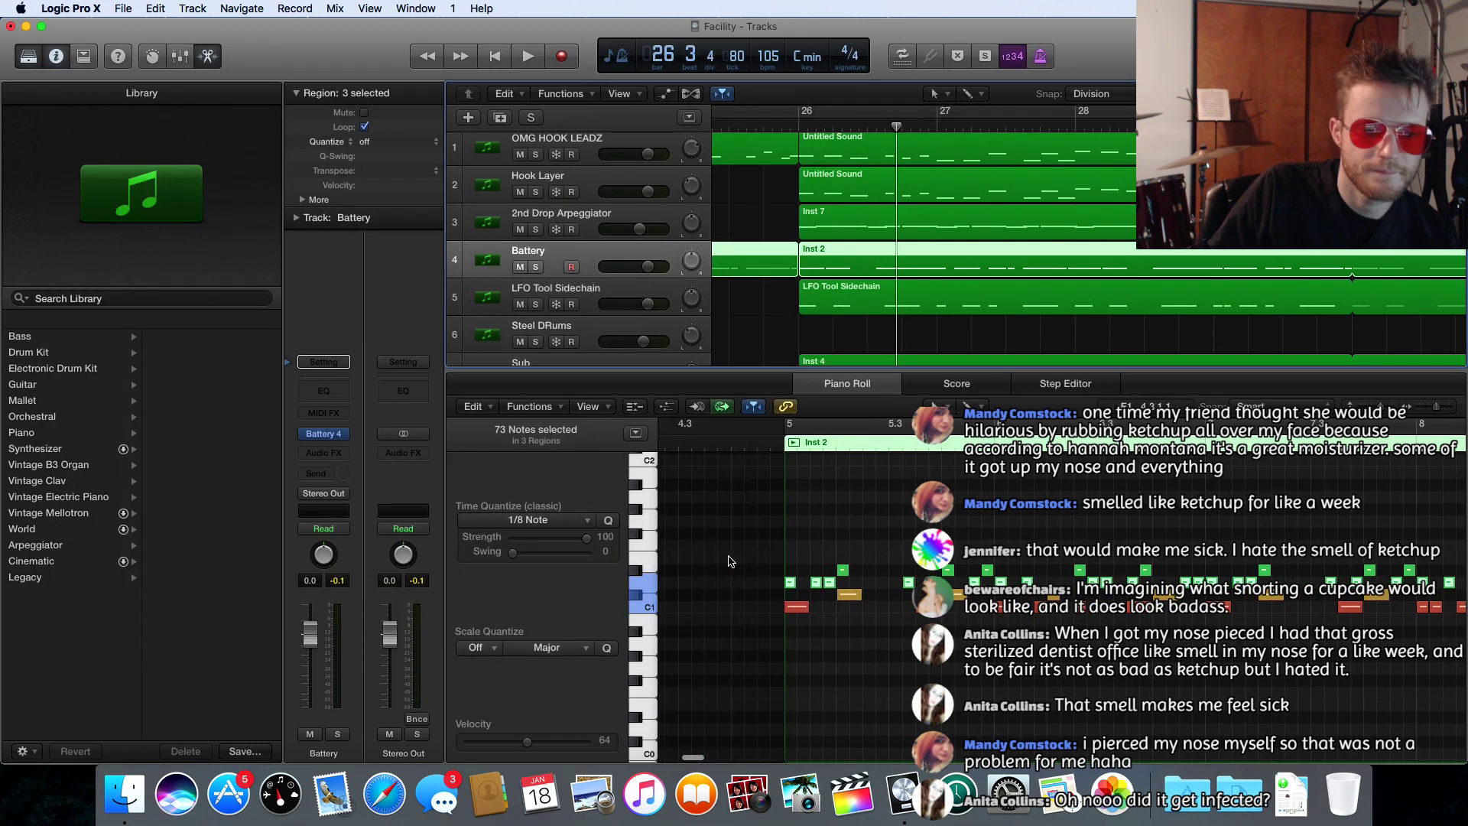
left_click(796, 559)
key("q")
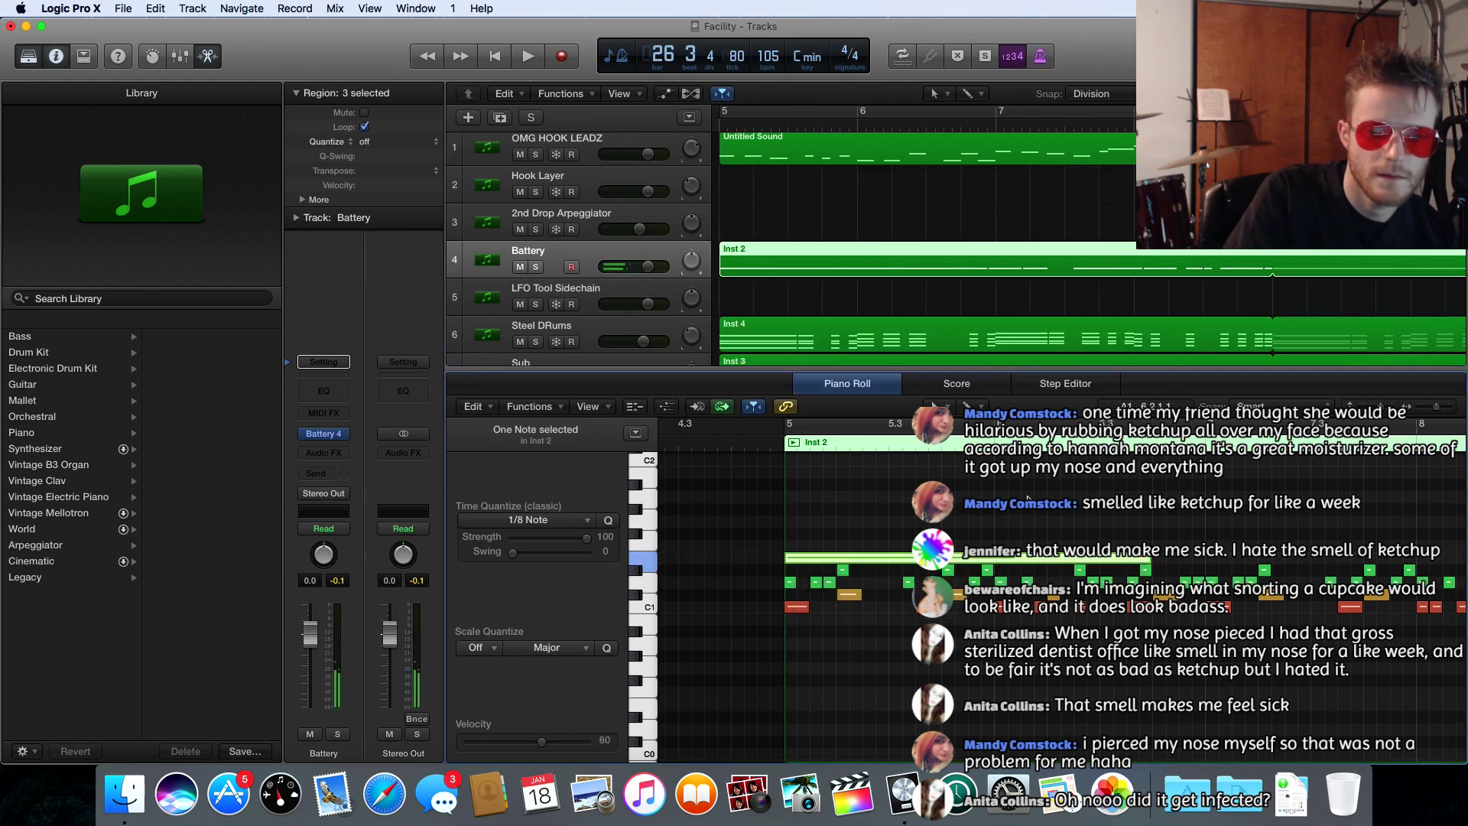
scroll(799, 226, "left", 1)
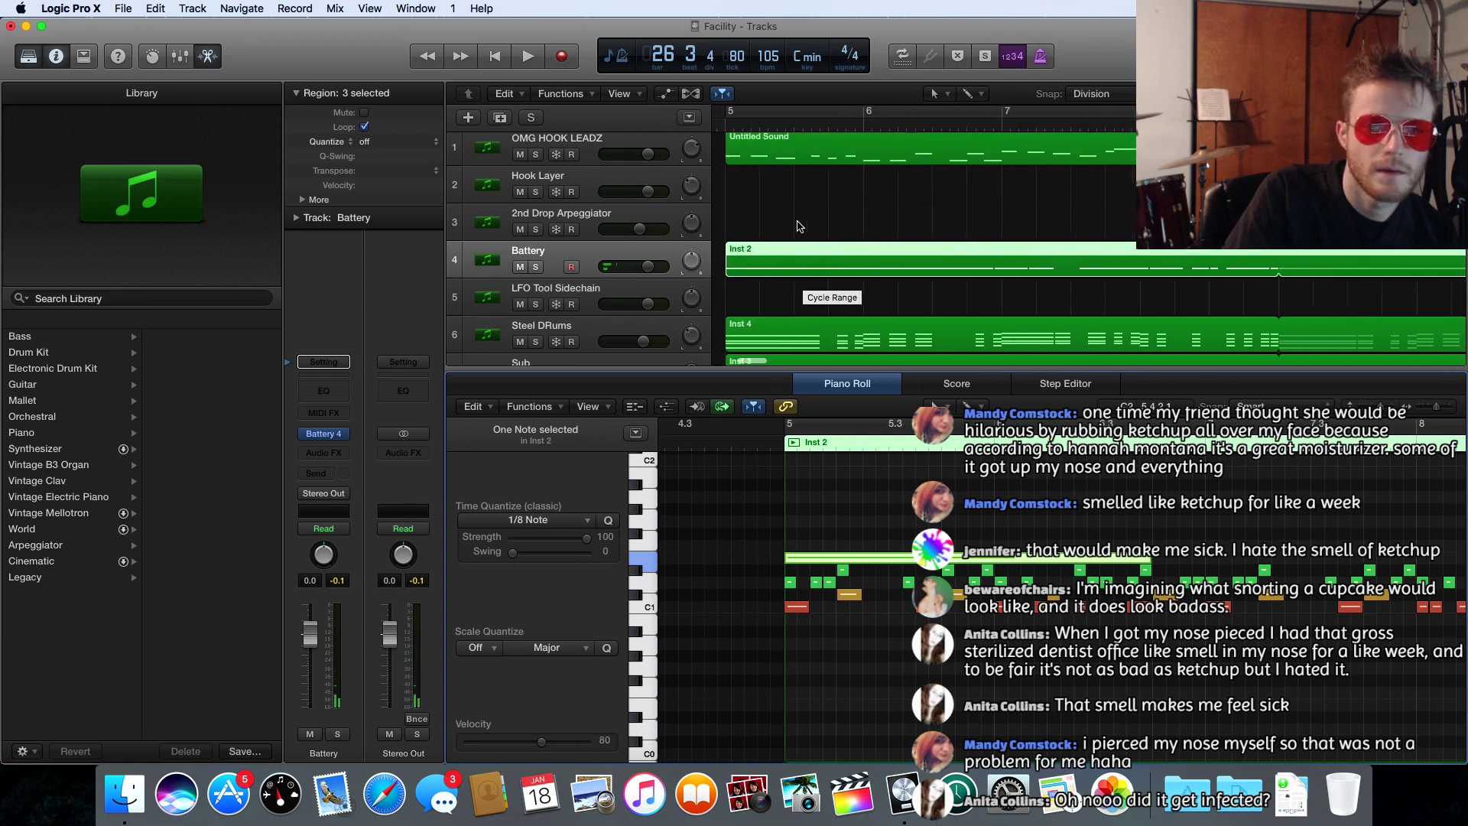
key("space")
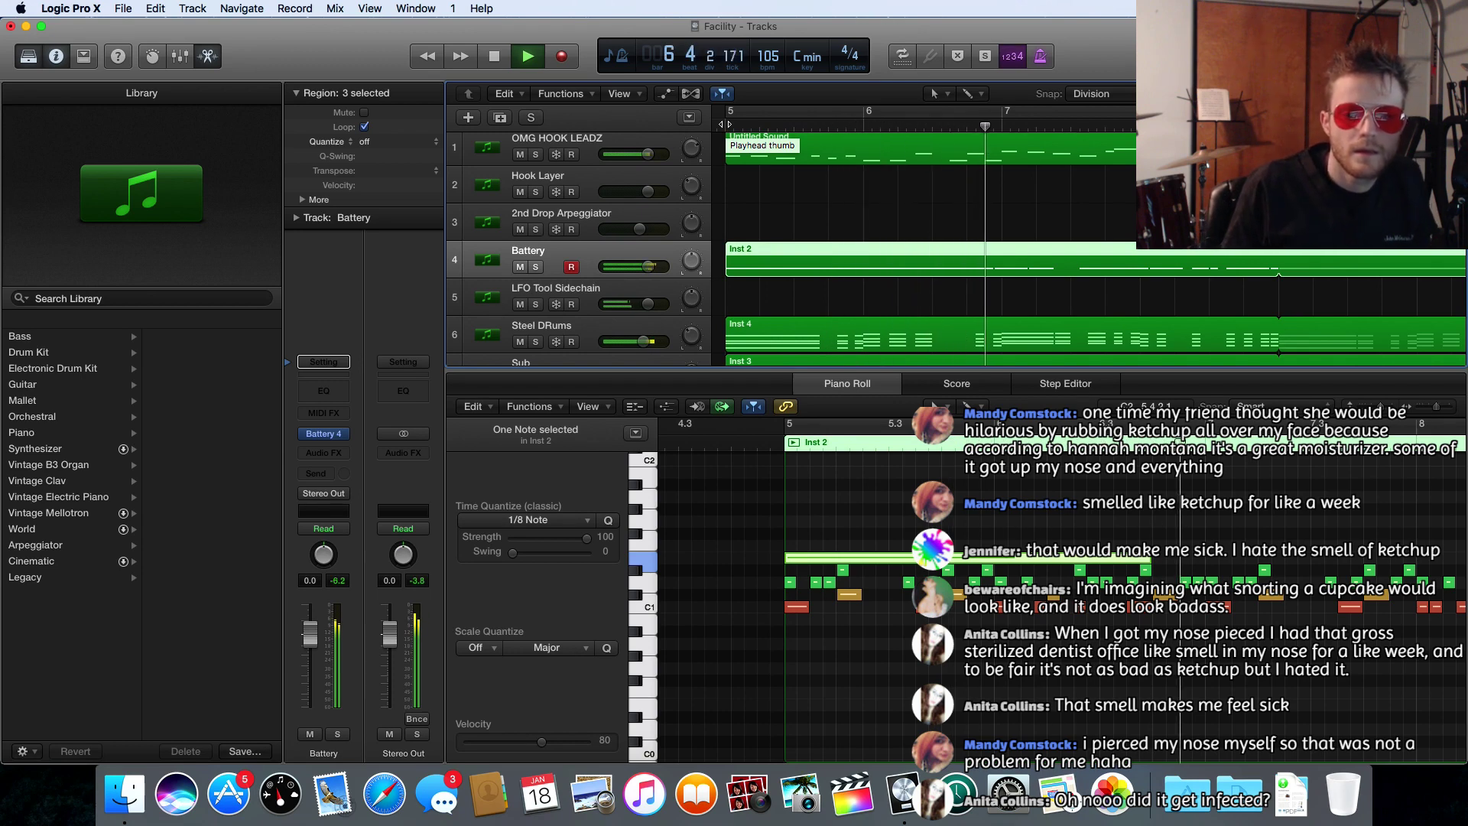
key("space")
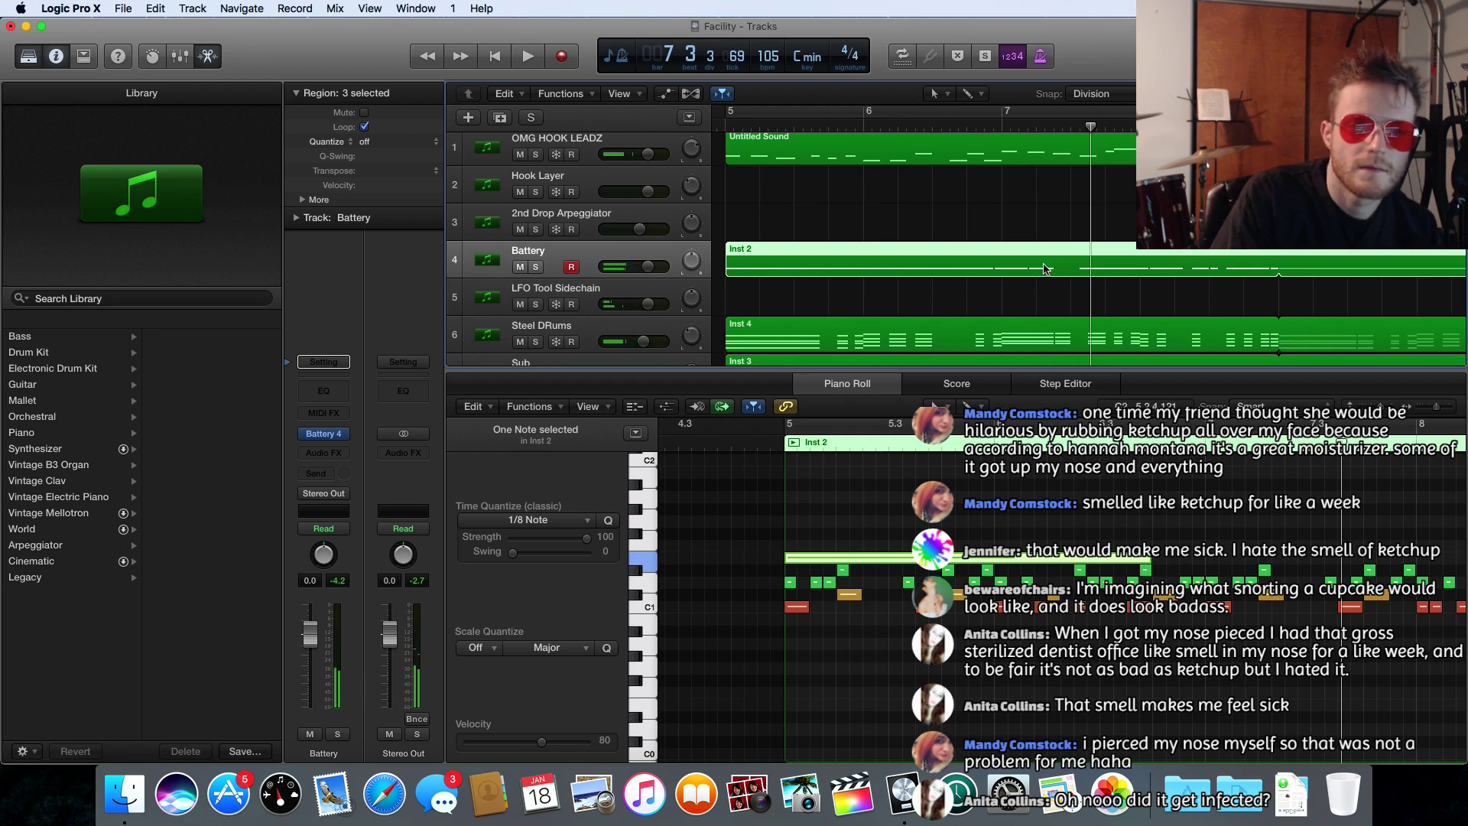
- Delete the E1 crash note from bar 5 of the Battery region
scroll(854, 291, "right", 10)
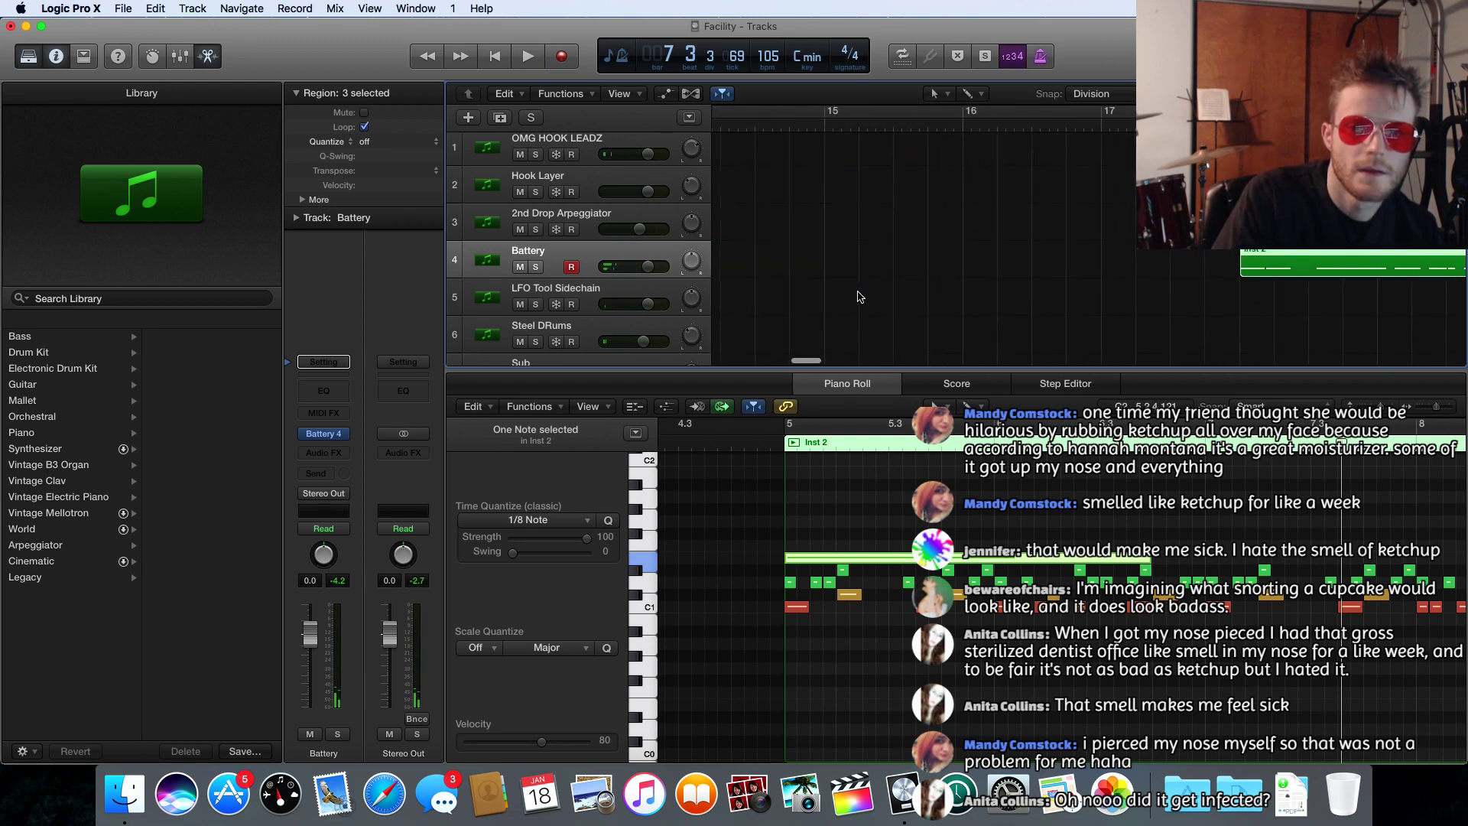
scroll(861, 297, "left", 6)
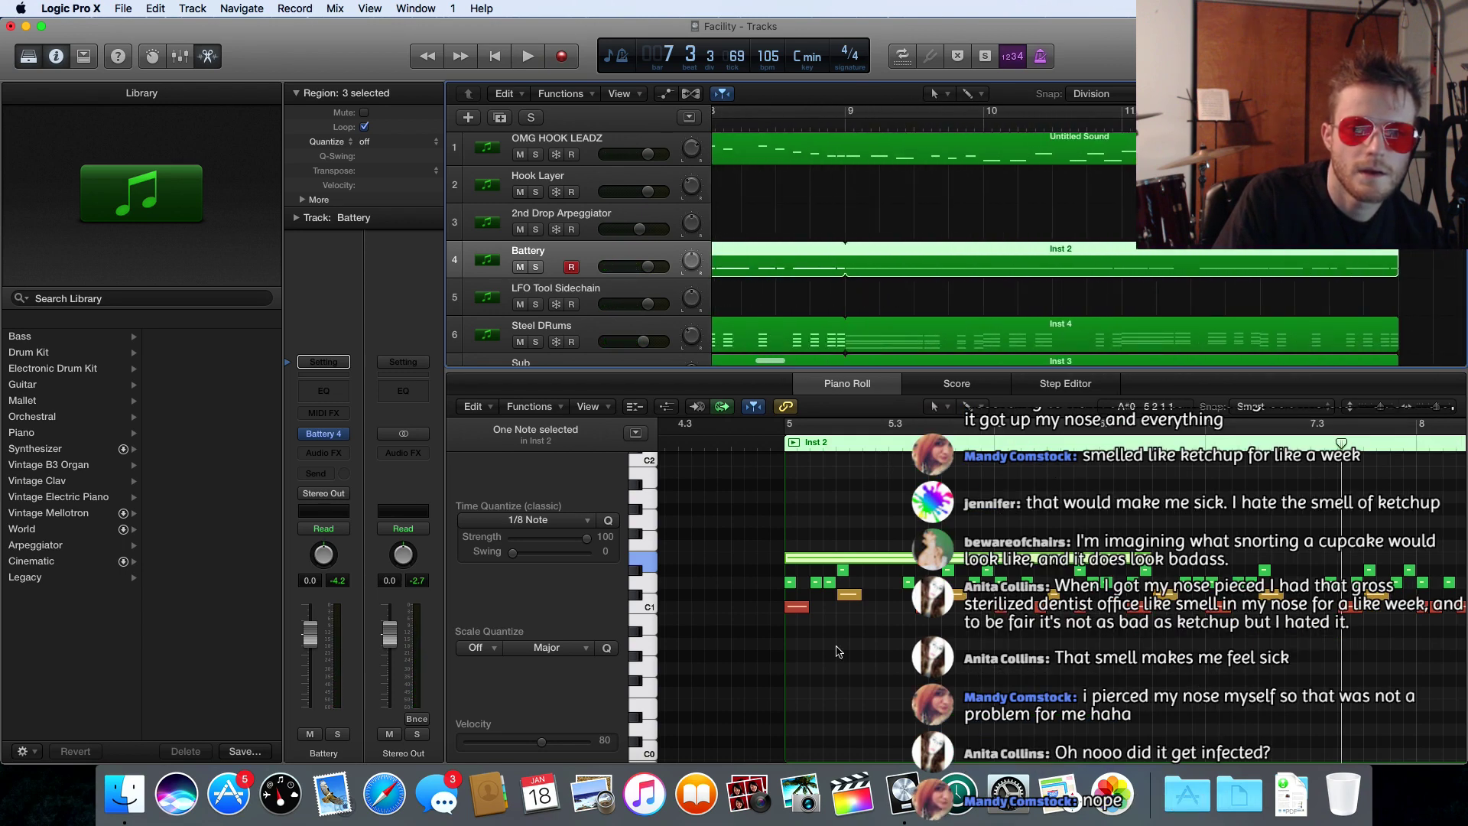
left_click(875, 560)
- Add a long E1 crash note at the start of the Battery region at bar 26 and set its velocity to 114
scroll(875, 558, "right", 5)
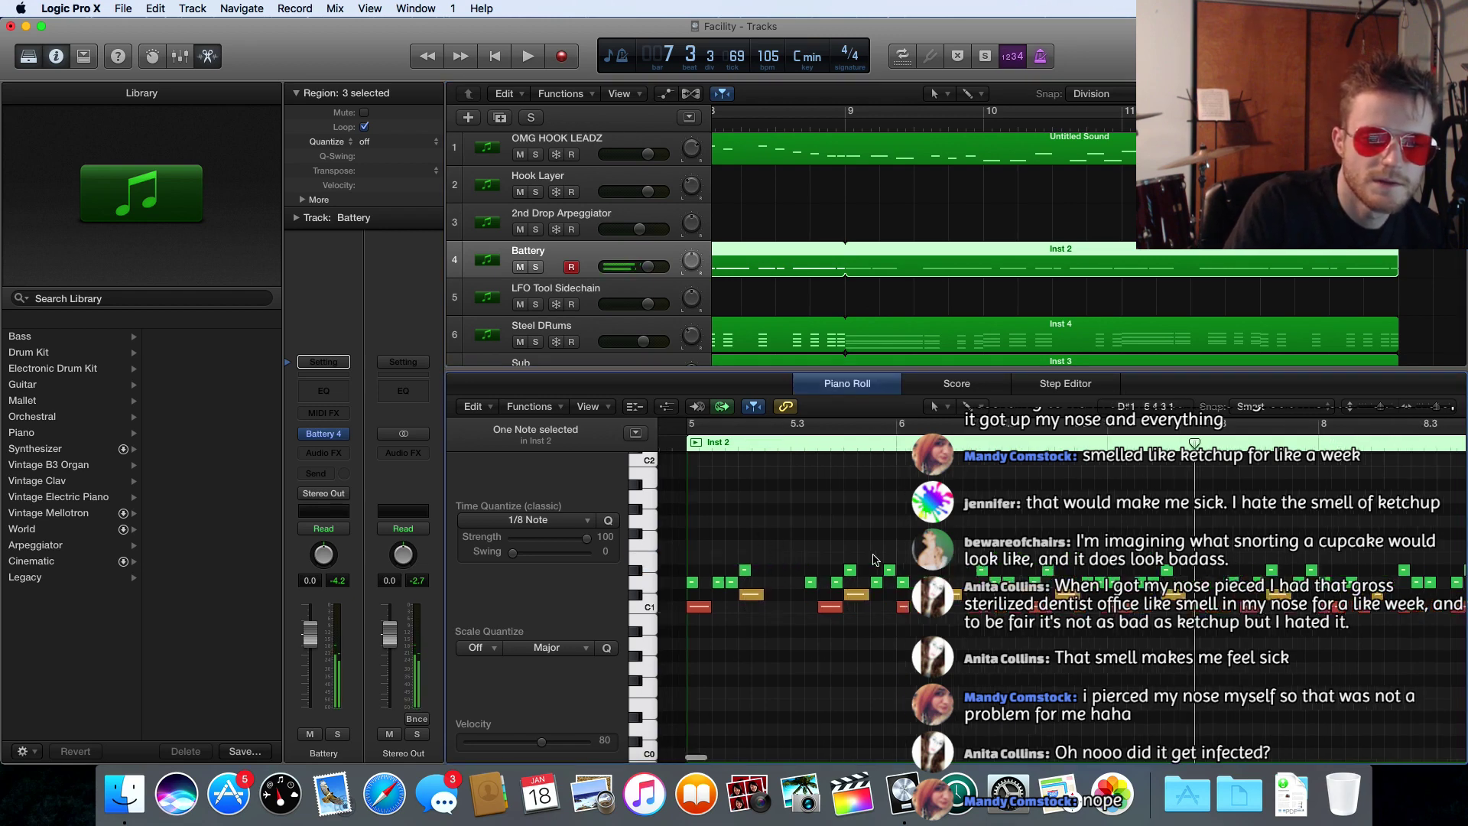
scroll(1115, 227, "right", 15)
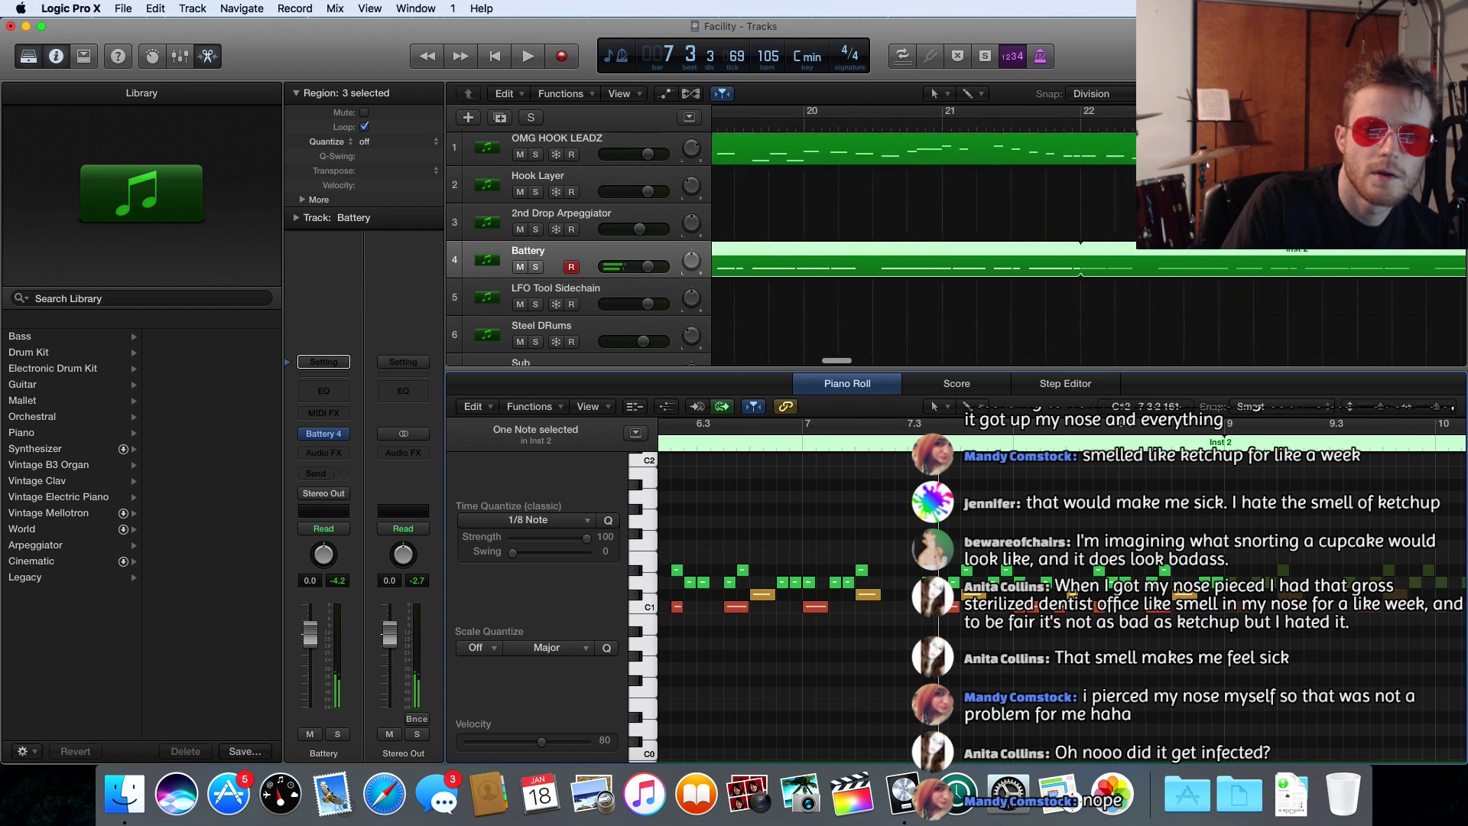
scroll(1081, 255, "right", 3)
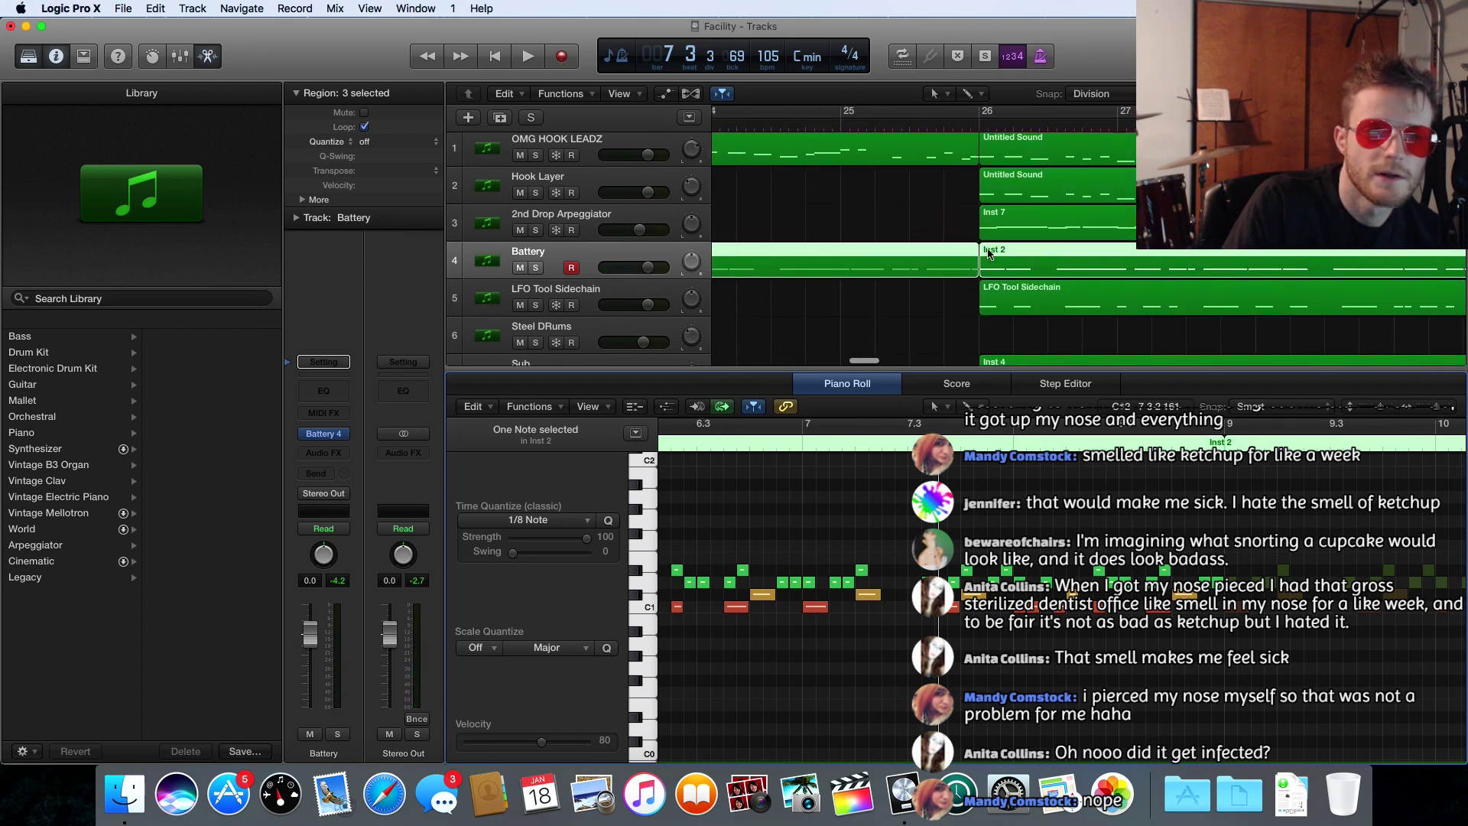
left_click(1002, 291)
left_click(999, 253)
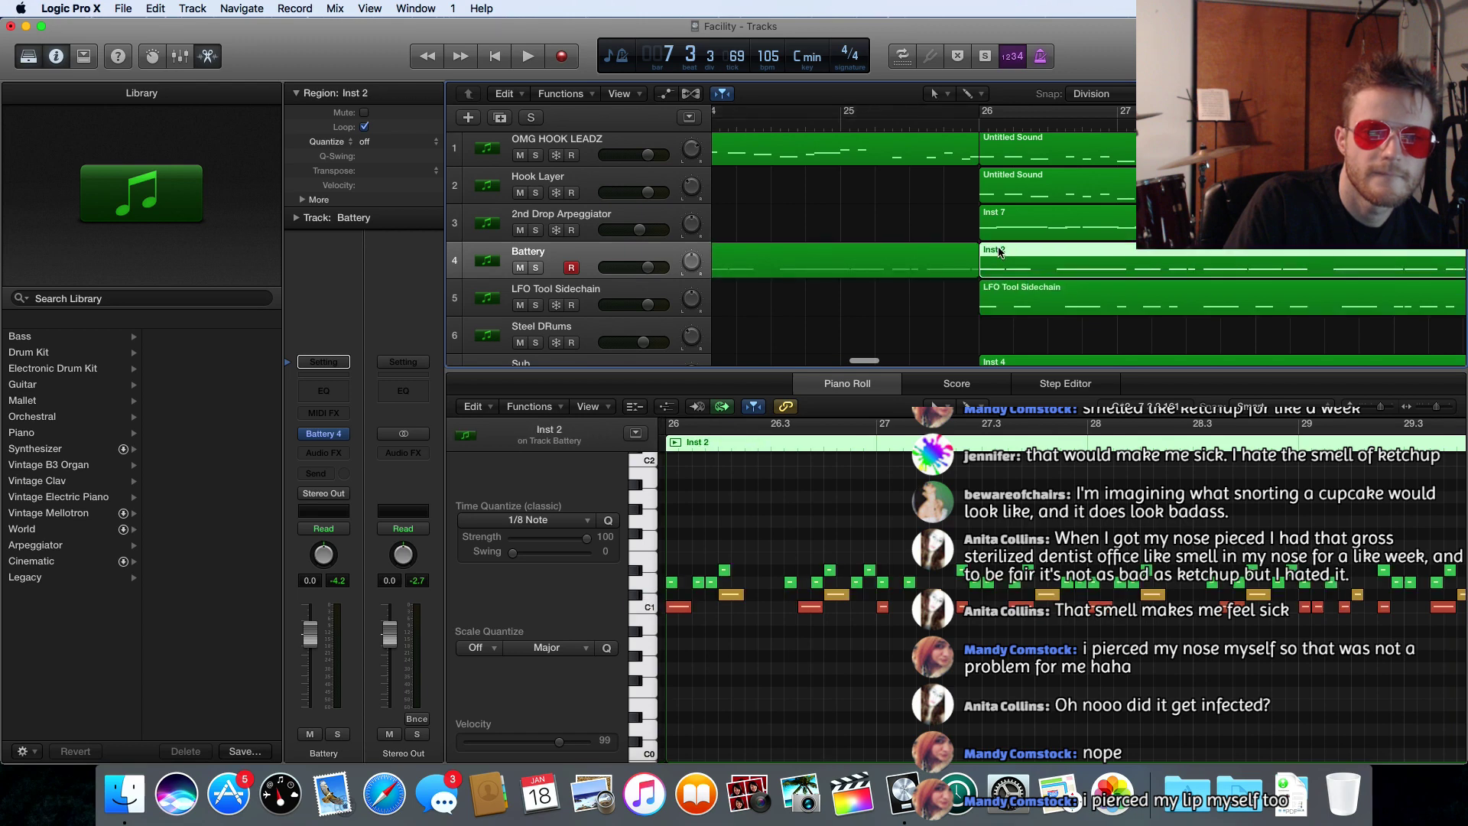
scroll(989, 328, "right", 1)
scroll(767, 594, "left", 3)
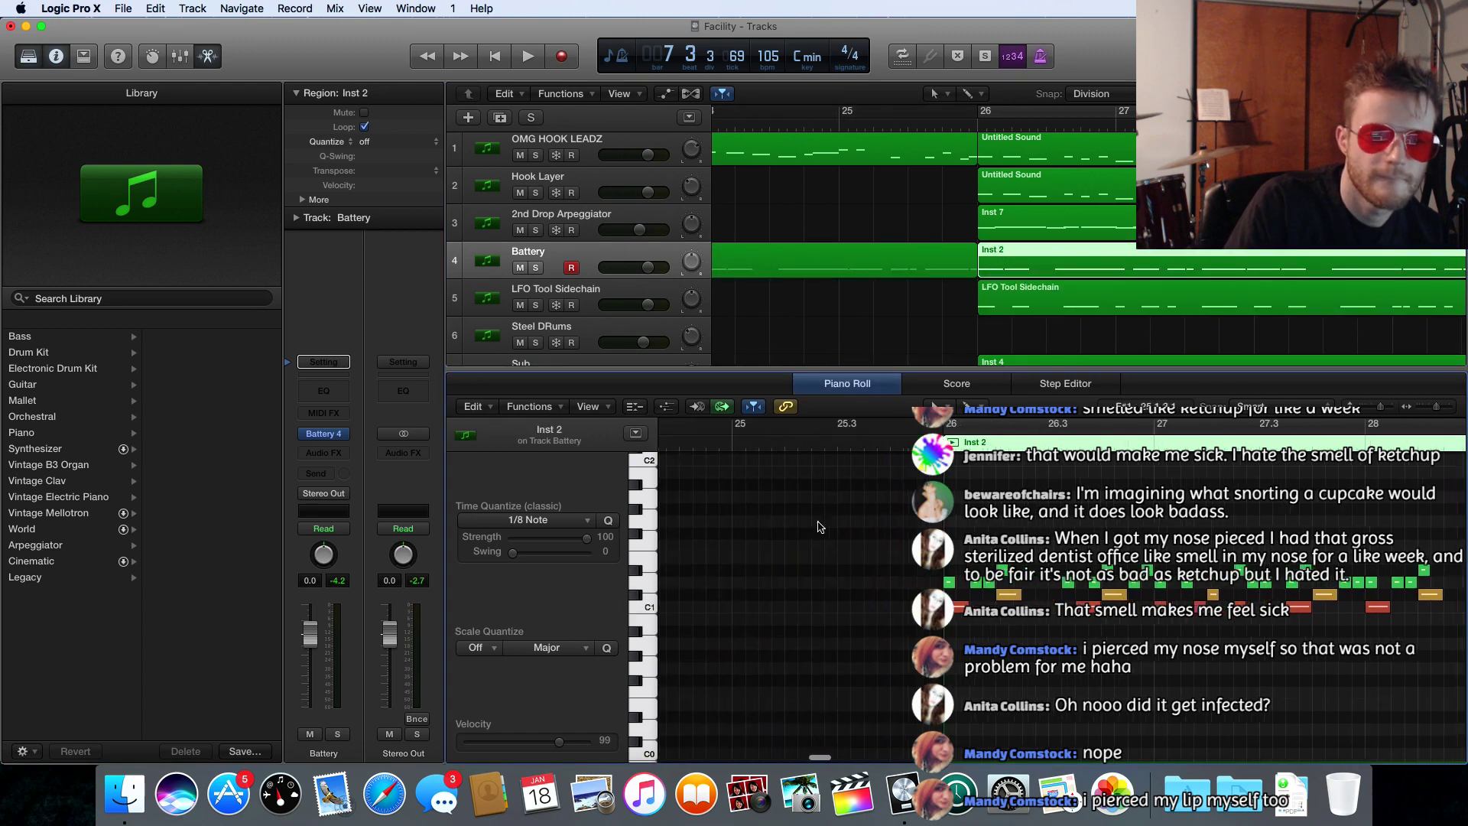
left_click(718, 558)
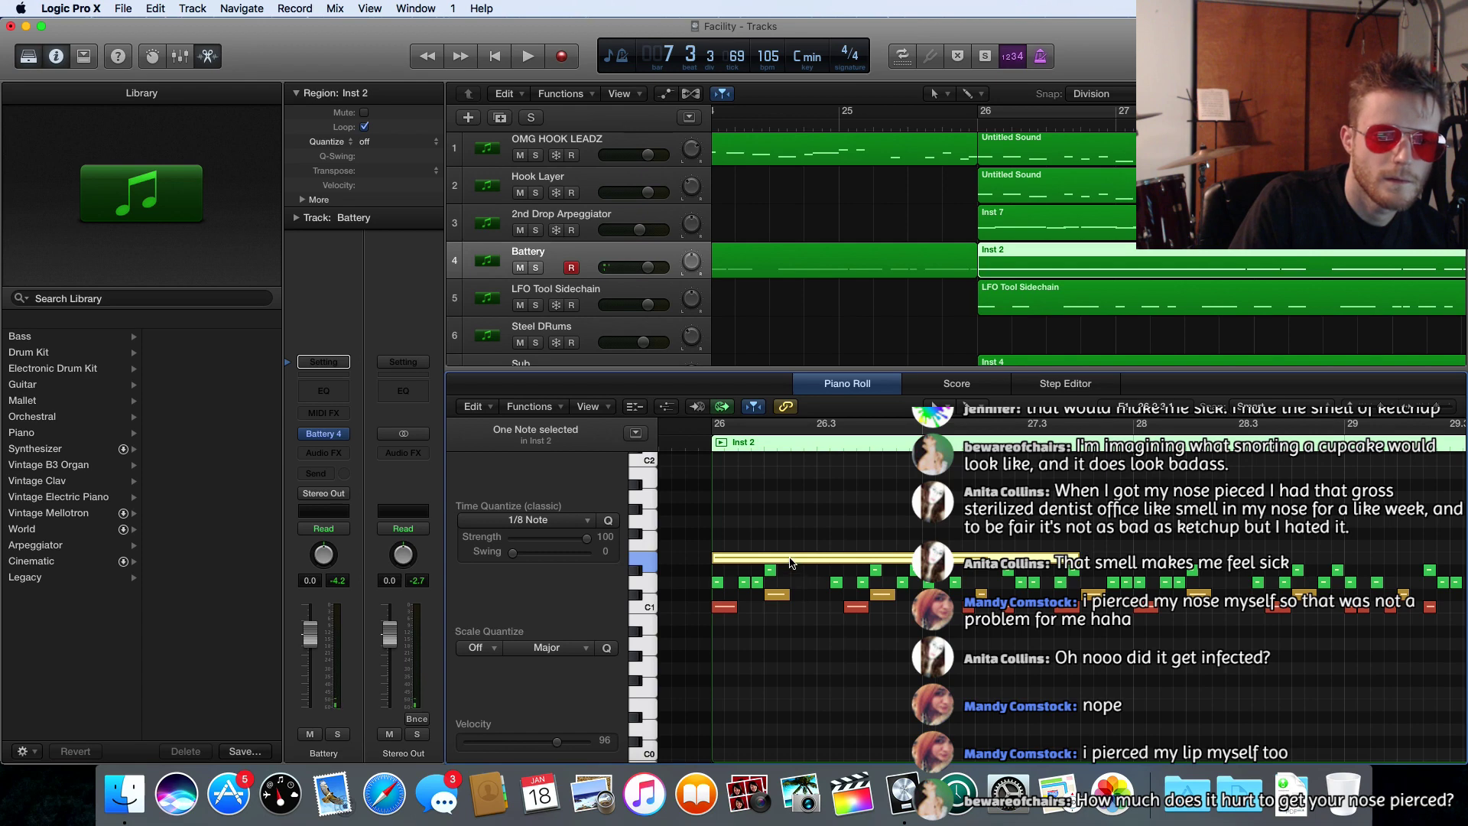
scroll(792, 563, "right", 1)
left_click_drag(559, 747, 580, 746)
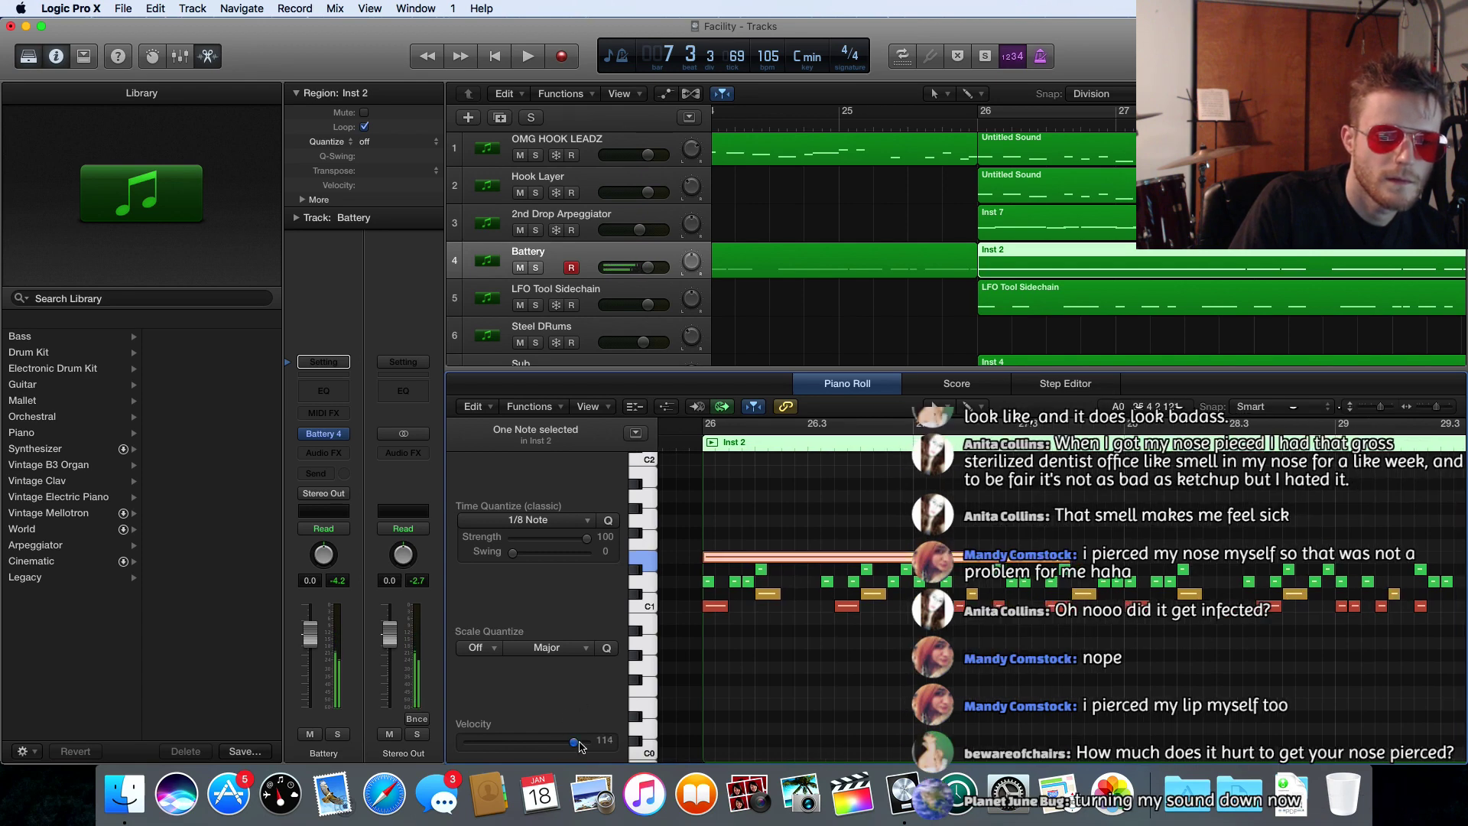
scroll(789, 560, "right", 1)
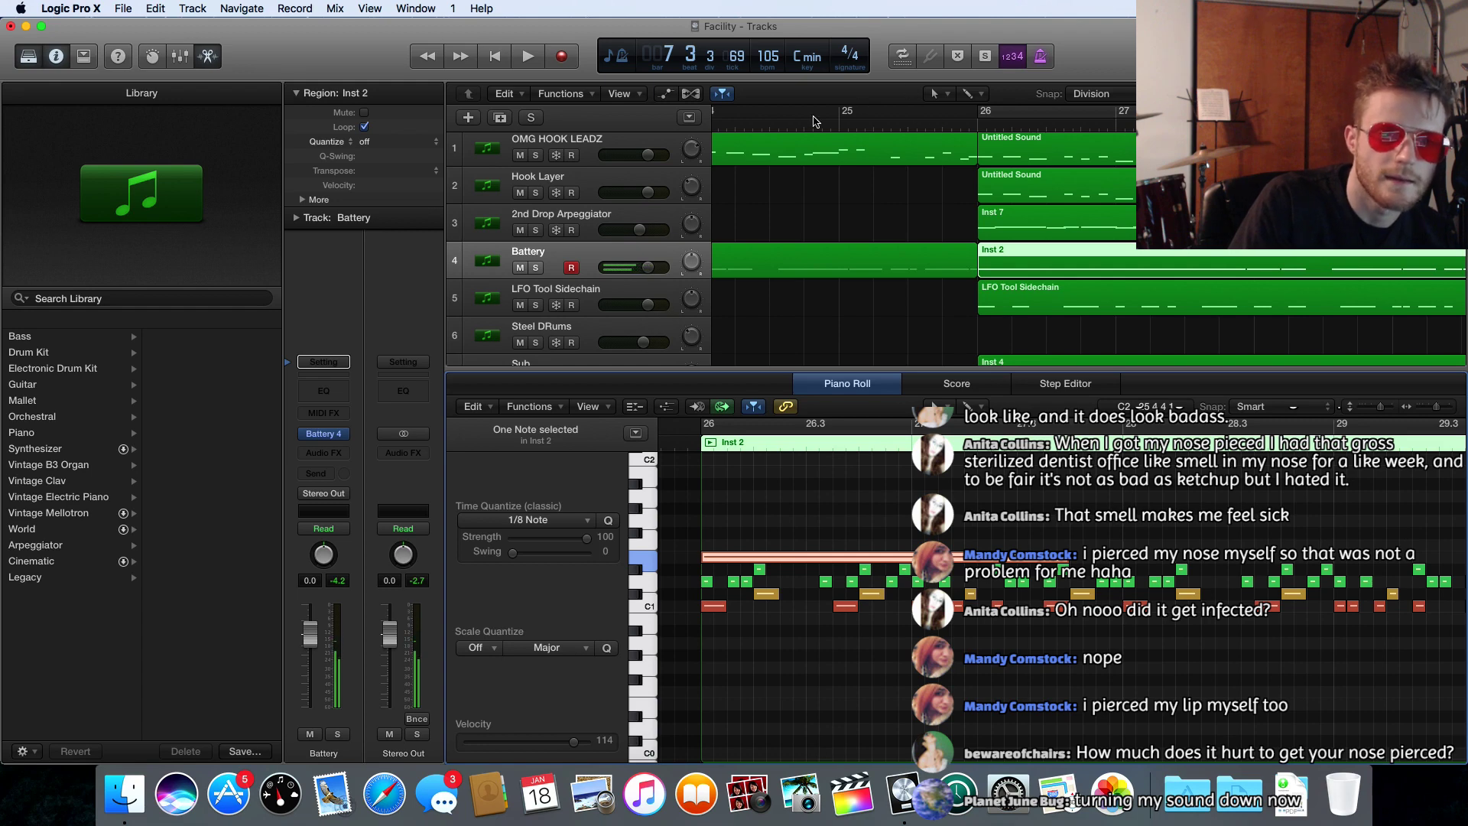
- Play the arrangement from about bar 18 into bar 22 to check the drums
scroll(814, 120, "left", 5)
scroll(979, 155, "left", 3)
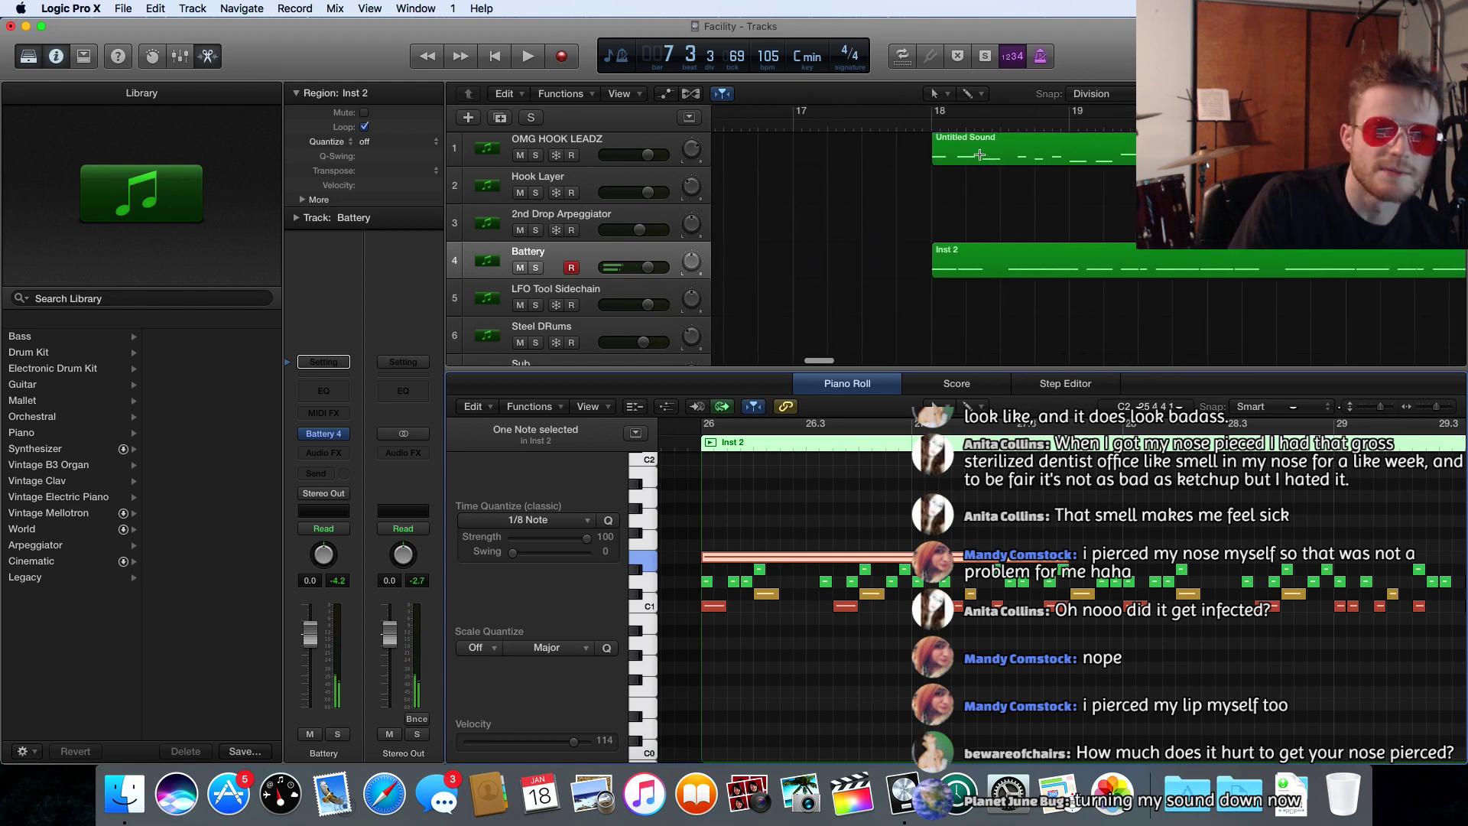
key("space")
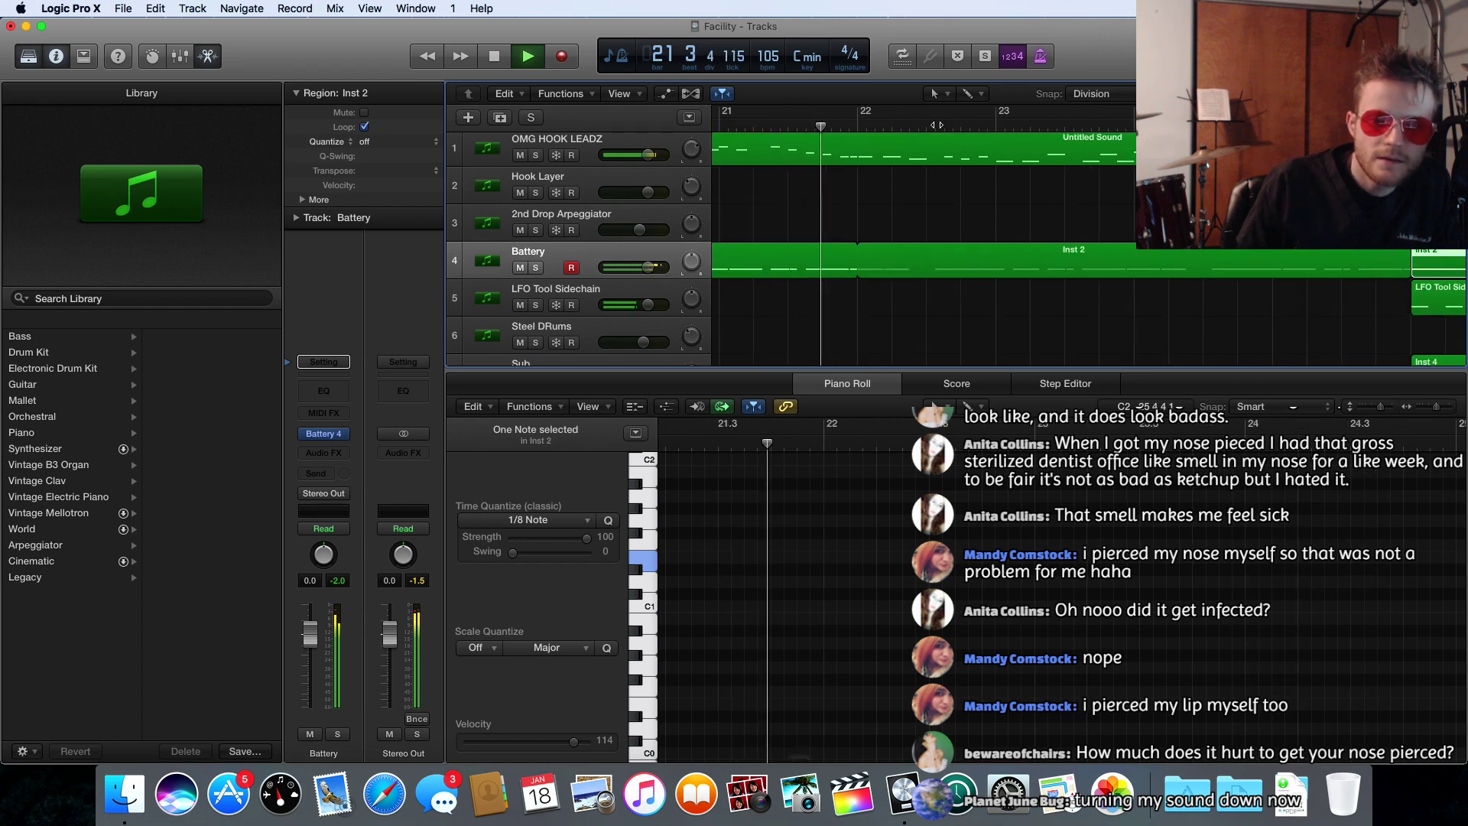
key("space")
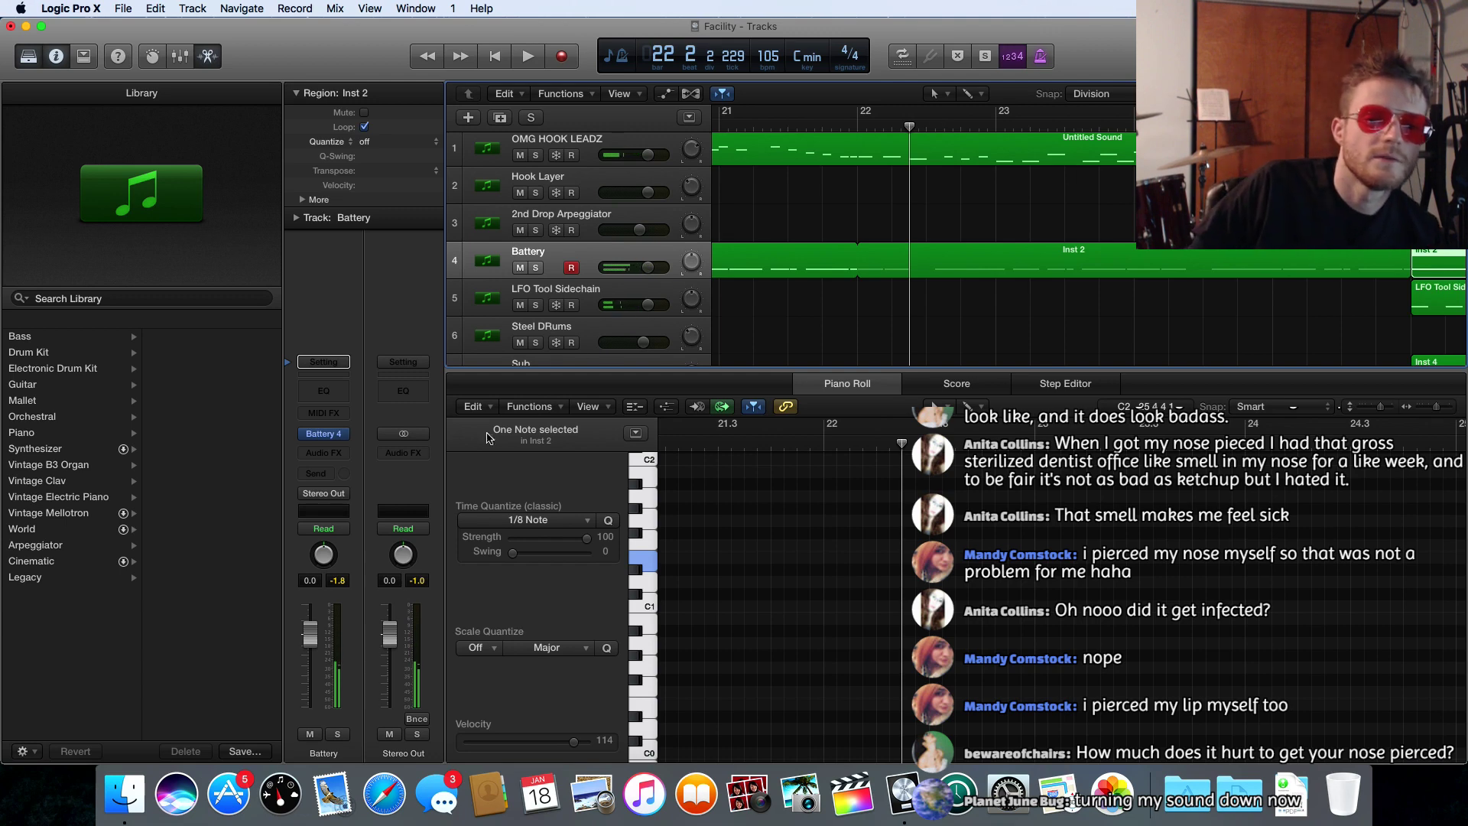
- Check the activation conditions of Battery's A1 and A5 crash cells, trying Always on A1 before restoring Cycle Random
left_click(324, 434)
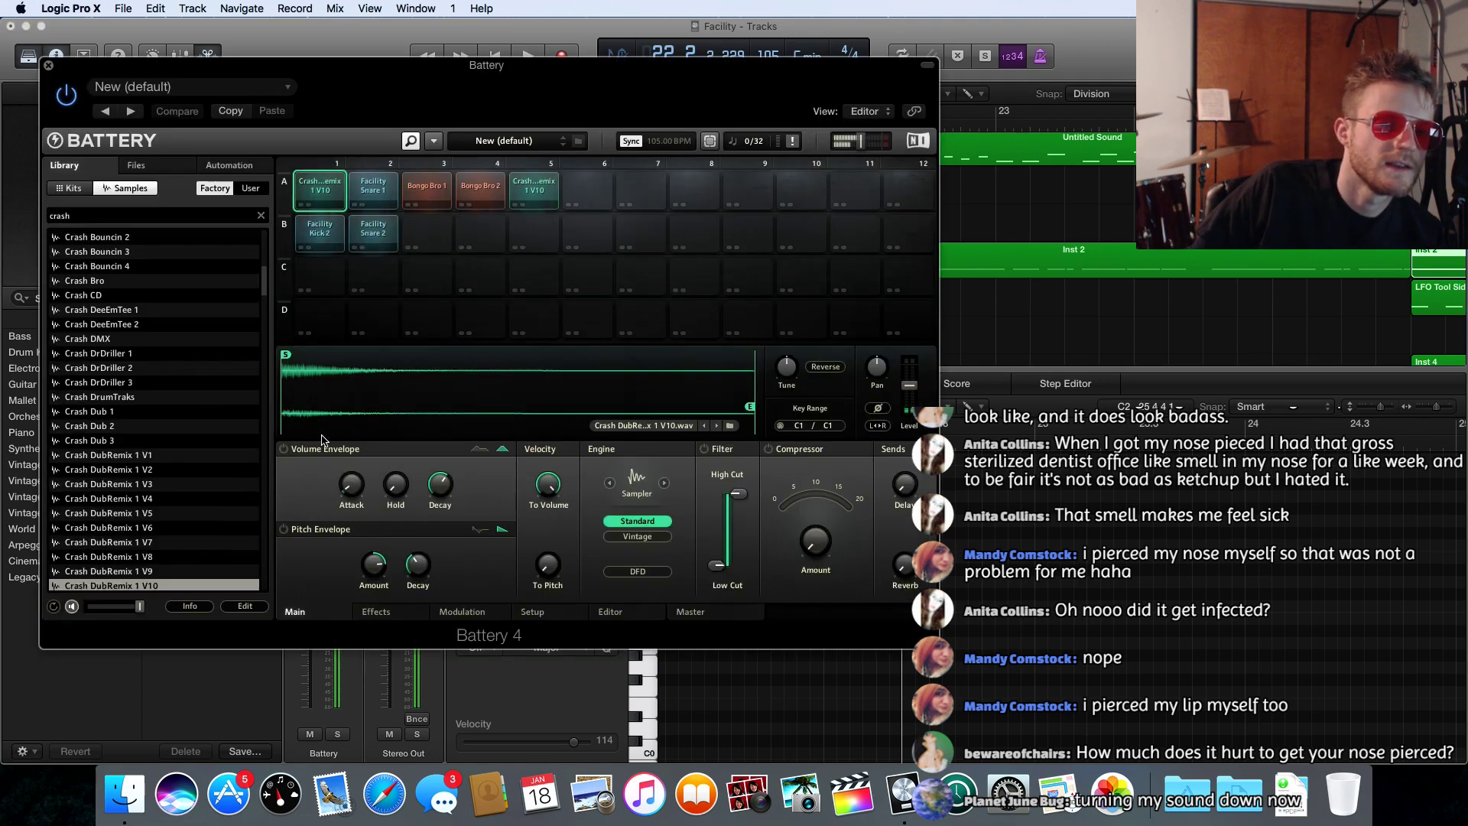
left_click(532, 612)
left_click(511, 570)
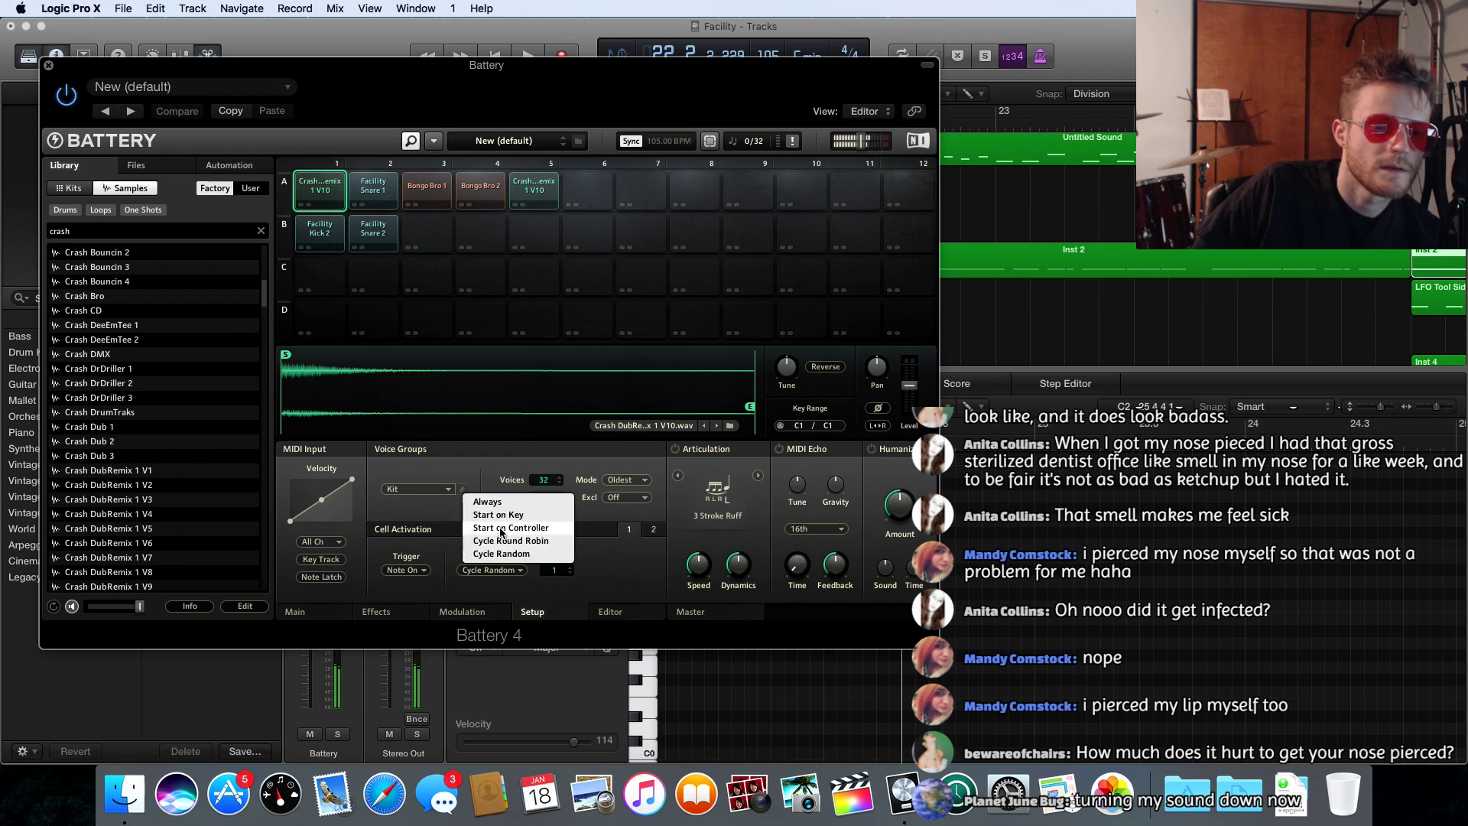
left_click(498, 507)
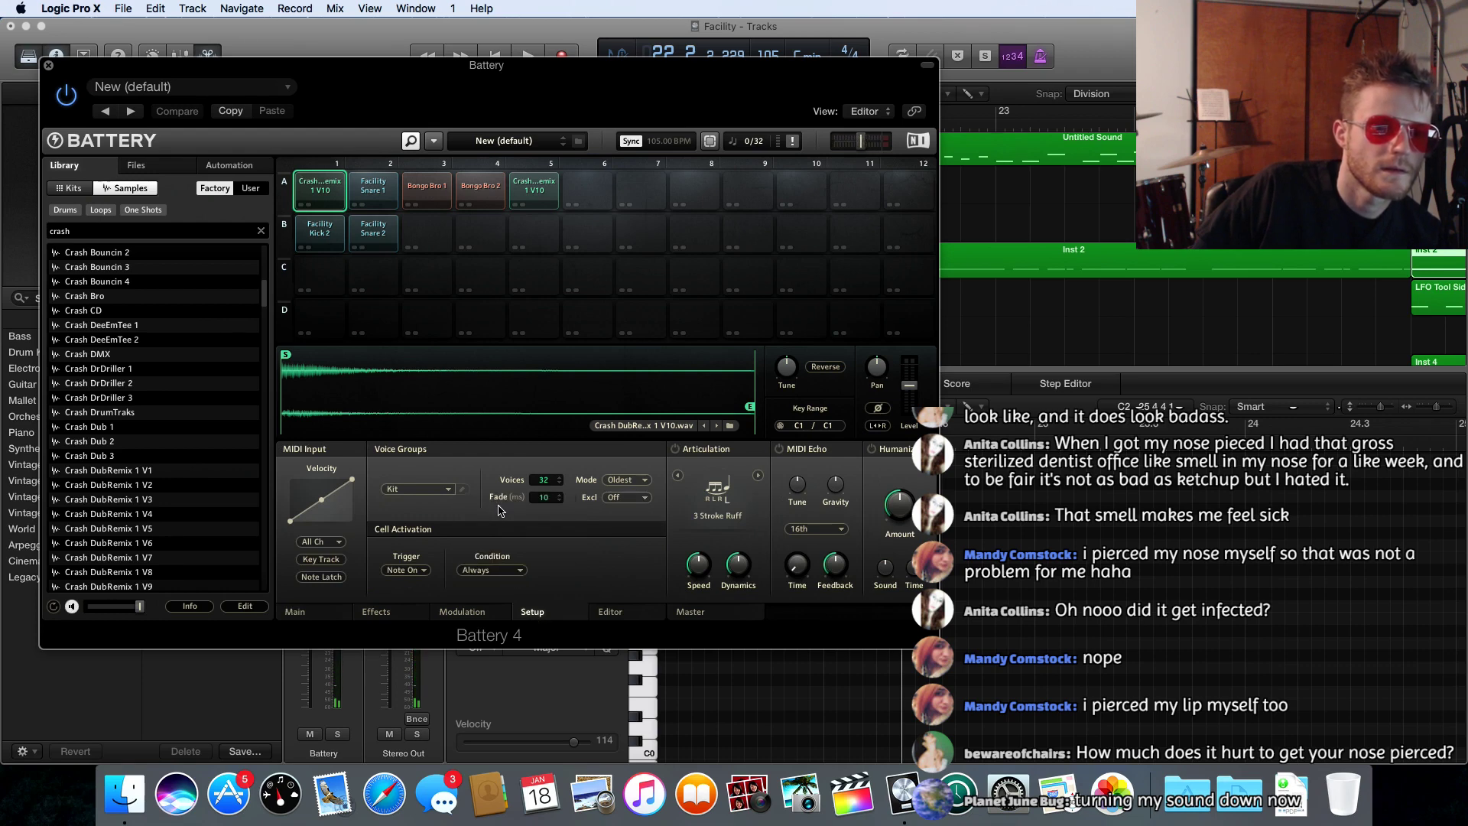
left_click(492, 570)
left_click(495, 562)
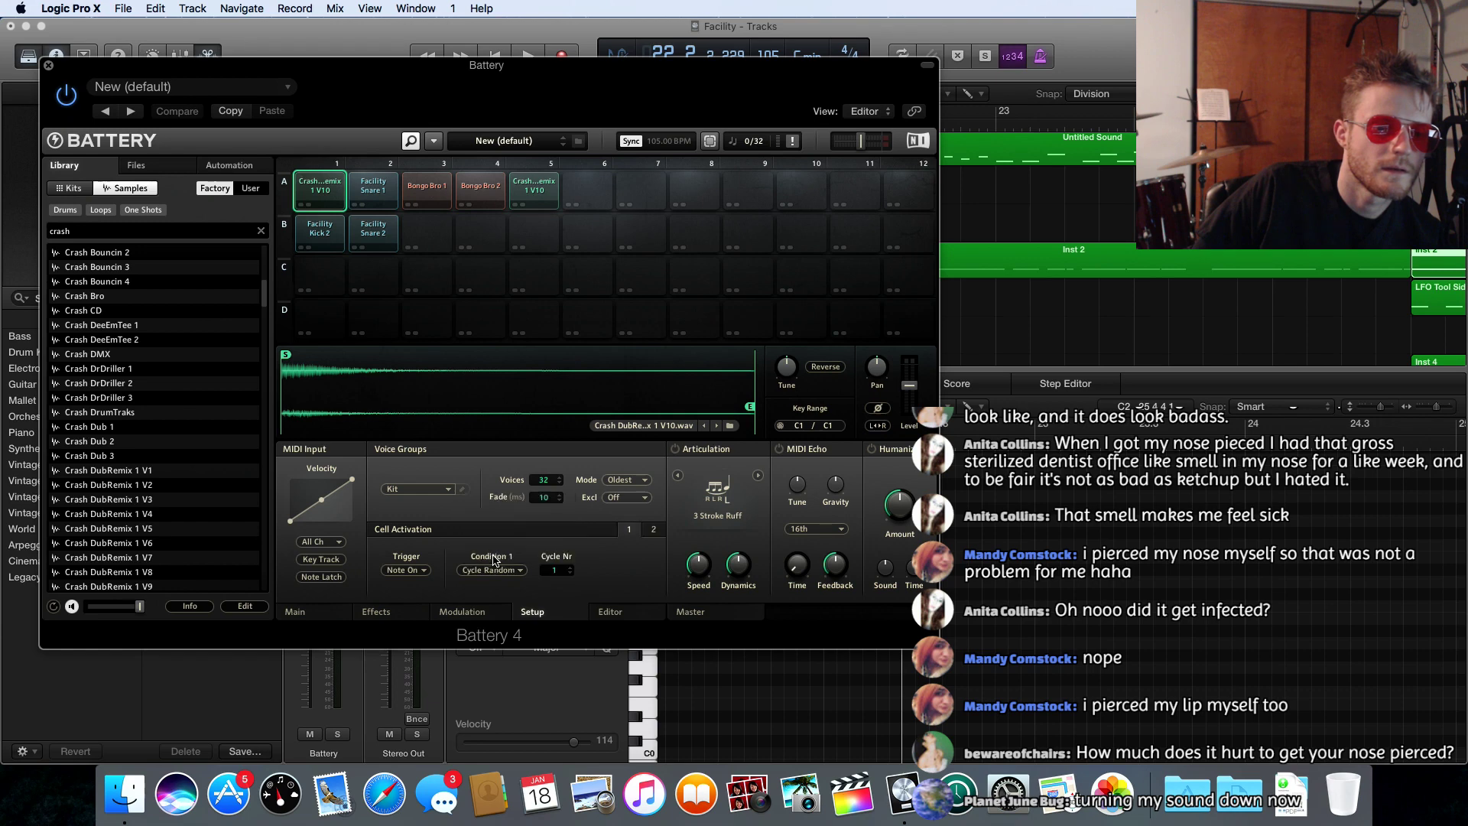
left_click(547, 200)
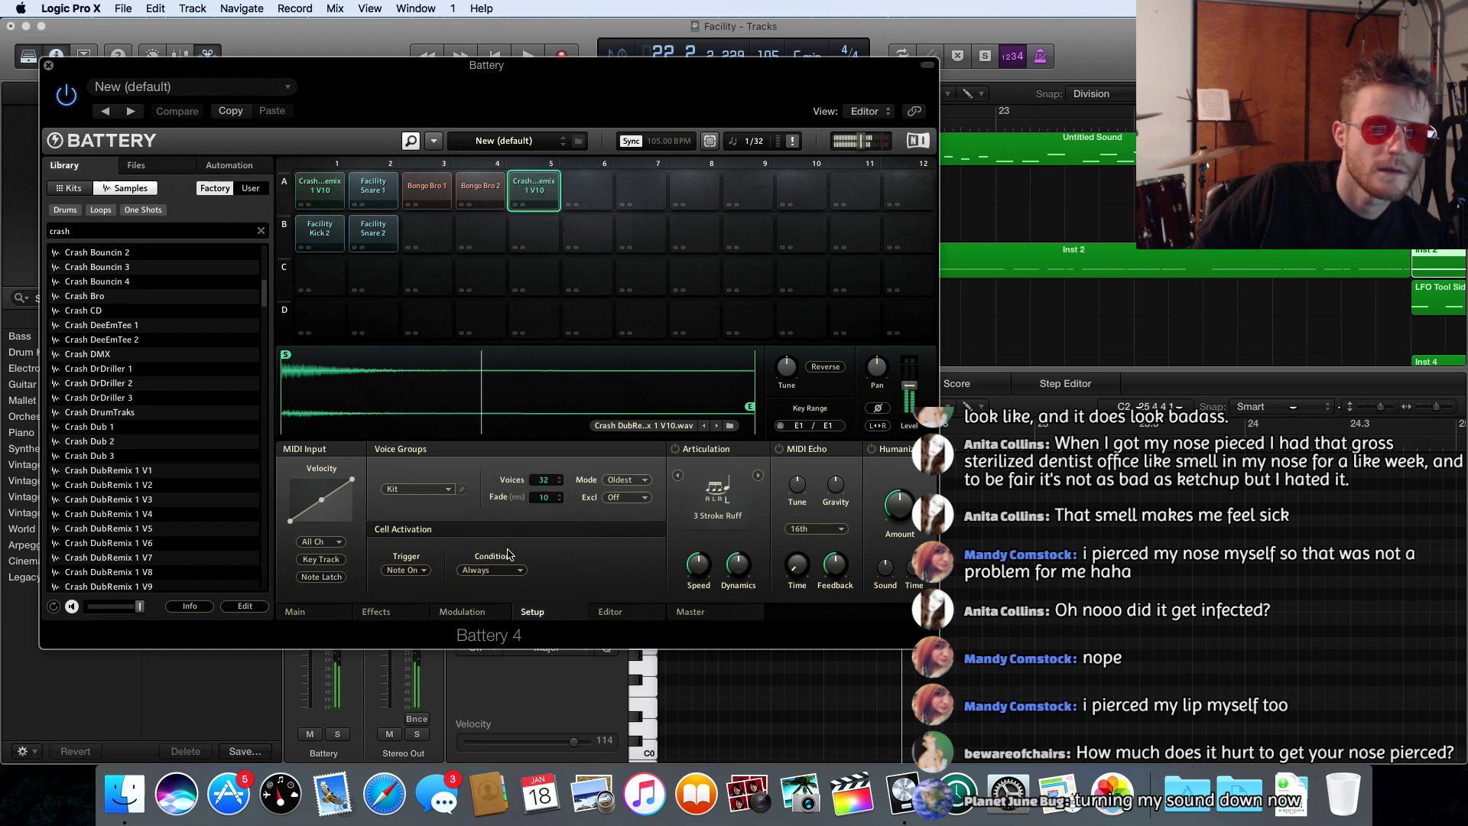
left_click(48, 67)
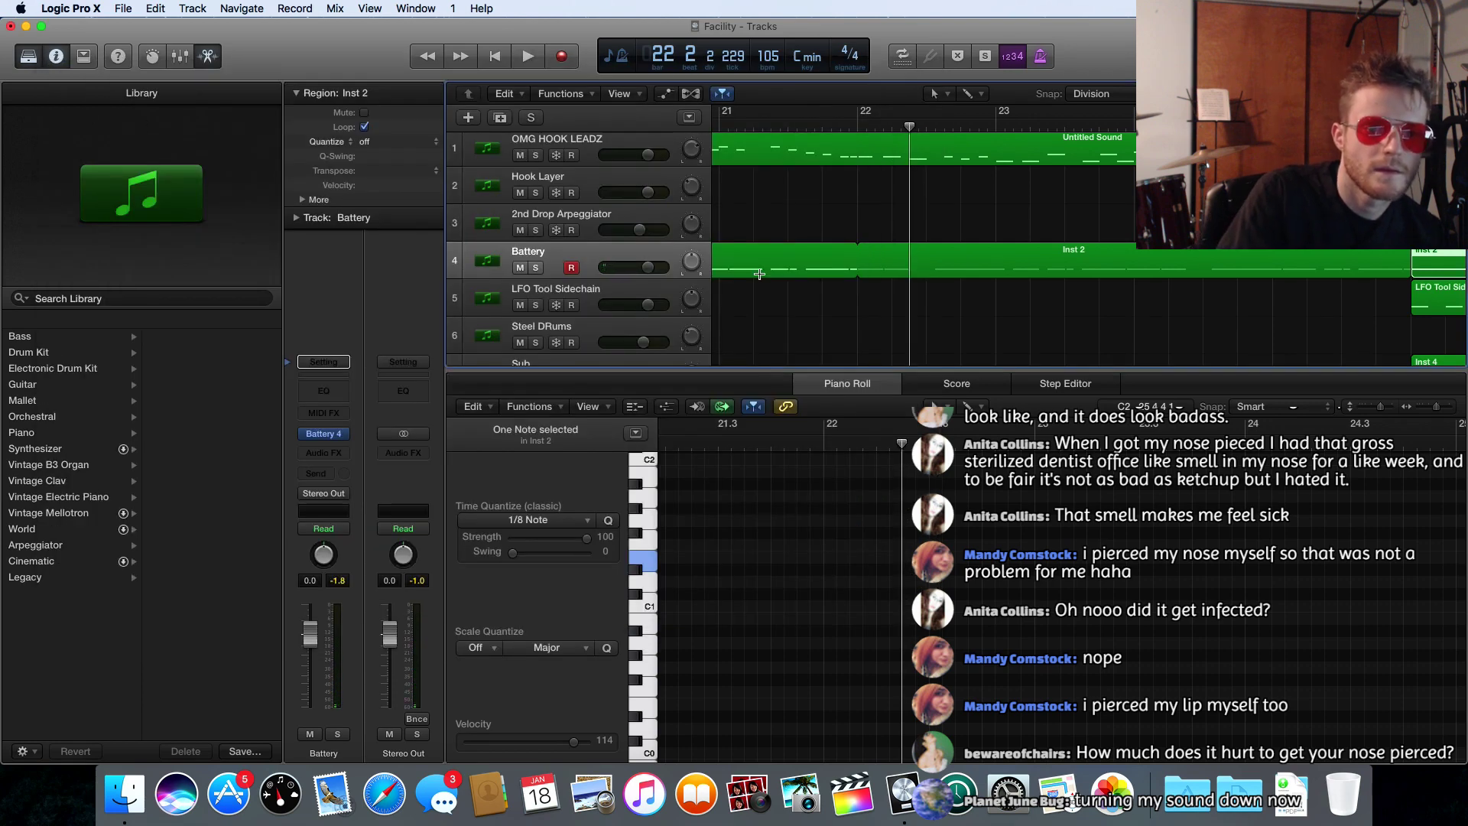
- Play the arrangement from bar 22 through the bar 26 drop into bar 27 to hear the crash
key("space")
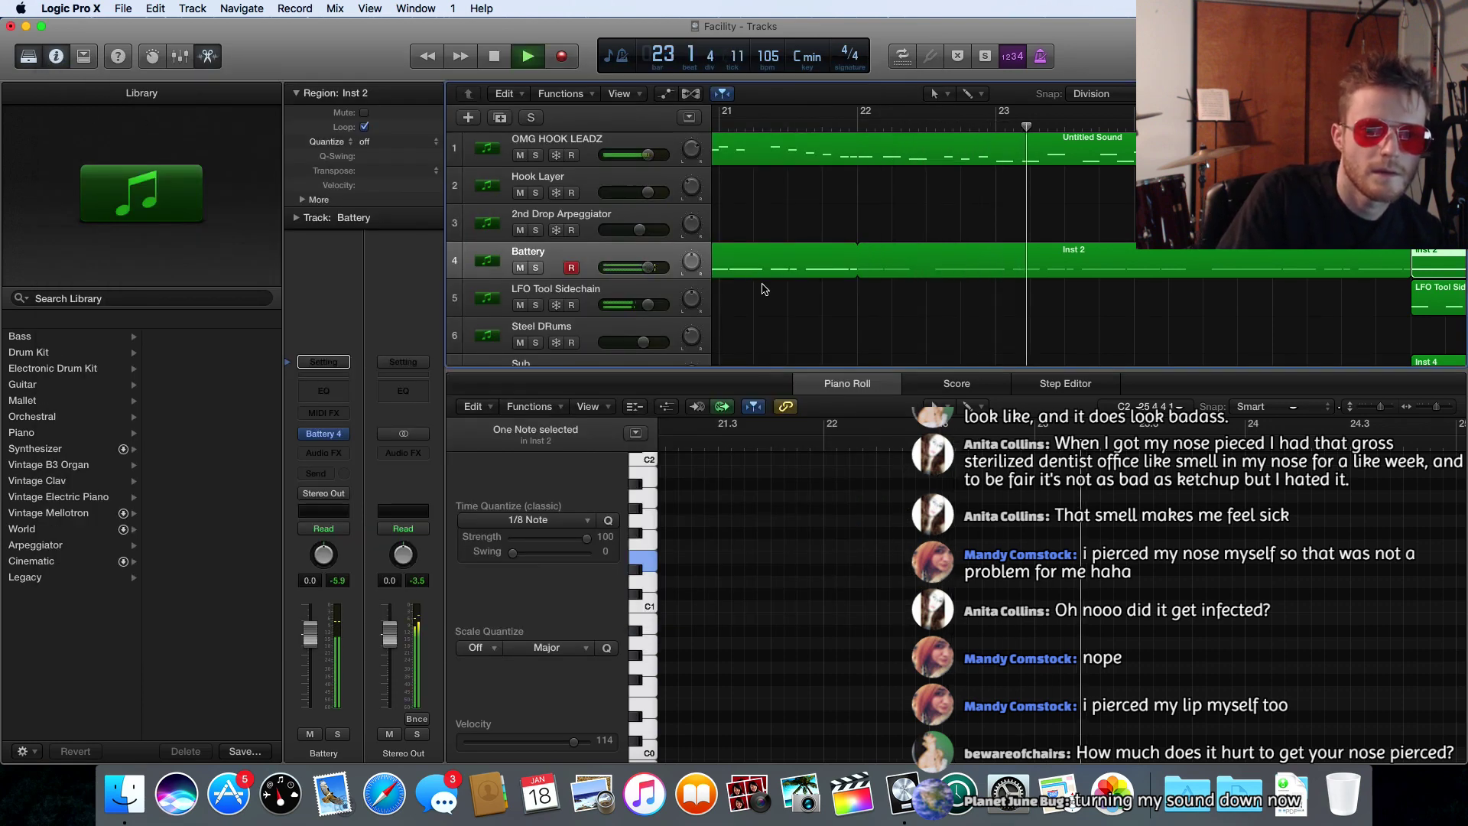
scroll(765, 289, "left", 2)
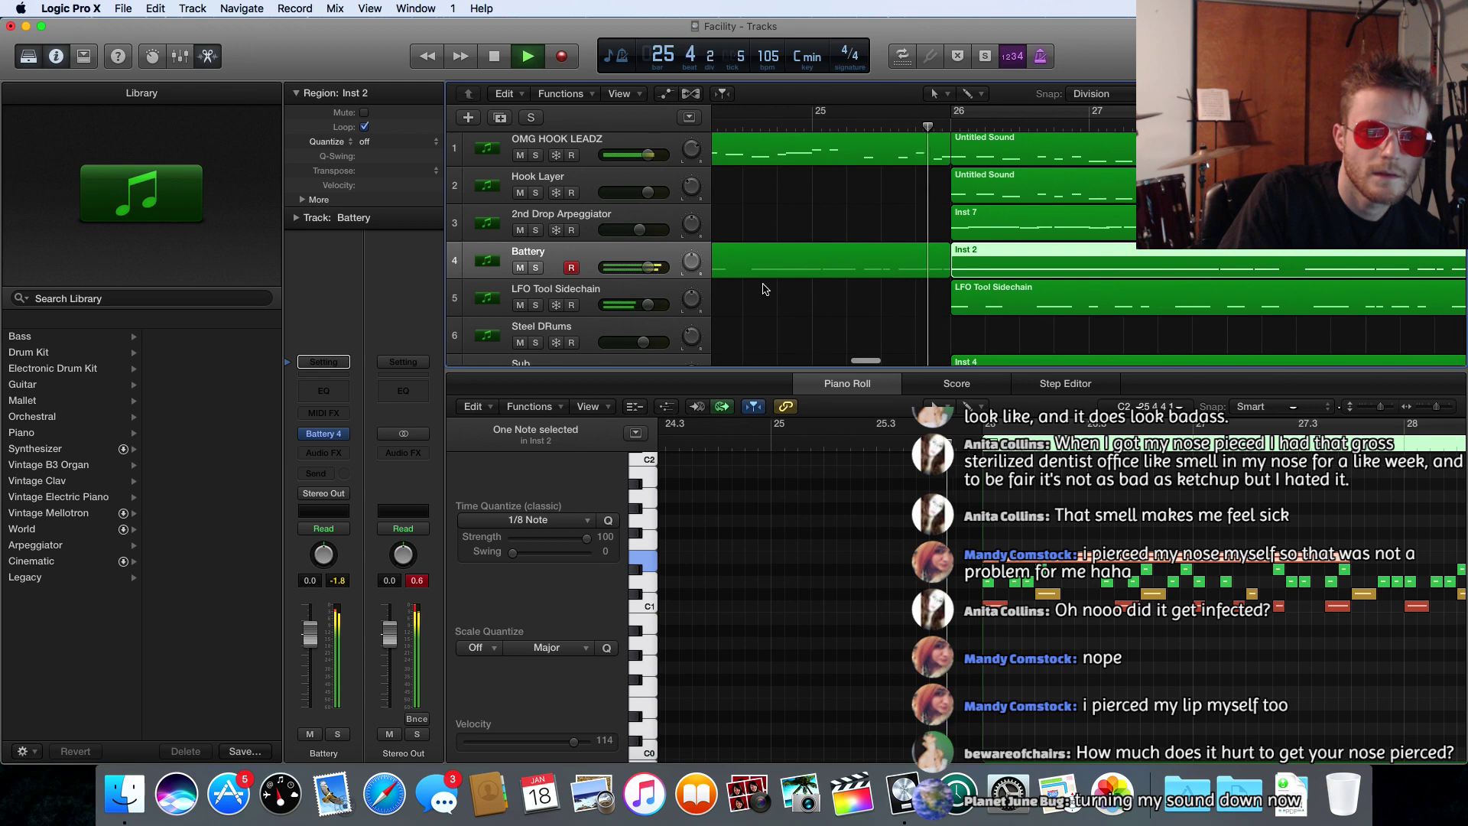
scroll(763, 289, "right", 2)
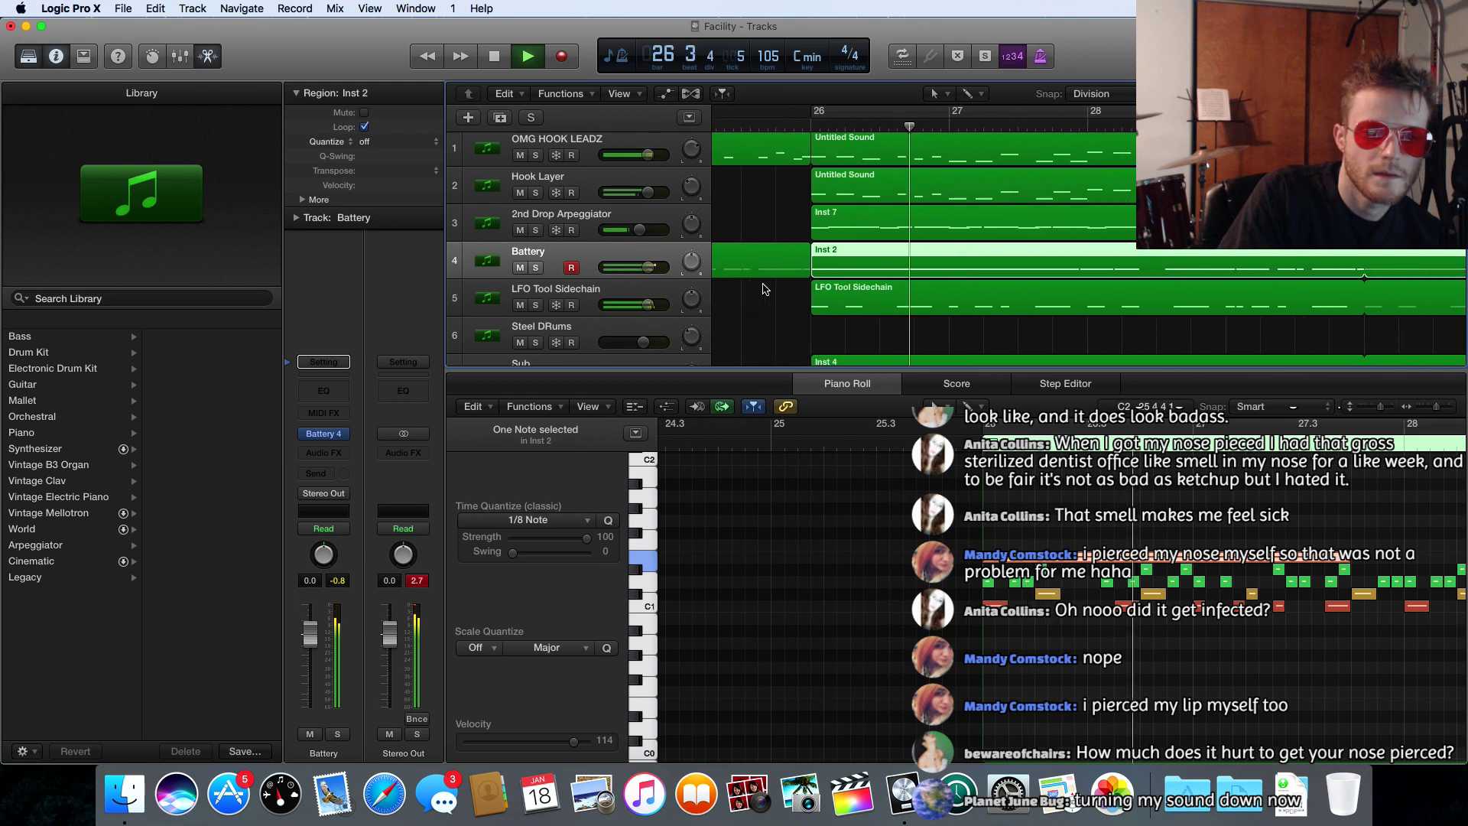
scroll(762, 289, "left", 3)
scroll(762, 289, "left", 10)
key("space")
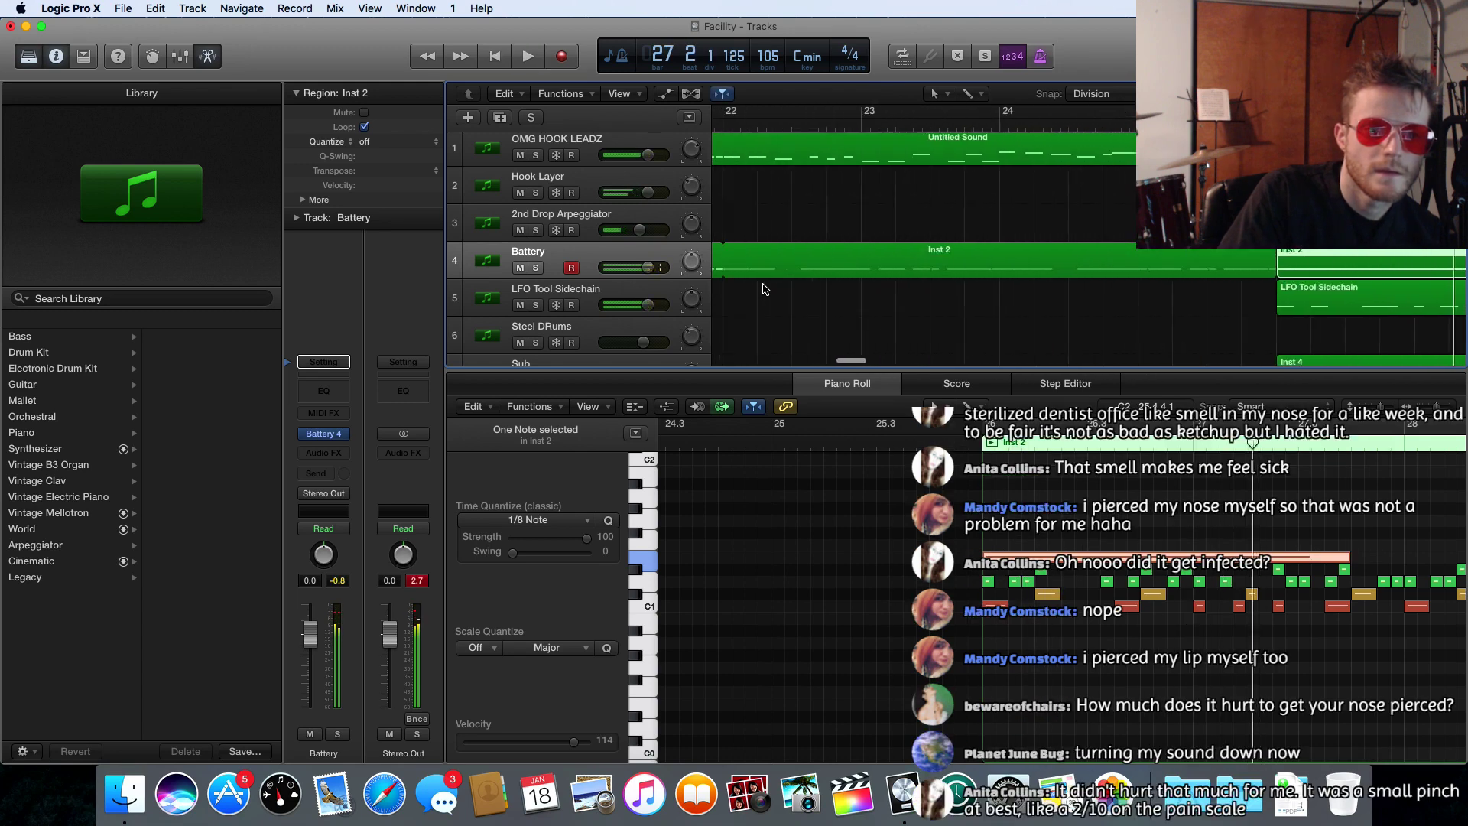
- Play the arrangement from bar 18 to about bar 23 with Battery open to see which cells trigger
scroll(763, 289, "left", 4)
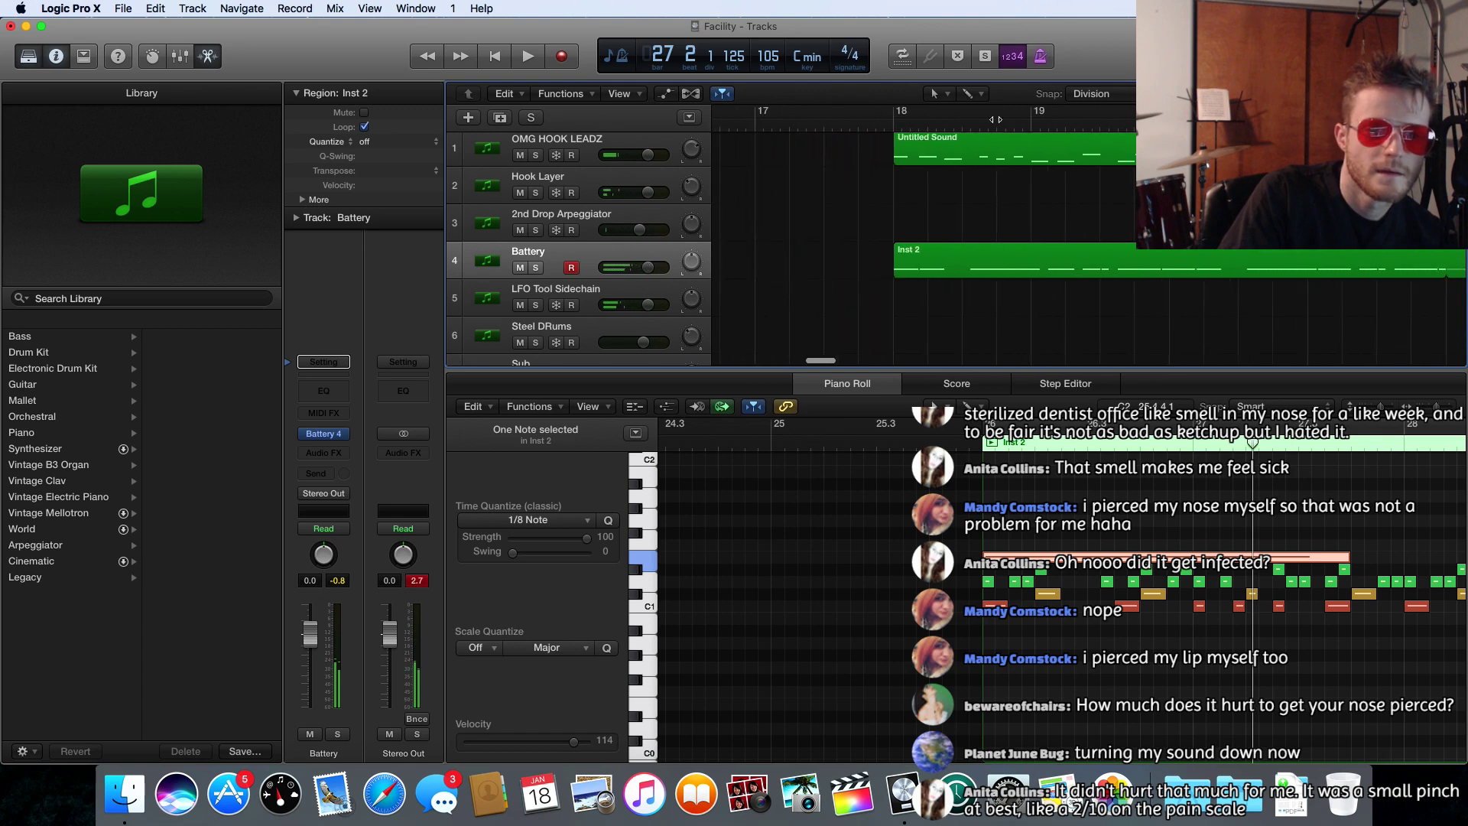
left_click(902, 116)
key("space")
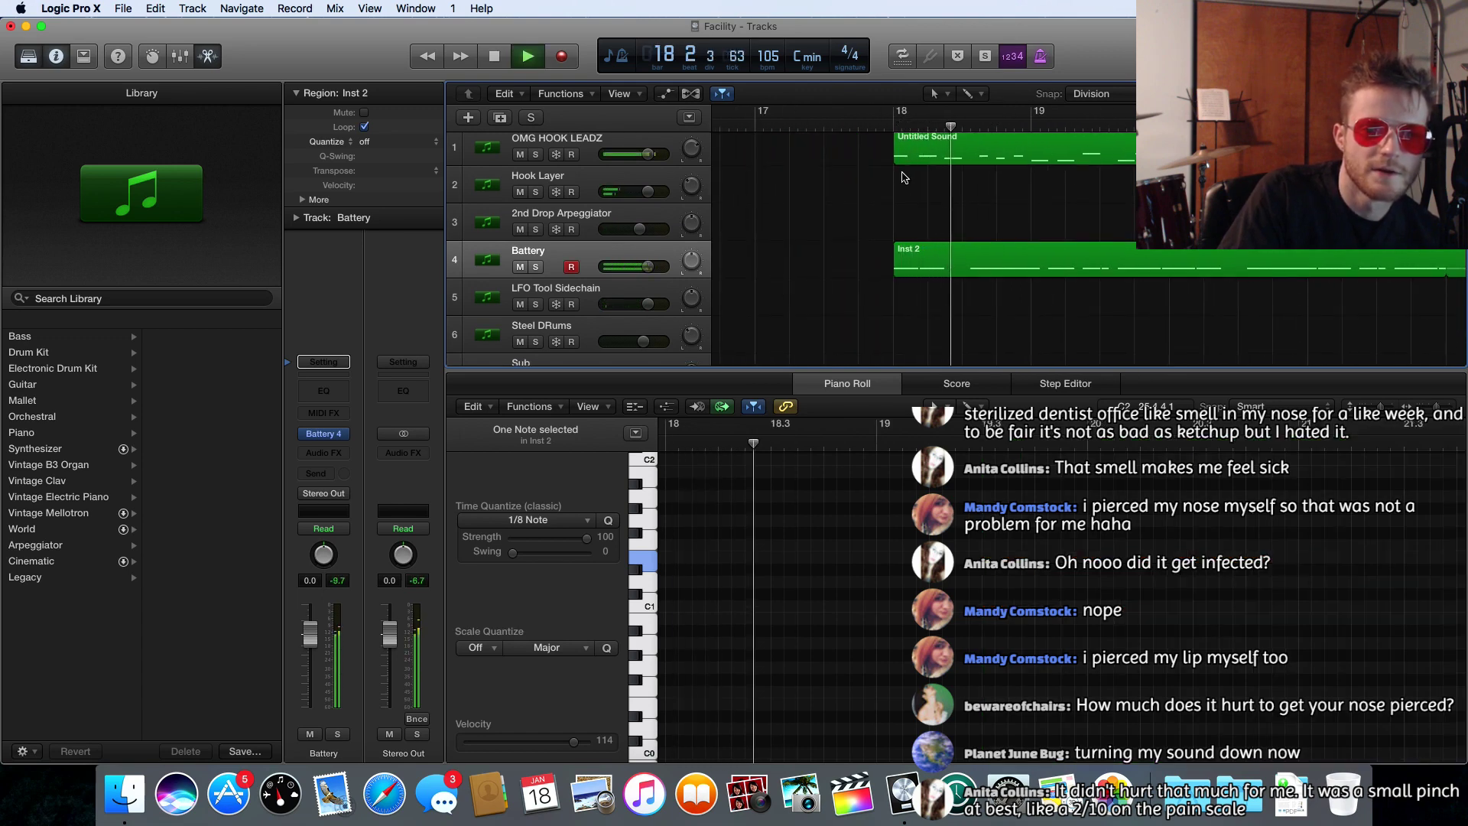
key("space")
mouse_move(322, 436)
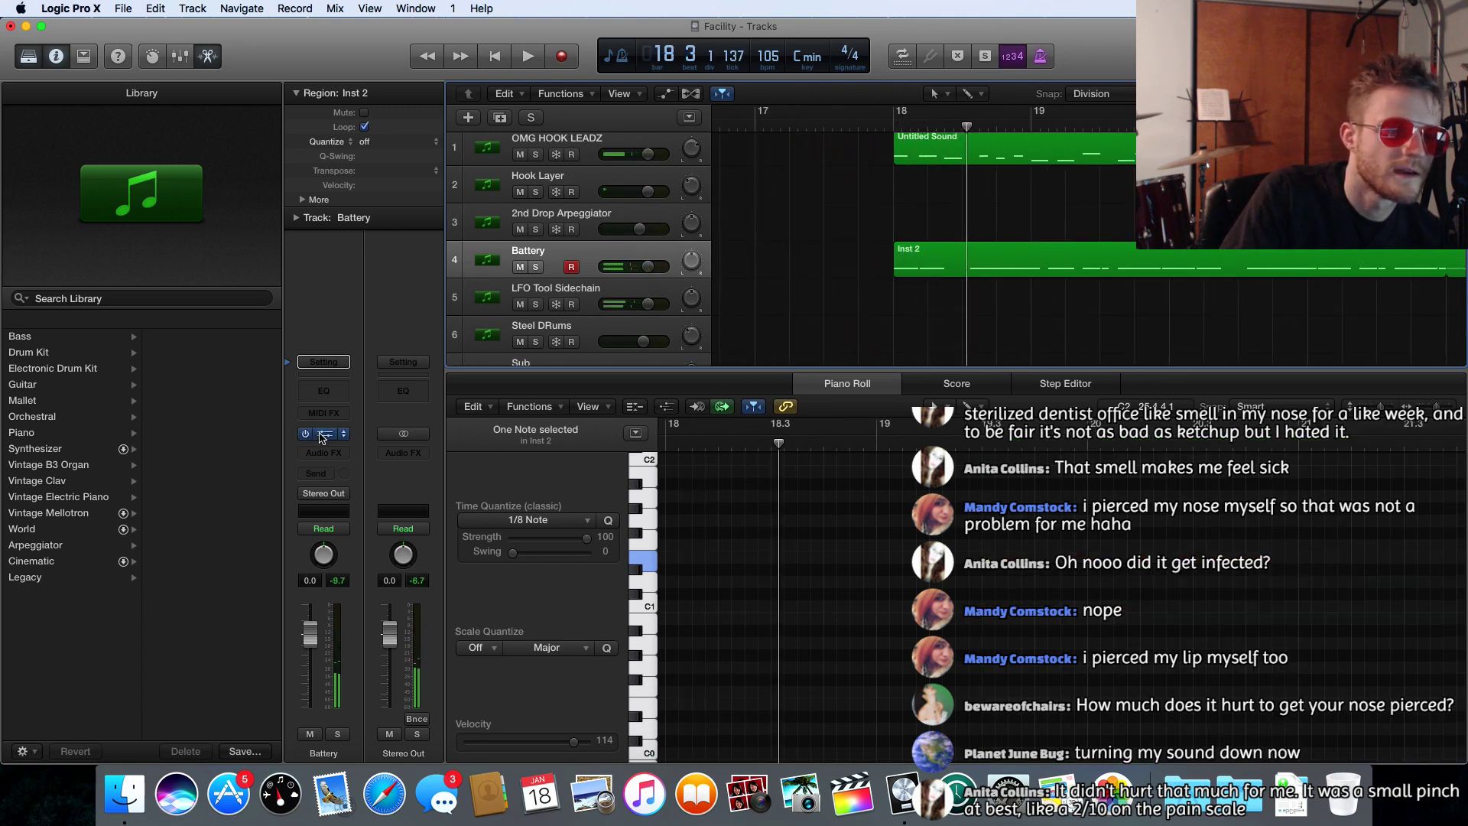
key("space")
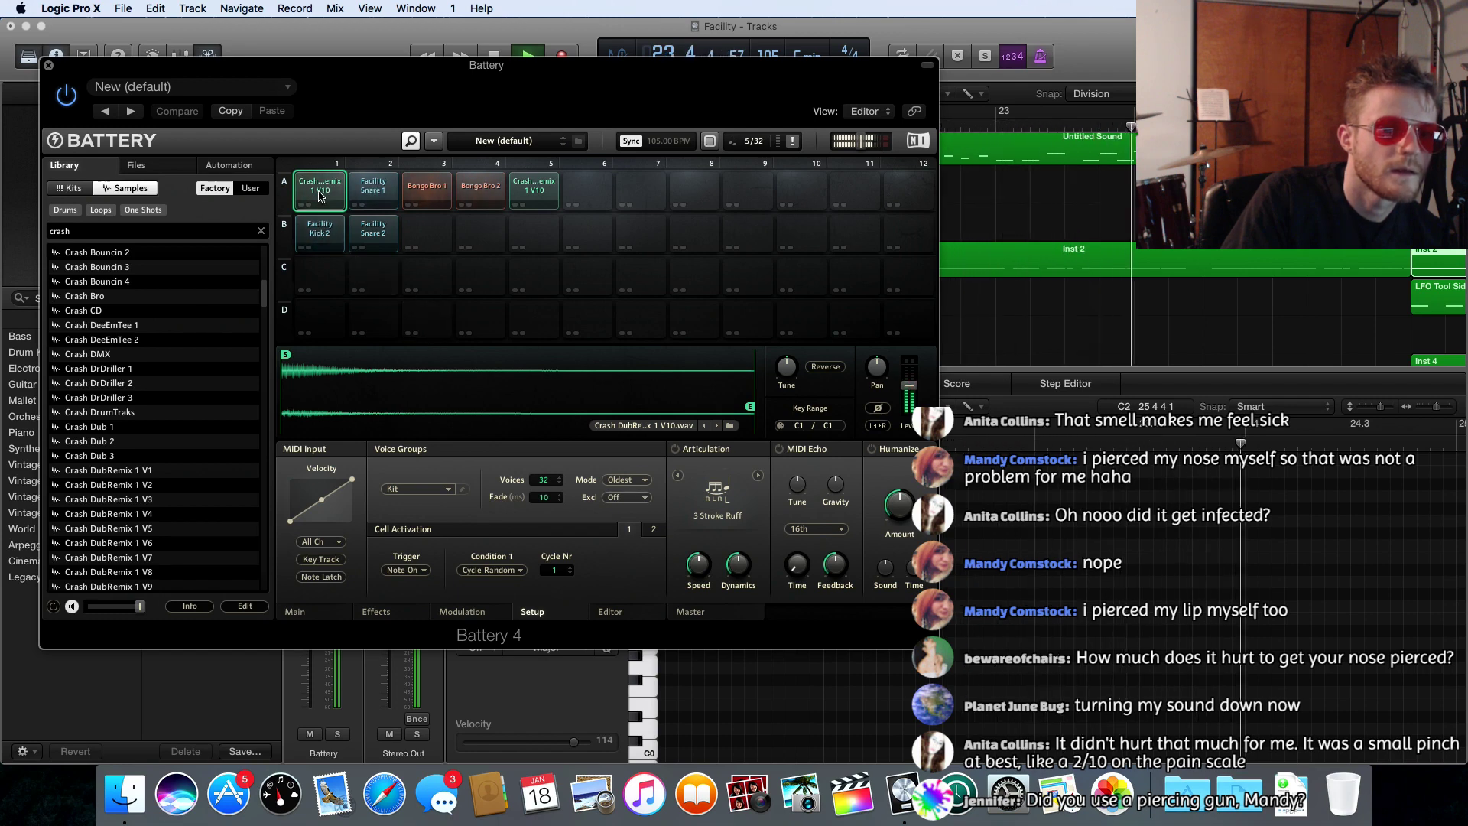
key("space")
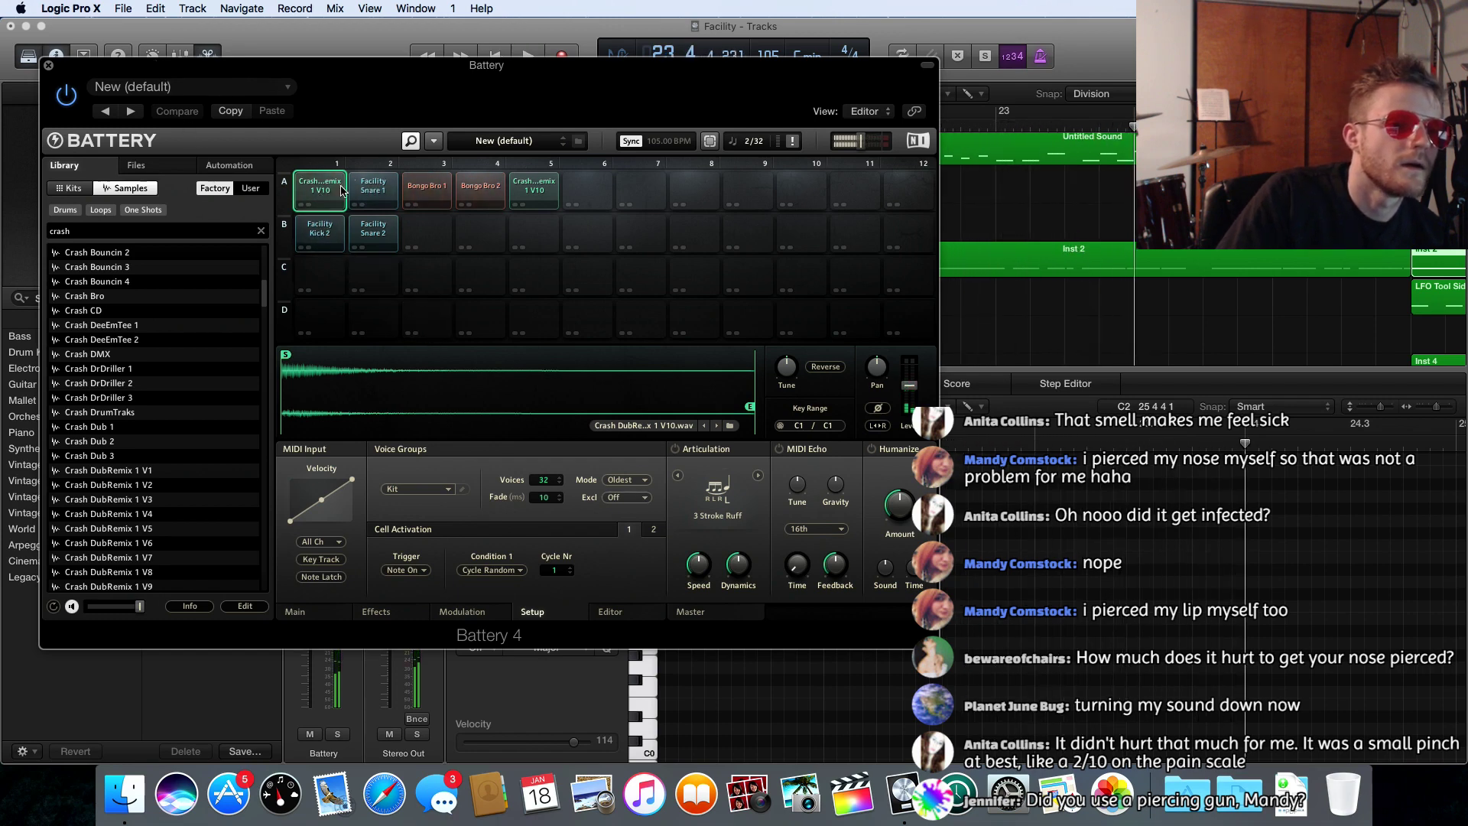
- Add the Facility Kick 1.wav sample to Battery's A1 crash cell
left_click(312, 182)
right_click(319, 195)
mouse_move(362, 365)
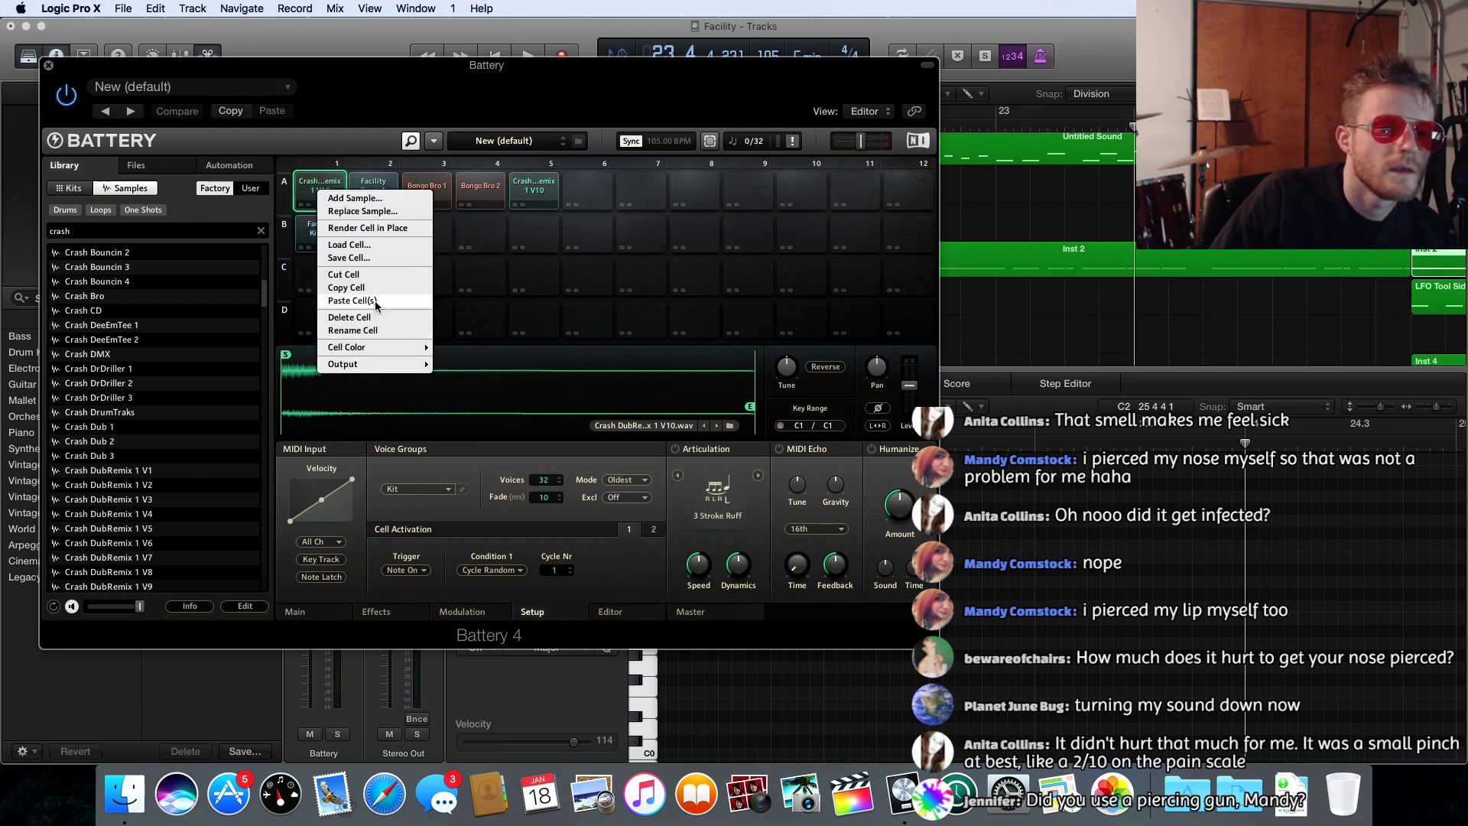
left_click(360, 199)
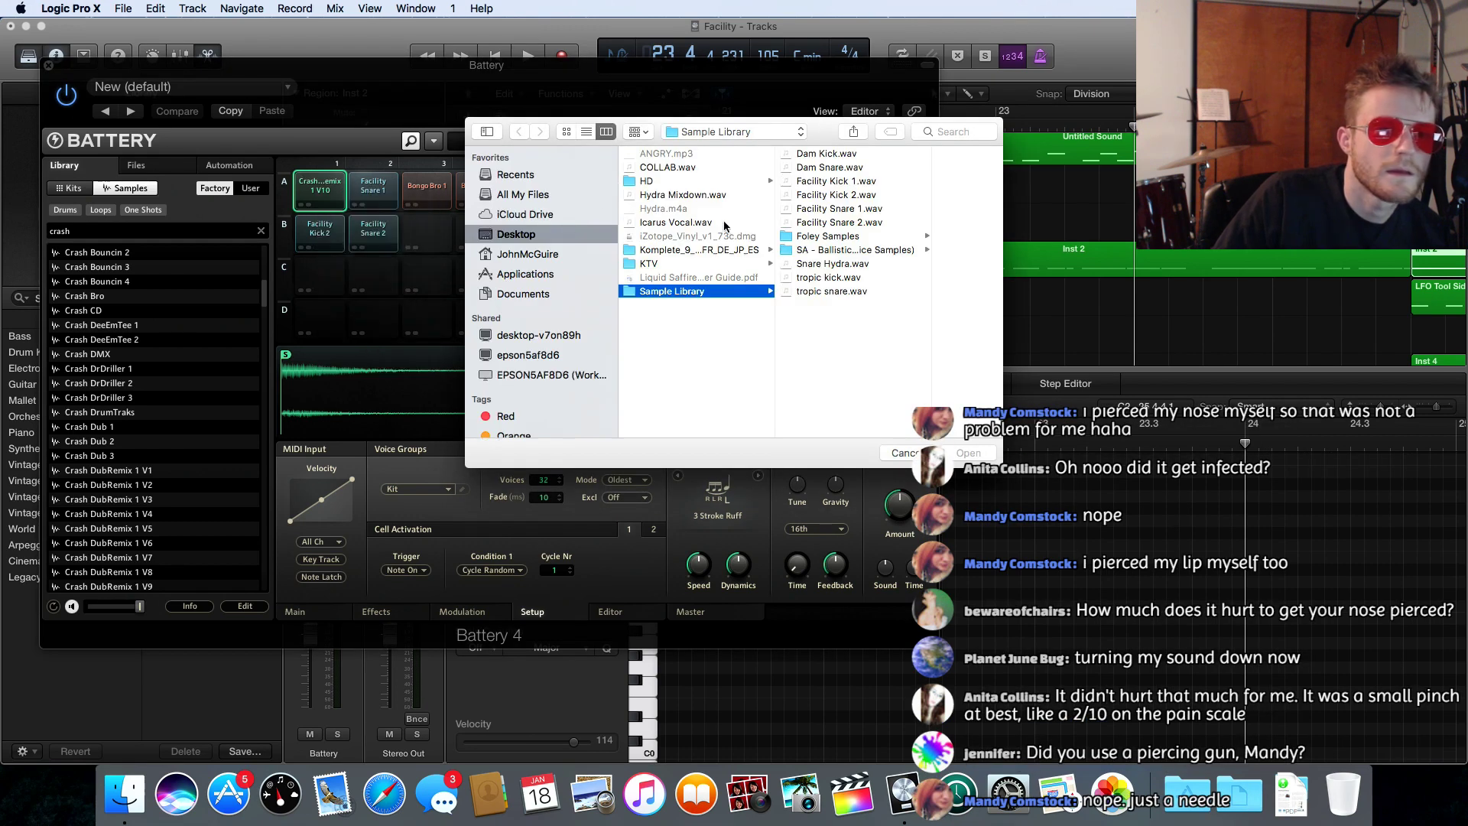
double_click(826, 181)
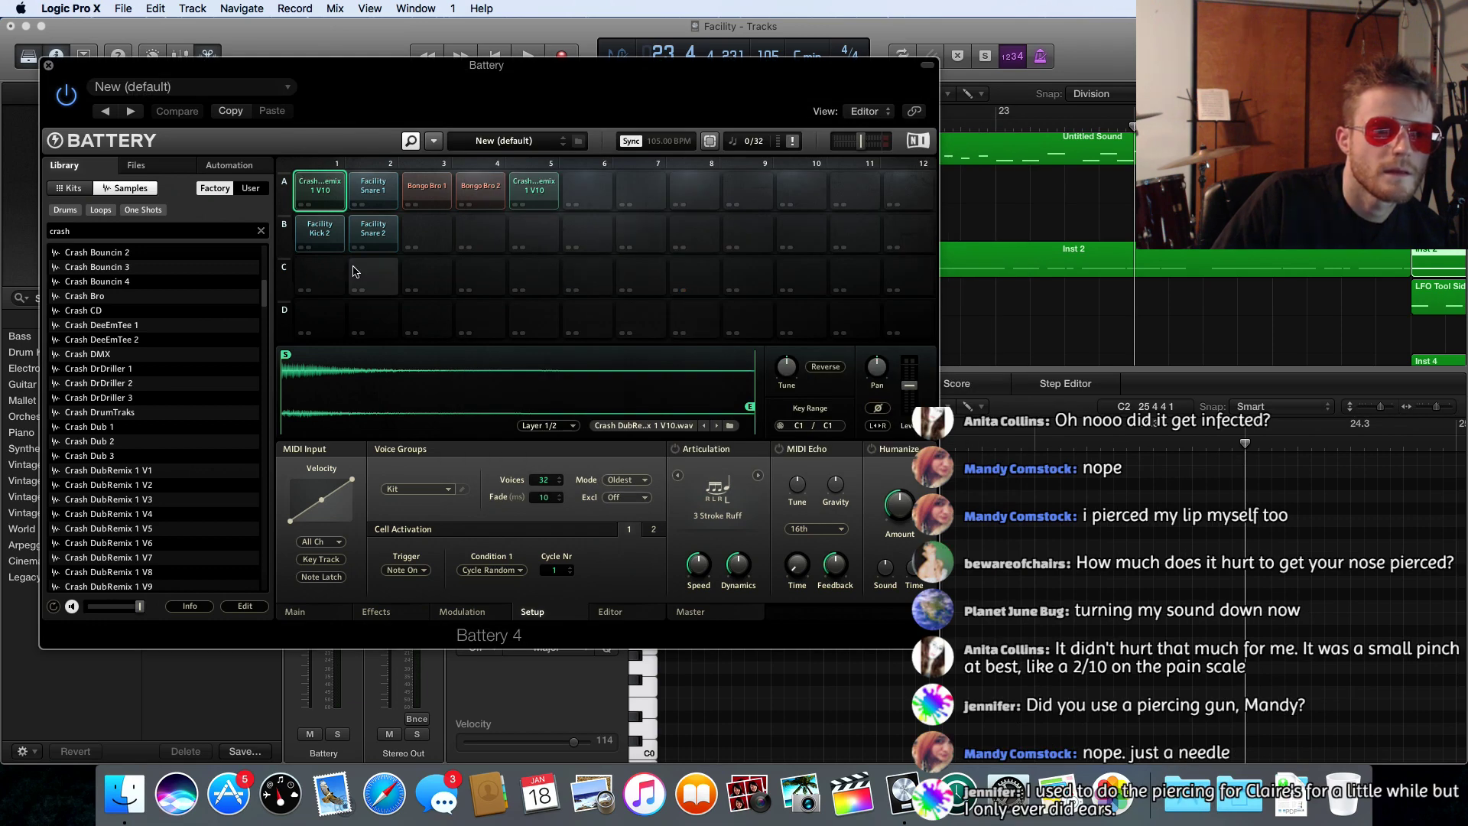
- Delete the crash cell at A1 in Battery and load Facility Kick 1.wav into the emptied cell
right_click(320, 197)
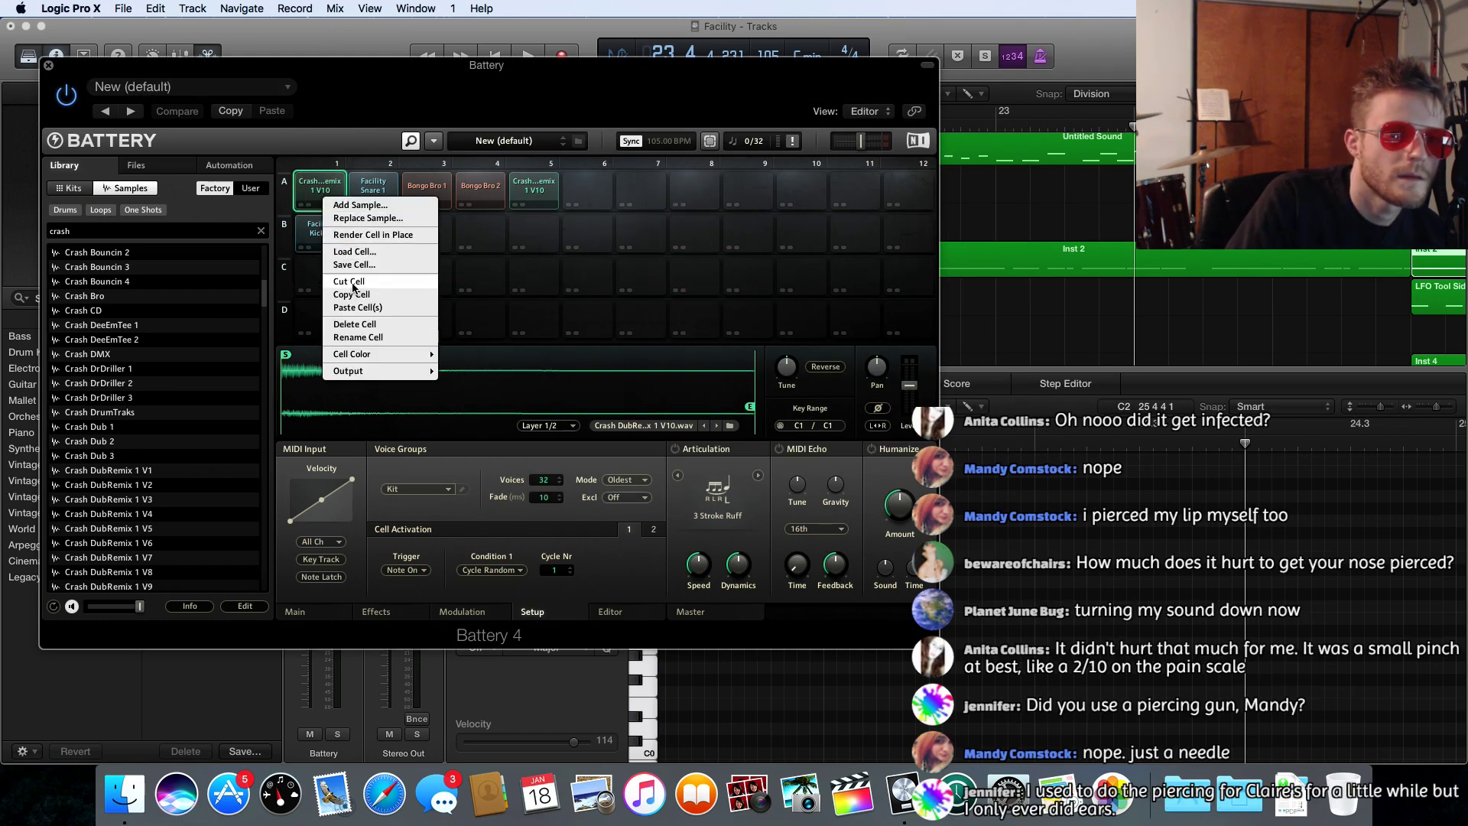
left_click(355, 324)
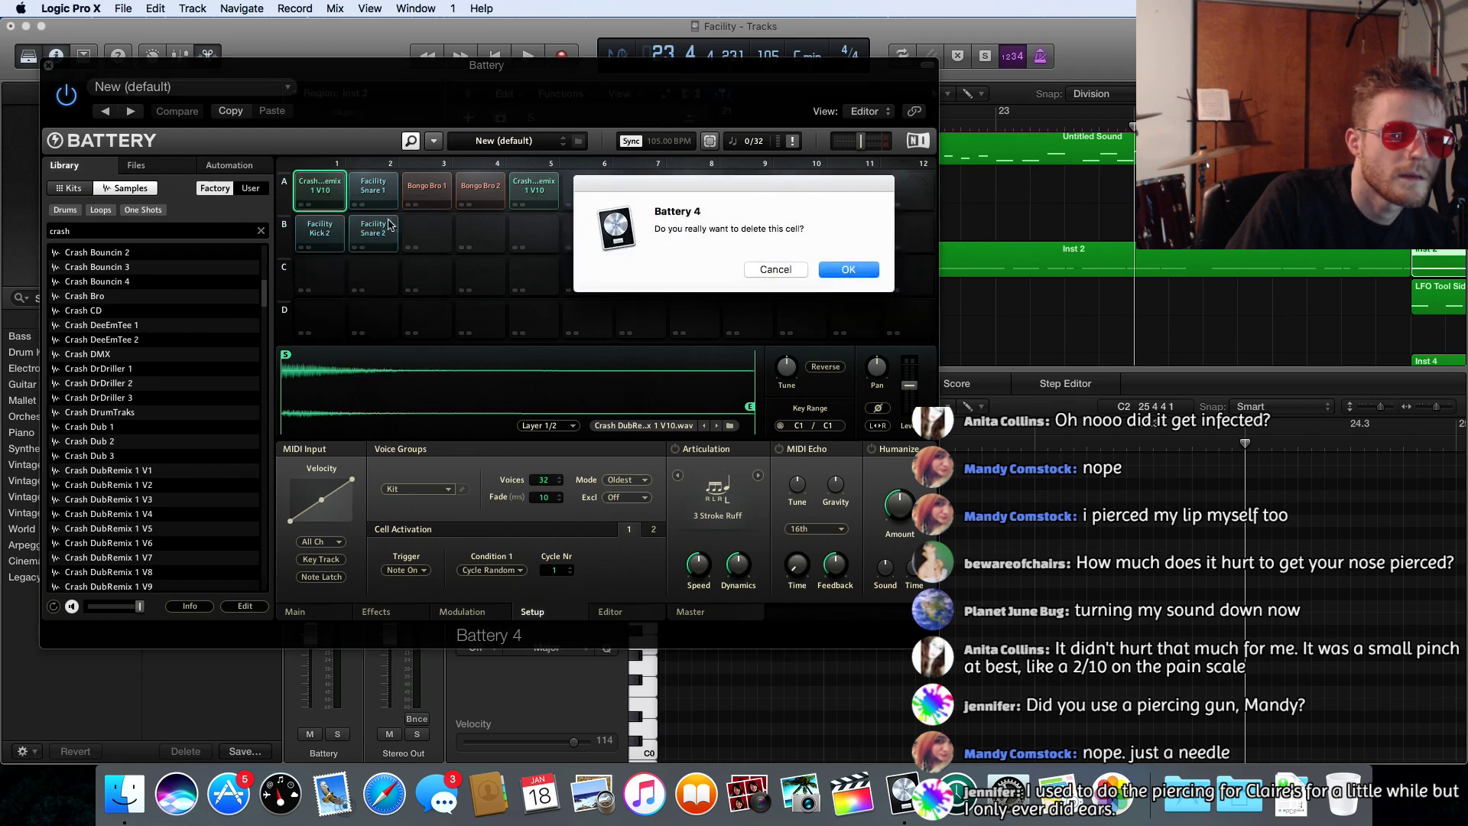
left_click(845, 270)
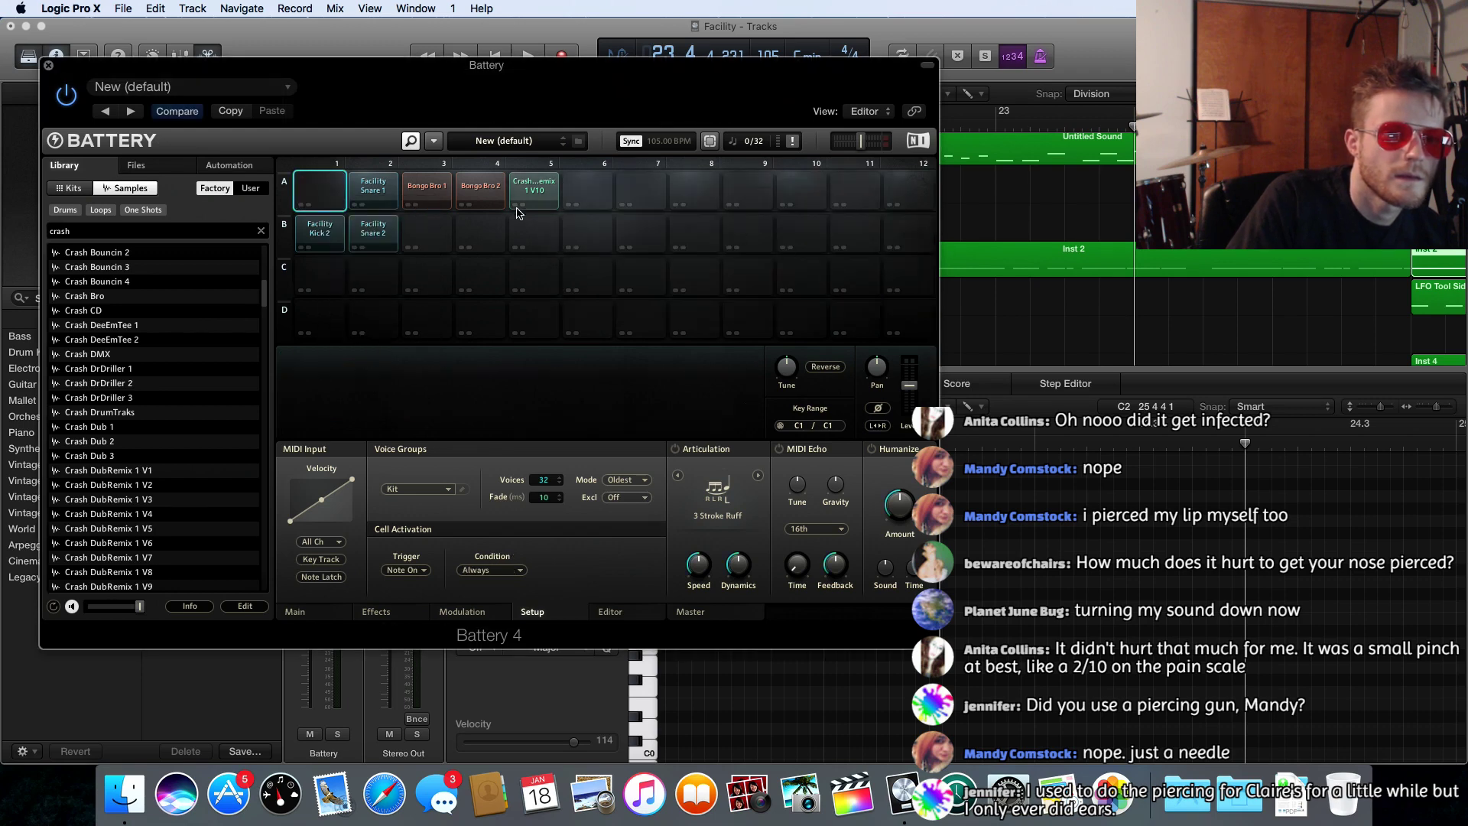
right_click(319, 193)
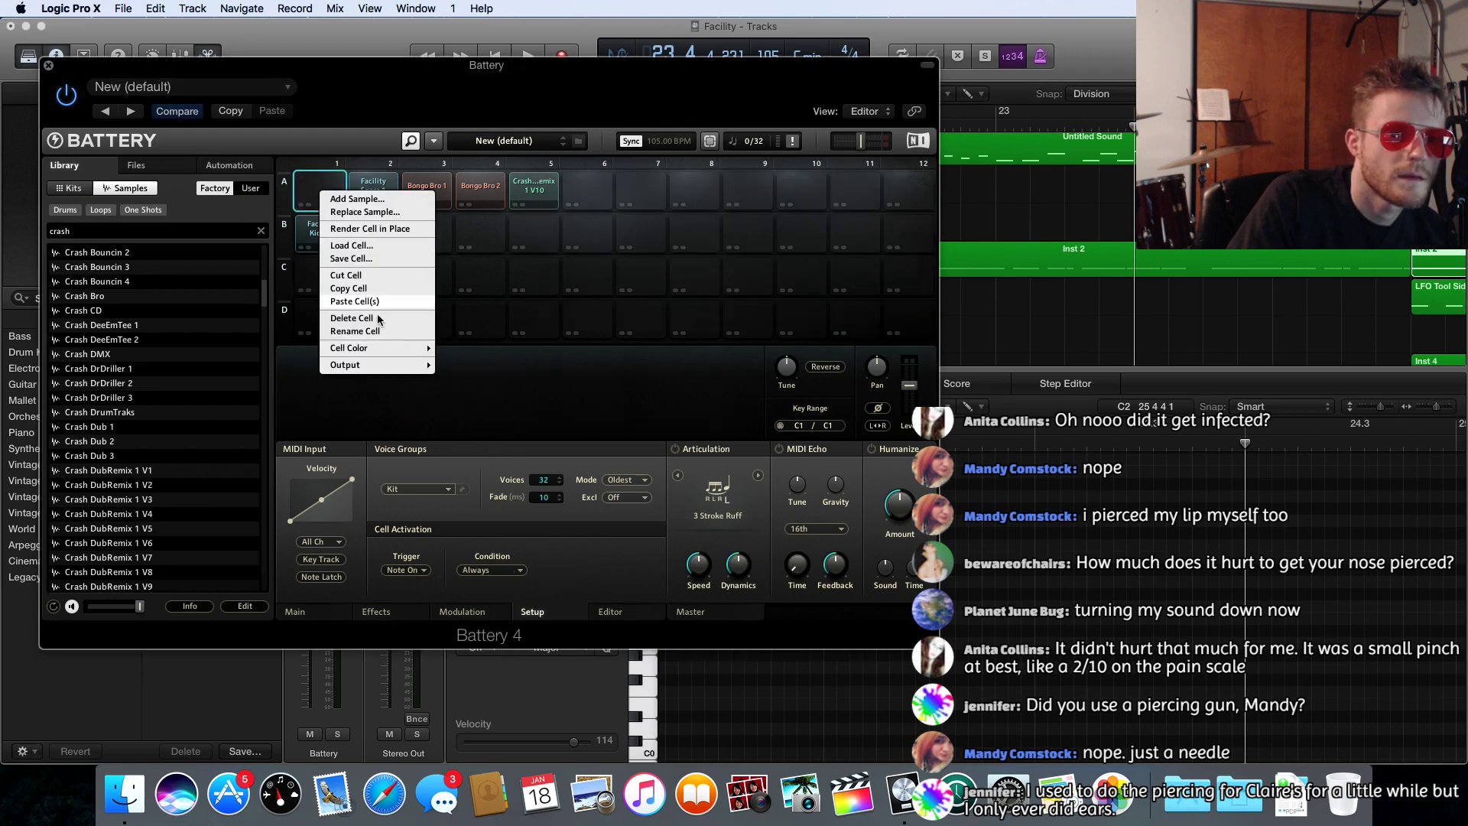
left_click(361, 201)
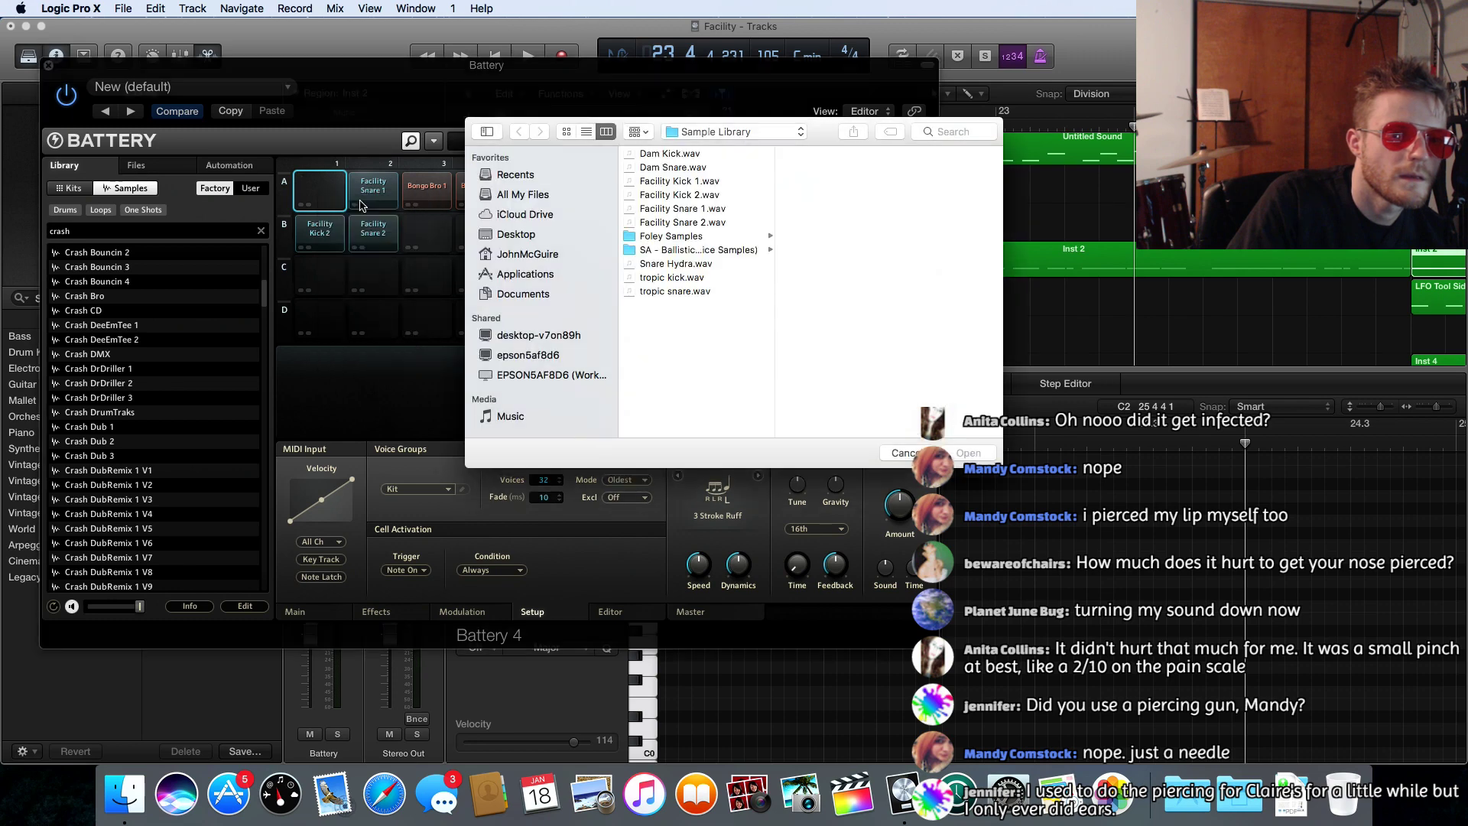
double_click(675, 182)
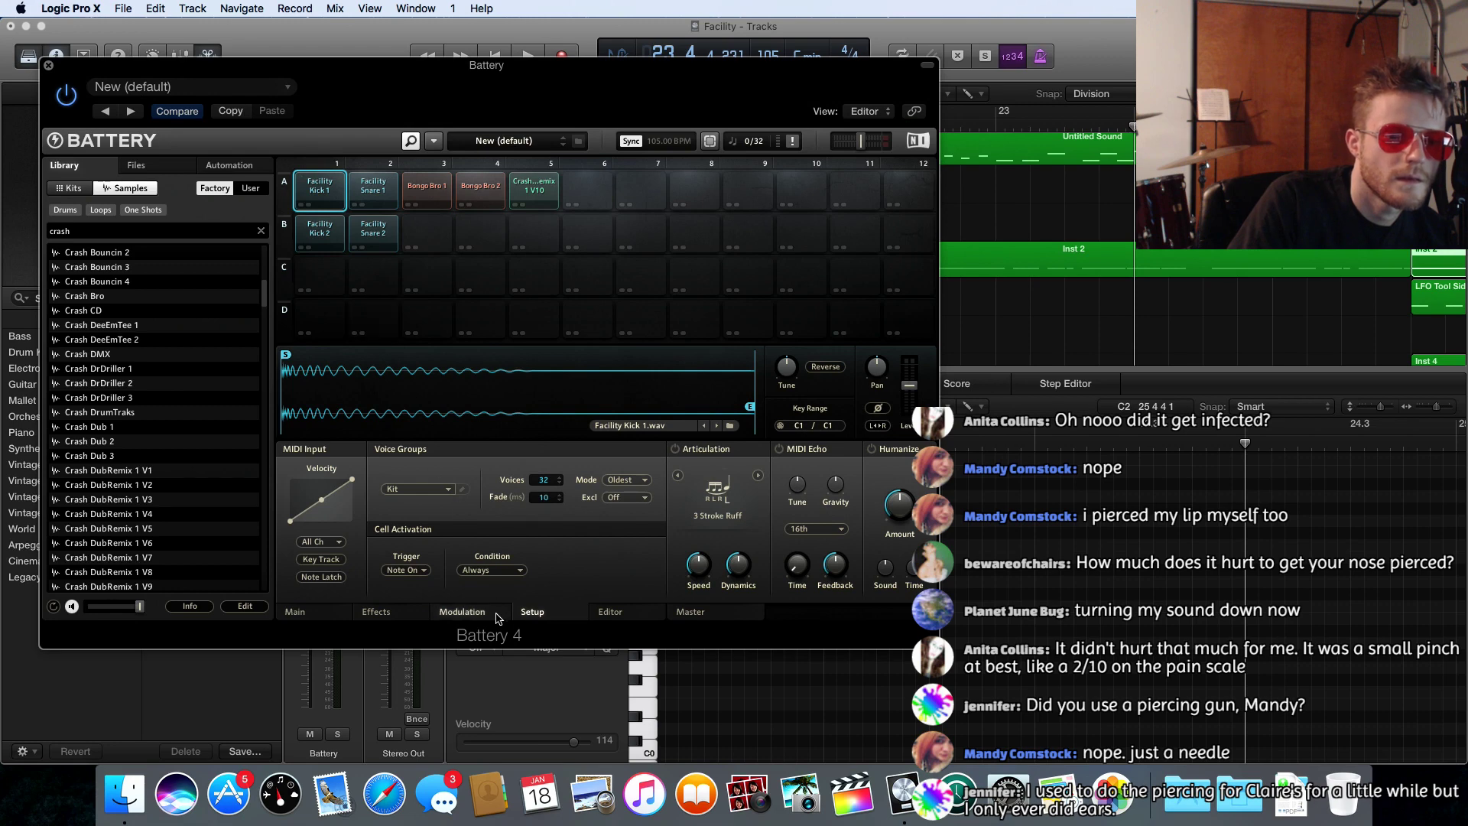
- Set the activation condition of the A1 Facility Kick 1 cell to Cycle Random and close Battery
left_click(321, 183)
left_click(516, 572)
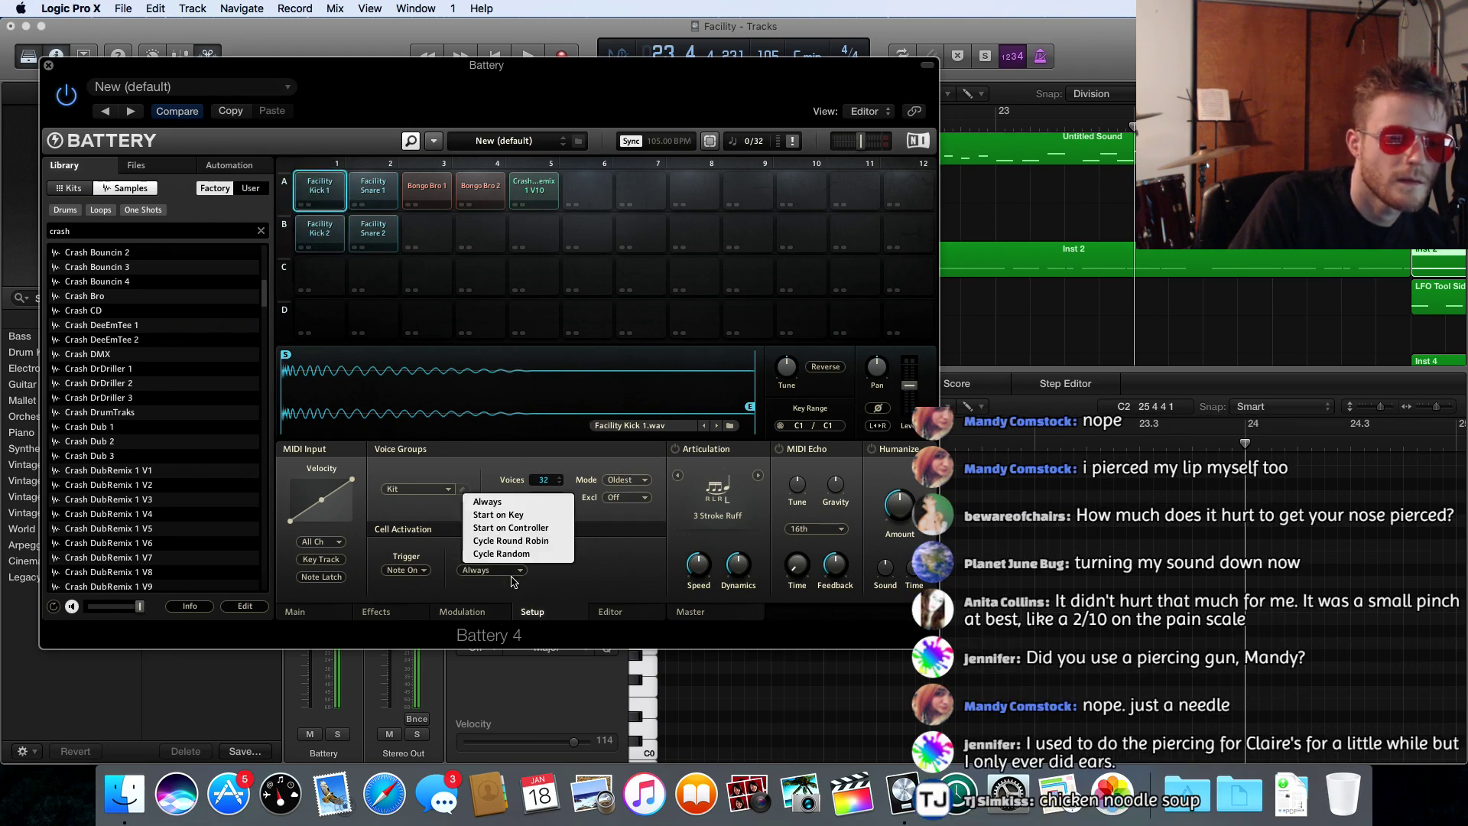
left_click(508, 558)
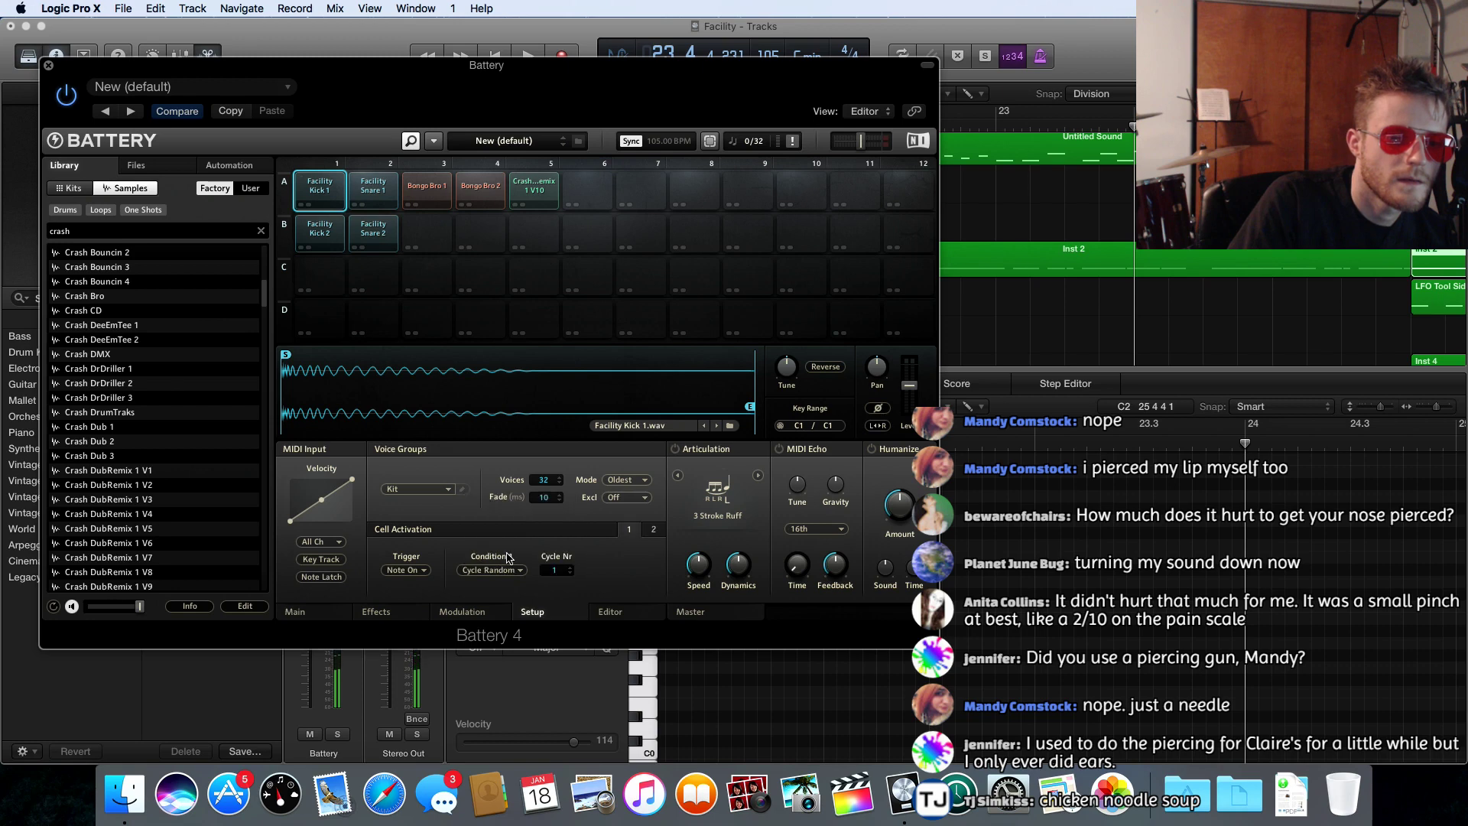
left_click(47, 66)
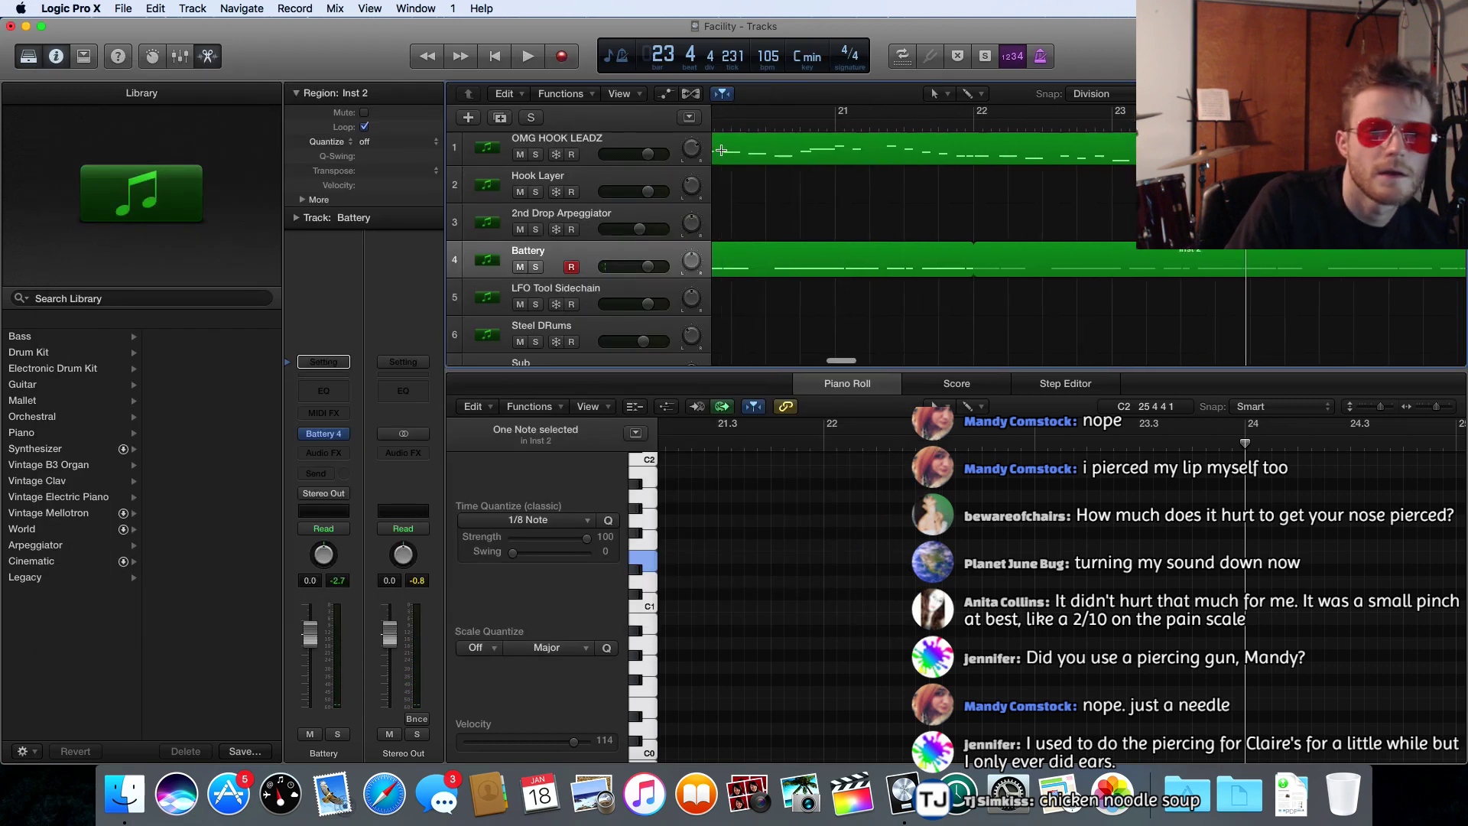
- Play the arrangement from the end of bar 23 through the drop into bar 34, then return the view to bar 23
key("space")
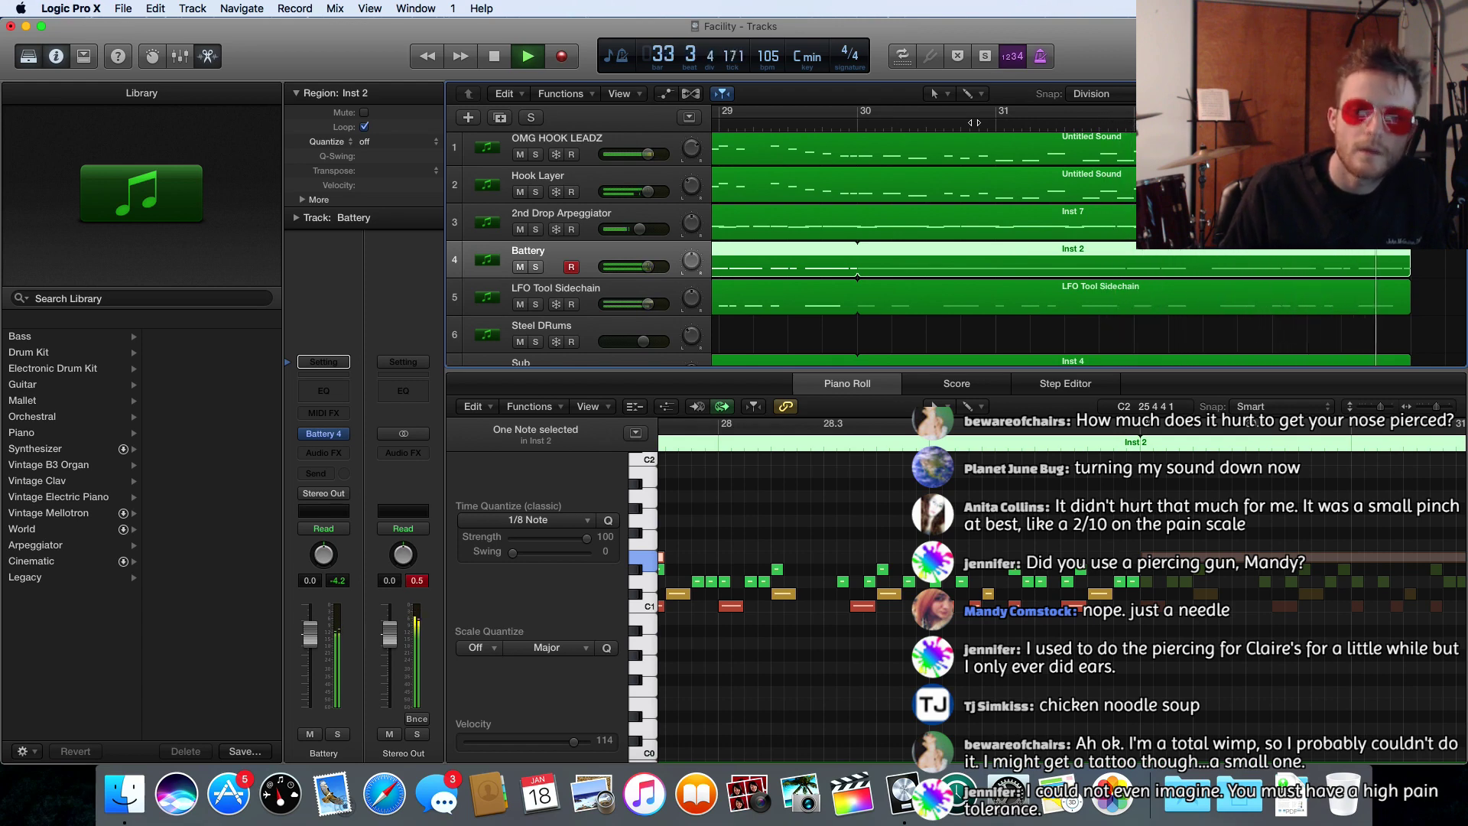
key("space")
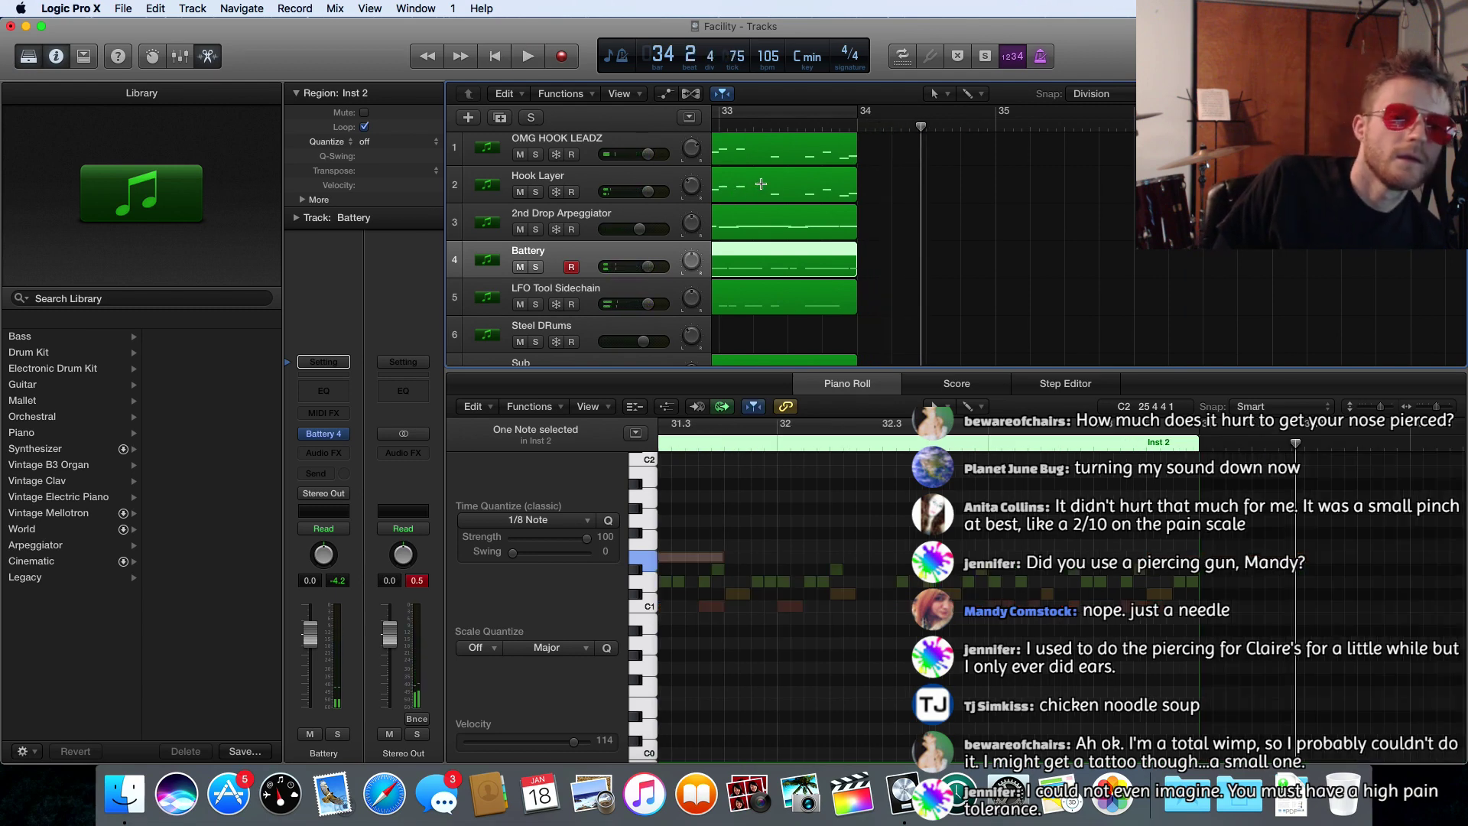
scroll(763, 185, "left", 10)
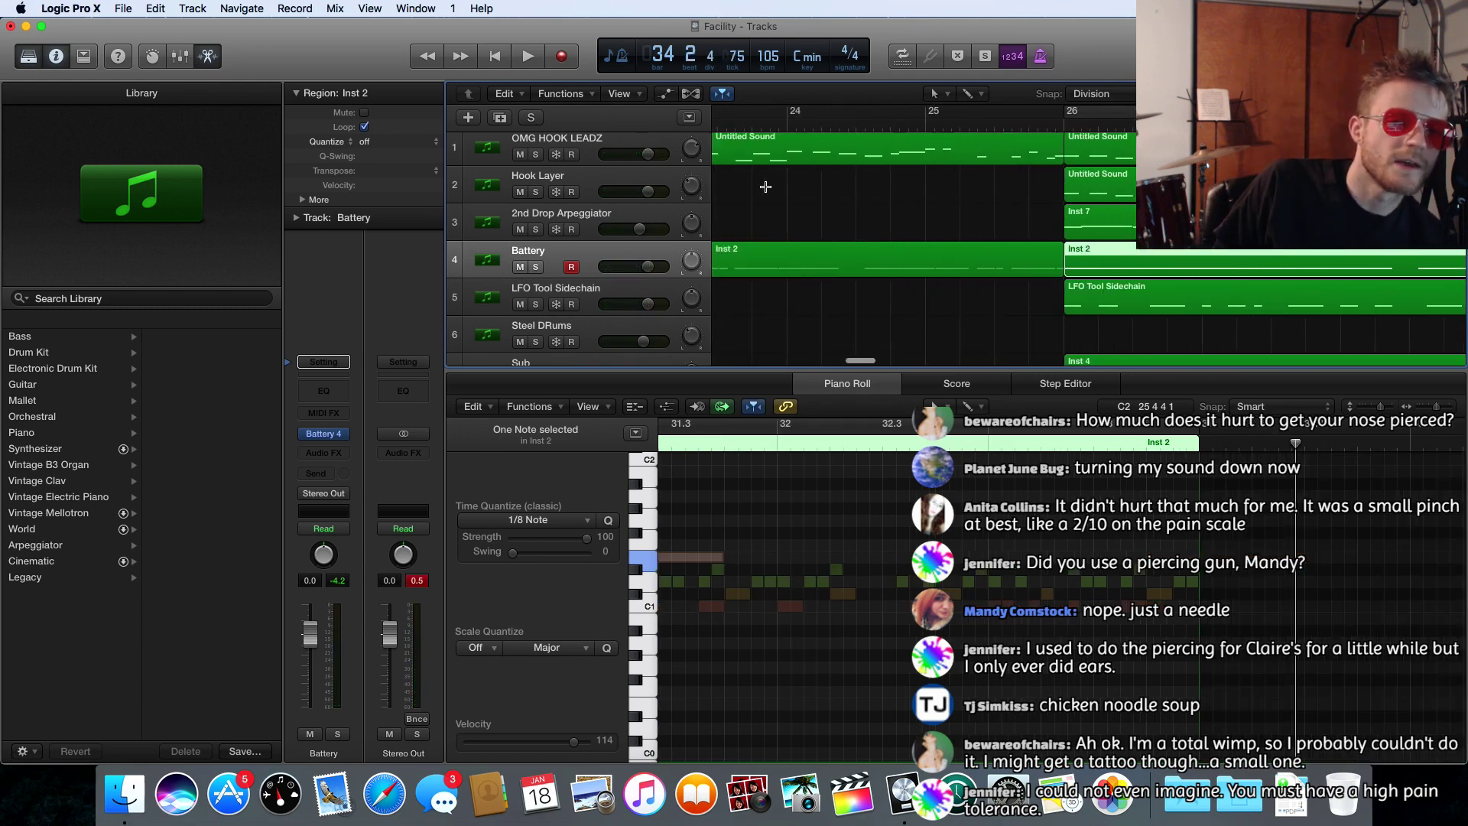
scroll(765, 187, "left", 3)
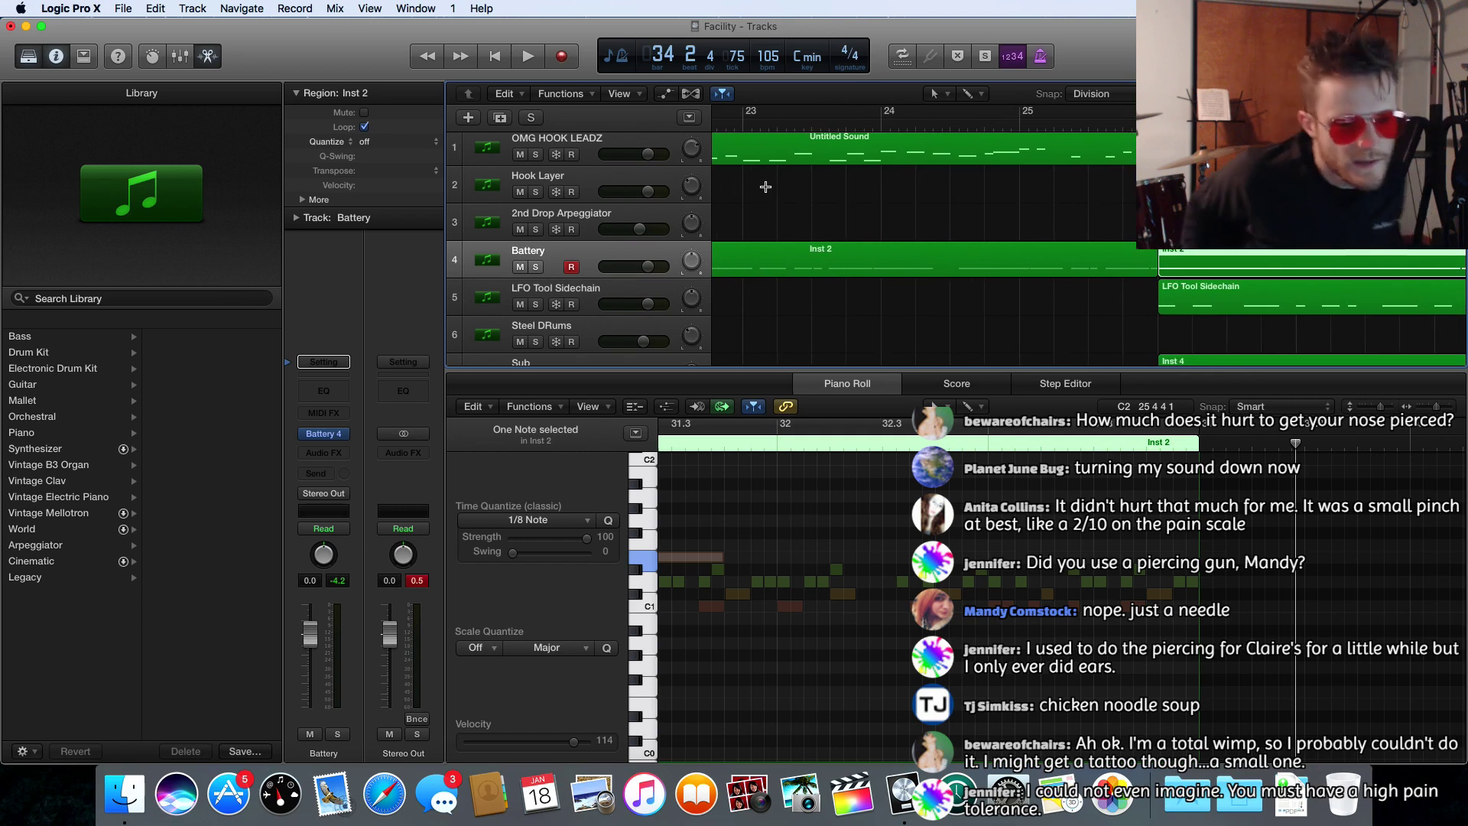